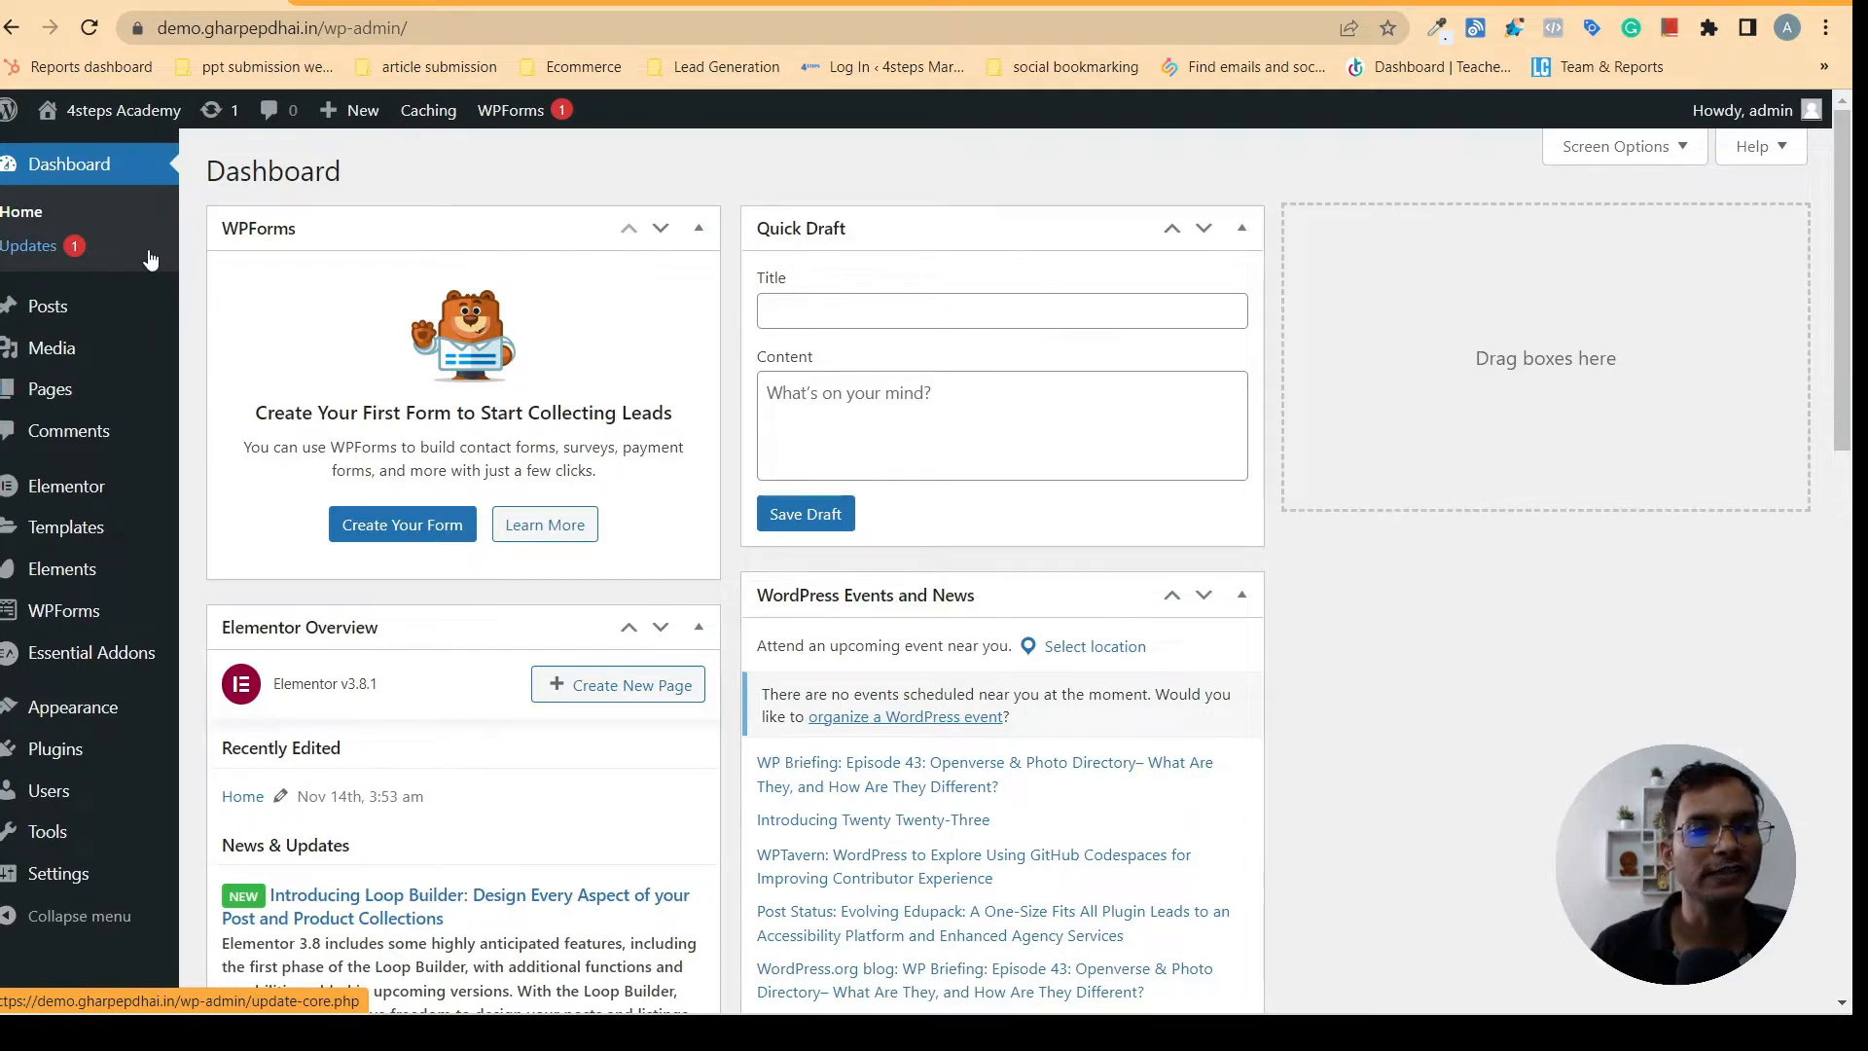
# - Open the Home page for editing with Elementor in a separate browser tab
pyautogui.moveTo(39, 395)
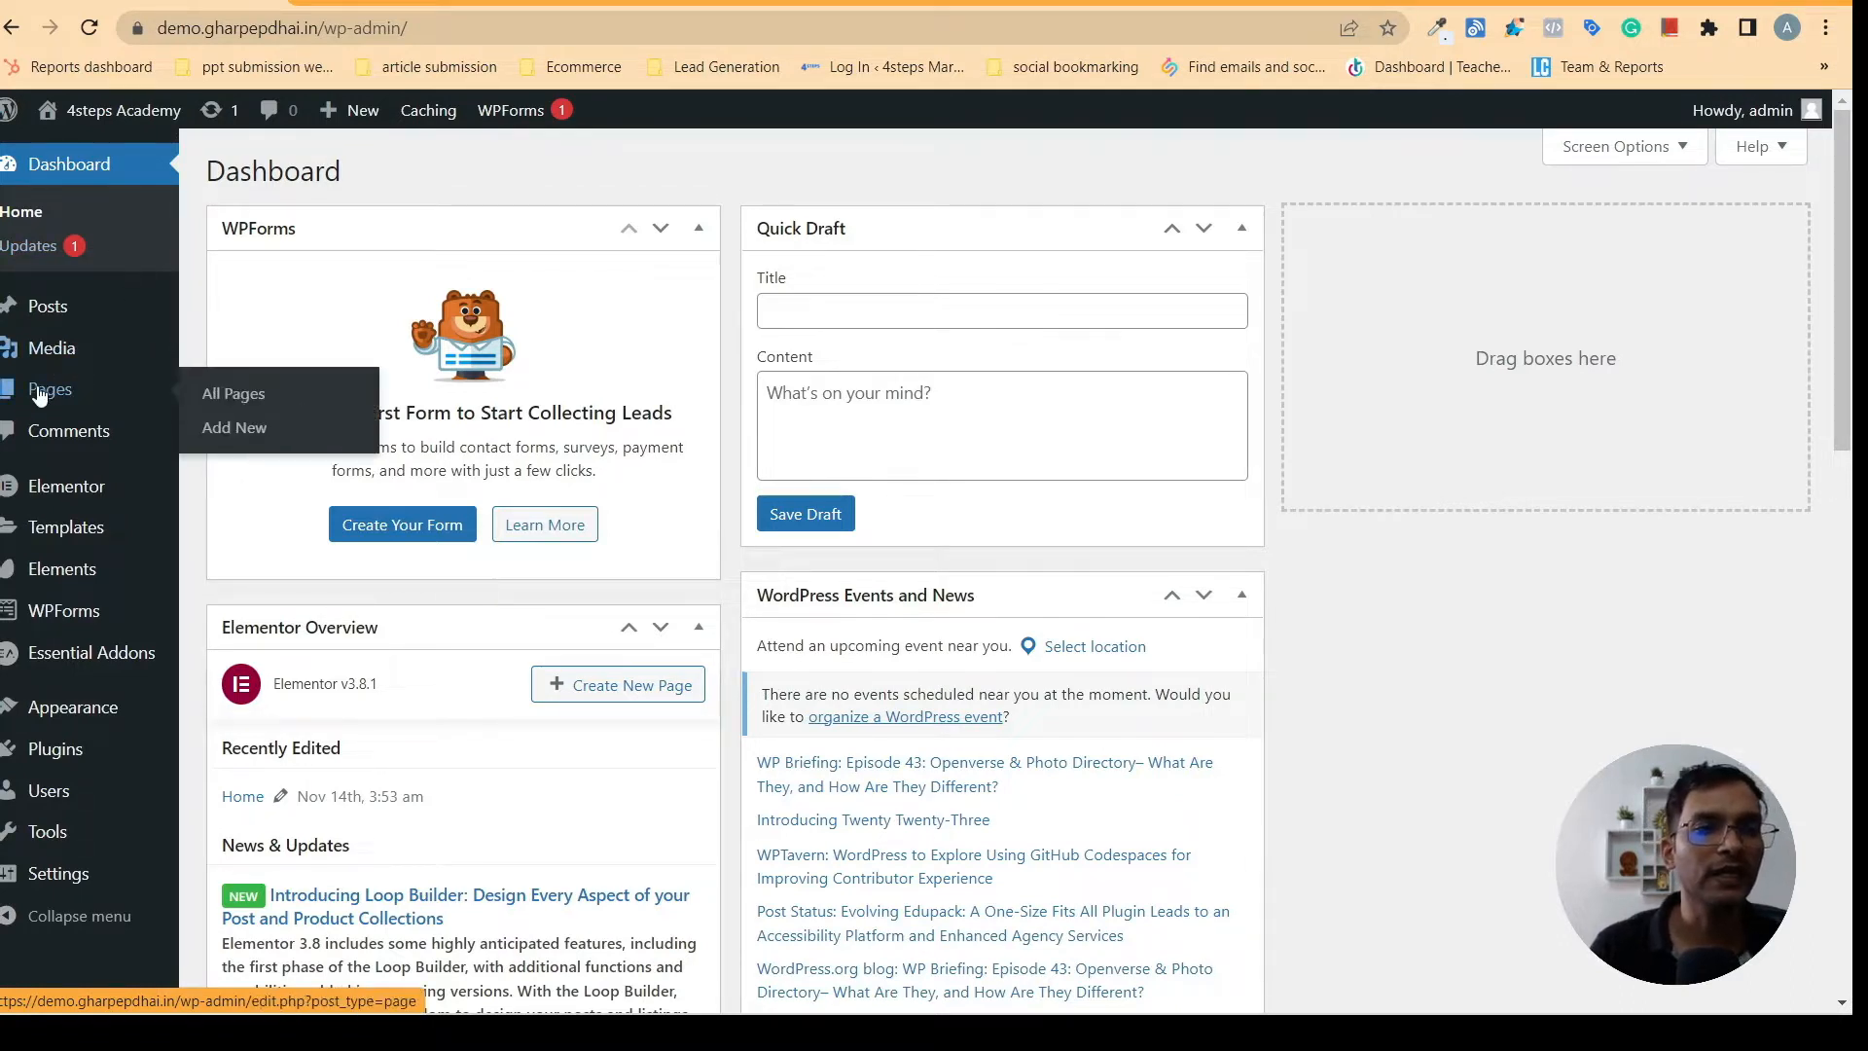
pyautogui.click(243, 393)
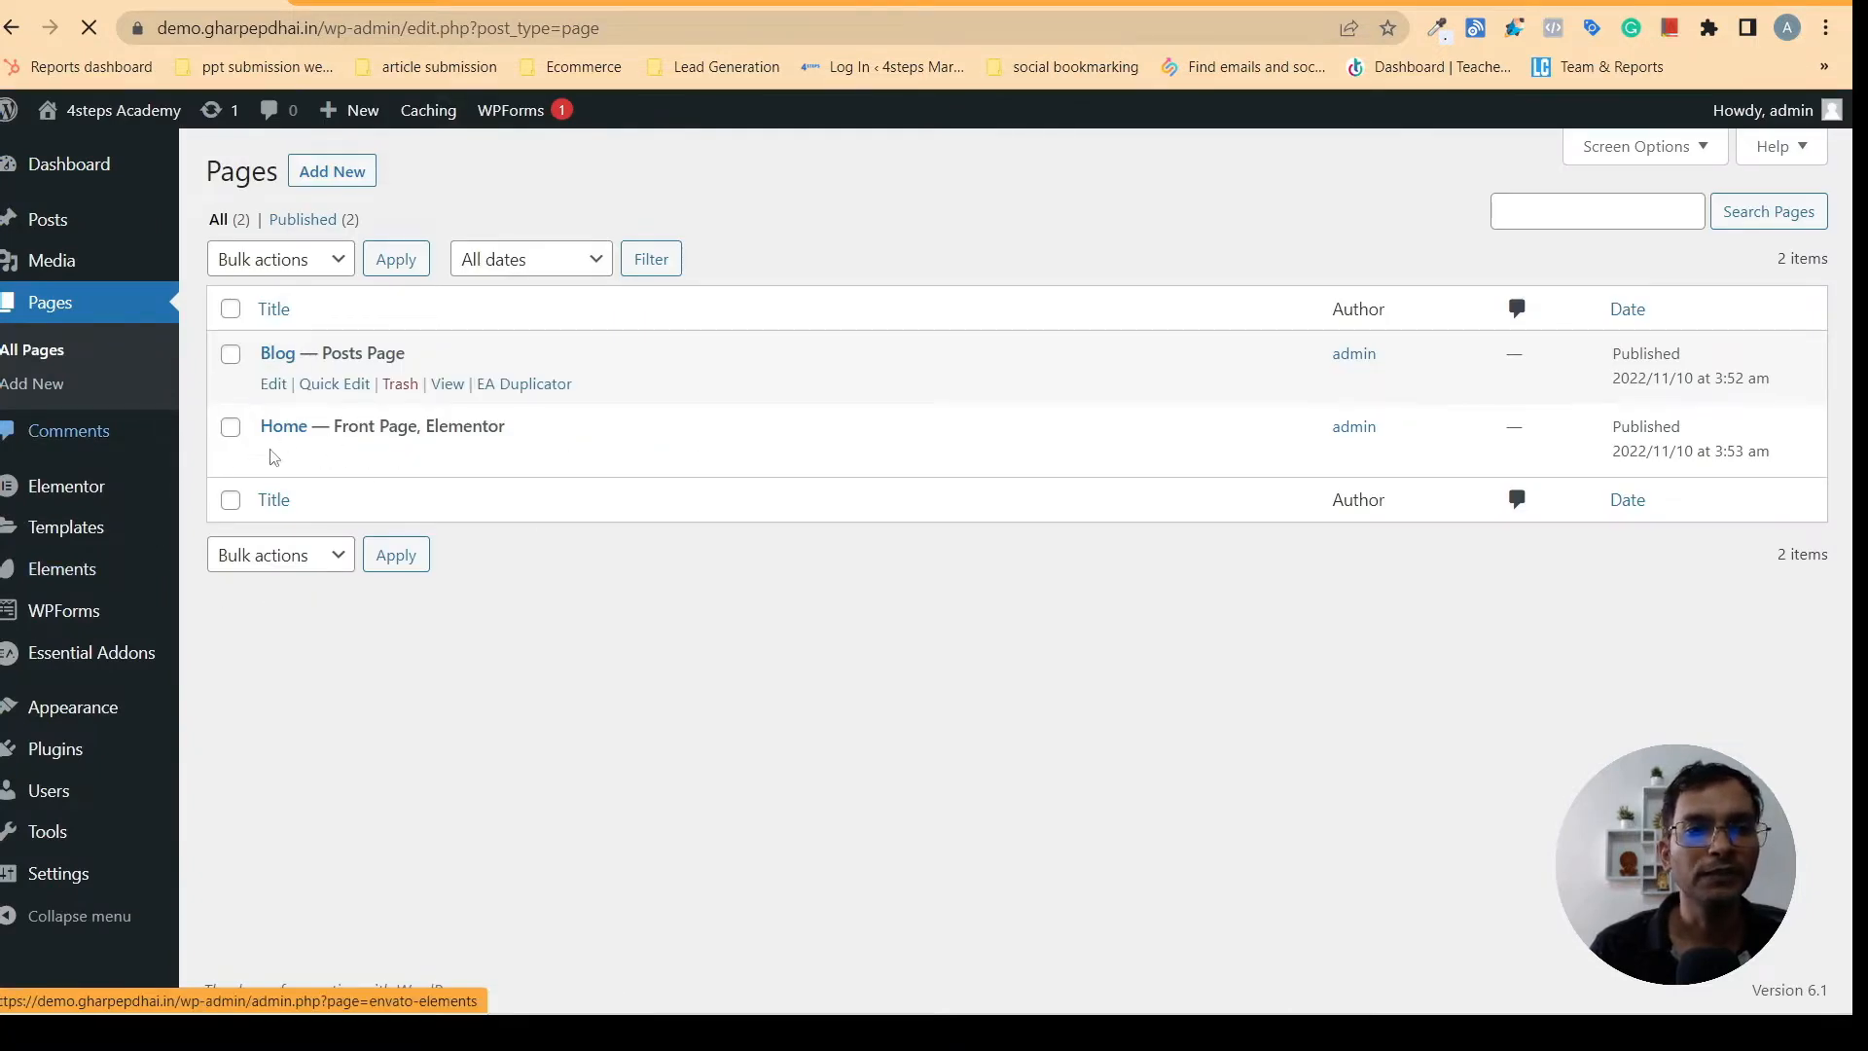
pyautogui.moveTo(286, 463)
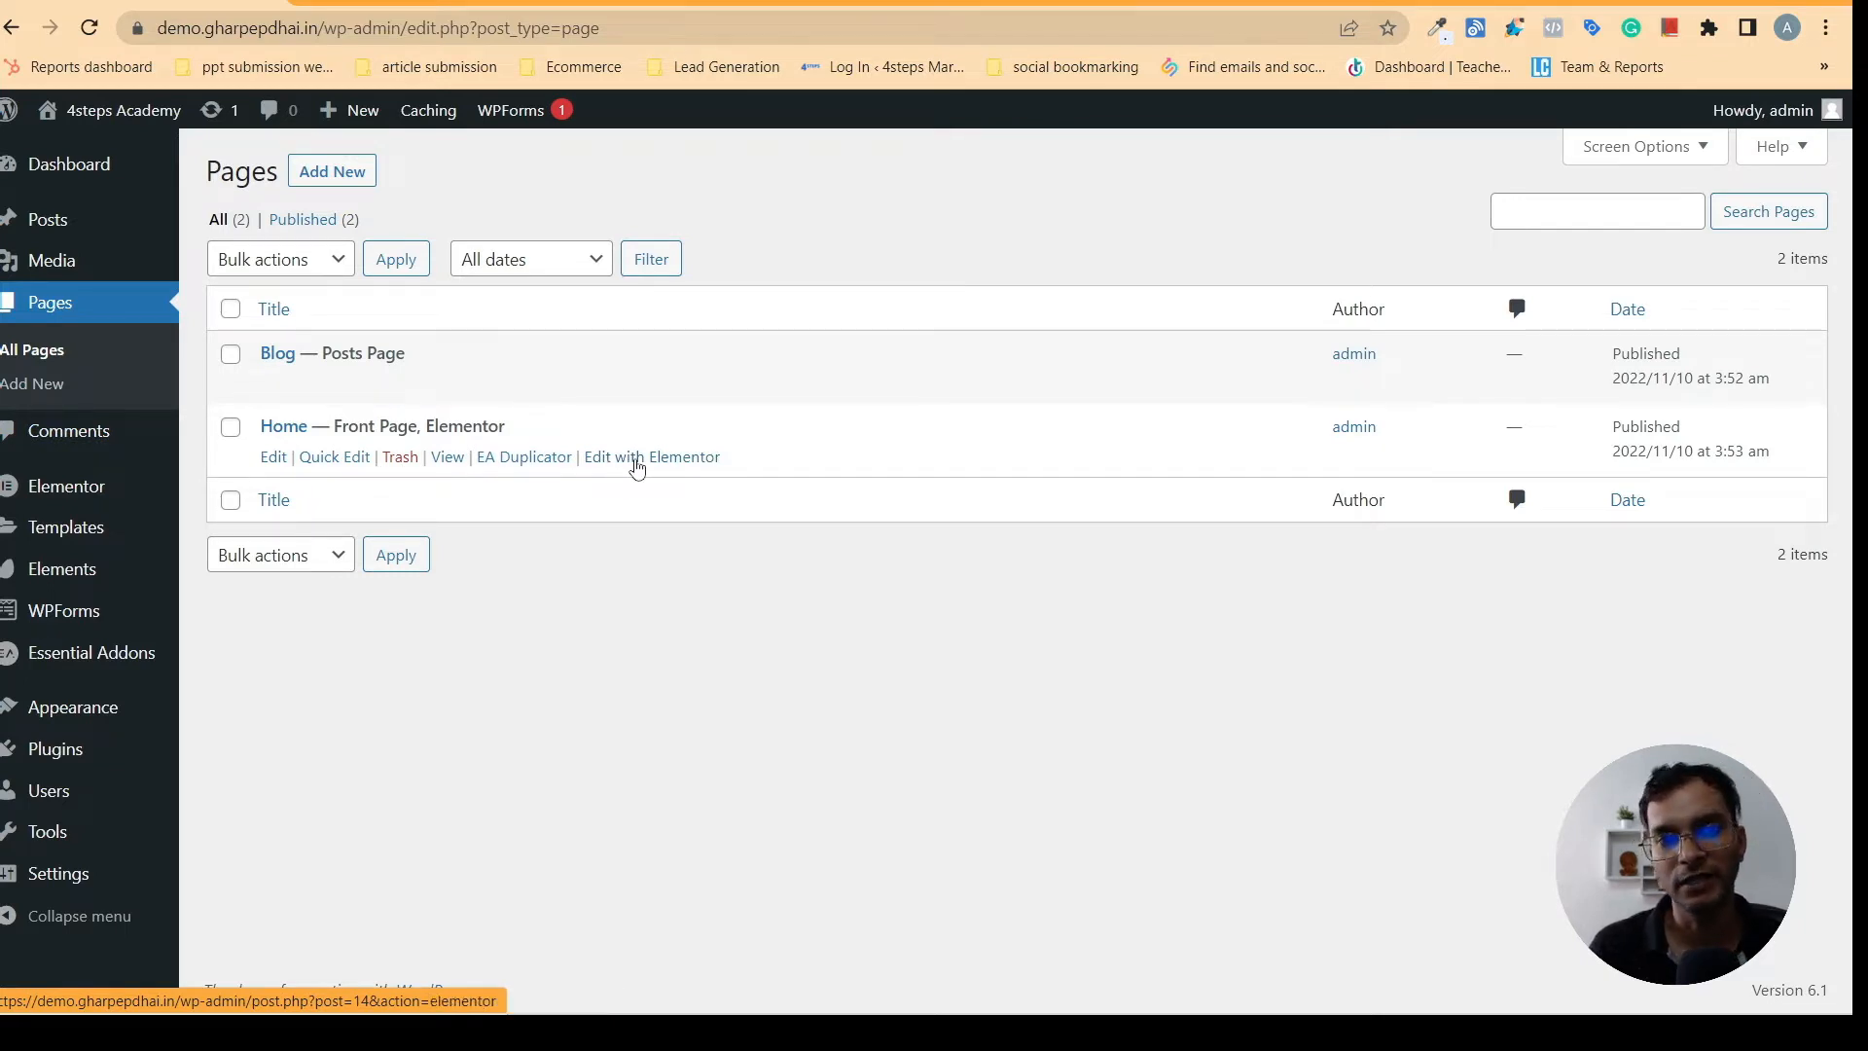
pyautogui.rightClick(636, 463)
pyautogui.click(698, 483)
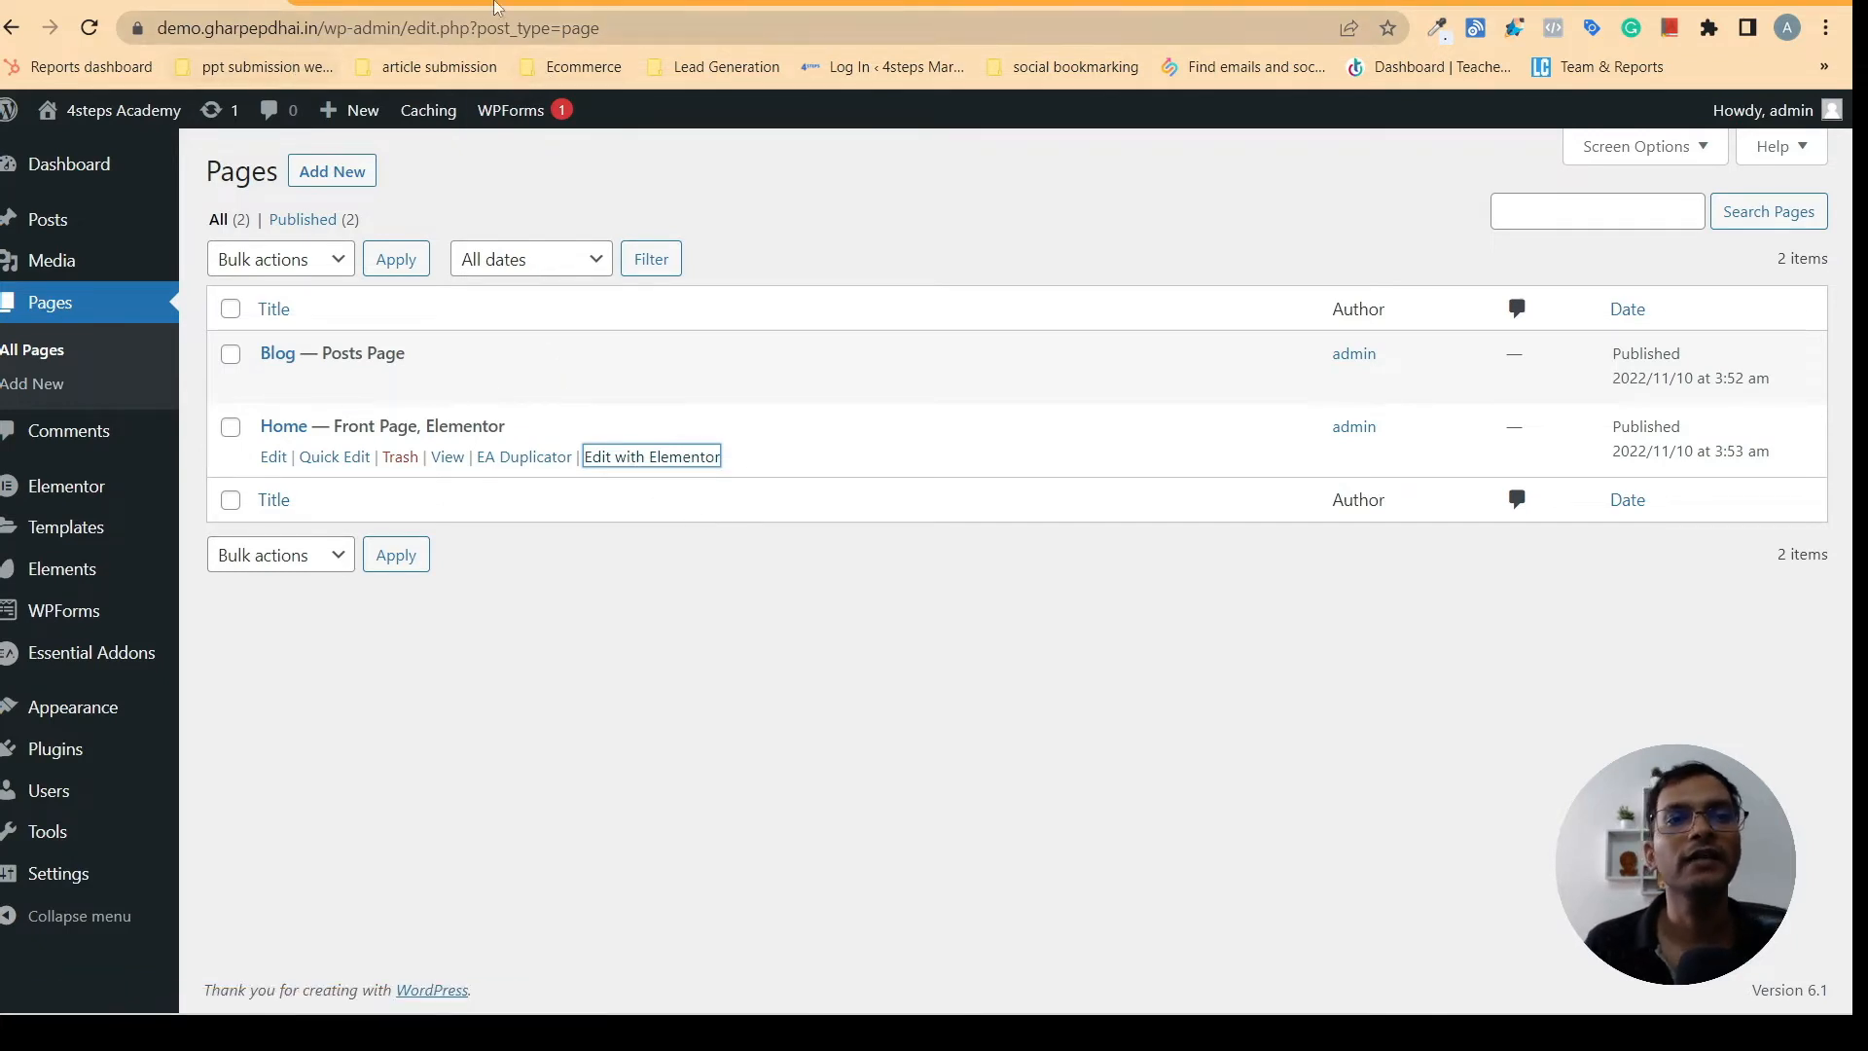
pyautogui.click(434, 2)
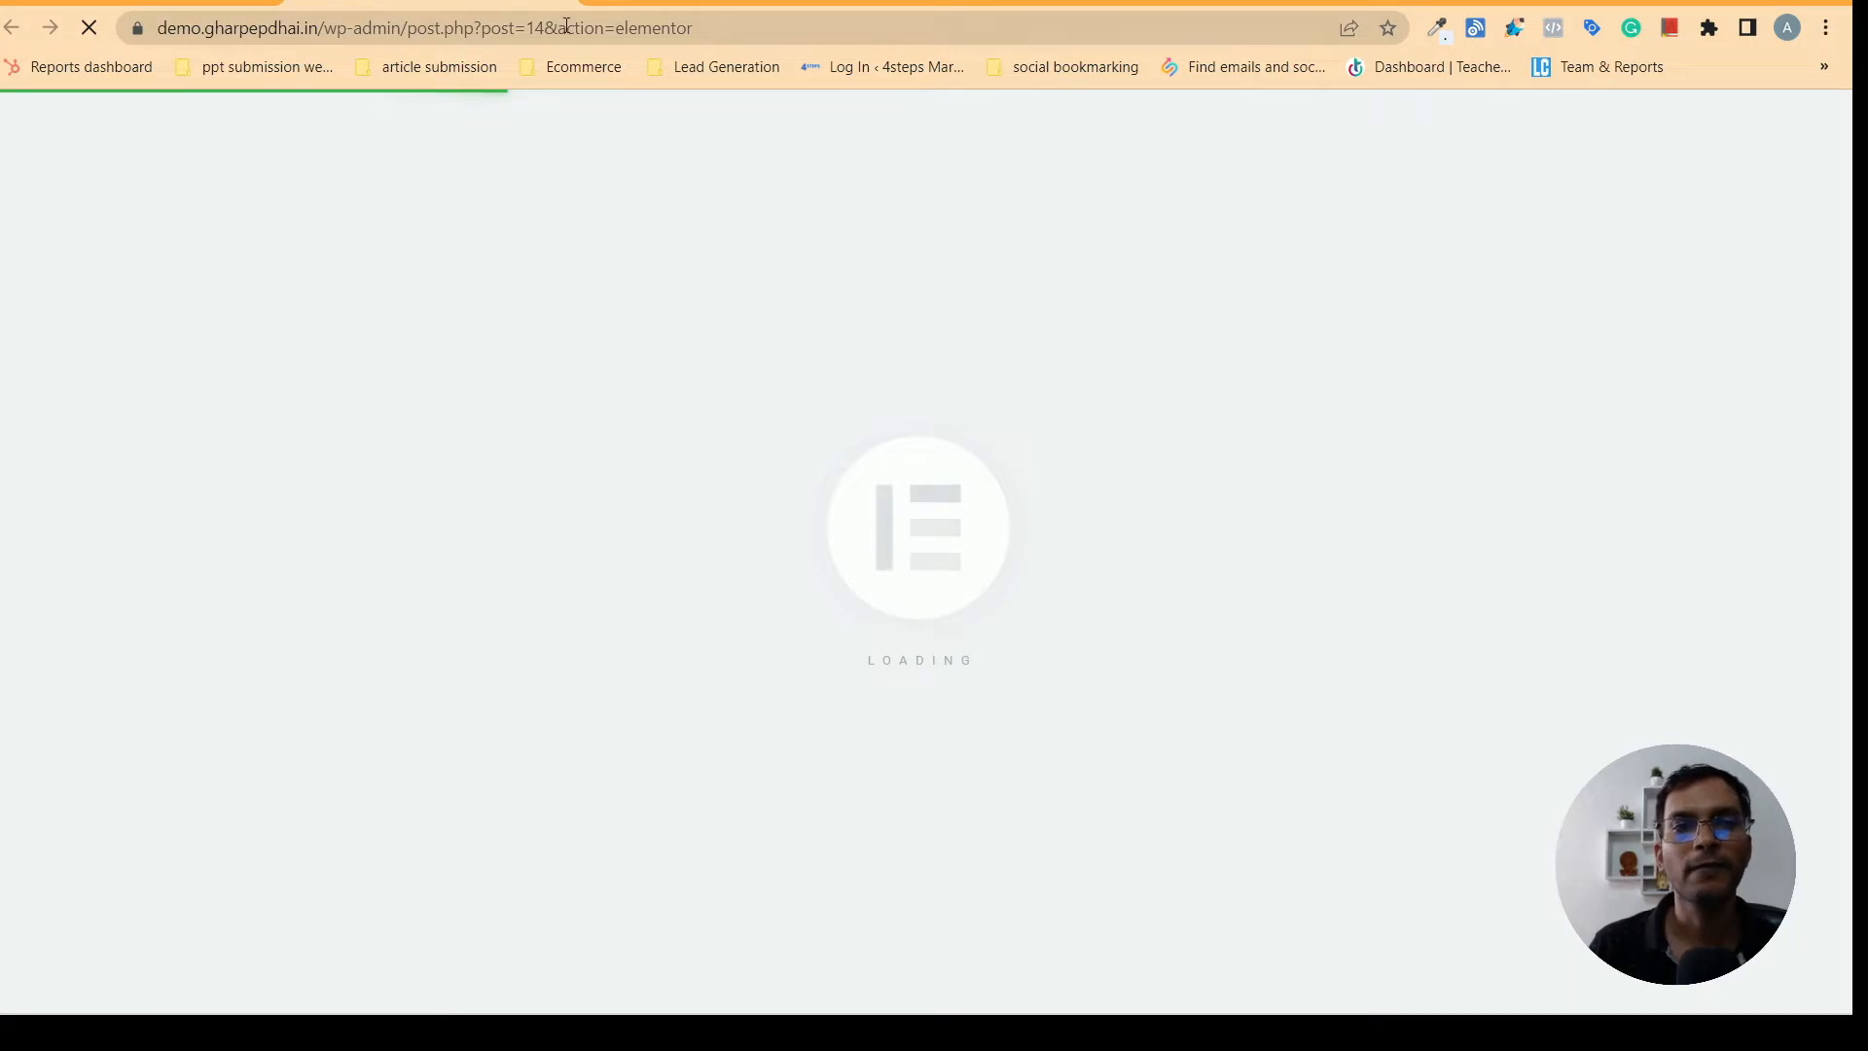
# - Open the gharpepdhai.in website in a new browser tab and look over its homepage
pyautogui.hotkey('ctrl', 't')
pyautogui.click(412, 21)
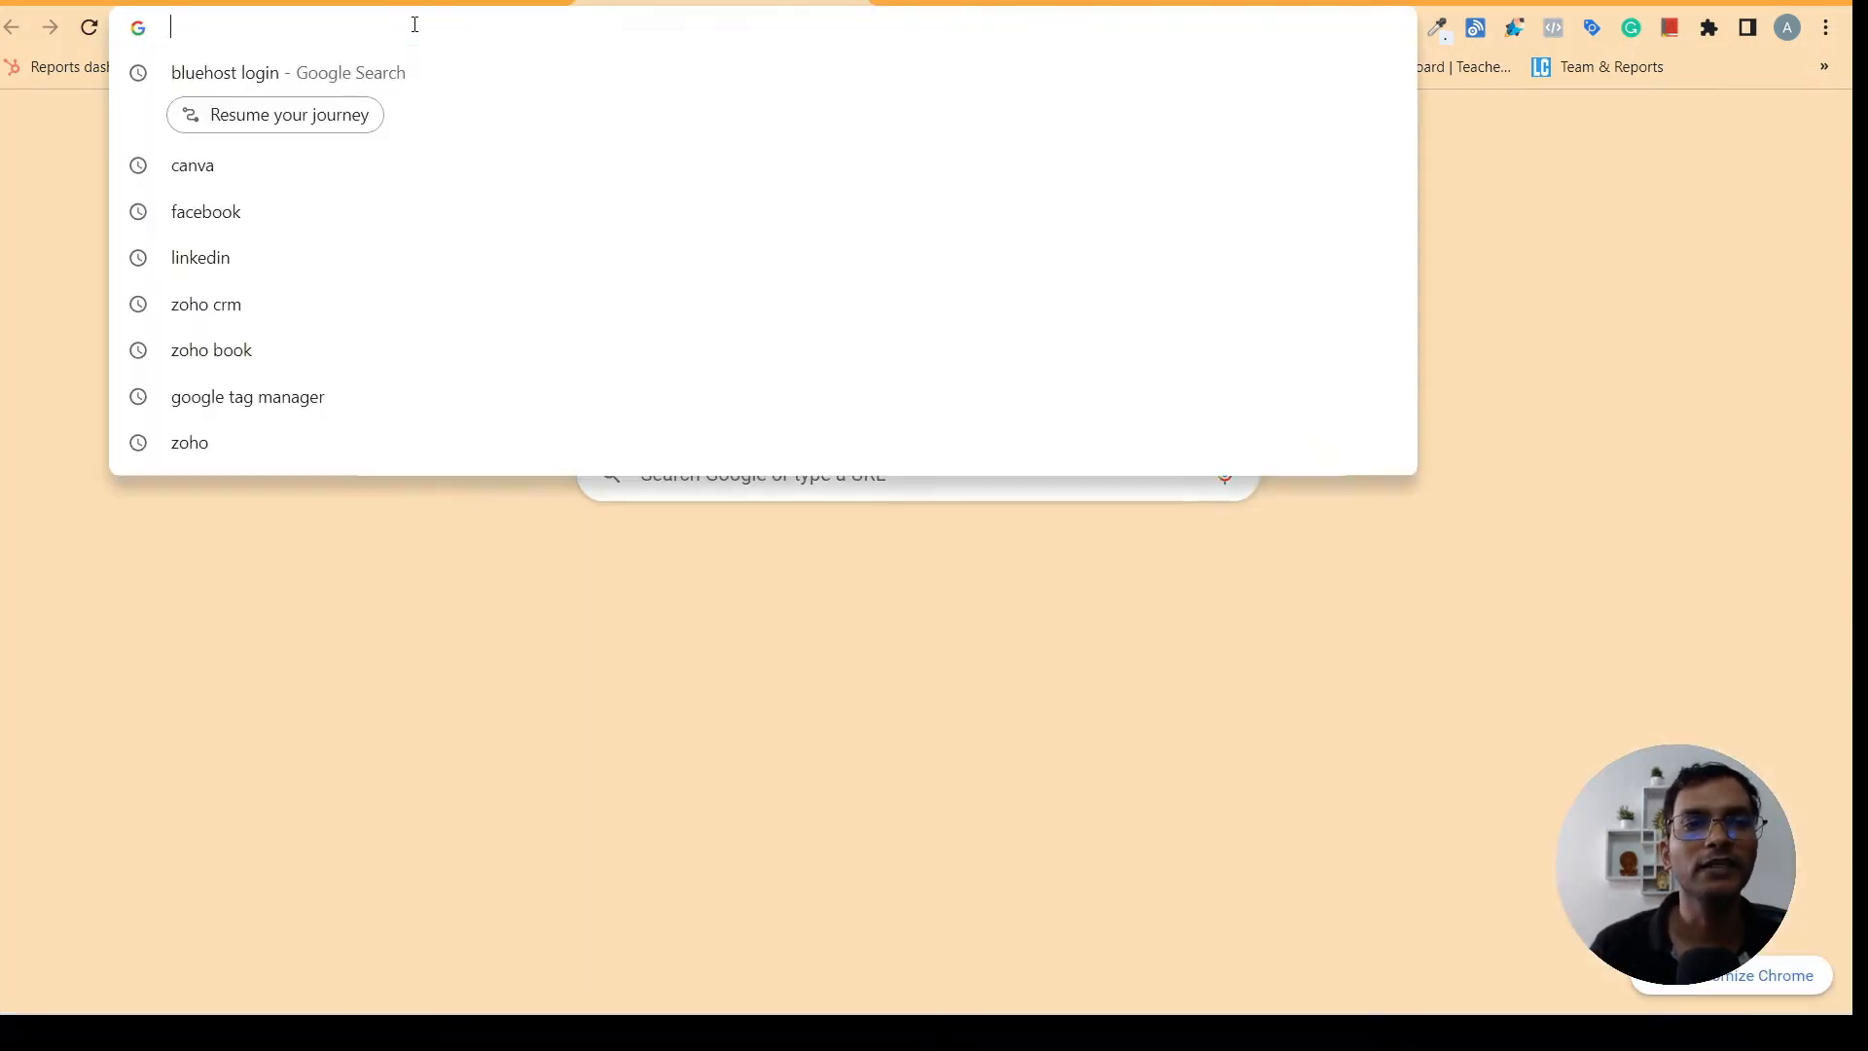
pyautogui.write('gharpepdhai.in')
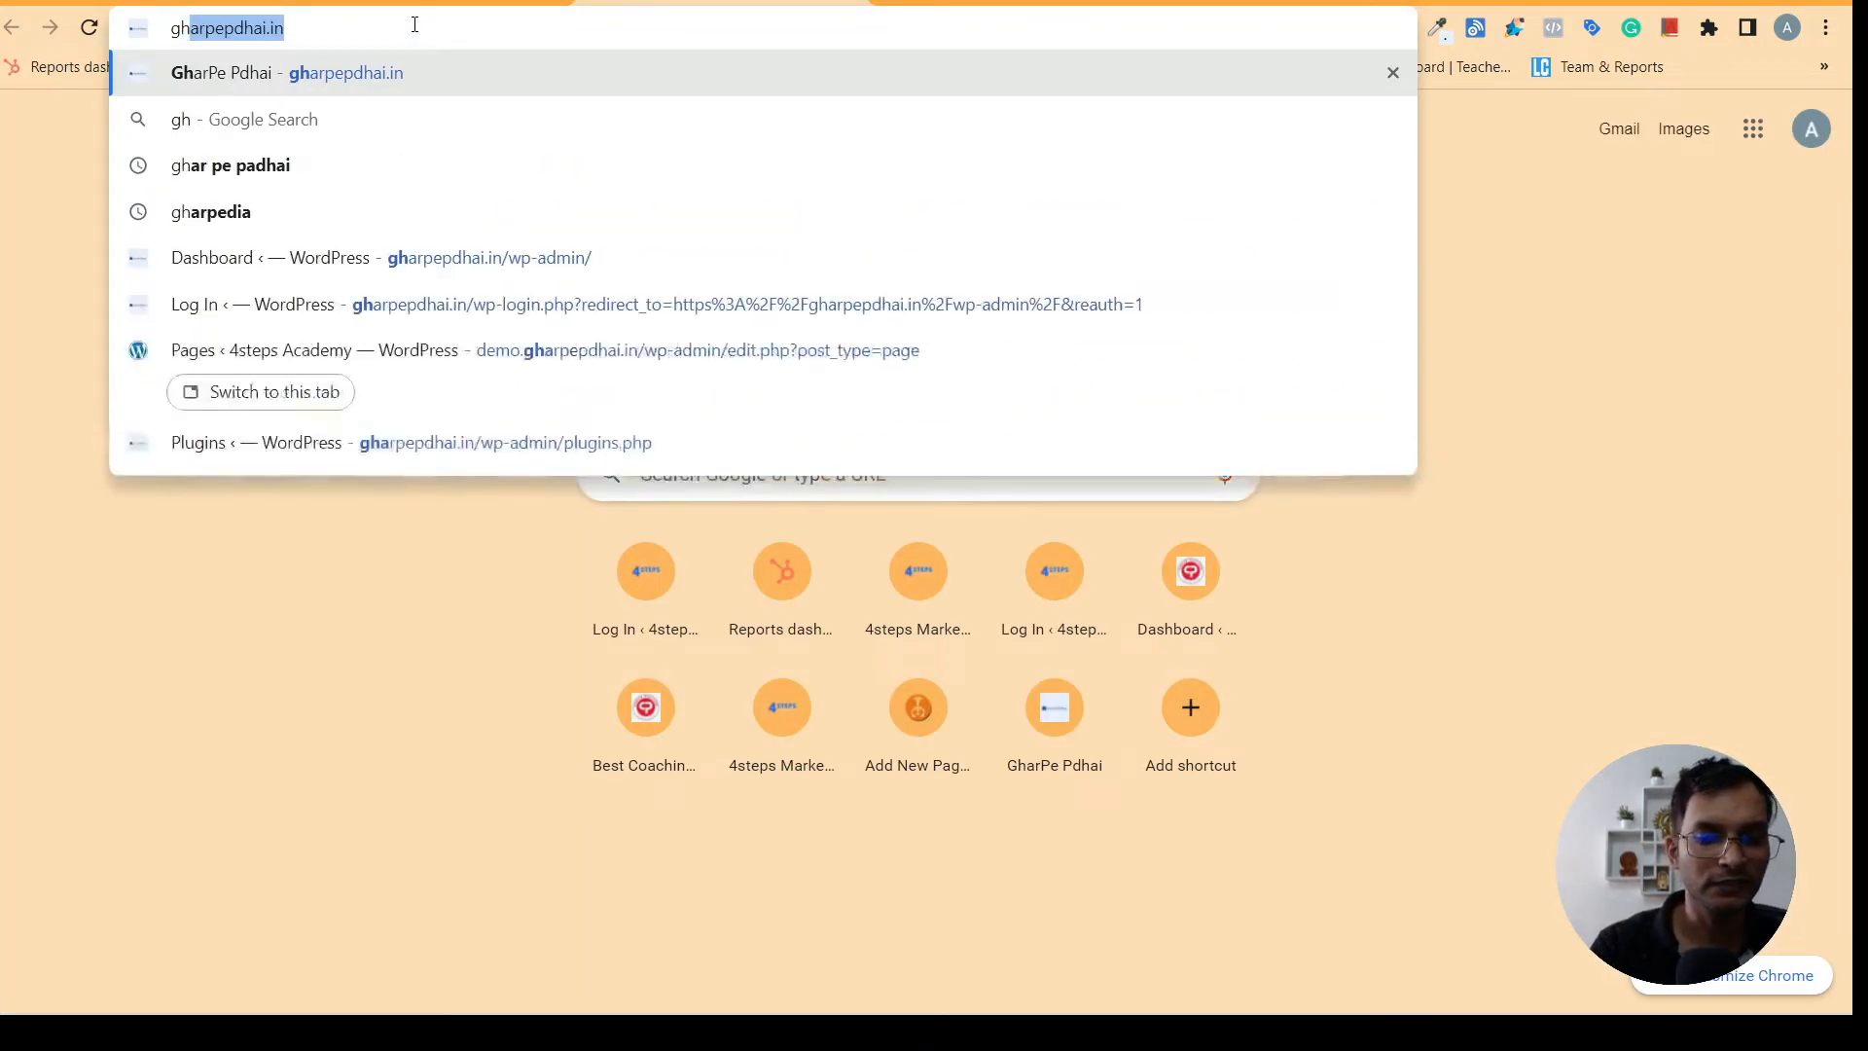
pyautogui.press('Return')
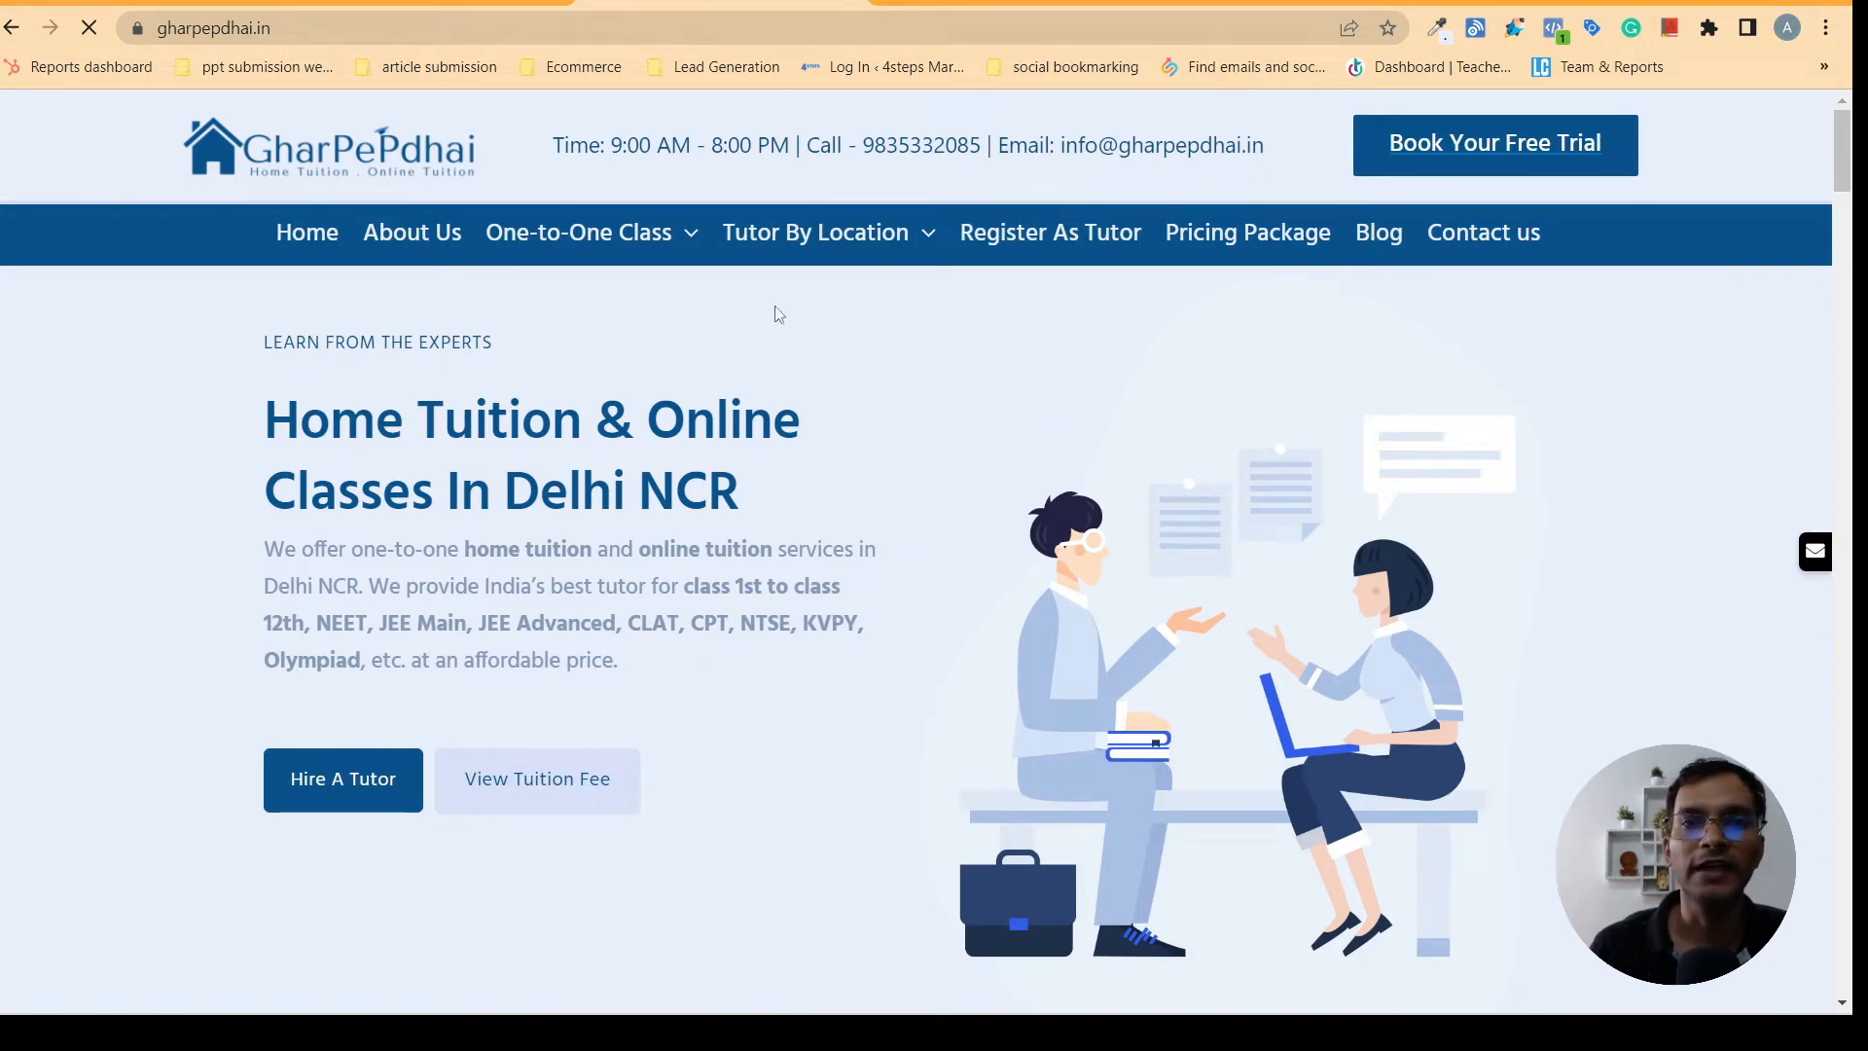
pyautogui.scroll(-10, 1741, 409)
pyautogui.scroll(7, 1756, 451)
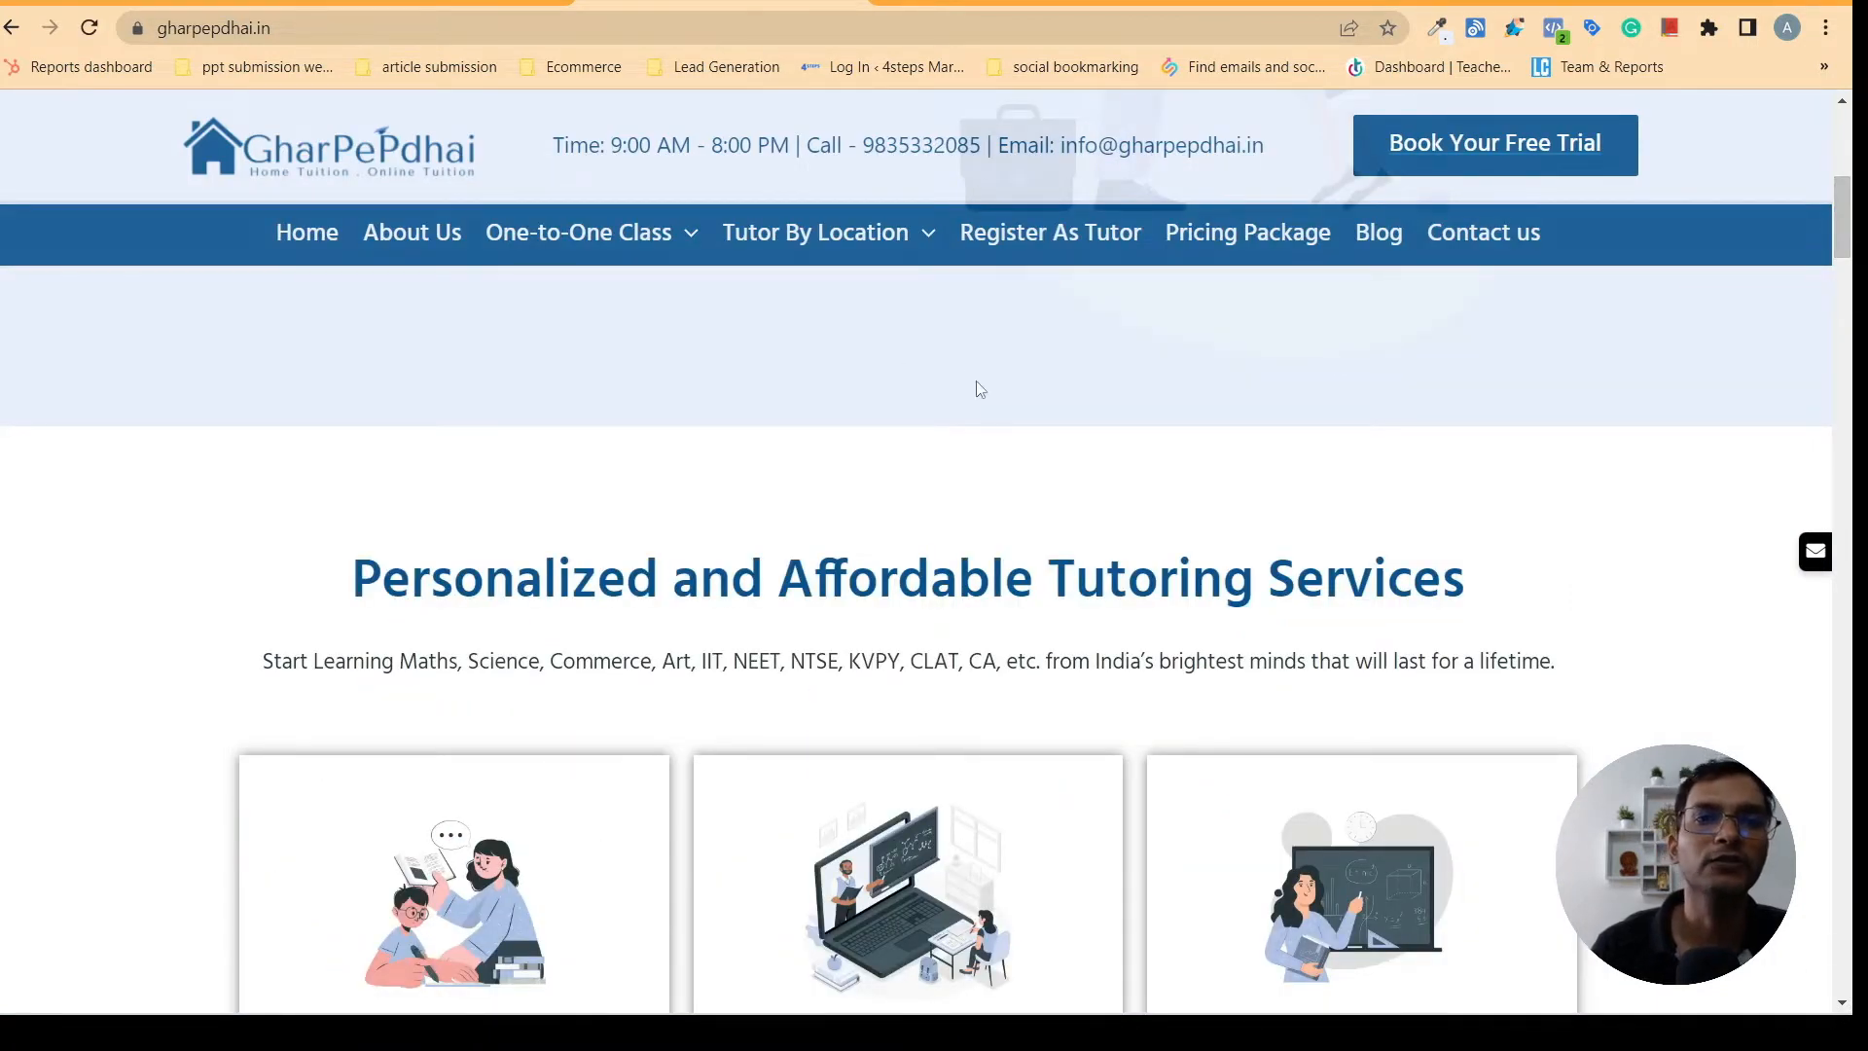
pyautogui.scroll(-10, 1851, 241)
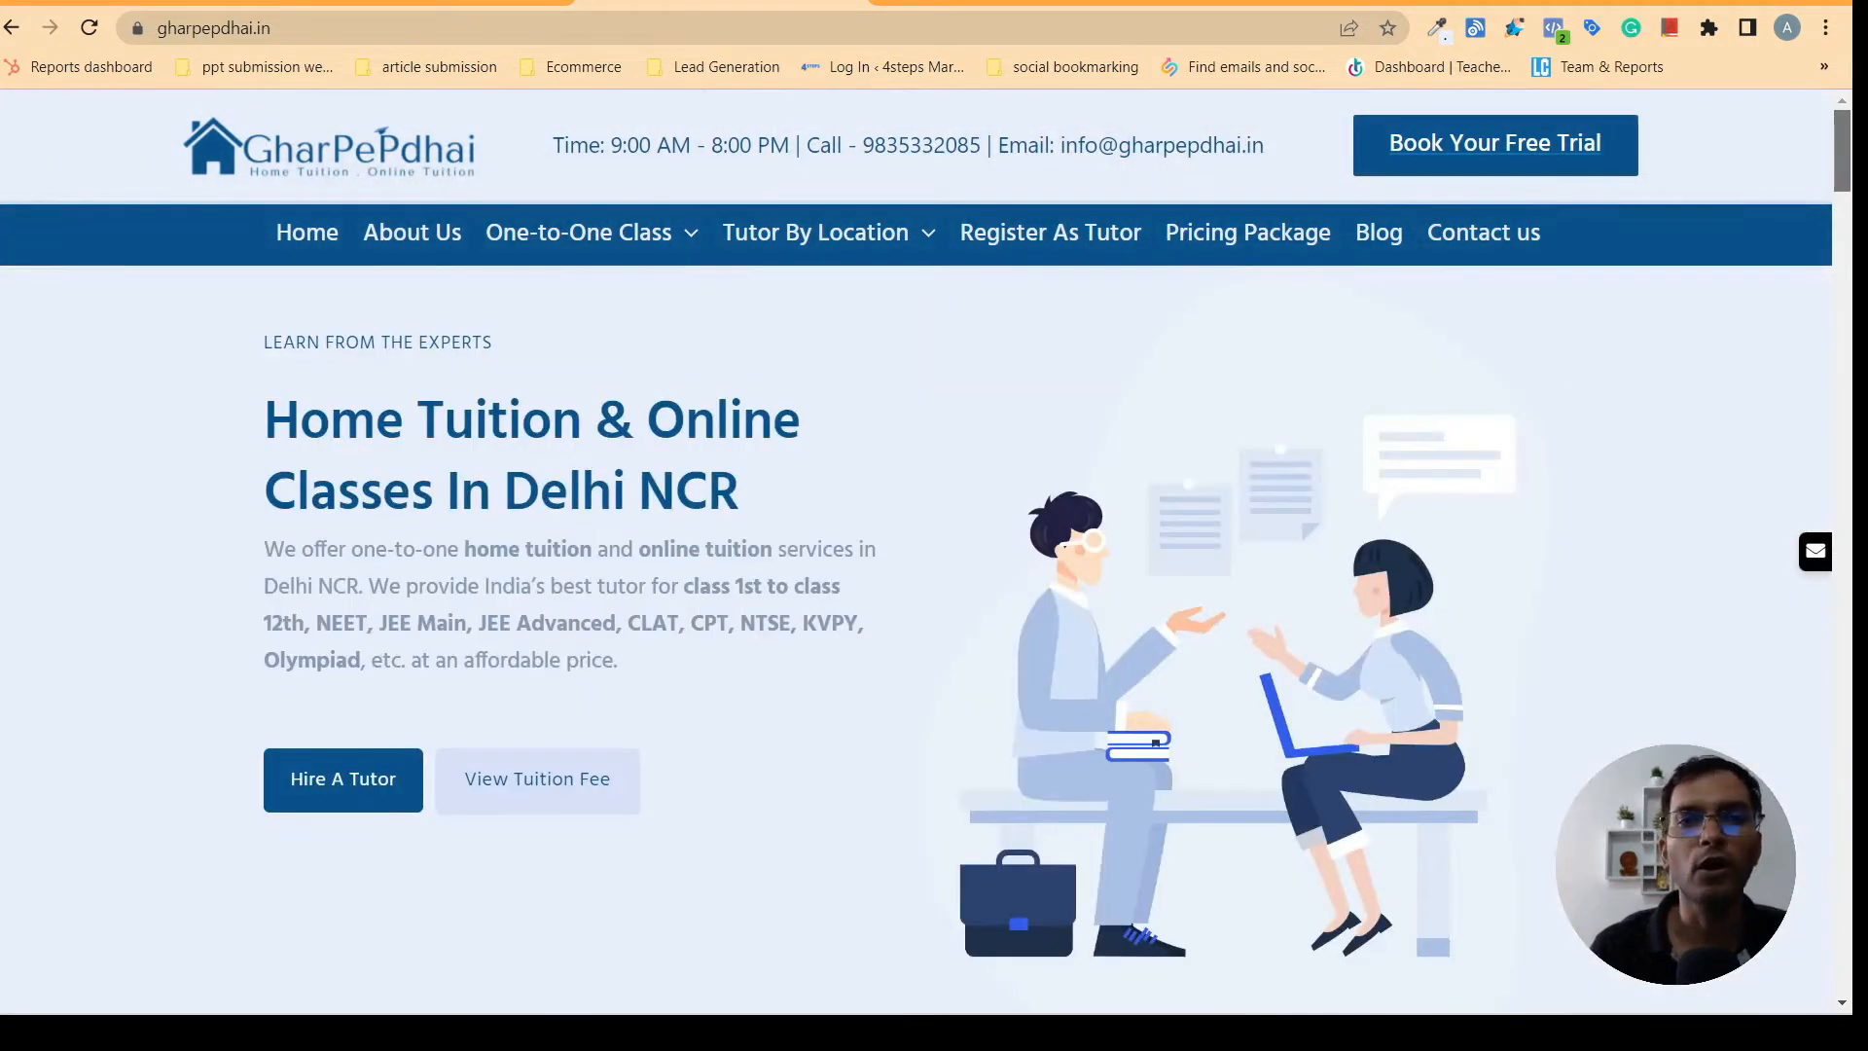
# - Compare the Home page's sections in the Elementor editor with the gharpepdhai.in homepage
pyautogui.click(404, 3)
pyautogui.moveTo(620, 974)
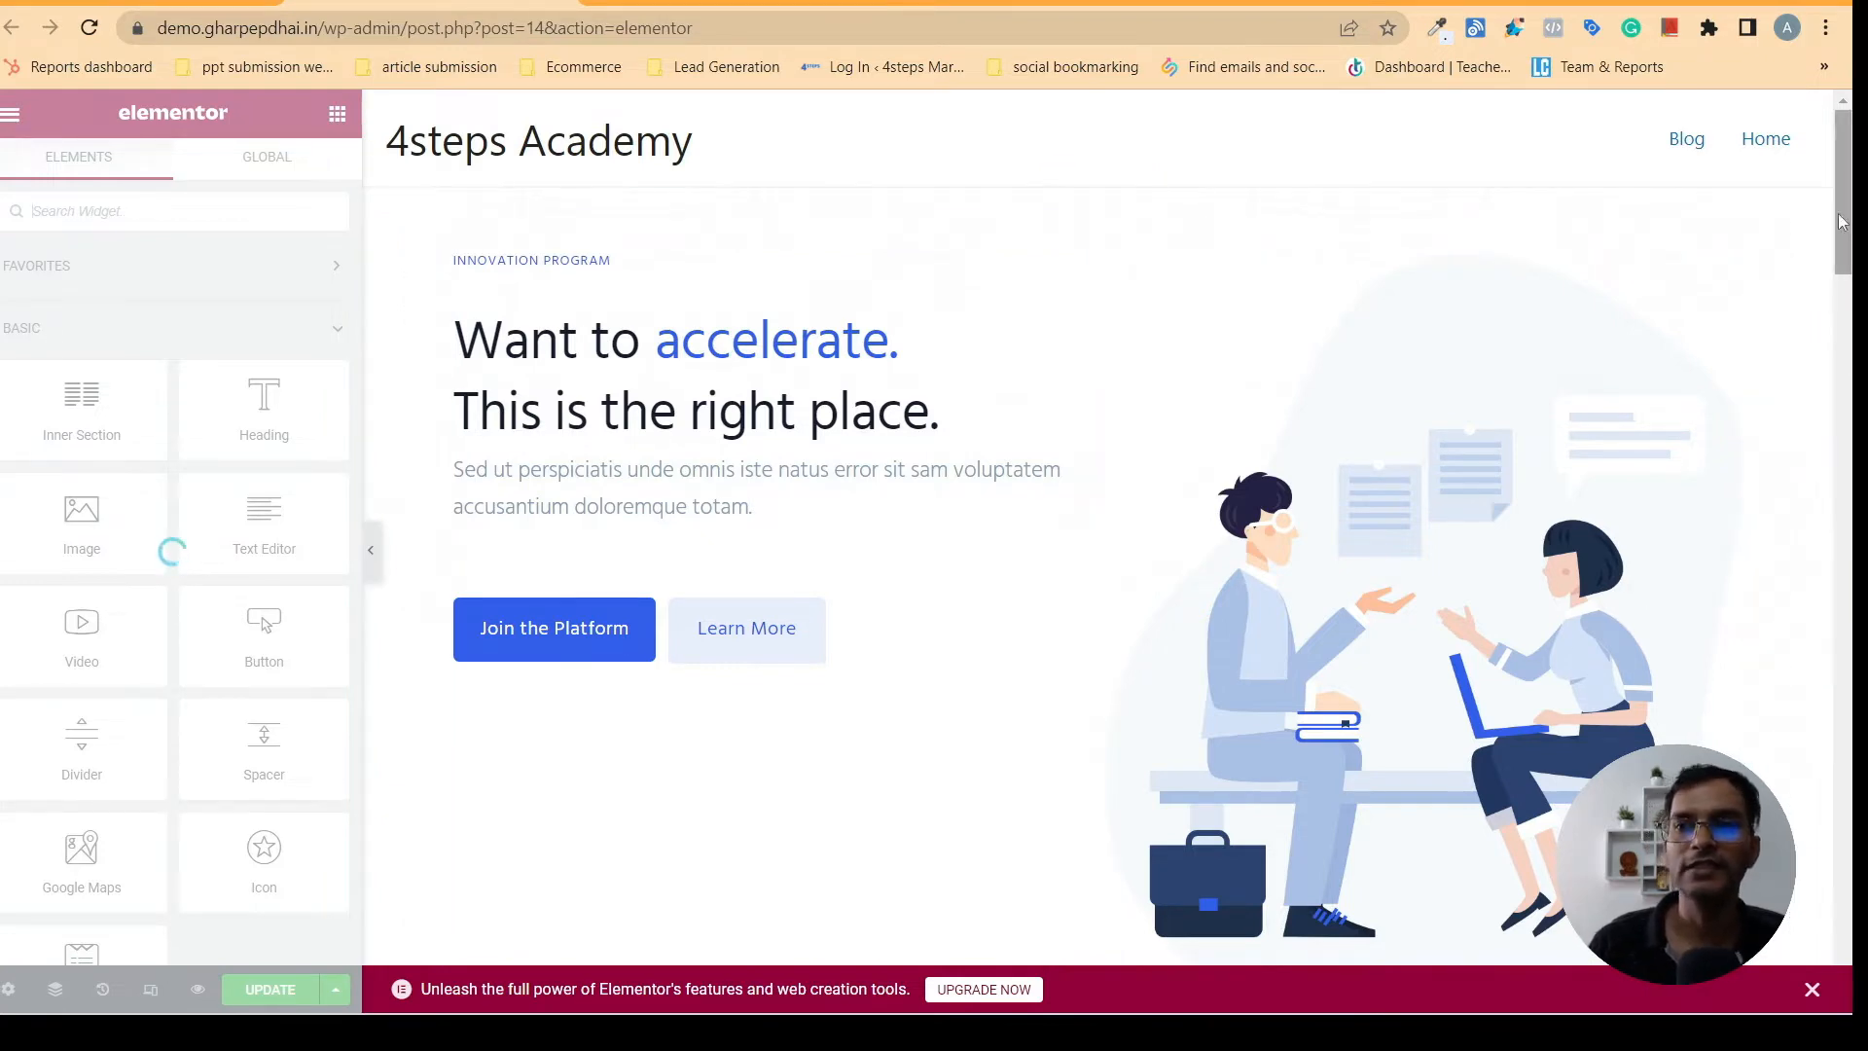
pyautogui.moveTo(1849, 211)
pyautogui.mouseDown()
pyautogui.moveTo(1849, 316)
pyautogui.moveTo(1849, 206)
pyautogui.mouseUp()
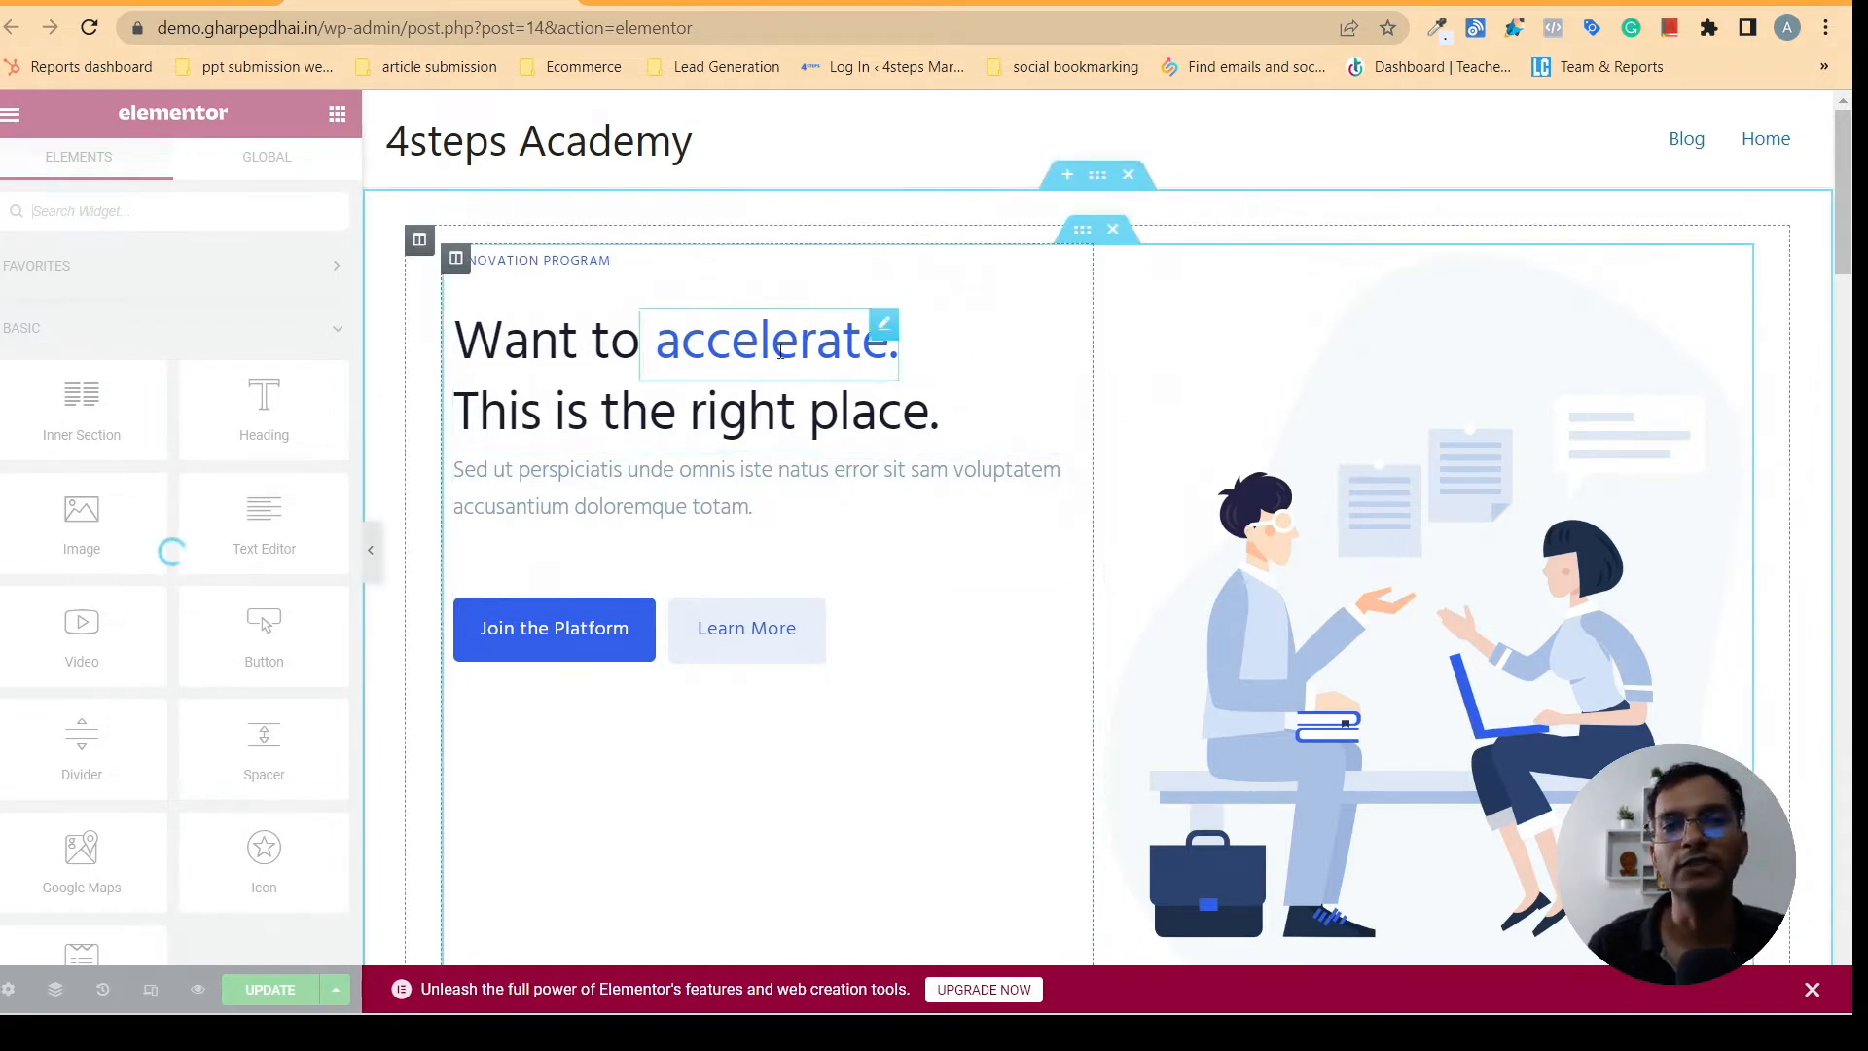
pyautogui.moveTo(1840, 198); pyautogui.dragTo(1845, 100)
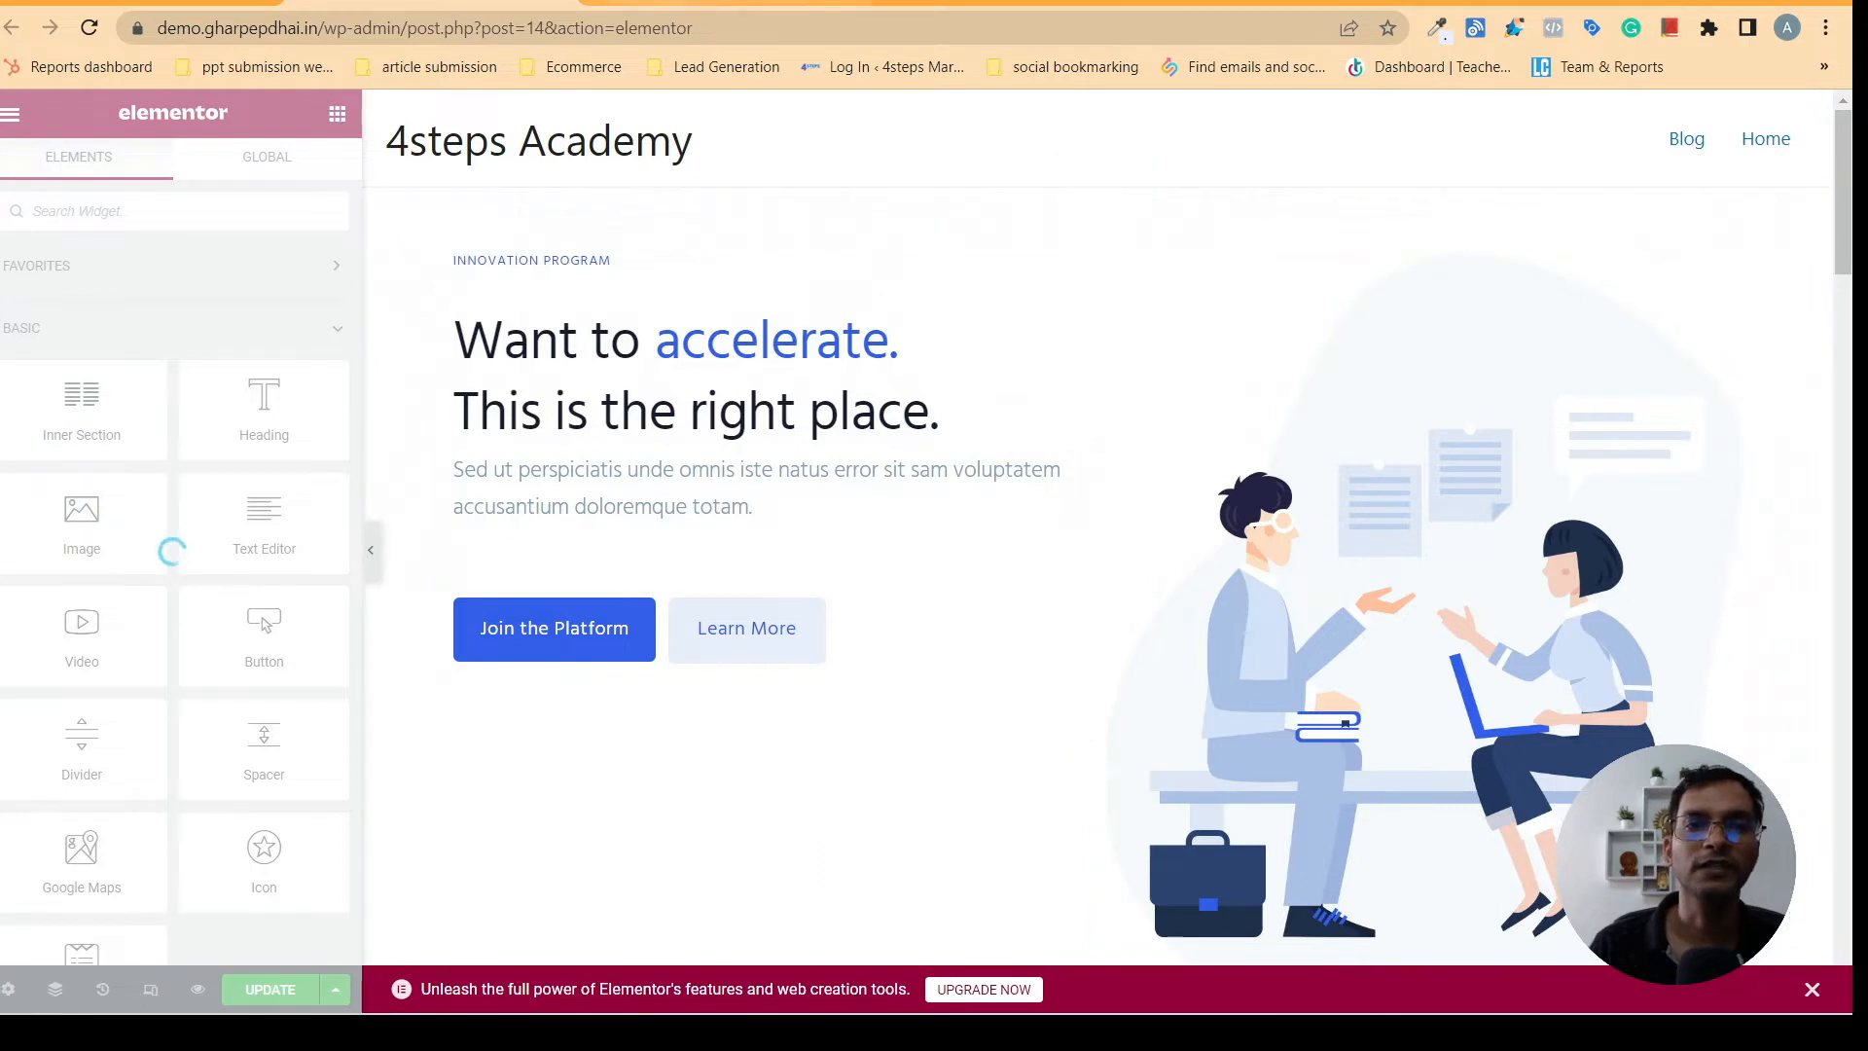
pyautogui.click(756, 8)
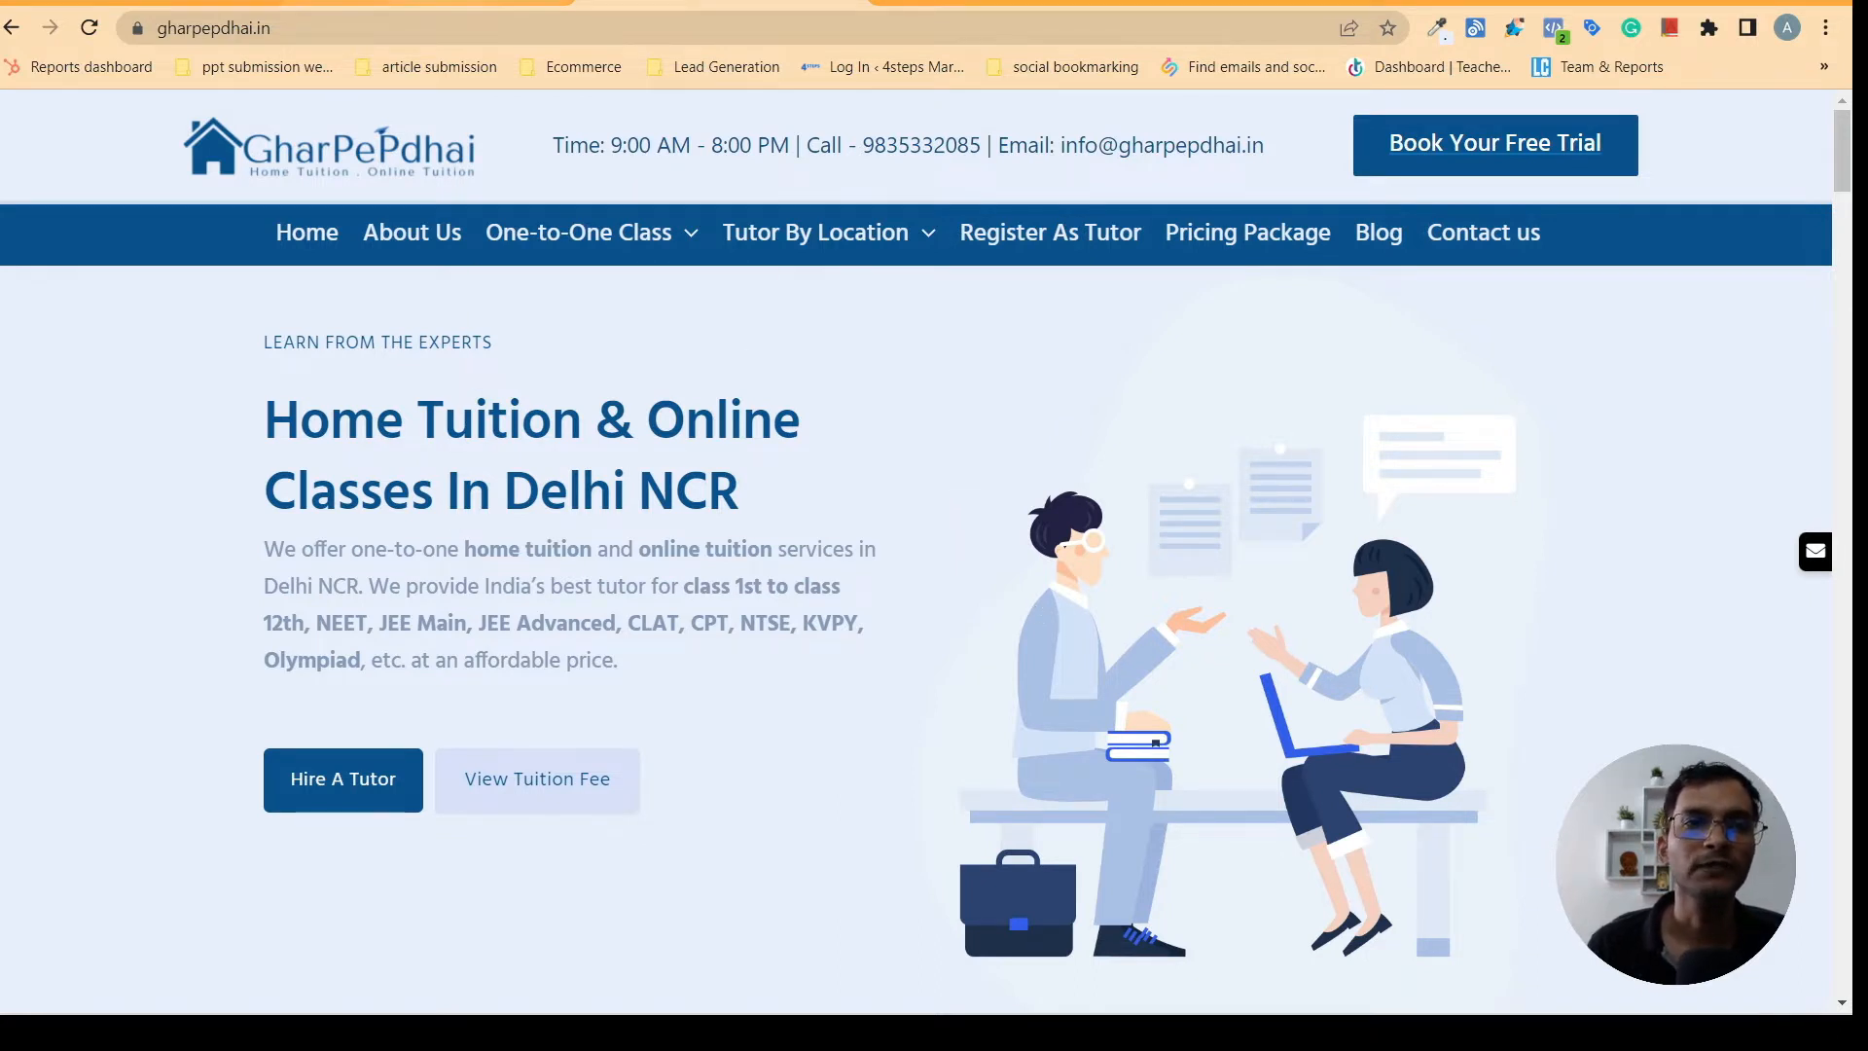
pyautogui.click(399, 3)
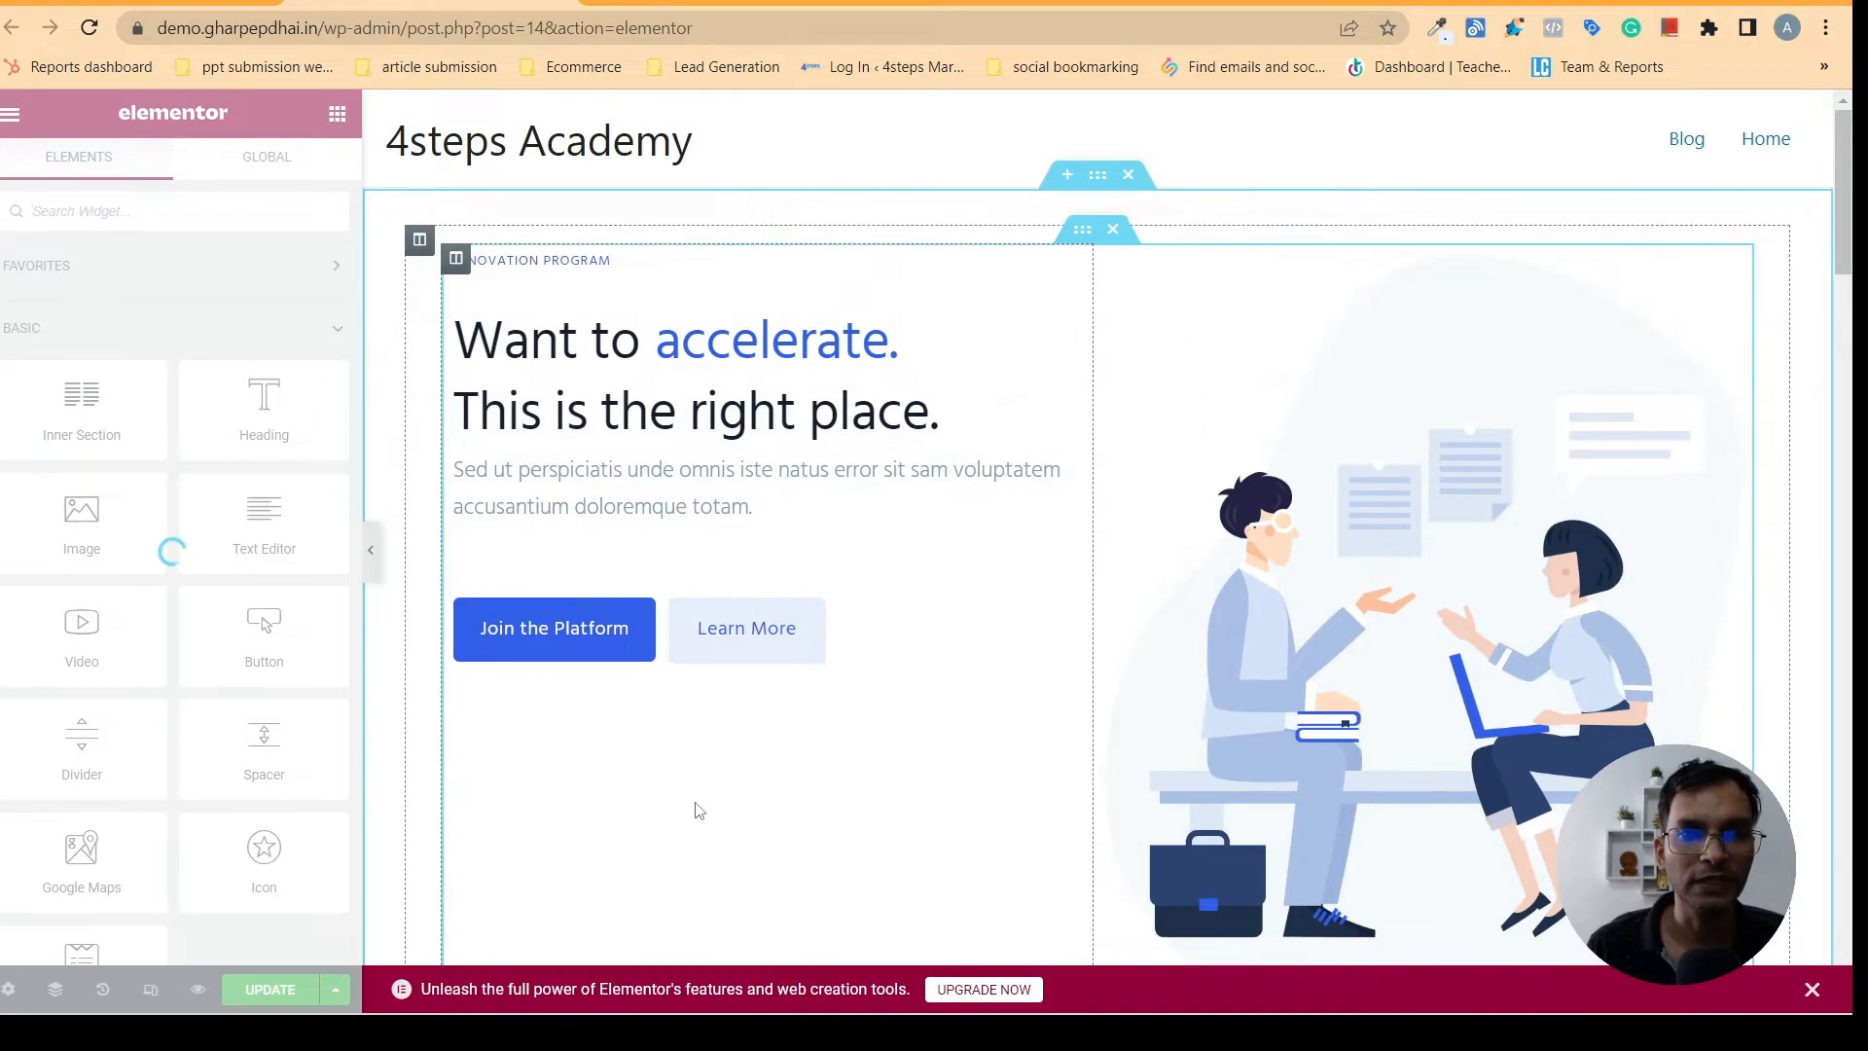
pyautogui.moveTo(1842, 238); pyautogui.dragTo(1852, 618)
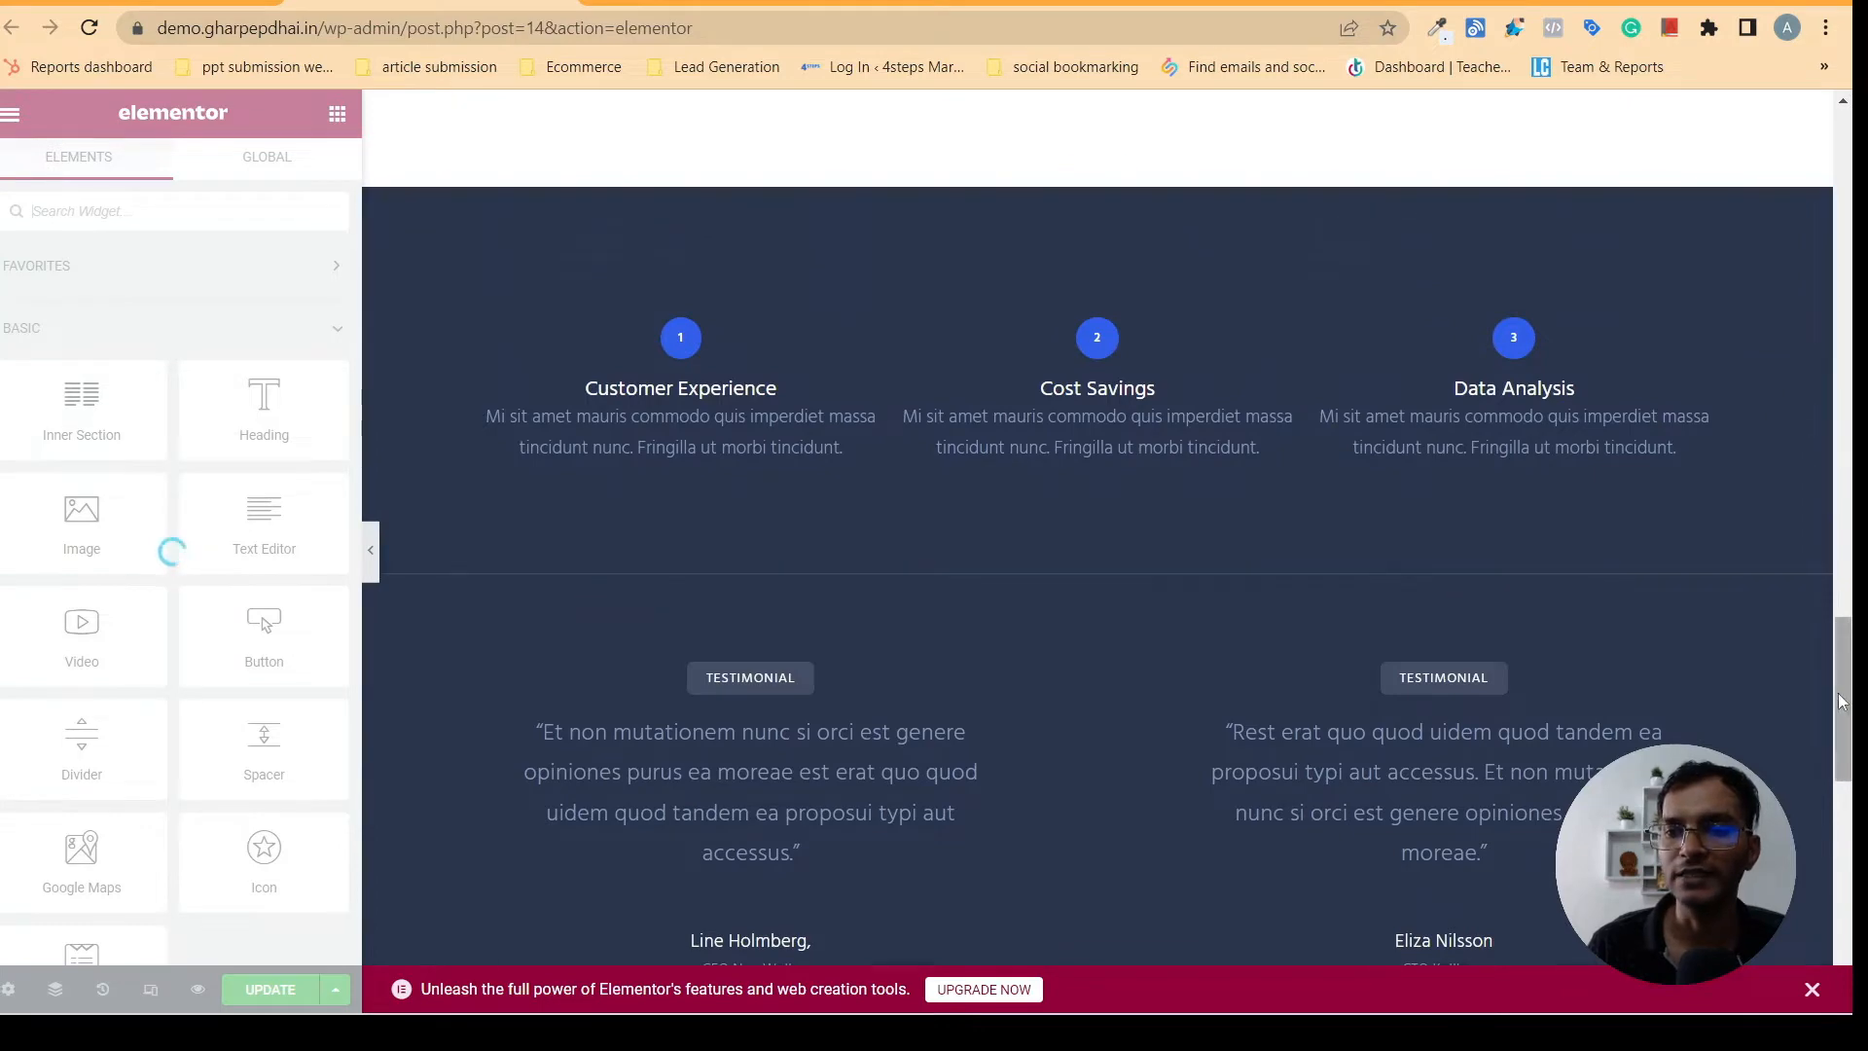
pyautogui.moveTo(1851, 681); pyautogui.dragTo(1852, 146)
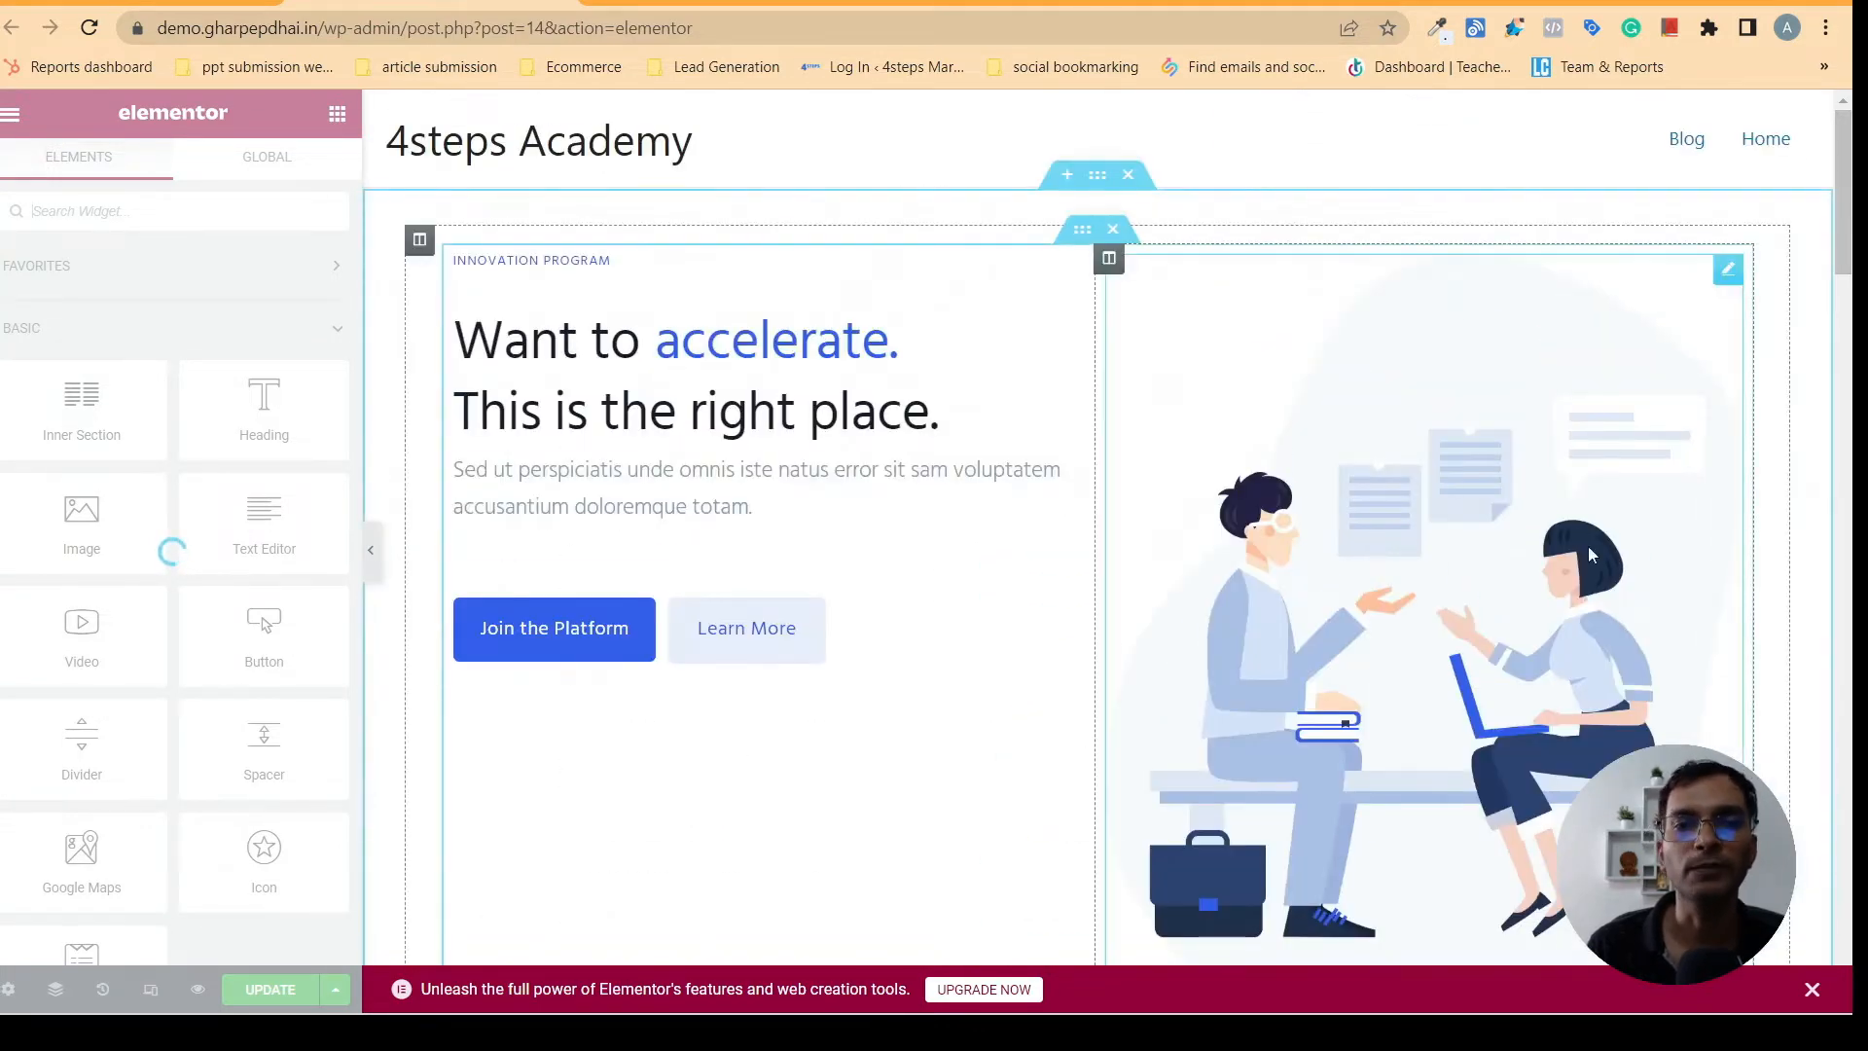
pyautogui.moveTo(1459, 991)
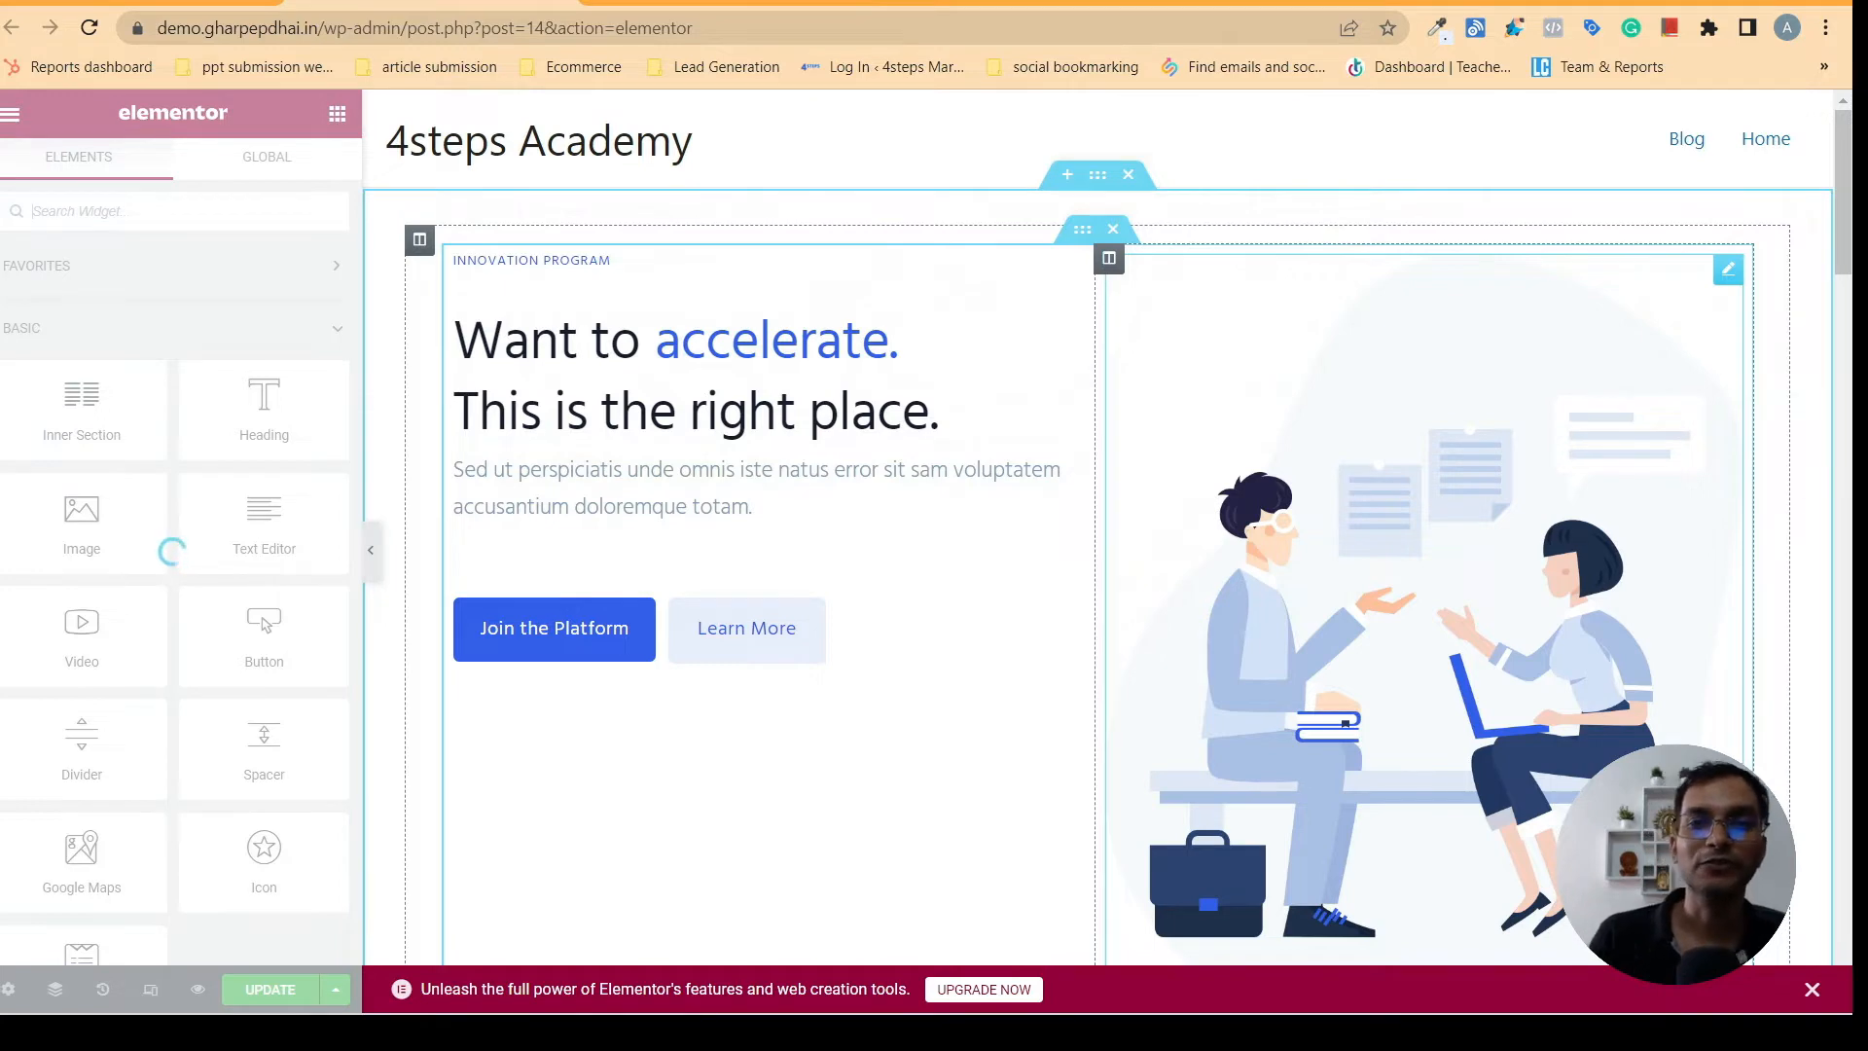
pyautogui.click(842, 10)
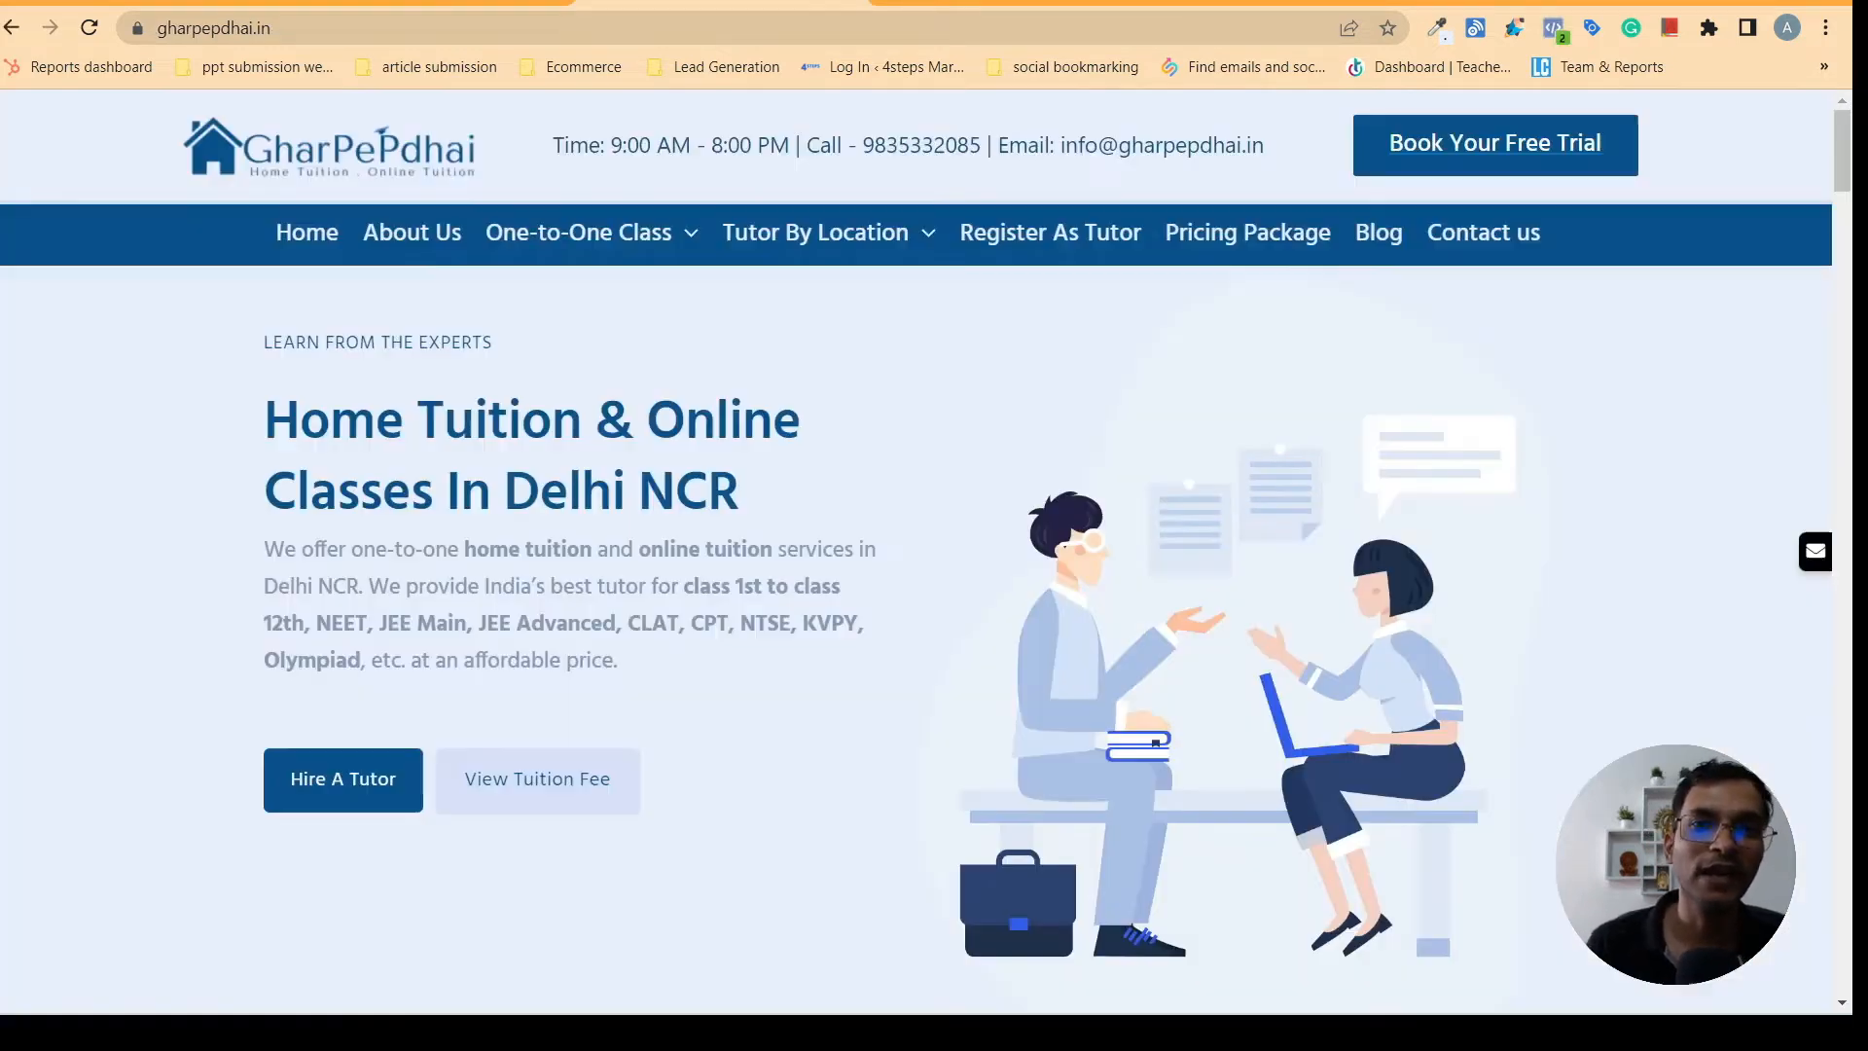
# - Reload the Home page's Elementor editor so its widget panel finishes loading
pyautogui.click(486, 8)
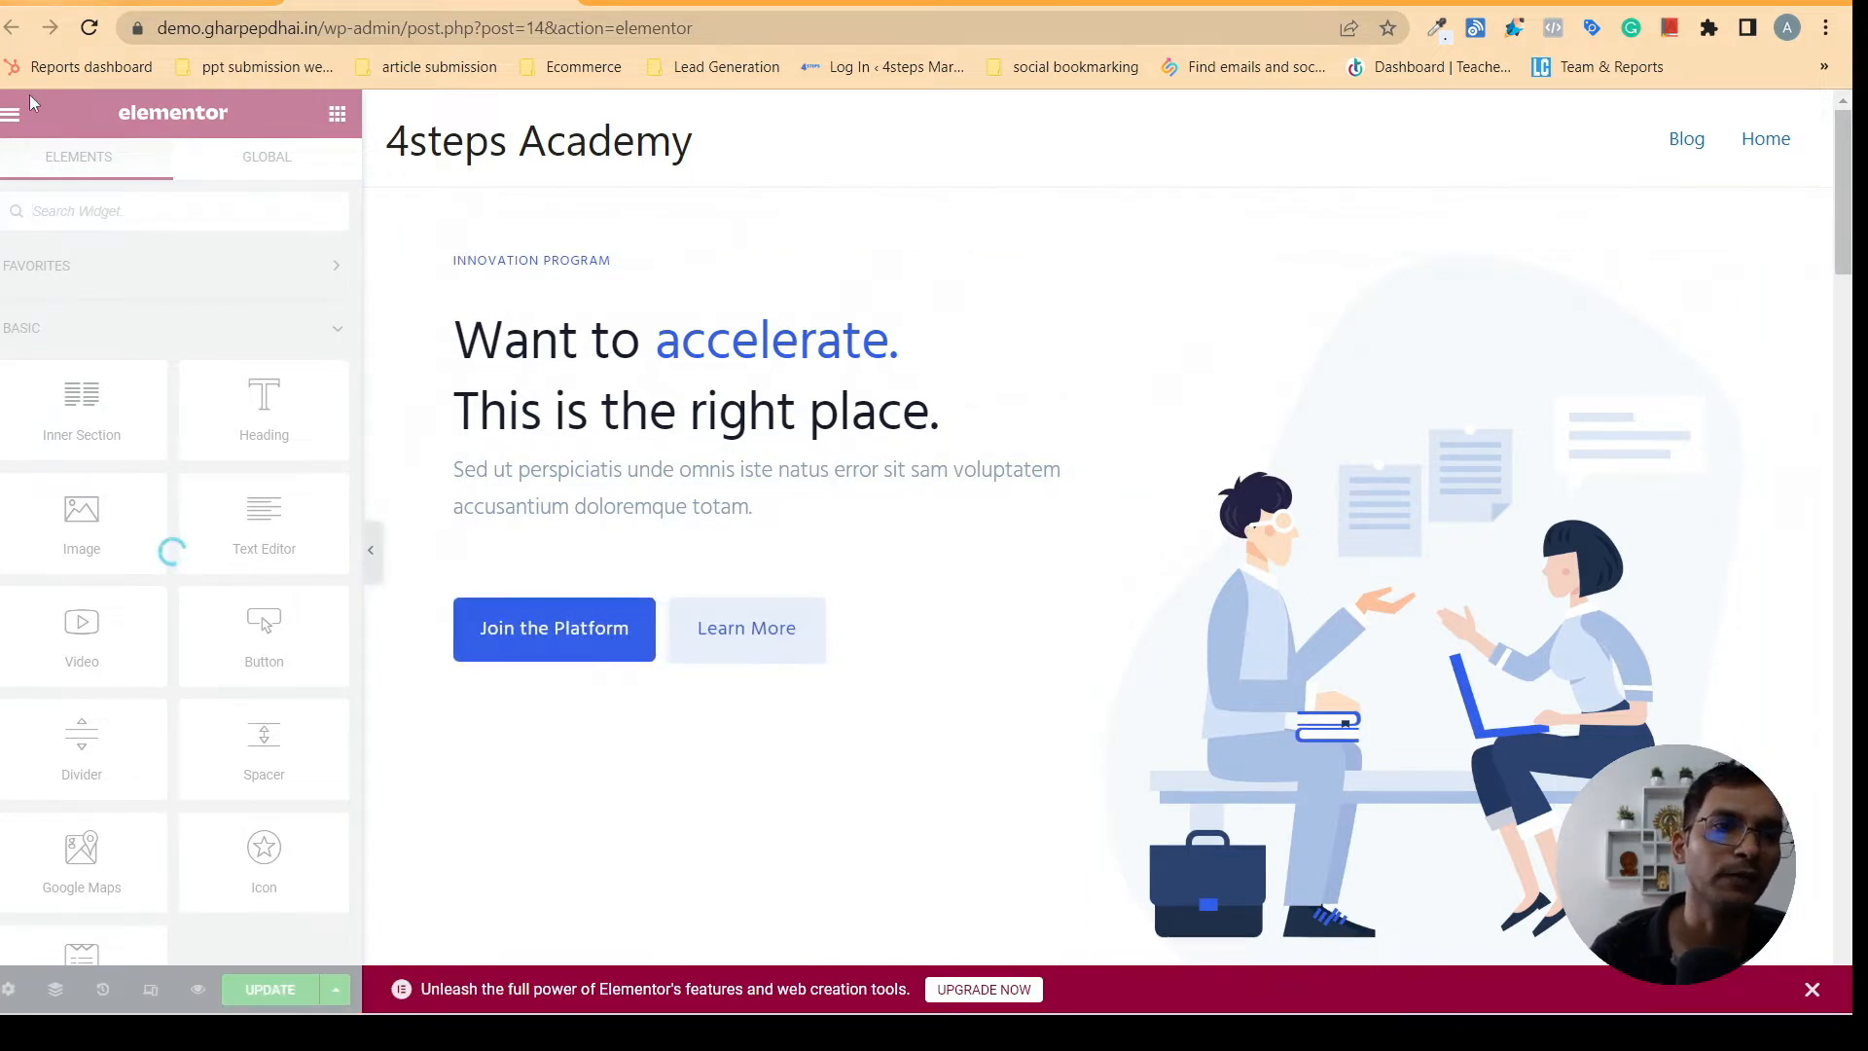
pyautogui.click(87, 30)
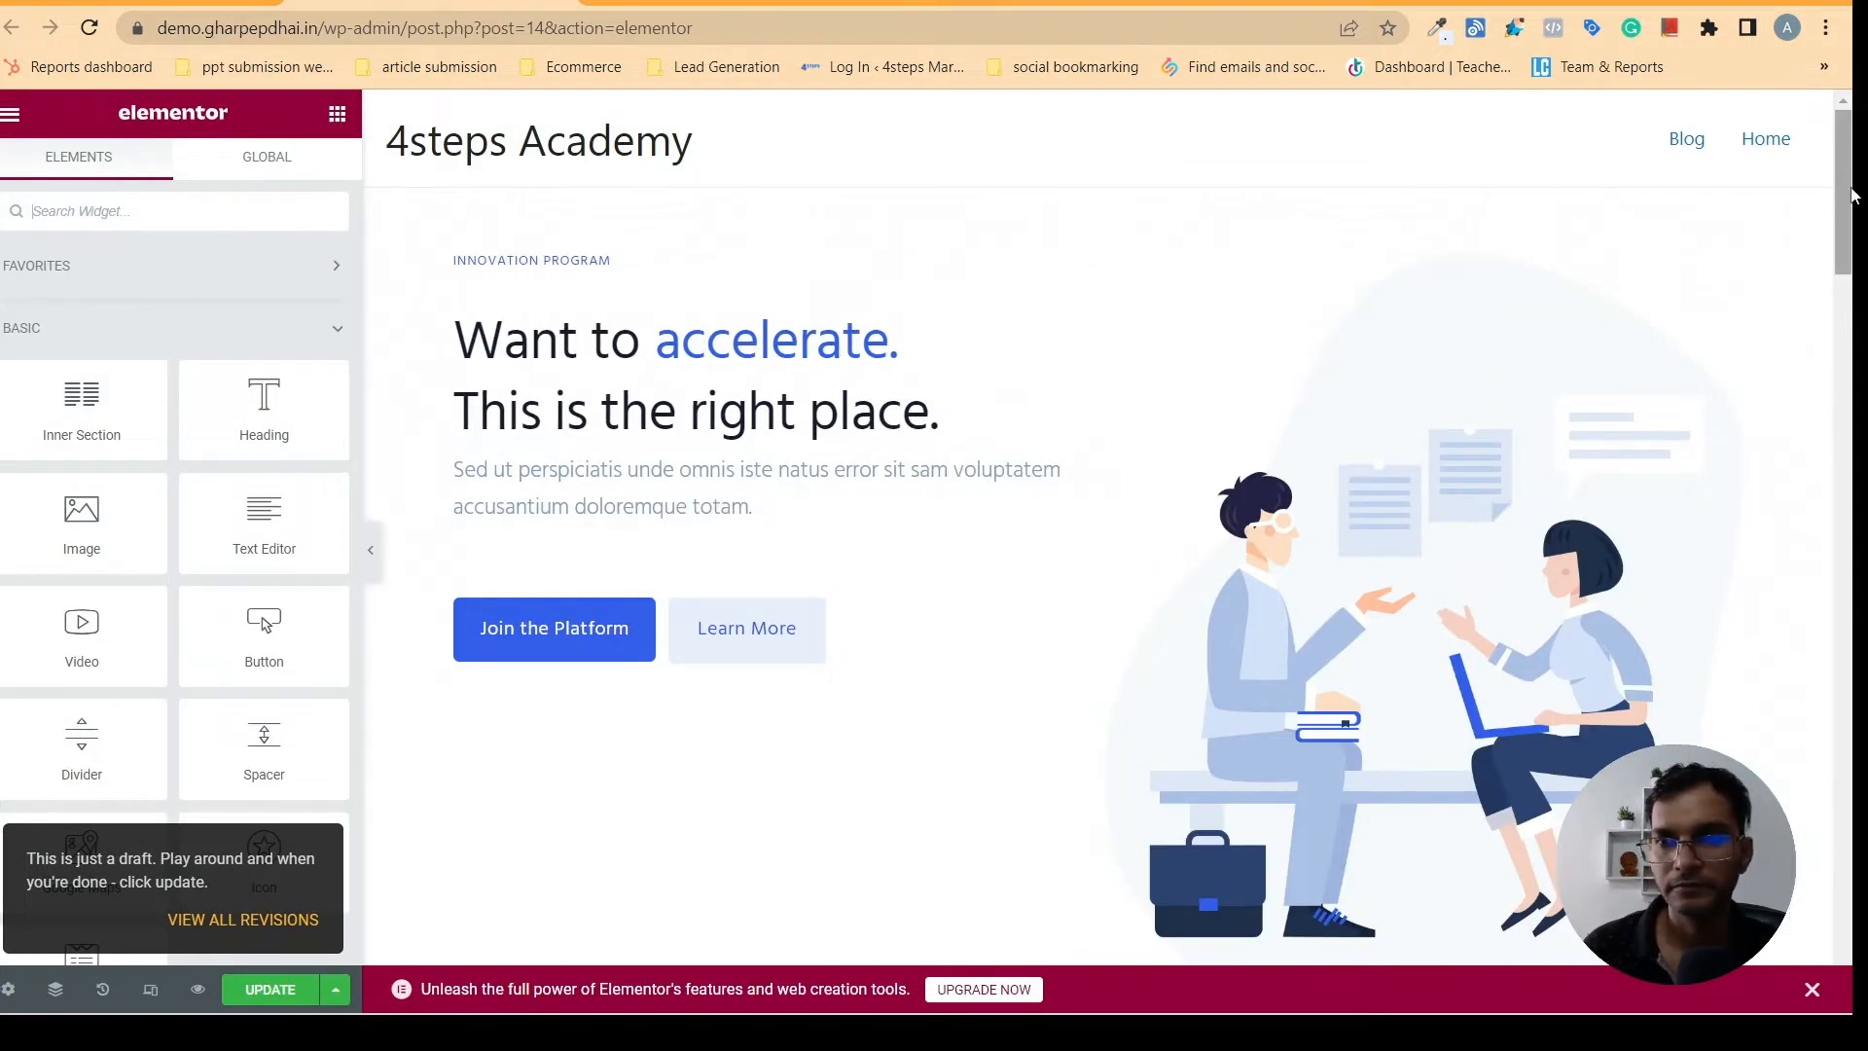
pyautogui.moveTo(1854, 192)
pyautogui.mouseDown()
pyautogui.moveTo(1854, 509)
pyautogui.moveTo(1851, 165)
pyautogui.mouseUp()
# - Check the gharpepdhai.in header and hero section against the first section of the page being edited
pyautogui.click(725, 5)
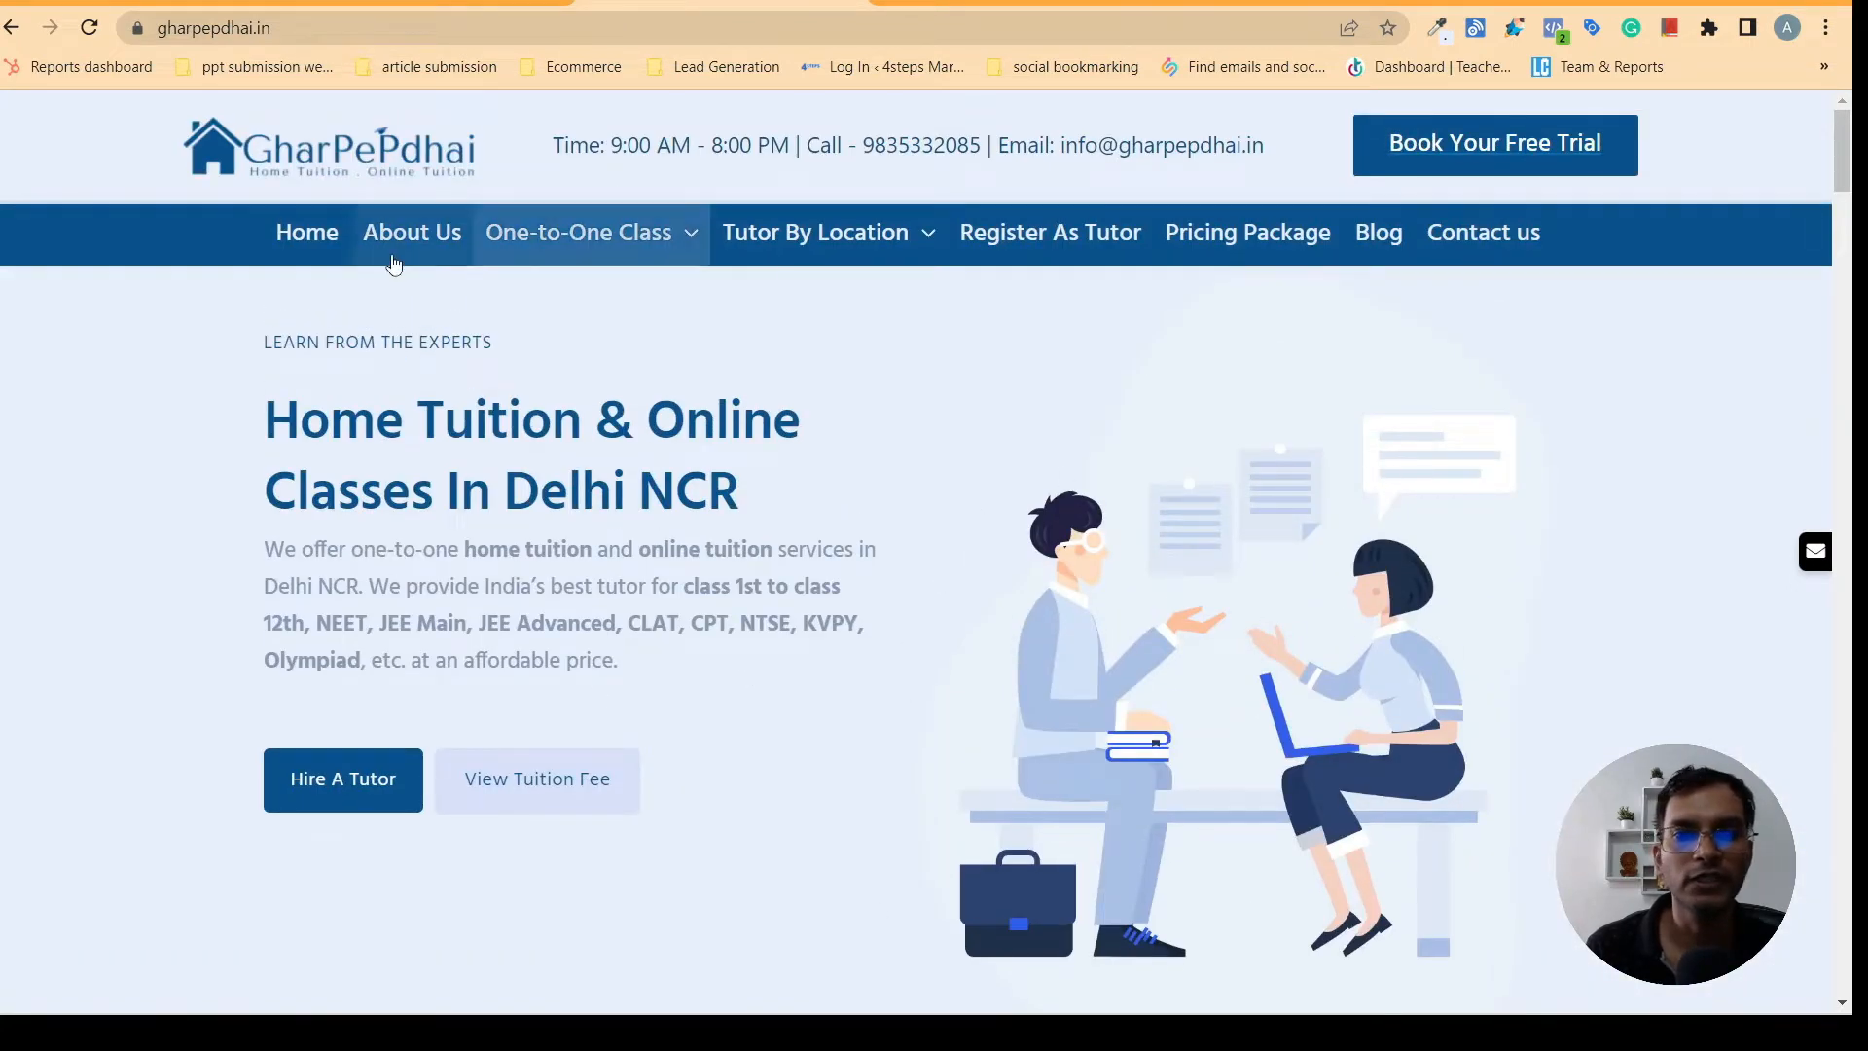
pyautogui.click(428, 5)
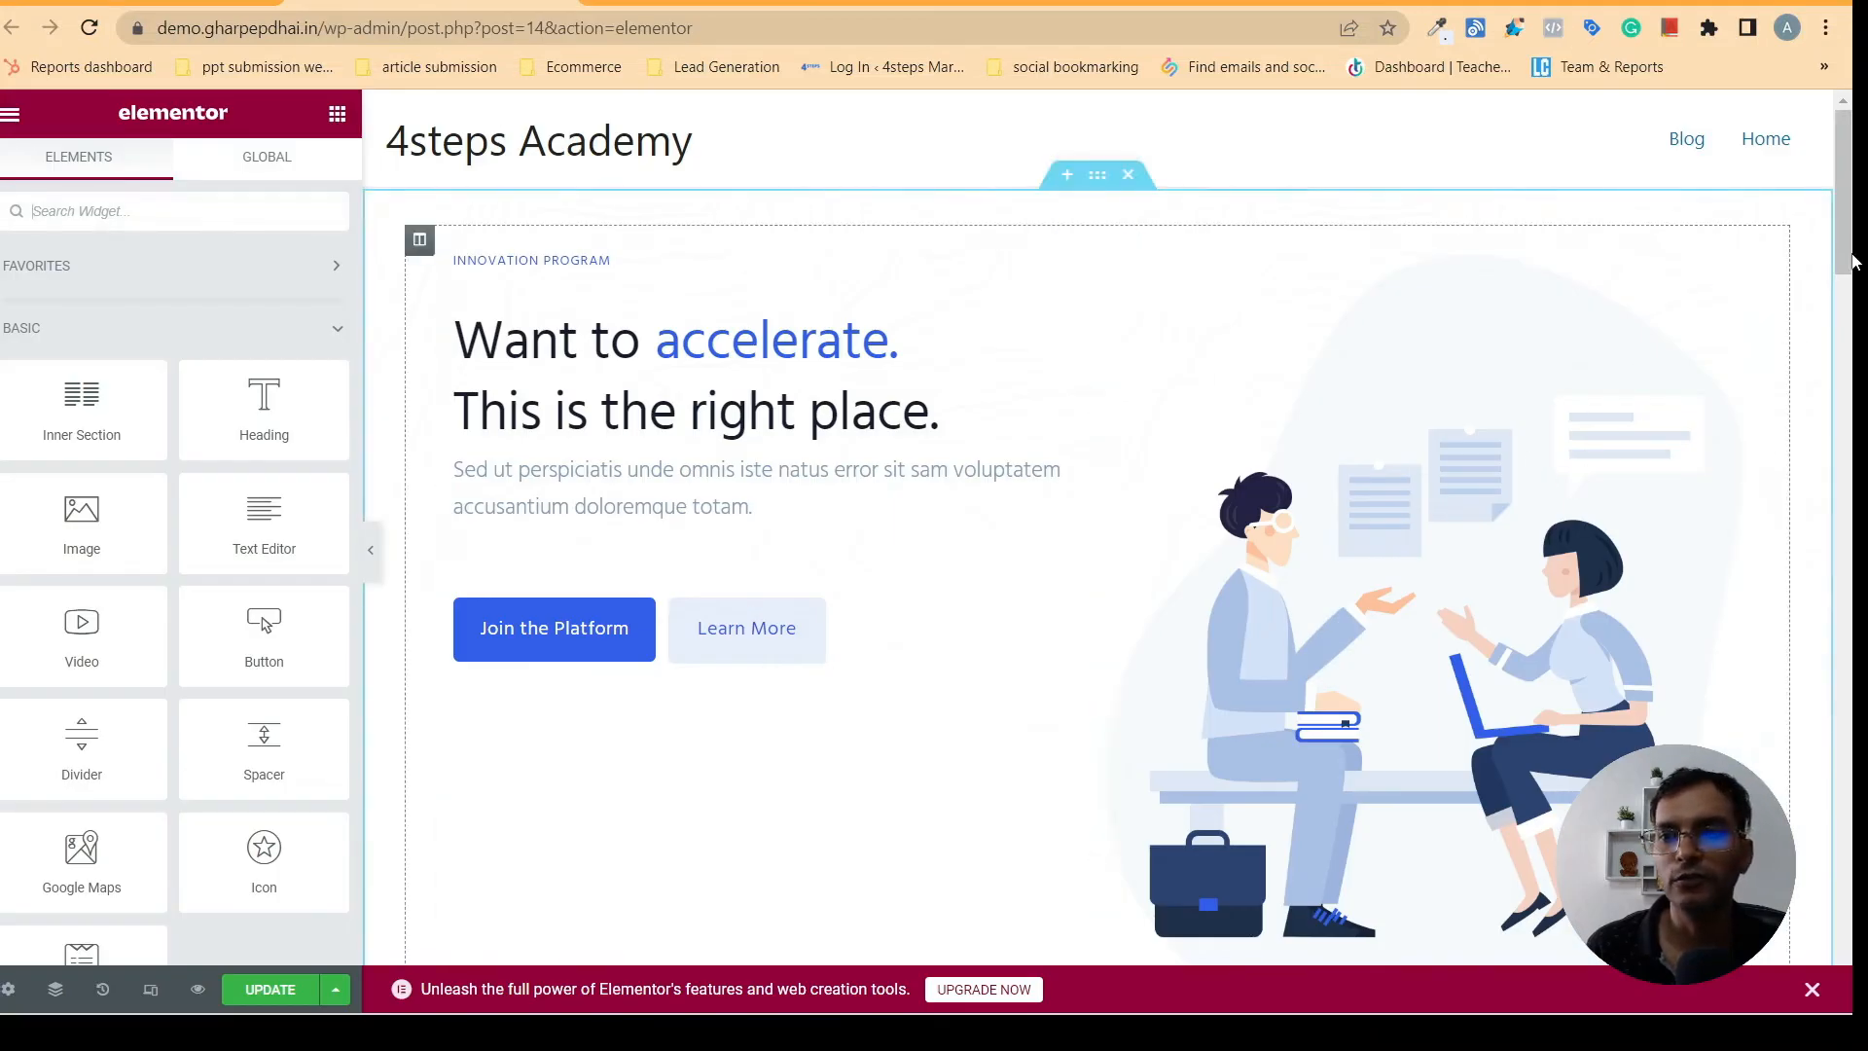
pyautogui.moveTo(1845, 224); pyautogui.dragTo(1826, 192)
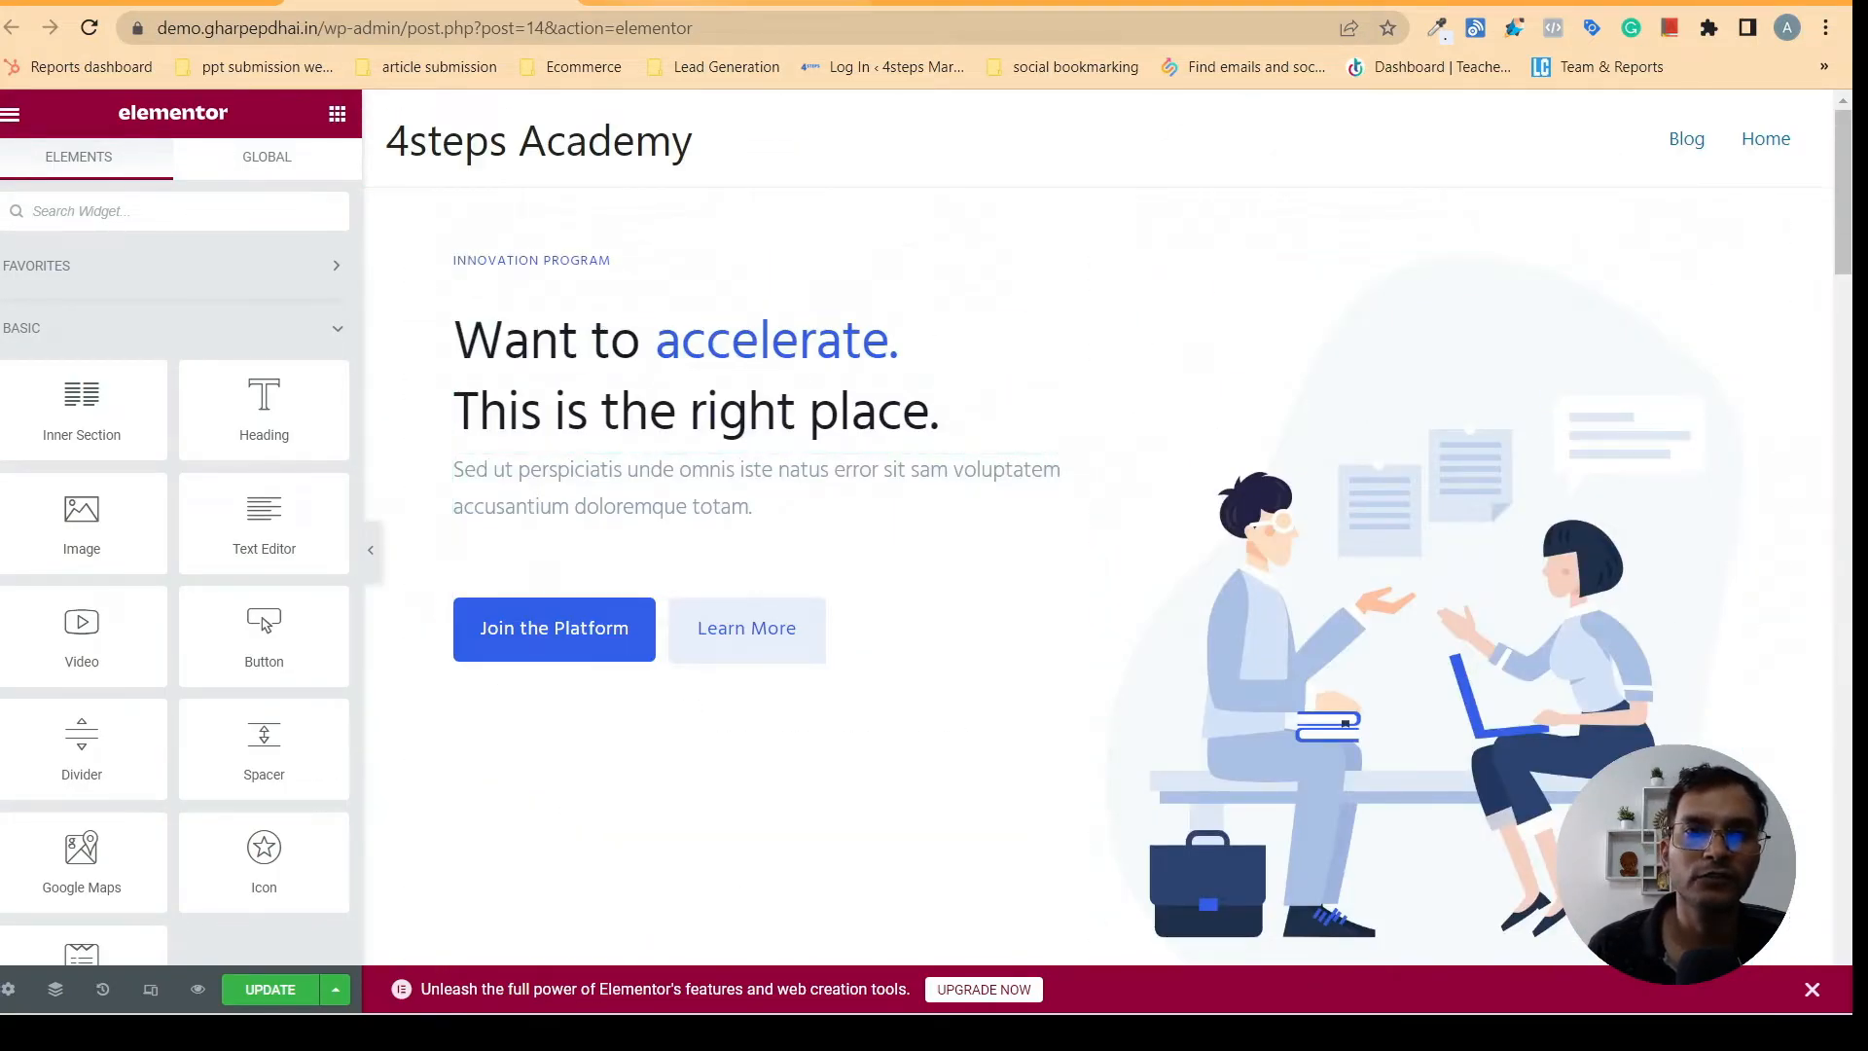
pyautogui.click(736, 3)
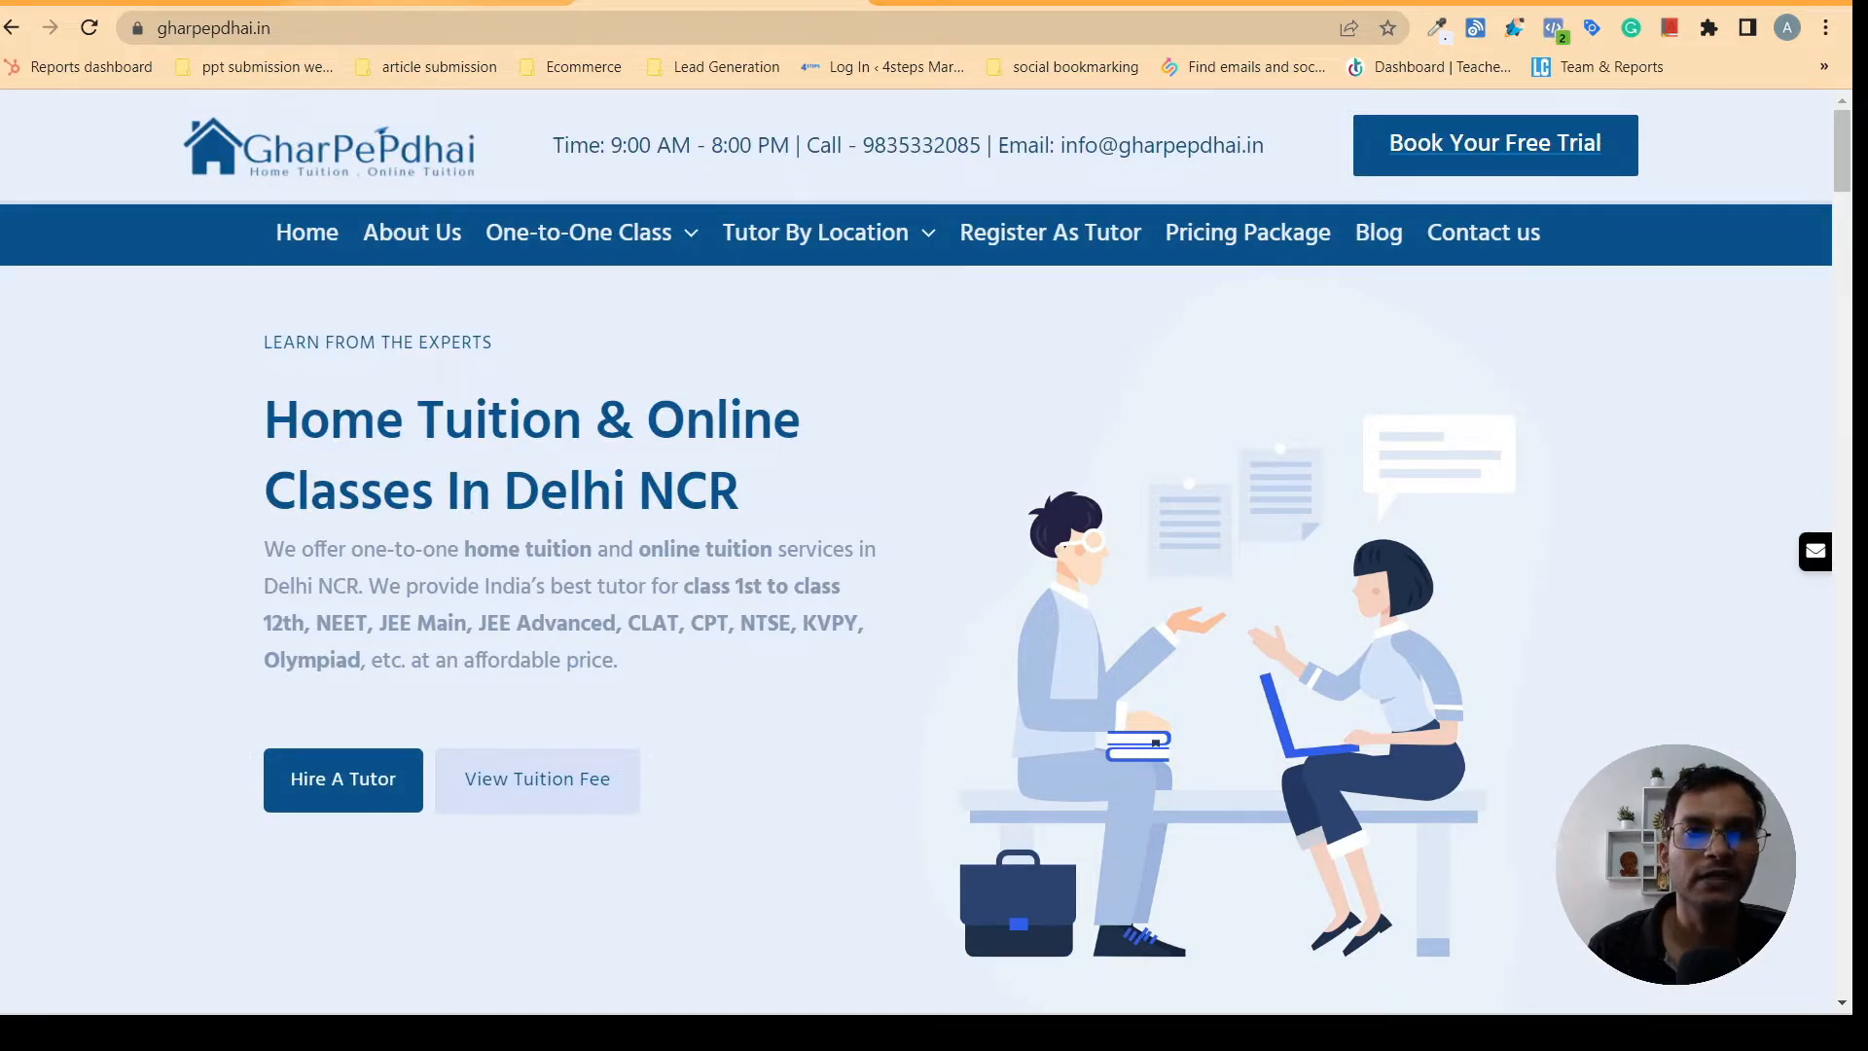
pyautogui.click(525, 3)
pyautogui.click(790, 3)
pyautogui.moveTo(935, 263)
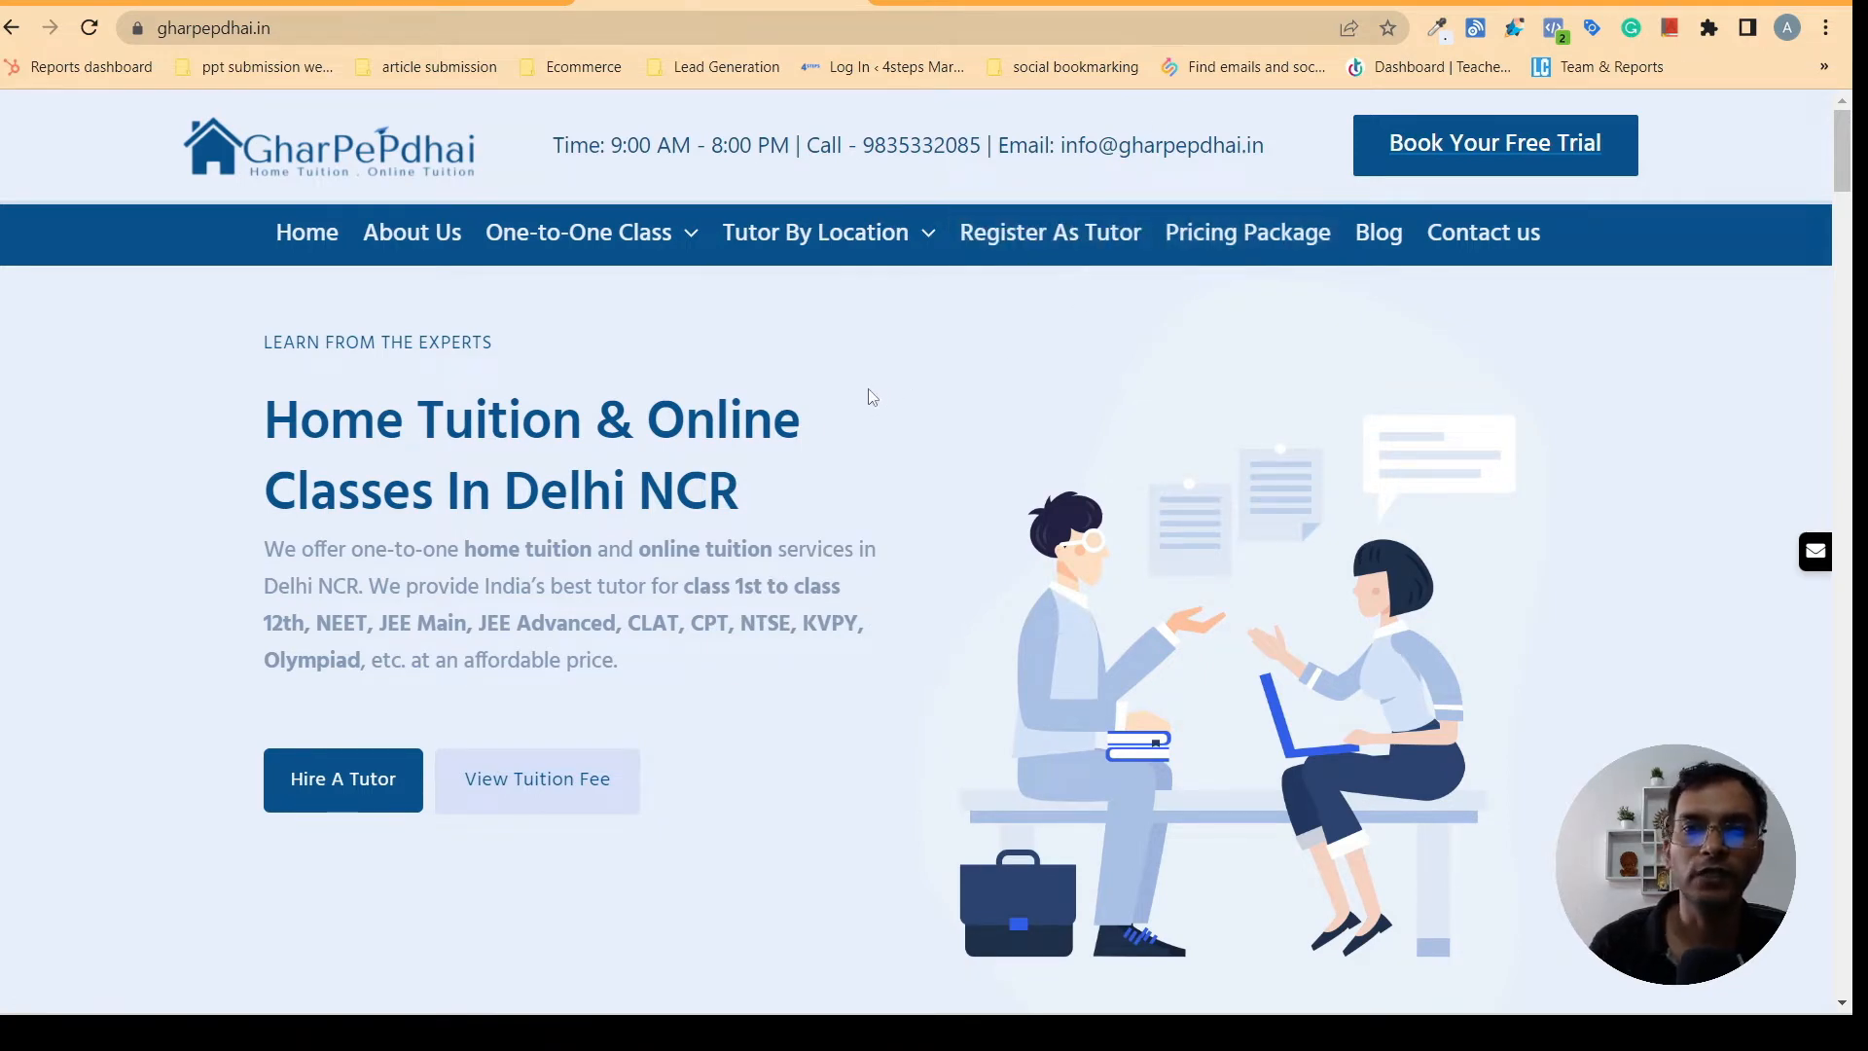
pyautogui.click(1437, 27)
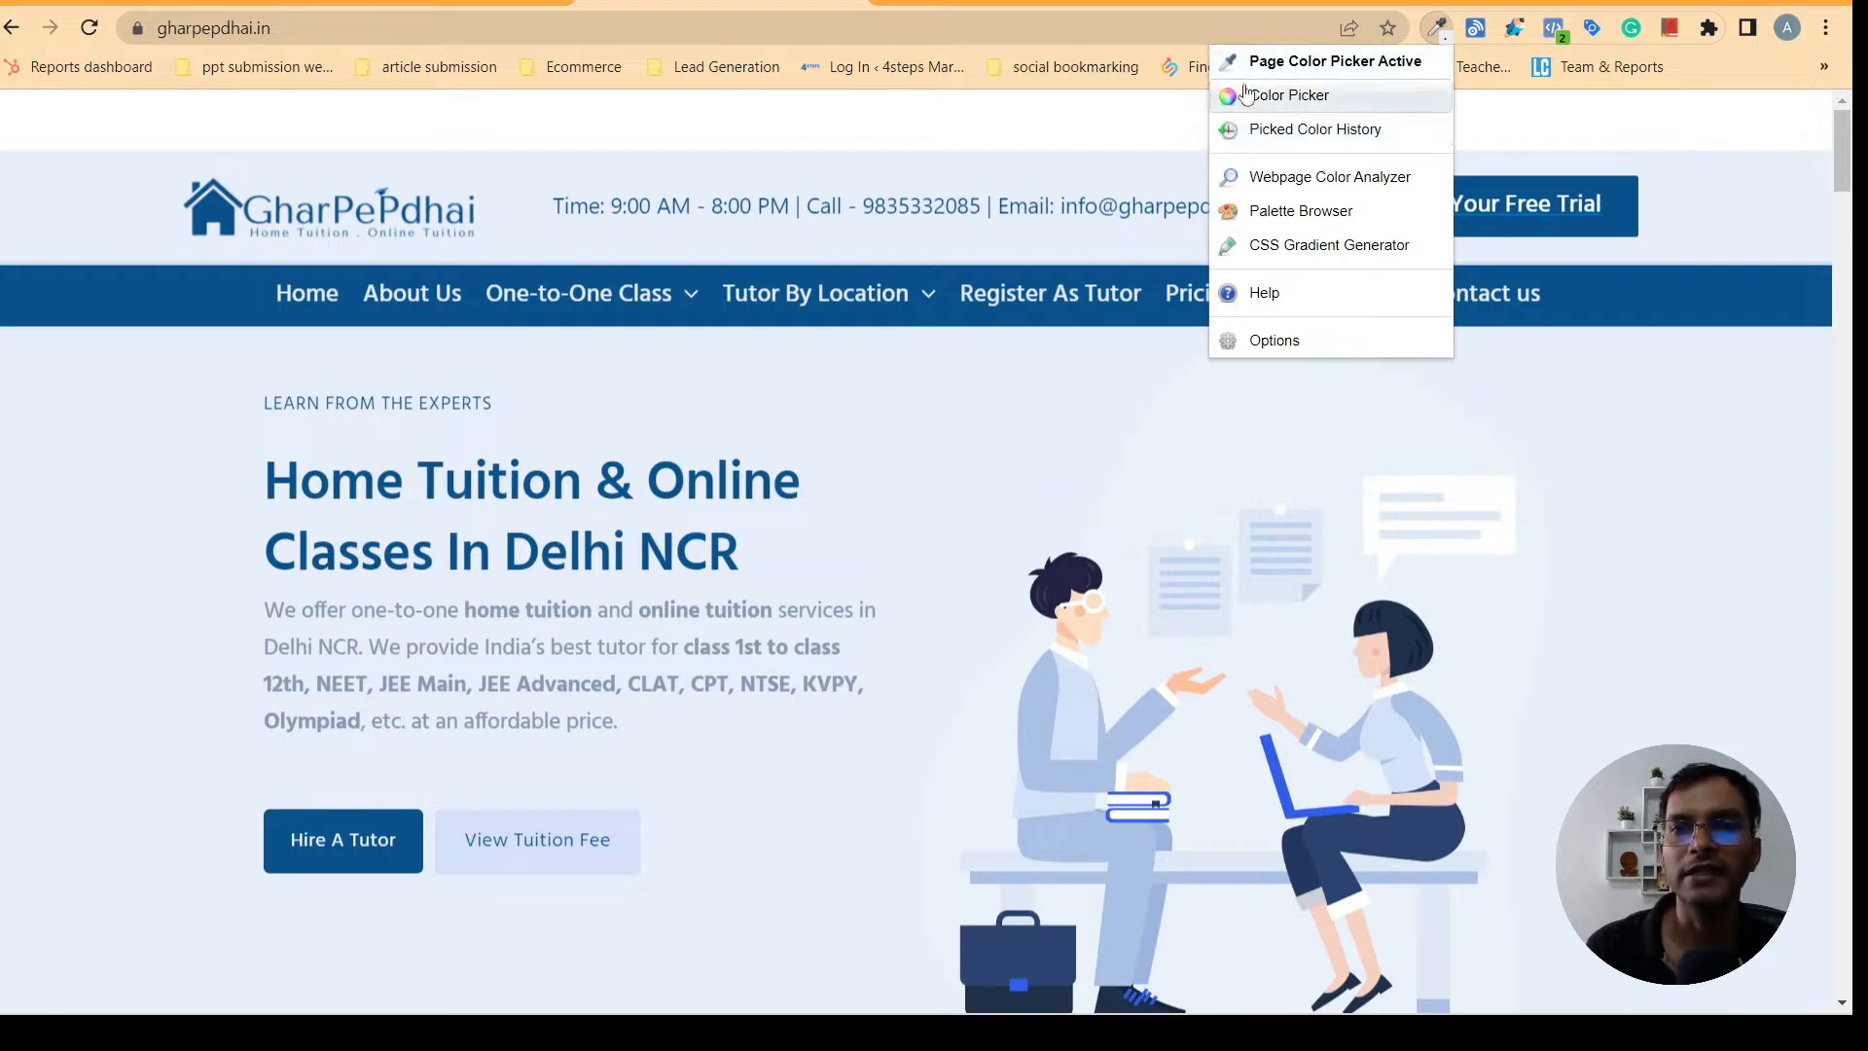
pyautogui.click(1277, 94)
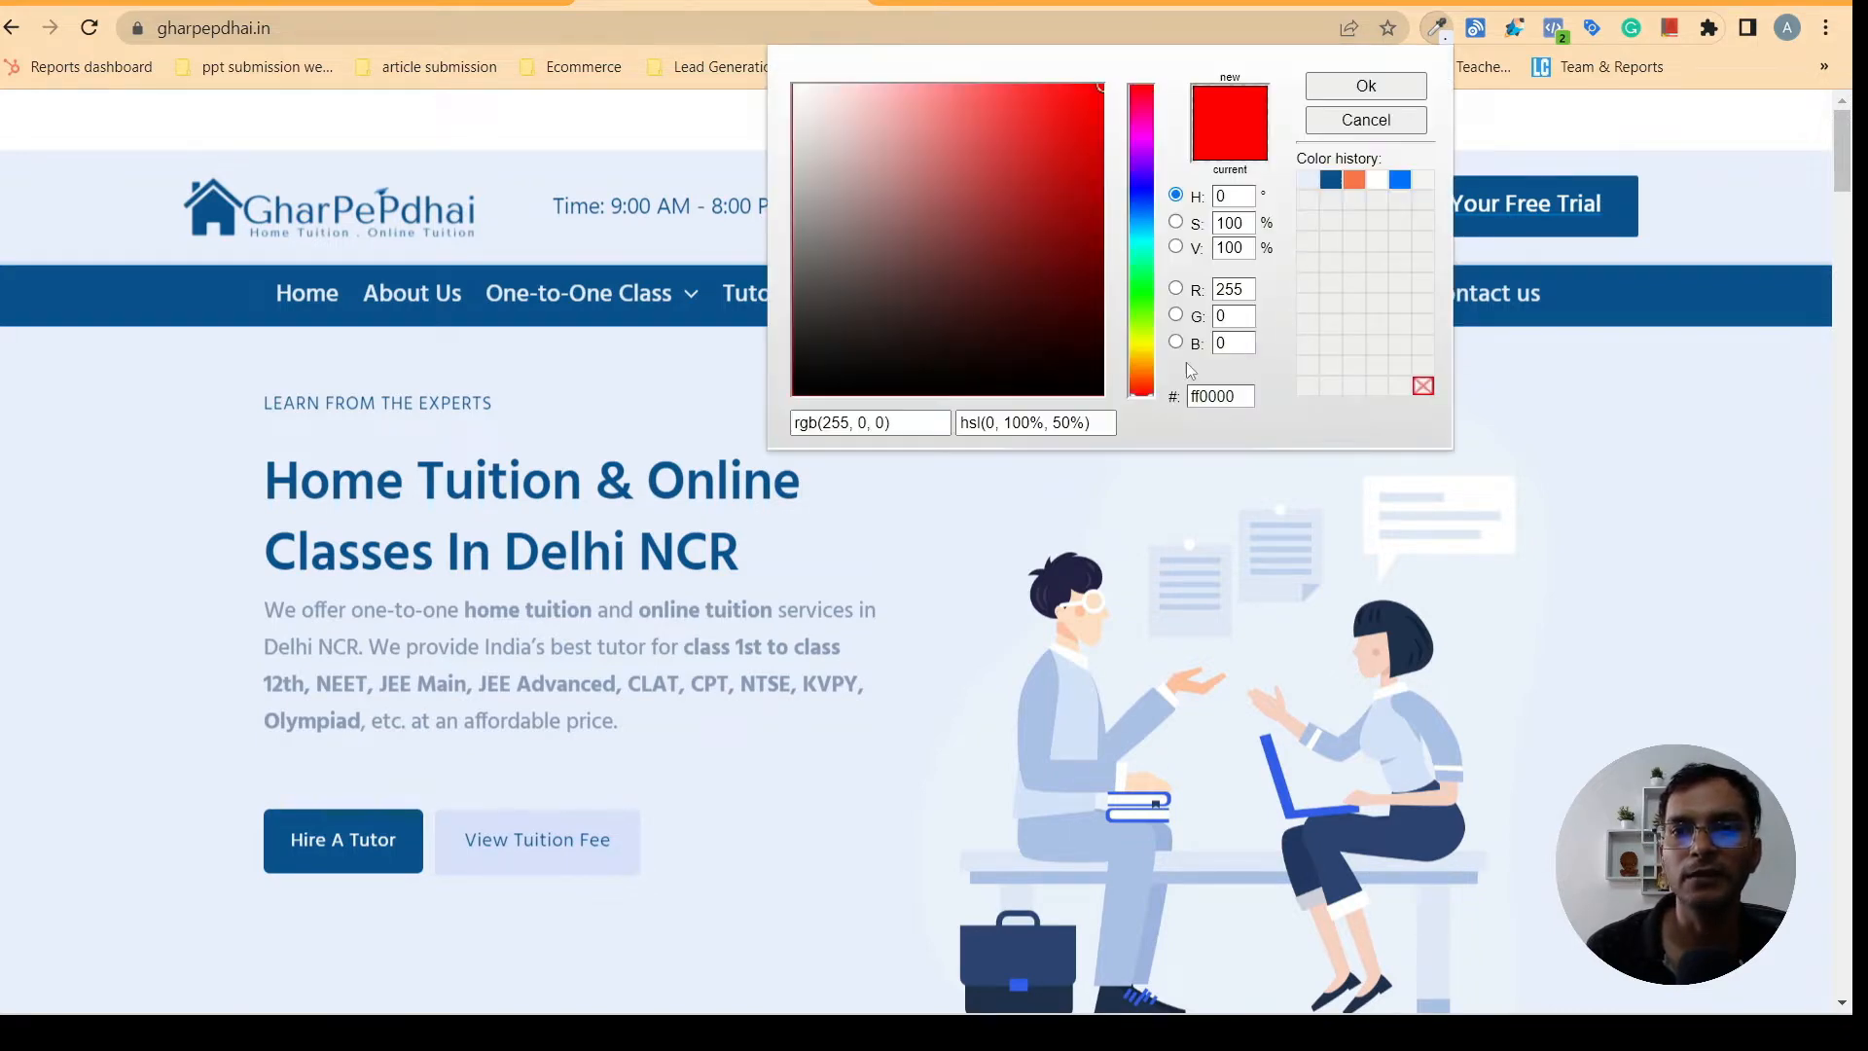
pyautogui.scroll(-1, 905, 500)
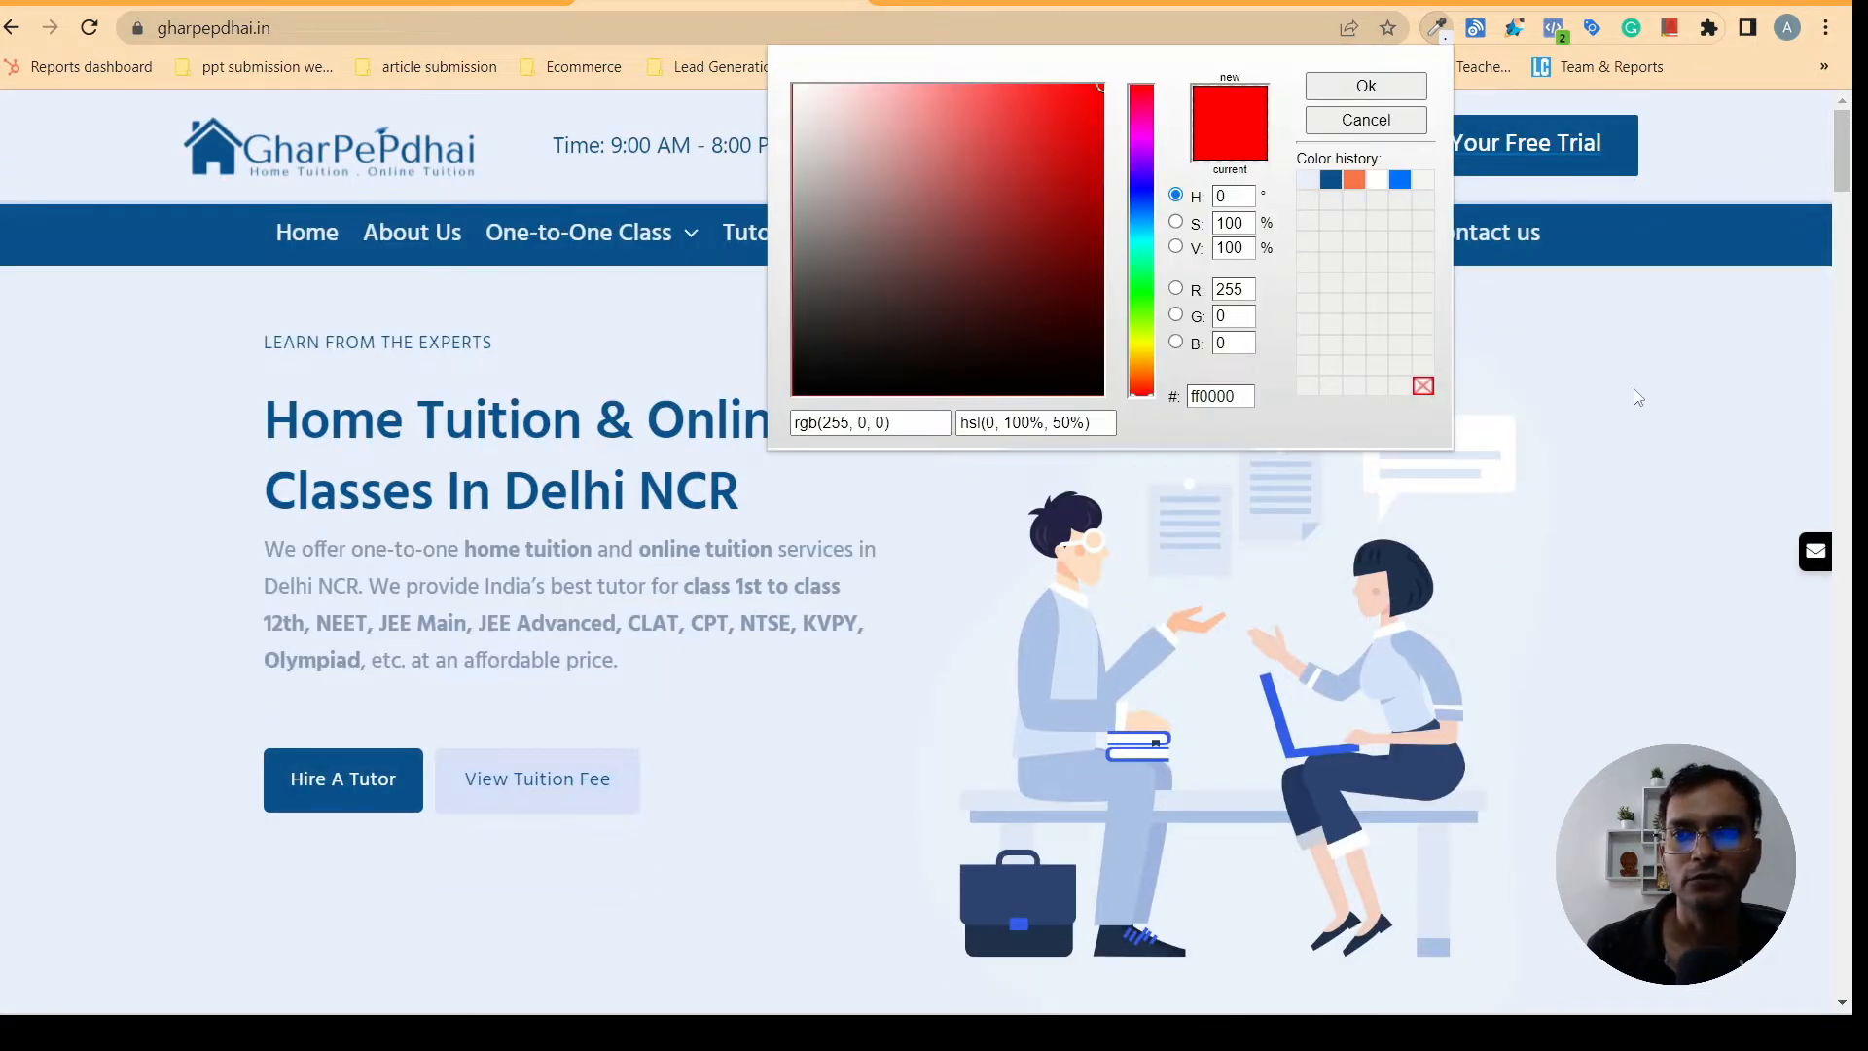
pyautogui.click(1626, 316)
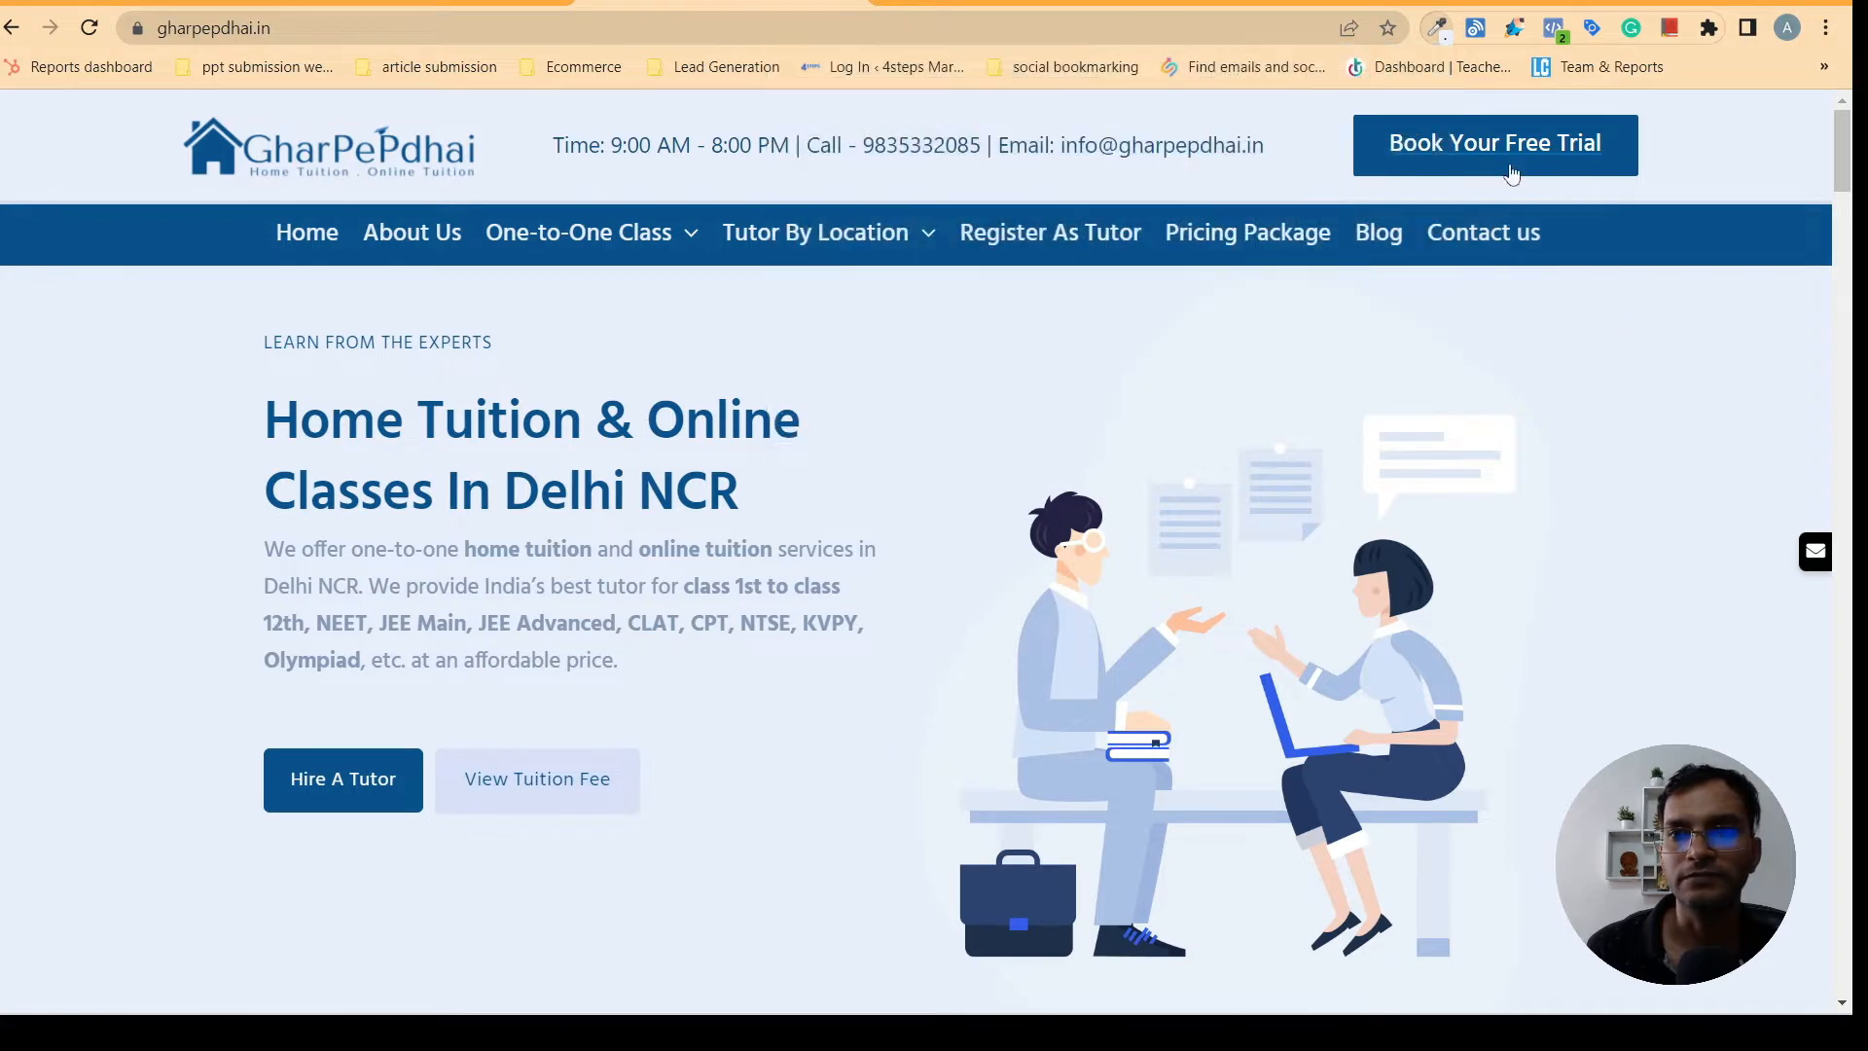
# - Sample the light blue hero background on gharpepdhai.in and paste it as the first Elementor section's background color, #EAEFFD
pyautogui.click(1438, 30)
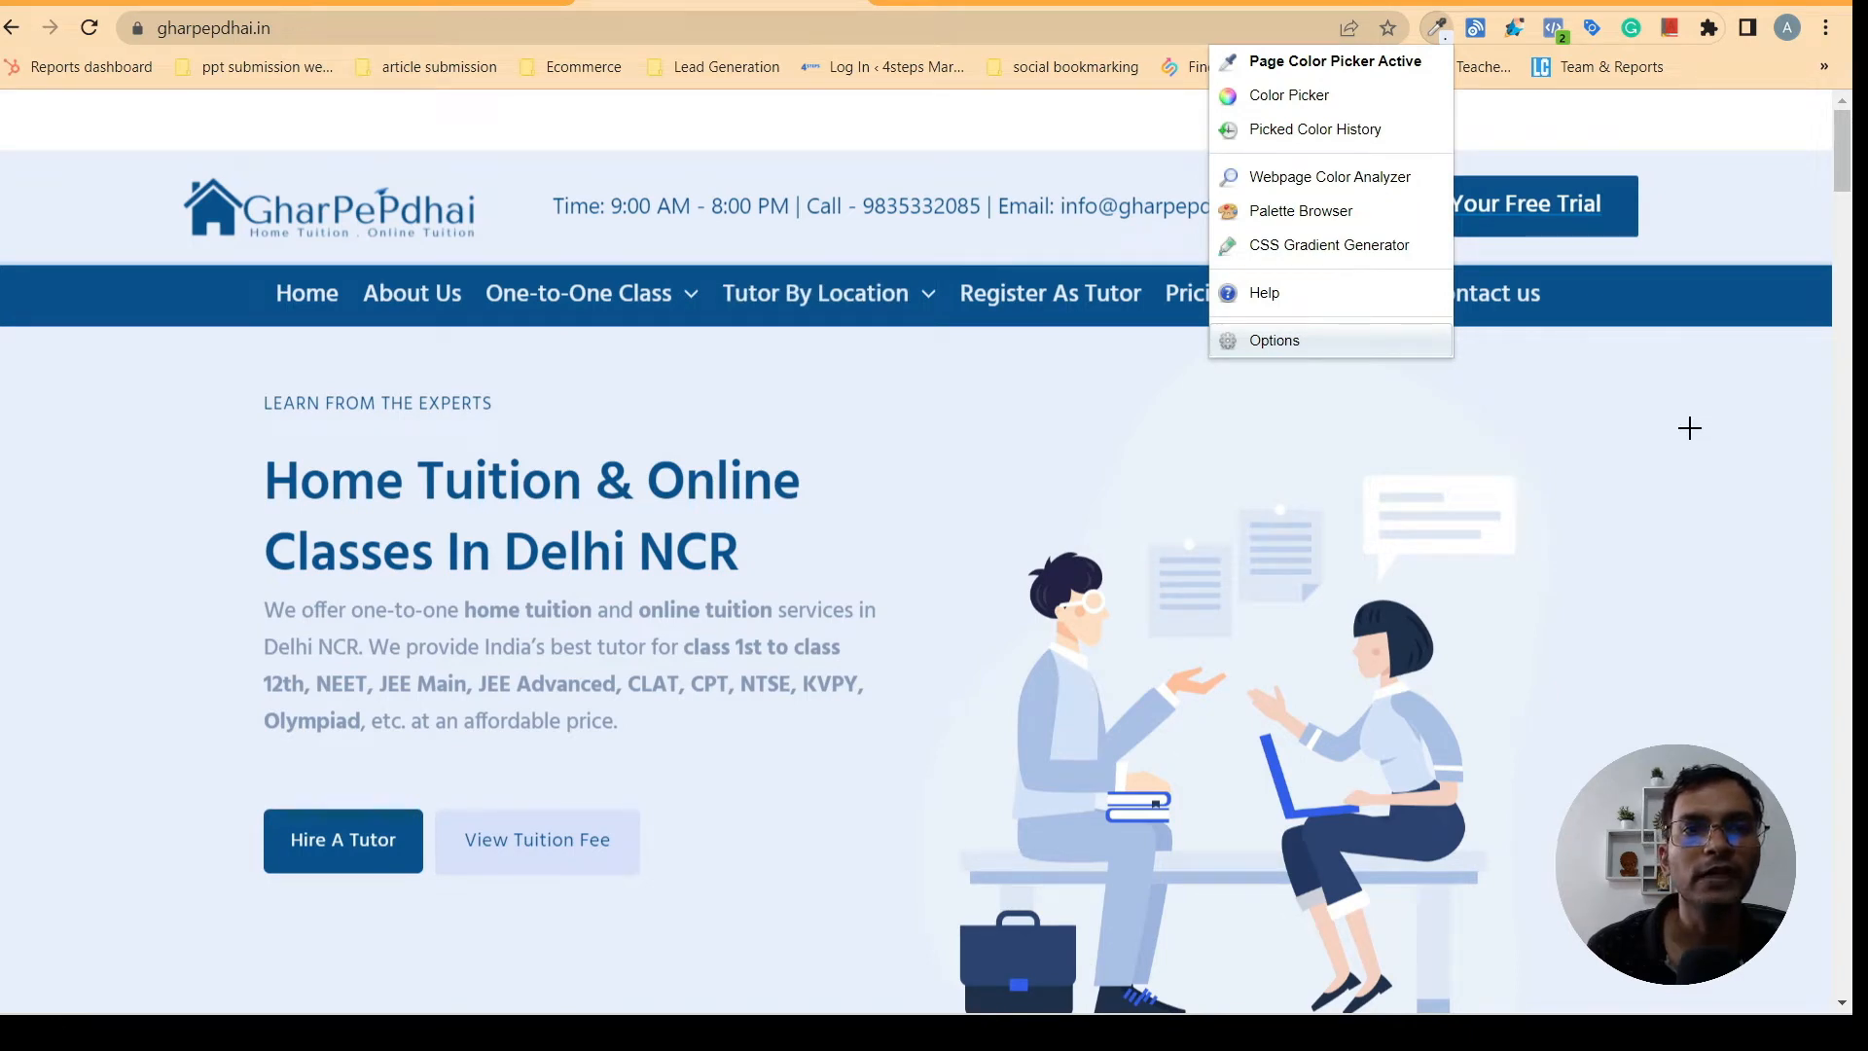
pyautogui.click(1619, 419)
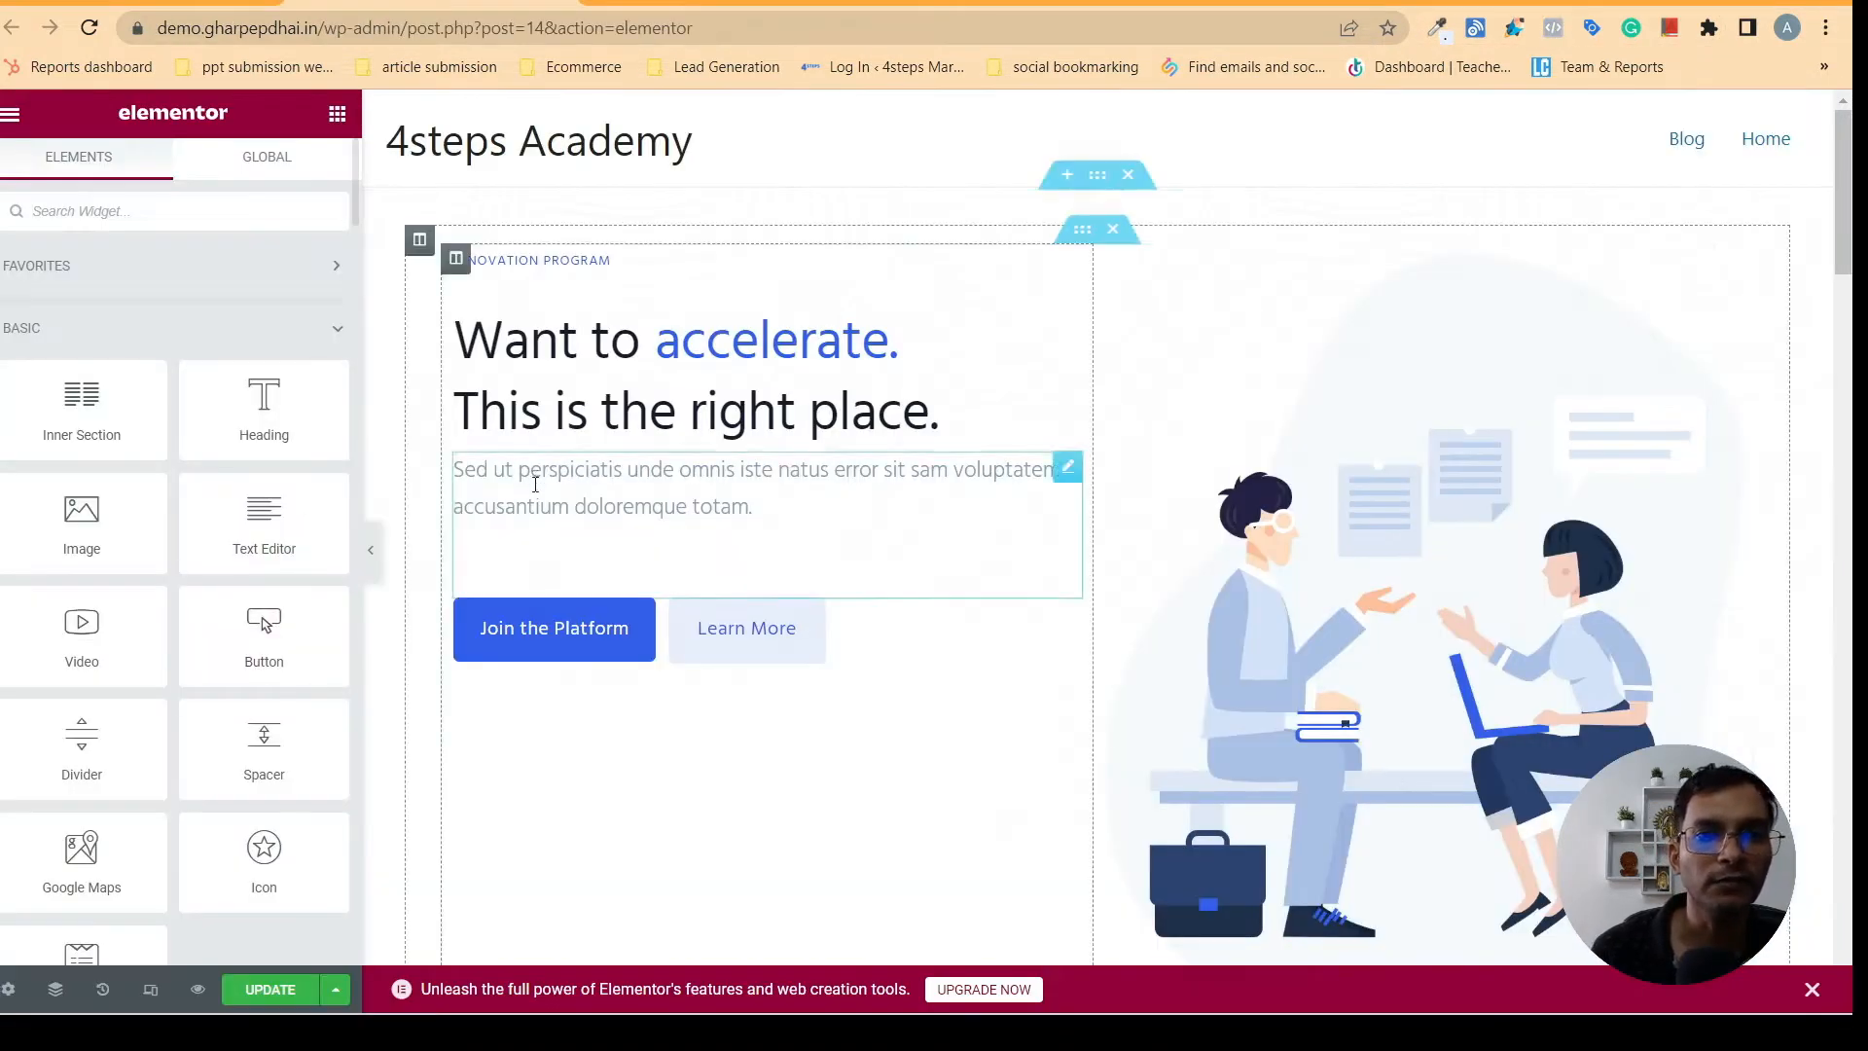
pyautogui.click(1098, 175)
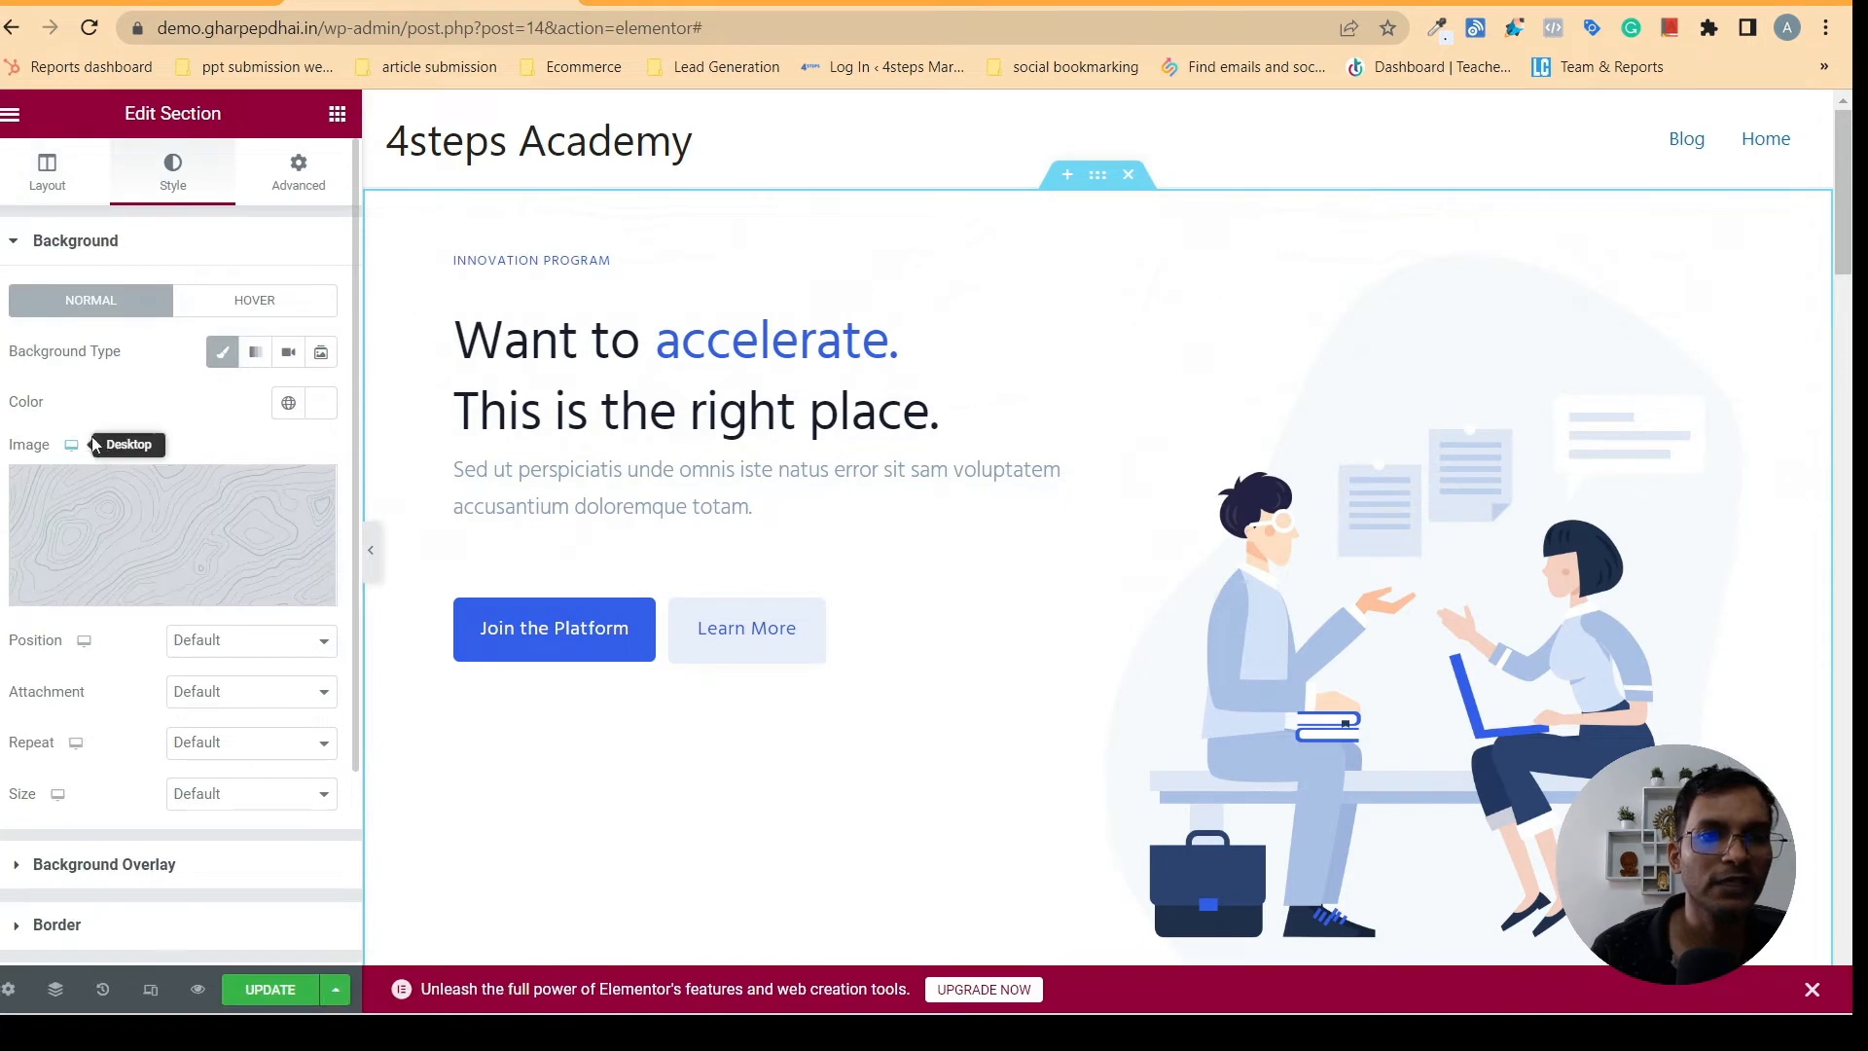
pyautogui.click(324, 409)
pyautogui.rightClick(75, 772)
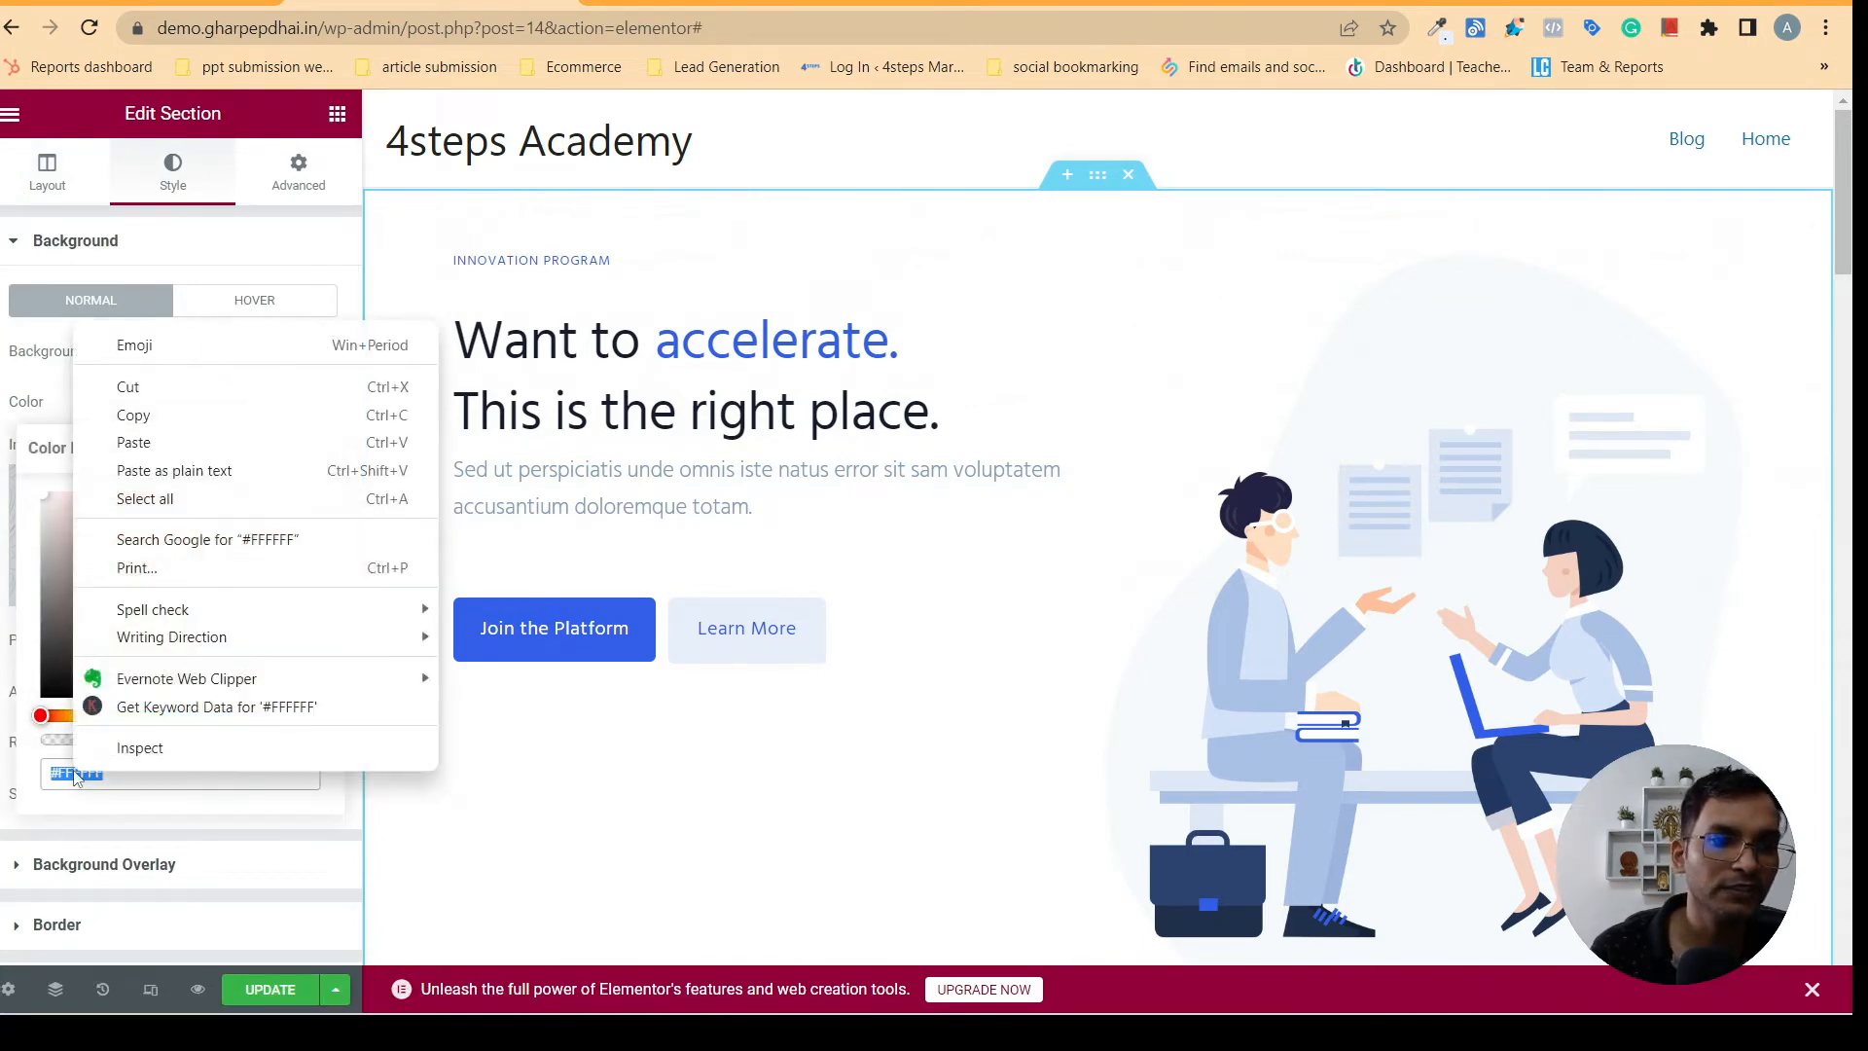
pyautogui.click(134, 443)
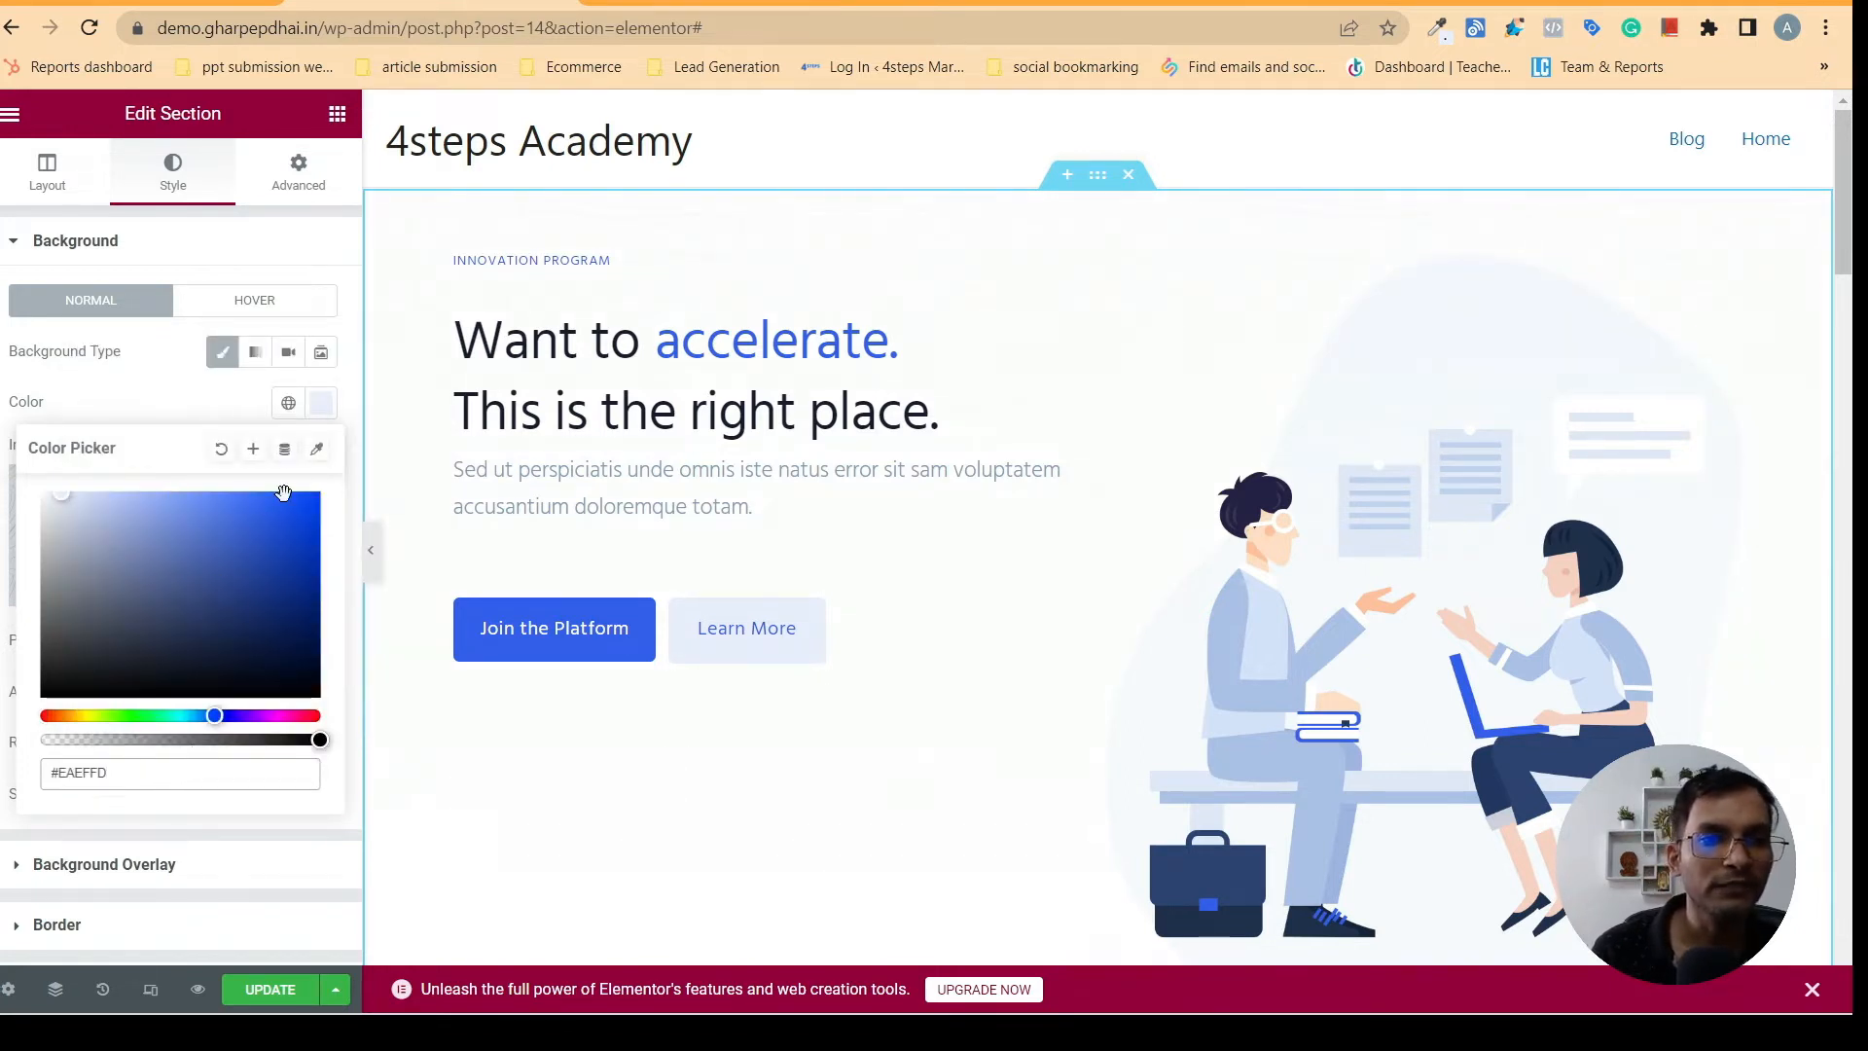
# - Save the section's #EAEFFD background color as a new global color named gray
pyautogui.click(253, 450)
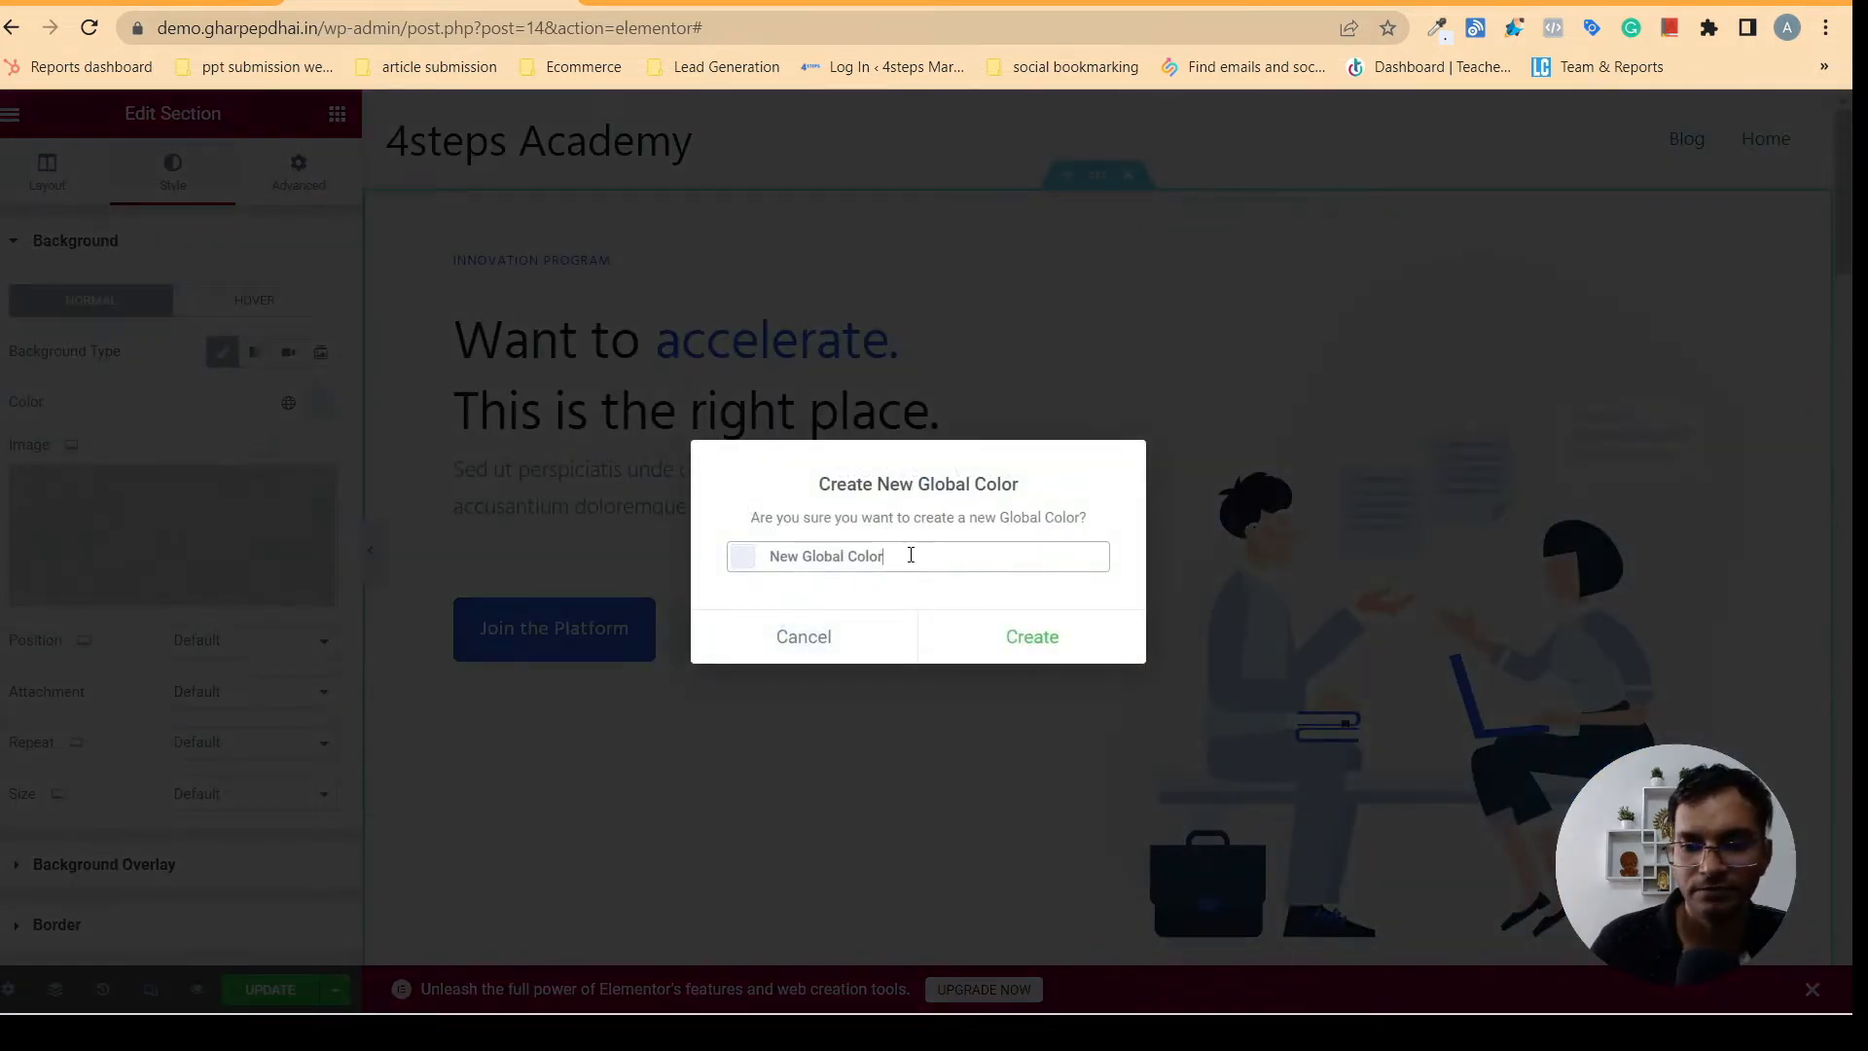
pyautogui.press('BackSpace')
pyautogui.press('BackSpace')
pyautogui.press('BackSpace')
pyautogui.press('BackSpace')
pyautogui.press('BackSpace')
pyautogui.press('BackSpace')
pyautogui.press('BackSpace')
pyautogui.press('BackSpace')
pyautogui.press('BackSpace')
pyautogui.press('BackSpace')
pyautogui.press('BackSpace')
pyautogui.press('BackSpace')
pyautogui.press('BackSpace')
pyautogui.press('BackSpace')
pyautogui.press('BackSpace')
pyautogui.write('g')
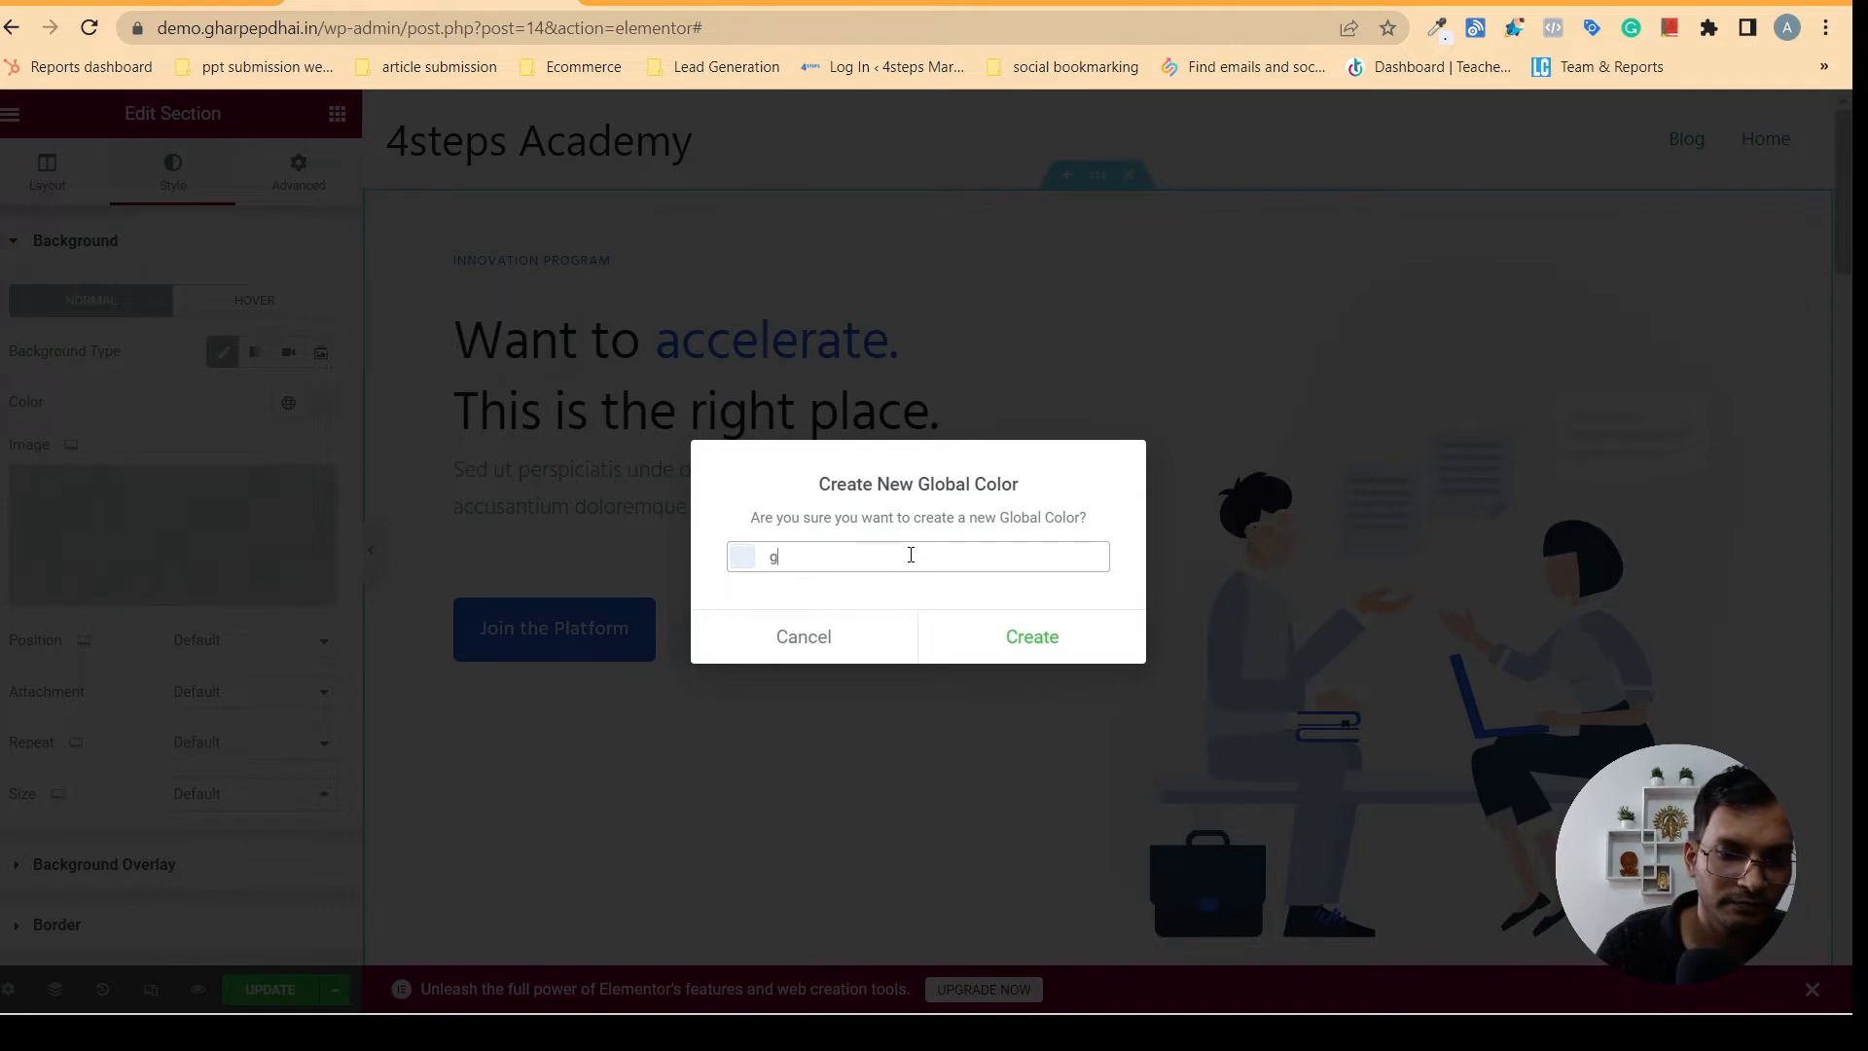
pyautogui.write('ray')
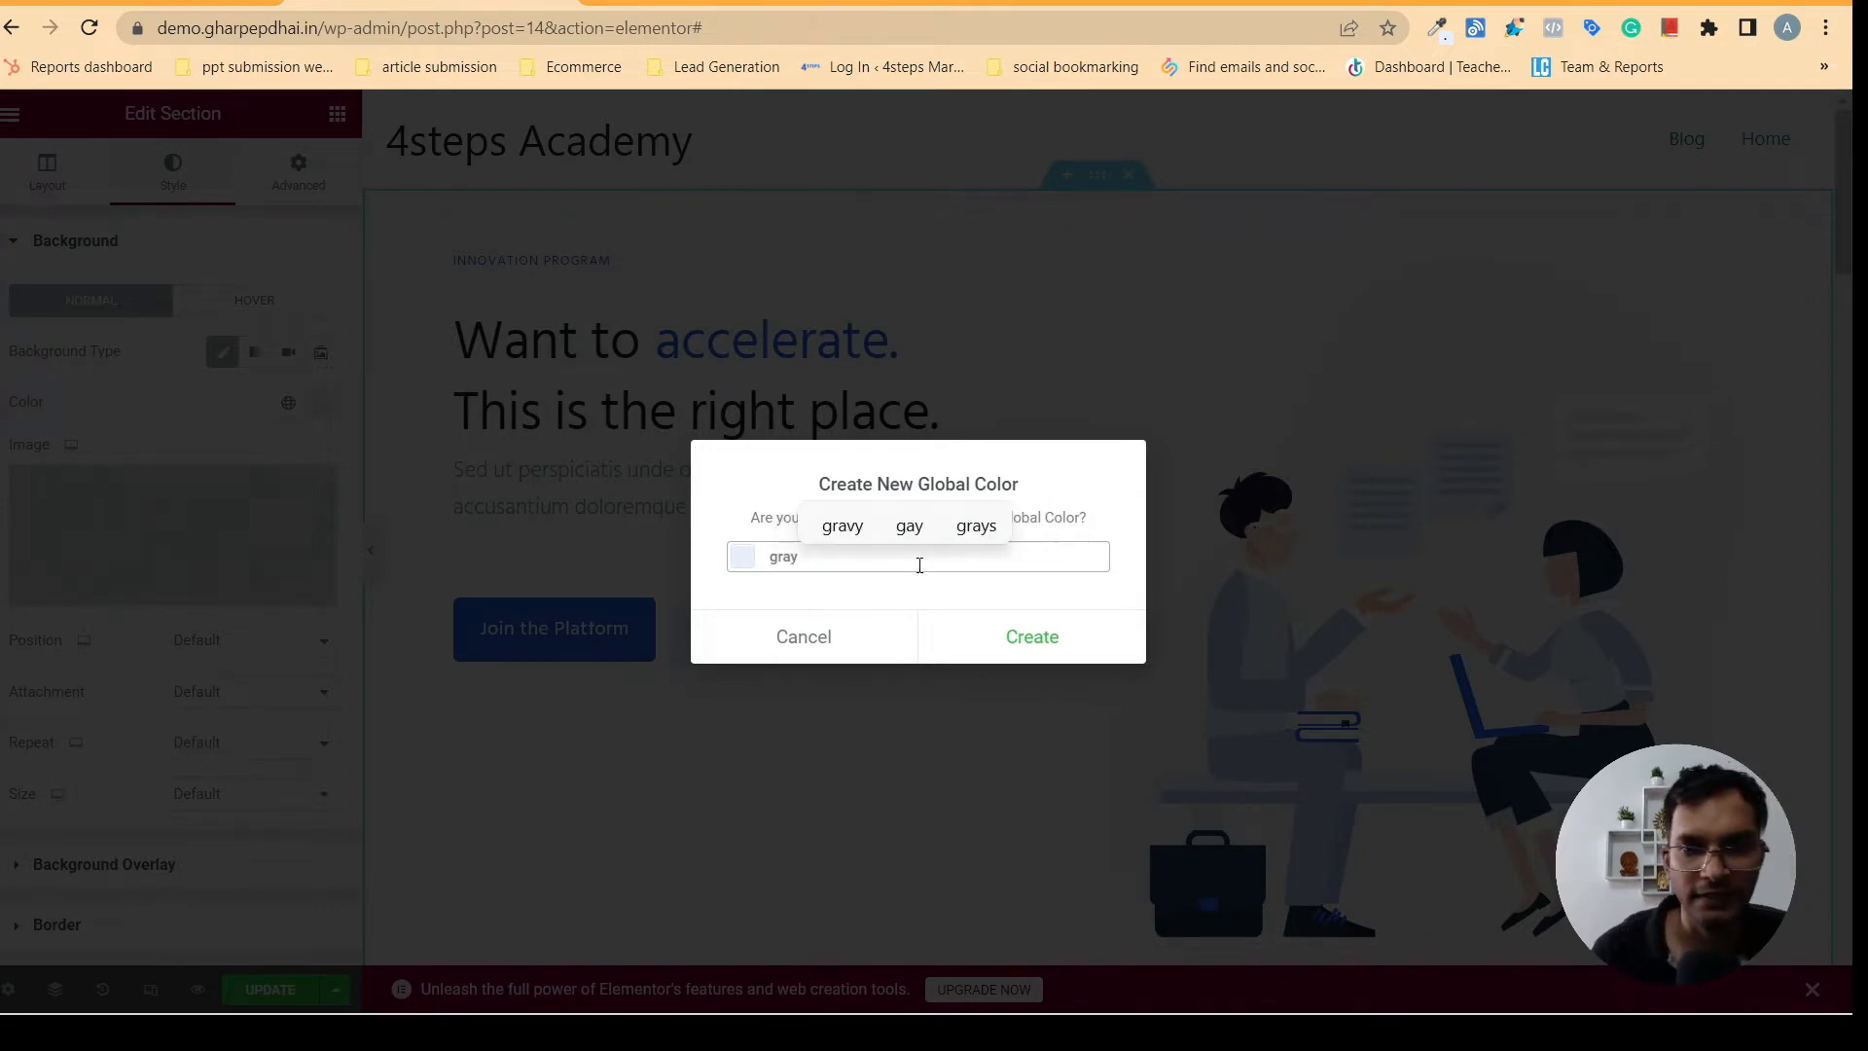
pyautogui.click(1051, 637)
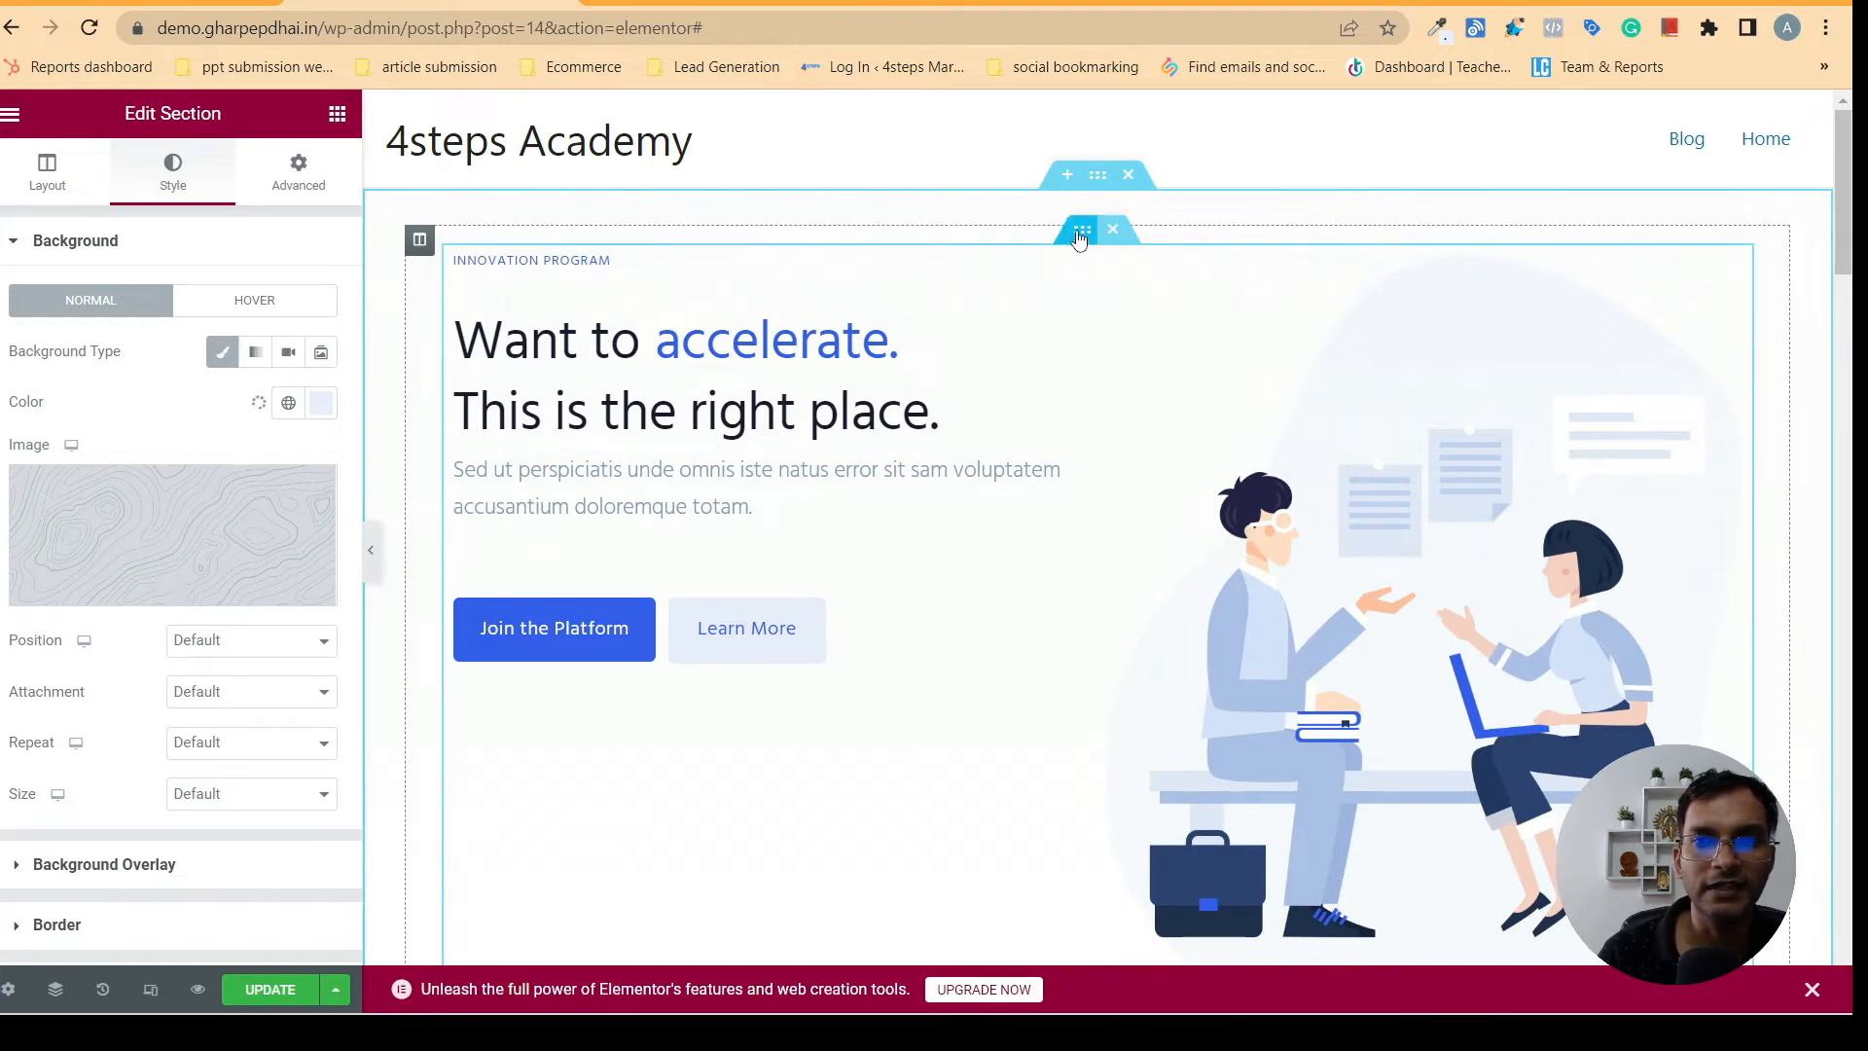
# - Give the hero's inner section a Classic background, browse the global colors for gray, and set its color to #EAEFFD
pyautogui.click(1080, 233)
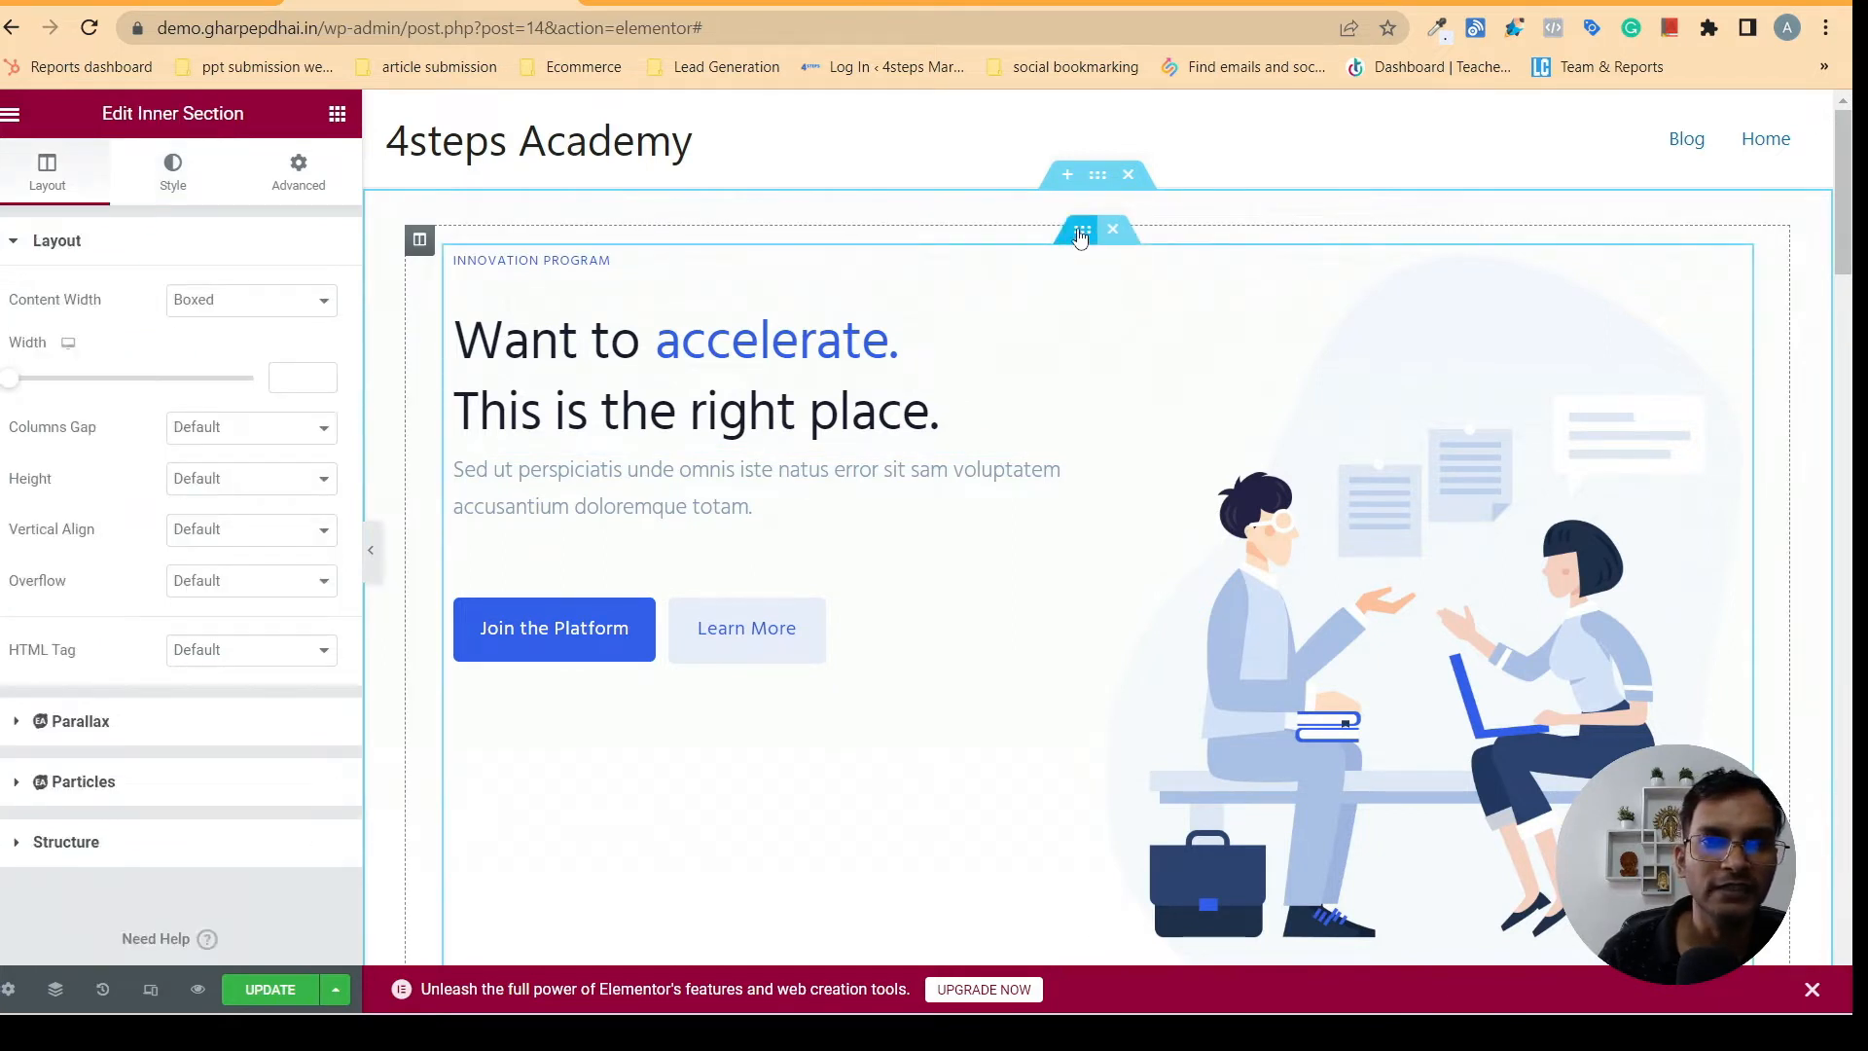
pyautogui.click(173, 170)
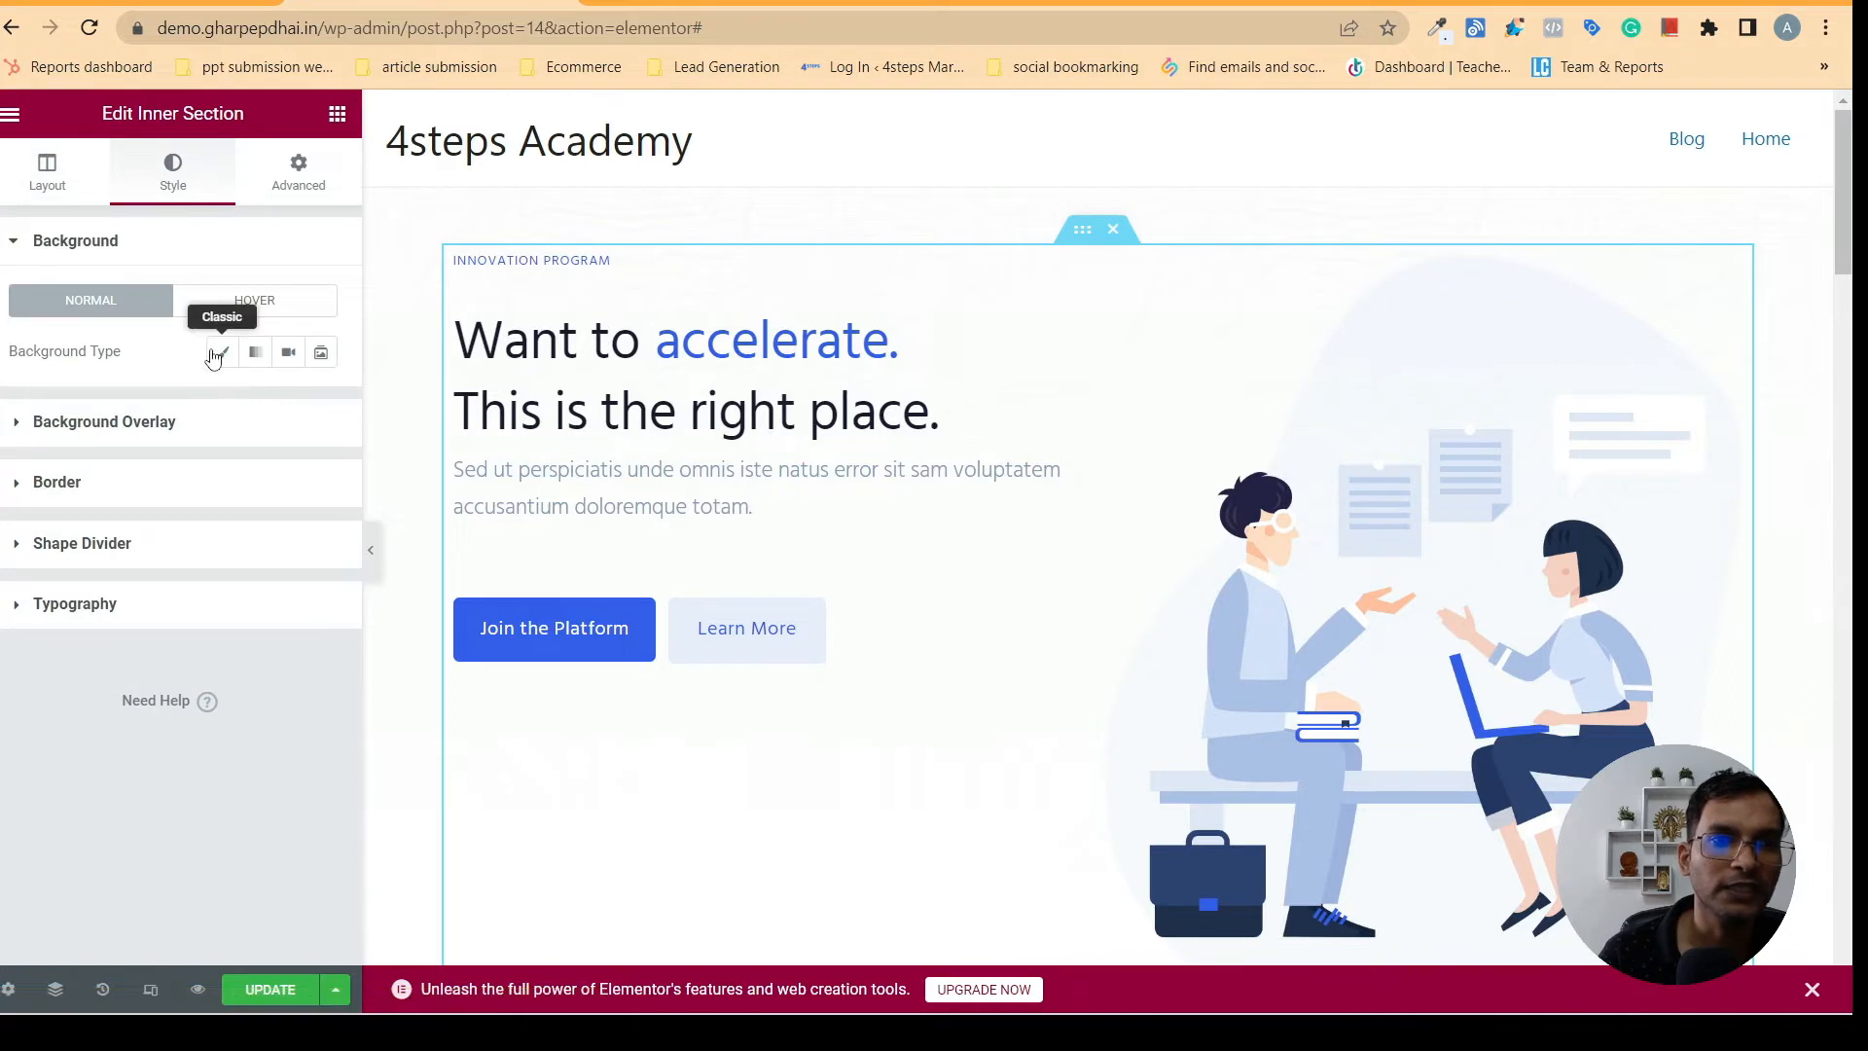
pyautogui.click(222, 351)
pyautogui.click(288, 408)
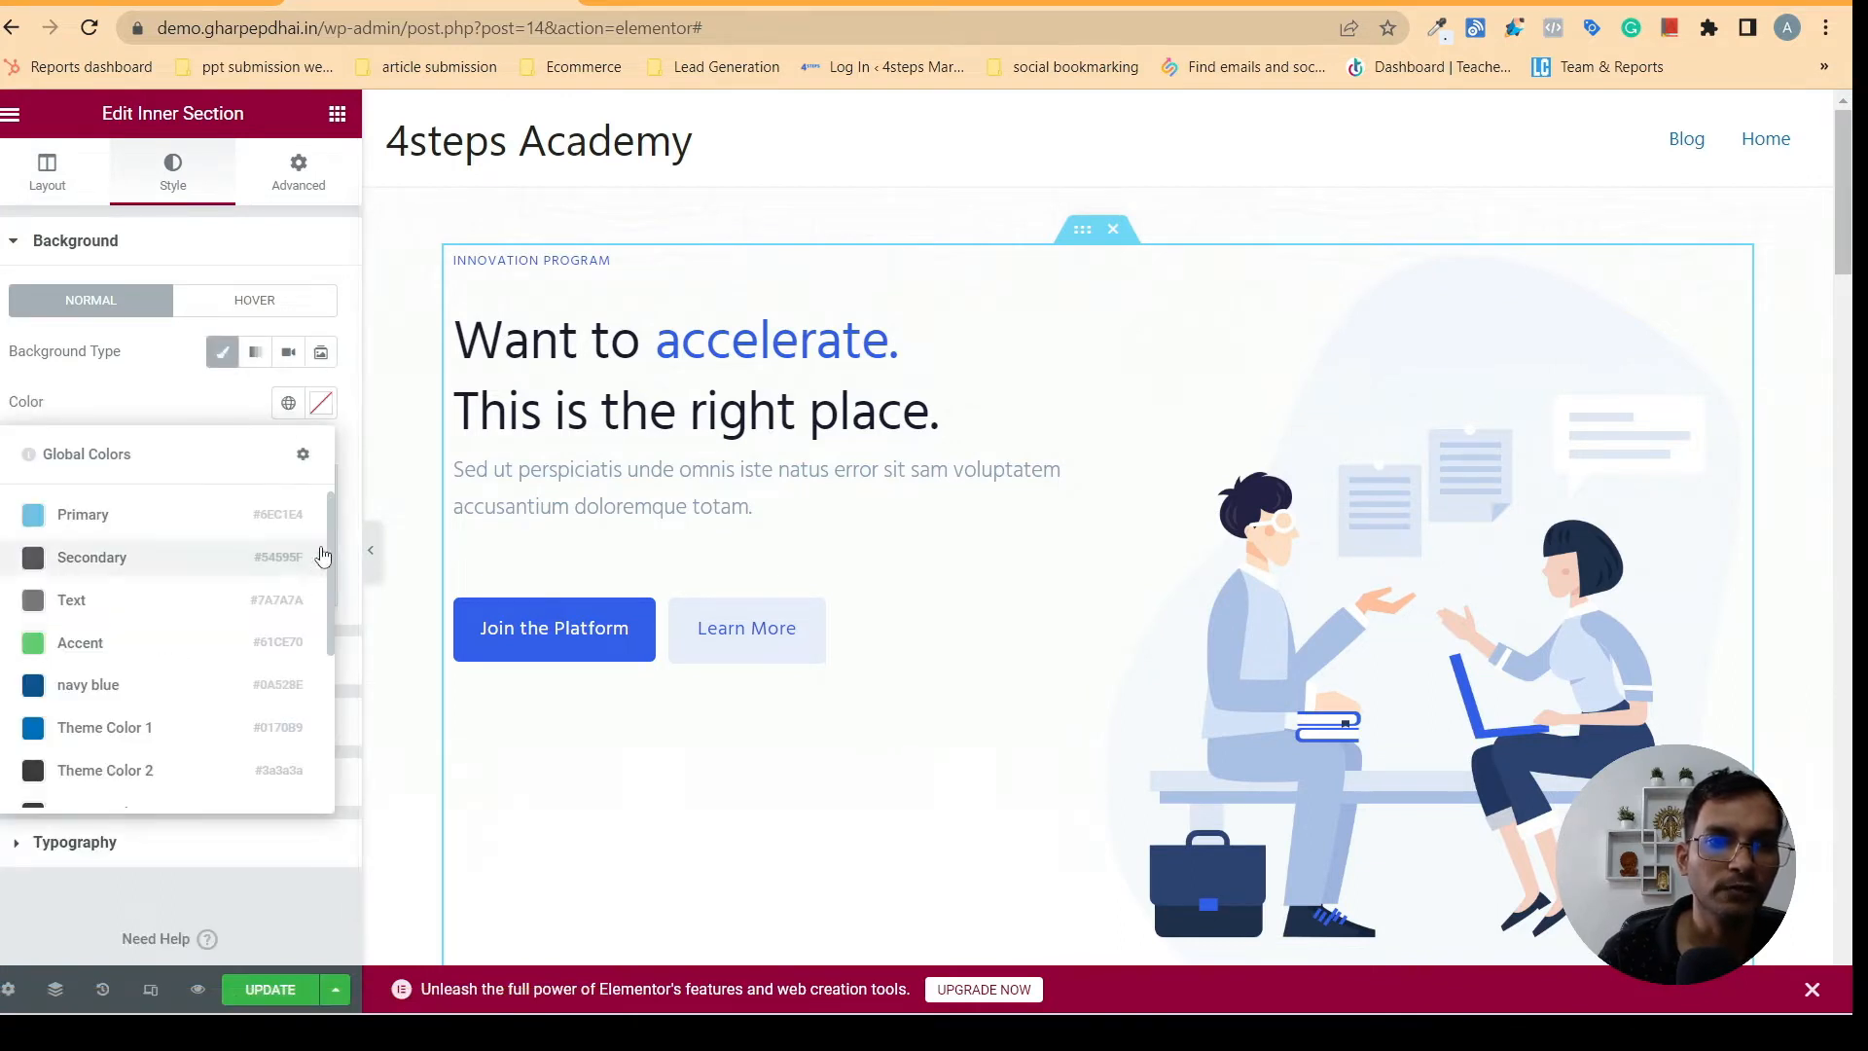
pyautogui.moveTo(333, 533); pyautogui.dragTo(317, 705)
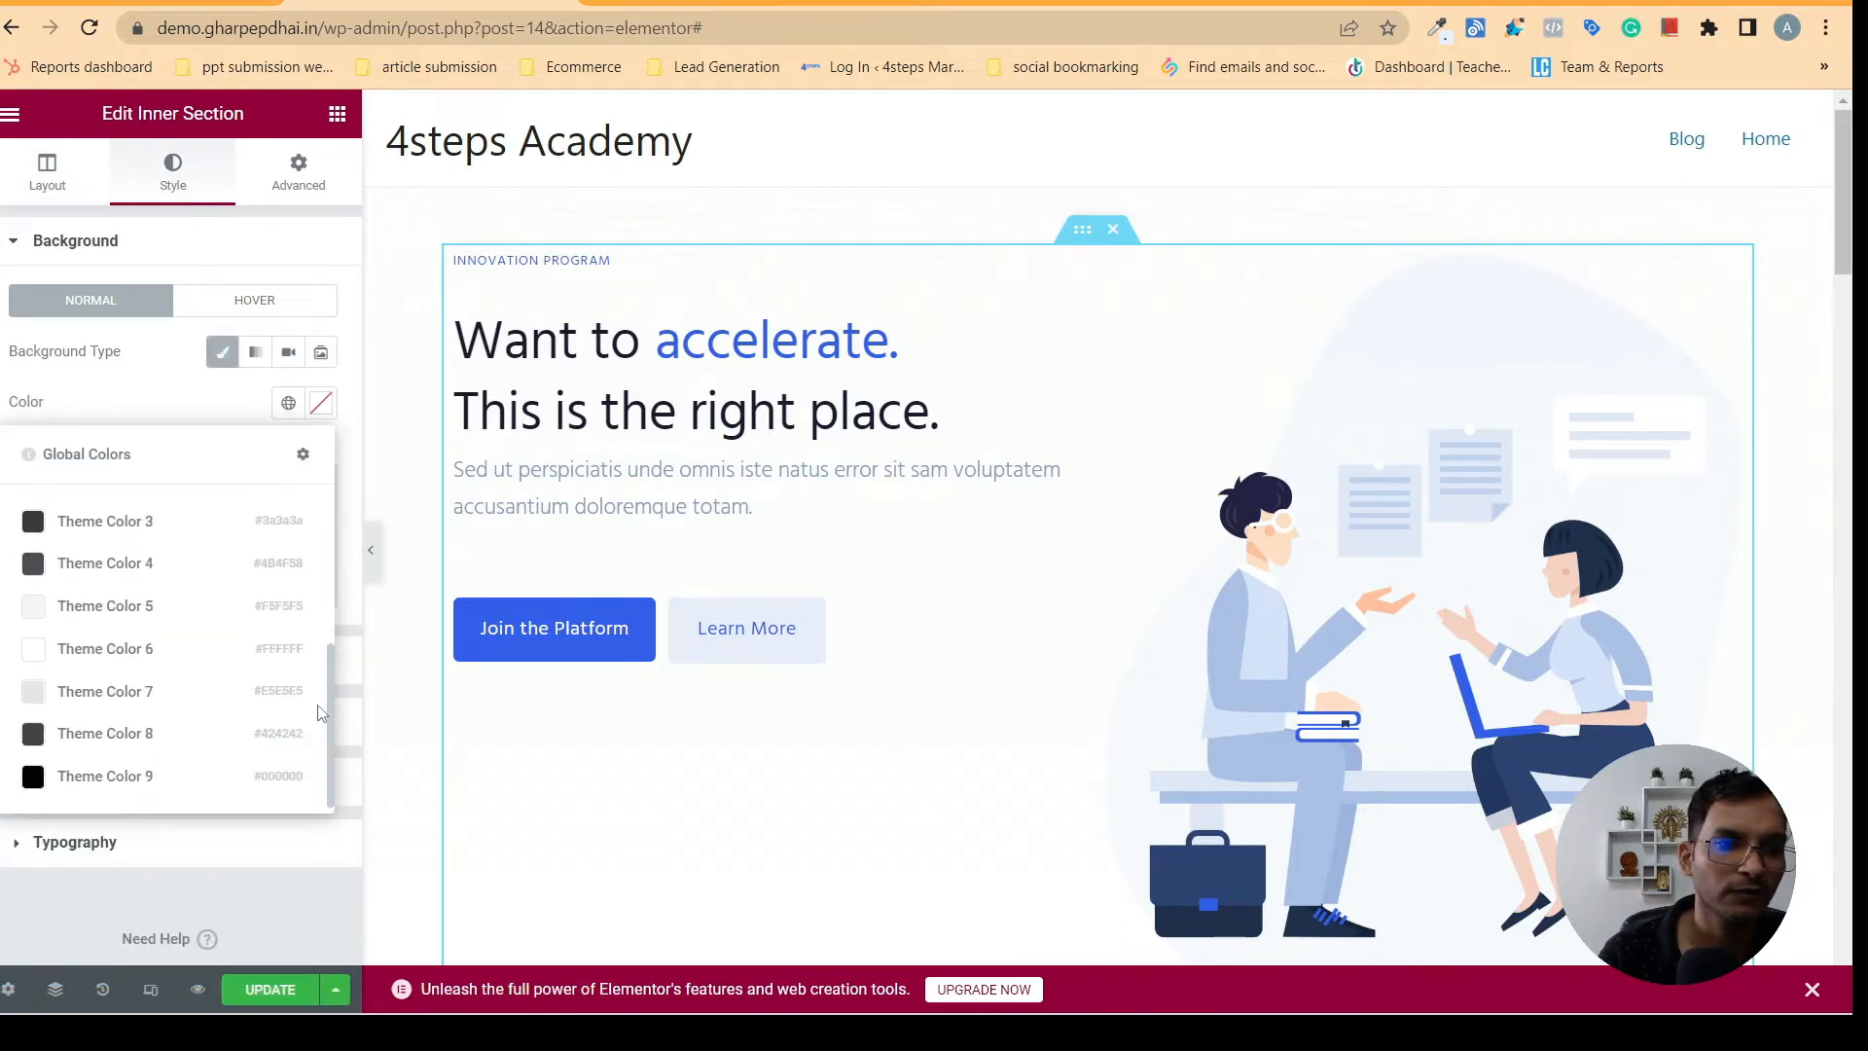
pyautogui.scroll(3, 324, 757)
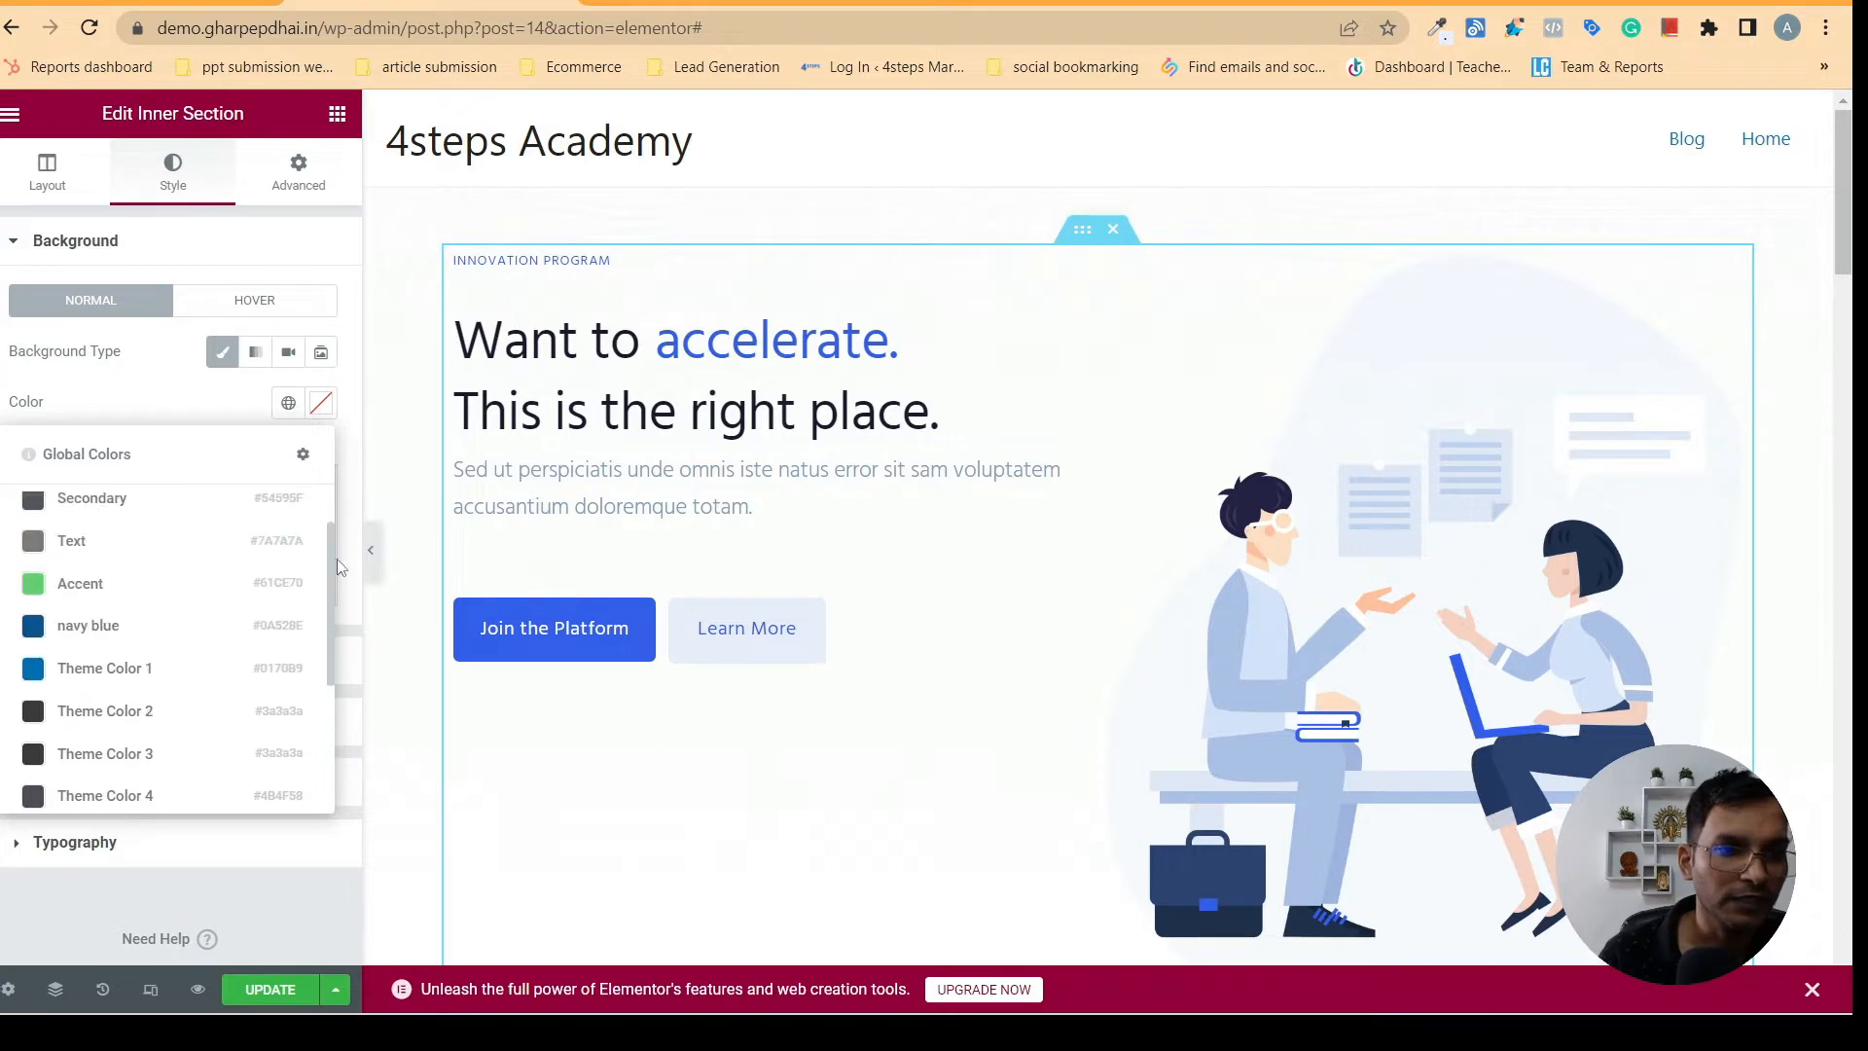
pyautogui.moveTo(342, 543)
pyautogui.mouseDown()
pyautogui.moveTo(356, 515)
pyautogui.moveTo(393, 553)
pyautogui.moveTo(364, 516)
pyautogui.mouseUp()
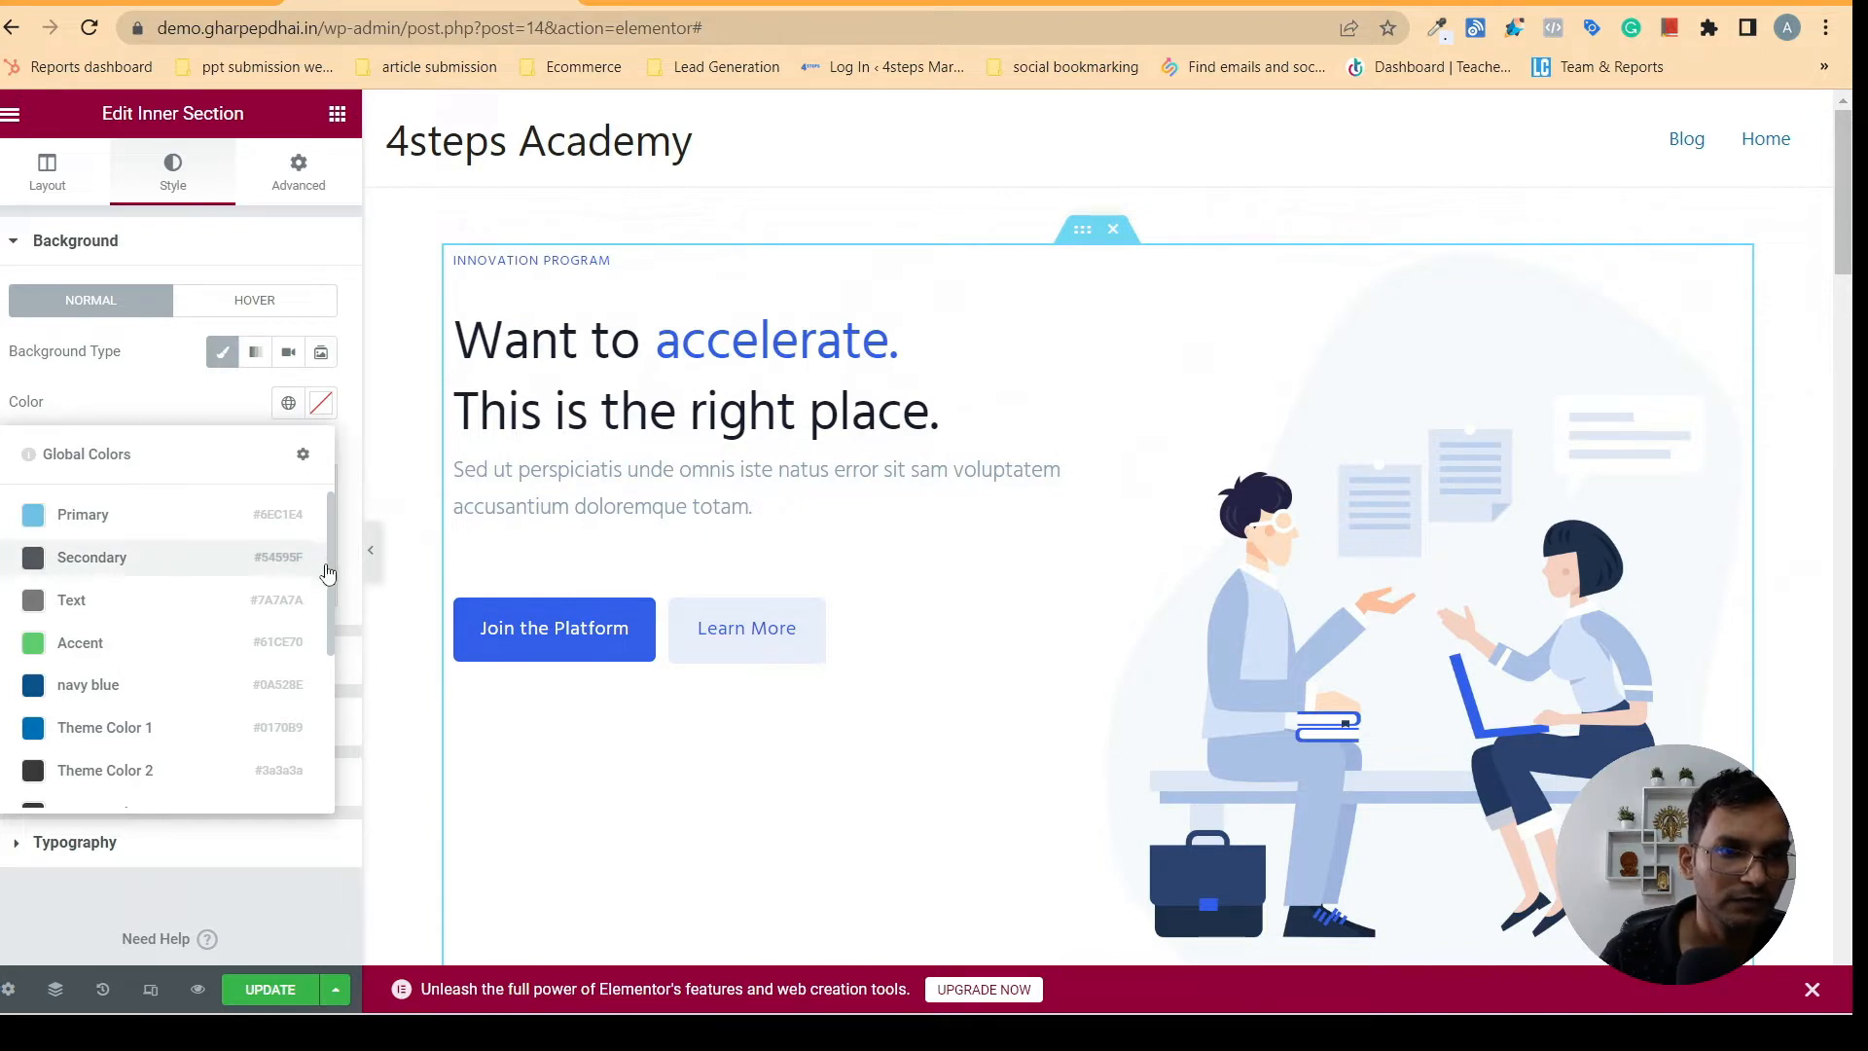
pyautogui.moveTo(330, 569); pyautogui.dragTo(348, 531)
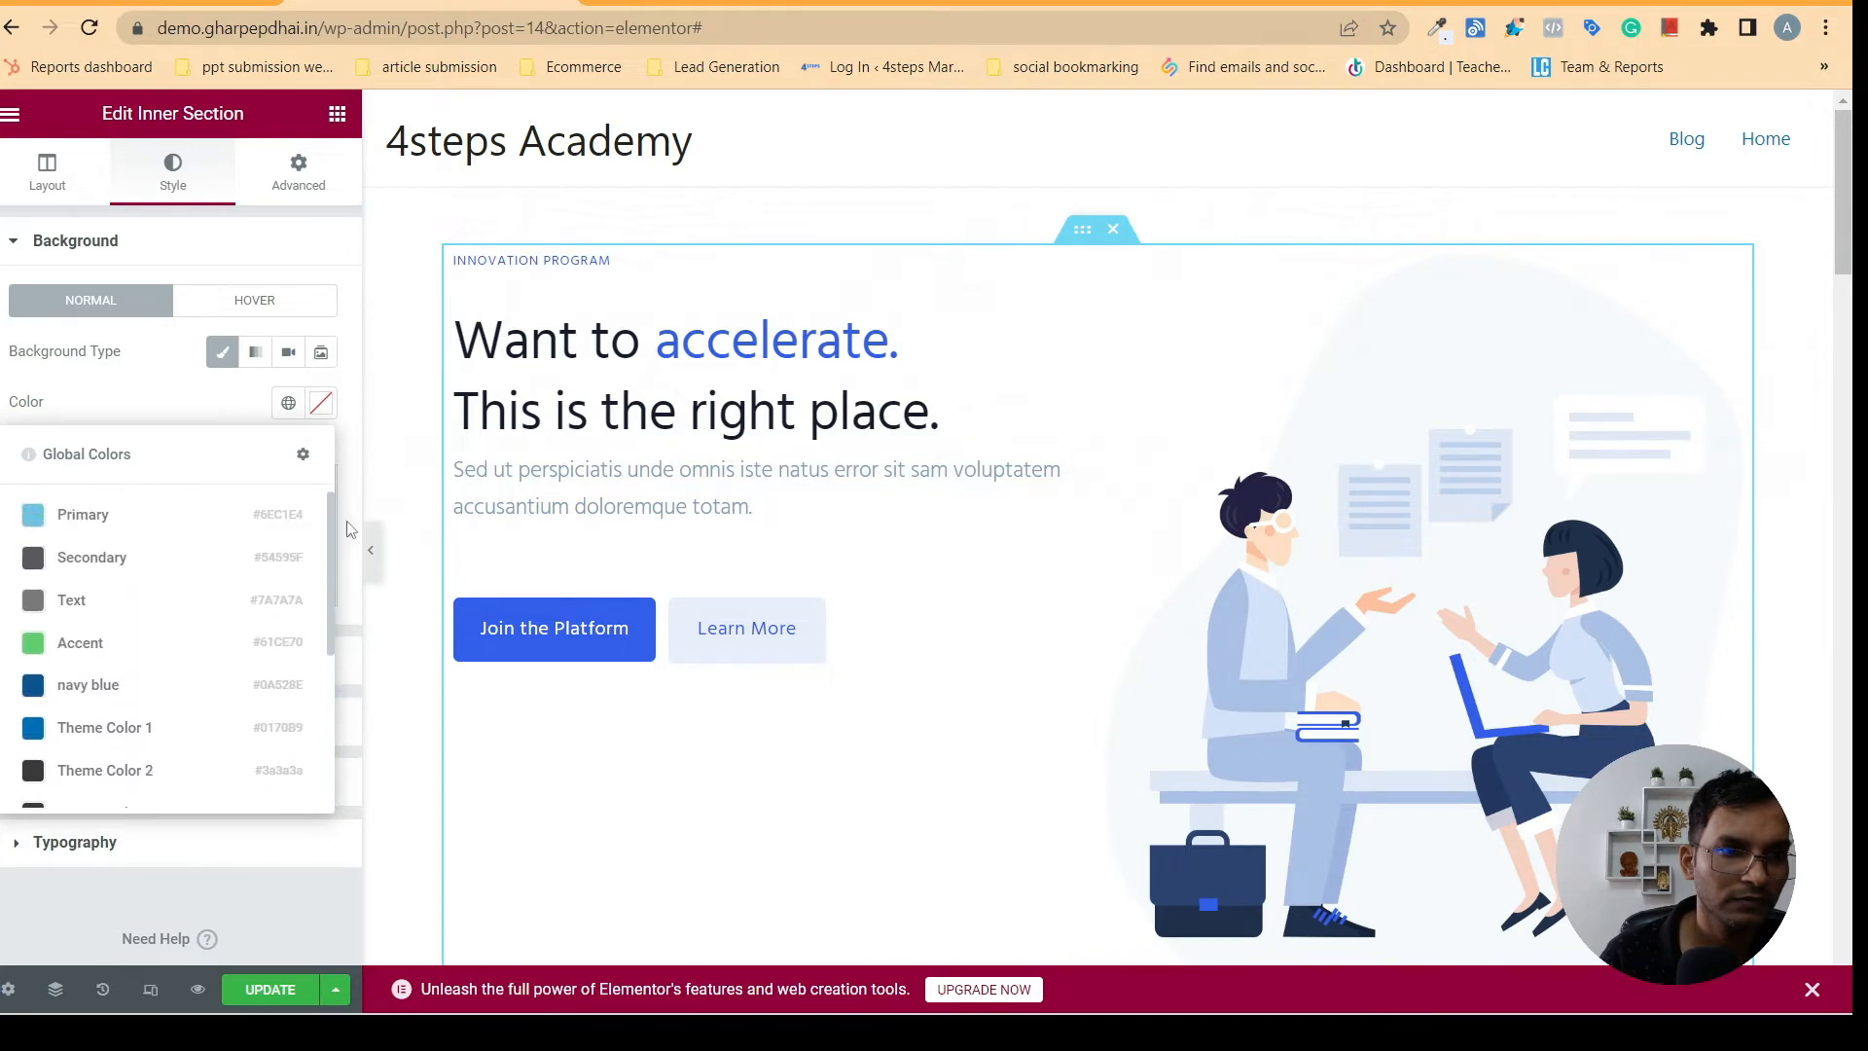
pyautogui.click(199, 391)
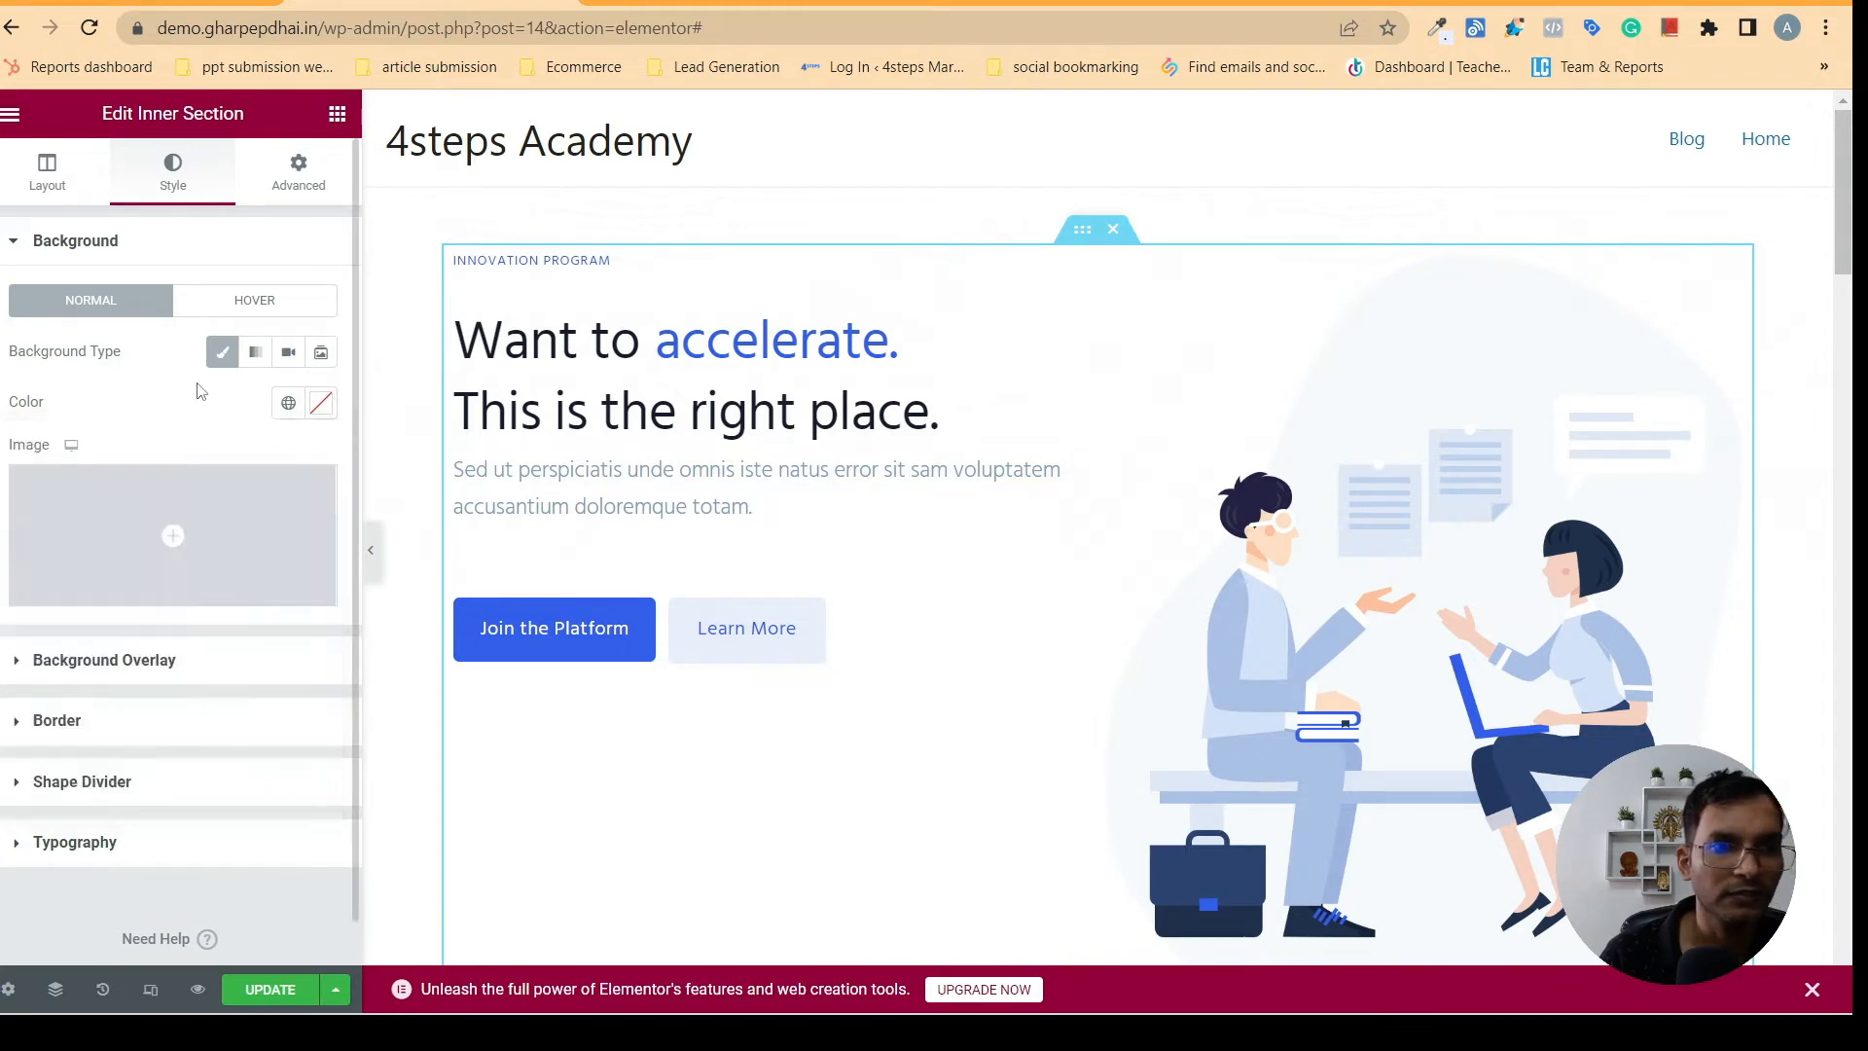
pyautogui.click(318, 404)
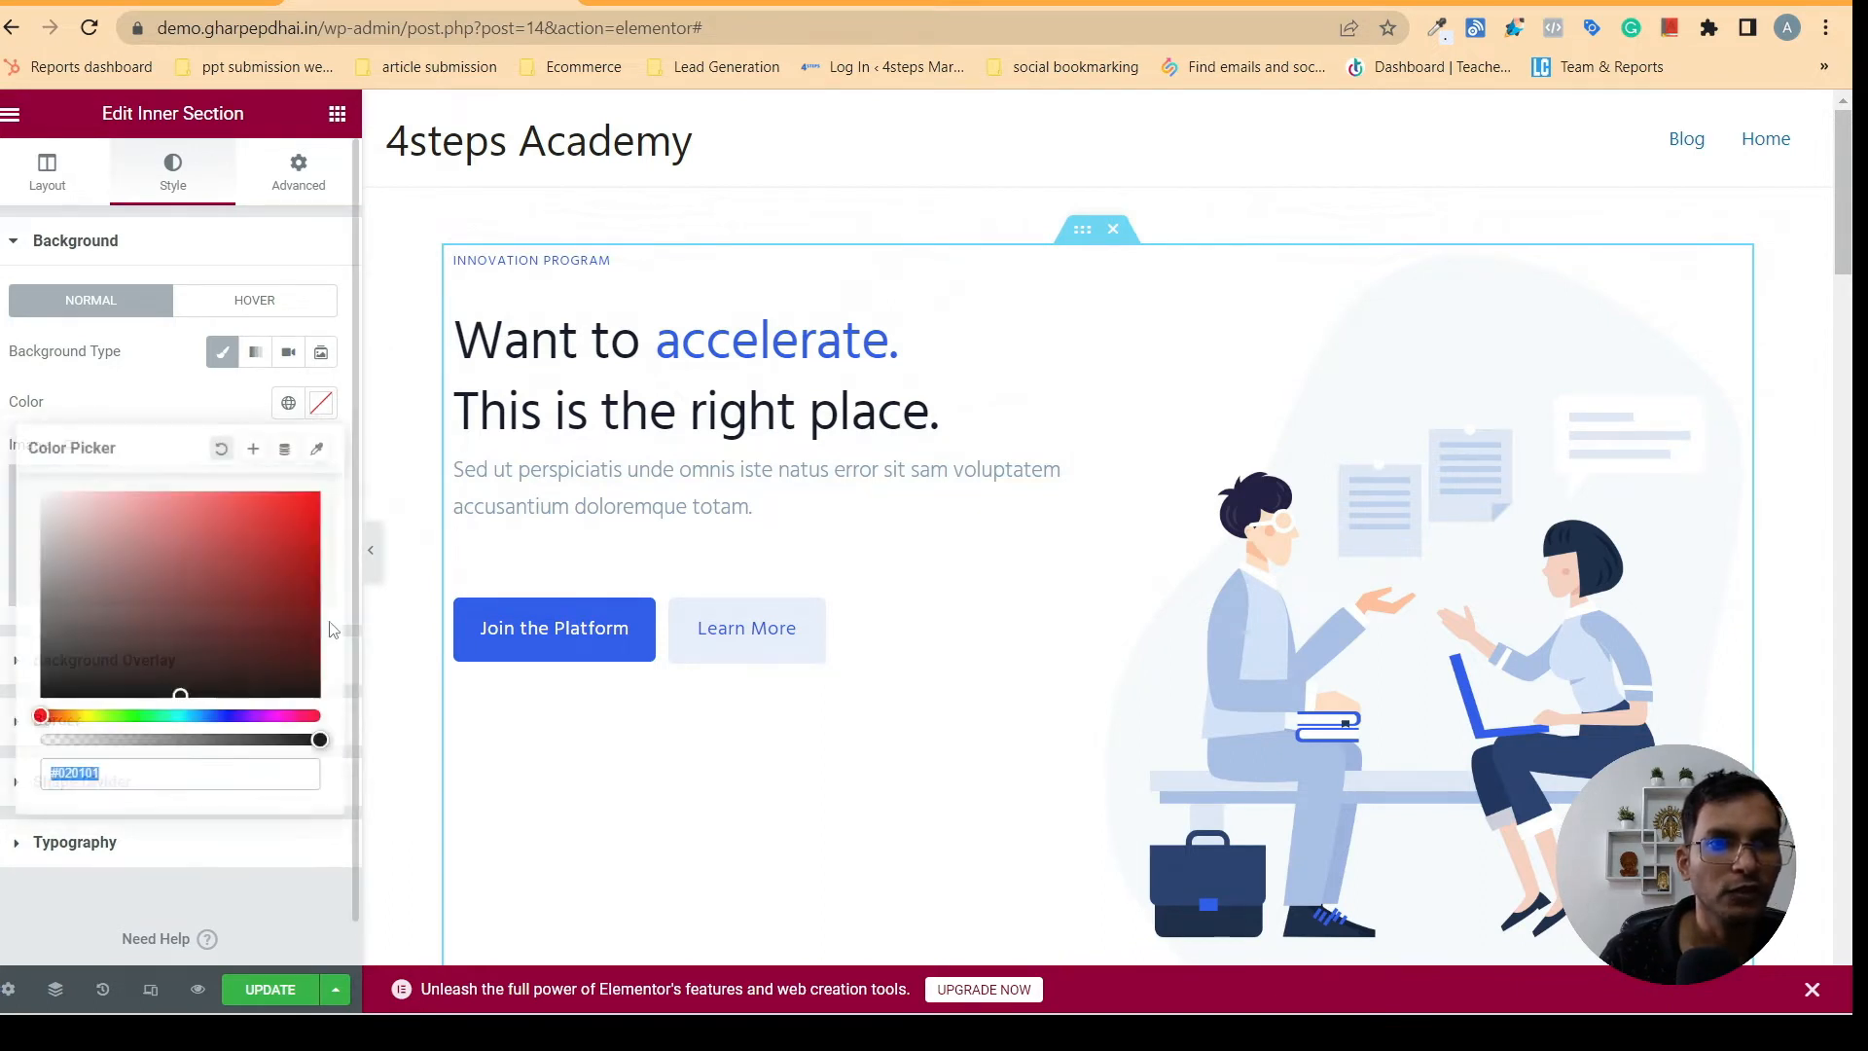
pyautogui.rightClick(70, 776)
pyautogui.click(153, 443)
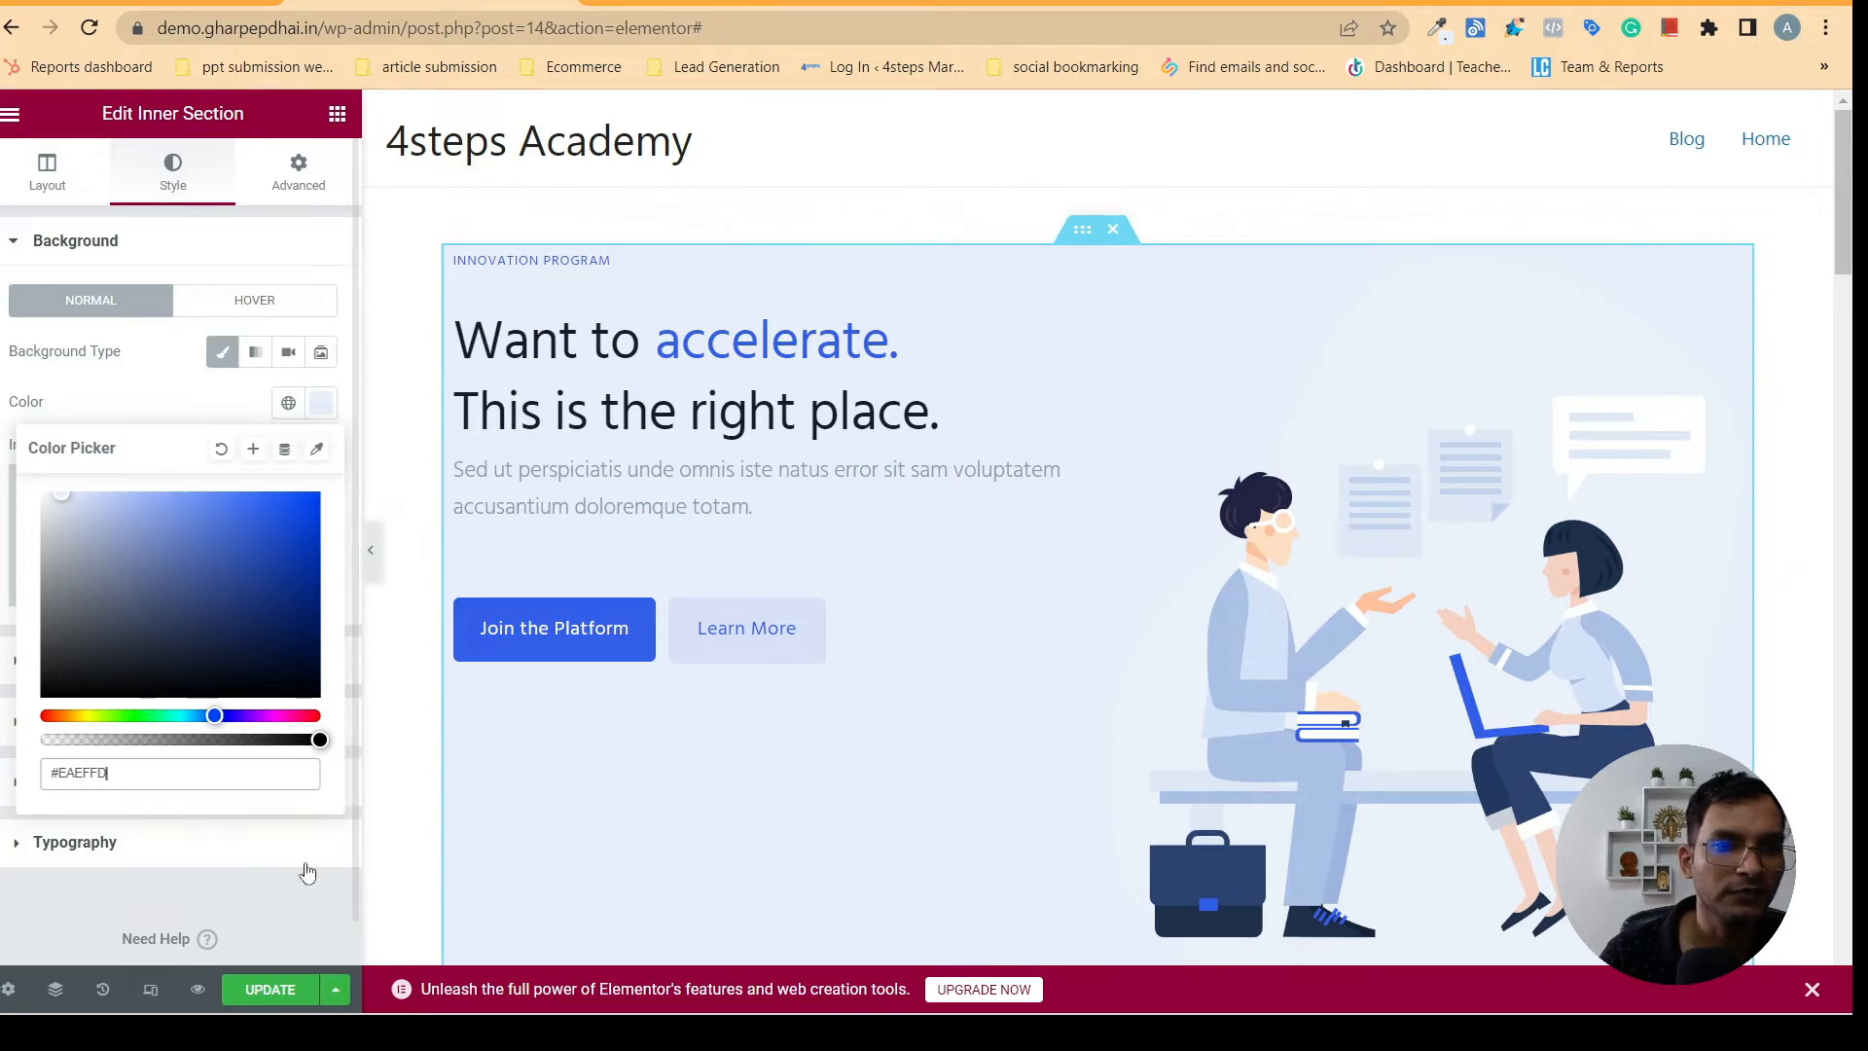
# - Update the page and preview the hero section at full width with the editor panel hidden
pyautogui.click(270, 990)
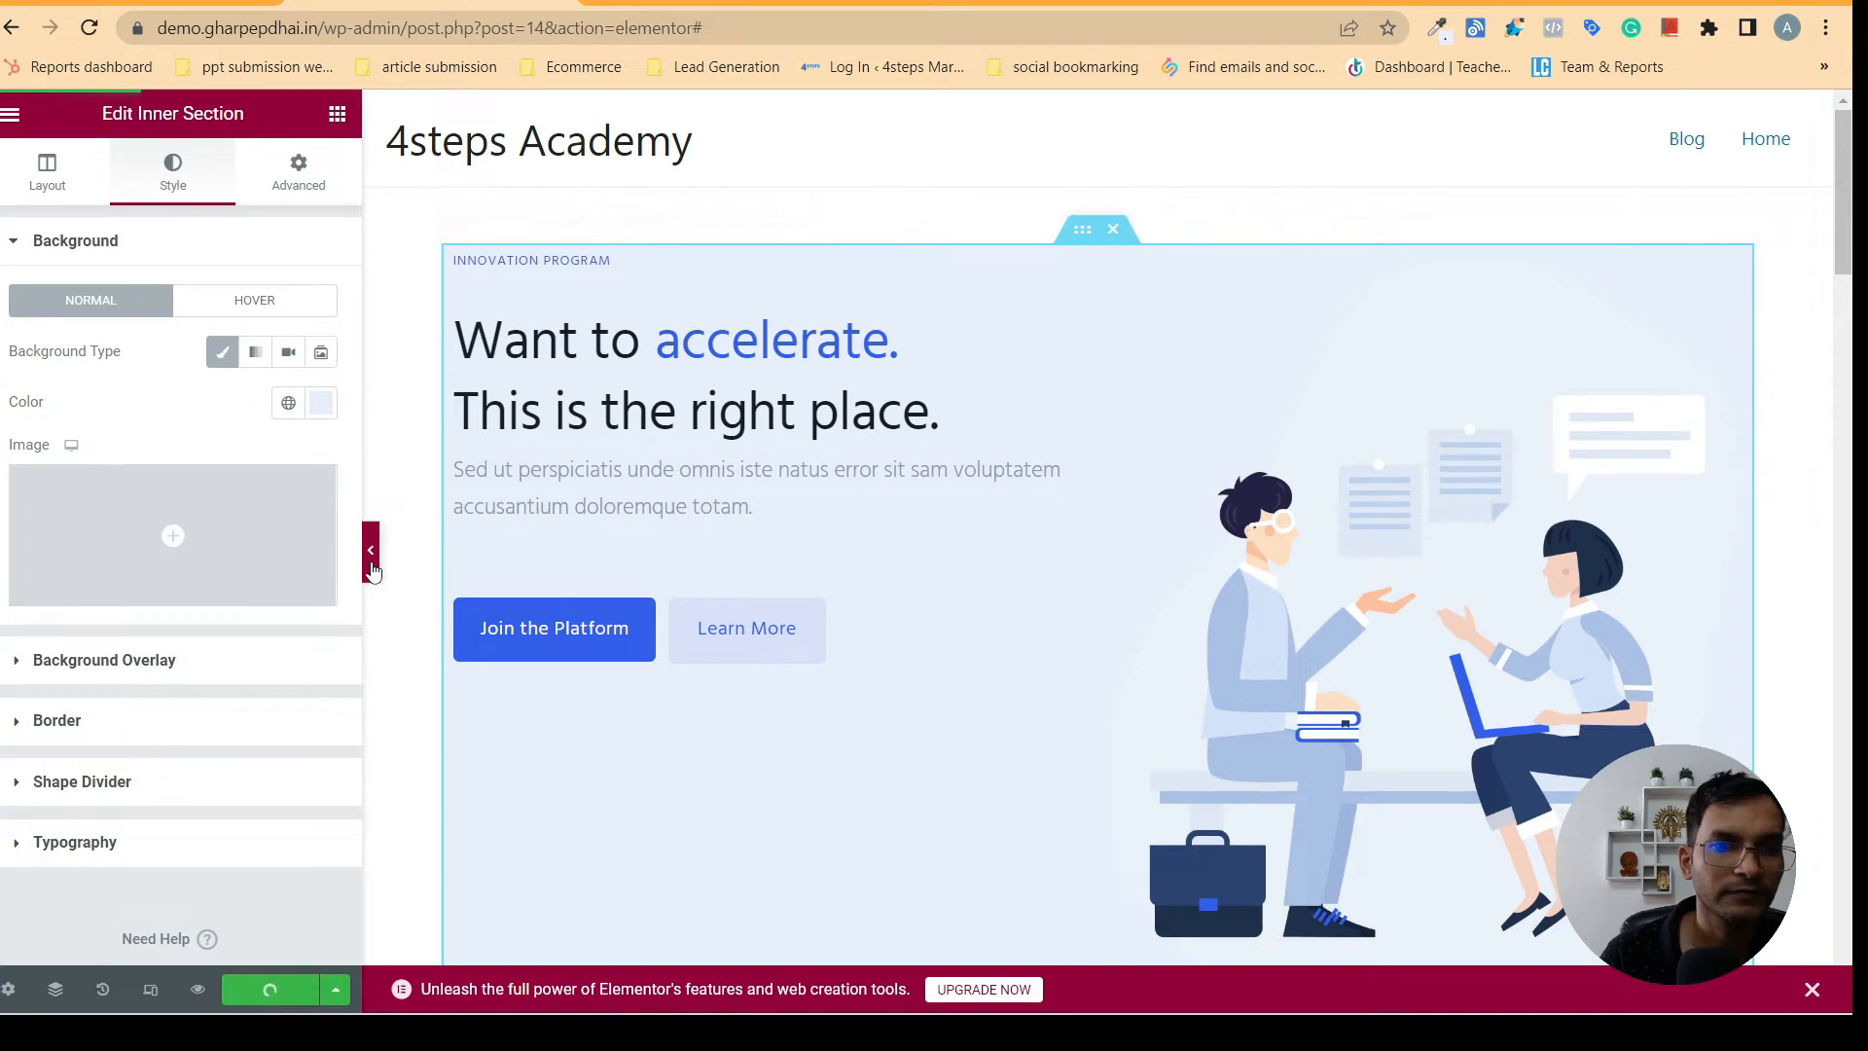
pyautogui.click(371, 555)
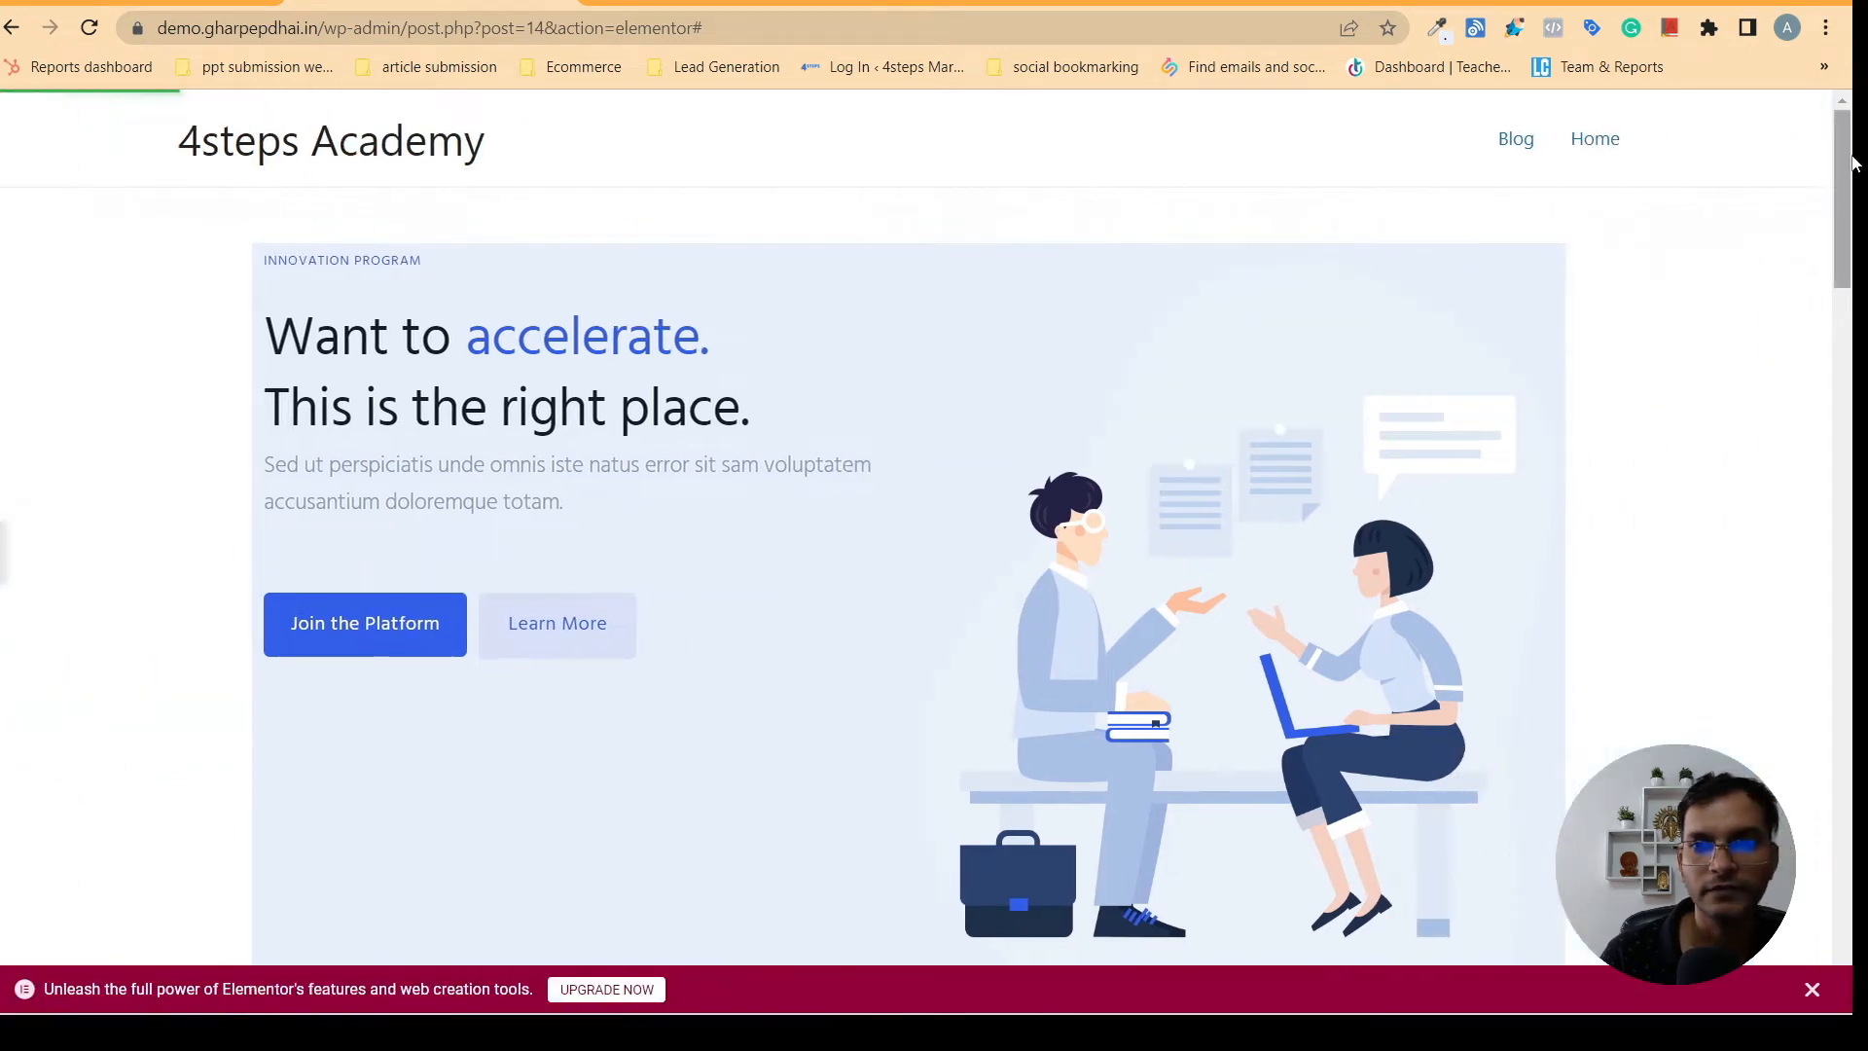
pyautogui.scroll(-10, 1853, 418)
pyautogui.scroll(10, 1853, 441)
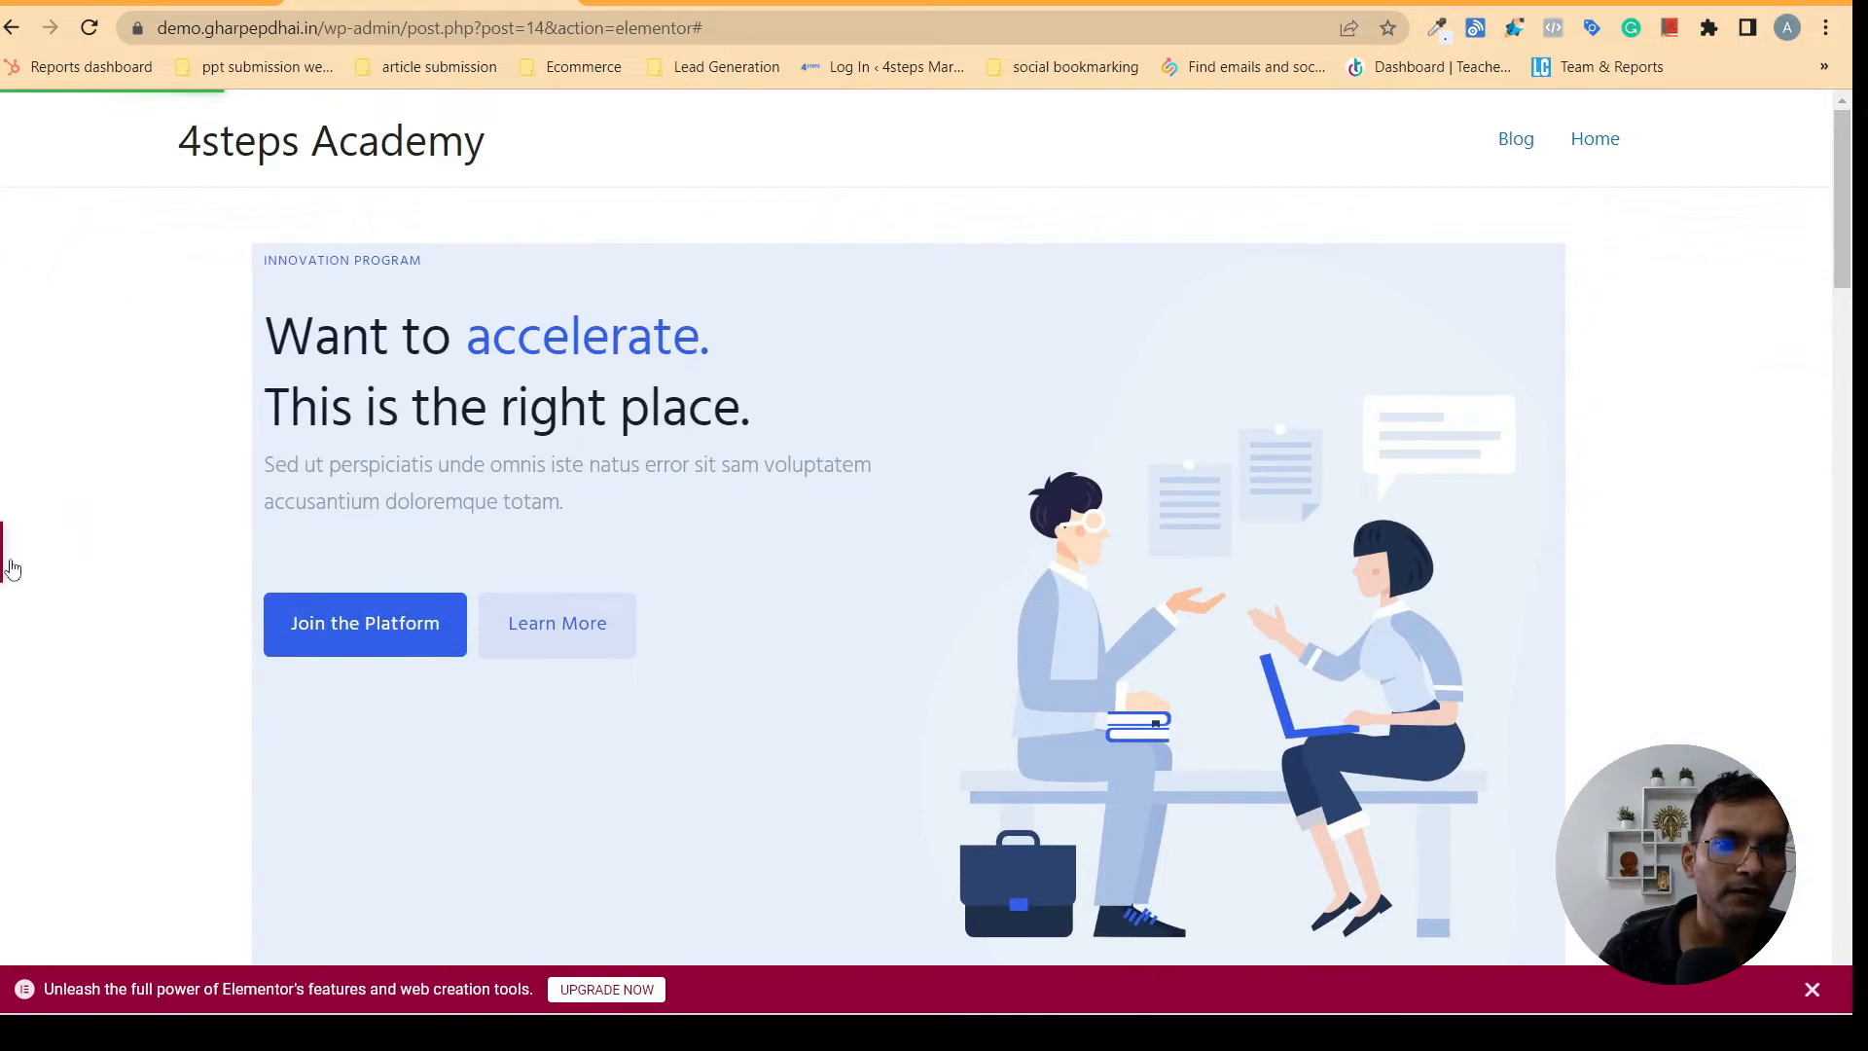
pyautogui.click(896, 217)
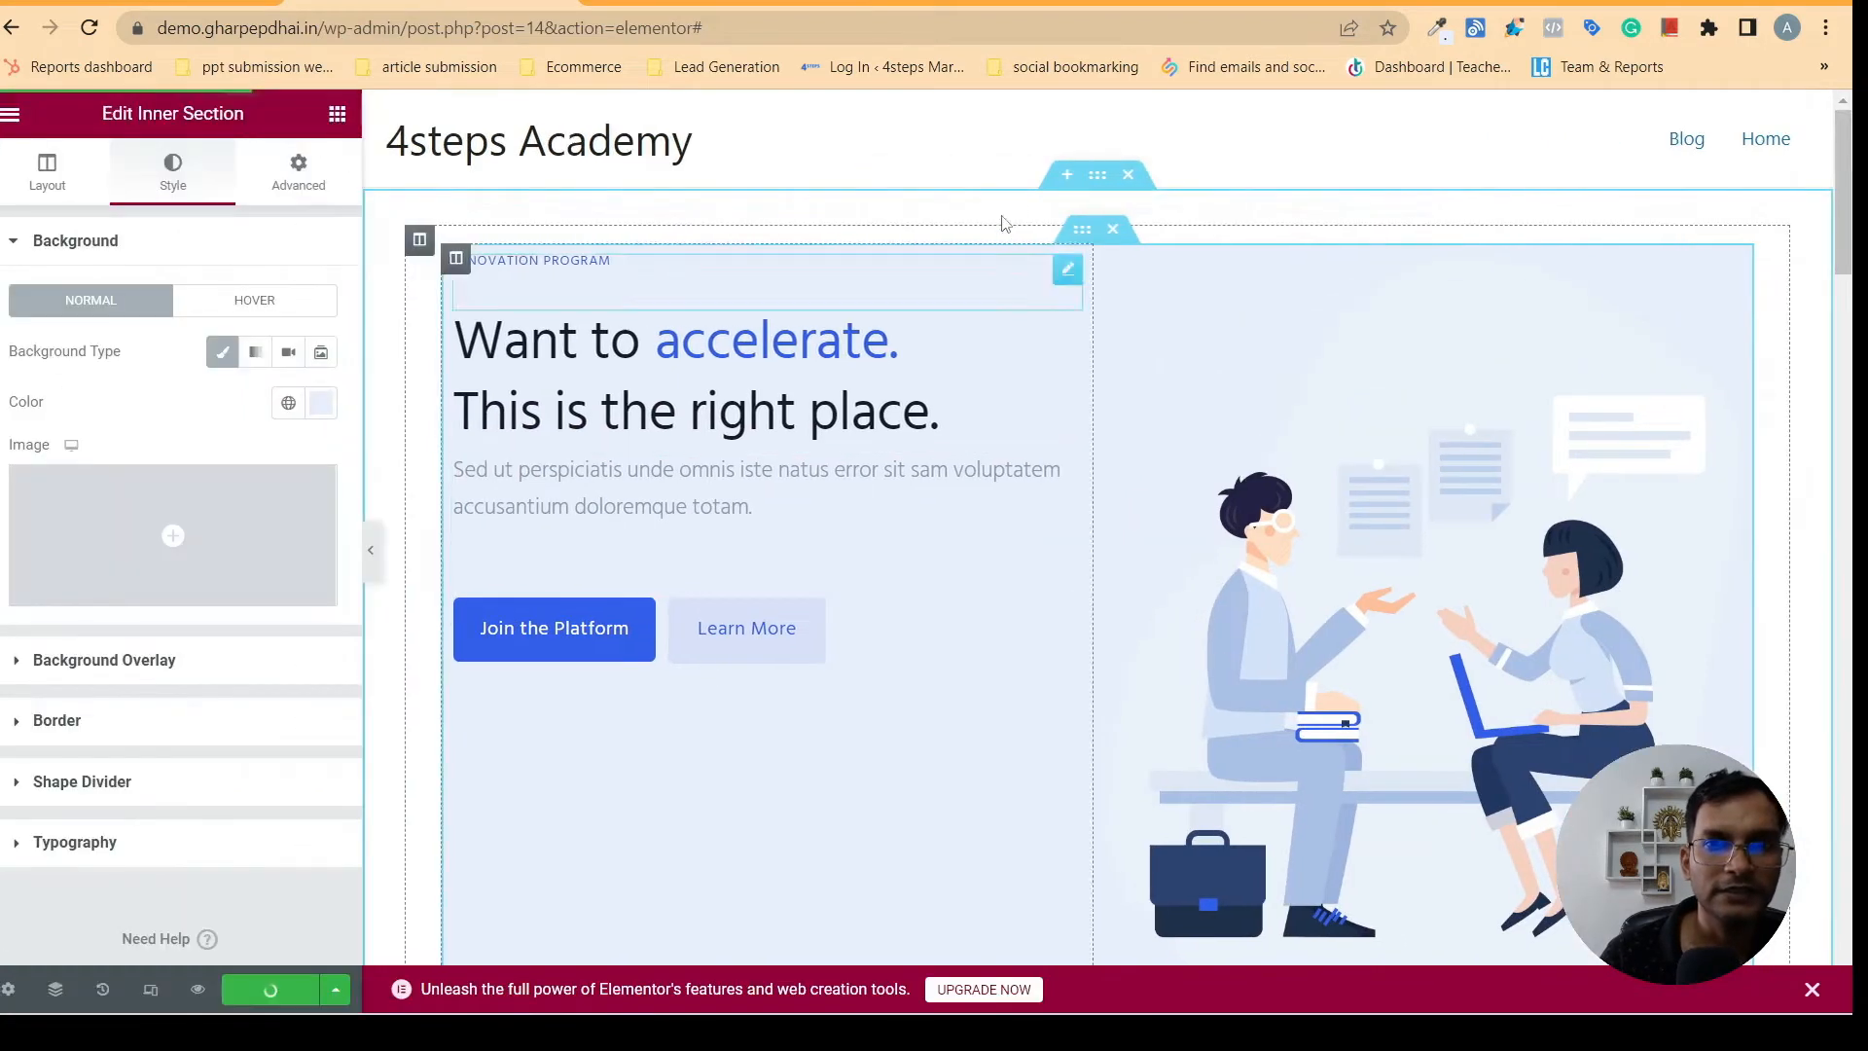
# - Set the first gradient color of the outer hero section's background overlay to #EAEFFD
pyautogui.click(1100, 179)
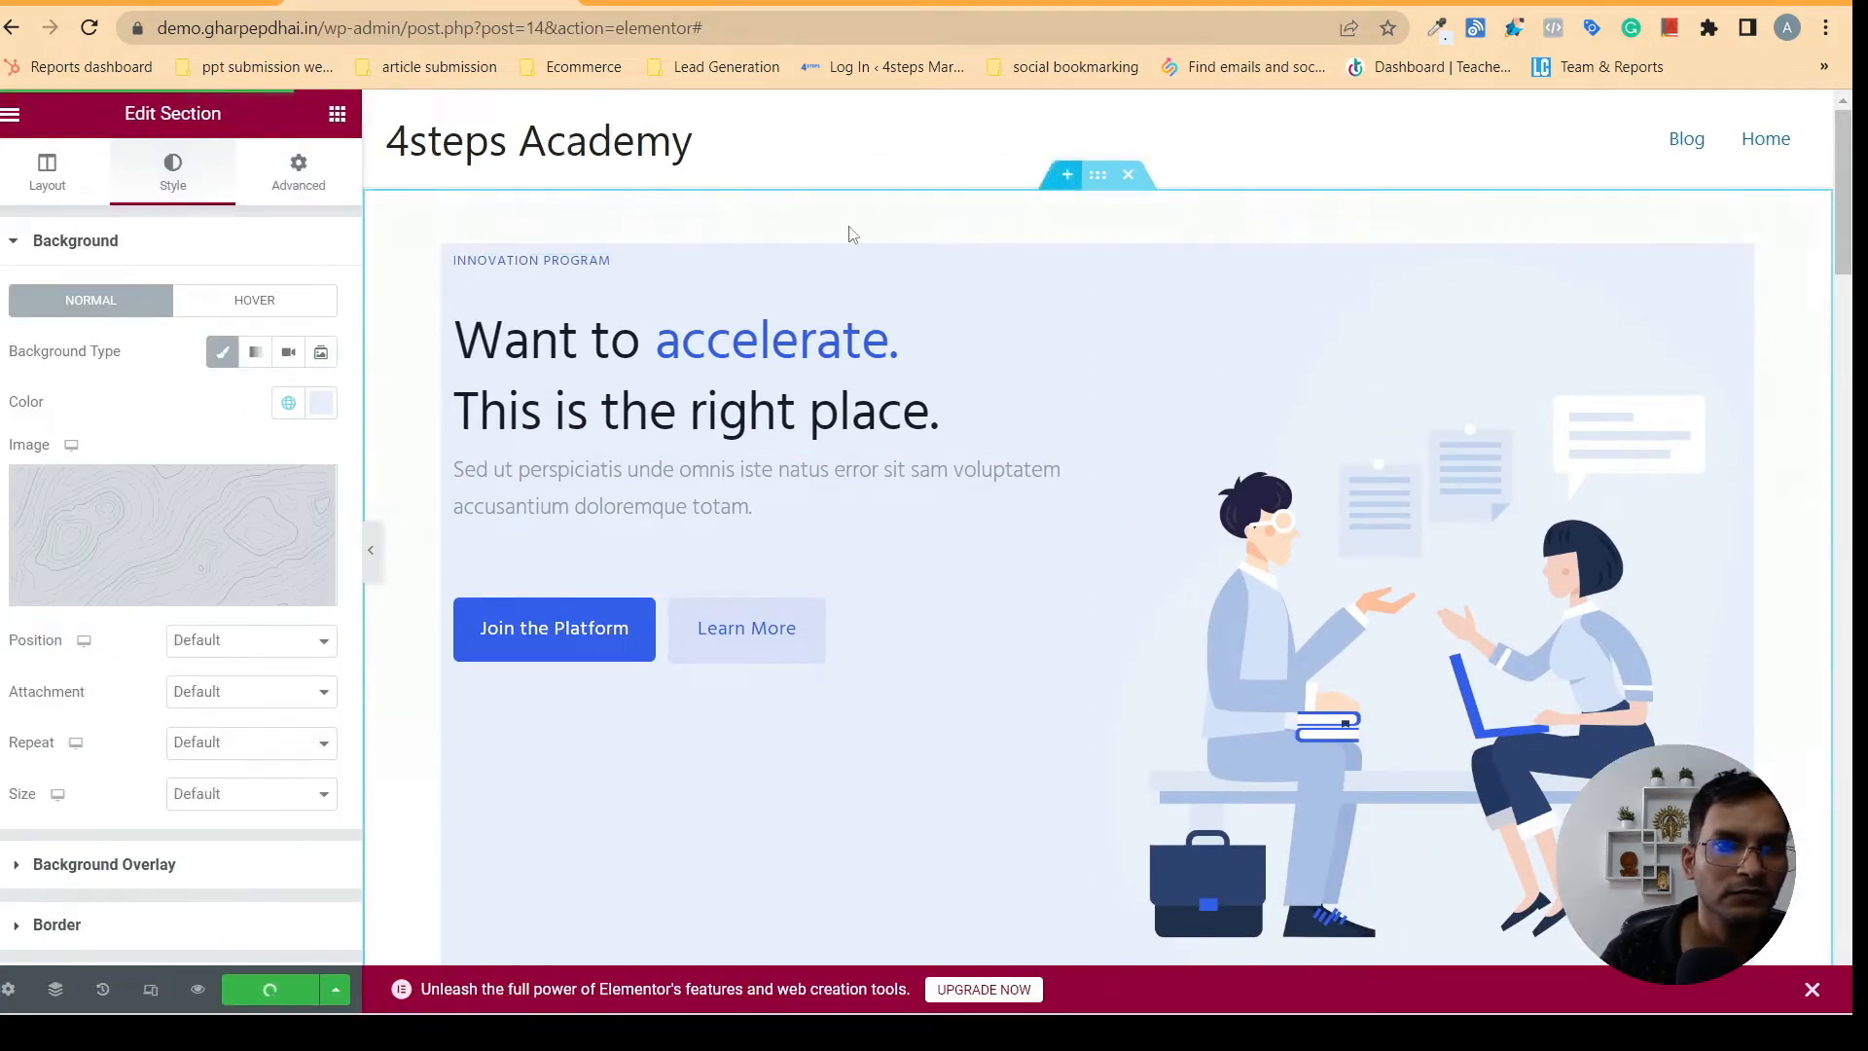
pyautogui.click(287, 404)
pyautogui.click(287, 405)
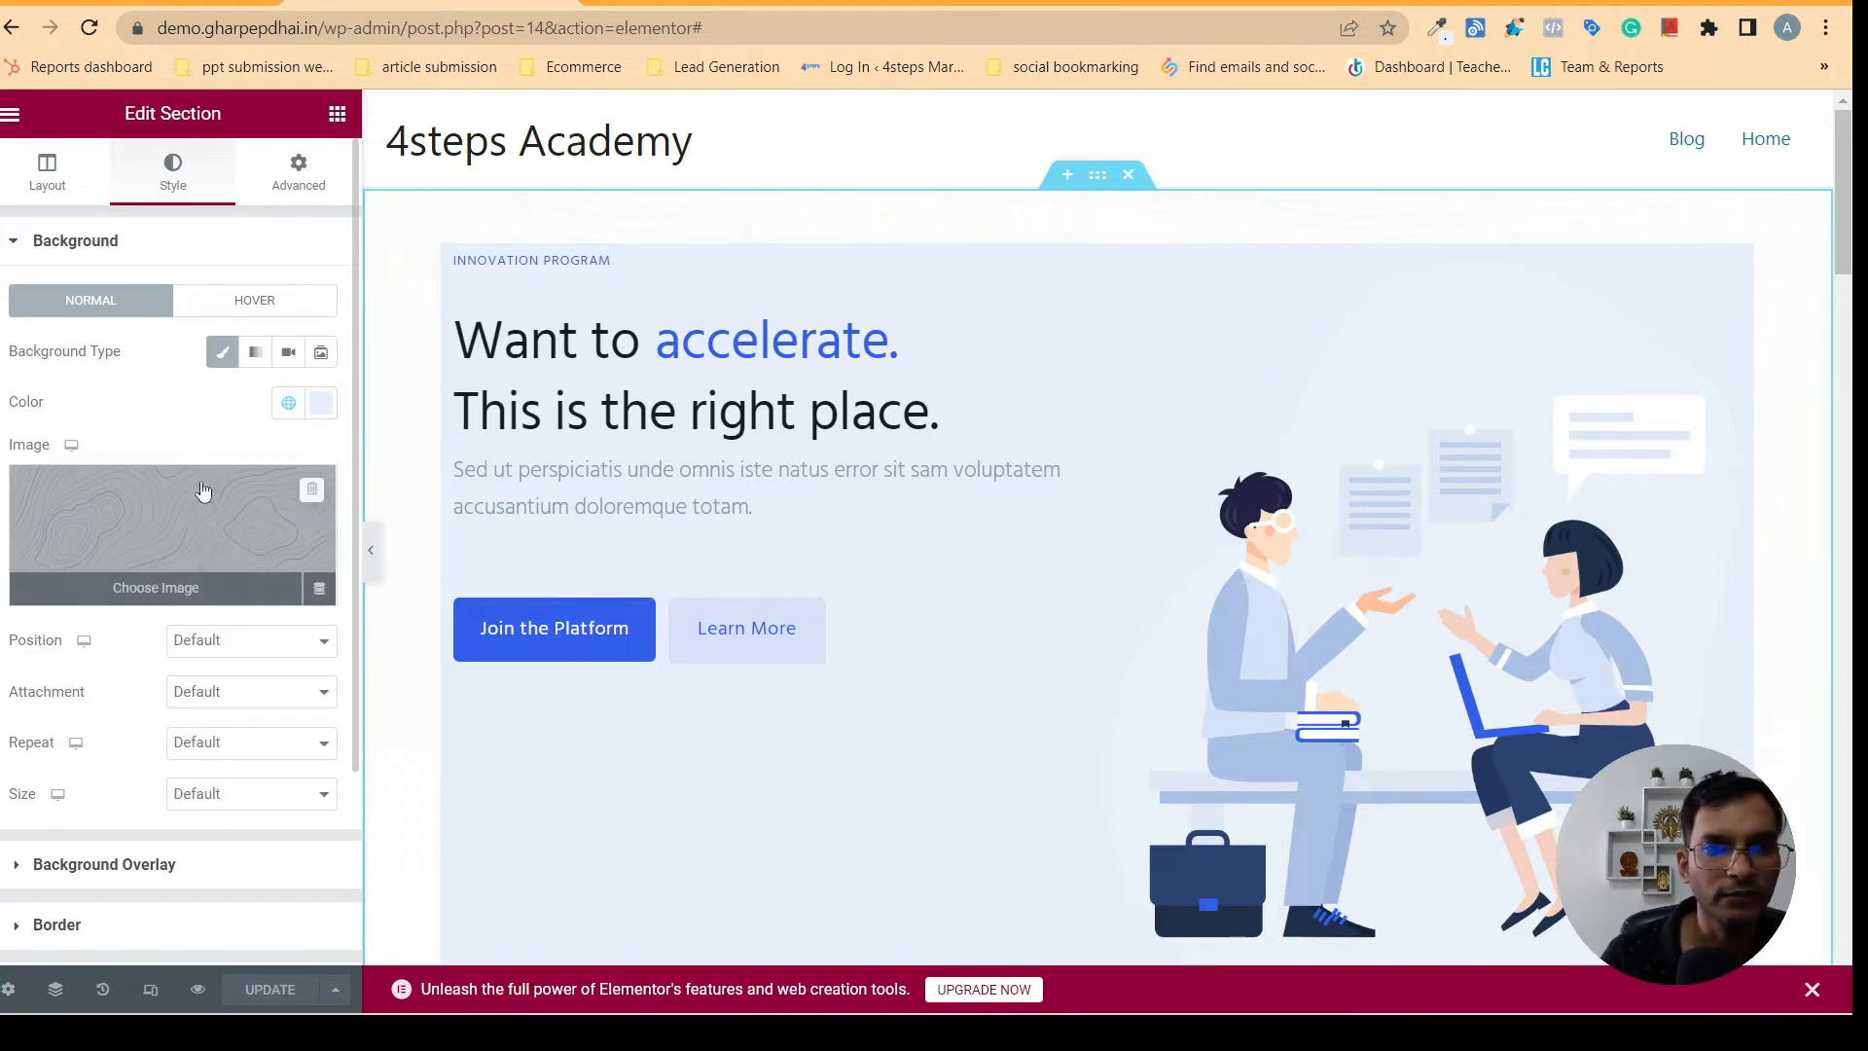
pyautogui.click(101, 249)
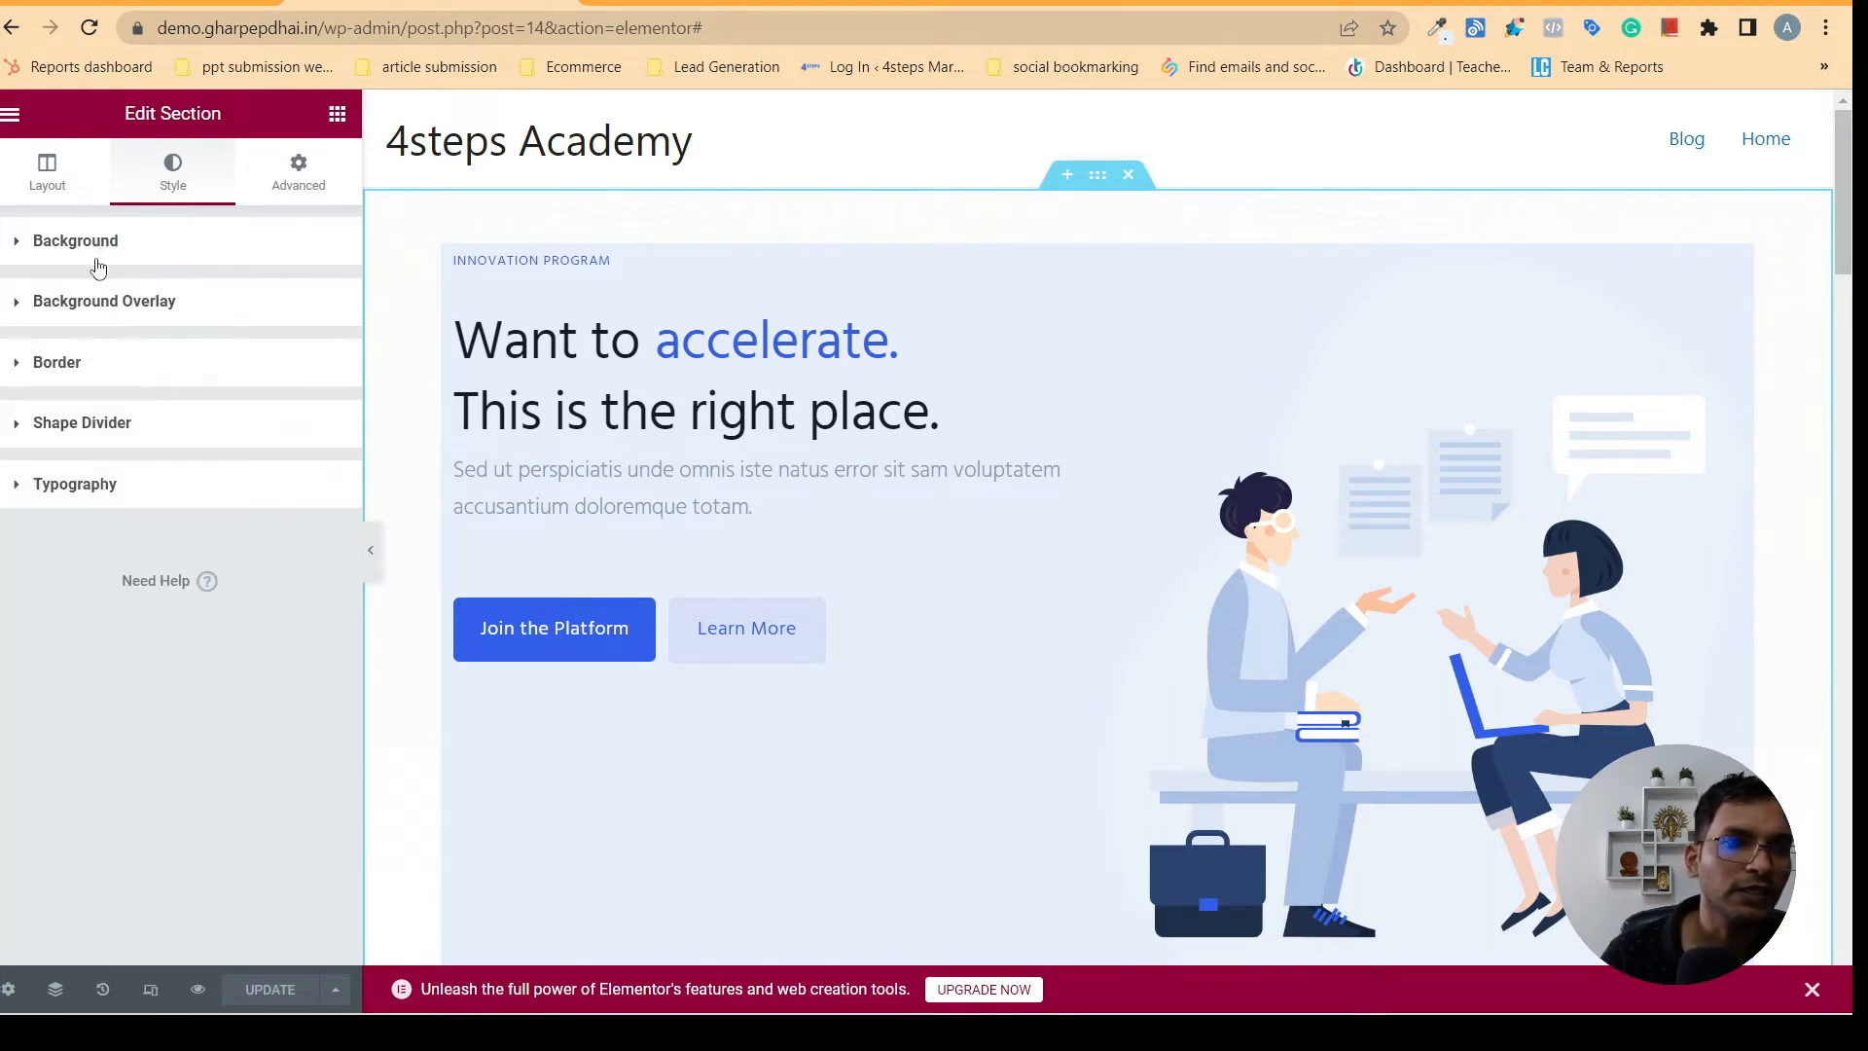
pyautogui.click(109, 302)
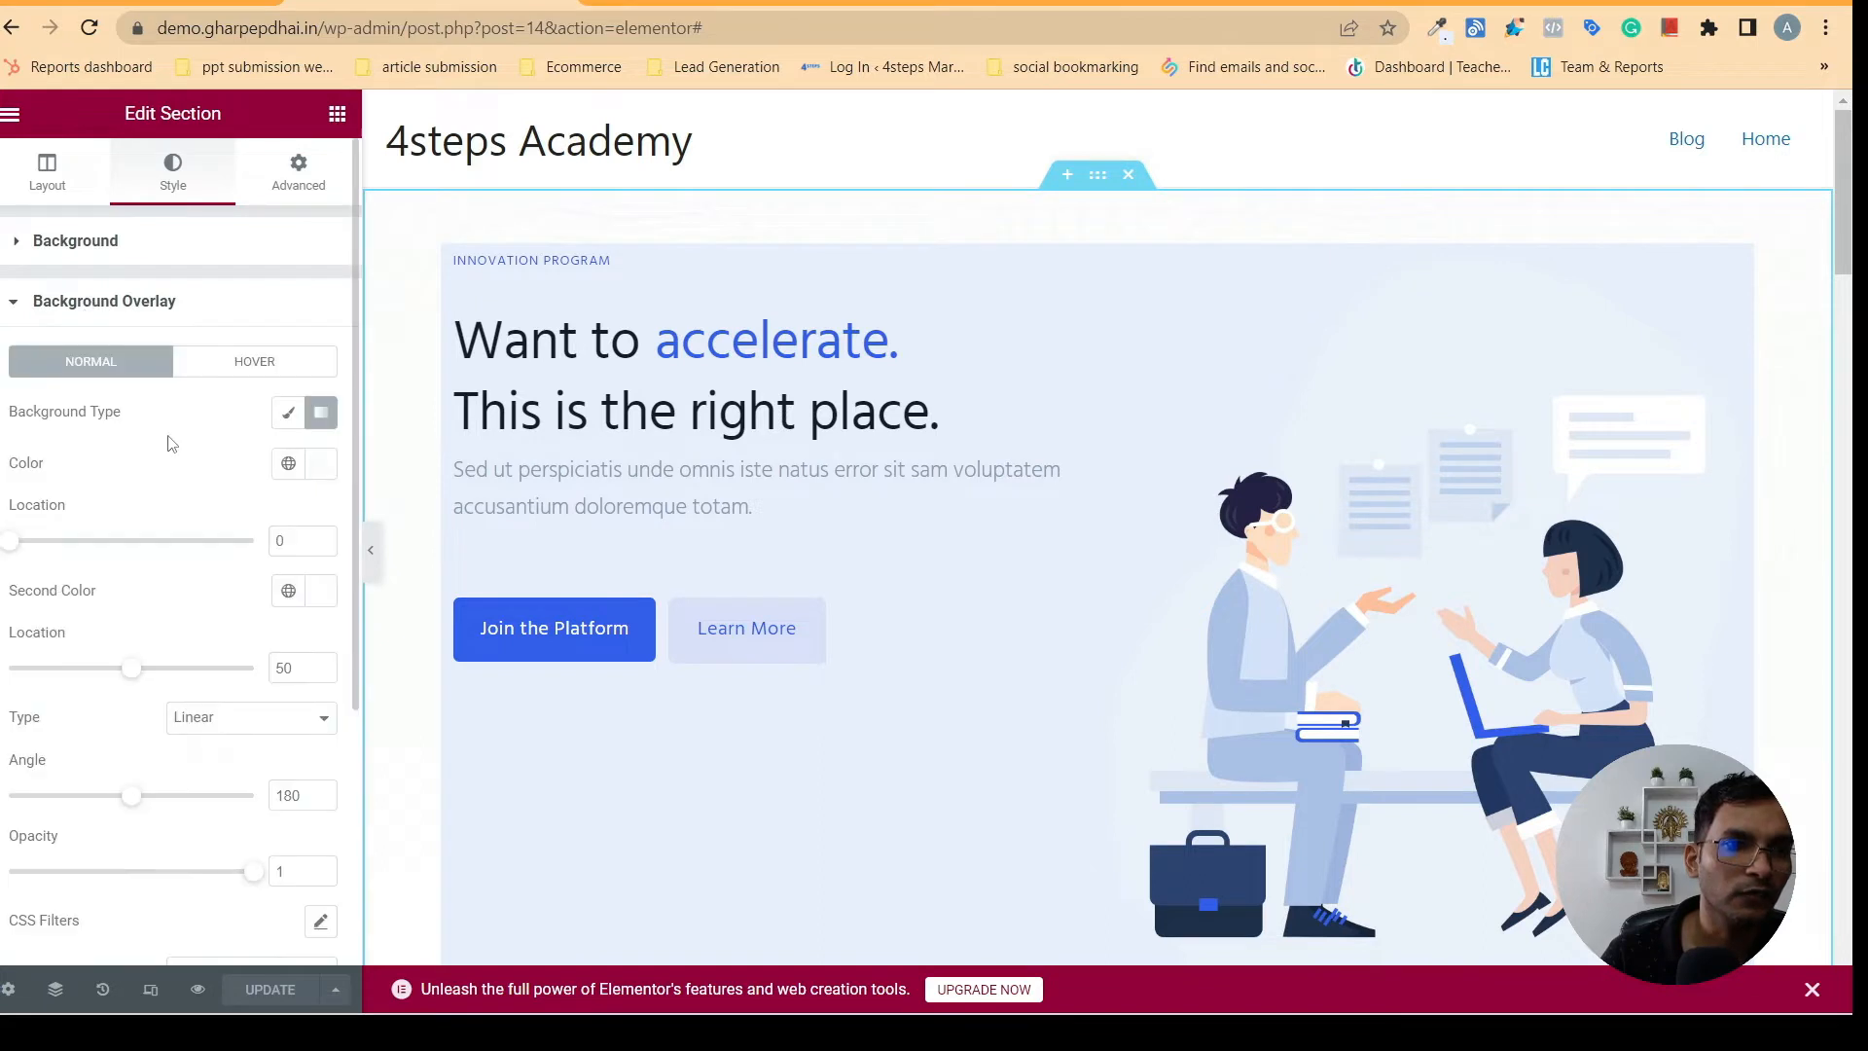
pyautogui.click(321, 469)
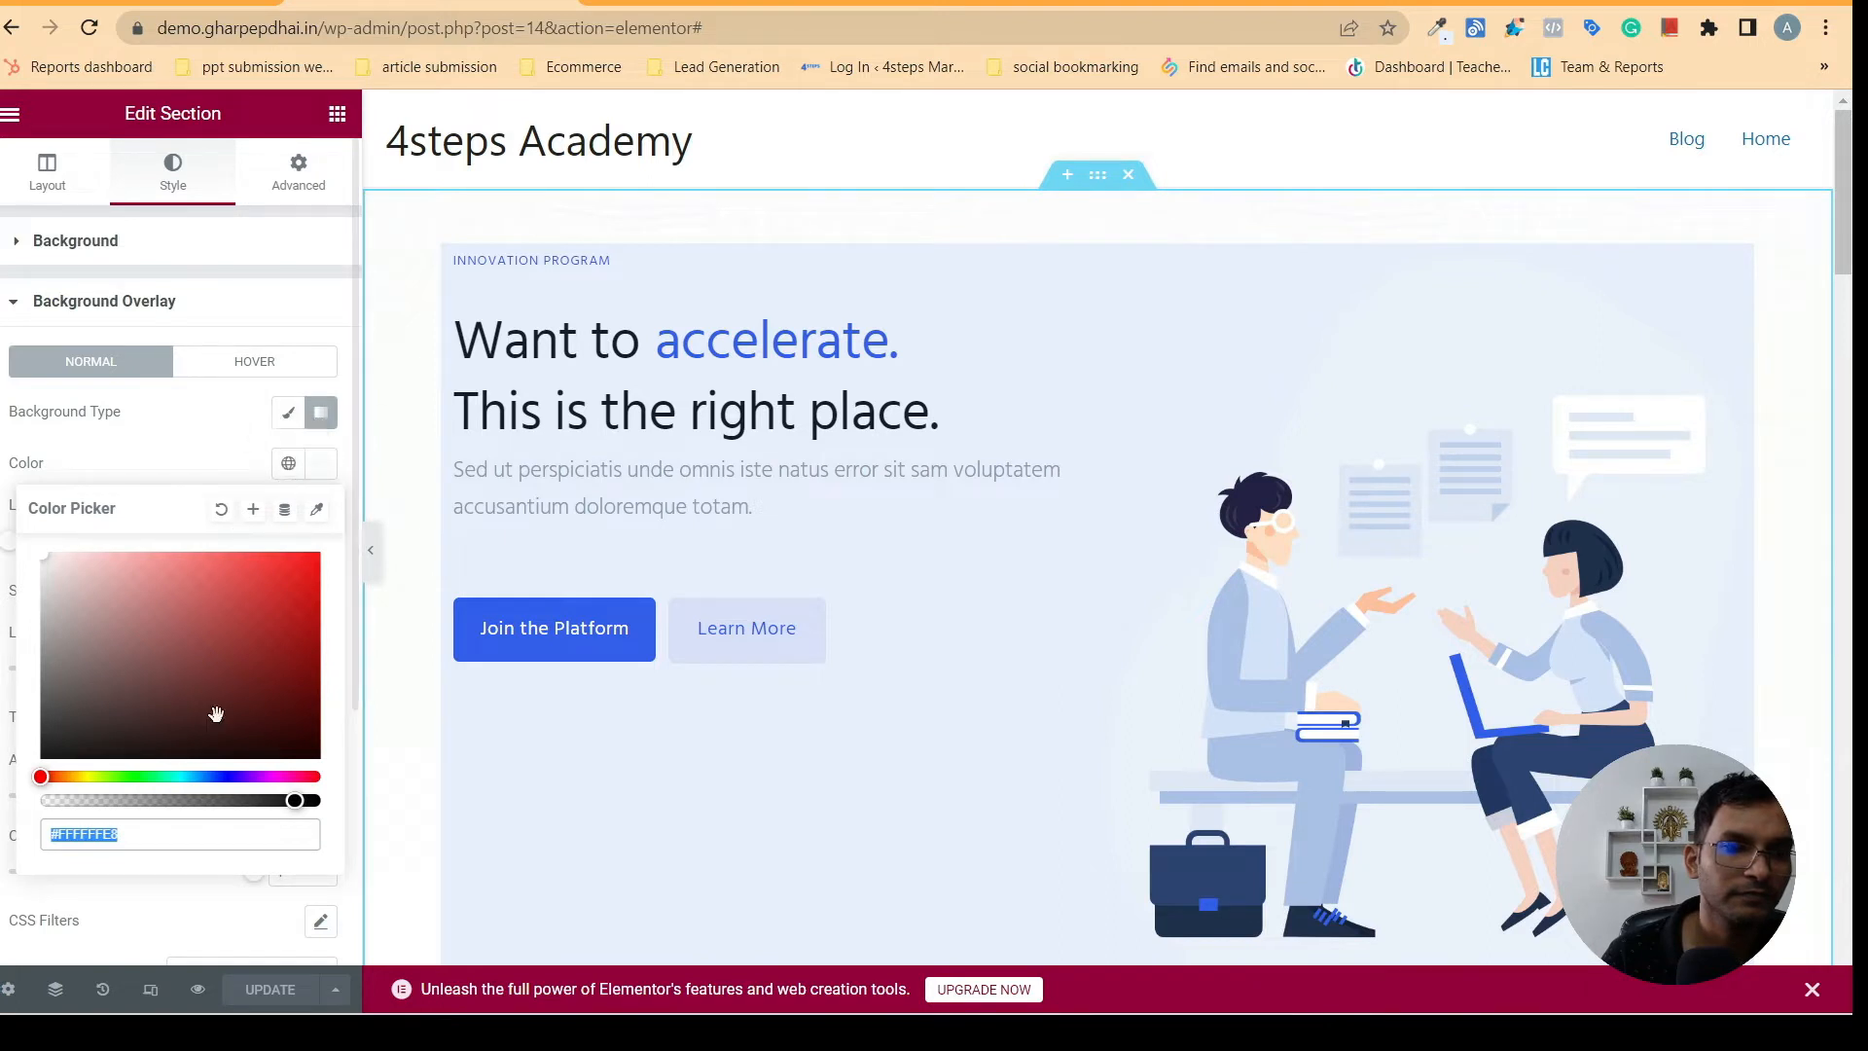
pyautogui.rightClick(56, 834)
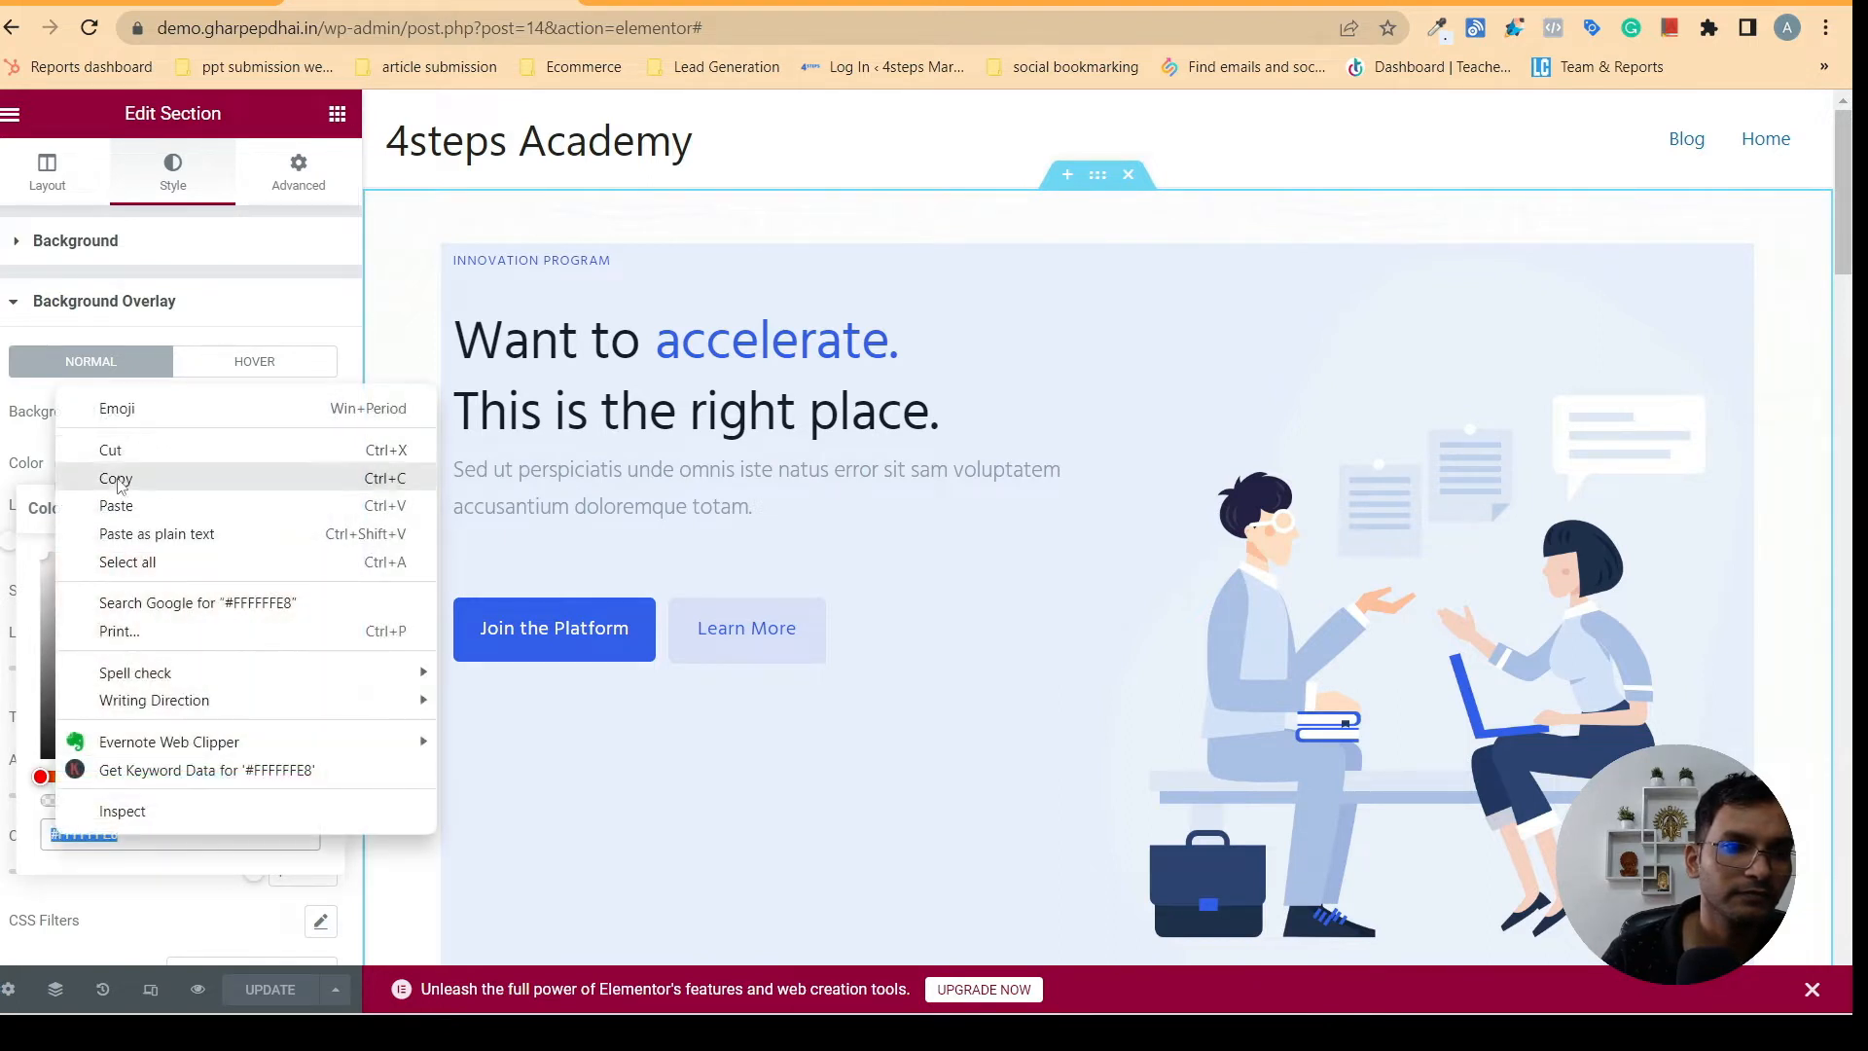
pyautogui.click(131, 508)
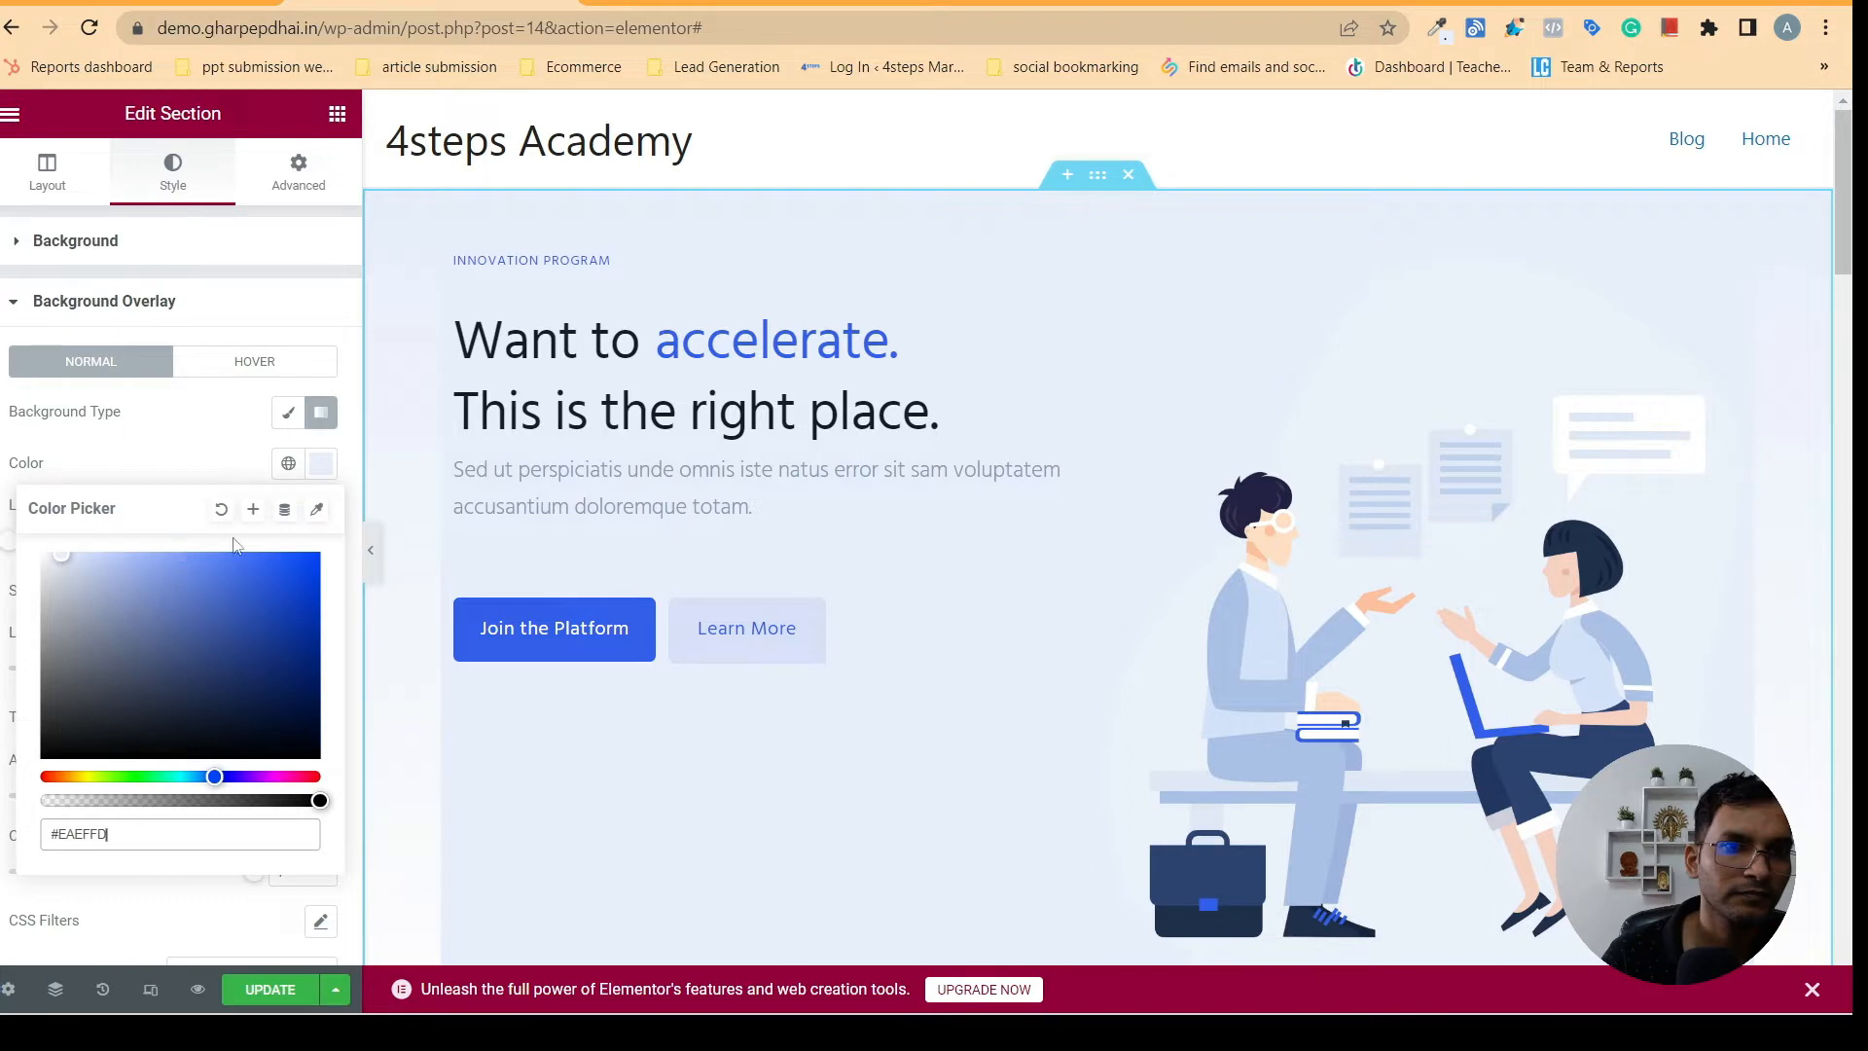
pyautogui.click(223, 433)
# - Preview the hero section at full width and remove the Classic background from its inner section
pyautogui.click(371, 558)
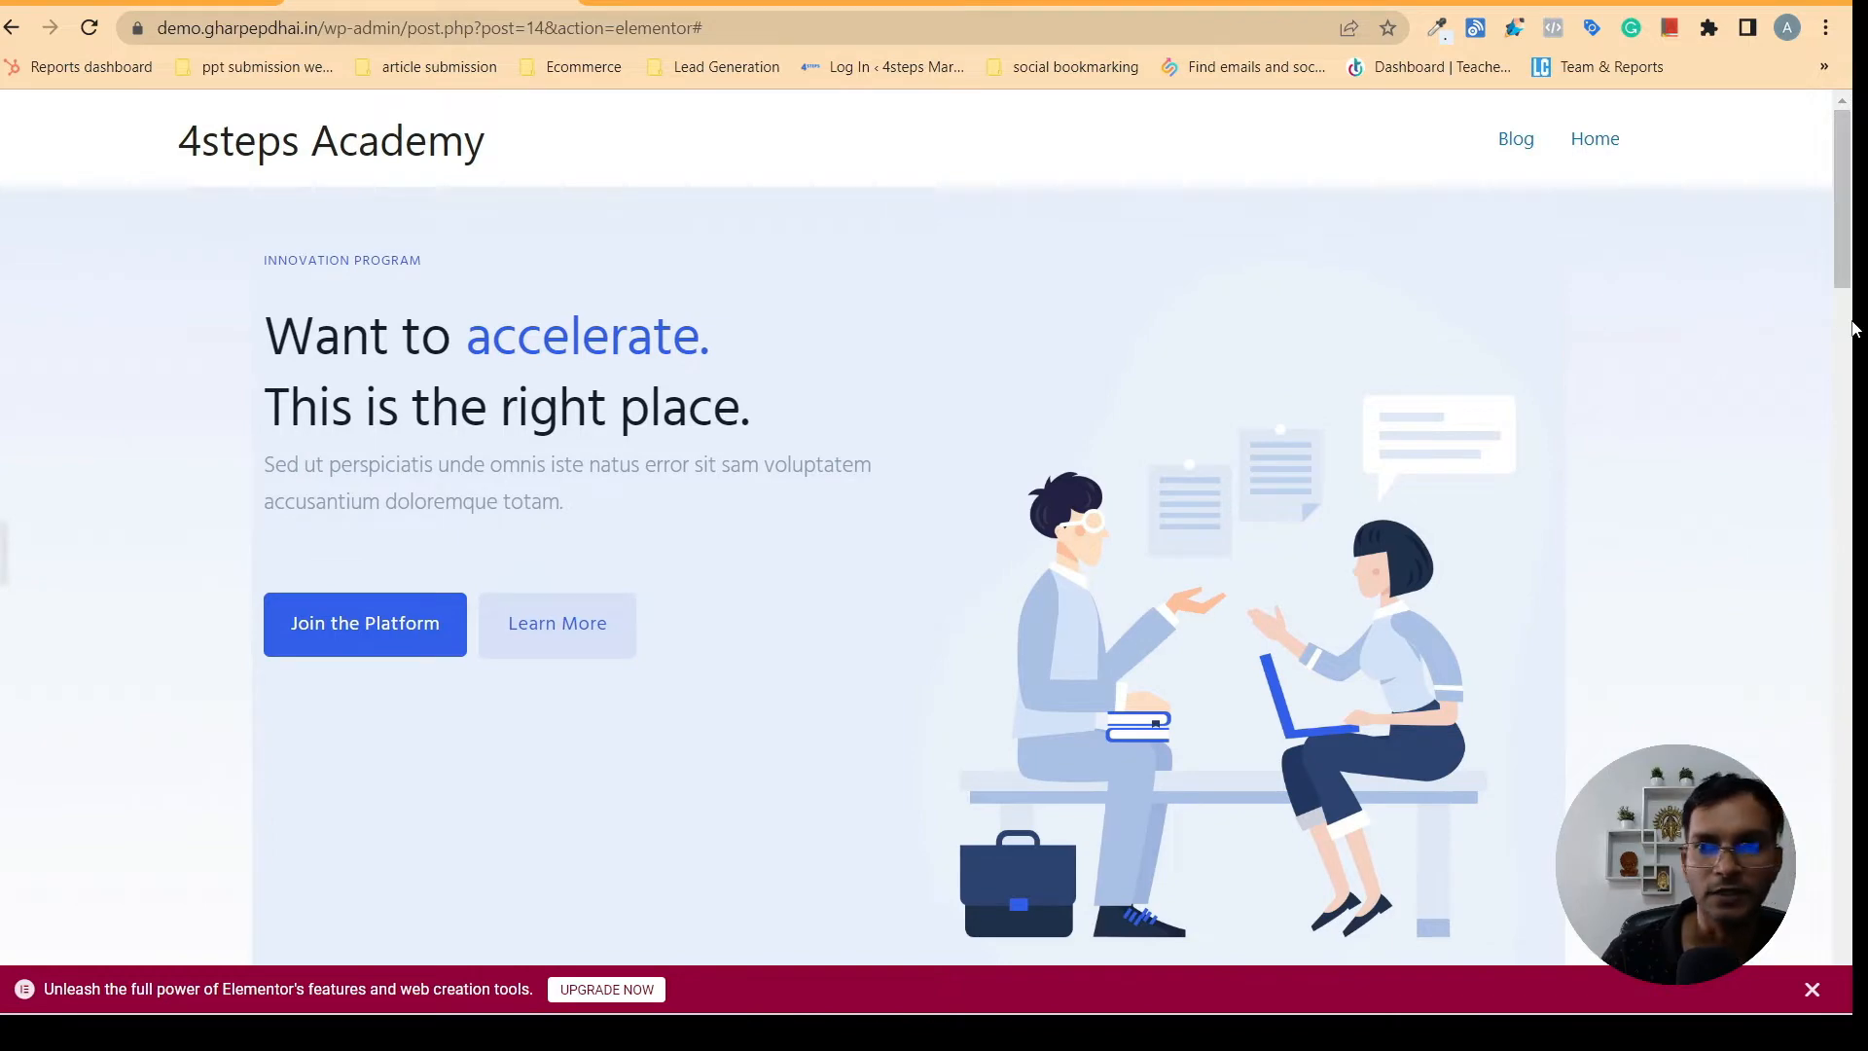
pyautogui.moveTo(1842, 254)
pyautogui.mouseDown()
pyautogui.moveTo(1839, 484)
pyautogui.moveTo(1827, 254)
pyautogui.mouseUp()
pyautogui.click(2, 552)
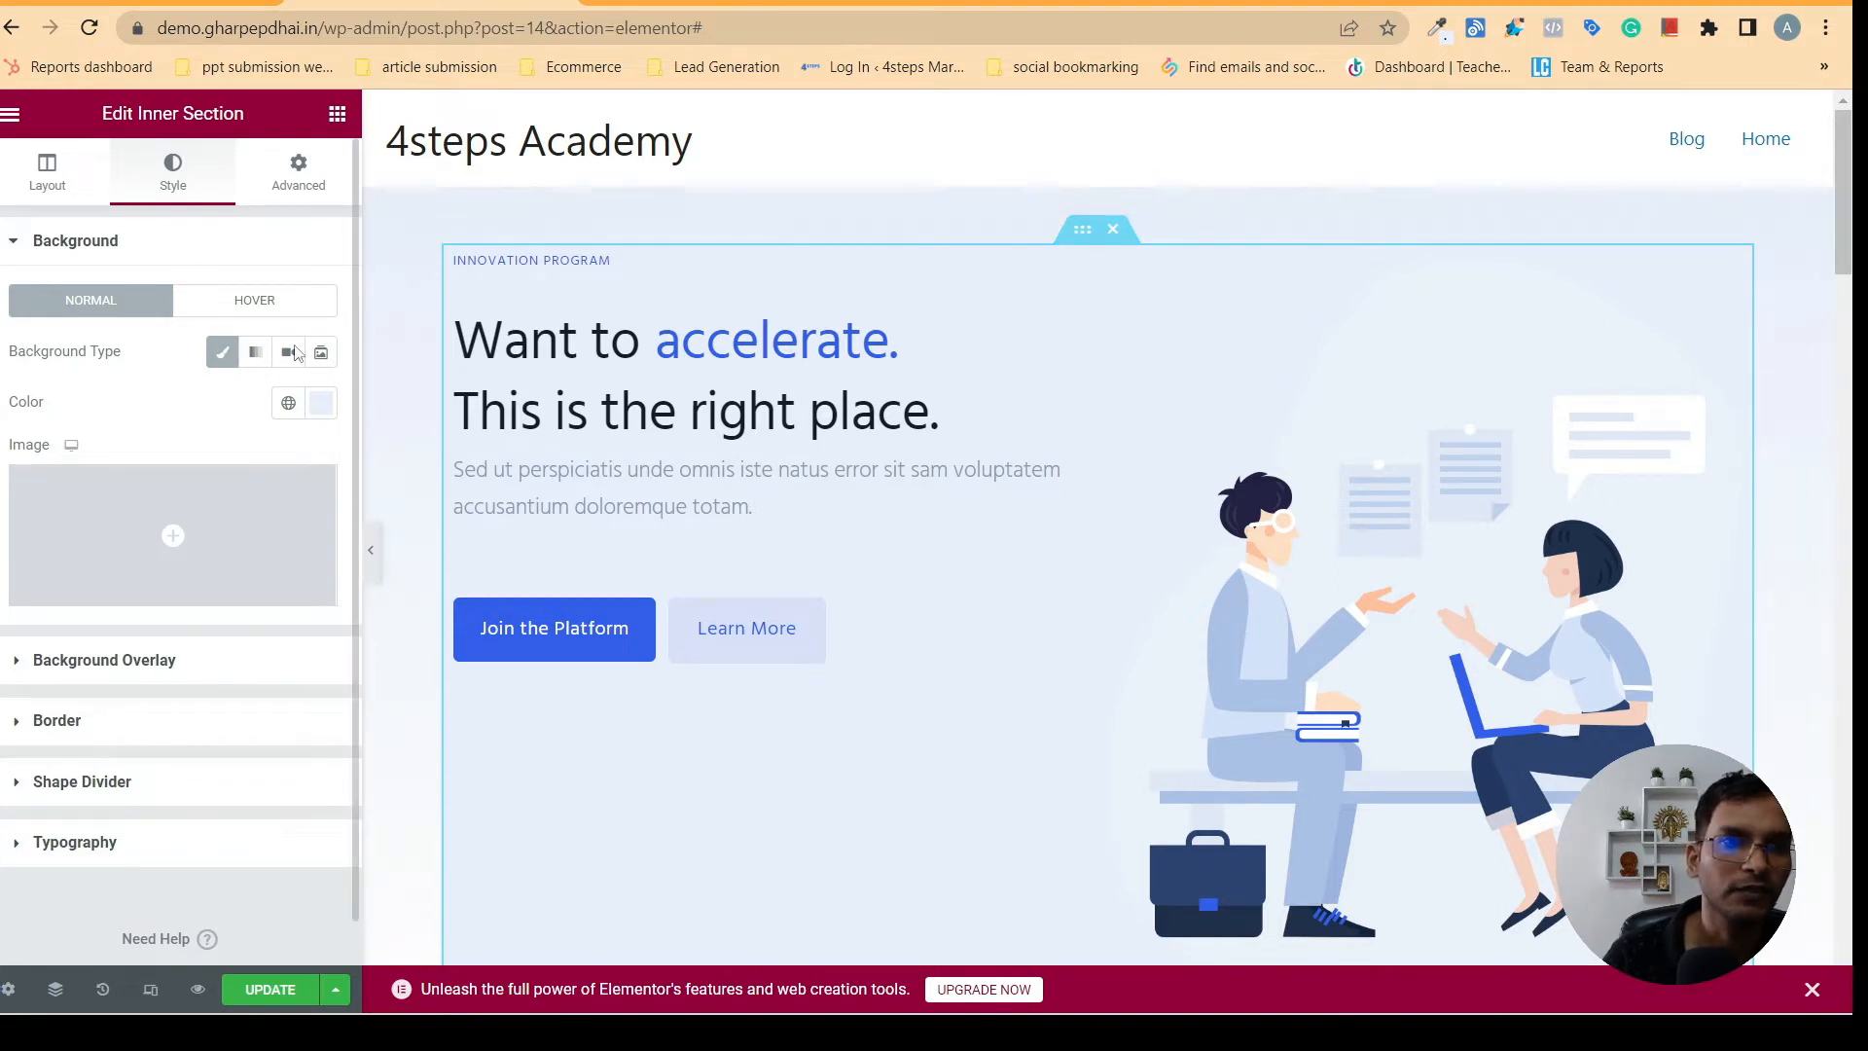
pyautogui.click(222, 352)
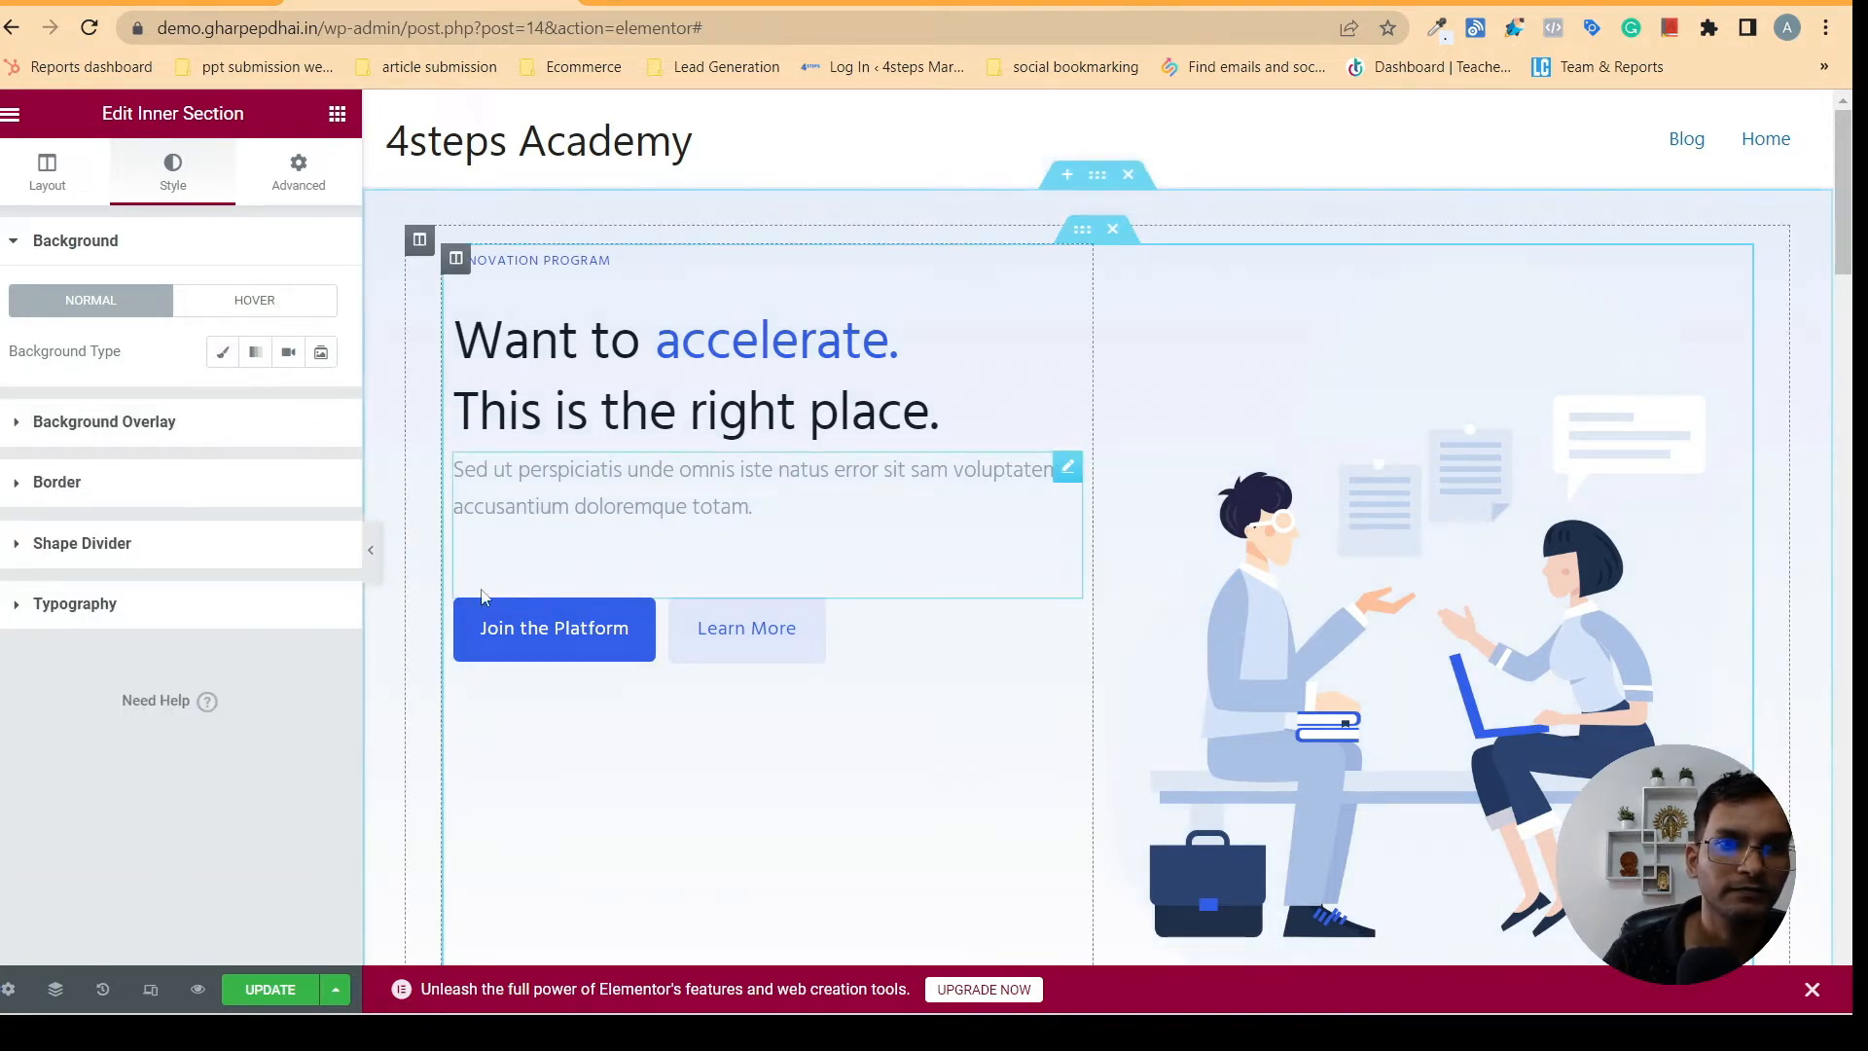
# - Compare the edited hero background with the gharpepdhai.in hero section and reopen the outer section's background settings
pyautogui.click(371, 549)
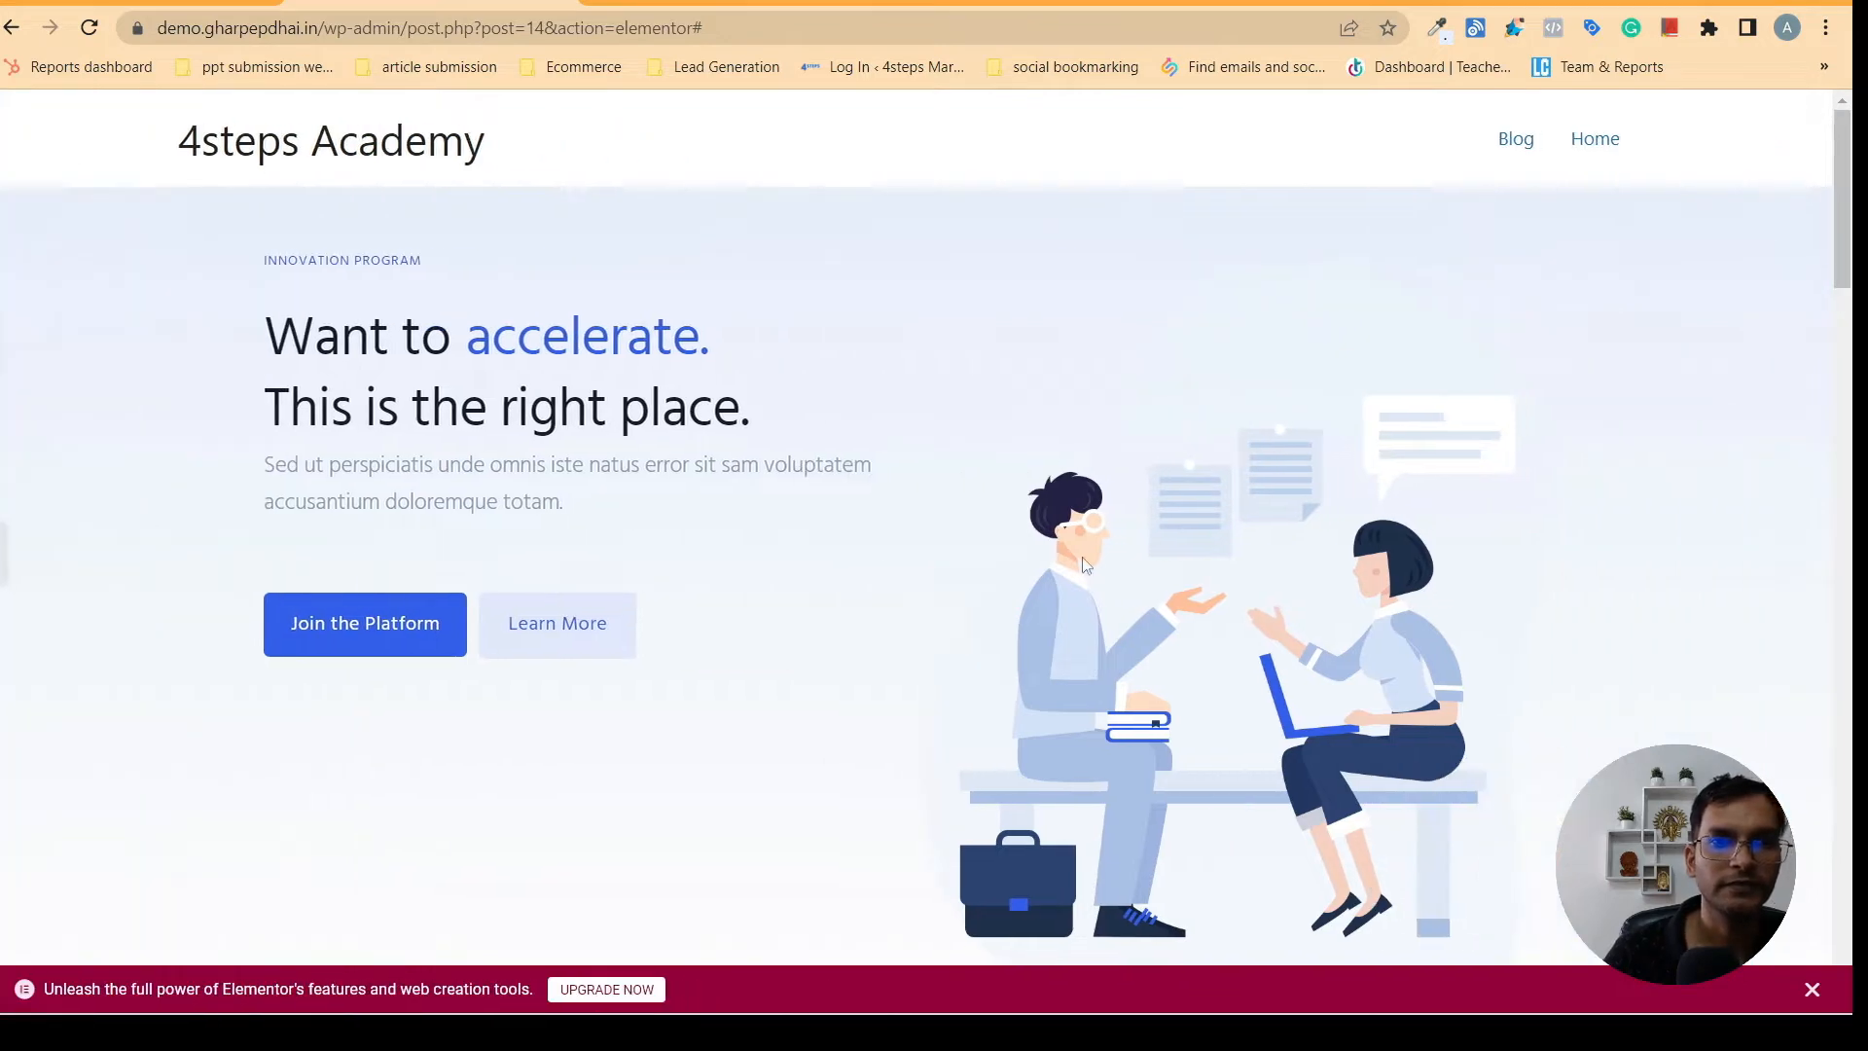
pyautogui.moveTo(1853, 228)
pyautogui.mouseDown()
pyautogui.moveTo(1848, 428)
pyautogui.moveTo(1855, 181)
pyautogui.moveTo(1855, 224)
pyautogui.mouseUp()
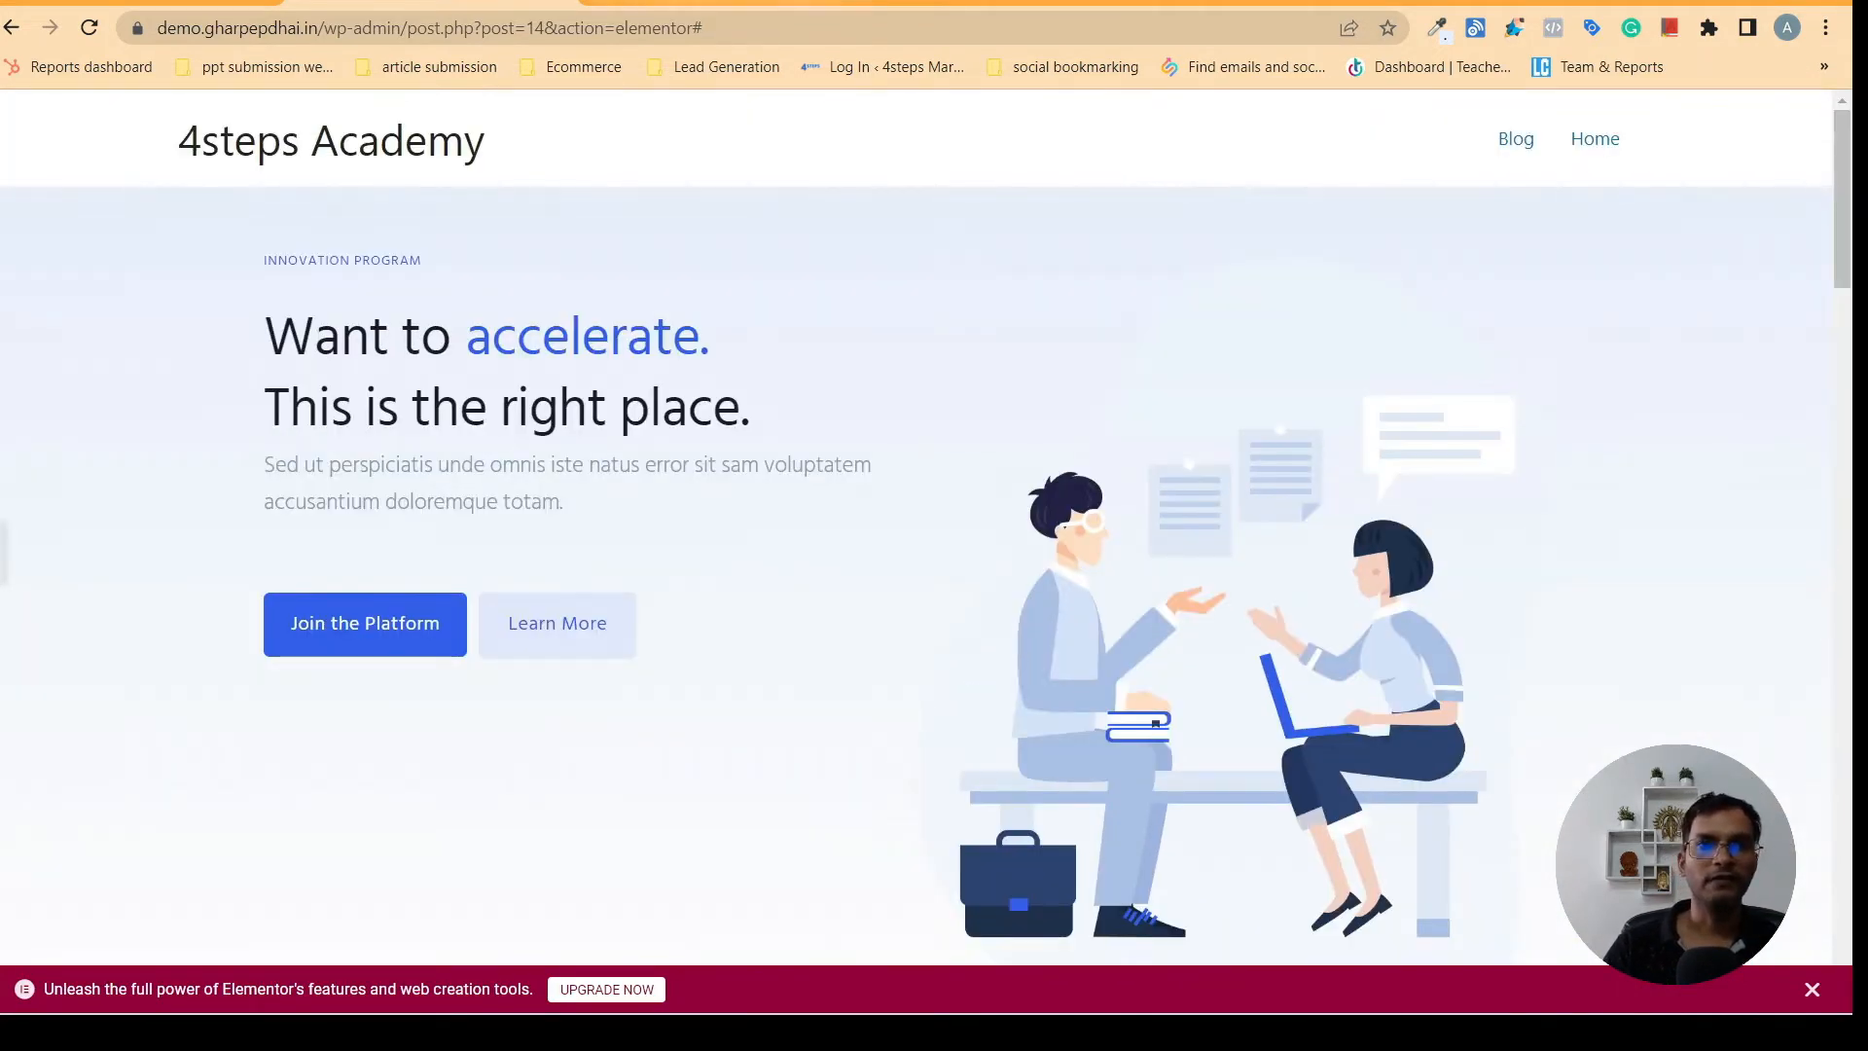
pyautogui.click(720, 3)
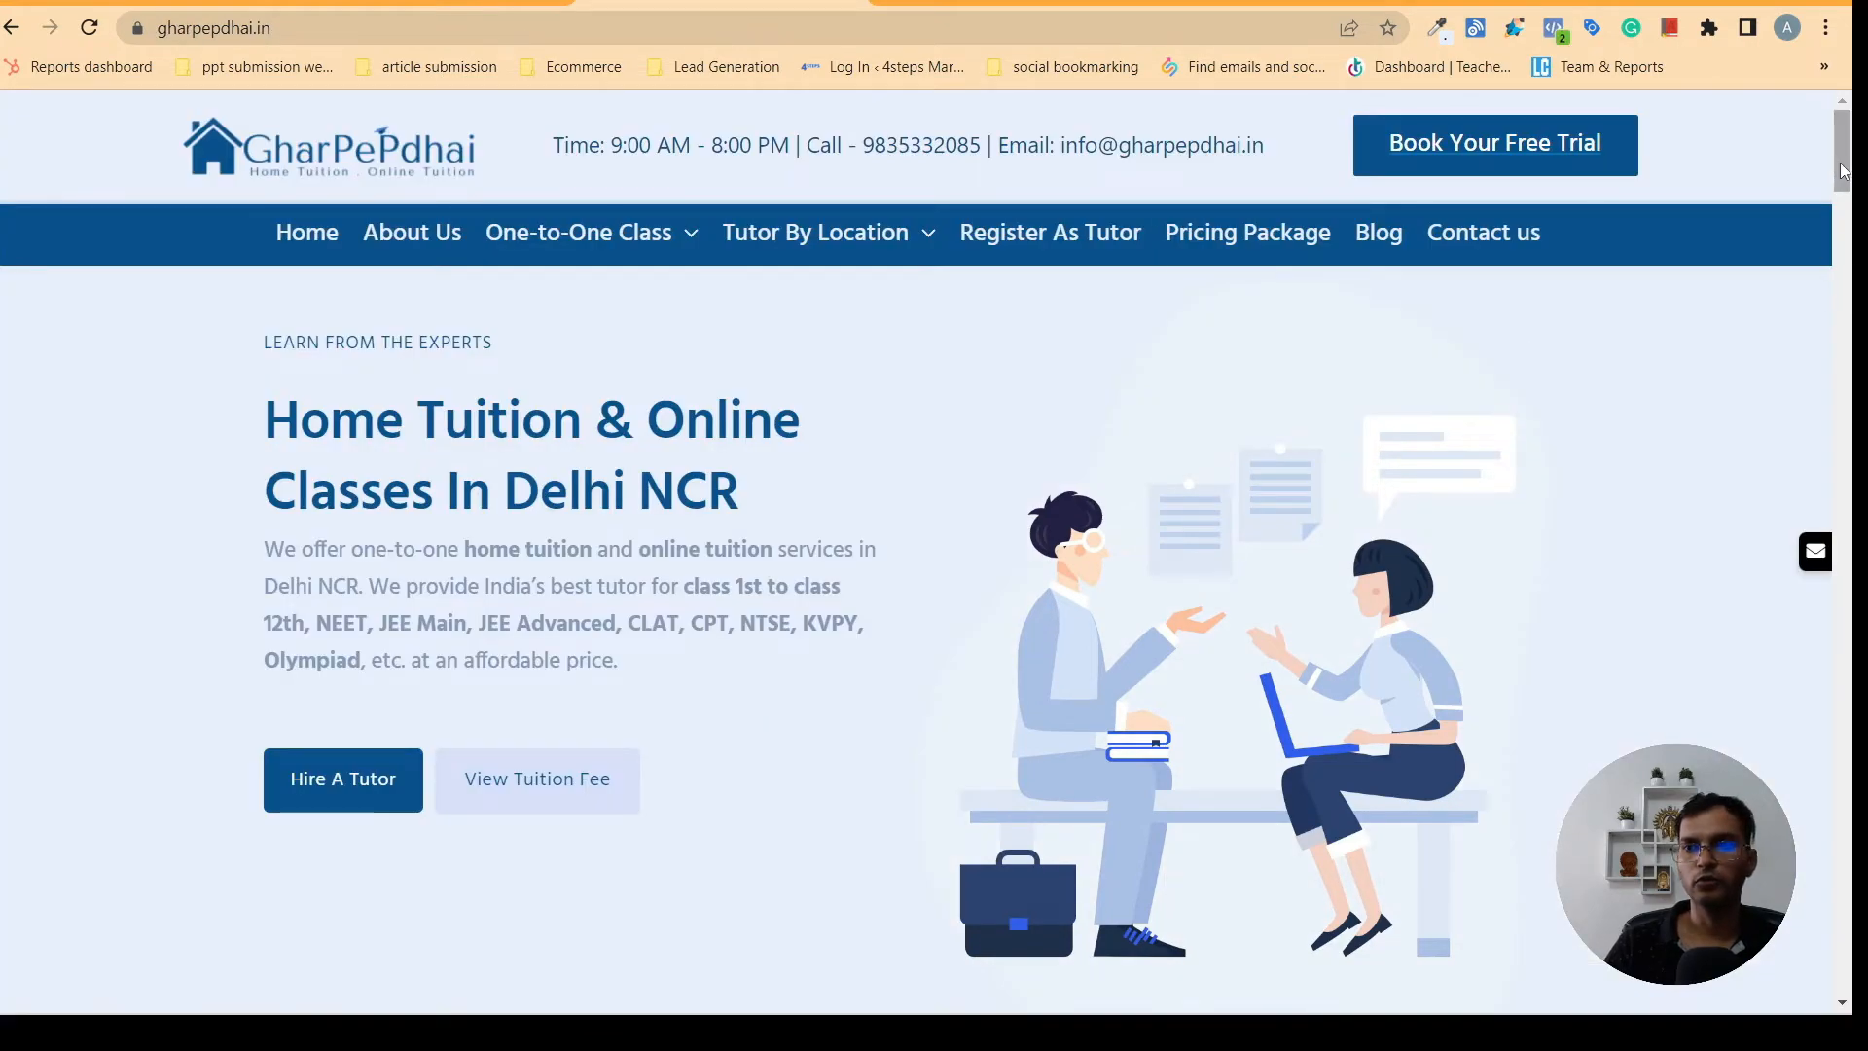
pyautogui.moveTo(1844, 161)
pyautogui.mouseDown()
pyautogui.moveTo(1852, 306)
pyautogui.moveTo(1845, 168)
pyautogui.mouseUp()
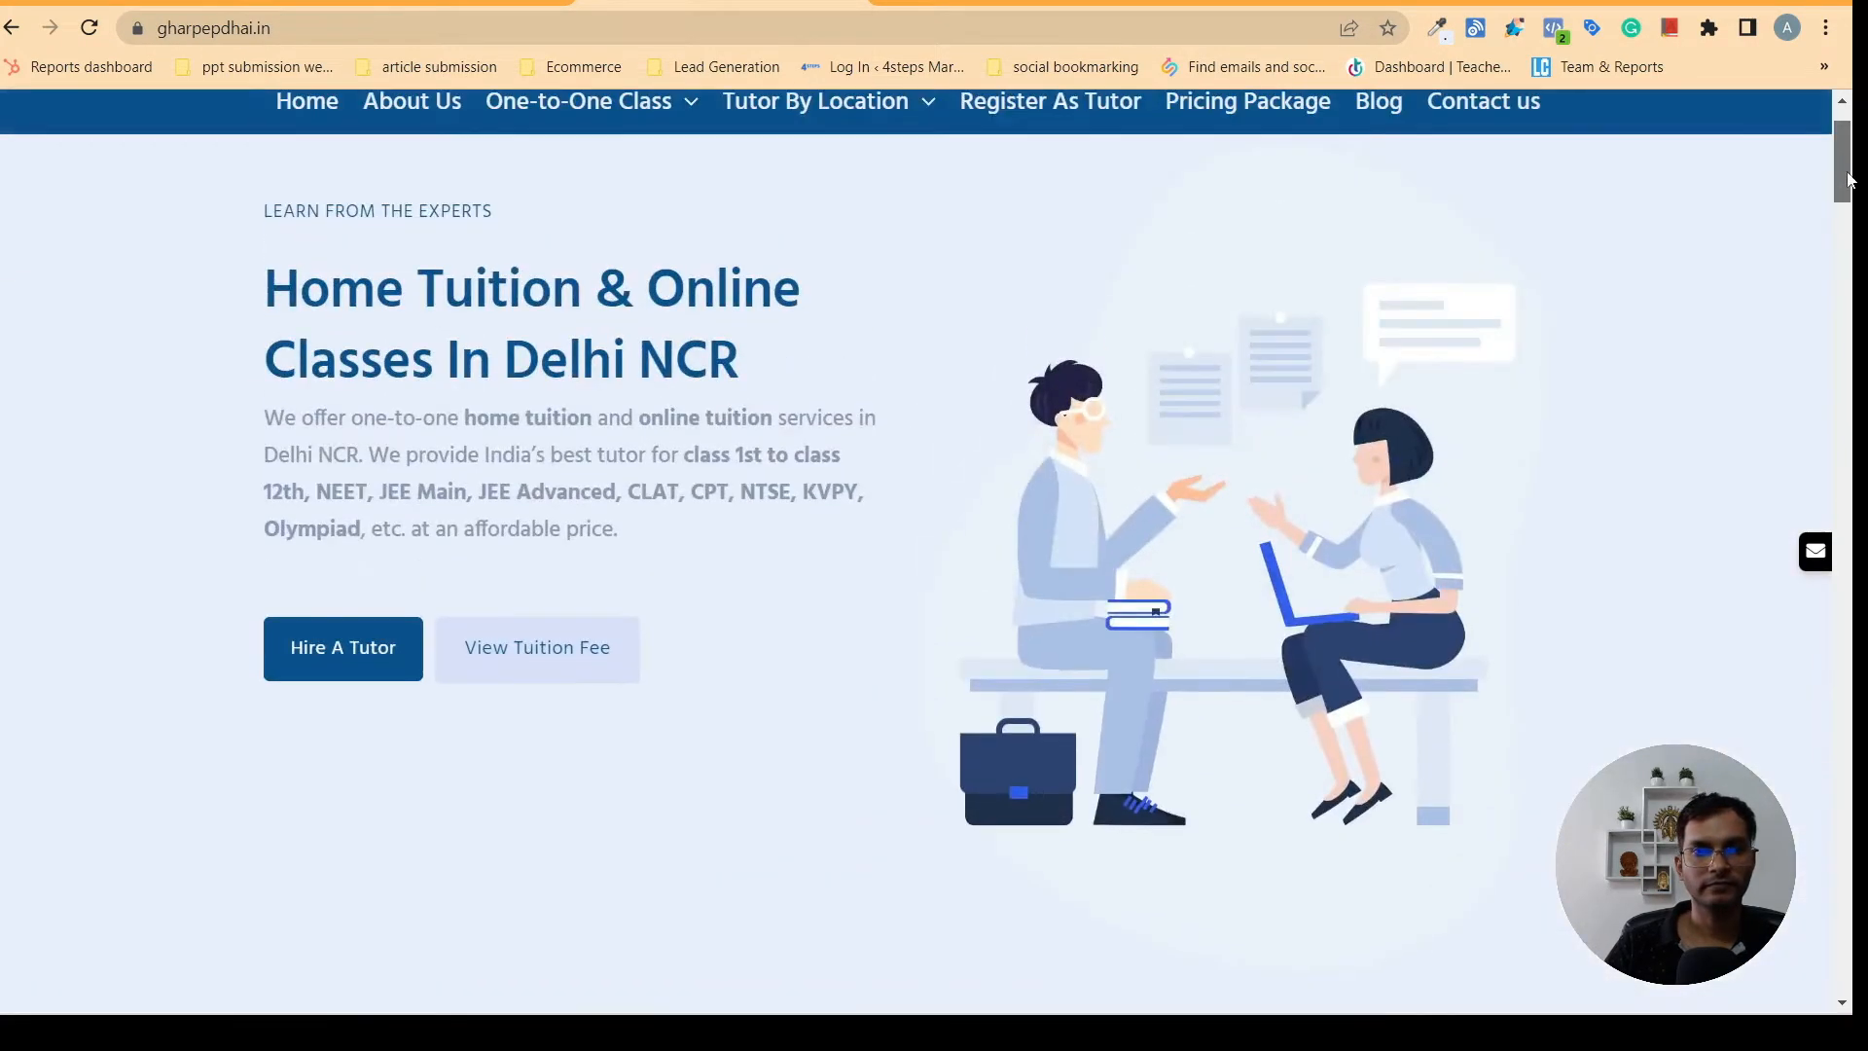
pyautogui.click(438, 3)
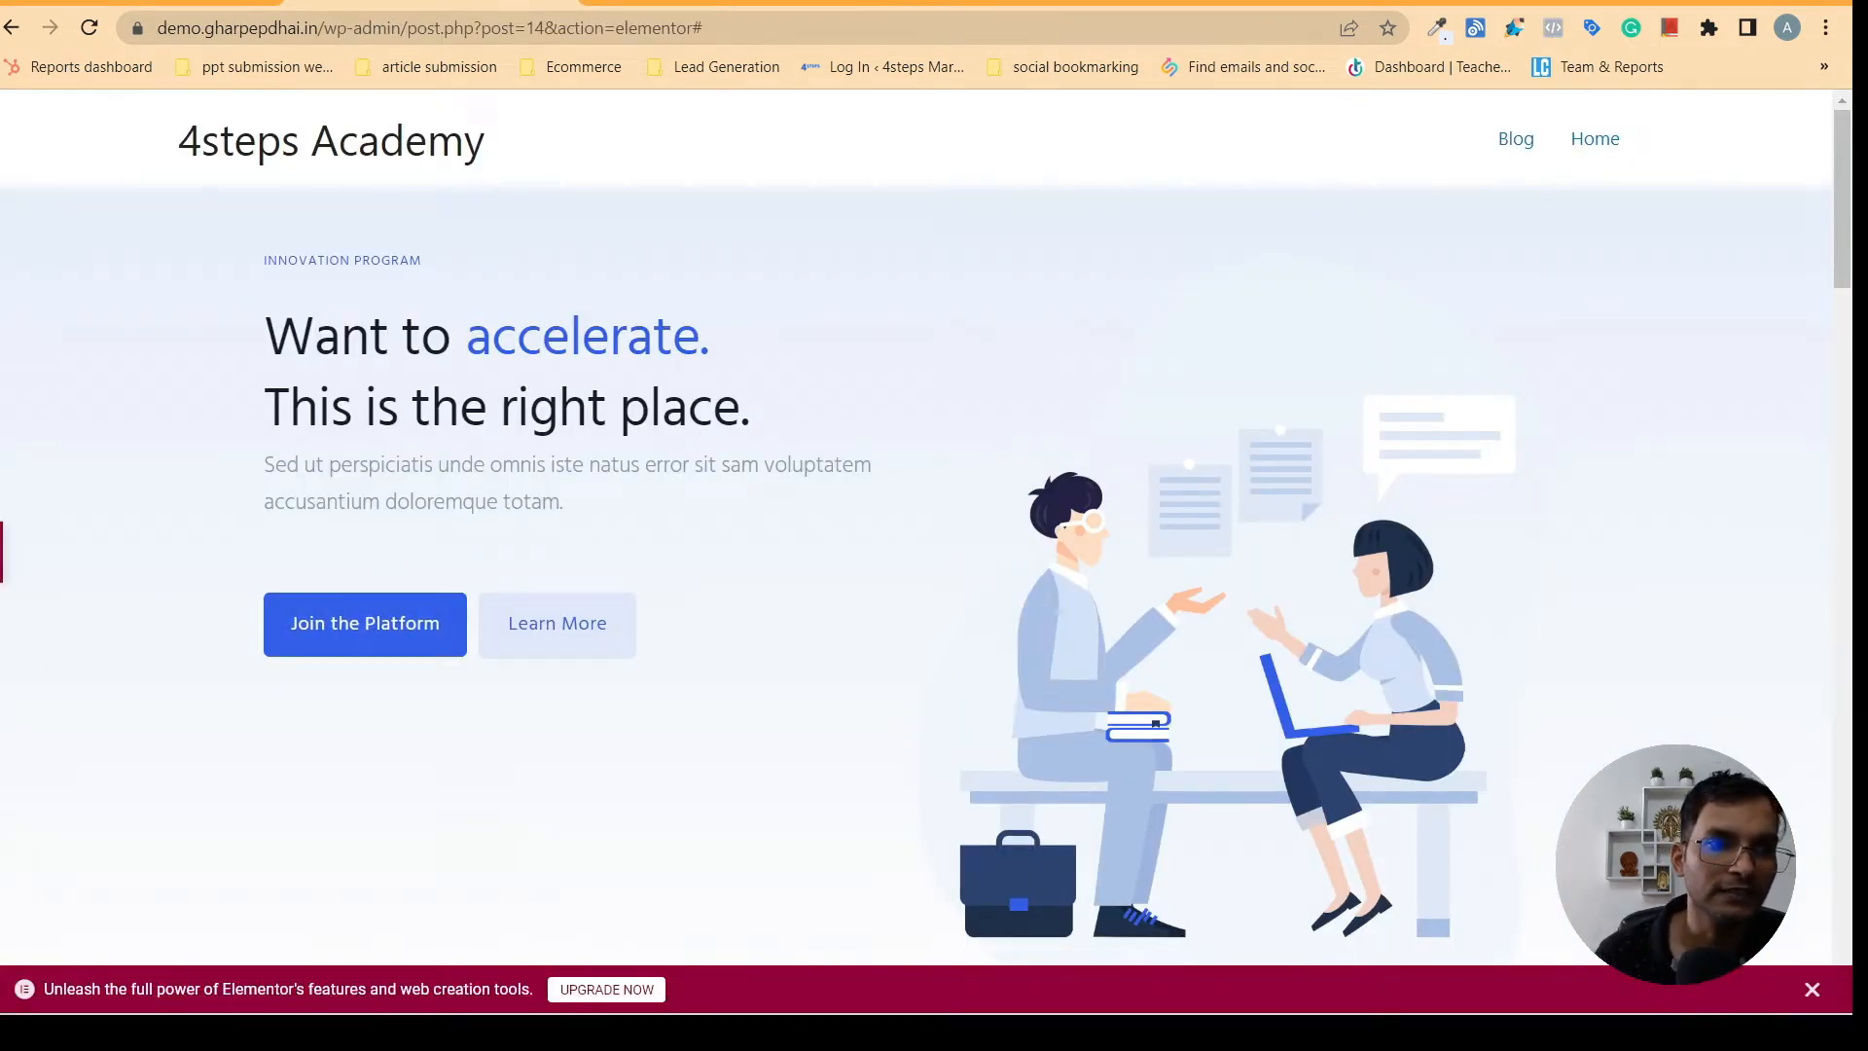
pyautogui.click(881, 229)
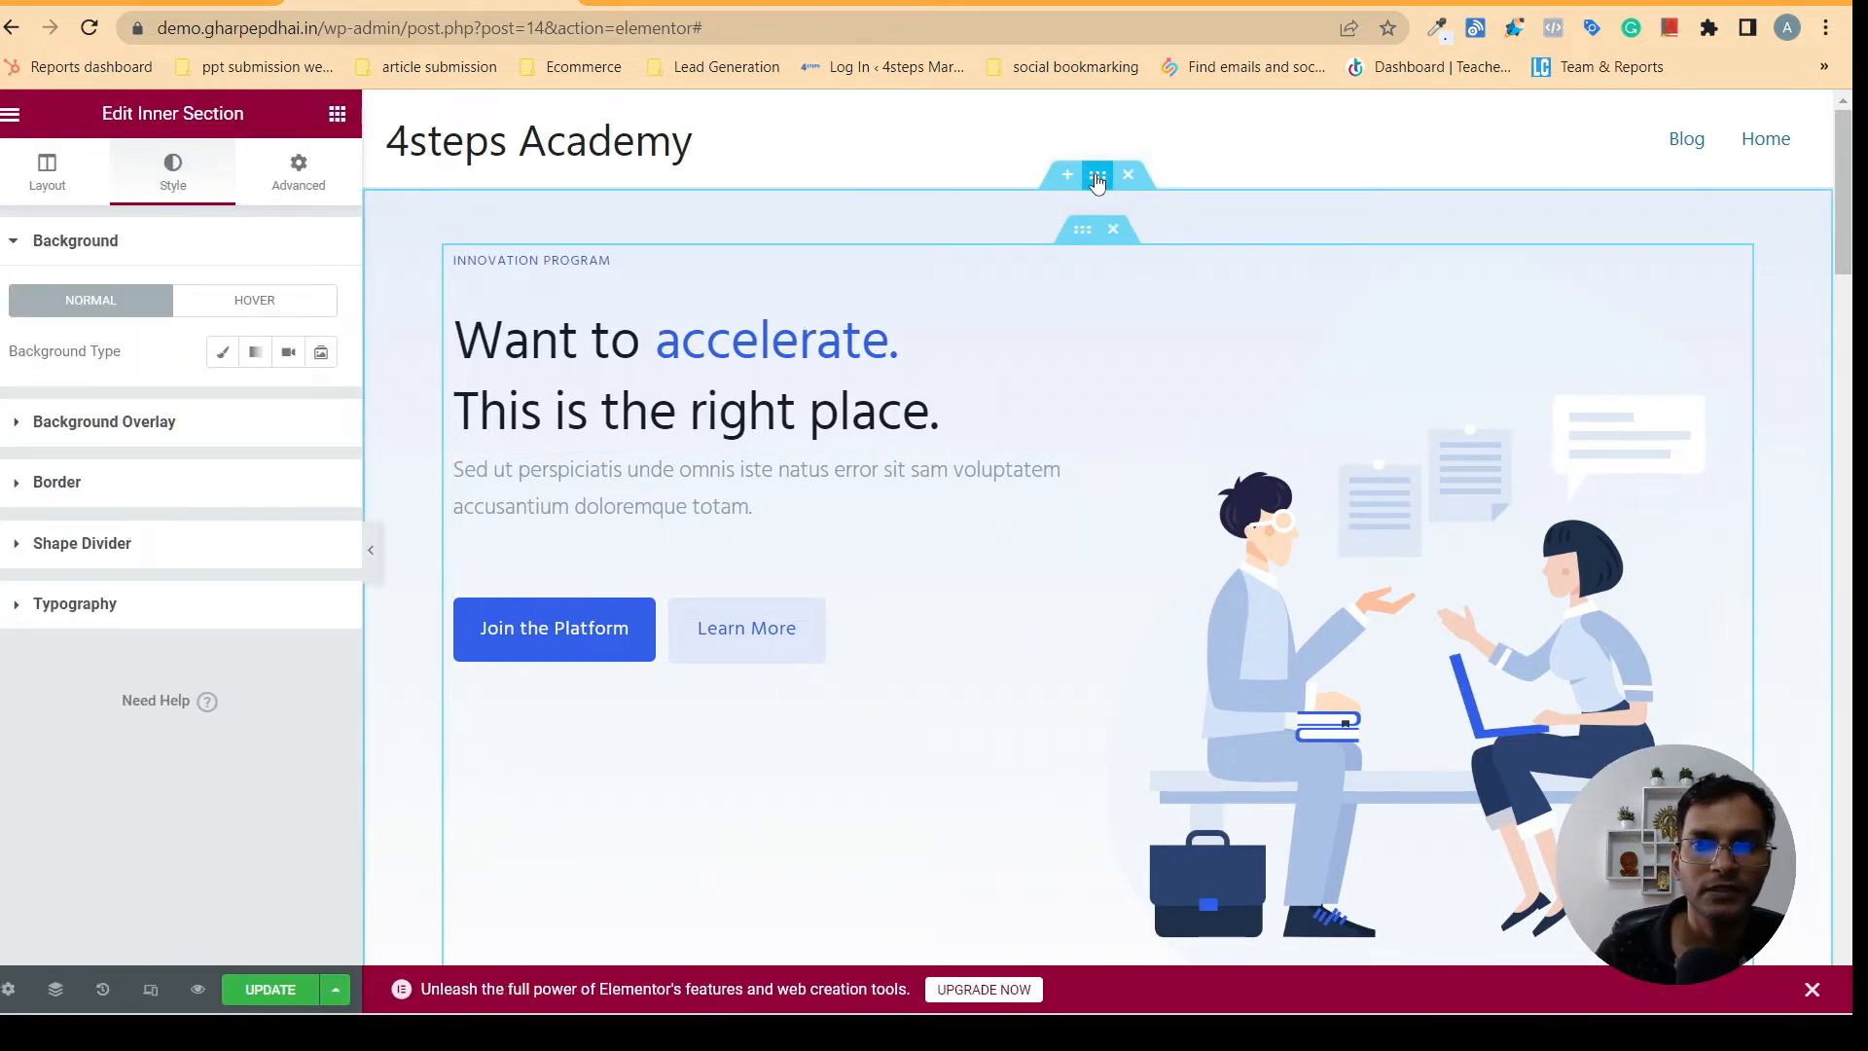
pyautogui.click(1096, 179)
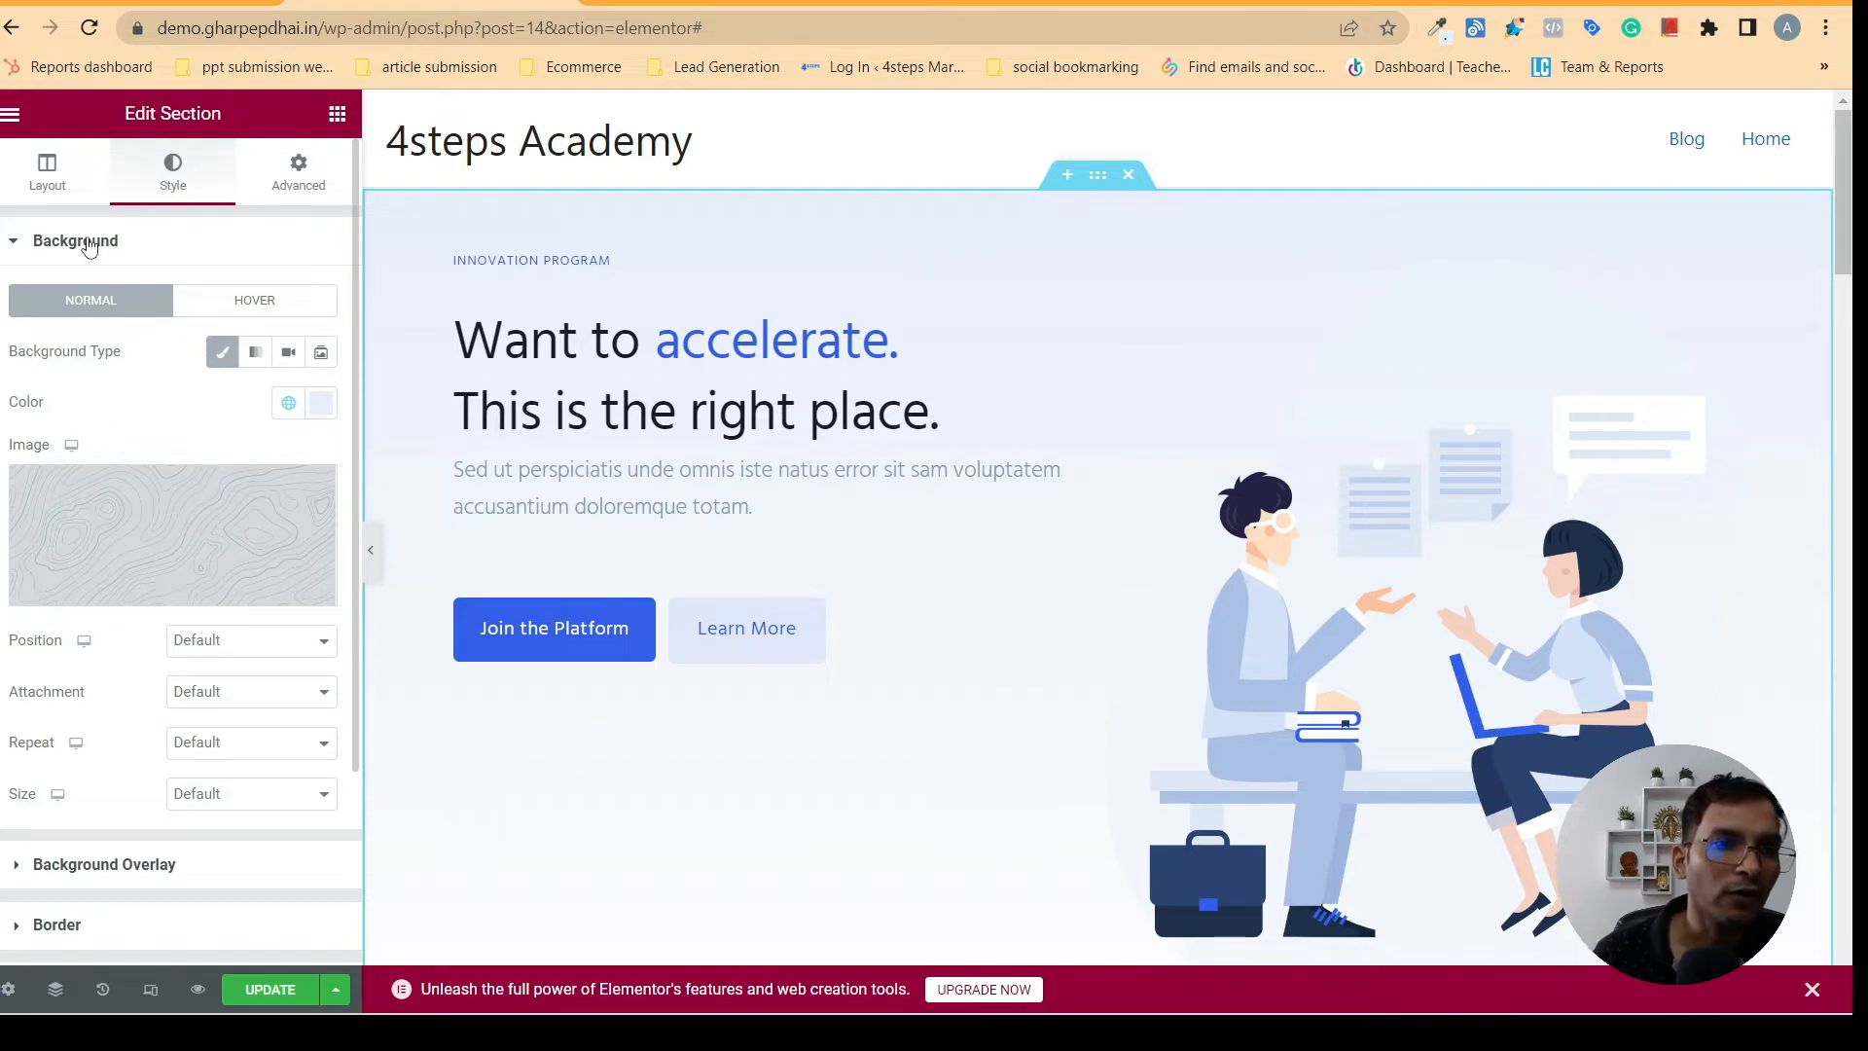
# - Set the second gradient color of the outer hero section's background overlay to #EAEFFD
pyautogui.click(89, 247)
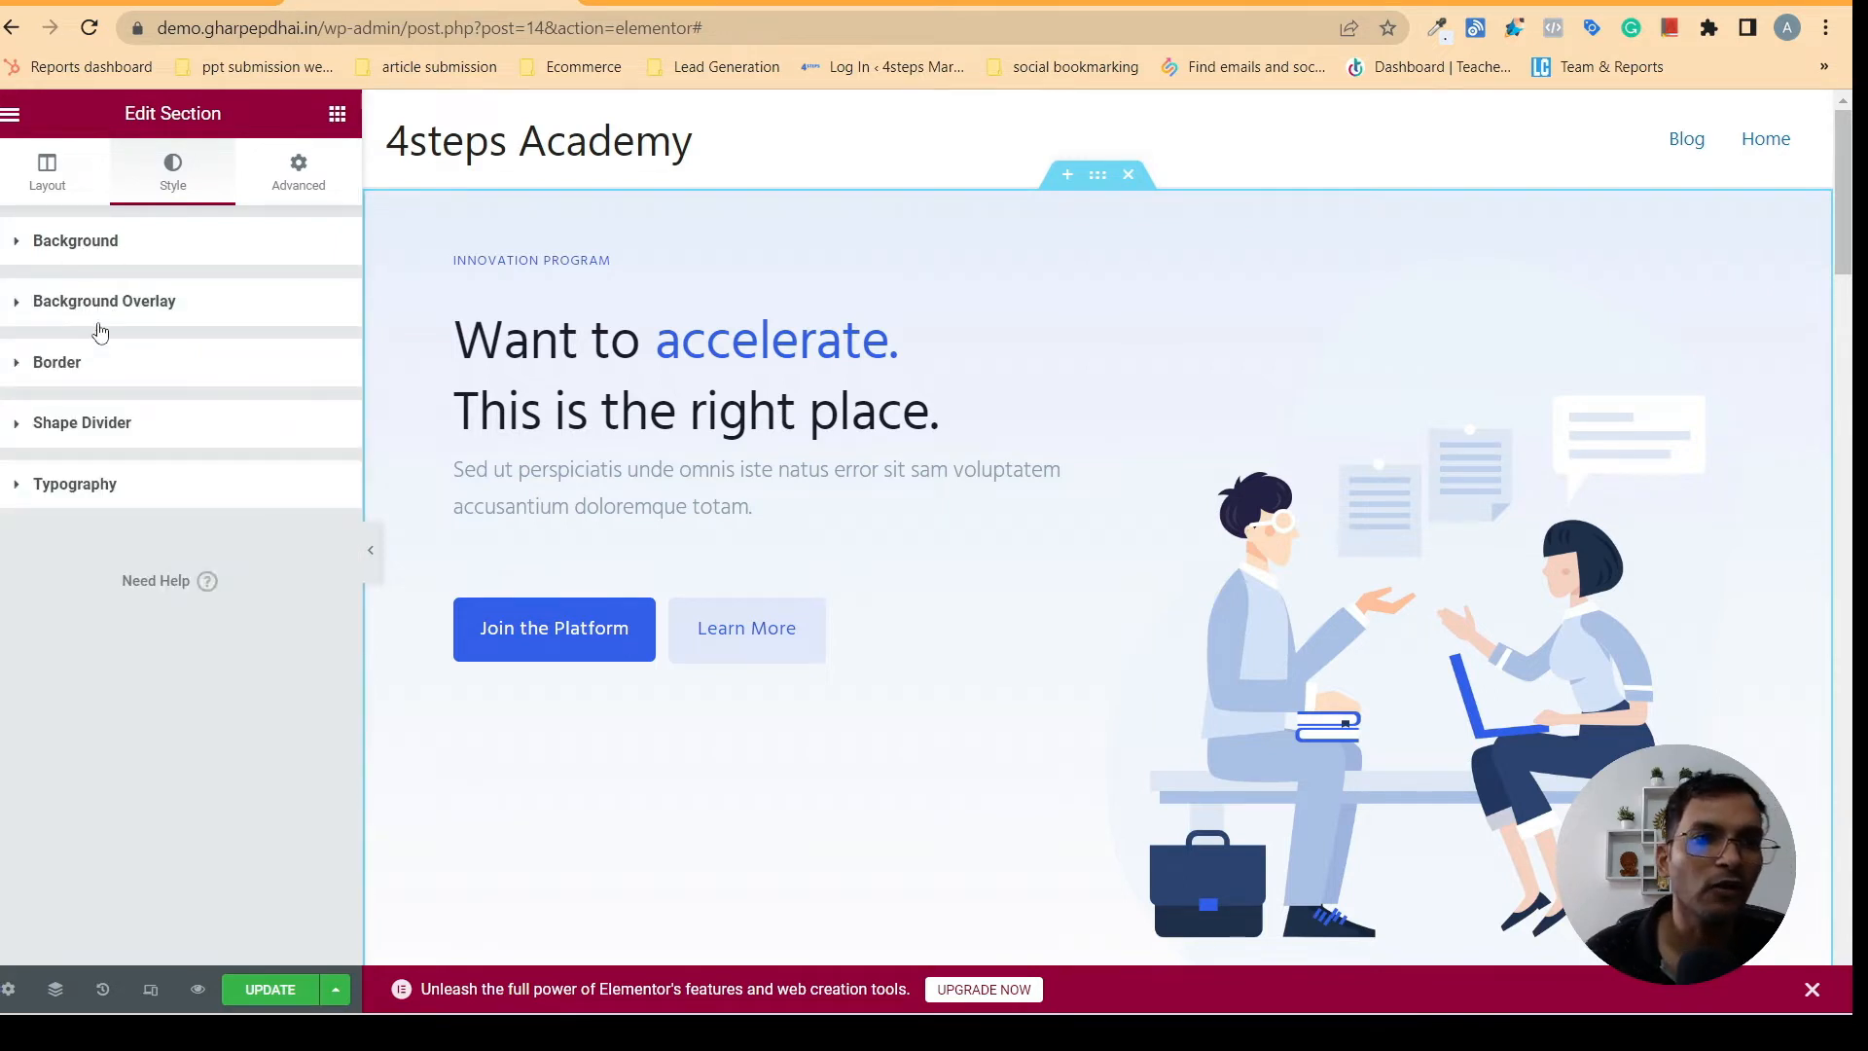
pyautogui.click(101, 304)
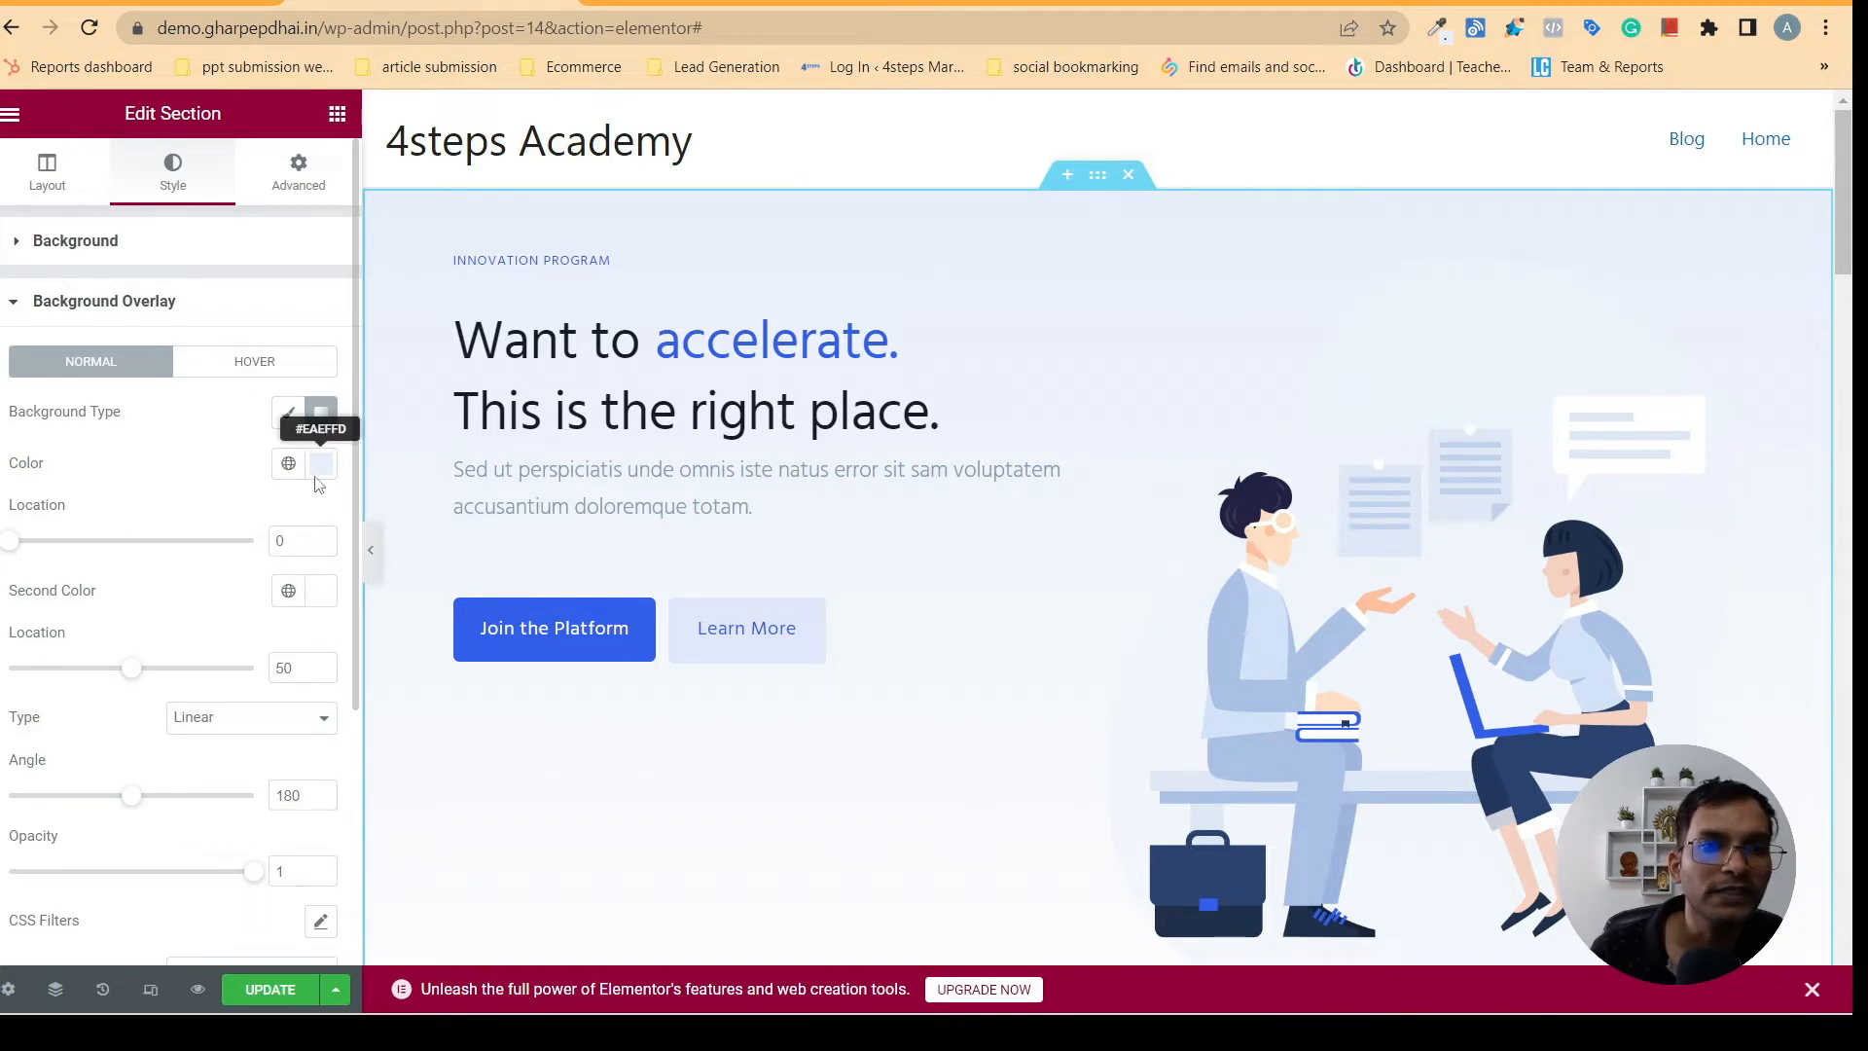
pyautogui.click(322, 592)
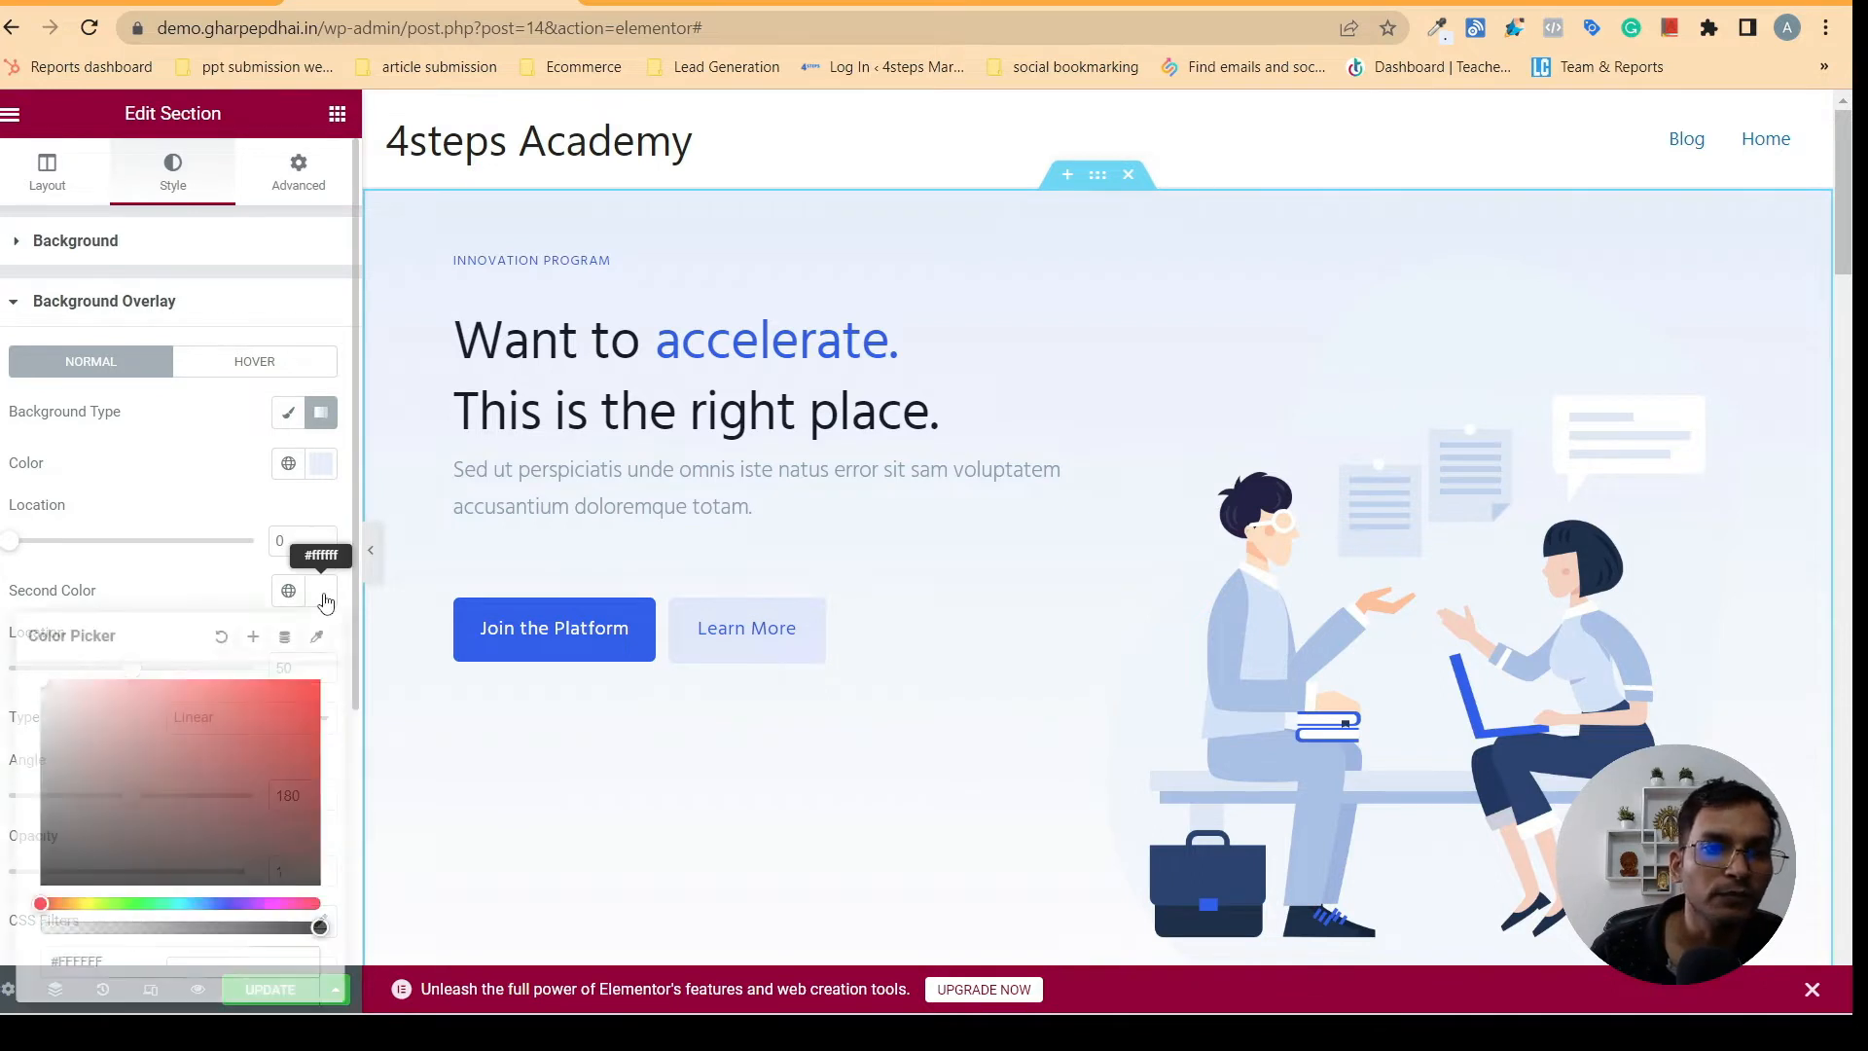
pyautogui.rightClick(83, 965)
pyautogui.click(151, 641)
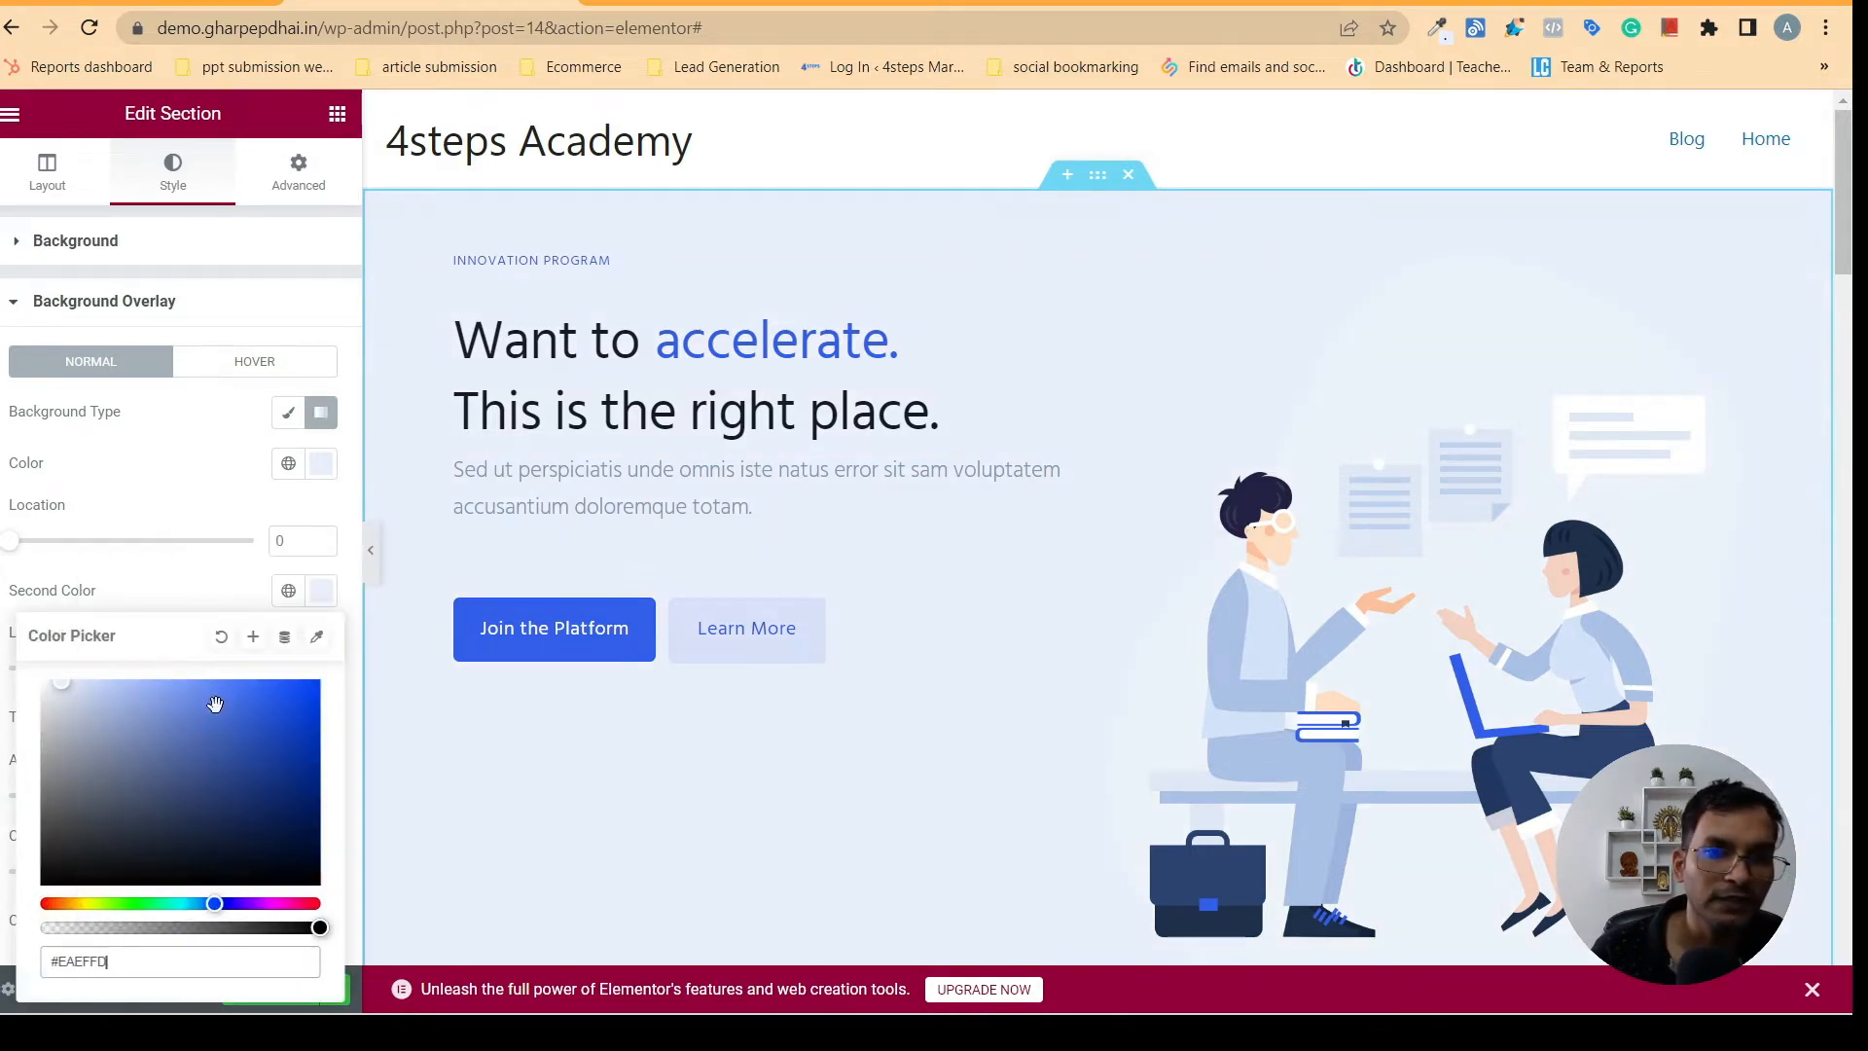
# - Preview the recolored hero section at full width without the editor panel and update the page
pyautogui.click(371, 549)
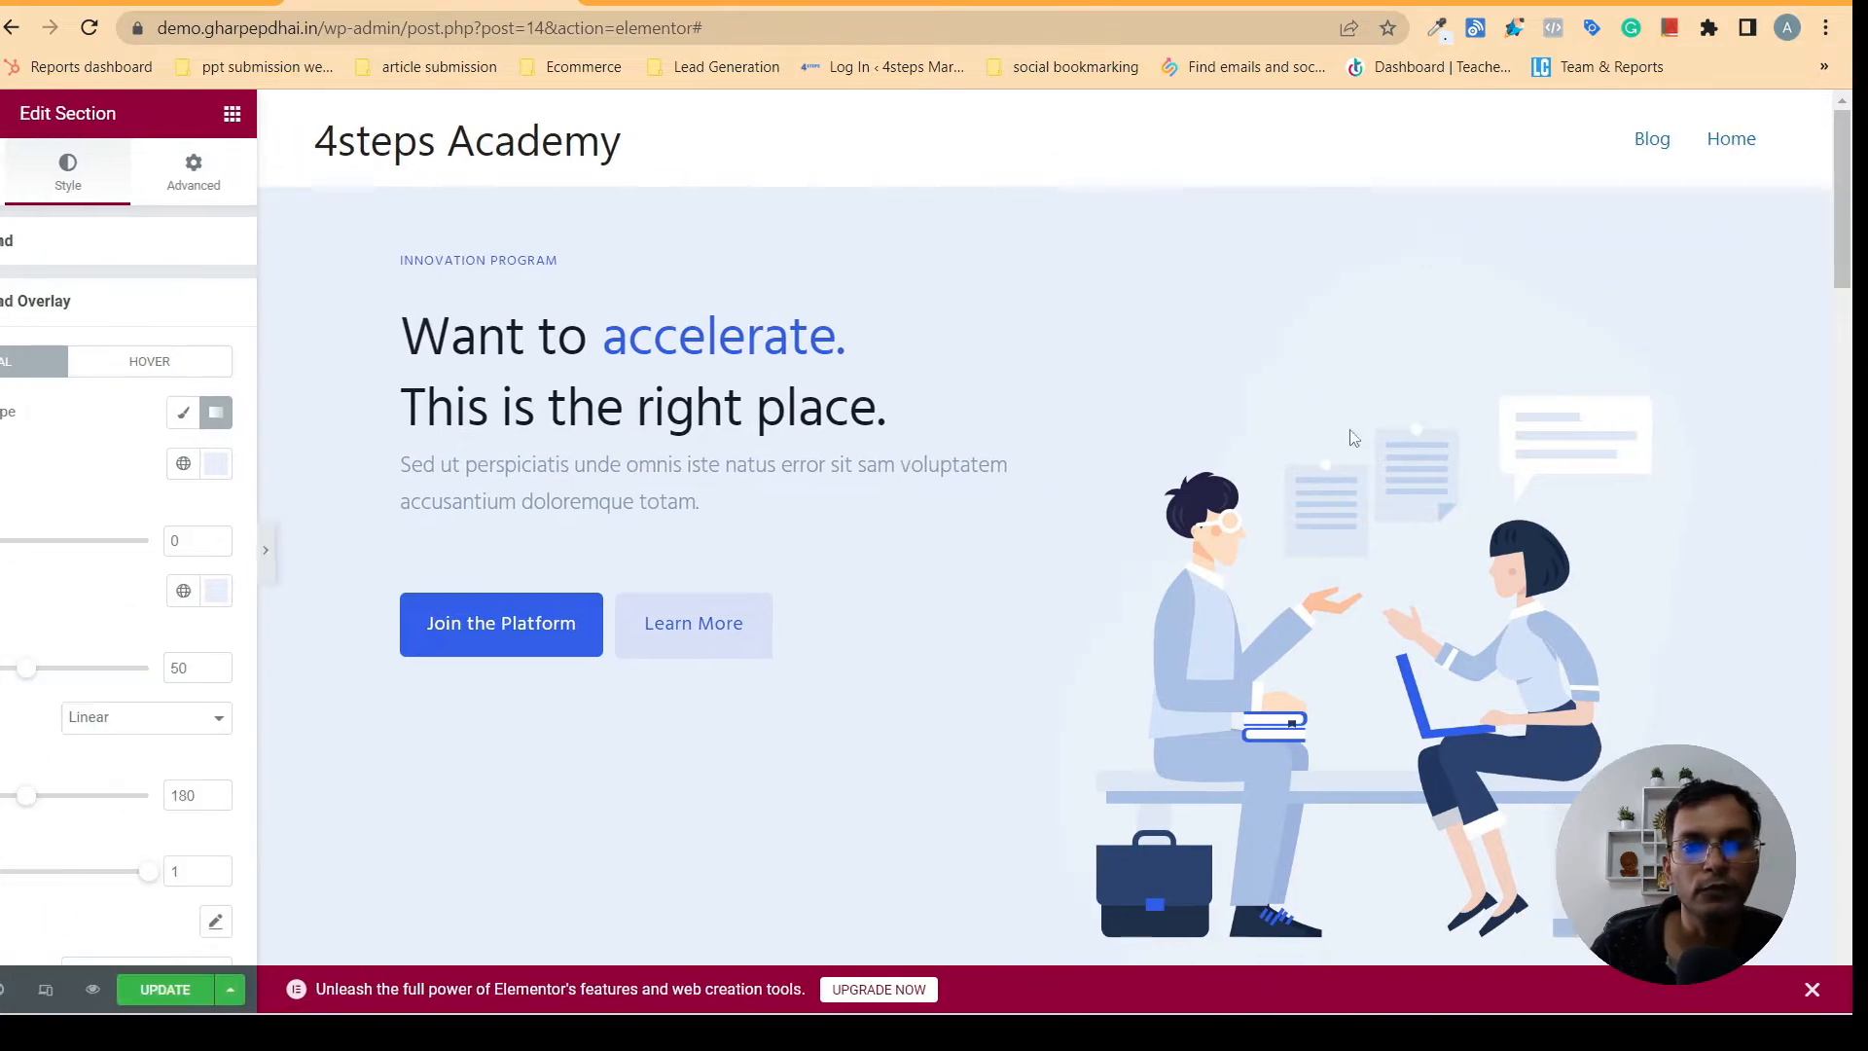
pyautogui.moveTo(1853, 453); pyautogui.dragTo(1836, 184)
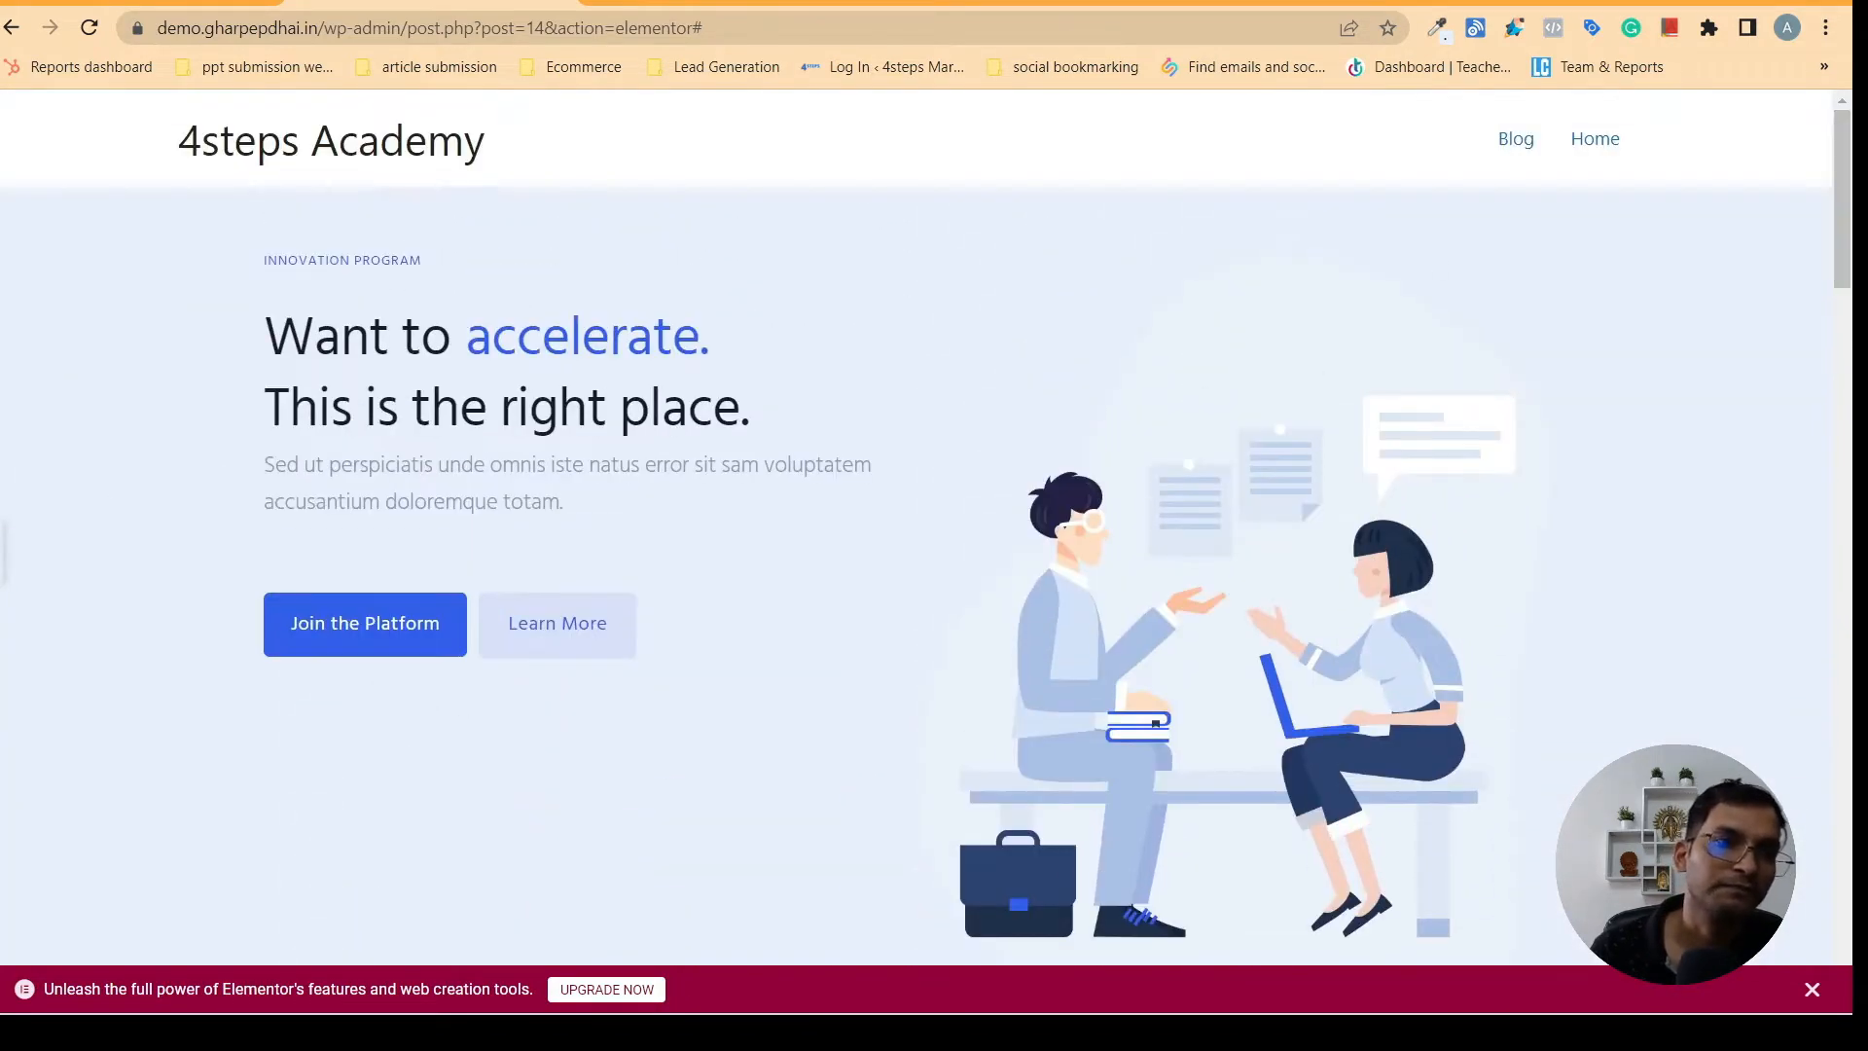
pyautogui.click(3, 552)
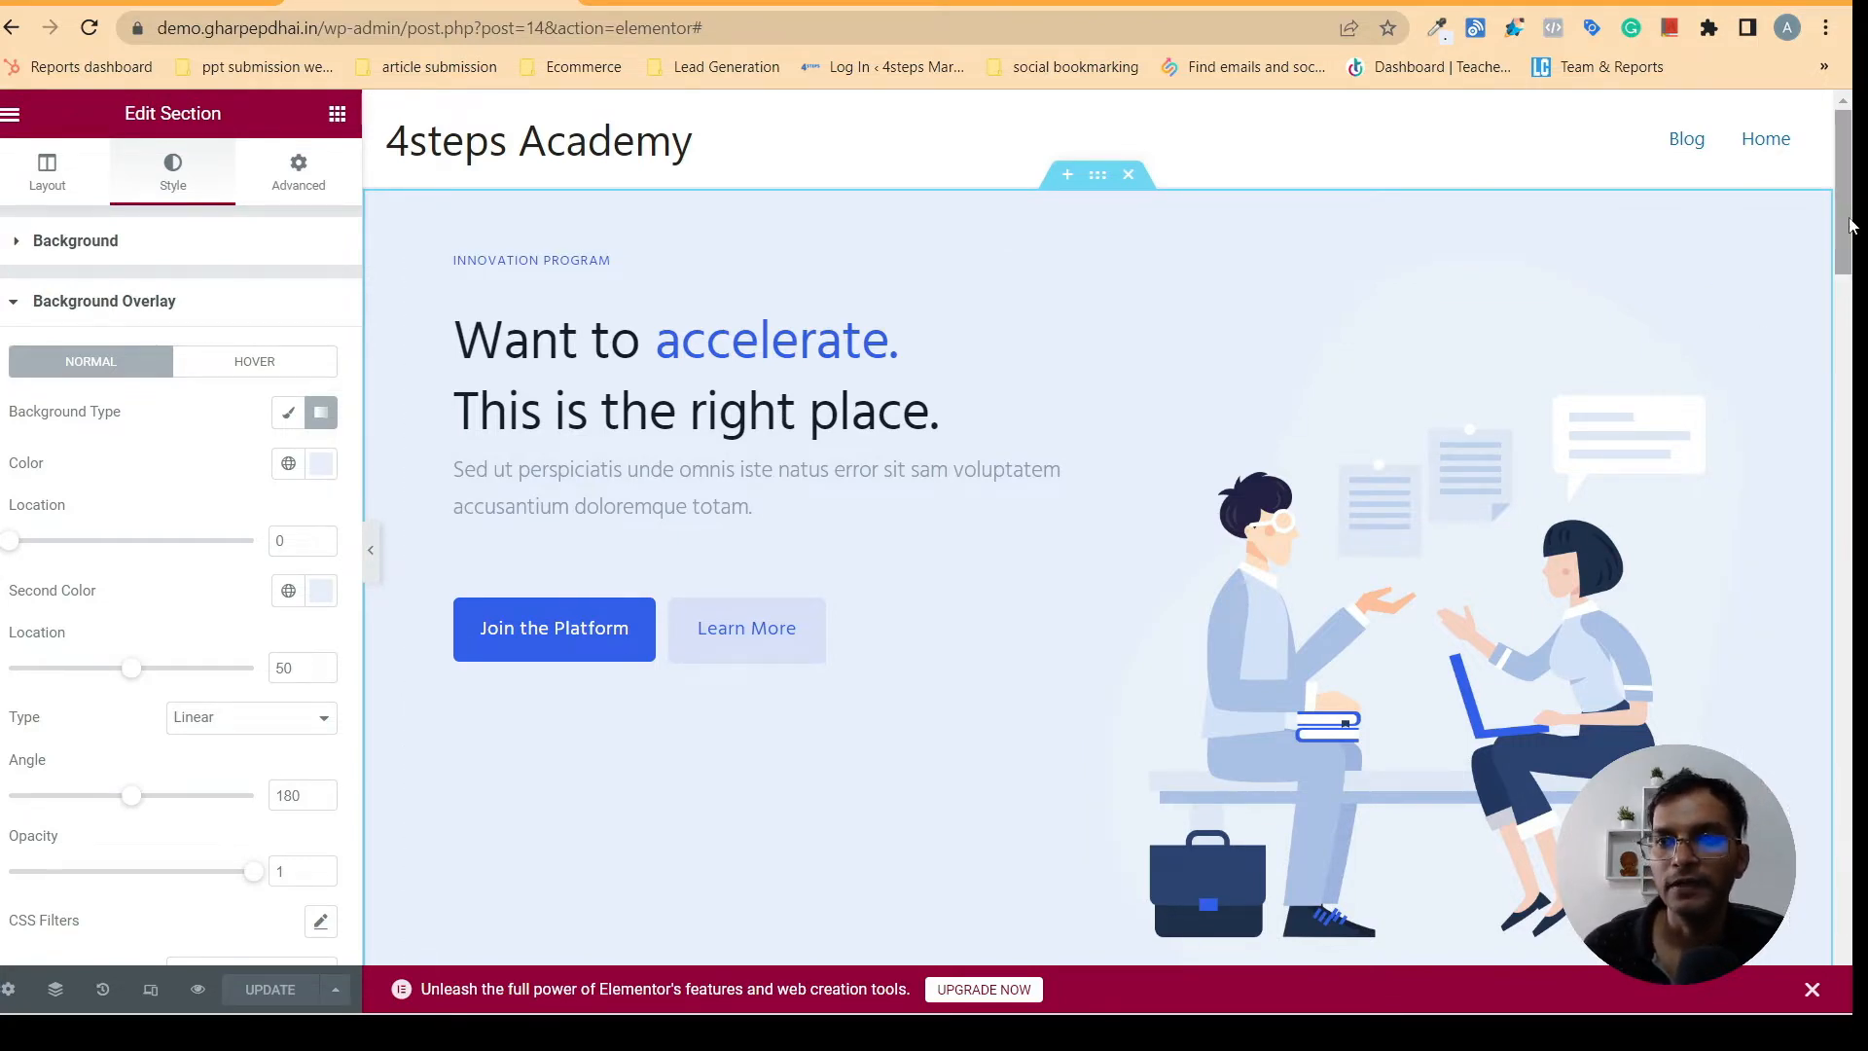
pyautogui.scroll(-1, 1853, 294)
pyautogui.scroll(-6, 1853, 294)
pyautogui.scroll(7, 1843, 195)
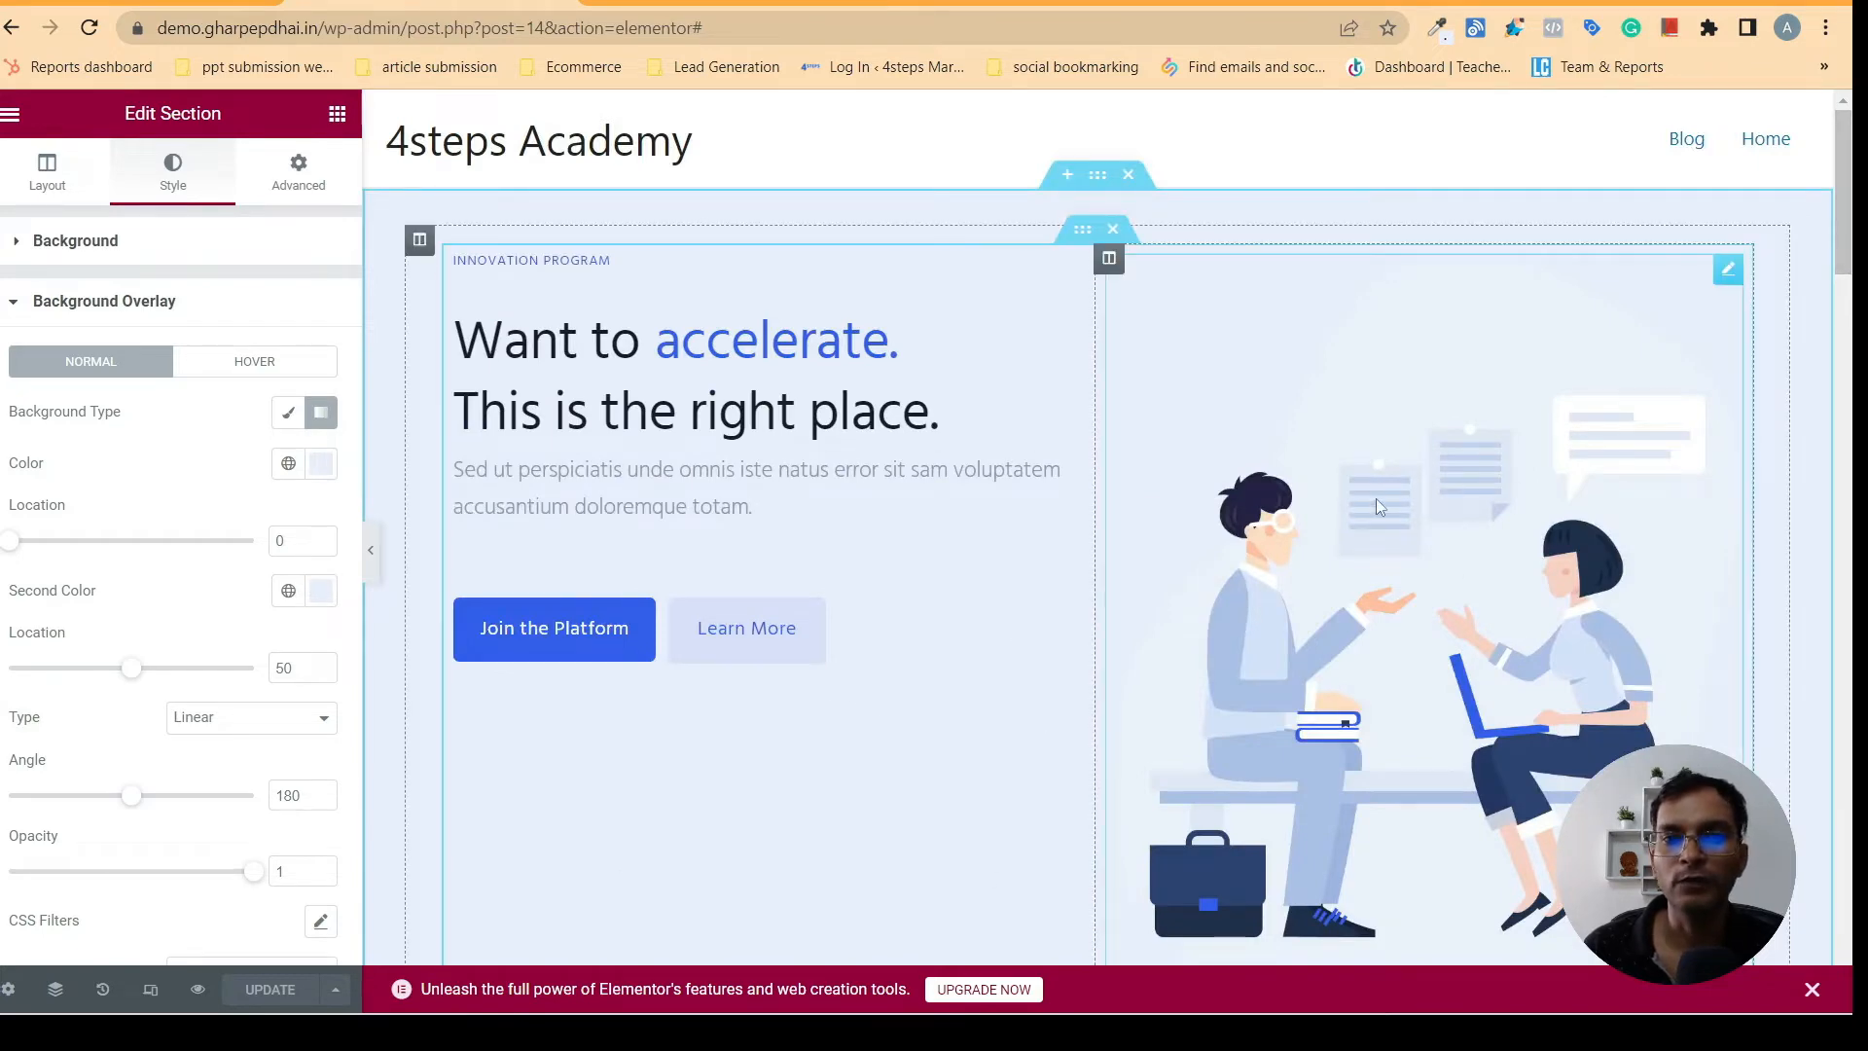
# - Check which section follows the hero on the gharpepdhai.in homepage and return to the Elementor editor
pyautogui.click(760, 2)
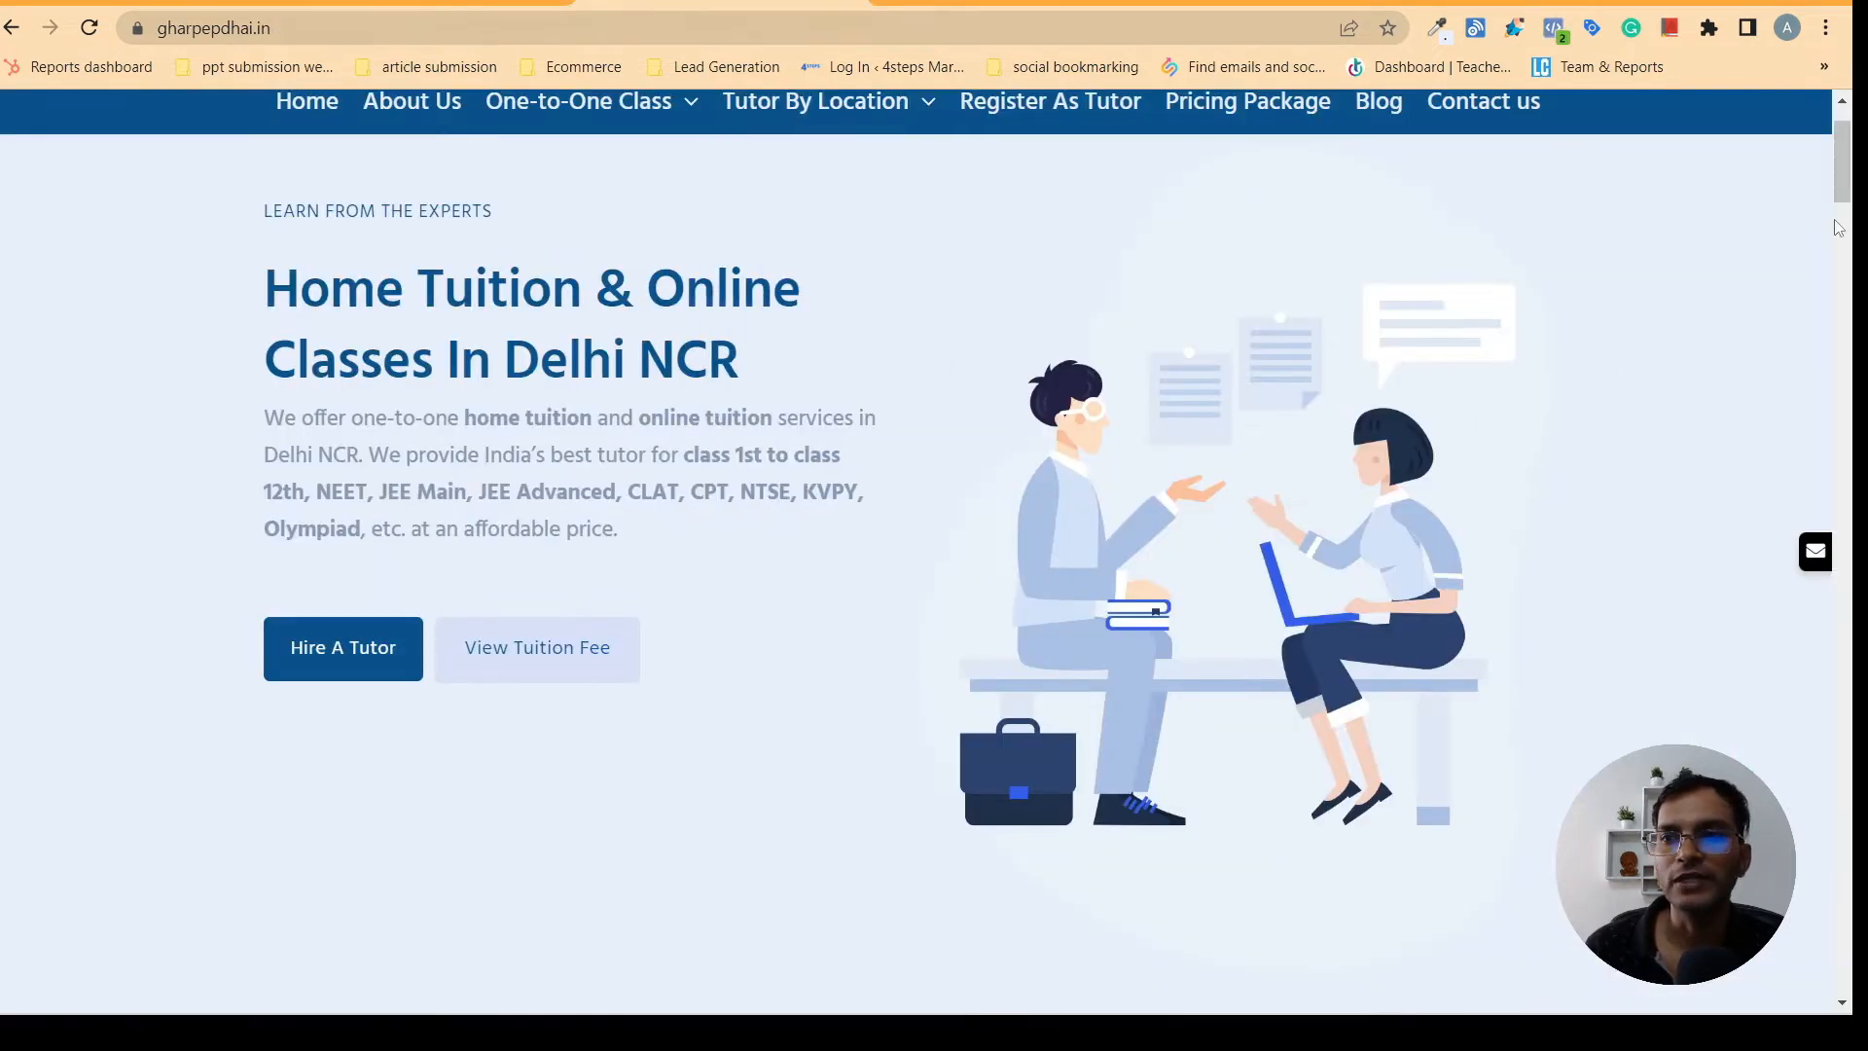
pyautogui.scroll(-6, 1845, 193)
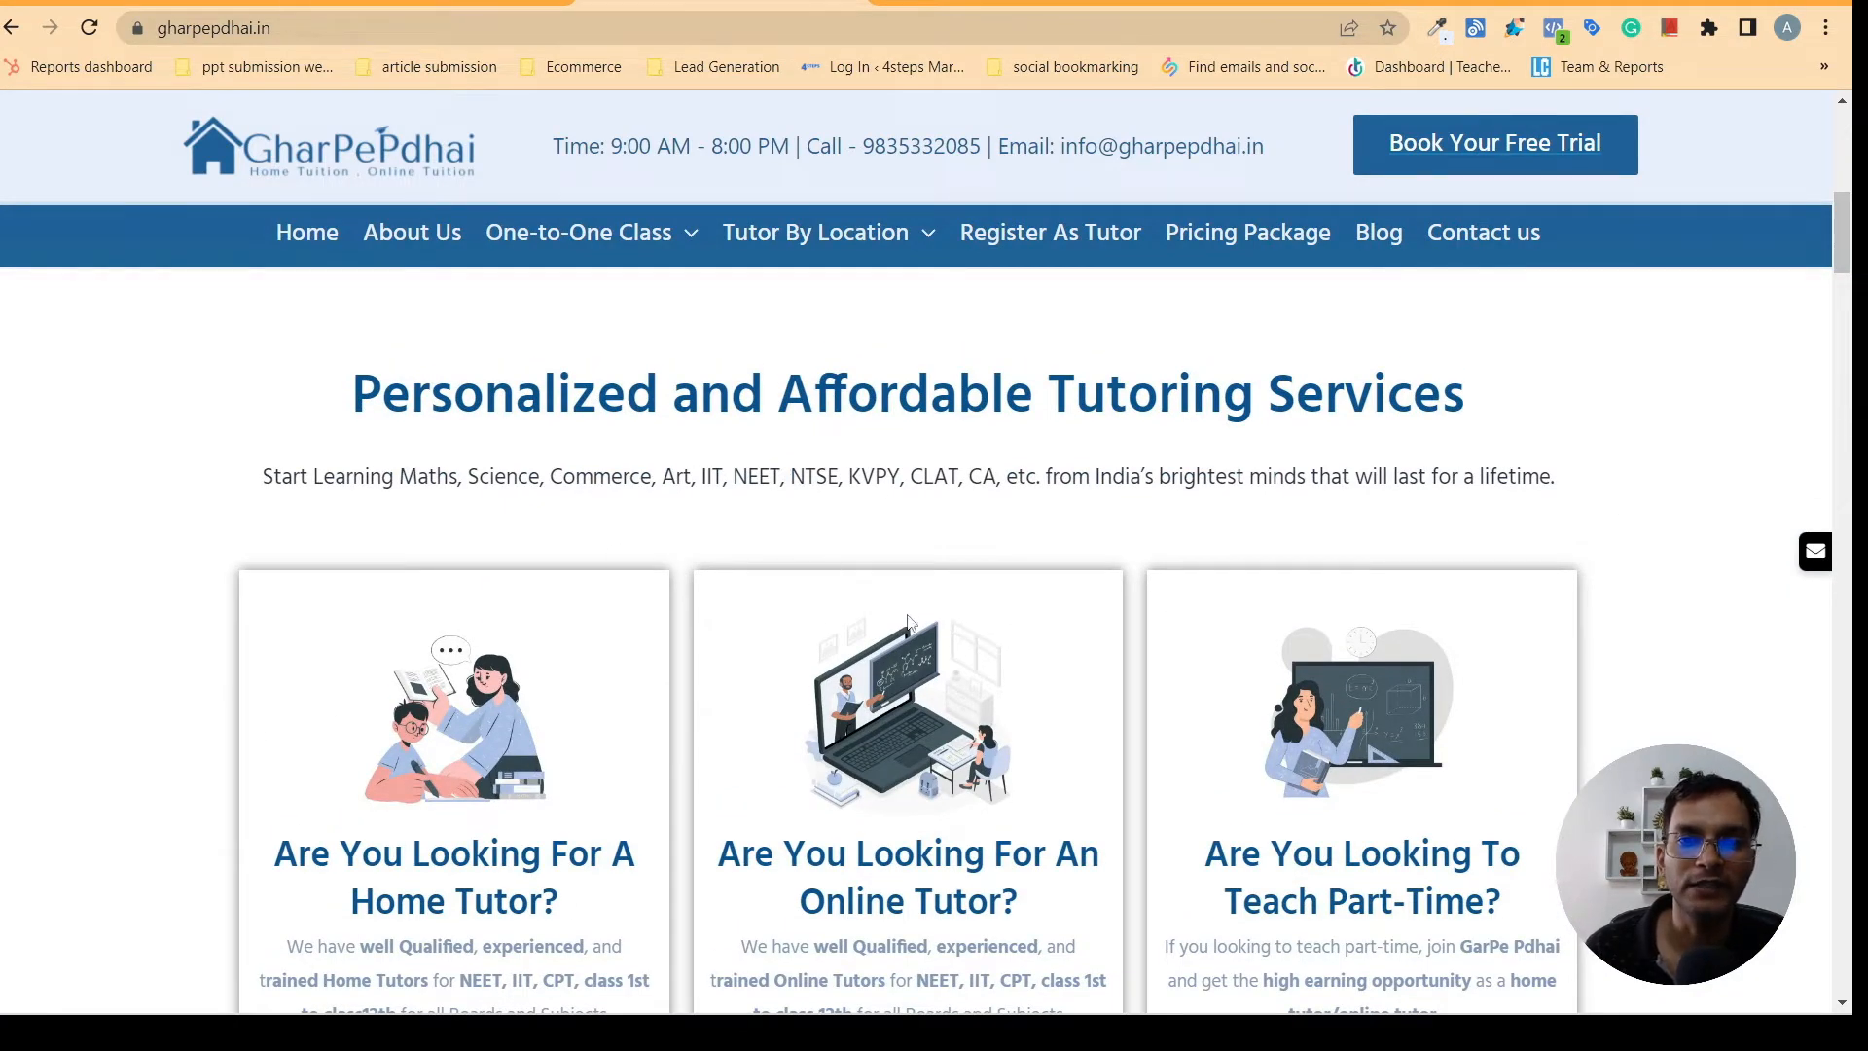
pyautogui.click(438, 2)
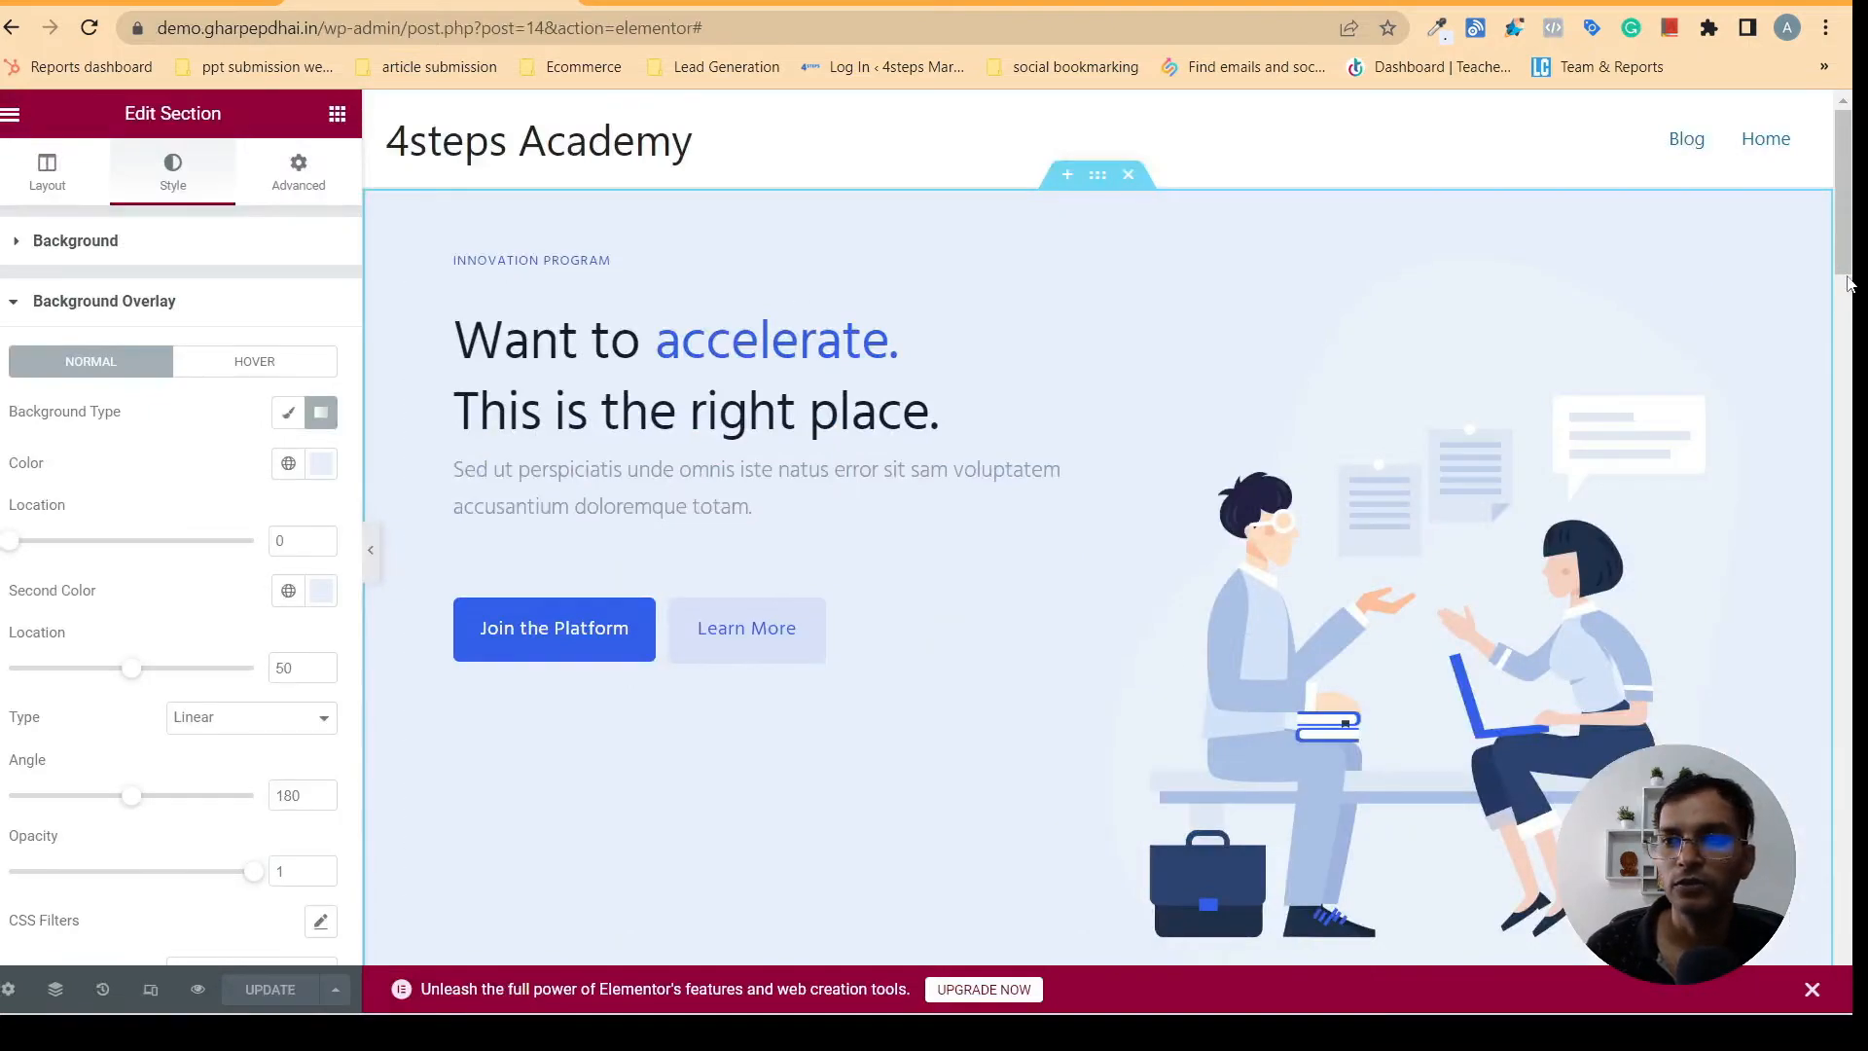
# - Delete the two inner sections with icon features below the hero illustration, from An in-house VC to Daily networking events
pyautogui.moveTo(1847, 267); pyautogui.dragTo(1853, 379)
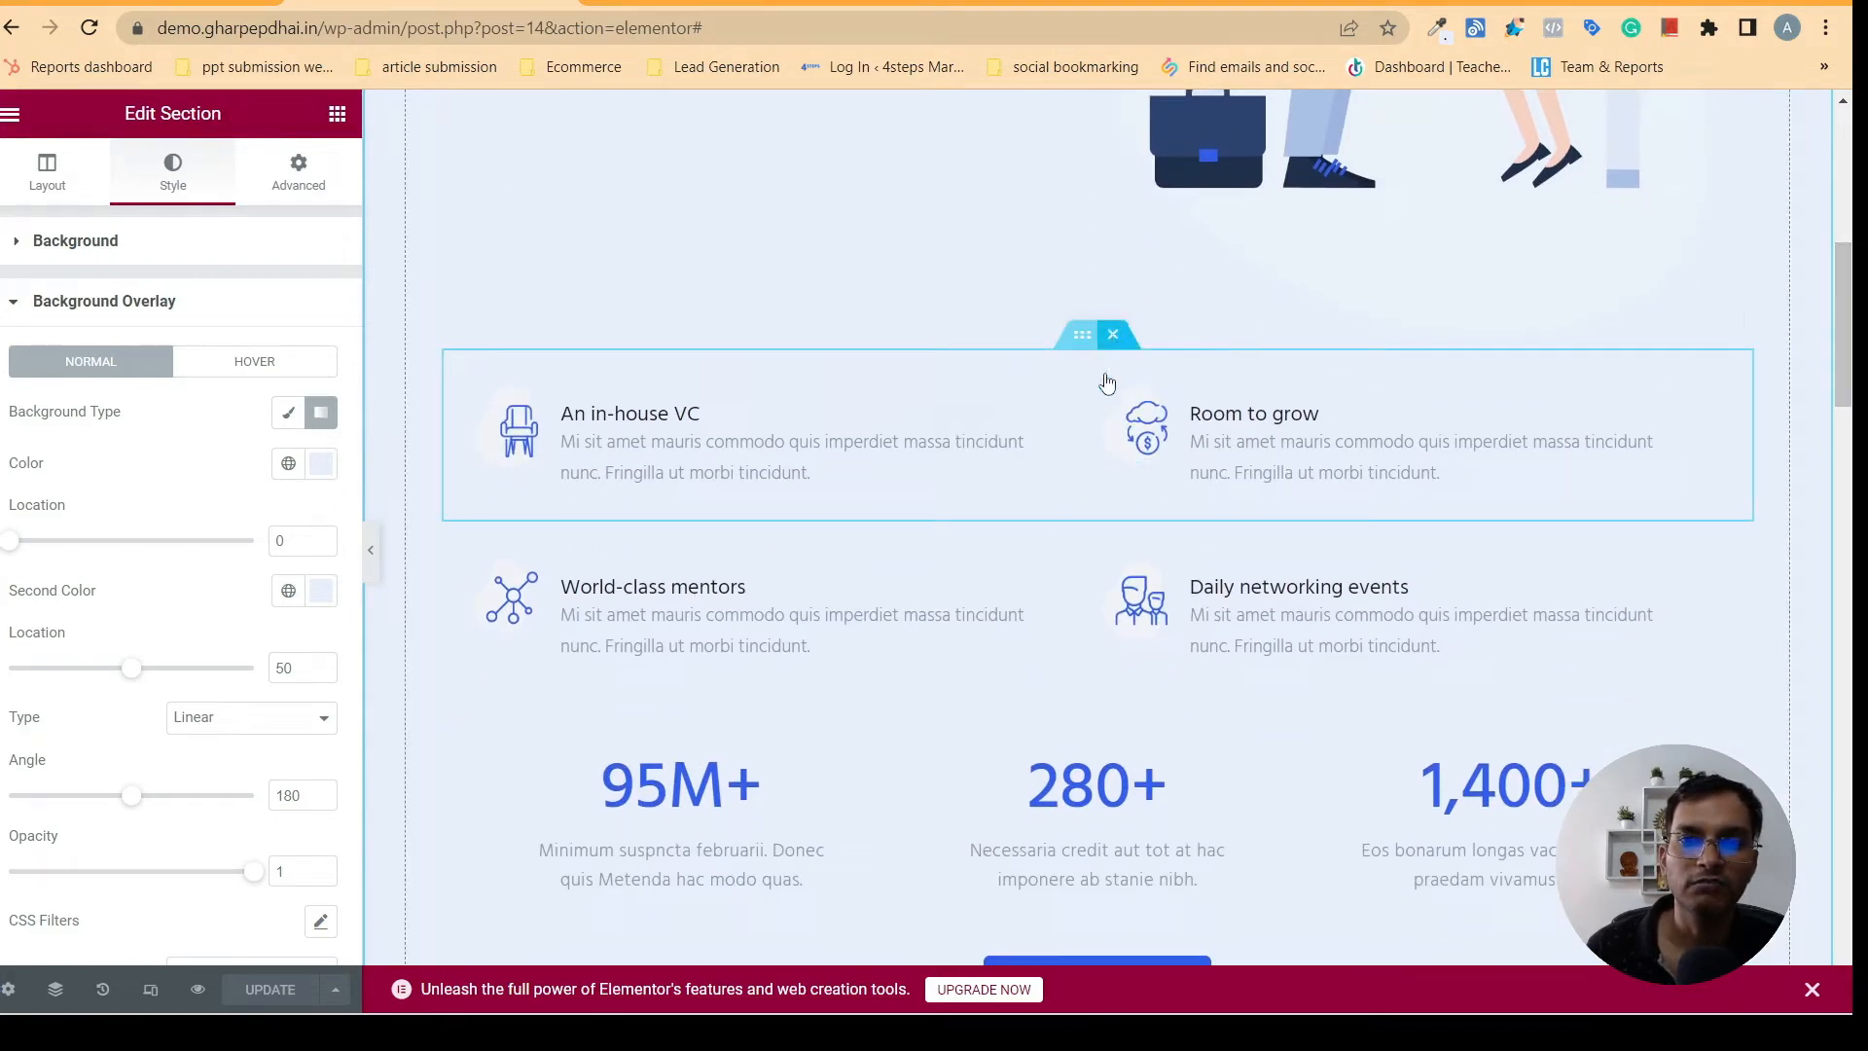
pyautogui.click(1112, 333)
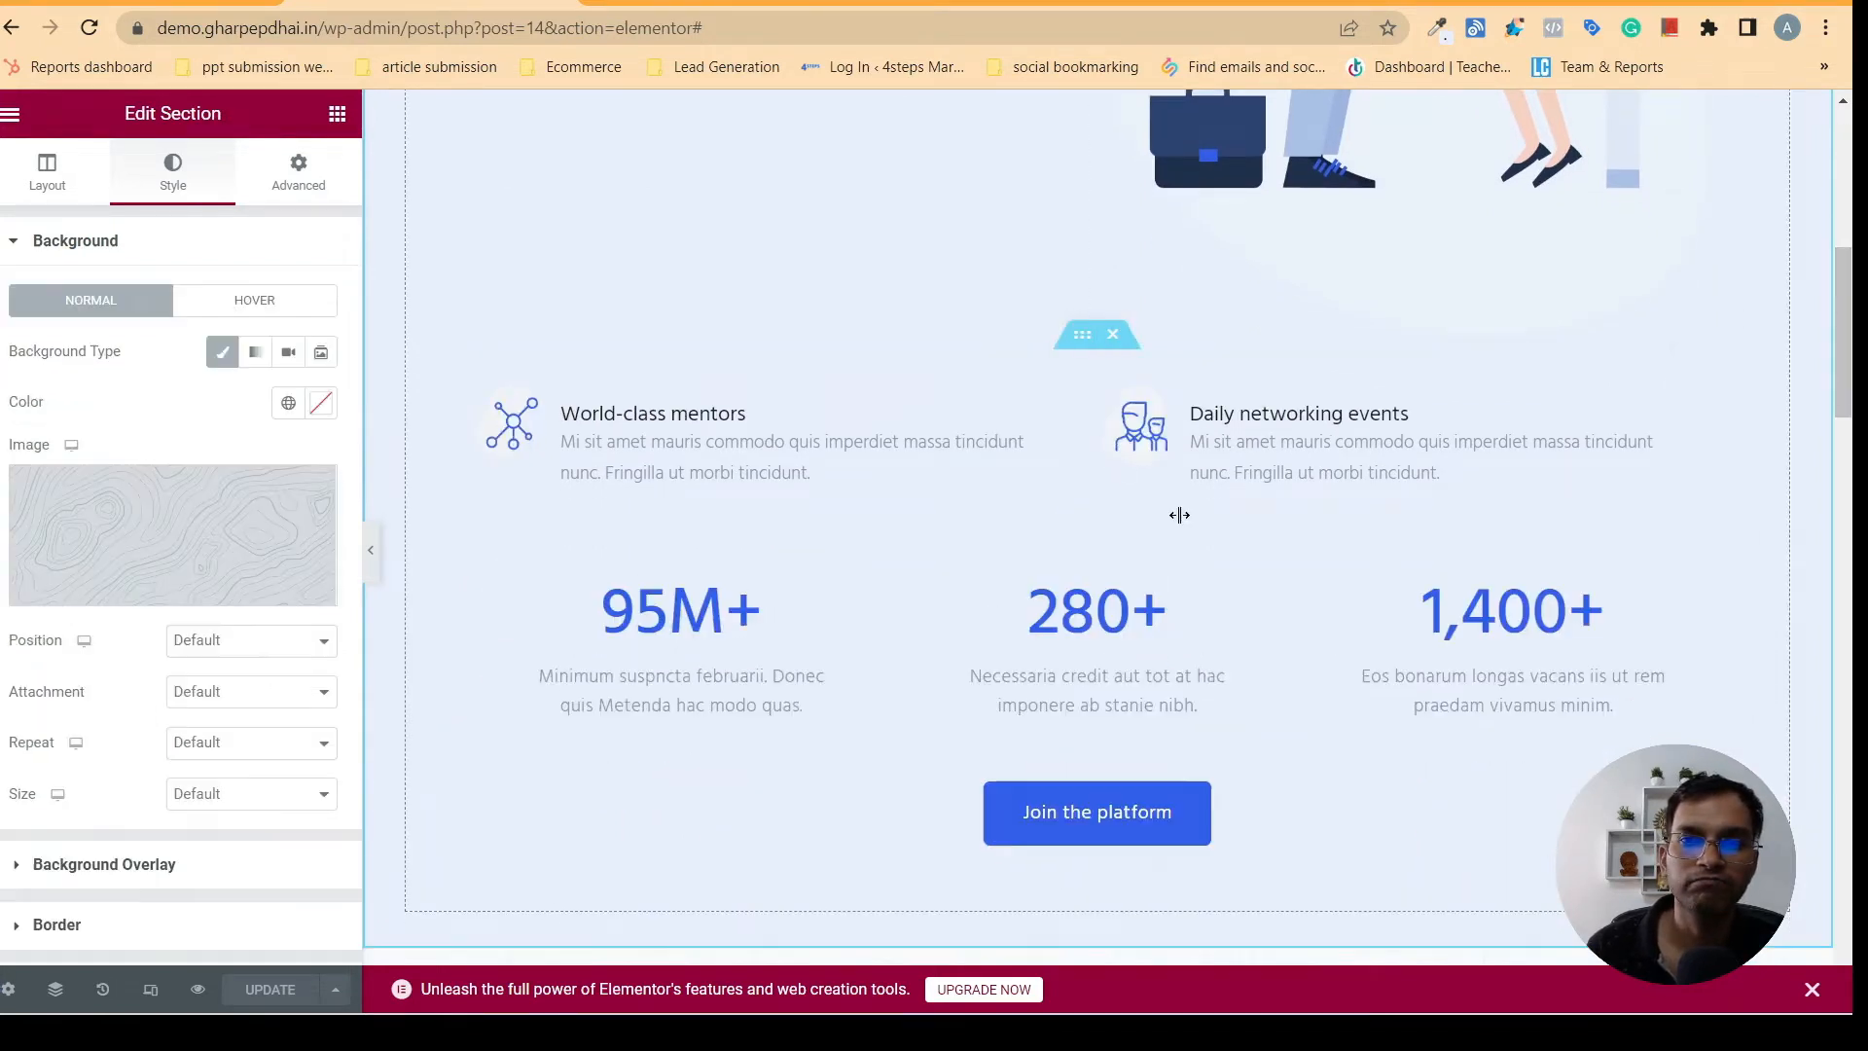
pyautogui.click(1114, 336)
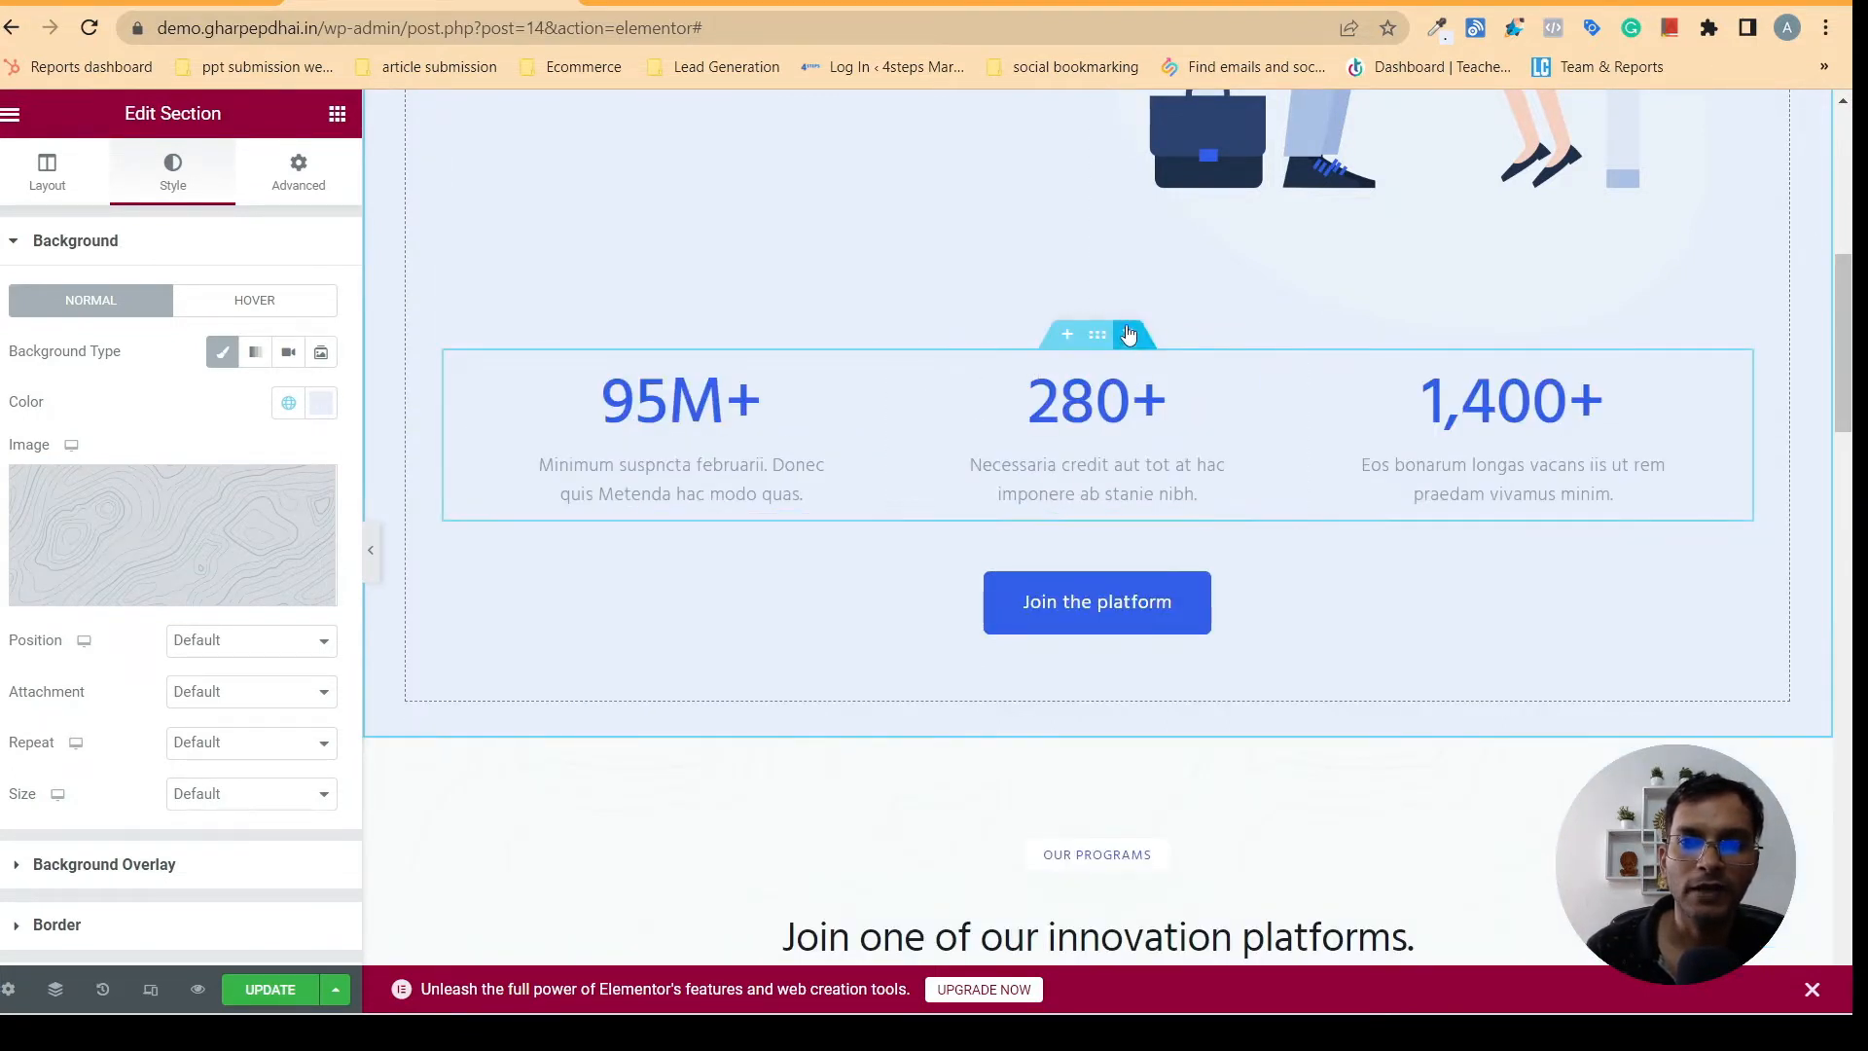
# - Copy the three-counter section inside the hero and delete the dark testimonials section further down the page
pyautogui.rightClick(1095, 339)
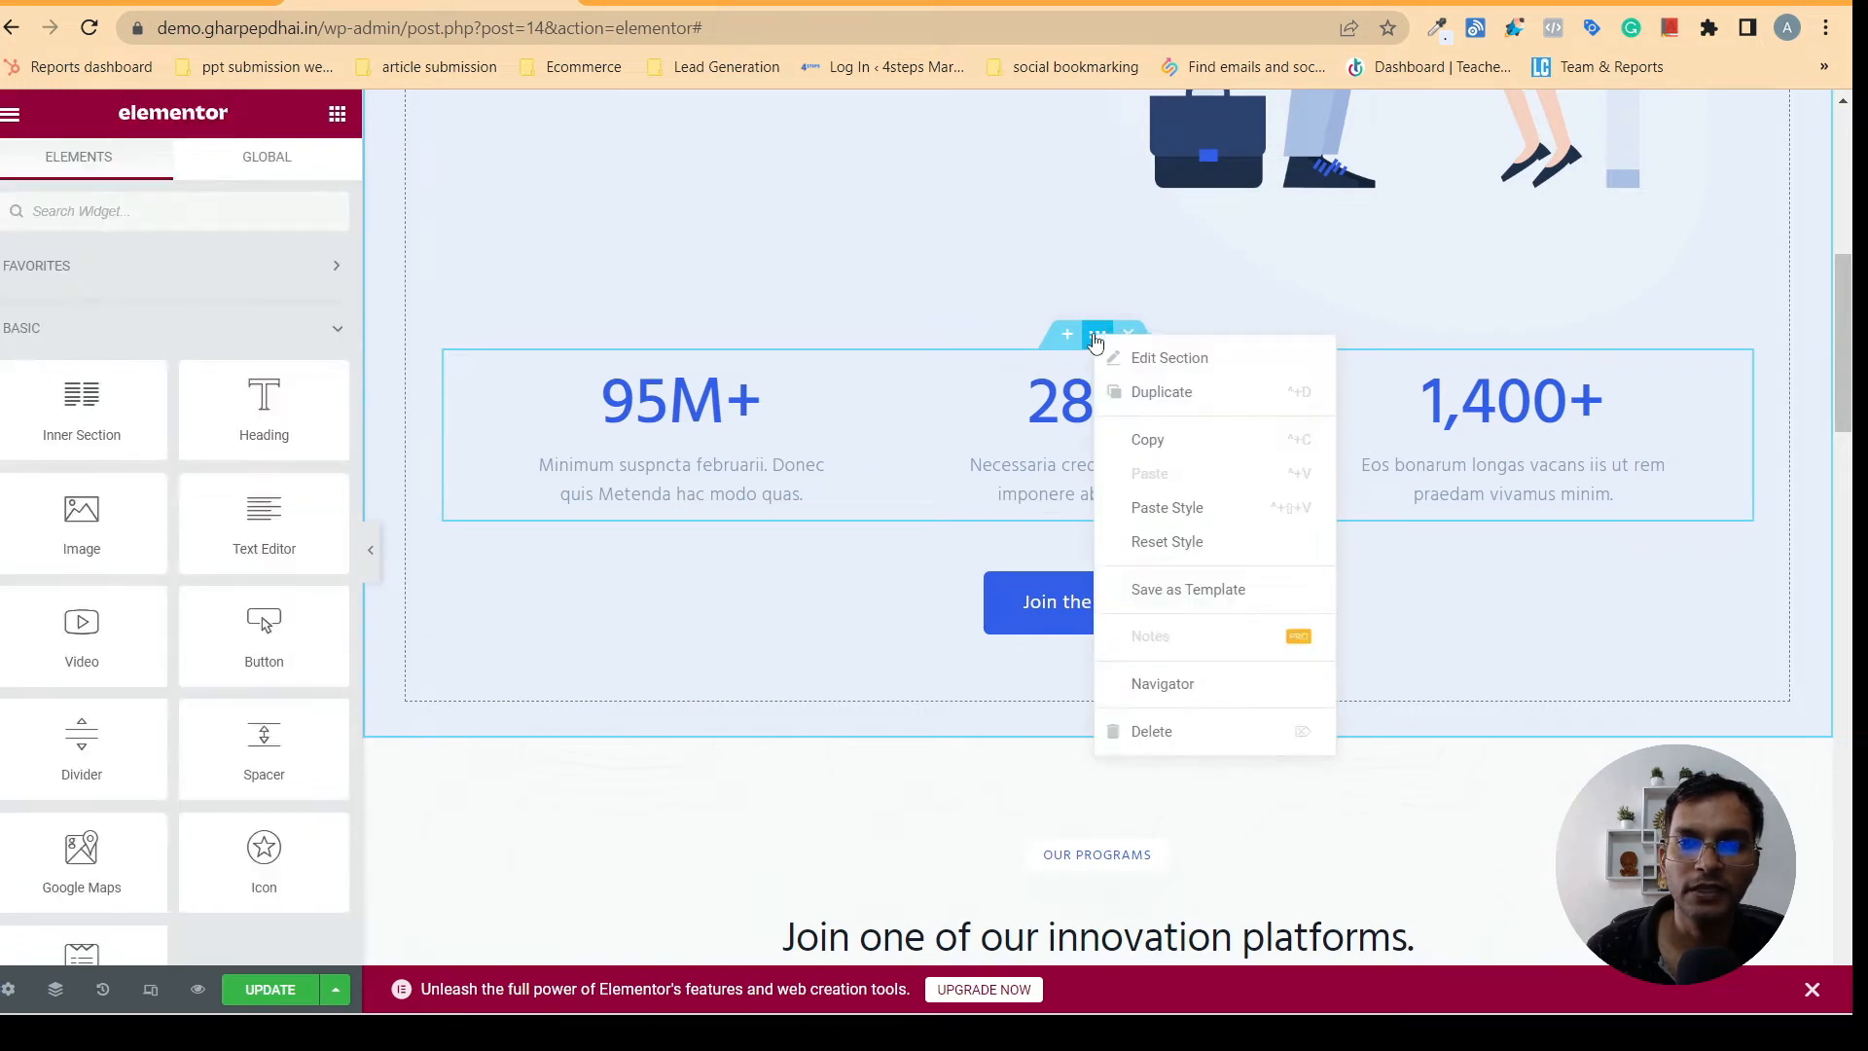
pyautogui.click(1163, 442)
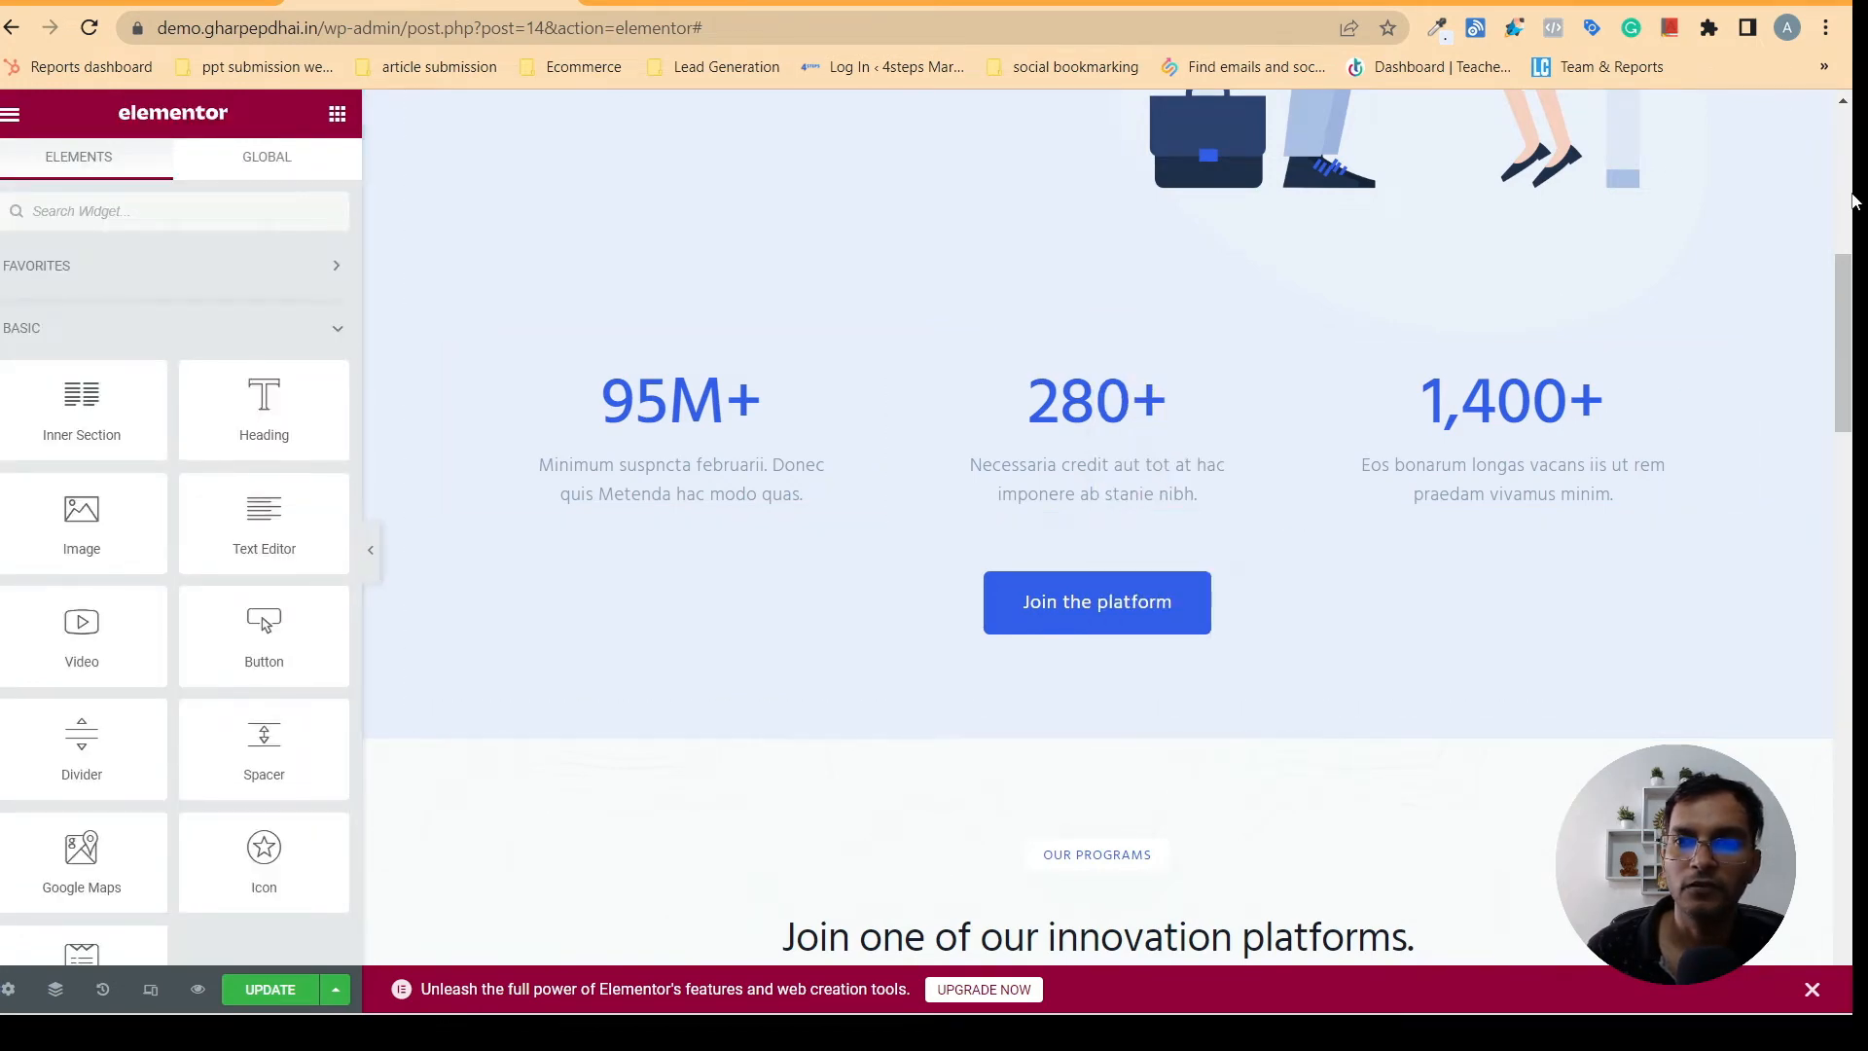
pyautogui.moveTo(1845, 282); pyautogui.dragTo(1824, 593)
pyautogui.click(1109, 158)
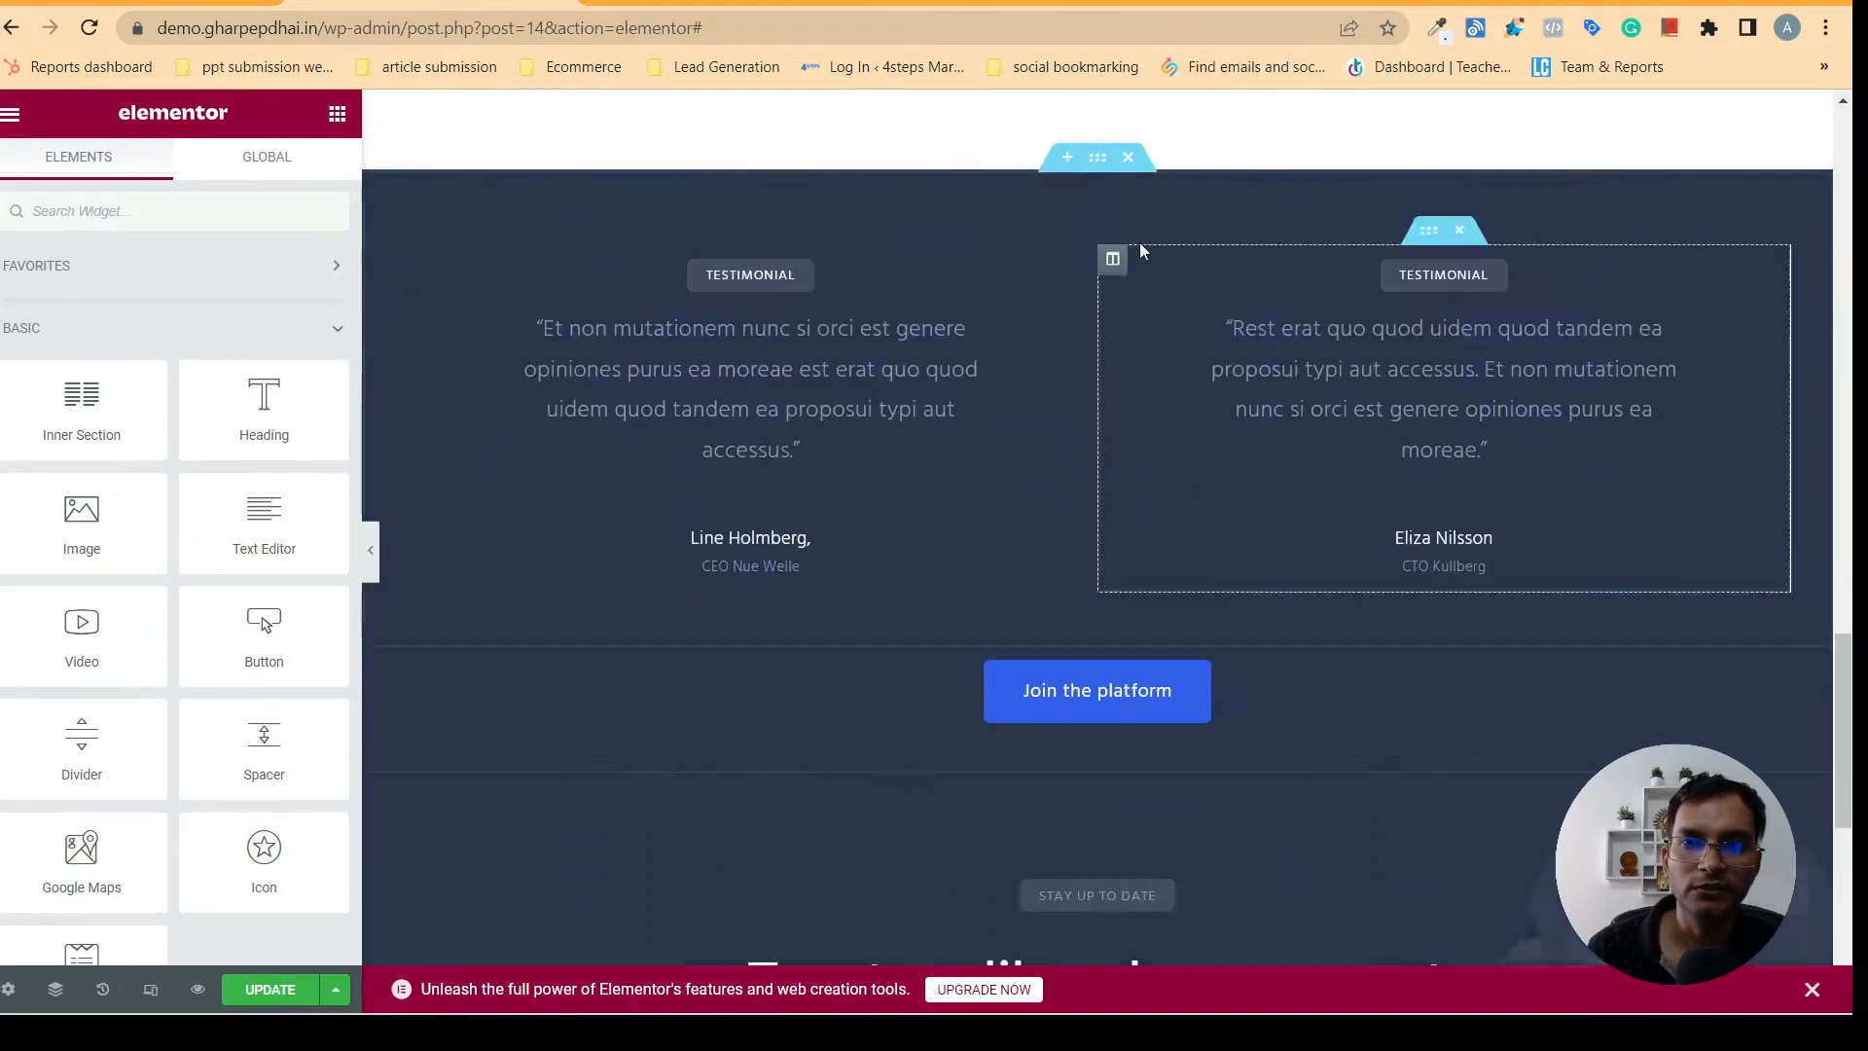
pyautogui.click(1128, 158)
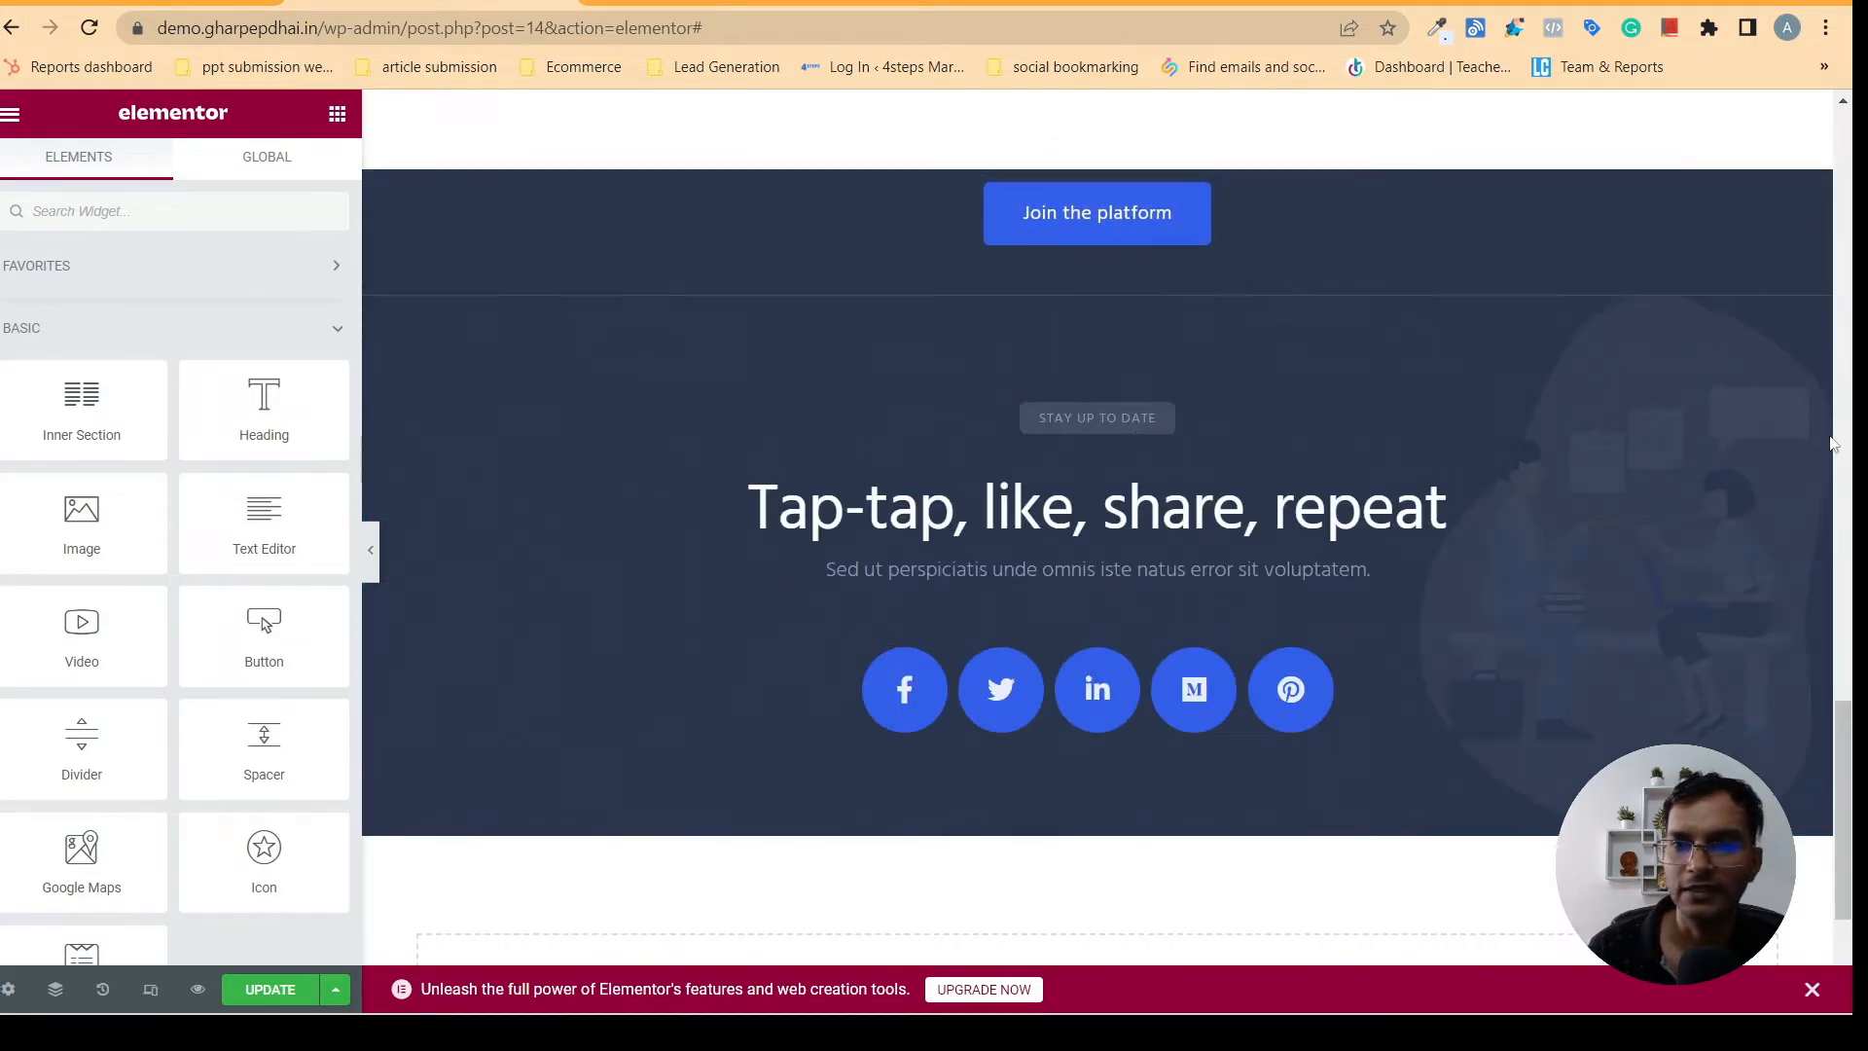
# - Delete the Join the platform button above the social icons section and paste the copied counter section below its emptied container
pyautogui.rightClick(1136, 234)
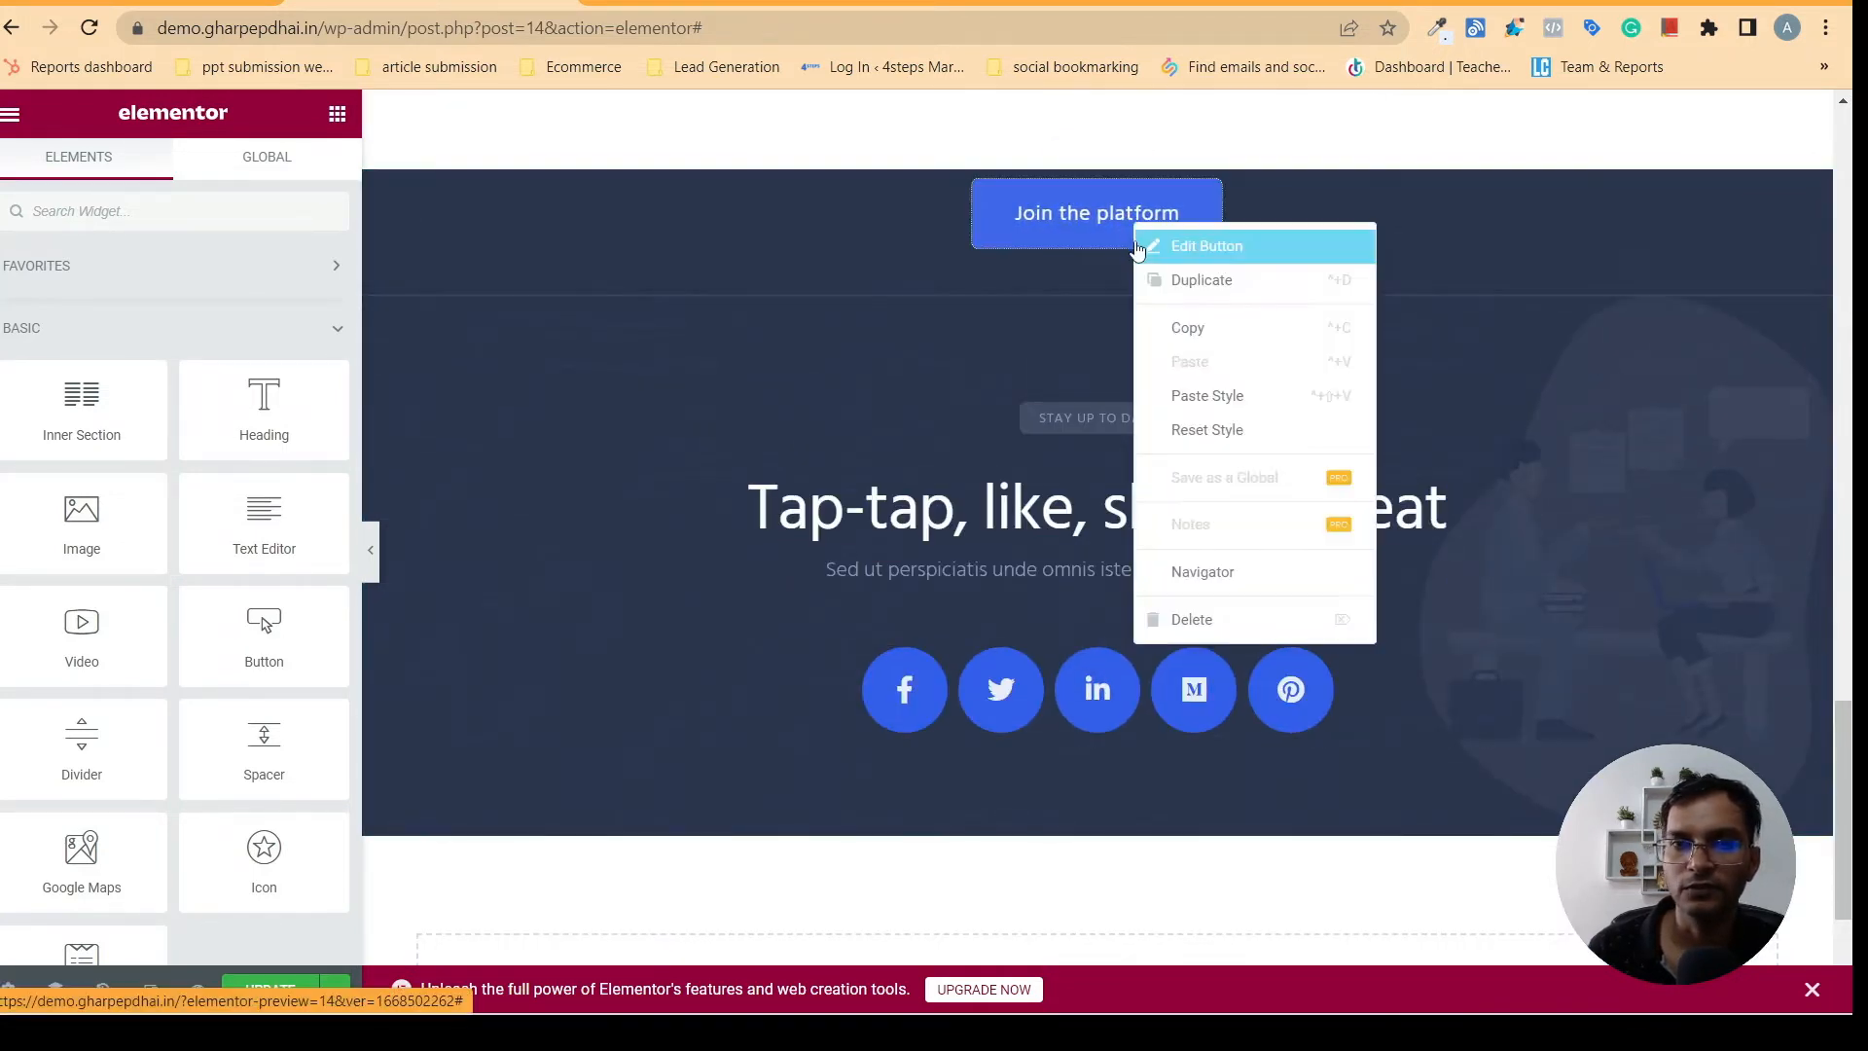
pyautogui.click(1183, 619)
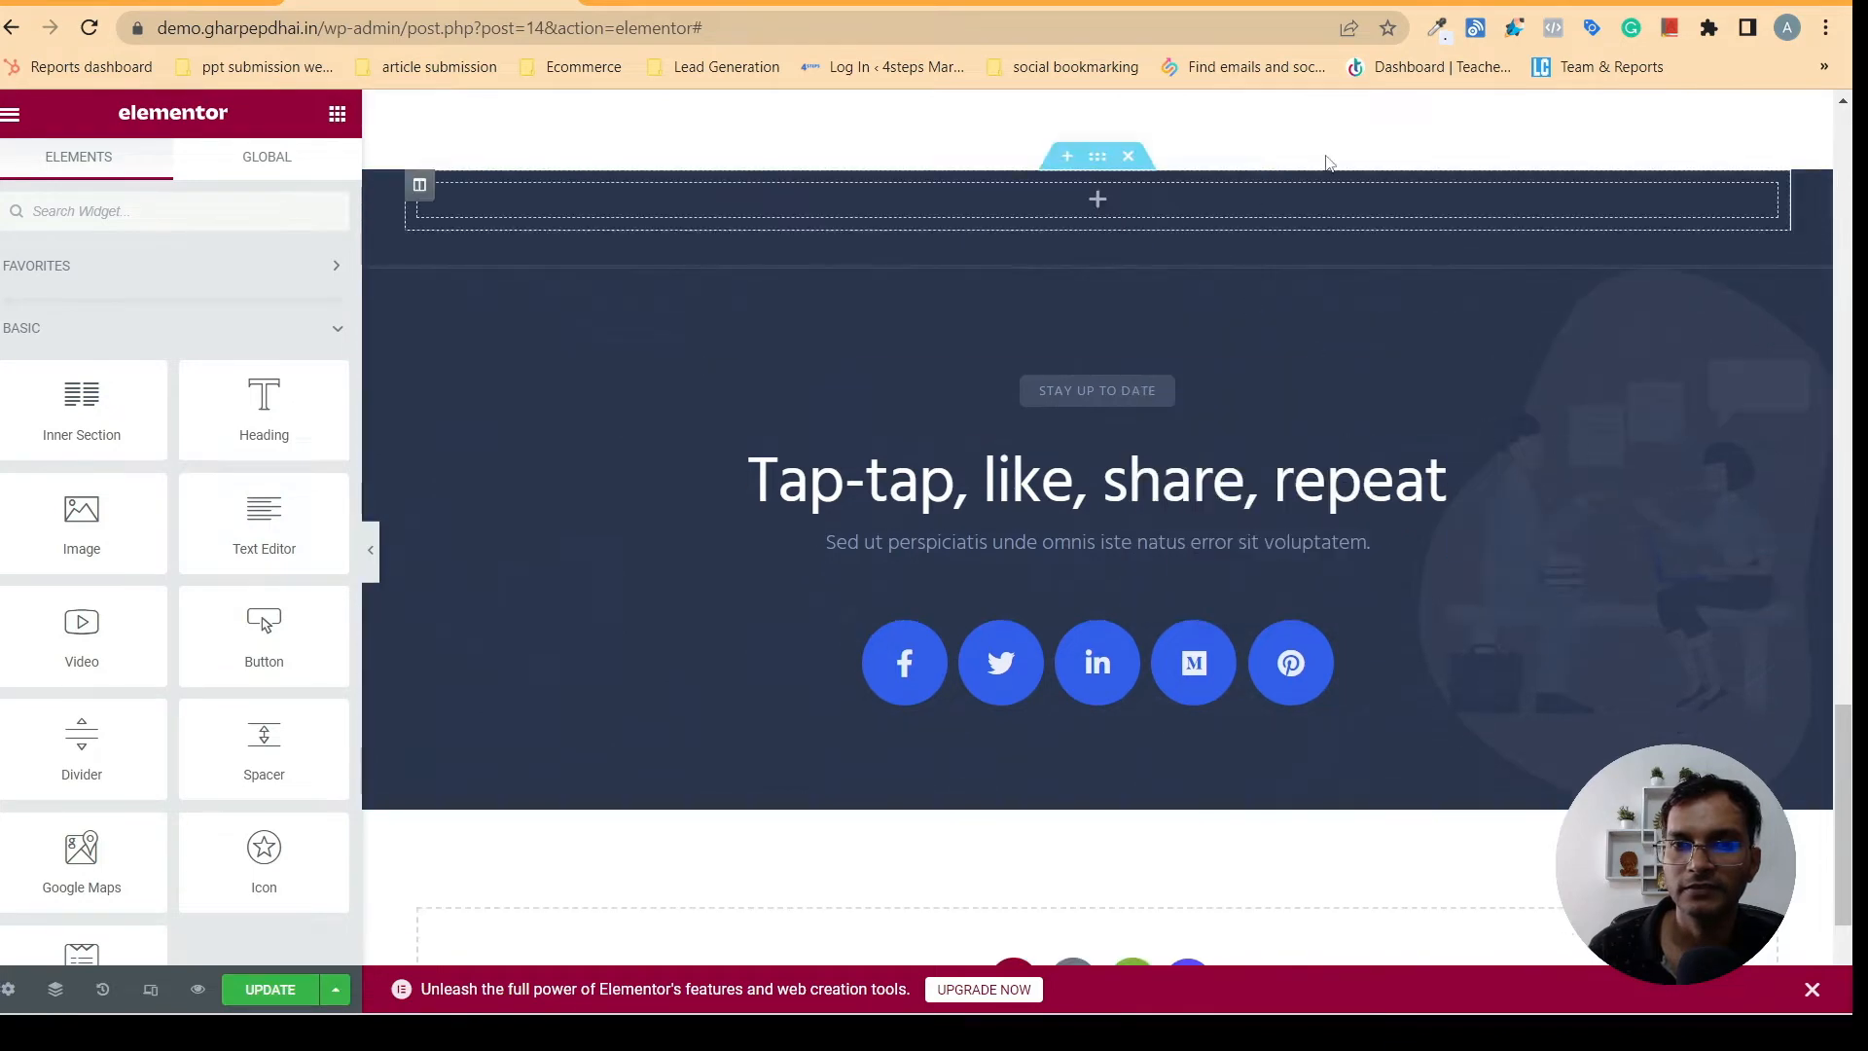
pyautogui.rightClick(1098, 157)
pyautogui.click(1154, 286)
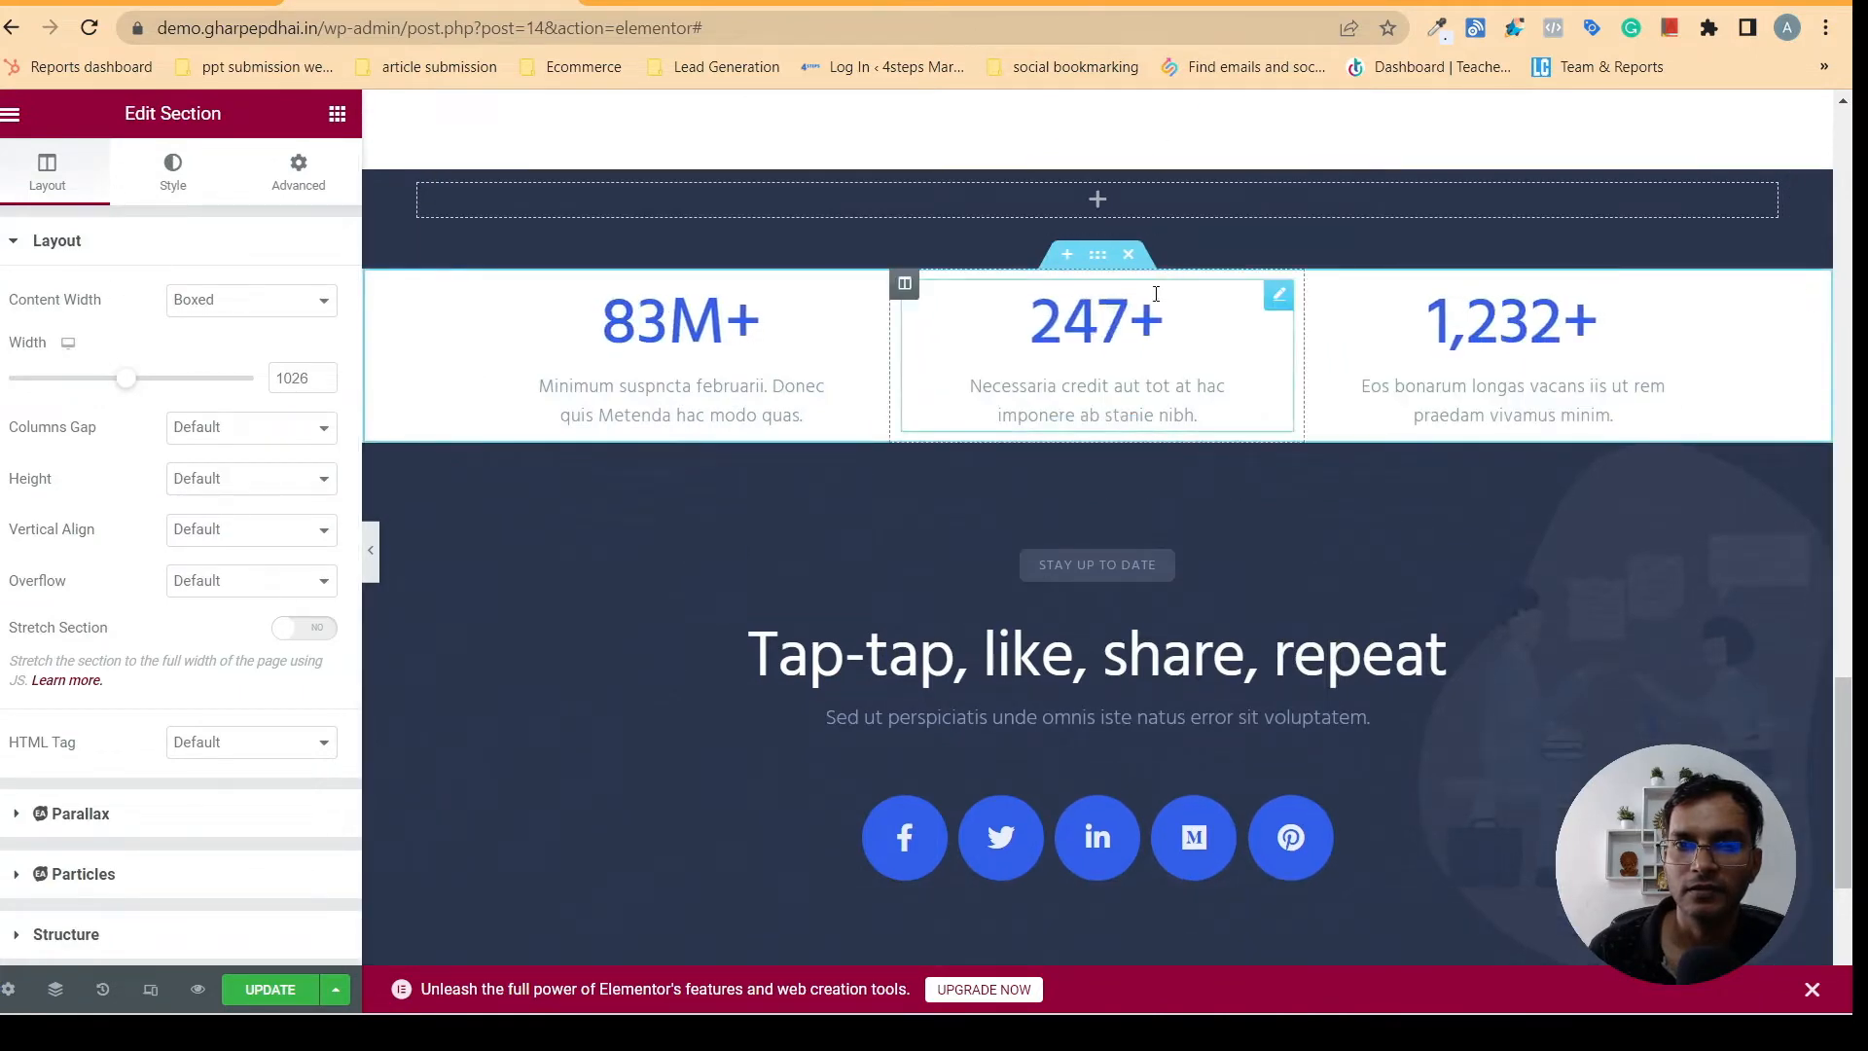
pyautogui.scroll(8, 1777, 689)
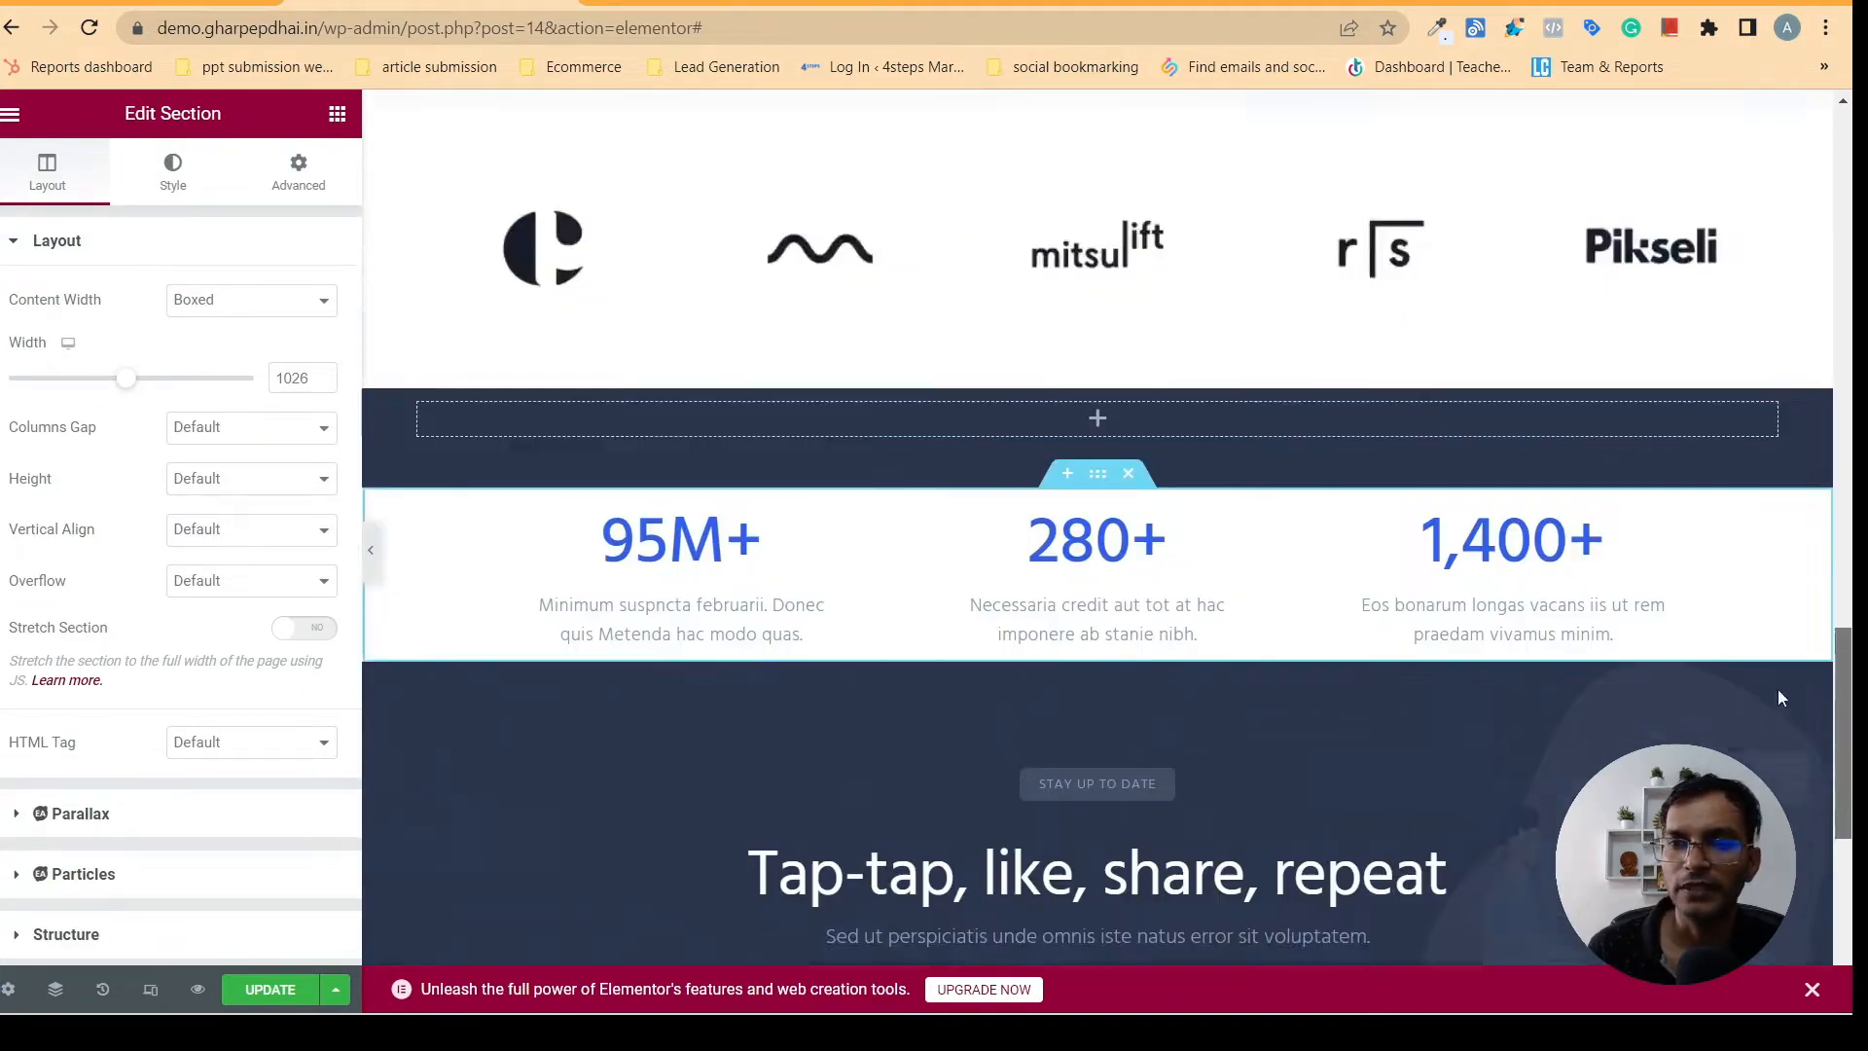
# - Delete the original counter section and the Join the platform button section from the hero
pyautogui.scroll(-5, 1763, 412)
pyautogui.scroll(-4, 1762, 418)
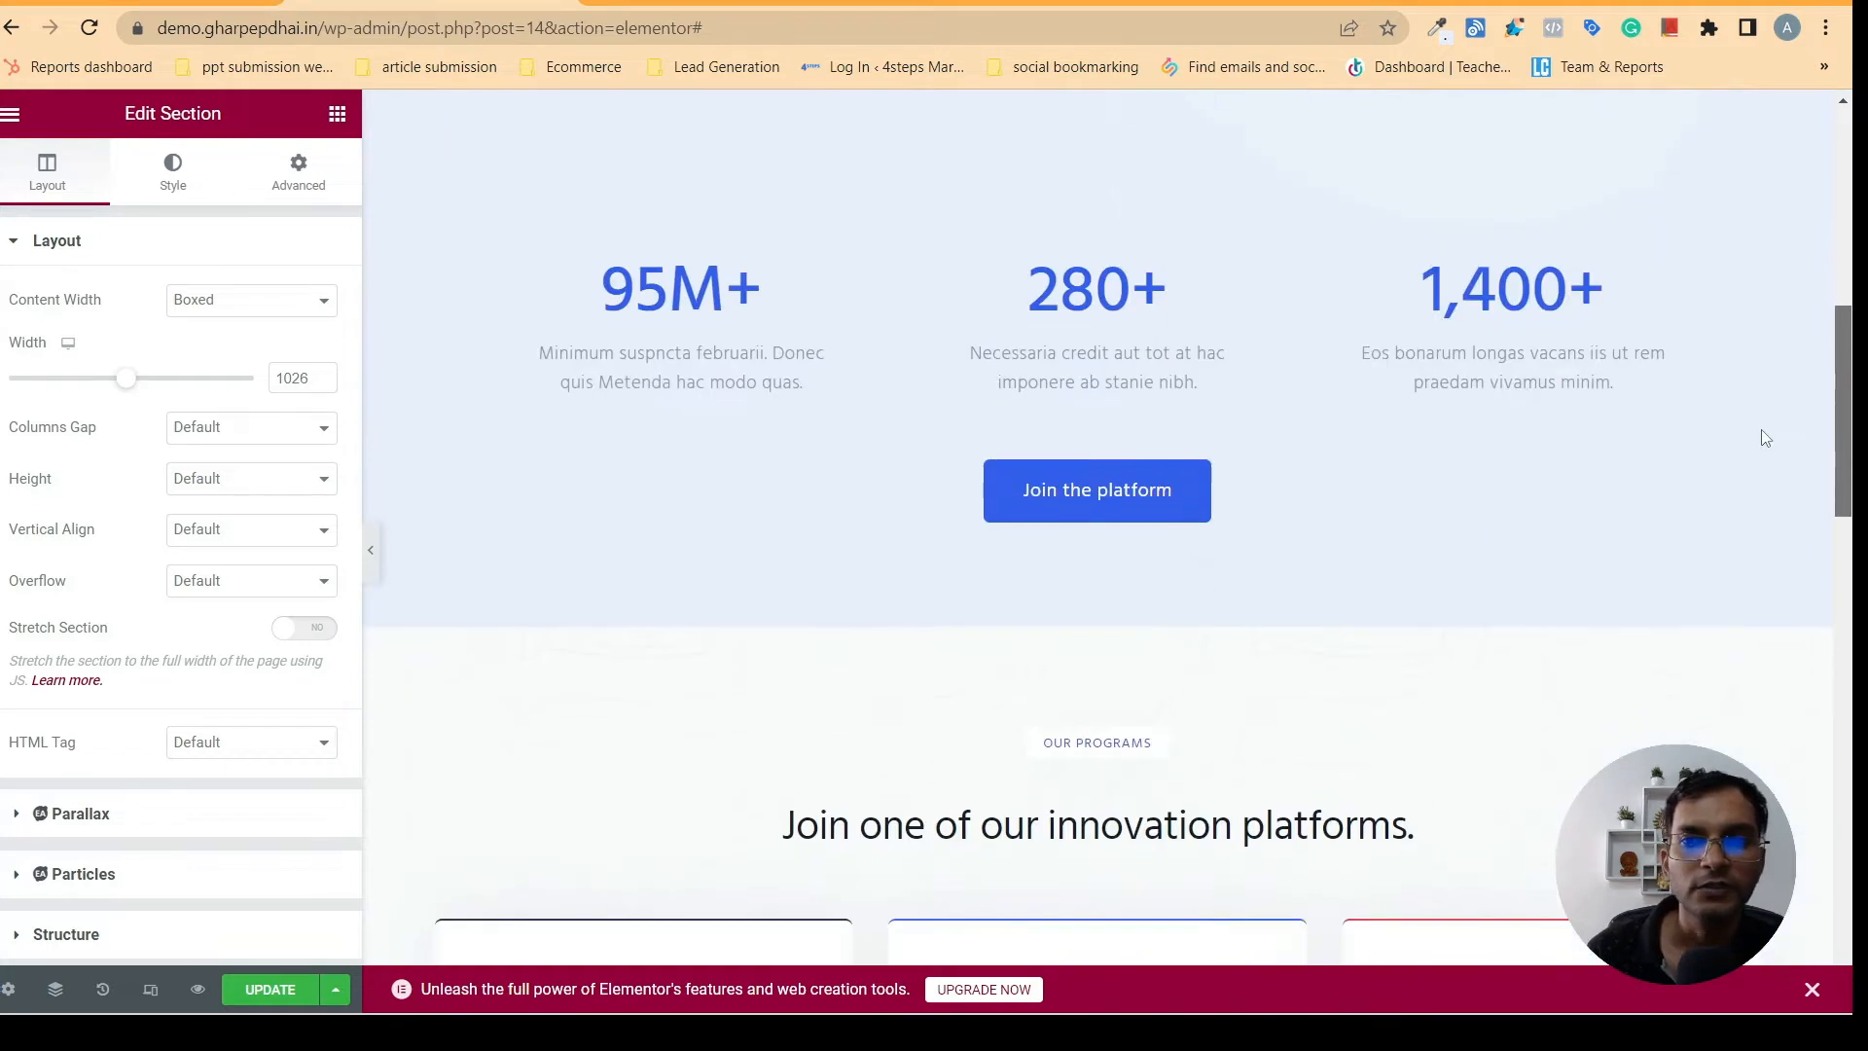
pyautogui.scroll(2, 1761, 430)
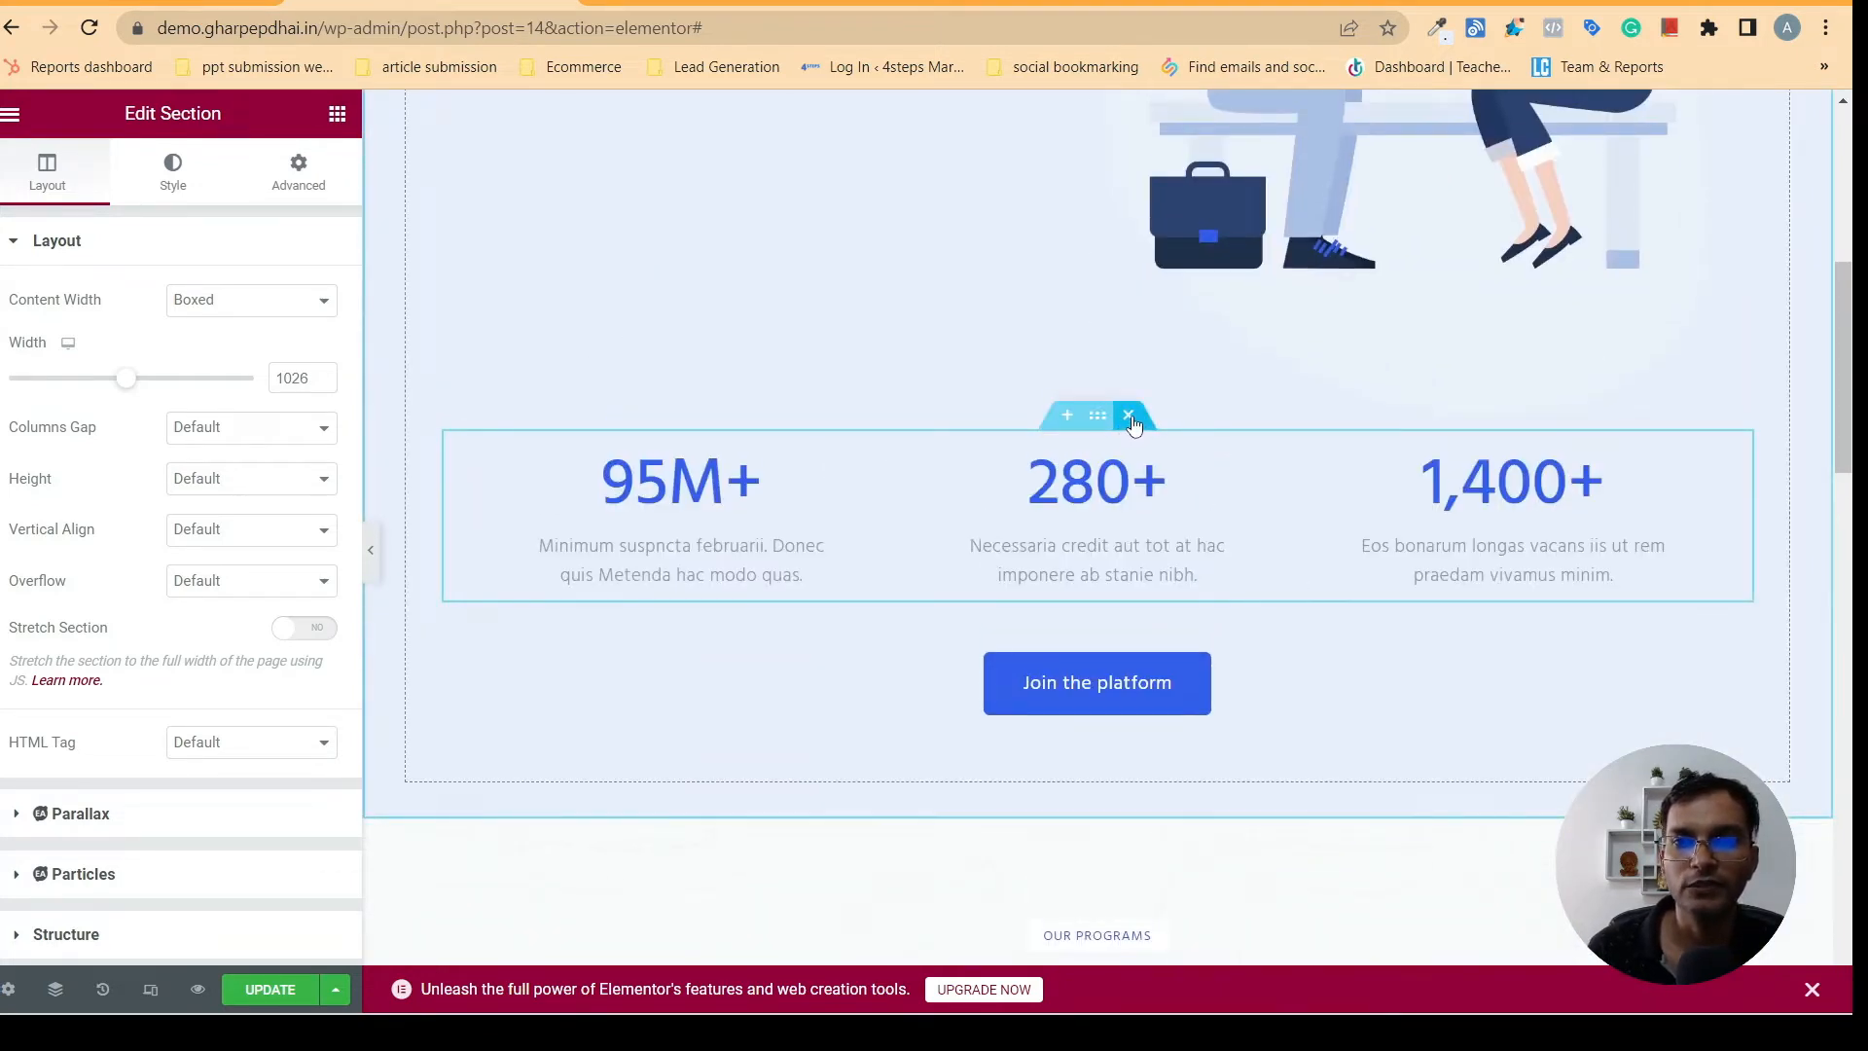
pyautogui.click(1130, 416)
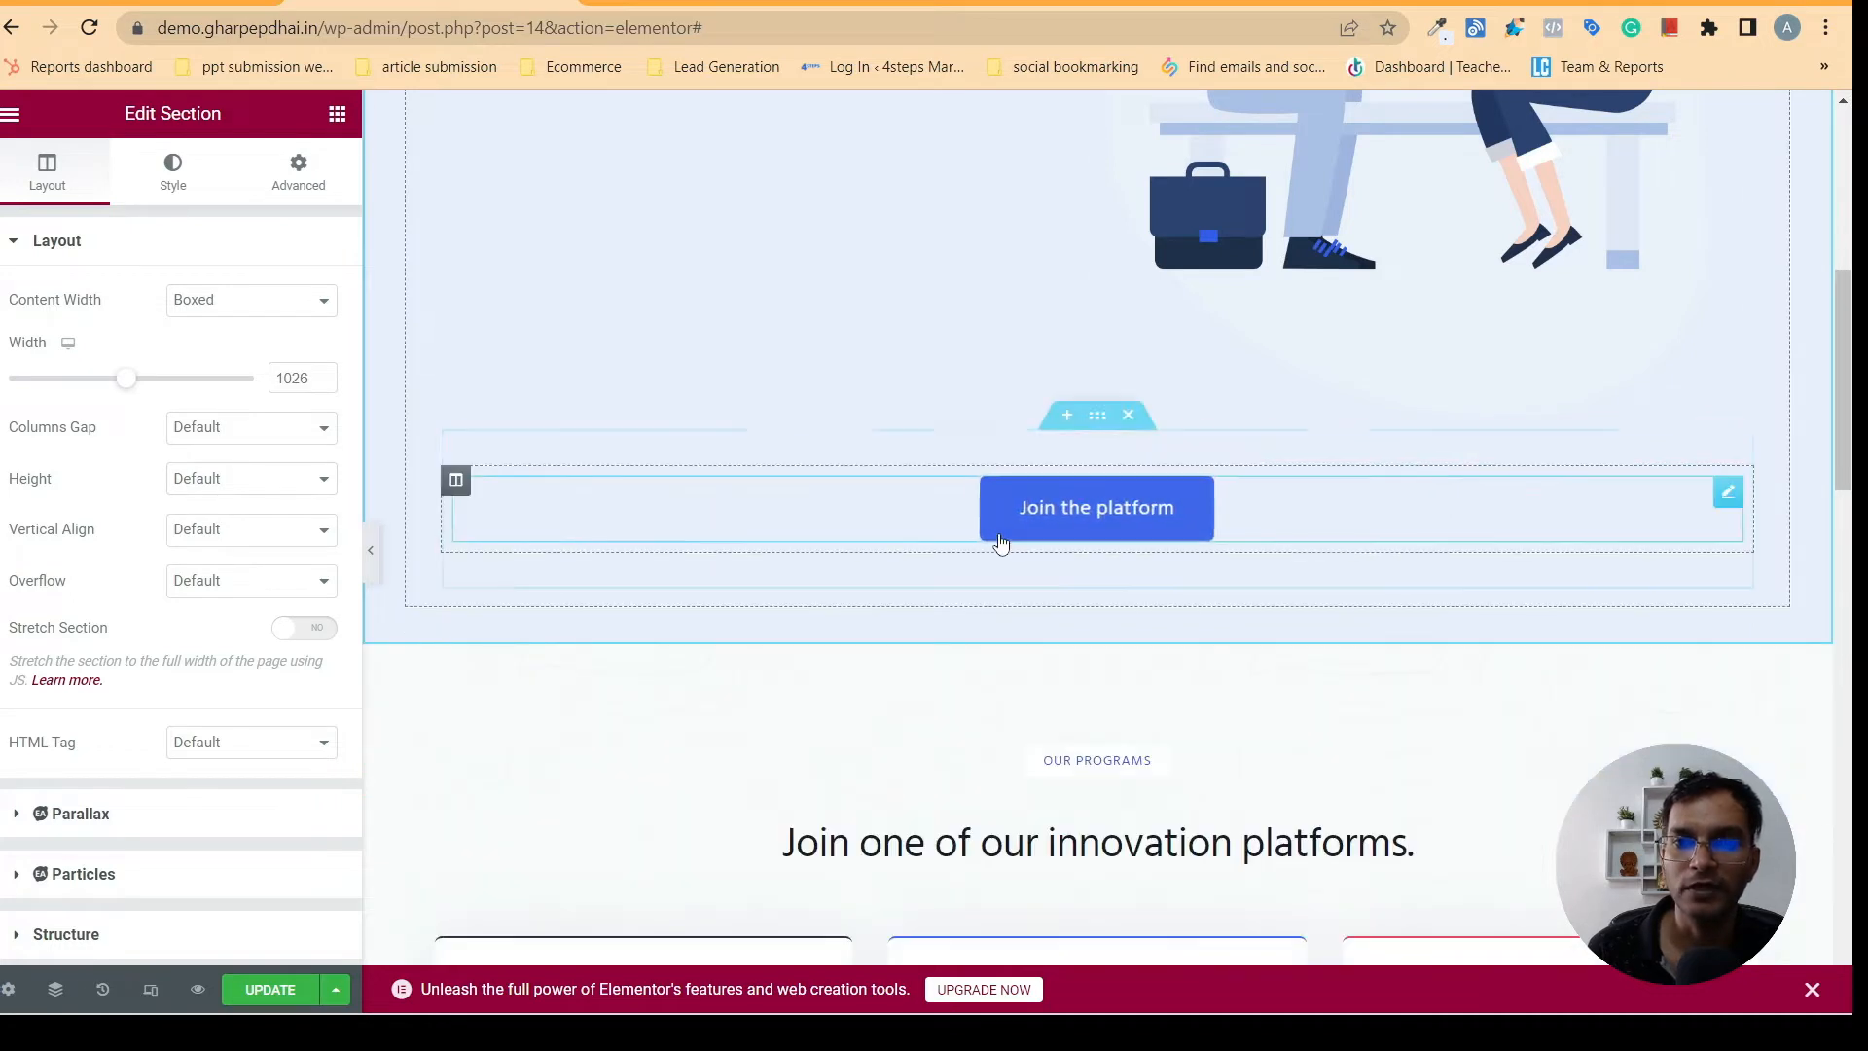
pyautogui.click(1130, 416)
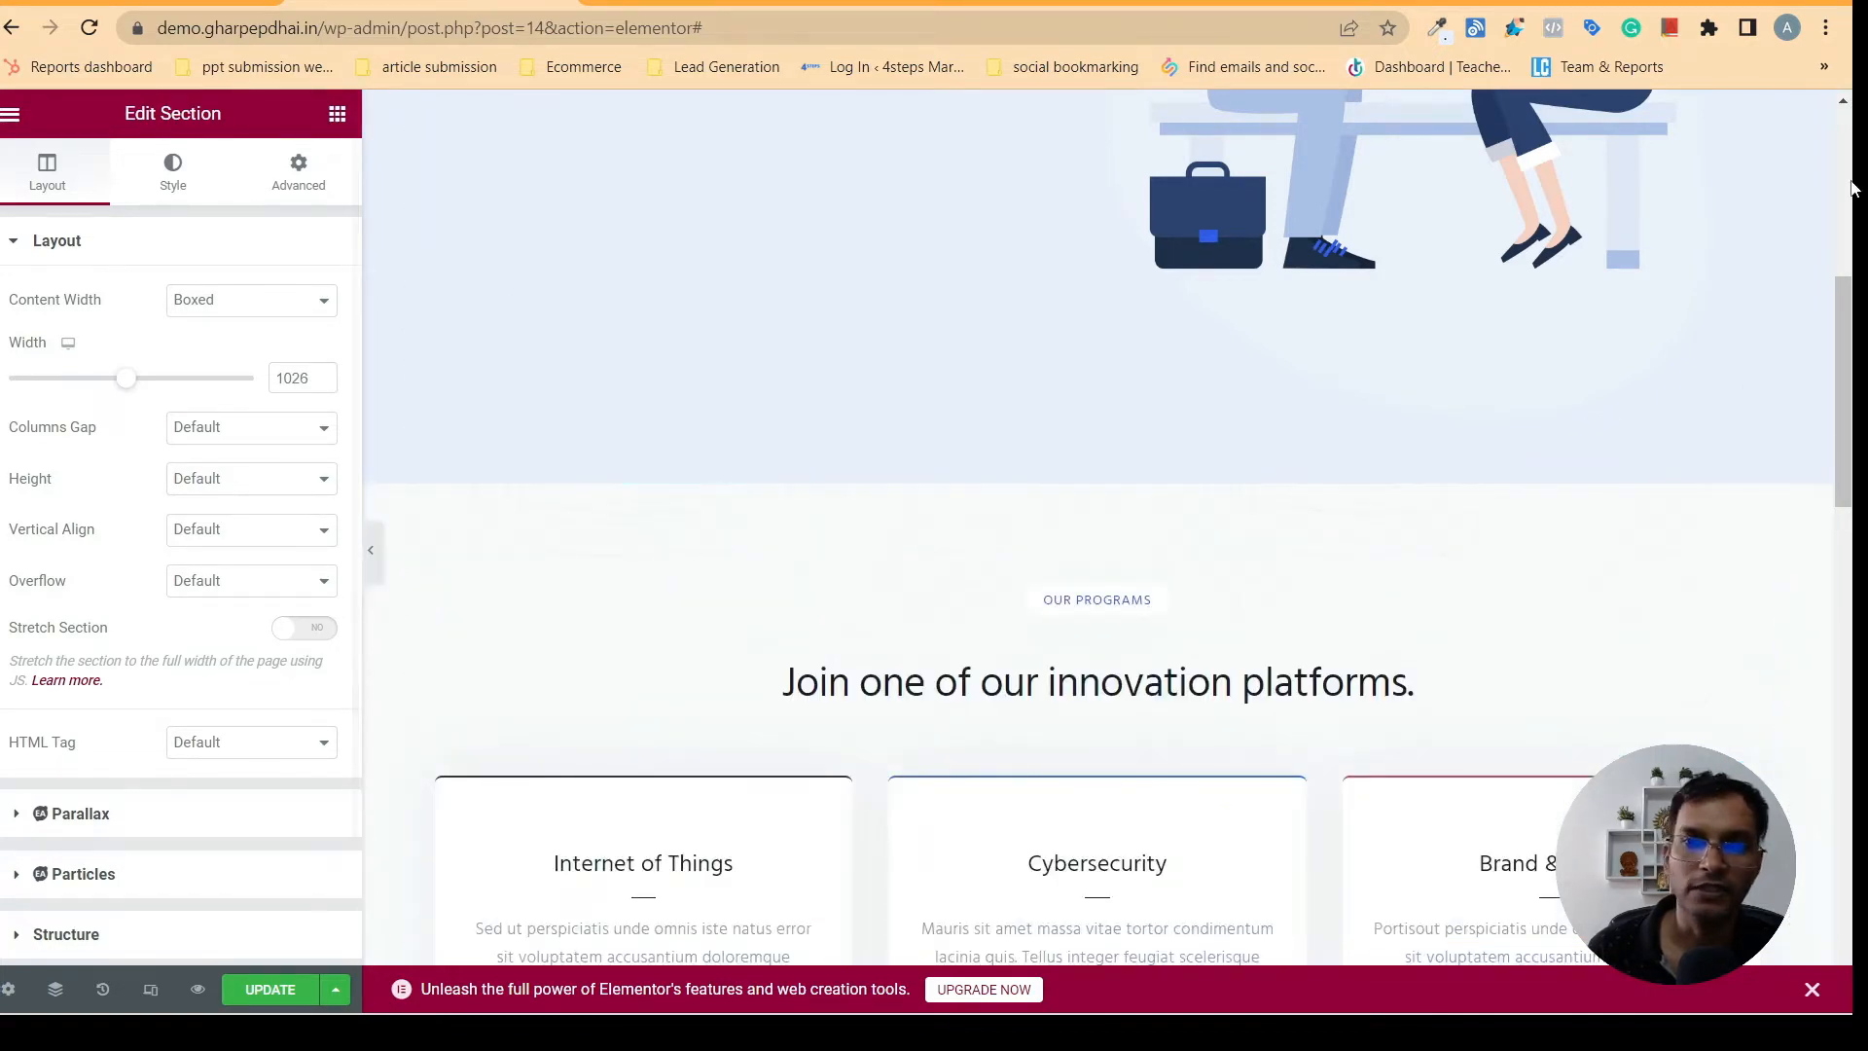
# - Compare the page below the hero with the Personalized and Affordable Tutoring Services section on gharpepdhai.in
pyautogui.moveTo(1854, 370); pyautogui.dragTo(1847, 79)
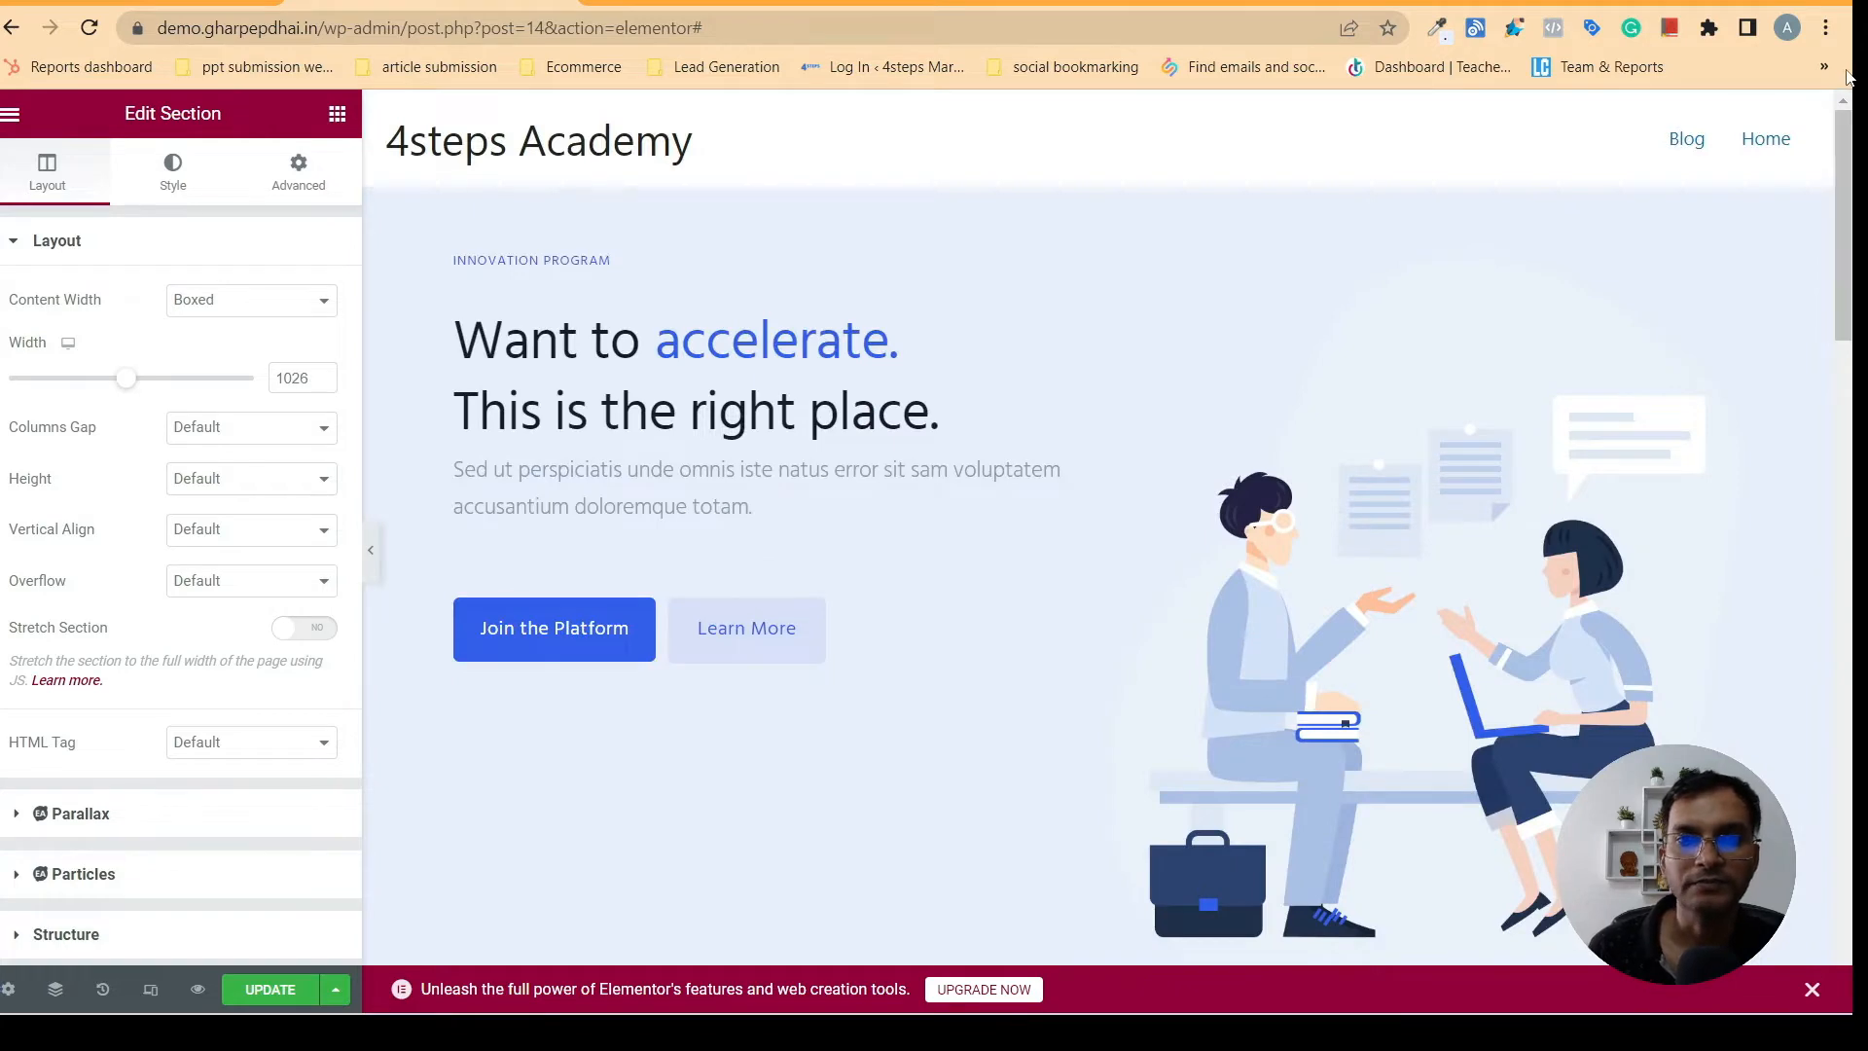
pyautogui.click(678, 3)
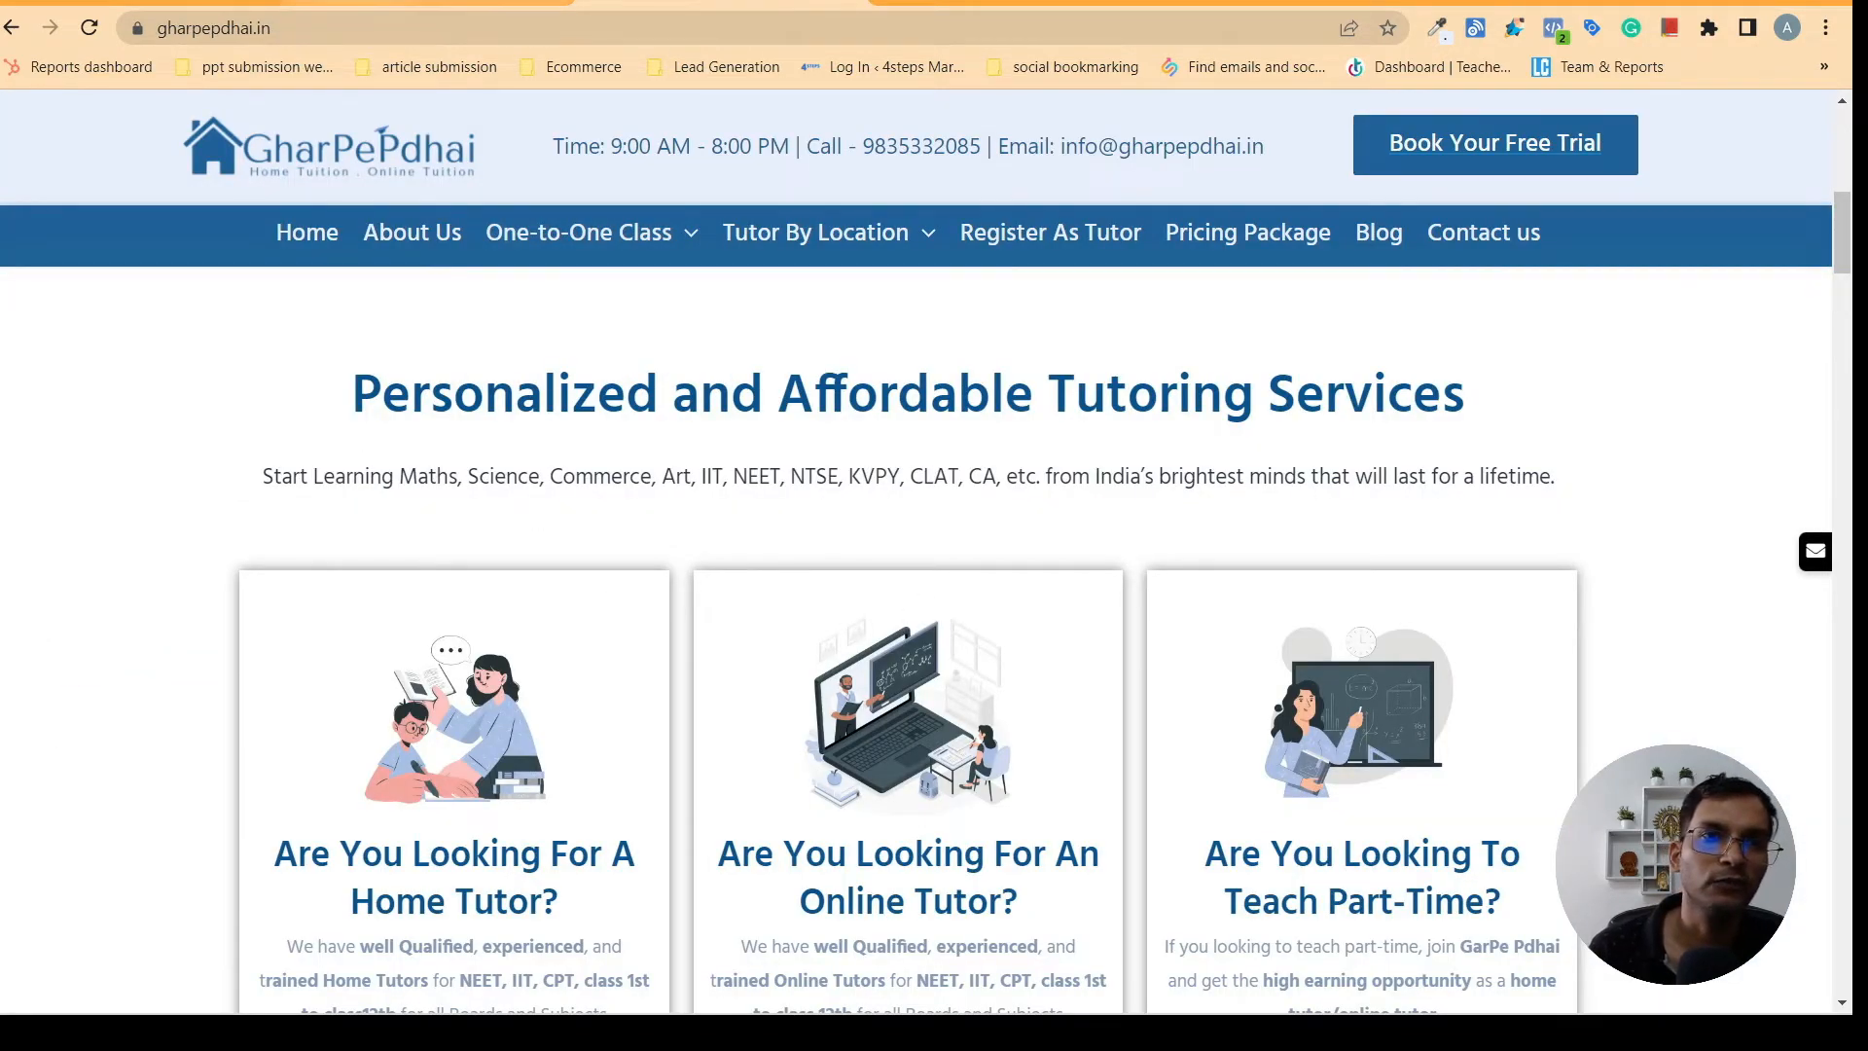
pyautogui.click(428, 3)
pyautogui.moveTo(1853, 227); pyautogui.dragTo(1805, 405)
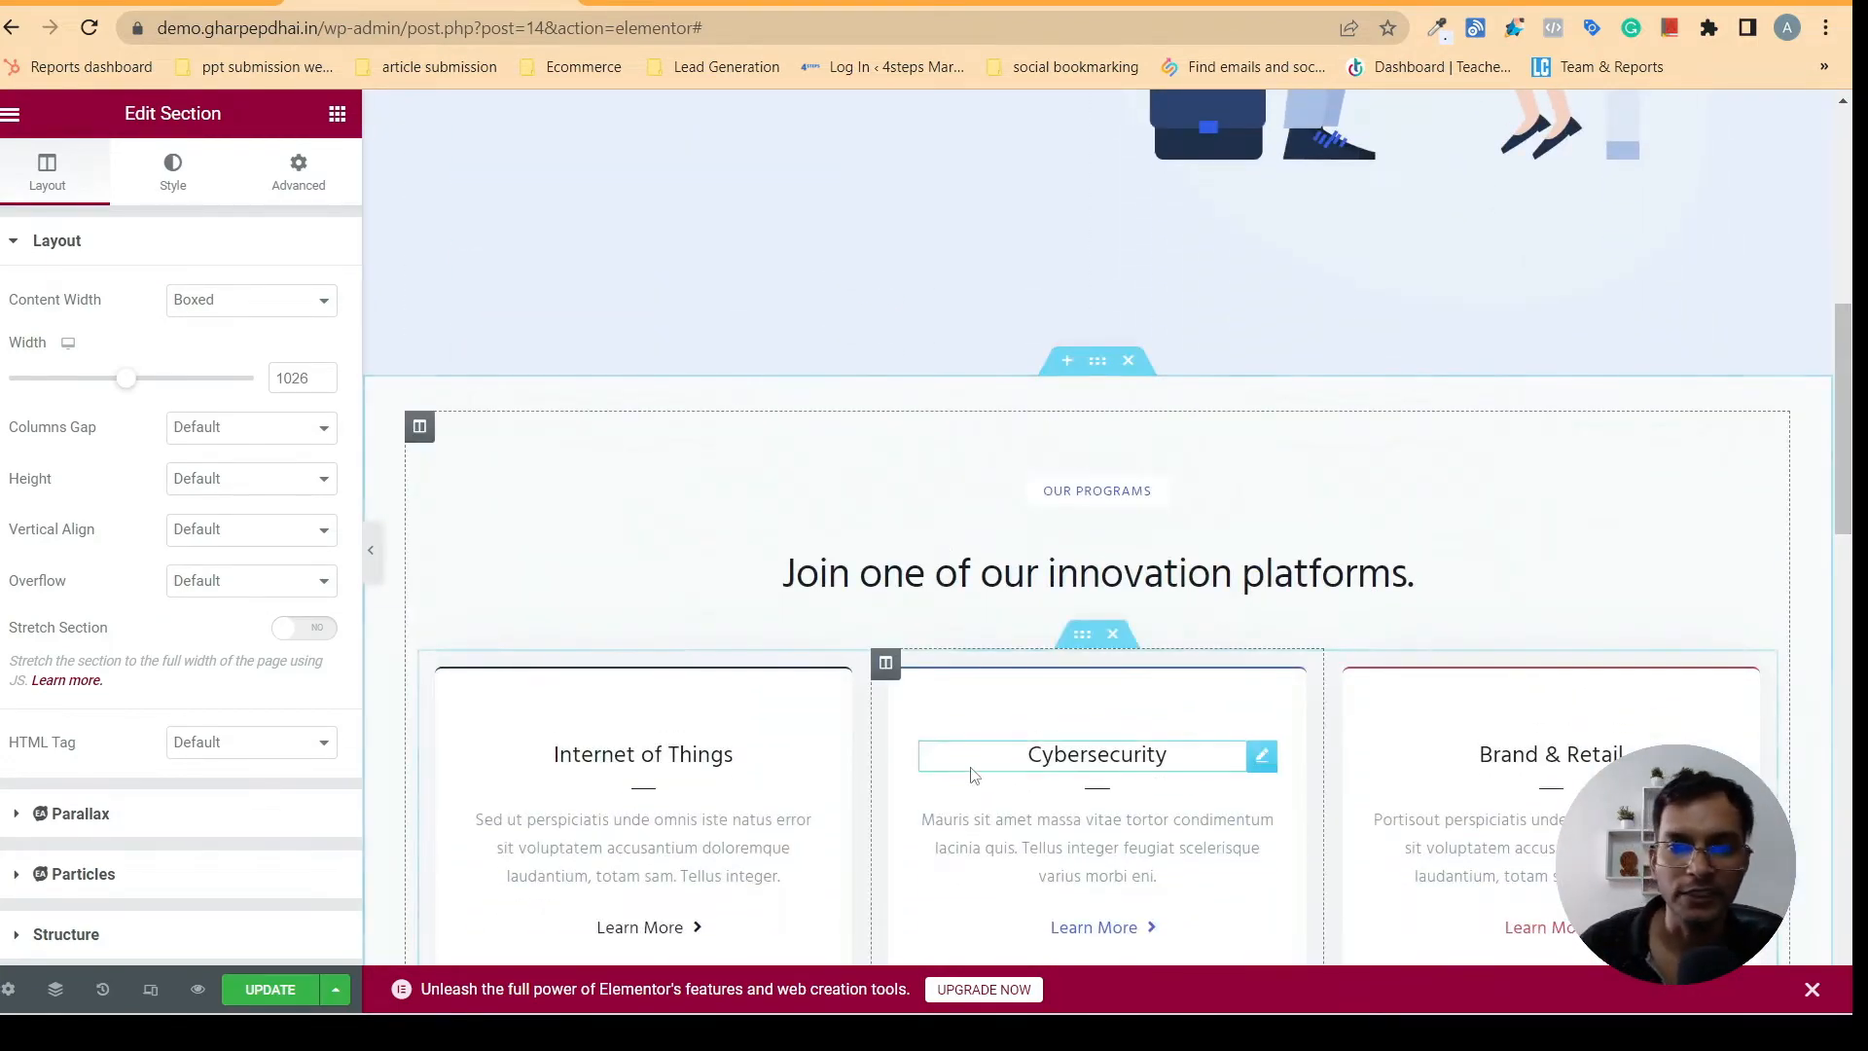
pyautogui.click(722, 3)
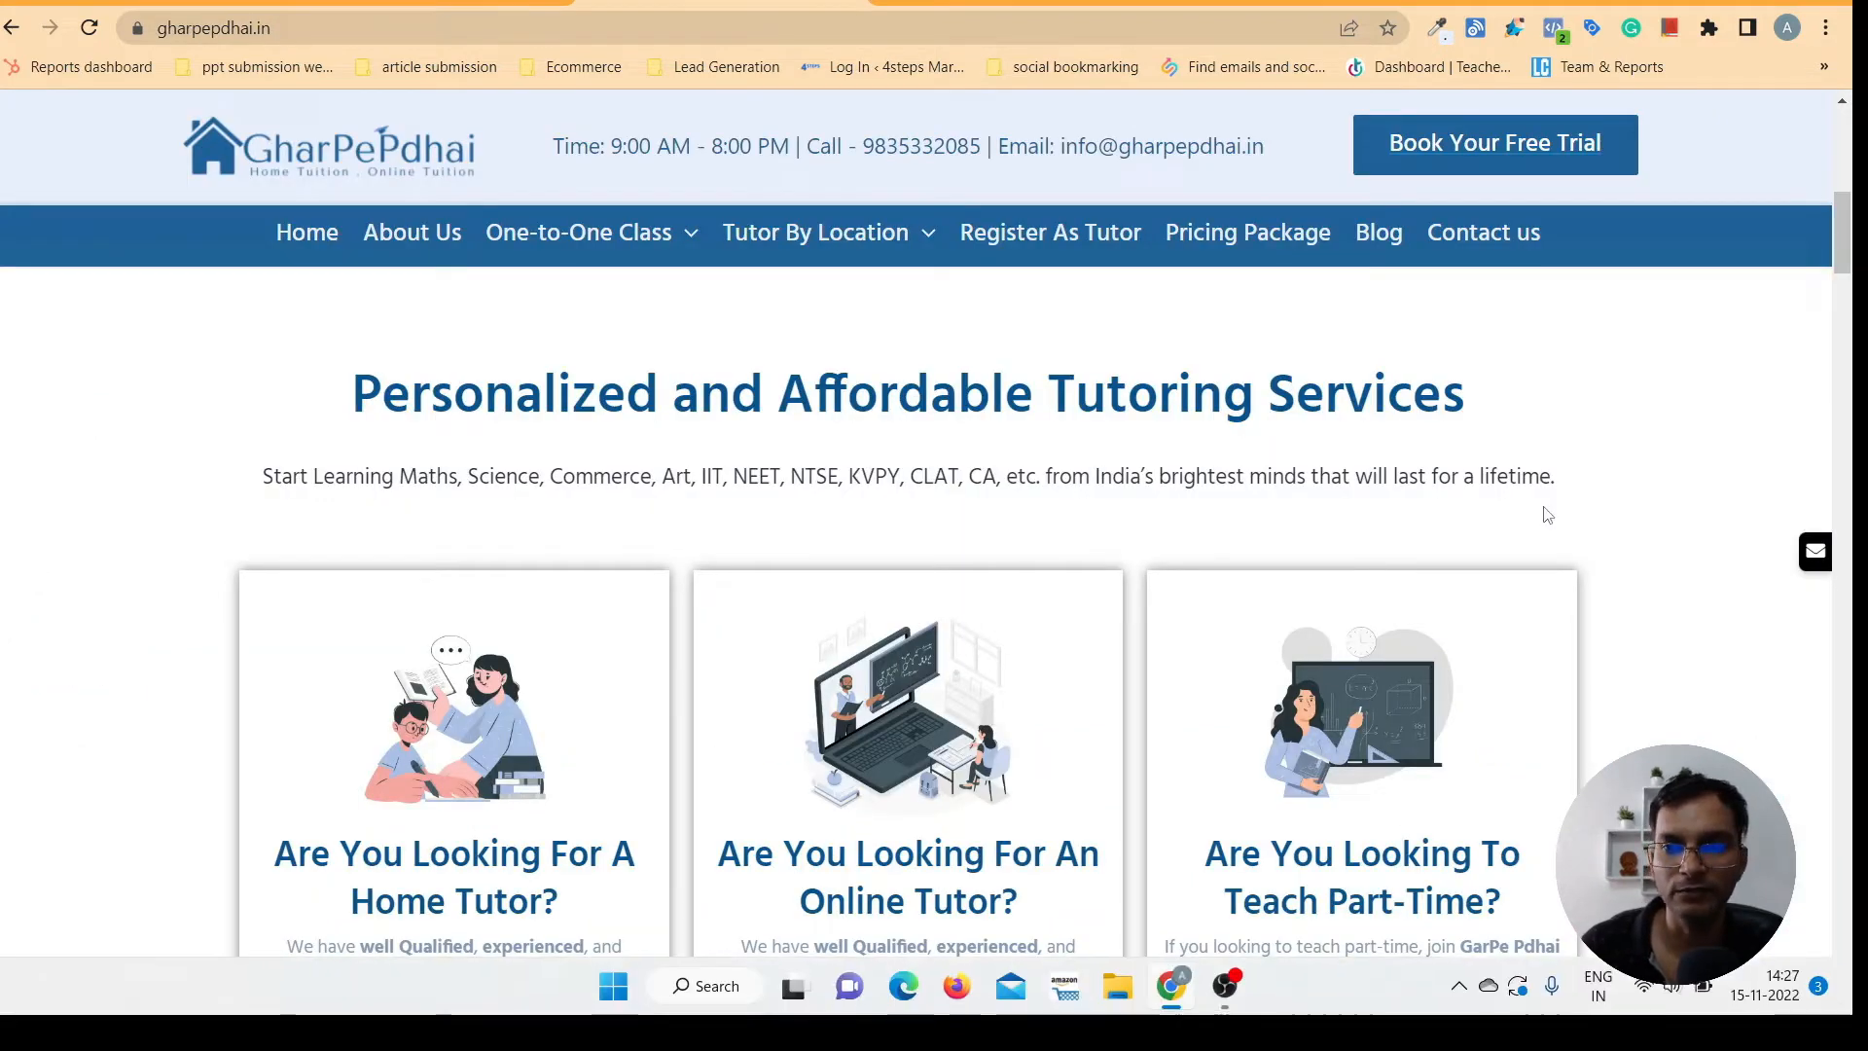
pyautogui.click(424, 3)
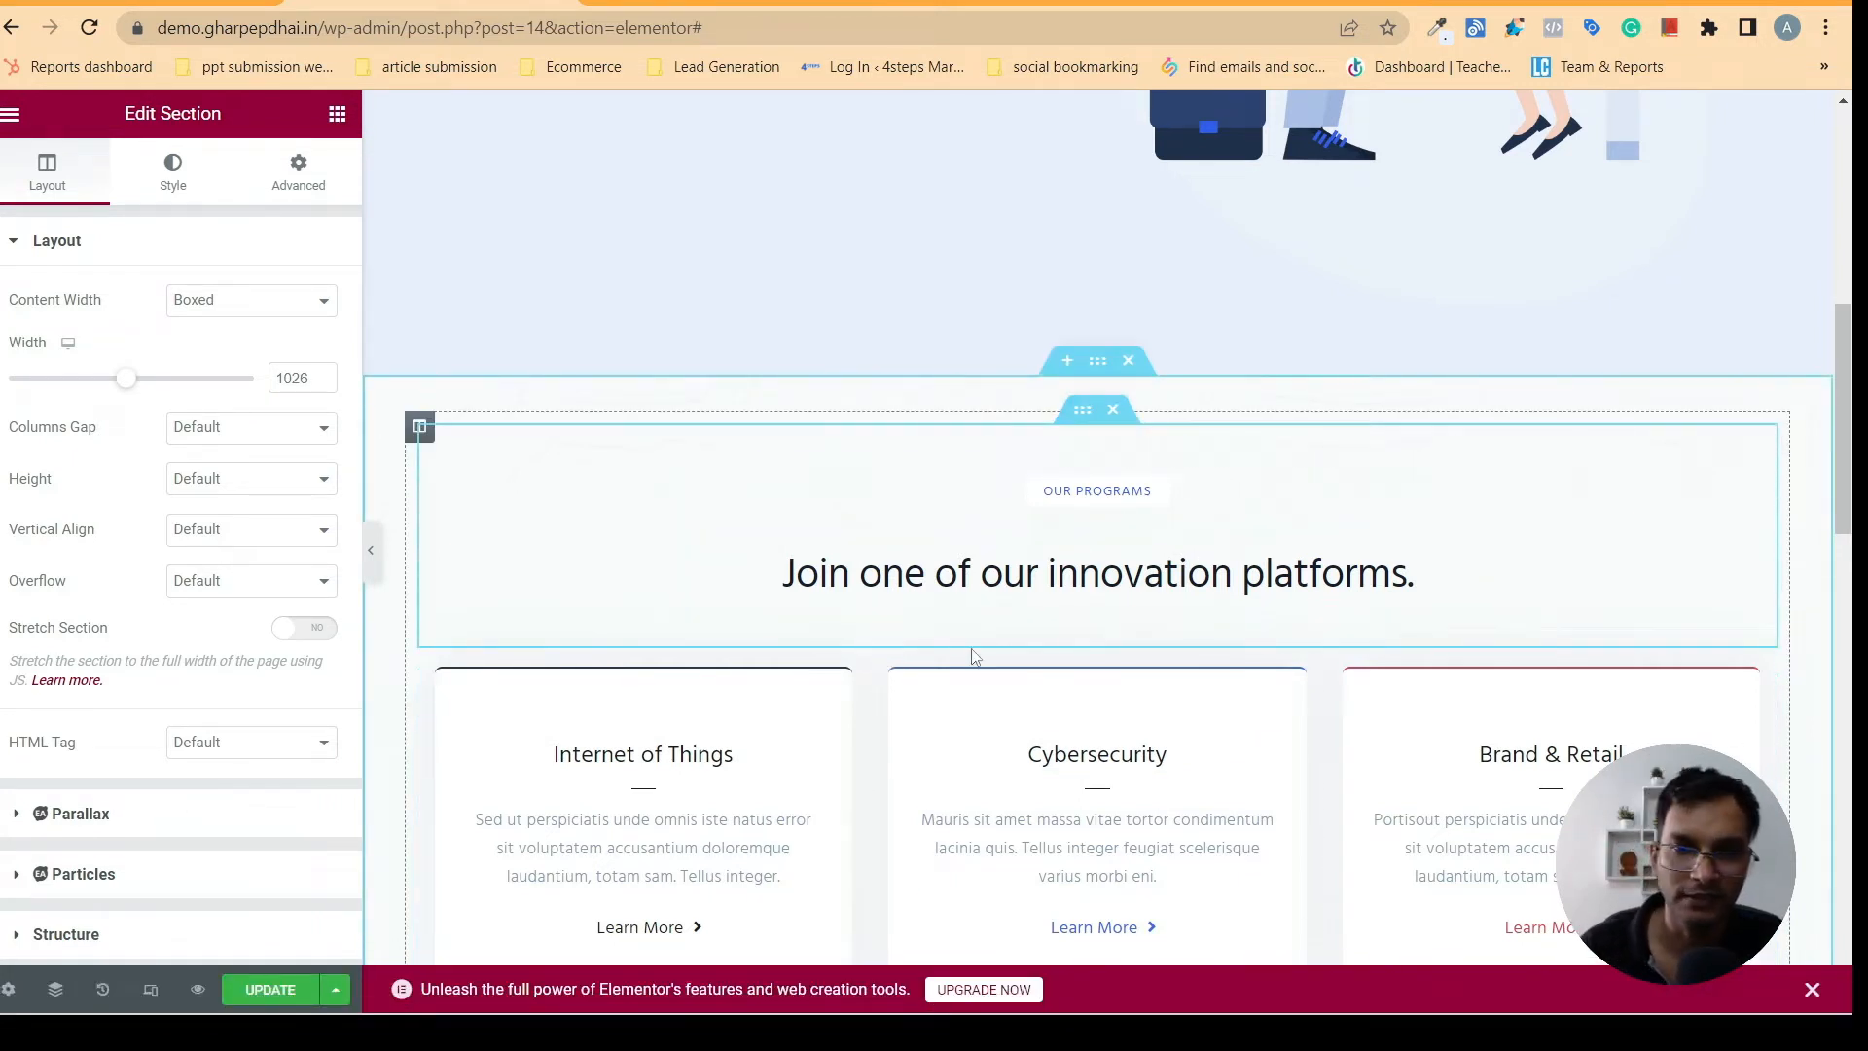
# - Add an empty single-column section between the hero and the Our Programs section, and bring up the widget list
pyautogui.click(1066, 364)
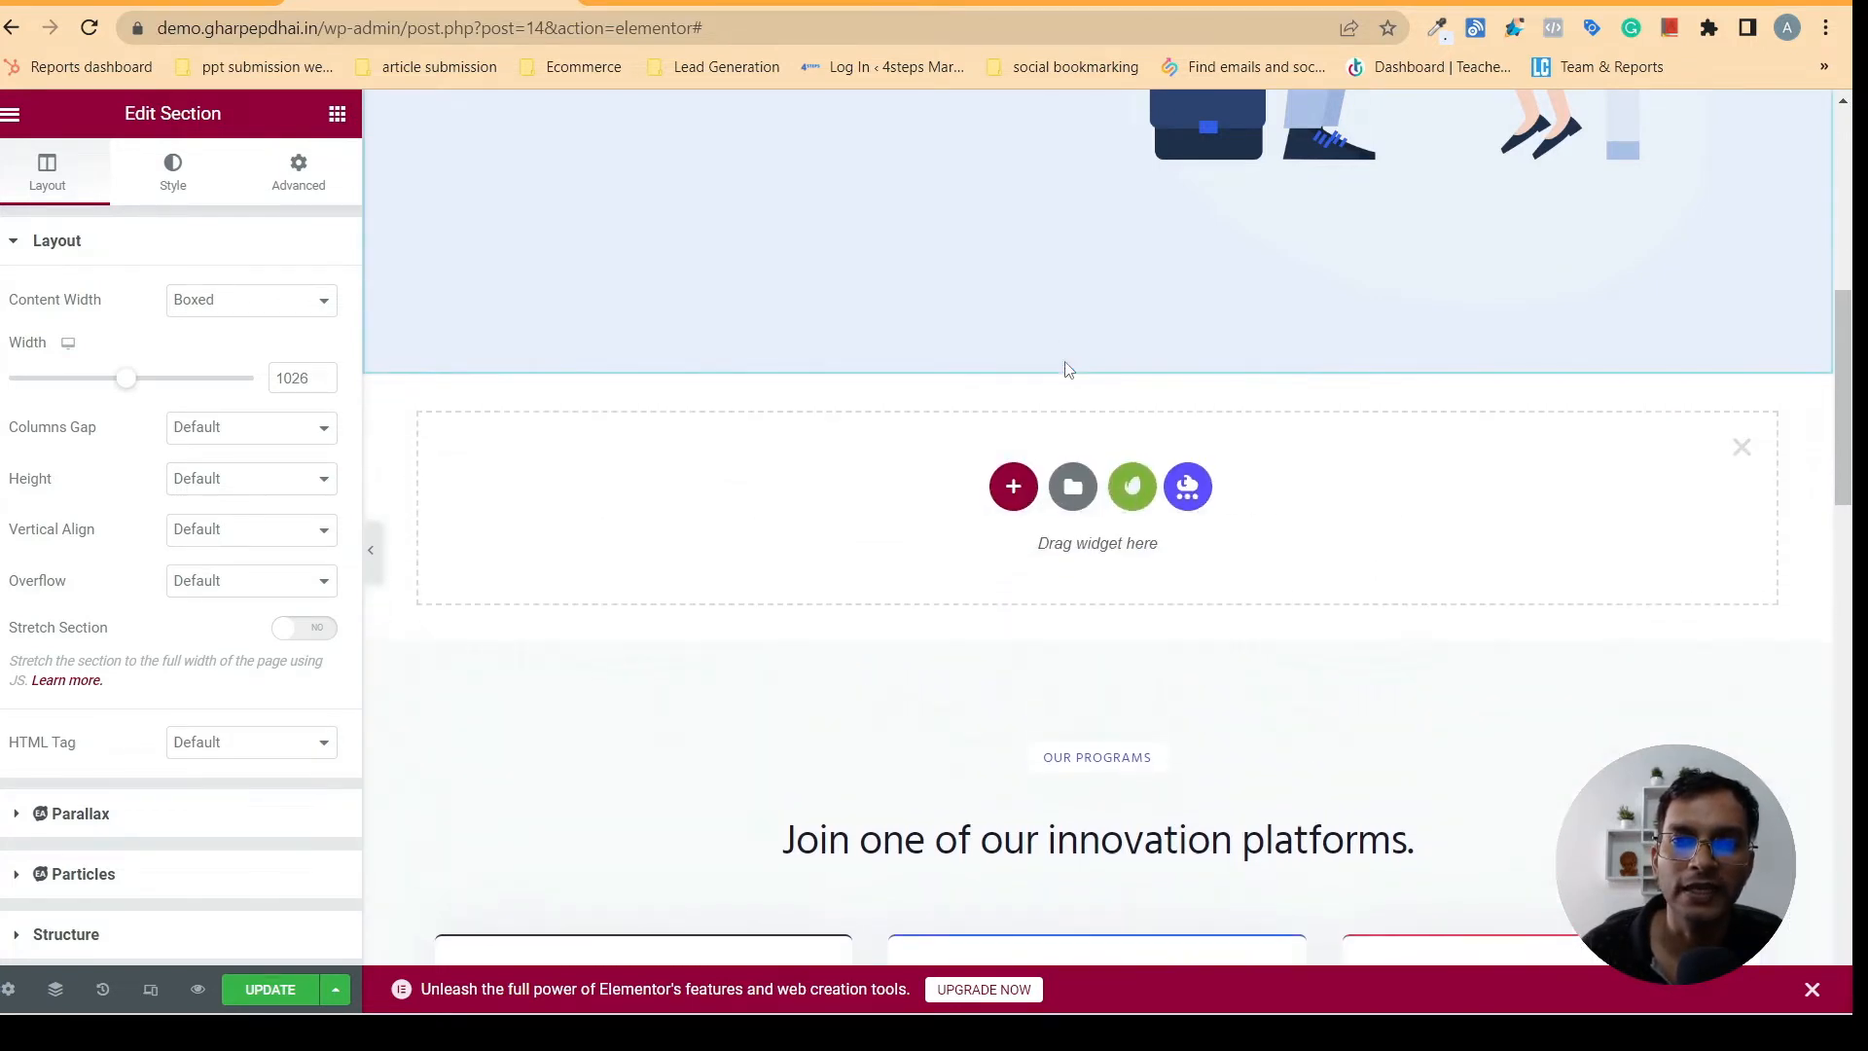
pyautogui.click(1019, 499)
pyautogui.click(642, 2)
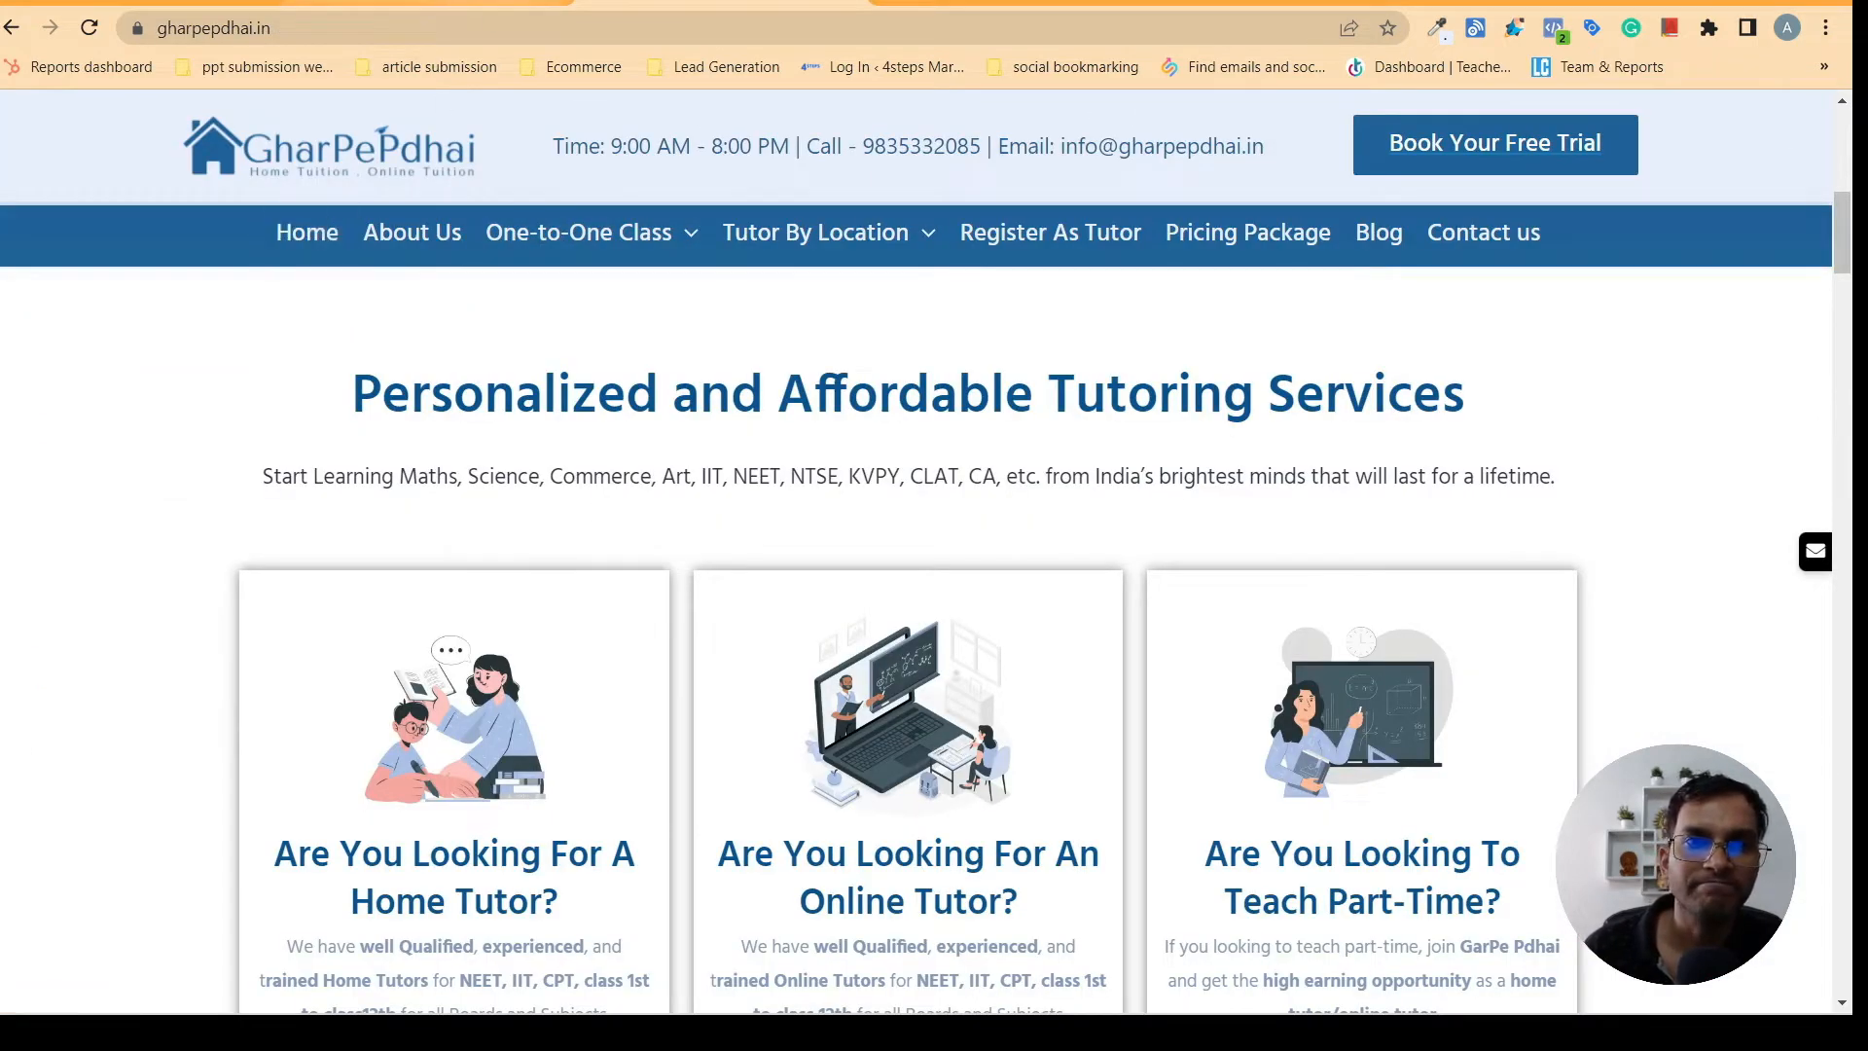
pyautogui.click(418, 3)
pyautogui.click(774, 564)
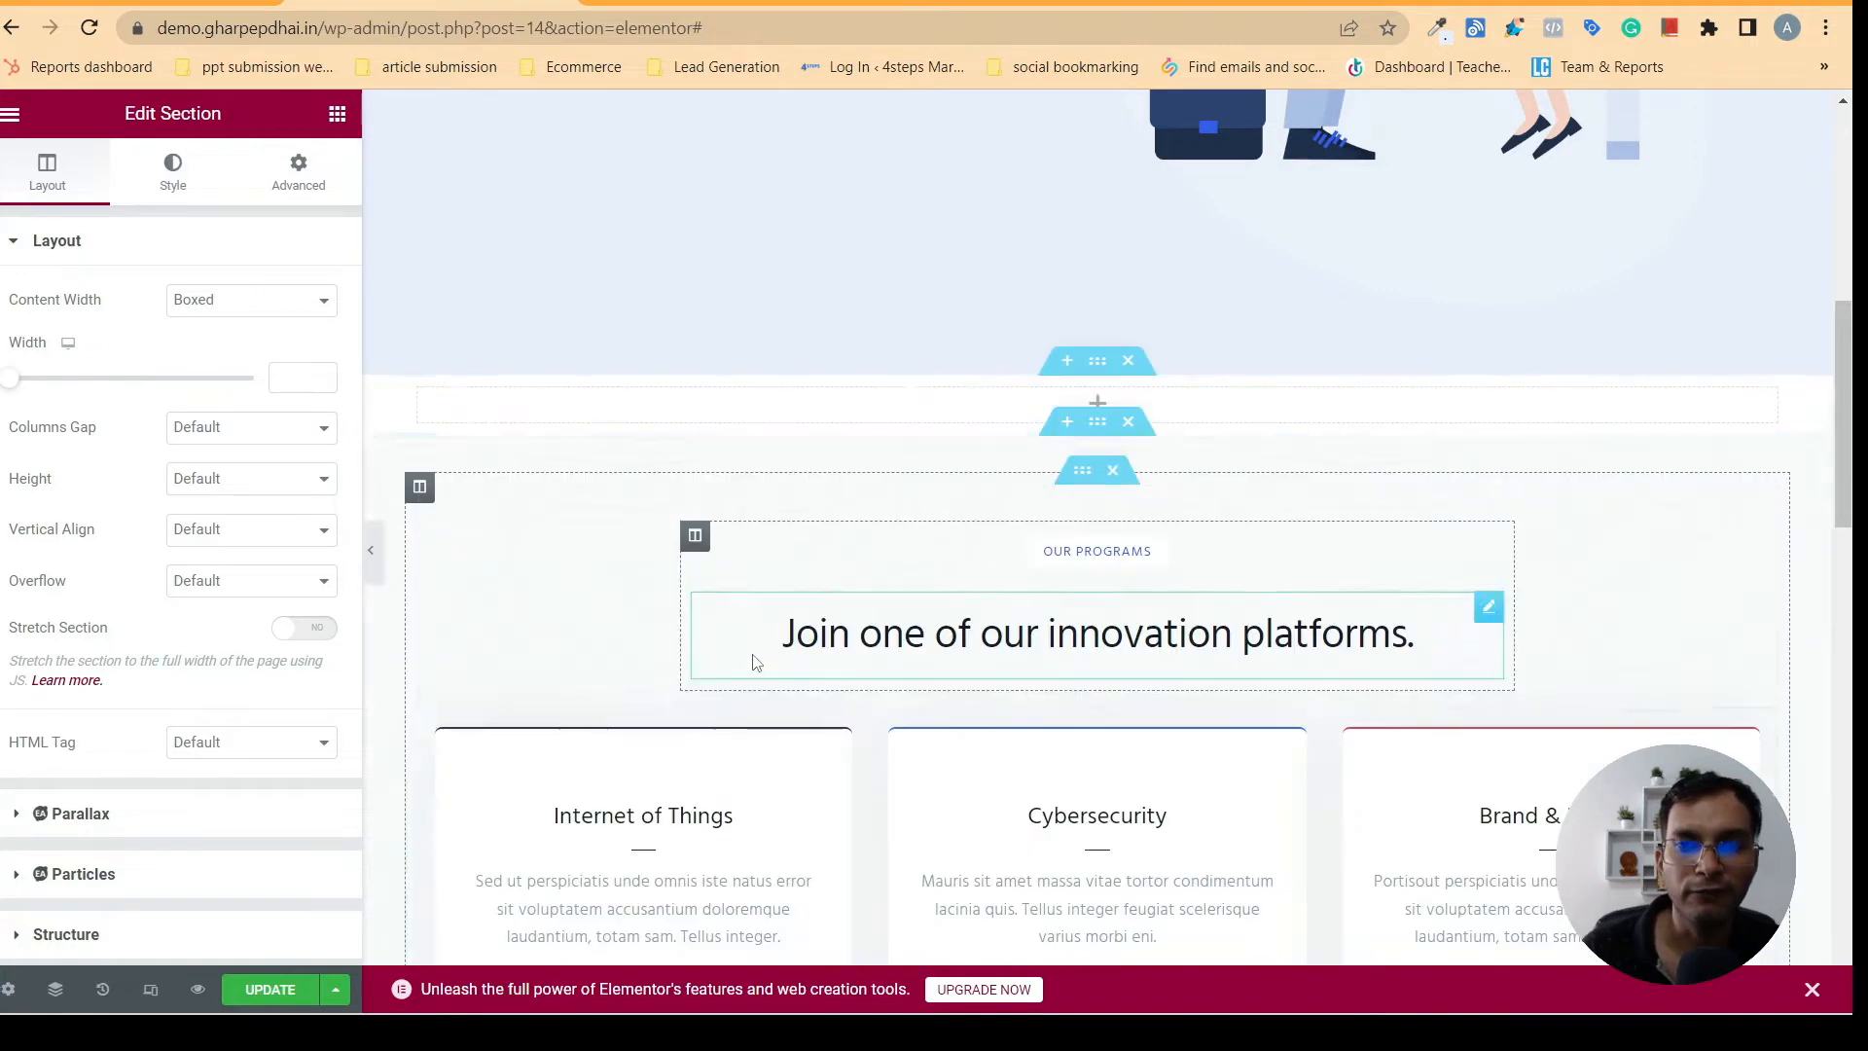
pyautogui.click(337, 114)
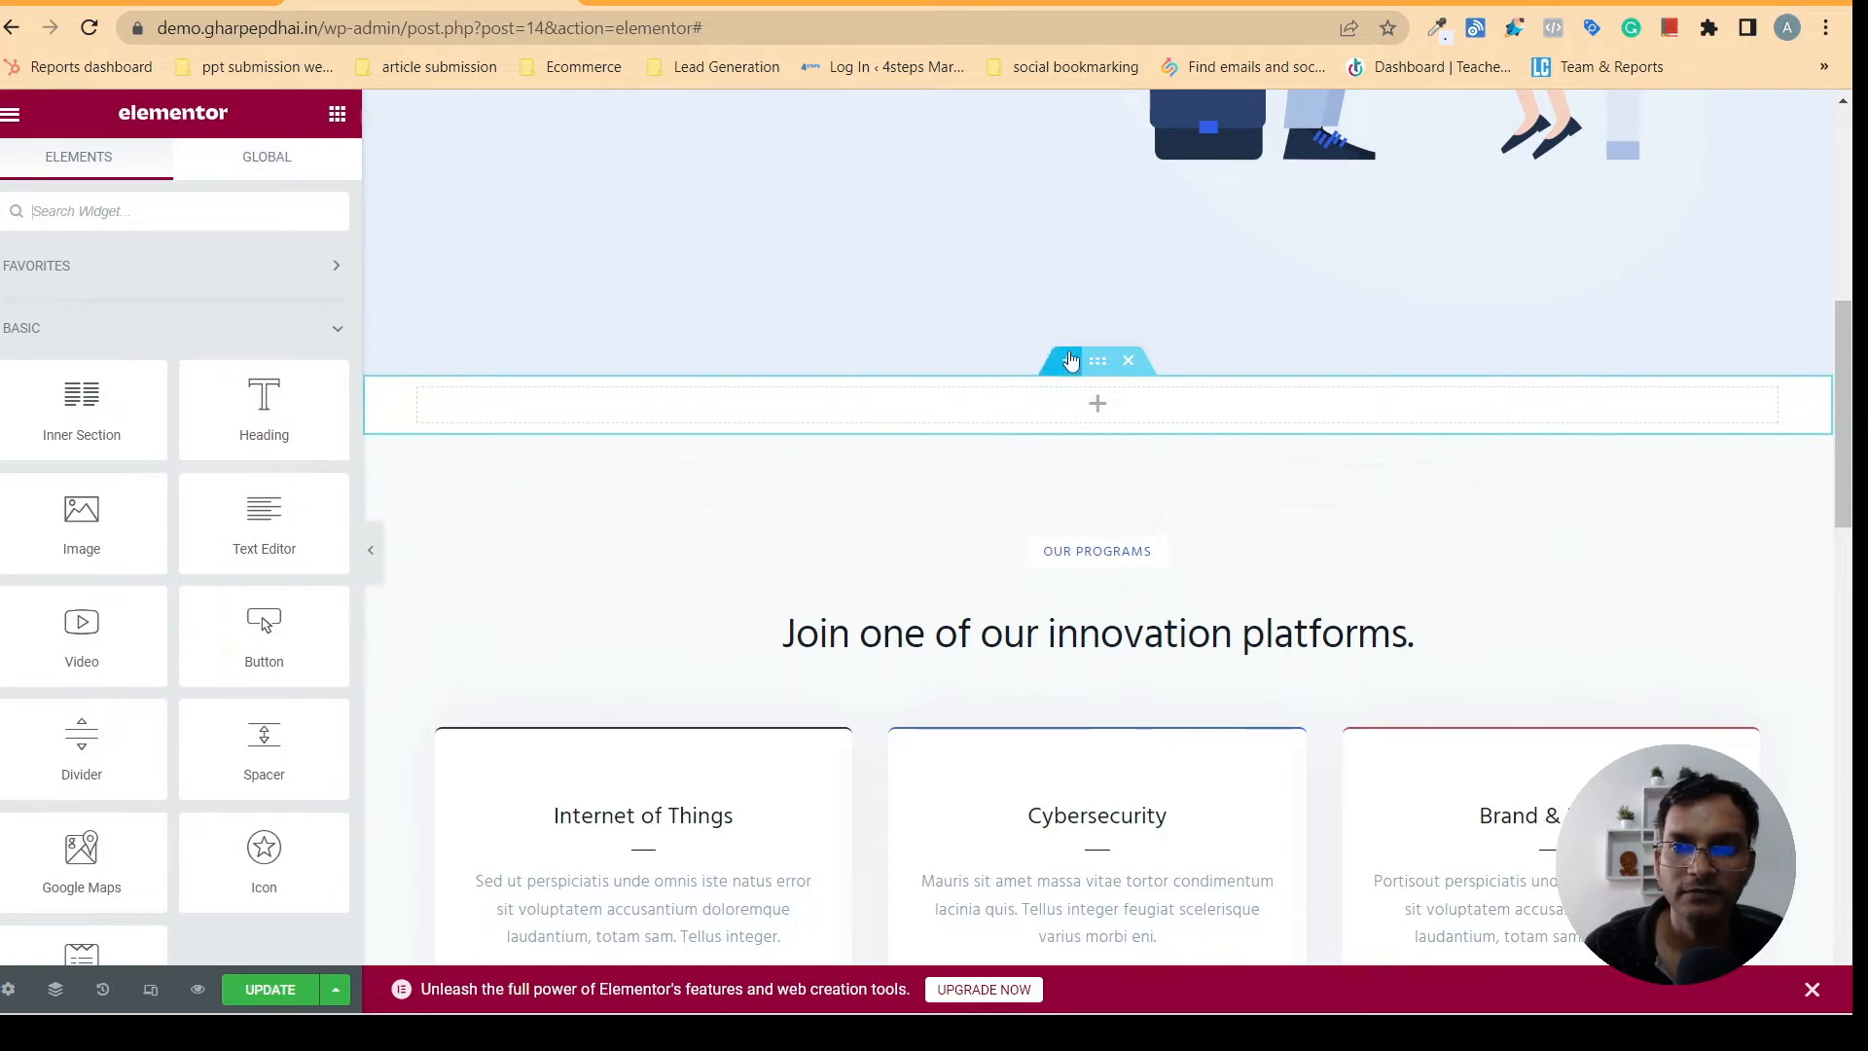
pyautogui.click(1067, 361)
pyautogui.click(1012, 480)
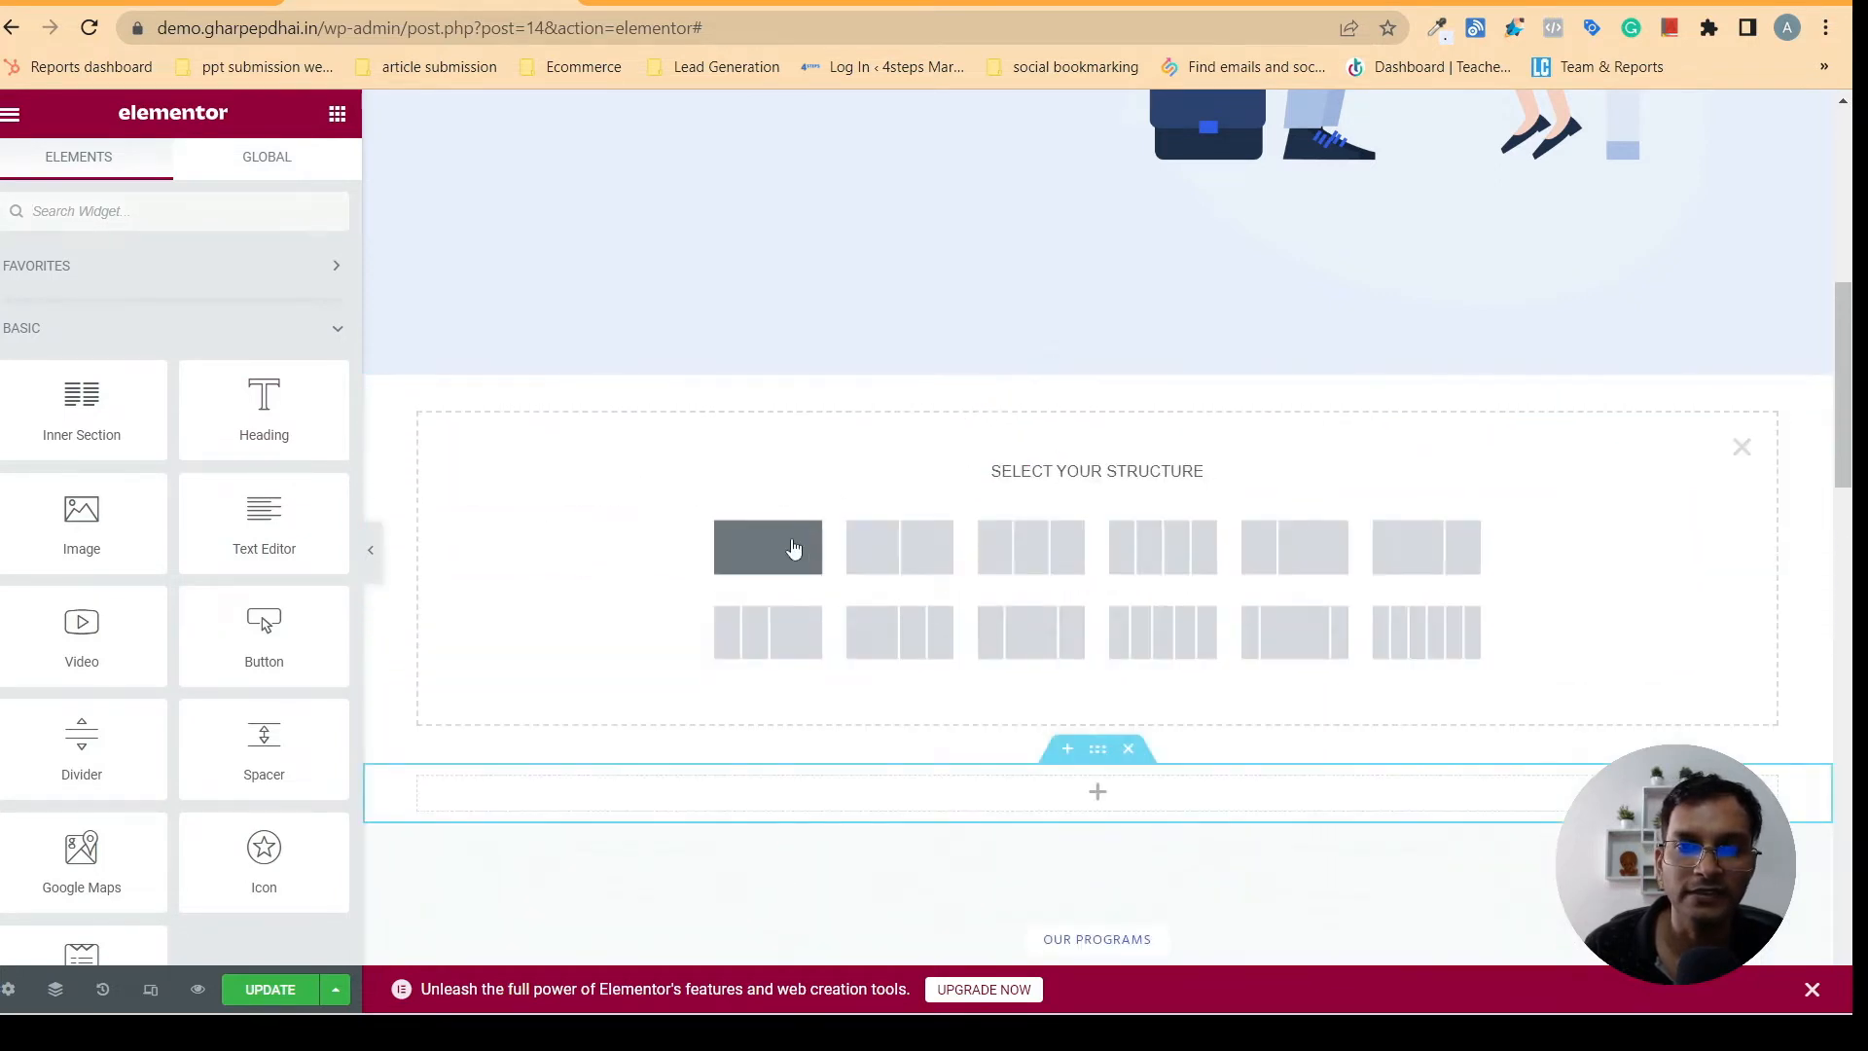
pyautogui.click(768, 546)
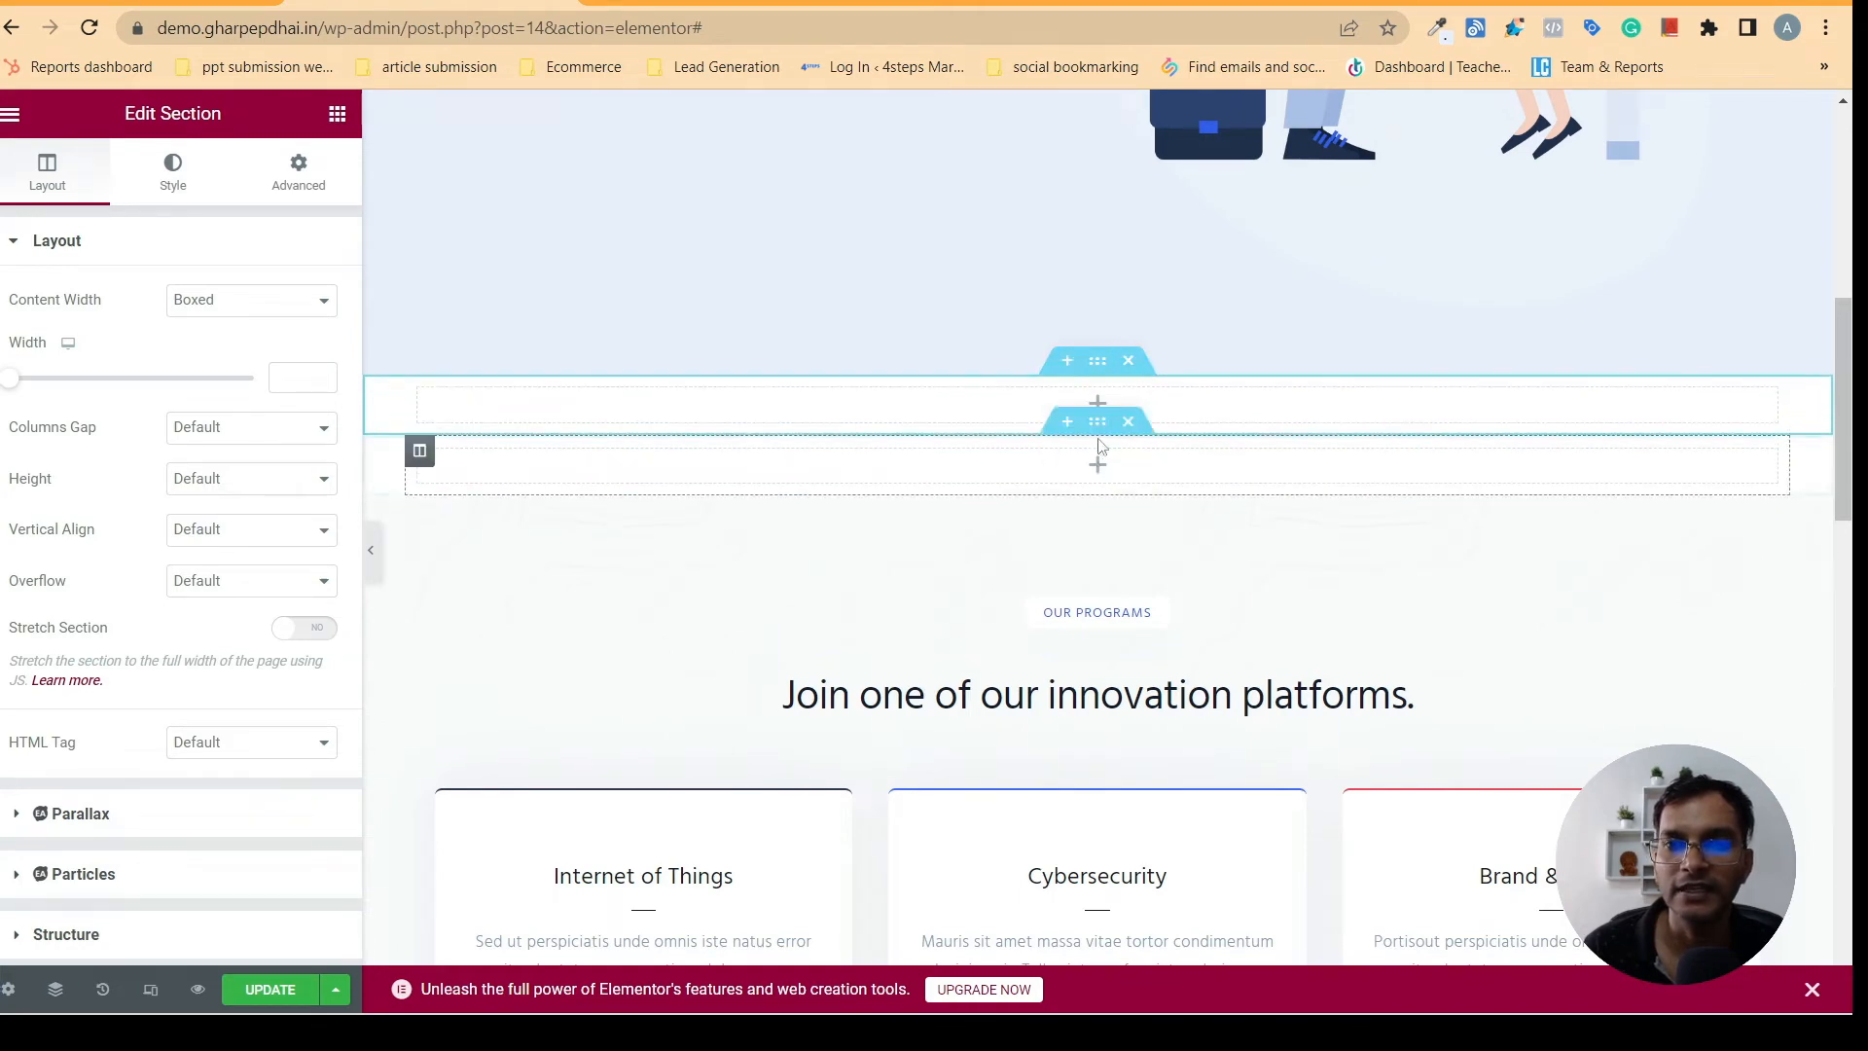
pyautogui.click(1142, 372)
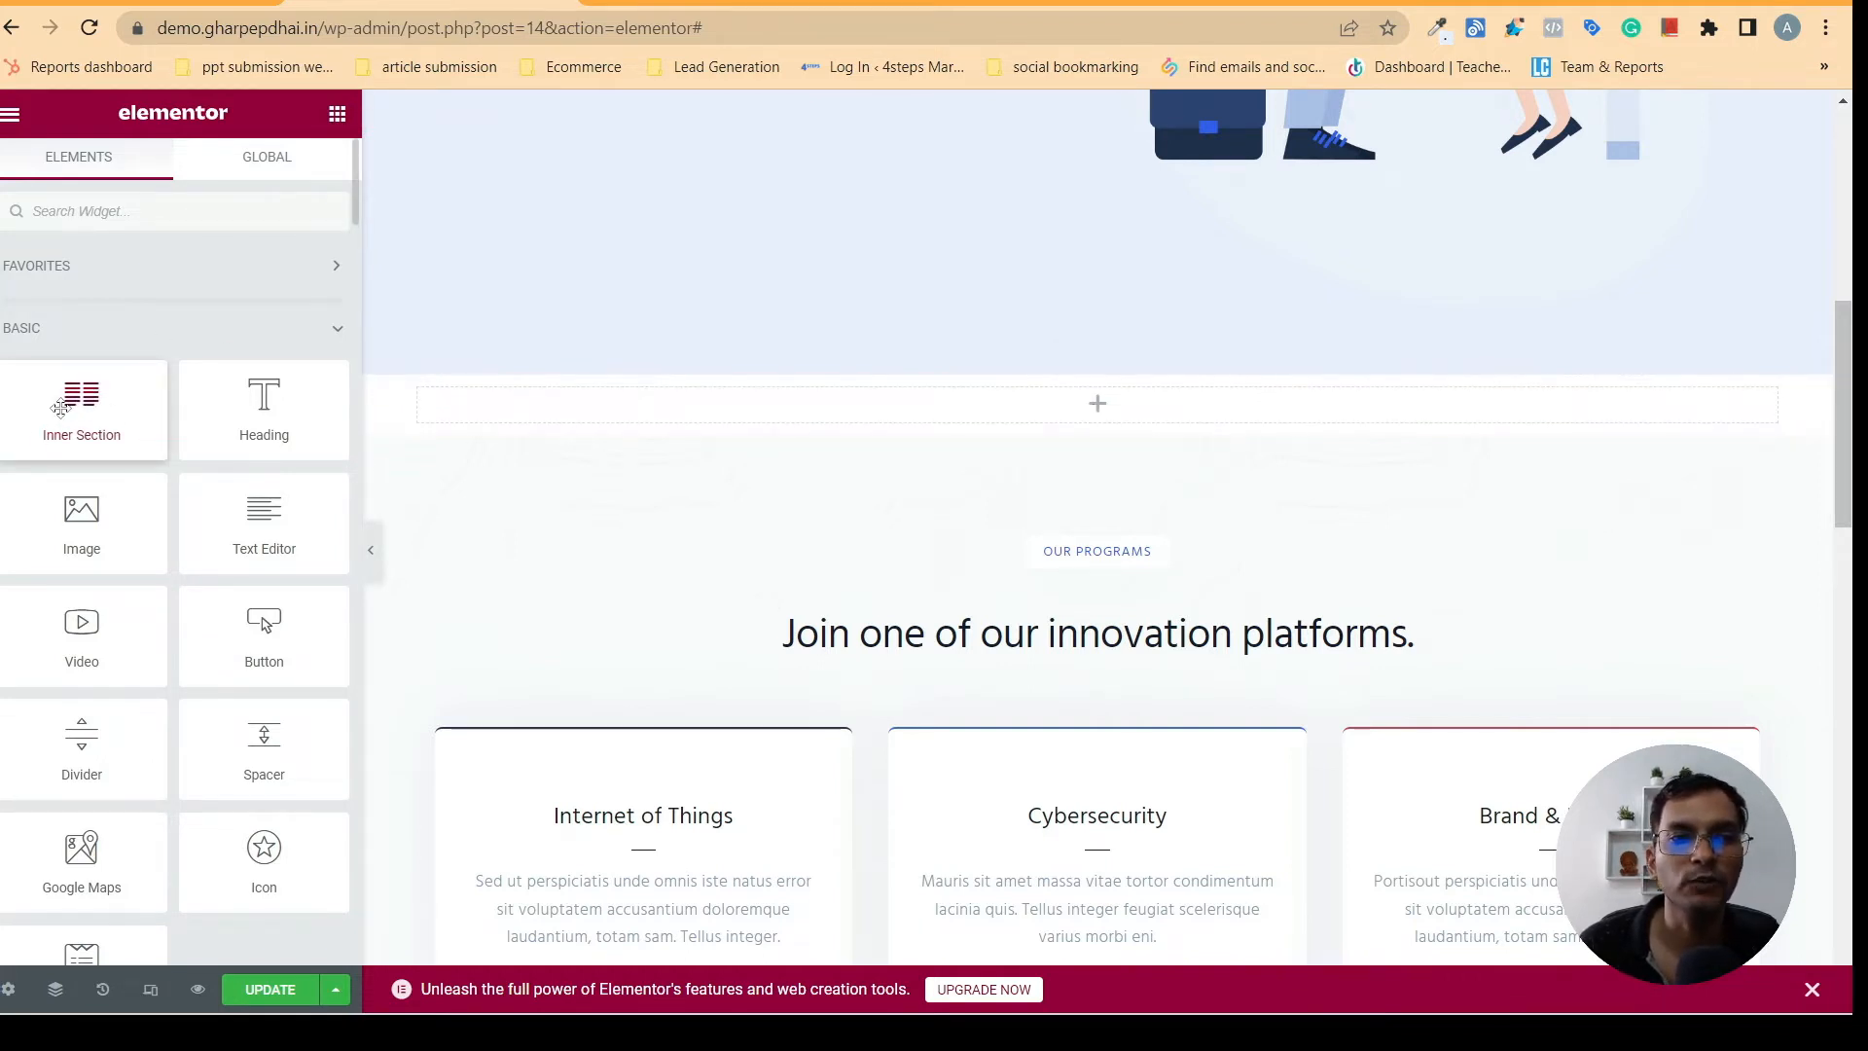
pyautogui.moveTo(60, 407); pyautogui.dragTo(1080, 406)
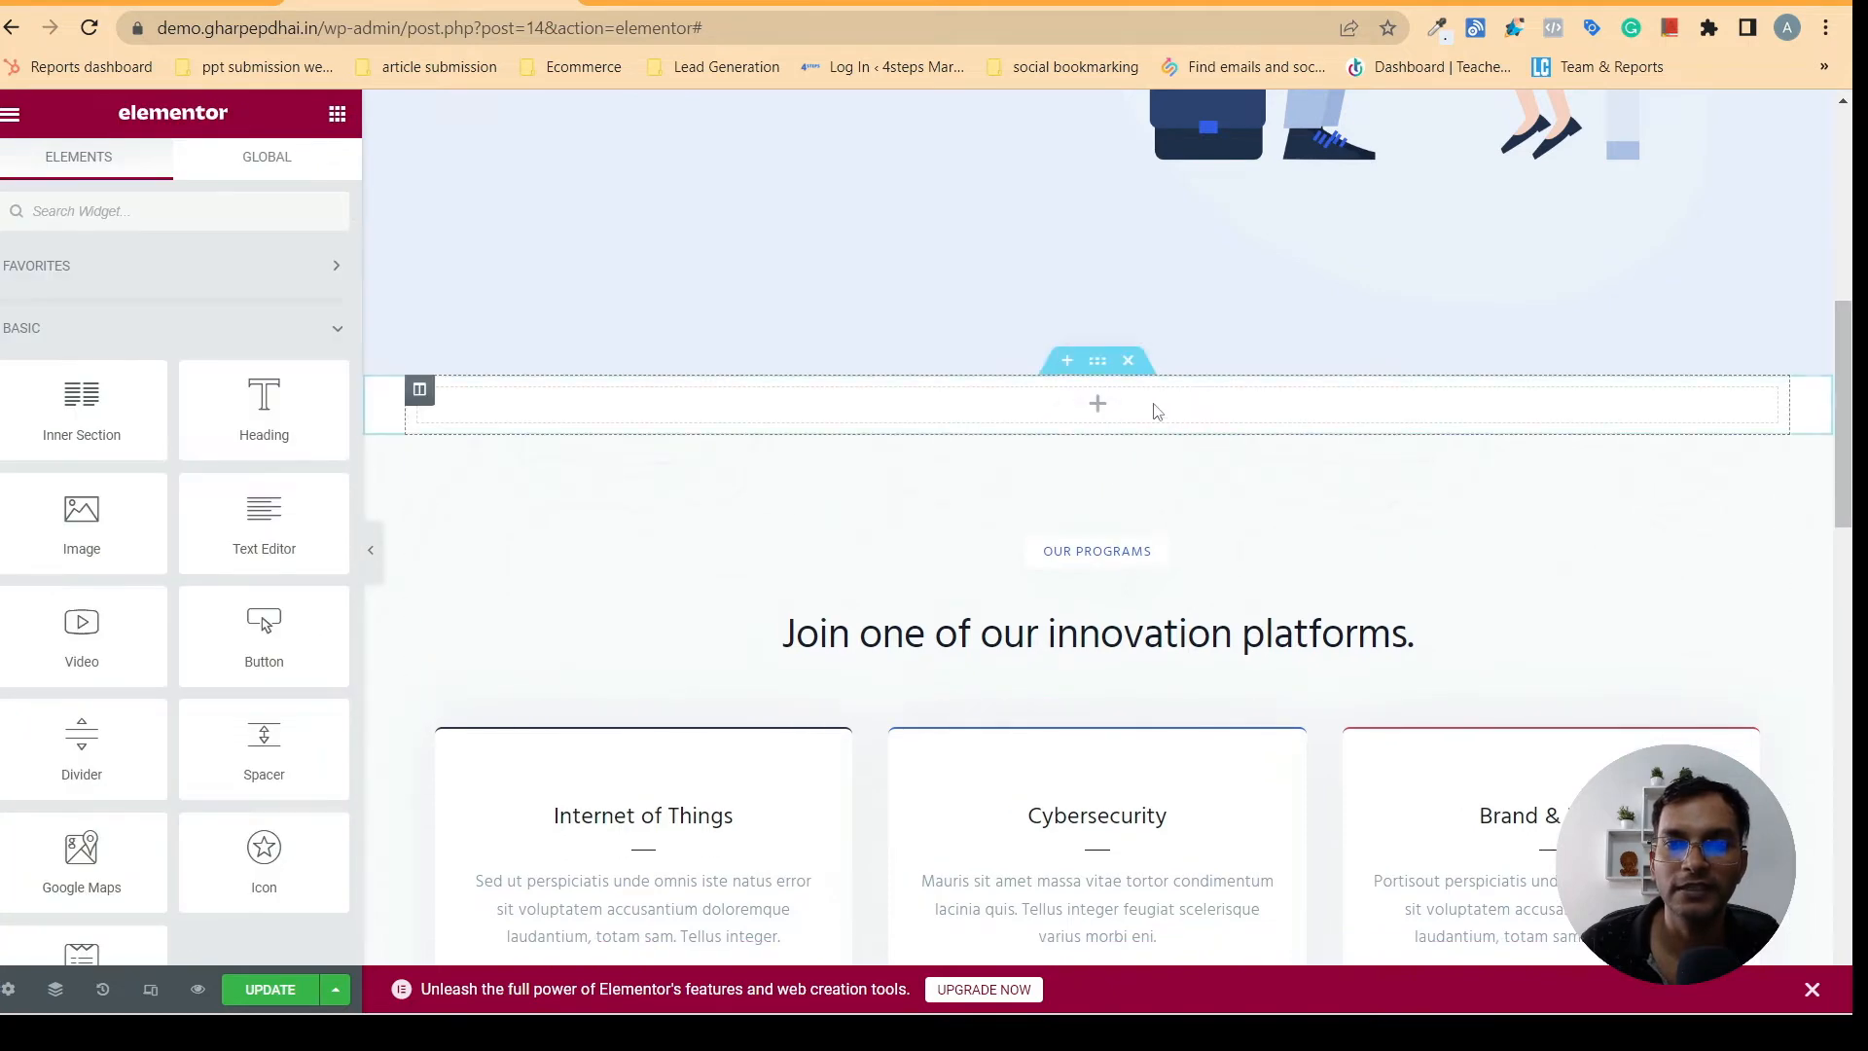
# - Review the heading and description of the tutoring services section on gharpepdhai.in, and select the heading text
pyautogui.click(731, 3)
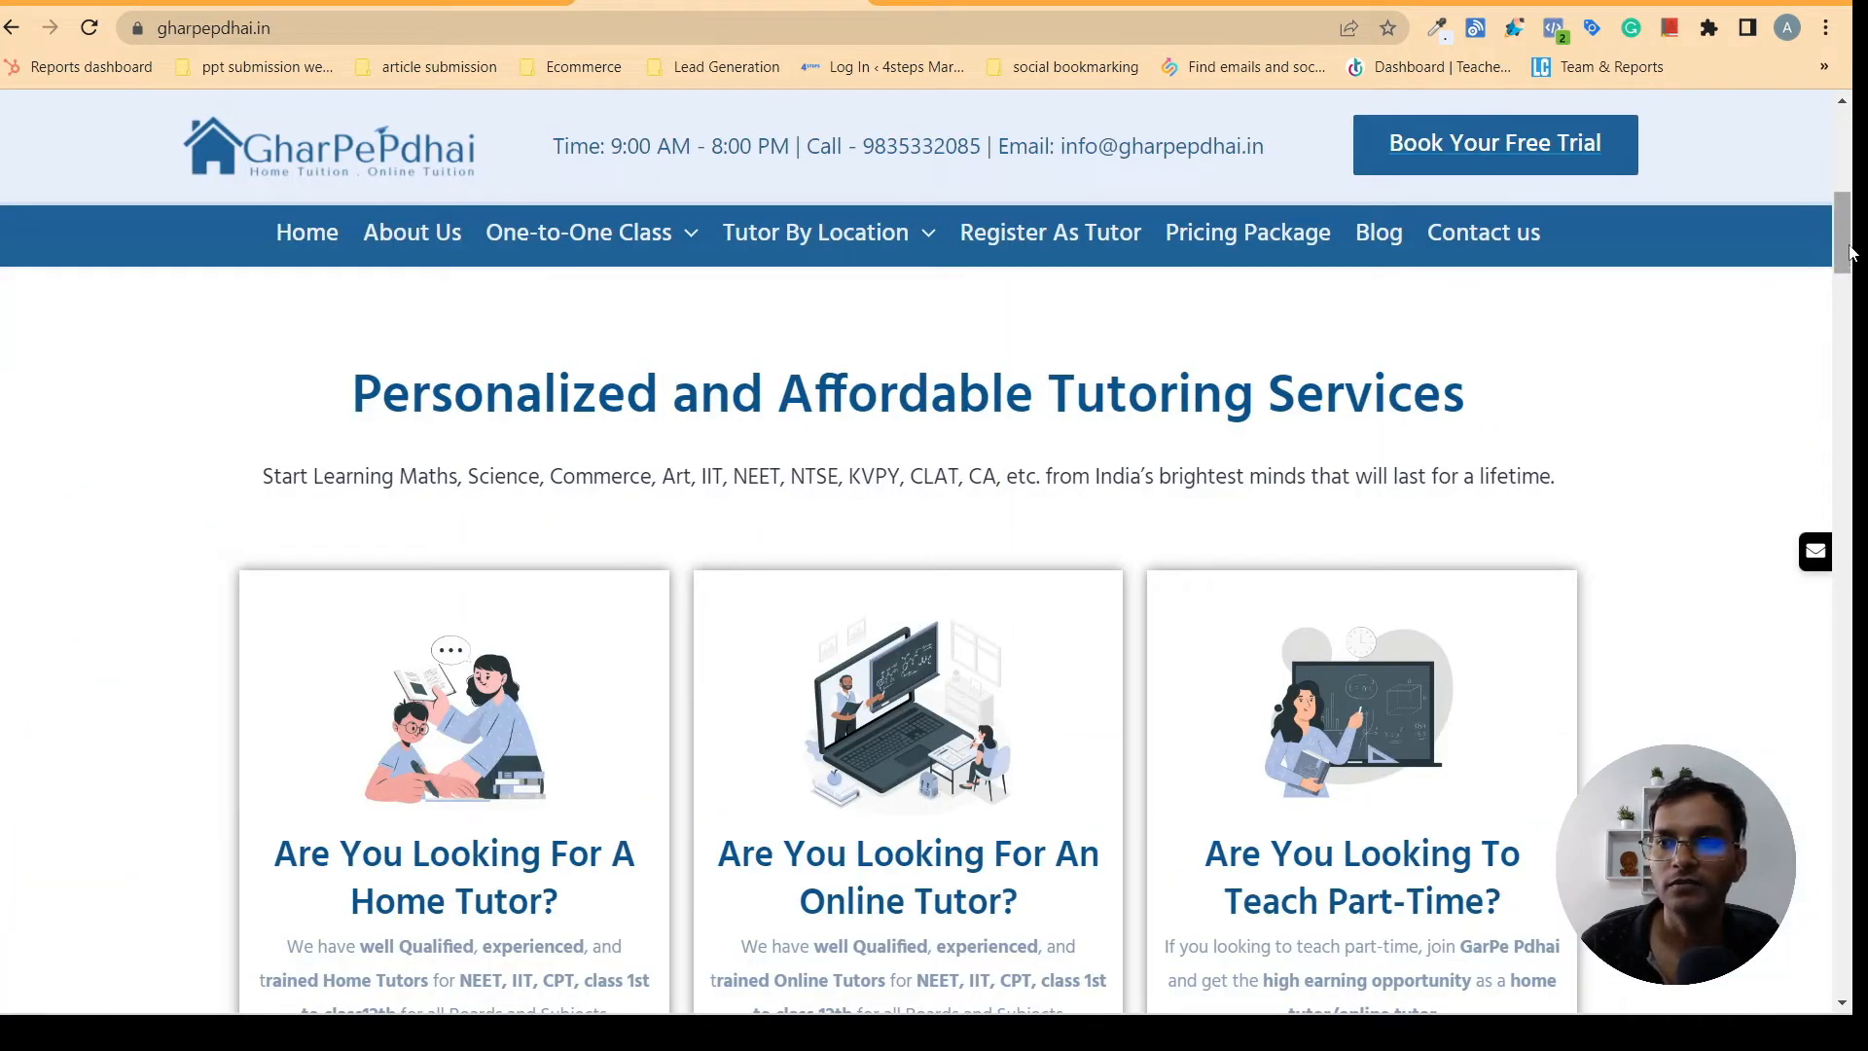
pyautogui.moveTo(1849, 245)
pyautogui.mouseDown()
pyautogui.moveTo(1847, 219)
pyautogui.moveTo(1840, 240)
pyautogui.mouseUp()
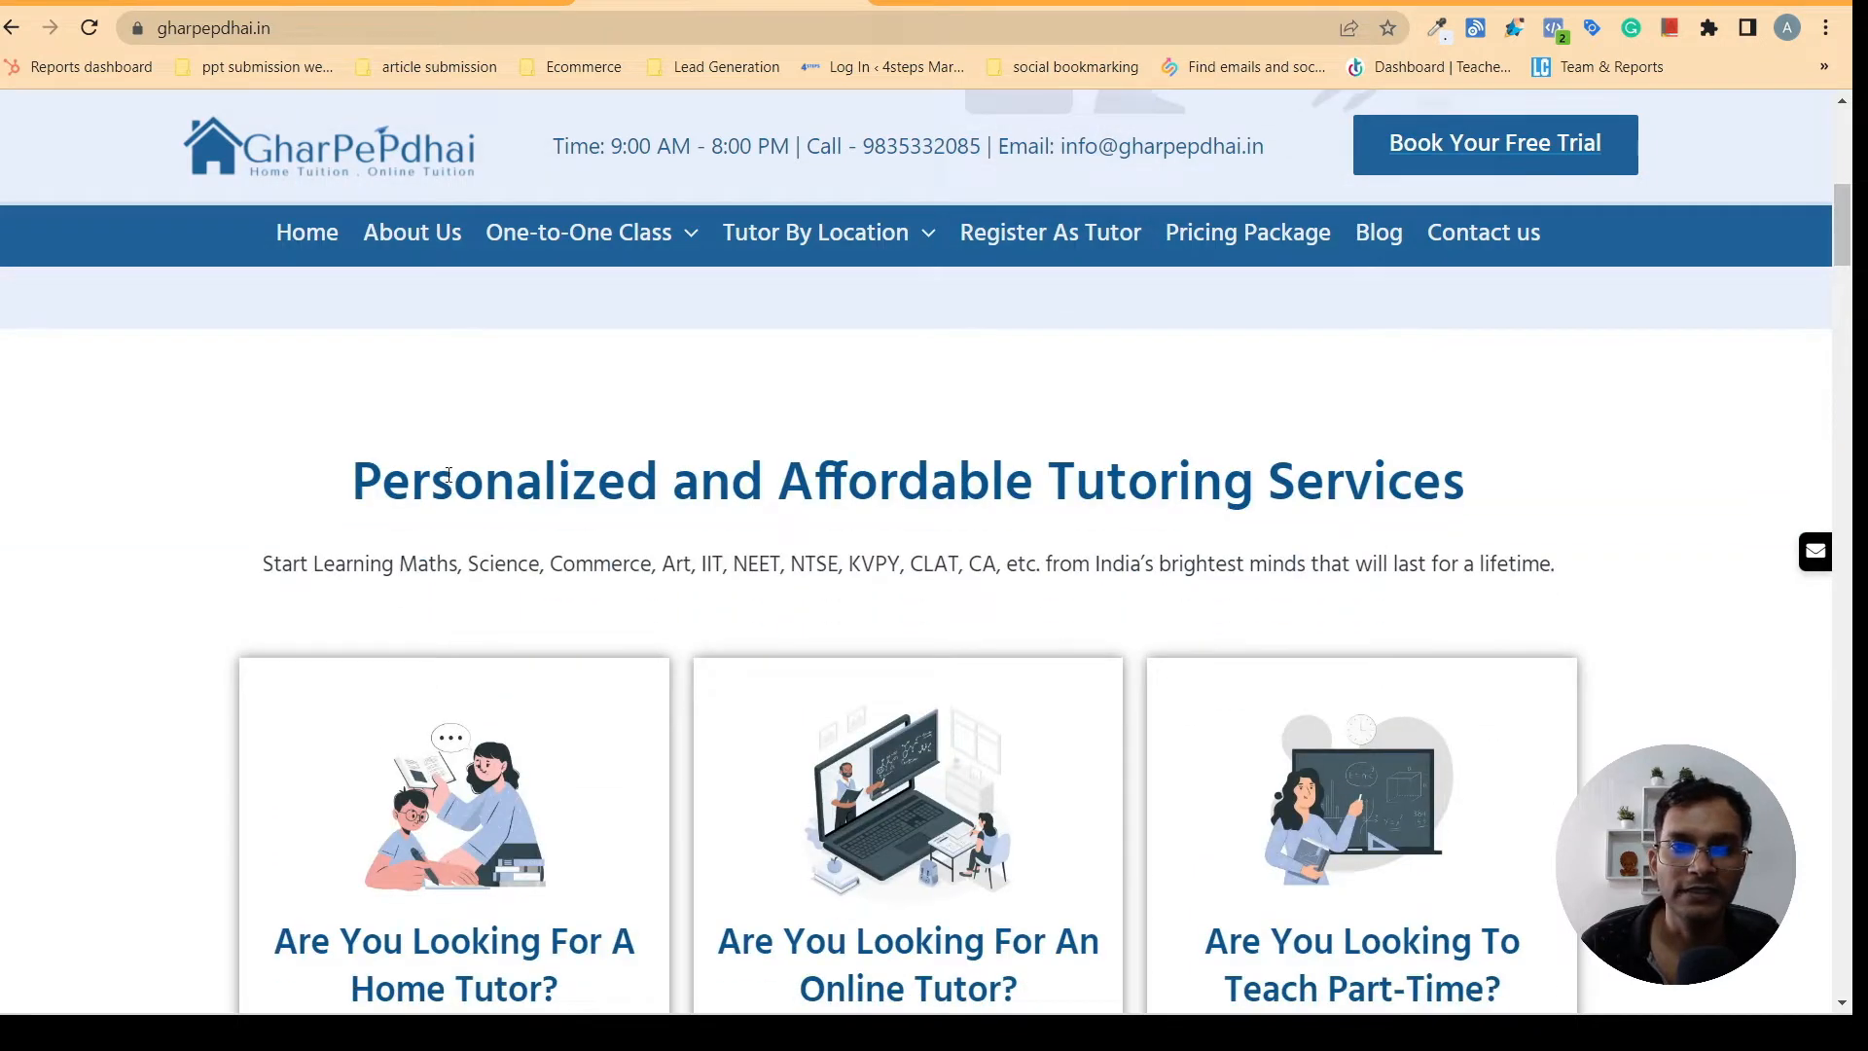
pyautogui.moveTo(353, 477); pyautogui.dragTo(1633, 425)
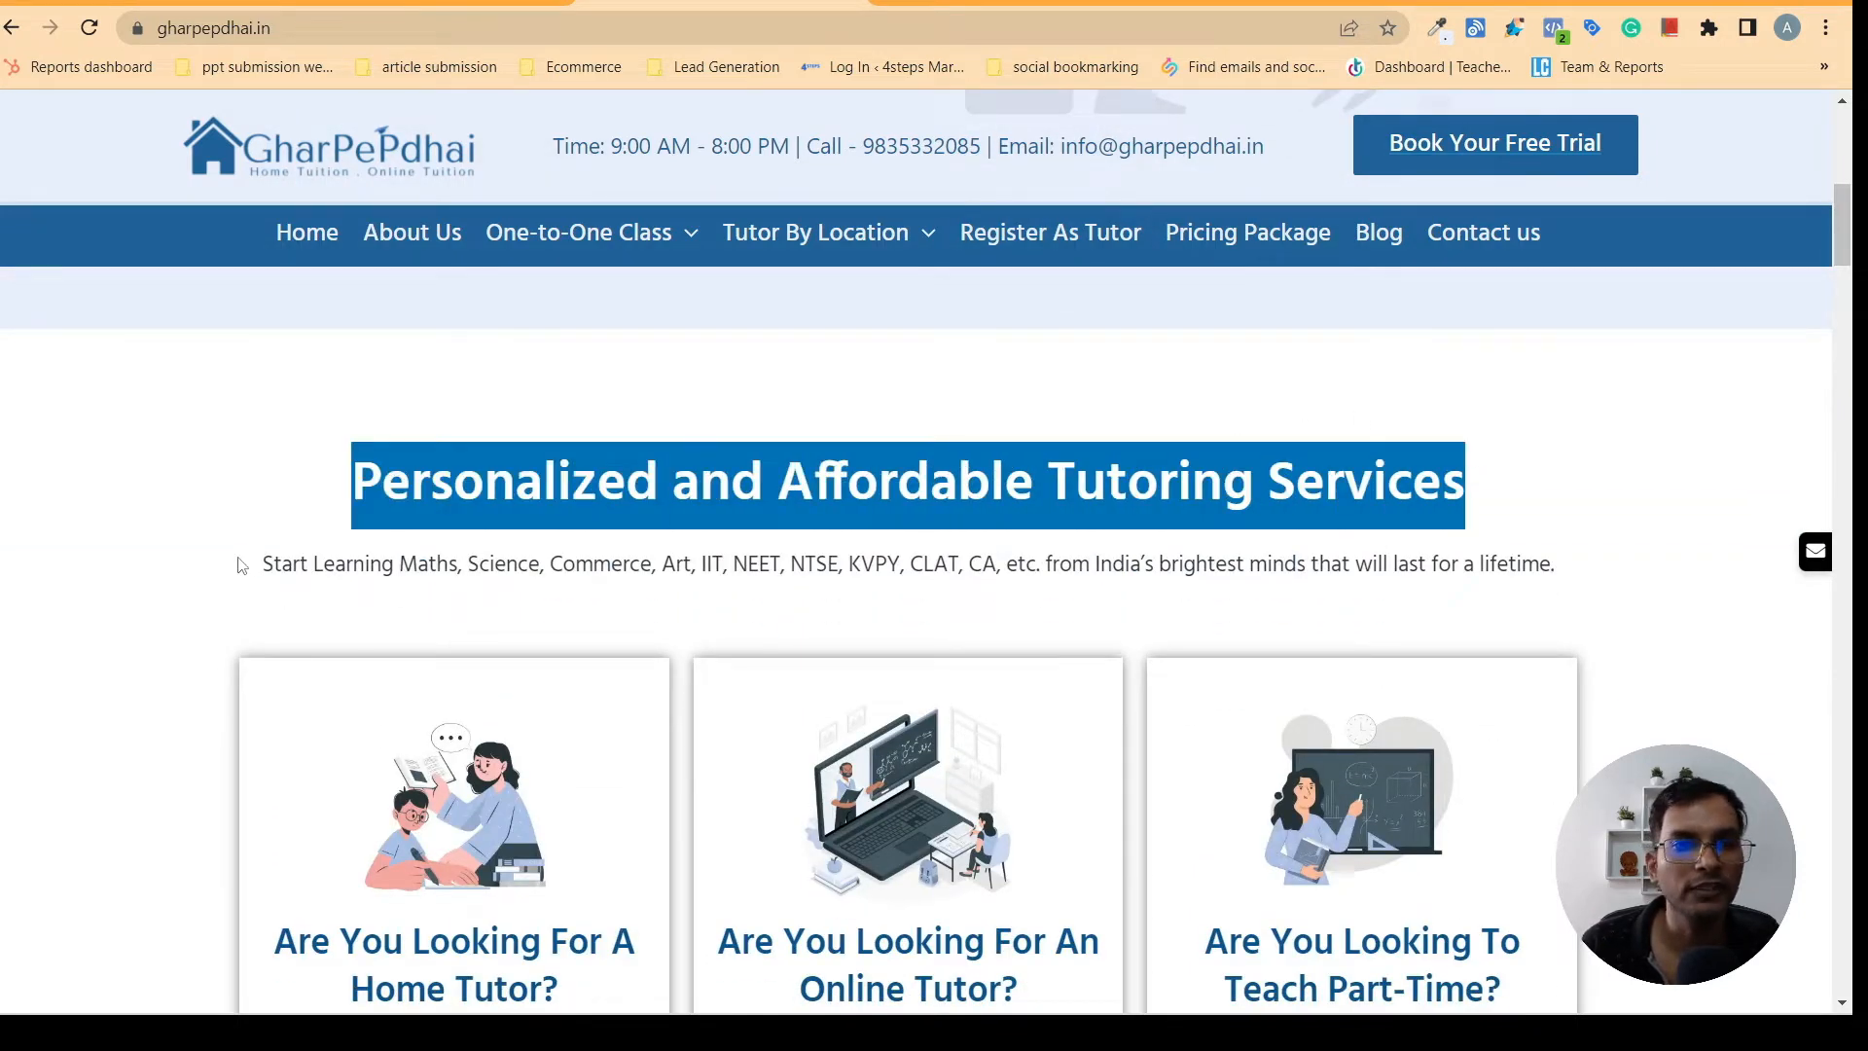
pyautogui.moveTo(242, 565); pyautogui.dragTo(1236, 574)
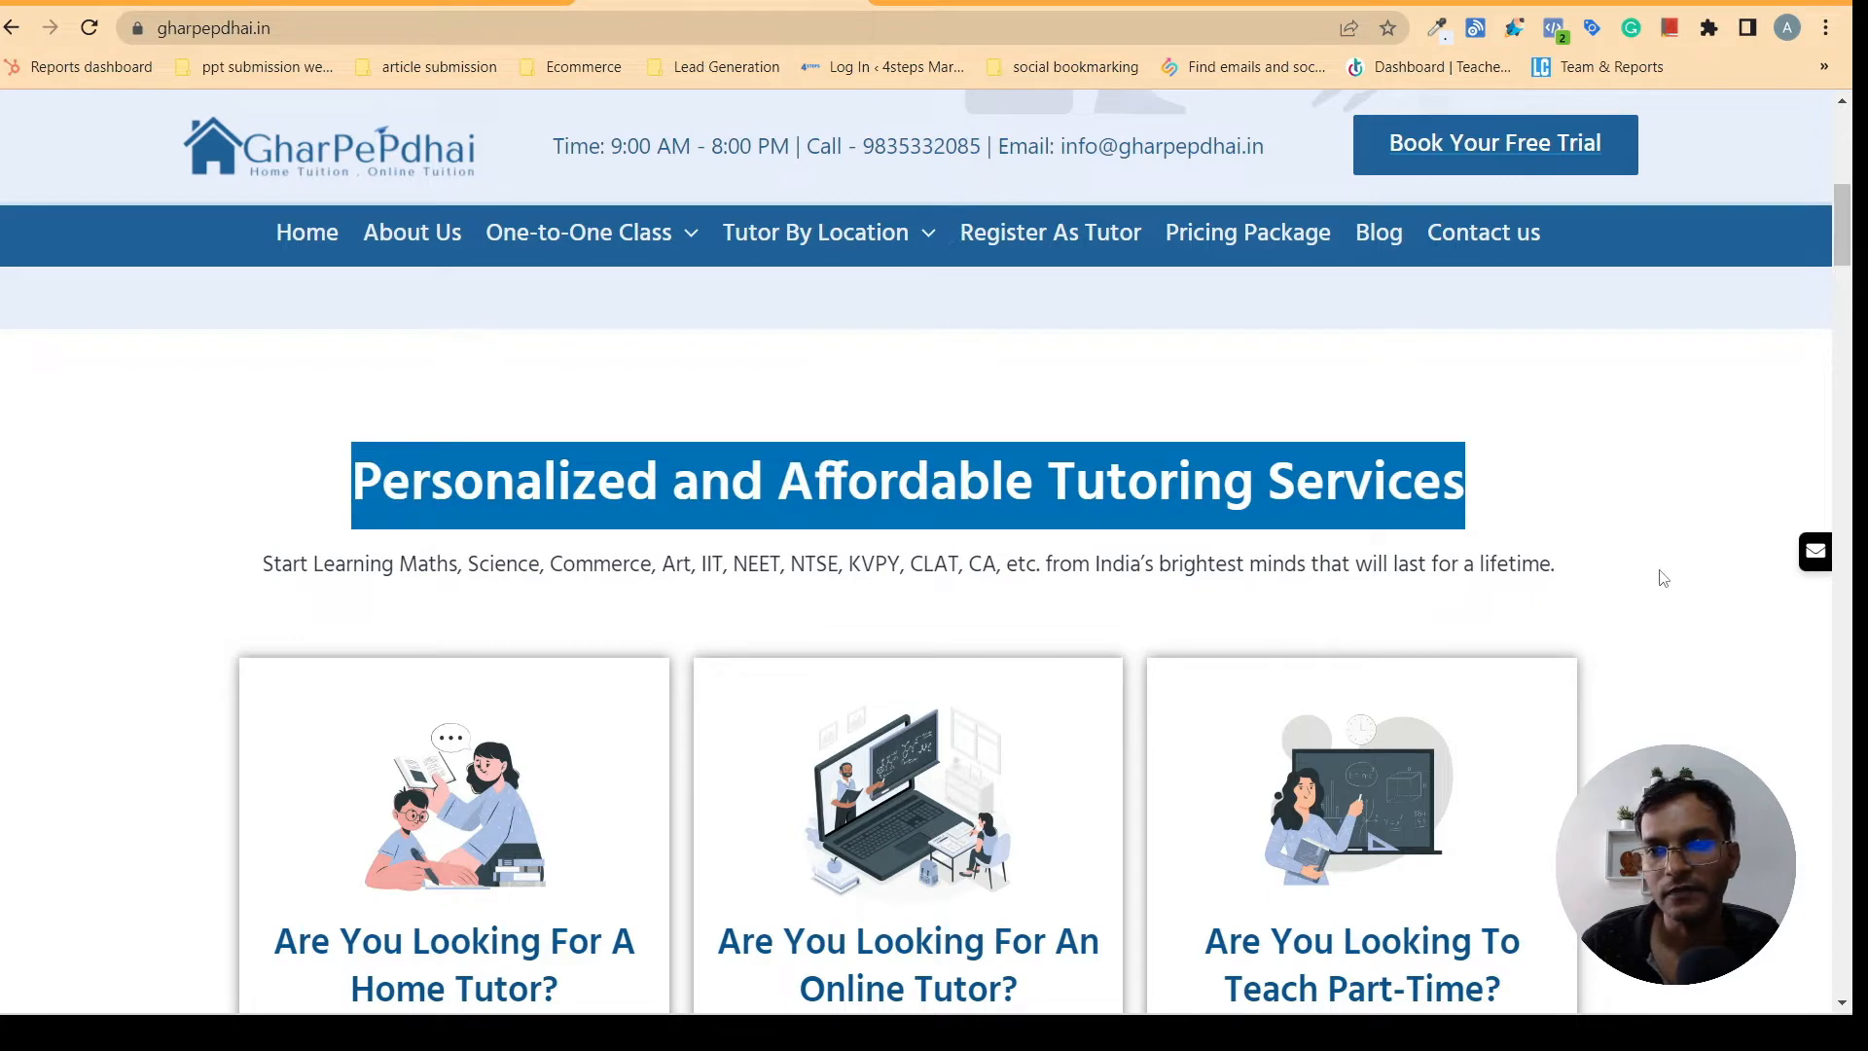
pyautogui.tripleClick(1568, 551)
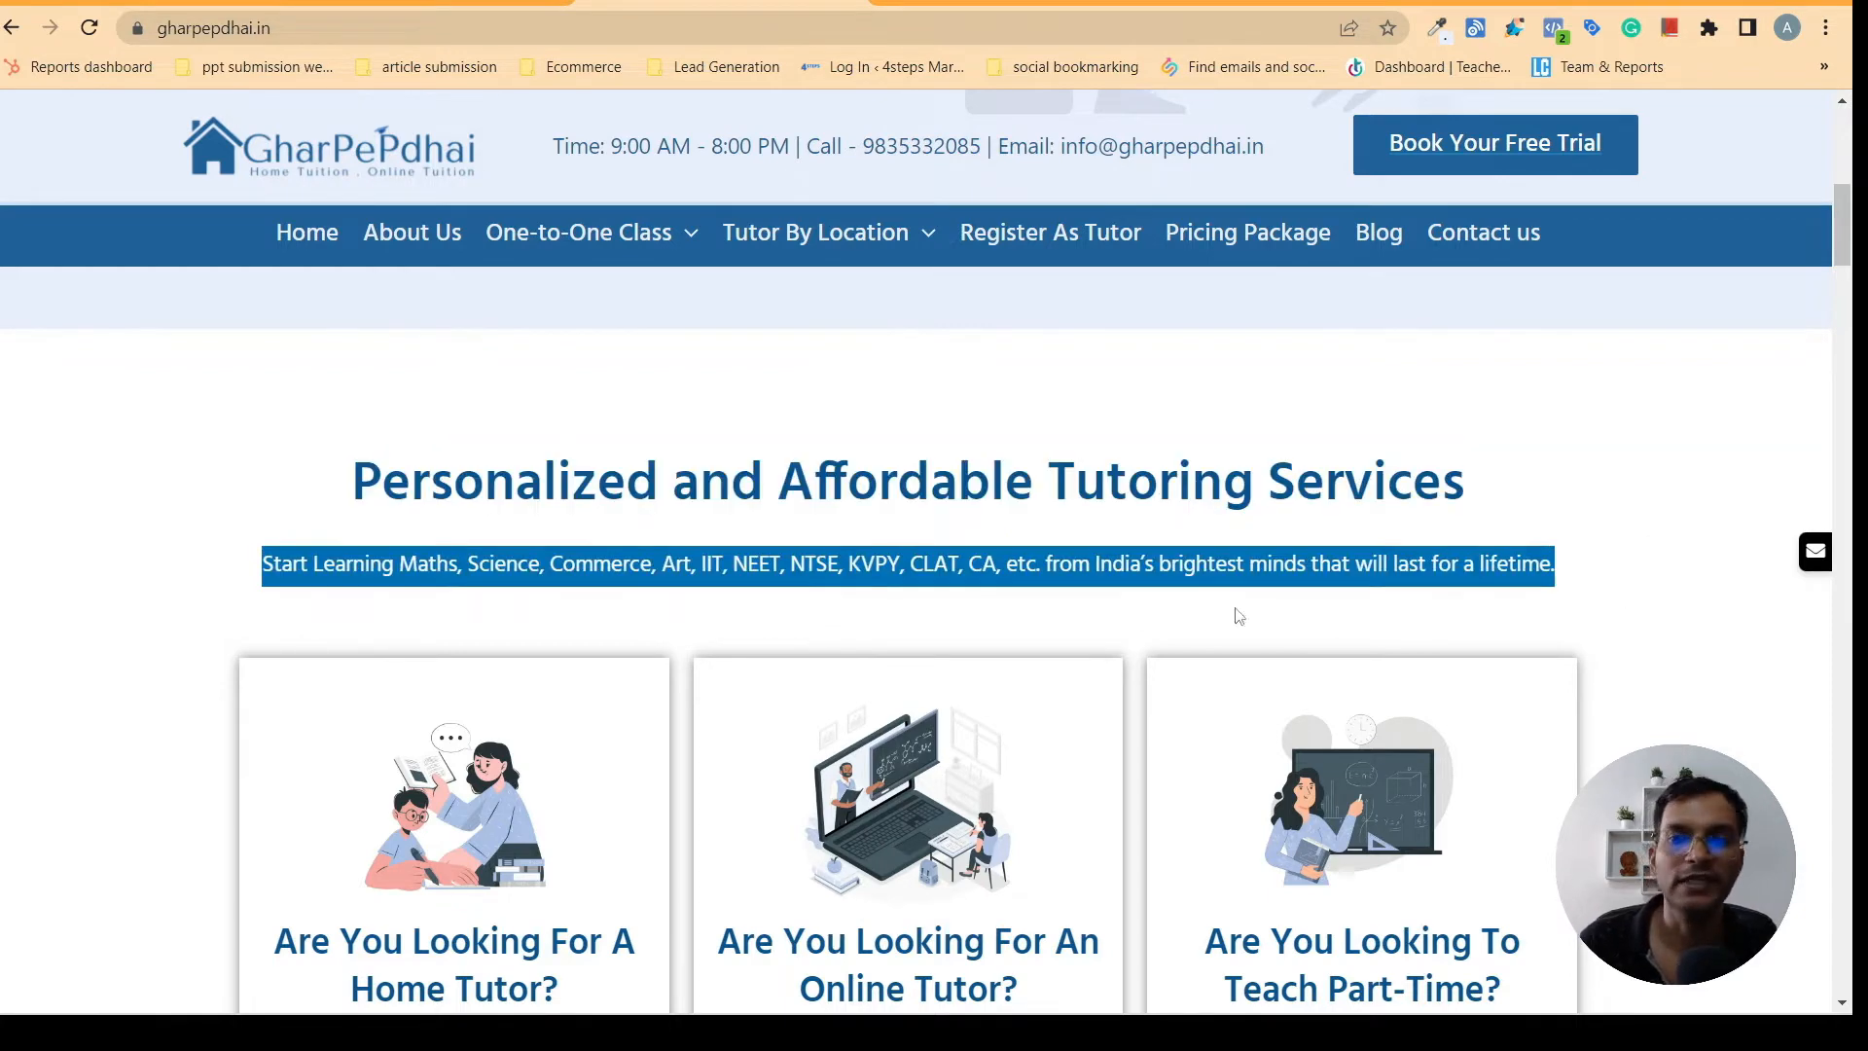
pyautogui.click(311, 461)
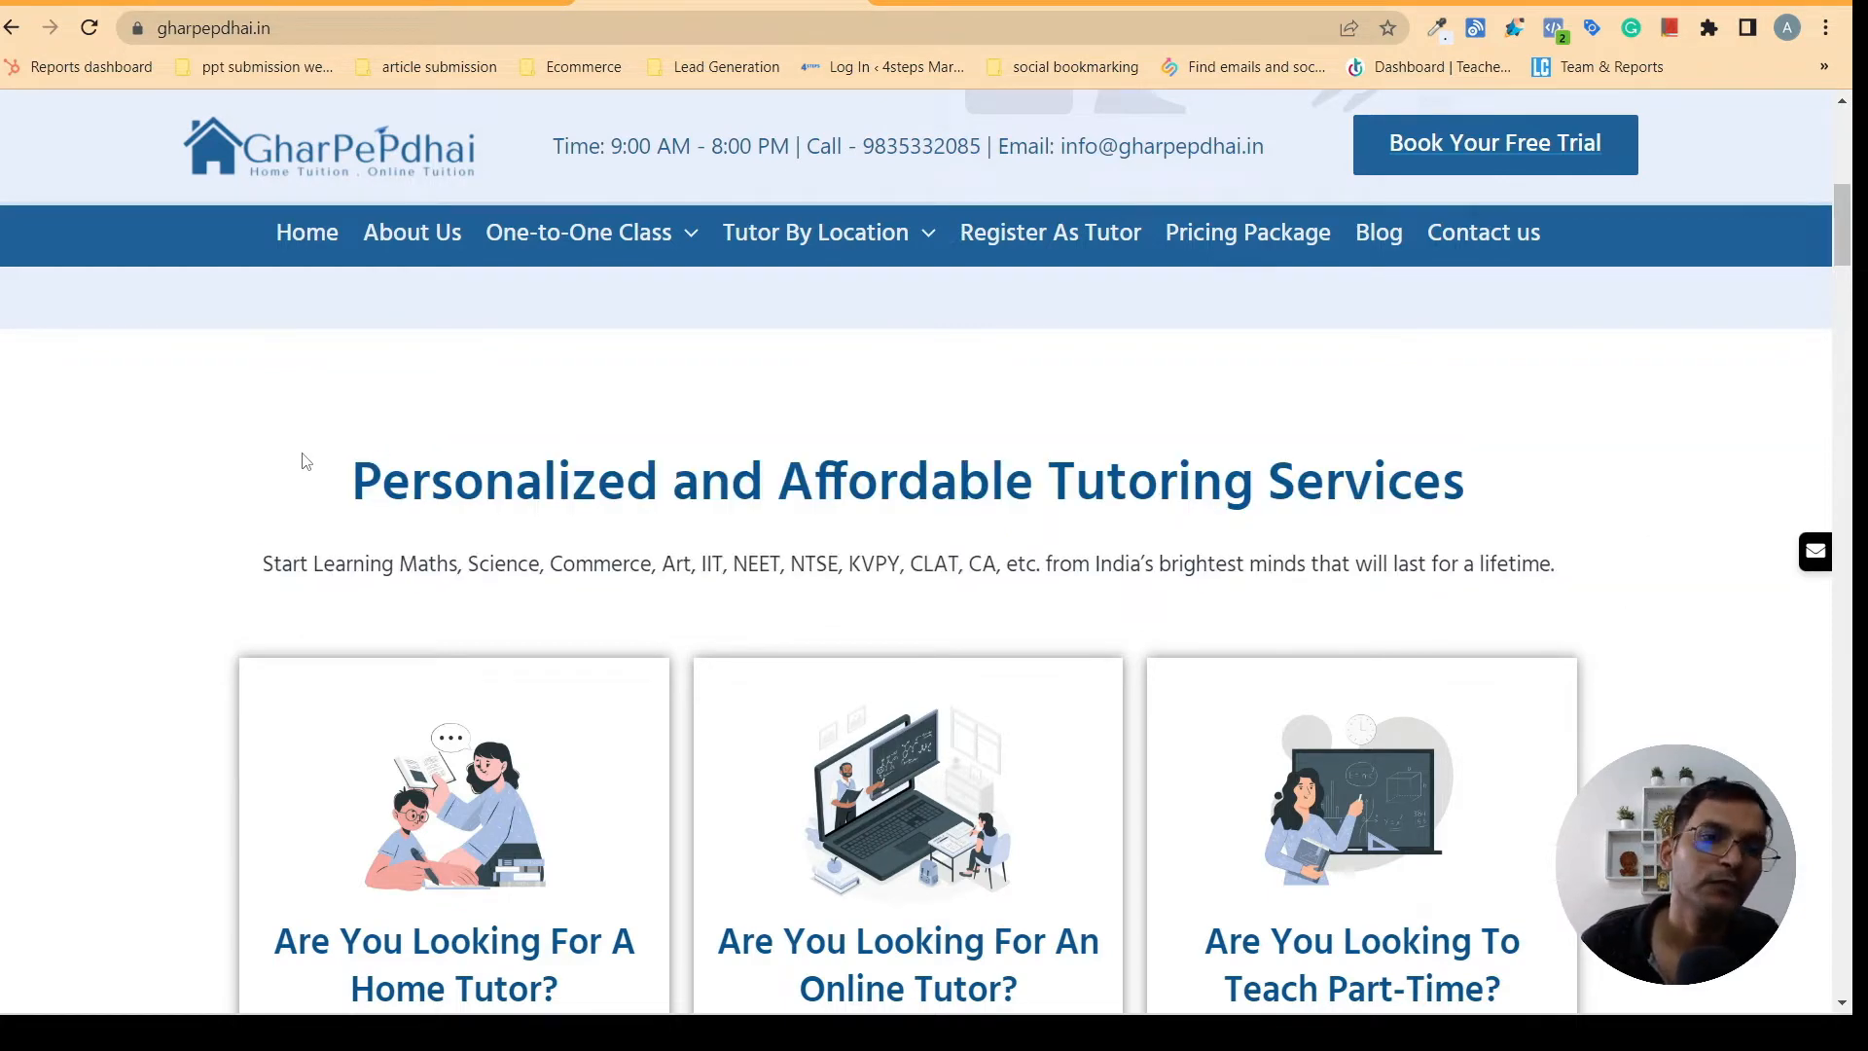
pyautogui.moveTo(305, 461); pyautogui.dragTo(1429, 520)
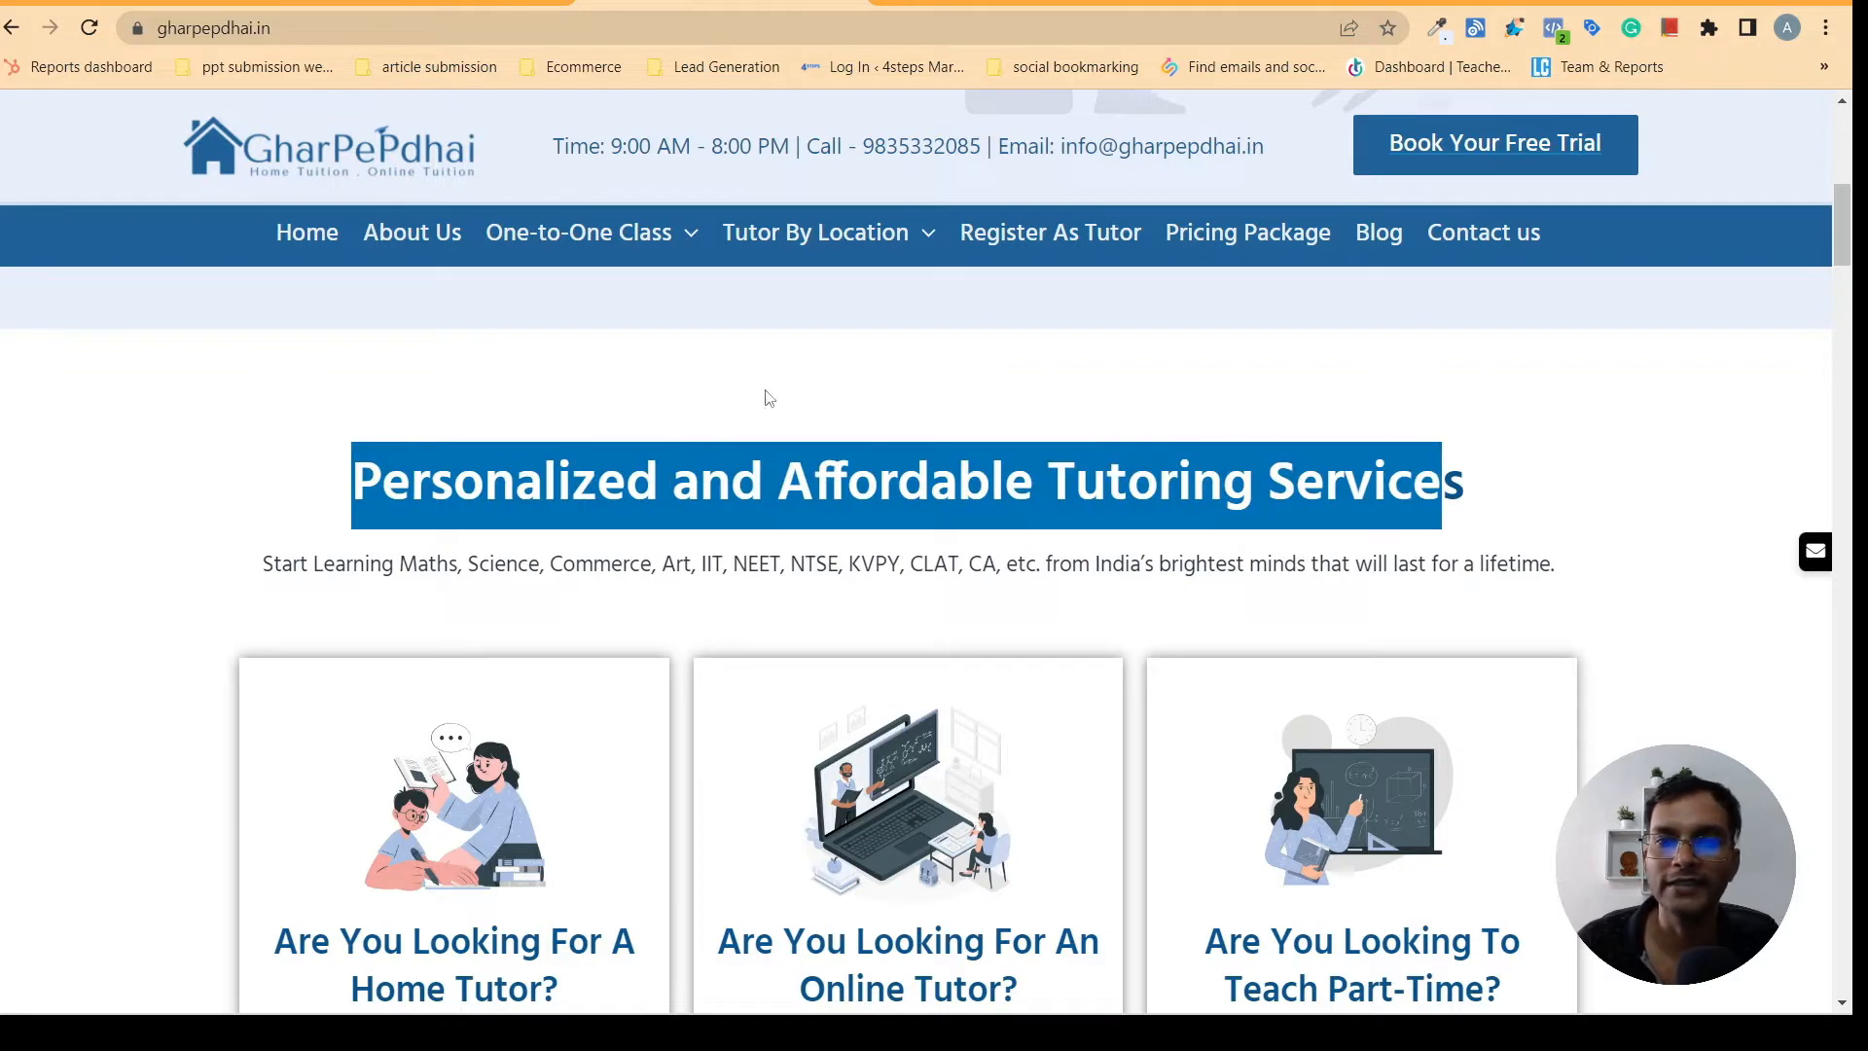
# - Add a Heading widget to the empty section below the hero and paste "Personalized and Affordable Tutoring Service" from gharpepdhai.in as its title
pyautogui.click(443, 11)
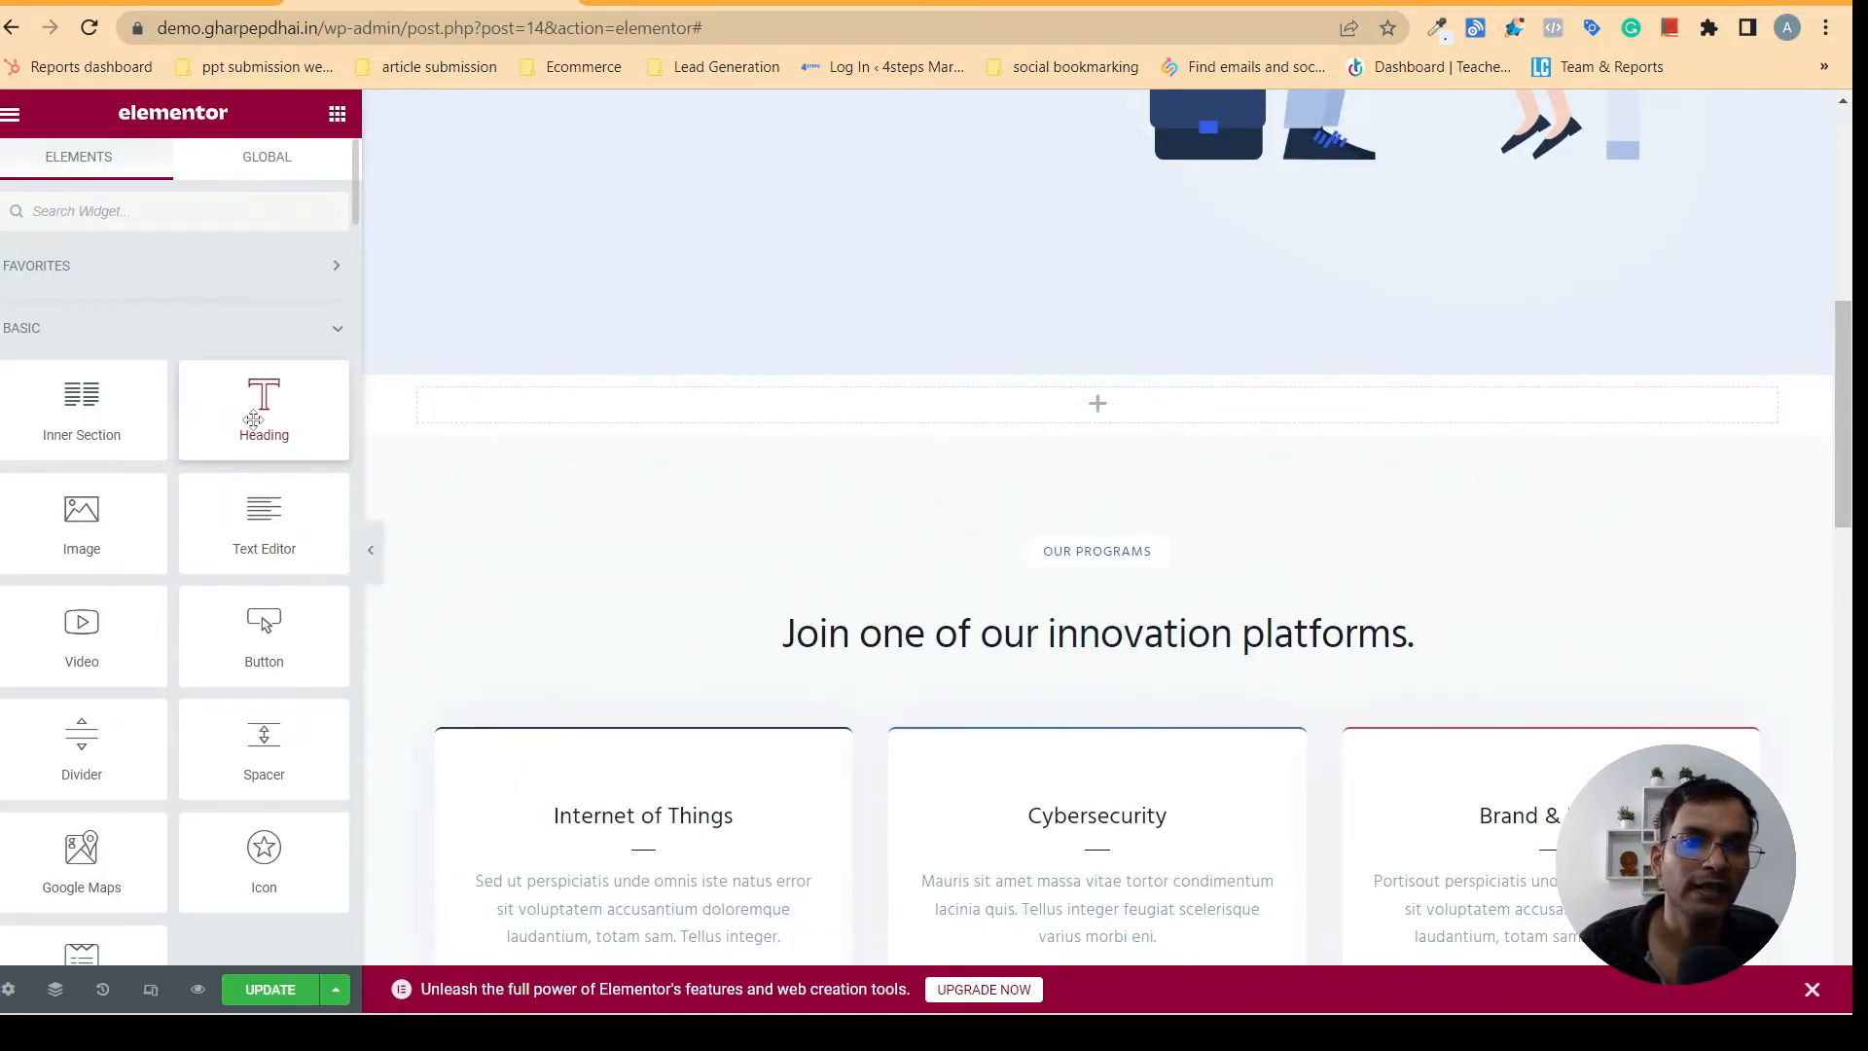
pyautogui.moveTo(260, 418); pyautogui.dragTo(1068, 402)
pyautogui.click(732, 3)
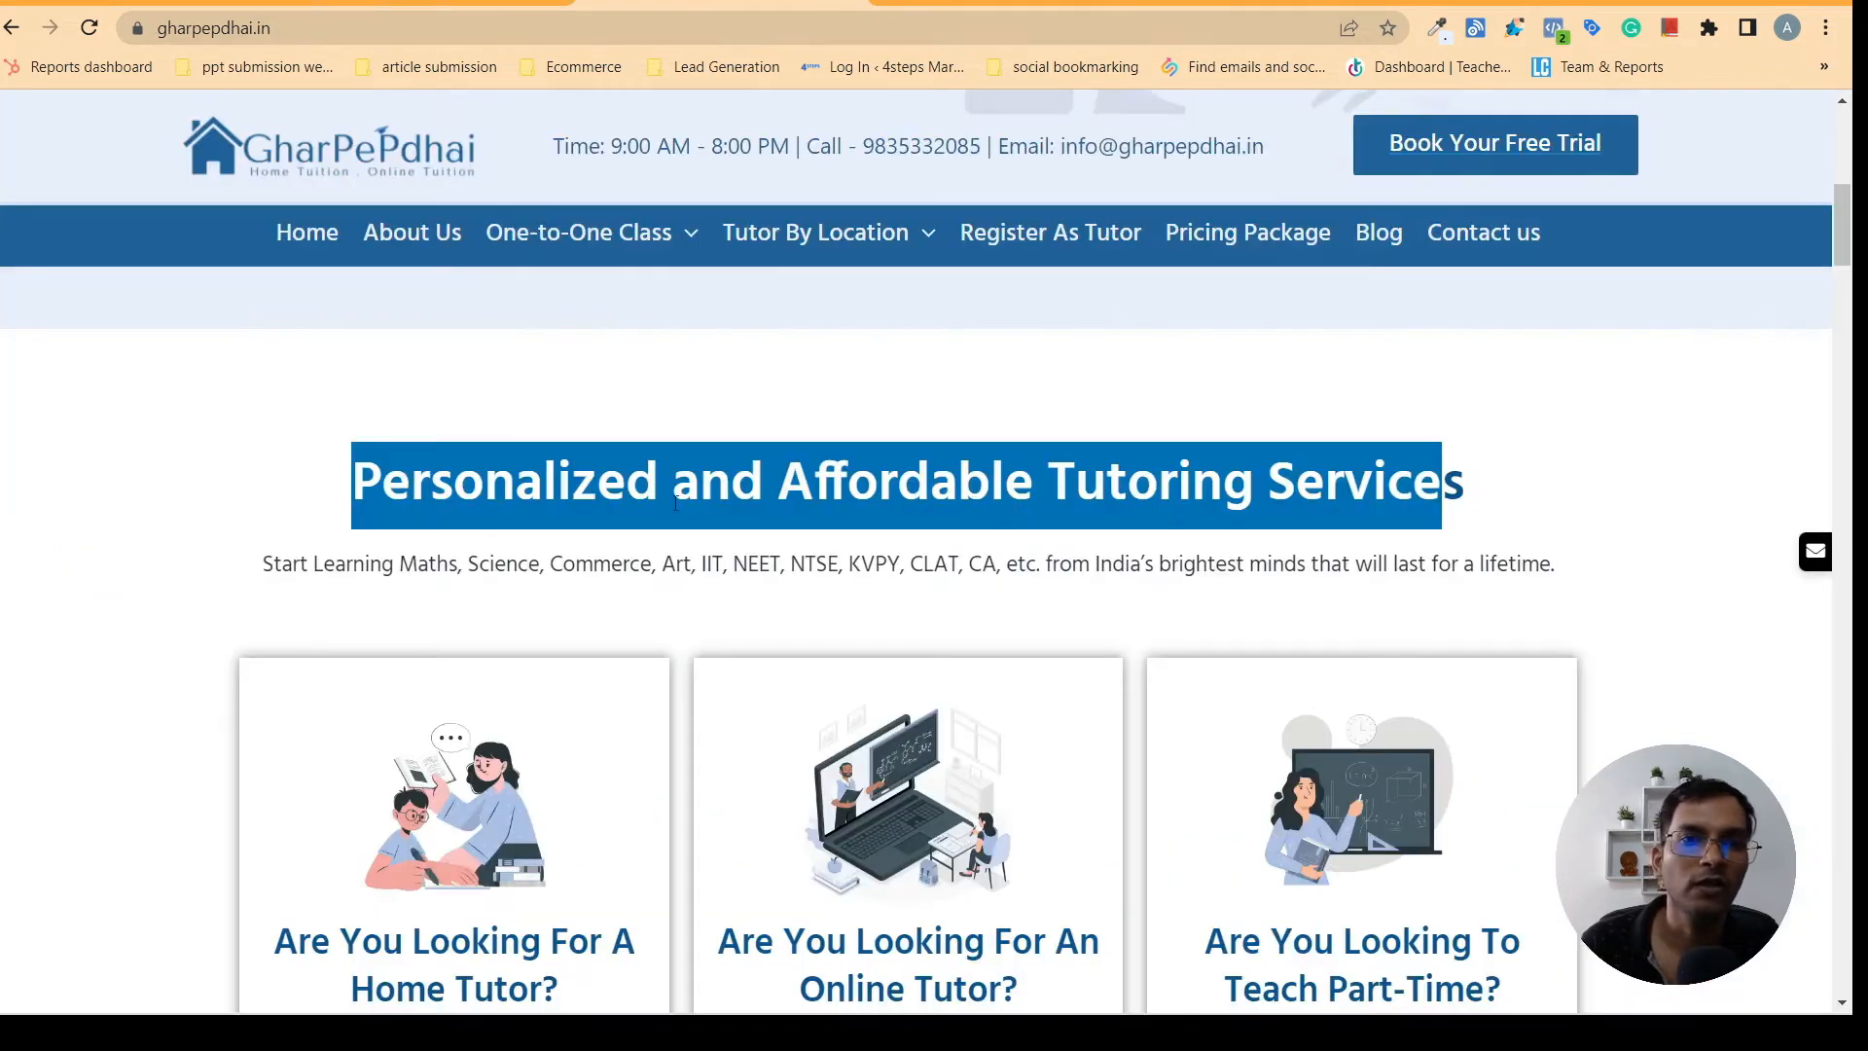
pyautogui.rightClick(547, 484)
pyautogui.click(583, 505)
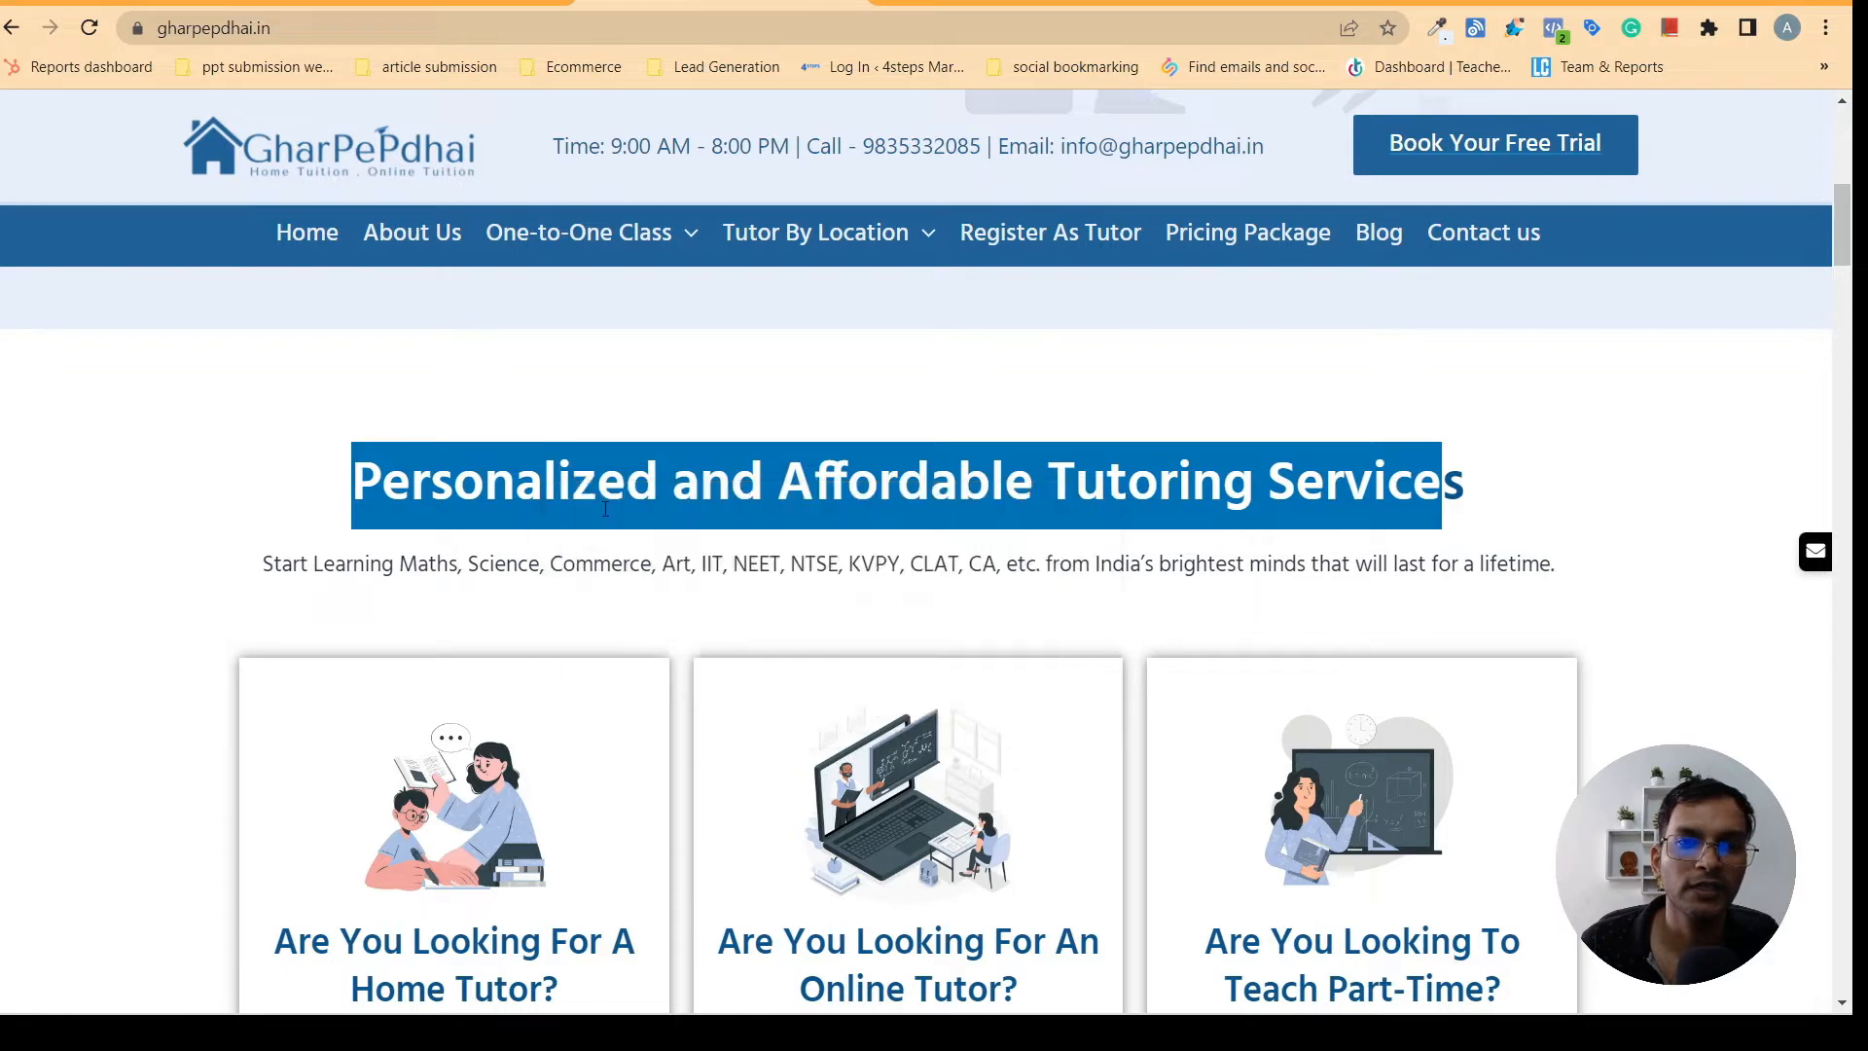
pyautogui.click(431, 3)
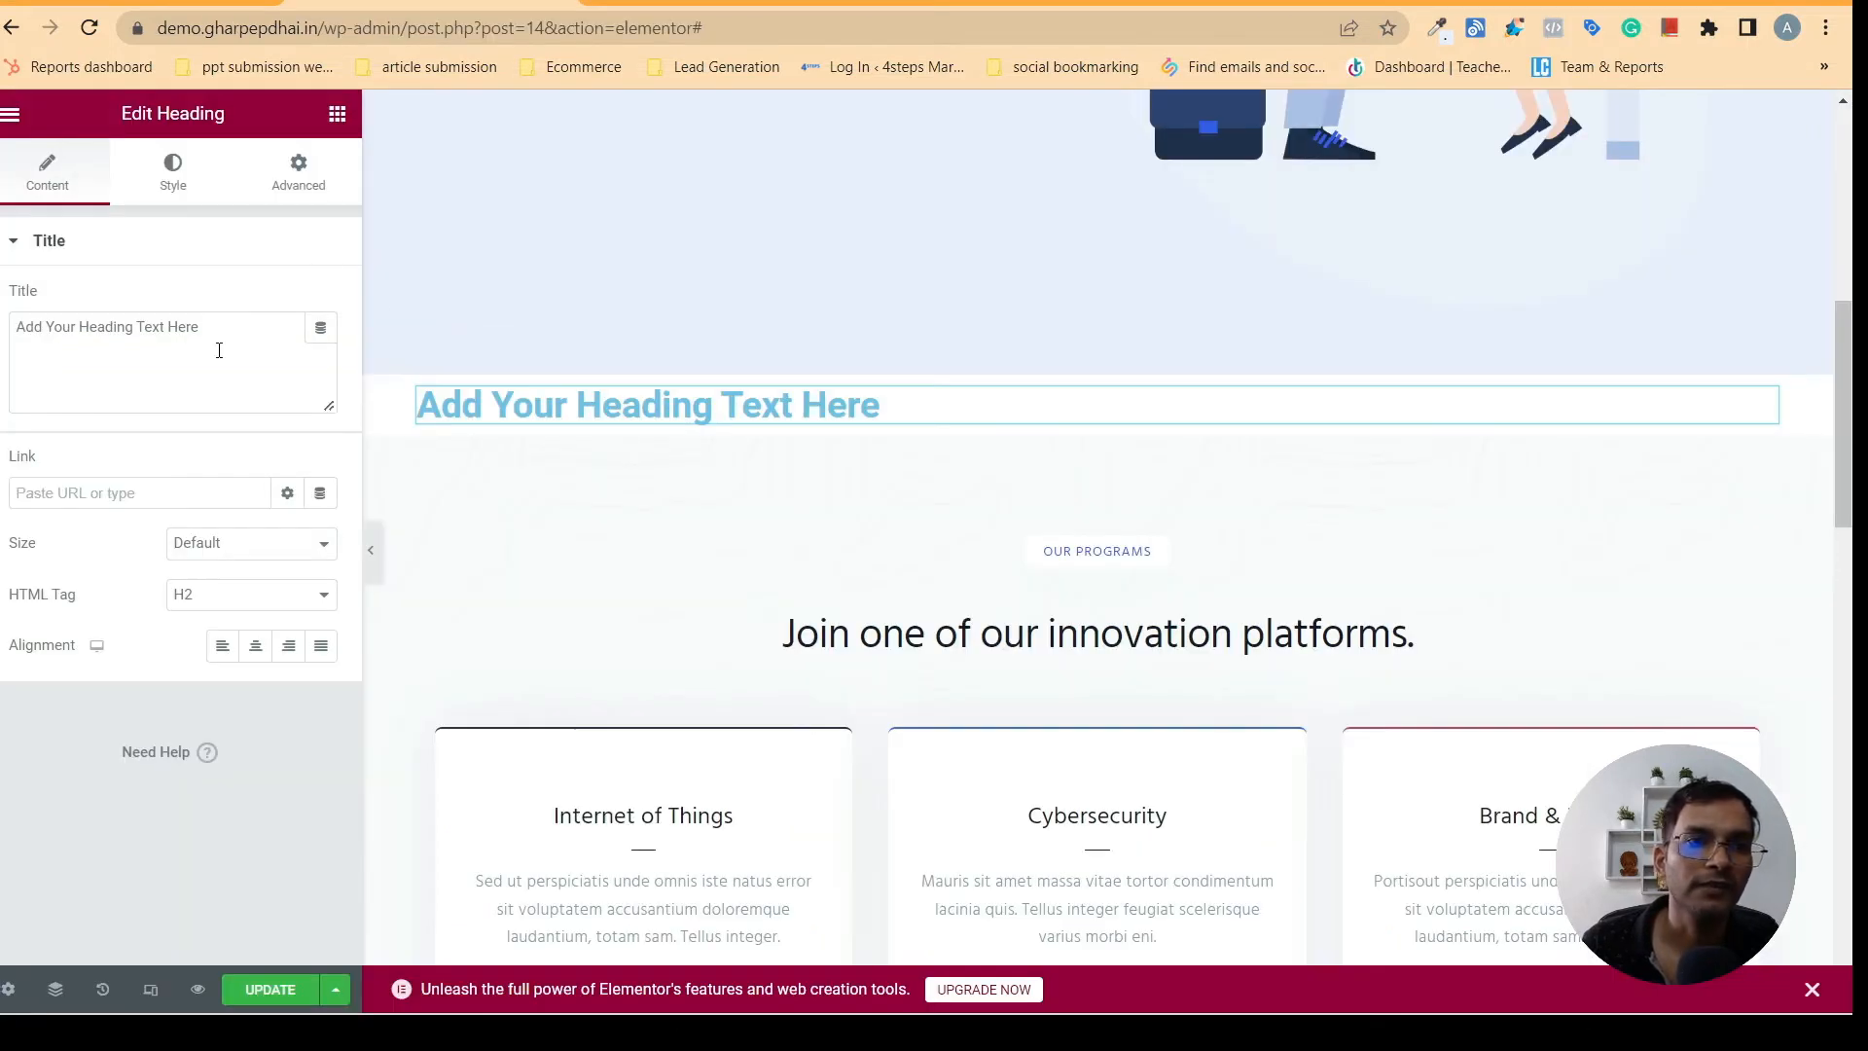
pyautogui.moveTo(219, 350); pyautogui.dragTo(2, 329)
pyautogui.rightClick(63, 325)
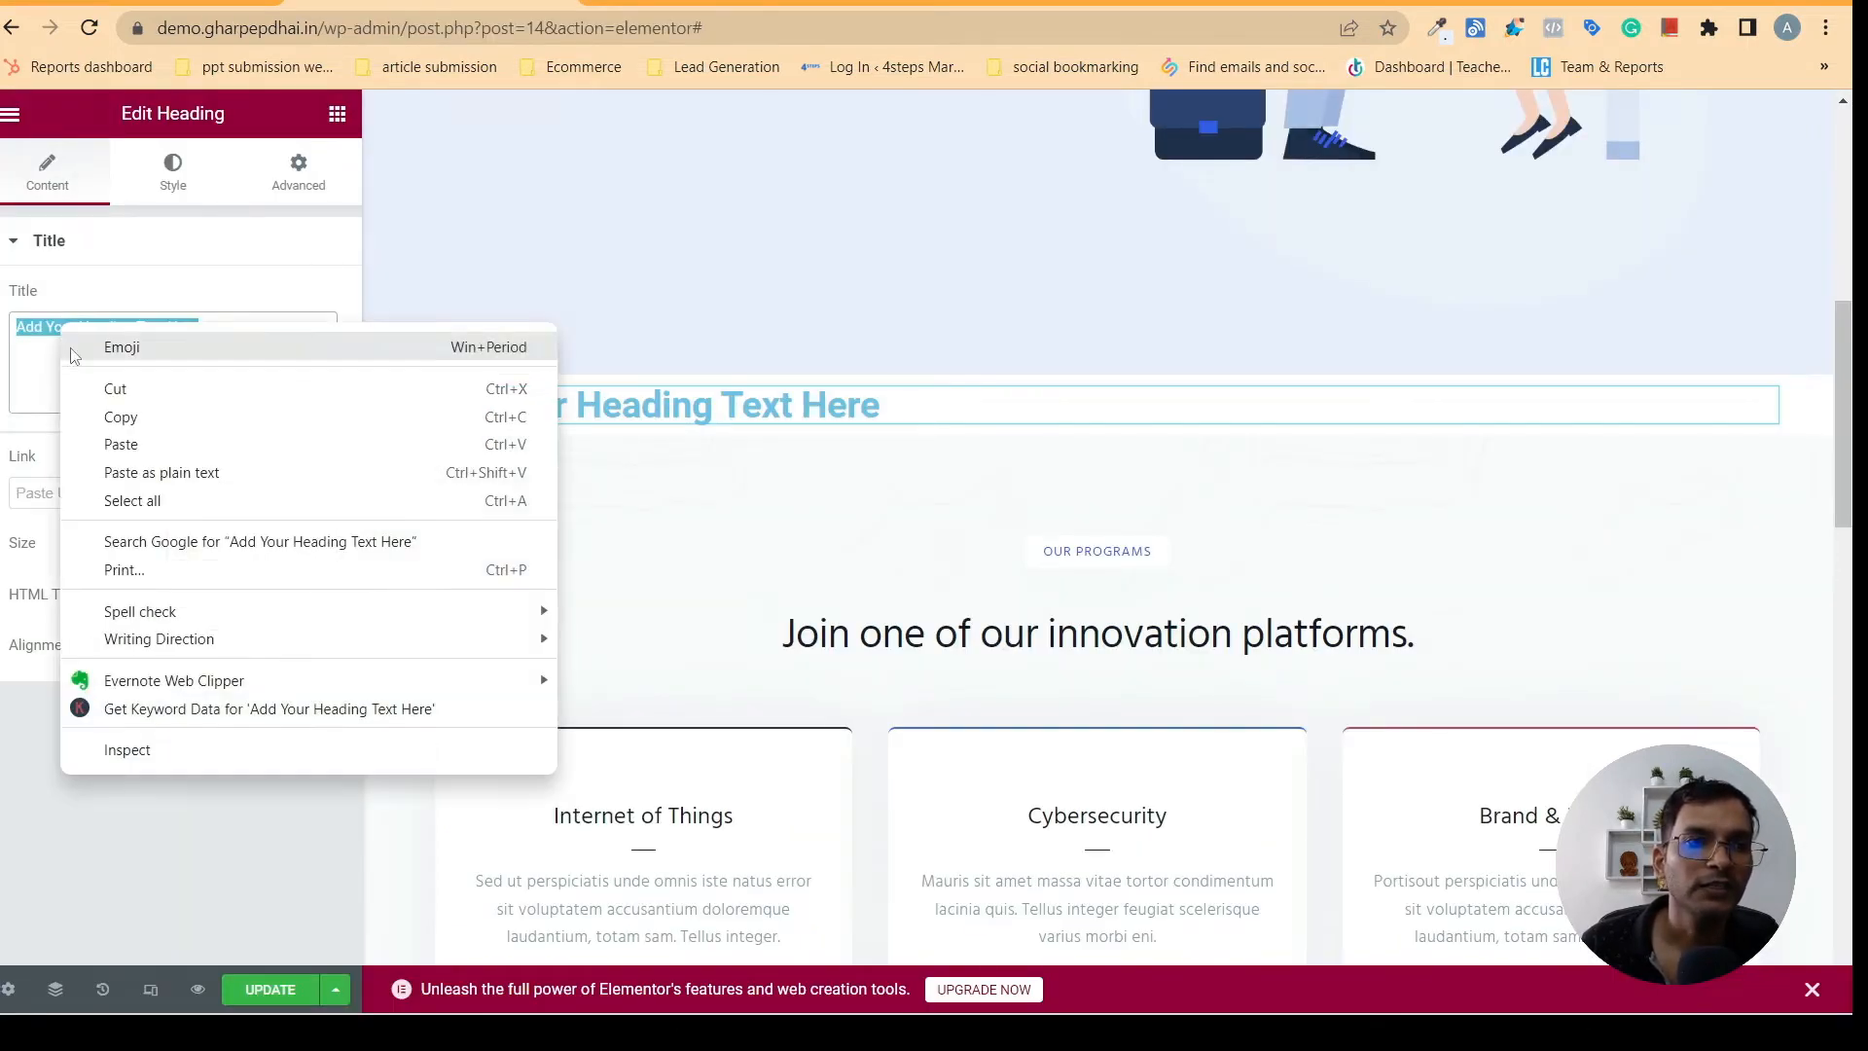
pyautogui.click(130, 445)
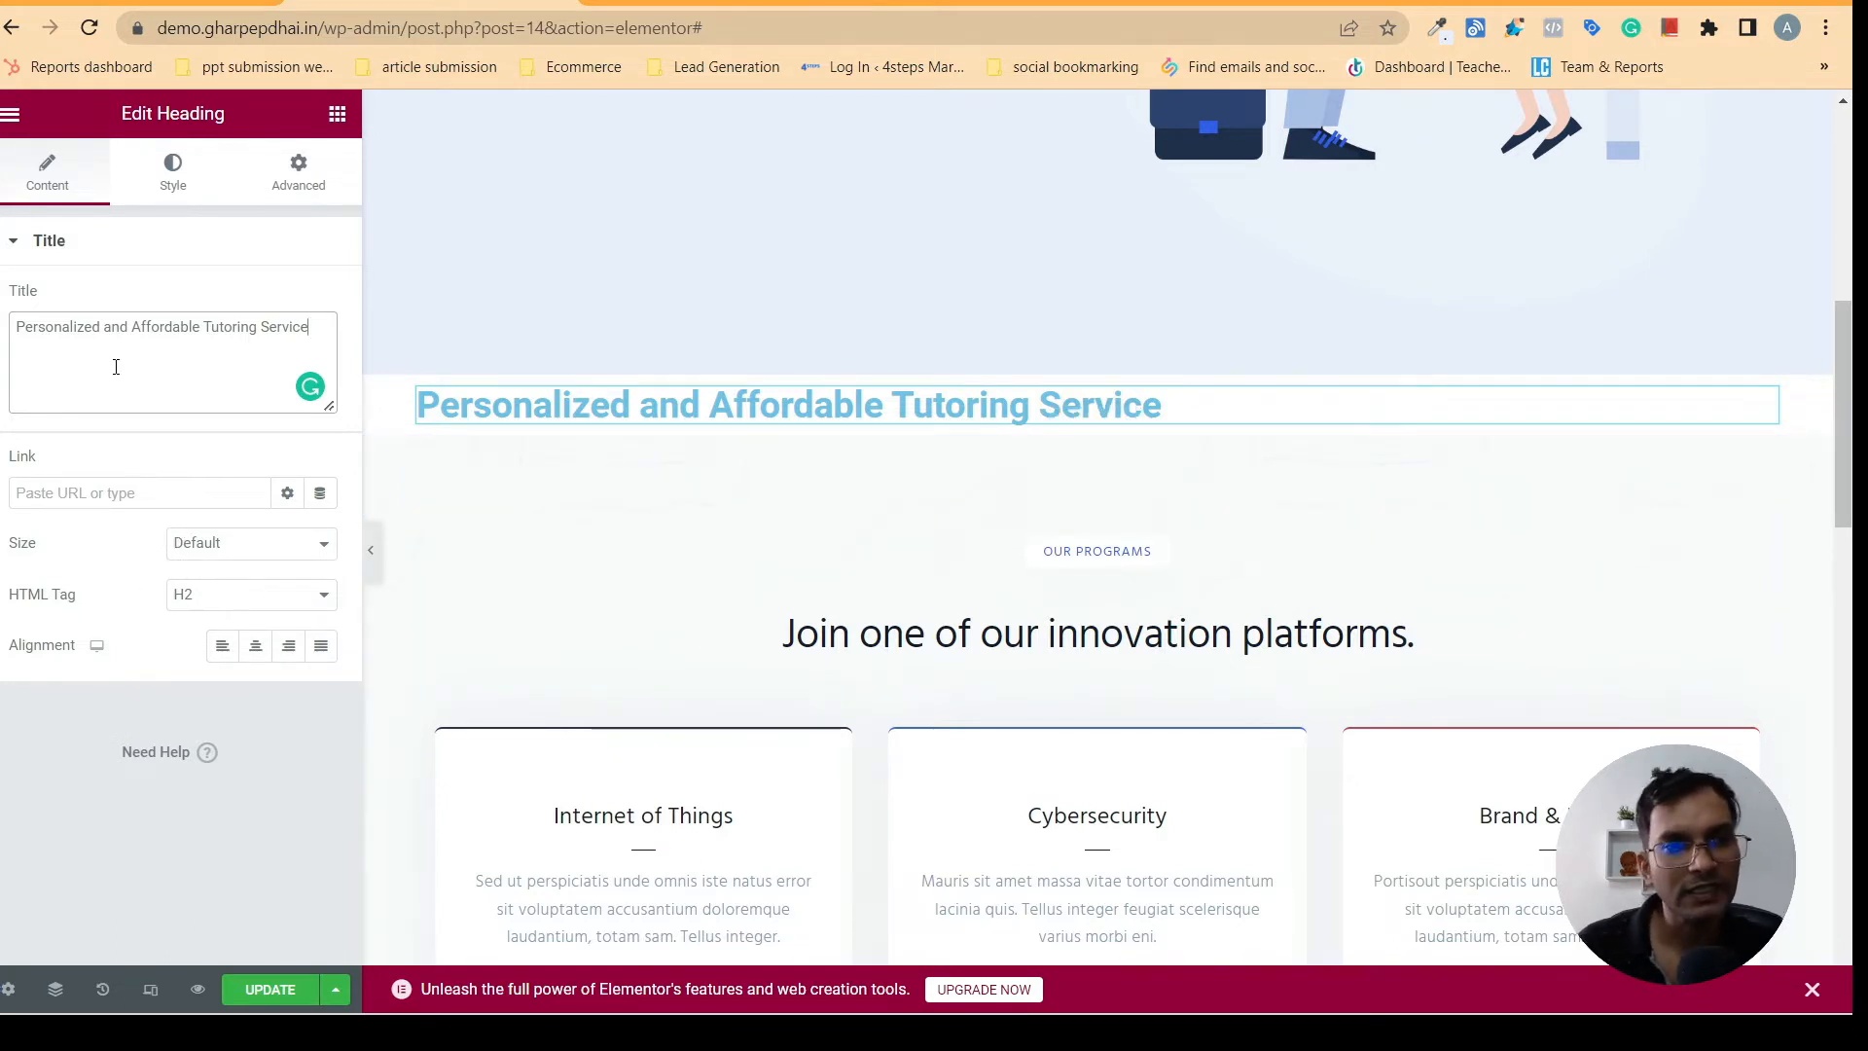
# - Compare the new heading with the gharpepdhai.in one and set its text color to the global navy blue
pyautogui.click(724, 3)
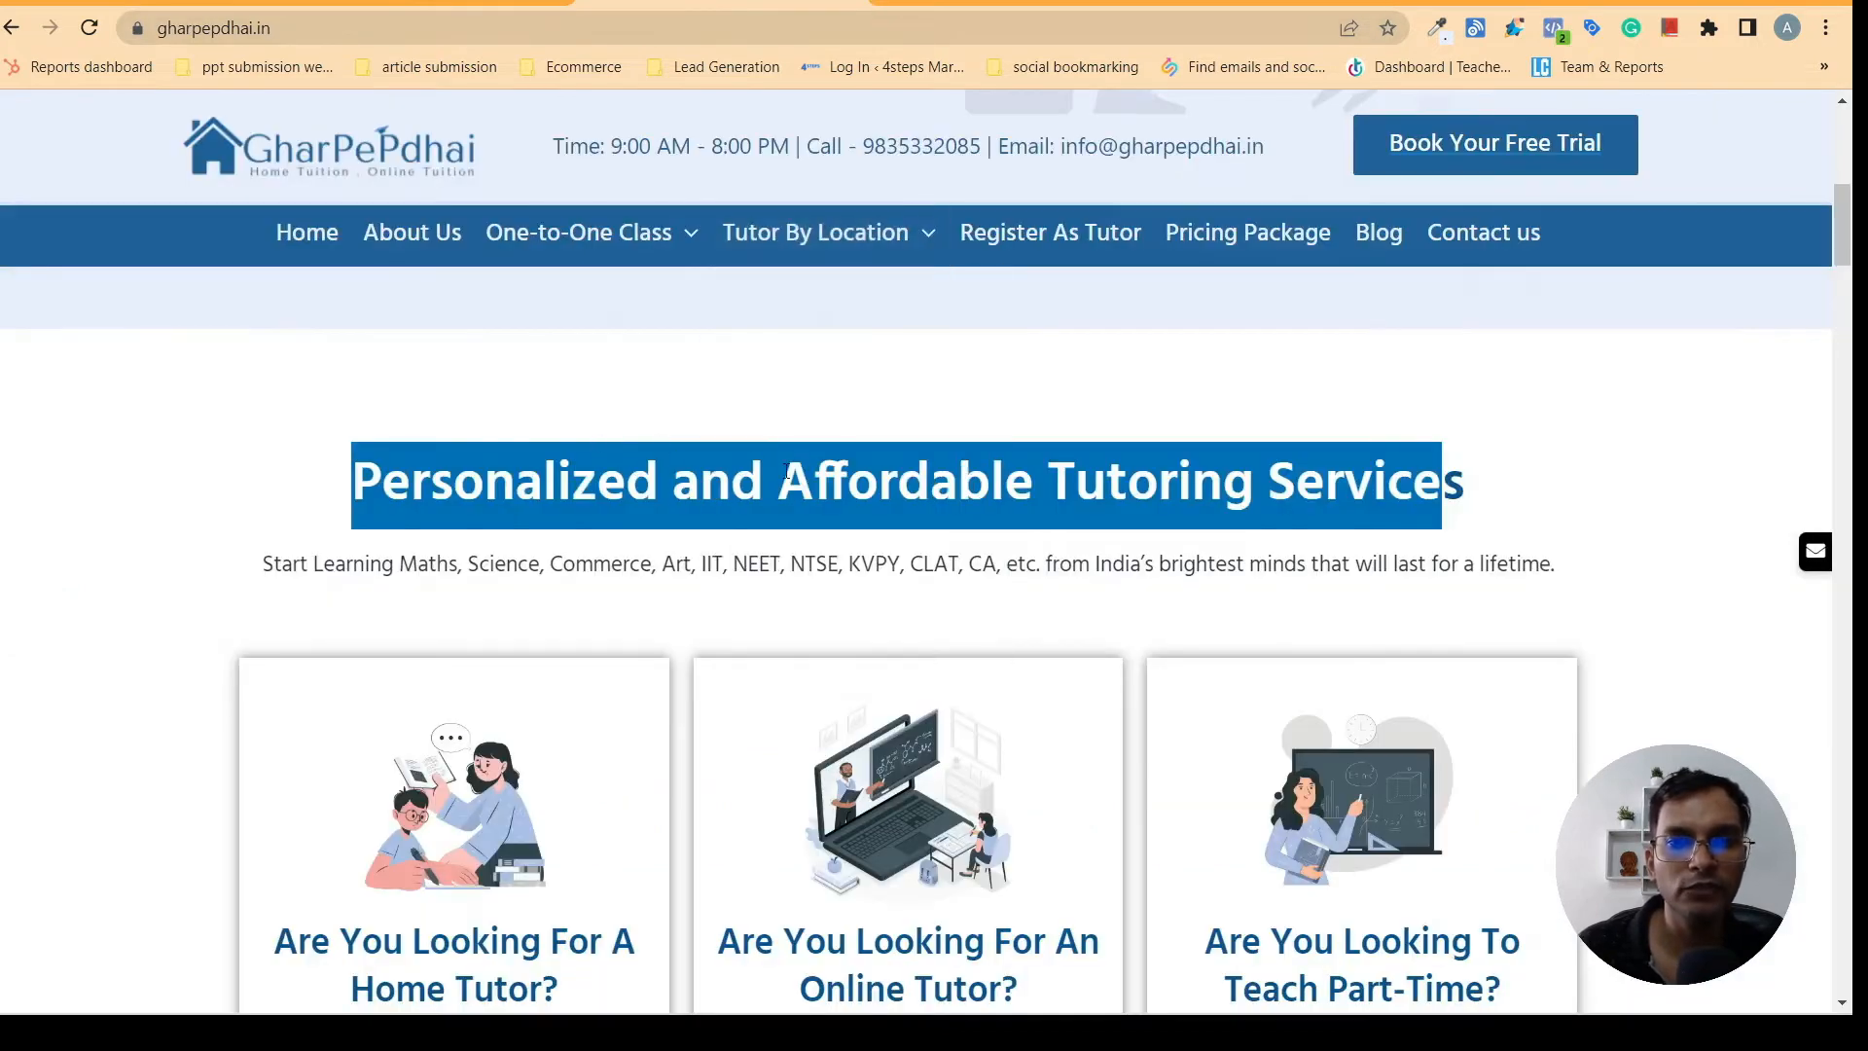
pyautogui.click(399, 2)
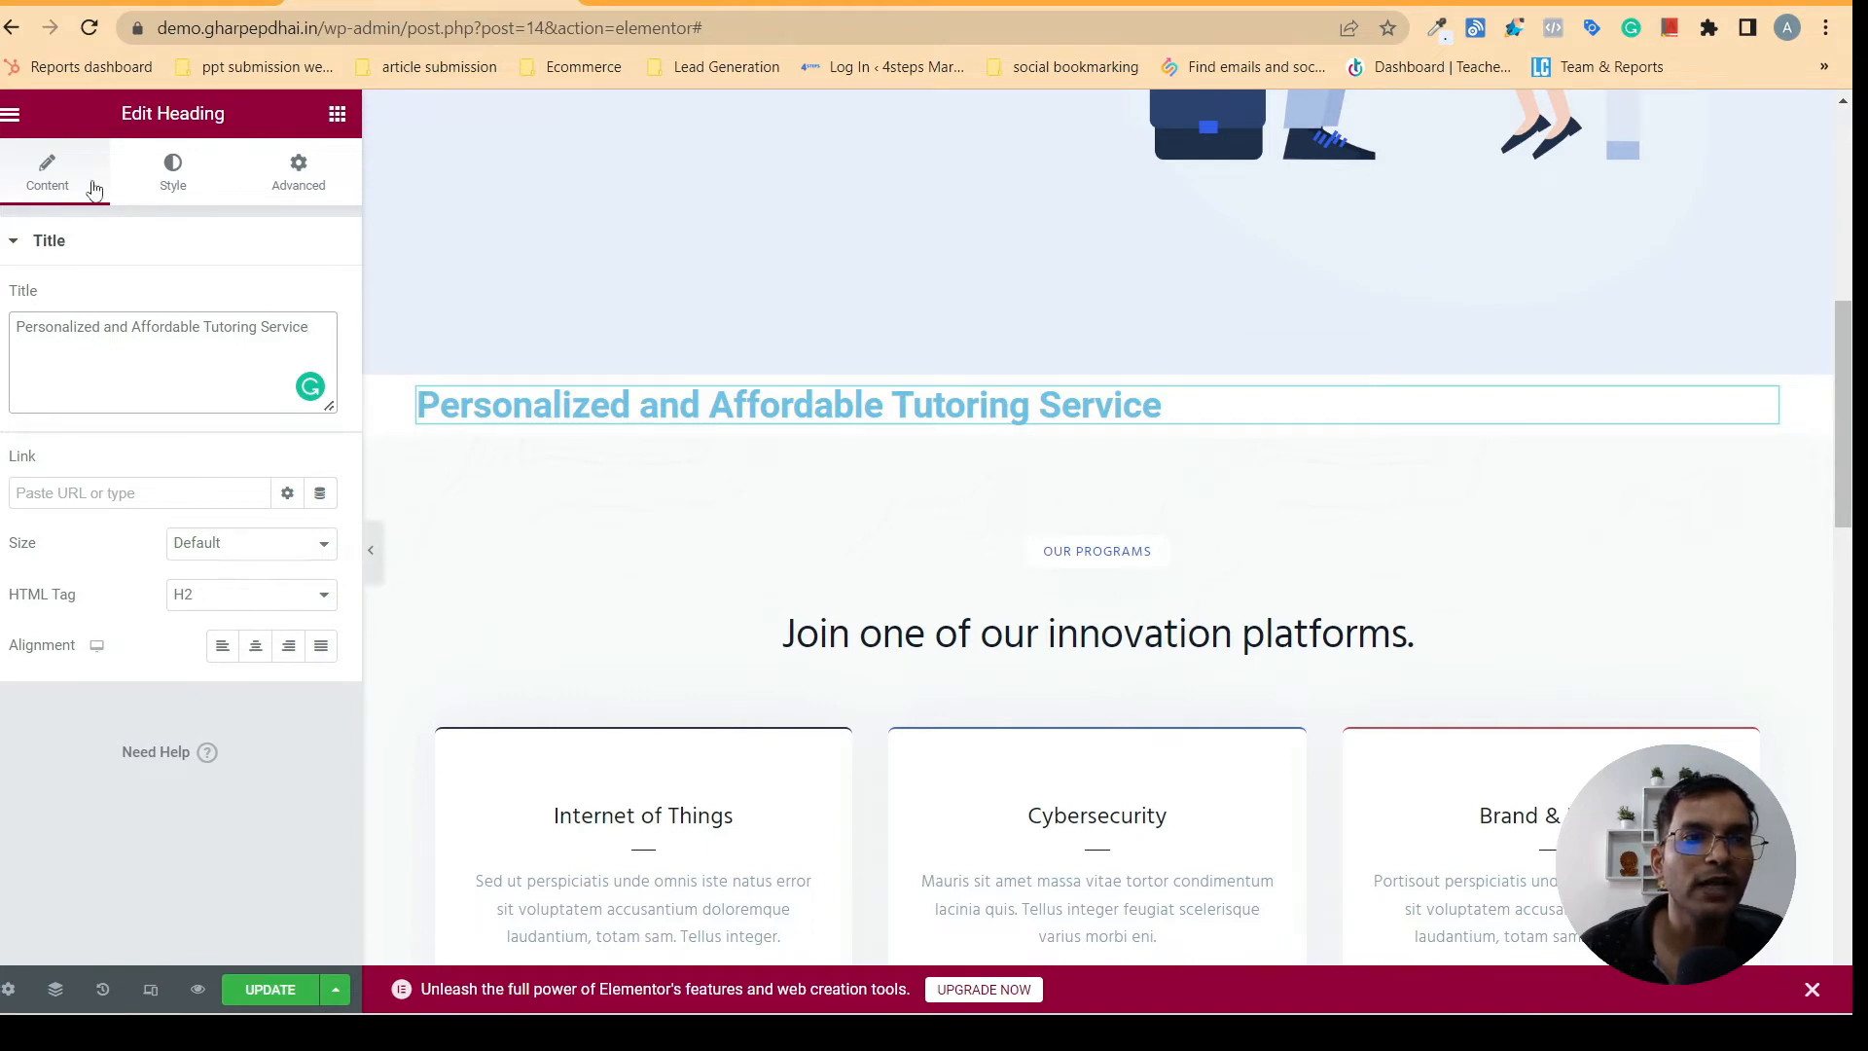
pyautogui.click(176, 194)
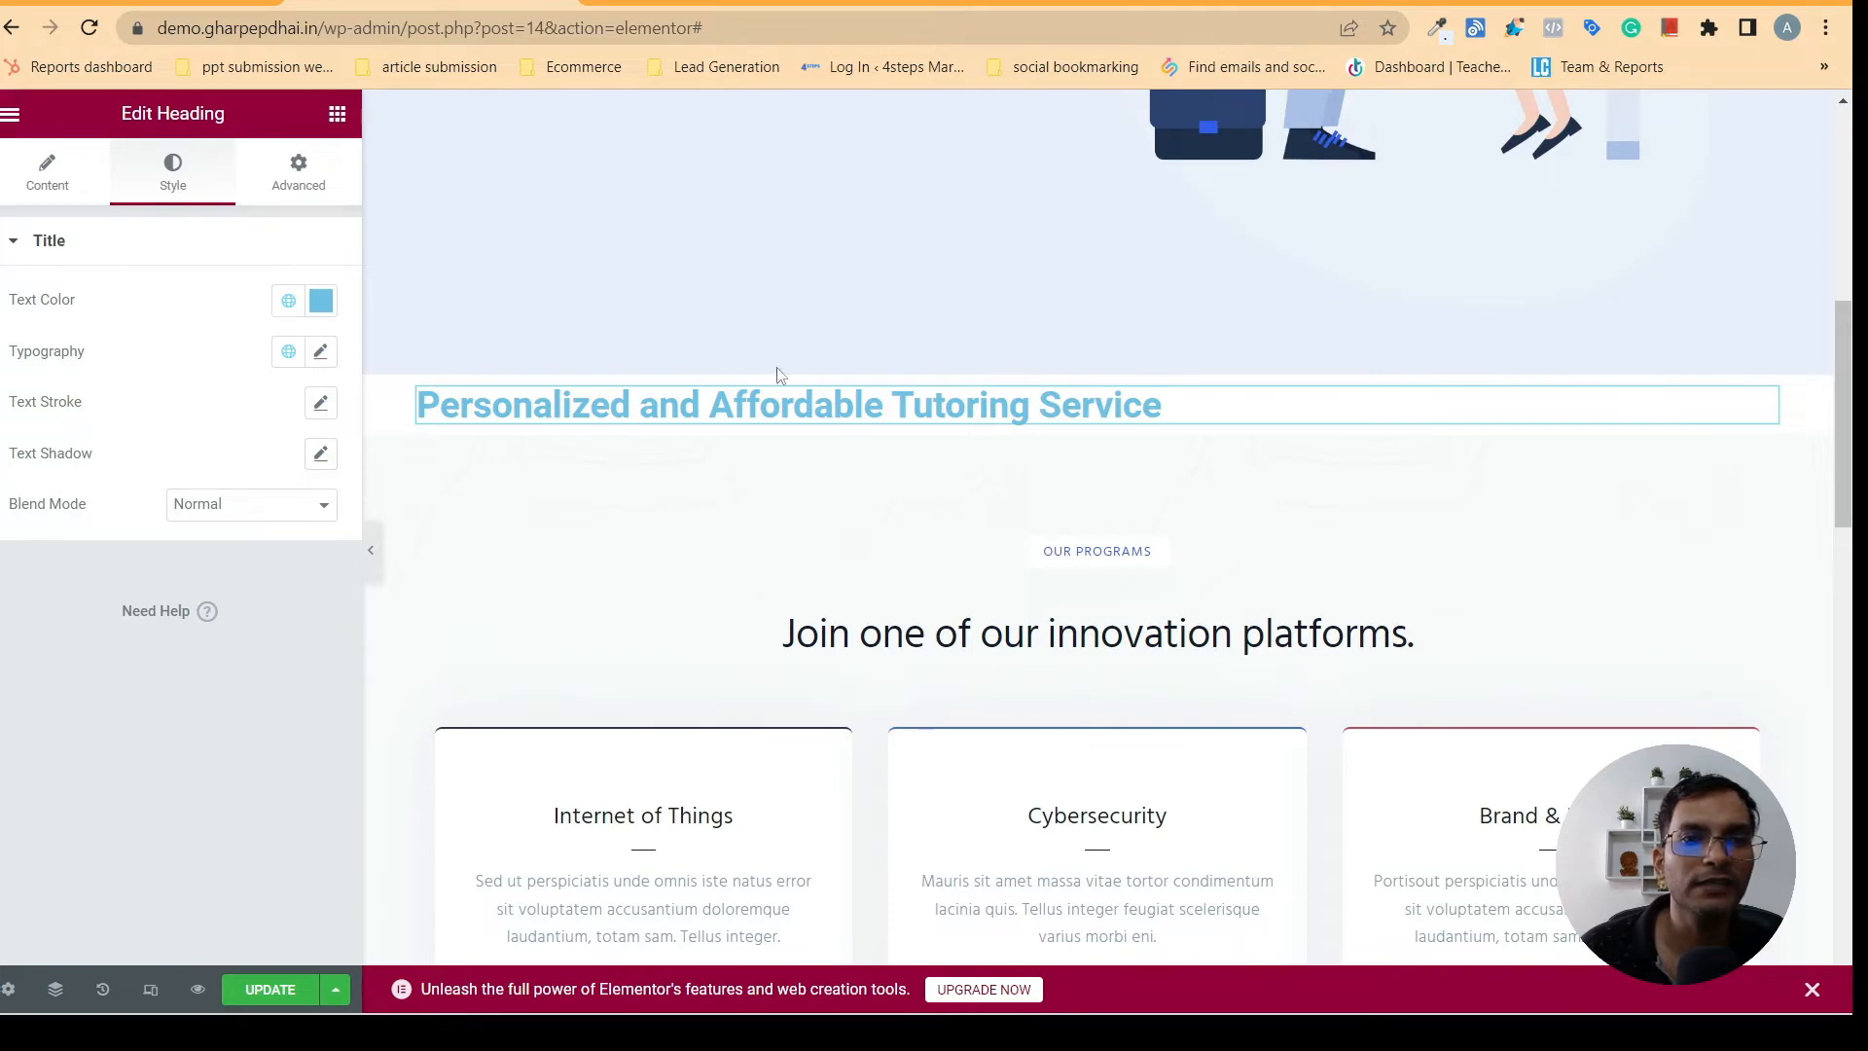
pyautogui.click(702, 3)
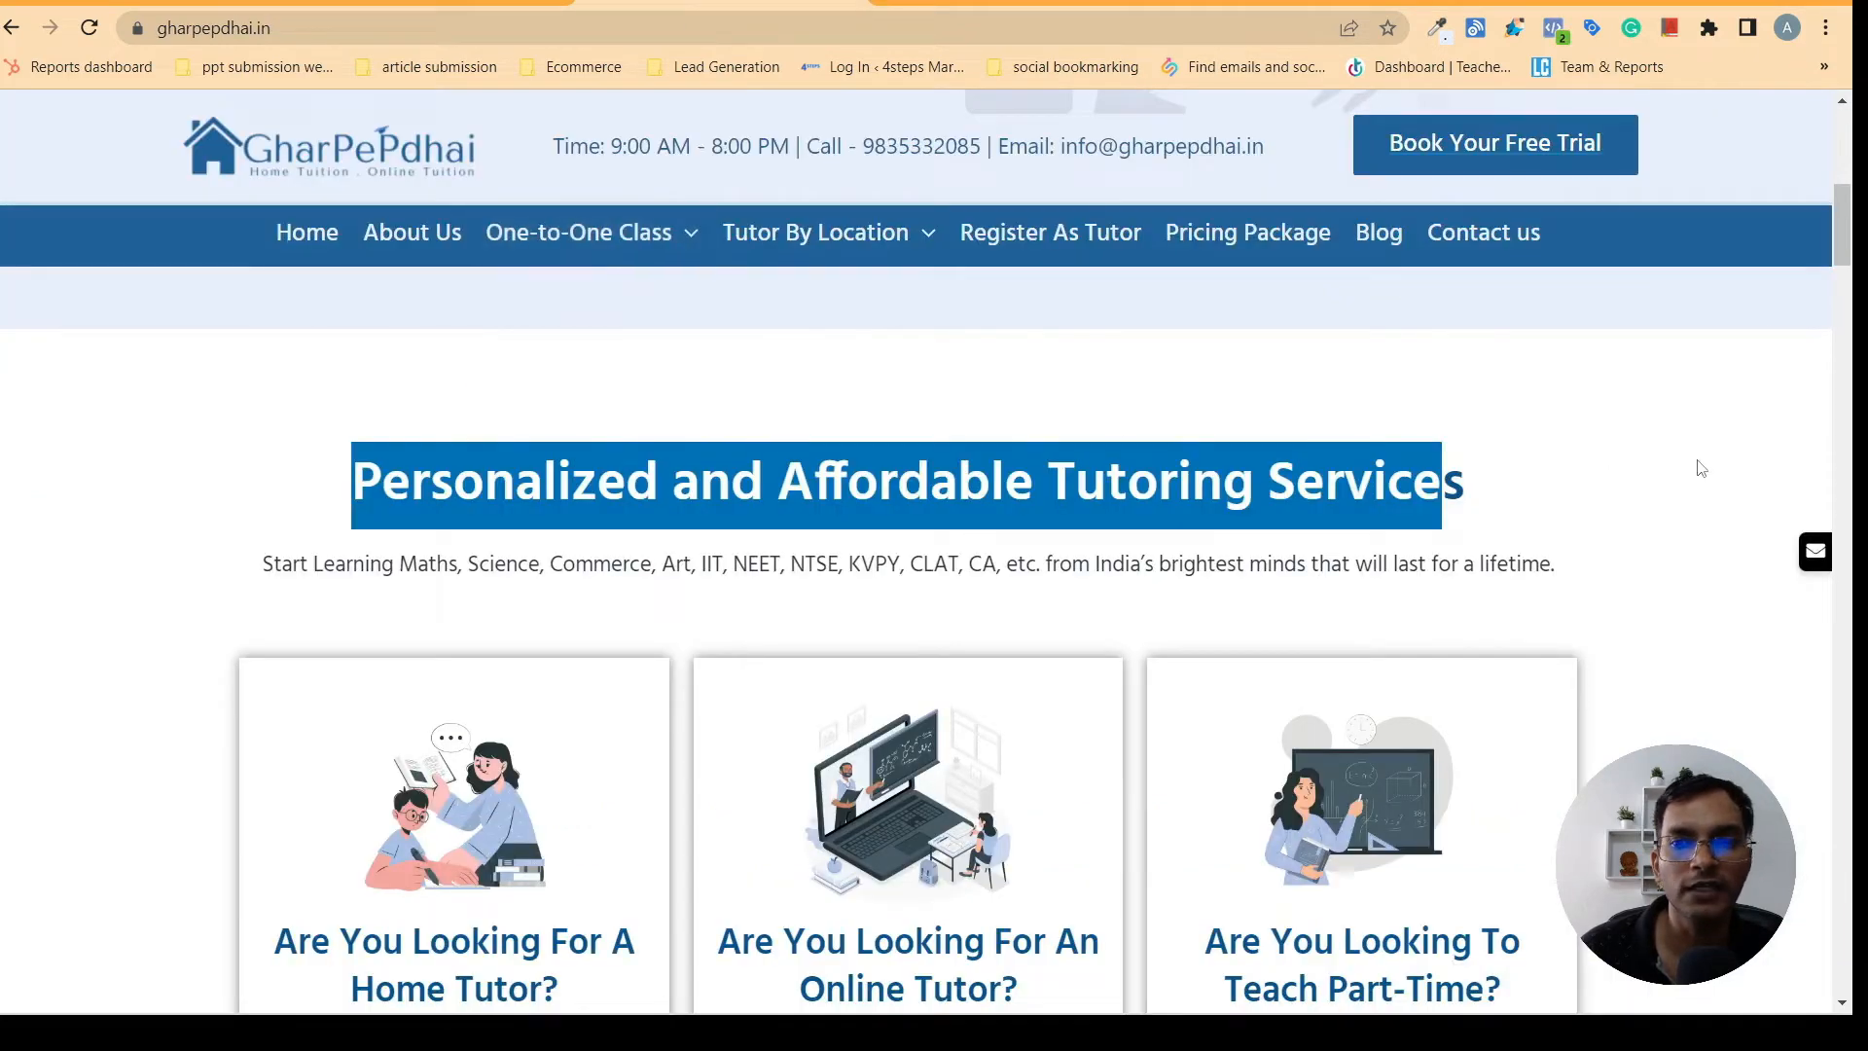
pyautogui.click(1647, 449)
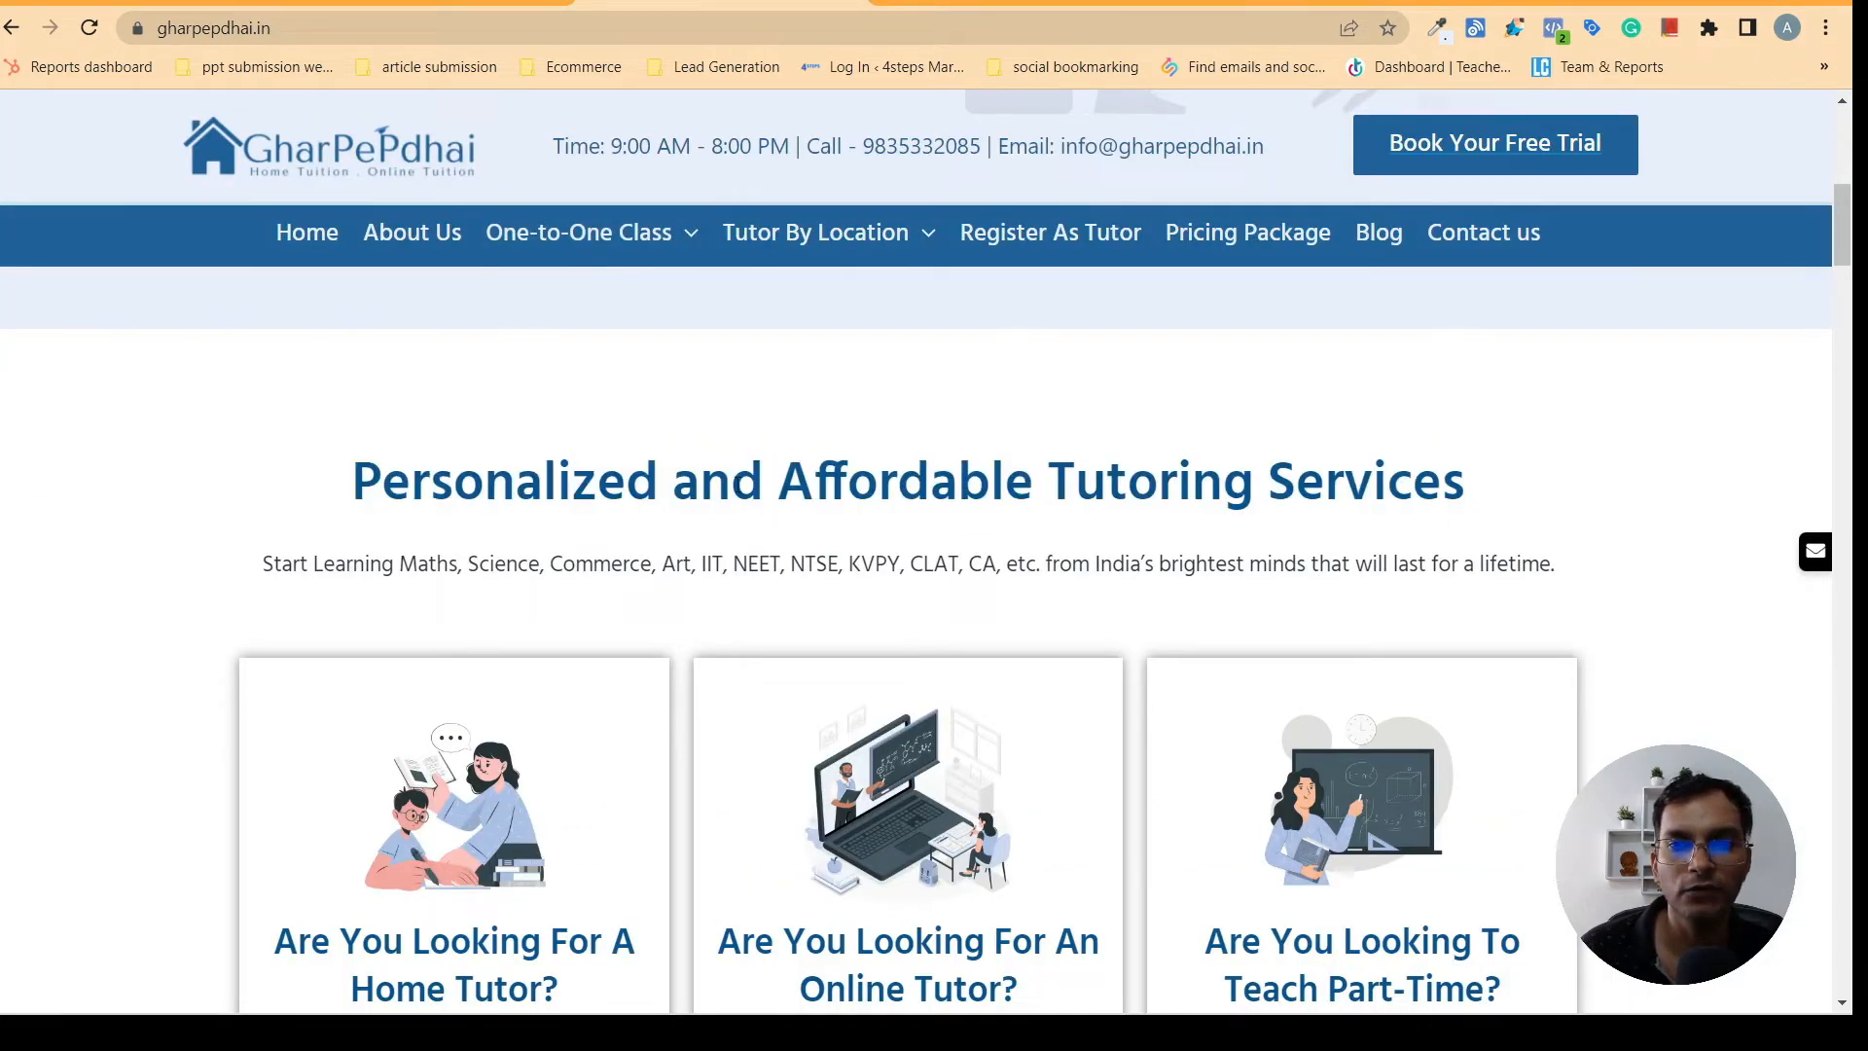
pyautogui.click(365, 3)
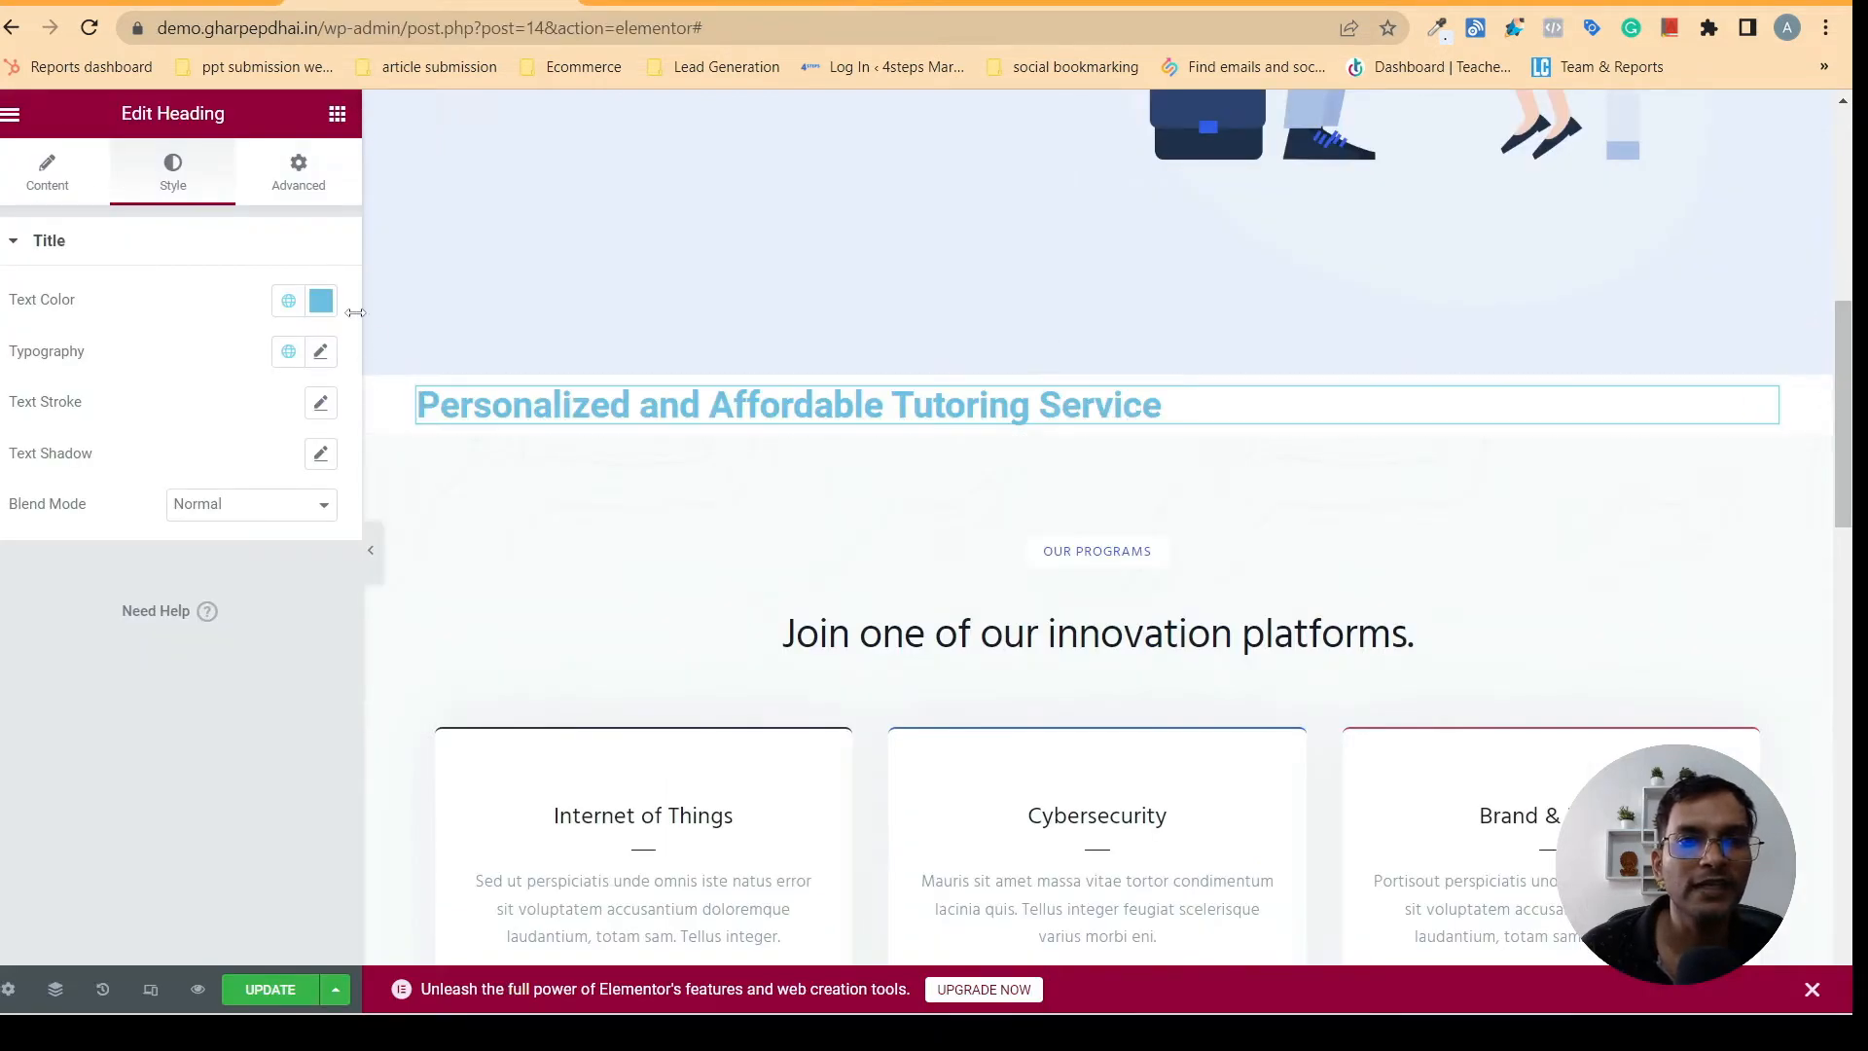
pyautogui.click(287, 304)
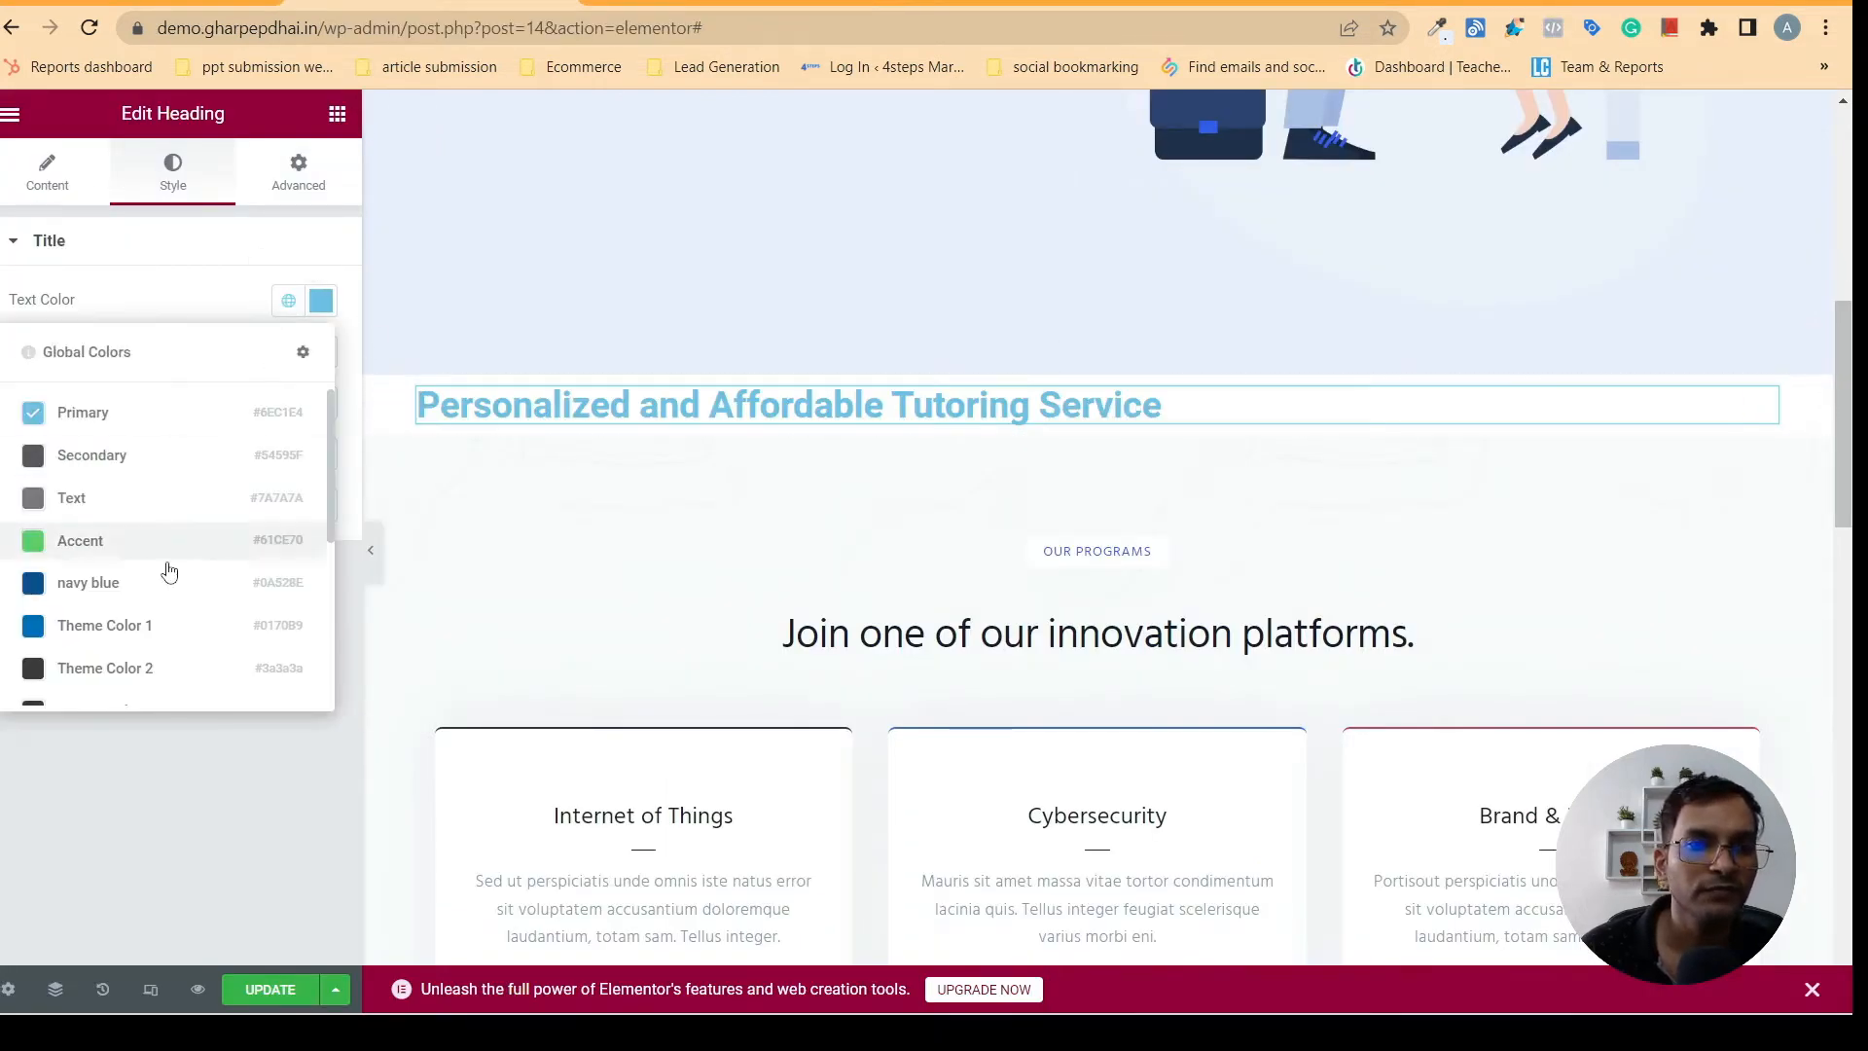
pyautogui.click(88, 582)
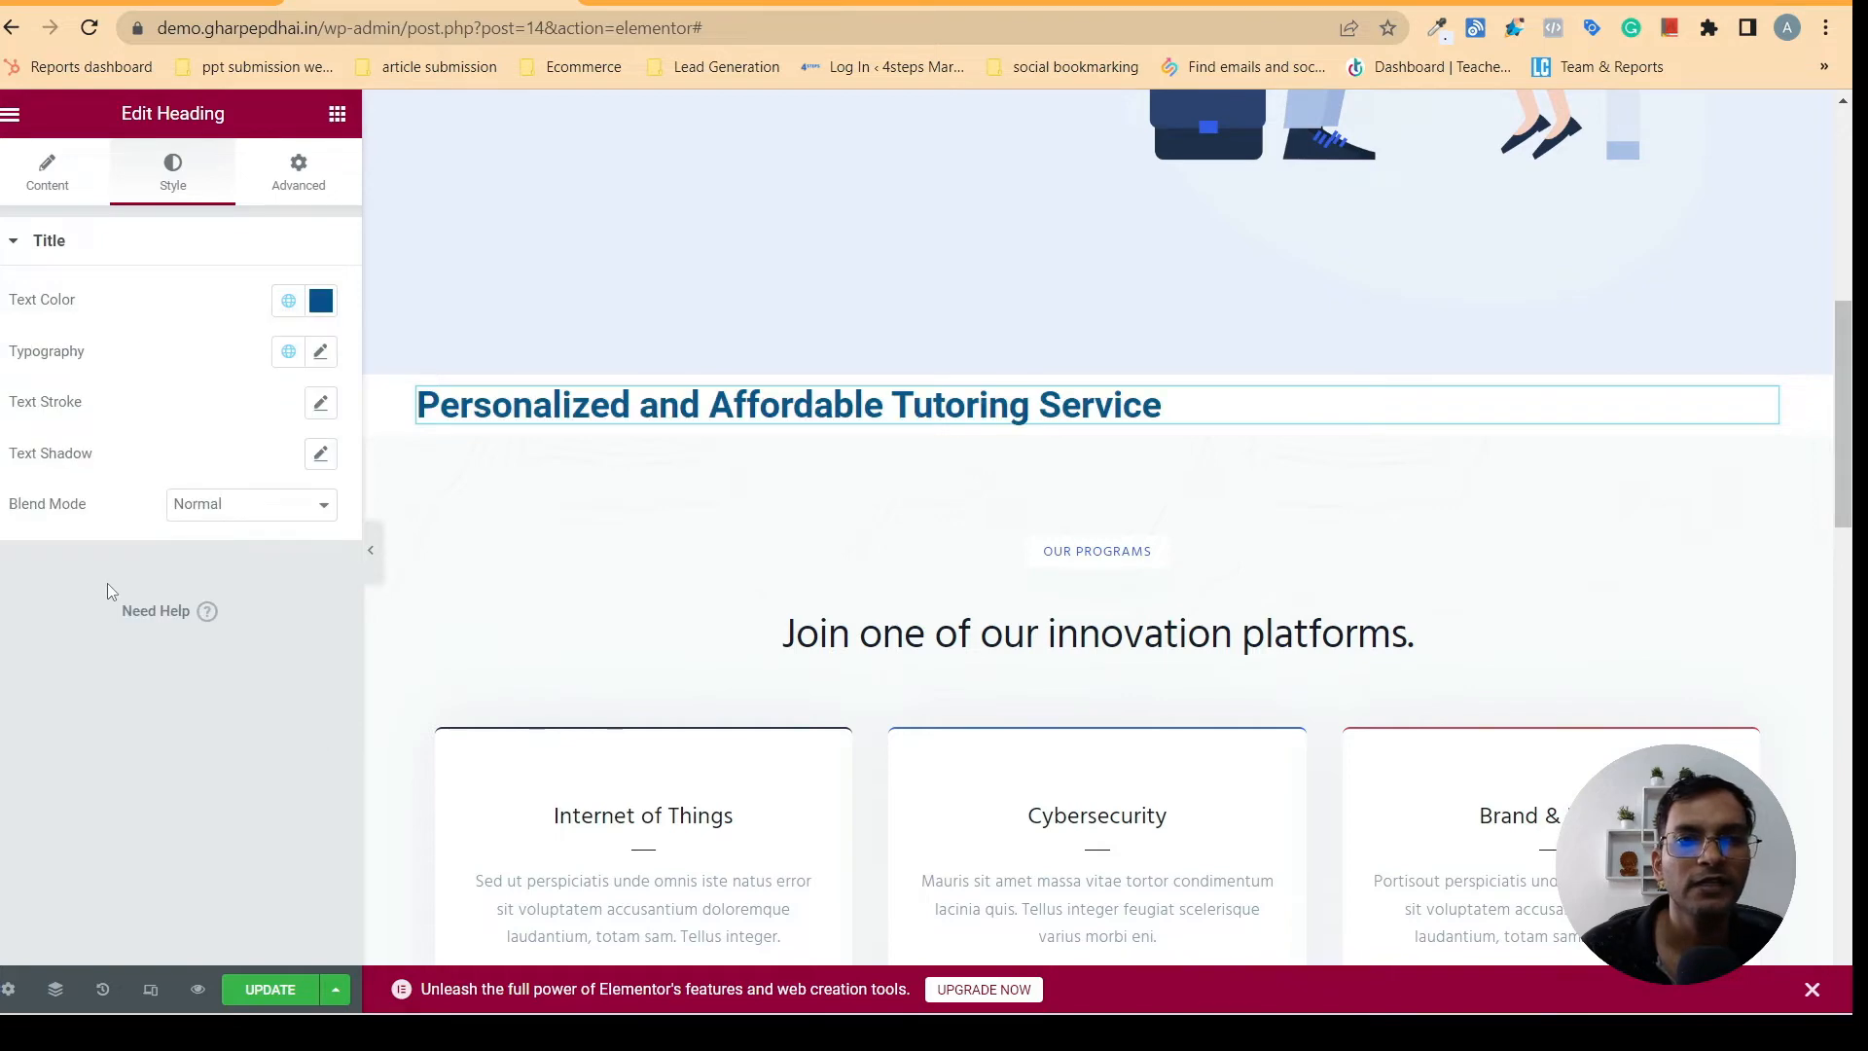
# - Open the new heading's typography settings and compare its font with the heading on gharpepdhai.in
pyautogui.click(725, 3)
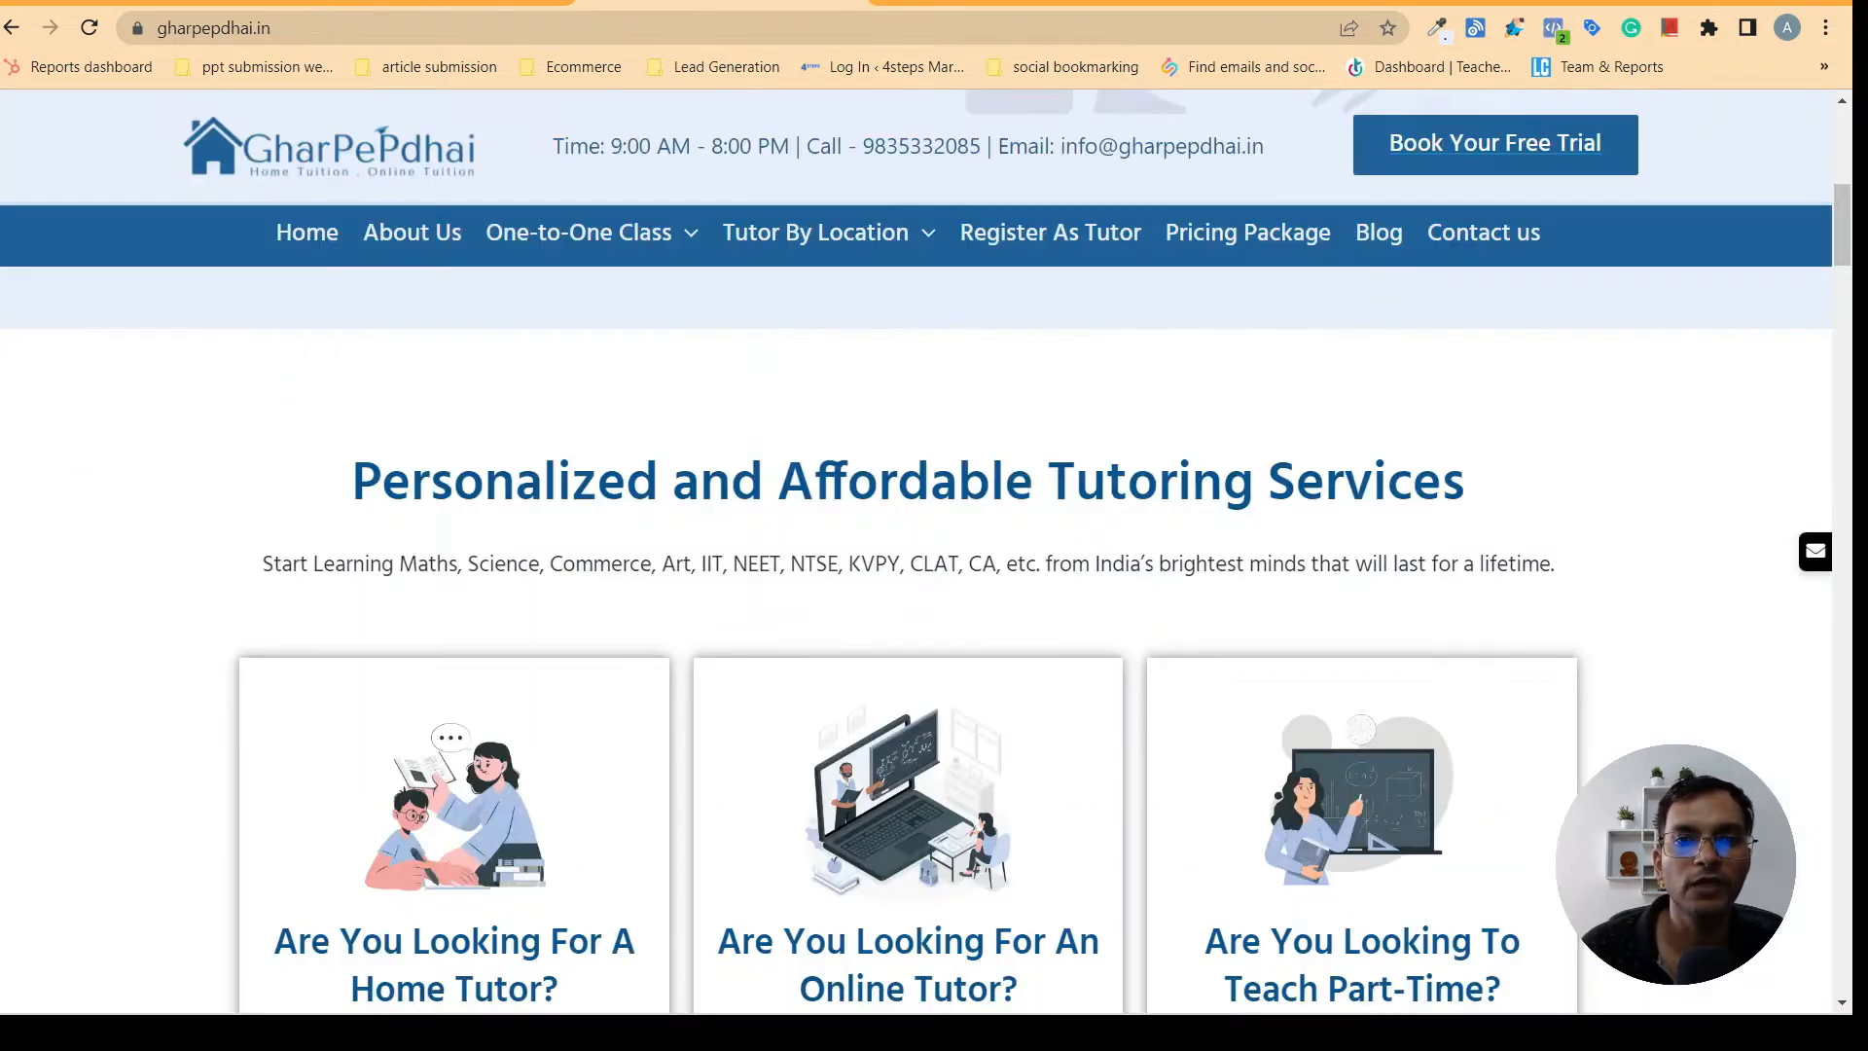
pyautogui.click(453, 3)
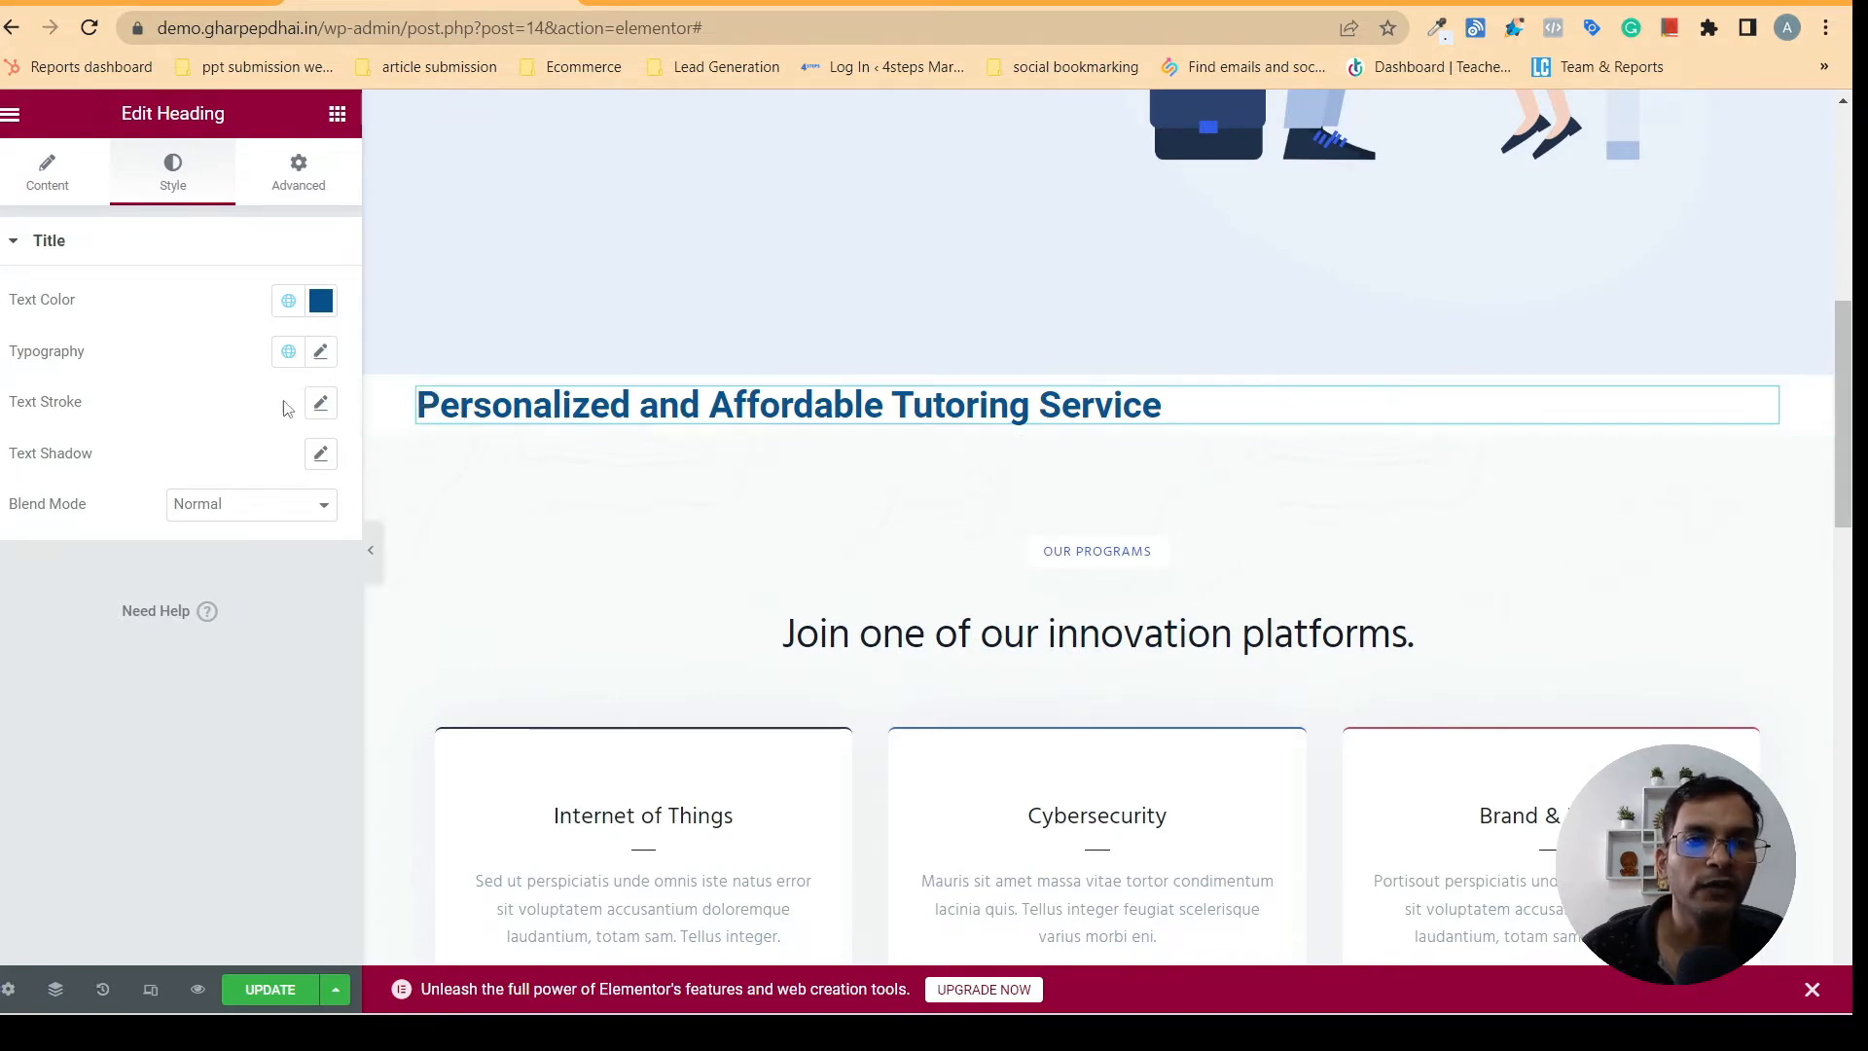
pyautogui.click(321, 351)
pyautogui.click(723, 3)
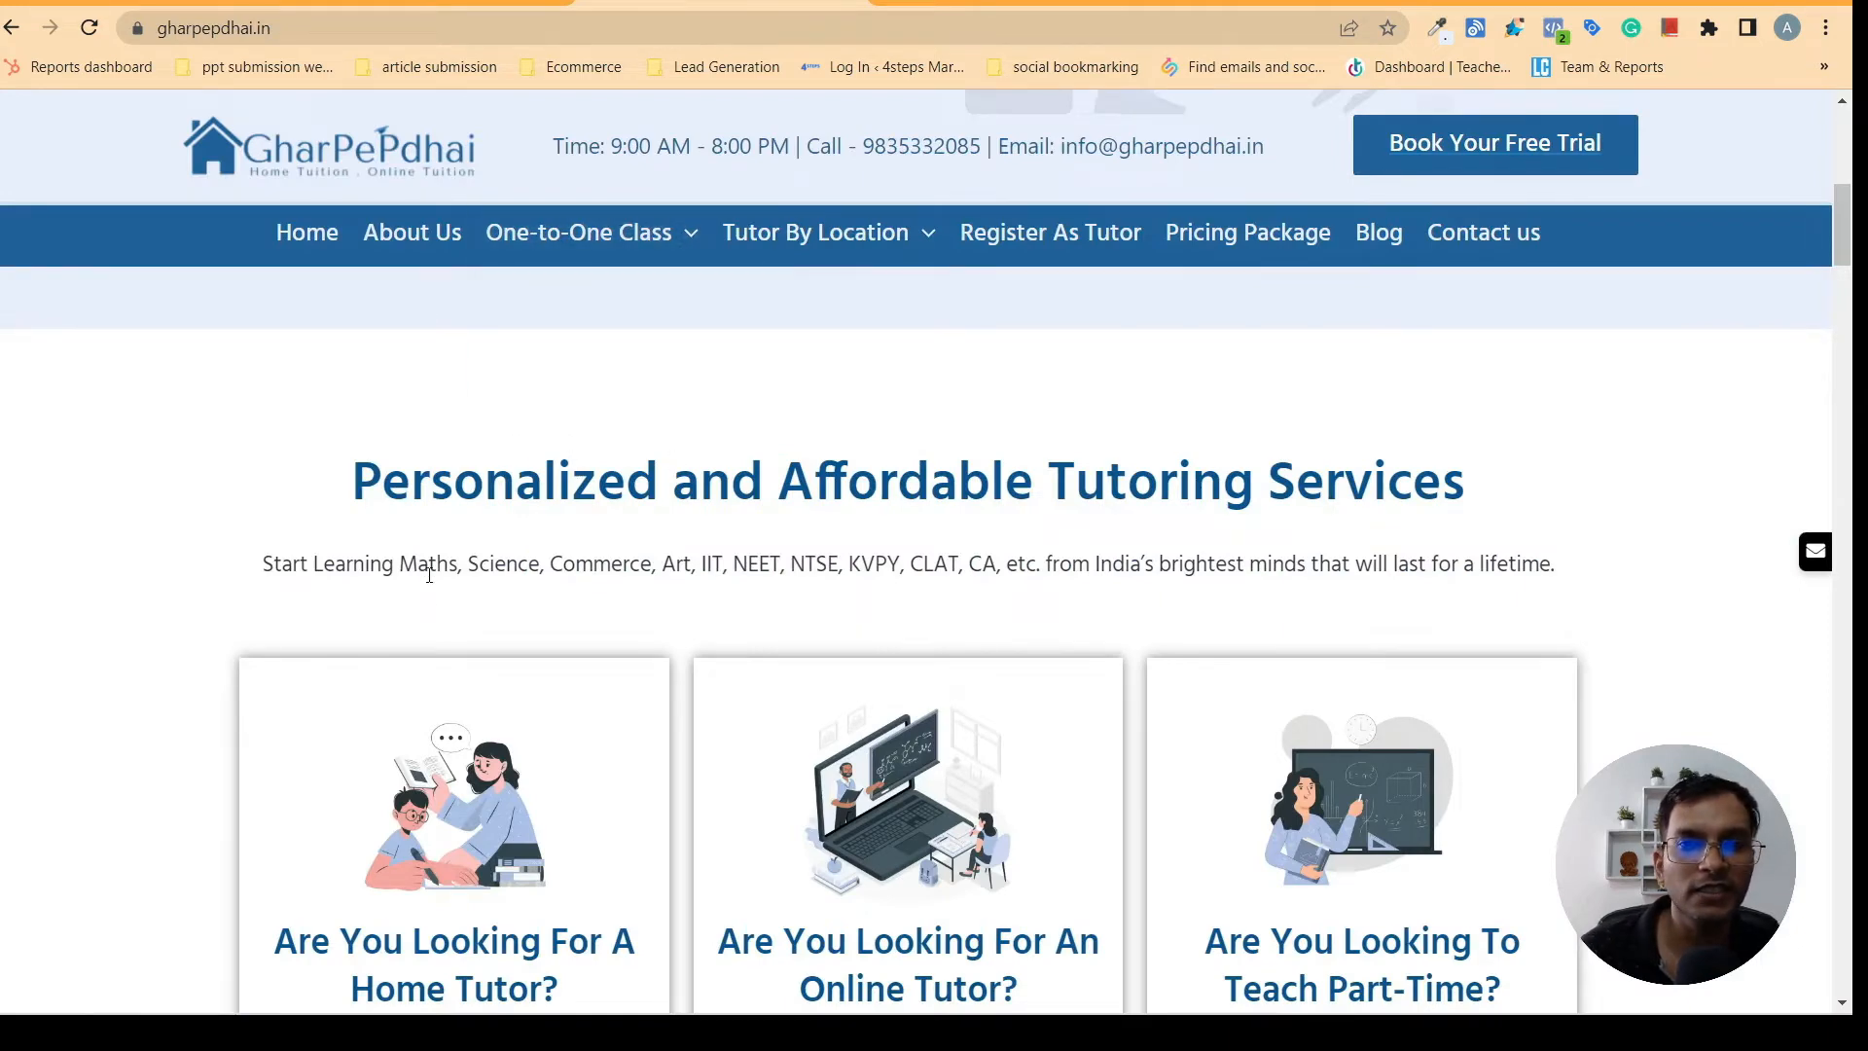
pyautogui.click(438, 3)
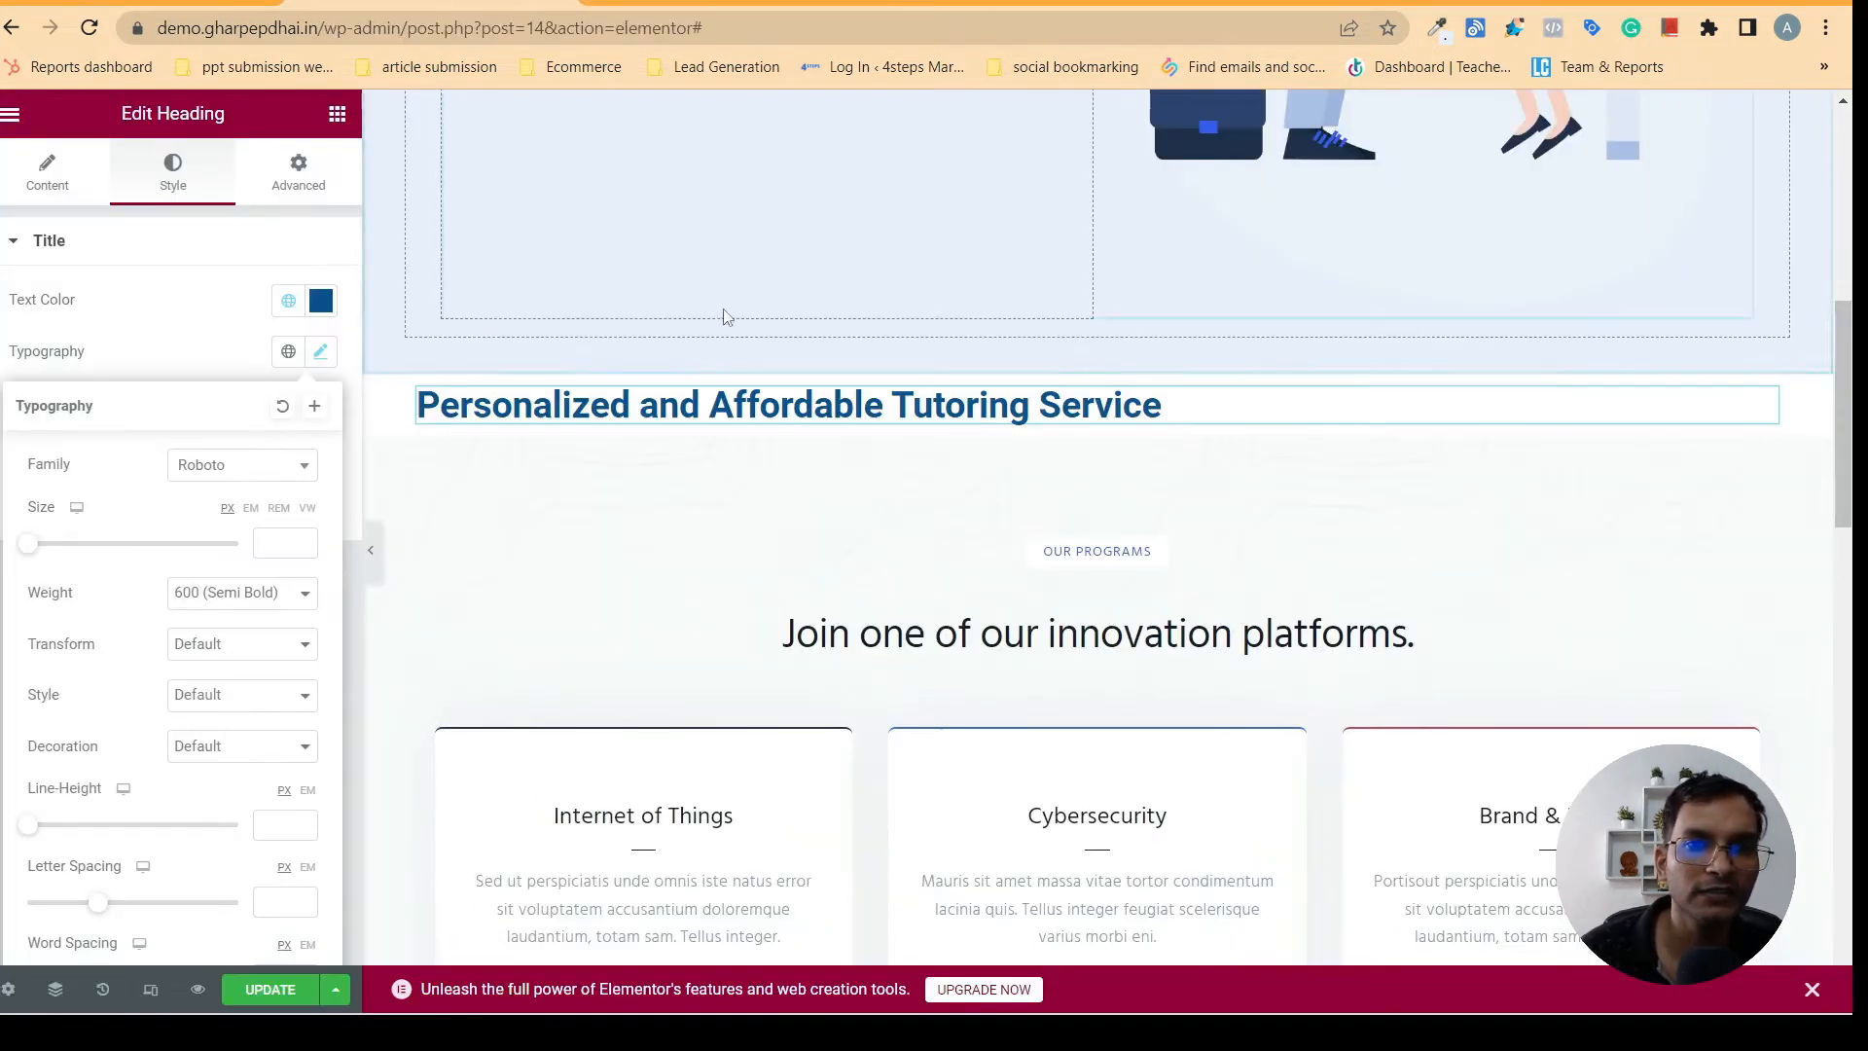
pyautogui.click(723, 3)
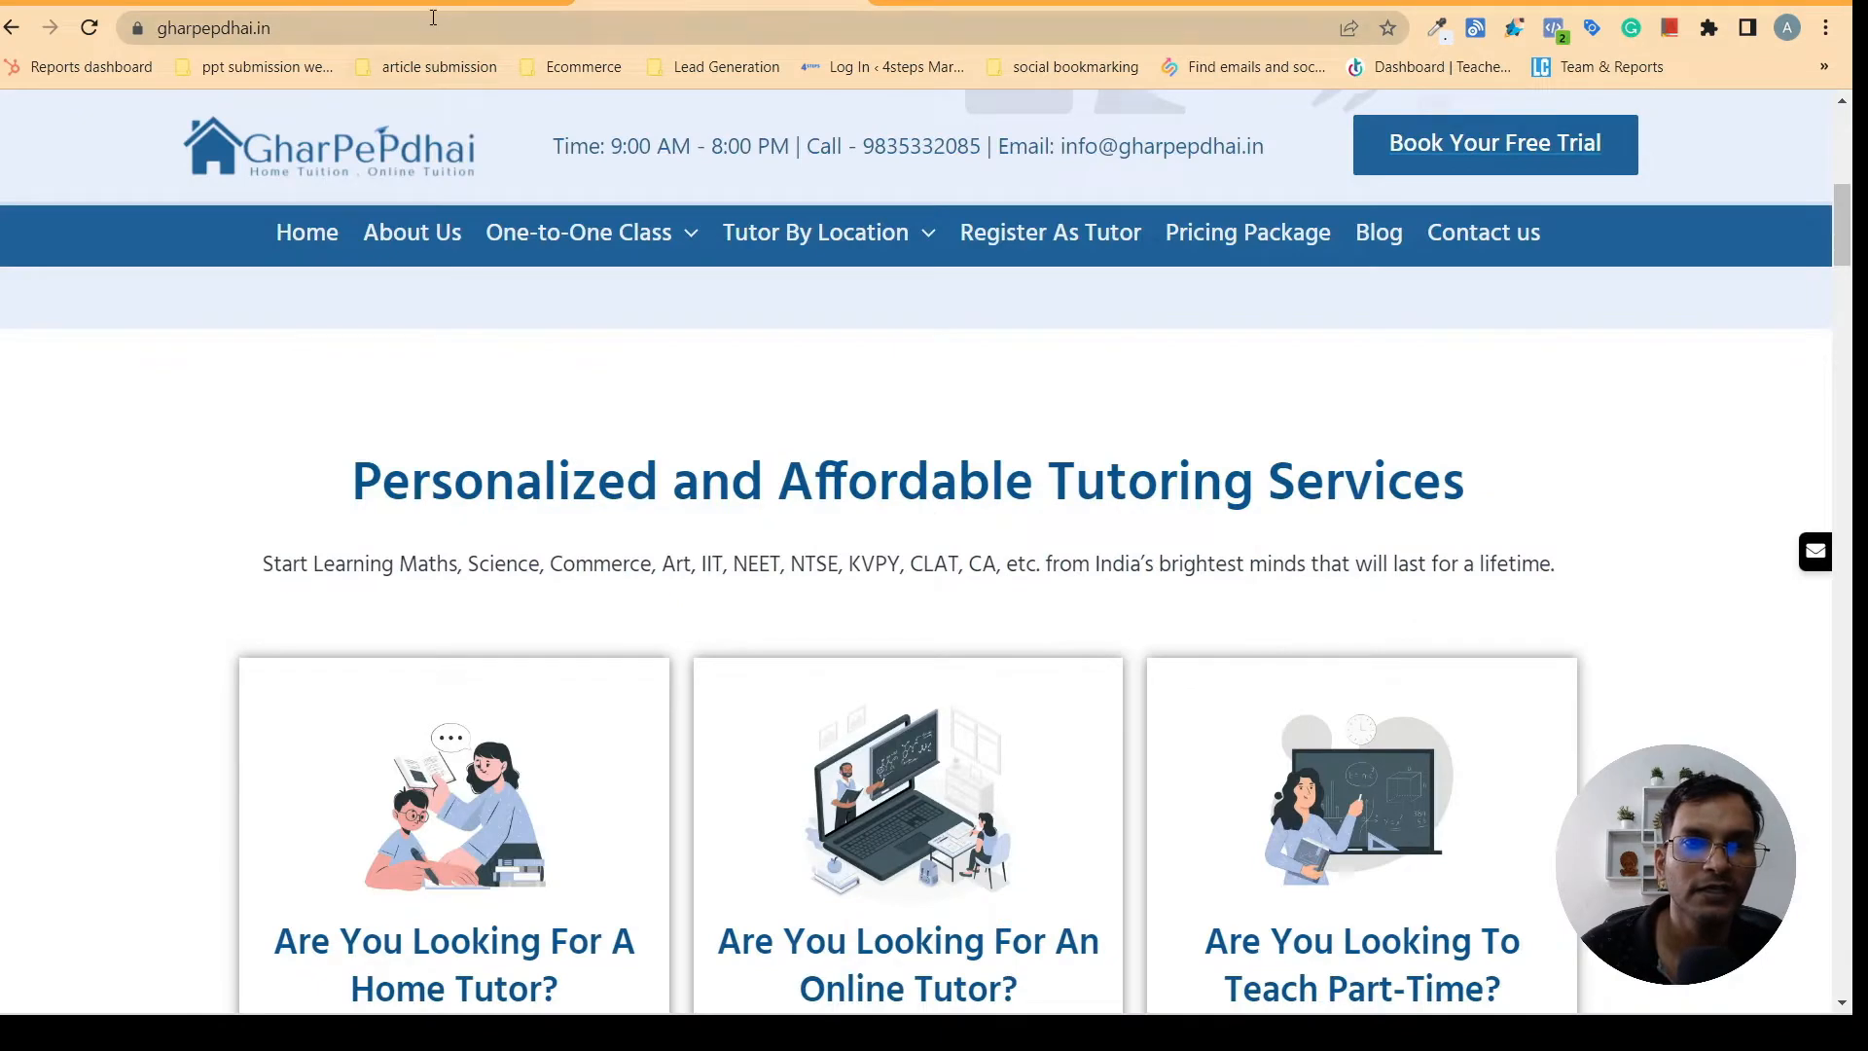
pyautogui.click(433, 3)
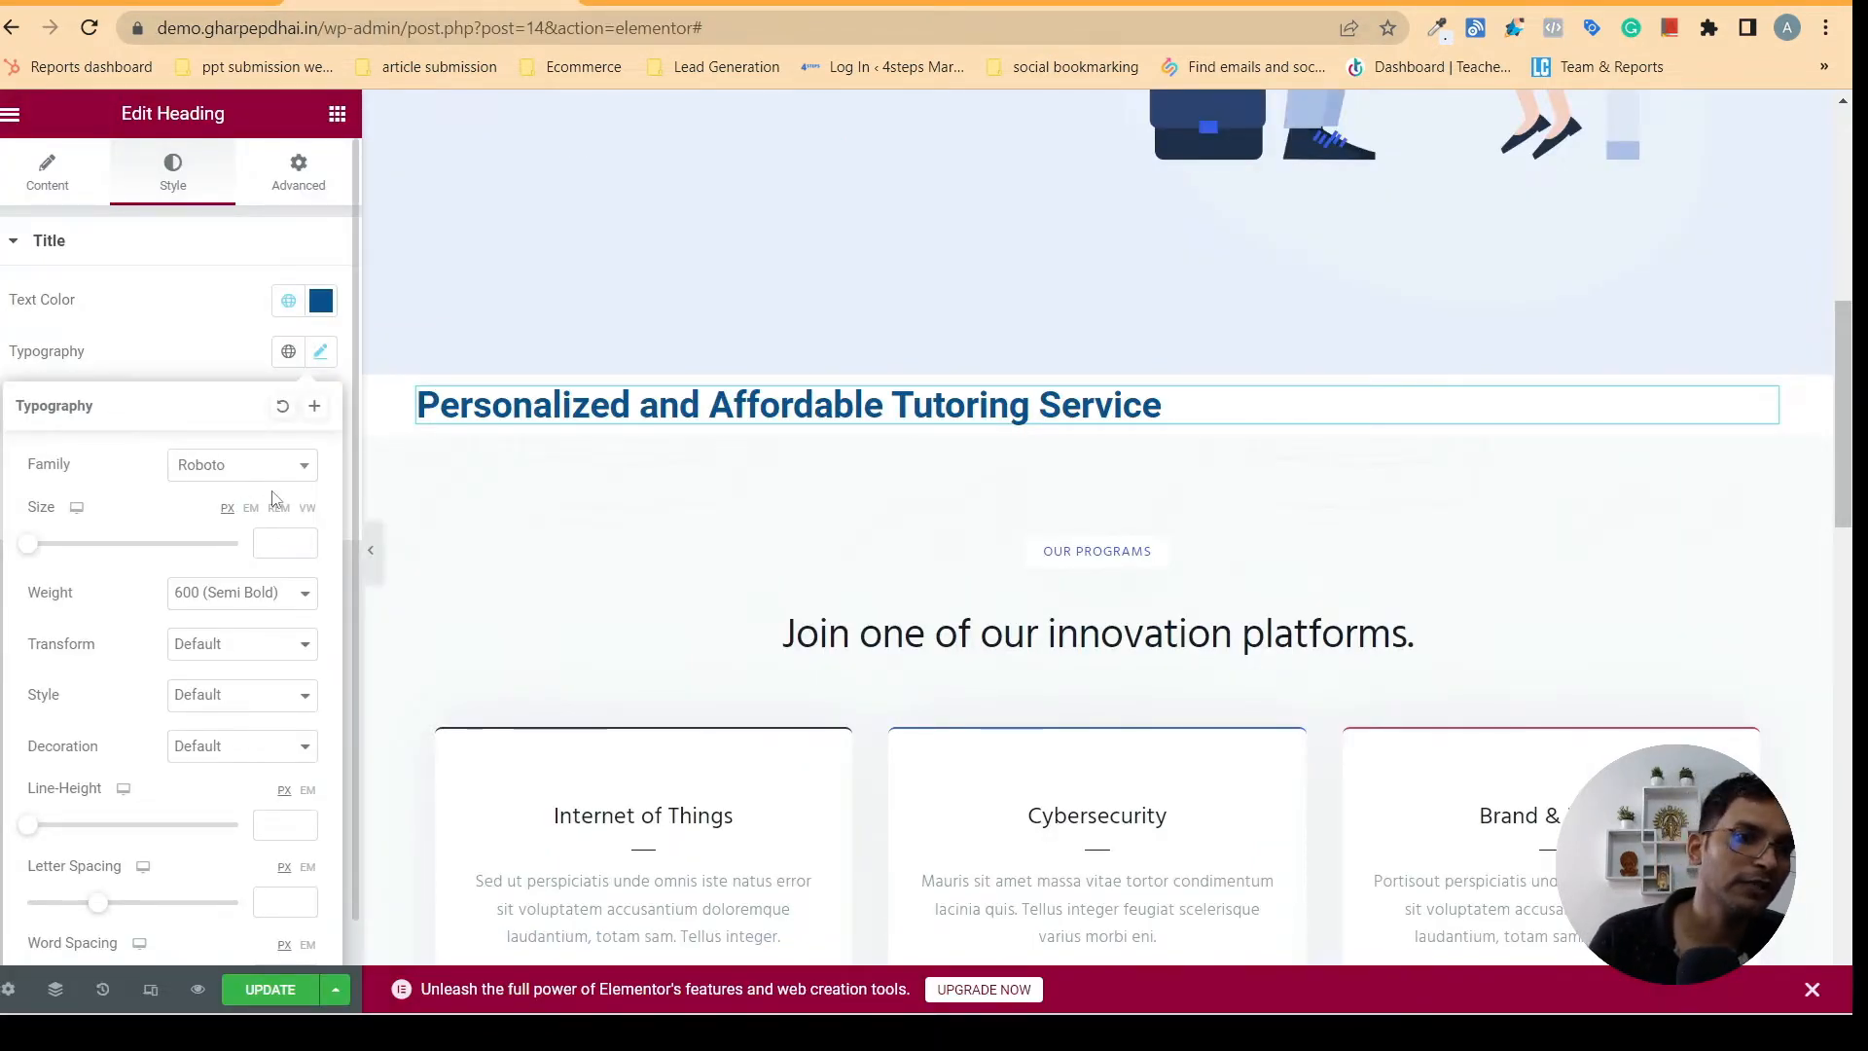
# - Set the font family of the "Personalized and Affordable Tutoring Service" heading to Poppins
pyautogui.click(264, 464)
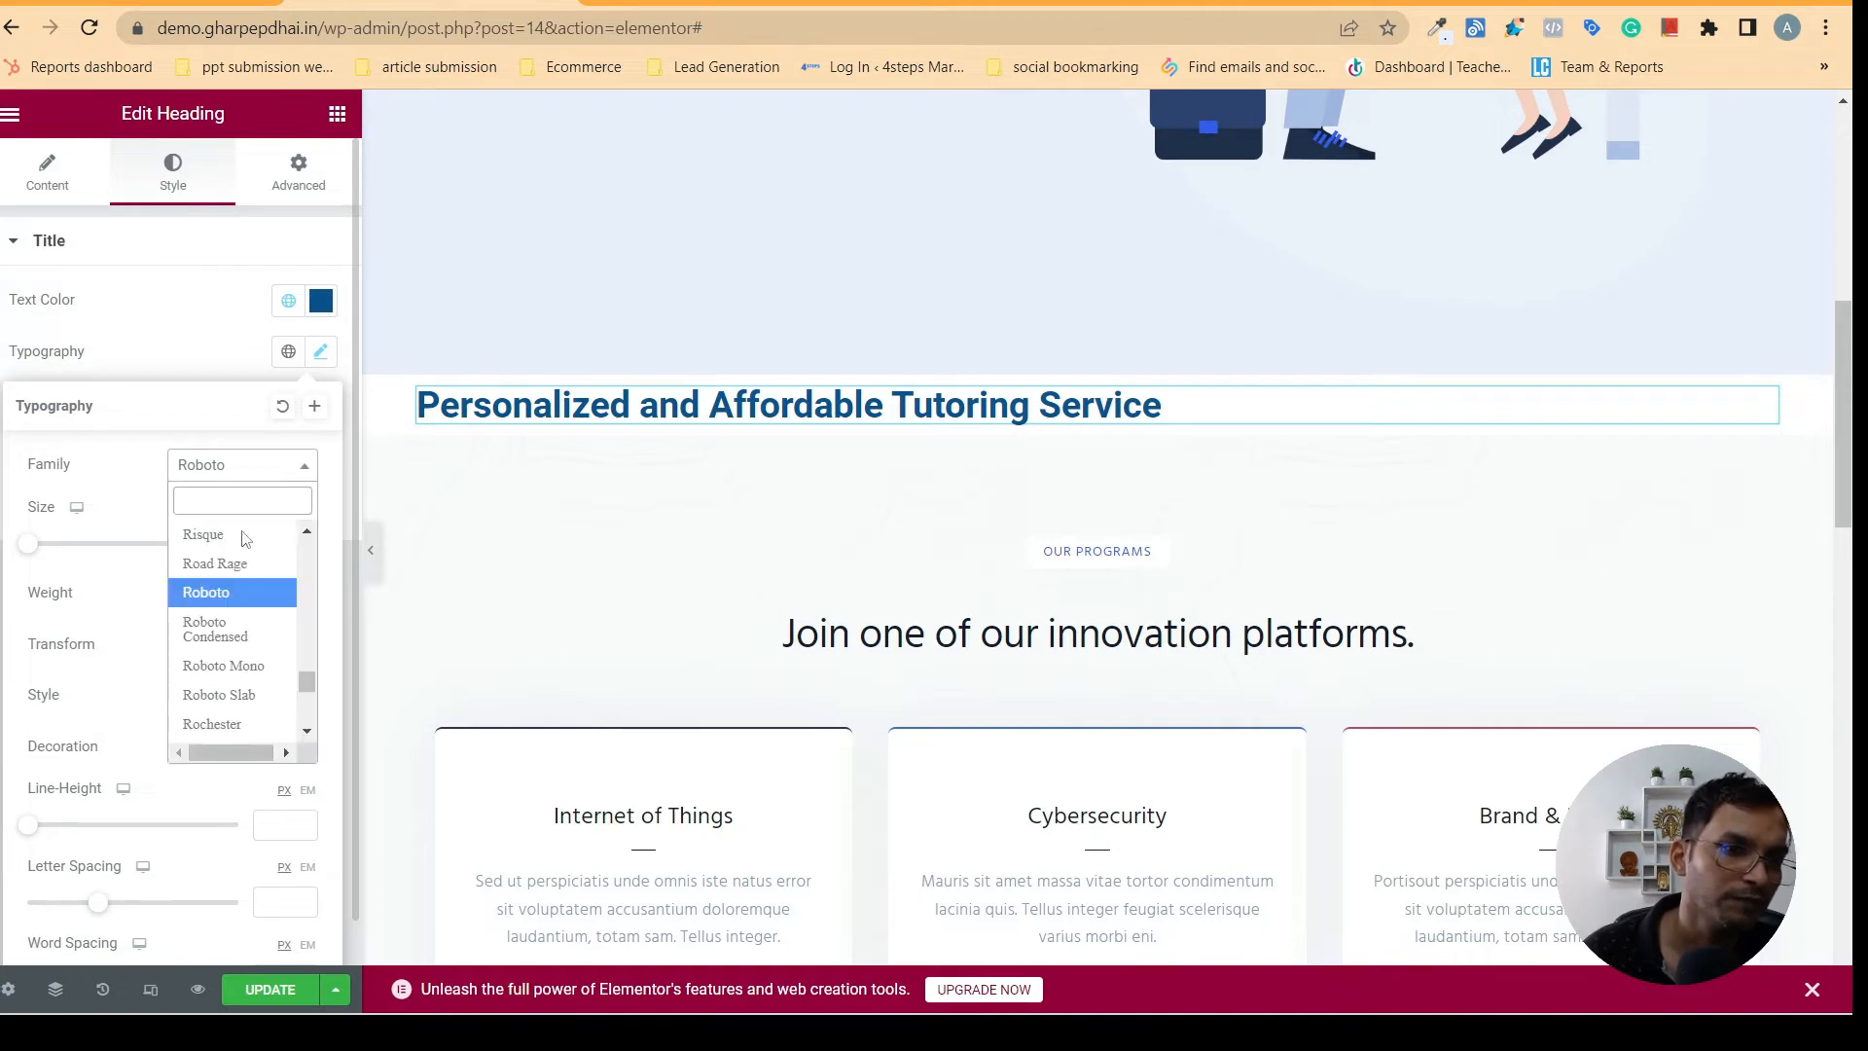
pyautogui.write('p')
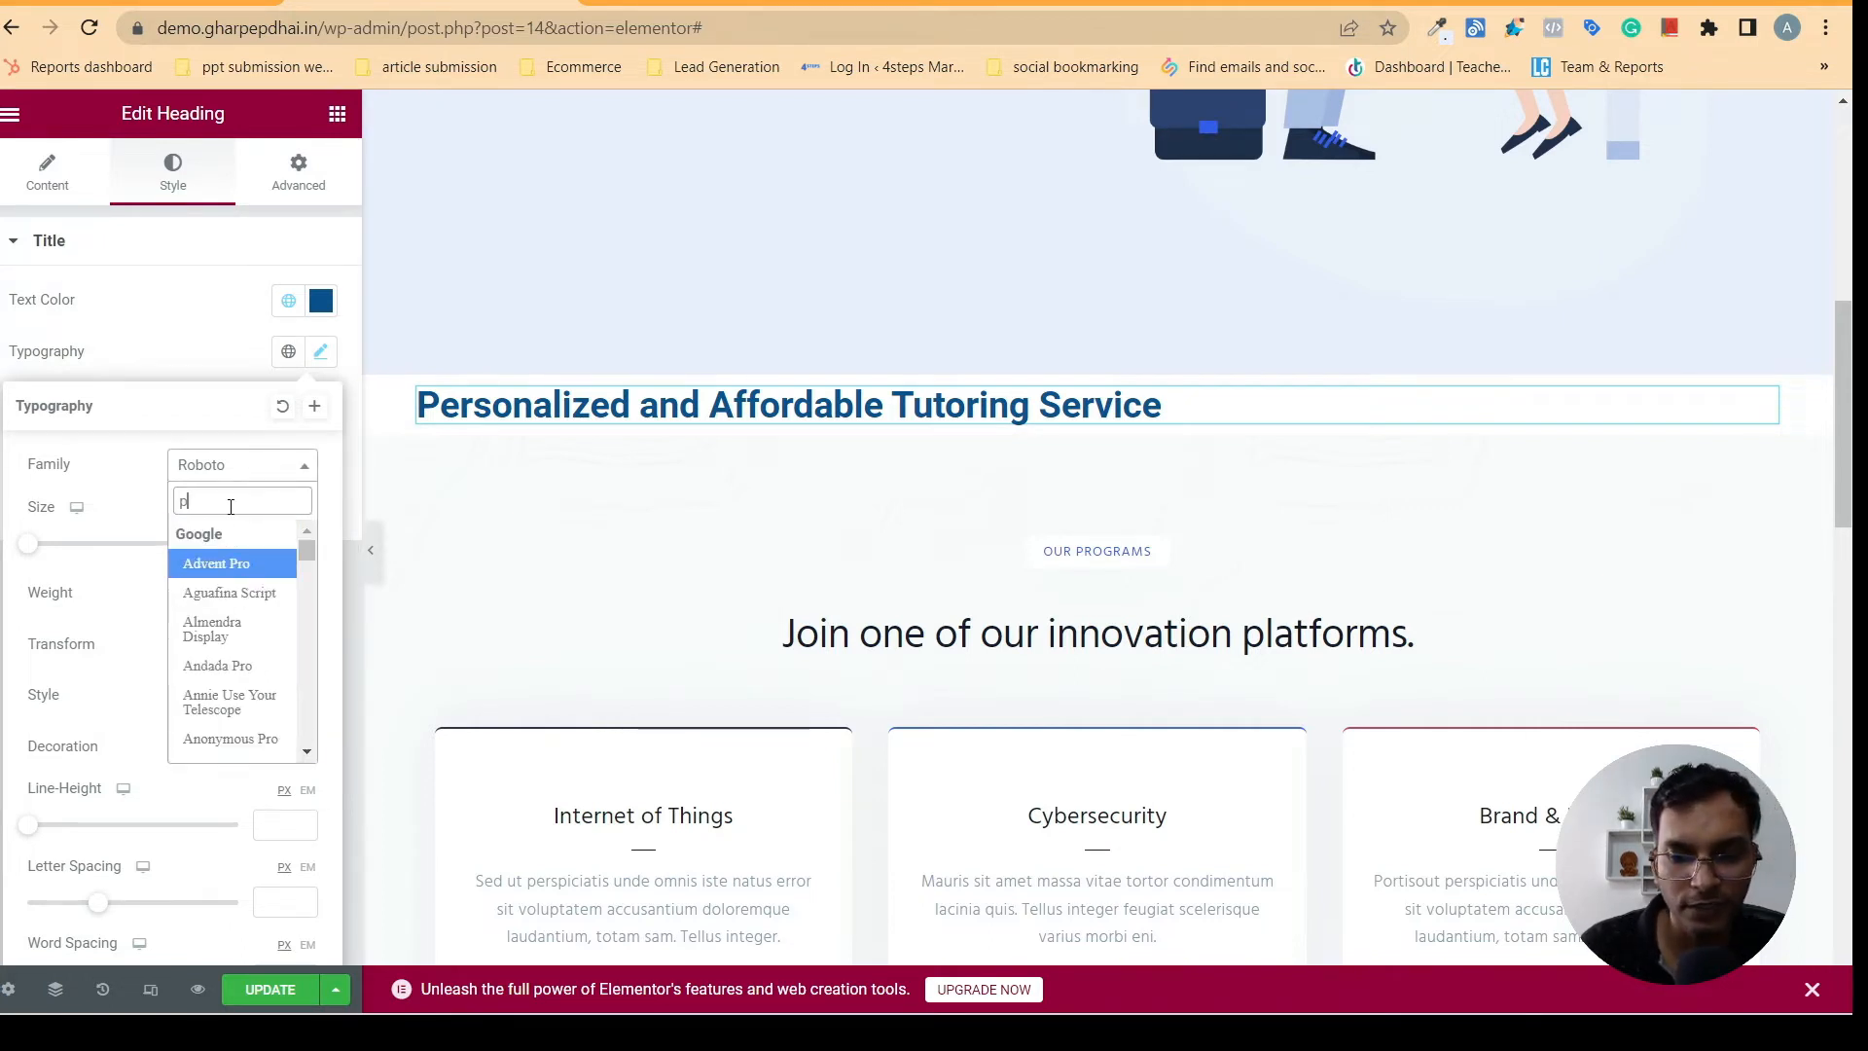
pyautogui.write('op')
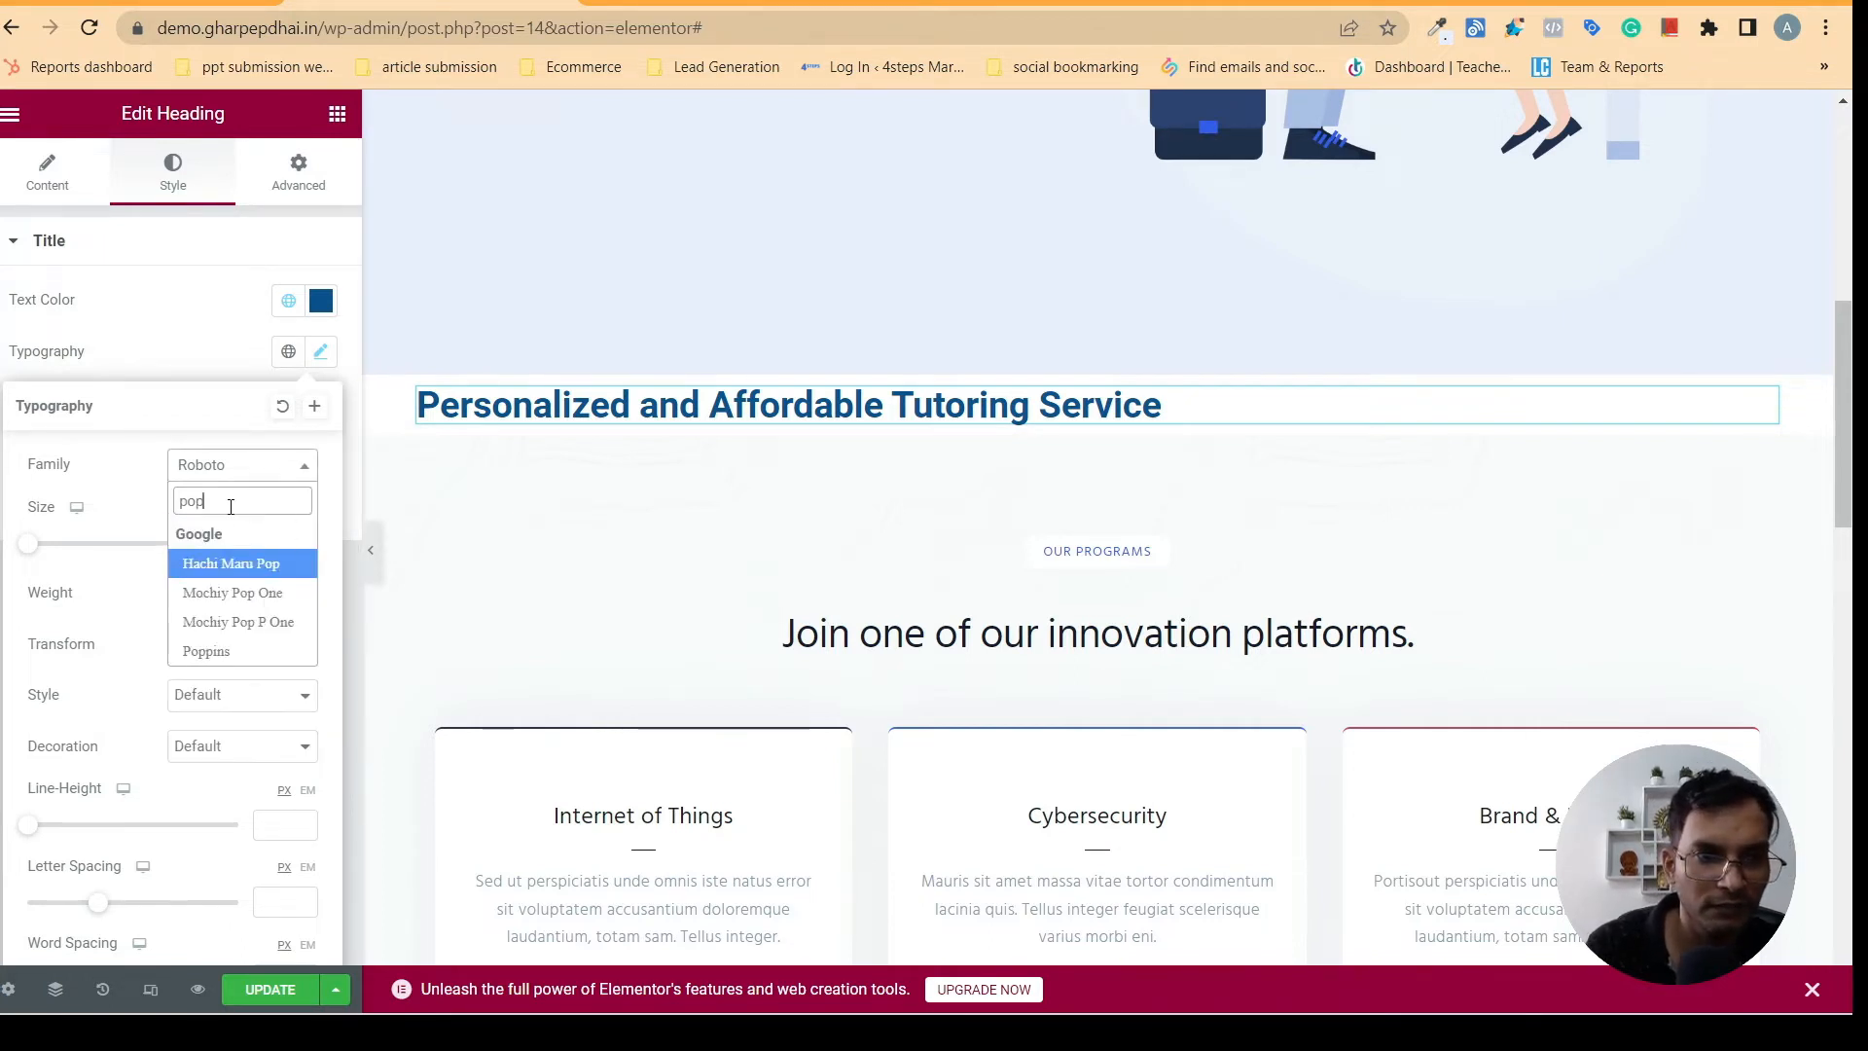
pyautogui.write('i')
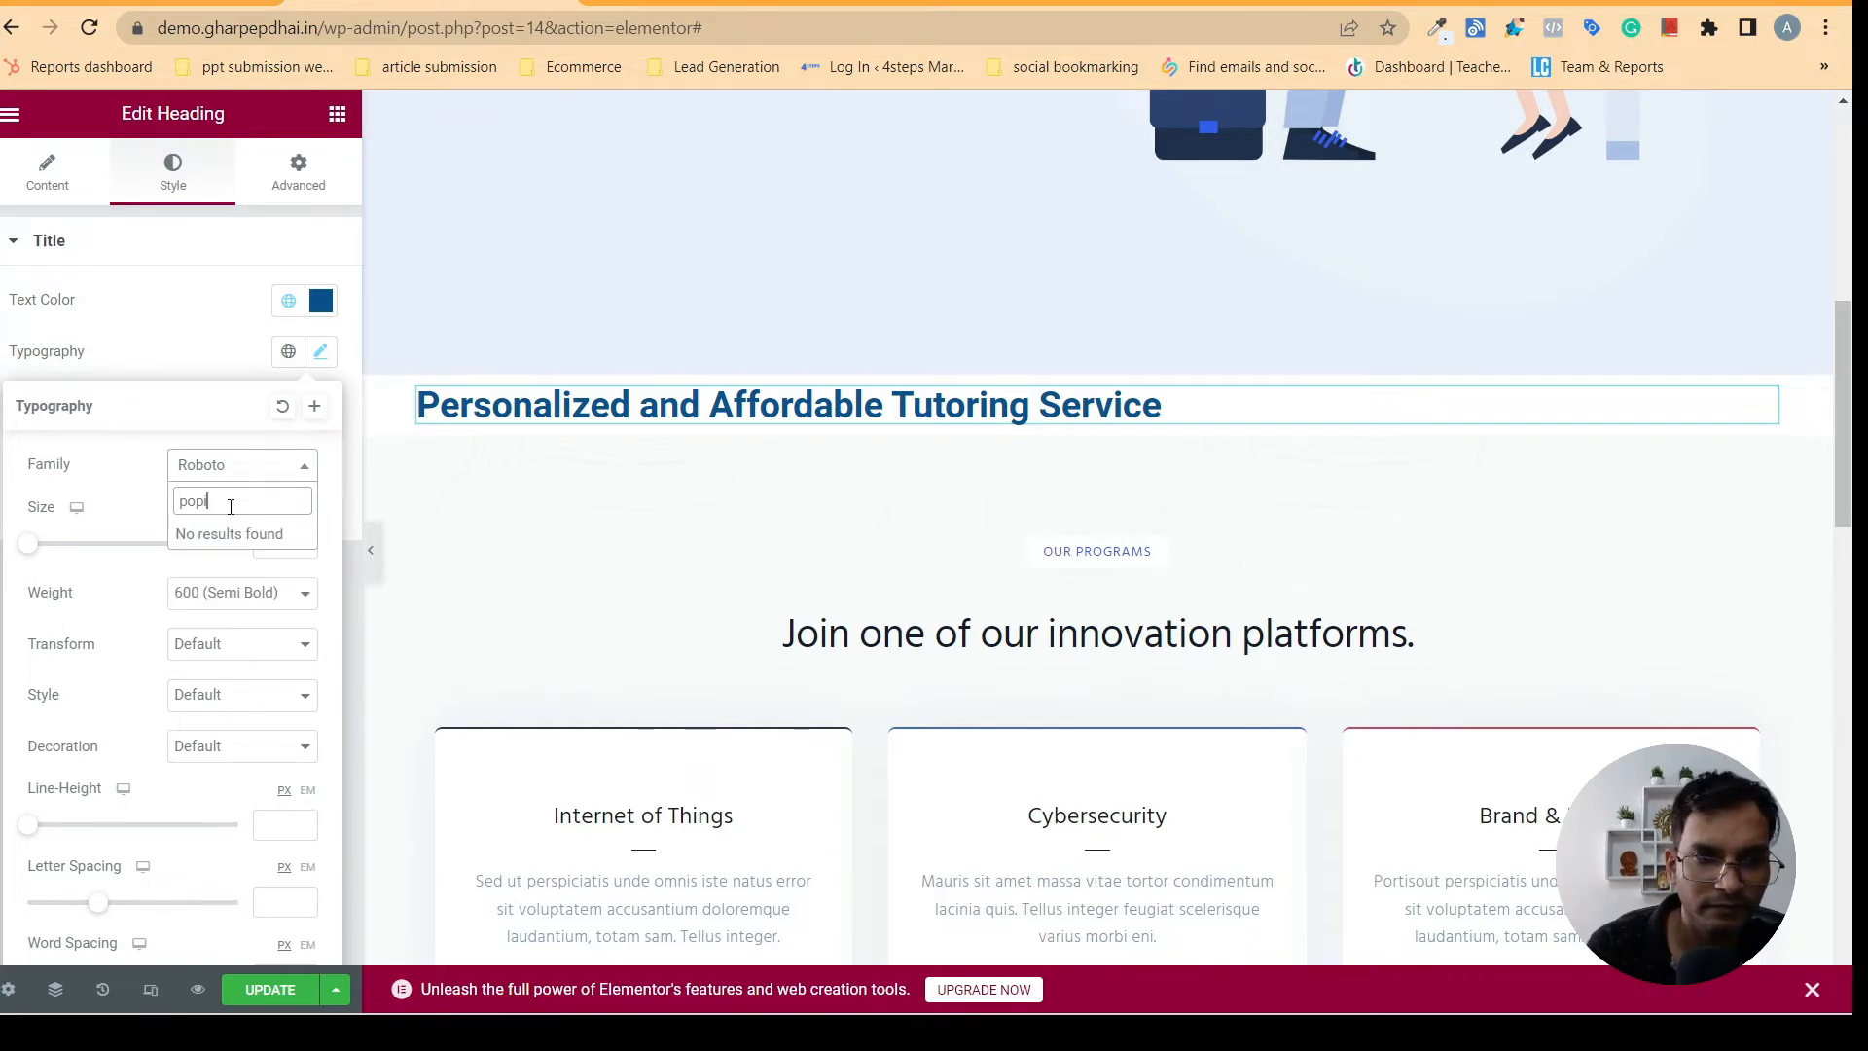
pyautogui.press('BackSpace')
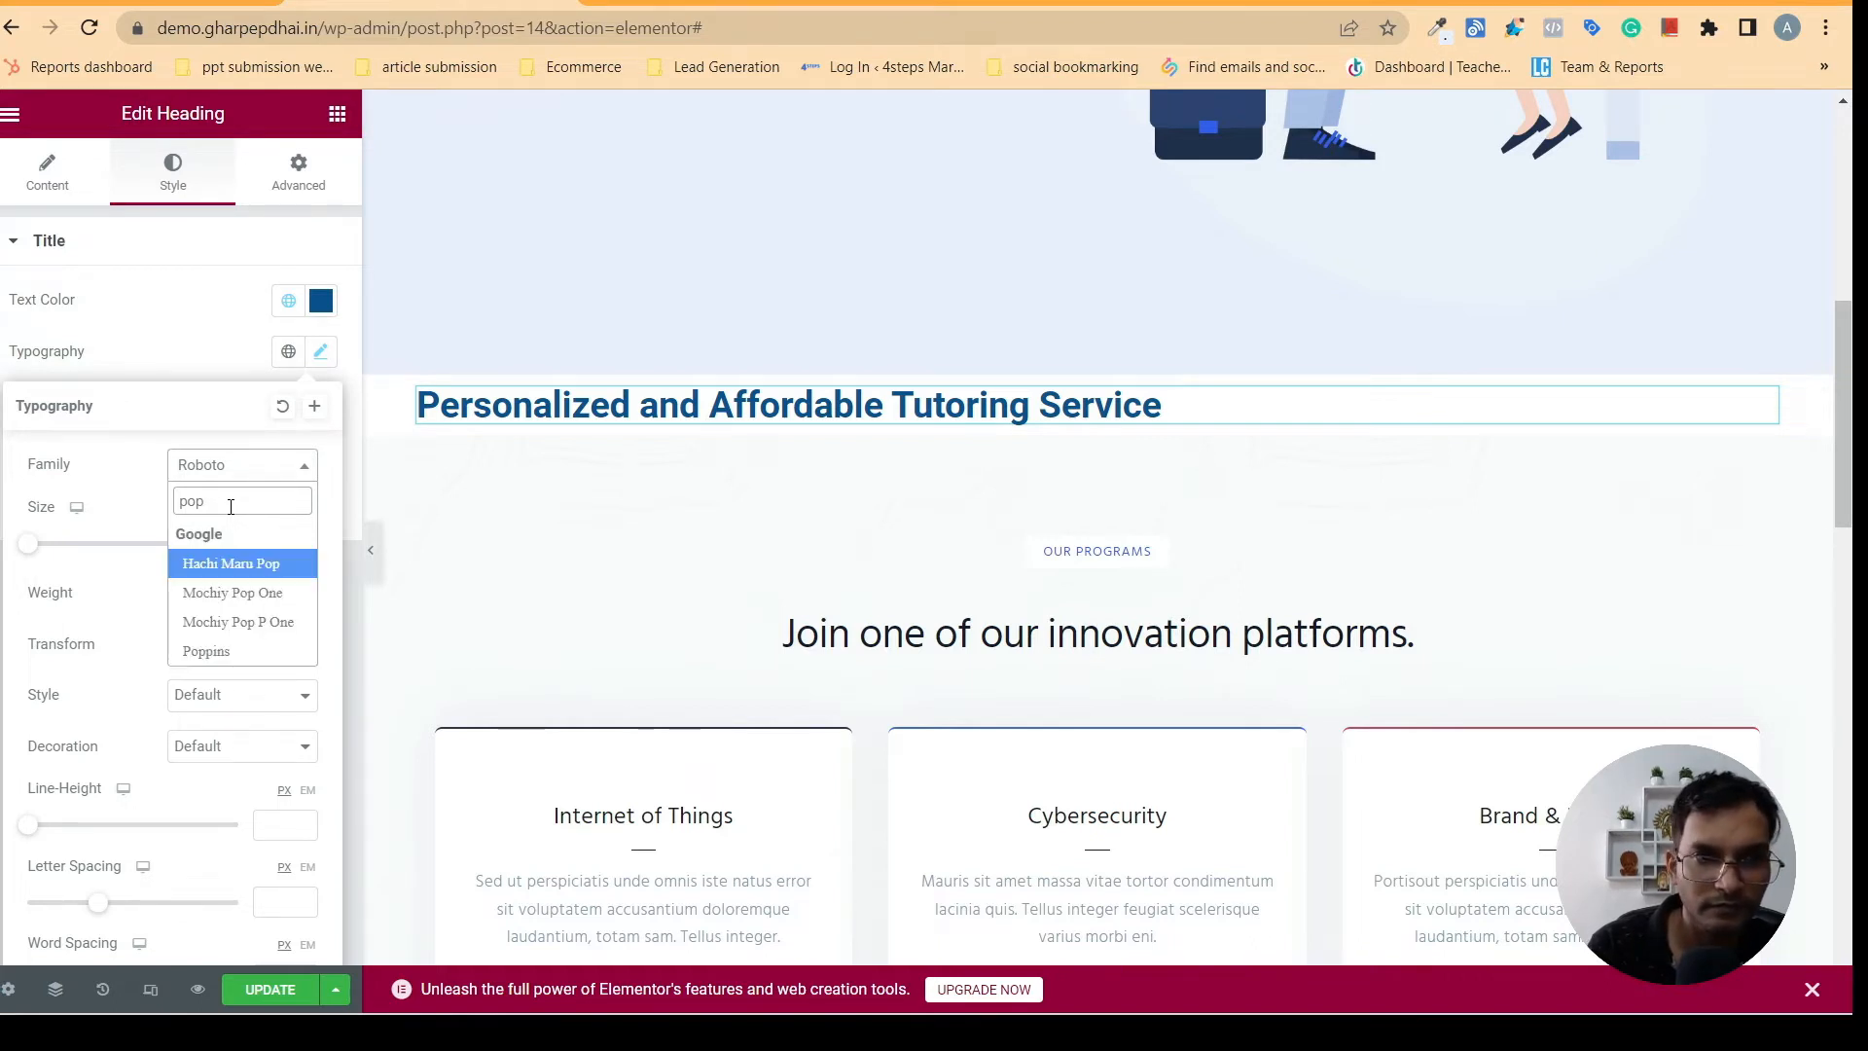
pyautogui.write('po')
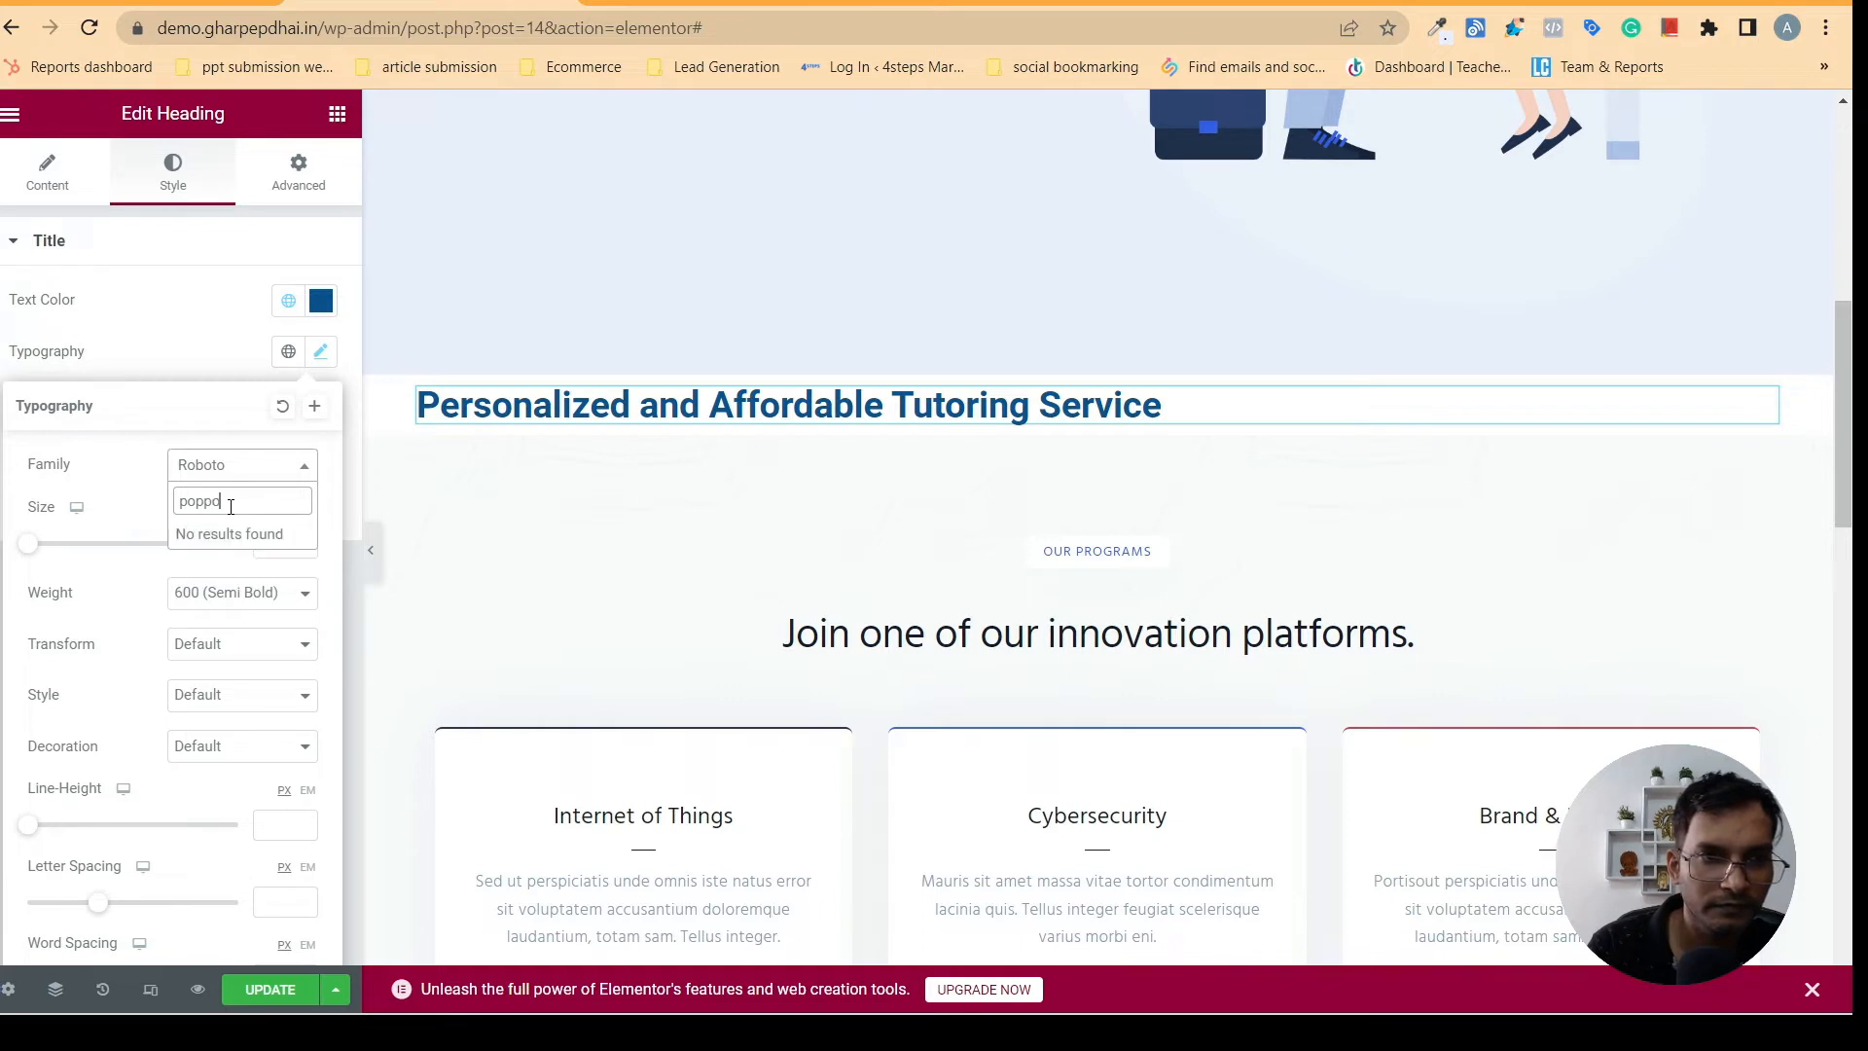
pyautogui.press('BackSpace')
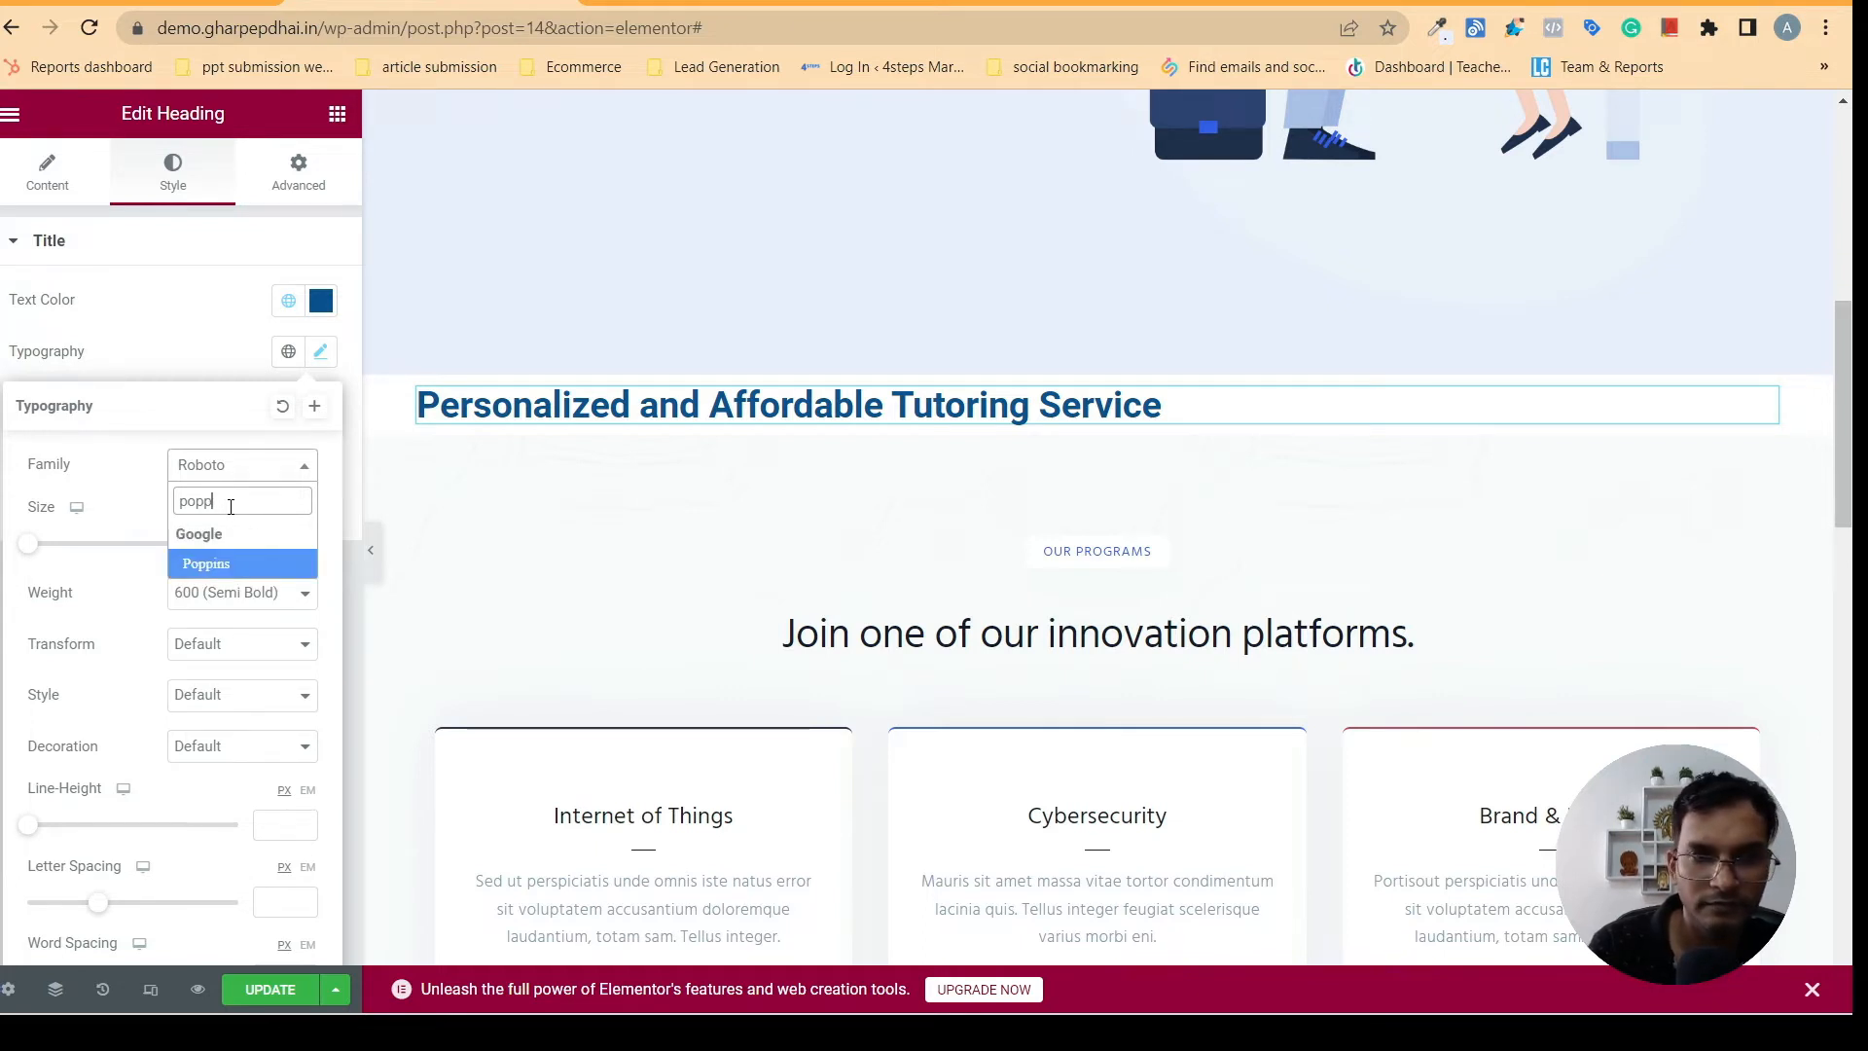
pyautogui.press('BackSpace')
pyautogui.press('BackSpace')
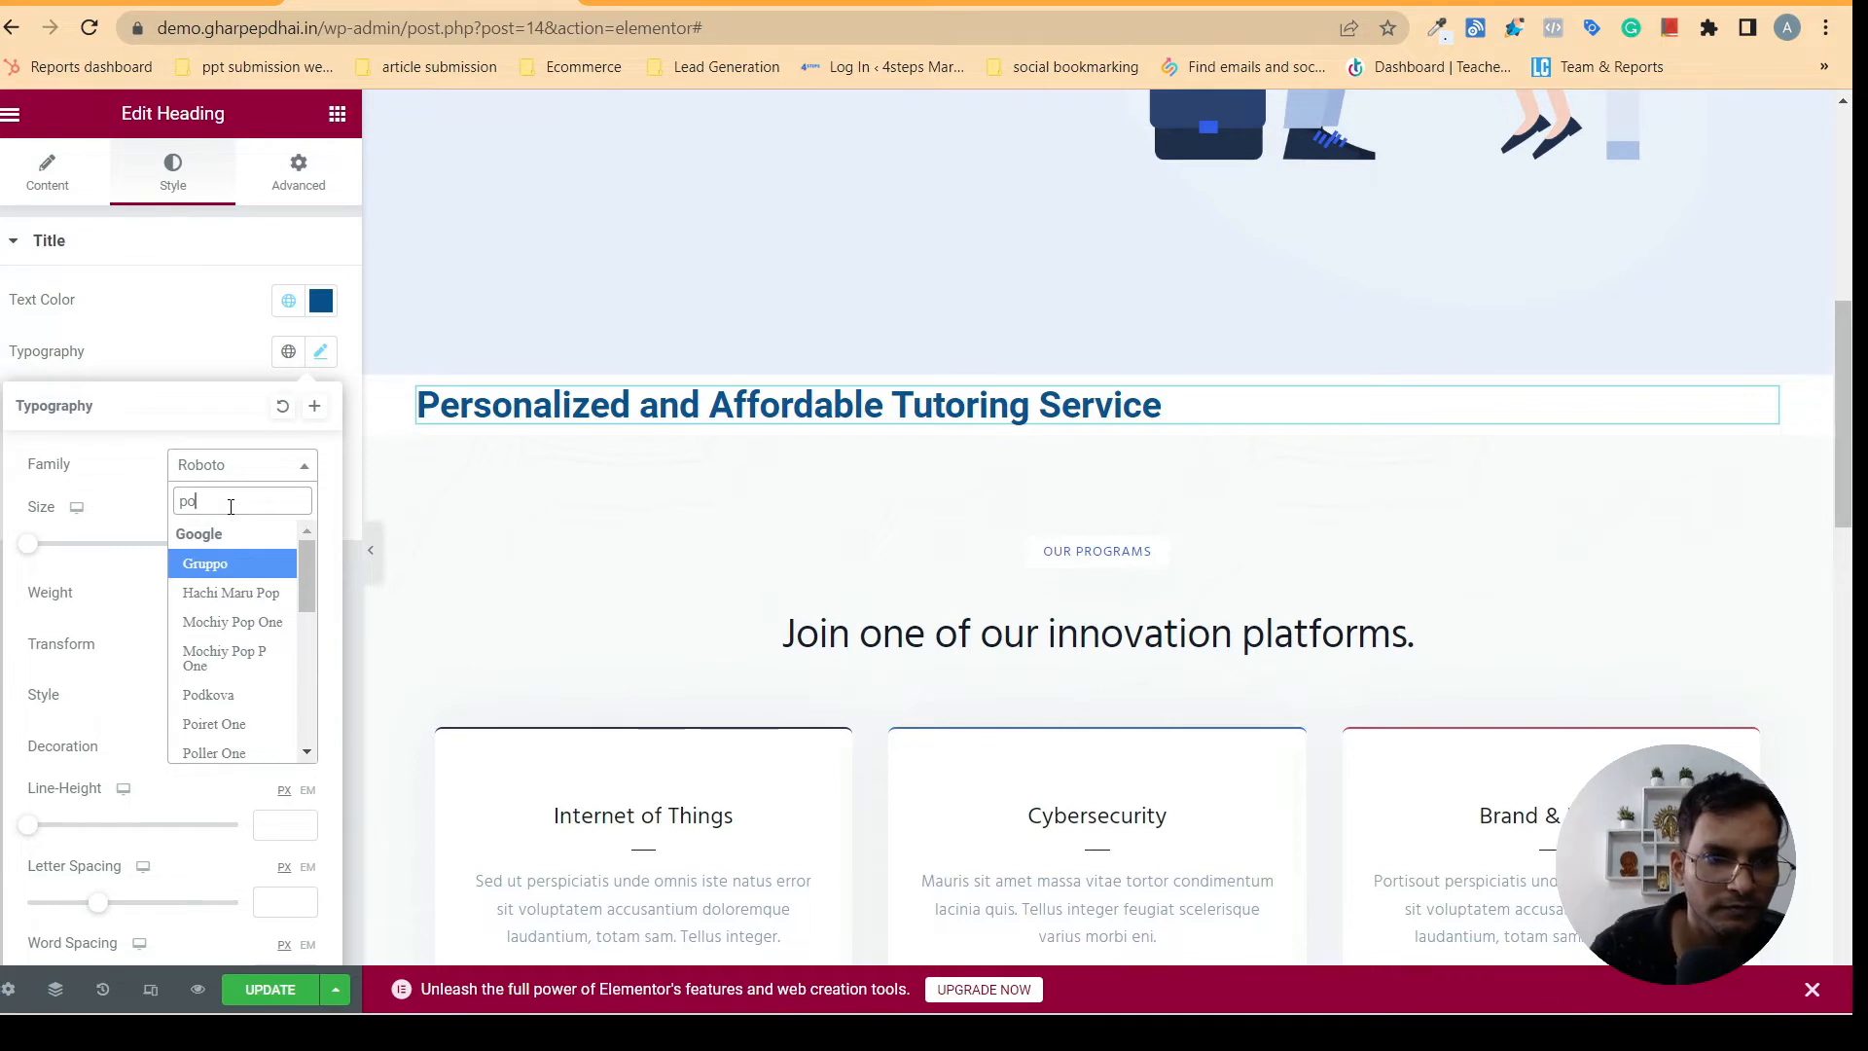
pyautogui.moveTo(306, 595); pyautogui.dragTo(306, 672)
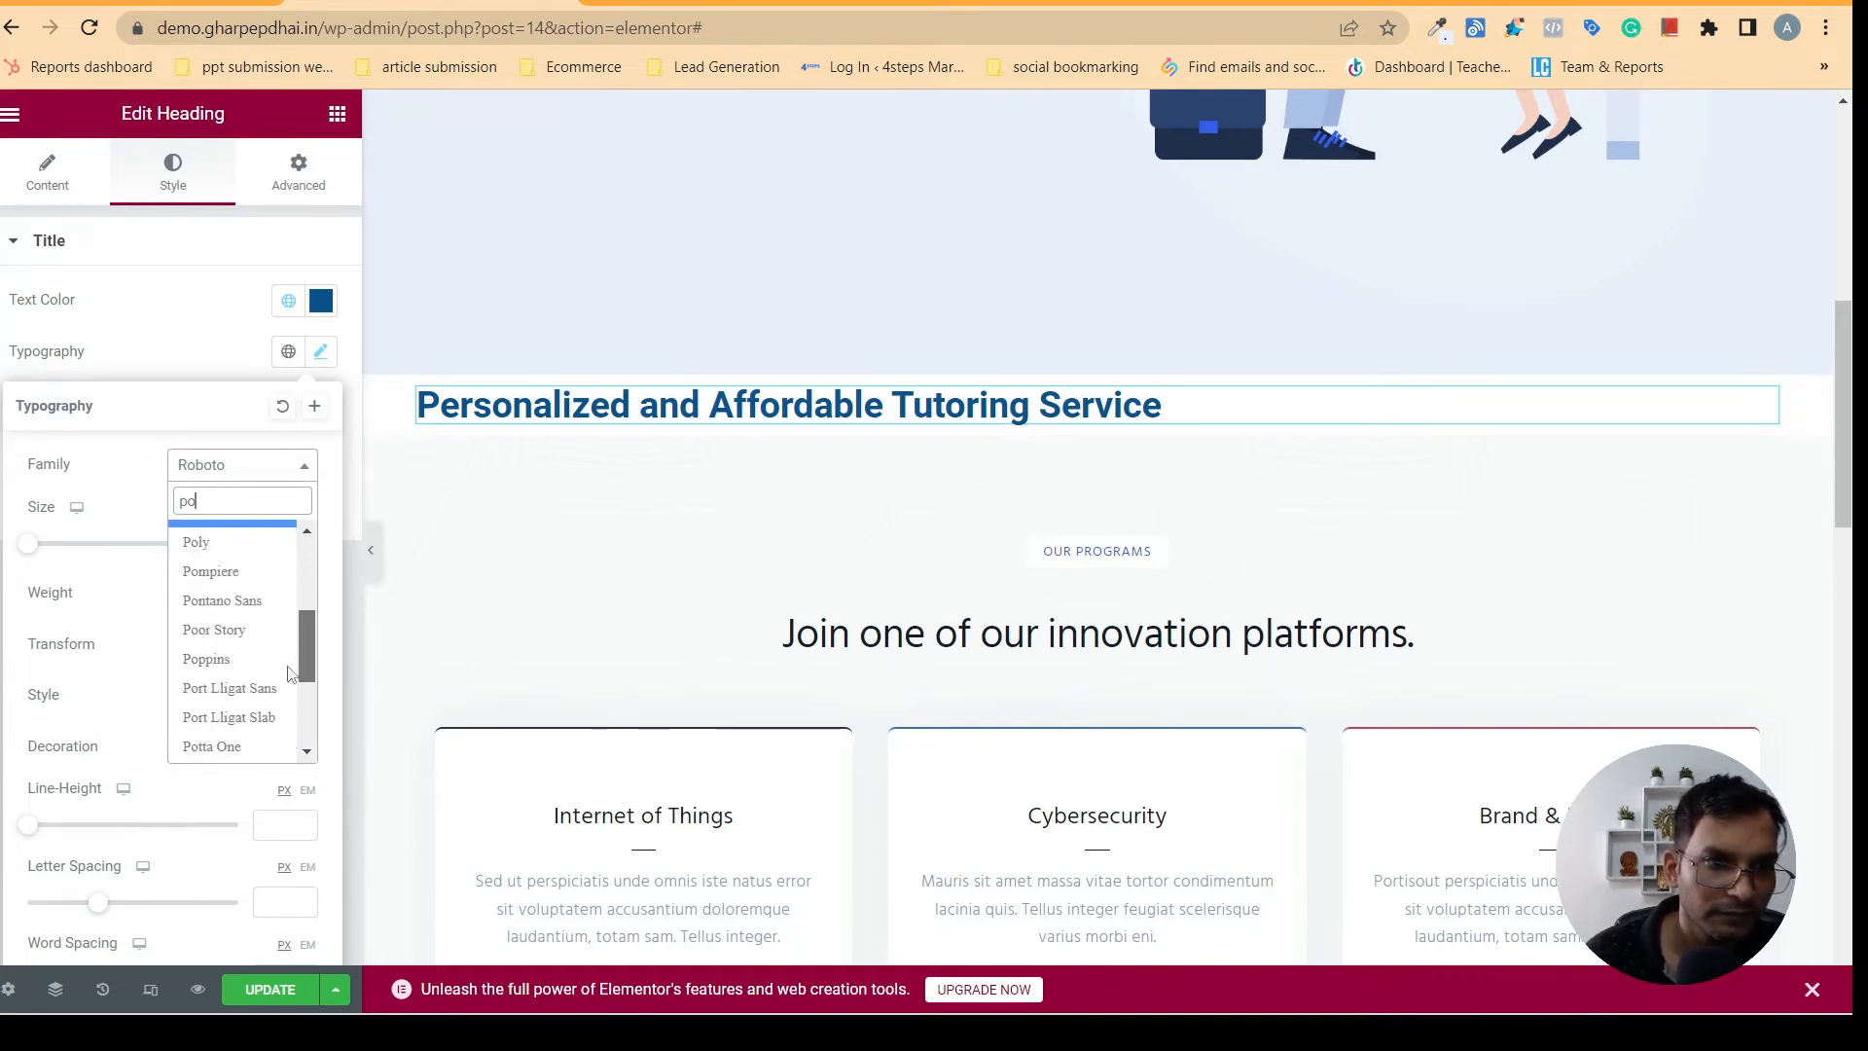
pyautogui.click(219, 662)
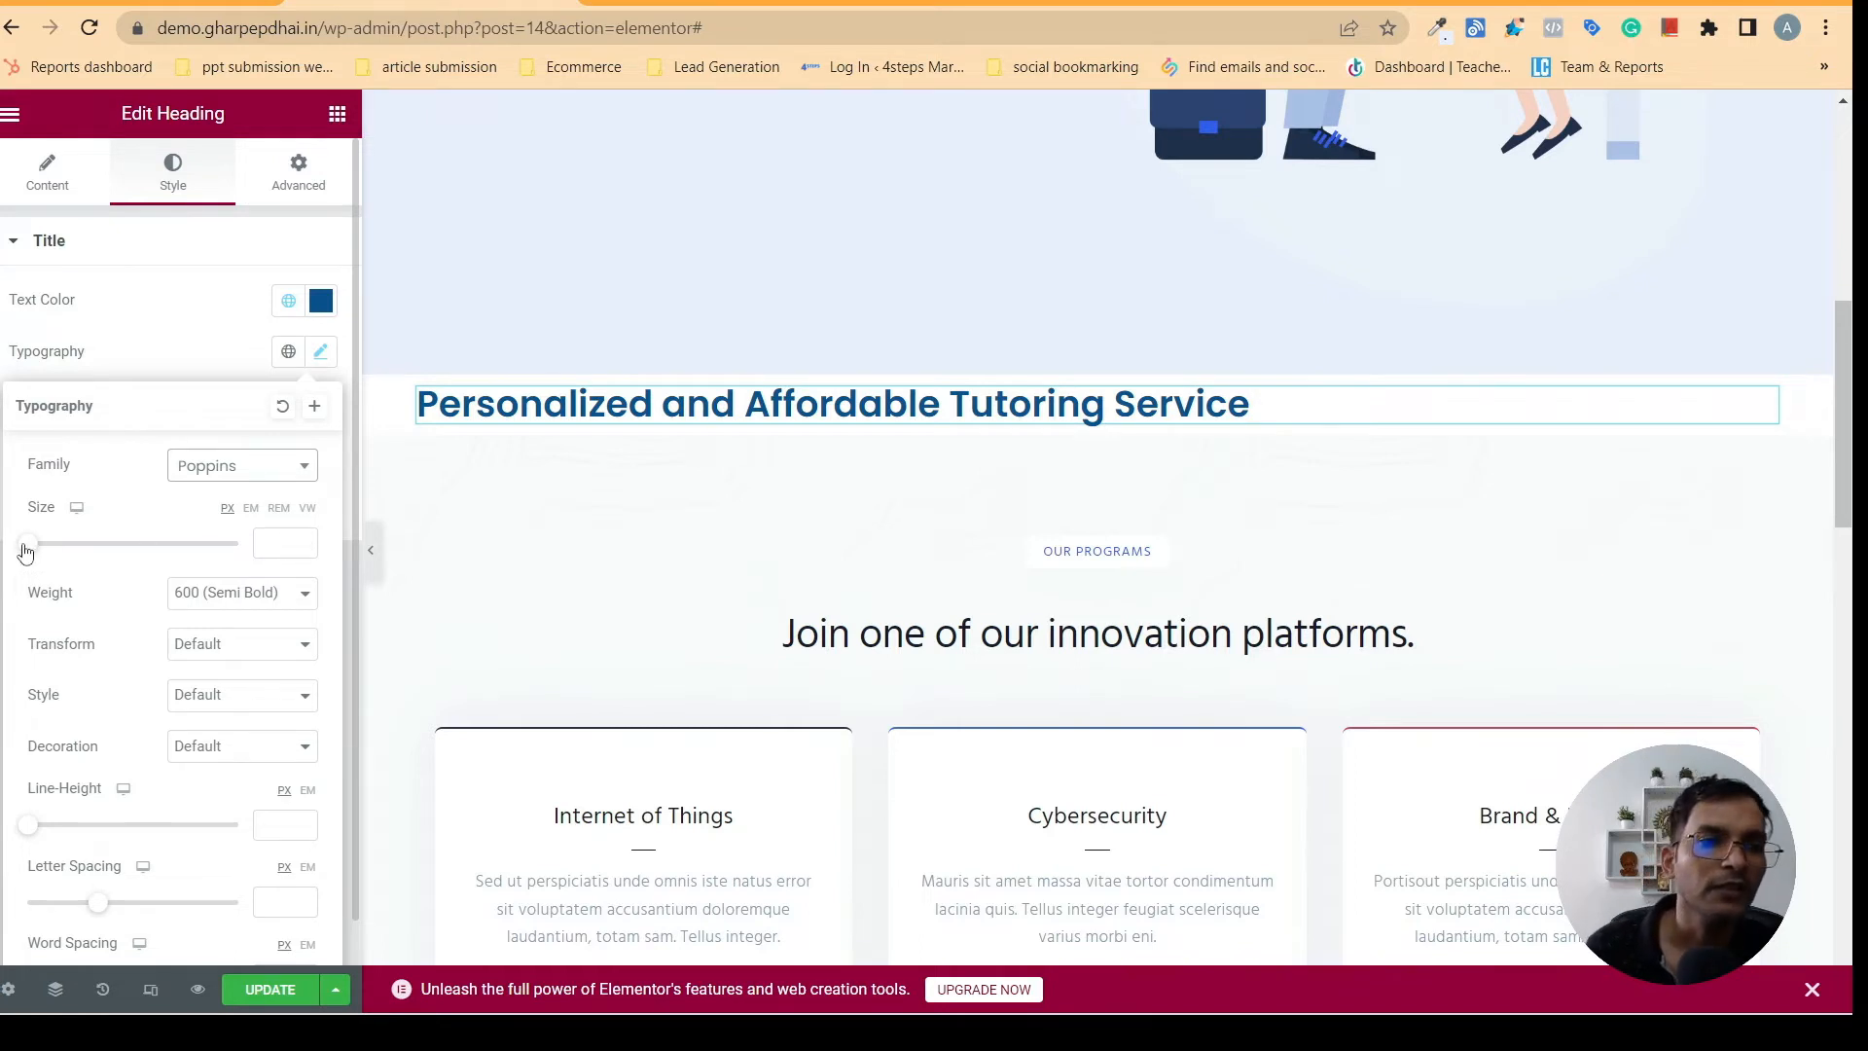
# - Set the tutoring service heading's font size to 40 px
pyautogui.click(302, 539)
pyautogui.click(303, 539)
pyautogui.click(302, 539)
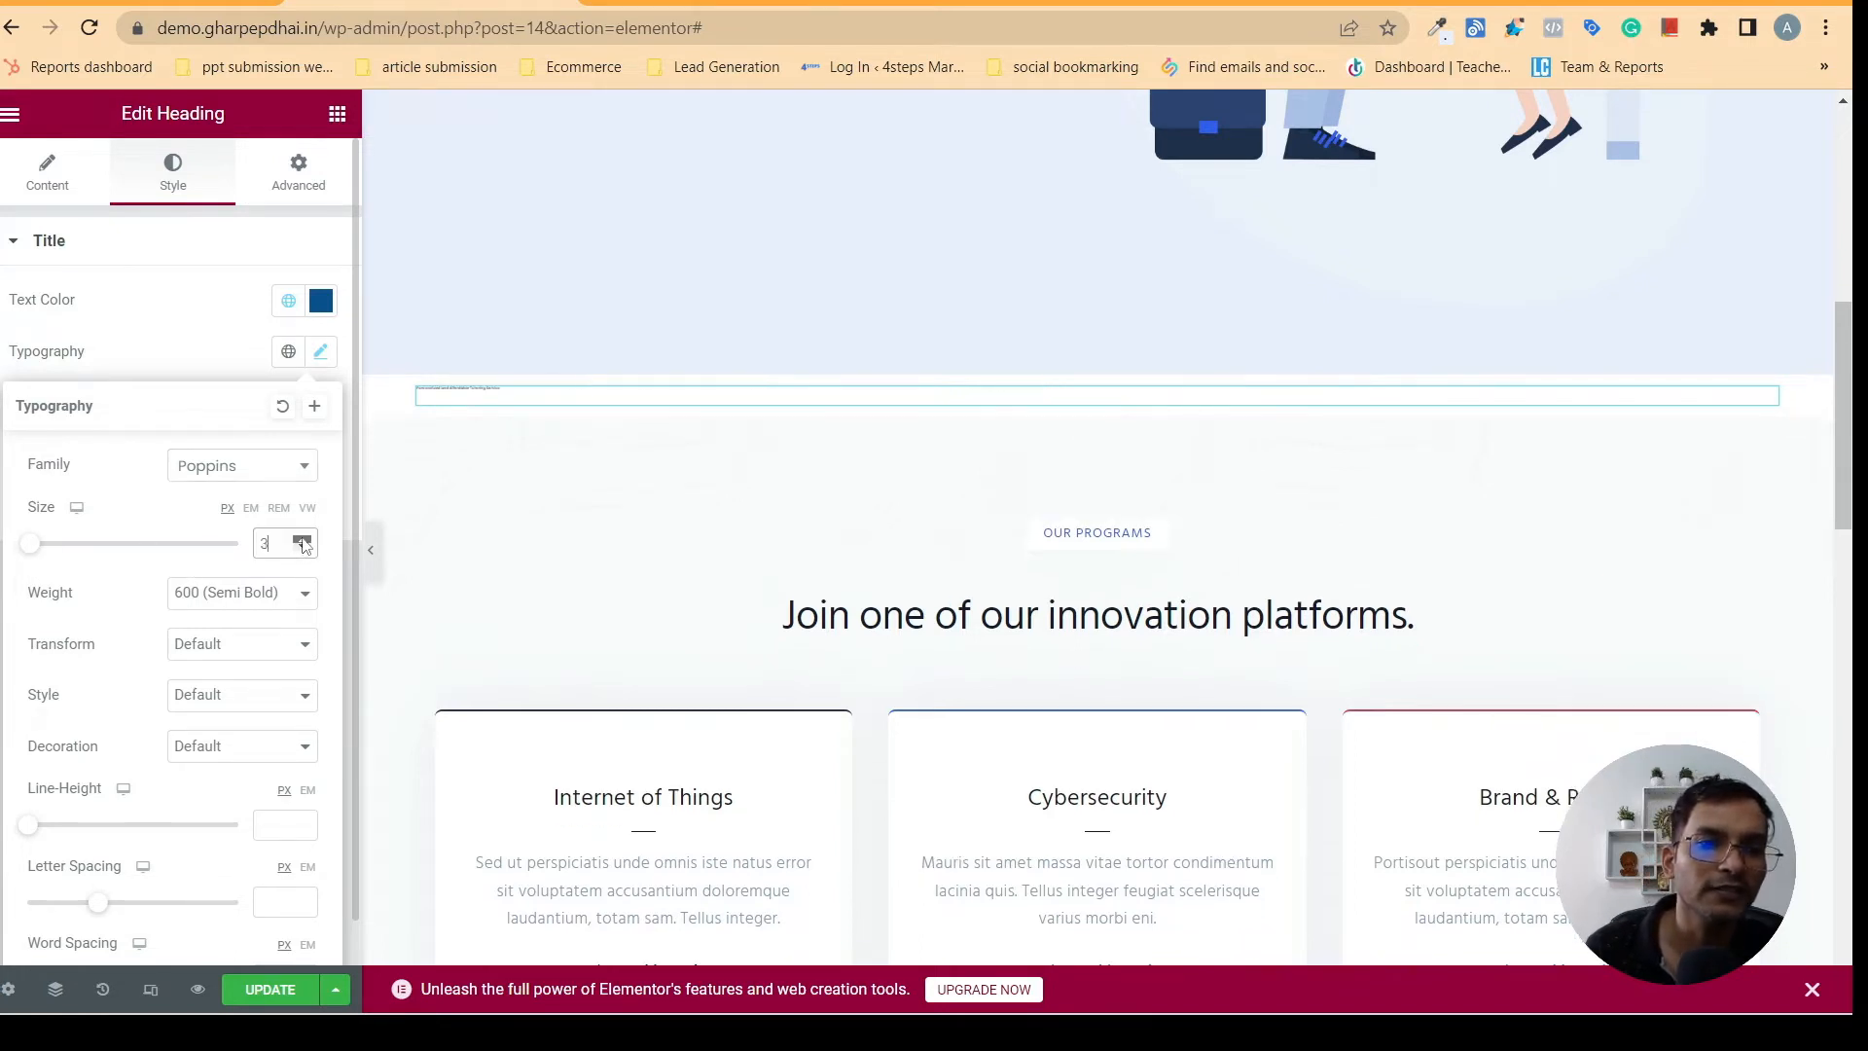
pyautogui.click(303, 538)
pyautogui.click(303, 538)
pyautogui.click(302, 538)
pyautogui.click(303, 538)
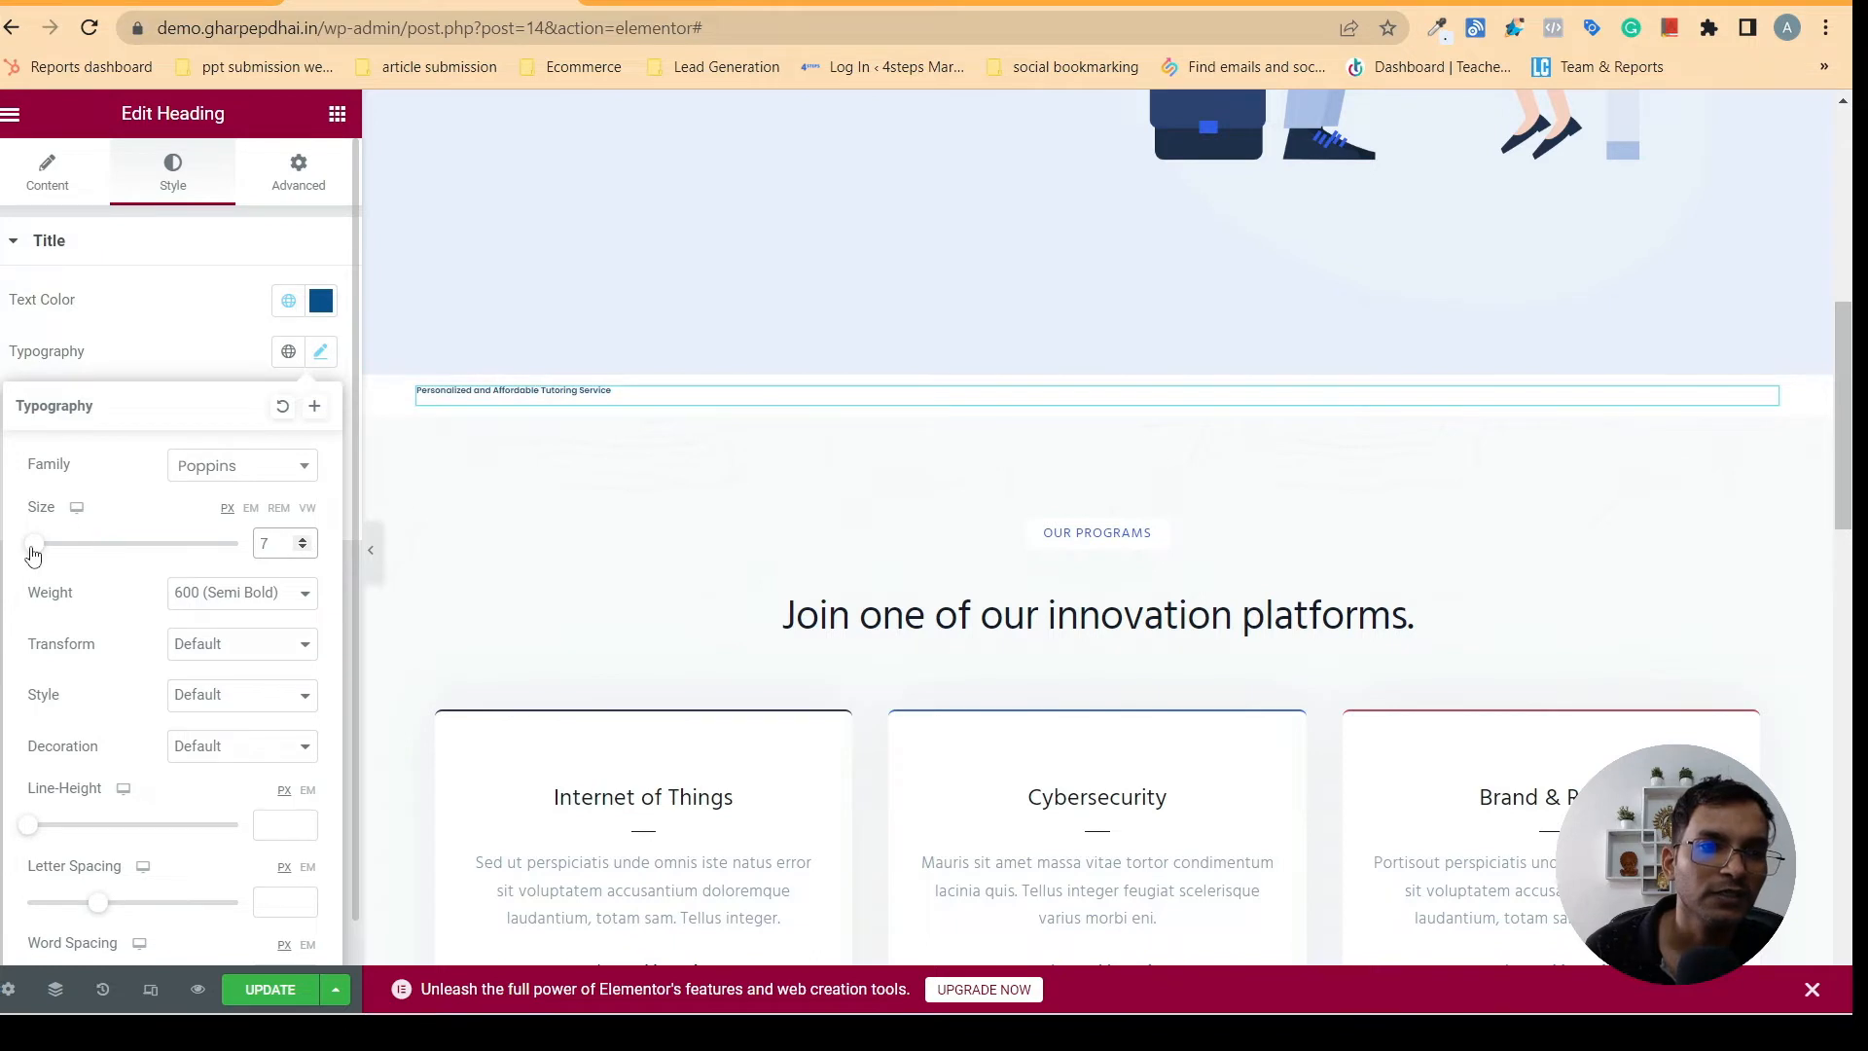
pyautogui.moveTo(33, 554); pyautogui.dragTo(61, 564)
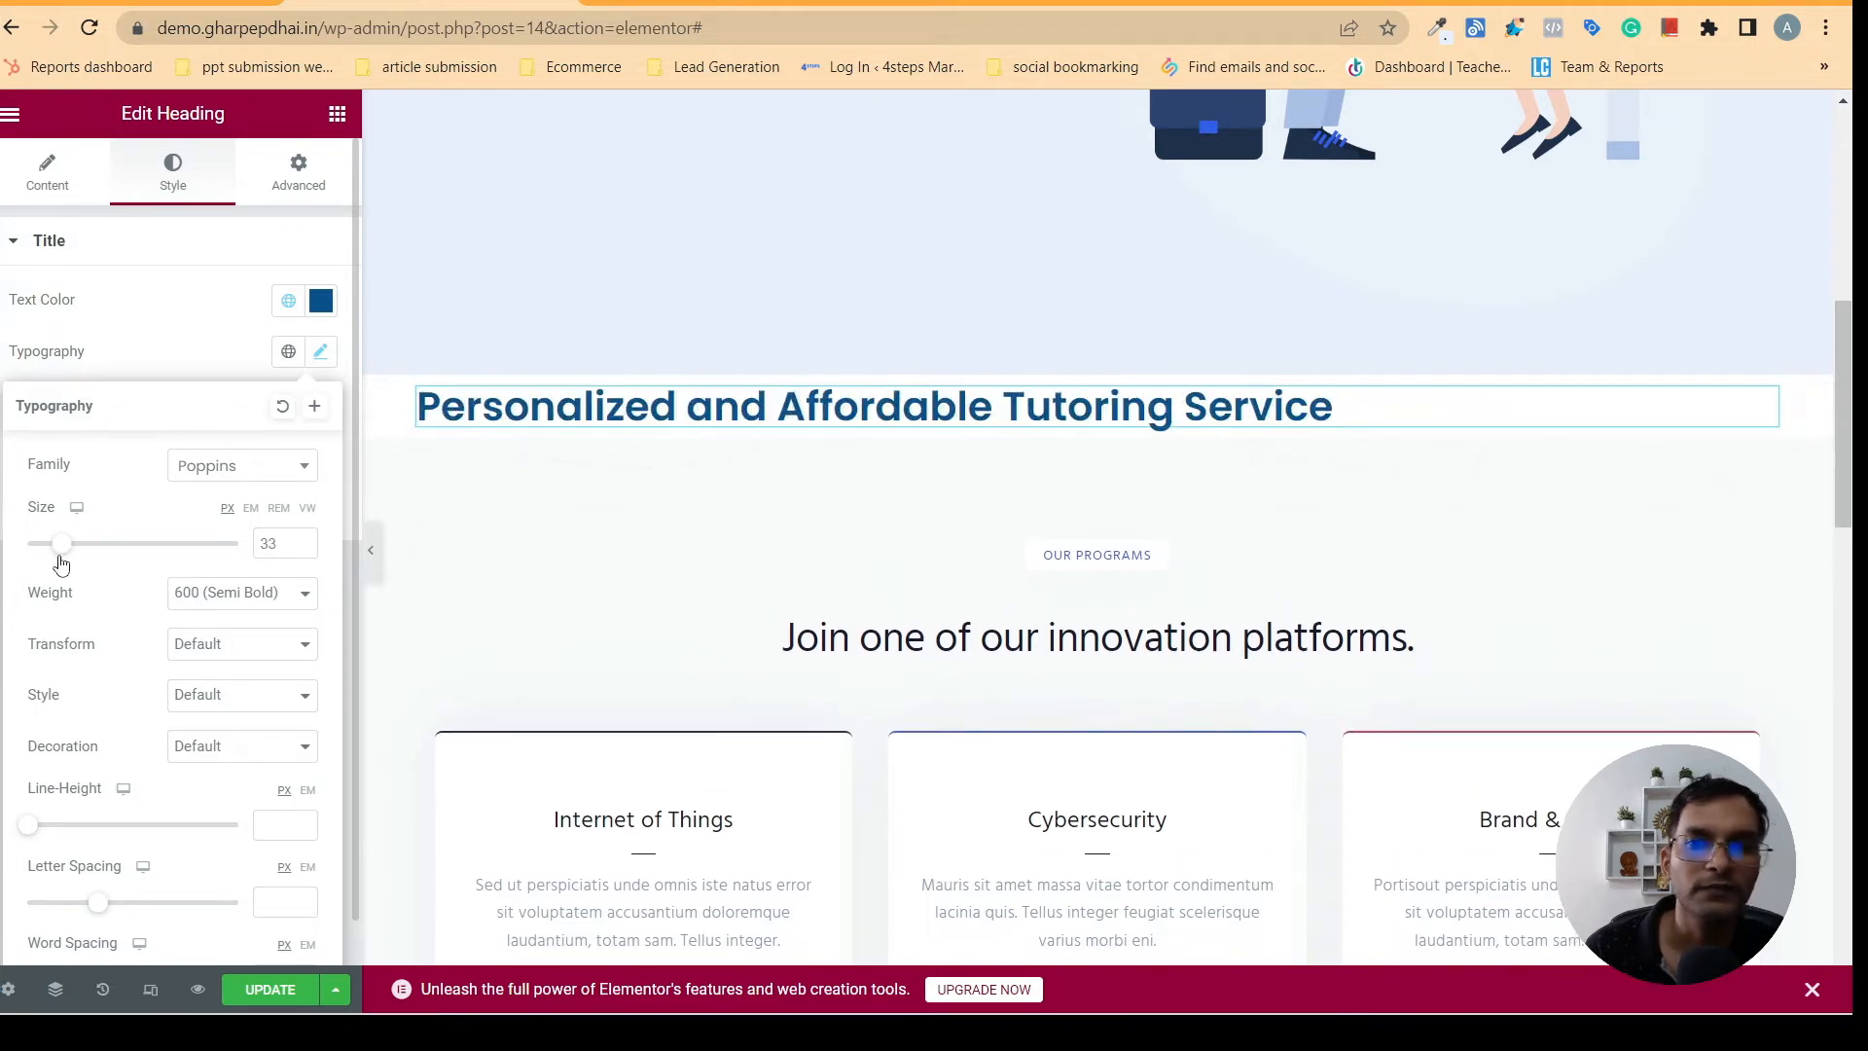
pyautogui.click(303, 540)
pyautogui.click(303, 539)
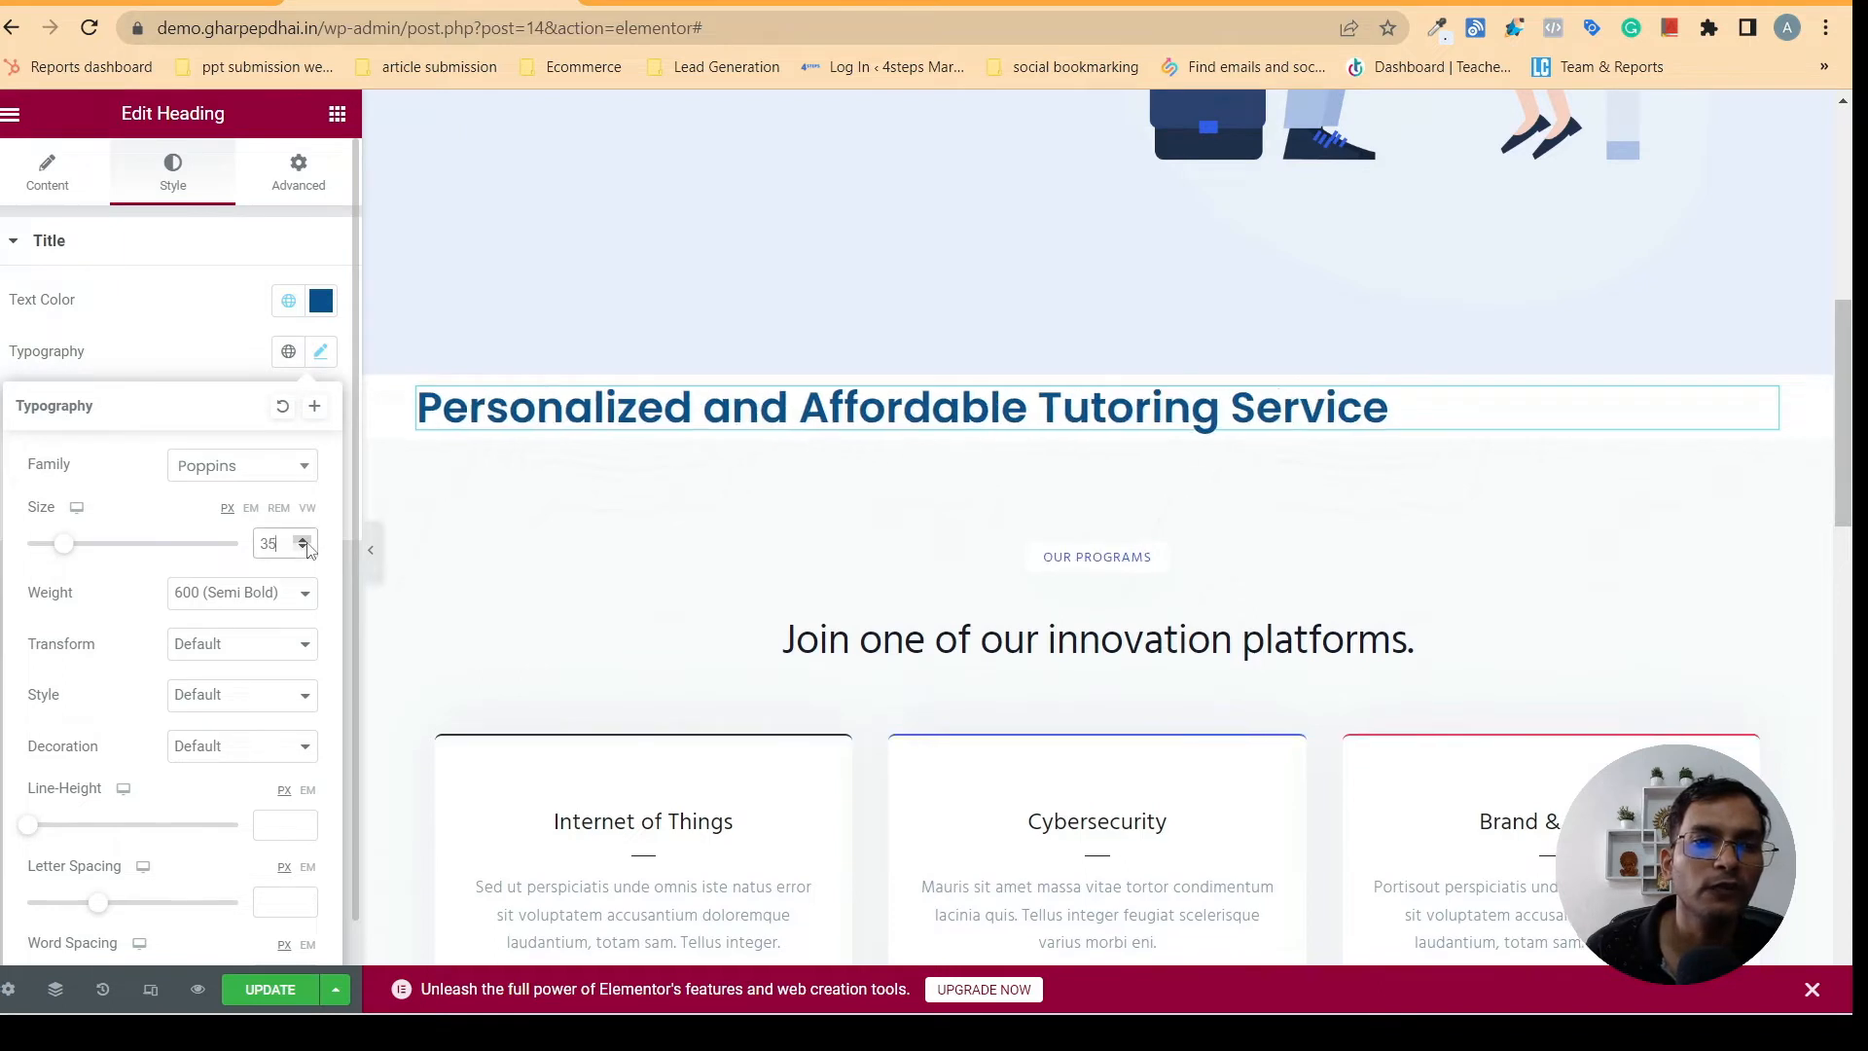
pyautogui.click(303, 540)
pyautogui.click(303, 540)
pyautogui.click(302, 539)
pyautogui.click(302, 540)
pyautogui.click(303, 540)
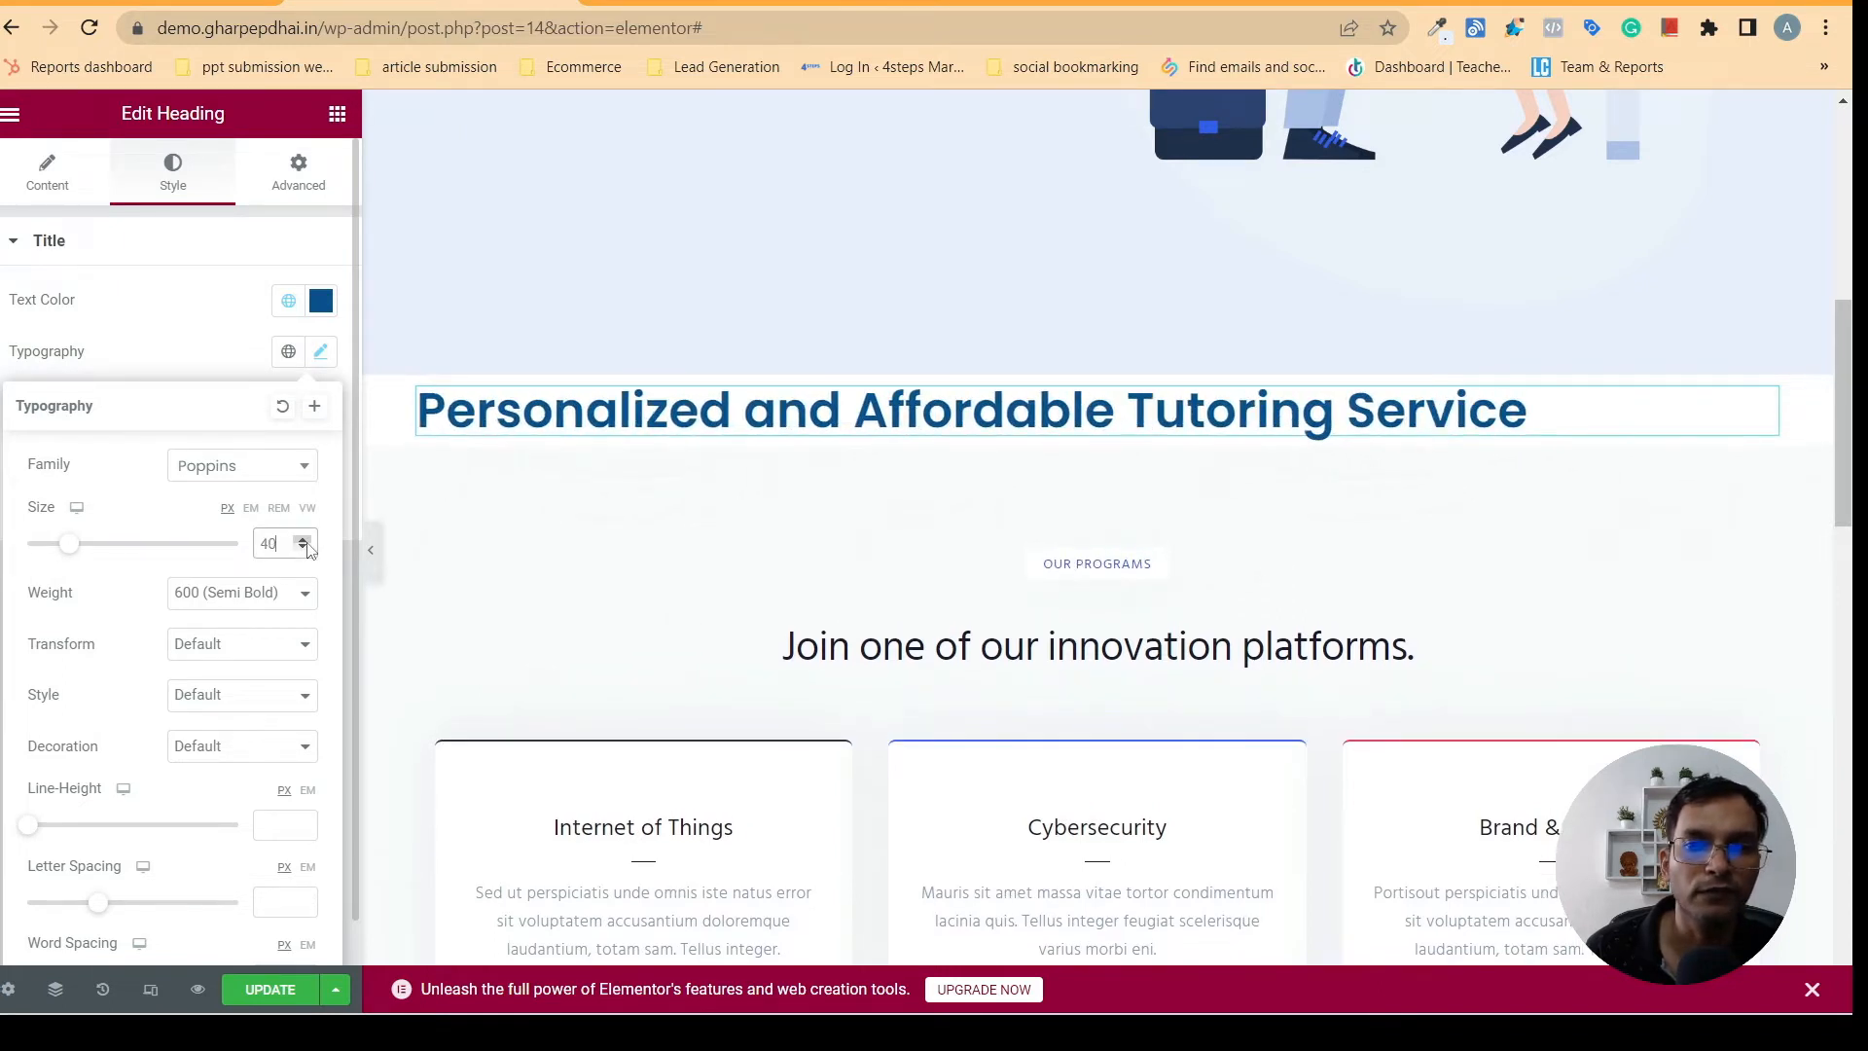
pyautogui.click(128, 445)
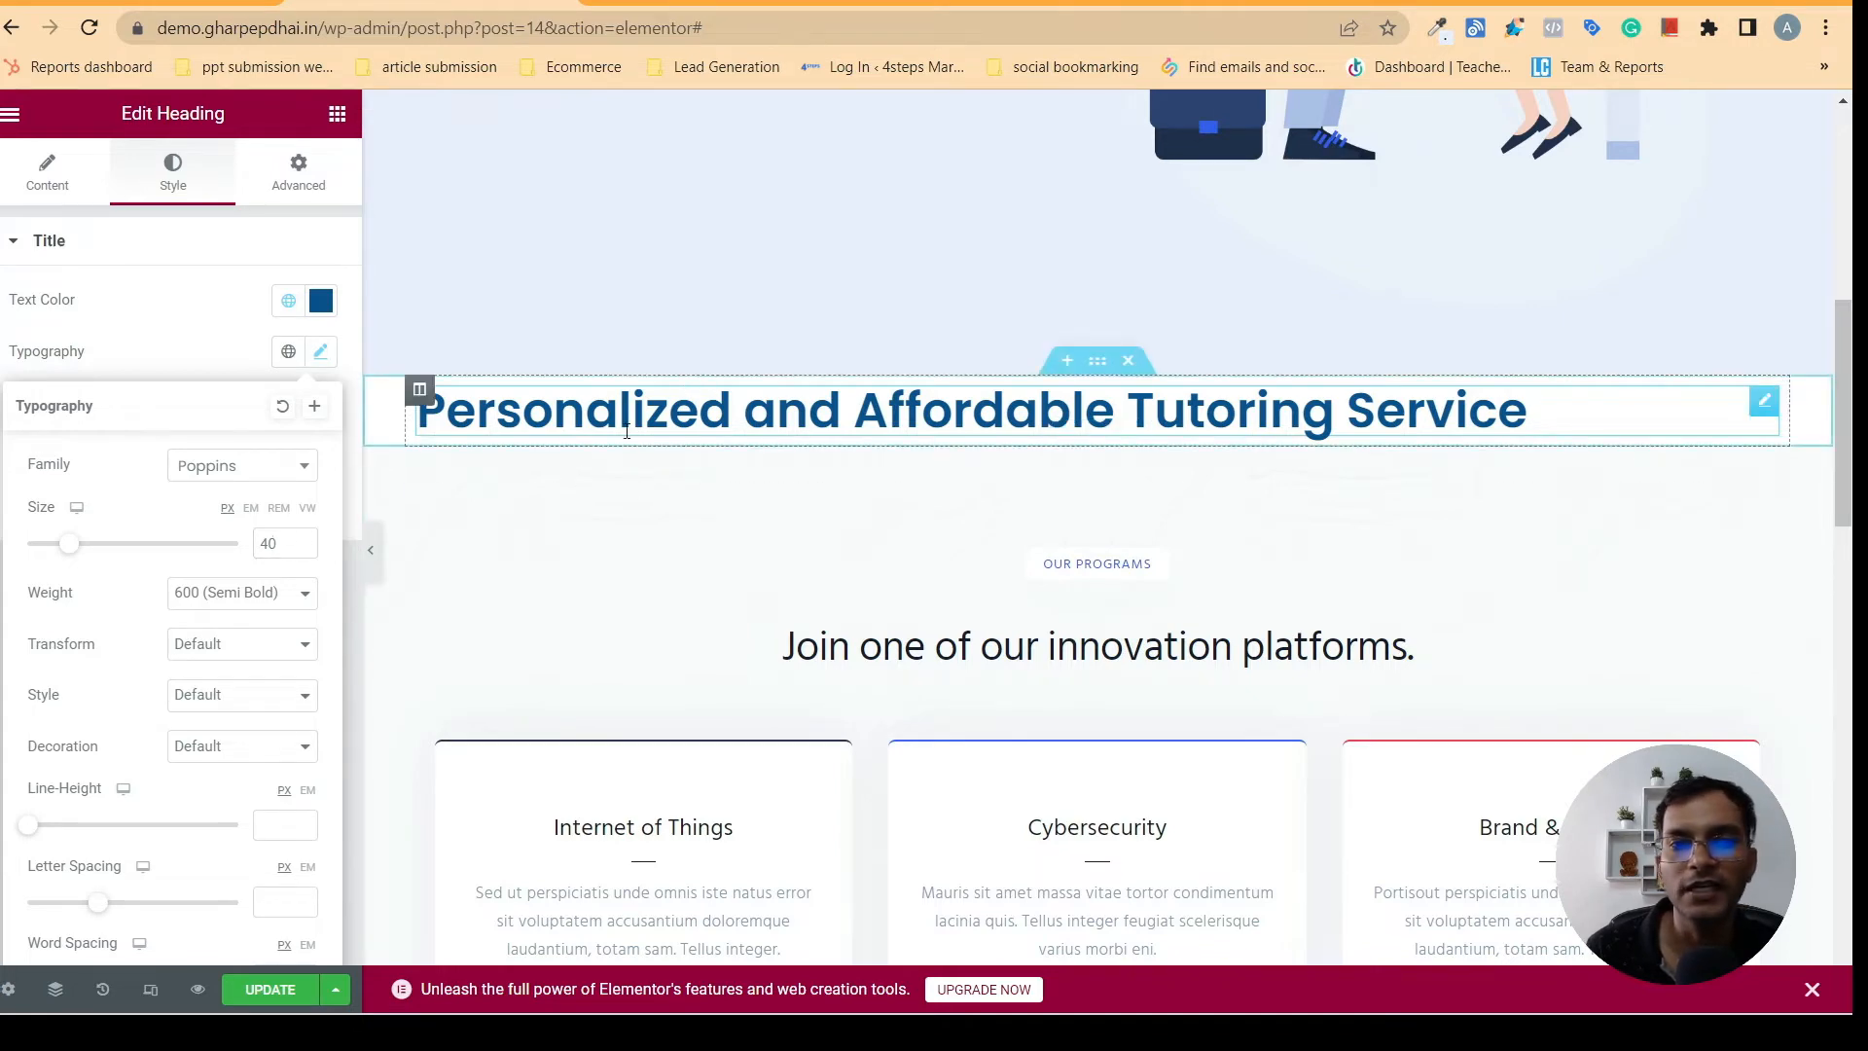
# - Compare the heading with the one on gharpepdhai.in and center-align it
pyautogui.click(720, 6)
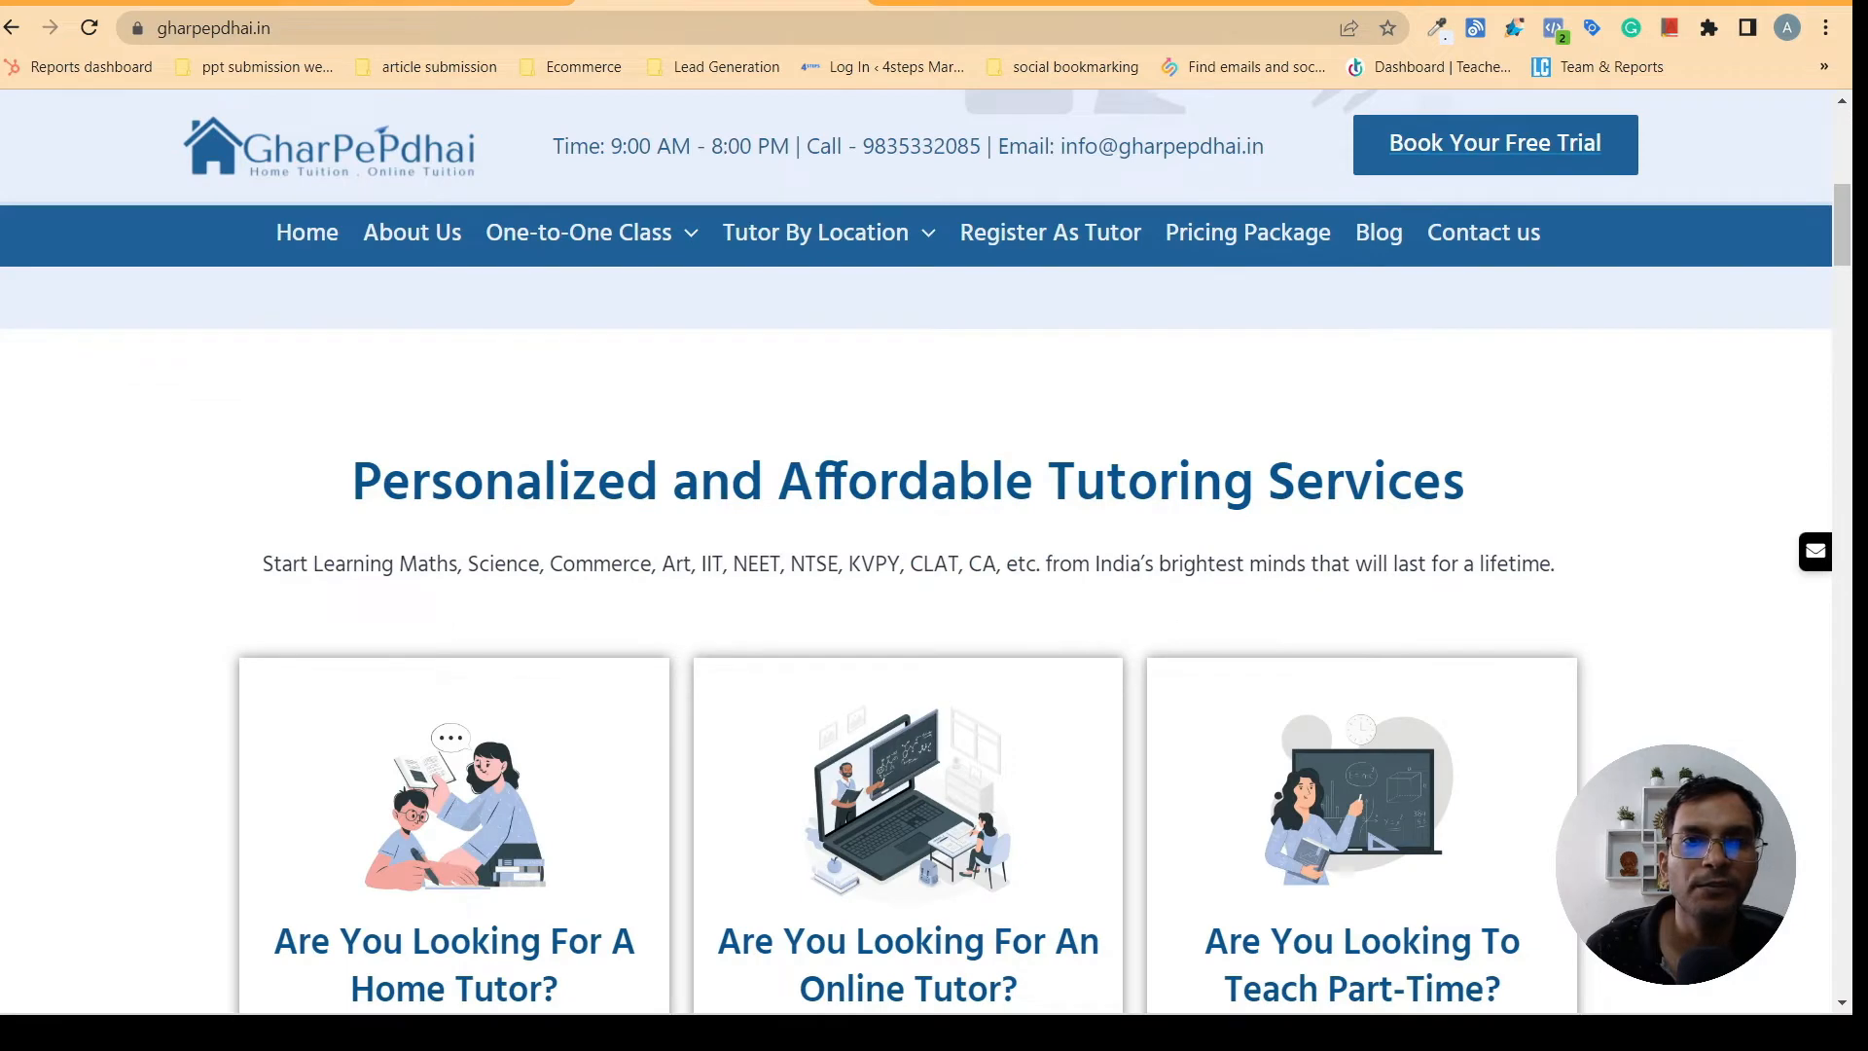
pyautogui.click(434, 4)
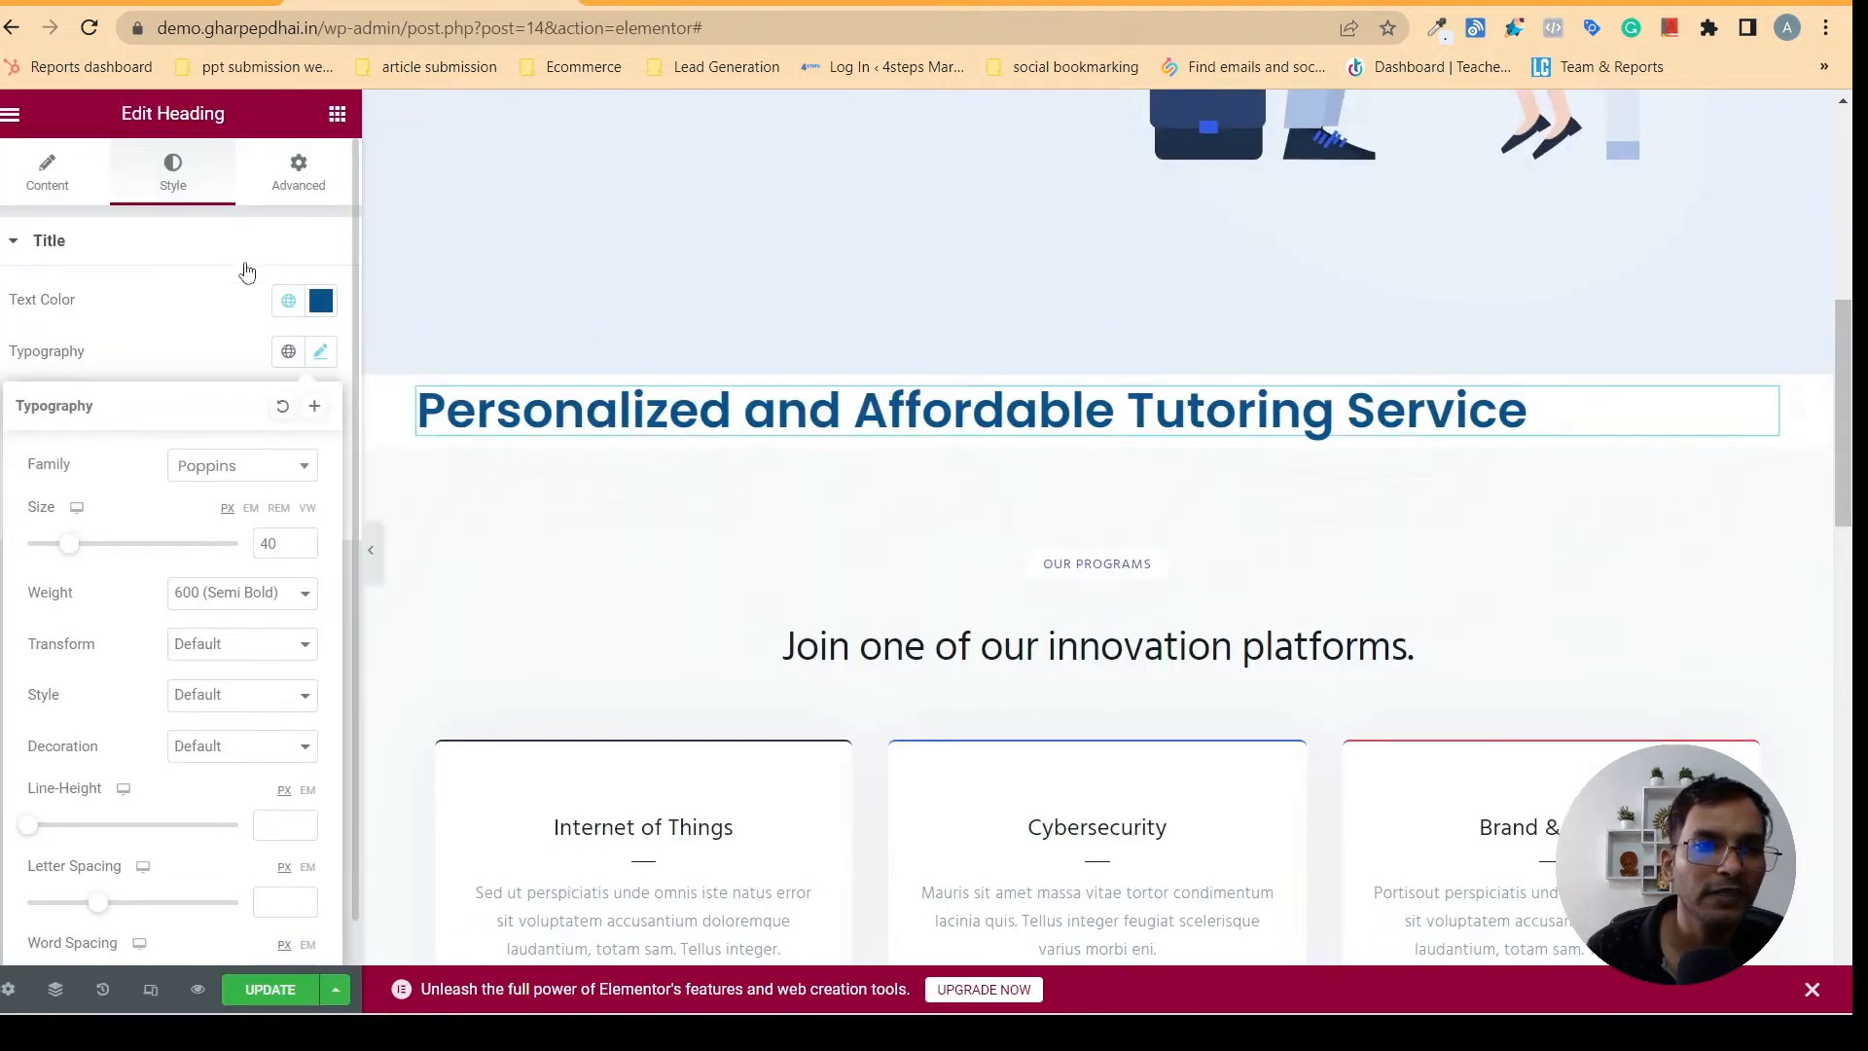
pyautogui.click(44, 190)
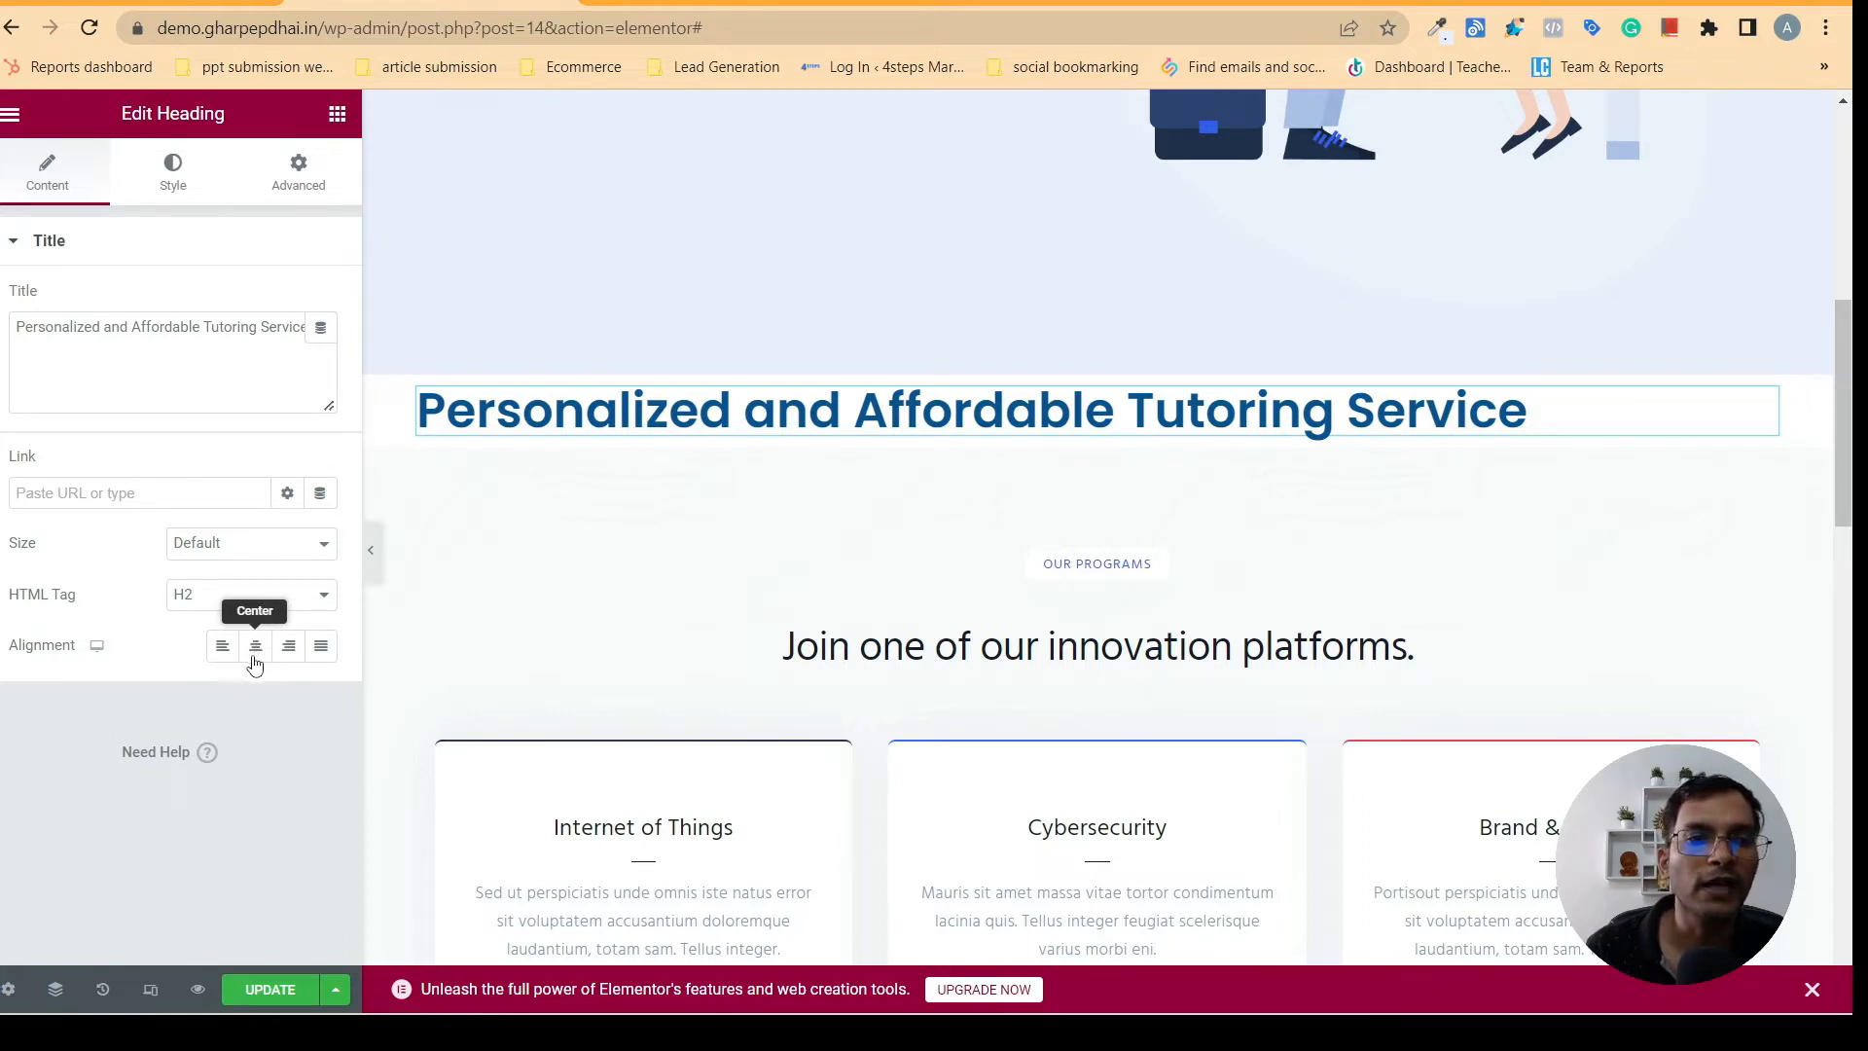
pyautogui.click(255, 647)
pyautogui.click(788, 8)
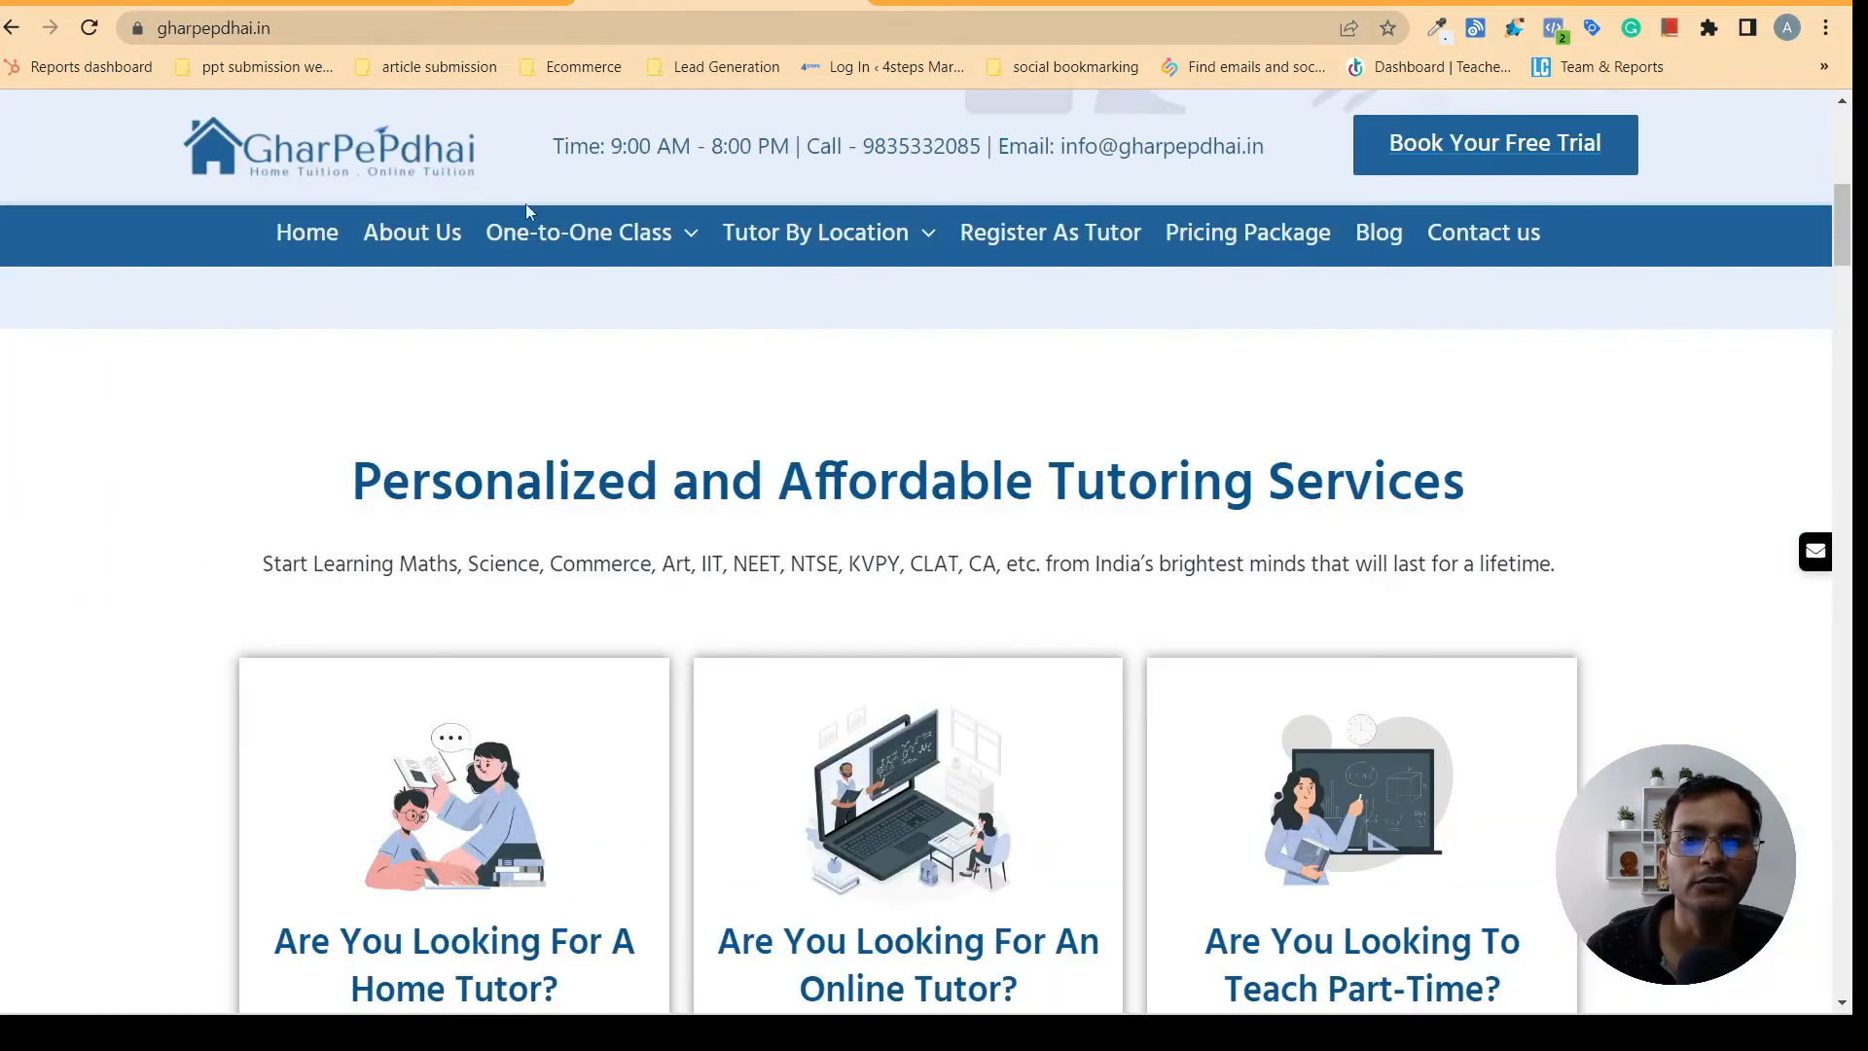
pyautogui.click(403, 8)
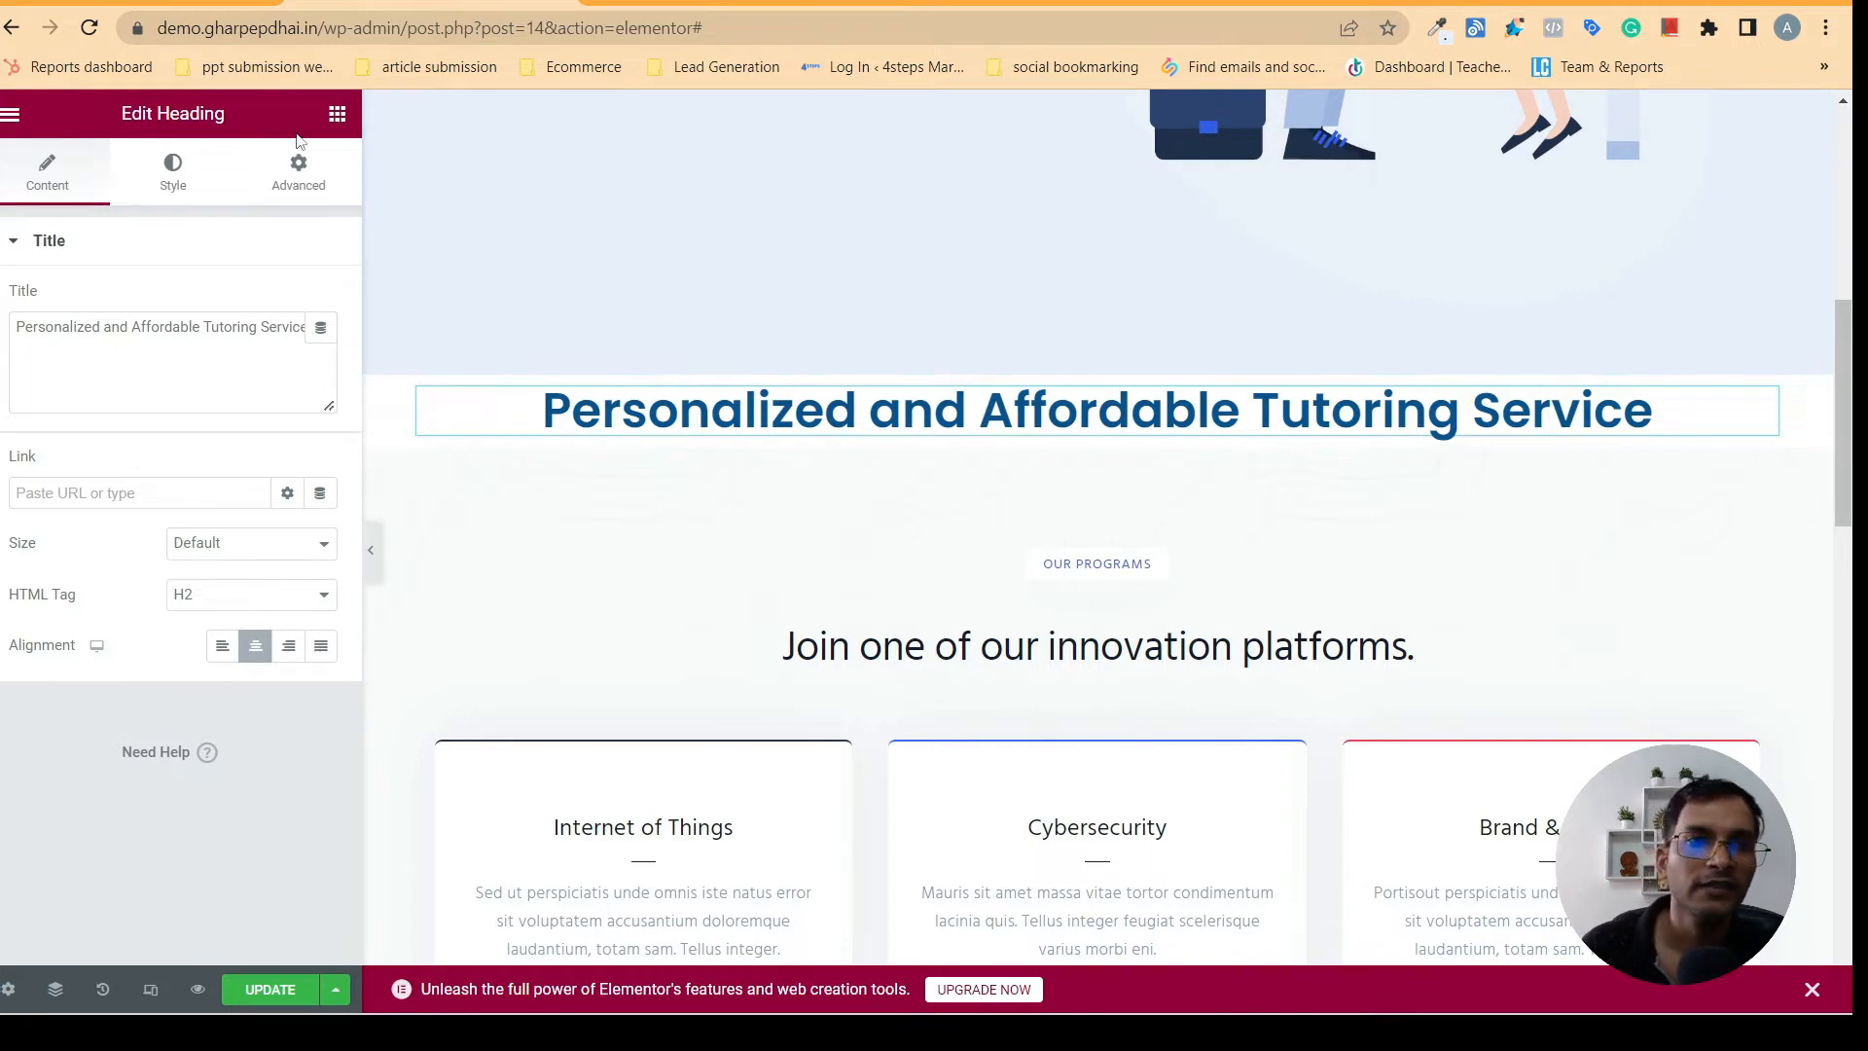
# - Check the description on gharpepdhai.in and add a Text Editor widget directly below the tutoring service heading
pyautogui.click(336, 116)
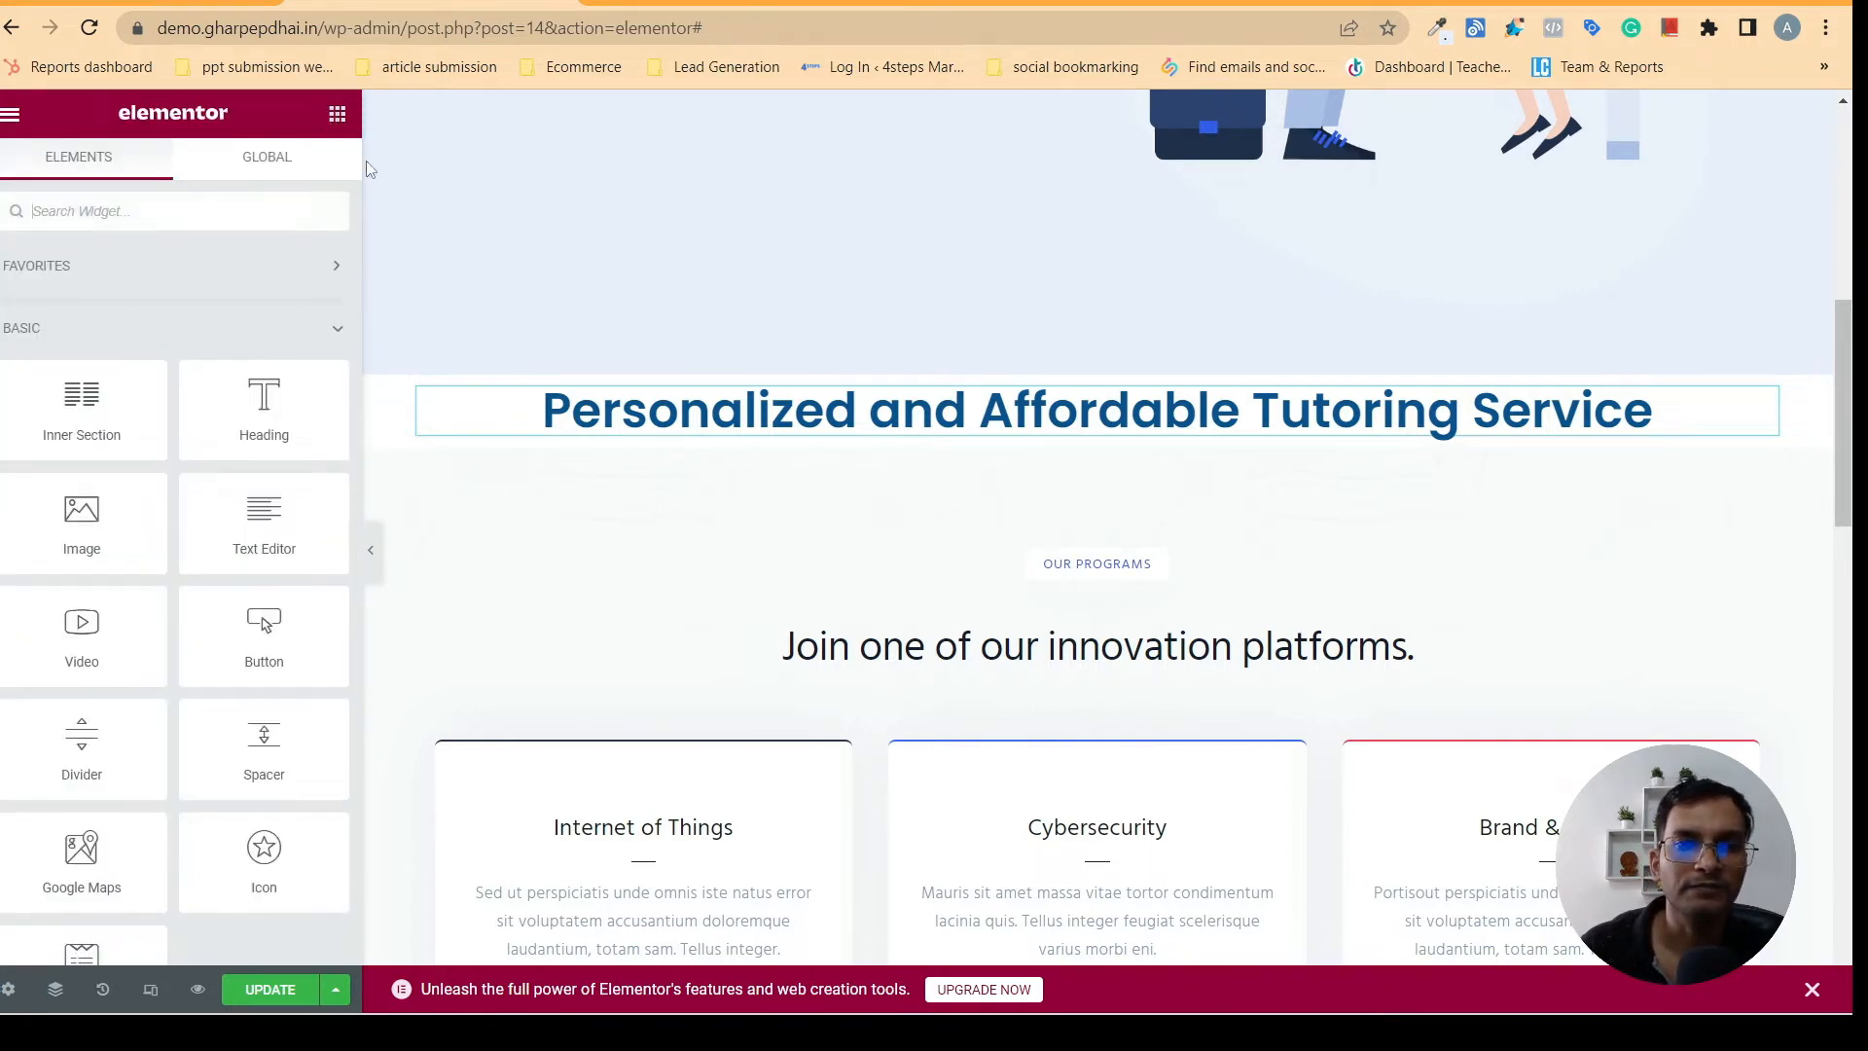
pyautogui.click(600, 14)
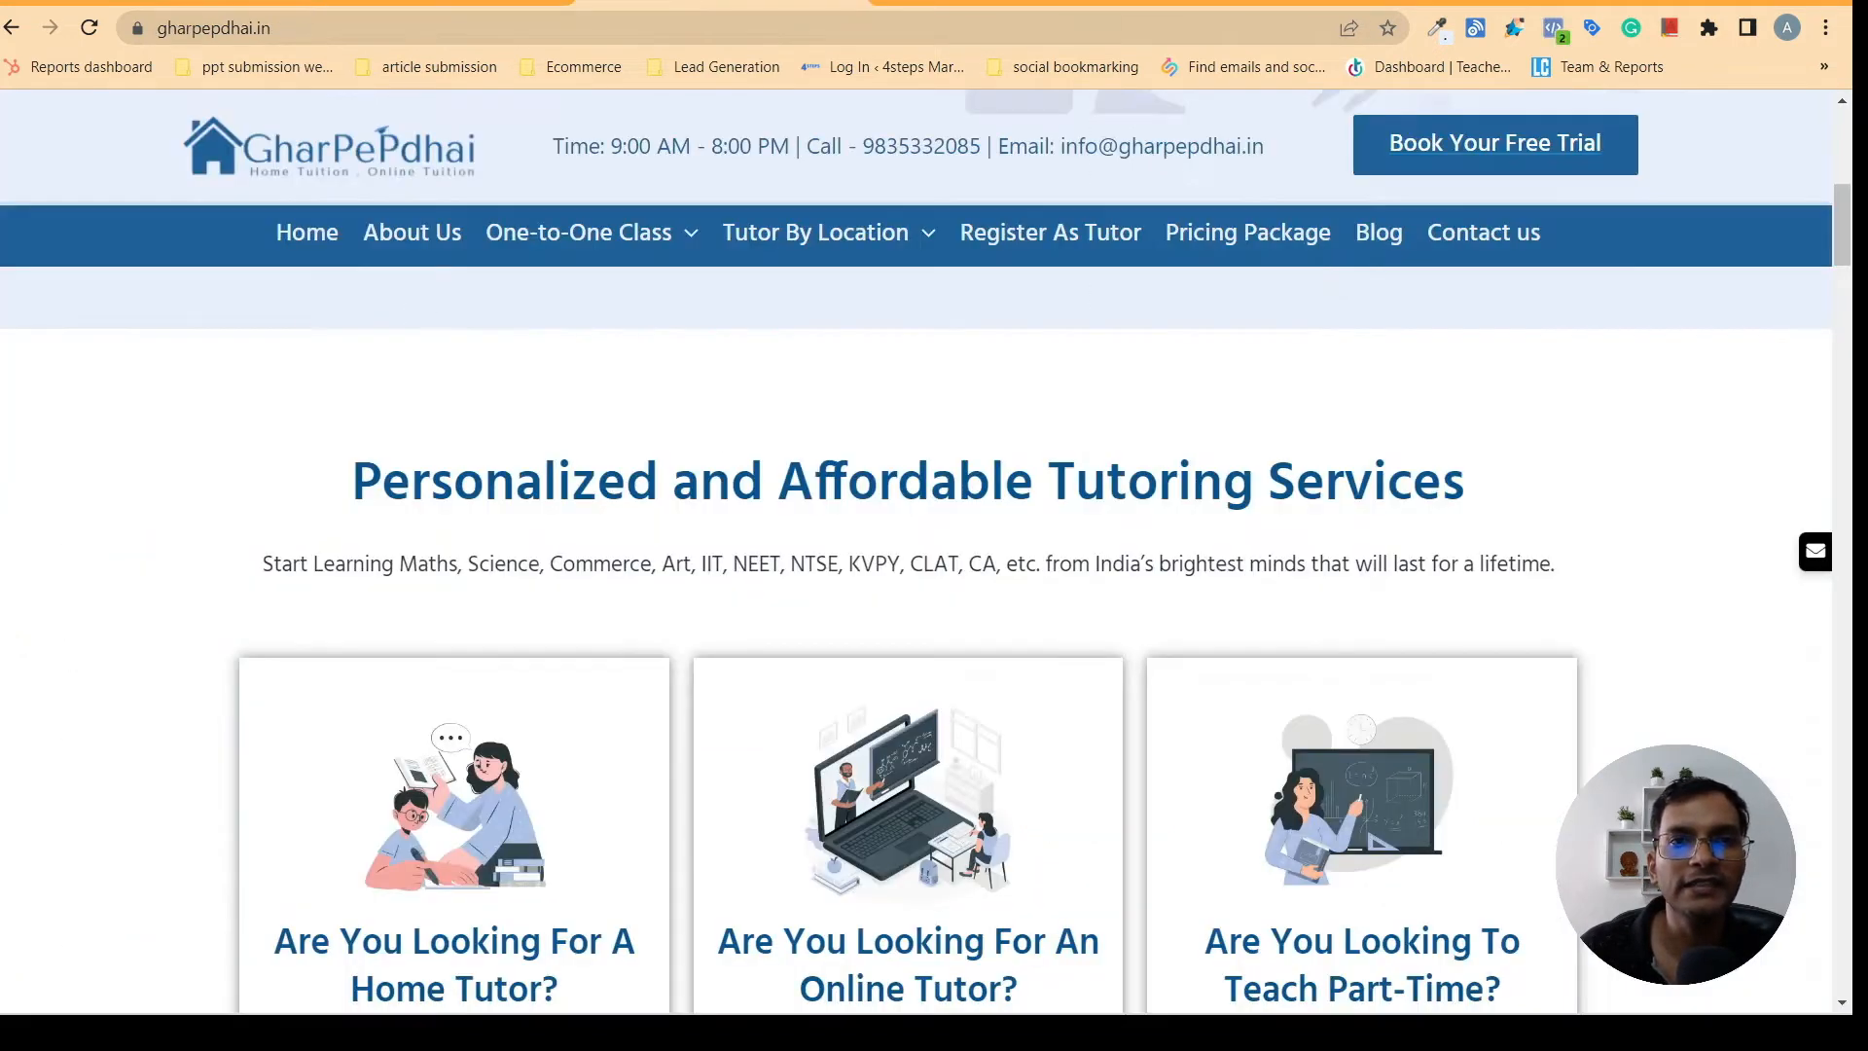
pyautogui.click(412, 10)
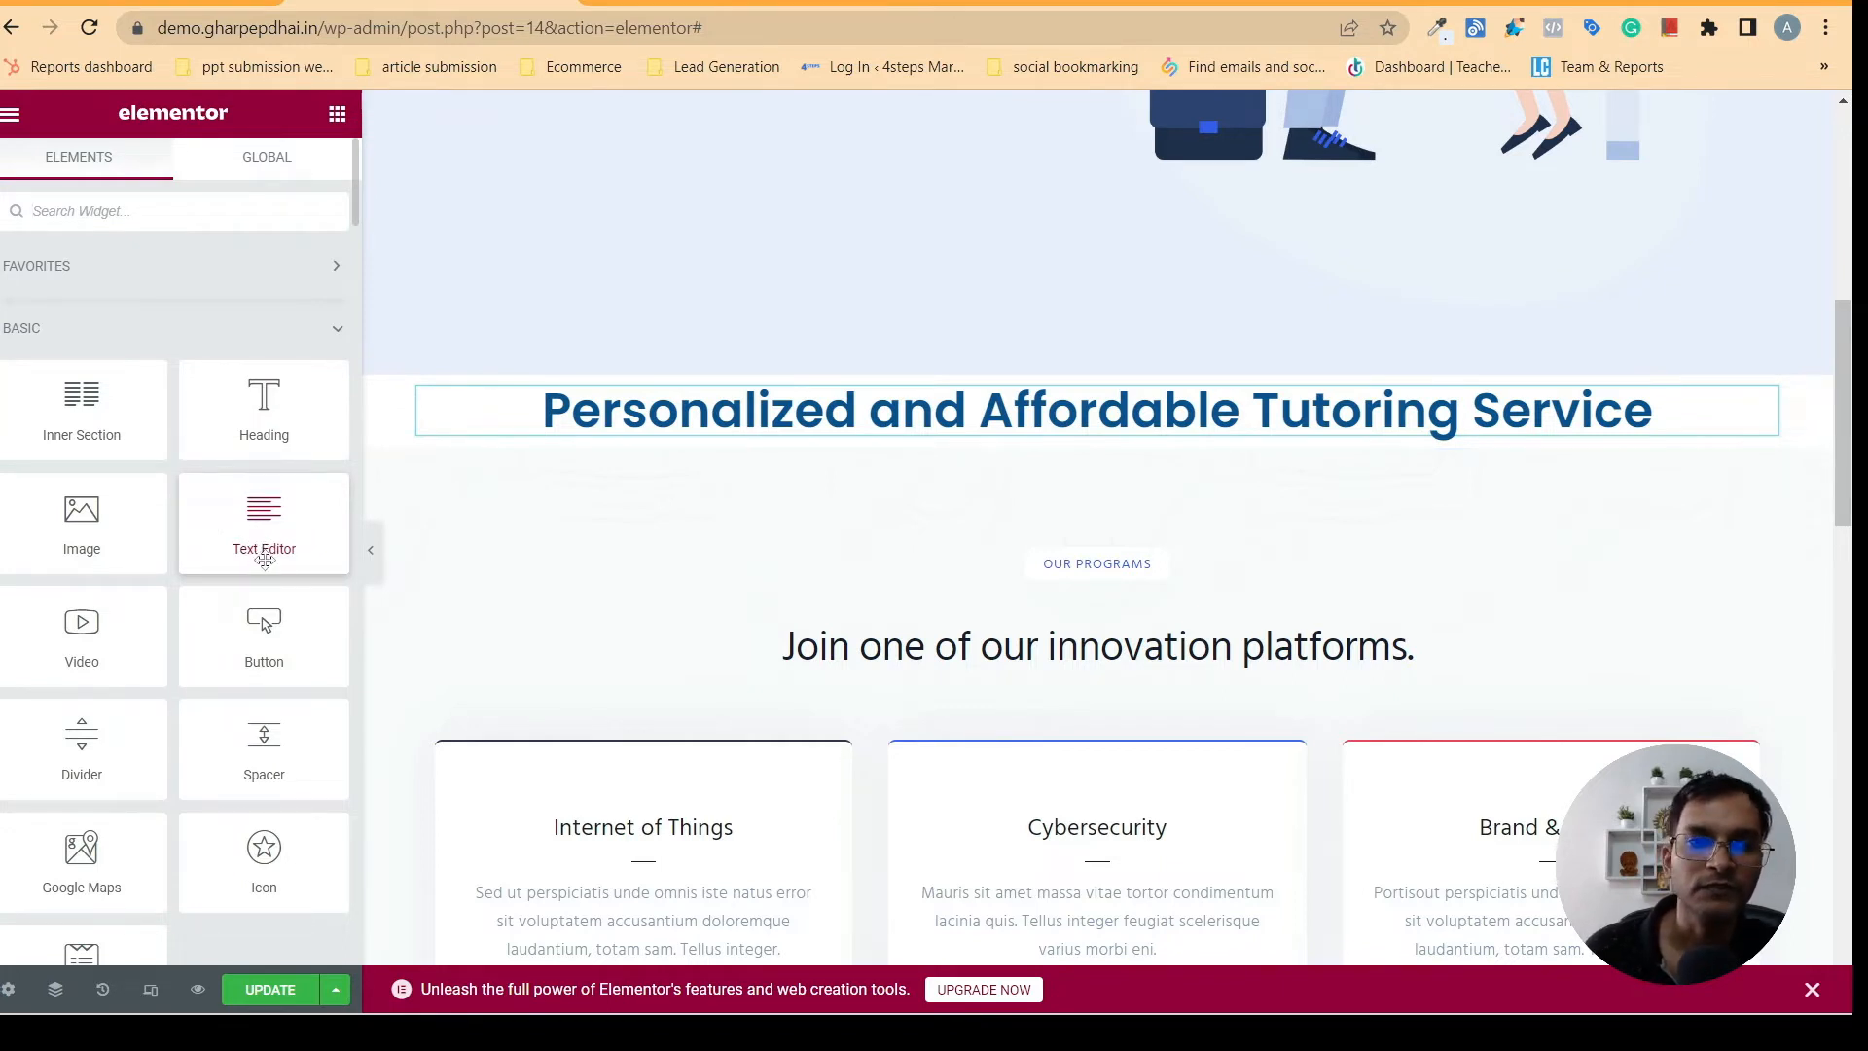
pyautogui.moveTo(261, 536); pyautogui.dragTo(921, 444)
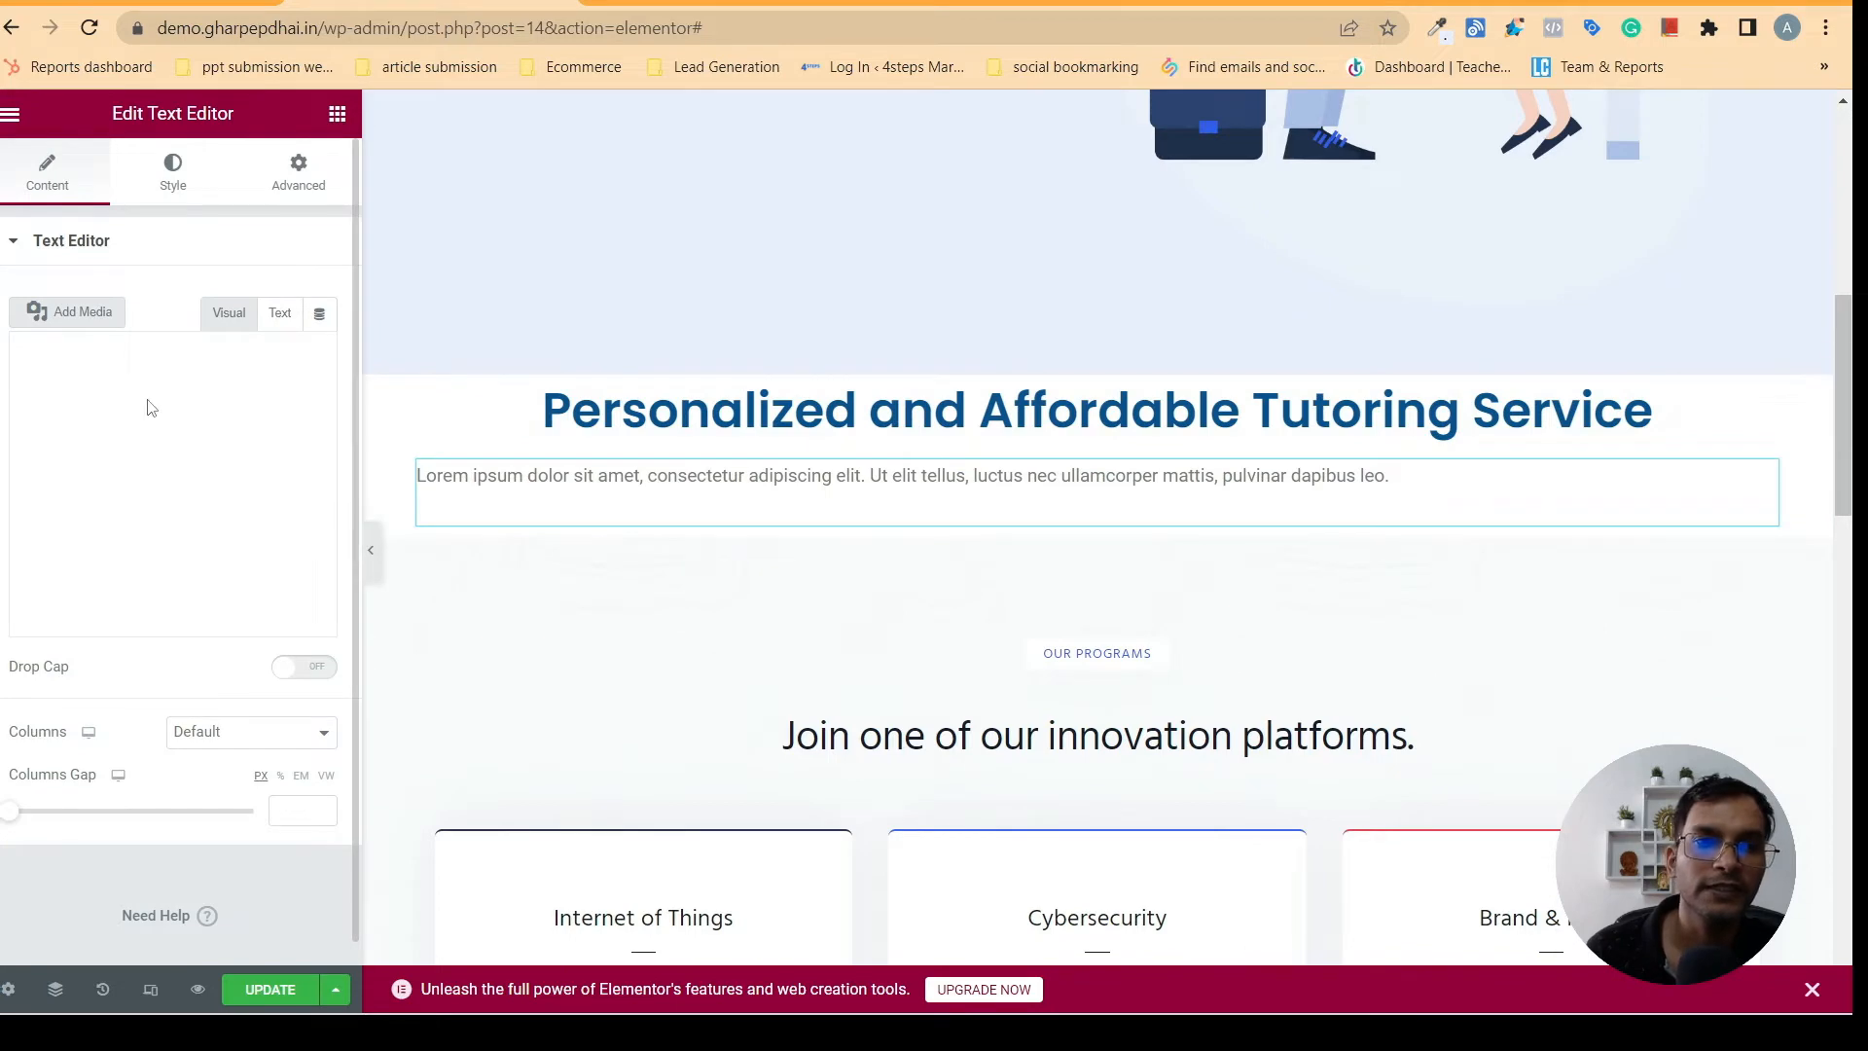
# - Copy the "Start Learning Maths, Science, Commerce..." description from gharpepdhai.in and replace the new text widget's placeholder text with it
pyautogui.click(700, 3)
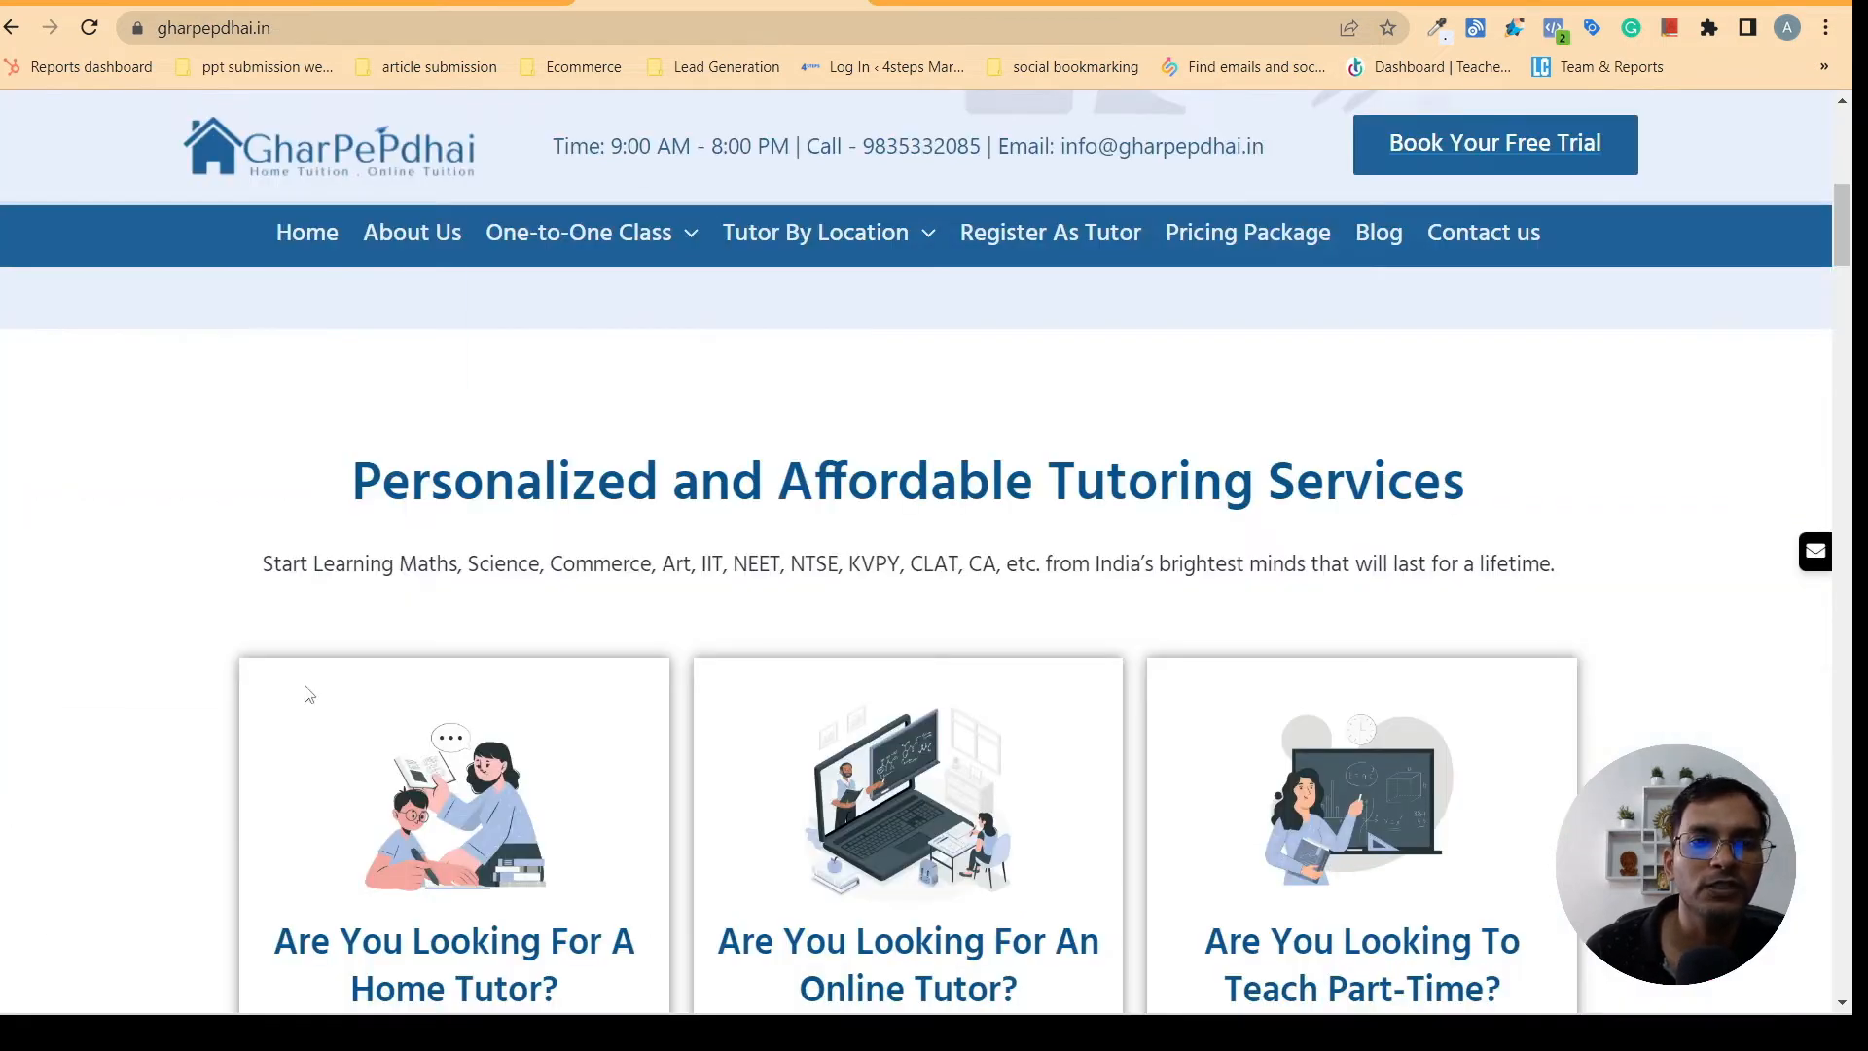
pyautogui.moveTo(258, 558); pyautogui.dragTo(1576, 579)
pyautogui.hotkey('ctrl', 'c')
pyautogui.rightClick(1461, 574)
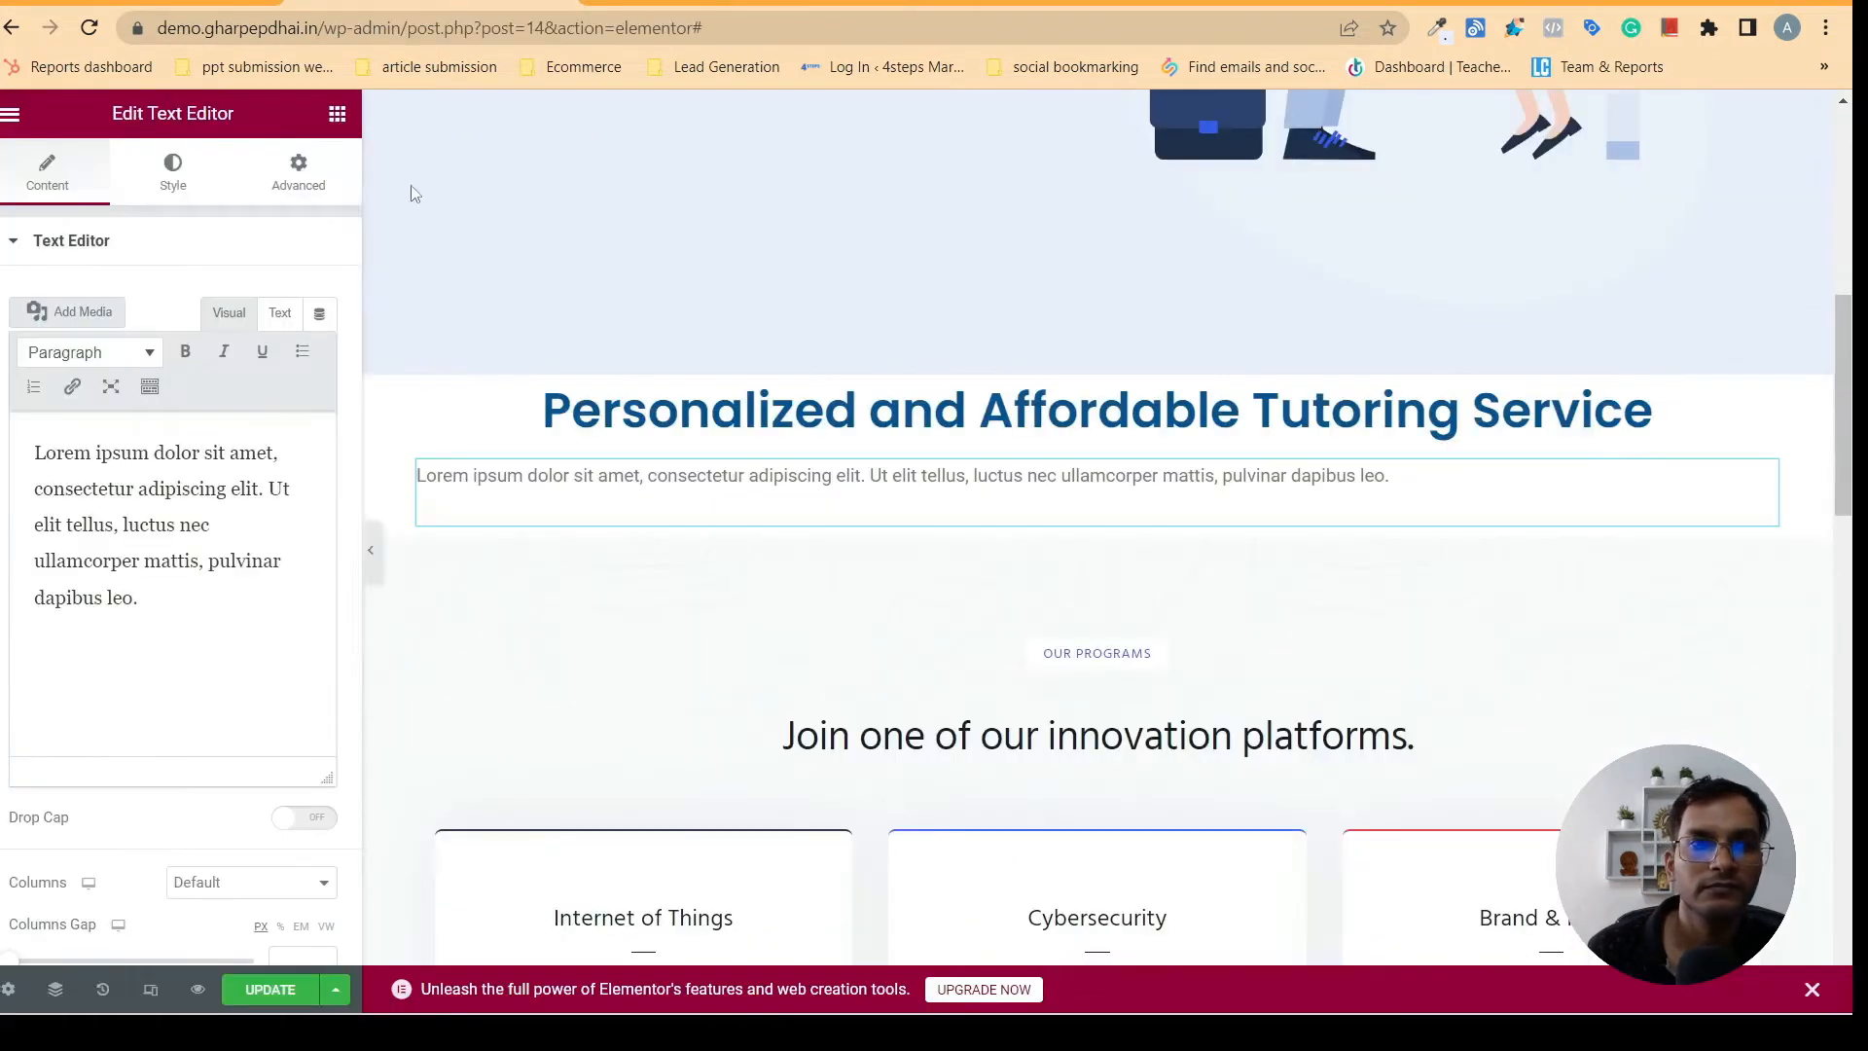
pyautogui.moveTo(171, 654); pyautogui.dragTo(101, 489)
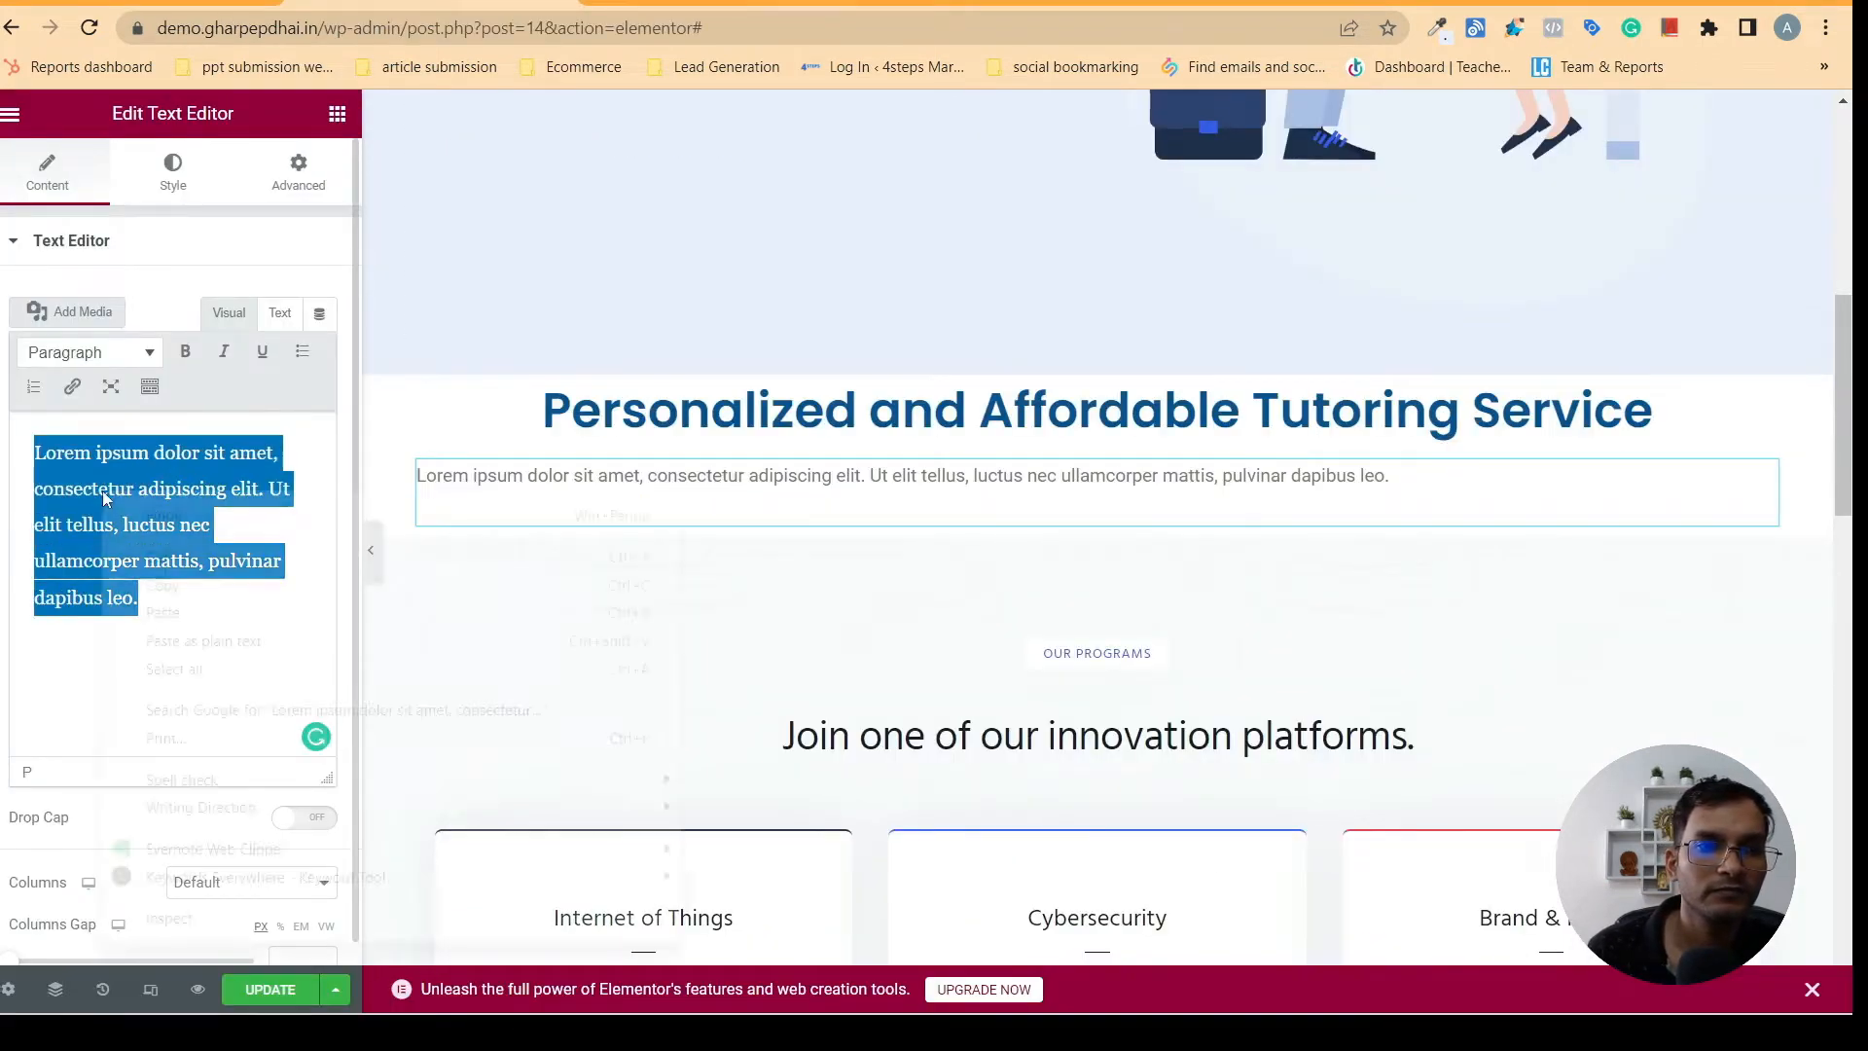
pyautogui.rightClick(101, 488)
pyautogui.click(181, 611)
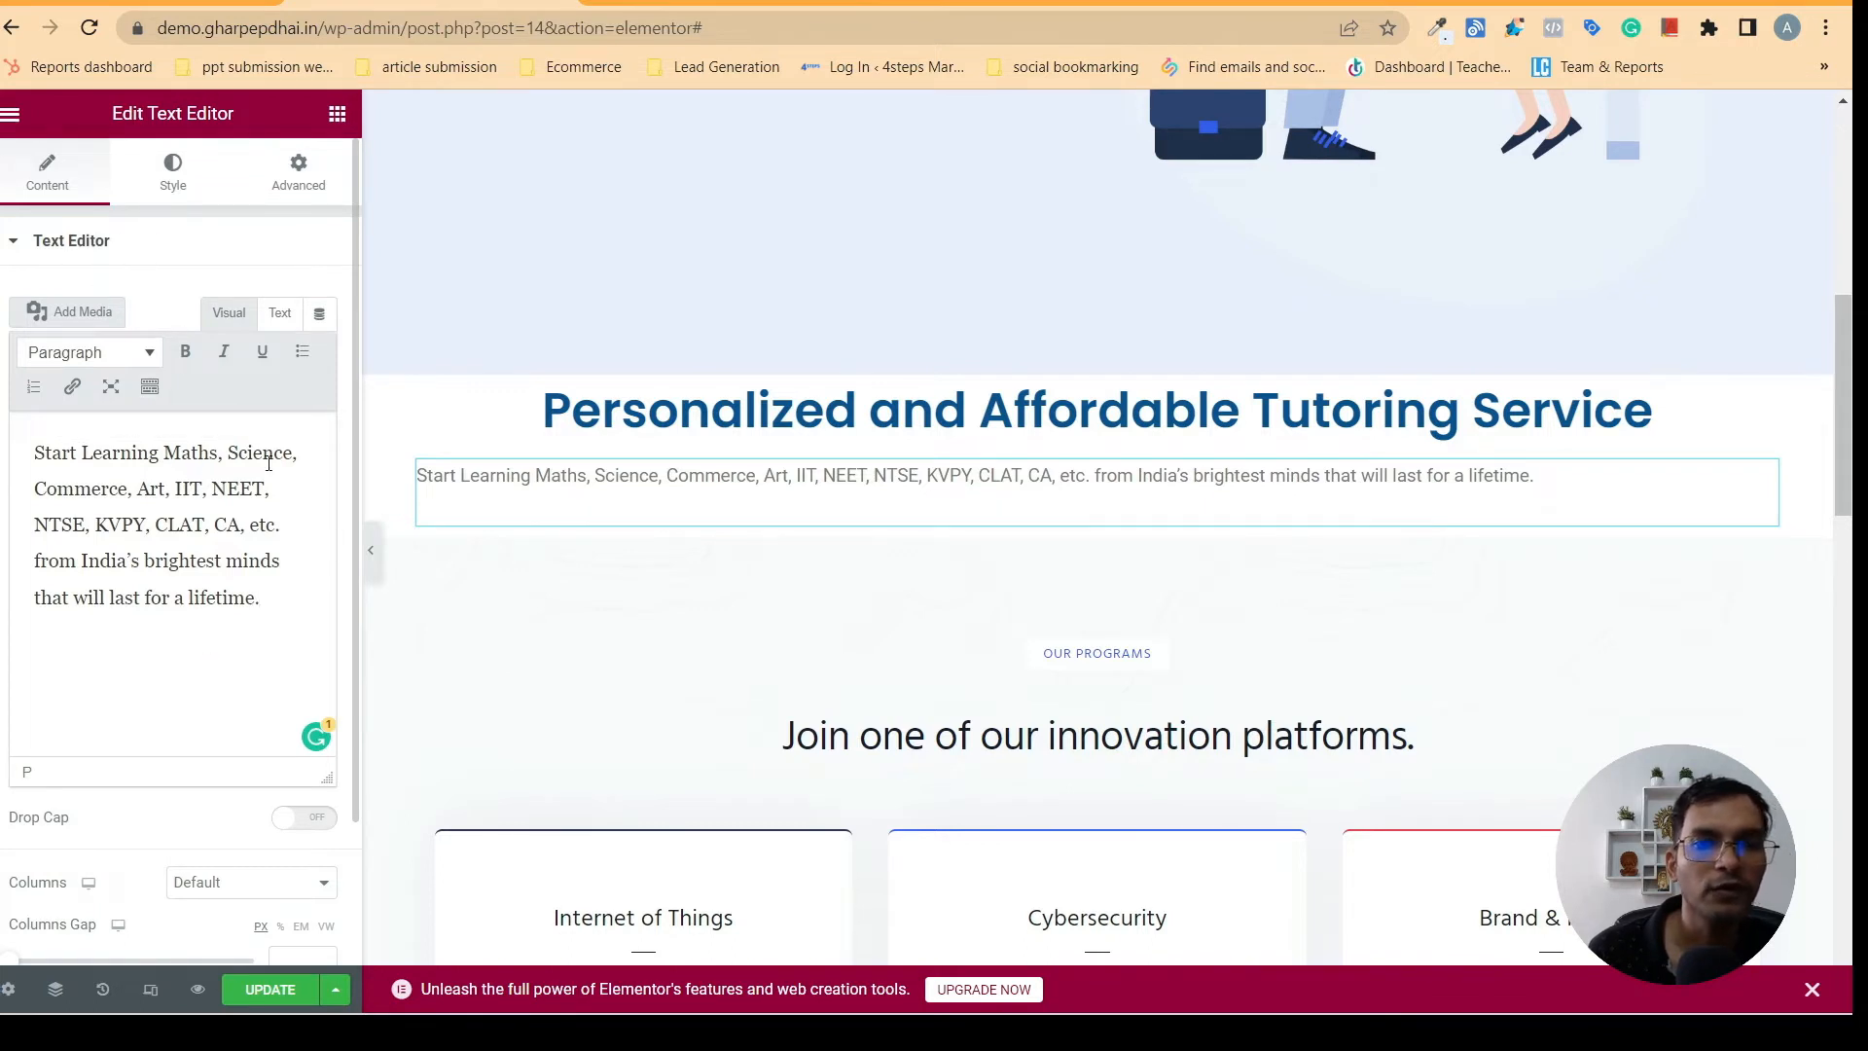
# - Center-align the description text, set its color to the global navy blue, and compare it with gharpepdhai.in
pyautogui.click(173, 188)
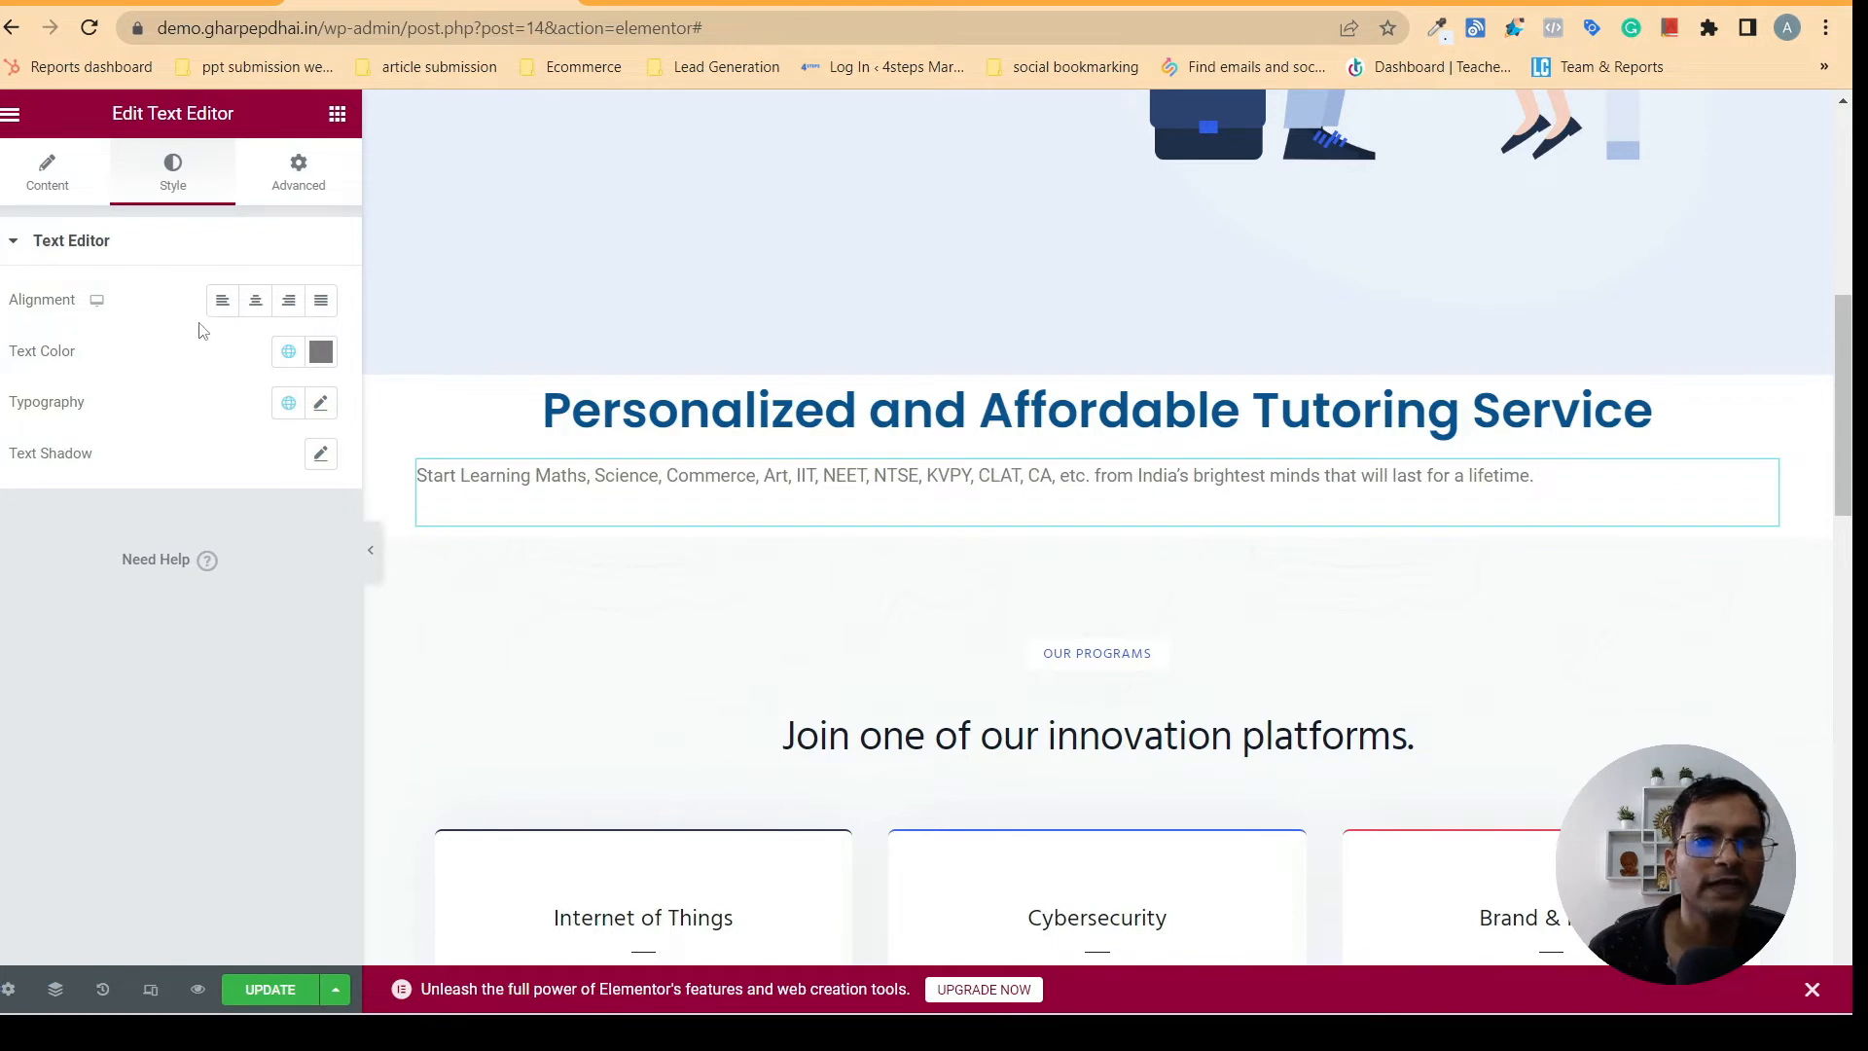
pyautogui.click(257, 301)
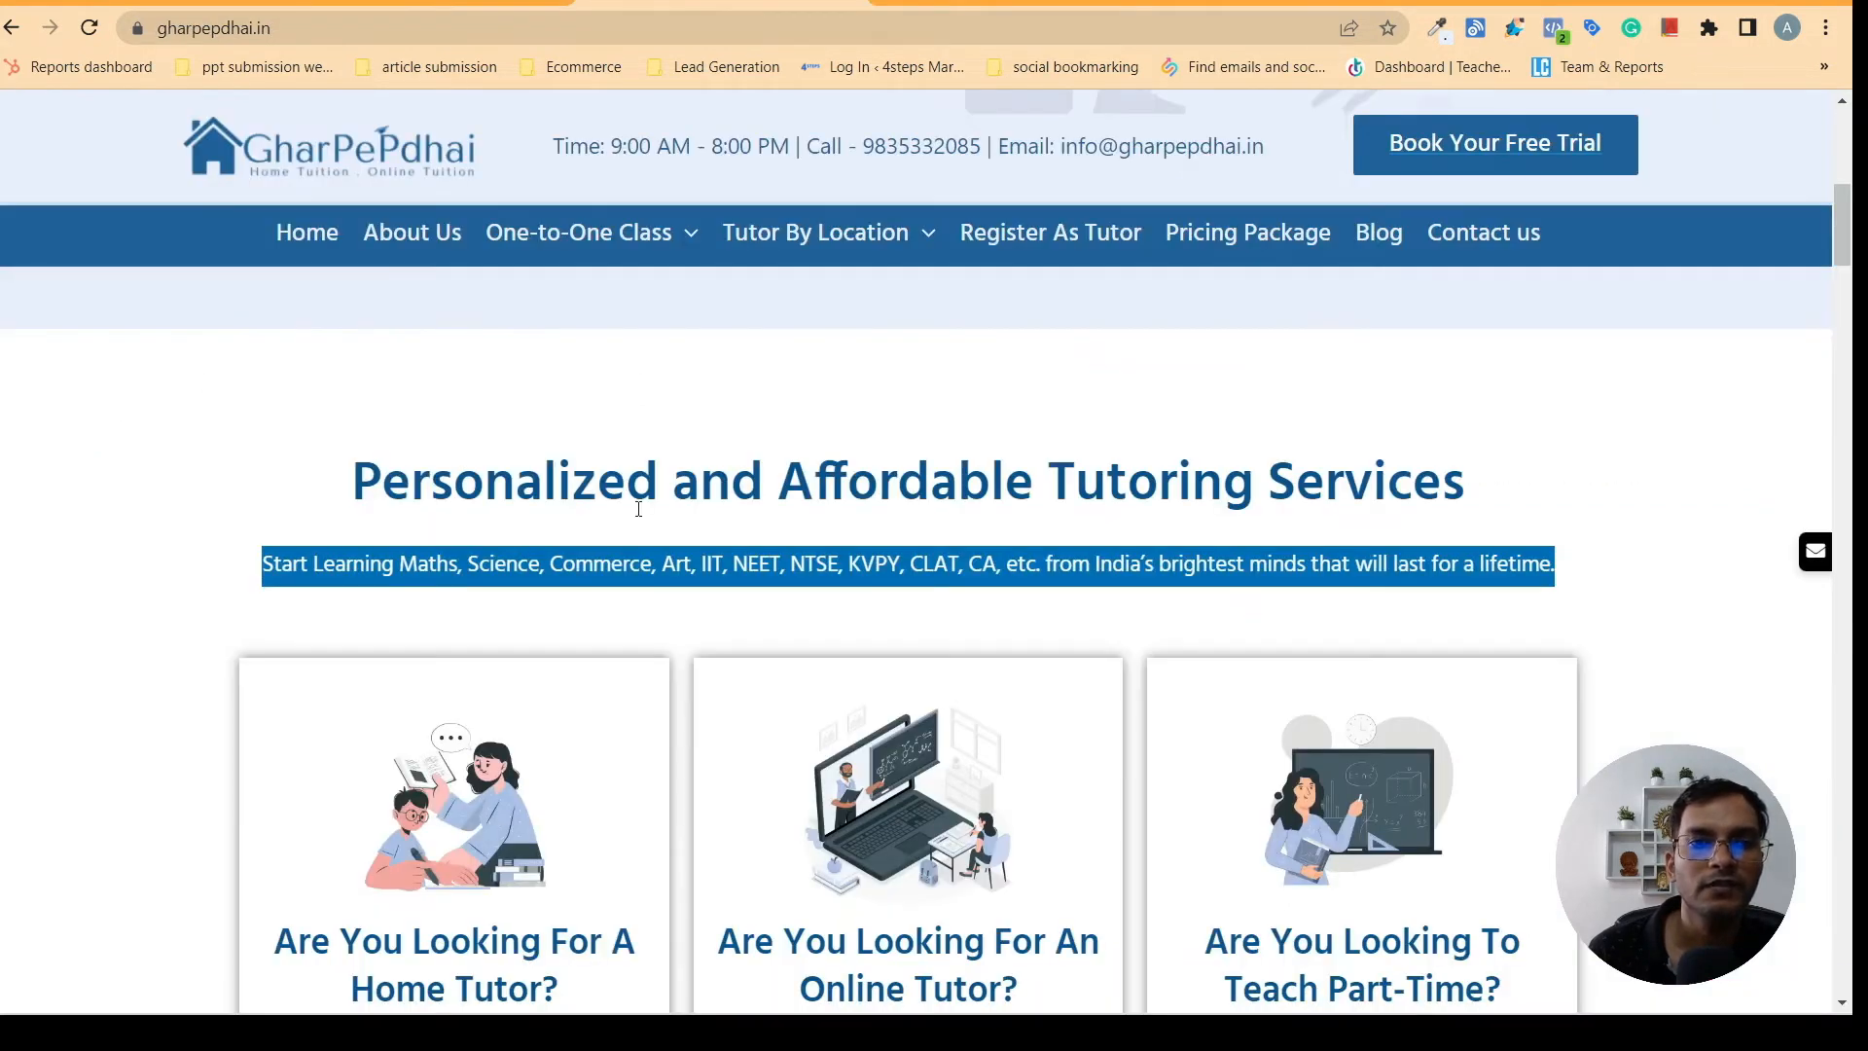
pyautogui.click(146, 597)
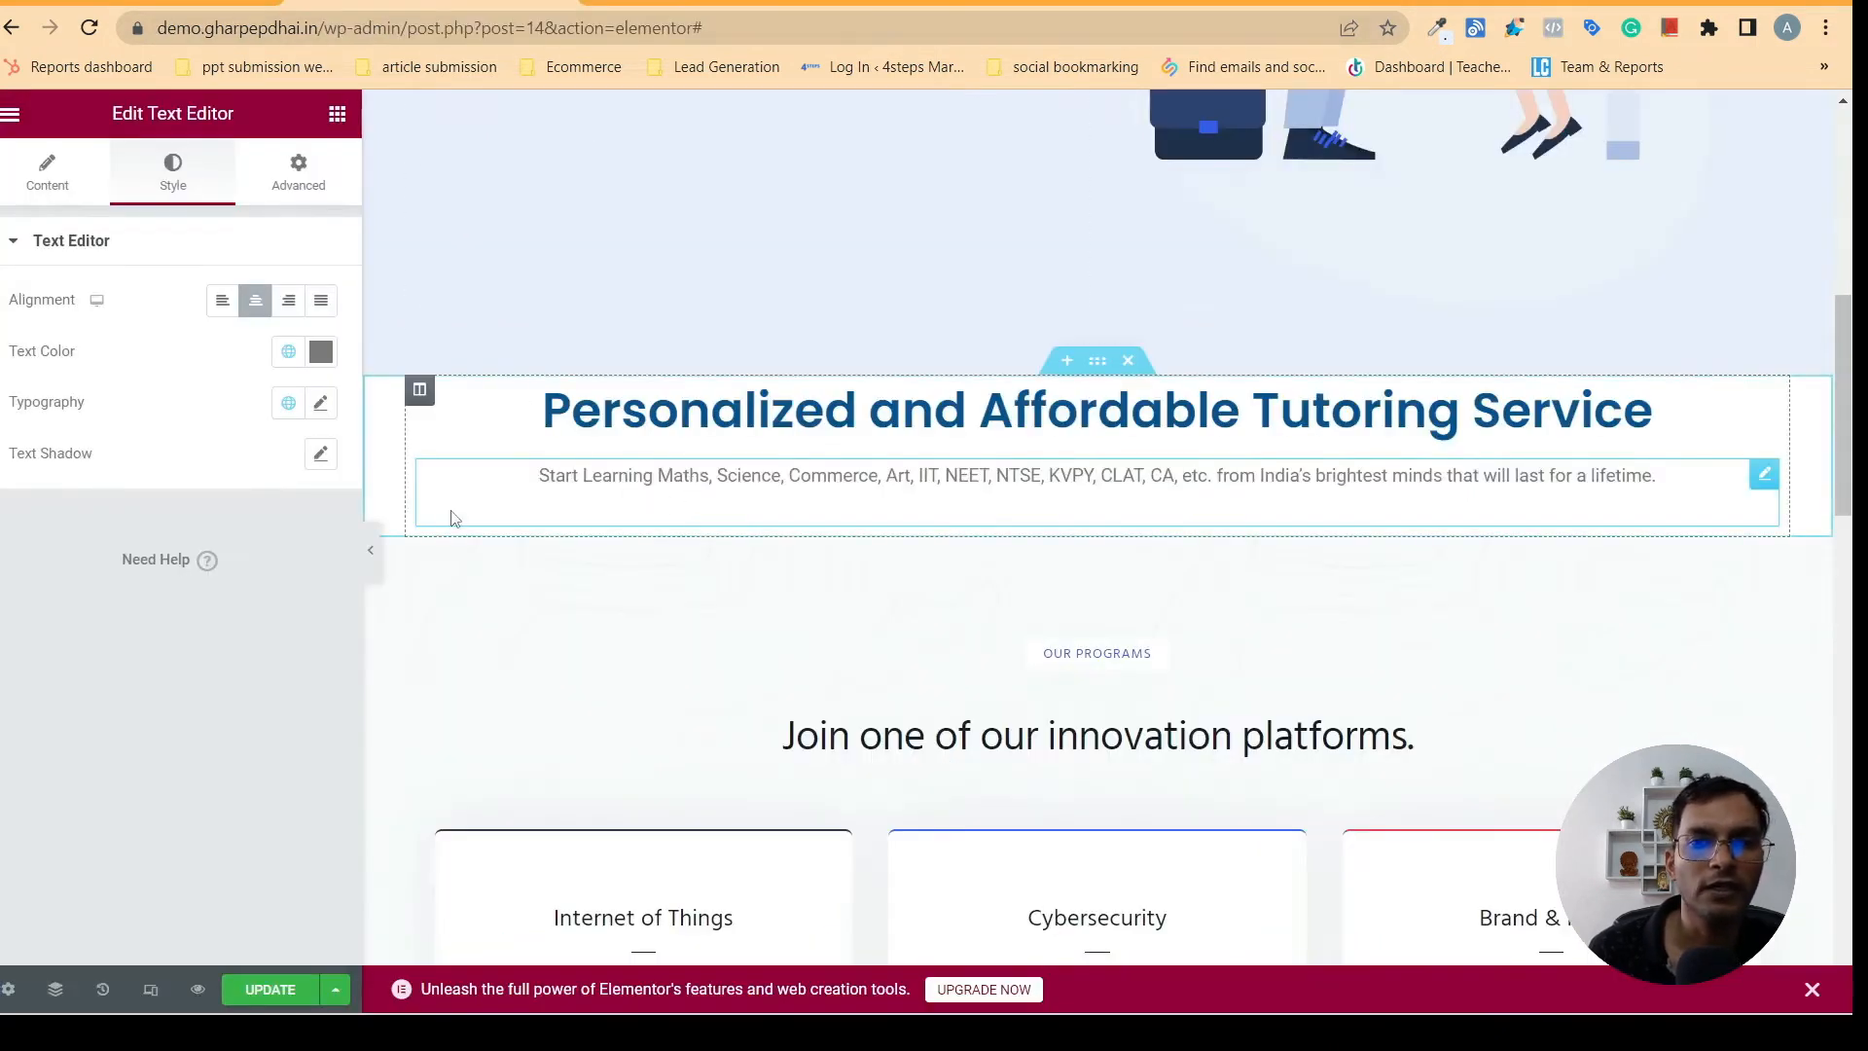
pyautogui.click(288, 351)
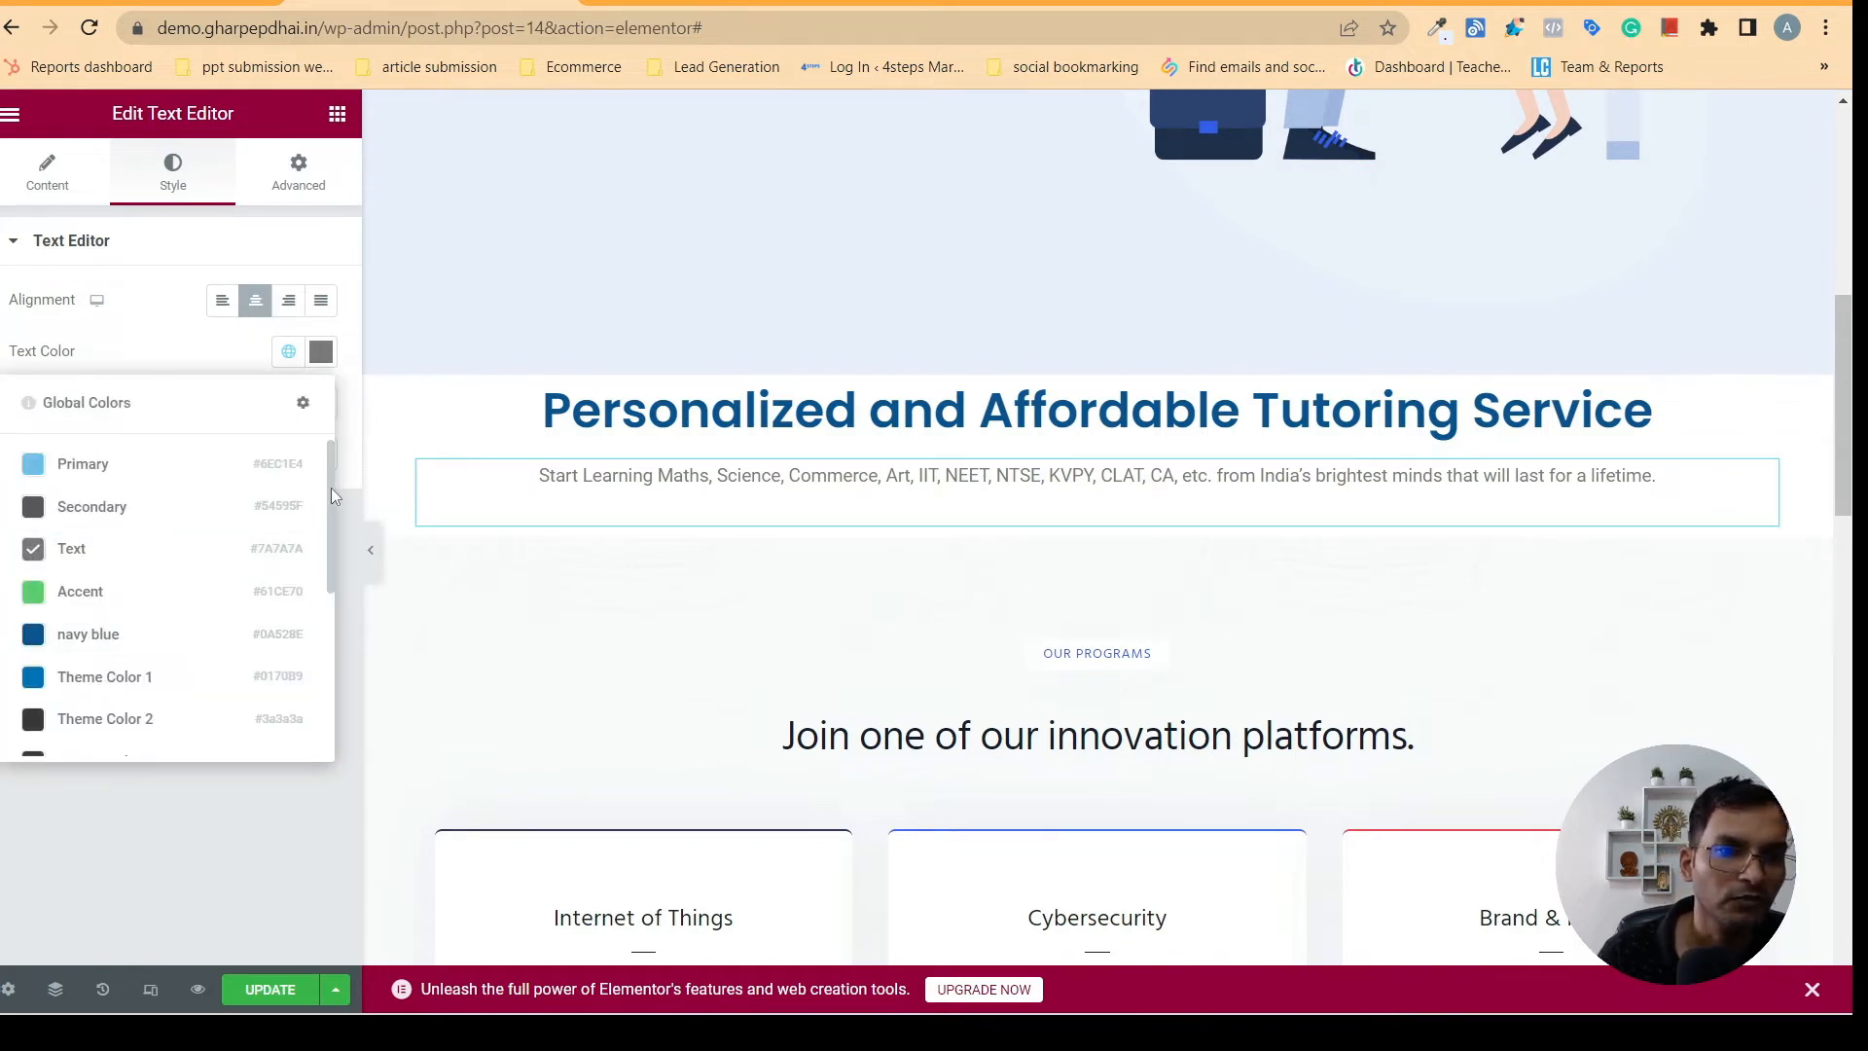
pyautogui.click(130, 638)
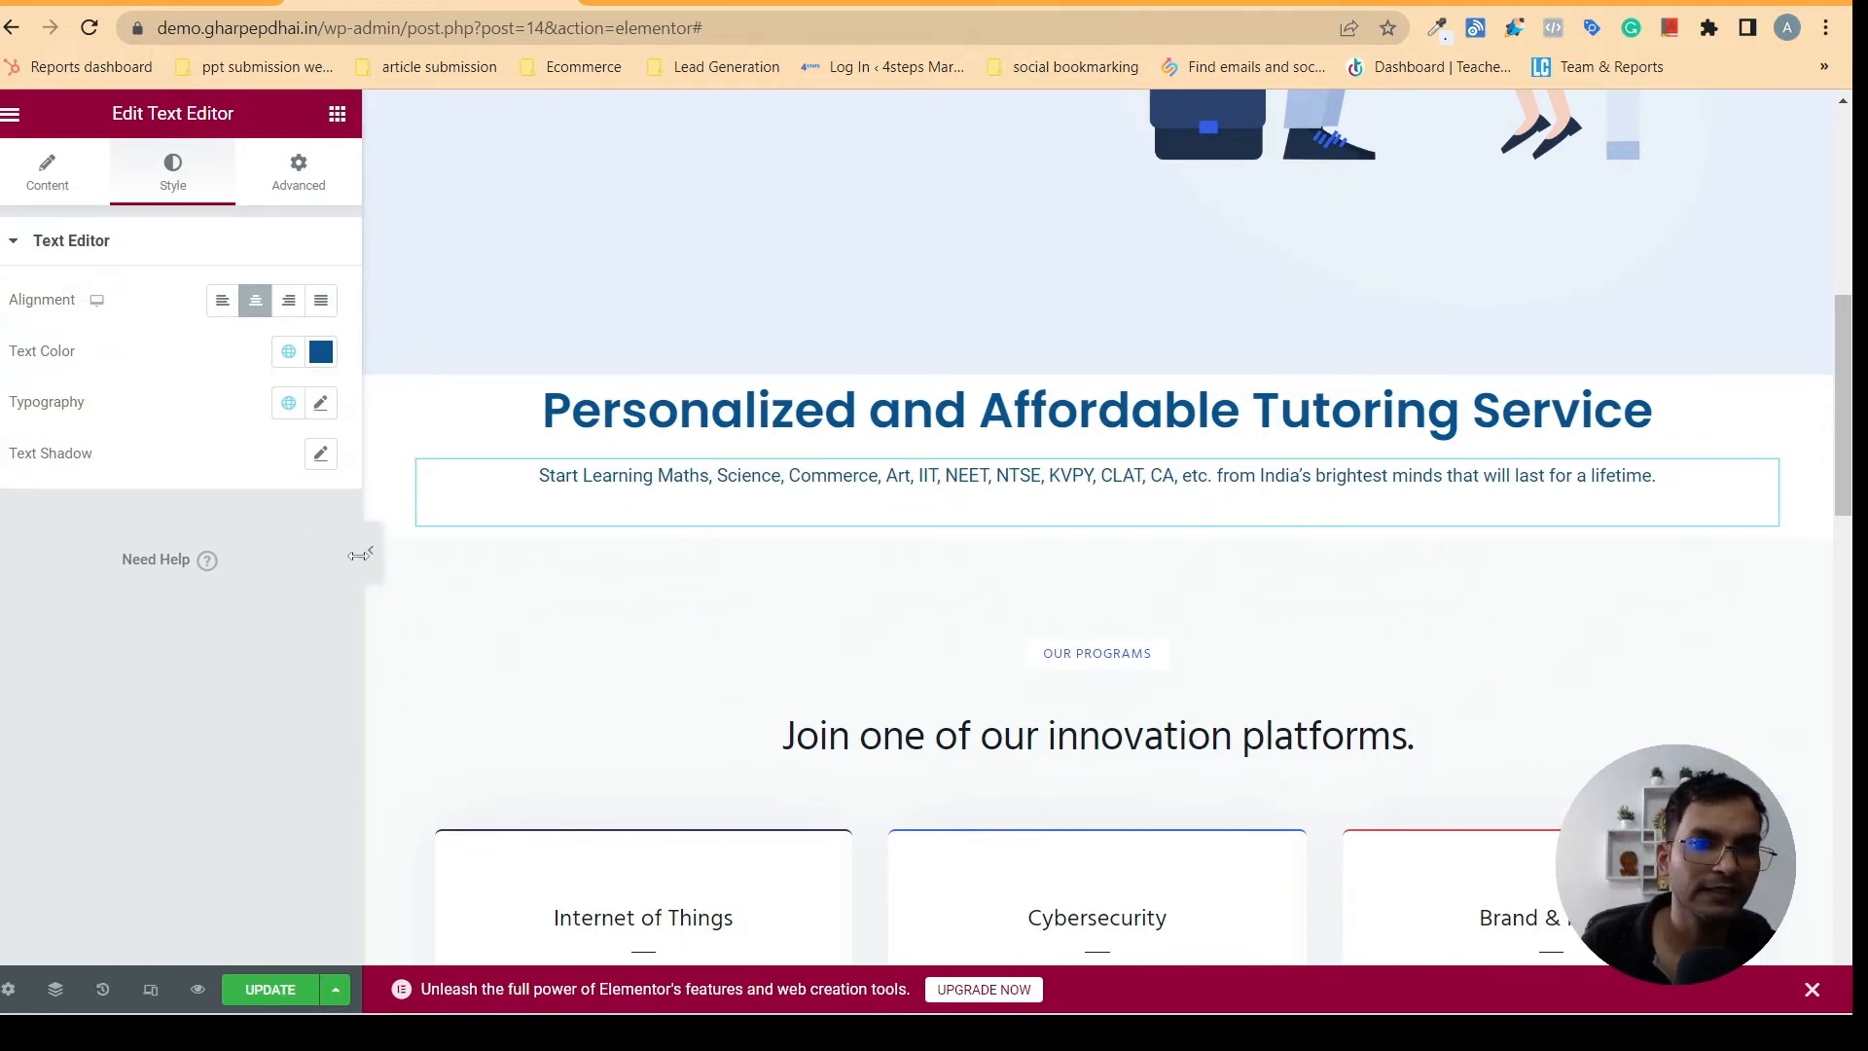
pyautogui.click(729, 3)
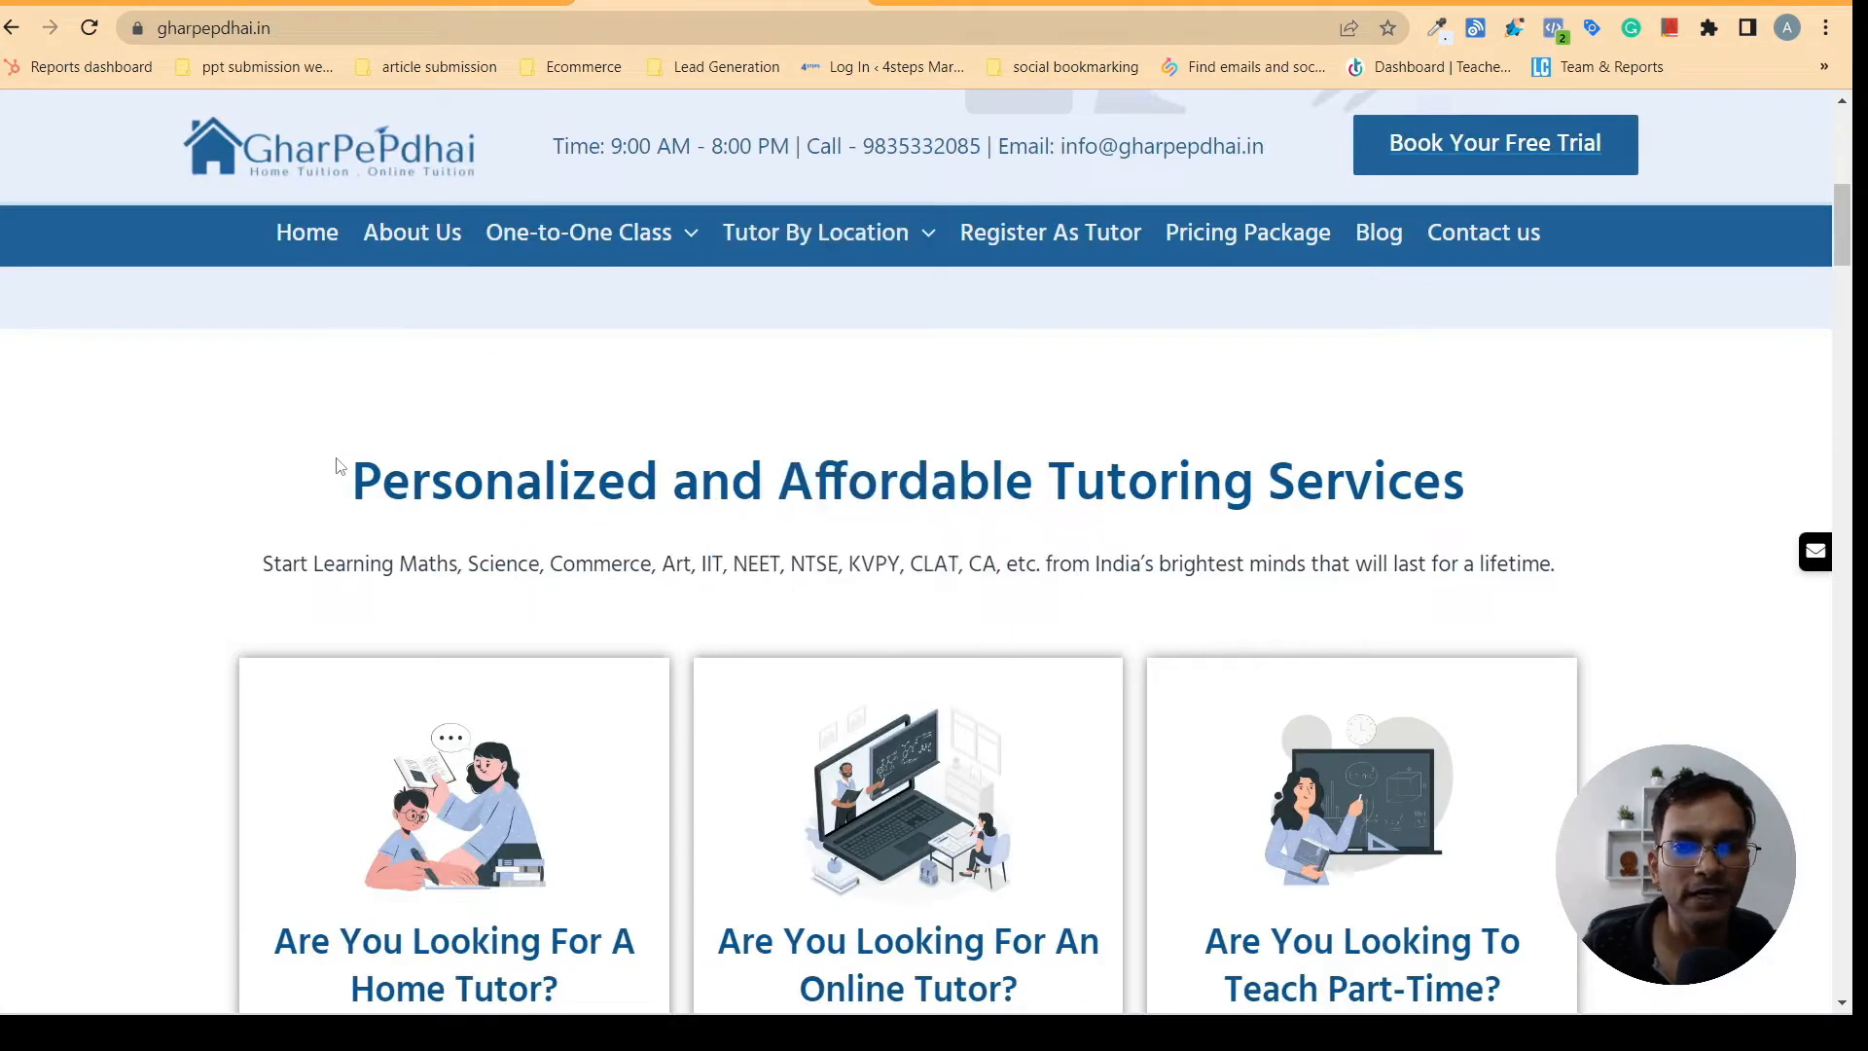
# - Check the three tutoring cards on gharpepdhai.in and add a two-column Inner Section directly below the description
pyautogui.moveTo(340, 466); pyautogui.dragTo(933, 603)
pyautogui.click(1622, 546)
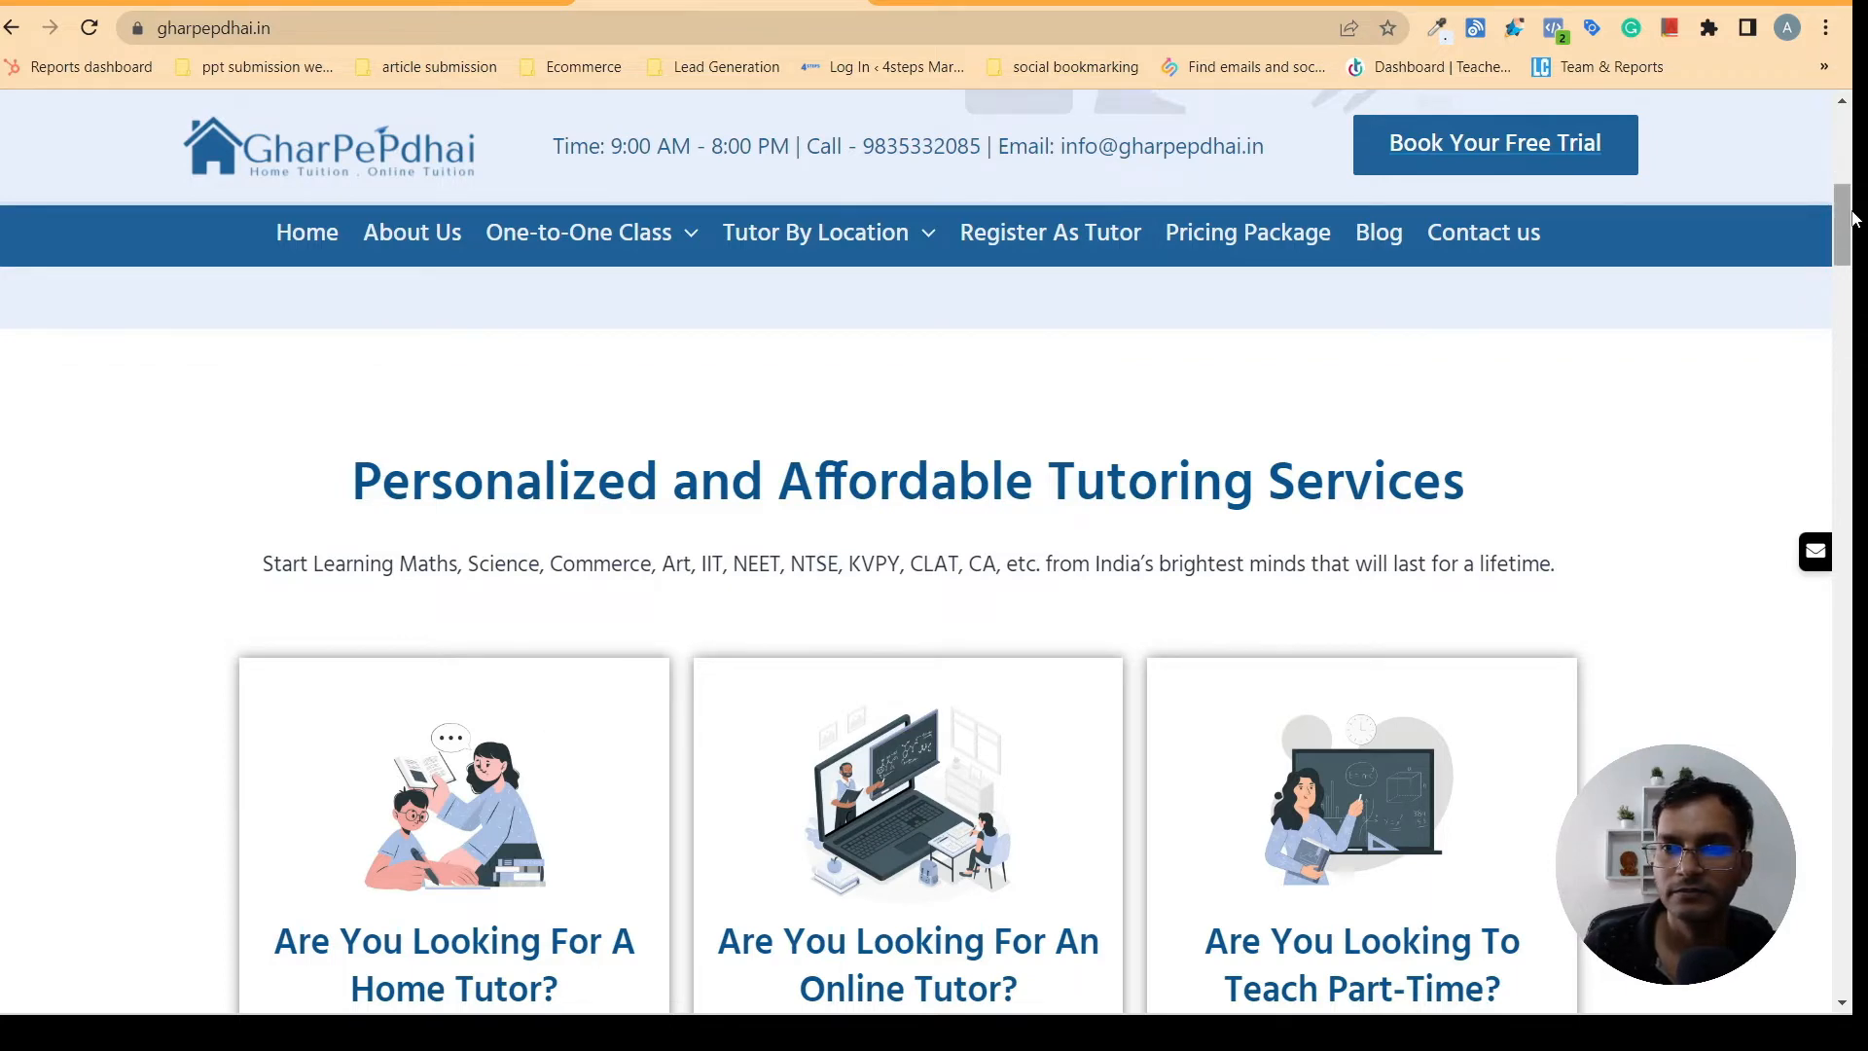
pyautogui.moveTo(1851, 223); pyautogui.dragTo(1853, 253)
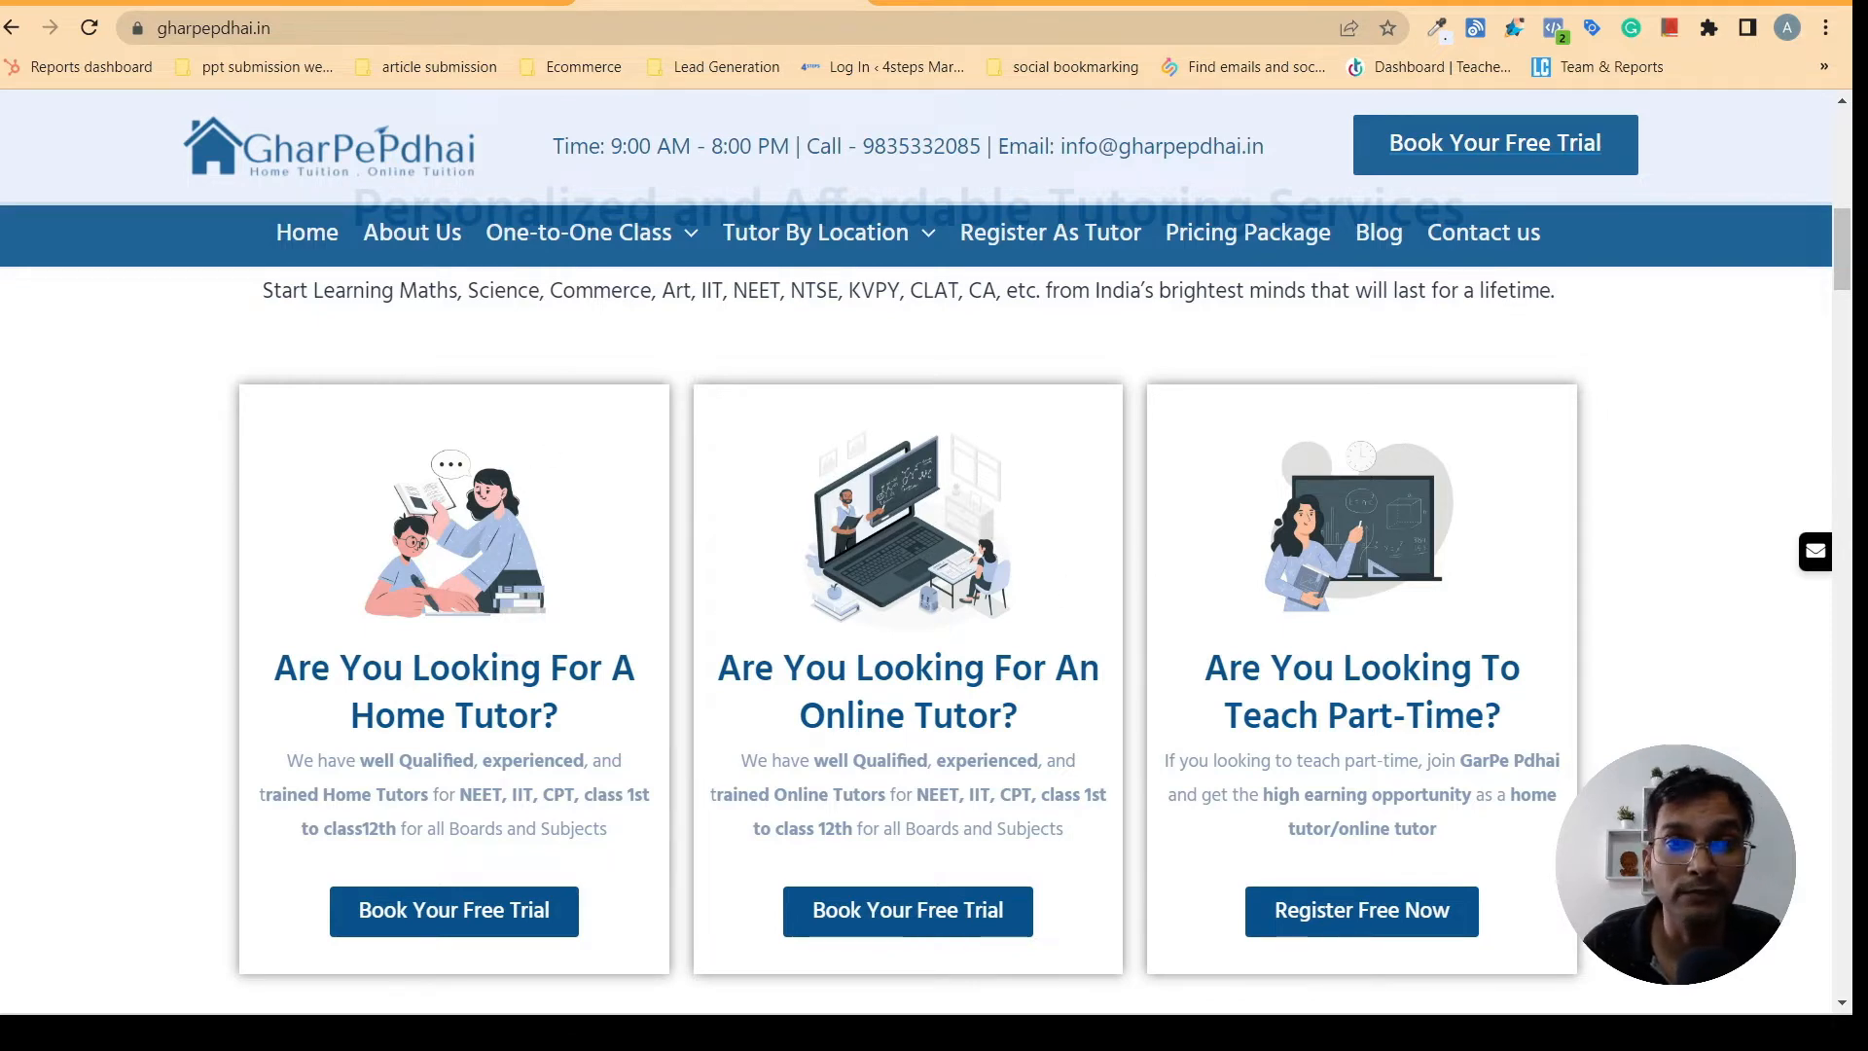
pyautogui.click(428, 3)
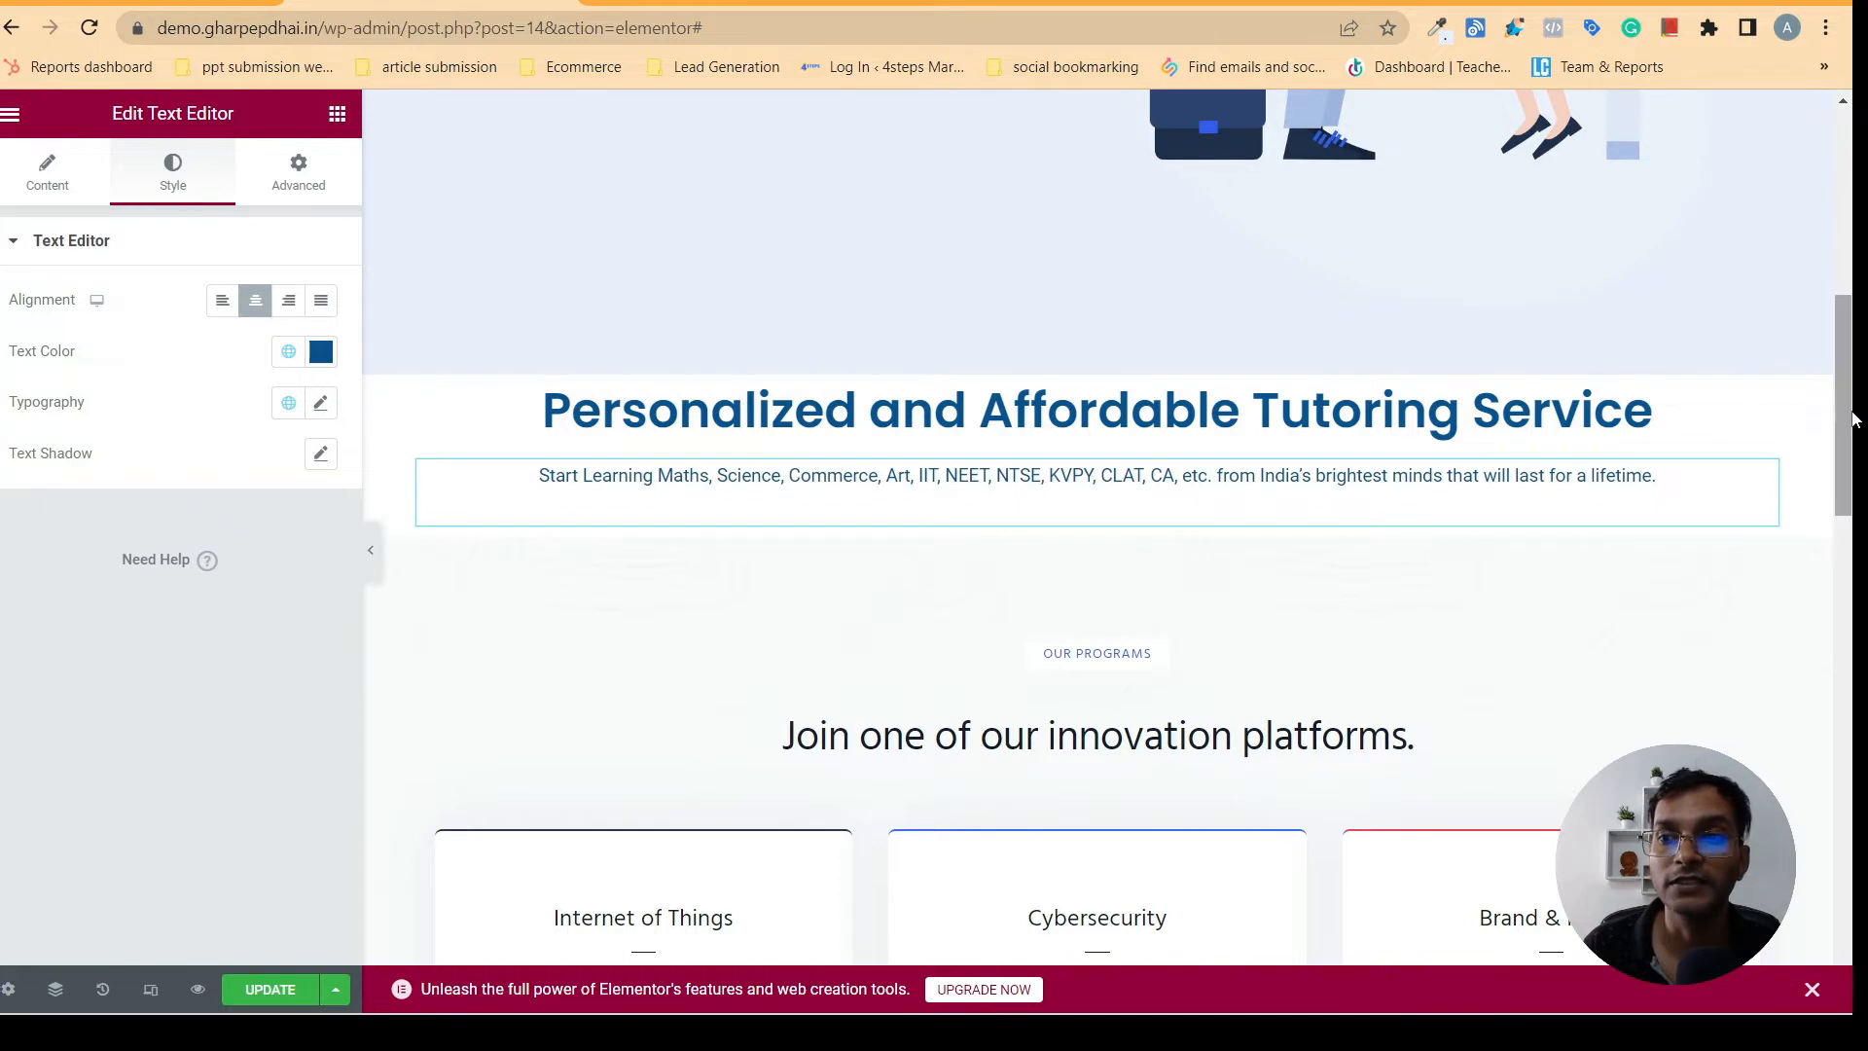
pyautogui.moveTo(1853, 418)
pyautogui.mouseDown()
pyautogui.moveTo(1851, 364)
pyautogui.moveTo(1845, 426)
pyautogui.mouseUp()
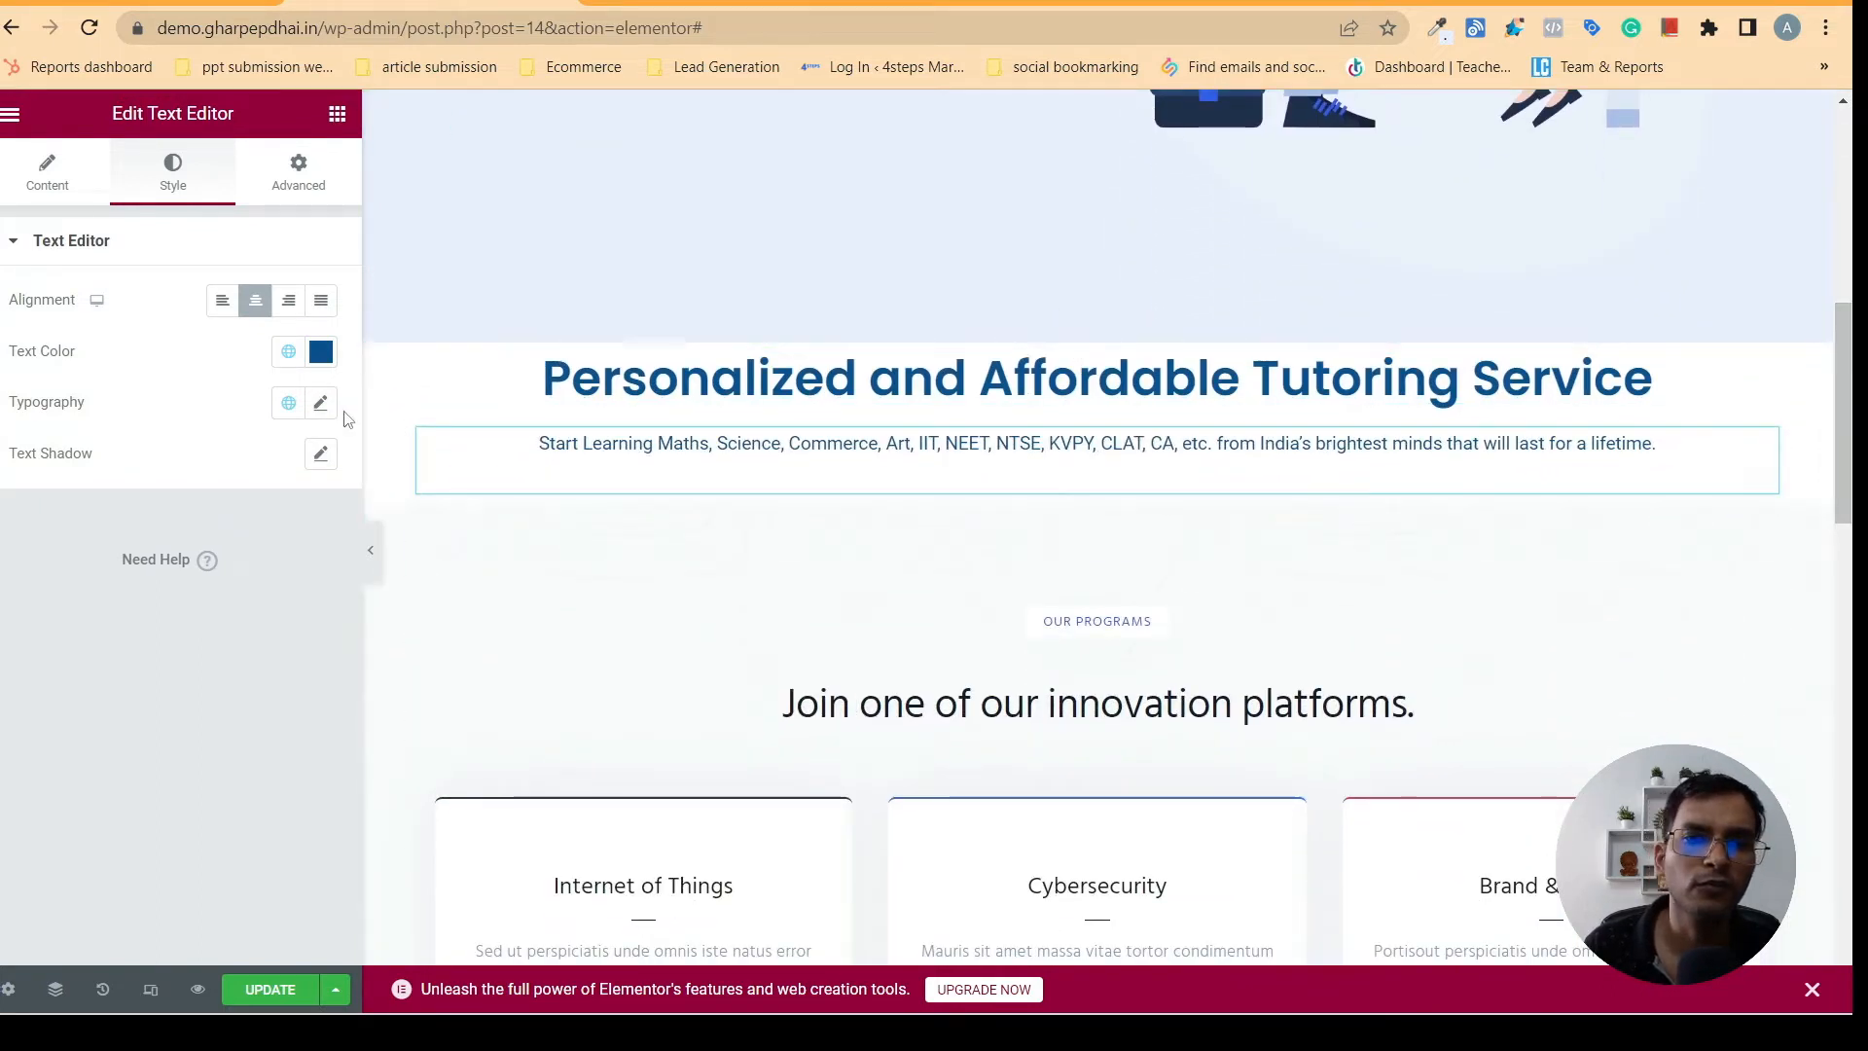
pyautogui.click(336, 114)
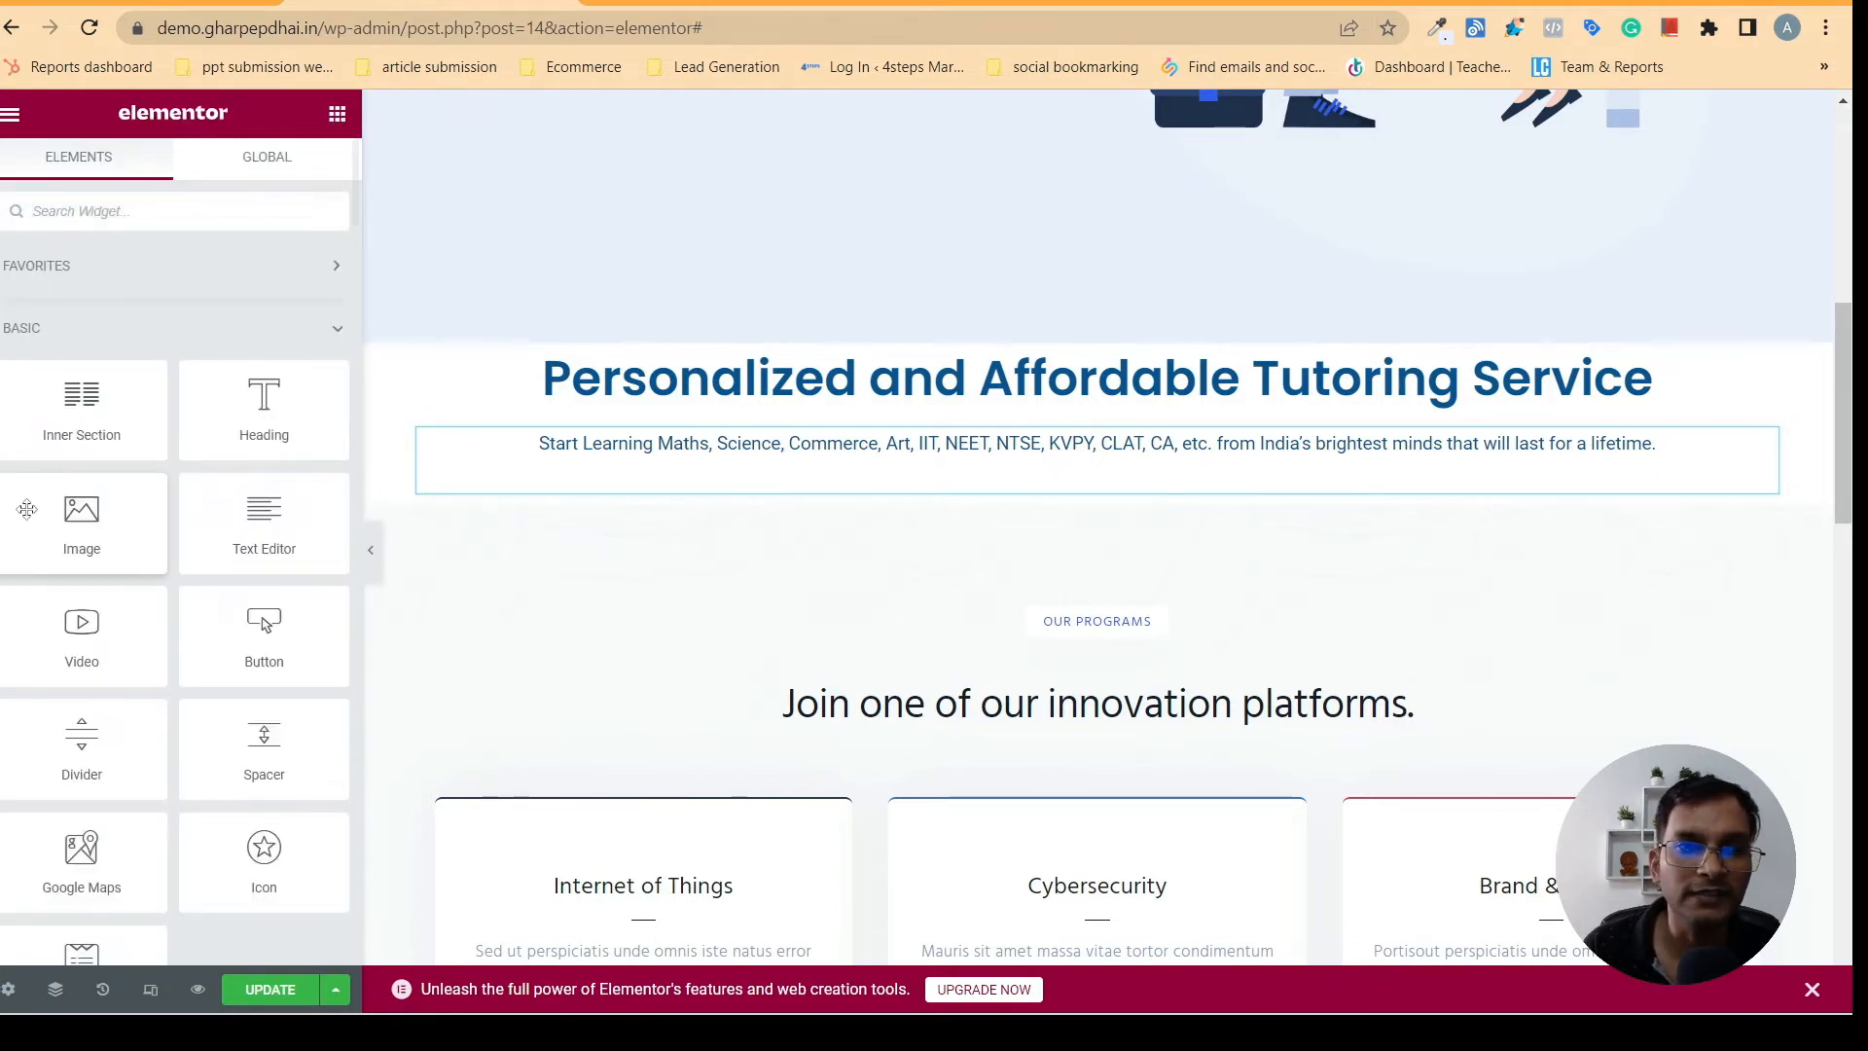
pyautogui.moveTo(88, 413); pyautogui.dragTo(832, 482)
pyautogui.moveTo(742, 558); pyautogui.dragTo(578, 549)
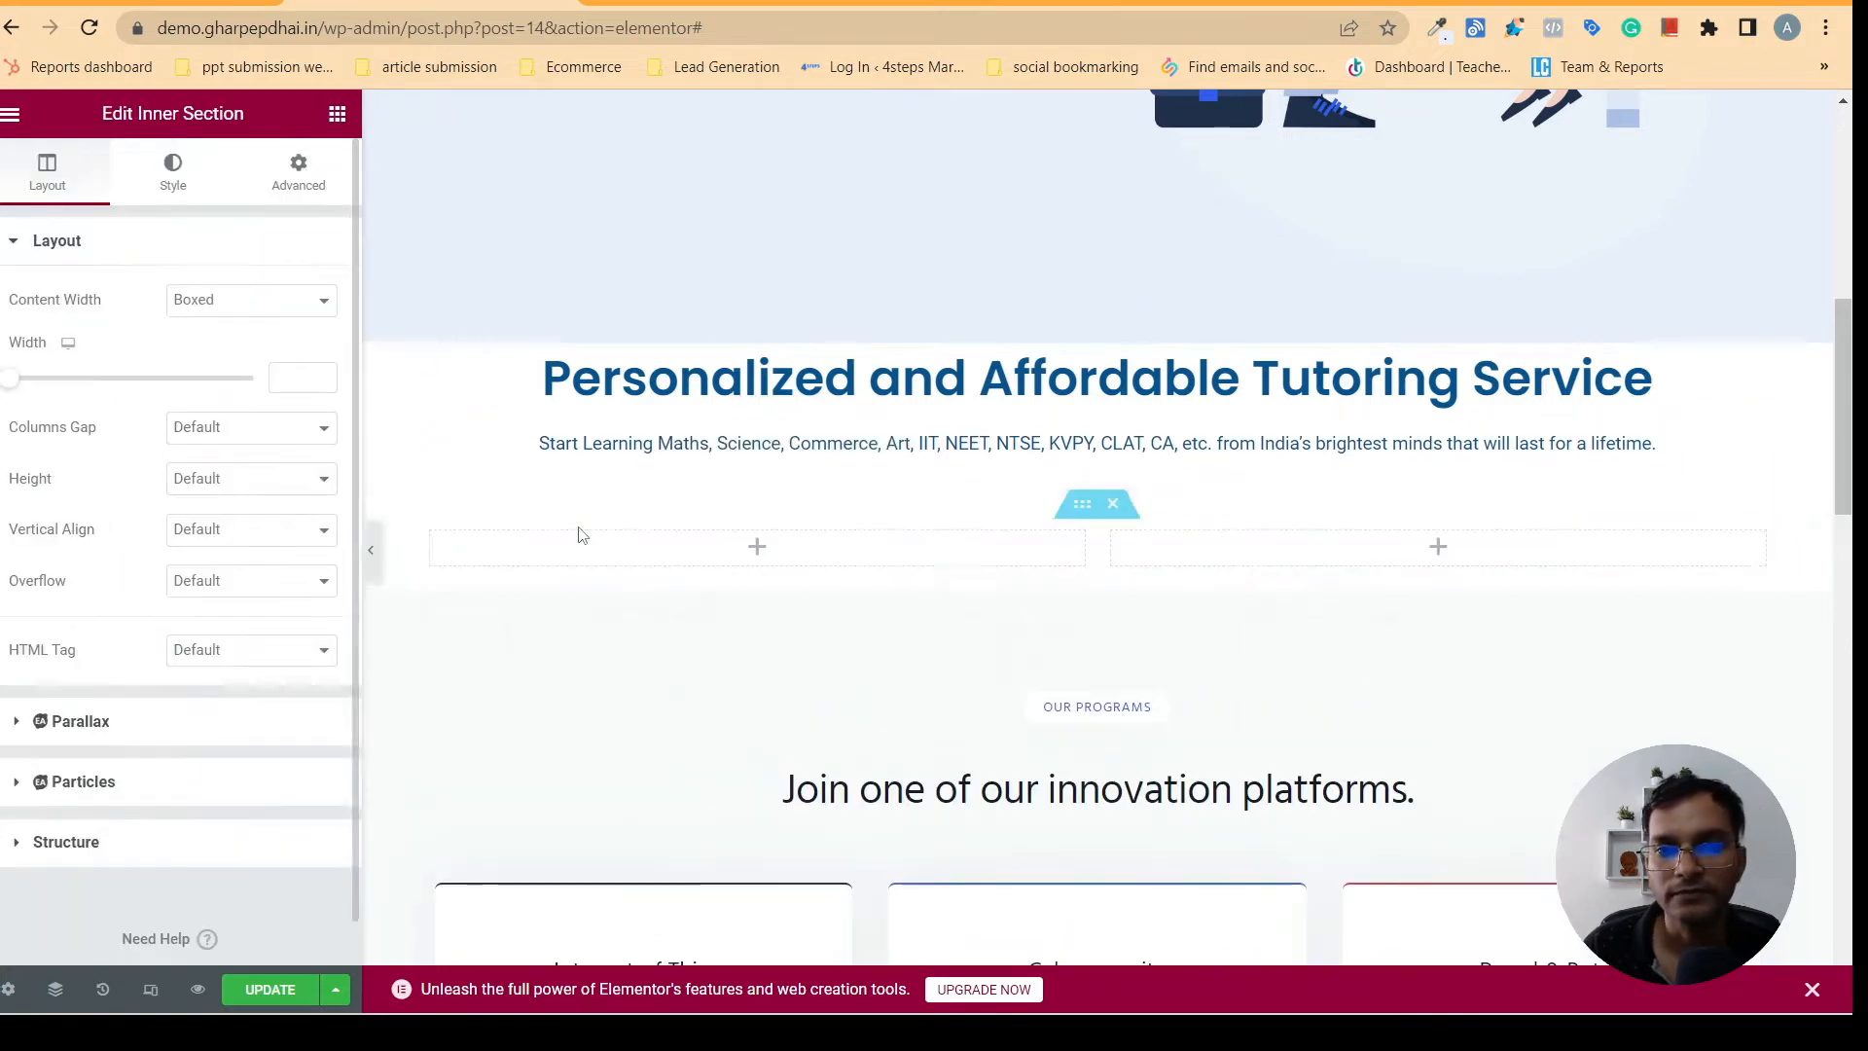
# - Compare the new columns with the Home Tutor card on gharpepdhai.in and add an Image widget to the first column
pyautogui.click(823, 3)
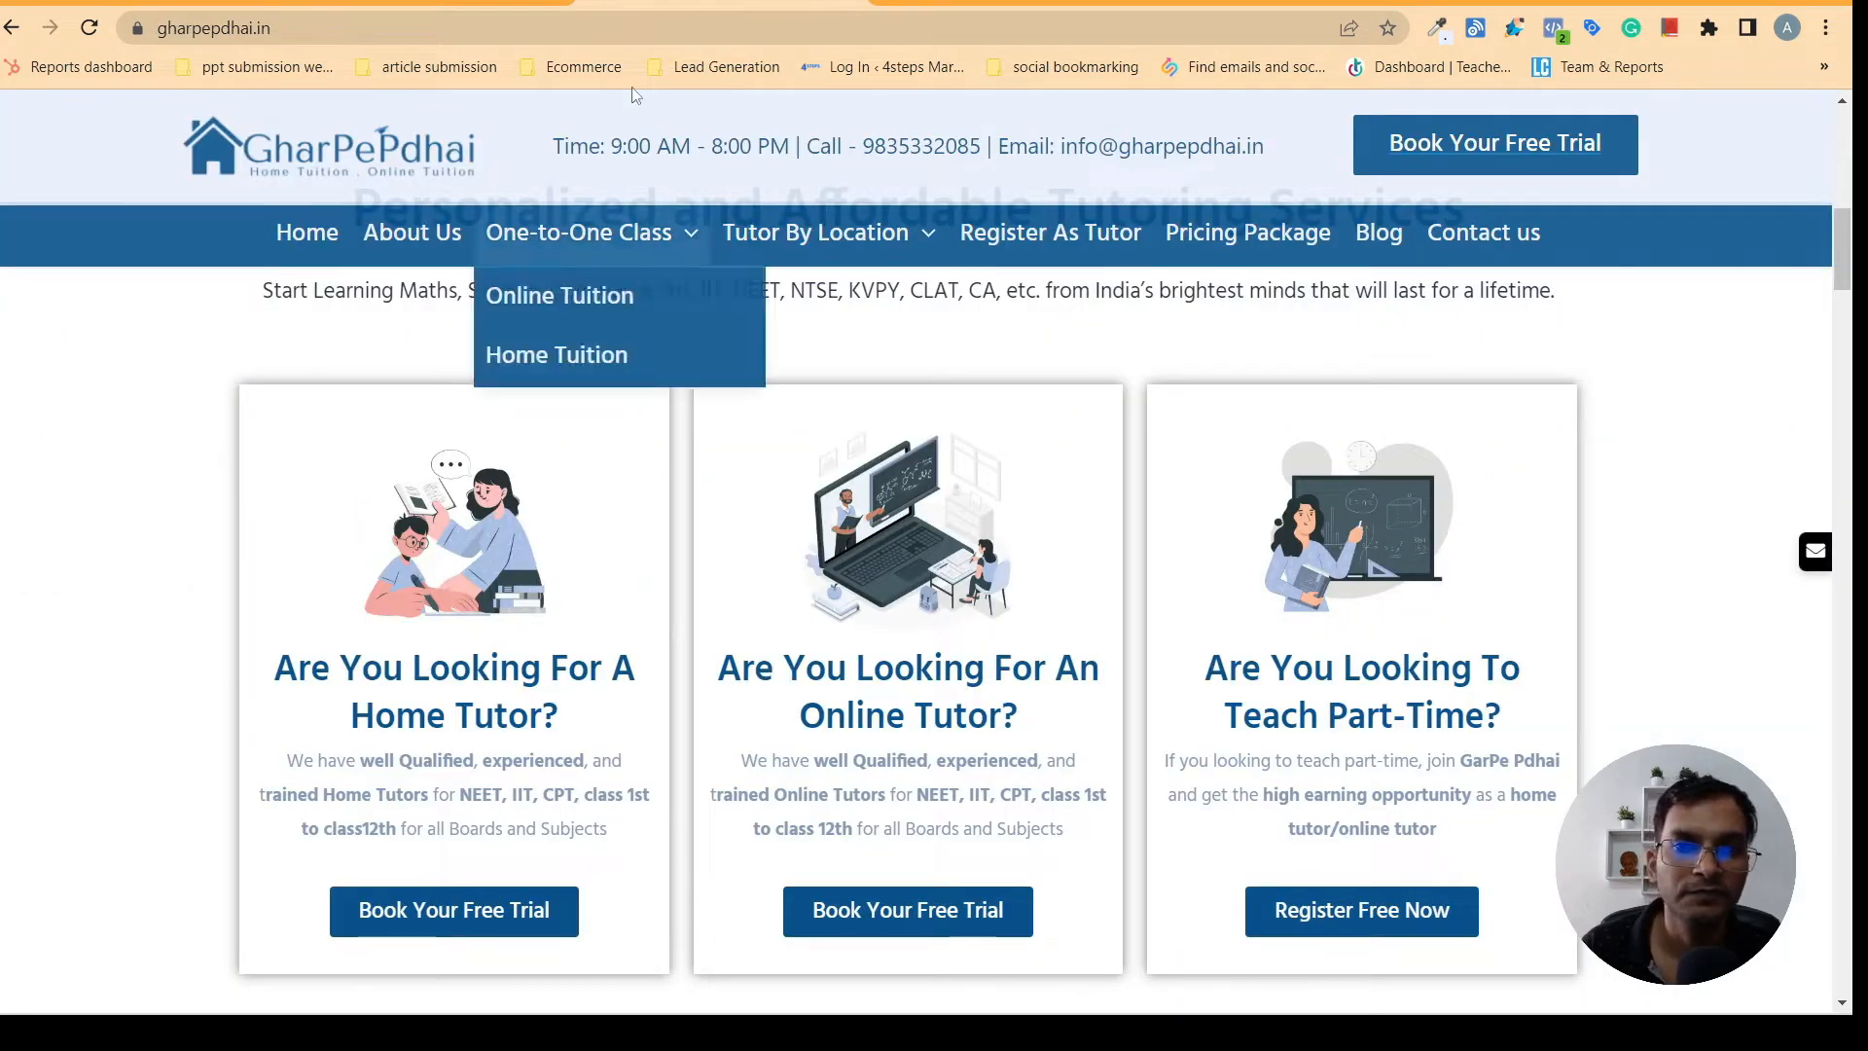
pyautogui.click(408, 3)
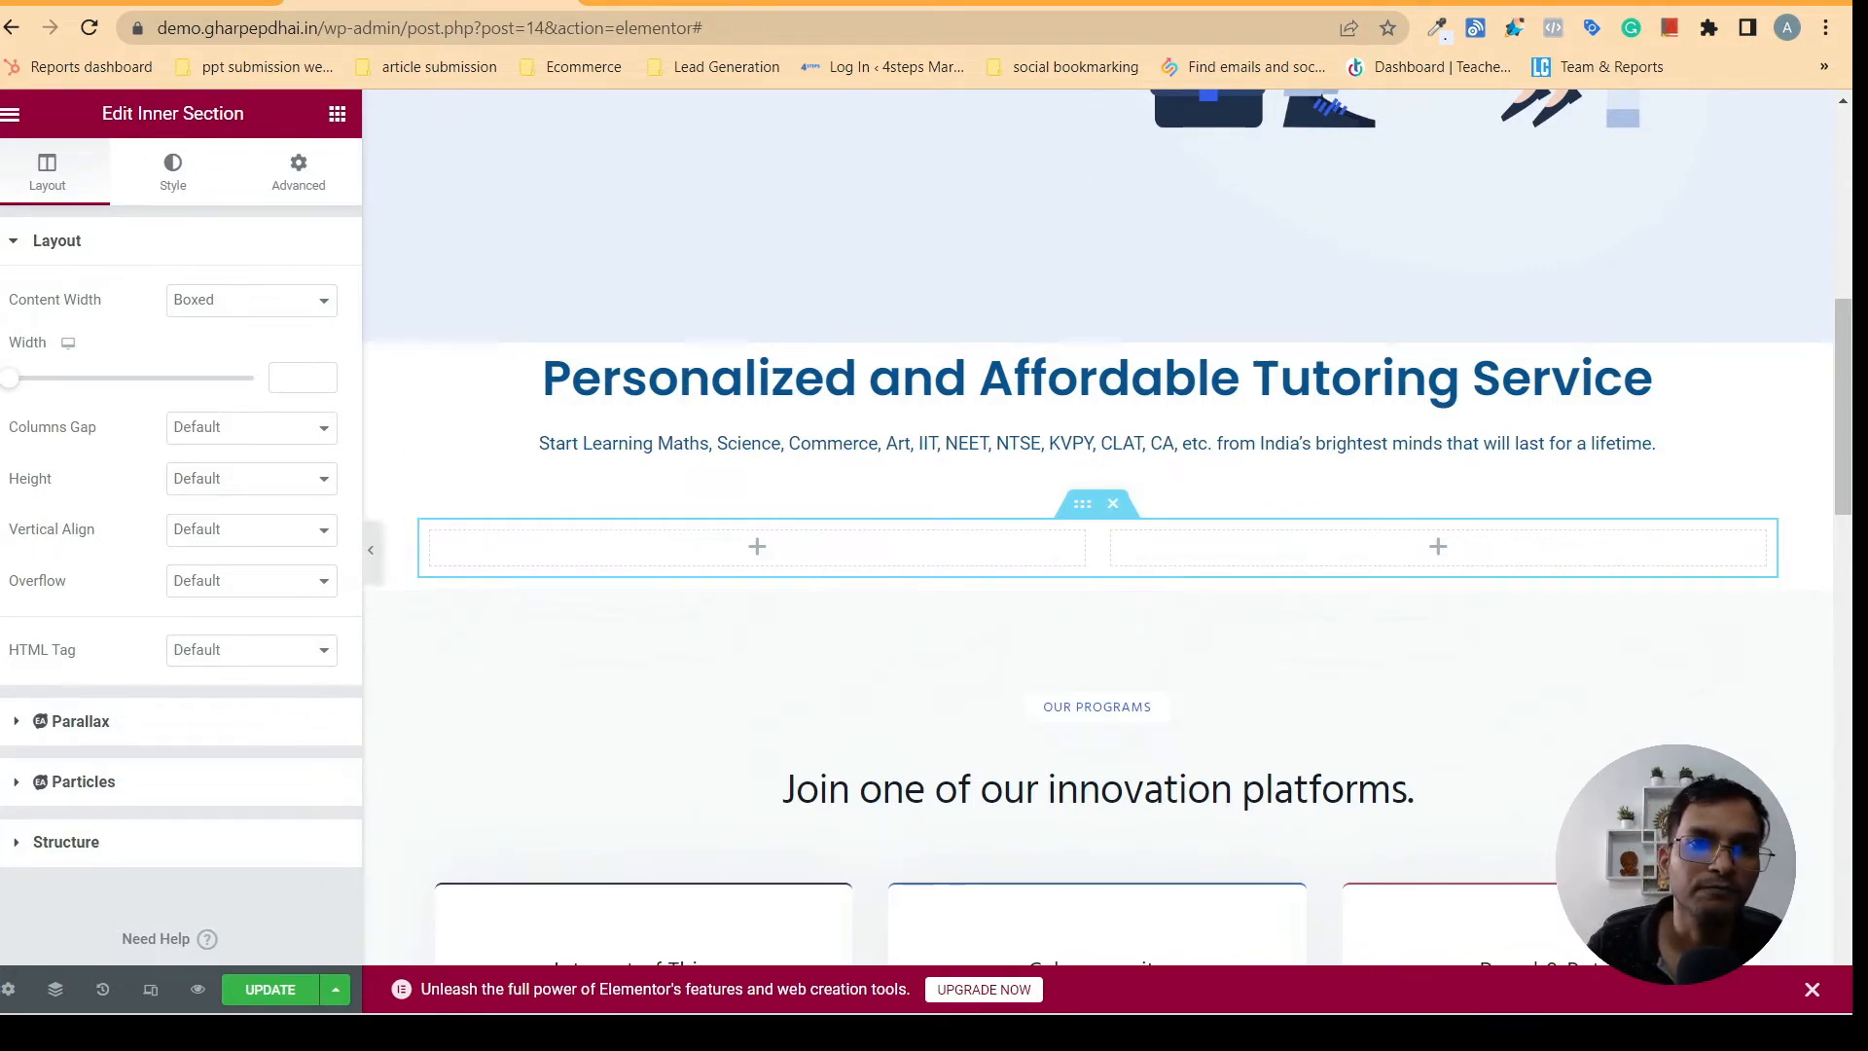
pyautogui.click(696, 3)
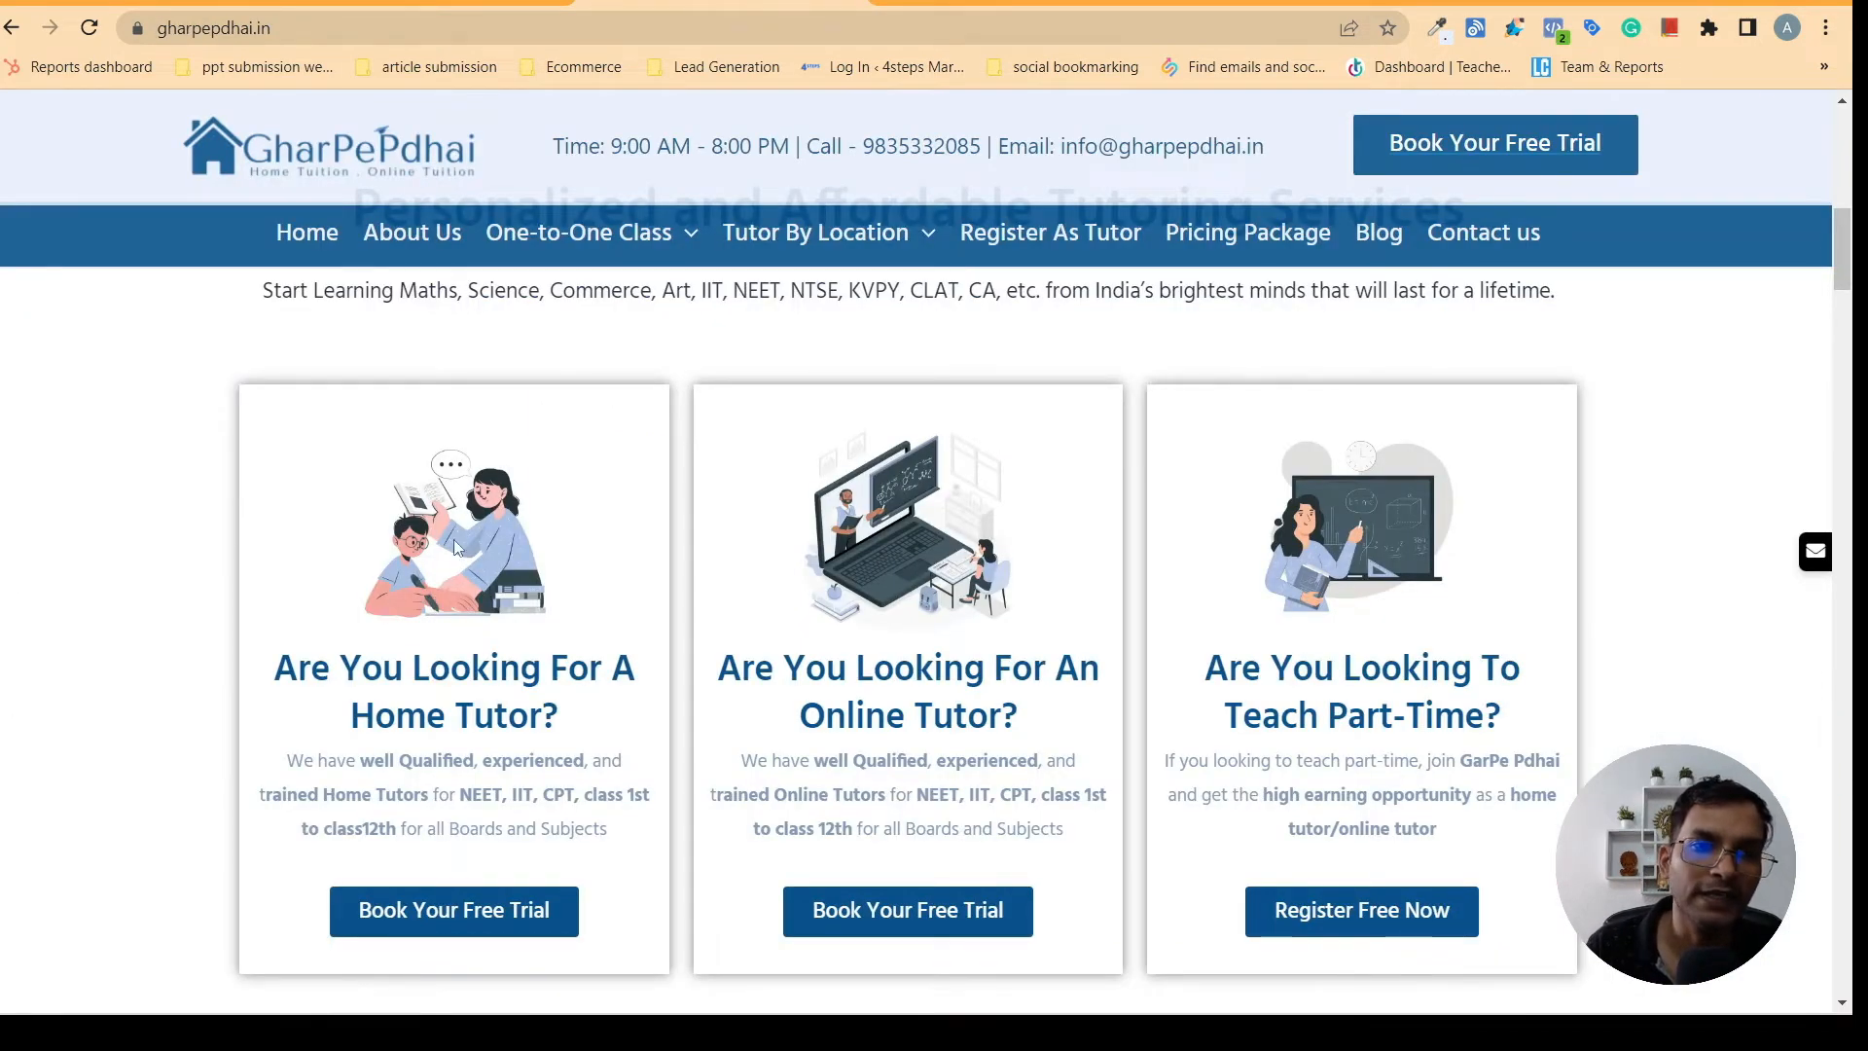
pyautogui.click(457, 3)
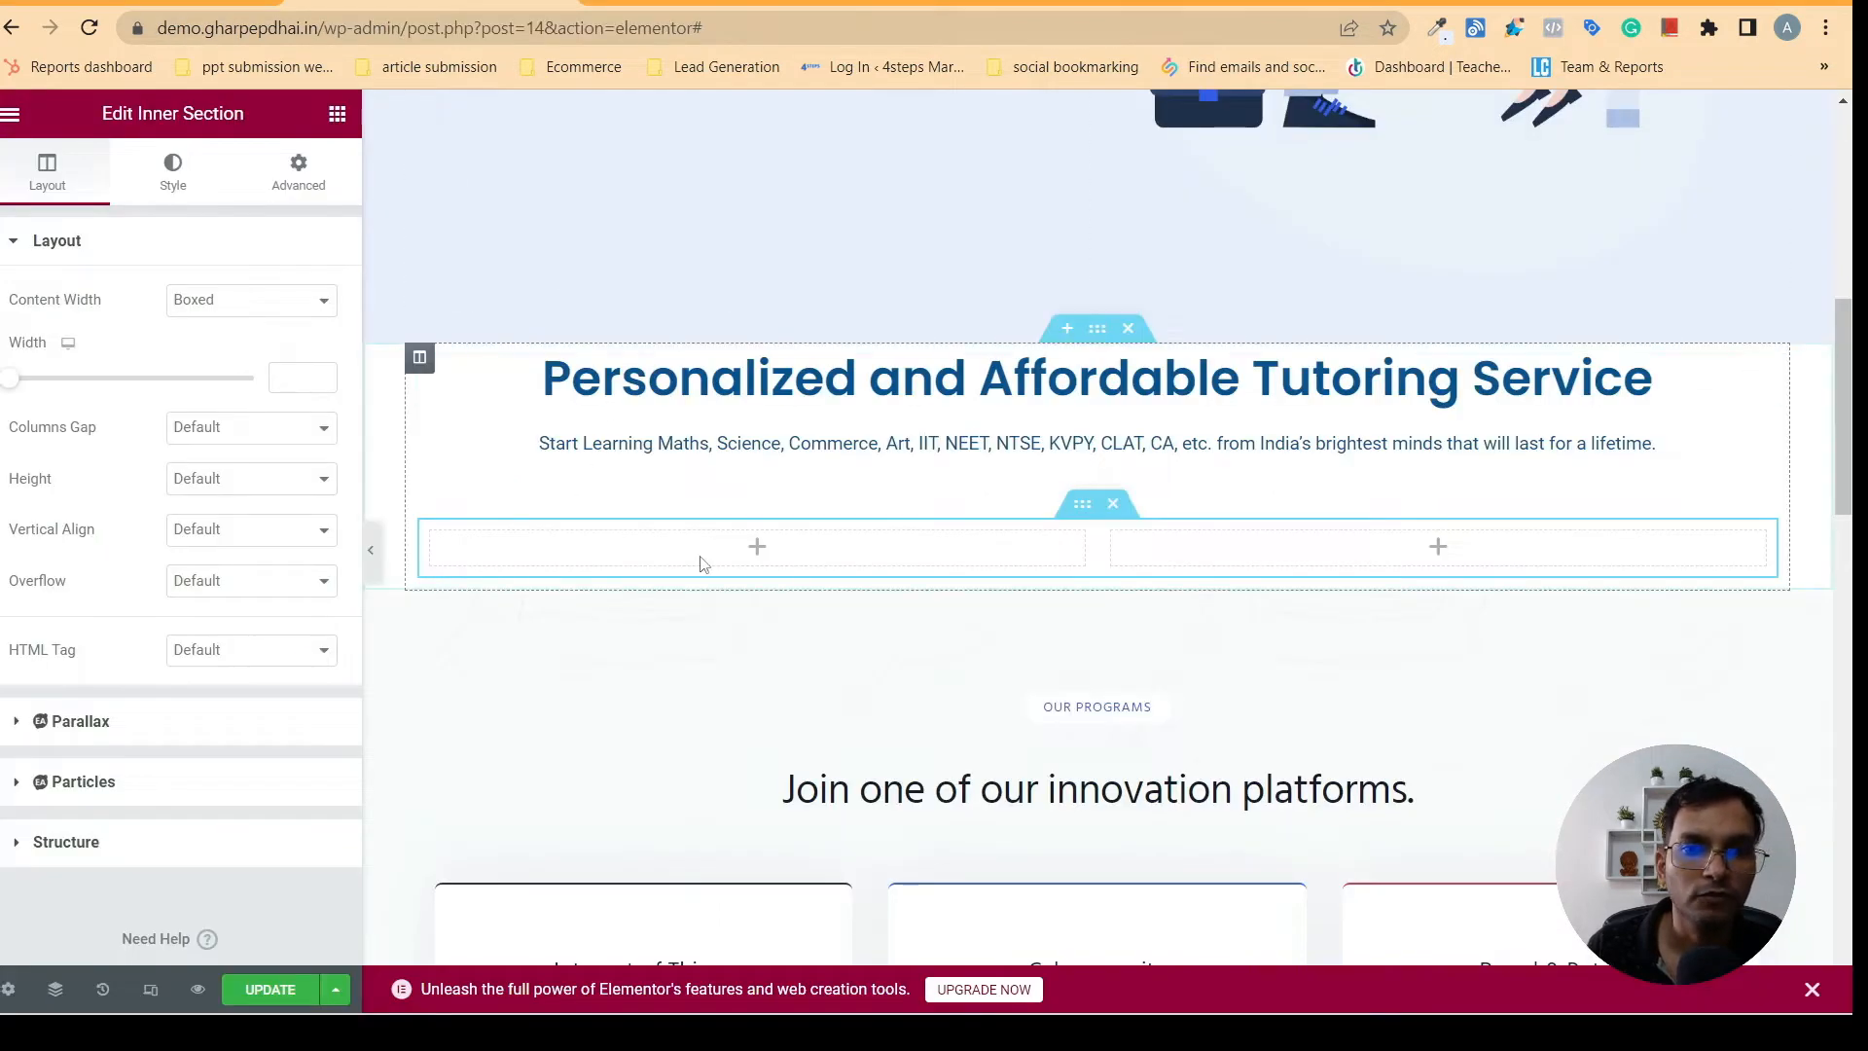
pyautogui.click(336, 115)
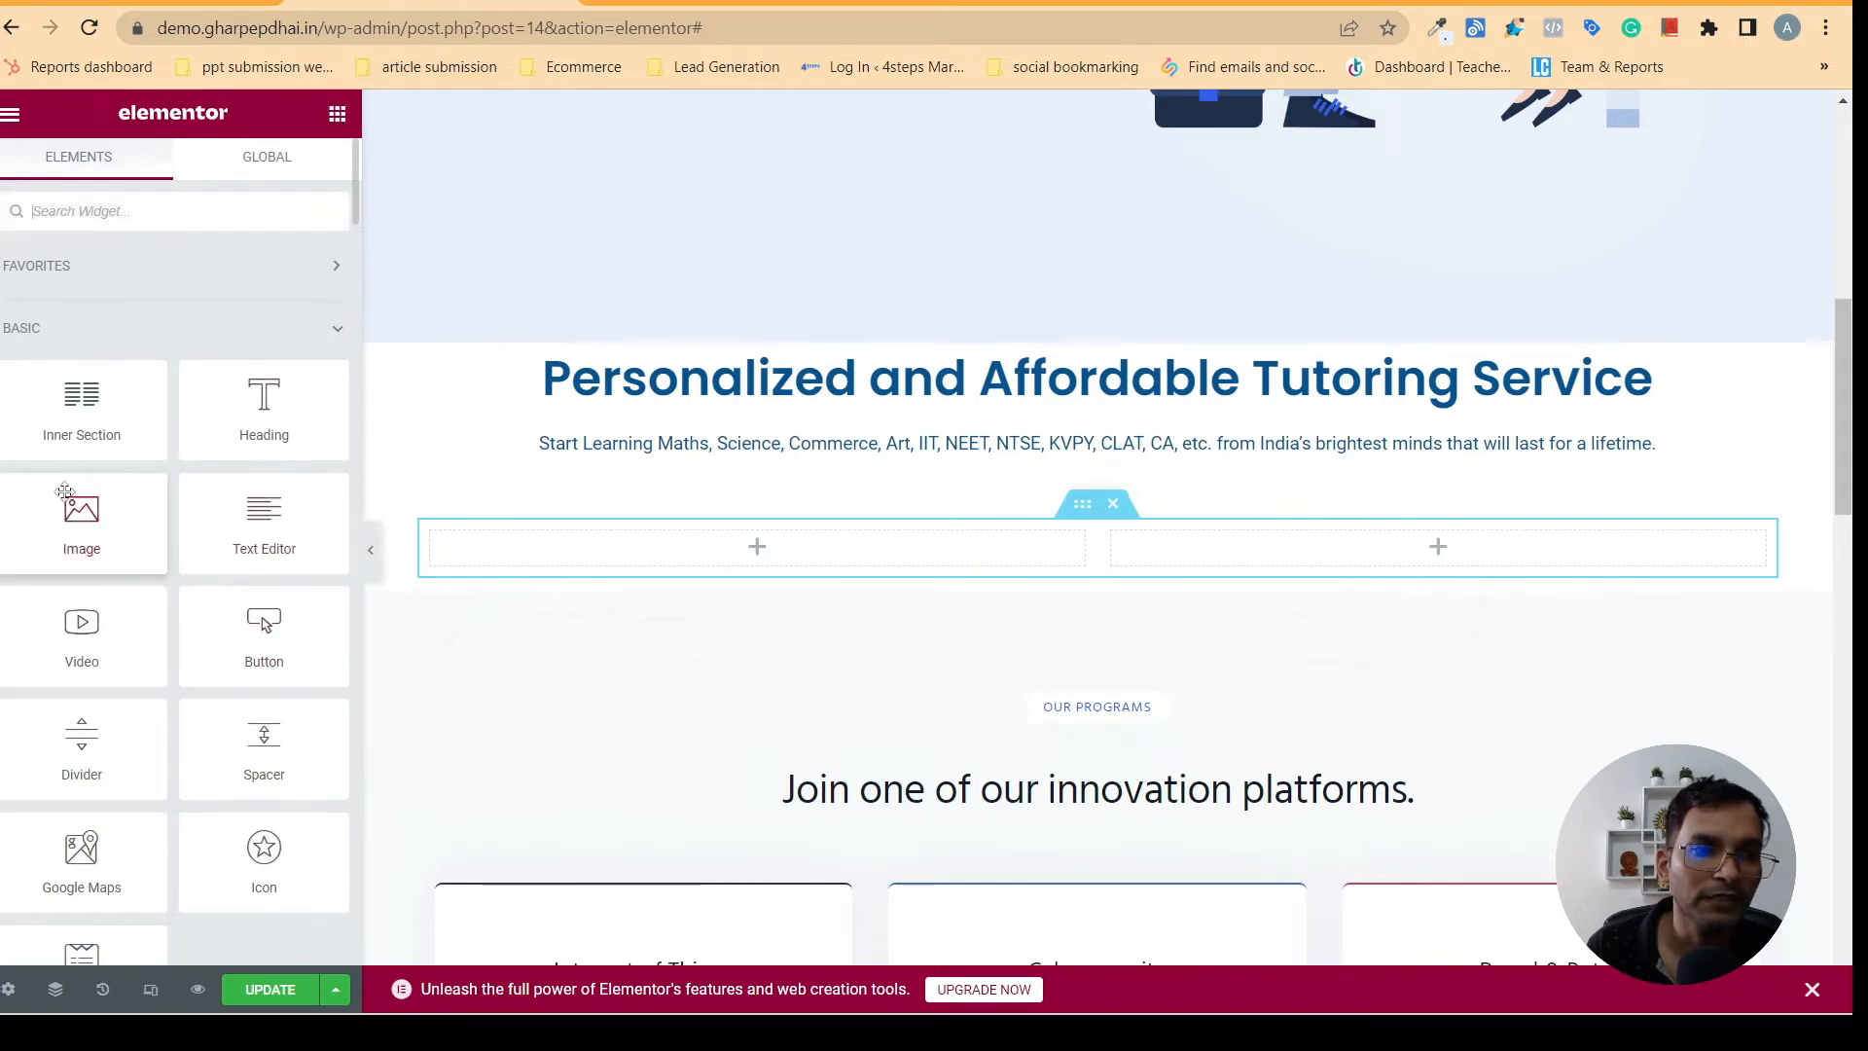
pyautogui.moveTo(73, 512); pyautogui.dragTo(690, 556)
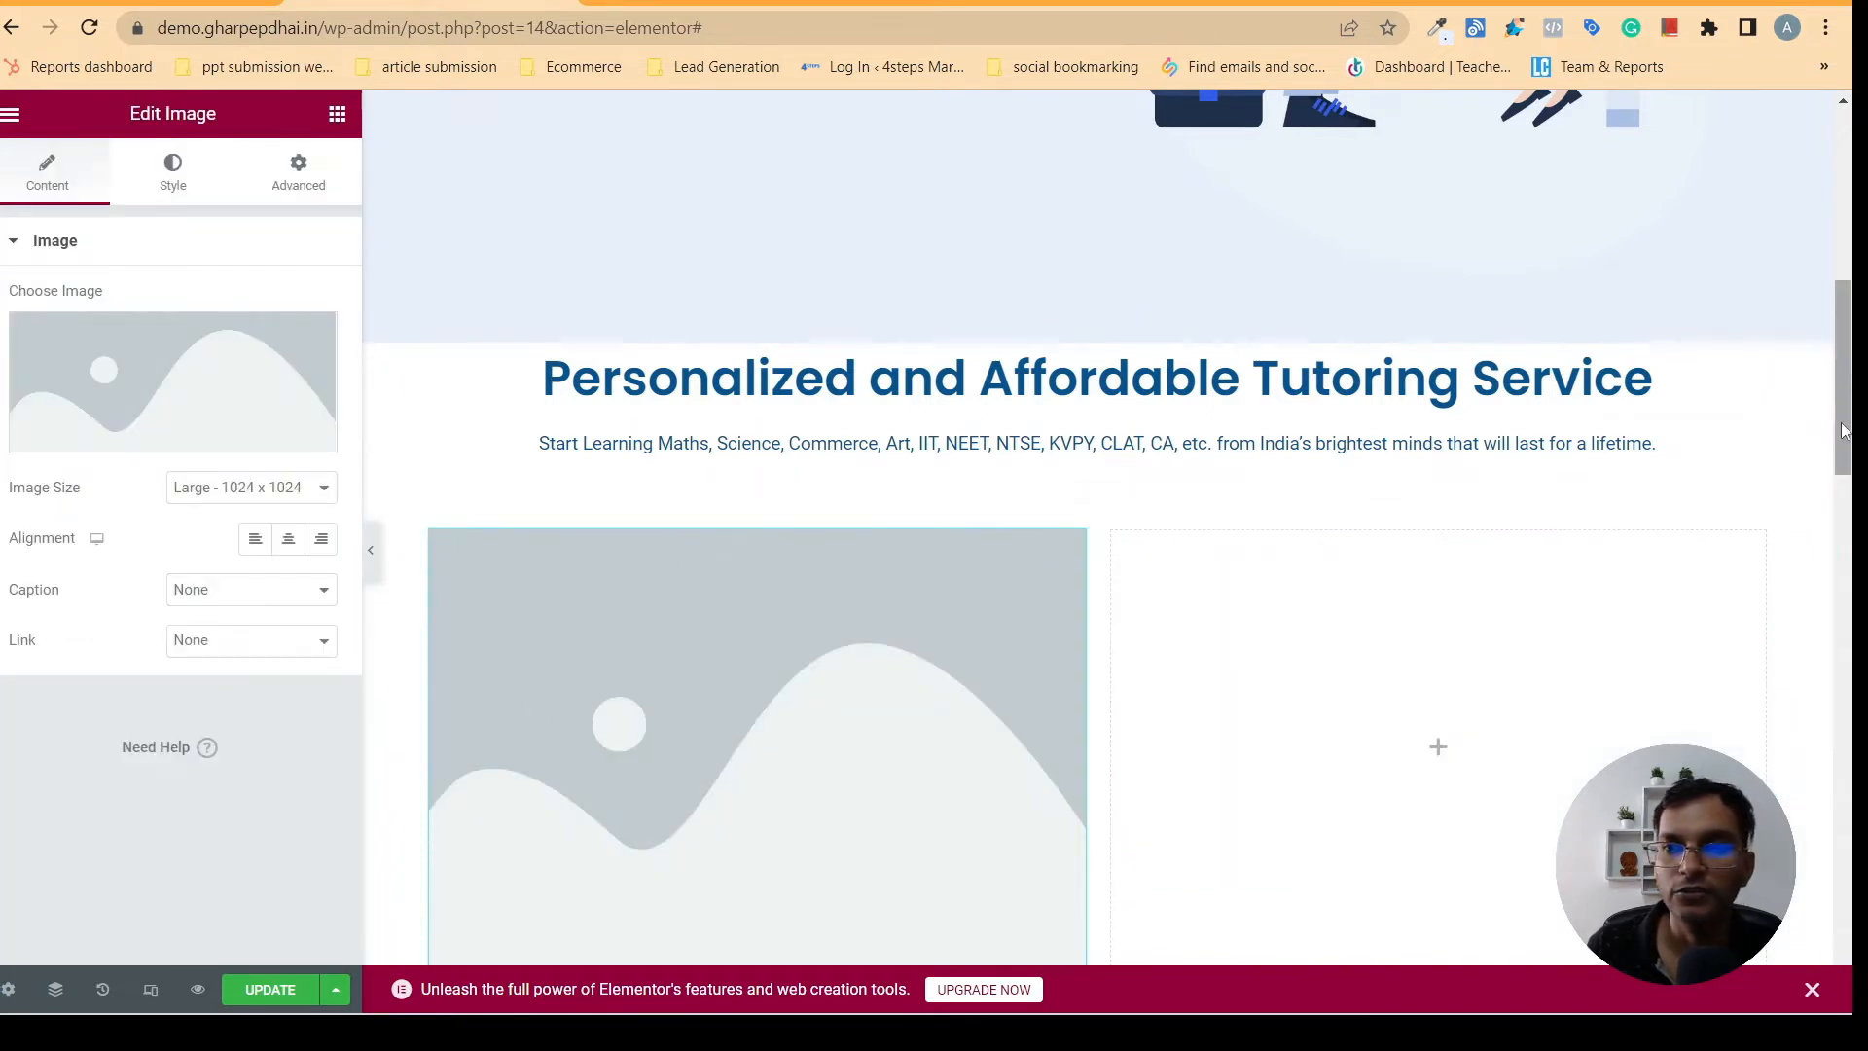
# - Start a file upload for the first column's image and browse to the "gharpe pdai" folder inside Documents > 4steps pic
pyautogui.scroll(-3, 1841, 431)
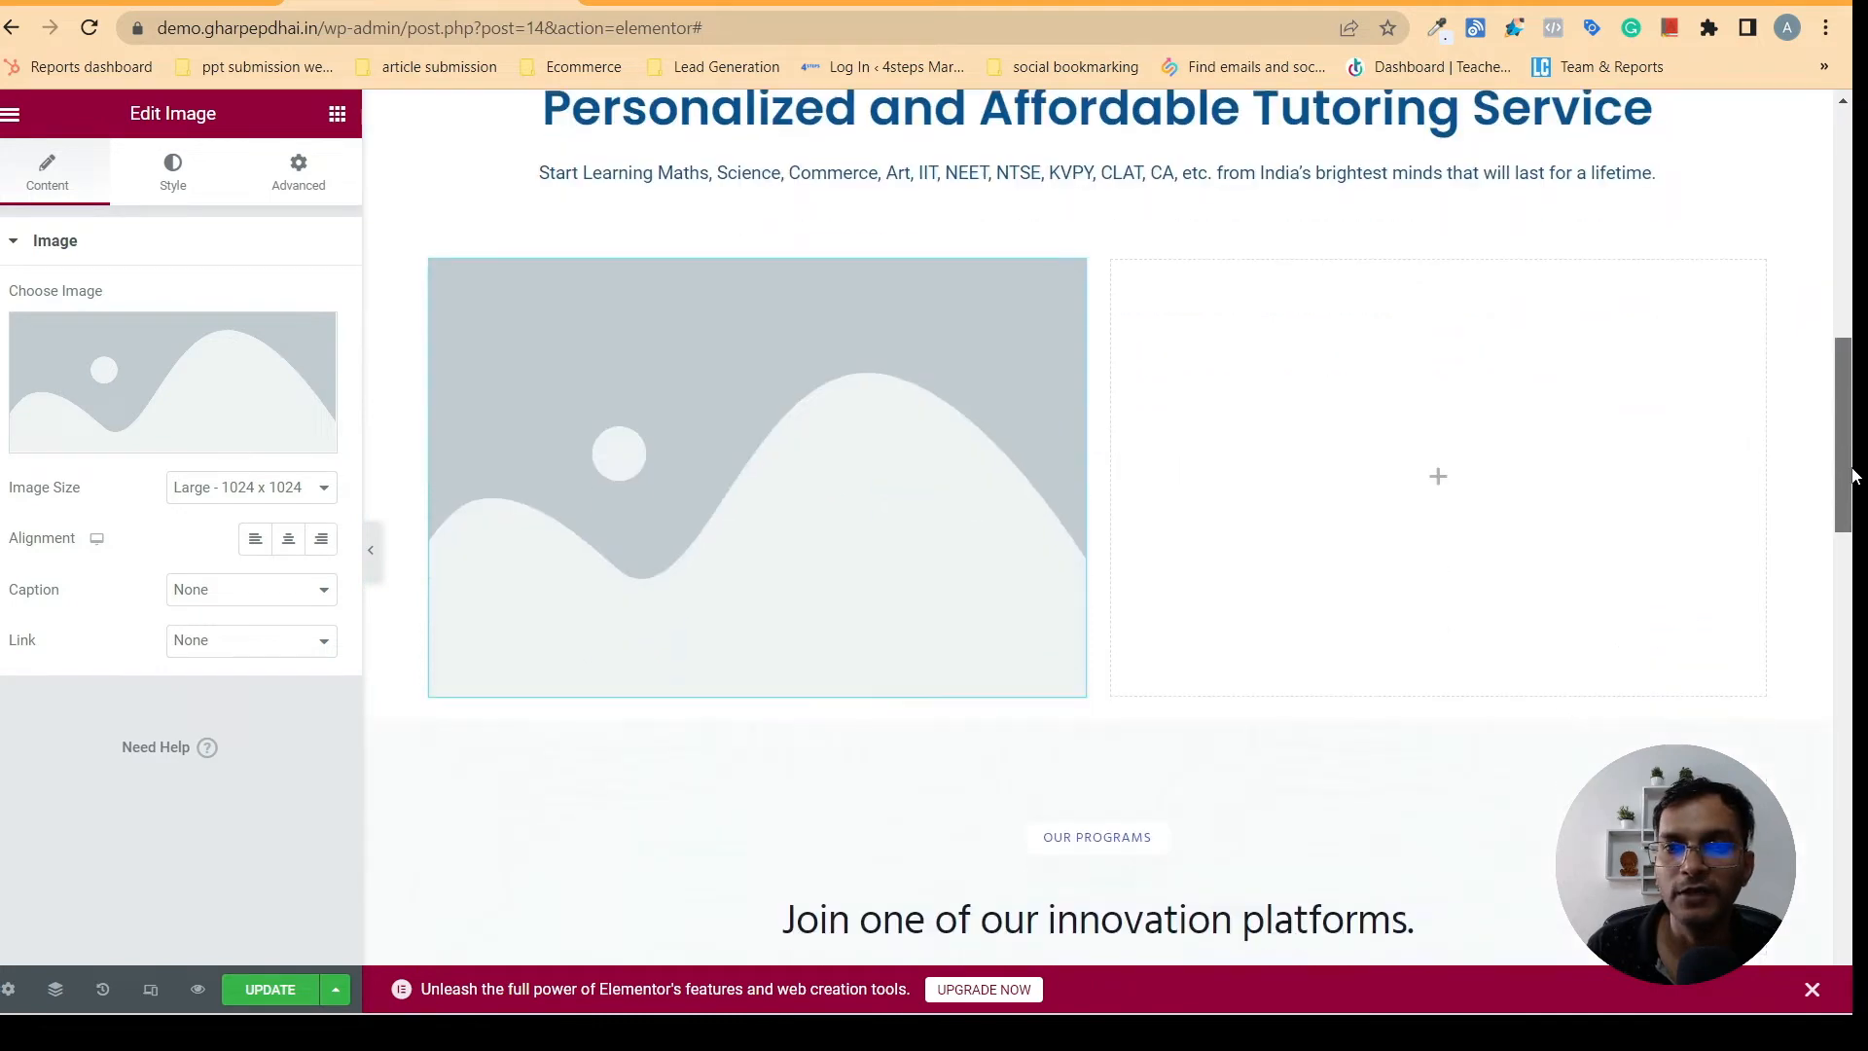
pyautogui.click(168, 364)
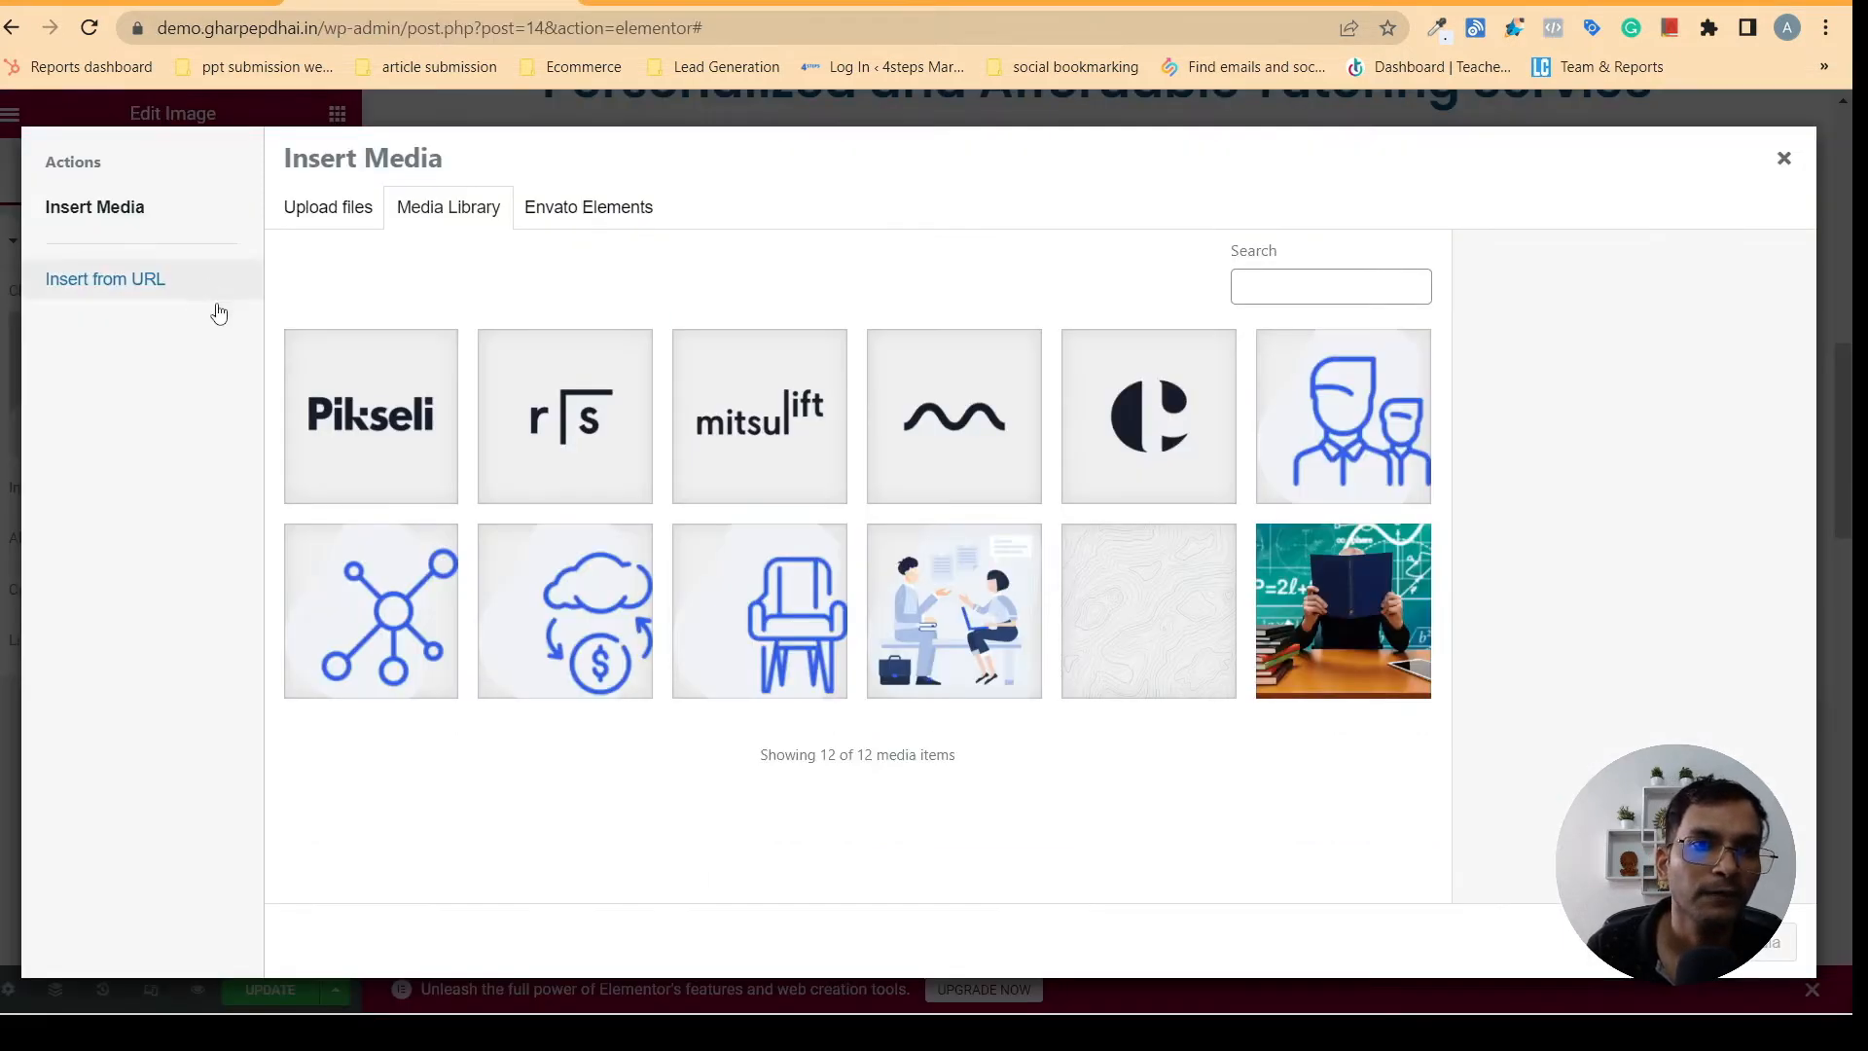
pyautogui.click(358, 214)
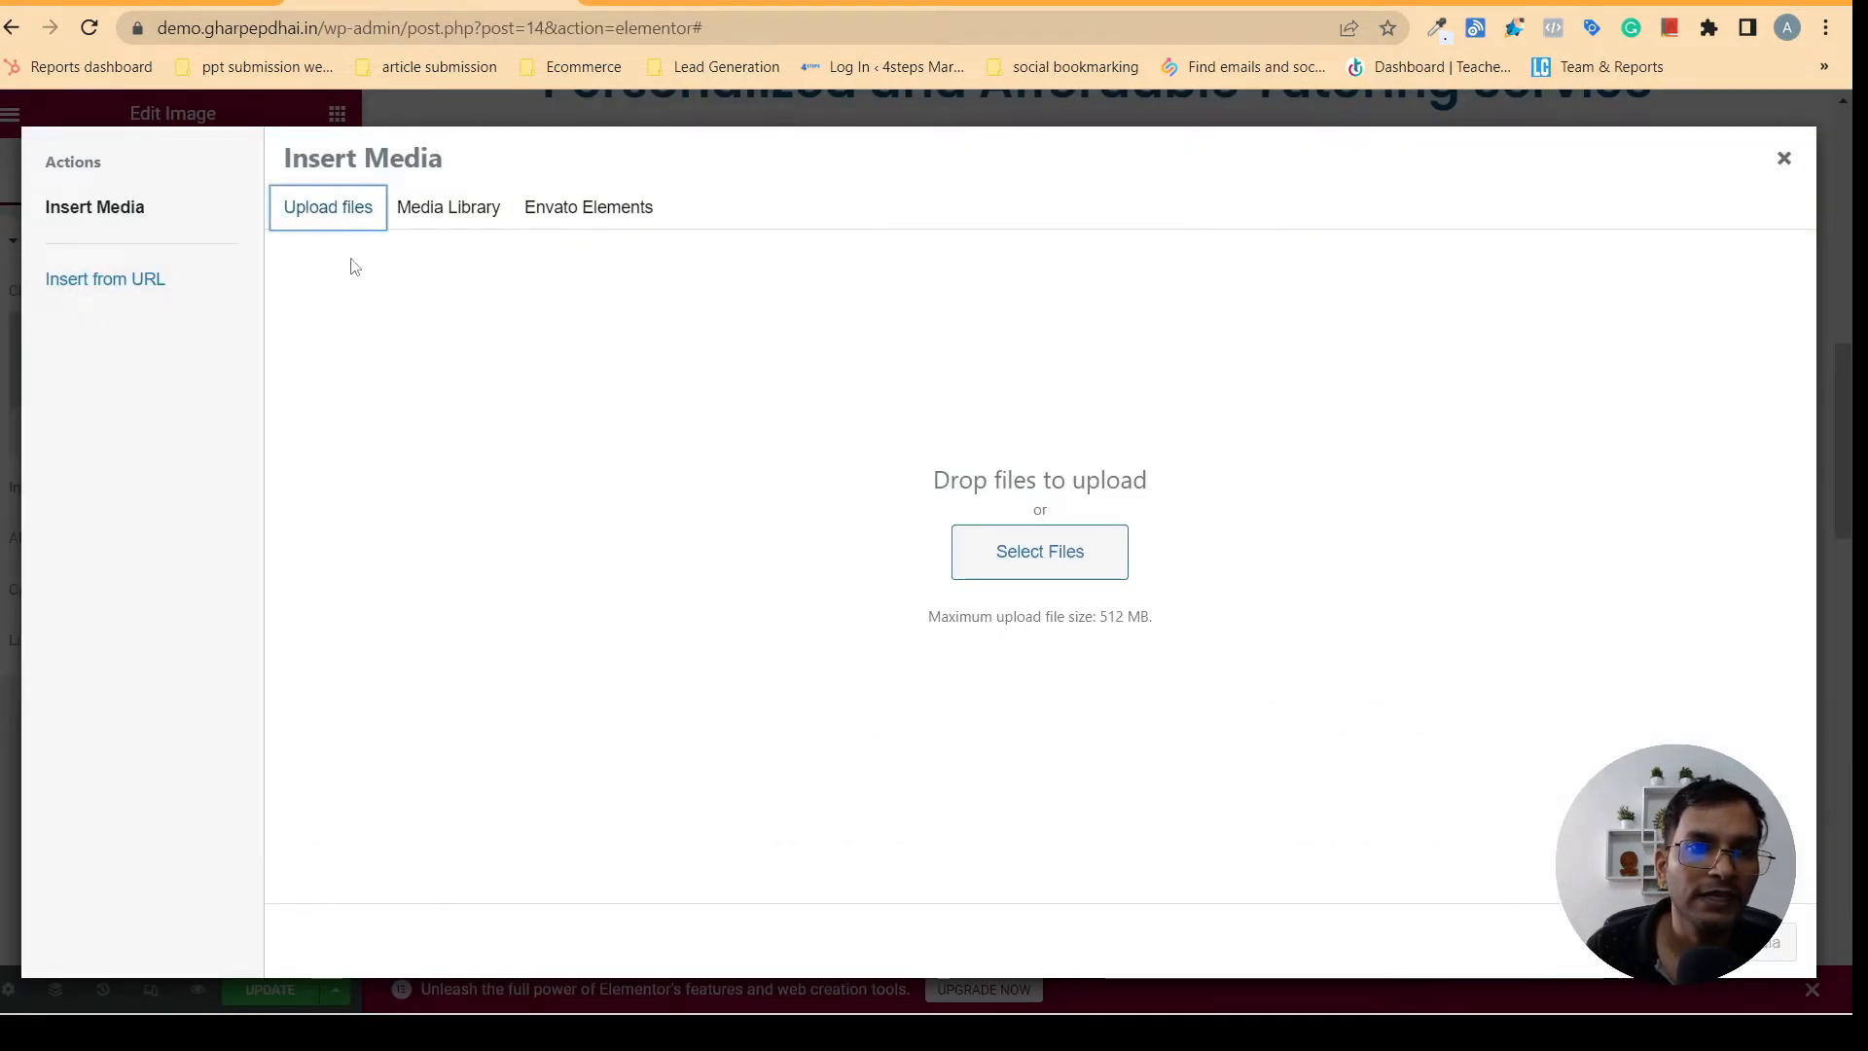
pyautogui.click(1021, 562)
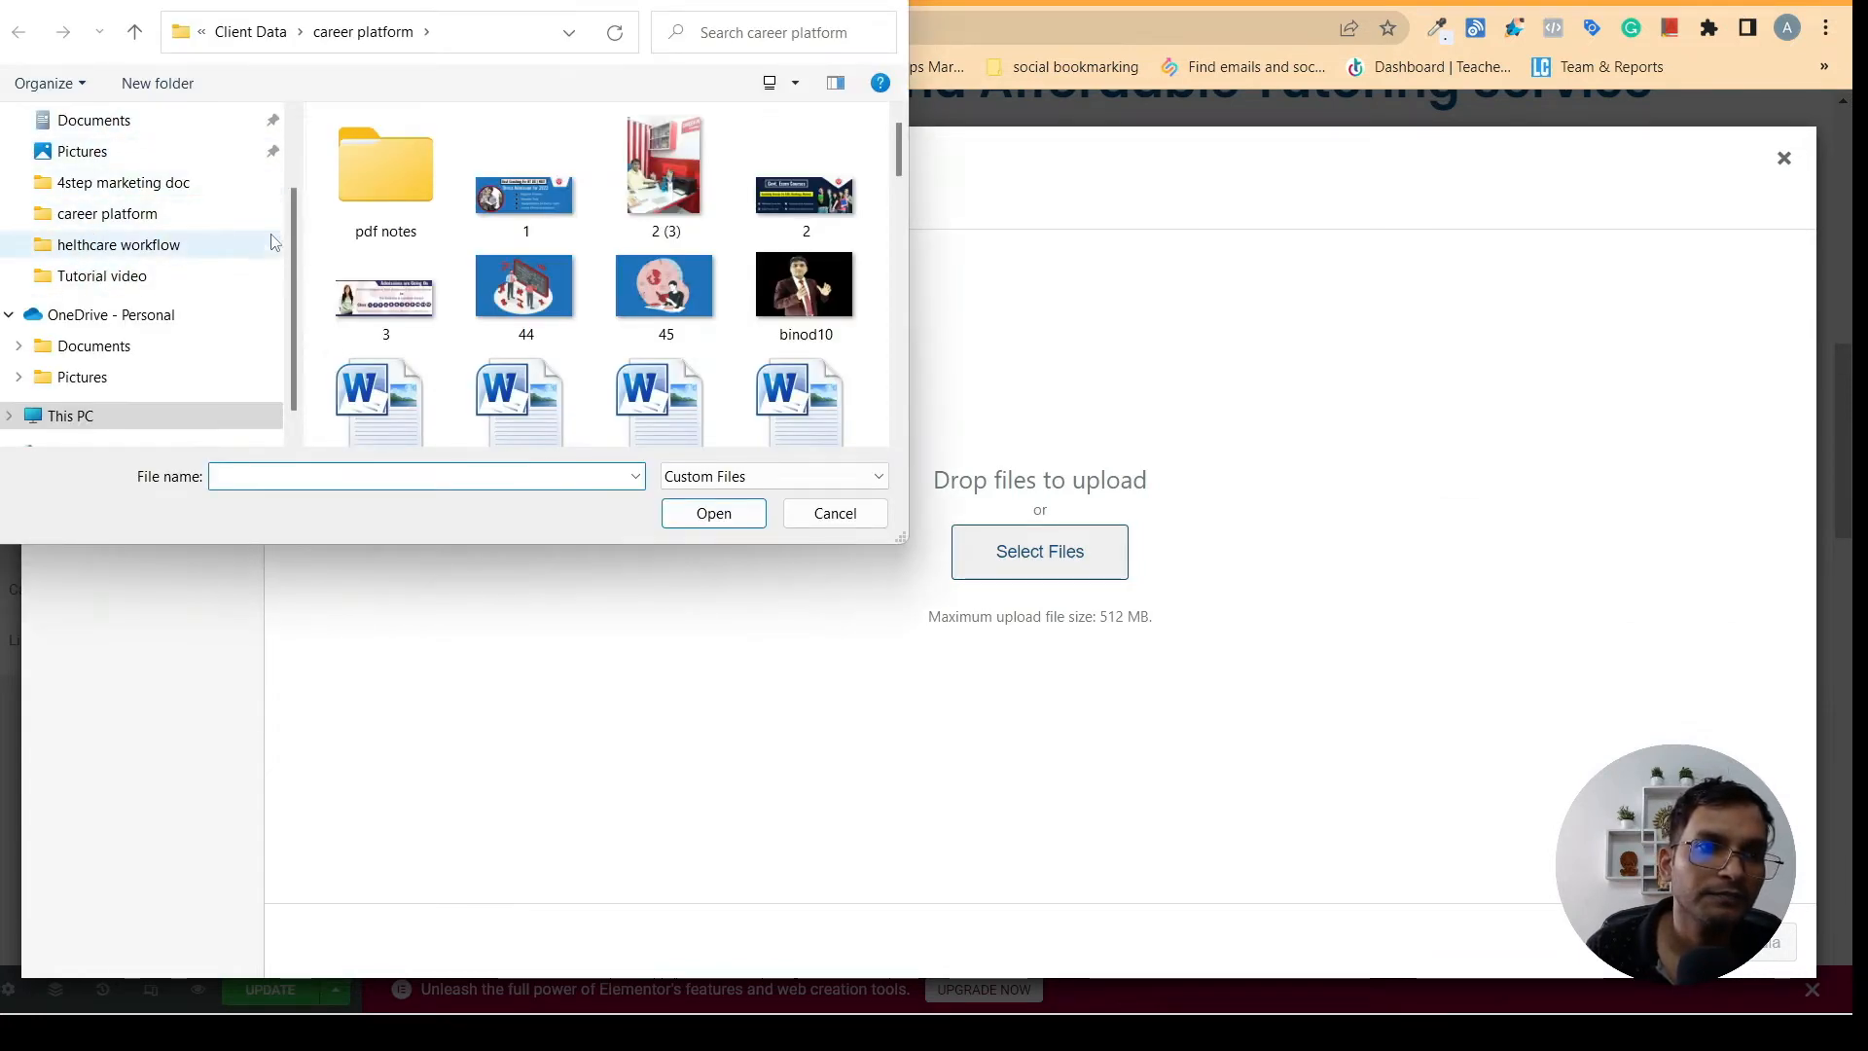
pyautogui.scroll(-1, 288, 294)
pyautogui.scroll(3, 288, 293)
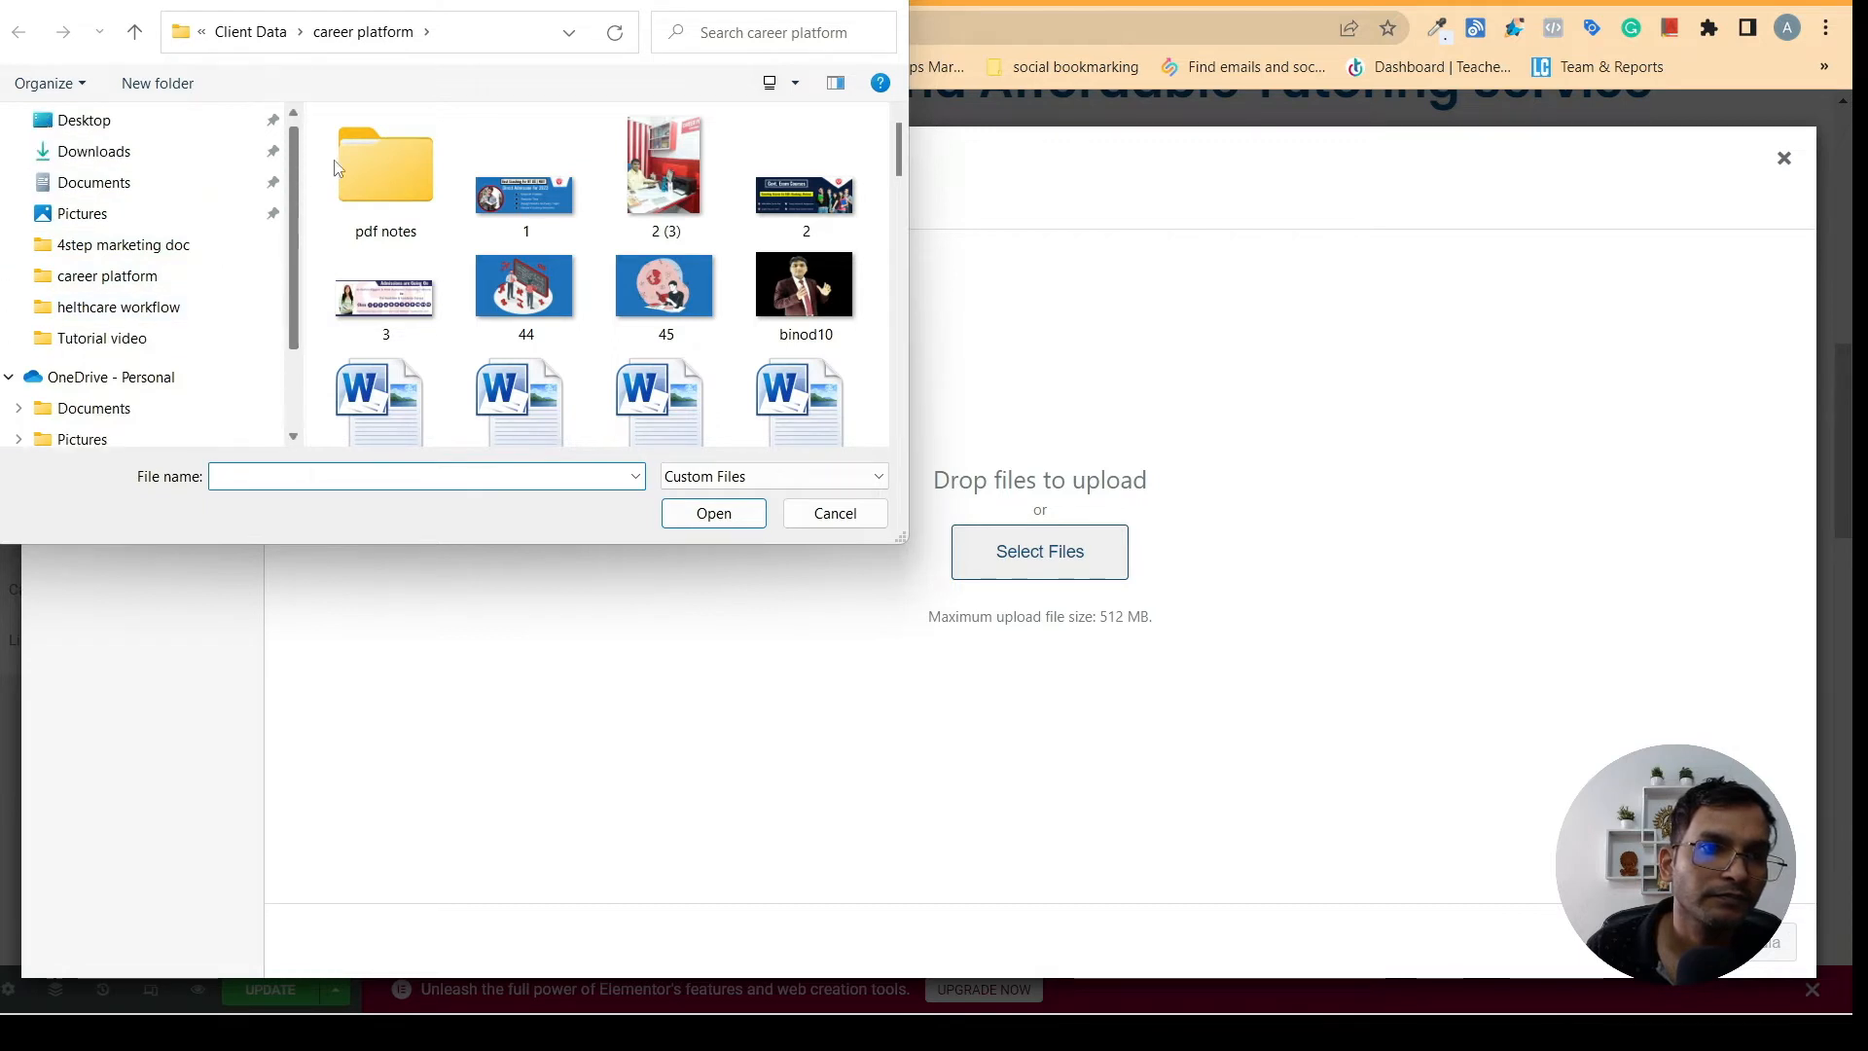
pyautogui.click(142, 290)
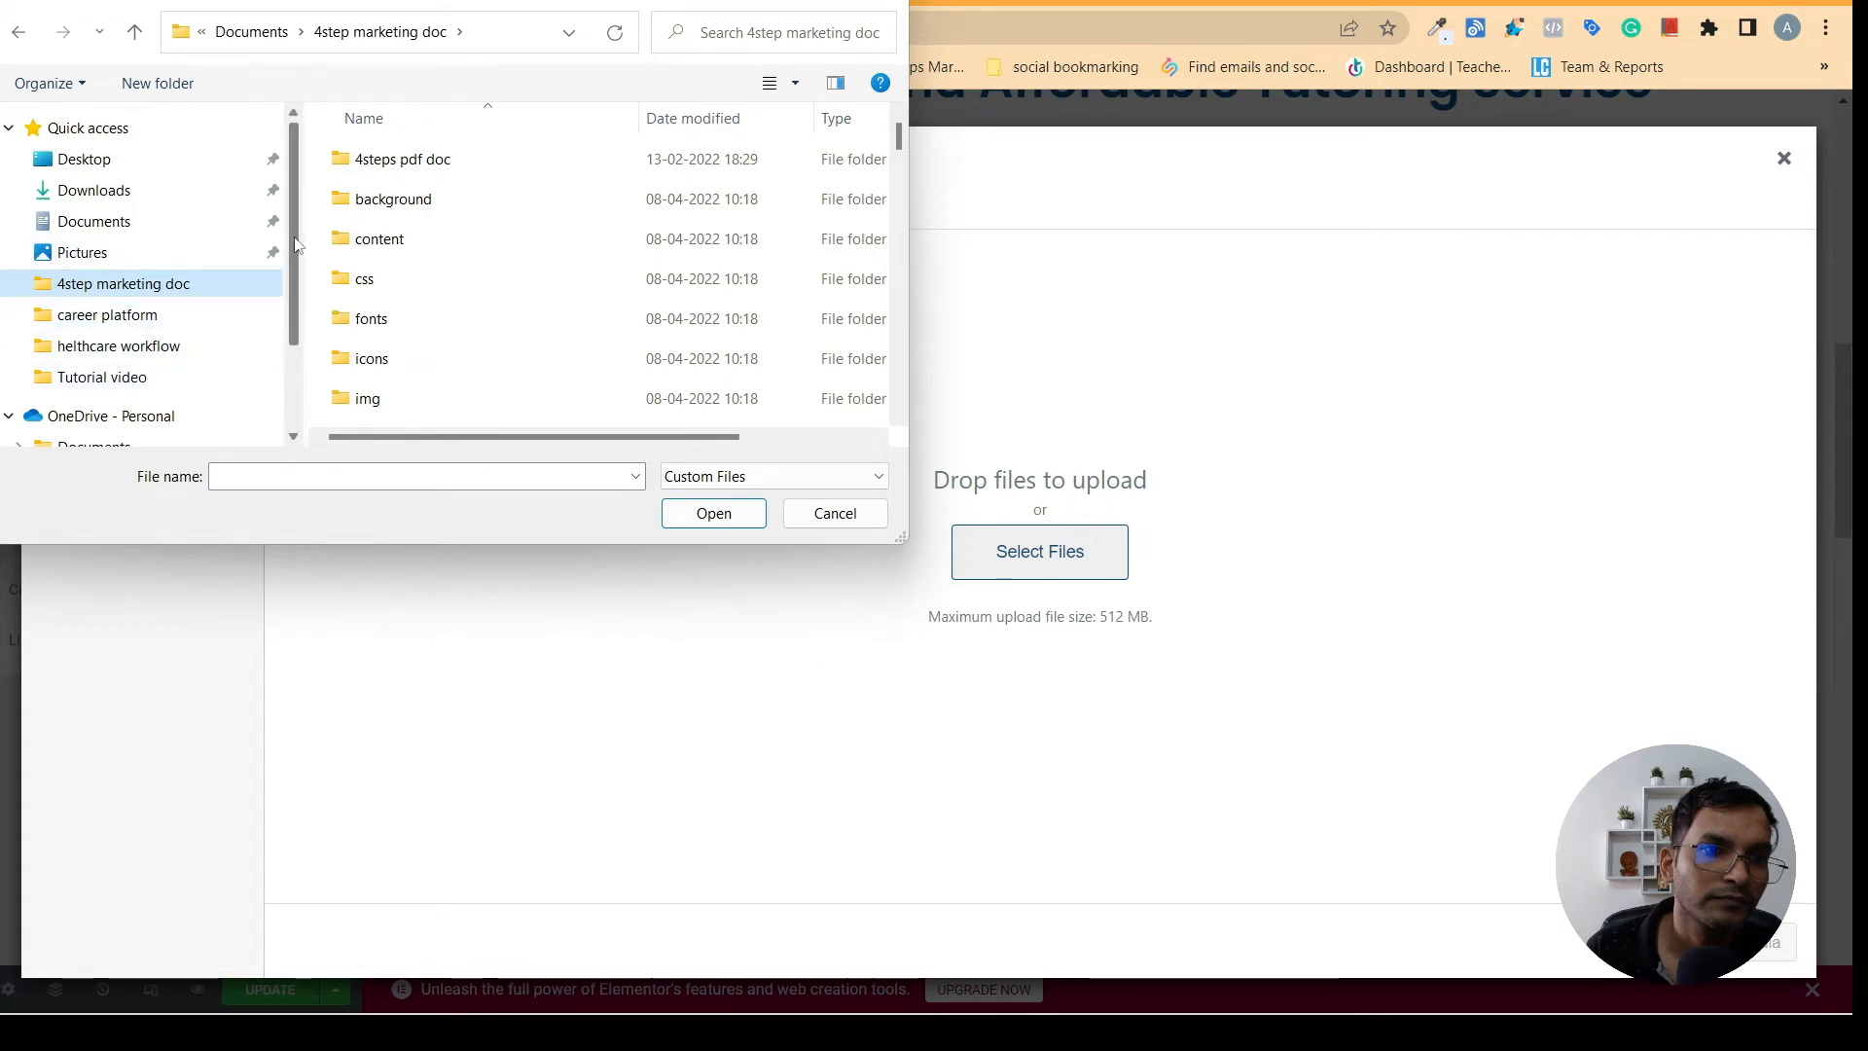
pyautogui.scroll(-3, 268, 292)
pyautogui.scroll(3, 258, 350)
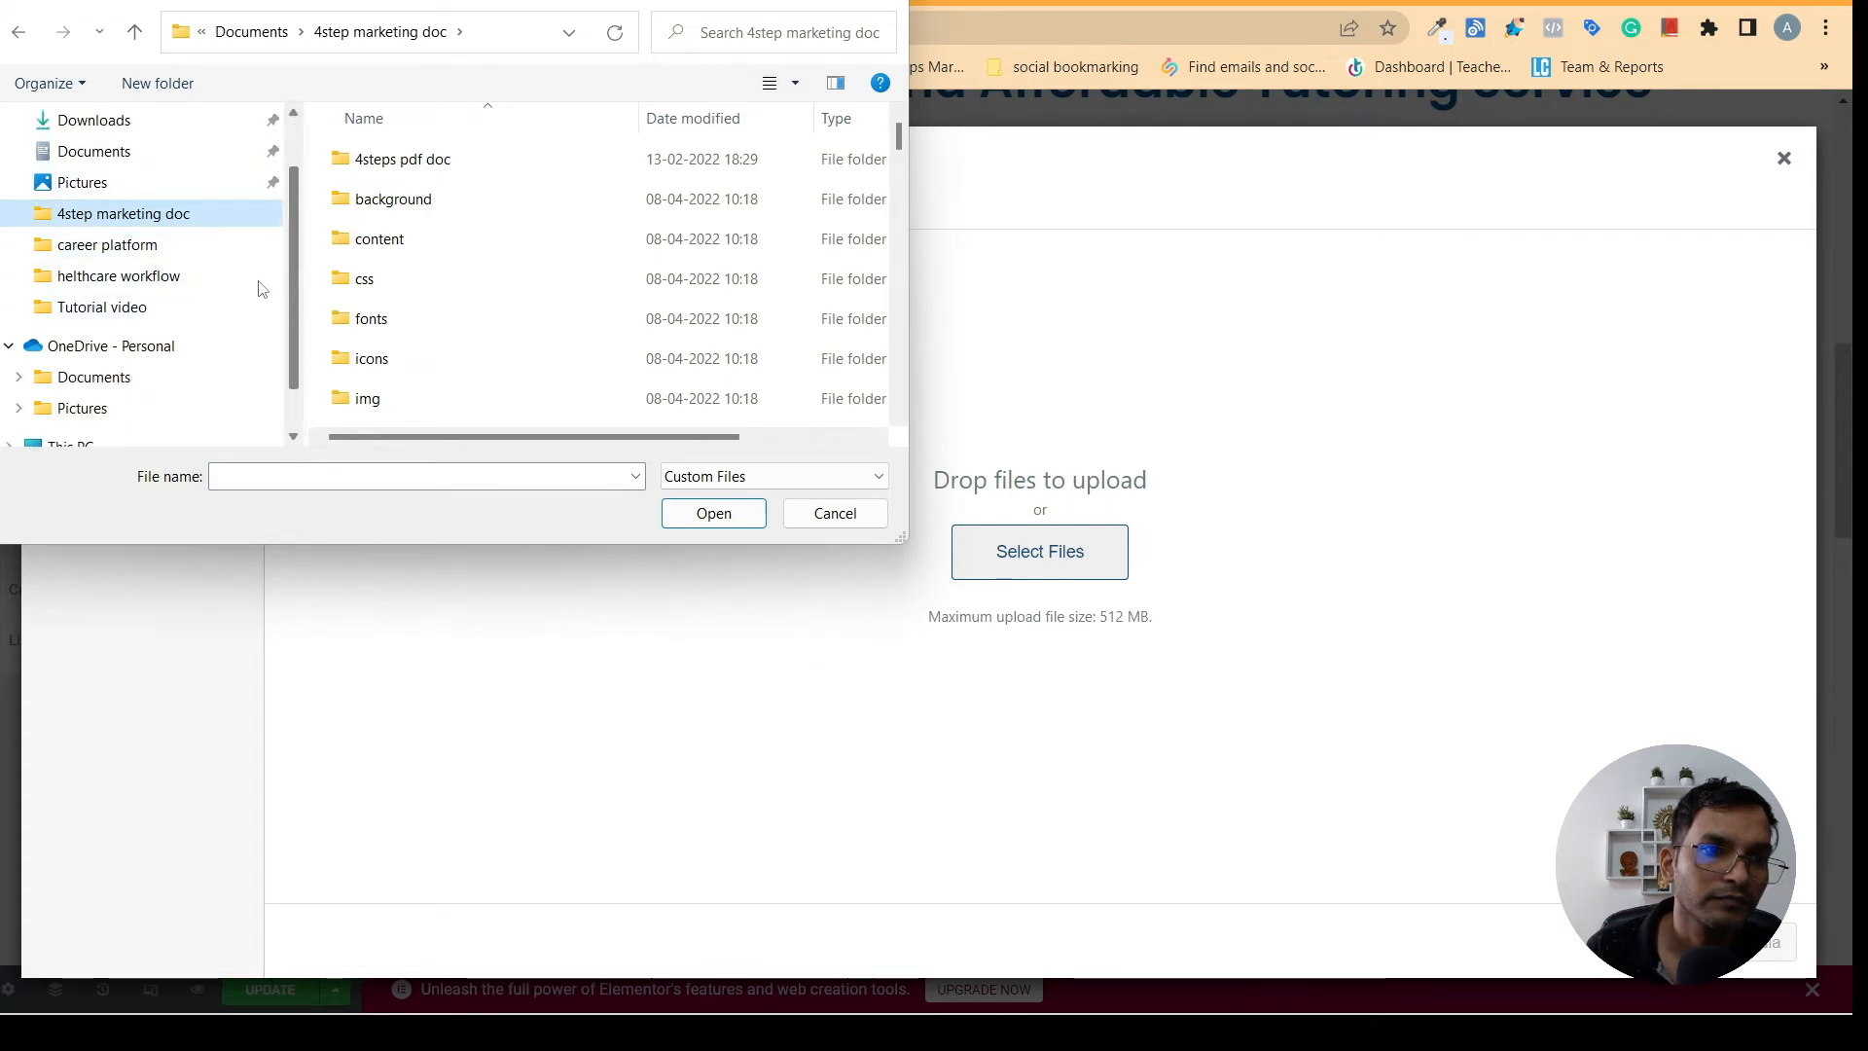
pyautogui.click(115, 221)
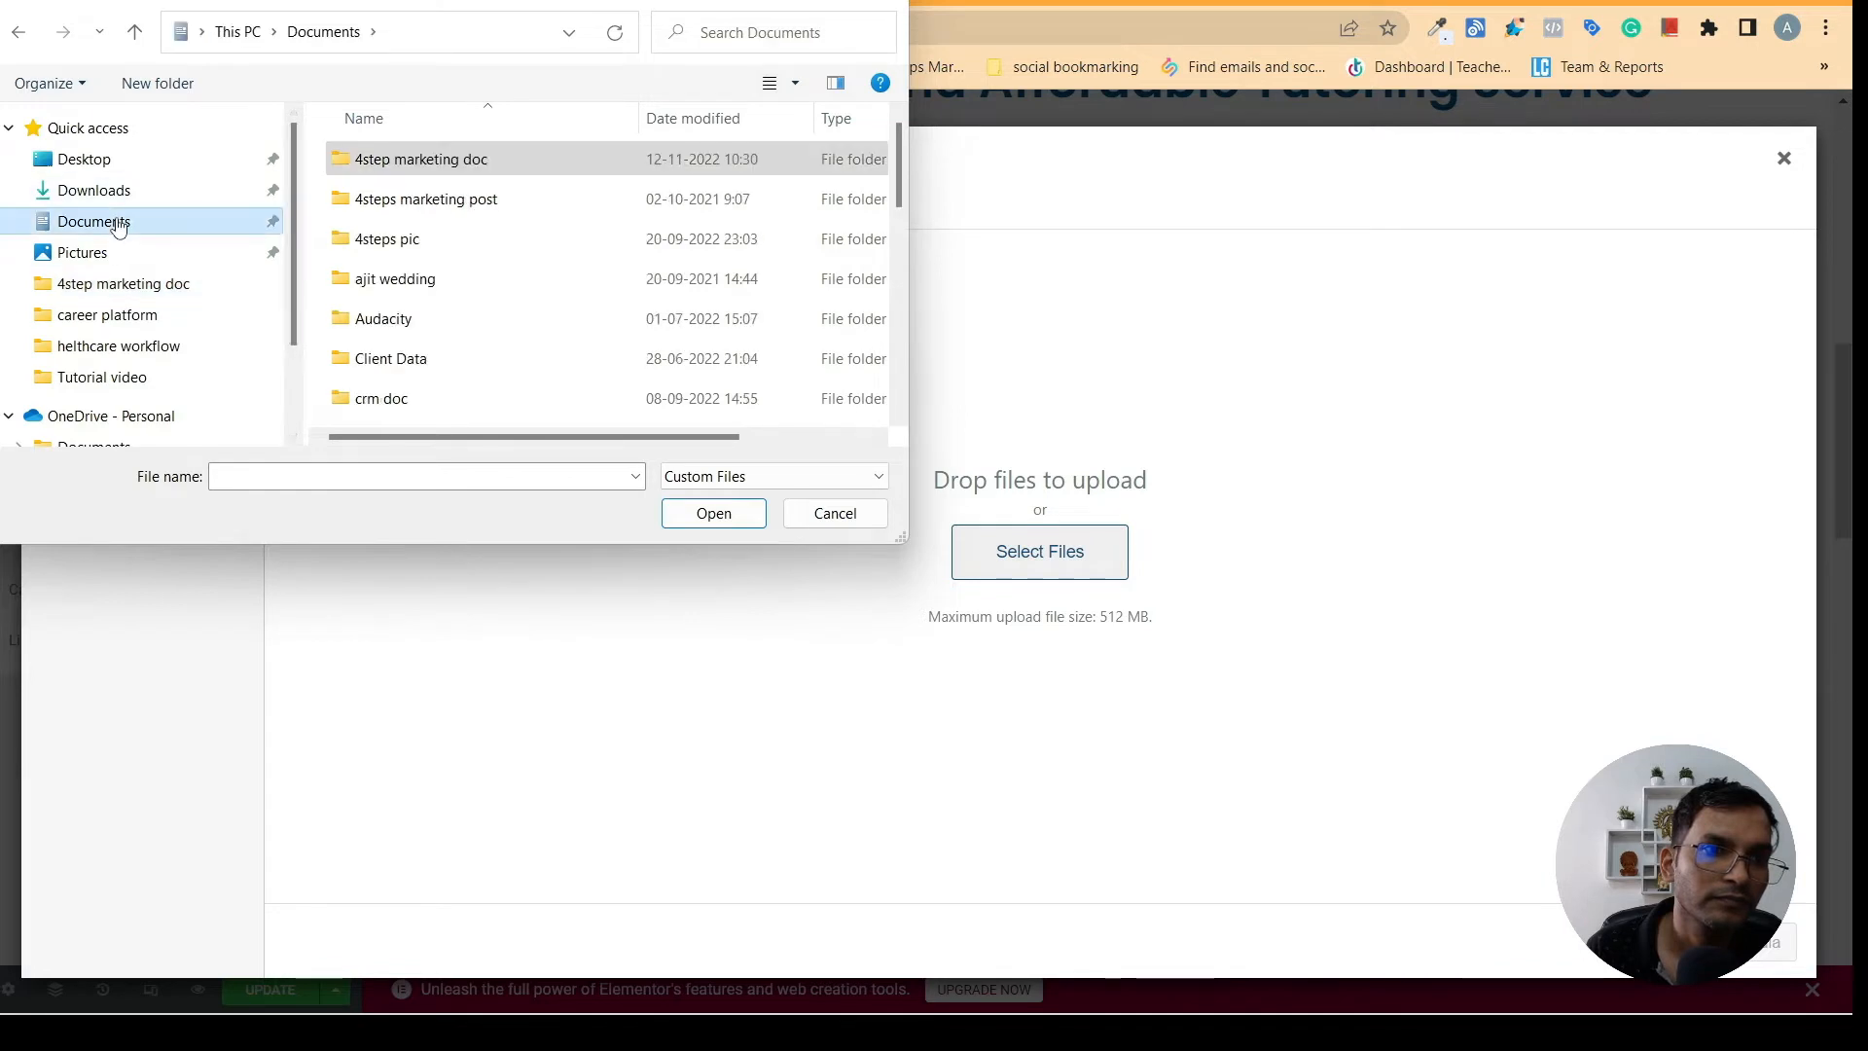
pyautogui.click(398, 240)
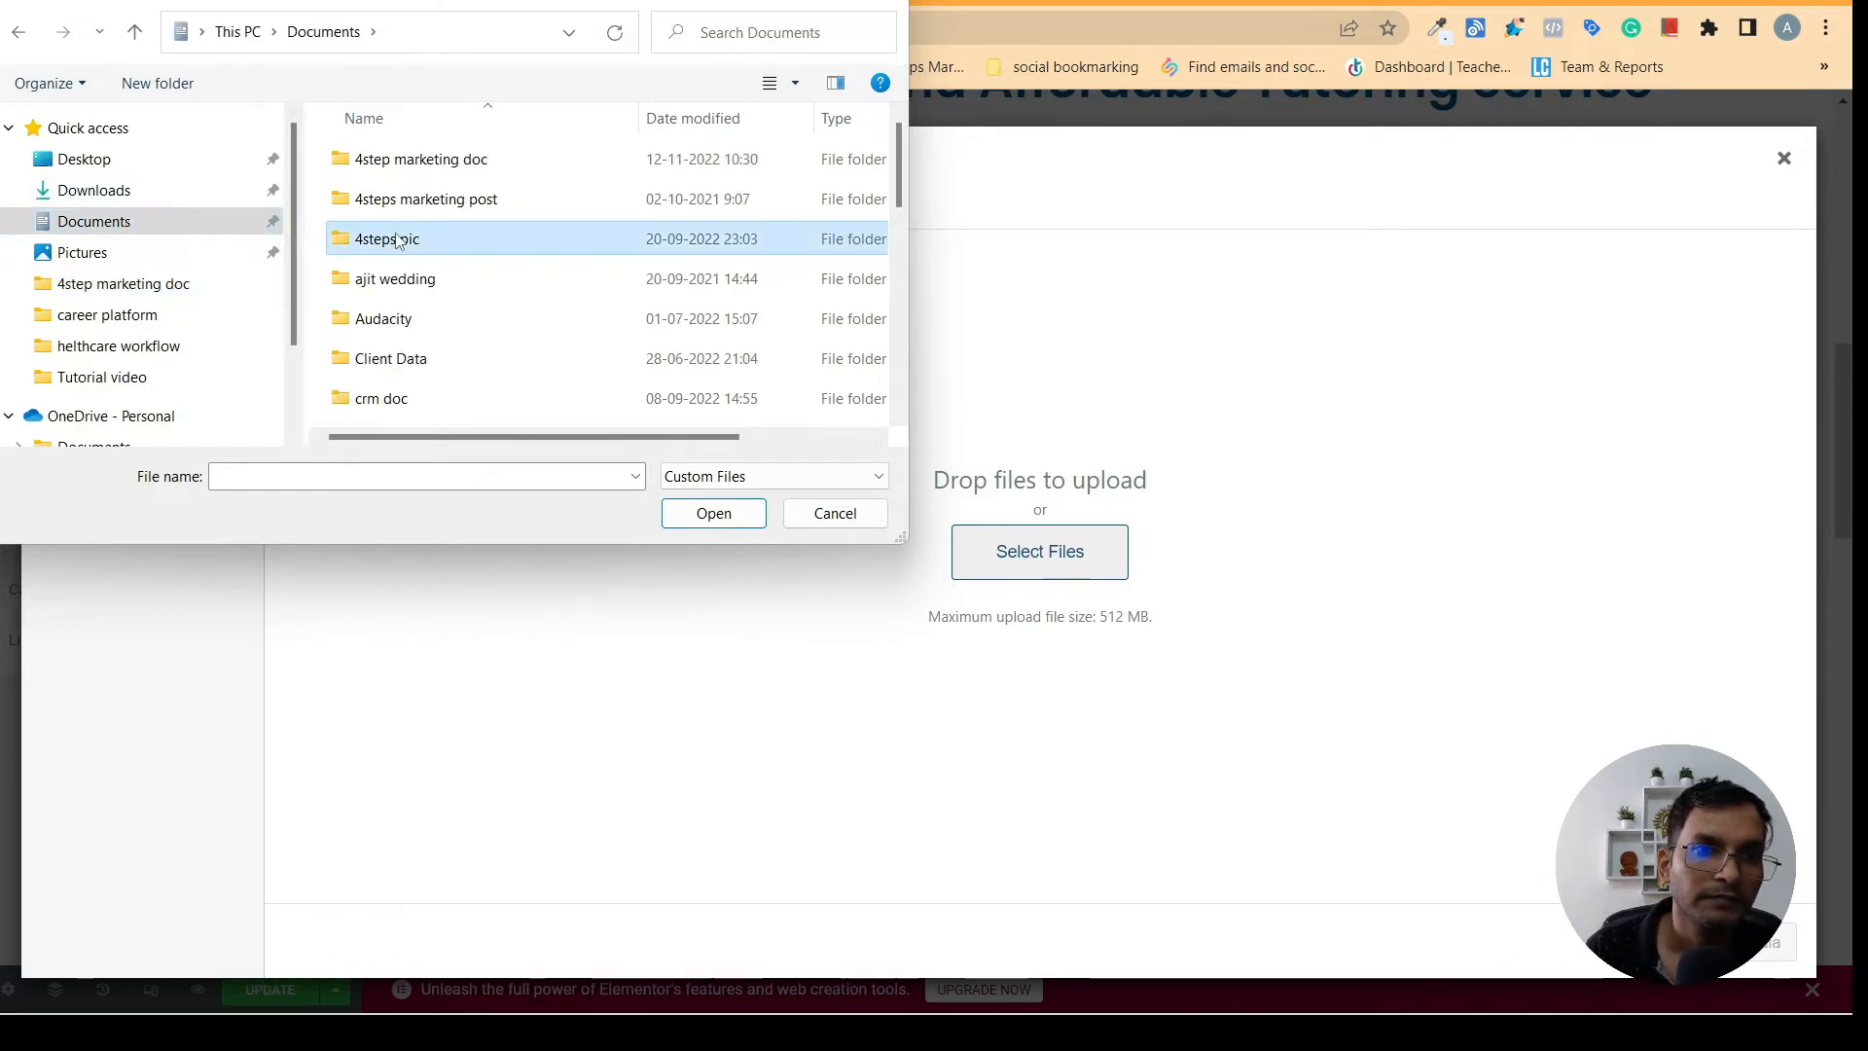
pyautogui.doubleClick(398, 239)
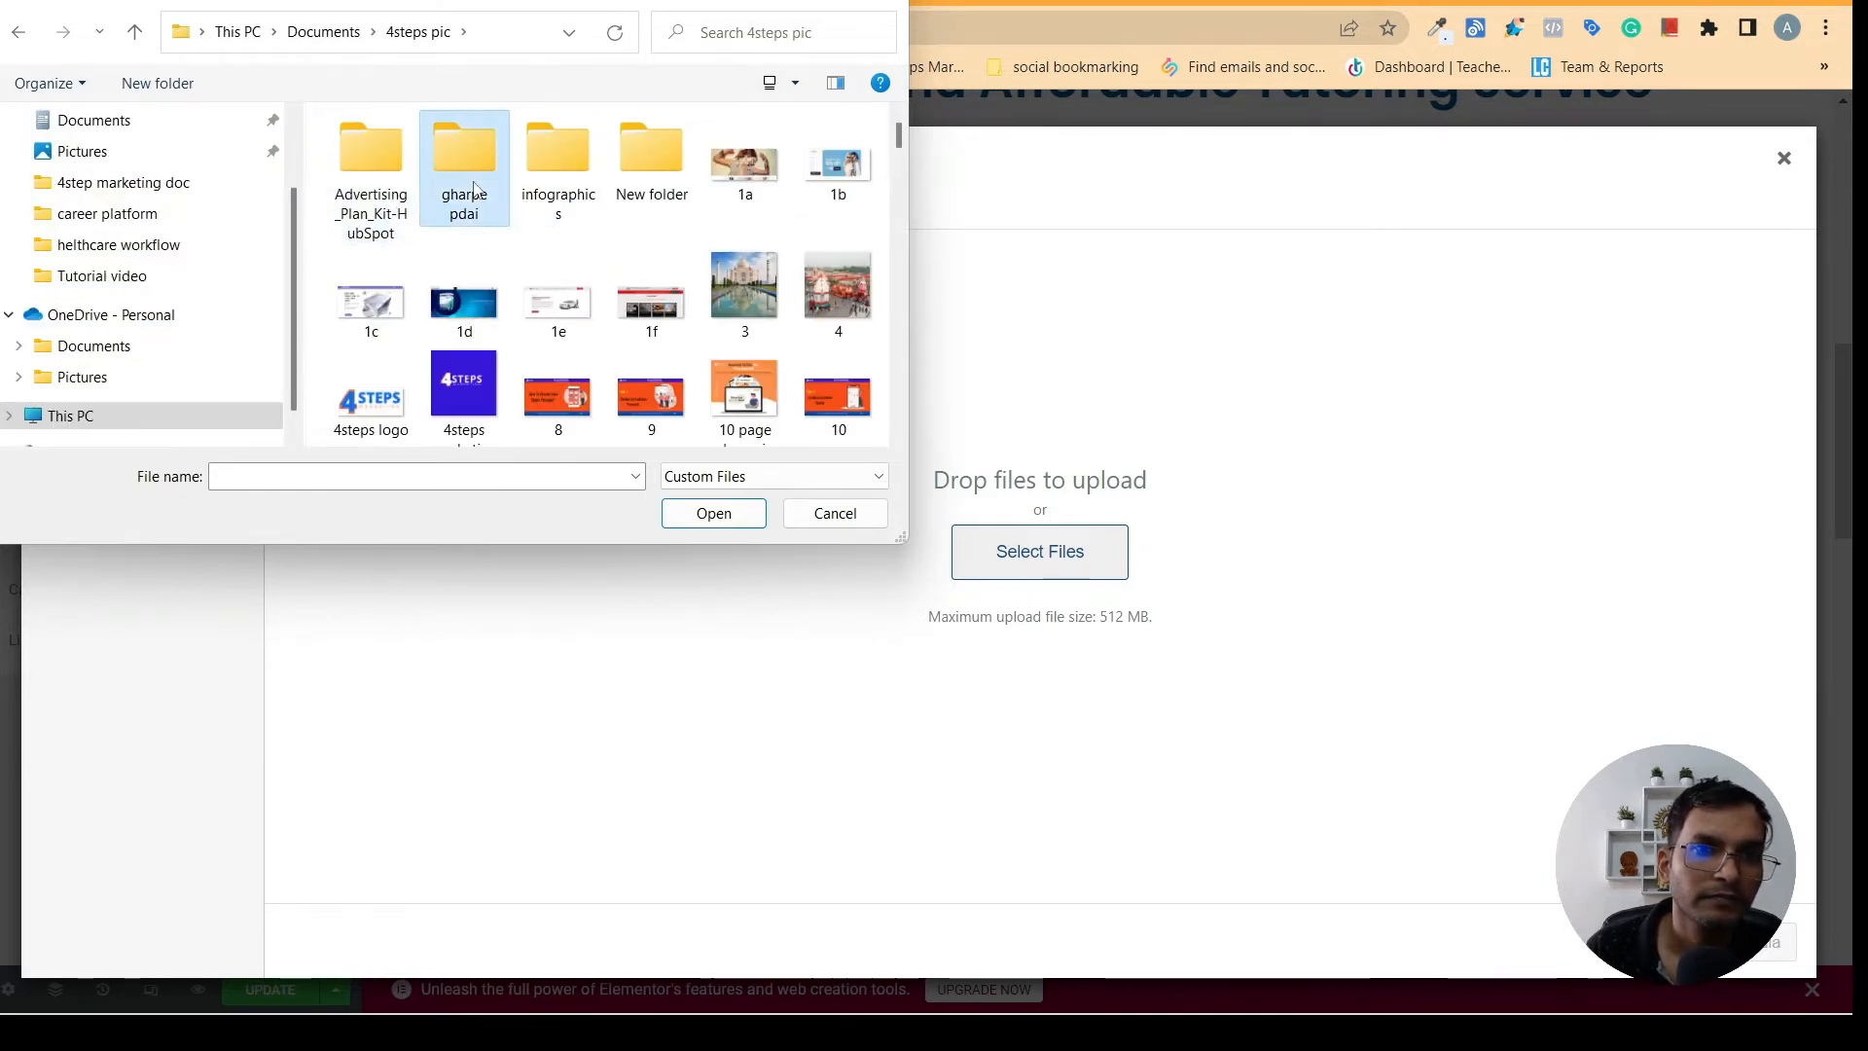
pyautogui.doubleClick(464, 175)
# - Upload the "Teacher student-cuate (1)" picture and insert it into the first column's image widget
pyautogui.moveTo(902, 161); pyautogui.dragTo(884, 359)
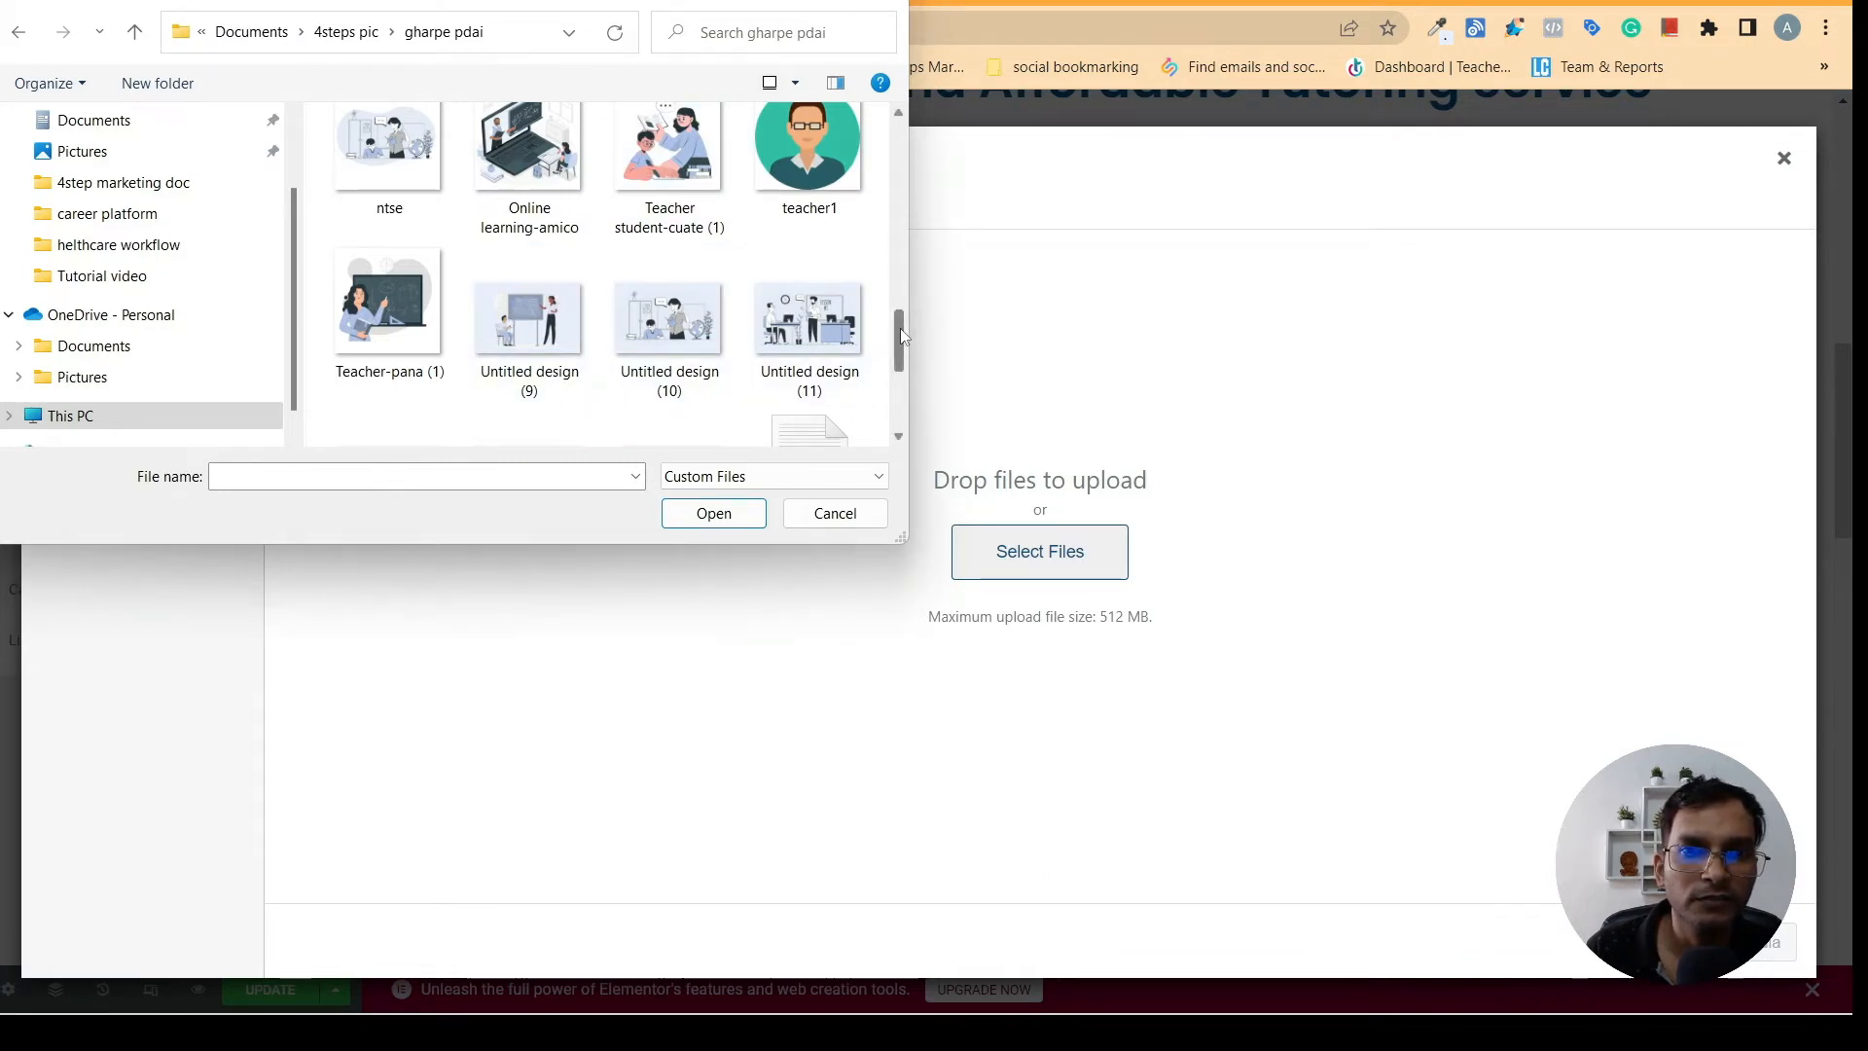
pyautogui.moveTo(901, 329); pyautogui.dragTo(884, 283)
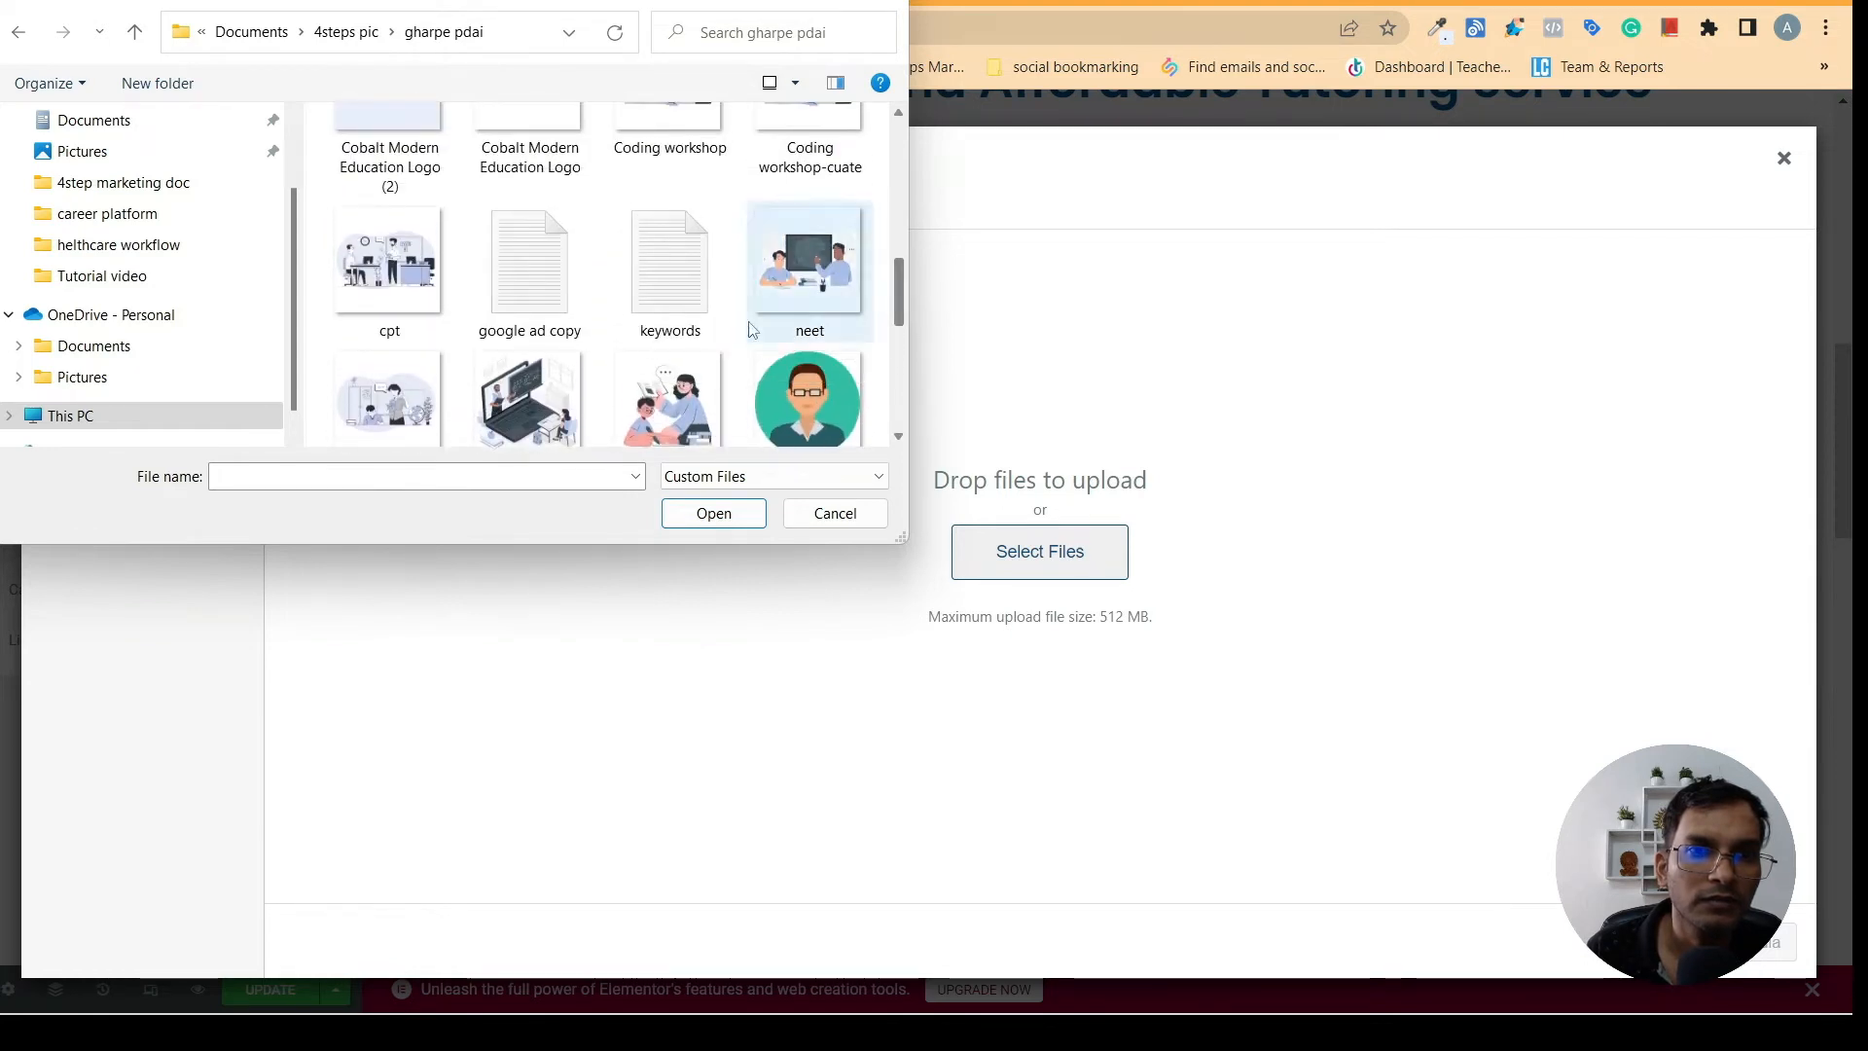
pyautogui.click(668, 391)
pyautogui.click(710, 520)
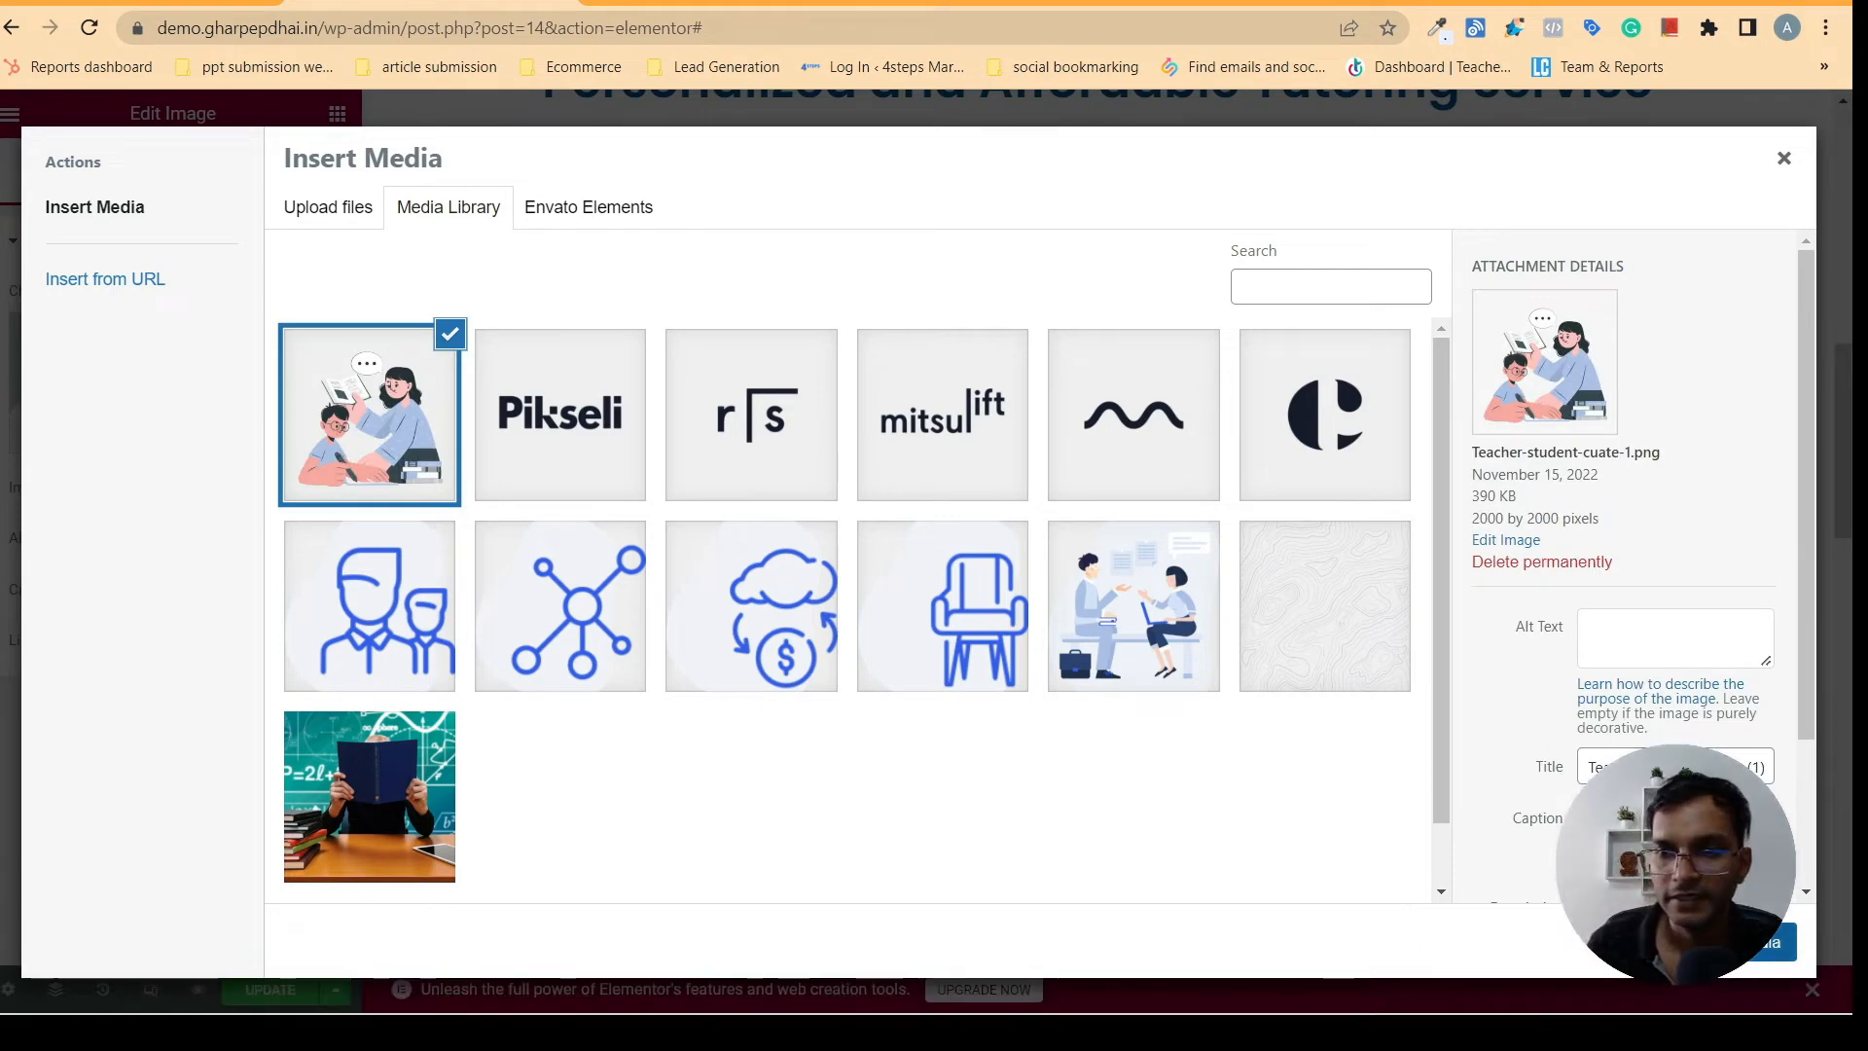
pyautogui.click(1765, 941)
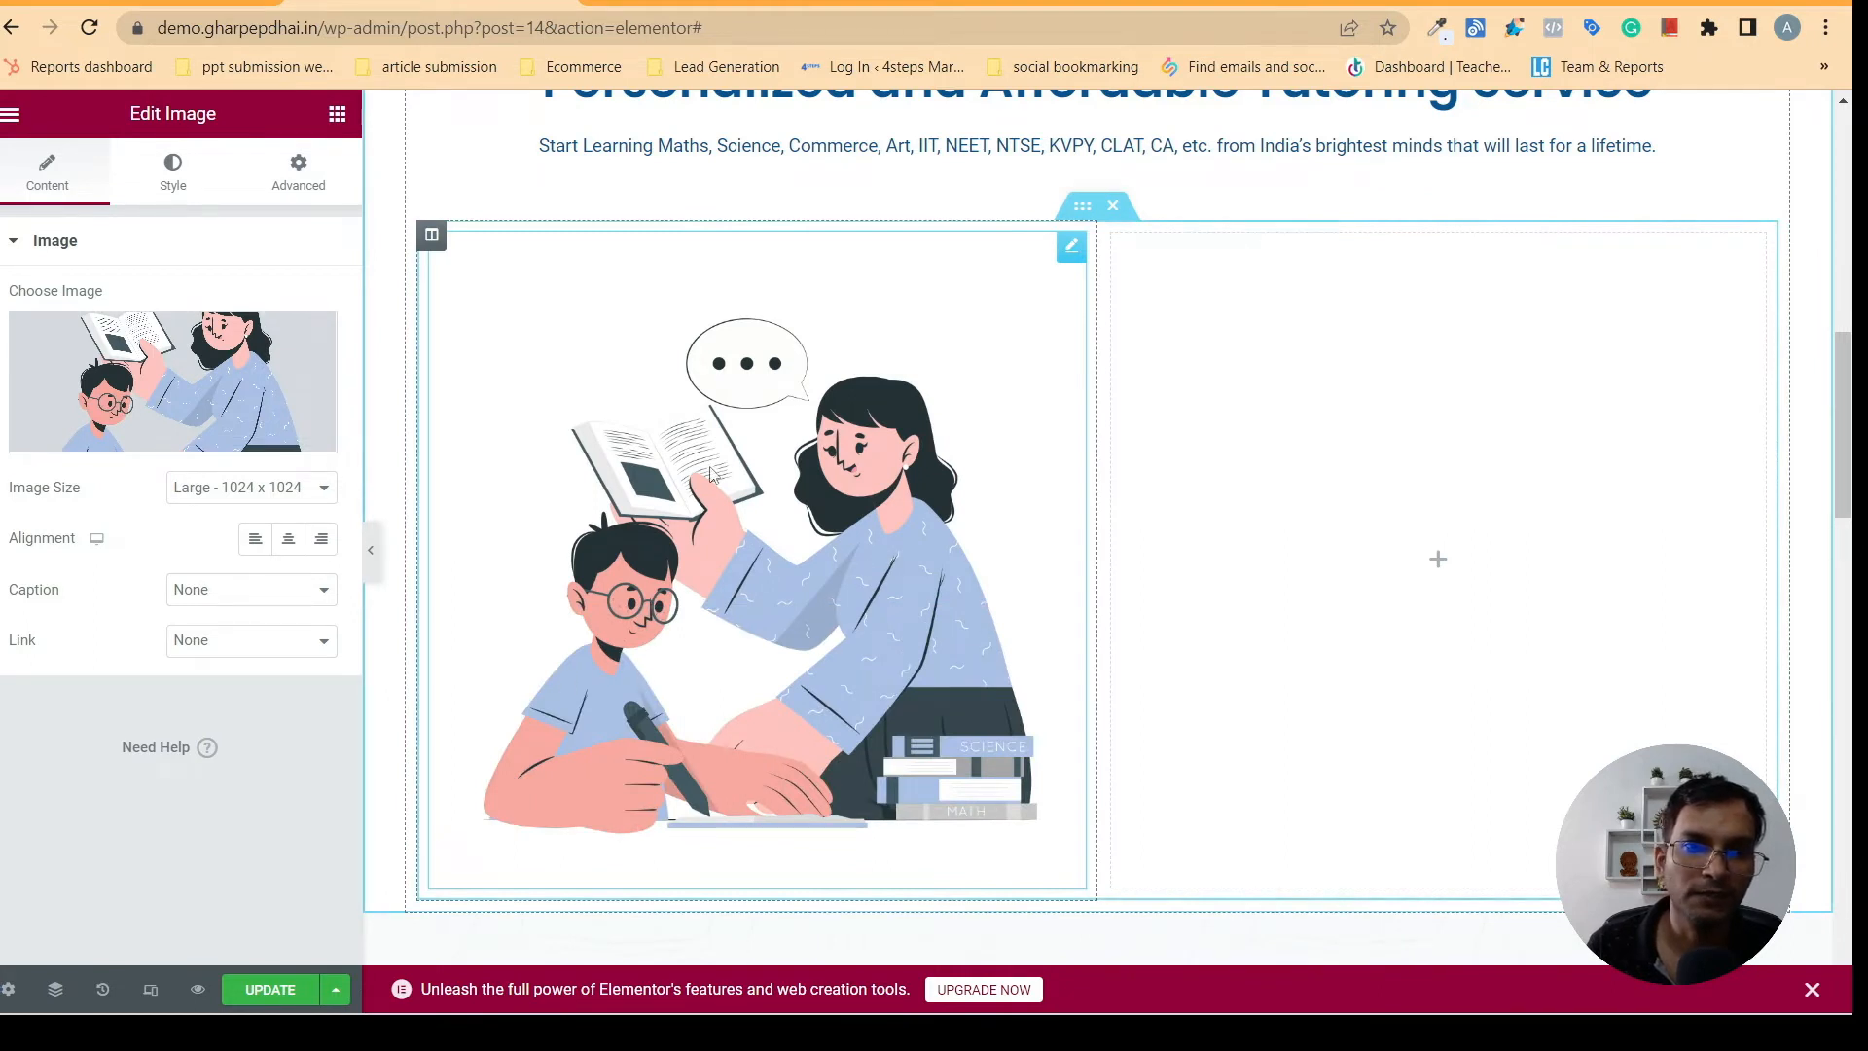
# - Add a Heading widget below the image and set its title to "Are You Looking For A Home Tutor?", copied from gharpepdhai.in
pyautogui.moveTo(1841, 438)
pyautogui.mouseDown()
pyautogui.moveTo(1842, 485)
pyautogui.moveTo(1841, 451)
pyautogui.mouseUp()
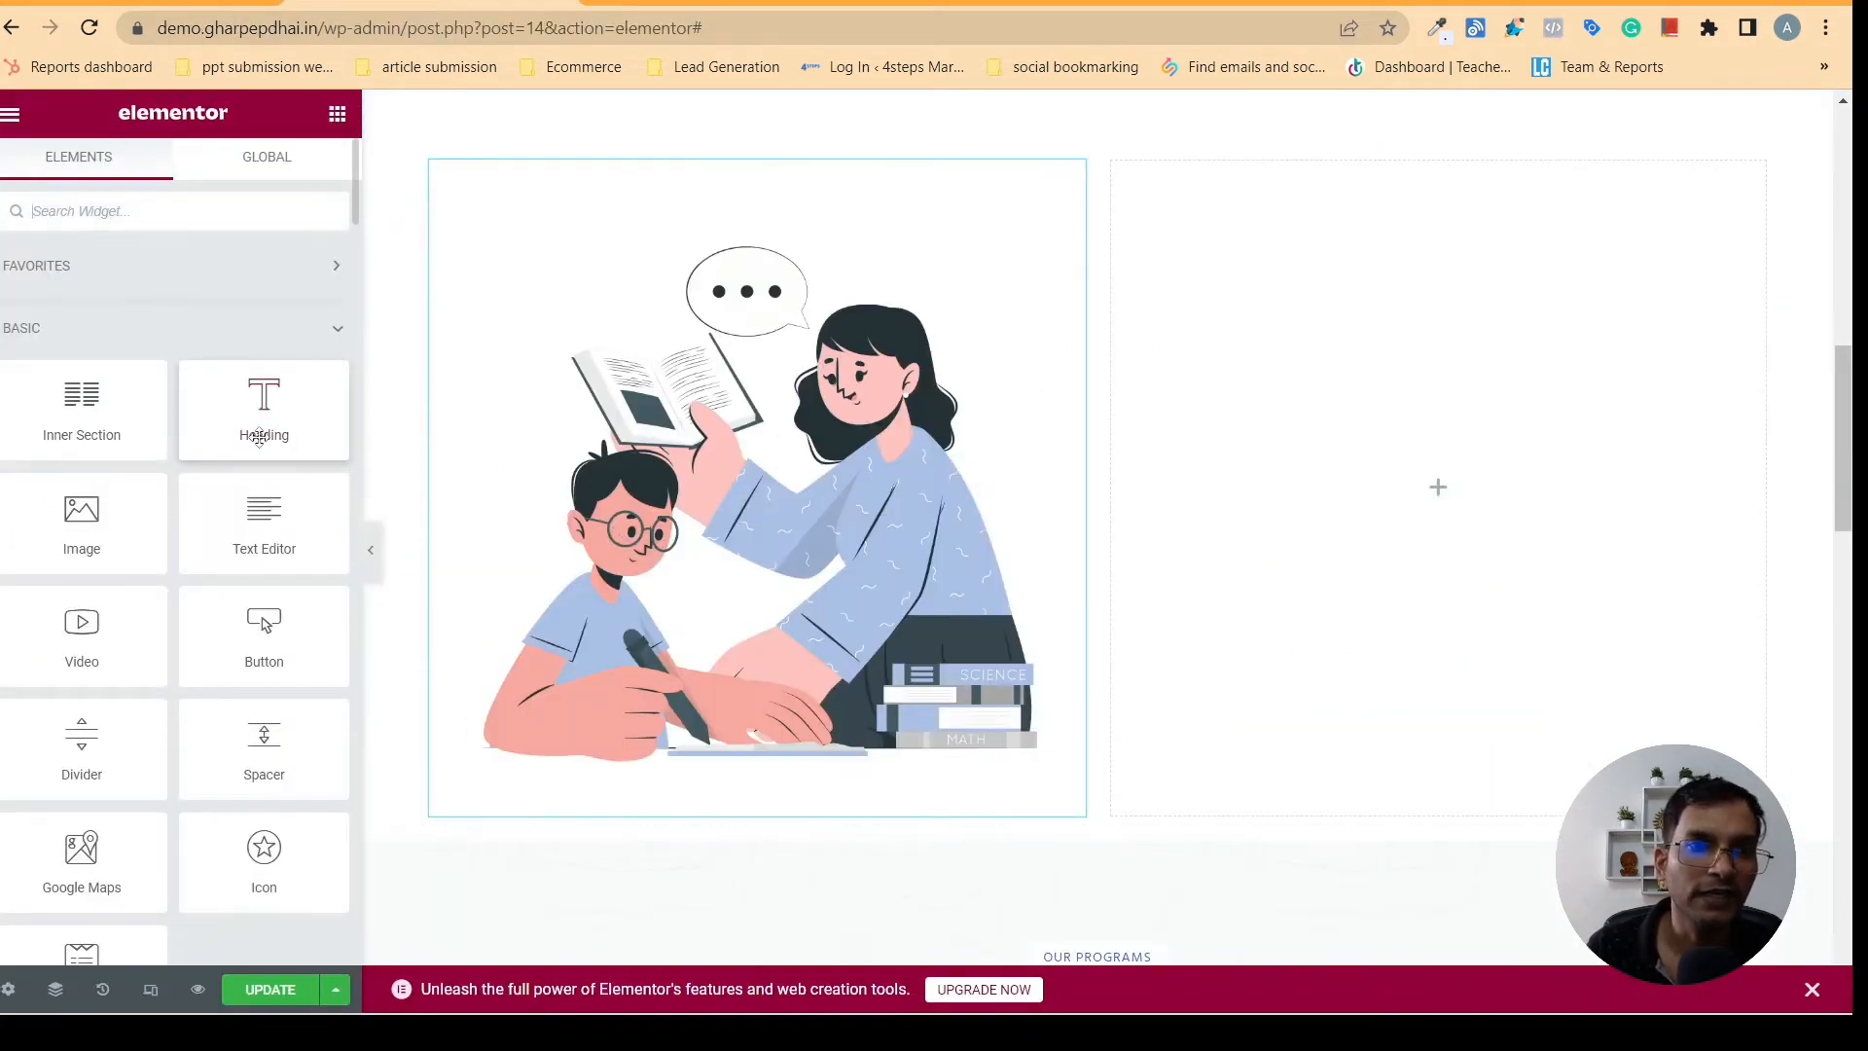
pyautogui.moveTo(259, 425); pyautogui.dragTo(684, 813)
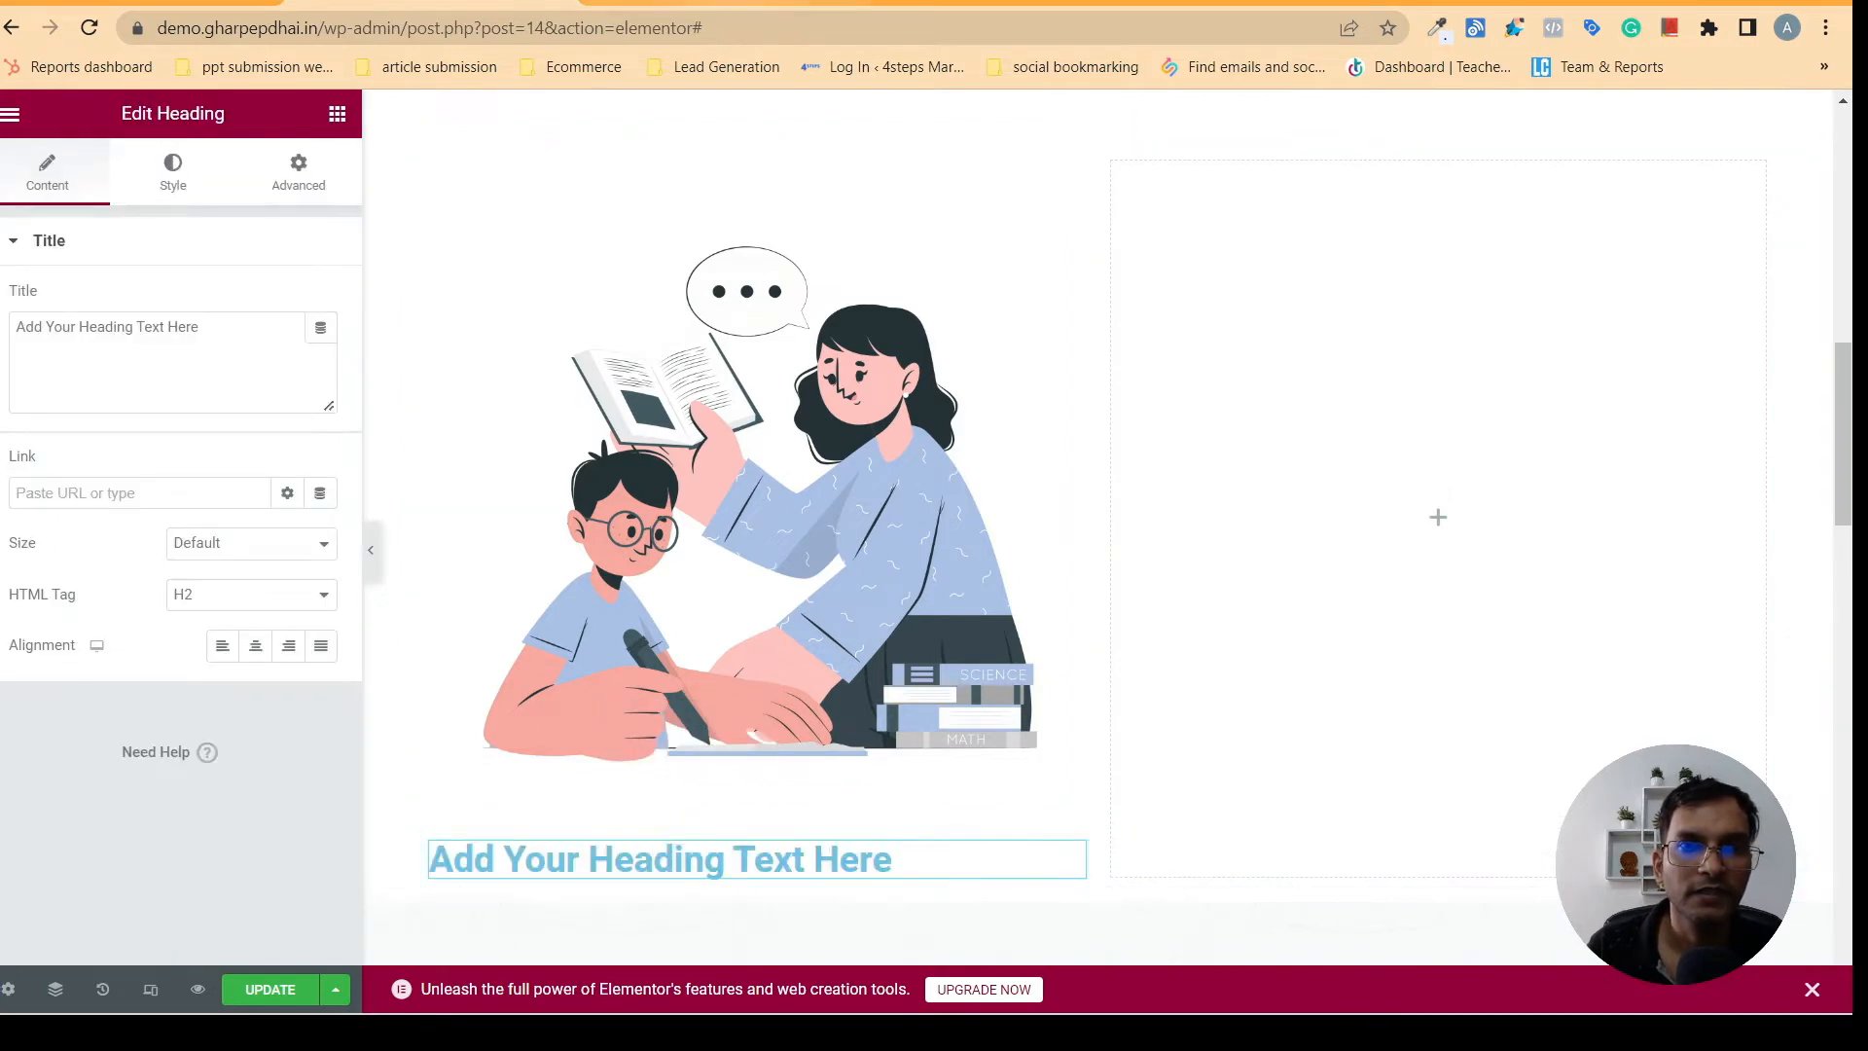
pyautogui.click(681, 3)
pyautogui.moveTo(276, 660); pyautogui.dragTo(575, 713)
pyautogui.rightClick(478, 691)
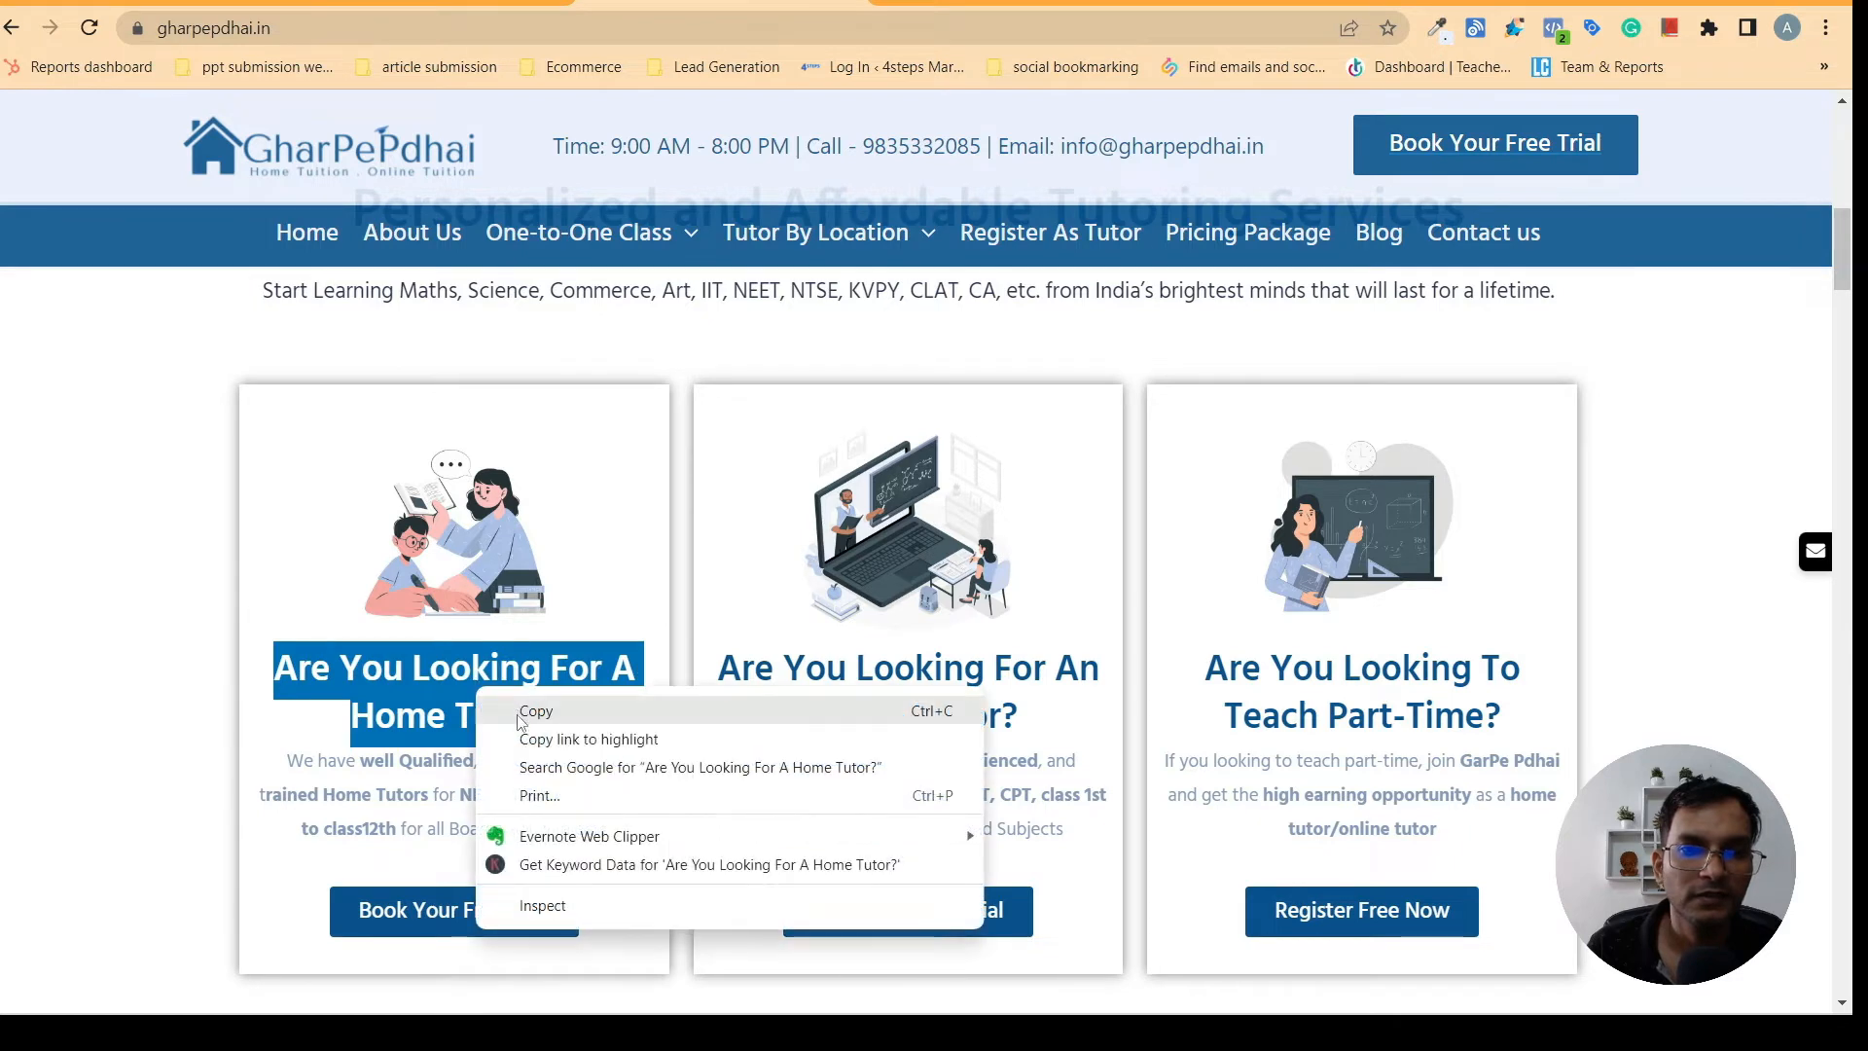
pyautogui.click(518, 720)
pyautogui.click(438, 3)
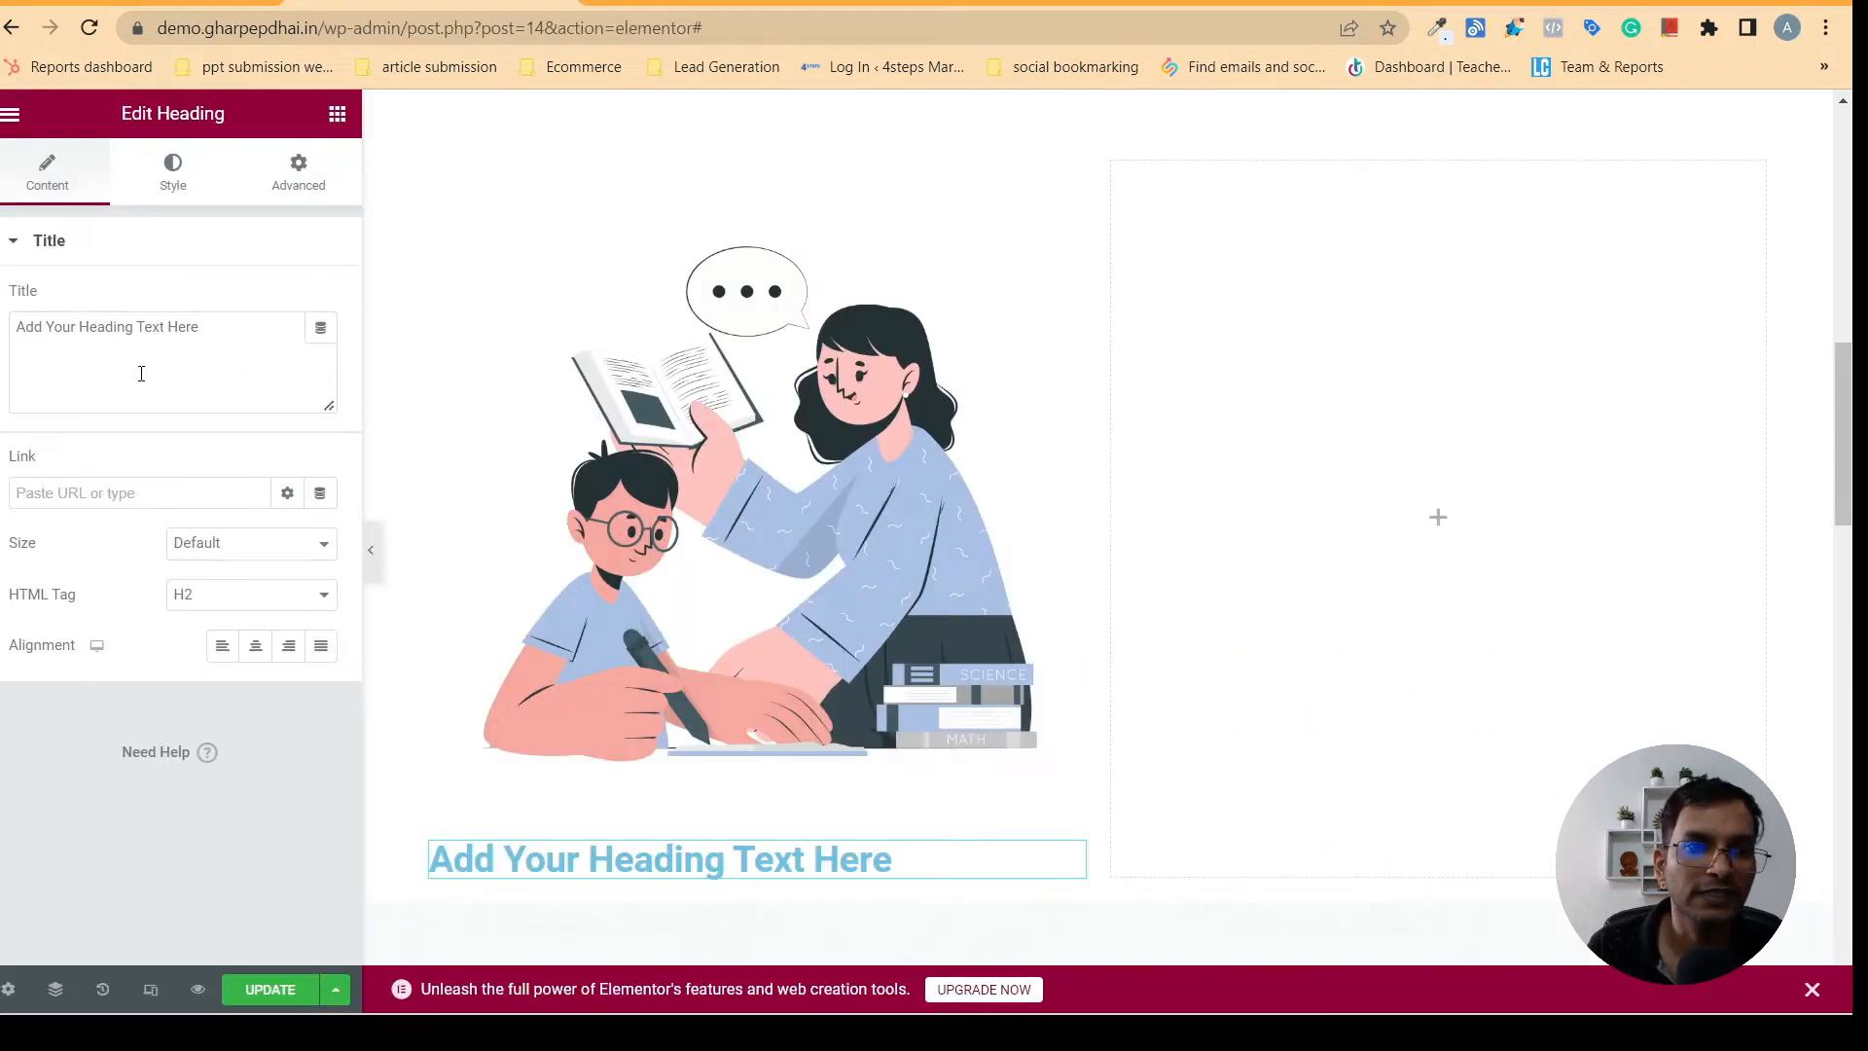
pyautogui.moveTo(220, 324); pyautogui.dragTo(1, 328)
pyautogui.rightClick(55, 318)
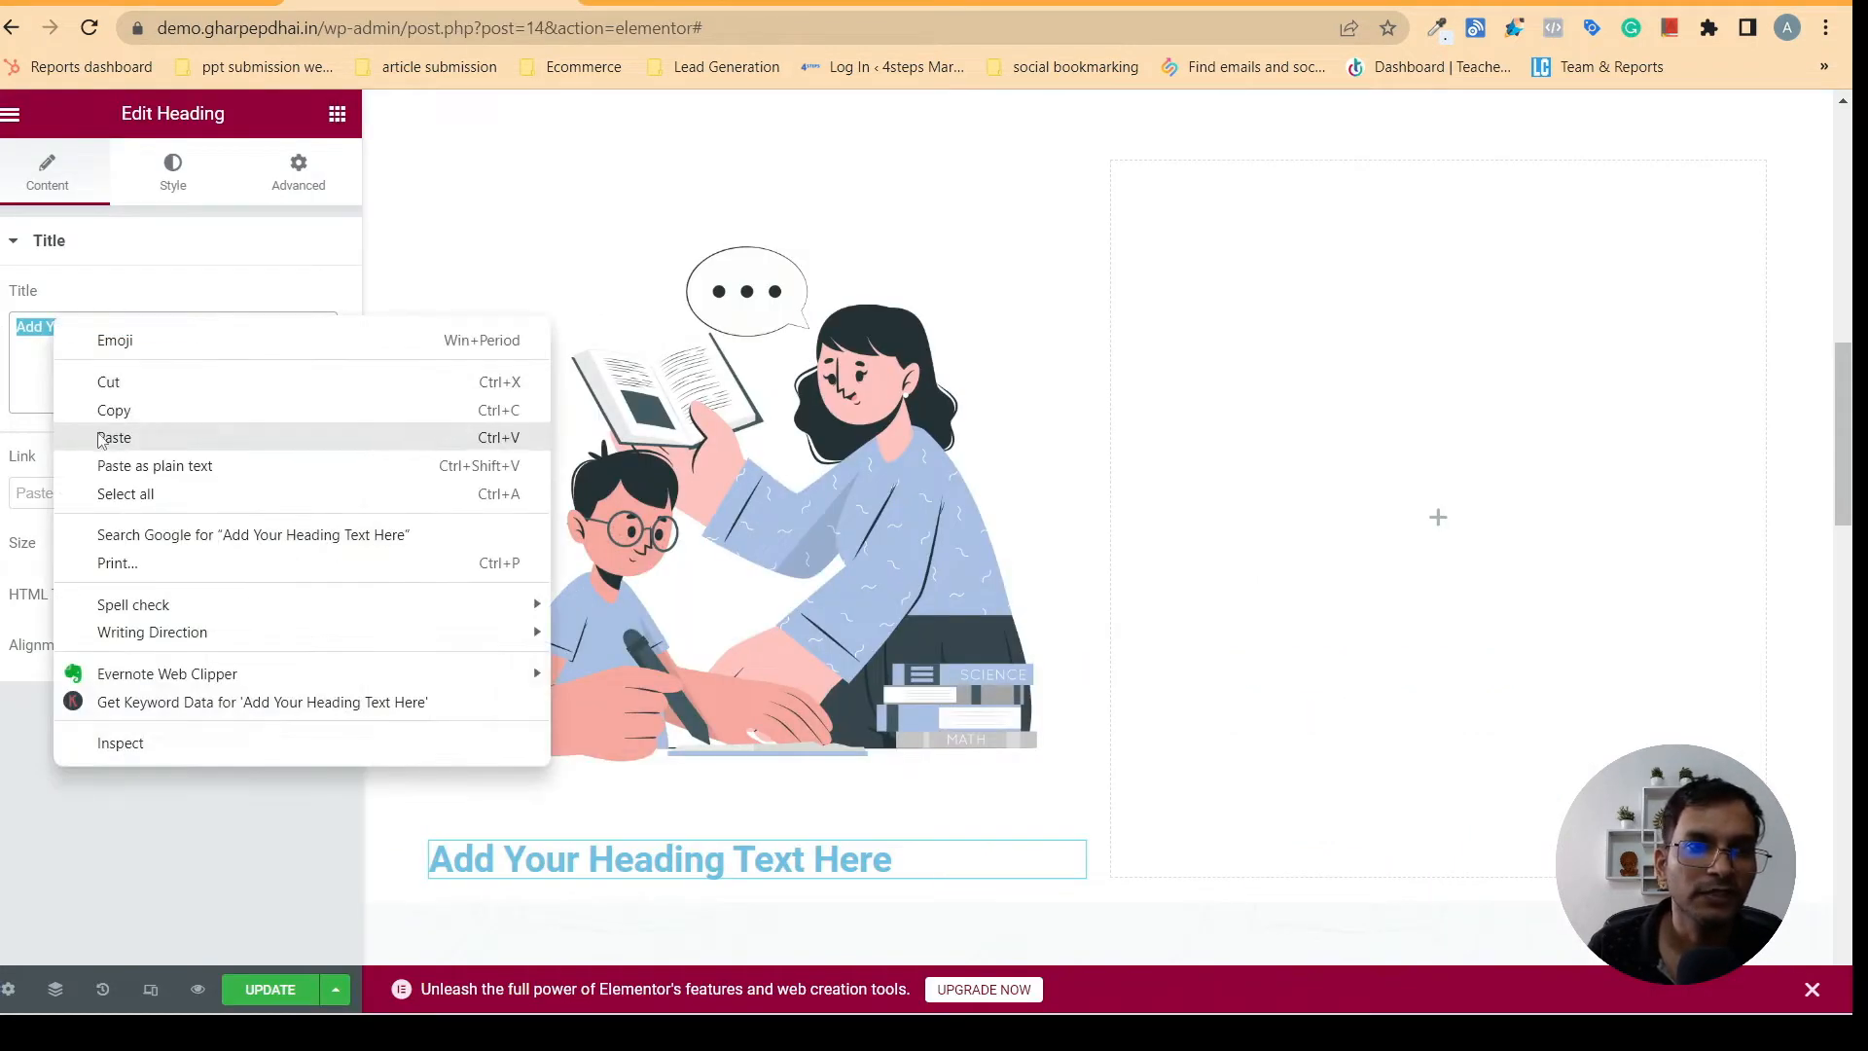
pyautogui.click(112, 434)
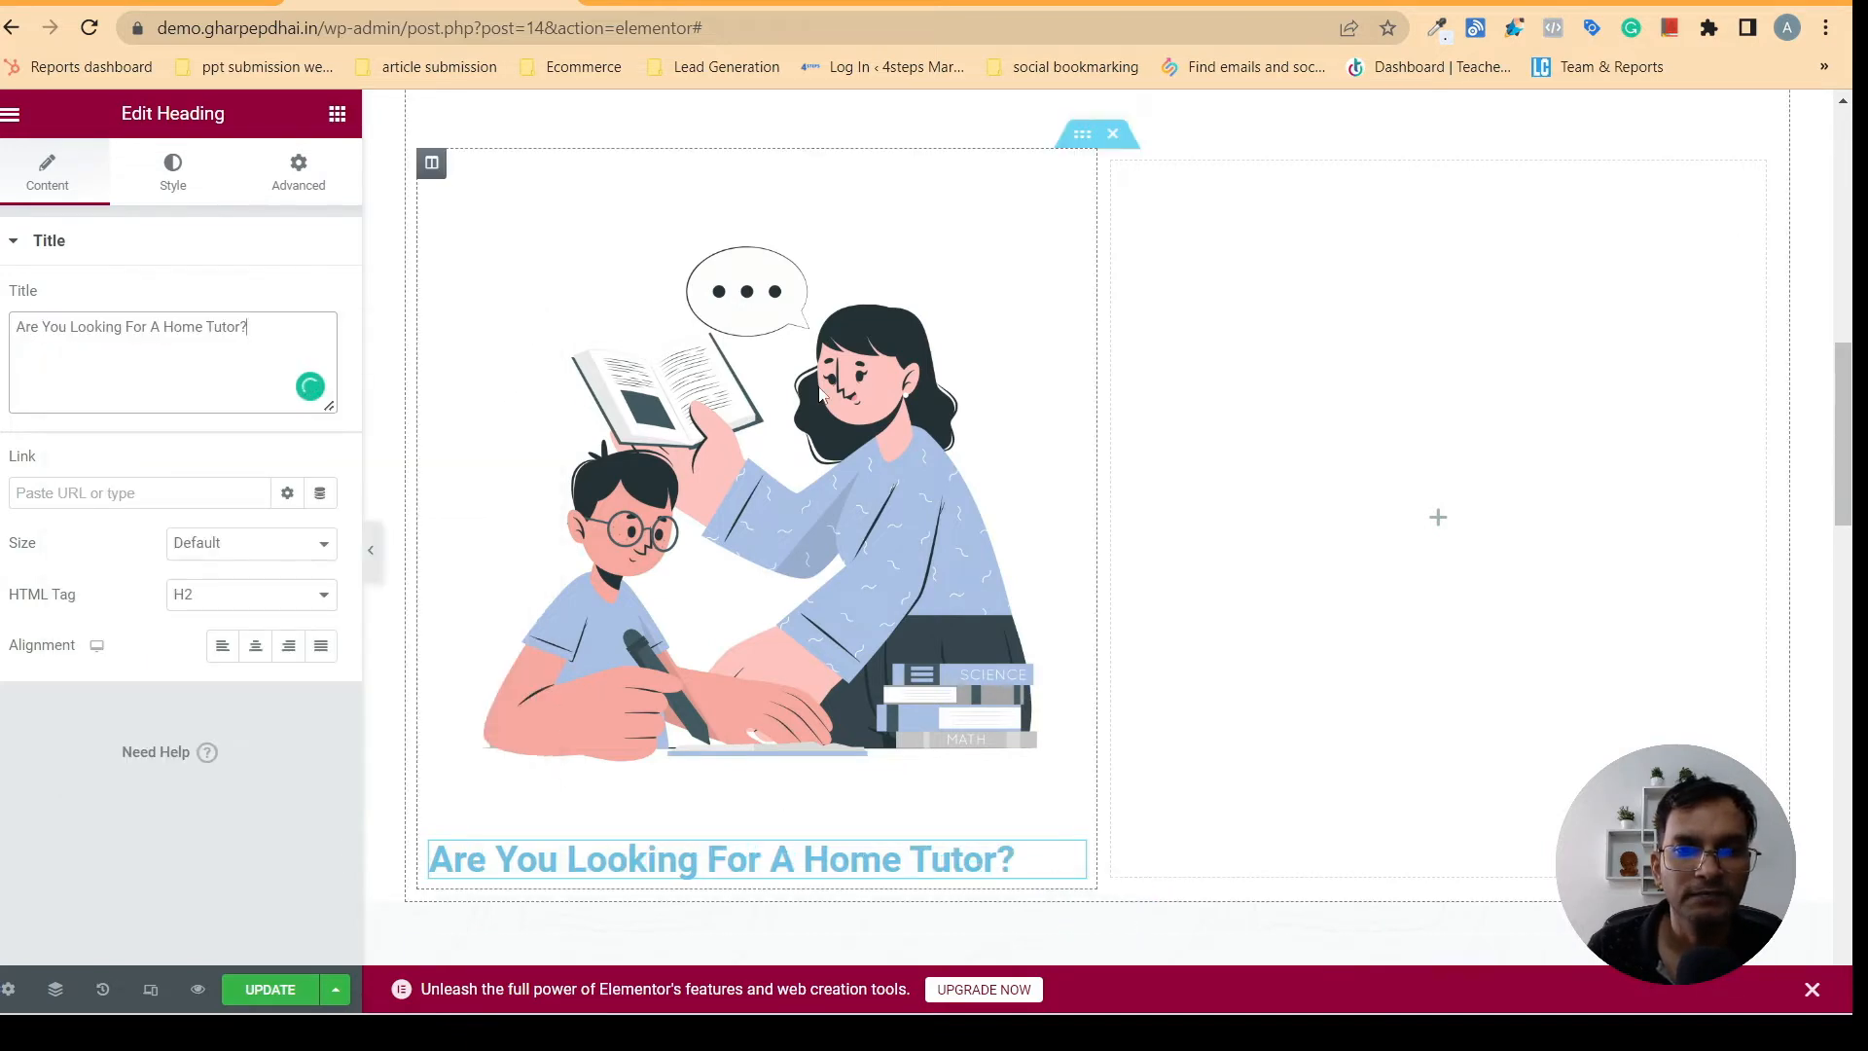
# - Select the Home Tutor card's description on gharpepdhai.in and add a Text Editor widget below the first column's heading in Elementor
pyautogui.click(678, 10)
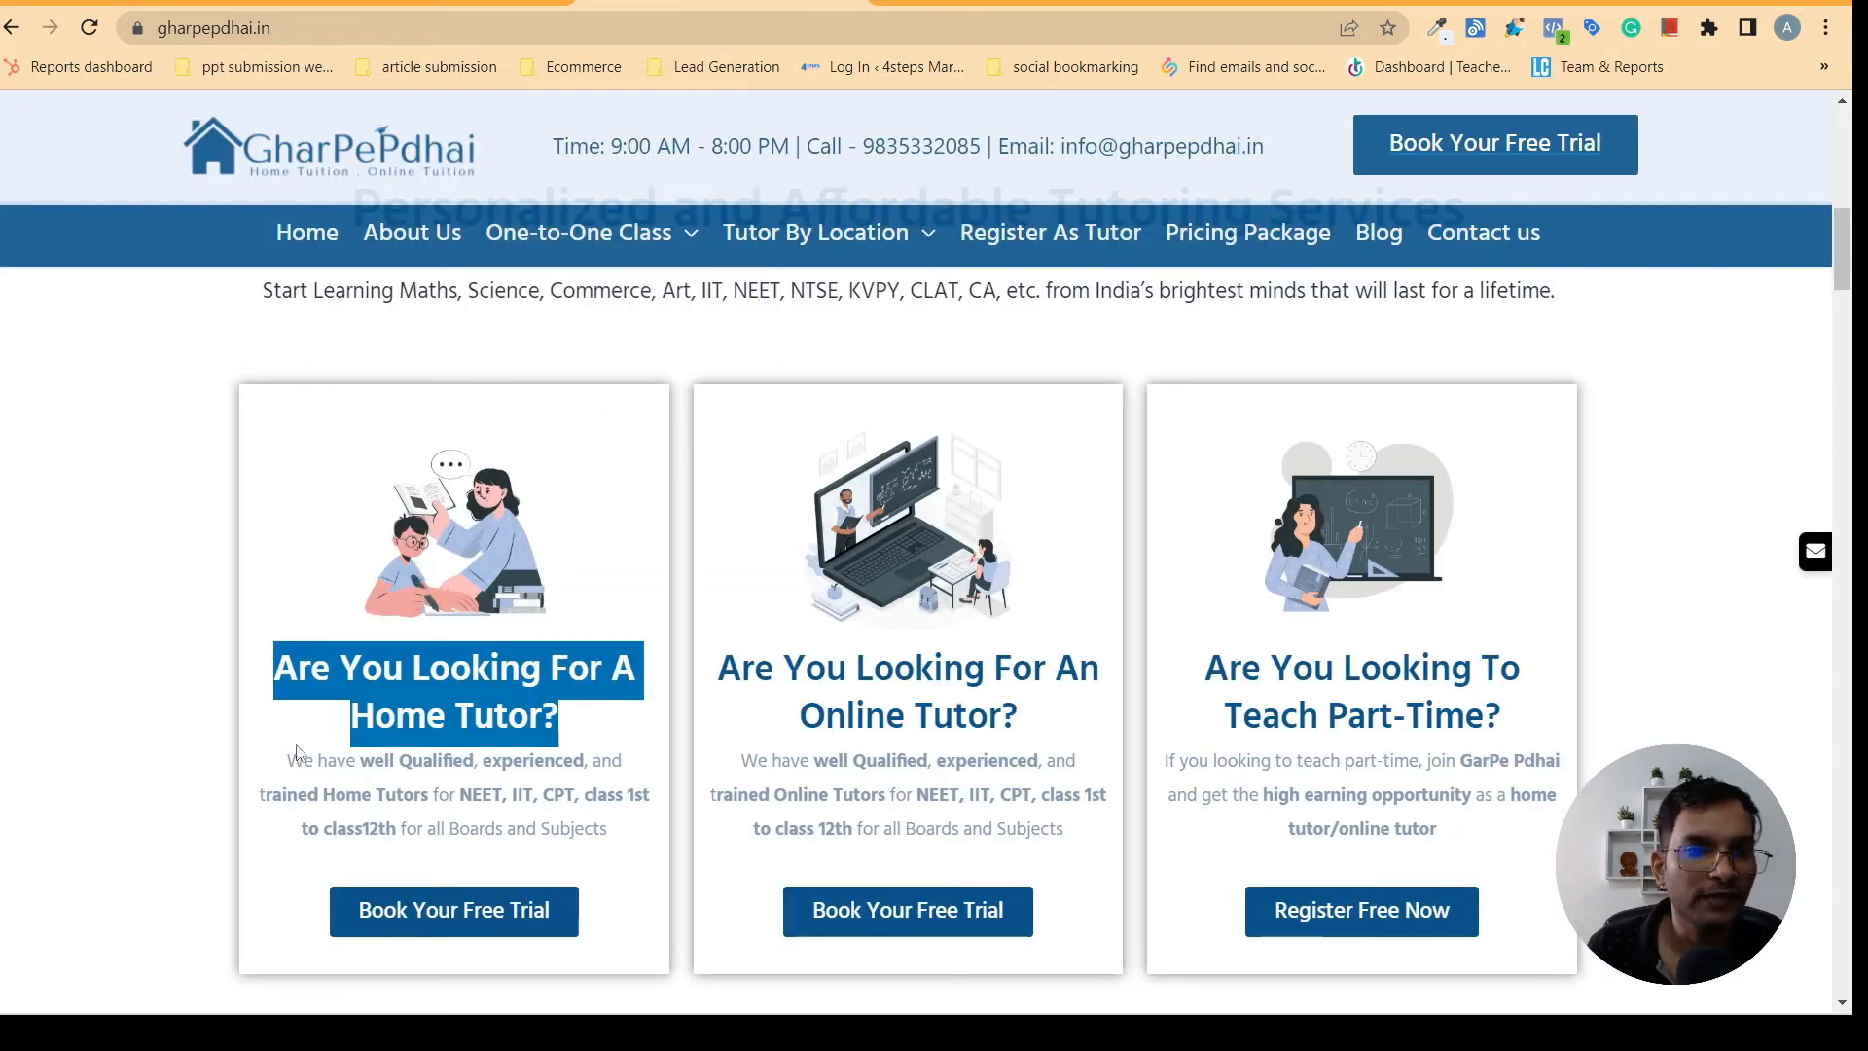
pyautogui.moveTo(286, 756); pyautogui.dragTo(608, 832)
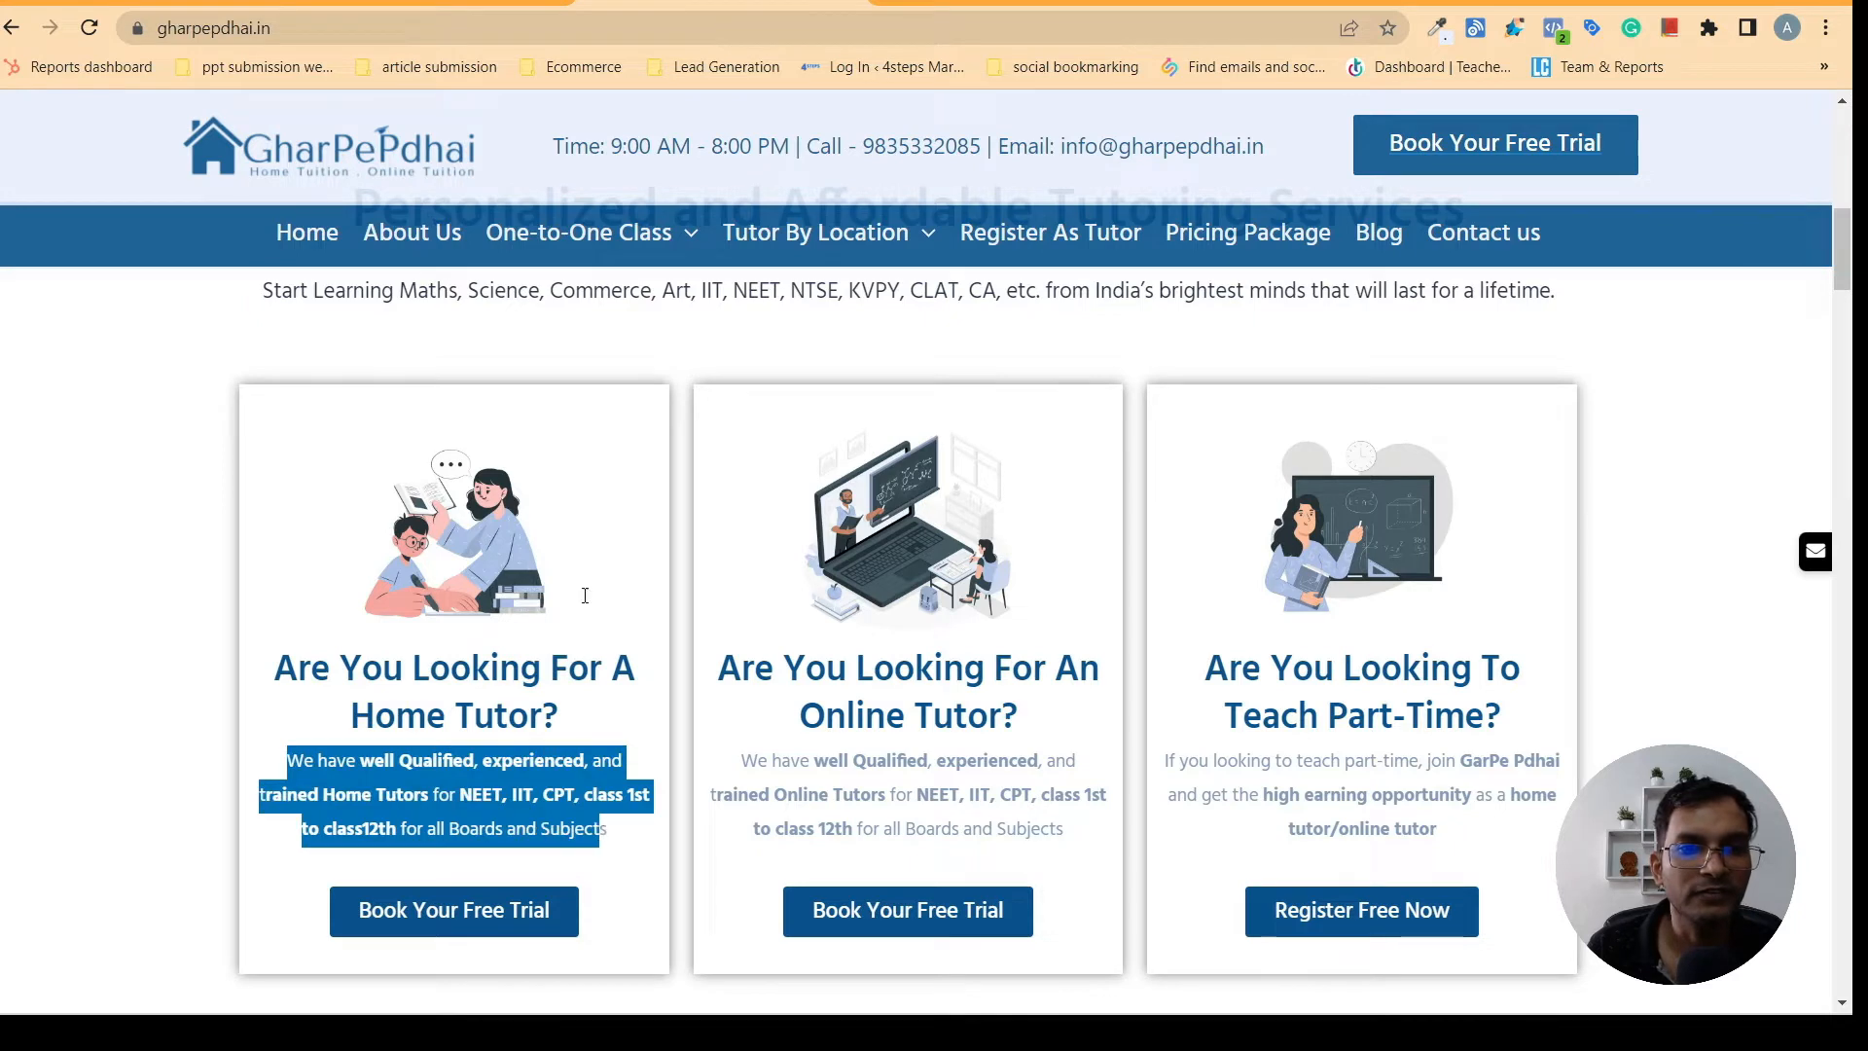
pyautogui.click(408, 12)
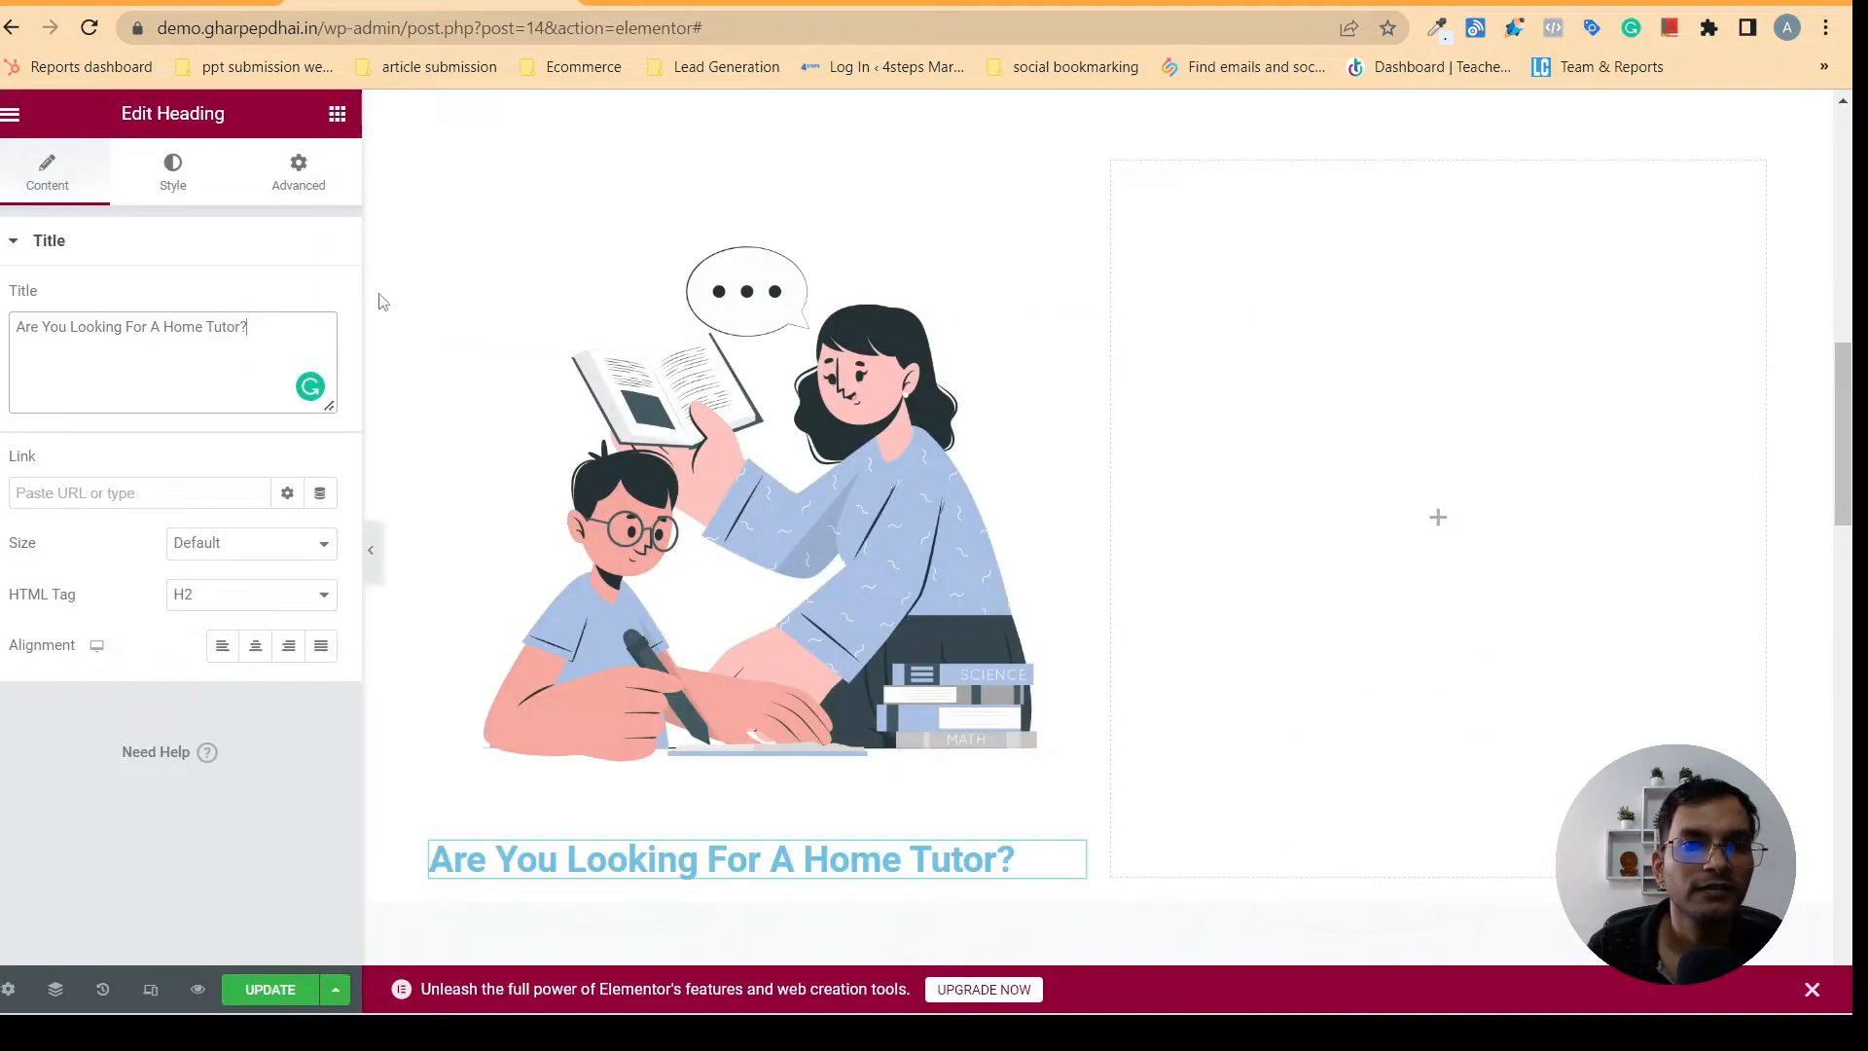
pyautogui.click(337, 113)
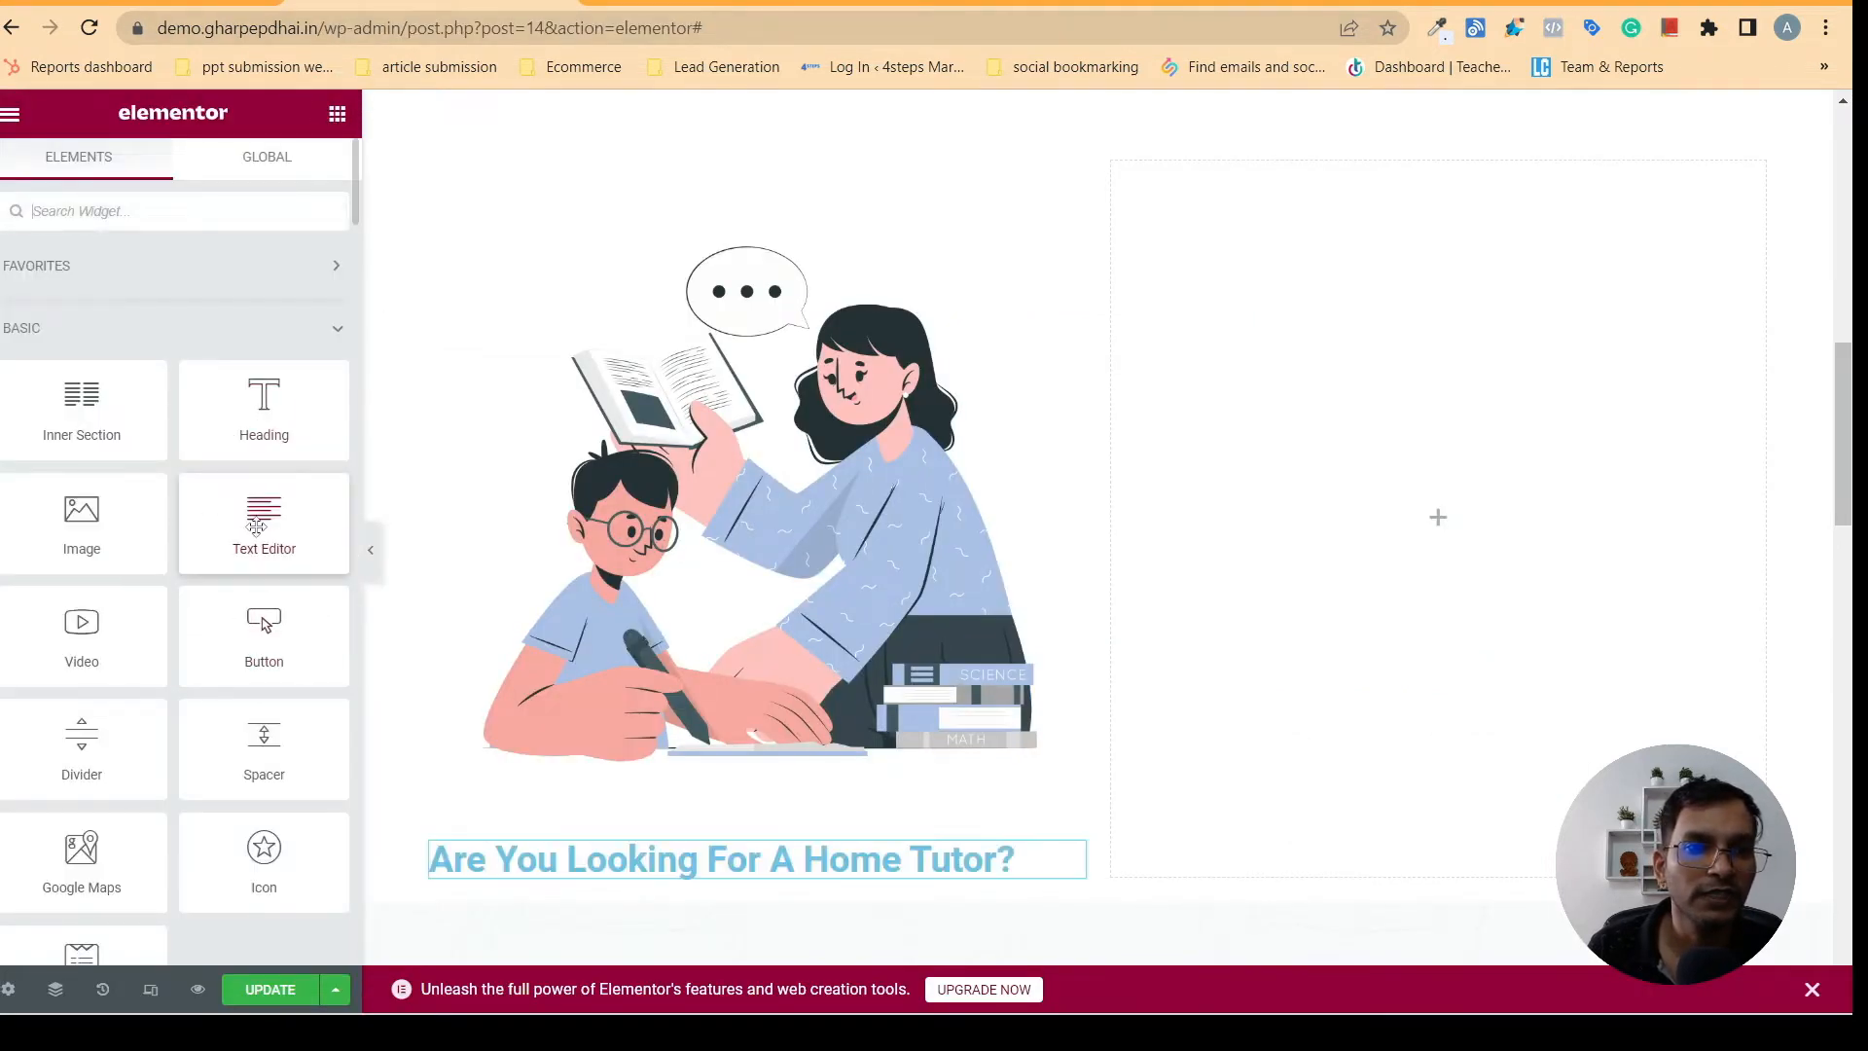
pyautogui.moveTo(254, 526); pyautogui.dragTo(559, 885)
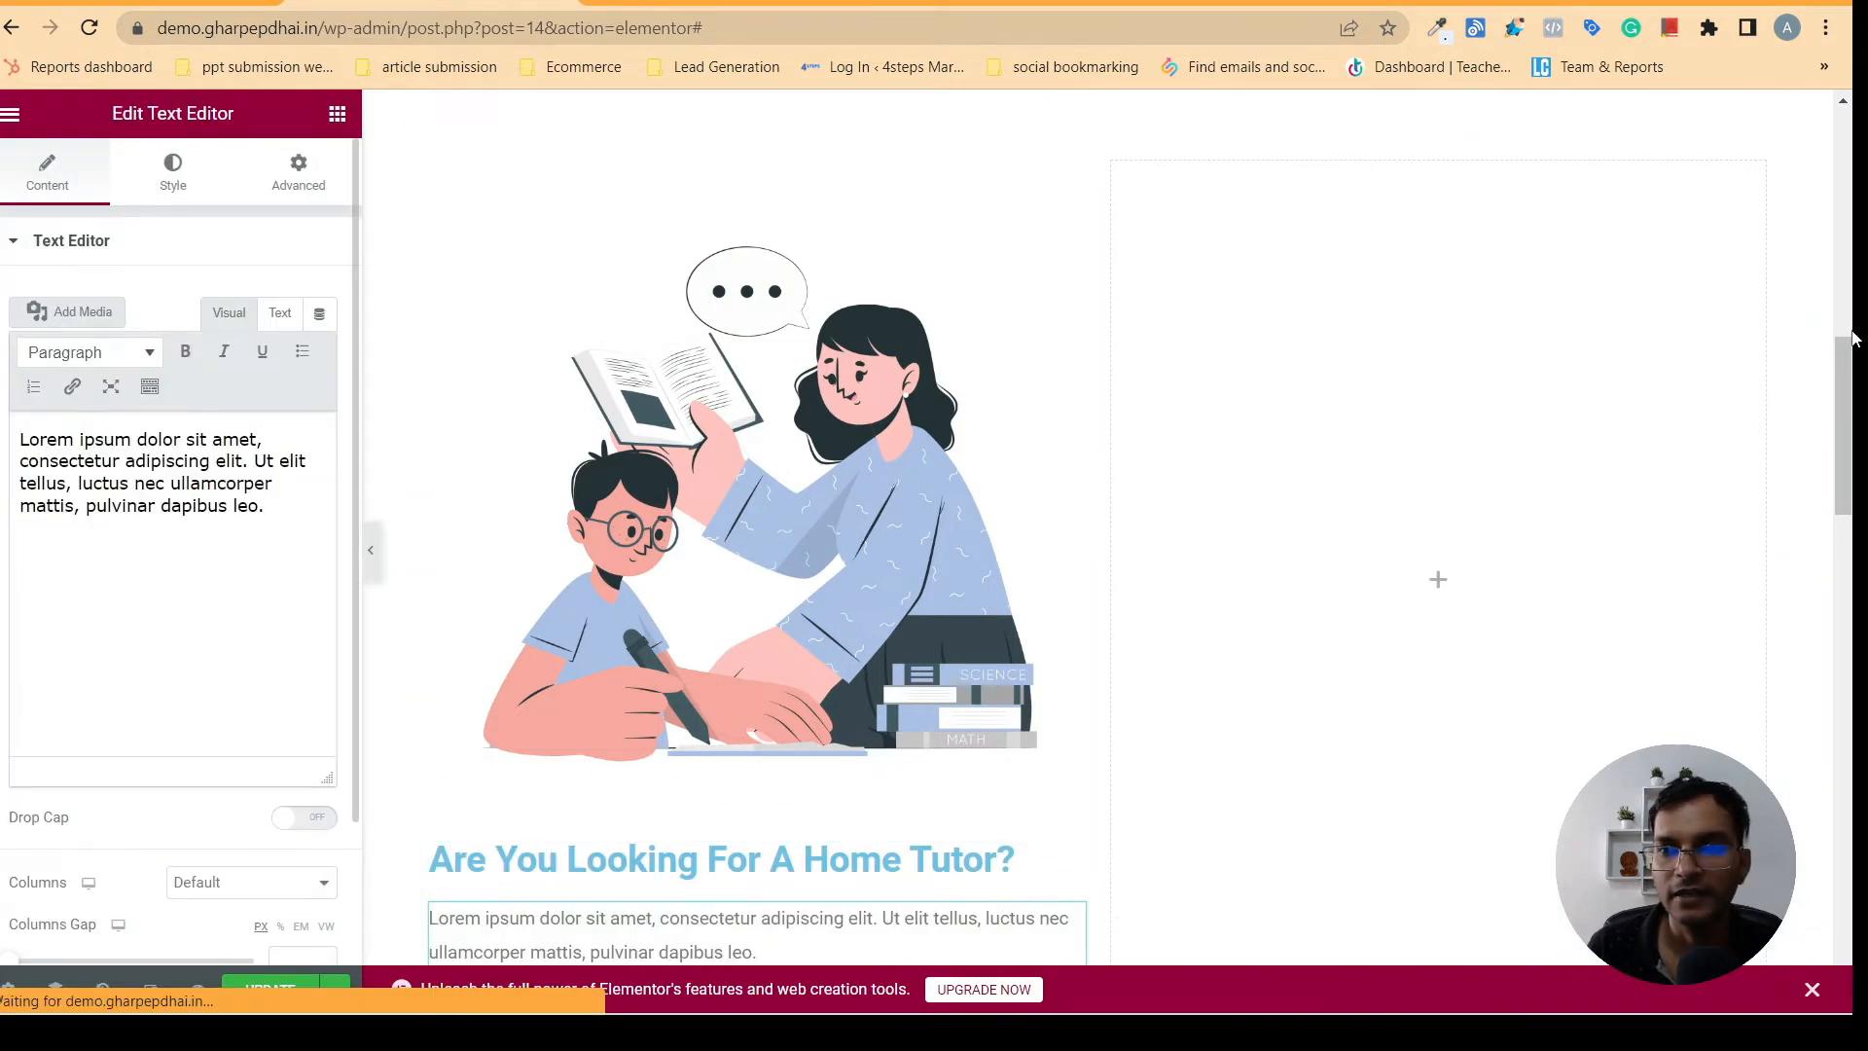
pyautogui.moveTo(1851, 338); pyautogui.dragTo(1851, 410)
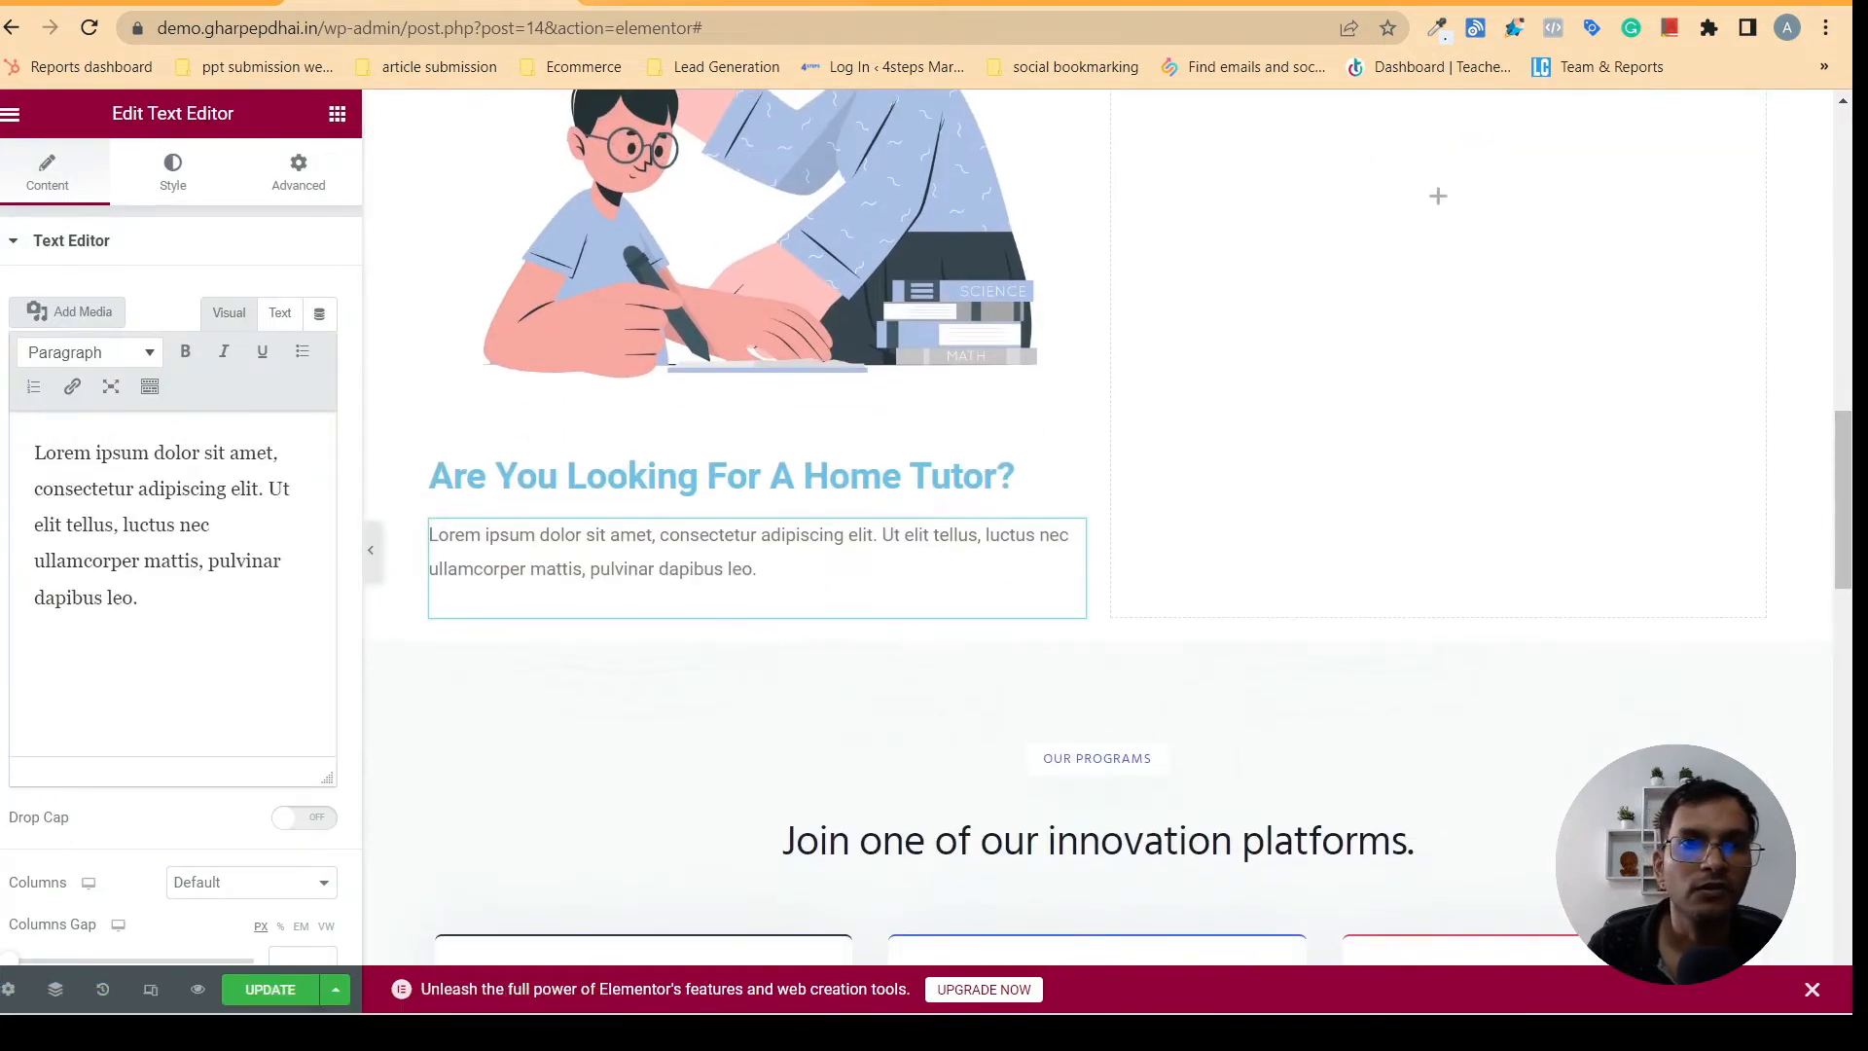
# - Replace the new text widget's placeholder with the "We have well Qualified, experienced" description copied from the Home Tutor card on gharpepdhai.in
pyautogui.click(724, 3)
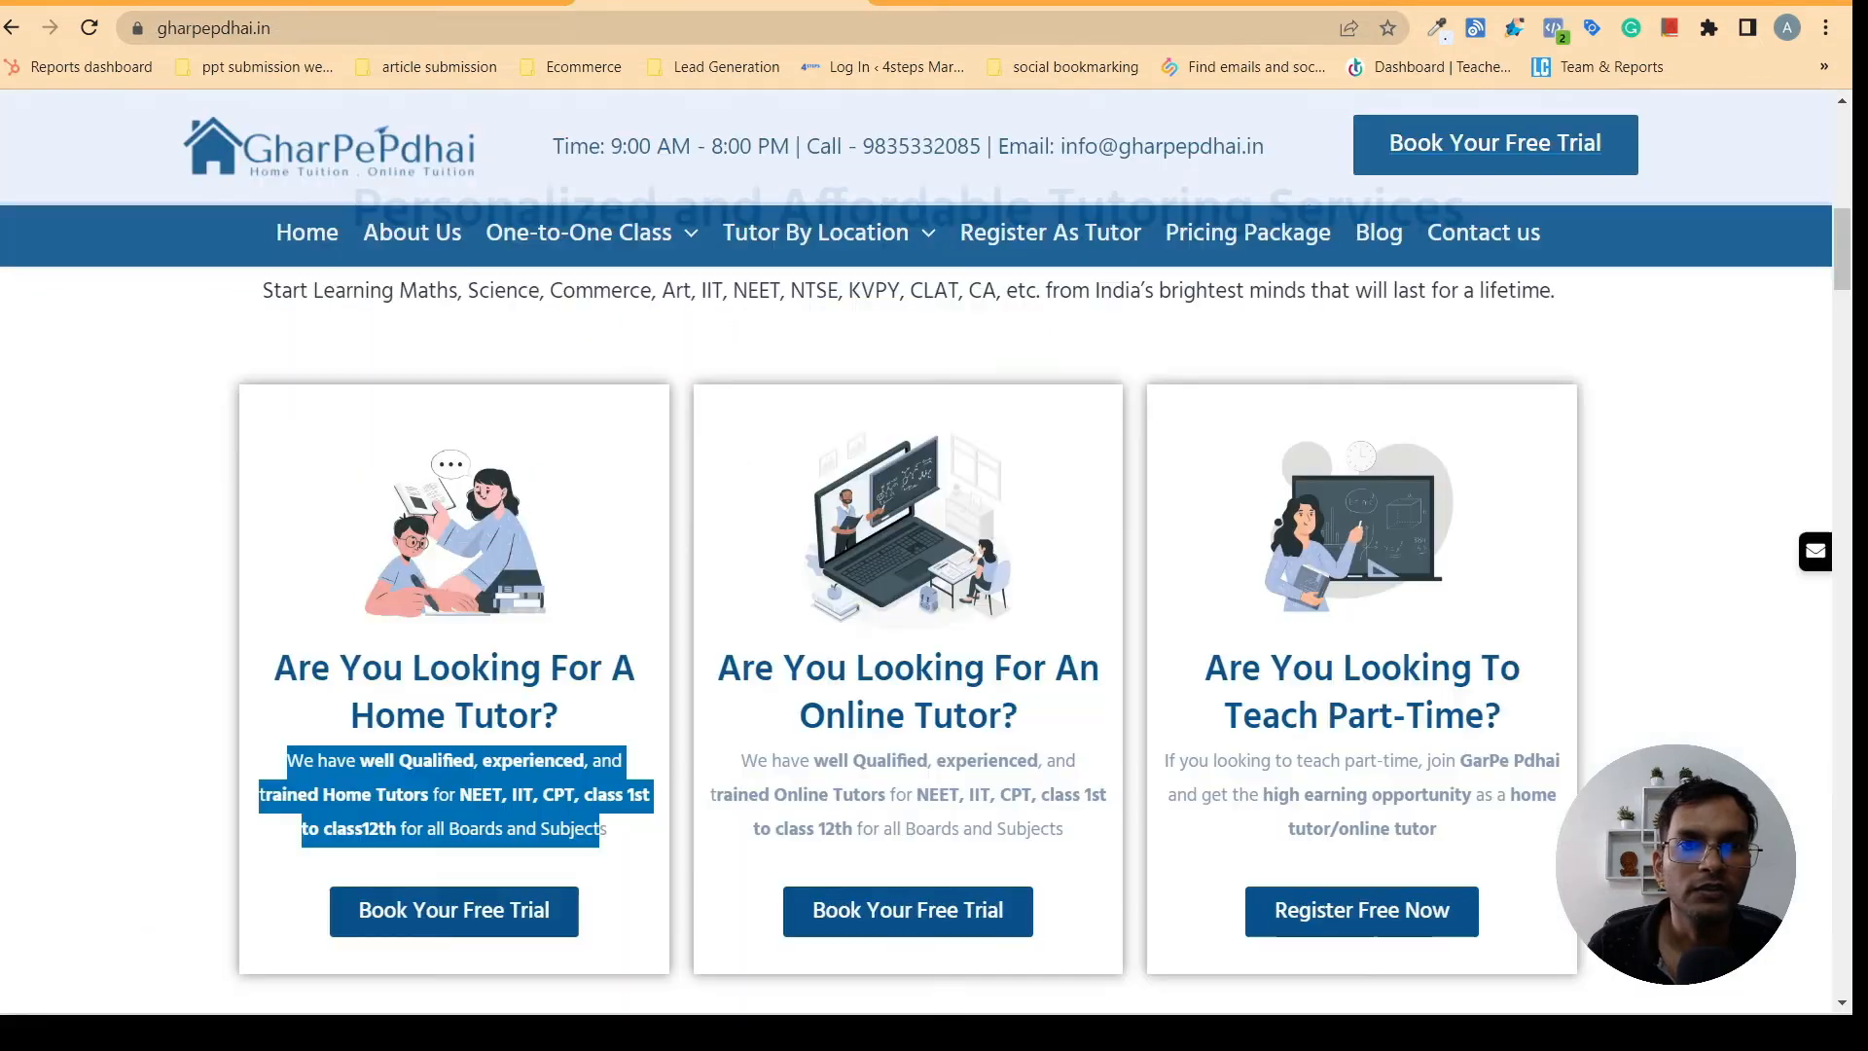
pyautogui.rightClick(304, 760)
pyautogui.click(379, 548)
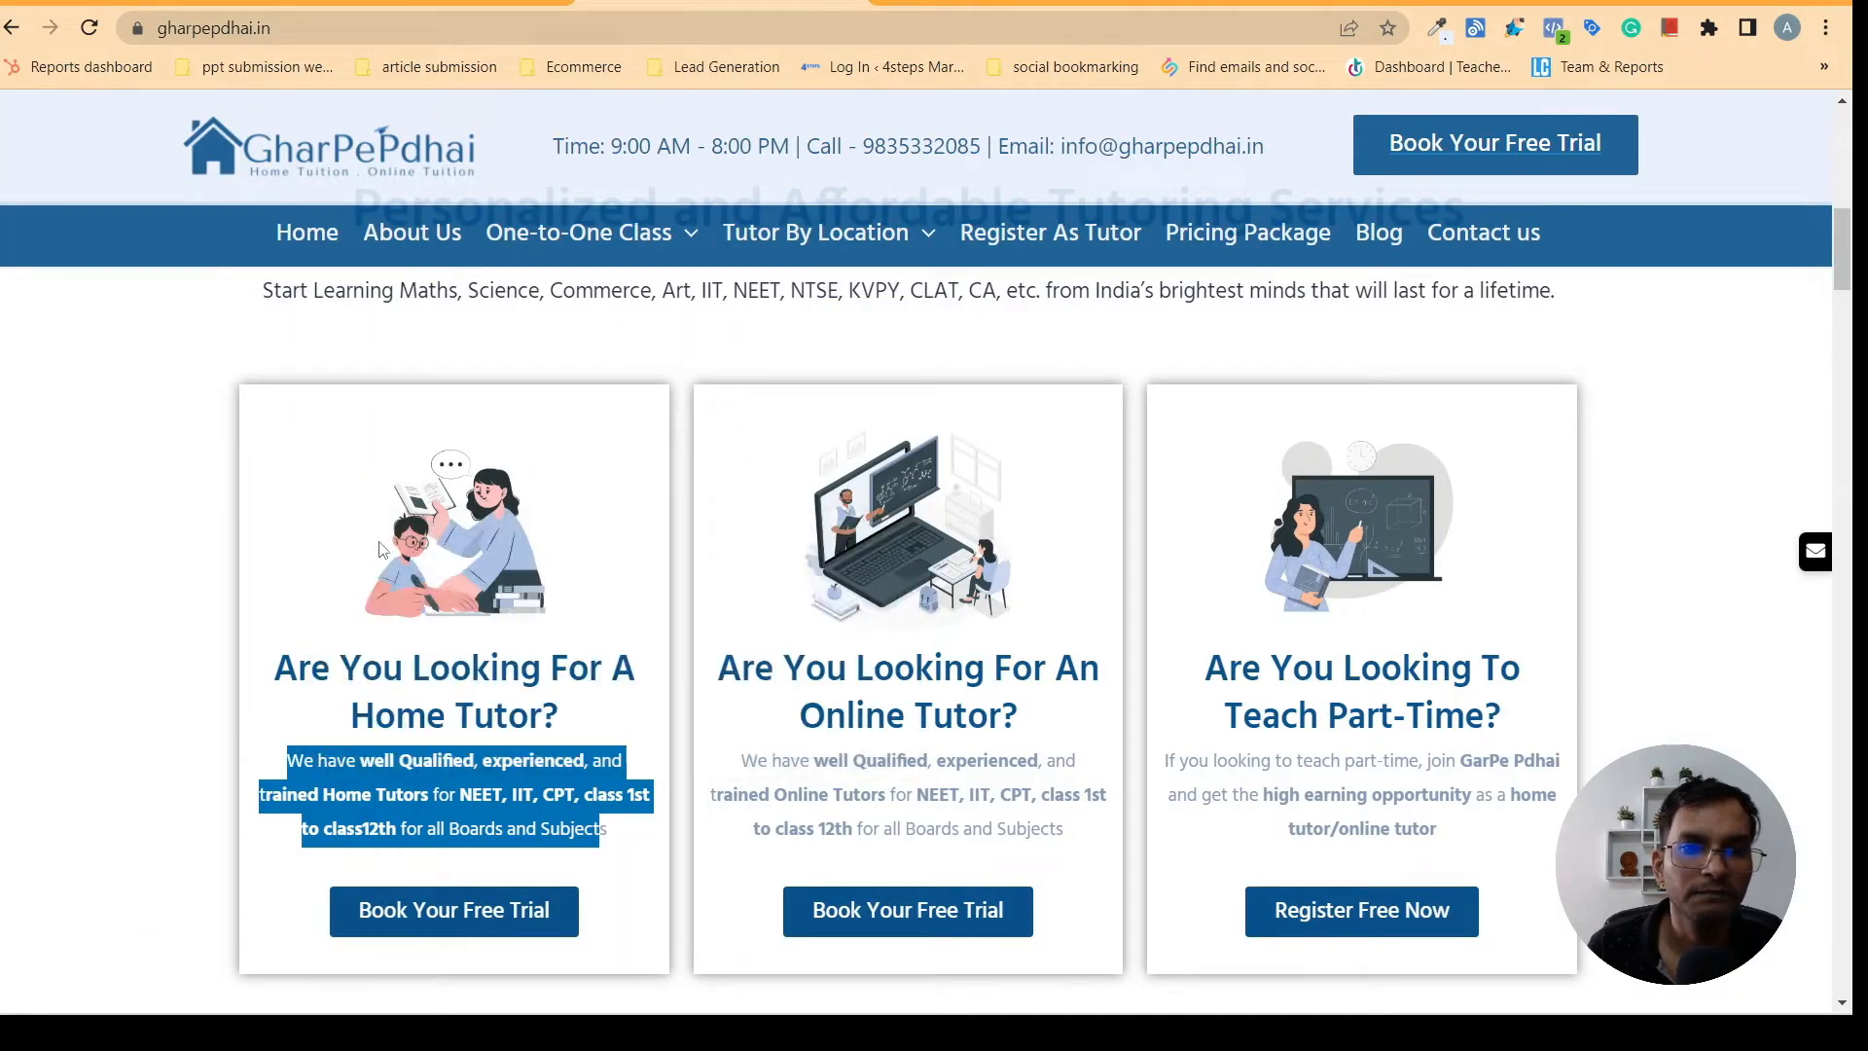
pyautogui.click(428, 2)
pyautogui.moveTo(146, 597); pyautogui.dragTo(34, 450)
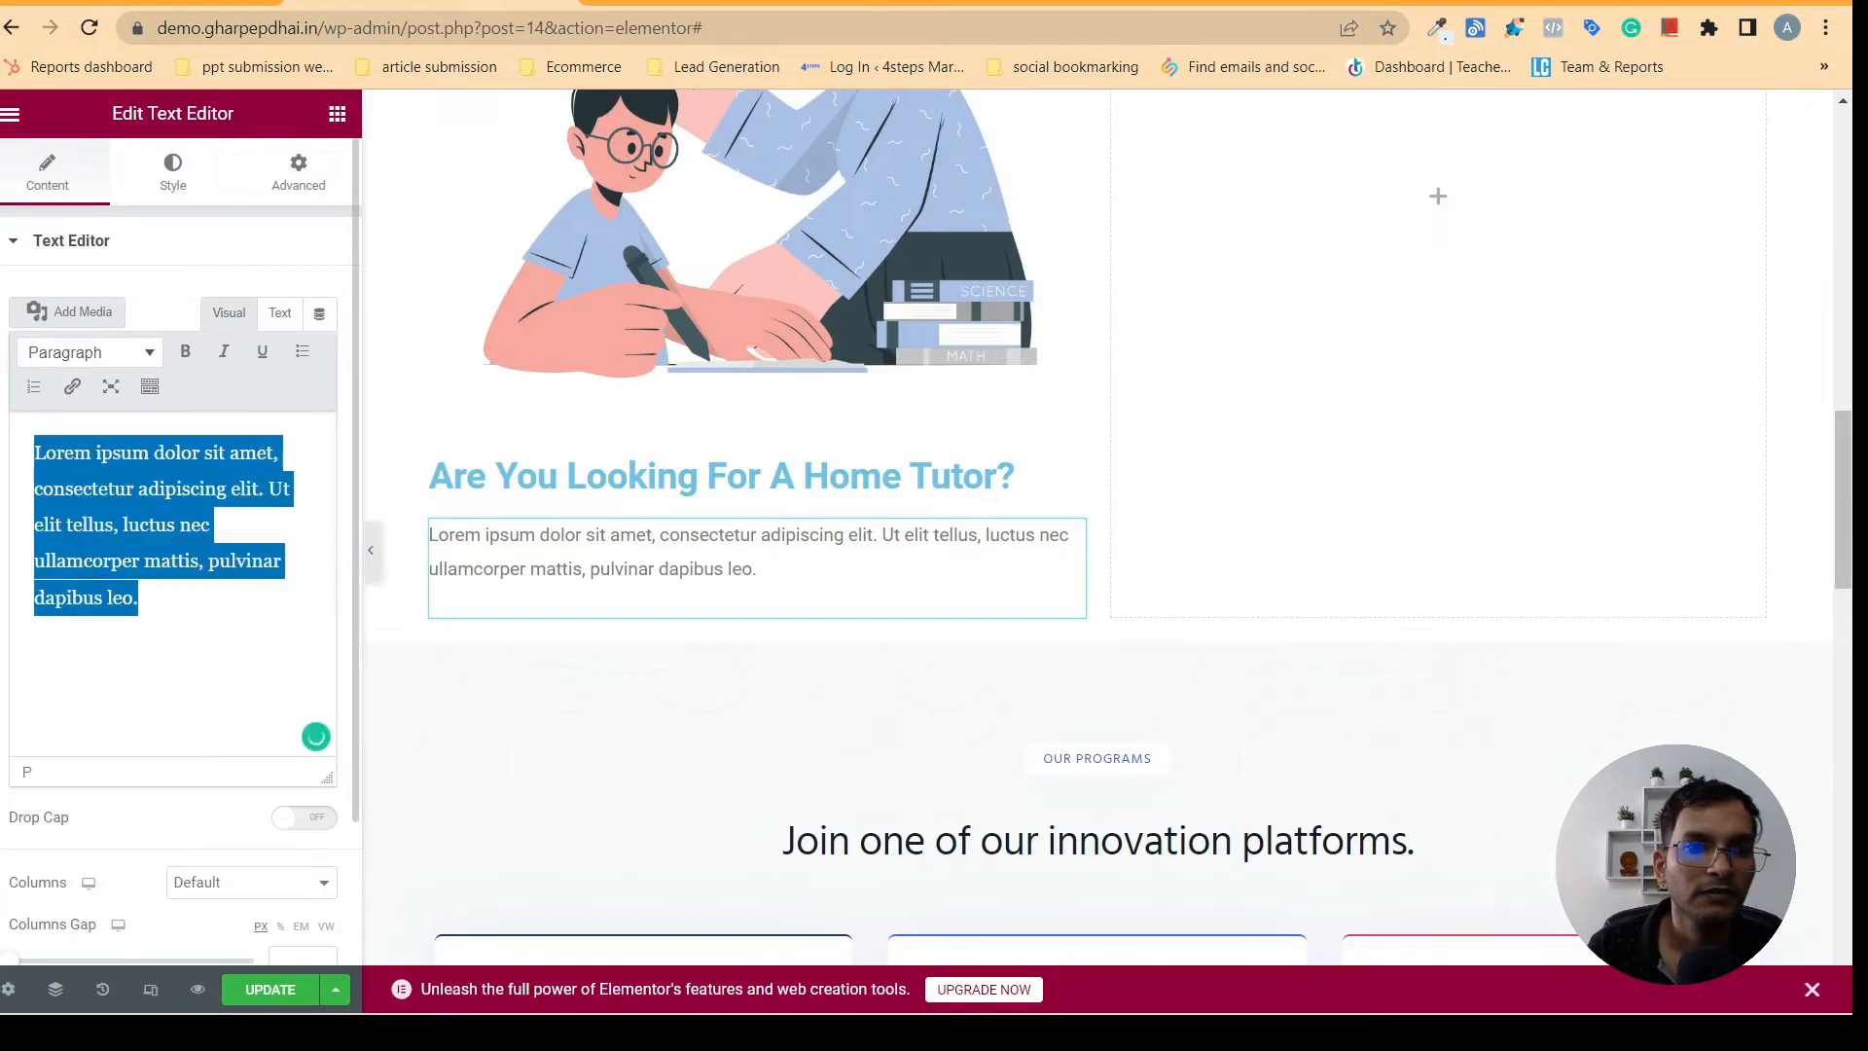
pyautogui.rightClick(142, 522)
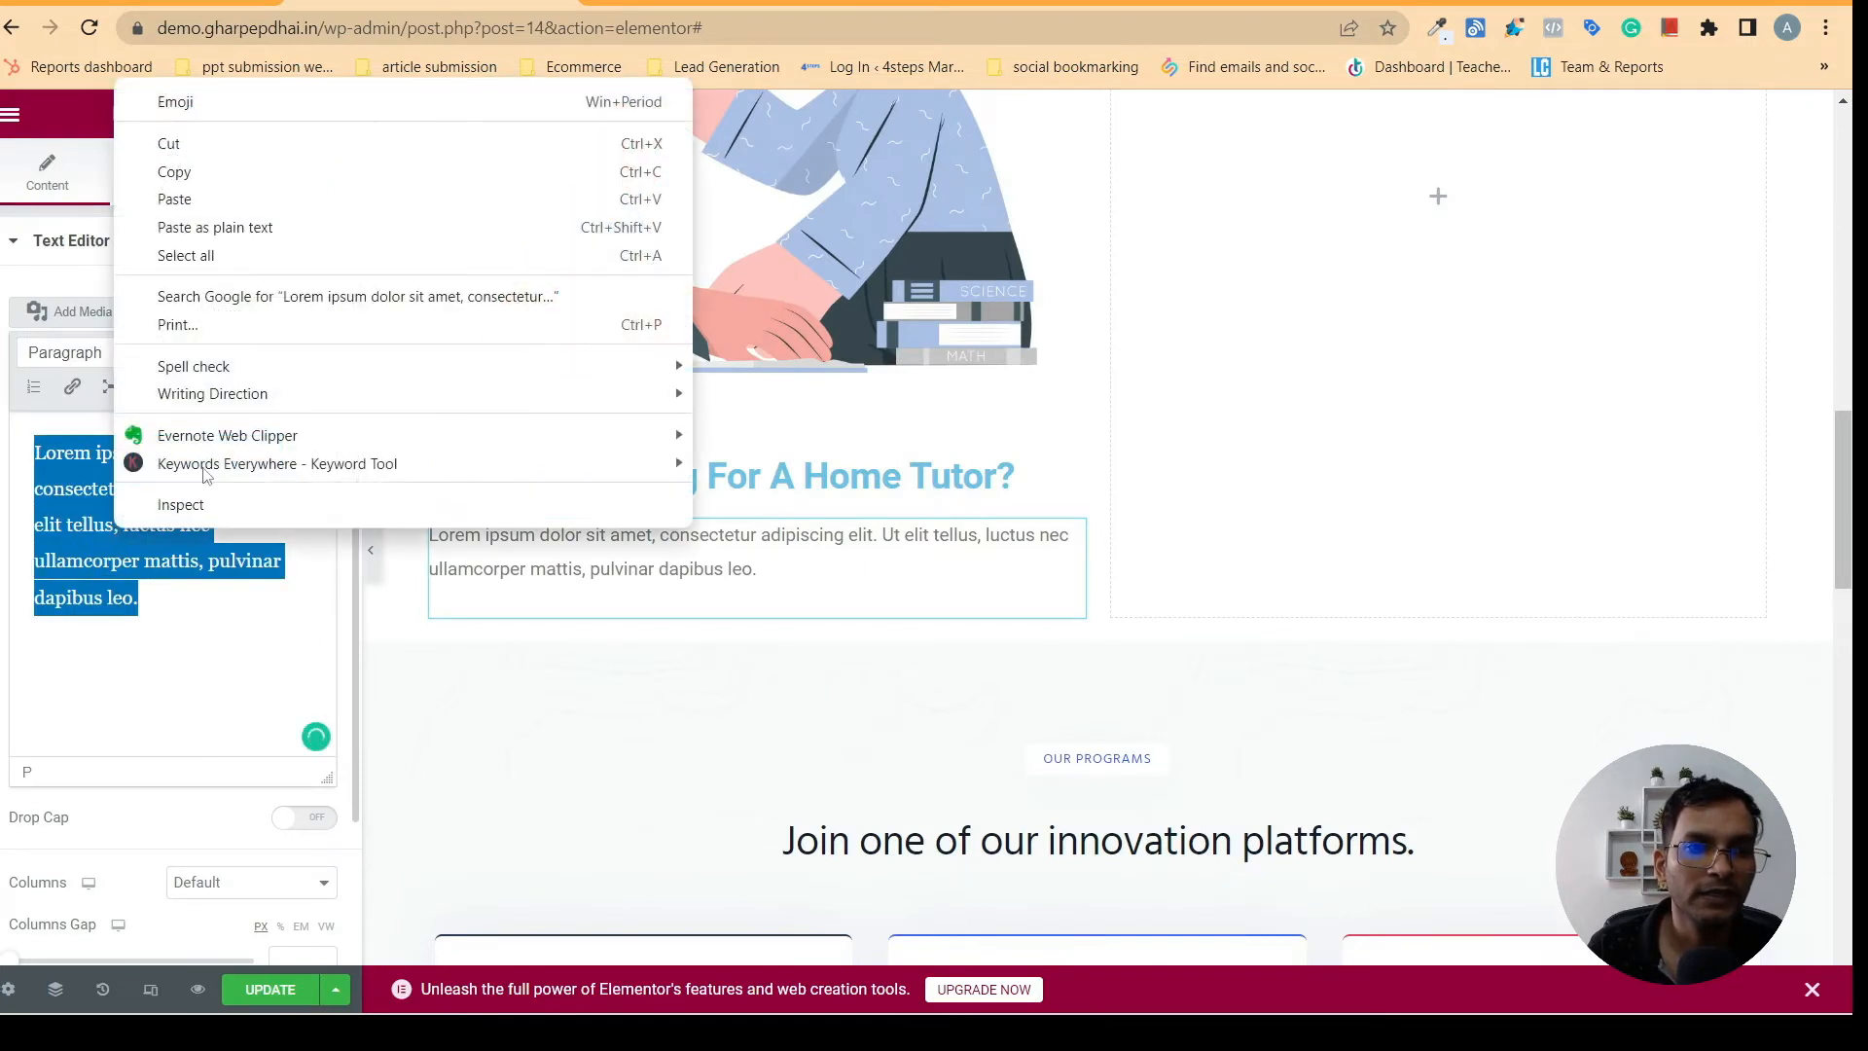
pyautogui.click(165, 197)
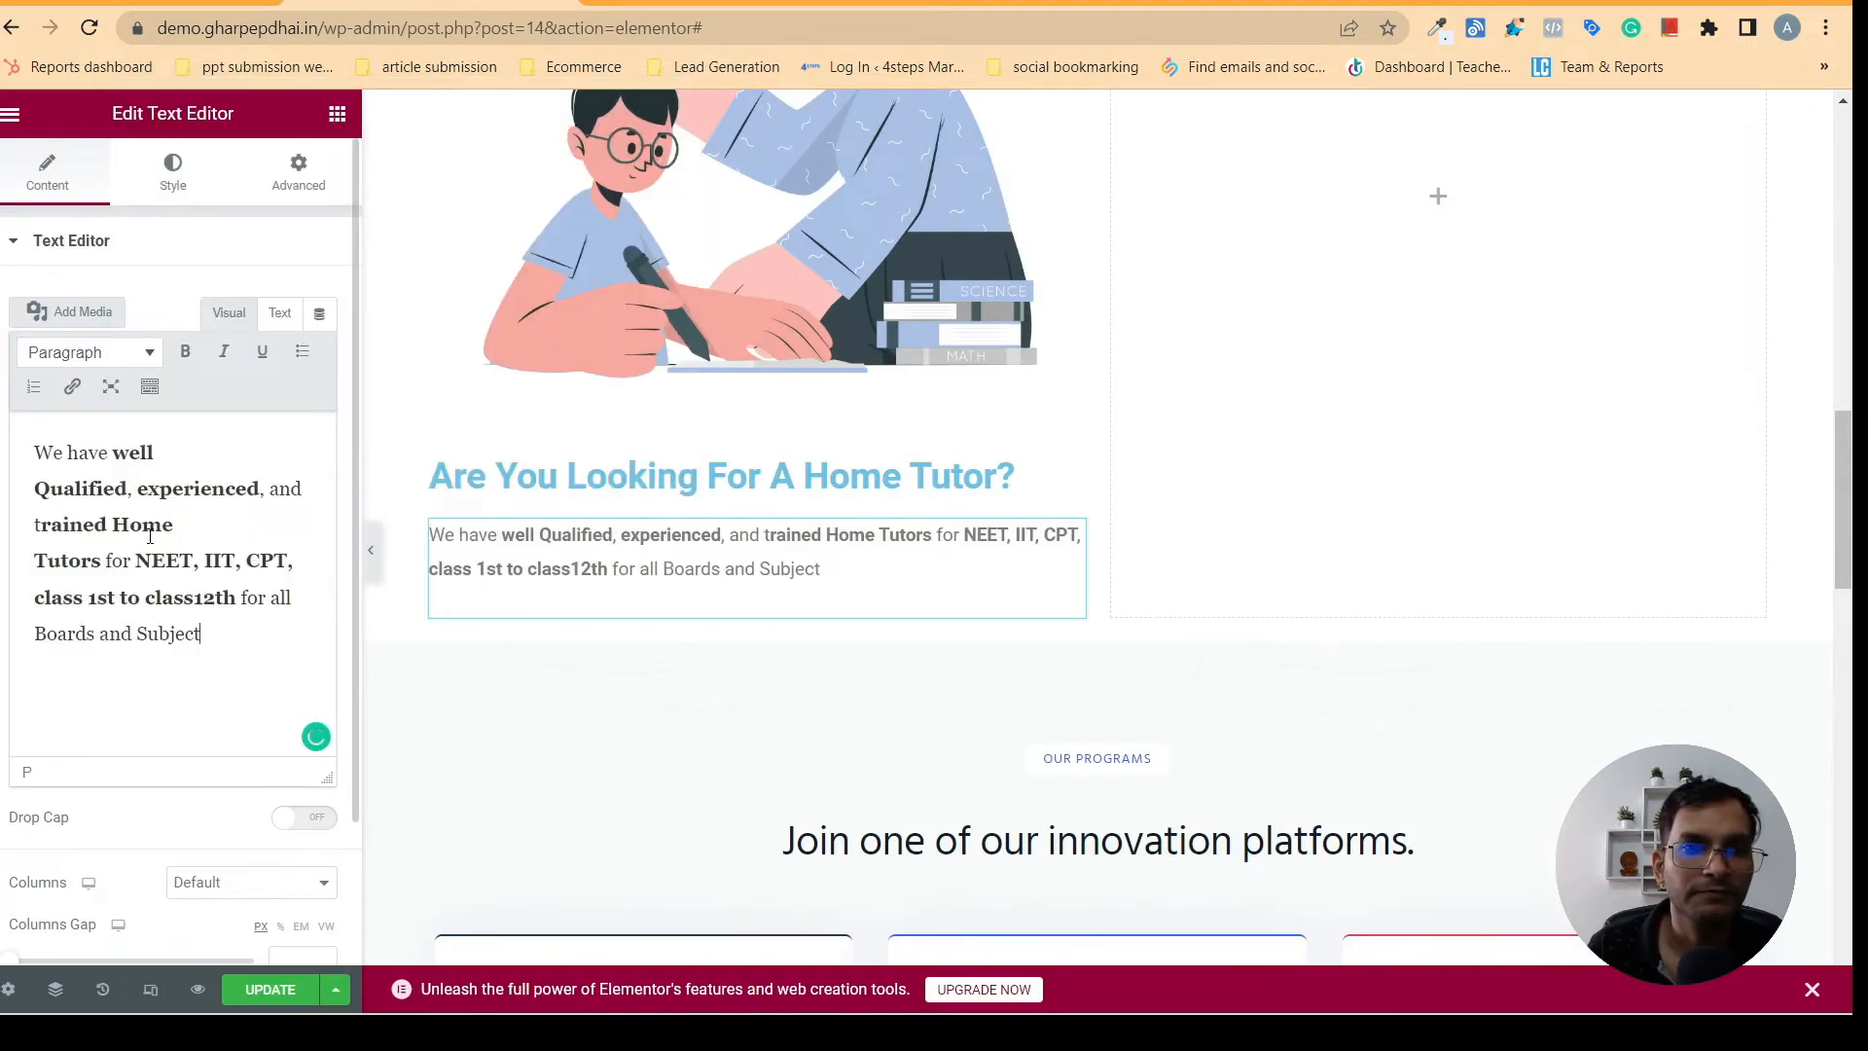
# - Check the Home Tutor card on gharpepdhai.in and add a Button widget below the description in the first column
pyautogui.click(627, 3)
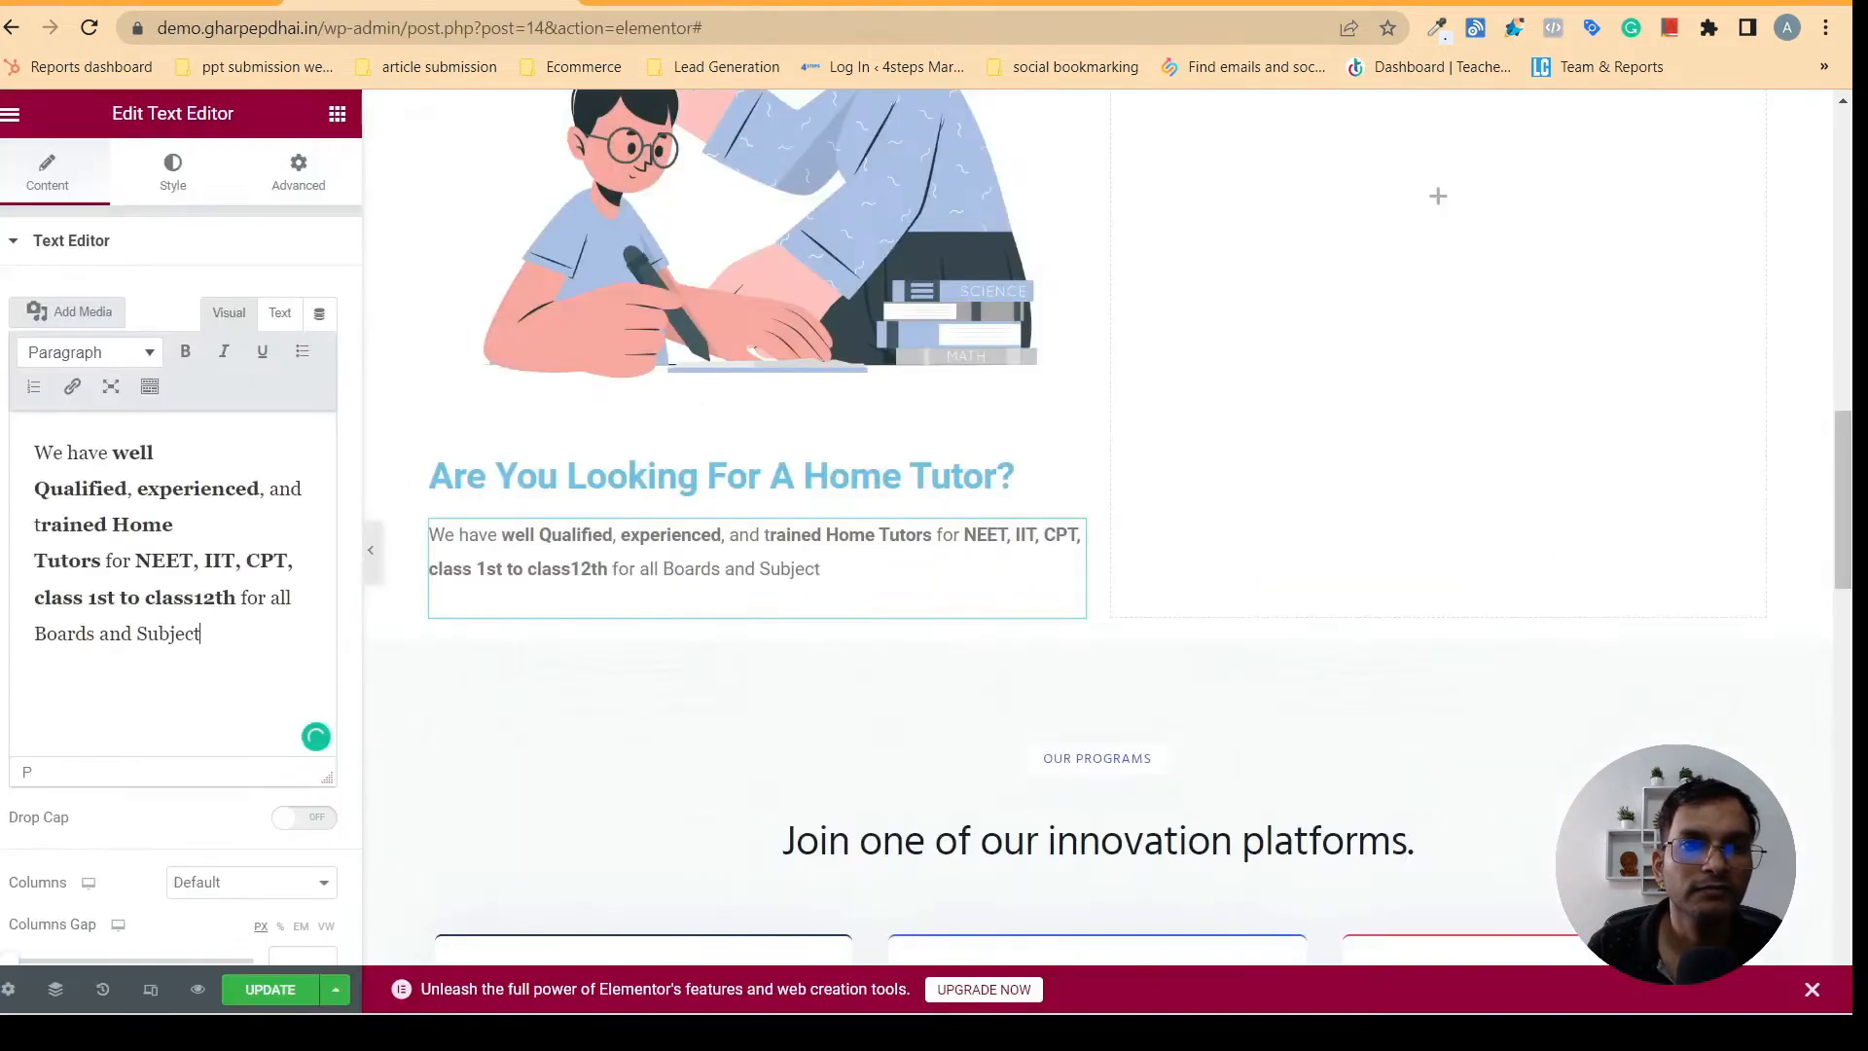
pyautogui.click(428, 2)
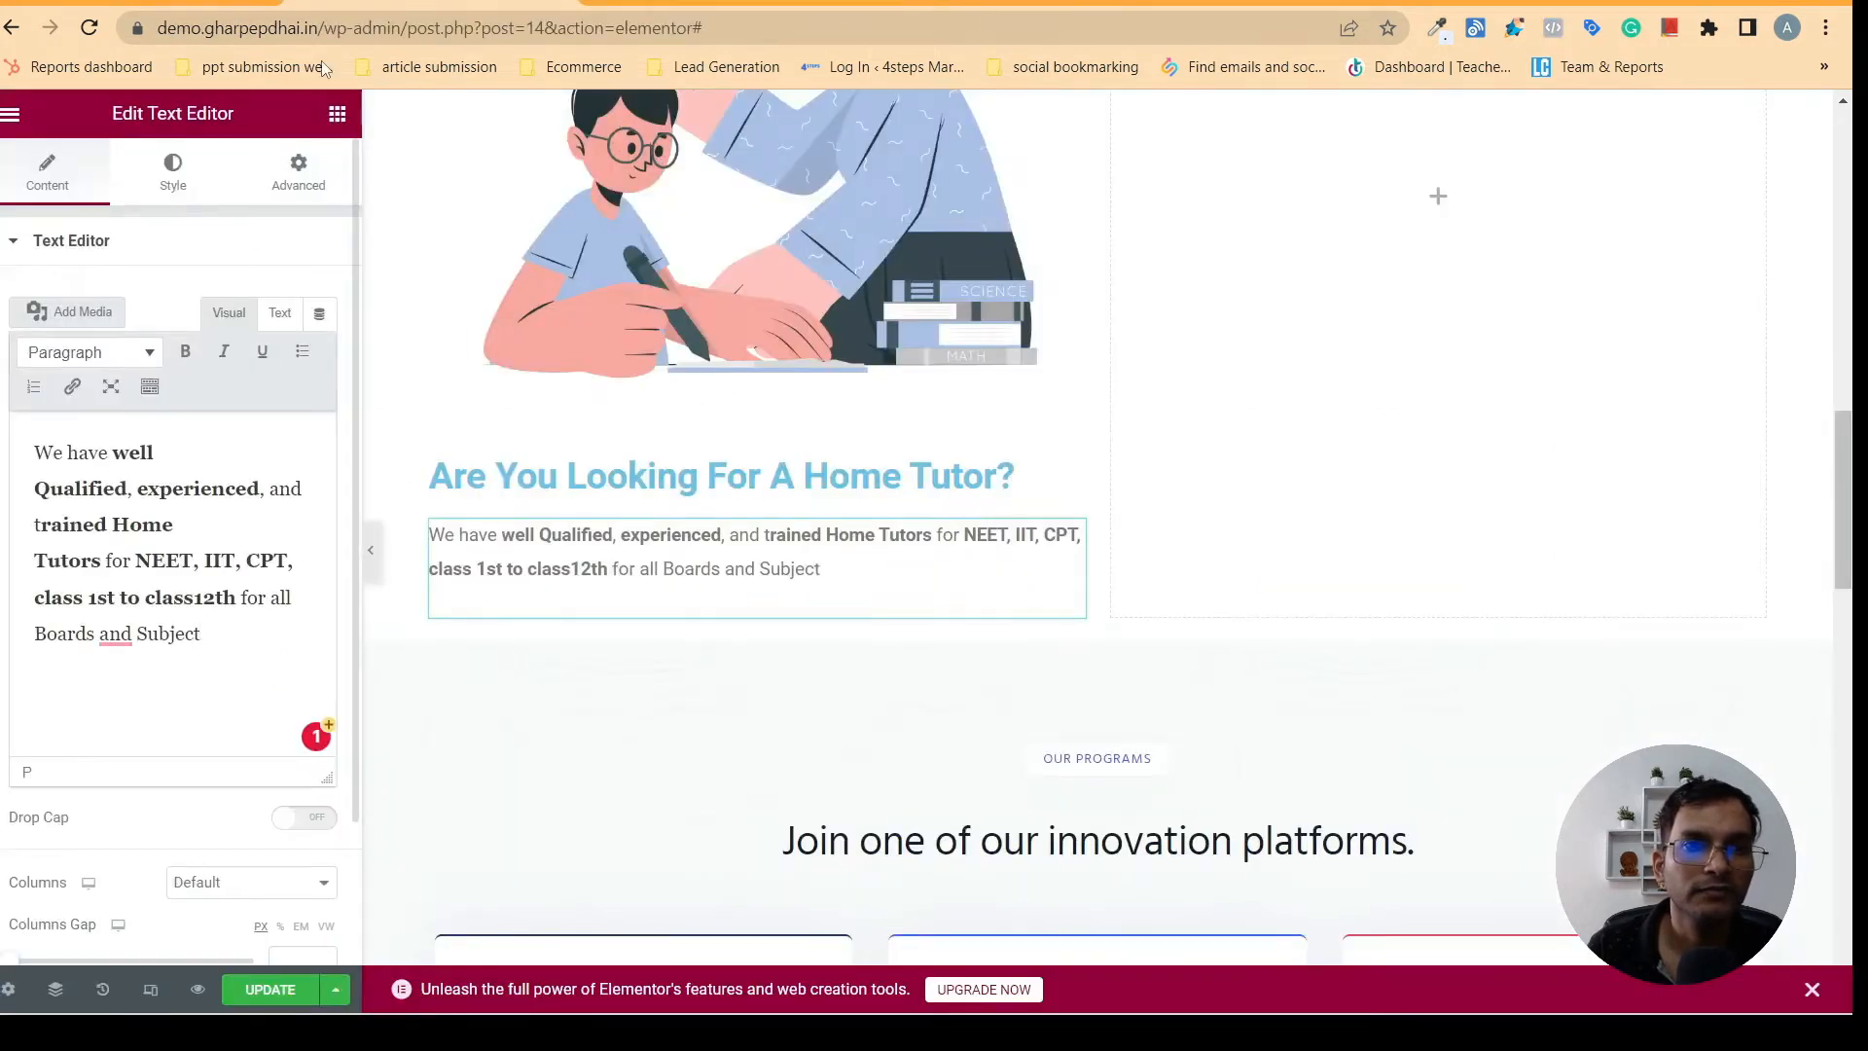
pyautogui.click(337, 115)
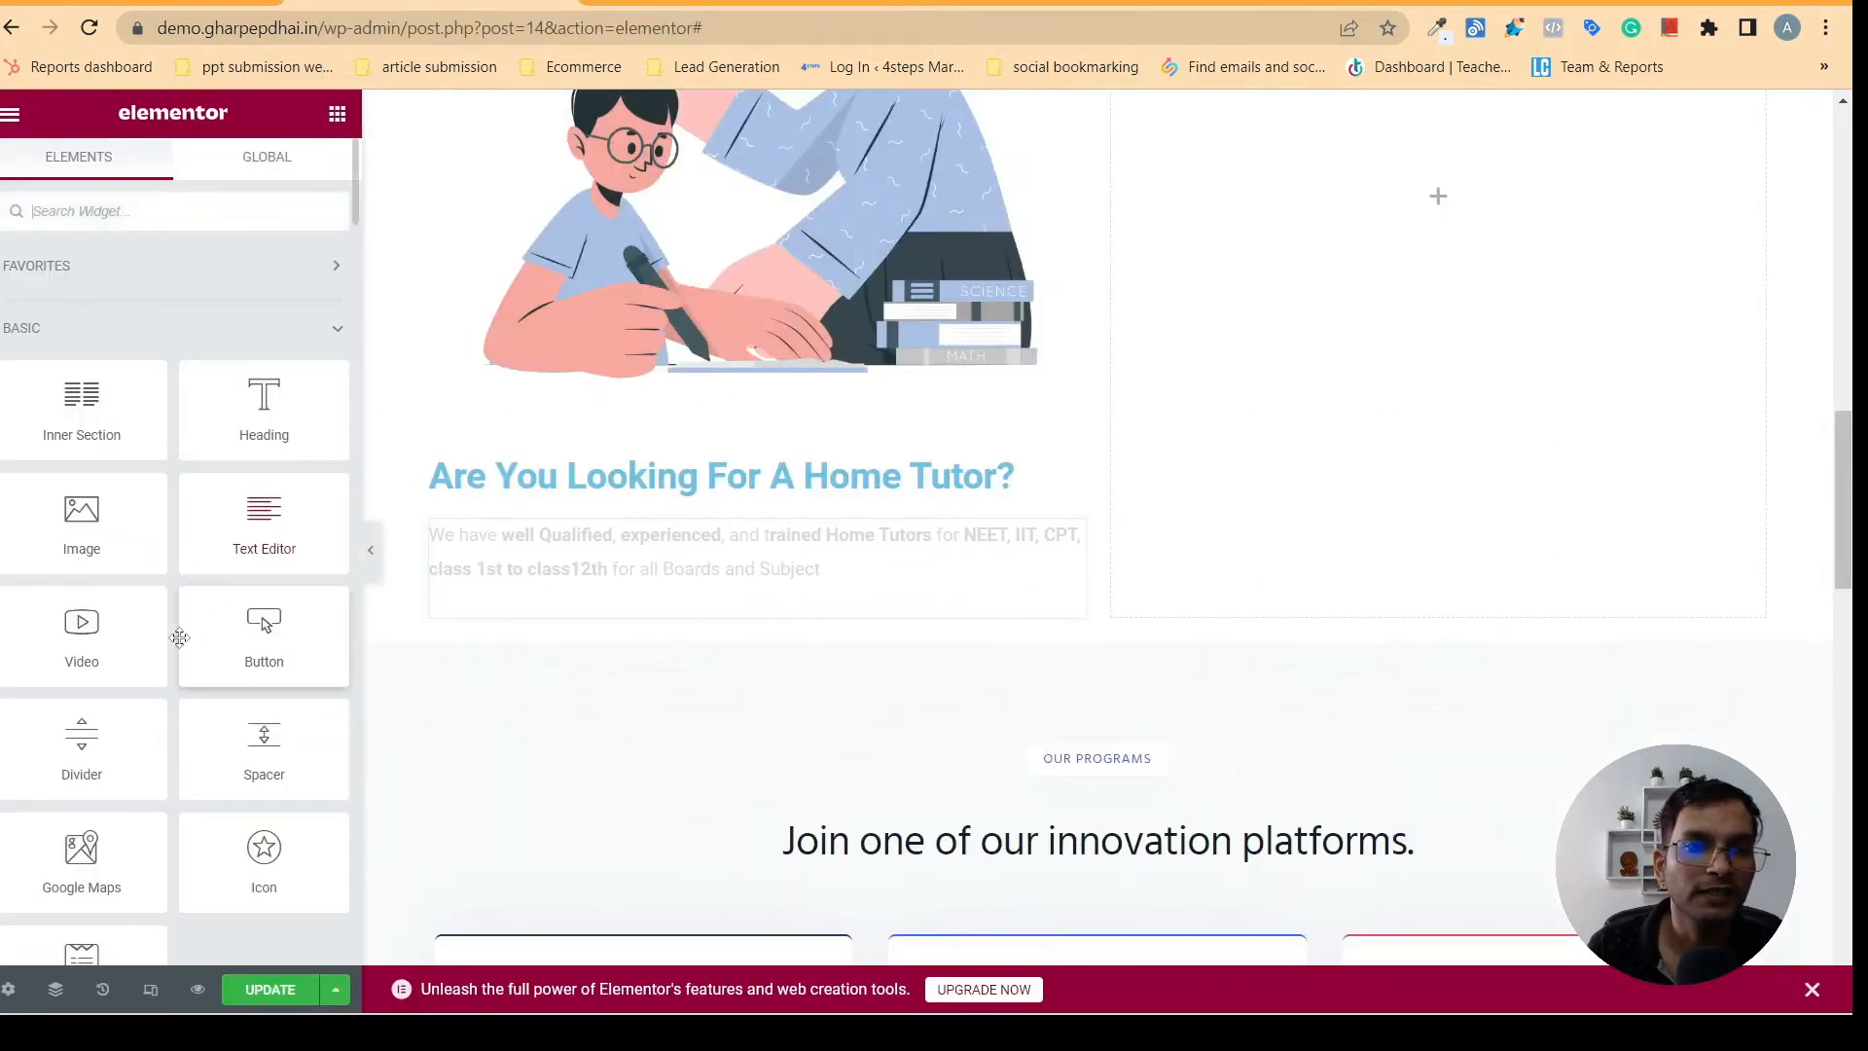
pyautogui.moveTo(248, 637); pyautogui.dragTo(637, 589)
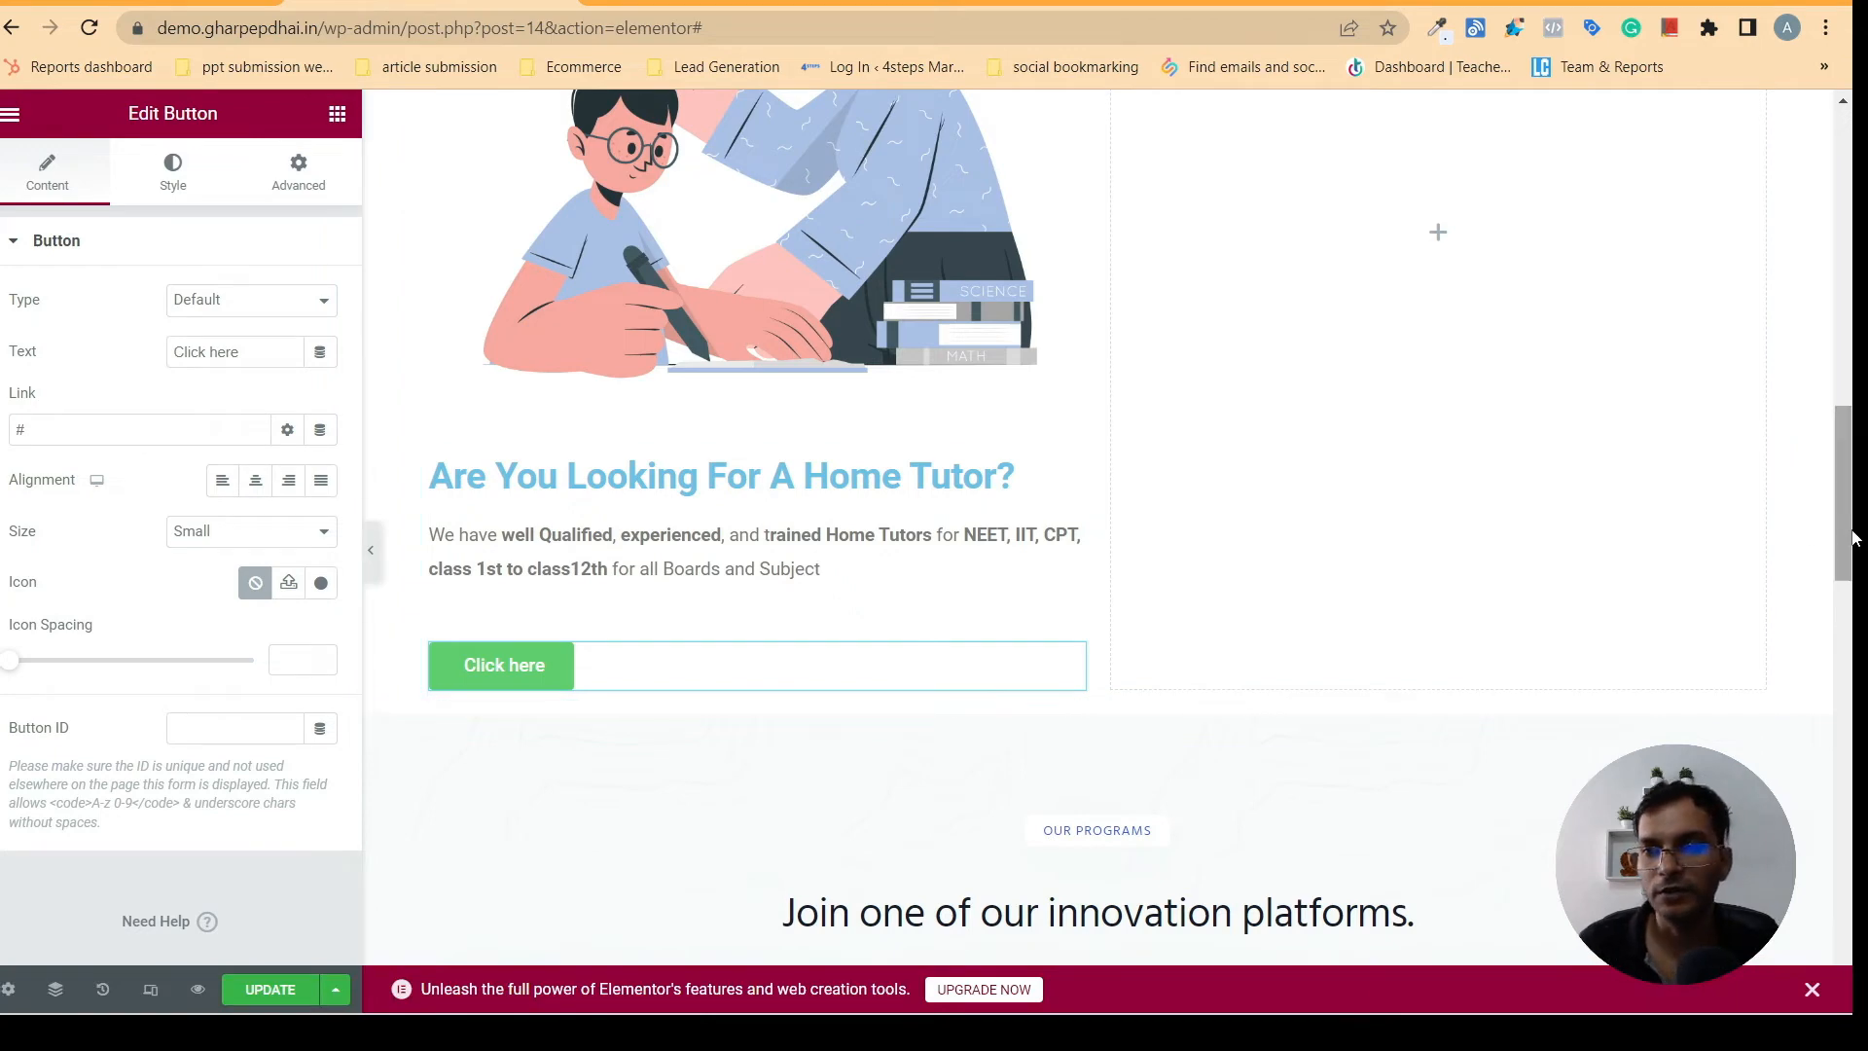
pyautogui.moveTo(1856, 533); pyautogui.dragTo(1853, 472)
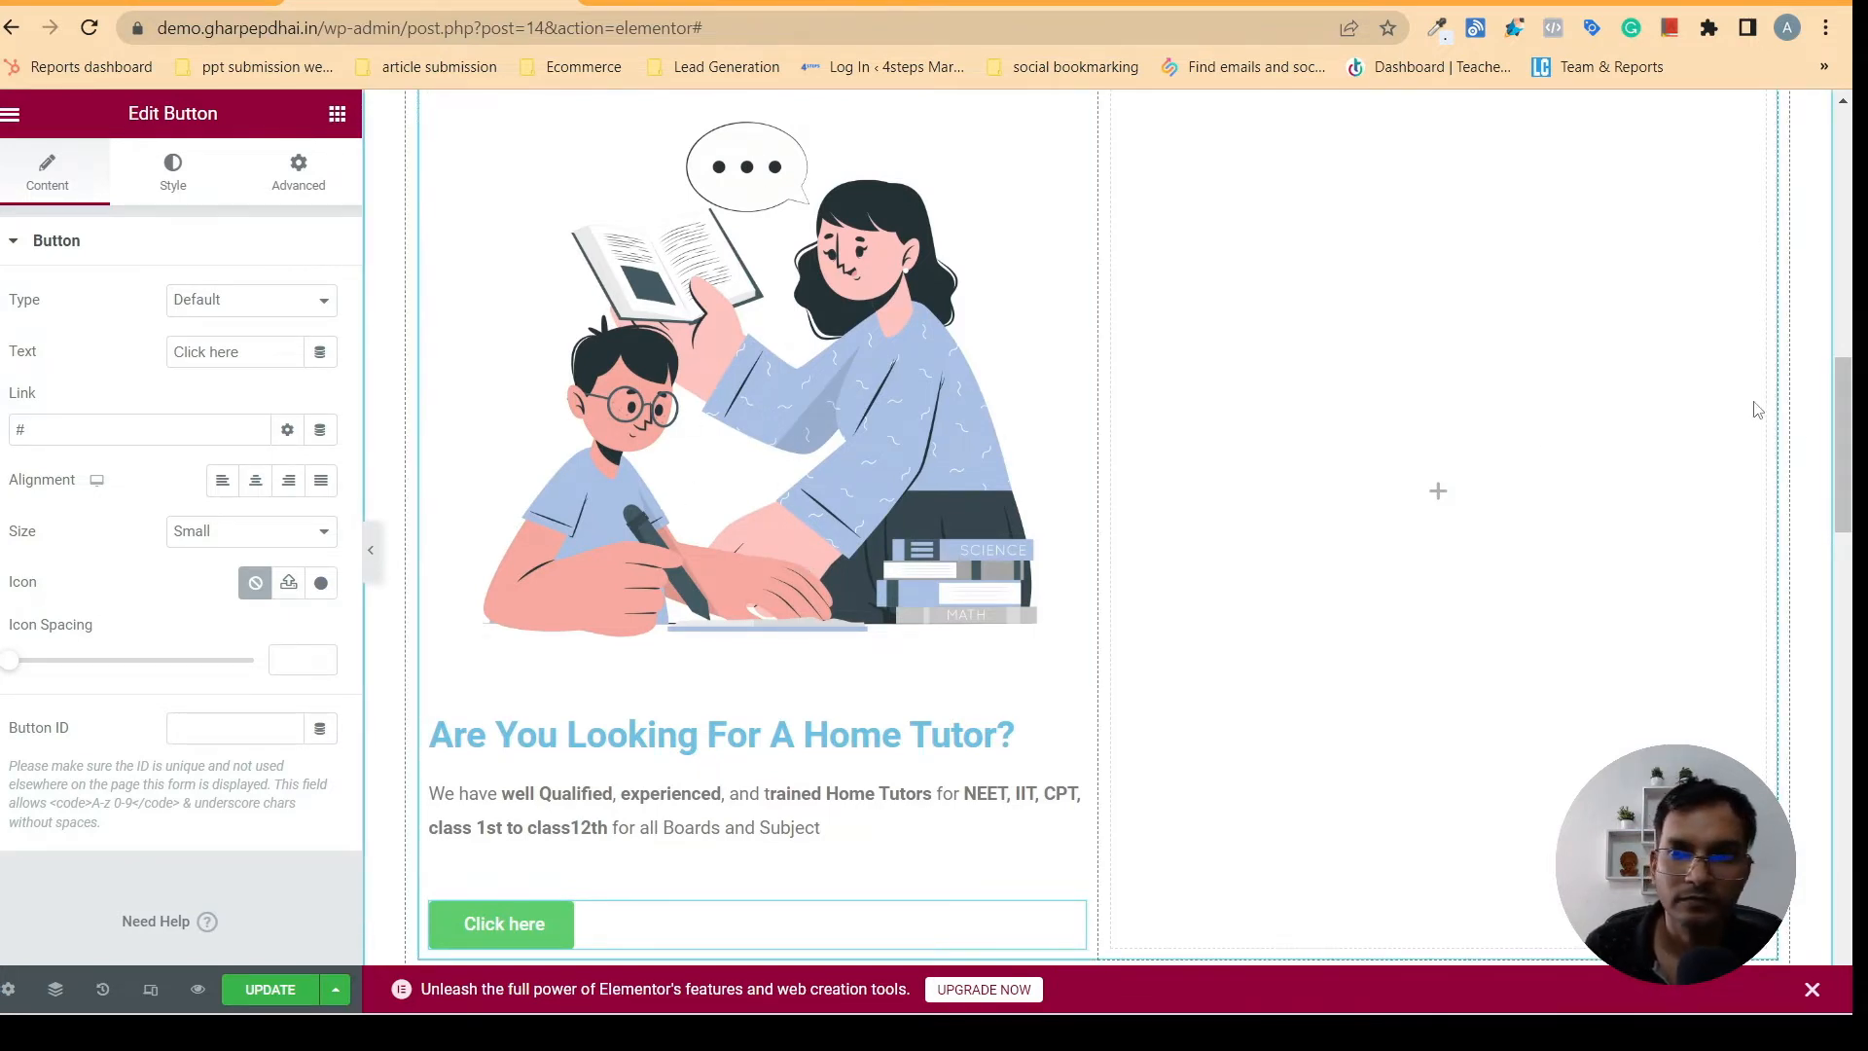
pyautogui.moveTo(1853, 449)
pyautogui.mouseDown()
pyautogui.moveTo(1853, 467)
pyautogui.moveTo(1853, 440)
pyautogui.mouseUp()
# - Set the "Are You Looking For A Home Tutor?" heading's text color to the dark blue global color and center the heading
pyautogui.click(786, 471)
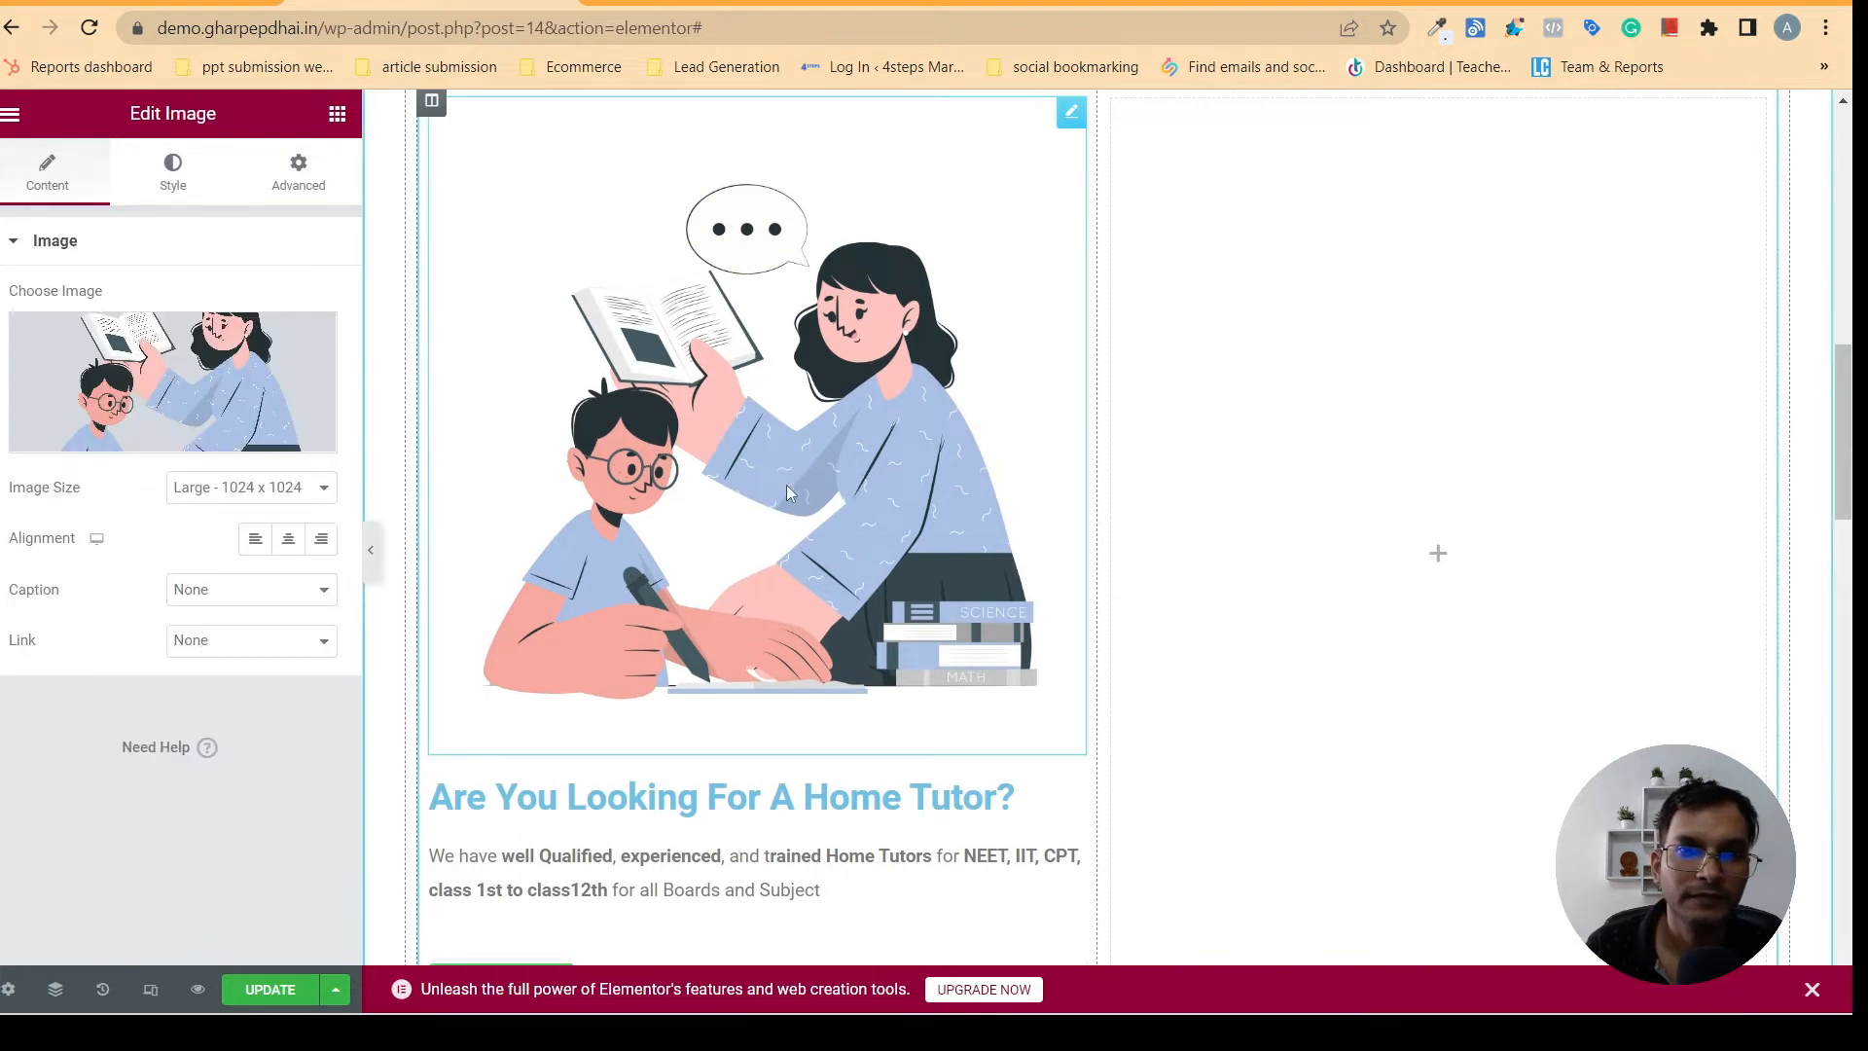
pyautogui.scroll(-2, 1605, 492)
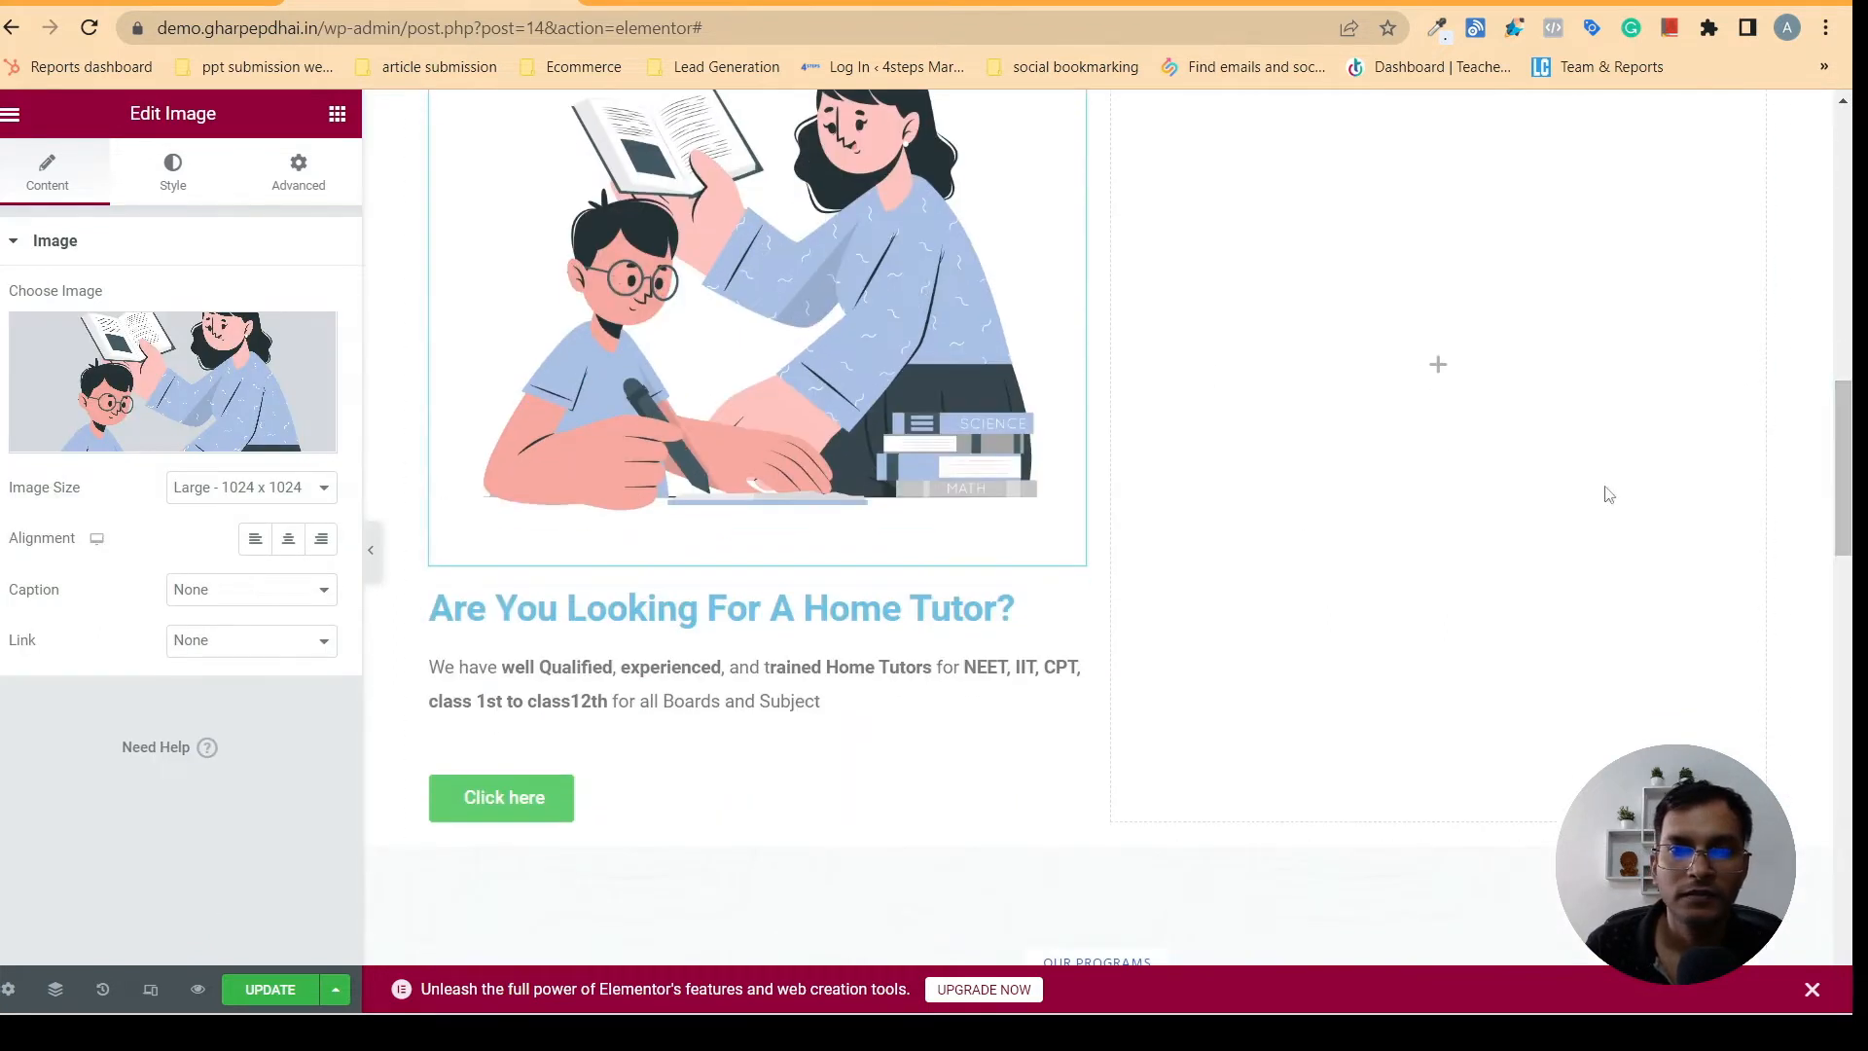
pyautogui.click(681, 608)
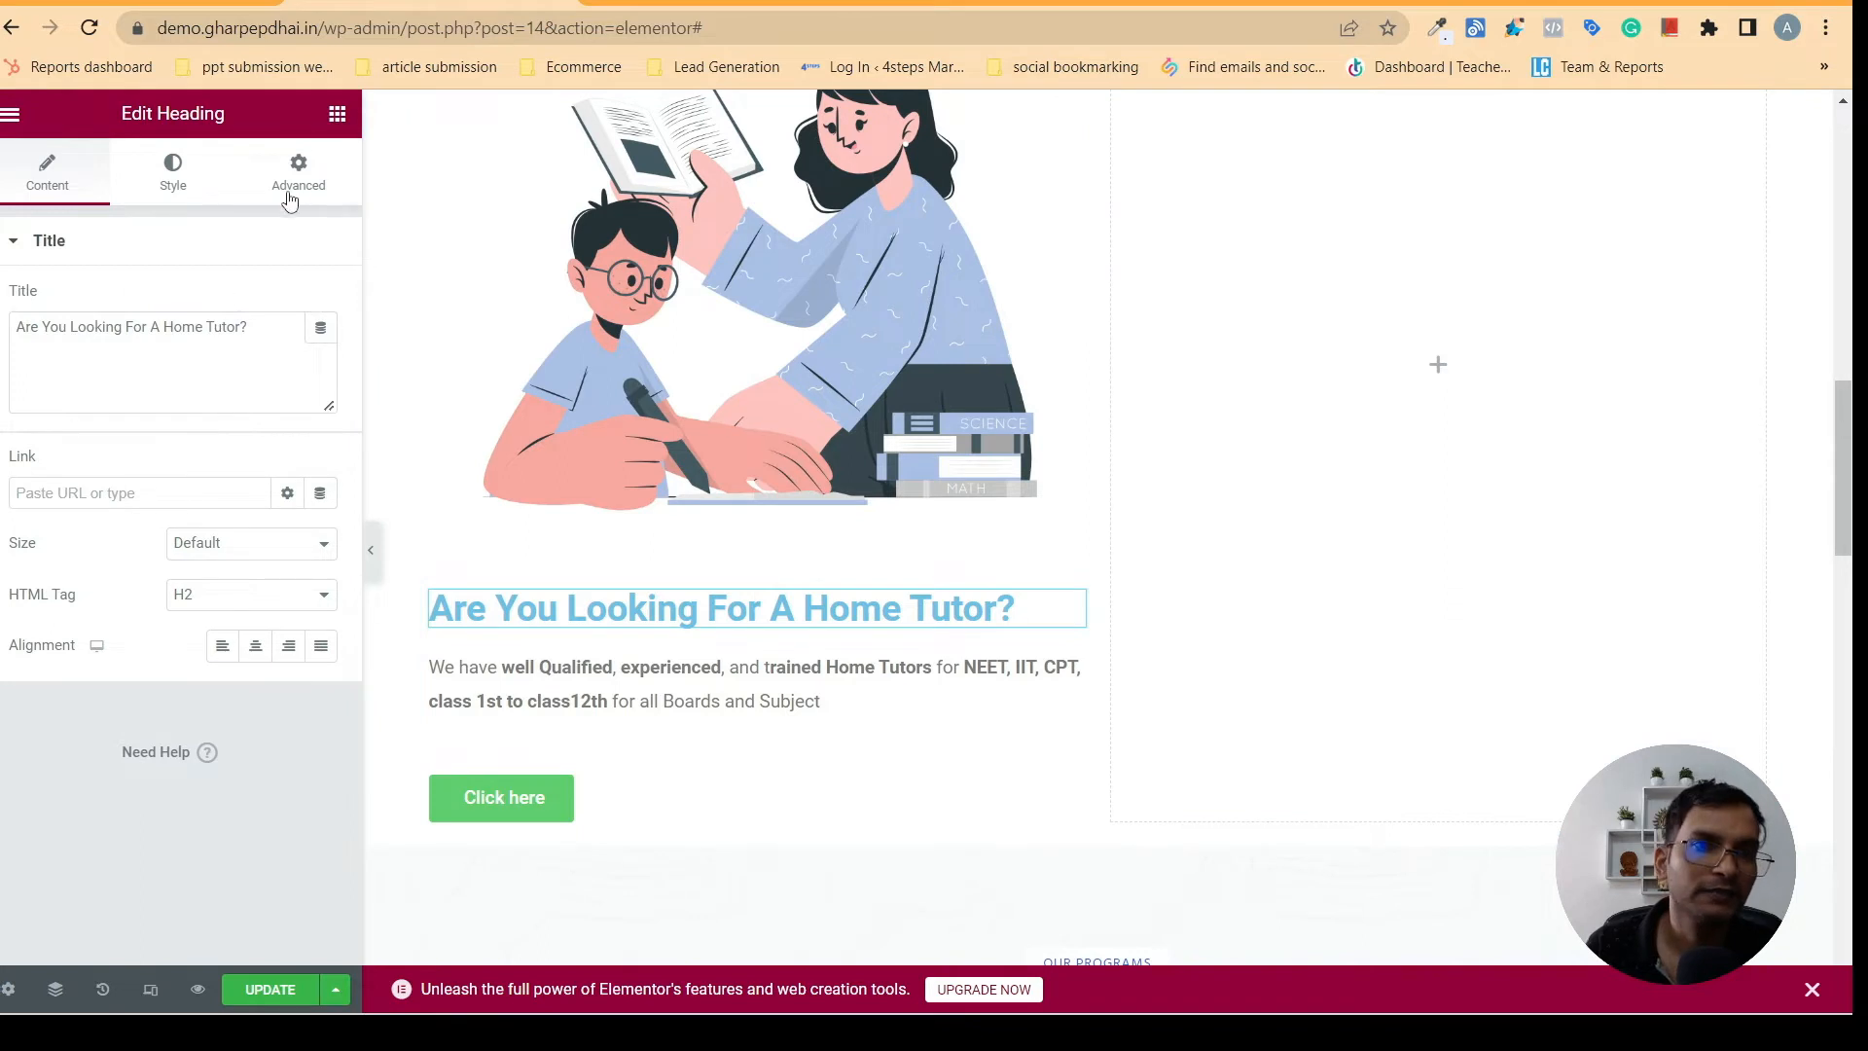
pyautogui.click(172, 181)
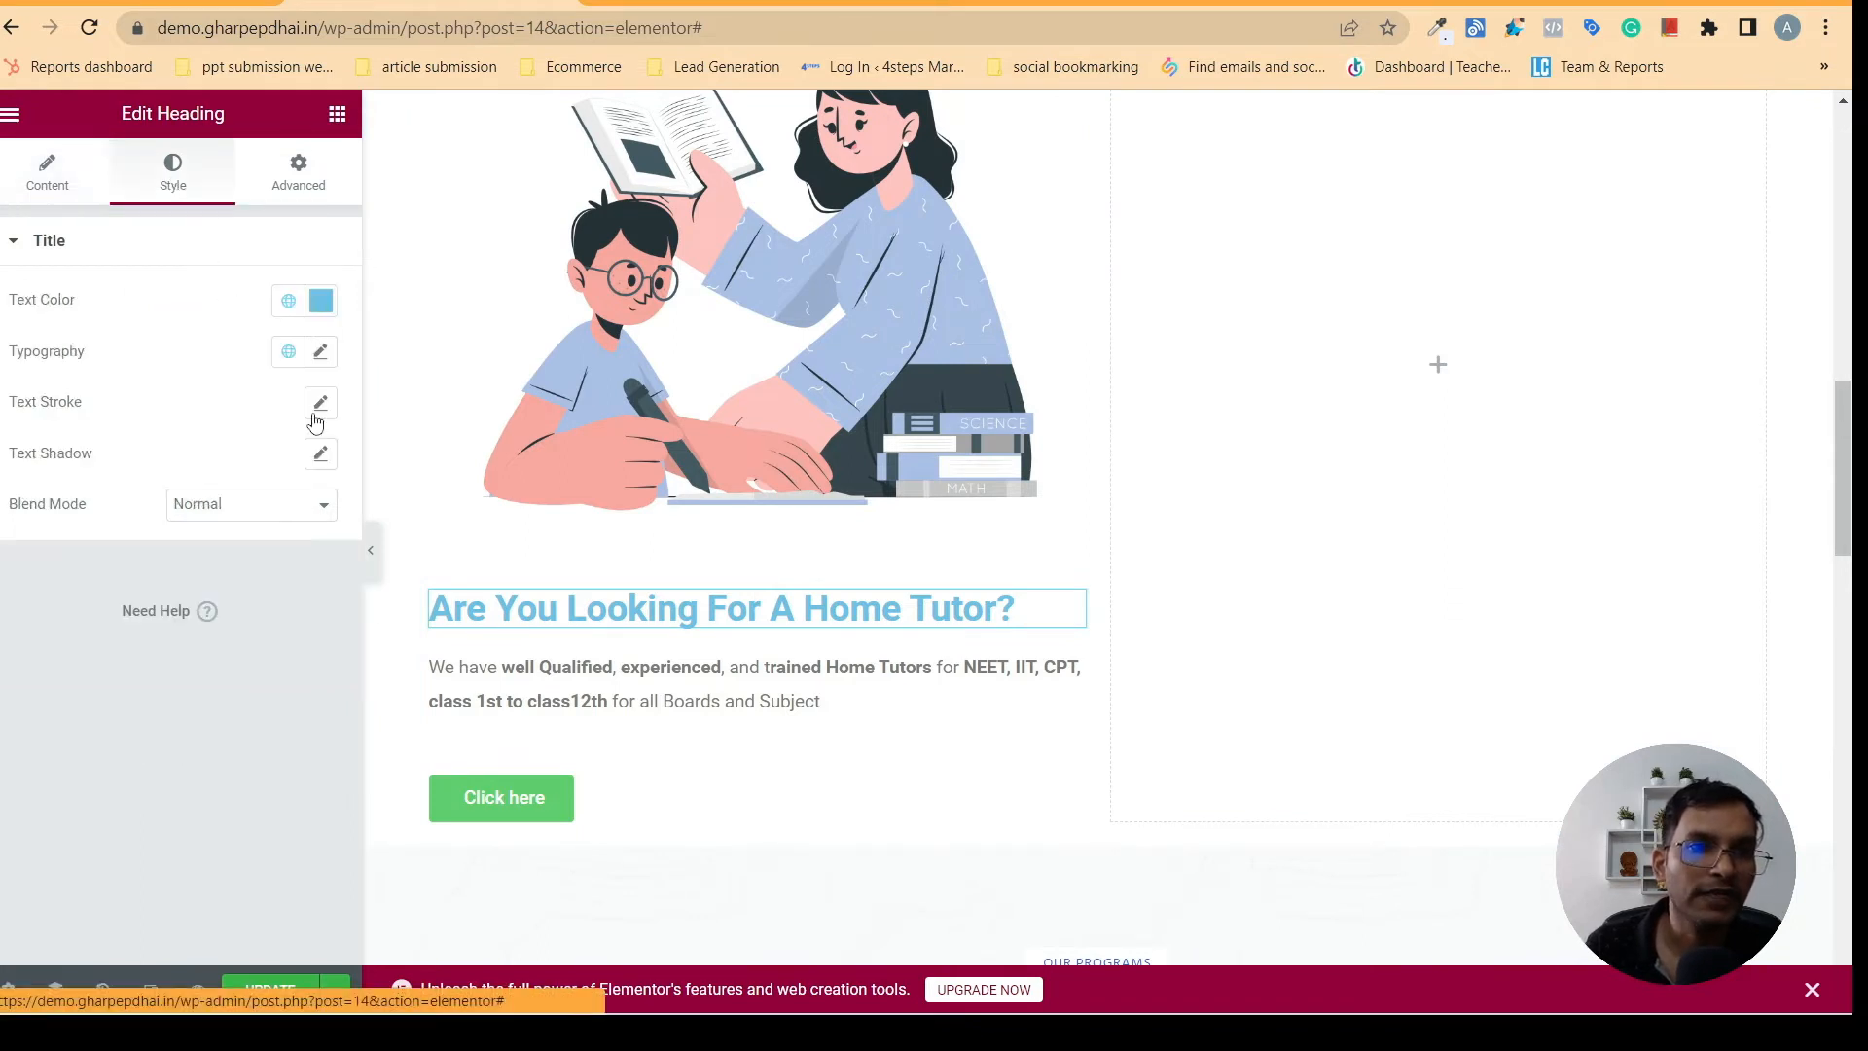
pyautogui.click(289, 303)
pyautogui.click(64, 589)
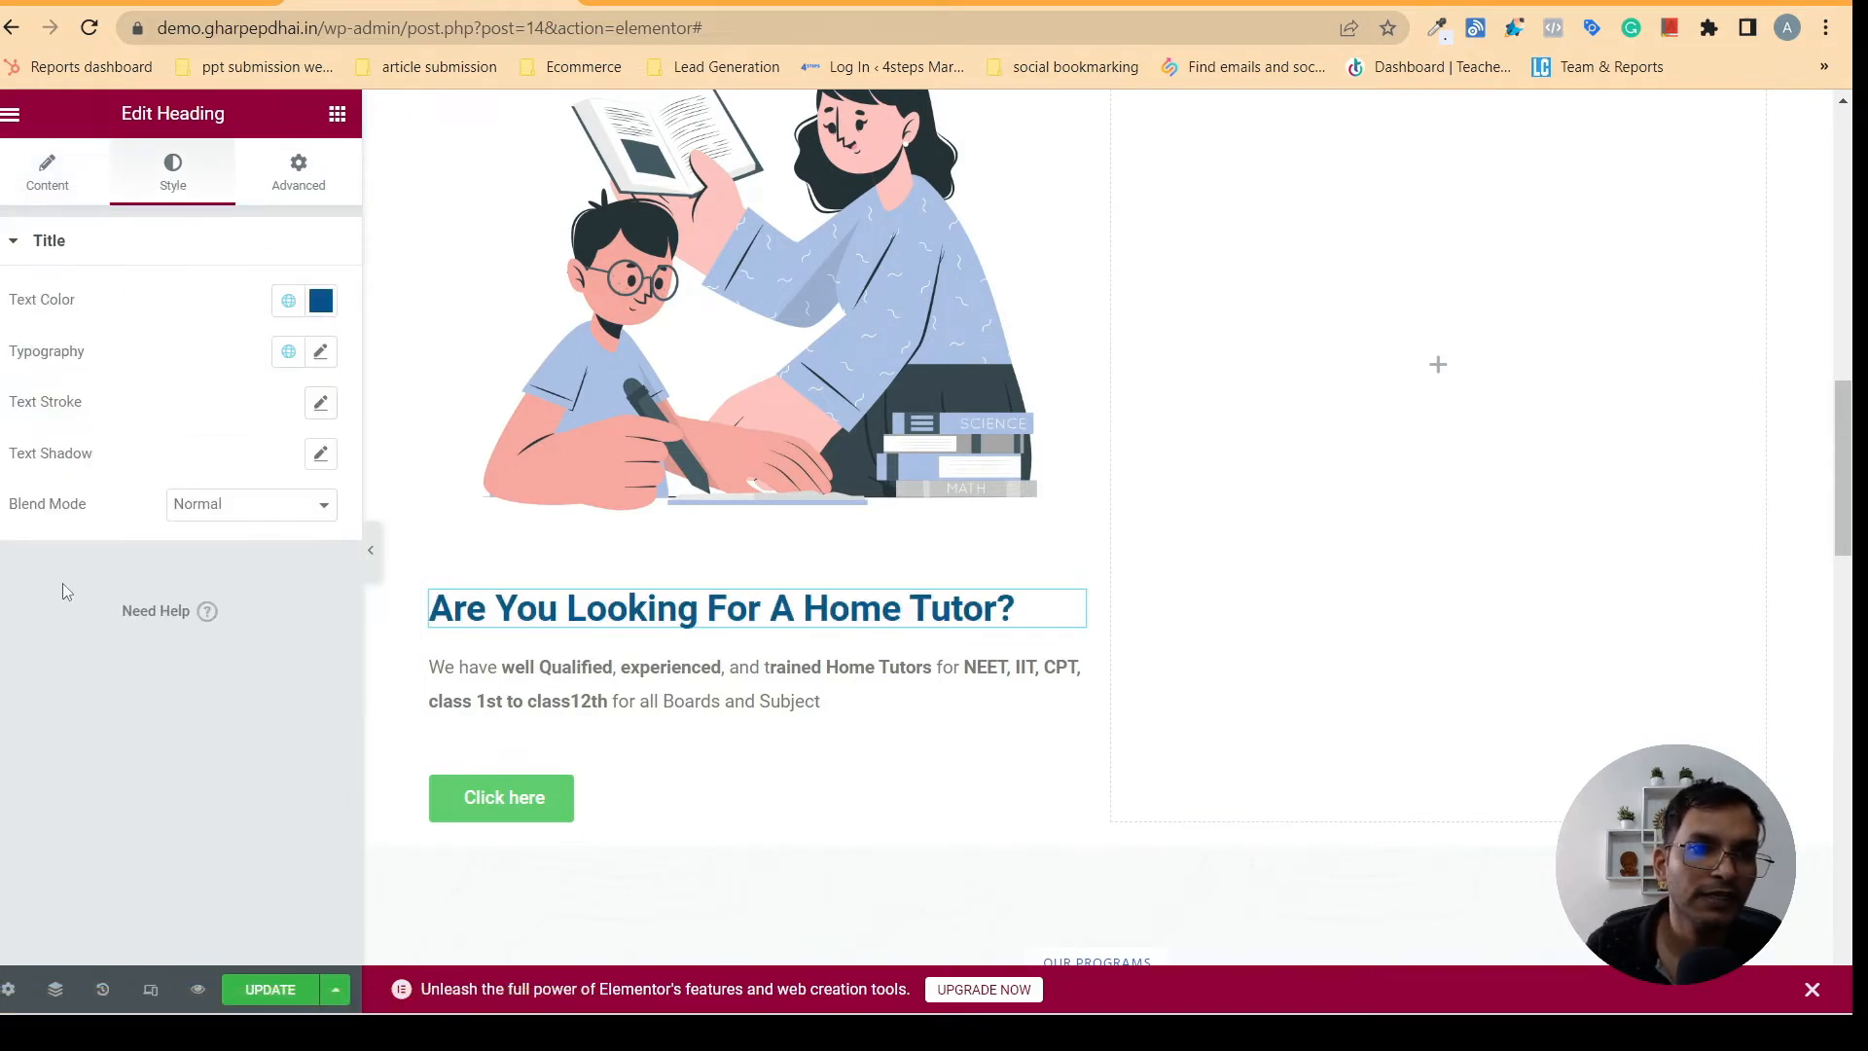
pyautogui.click(62, 199)
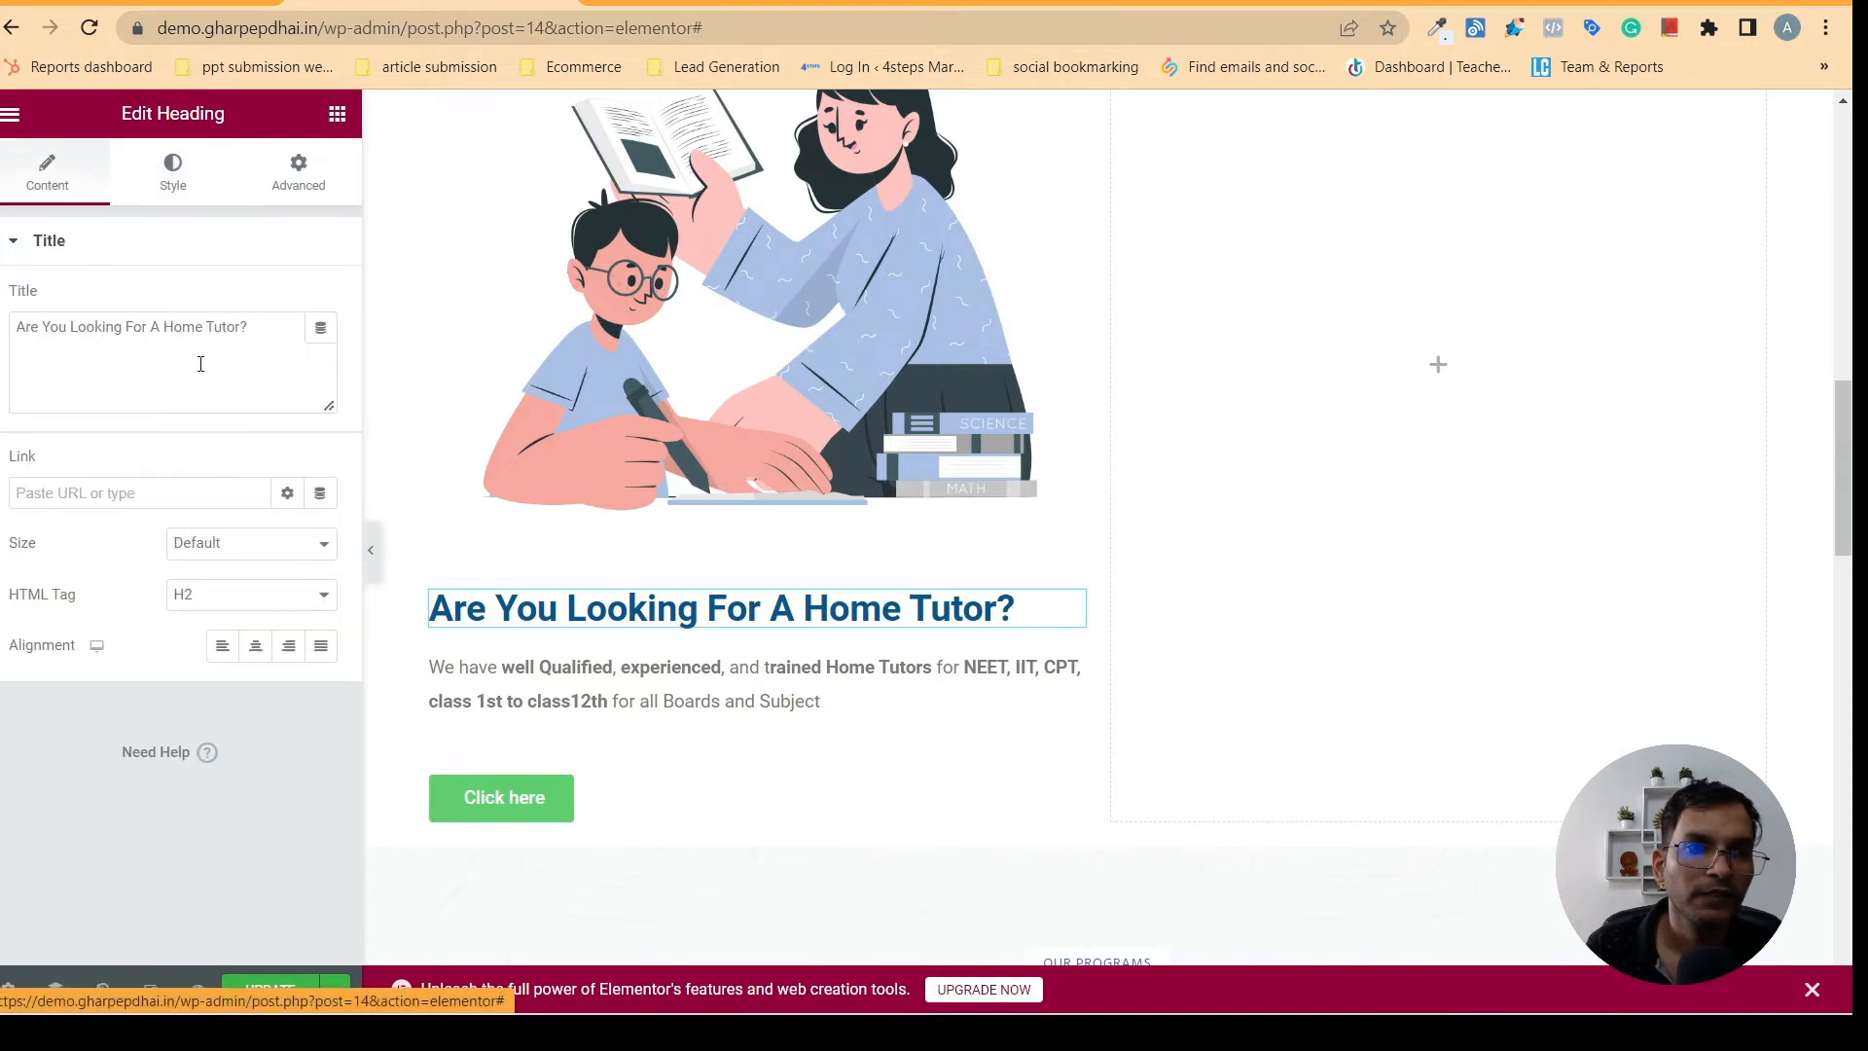
pyautogui.click(260, 655)
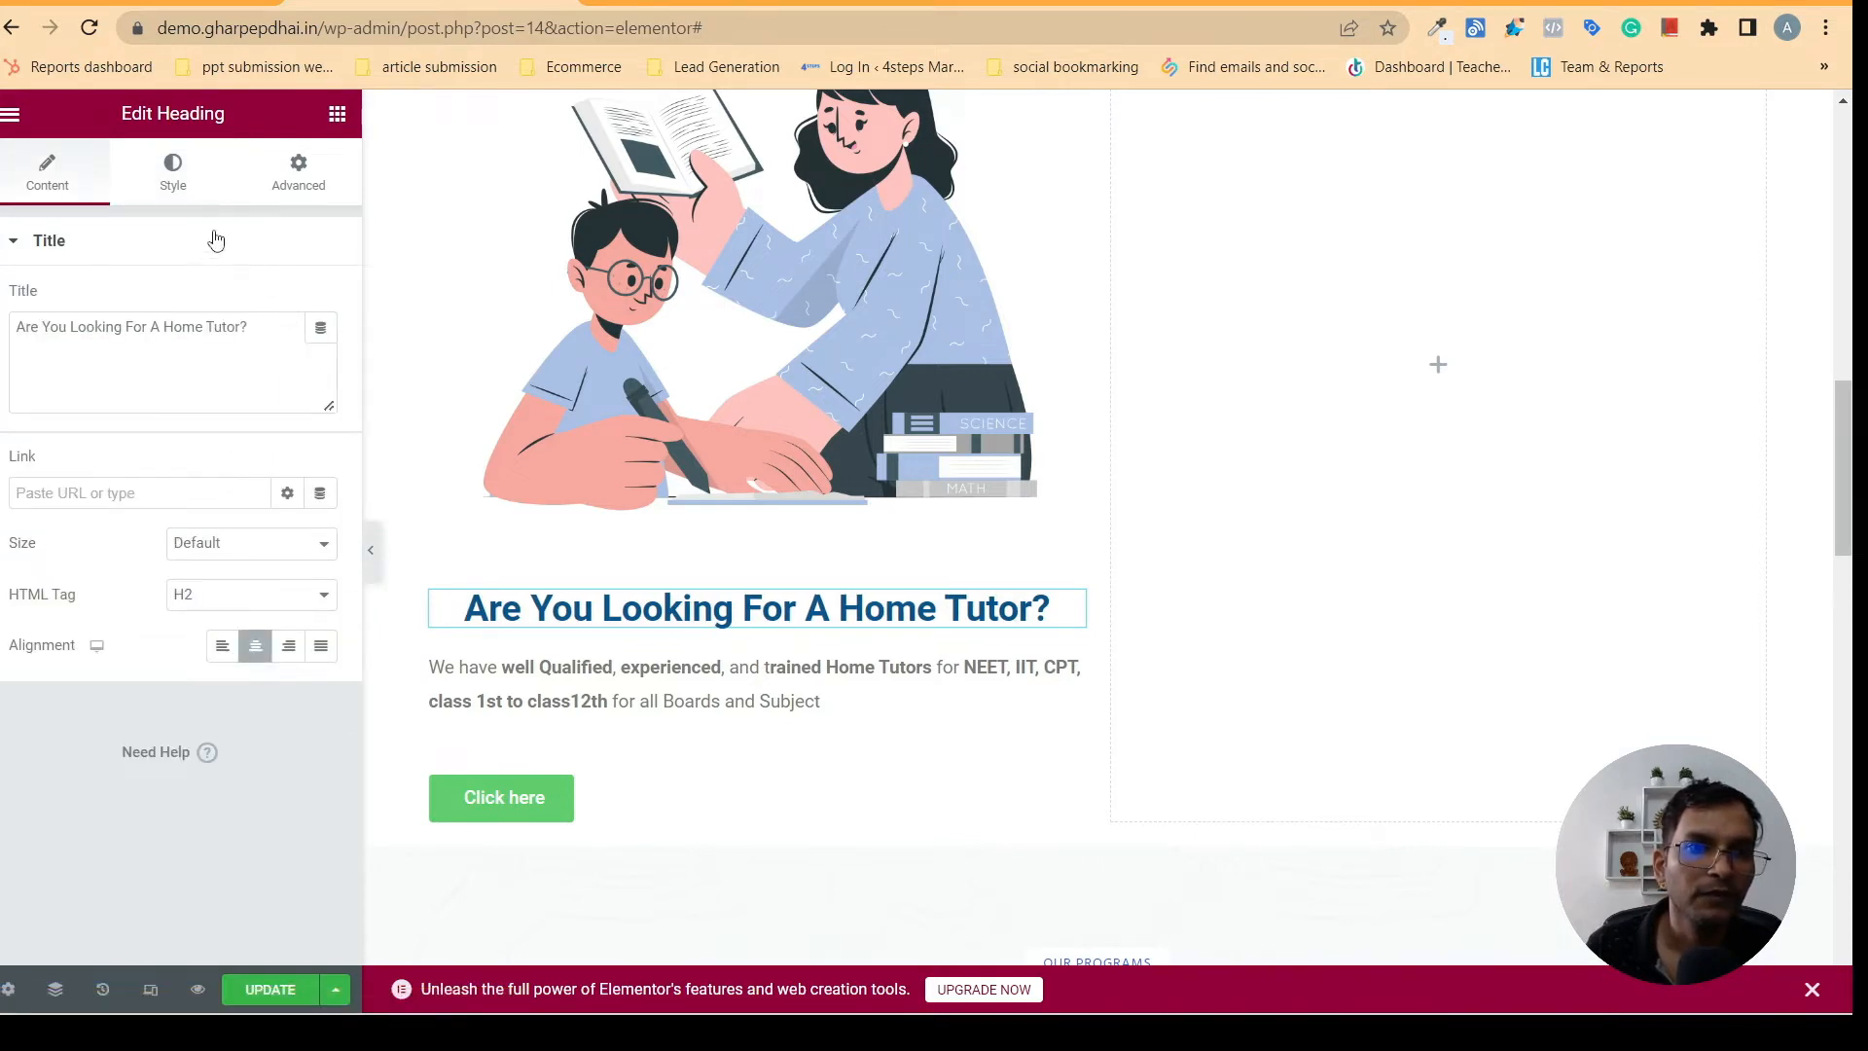
# - Set the home tutor heading's typography to the Poppins font family at a size of 30 px
pyautogui.click(174, 188)
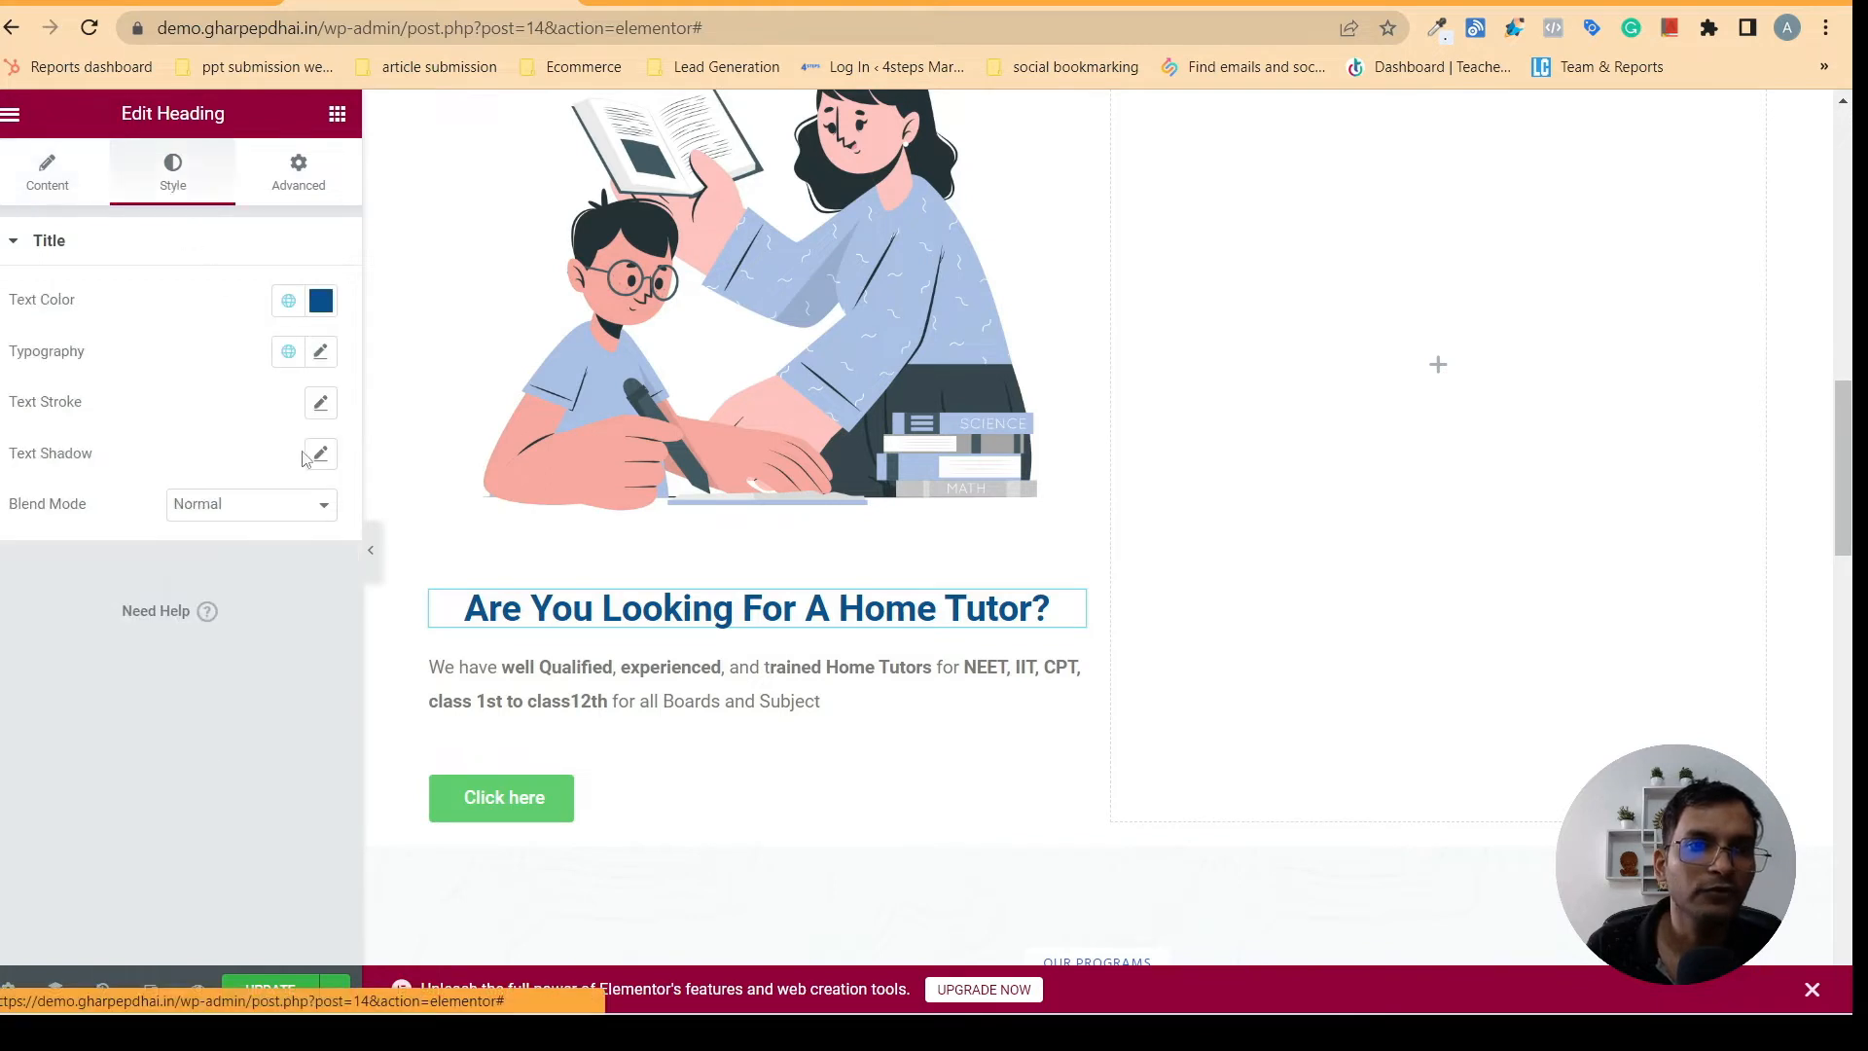
pyautogui.click(321, 353)
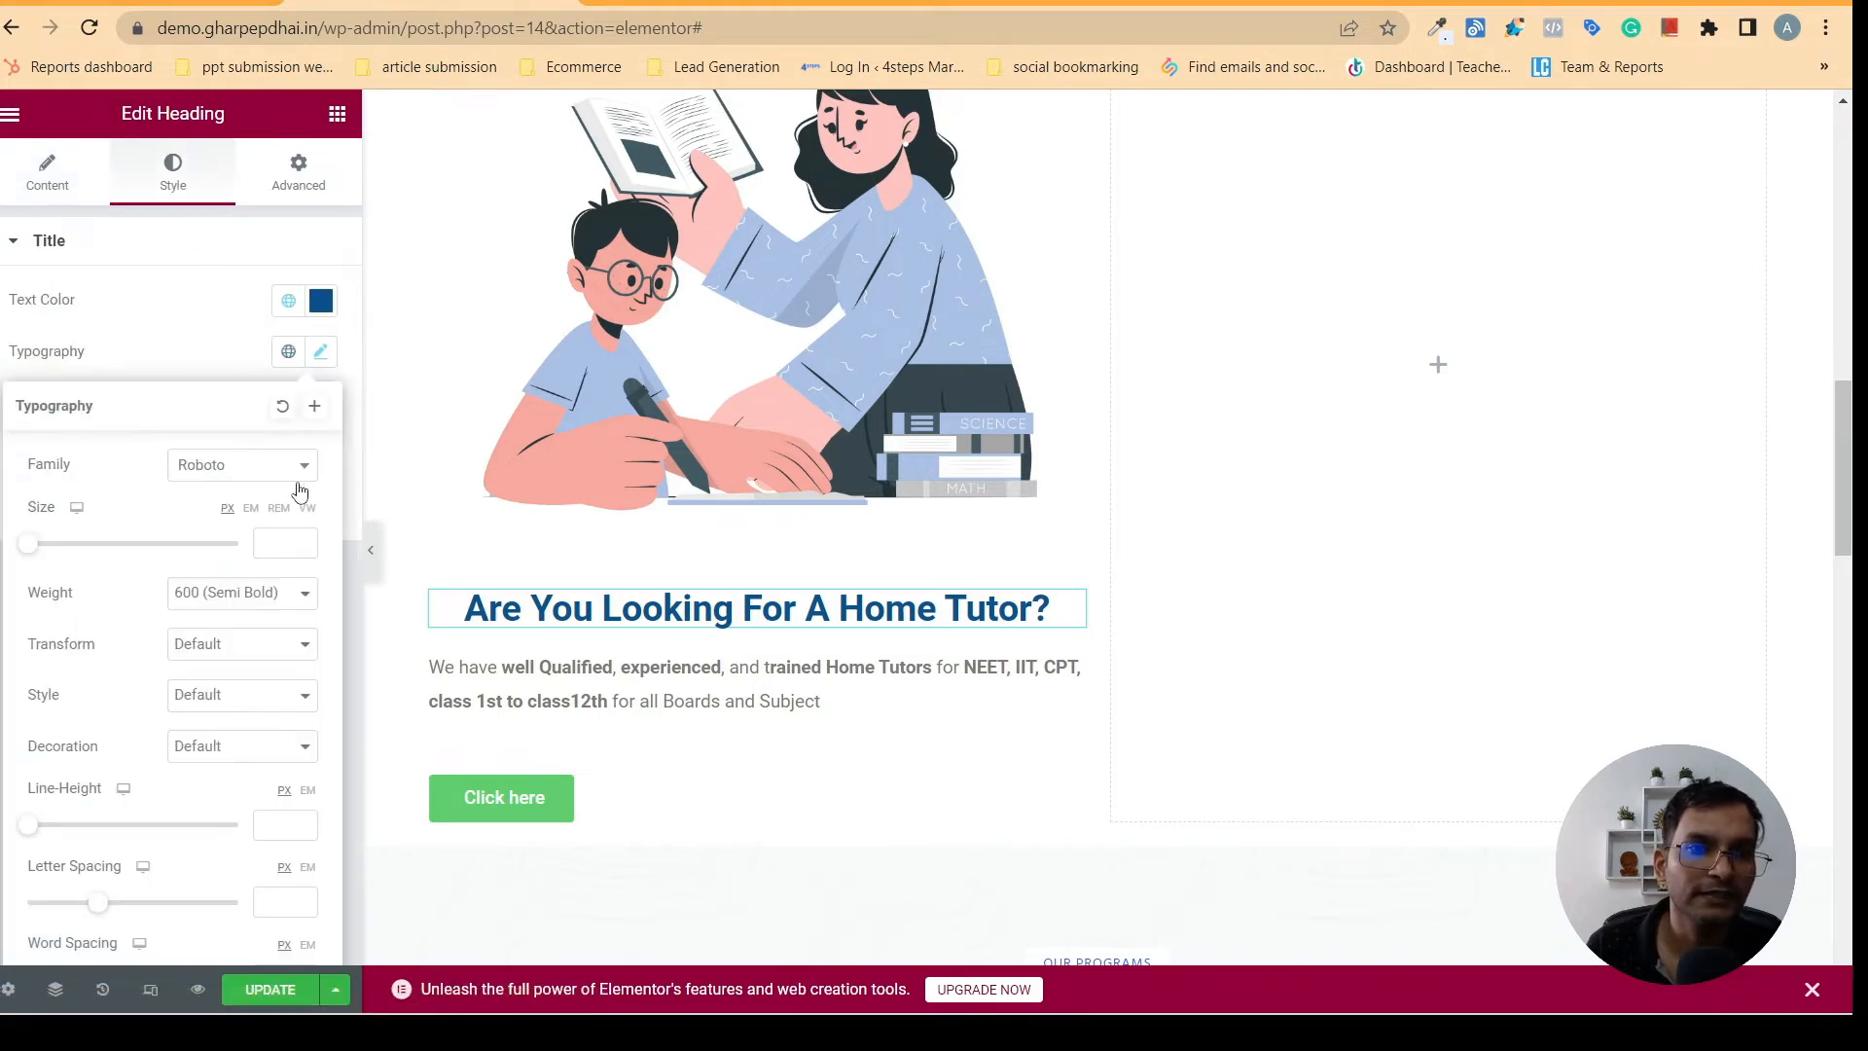
pyautogui.click(243, 467)
pyautogui.write('p')
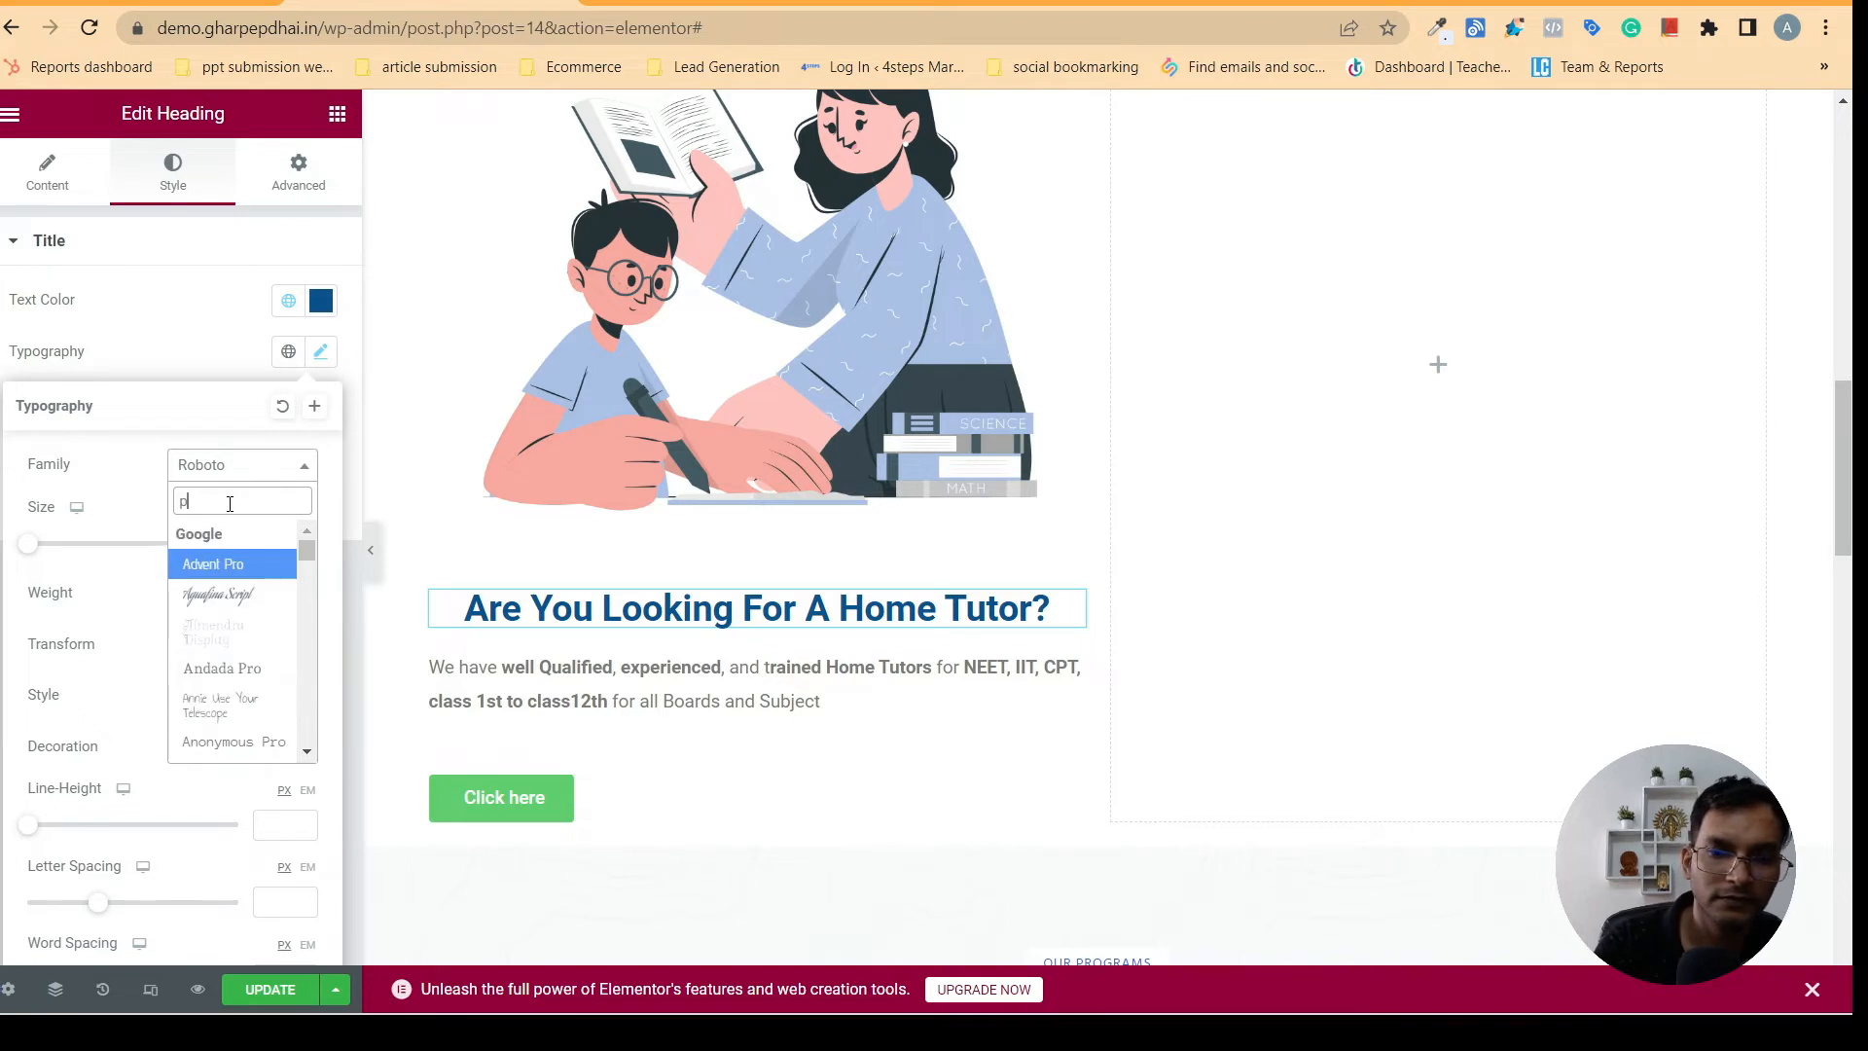
pyautogui.write('op')
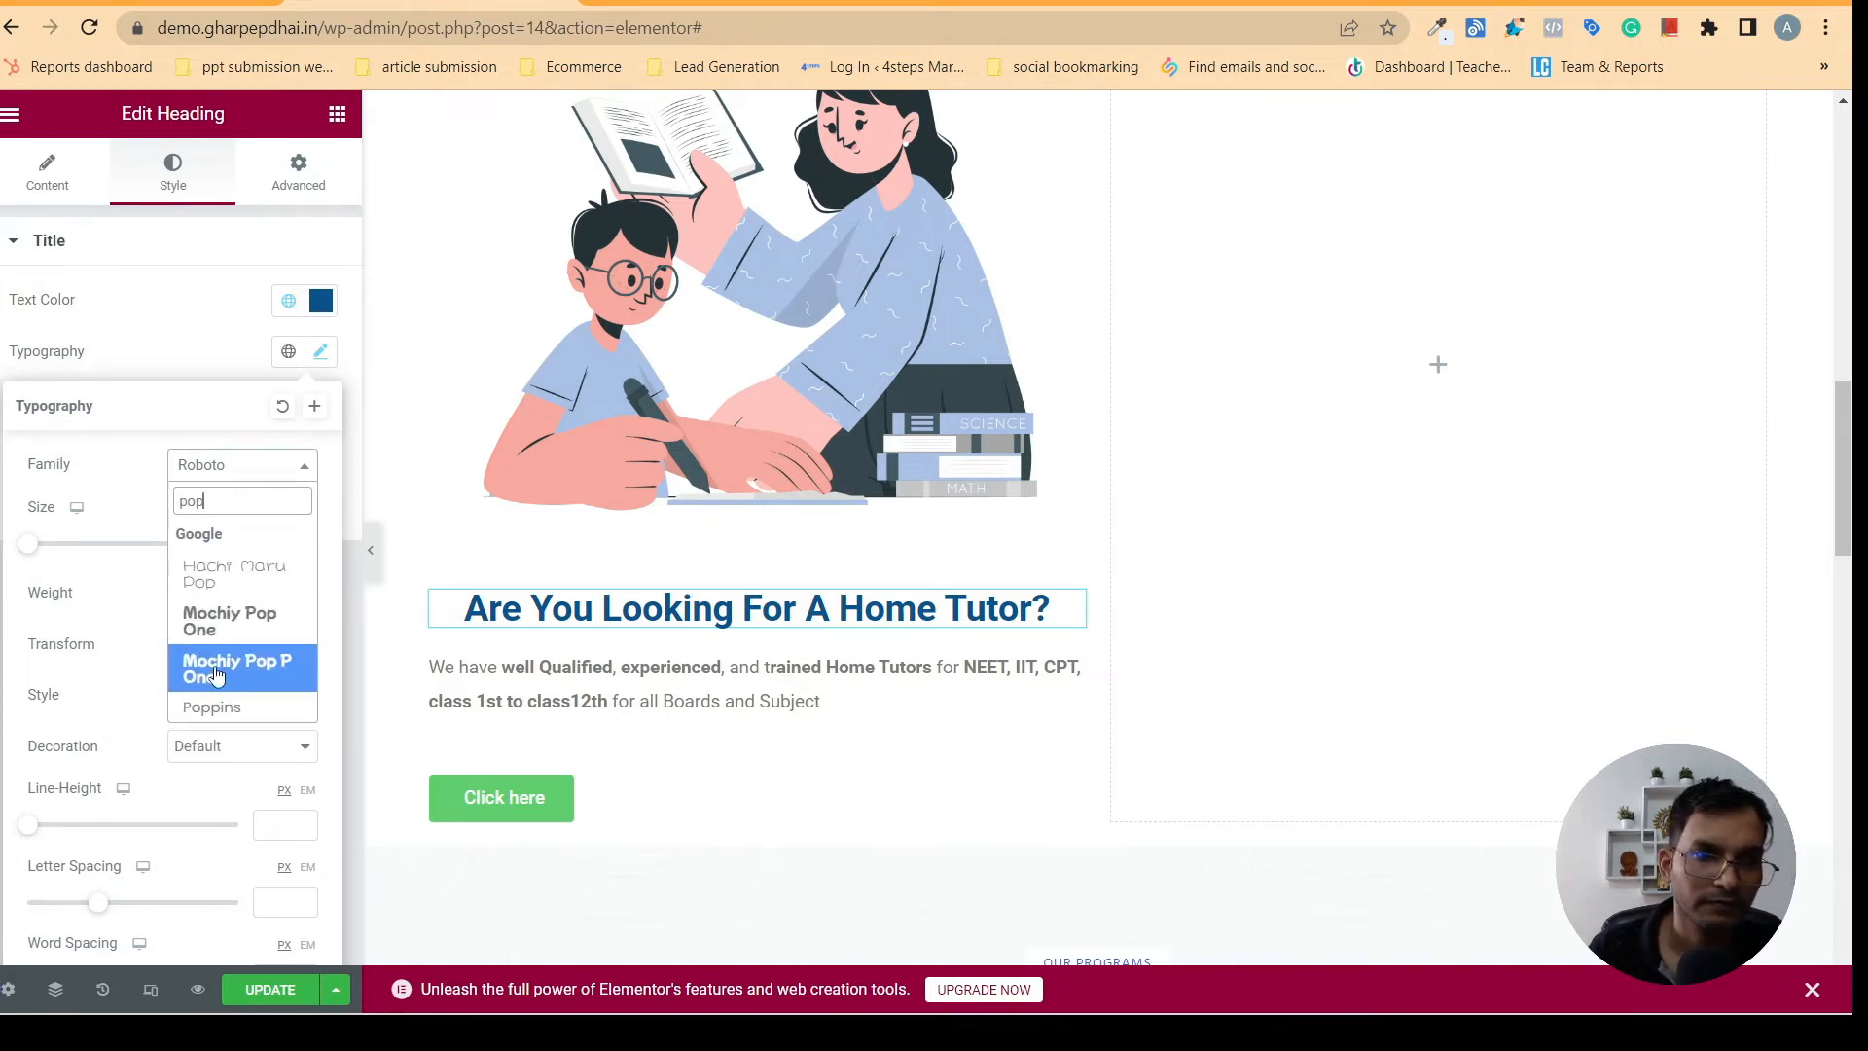
pyautogui.click(243, 707)
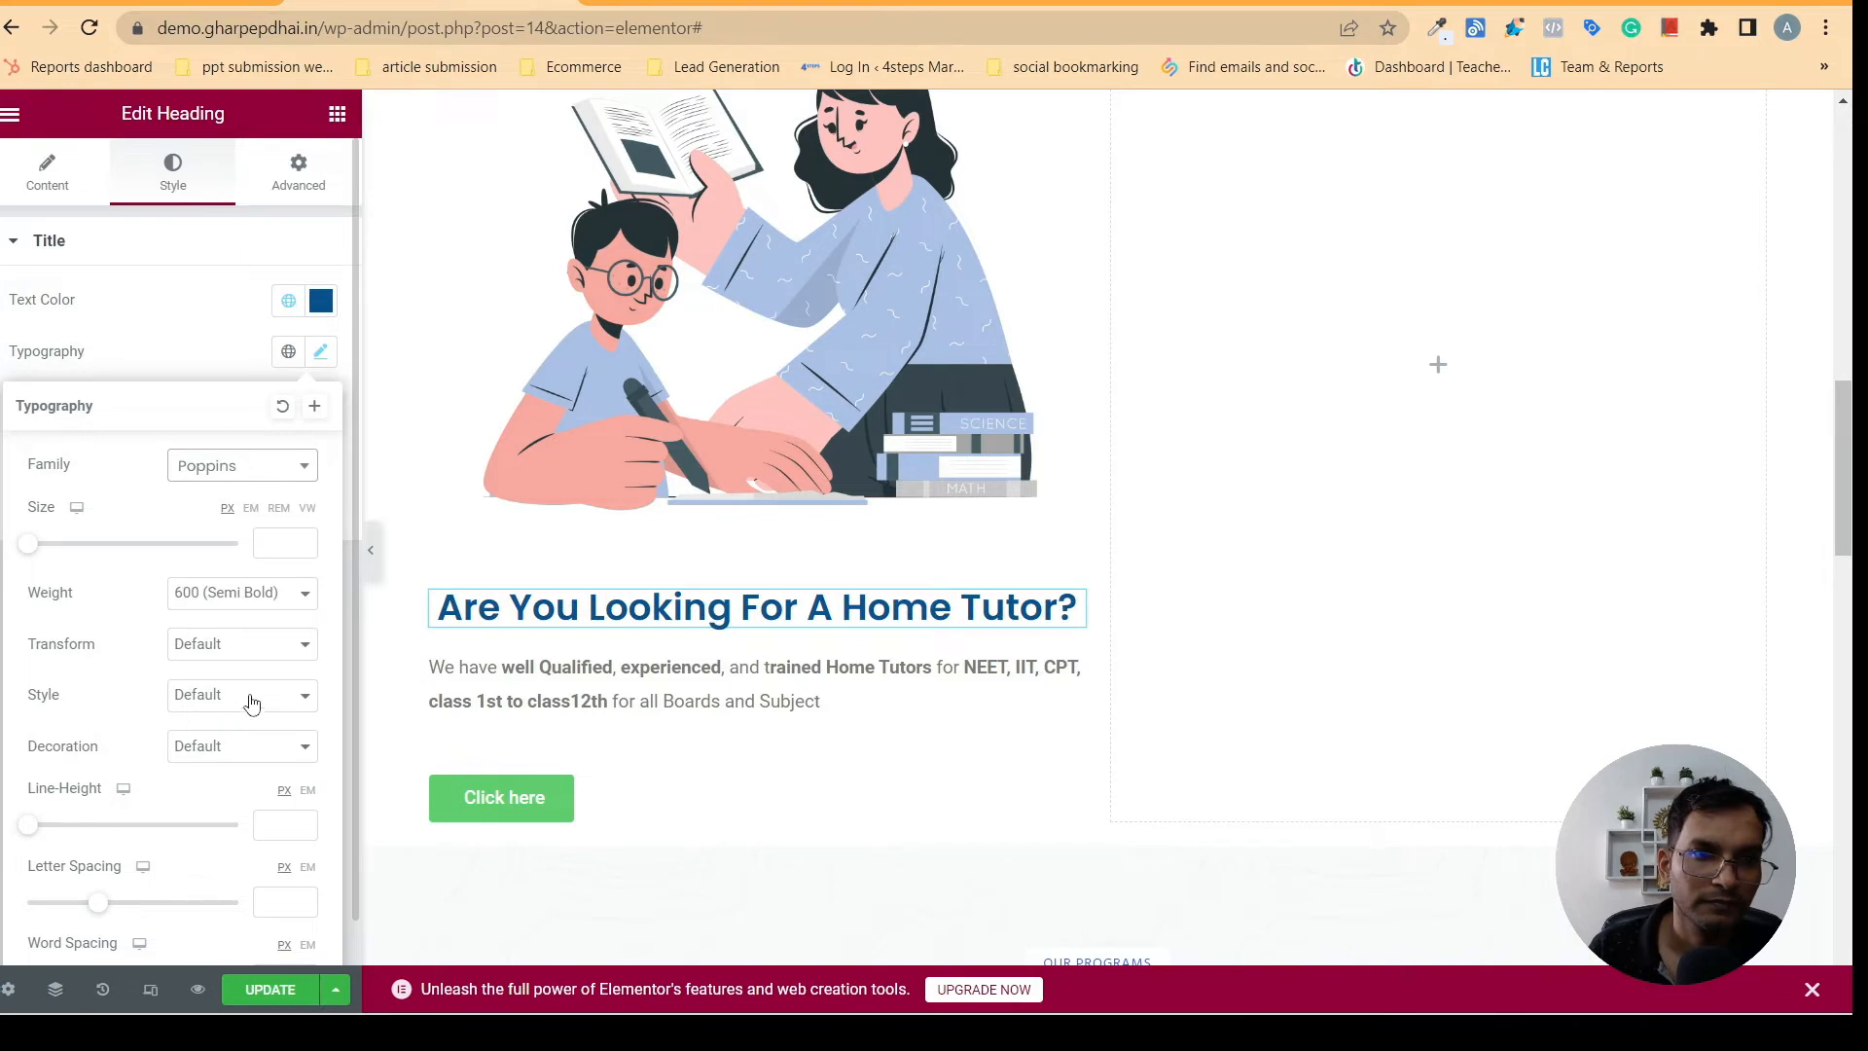
pyautogui.click(263, 543)
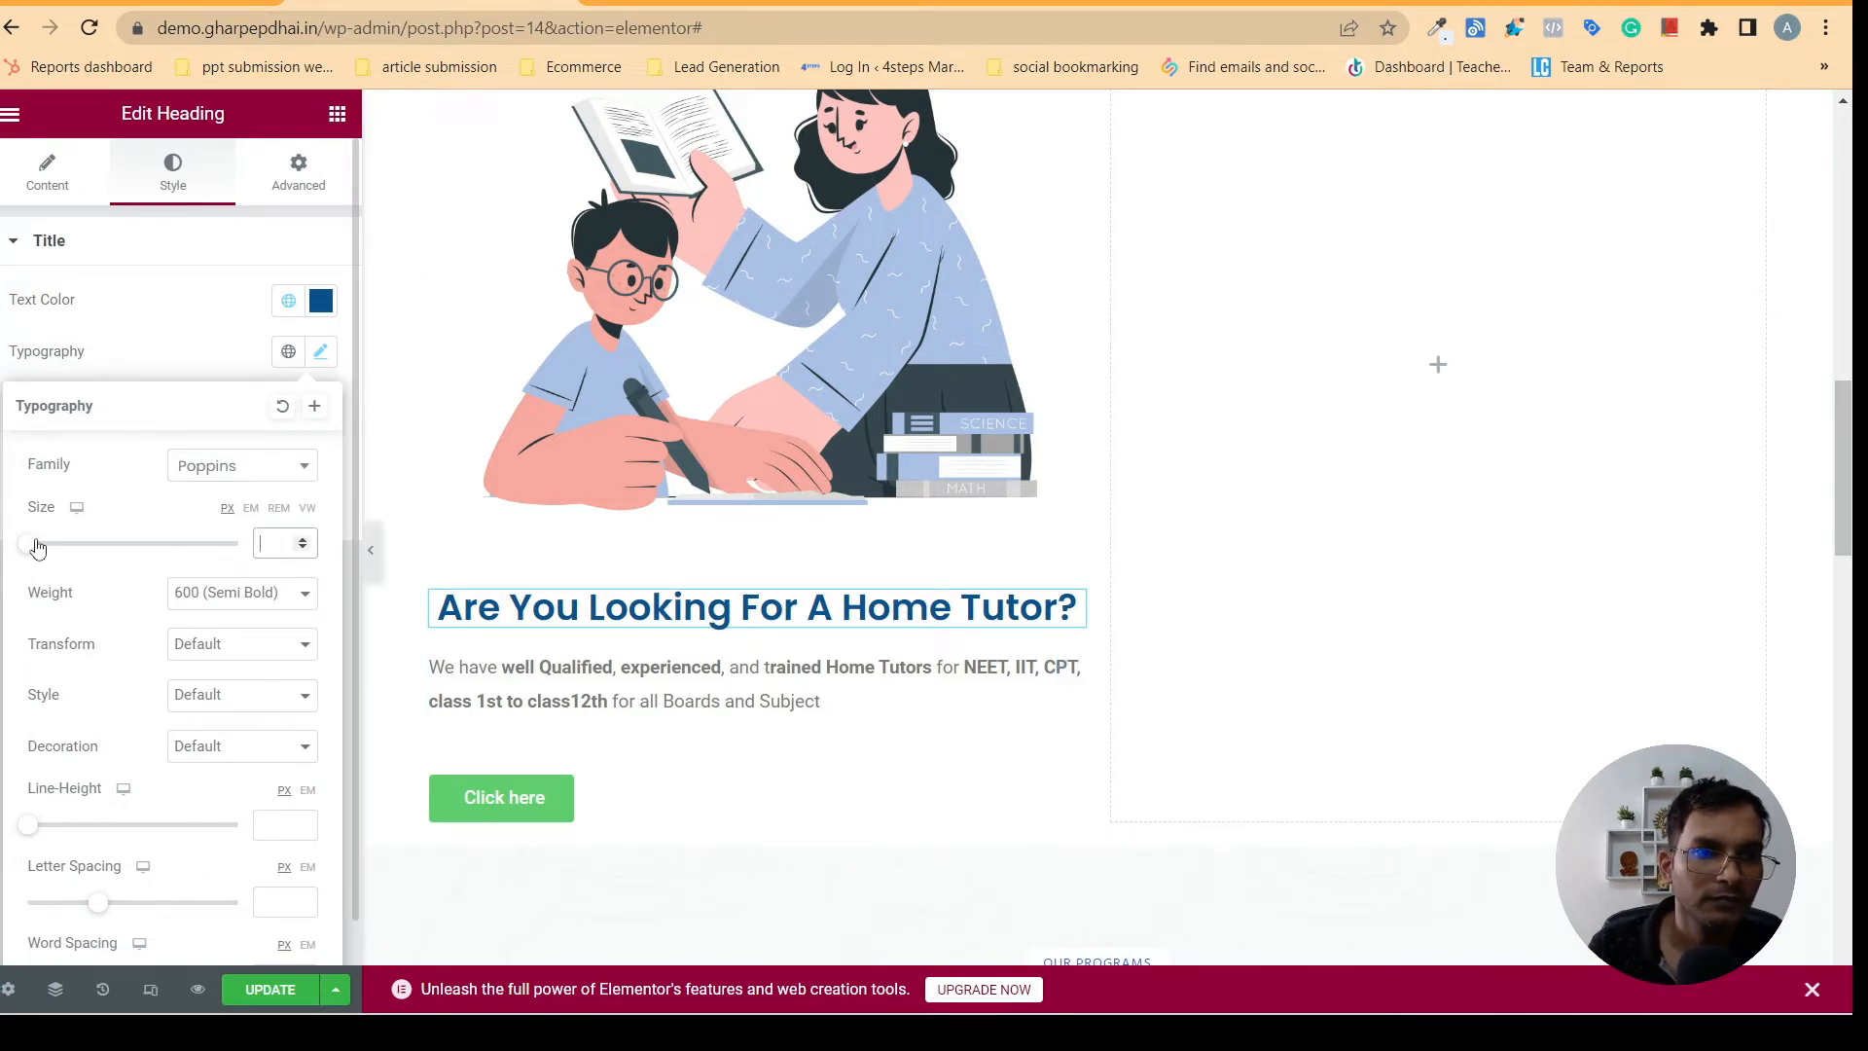
pyautogui.moveTo(37, 547); pyautogui.dragTo(60, 559)
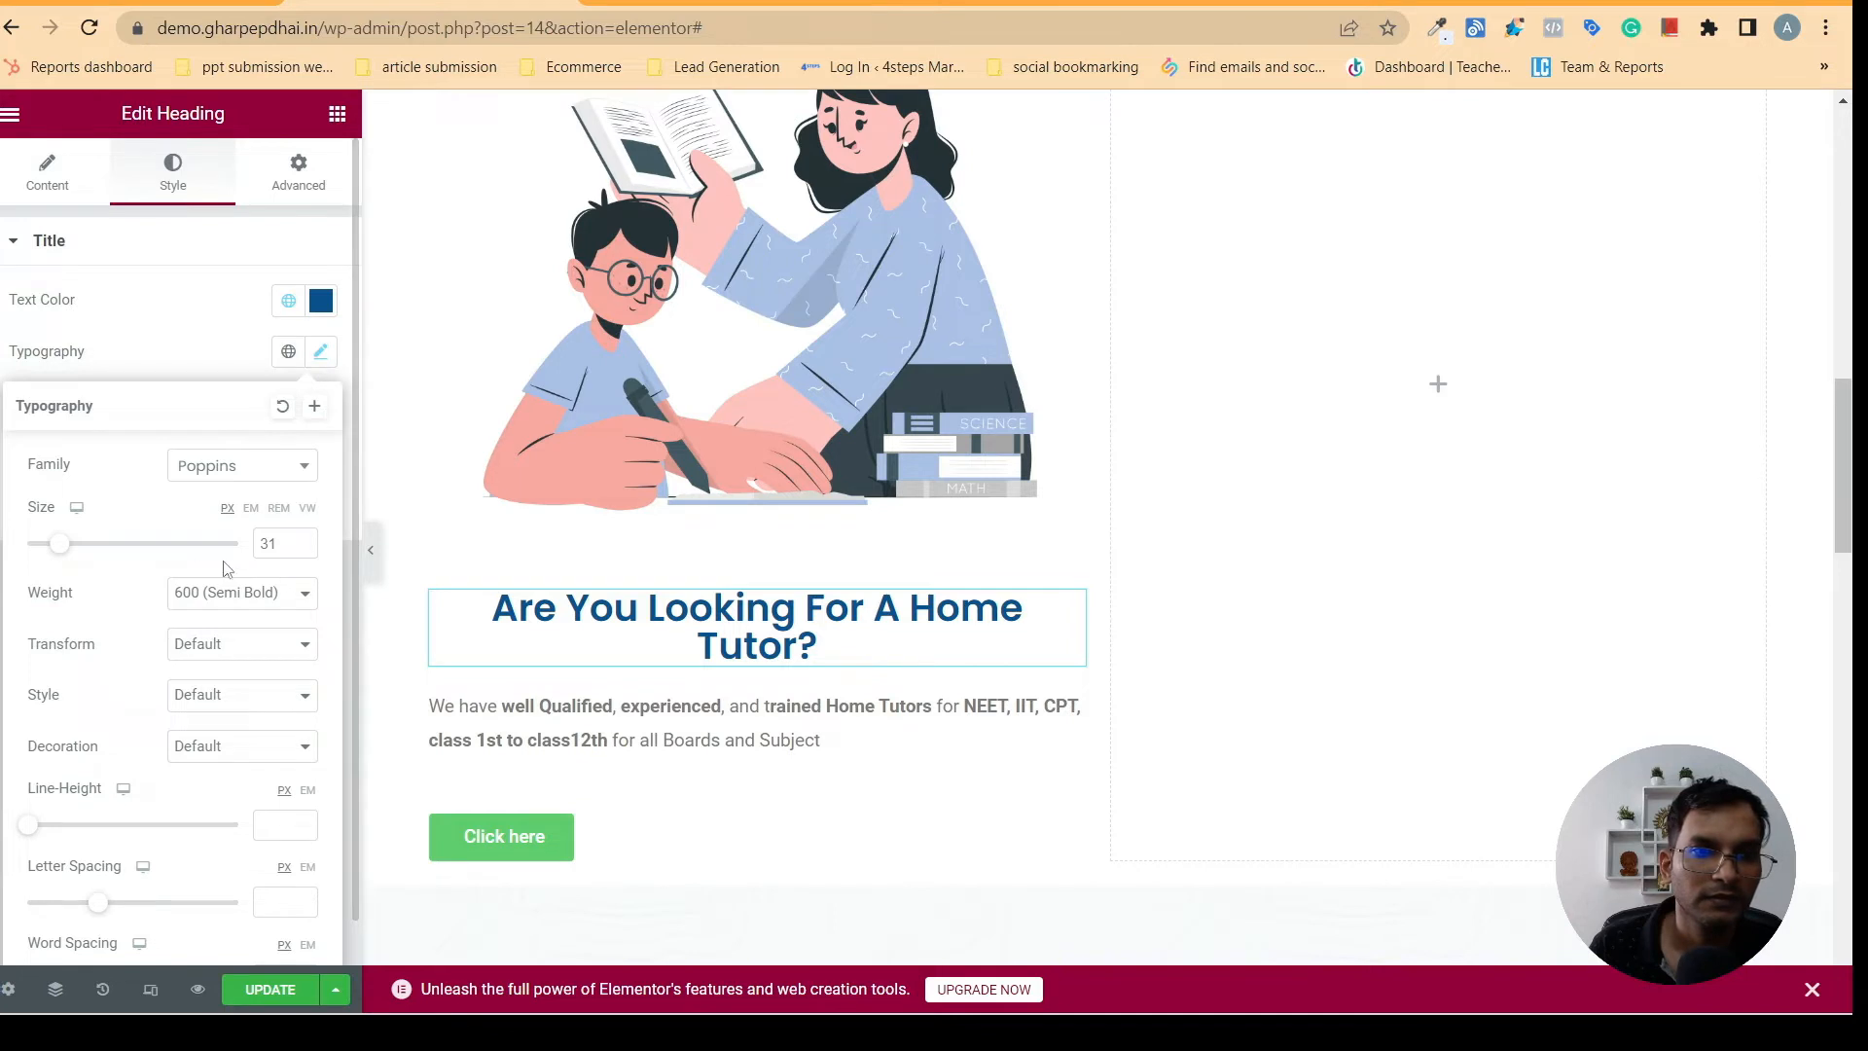
pyautogui.click(302, 548)
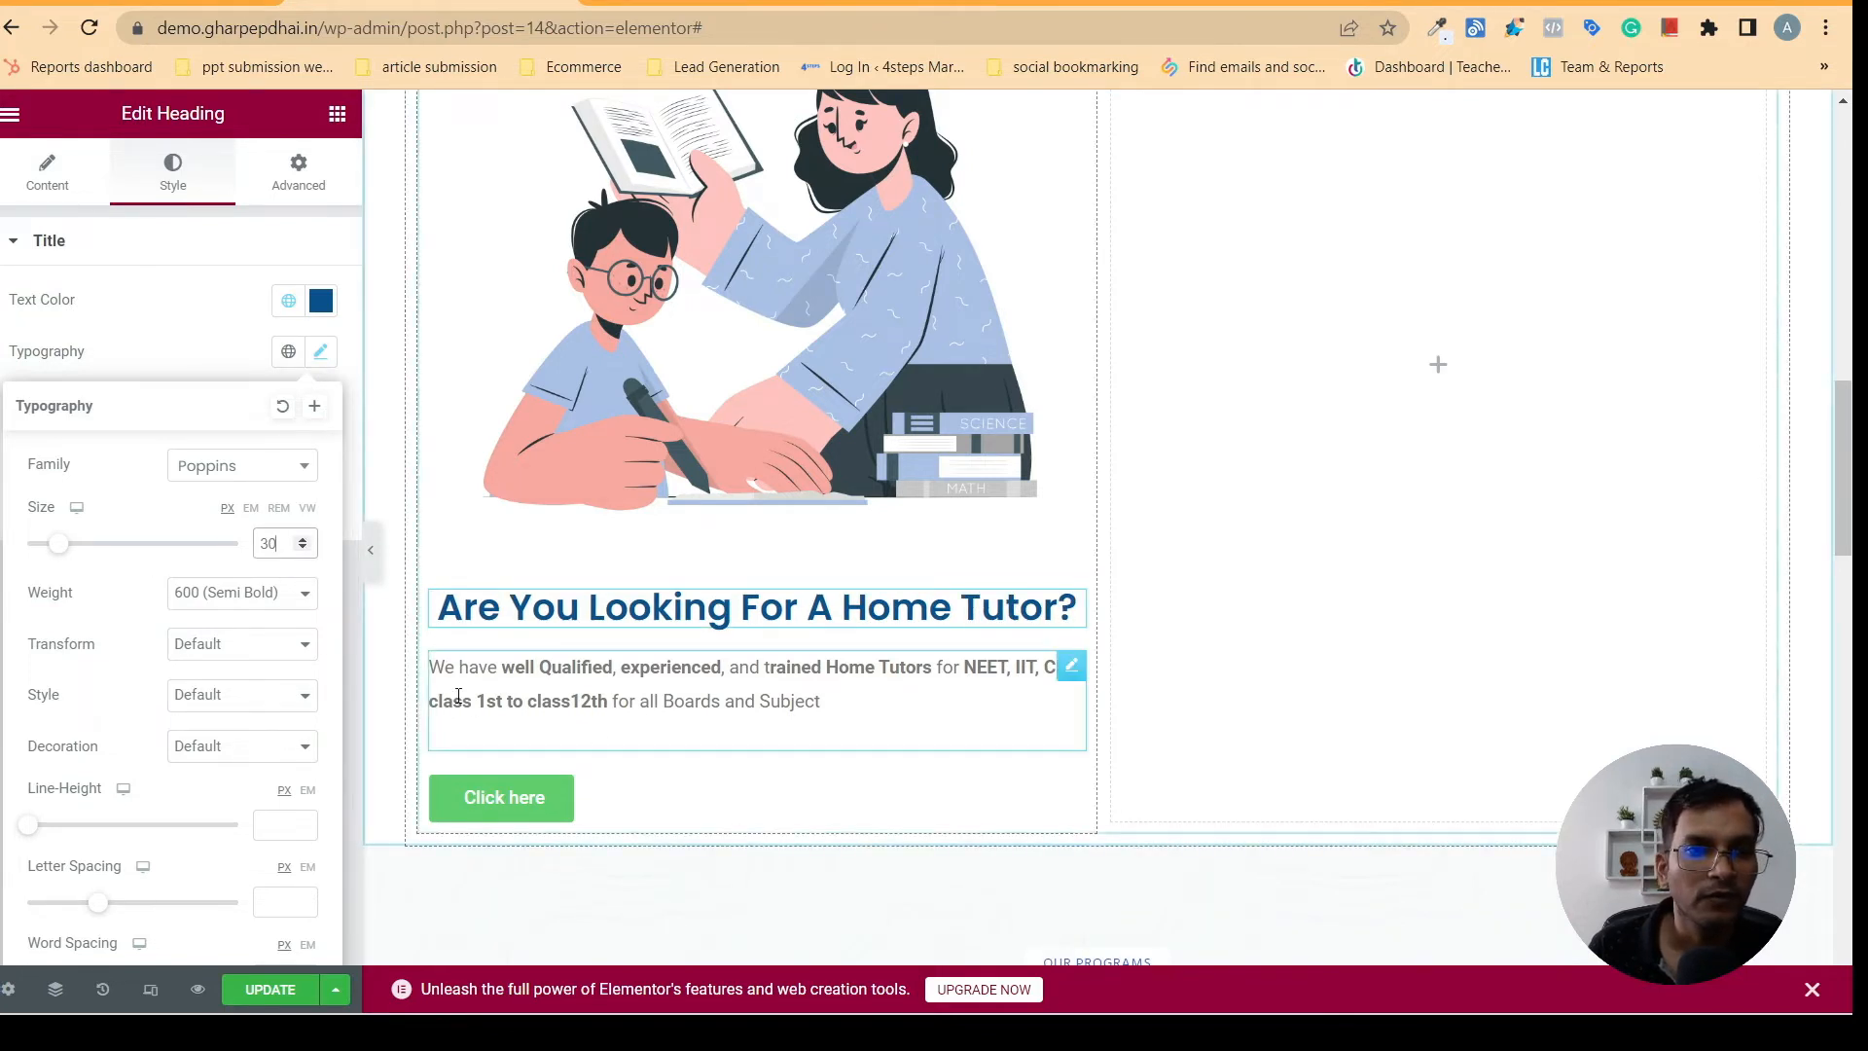
# - Compare the description's typography settings with those of the home tutor heading above it
pyautogui.click(821, 701)
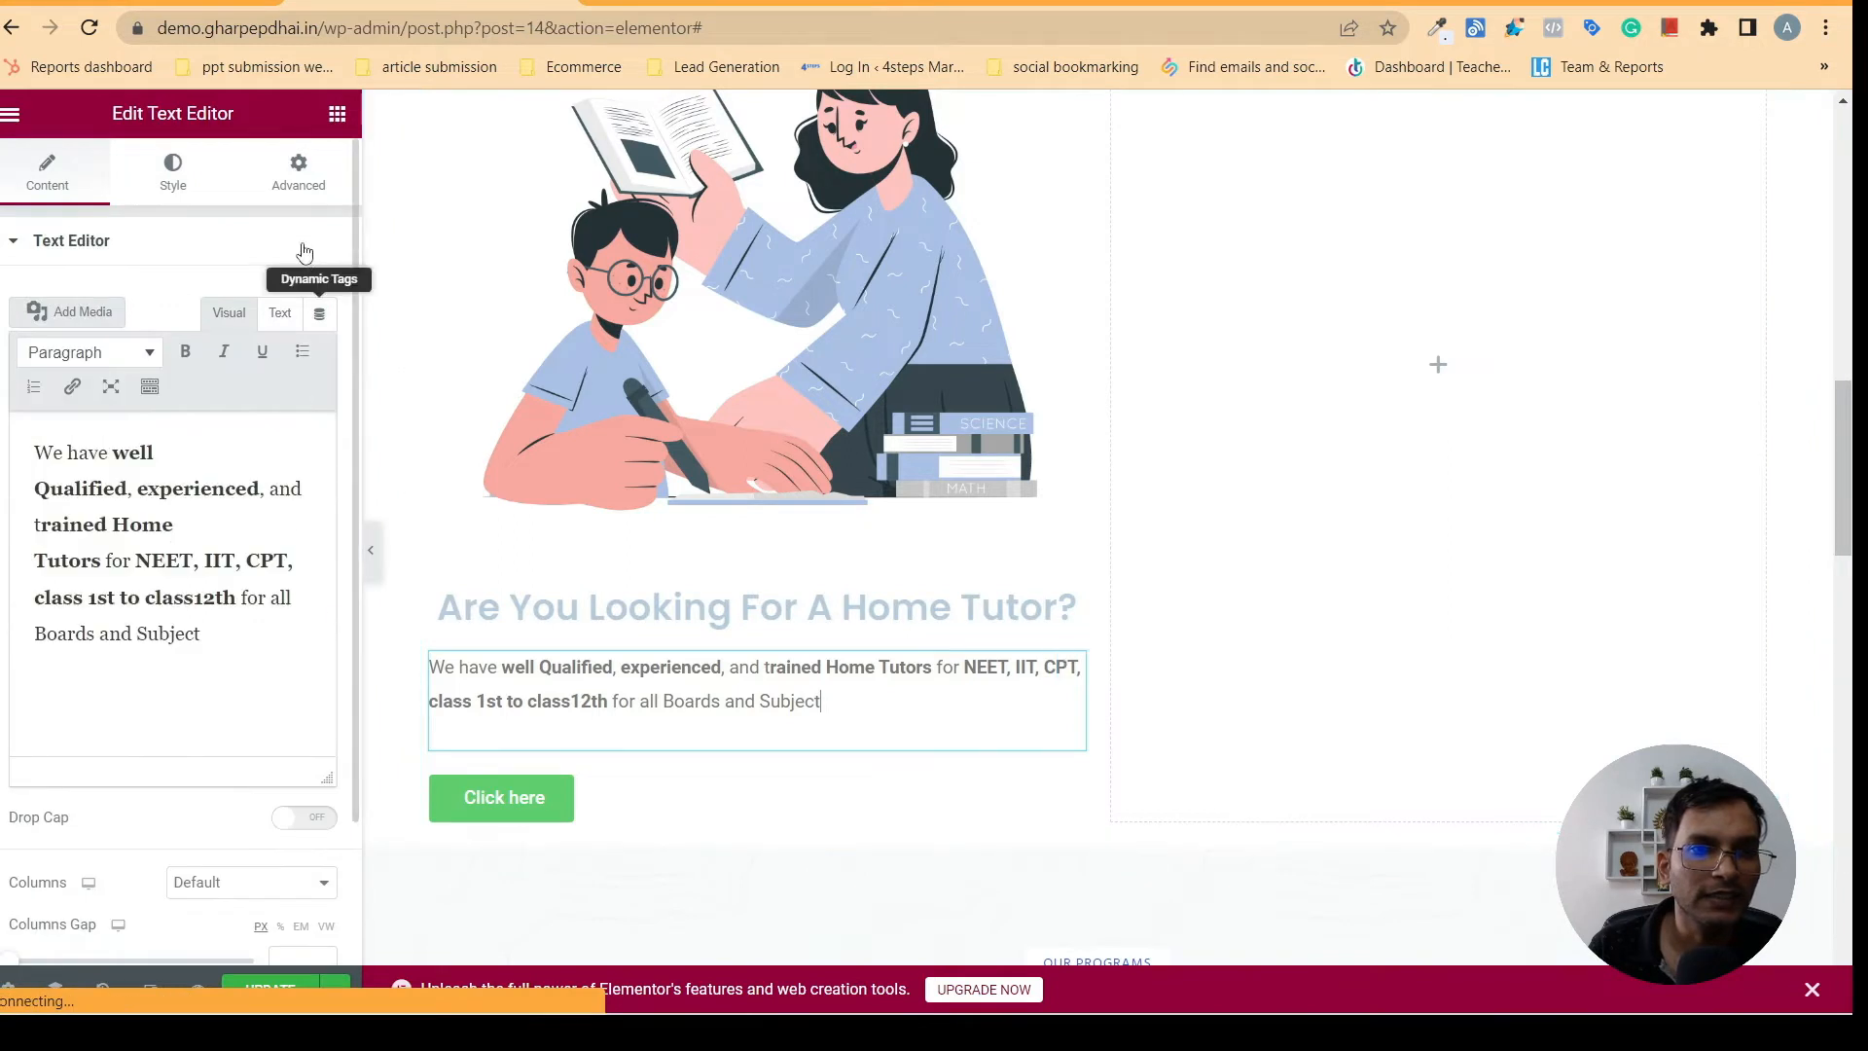
pyautogui.click(172, 175)
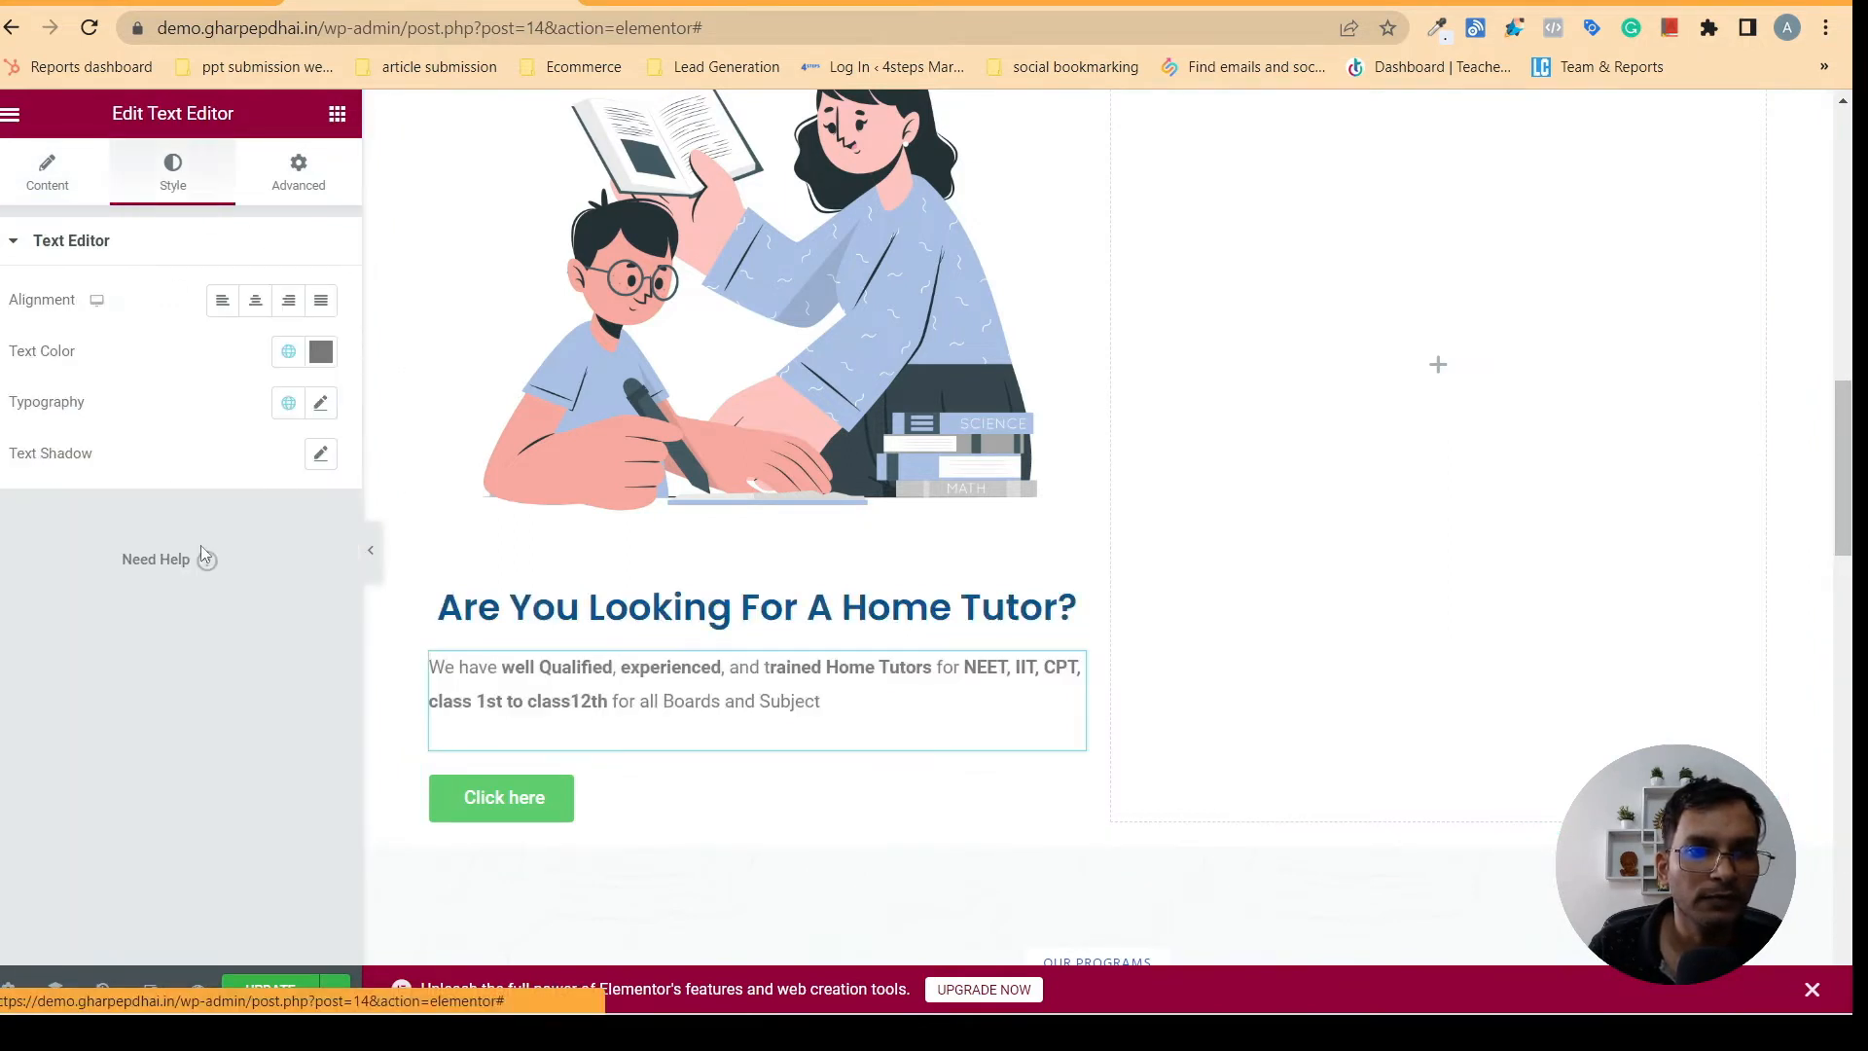
pyautogui.click(320, 404)
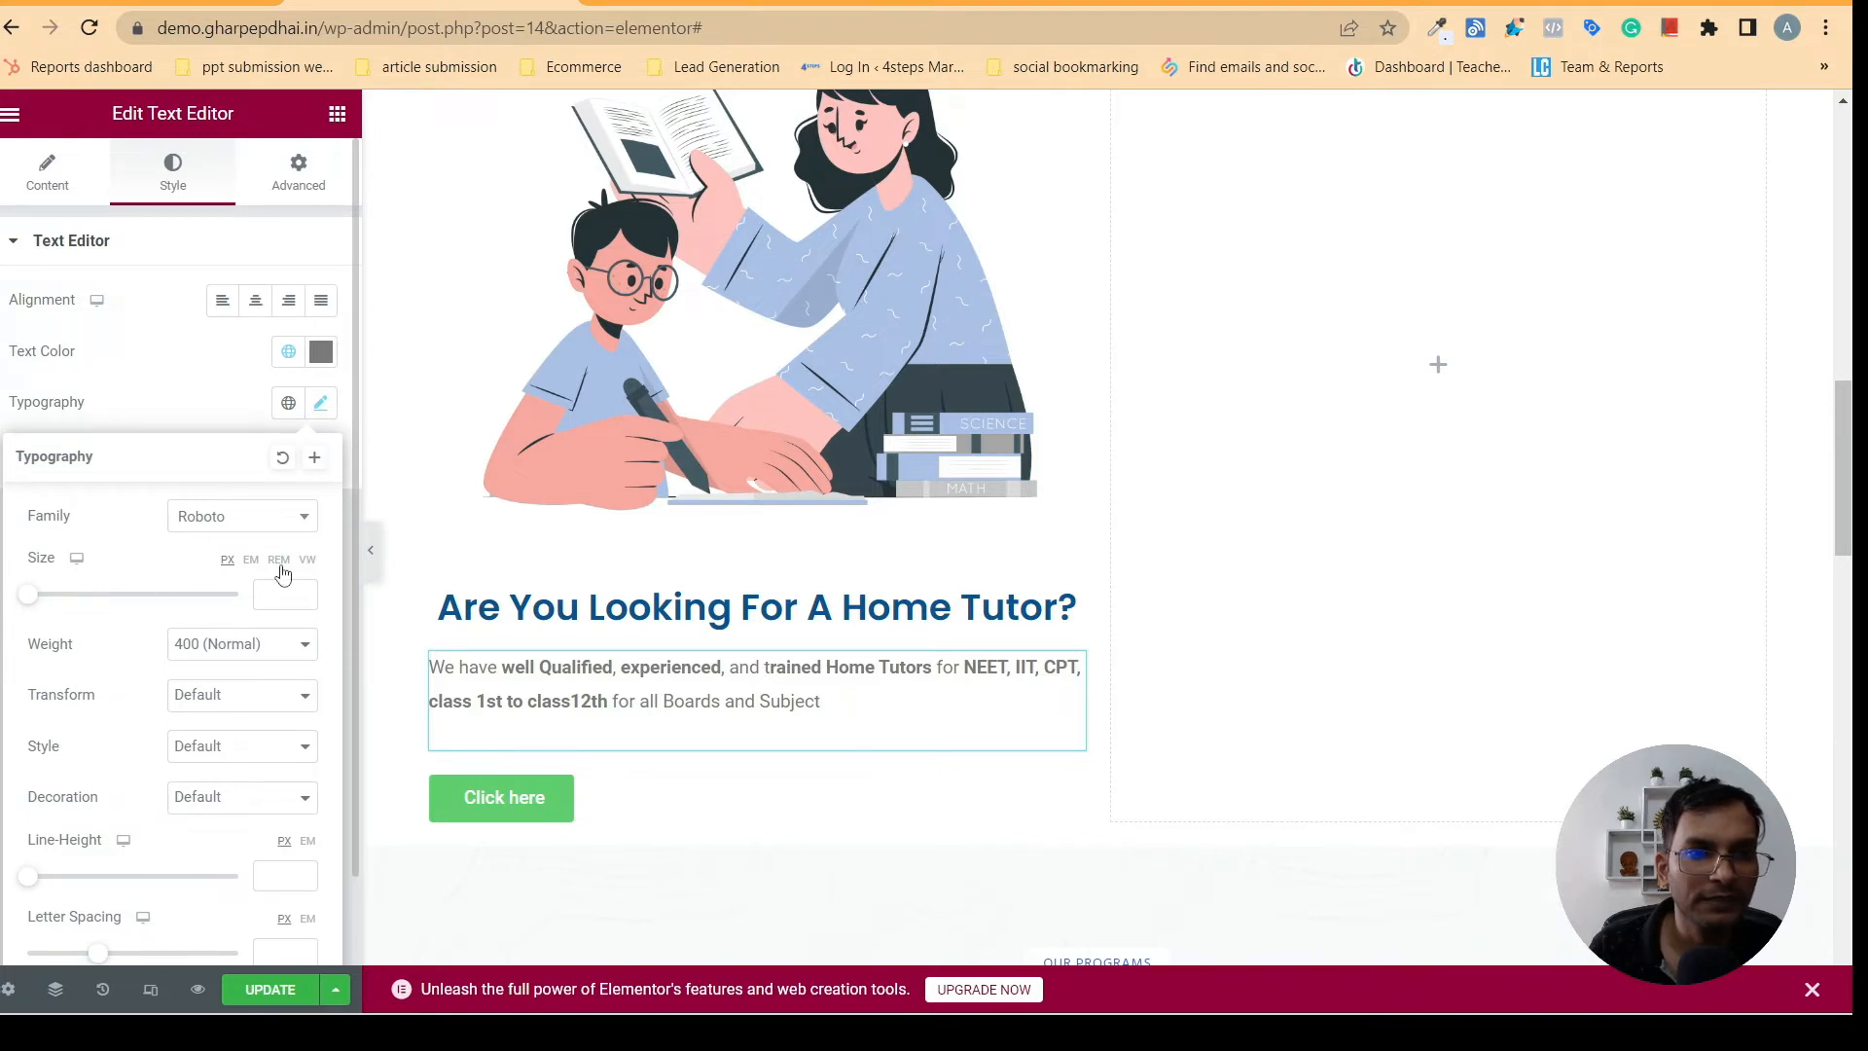
pyautogui.click(528, 610)
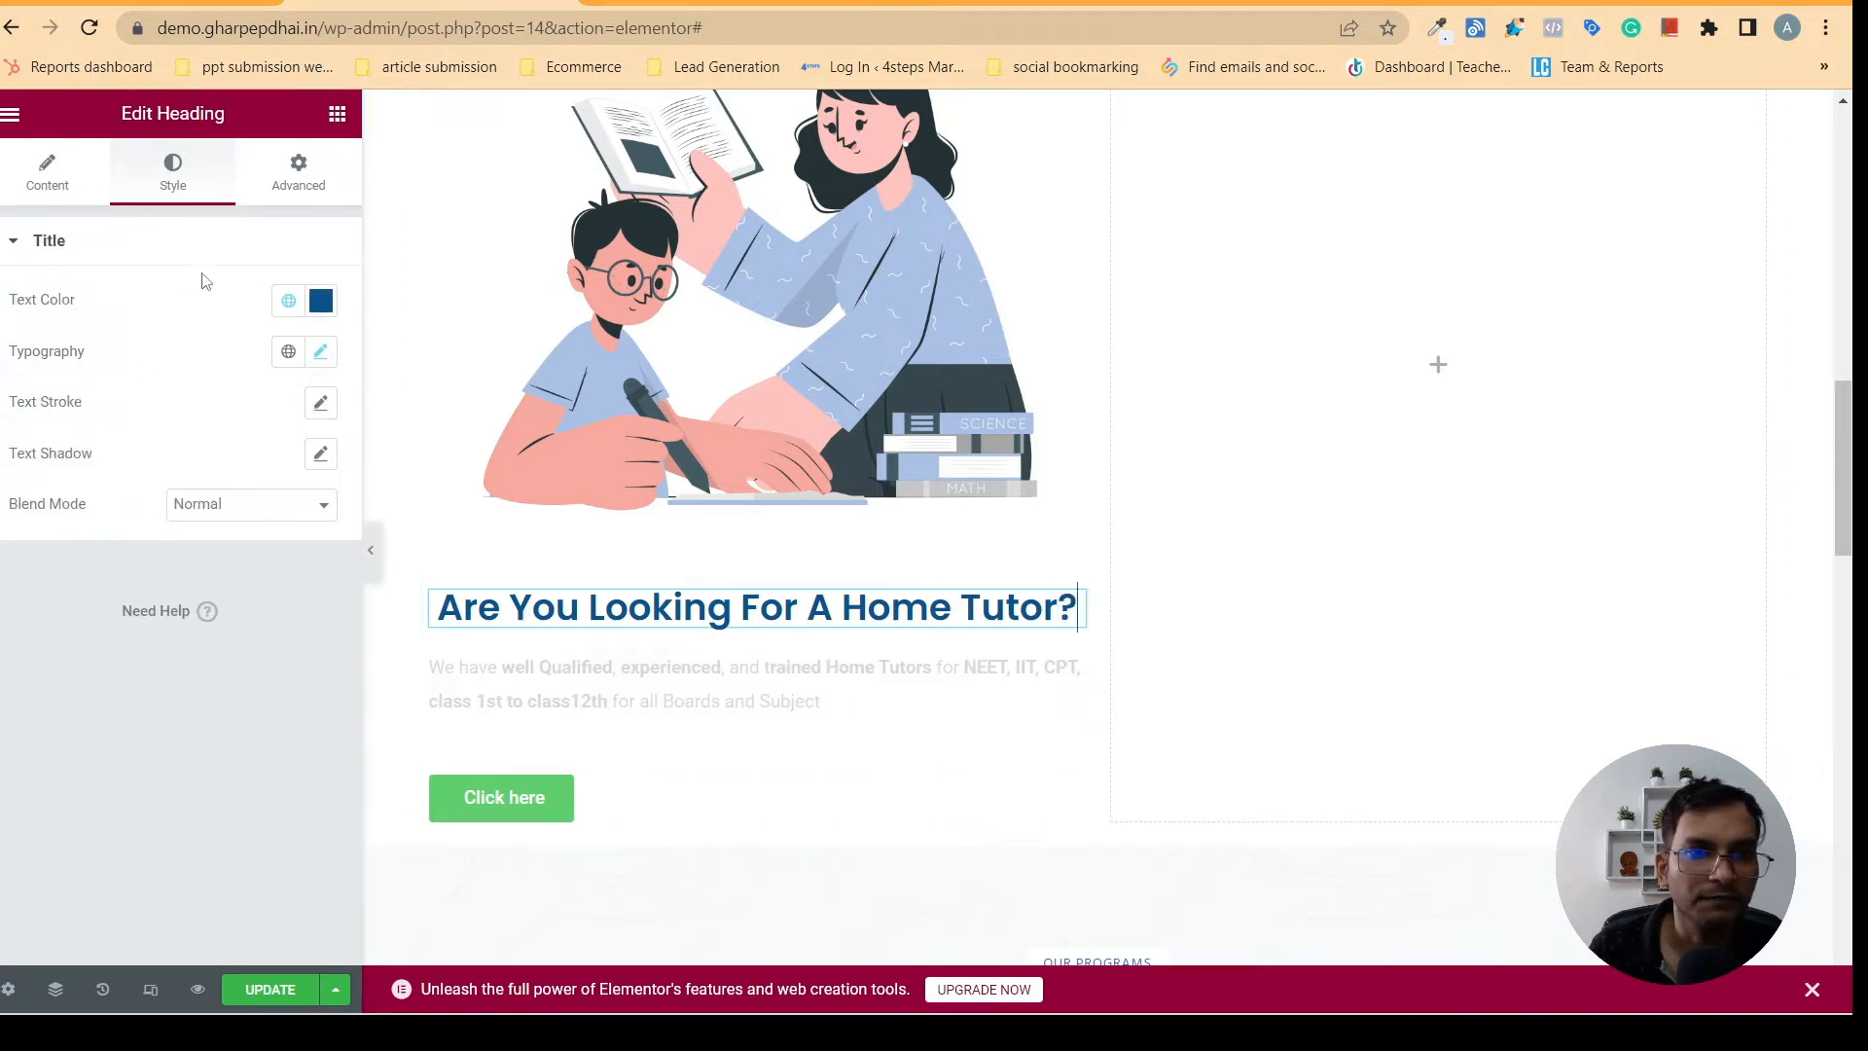
pyautogui.click(318, 352)
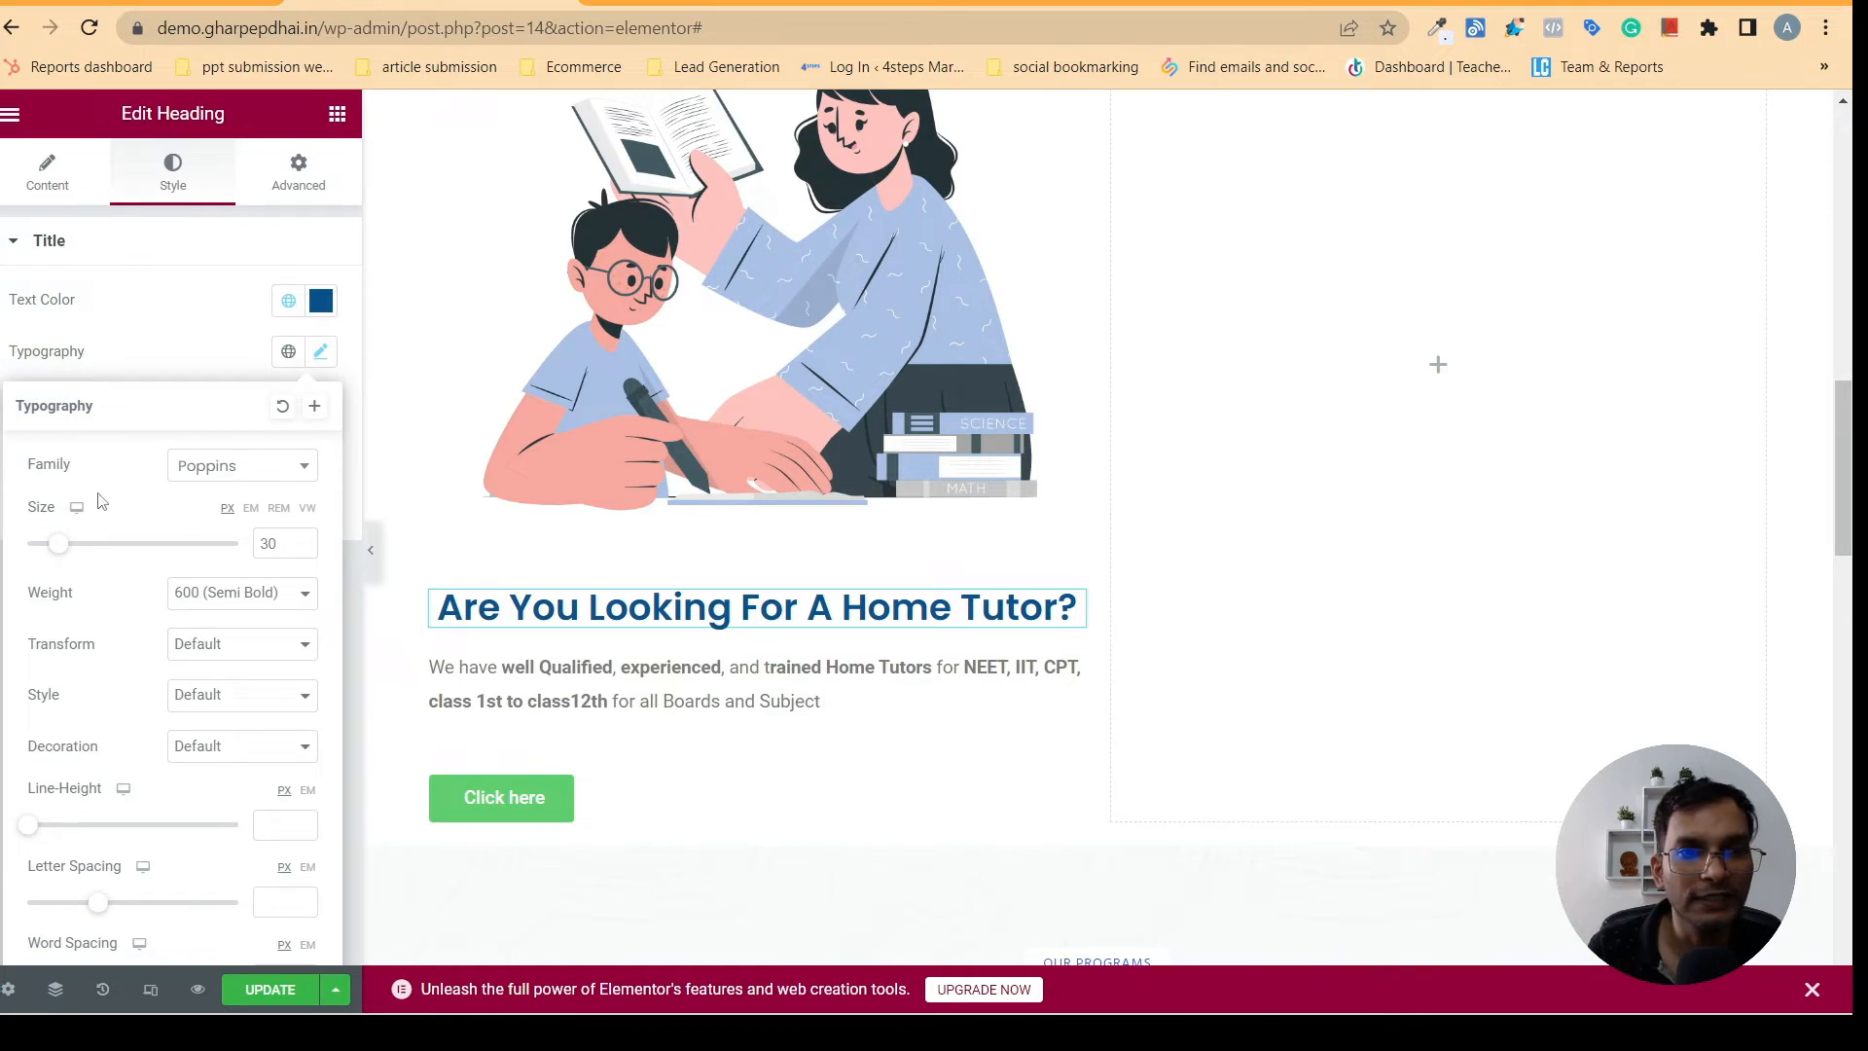
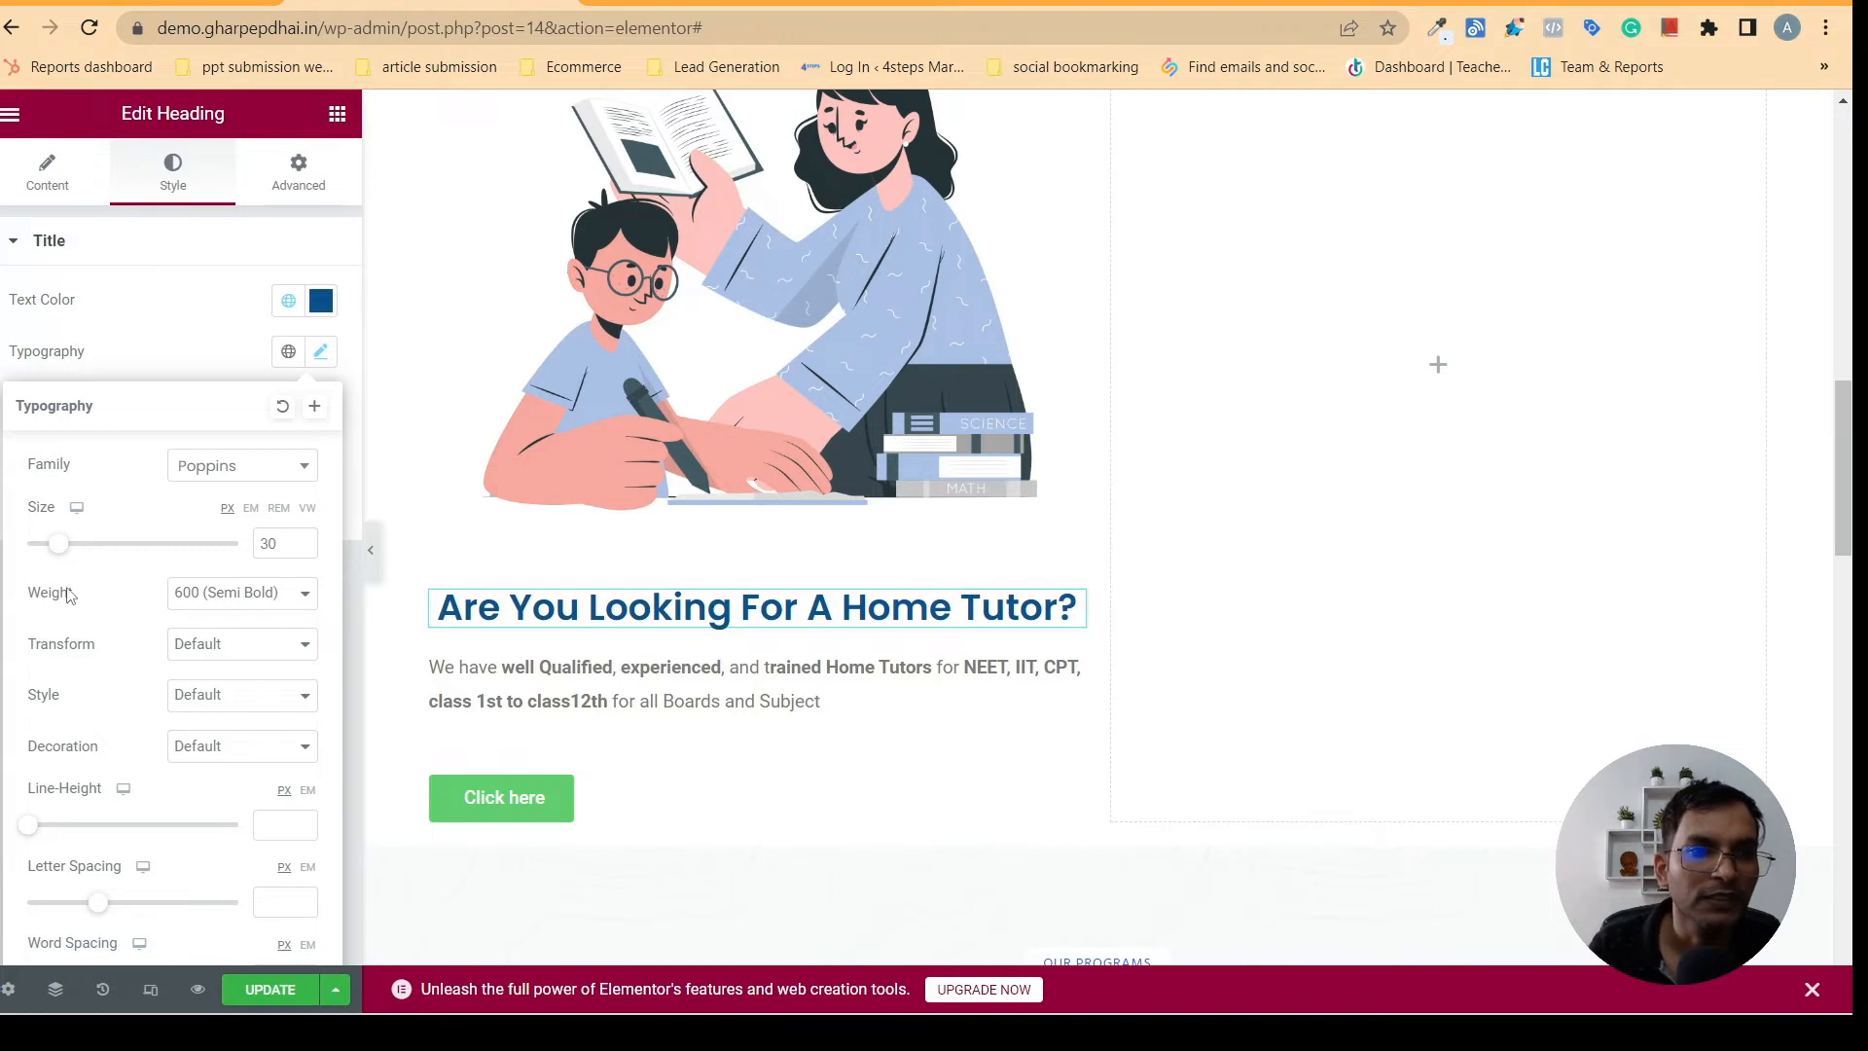
# - Try the 800 (Extra Bold) and 600 (Semi Bold) font weights on the "Are You Looking For A Home Tutor?" heading
pyautogui.click(258, 593)
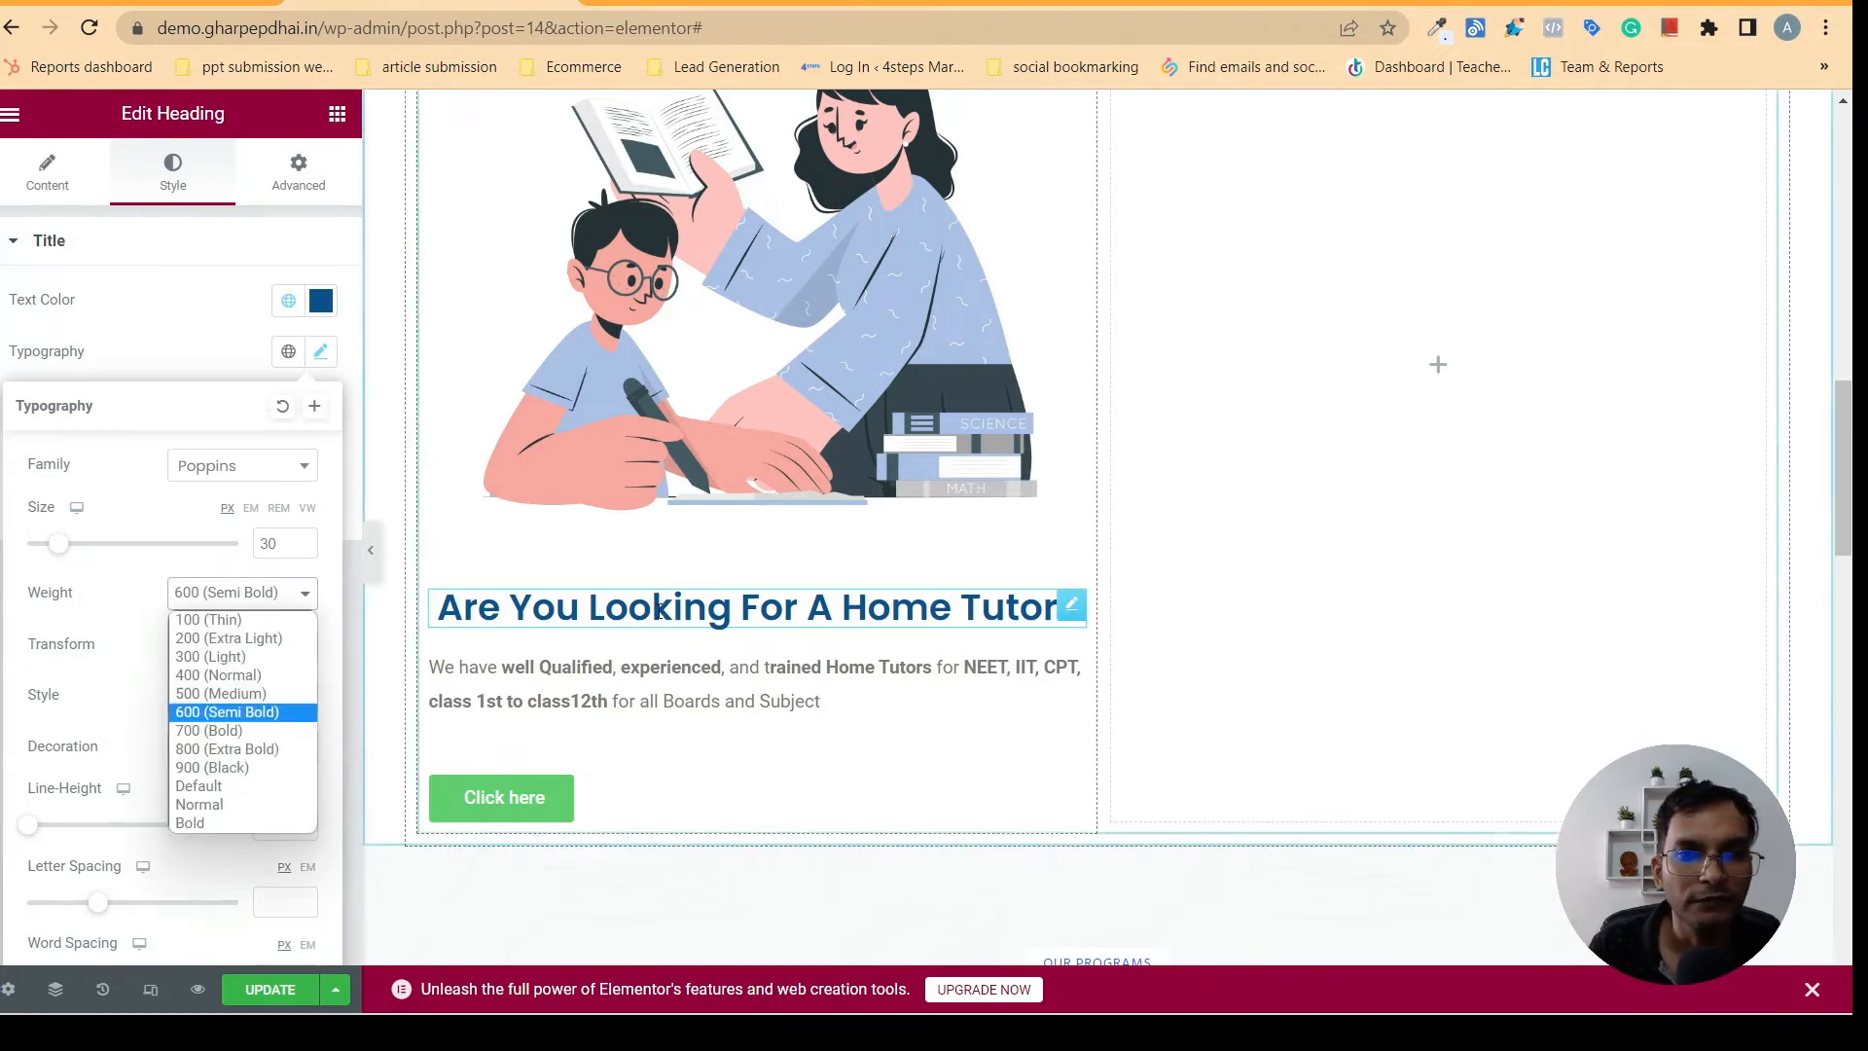
pyautogui.click(624, 604)
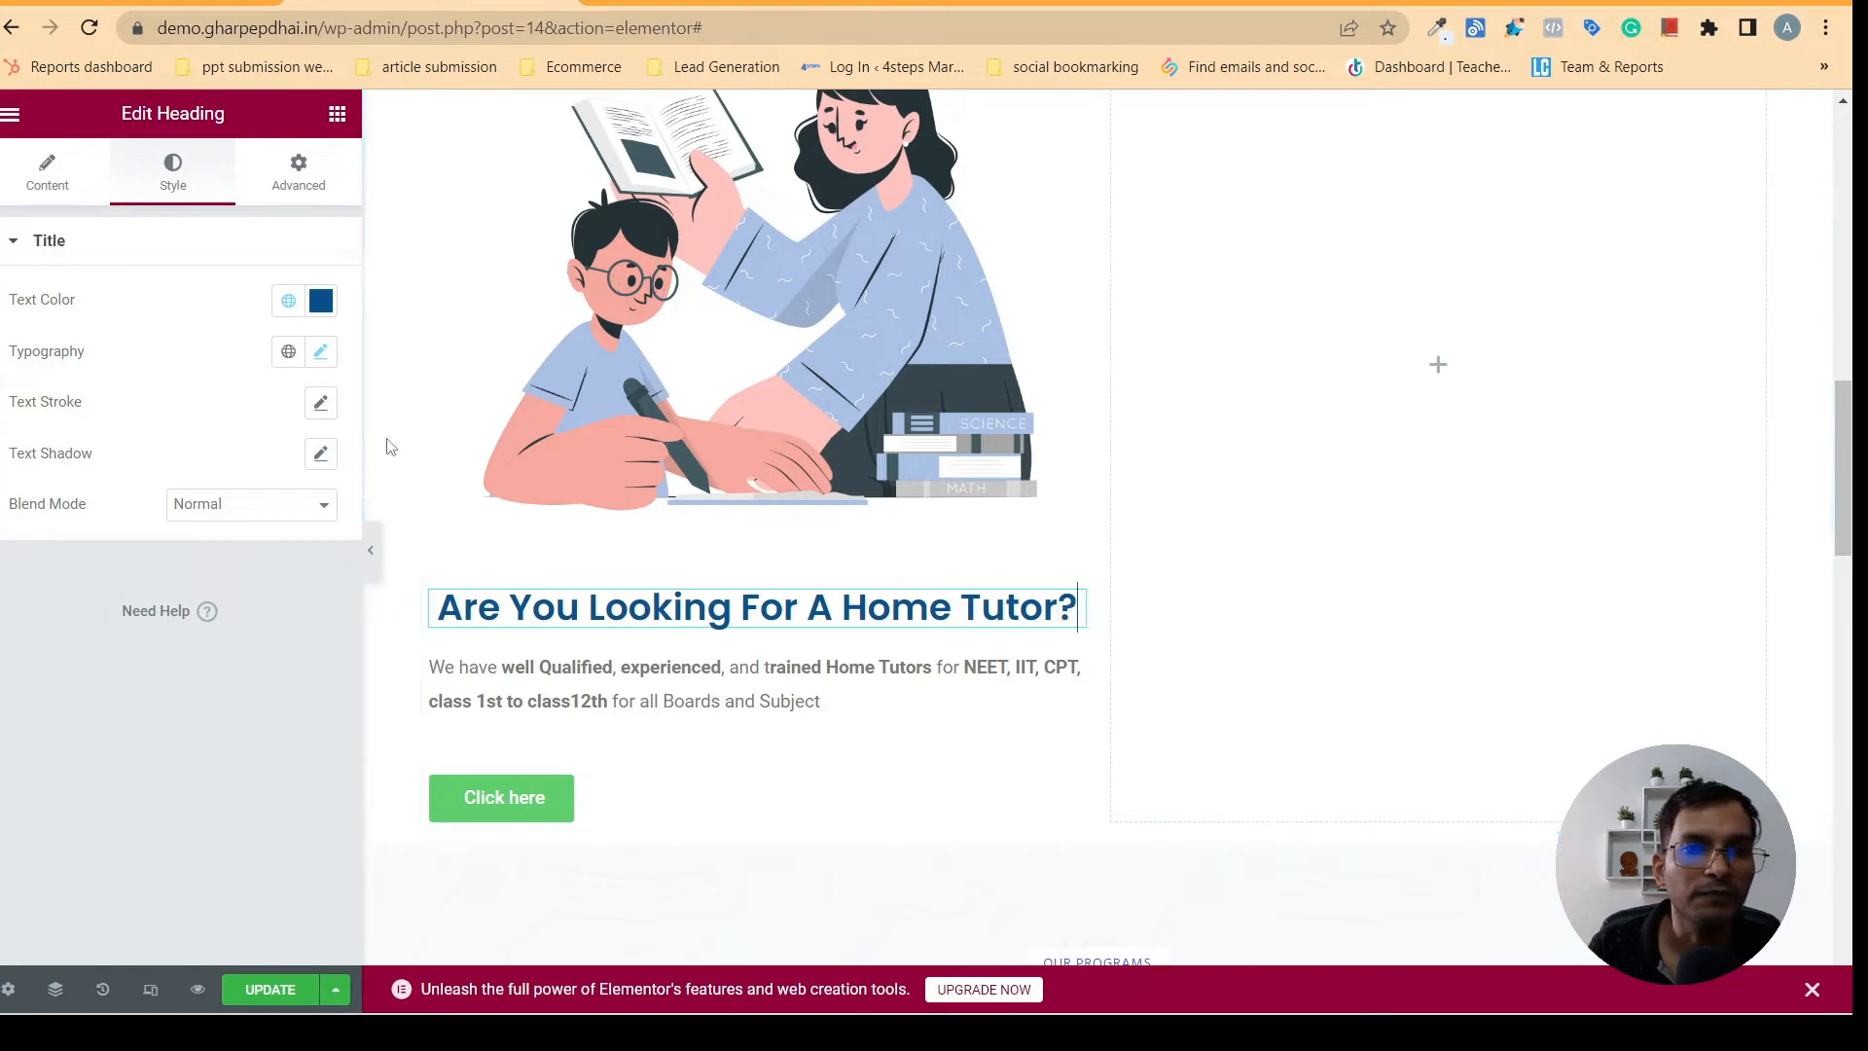
pyautogui.click(322, 354)
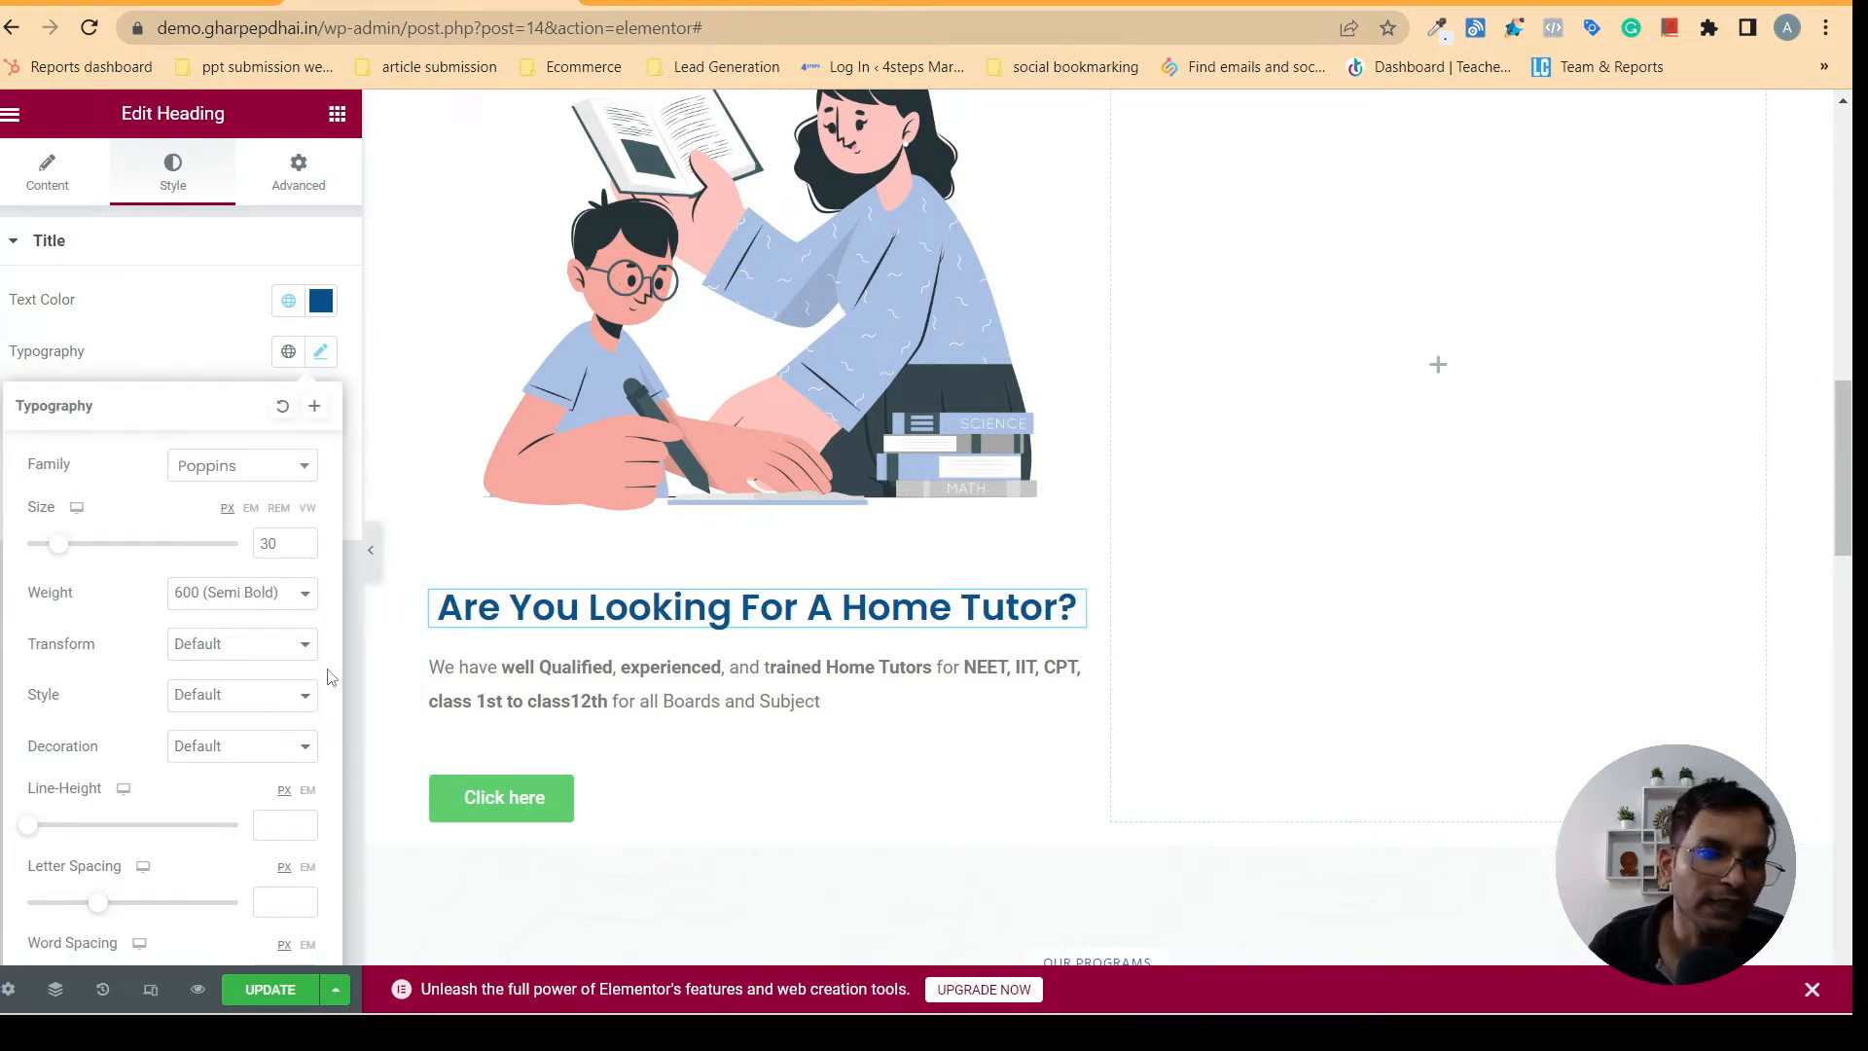
pyautogui.click(270, 602)
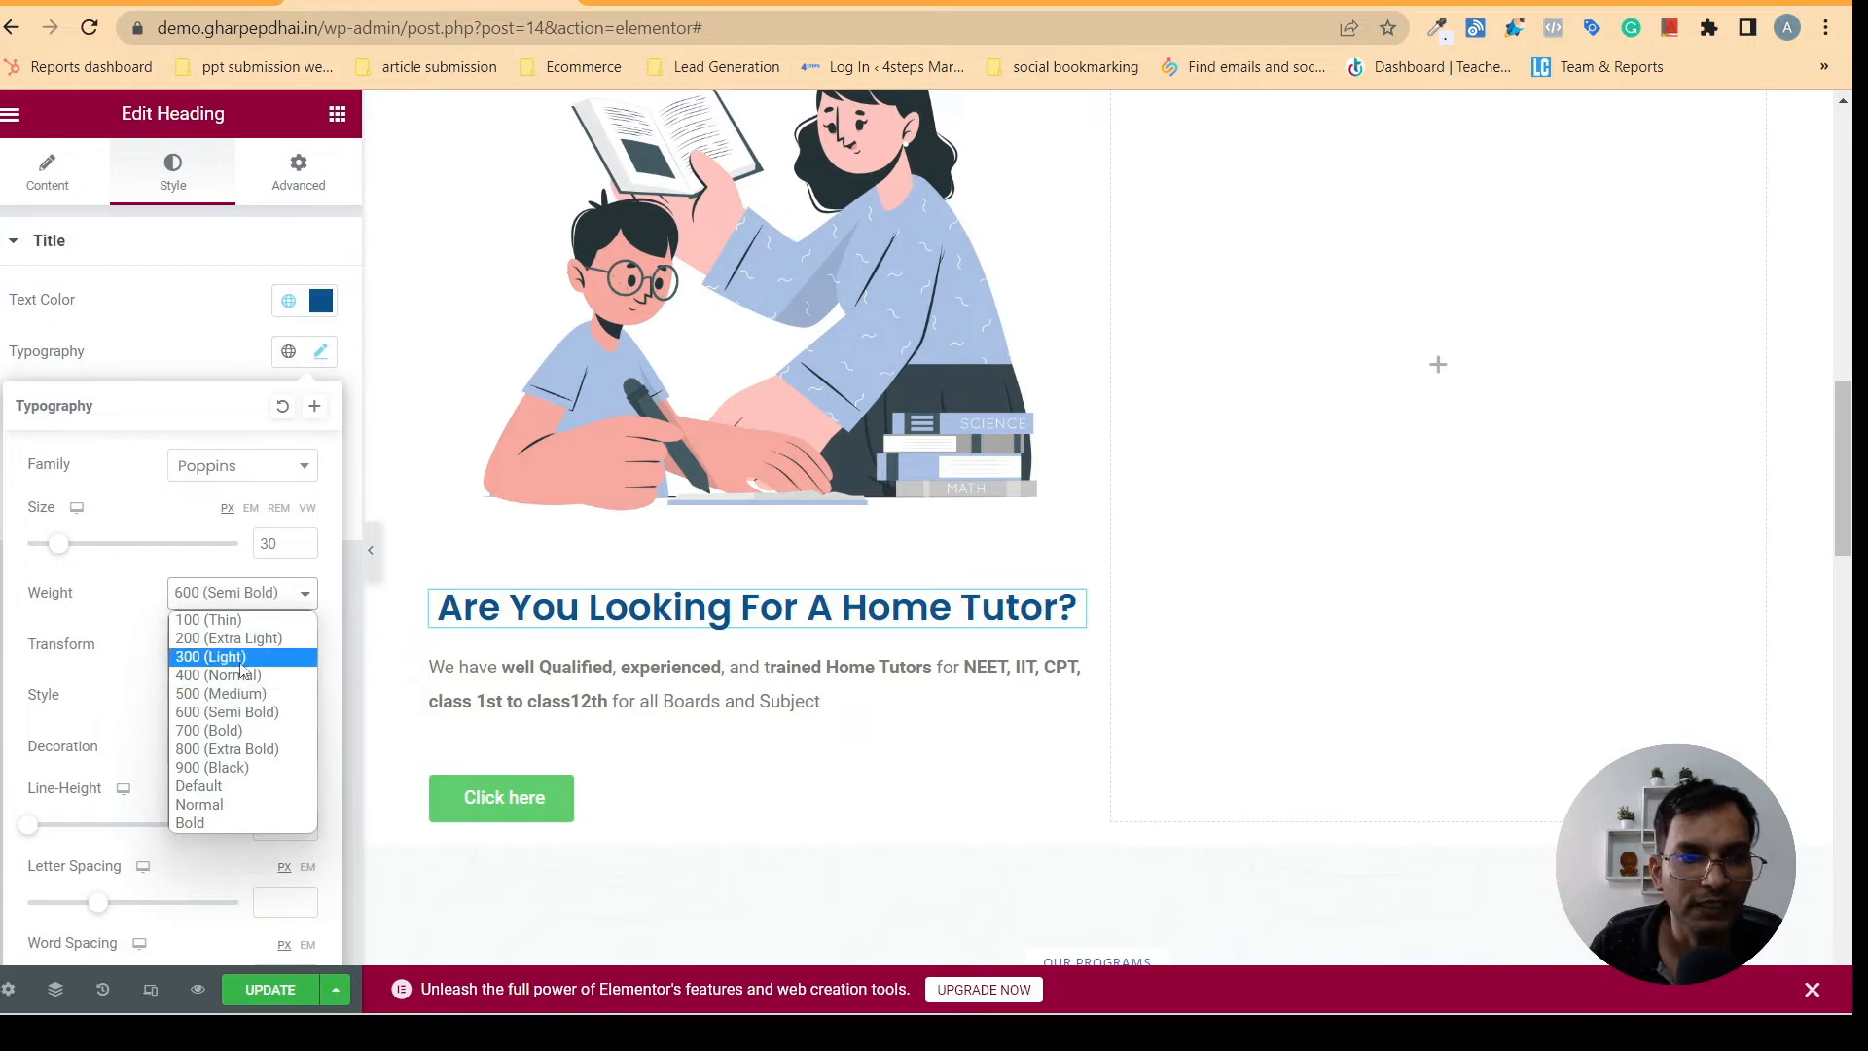
pyautogui.click(215, 757)
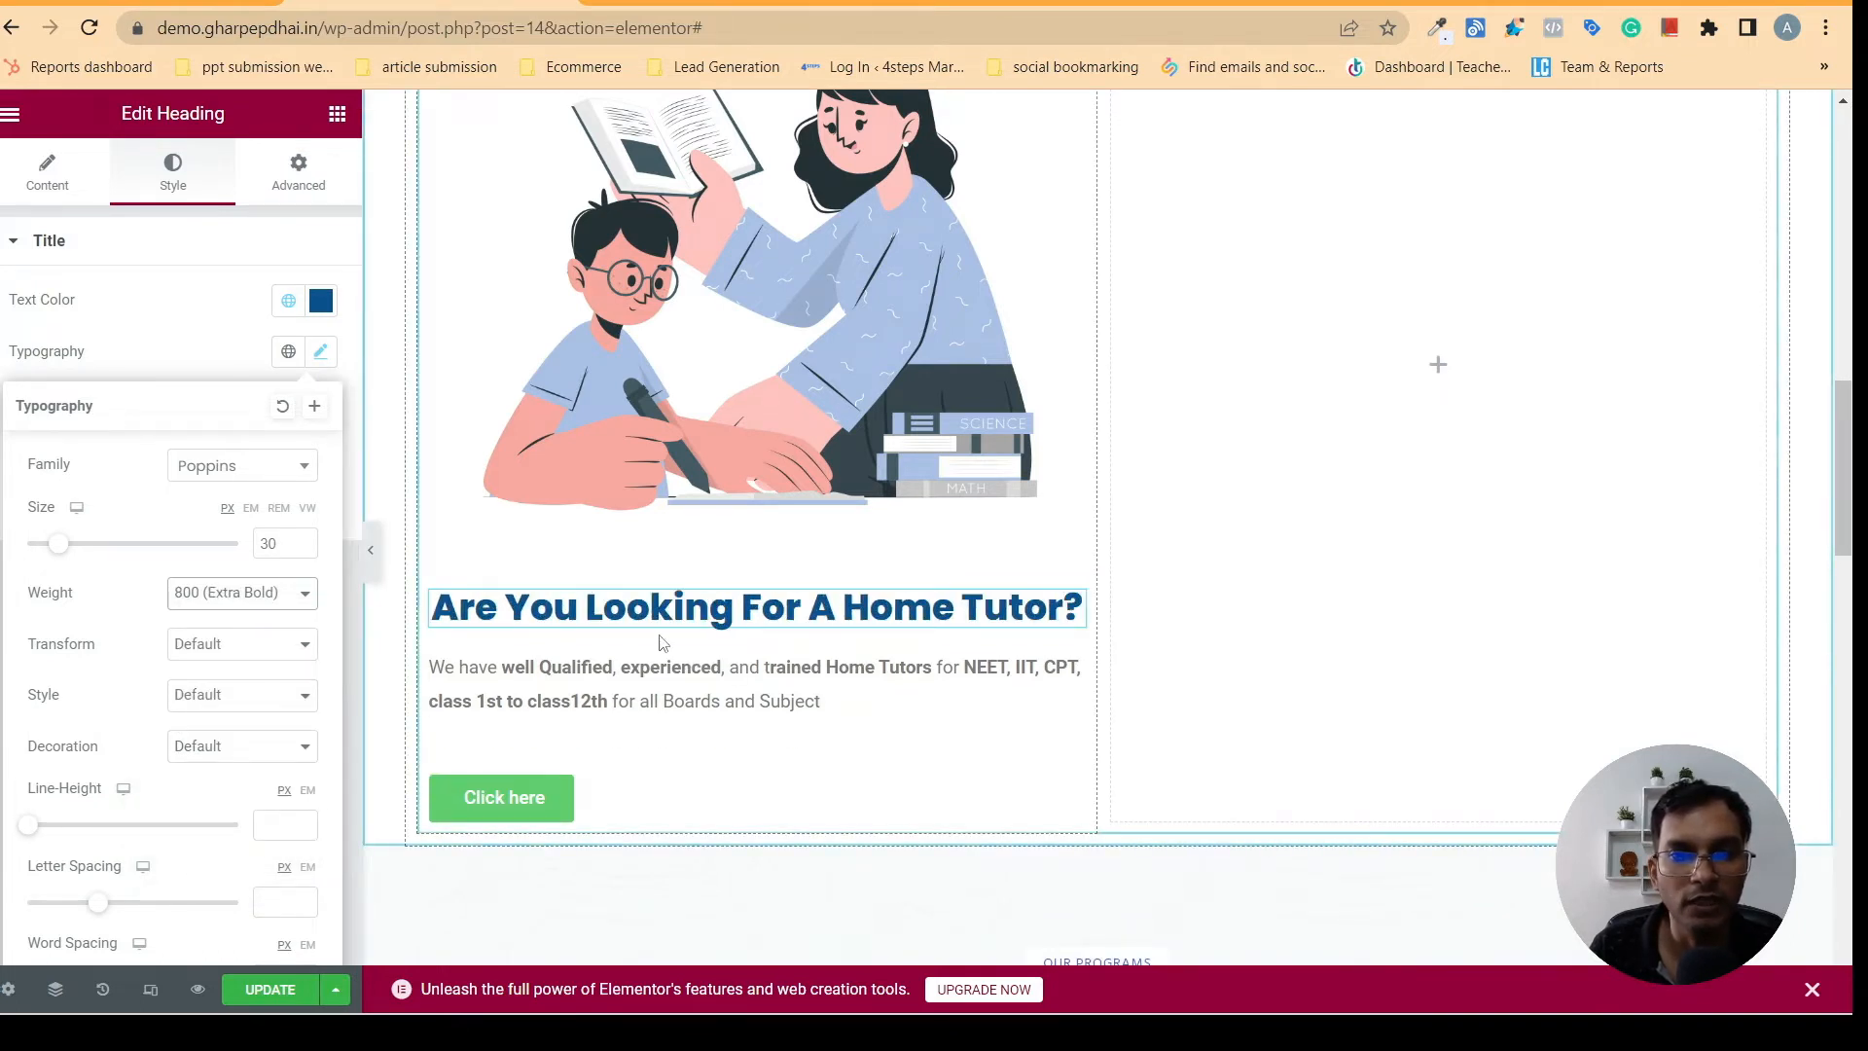
pyautogui.click(292, 592)
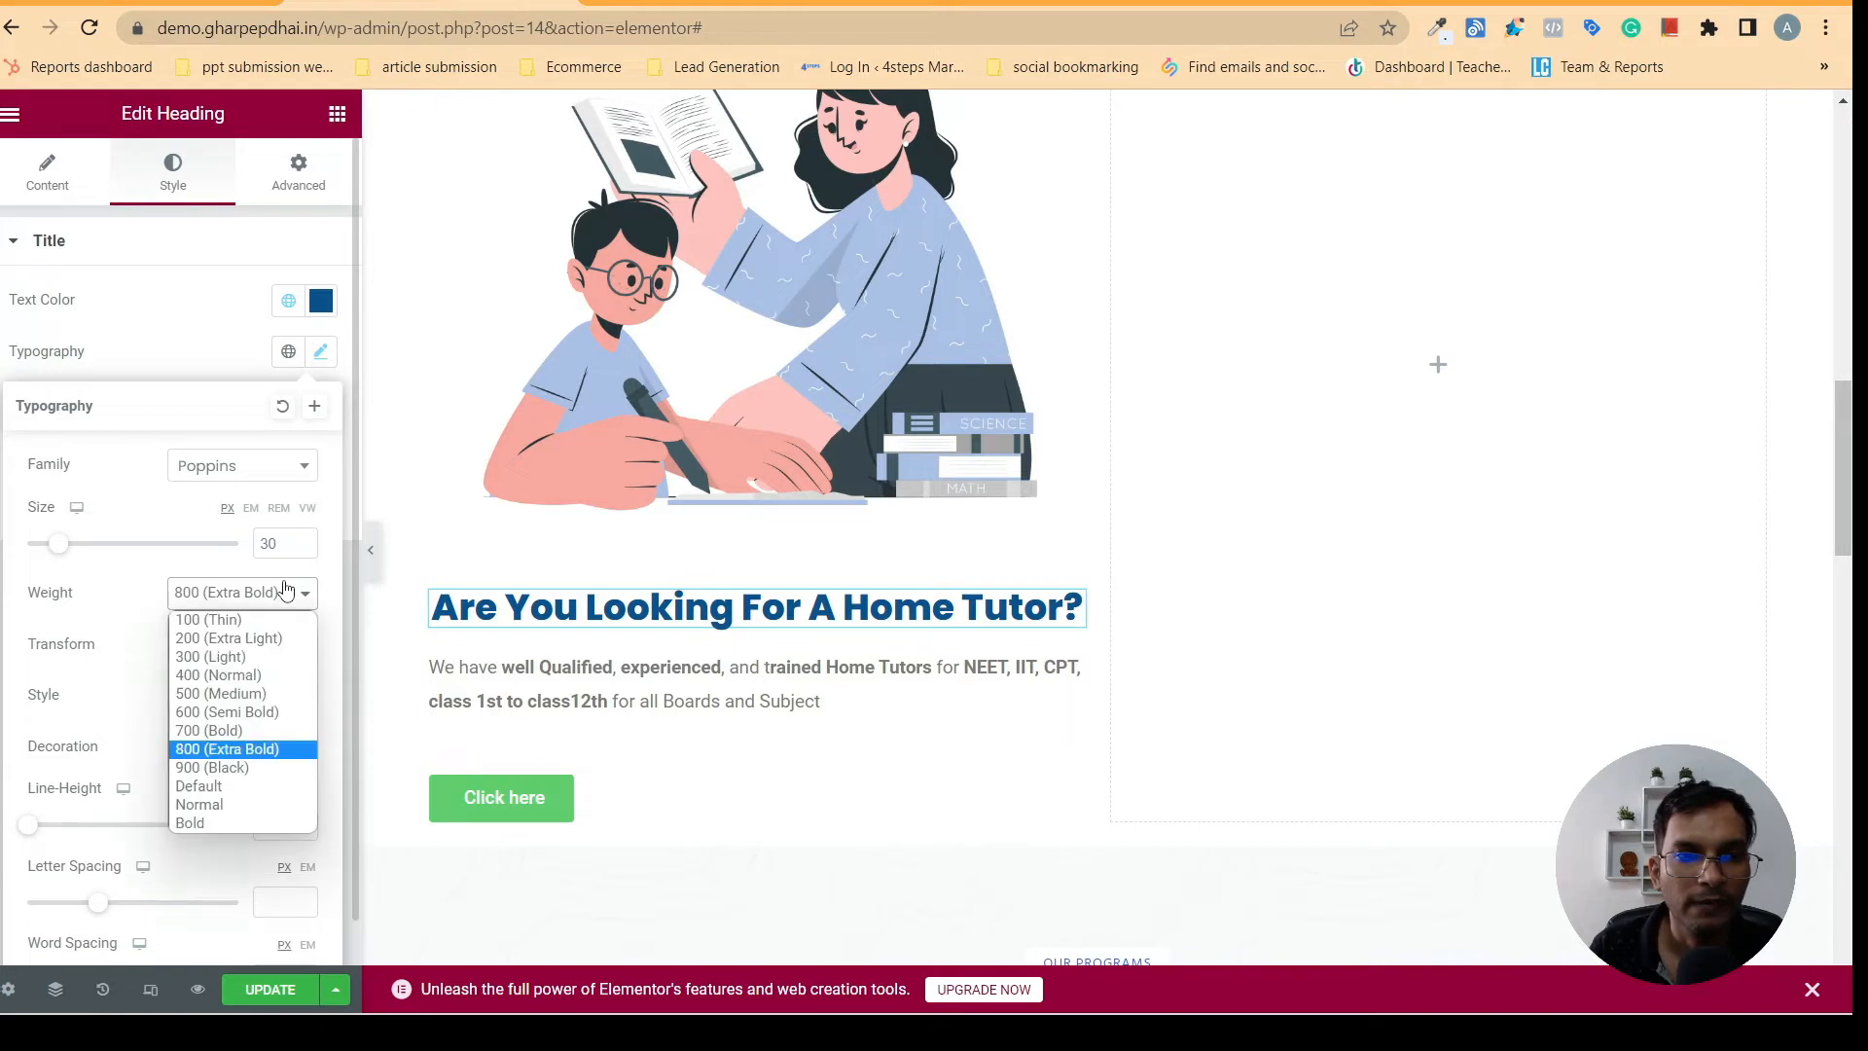
pyautogui.click(259, 714)
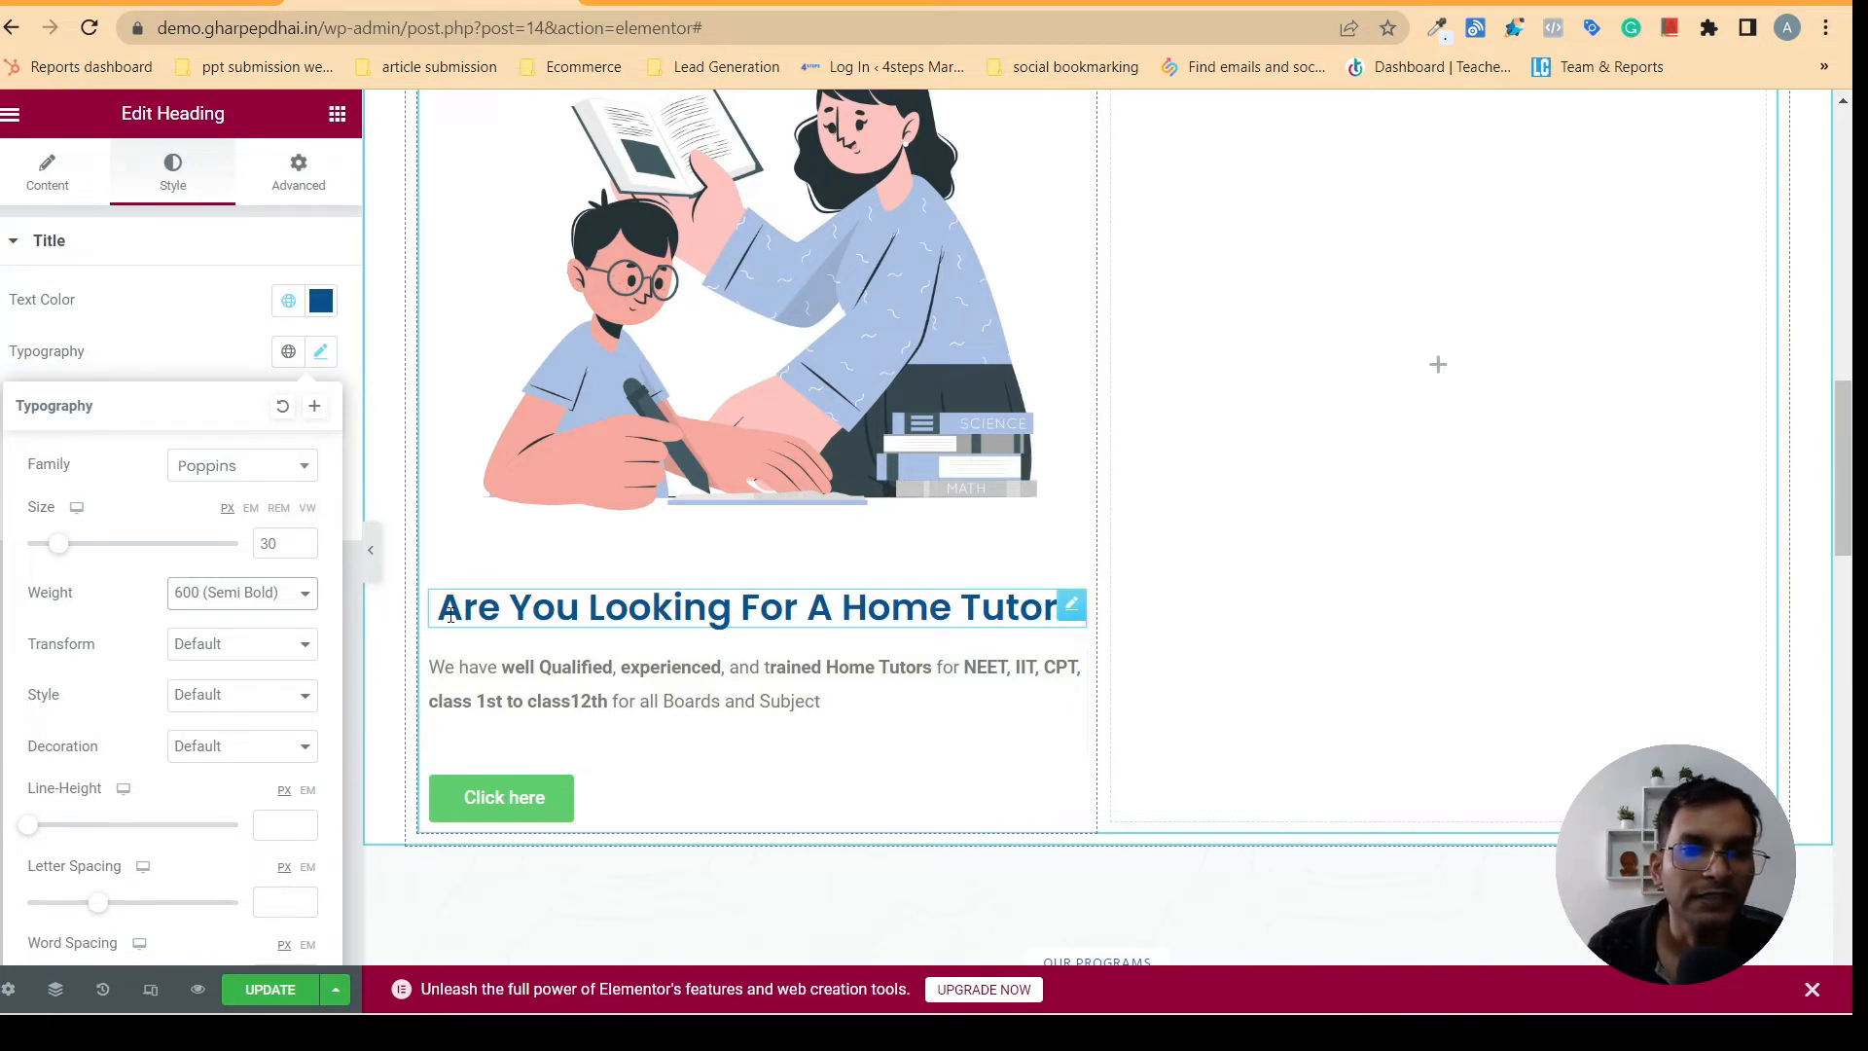
# - Set the home tutor heading's font weight to 500 (Medium)
pyautogui.click(242, 592)
pyautogui.click(204, 702)
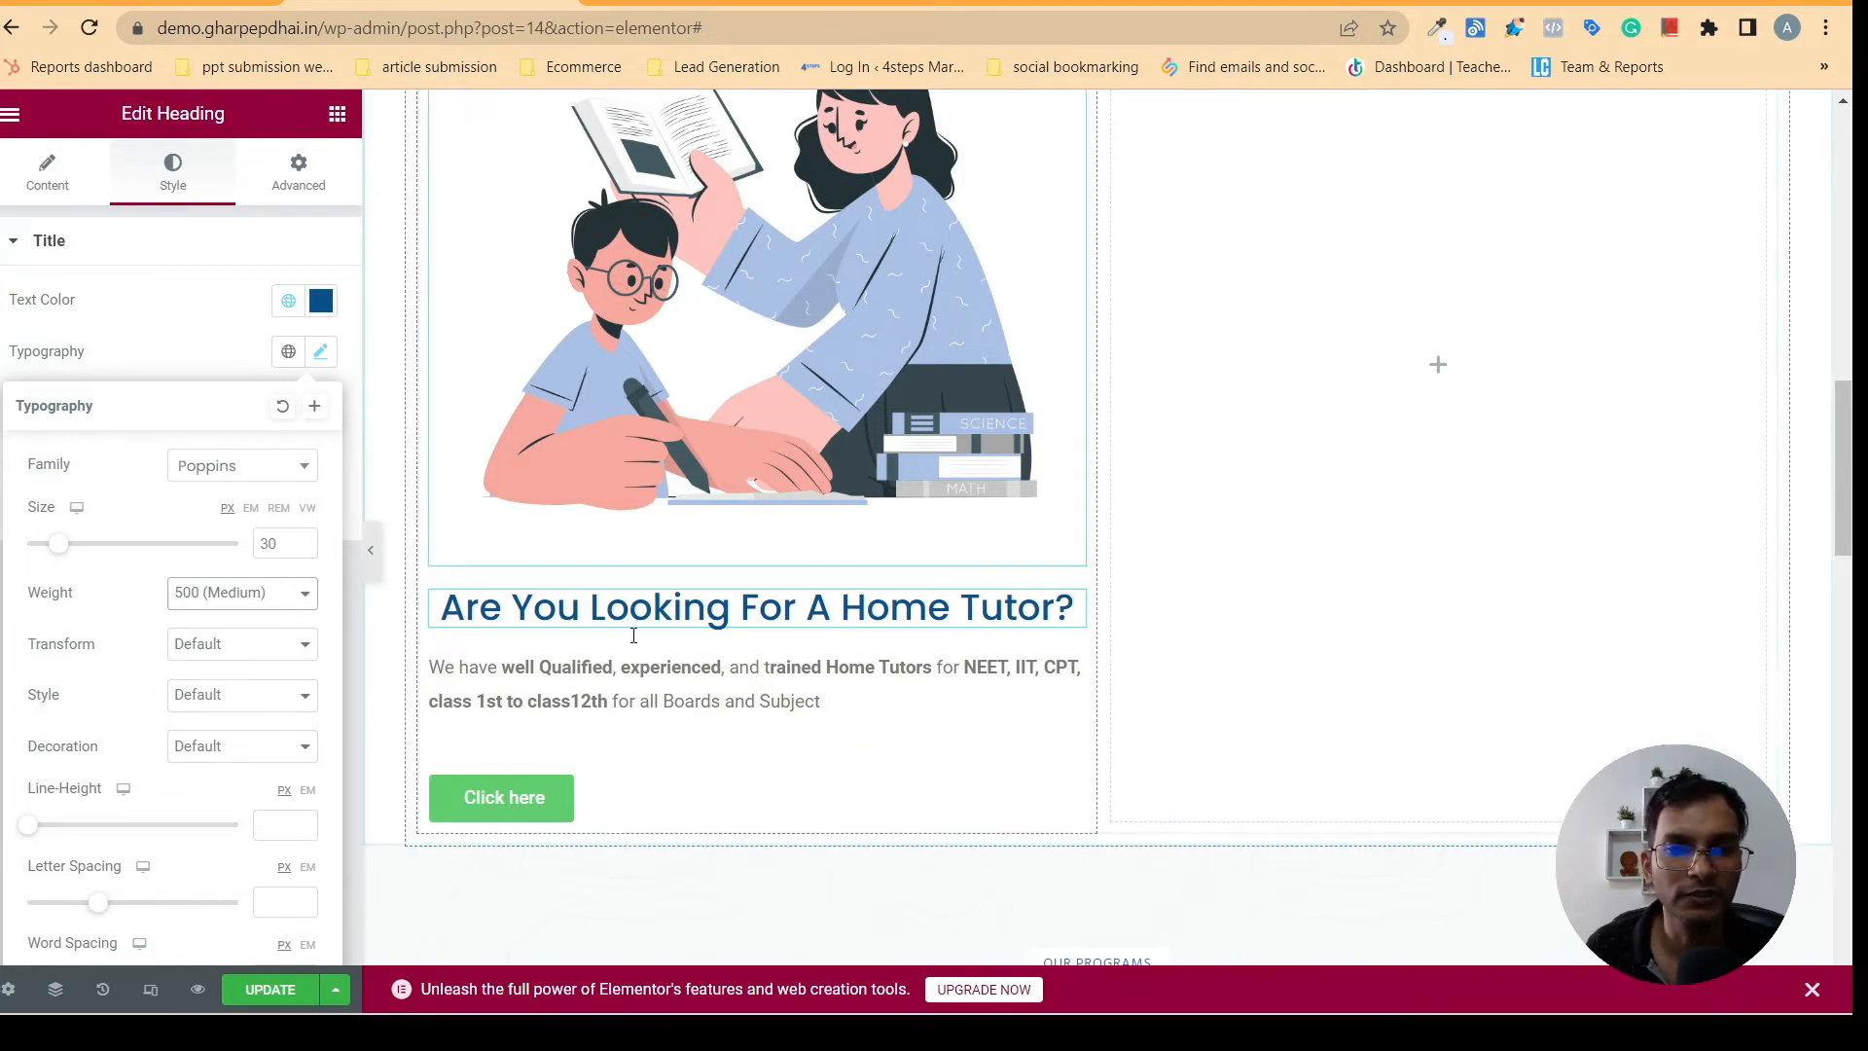
pyautogui.click(237, 646)
pyautogui.click(520, 606)
pyautogui.click(495, 611)
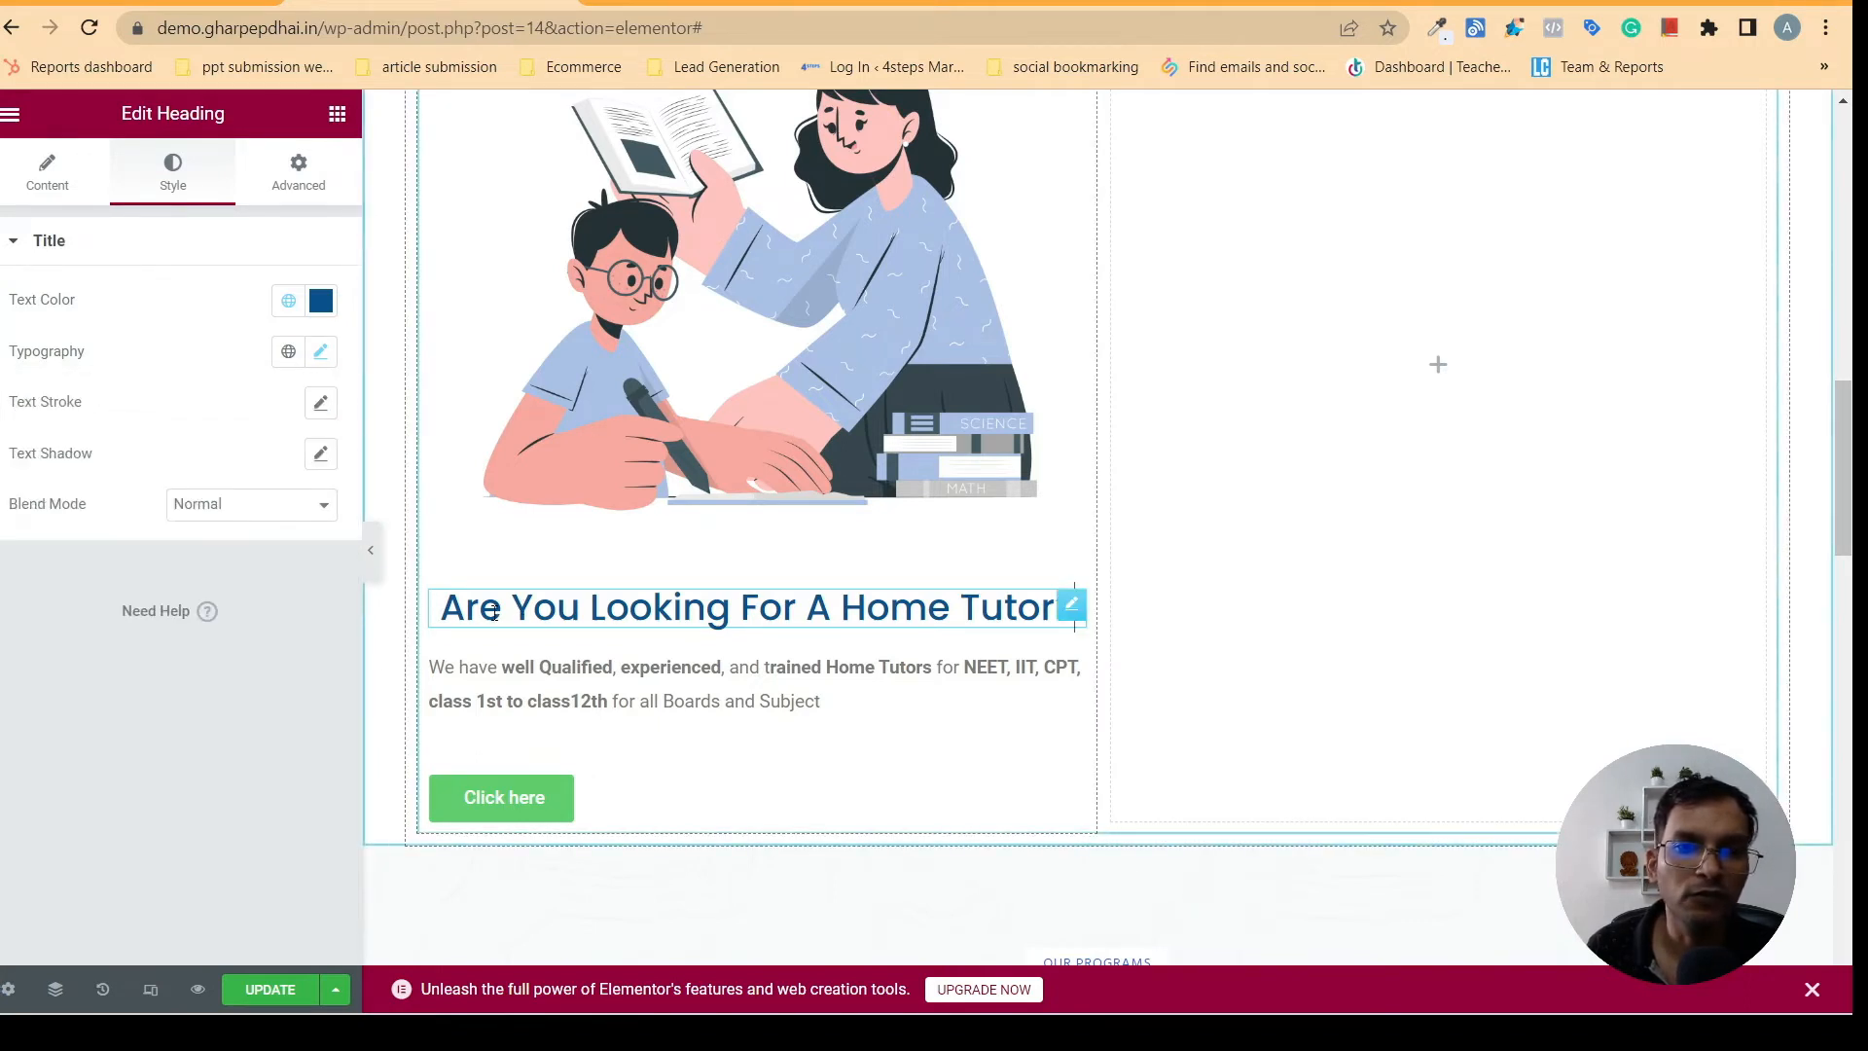
# - Try the Uppercase text transform on the home tutor heading, and settle on Capitalize
pyautogui.click(320, 351)
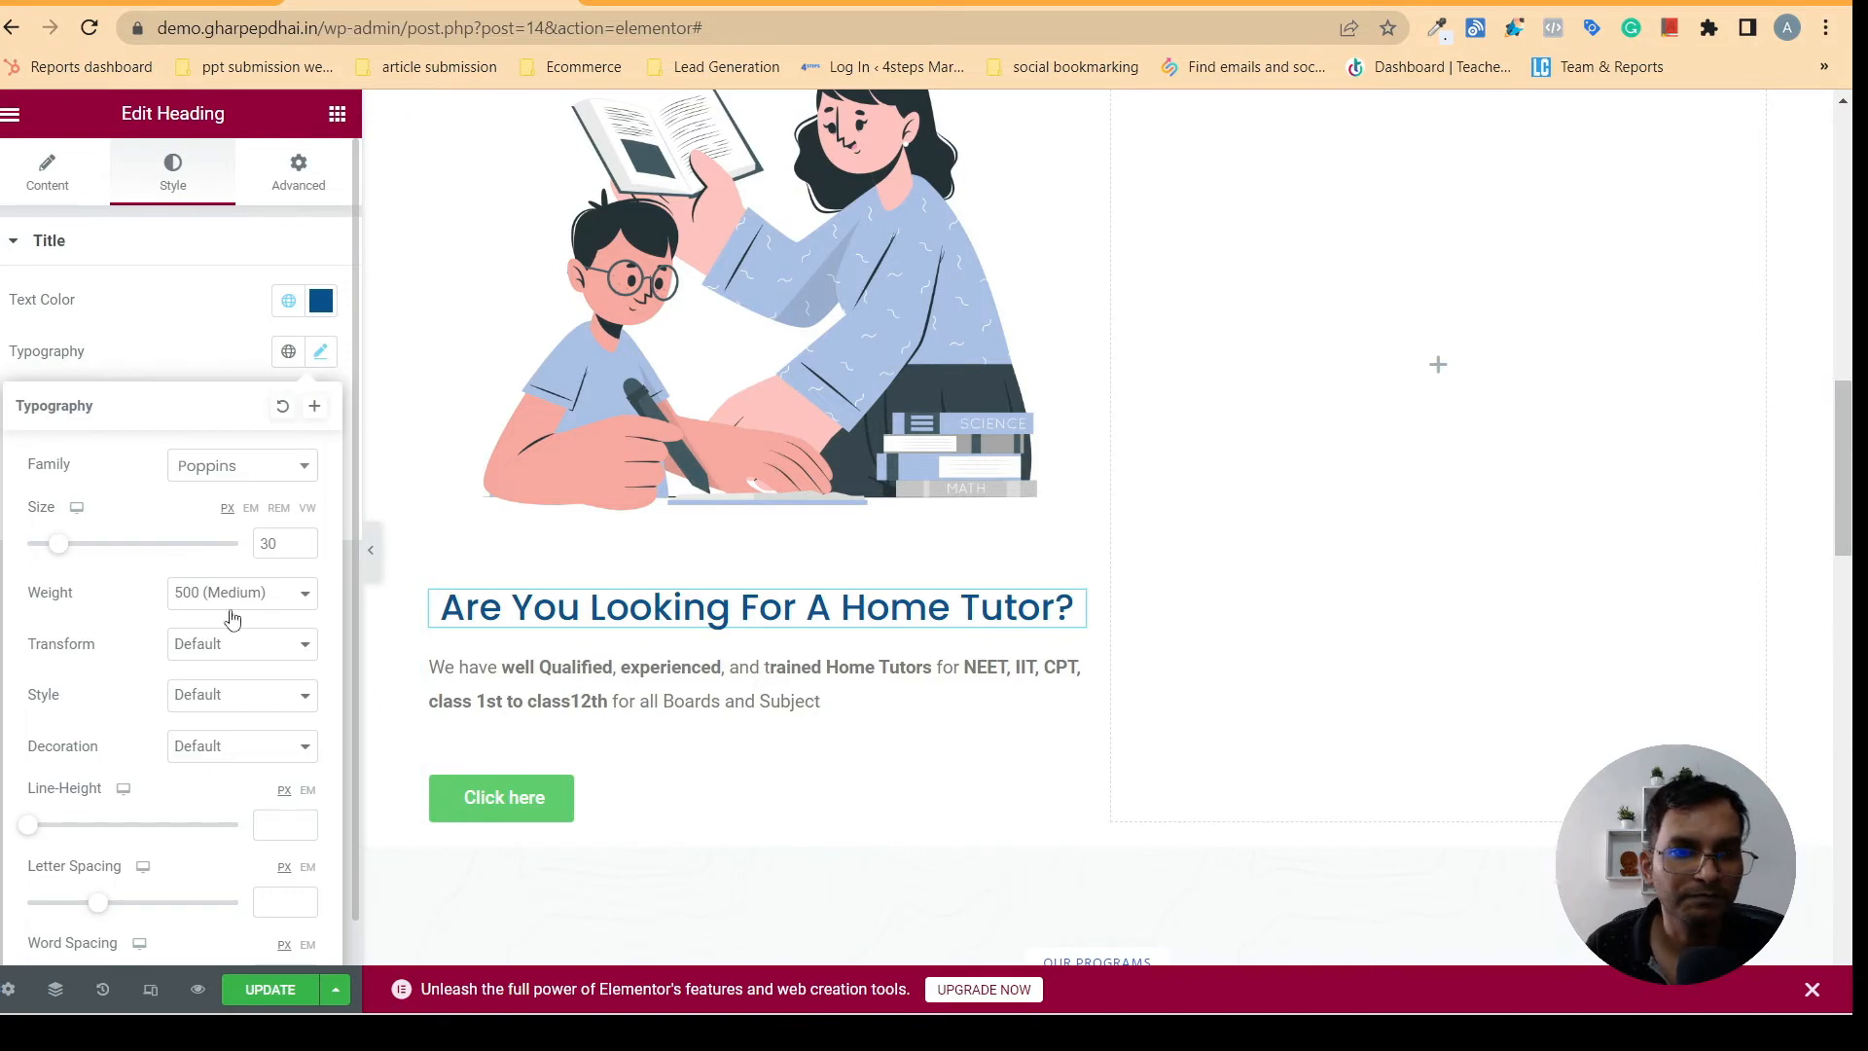
pyautogui.click(272, 655)
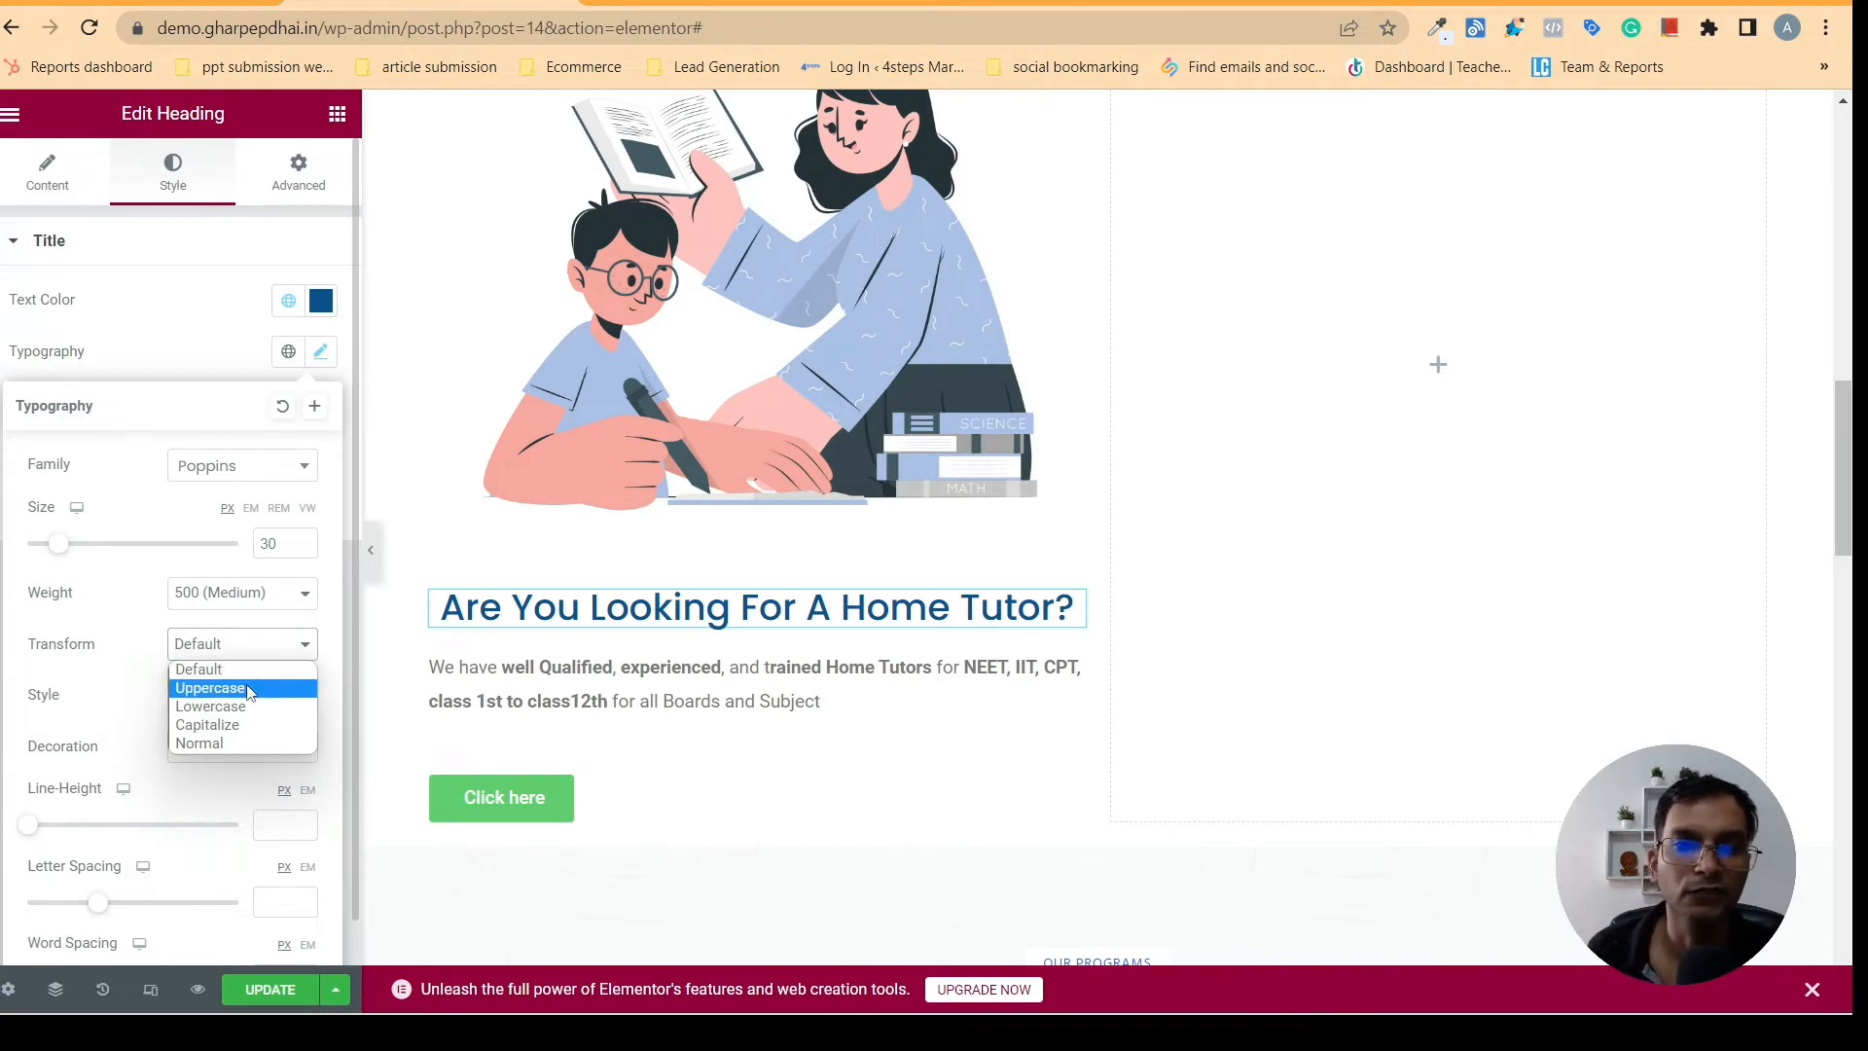
pyautogui.click(249, 689)
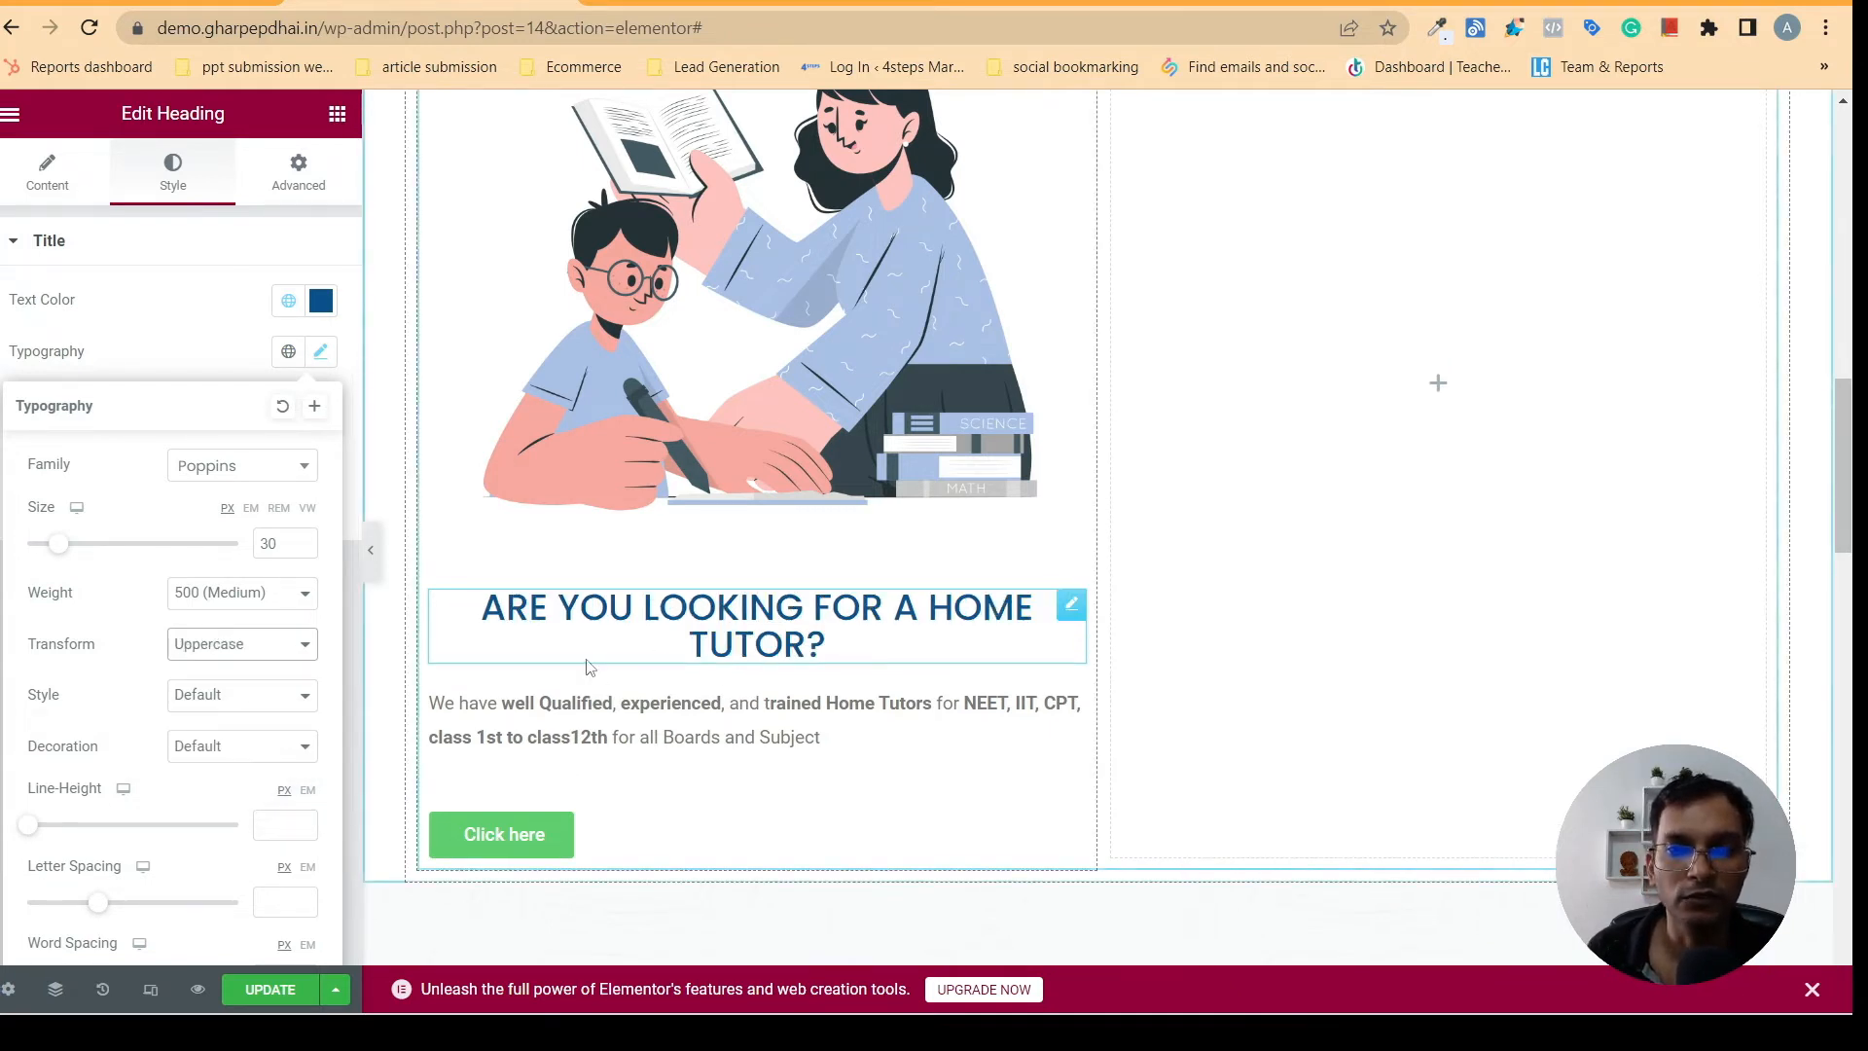
pyautogui.click(256, 648)
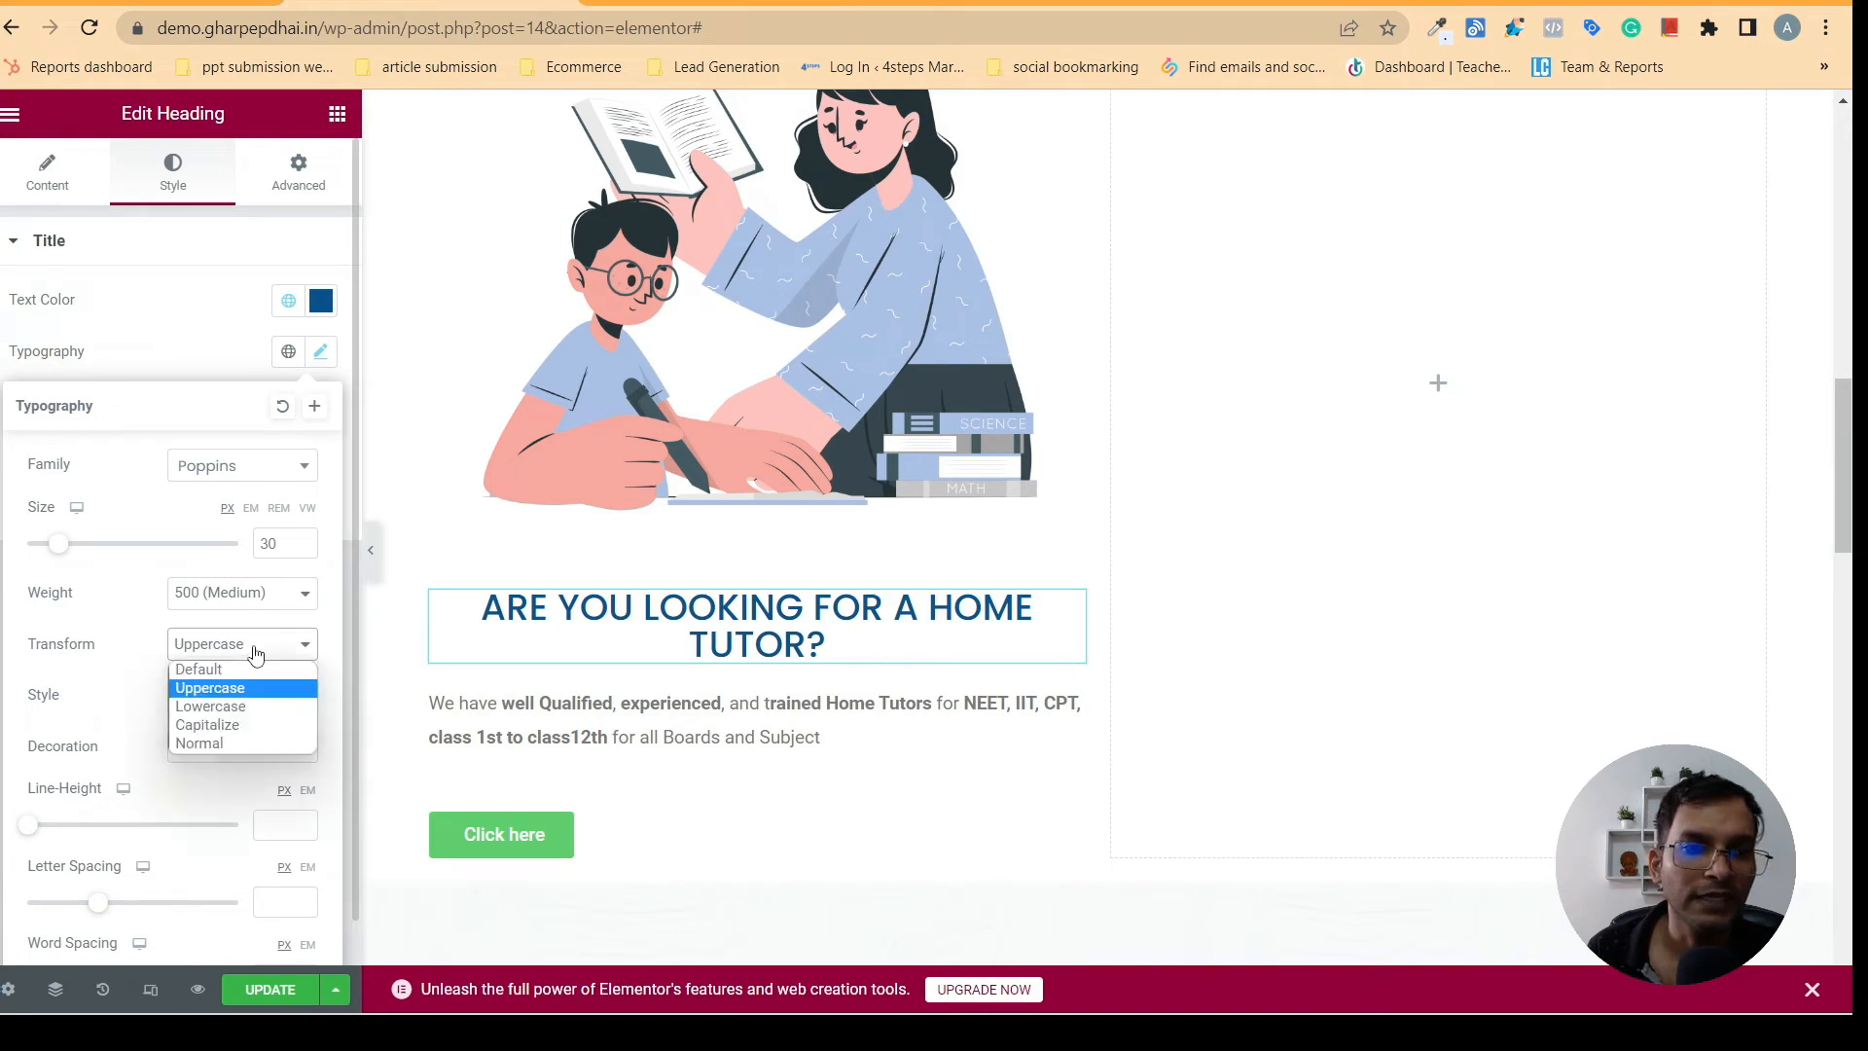
pyautogui.click(242, 734)
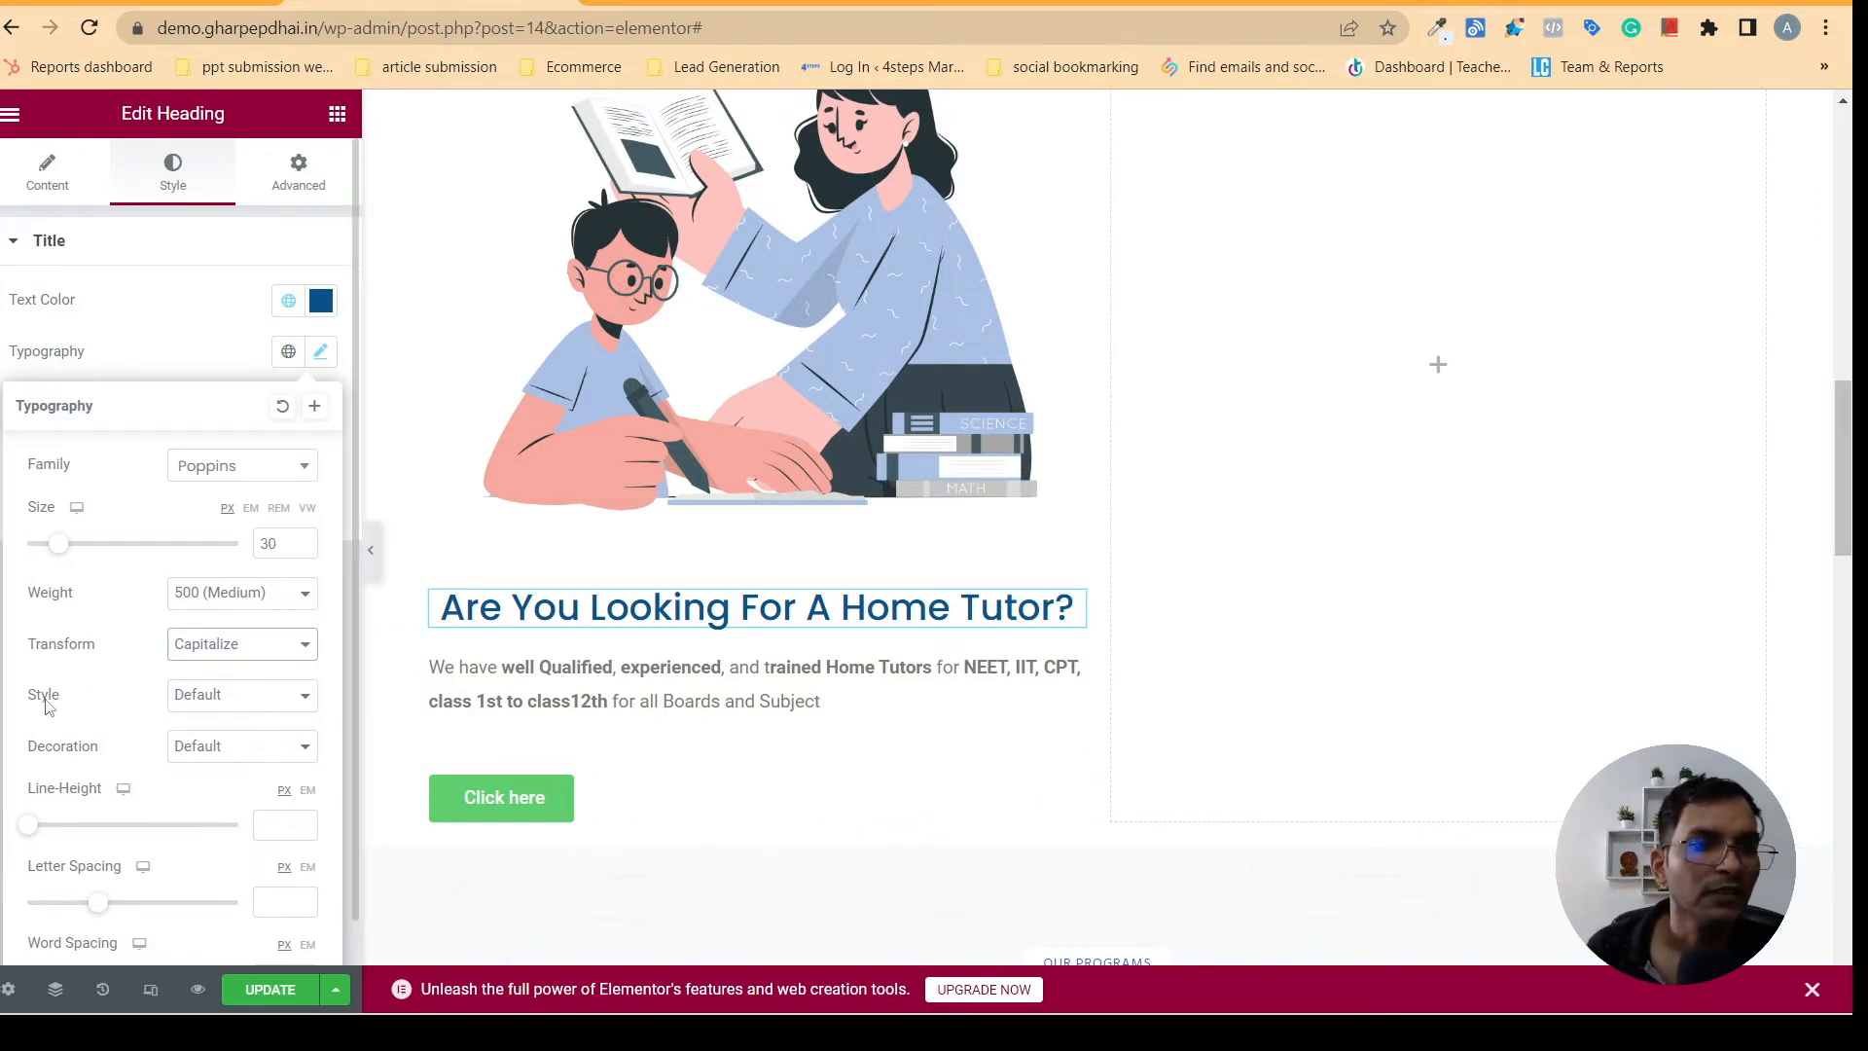
# - Try the Normal, Italic and Oblique font styles on the home tutor heading
pyautogui.click(249, 701)
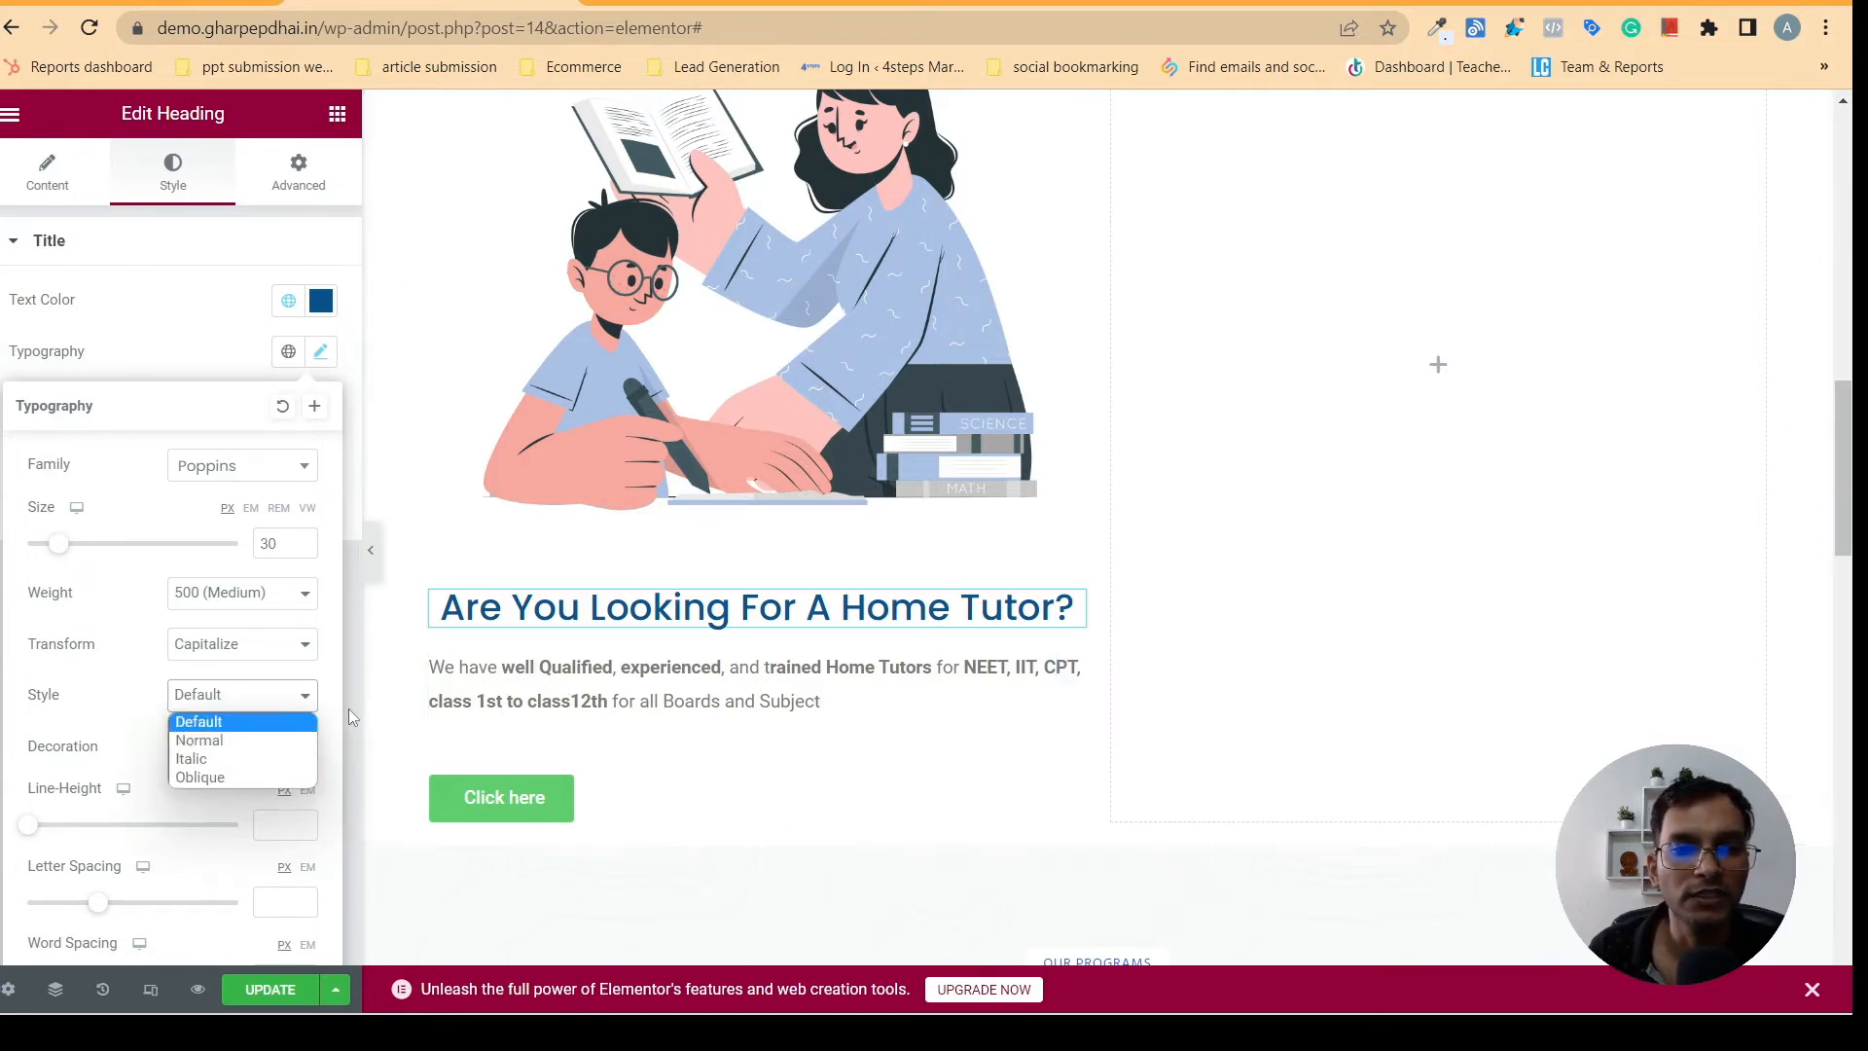
pyautogui.click(223, 740)
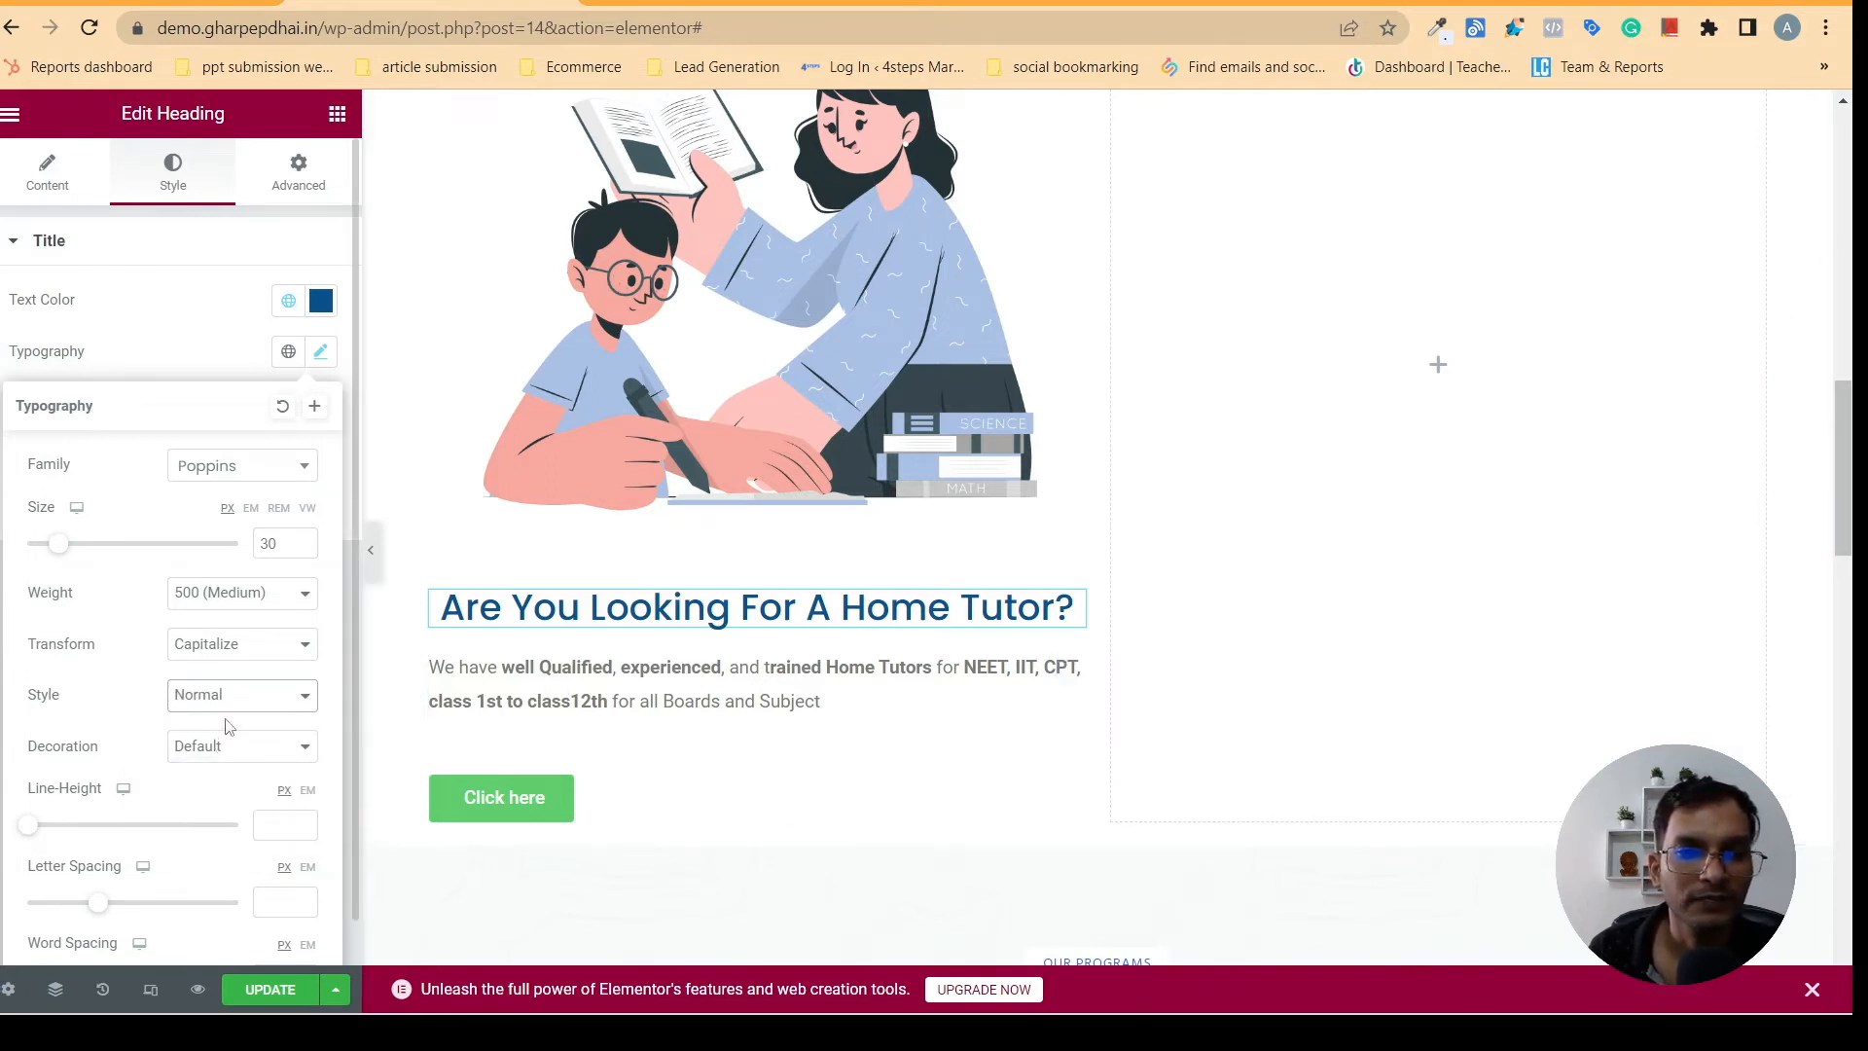
pyautogui.click(241, 696)
pyautogui.click(220, 760)
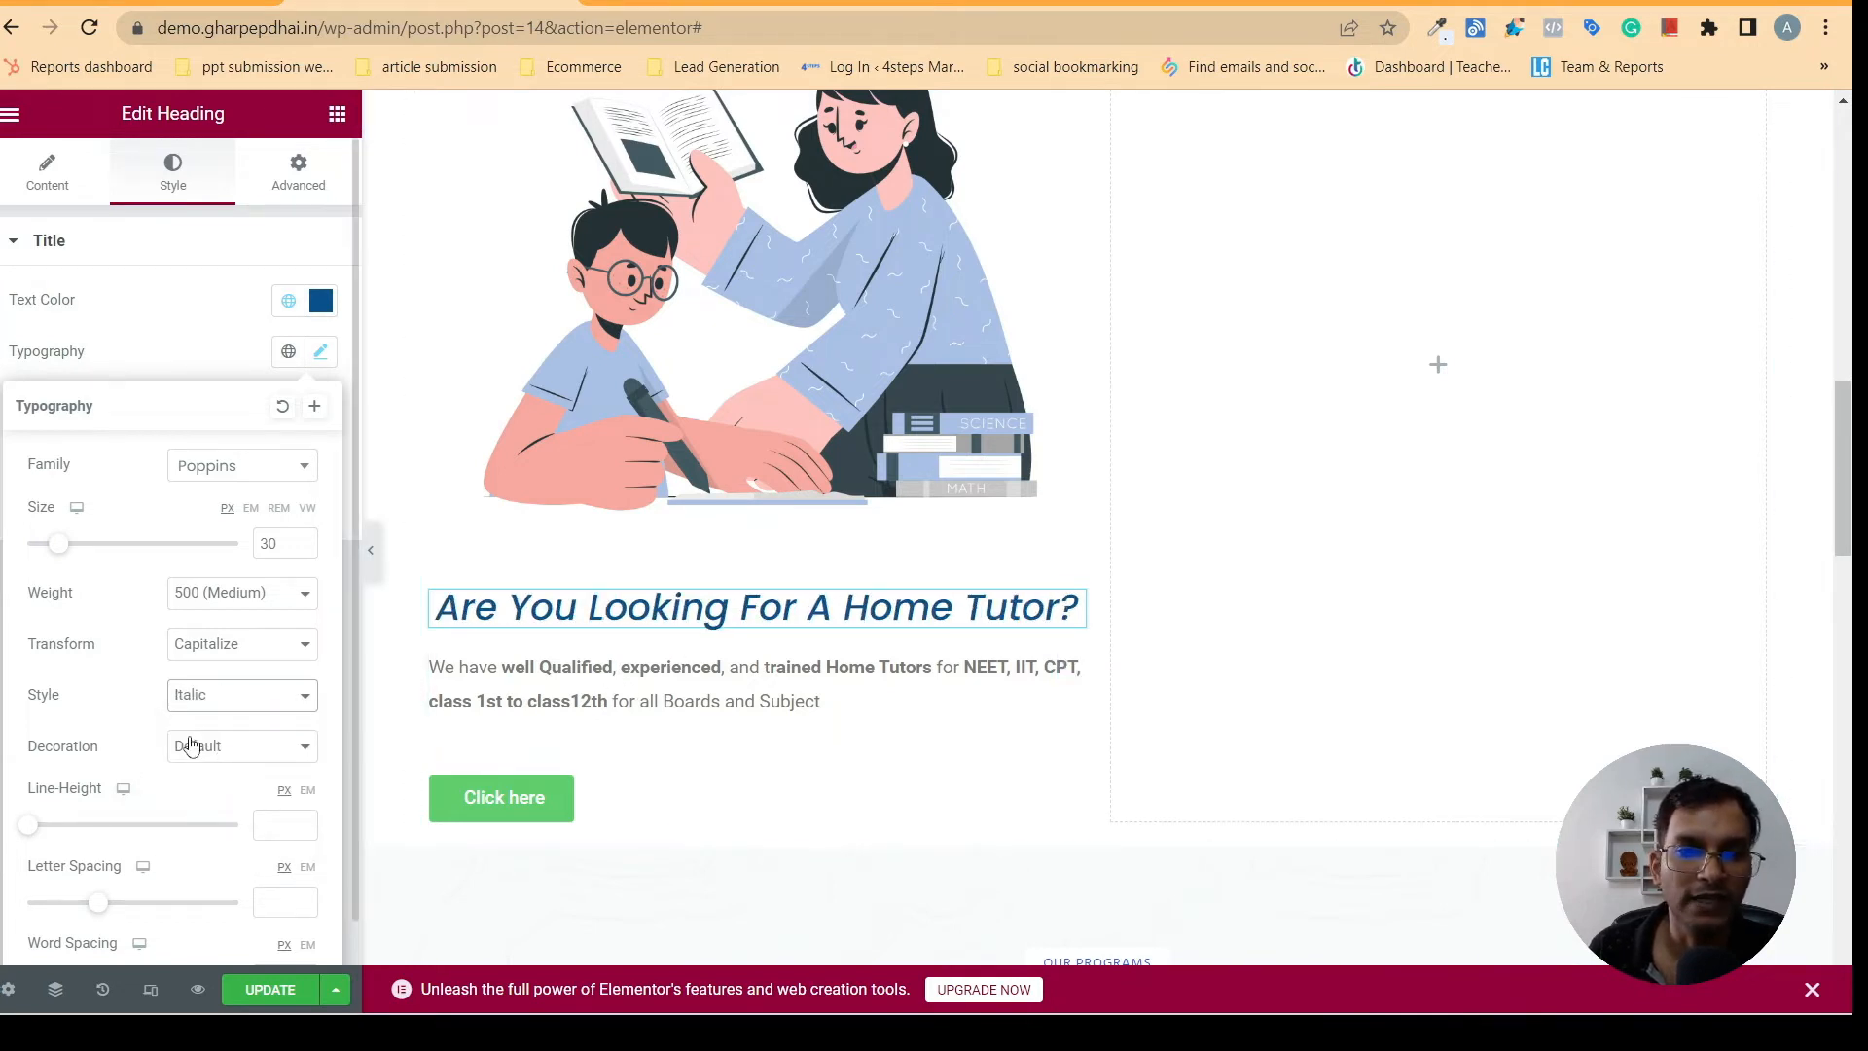
pyautogui.click(257, 697)
pyautogui.click(218, 777)
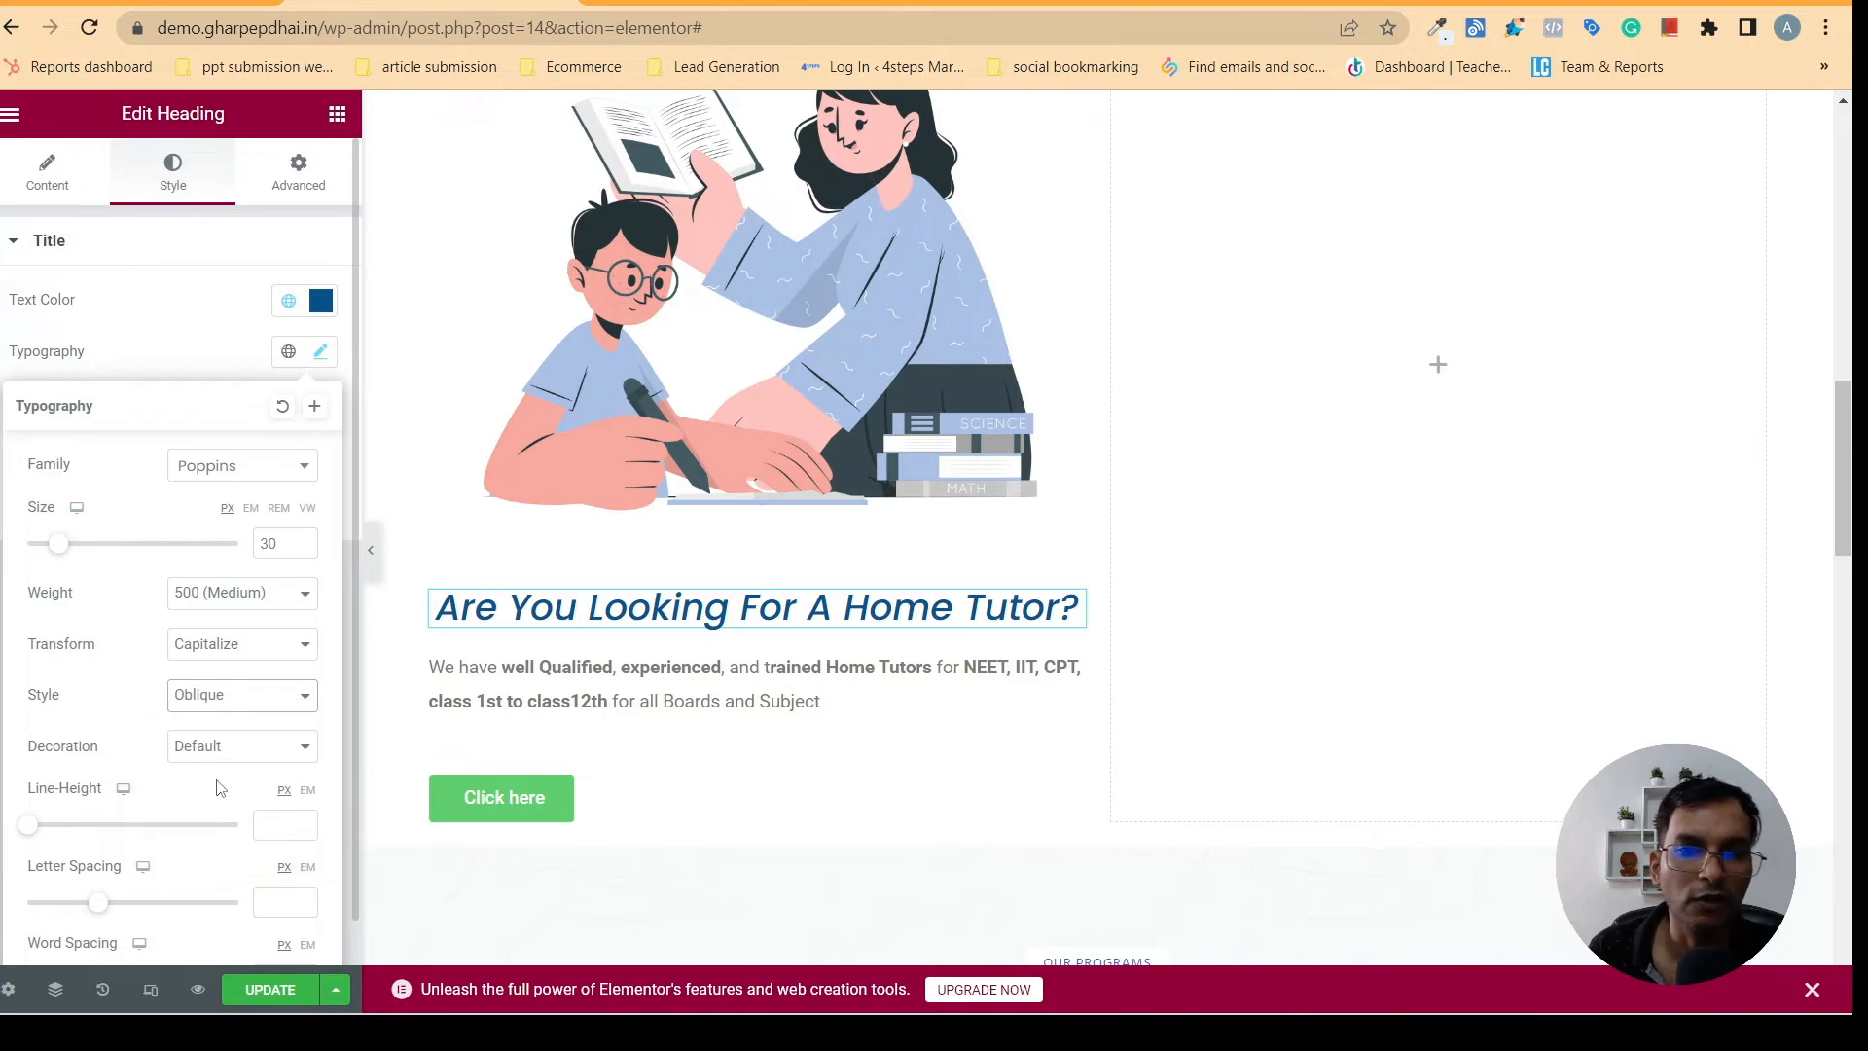
pyautogui.click(249, 696)
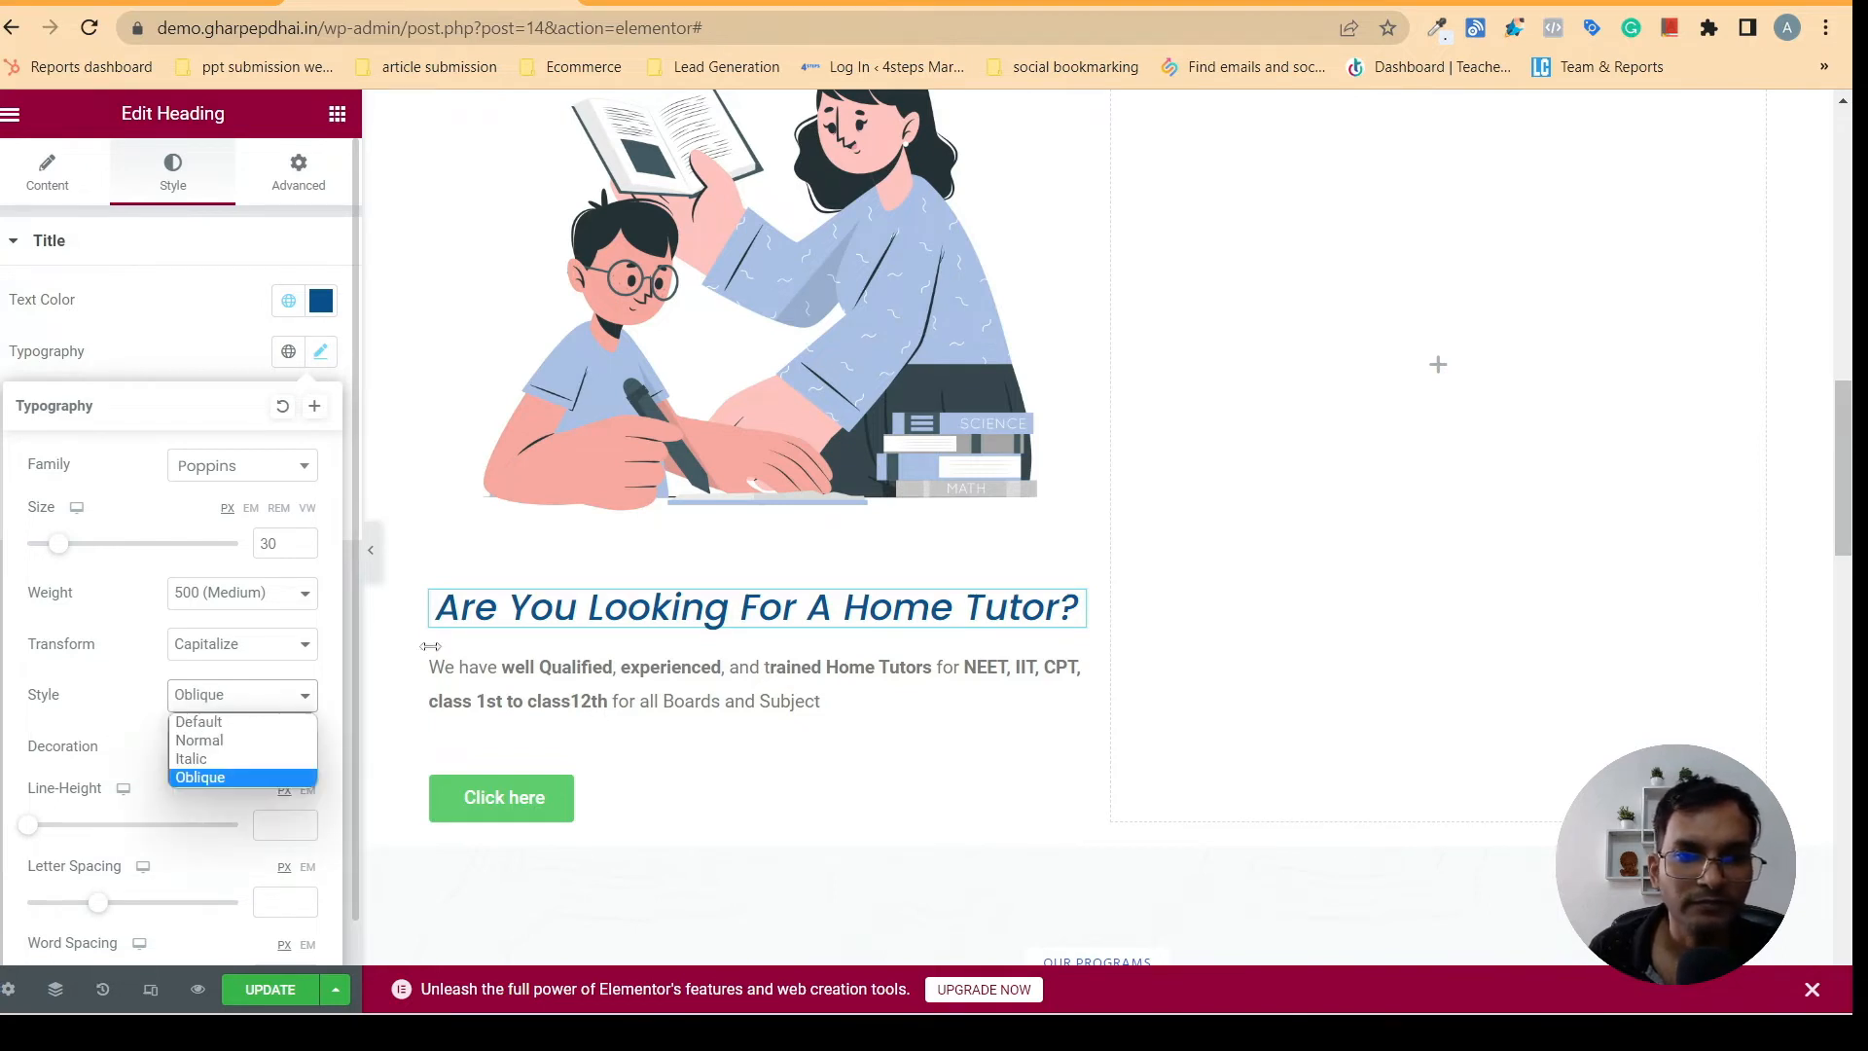
pyautogui.click(424, 637)
pyautogui.click(380, 692)
pyautogui.click(301, 504)
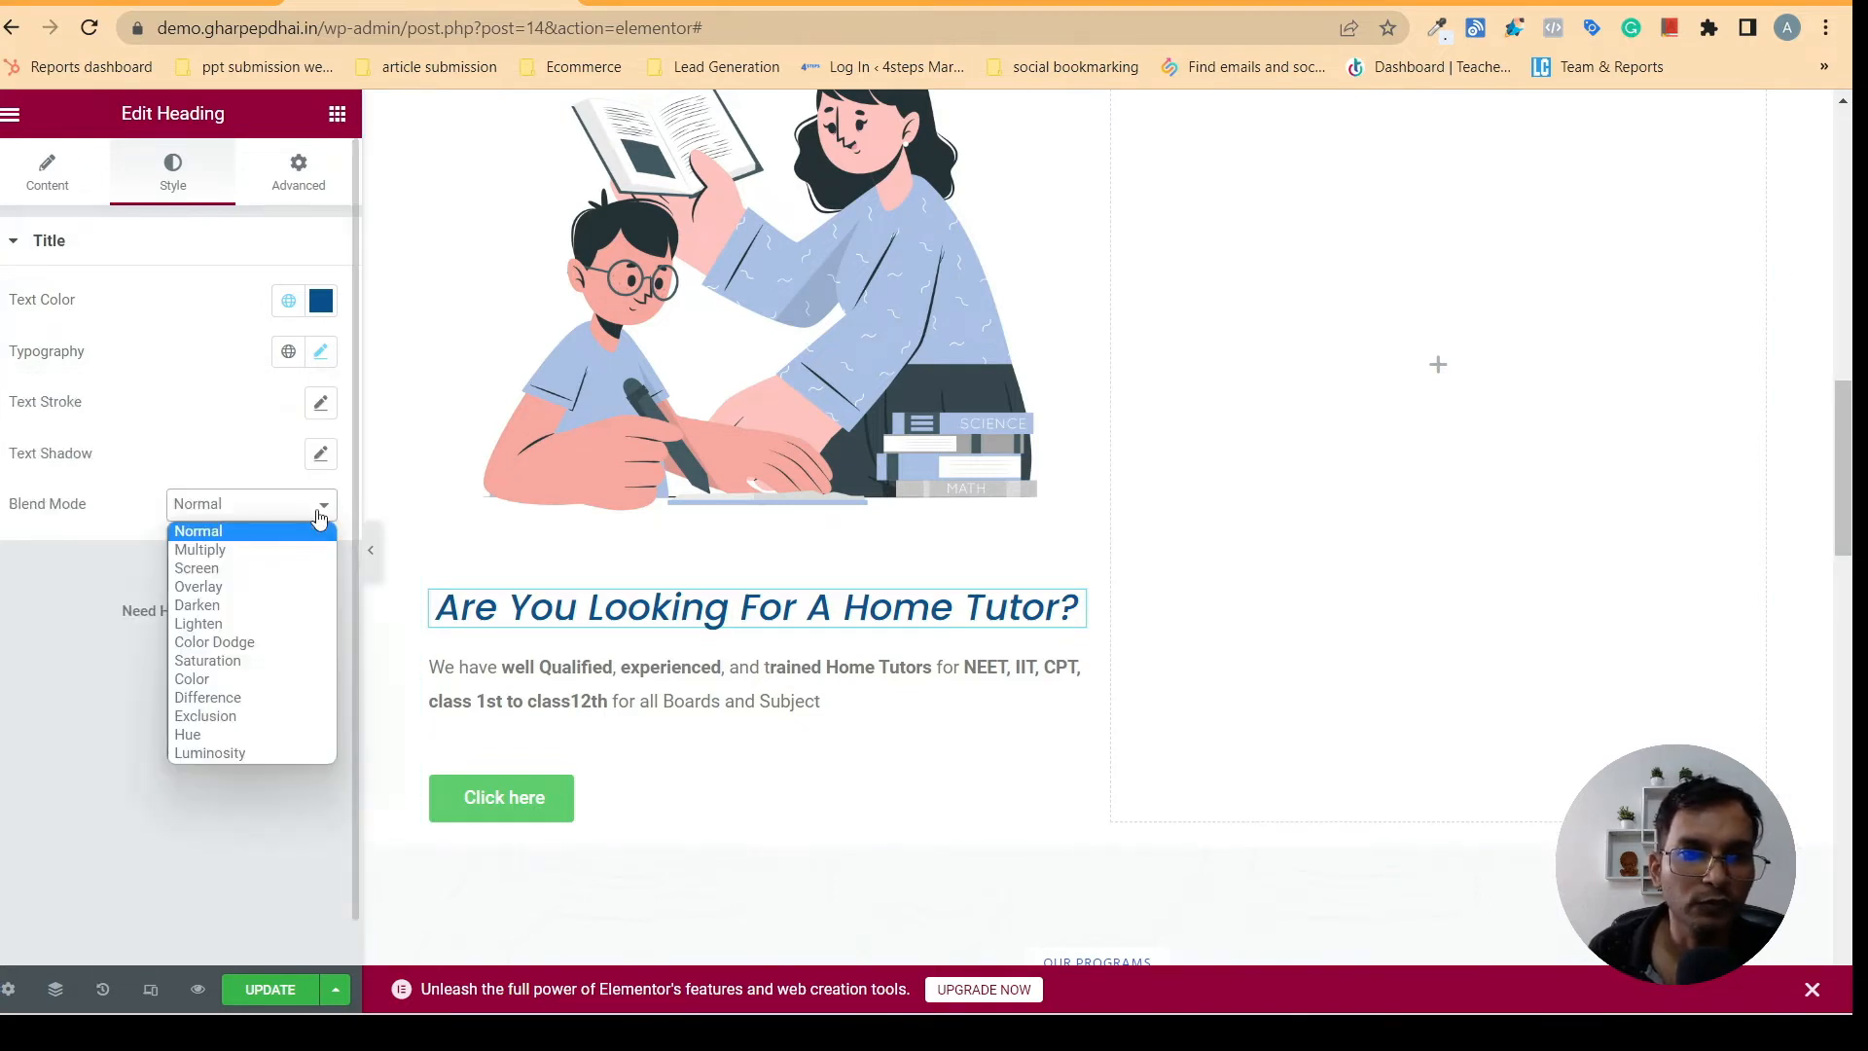
pyautogui.click(215, 420)
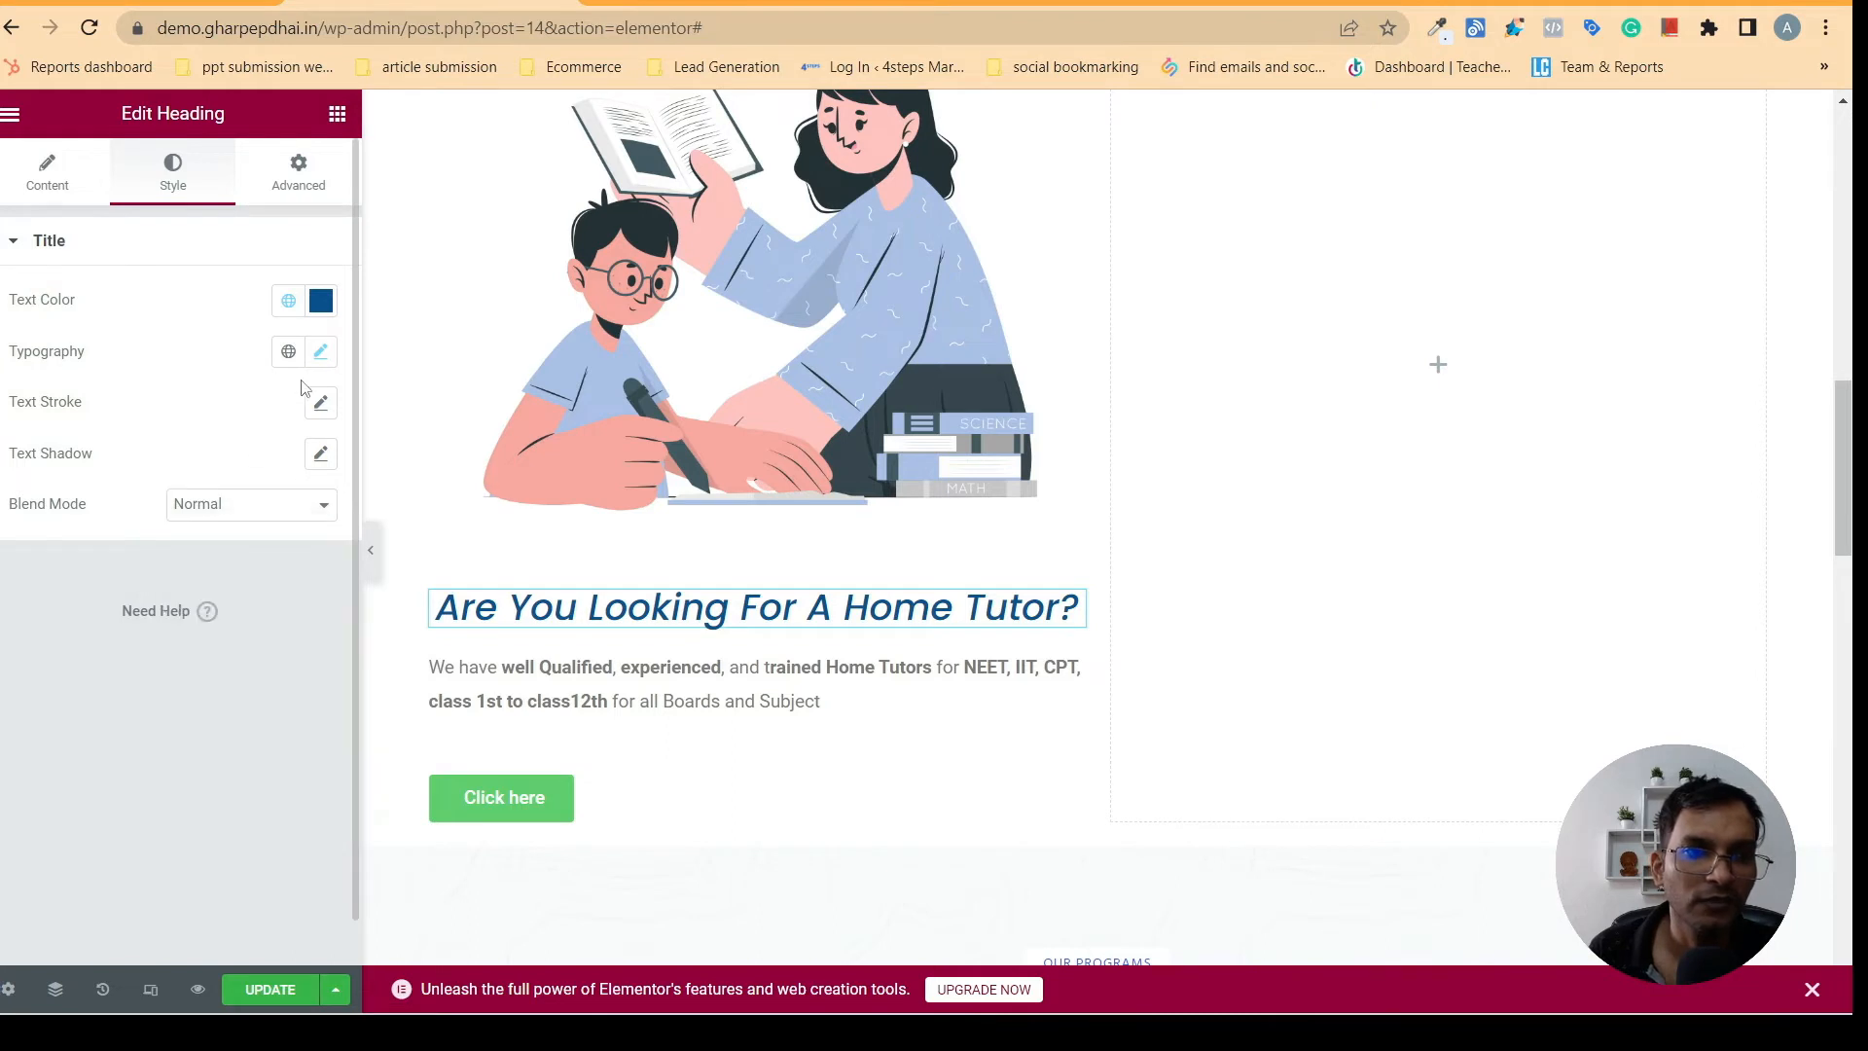
# - Set the home tutor heading's font style to Normal in its typography settings
pyautogui.click(320, 351)
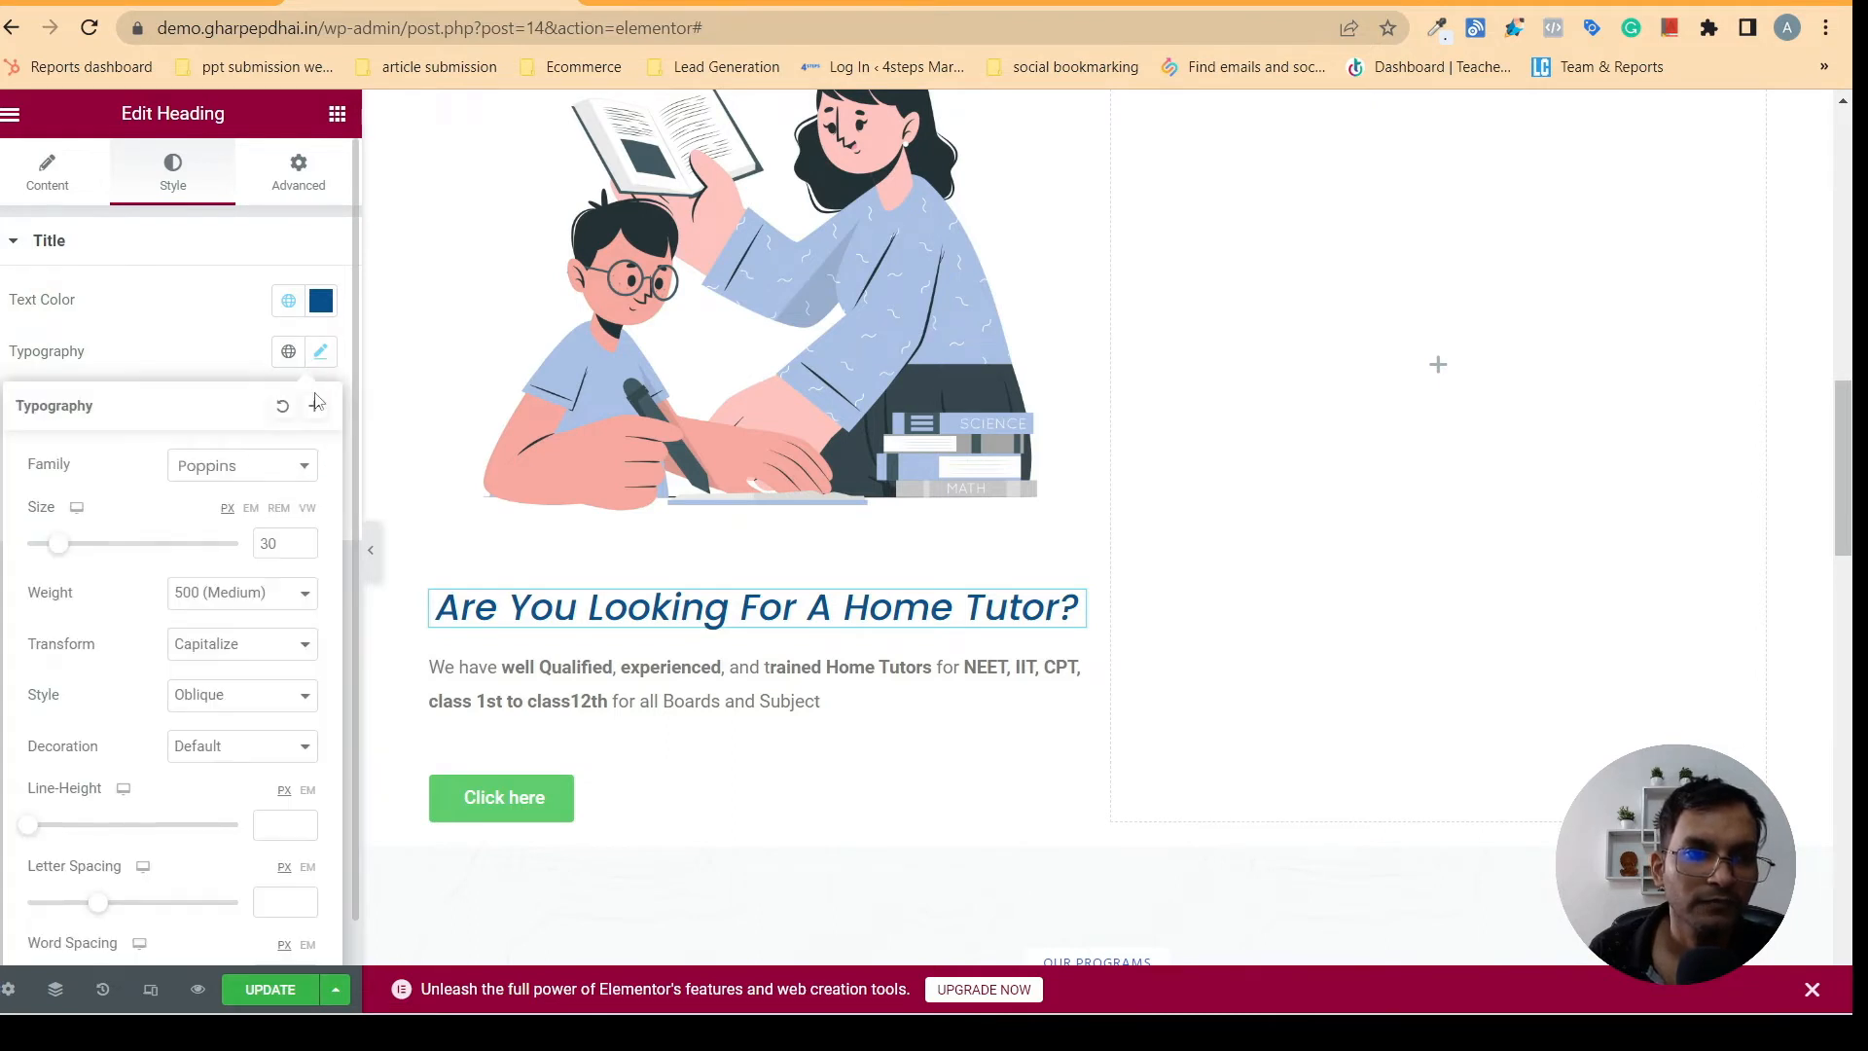
pyautogui.click(243, 698)
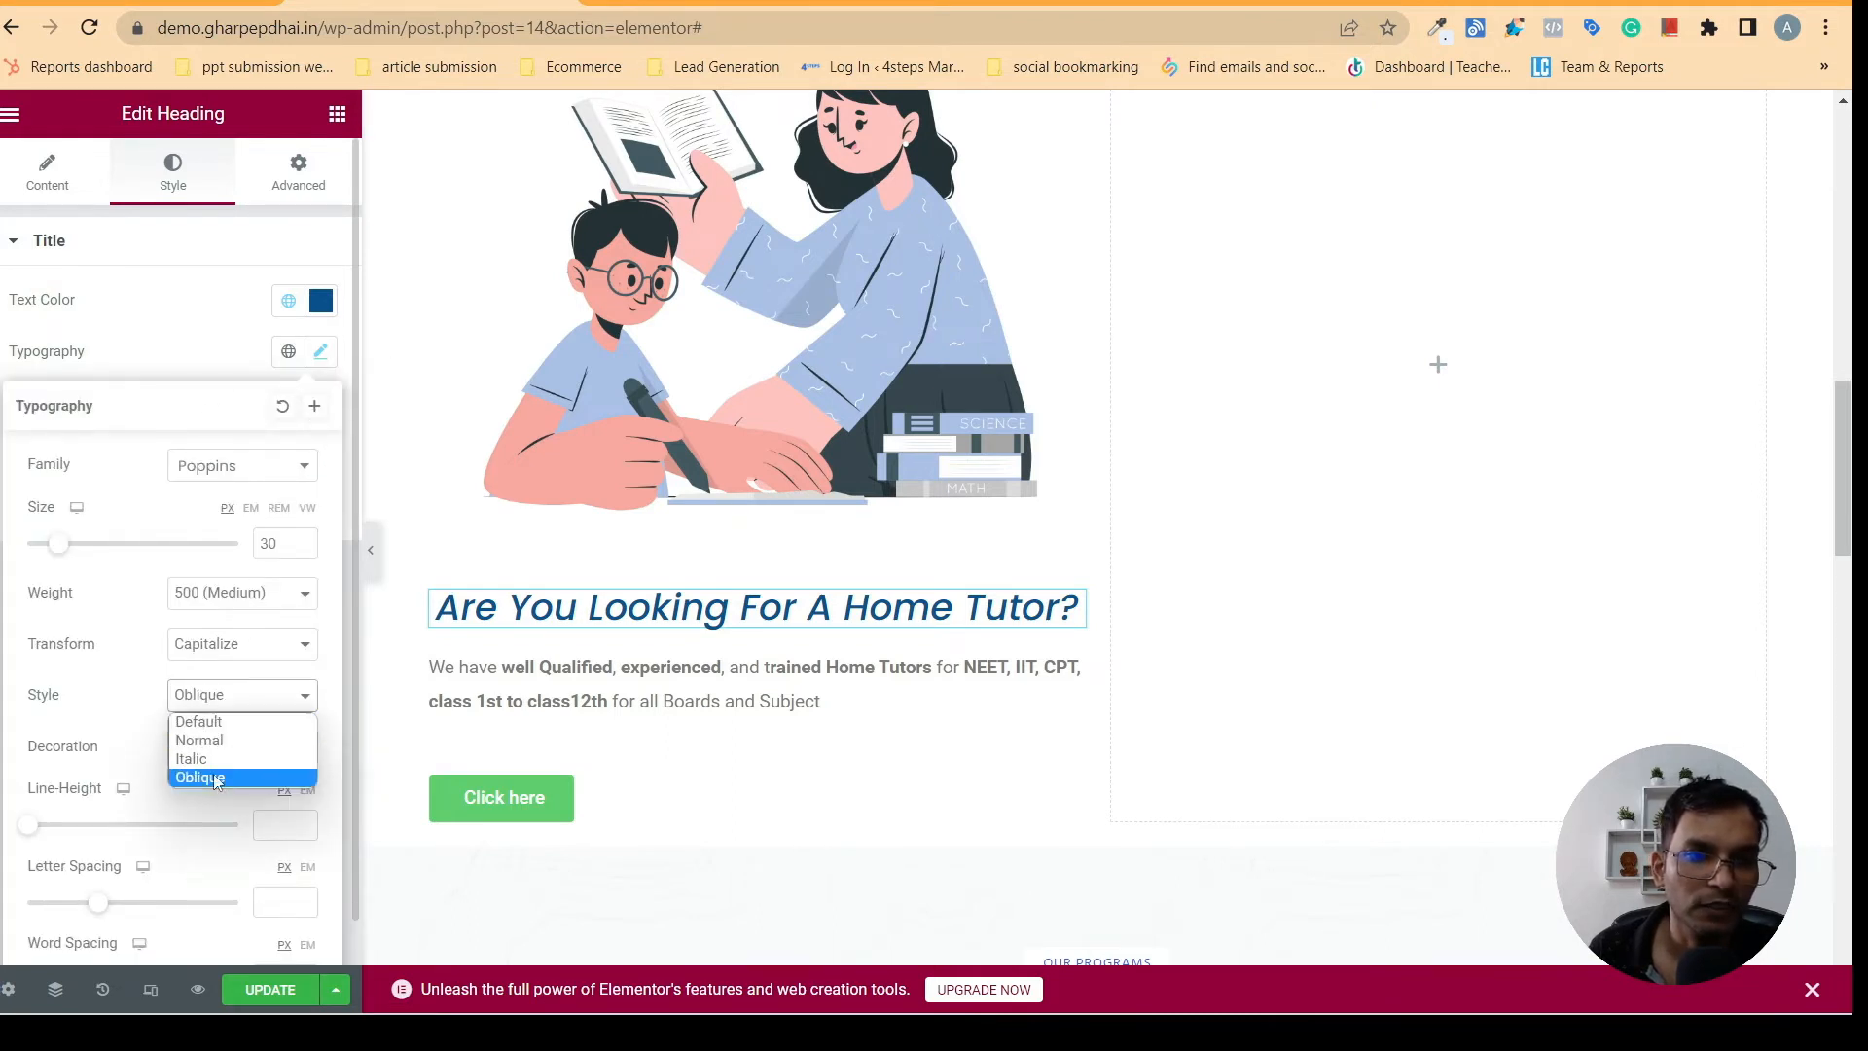
pyautogui.click(216, 778)
pyautogui.click(256, 700)
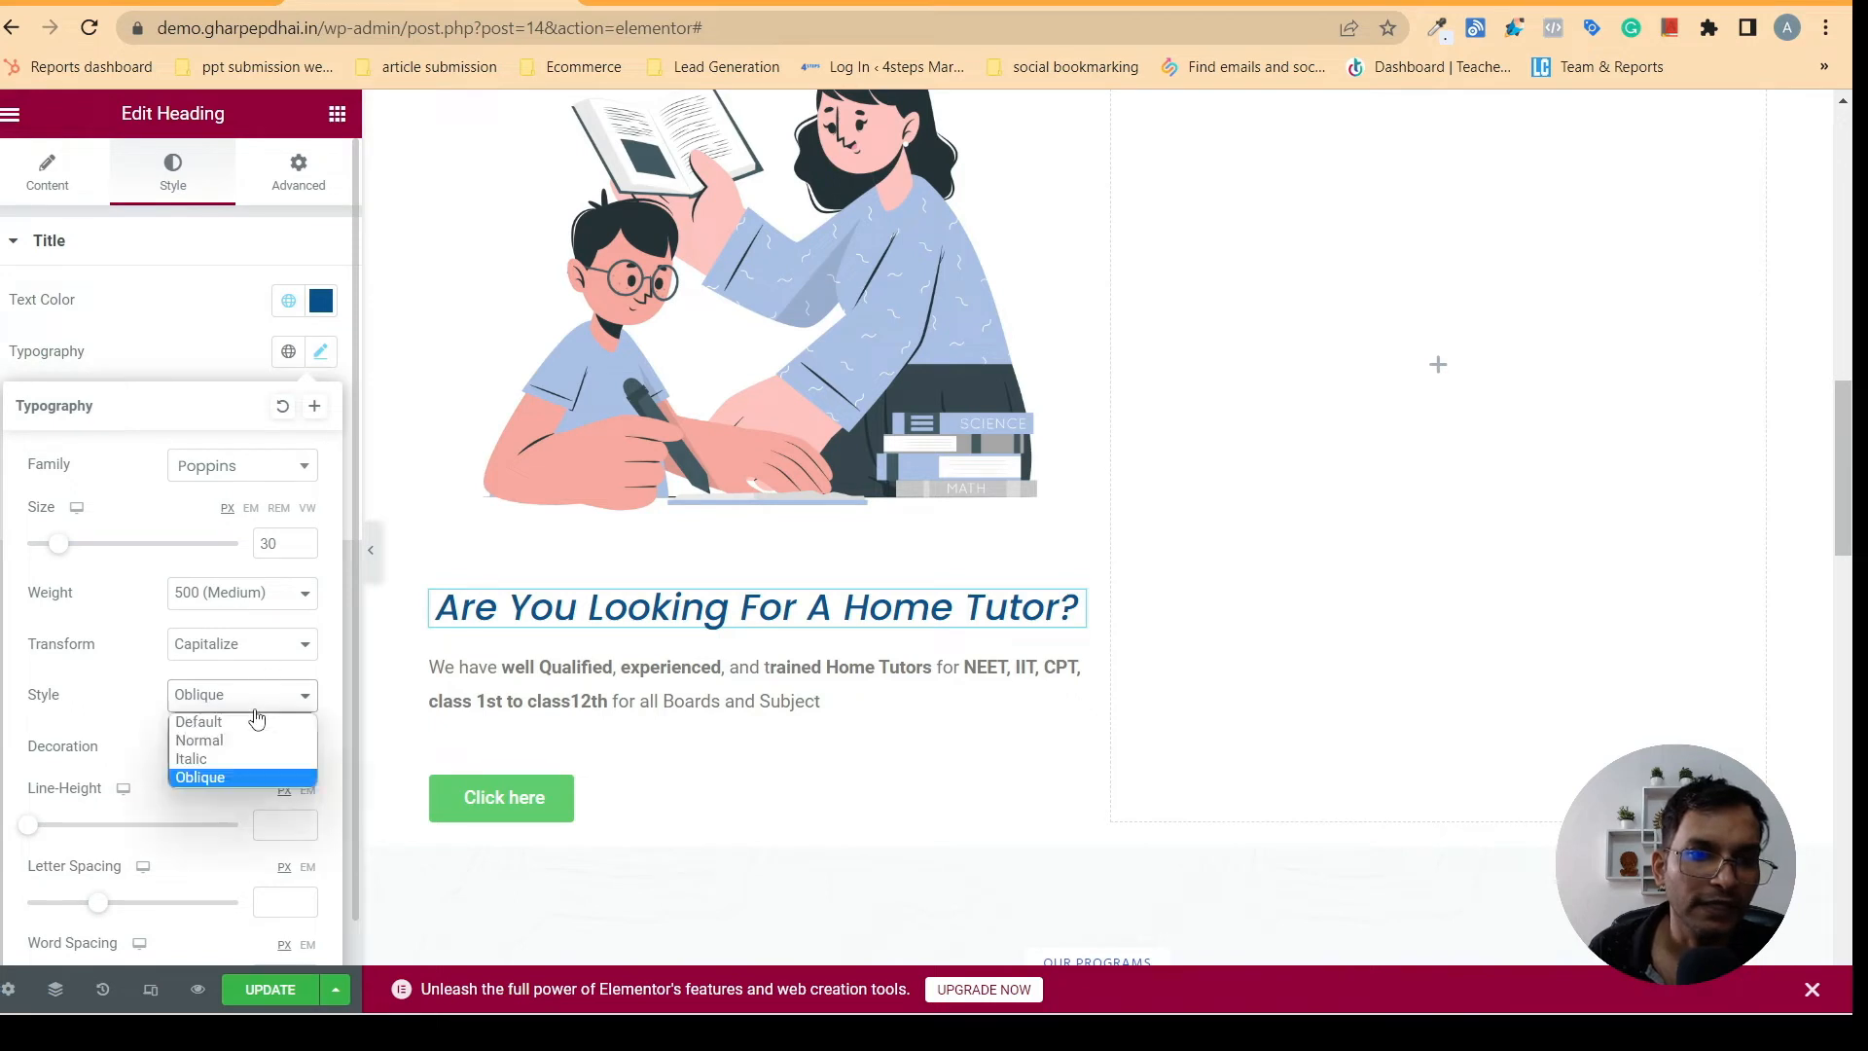
pyautogui.click(200, 741)
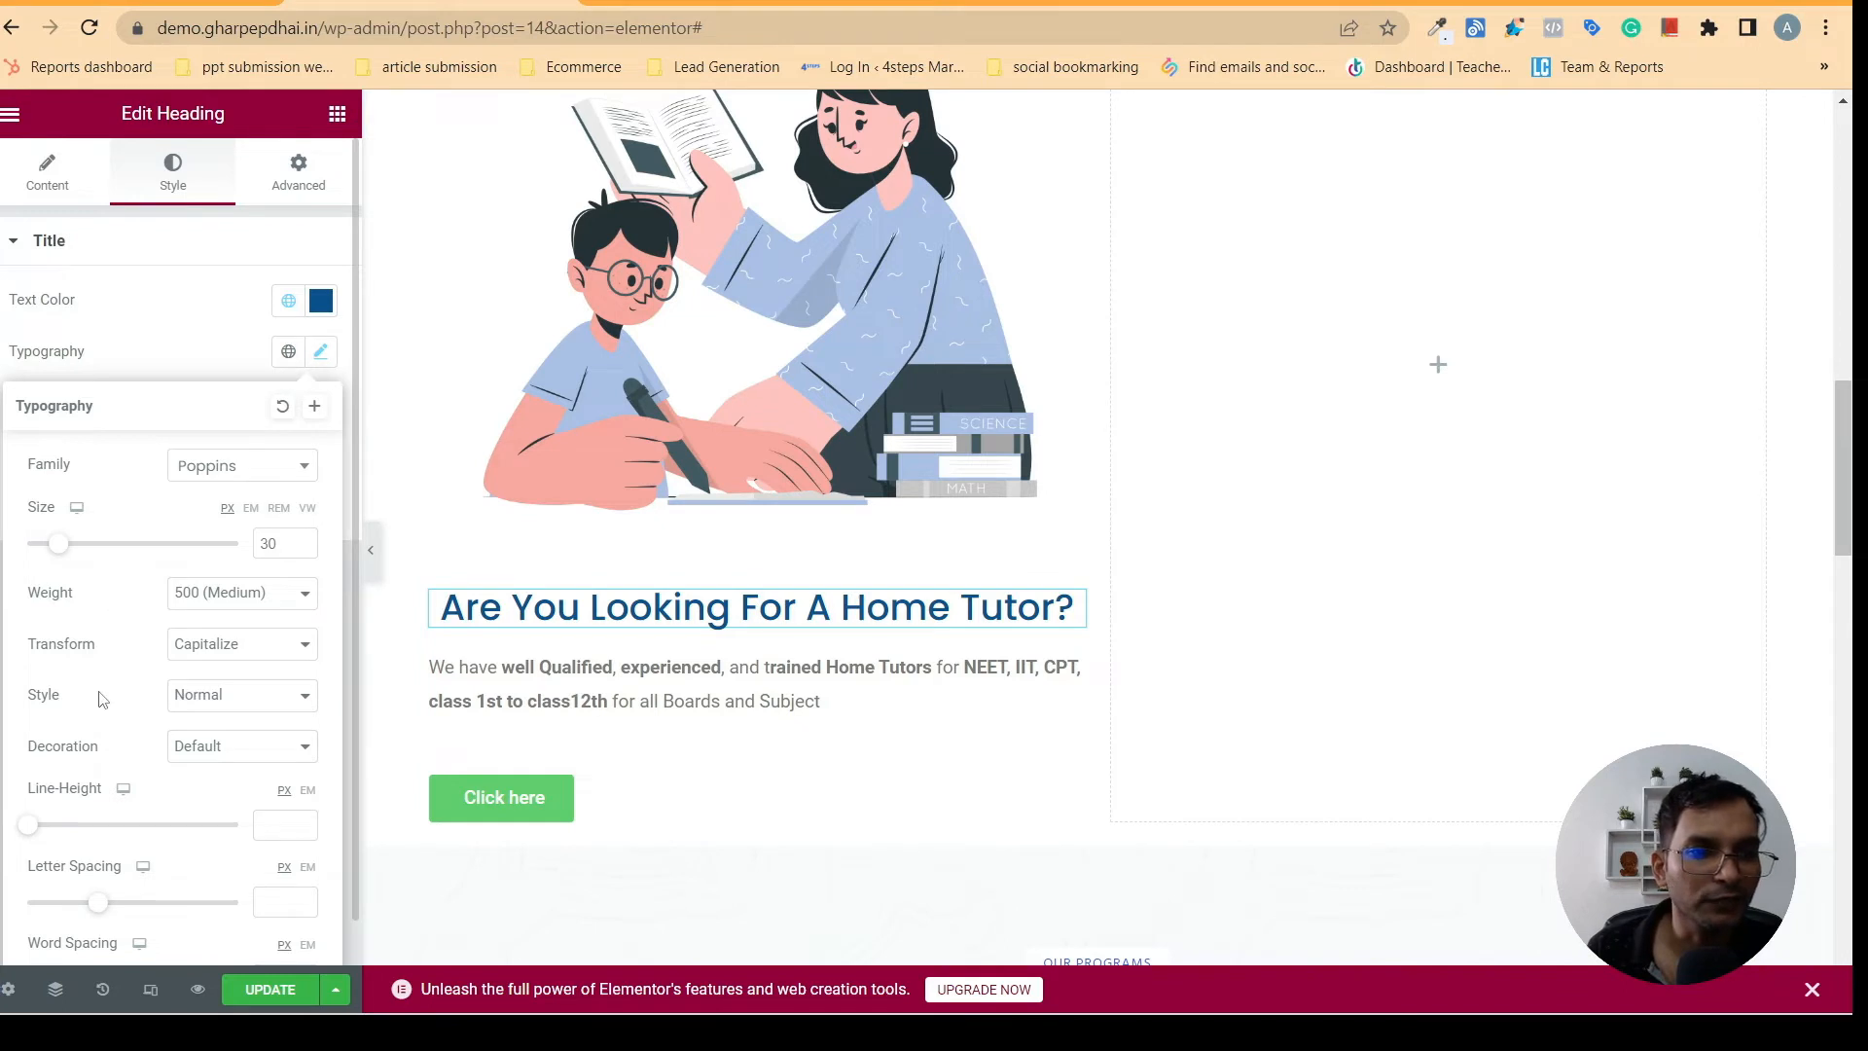
# - Try the Underline decoration on the home tutor heading with a full-width preview, and return the decoration to Default
pyautogui.click(238, 746)
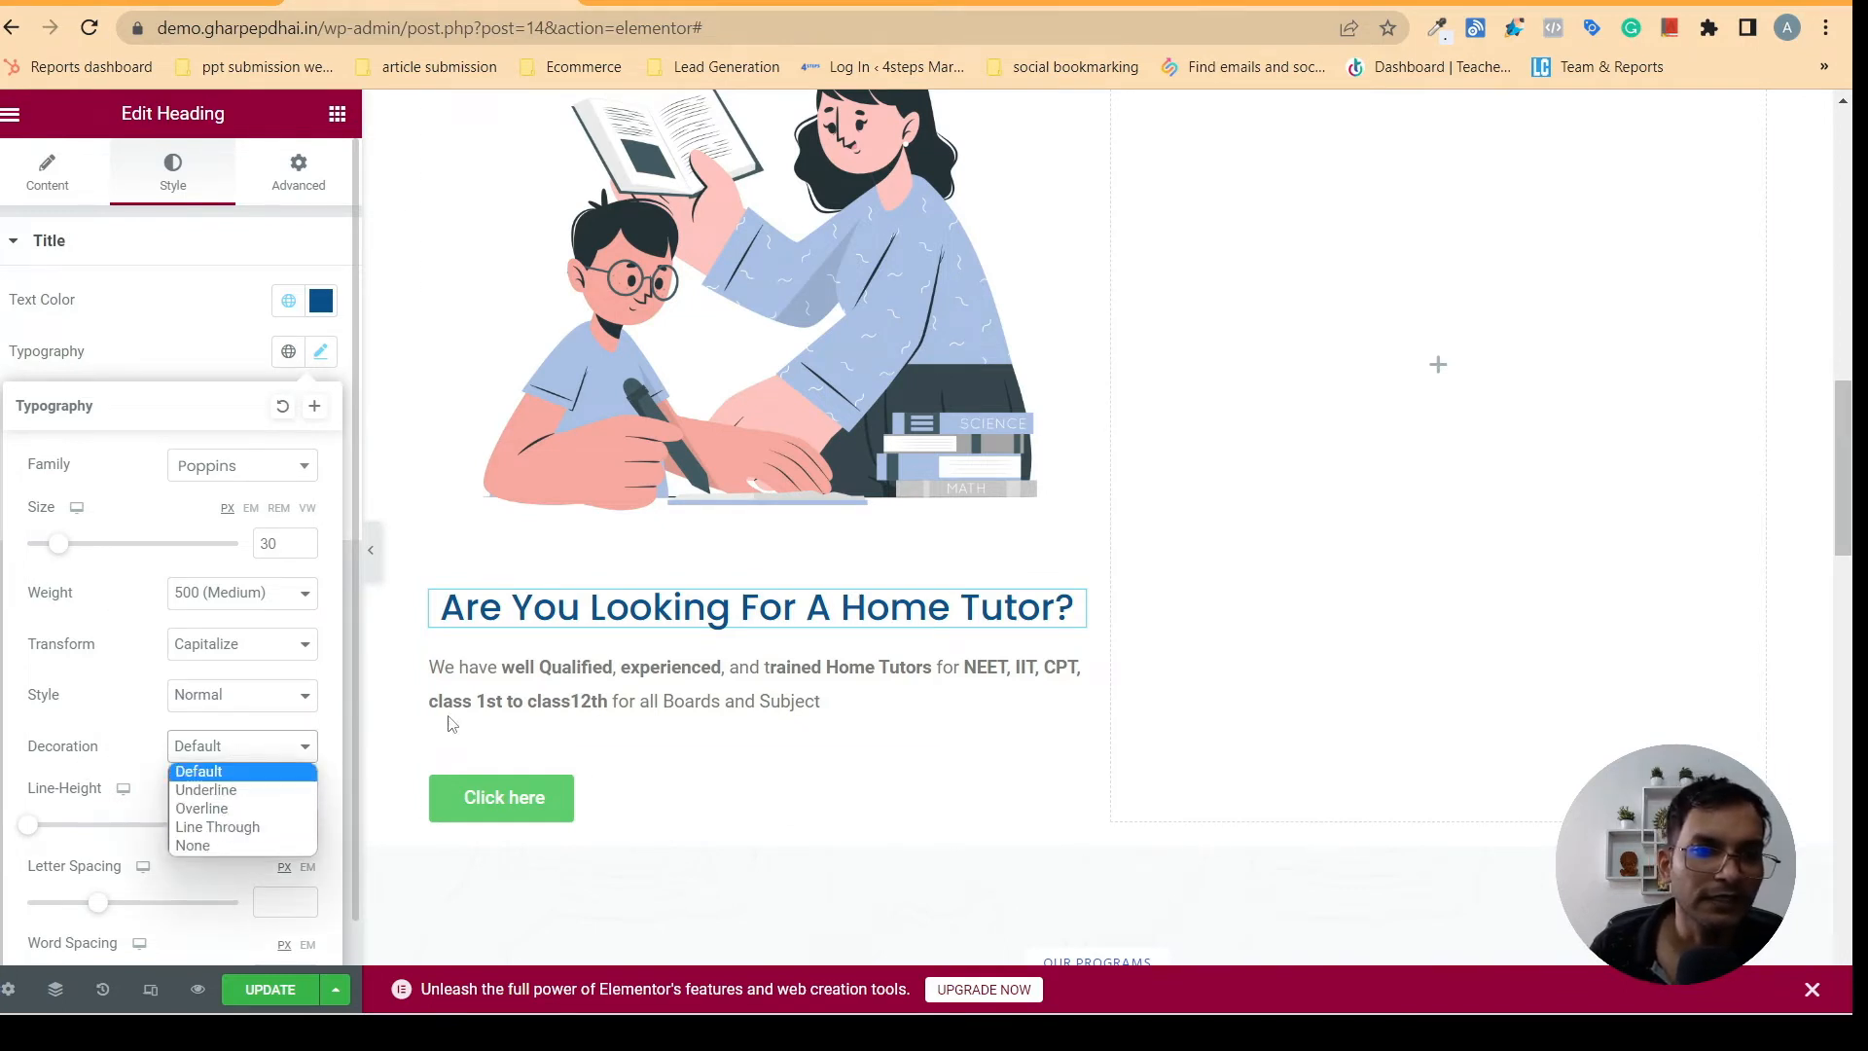
pyautogui.click(224, 790)
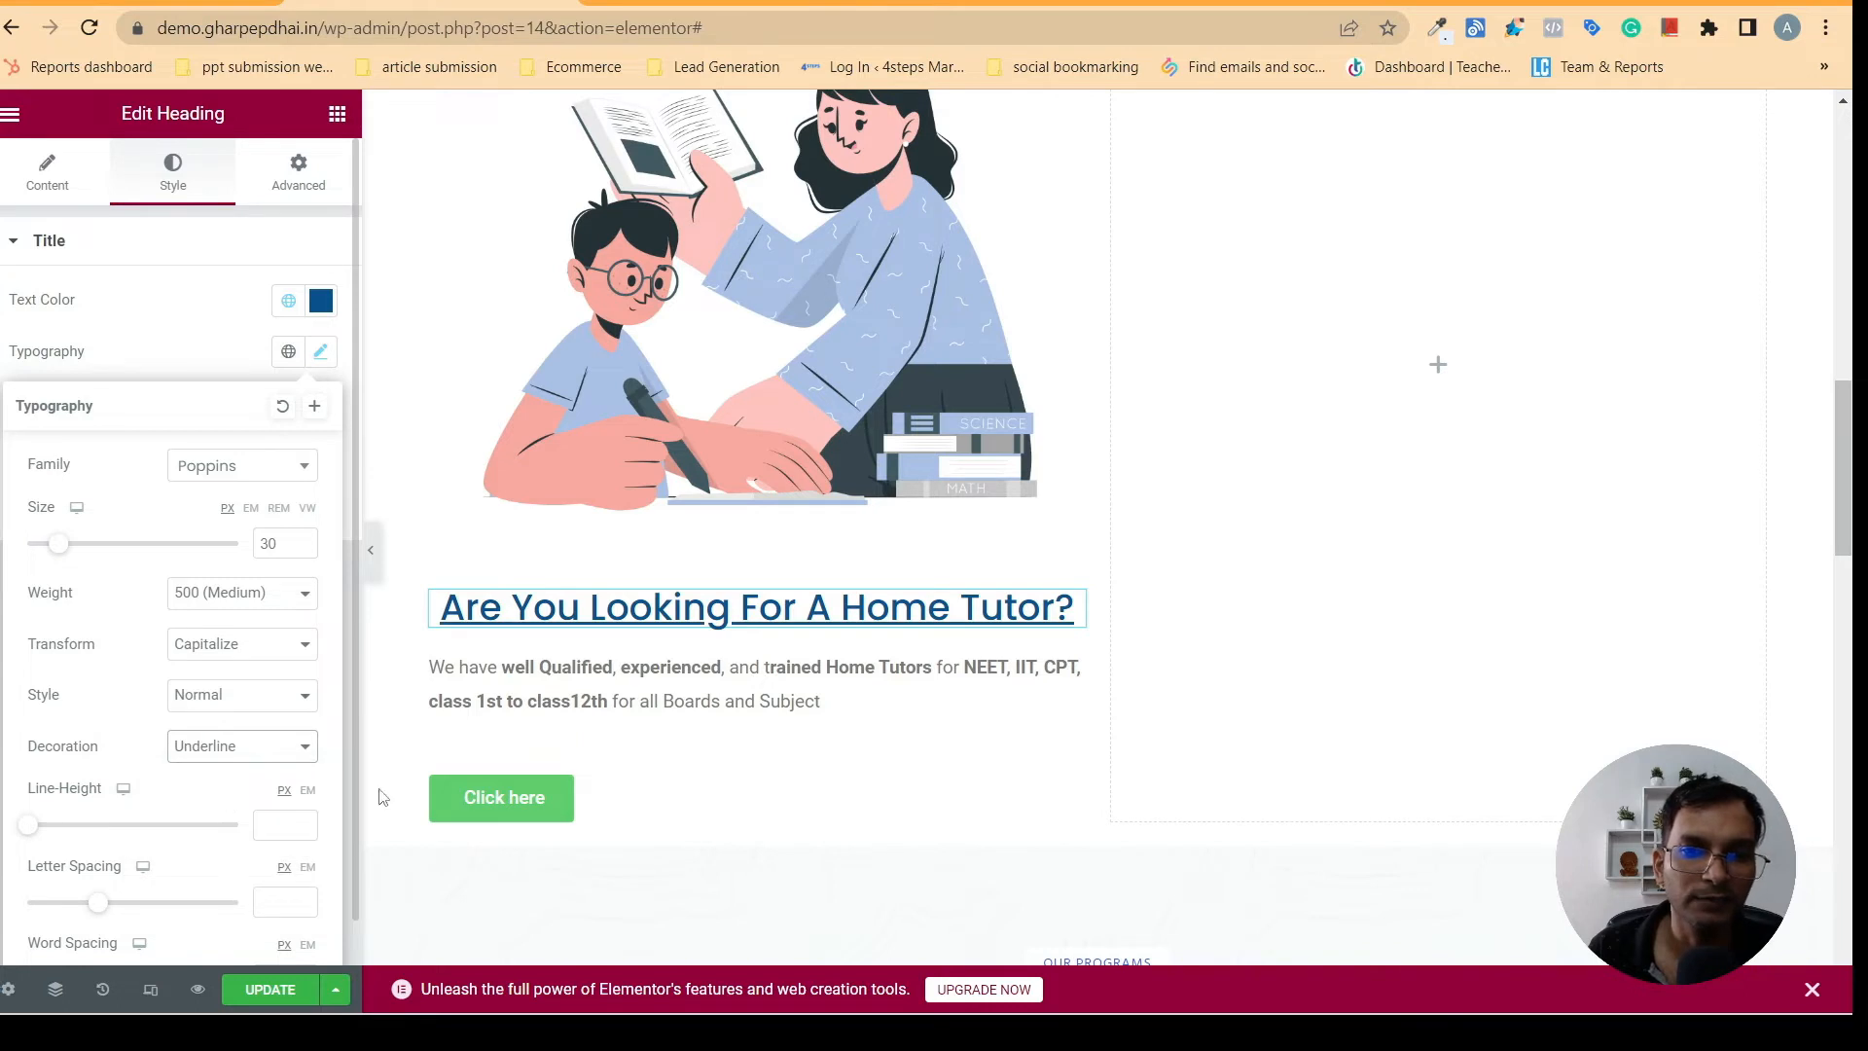
pyautogui.click(370, 550)
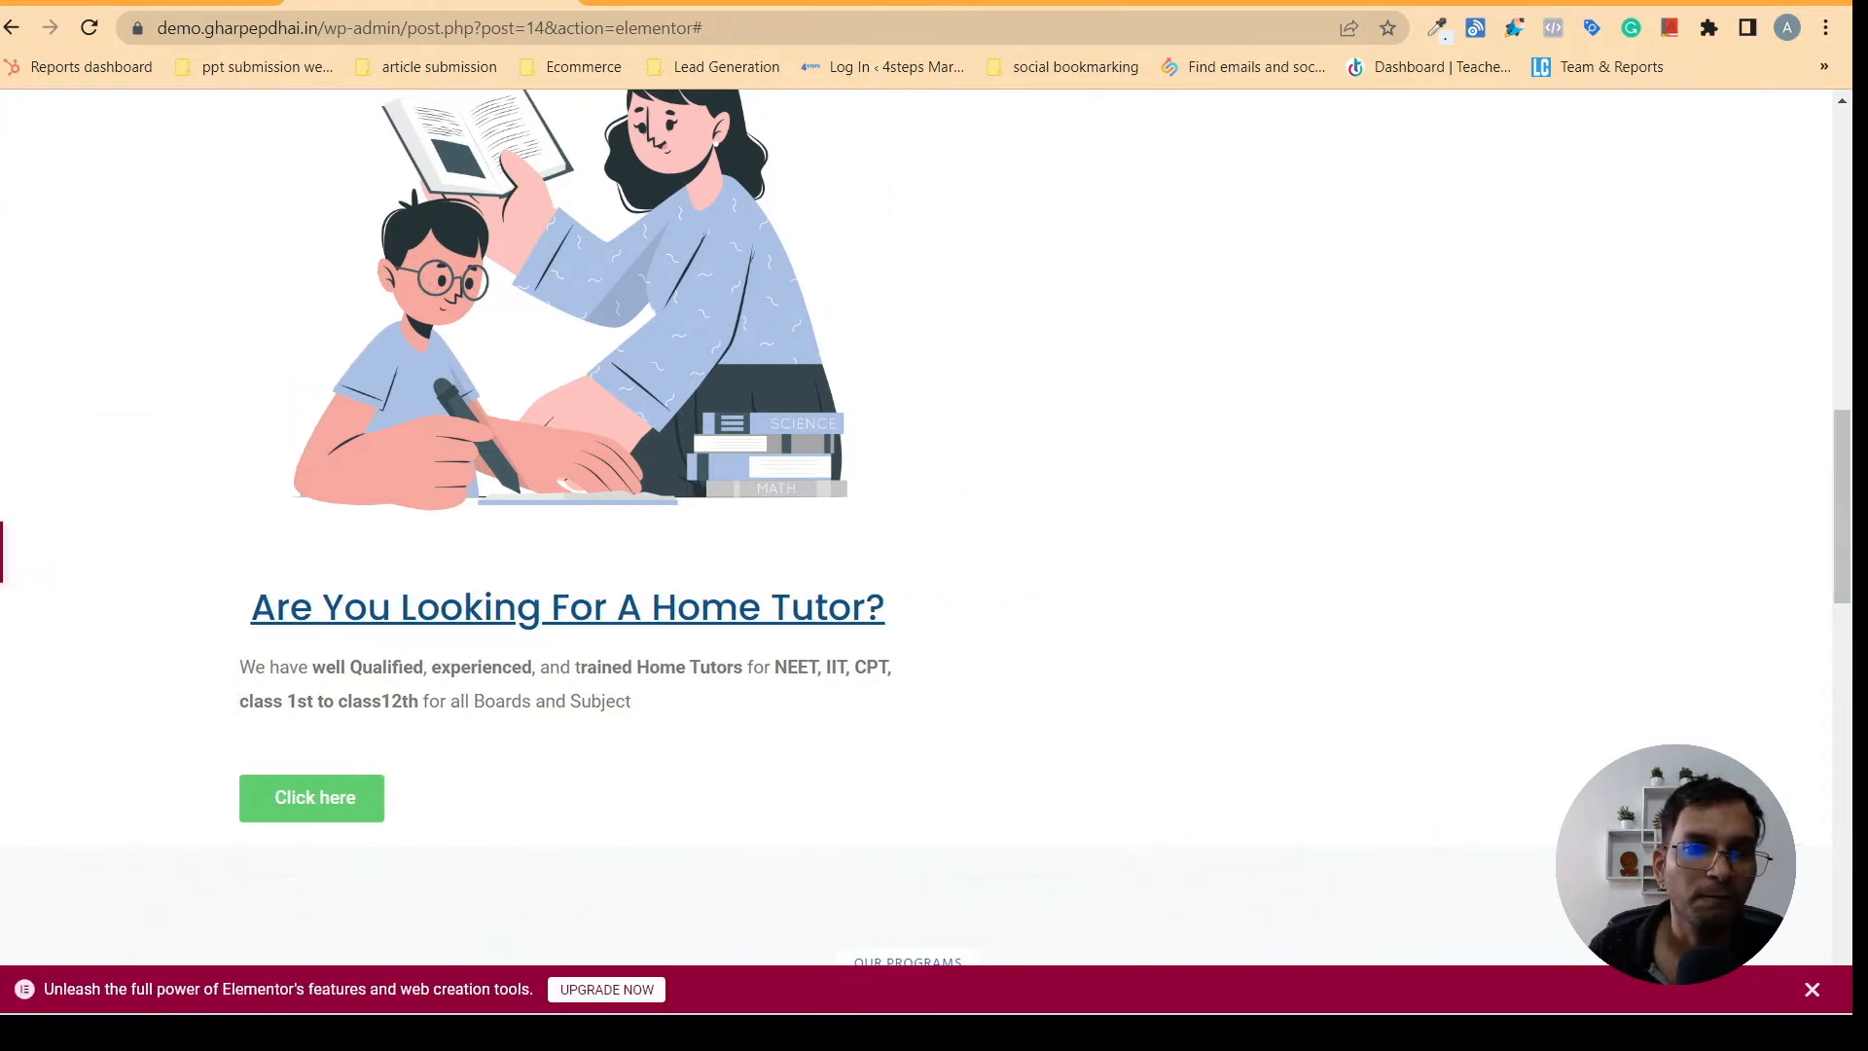
pyautogui.click(3, 551)
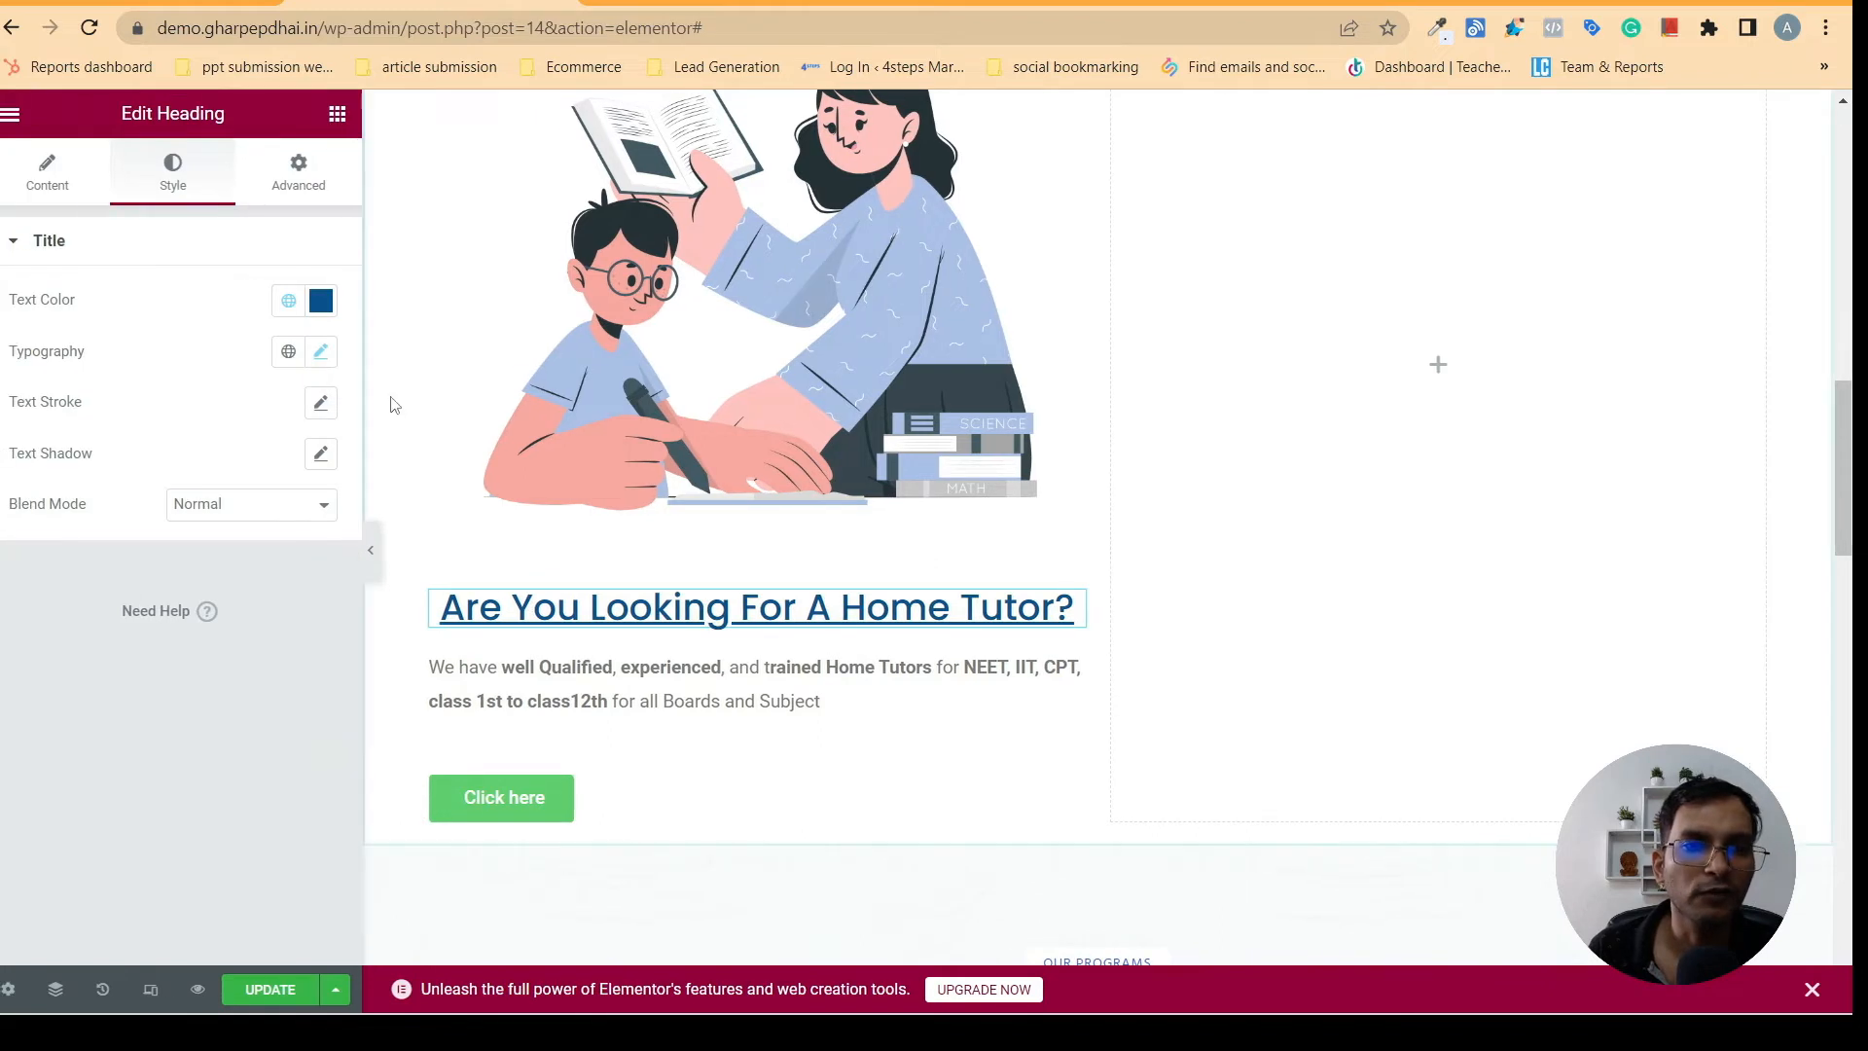
pyautogui.click(320, 351)
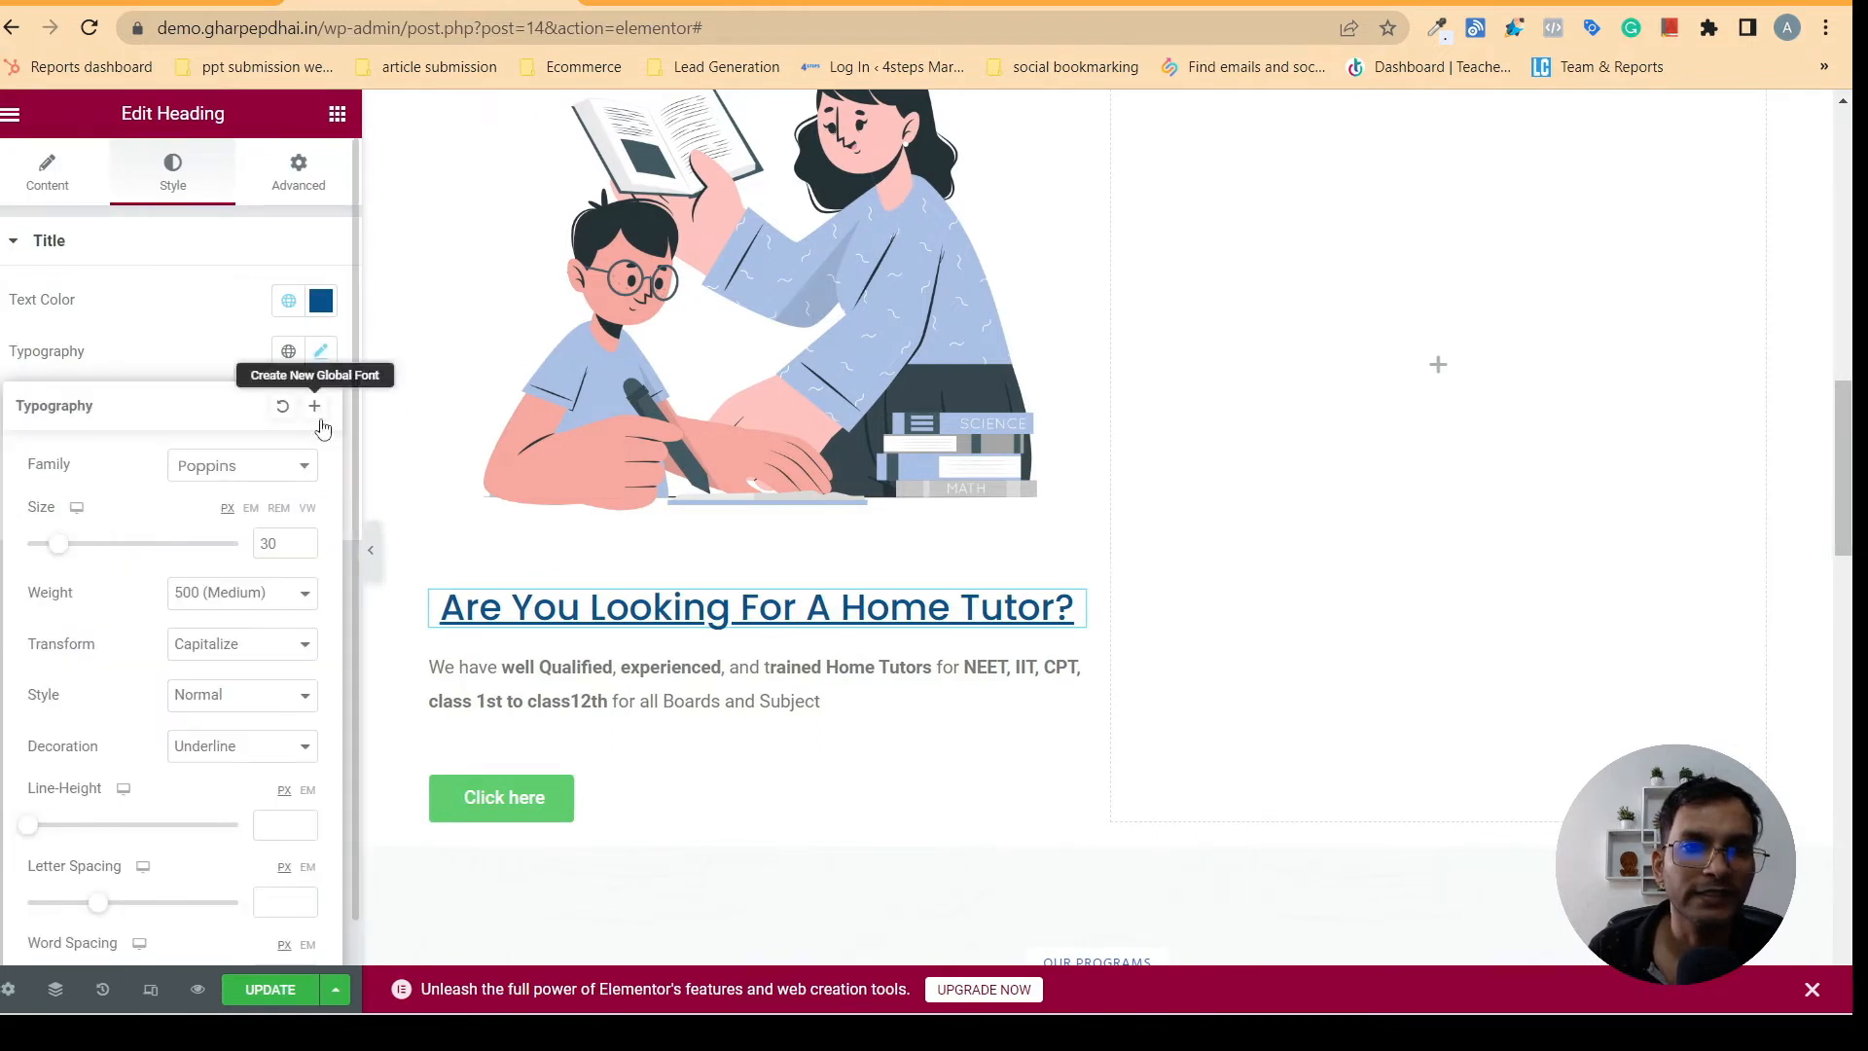
pyautogui.click(251, 745)
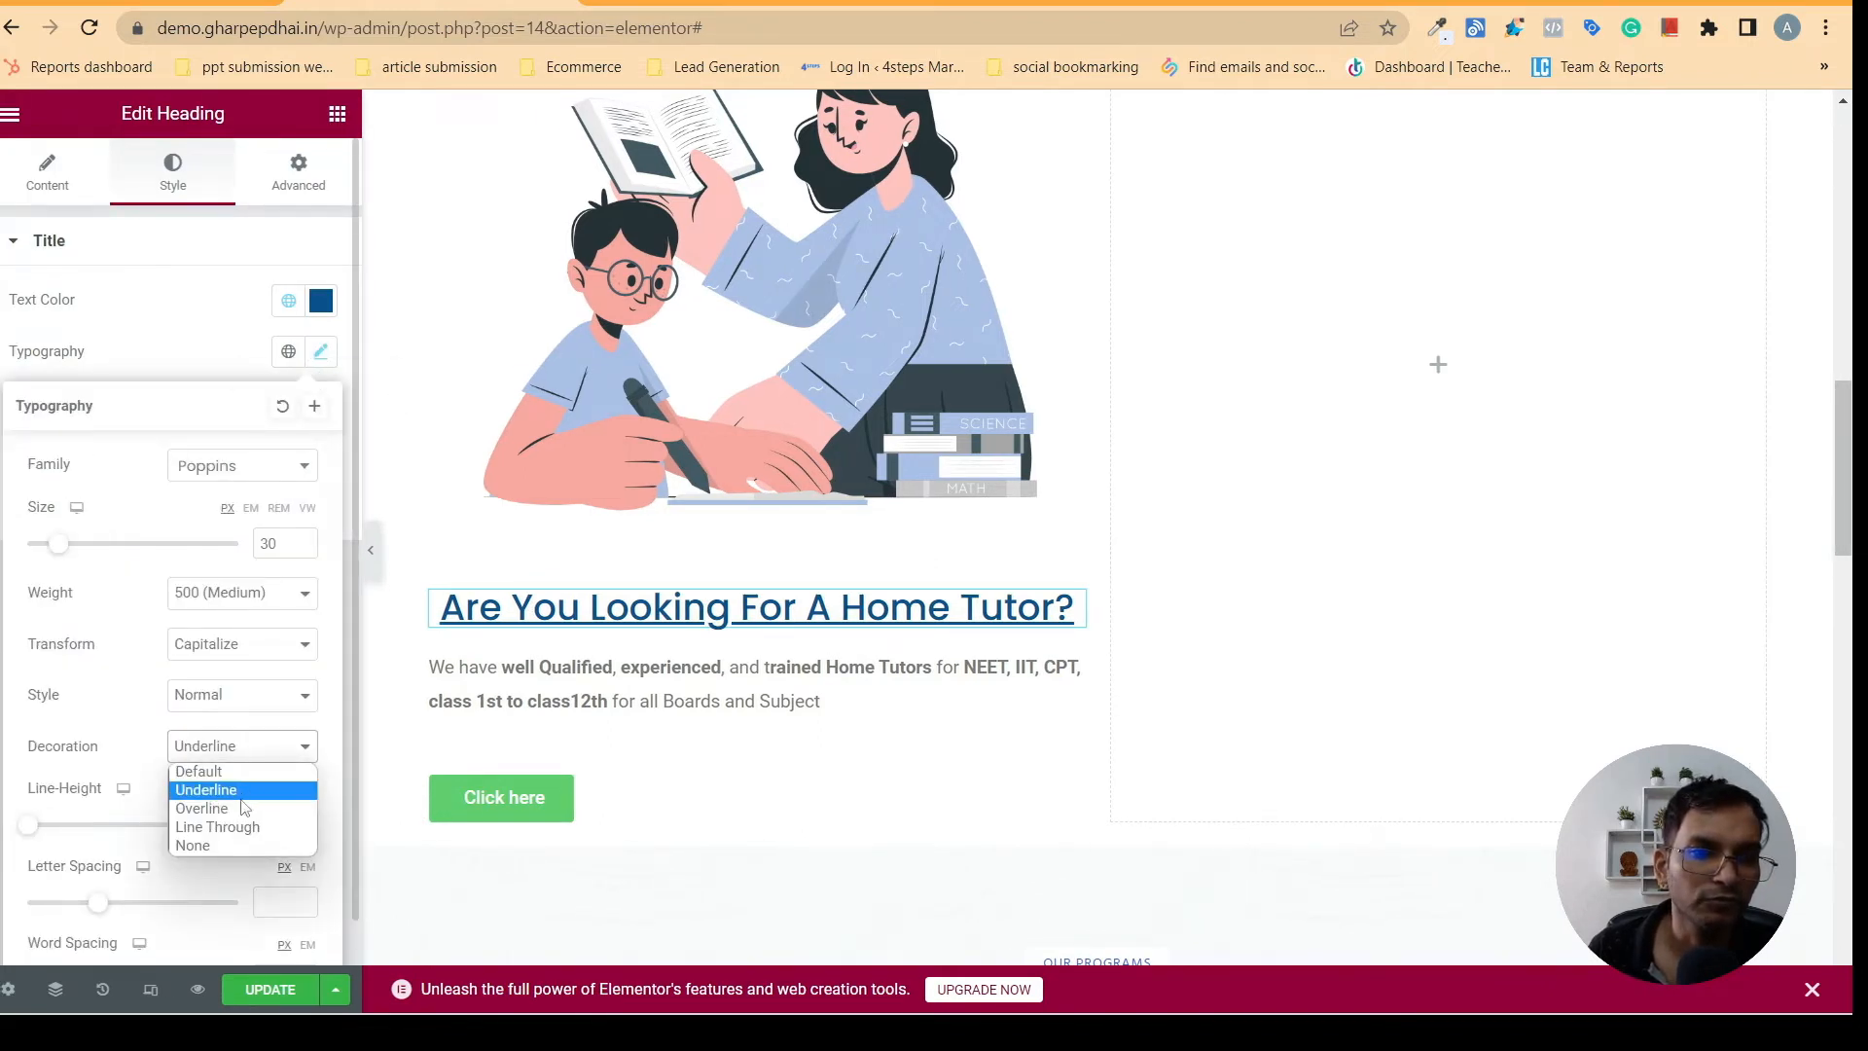
pyautogui.click(212, 773)
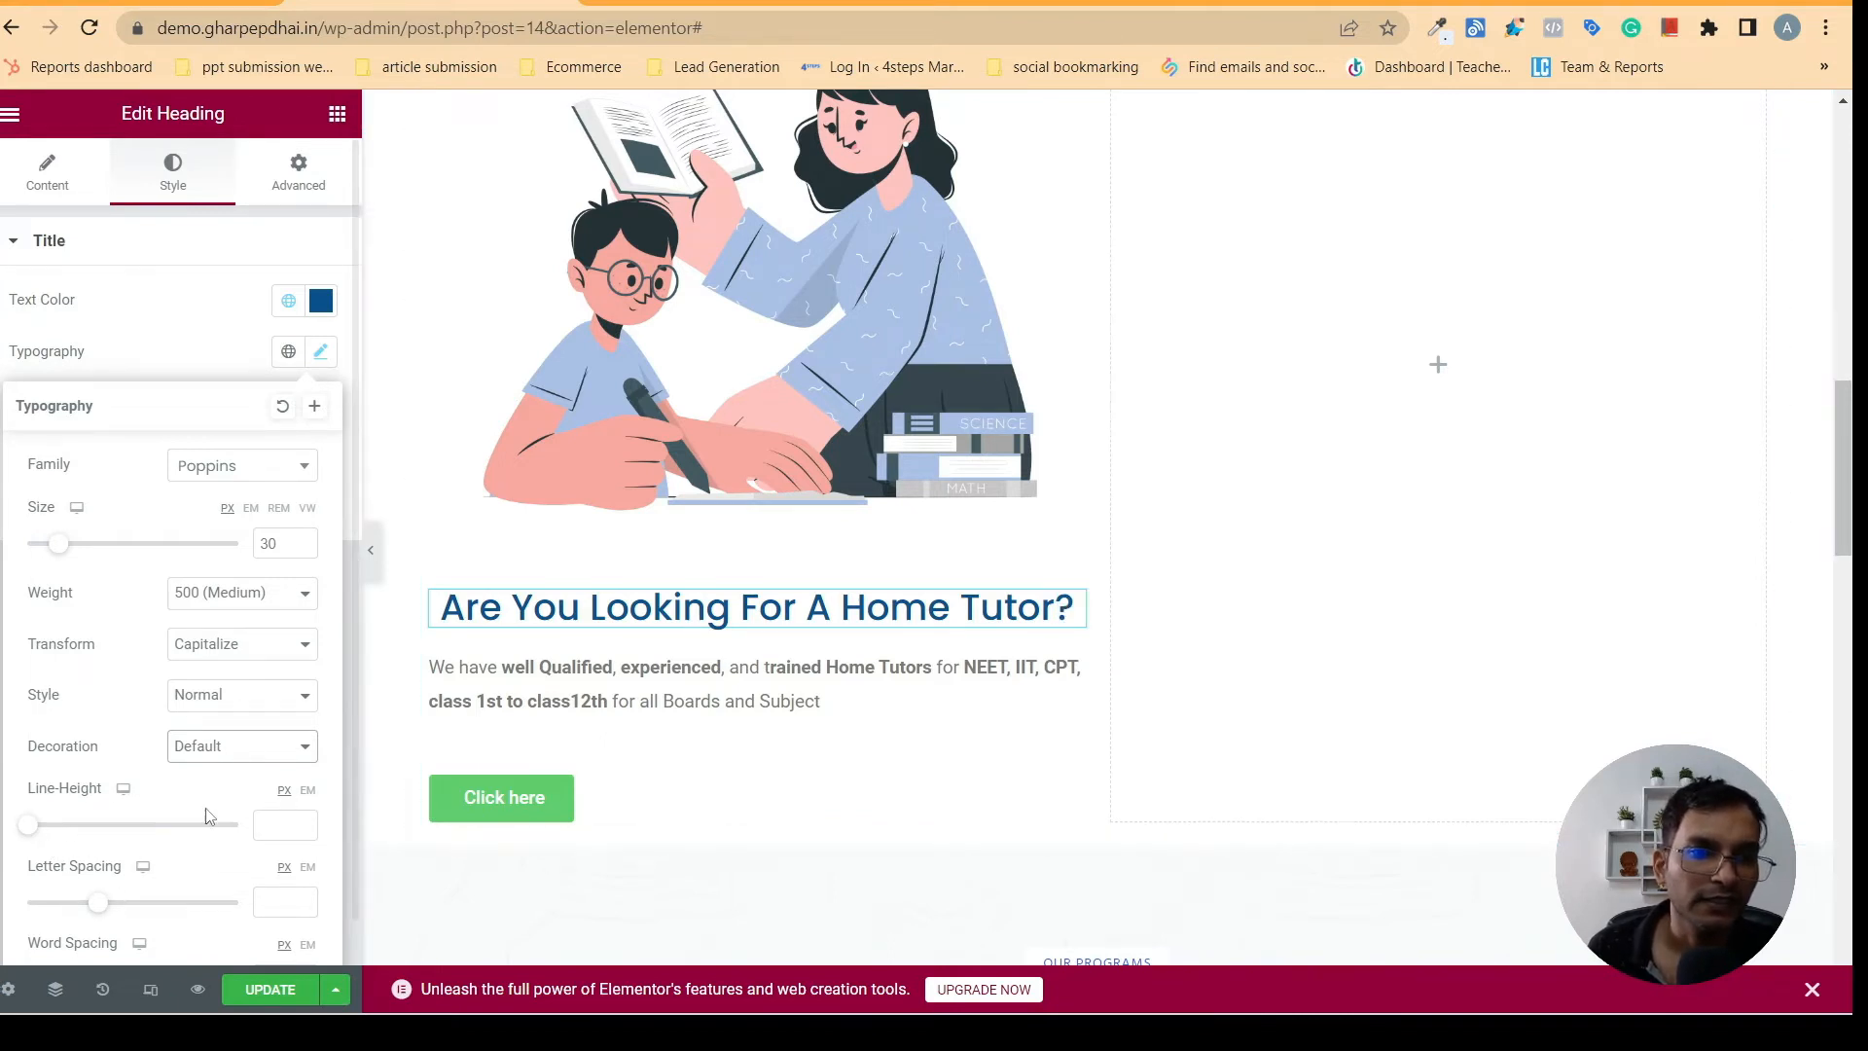
pyautogui.click(476, 618)
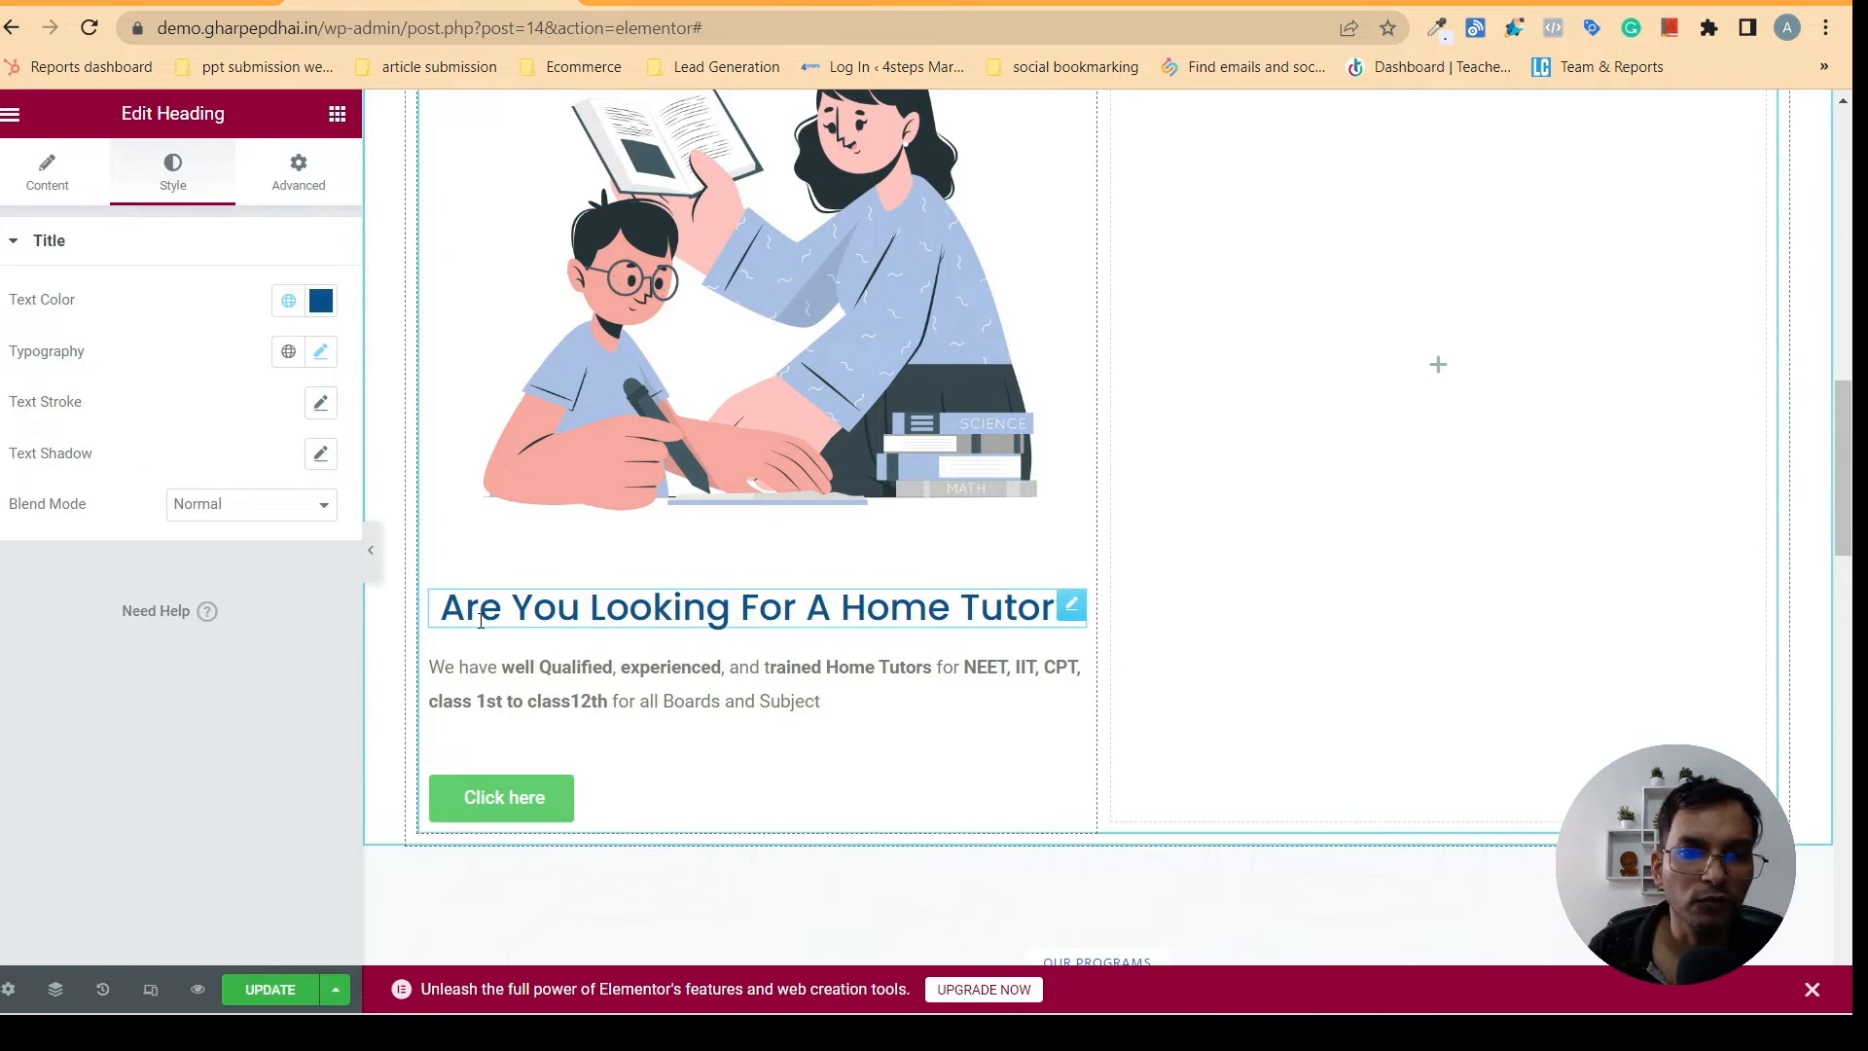
pyautogui.press('End')
pyautogui.write('?')
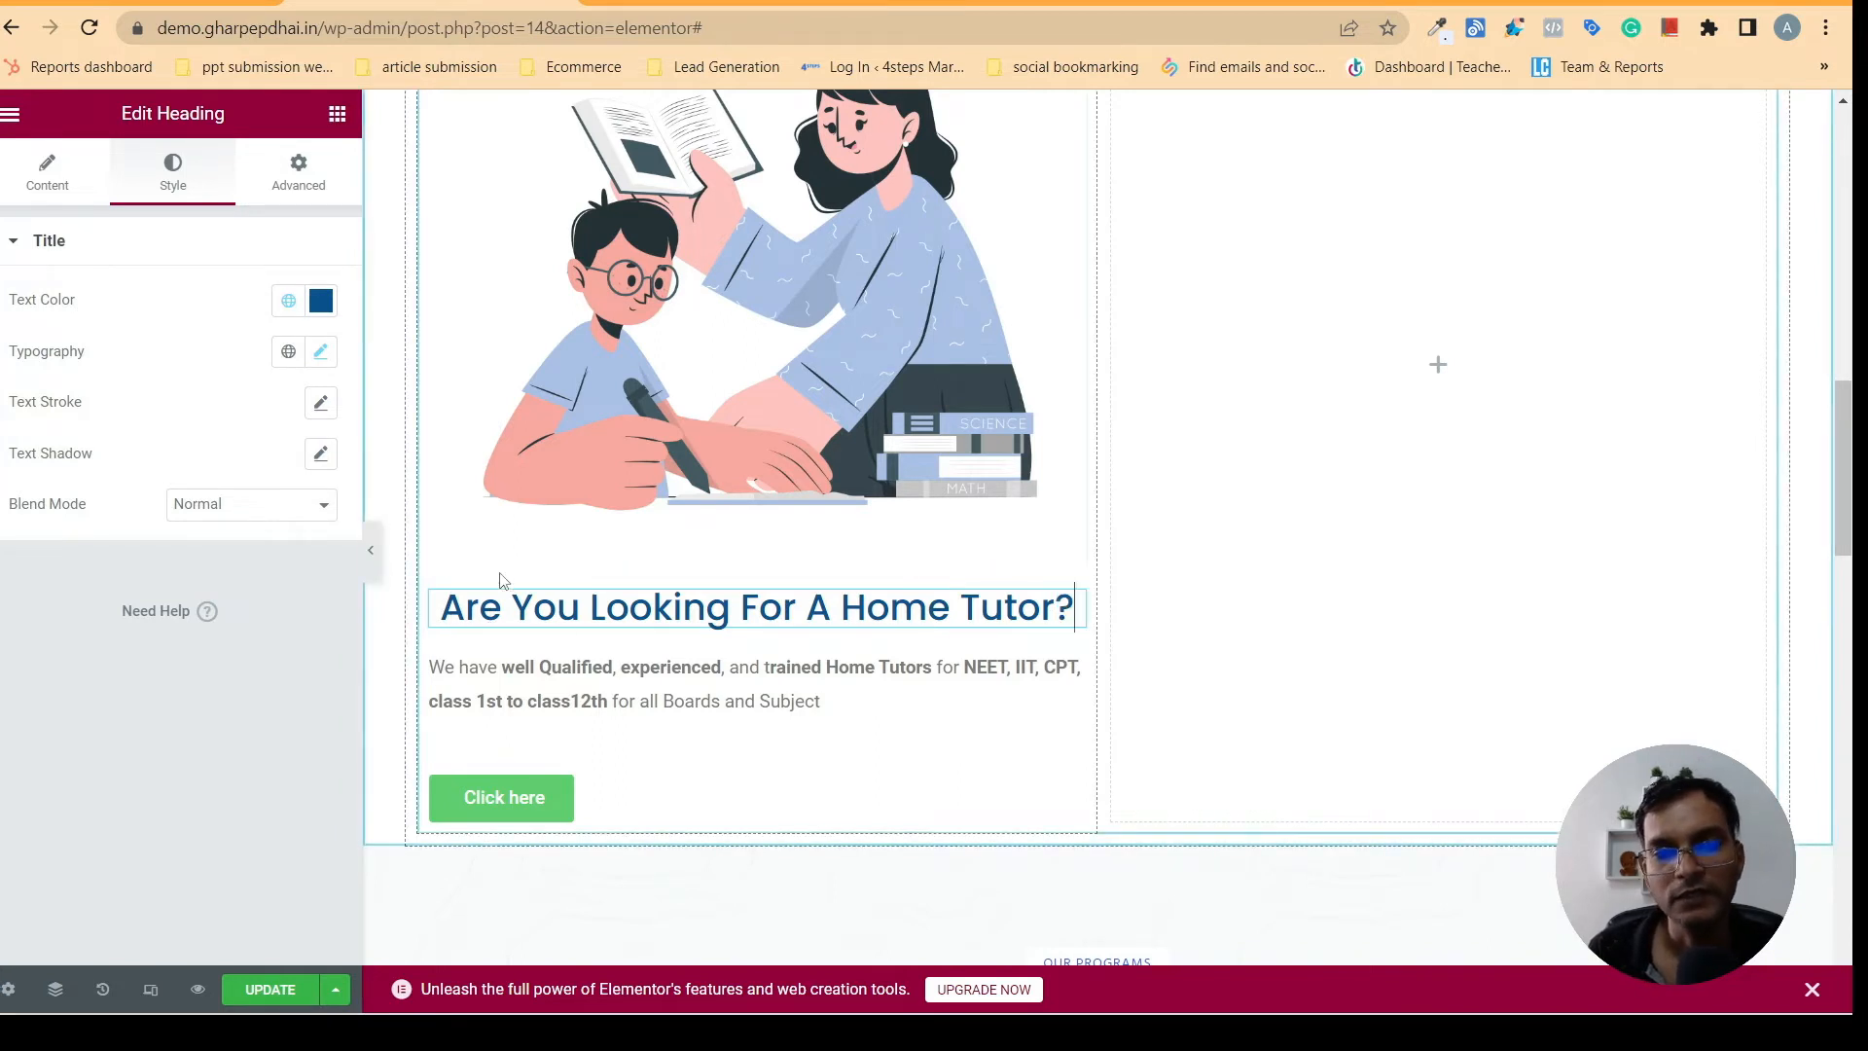
# - Try letter spacings of -0.2 and 0.1 px on the home tutor heading, and settle on 0
pyautogui.click(320, 351)
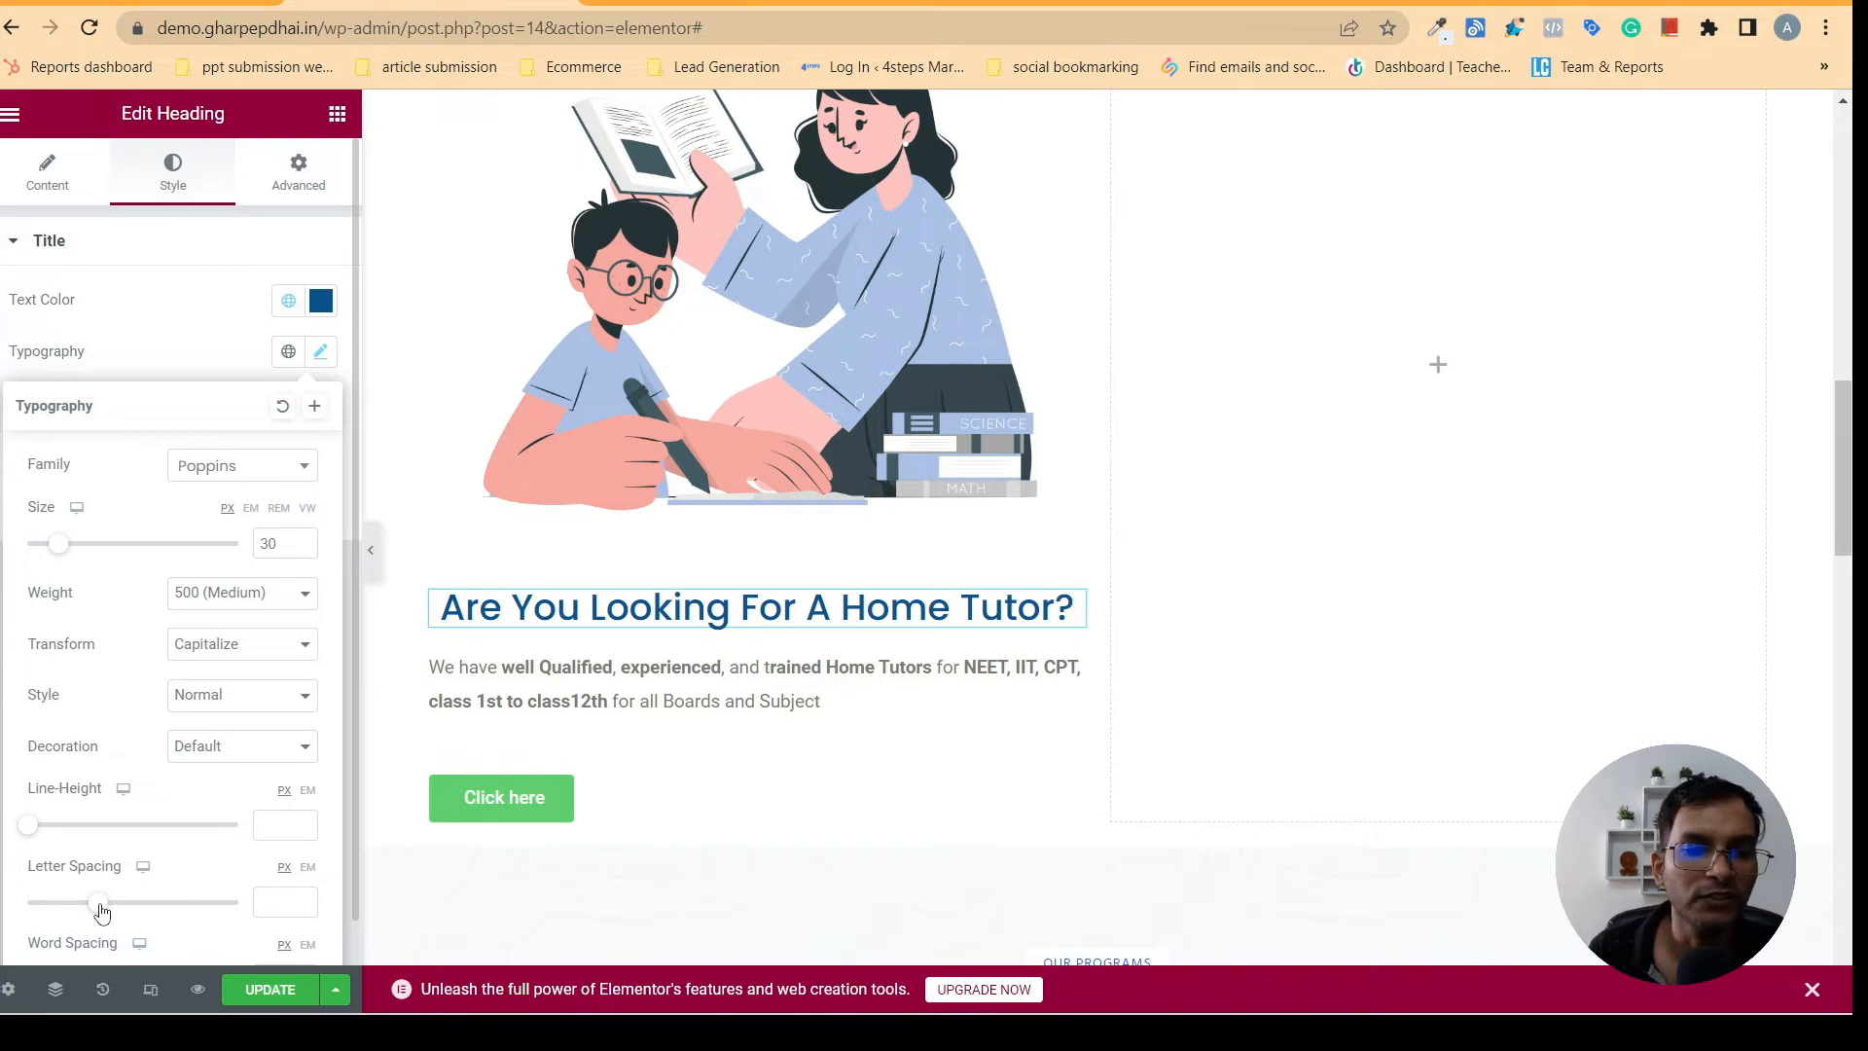
pyautogui.moveTo(102, 910)
pyautogui.mouseDown()
pyautogui.moveTo(69, 905)
pyautogui.moveTo(98, 904)
pyautogui.mouseUp()
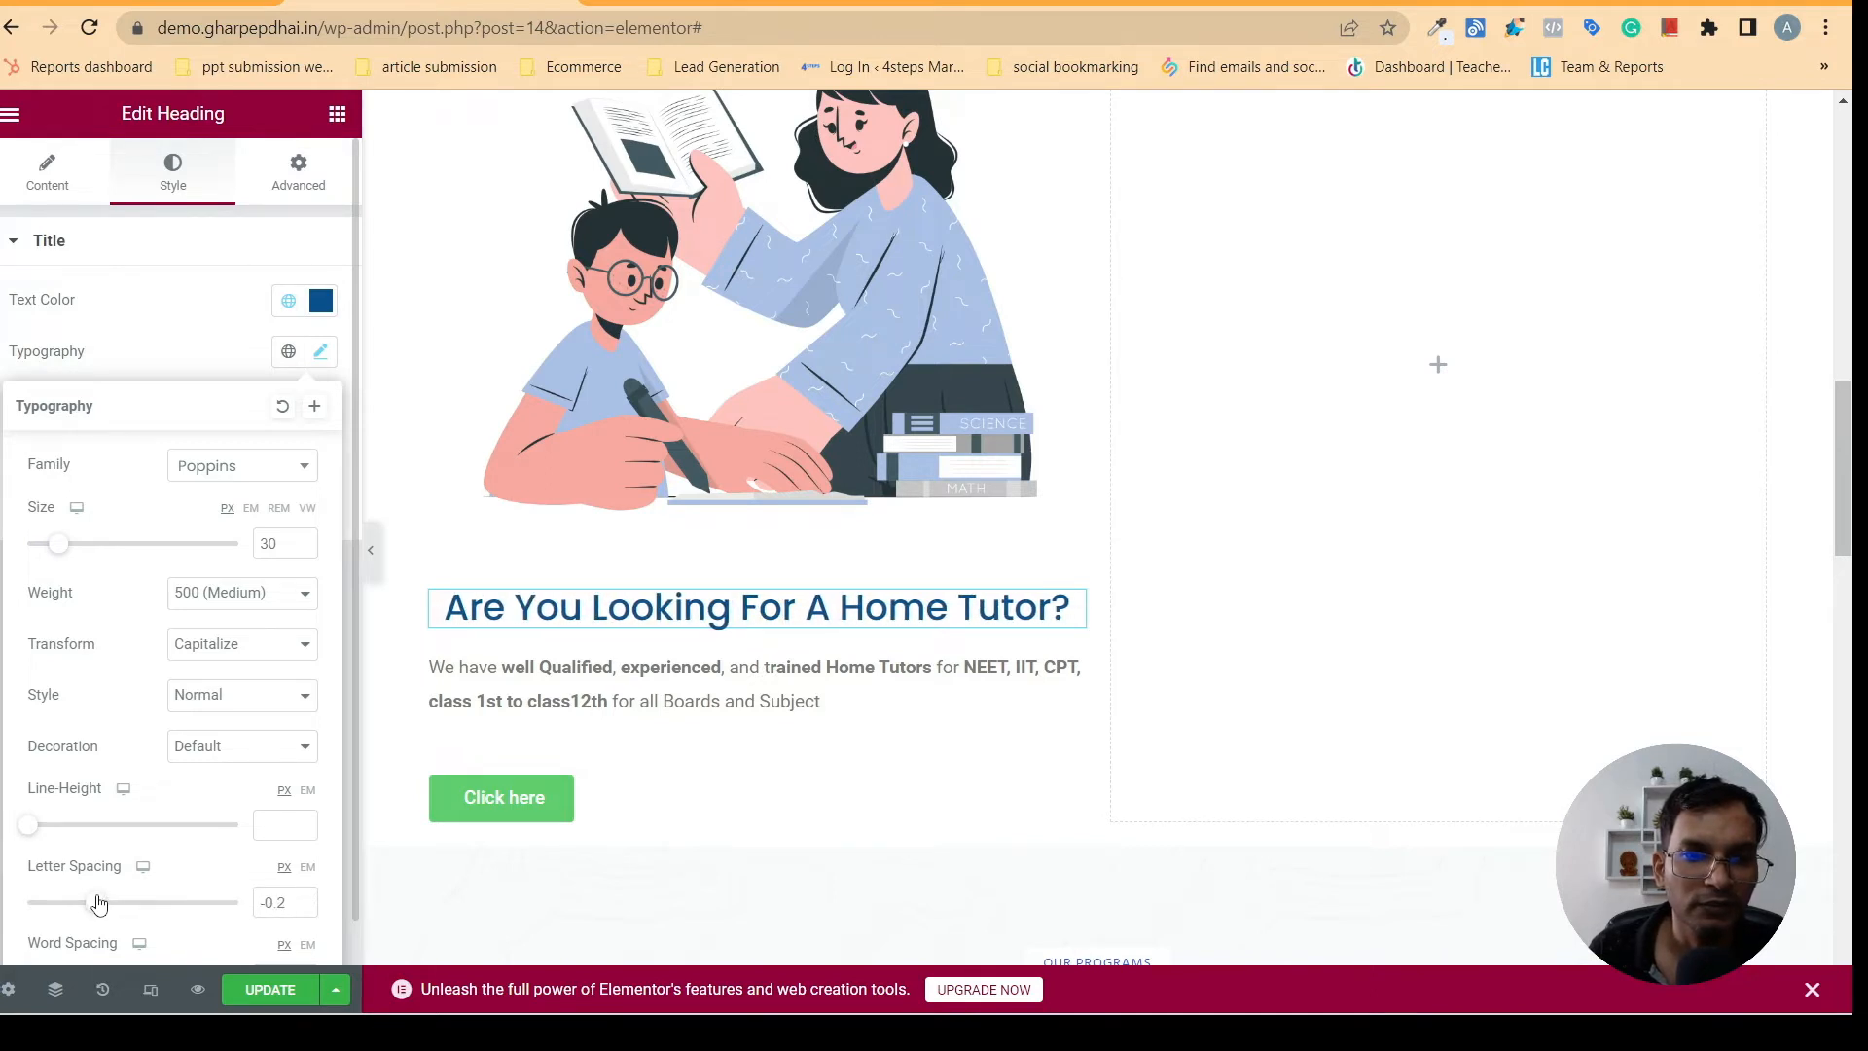
pyautogui.click(303, 899)
pyautogui.click(303, 899)
pyautogui.click(304, 899)
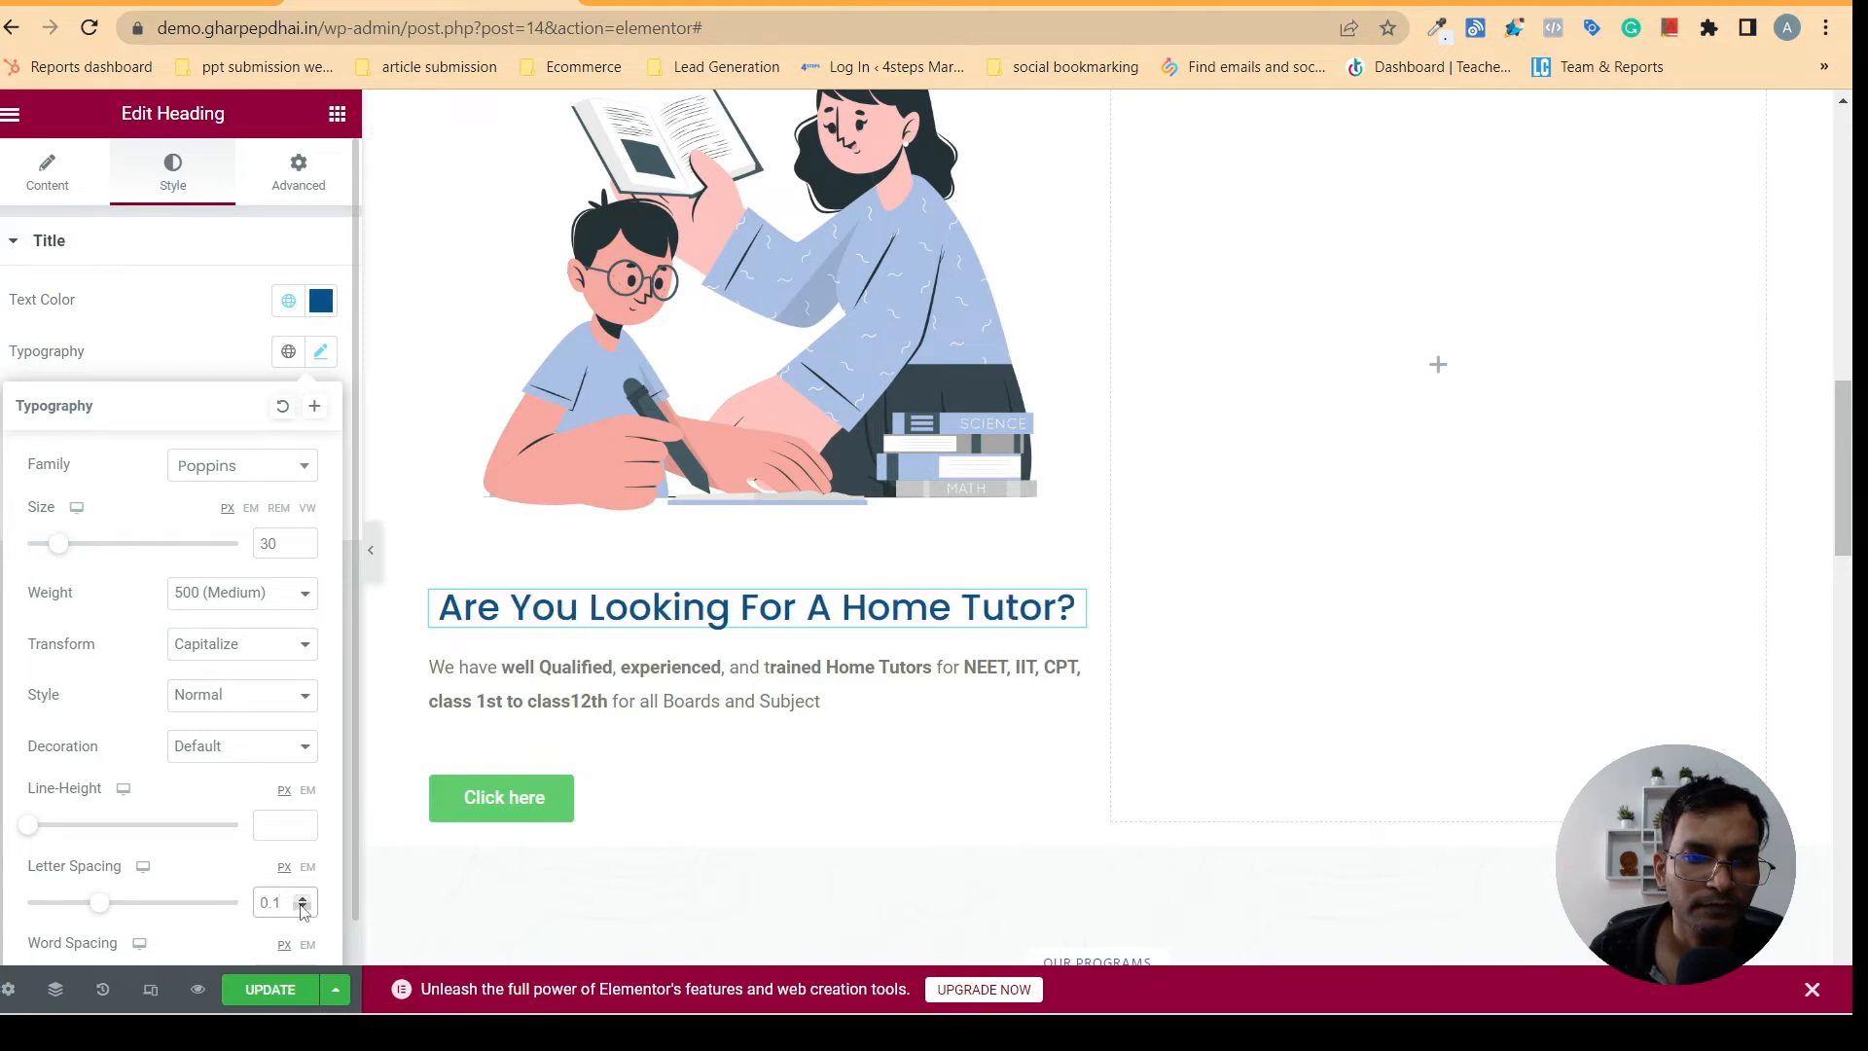
pyautogui.click(303, 907)
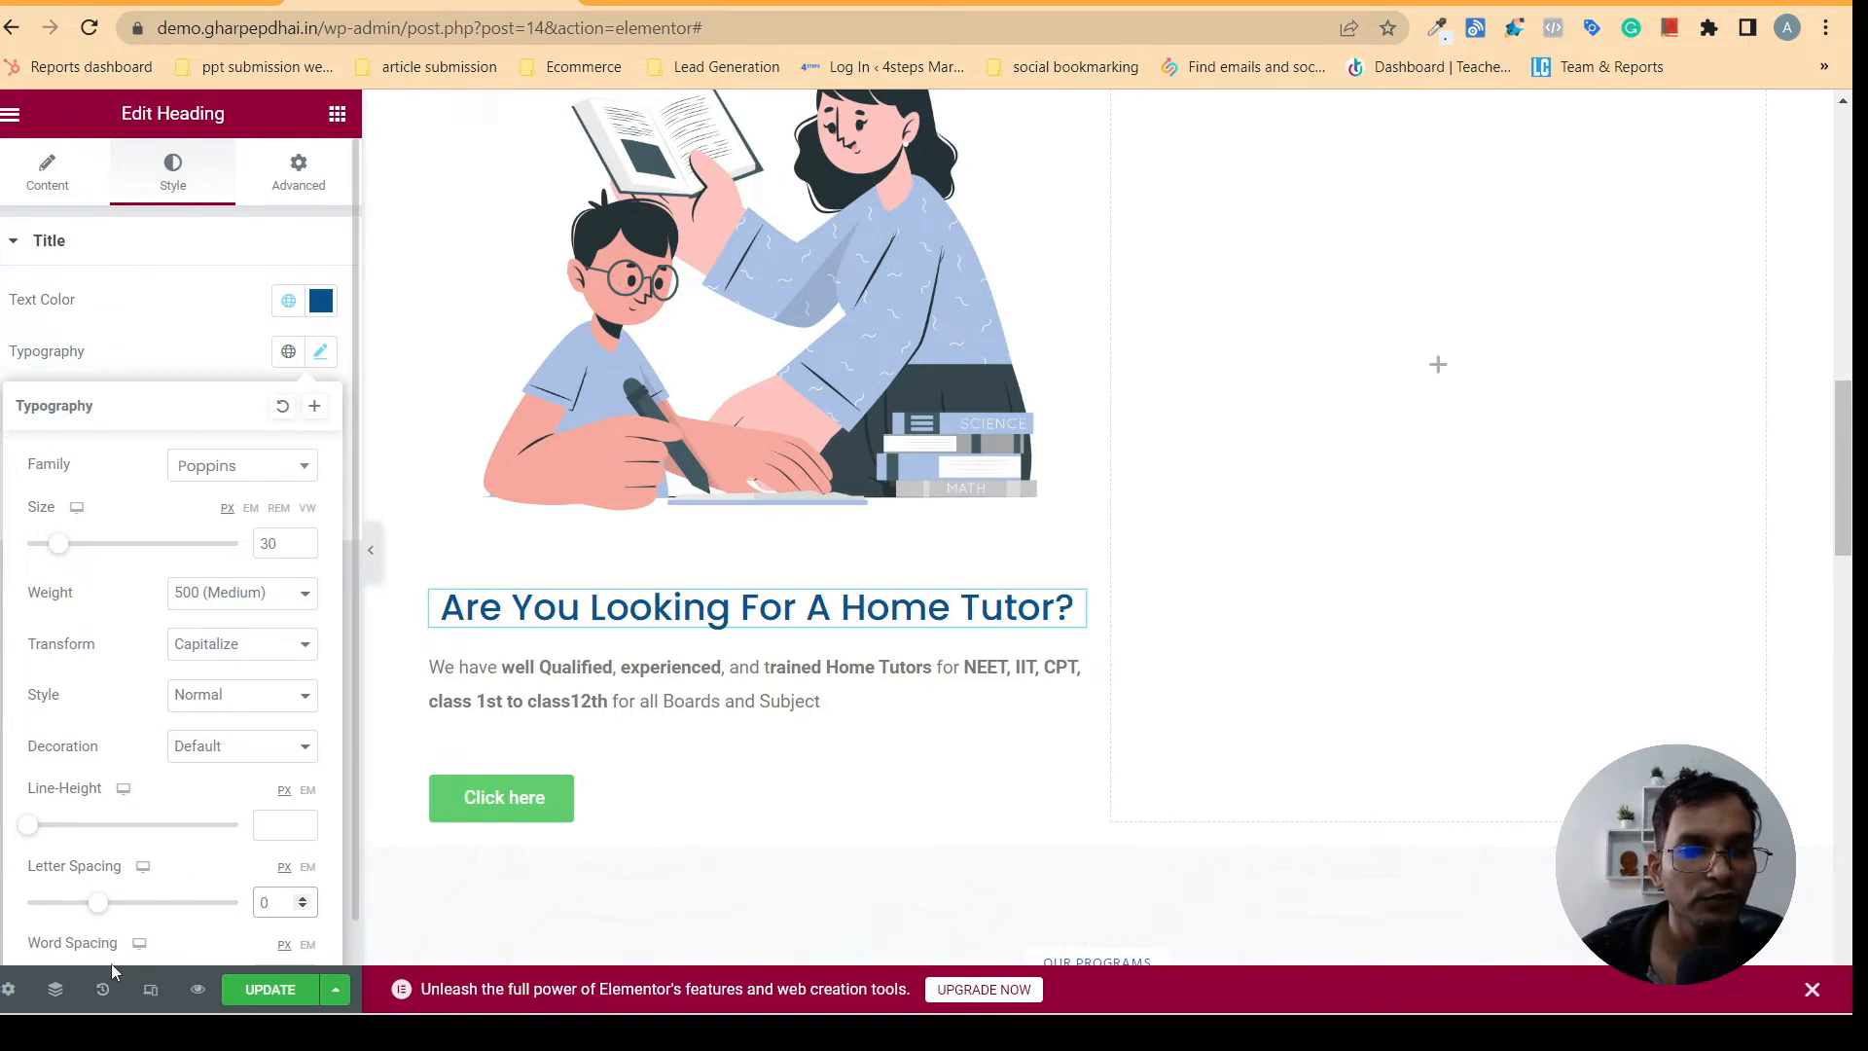
# - Center the paragraph under the home tutor heading and give its text the dark blue global color
pyautogui.click(529, 686)
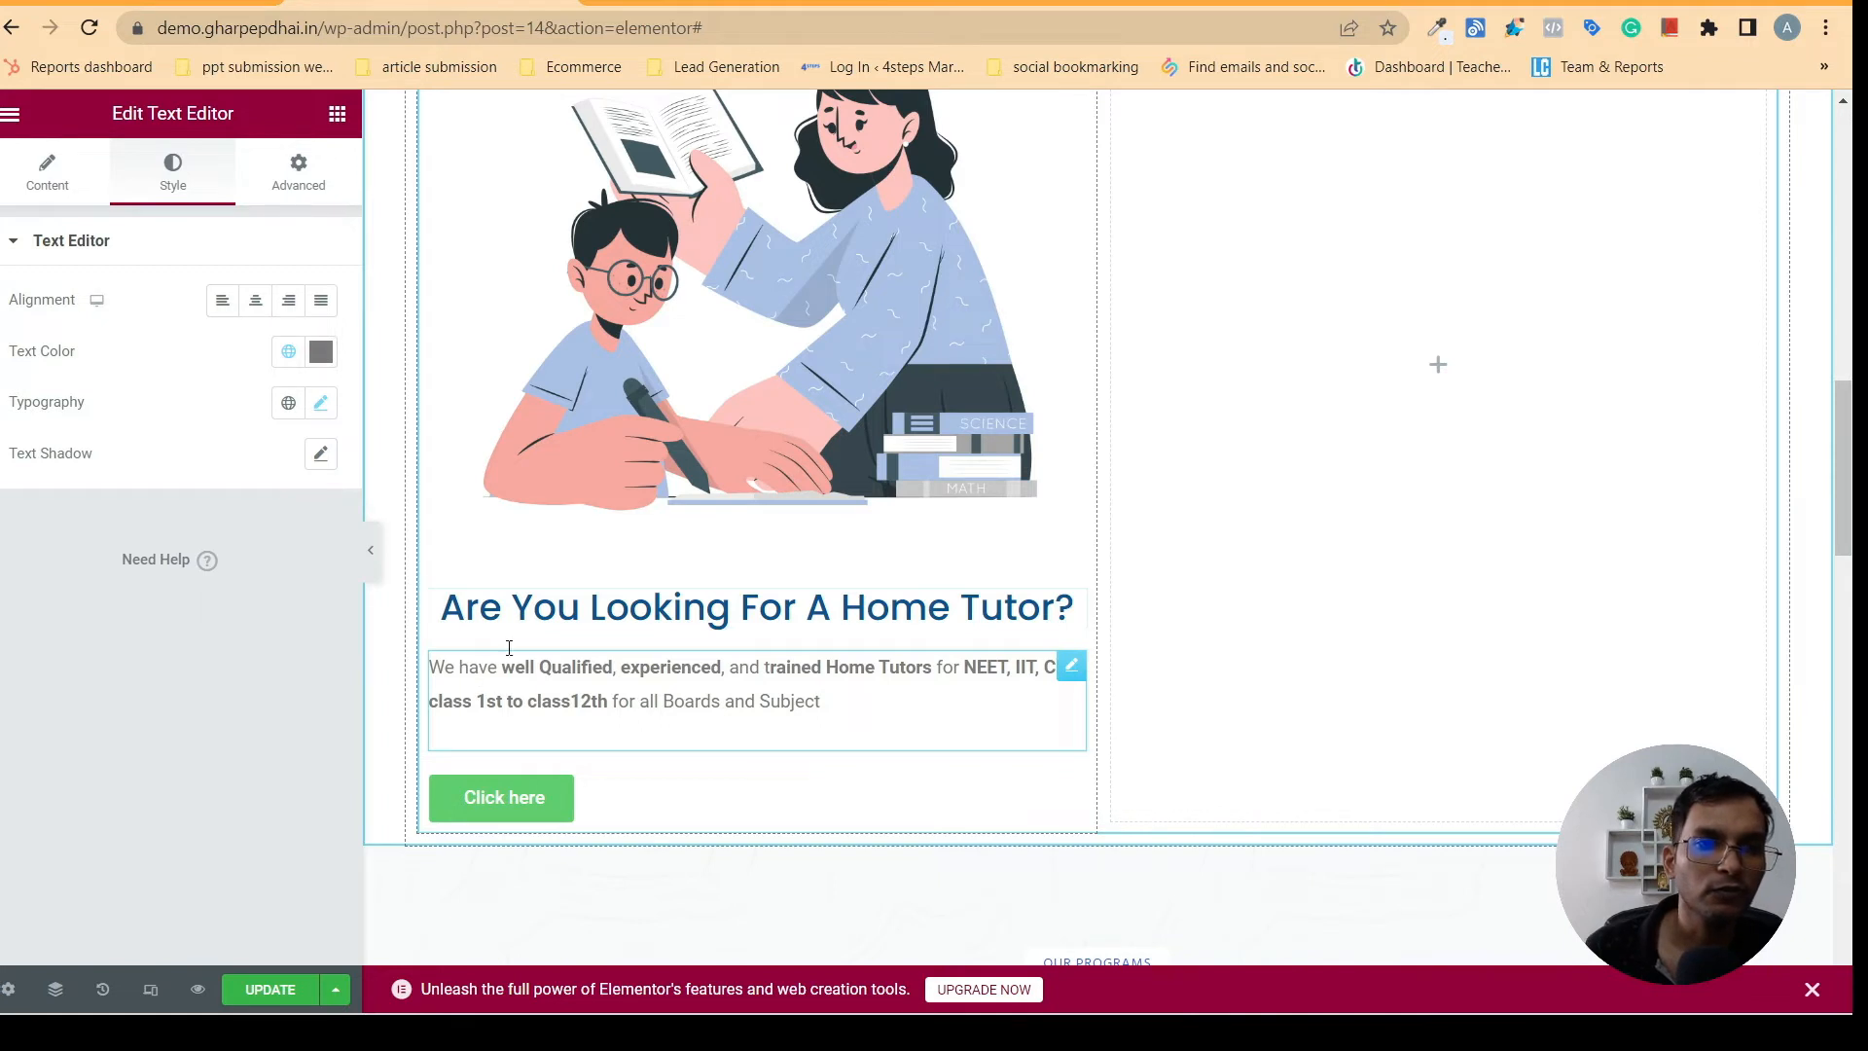
pyautogui.click(255, 301)
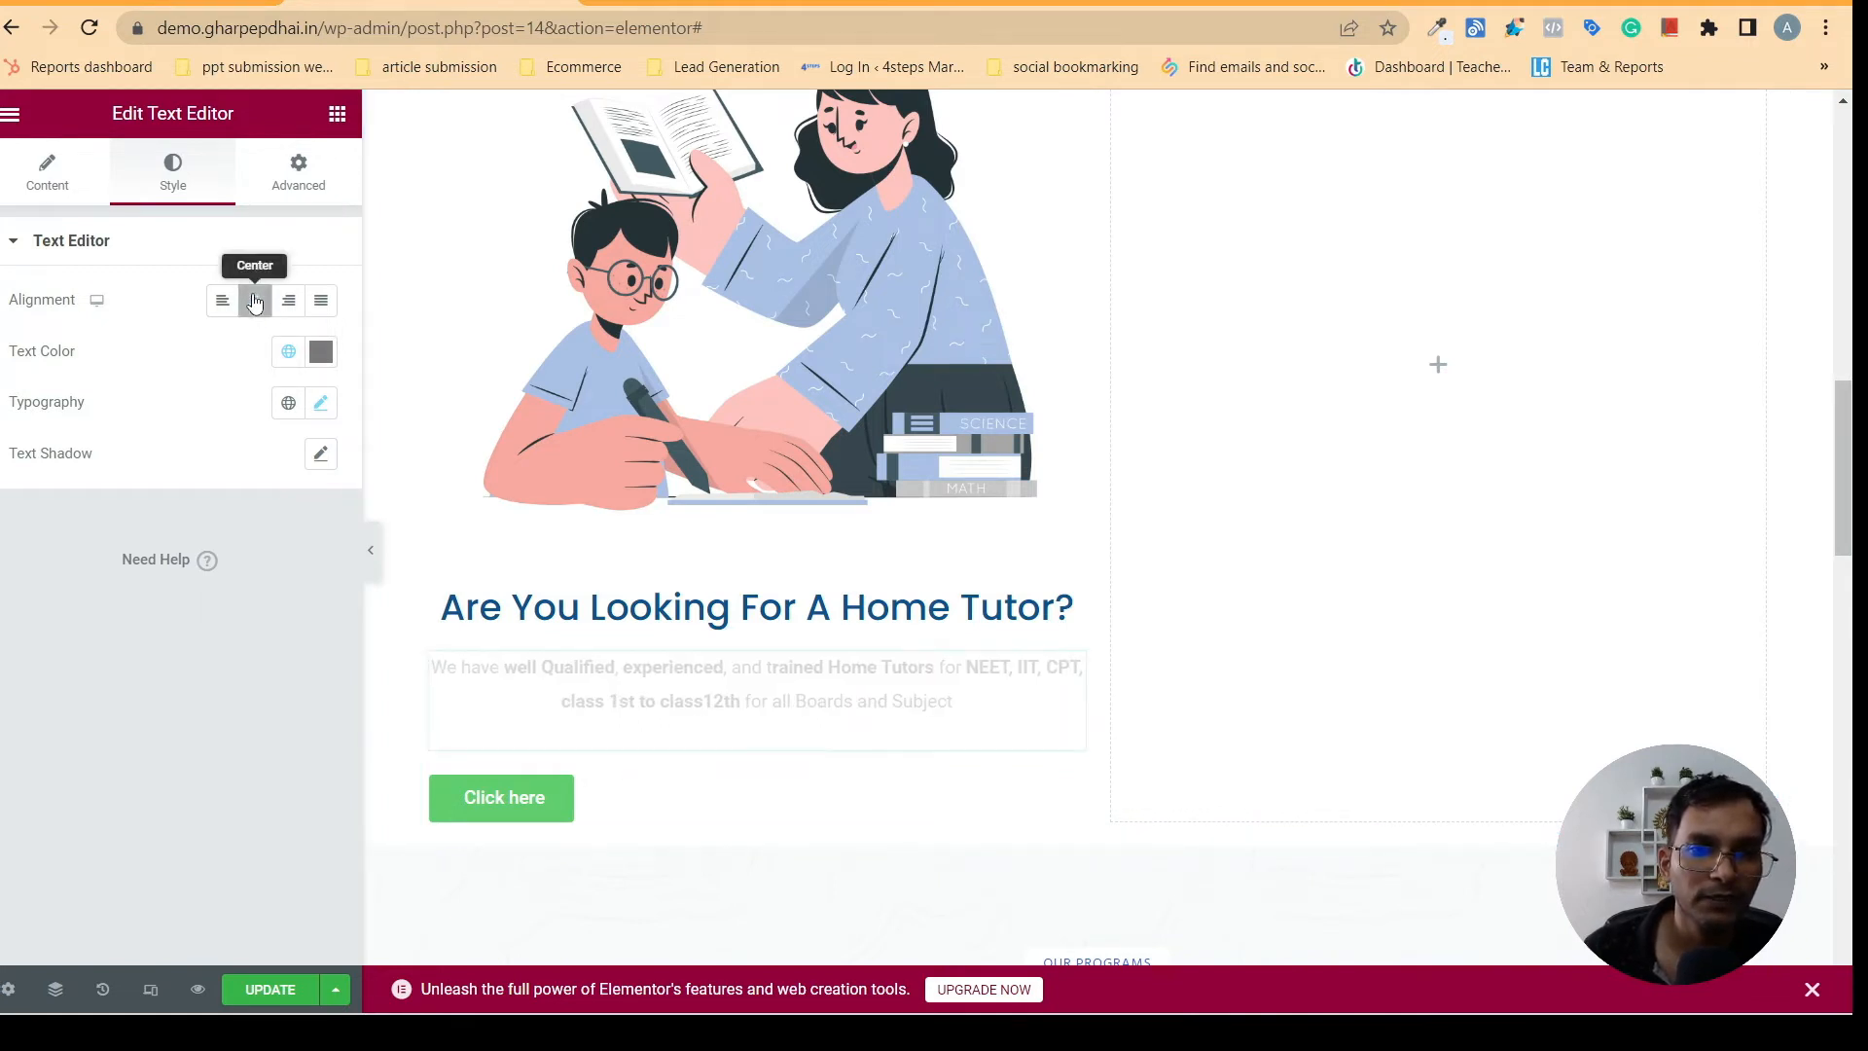
pyautogui.click(289, 352)
pyautogui.click(80, 626)
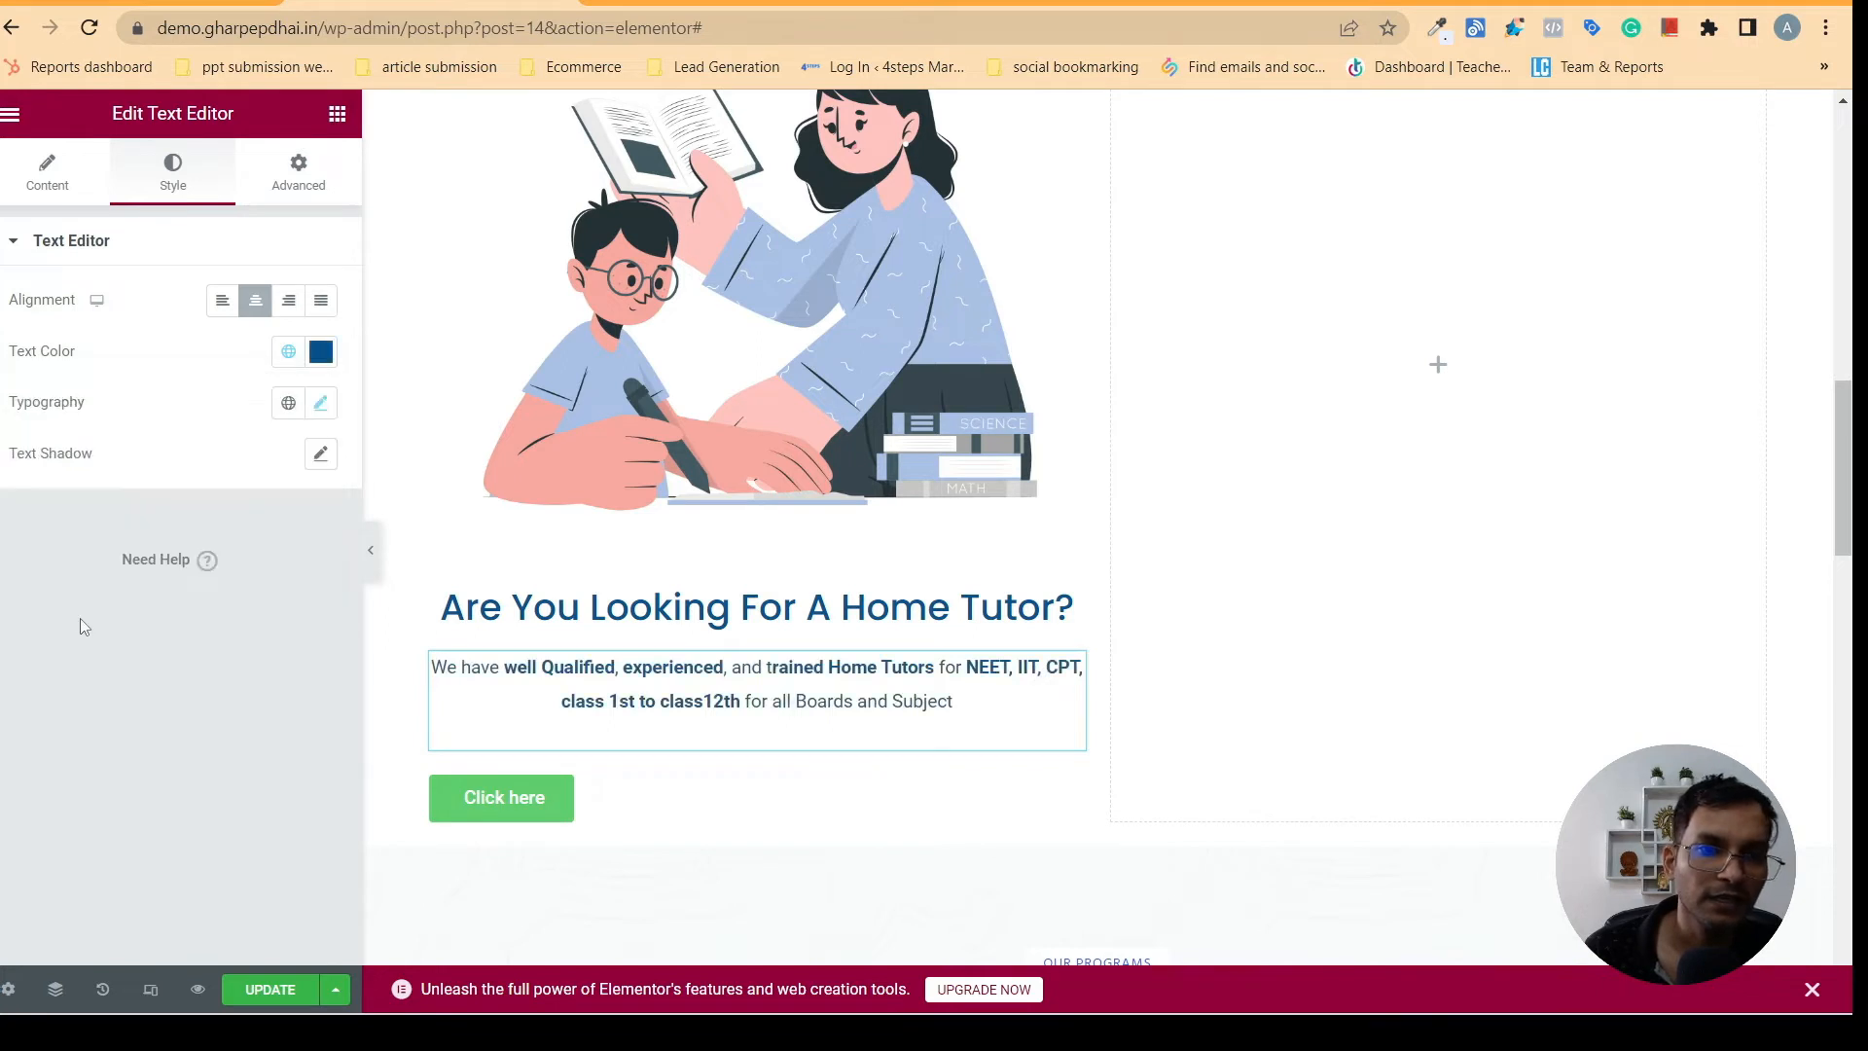
# - Set the line height of the home tutor paragraph to 30 px in its typography settings
pyautogui.click(313, 411)
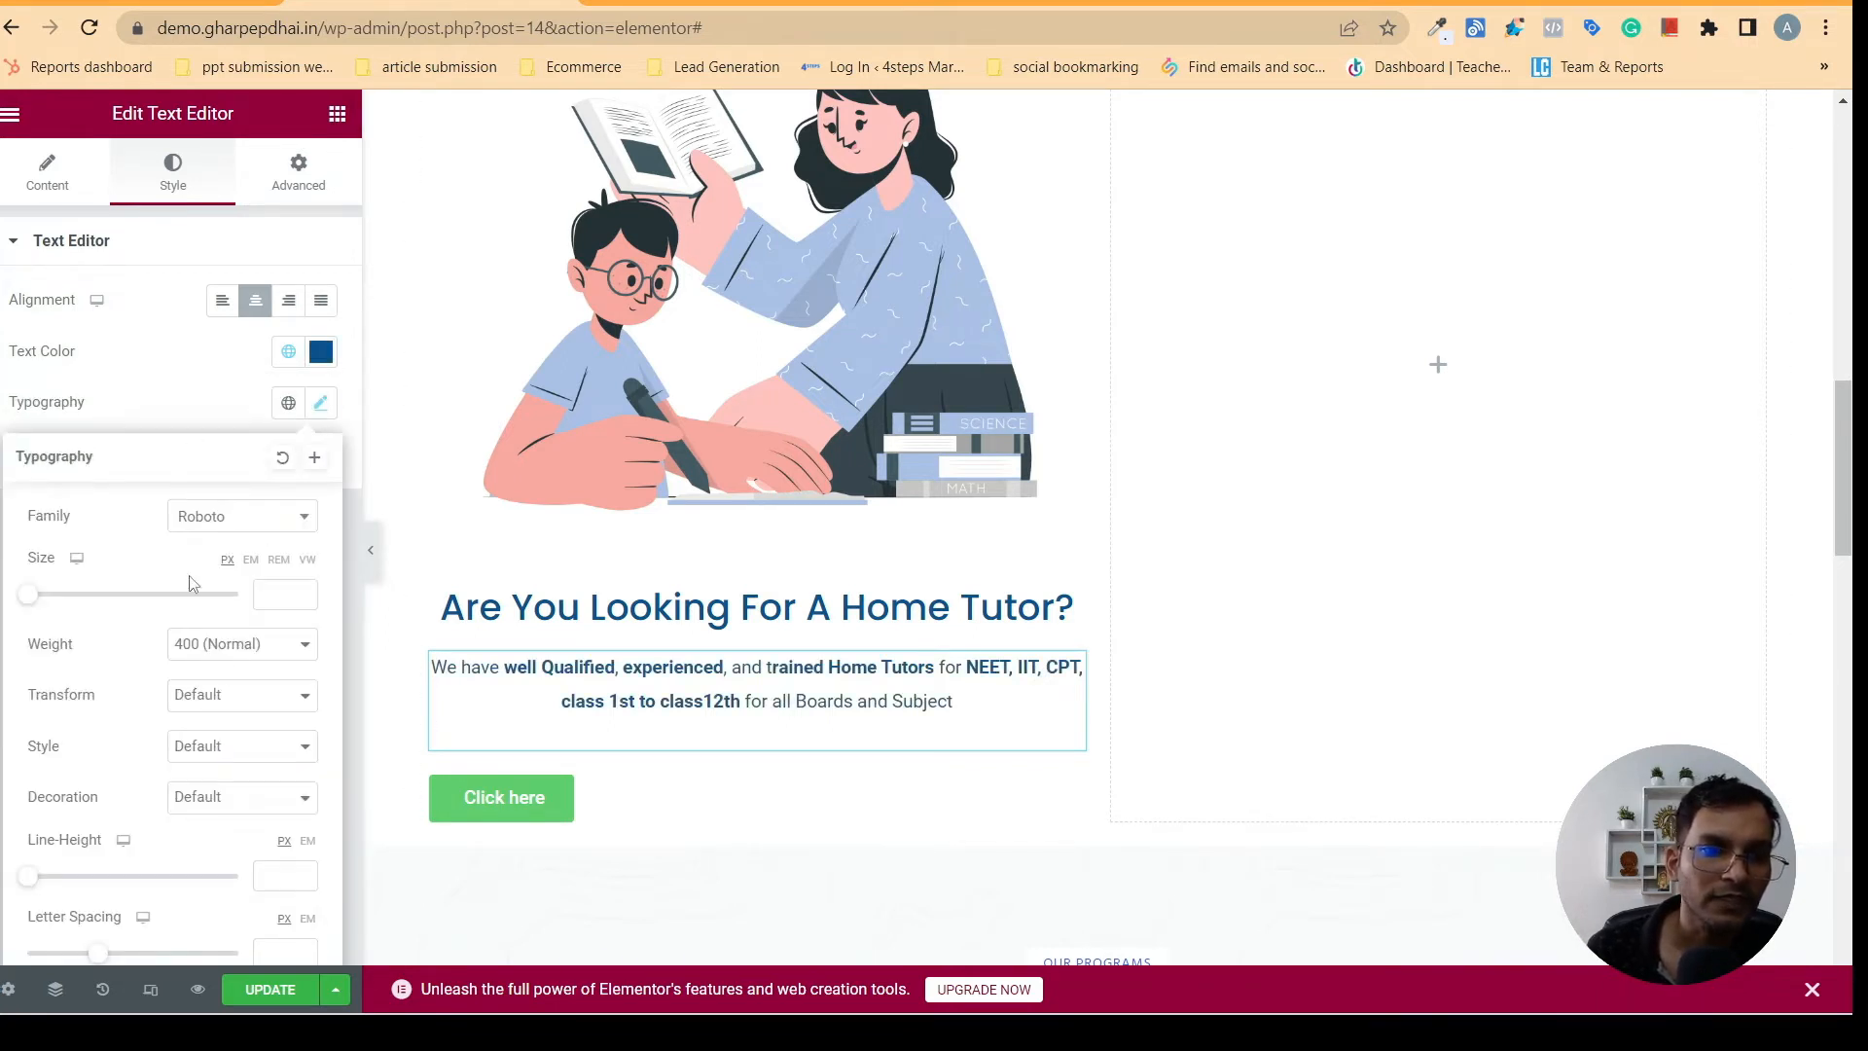
pyautogui.click(207, 368)
pyautogui.click(321, 401)
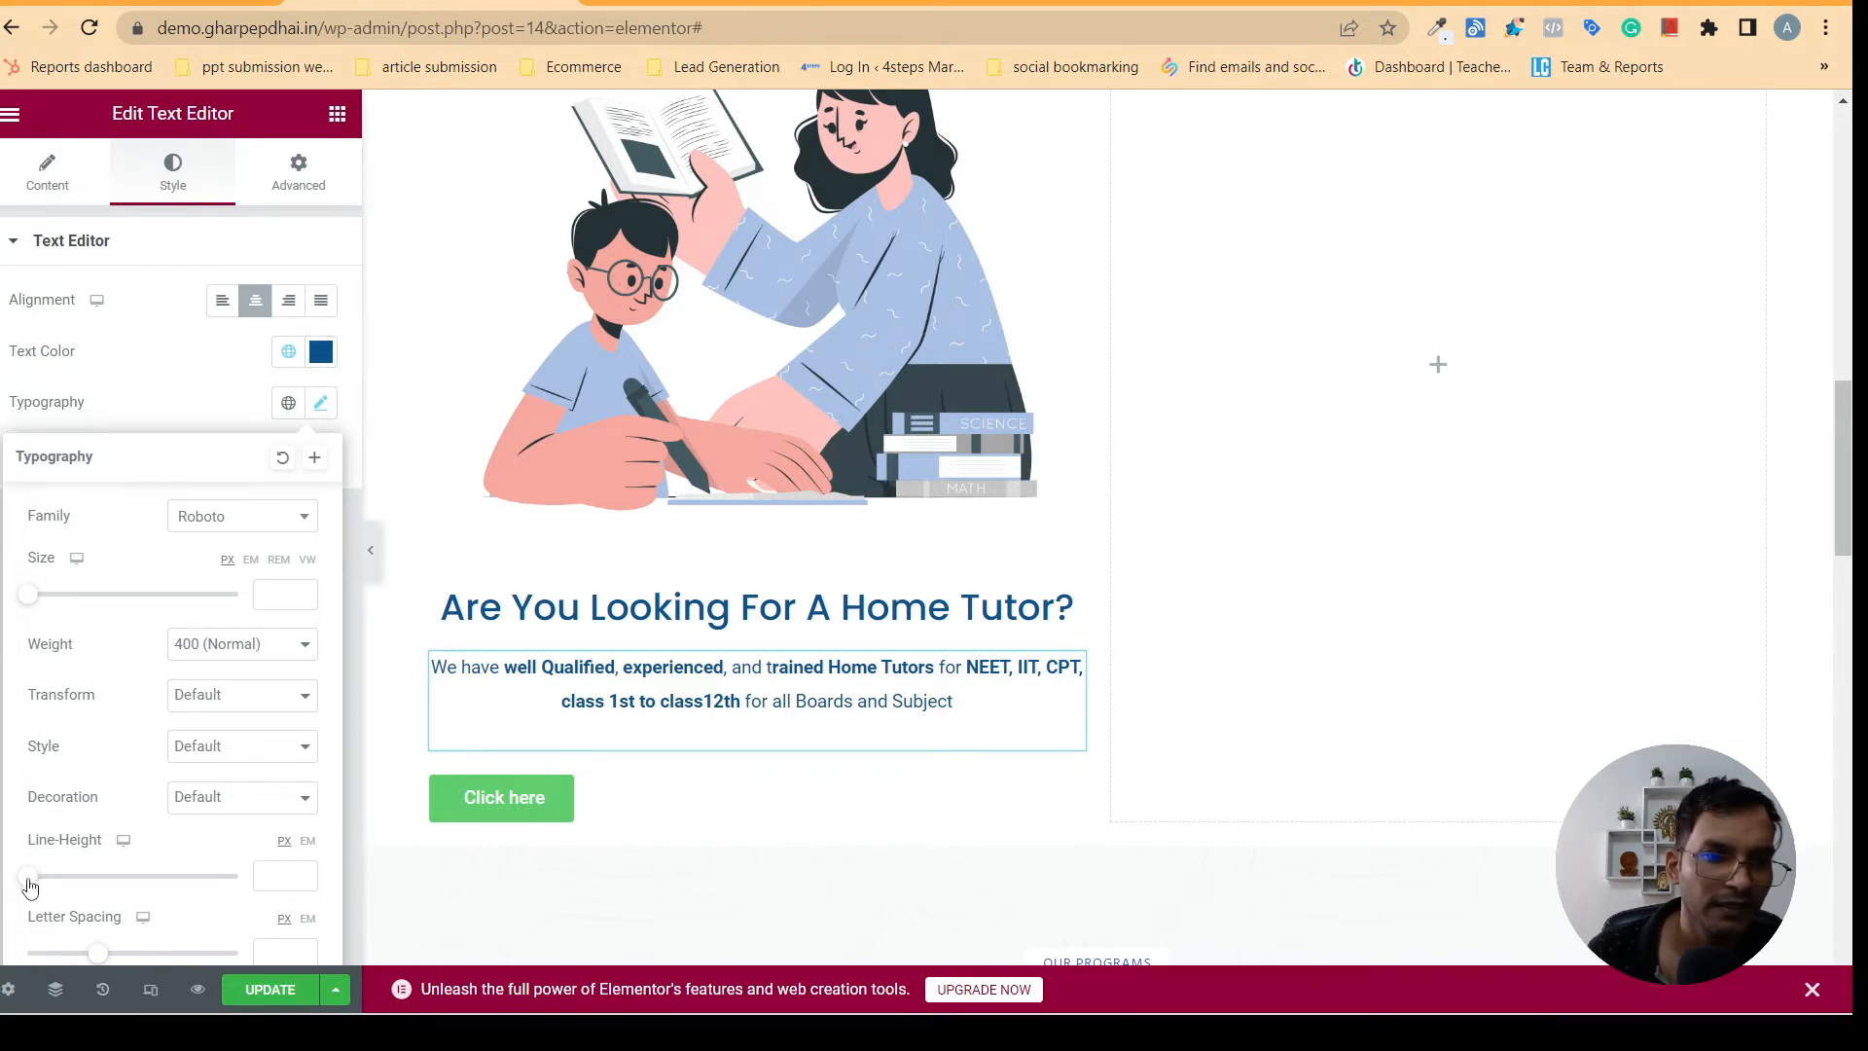
pyautogui.moveTo(34, 883); pyautogui.dragTo(101, 863)
pyautogui.moveTo(111, 862); pyautogui.dragTo(95, 851)
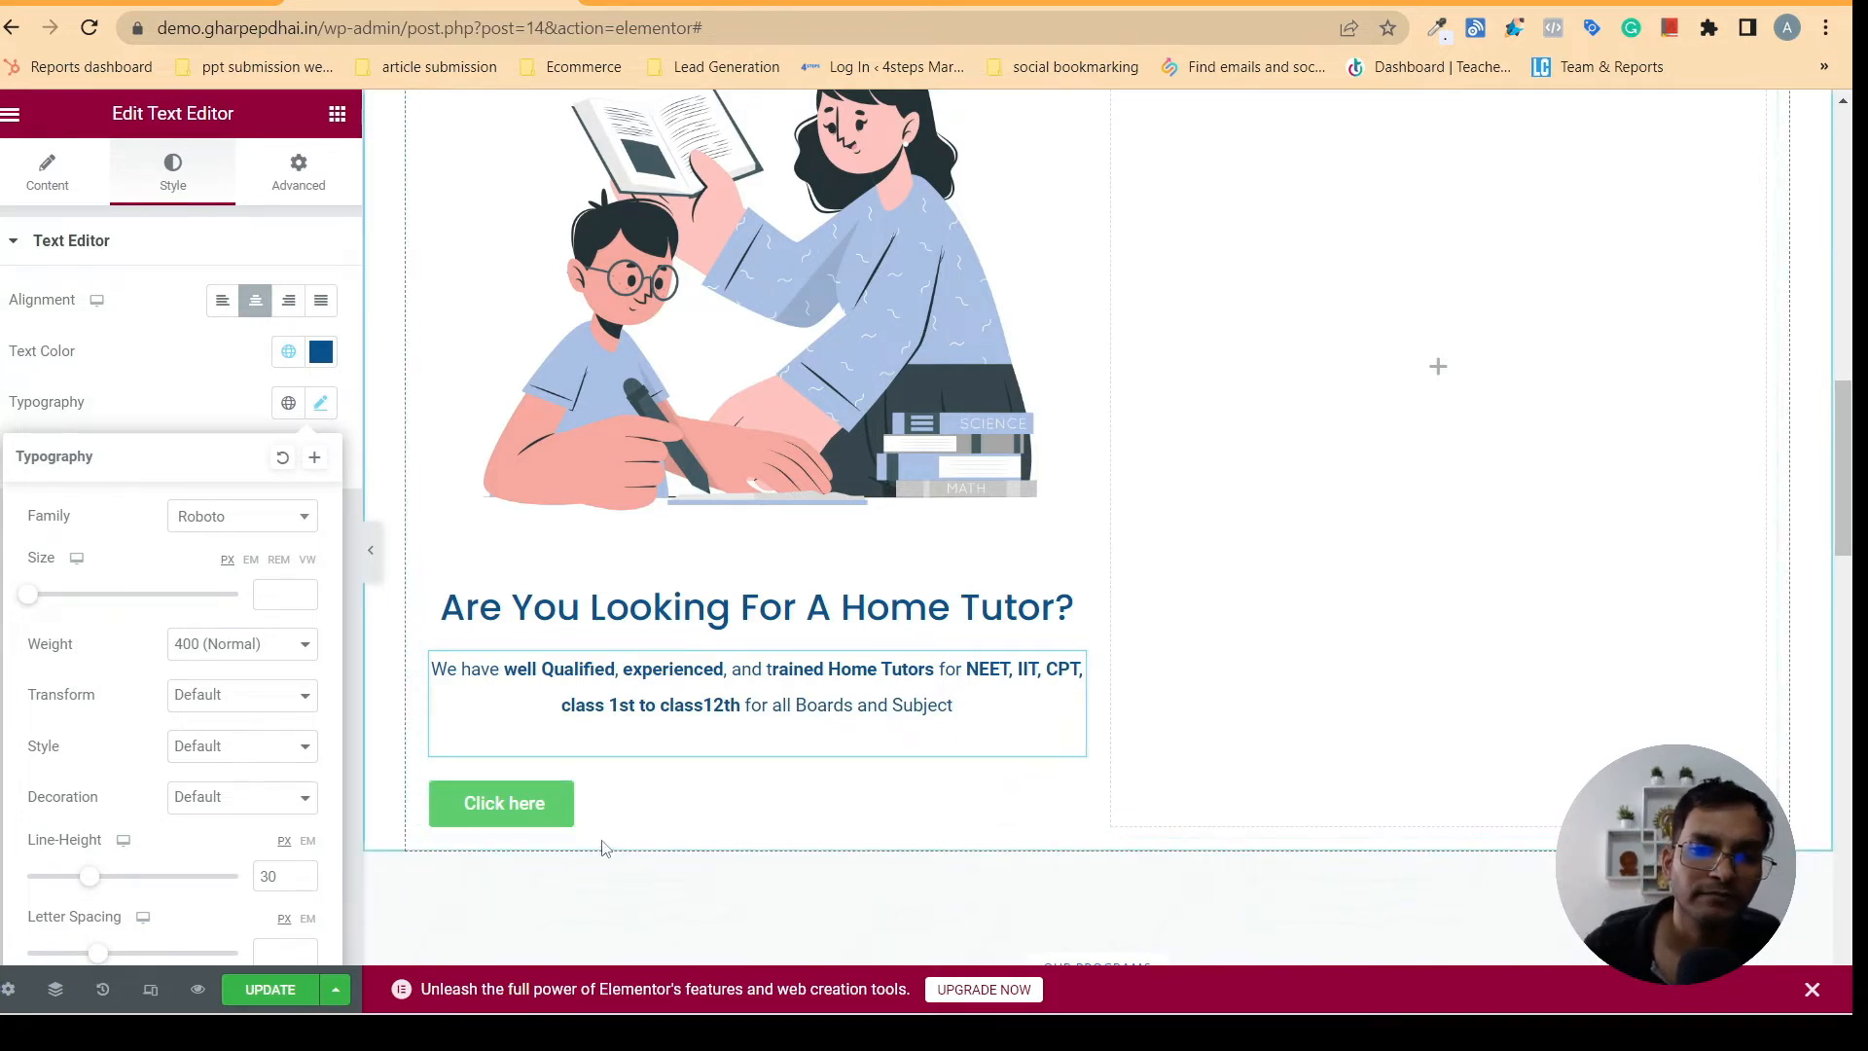
# - Center-align the "Click here" button below the home tutor paragraph
pyautogui.click(556, 828)
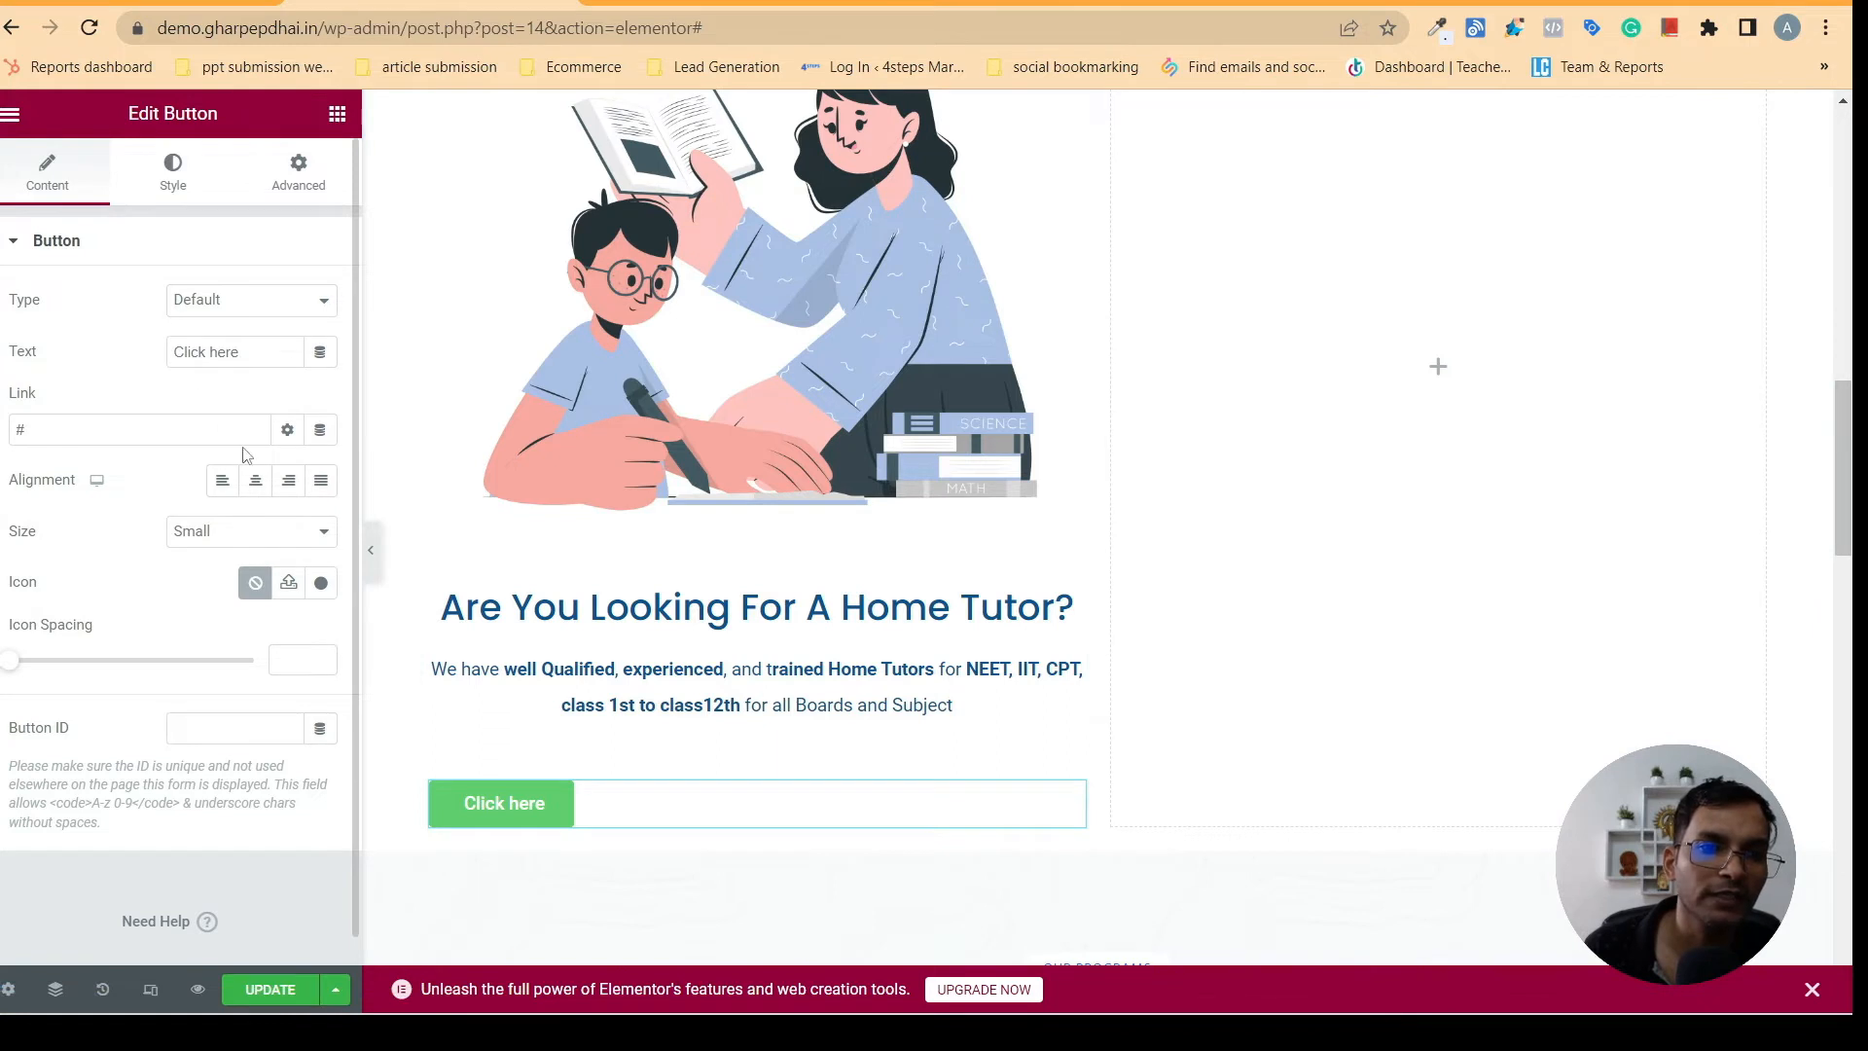
pyautogui.click(255, 479)
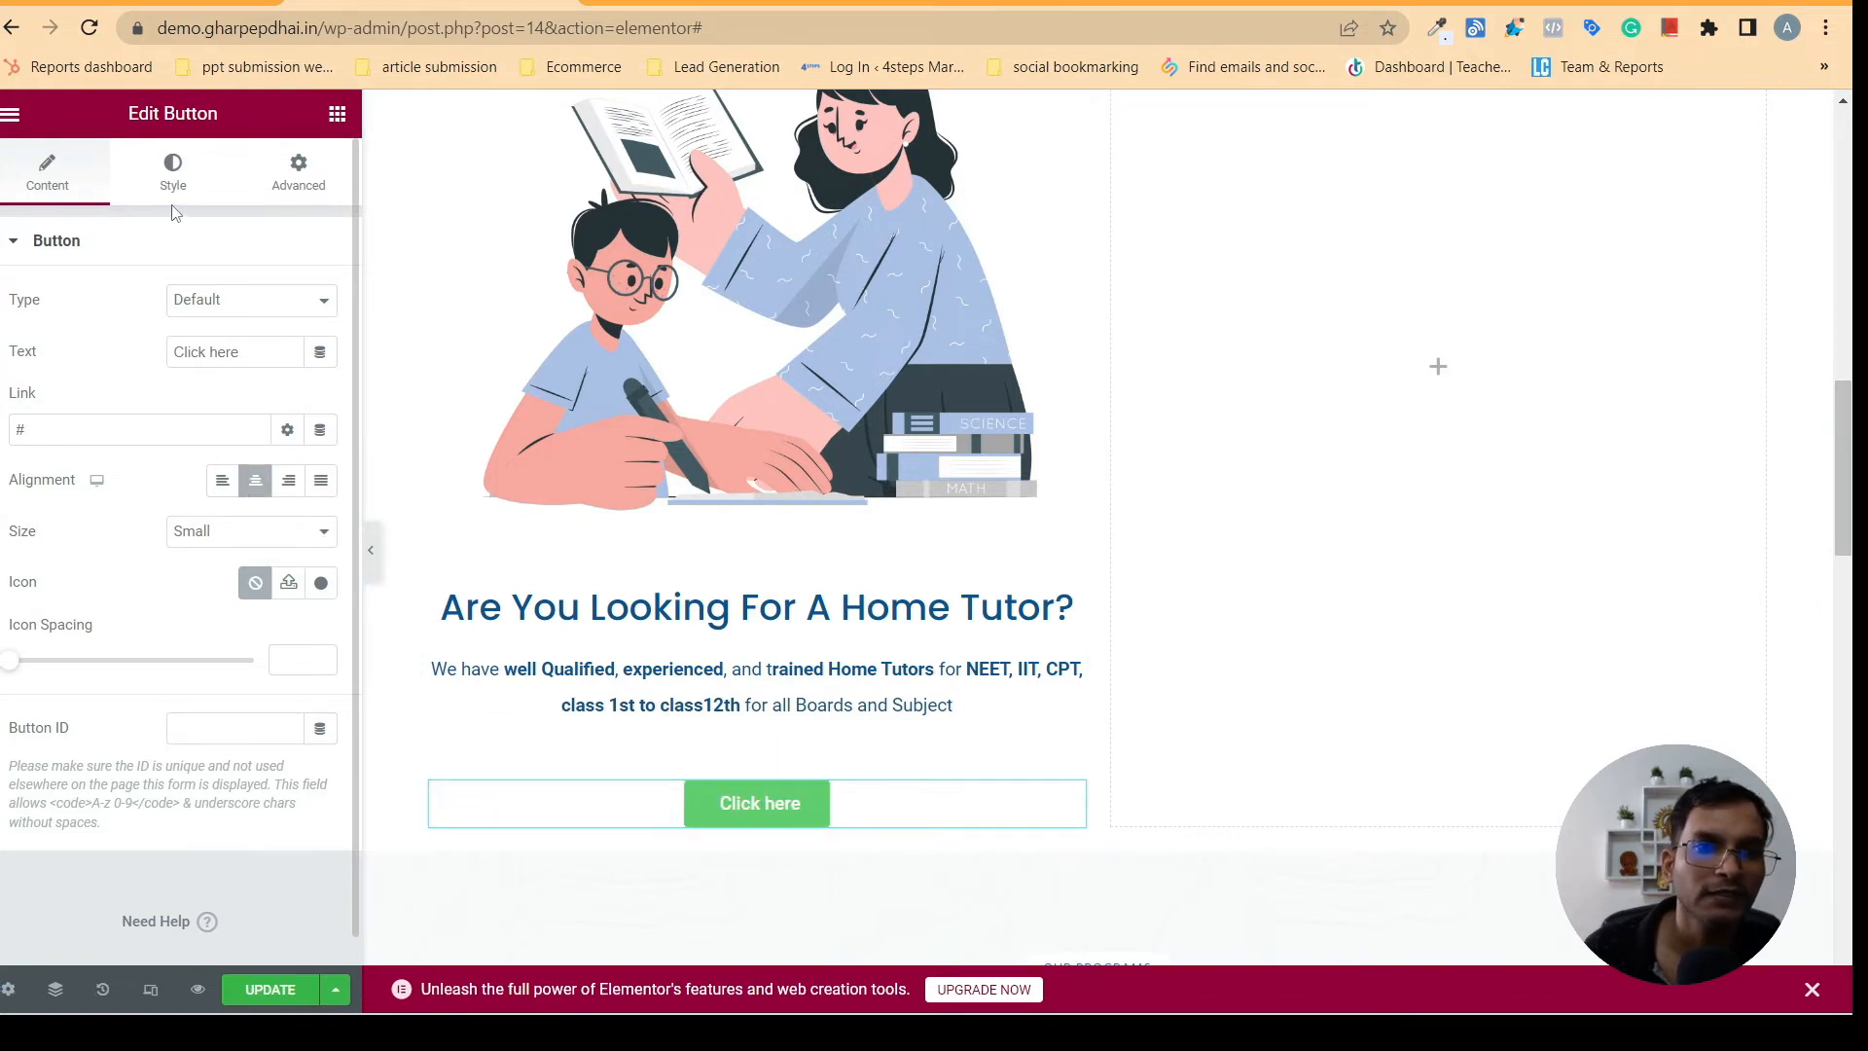
pyautogui.click(170, 175)
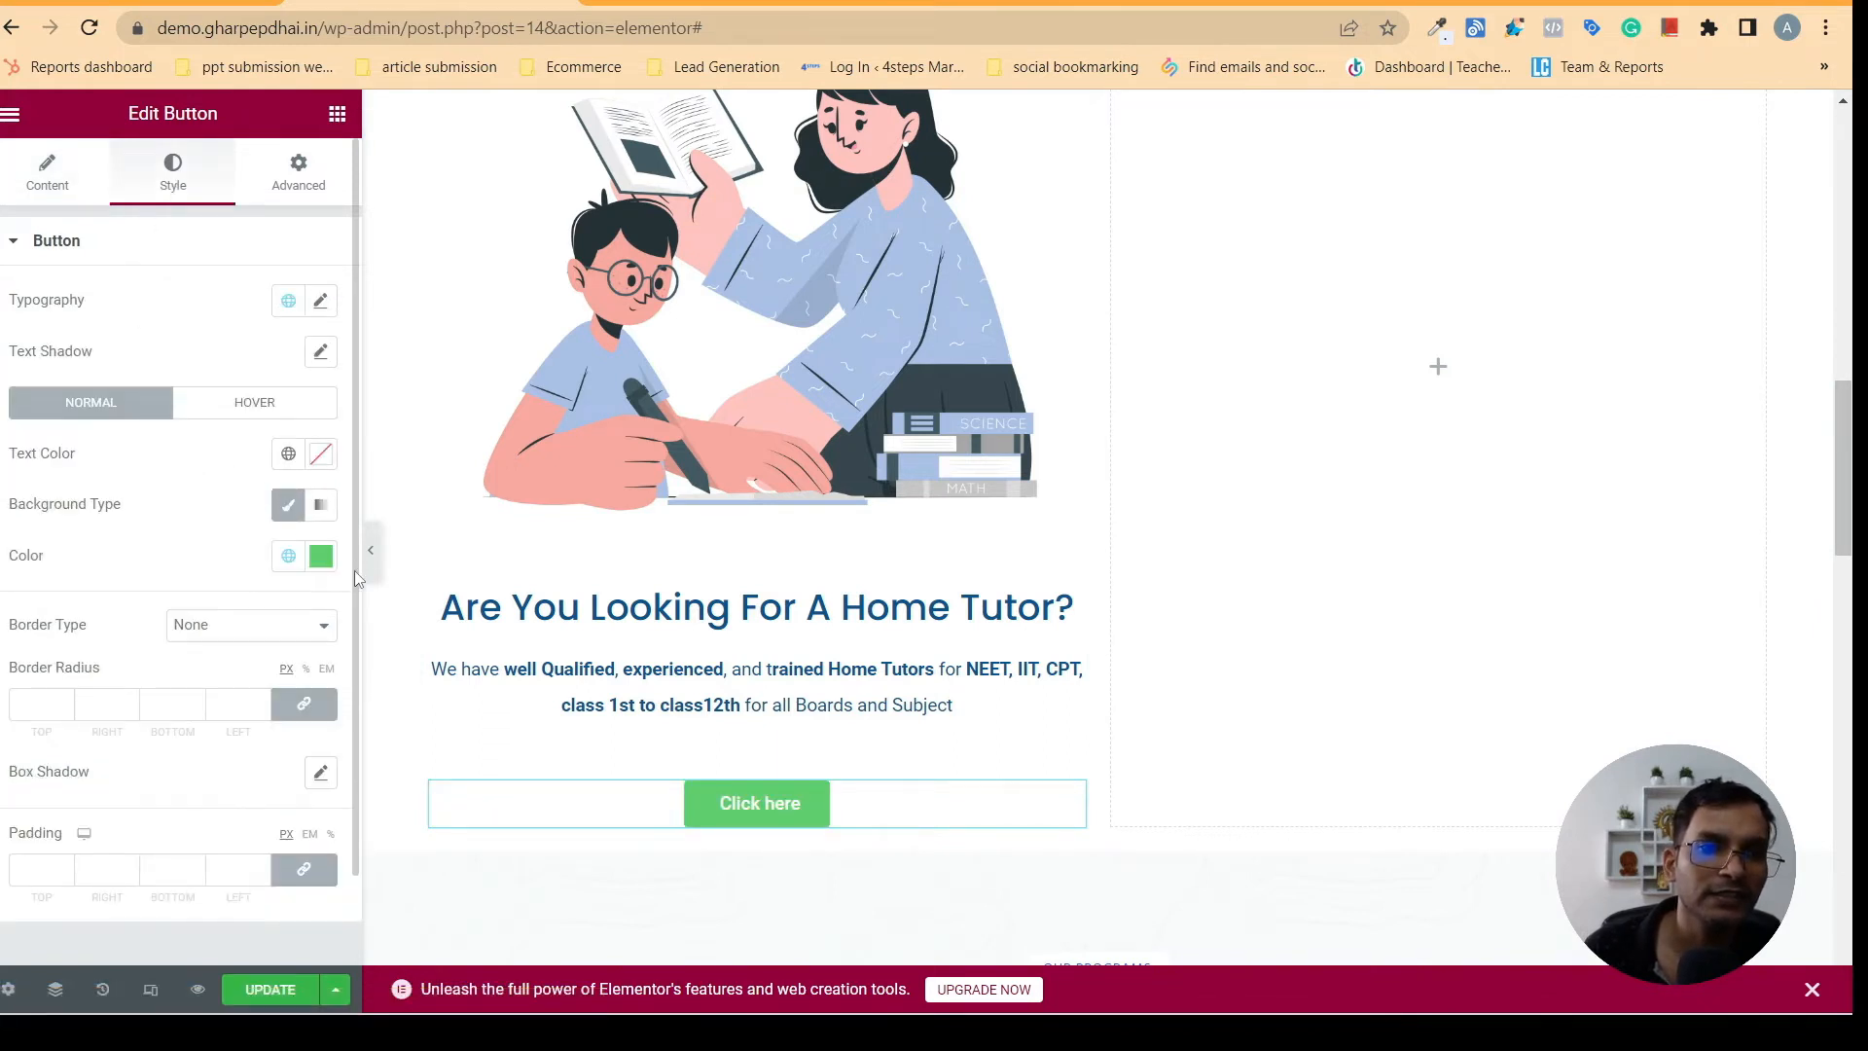
# - Check the button wording on the gharpepdhai.in home tutor card and change the "Click here" button's text to "Book Your Free Trail"
pyautogui.click(35, 175)
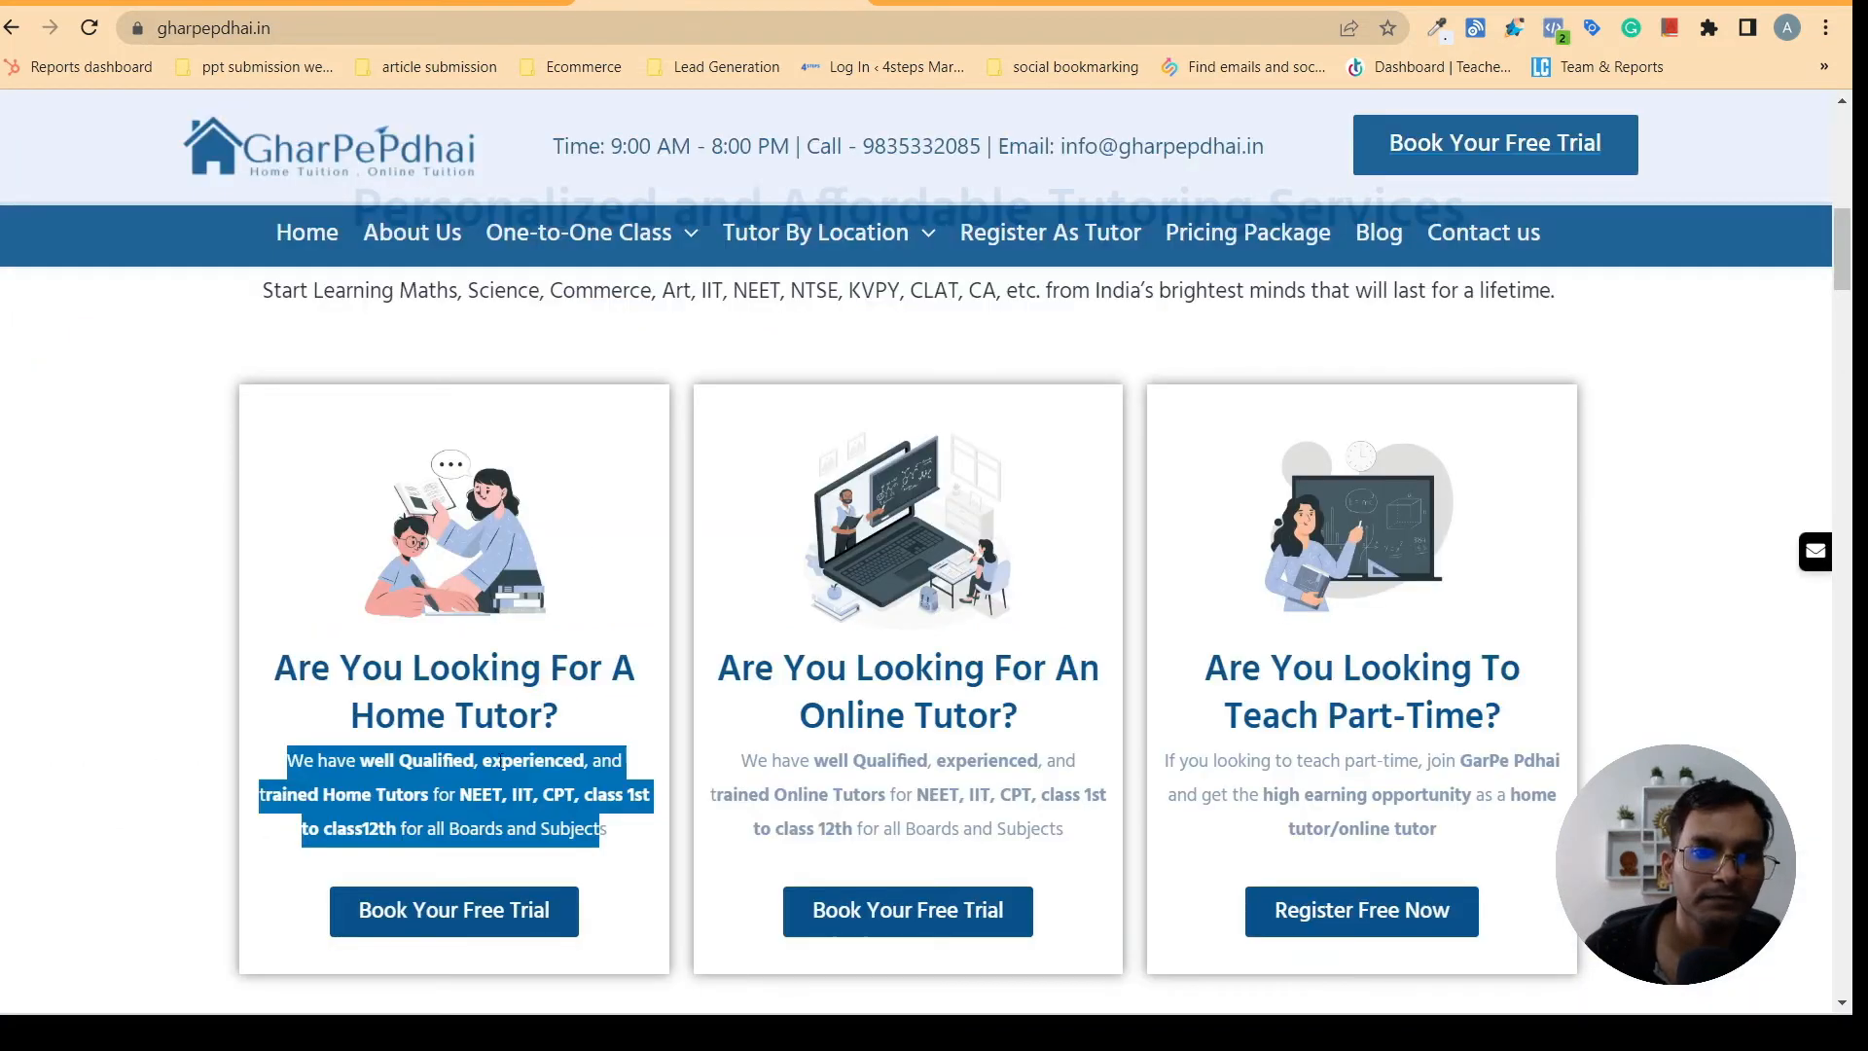
pyautogui.click(296, 957)
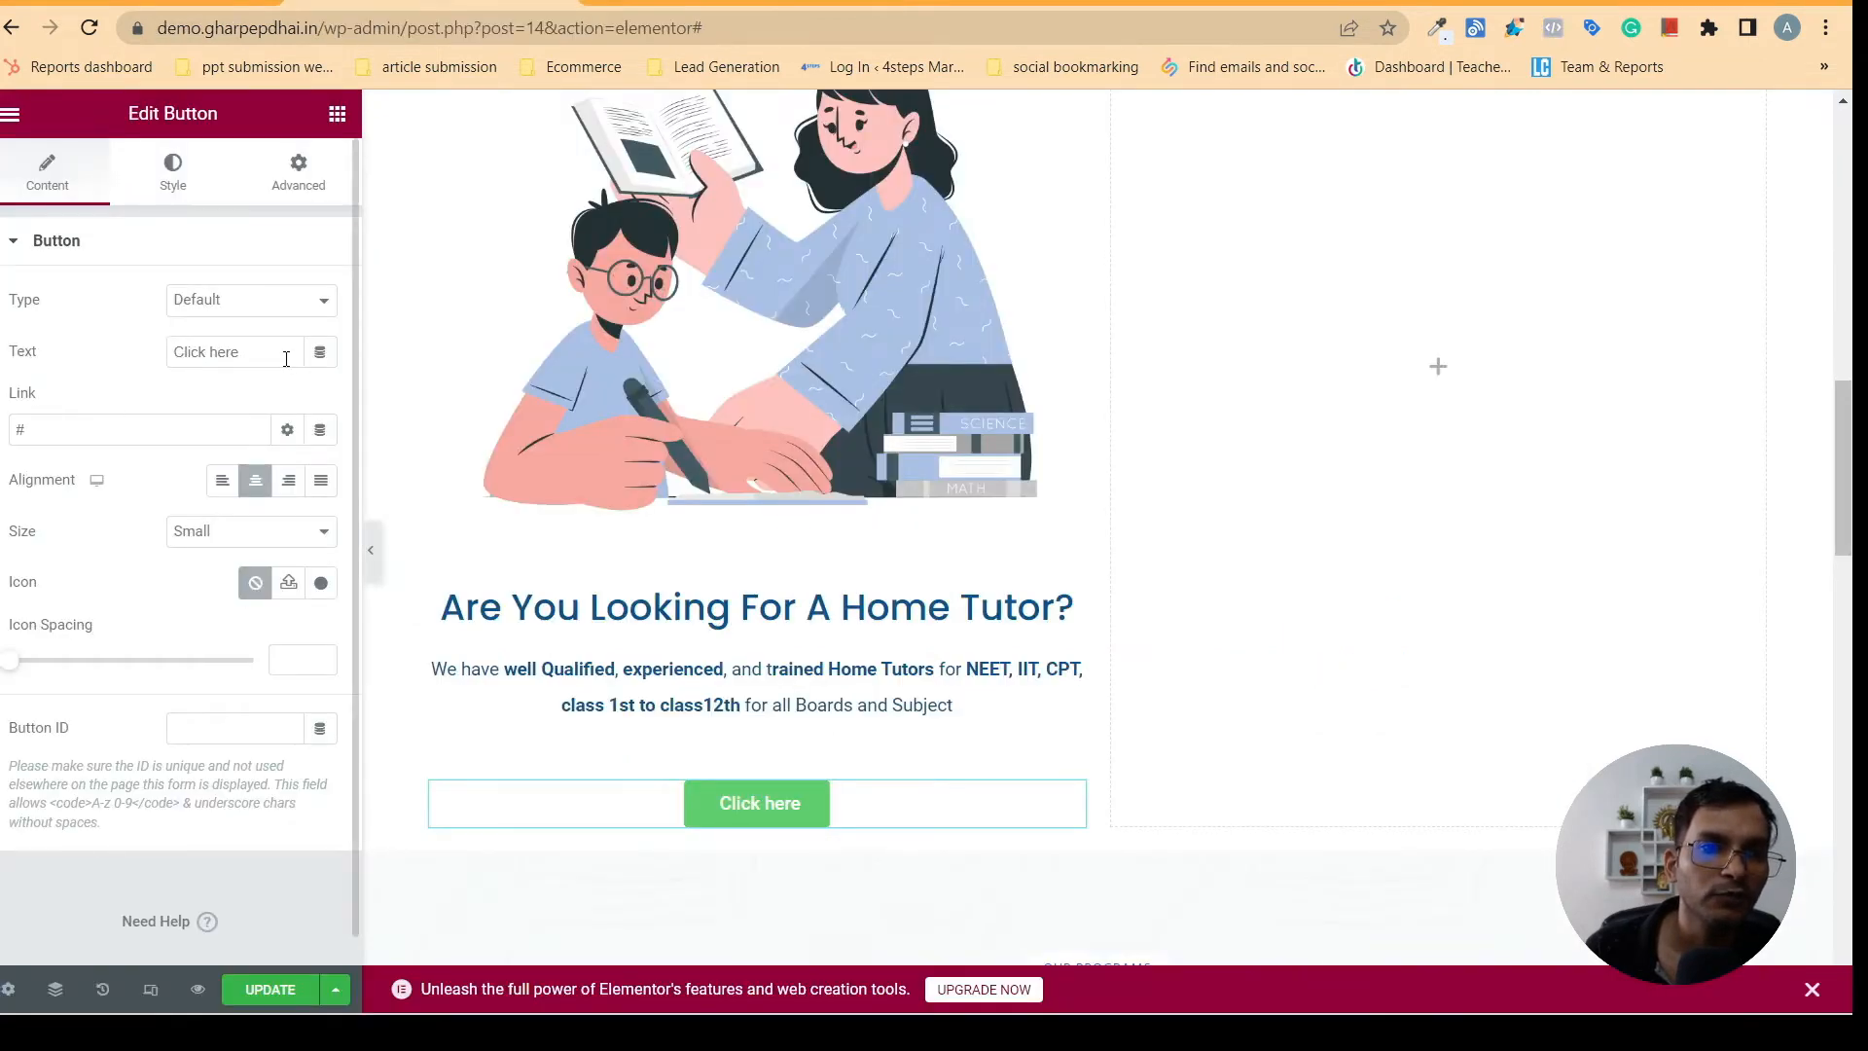
pyautogui.click(286, 359)
pyautogui.press('BackSpace')
pyautogui.press('BackSpace')
pyautogui.press('BackSpace')
pyautogui.press('BackSpace')
pyautogui.press('BackSpace')
pyautogui.press('BackSpace')
pyautogui.press('BackSpace')
pyautogui.press('BackSpace')
pyautogui.press('BackSpace')
pyautogui.press('BackSpace')
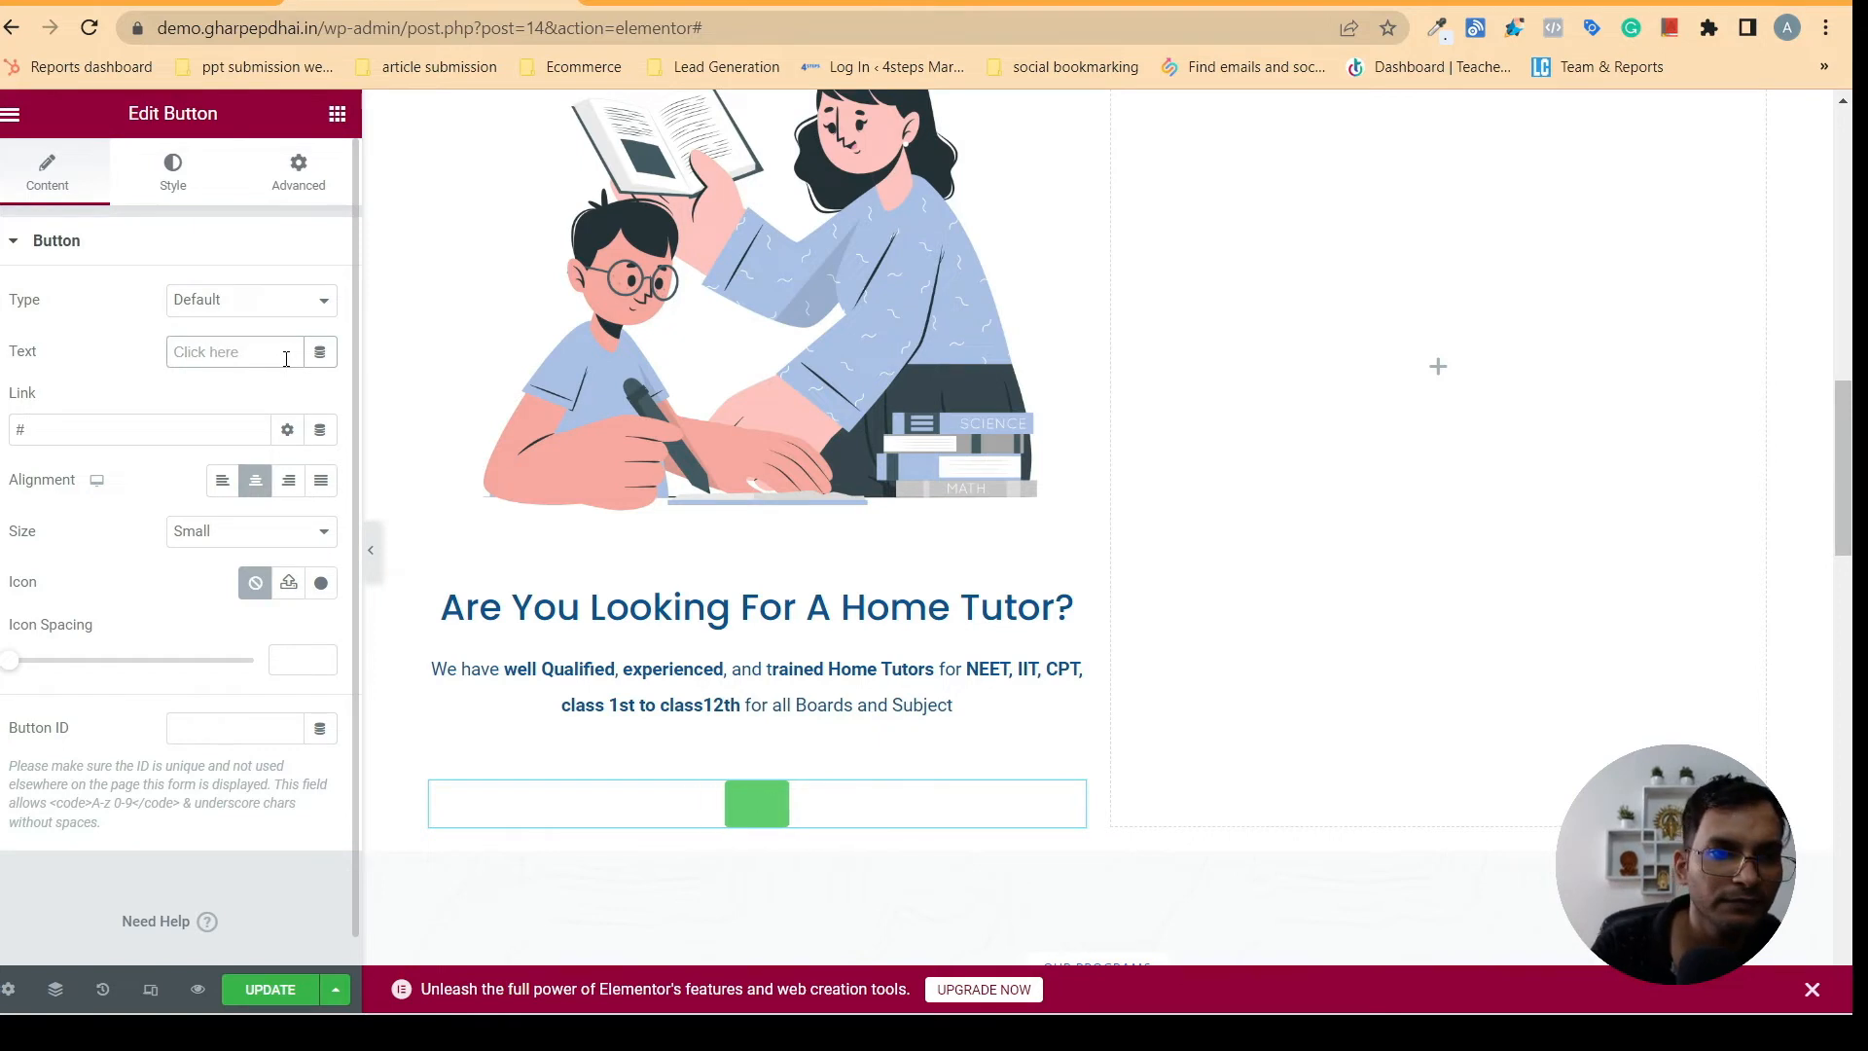
pyautogui.press('capslock')
pyautogui.write('B')
pyautogui.press('capslock')
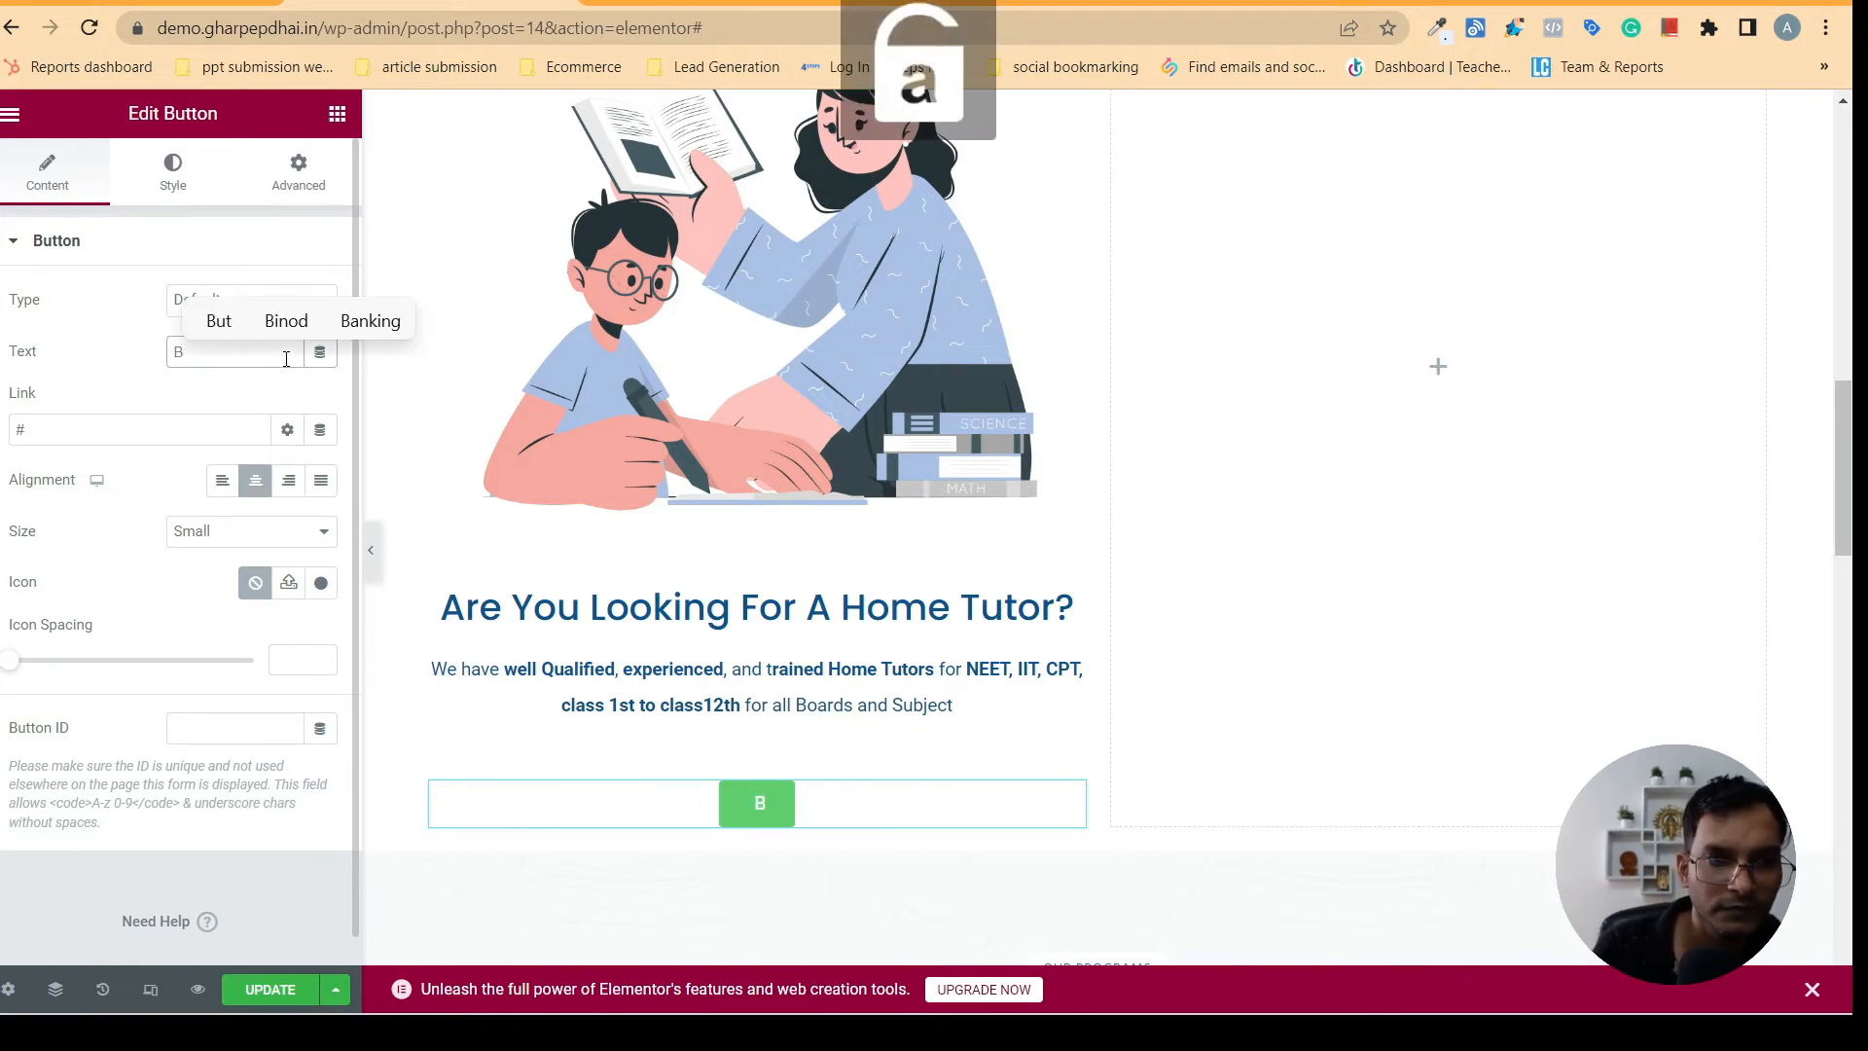
pyautogui.write('ook')
pyautogui.press('capslock')
pyautogui.write('Y')
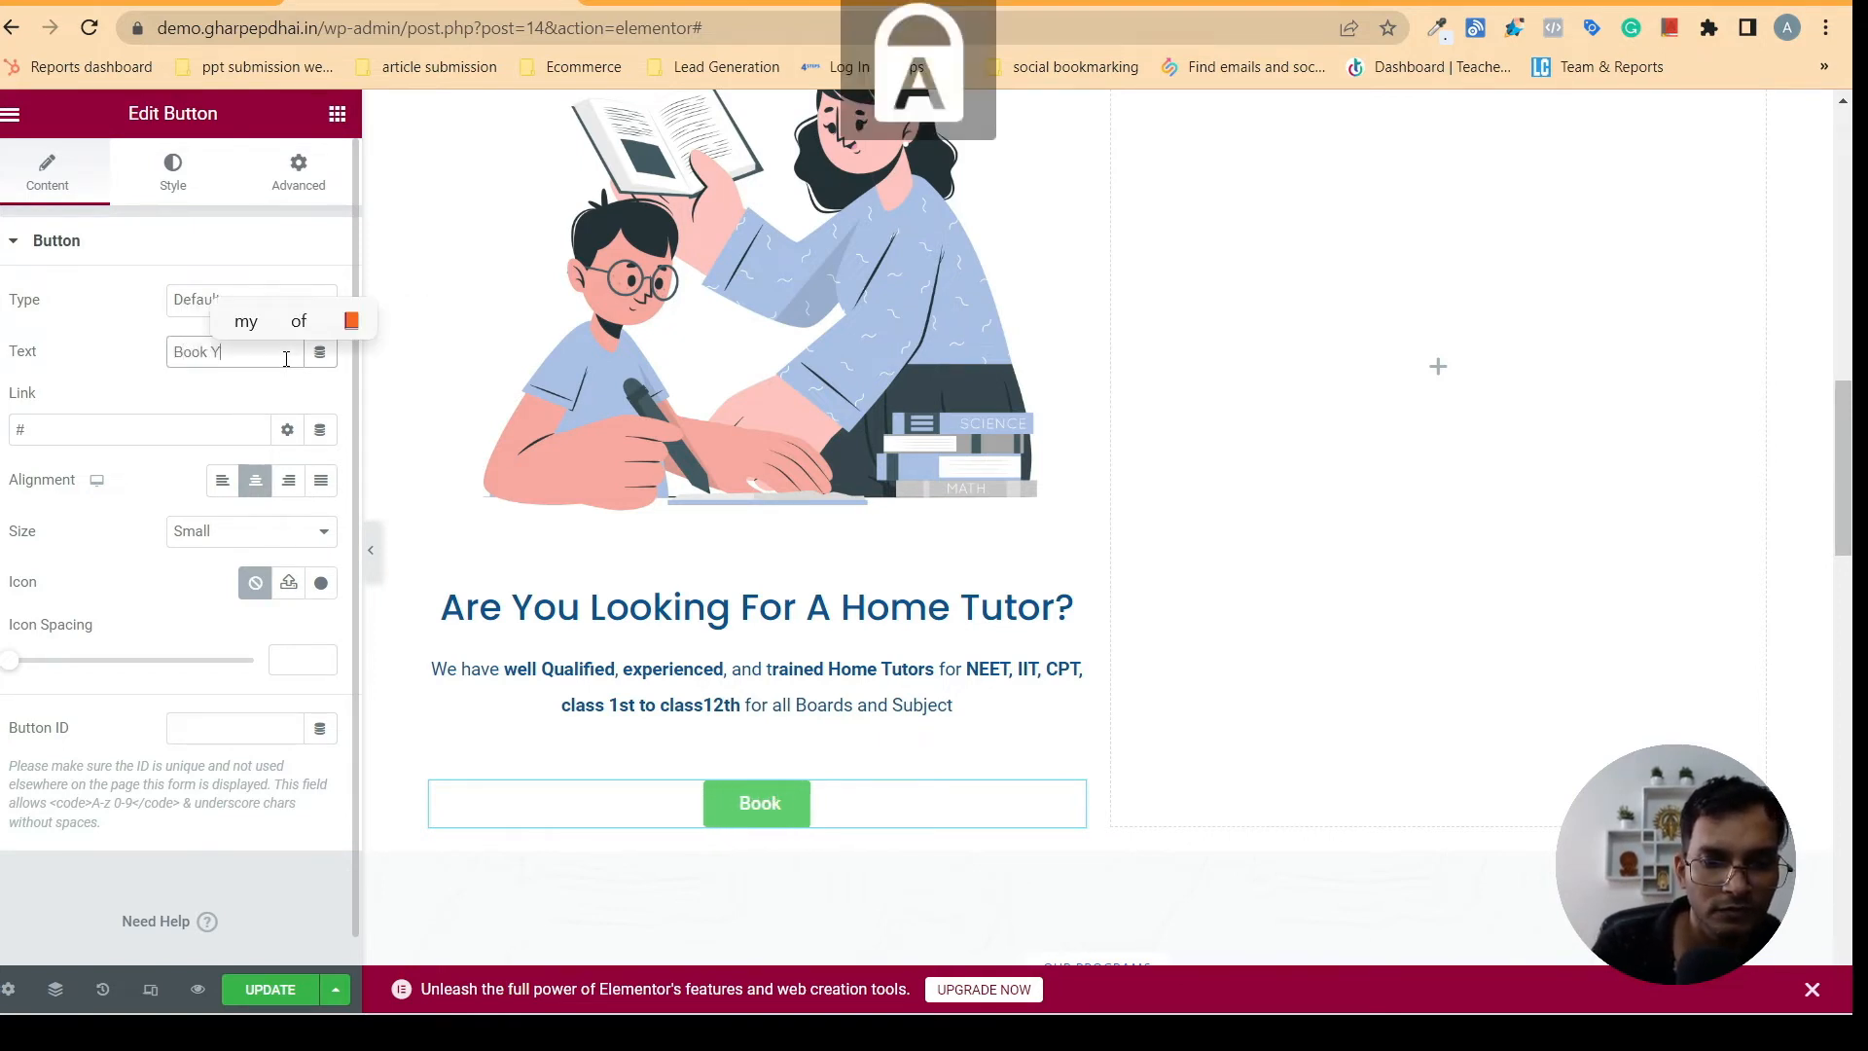
pyautogui.press('capslock')
pyautogui.write('our')
pyautogui.press('capslock')
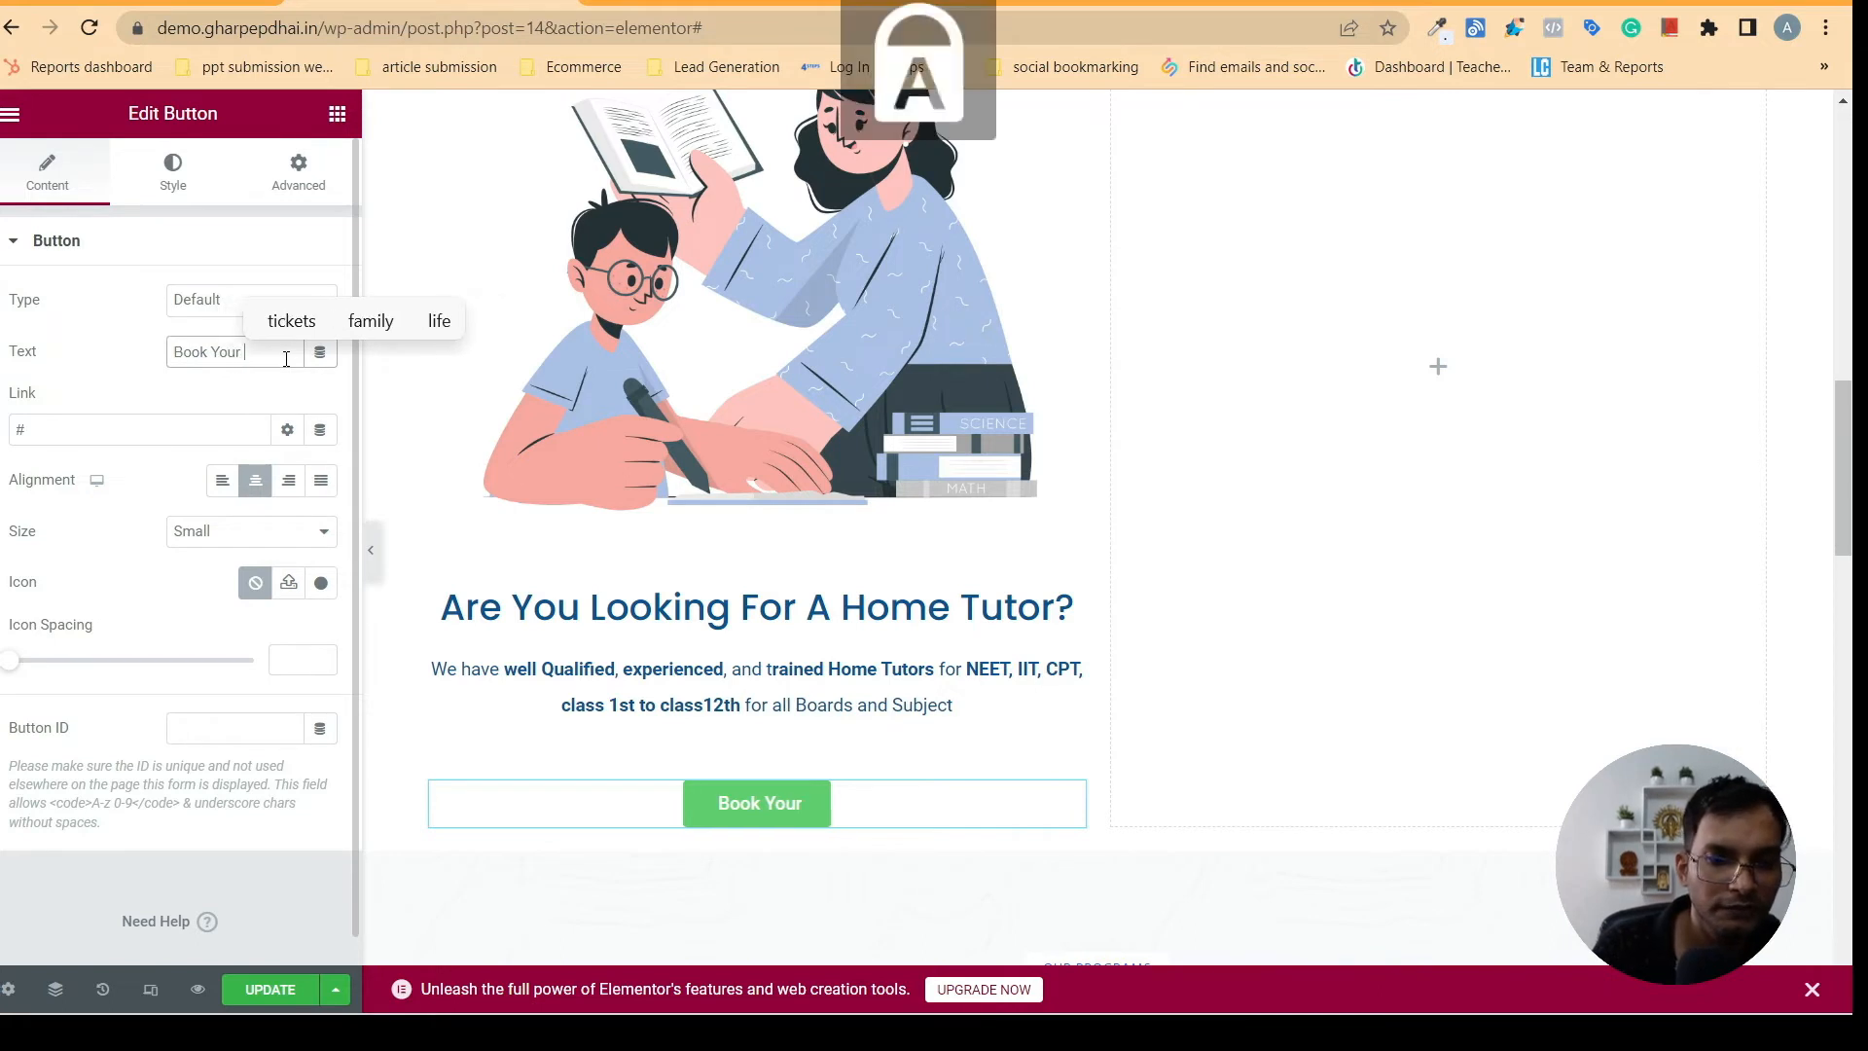
pyautogui.write('F')
pyautogui.press('capslock')
pyautogui.write('ree')
pyautogui.press('capslock')
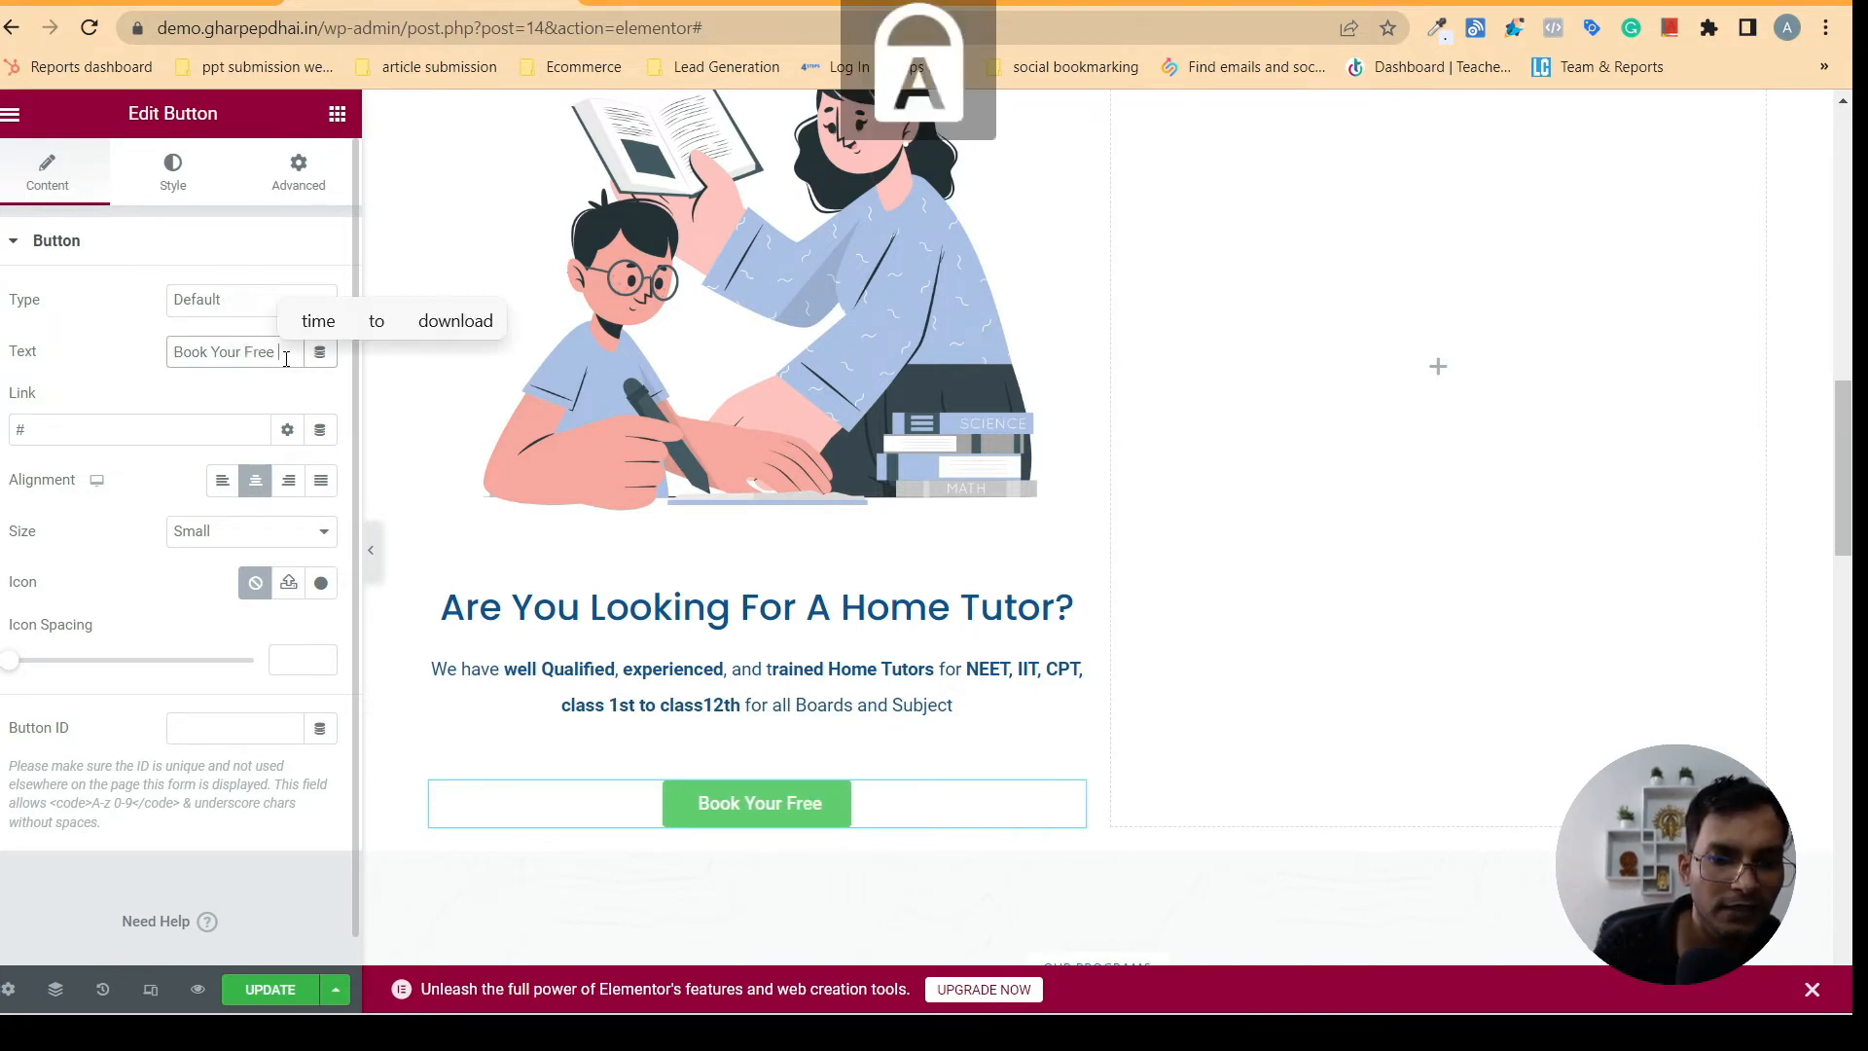
pyautogui.write('T')
pyautogui.press('capslock')
pyautogui.write('ra')
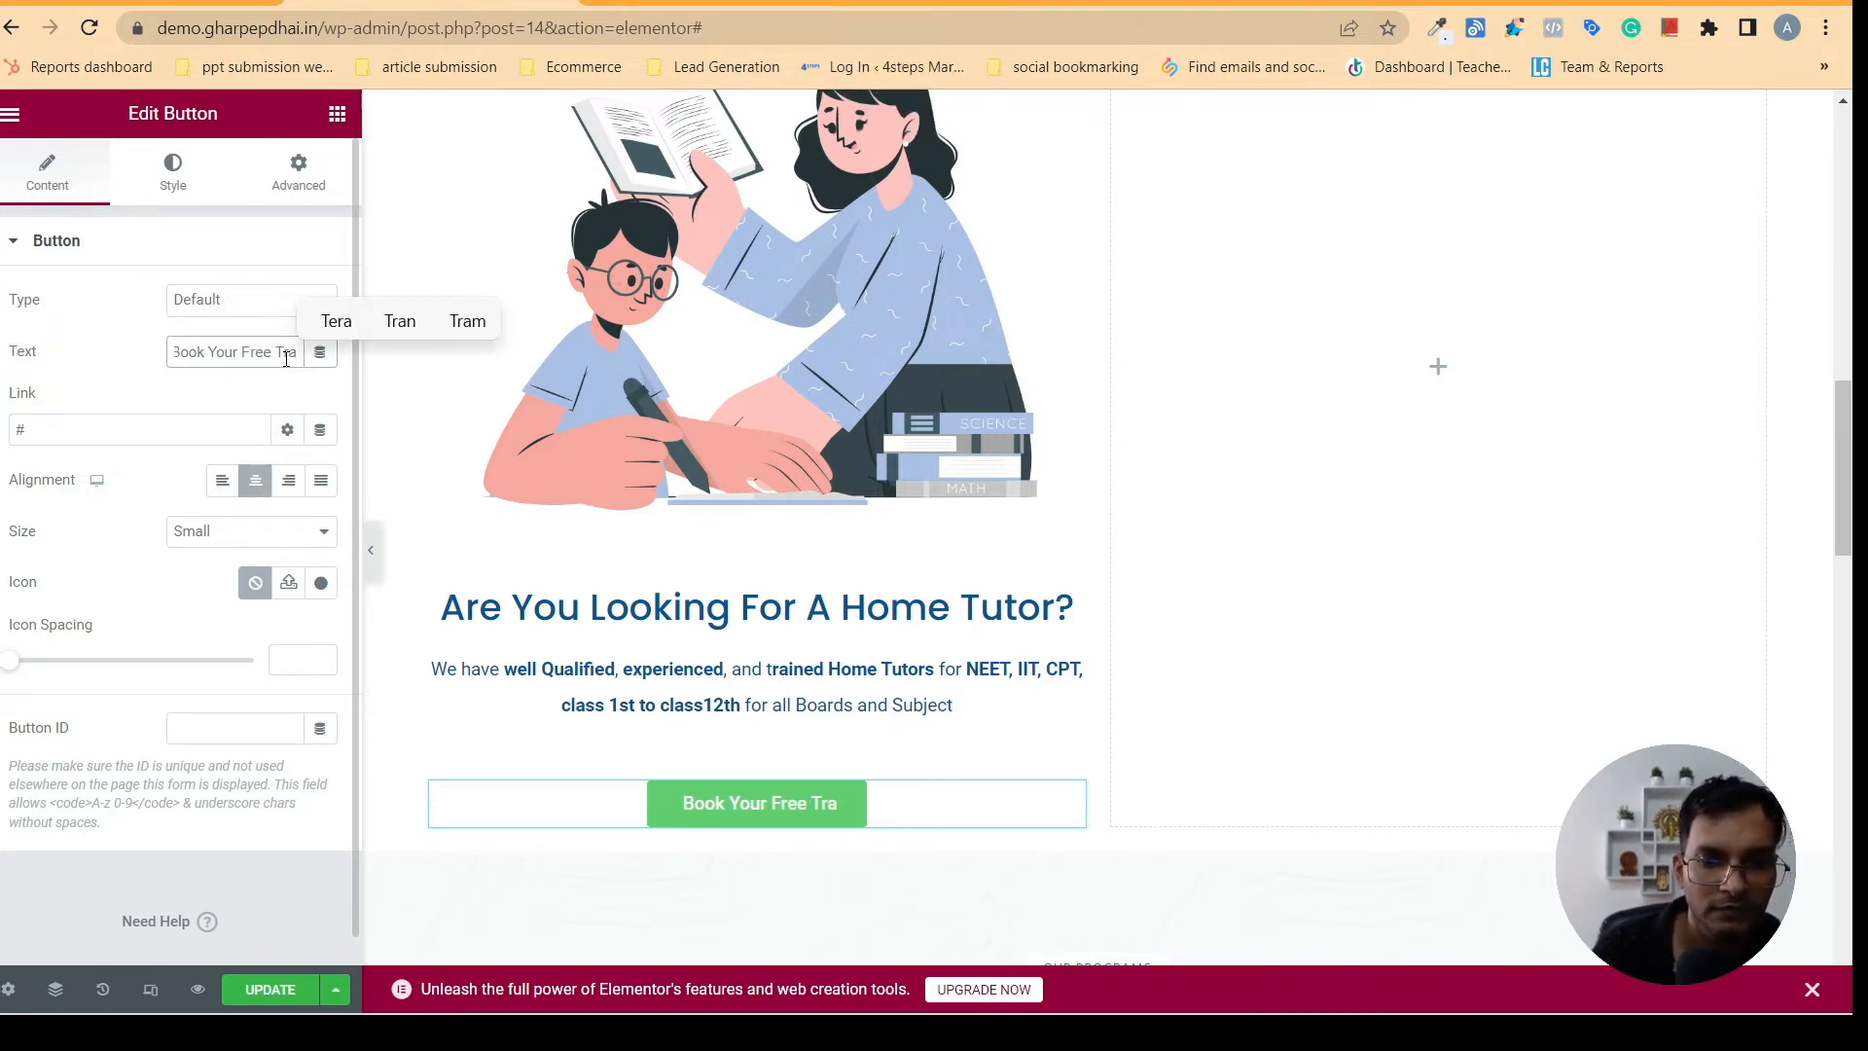
pyautogui.write('il')
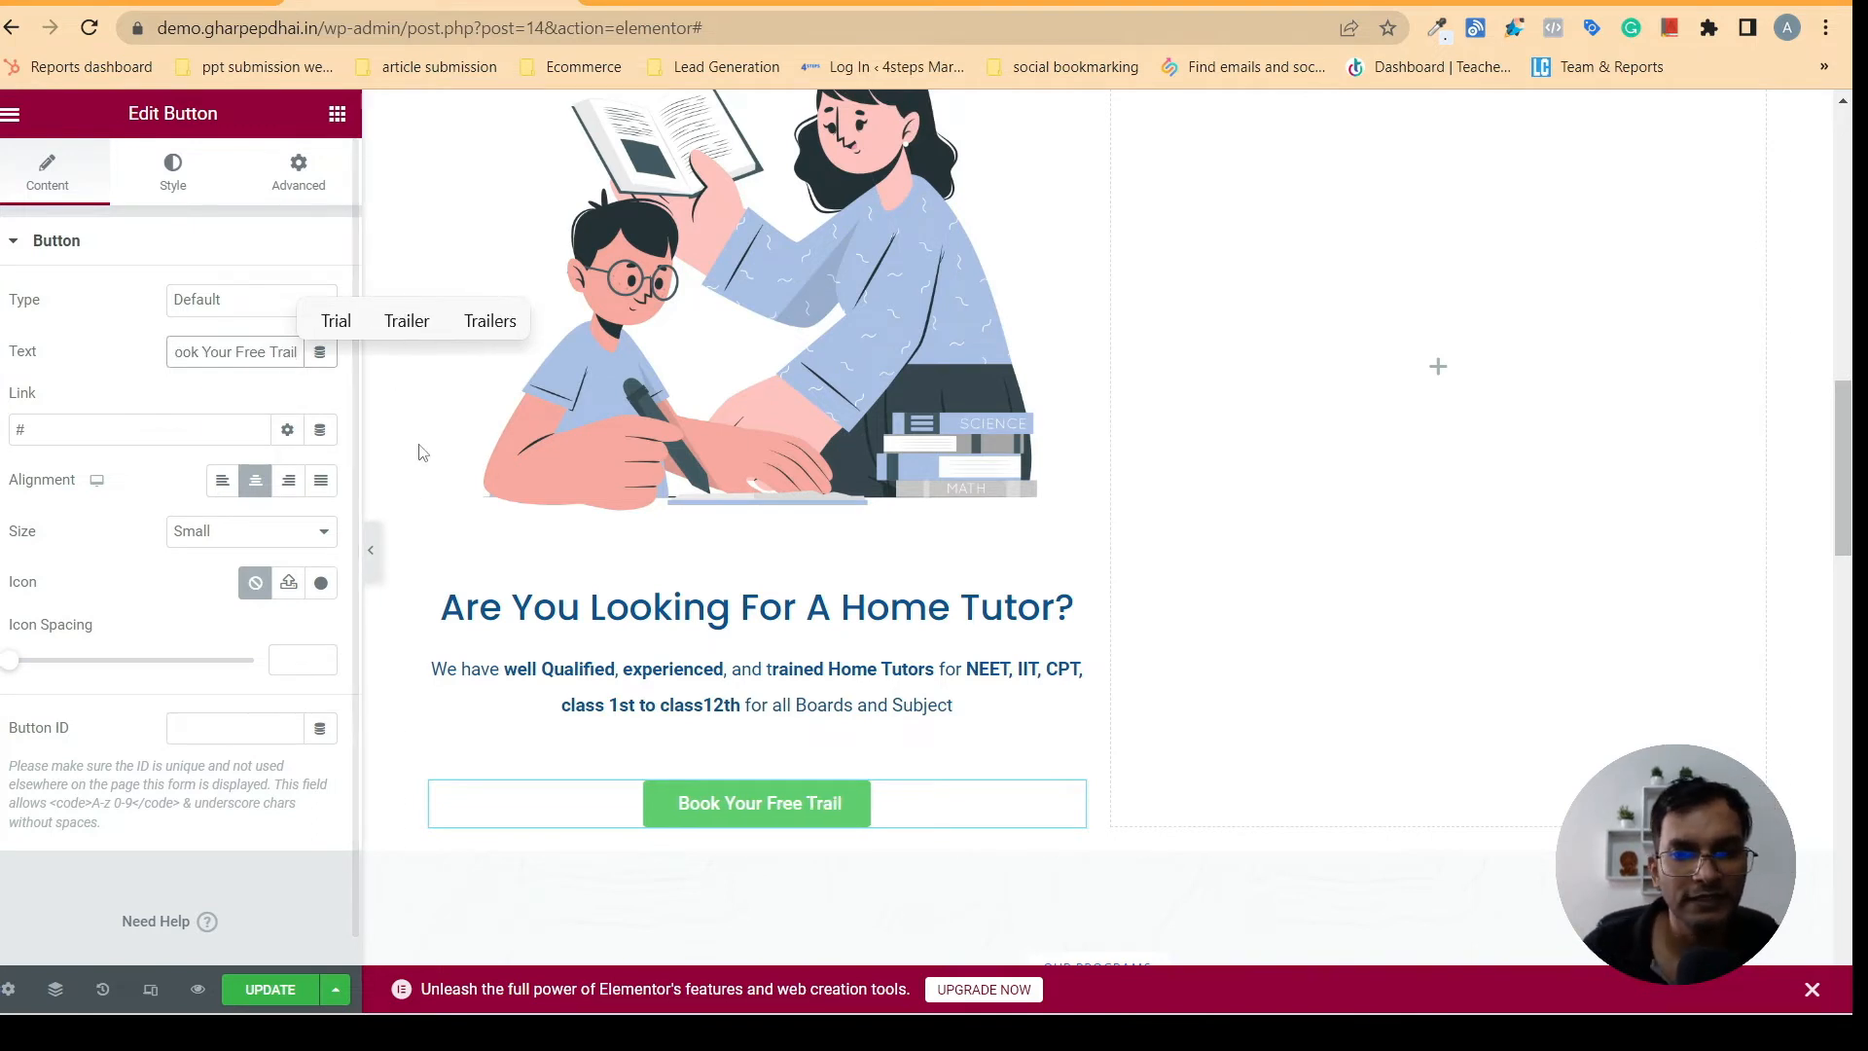
# - Examine the home tutor button's link, typography, text shadow and hover settings, and compare its look with the button on gharpepdhai.in
pyautogui.click(120, 430)
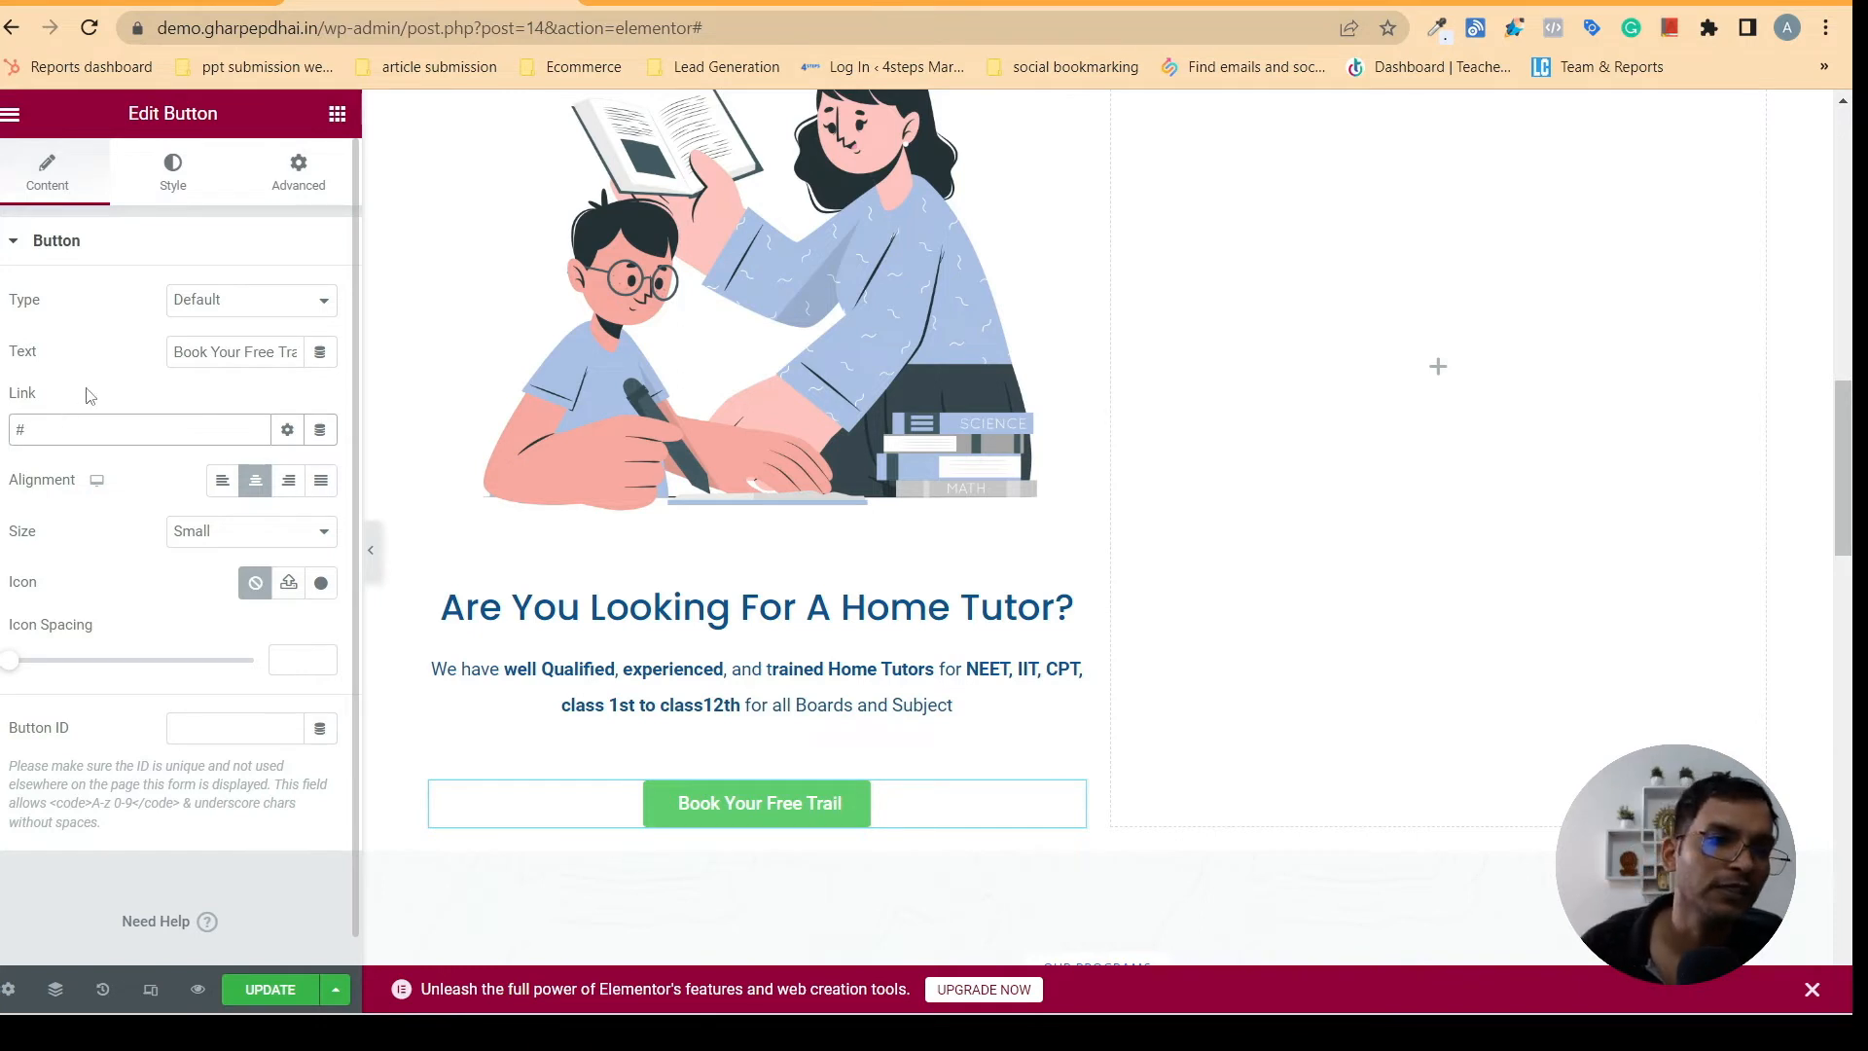
pyautogui.click(266, 438)
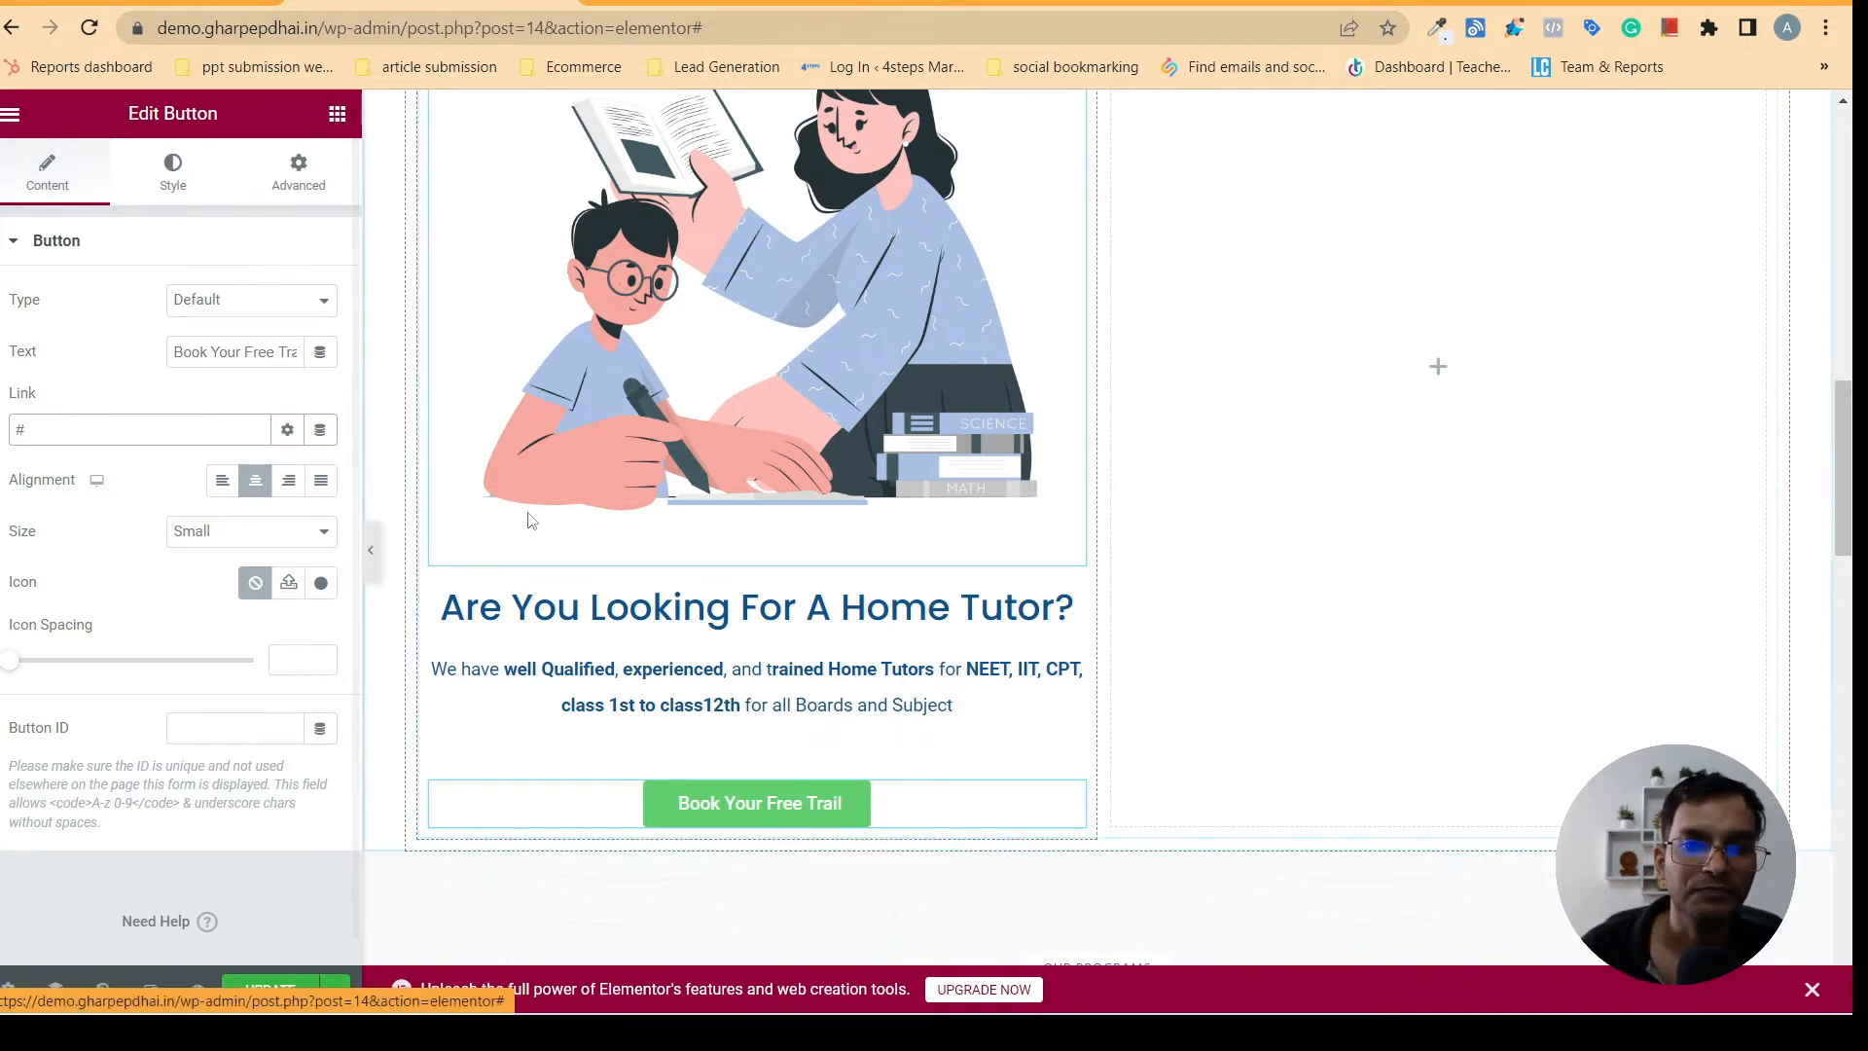
pyautogui.click(185, 195)
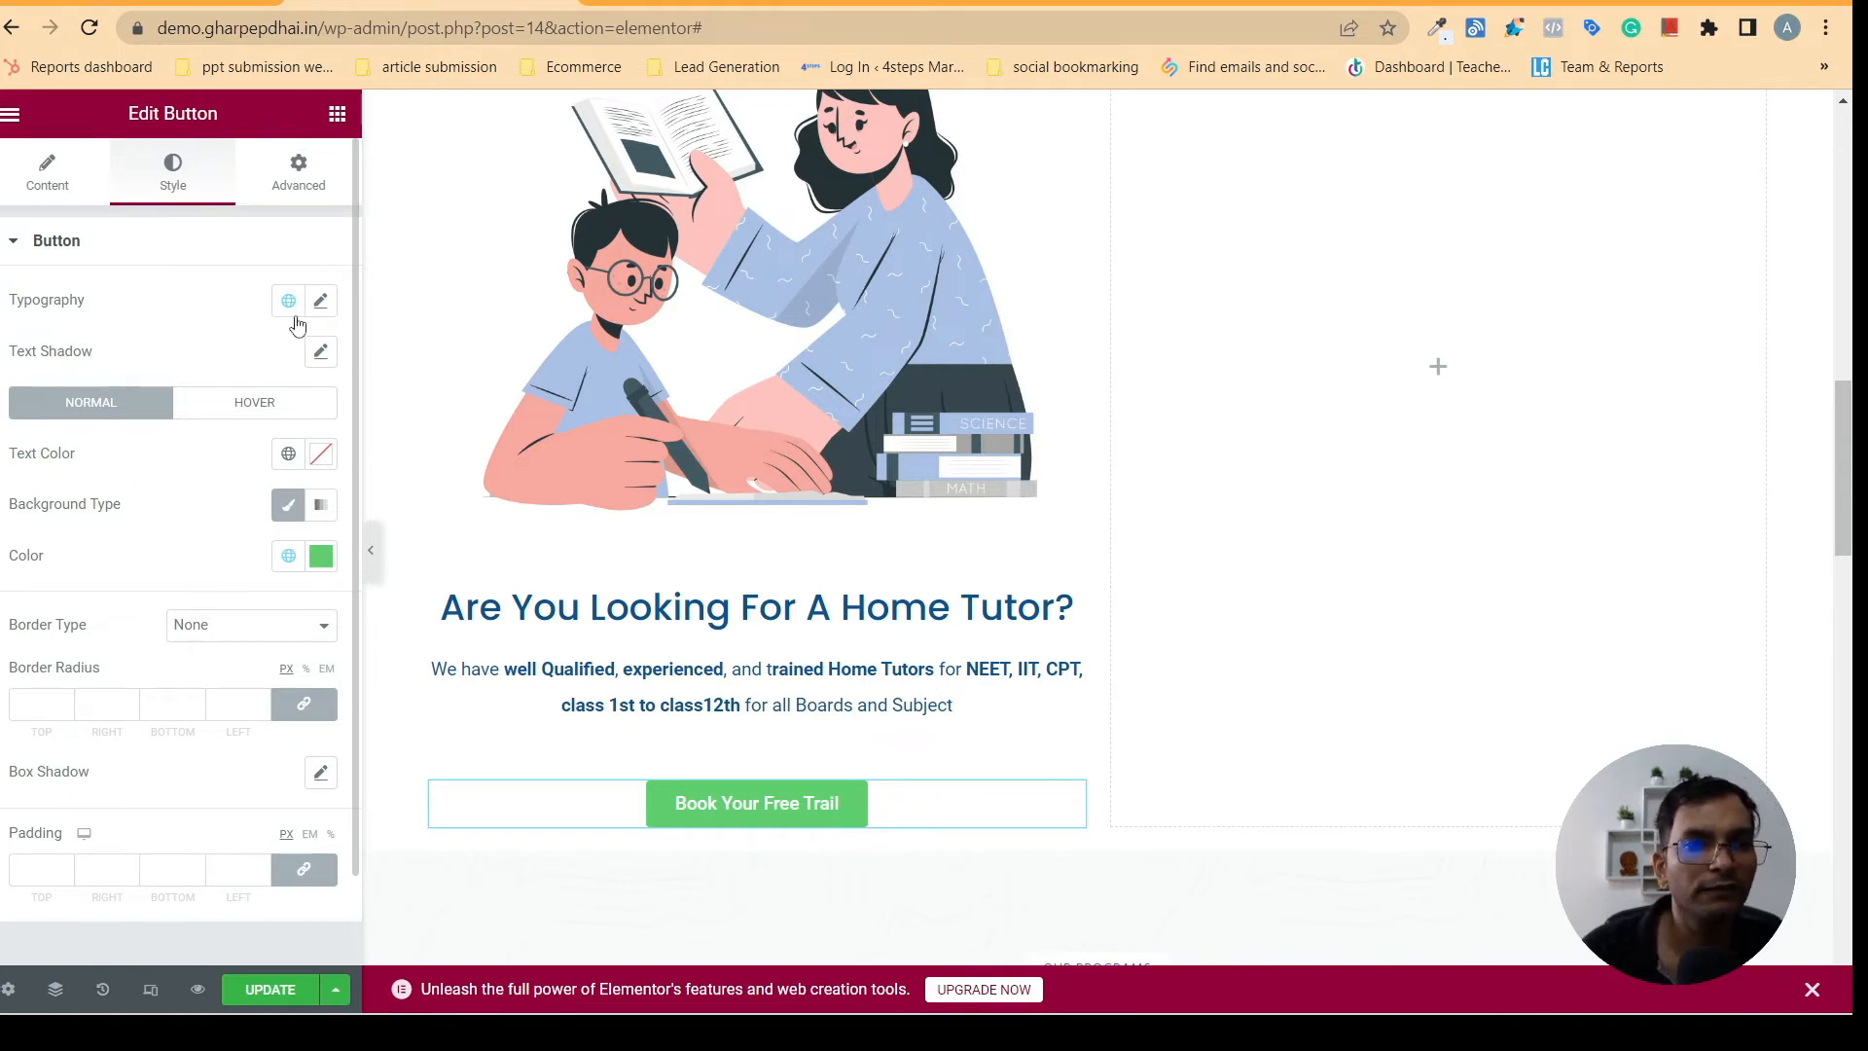
pyautogui.click(321, 301)
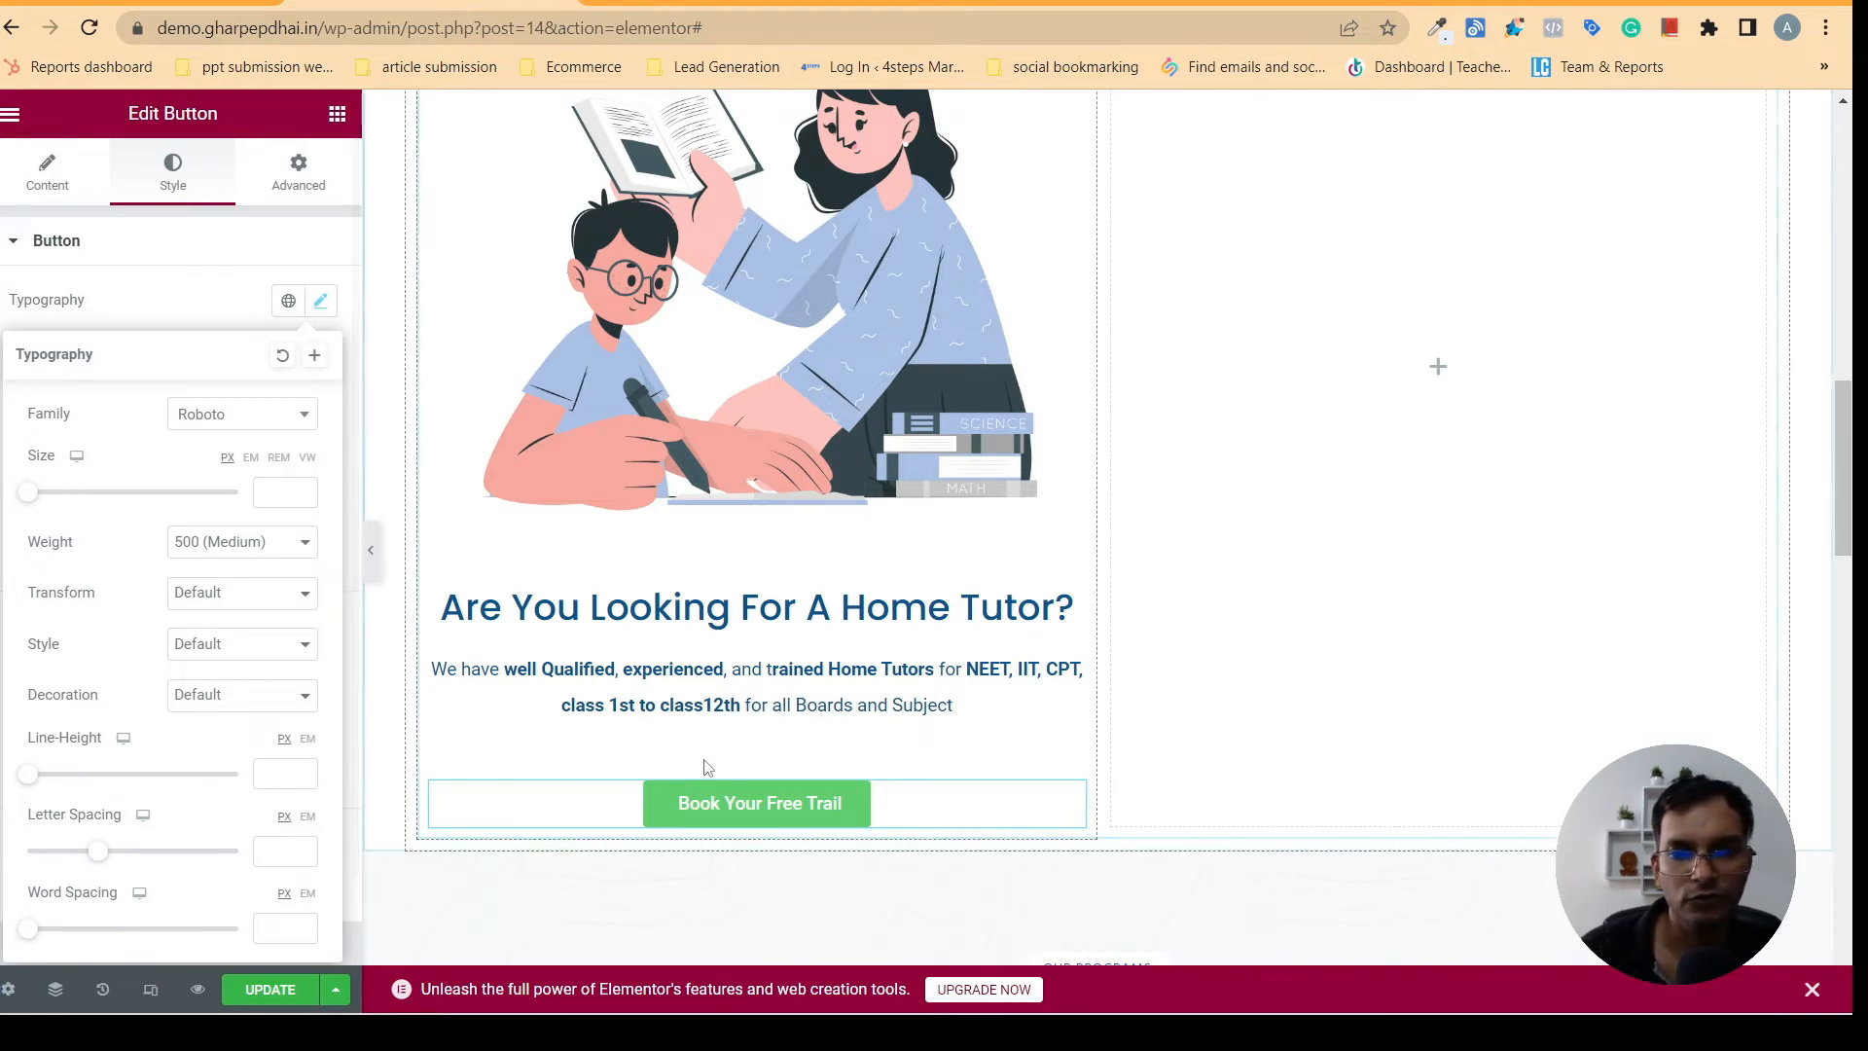
pyautogui.click(322, 304)
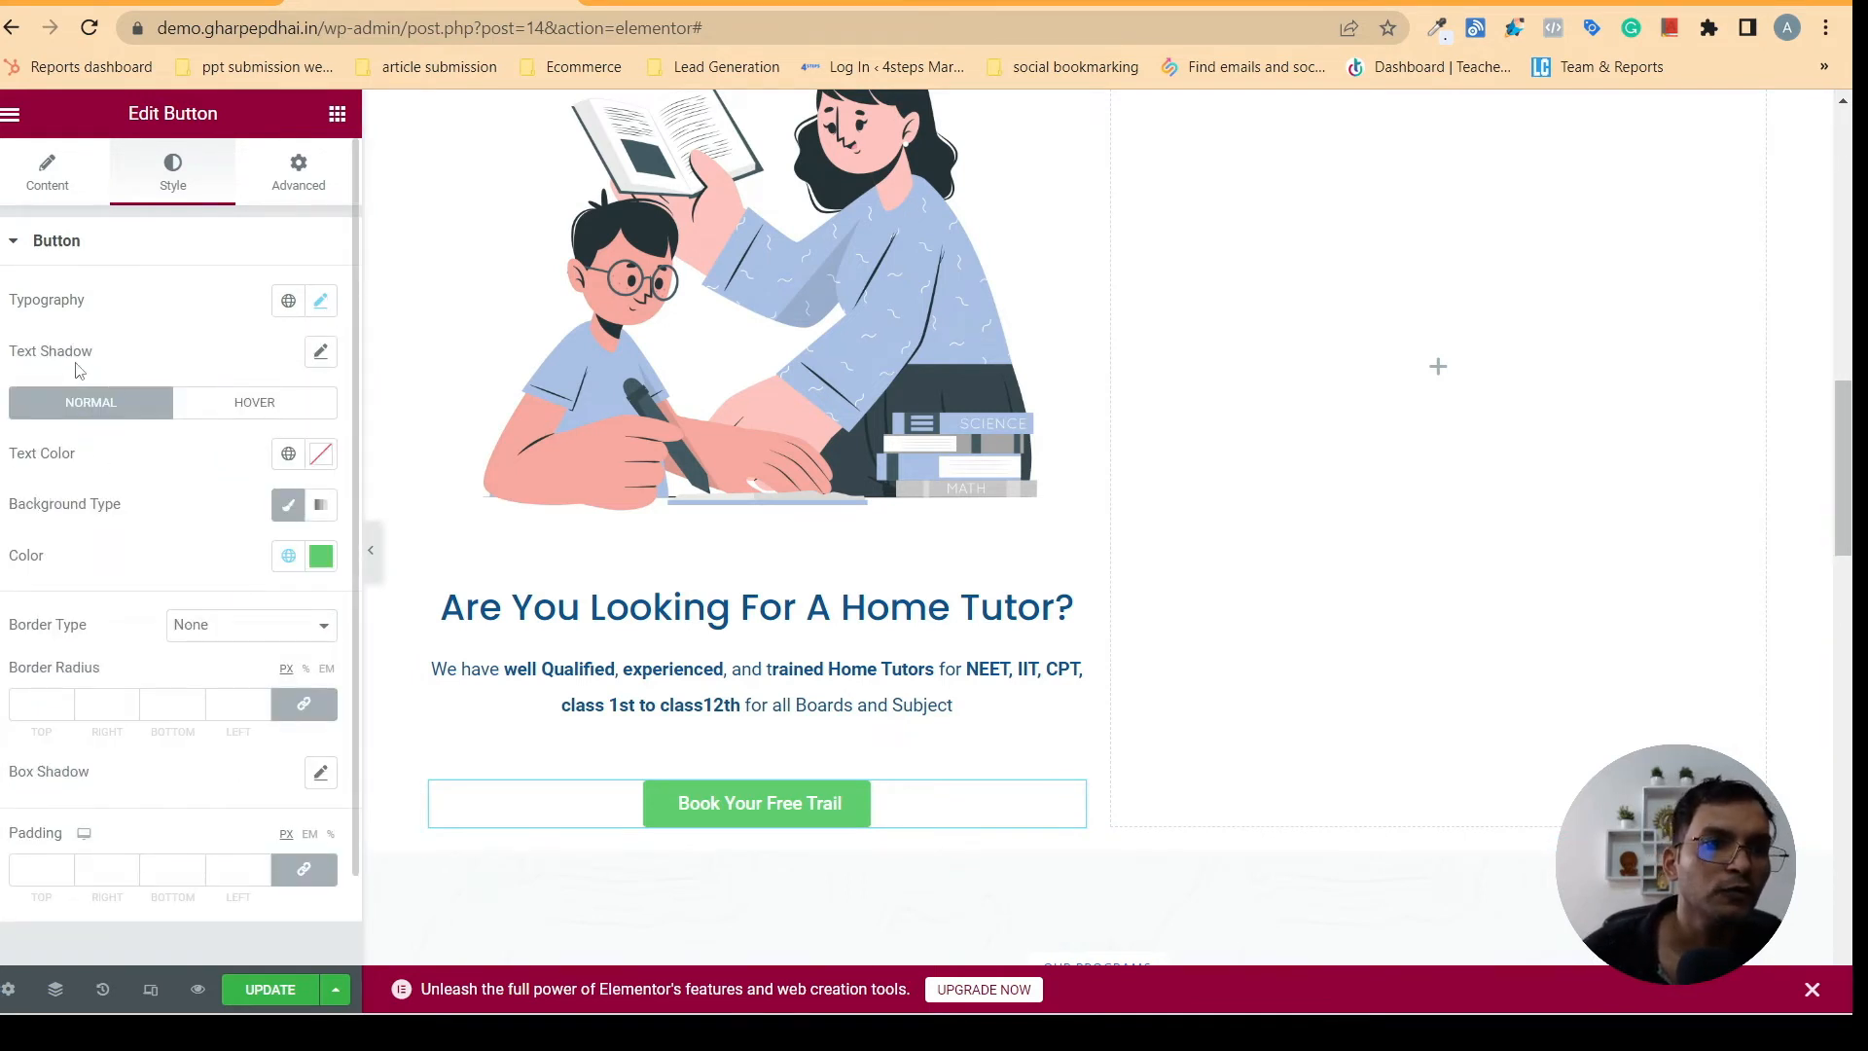
pyautogui.click(319, 355)
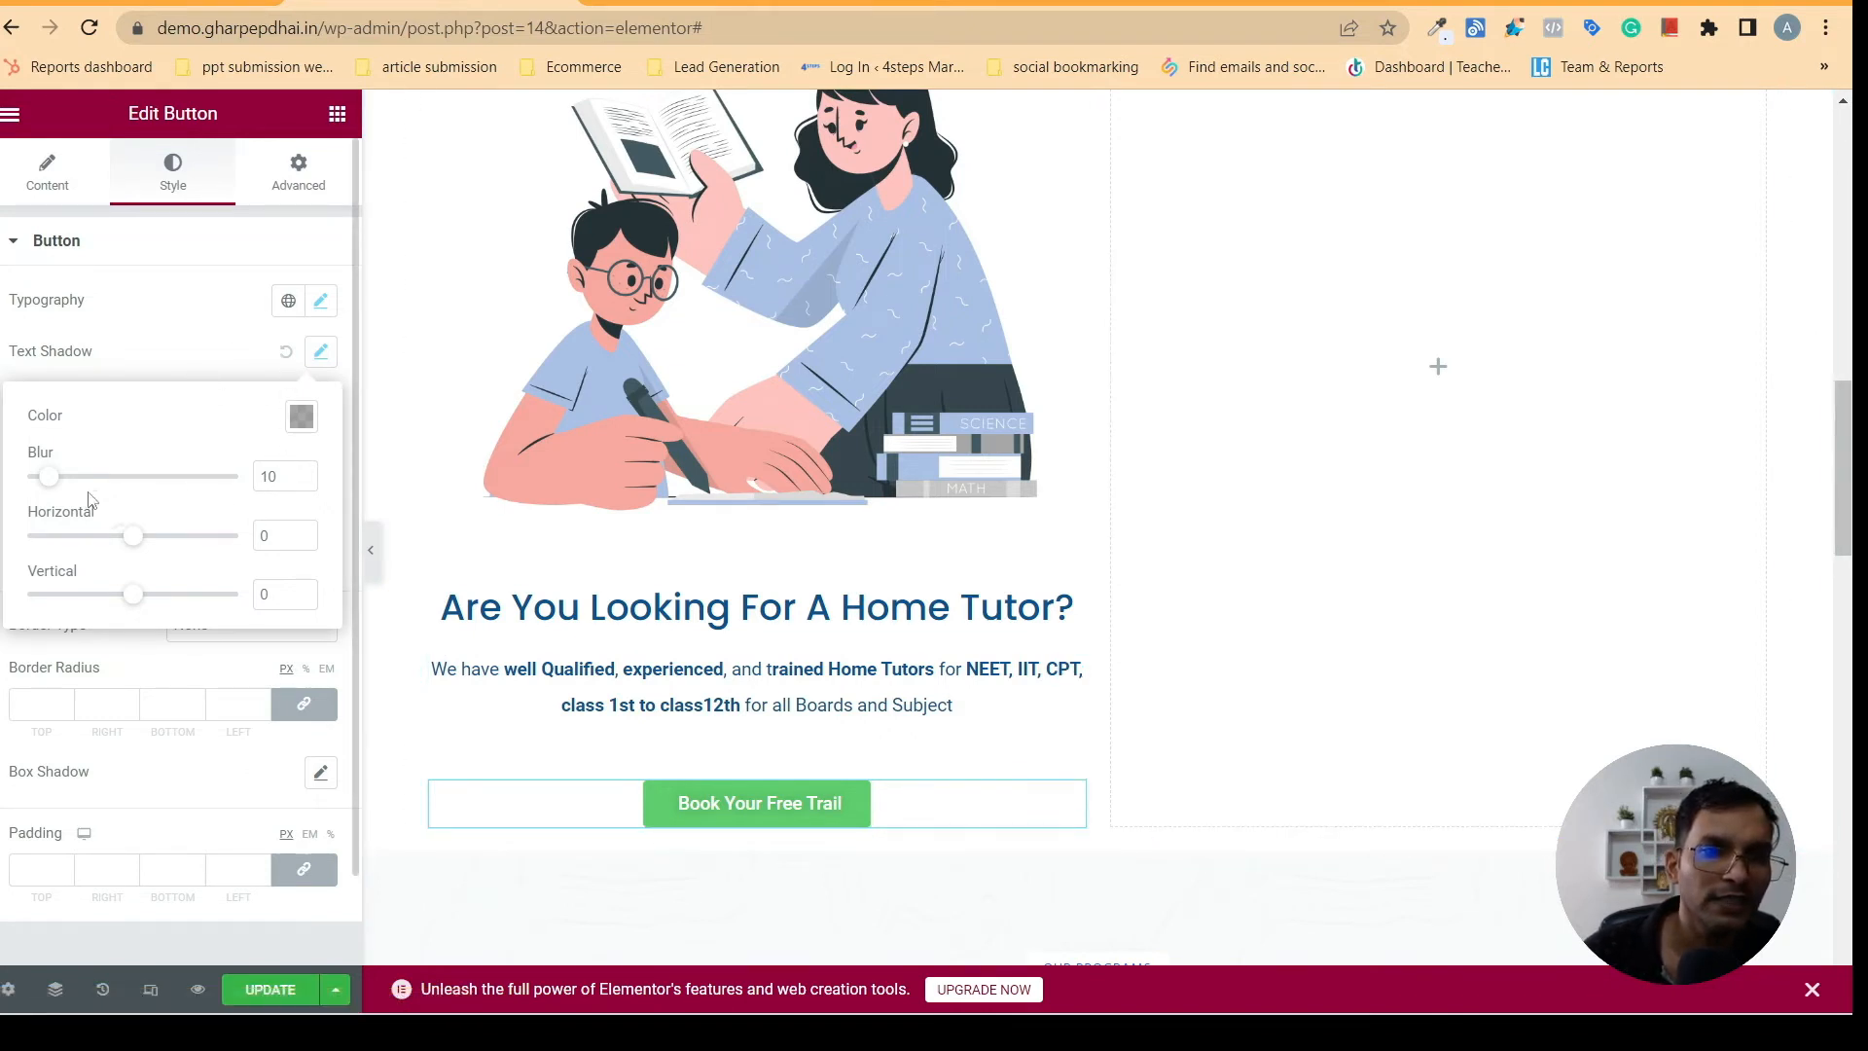
pyautogui.click(288, 356)
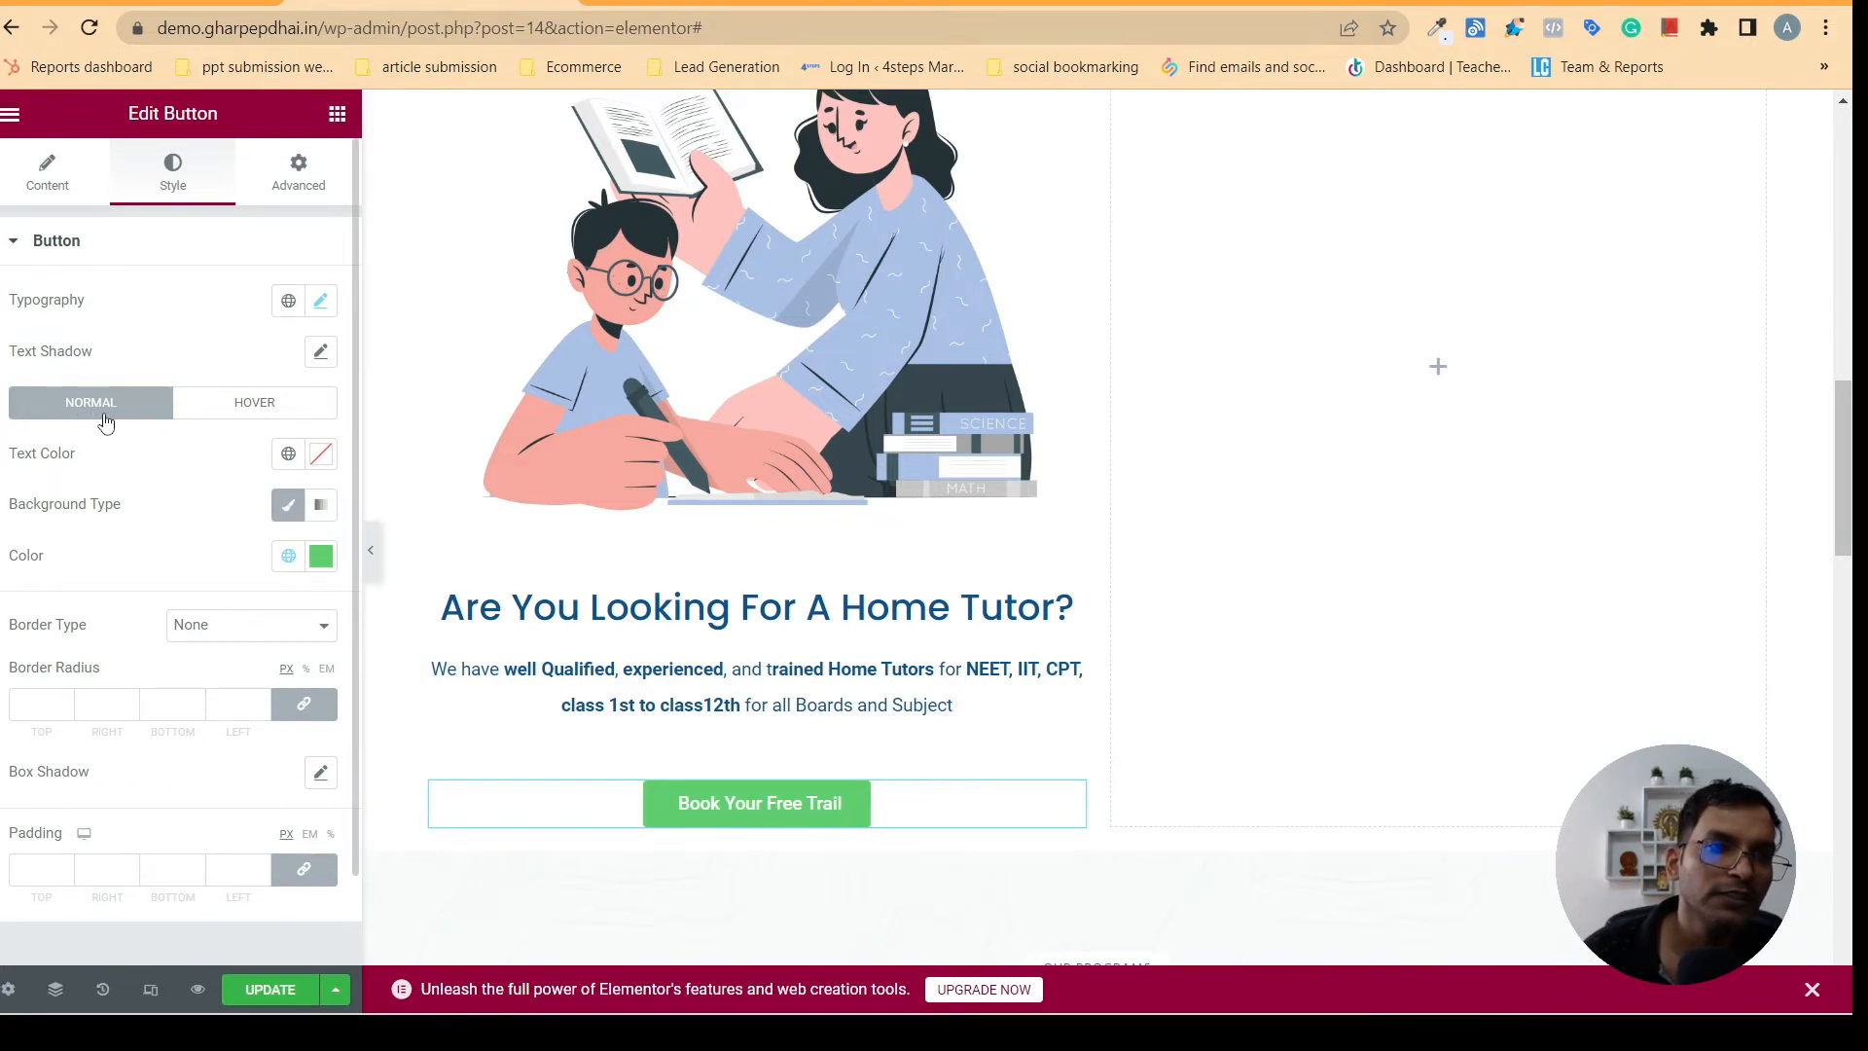
pyautogui.click(250, 404)
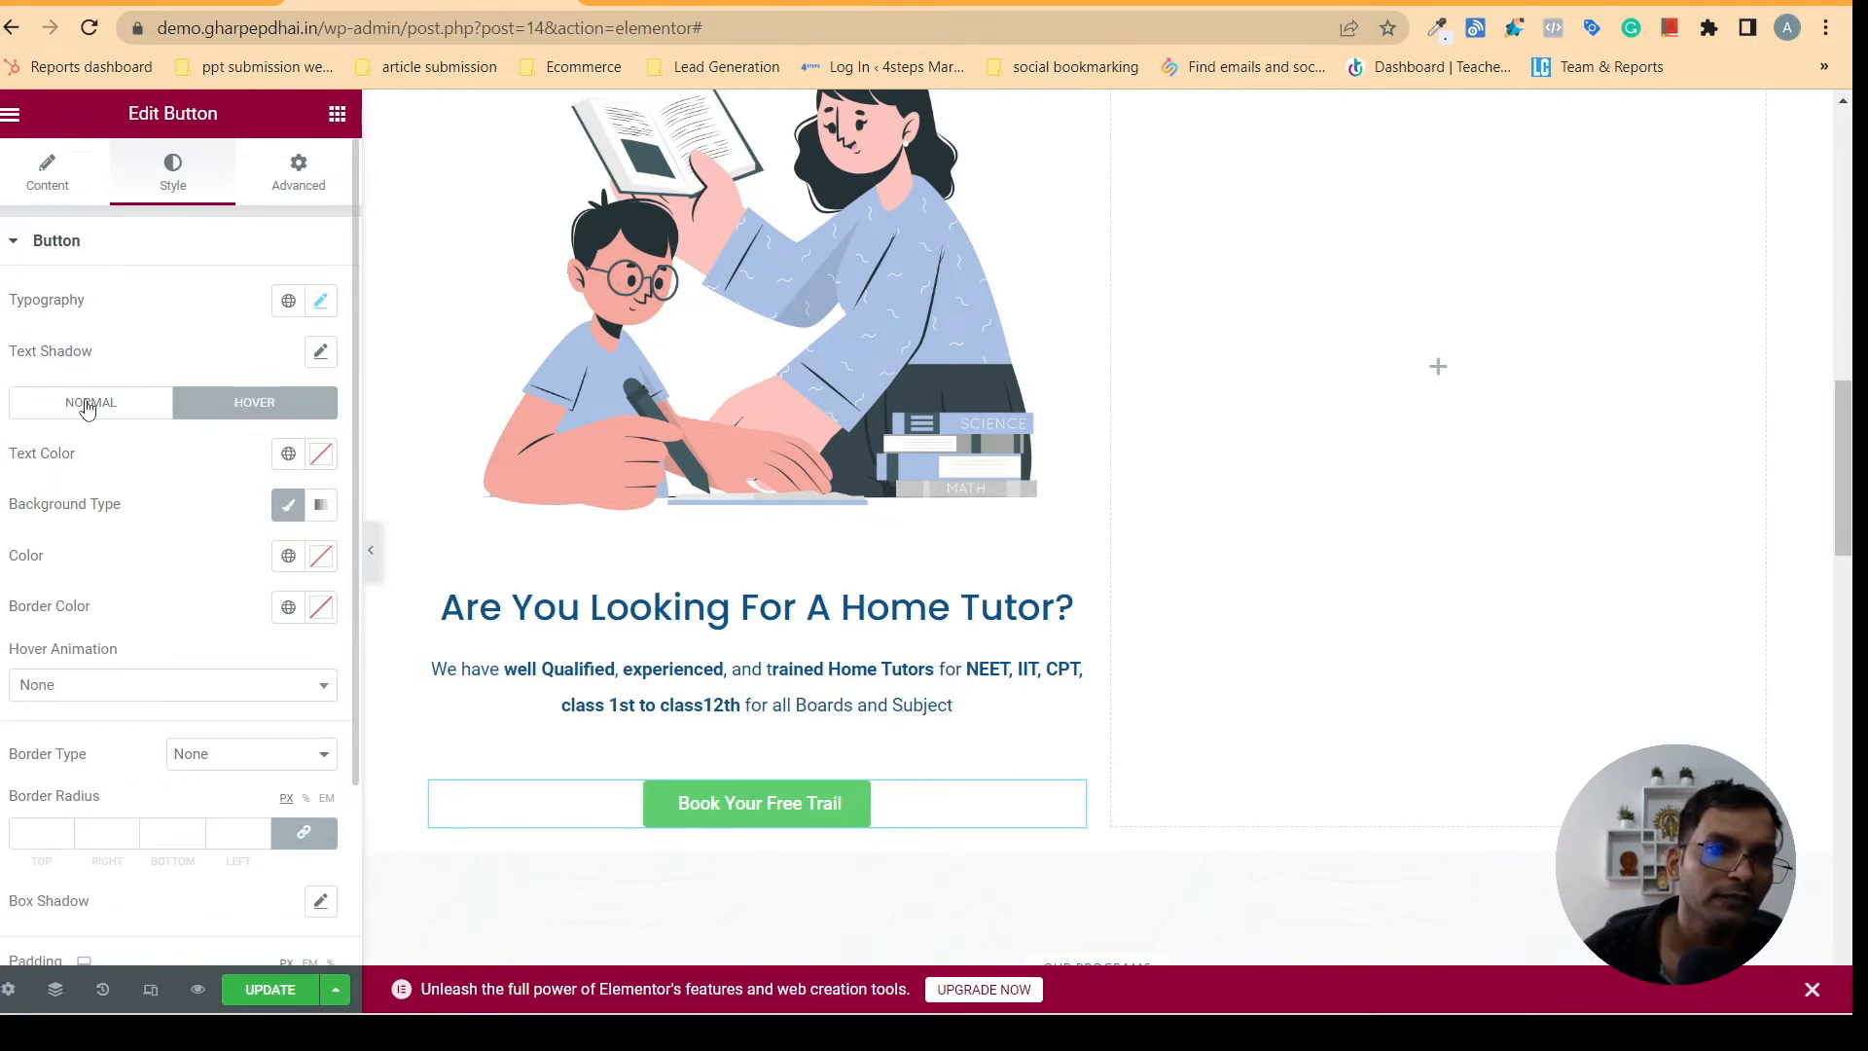
pyautogui.click(86, 403)
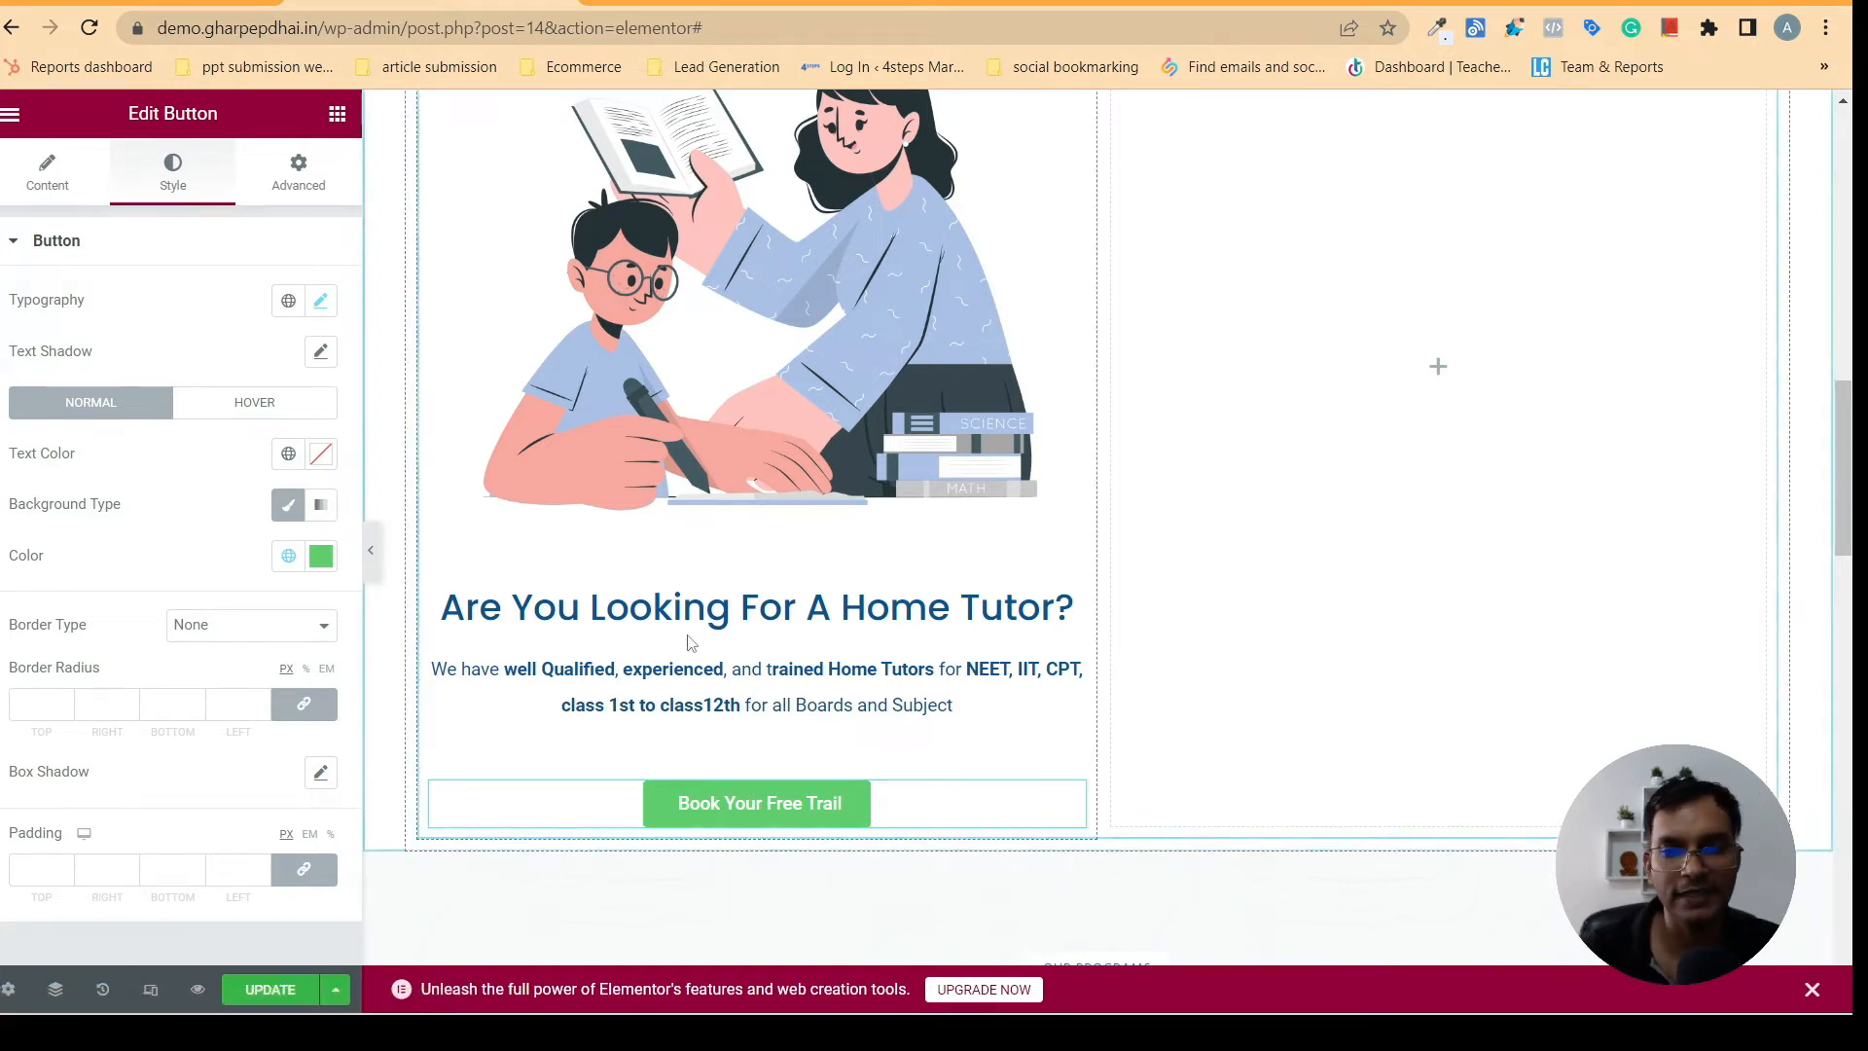
pyautogui.click(687, 2)
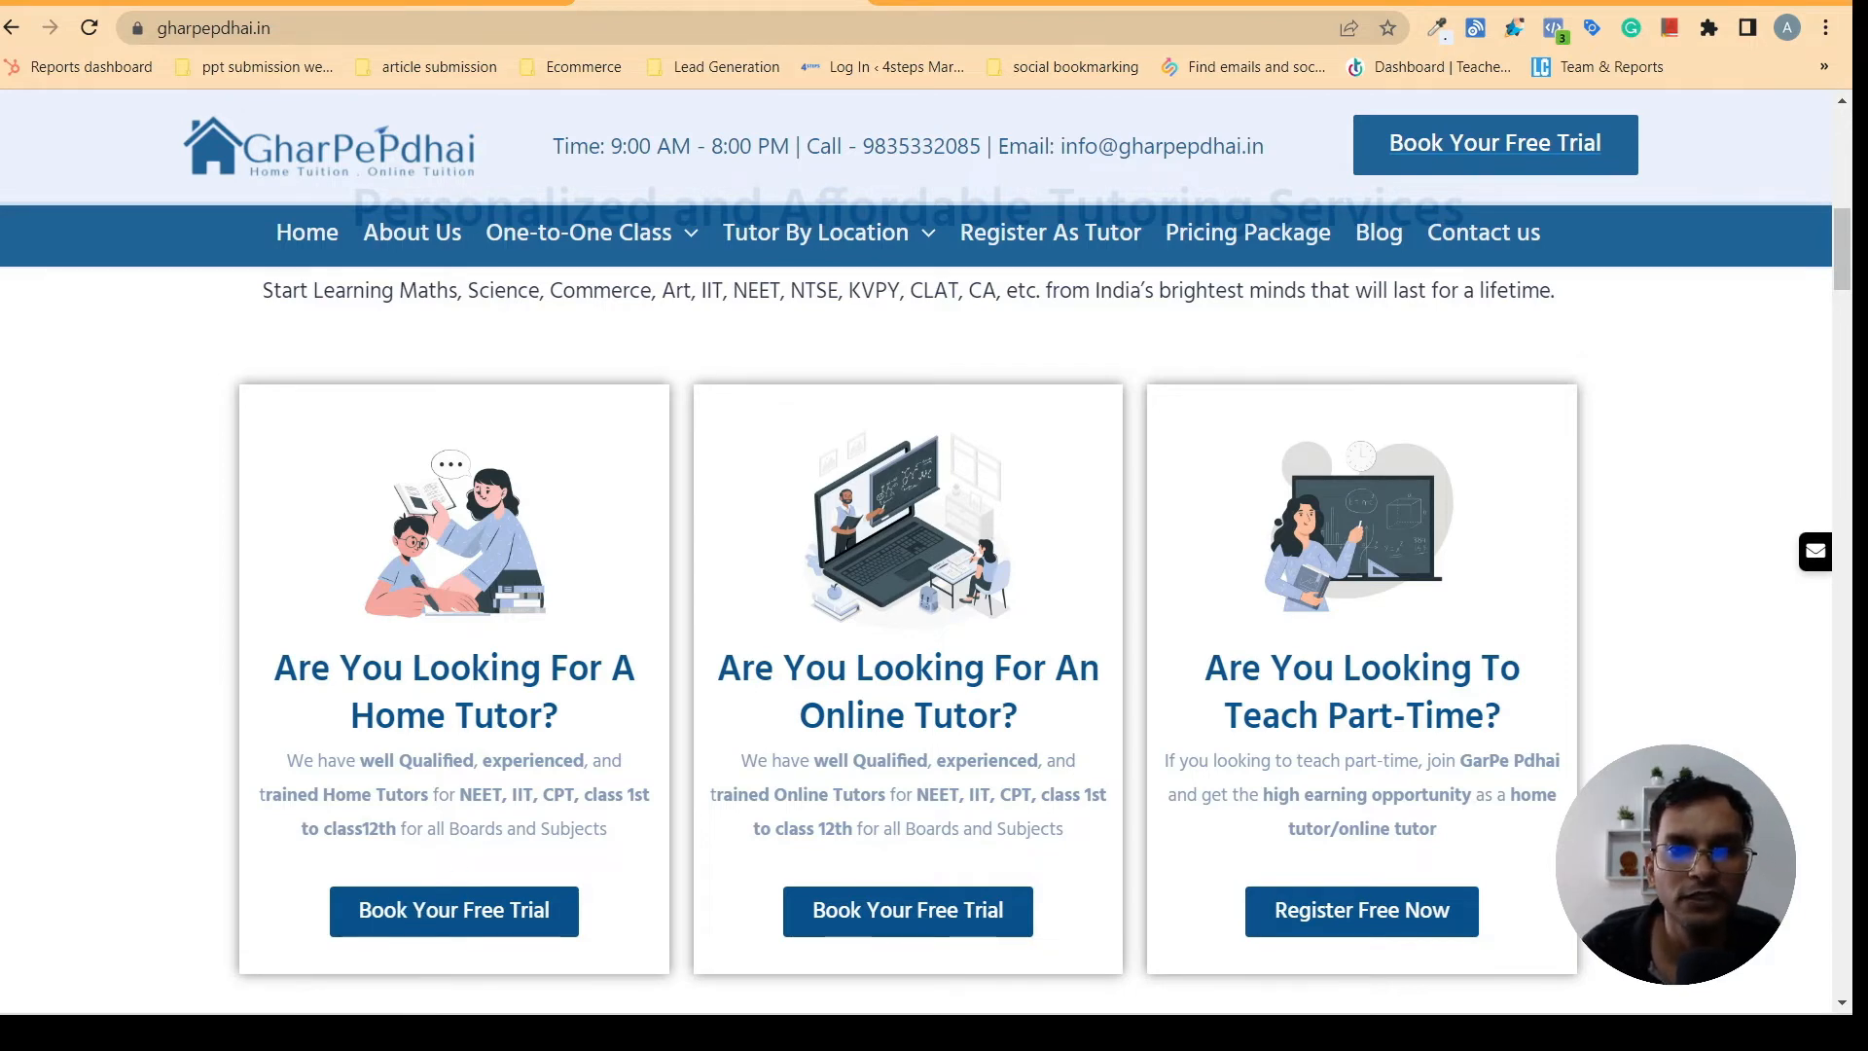
pyautogui.click(455, 3)
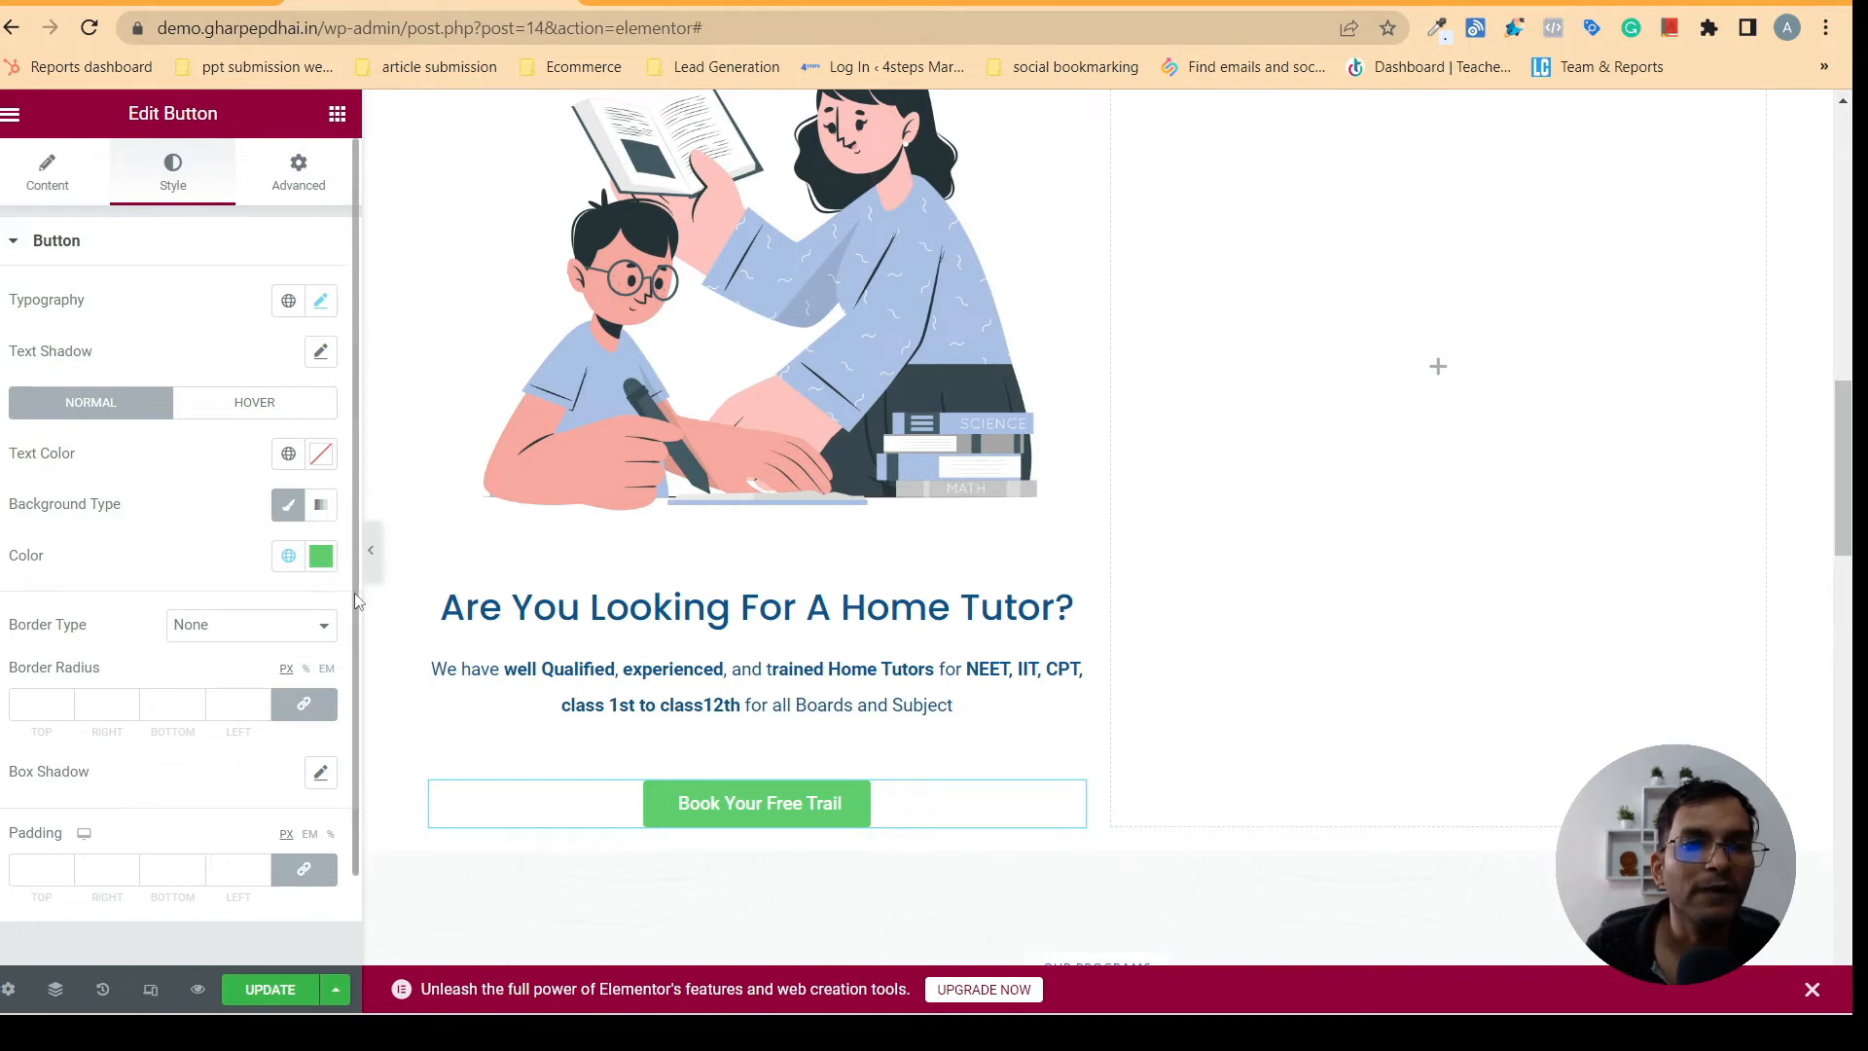
# - Compare with the button on gharpepdhai.in and set the home tutor button's background to the global navy blue color
pyautogui.click(288, 559)
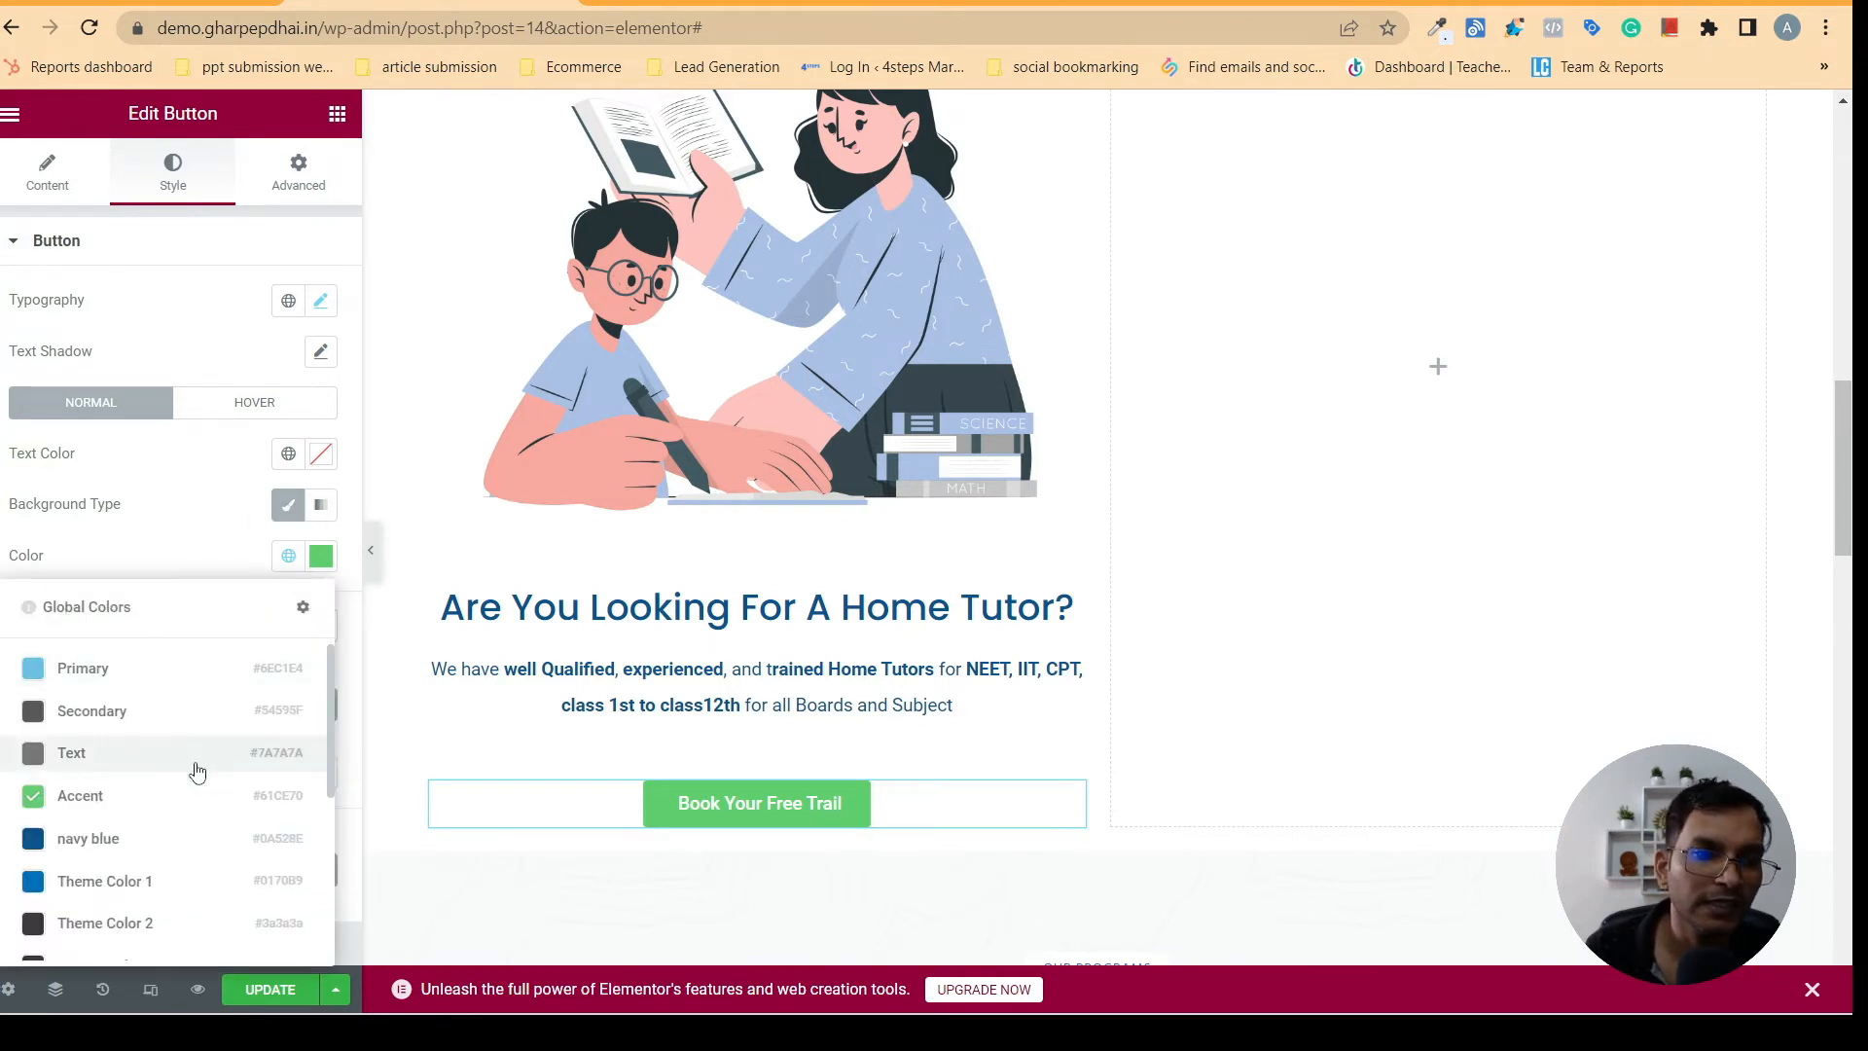
pyautogui.moveTo(331, 669); pyautogui.dragTo(328, 732)
pyautogui.click(667, 3)
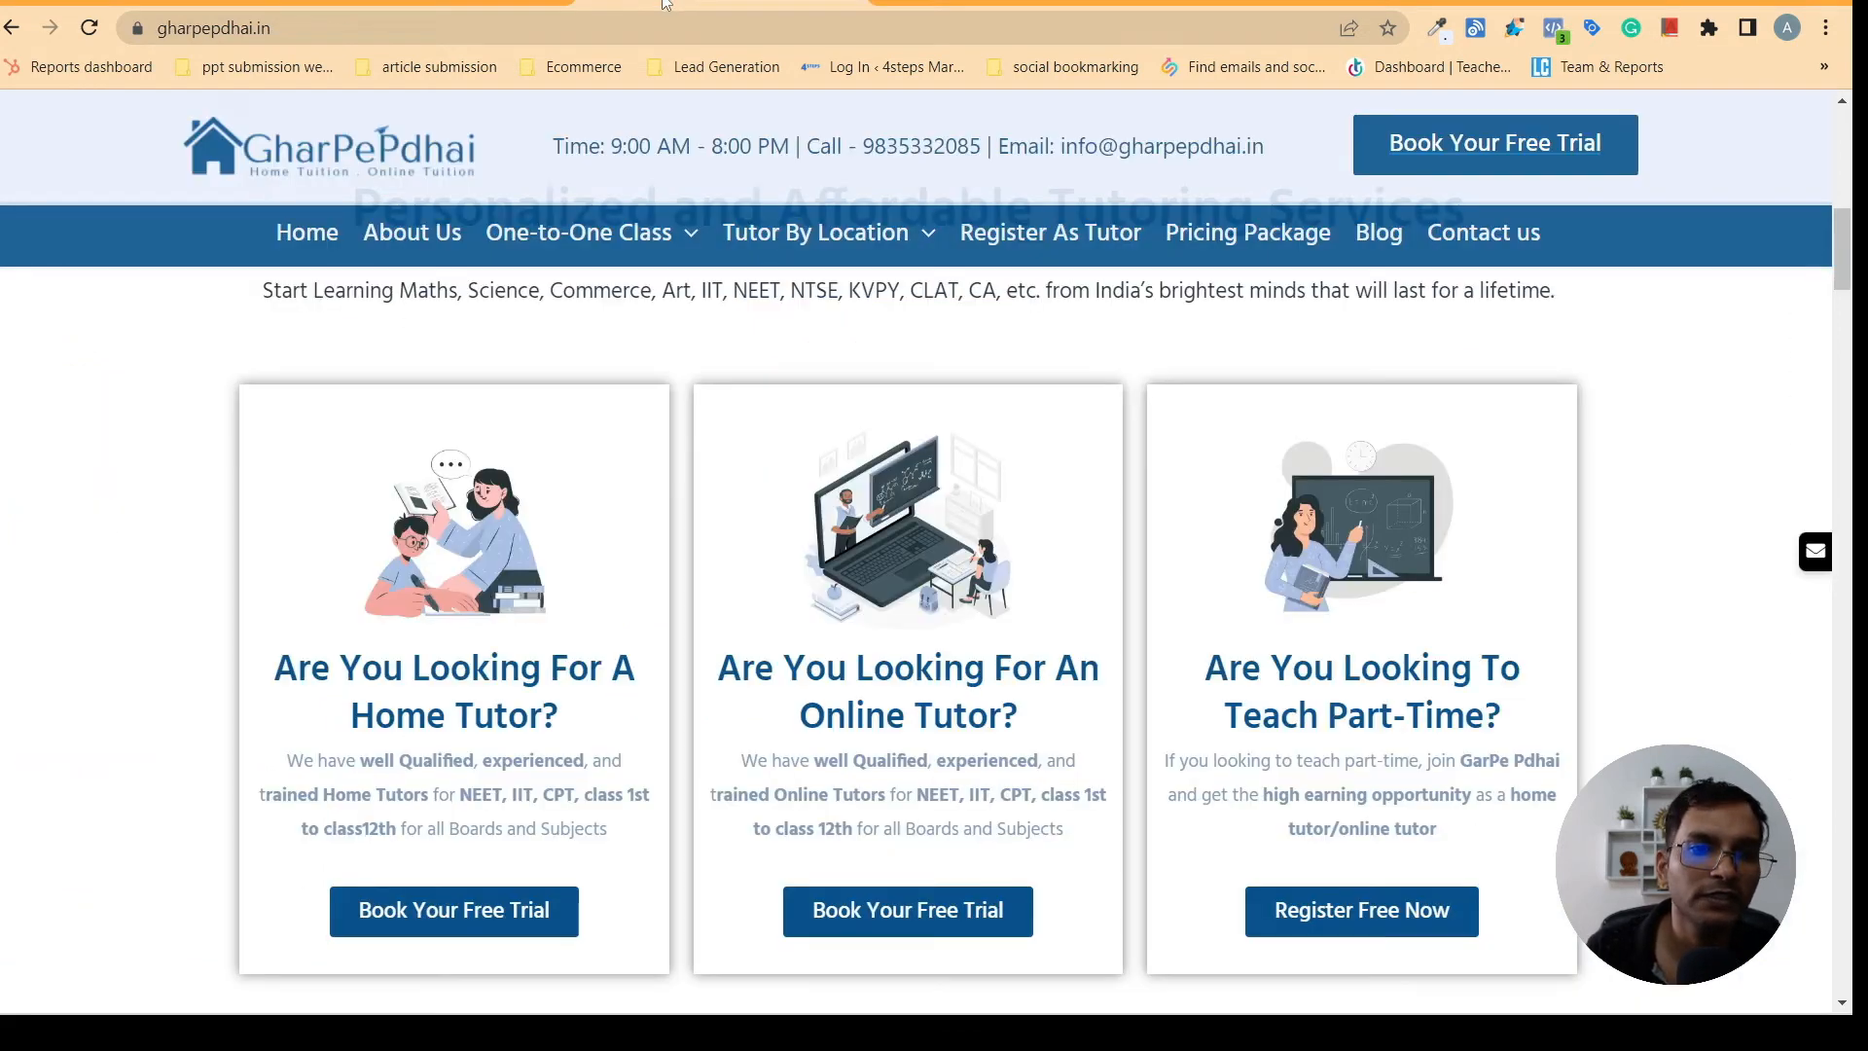
pyautogui.click(469, 5)
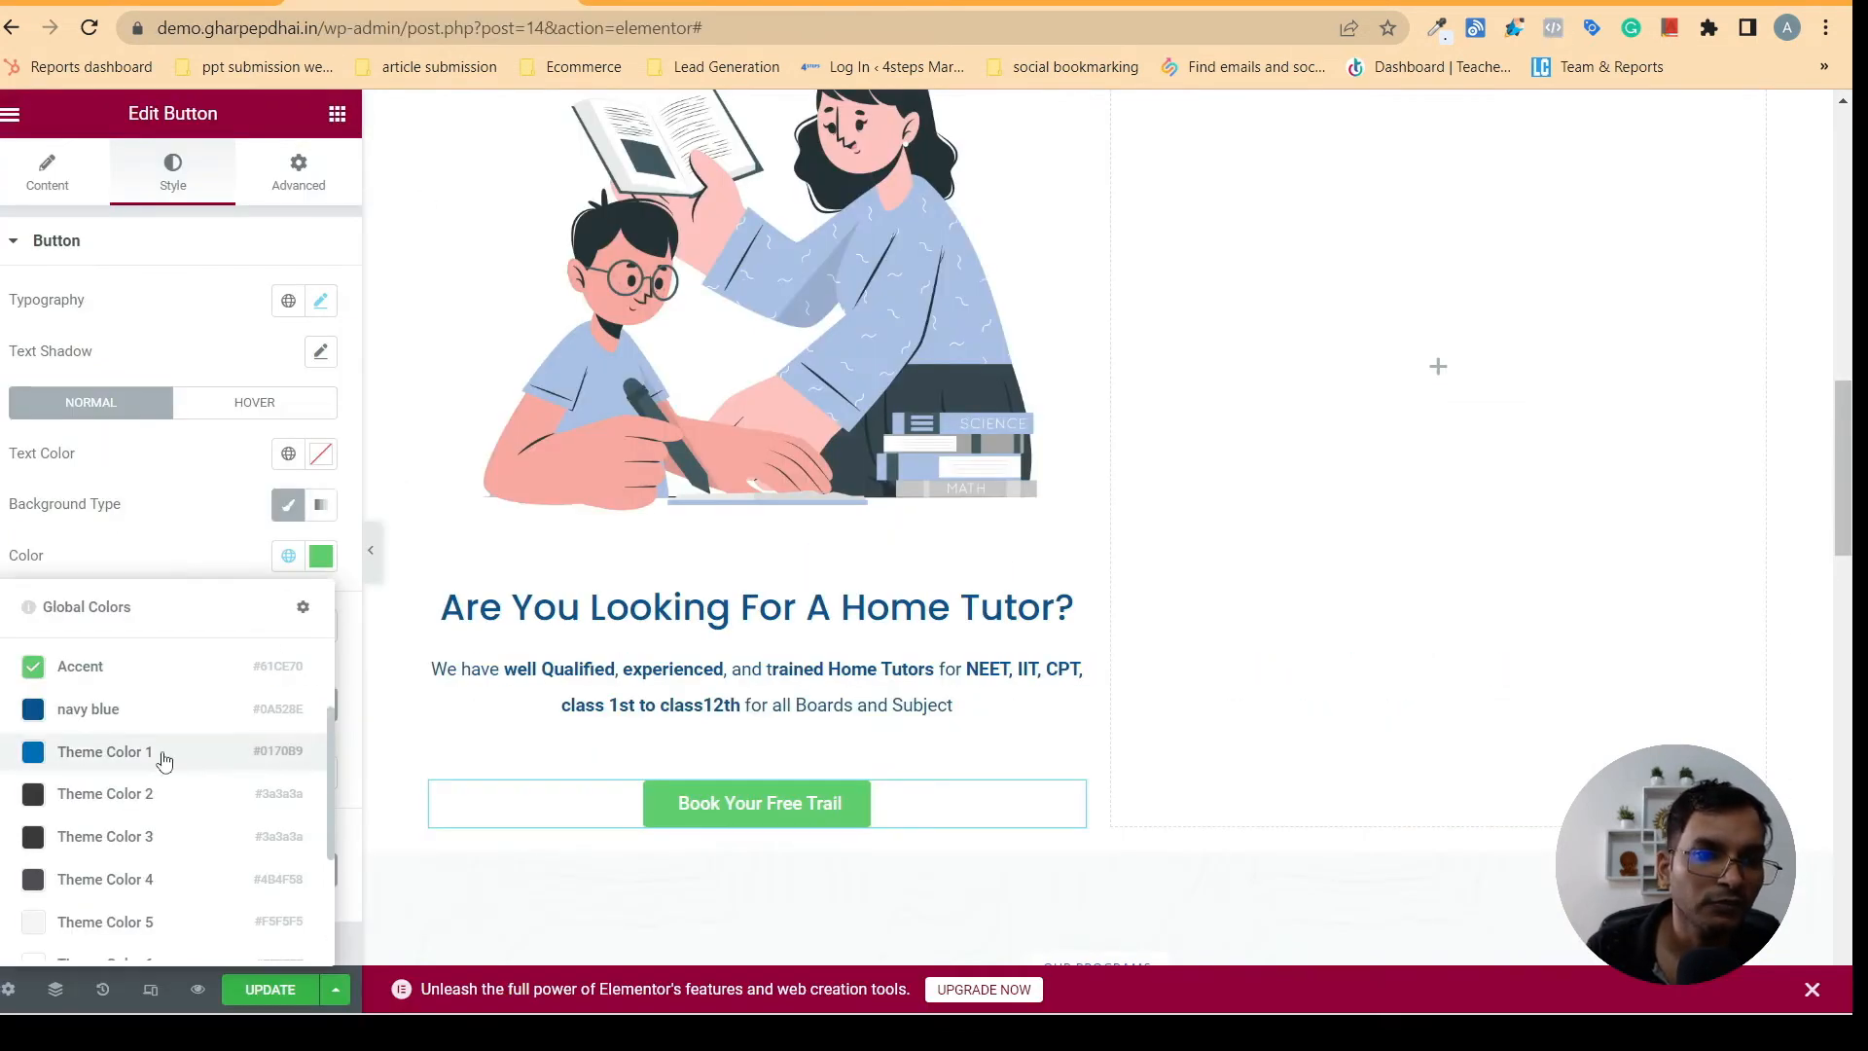
pyautogui.click(95, 713)
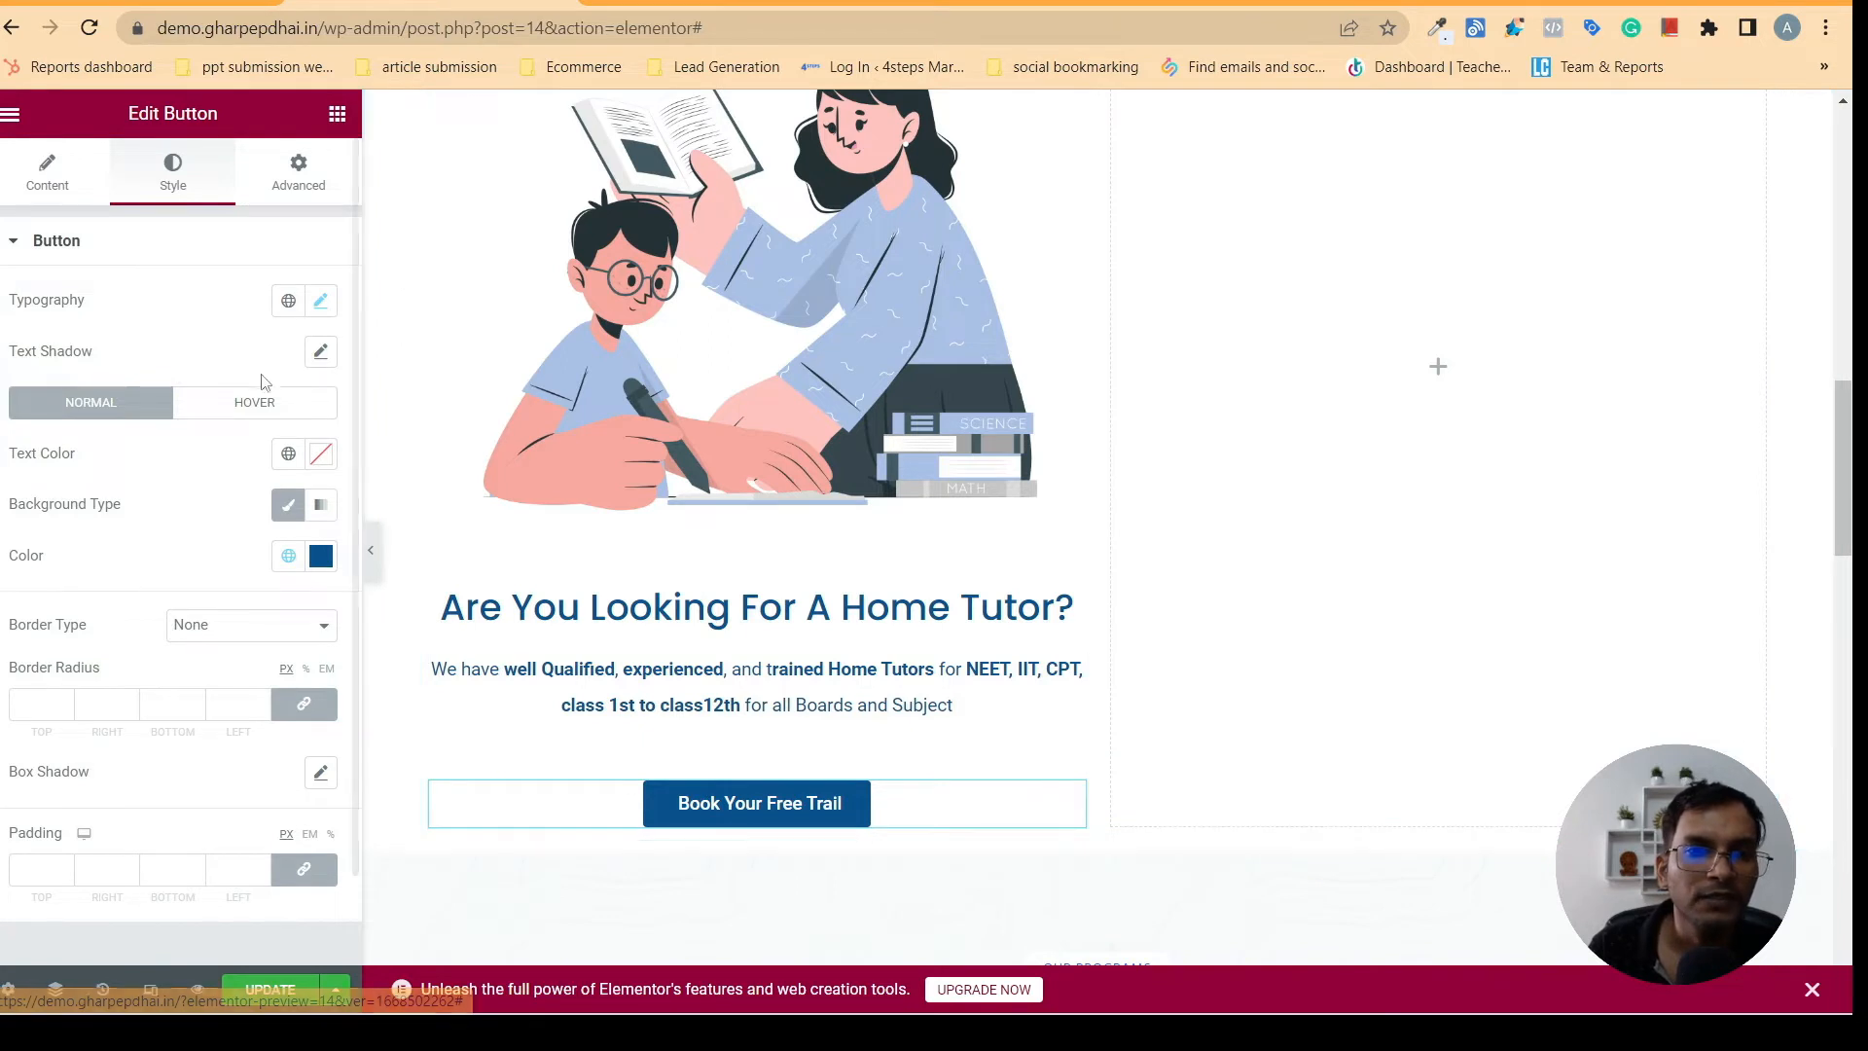
# - Try the Pulse hover animation on the home tutor button, and settle on Grow
pyautogui.click(252, 403)
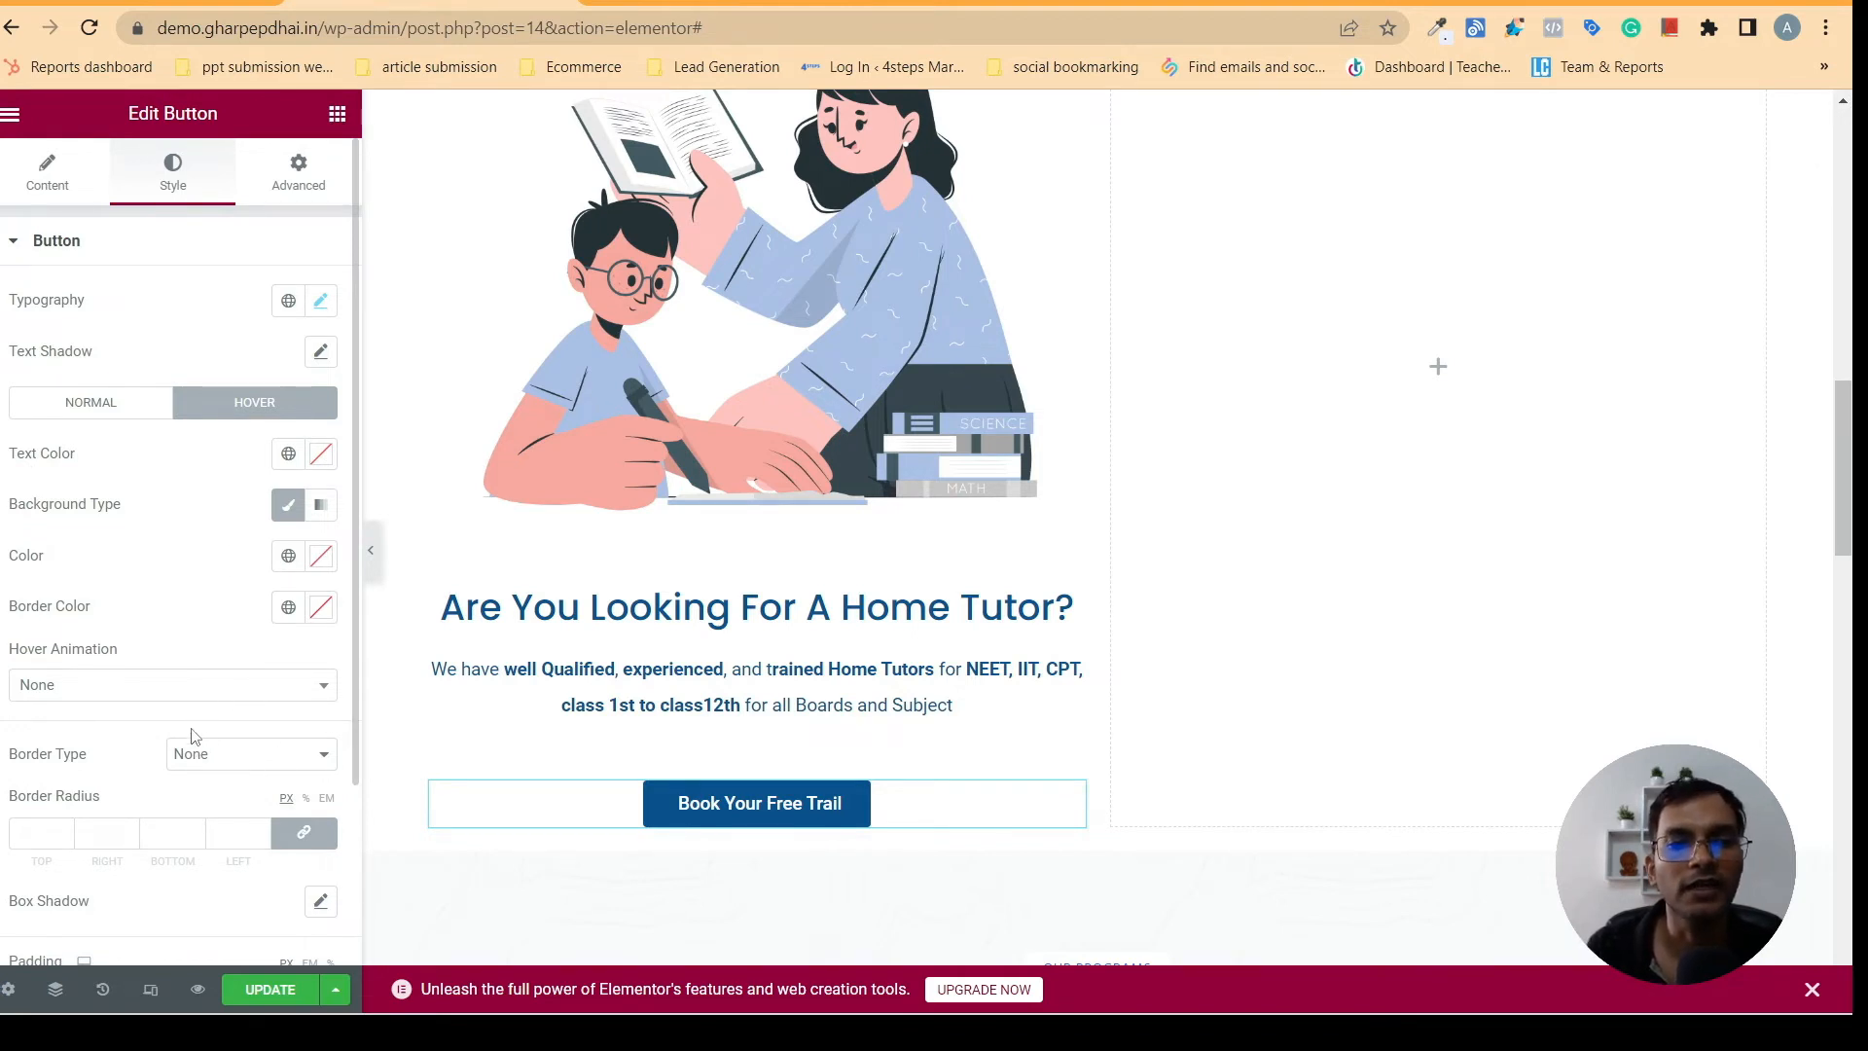
pyautogui.click(101, 687)
pyautogui.scroll(-1, 107, 774)
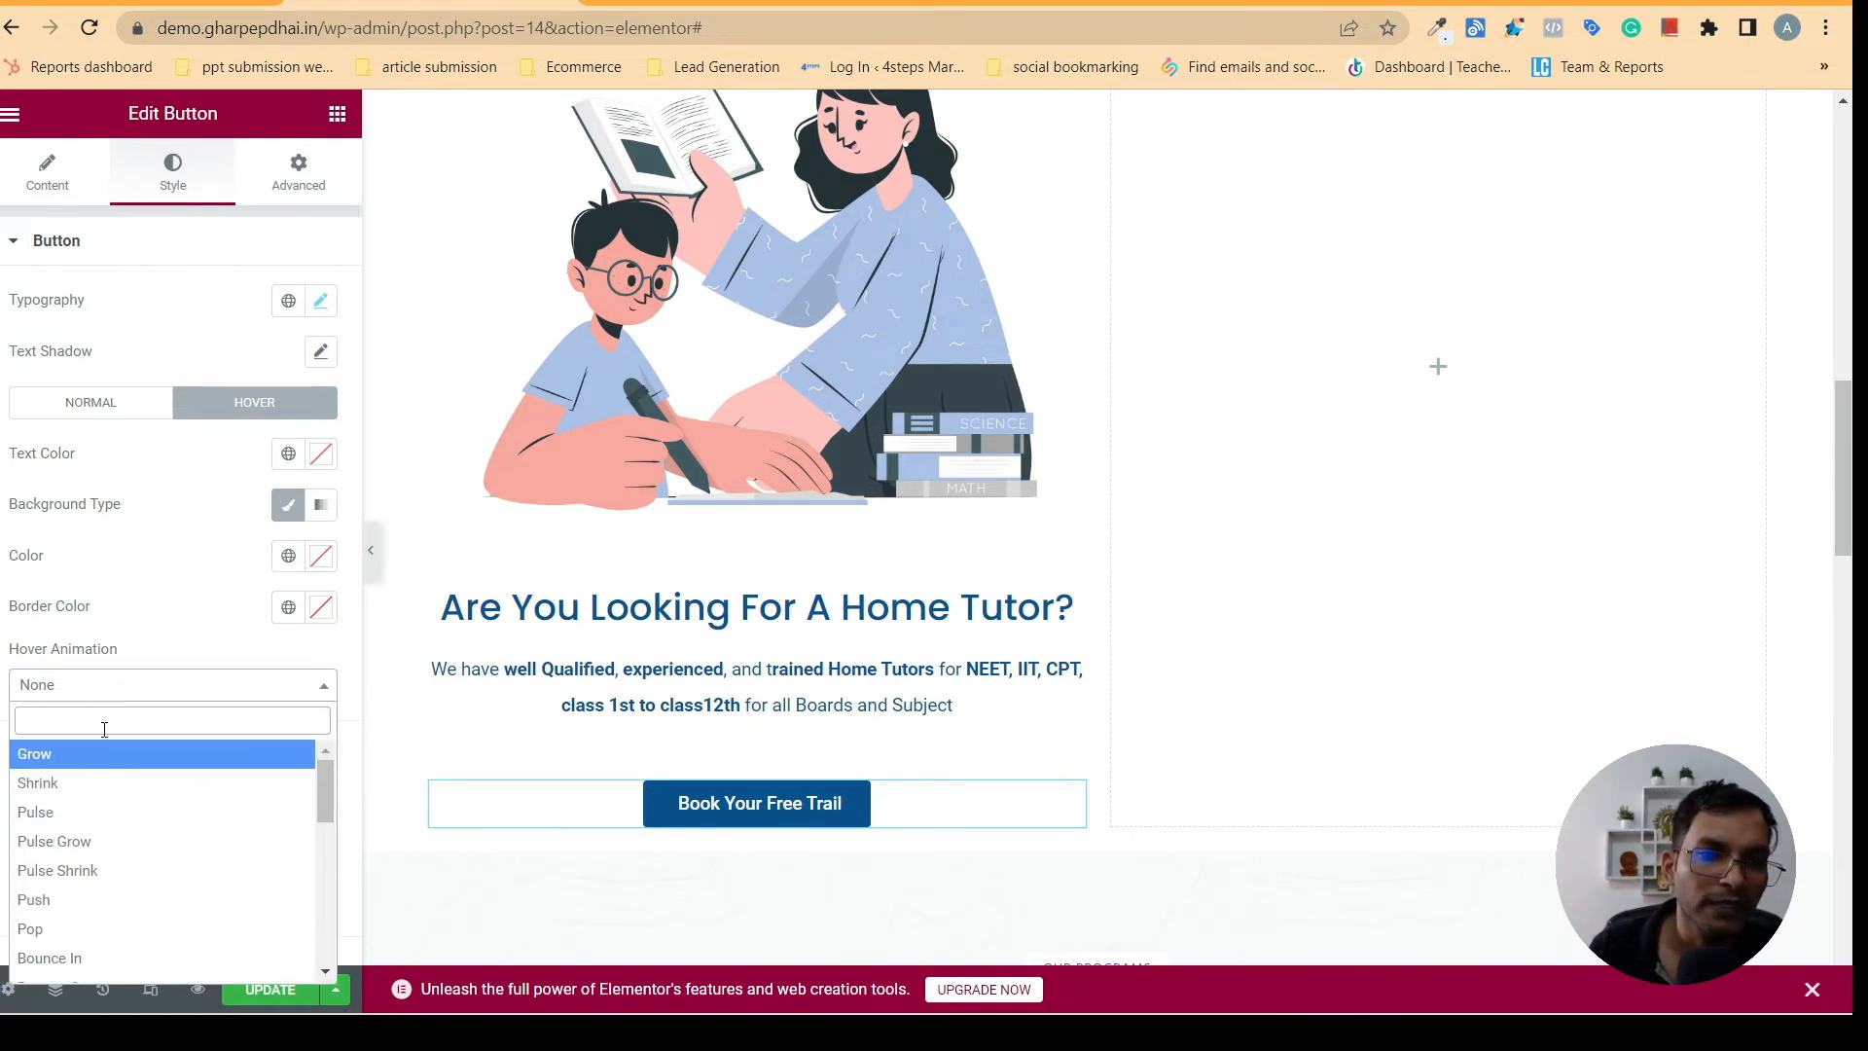
pyautogui.click(54, 815)
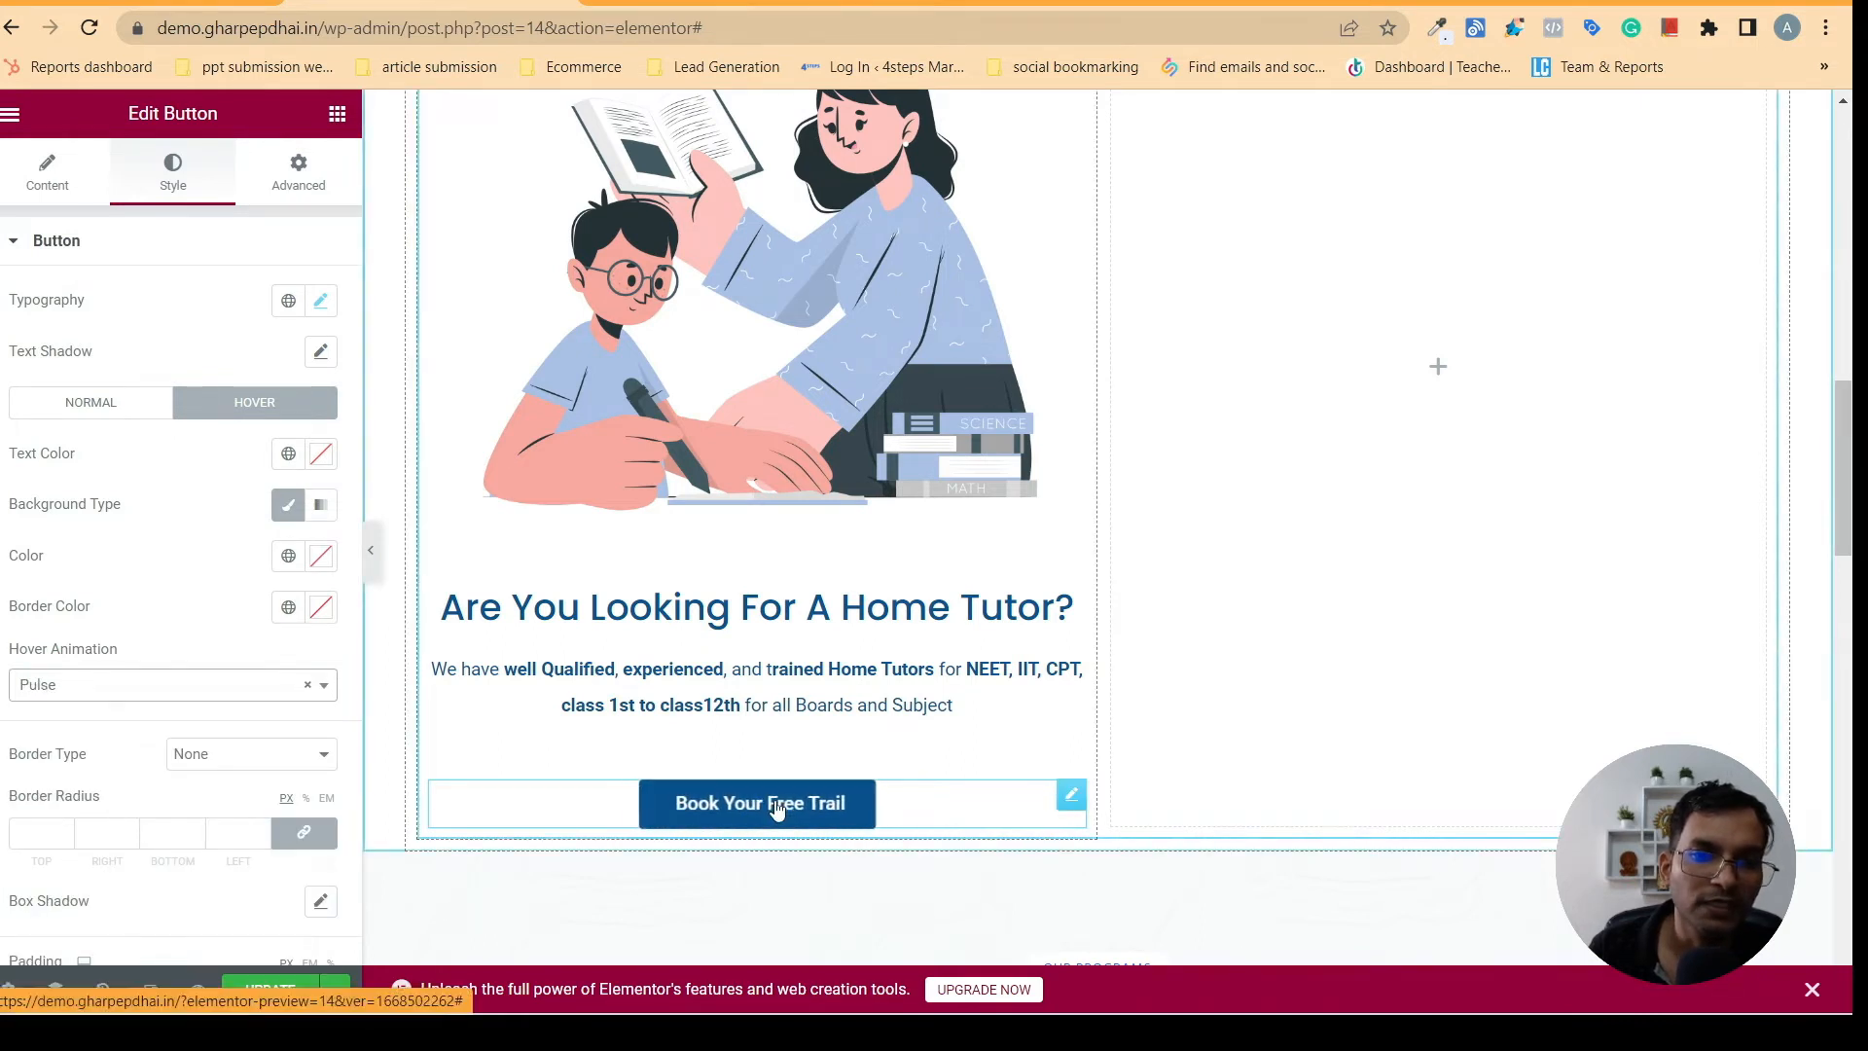
pyautogui.click(211, 691)
pyautogui.click(54, 755)
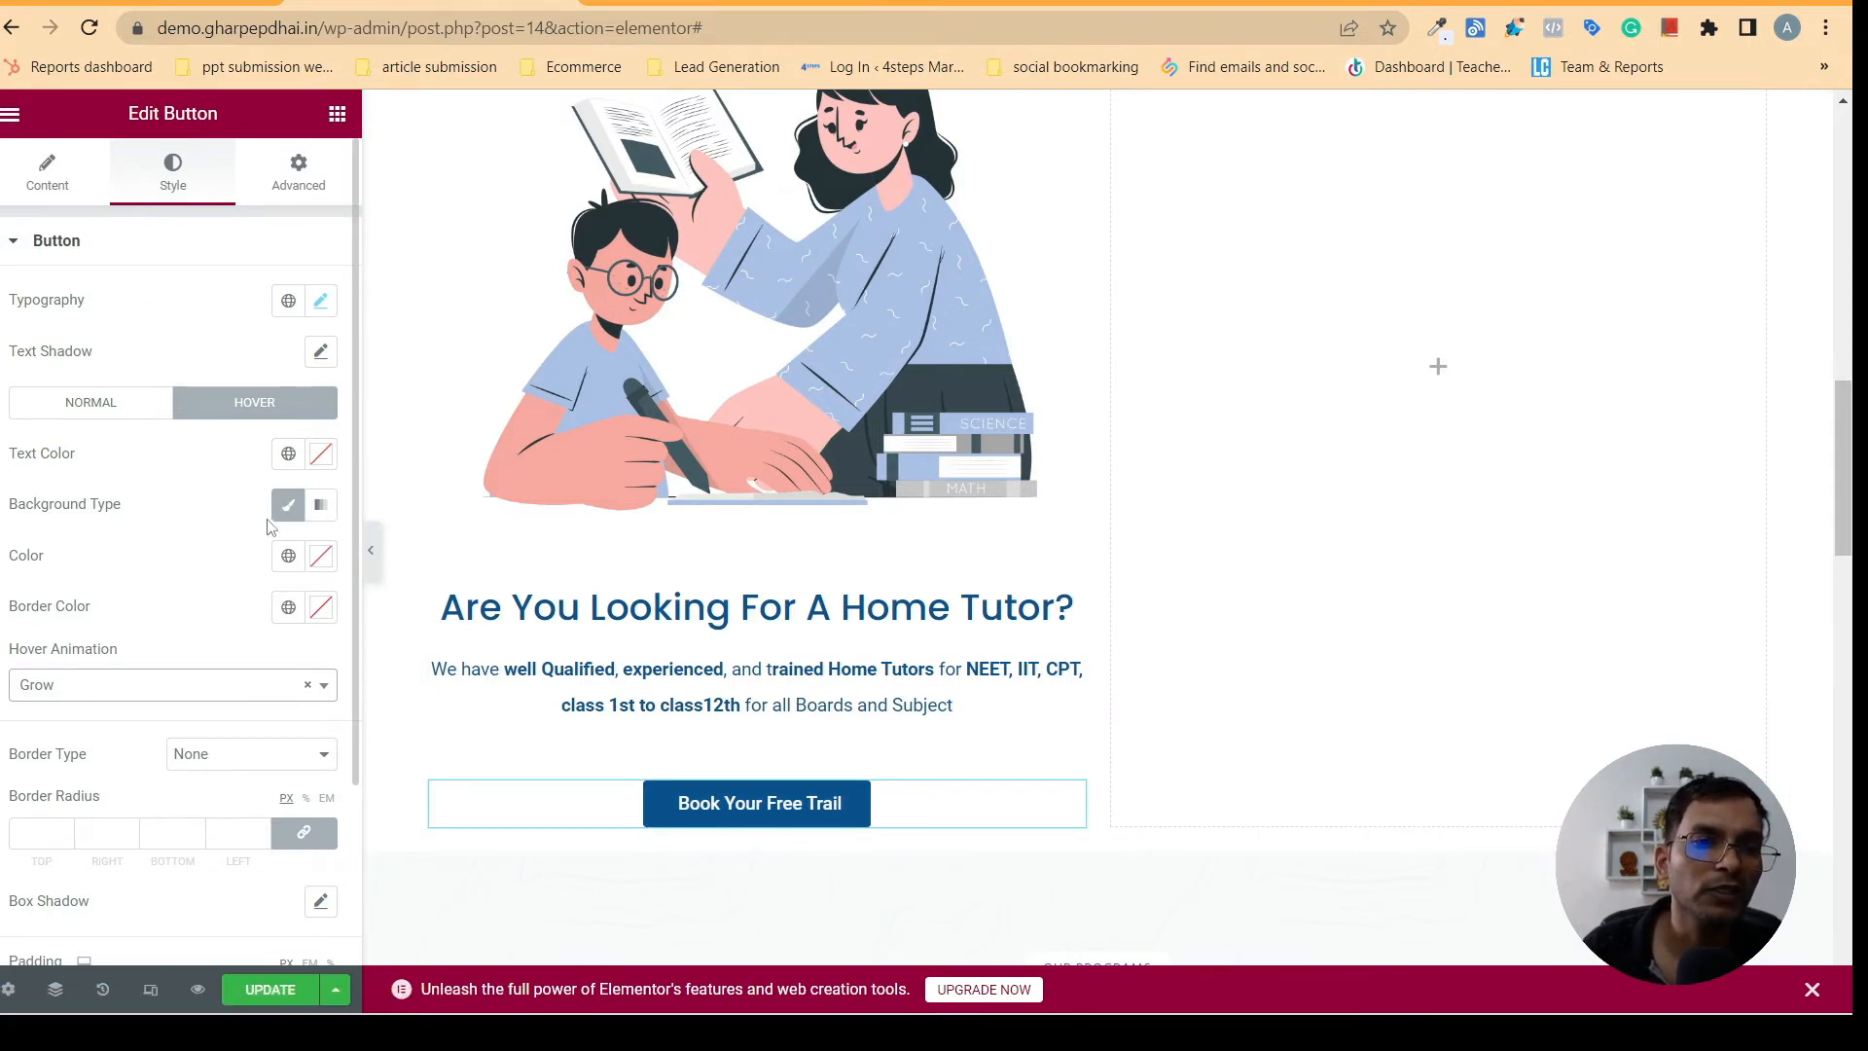
# - Set the button's hover background to Theme Color 7 and its hover text color to navy blue
pyautogui.click(287, 556)
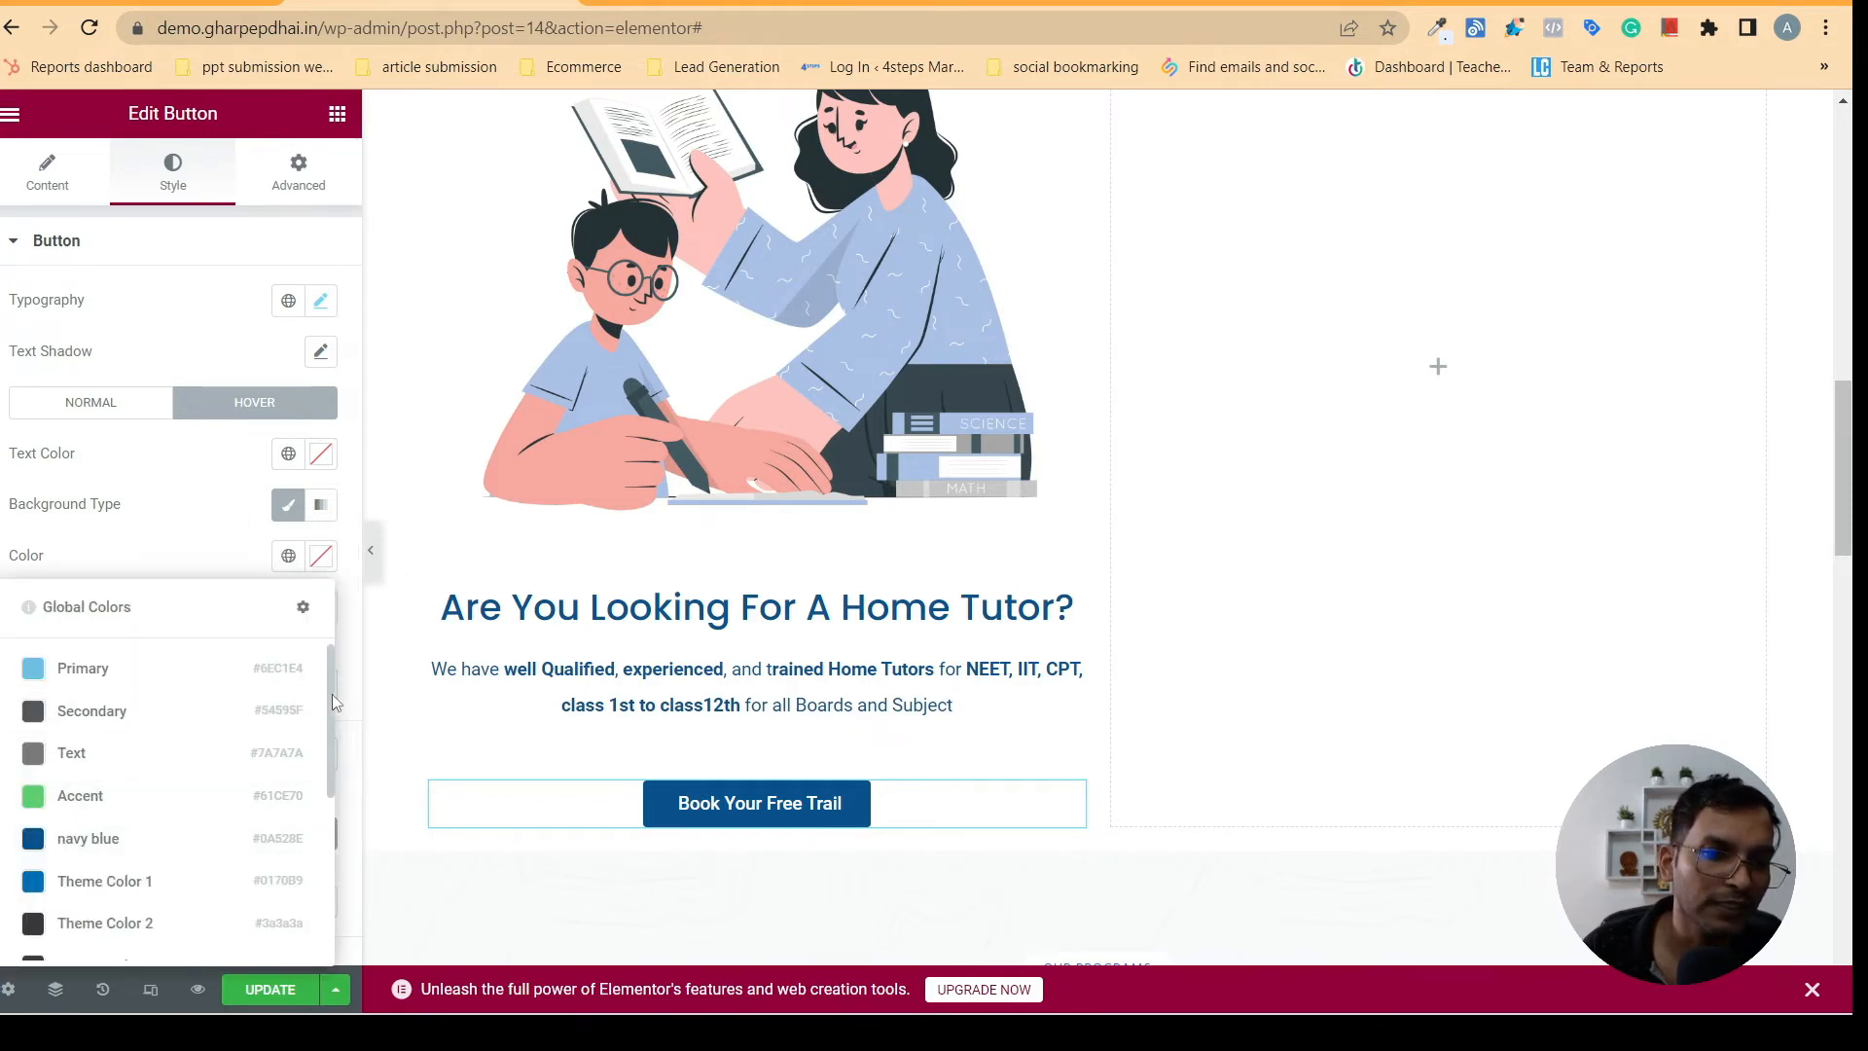
pyautogui.moveTo(331, 693); pyautogui.dragTo(331, 850)
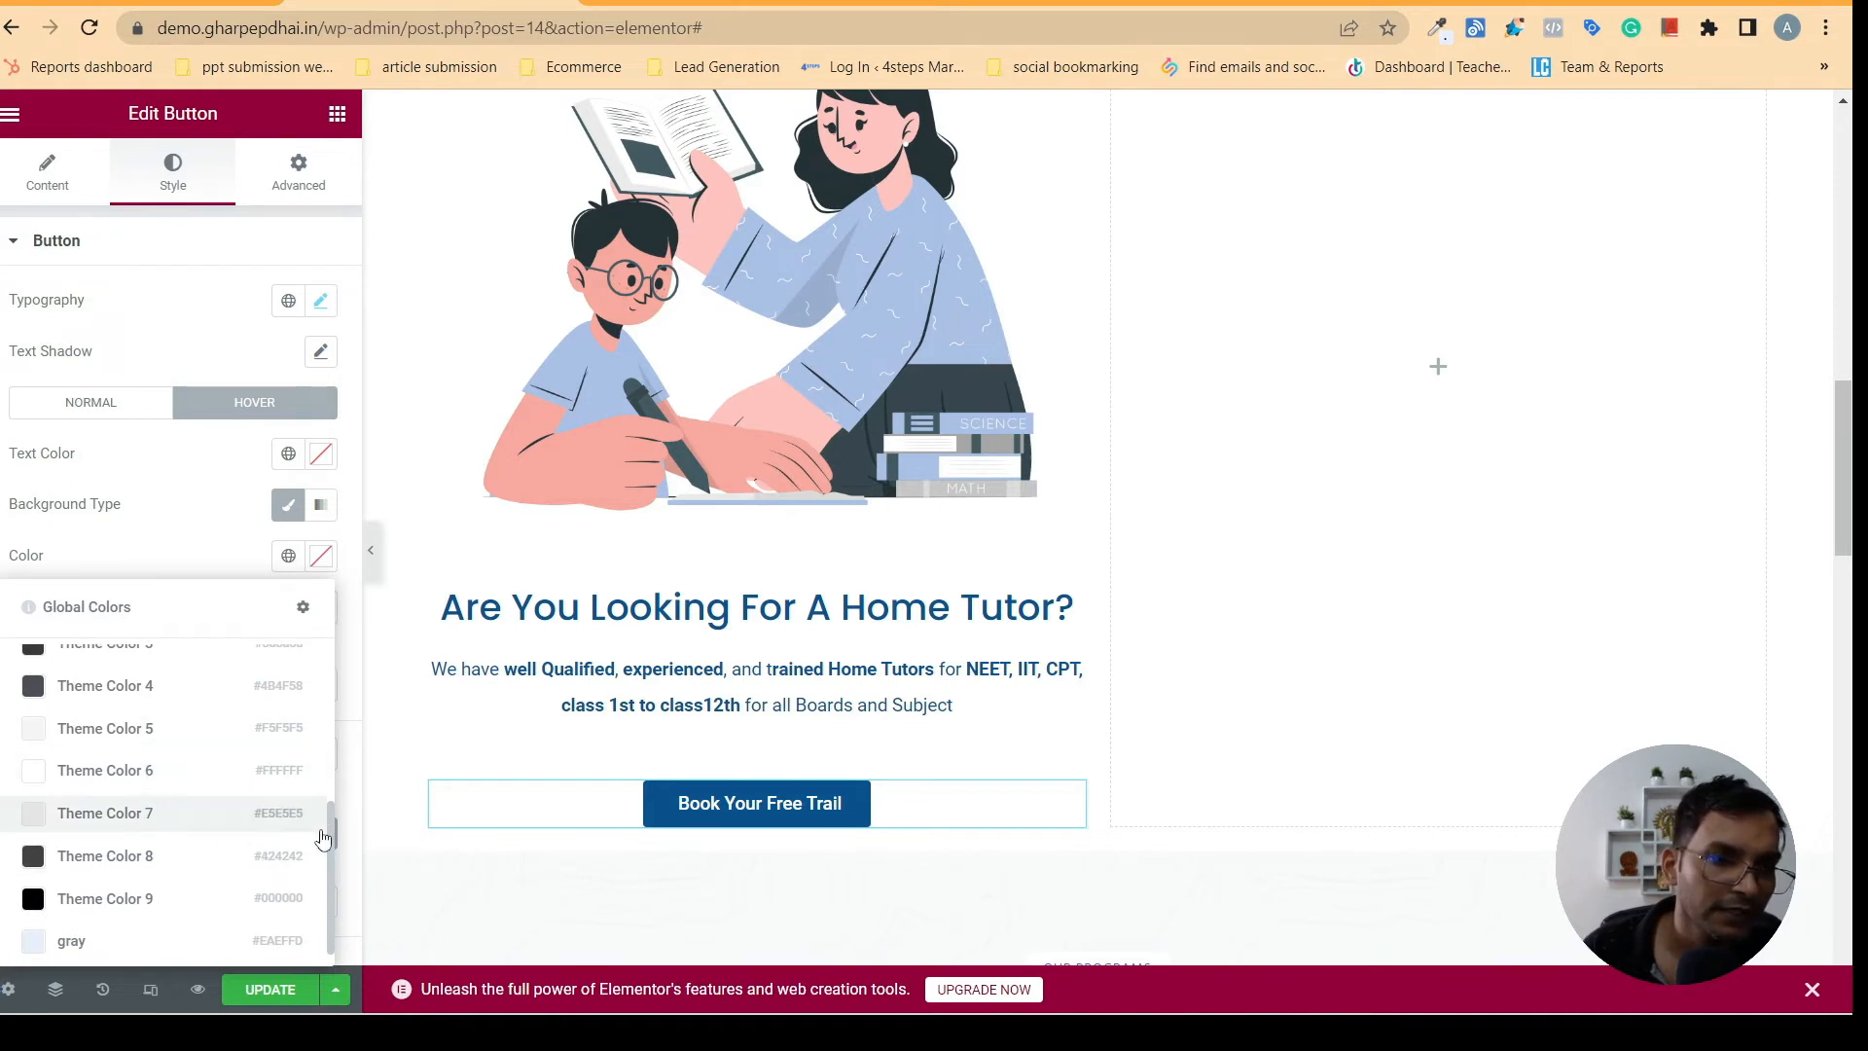
pyautogui.click(75, 818)
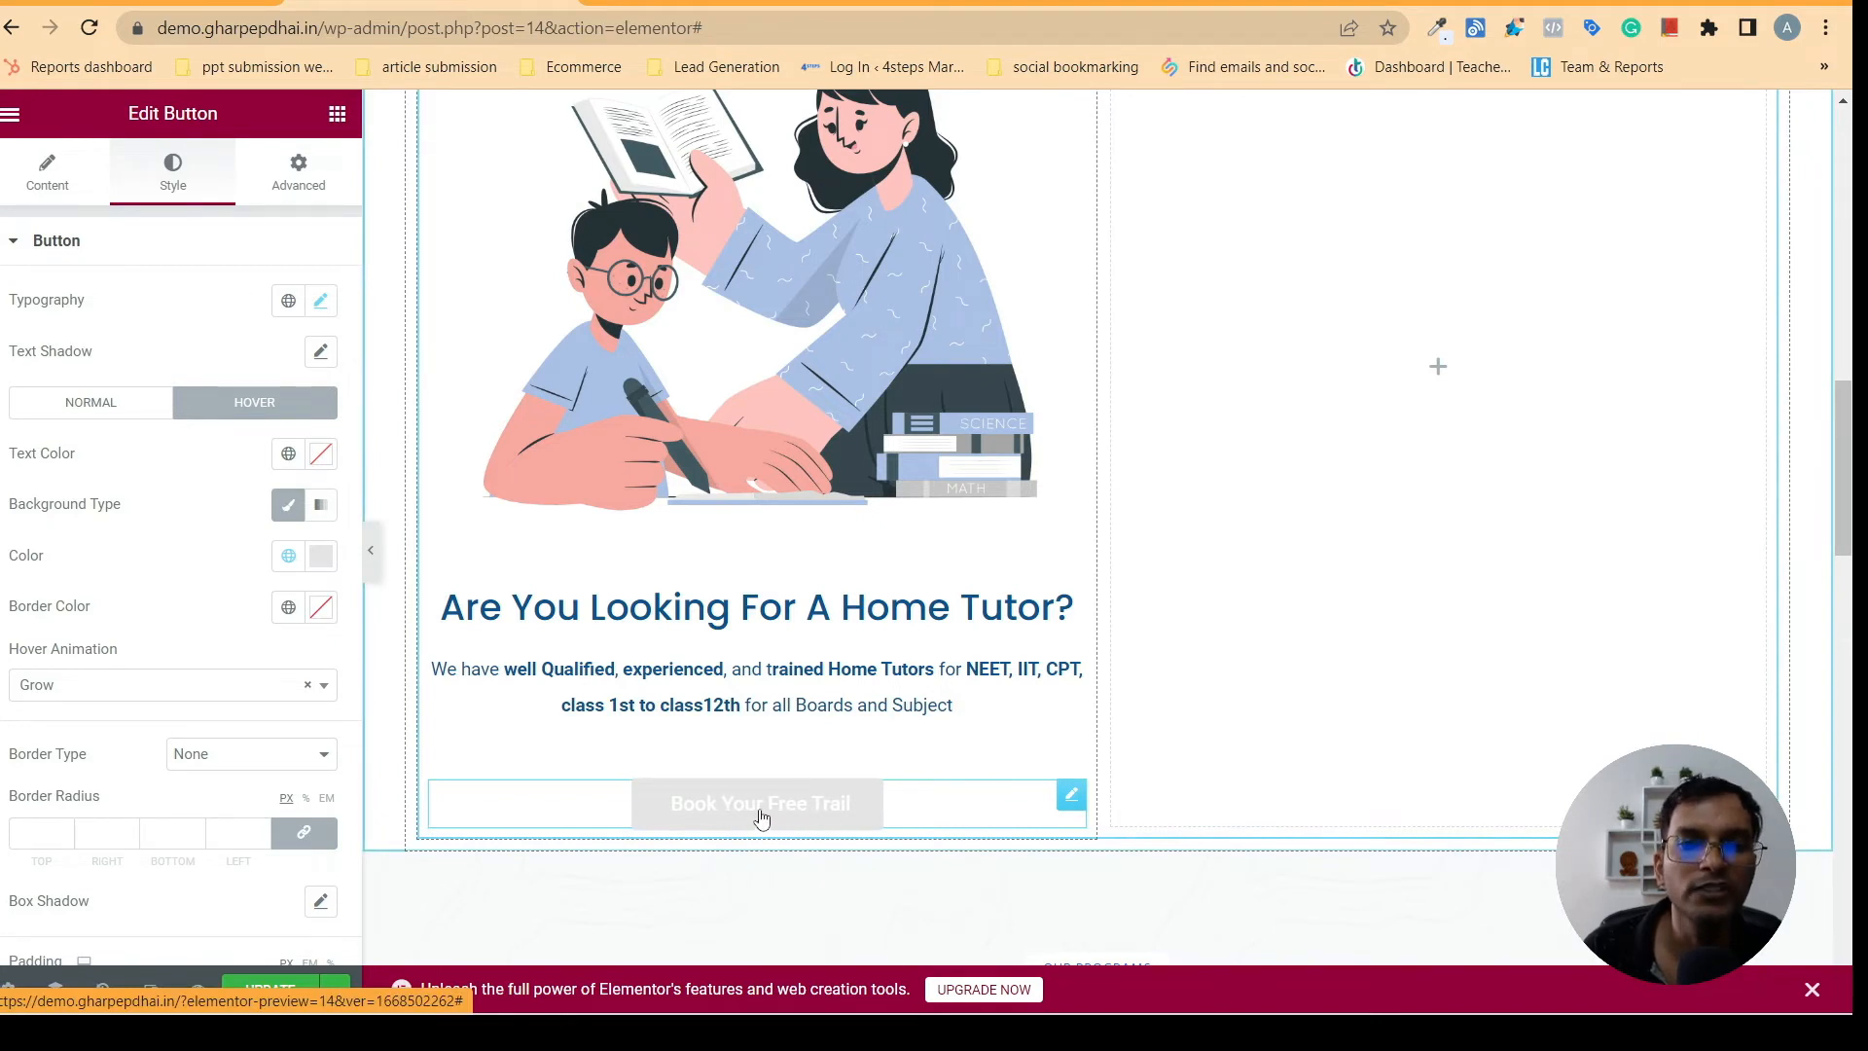
pyautogui.click(285, 455)
pyautogui.click(90, 739)
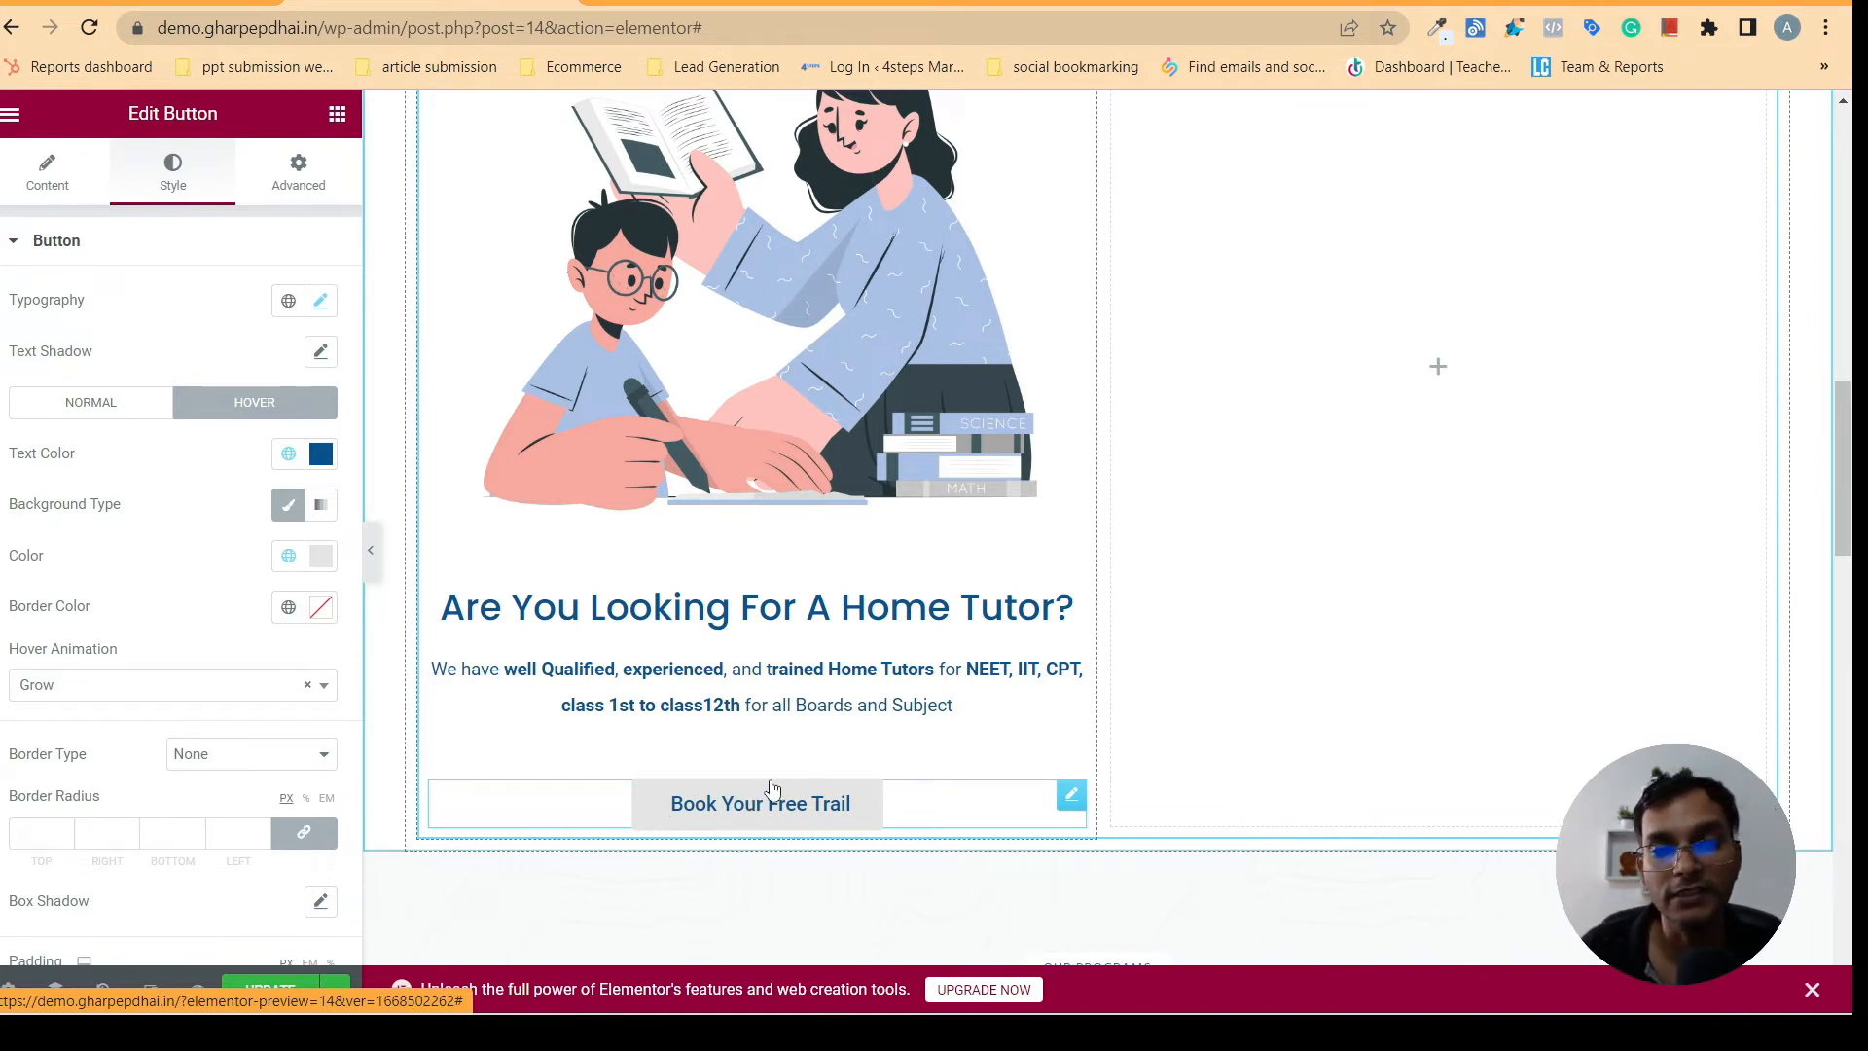
# - Change the button's hover text color to Theme Color 6 and deselect the Classic hover background type
pyautogui.click(289, 454)
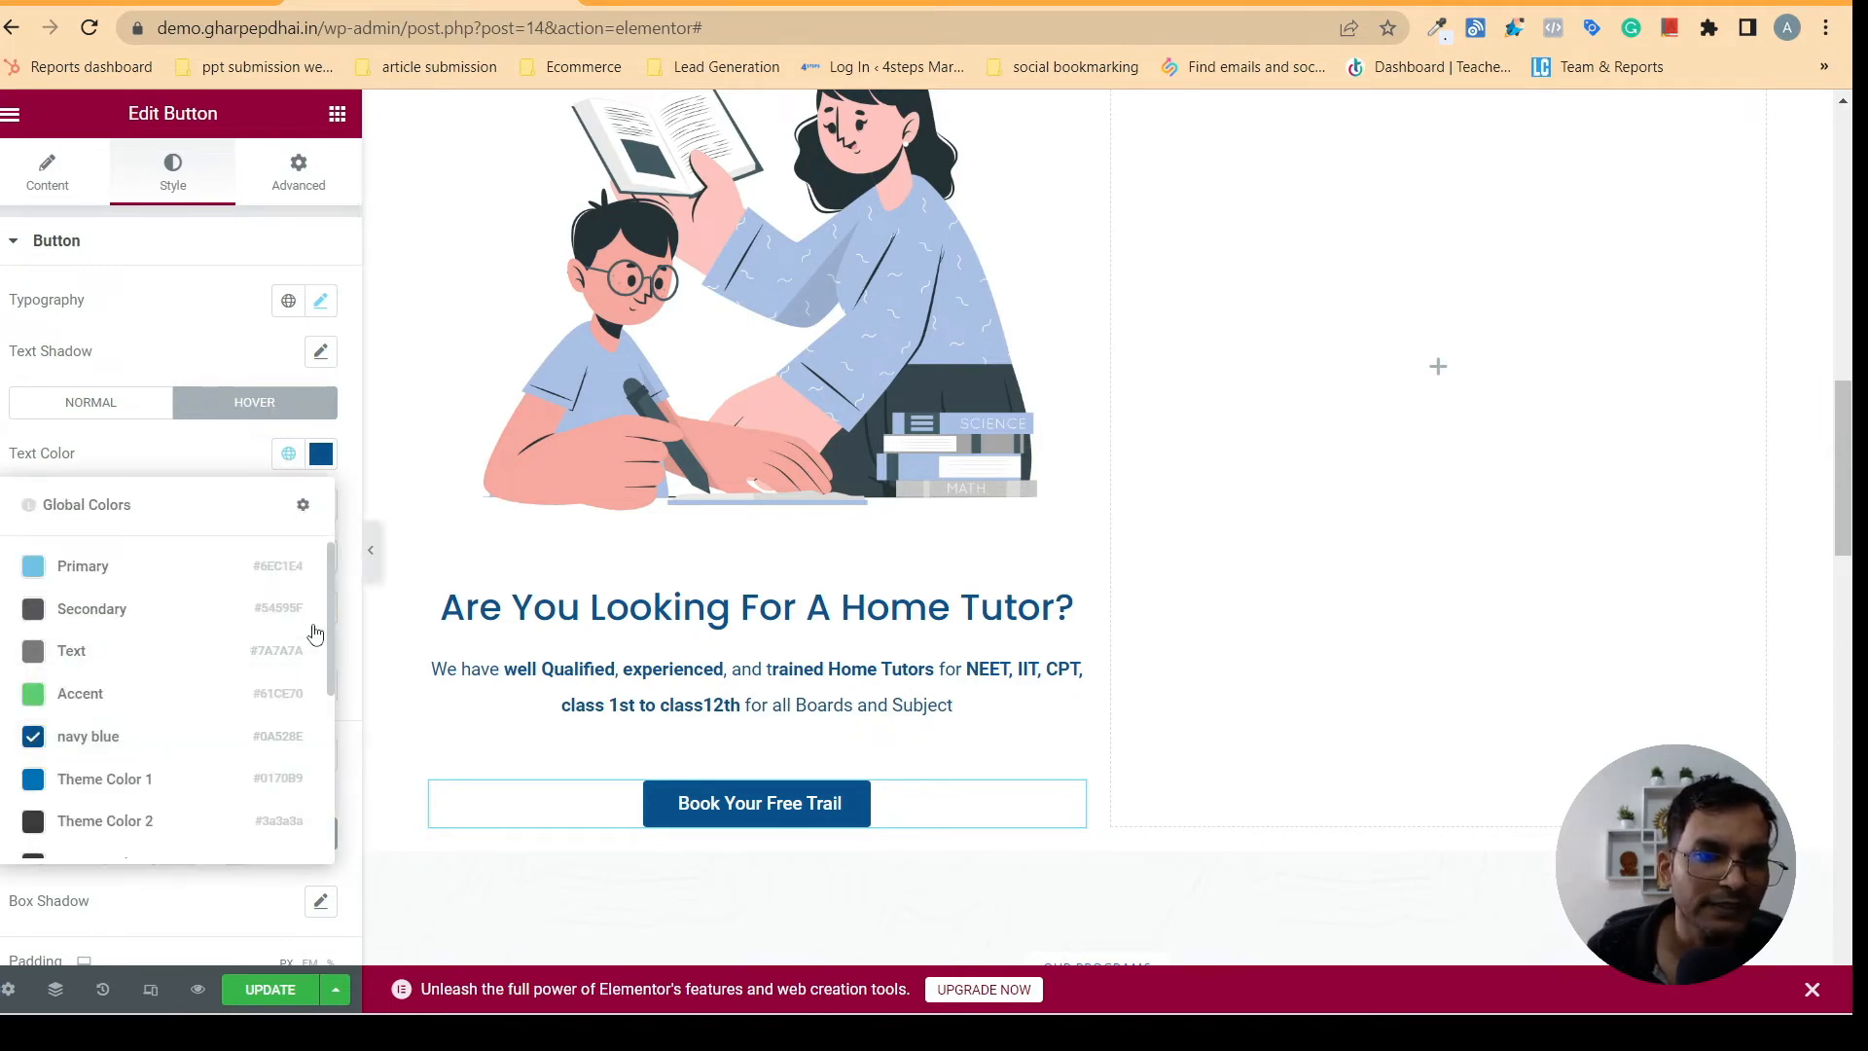
pyautogui.moveTo(331, 570); pyautogui.dragTo(352, 728)
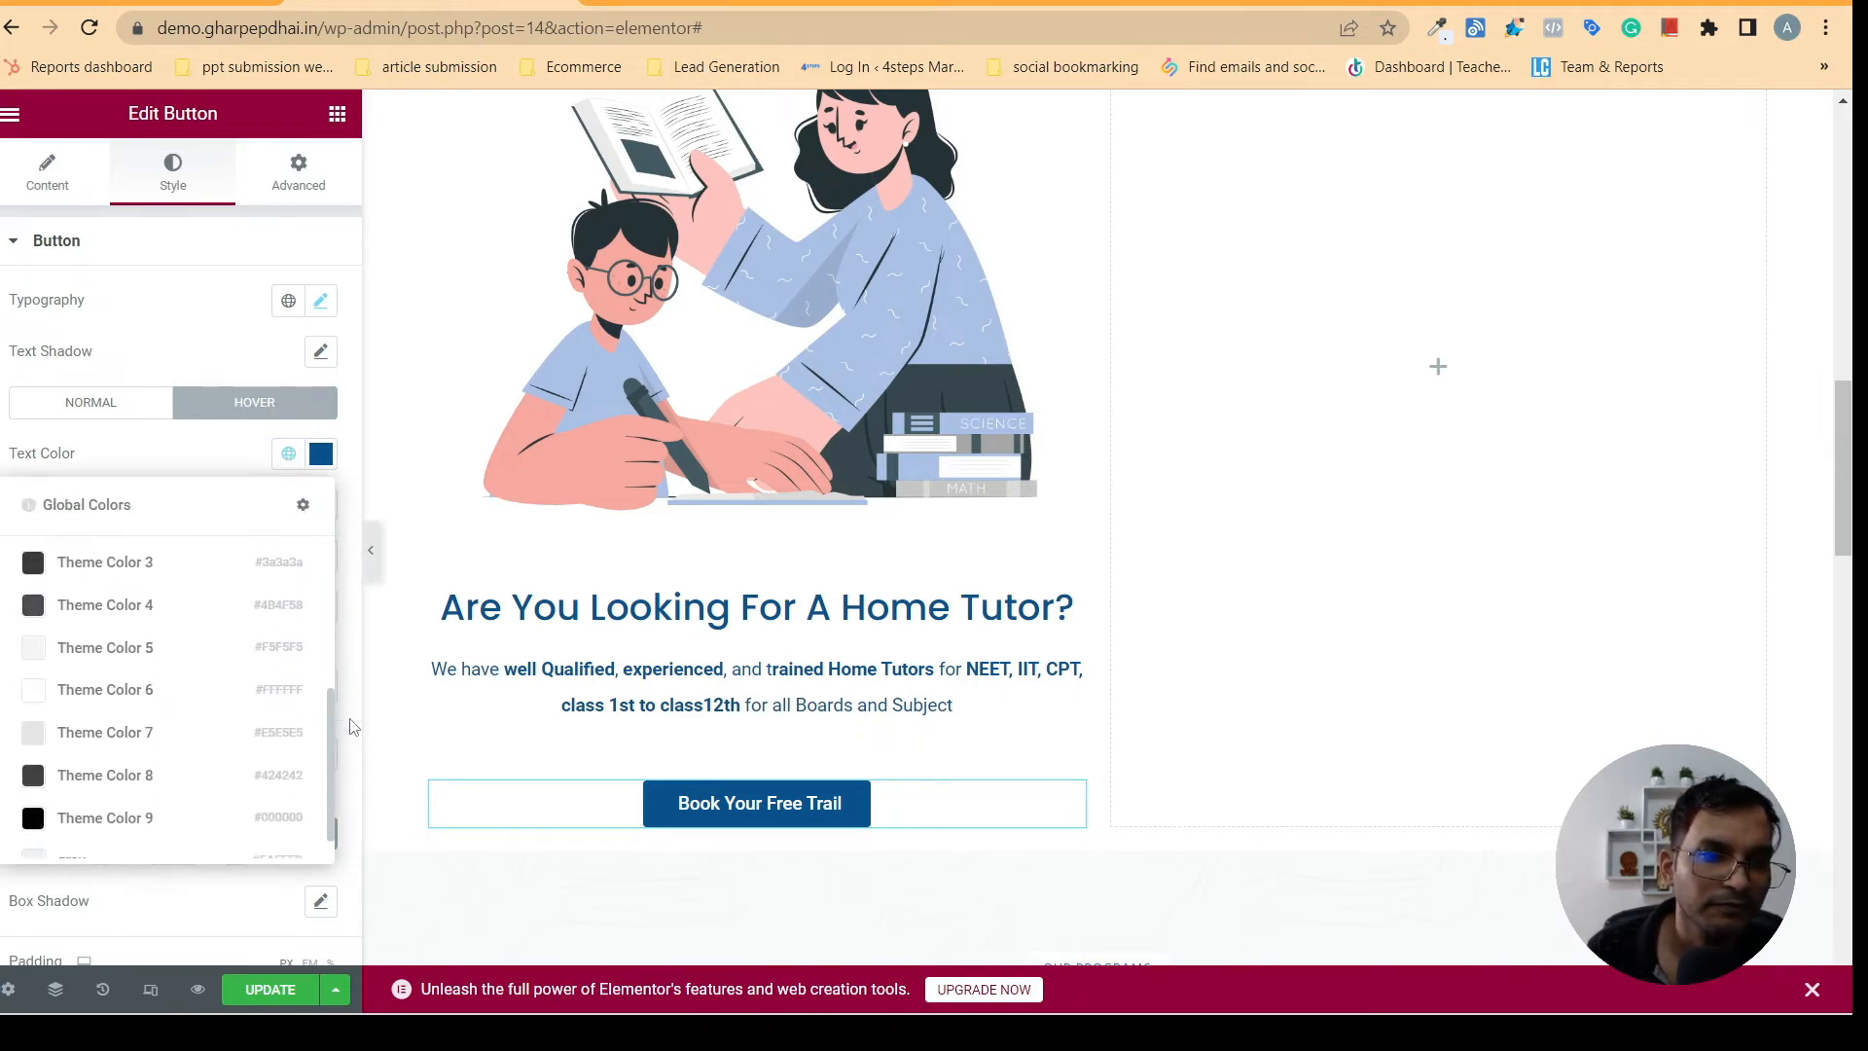
pyautogui.click(136, 691)
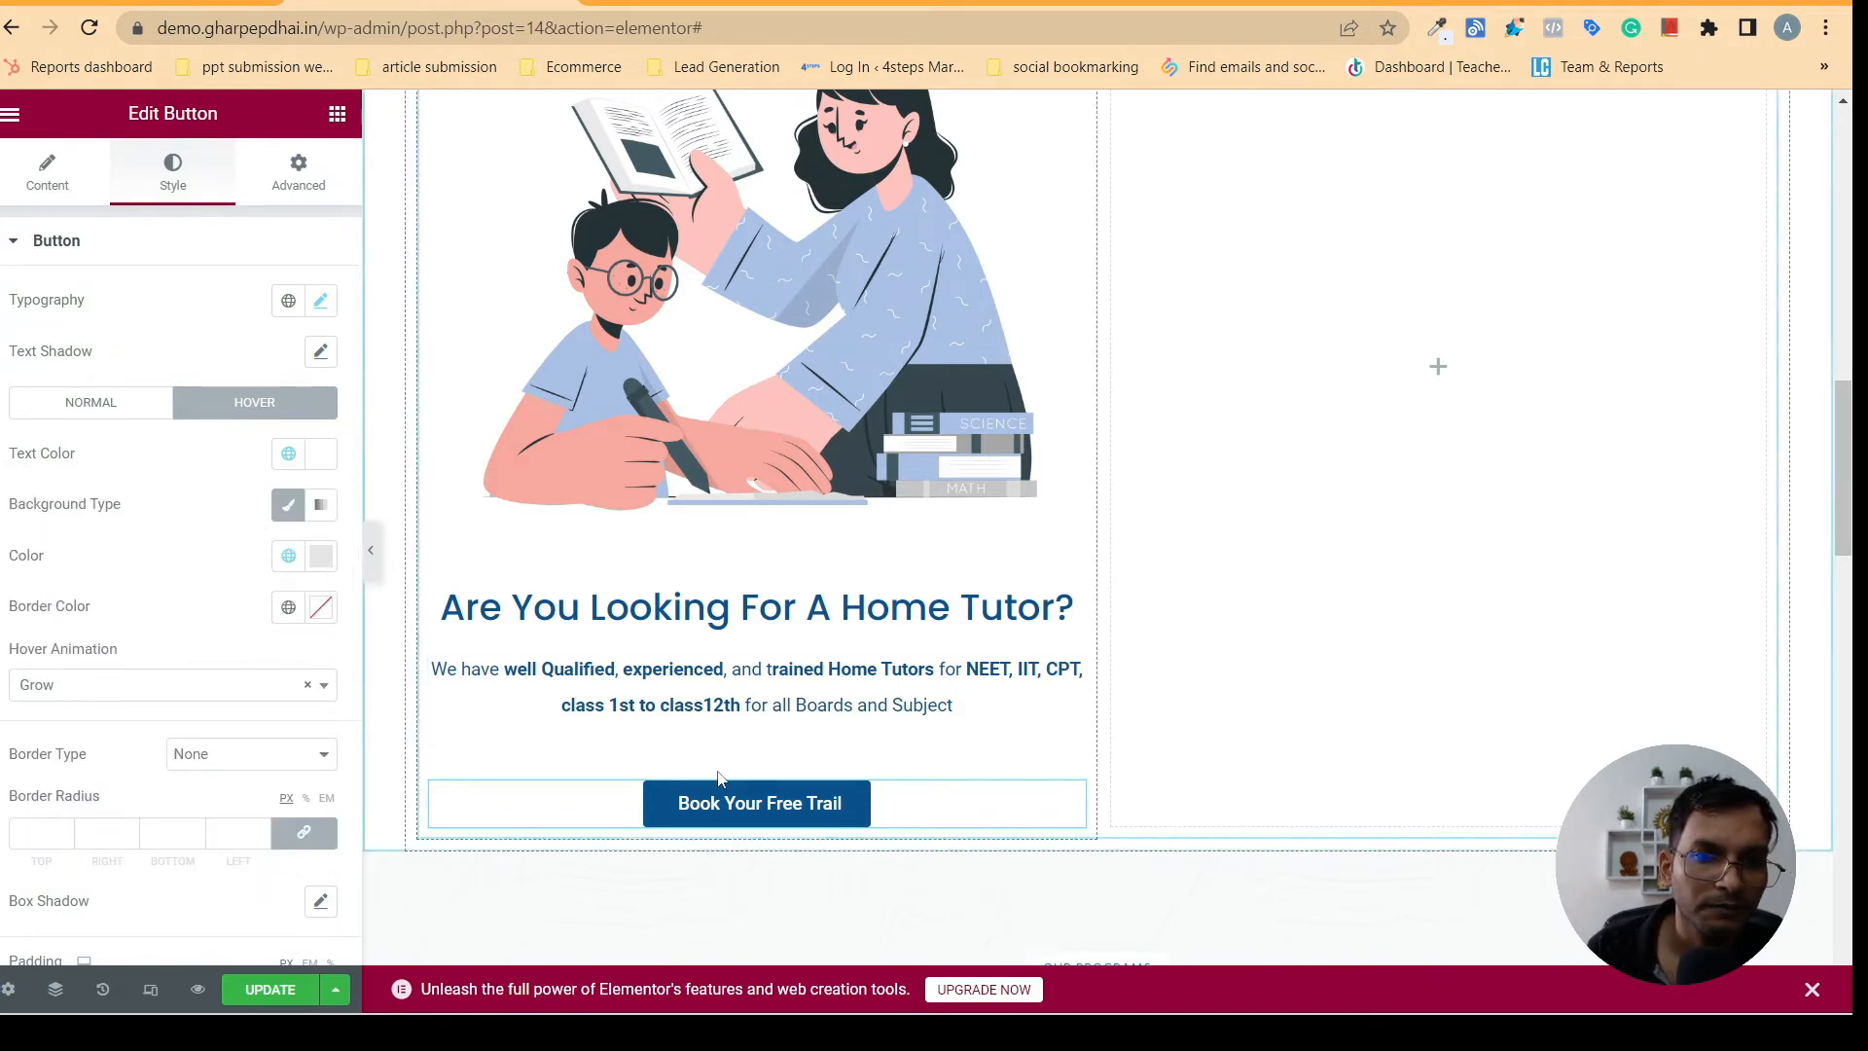
pyautogui.click(288, 505)
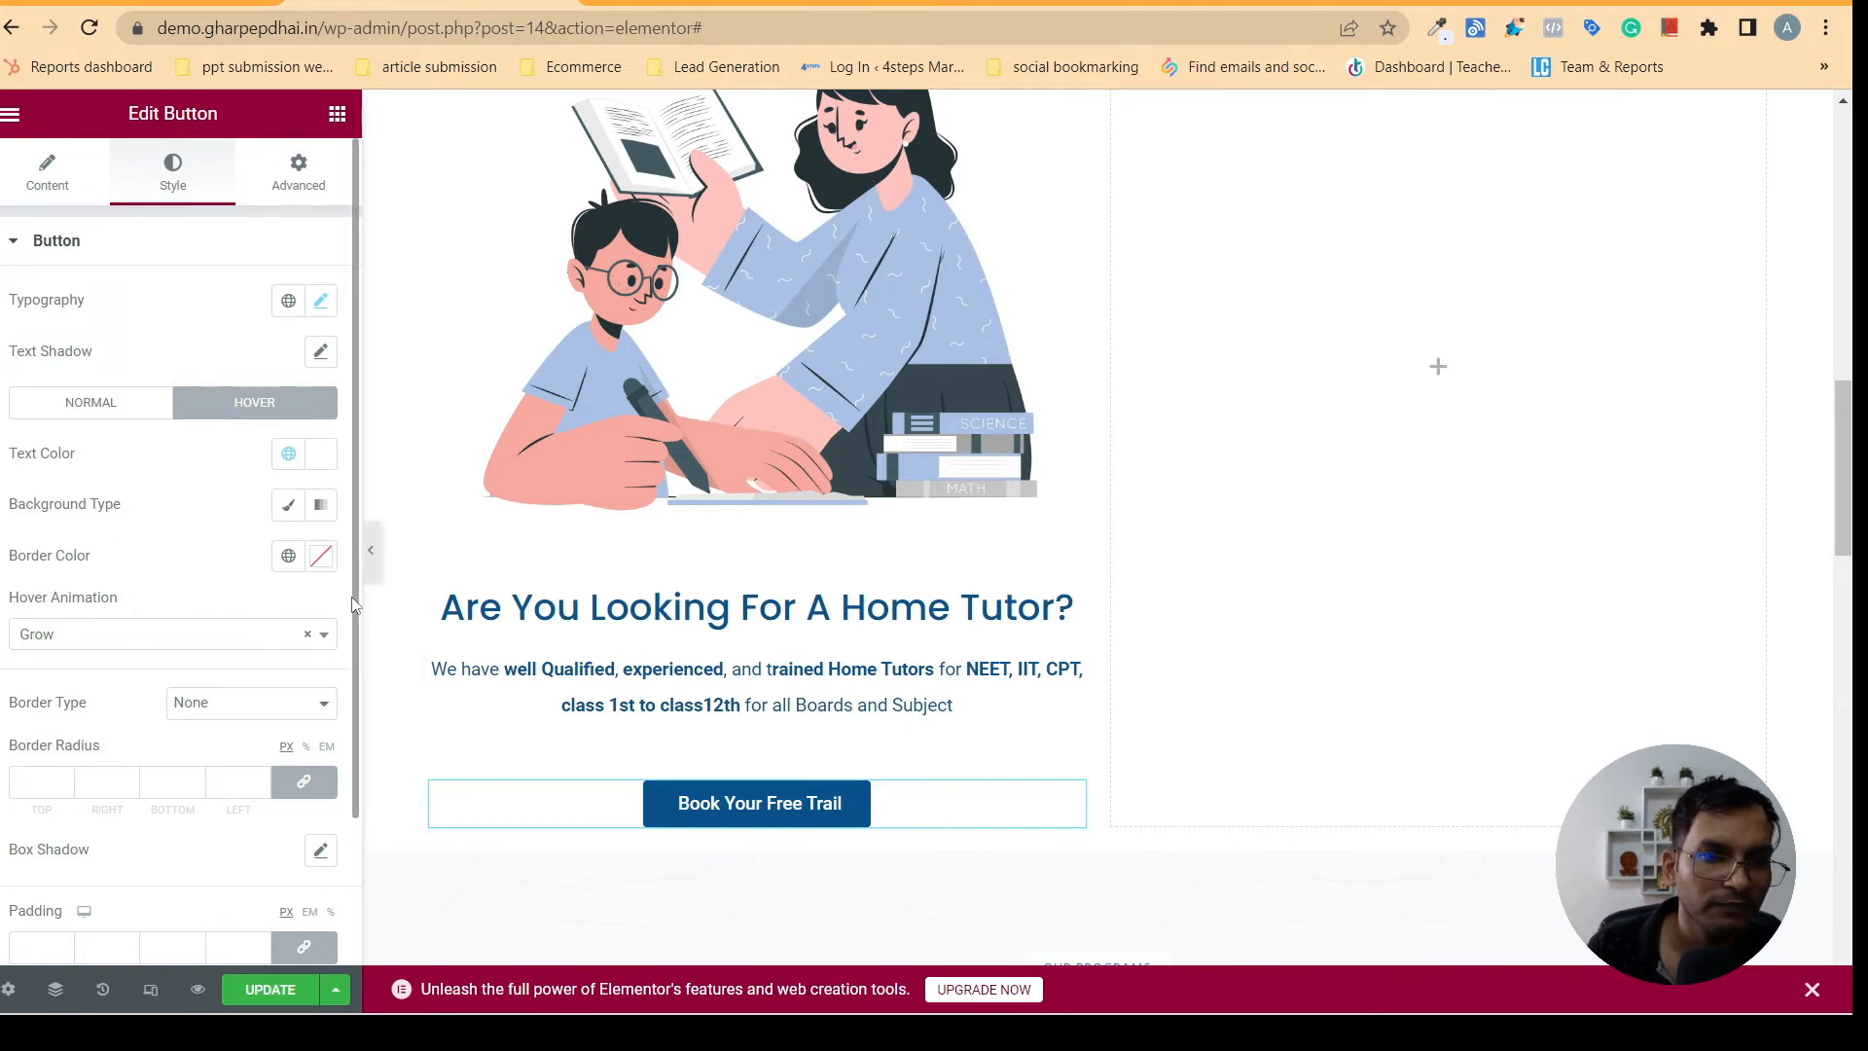
# - Try a solid border on the button in Accent and navy blue, and return the border type to None
pyautogui.scroll(-2, 353, 603)
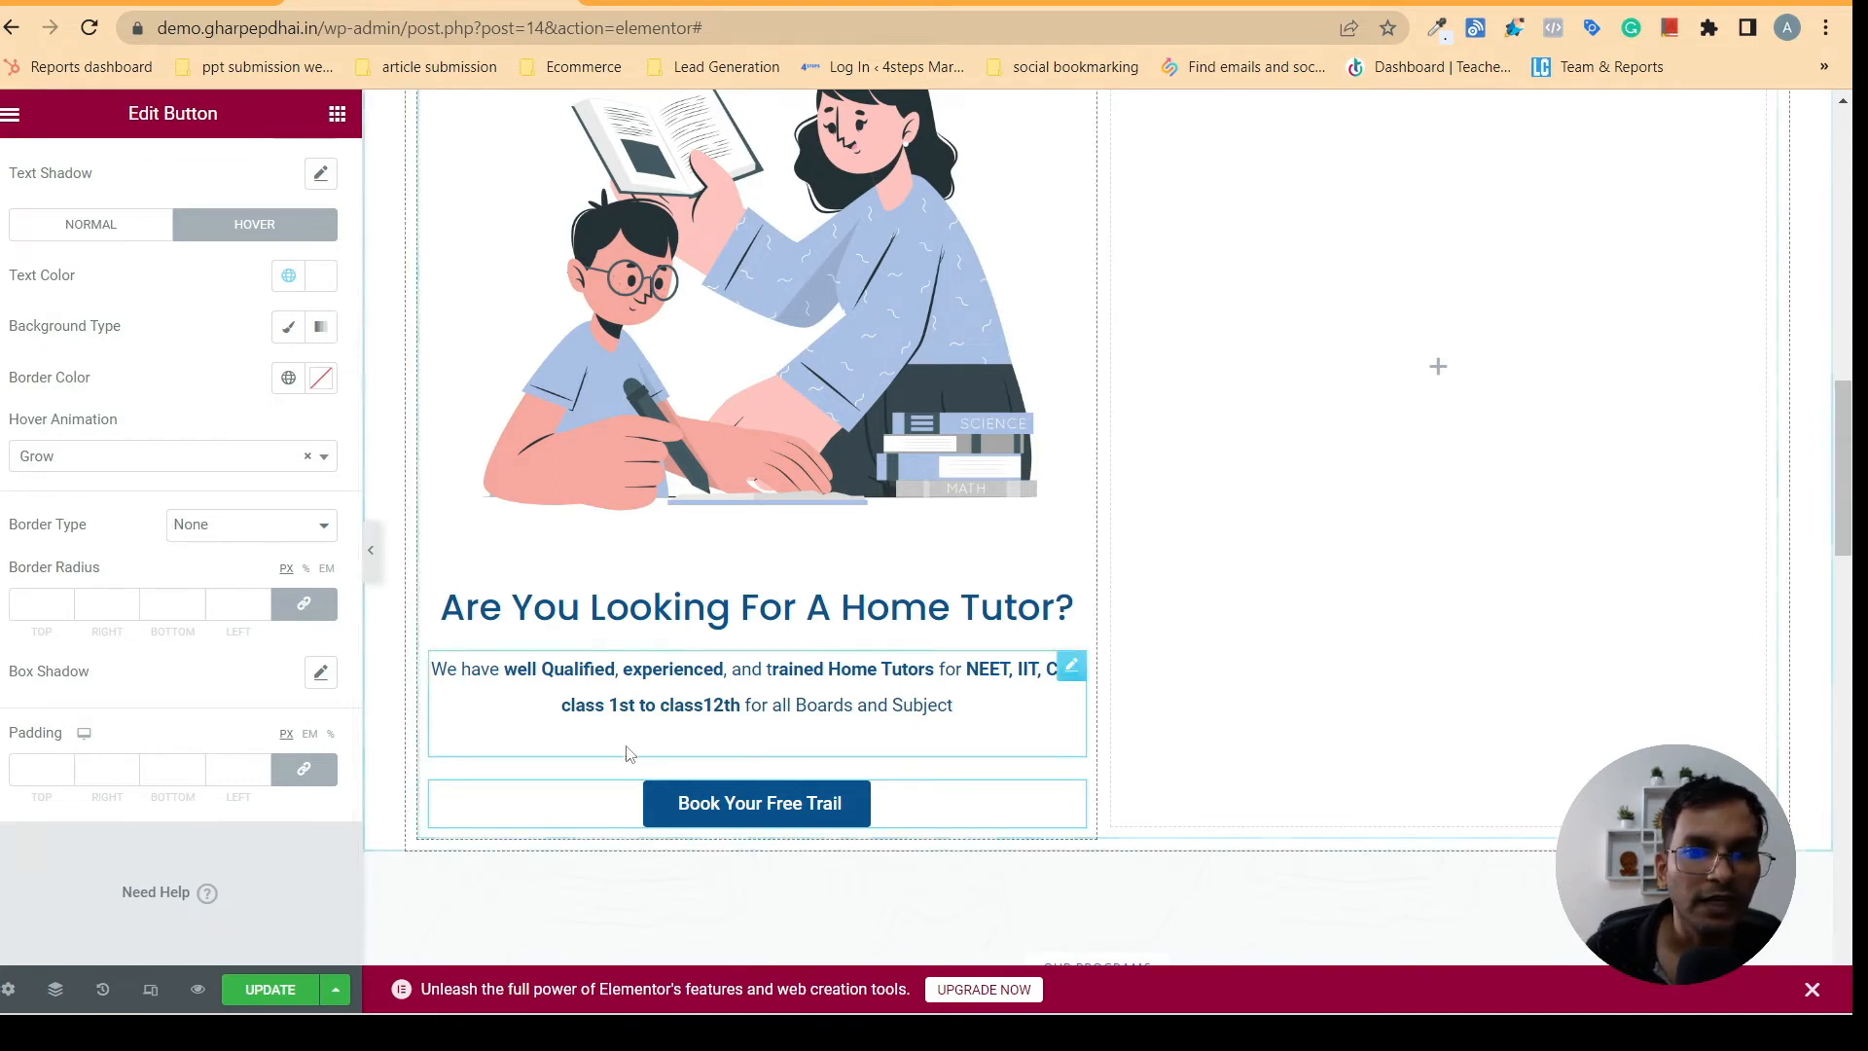
pyautogui.click(231, 527)
pyautogui.click(208, 574)
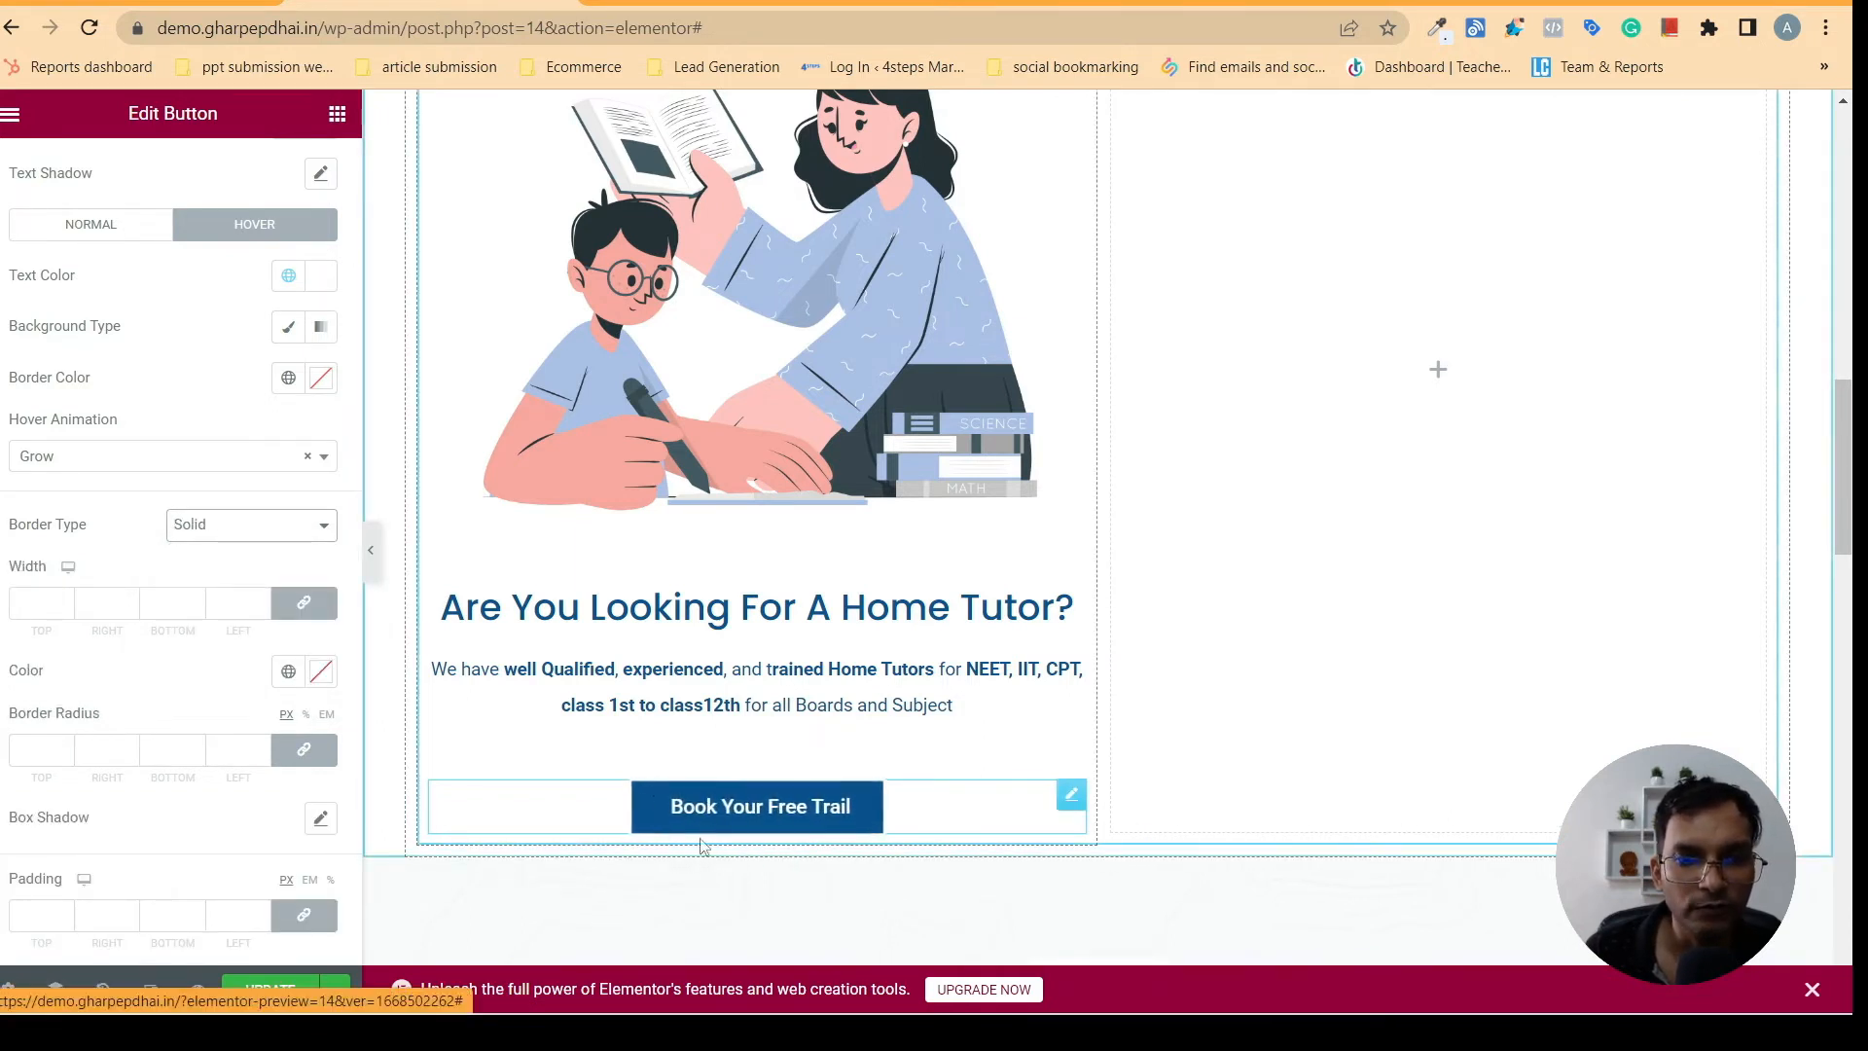
pyautogui.click(279, 681)
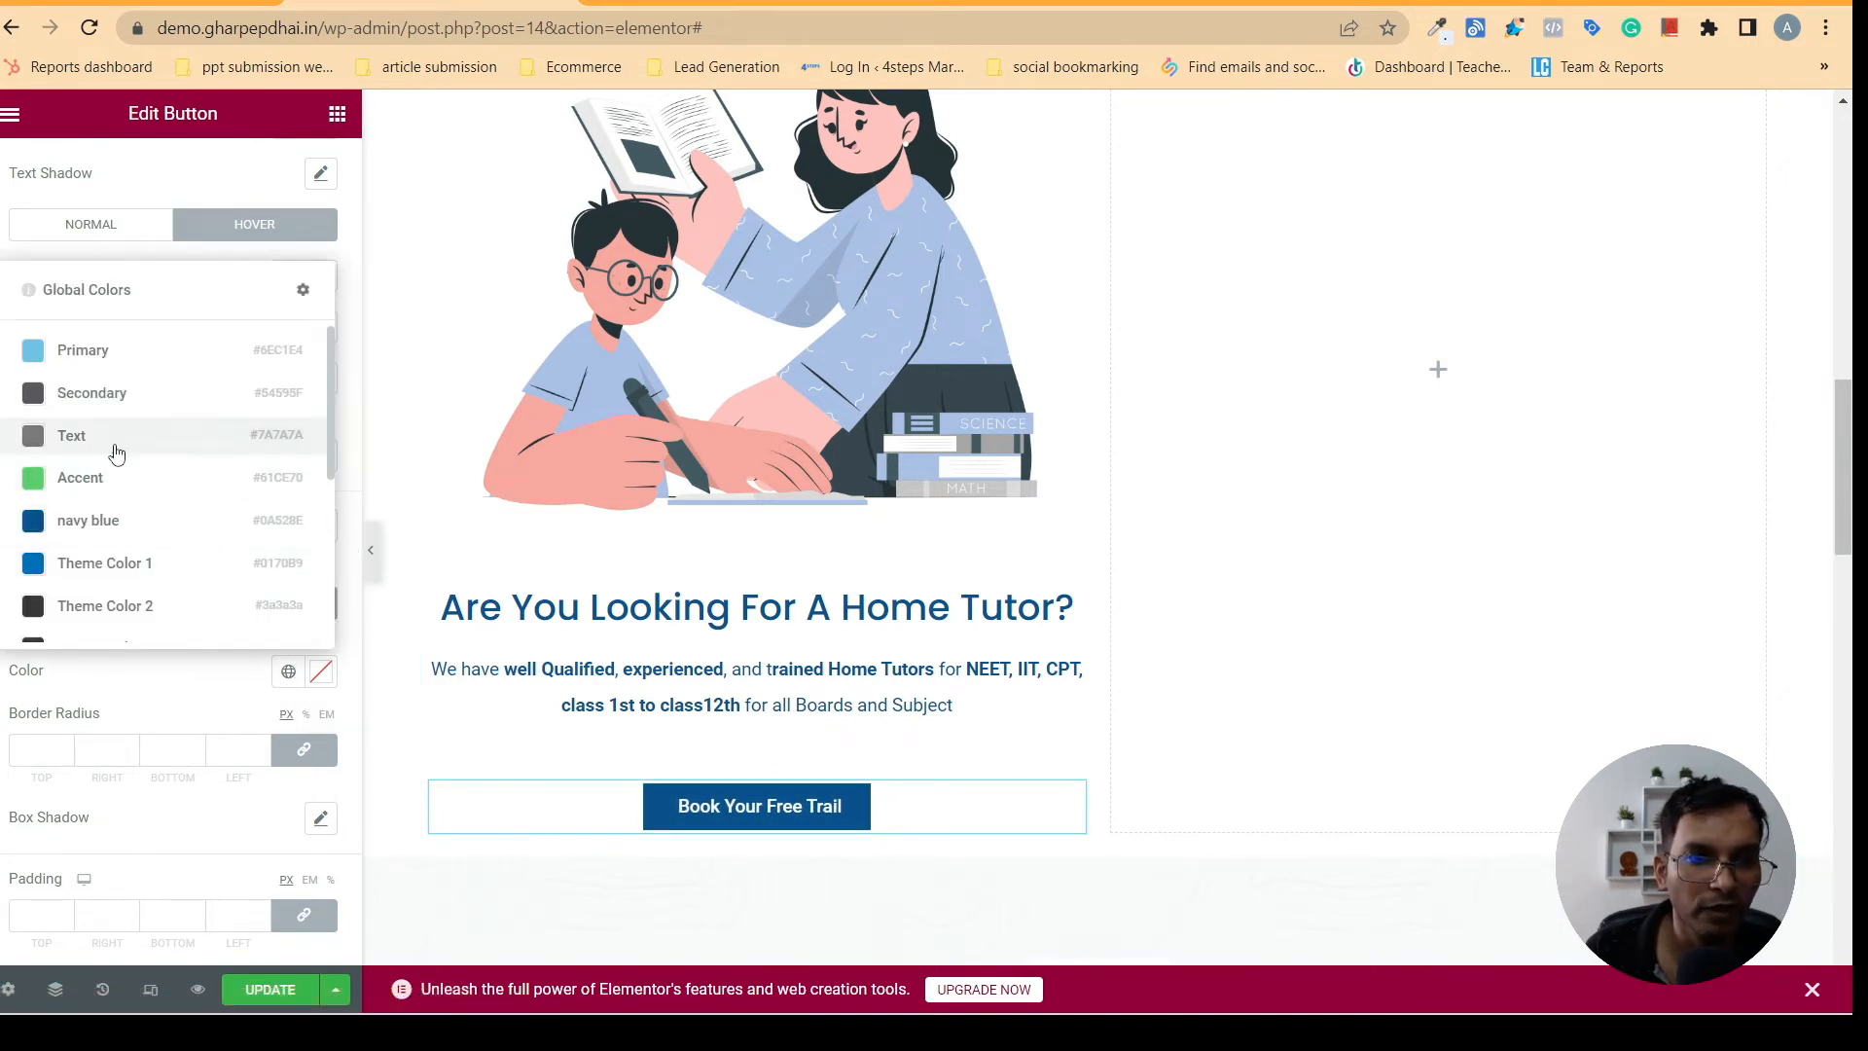
pyautogui.click(83, 478)
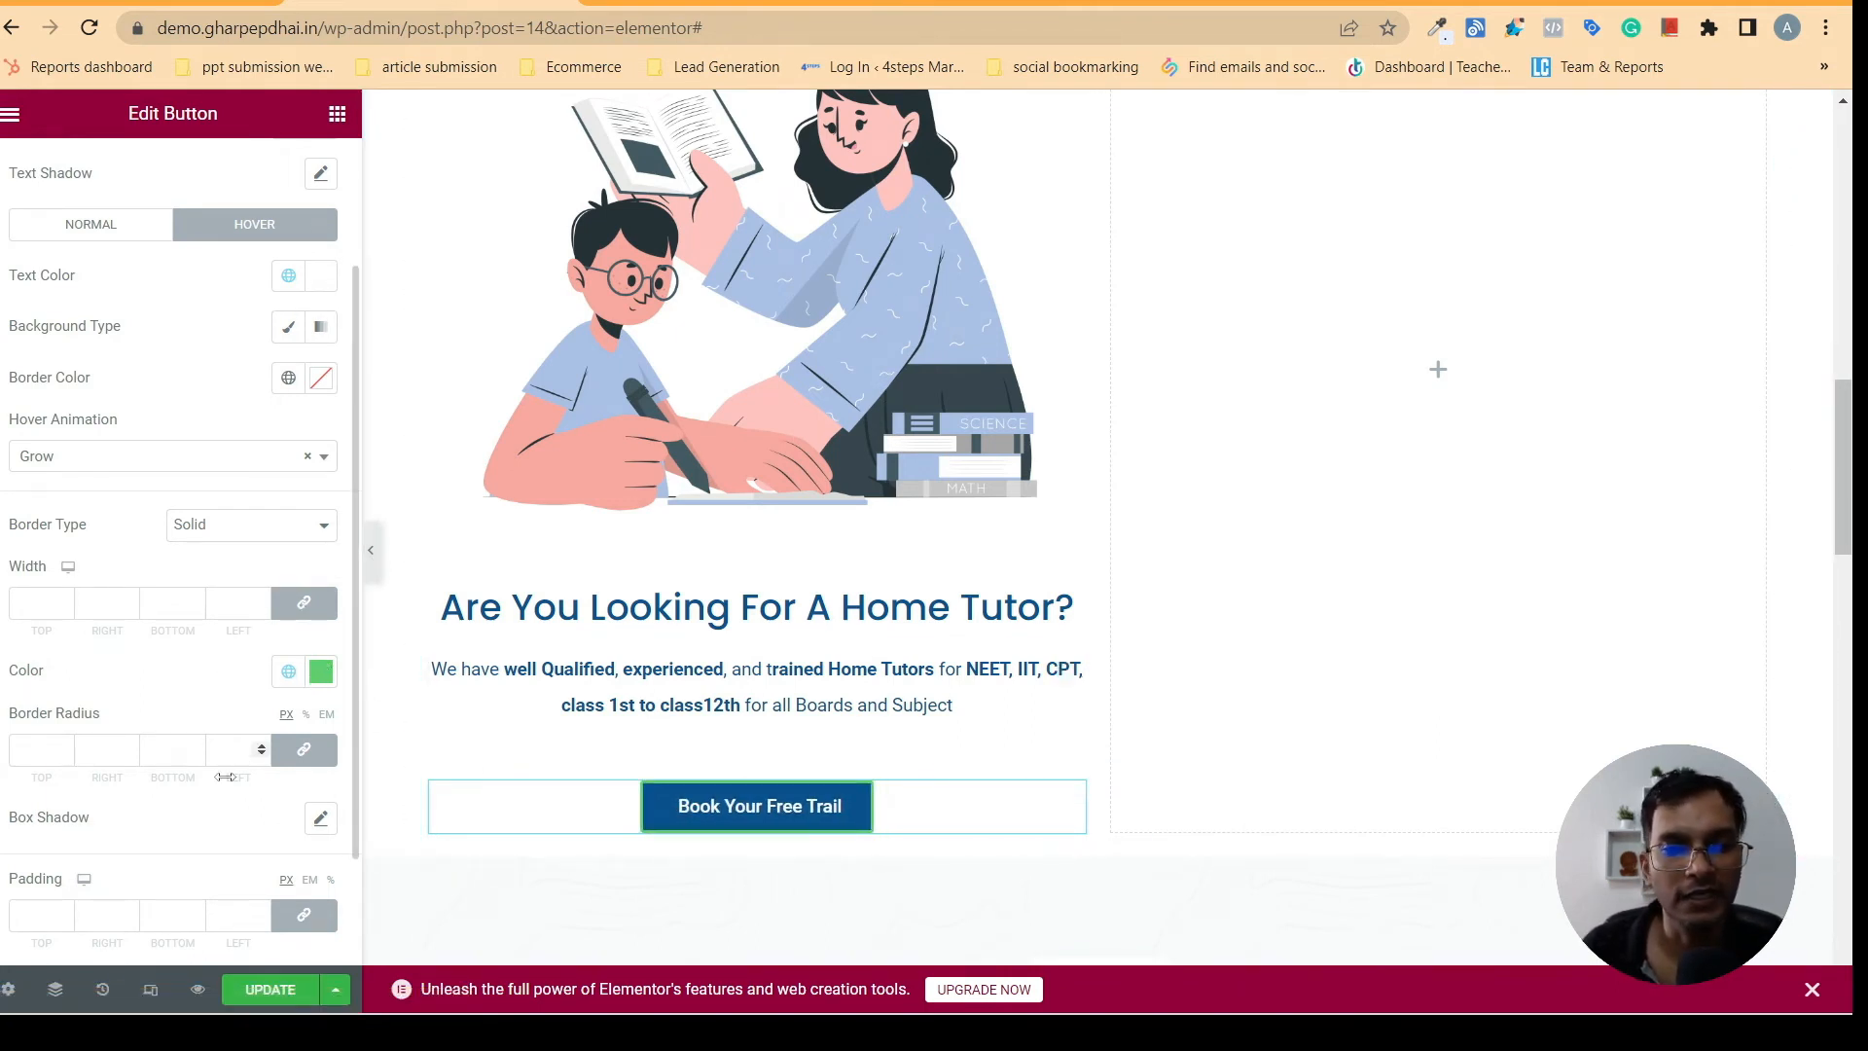
pyautogui.click(283, 674)
pyautogui.click(104, 525)
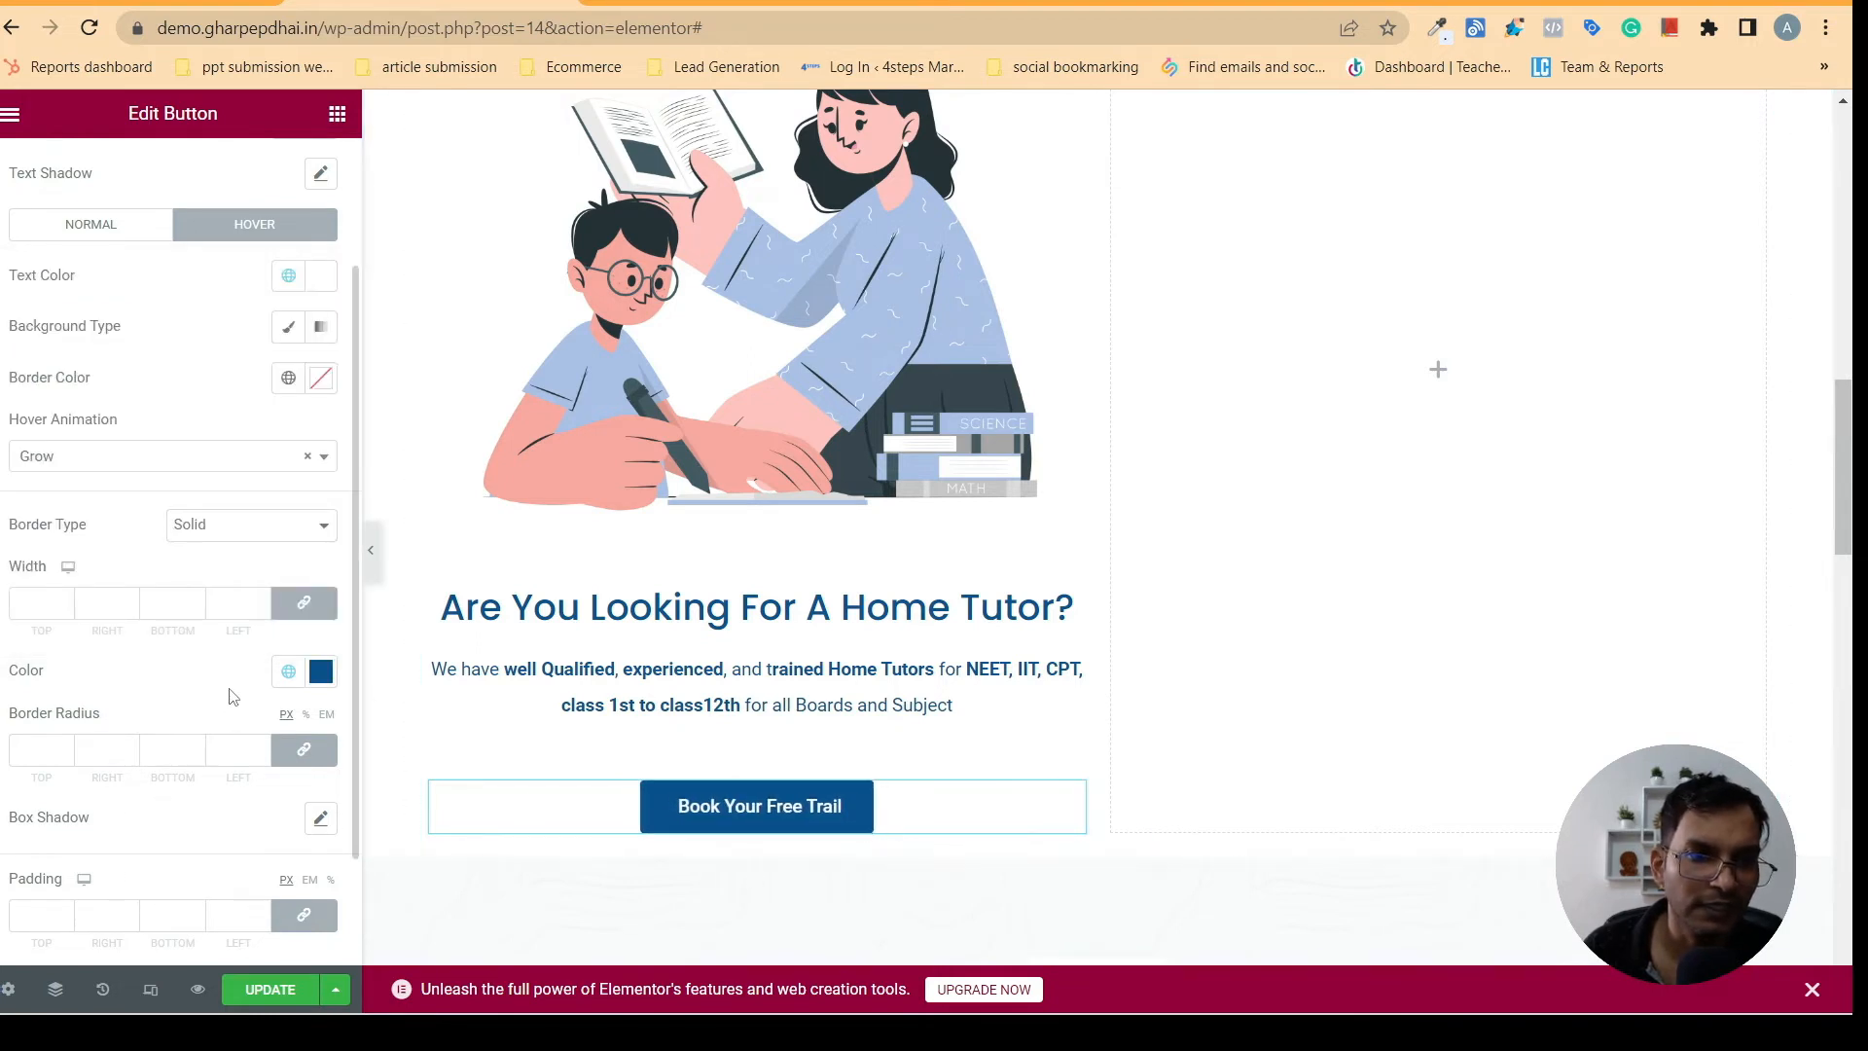
pyautogui.click(234, 530)
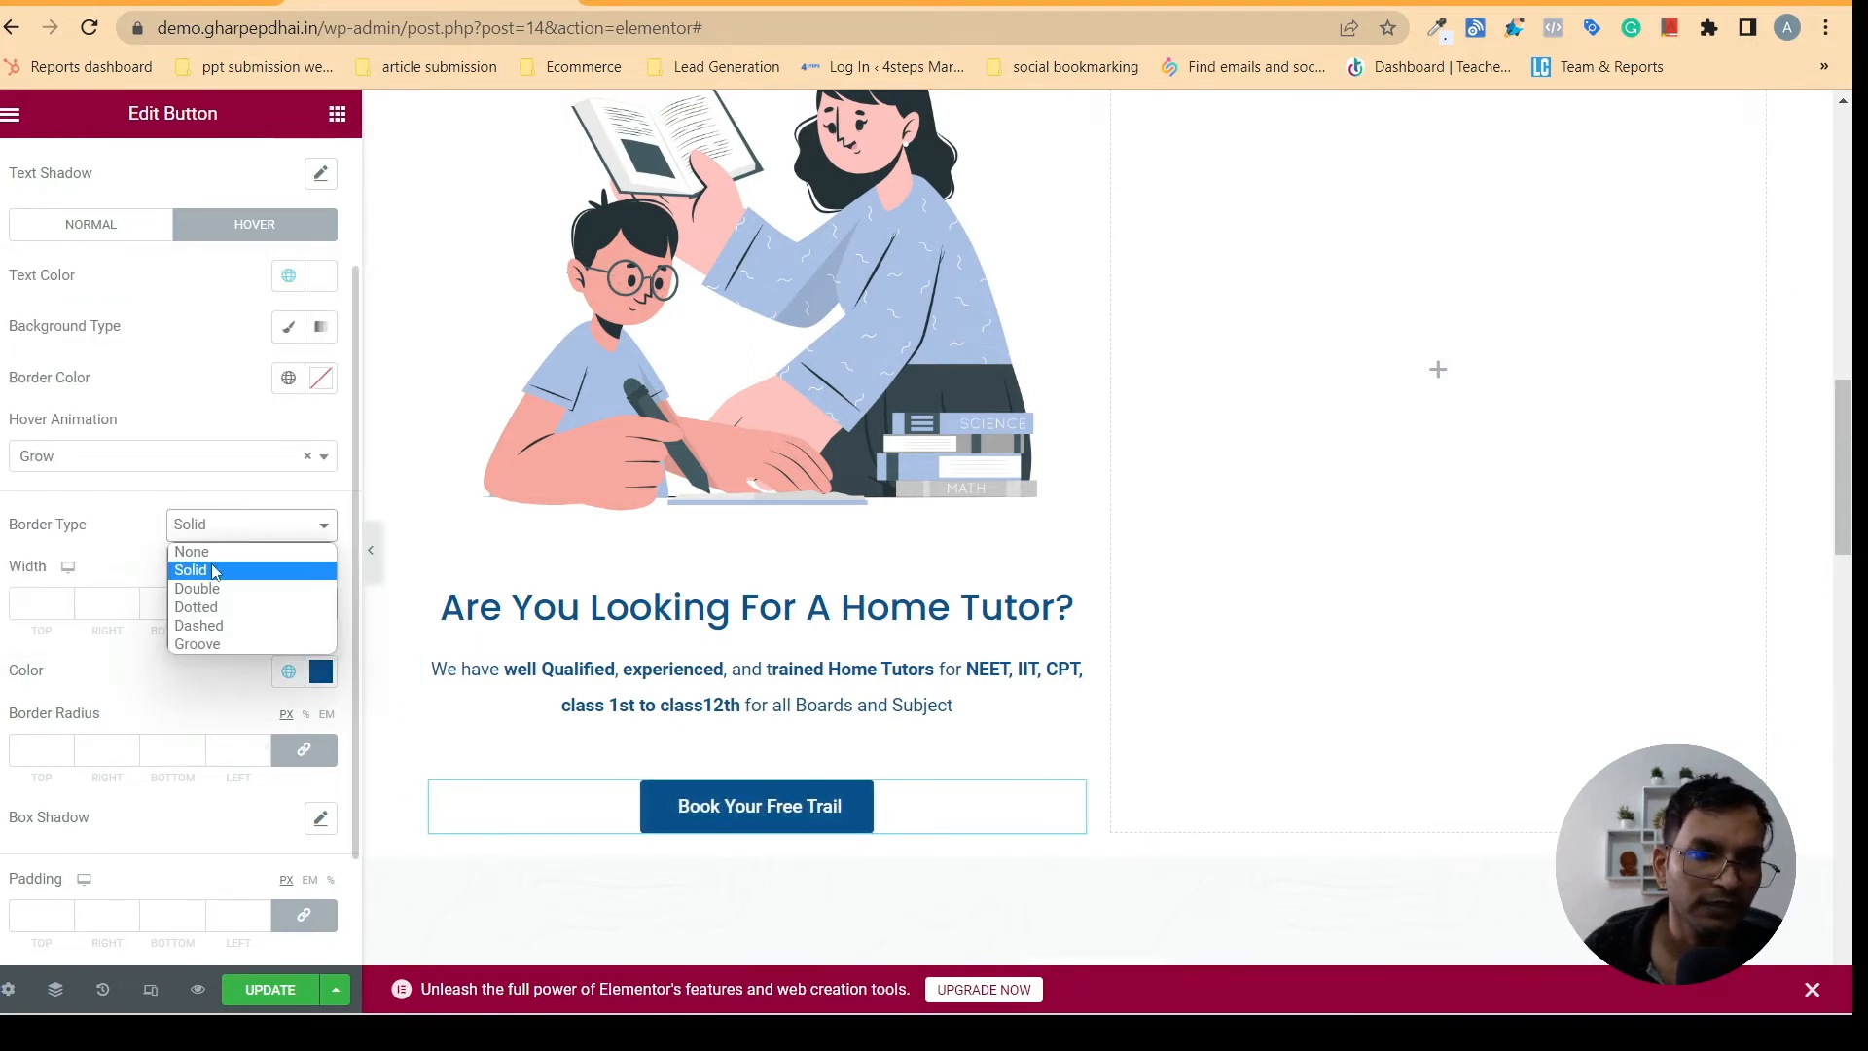
pyautogui.click(209, 571)
pyautogui.click(242, 533)
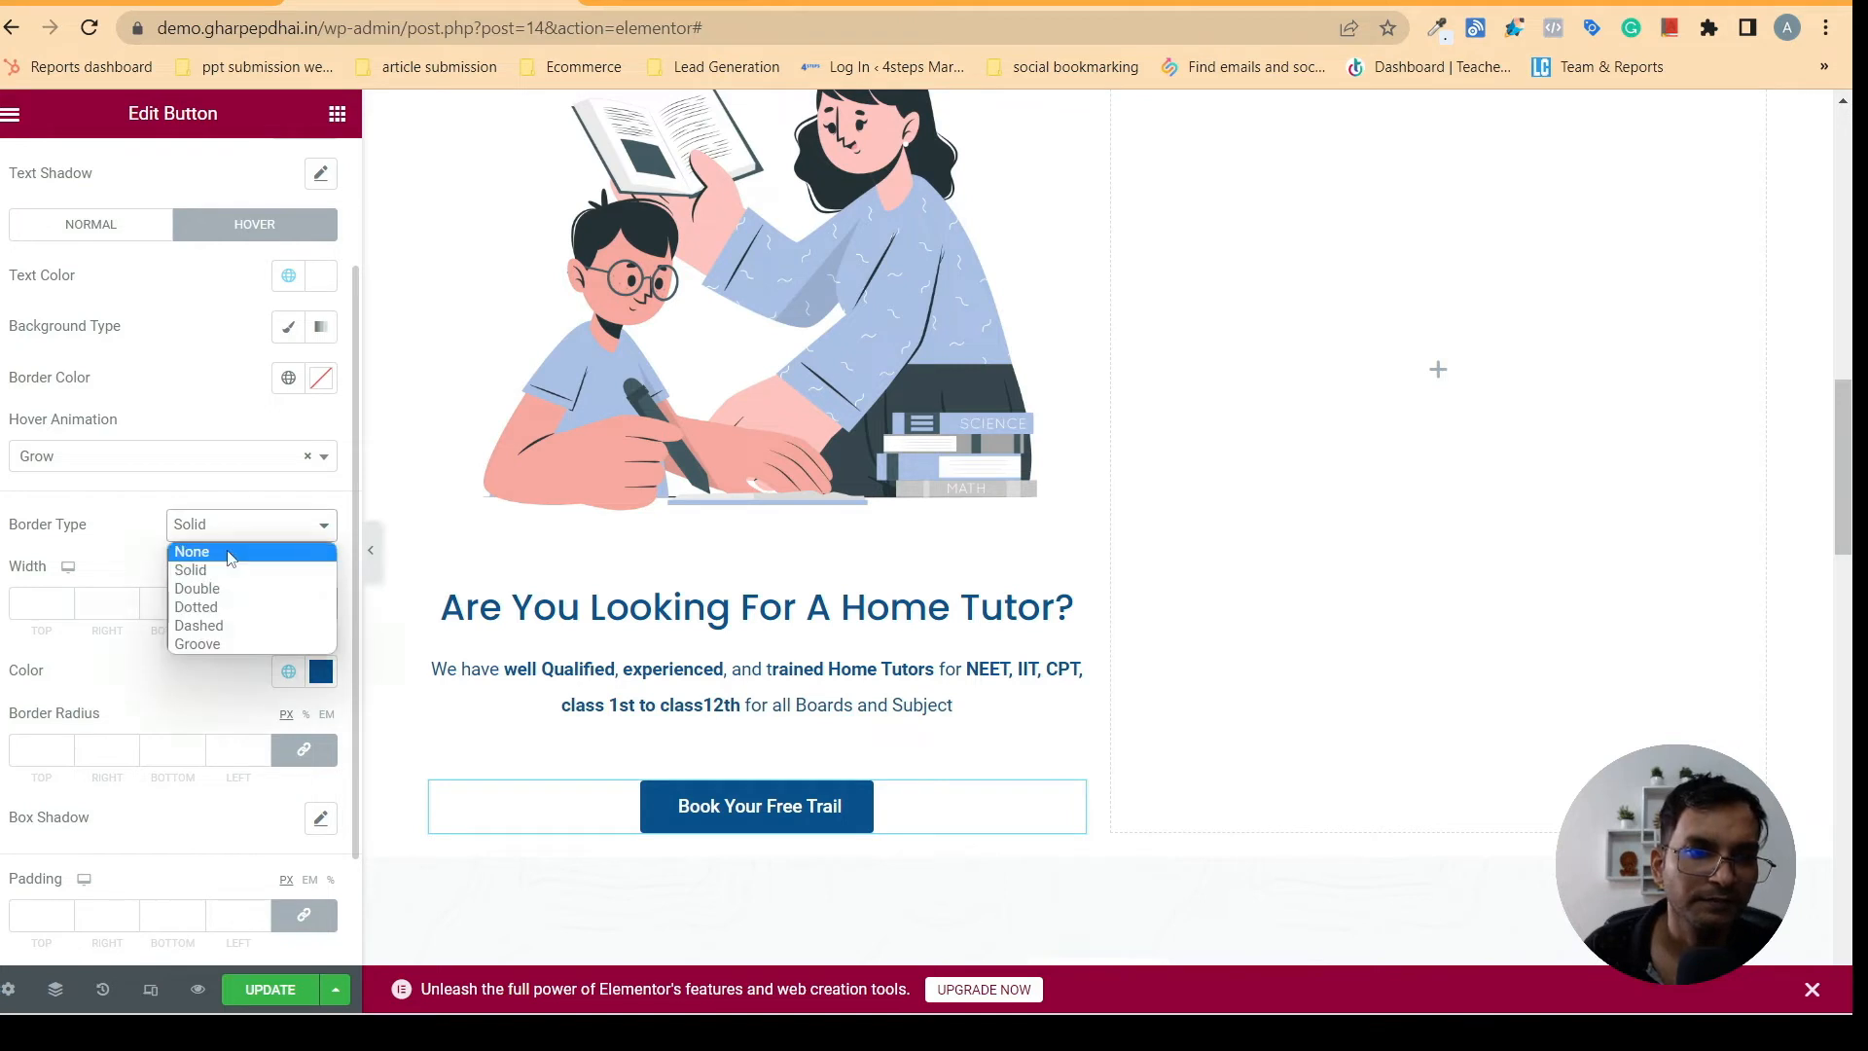
pyautogui.click(233, 549)
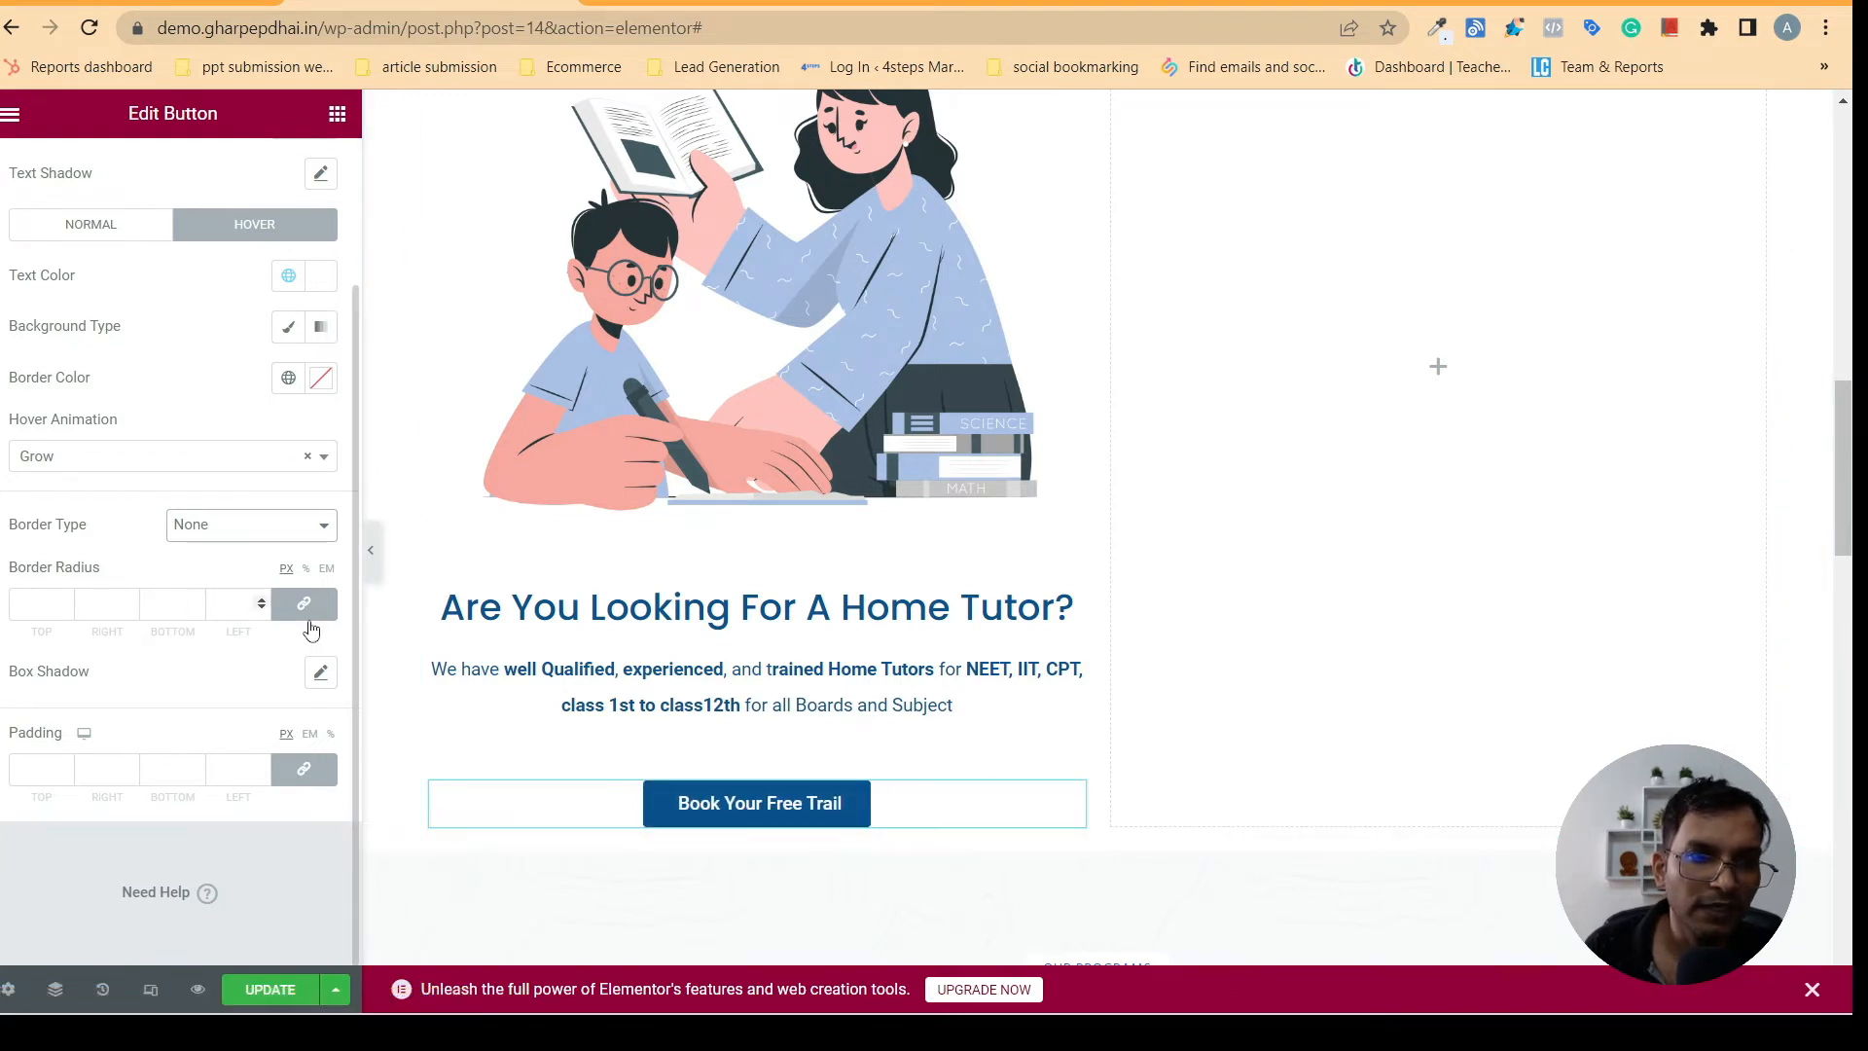
# - Try larger corner roundings on the home tutor button and set its border radius to 5 px on all corners
pyautogui.click(64, 601)
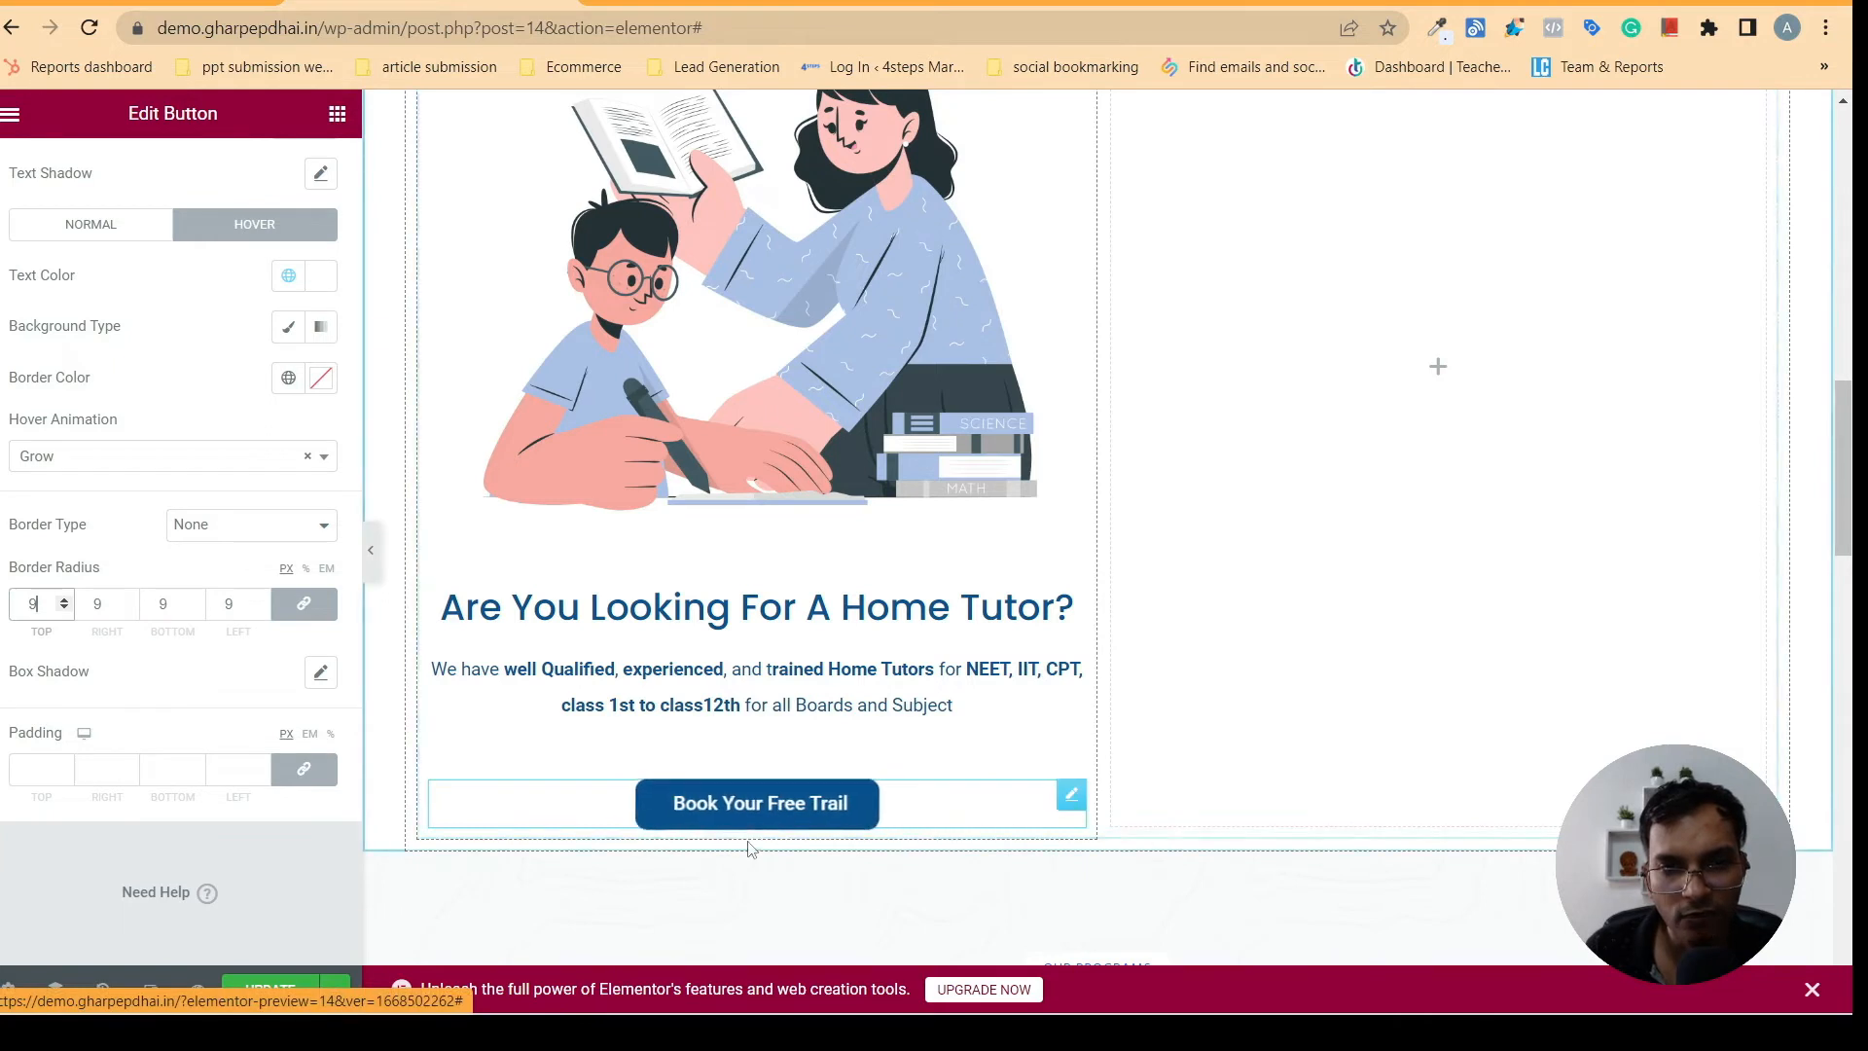
pyautogui.click(63, 601)
pyautogui.click(63, 601)
pyautogui.click(63, 601)
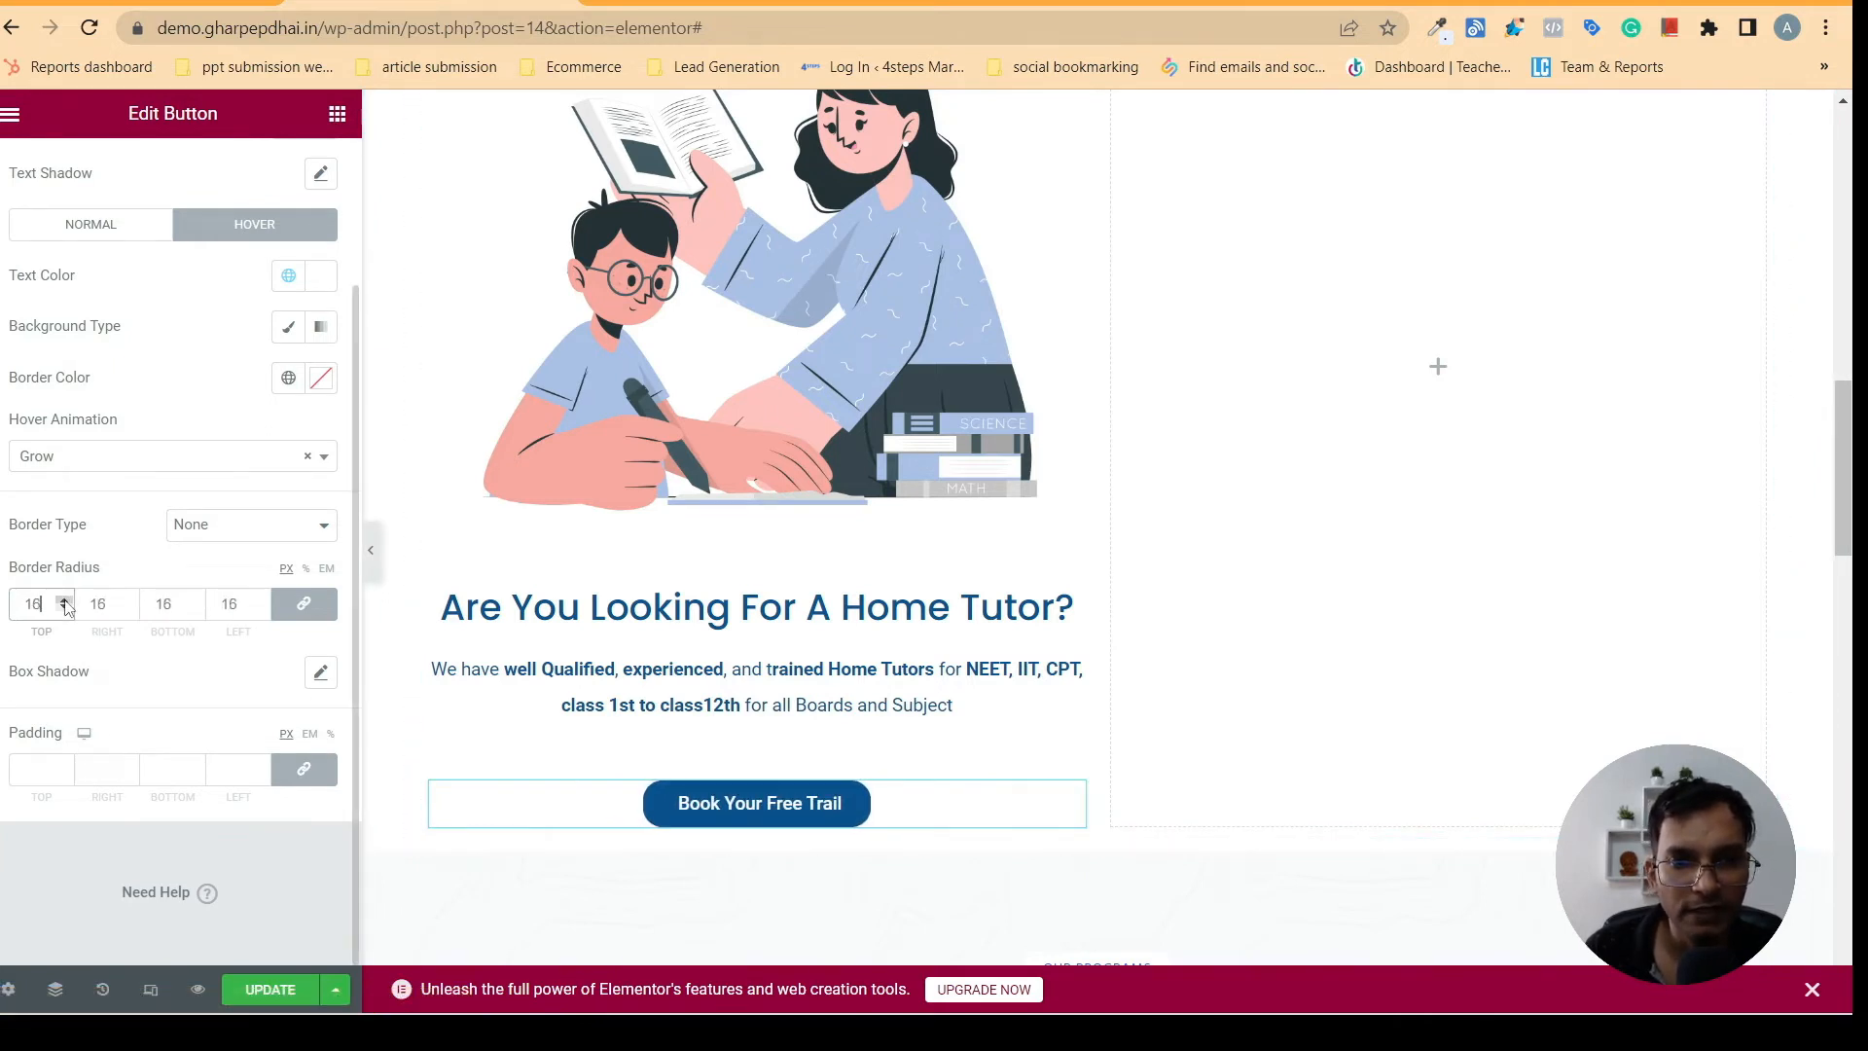
pyautogui.click(64, 602)
pyautogui.click(65, 601)
pyautogui.click(64, 601)
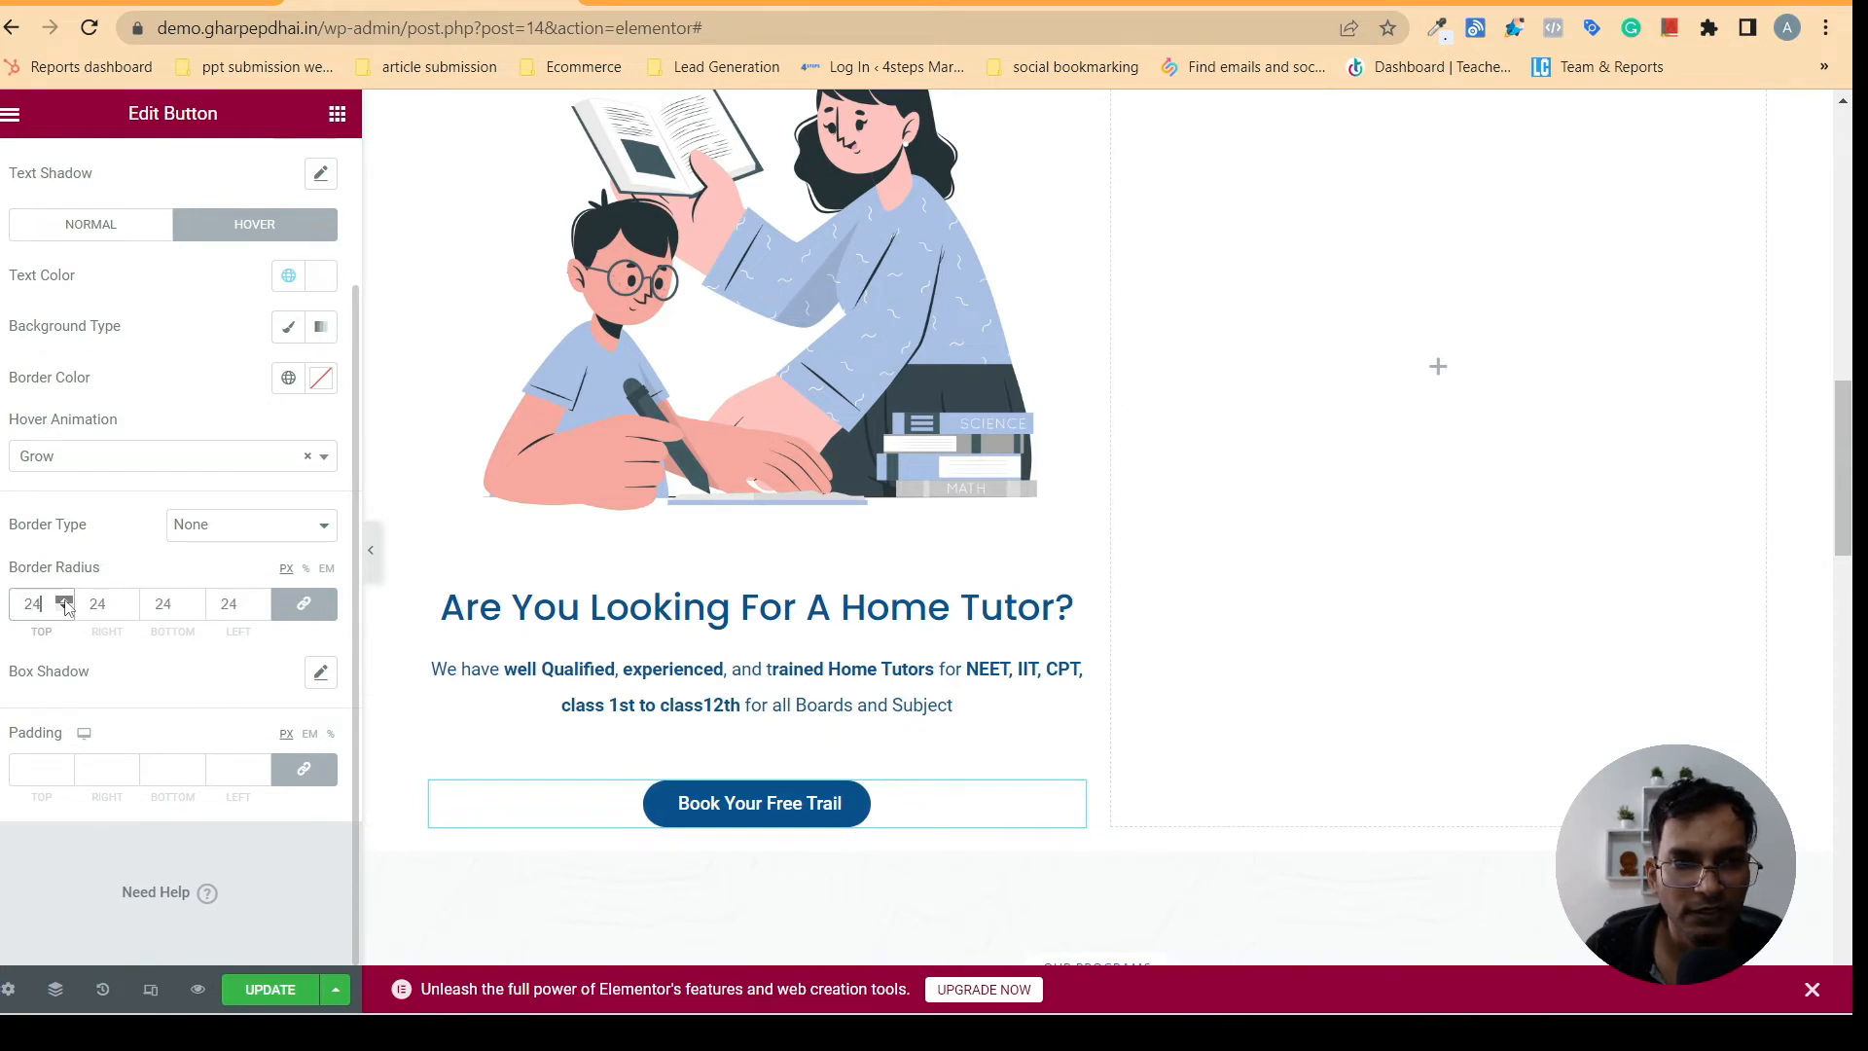
pyautogui.click(64, 601)
pyautogui.click(64, 601)
pyautogui.click(64, 601)
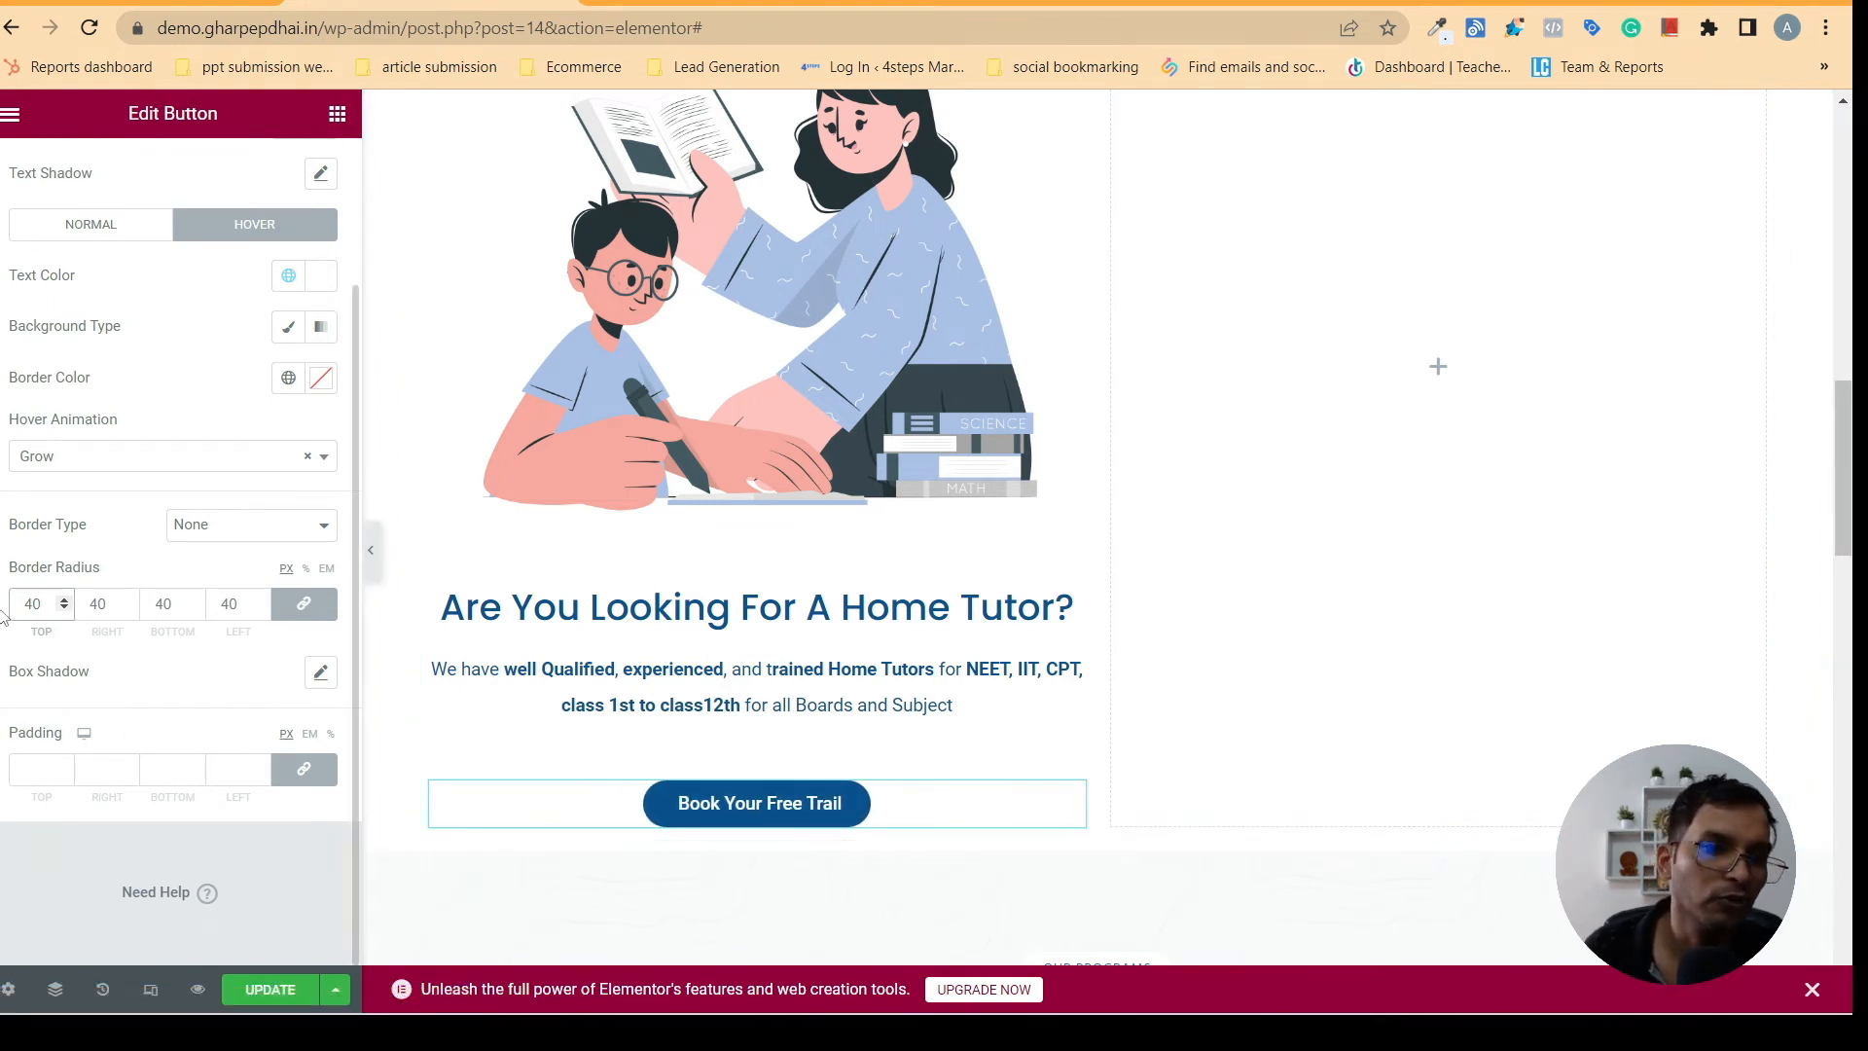
pyautogui.click(64, 609)
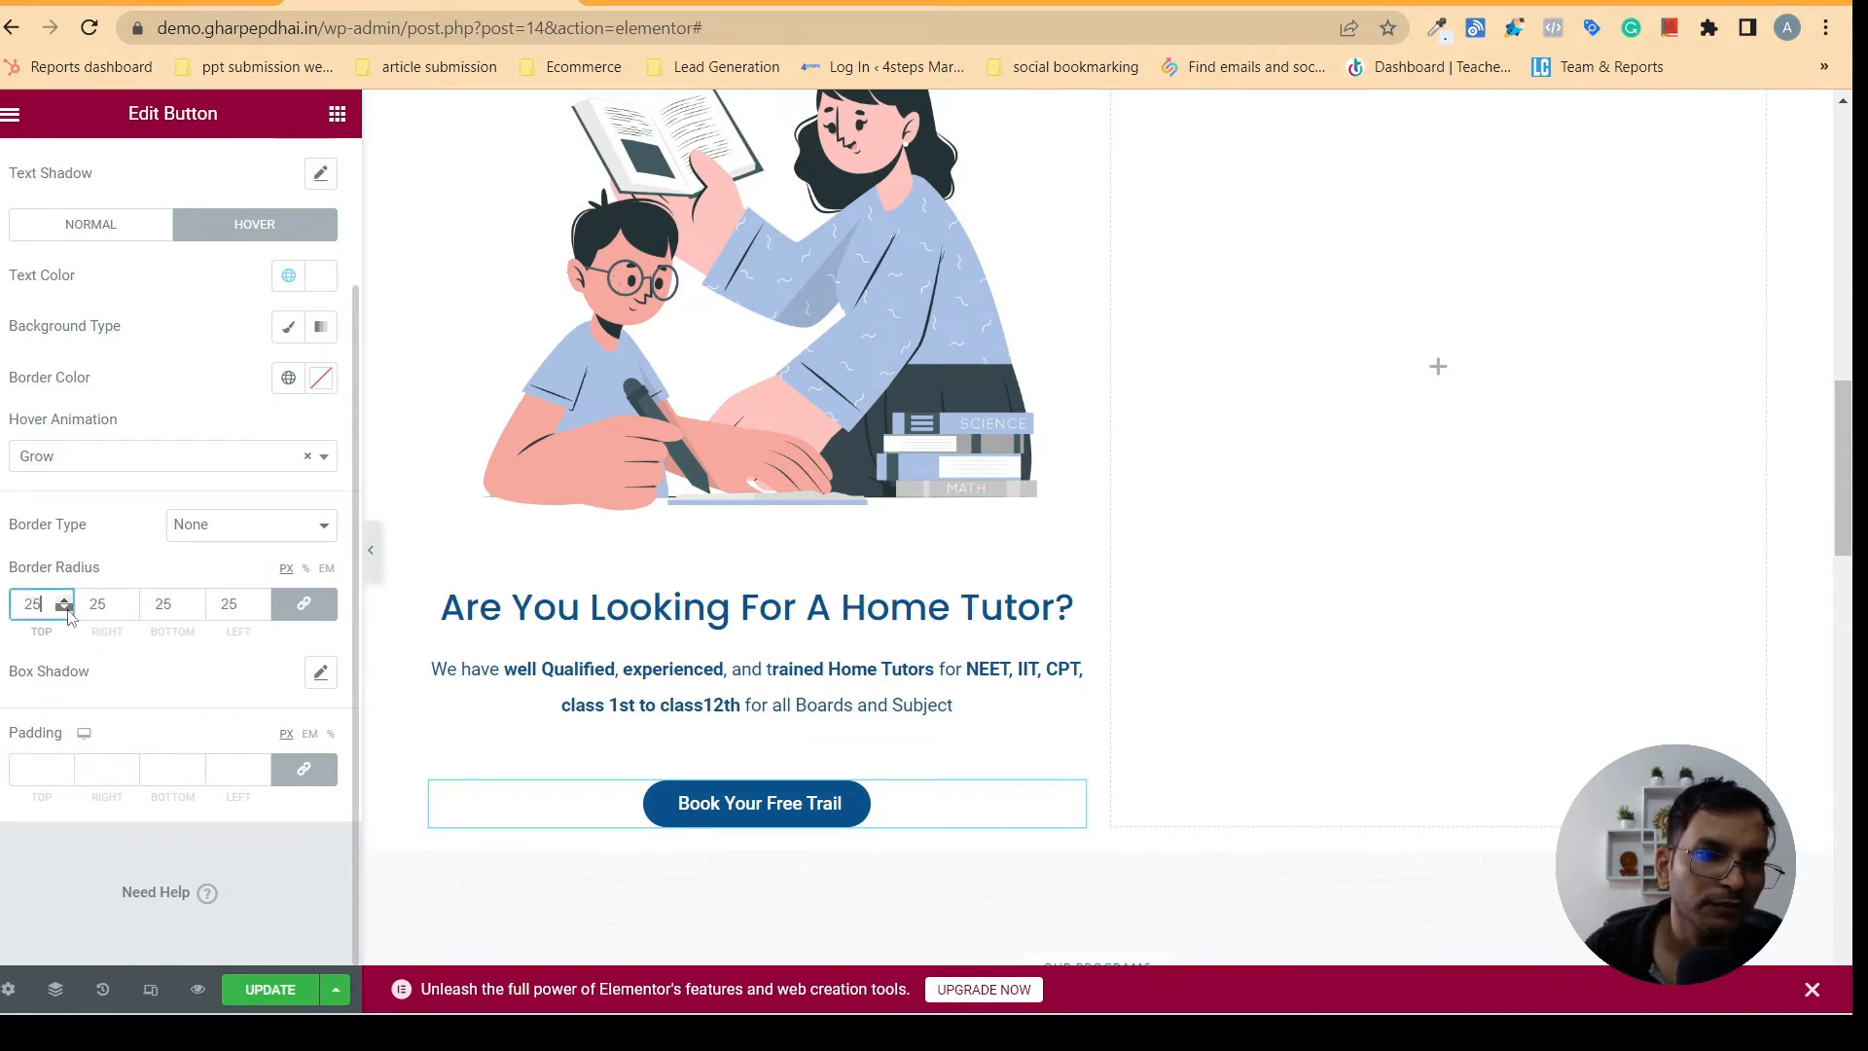
pyautogui.click(66, 610)
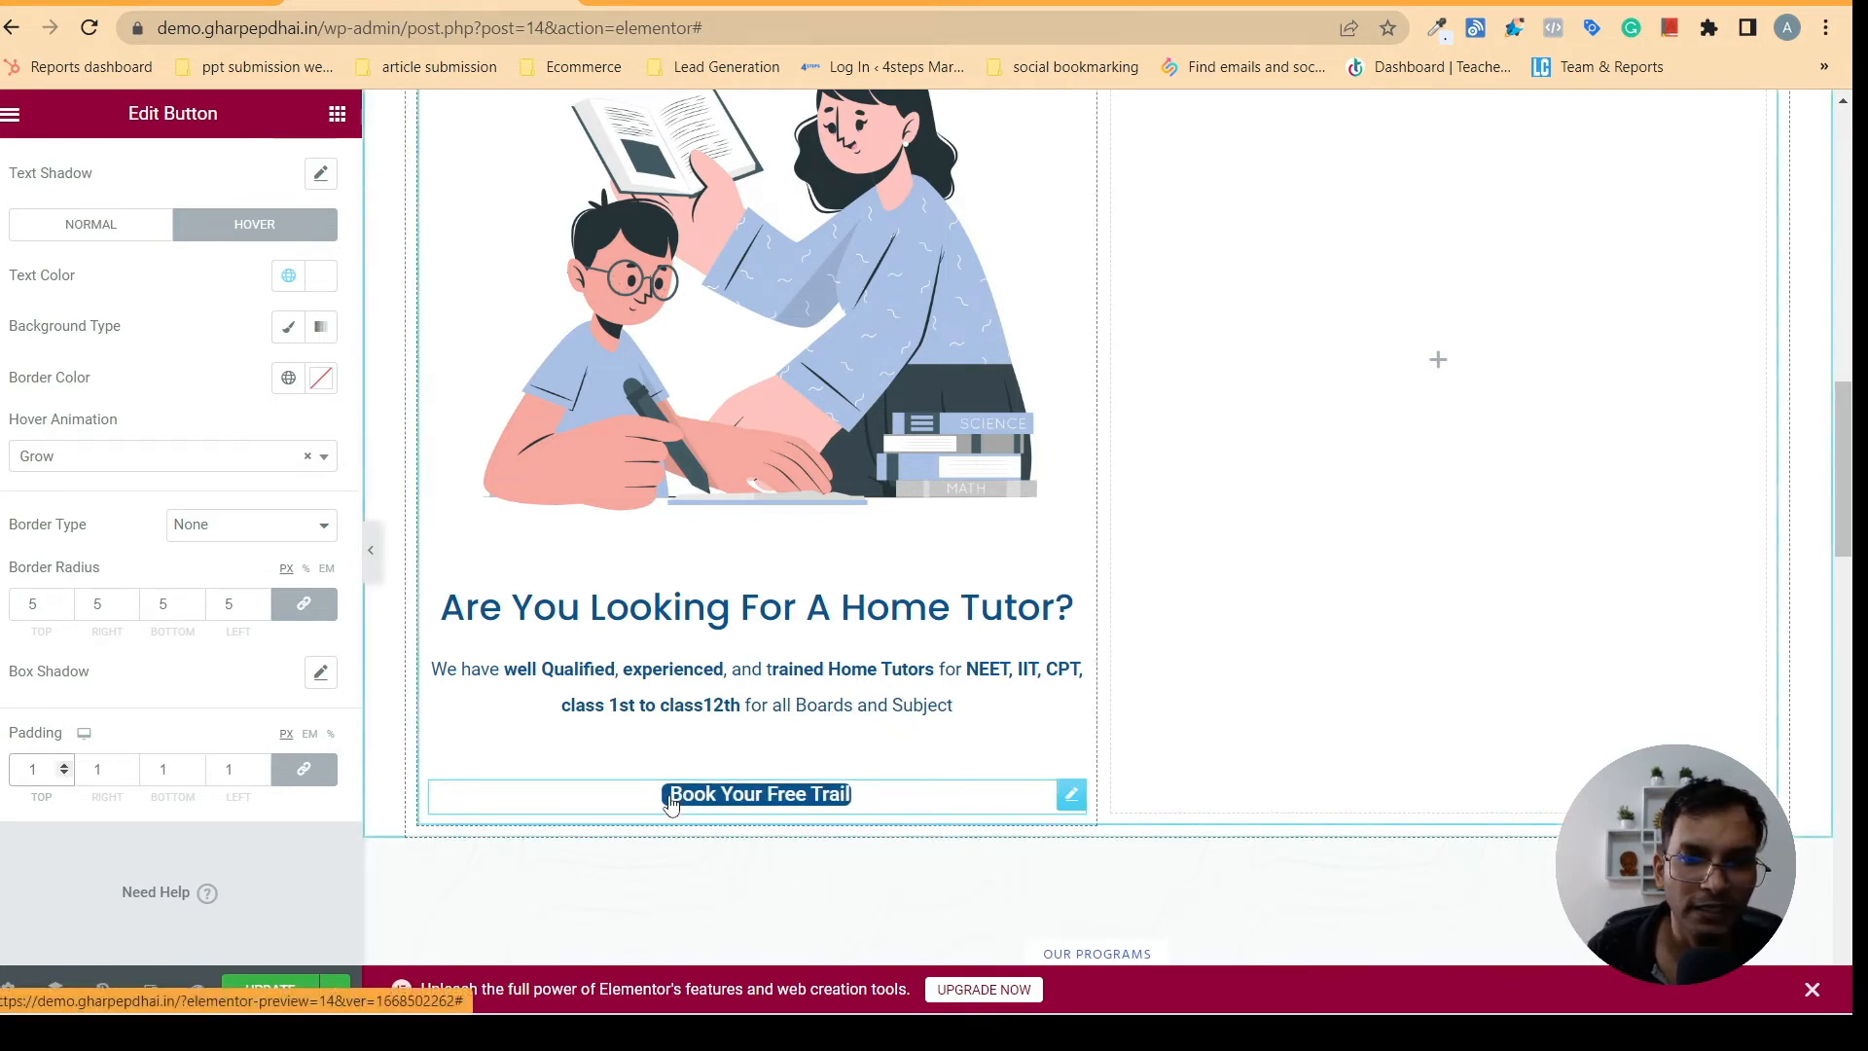
# - Increase the home tutor button's padding to 20 px on all sides
pyautogui.click(61, 764)
pyautogui.click(61, 764)
pyautogui.click(62, 763)
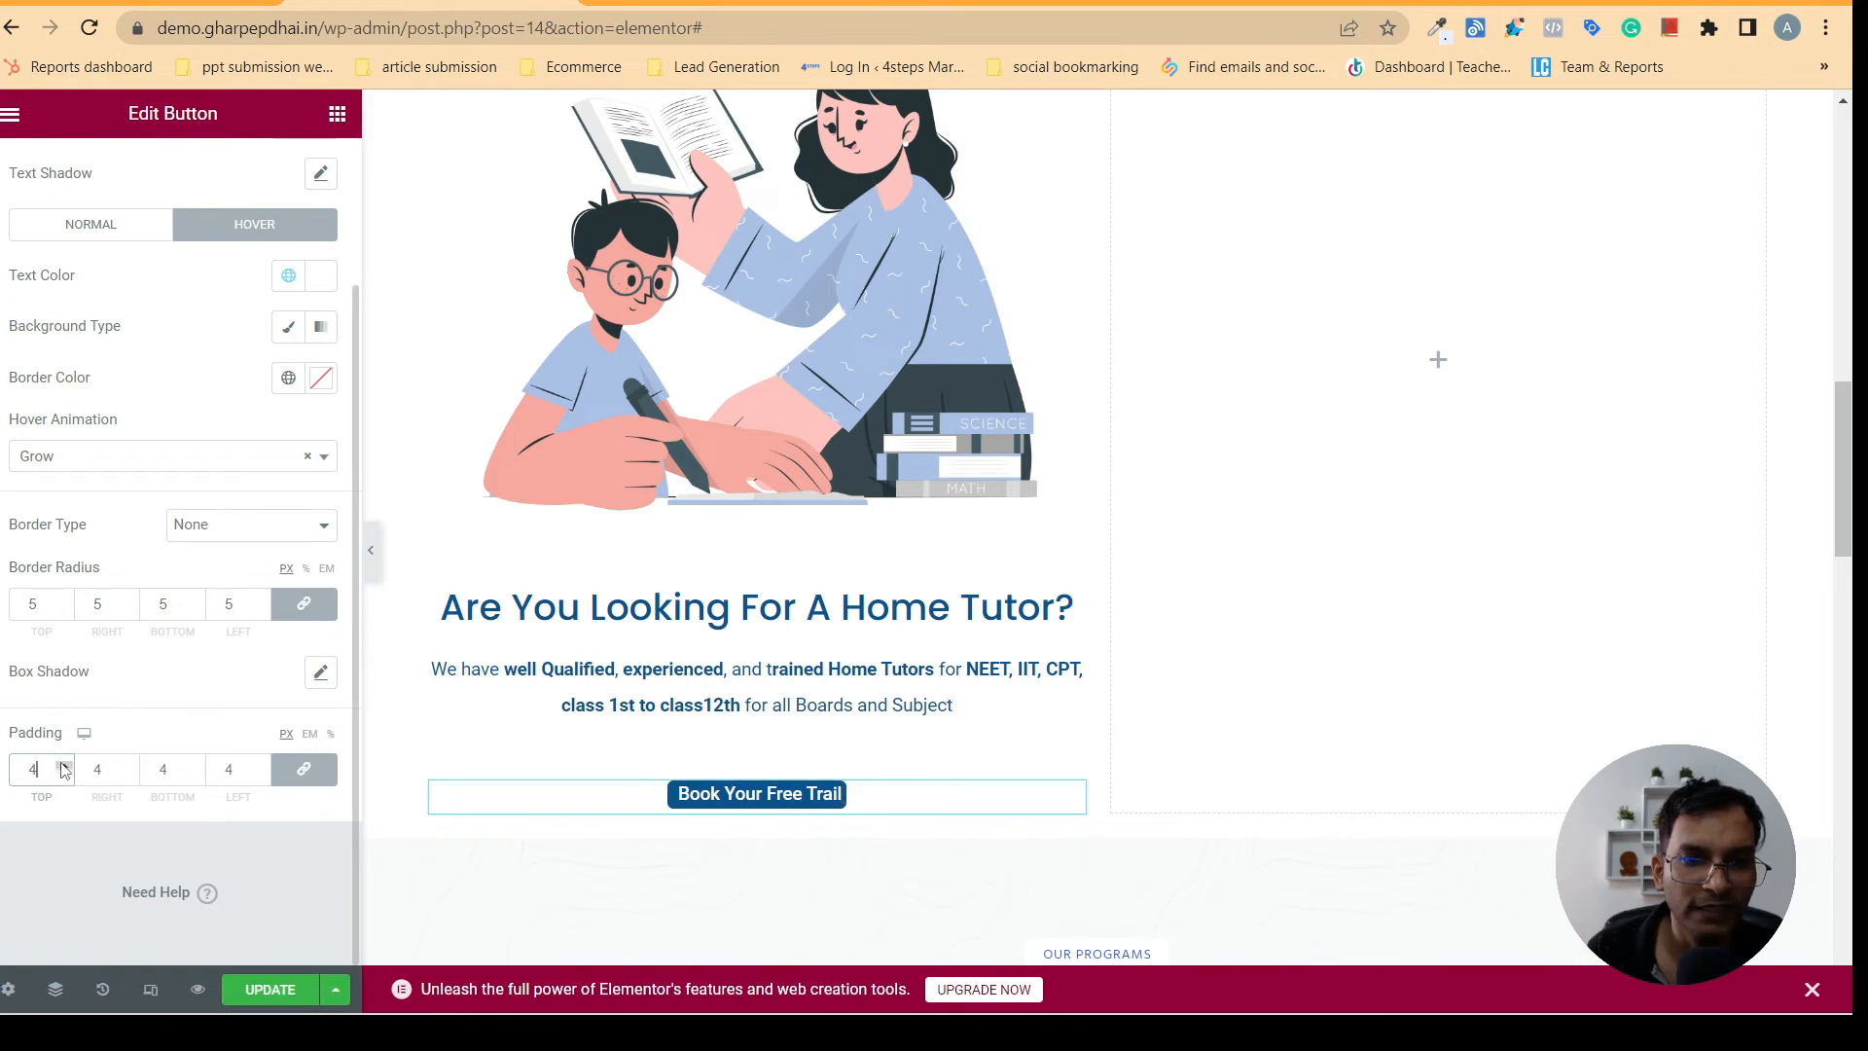
pyautogui.click(61, 763)
pyautogui.click(61, 764)
pyautogui.click(61, 763)
pyautogui.click(61, 763)
pyautogui.click(61, 763)
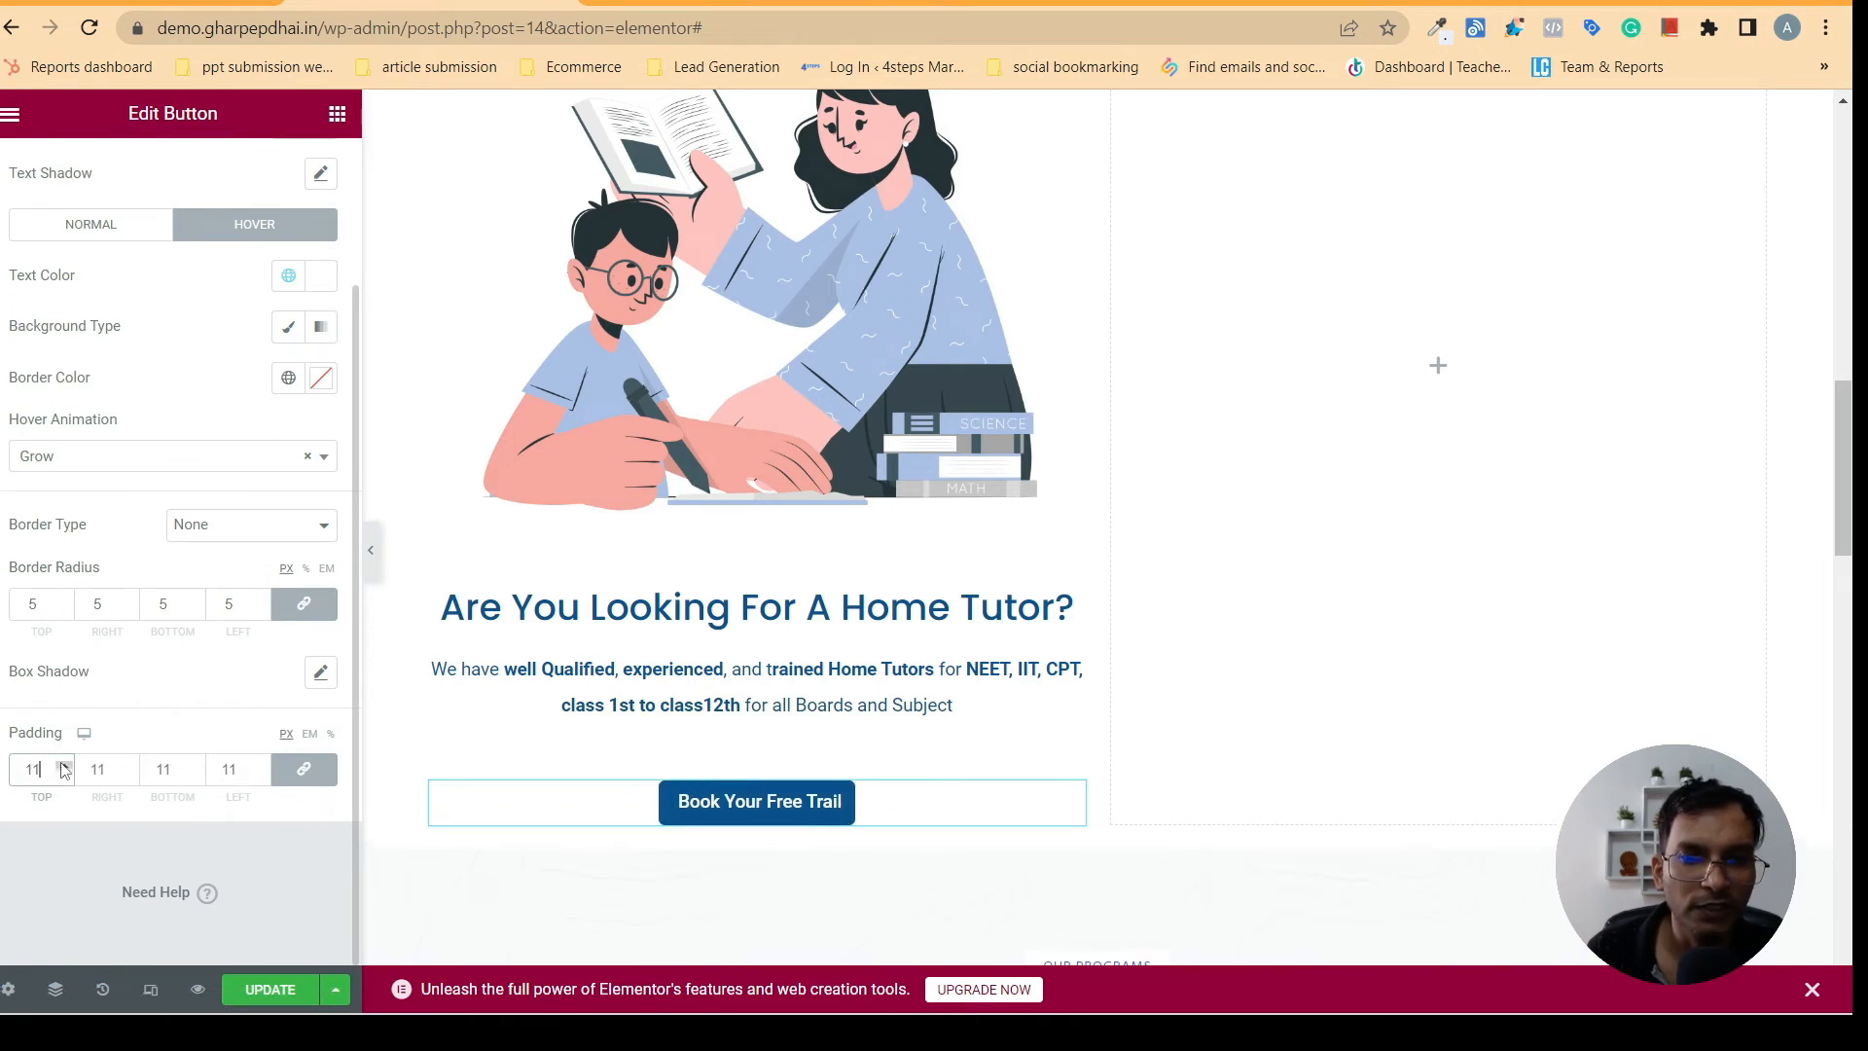
pyautogui.click(61, 764)
pyautogui.click(61, 764)
pyautogui.click(62, 763)
pyautogui.click(62, 764)
pyautogui.click(62, 764)
pyautogui.click(62, 764)
pyautogui.click(62, 764)
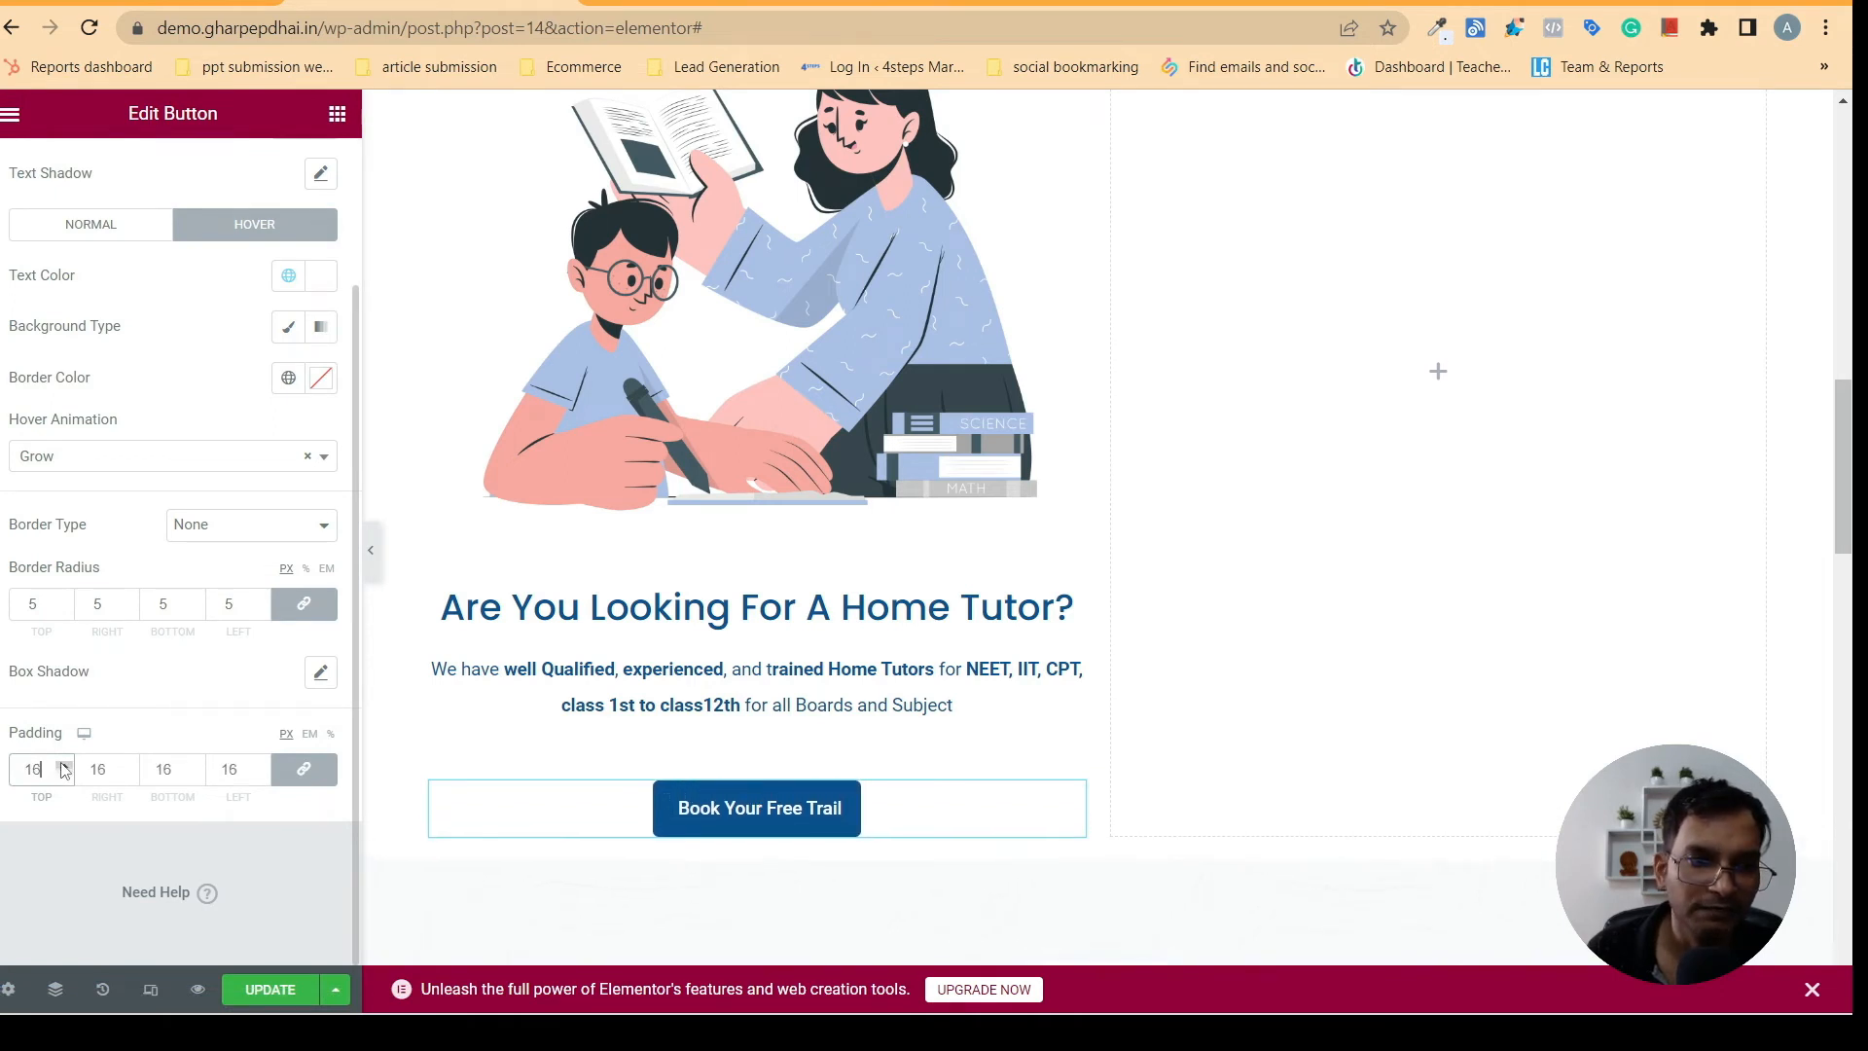
pyautogui.click(62, 764)
pyautogui.click(62, 764)
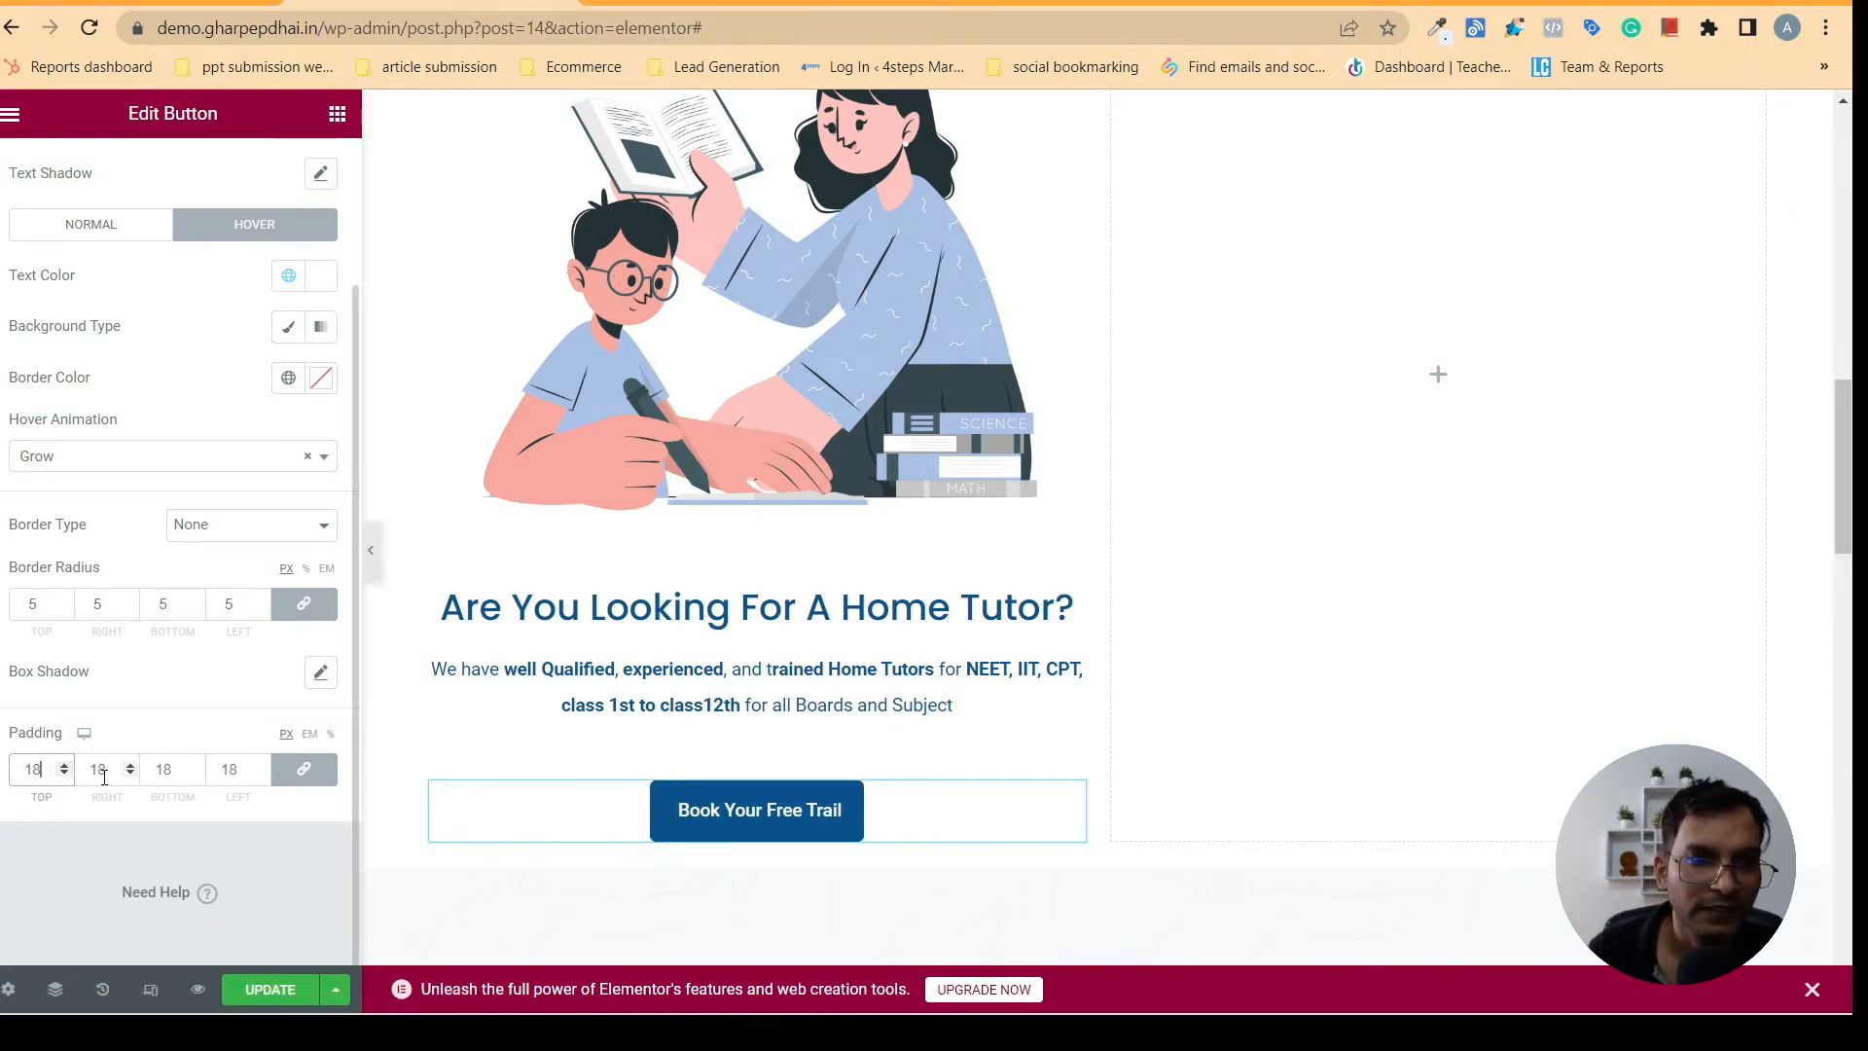
pyautogui.click(63, 764)
pyautogui.click(63, 764)
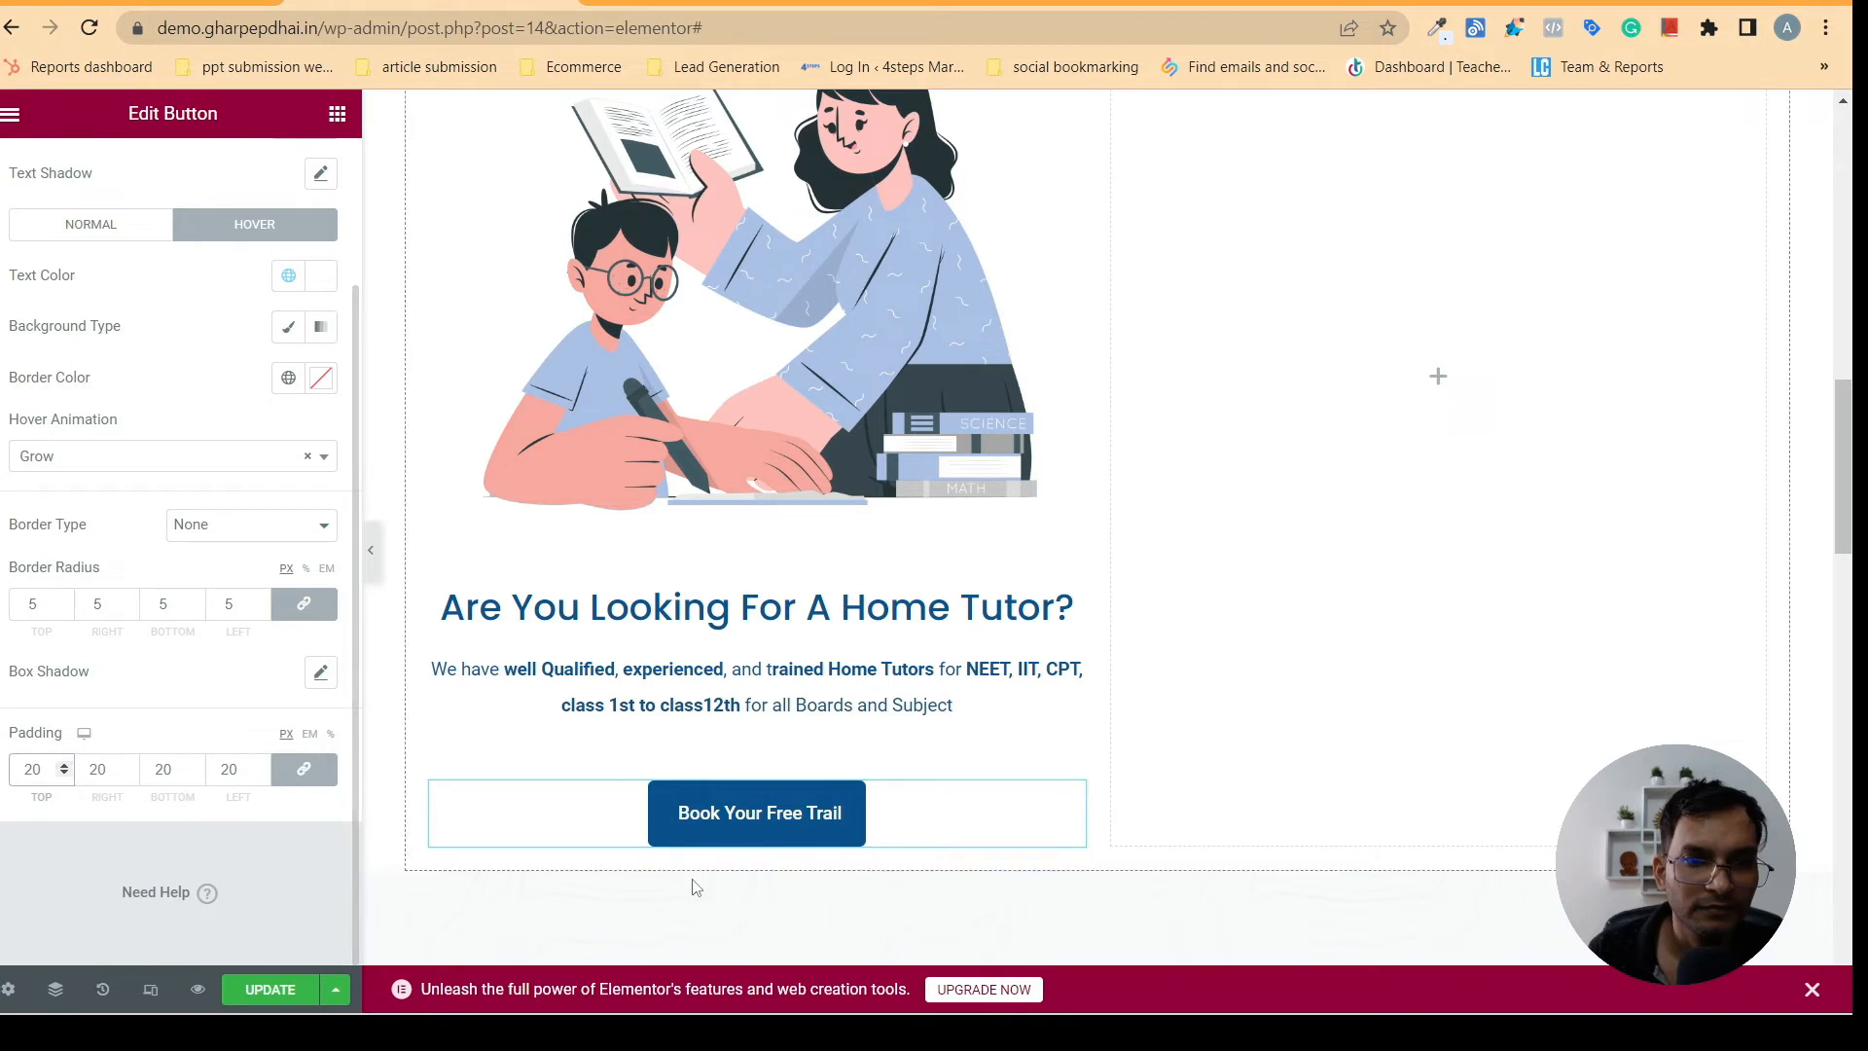
# - Reduce the home tutor button's padding to 15 px on all sides
pyautogui.click(63, 774)
pyautogui.click(63, 775)
pyautogui.click(64, 775)
pyautogui.click(65, 775)
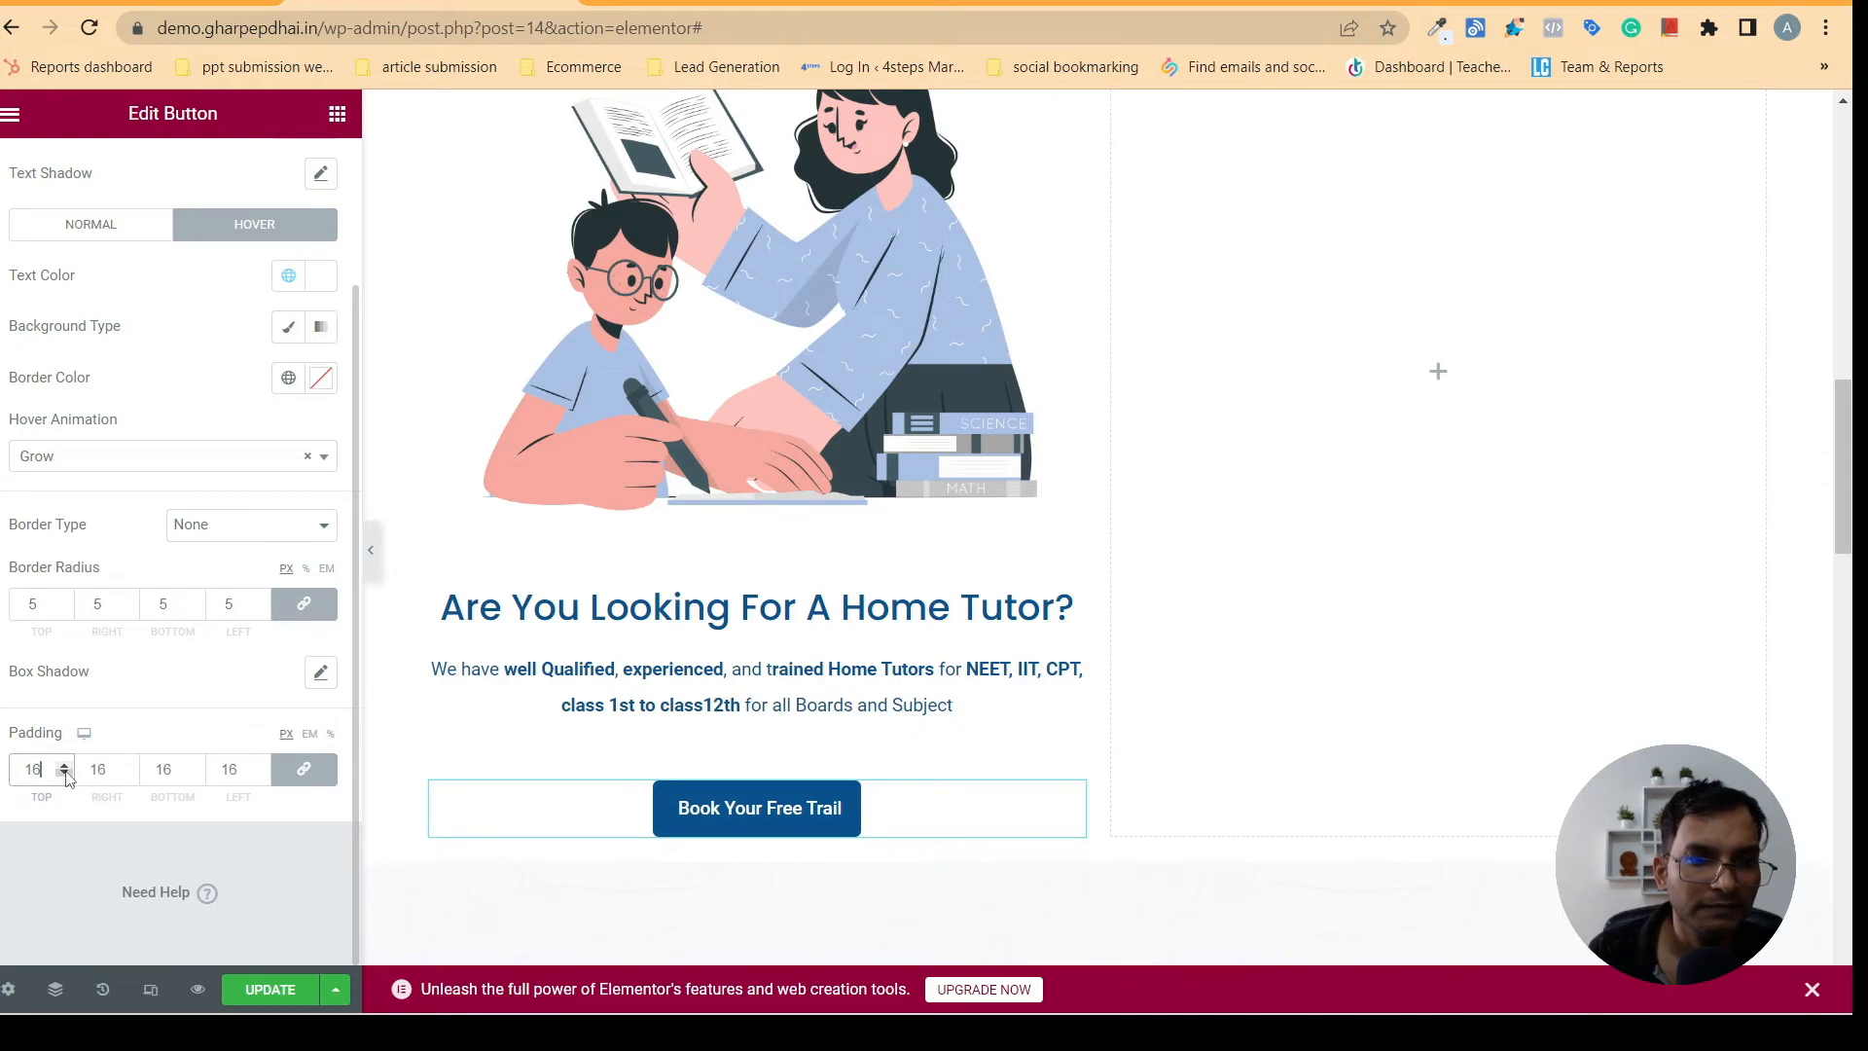
pyautogui.click(64, 774)
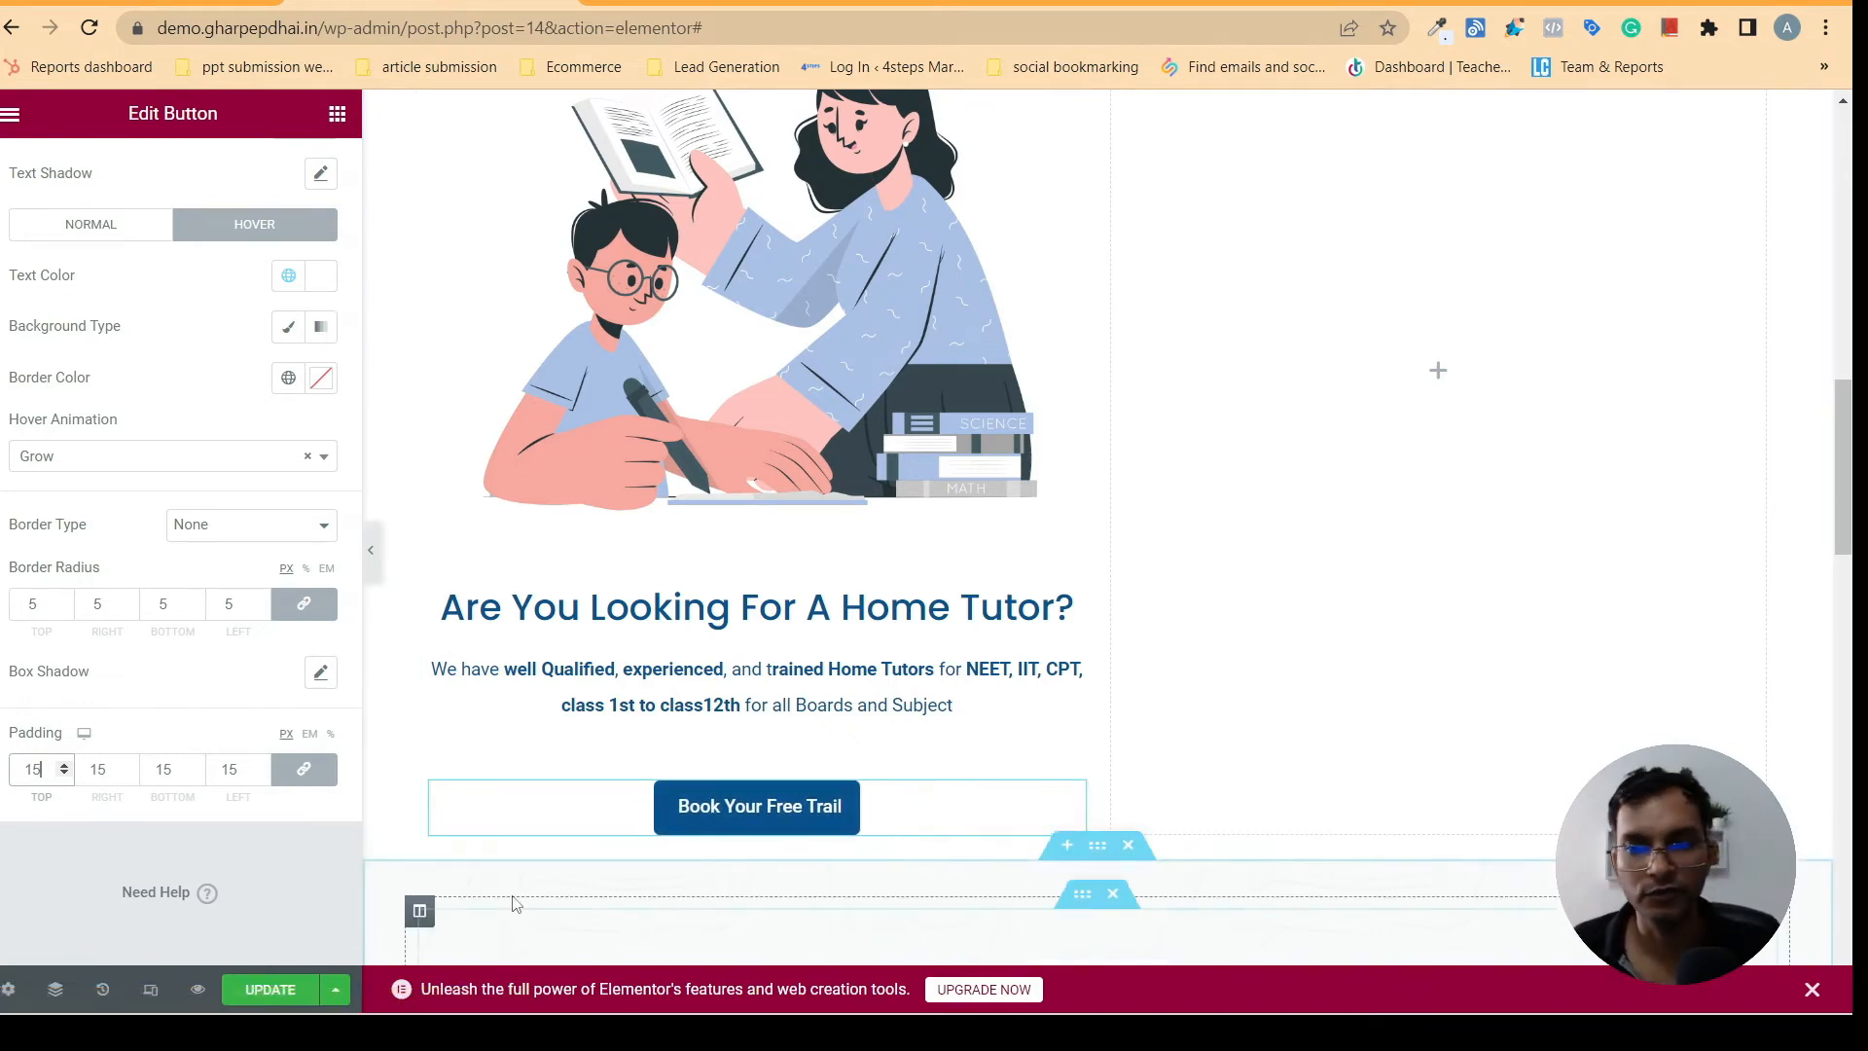
# - Set the image size of the illustration above the home tutor heading to Medium - 300 x 300
pyautogui.scroll(3, 1848, 445)
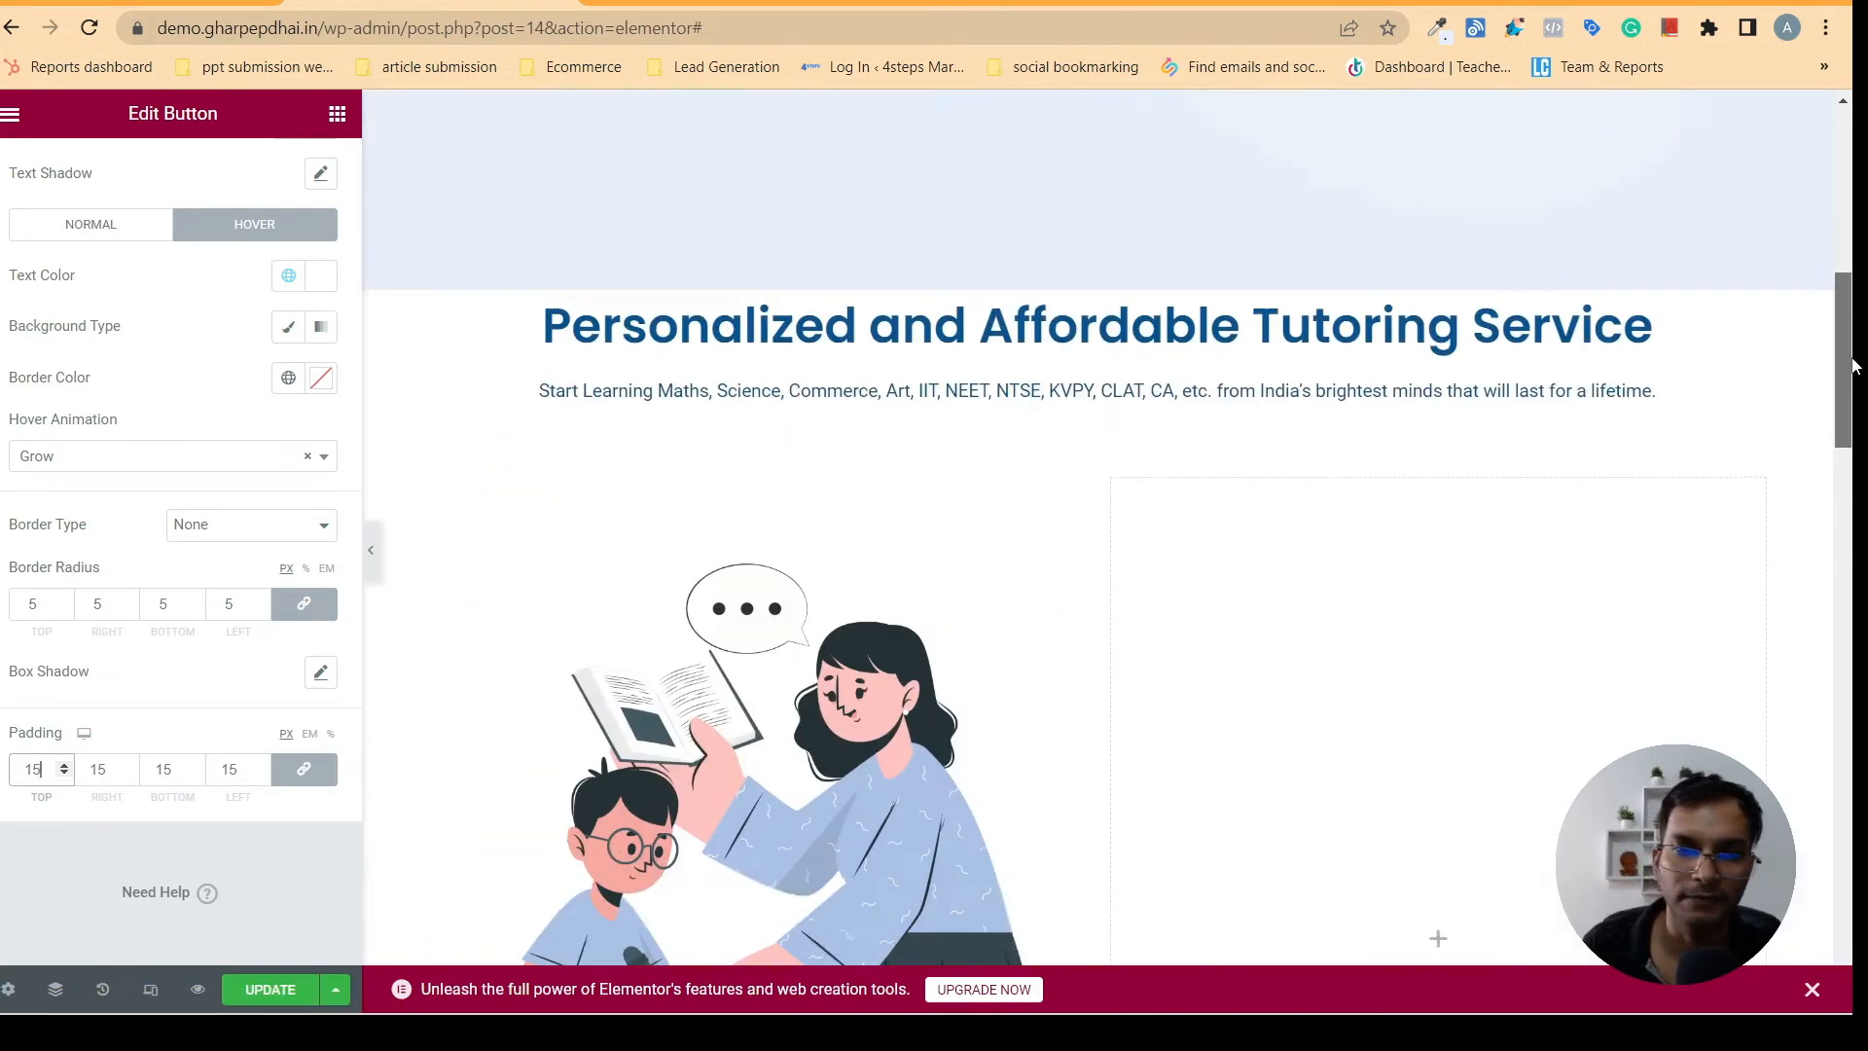
pyautogui.scroll(-1, 1849, 446)
pyautogui.scroll(2, 1847, 428)
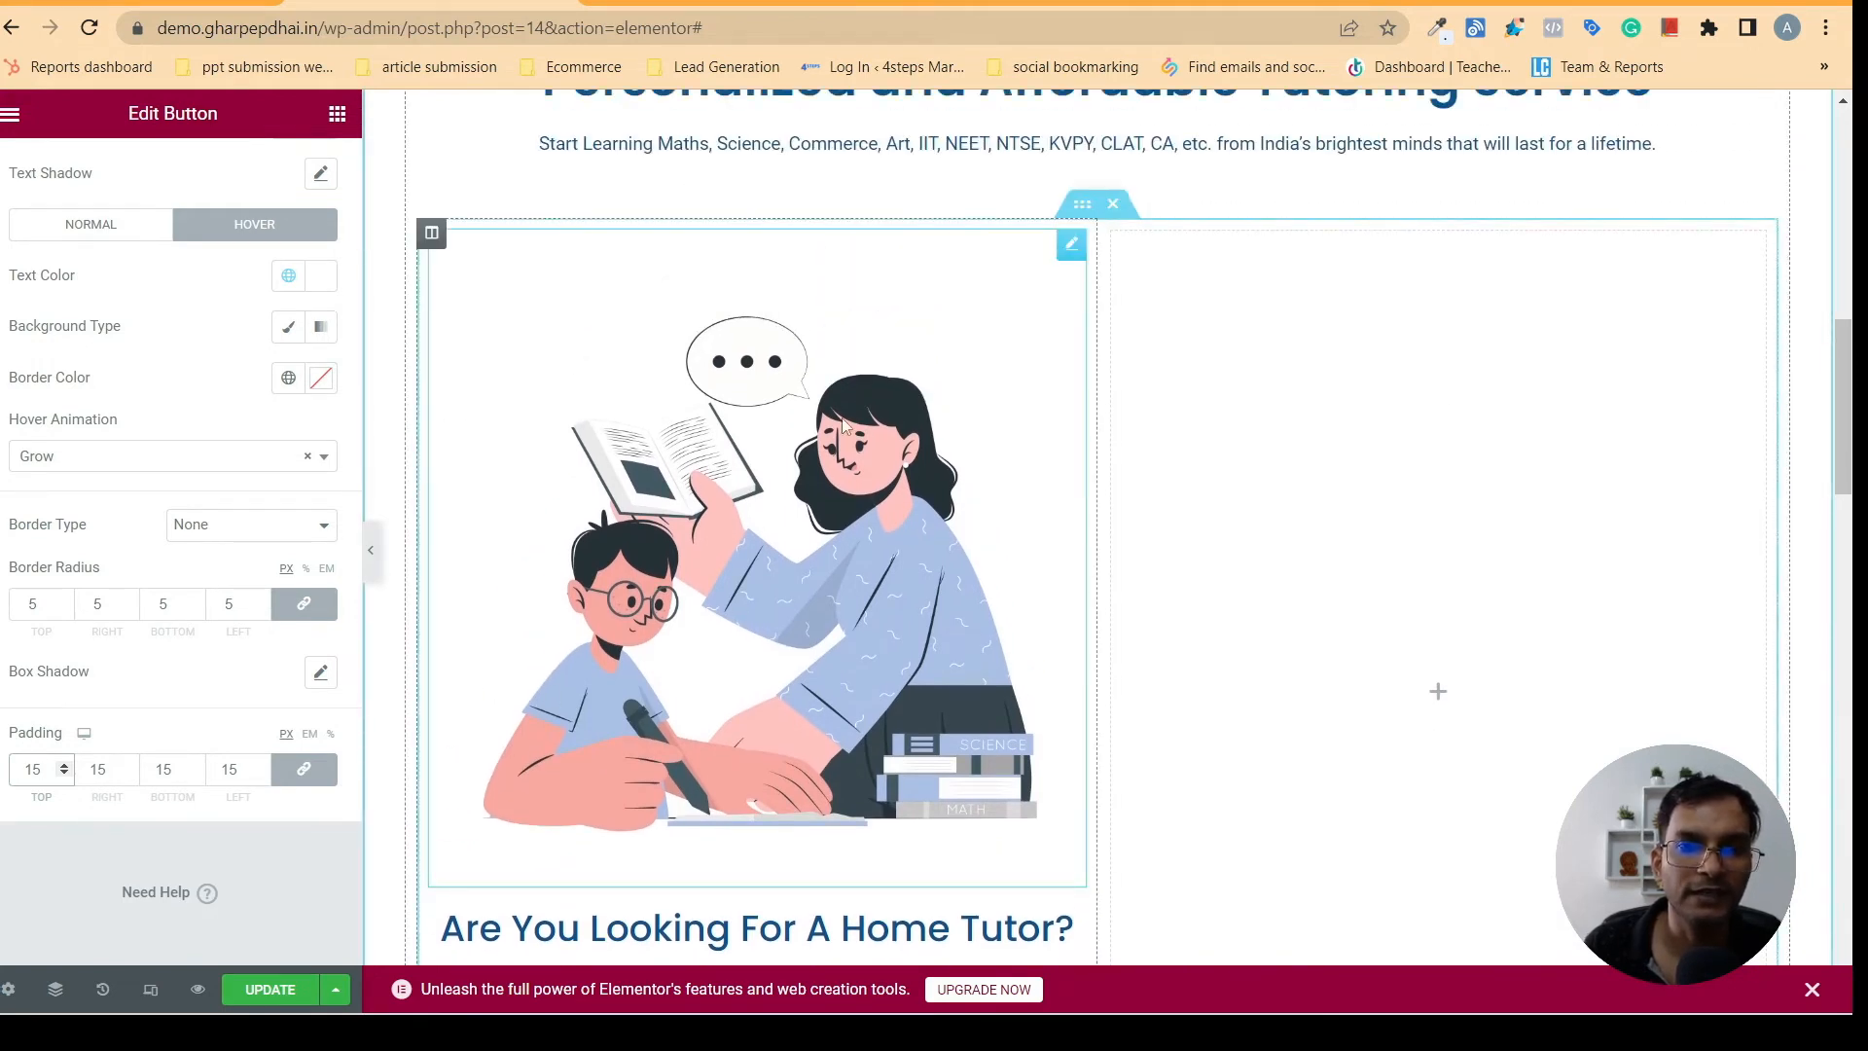
pyautogui.click(768, 506)
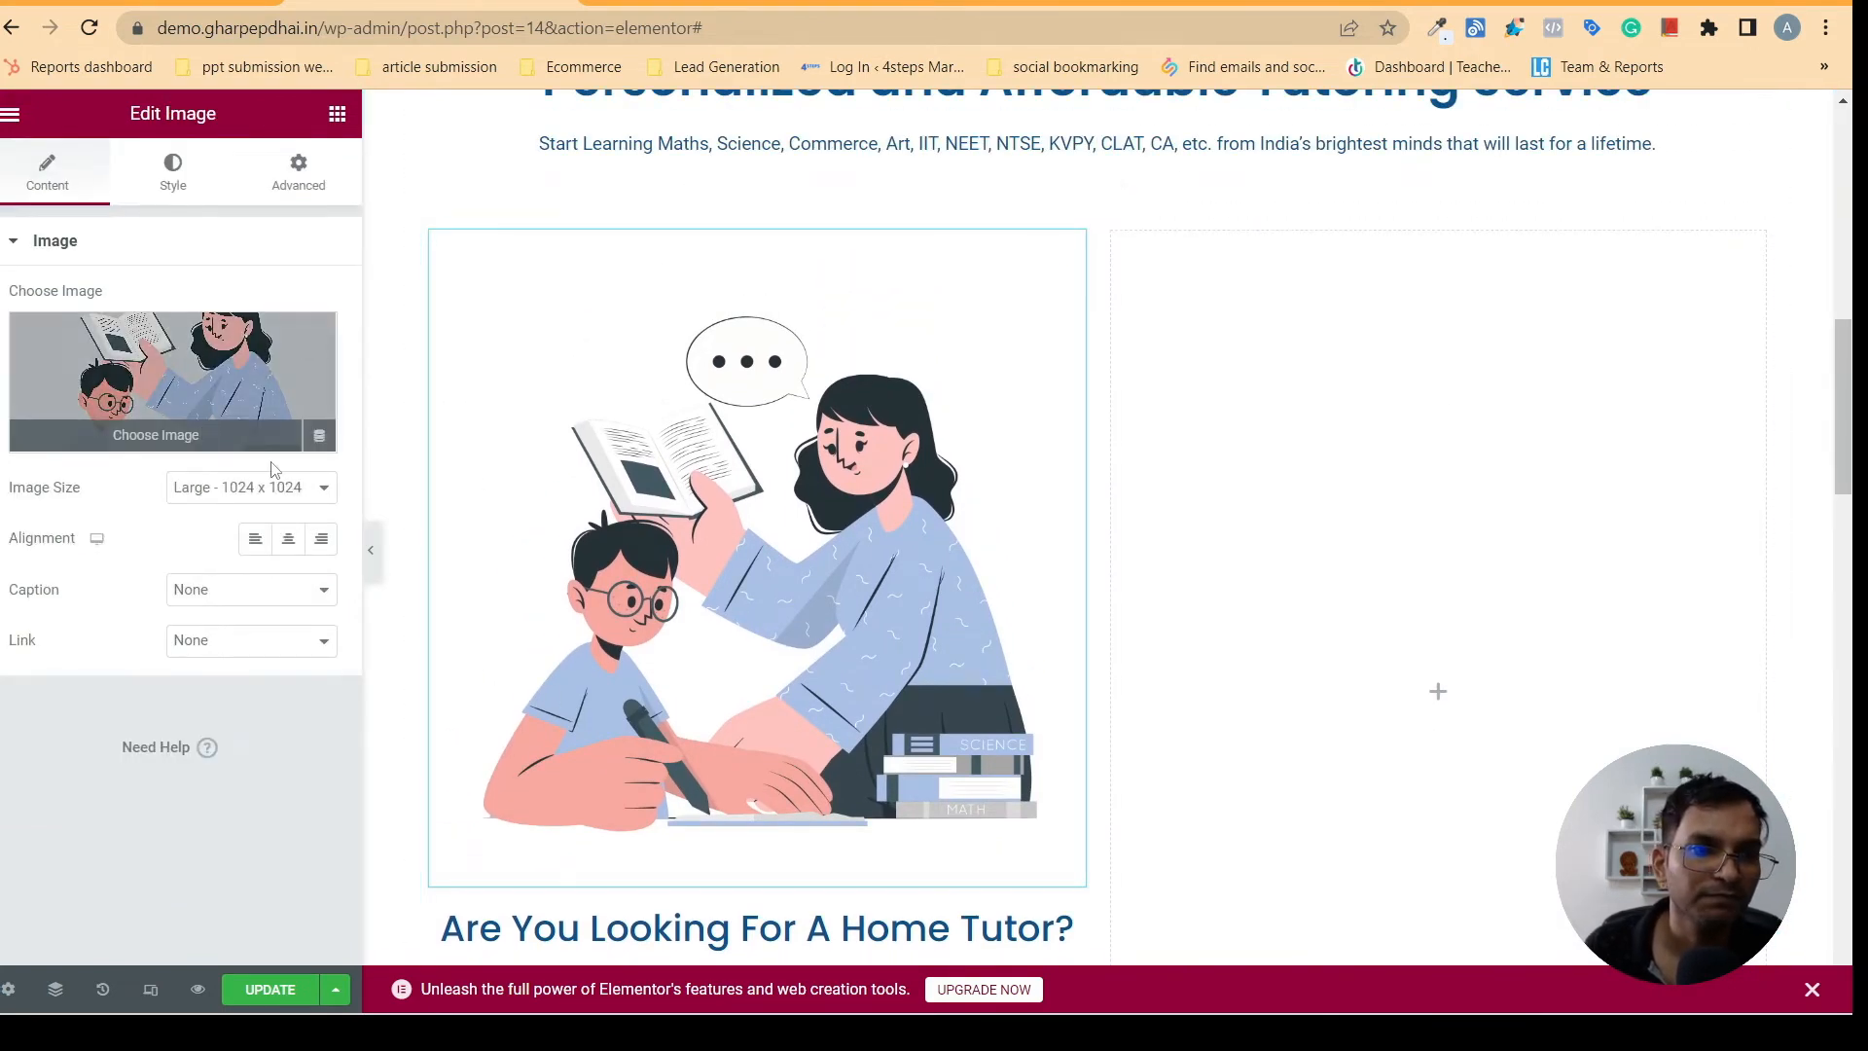
pyautogui.click(218, 492)
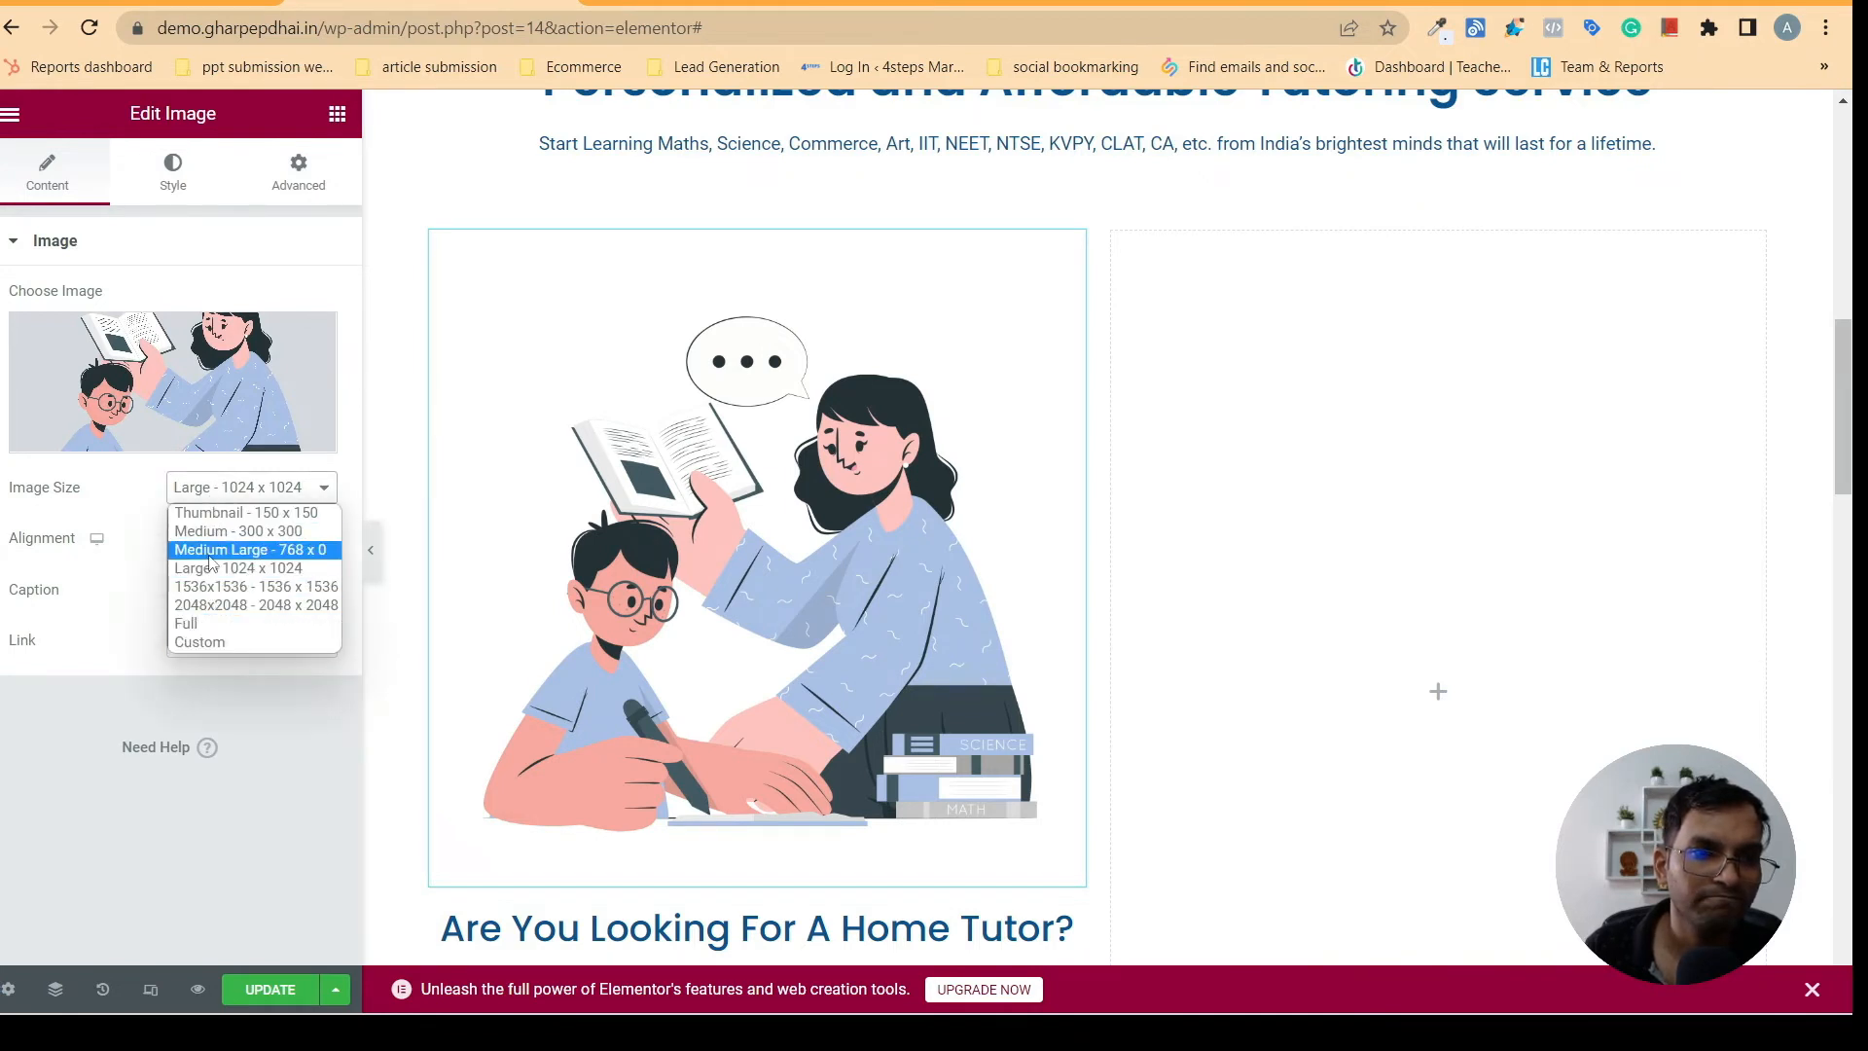
pyautogui.click(255, 531)
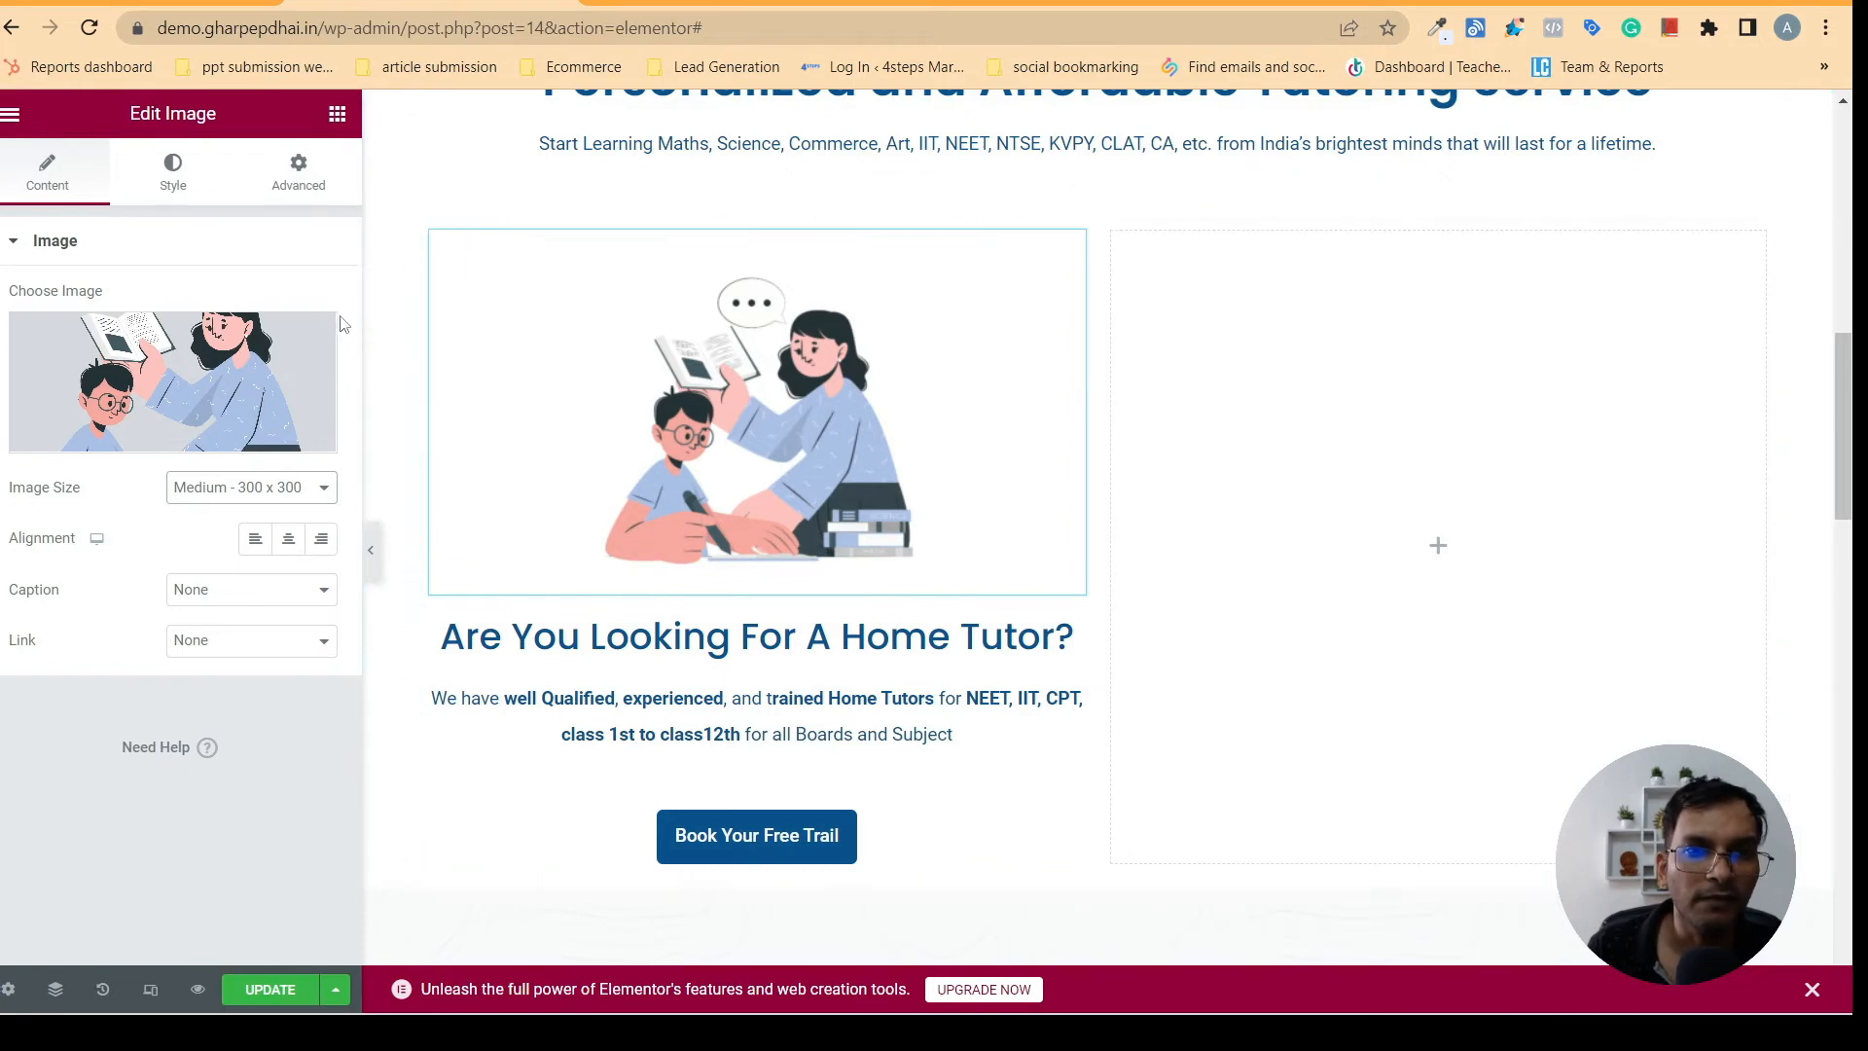
# - Check the card outlines on gharpepdhai.in, add a default box shadow to the home tutor column, and preview it with the editor panel hidden
pyautogui.click(722, 3)
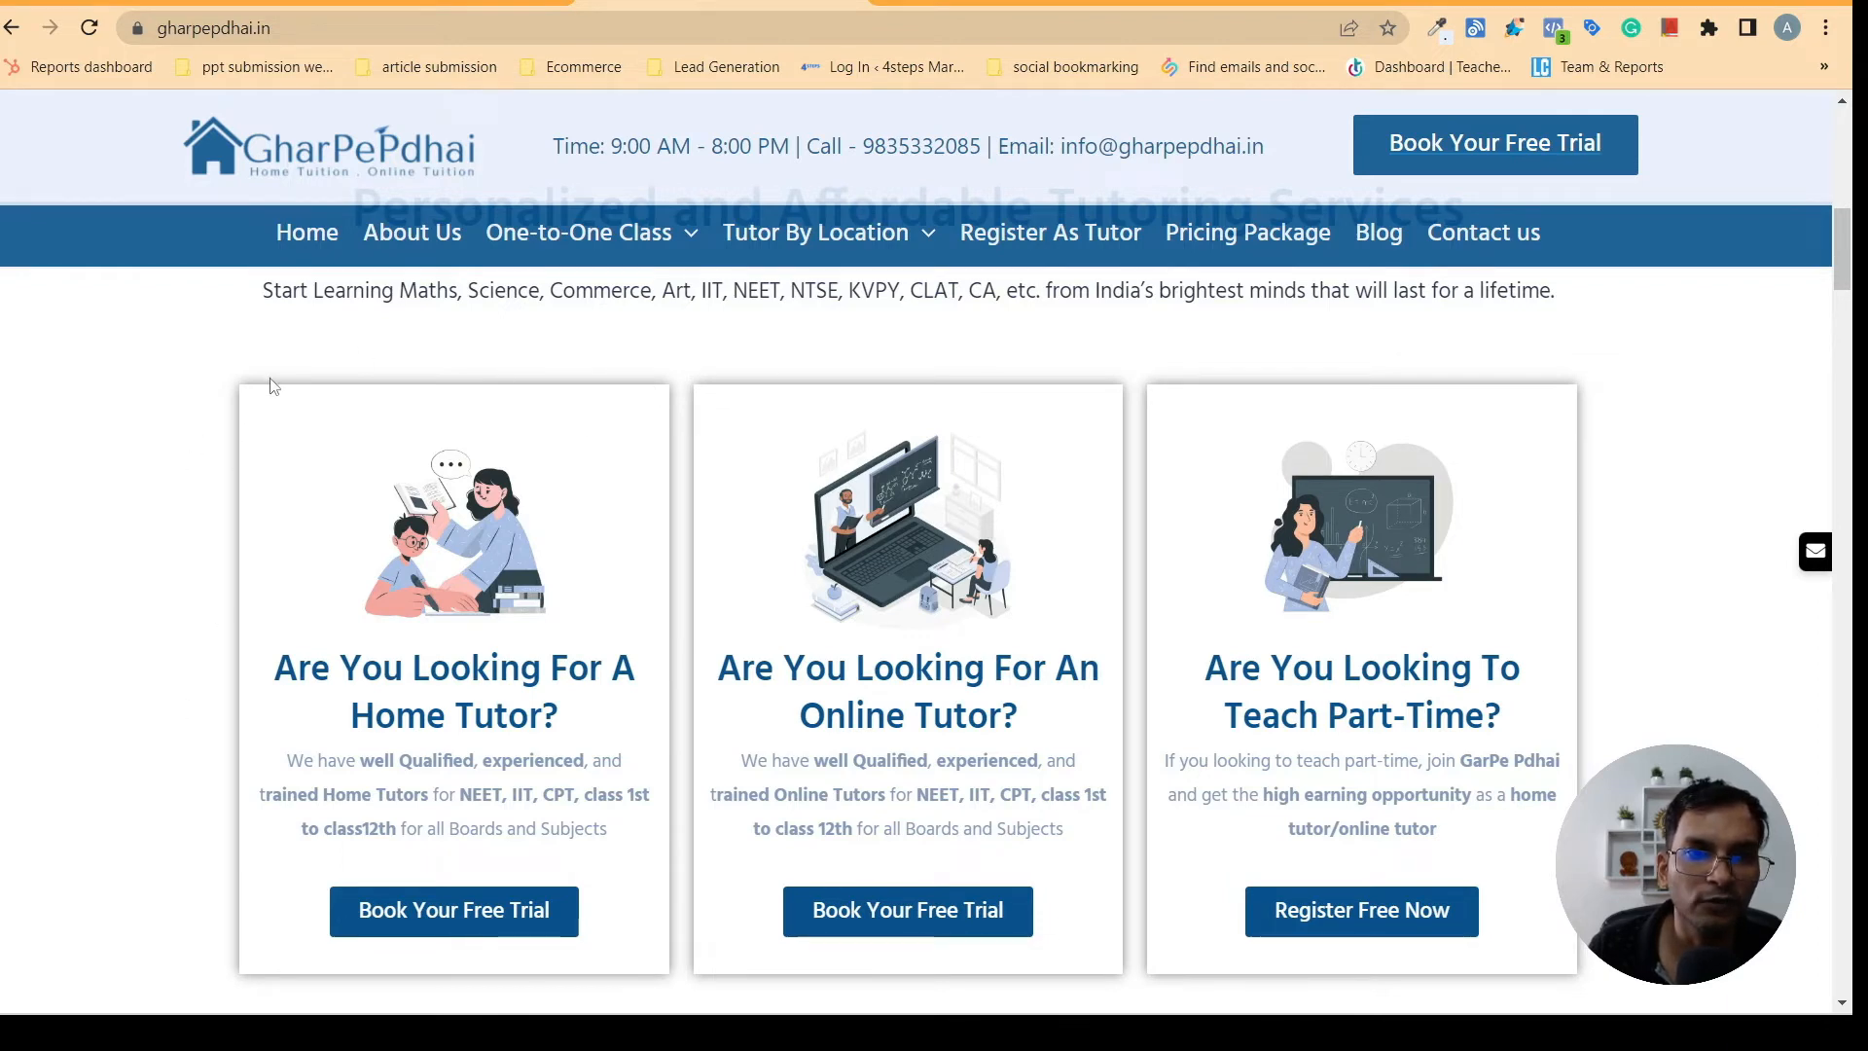
pyautogui.click(408, 3)
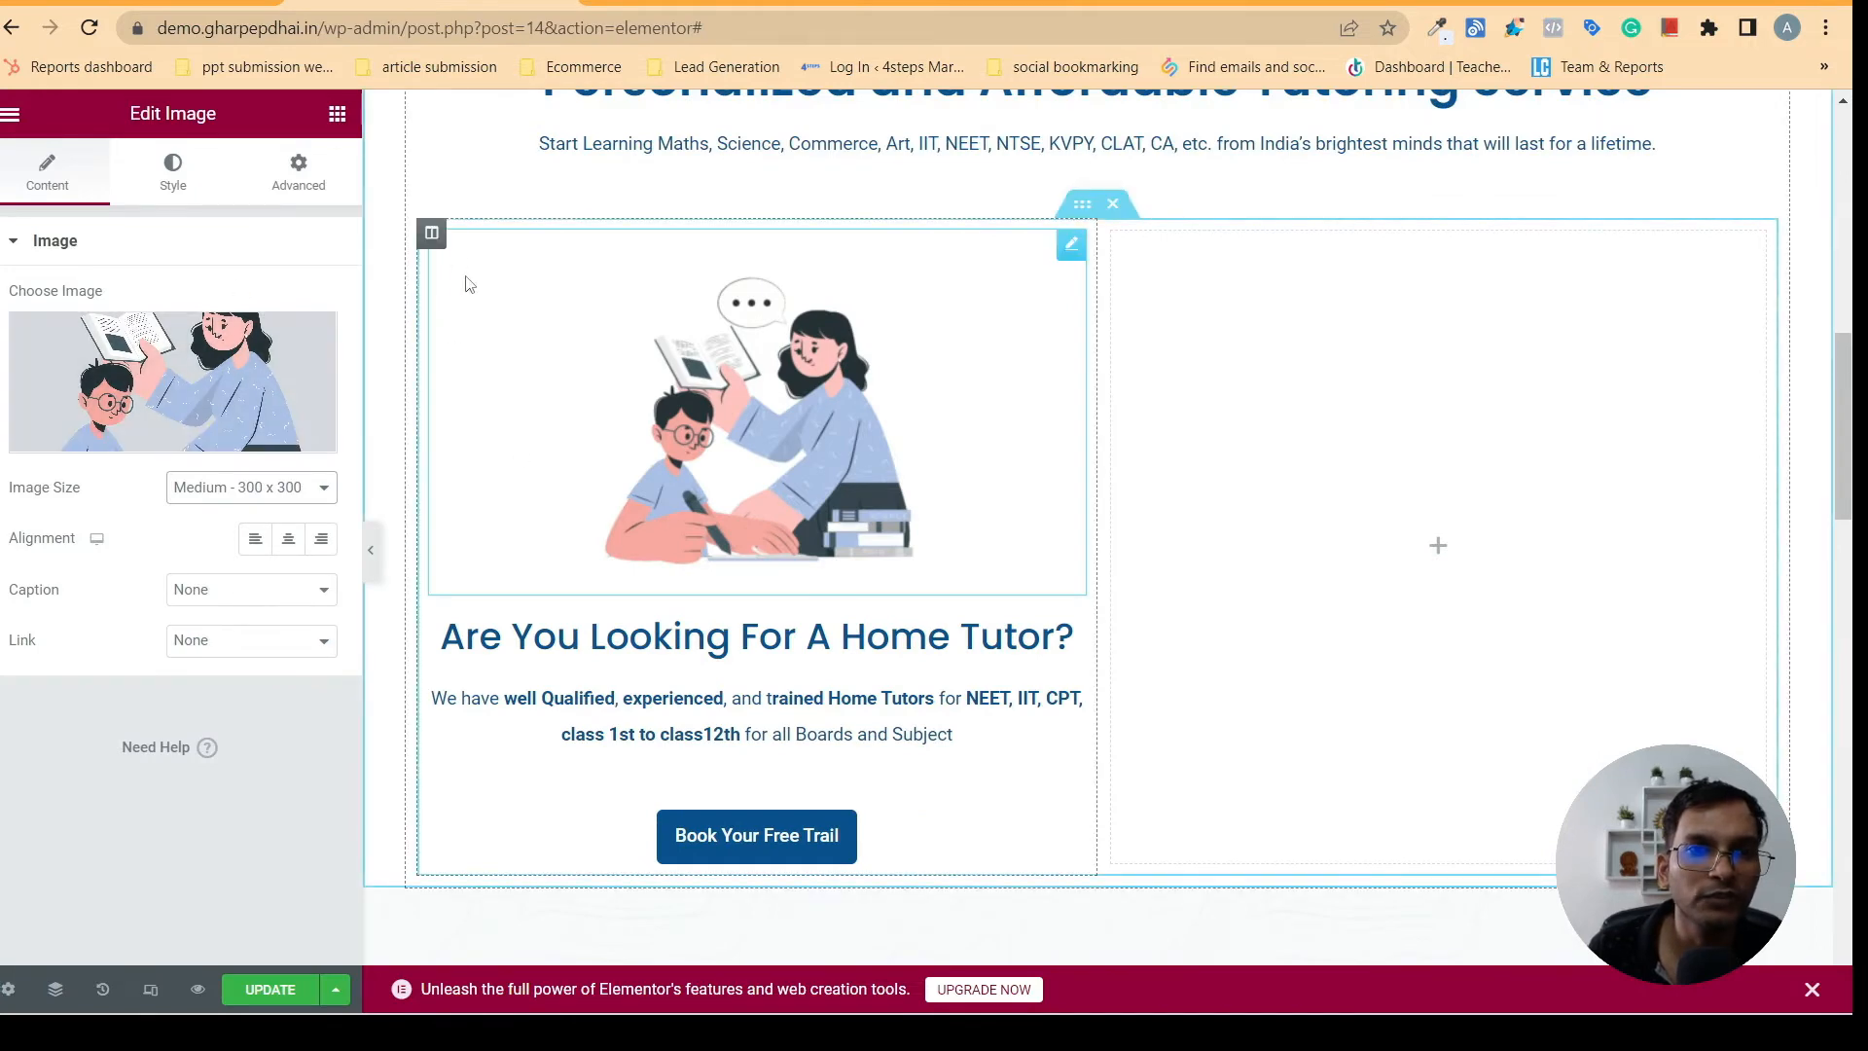
pyautogui.click(681, 6)
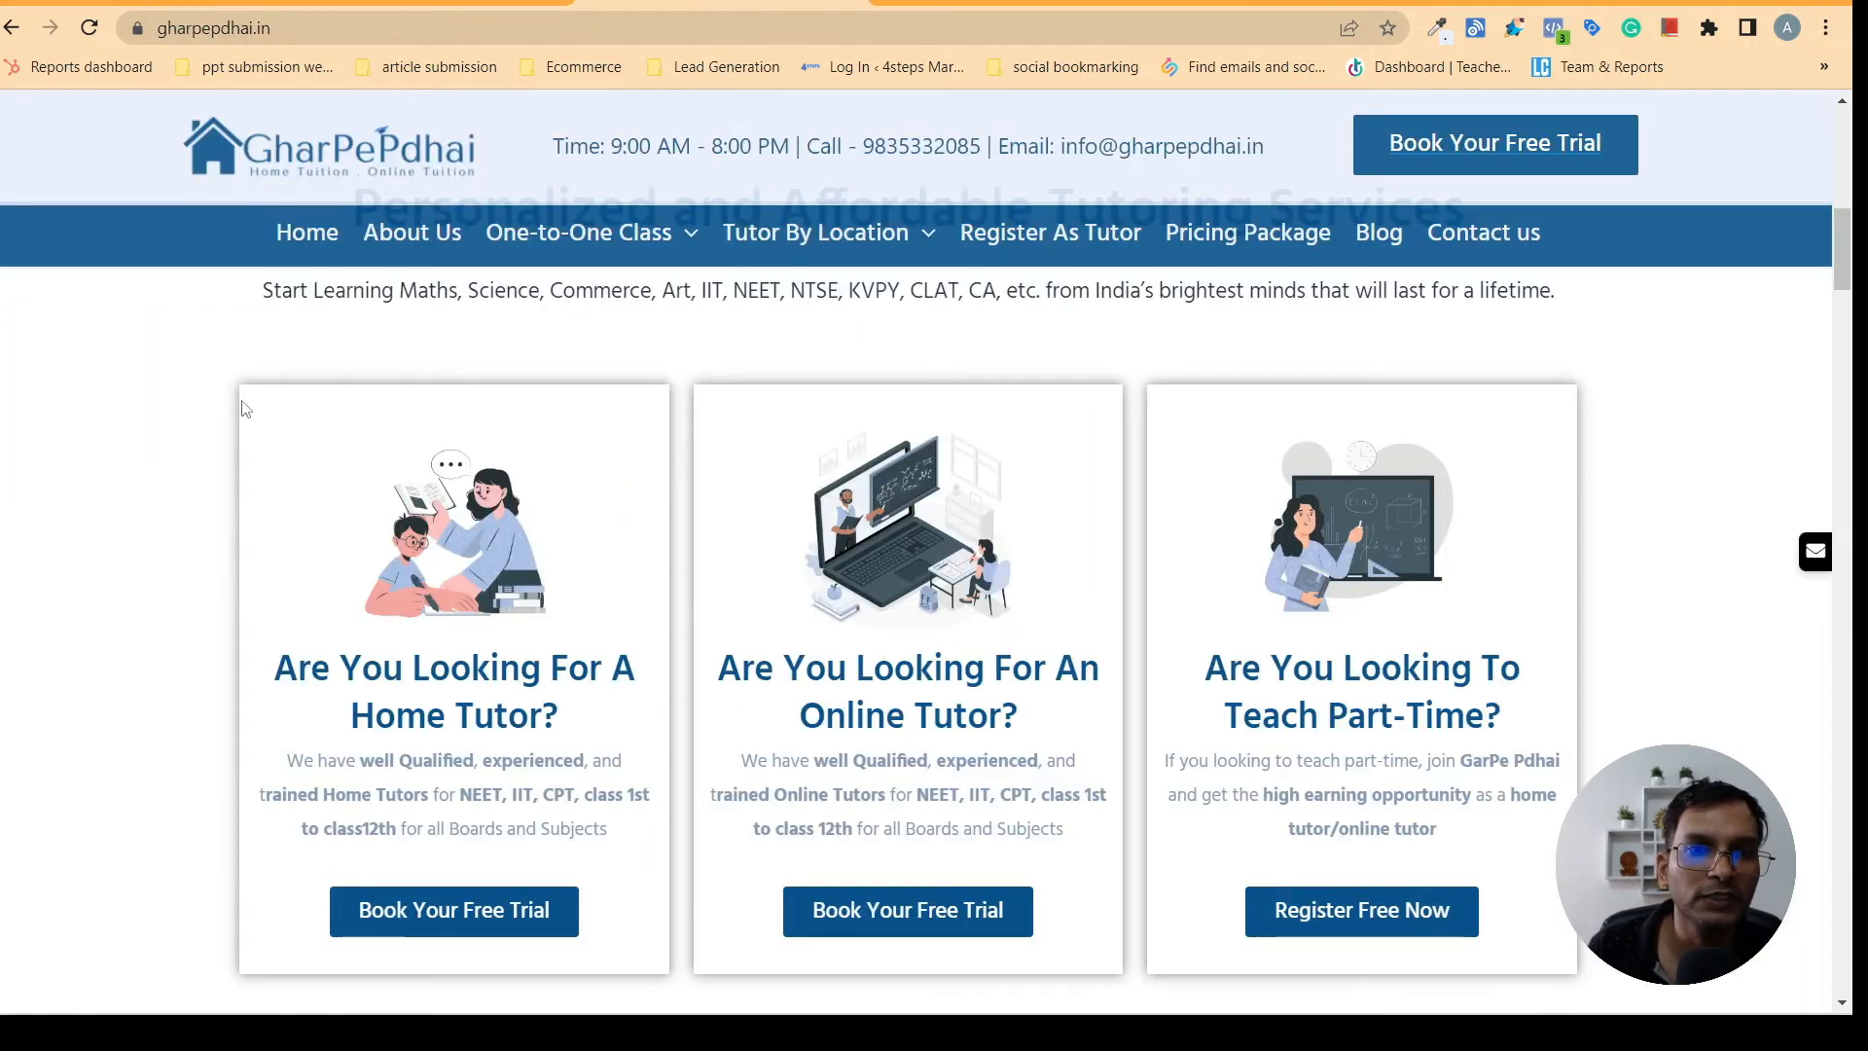
pyautogui.click(449, 5)
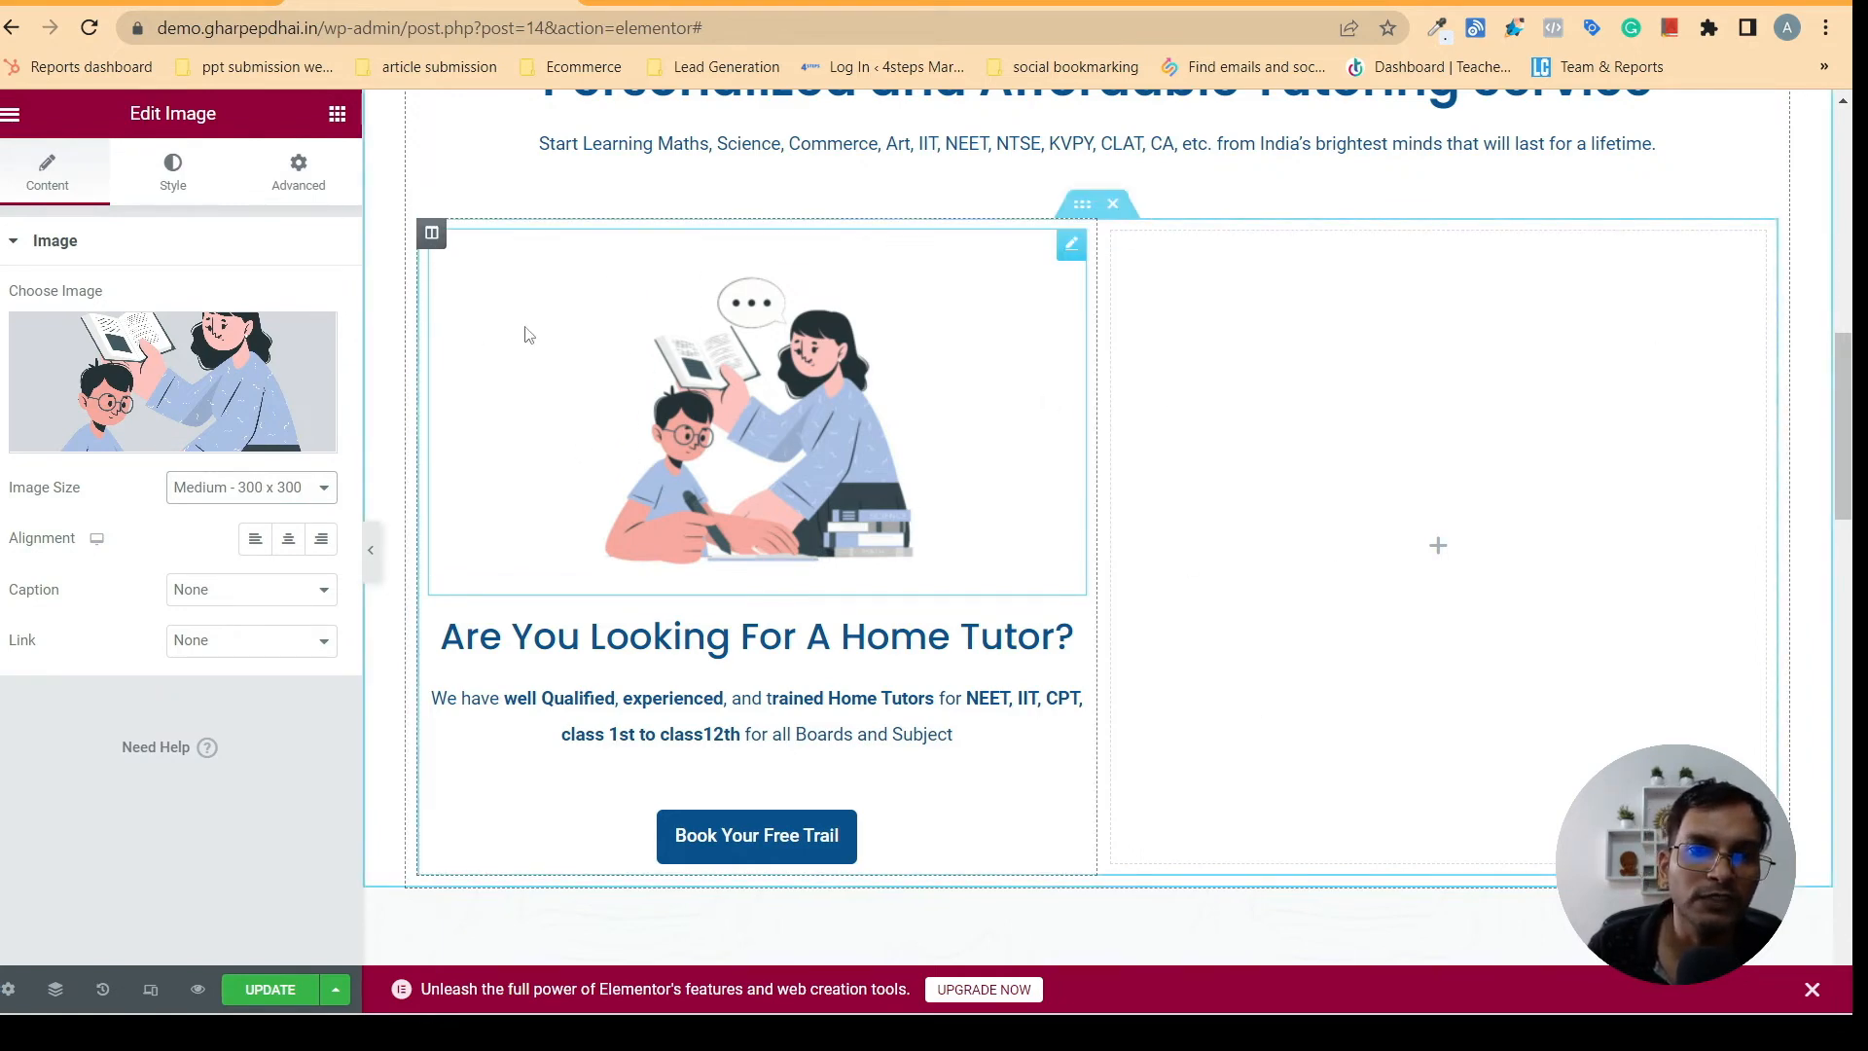
pyautogui.click(432, 235)
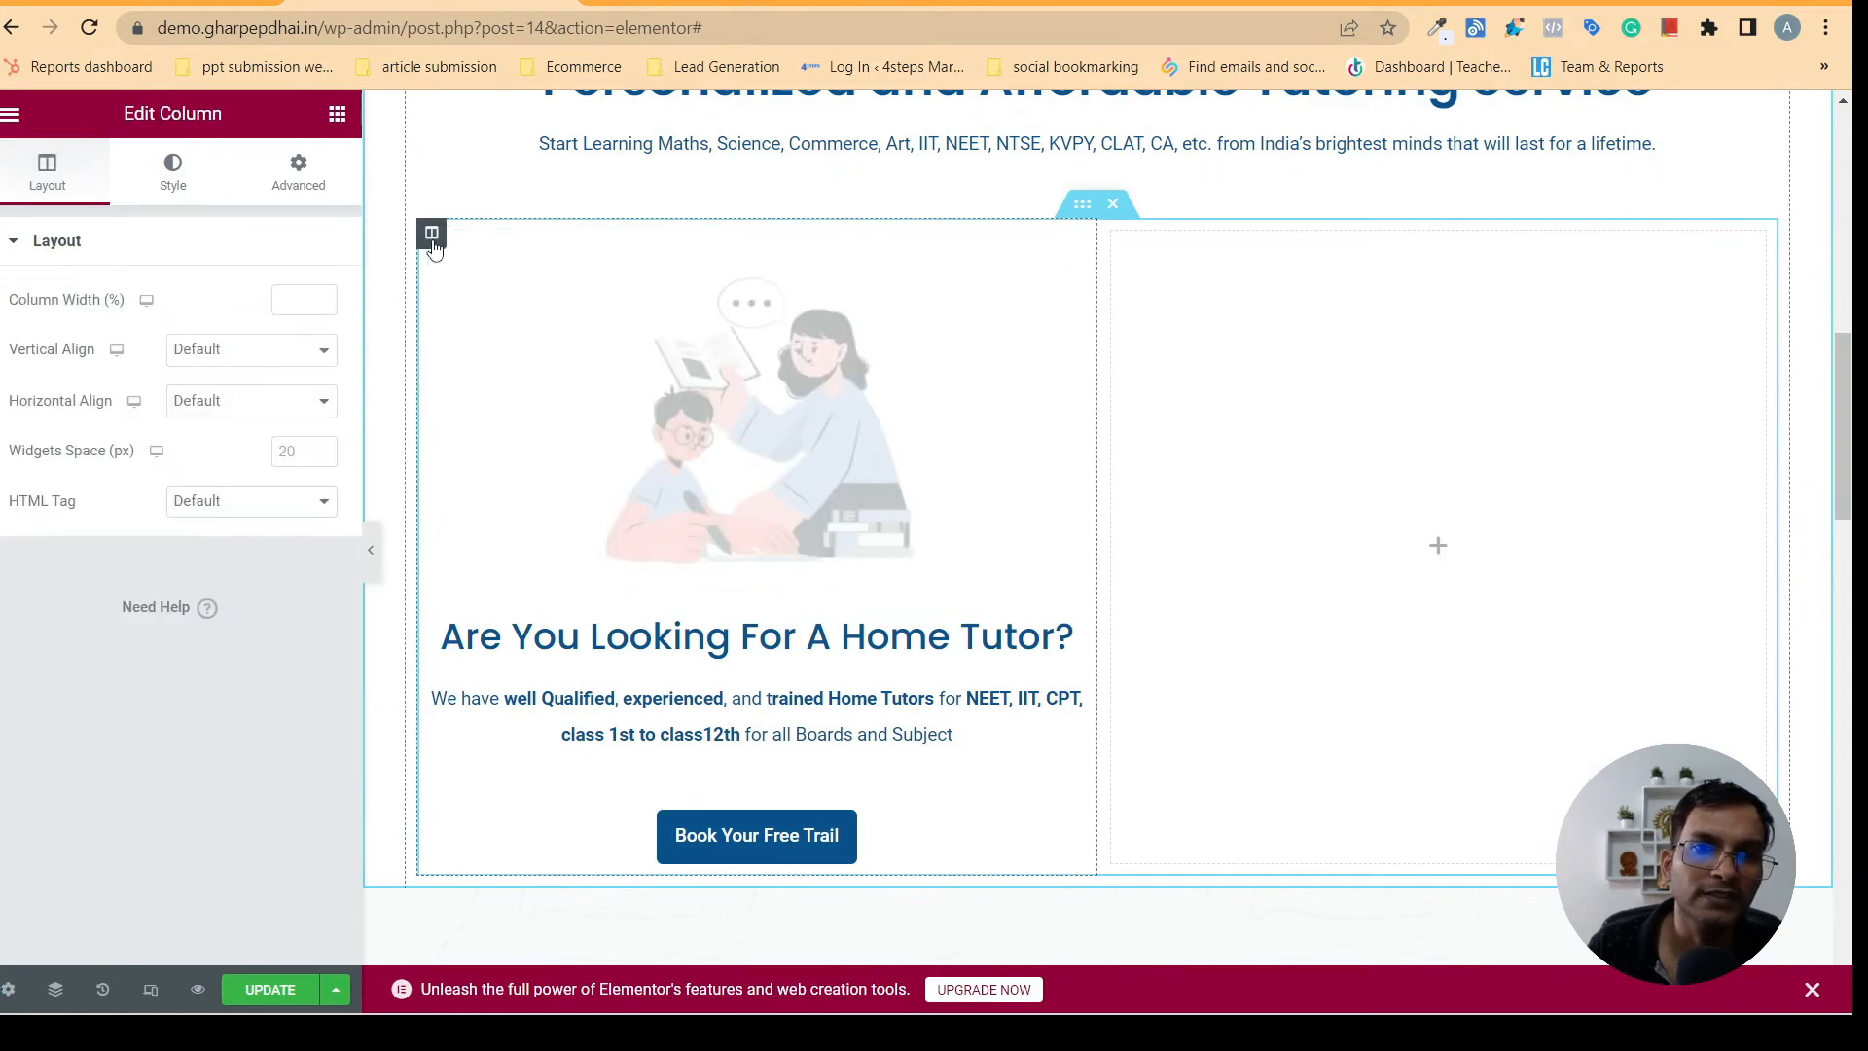
pyautogui.click(173, 183)
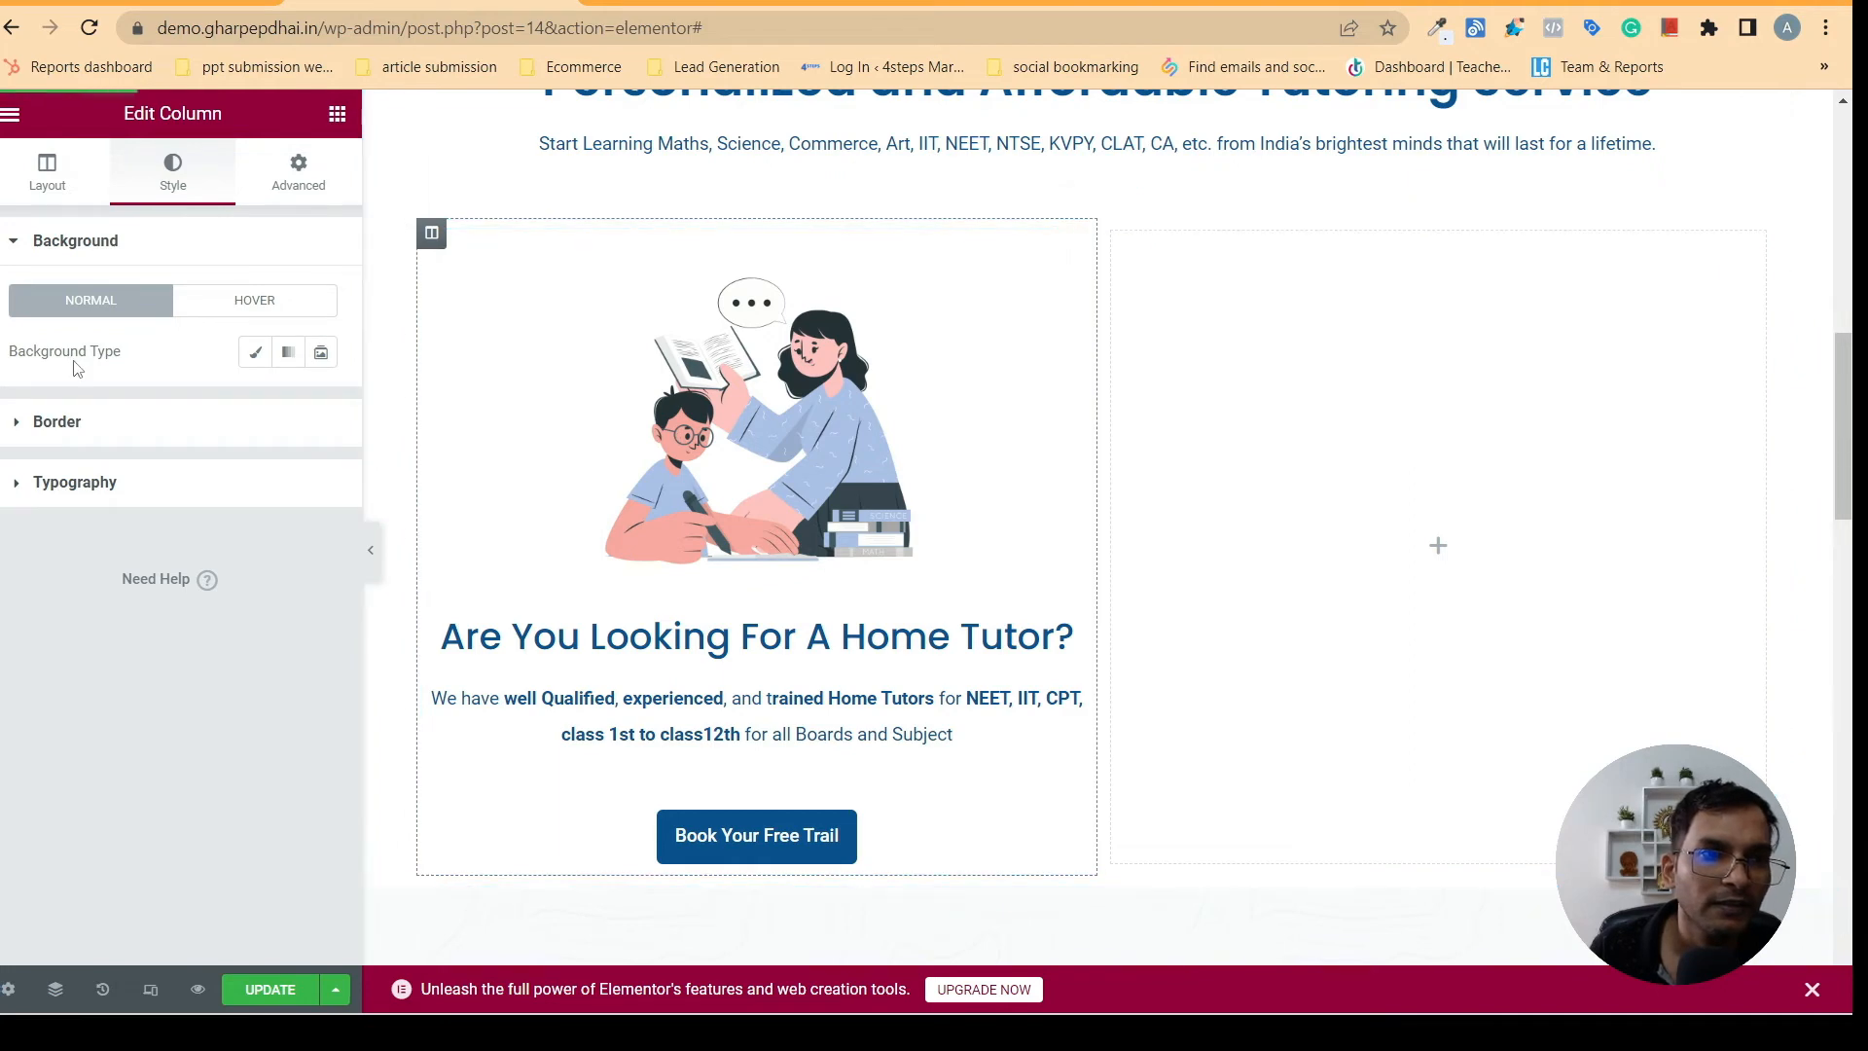
pyautogui.click(44, 421)
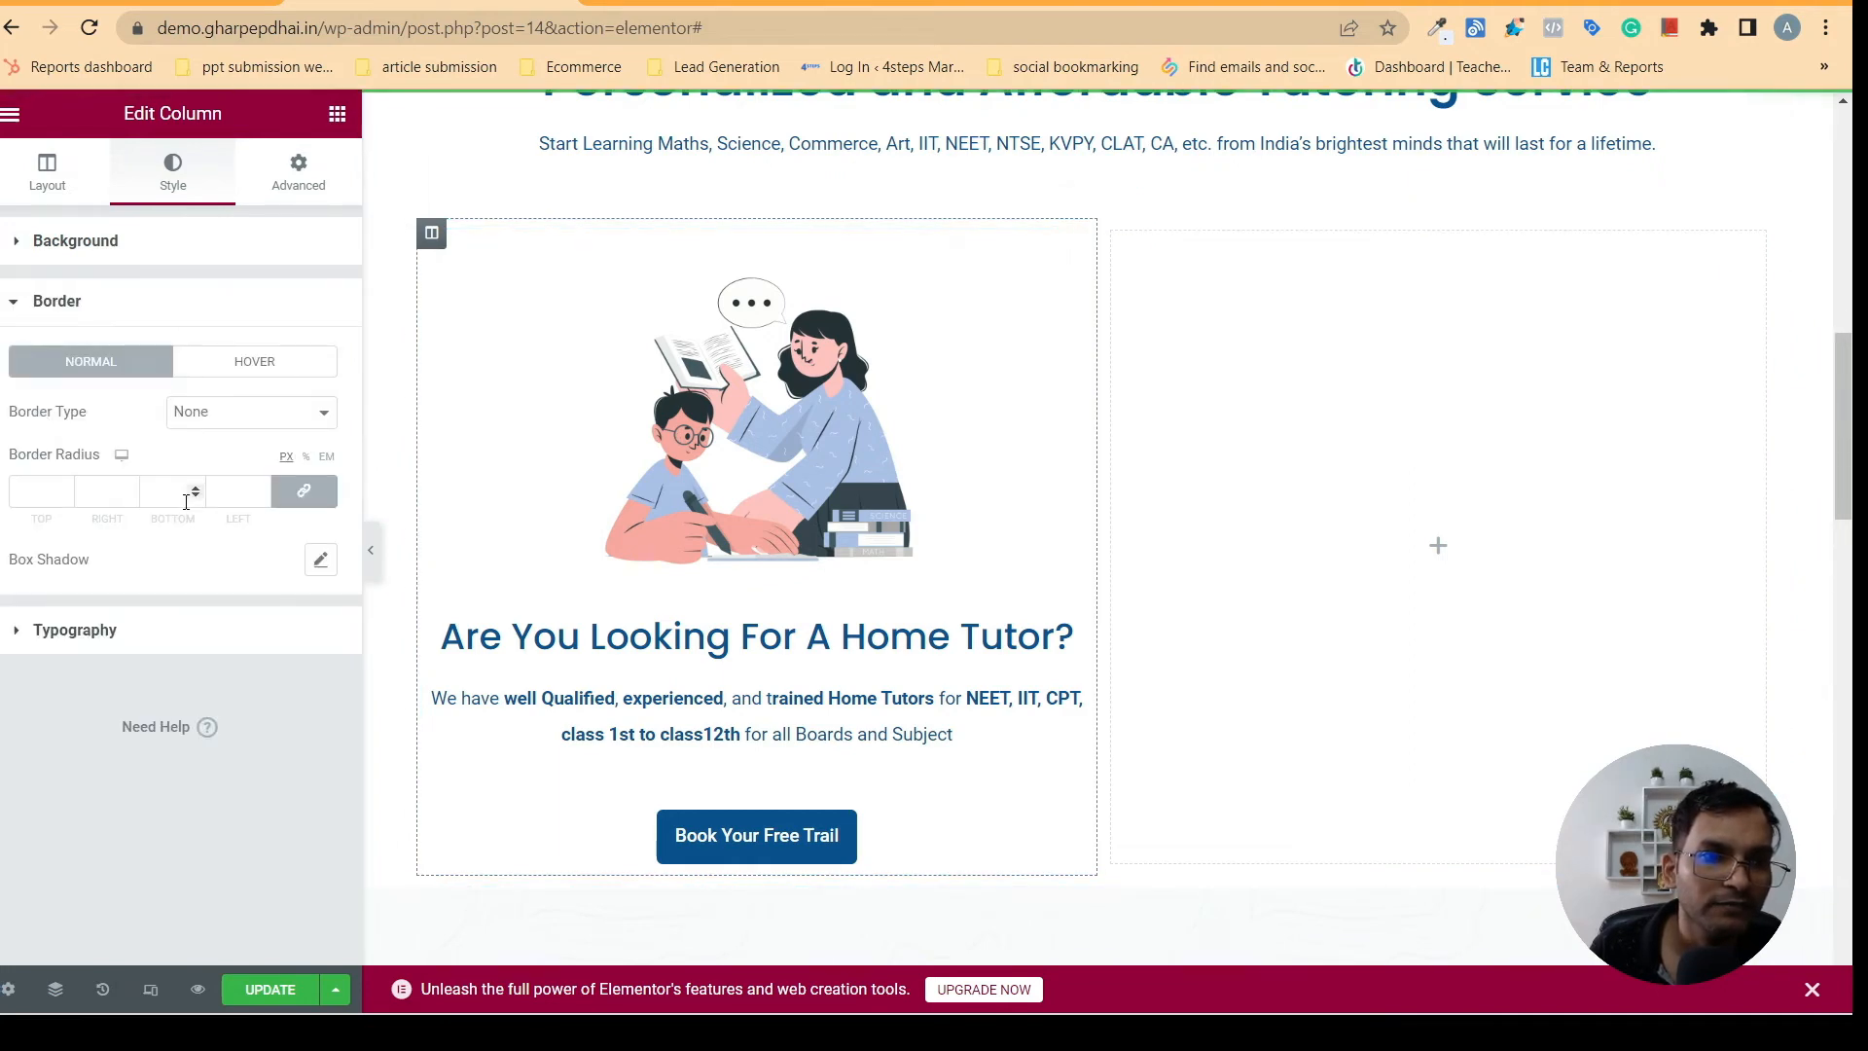
pyautogui.click(321, 562)
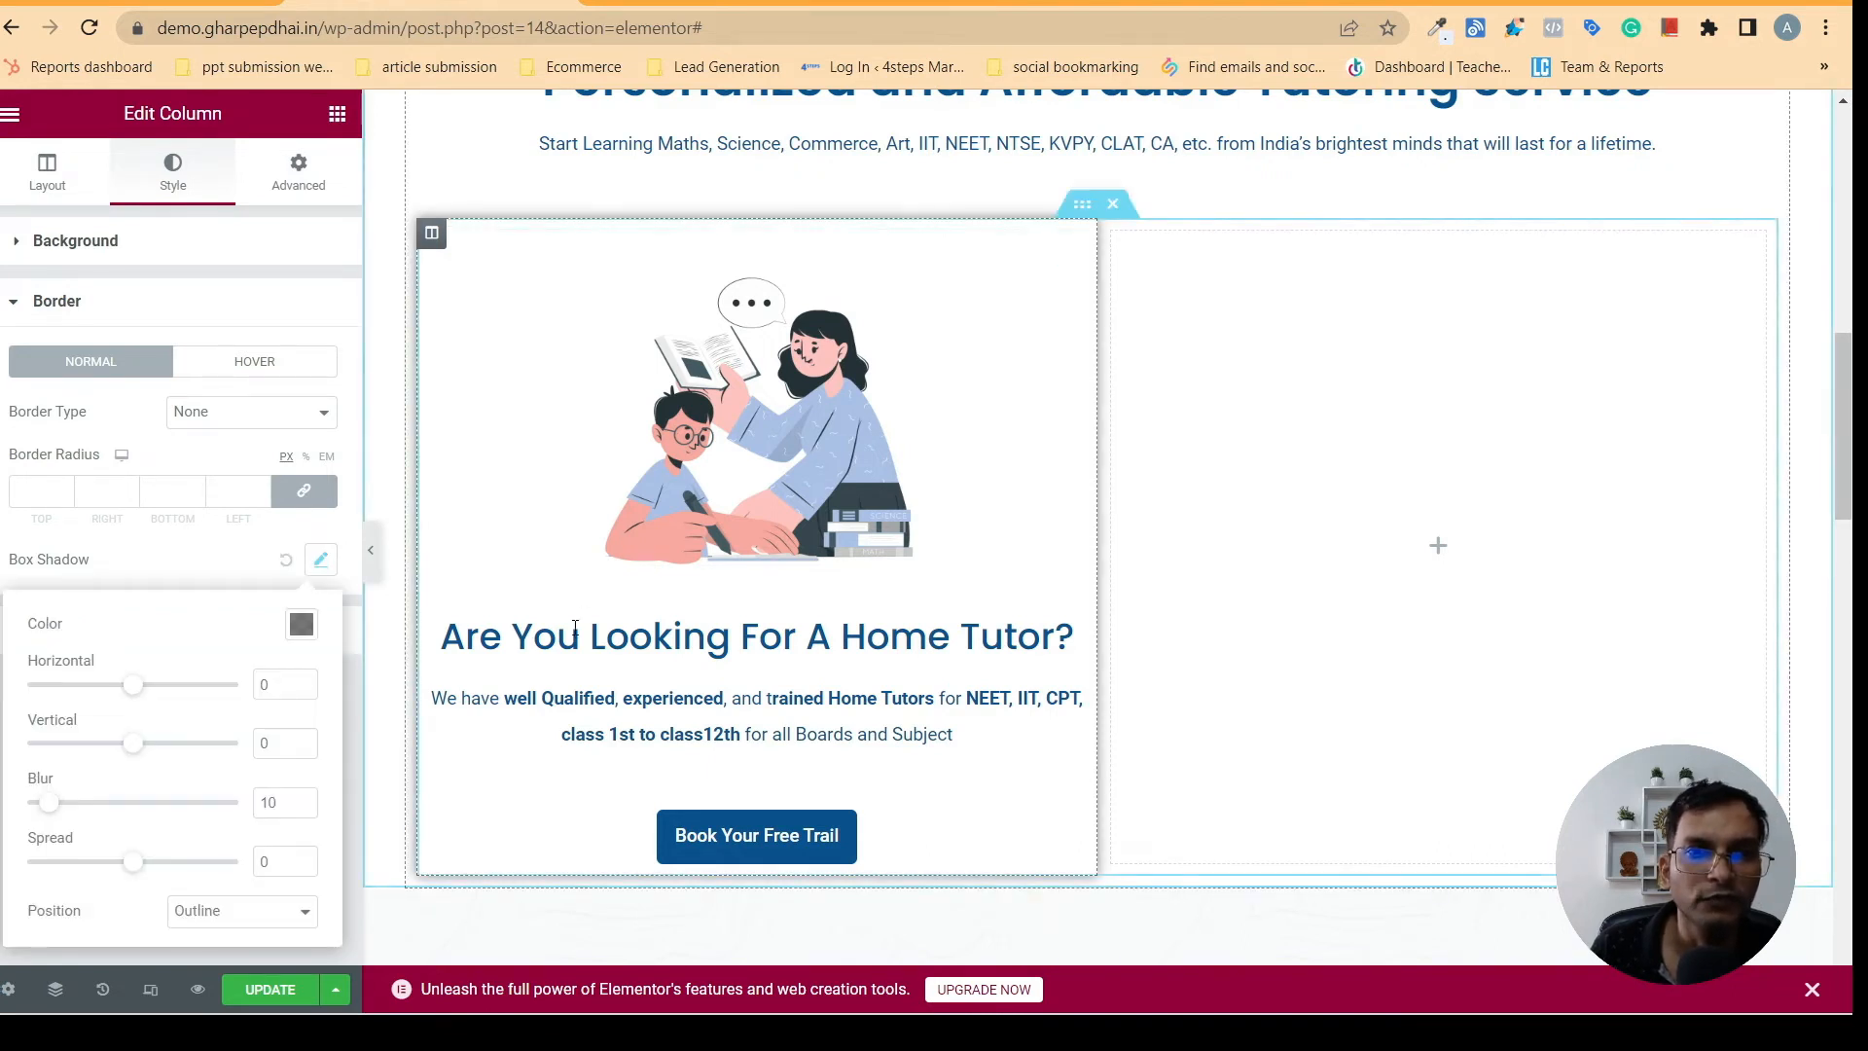
pyautogui.click(371, 549)
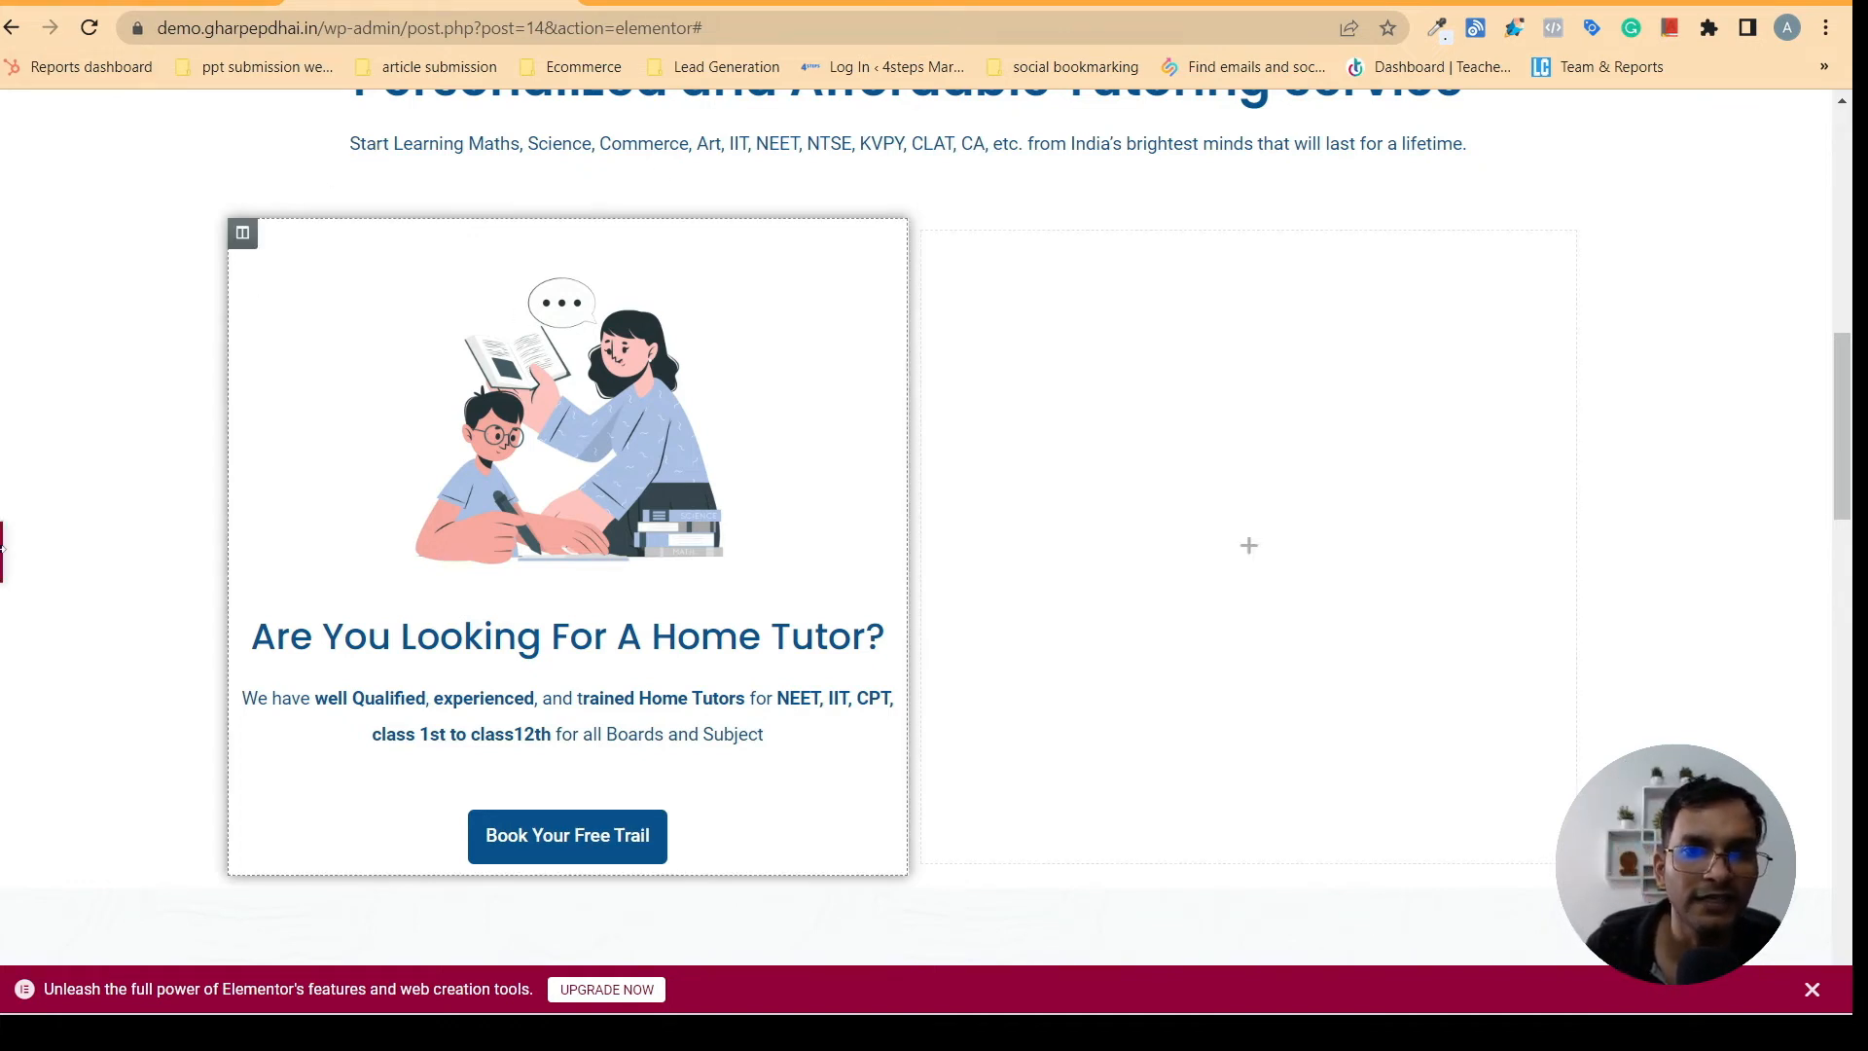
pyautogui.click(867, 529)
# - Compare the card spacing with gharpepdhai.in and set the home tutor column's margin to 10 px on all sides
pyautogui.click(727, 3)
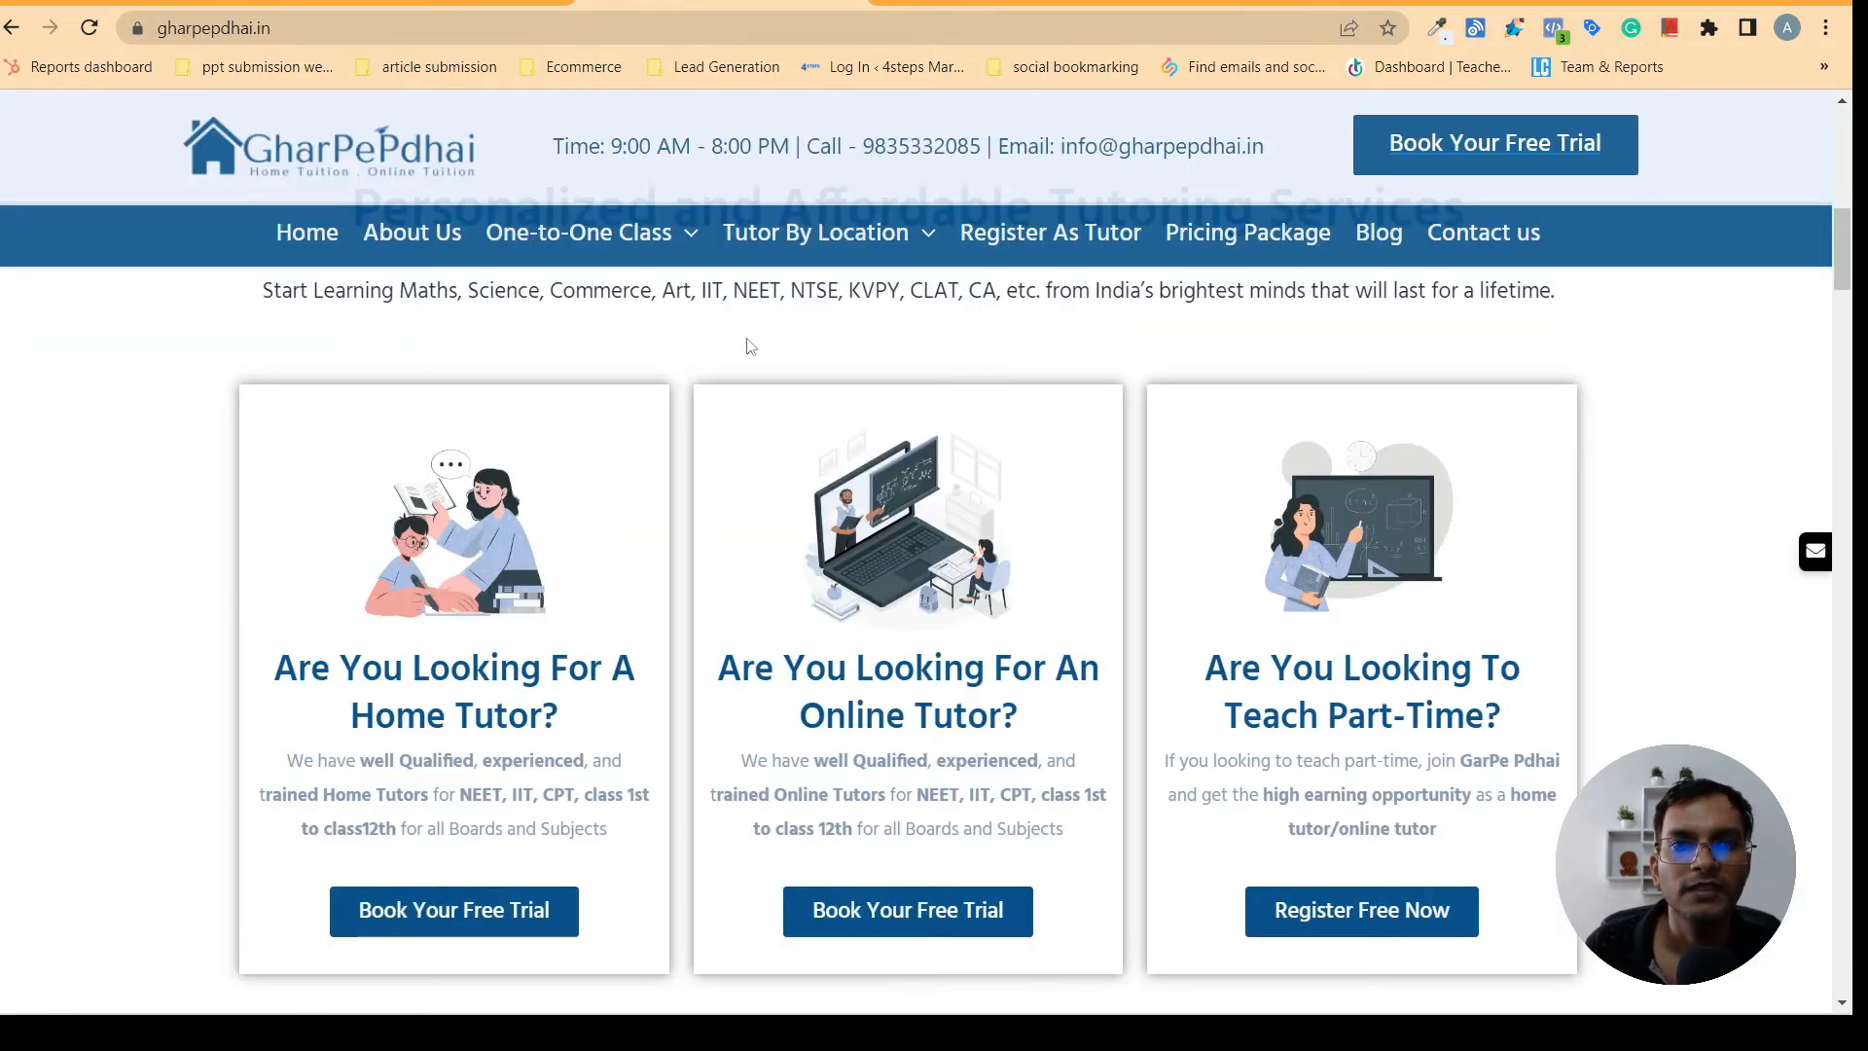
pyautogui.click(428, 3)
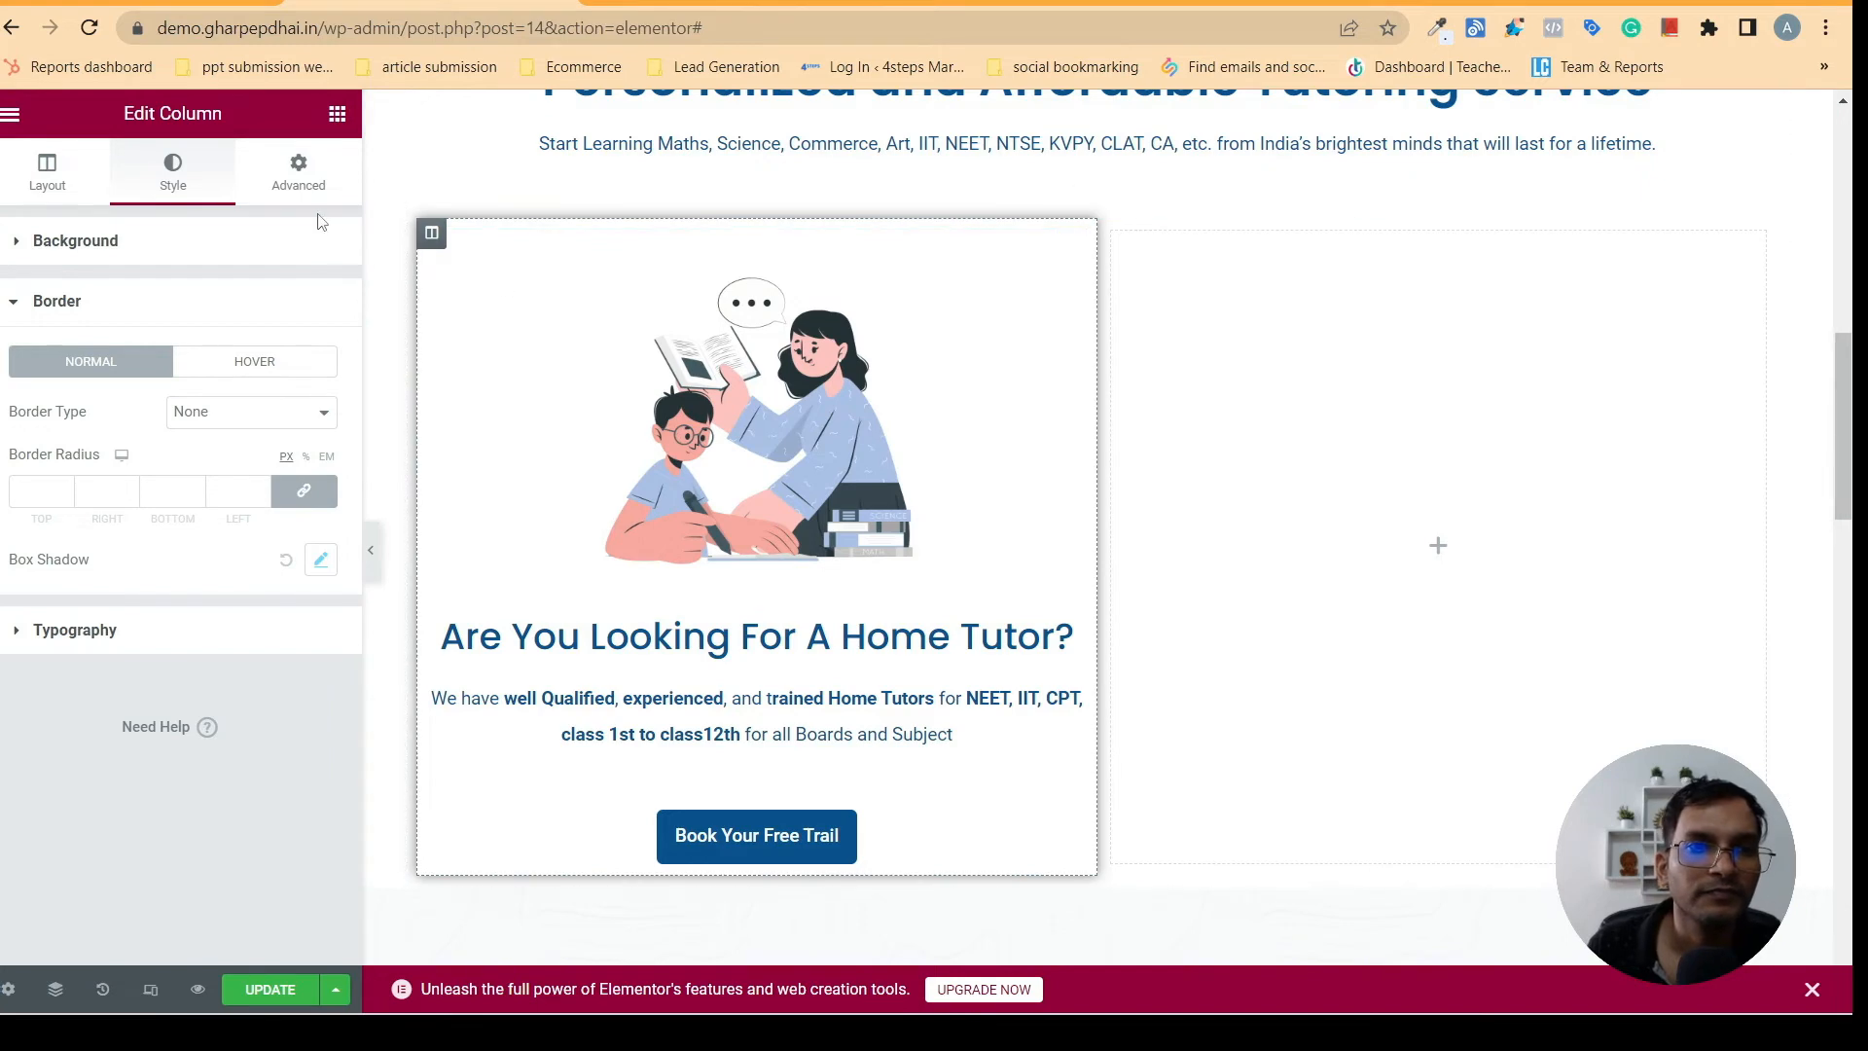
pyautogui.click(297, 173)
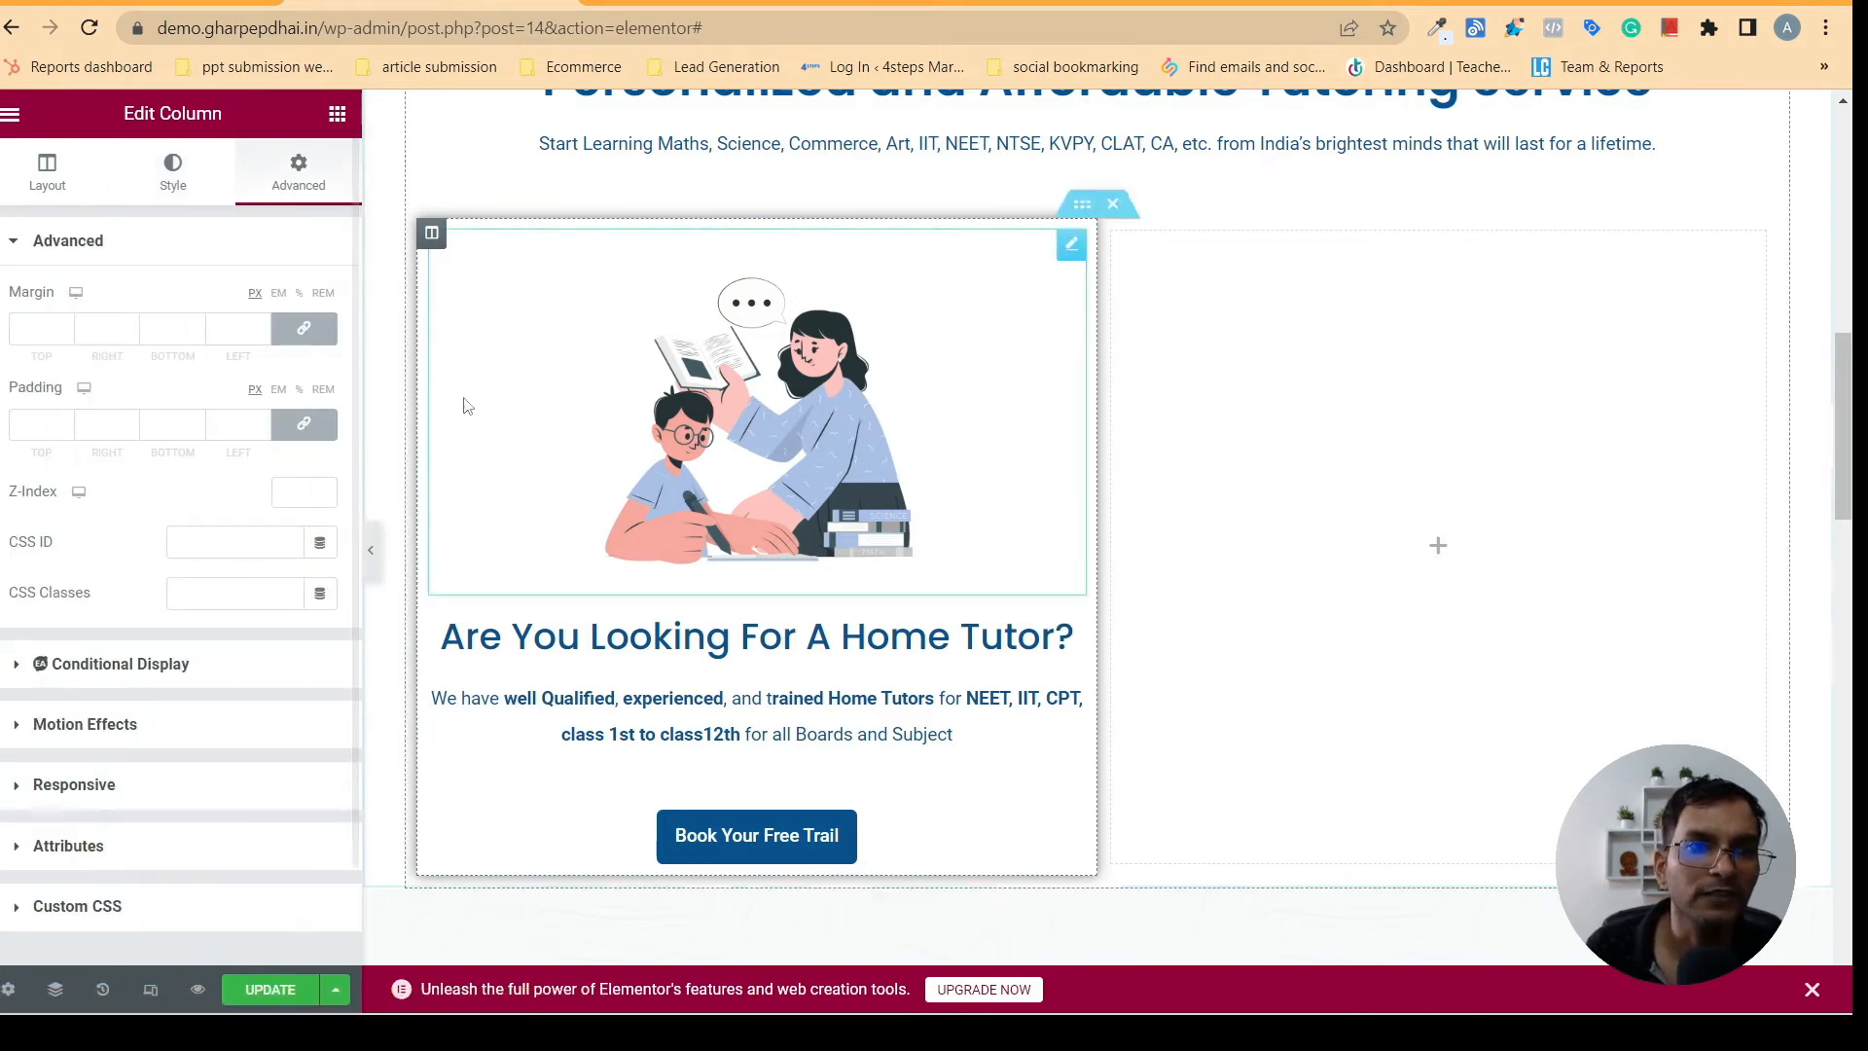
pyautogui.click(725, 4)
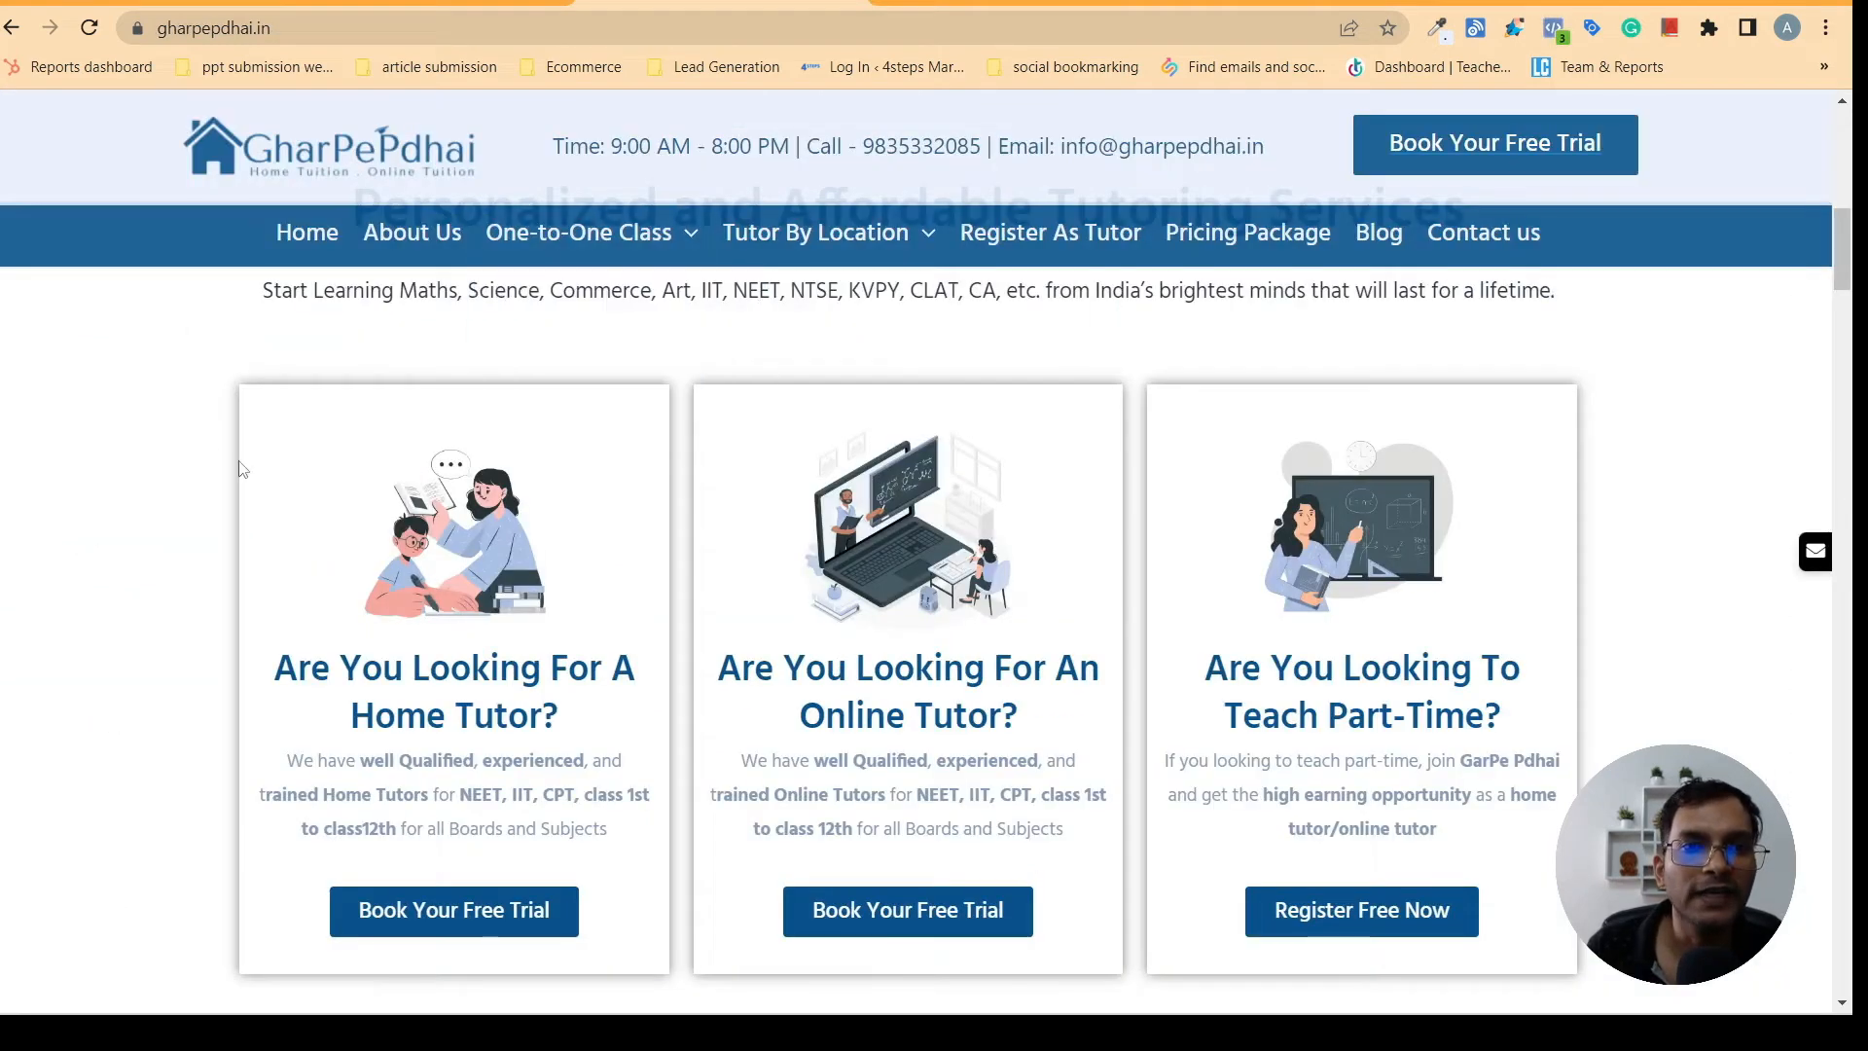
pyautogui.click(418, 4)
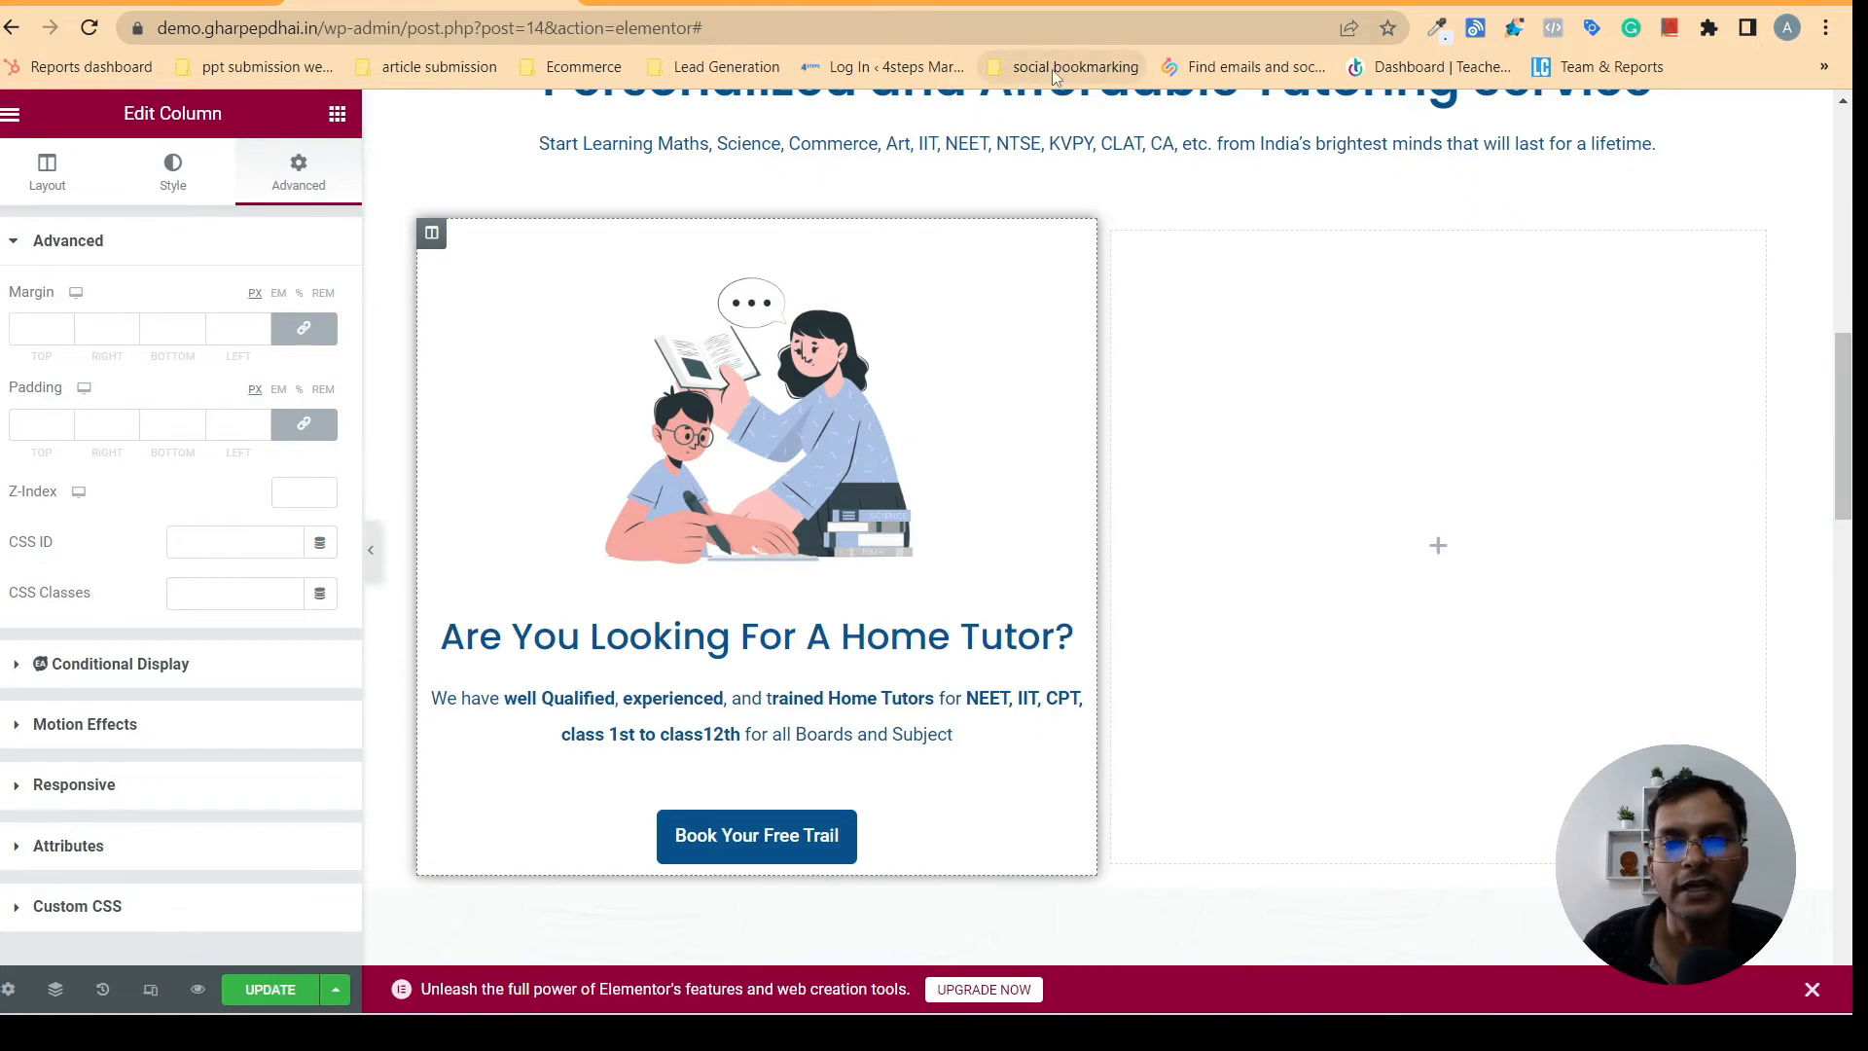
pyautogui.click(63, 327)
pyautogui.click(63, 328)
pyautogui.click(63, 328)
pyautogui.click(63, 328)
pyautogui.click(64, 328)
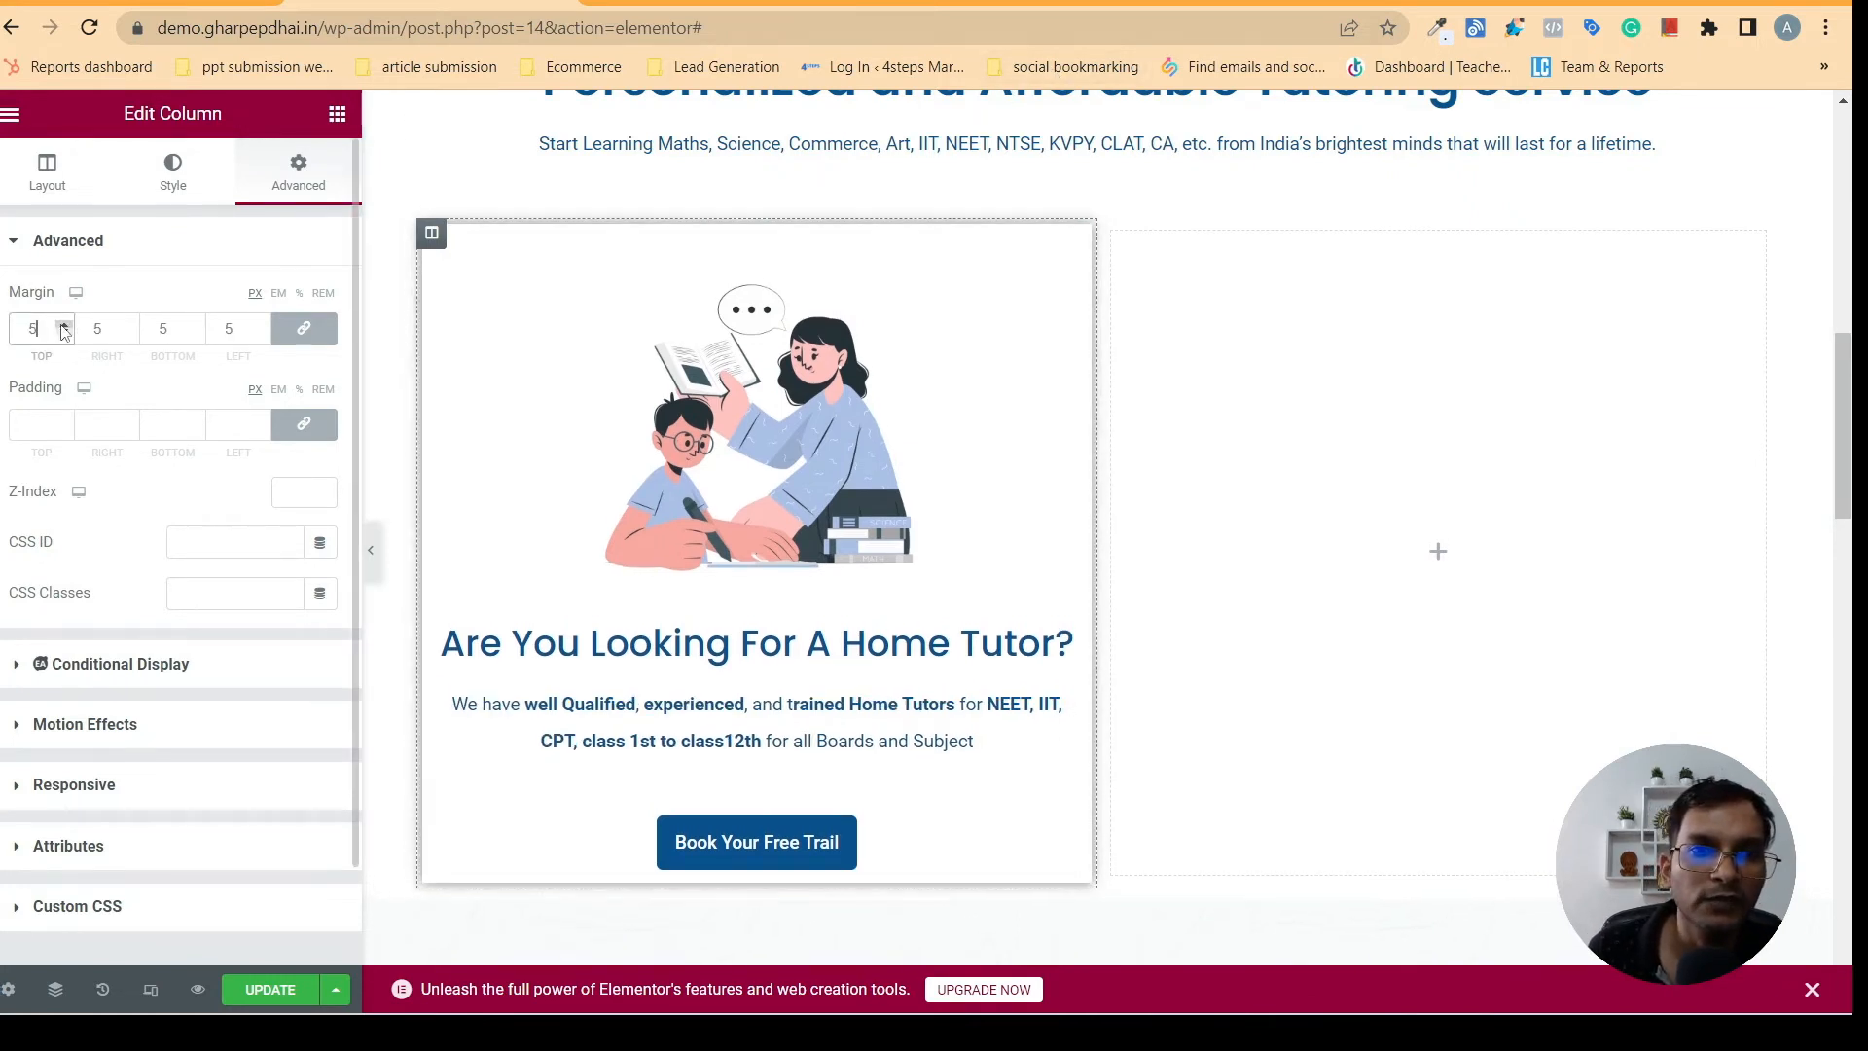
pyautogui.click(63, 328)
pyautogui.click(64, 328)
pyautogui.click(64, 327)
pyautogui.click(63, 328)
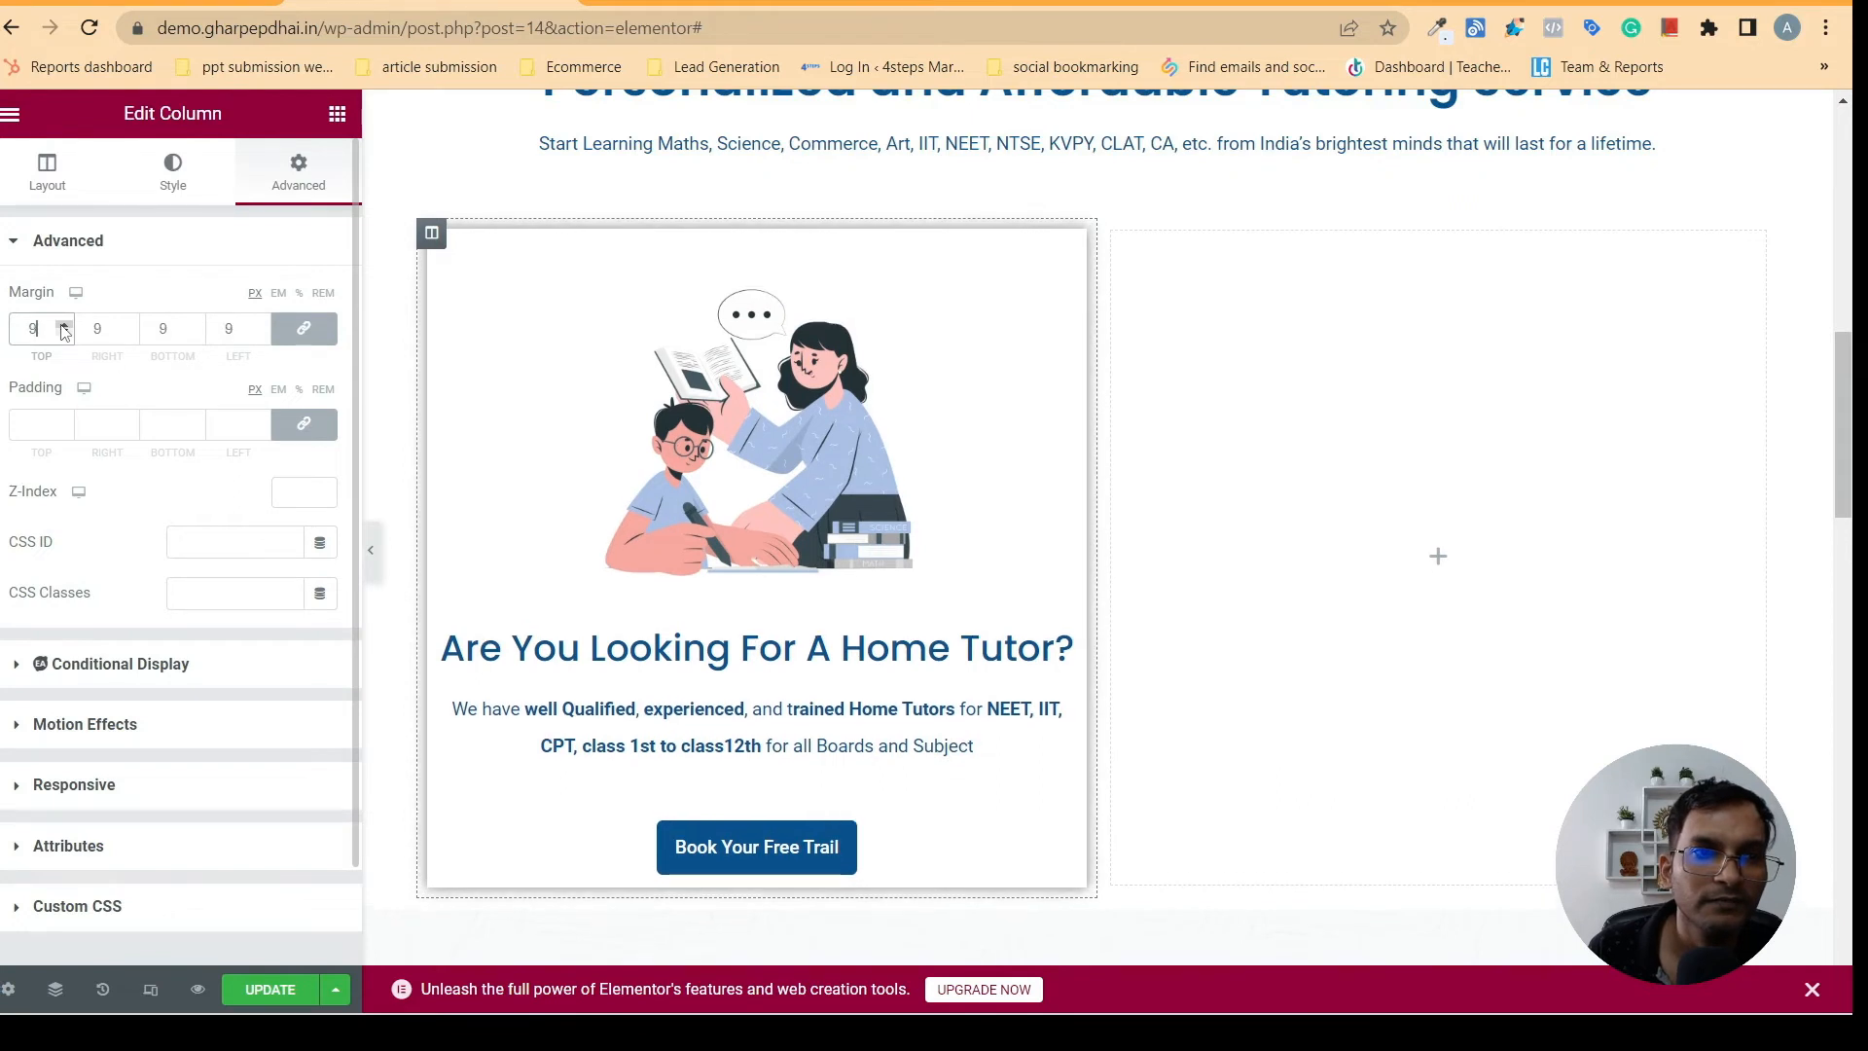
pyautogui.click(63, 328)
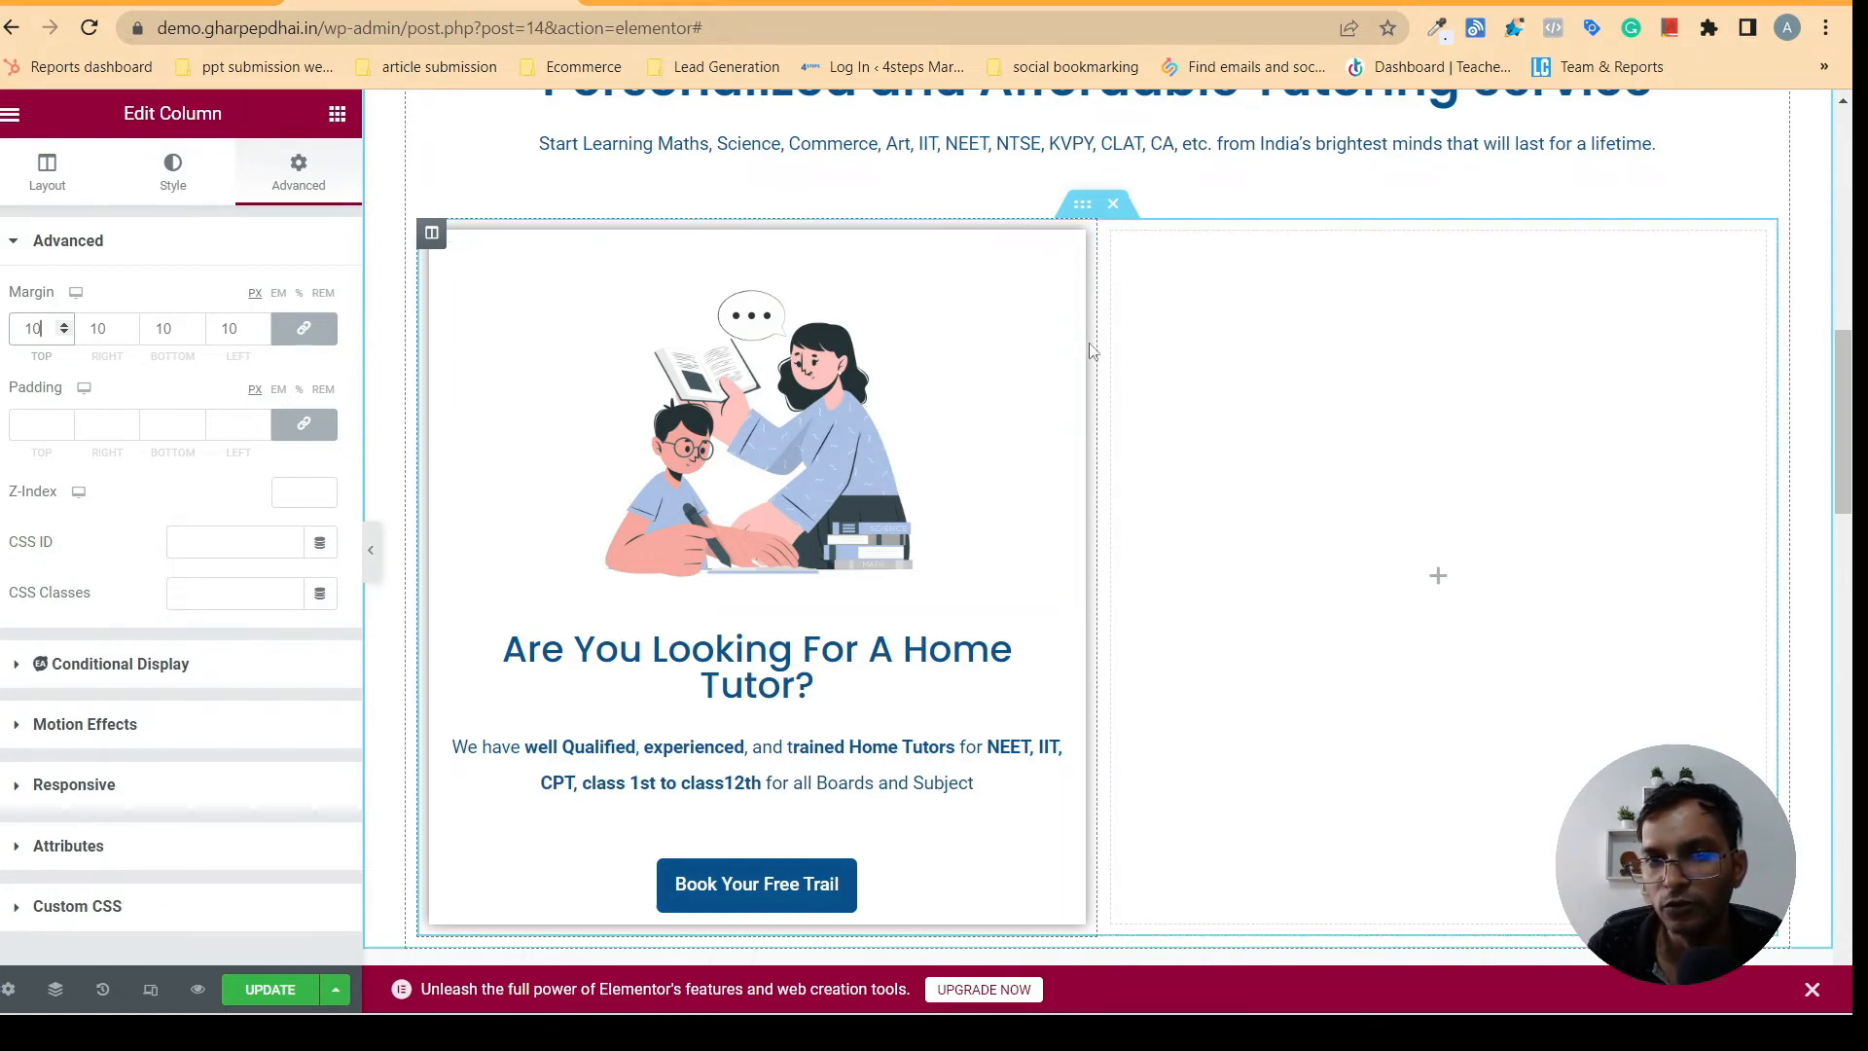
# - Compare the space below the button with gharpepdhai.in, unlink the home tutor button's margins, and set its bottom margin to 25 px
pyautogui.click(745, 3)
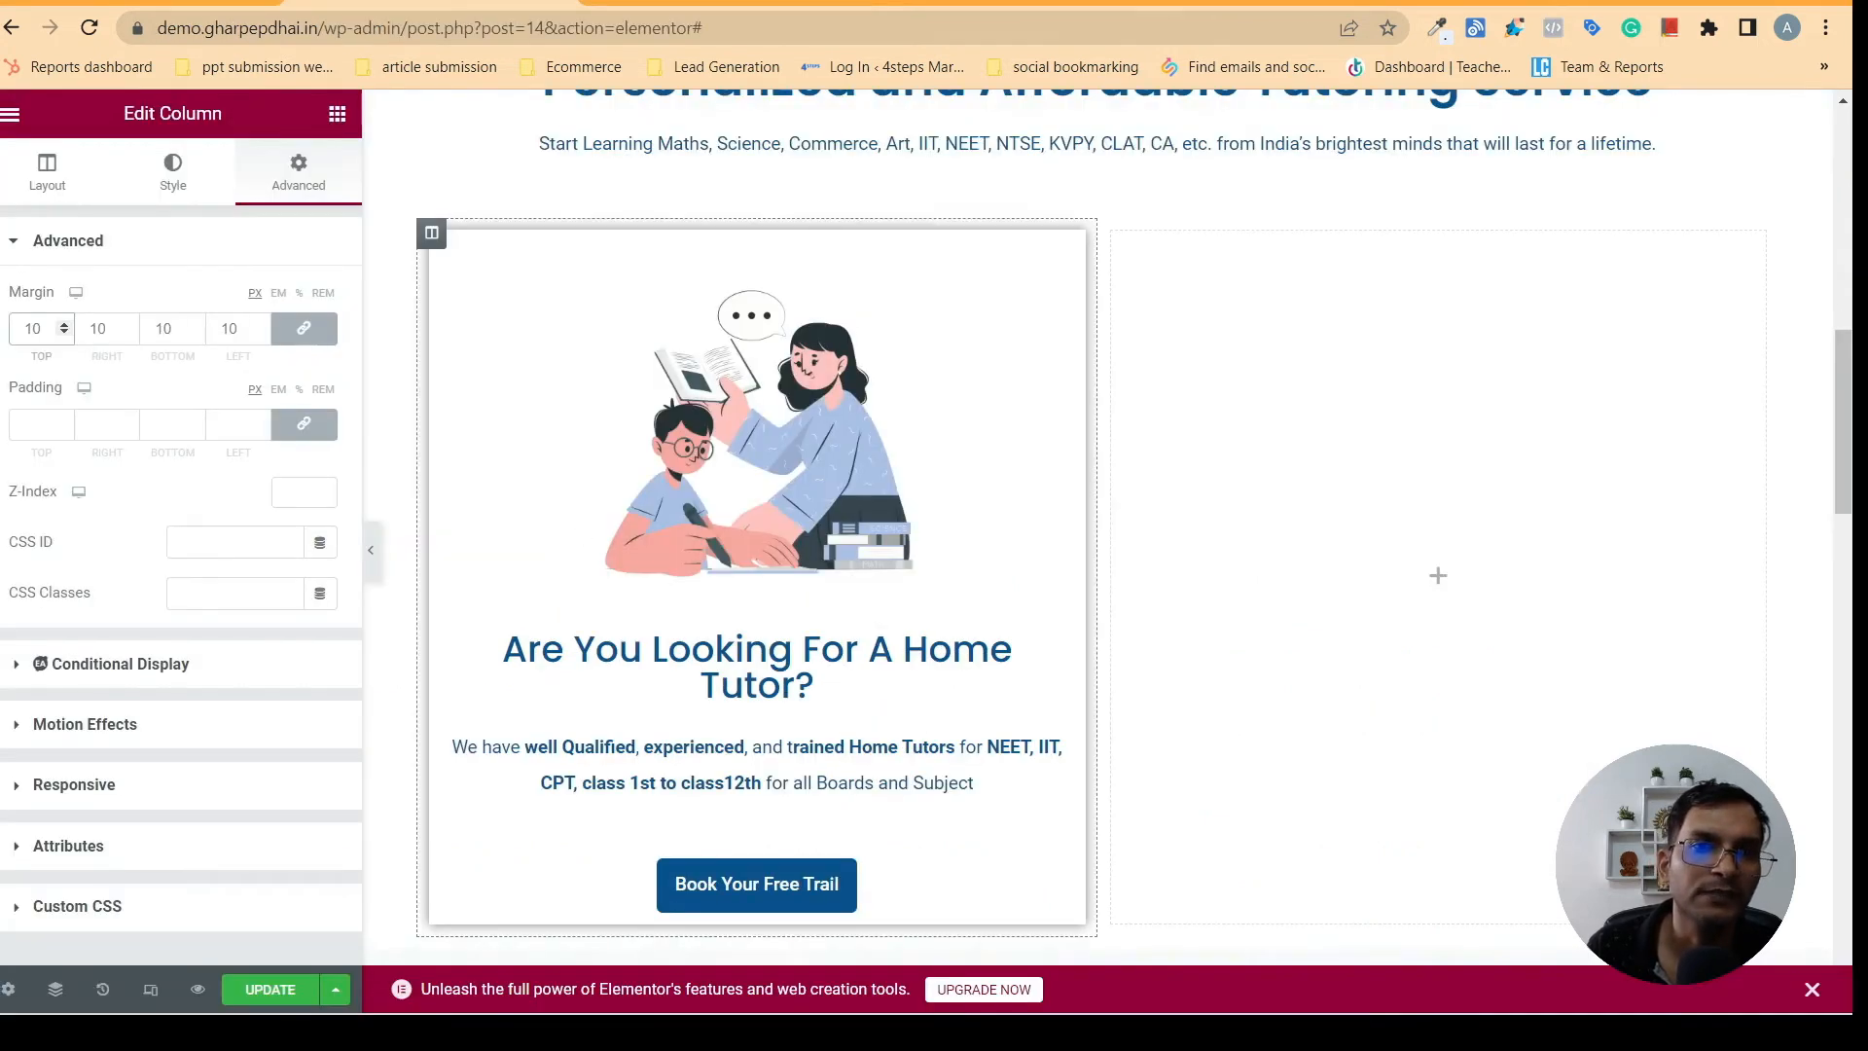
pyautogui.click(389, 3)
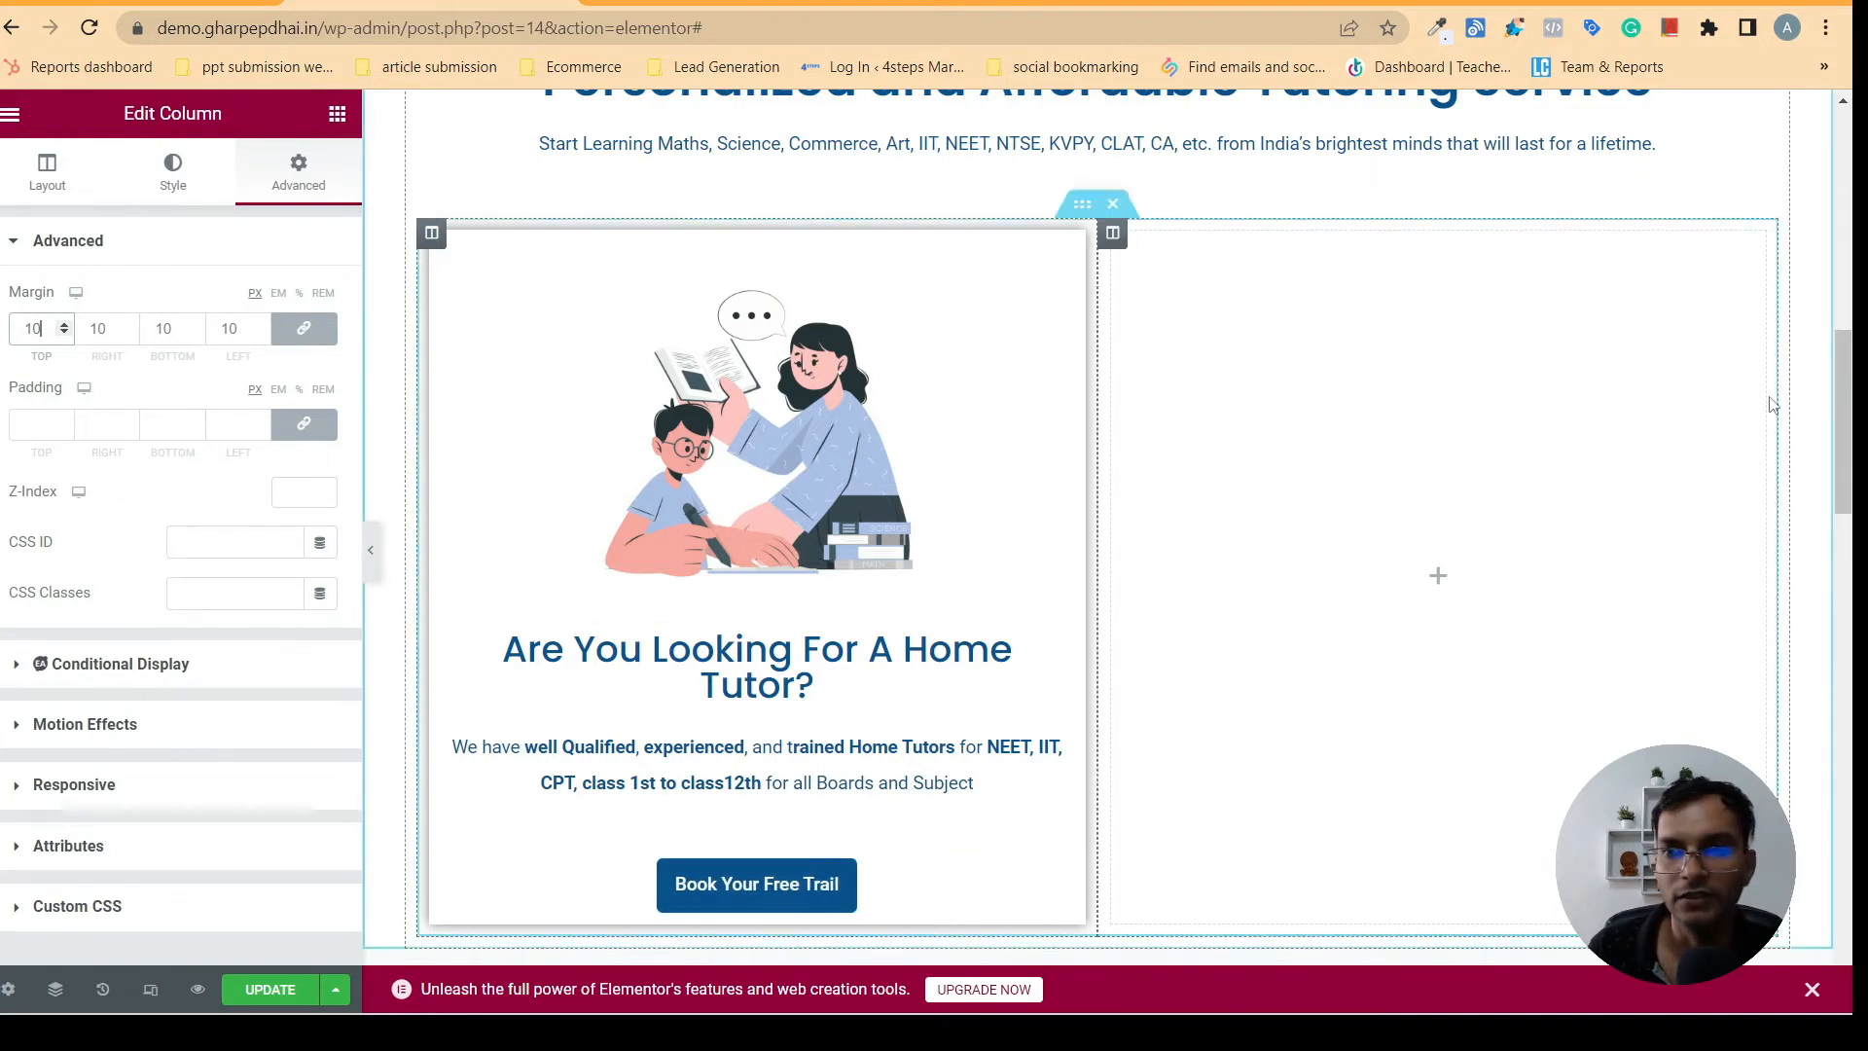
pyautogui.moveTo(1852, 402); pyautogui.dragTo(1851, 459)
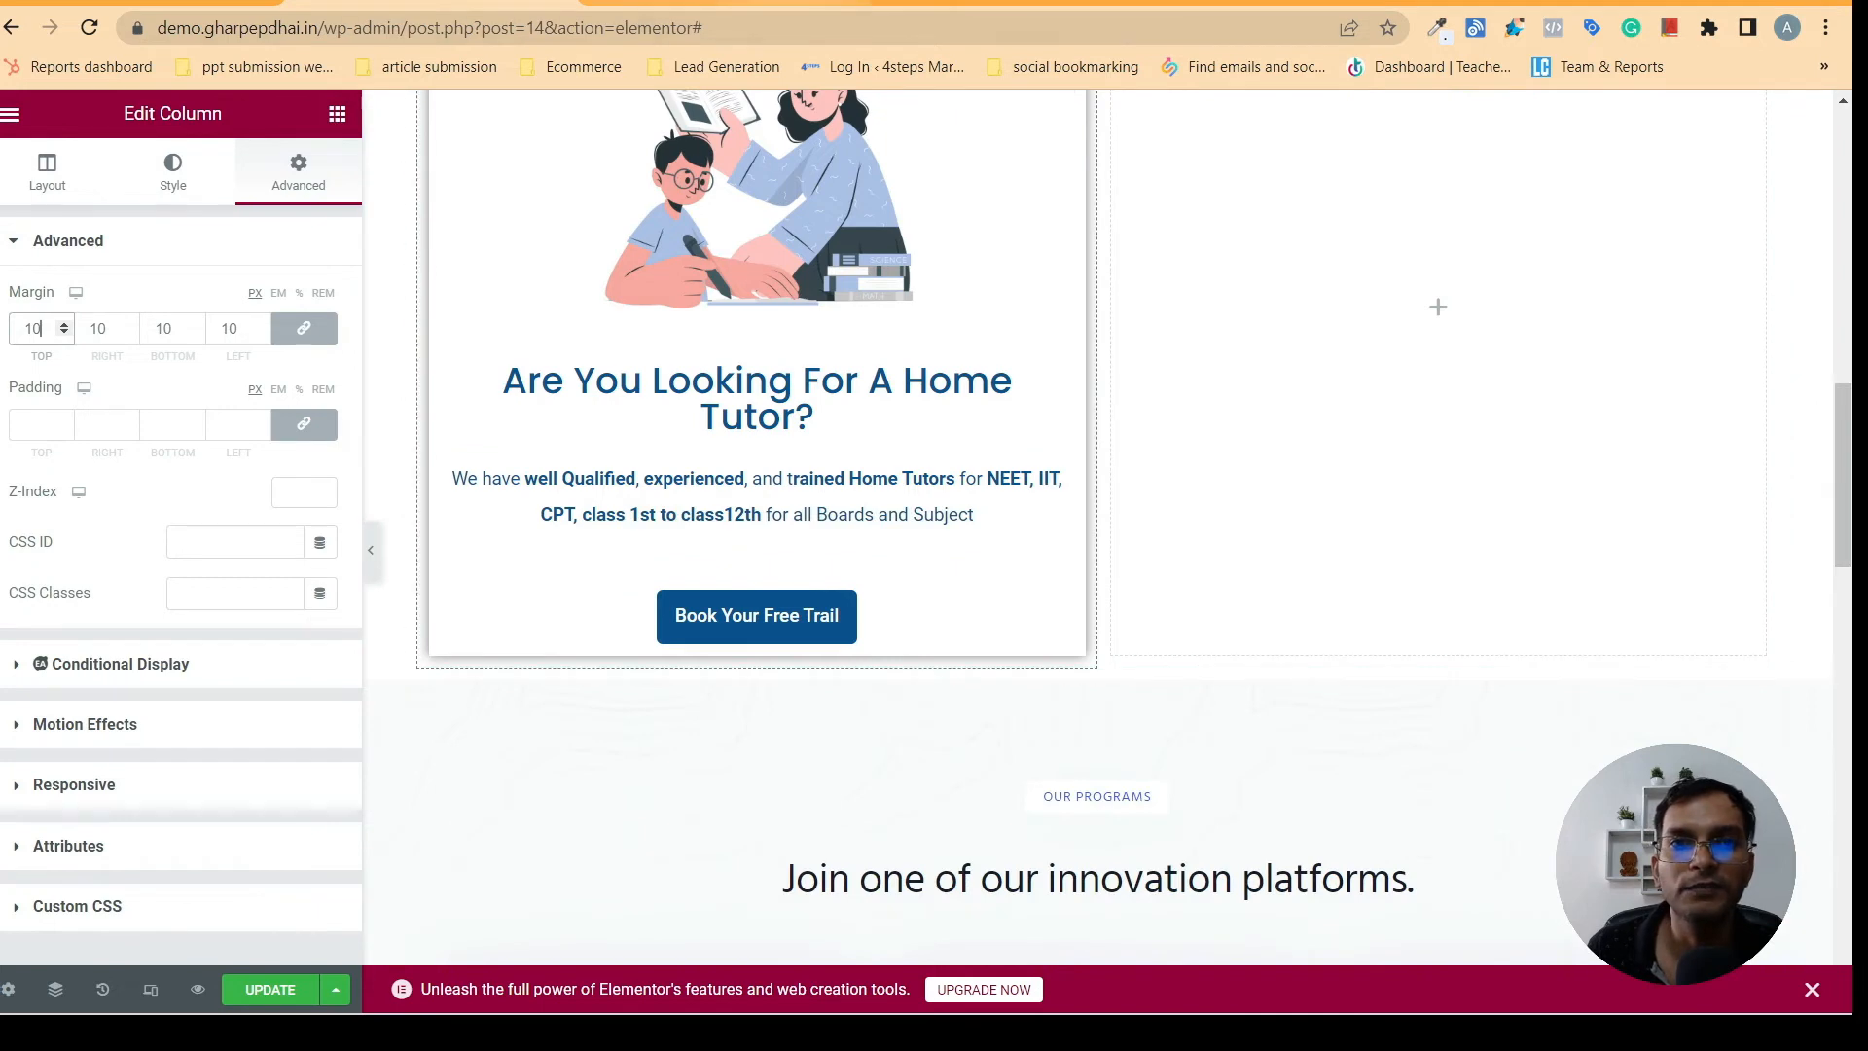
pyautogui.click(720, 3)
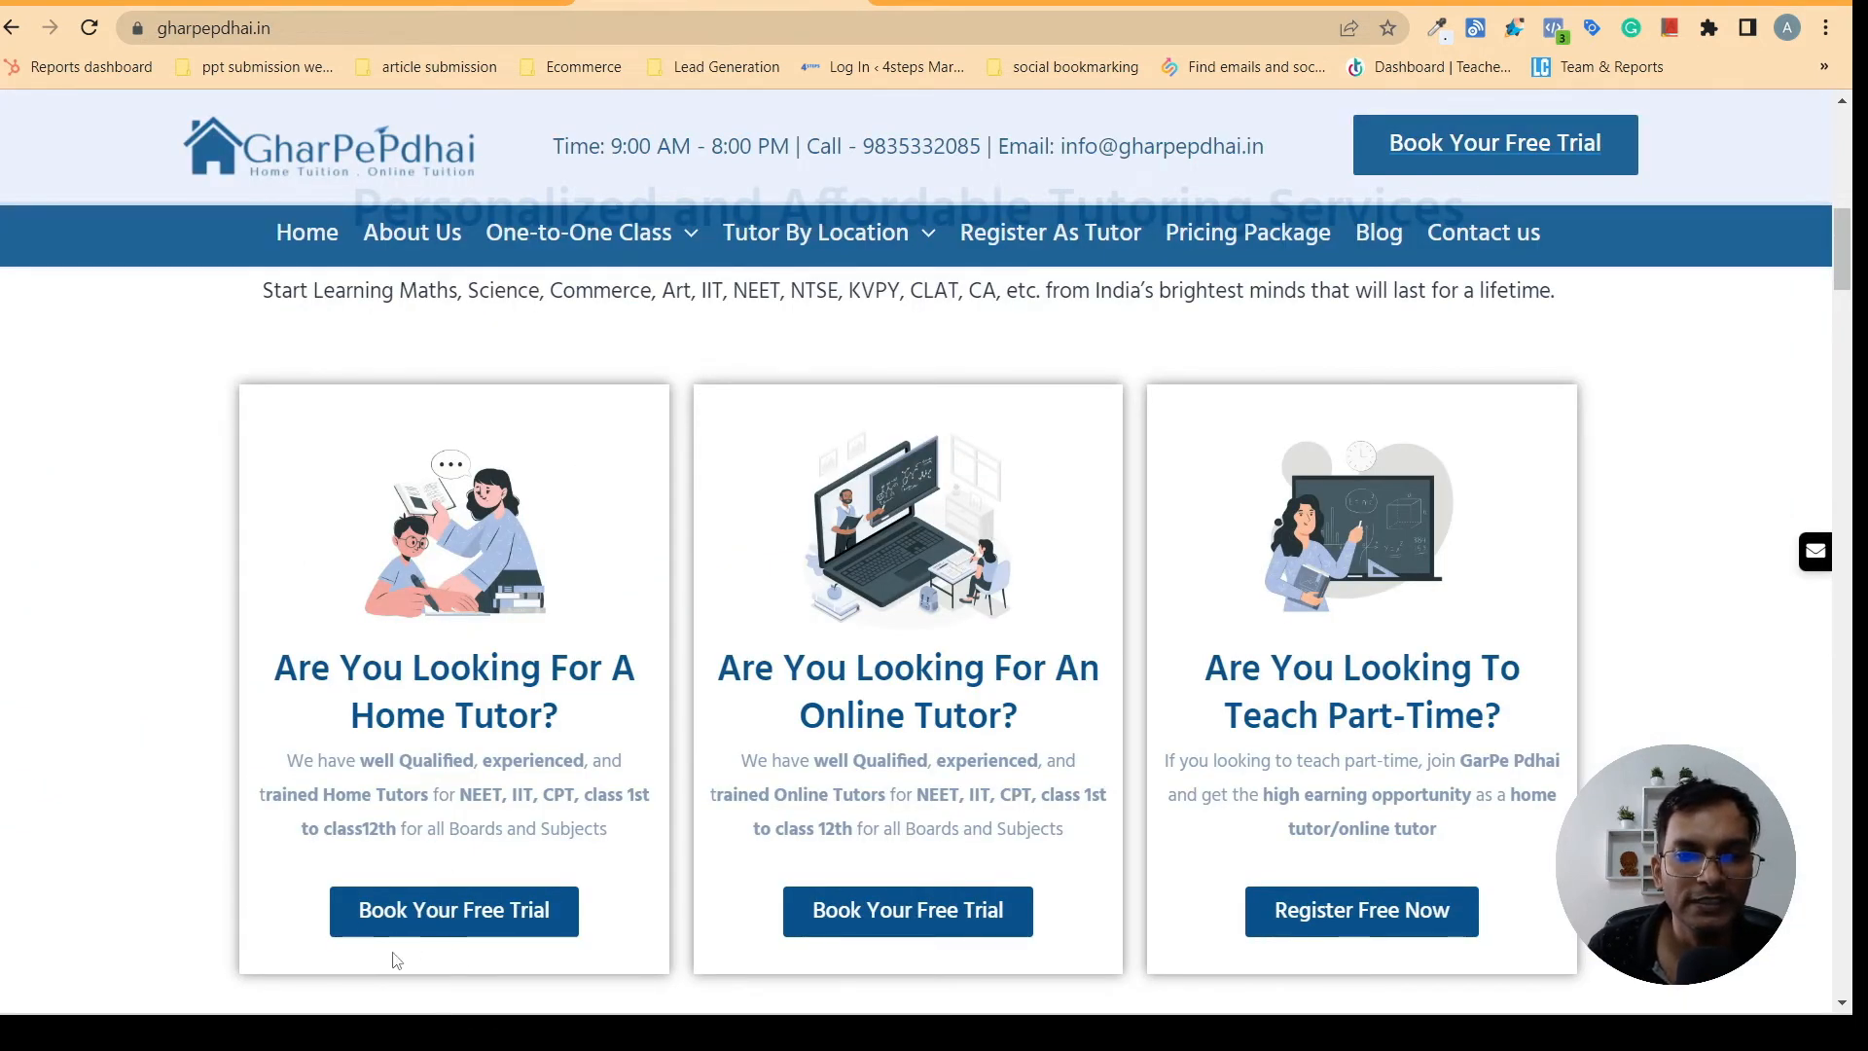
pyautogui.click(458, 3)
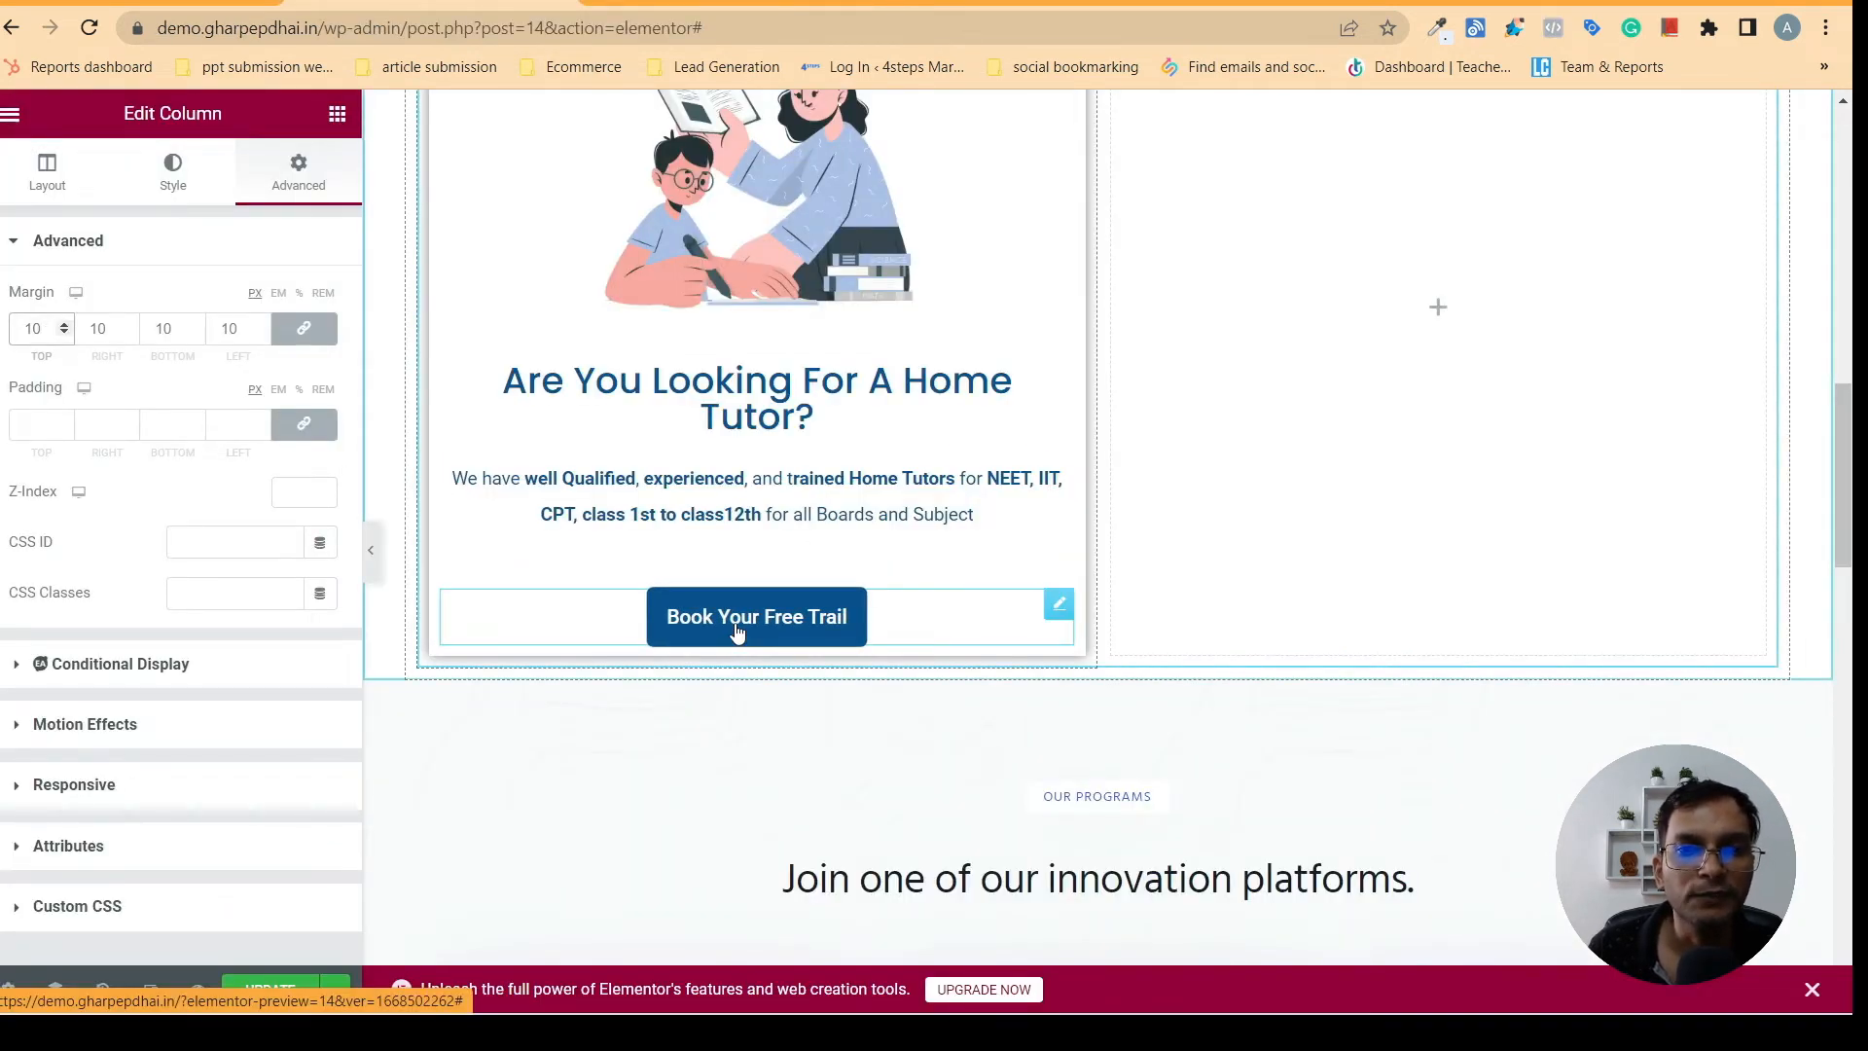
pyautogui.click(811, 615)
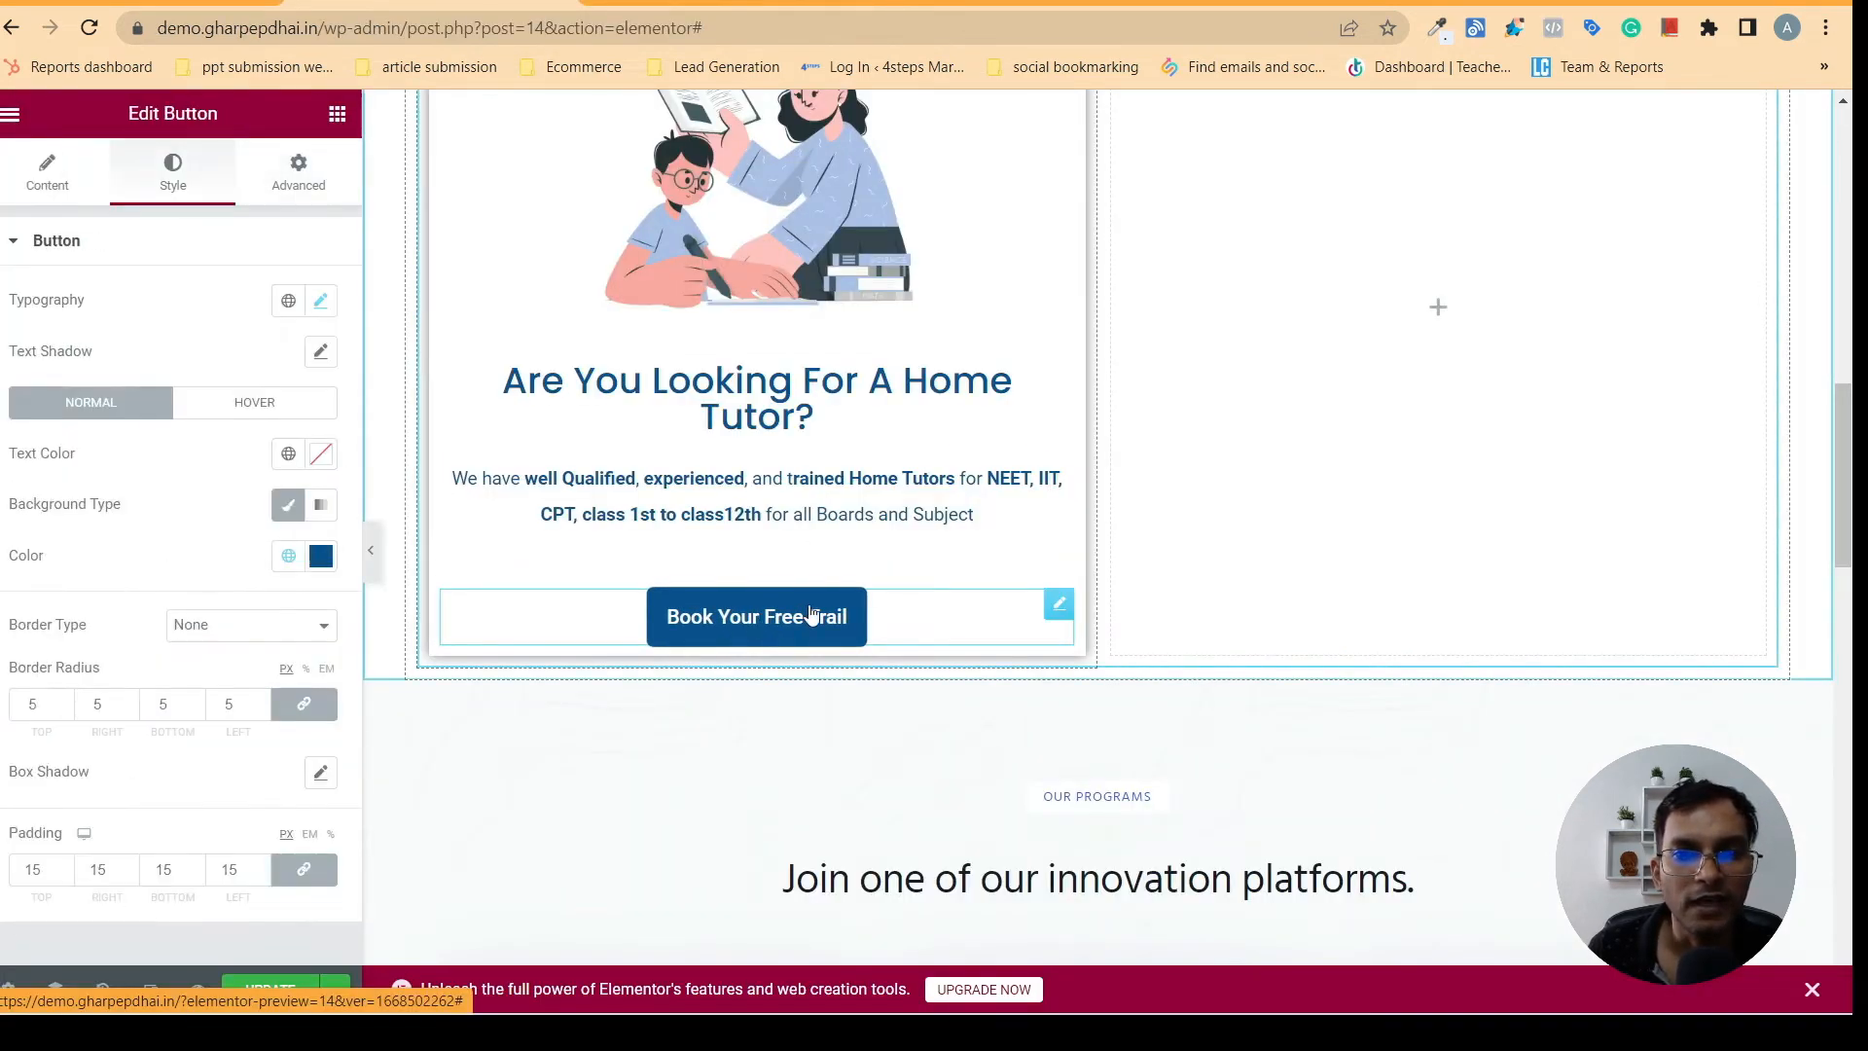
pyautogui.click(313, 187)
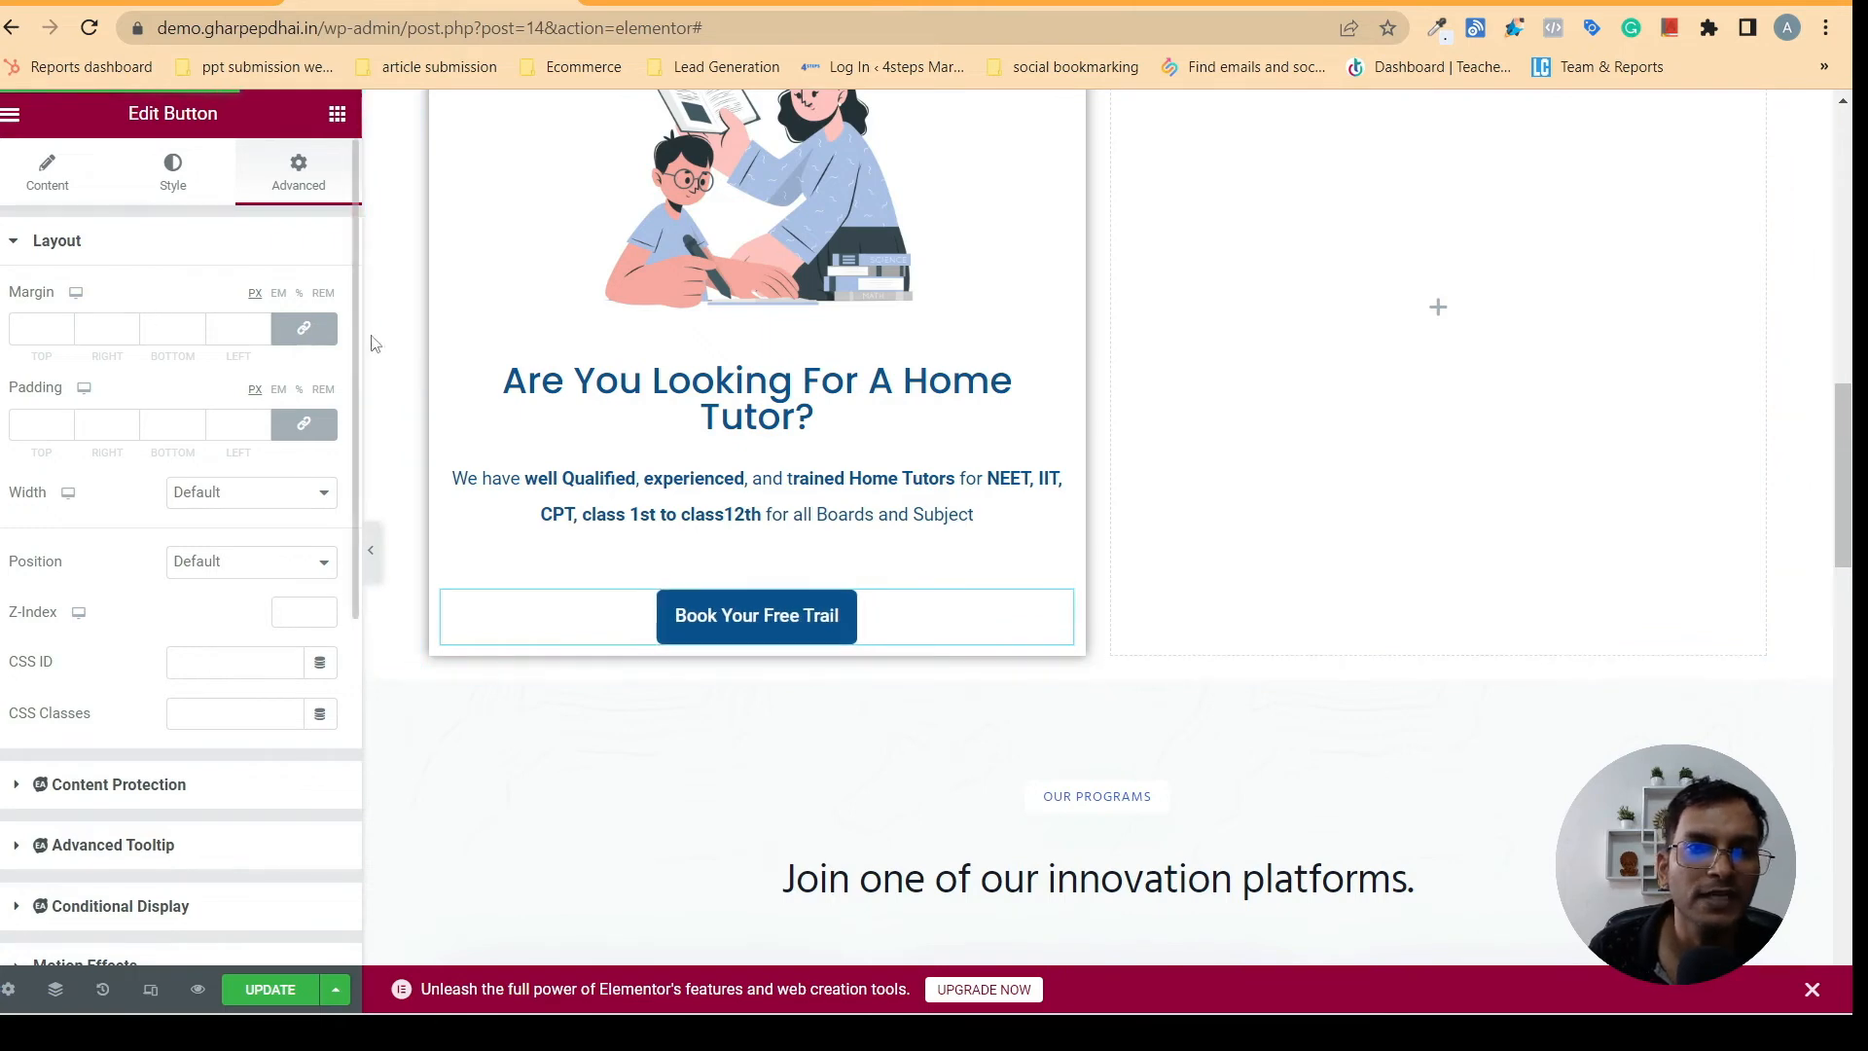
pyautogui.click(296, 333)
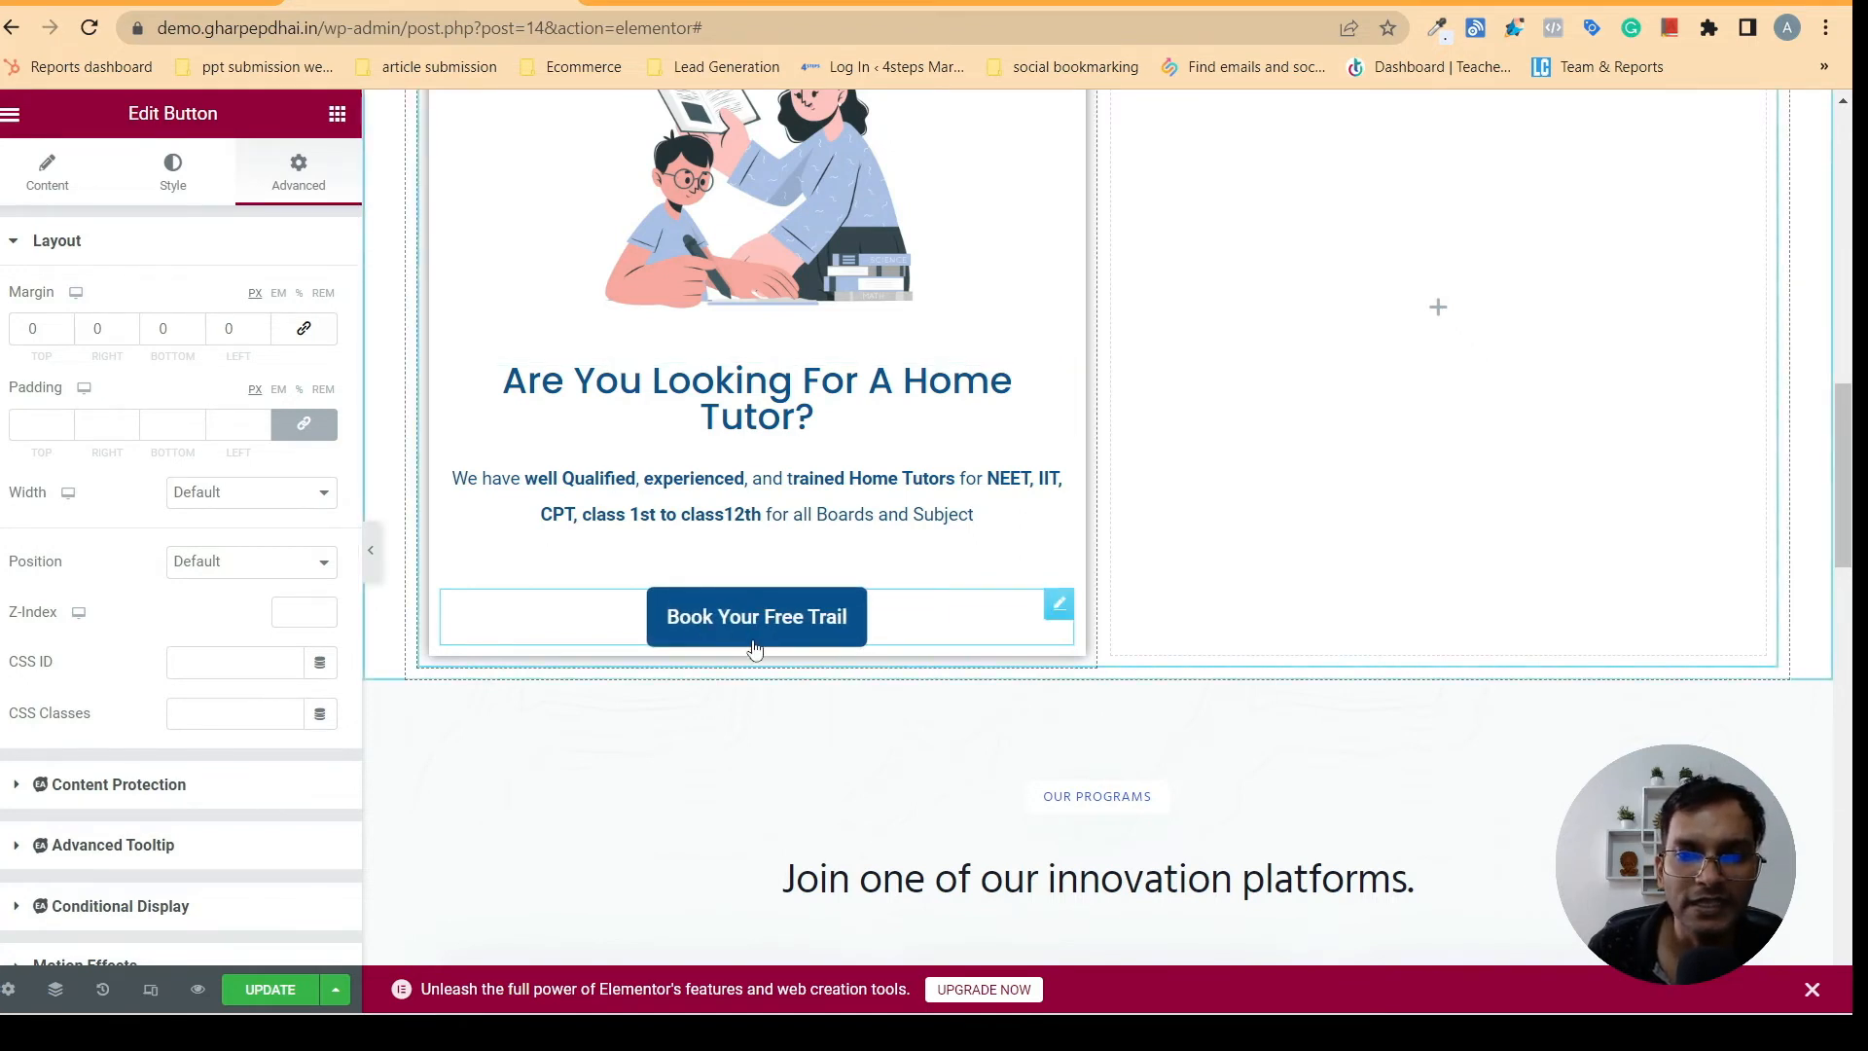
pyautogui.click(197, 327)
pyautogui.click(196, 326)
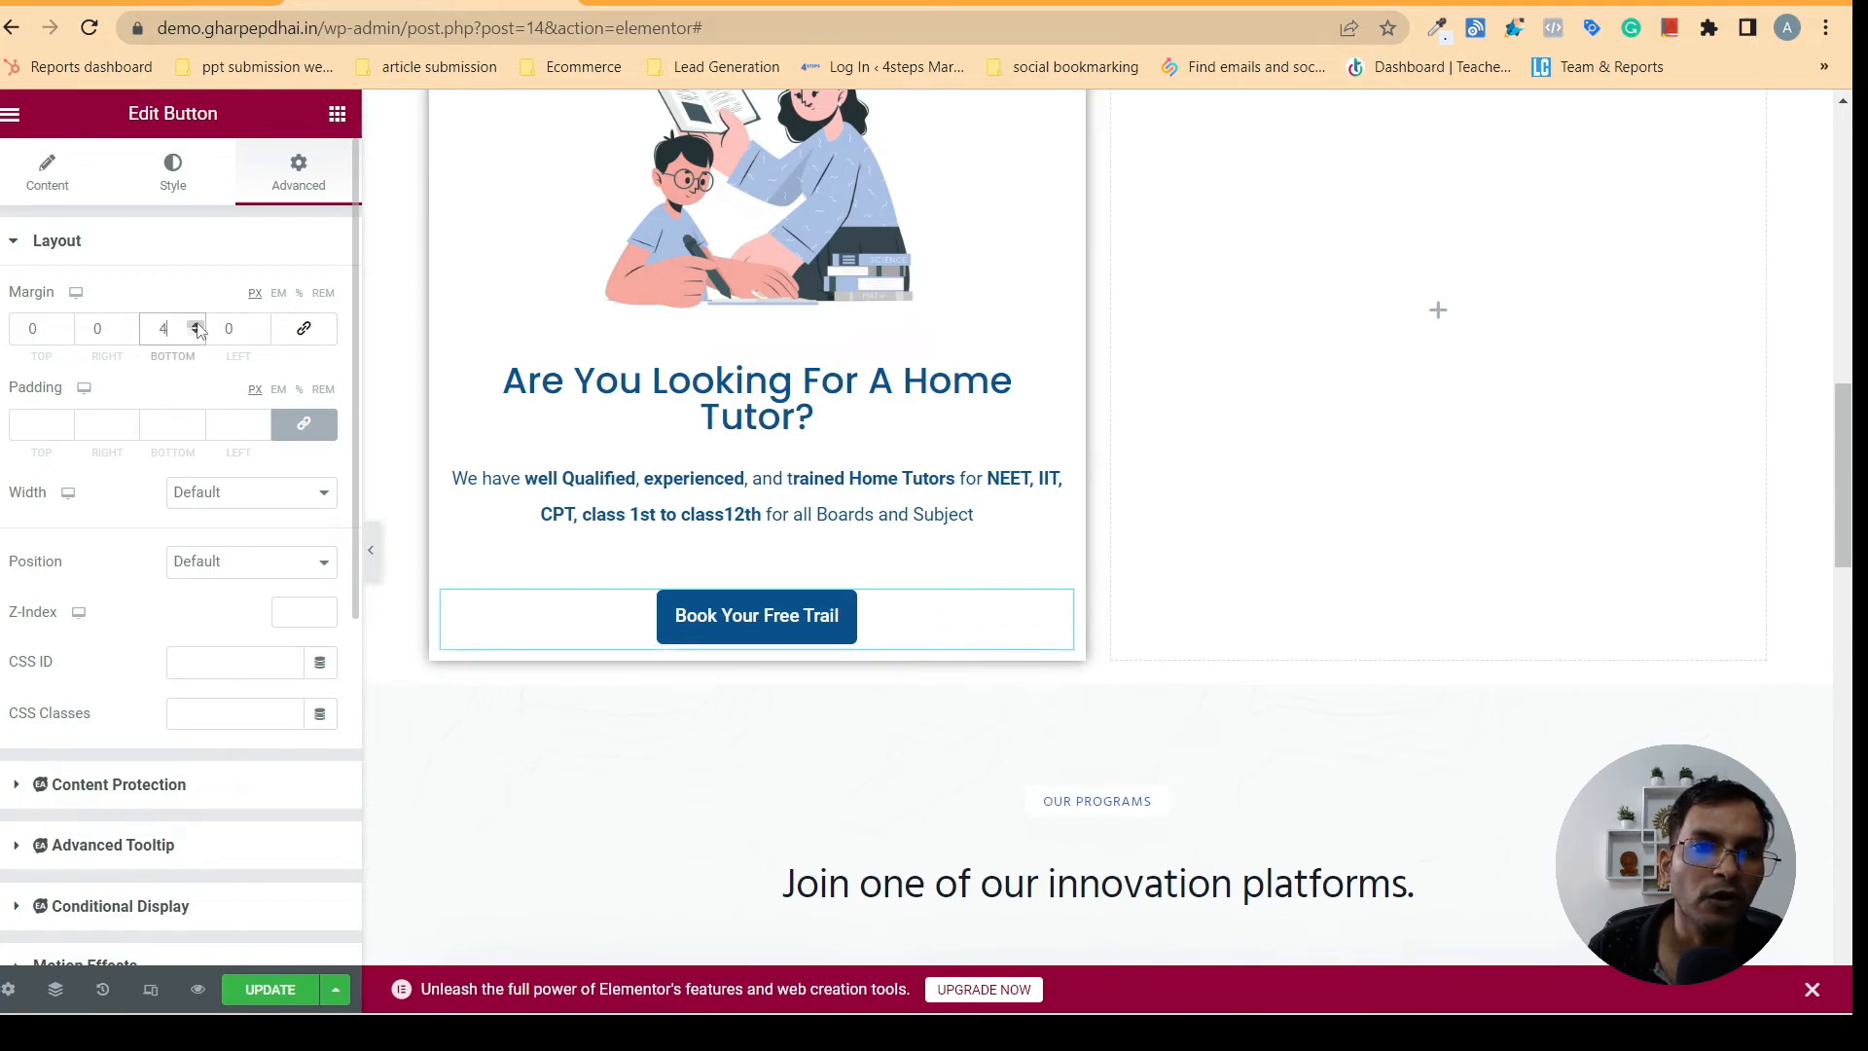
pyautogui.moveTo(196, 327); pyautogui.dragTo(197, 329)
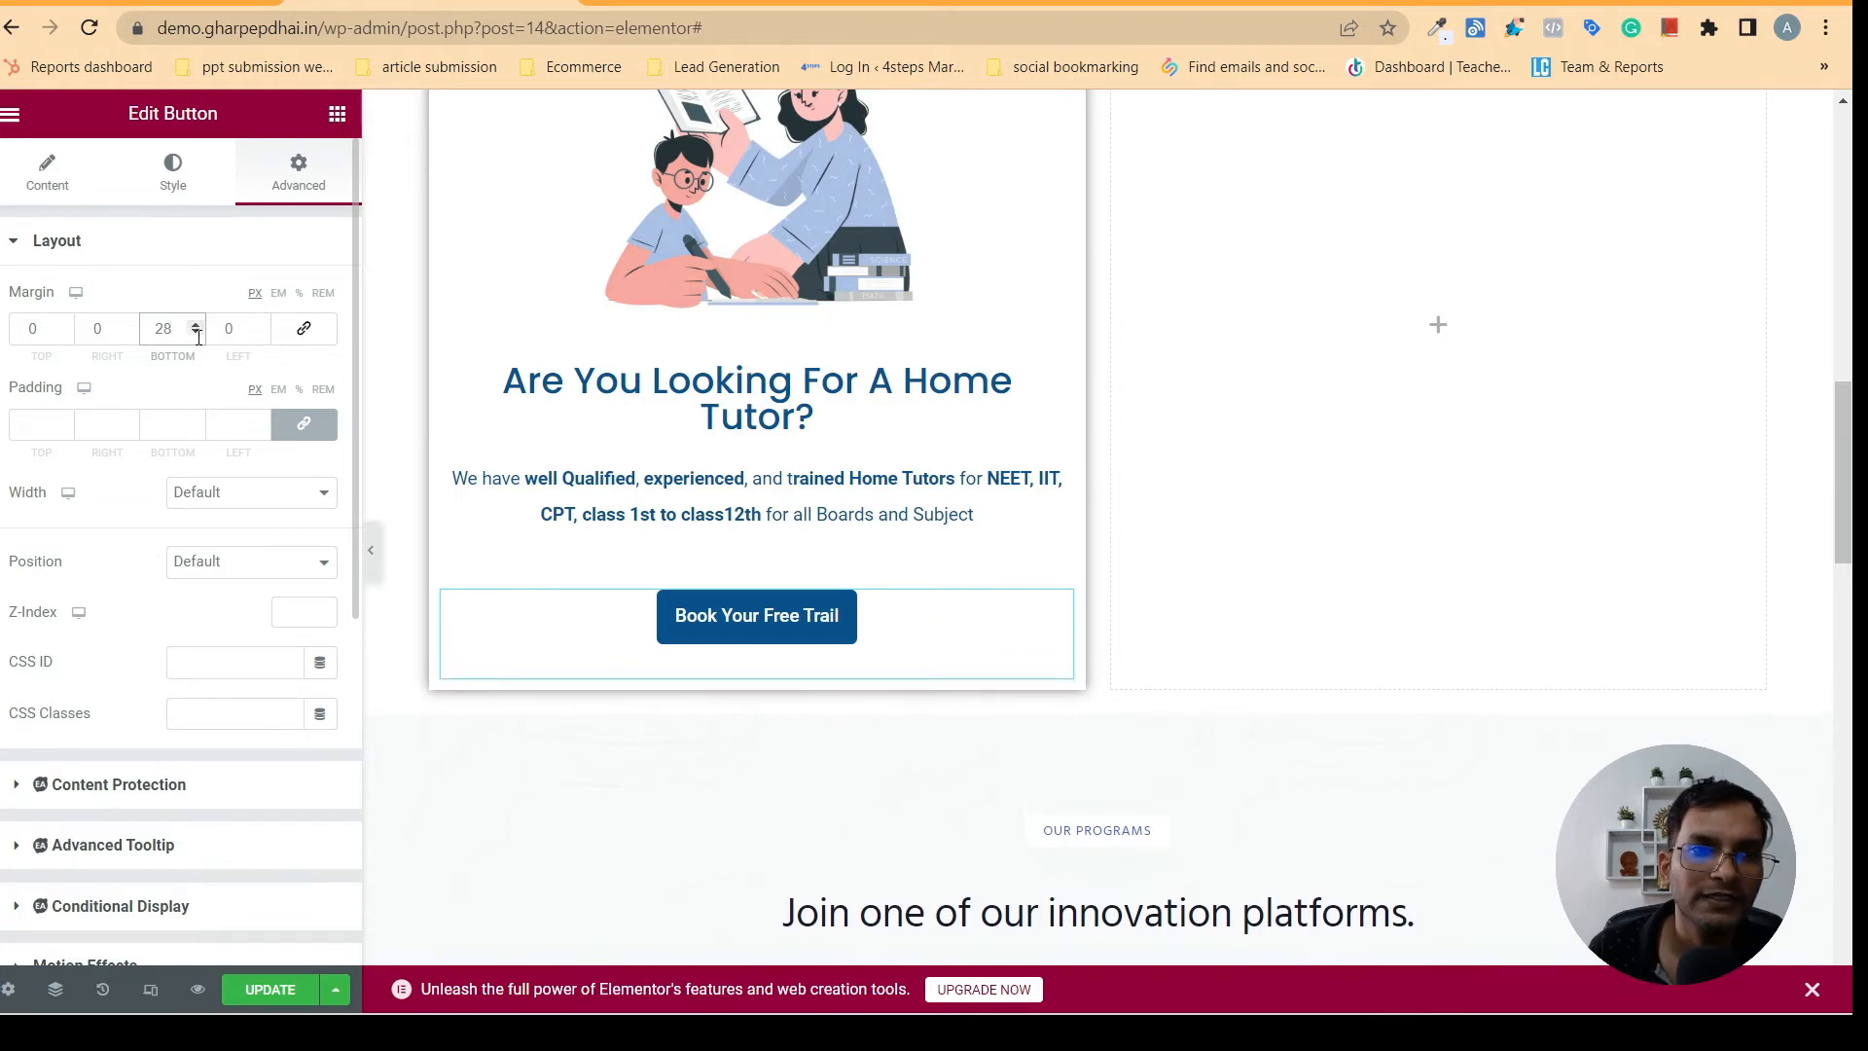
pyautogui.moveTo(196, 334); pyautogui.dragTo(196, 333)
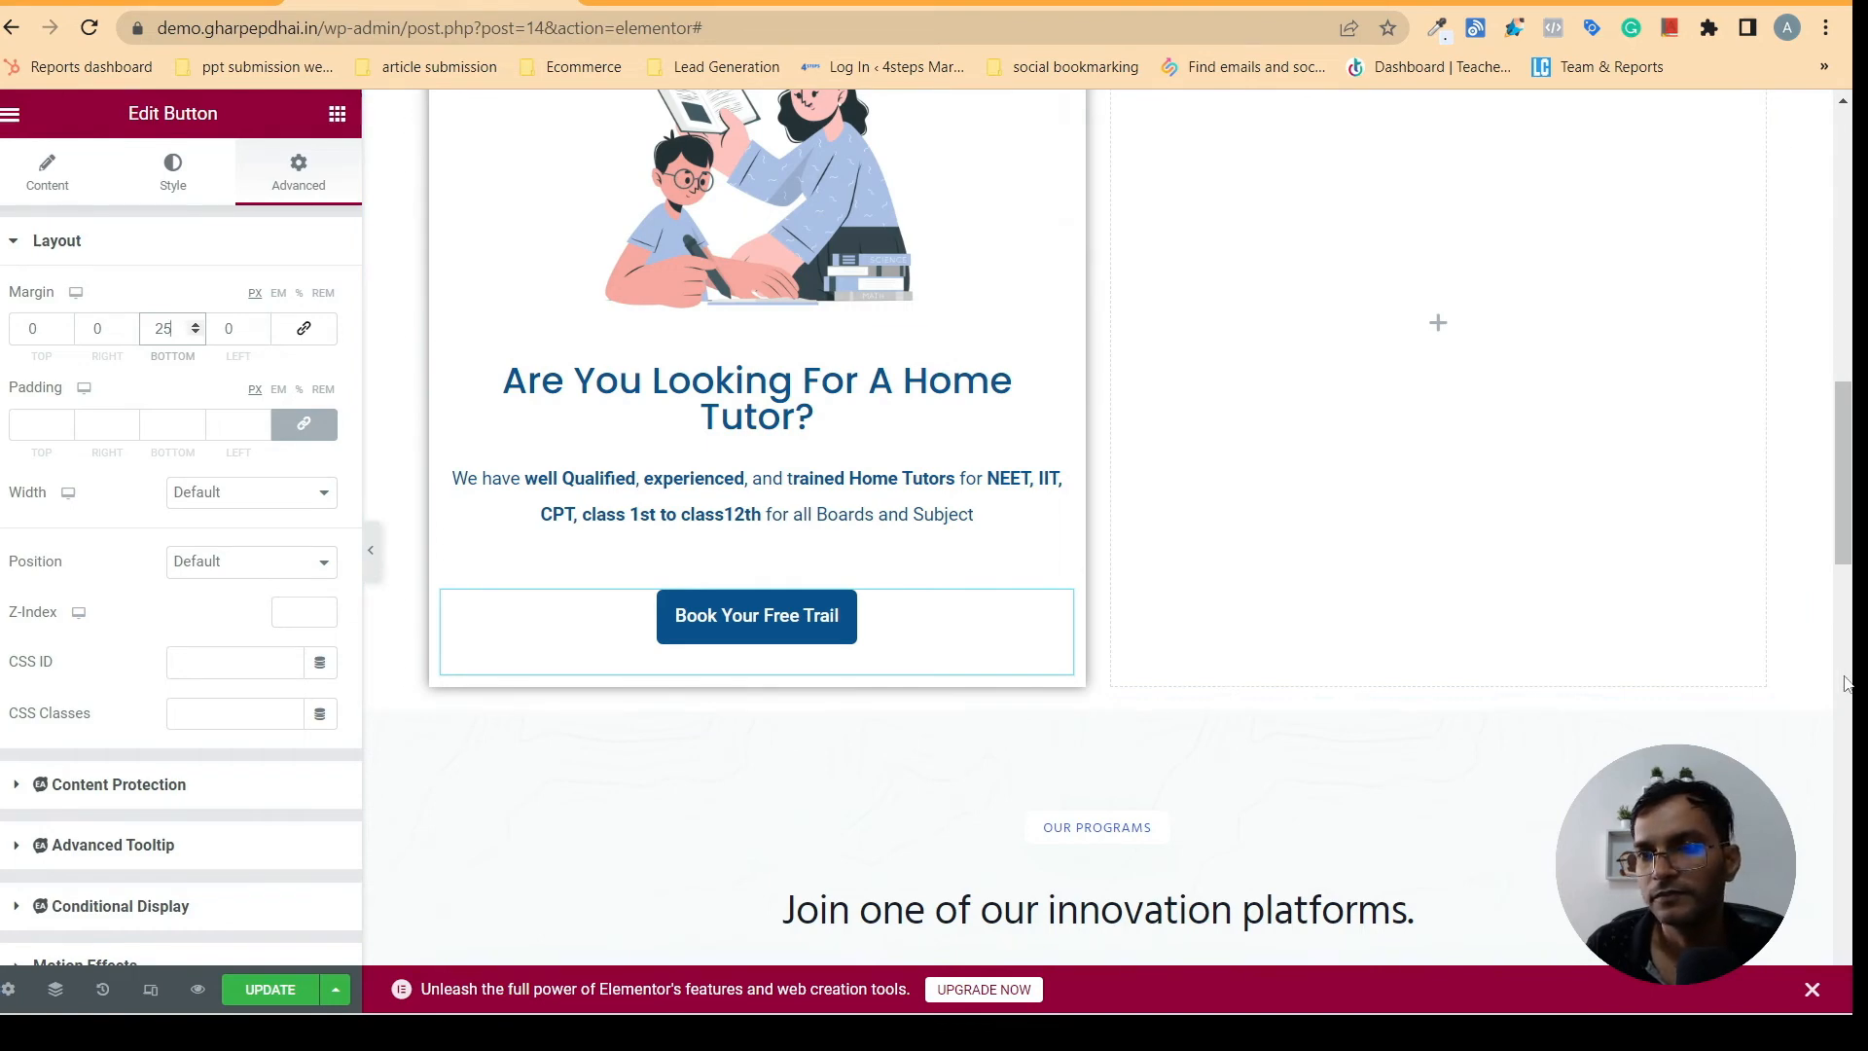
# - Duplicate the home tutor column twice to match the three-card row on gharpepdhai.in, and delete the empty fourth column
pyautogui.scroll(4, 1414, 539)
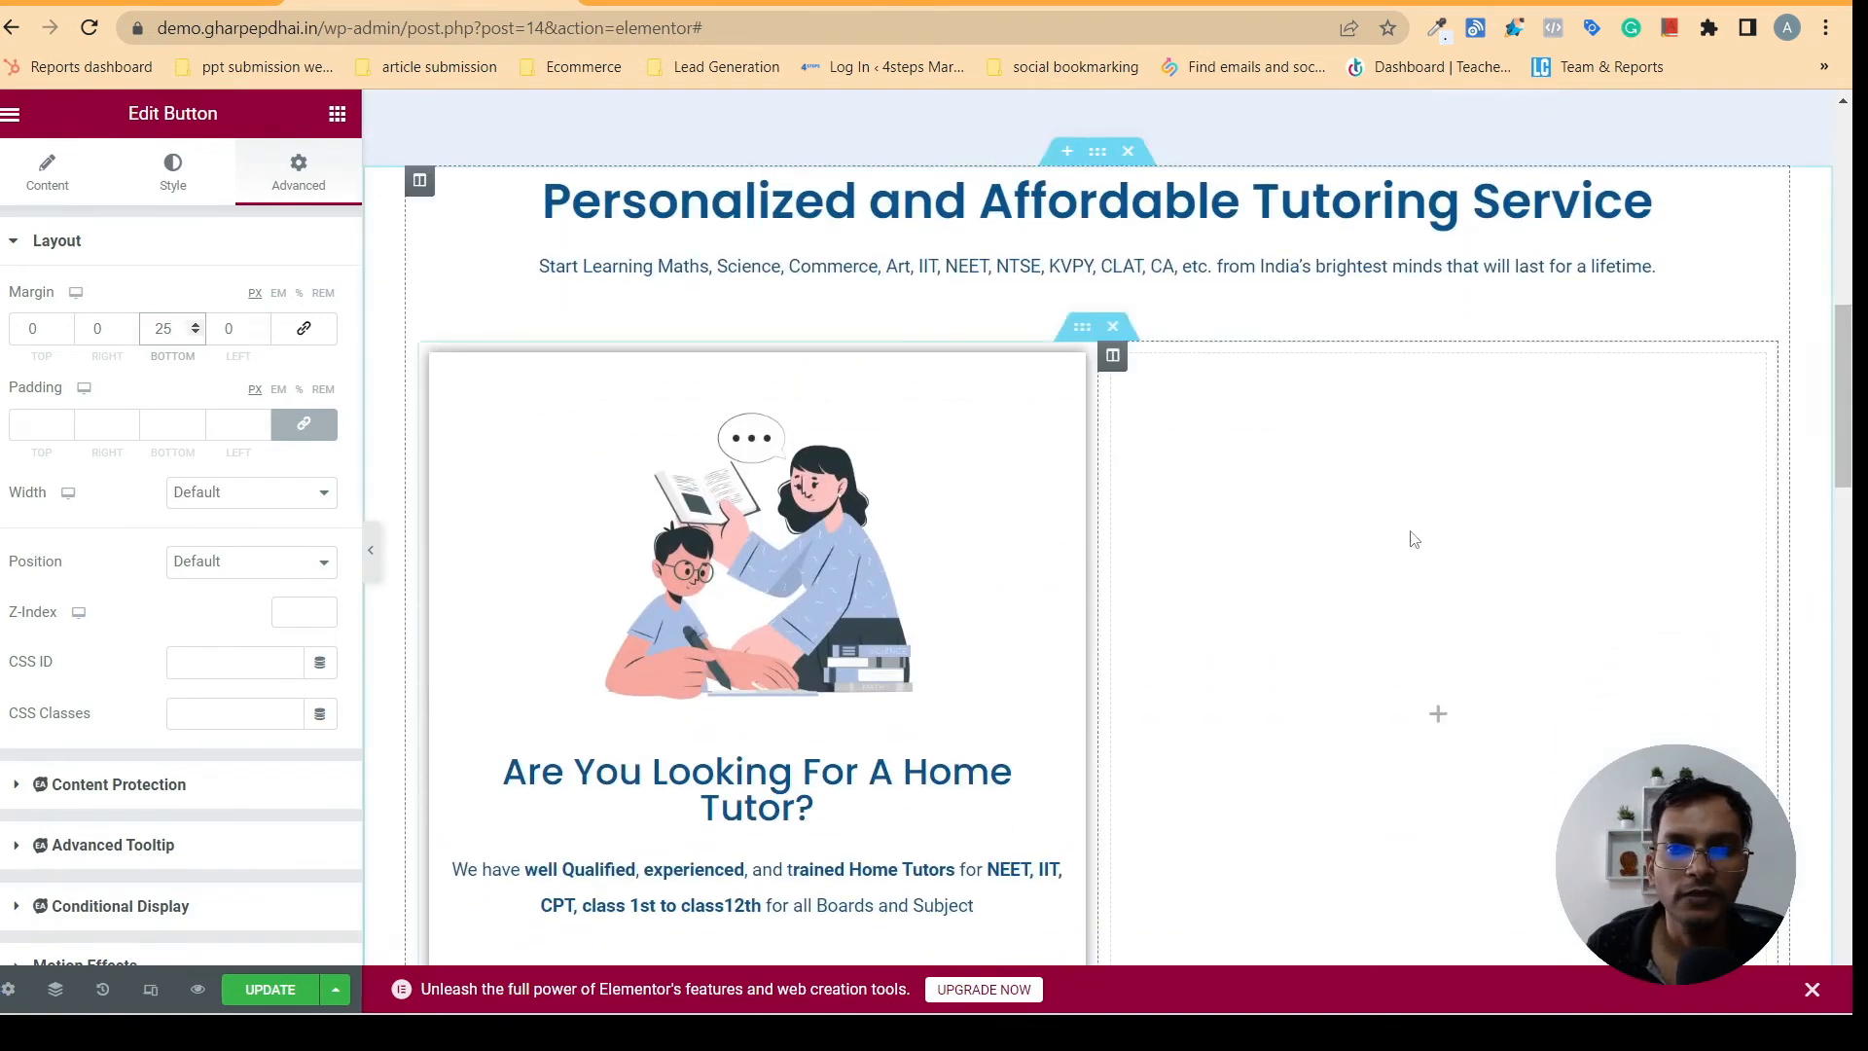
pyautogui.click(830, 605)
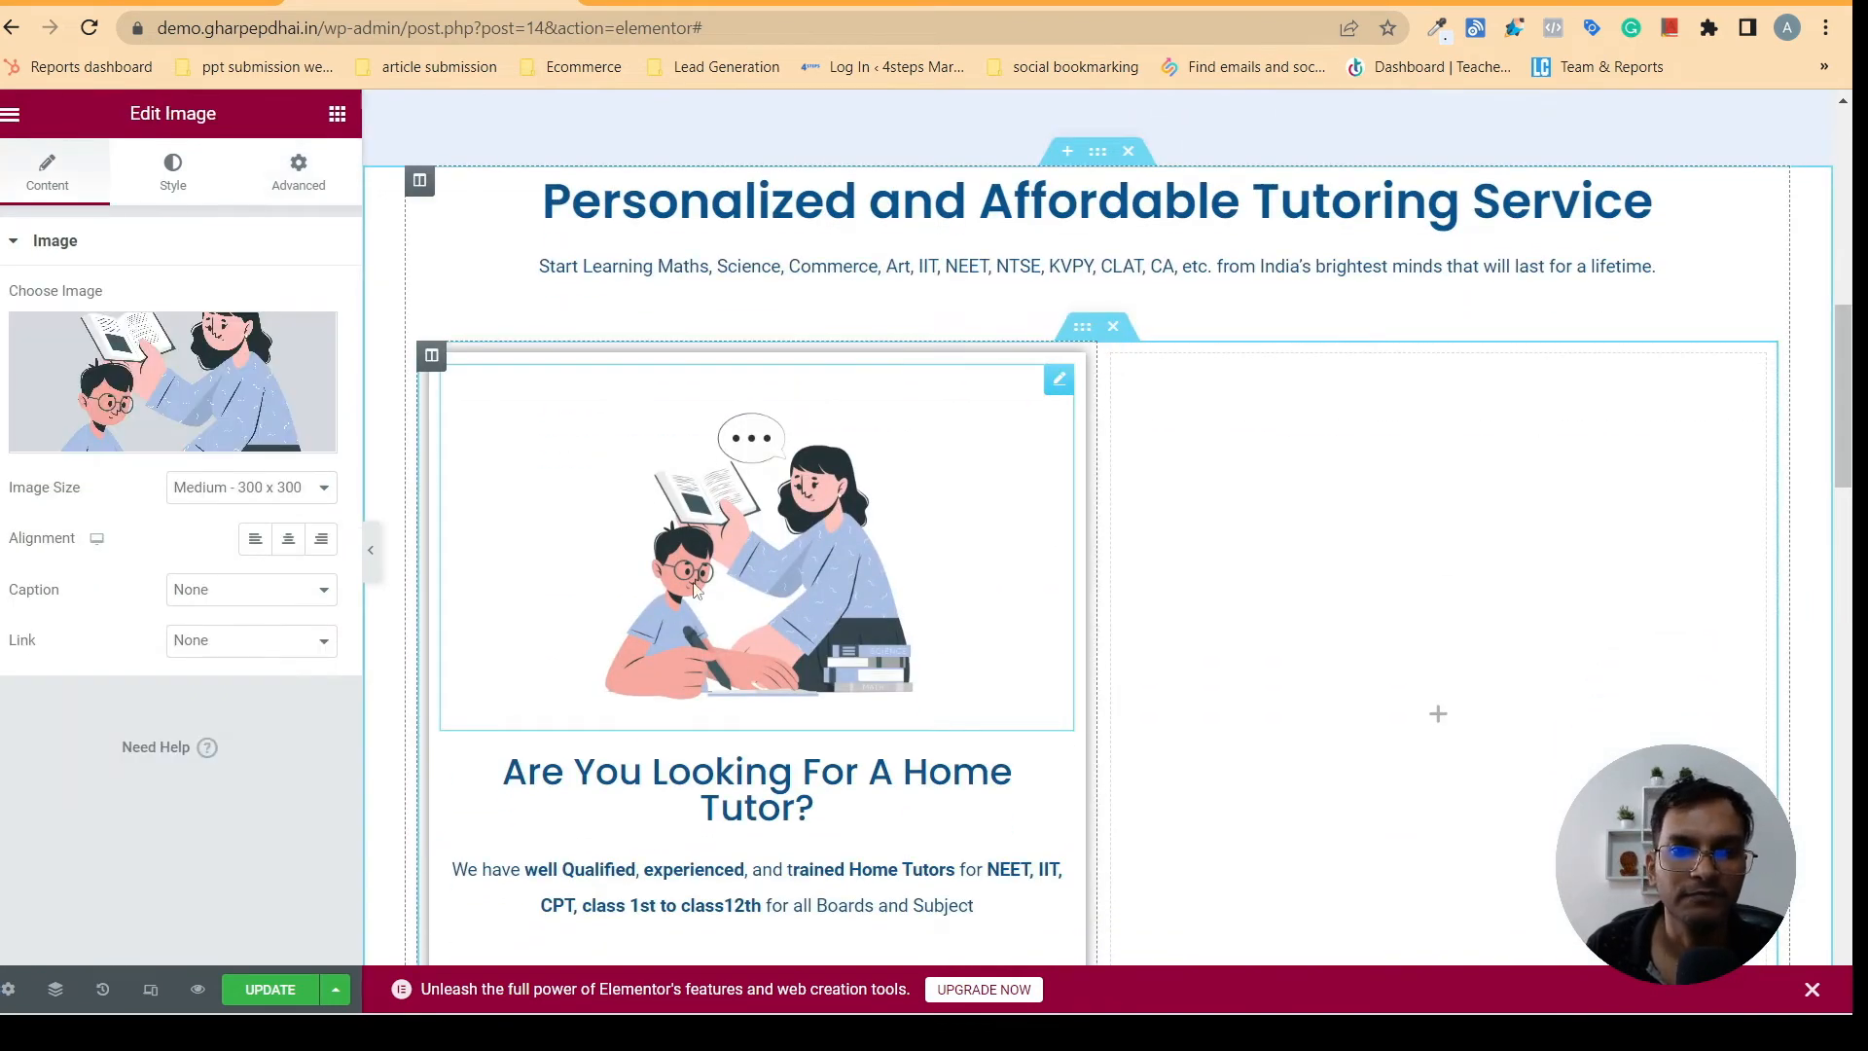
pyautogui.click(727, 3)
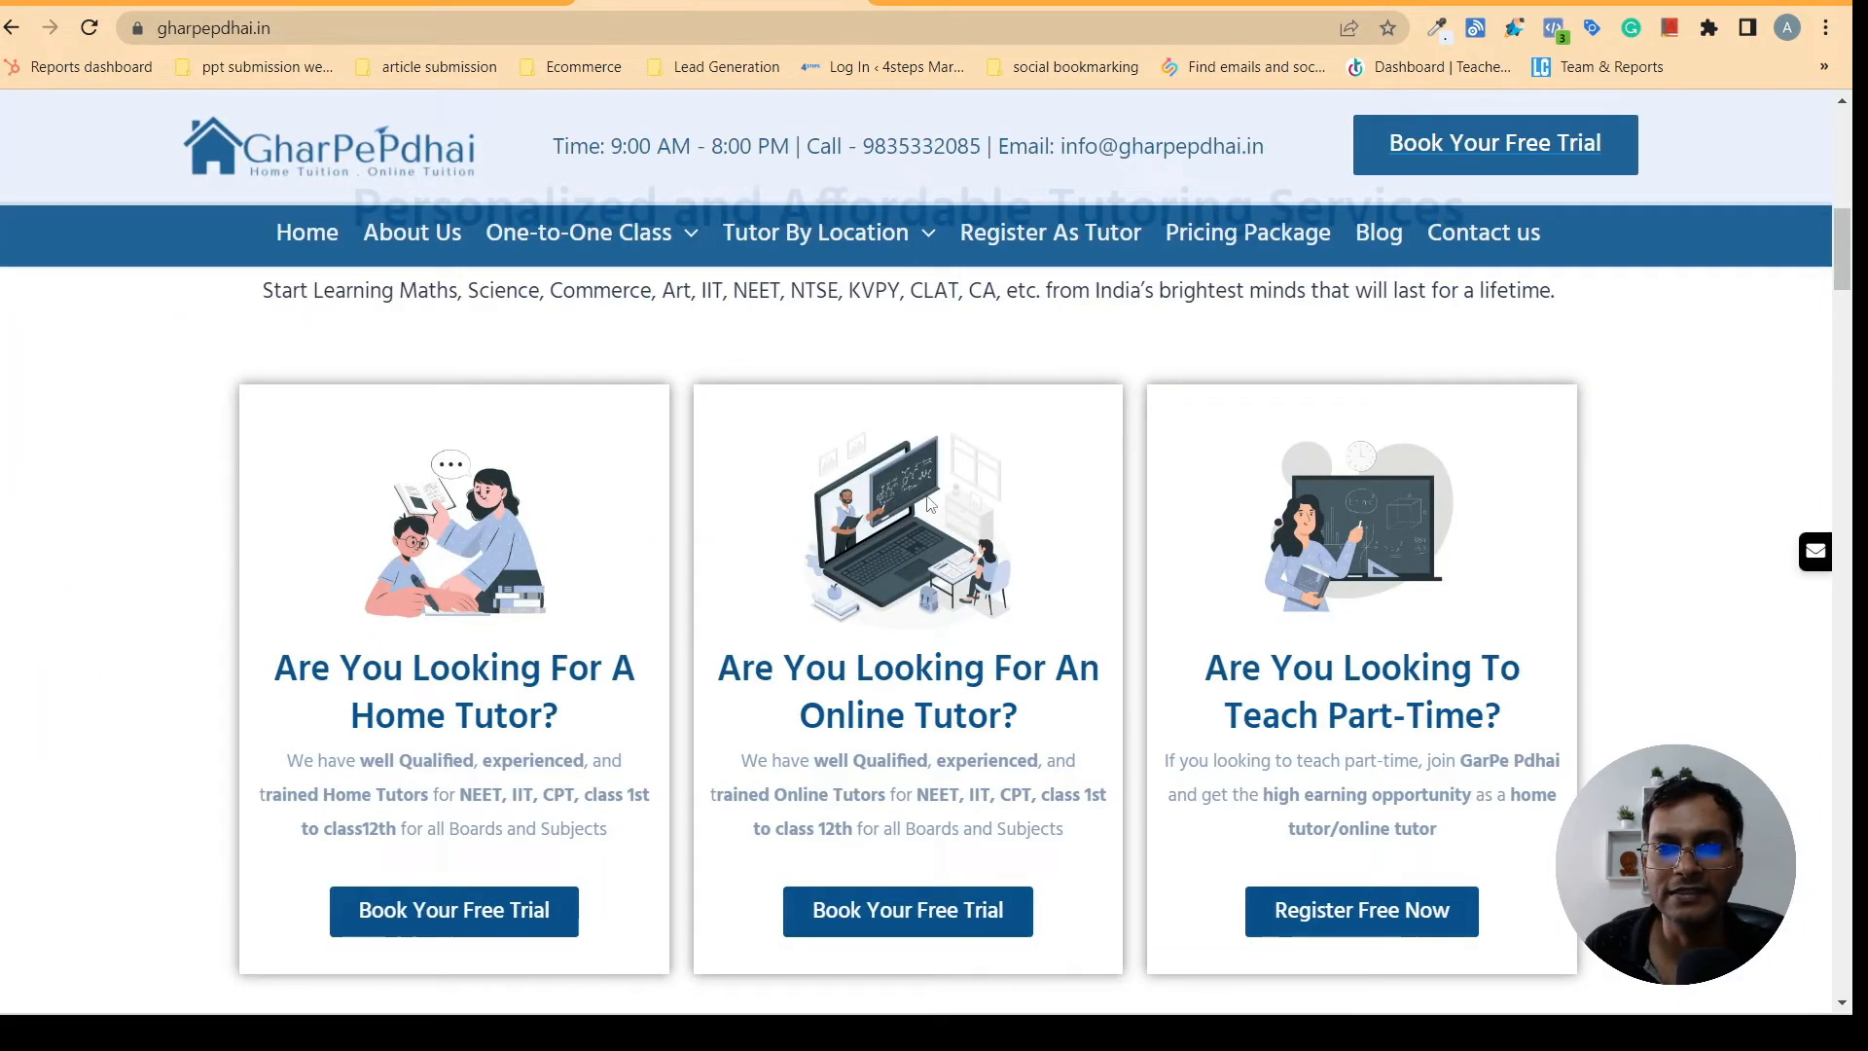
pyautogui.hotkey('ctrl', 'shift', 'Tab')
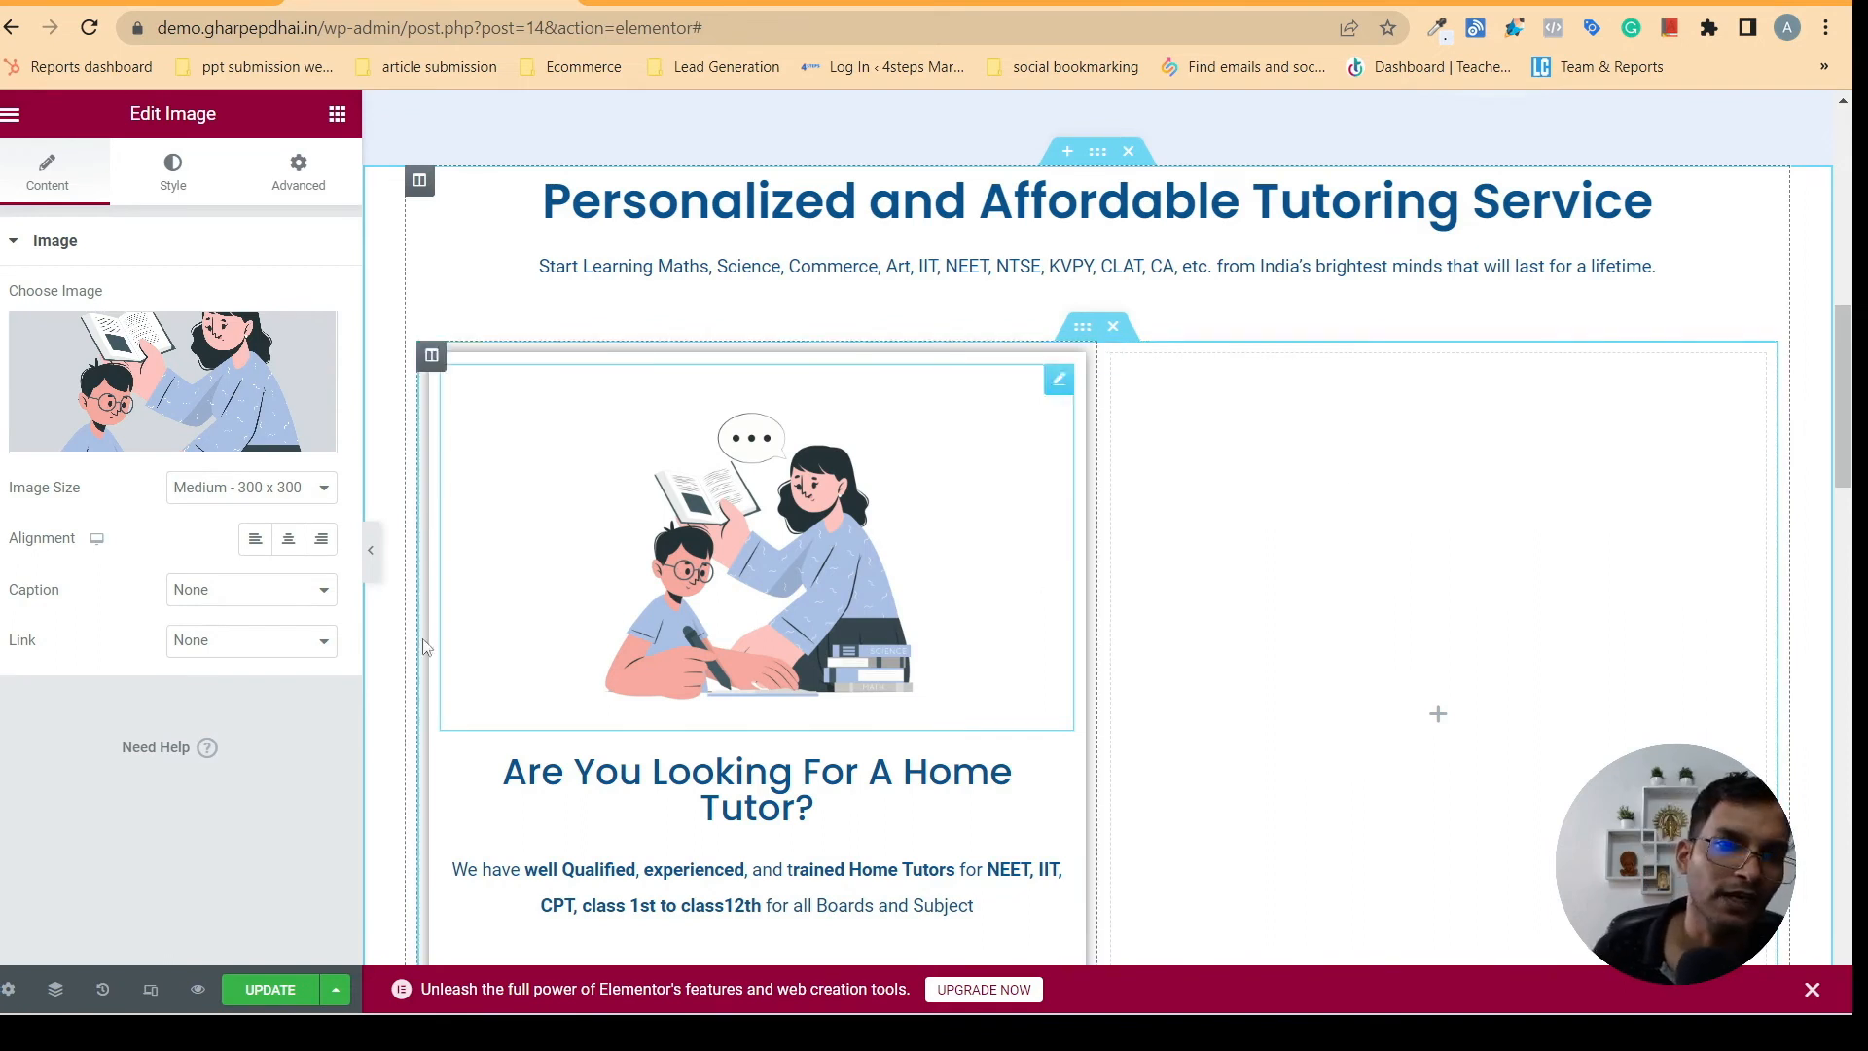
pyautogui.rightClick(431, 360)
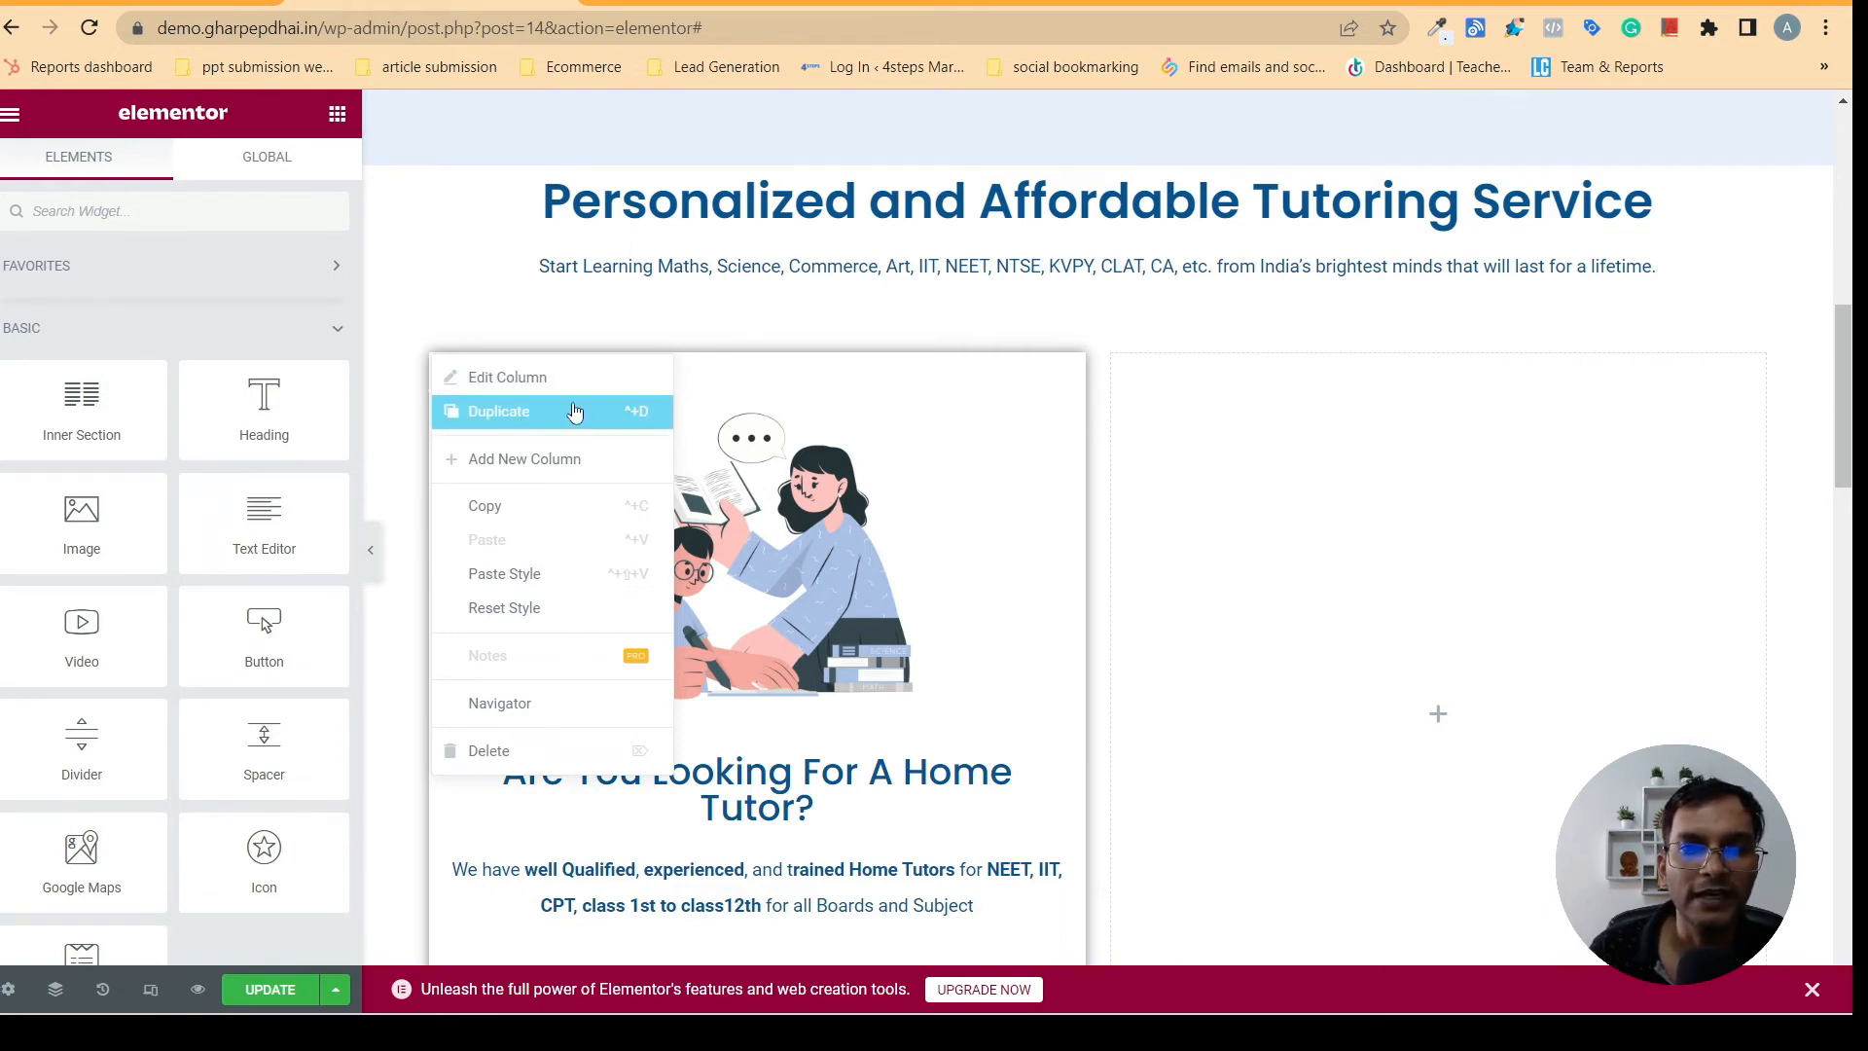
pyautogui.click(500, 412)
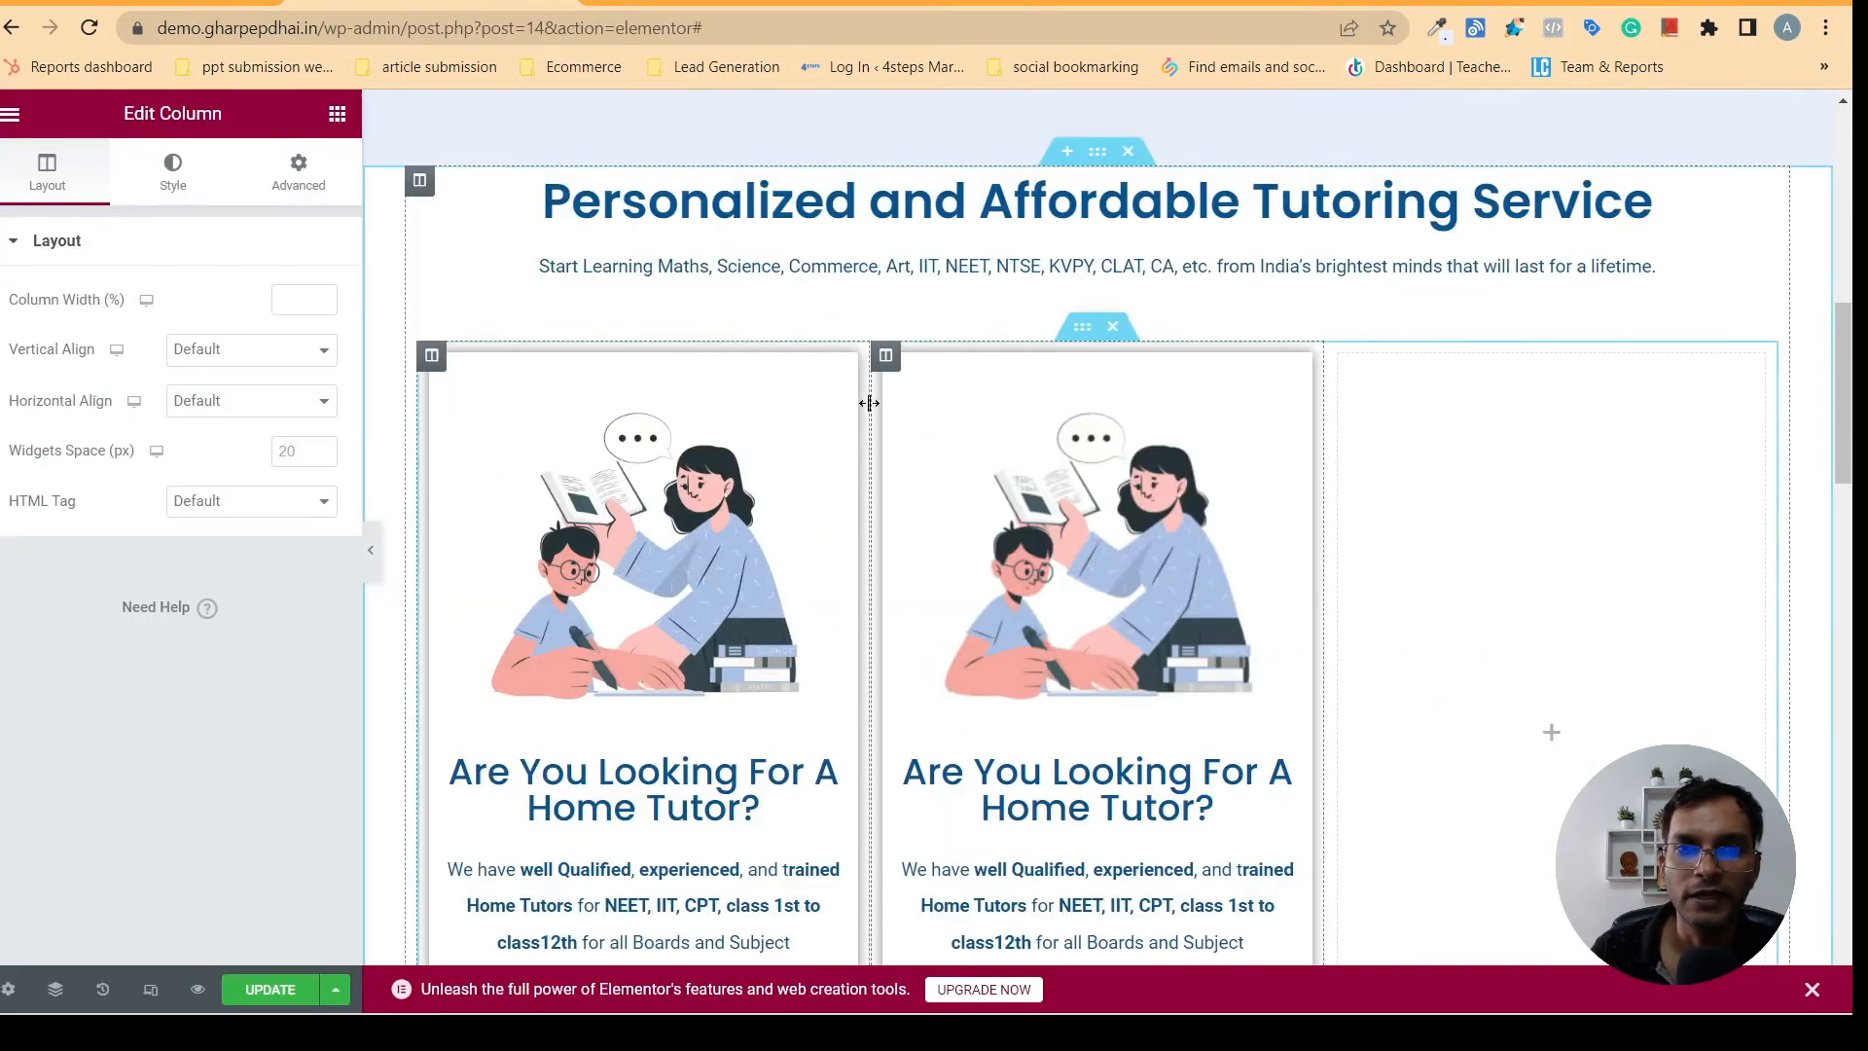
pyautogui.rightClick(884, 356)
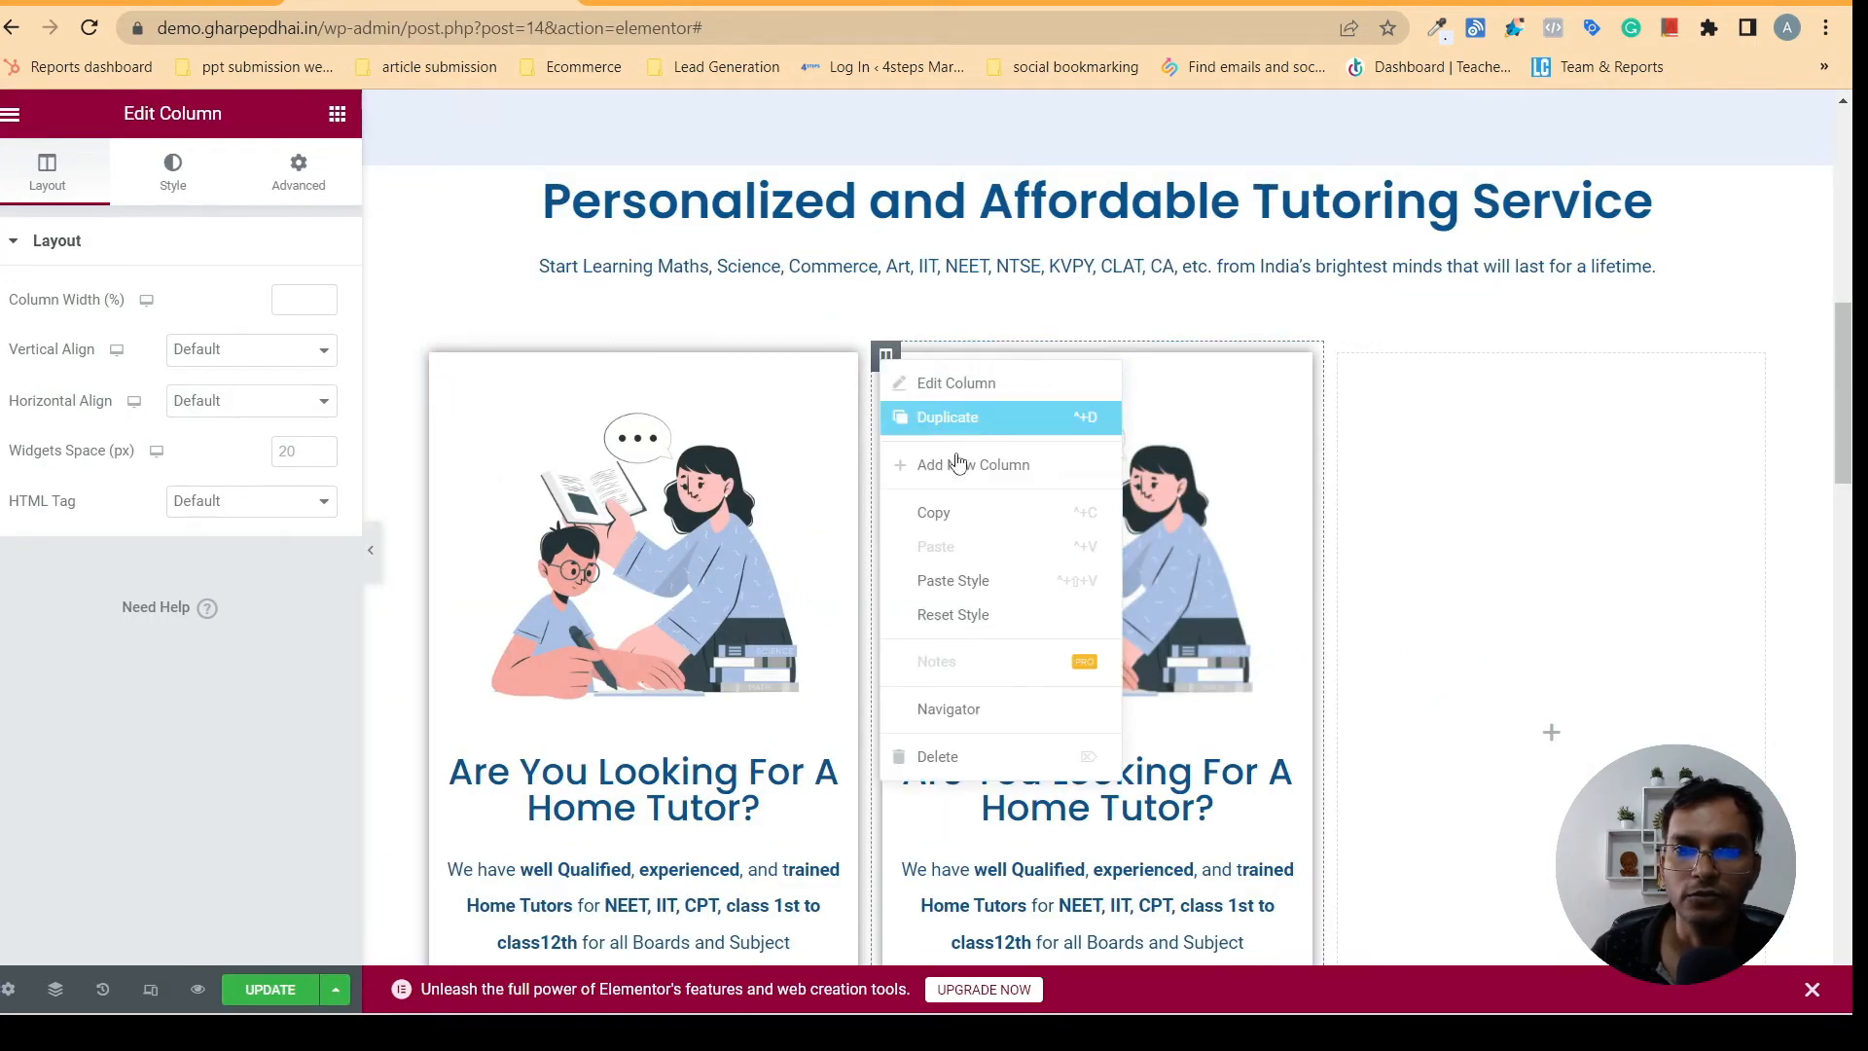
pyautogui.click(949, 417)
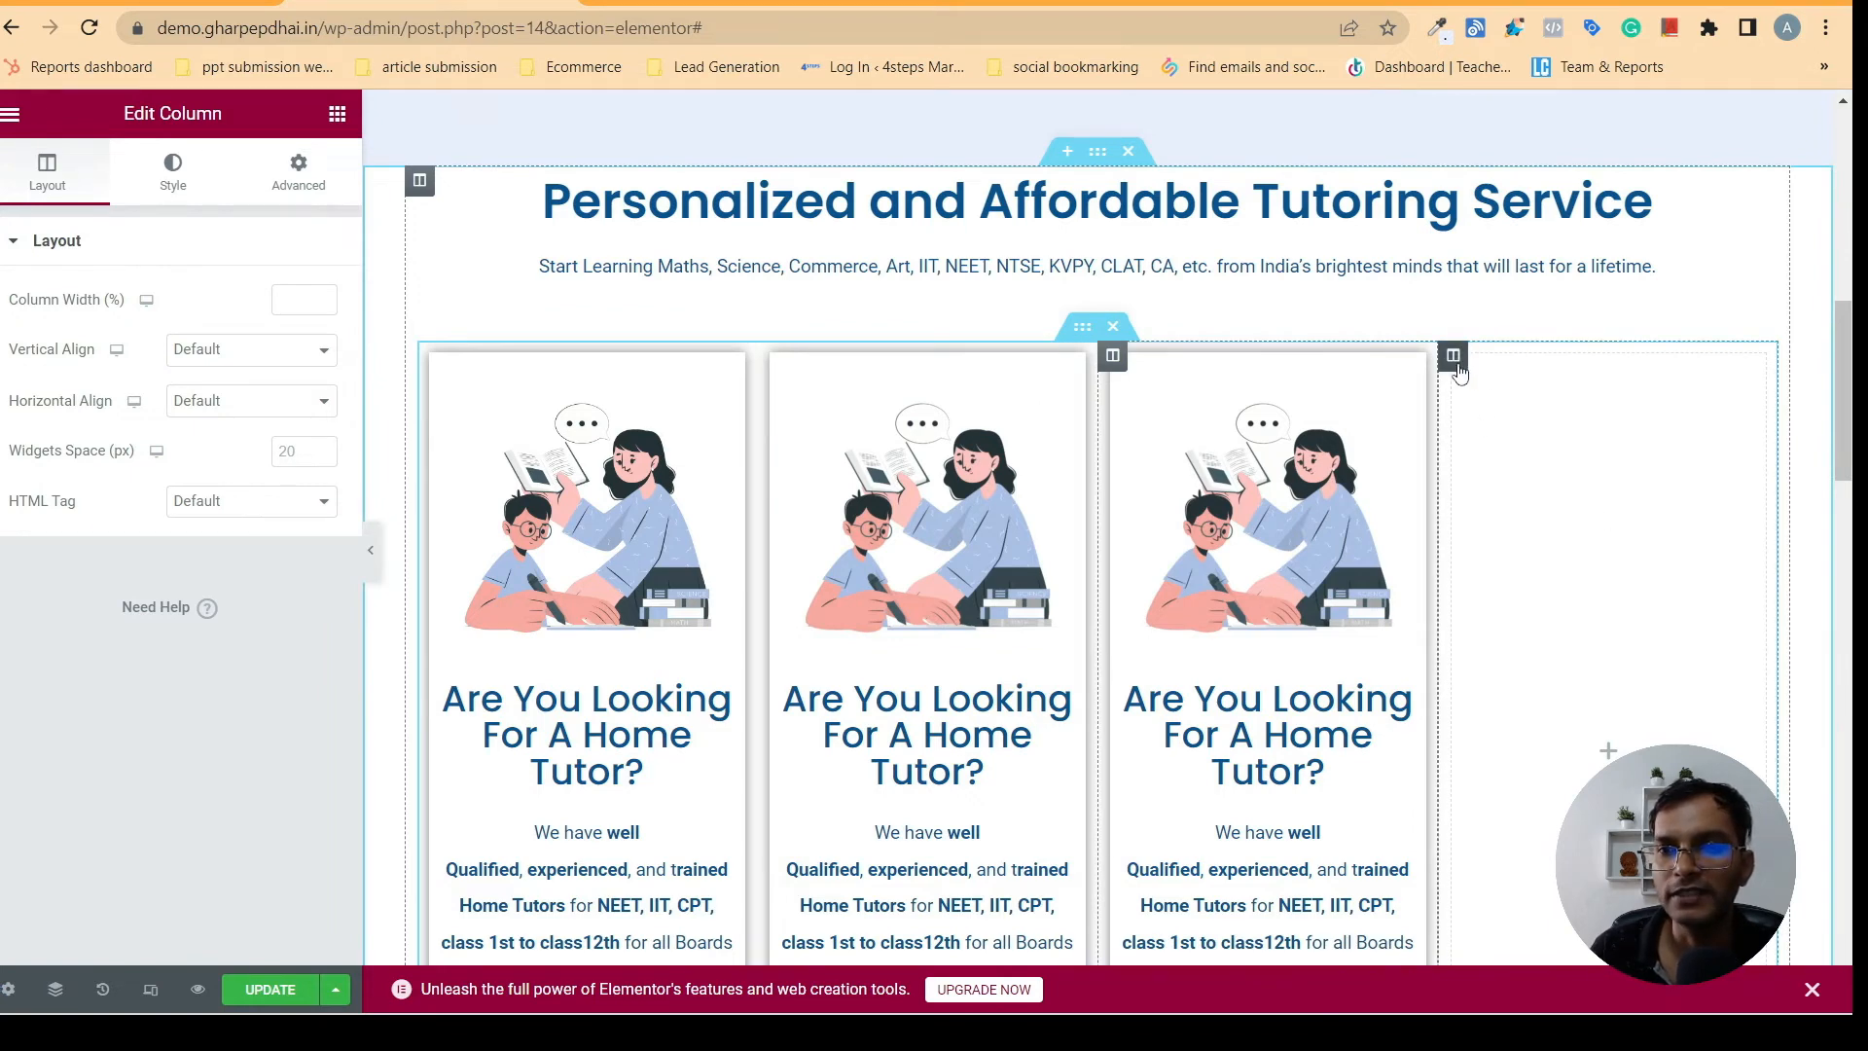
pyautogui.rightClick(1455, 360)
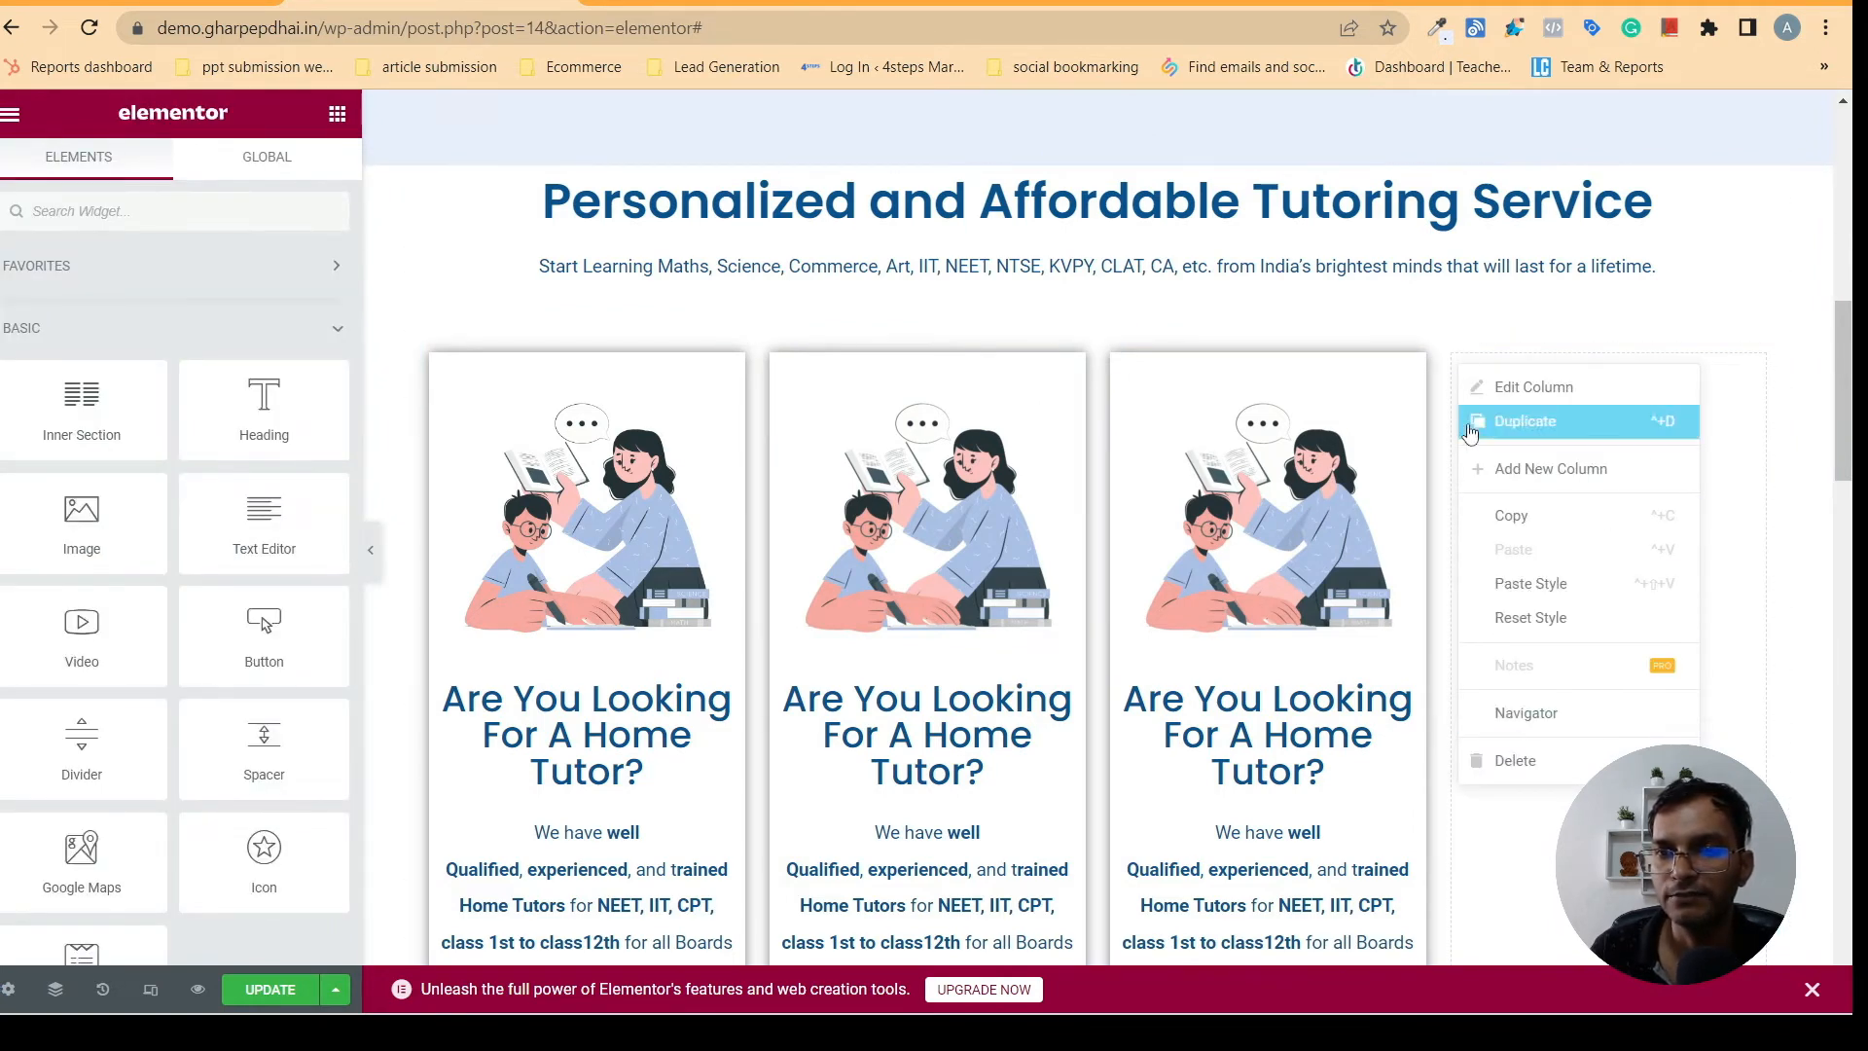
pyautogui.click(1528, 769)
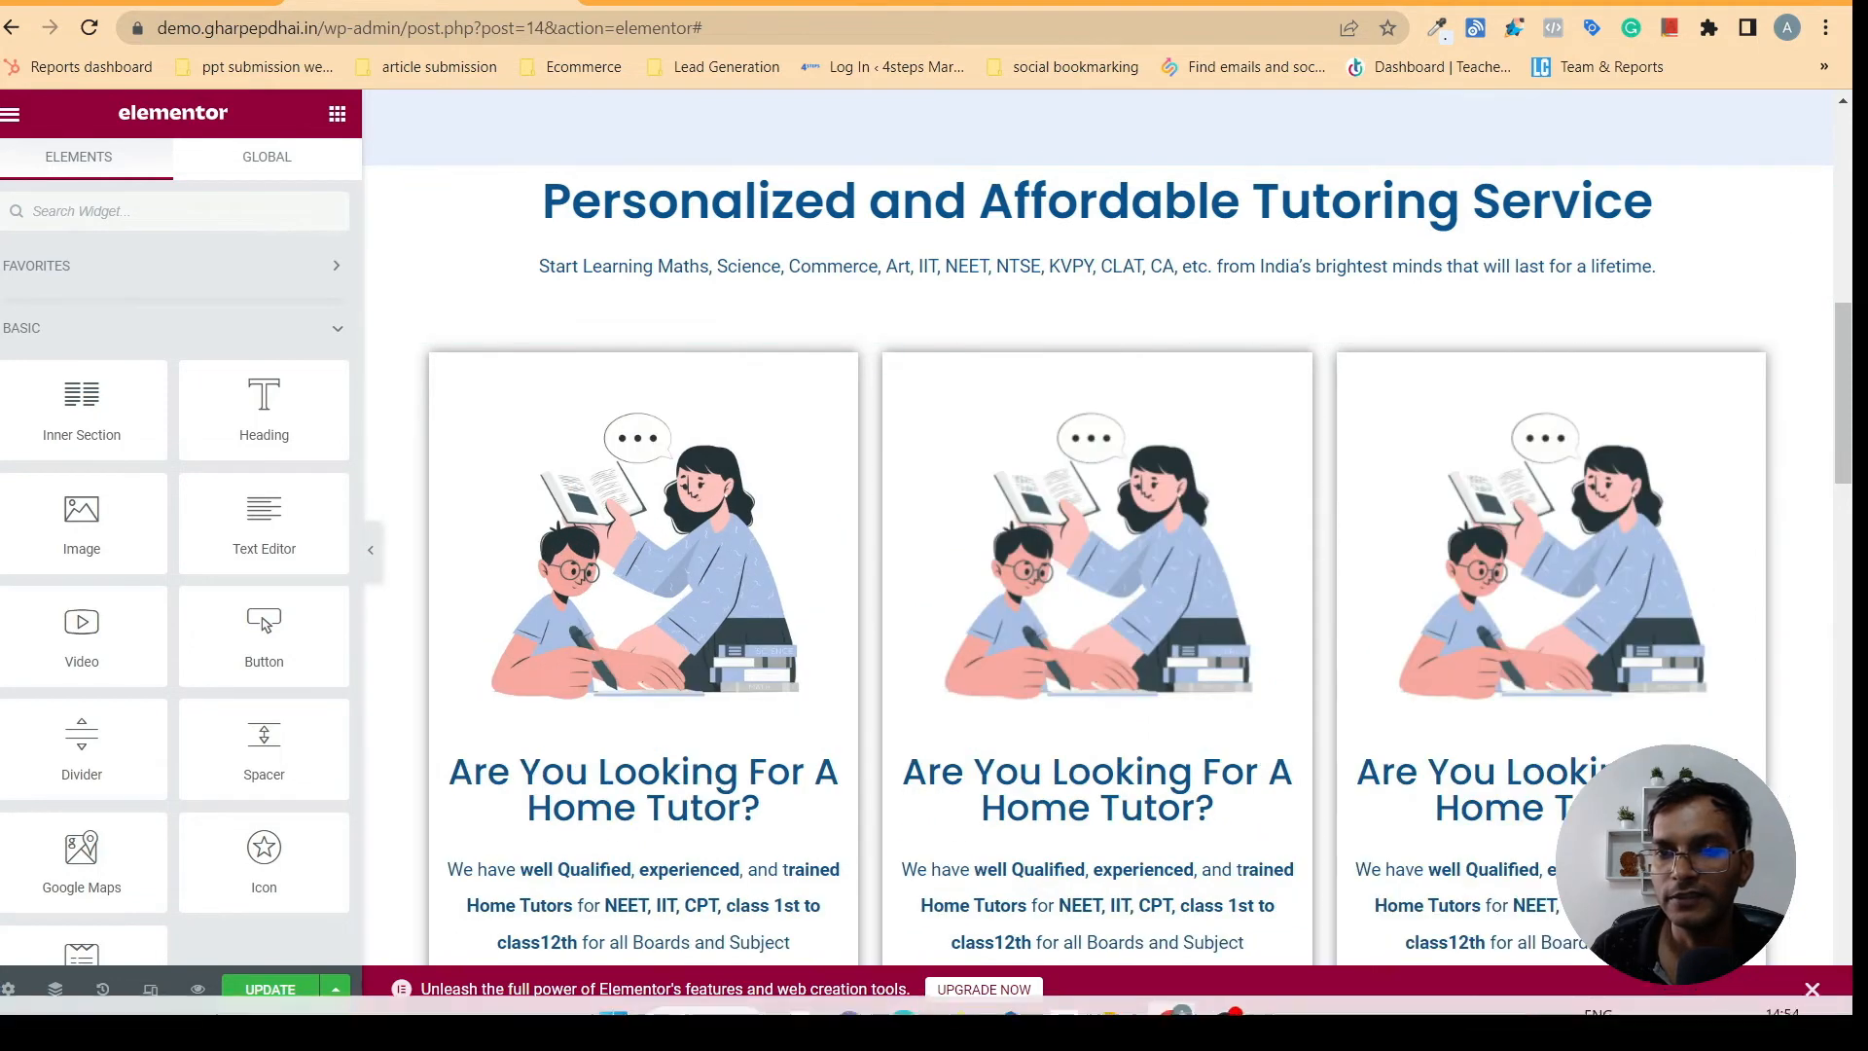
# - Preview the three-card section with the editor panel hidden and compare its spacing with gharpepdhai.in
pyautogui.moveTo(1852, 416)
pyautogui.mouseDown()
pyautogui.moveTo(1852, 484)
pyautogui.moveTo(1852, 426)
pyautogui.mouseUp()
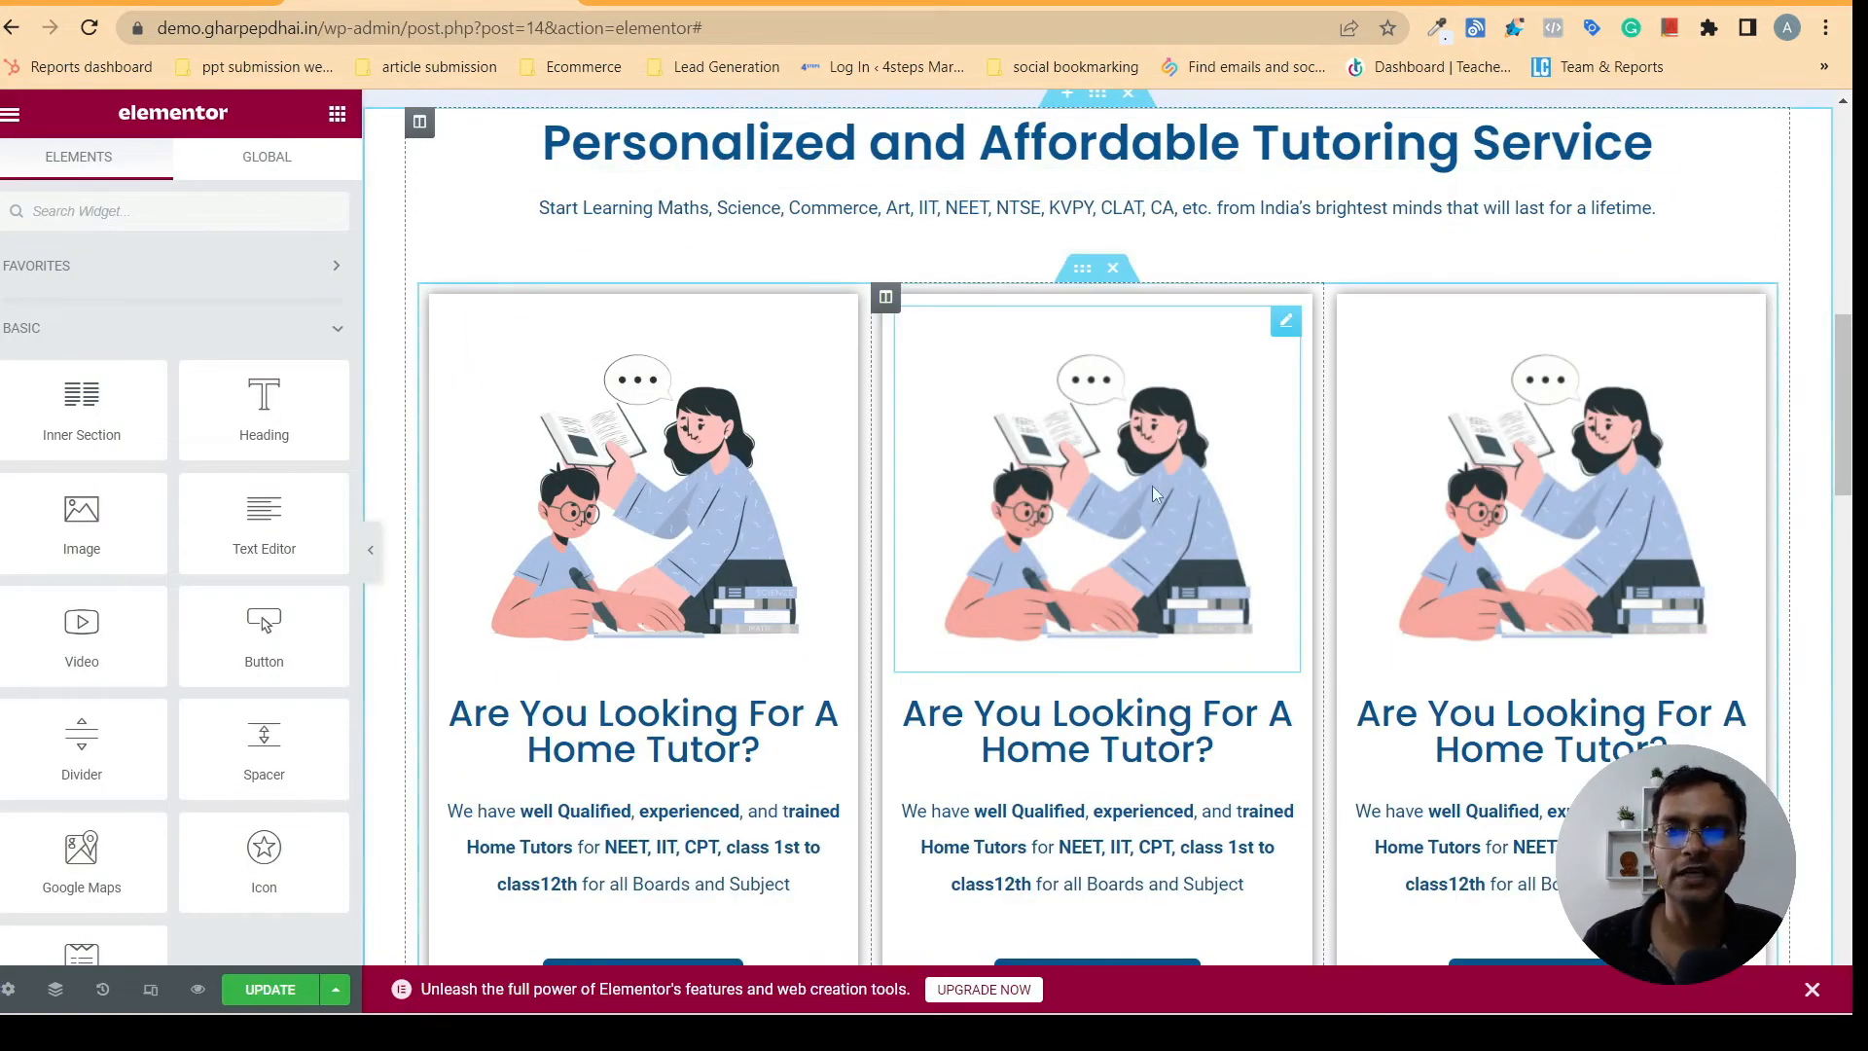
pyautogui.click(1046, 577)
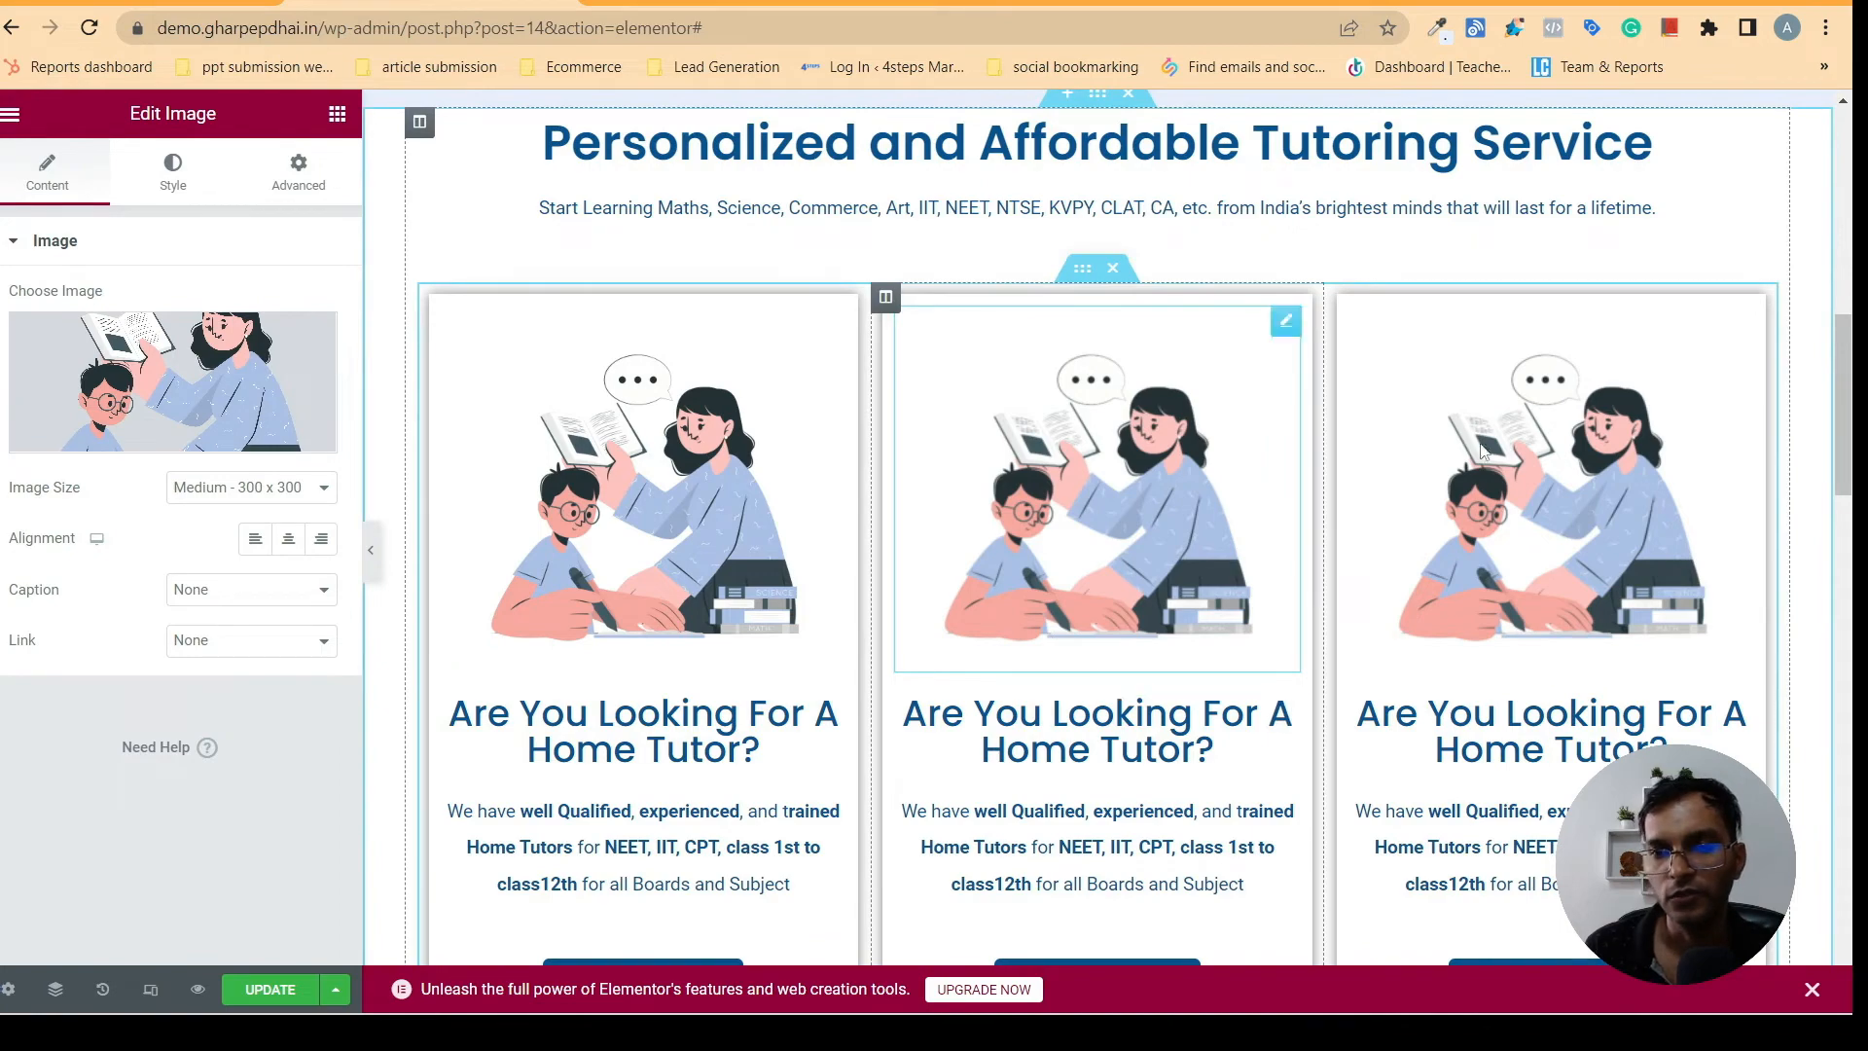
pyautogui.scroll(-2, 1070, 639)
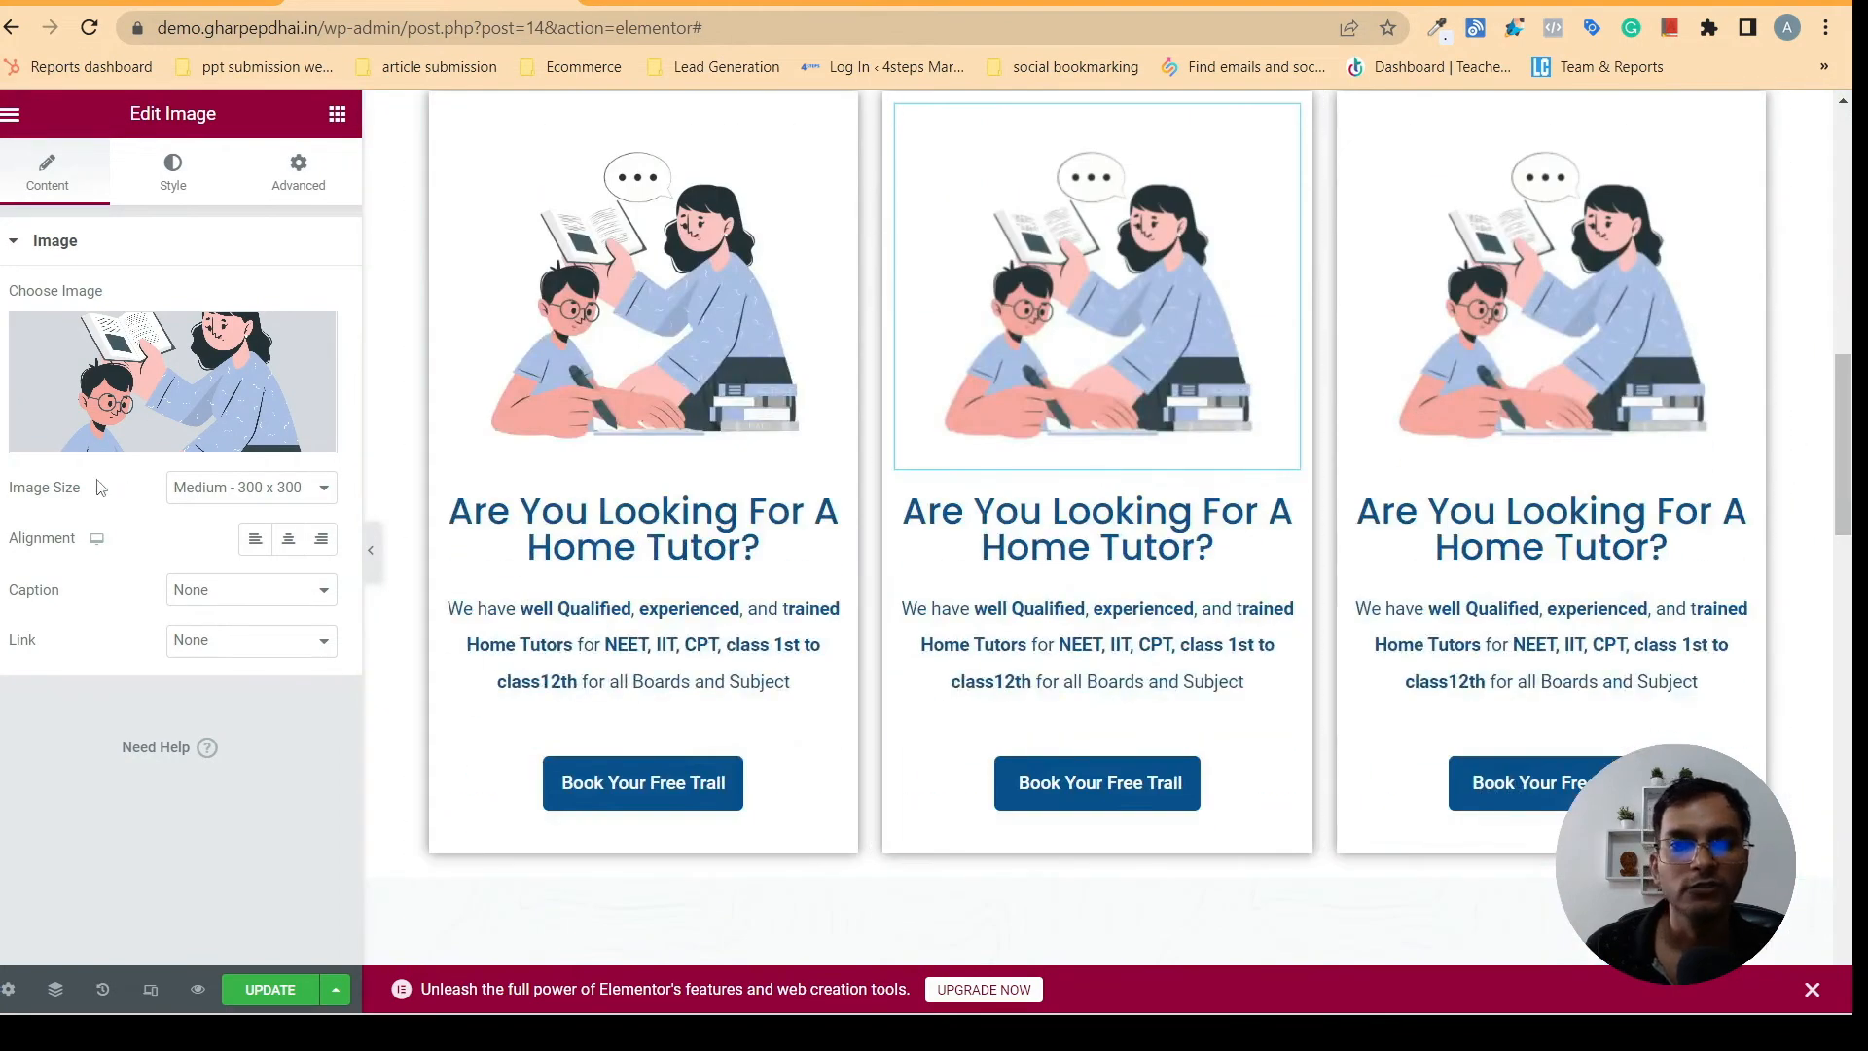
pyautogui.click(371, 551)
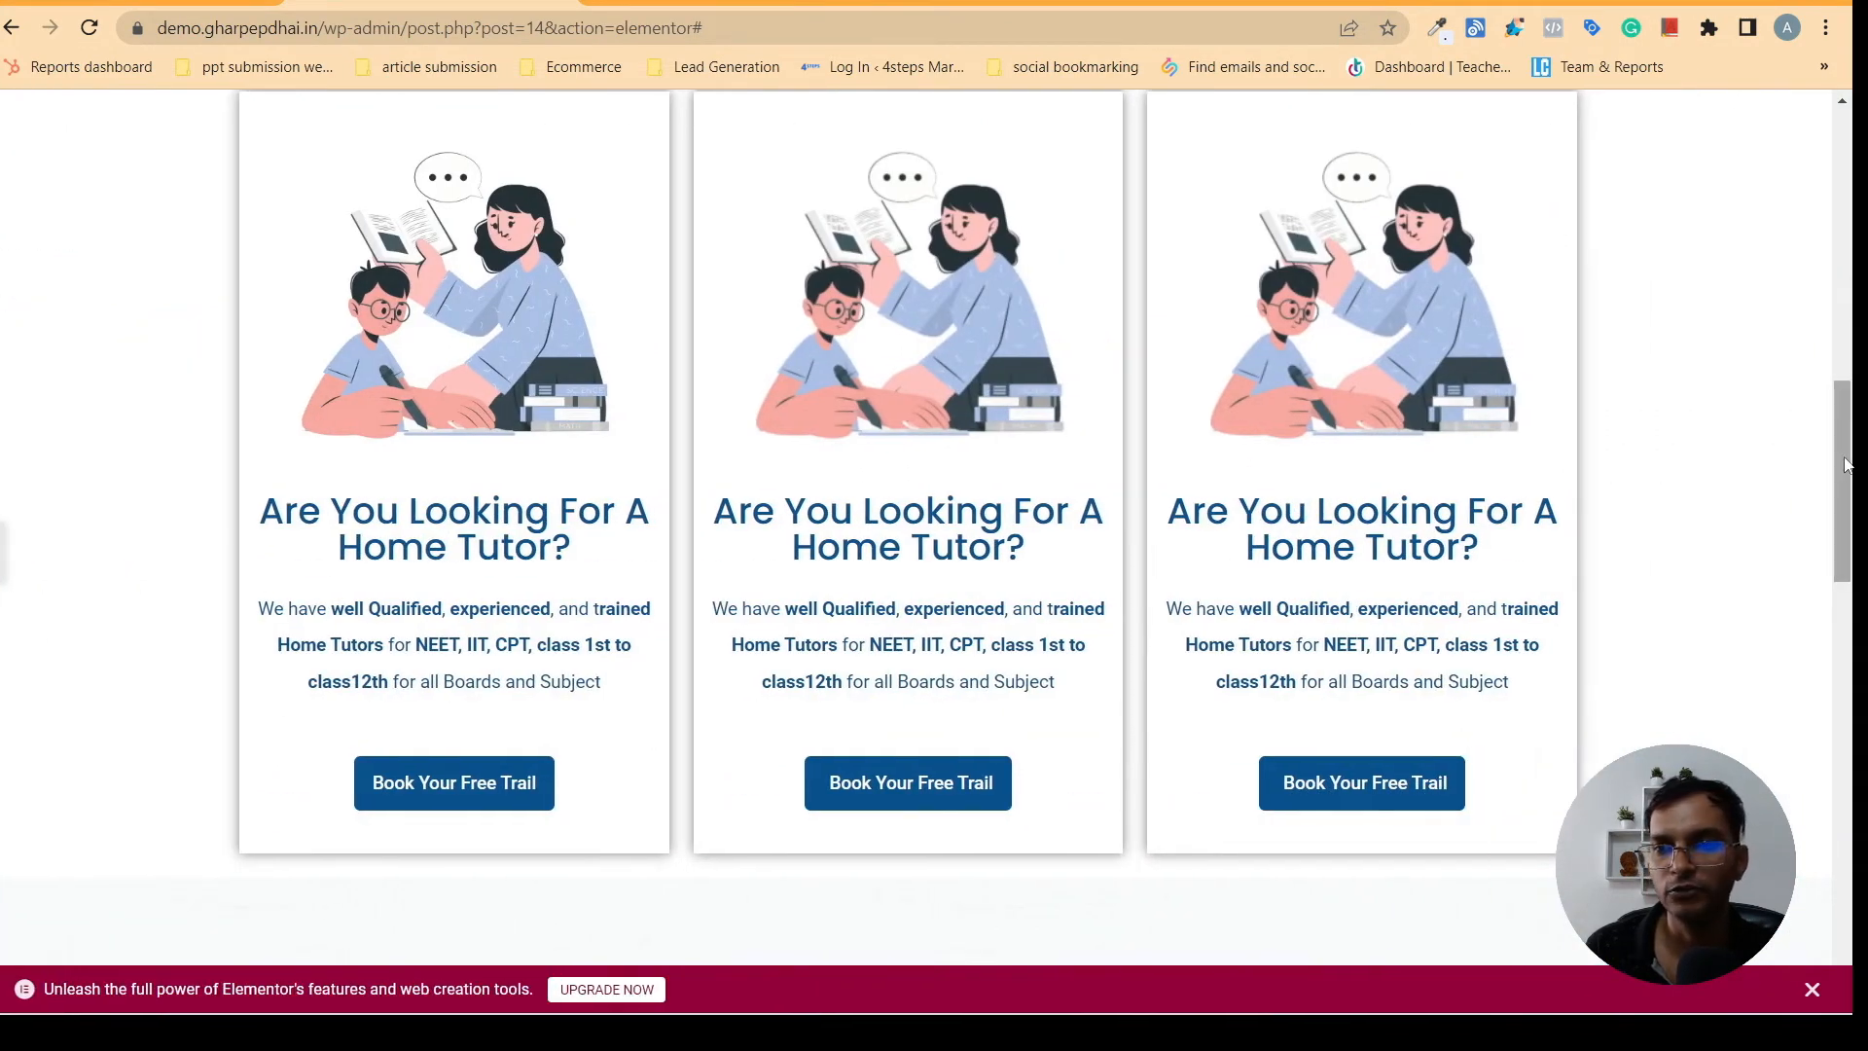
pyautogui.scroll(5, 1787, 348)
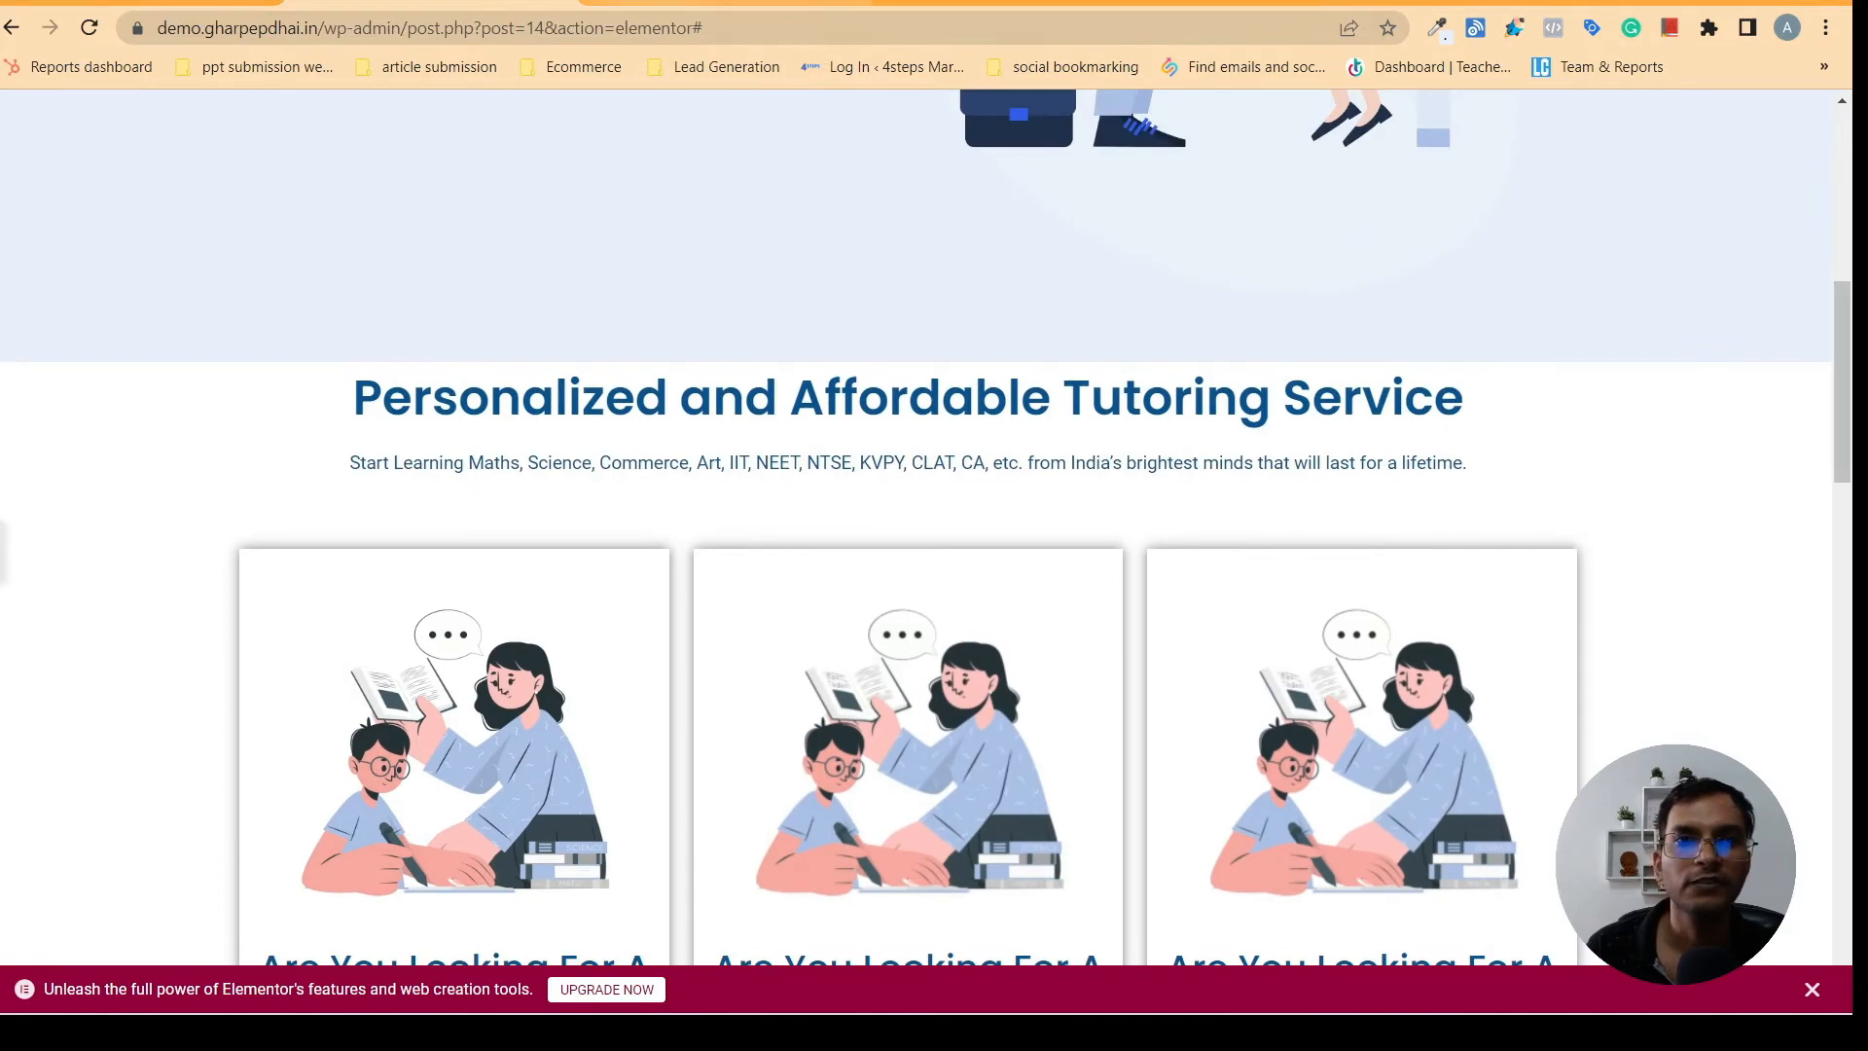
pyautogui.click(650, 3)
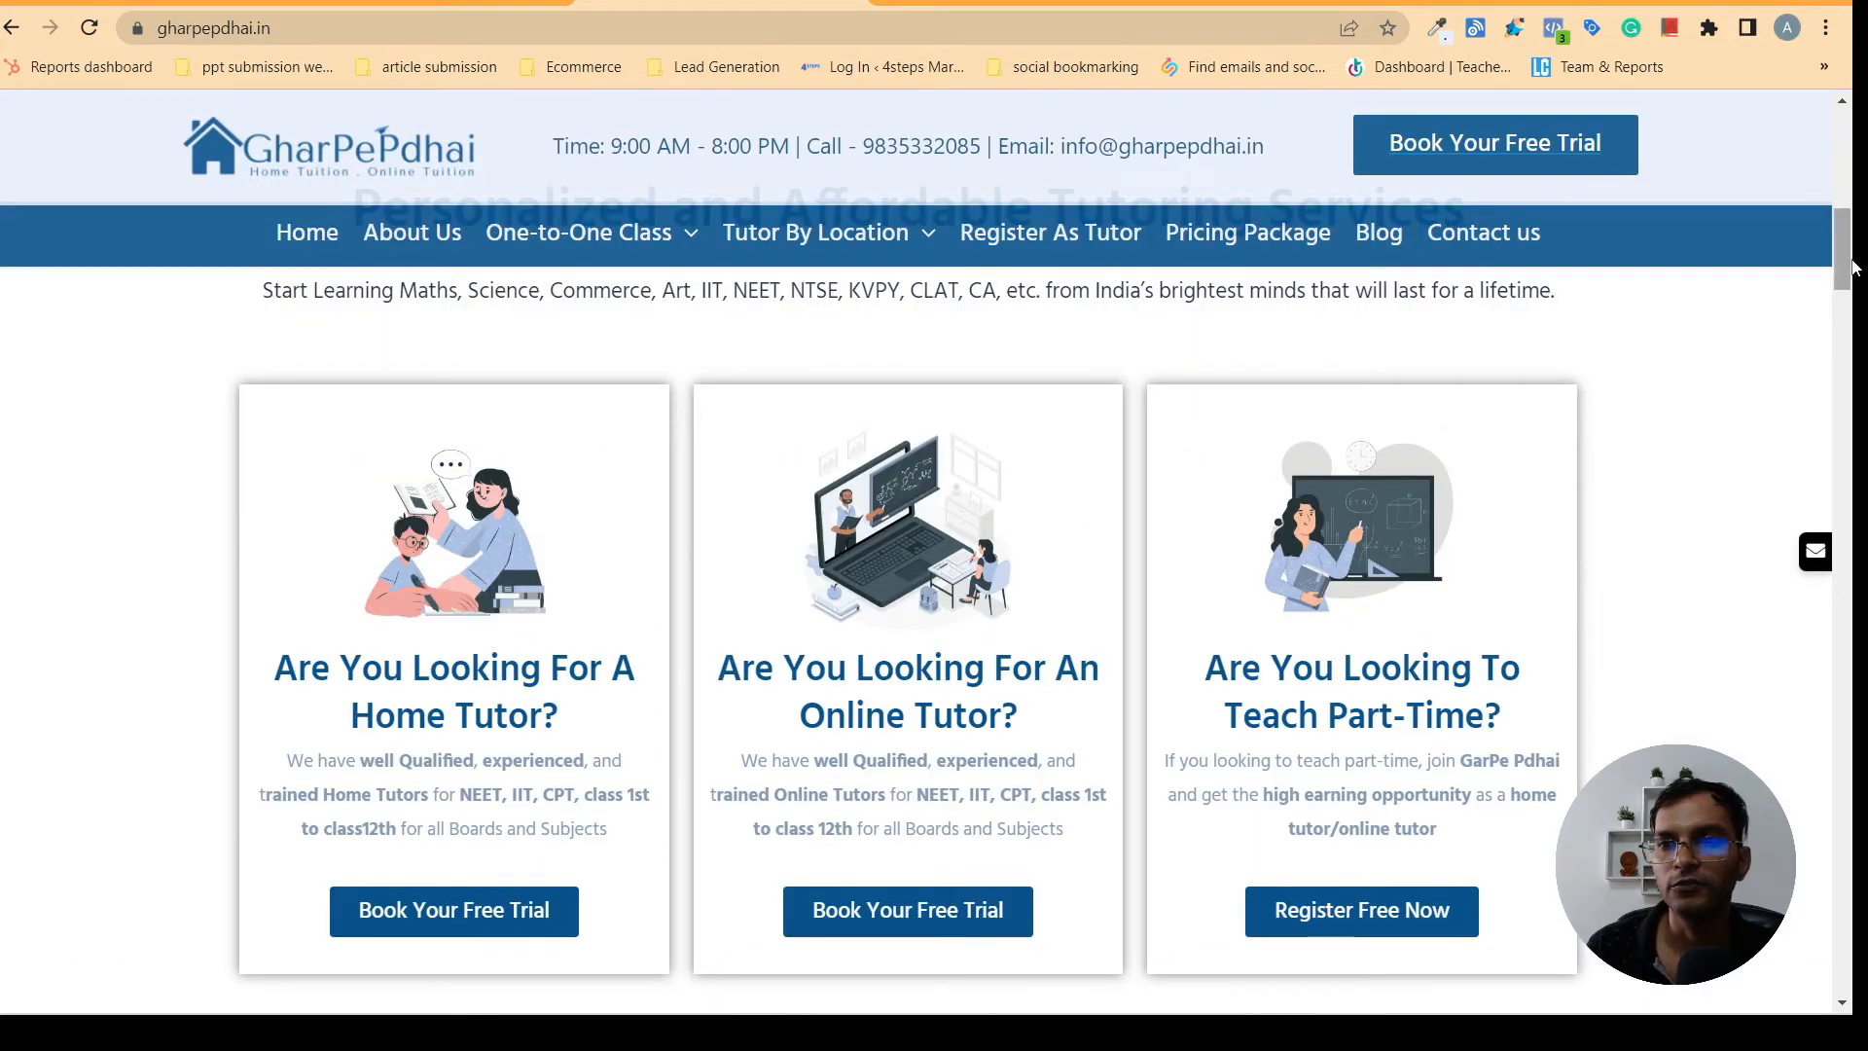
pyautogui.scroll(5, 1836, 340)
pyautogui.scroll(-5, 1837, 340)
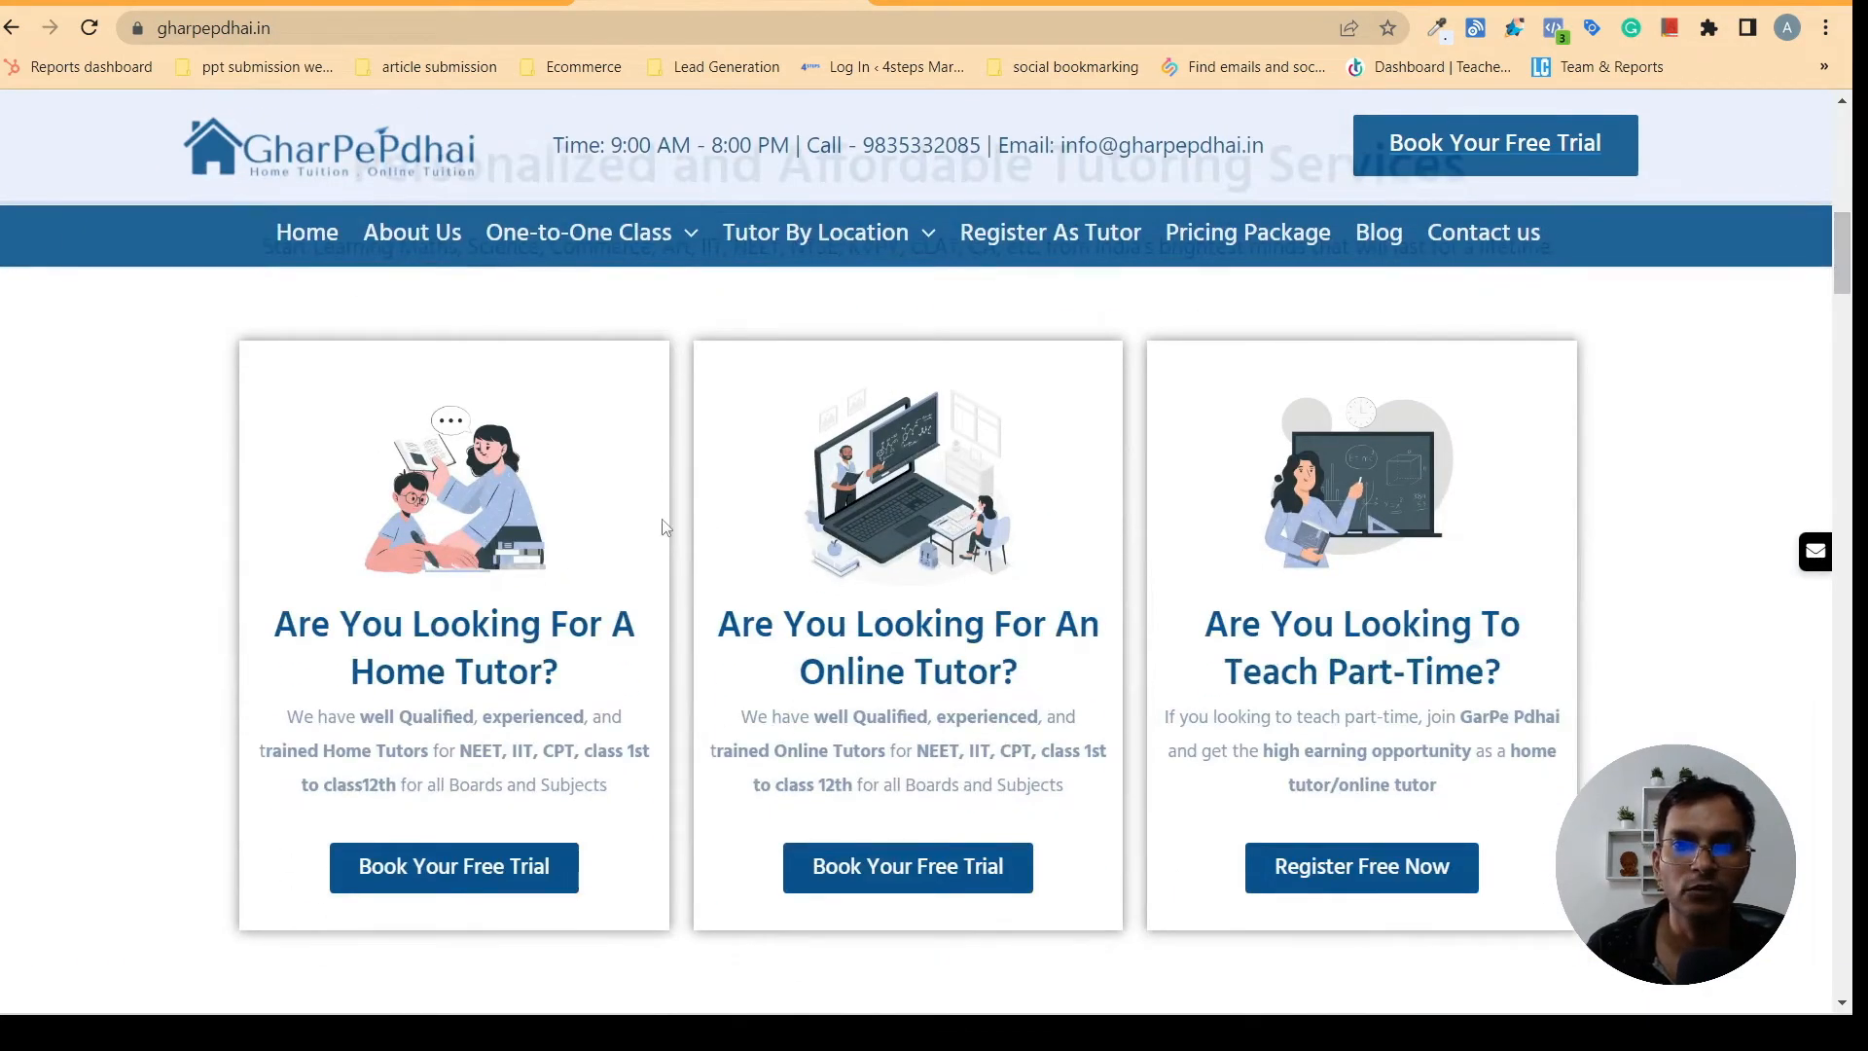
pyautogui.click(428, 3)
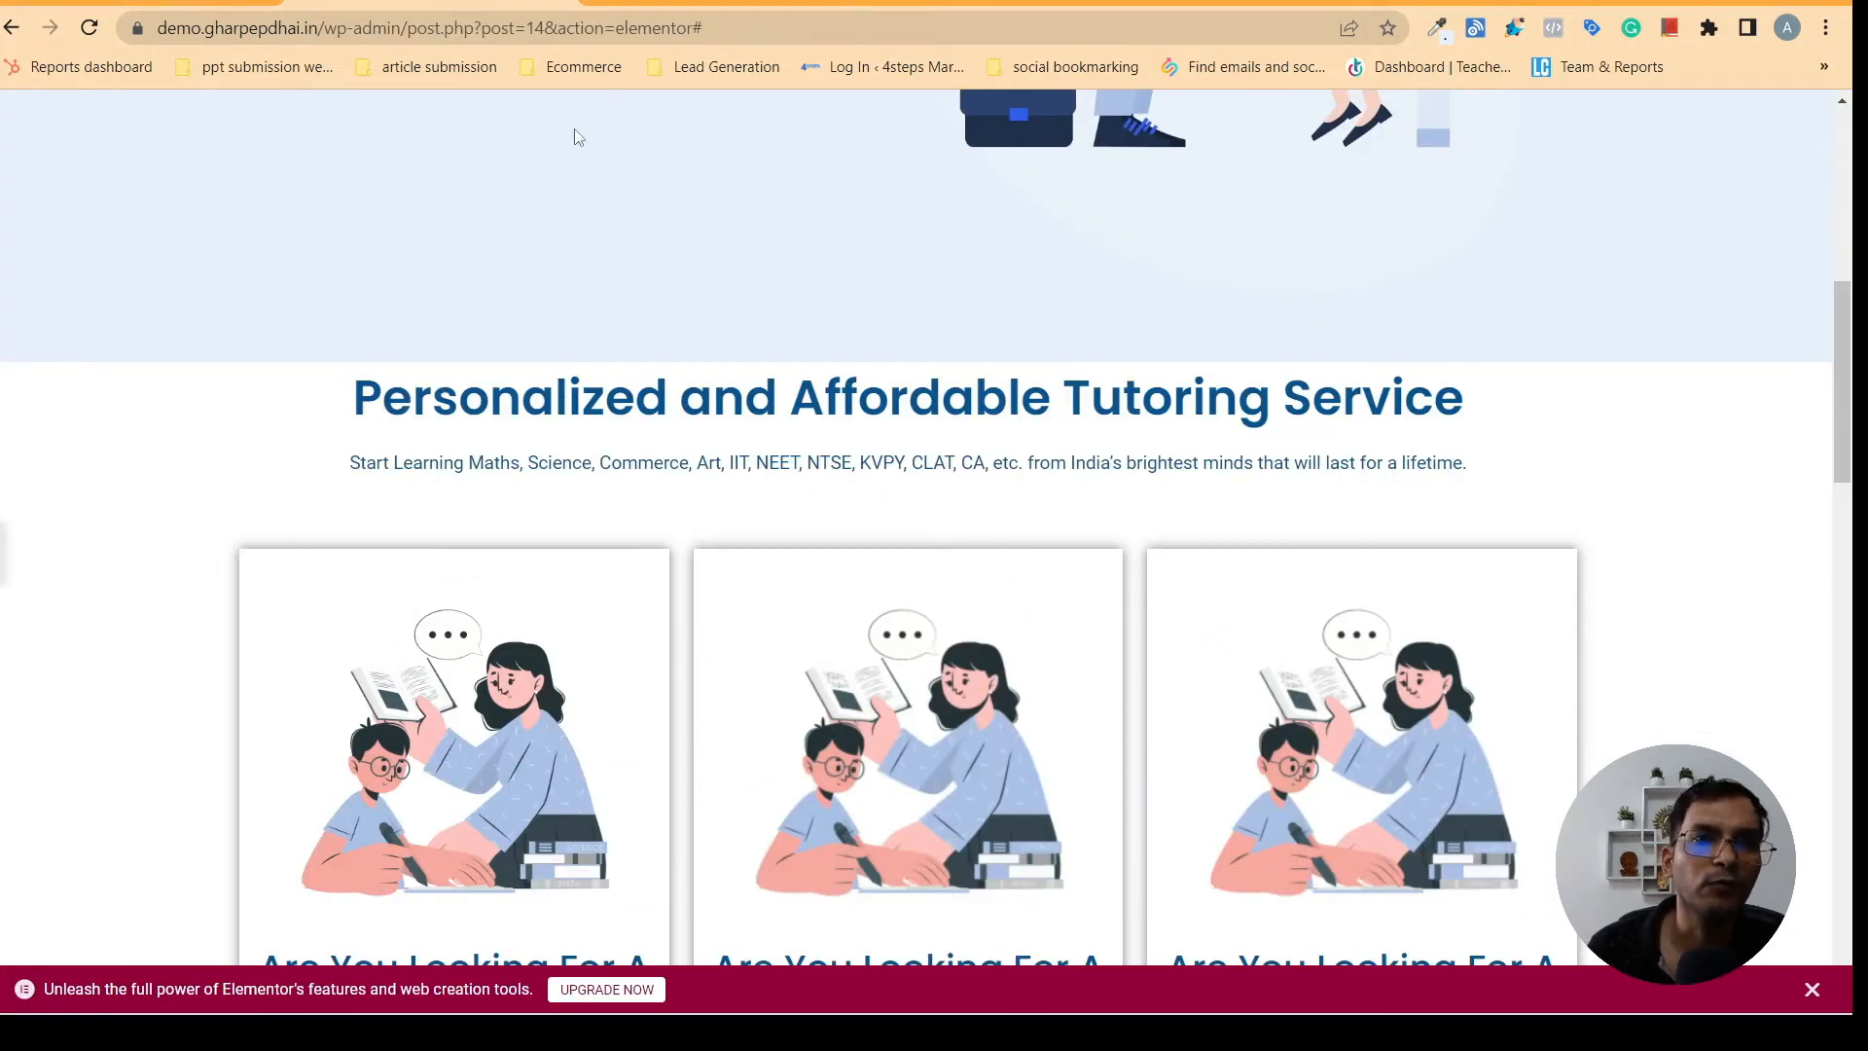
# - Unlink the margins of the Personalized and Affordable Tutoring Service heading and set its top margin to 60 px
pyautogui.click(904, 739)
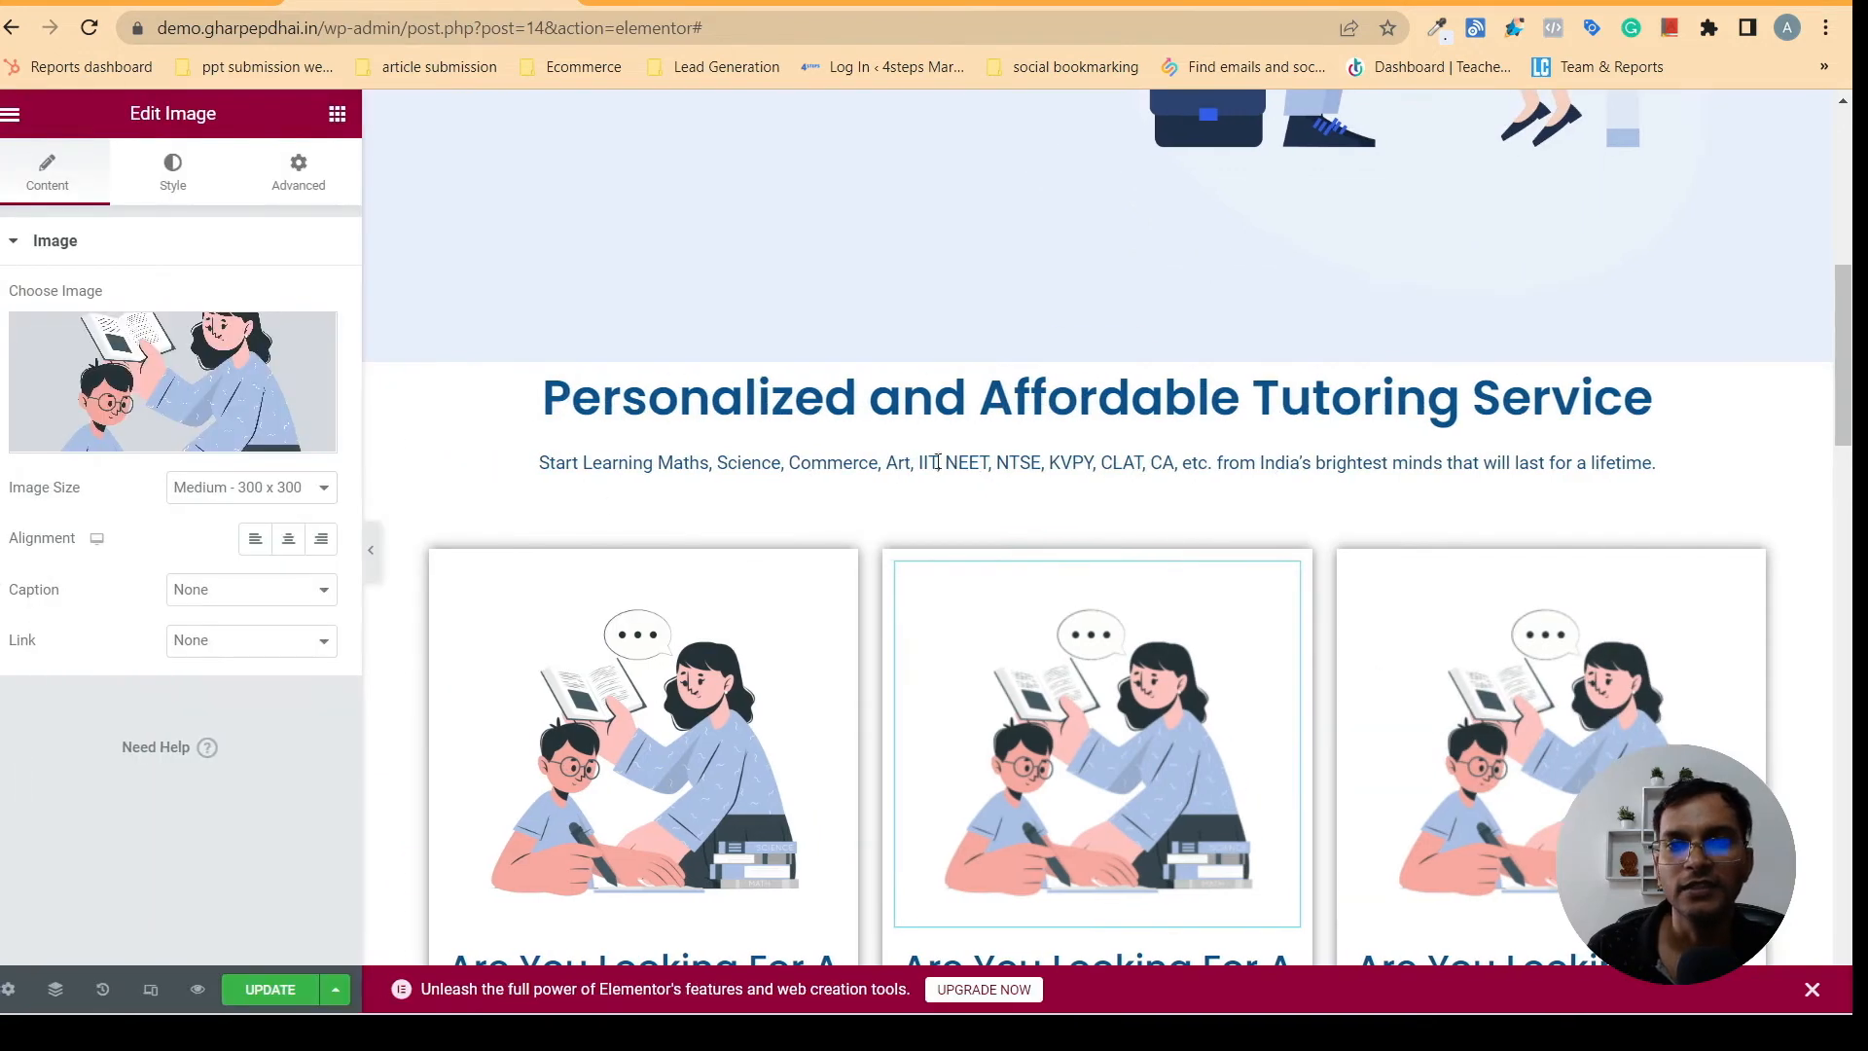
pyautogui.click(1086, 386)
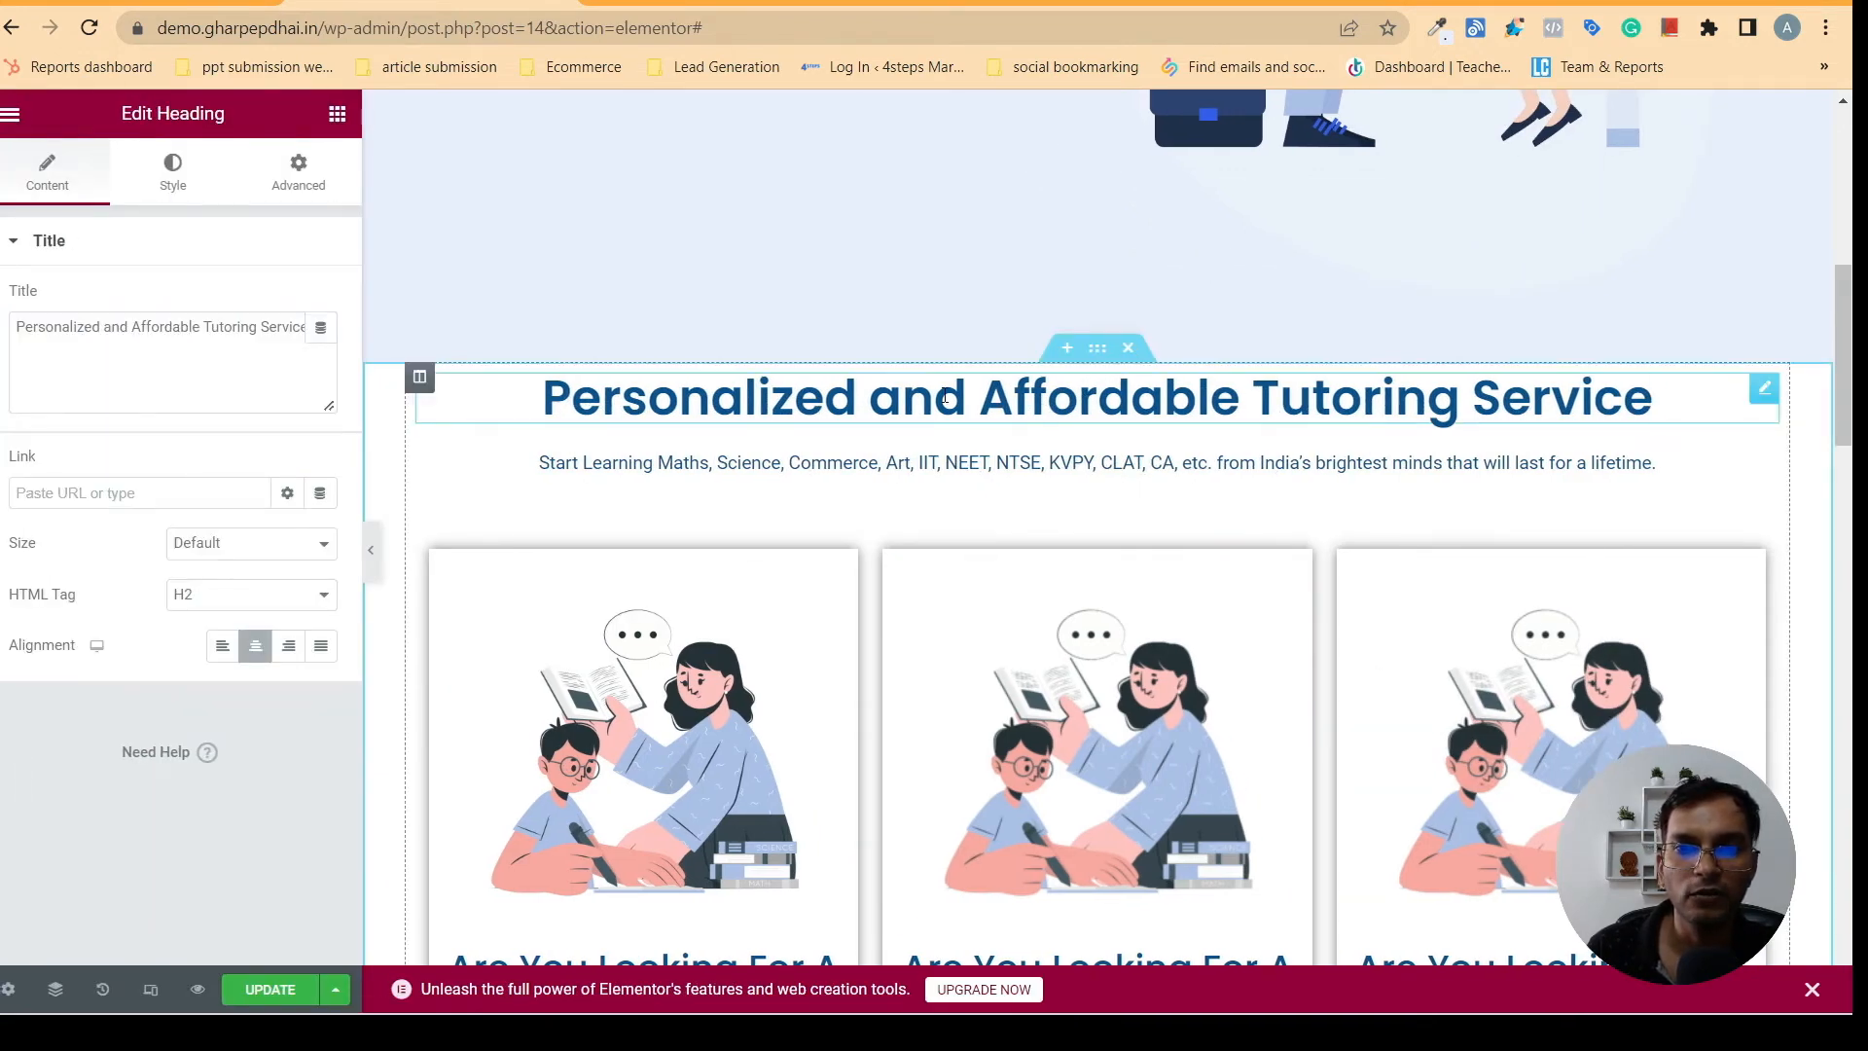
pyautogui.click(292, 175)
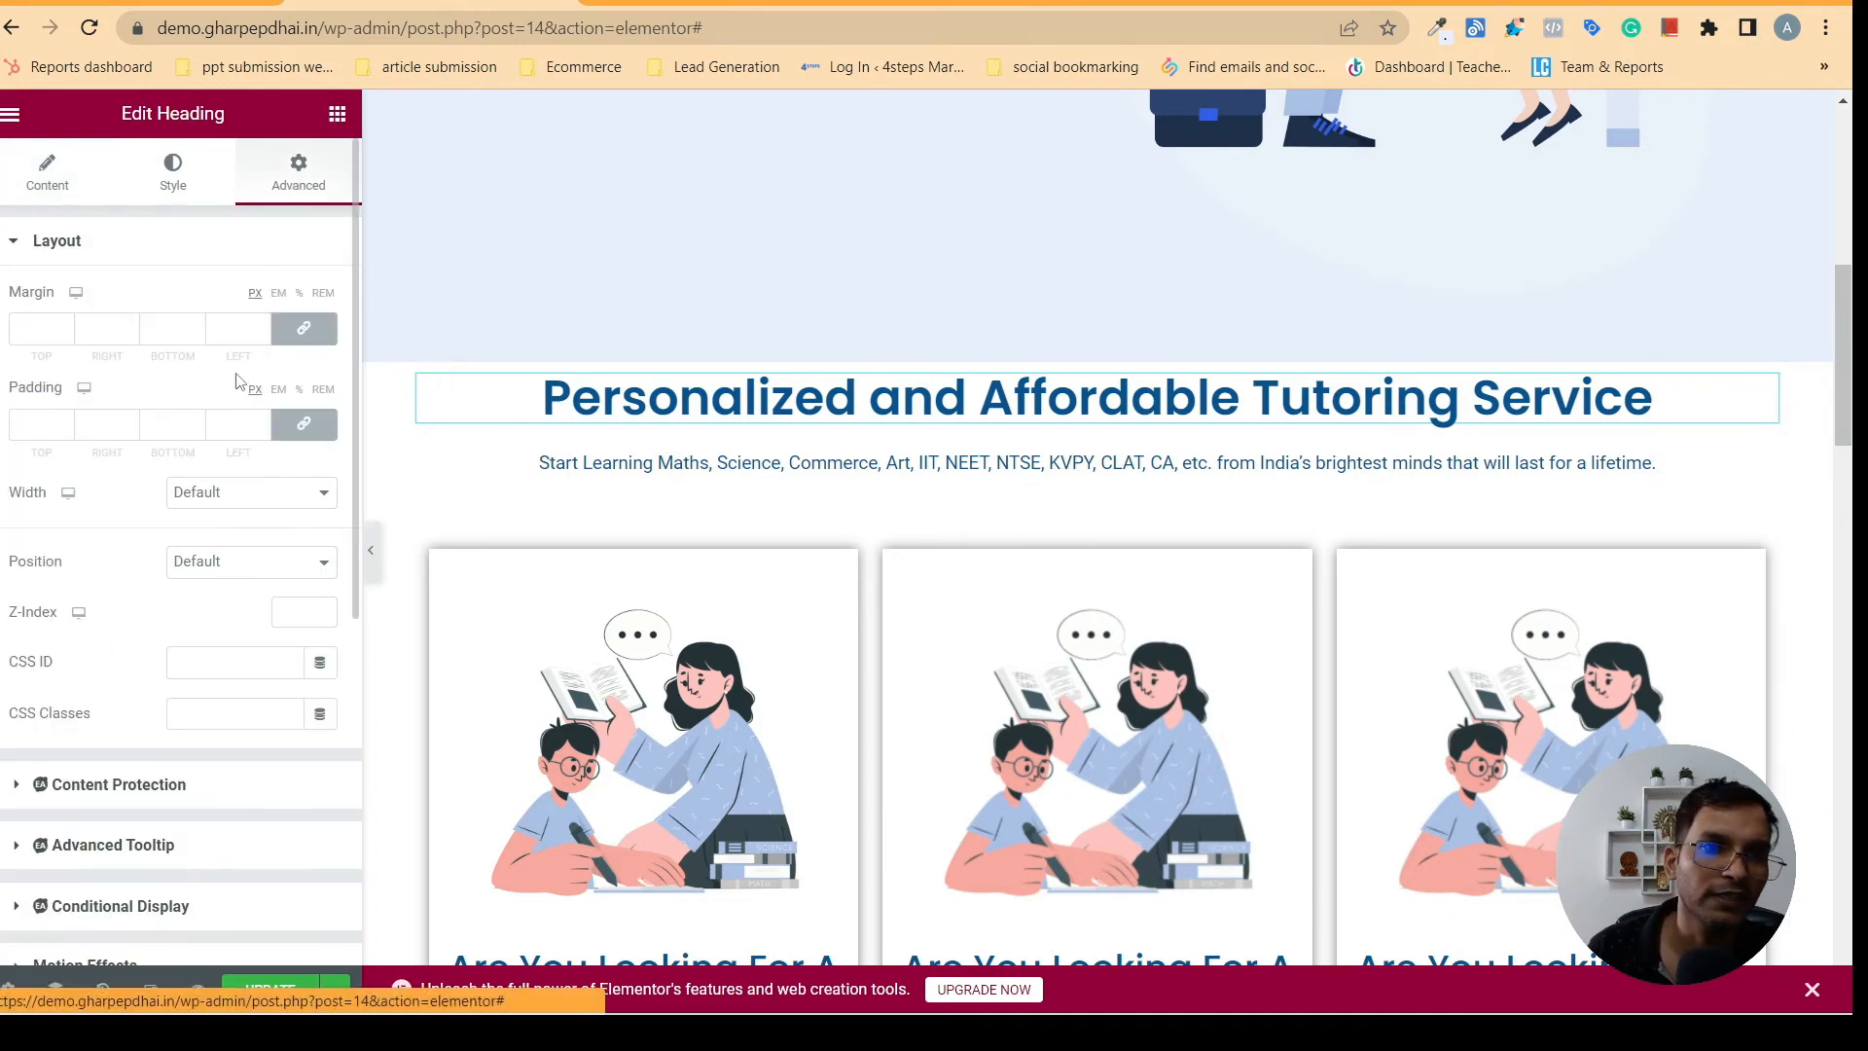
pyautogui.click(290, 328)
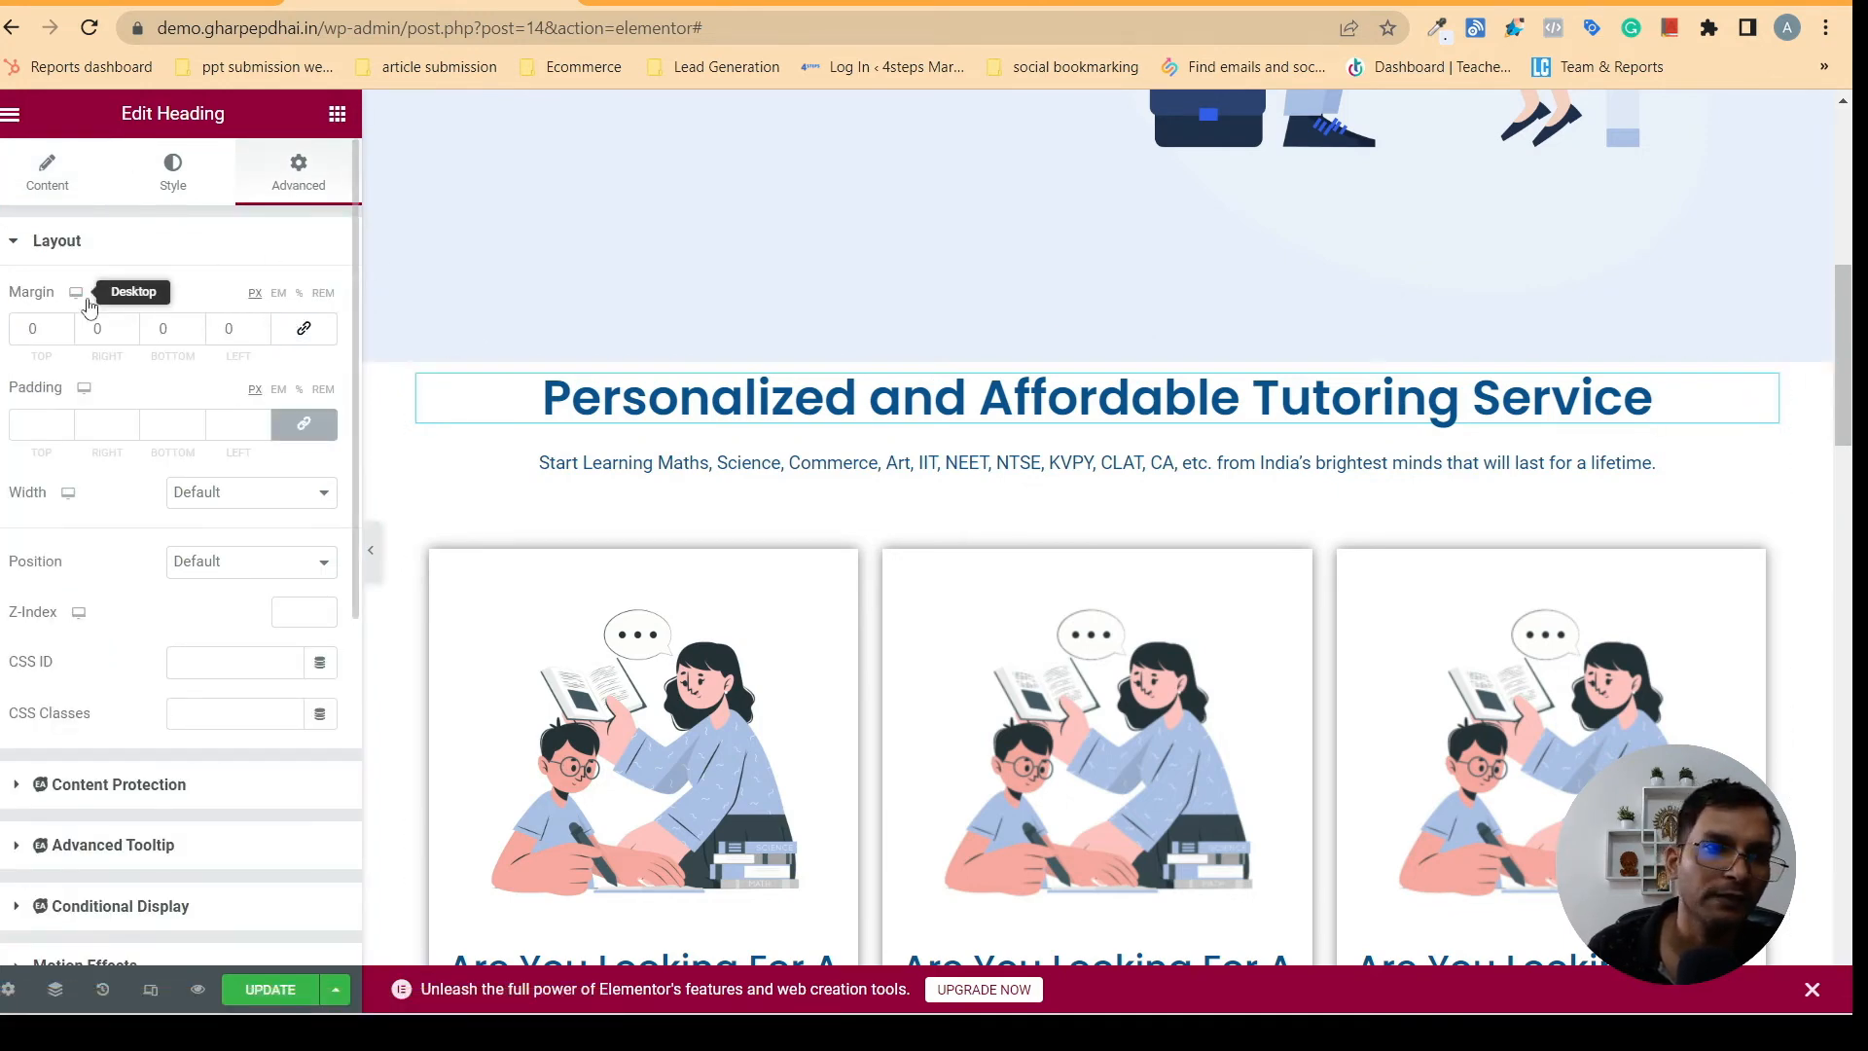
pyautogui.click(63, 328)
pyautogui.write('6')
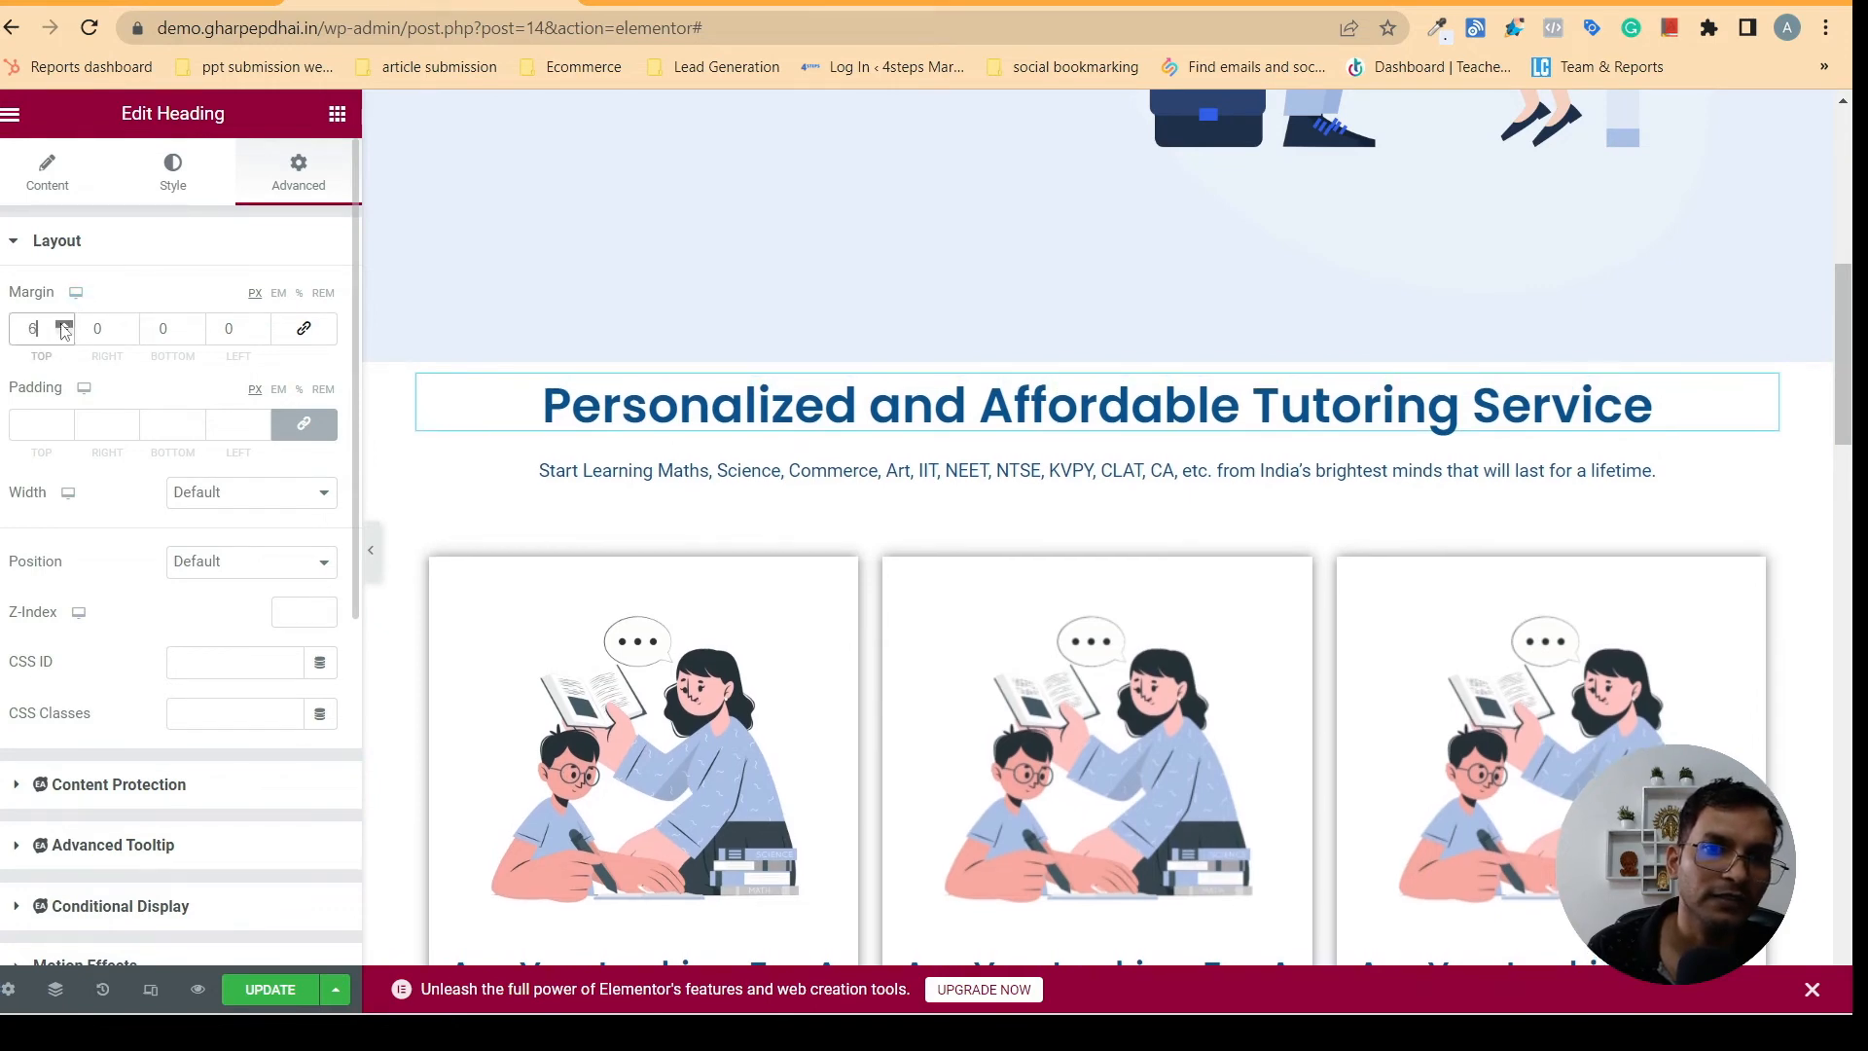
pyautogui.click(61, 324)
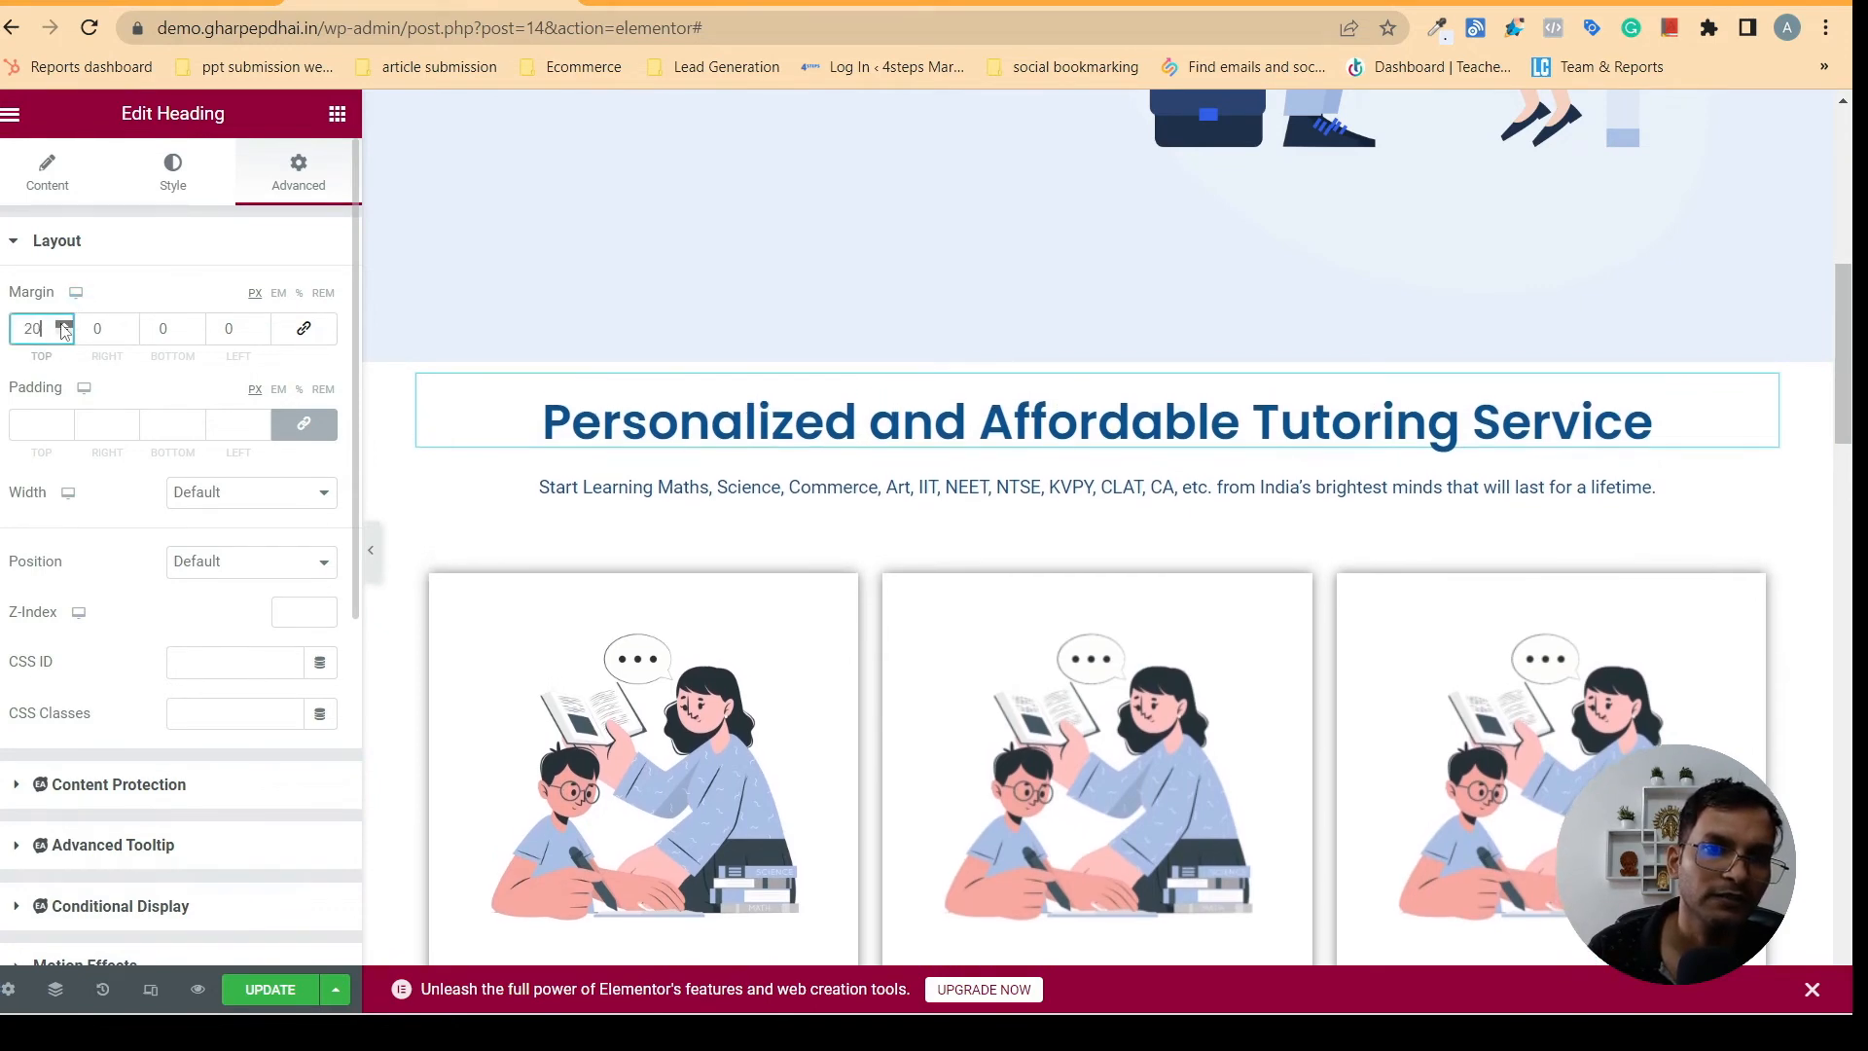
pyautogui.moveTo(61, 325); pyautogui.dragTo(64, 332)
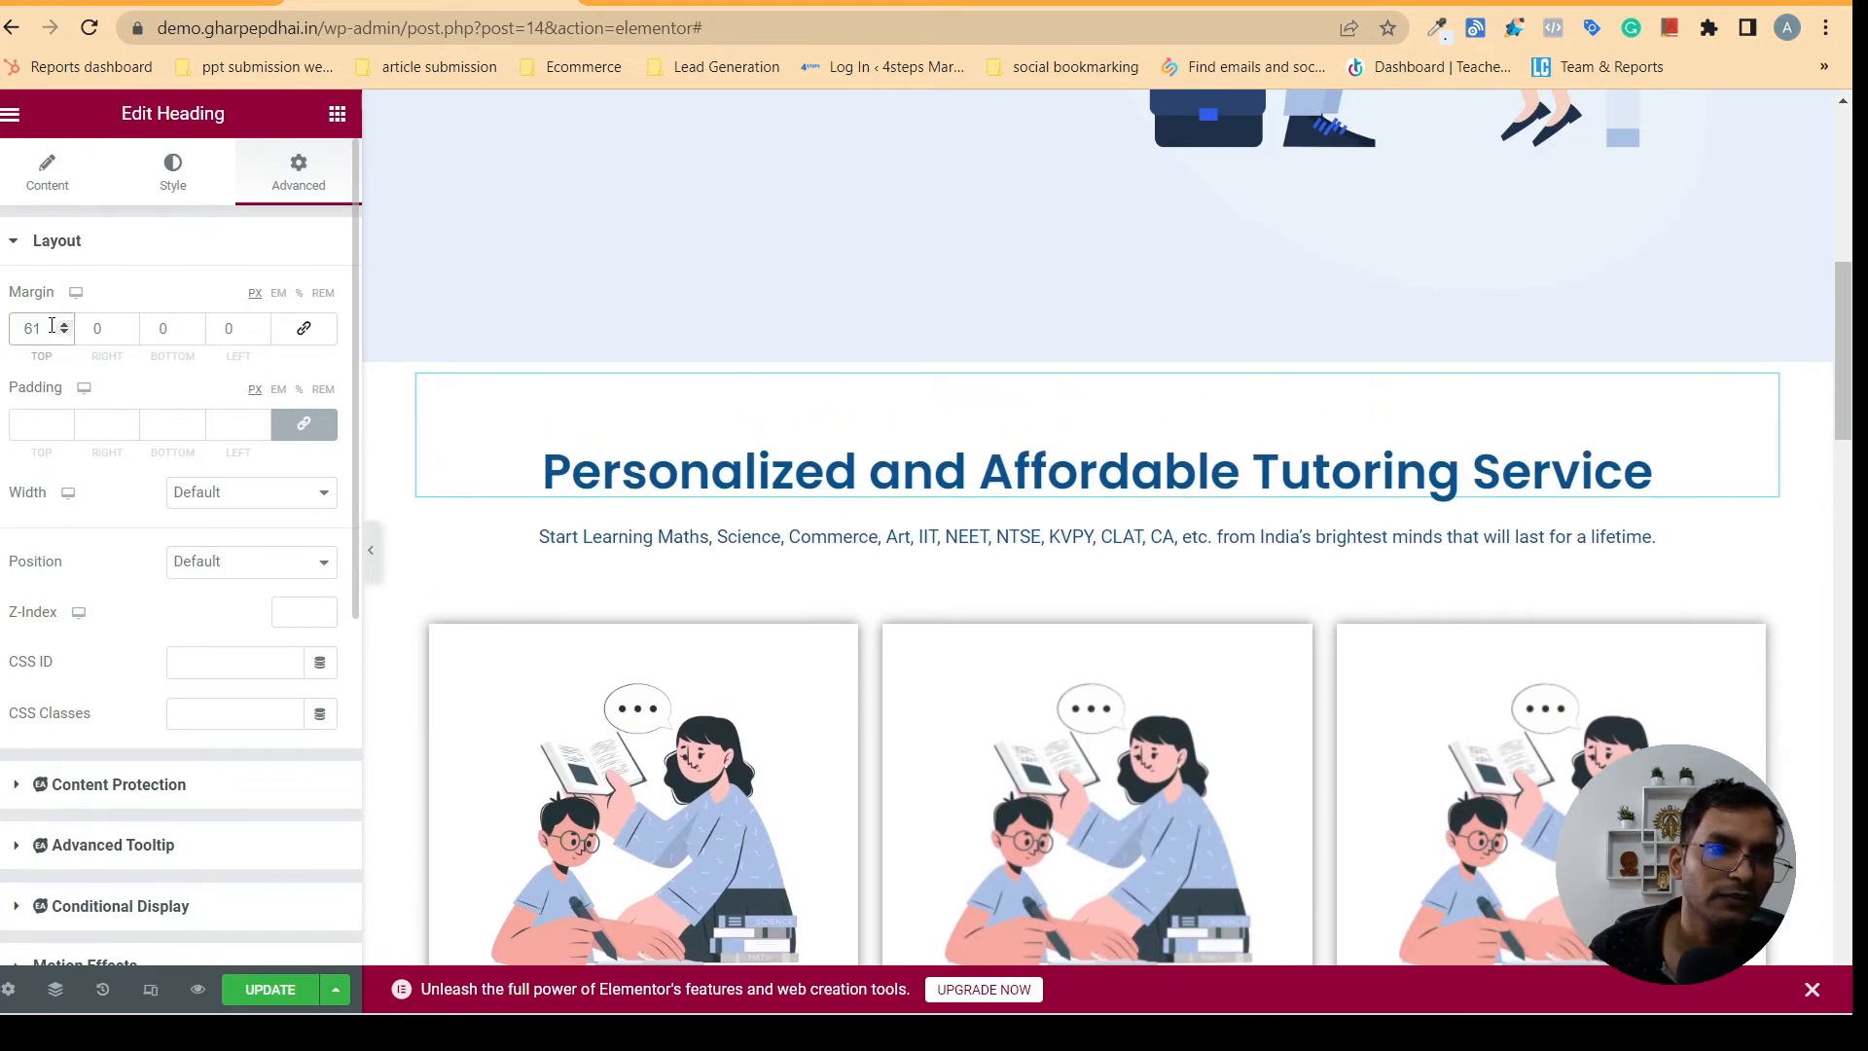
pyautogui.click(64, 333)
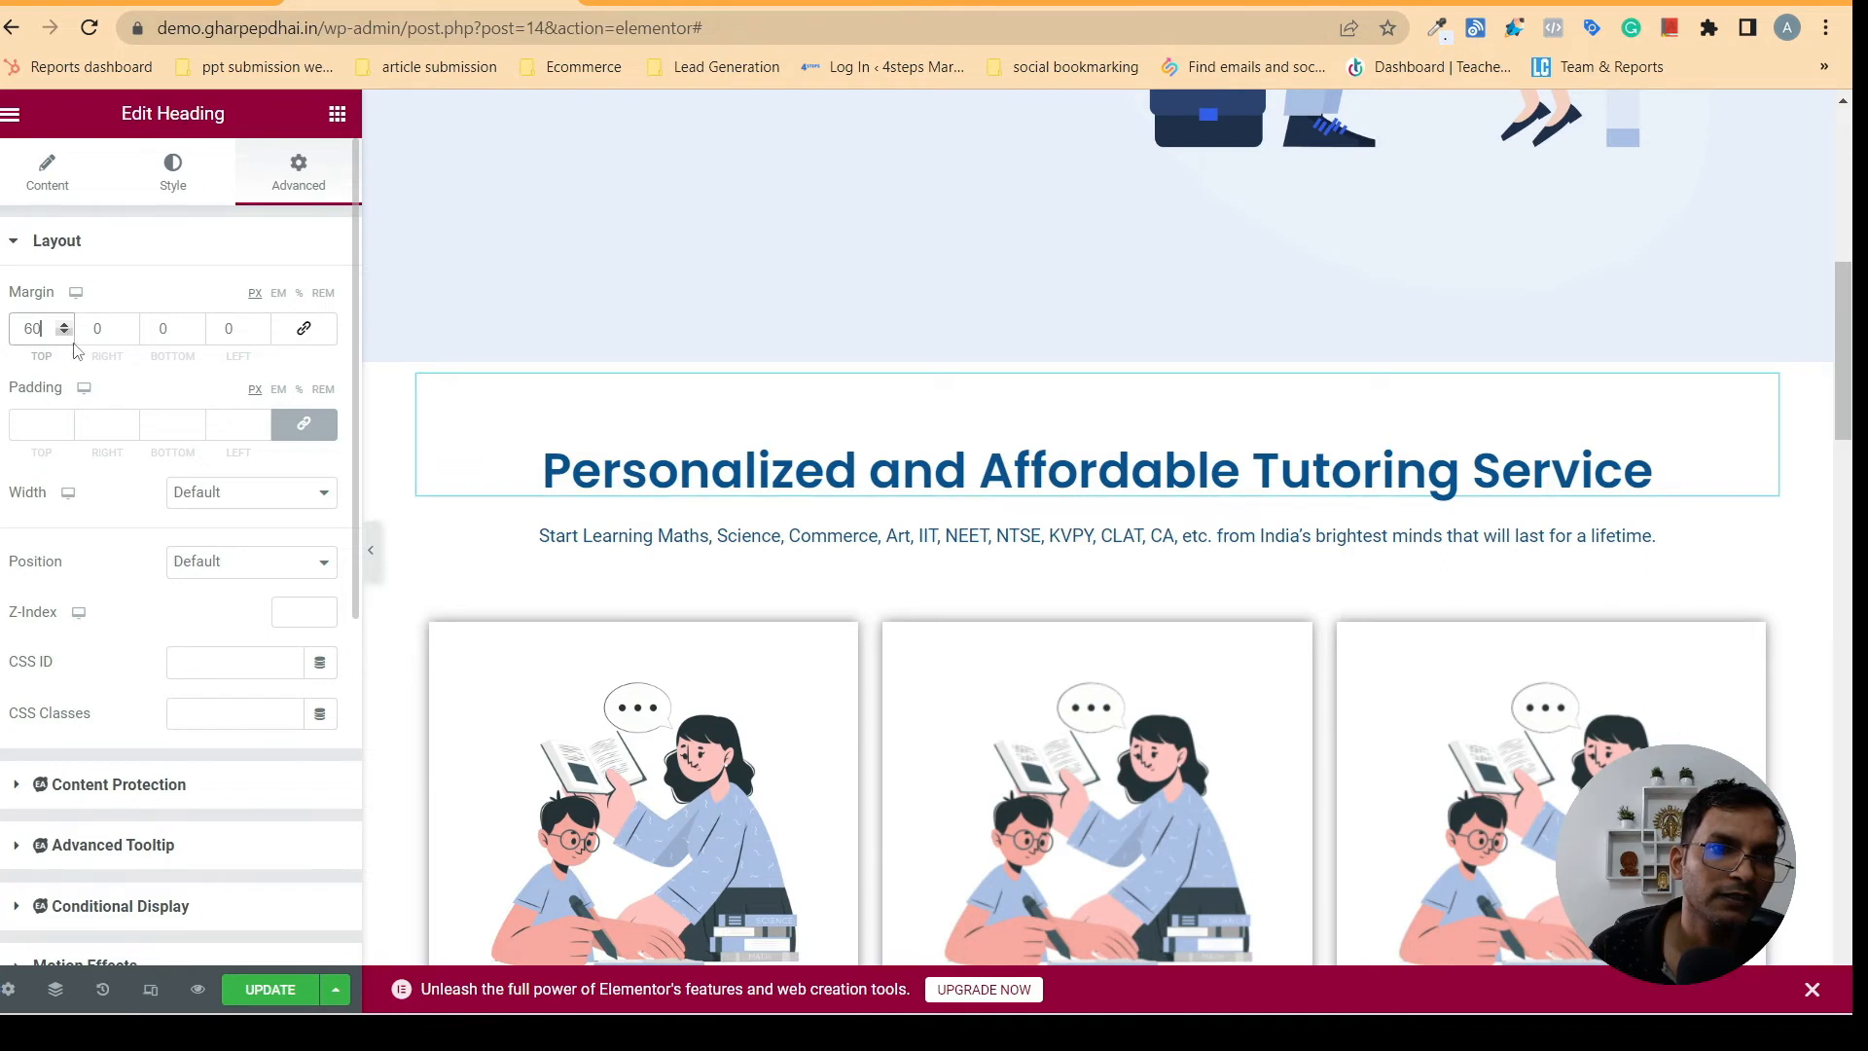
# - Preview the heading's spacing with the editor panel hidden, check the section down to the card buttons, and update the page
pyautogui.click(371, 552)
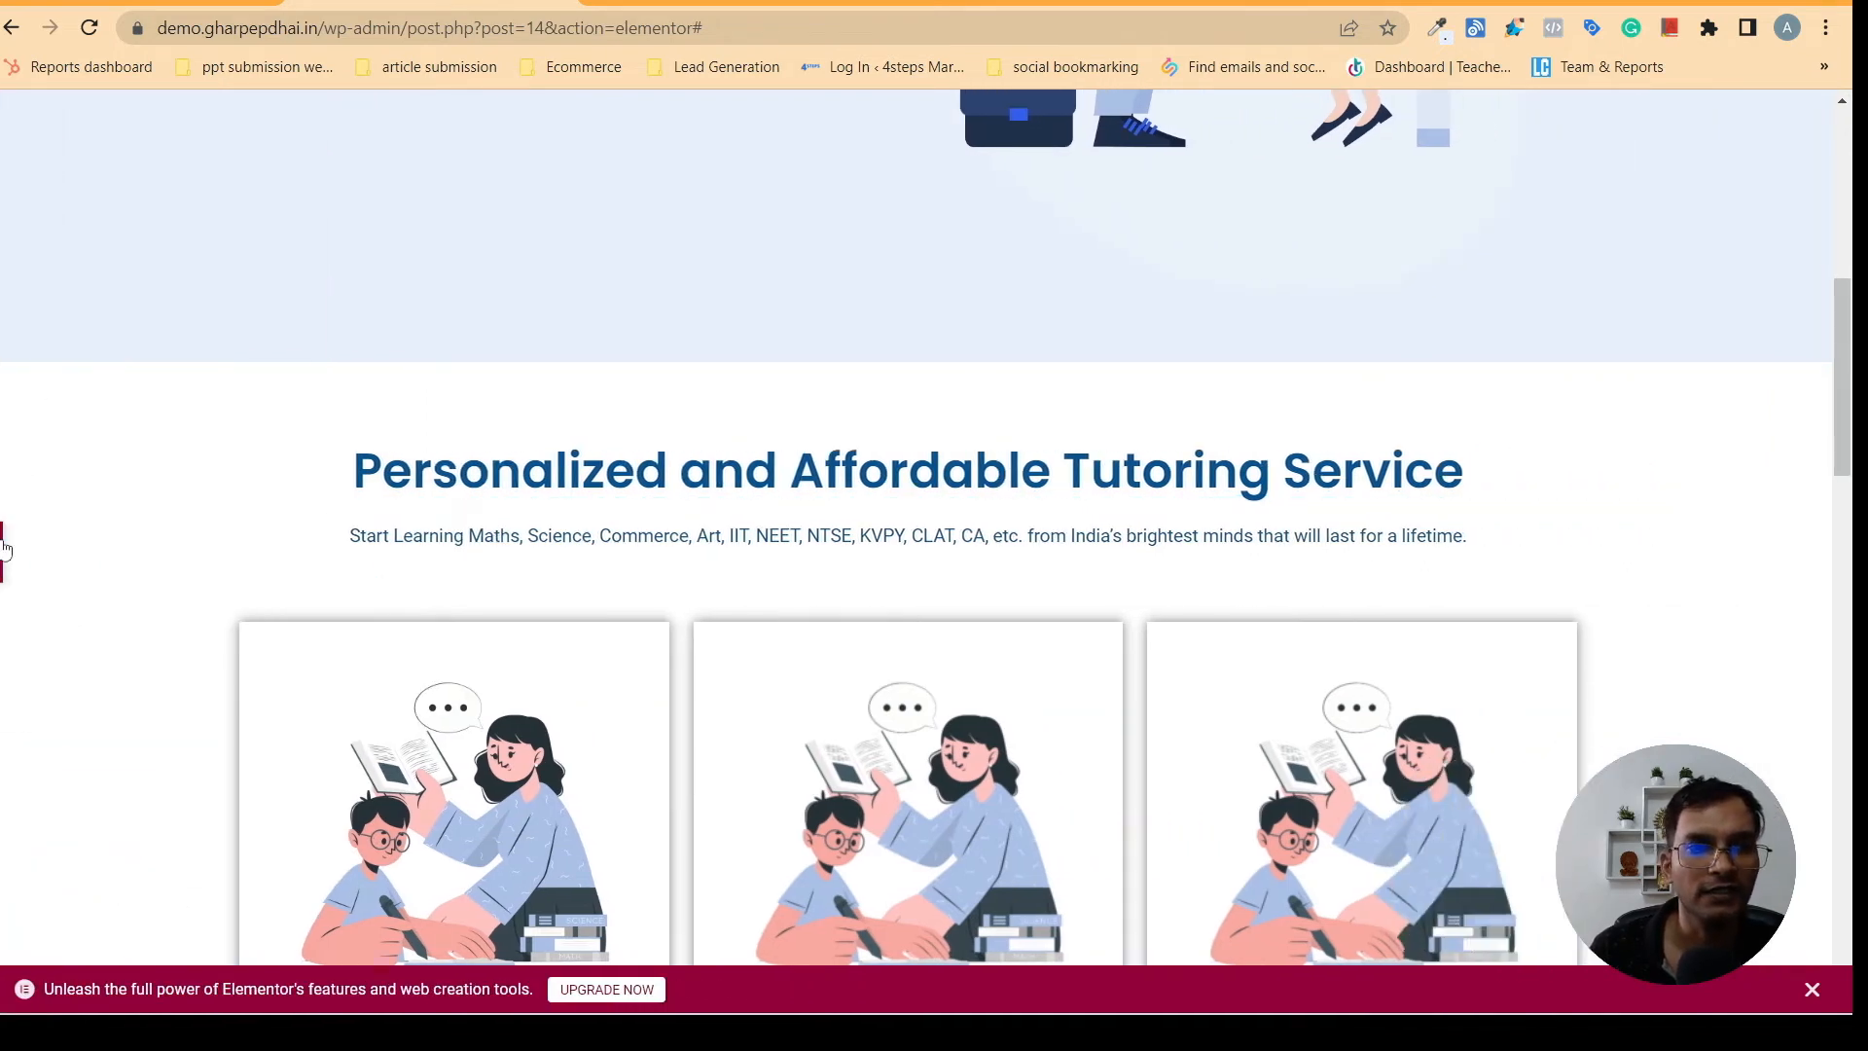
pyautogui.click(4, 548)
pyautogui.moveTo(1850, 383); pyautogui.dragTo(1852, 538)
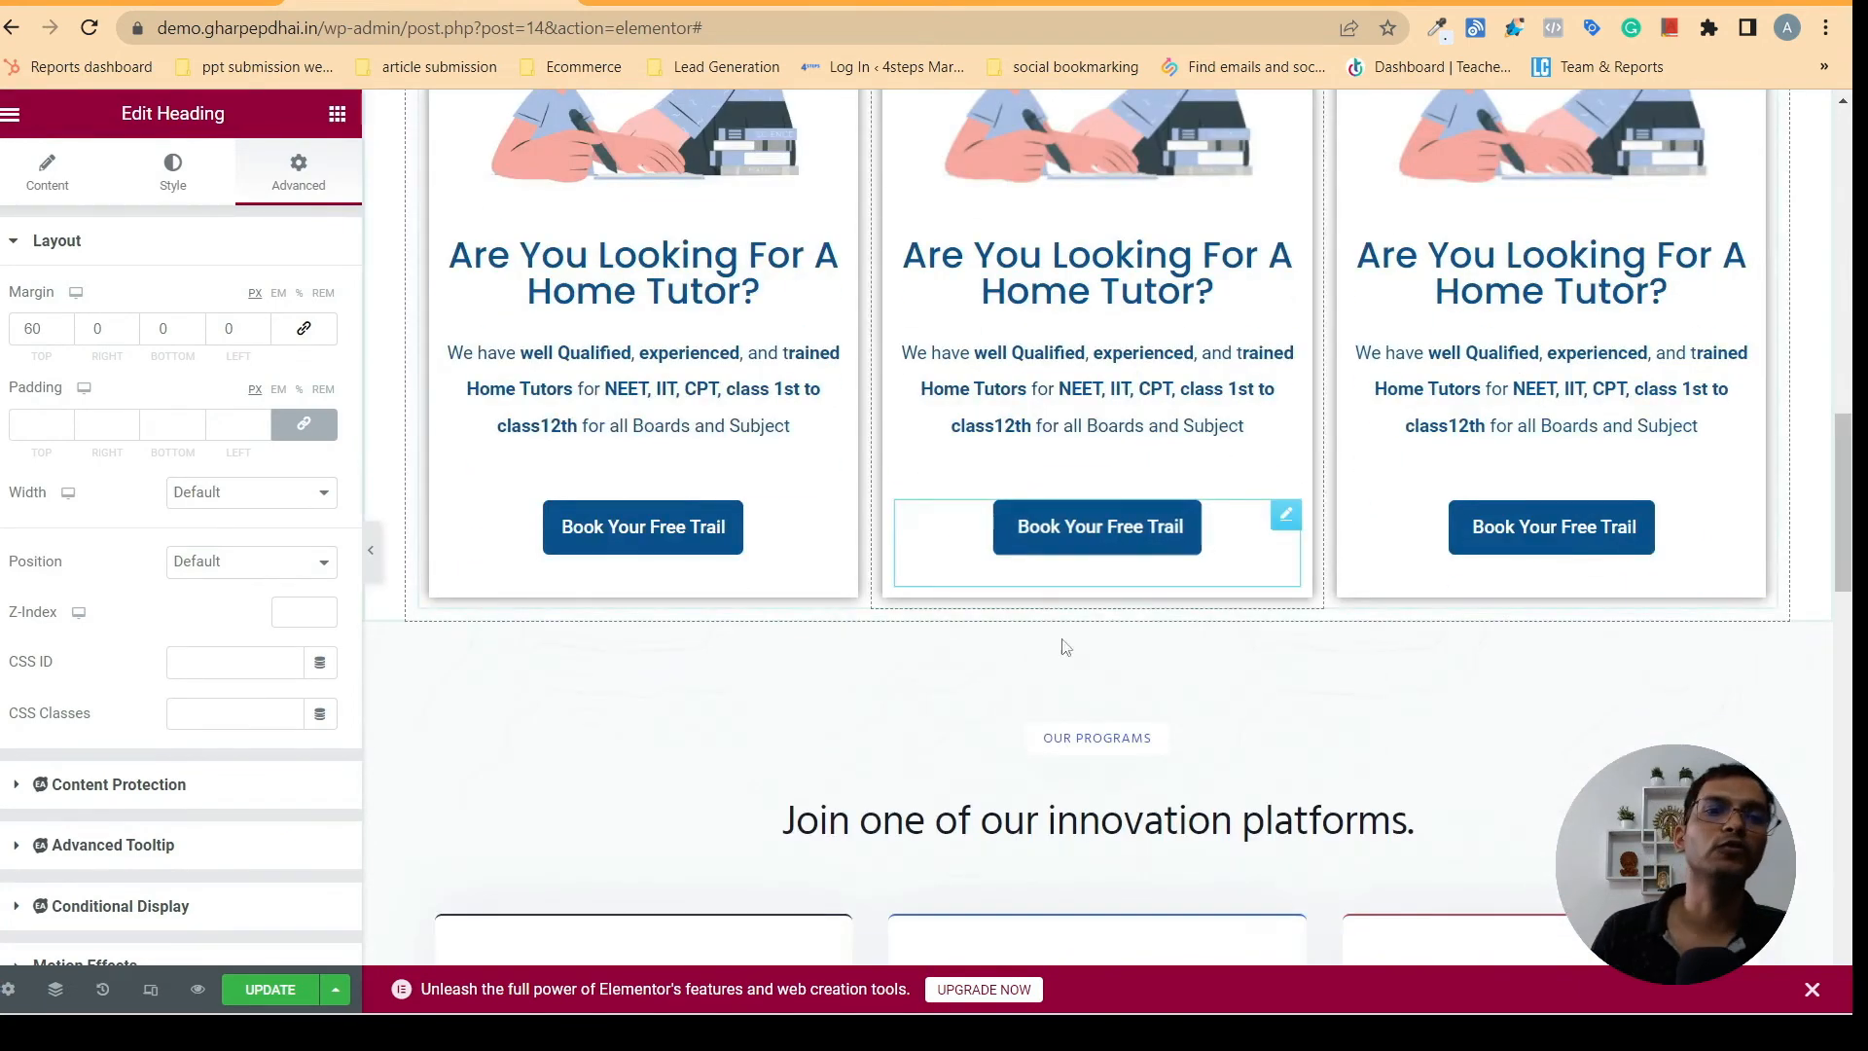
pyautogui.click(305, 991)
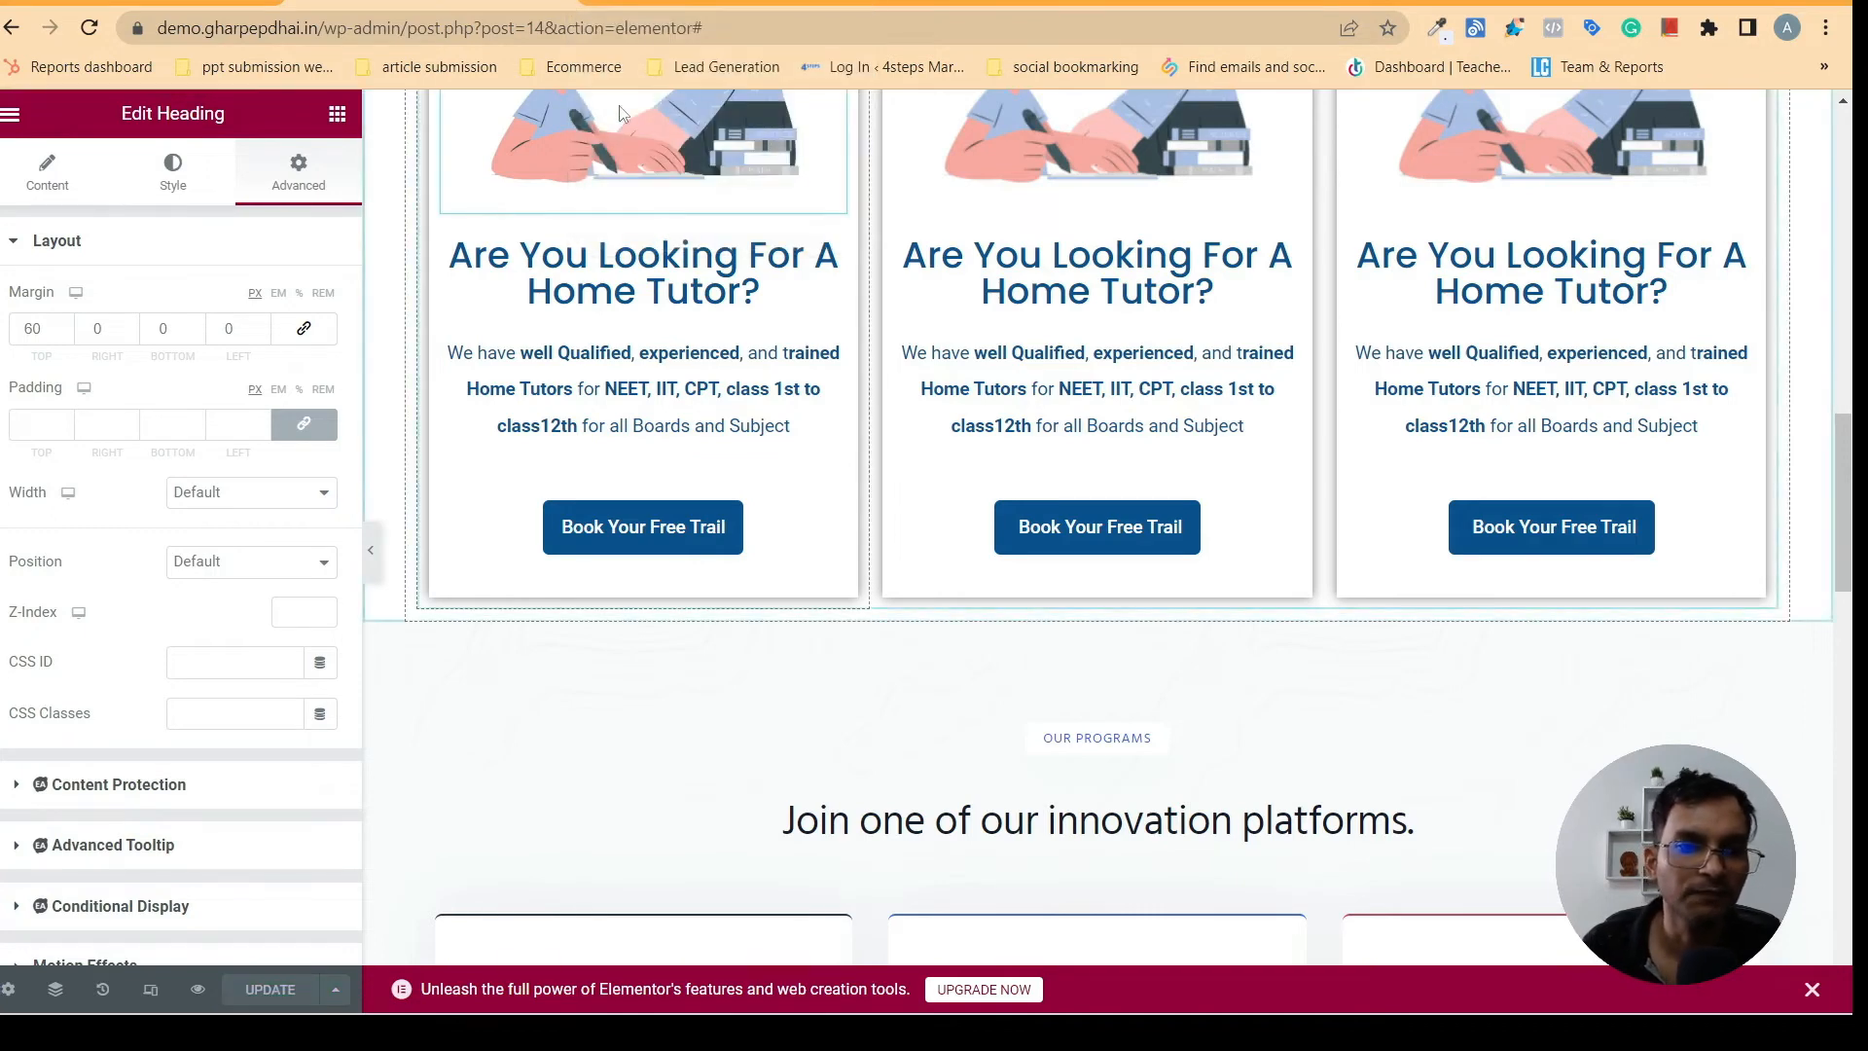
# - Compare the class and pricing sections below the cards on gharpepdhai.in with the Our Programs section of the edited page
pyautogui.click(681, 2)
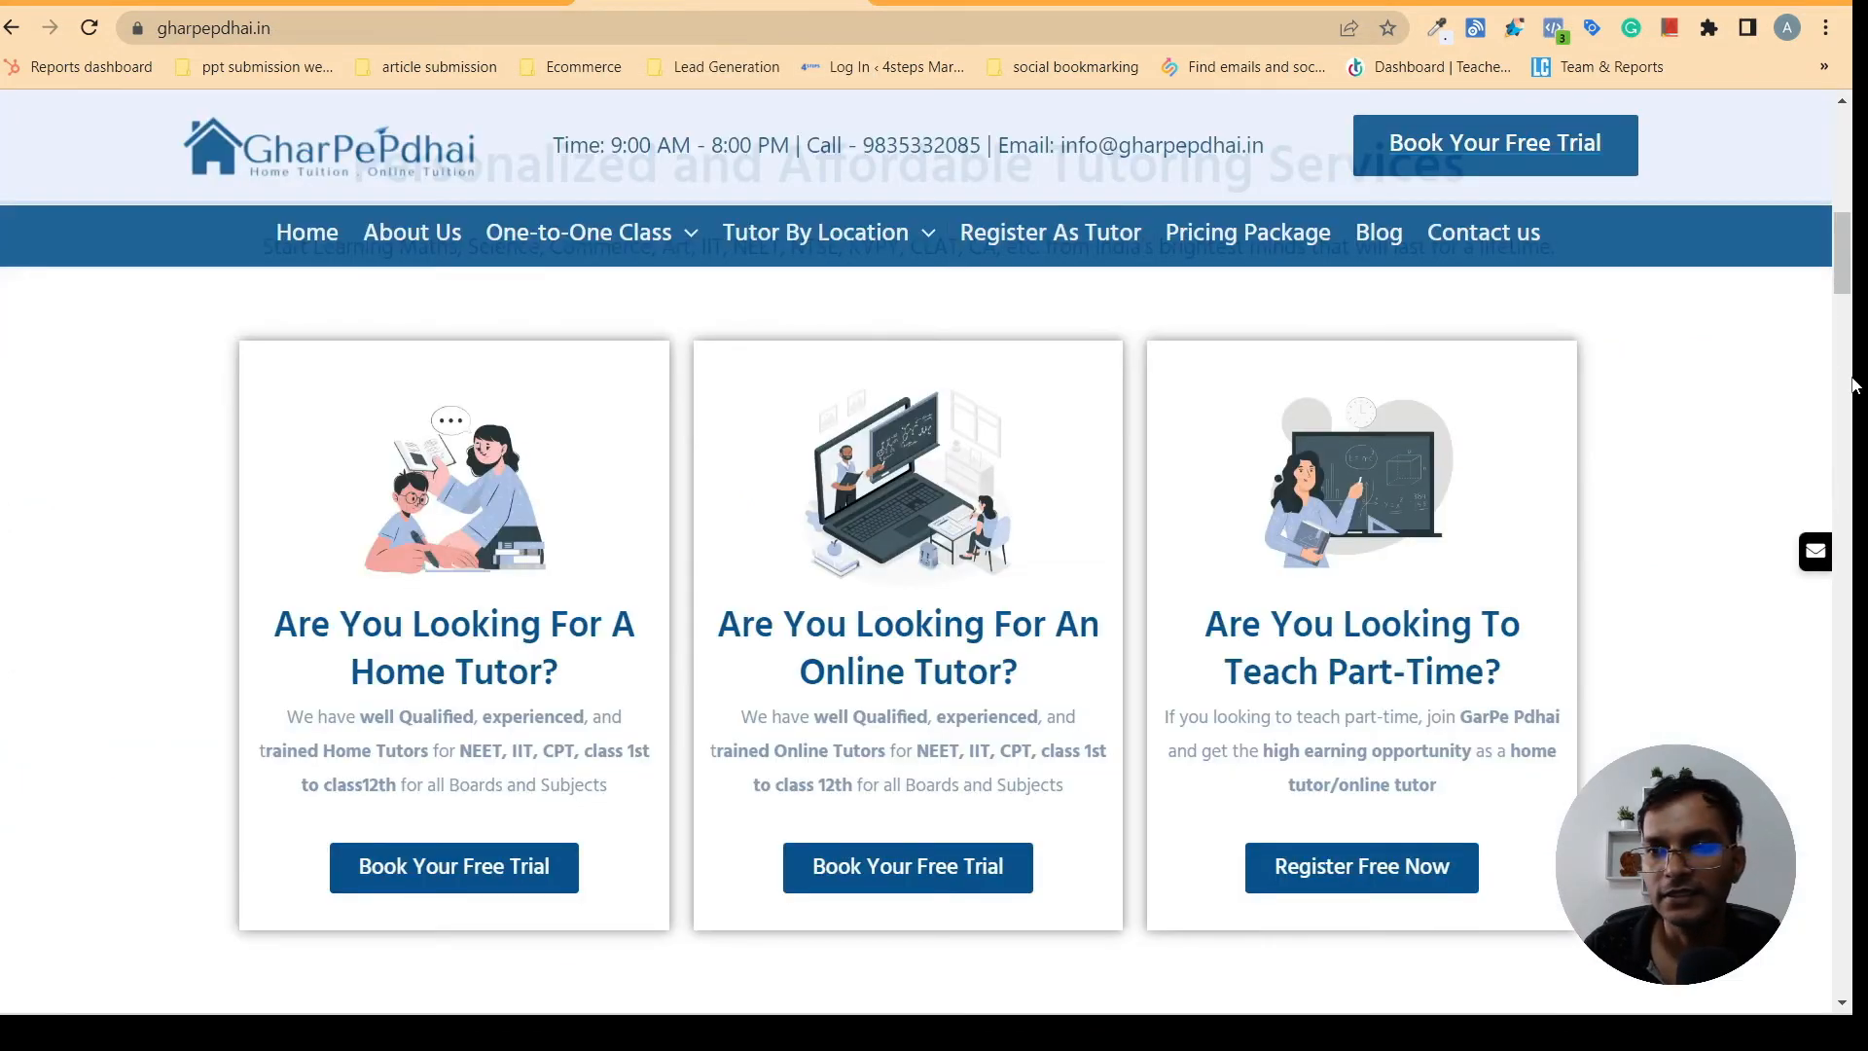
pyautogui.moveTo(1833, 279); pyautogui.dragTo(1854, 374)
pyautogui.click(1798, 311)
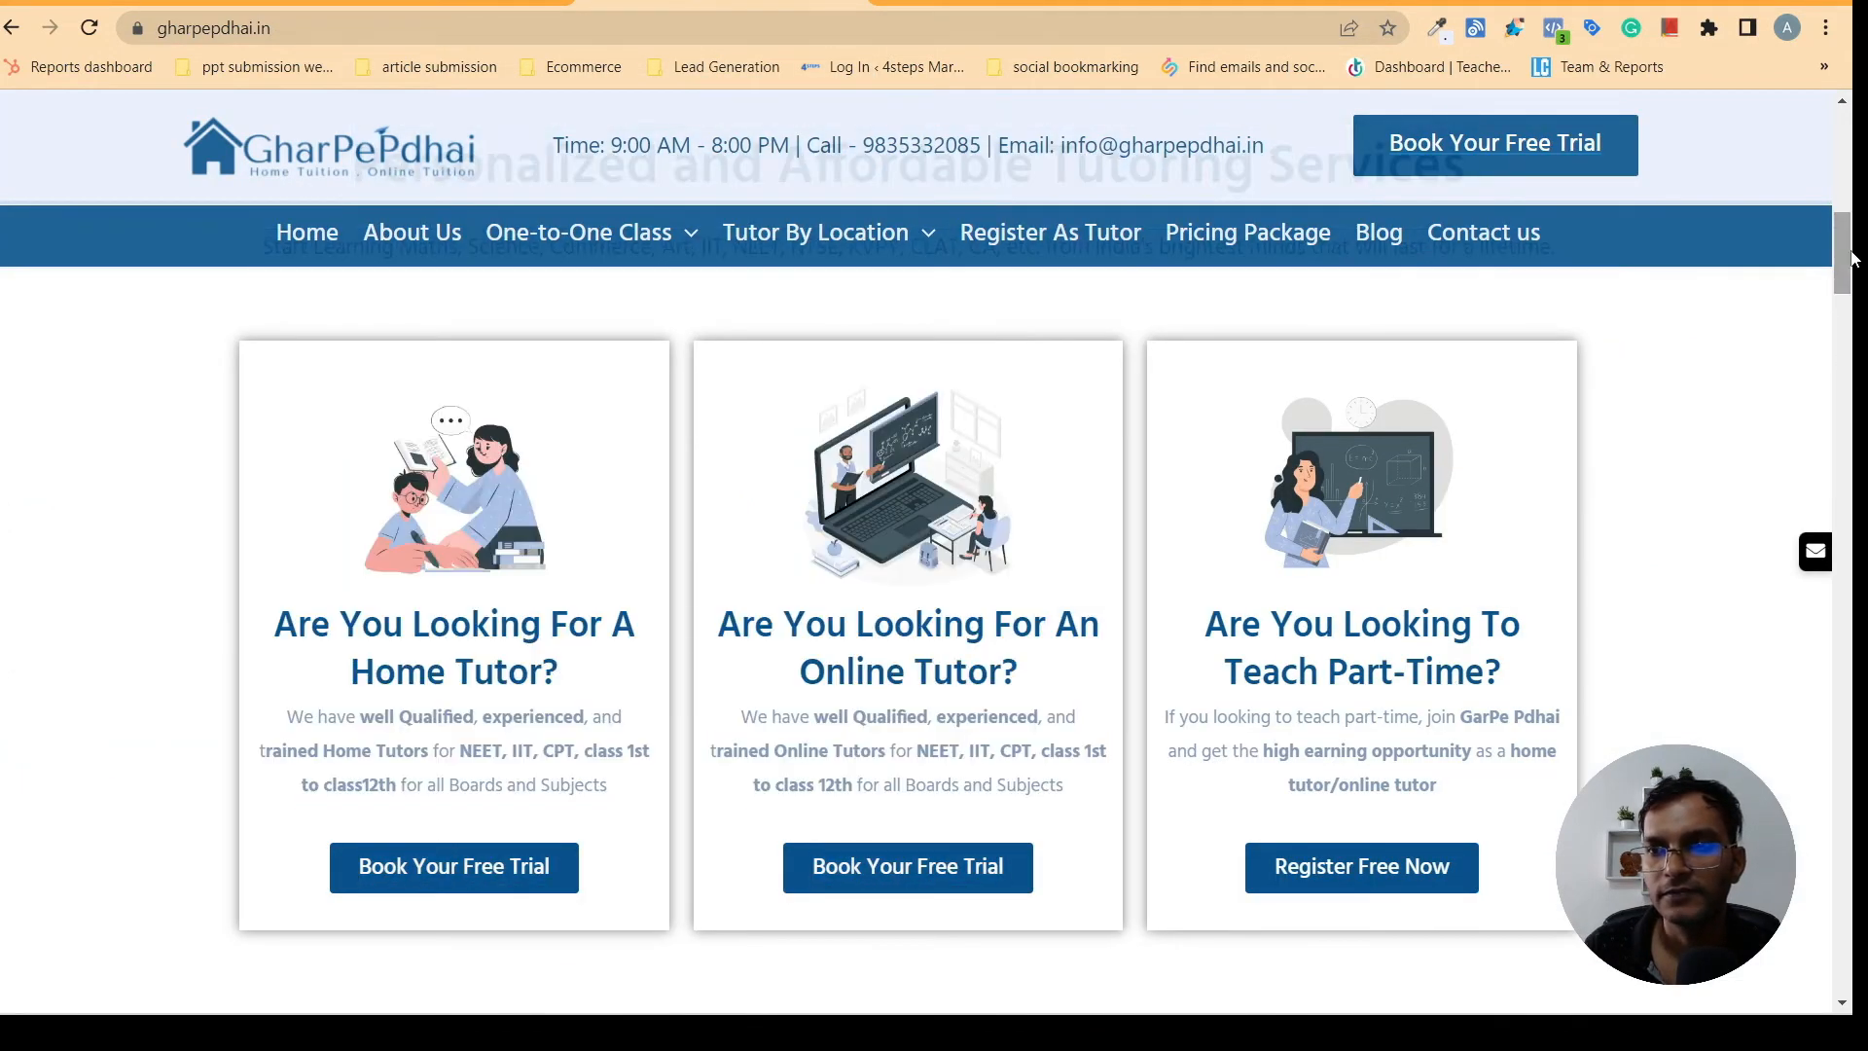
pyautogui.moveTo(1844, 251); pyautogui.dragTo(1848, 394)
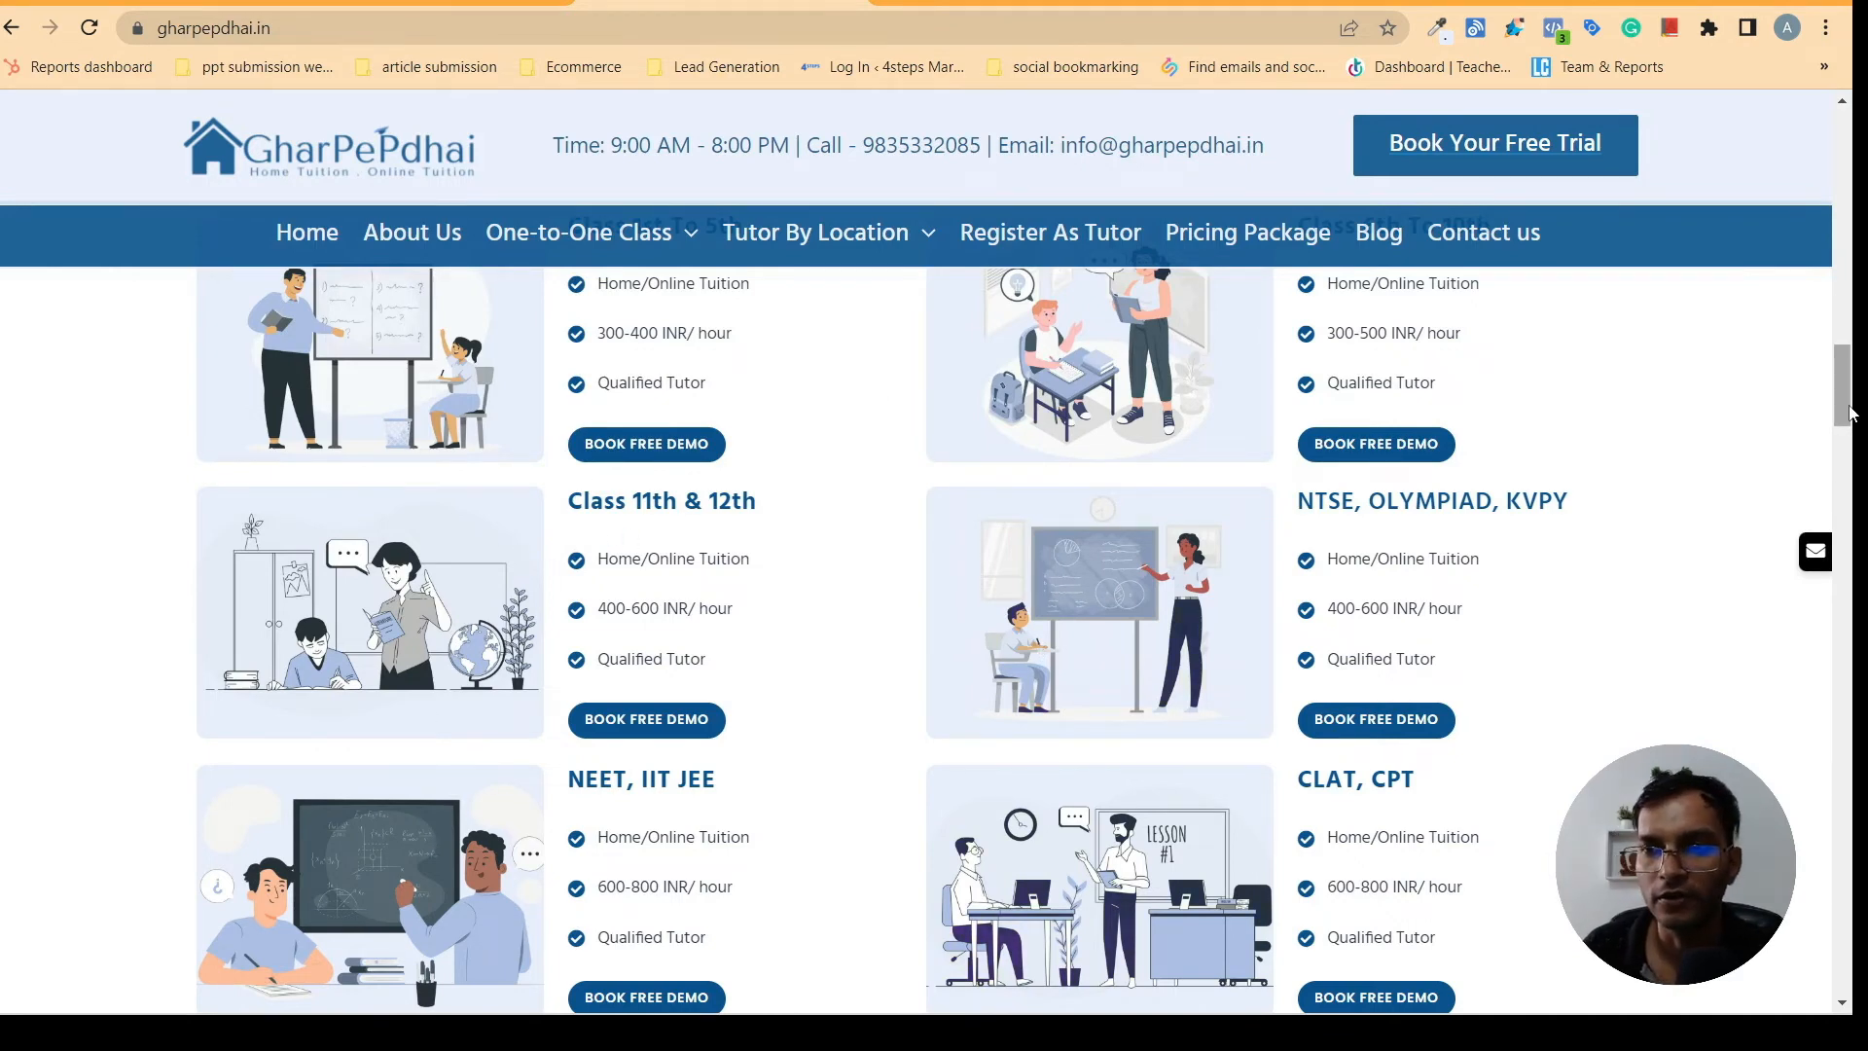
pyautogui.moveTo(1853, 406)
pyautogui.mouseDown()
pyautogui.moveTo(1854, 464)
pyautogui.moveTo(1854, 421)
pyautogui.mouseUp()
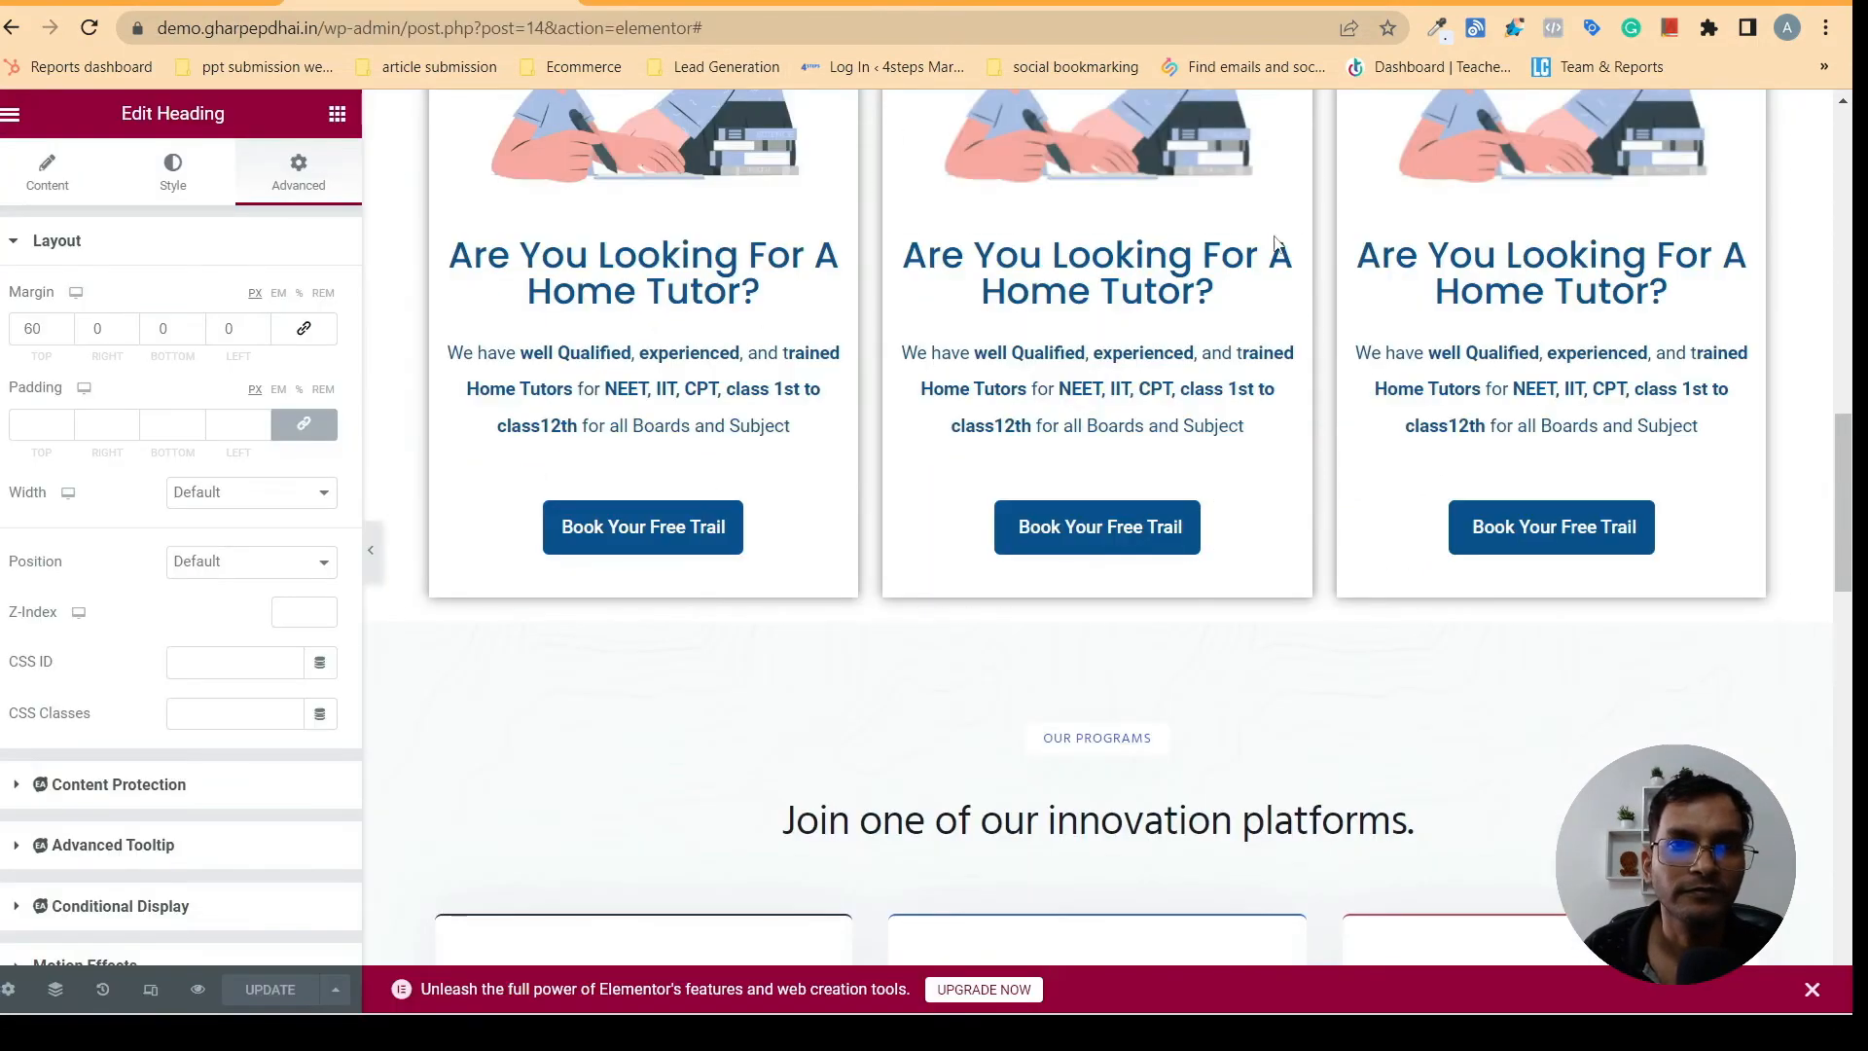
pyautogui.moveTo(1854, 495); pyautogui.dragTo(1845, 591)
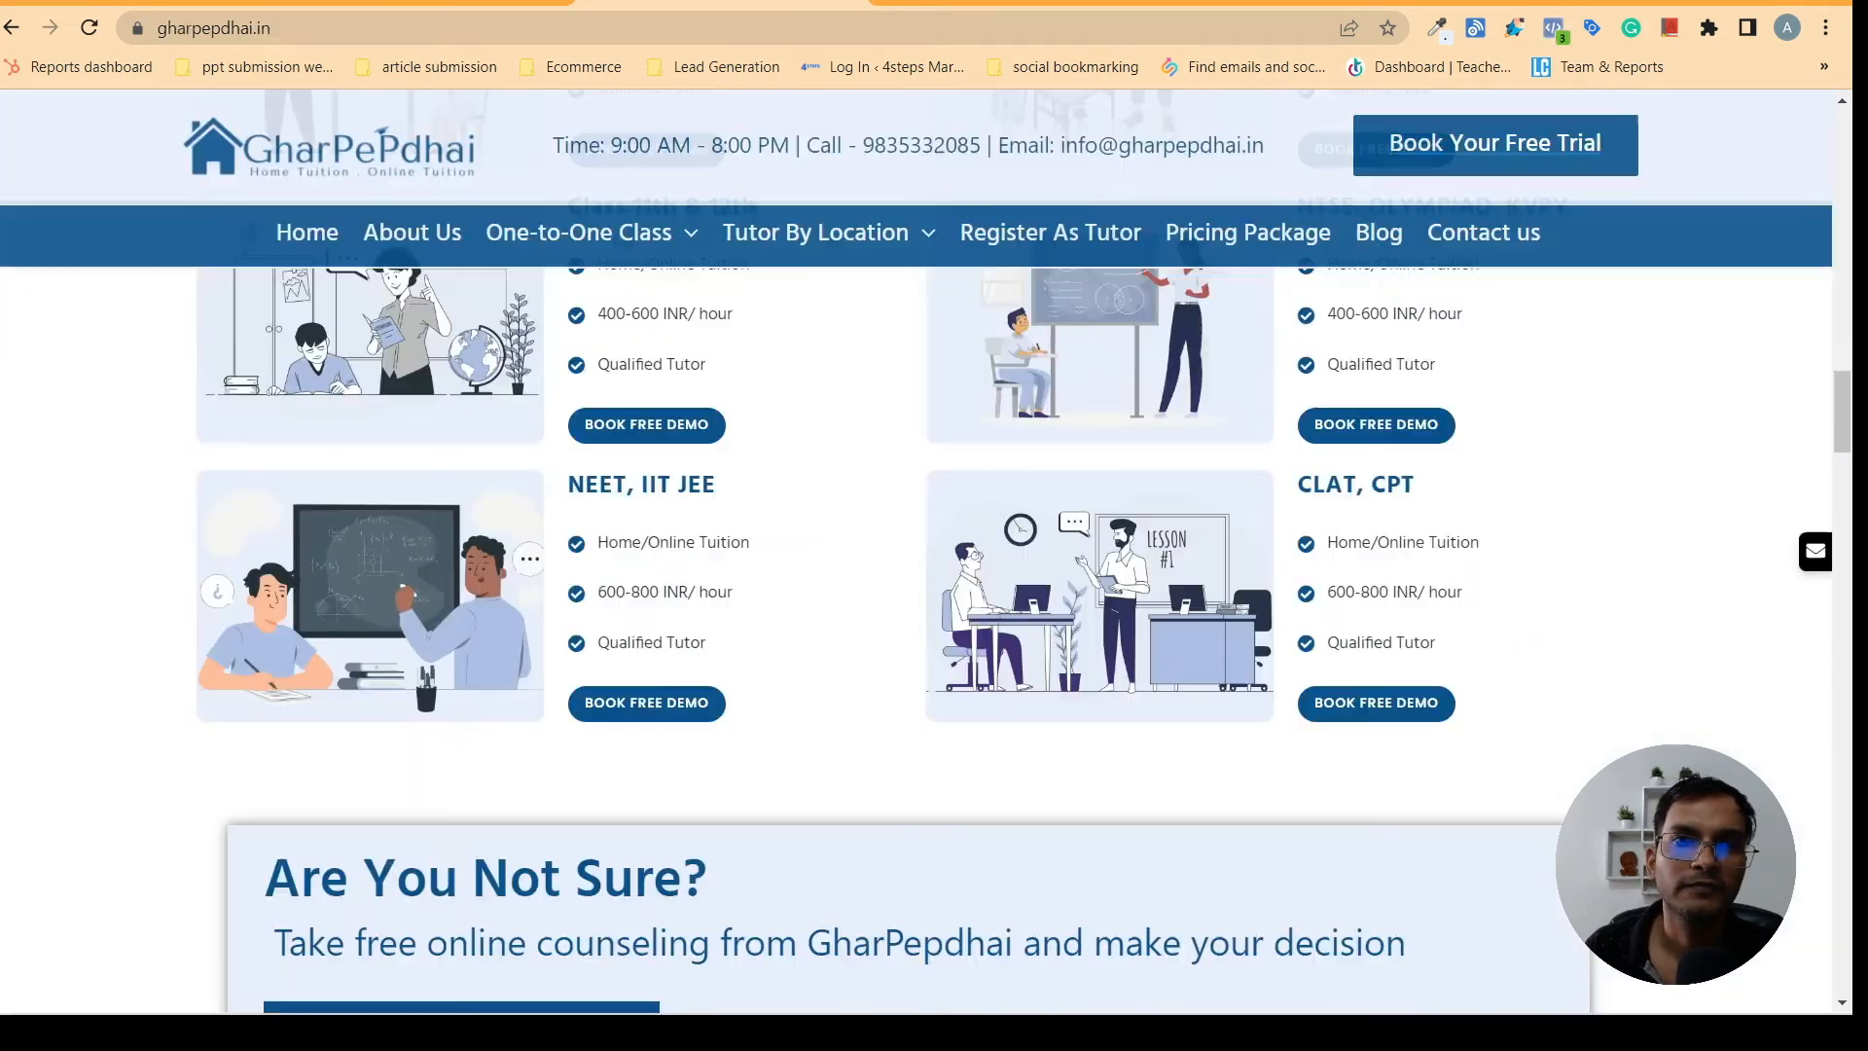
pyautogui.moveTo(1836, 433); pyautogui.dragTo(1836, 372)
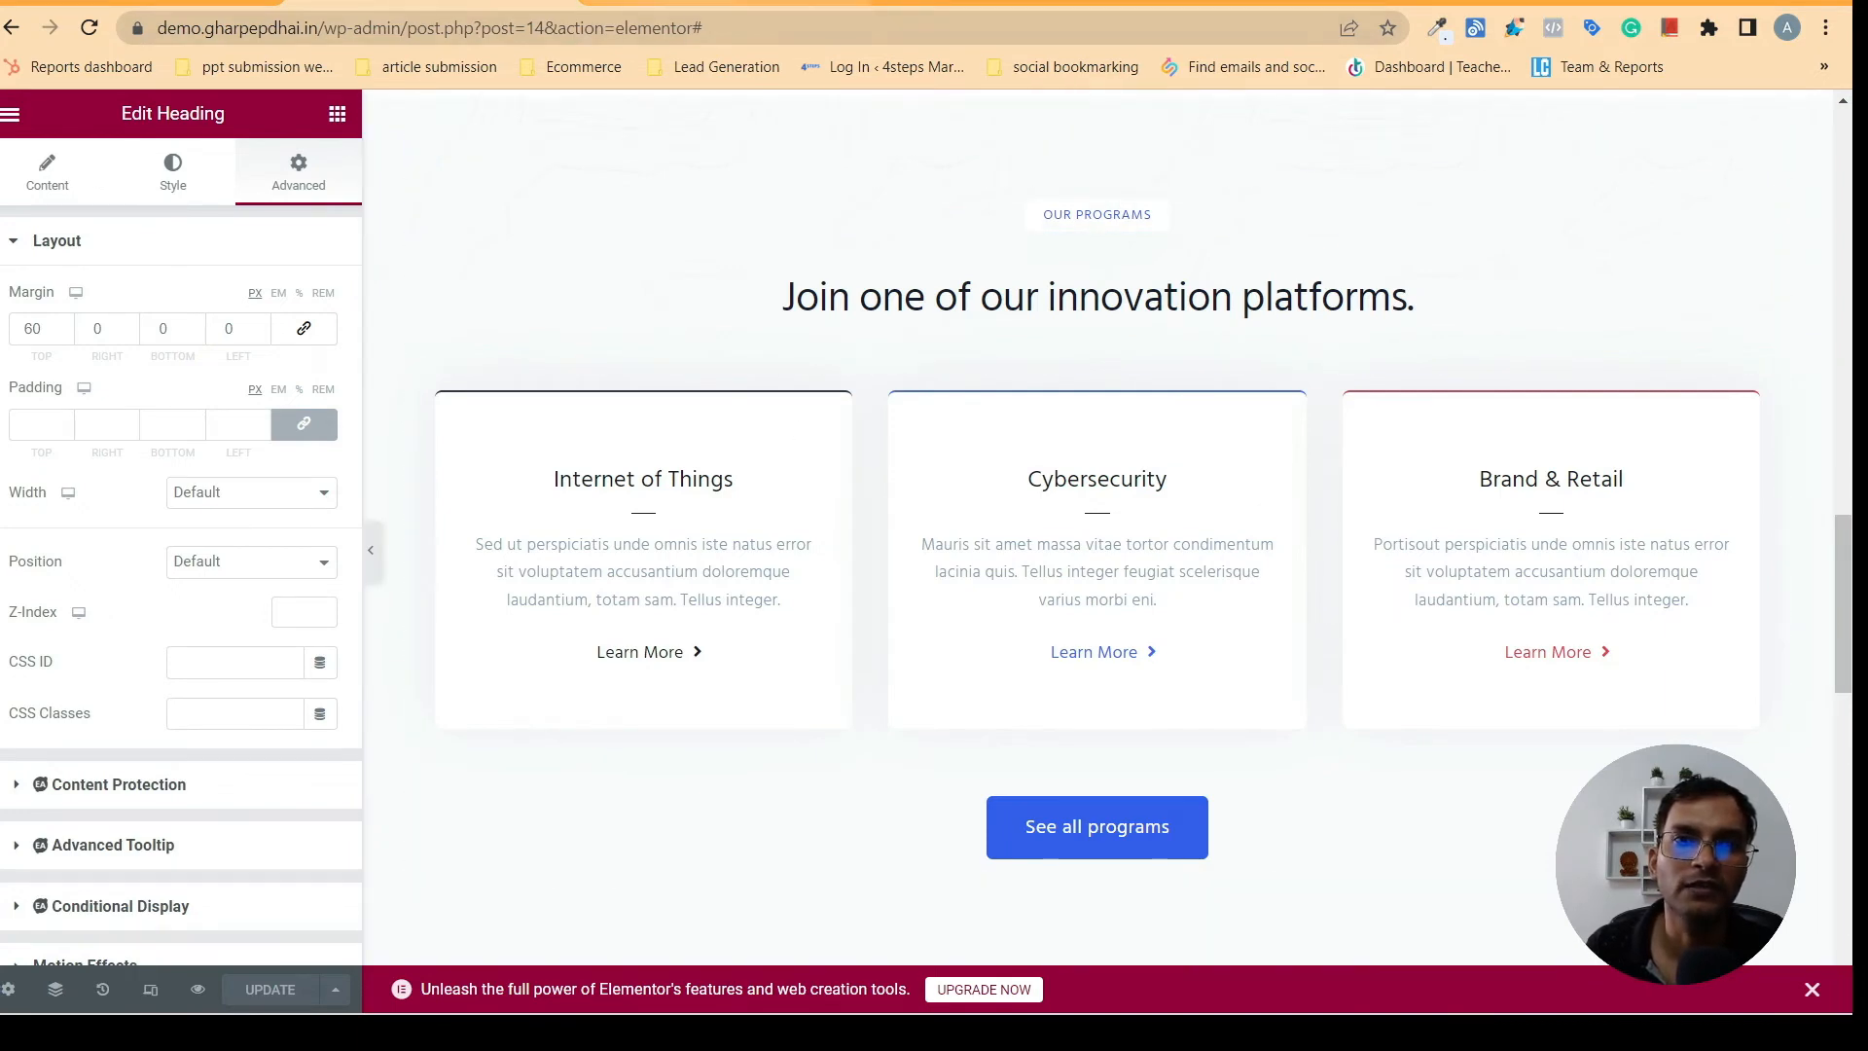
# - Copy the "Tuition Fee Details" heading from gharpepdhai.in and paste it over the "Join one of our innovation platforms." title in the Our Programs section
pyautogui.click(701, 3)
pyautogui.scroll(2, 1839, 350)
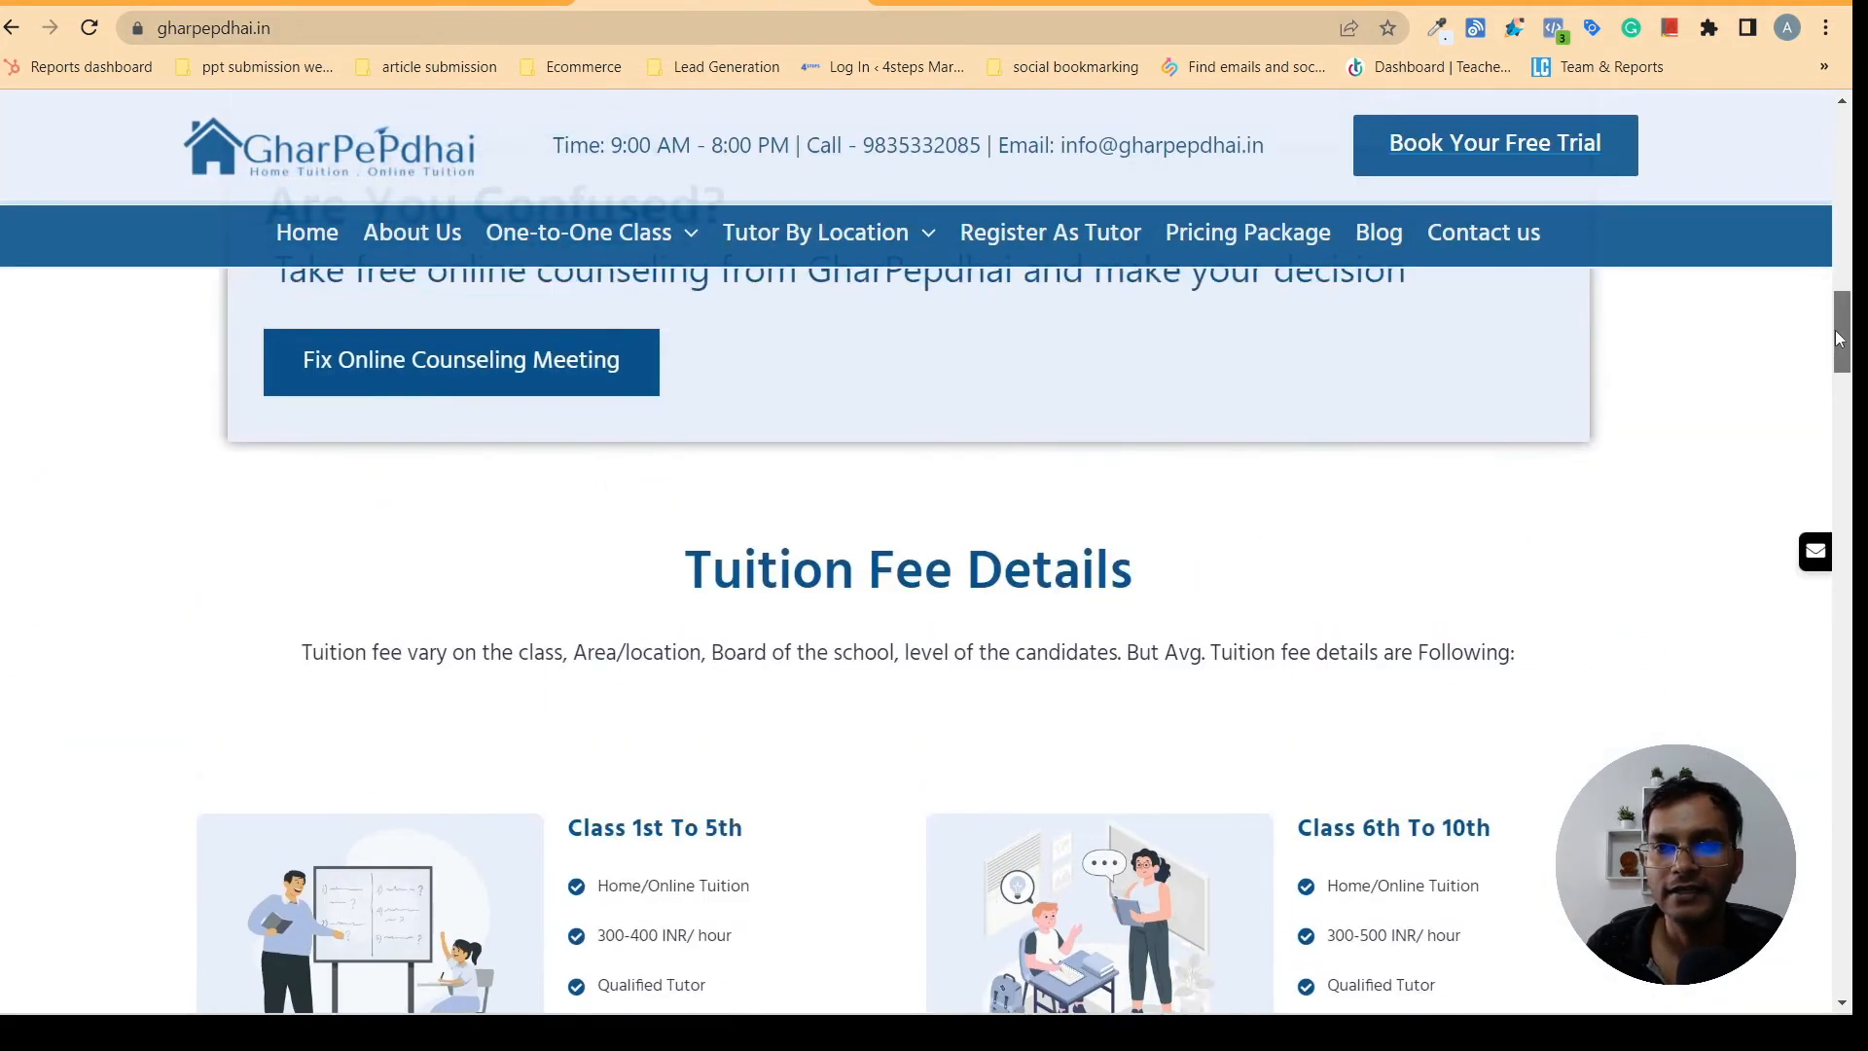
pyautogui.moveTo(700, 572); pyautogui.dragTo(1206, 568)
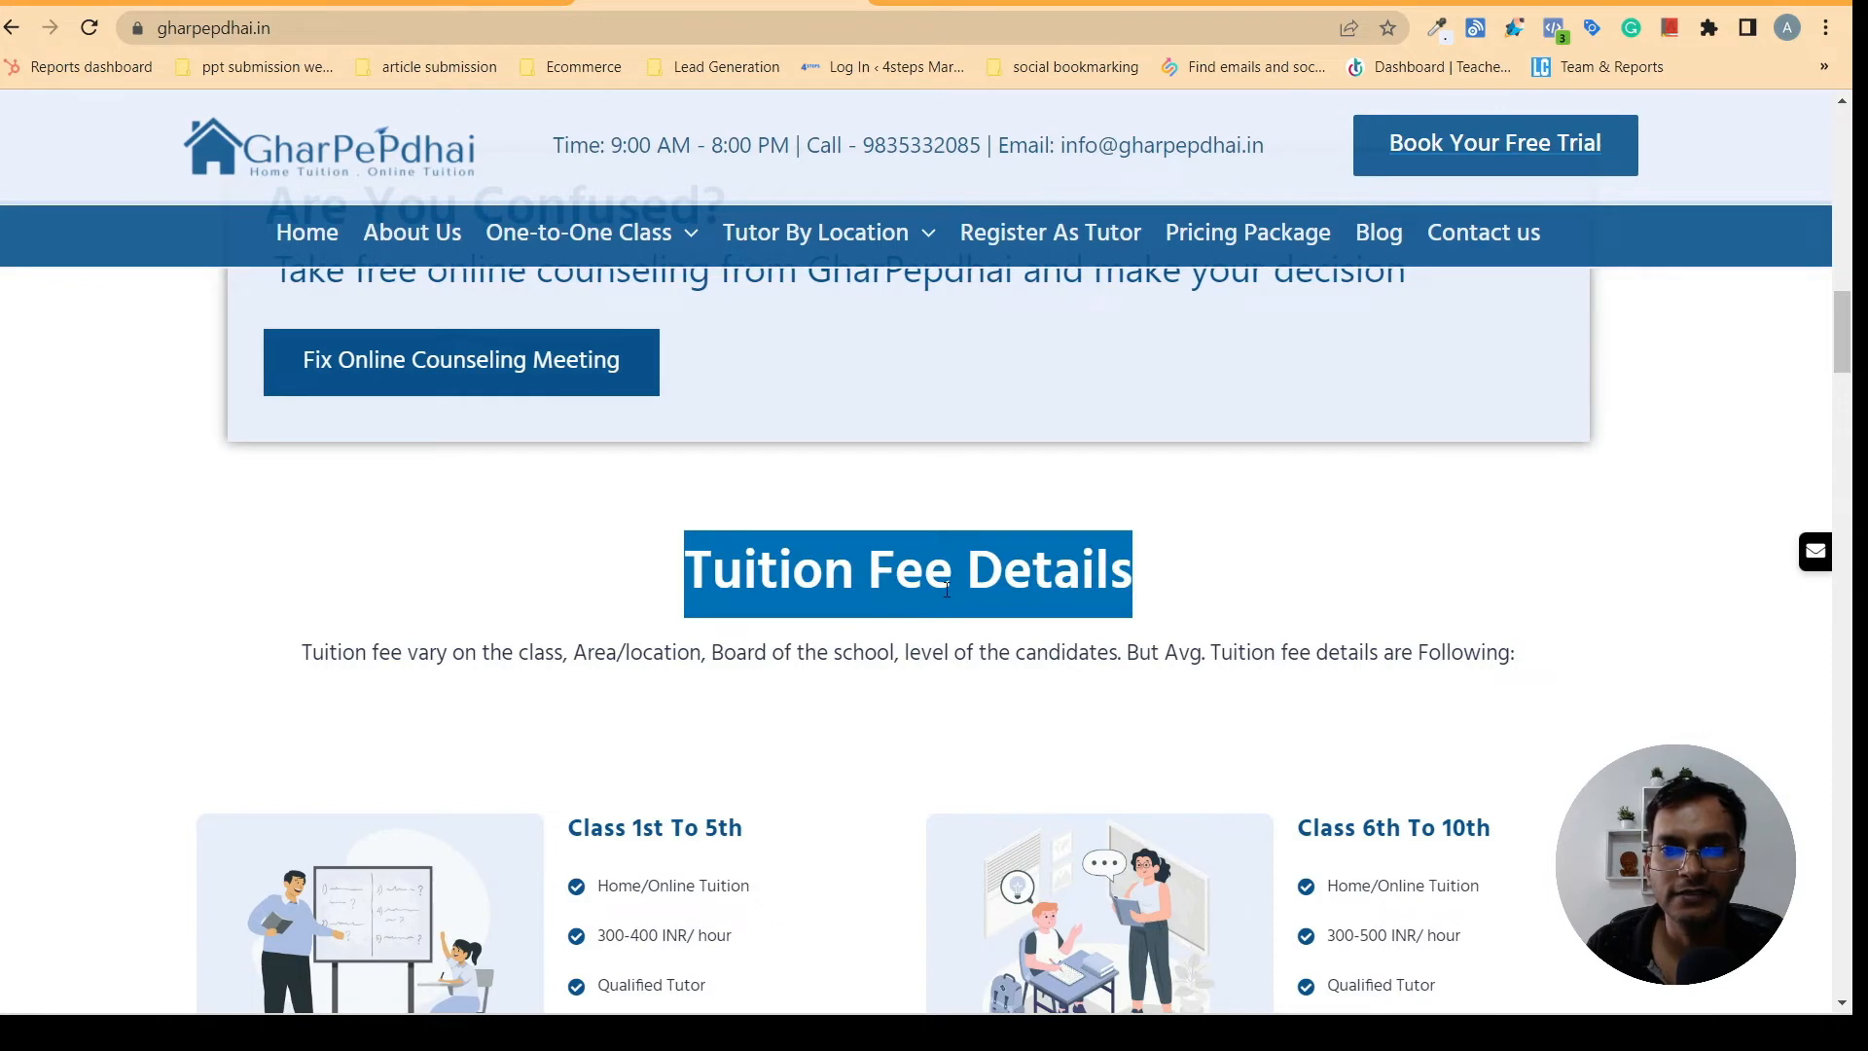
pyautogui.rightClick(952, 598)
pyautogui.click(980, 614)
pyautogui.click(408, 3)
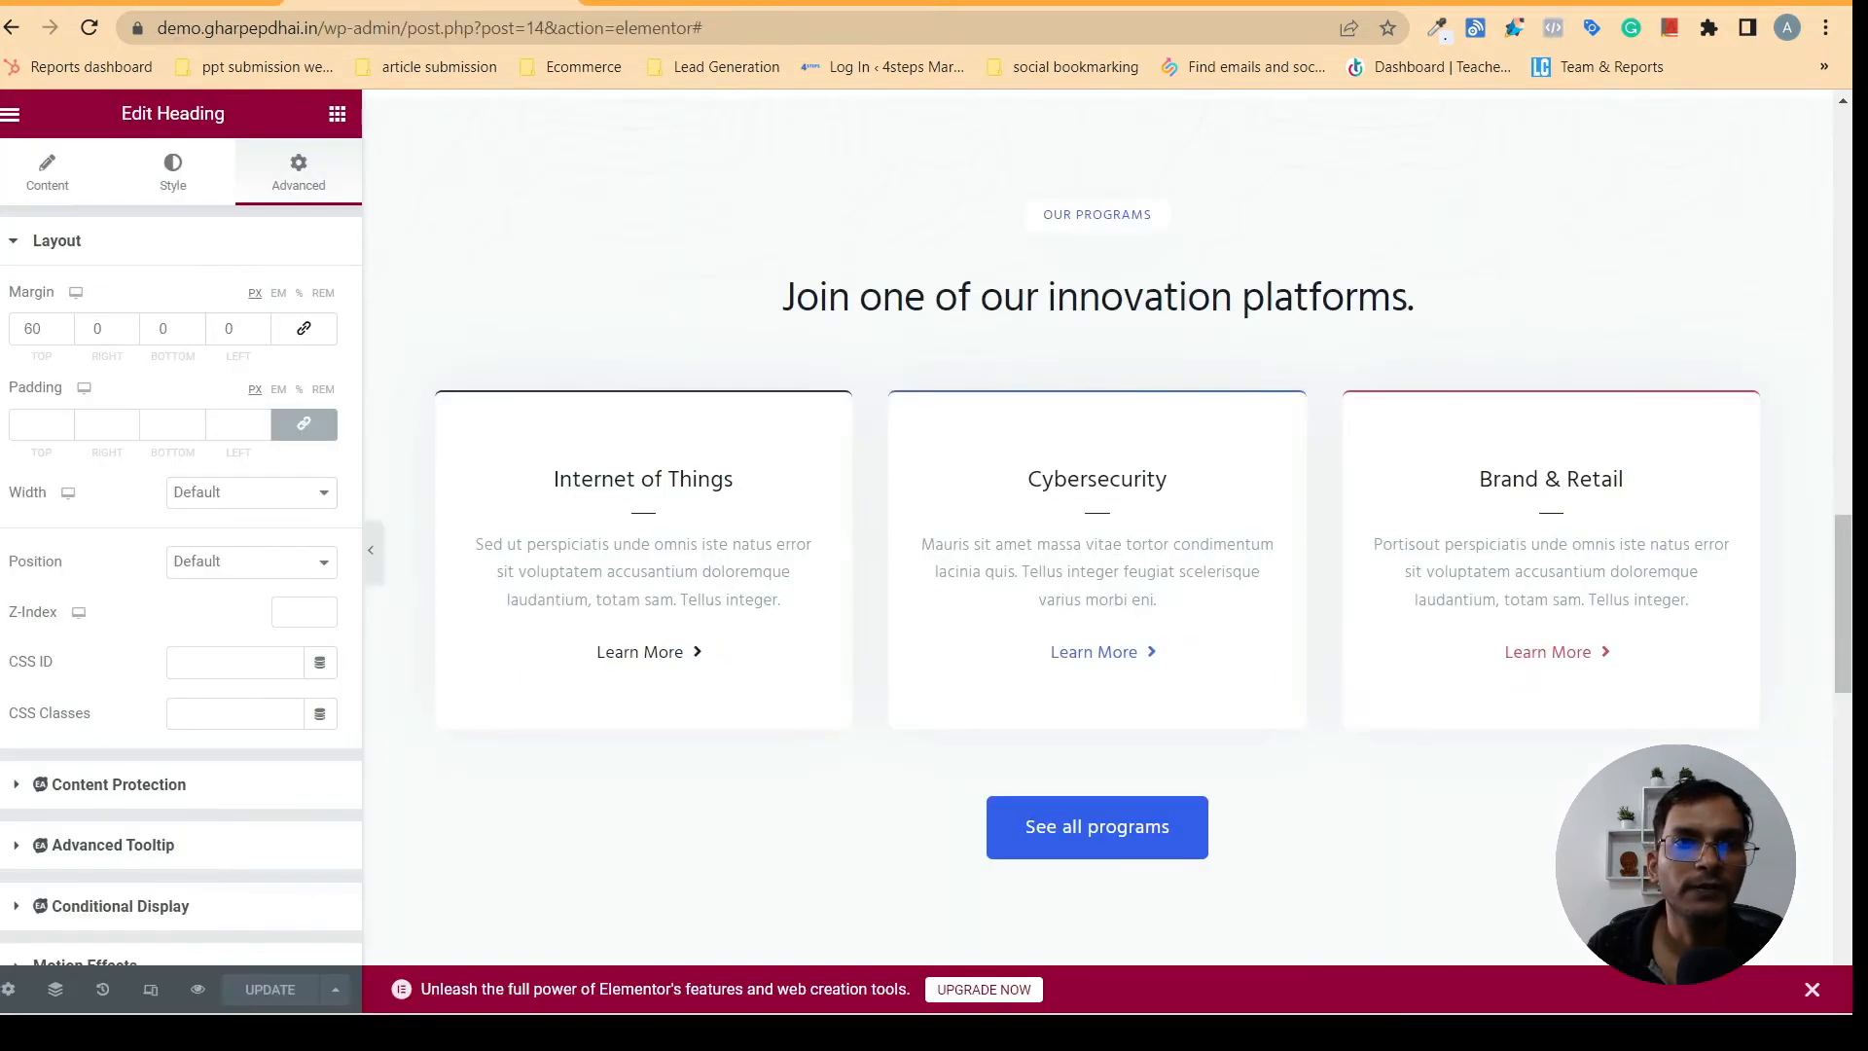
pyautogui.click(977, 277)
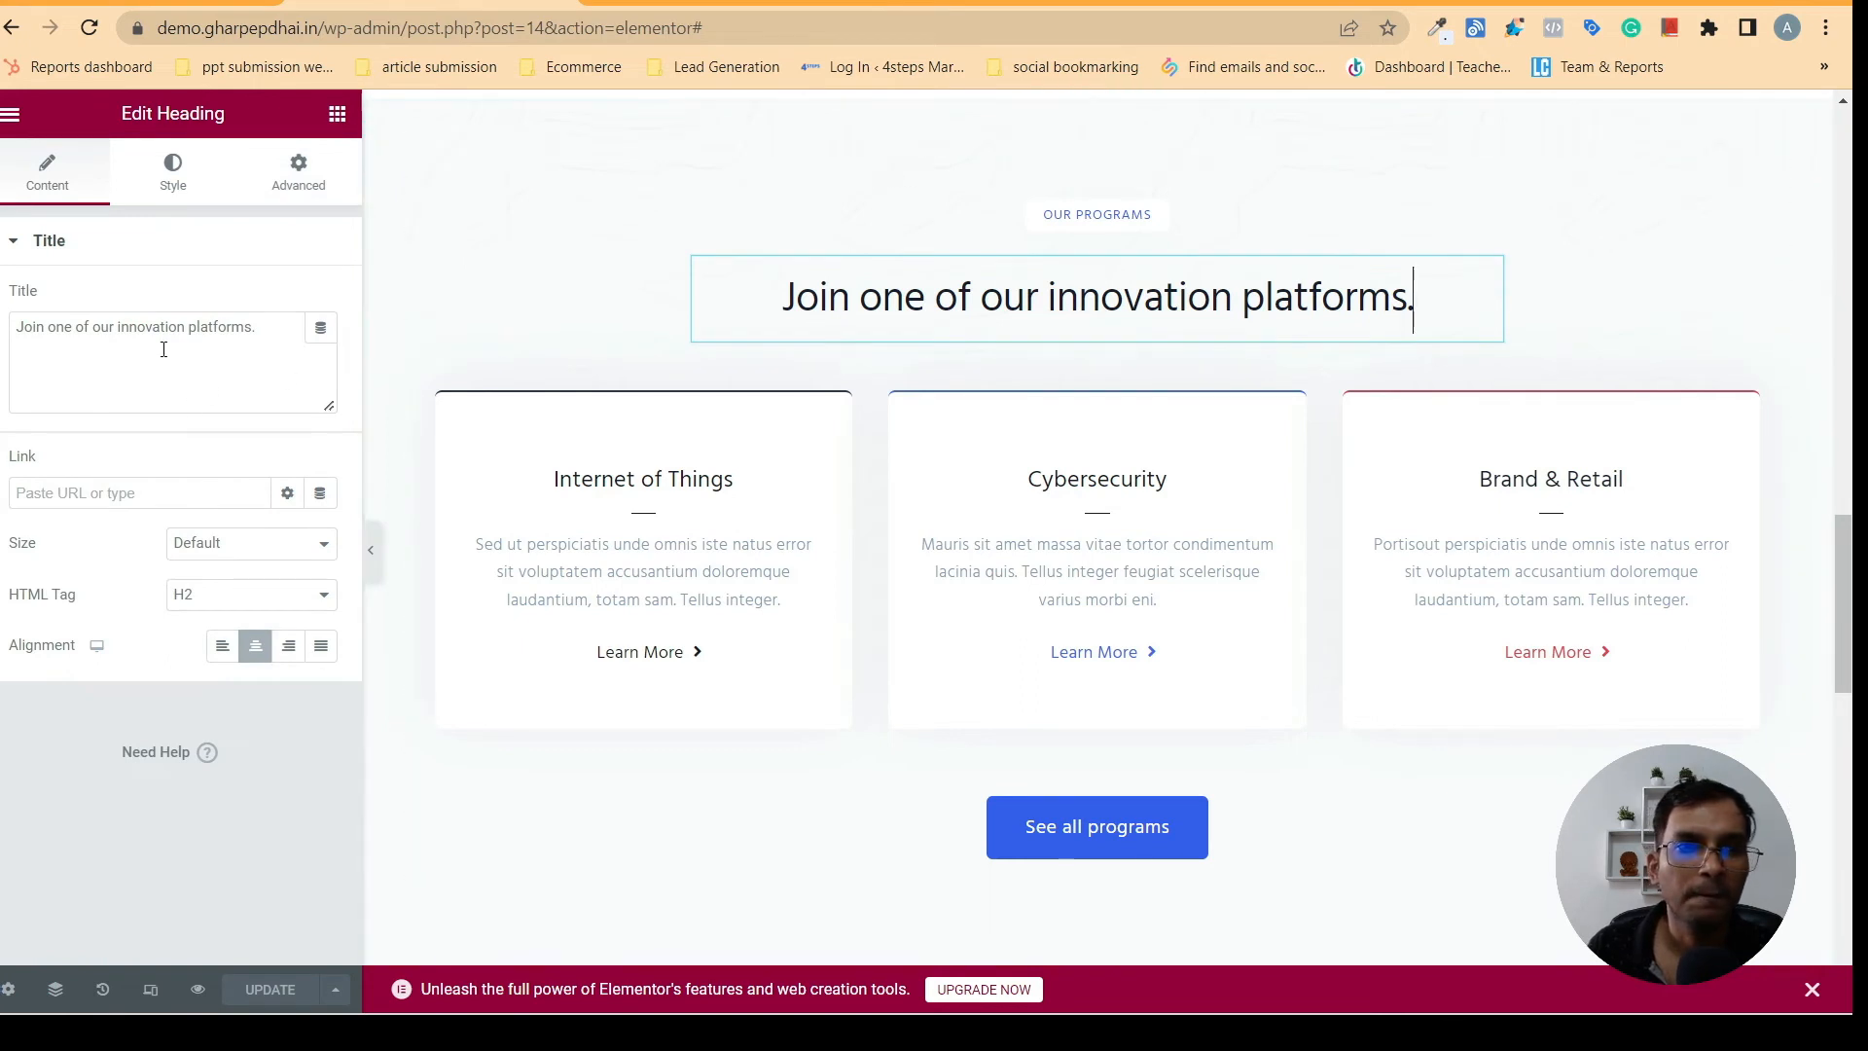
pyautogui.tripleClick(132, 341)
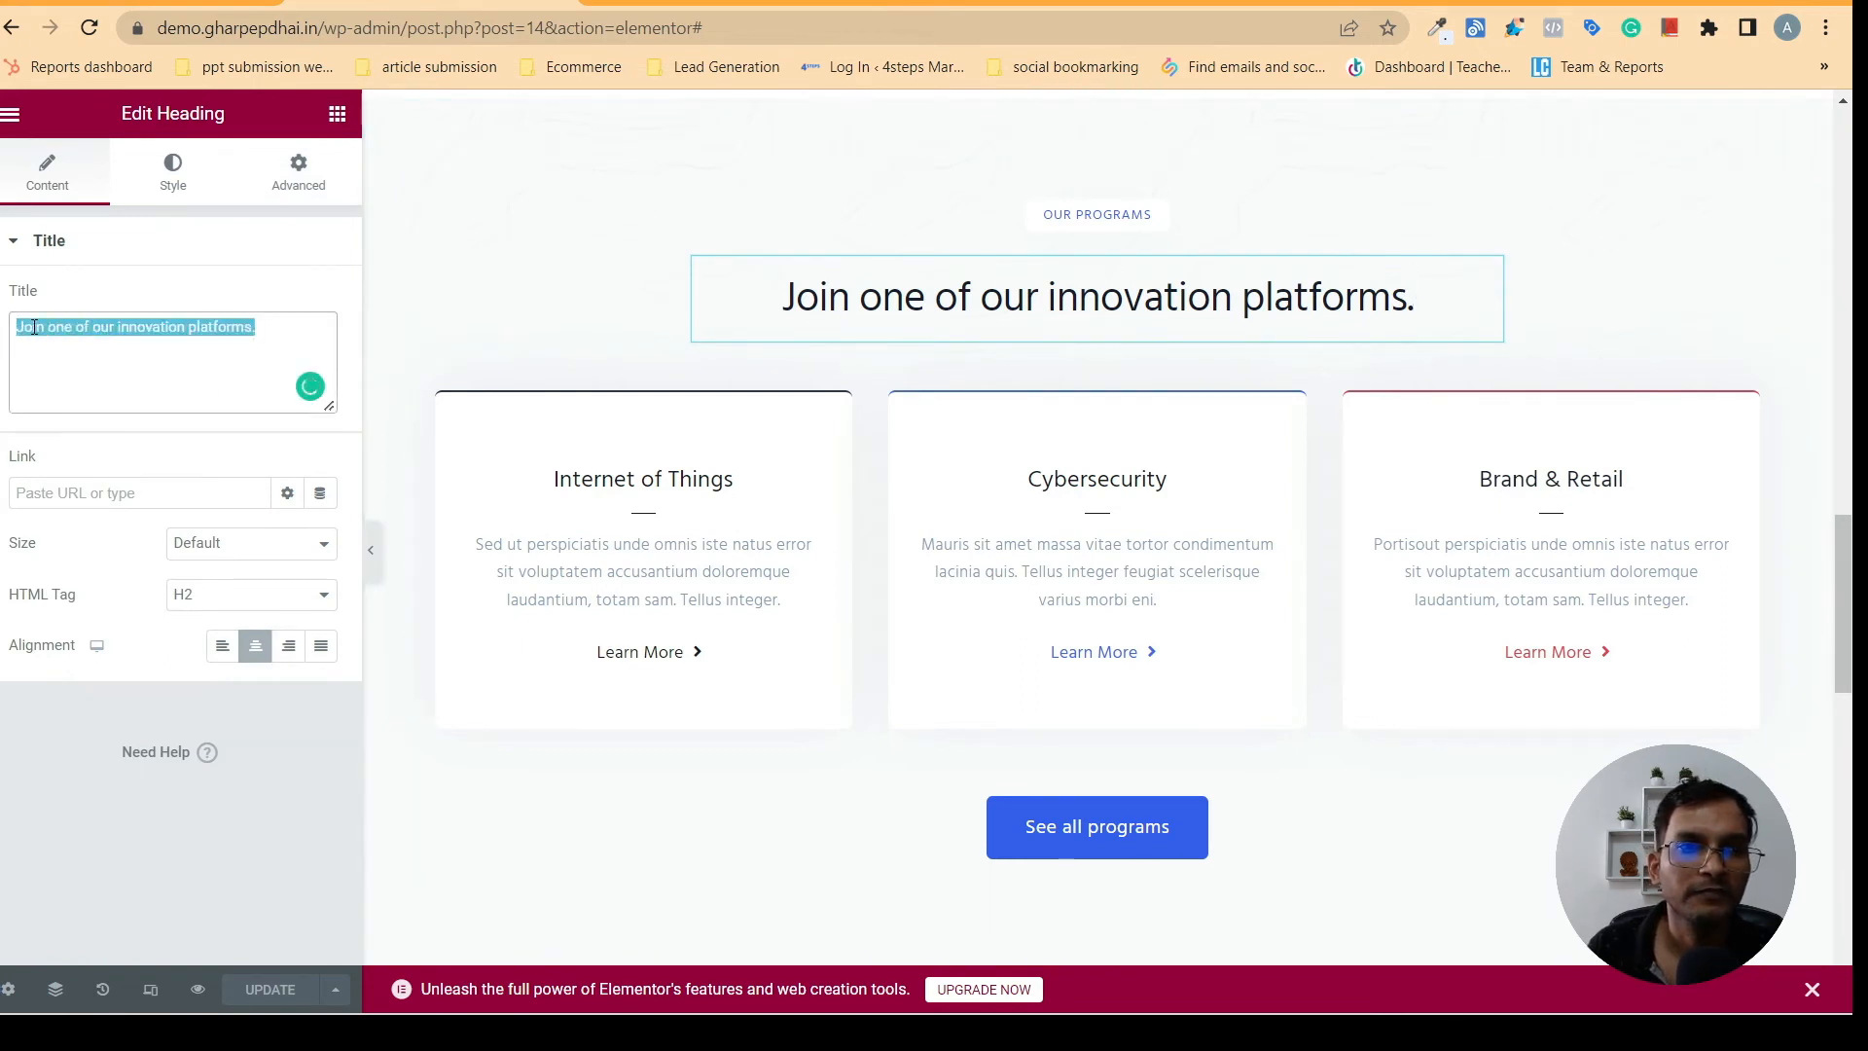
pyautogui.rightClick(34, 327)
pyautogui.click(97, 445)
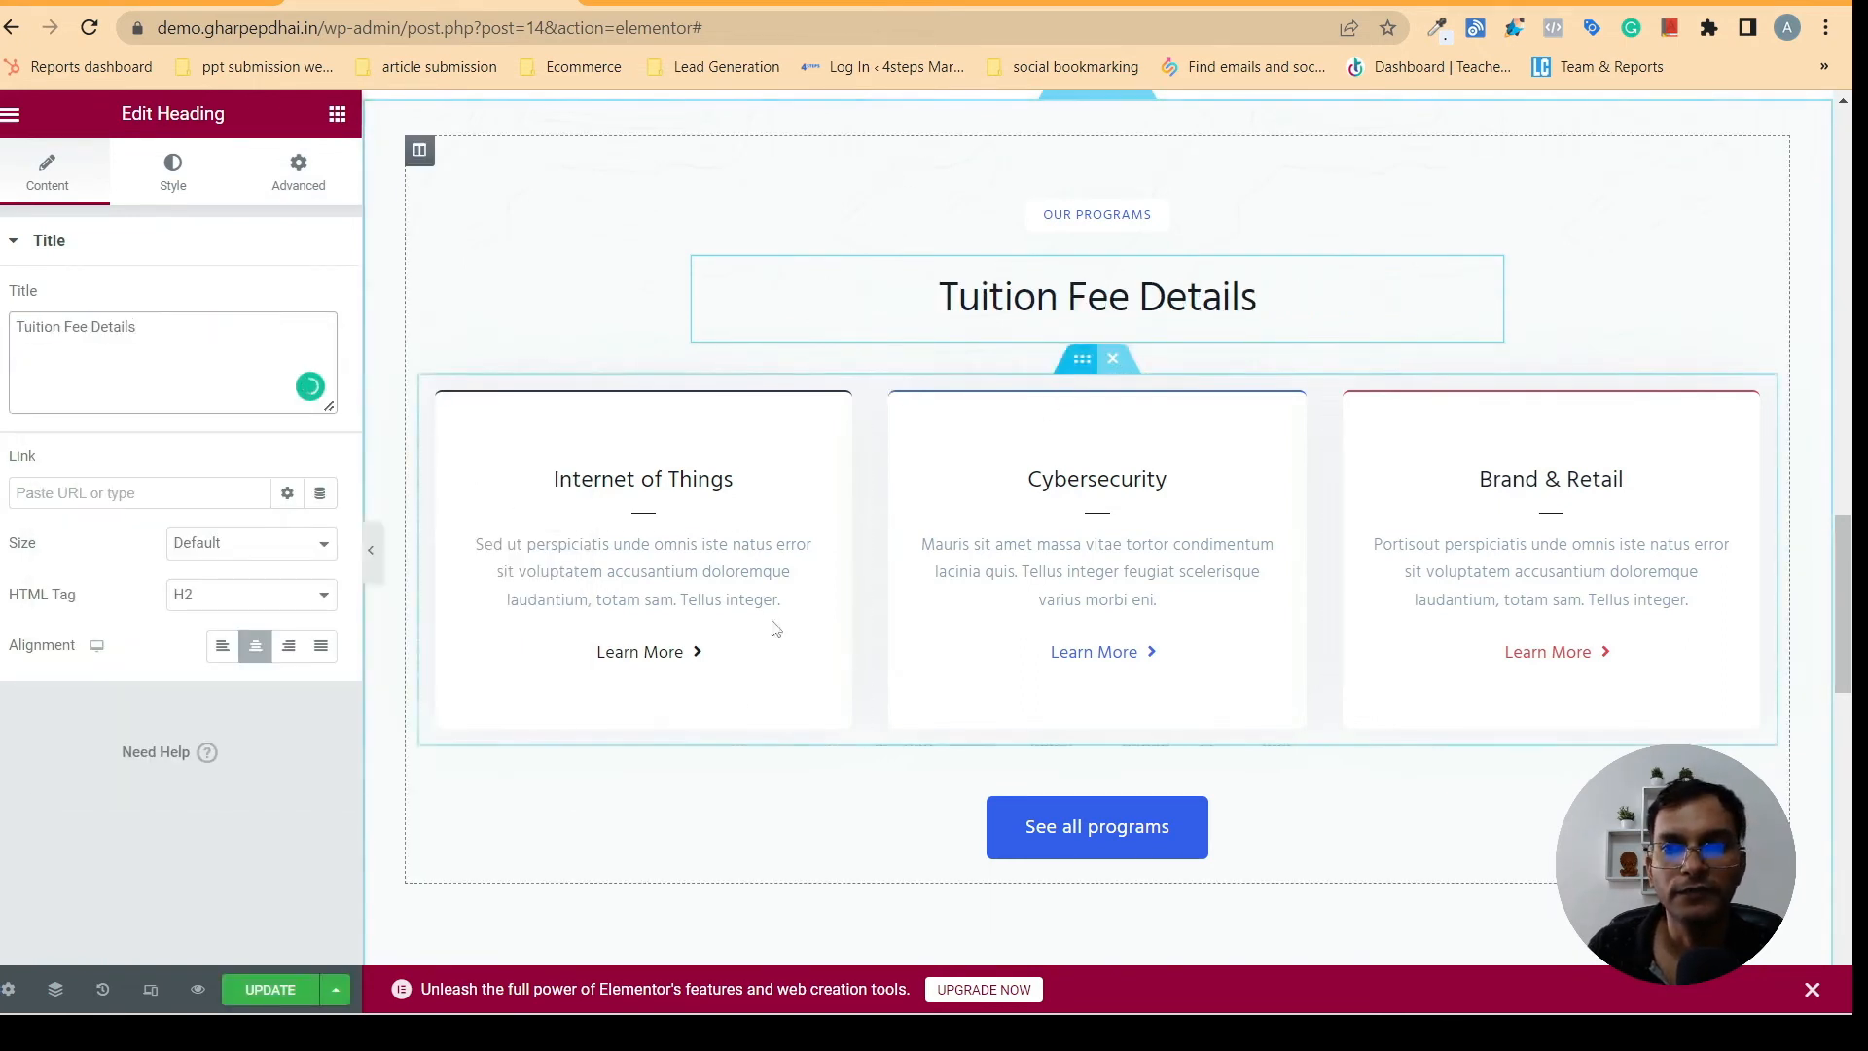
# - Replace the Internet of Things card title with "Class 1st To 5th", copied from the first fee card on gharpepdhai.in
pyautogui.click(601, 507)
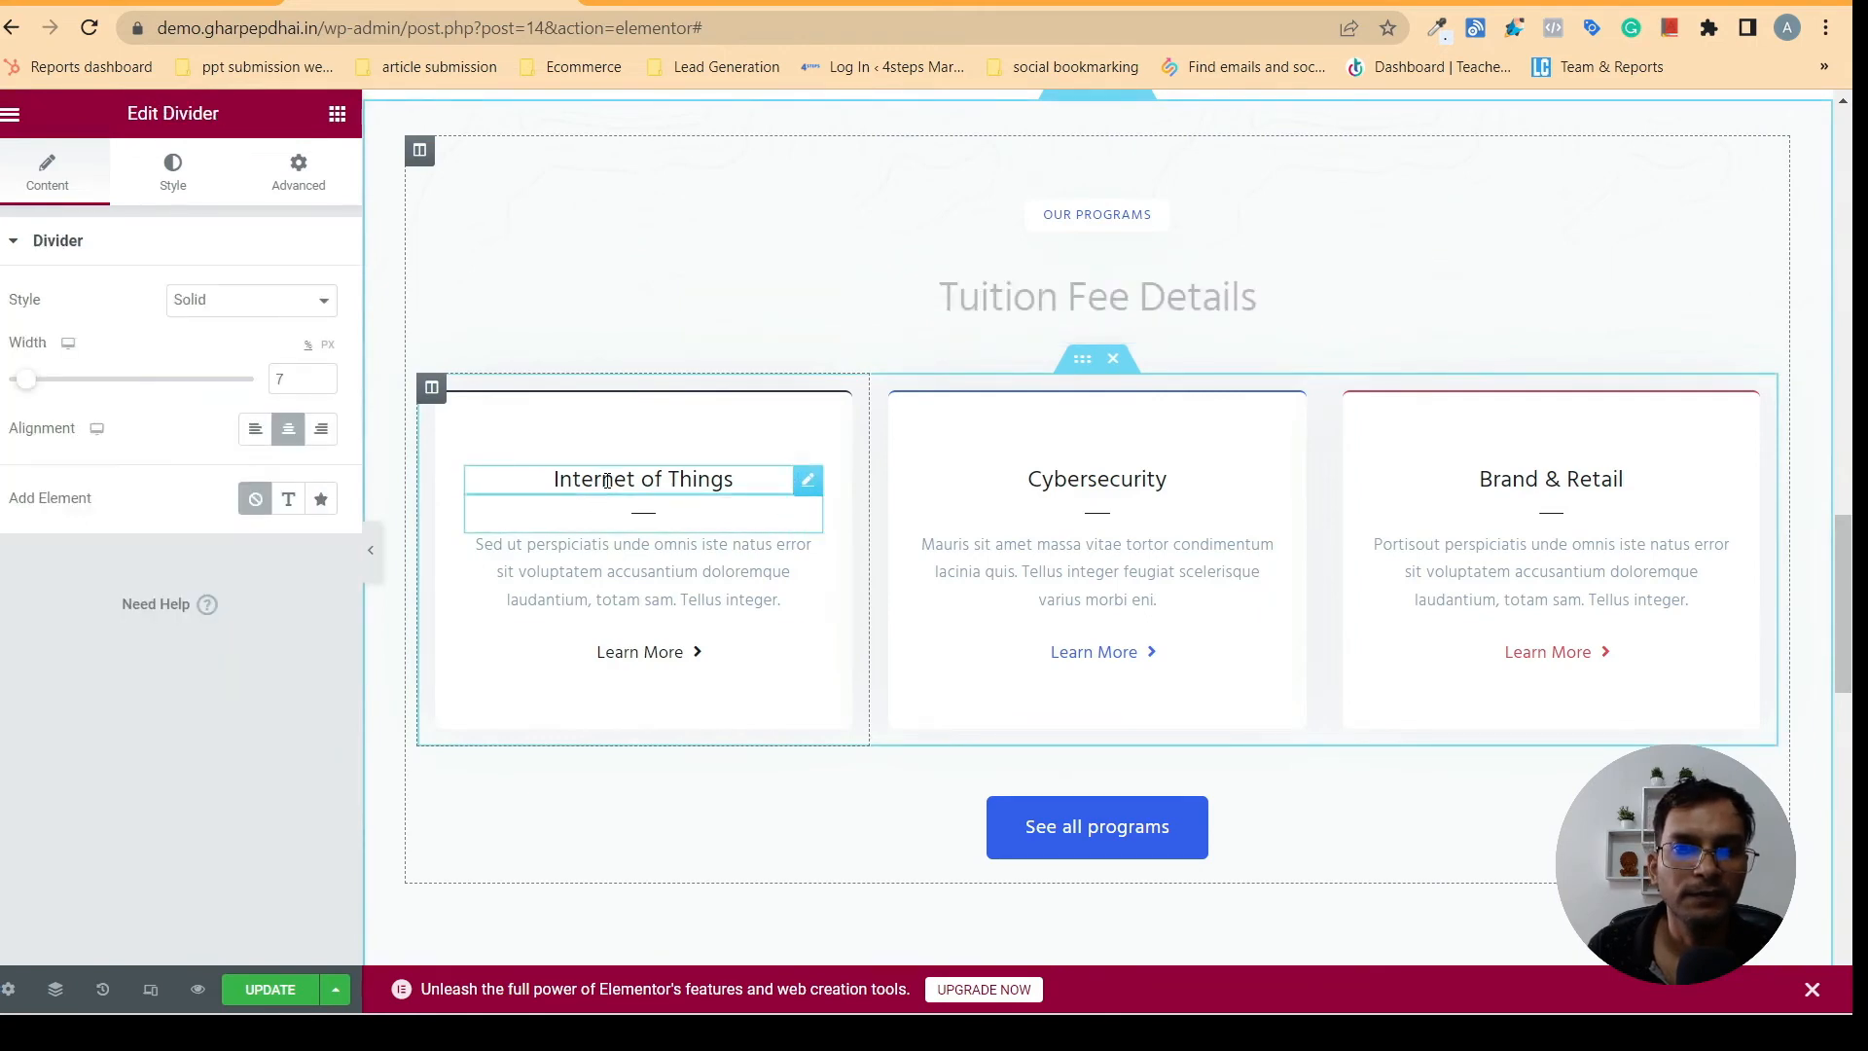
pyautogui.click(607, 481)
pyautogui.click(622, 3)
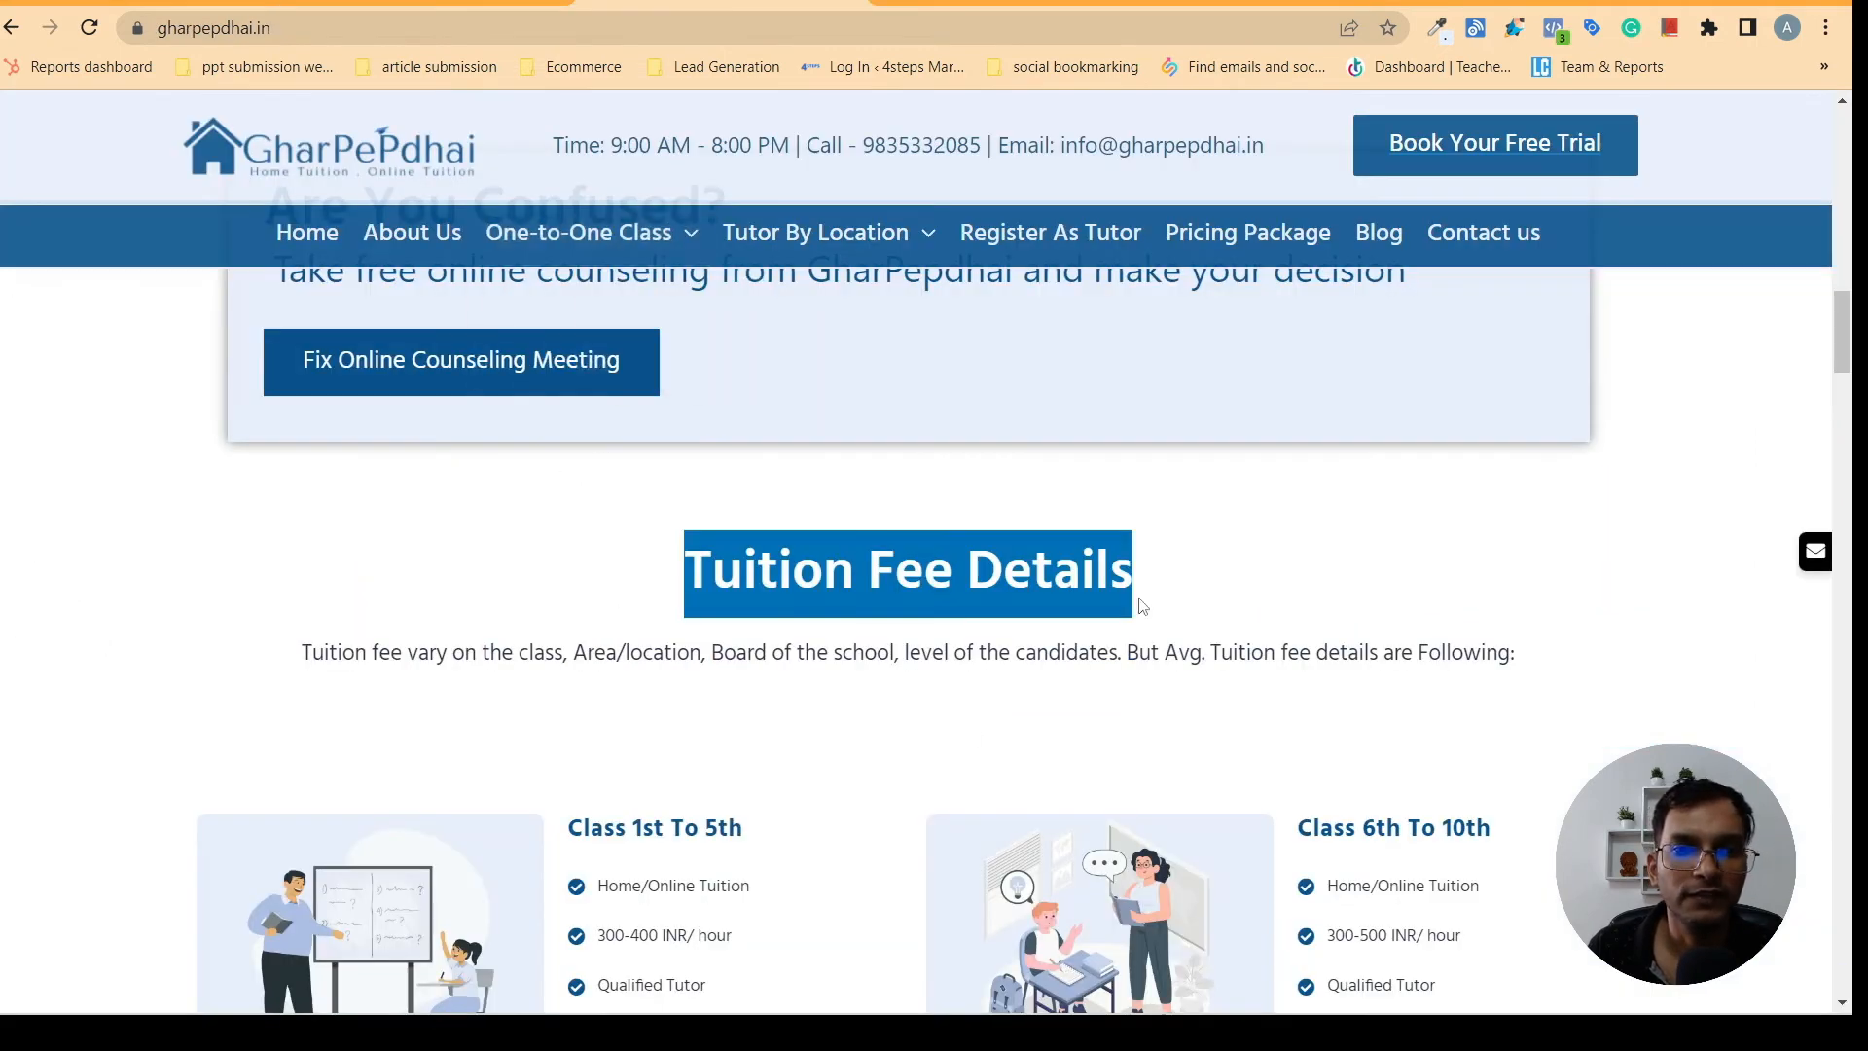
pyautogui.scroll(-4, 1853, 354)
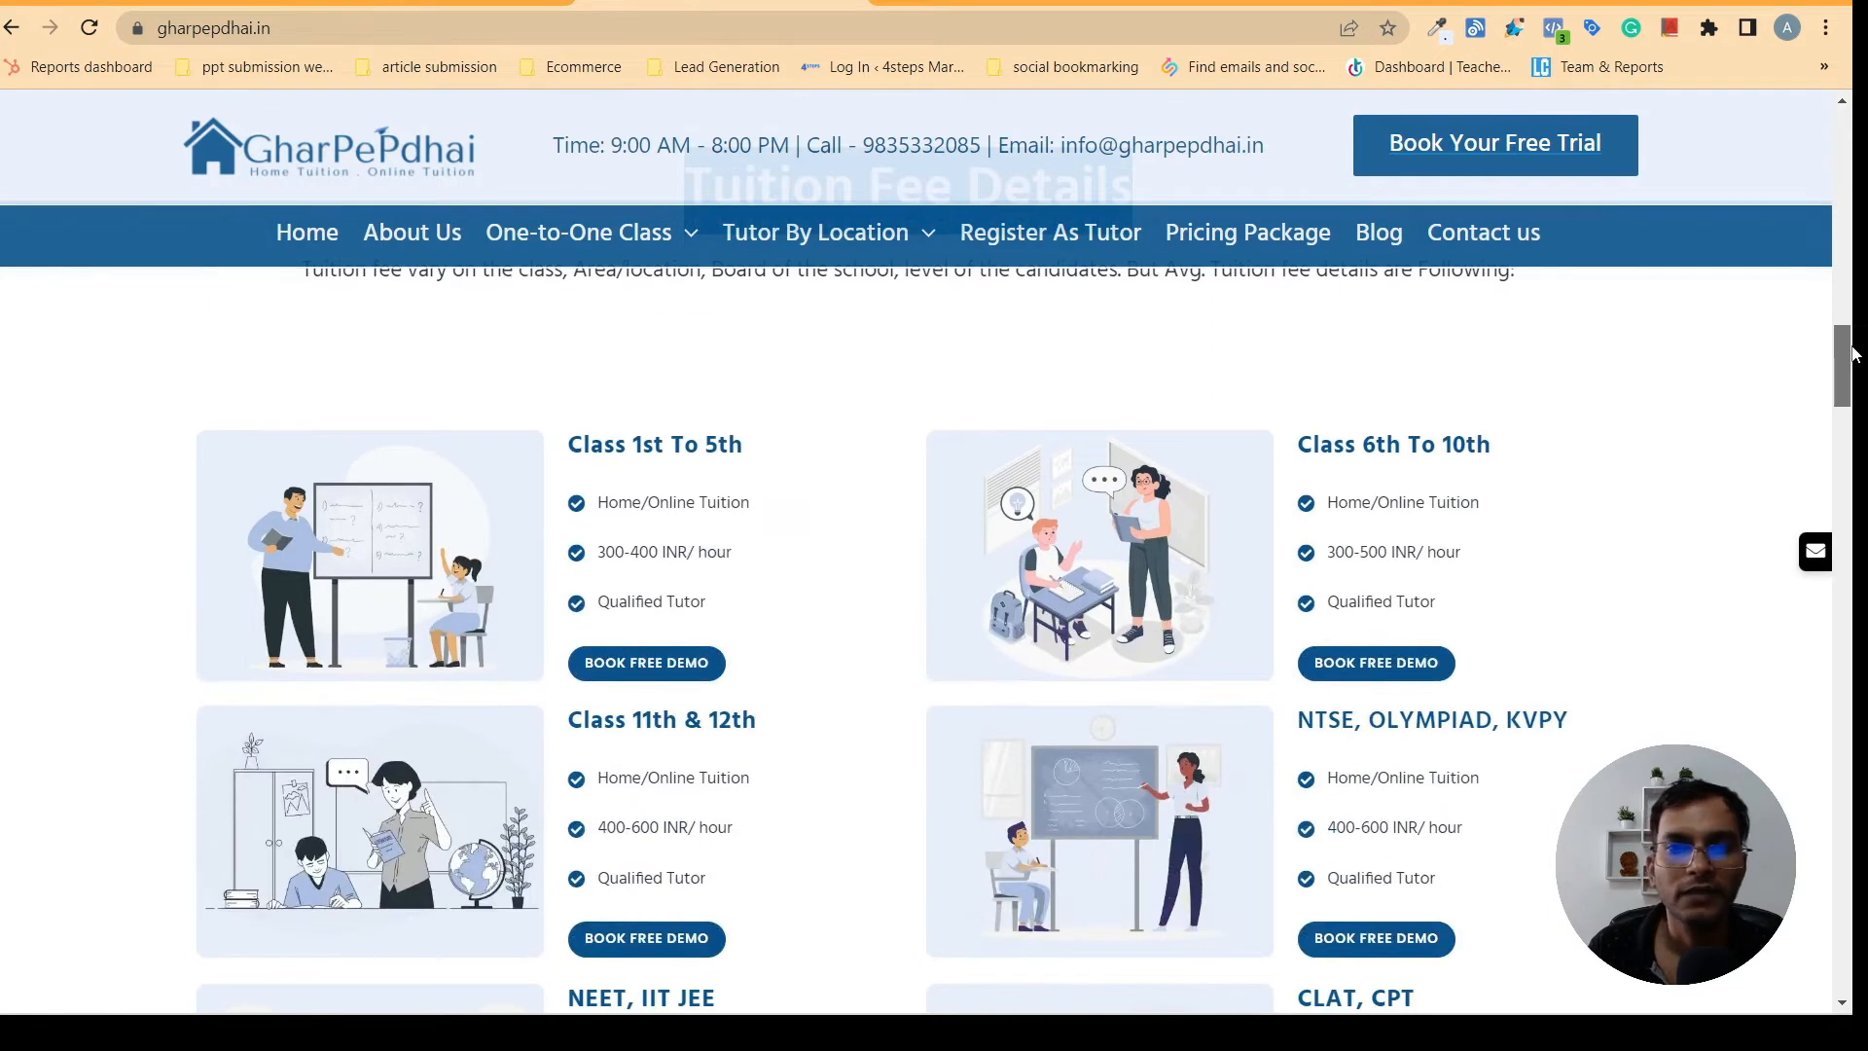
pyautogui.moveTo(1841, 358); pyautogui.dragTo(1835, 372)
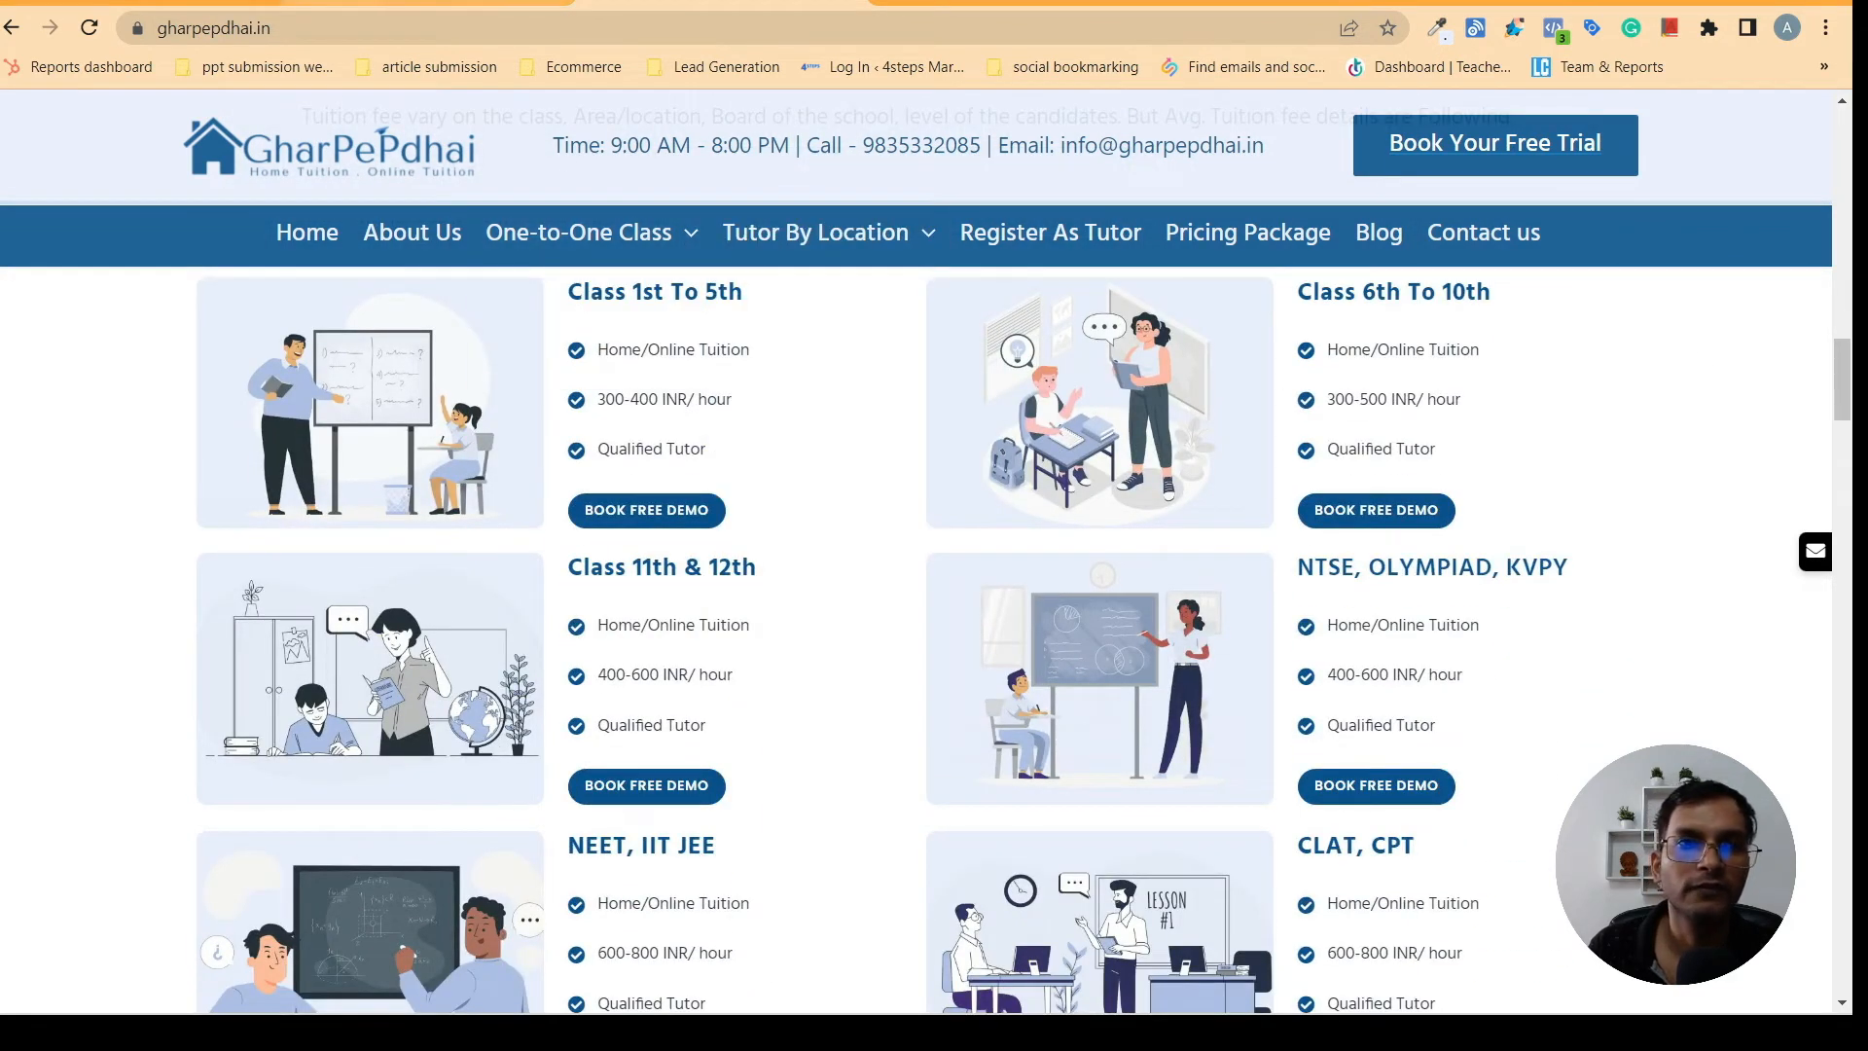
pyautogui.click(428, 3)
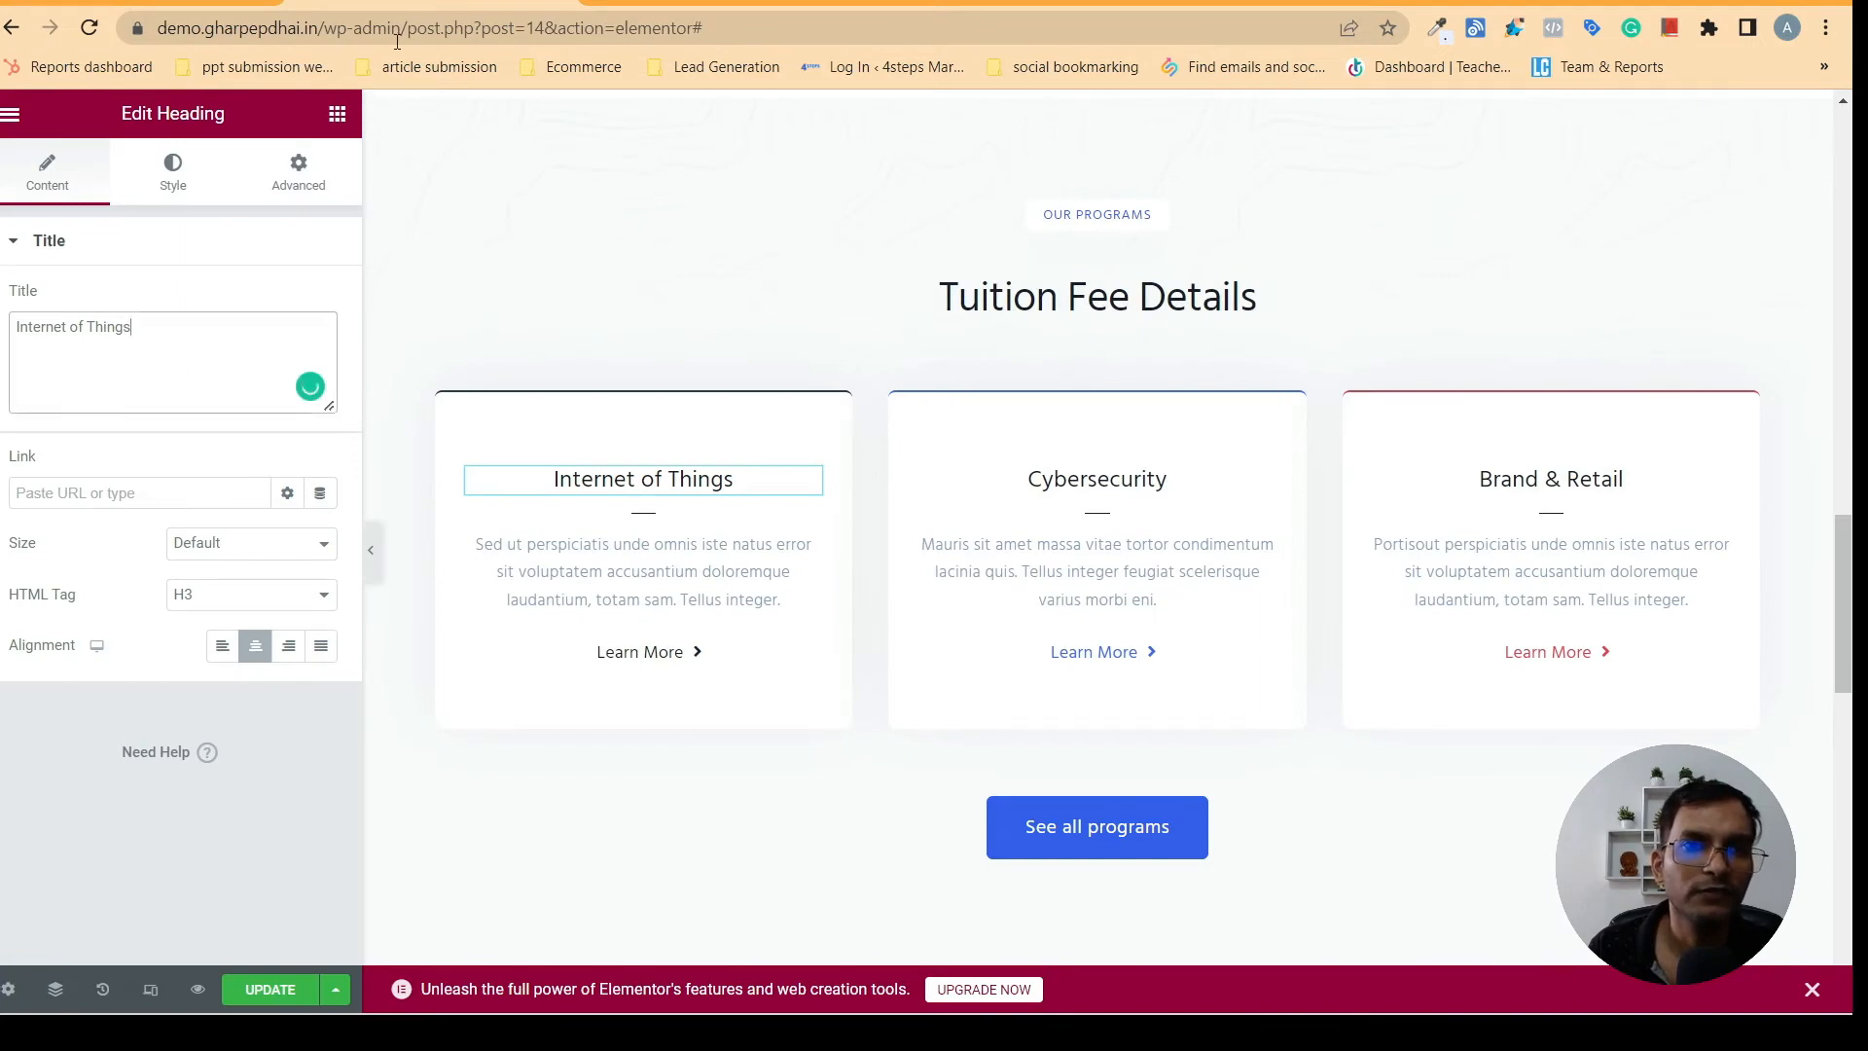
pyautogui.click(720, 4)
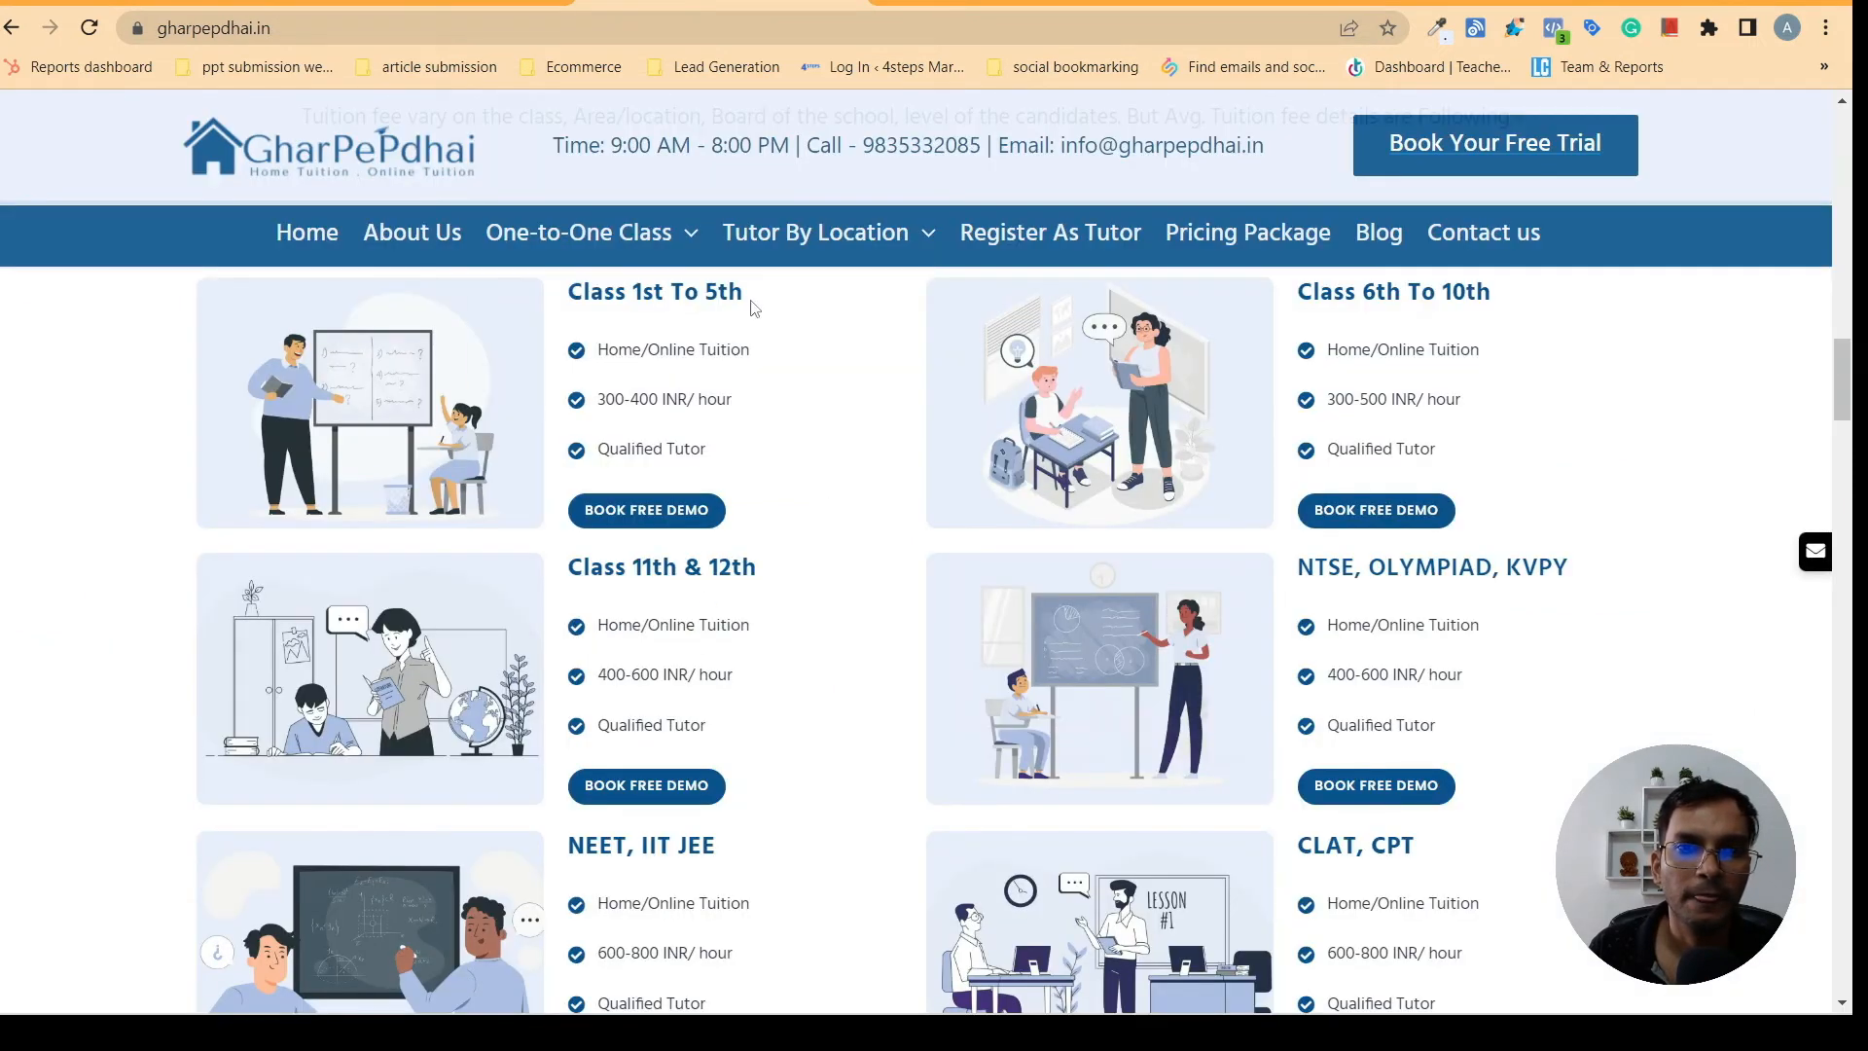
pyautogui.moveTo(754, 308); pyautogui.dragTo(557, 296)
pyautogui.rightClick(571, 298)
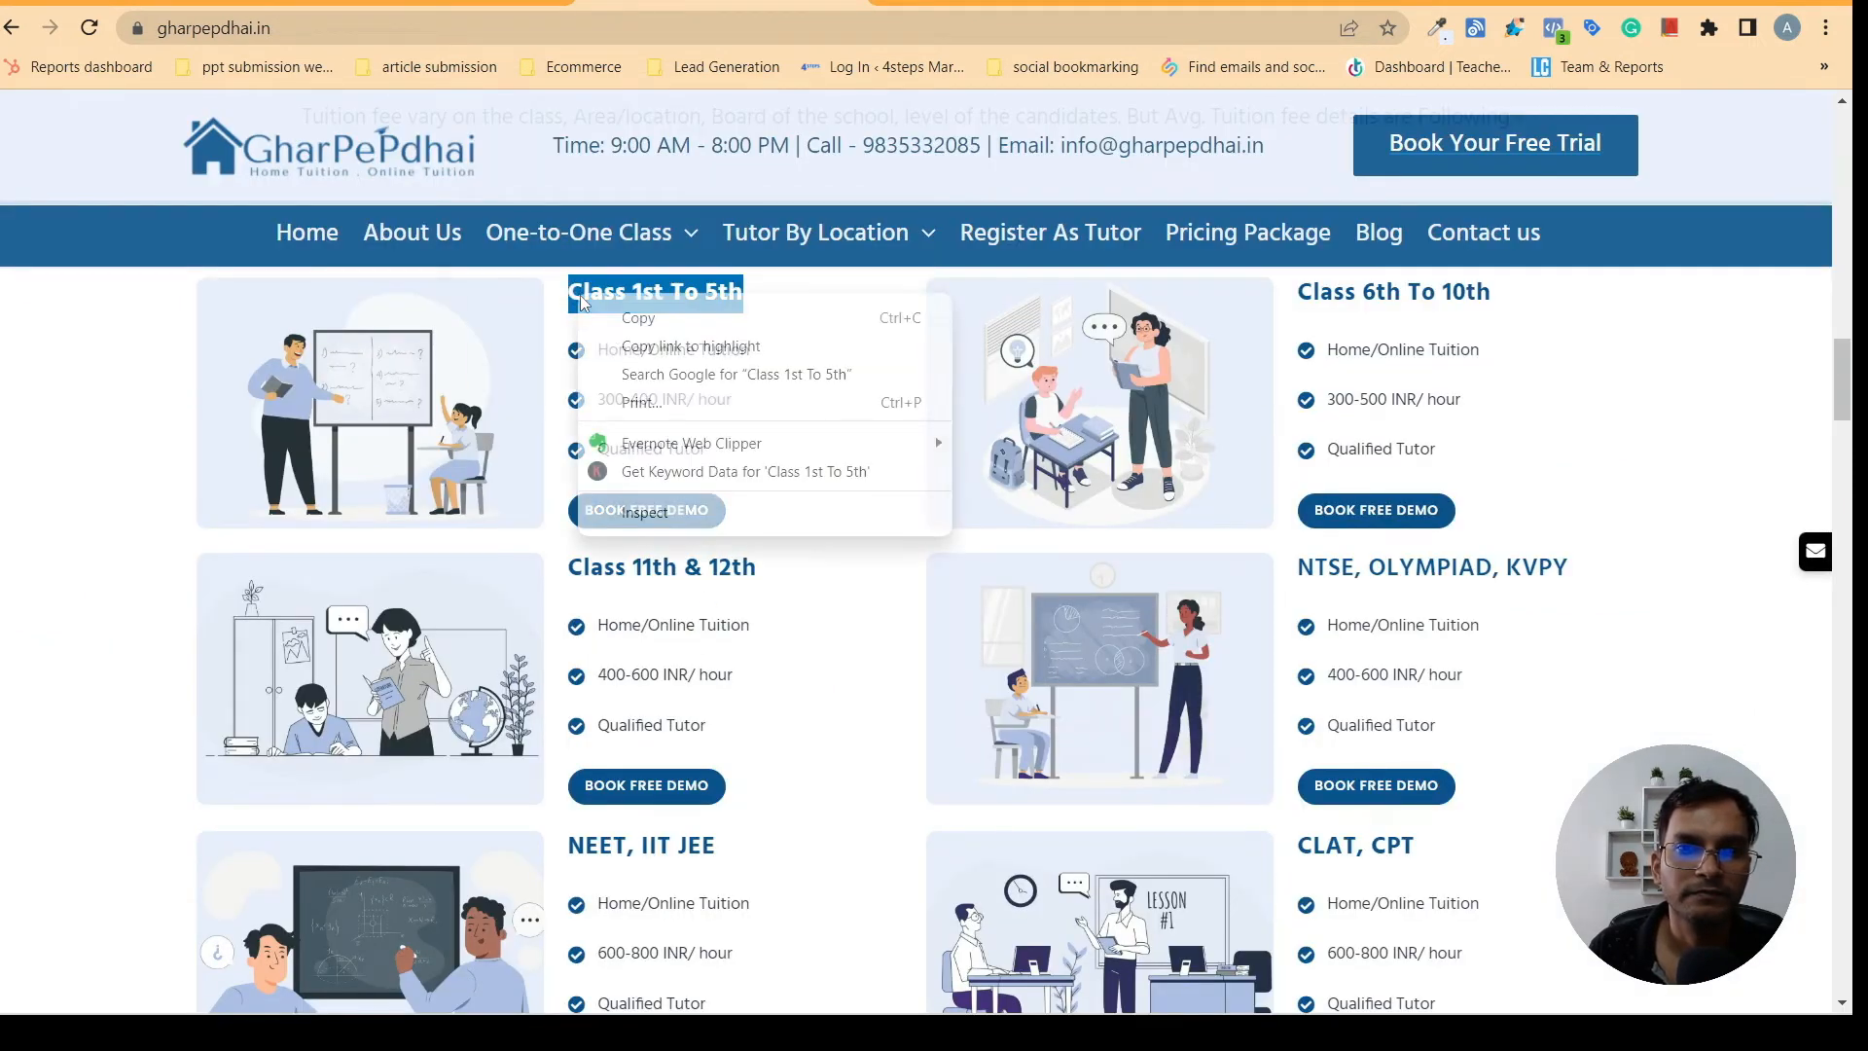
pyautogui.click(632, 317)
pyautogui.click(428, 4)
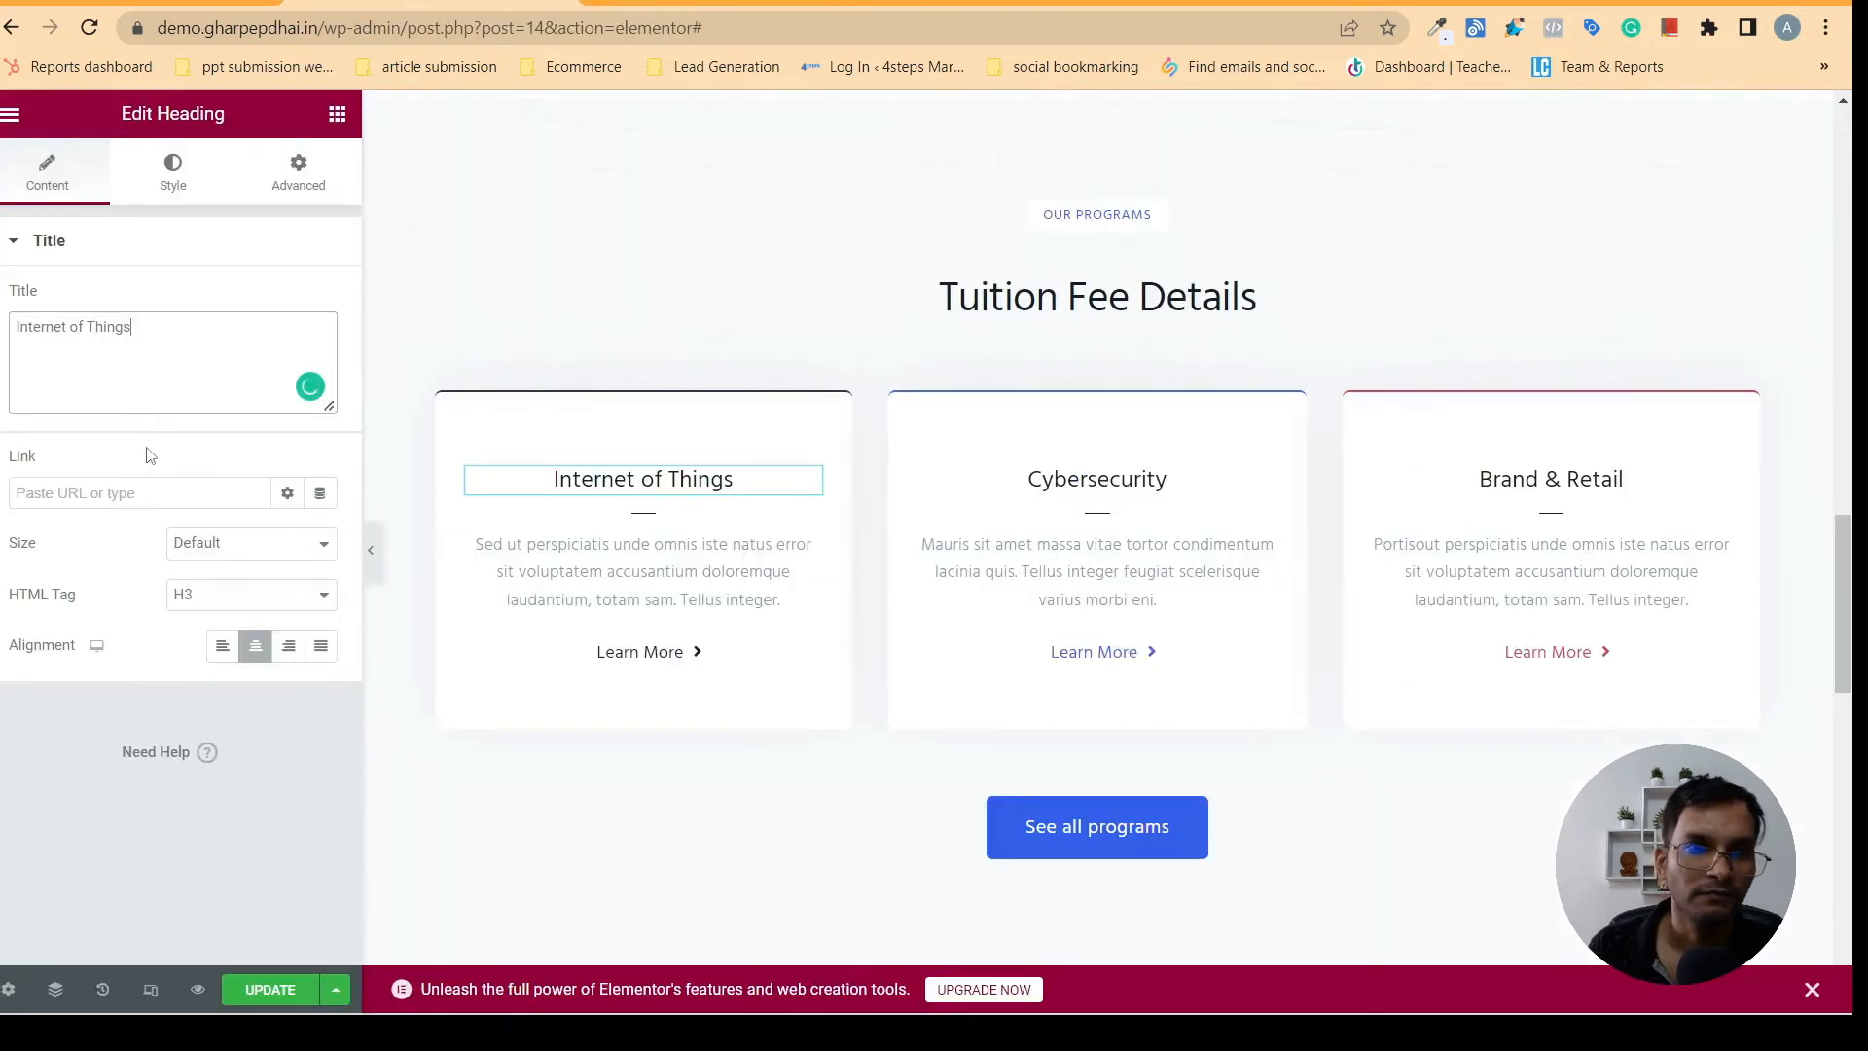
pyautogui.tripleClick(192, 325)
pyautogui.rightClick(76, 328)
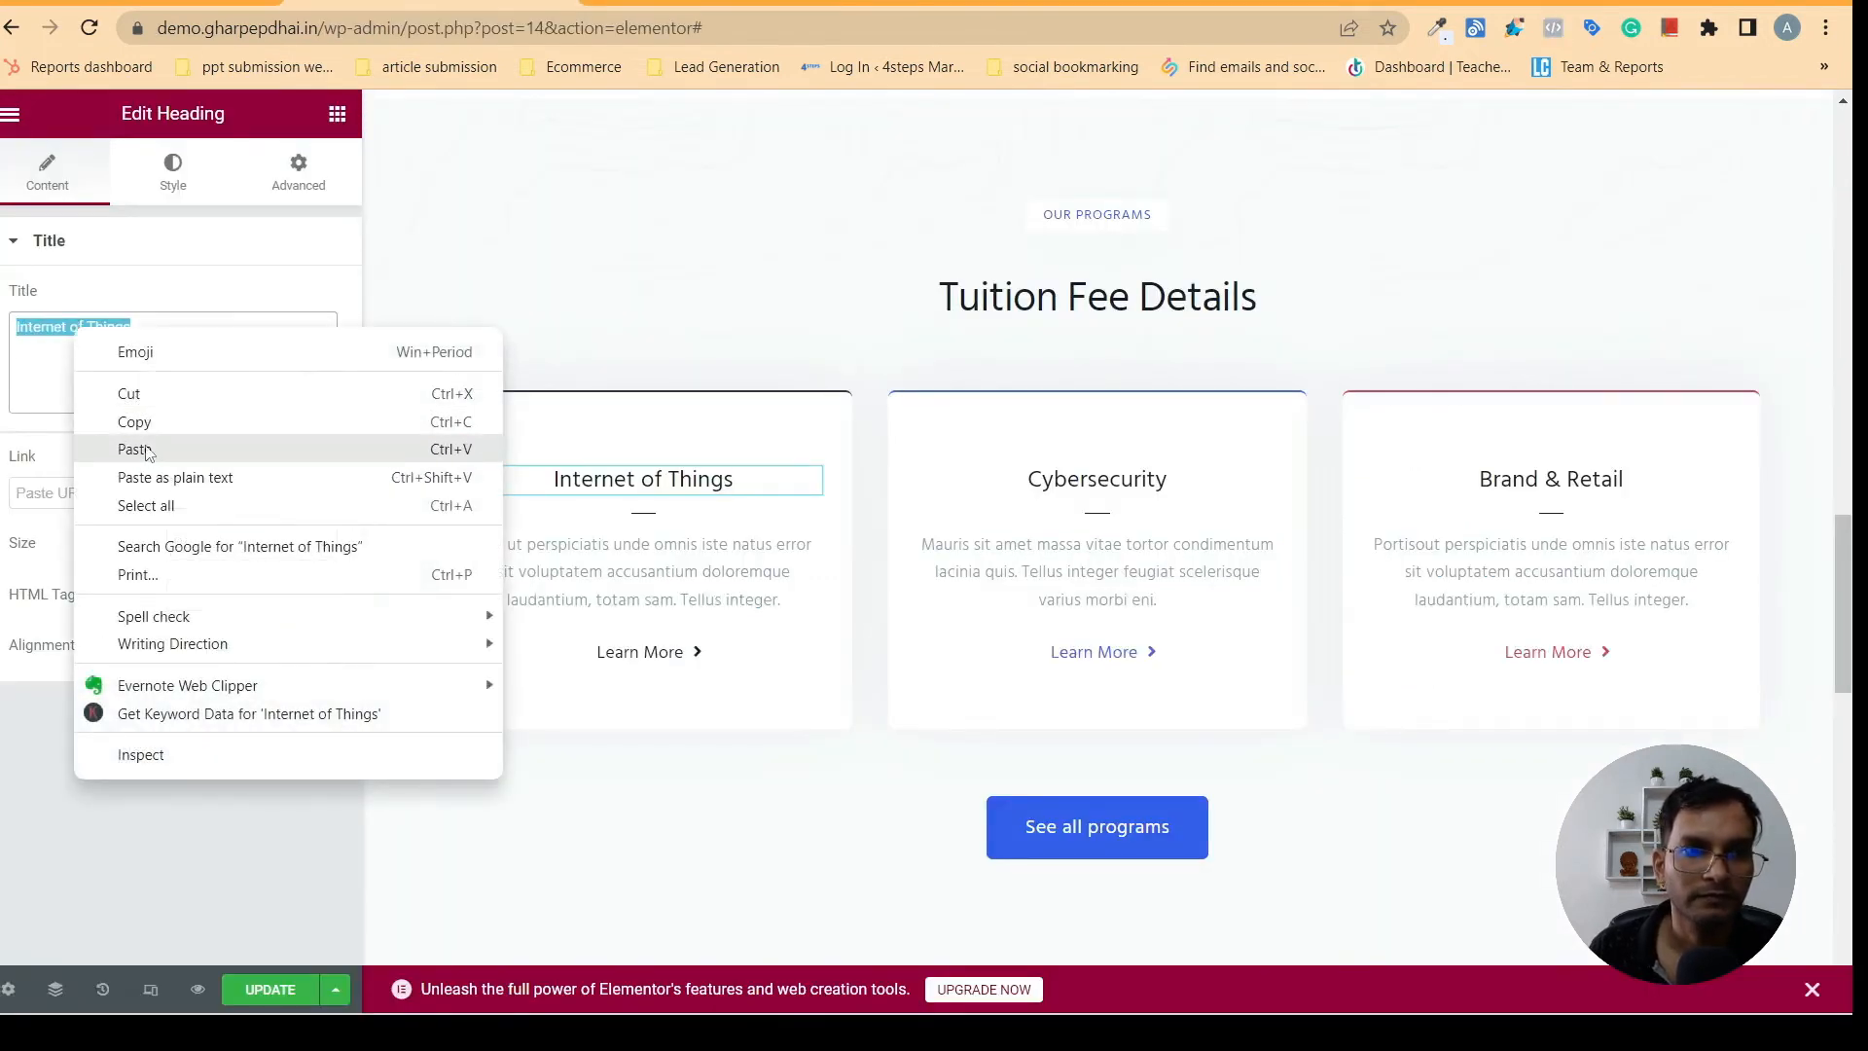
pyautogui.click(148, 449)
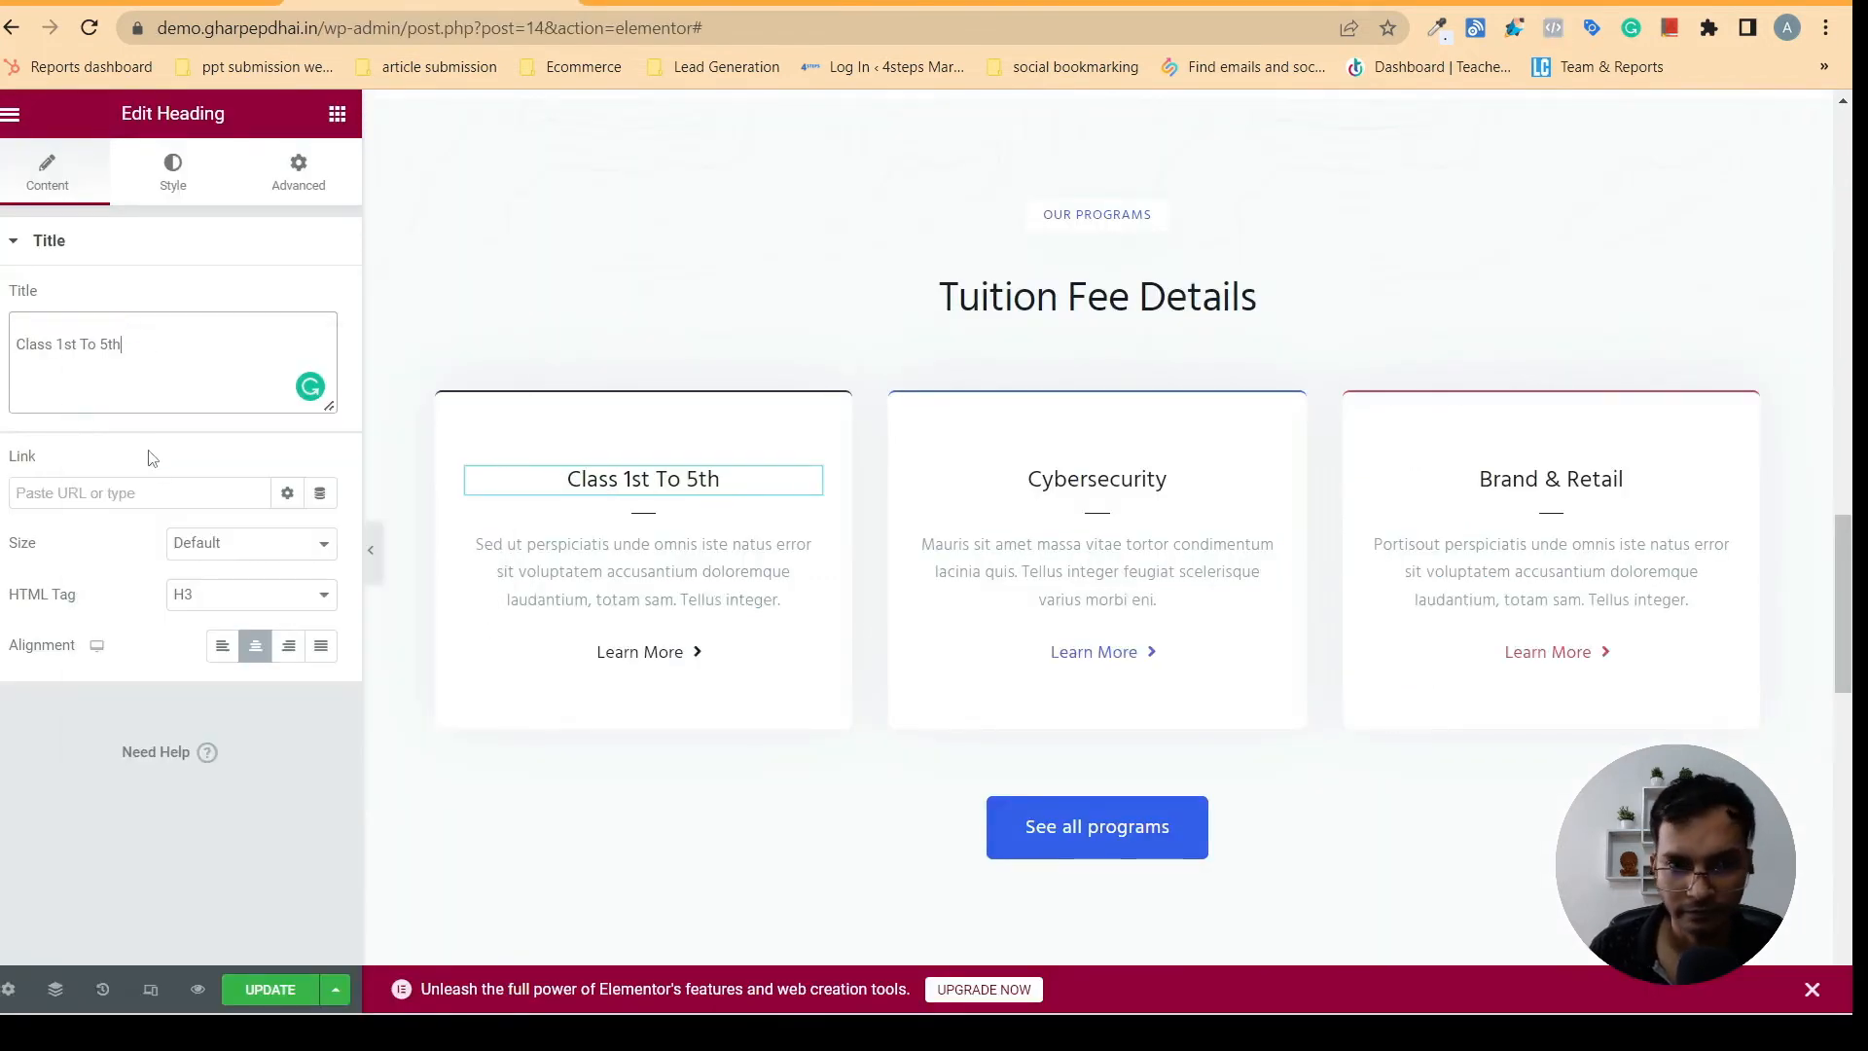
# - Compare the Class 1st To 5th card with its gharpepdhai.in counterpart and delete the placeholder description below its divider
pyautogui.click(638, 574)
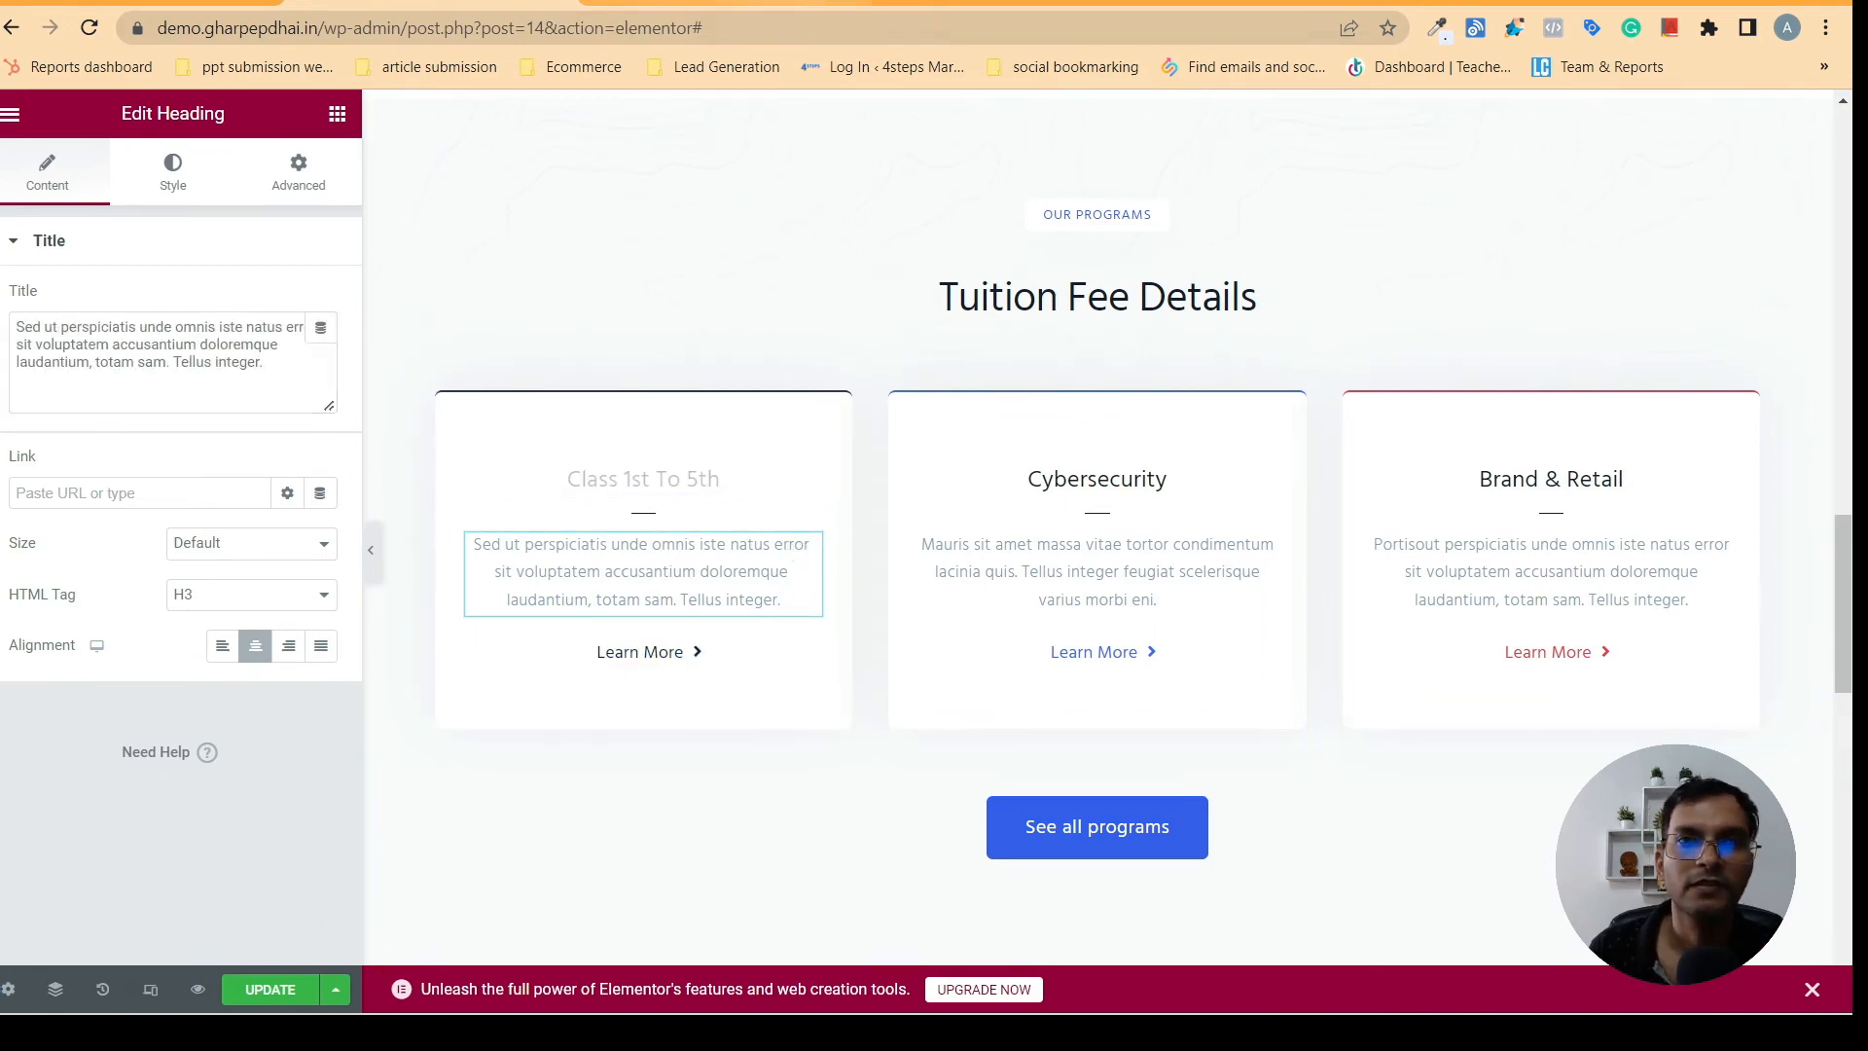
pyautogui.click(726, 4)
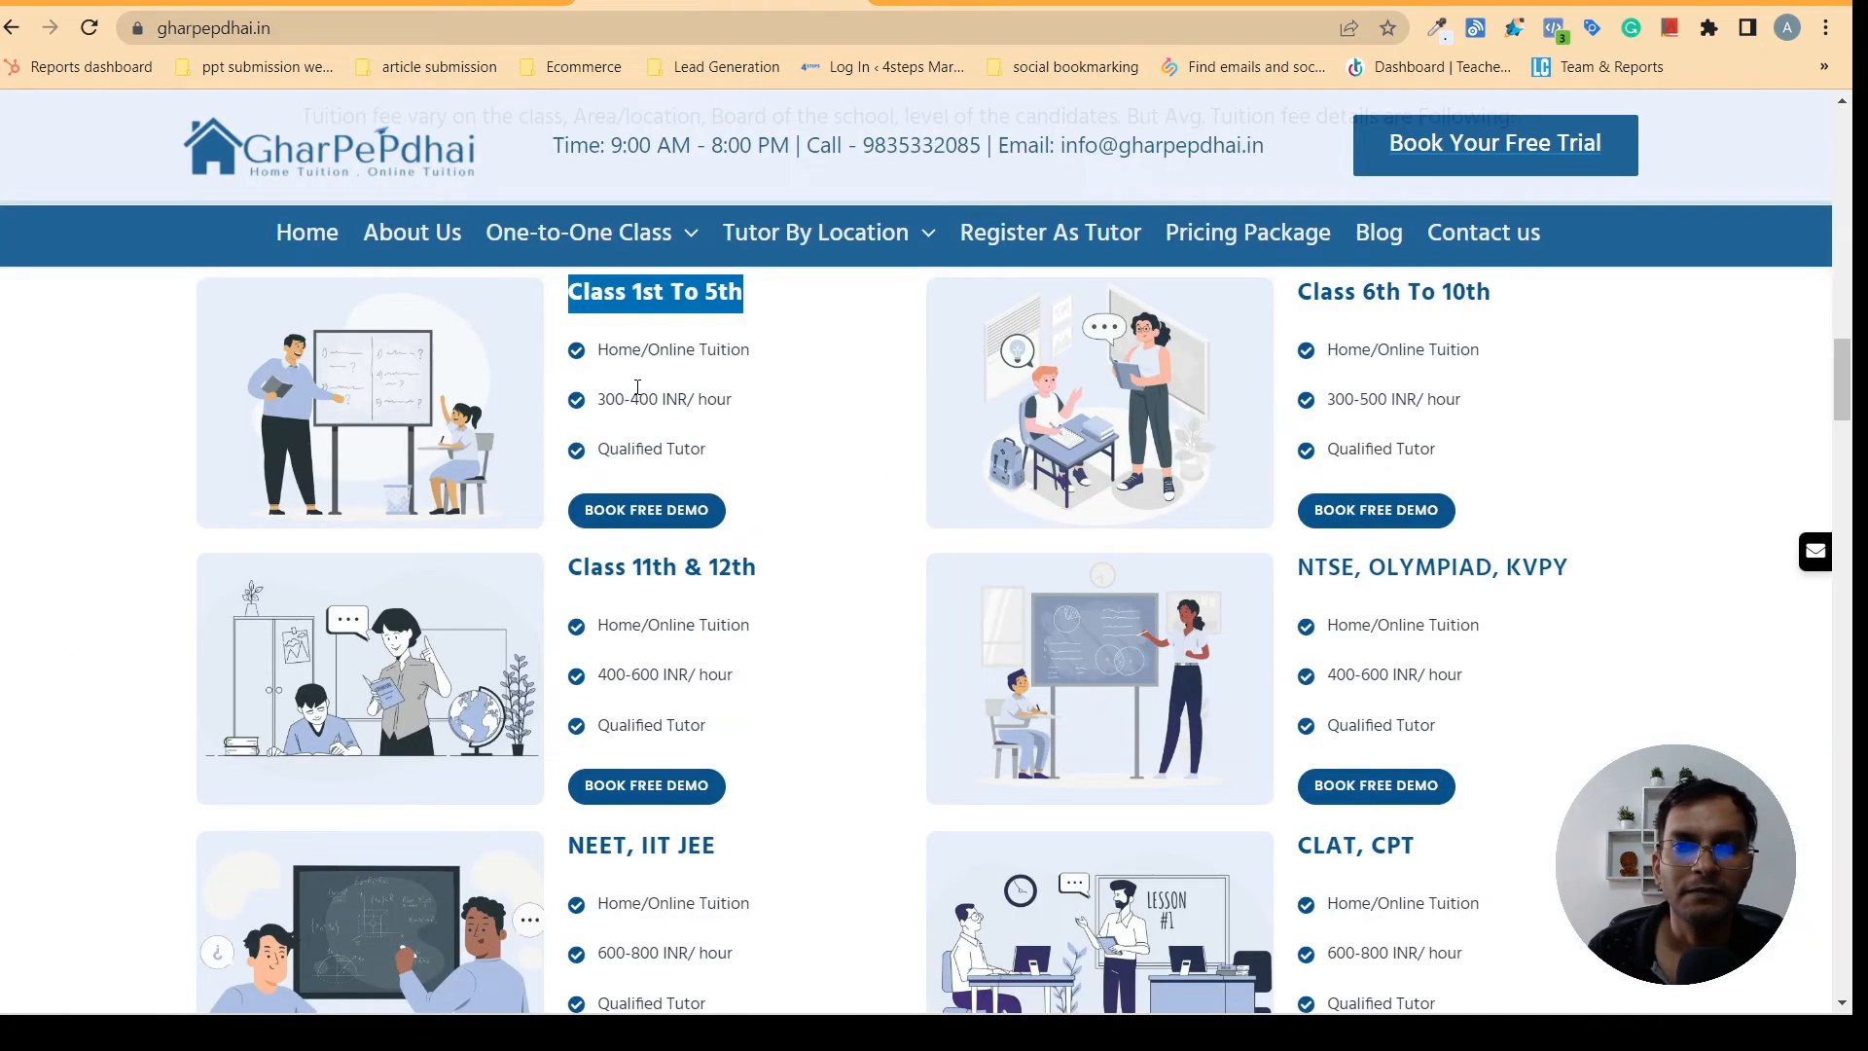
pyautogui.click(428, 4)
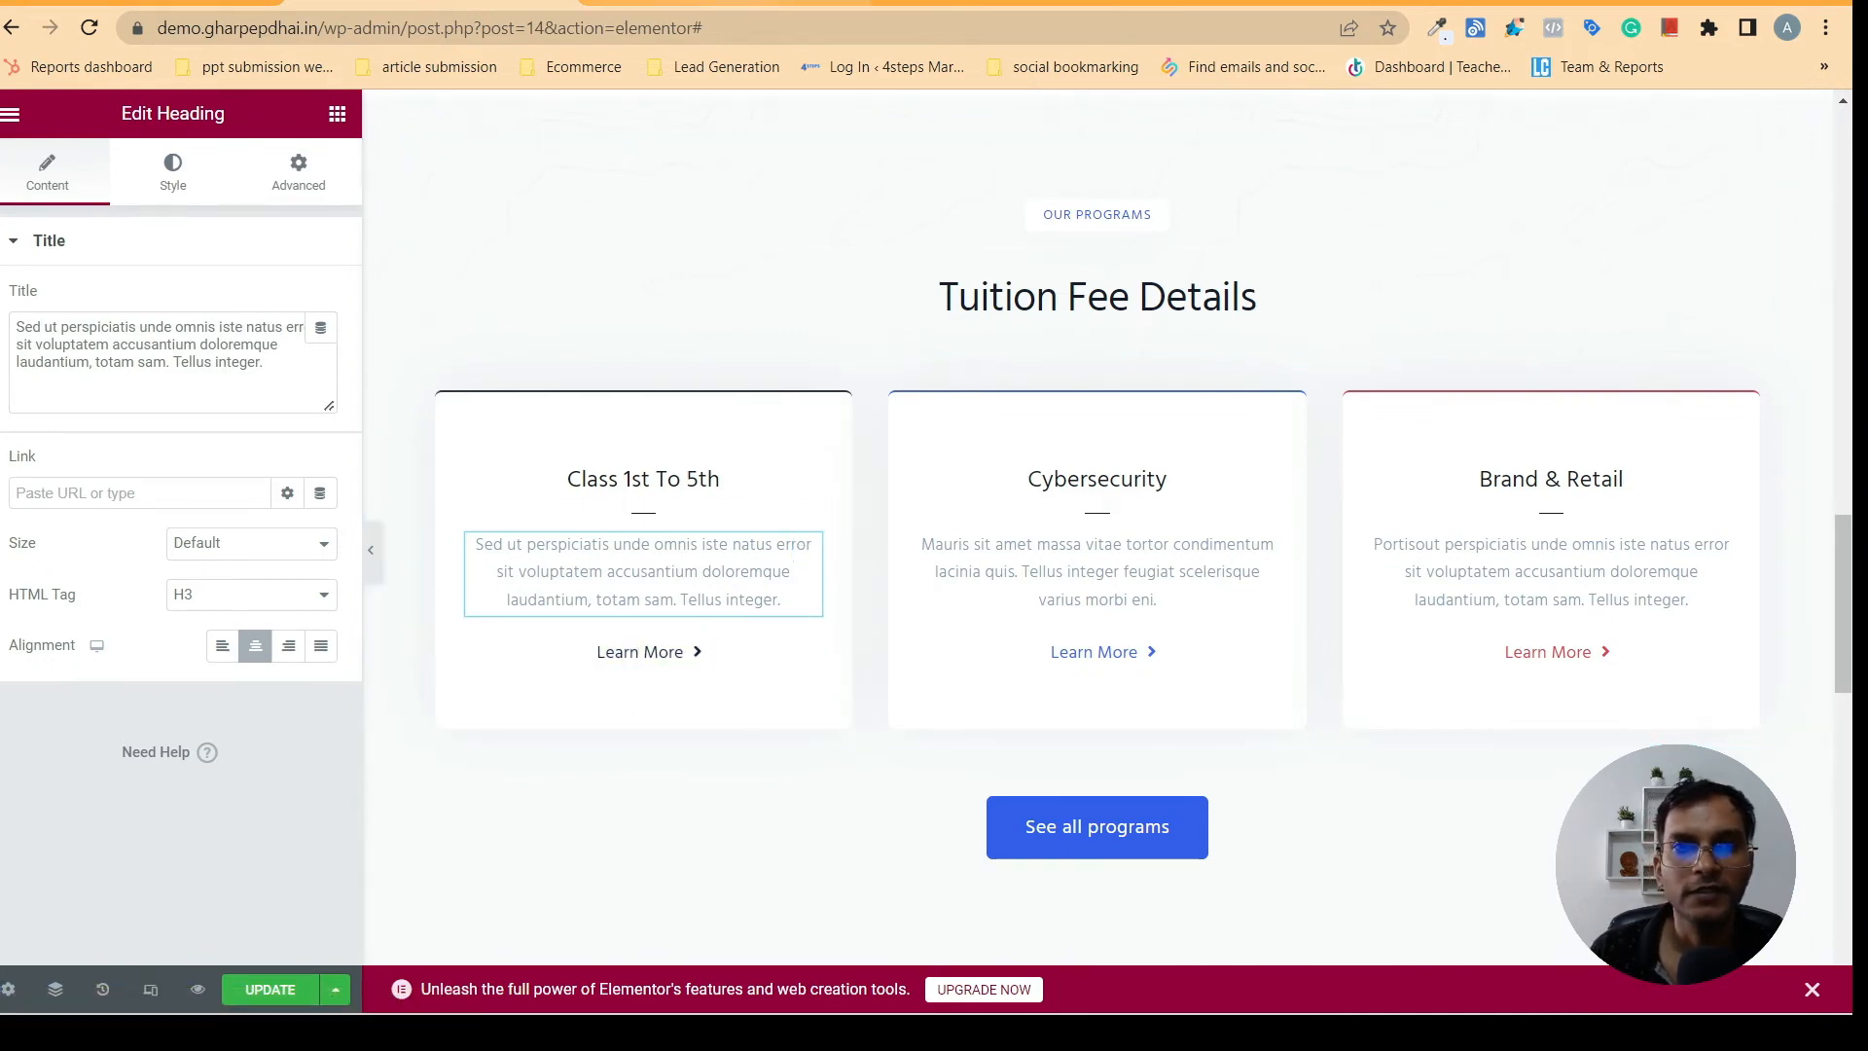
pyautogui.click(706, 5)
pyautogui.click(428, 3)
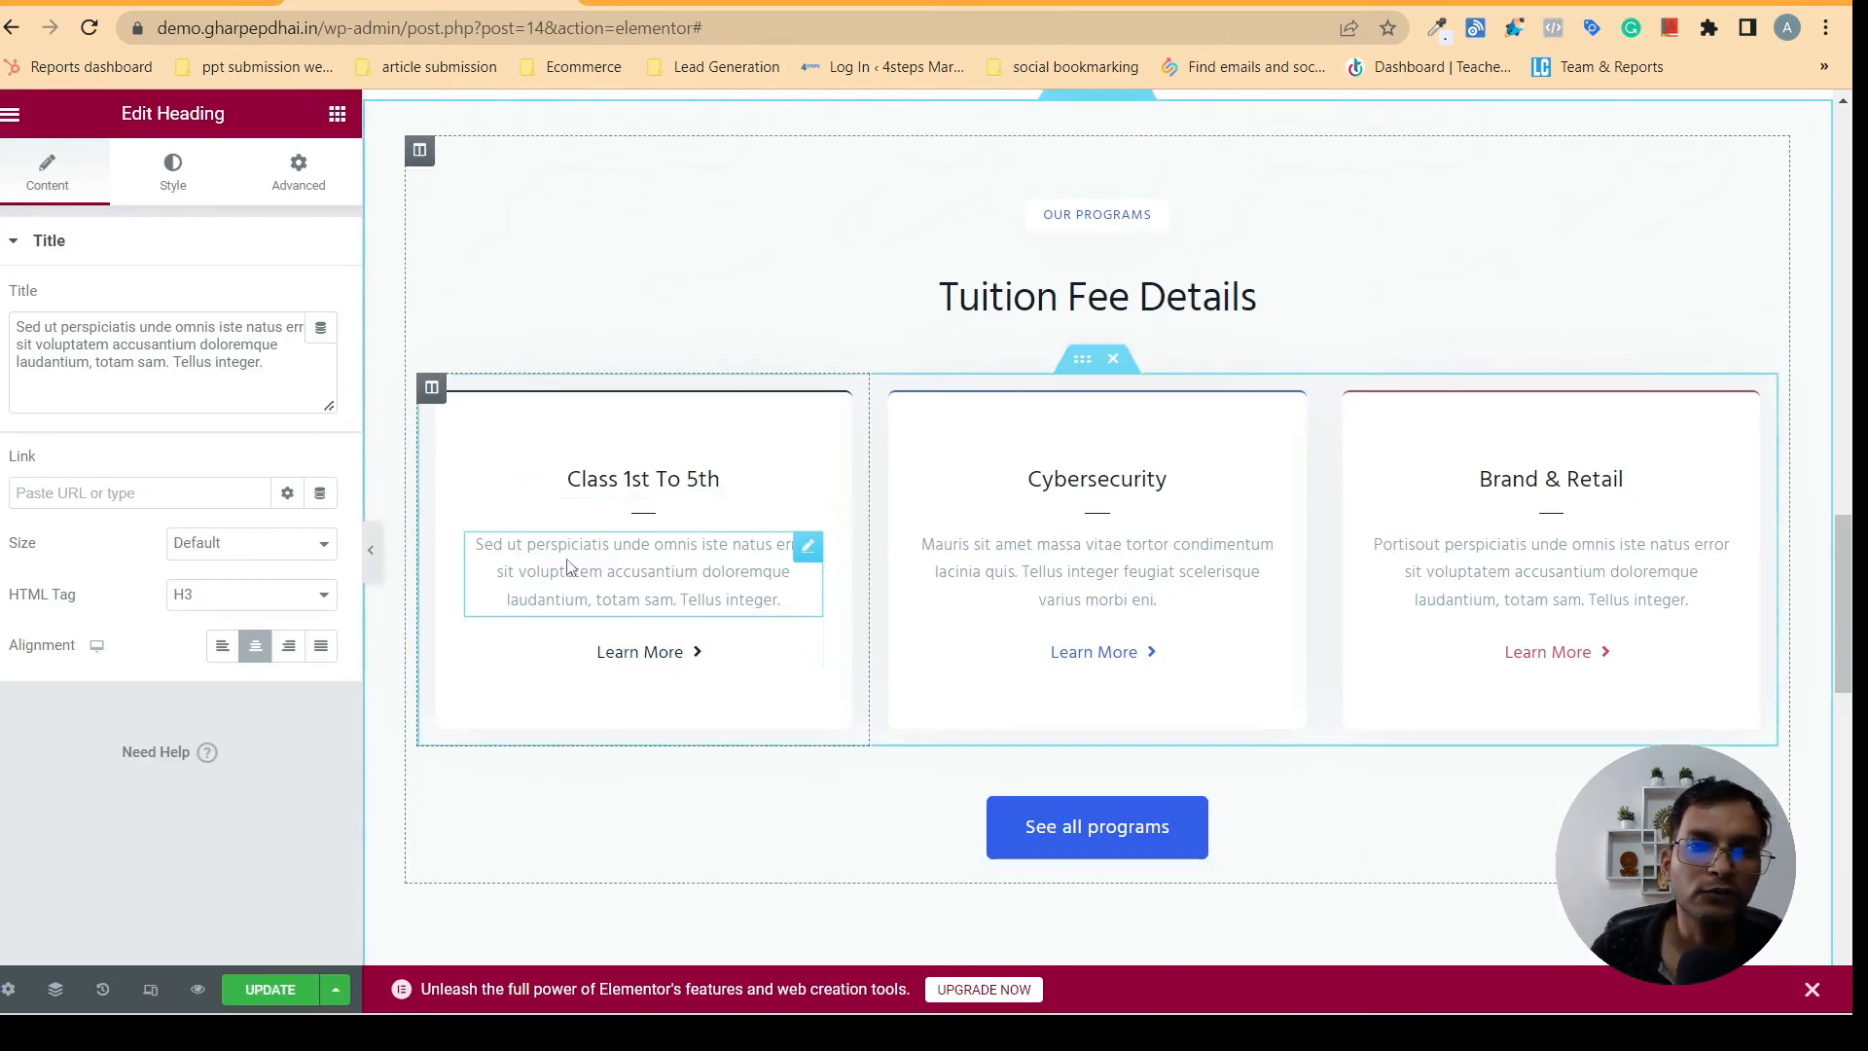
pyautogui.rightClick(579, 592)
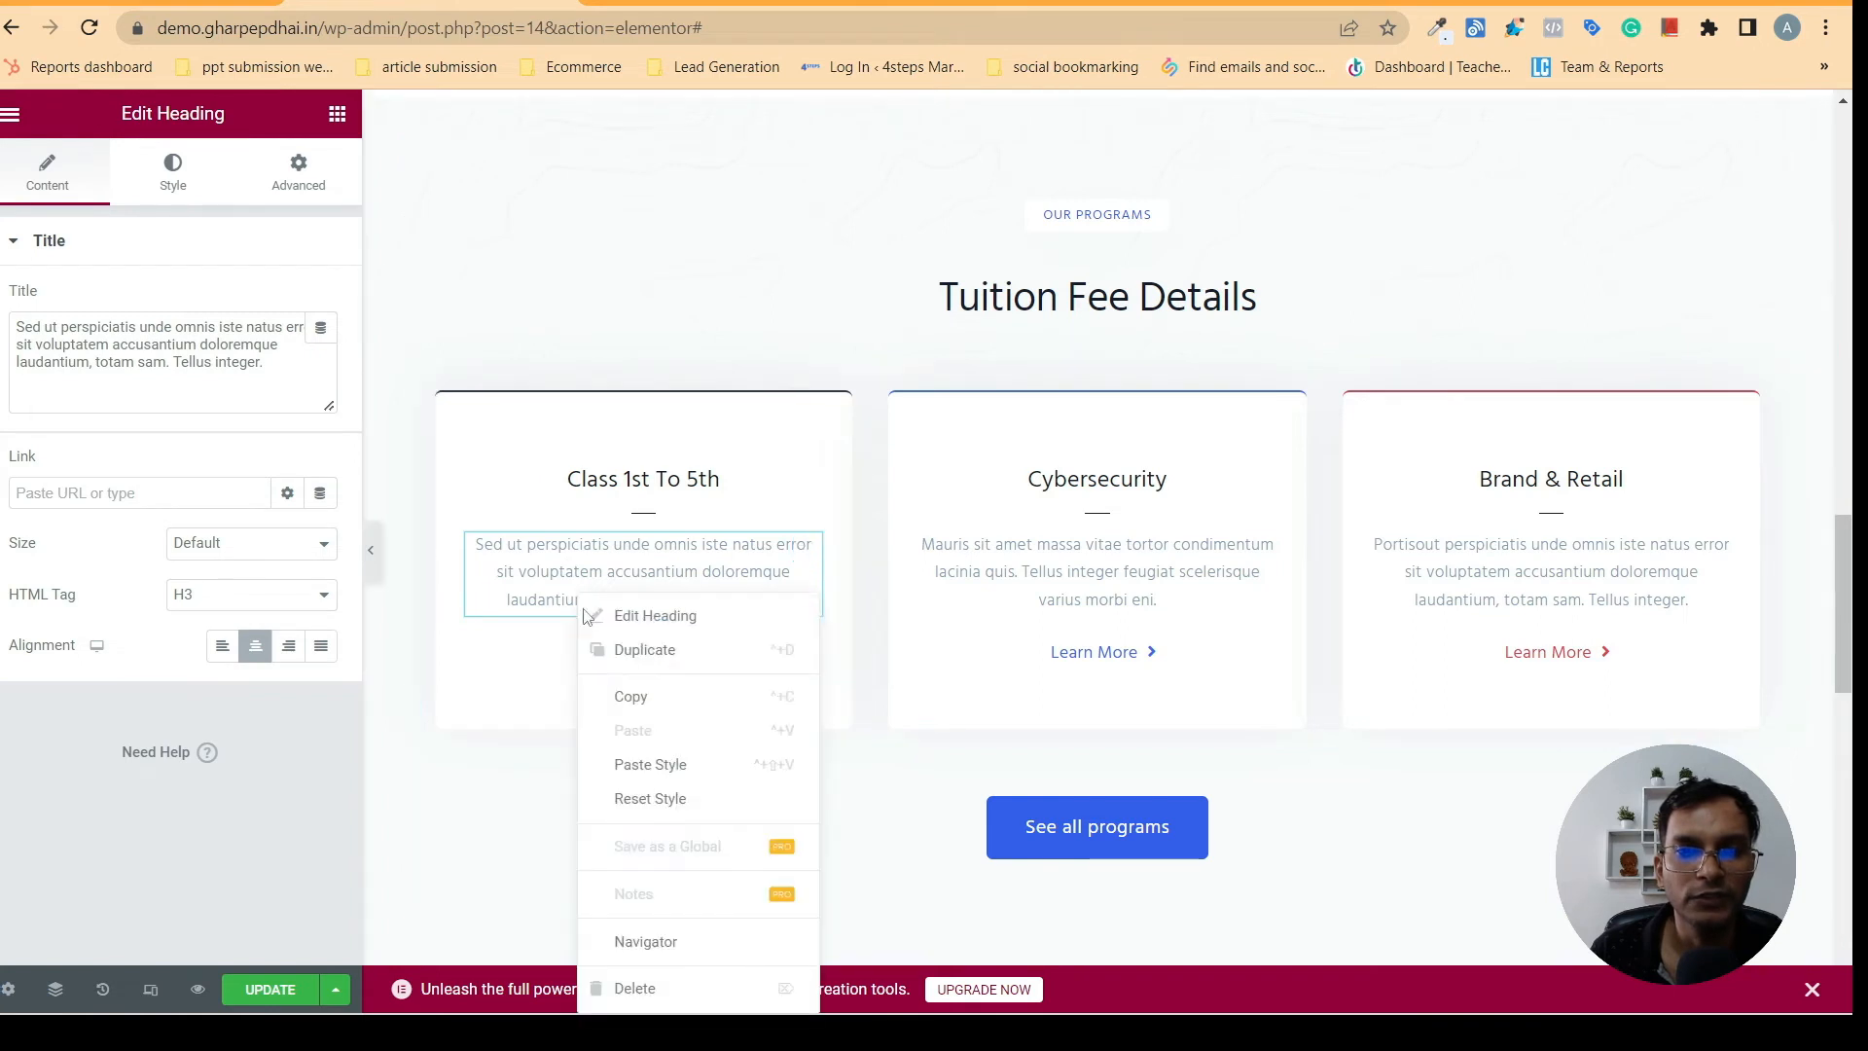
pyautogui.press('Delete')
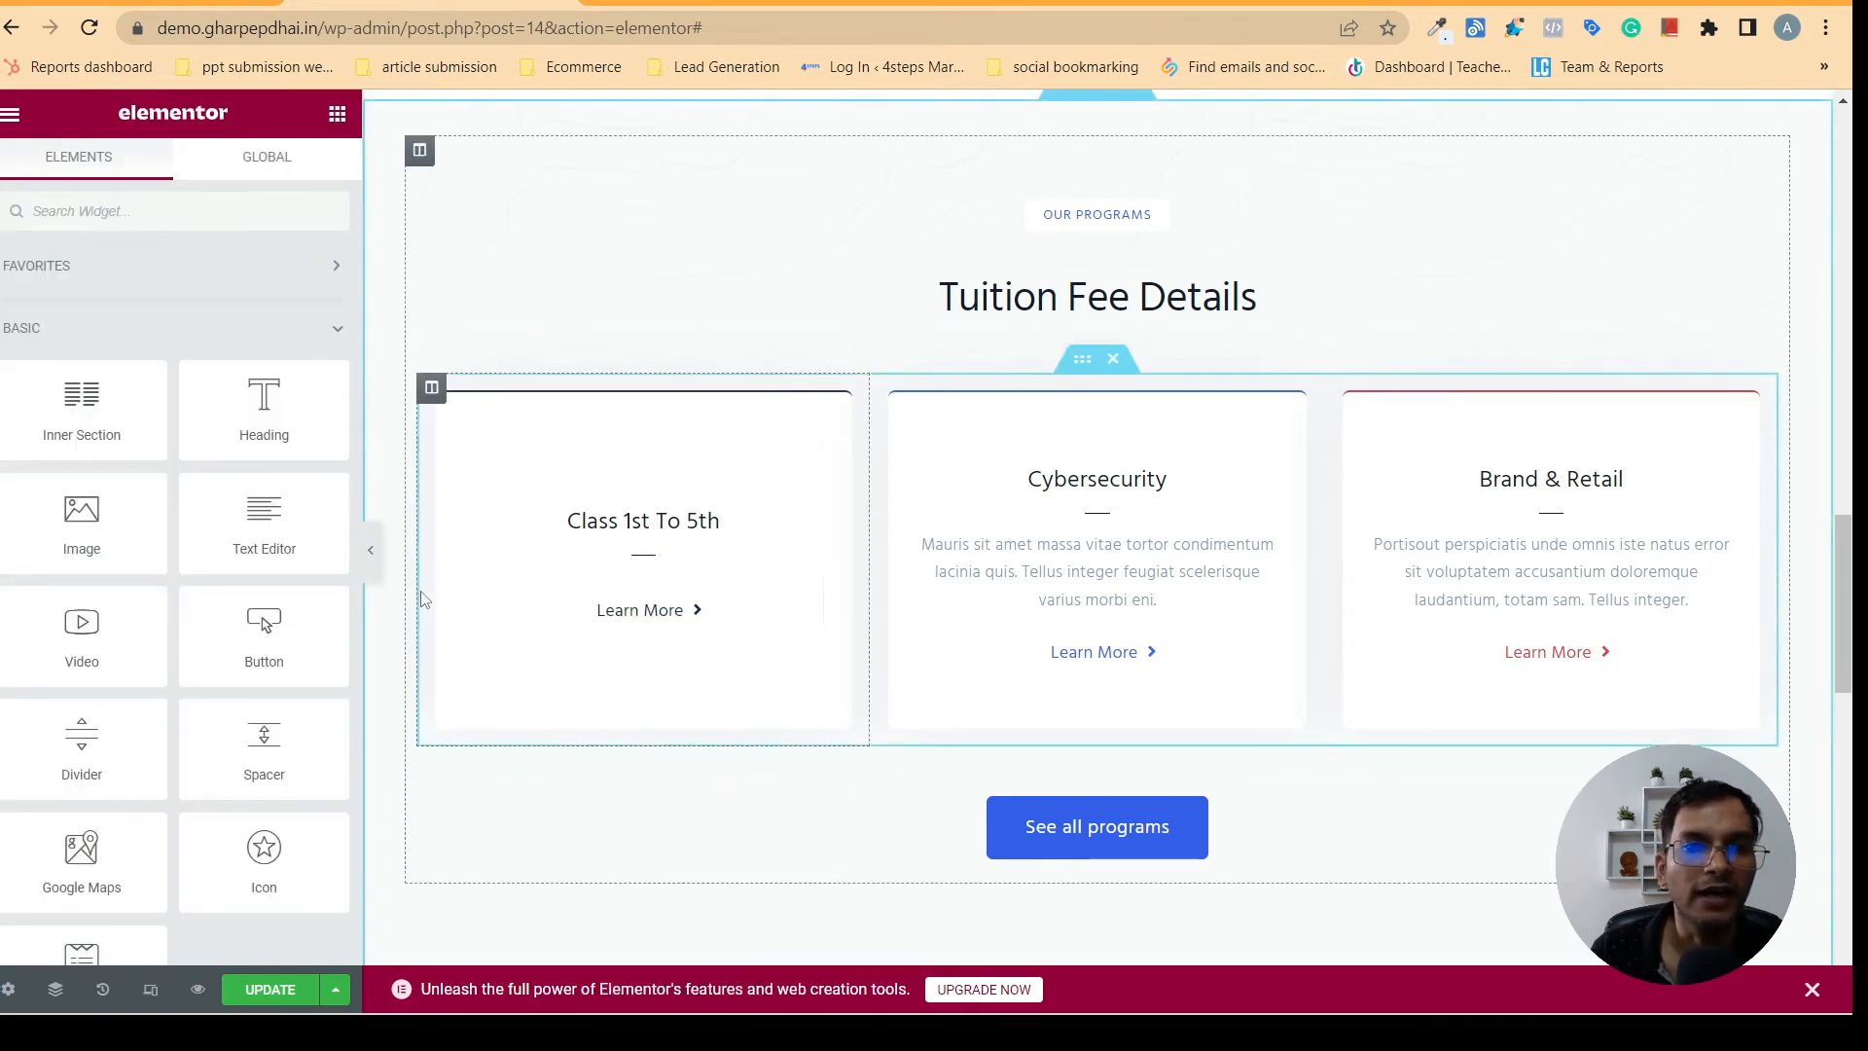
# - Search the widgets for "icon" and place an Icon List between the divider and Learn More link of the Class 1st To 5th card
pyautogui.click(145, 206)
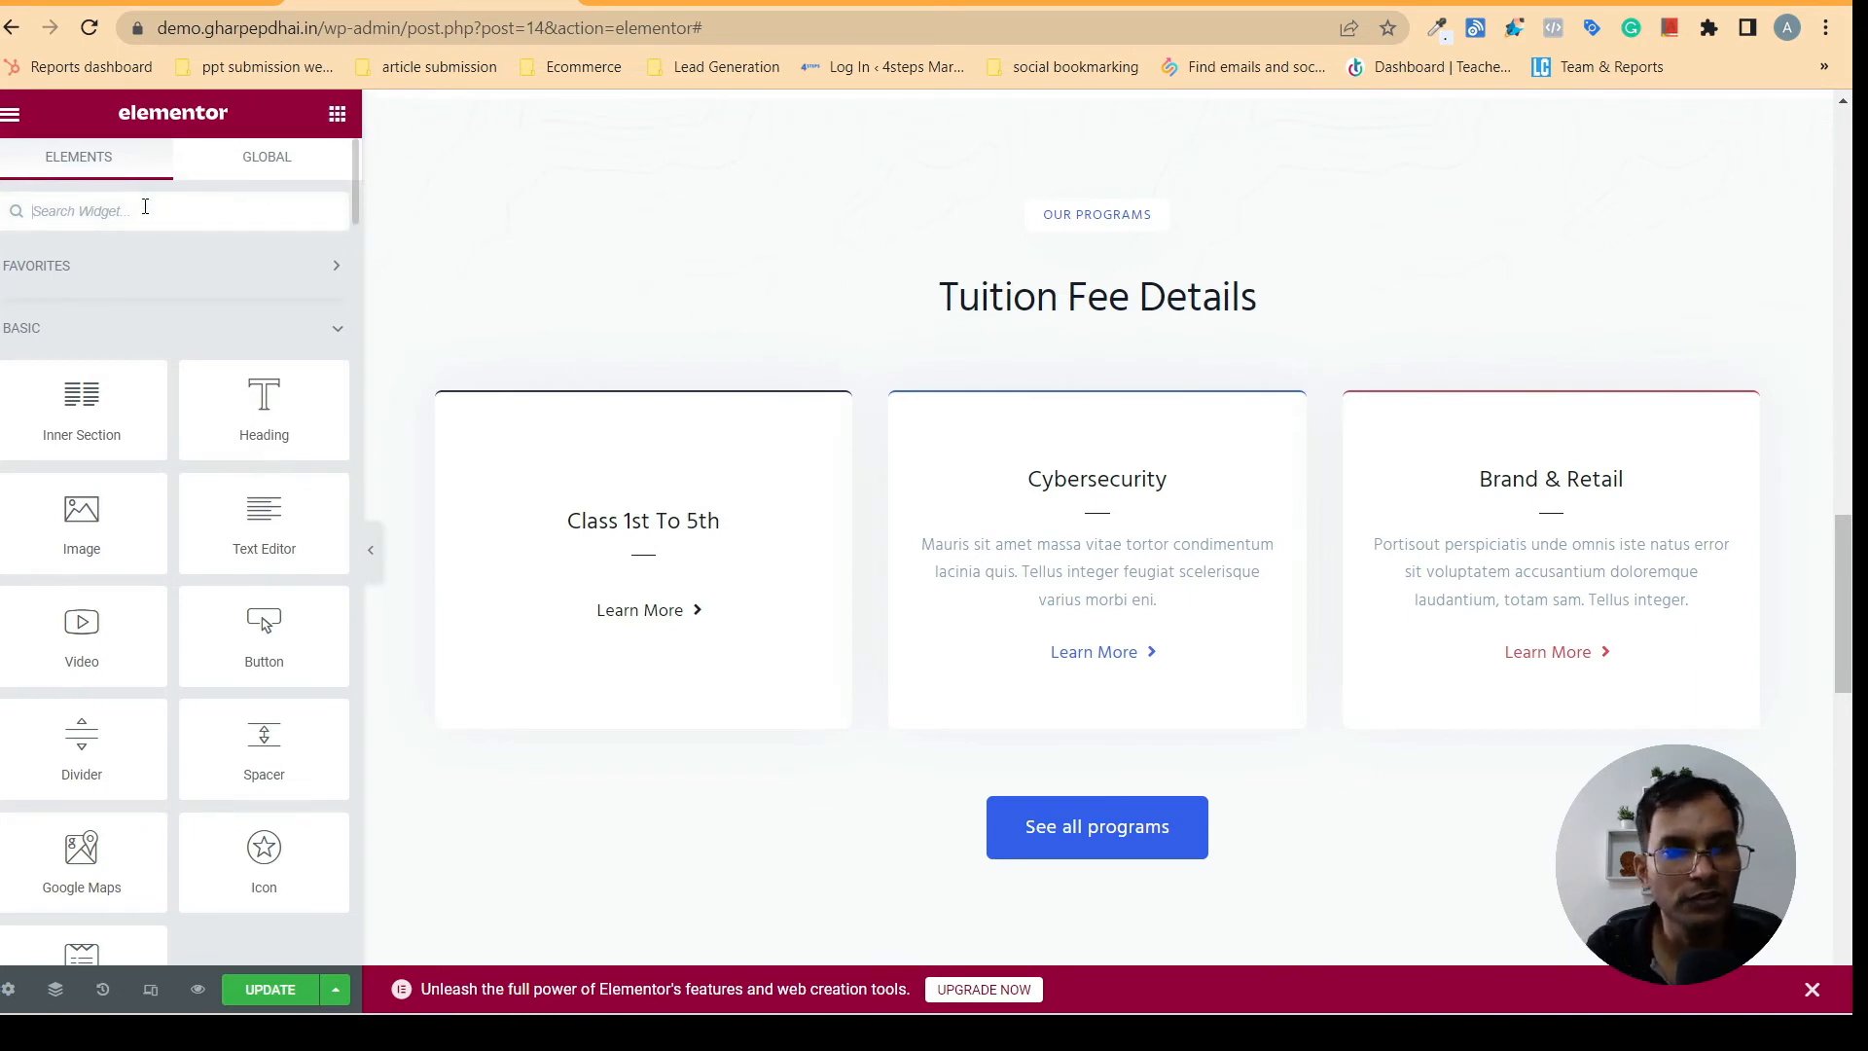
pyautogui.write('i')
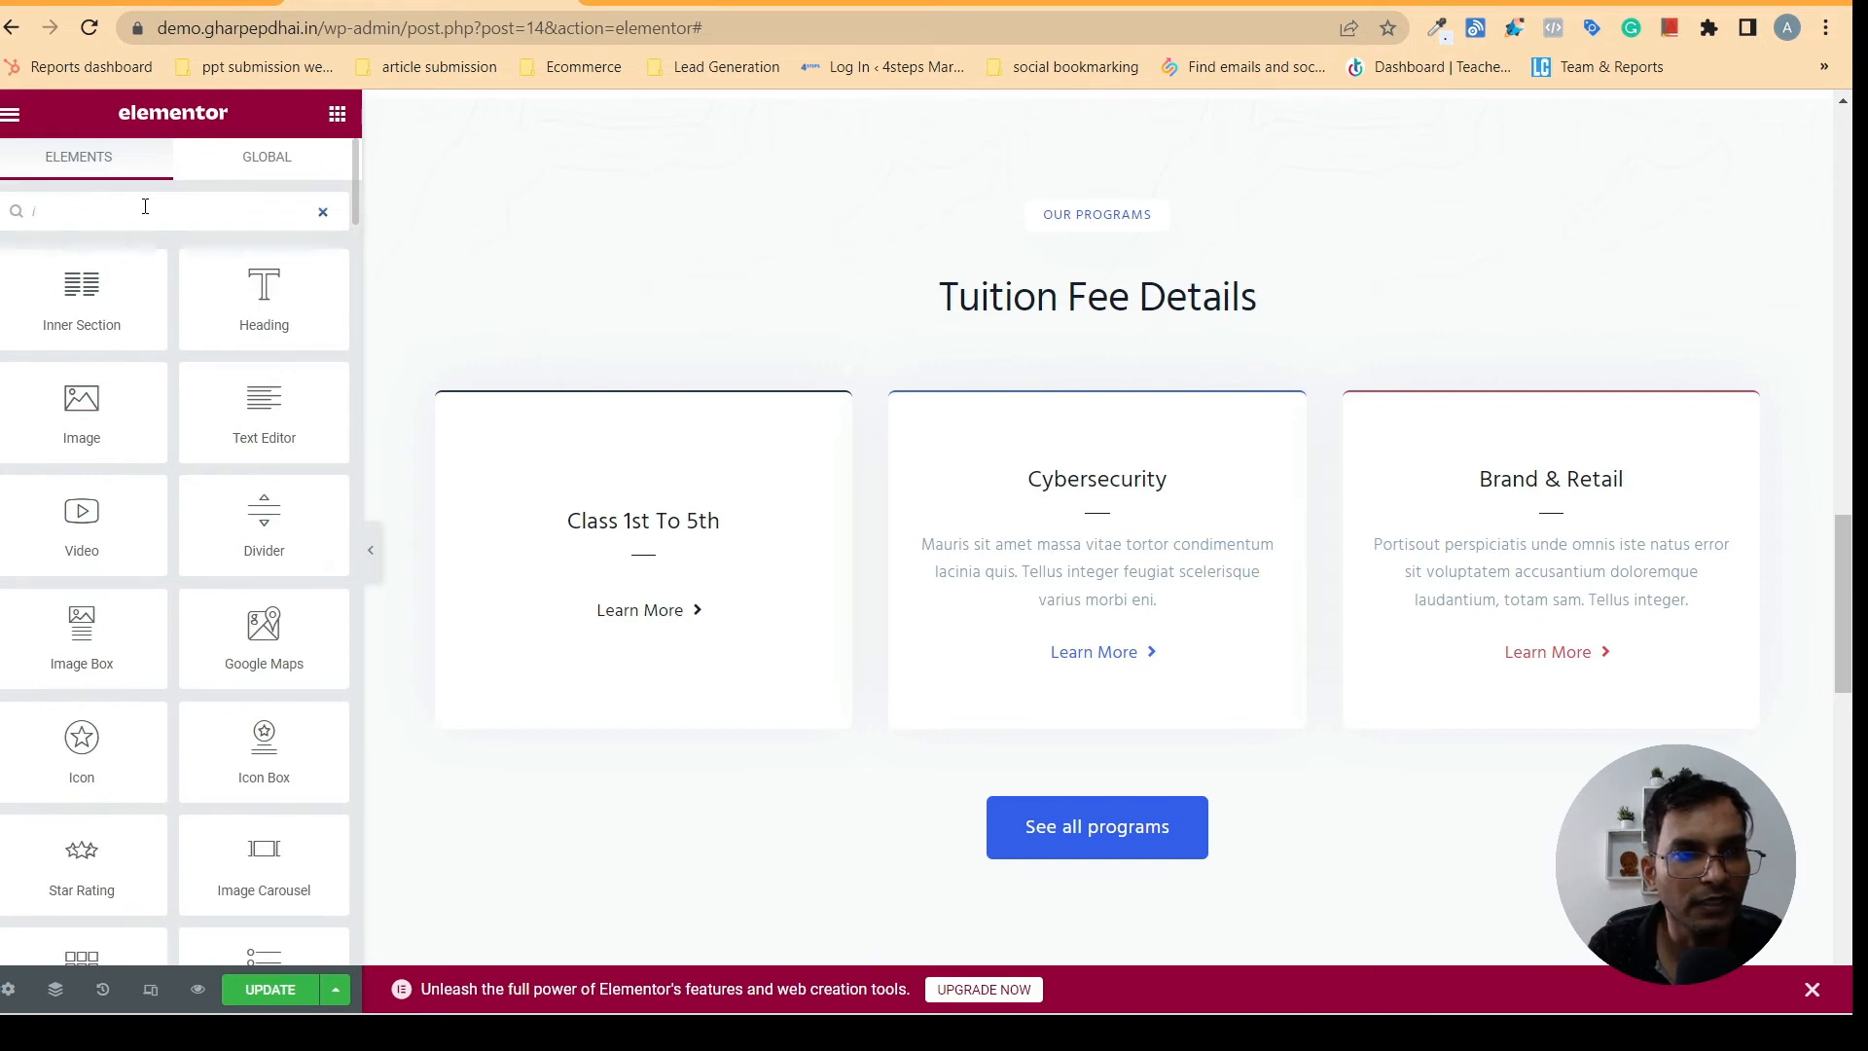
pyautogui.write('con')
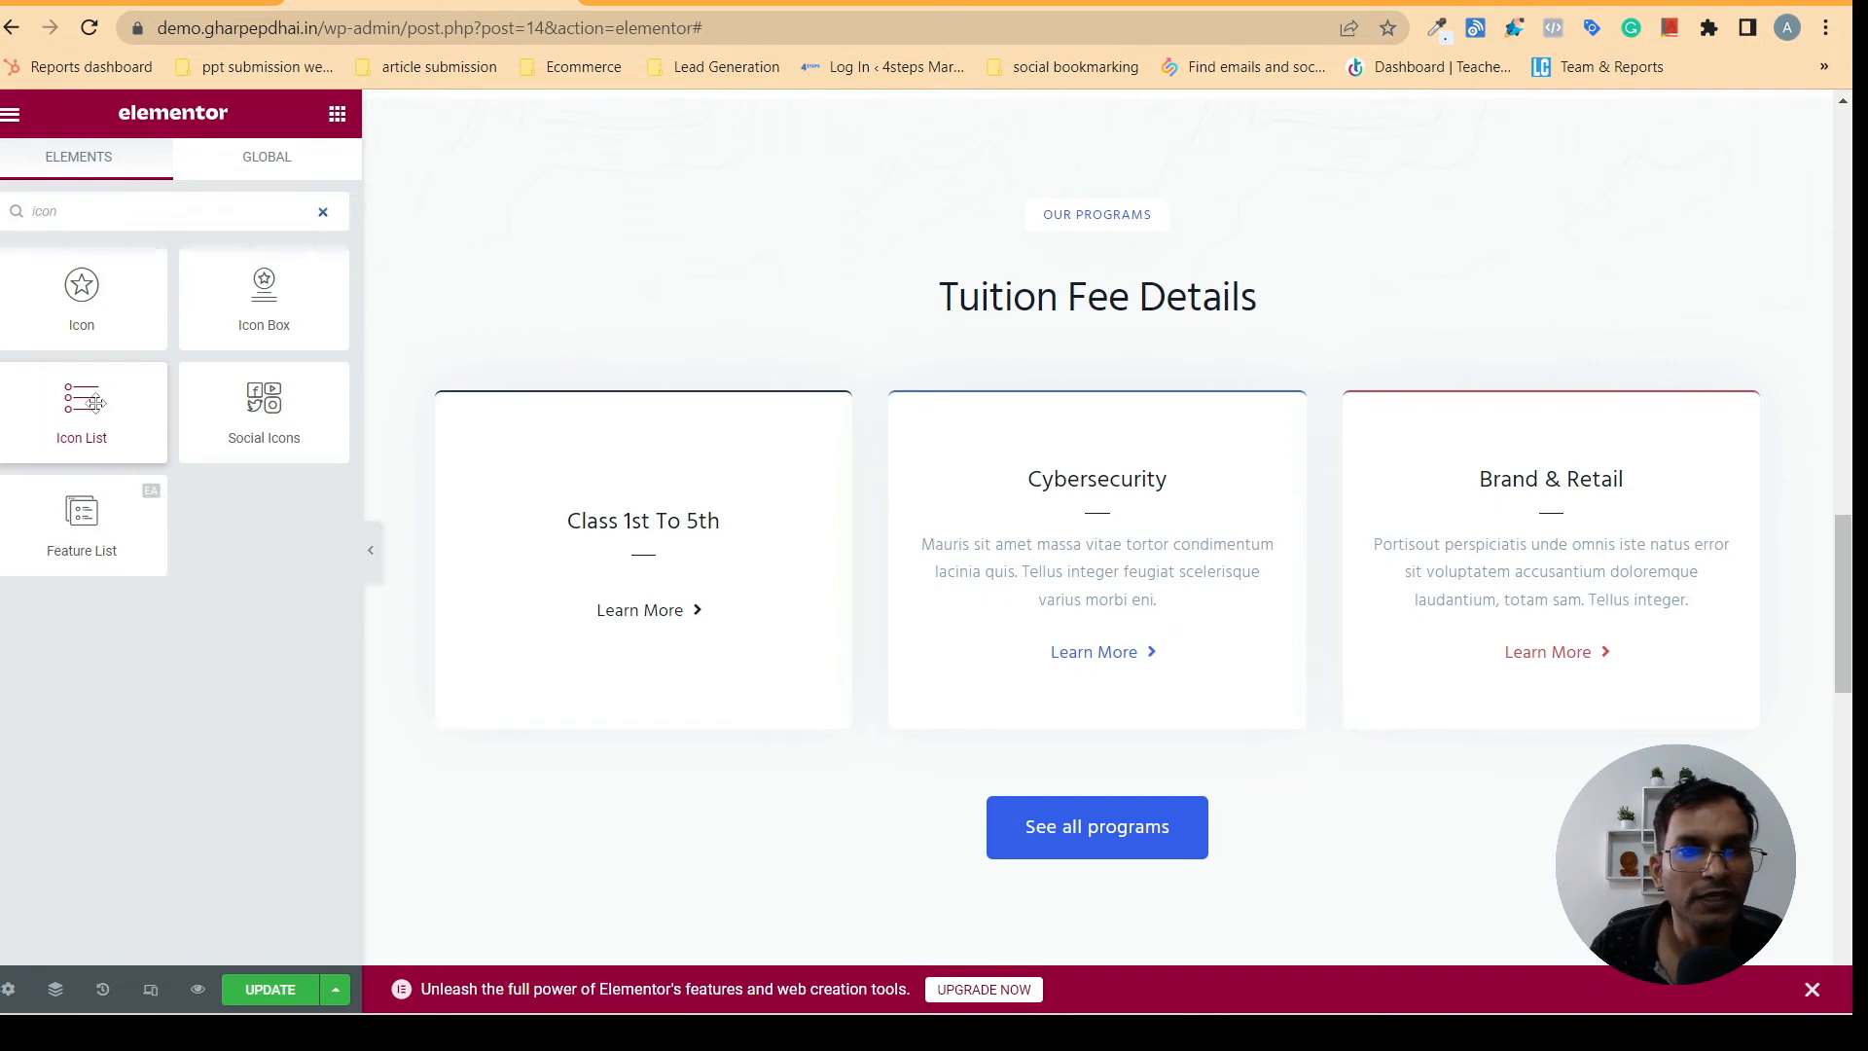
pyautogui.moveTo(85, 407); pyautogui.dragTo(640, 575)
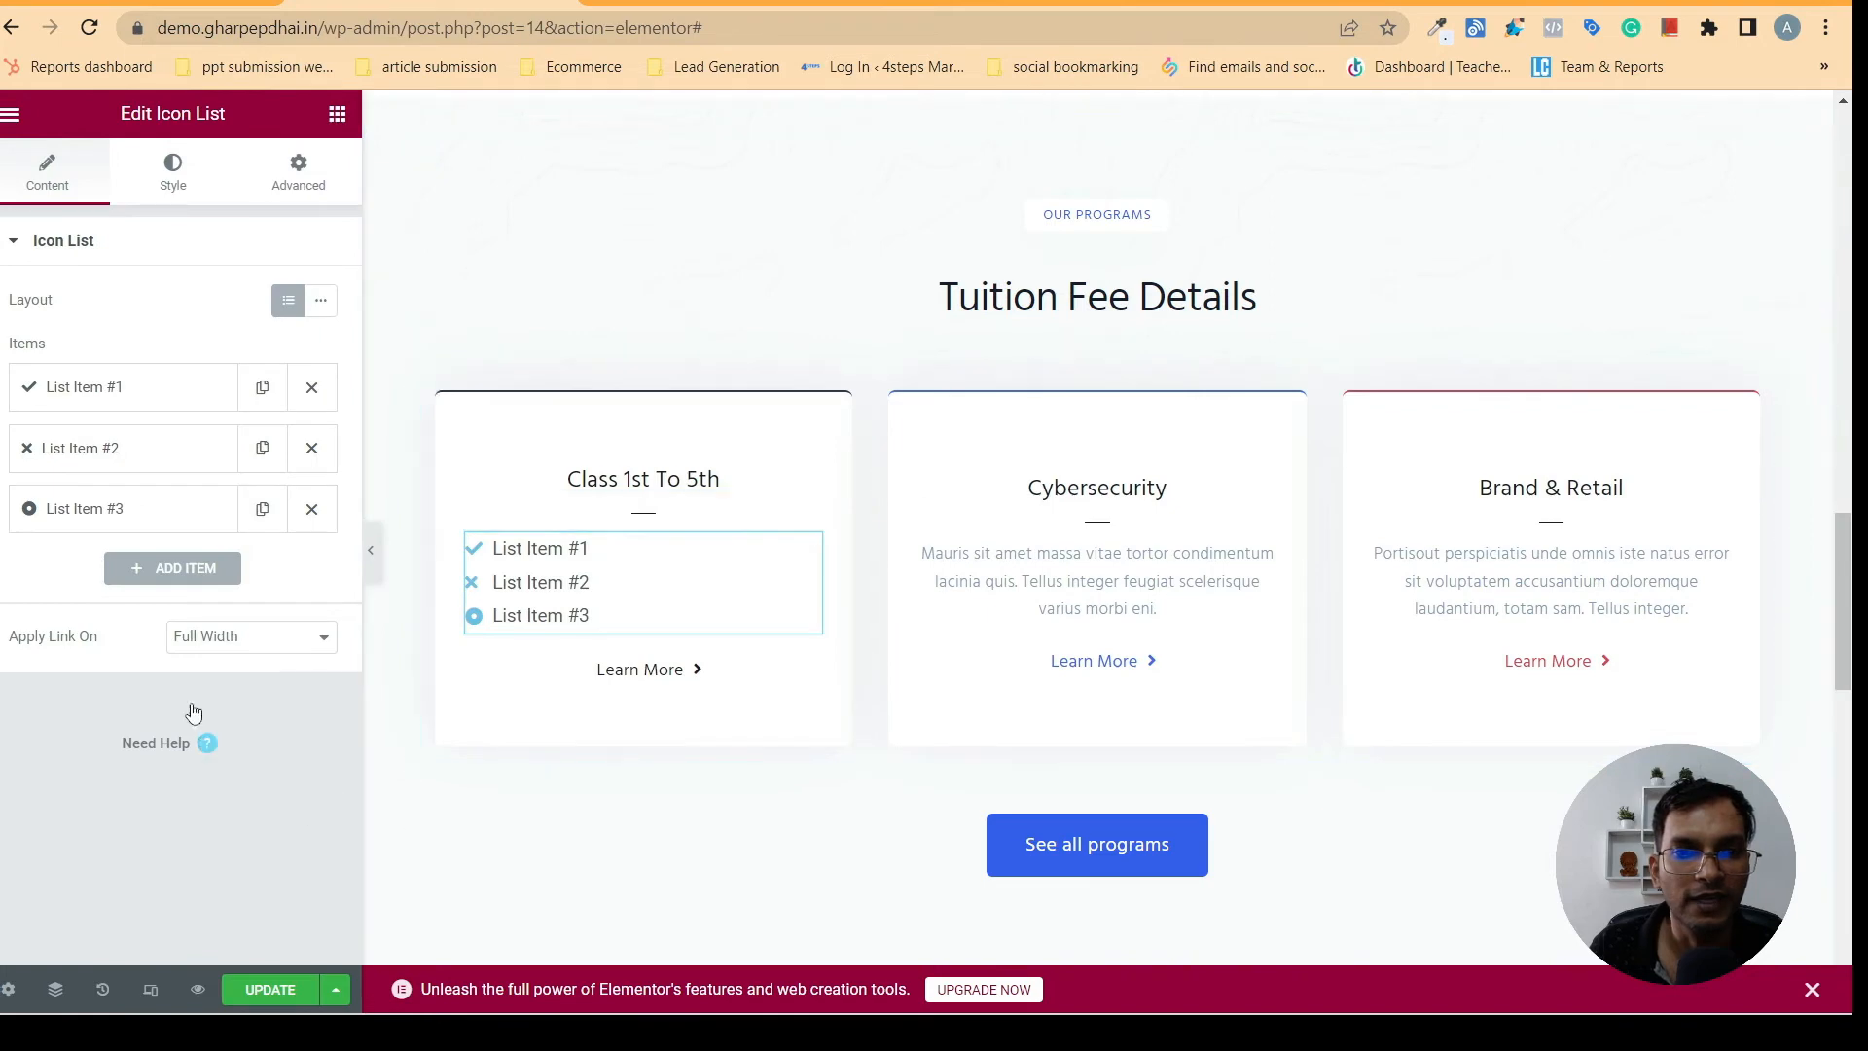
# - Set the first Icon List item's text to "Home/Online Tuition", copied from the Class 1st To 5th card on gharpepdhai.in
pyautogui.click(159, 387)
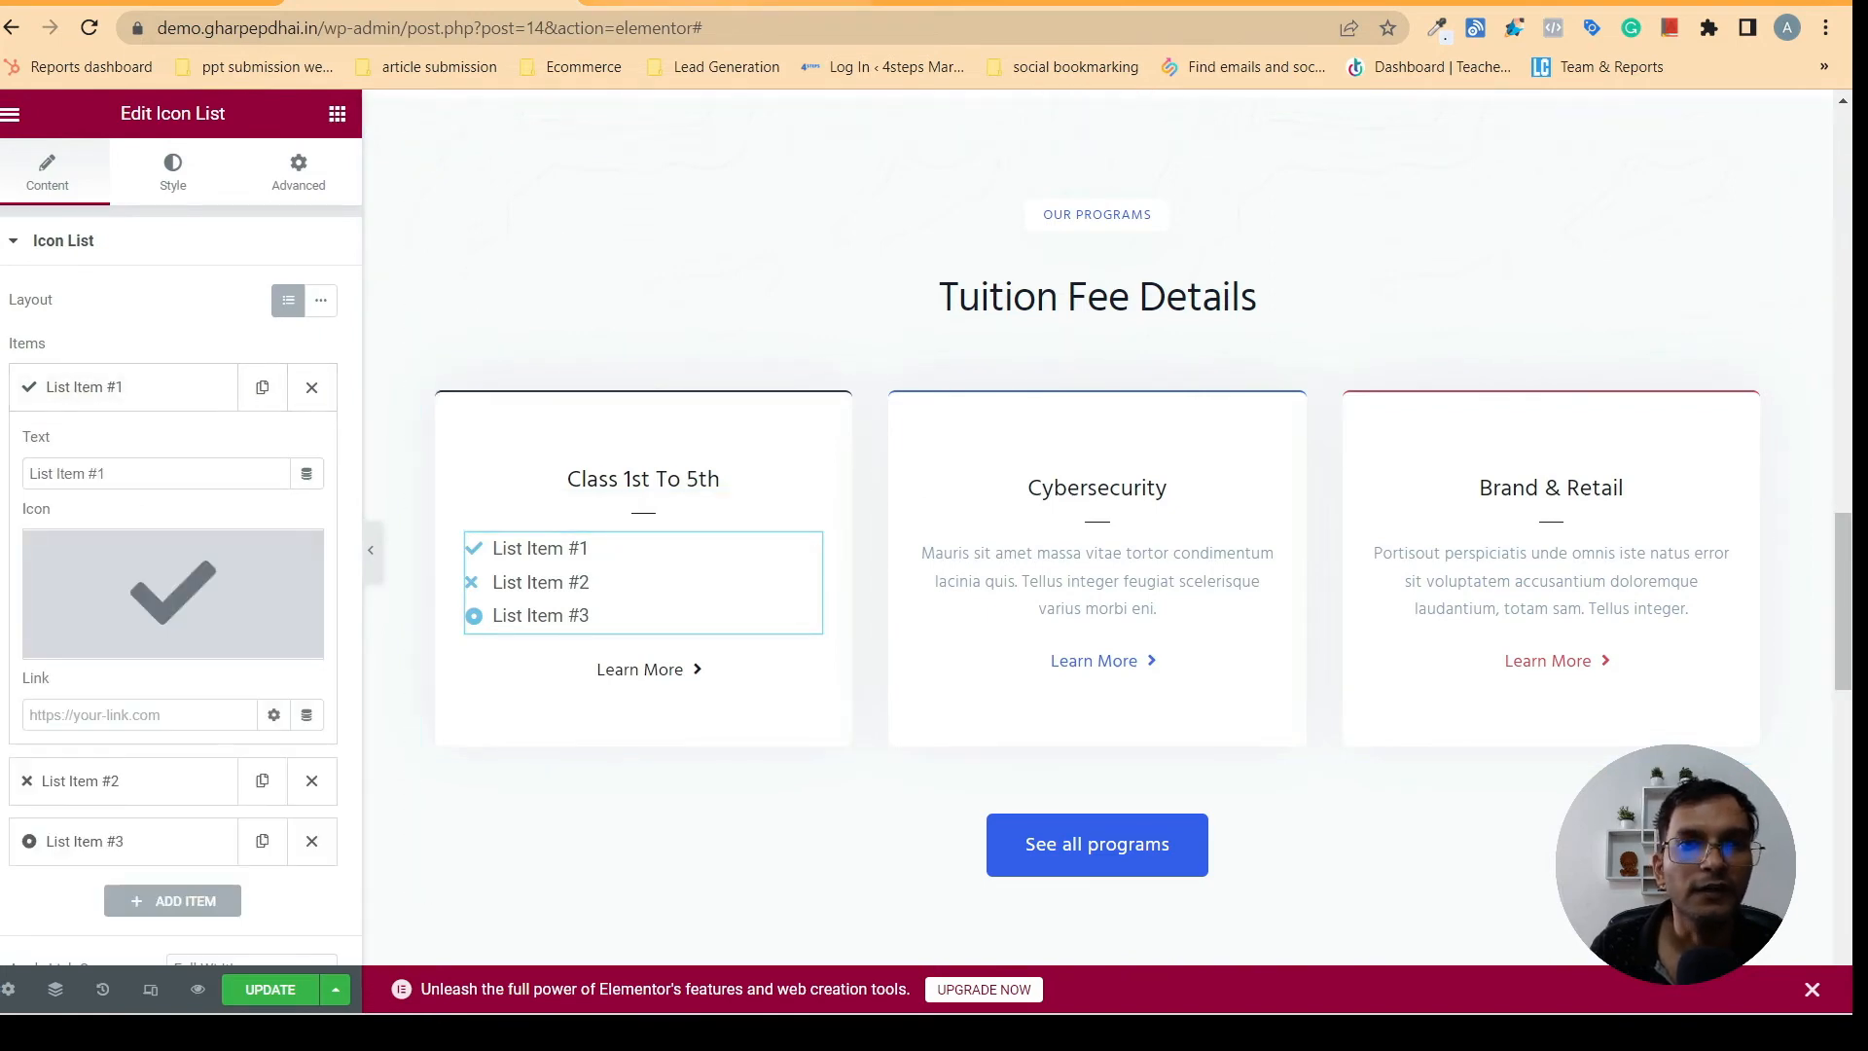
pyautogui.click(708, 2)
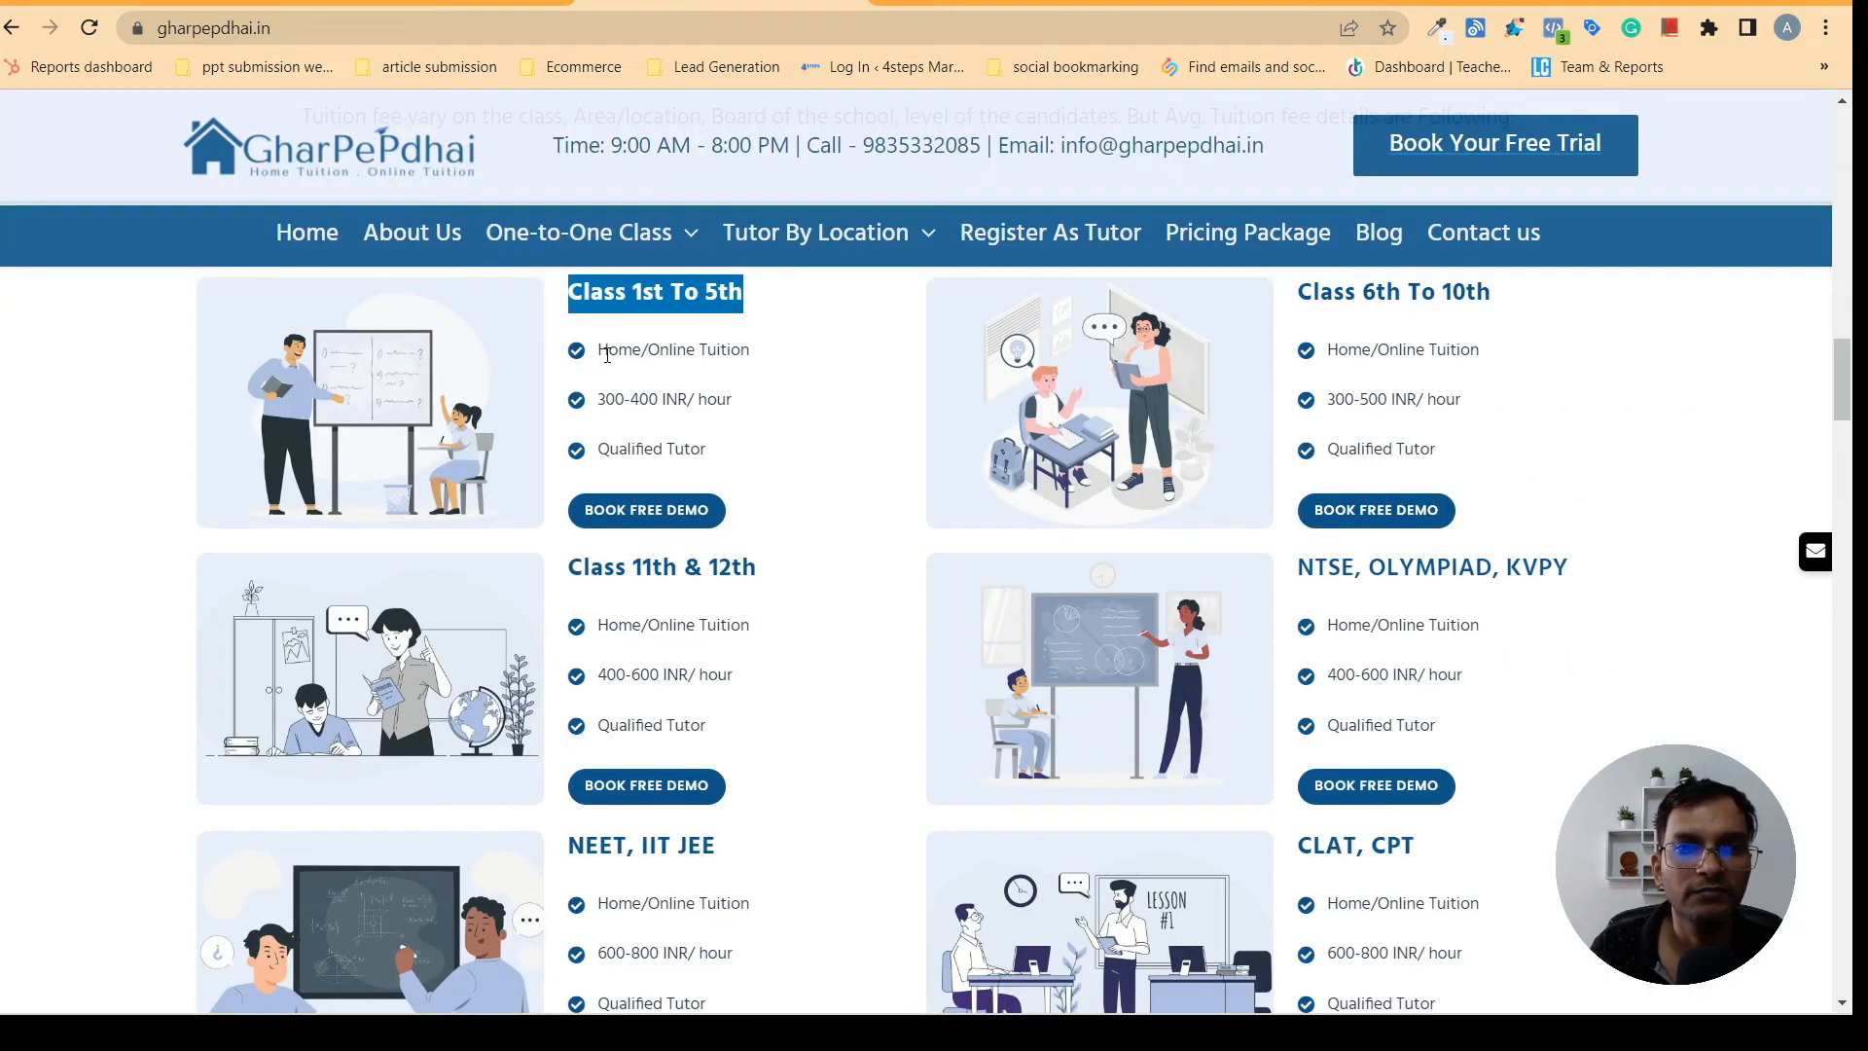
pyautogui.moveTo(607, 355)
pyautogui.mouseDown()
pyautogui.moveTo(718, 376)
pyautogui.moveTo(634, 345)
pyautogui.mouseUp()
pyautogui.click(767, 351)
pyautogui.rightClick(619, 370)
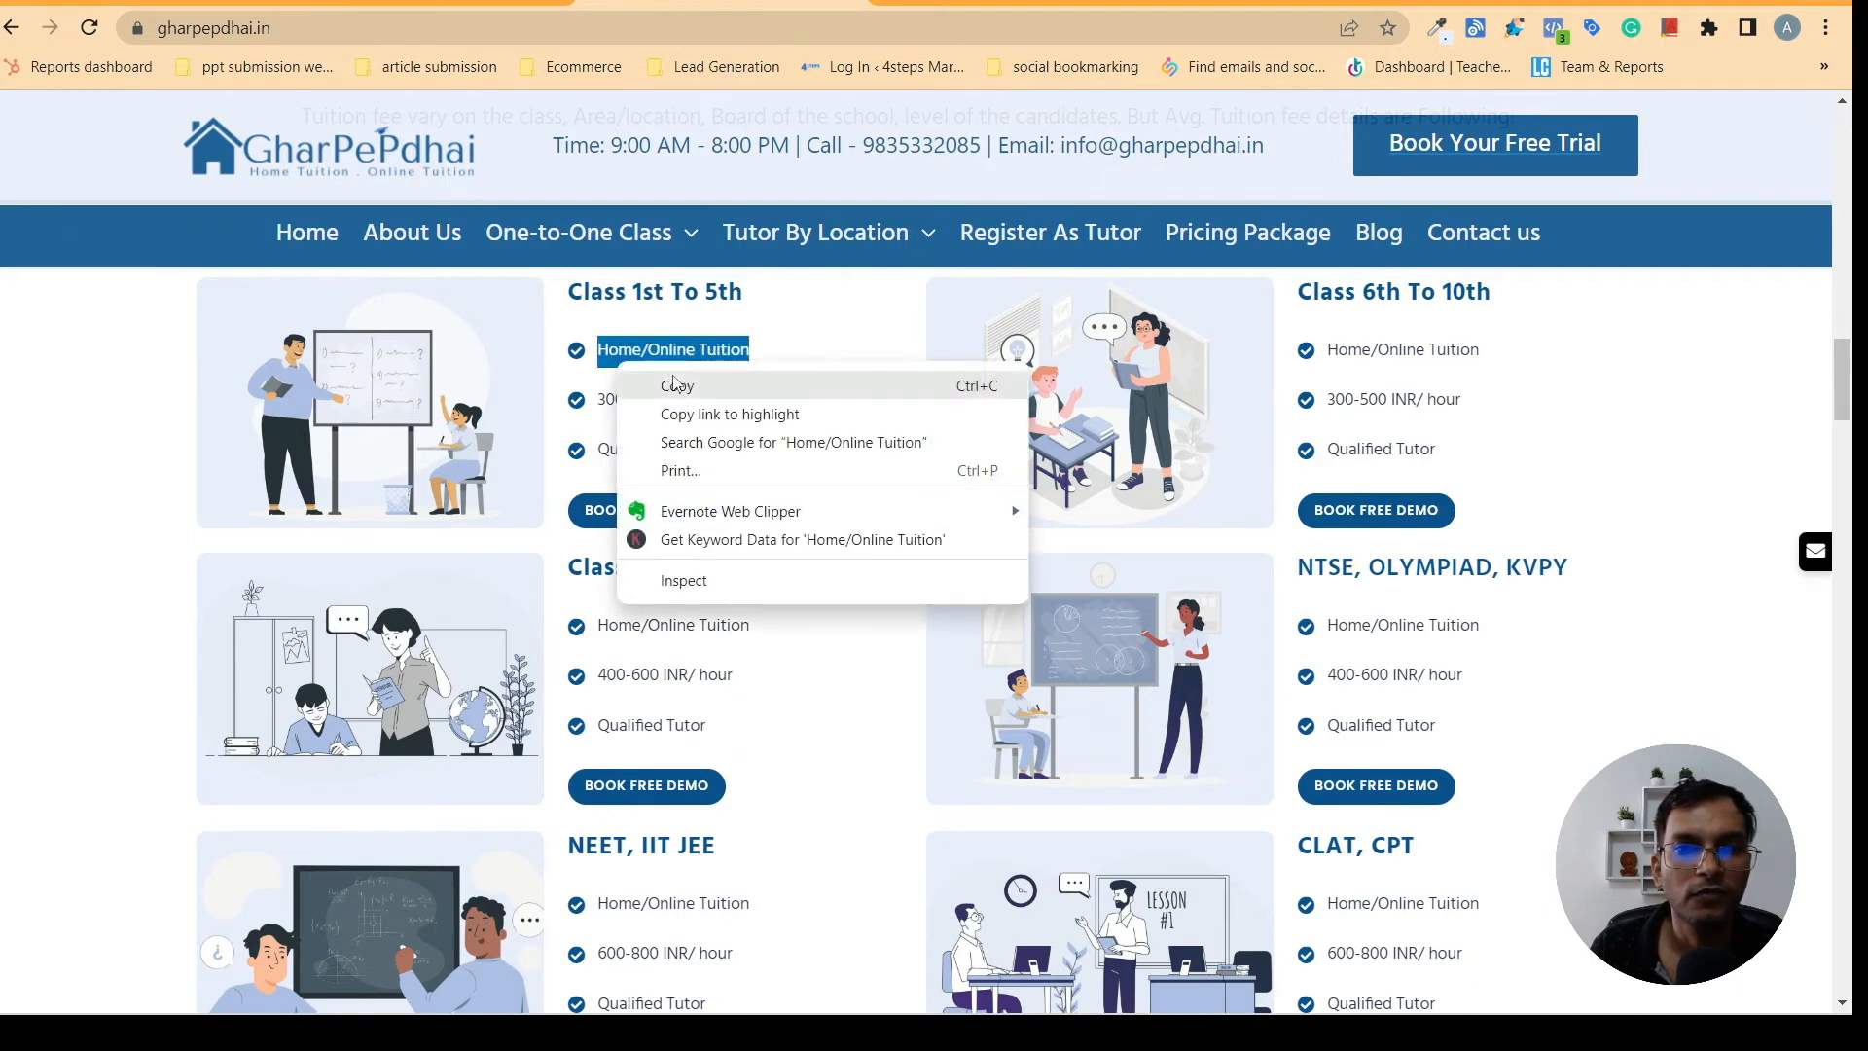
pyautogui.click(678, 392)
pyautogui.click(428, 3)
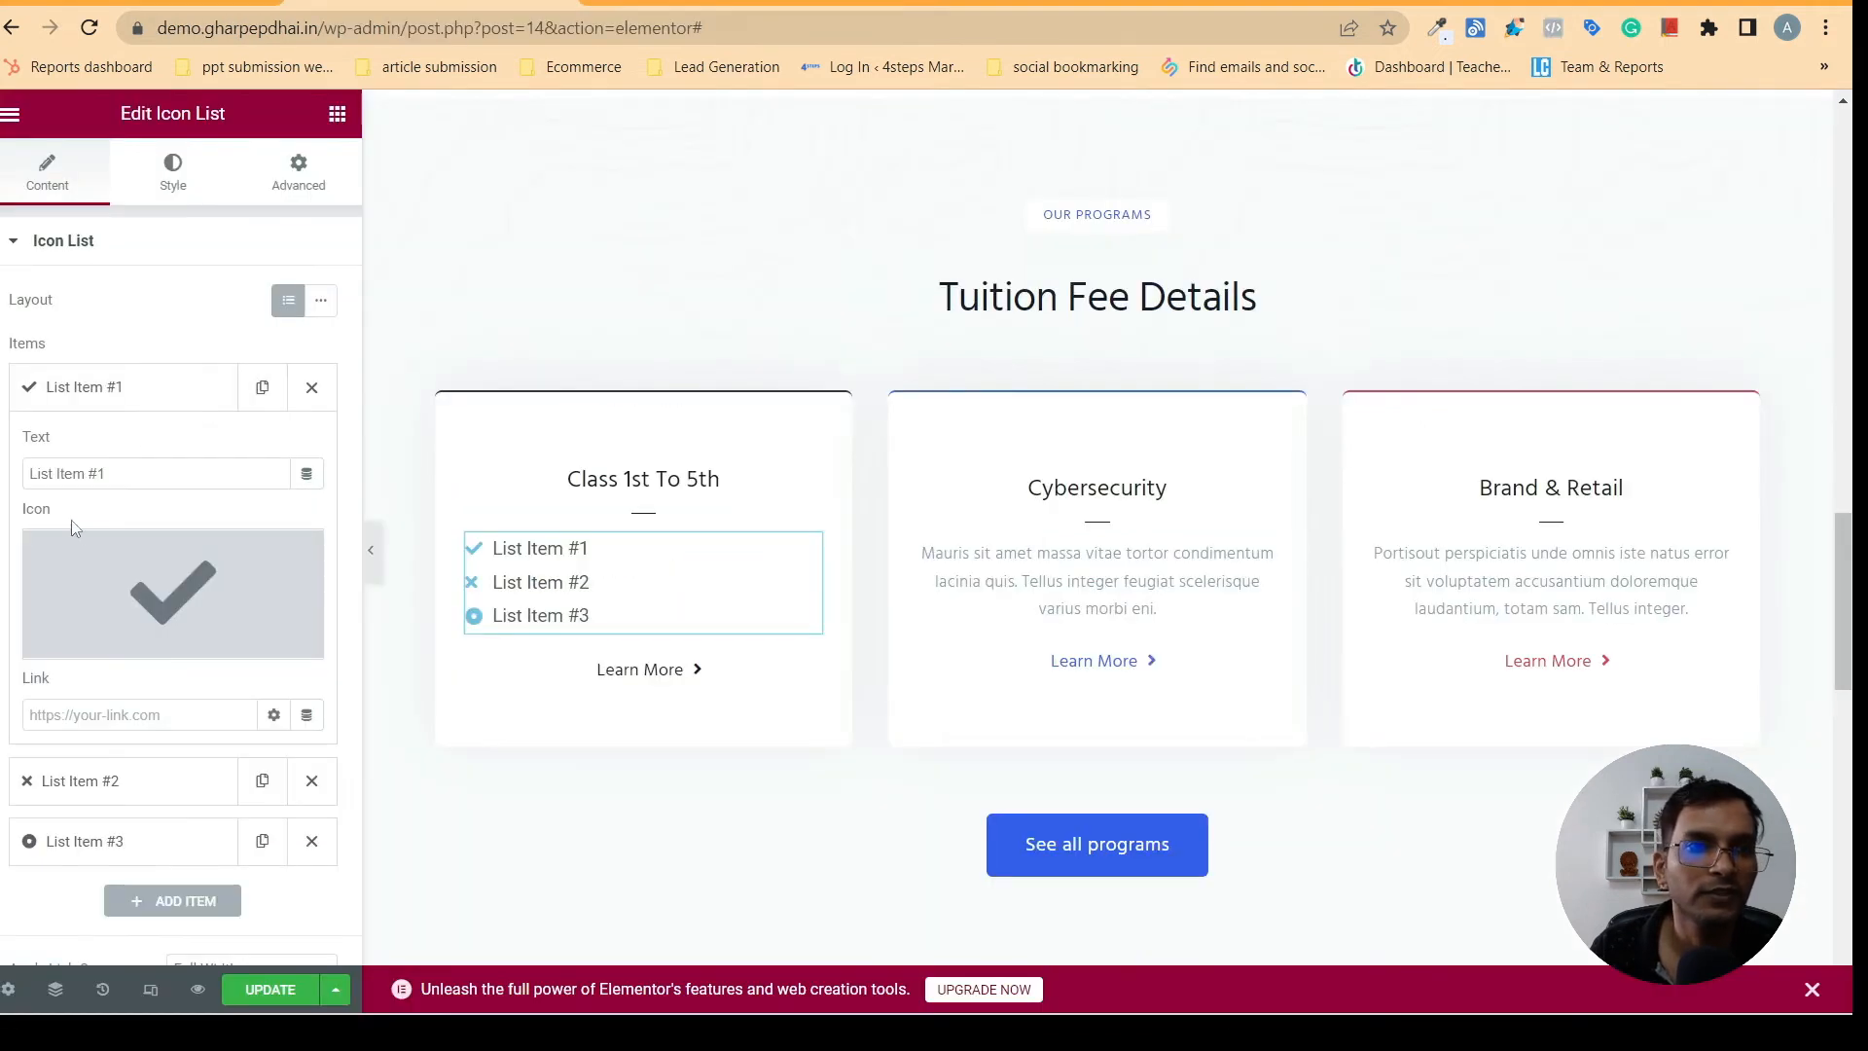
pyautogui.tripleClick(46, 477)
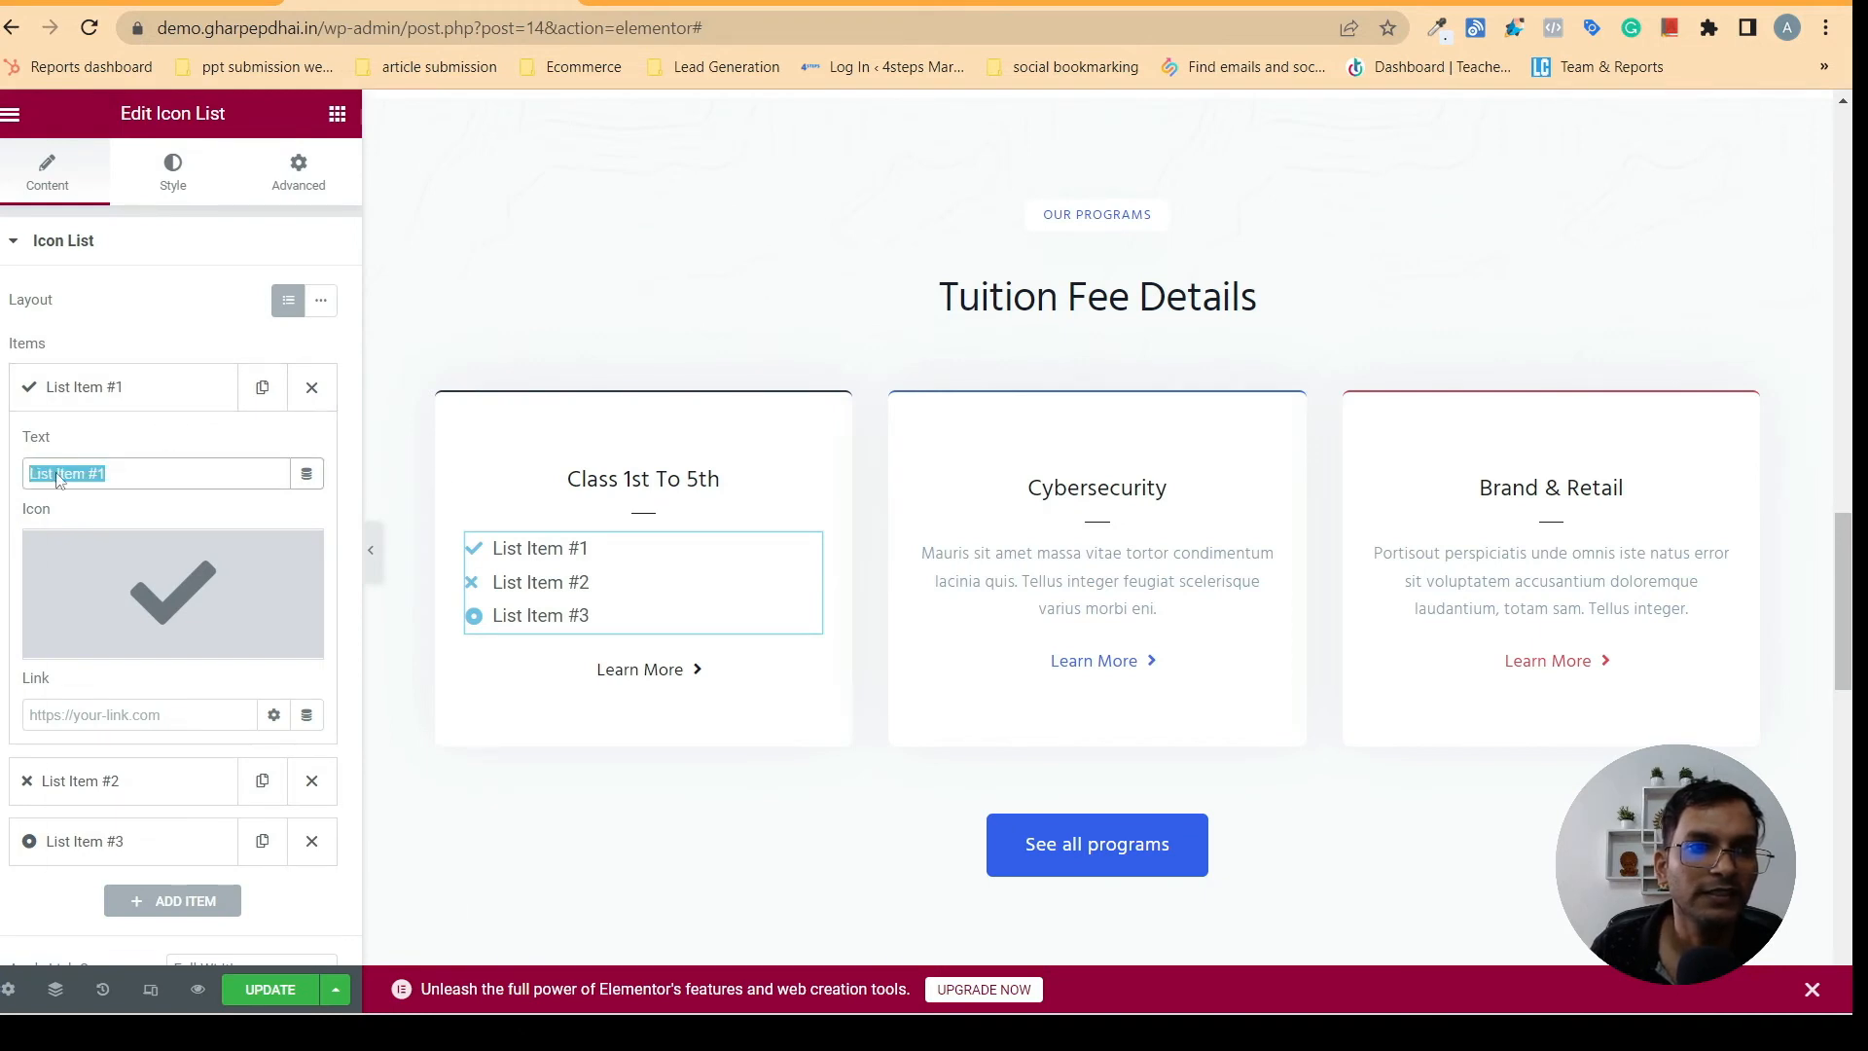
pyautogui.rightClick(58, 478)
pyautogui.click(121, 597)
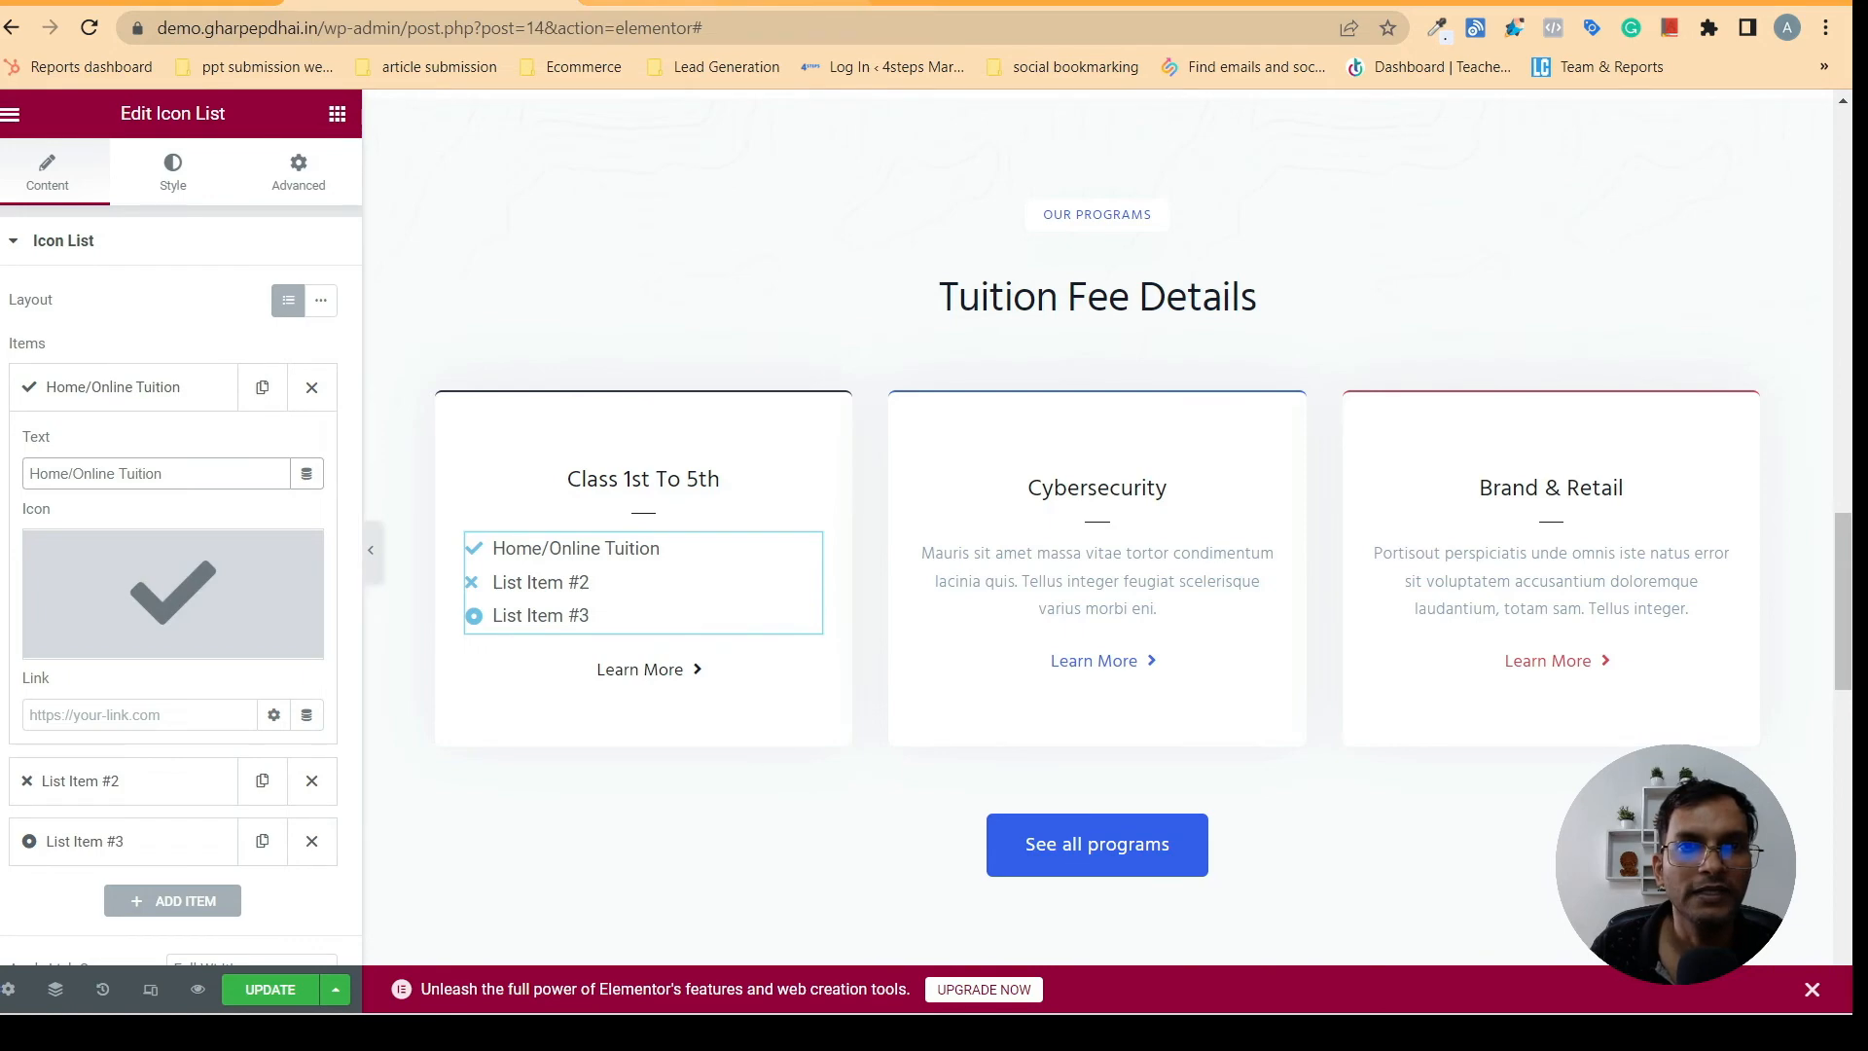
# - Change the first Icon List item's icon to the circled check mark, matching the Class 1st To 5th card on gharpepdhai.in
pyautogui.click(684, 2)
pyautogui.click(575, 370)
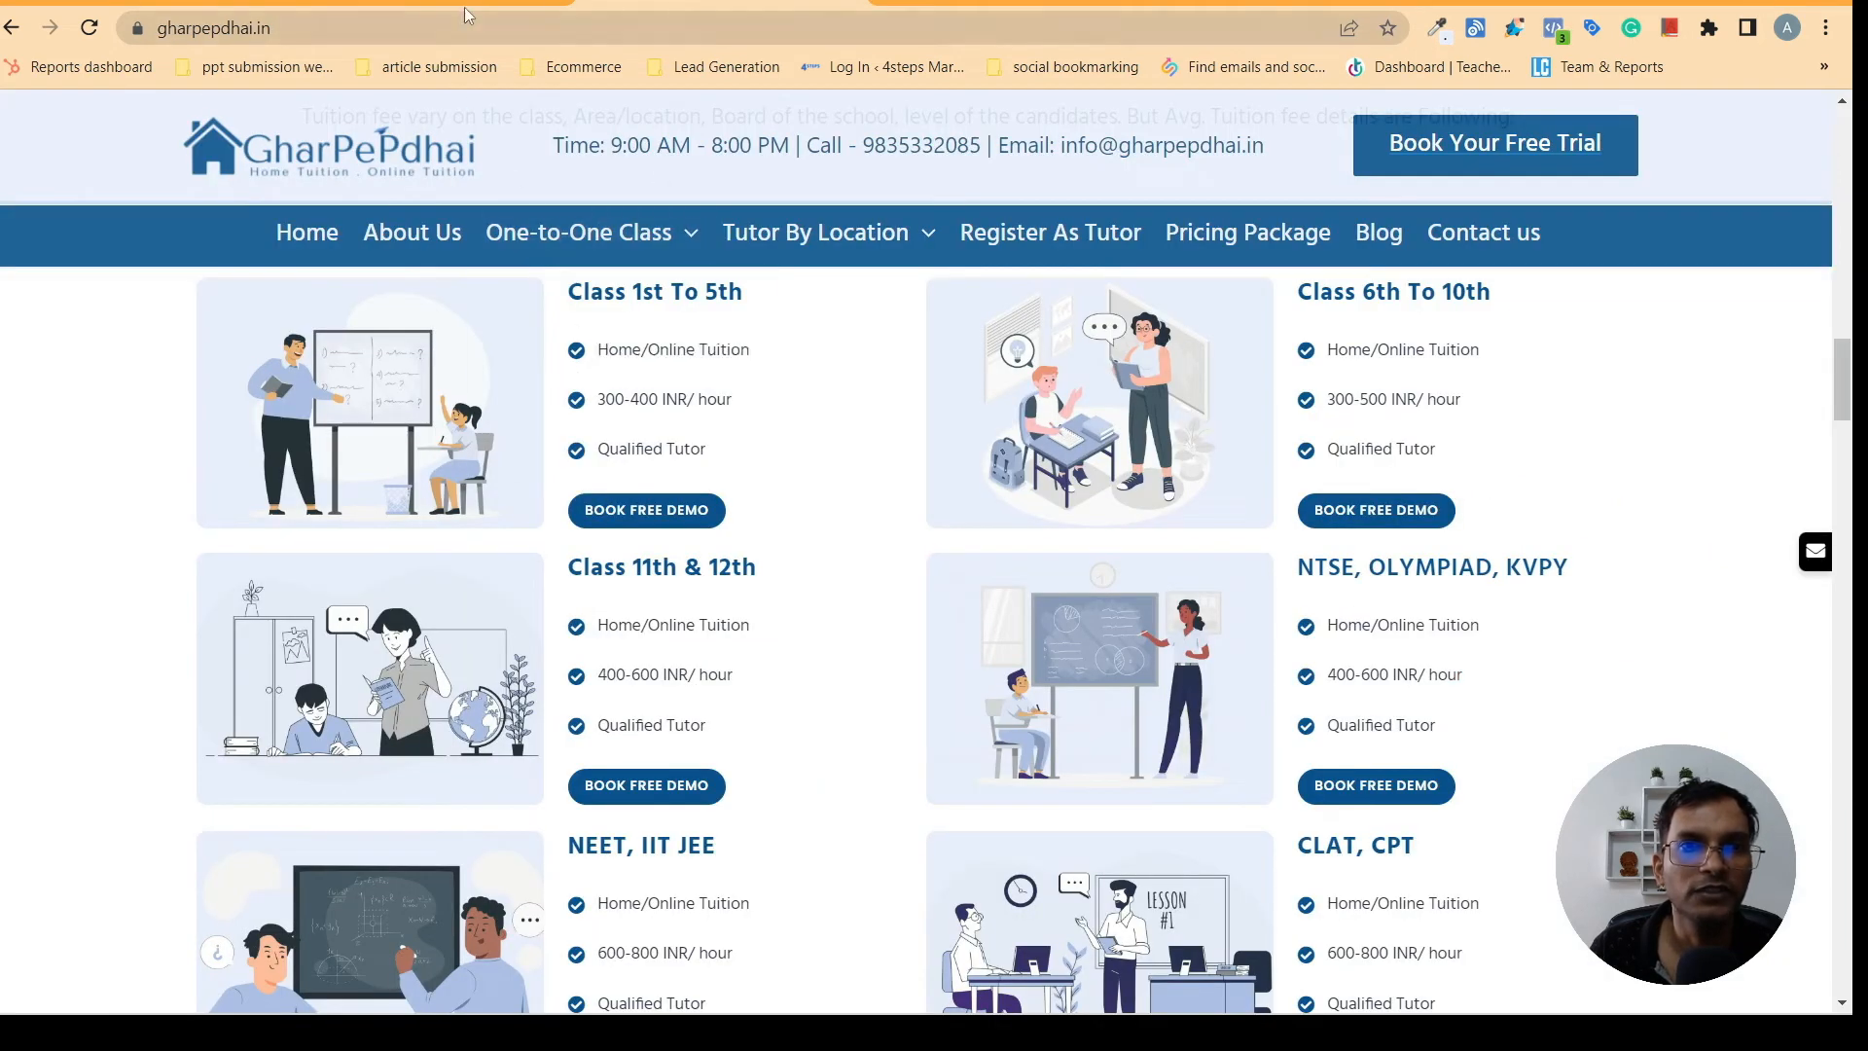
pyautogui.click(433, 3)
pyautogui.click(166, 586)
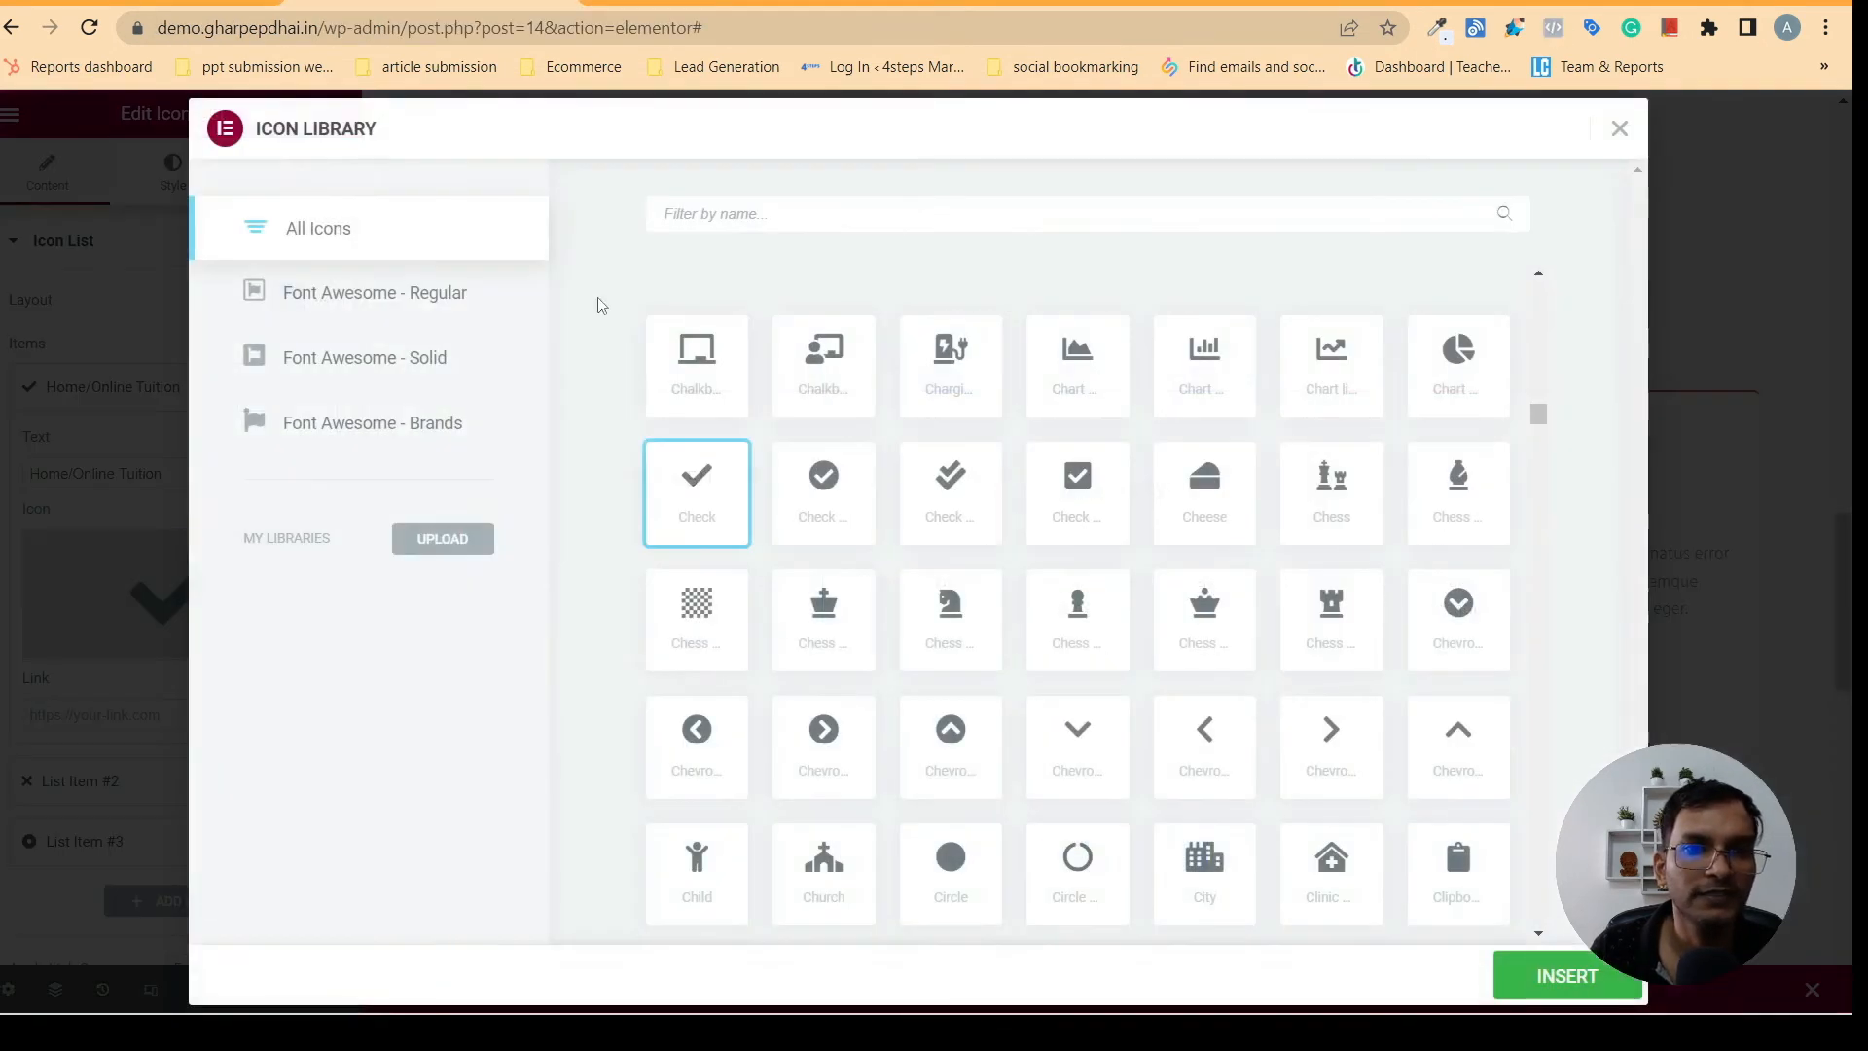
pyautogui.click(822, 486)
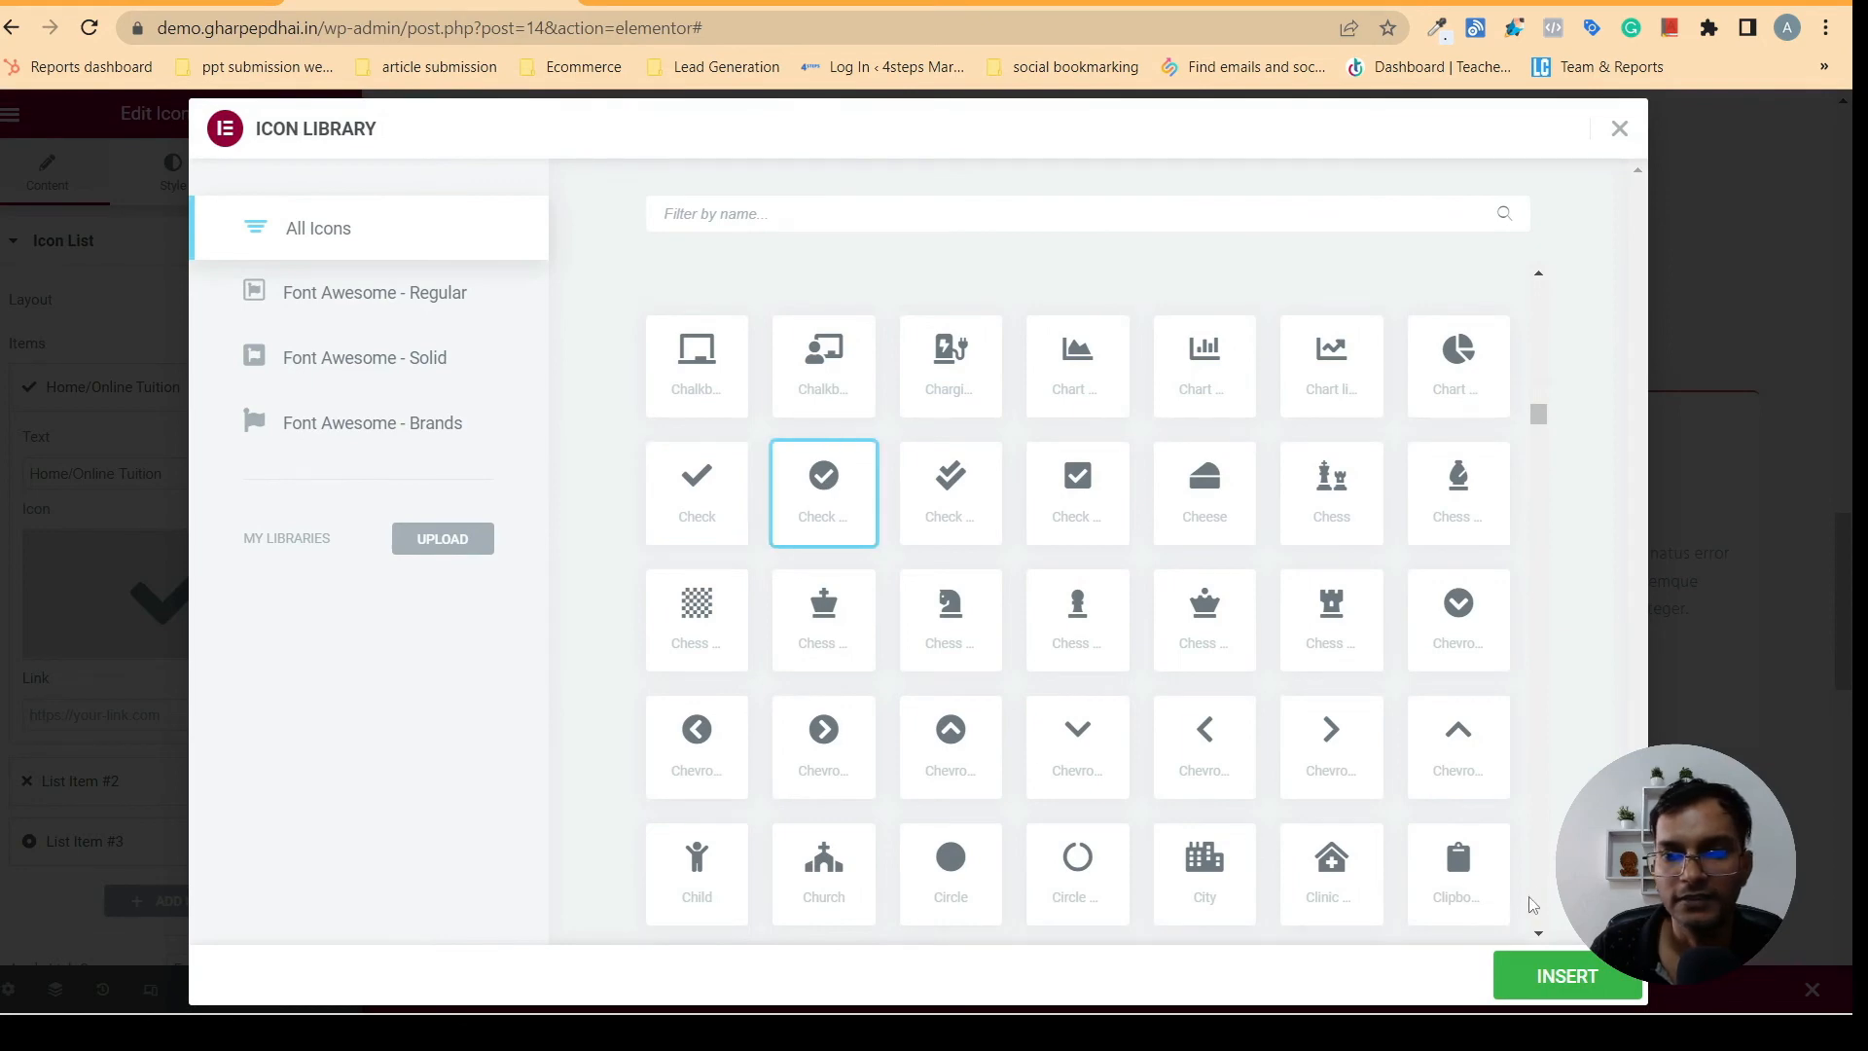
pyautogui.click(1561, 976)
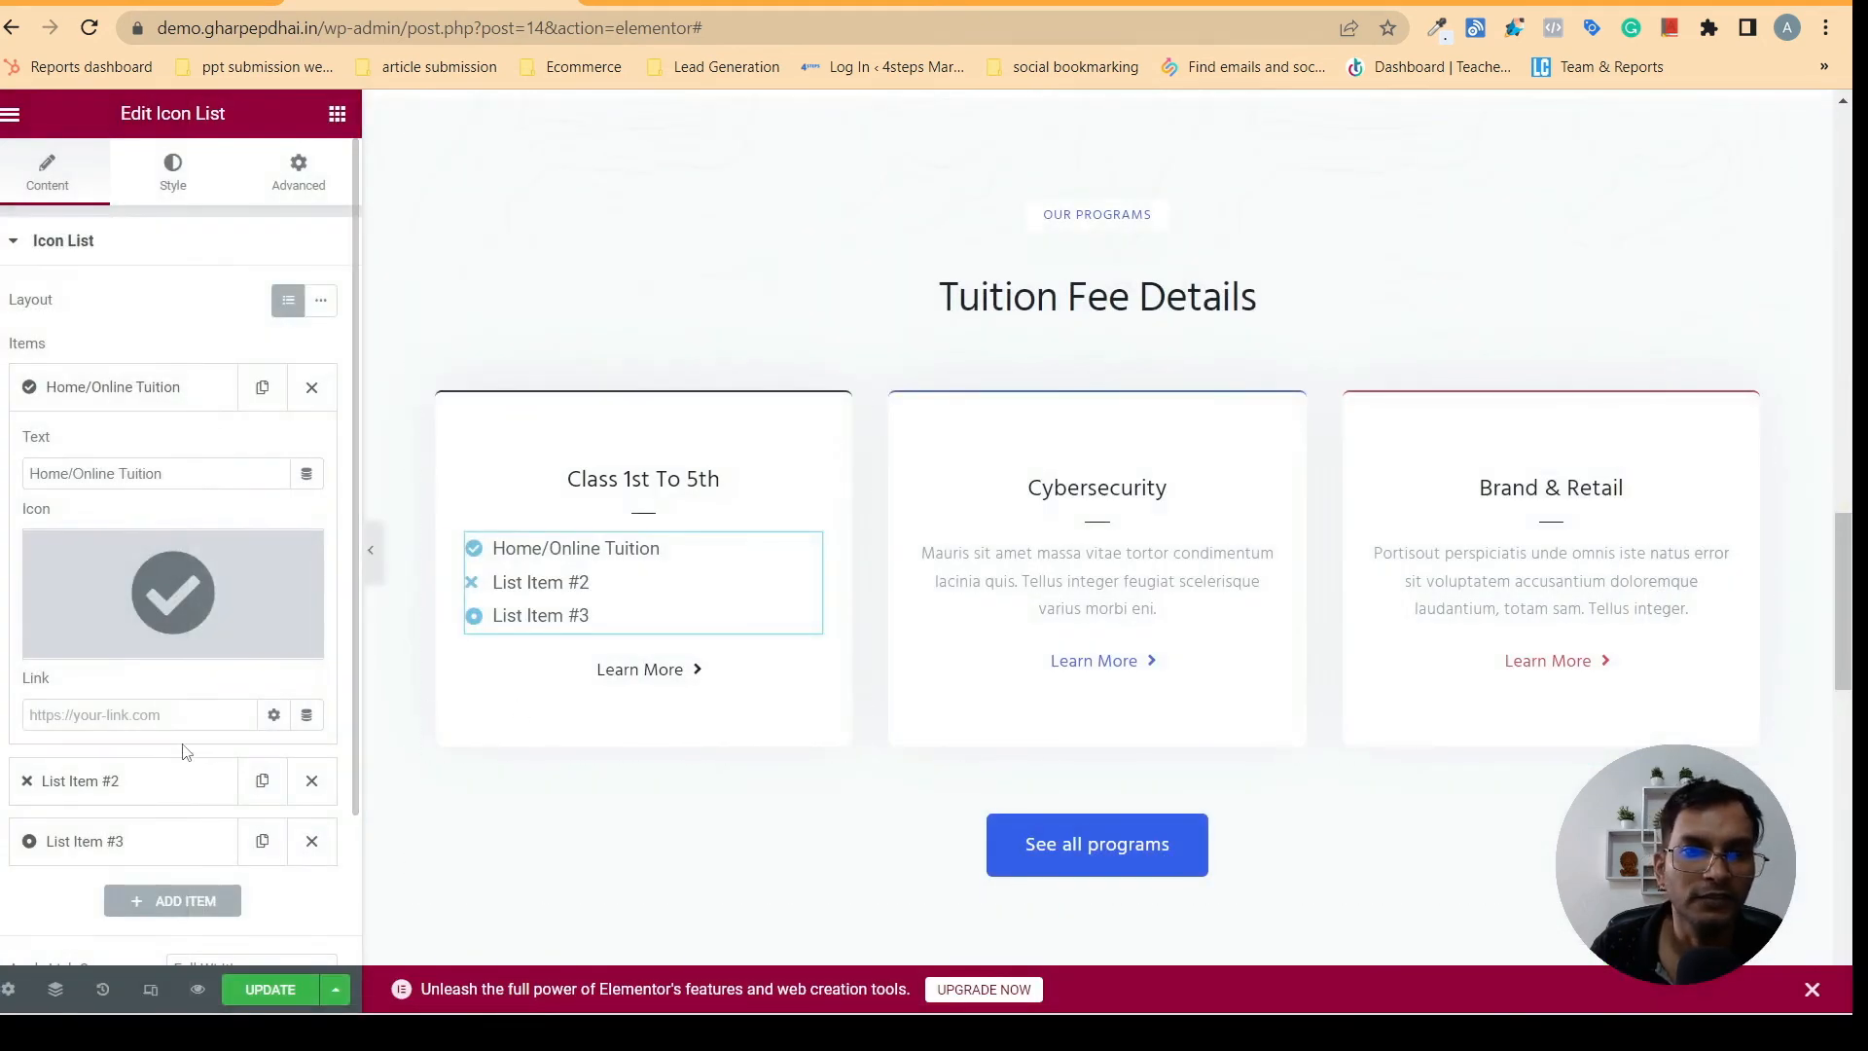
# - Delete List Item #2 and List Item #3, and duplicate the Home/Online Tuition item until the list has three copies
pyautogui.click(200, 407)
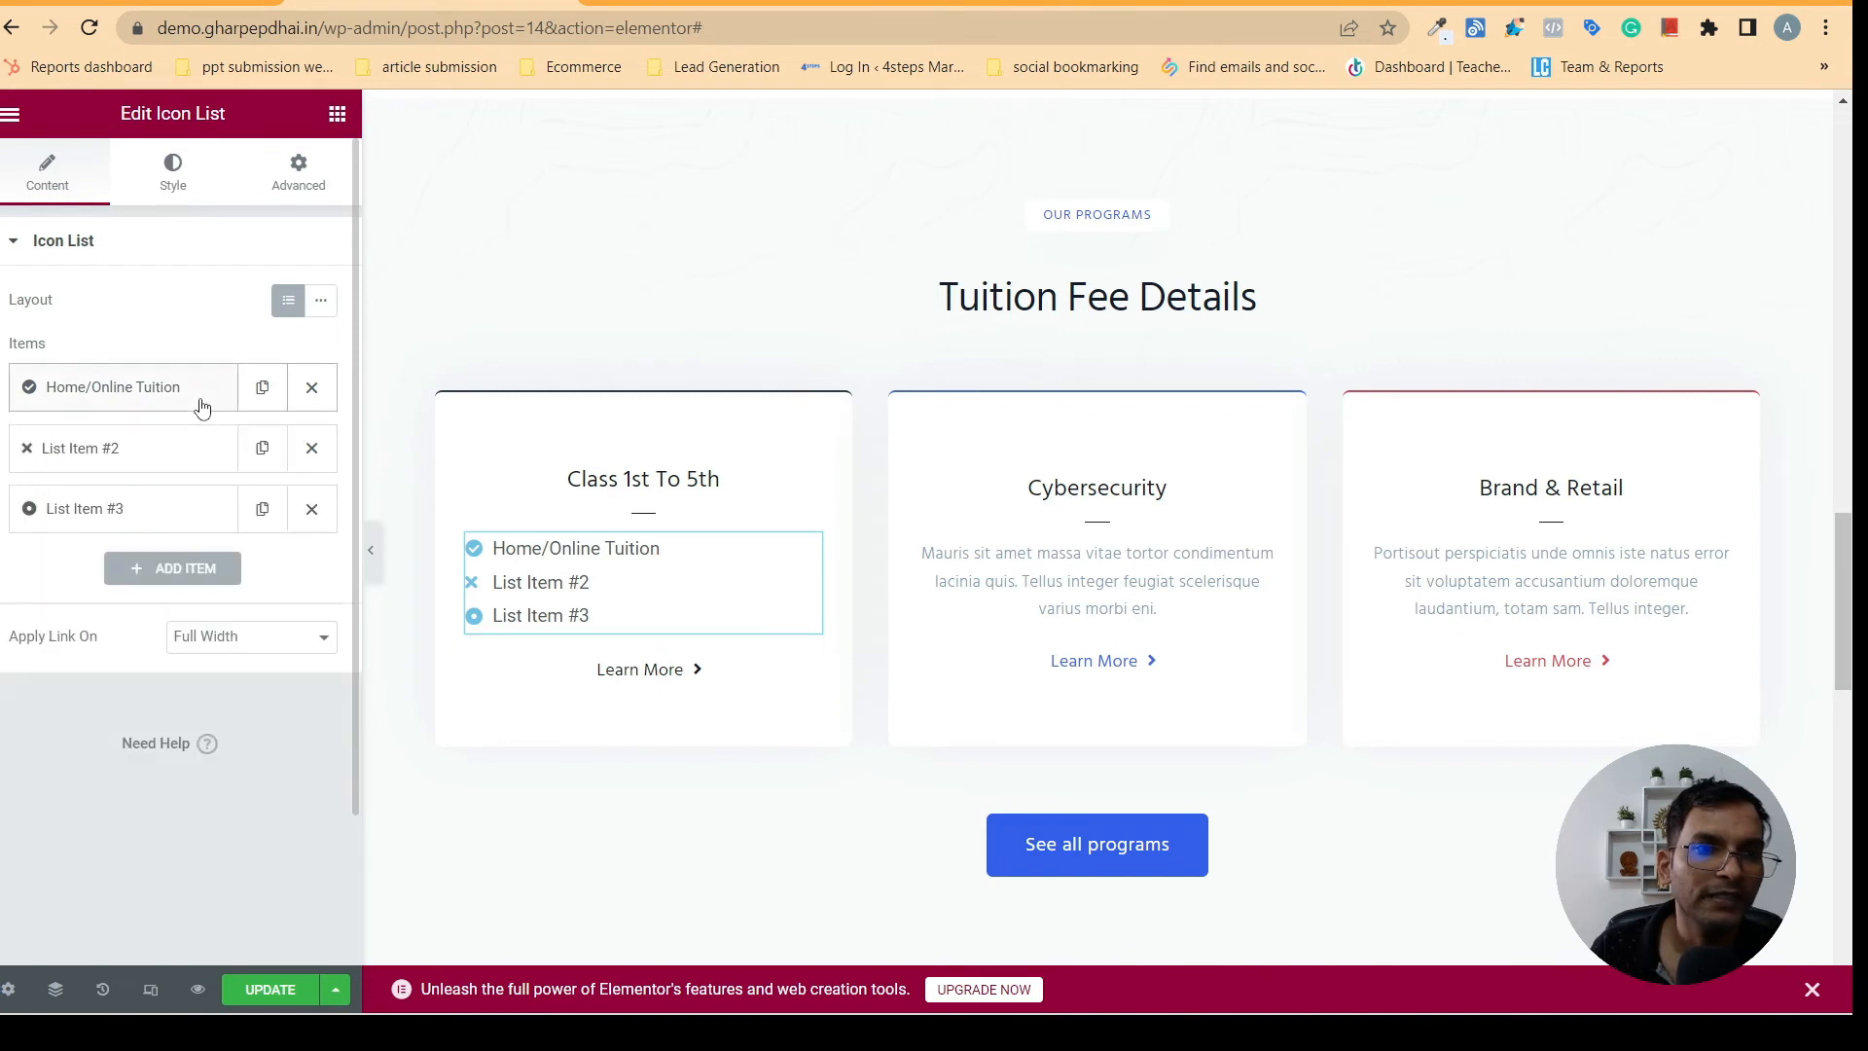
pyautogui.click(311, 509)
pyautogui.click(311, 448)
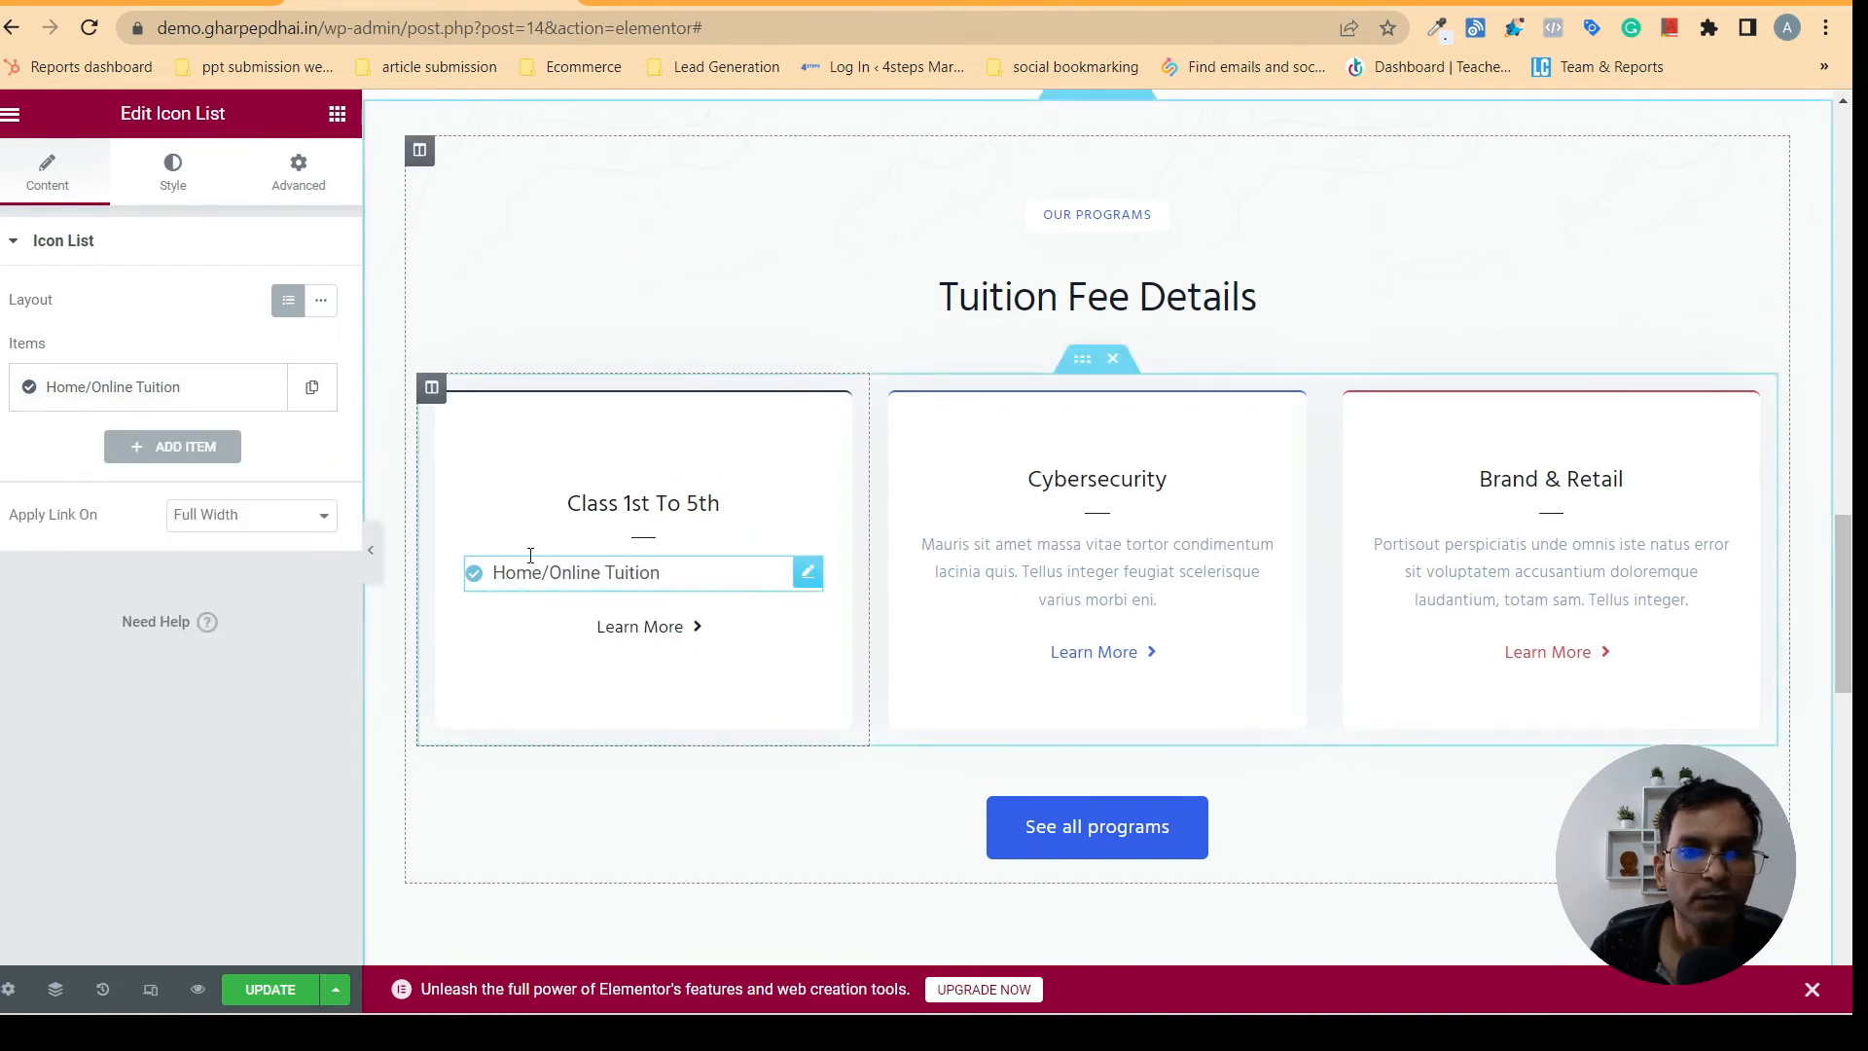
pyautogui.click(312, 392)
pyautogui.click(262, 447)
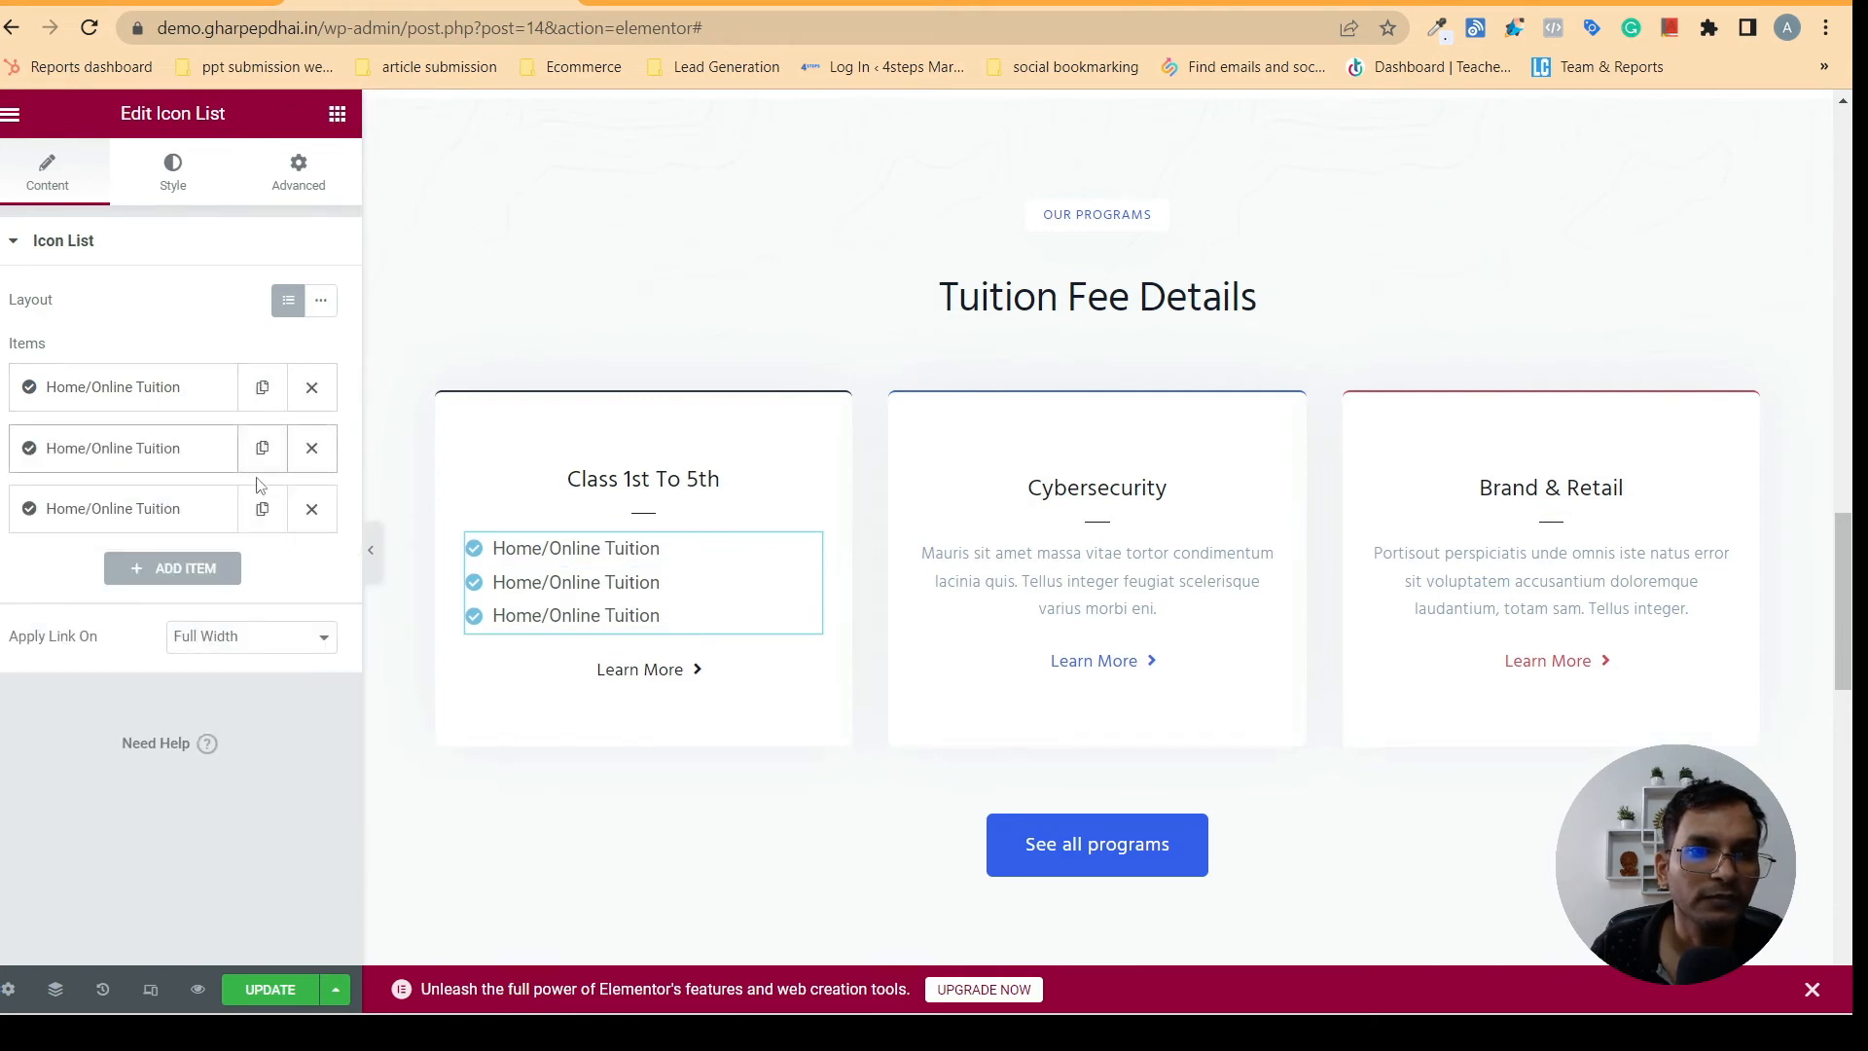
pyautogui.click(261, 509)
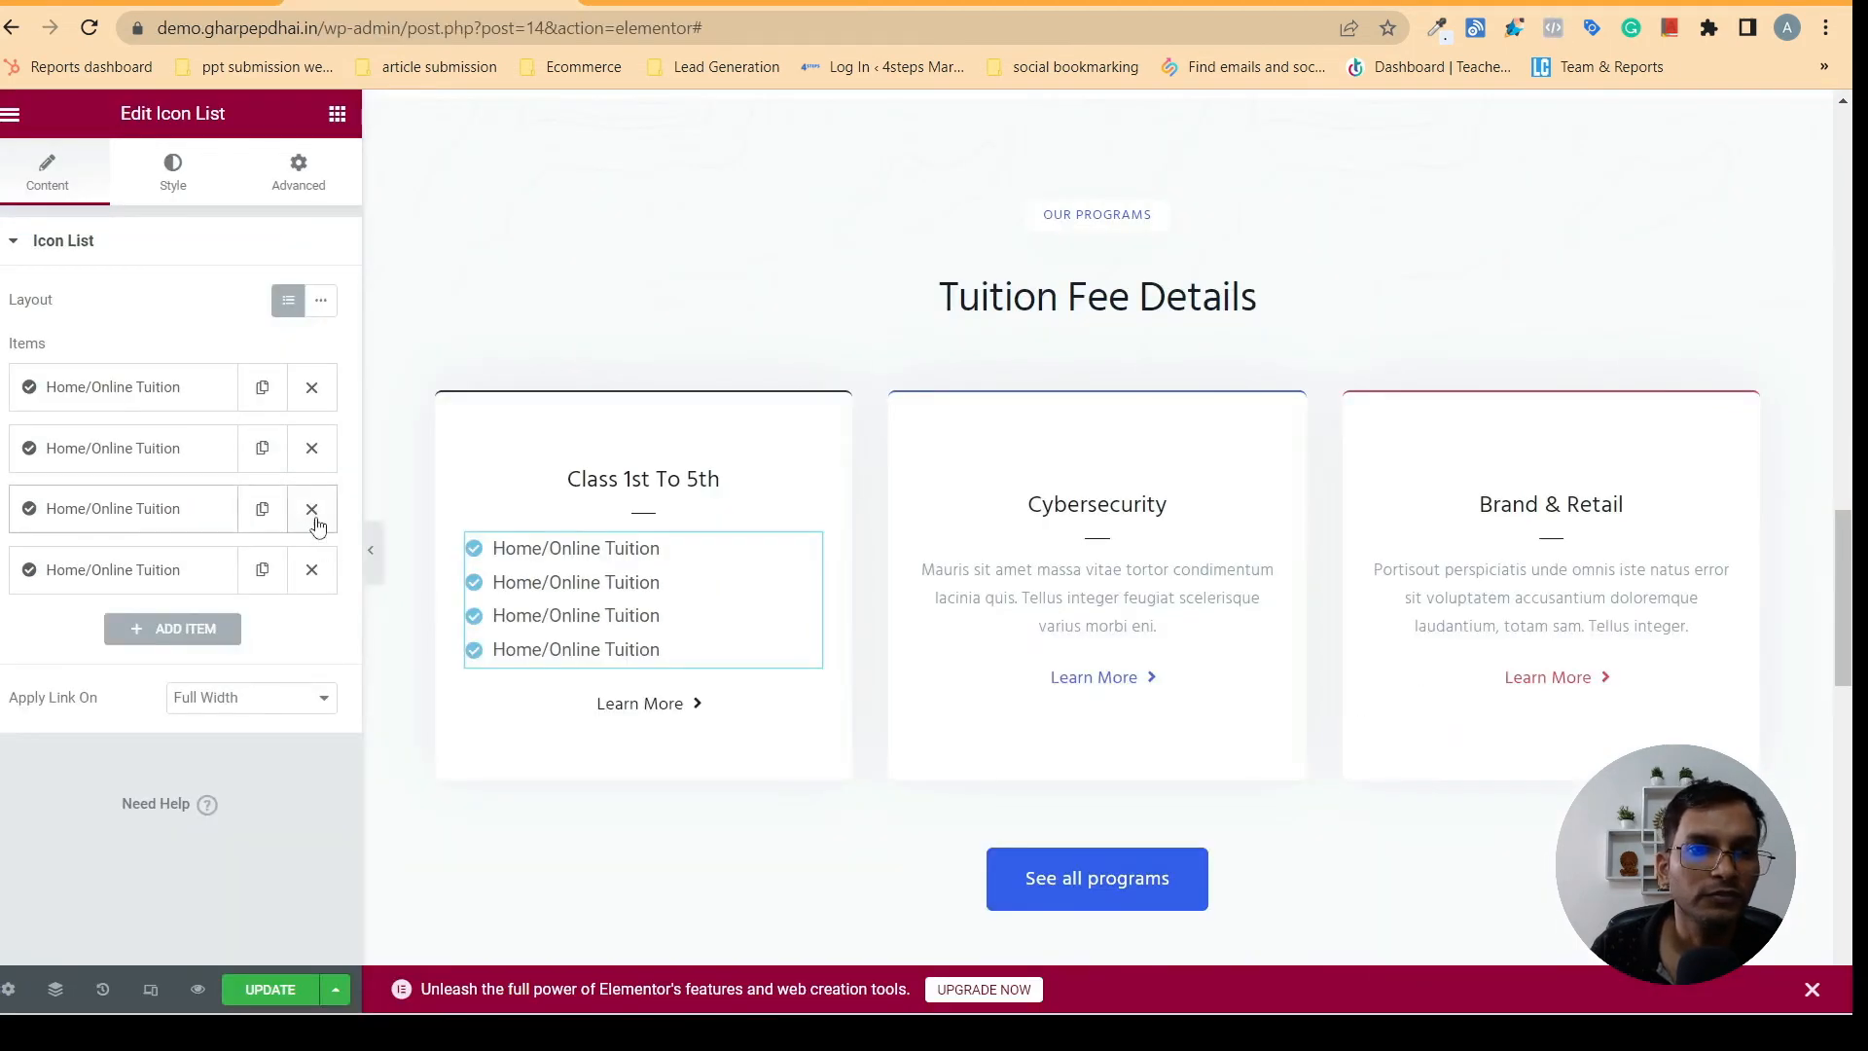
pyautogui.click(311, 569)
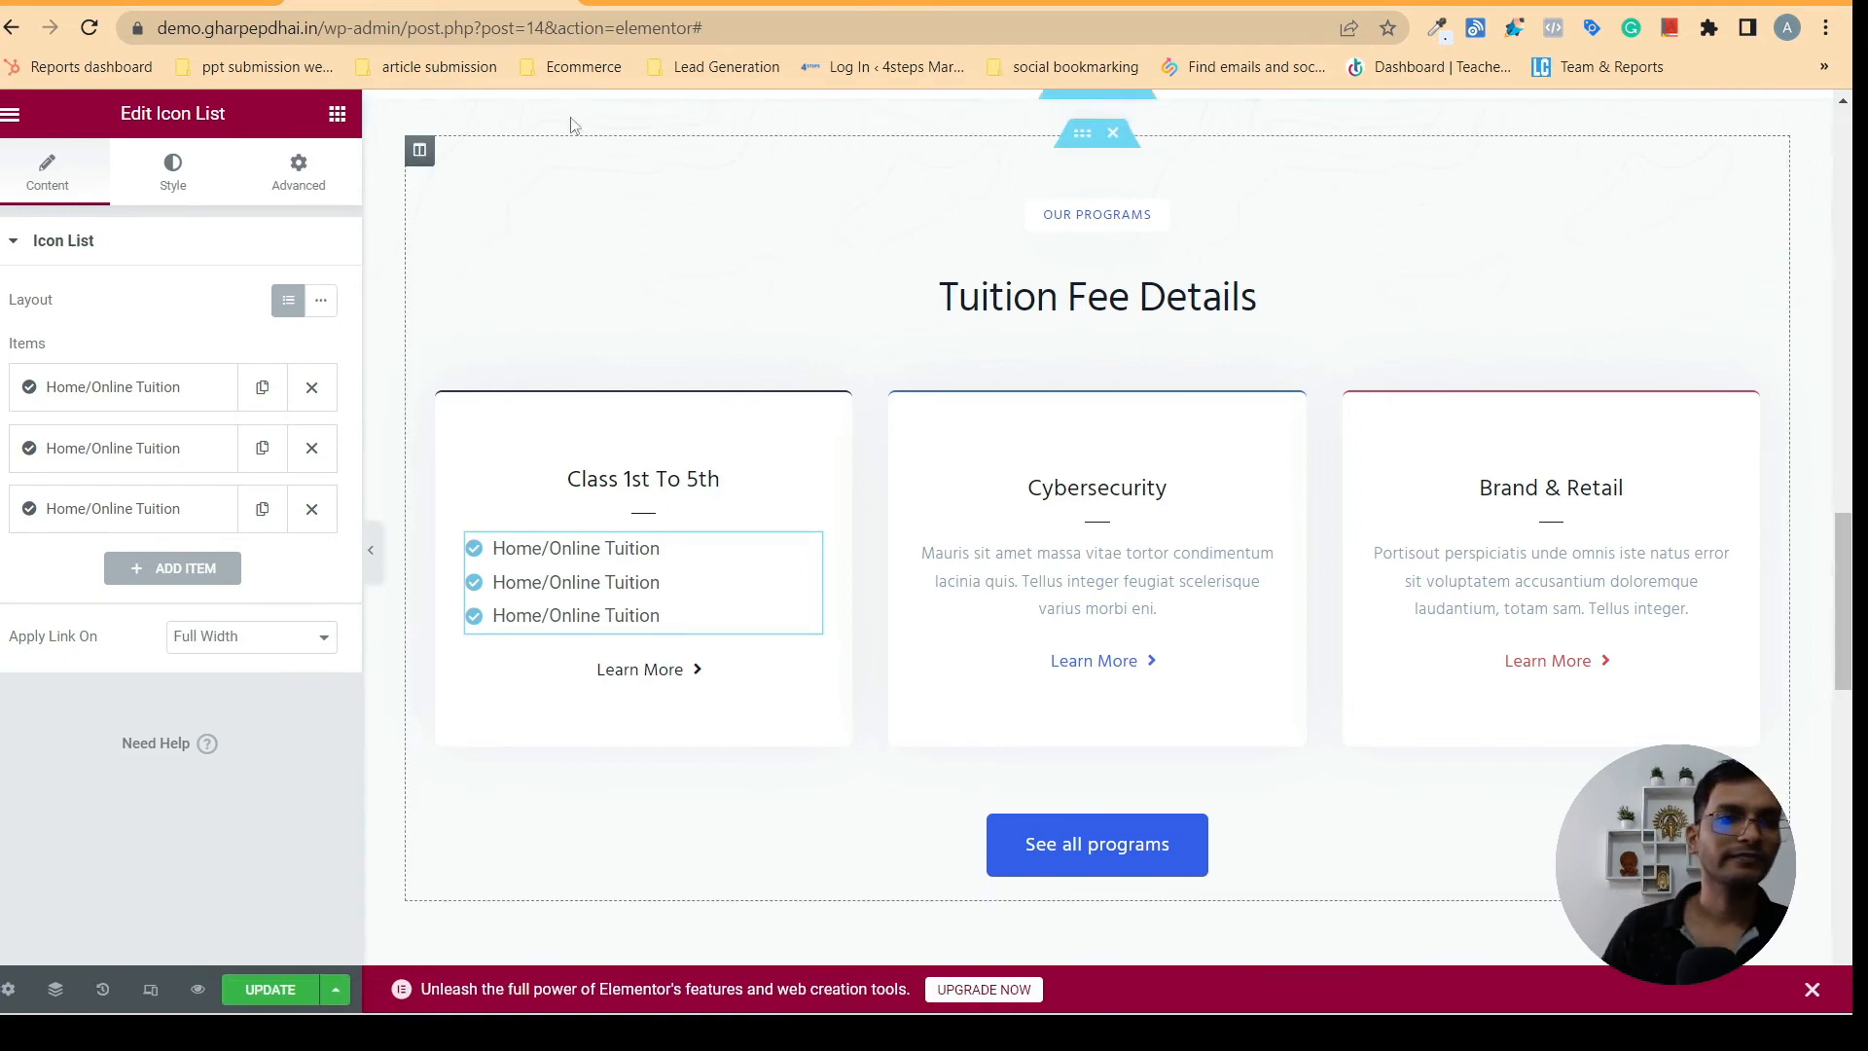
# - Check the list styling on gharpepdhai.in and set the Icon List's Space Between to 5
pyautogui.click(173, 181)
pyautogui.click(721, 3)
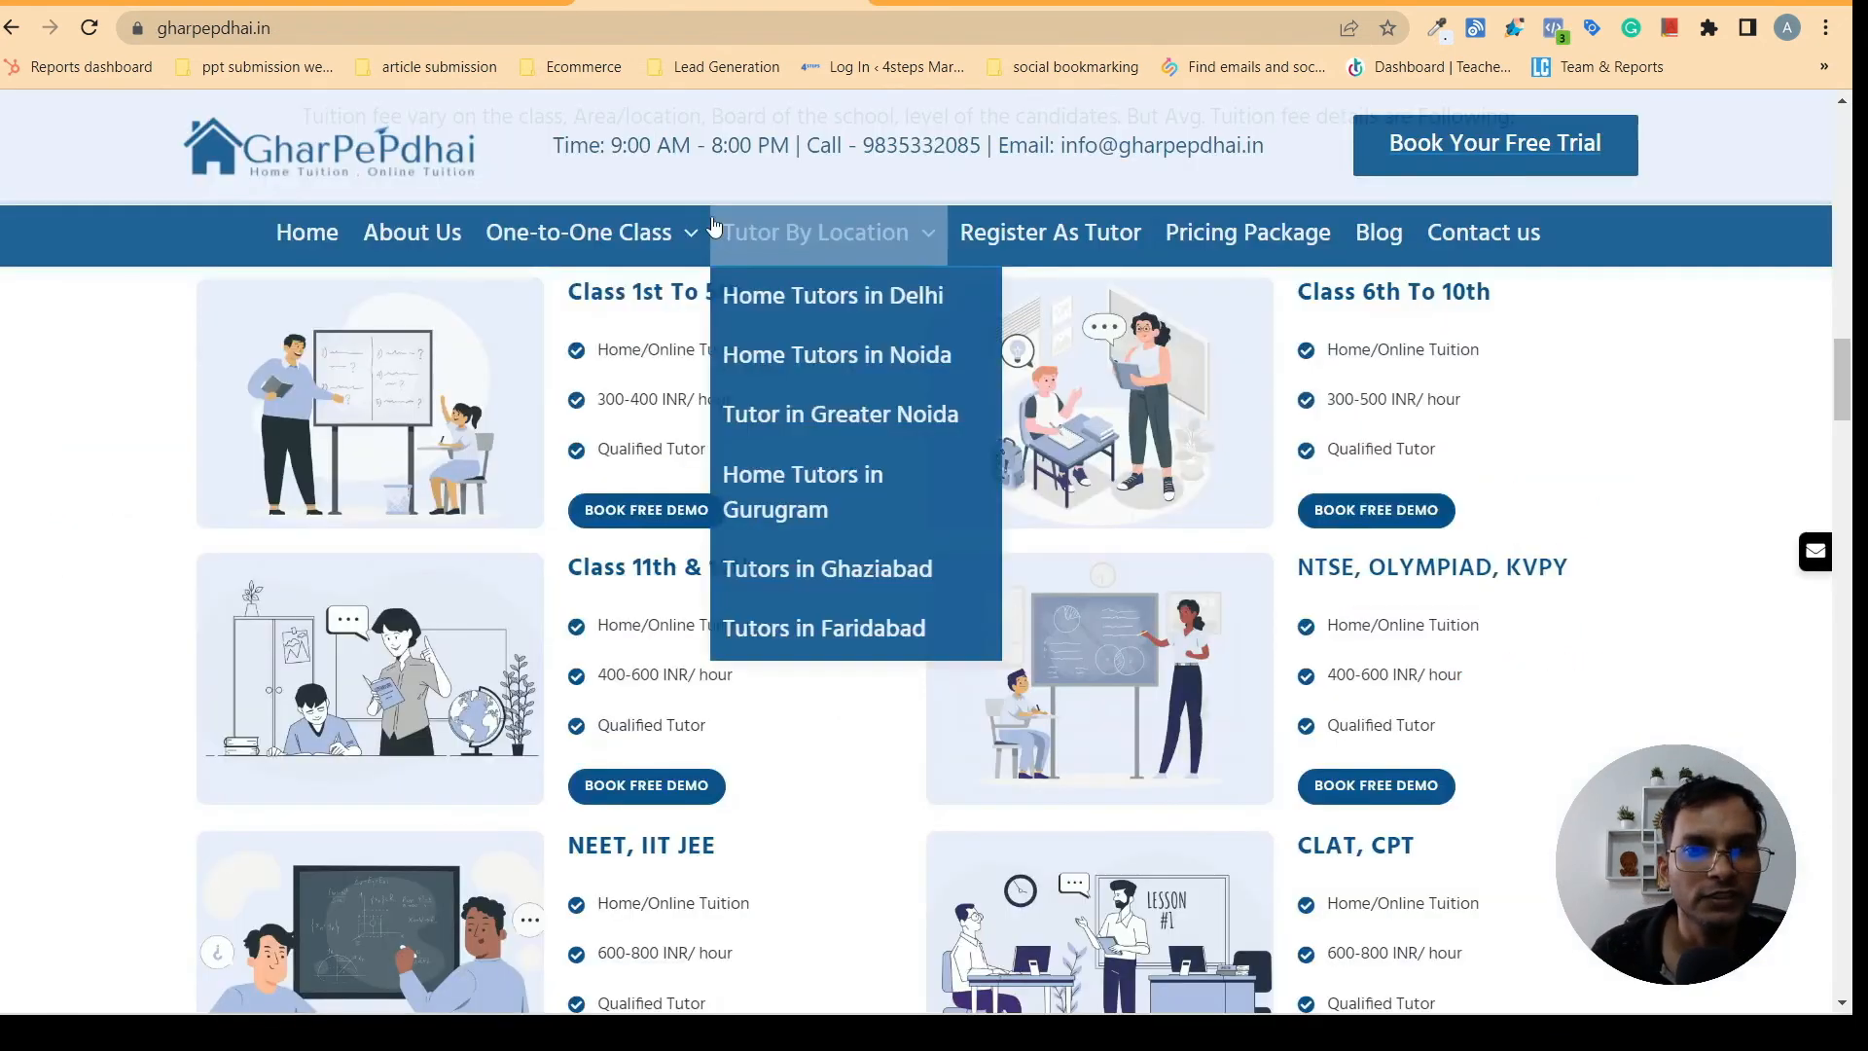
pyautogui.click(430, 3)
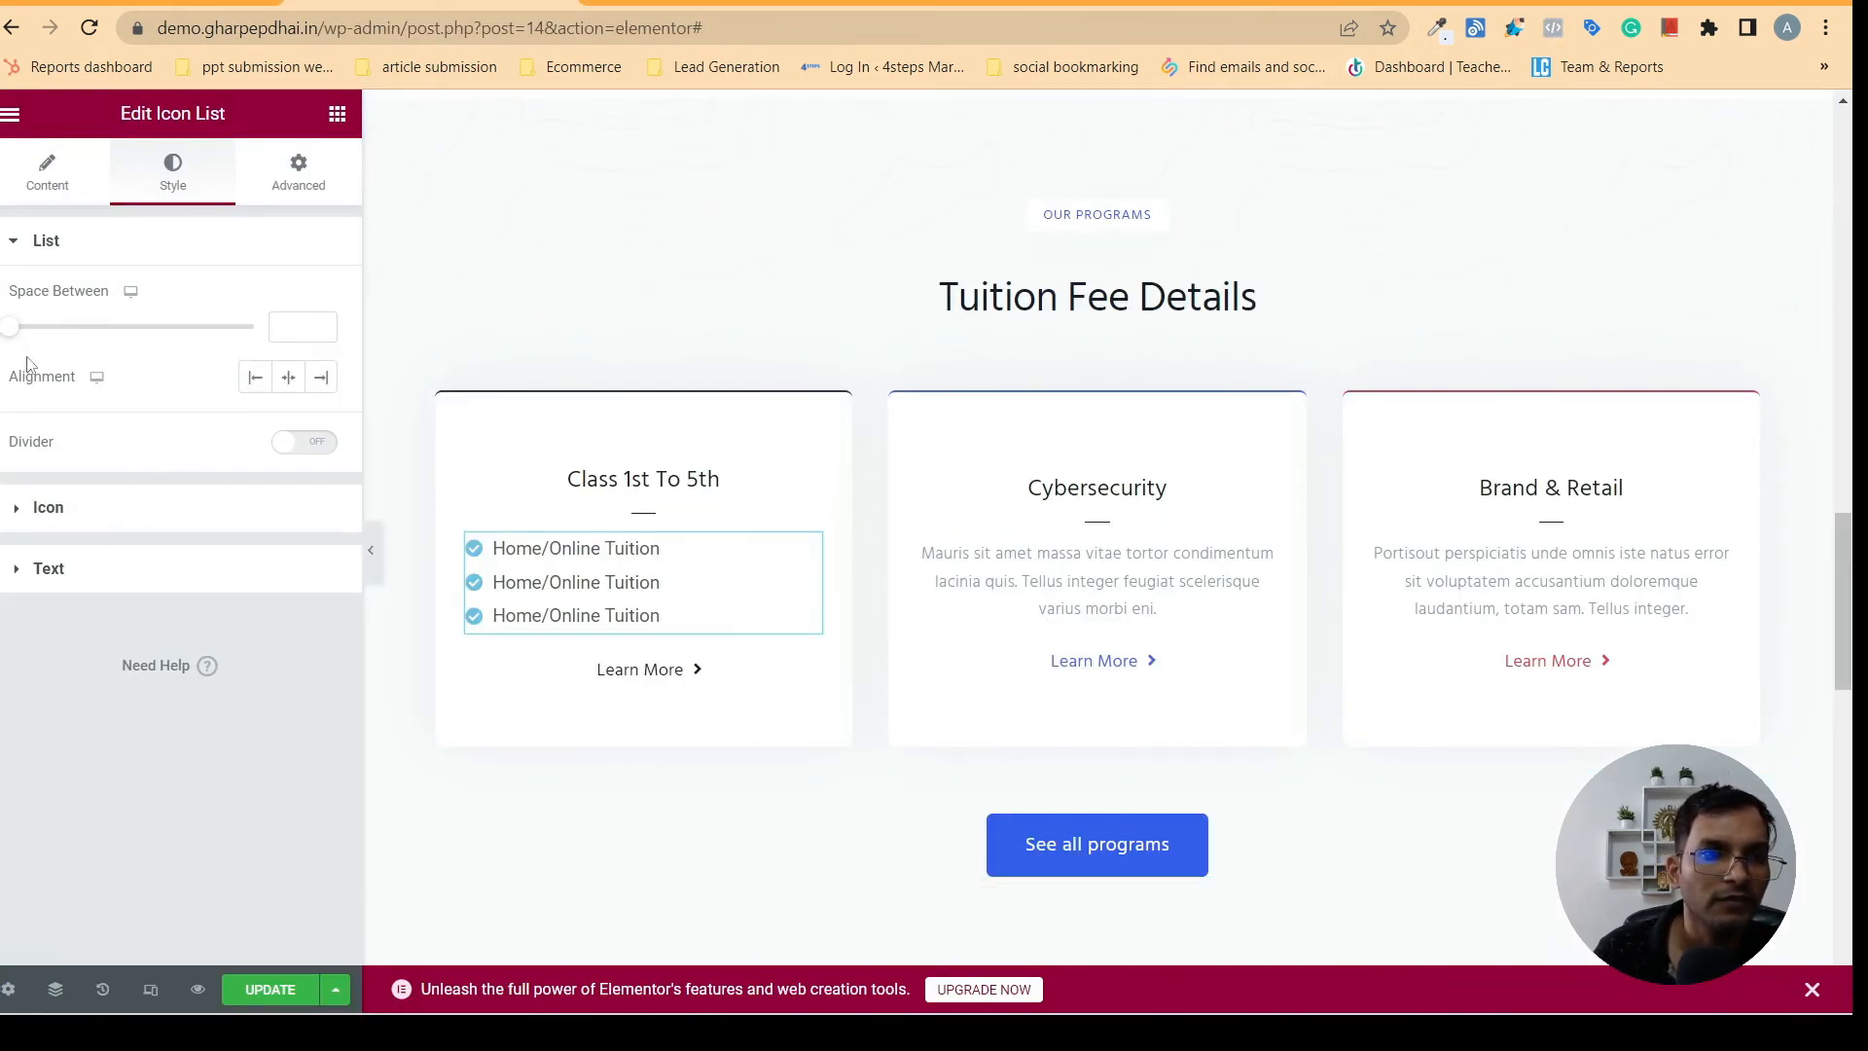
pyautogui.moveTo(16, 339); pyautogui.dragTo(44, 338)
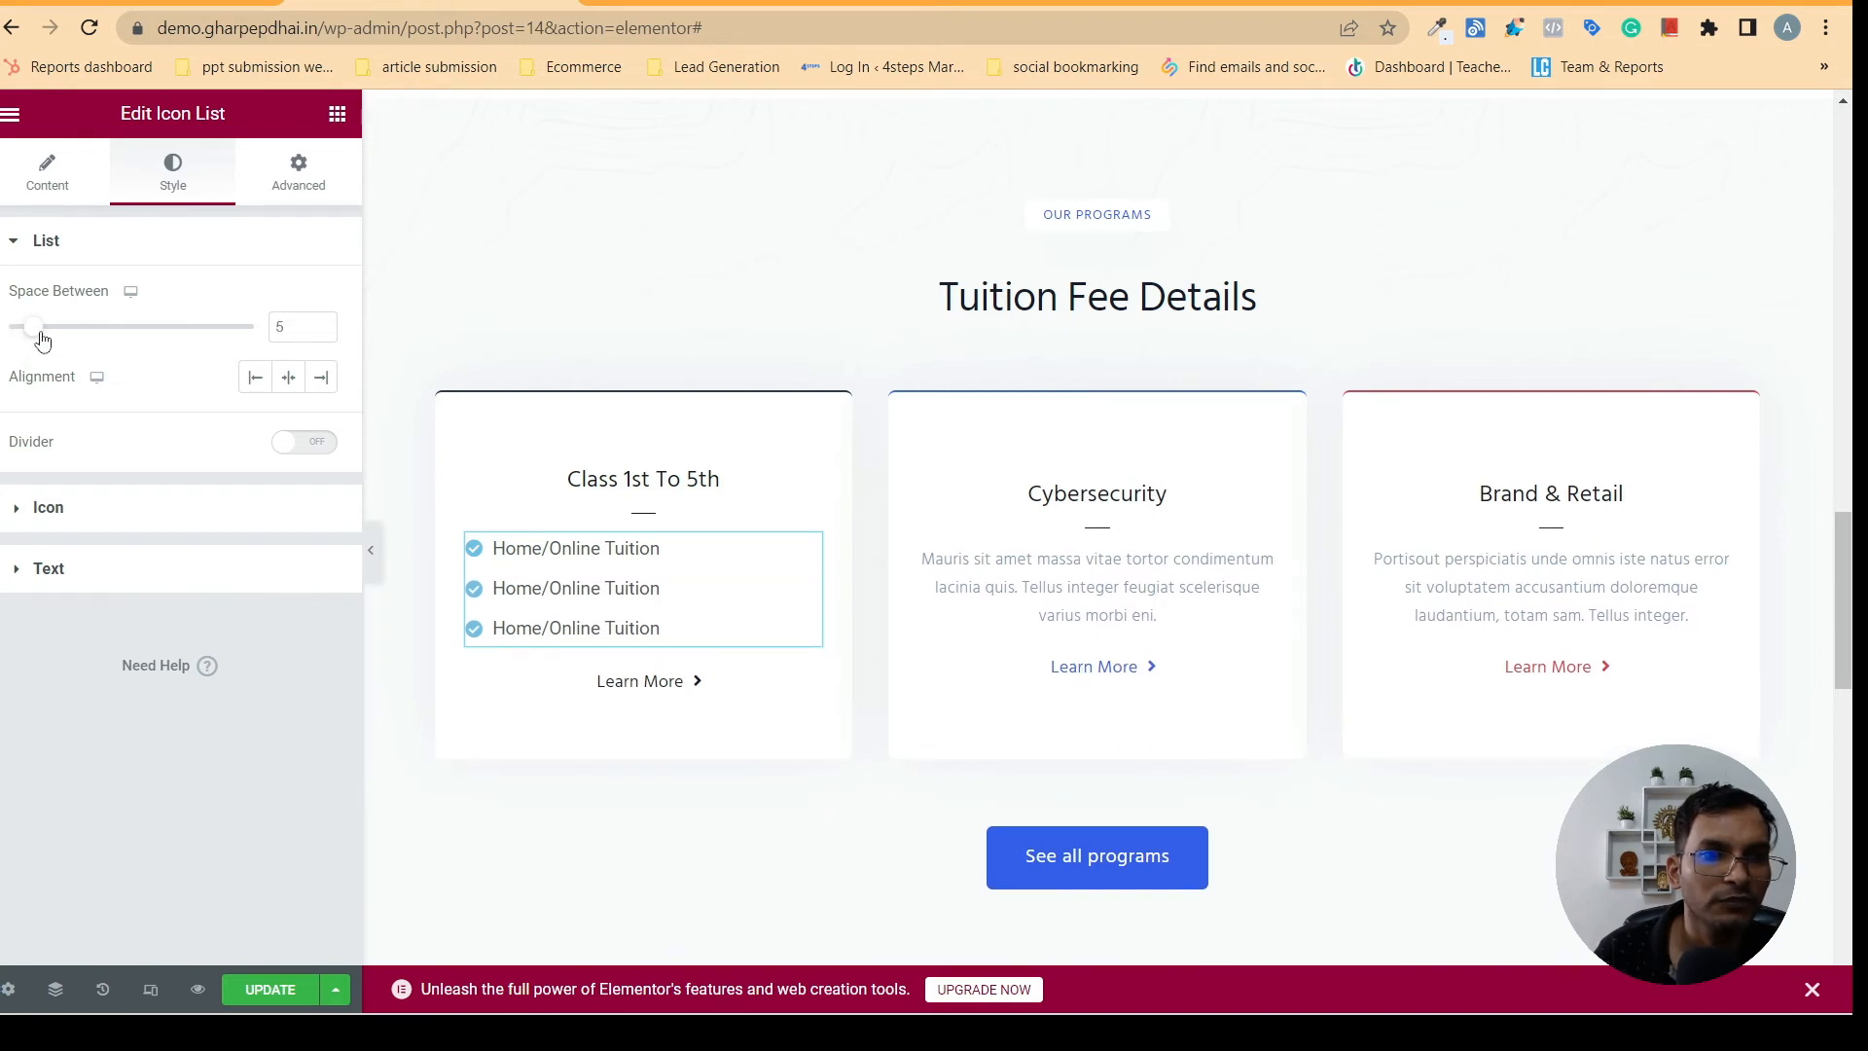
# - Set the list icons' color to the global navy blue and their size to 17
pyautogui.click(48, 503)
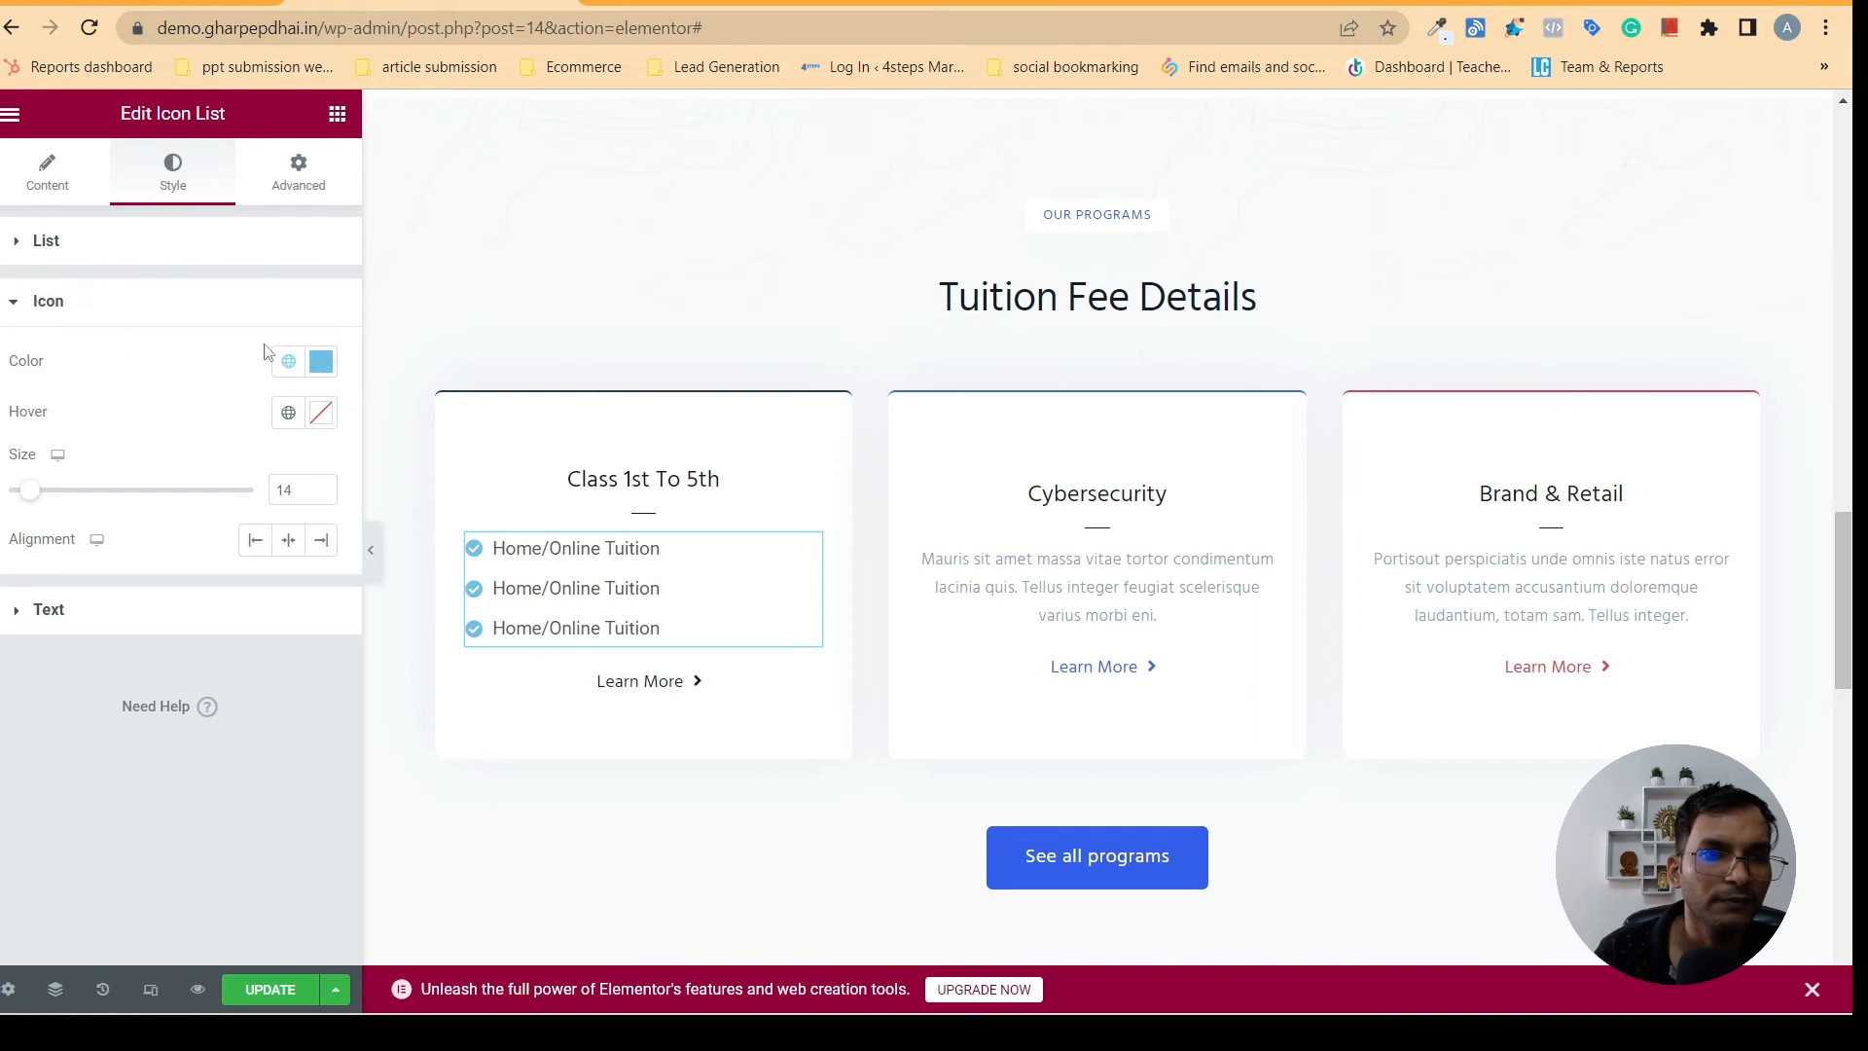
pyautogui.click(294, 361)
pyautogui.click(80, 646)
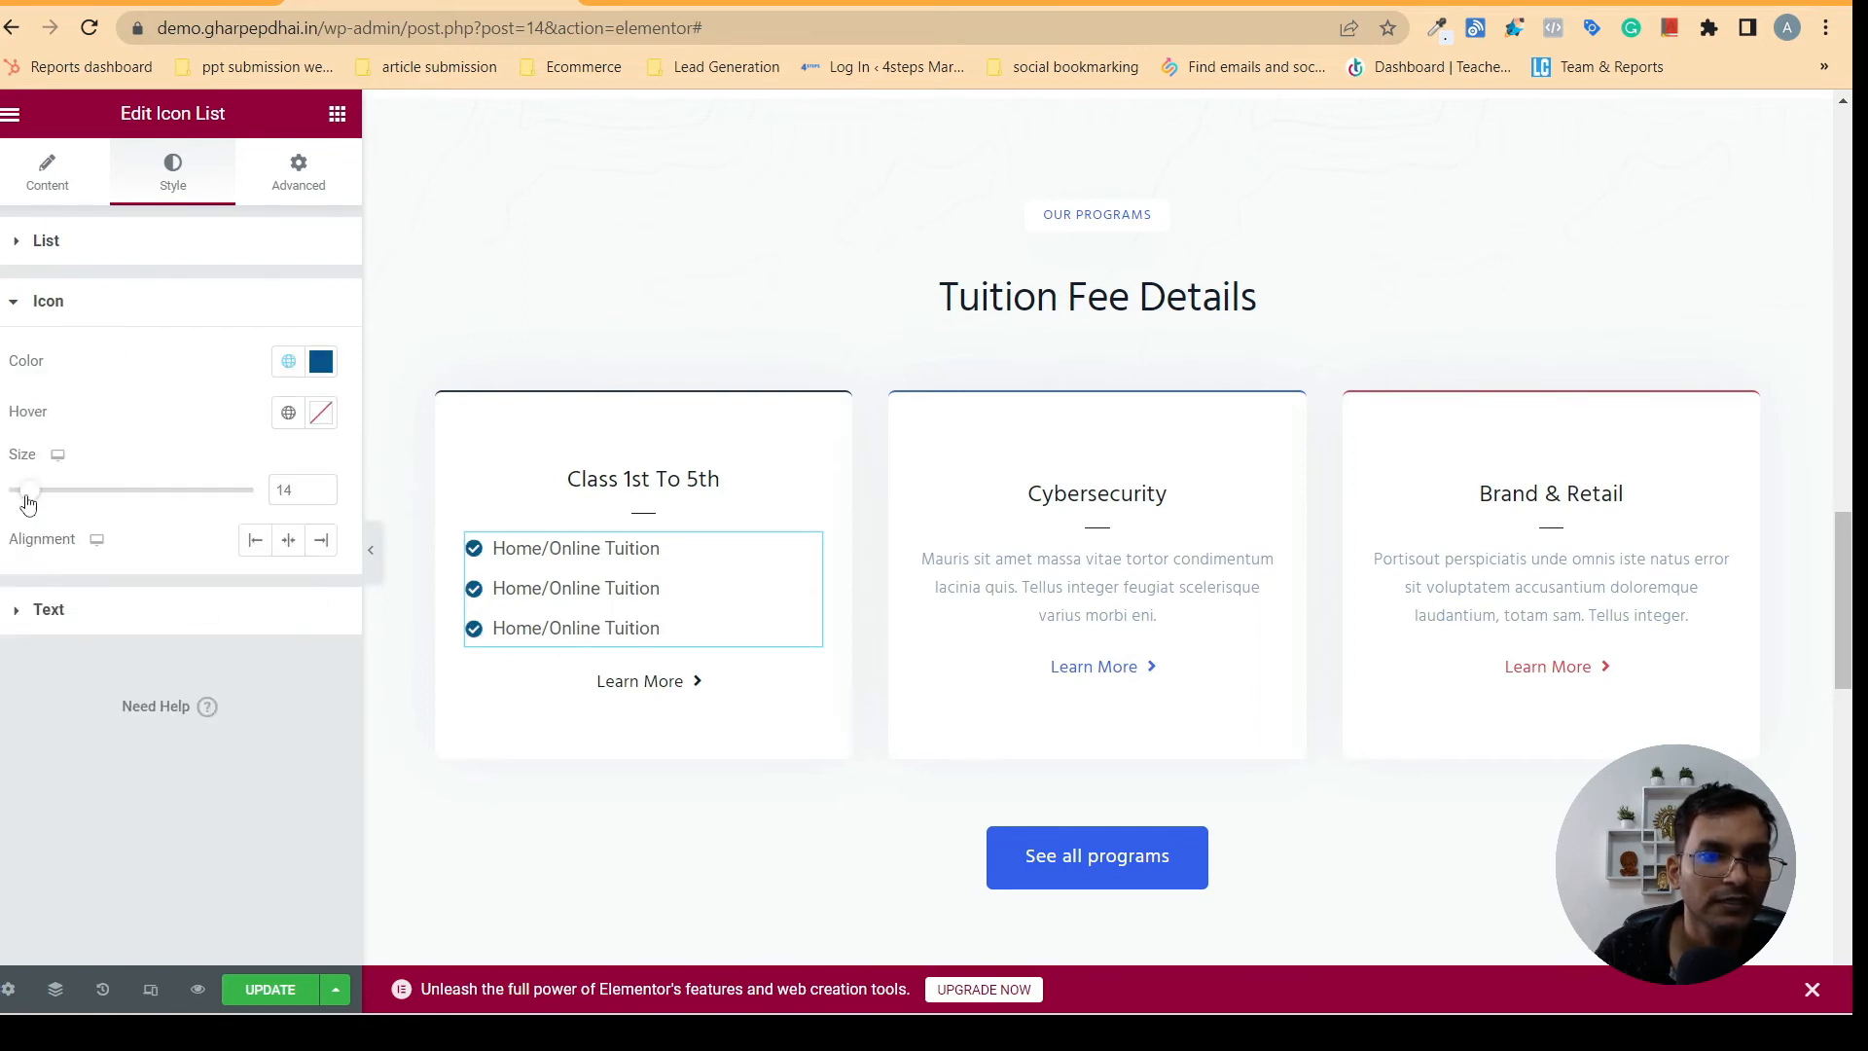
pyautogui.moveTo(28, 498); pyautogui.dragTo(37, 499)
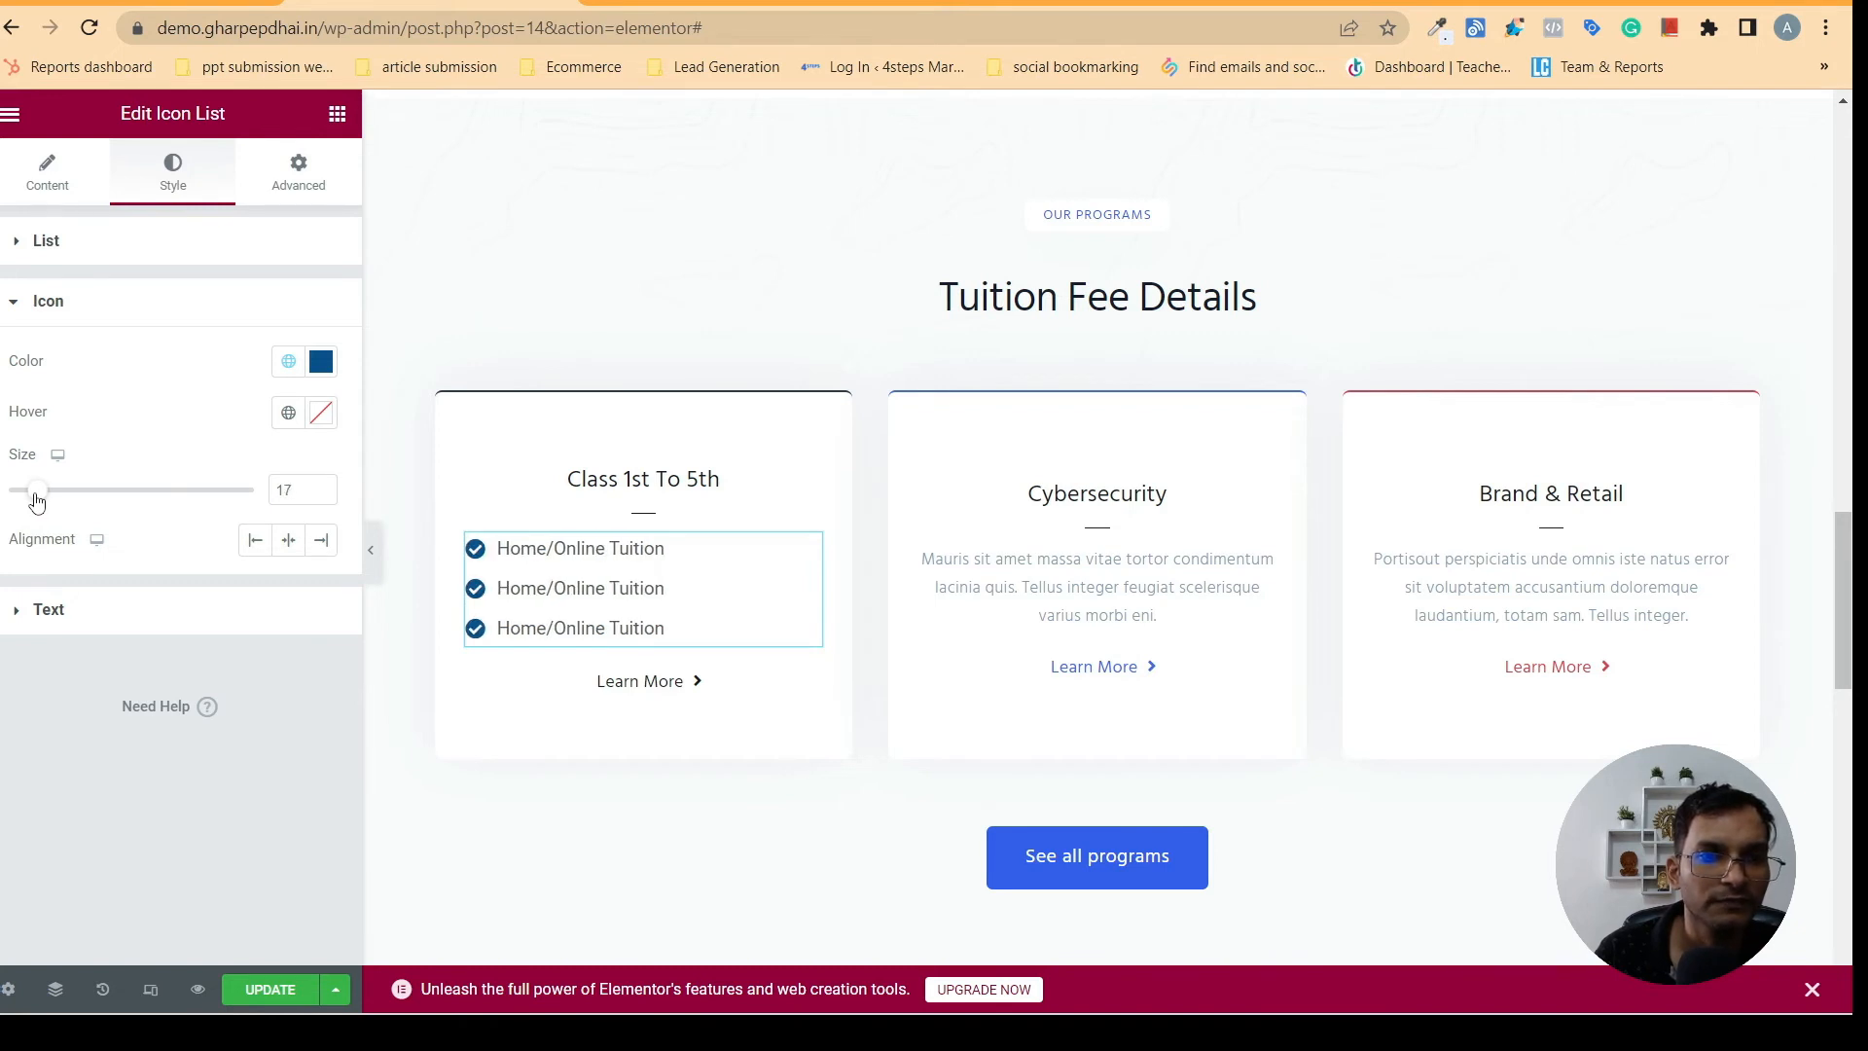
# - Set the Icon List's text color to the global navy blue and check its typography settings
pyautogui.click(49, 611)
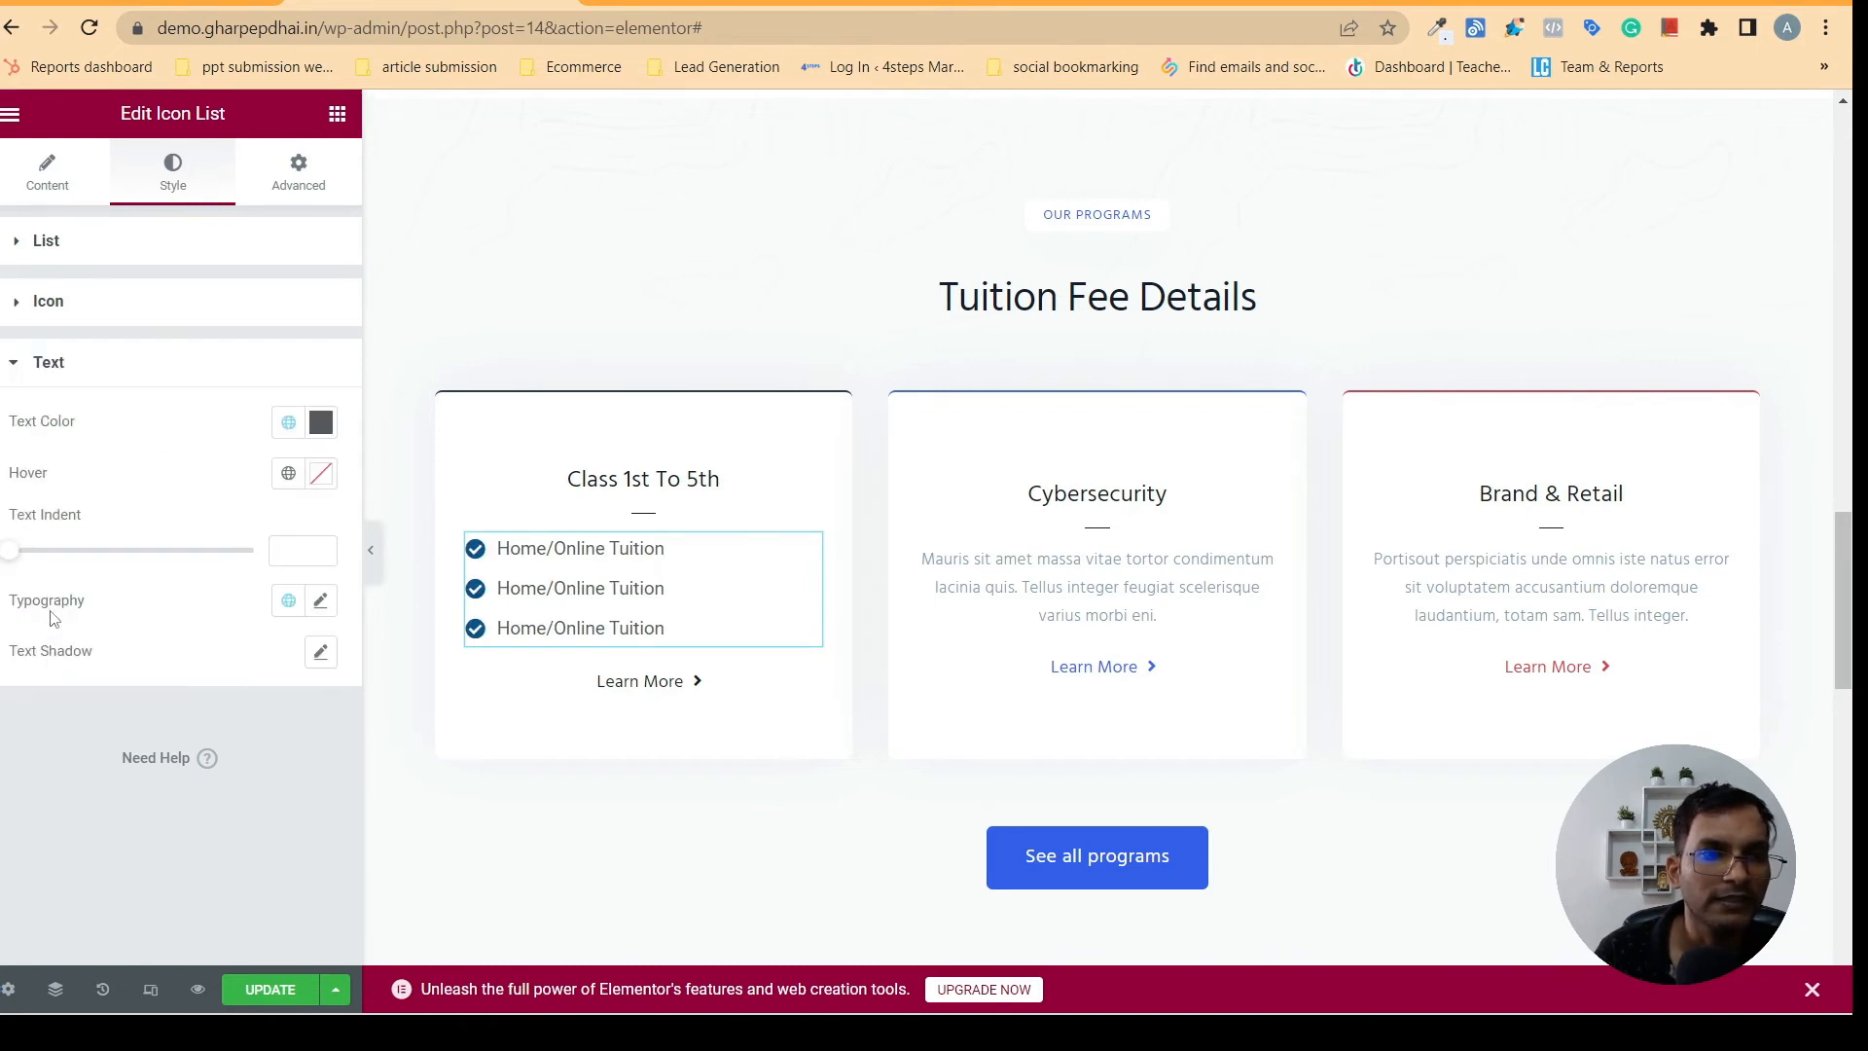
pyautogui.click(288, 428)
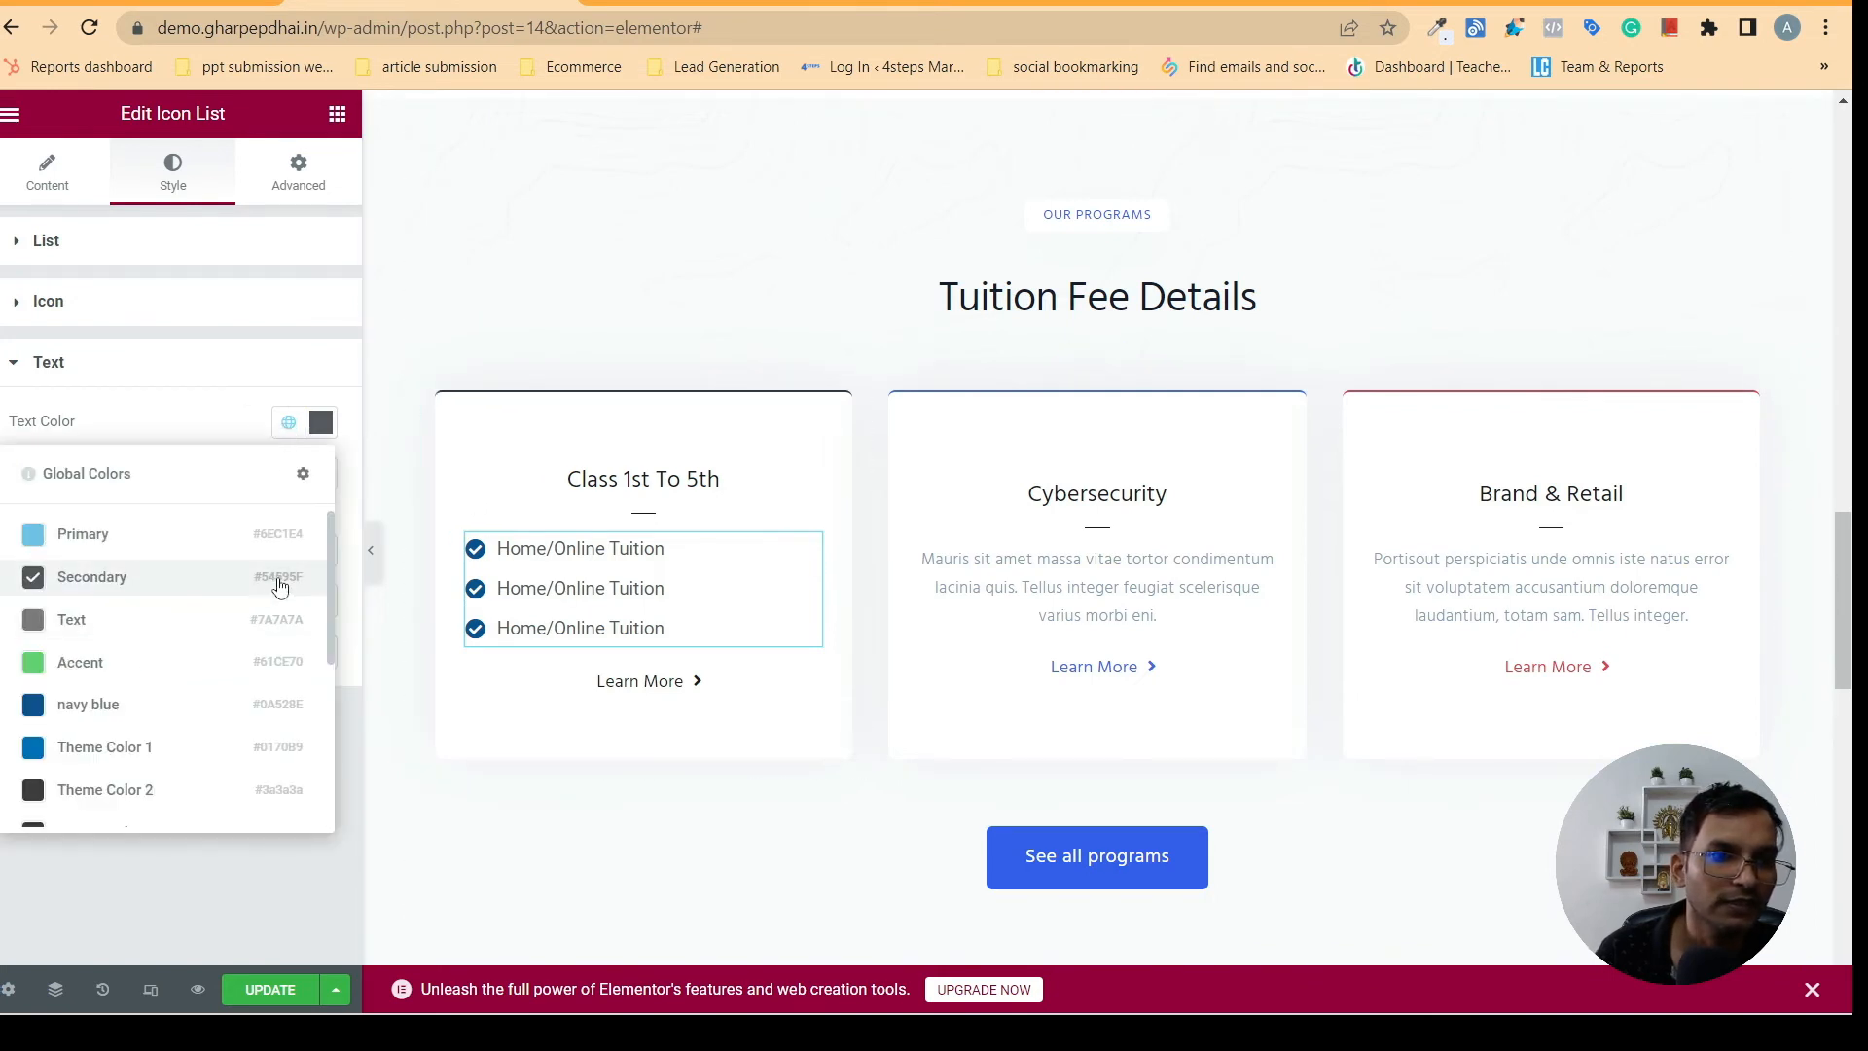
pyautogui.click(136, 706)
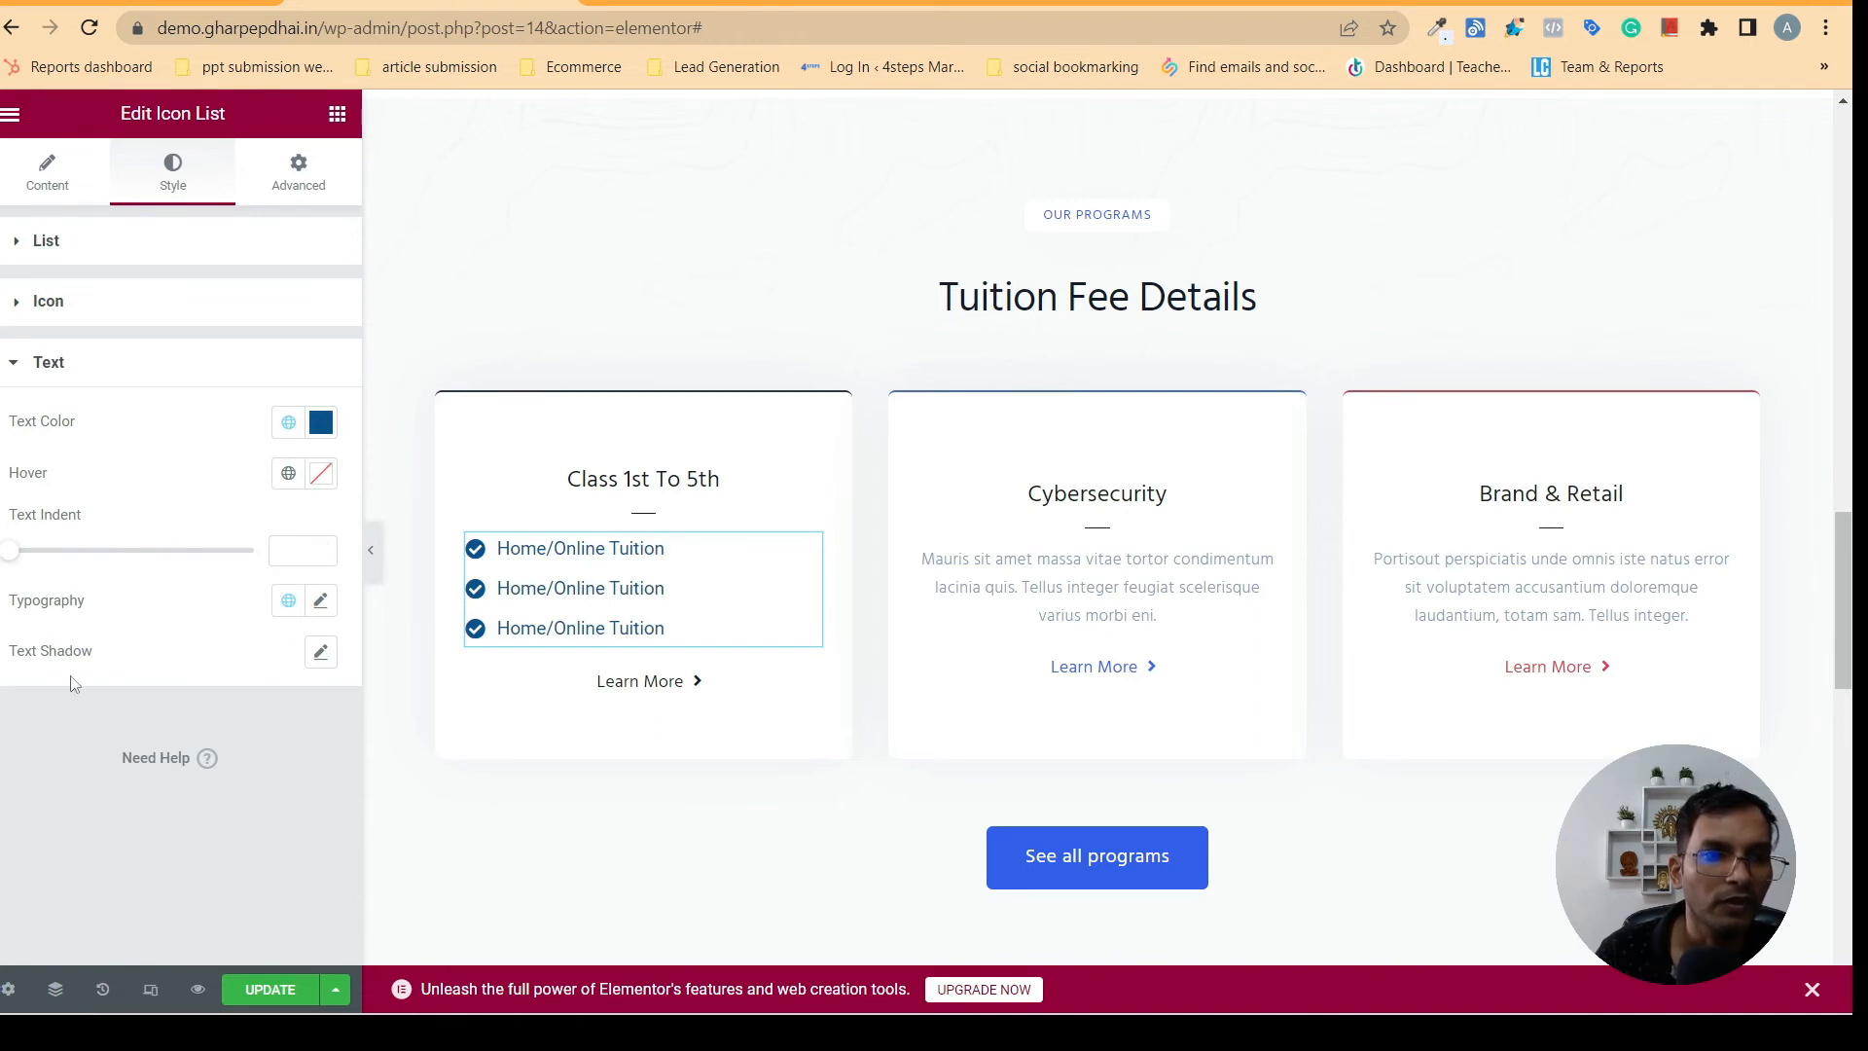
pyautogui.click(321, 602)
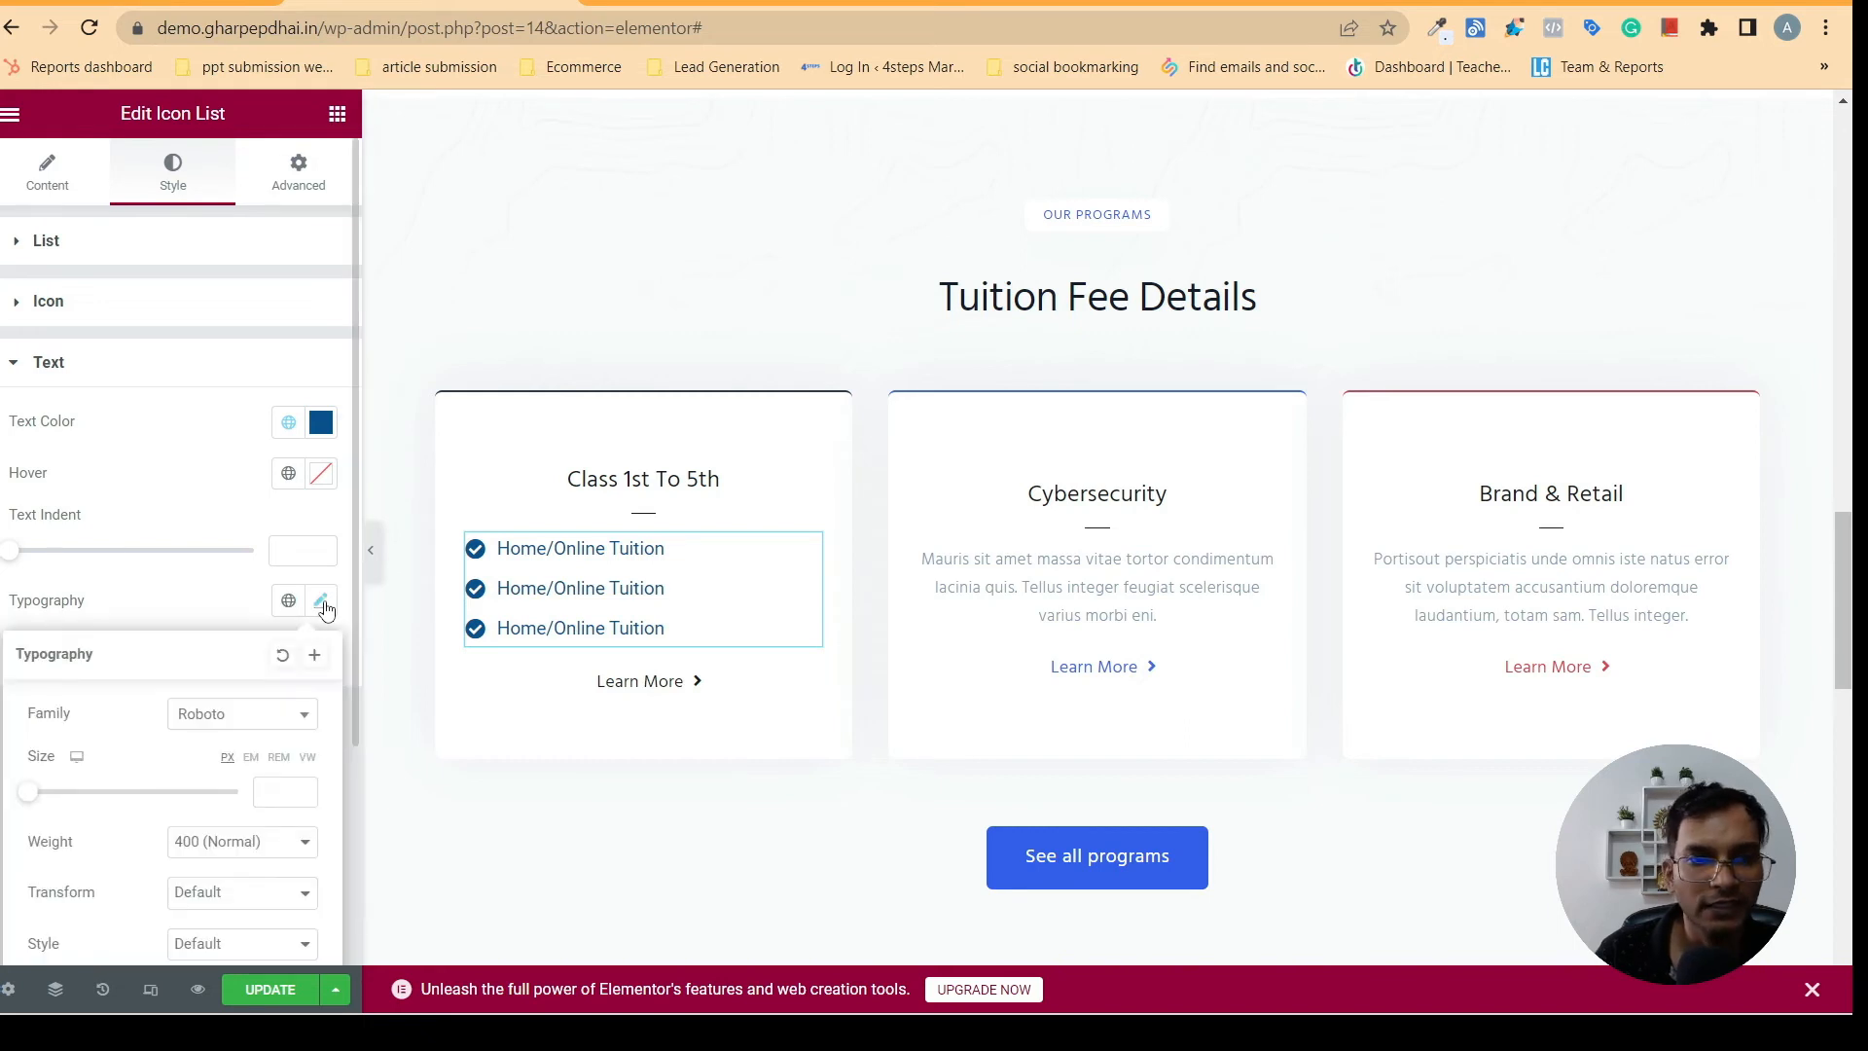
pyautogui.click(185, 613)
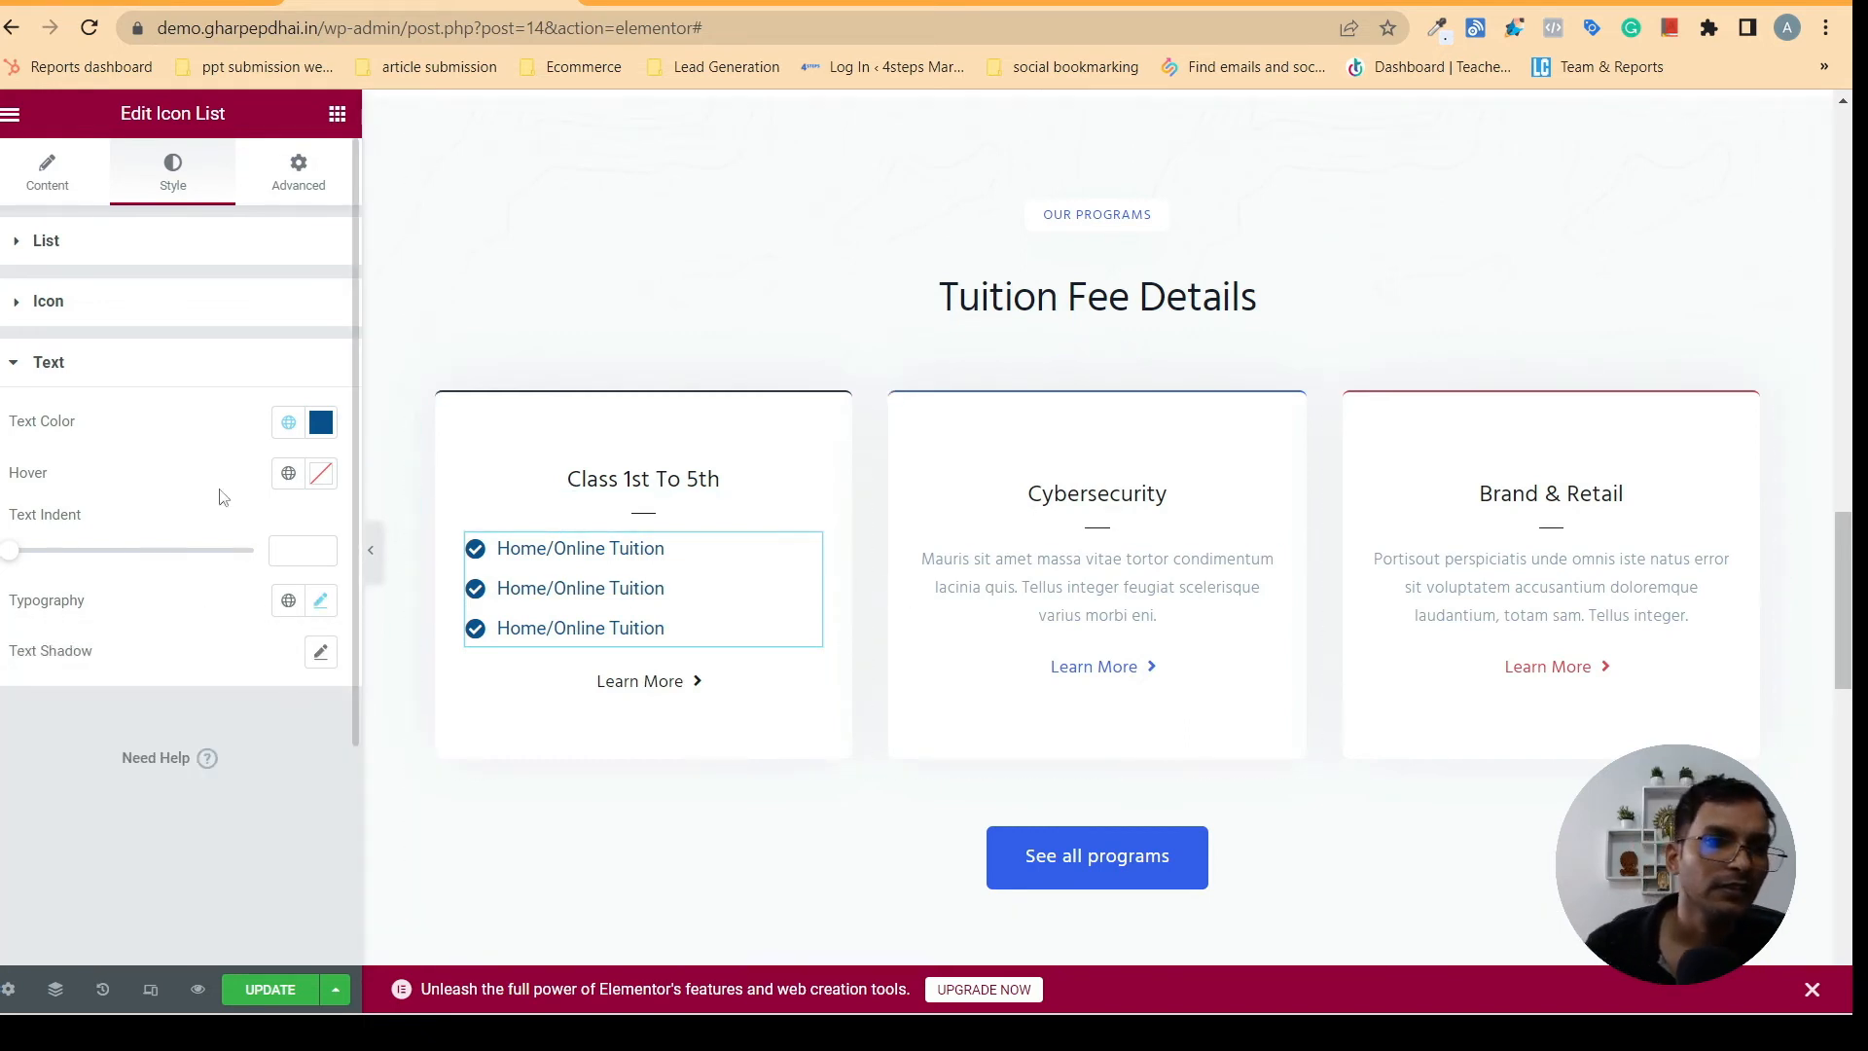
# - Center-align the Icon List in the Class 1st To 5th card and preview the cards without the editing panel
pyautogui.click(46, 240)
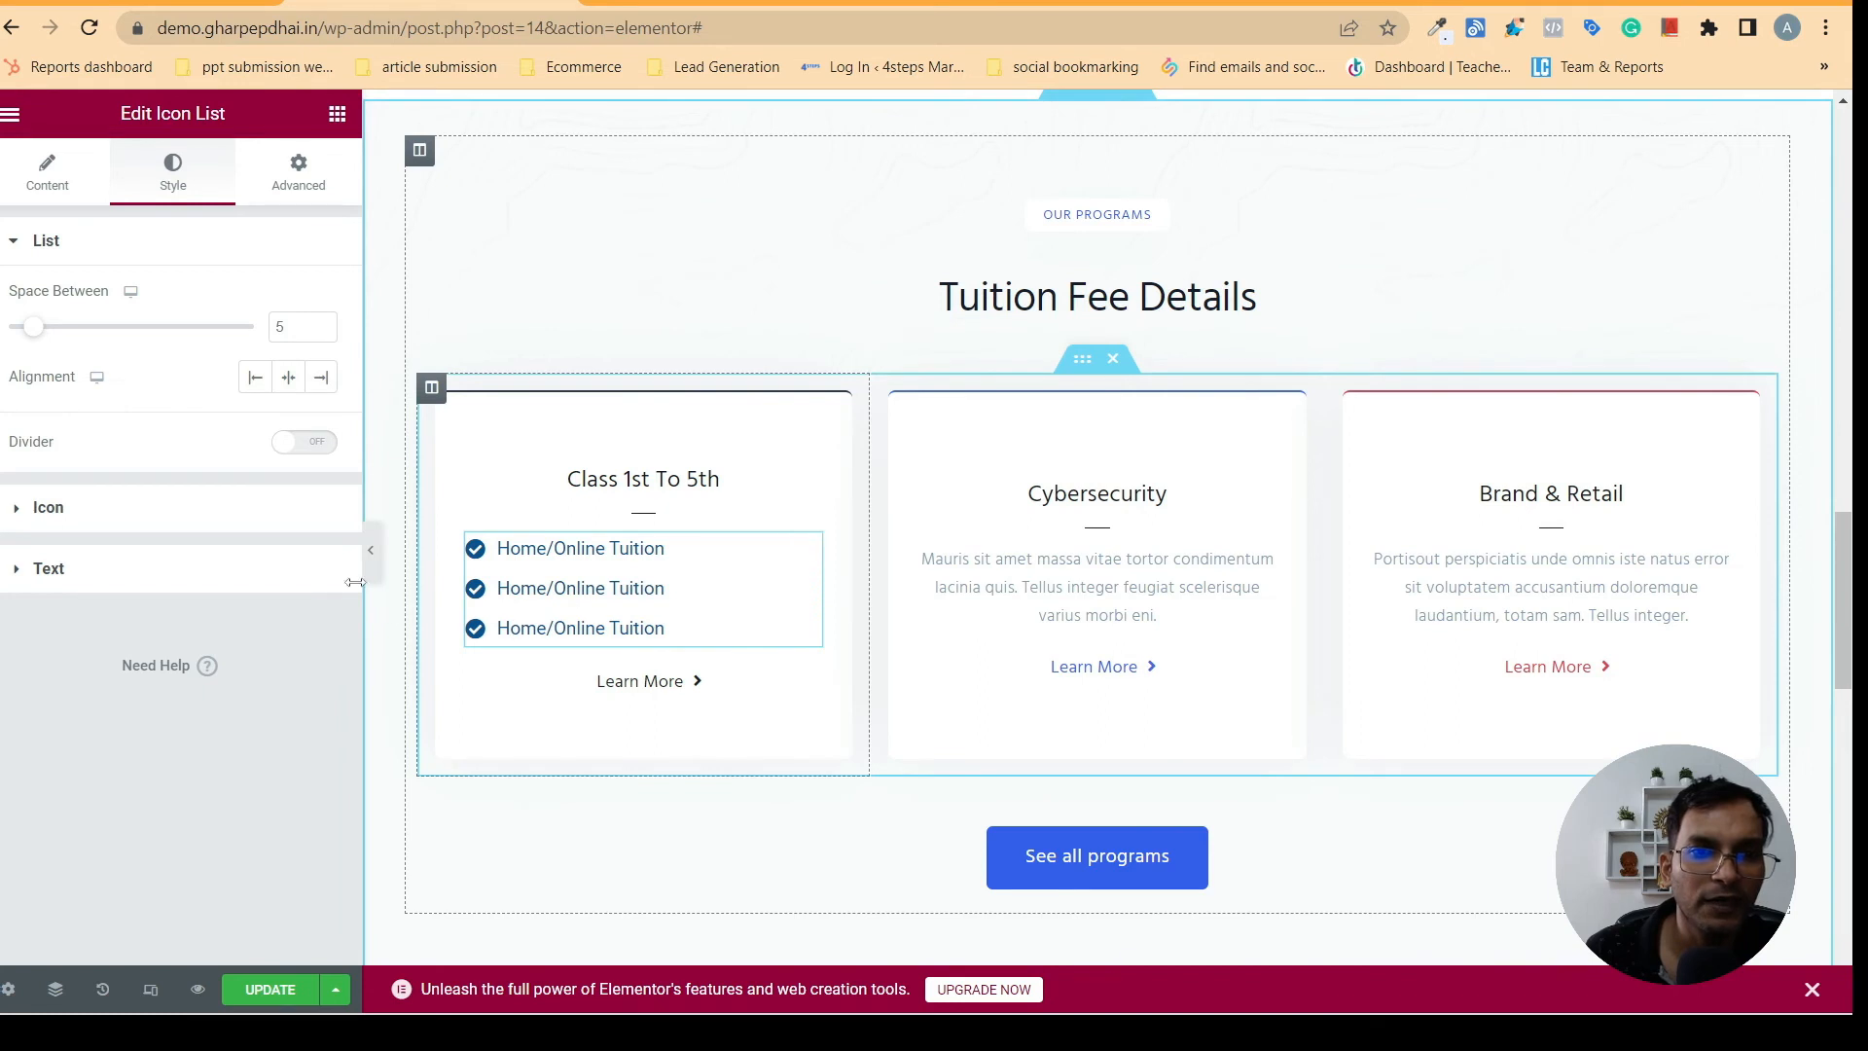
pyautogui.click(290, 380)
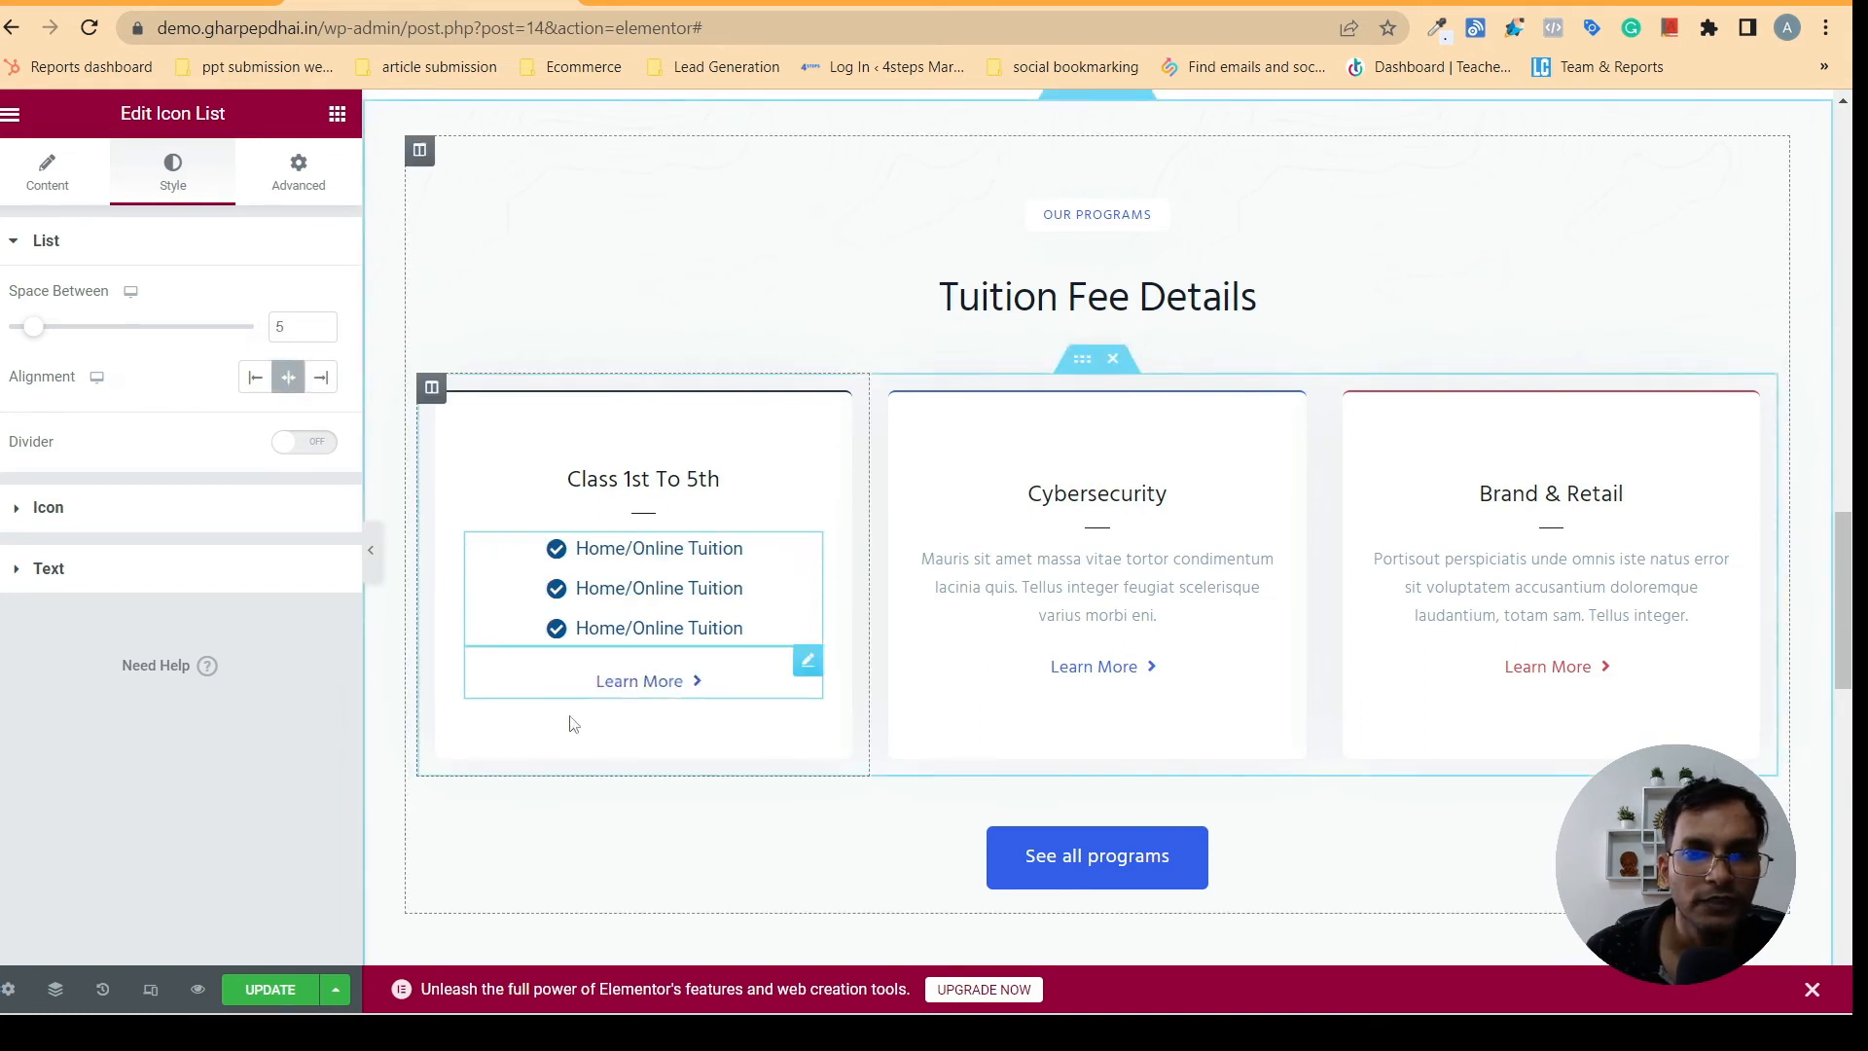
pyautogui.click(370, 553)
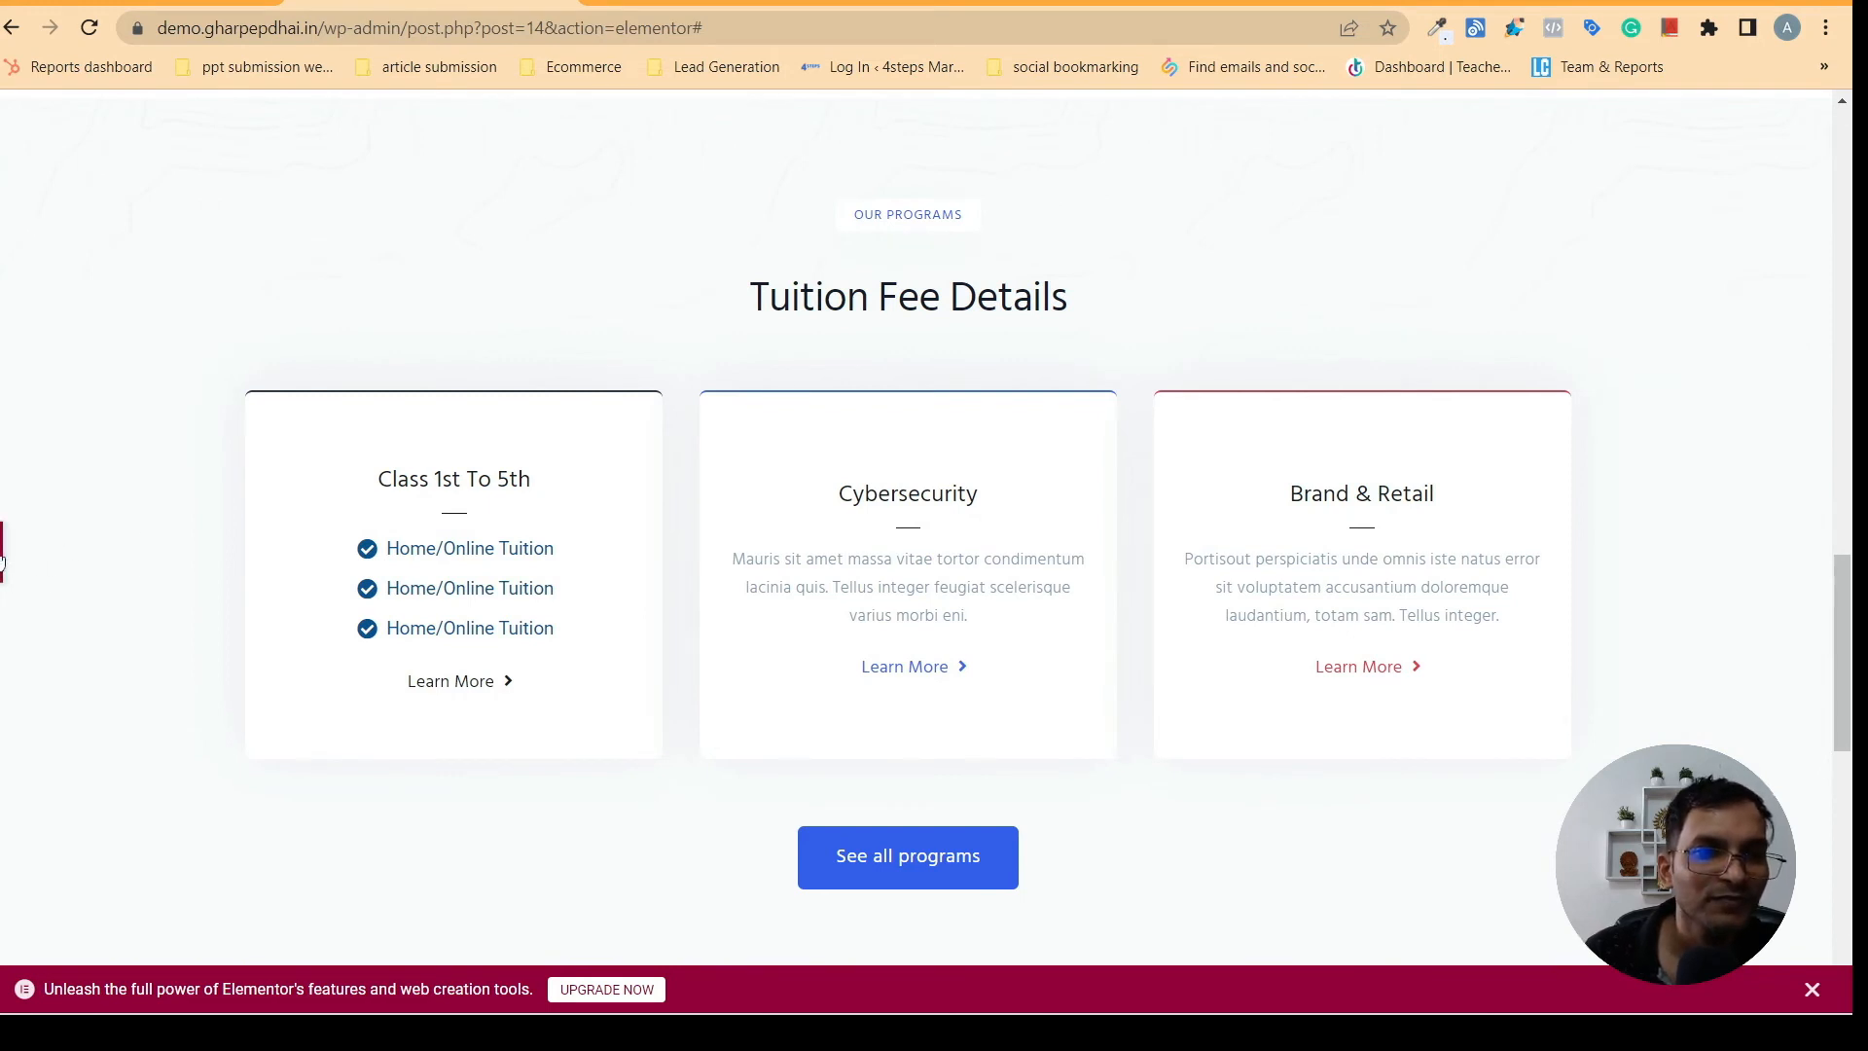
pyautogui.click(463, 645)
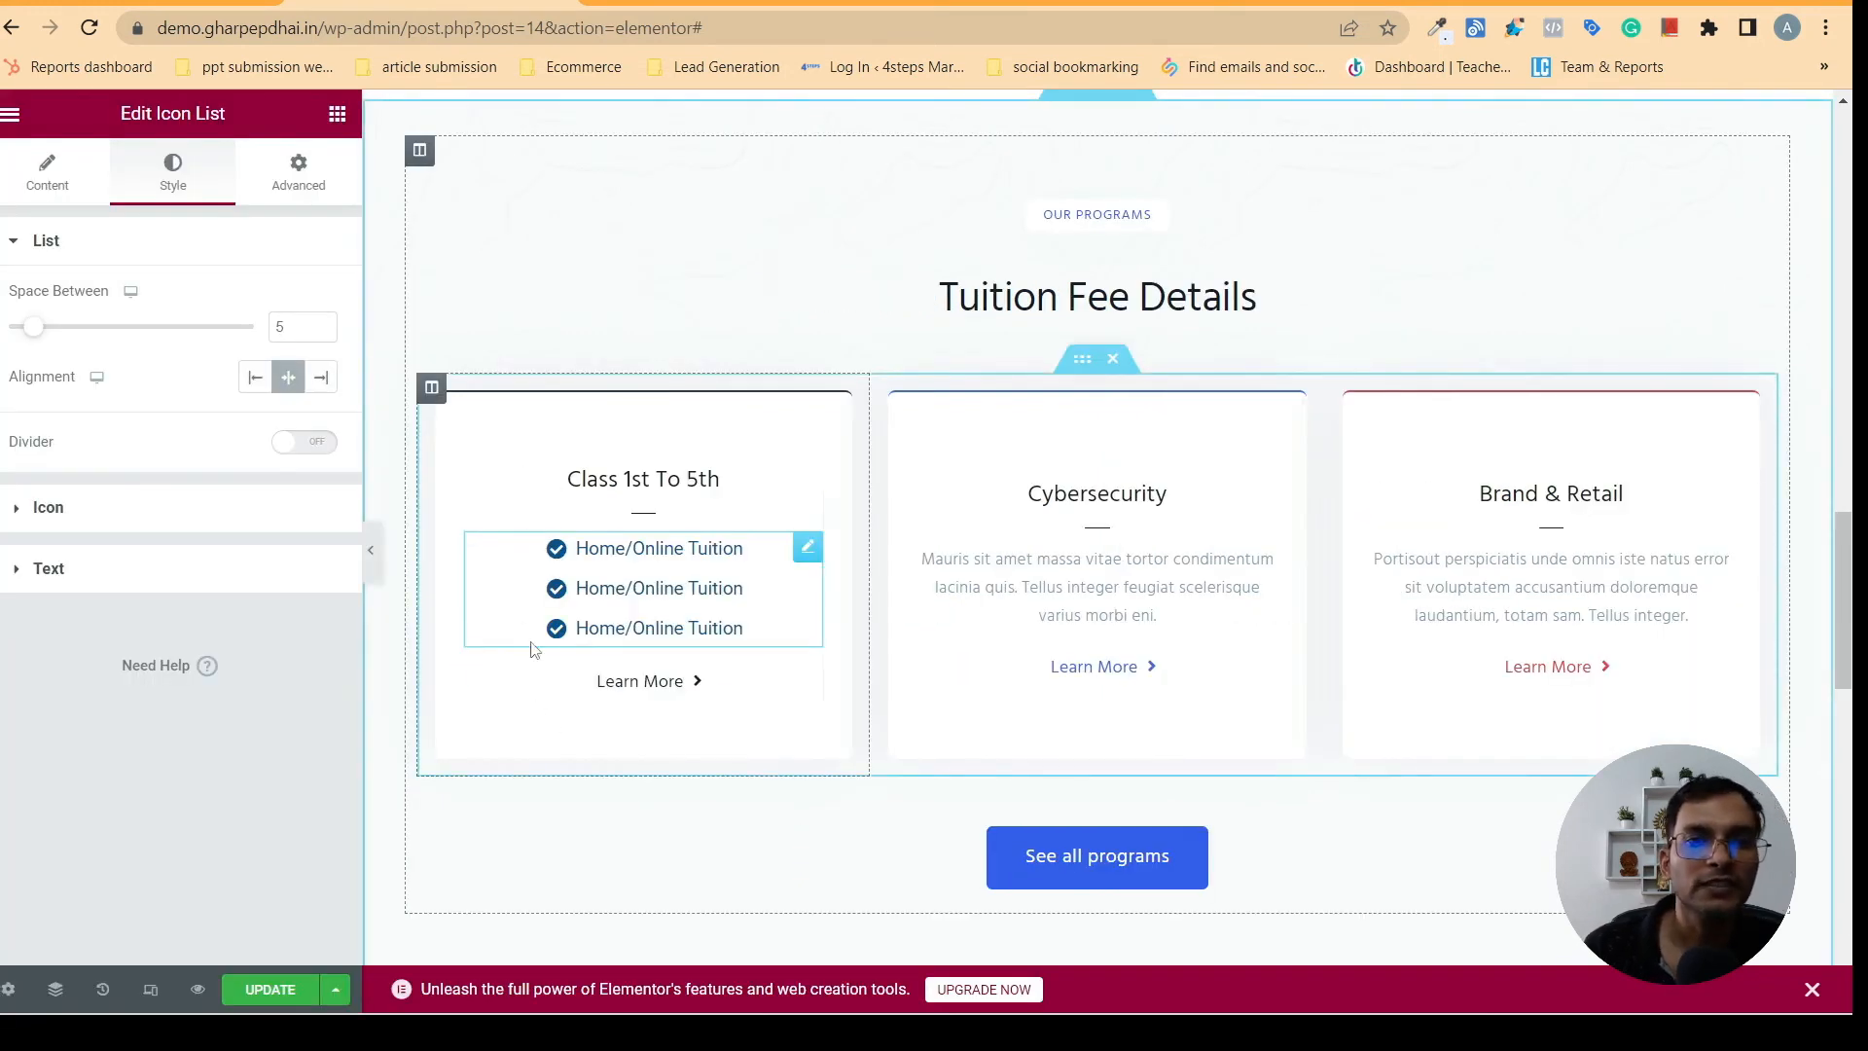
# - Compare the card with the Class 1st To 5th card on gharpepdhai.in and open its Learn More button's settings
pyautogui.click(719, 3)
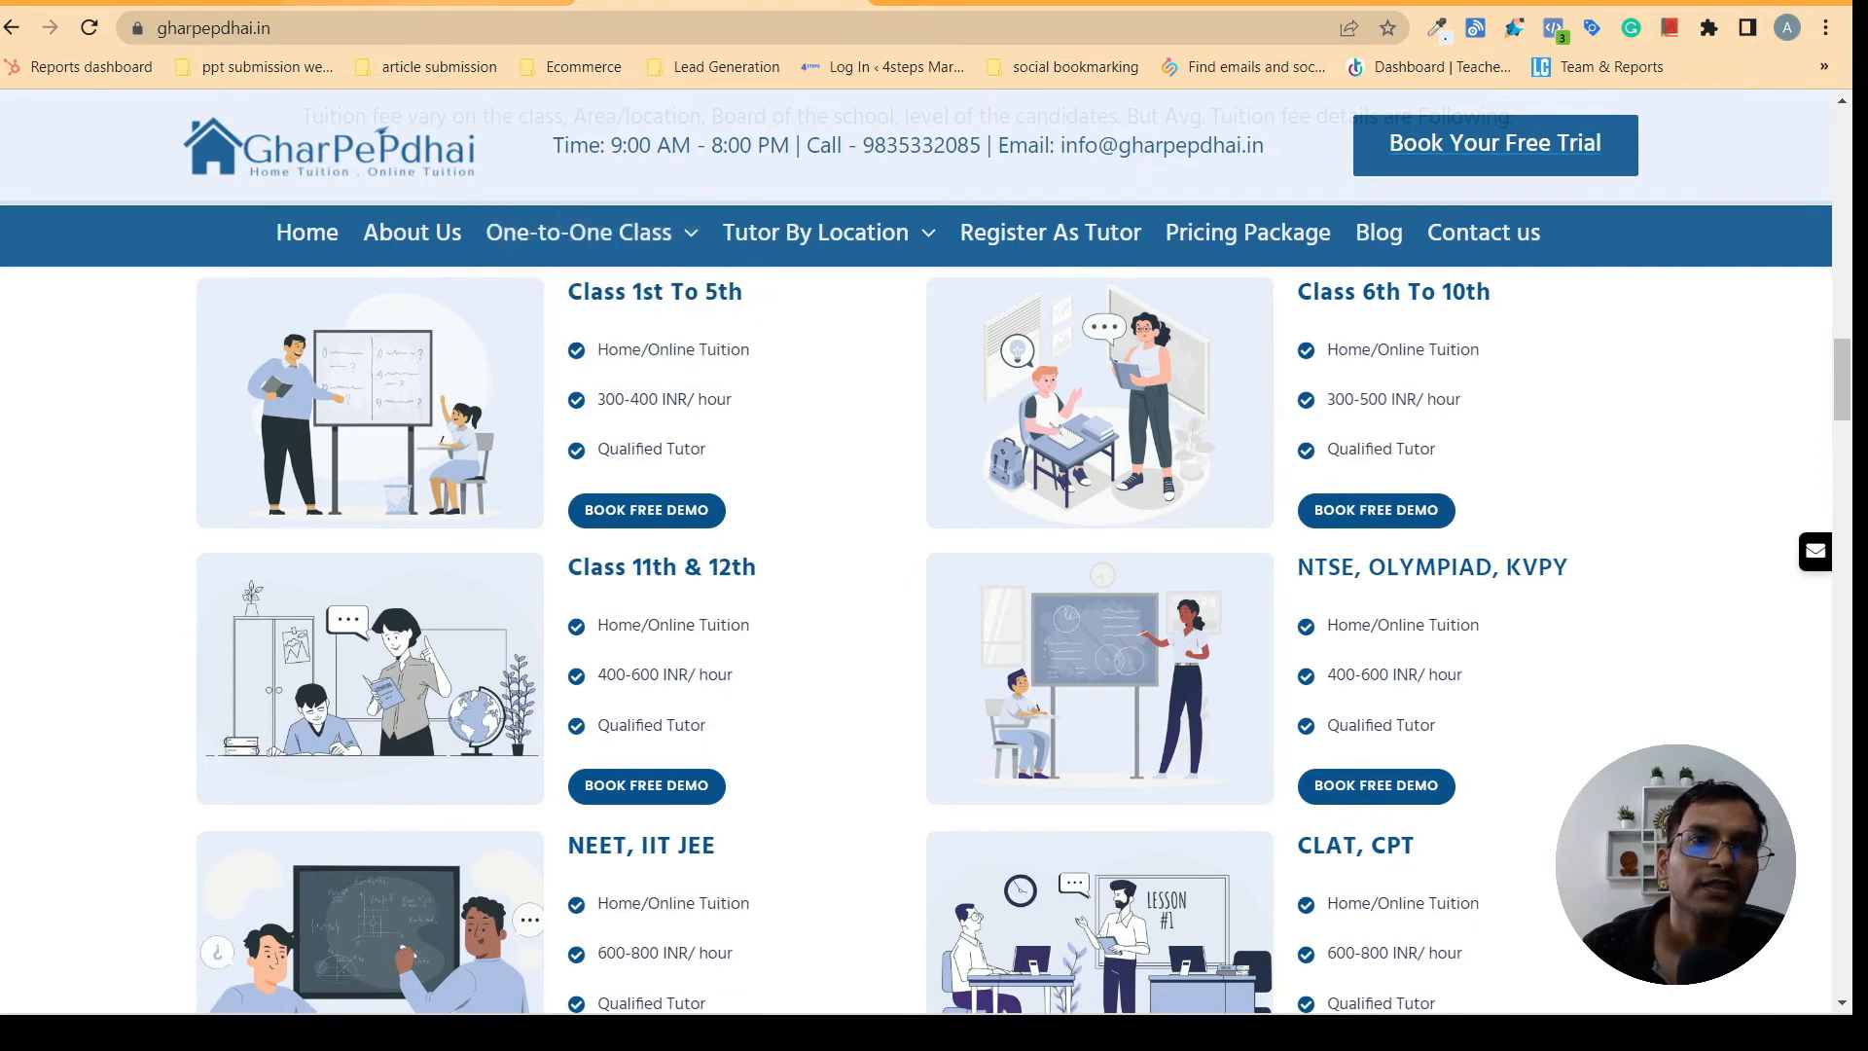
pyautogui.click(458, 5)
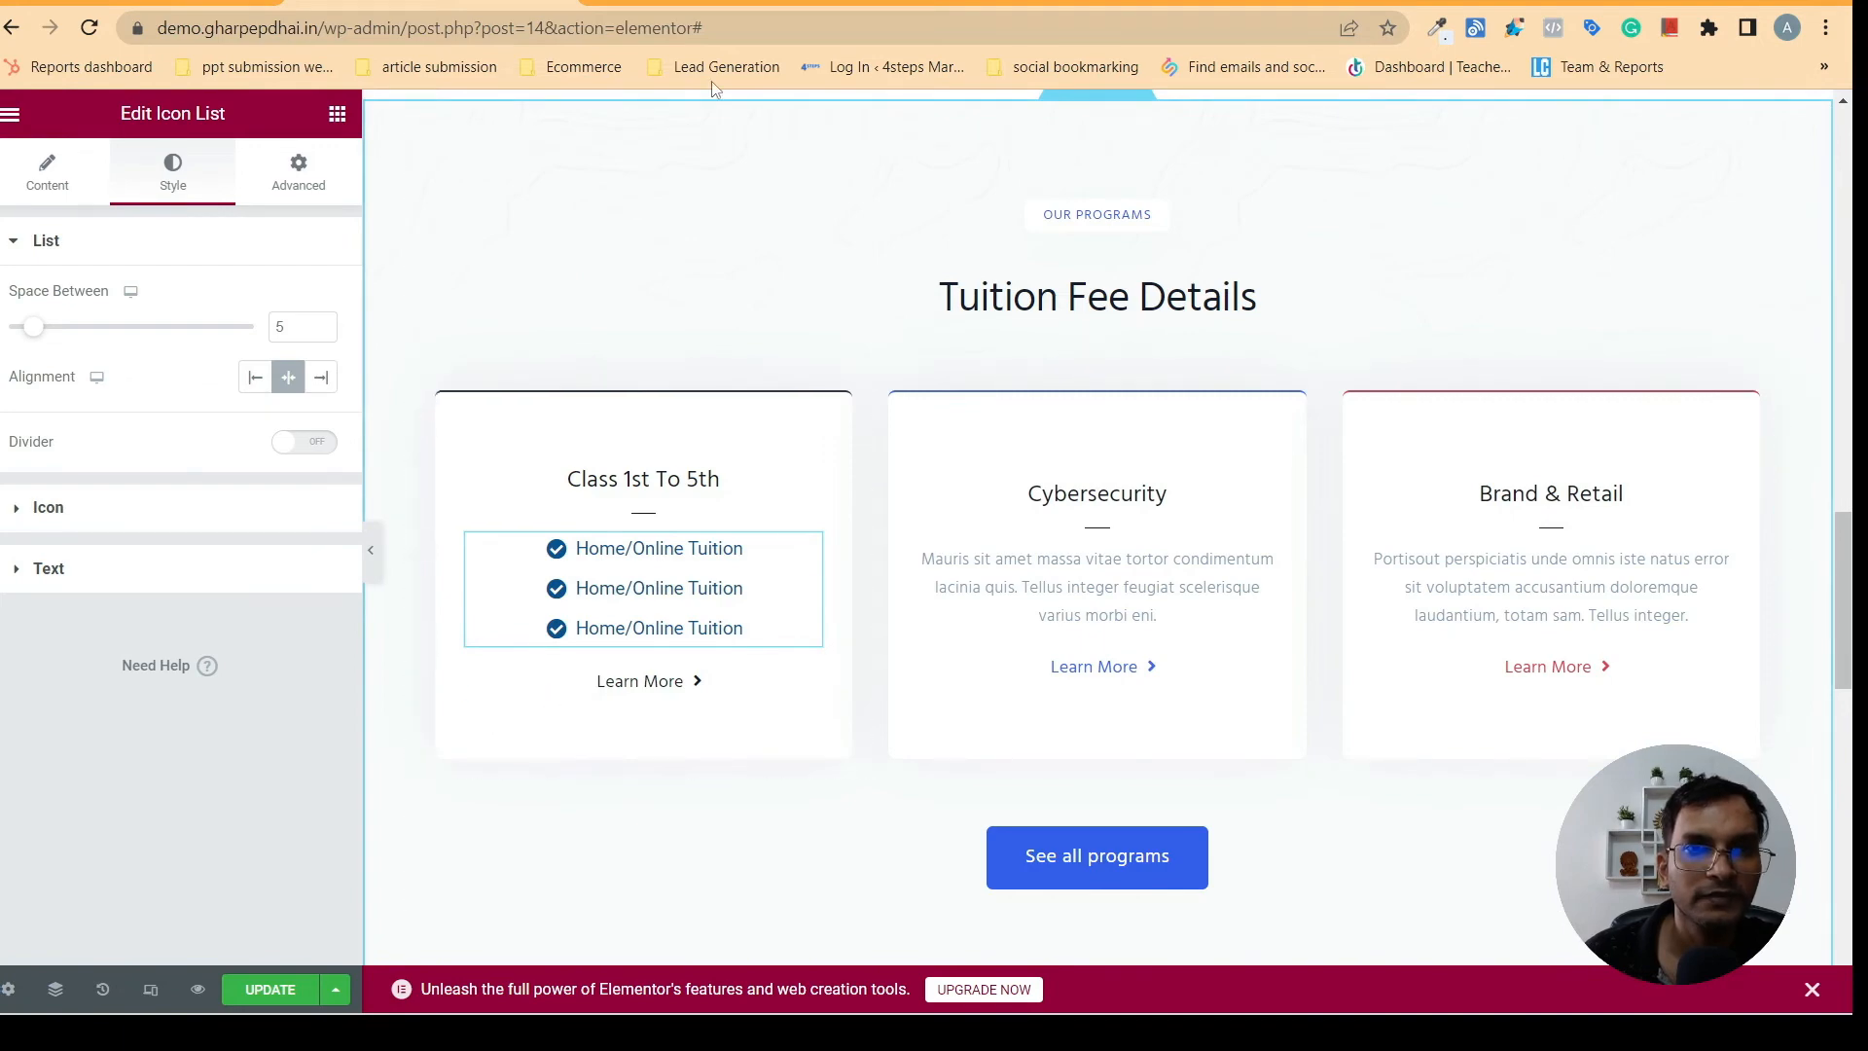
pyautogui.click(725, 5)
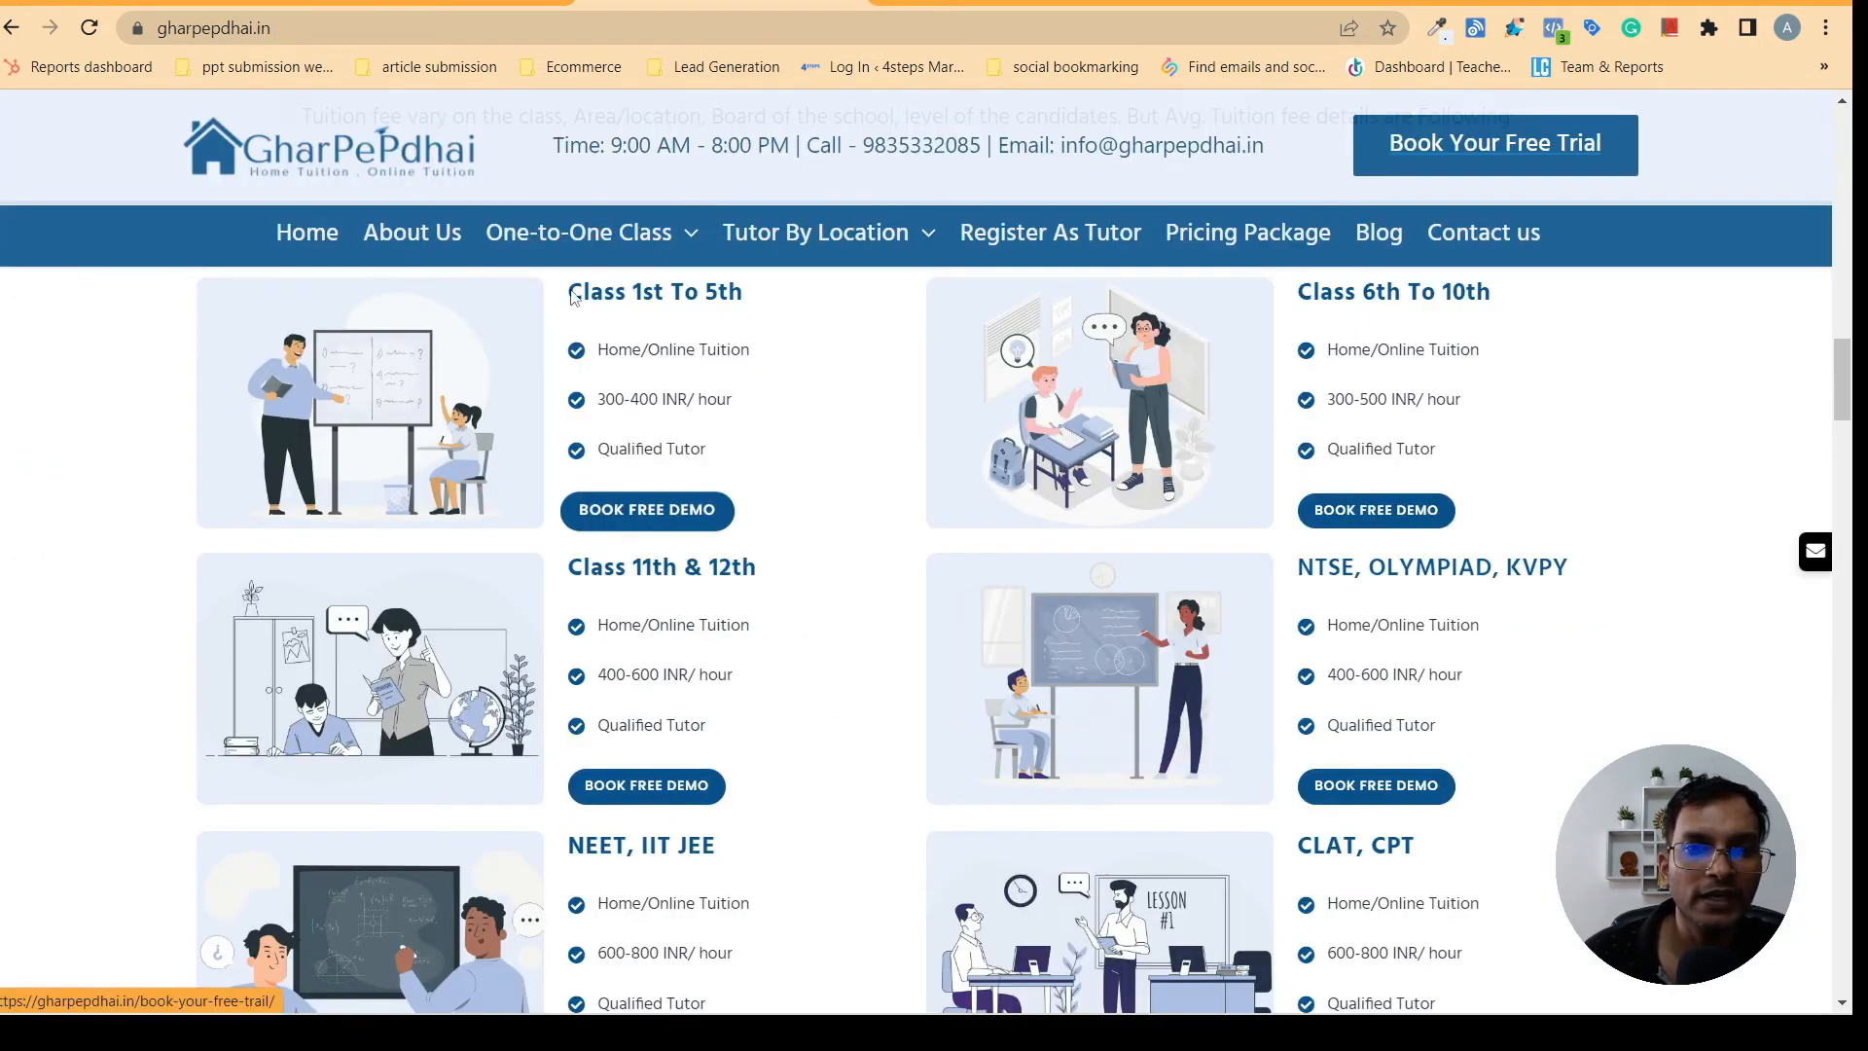
pyautogui.click(487, 4)
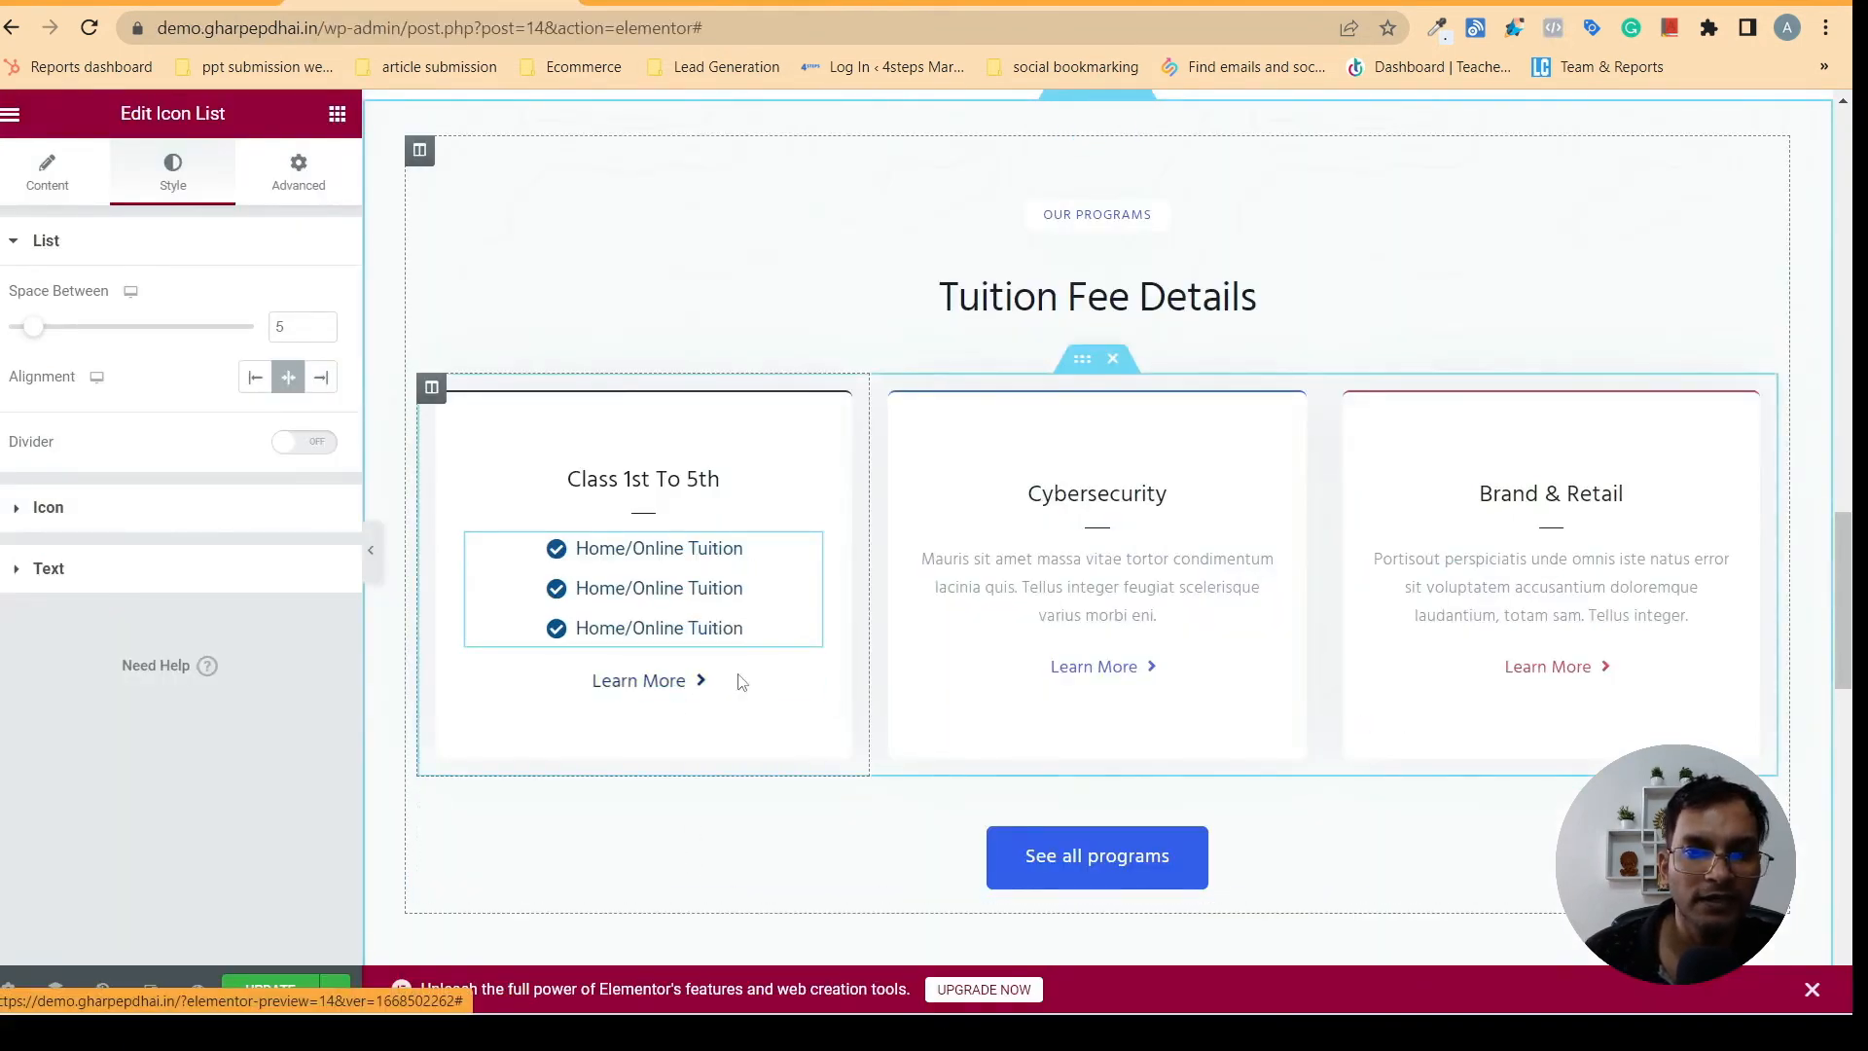
pyautogui.click(691, 681)
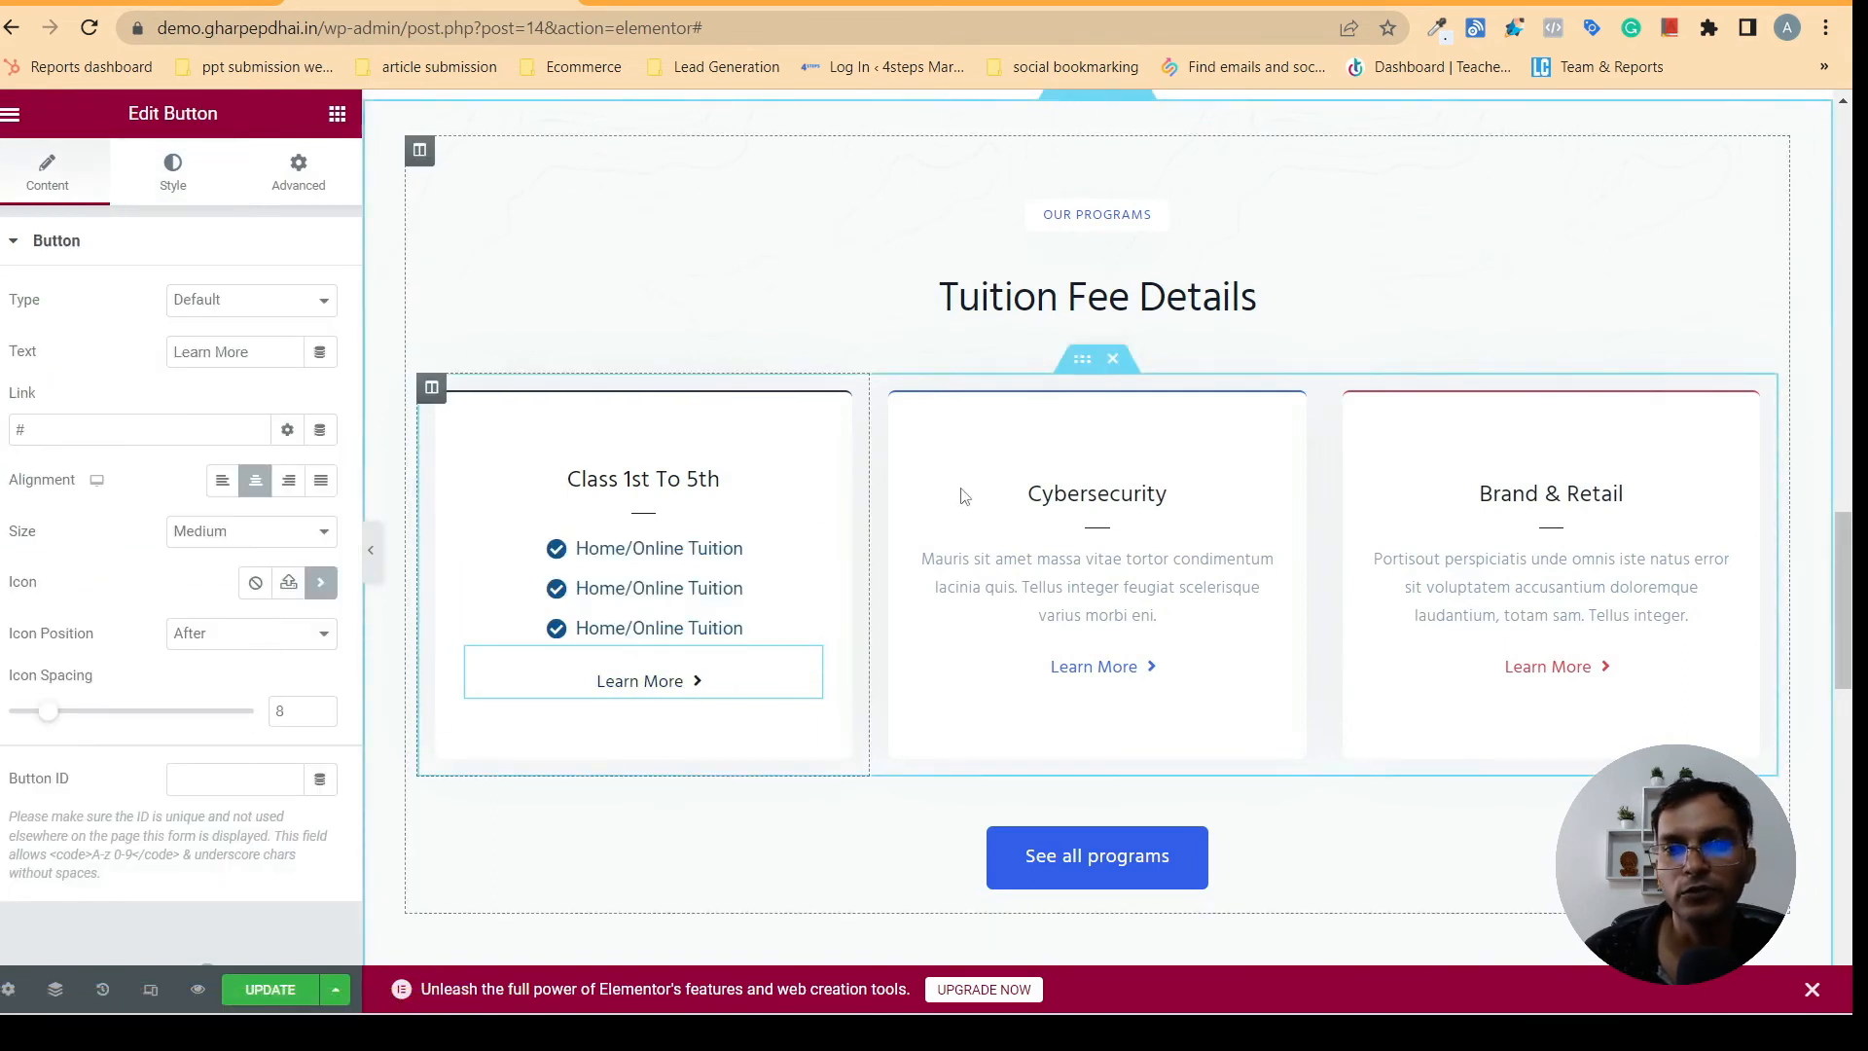
# - Move the inner section with the three cards directly below the See all programs button in the Tuition Fee Details section
pyautogui.moveTo(1082, 358); pyautogui.dragTo(931, 647)
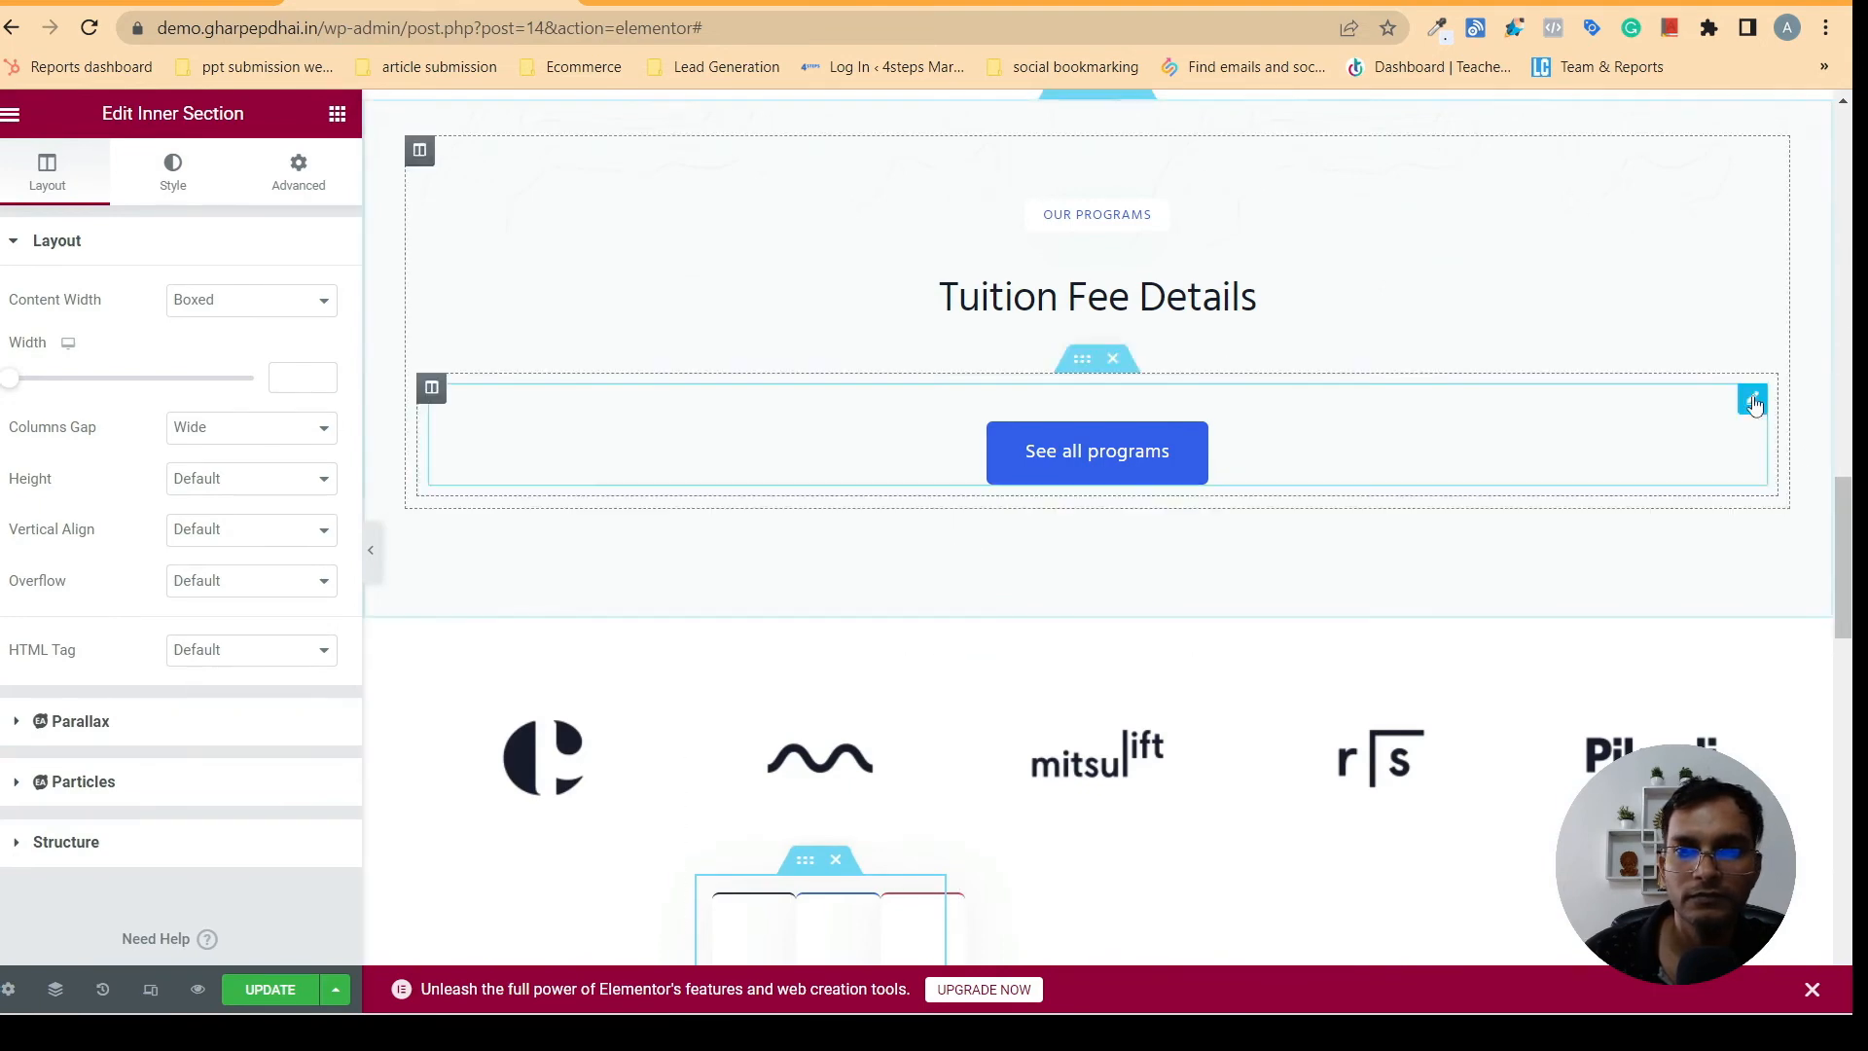
pyautogui.moveTo(1848, 496); pyautogui.dragTo(1850, 571)
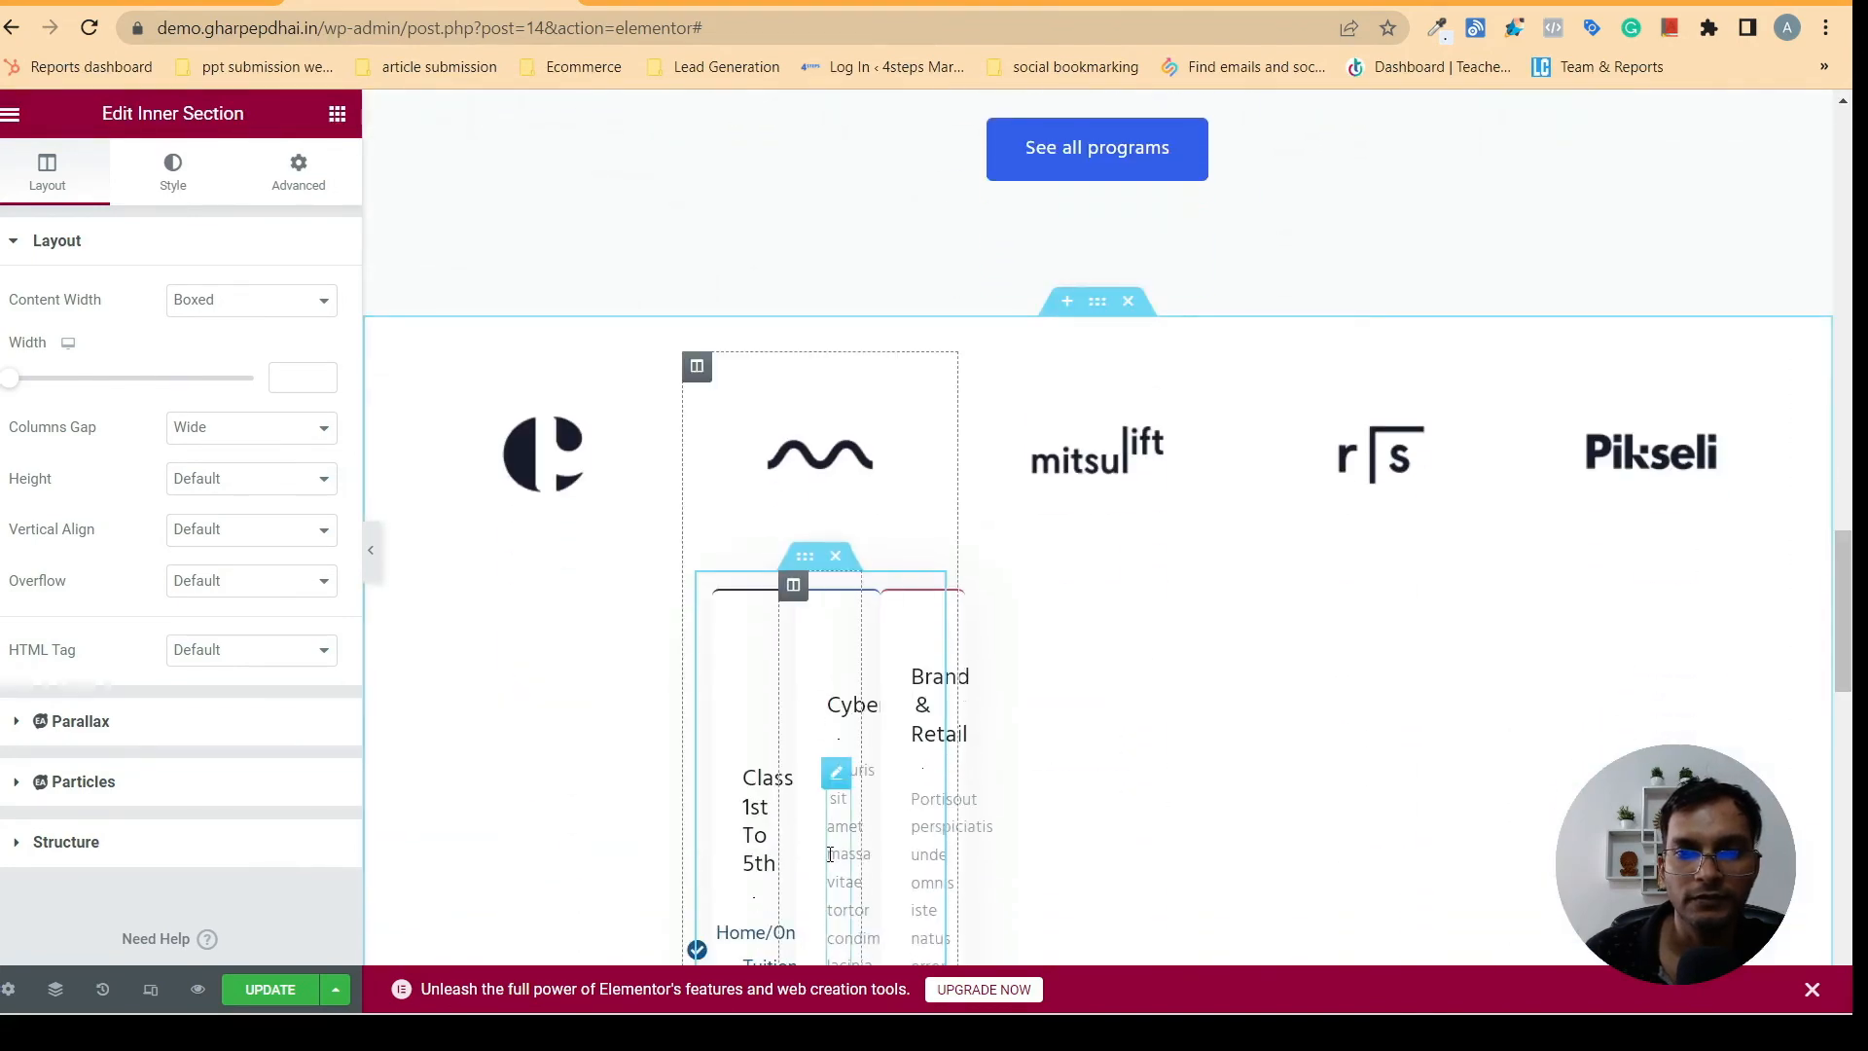
pyautogui.moveTo(830, 850); pyautogui.dragTo(996, 207)
pyautogui.click(1039, 865)
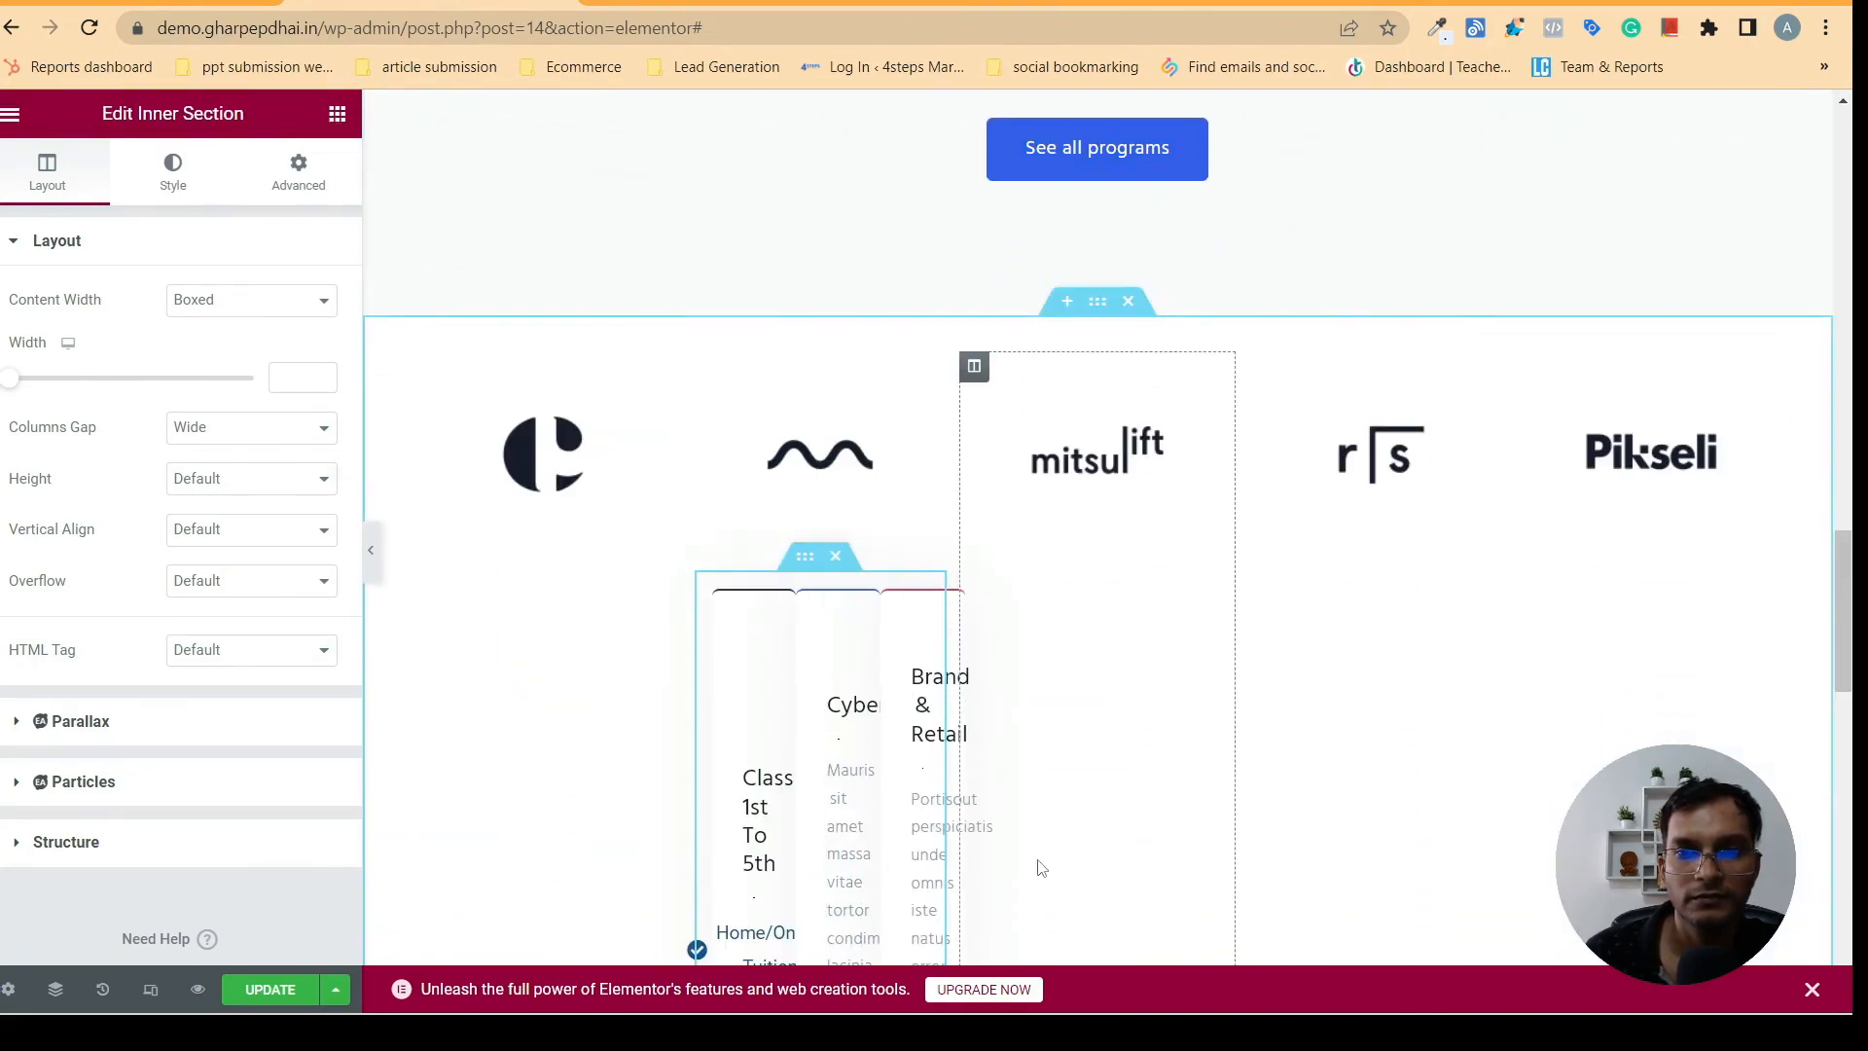
pyautogui.moveTo(804, 556); pyautogui.dragTo(1041, 153)
pyautogui.click(1043, 153)
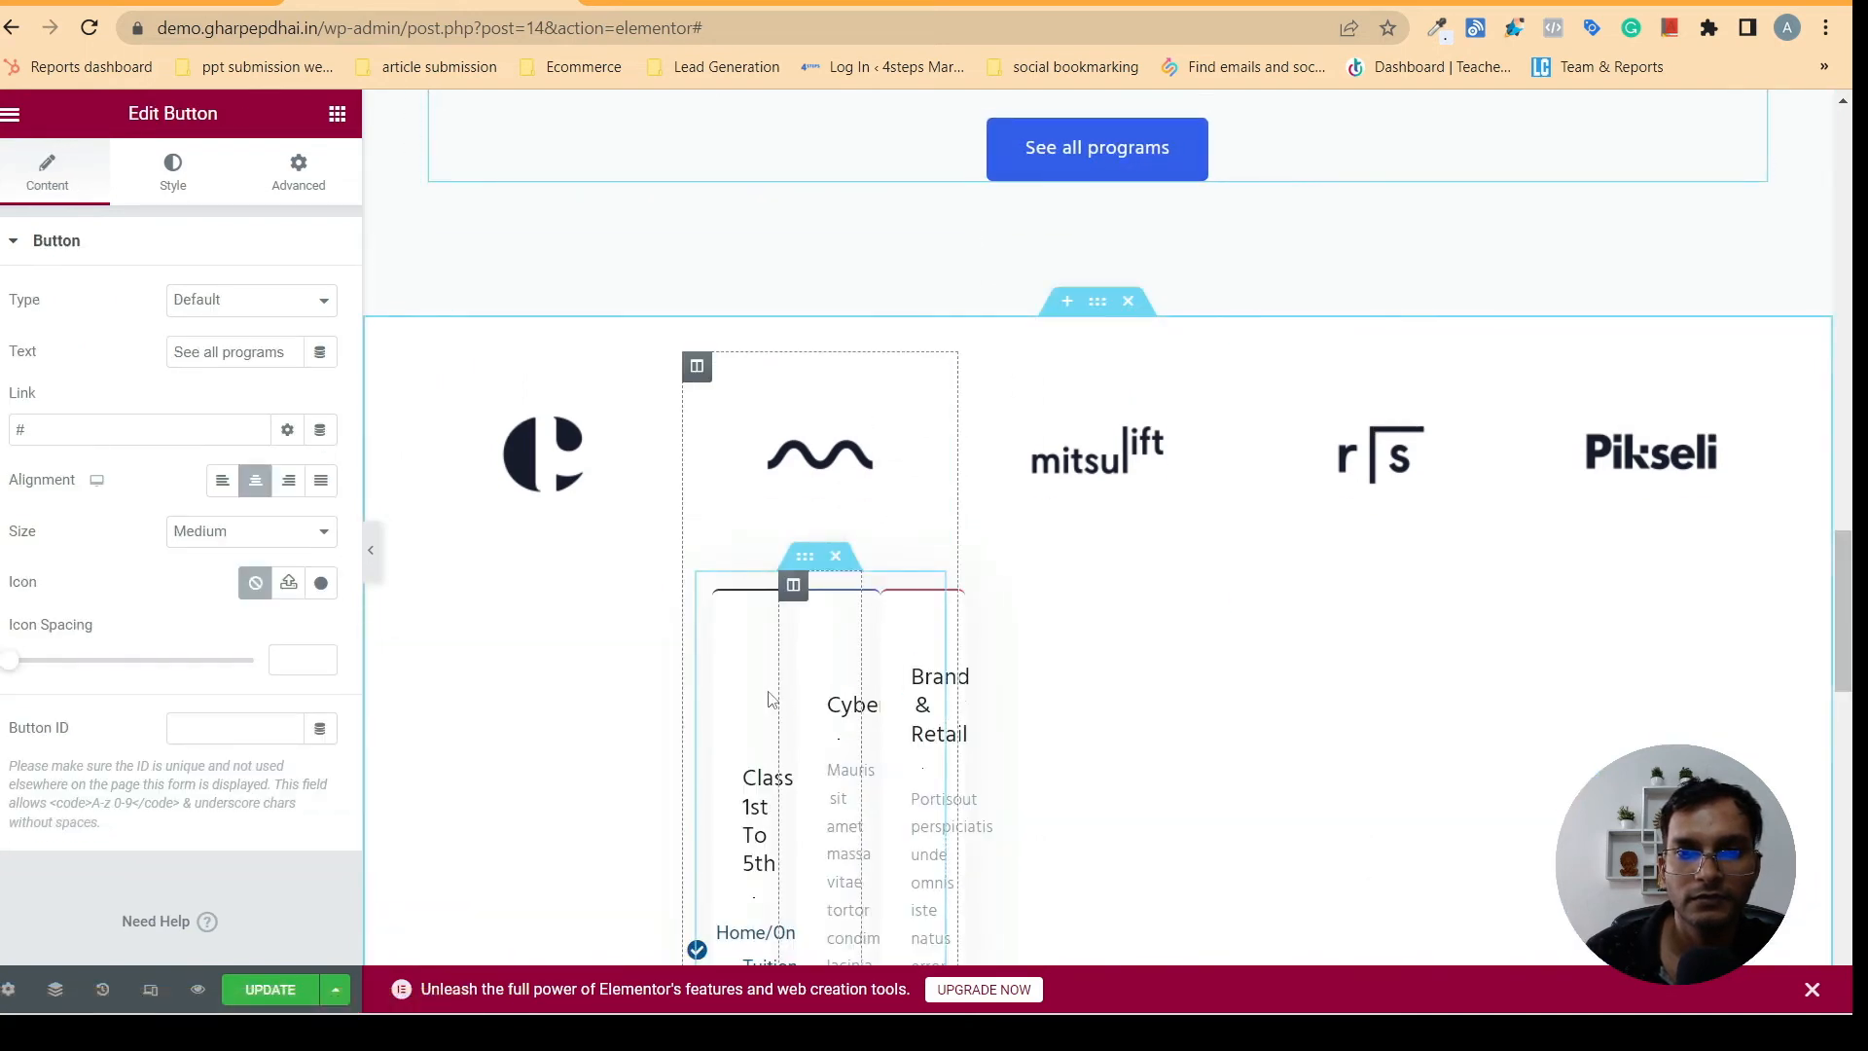
pyautogui.moveTo(834, 554); pyautogui.dragTo(1047, 195)
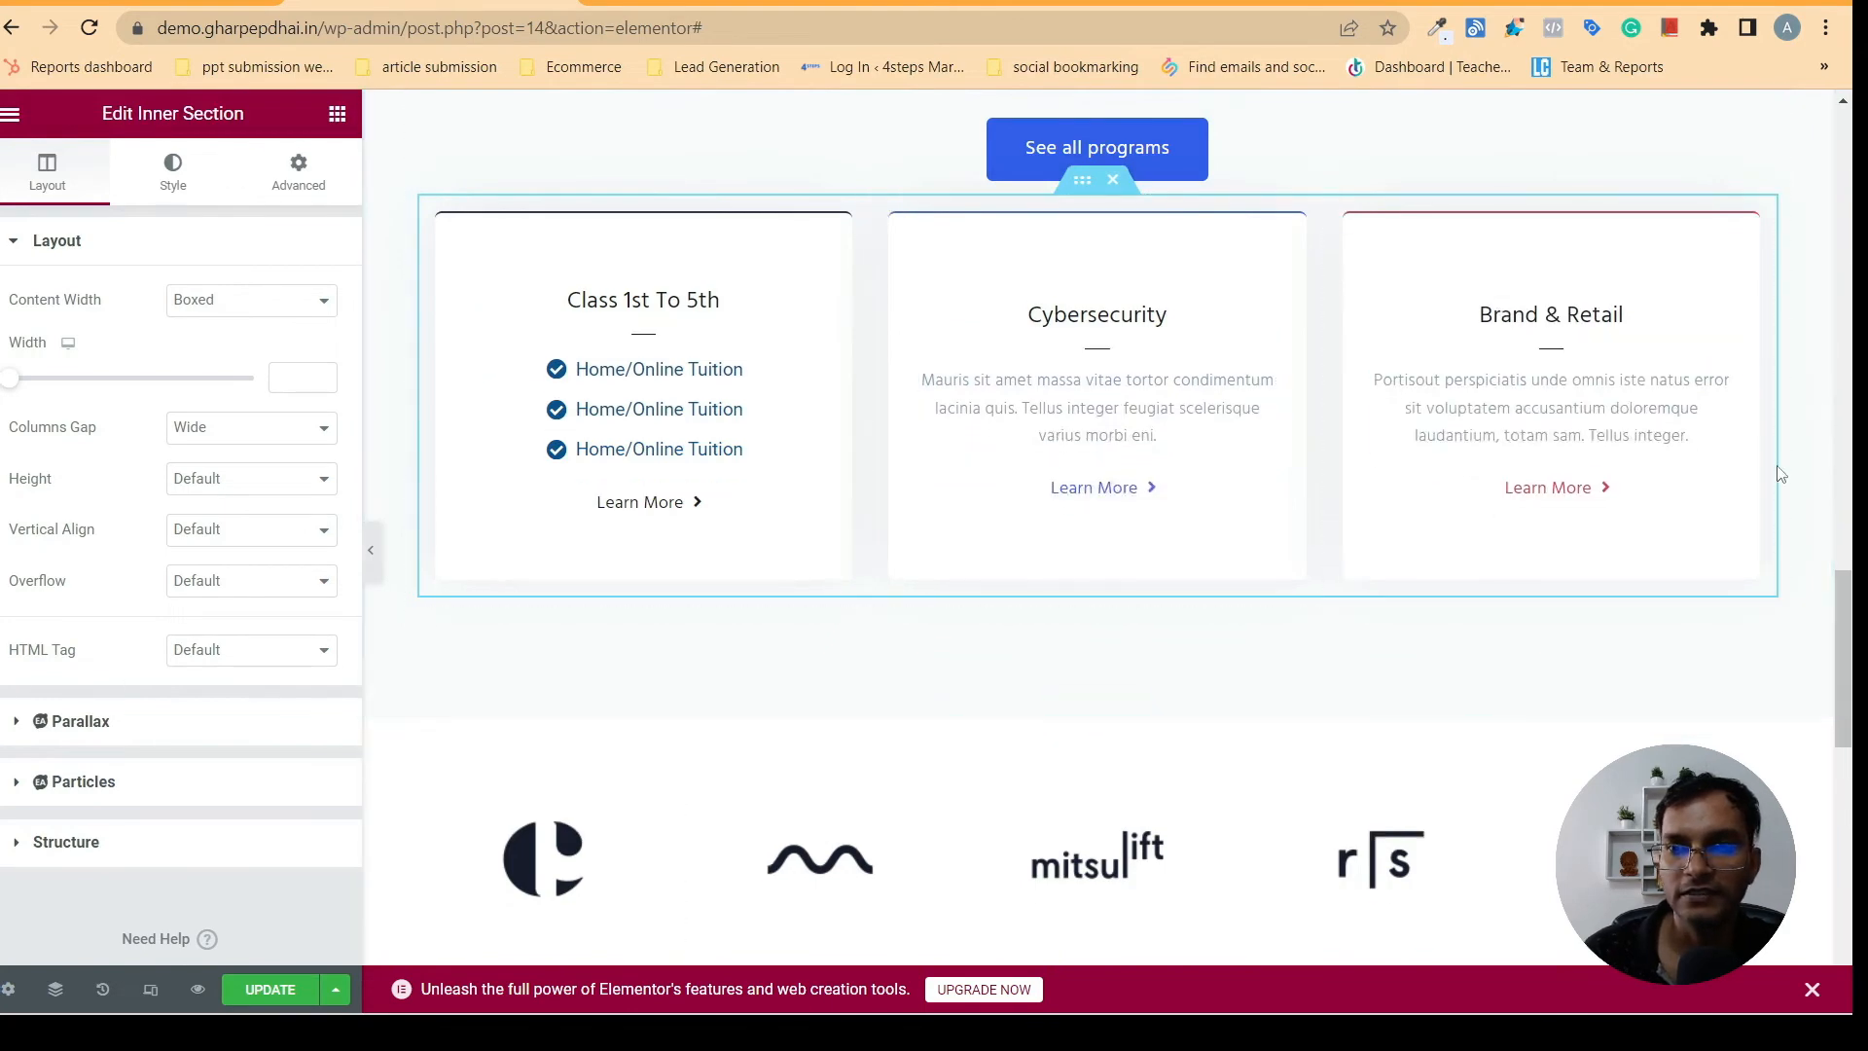
pyautogui.scroll(4, 1828, 681)
pyautogui.scroll(-2, 1751, 651)
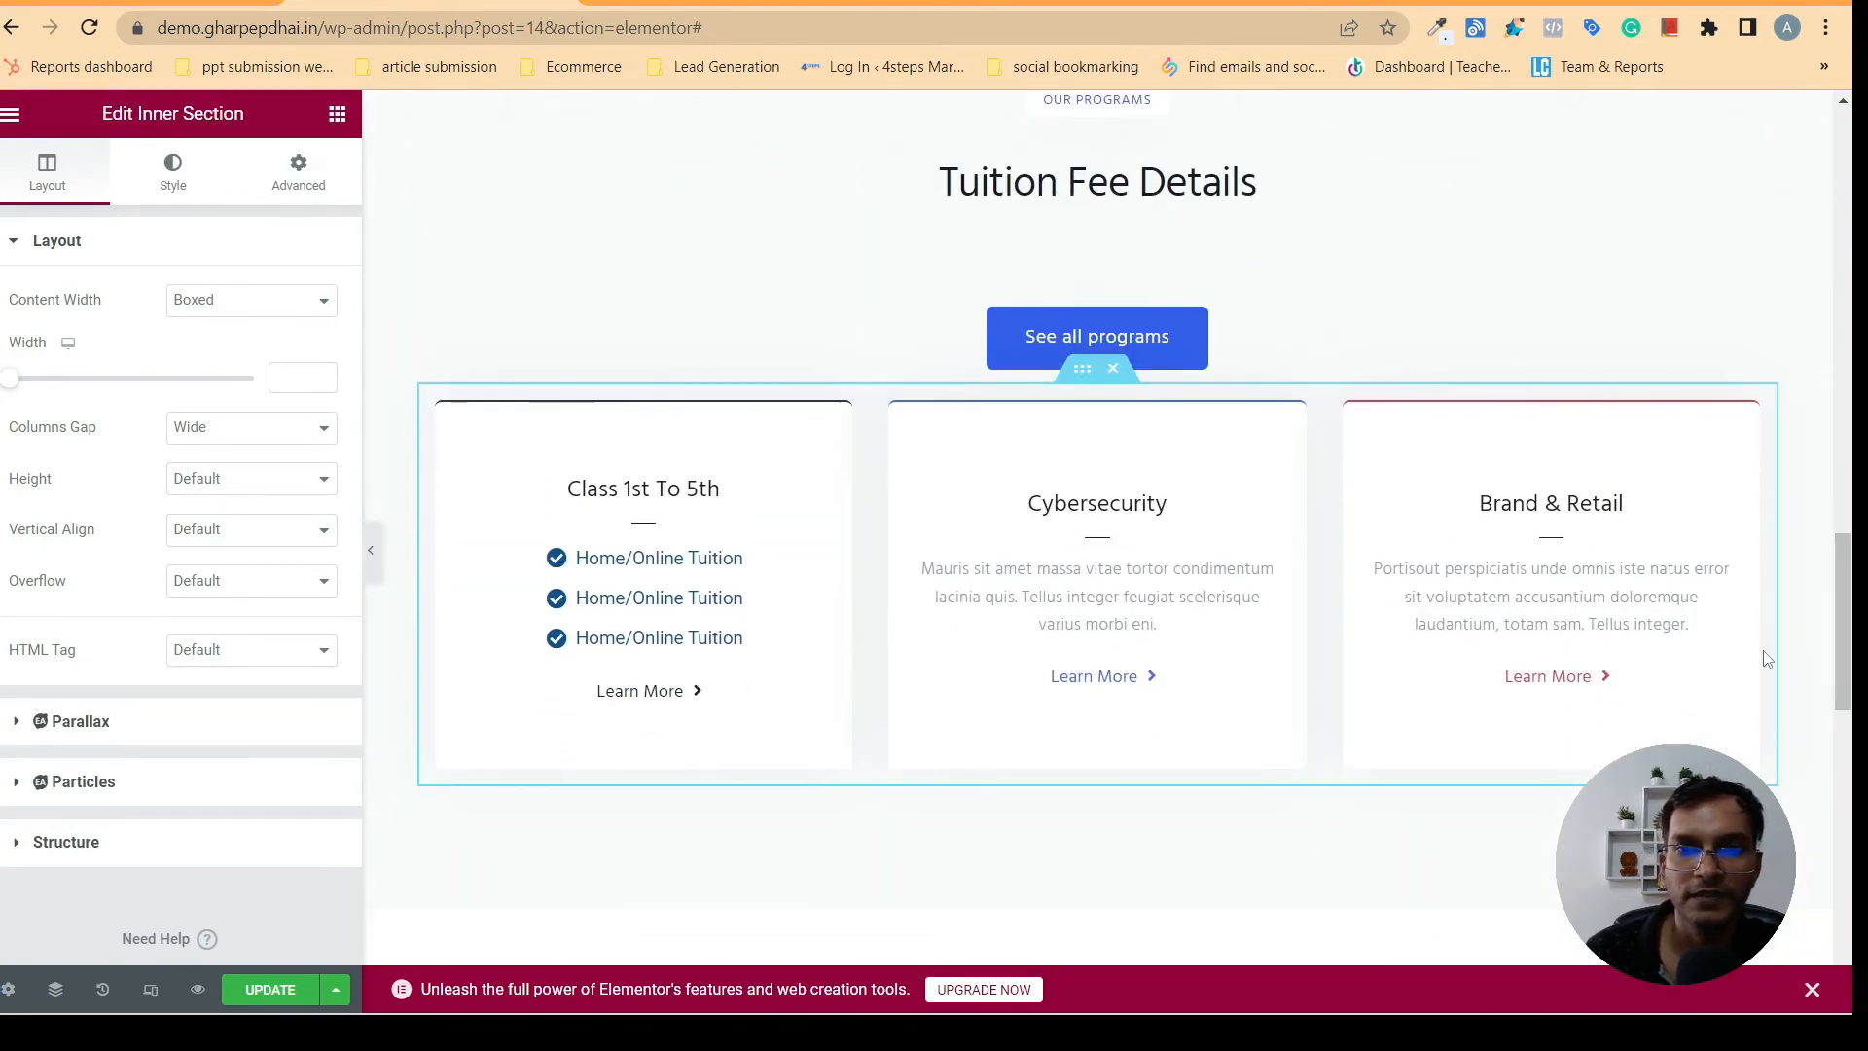
# - Duplicate the Class 1st To 5th card column three times within the Tuition Fee Details inner section
pyautogui.rightClick(885, 399)
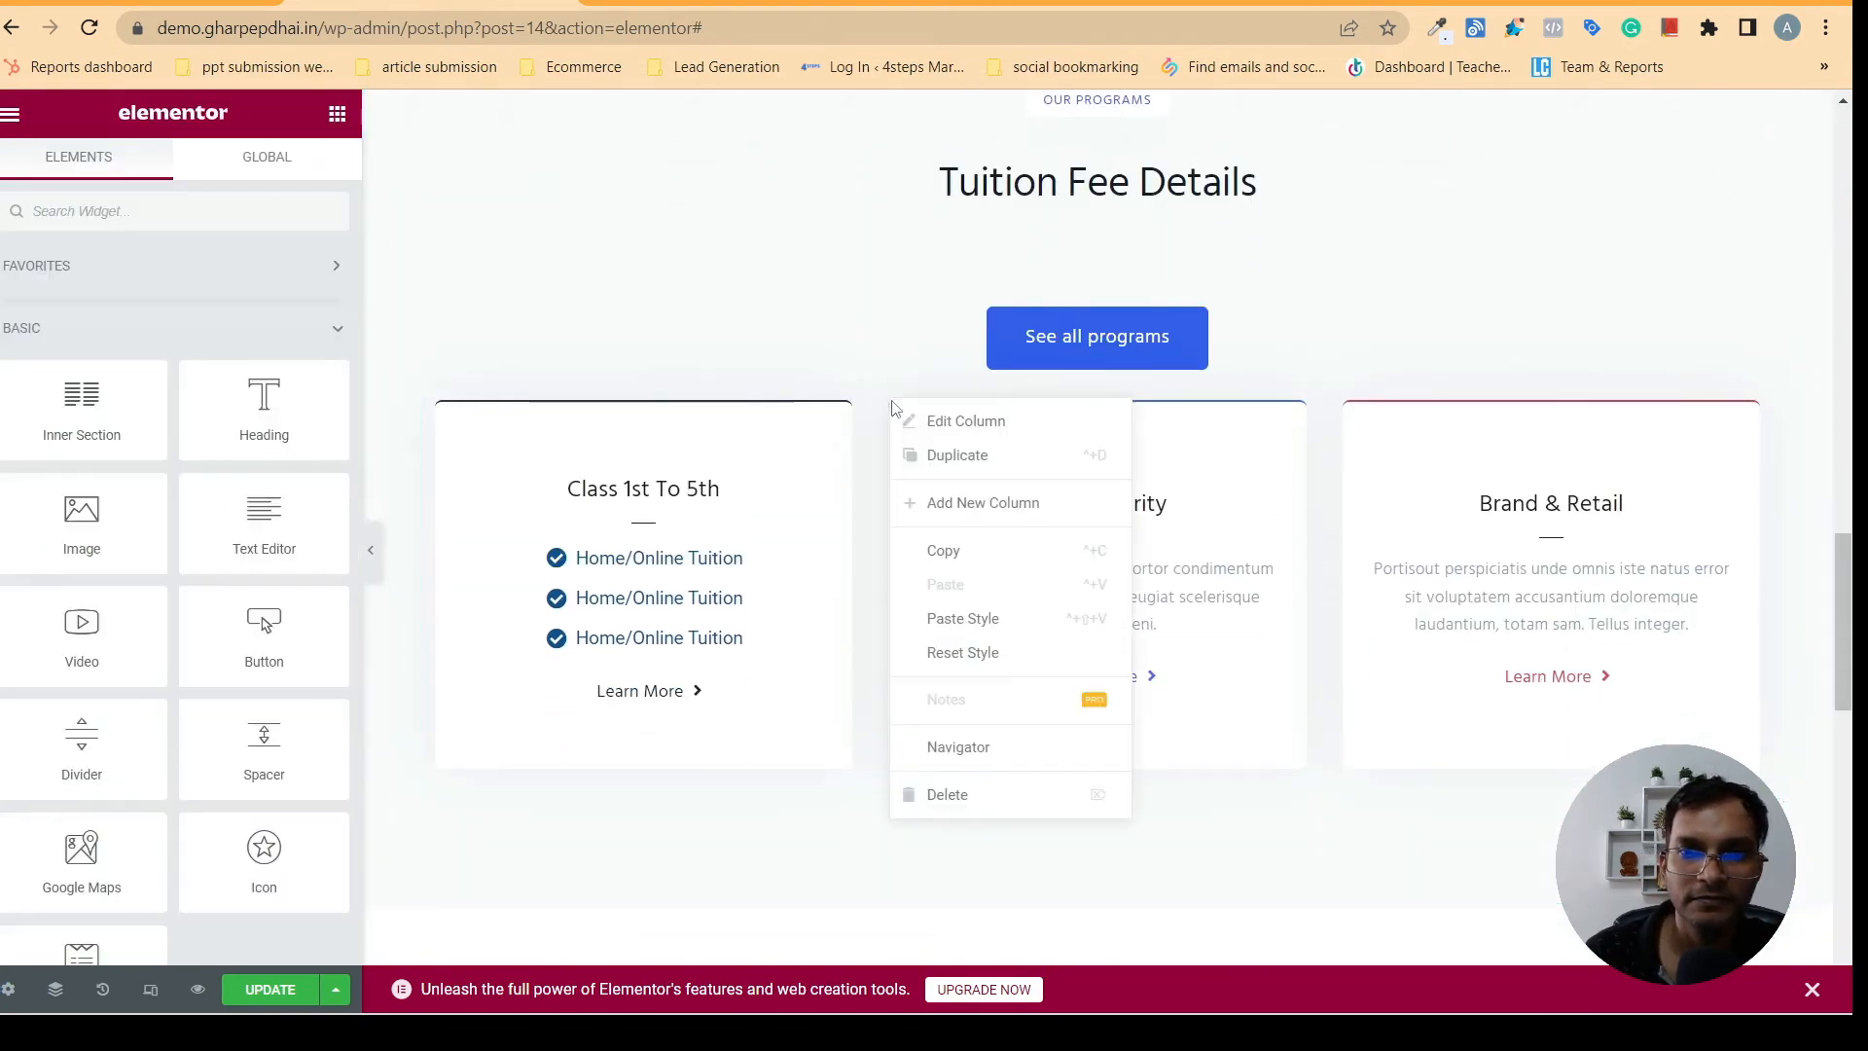
pyautogui.click(457, 469)
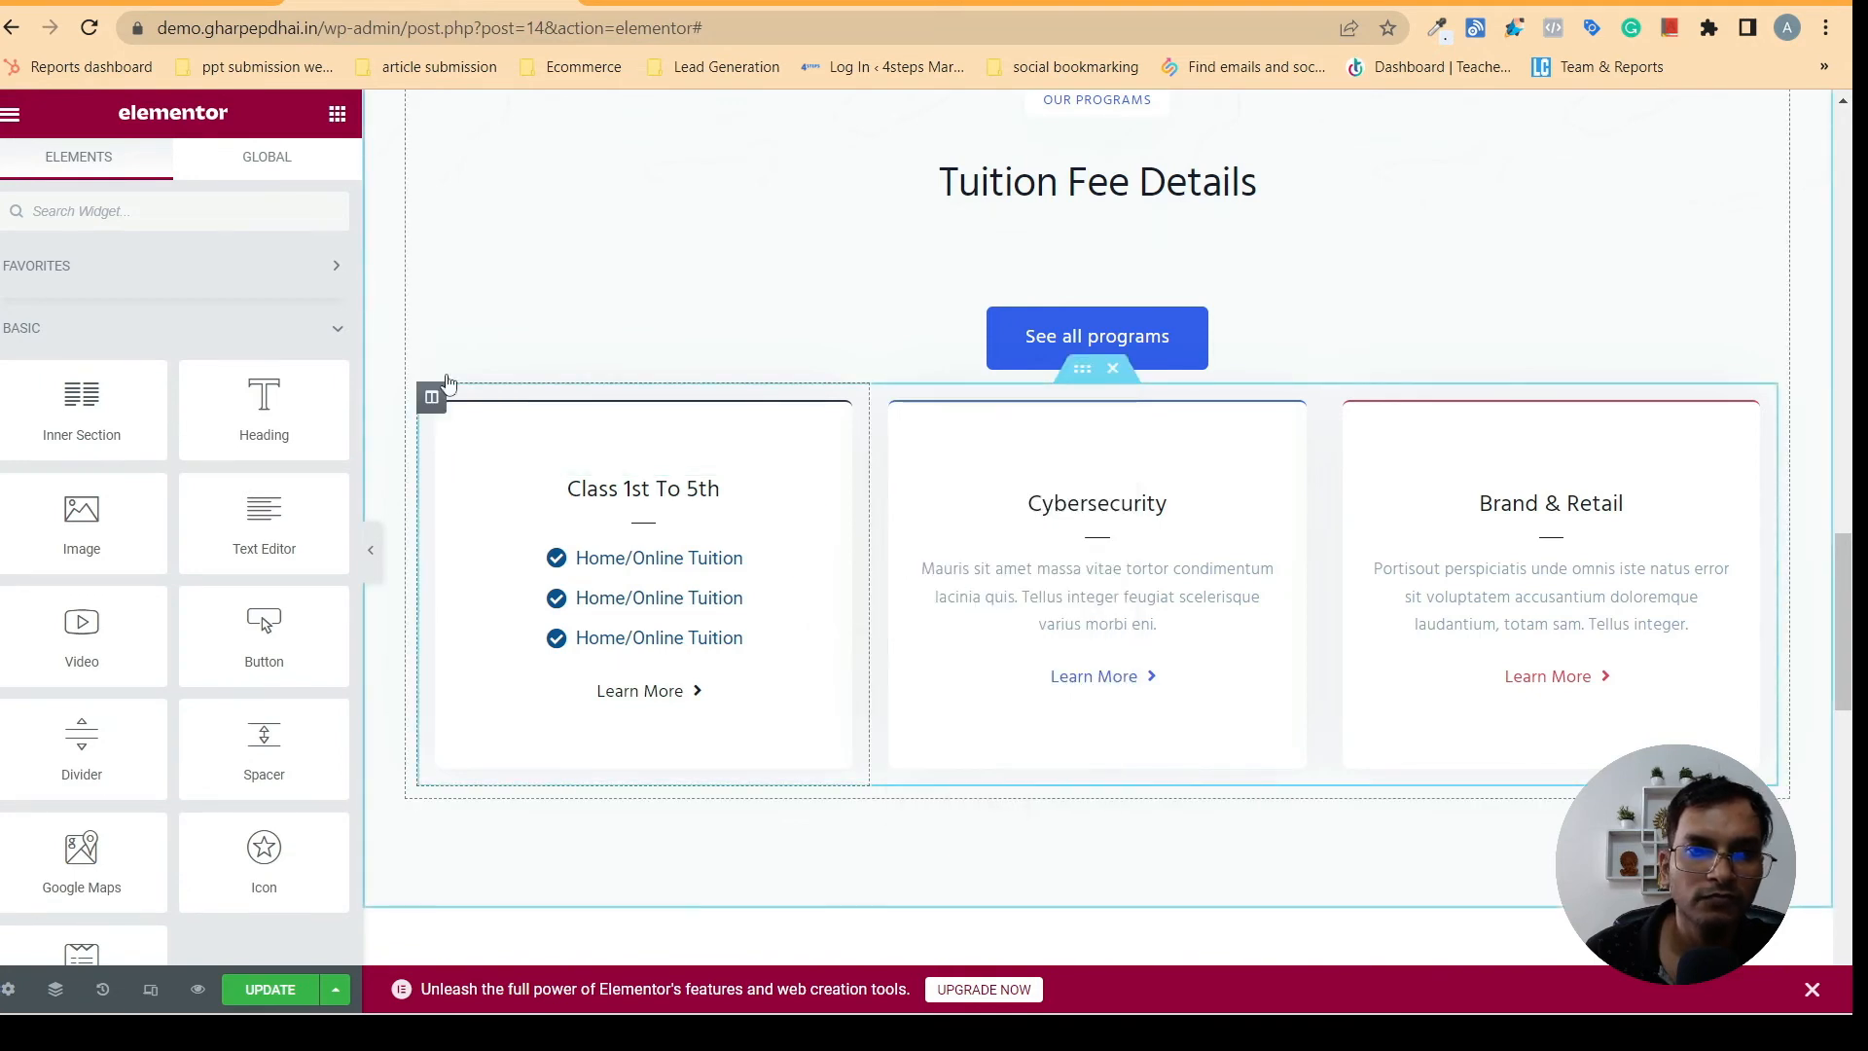
pyautogui.rightClick(431, 404)
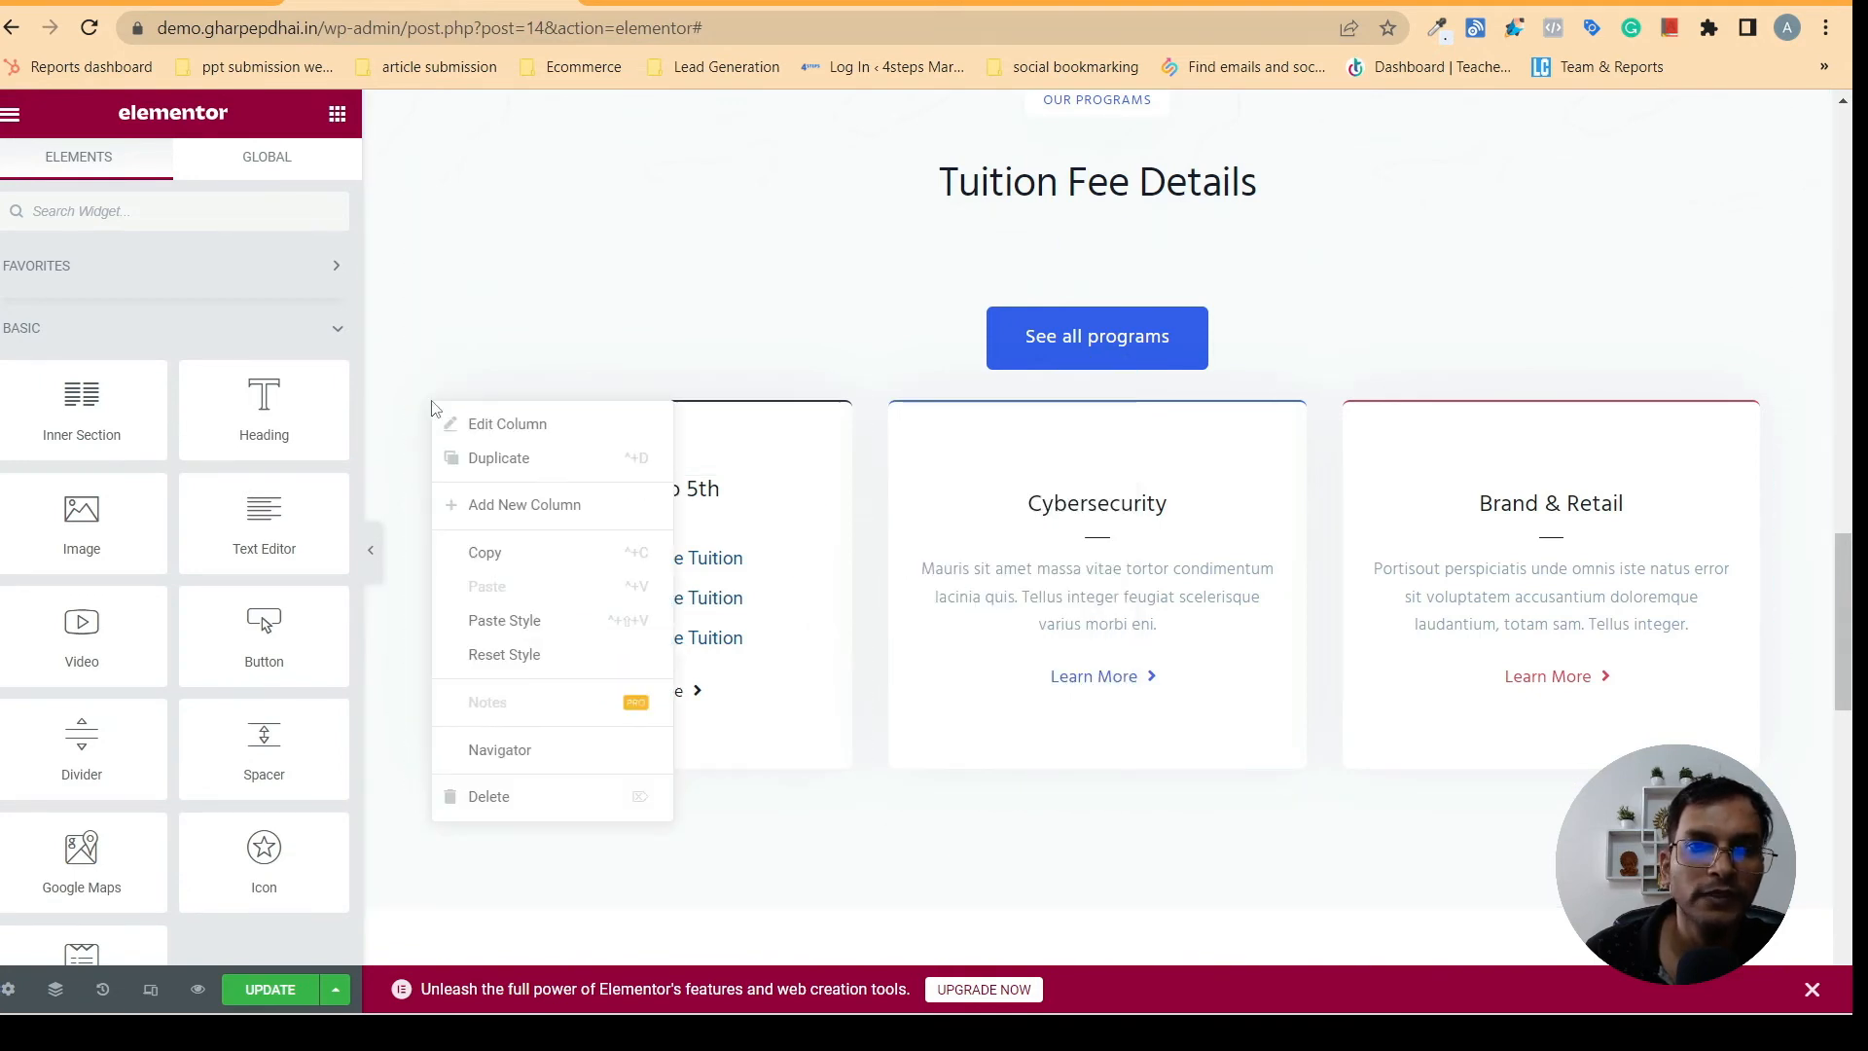
pyautogui.click(504, 463)
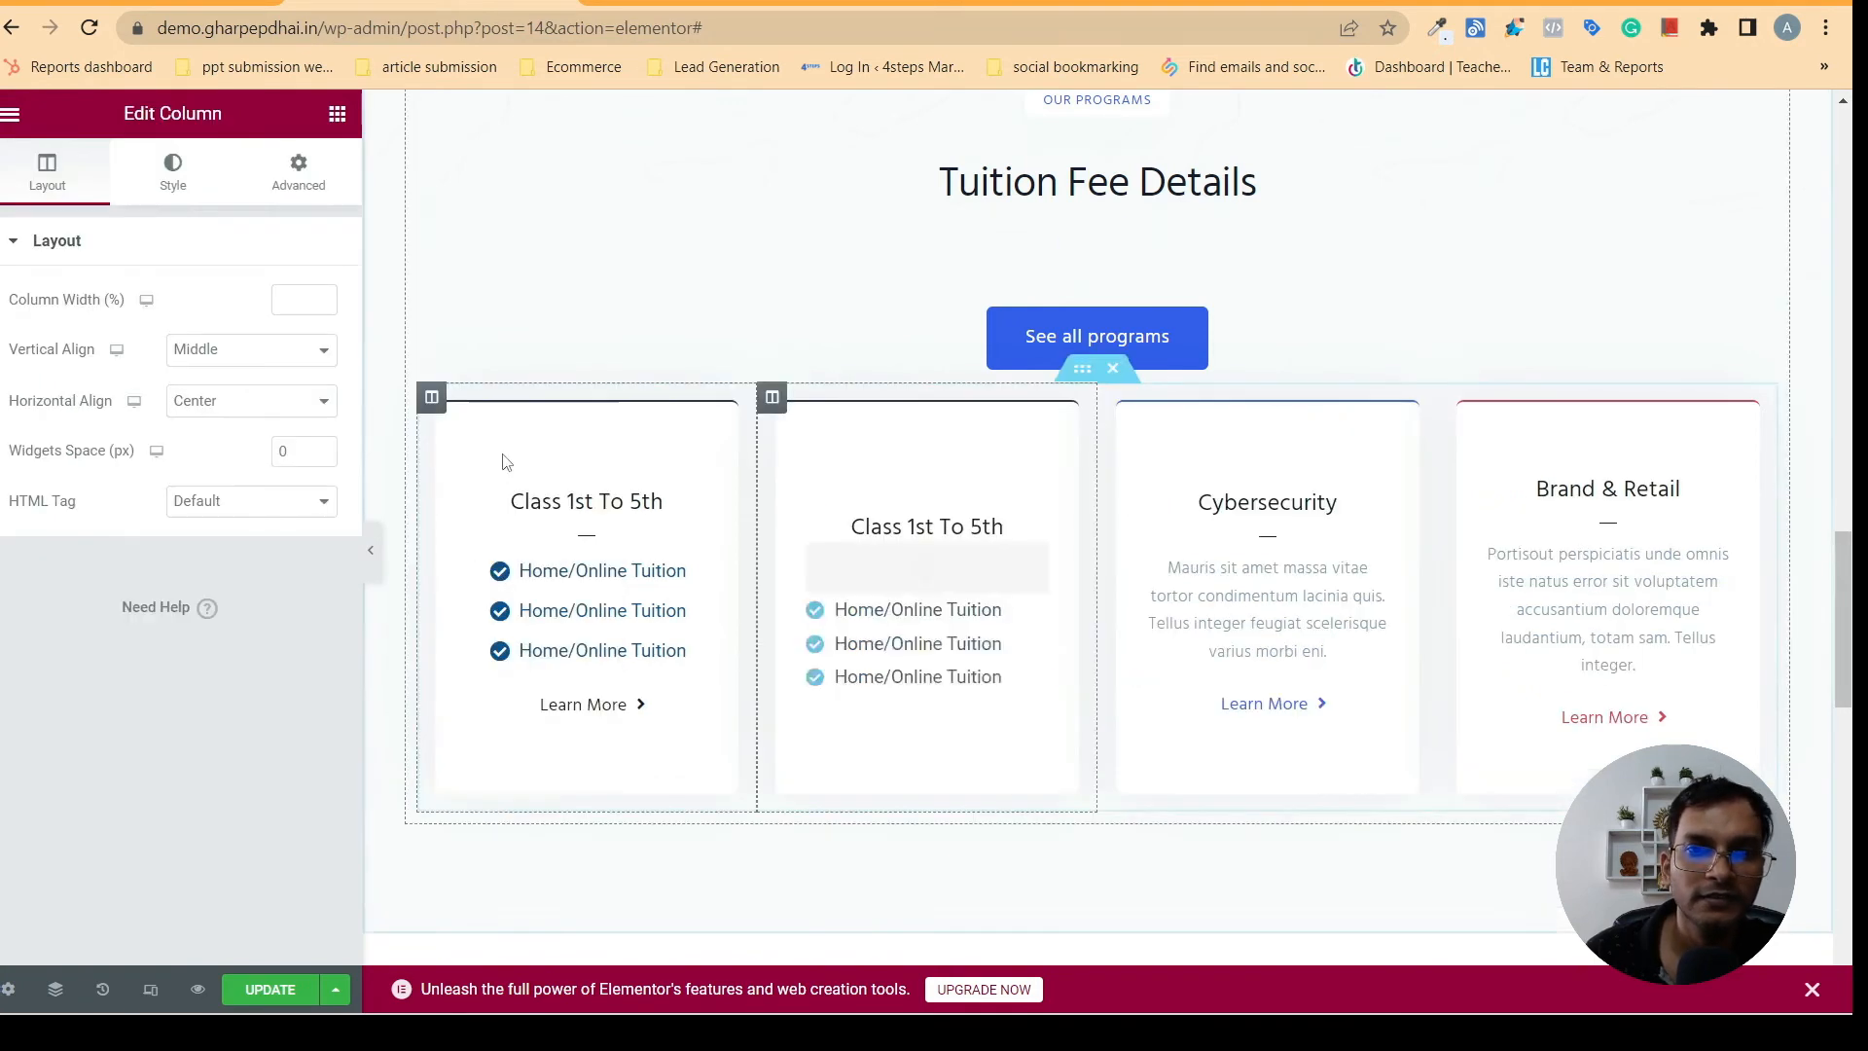
pyautogui.rightClick(434, 407)
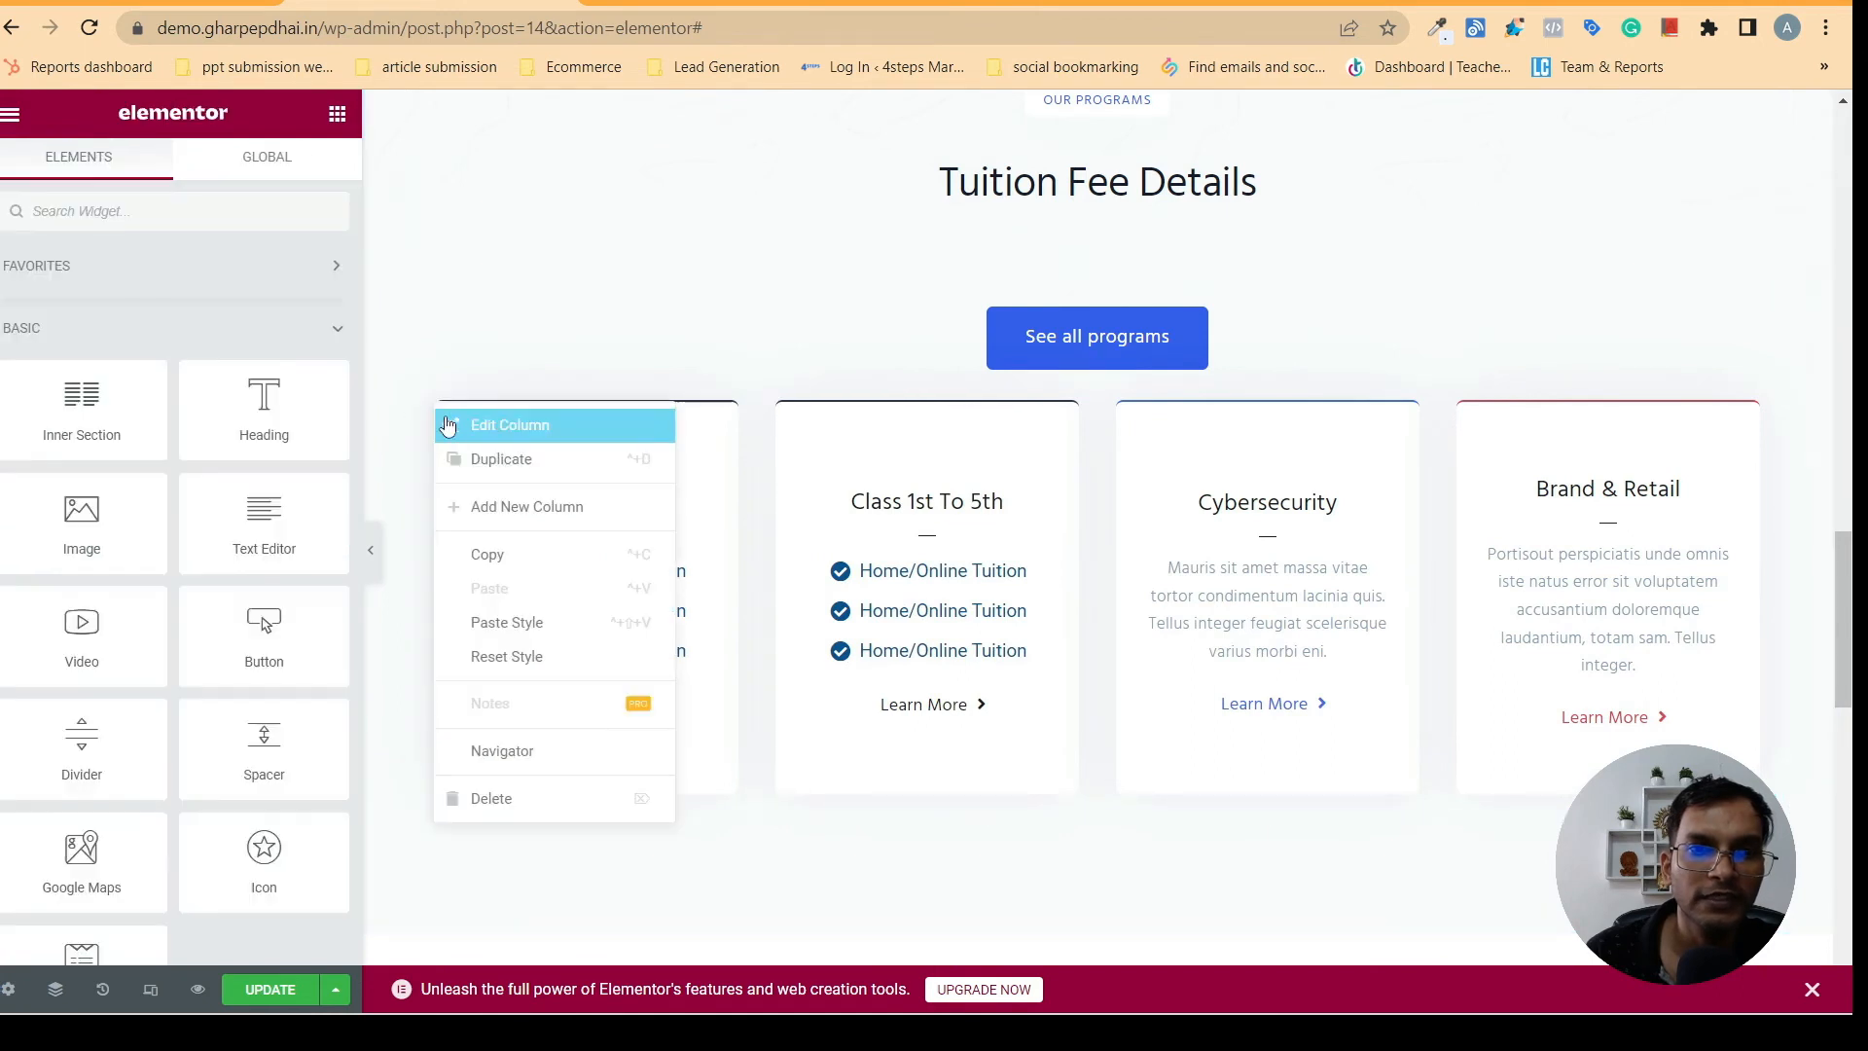
pyautogui.click(496, 464)
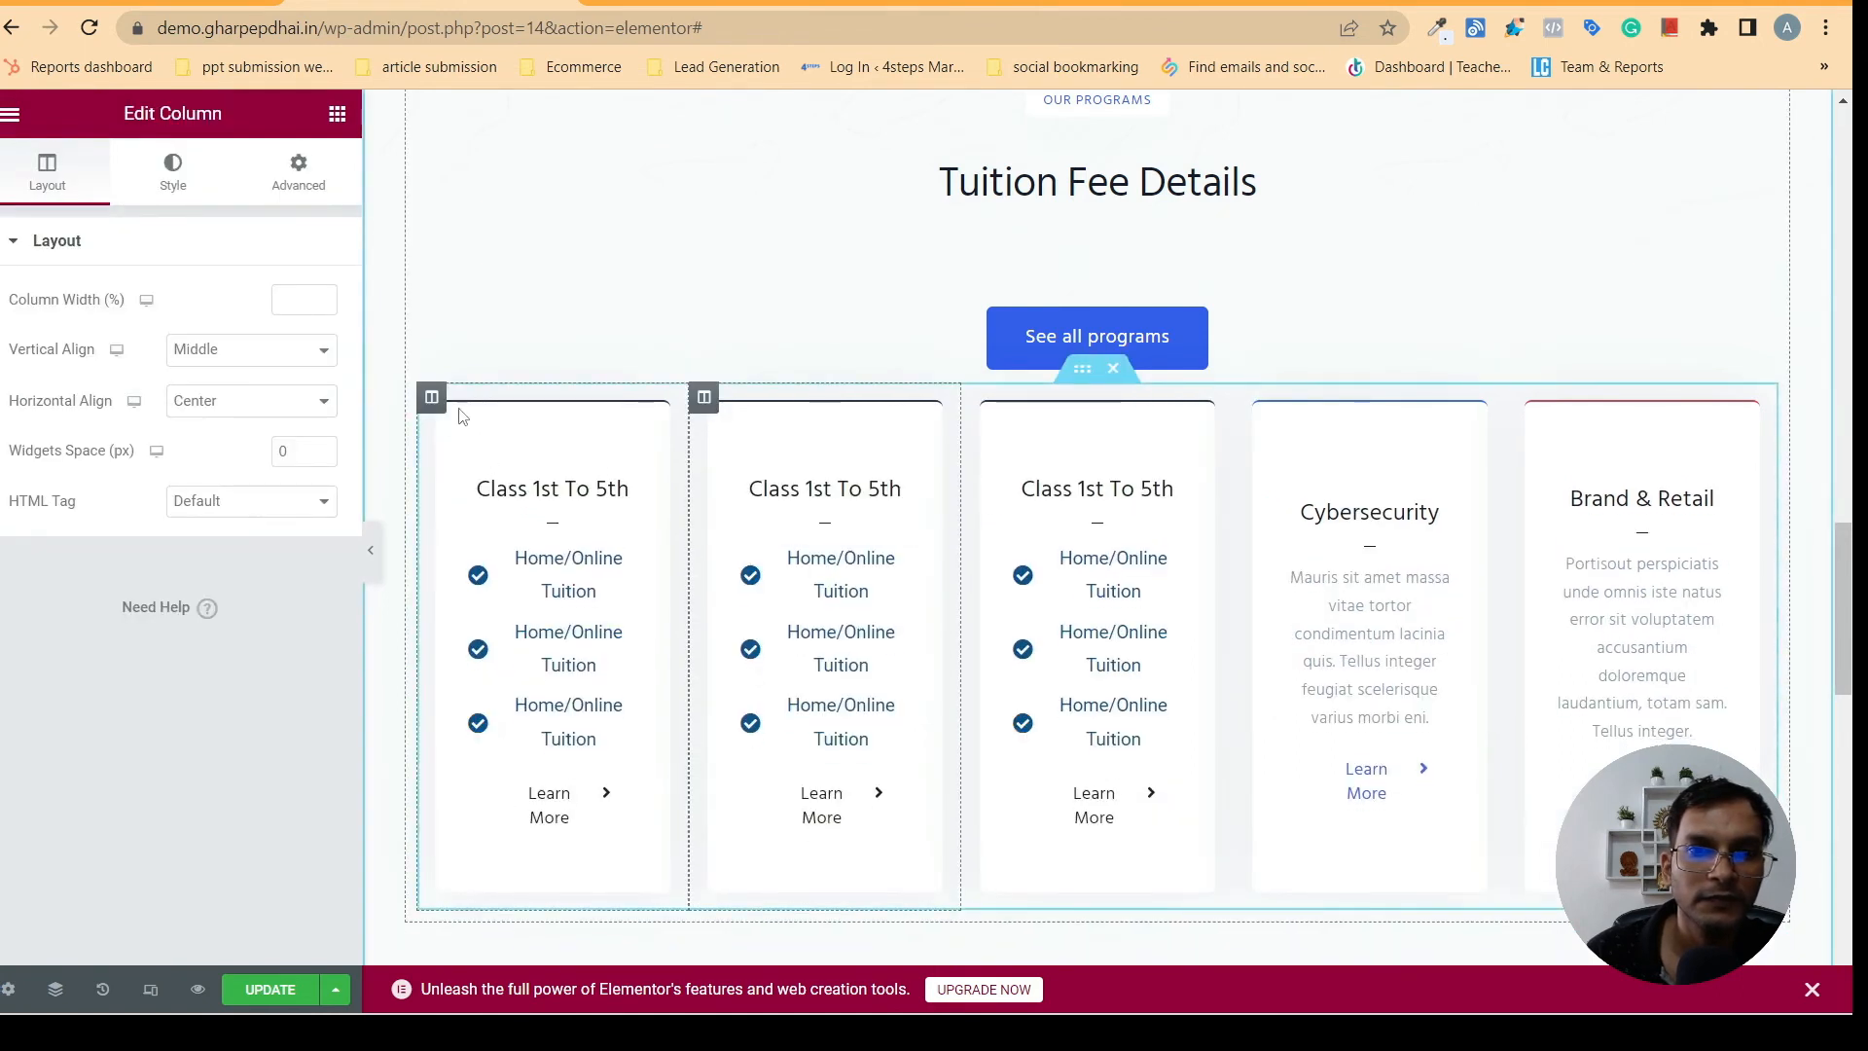
pyautogui.rightClick(434, 402)
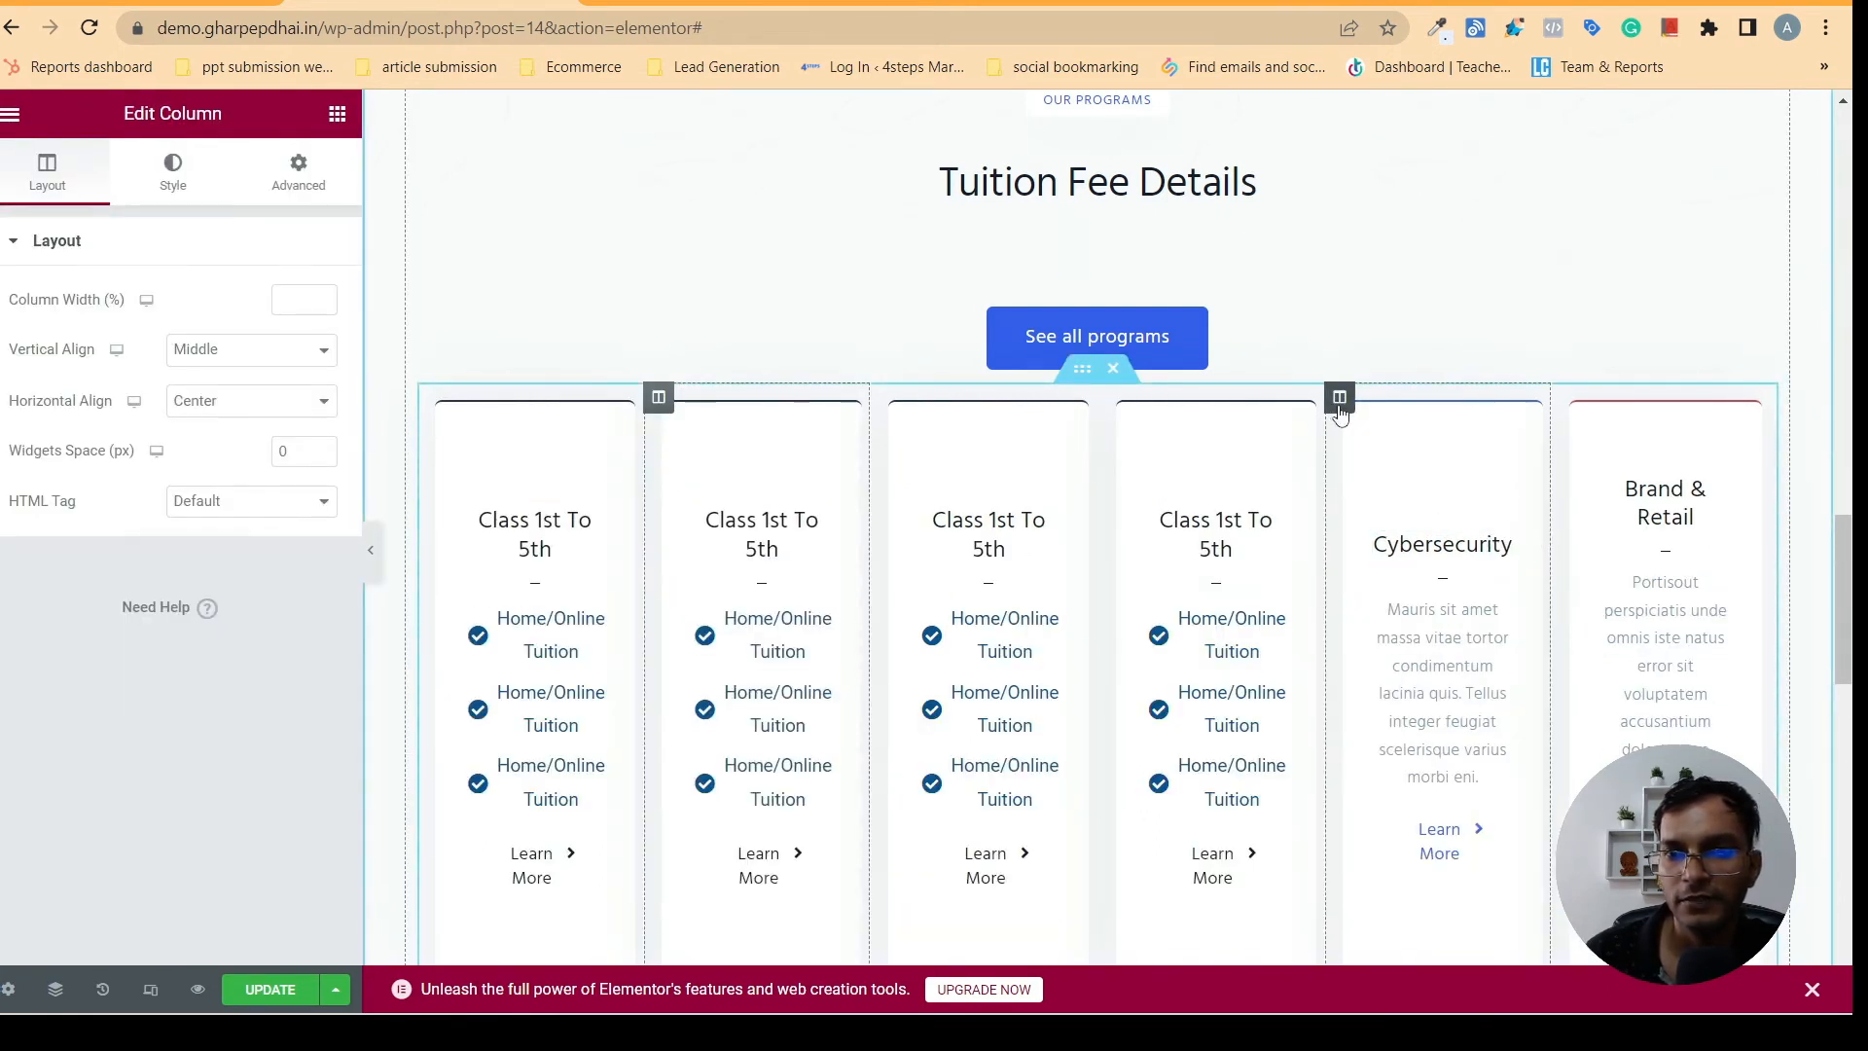
# - Delete the Cybersecurity and Brand & Retail card columns from the Tuition Fee Details section
pyautogui.rightClick(1339, 413)
pyautogui.click(1426, 800)
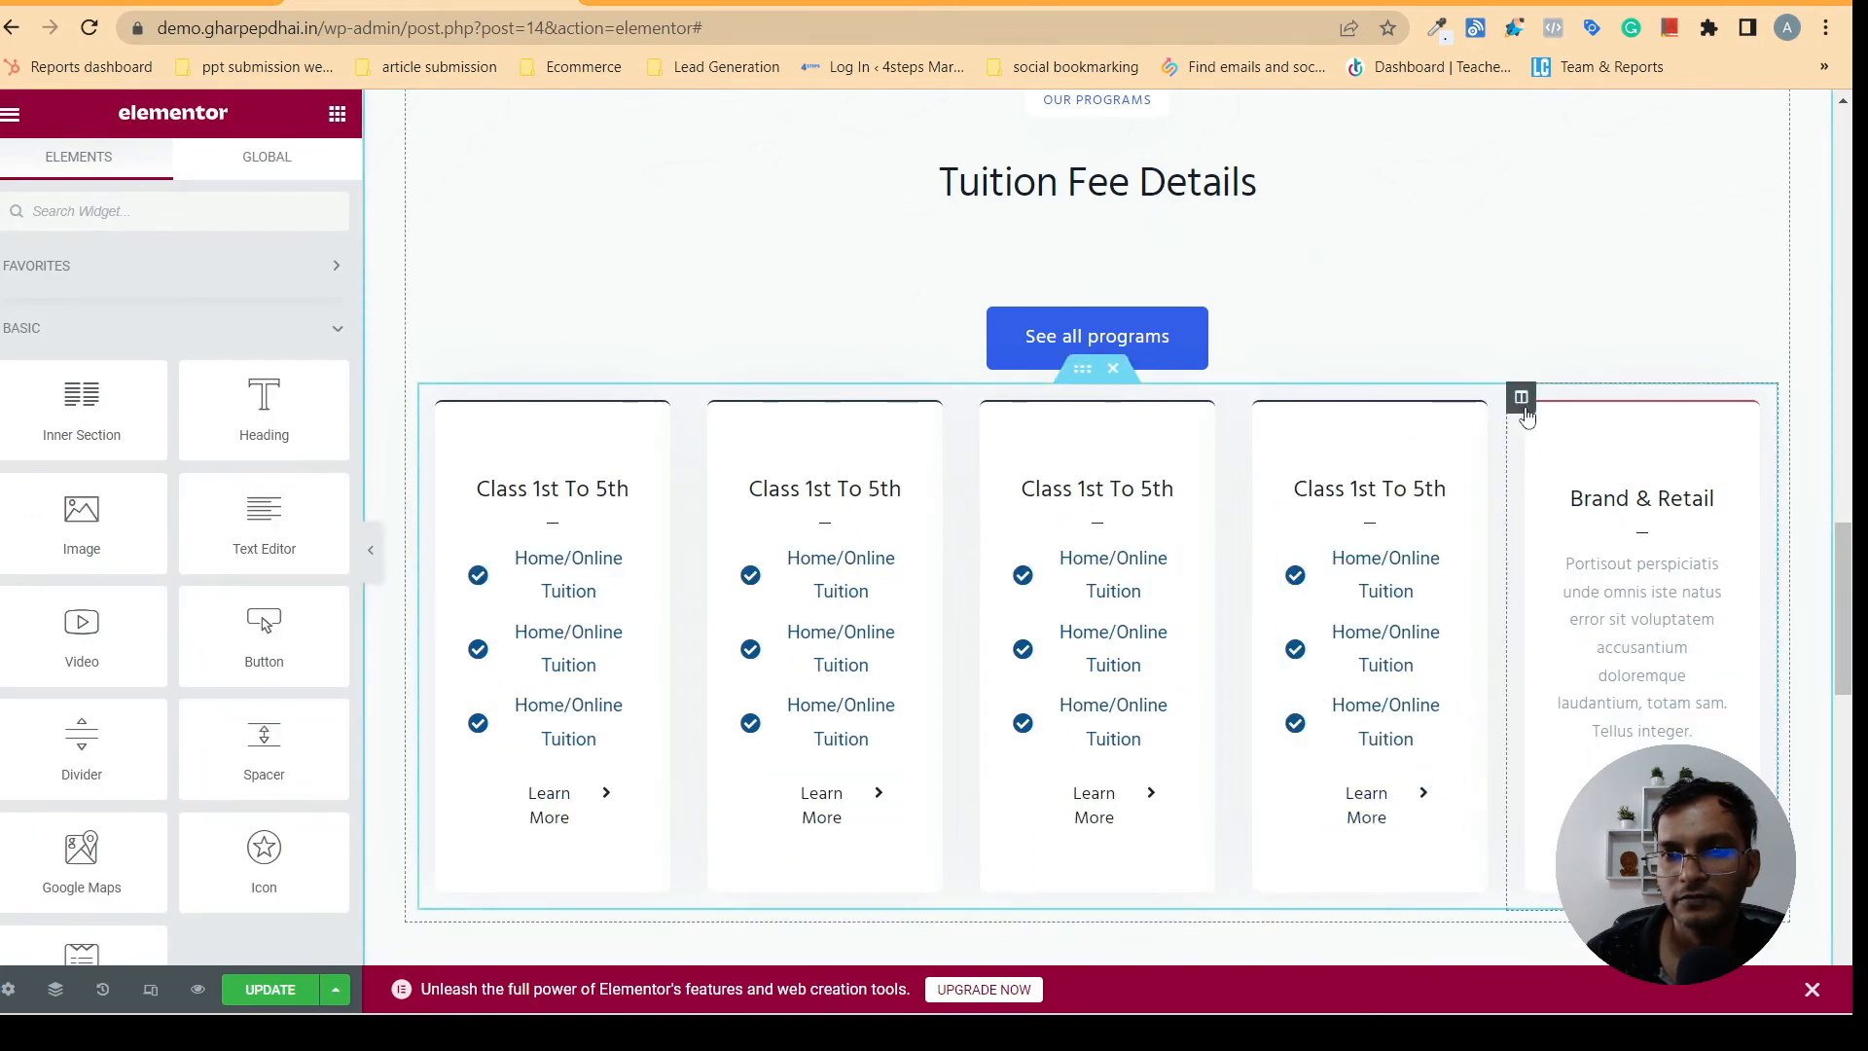
pyautogui.rightClick(1523, 408)
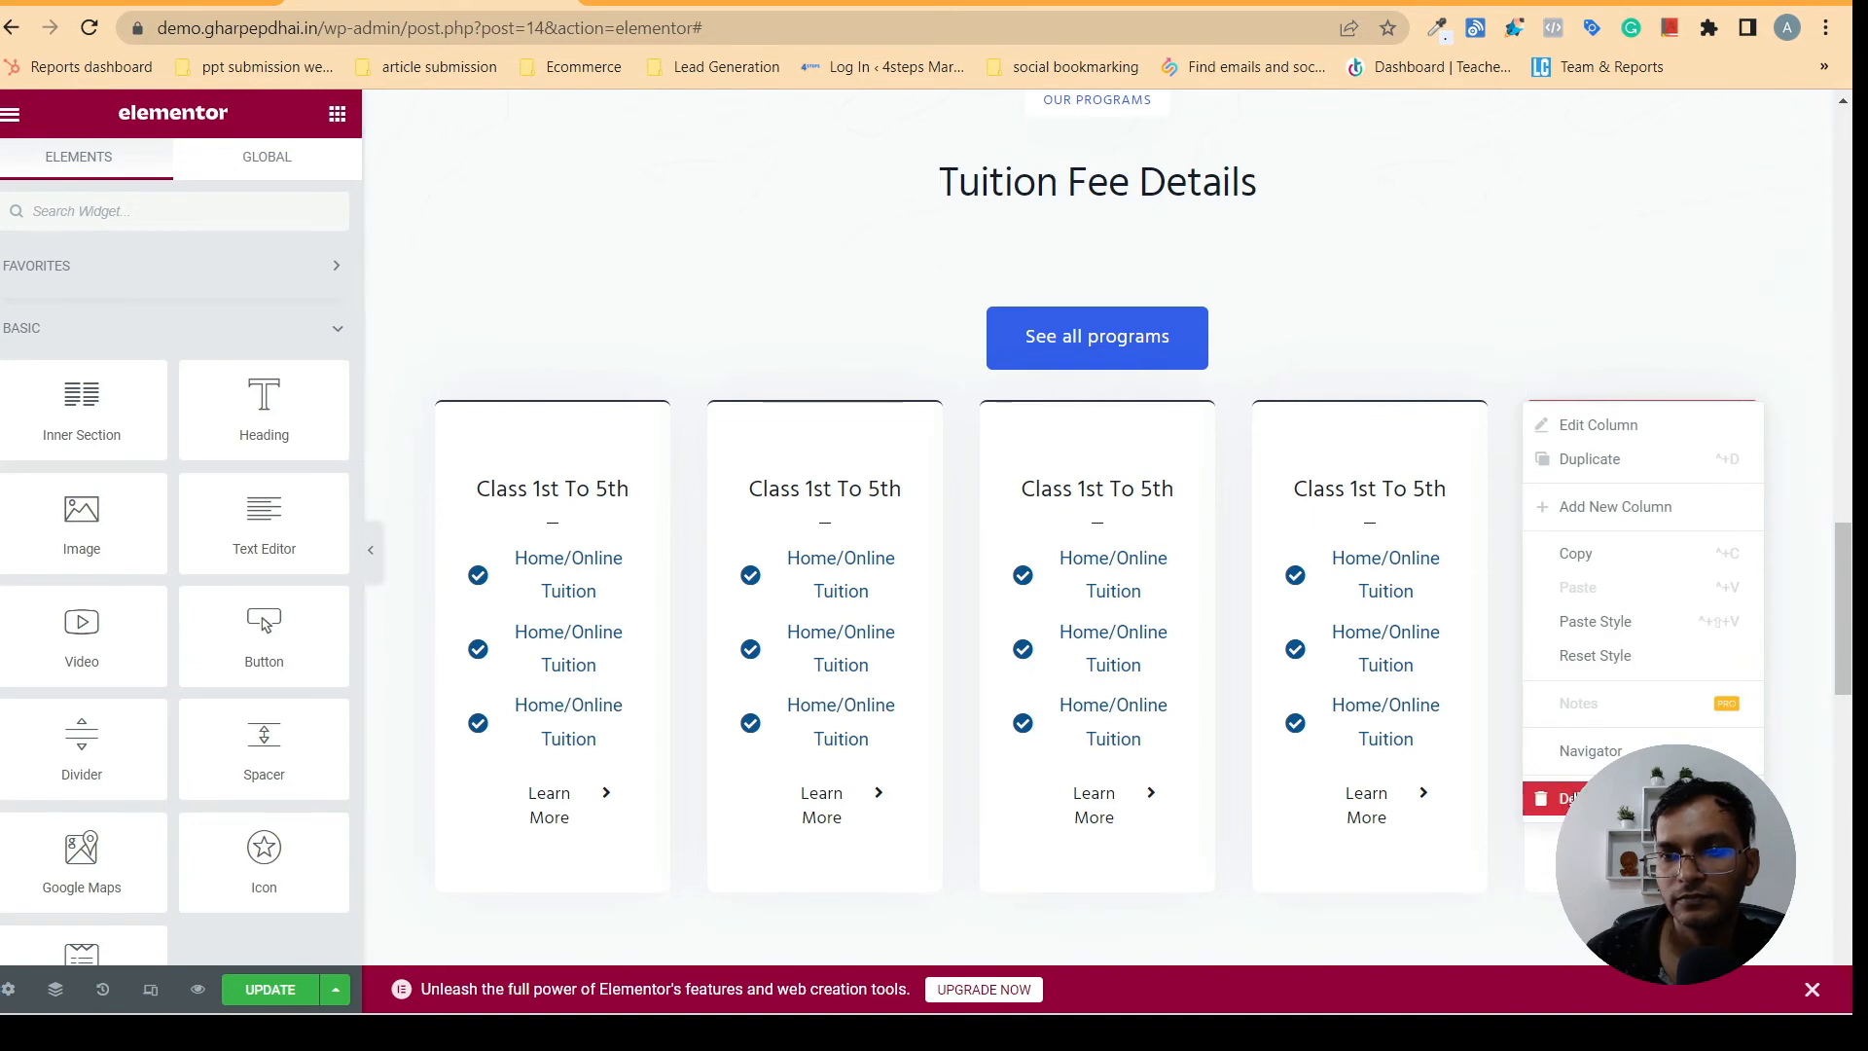
pyautogui.click(1576, 800)
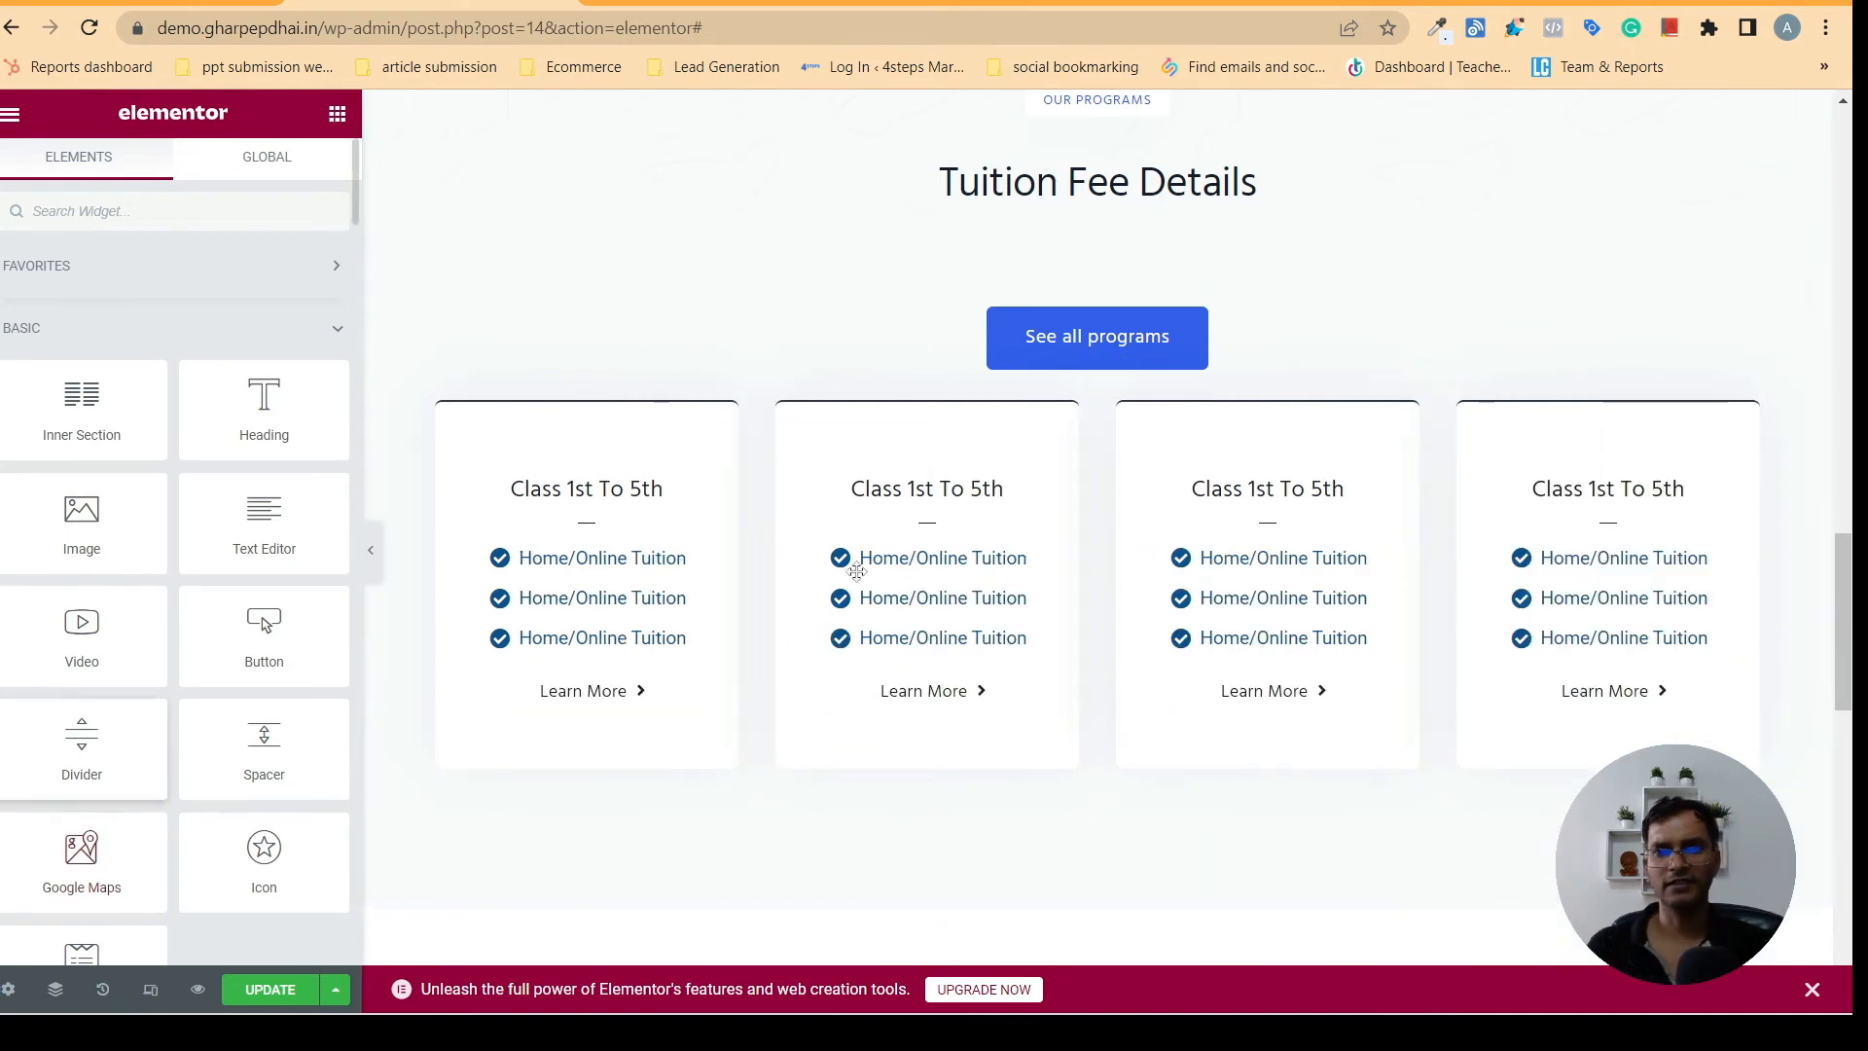
# - Compare the duplicated cards with the Tuition Fee Details section on gharpepdhai.in
pyautogui.click(724, 3)
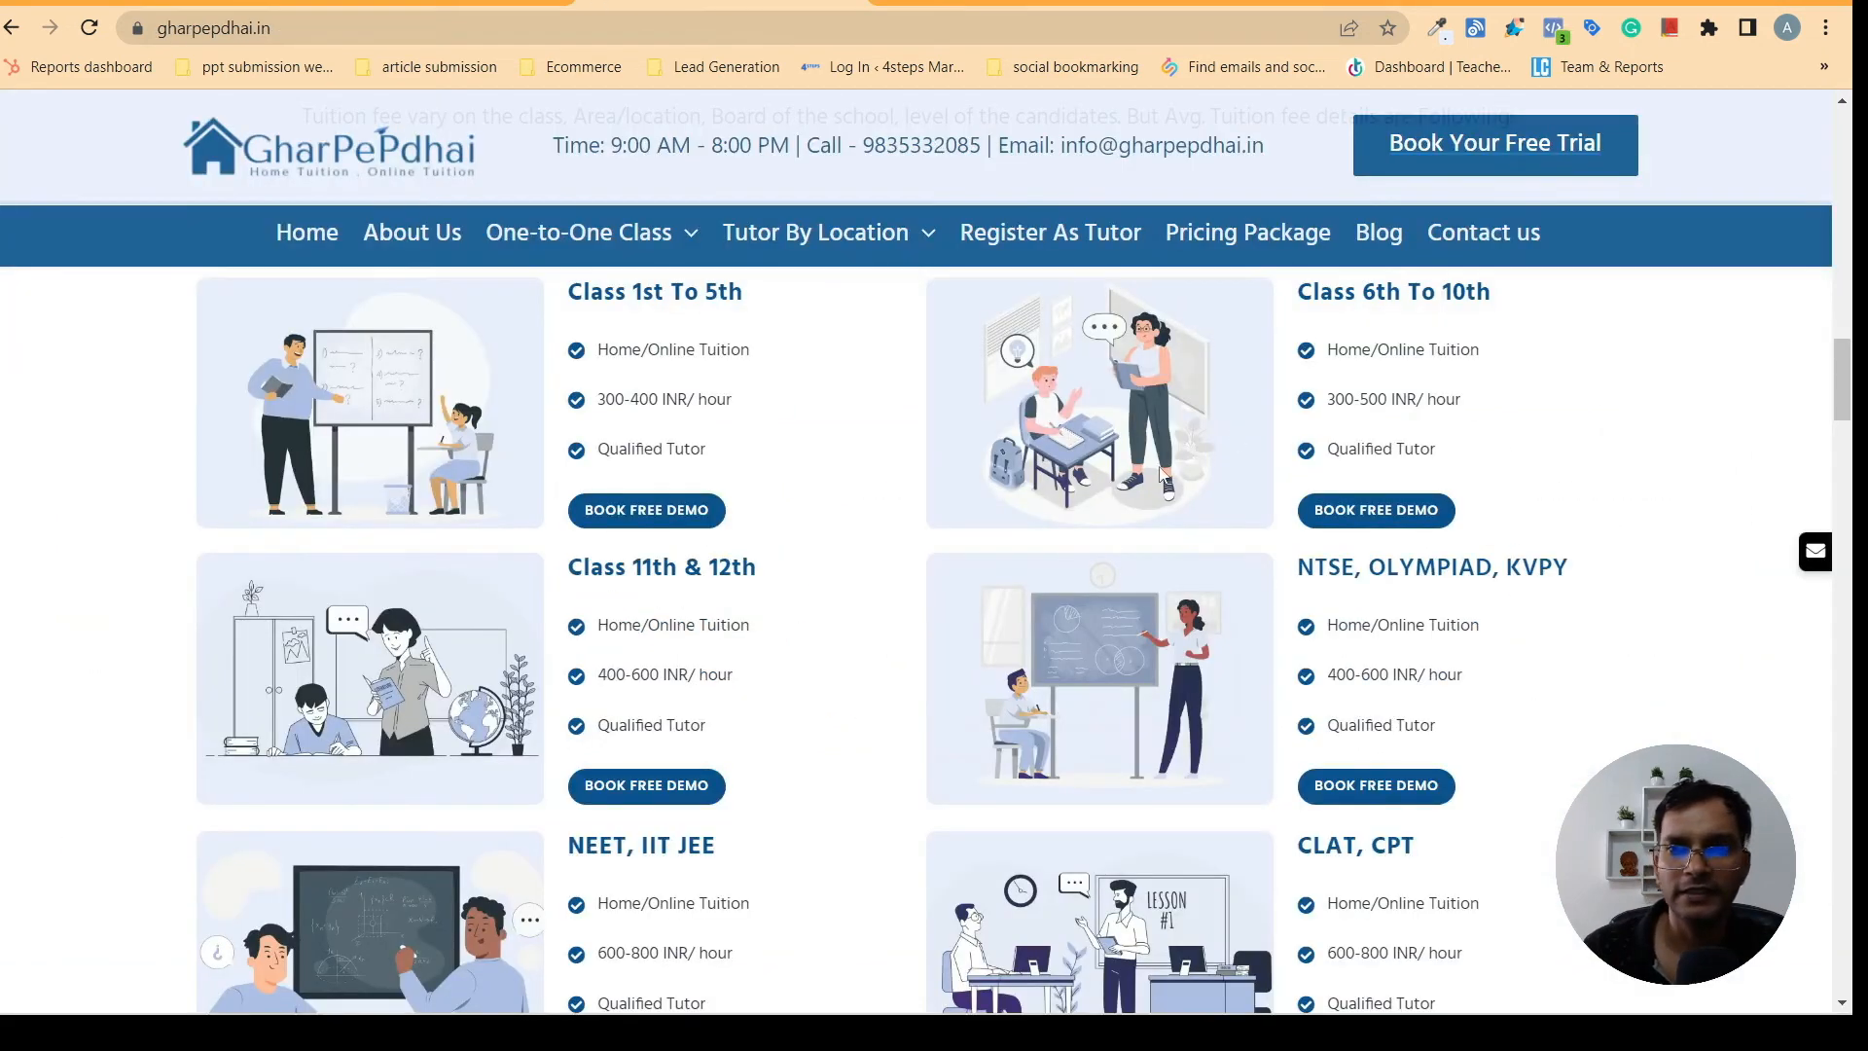
pyautogui.moveTo(1852, 387); pyautogui.dragTo(1852, 311)
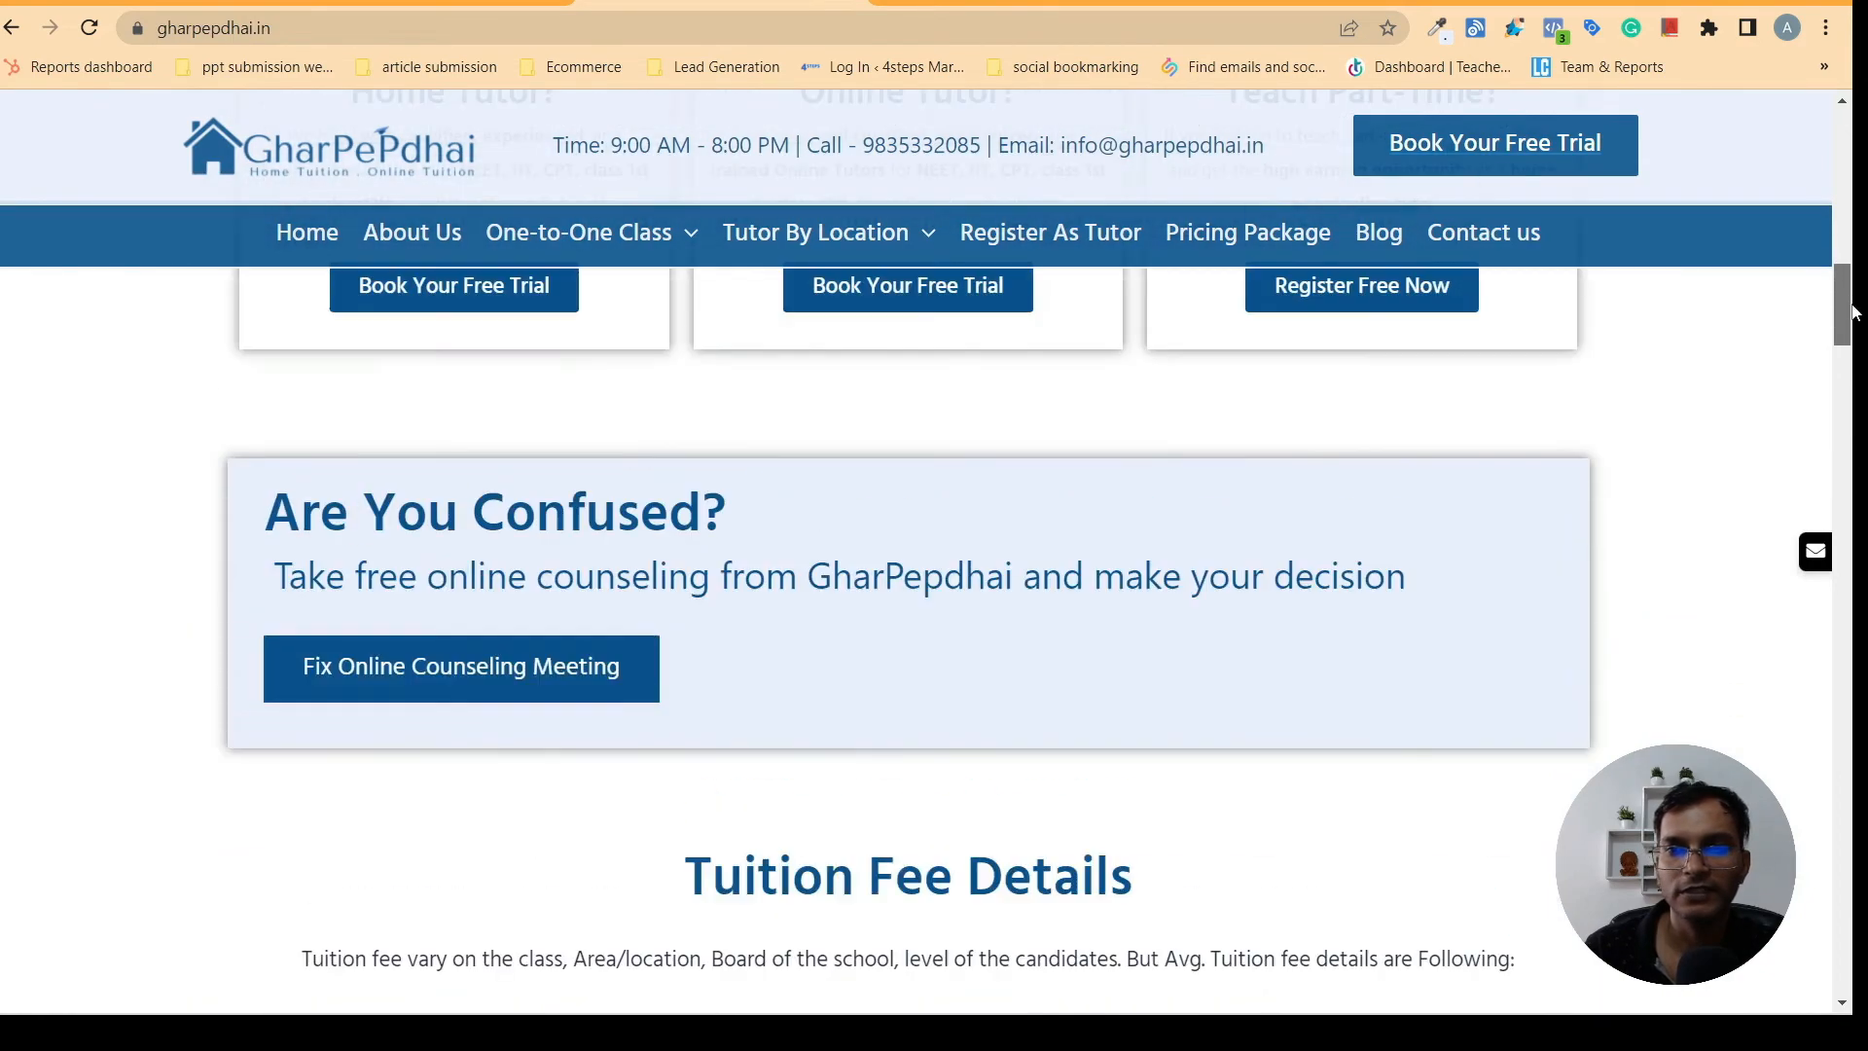
pyautogui.click(467, 3)
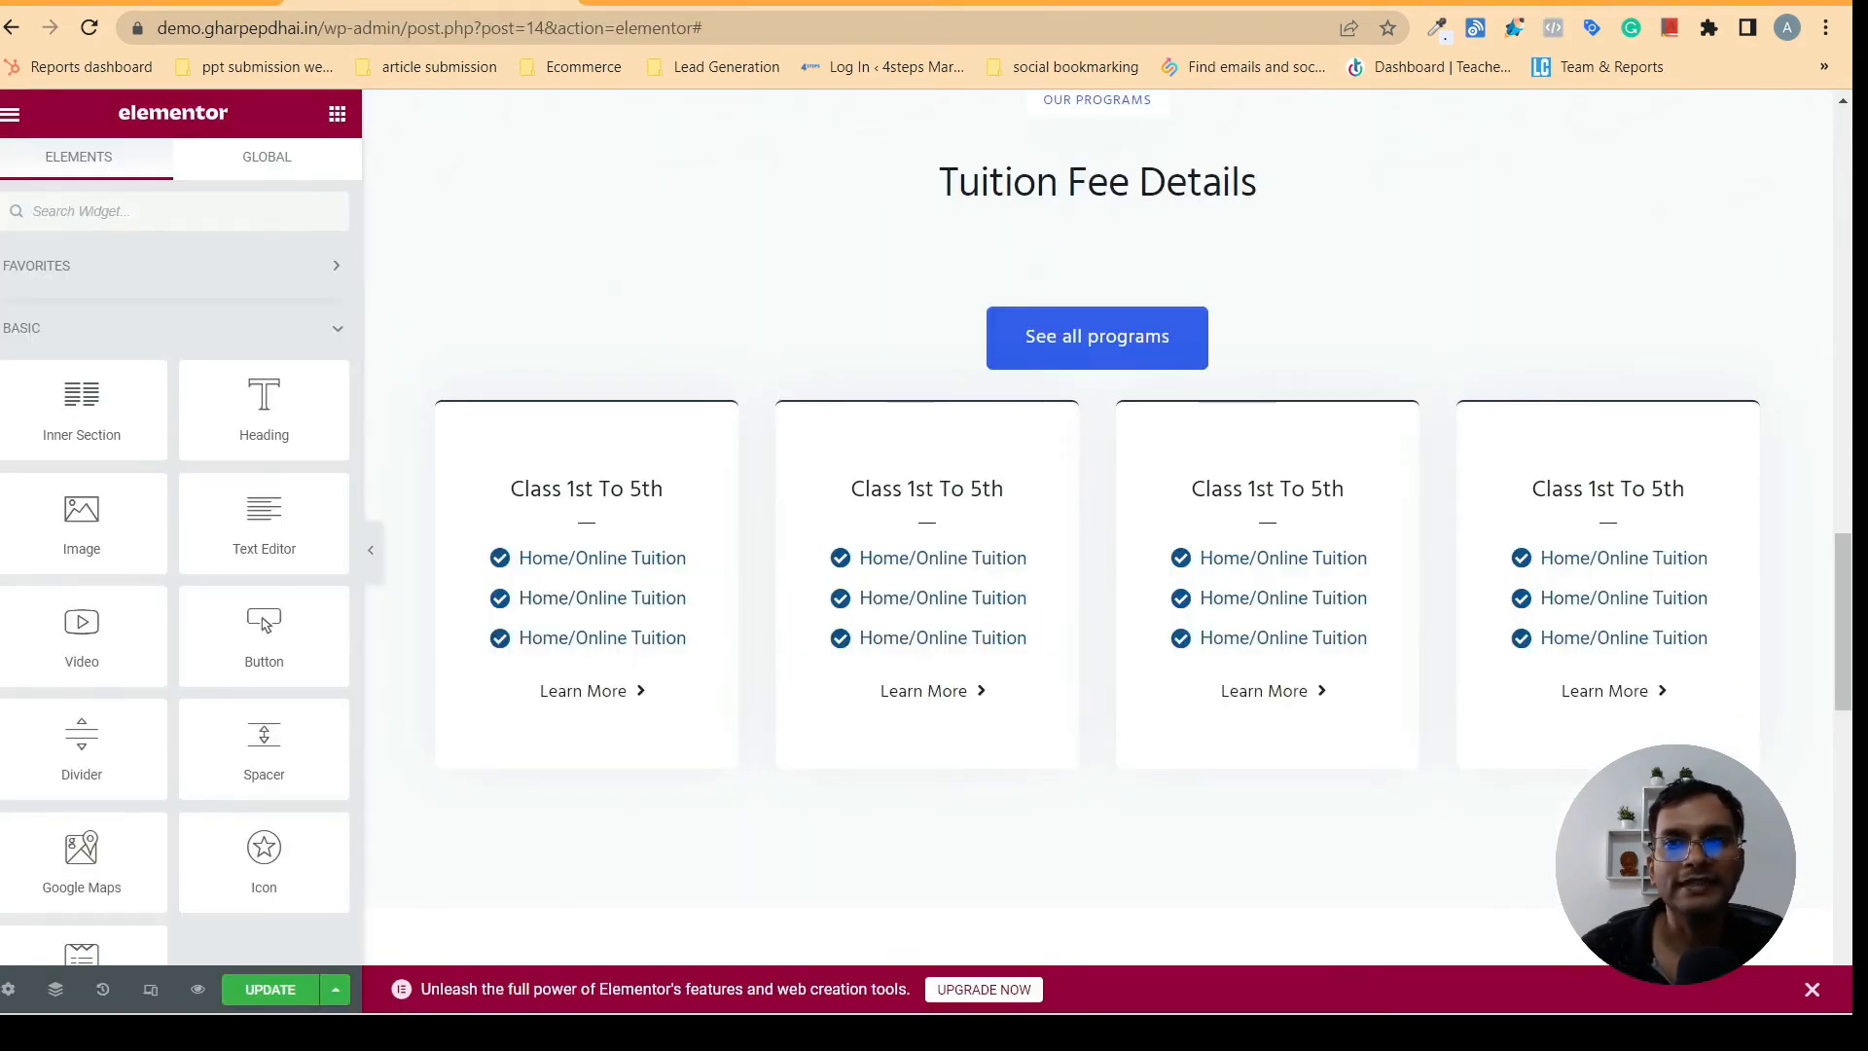
pyautogui.click(724, 3)
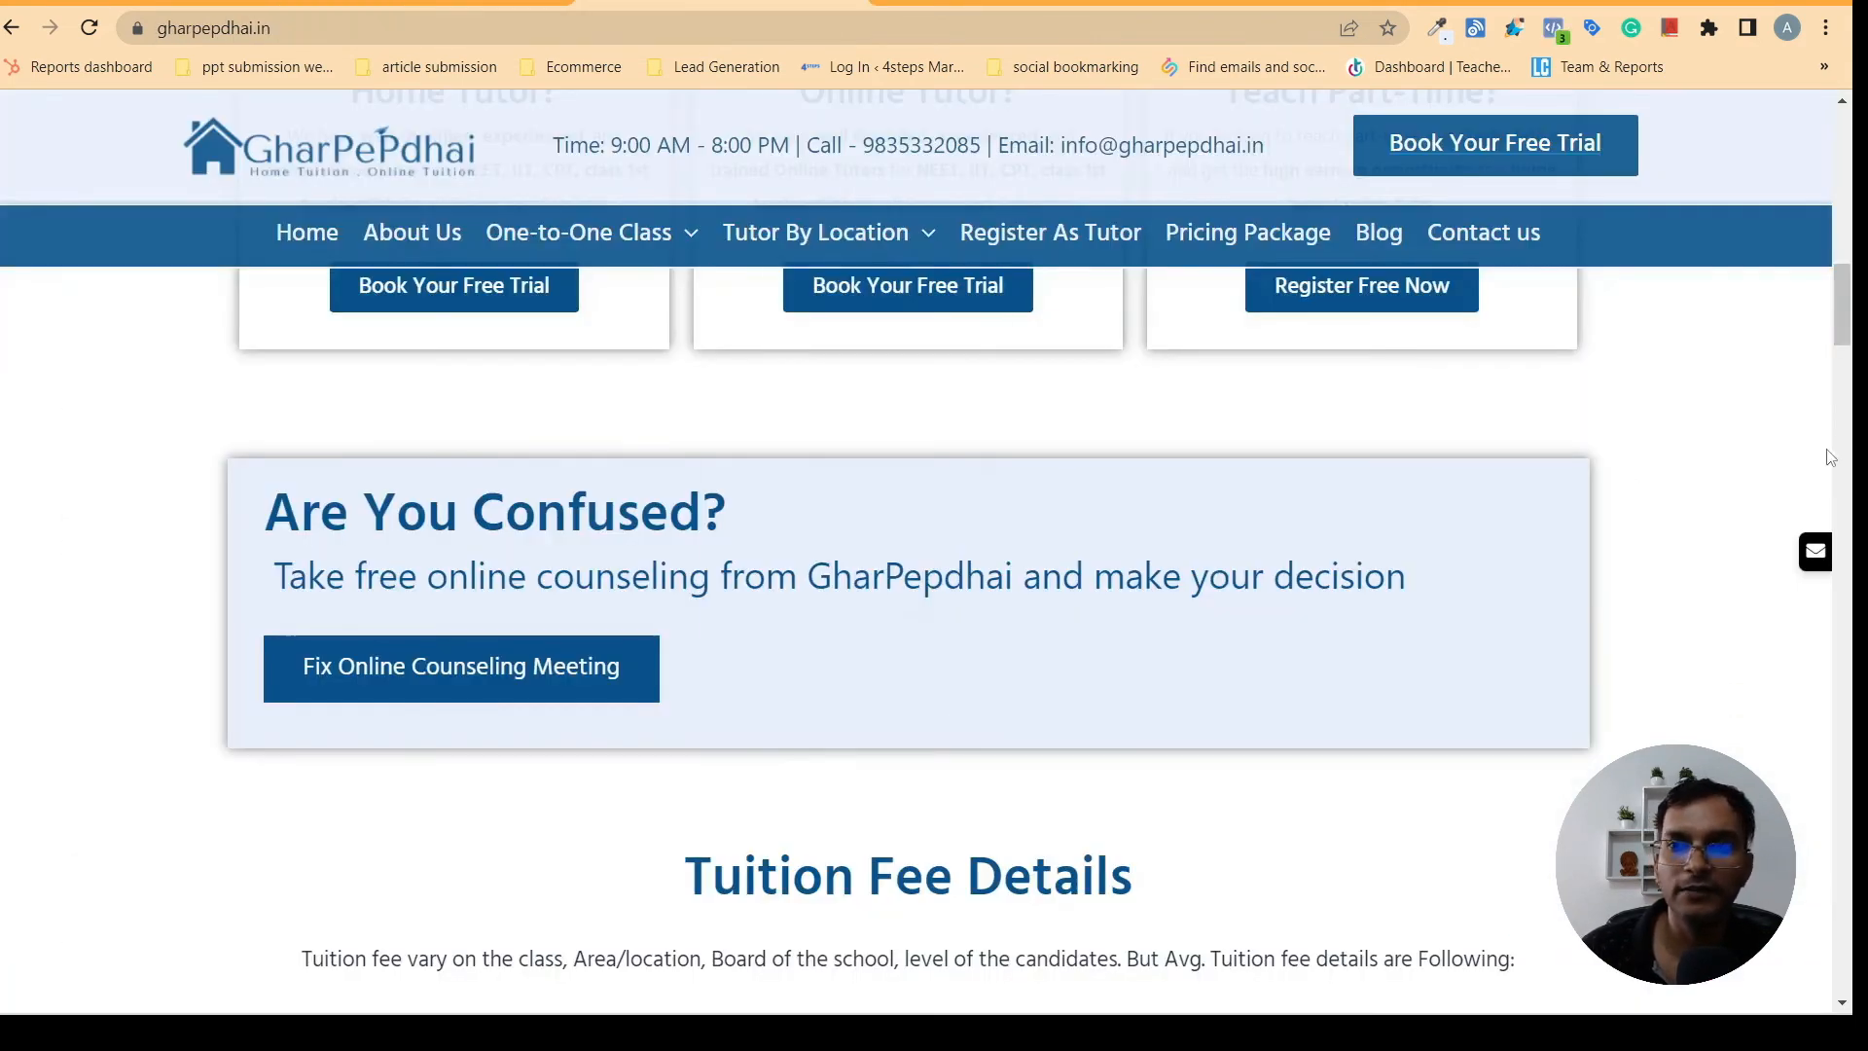
pyautogui.moveTo(1852, 319); pyautogui.dragTo(1852, 394)
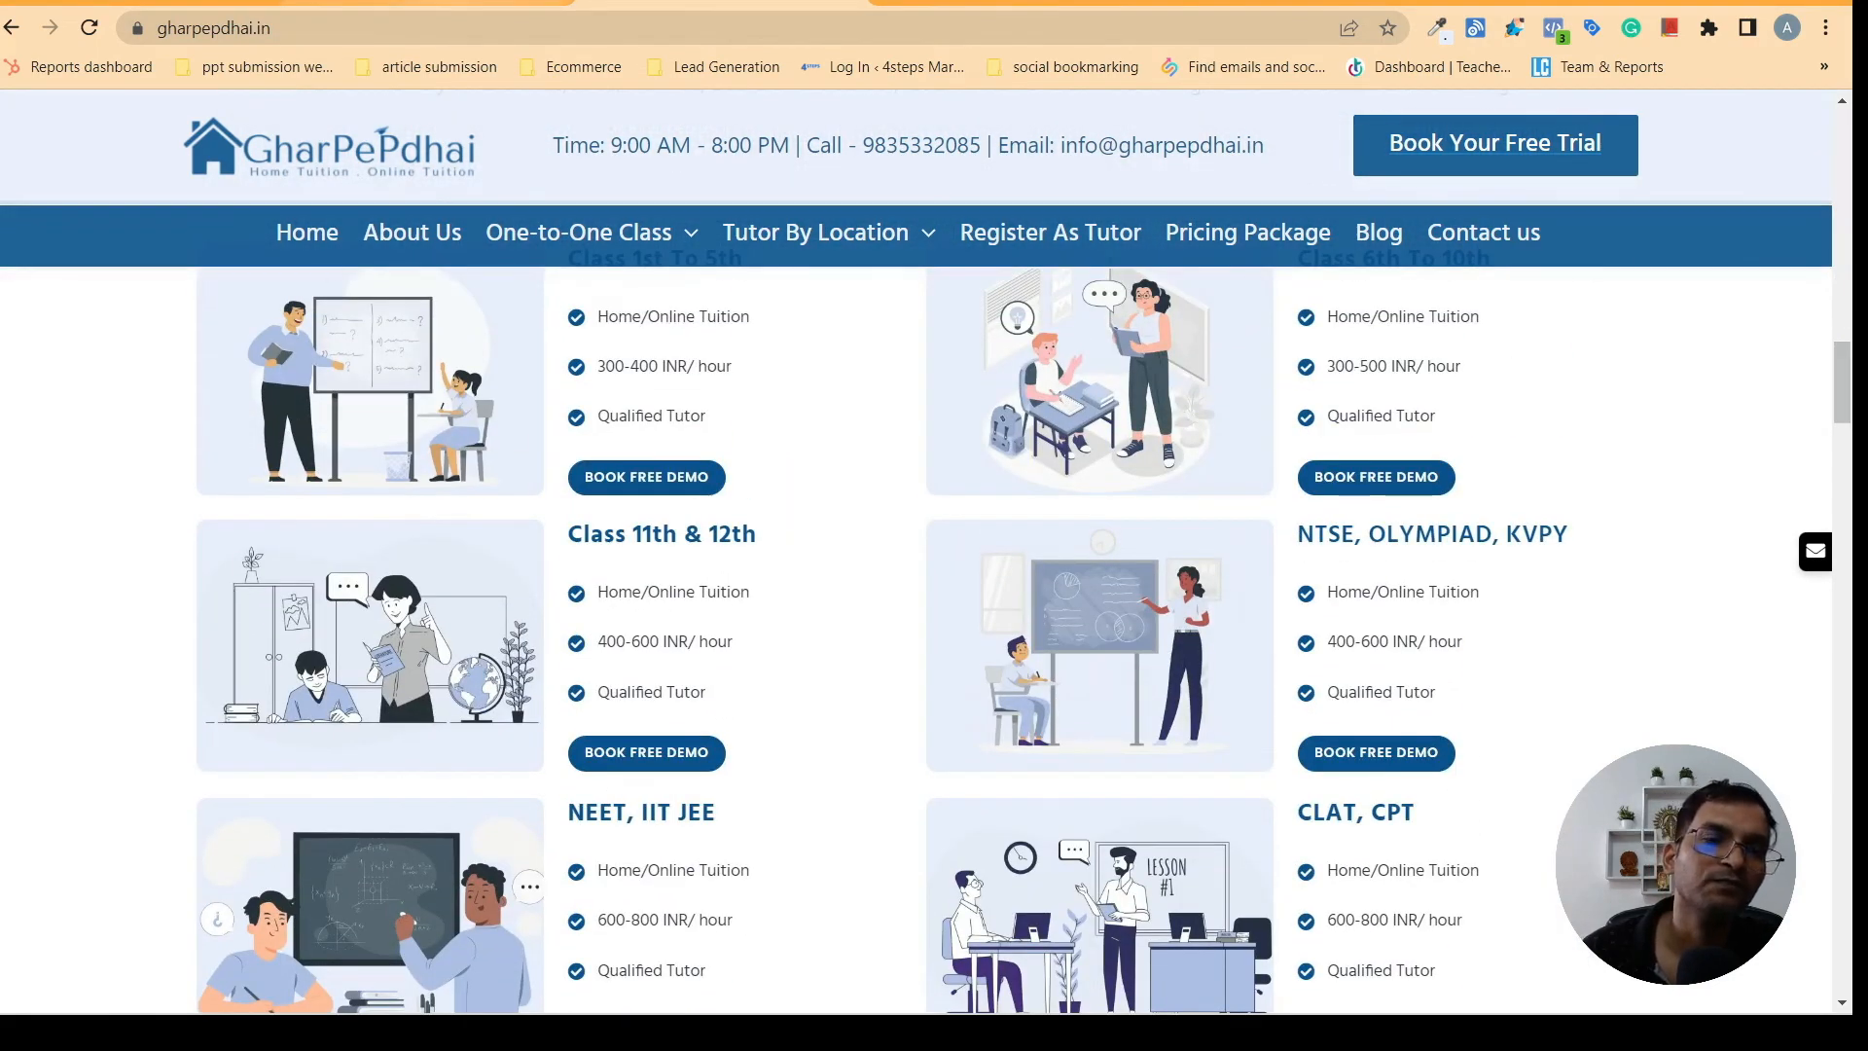
pyautogui.click(457, 3)
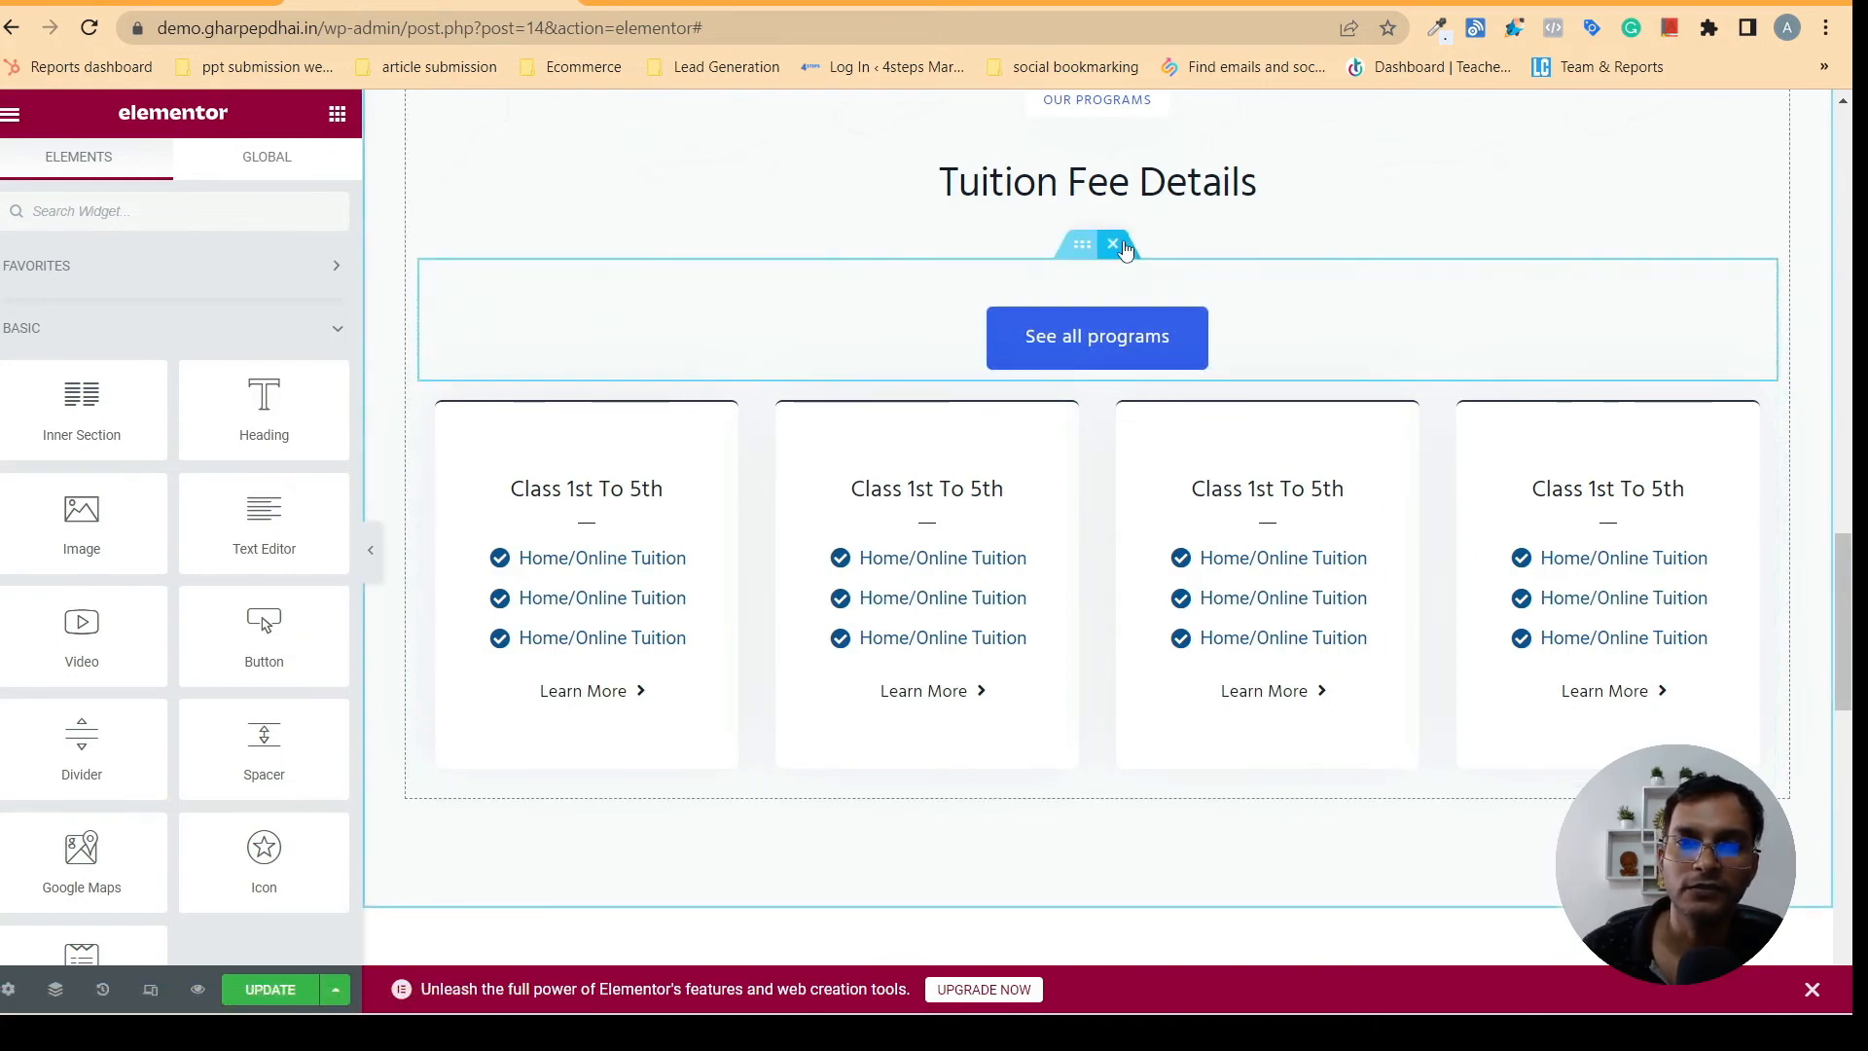
# - Delete the inner section holding the See all programs button and the company logos section below the cards
pyautogui.click(1115, 246)
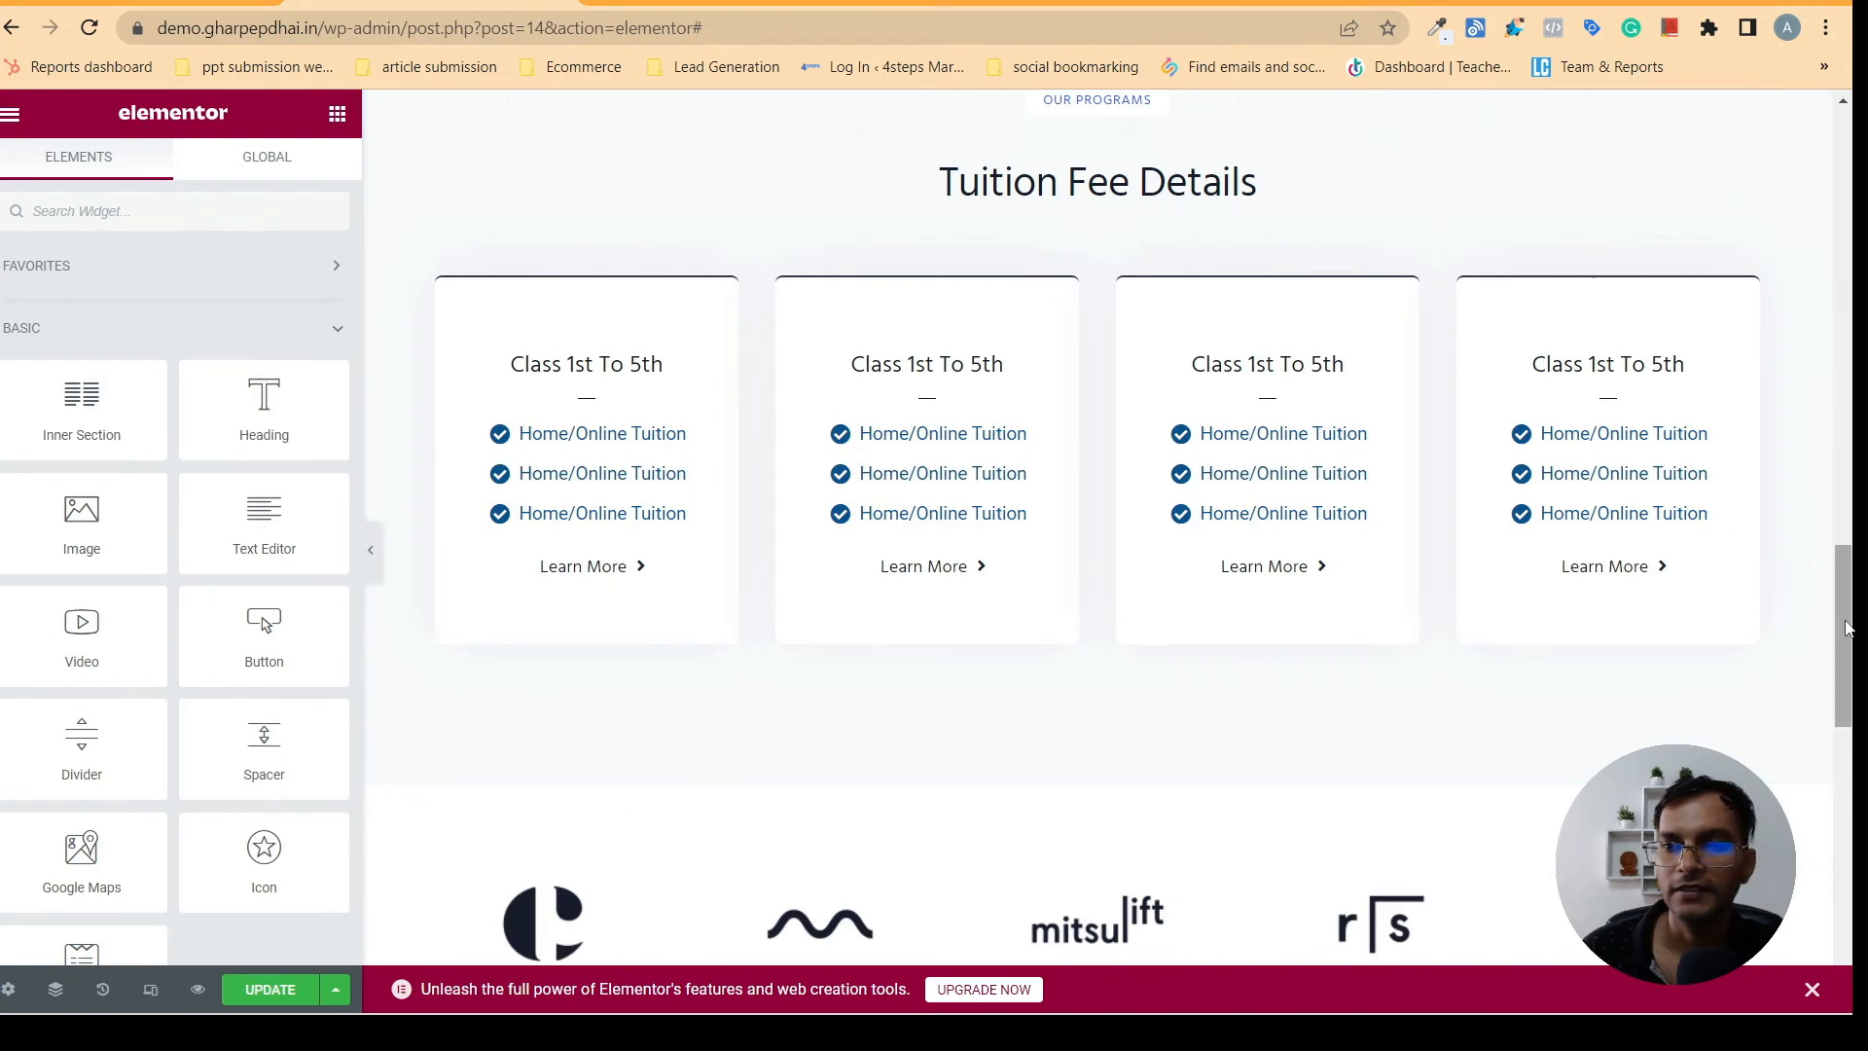
pyautogui.scroll(6, 1854, 552)
pyautogui.scroll(-9, 1854, 553)
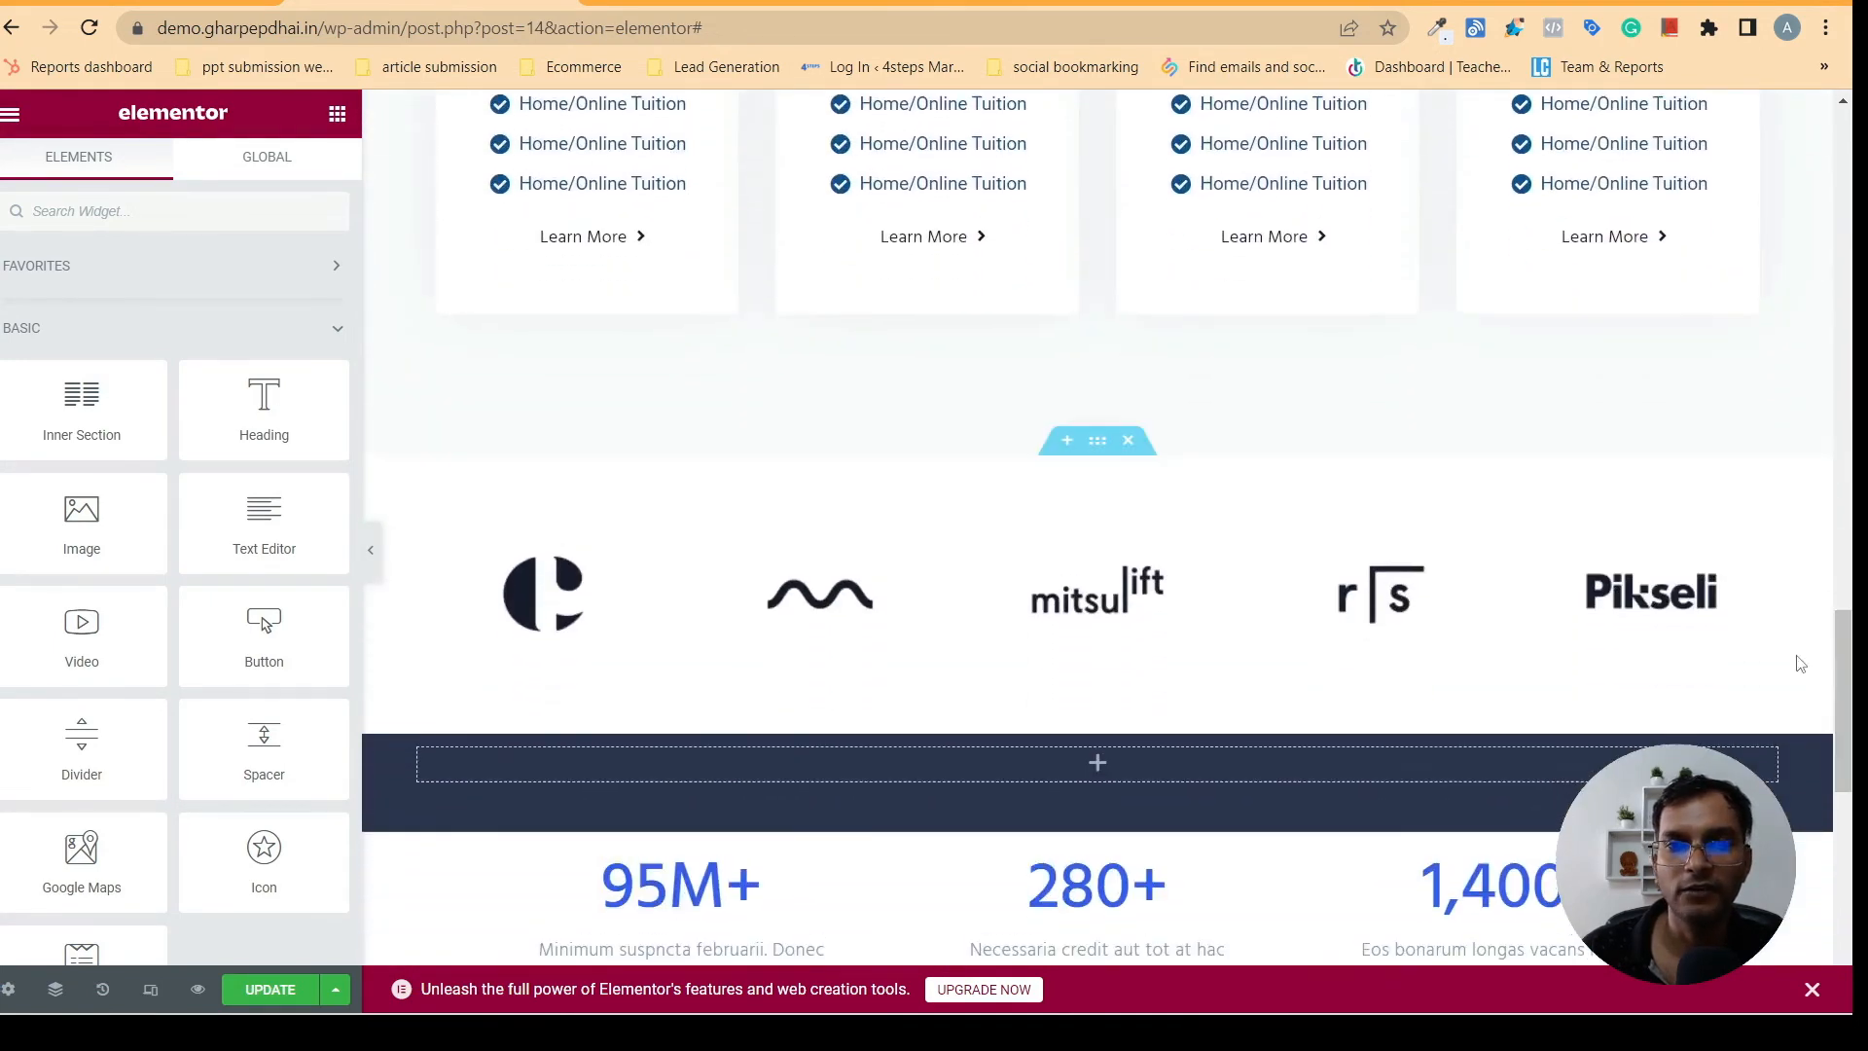
pyautogui.click(1128, 442)
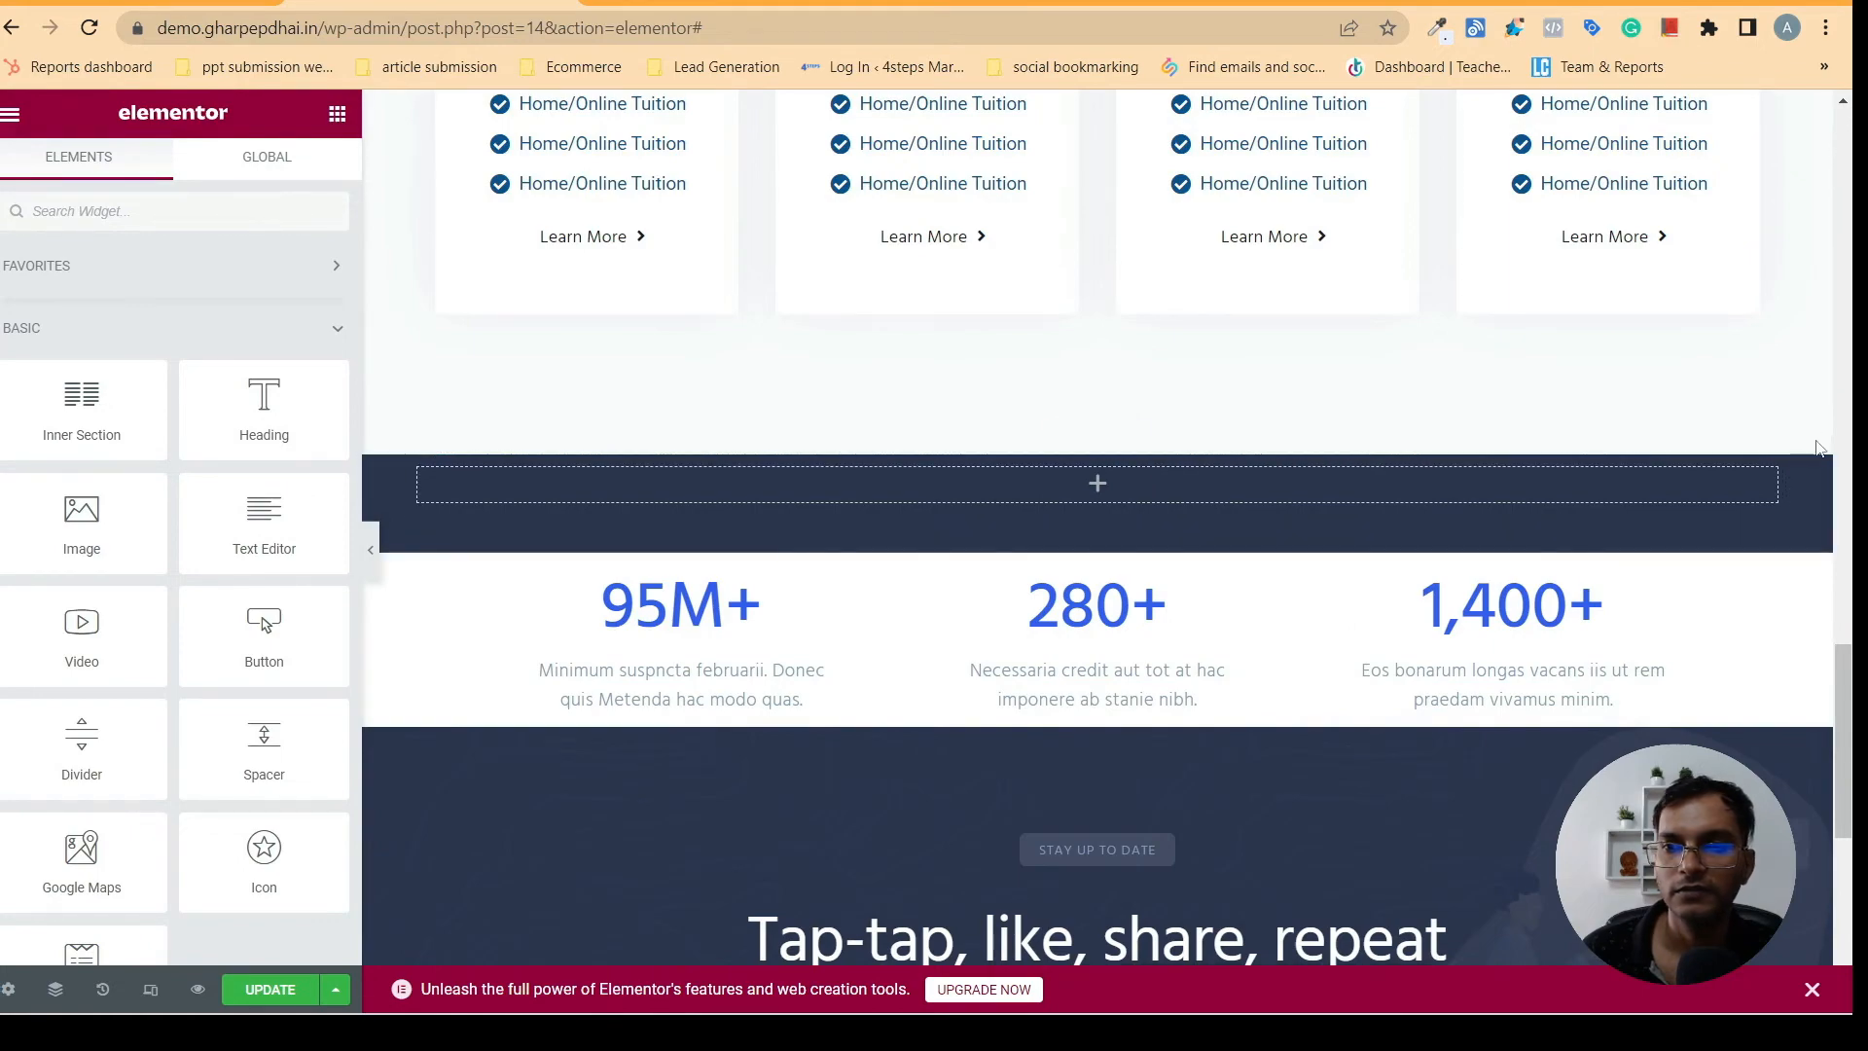
# - Add a one-column section between the fee cards and the empty dark section, and place a Heading widget in it
pyautogui.scroll(-1, 1825, 790)
pyautogui.scroll(20, 1825, 790)
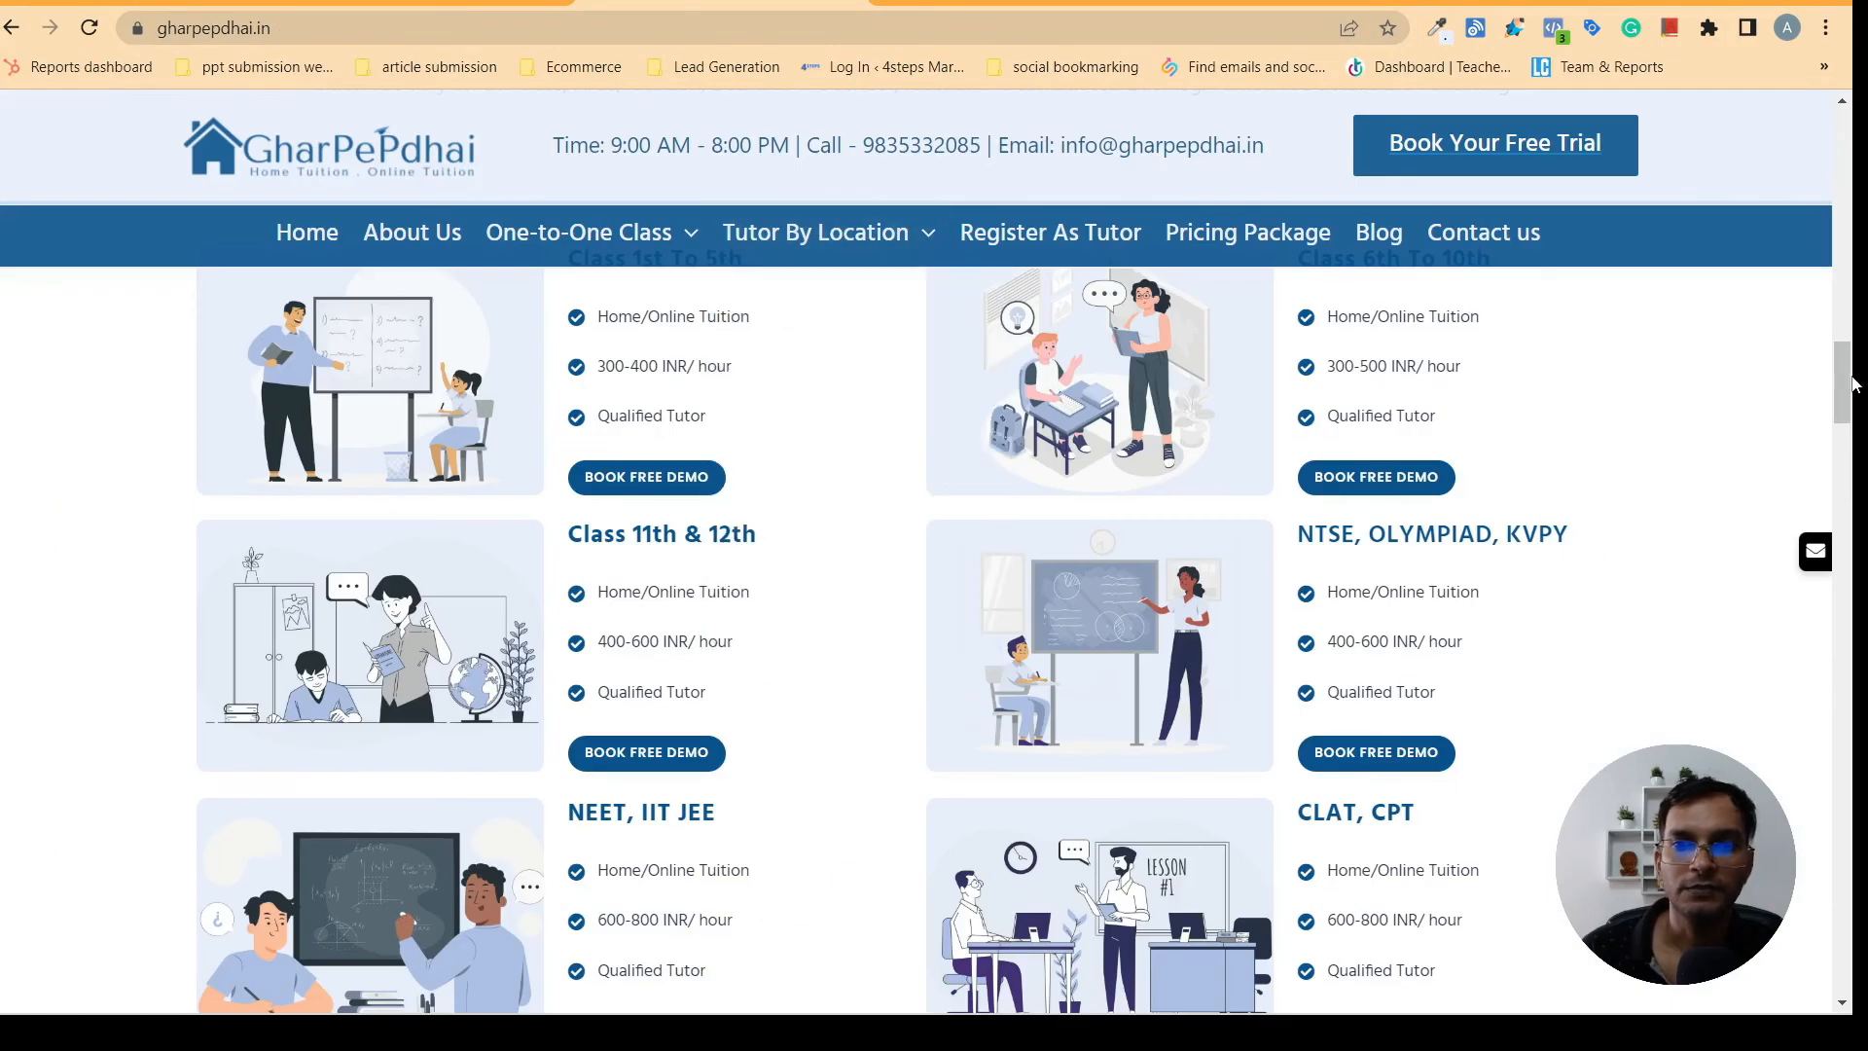
pyautogui.moveTo(1825, 399); pyautogui.dragTo(1819, 462)
pyautogui.scroll(5, 1588, 327)
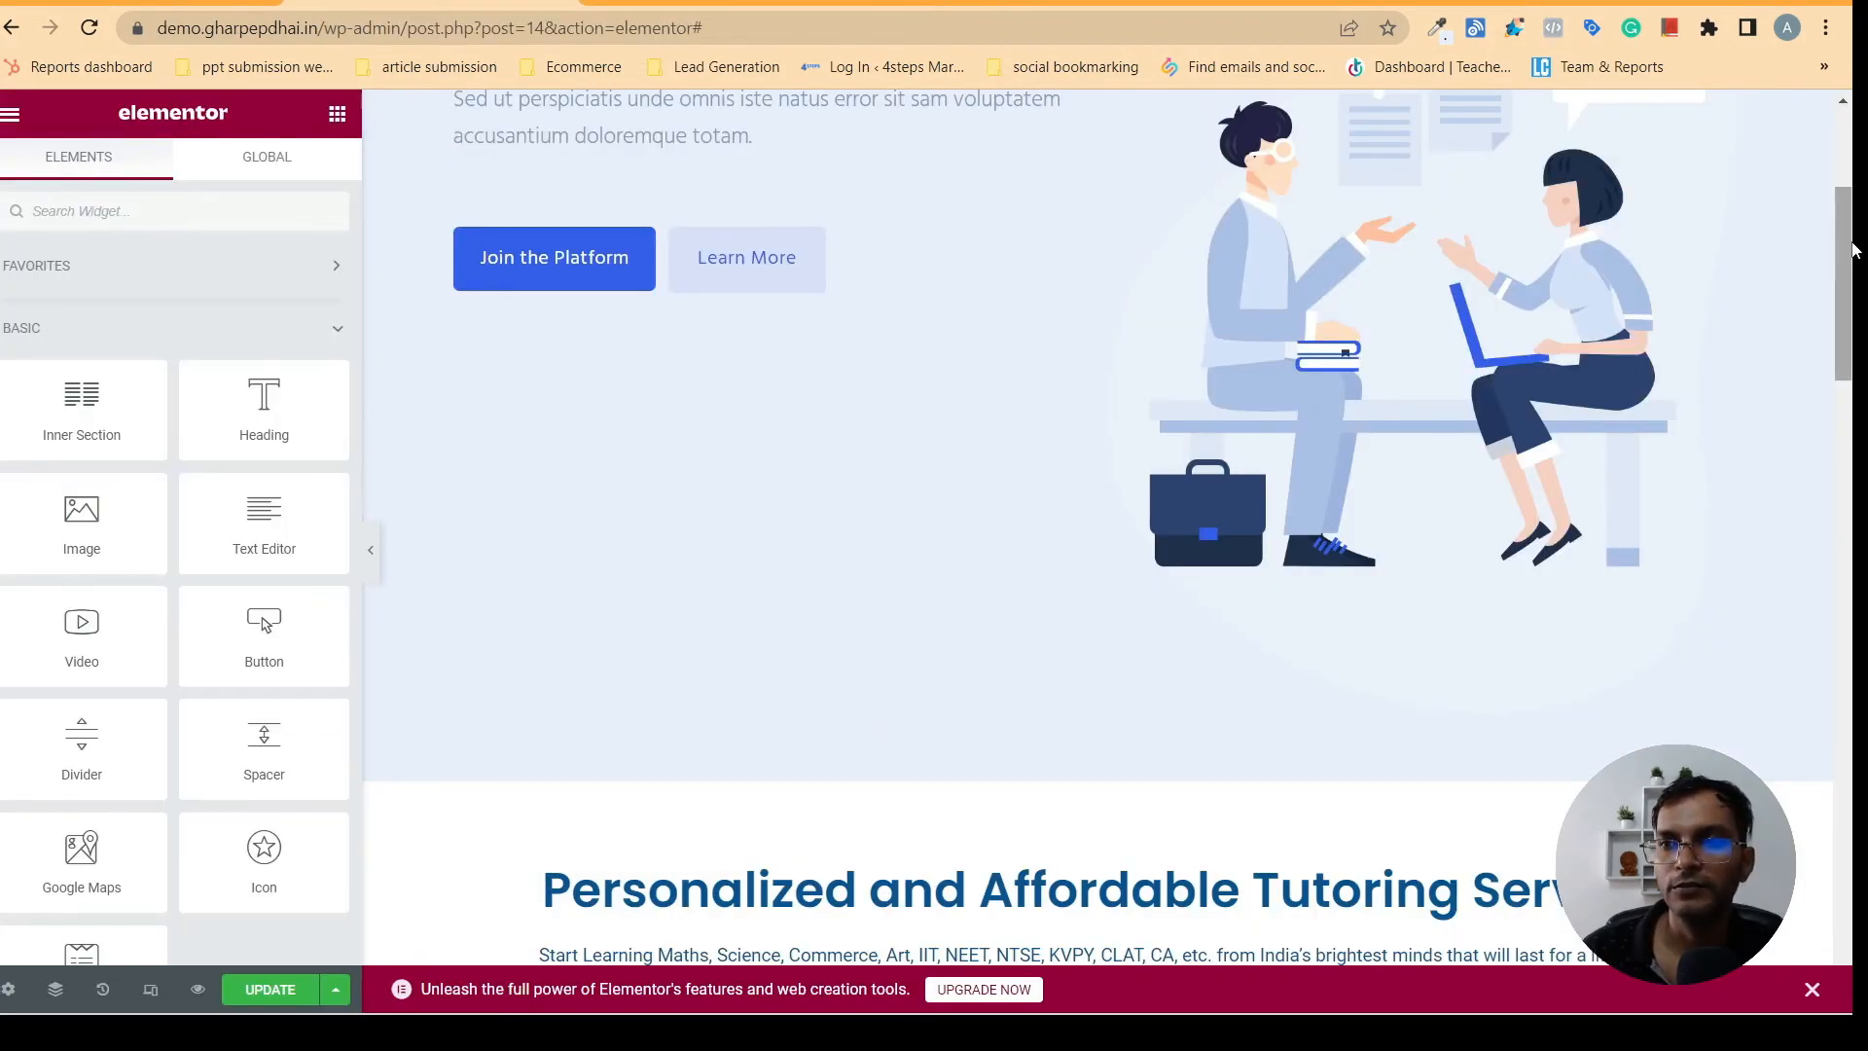
pyautogui.moveTo(1853, 251); pyautogui.dragTo(1853, 737)
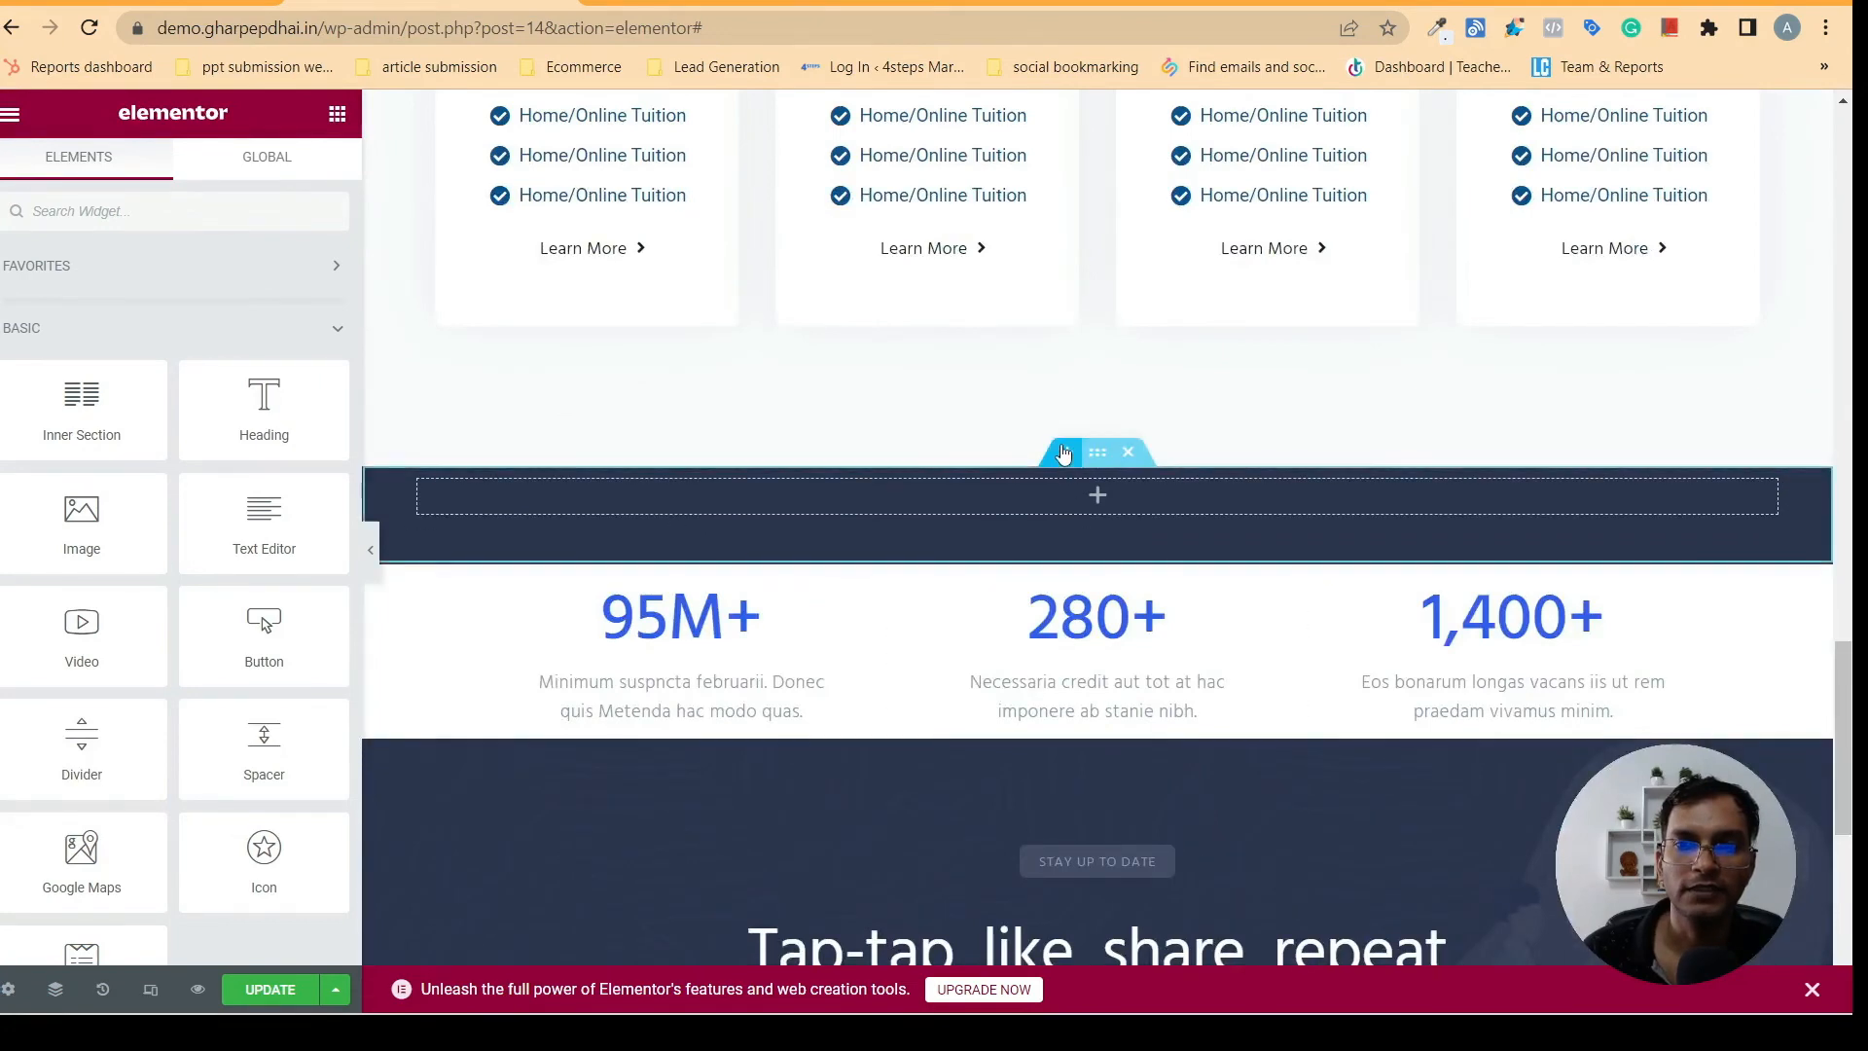
pyautogui.click(1063, 453)
pyautogui.click(1012, 580)
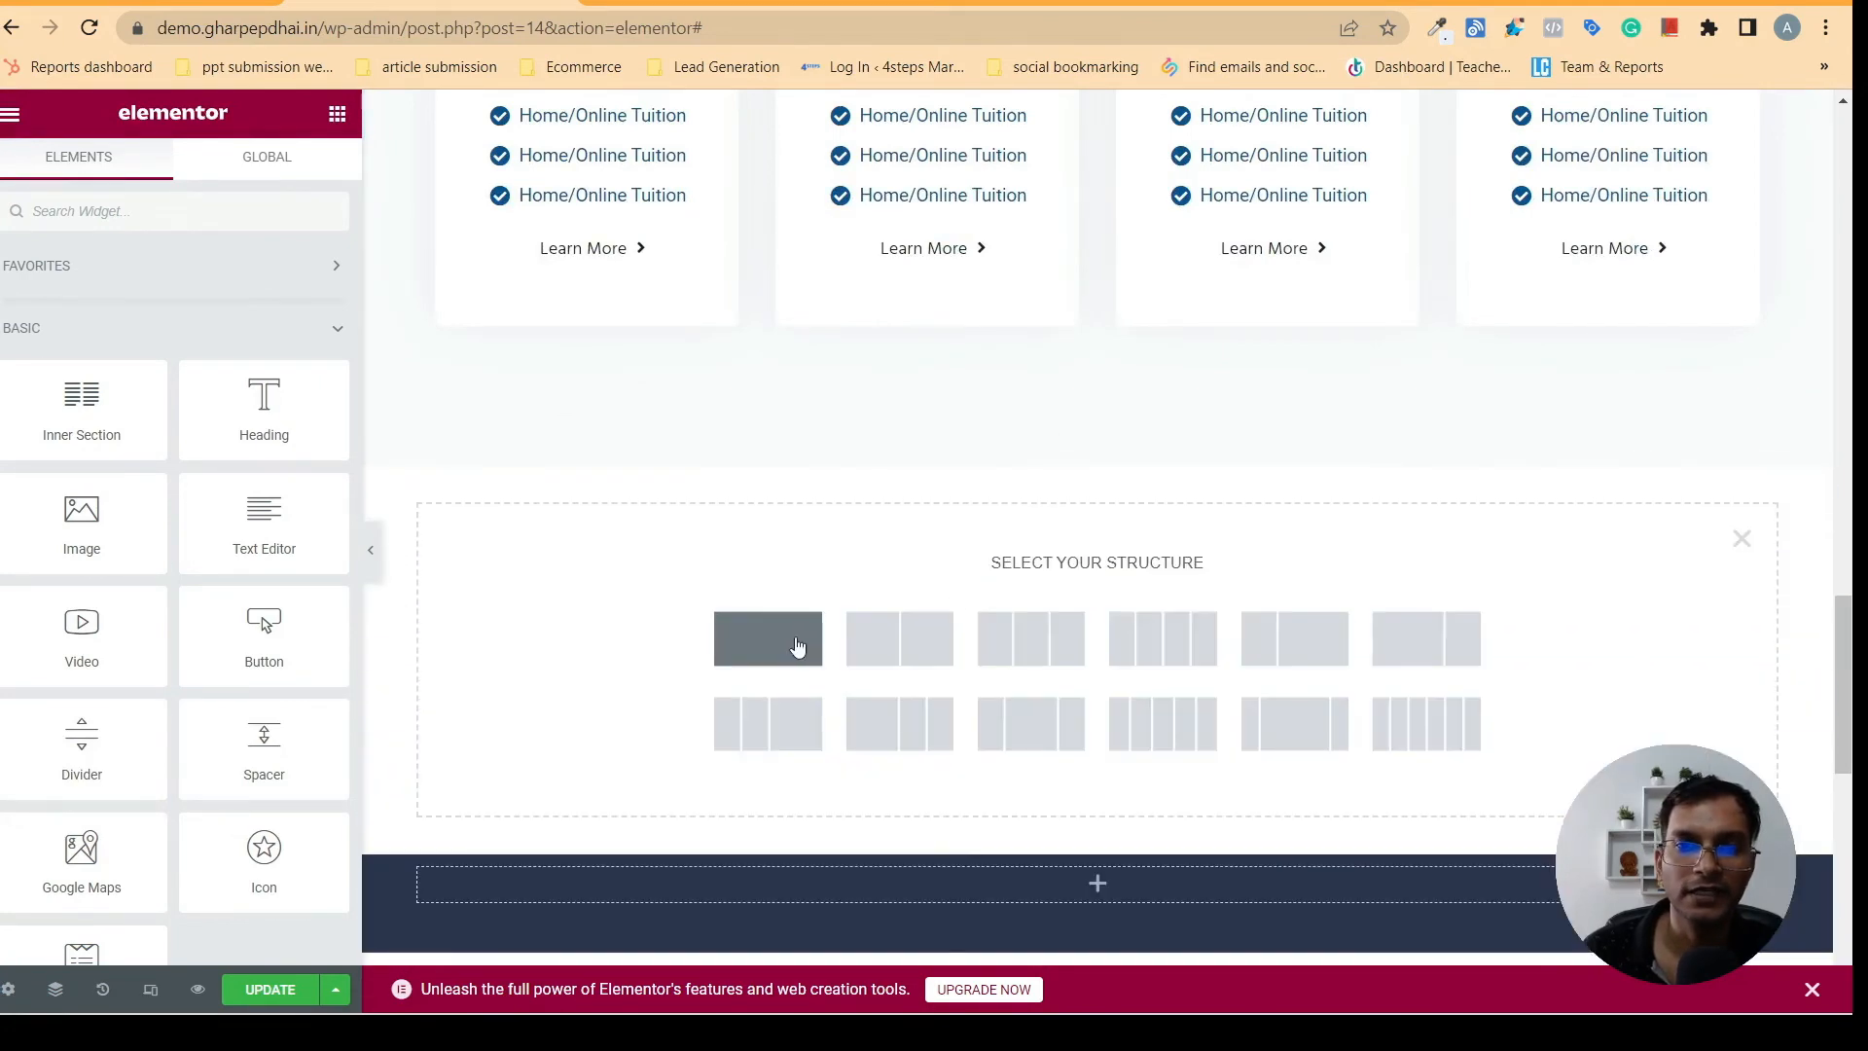
pyautogui.click(789, 638)
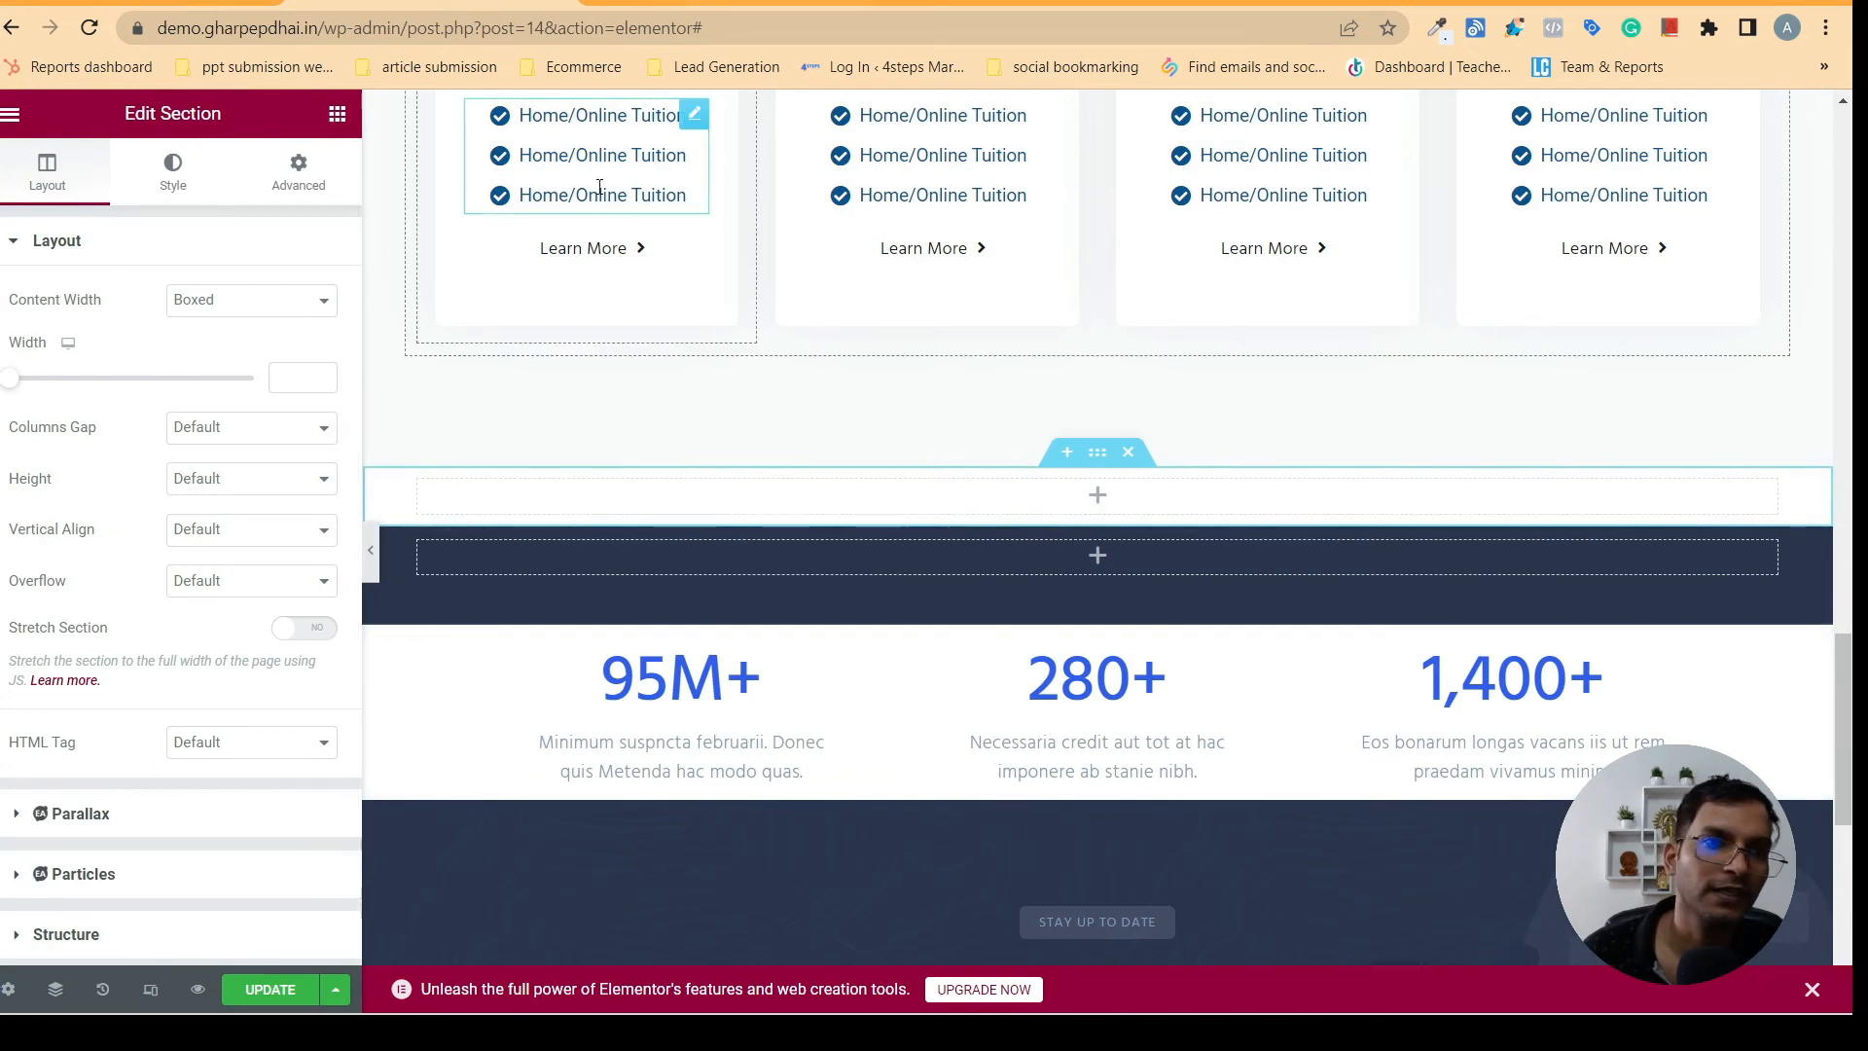
pyautogui.click(336, 113)
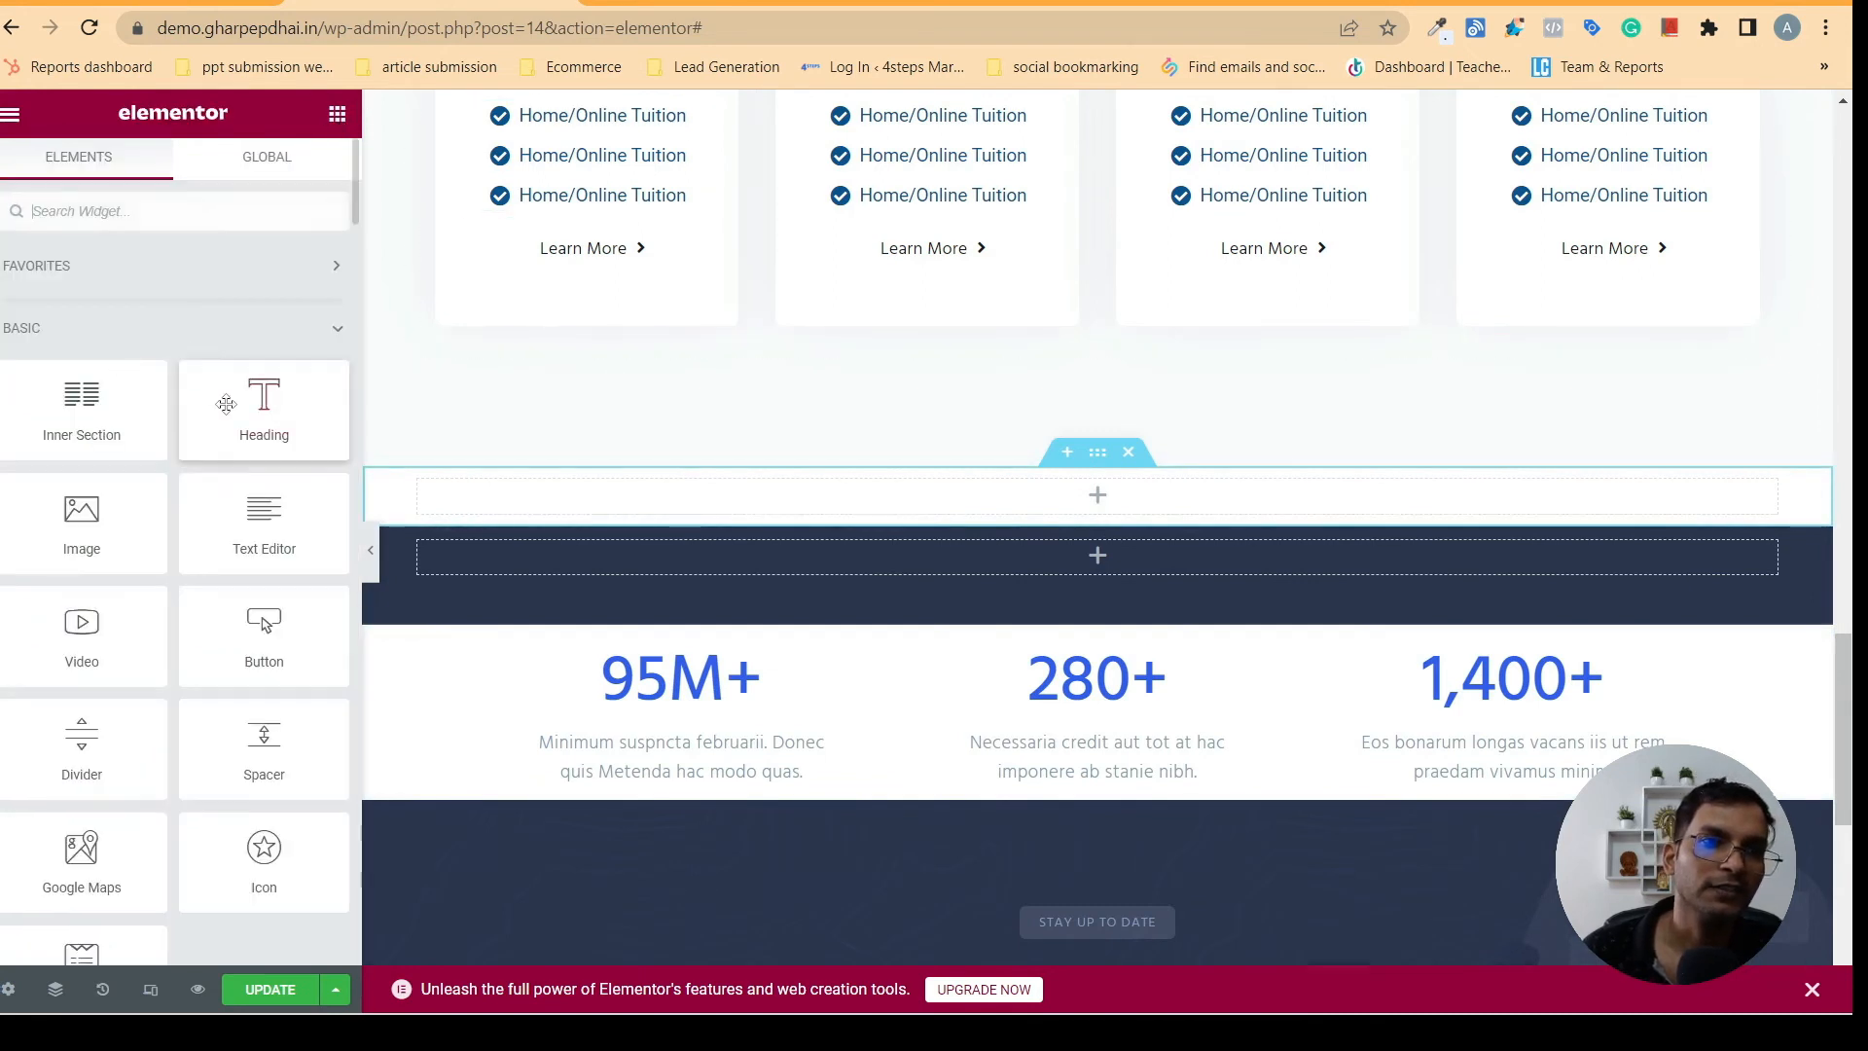
pyautogui.moveTo(264, 409); pyautogui.dragTo(1078, 488)
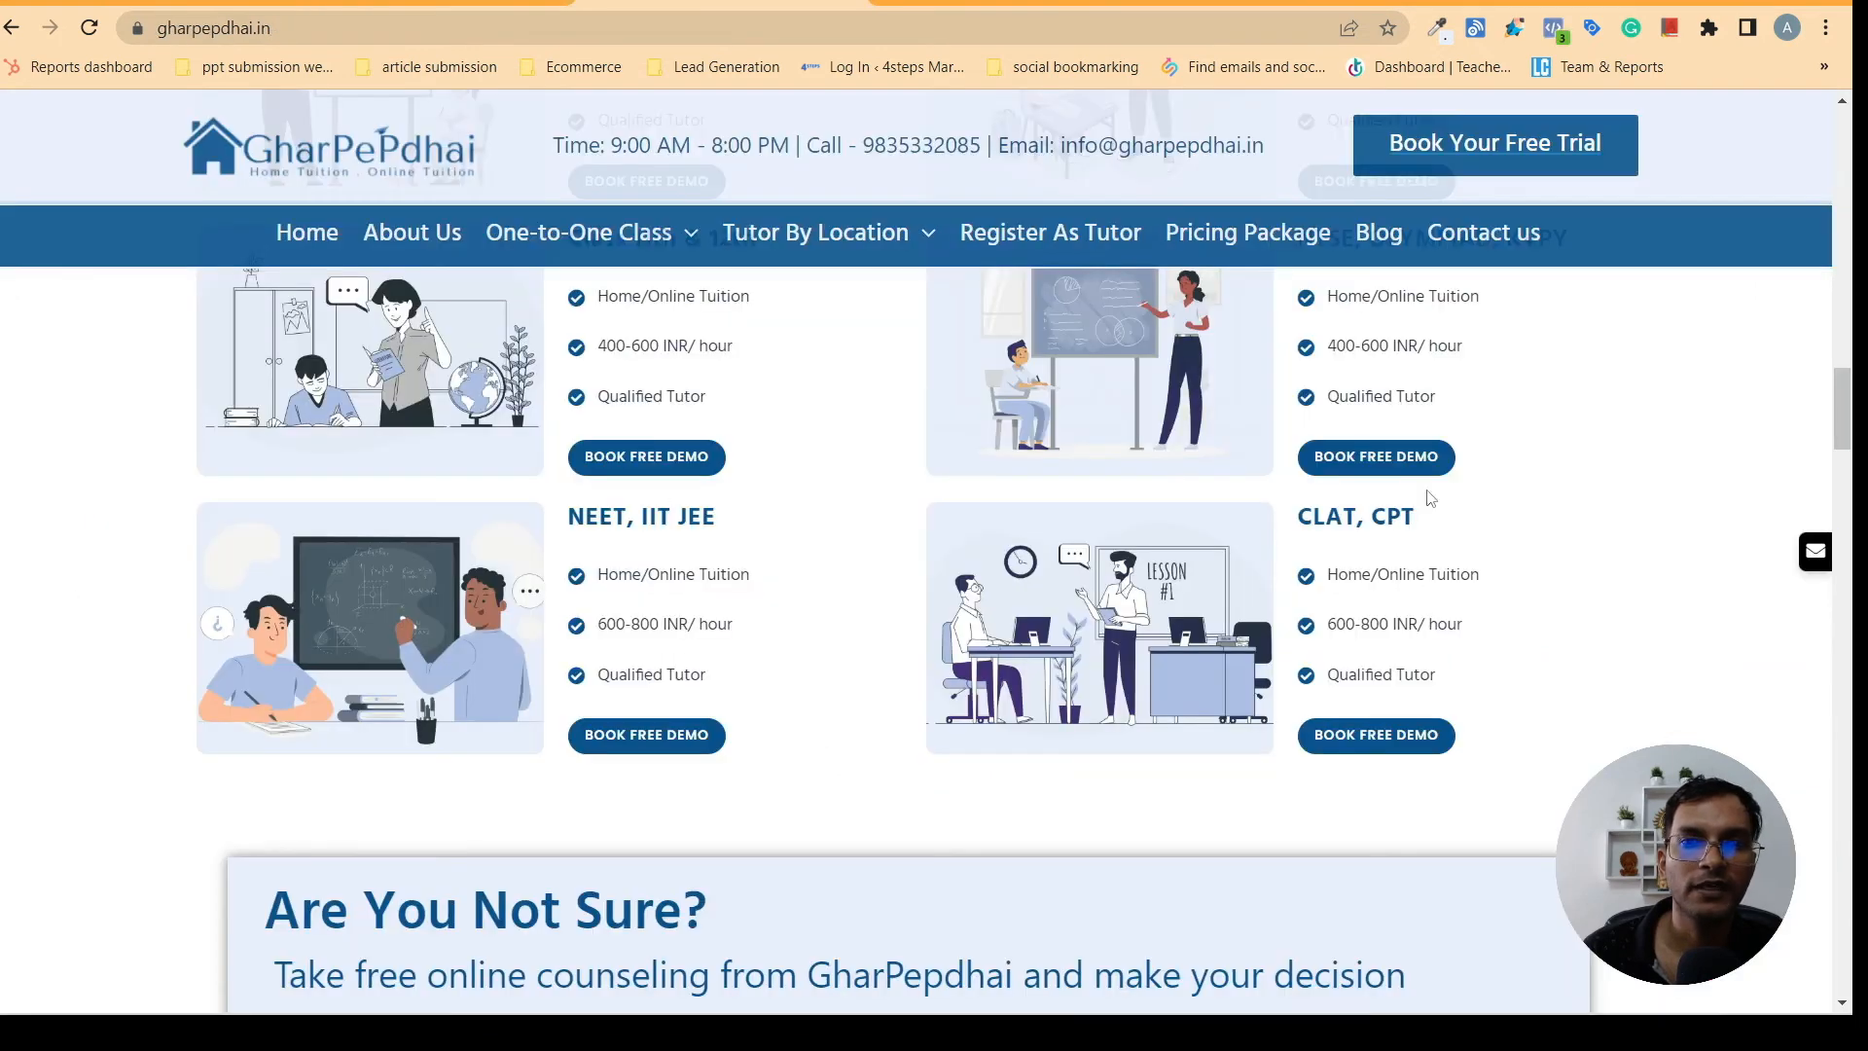
# - Copy the "Our Verified Tutors" heading text from gharpepdhai.in and return to the Elementor editor
pyautogui.scroll(-3, 1851, 446)
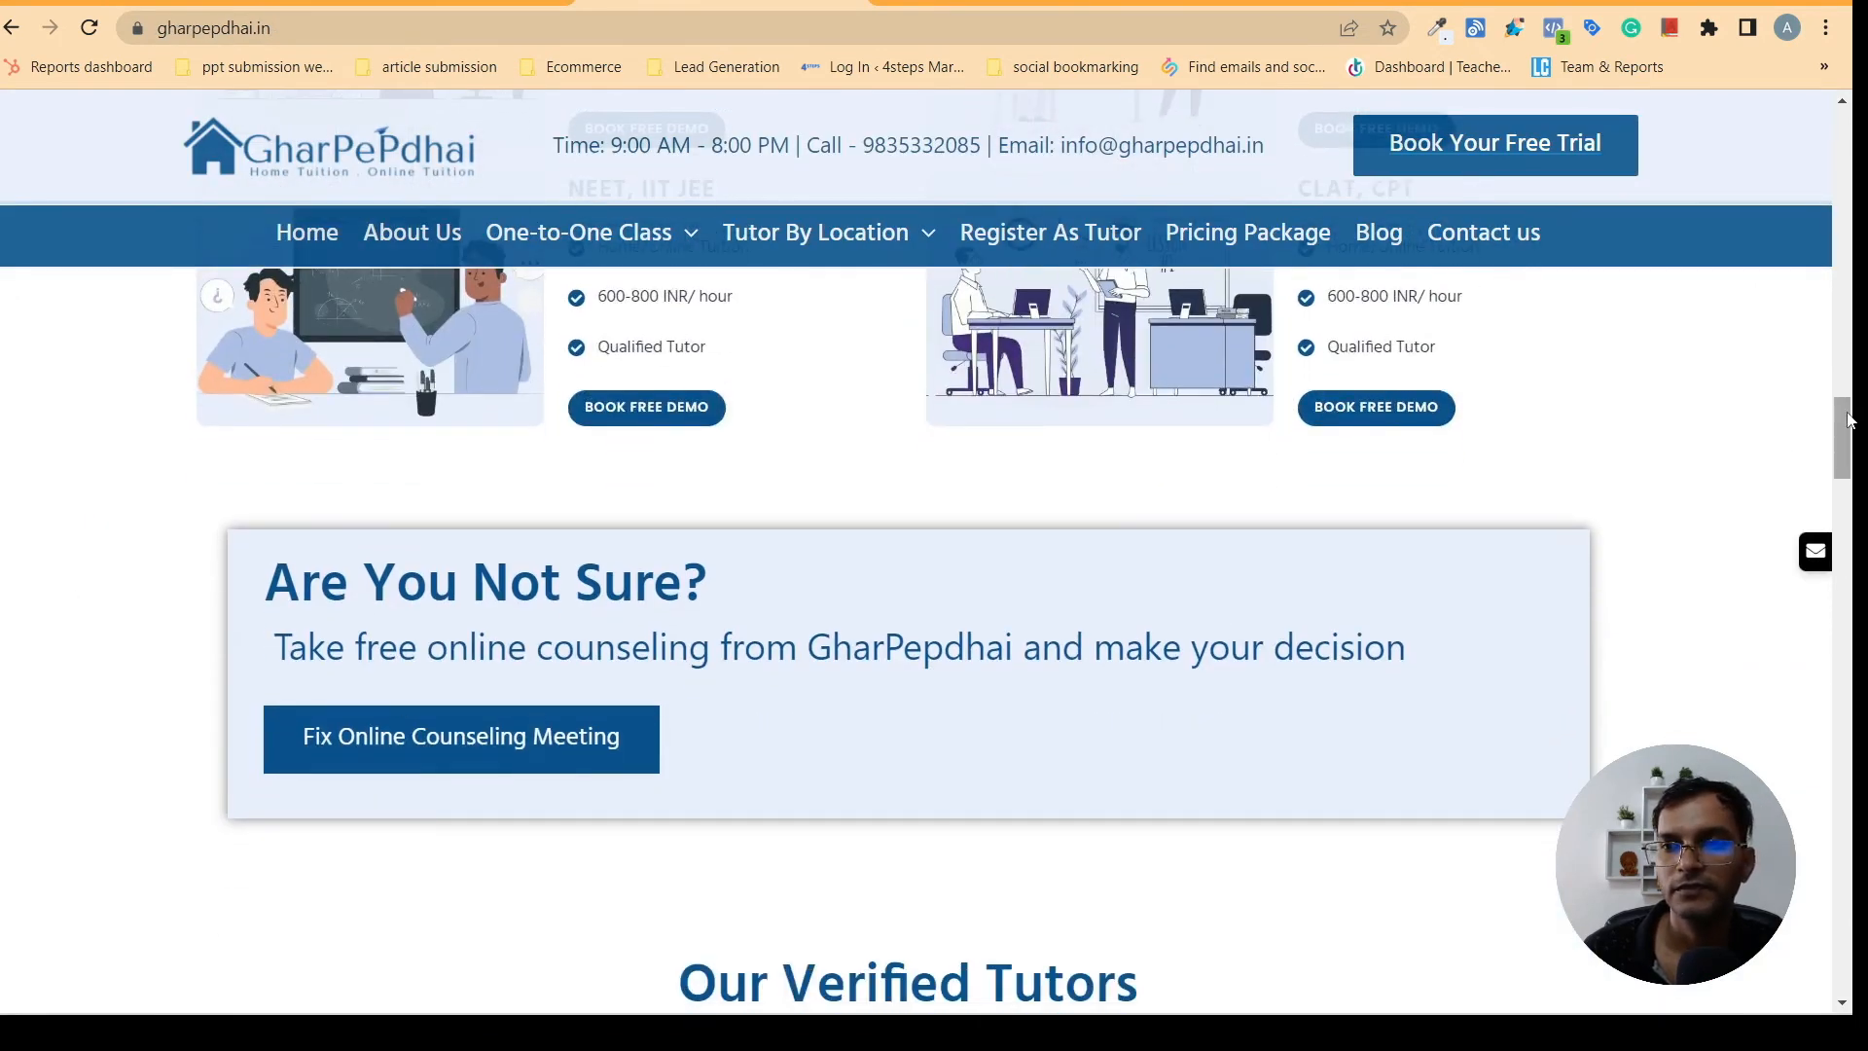
pyautogui.moveTo(1849, 419)
pyautogui.mouseDown()
pyautogui.moveTo(1853, 457)
pyautogui.moveTo(1853, 435)
pyautogui.mouseUp()
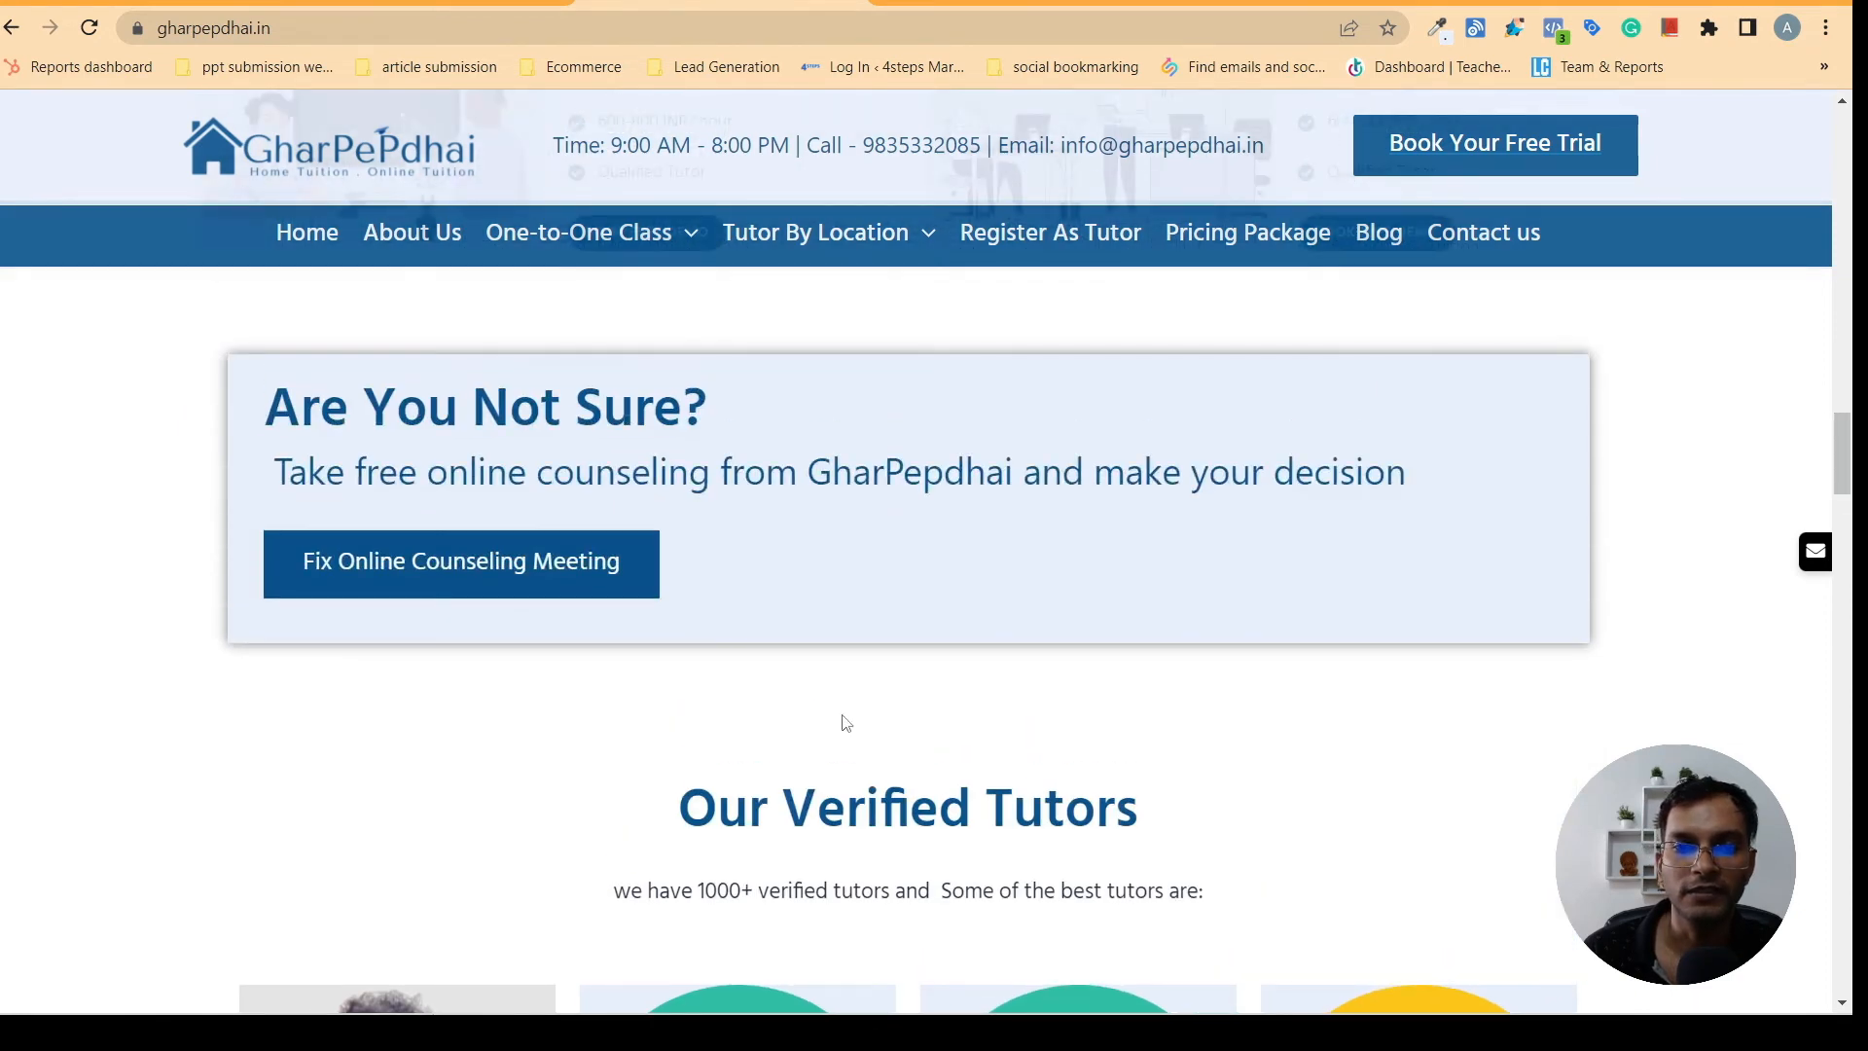
pyautogui.moveTo(701, 833); pyautogui.dragTo(1107, 828)
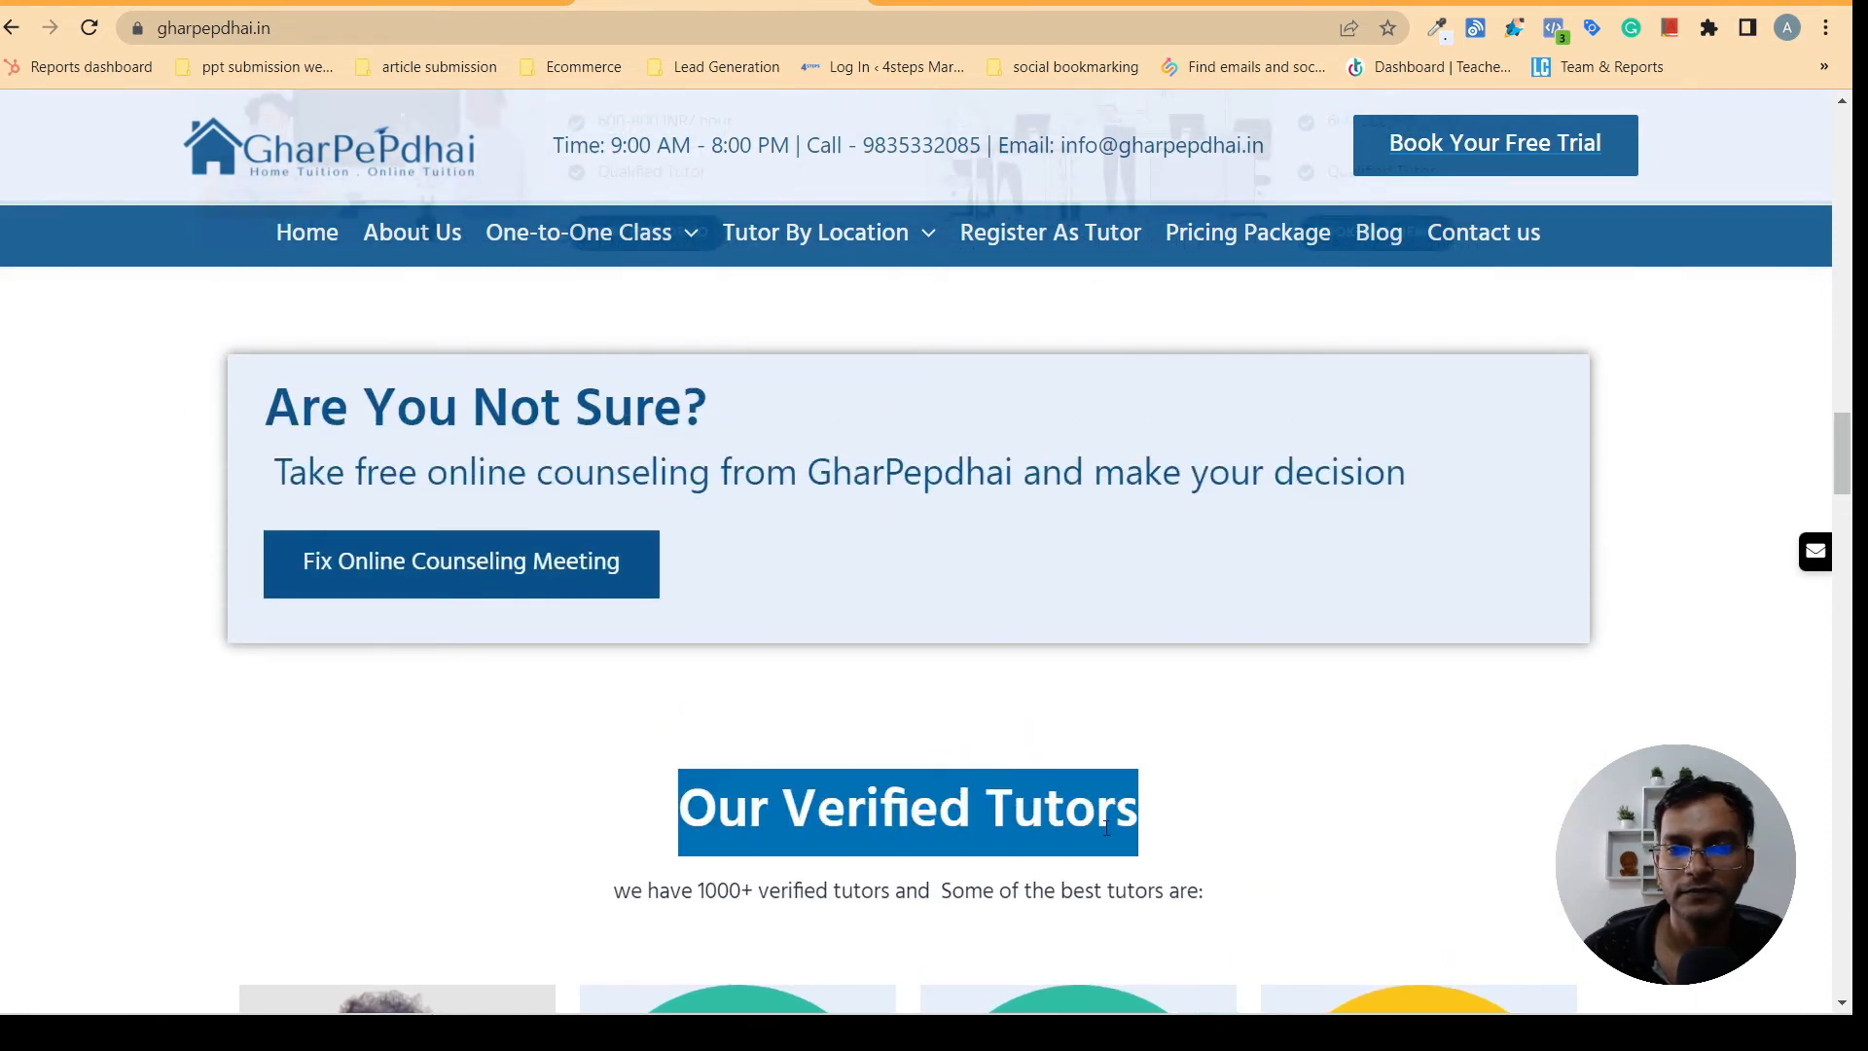
pyautogui.rightClick(984, 799)
pyautogui.click(1046, 580)
pyautogui.click(389, 3)
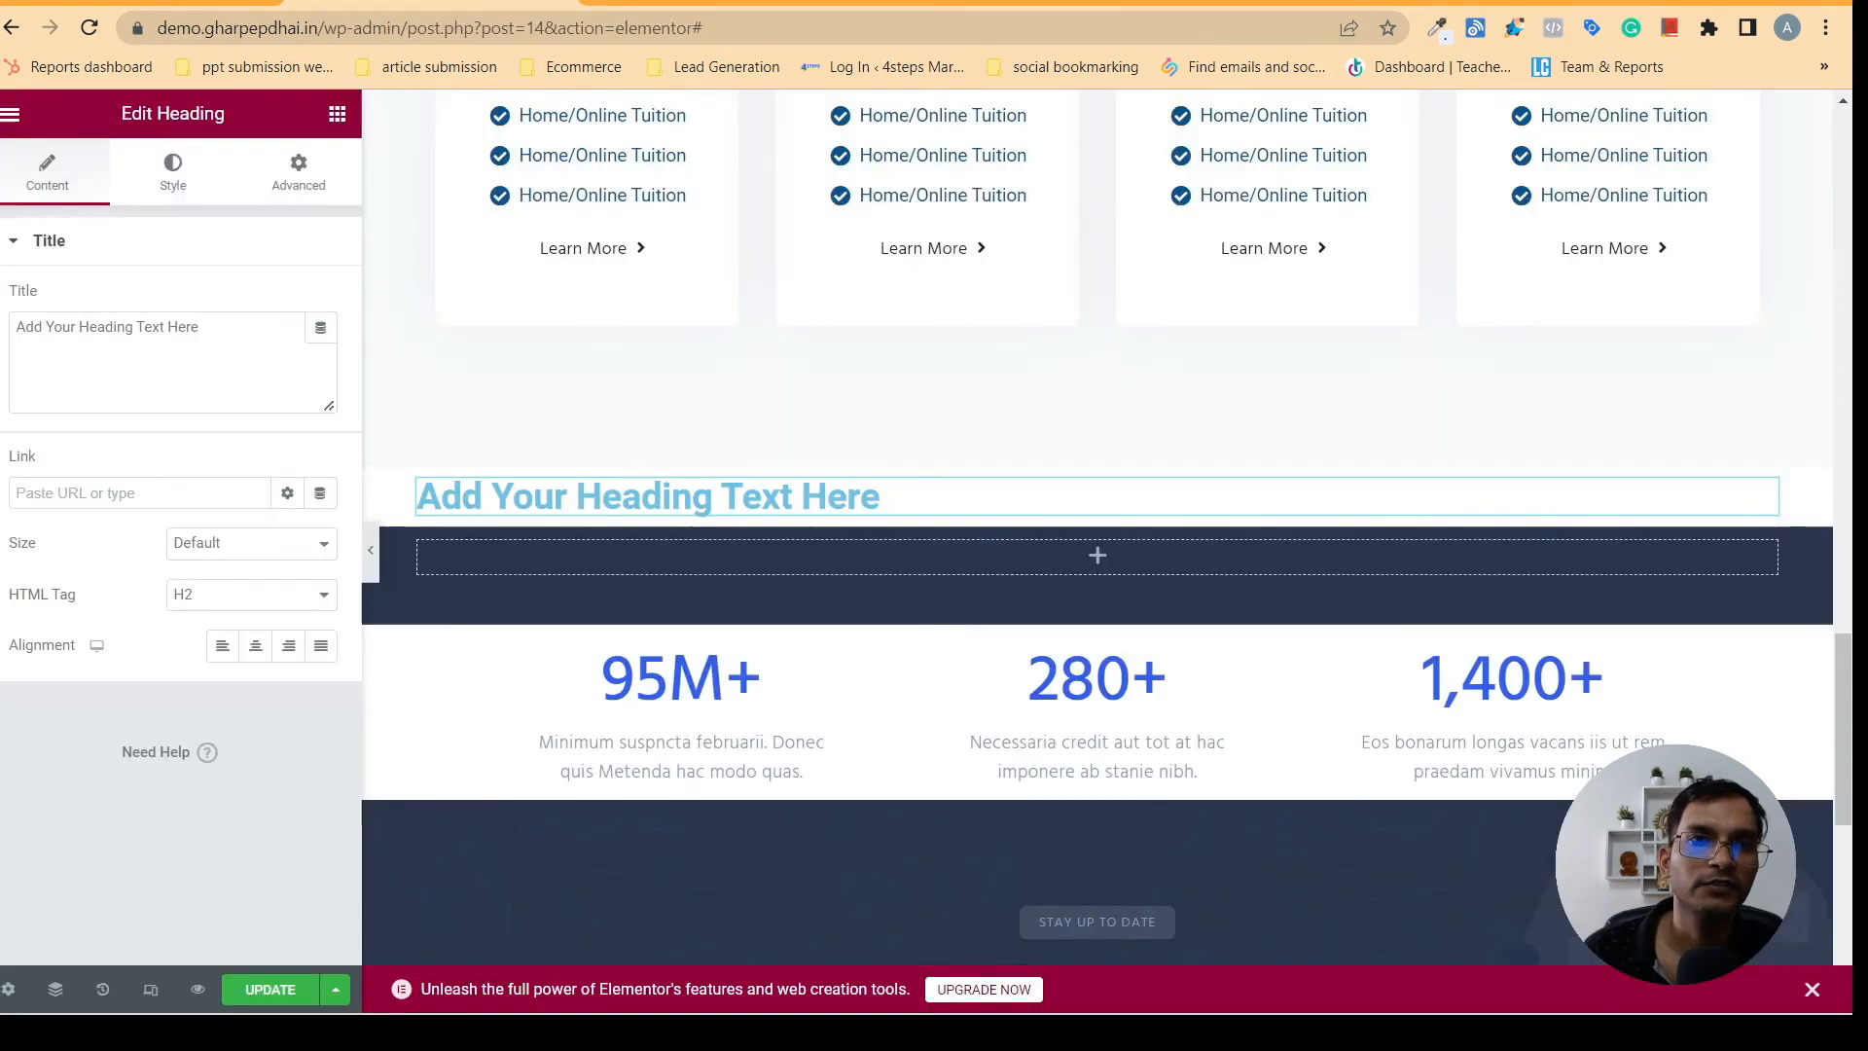
# - Replace the new heading's title with "Our Verified Tutors" and center-align it
pyautogui.tripleClick(214, 334)
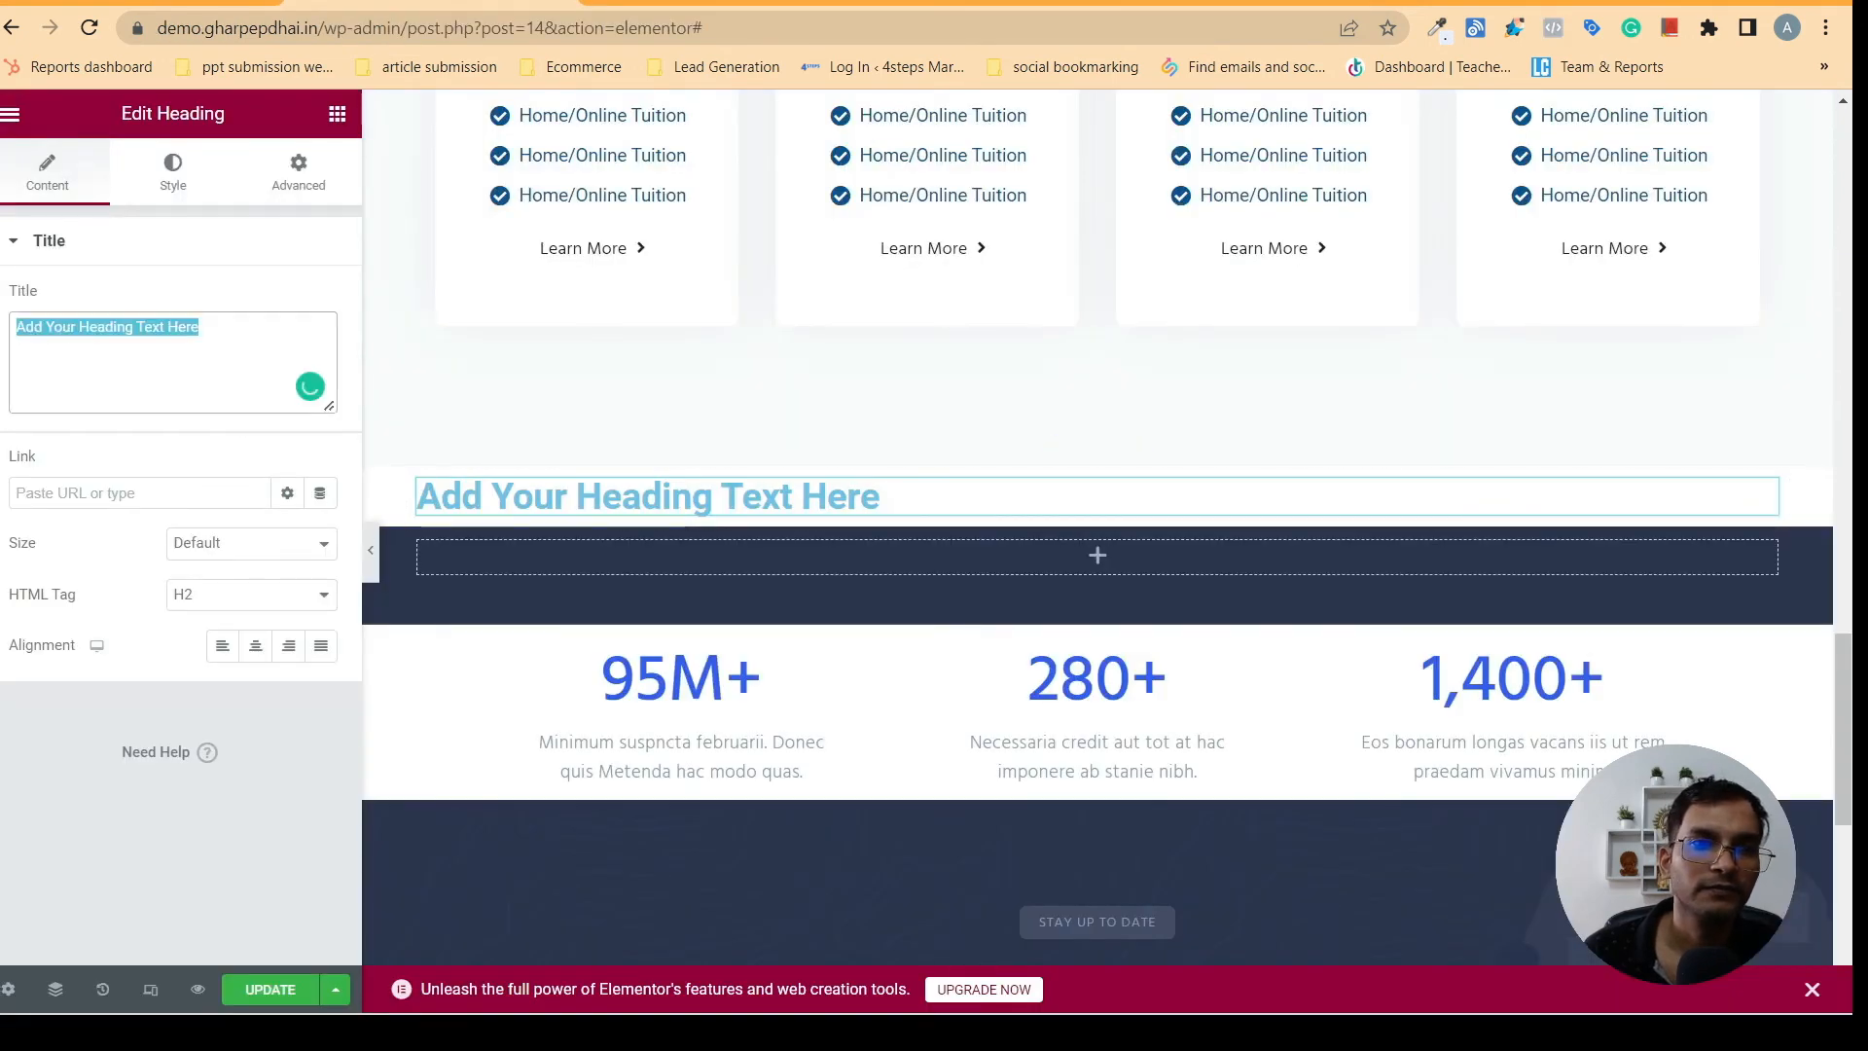
pyautogui.rightClick(34, 332)
pyautogui.click(84, 448)
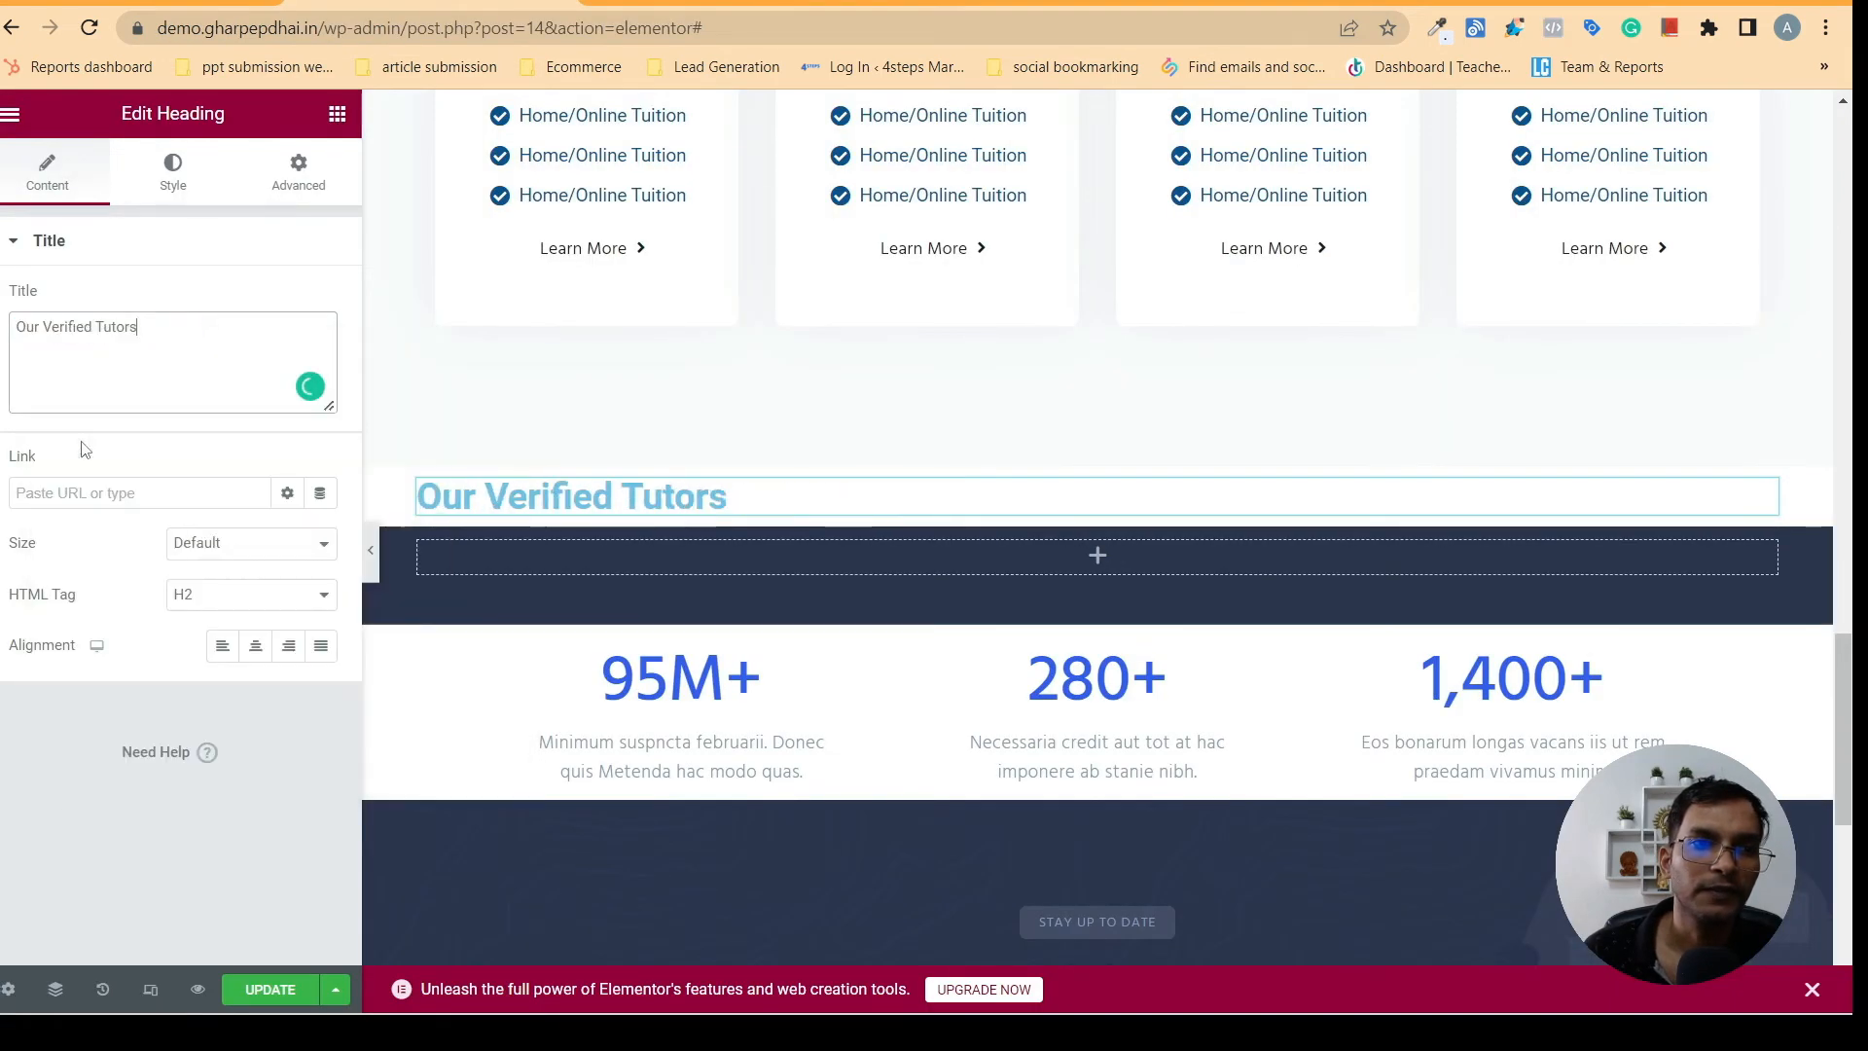
pyautogui.click(249, 655)
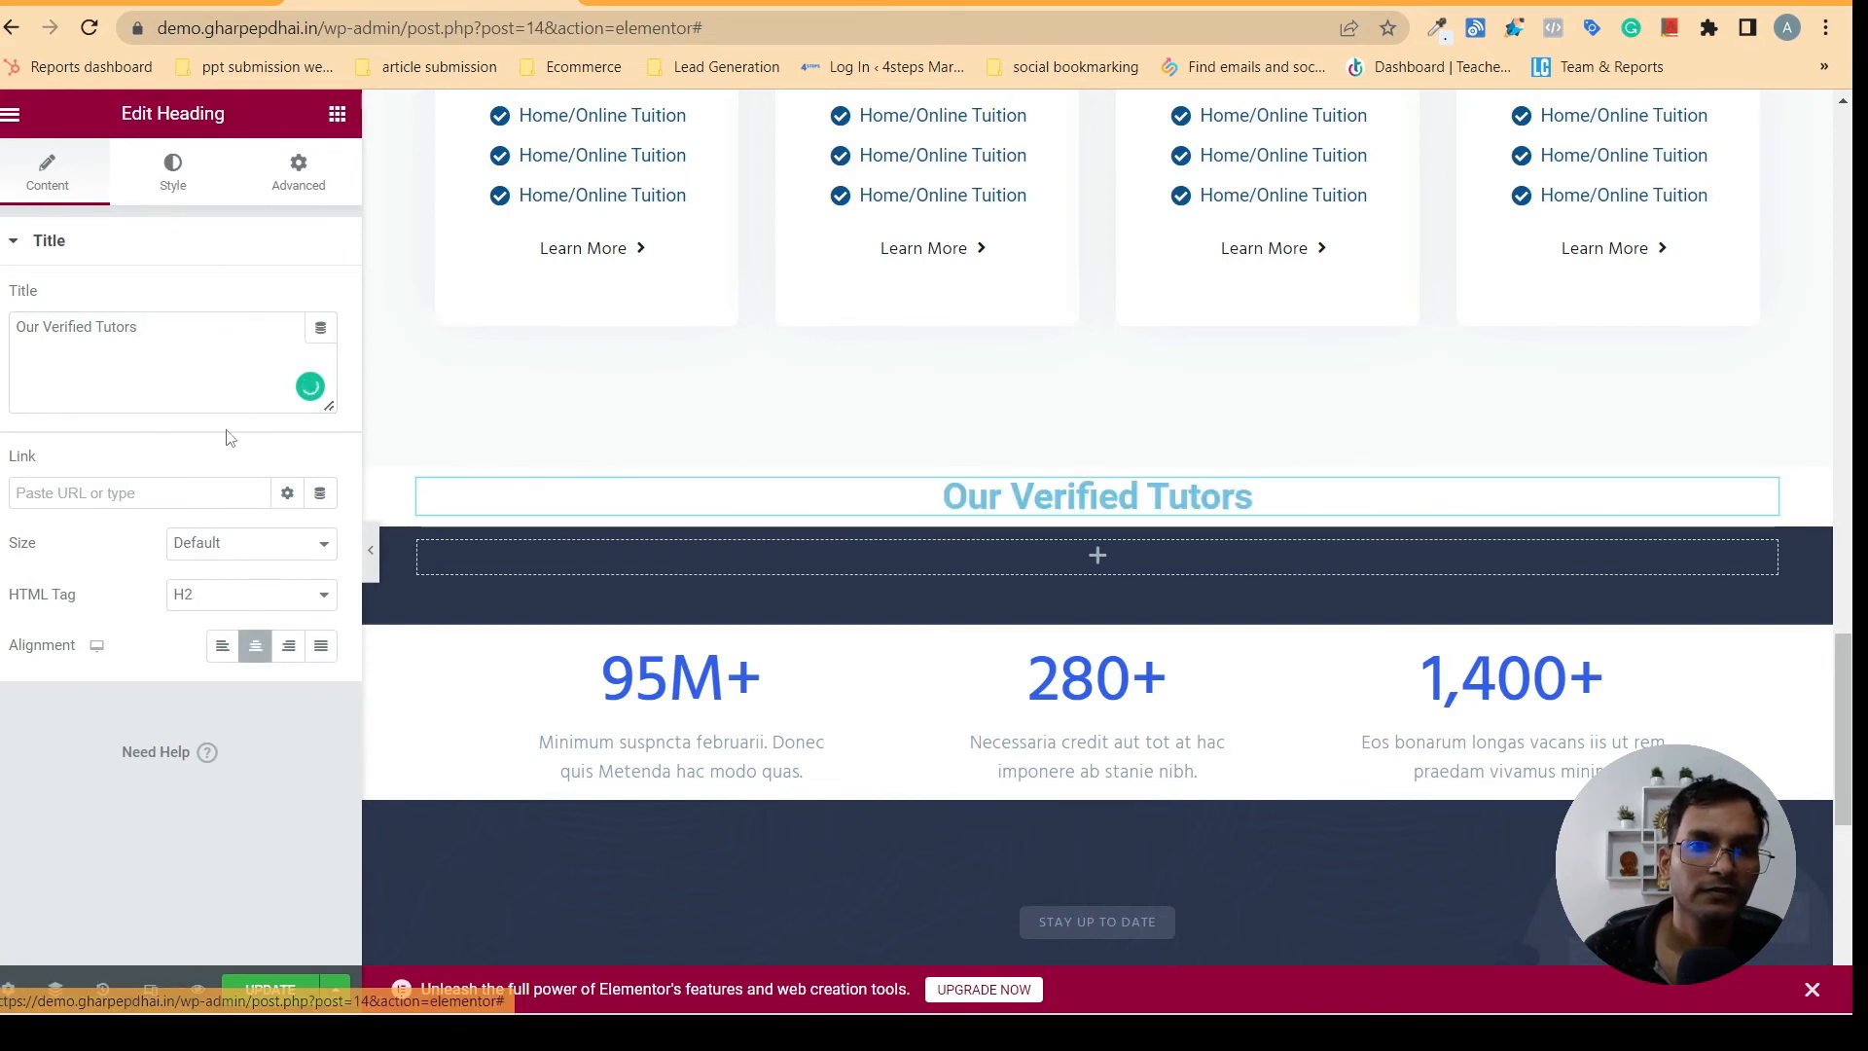
# - Set the "Our Verified Tutors" heading's text color to the global navy blue
pyautogui.click(165, 190)
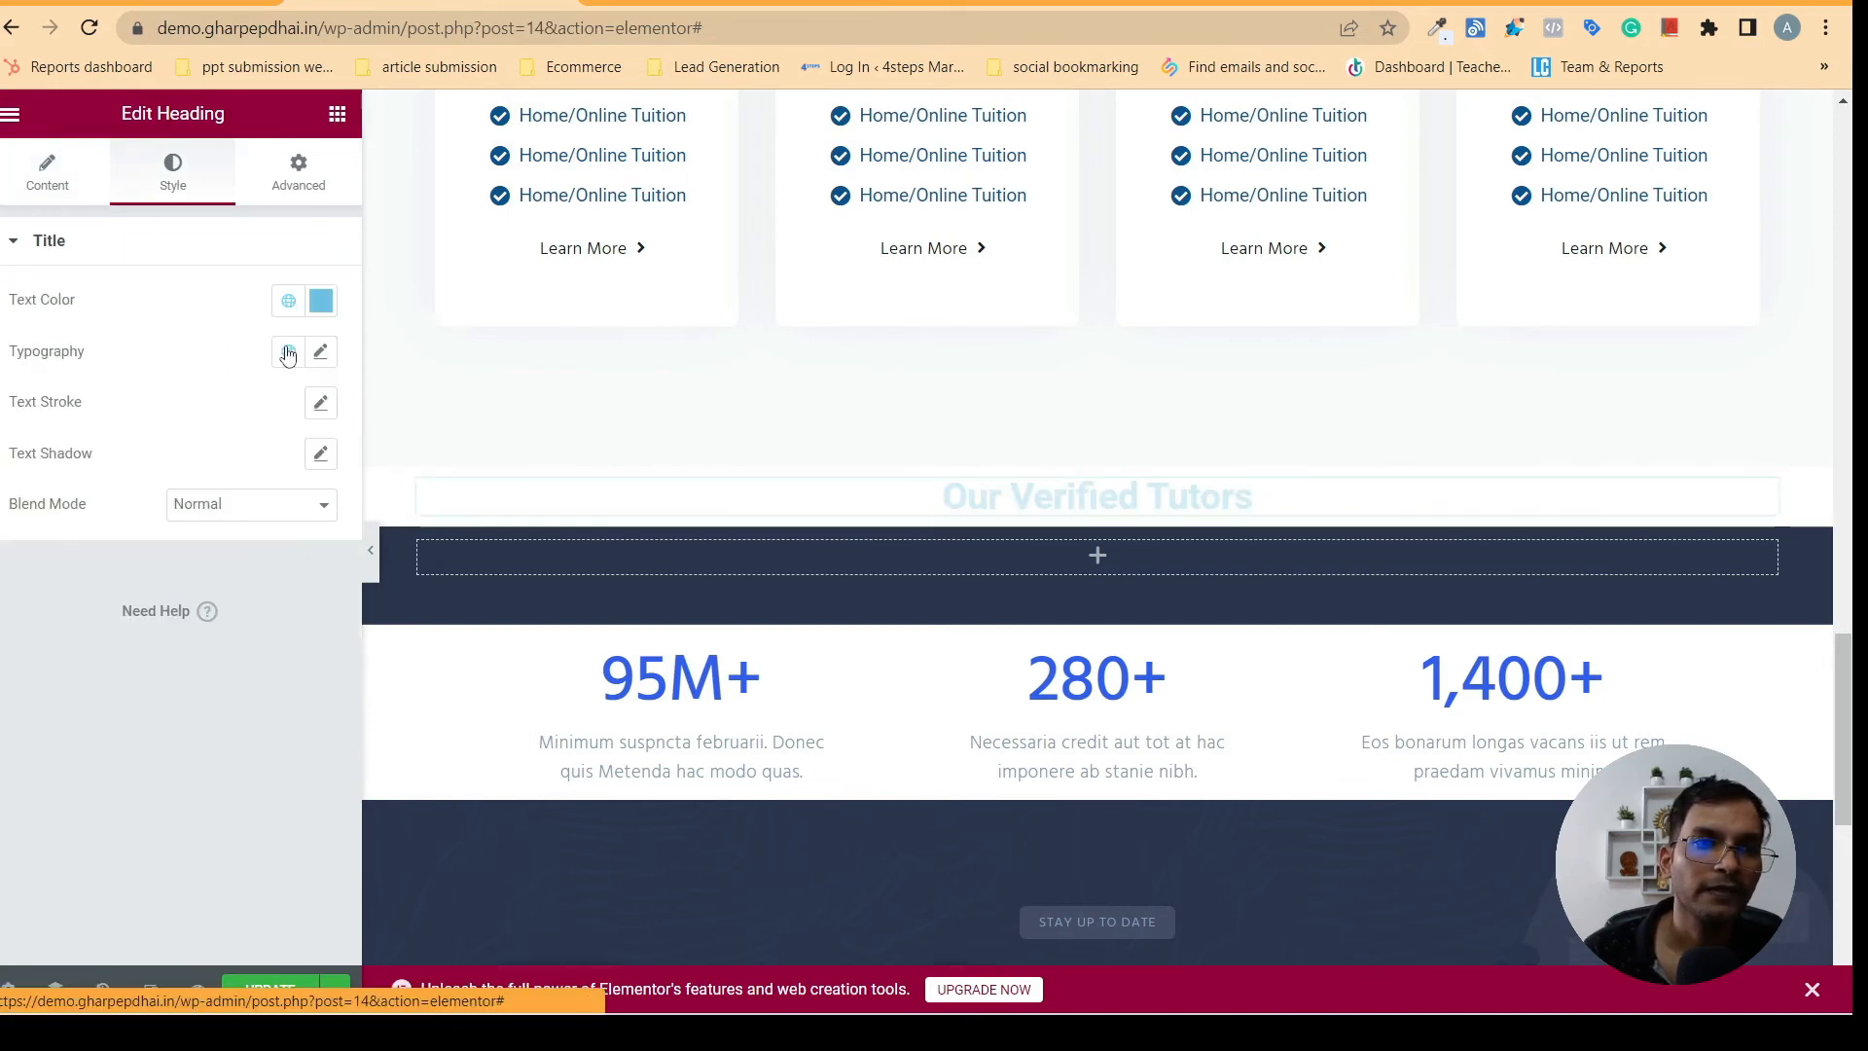
pyautogui.click(287, 300)
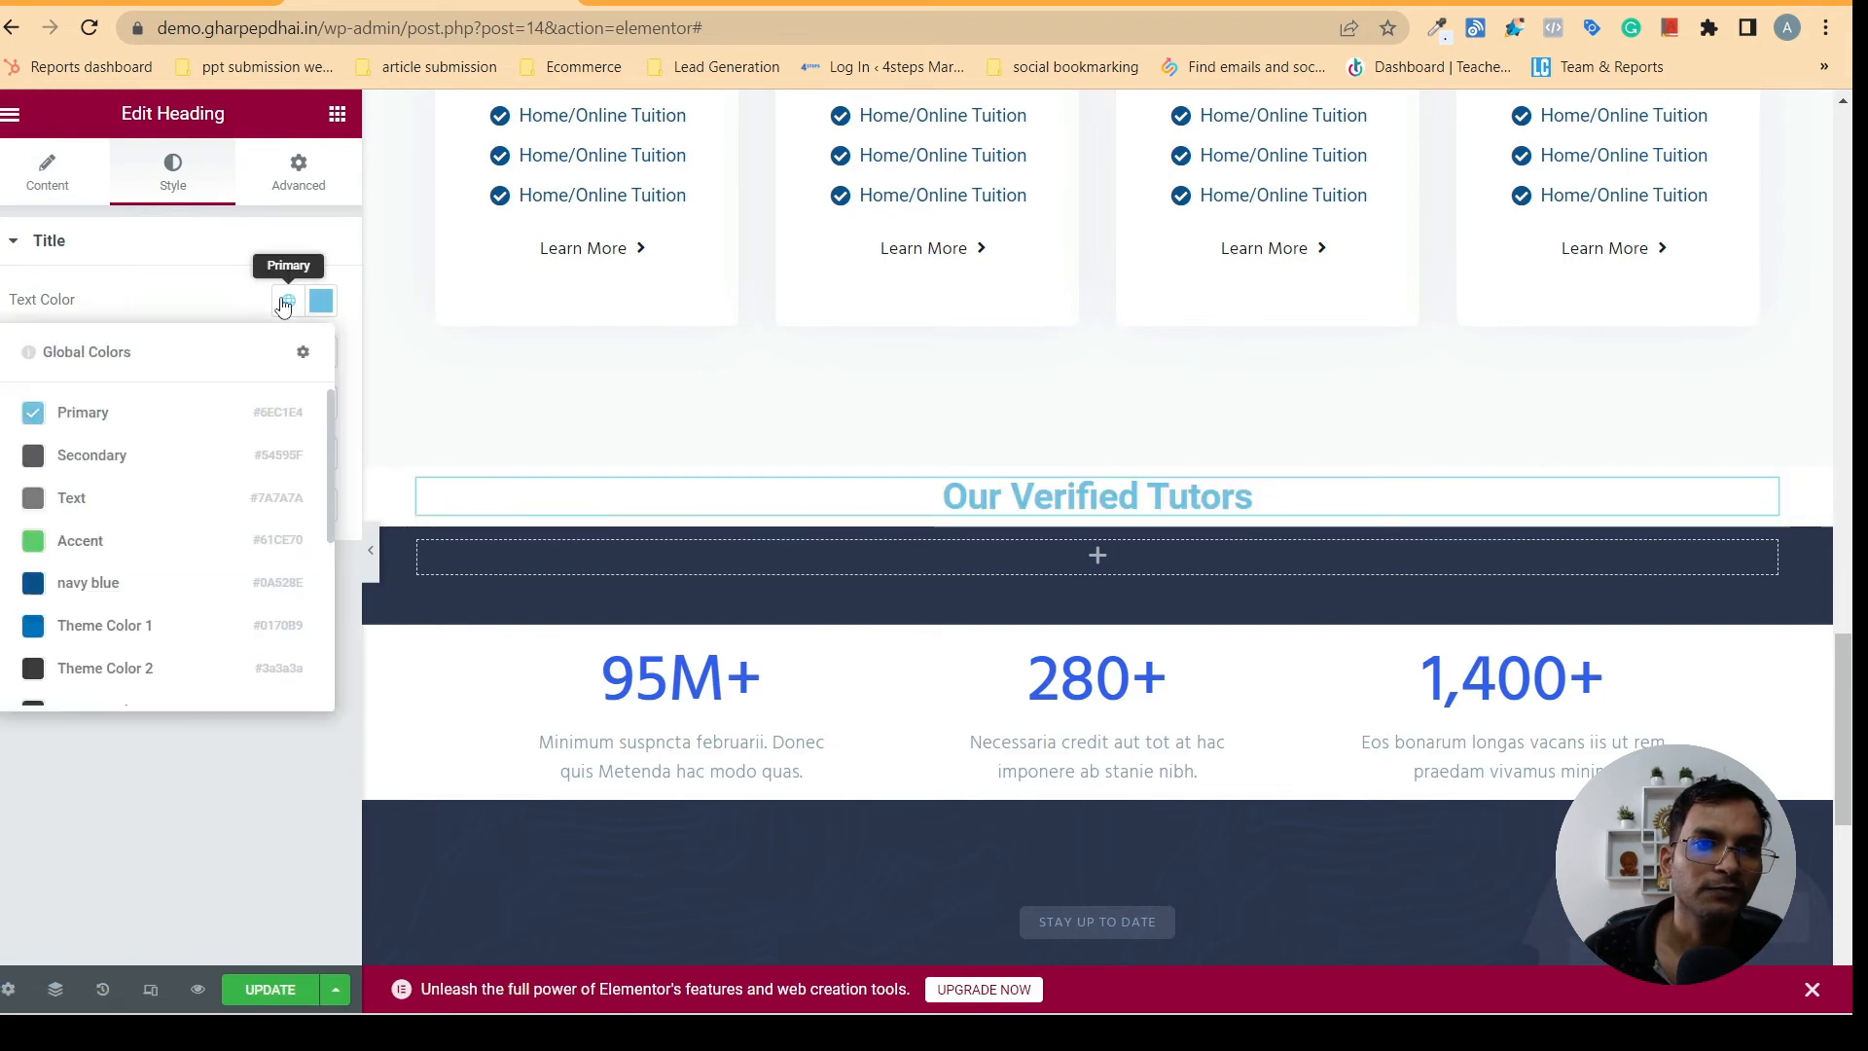
pyautogui.click(115, 581)
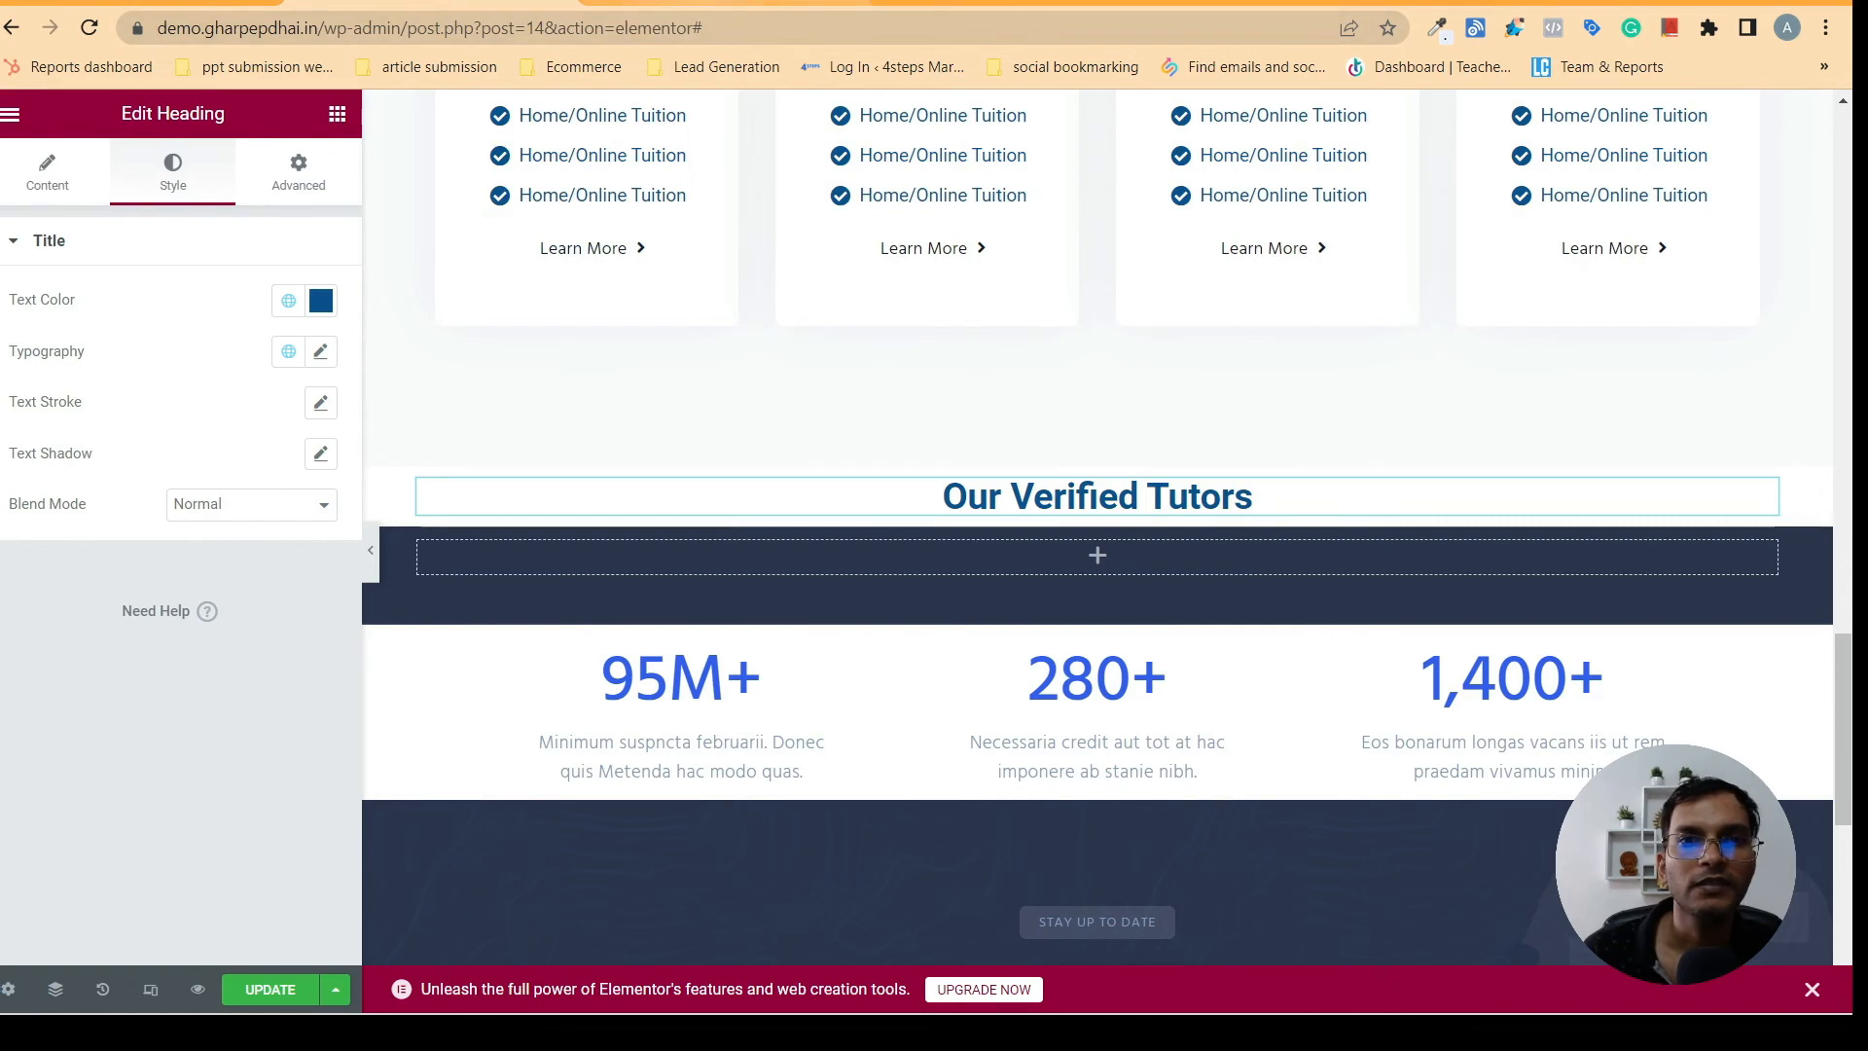
pyautogui.click(337, 114)
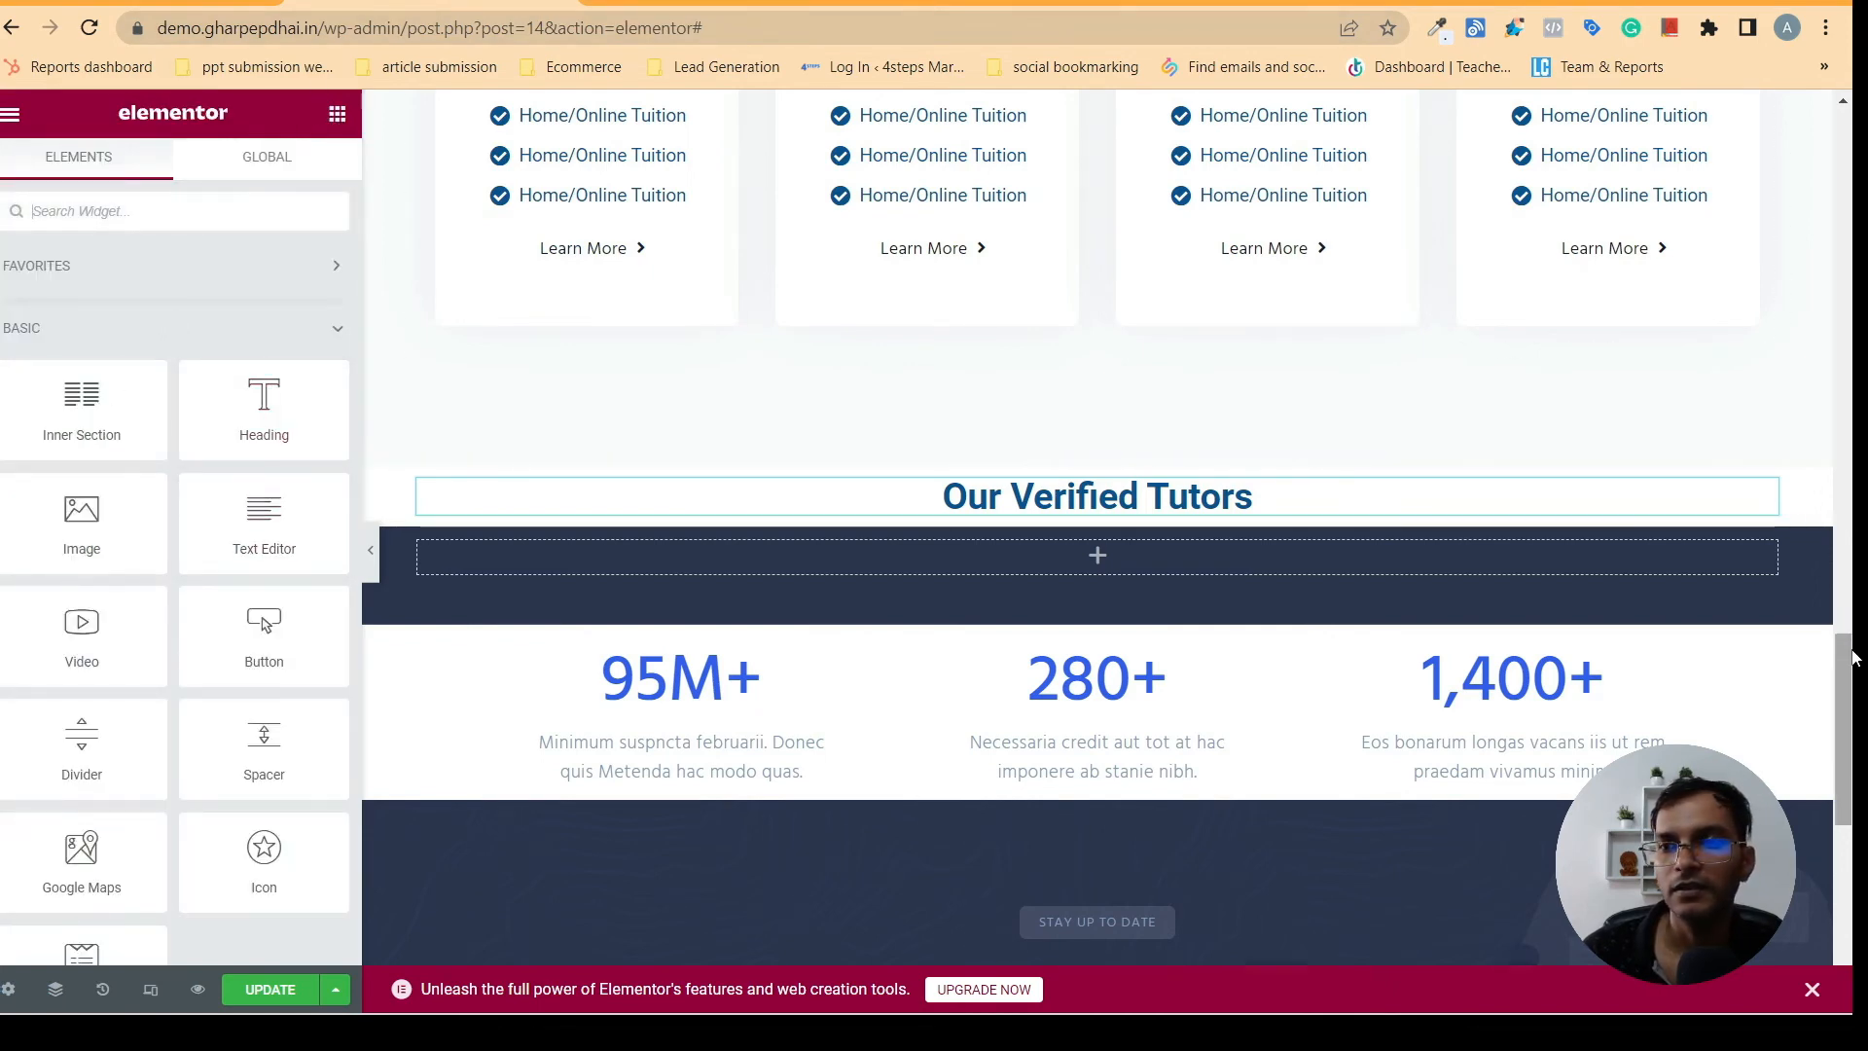
# - Copy the "Start Learning Maths, Science…" text widget from the tutoring service section and paste it below the "Our Verified Tutors" heading
pyautogui.moveTo(1853, 658); pyautogui.dragTo(1772, 388)
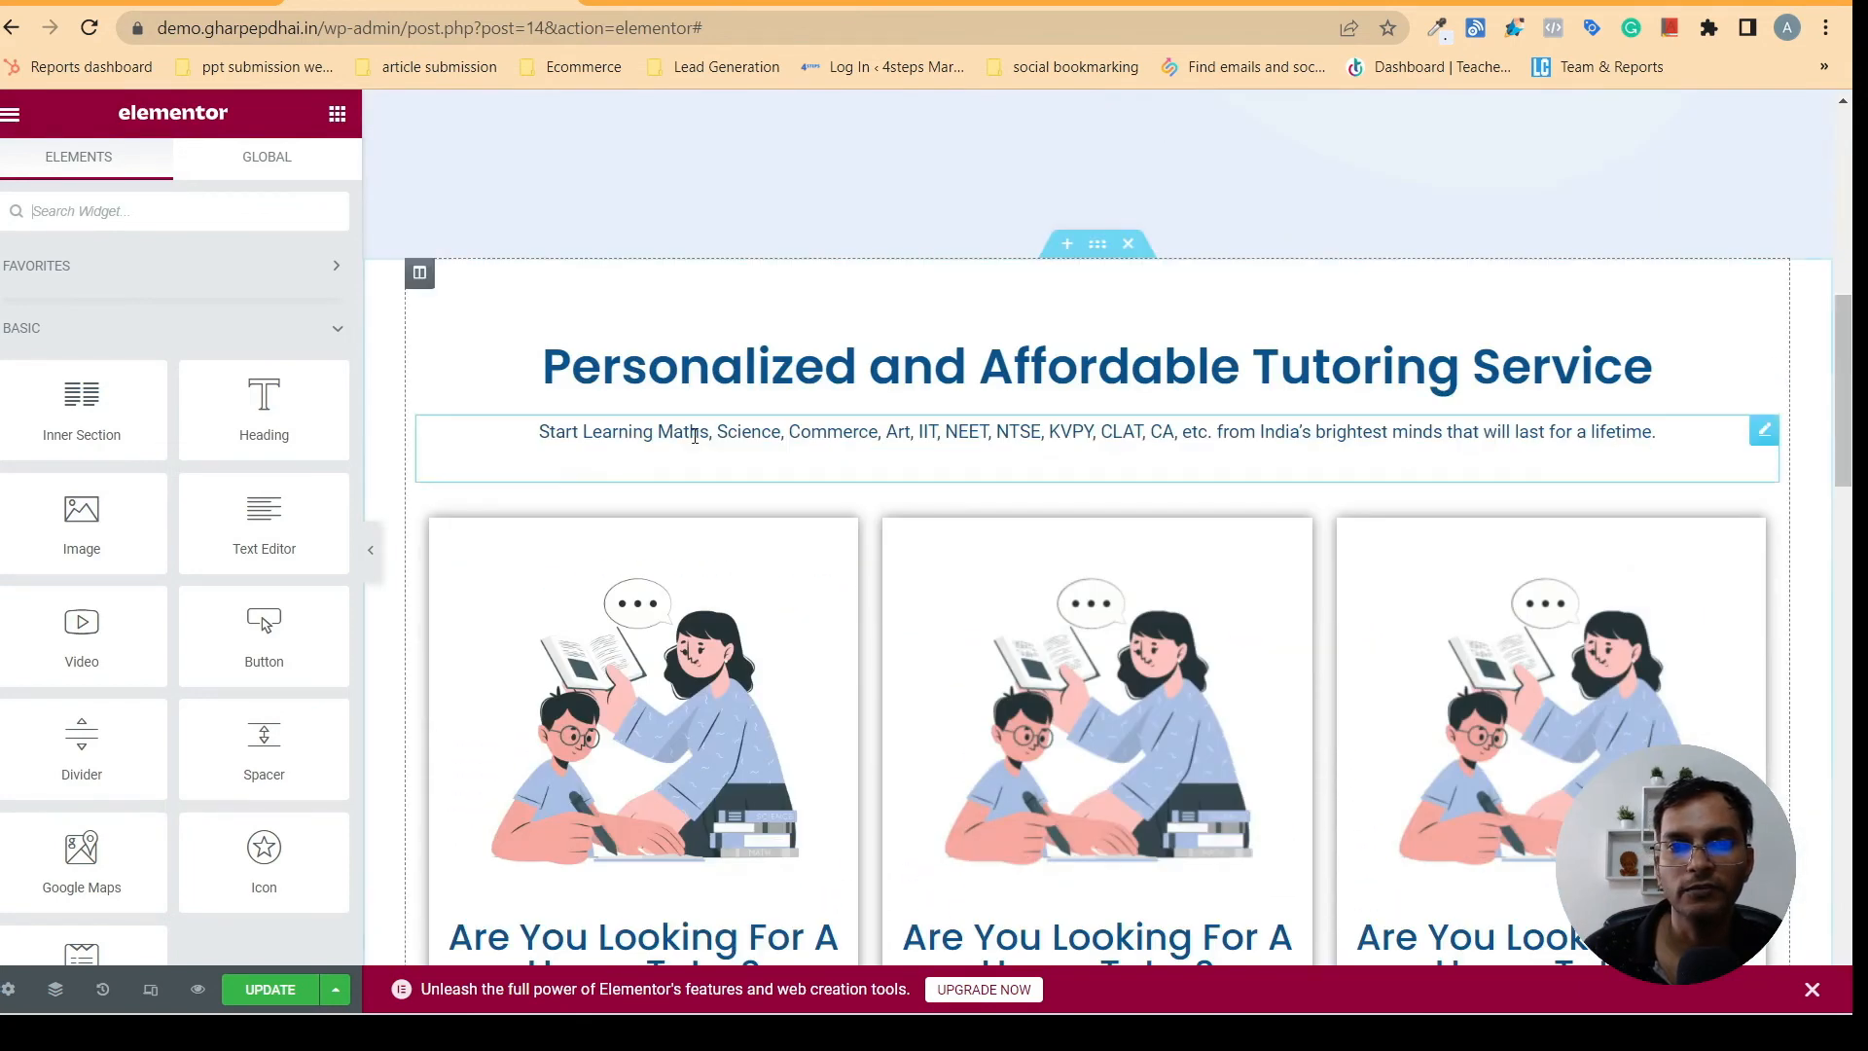
pyautogui.rightClick(819, 436)
pyautogui.click(871, 527)
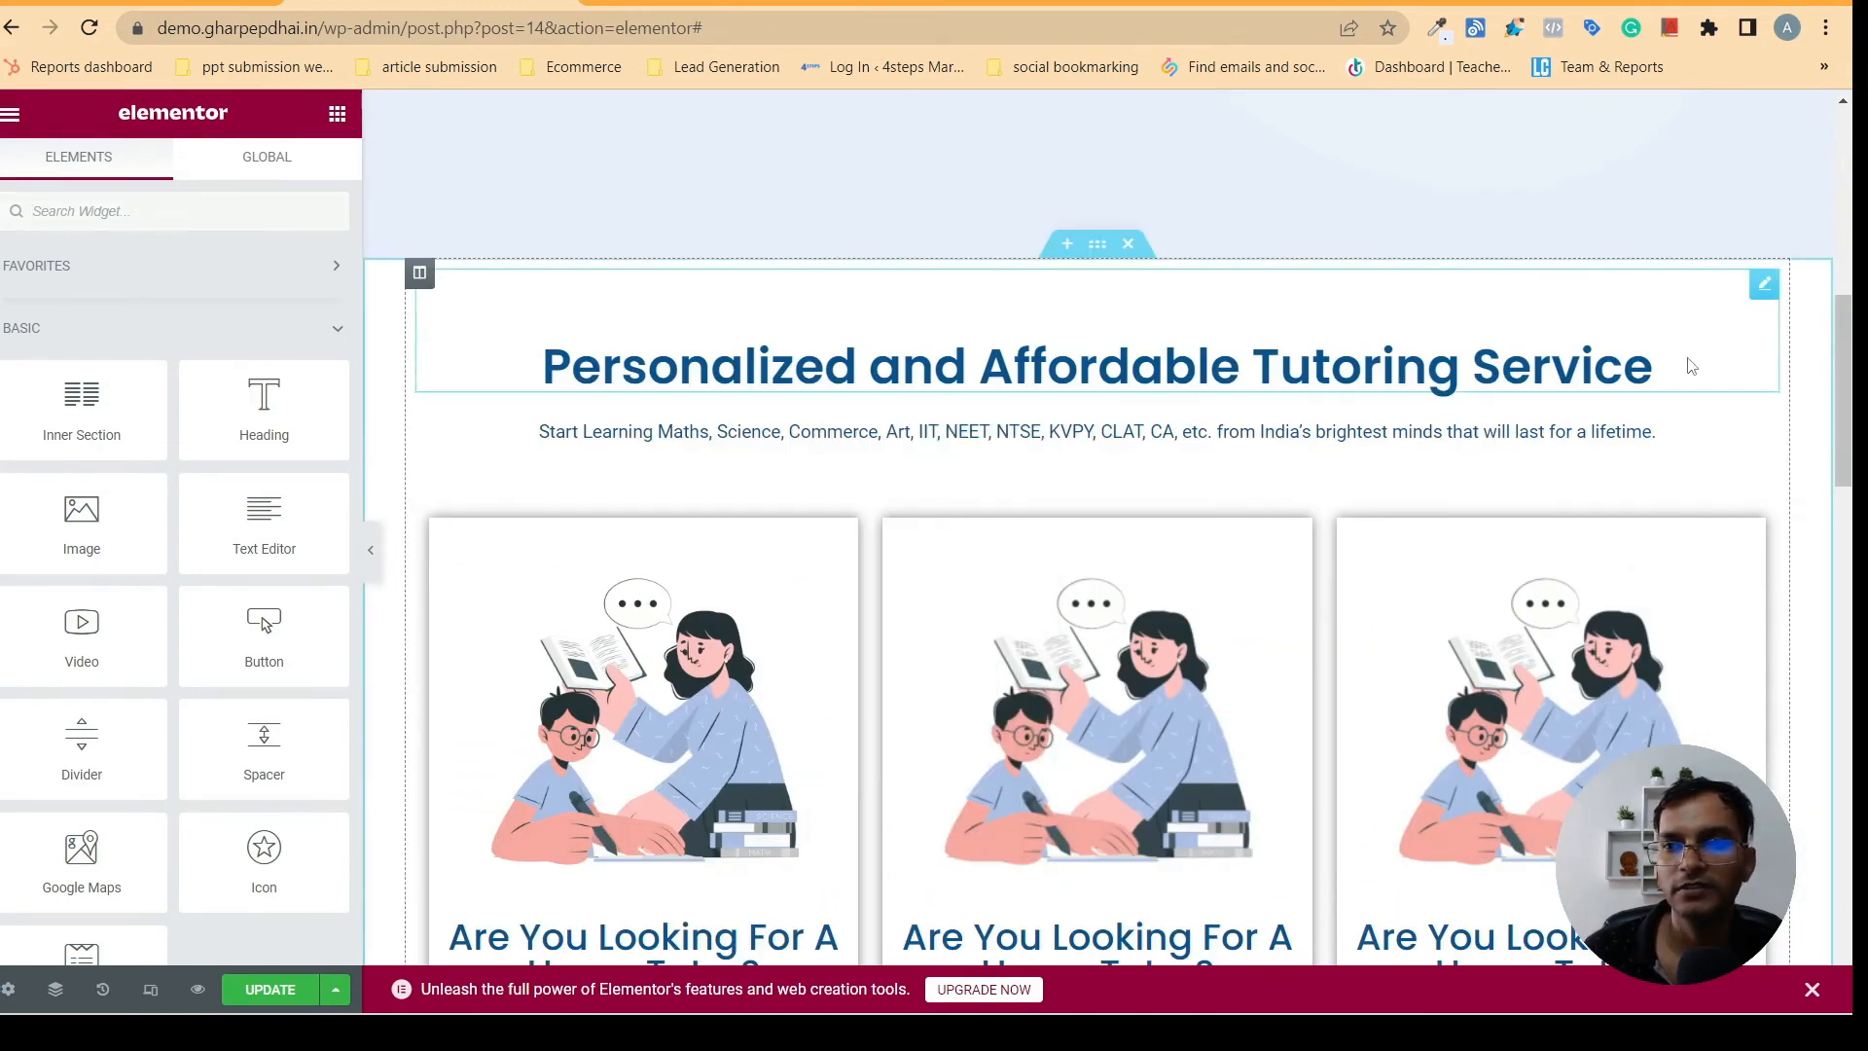
pyautogui.scroll(-10, 1087, 501)
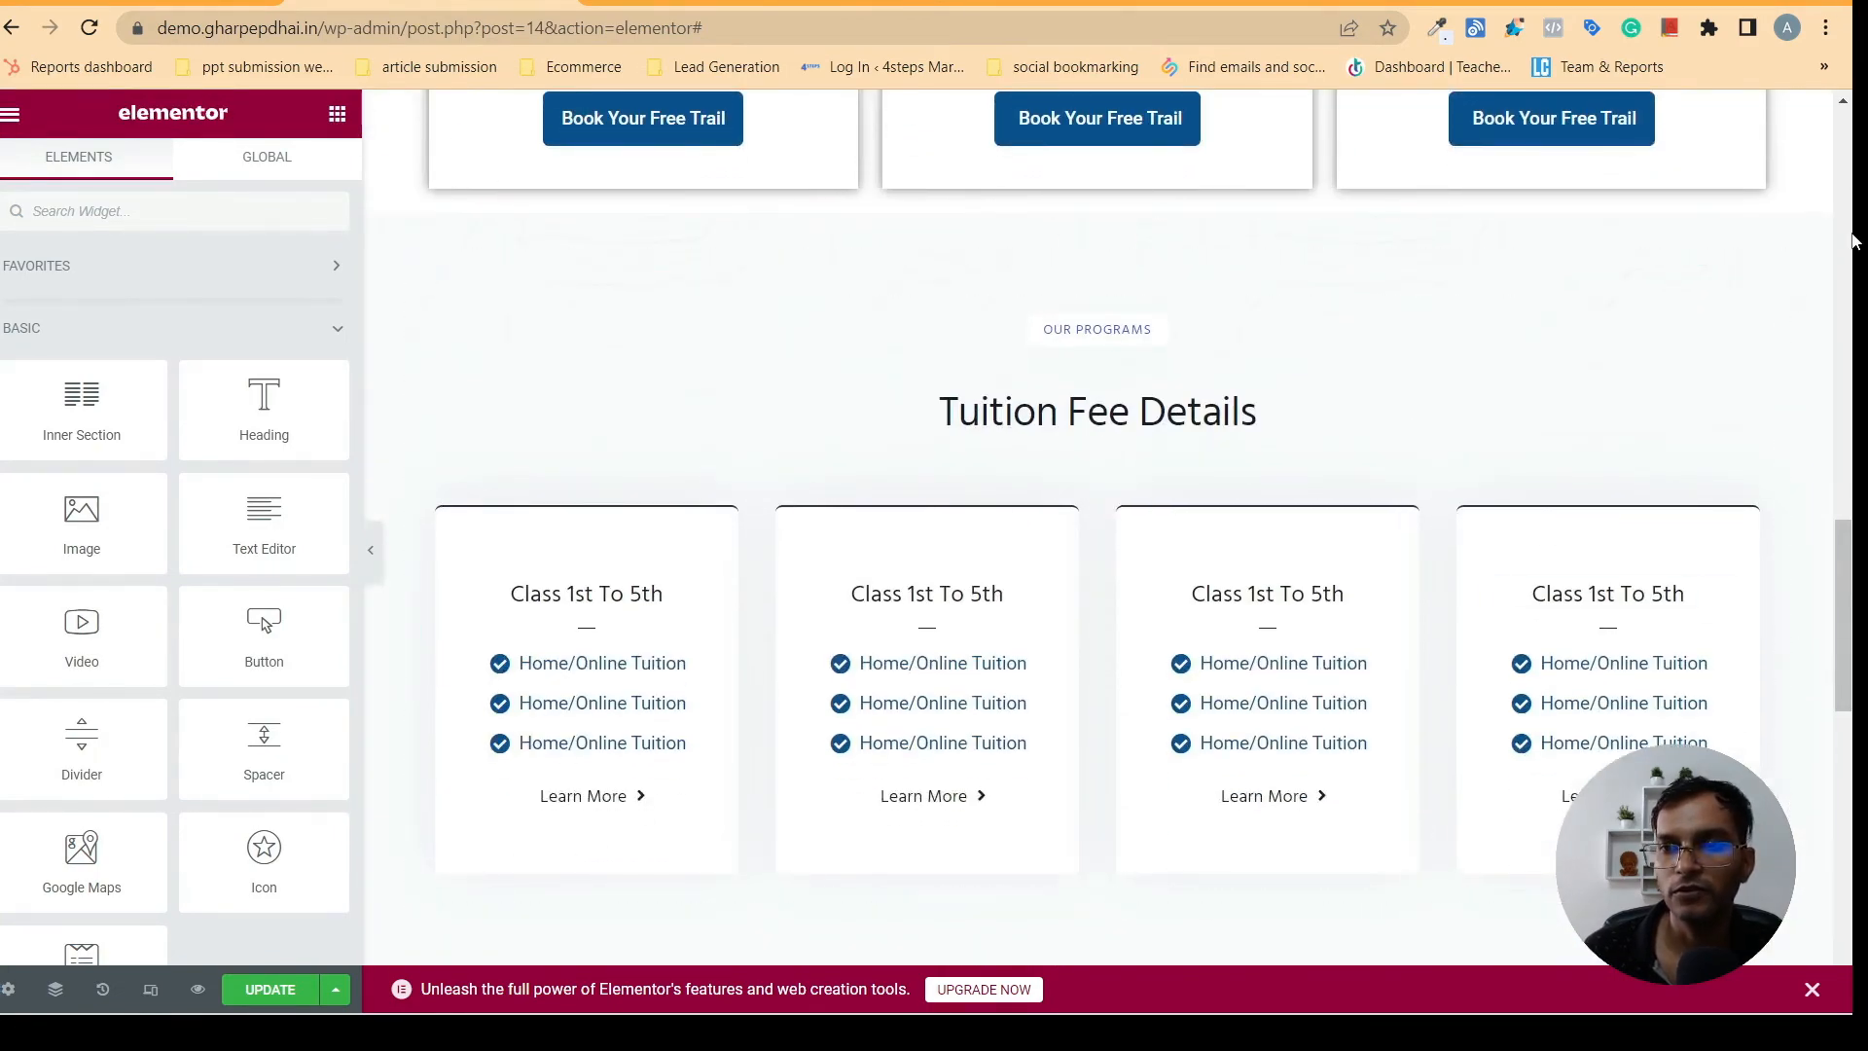
pyautogui.scroll(-1, 1830, 668)
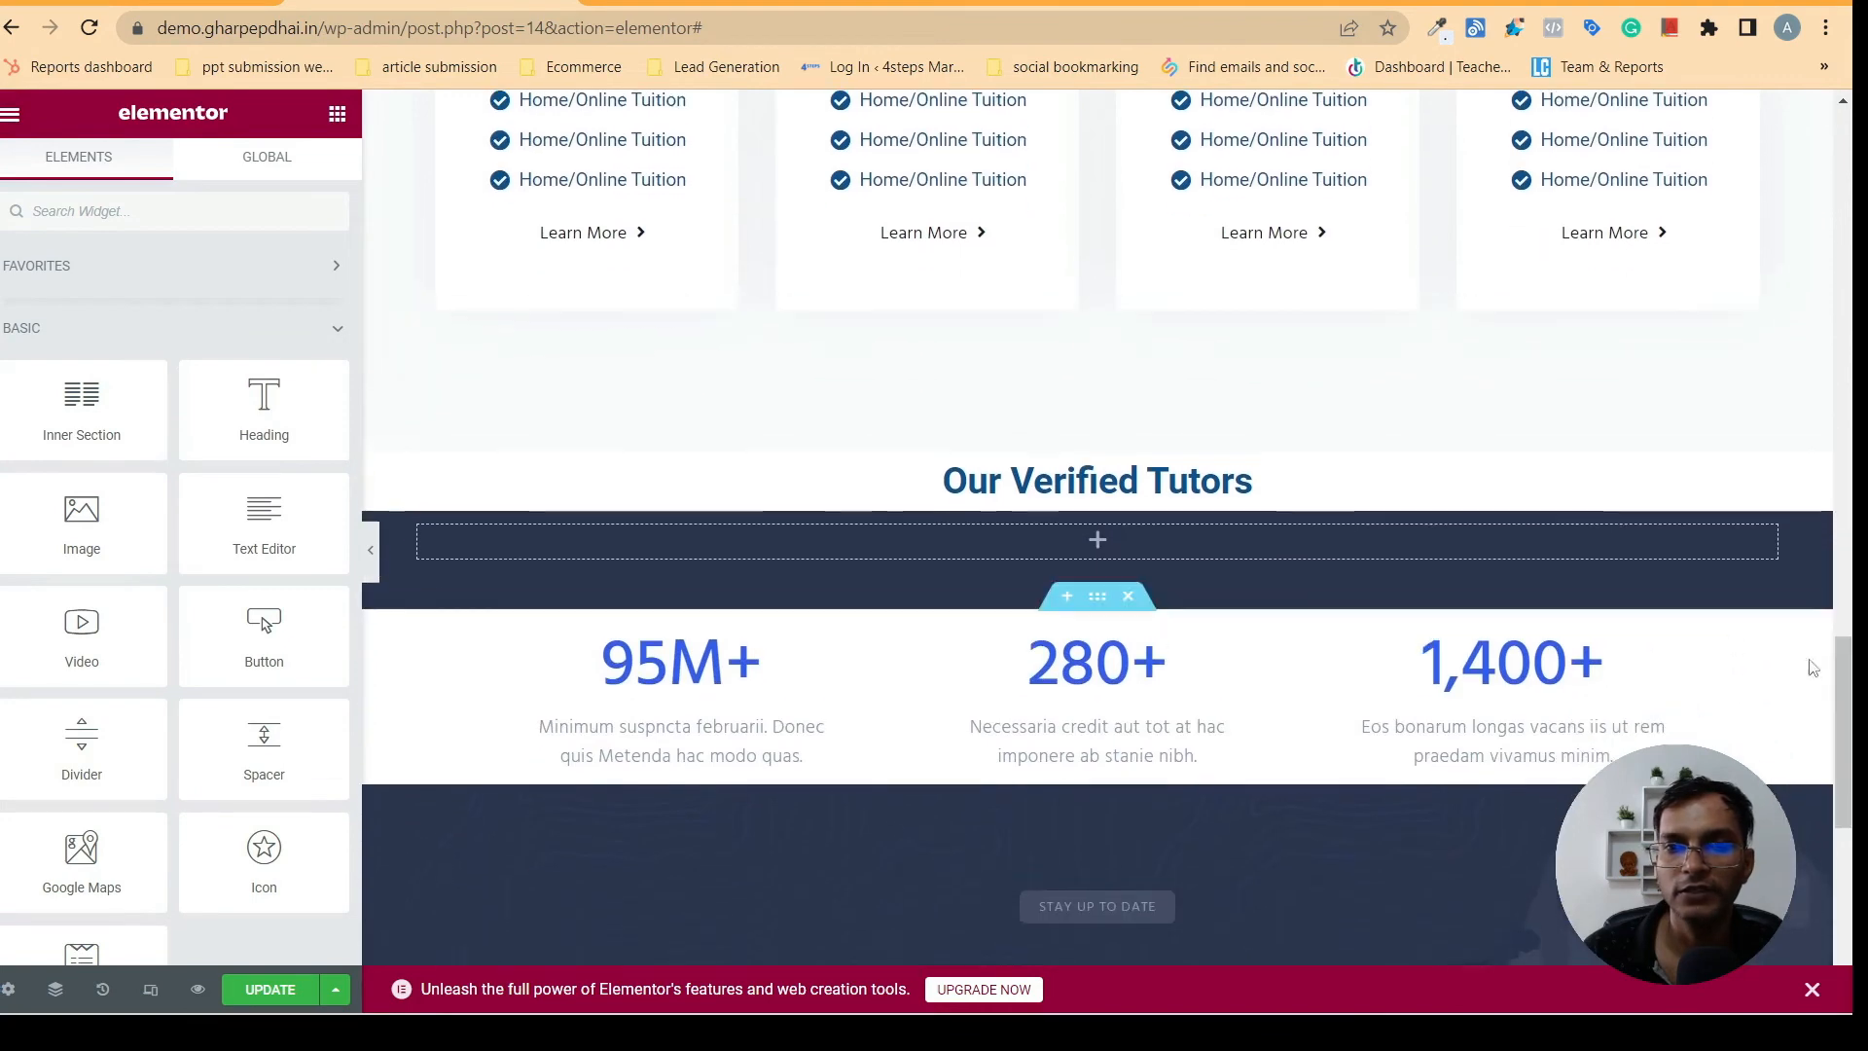
pyautogui.rightClick(1033, 496)
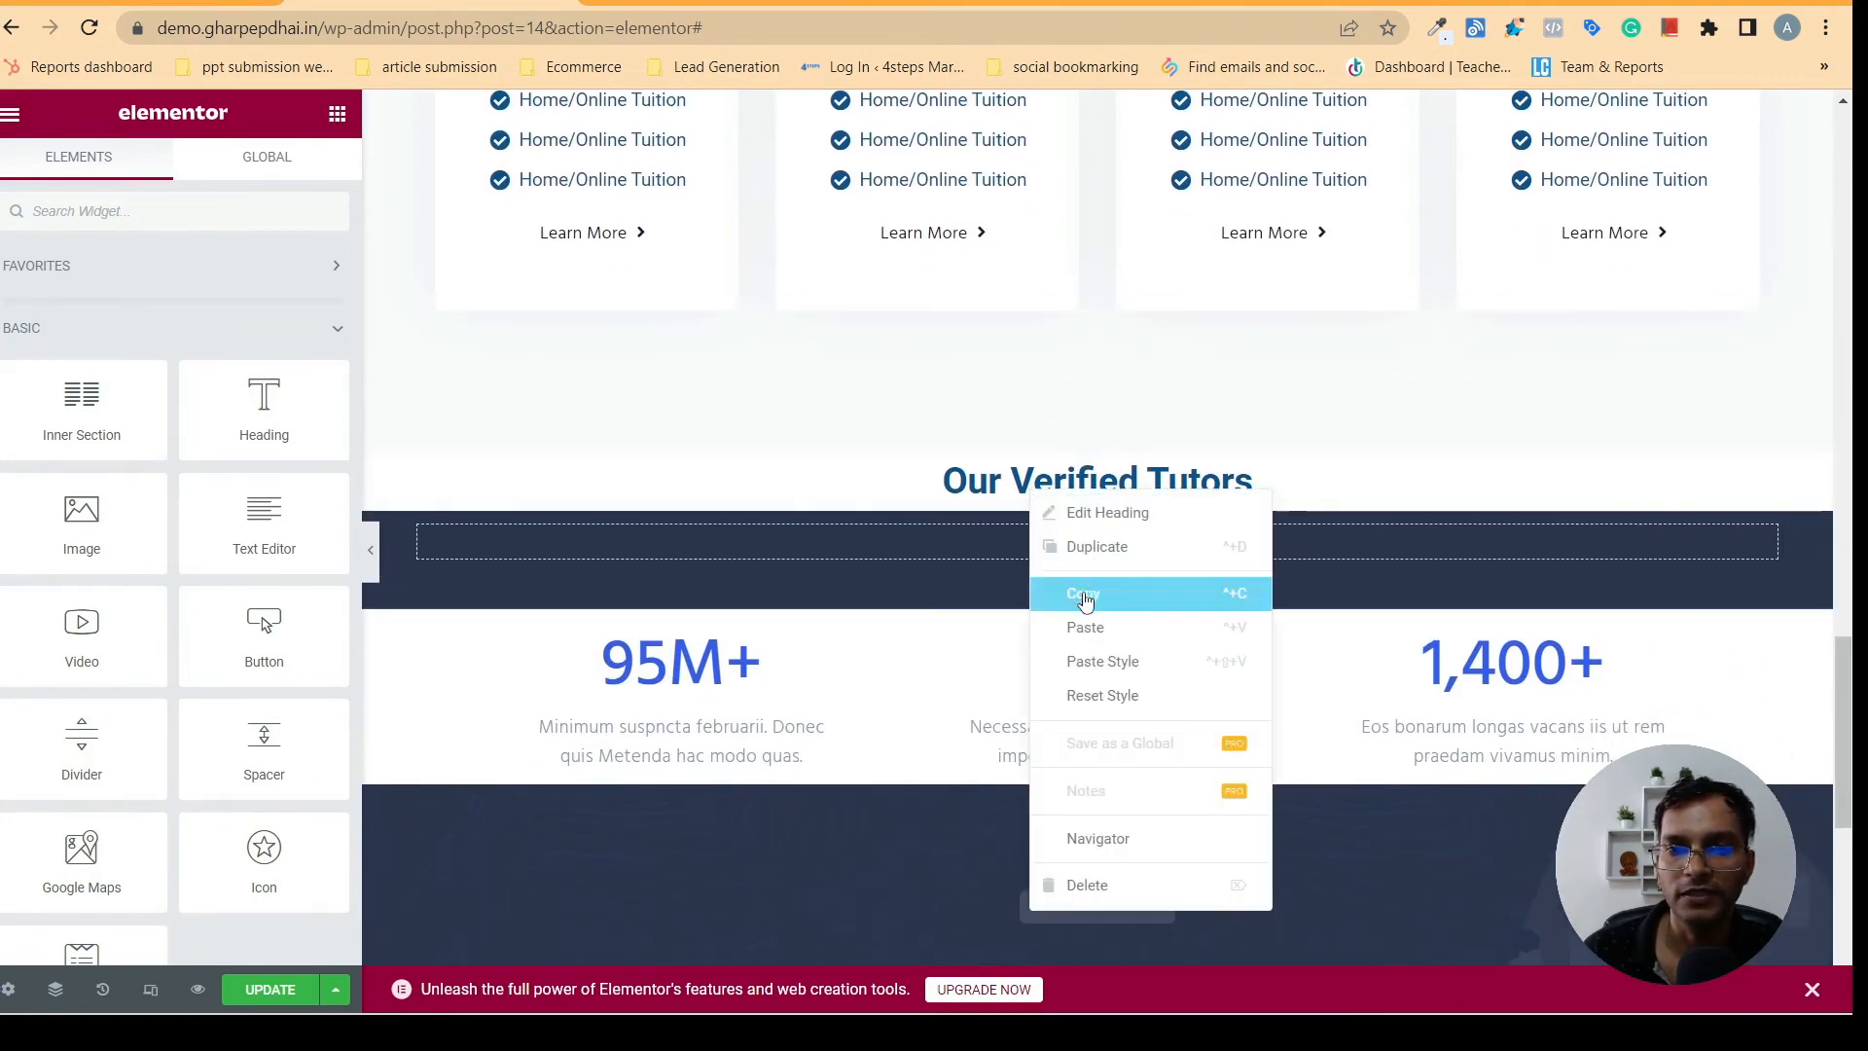
pyautogui.click(1089, 627)
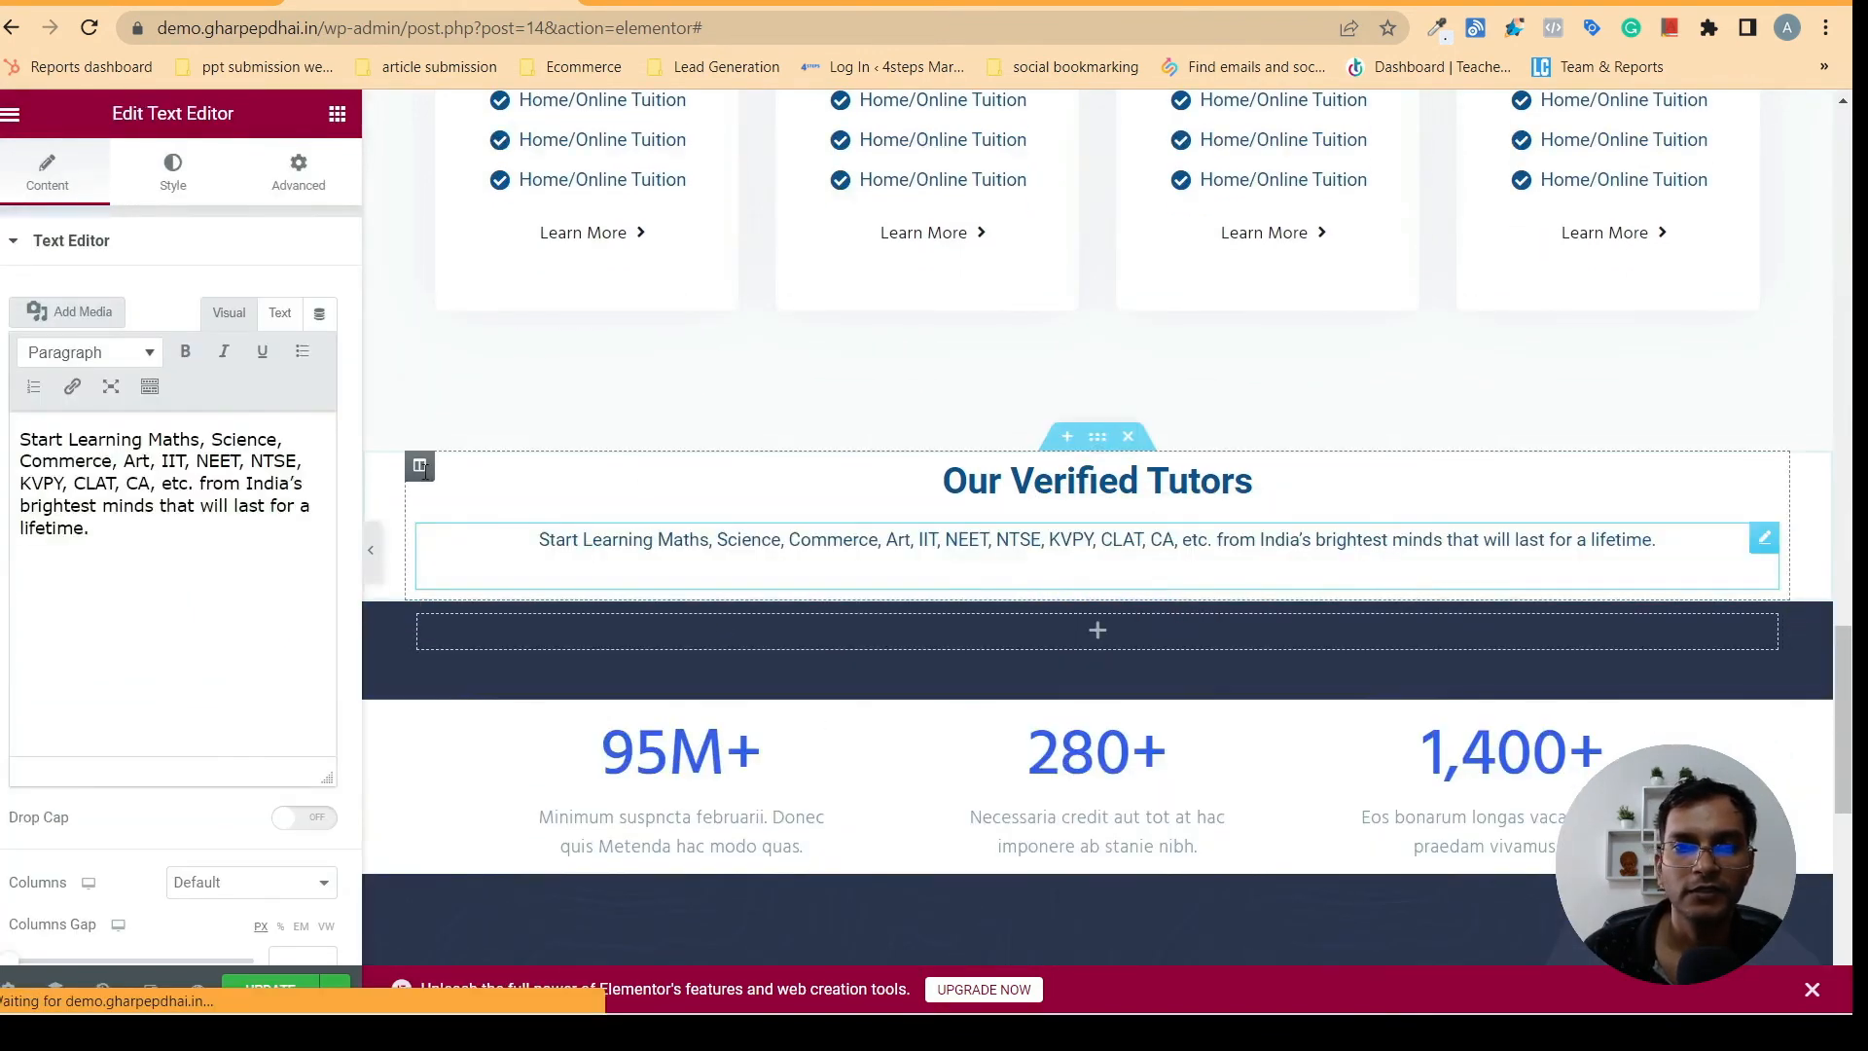
# - Copy the sentence under "Our Verified Tutors" on gharpepdhai.in and return to the Elementor editor
pyautogui.click(673, 3)
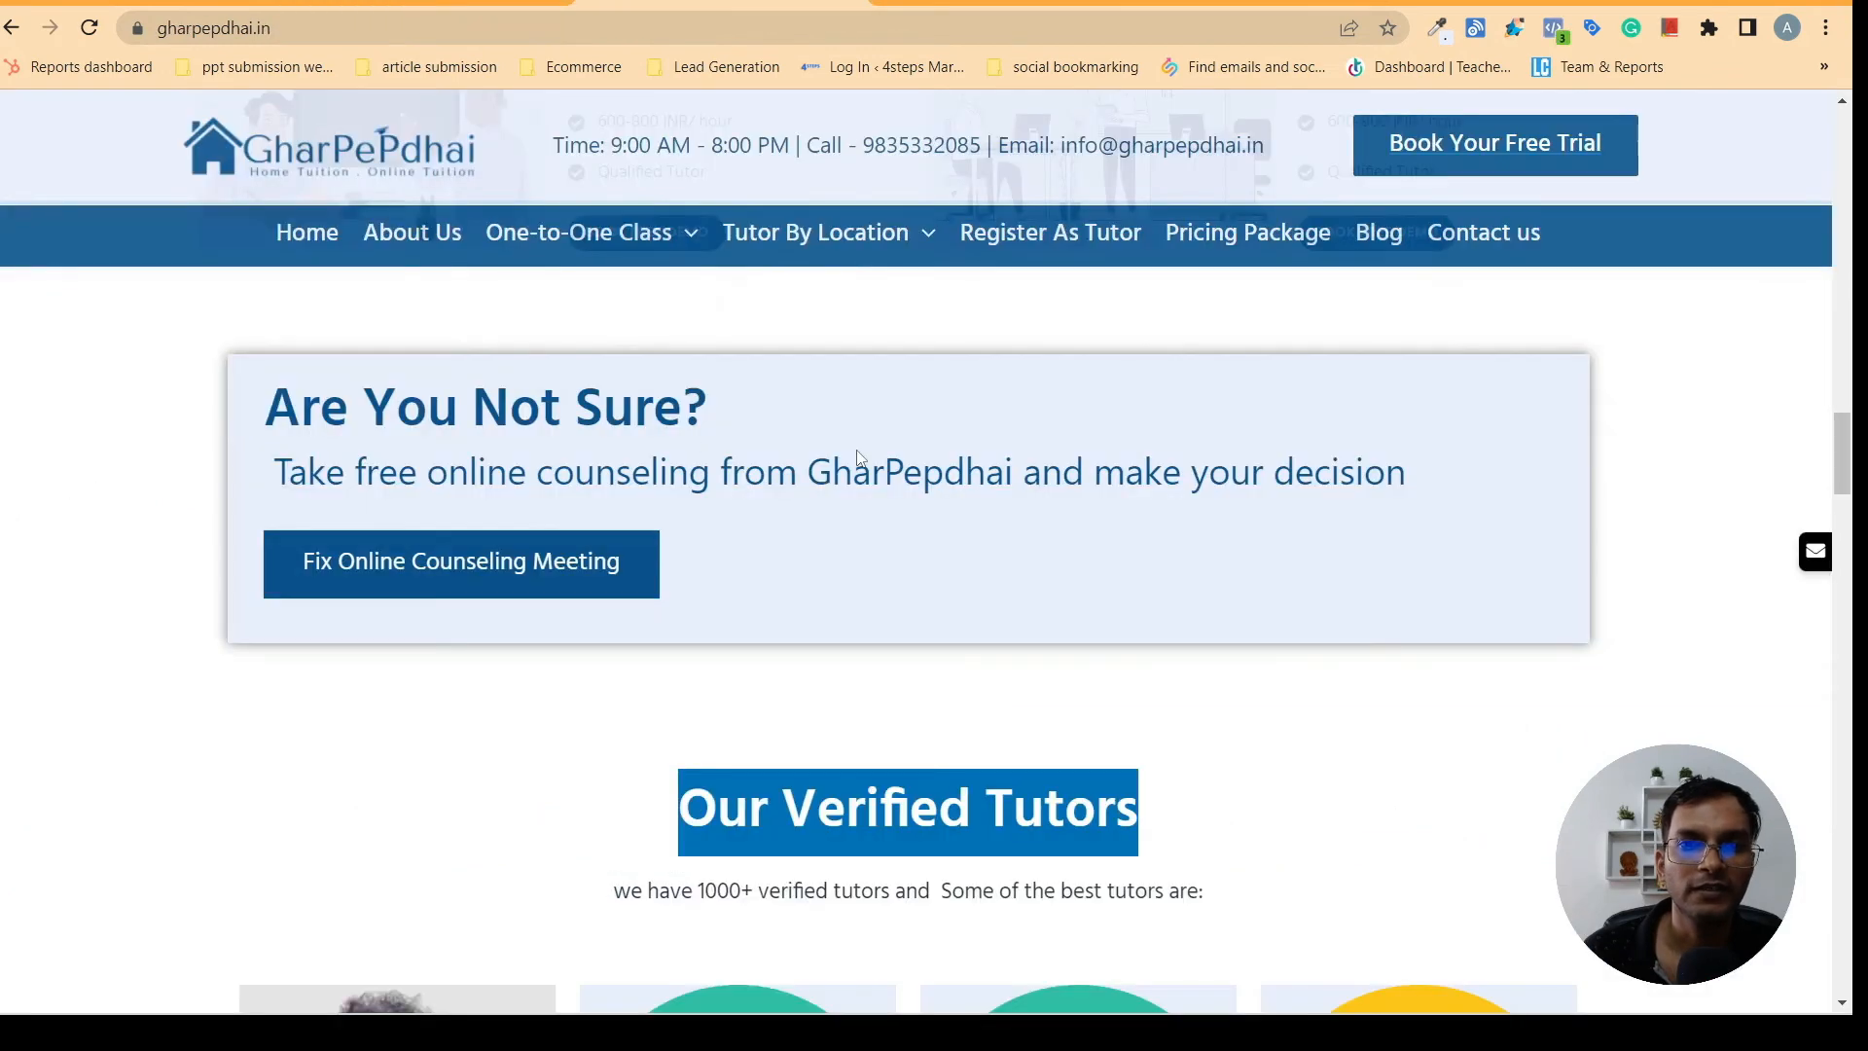
pyautogui.moveTo(602, 883); pyautogui.dragTo(1290, 929)
pyautogui.rightClick(1187, 878)
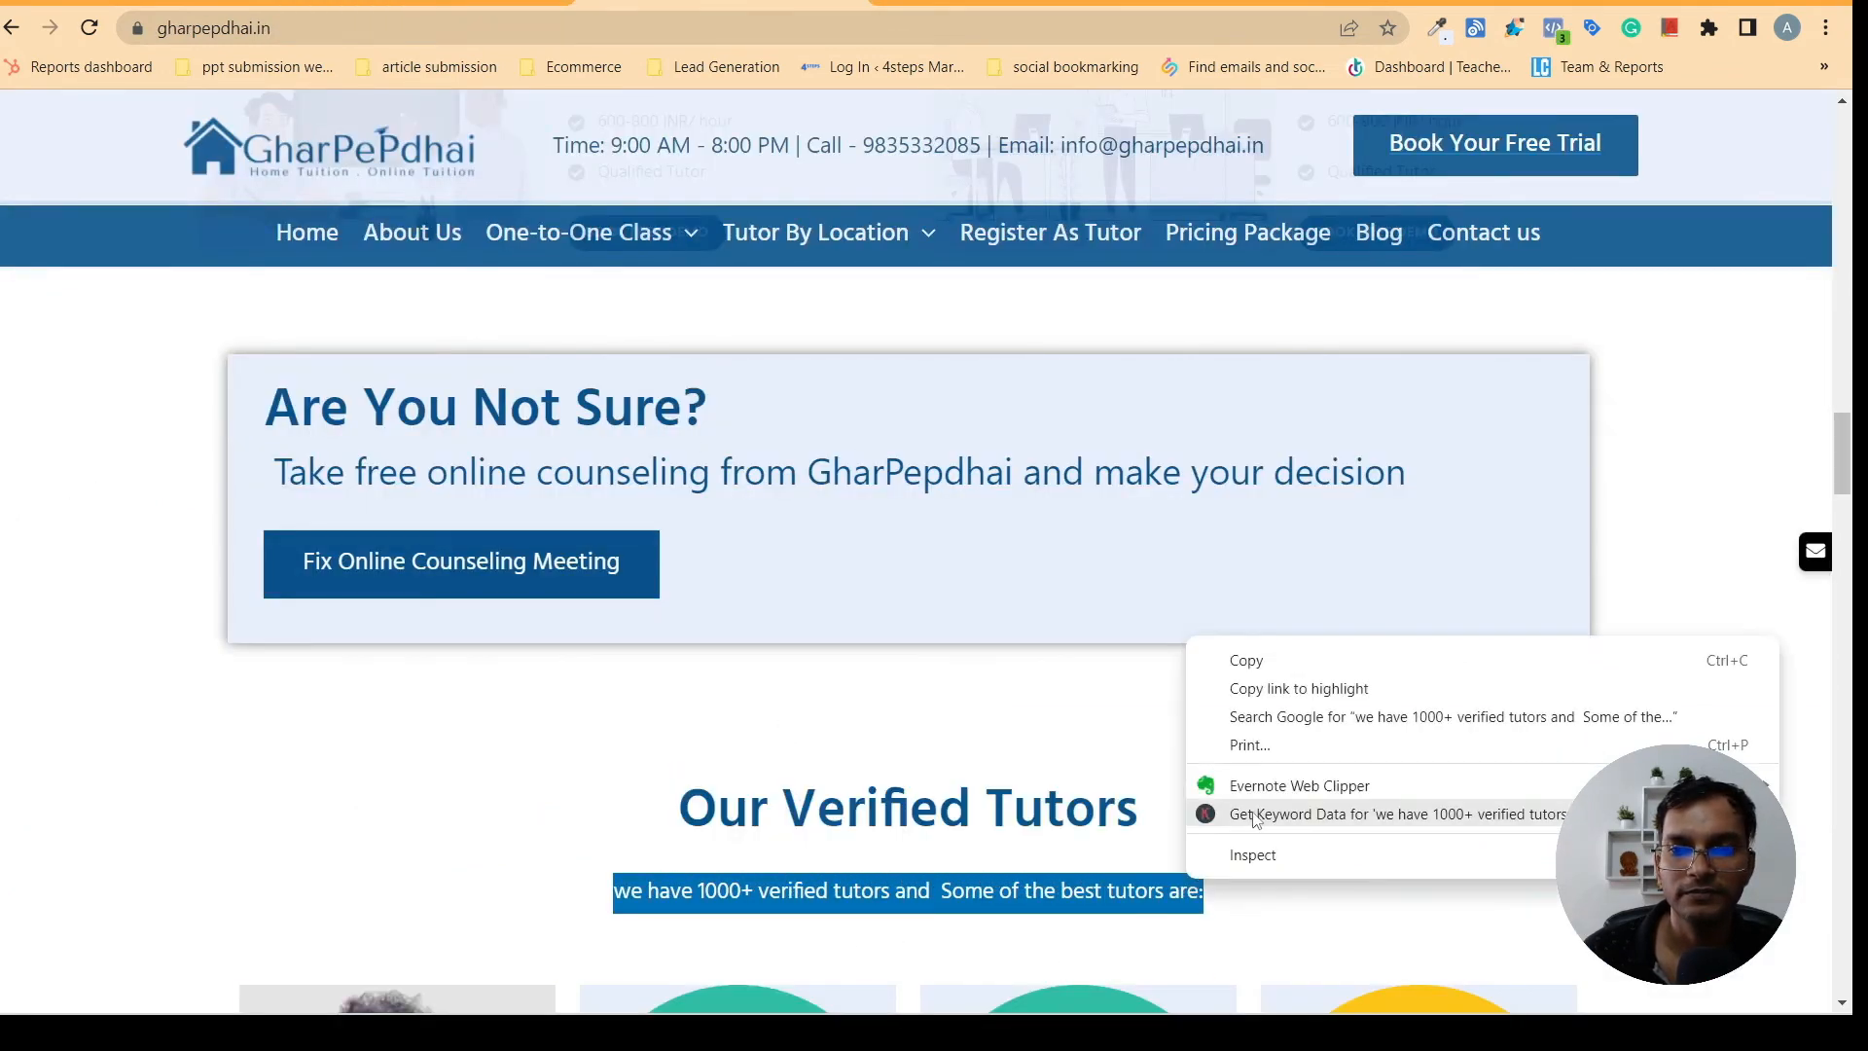
pyautogui.click(1247, 661)
pyautogui.click(428, 3)
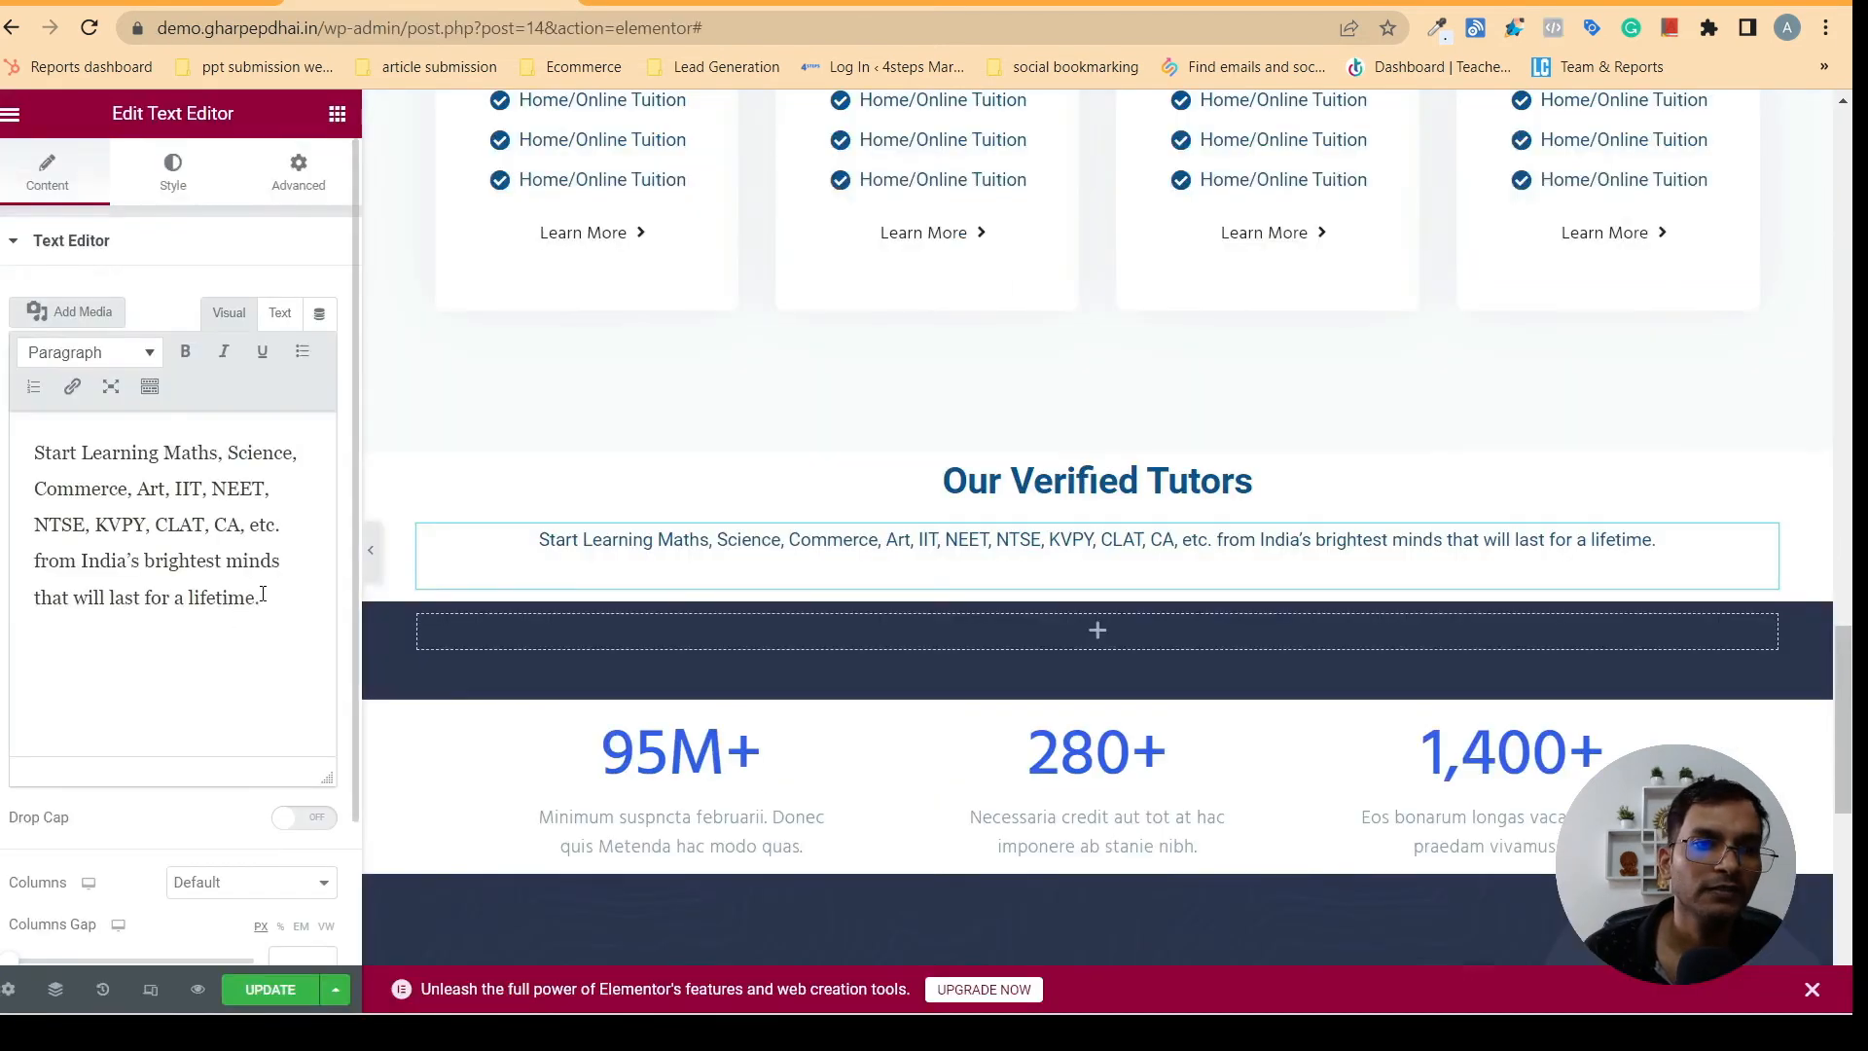
# - Replace the pasted text widget's content with "we have 1000+ verified tutors and Some of the best tutors are:"
pyautogui.moveTo(265, 599); pyautogui.dragTo(14, 421)
pyautogui.rightClick(141, 501)
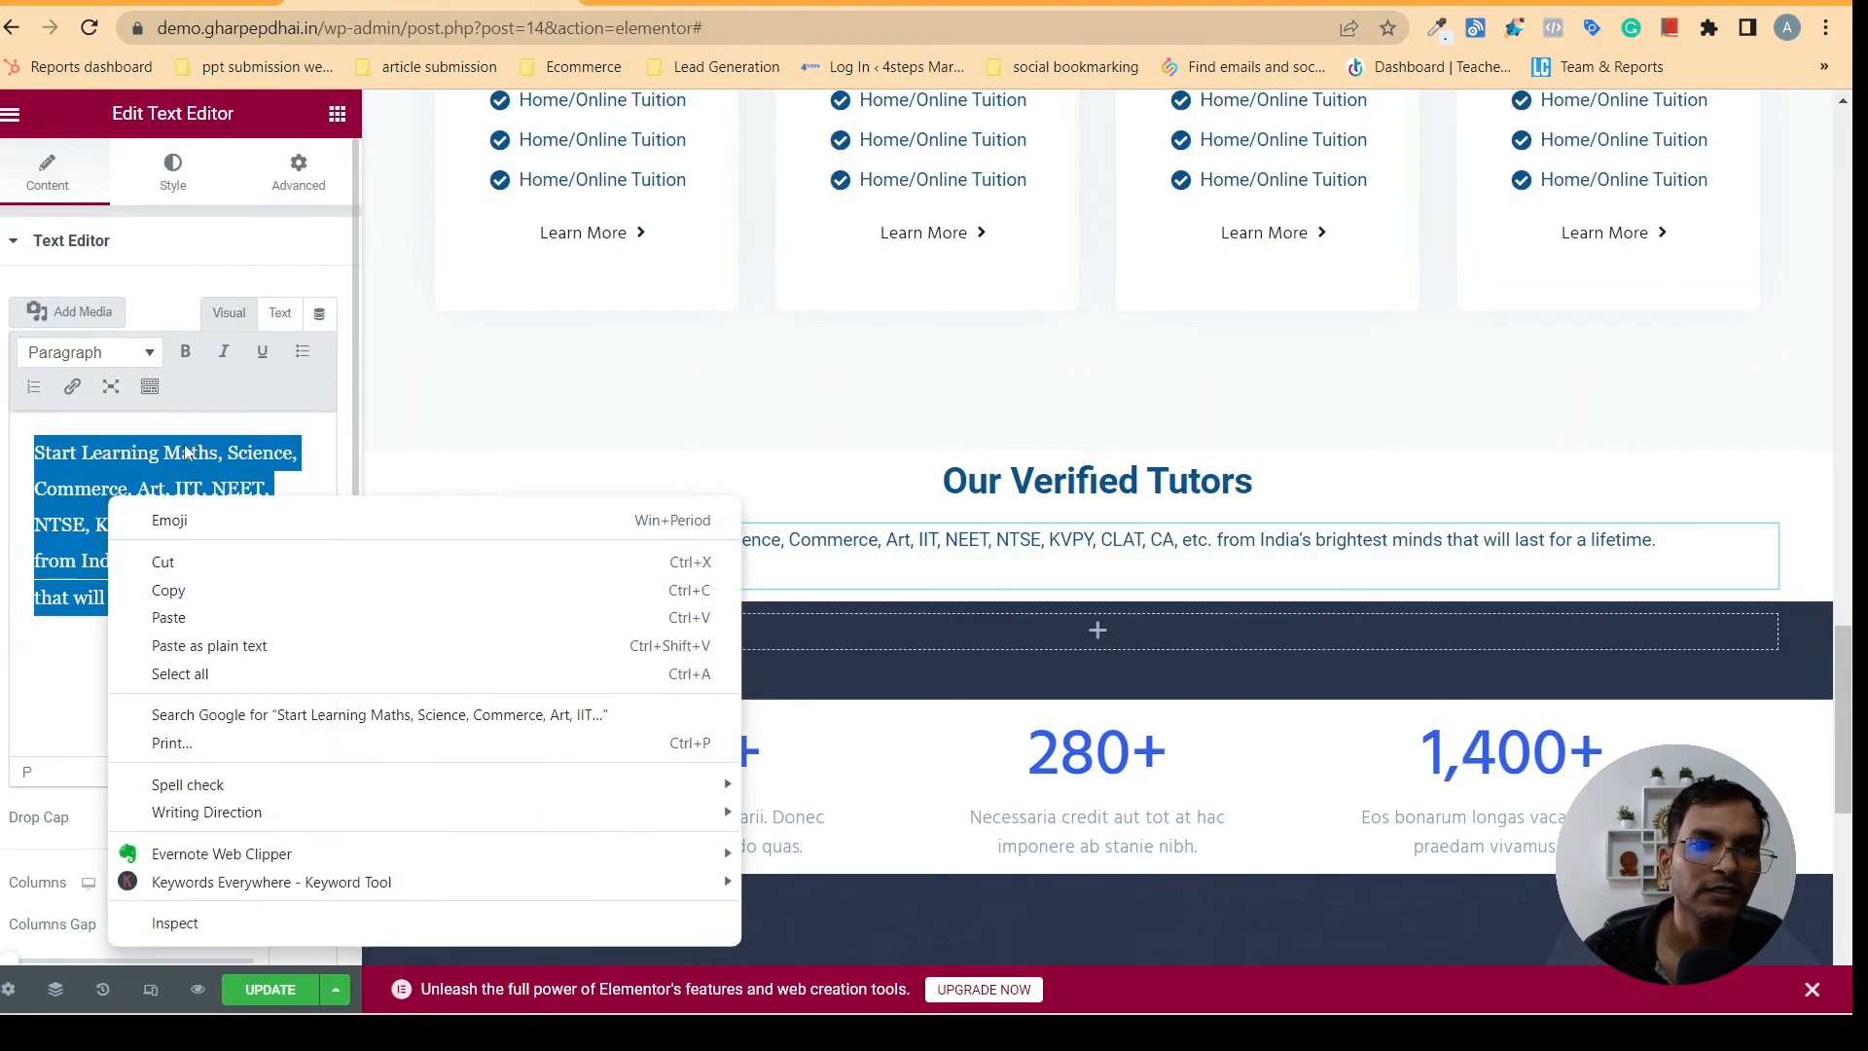
pyautogui.click(193, 617)
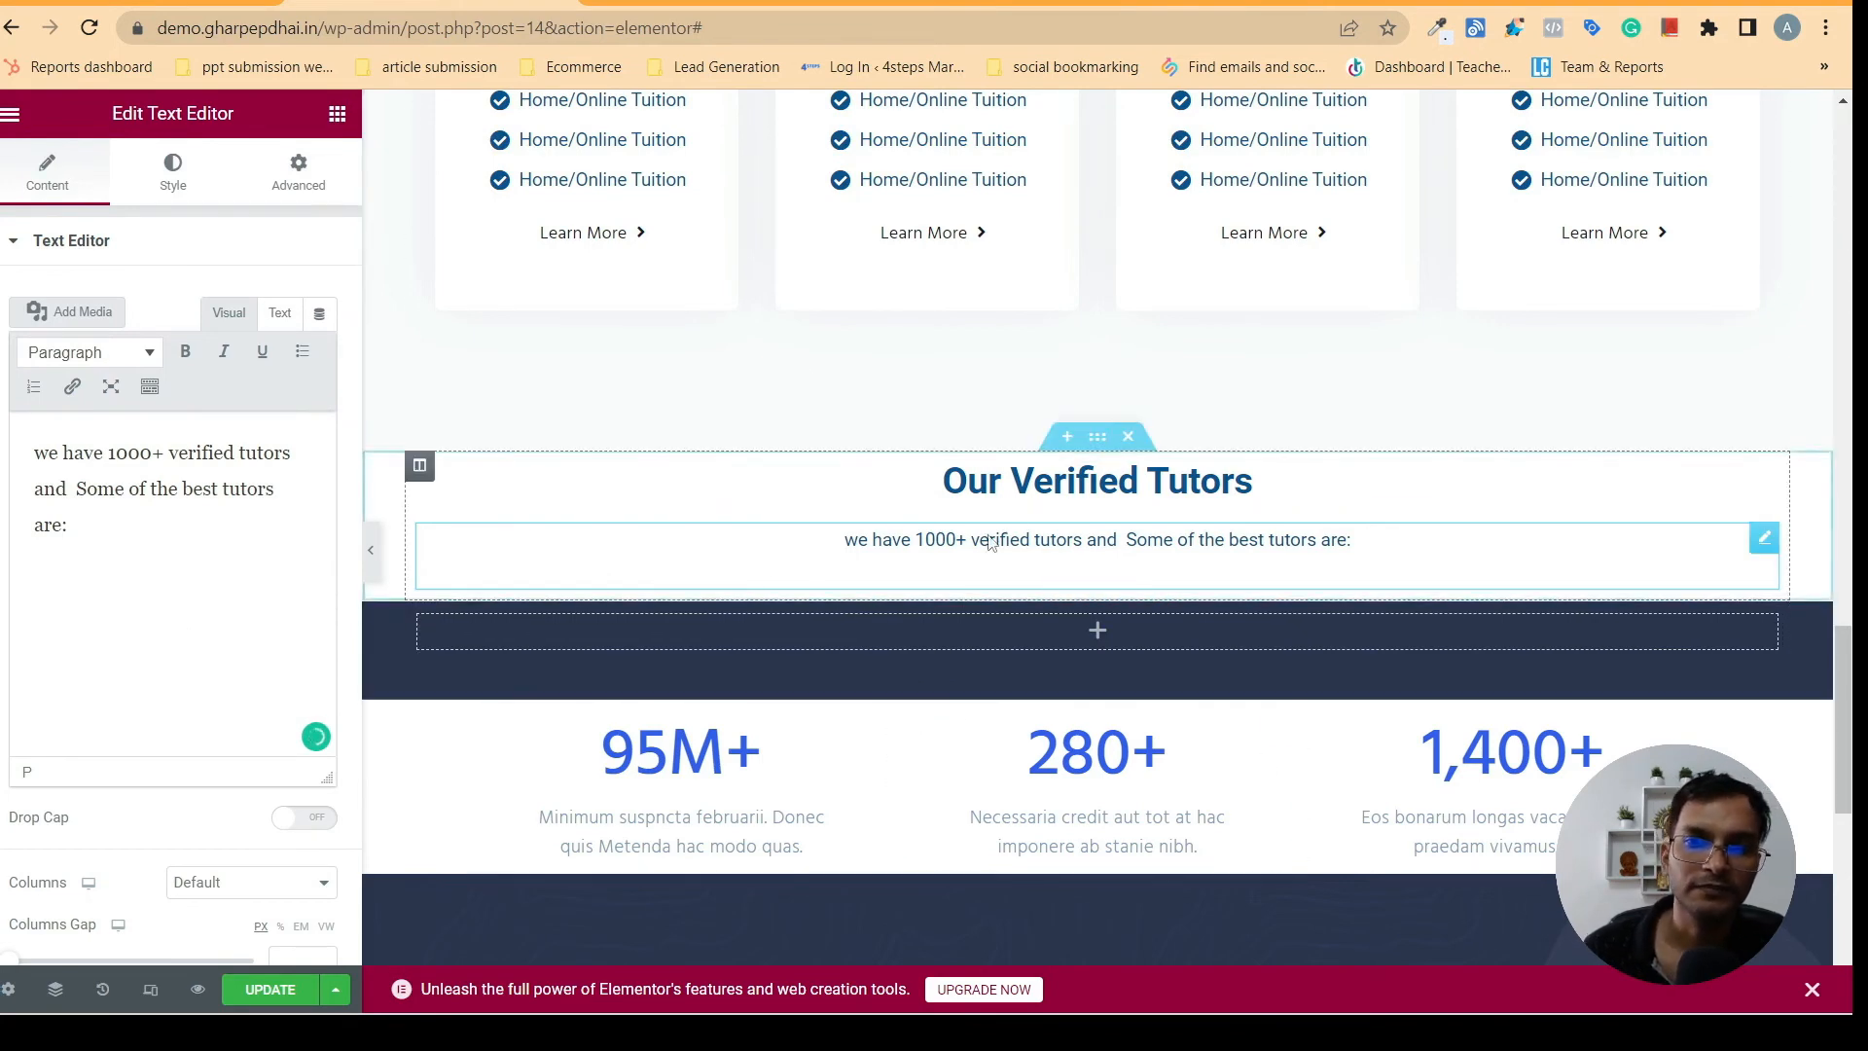
# - Check the tutor cards layout on gharpepdhai.in and add an Inner Section below the verified tutors text in Elementor
pyautogui.click(706, 3)
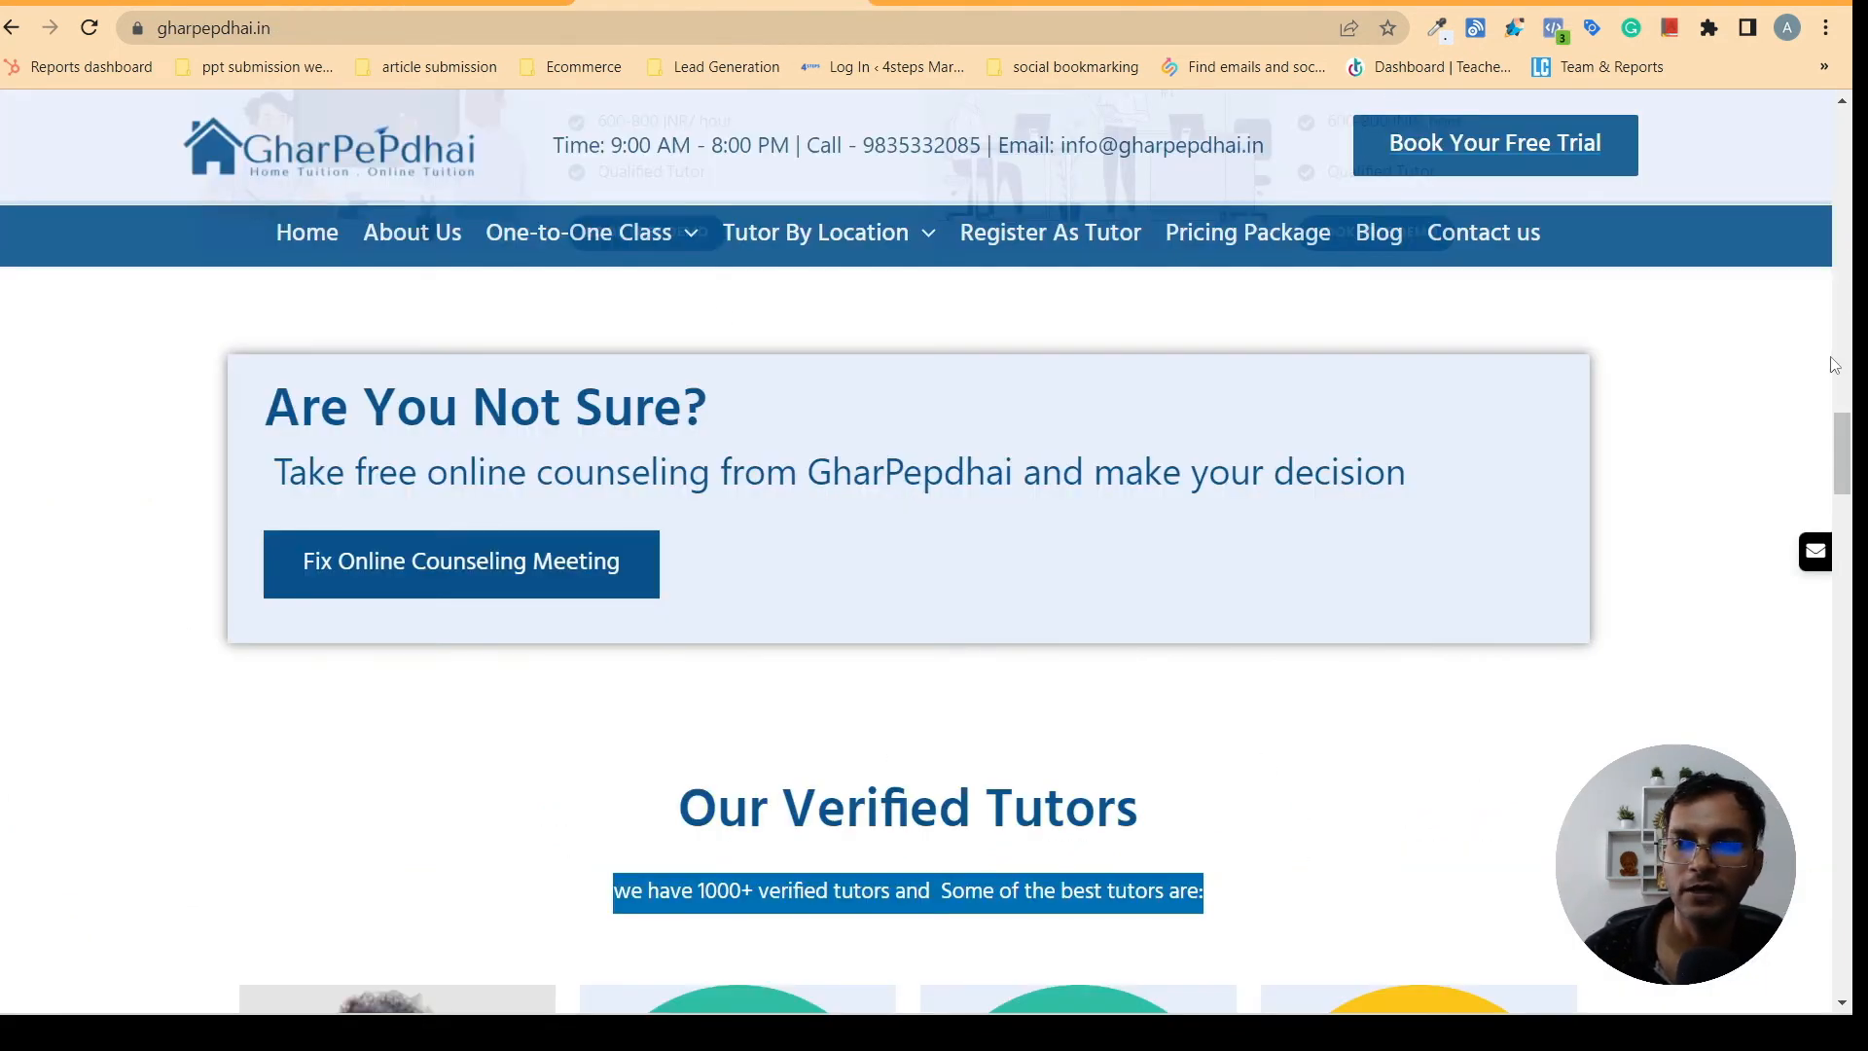
pyautogui.scroll(-5, 244, 602)
pyautogui.scroll(1, 244, 602)
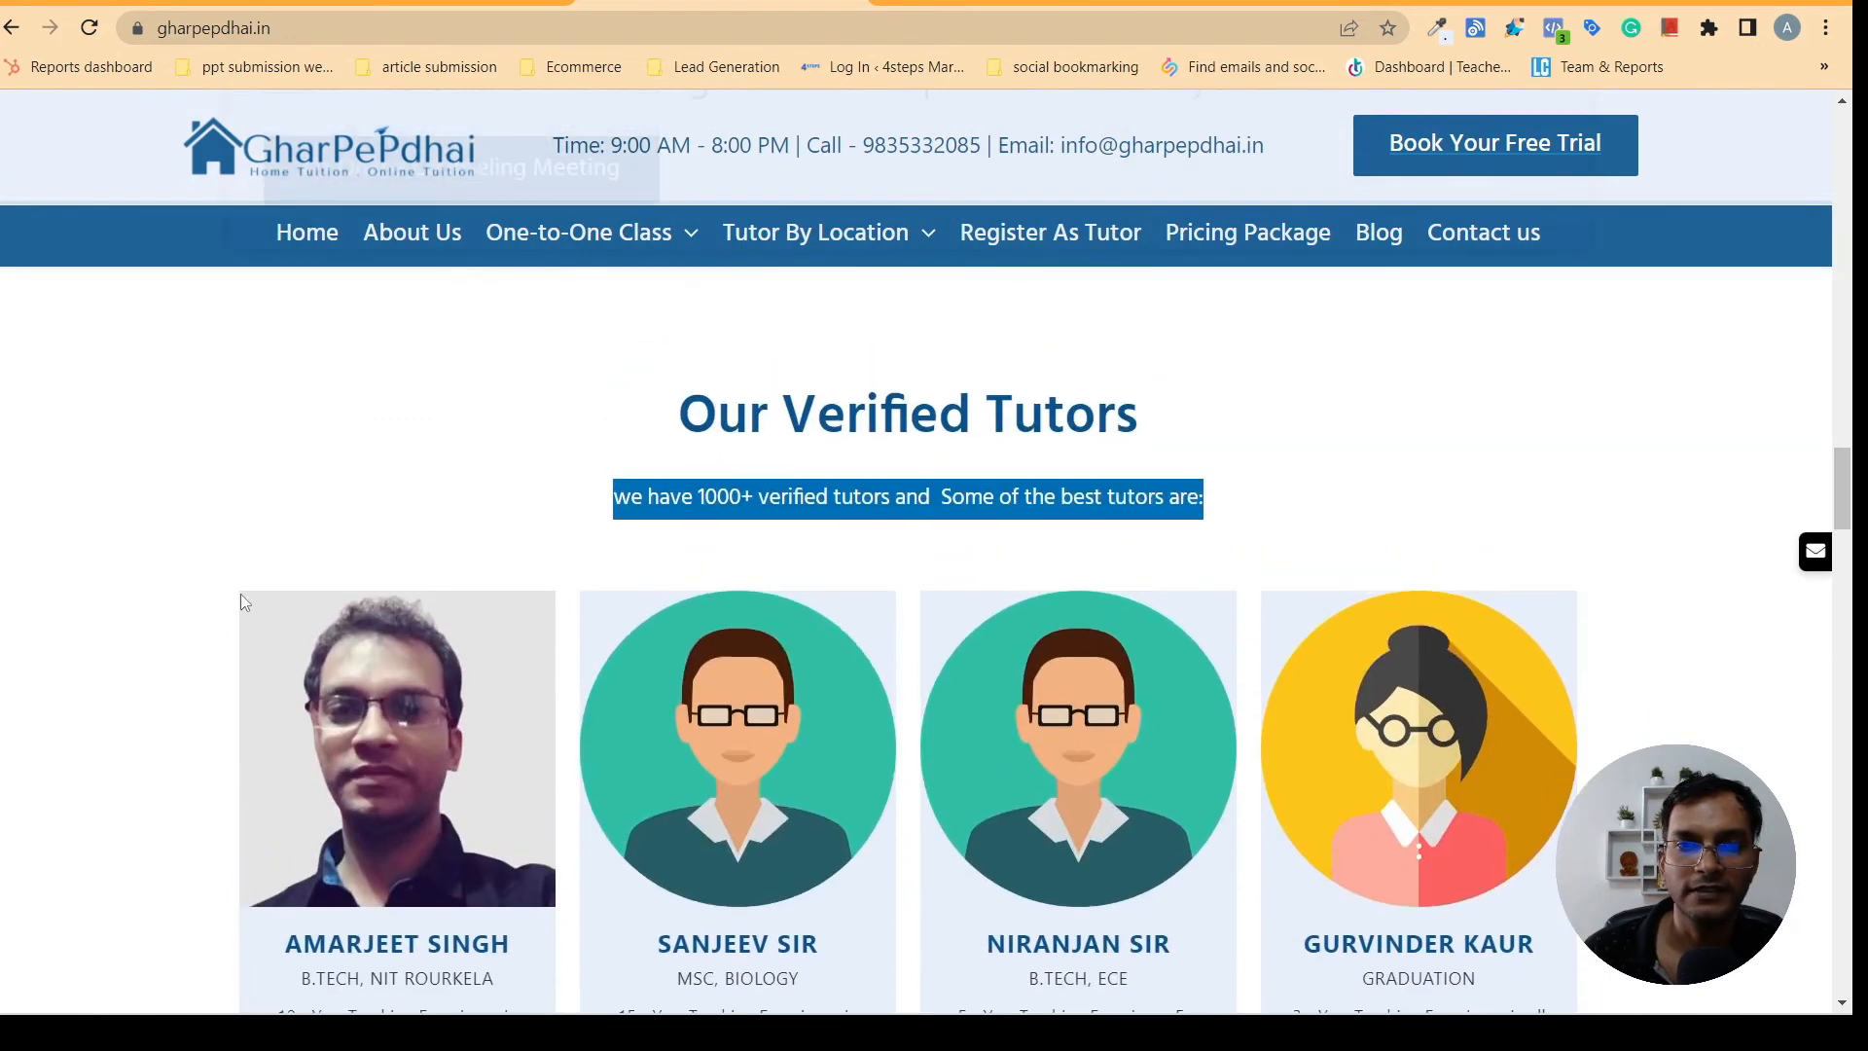
pyautogui.moveTo(1849, 490); pyautogui.dragTo(1849, 375)
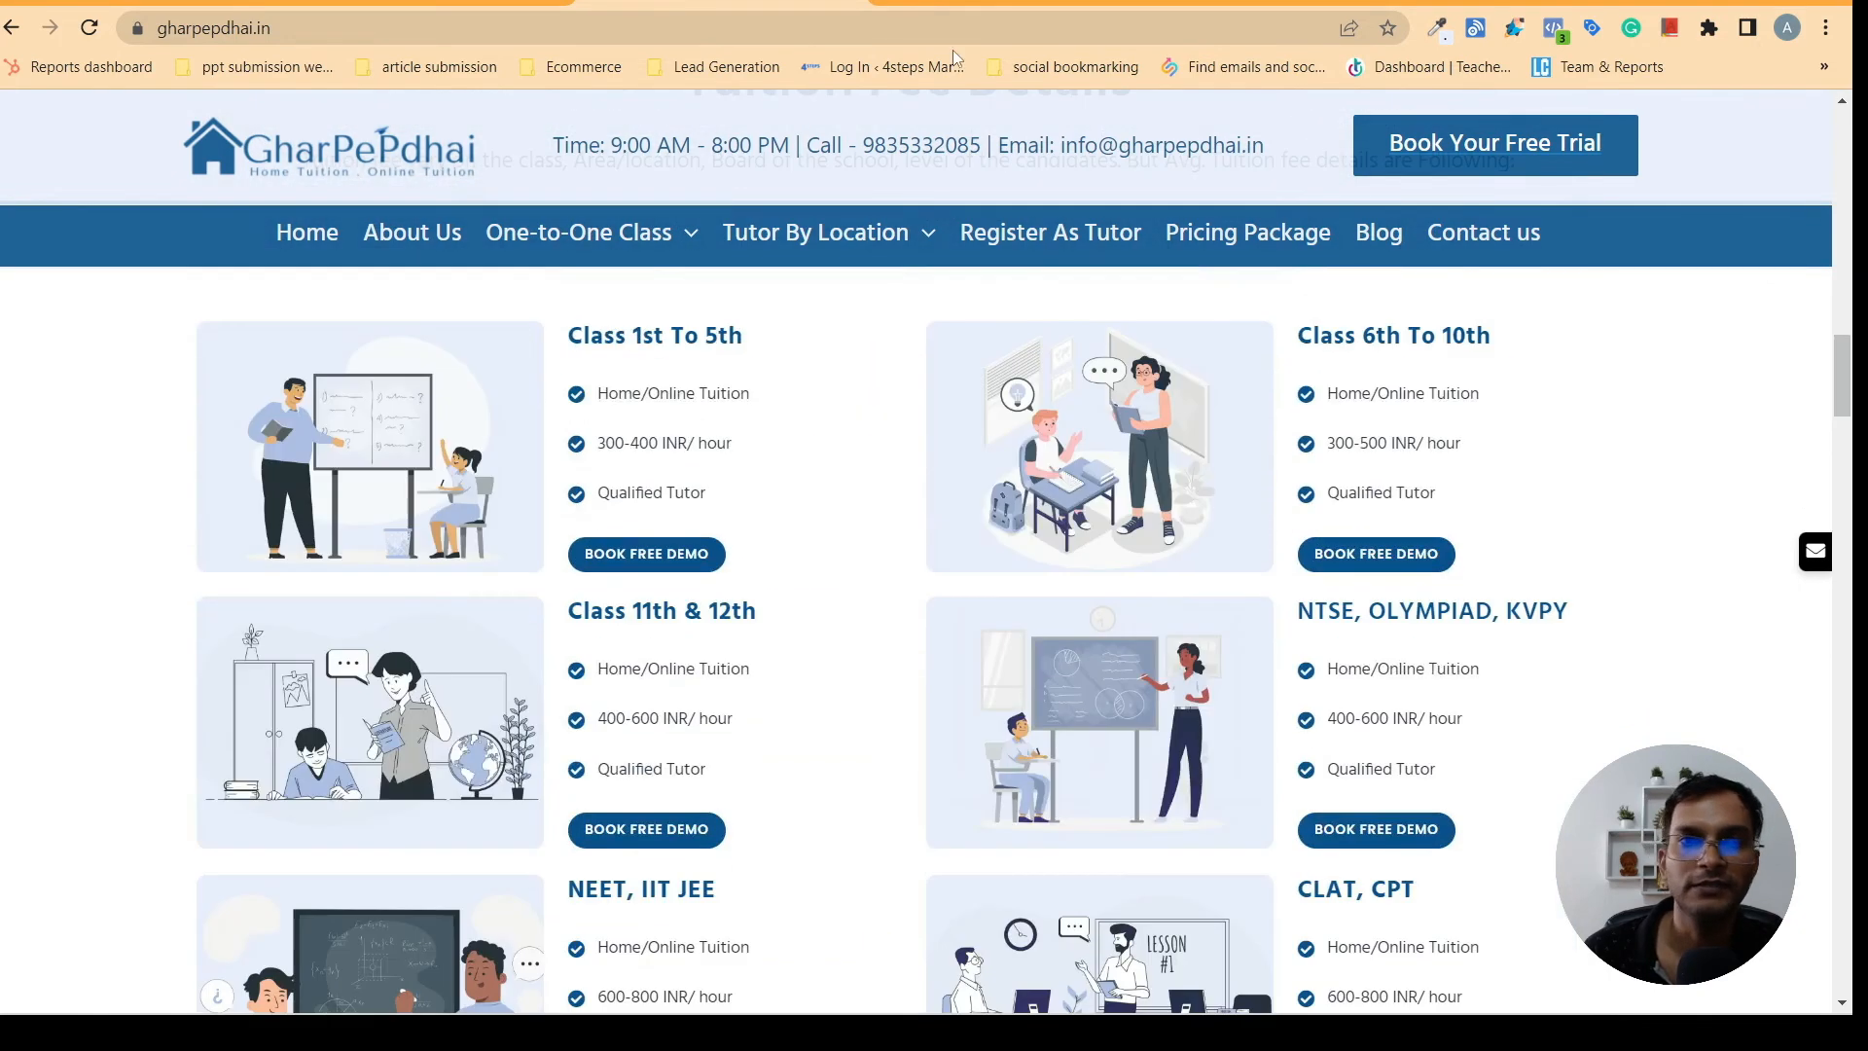
pyautogui.click(486, 2)
pyautogui.moveTo(1092, 476)
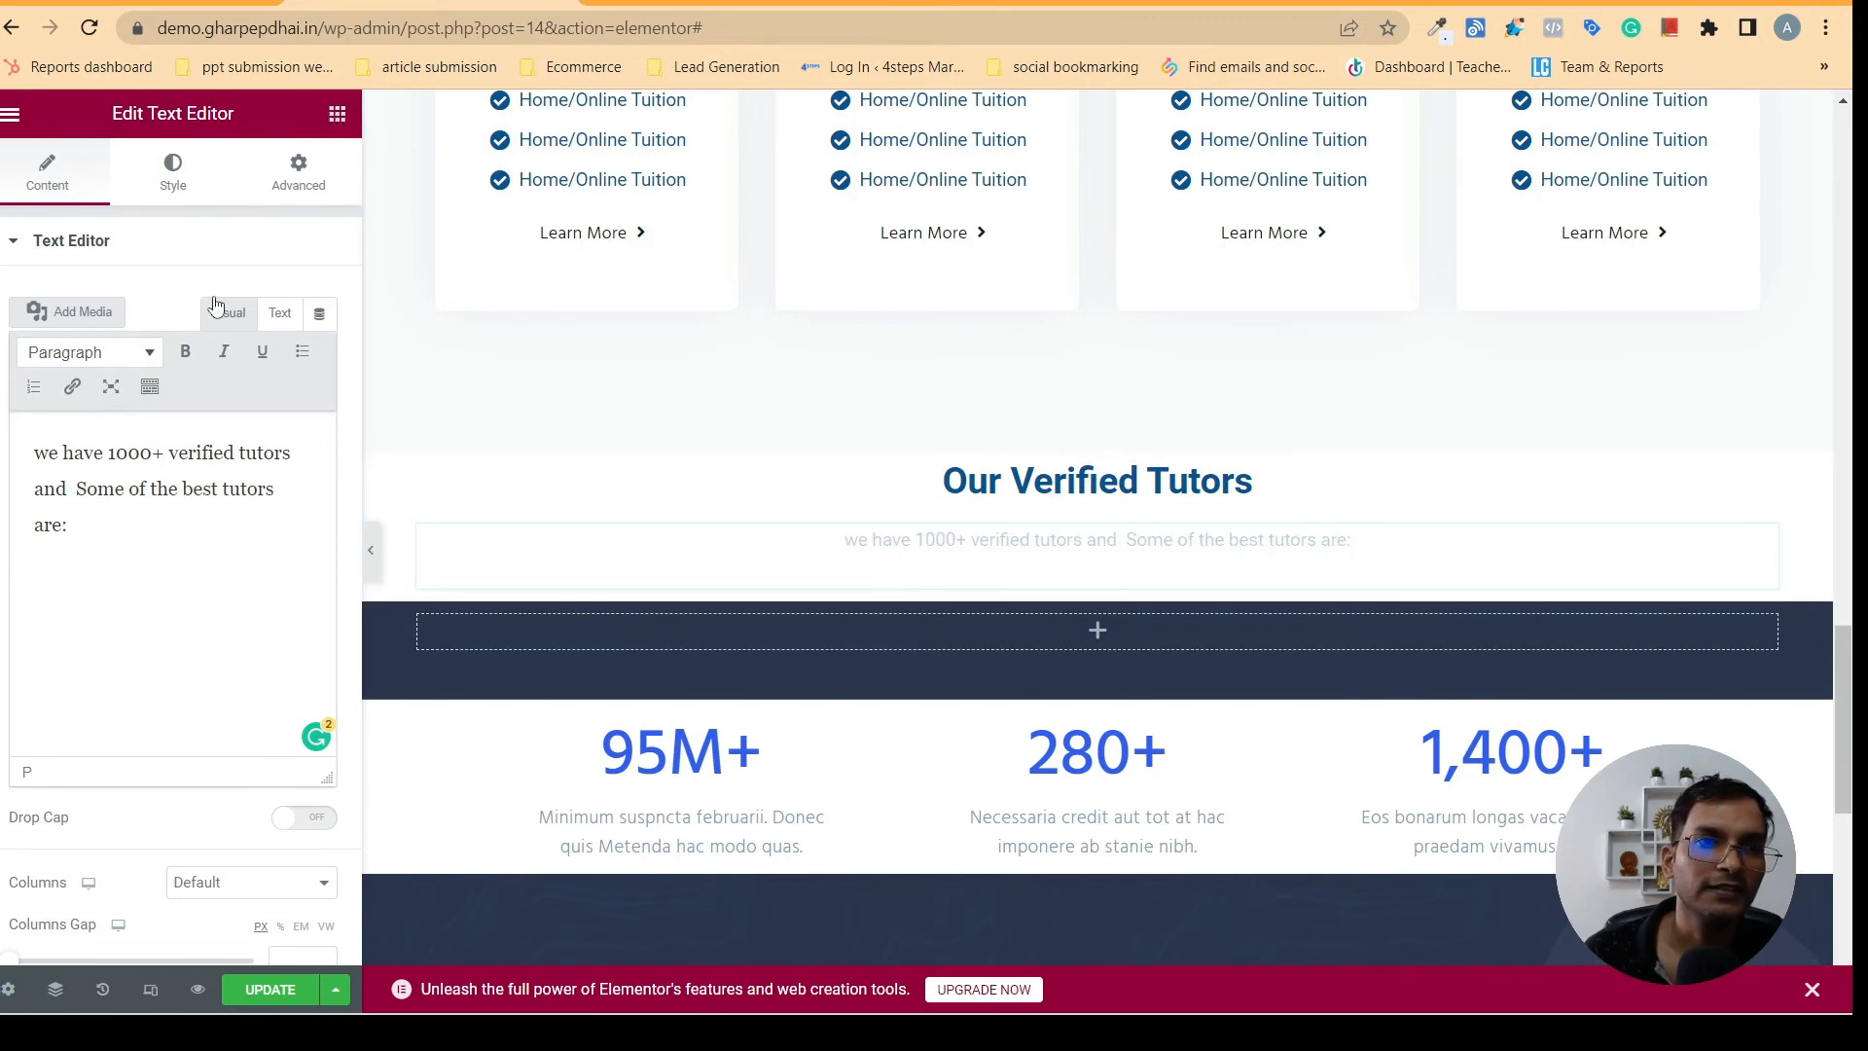
pyautogui.click(336, 114)
pyautogui.moveTo(83, 426); pyautogui.dragTo(1004, 576)
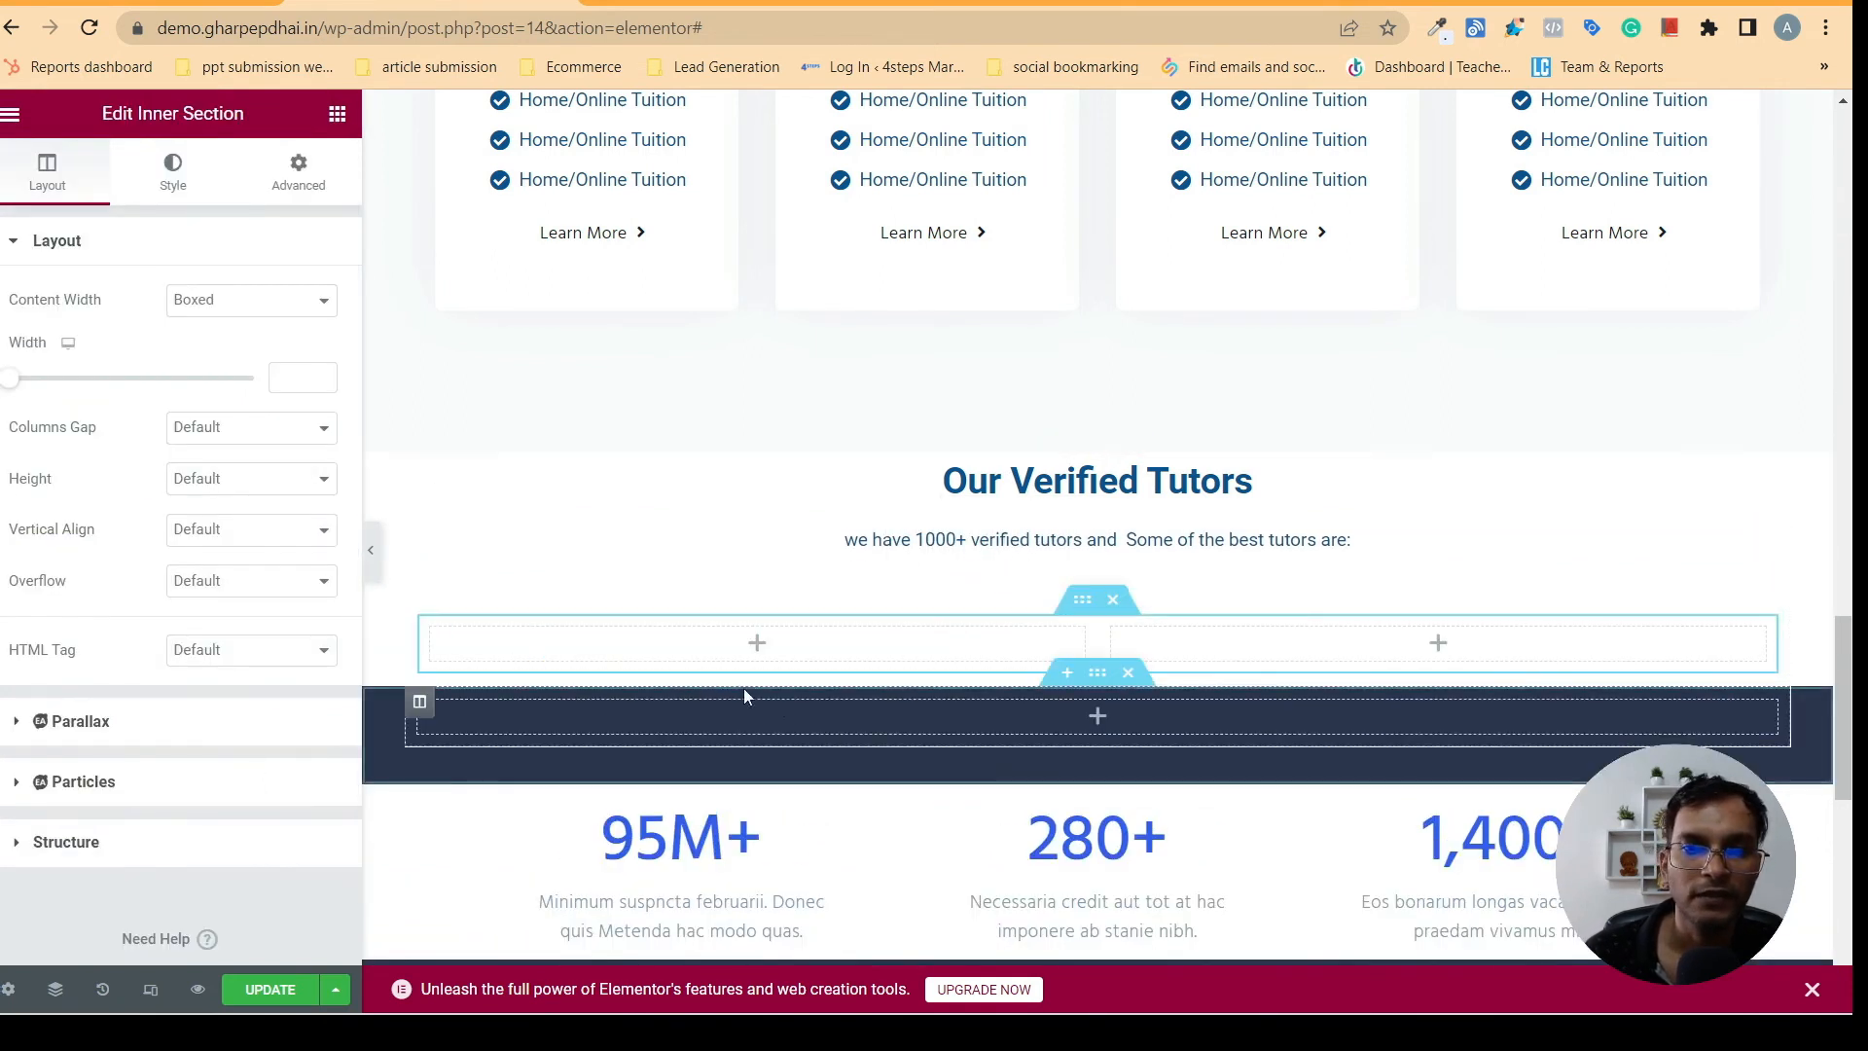
pyautogui.click(642, 3)
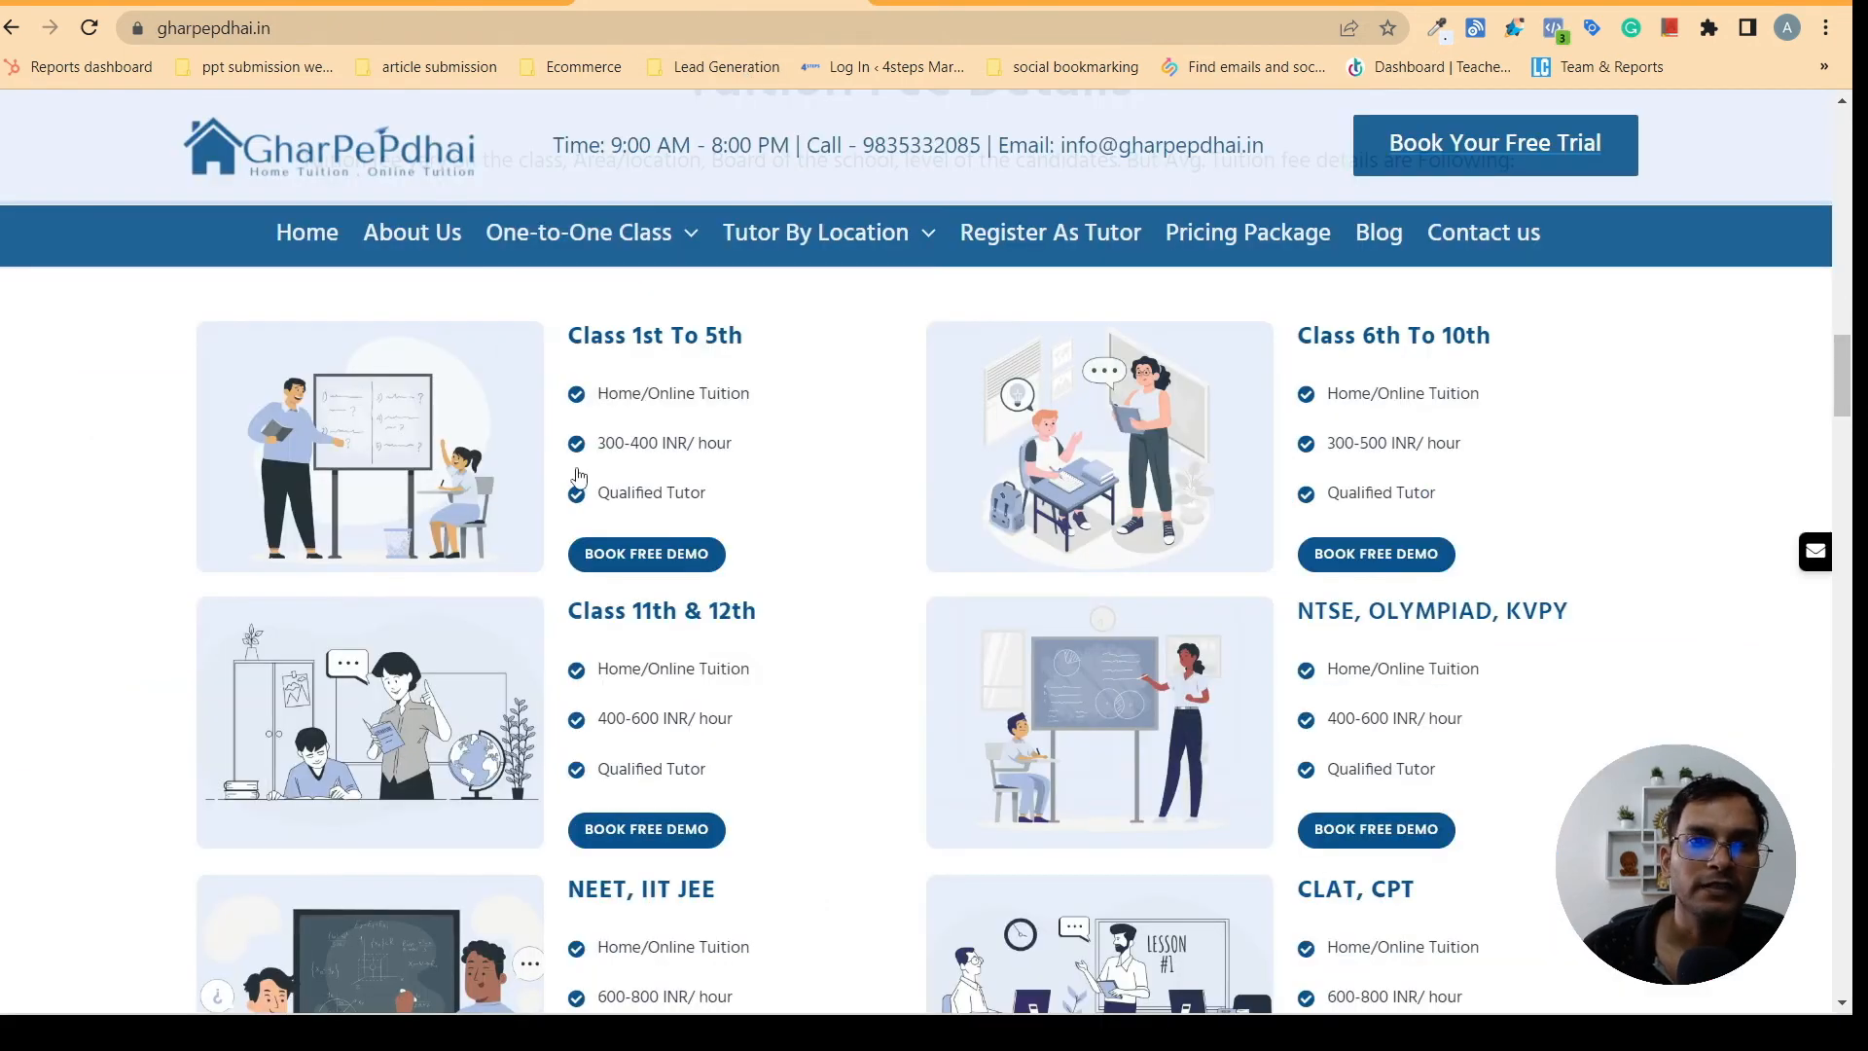
pyautogui.click(214, 3)
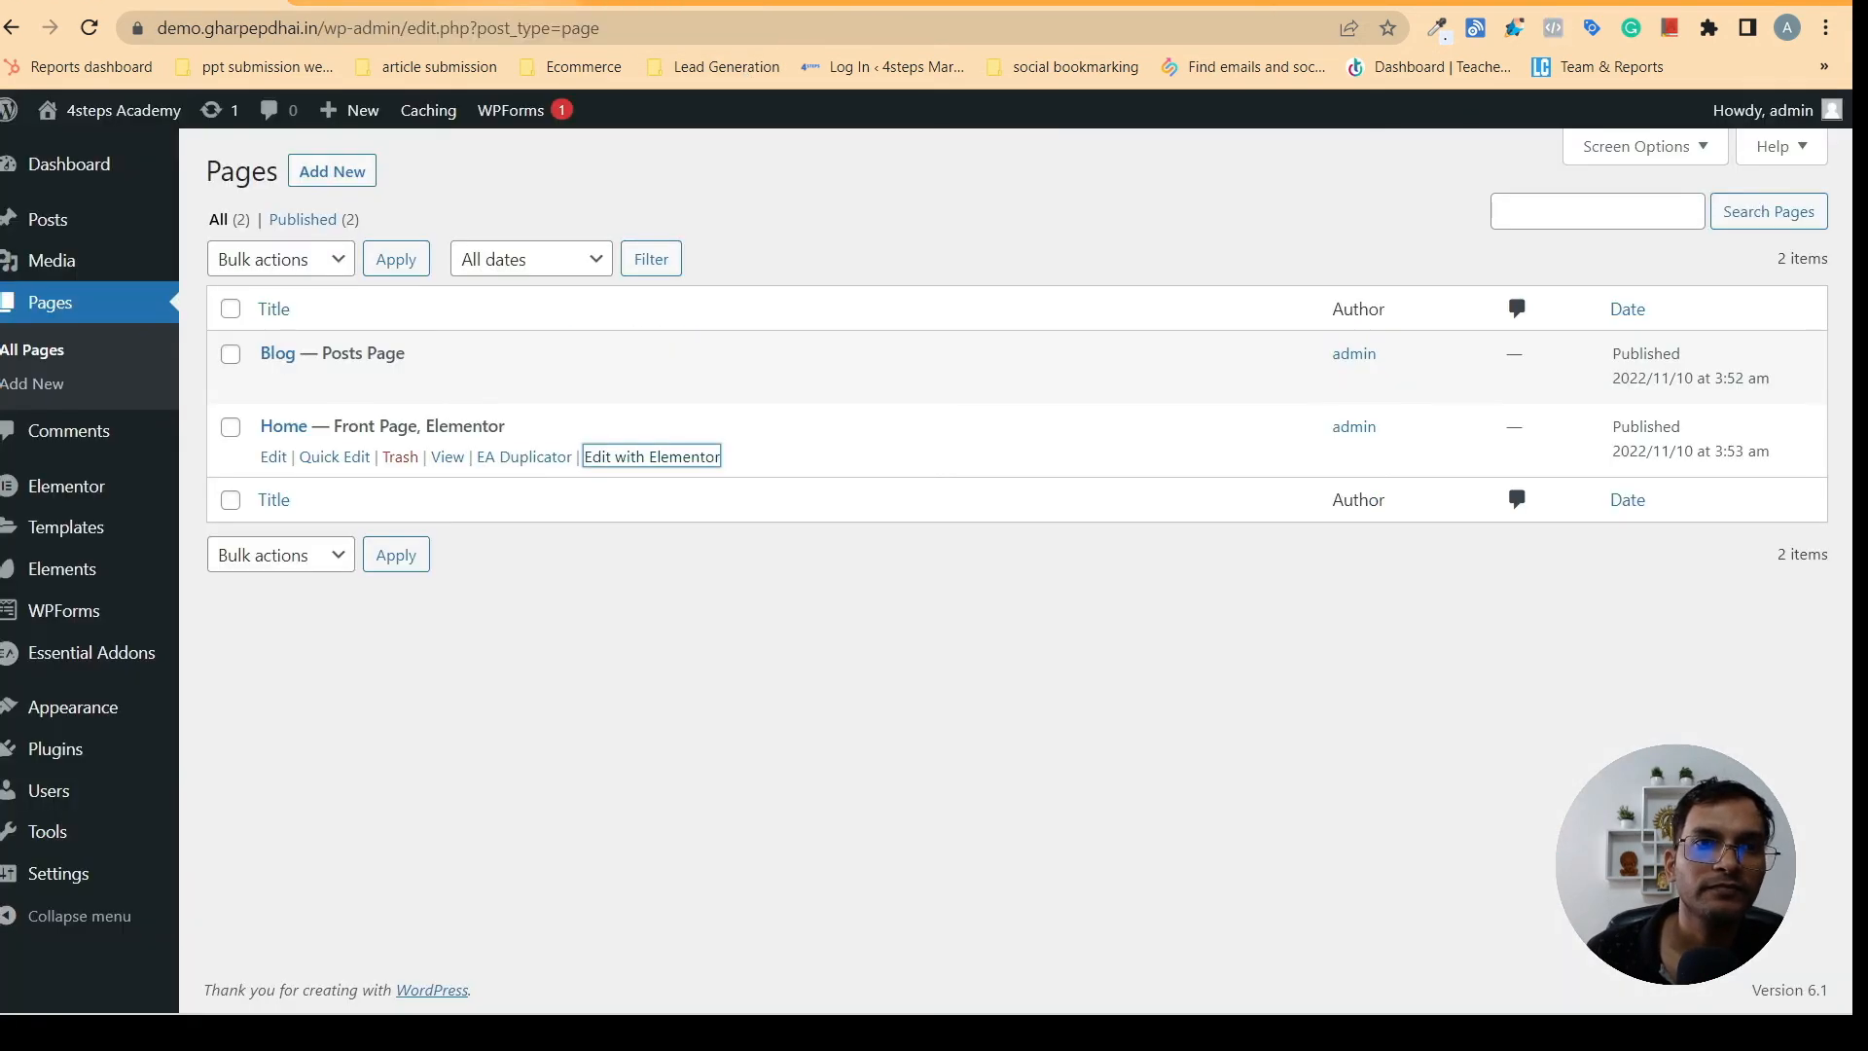
pyautogui.click(399, 3)
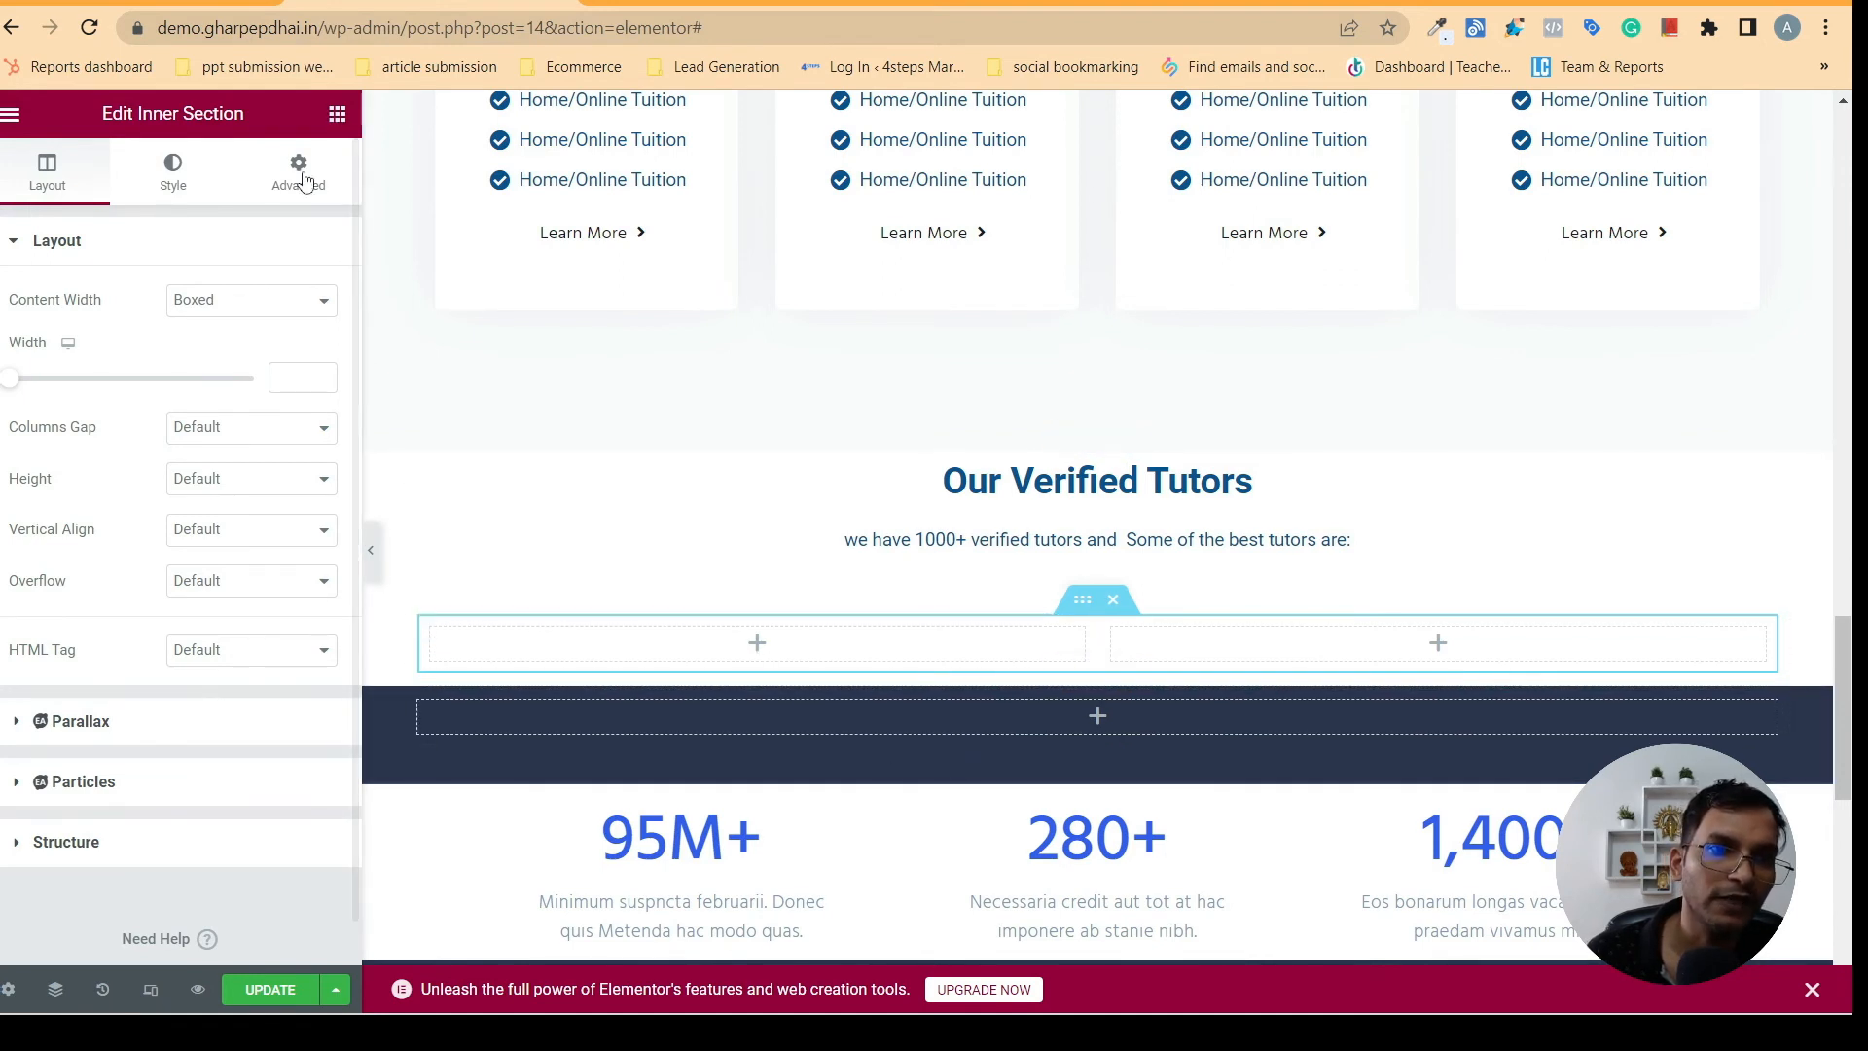
# - Search the Elementor widgets for "team" to find a widget for the tutor cards
pyautogui.click(337, 114)
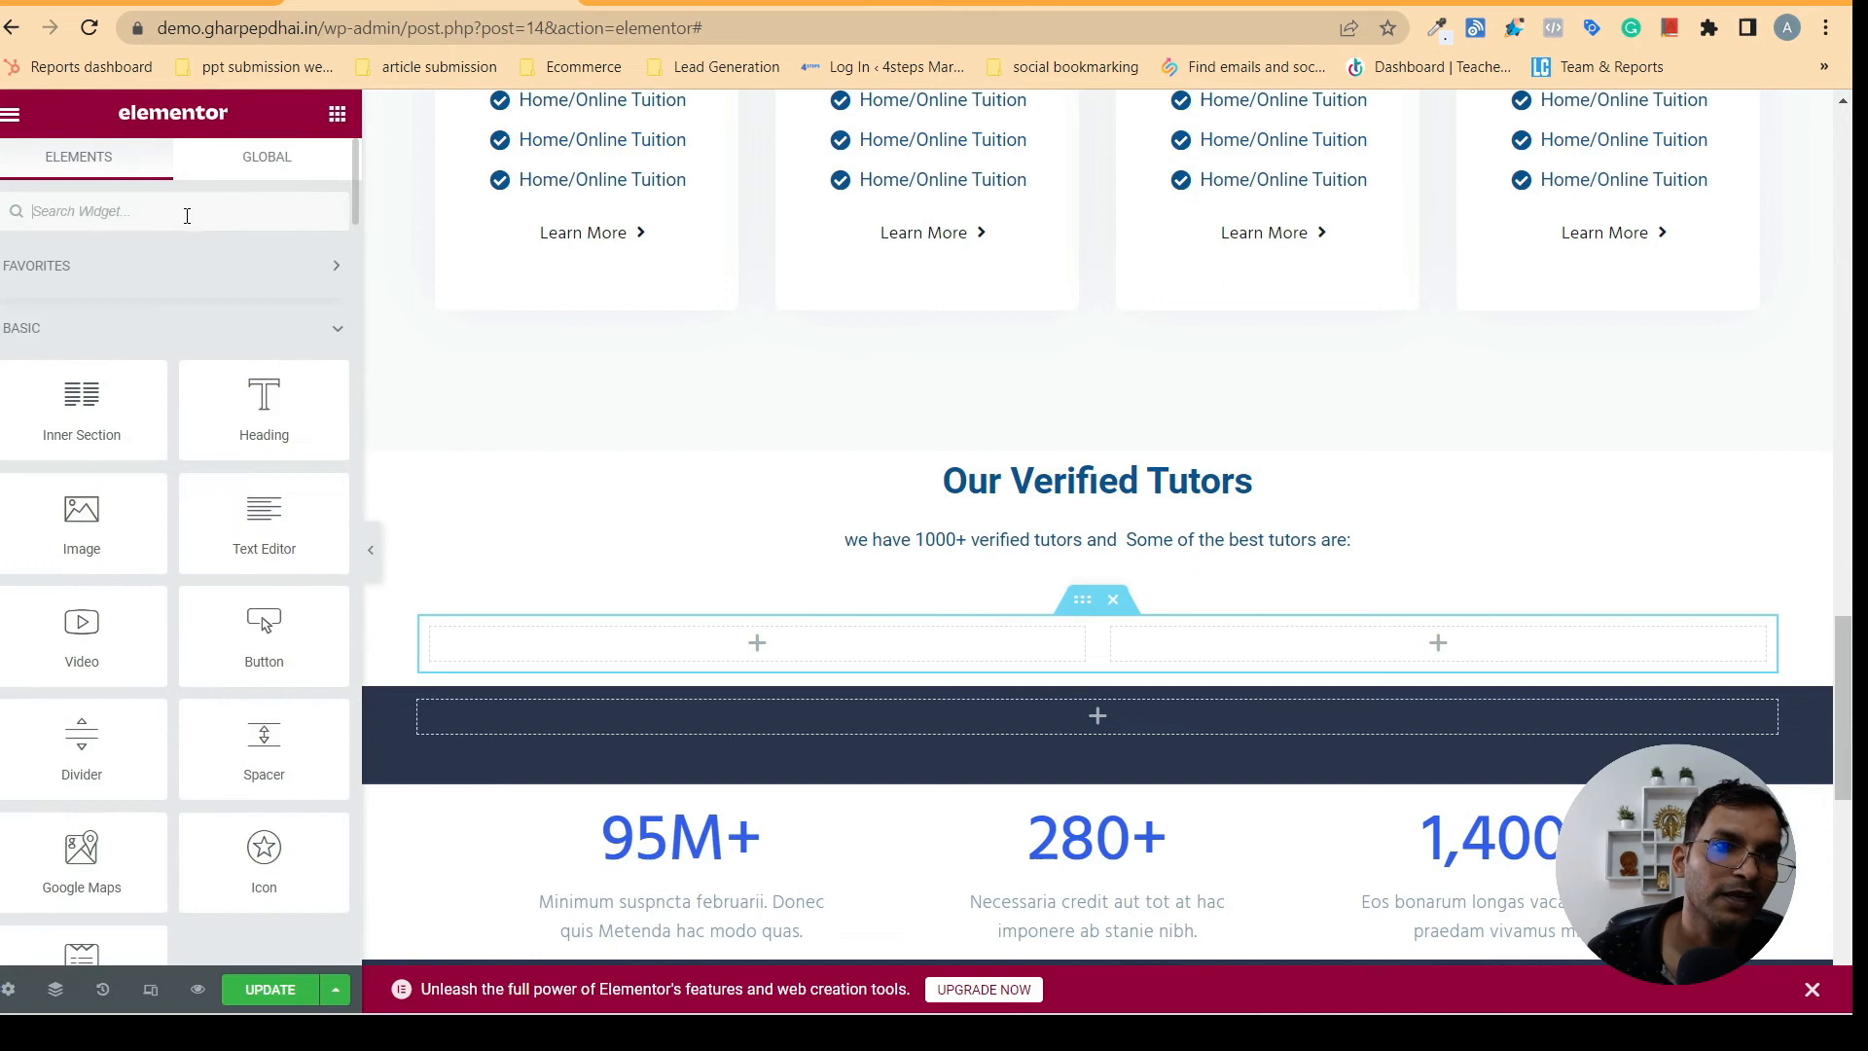
pyautogui.click(116, 211)
pyautogui.write('i')
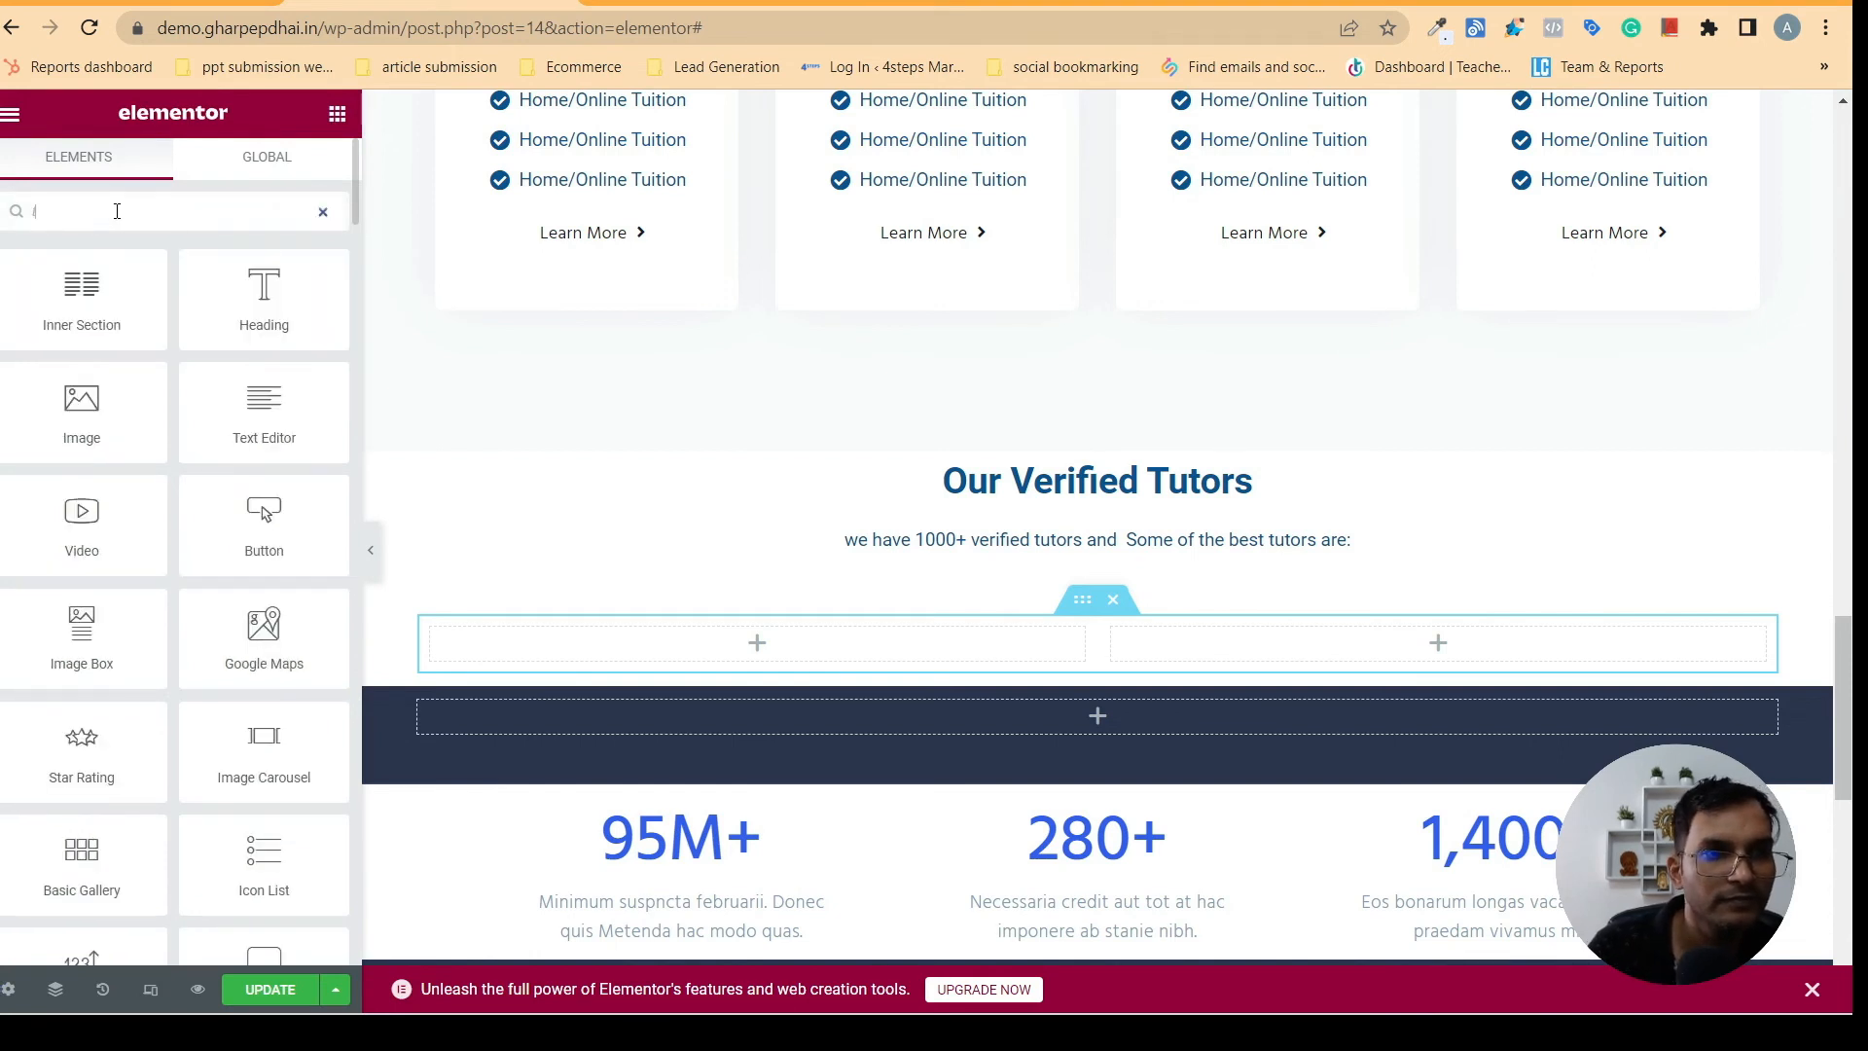
pyautogui.write('eam')
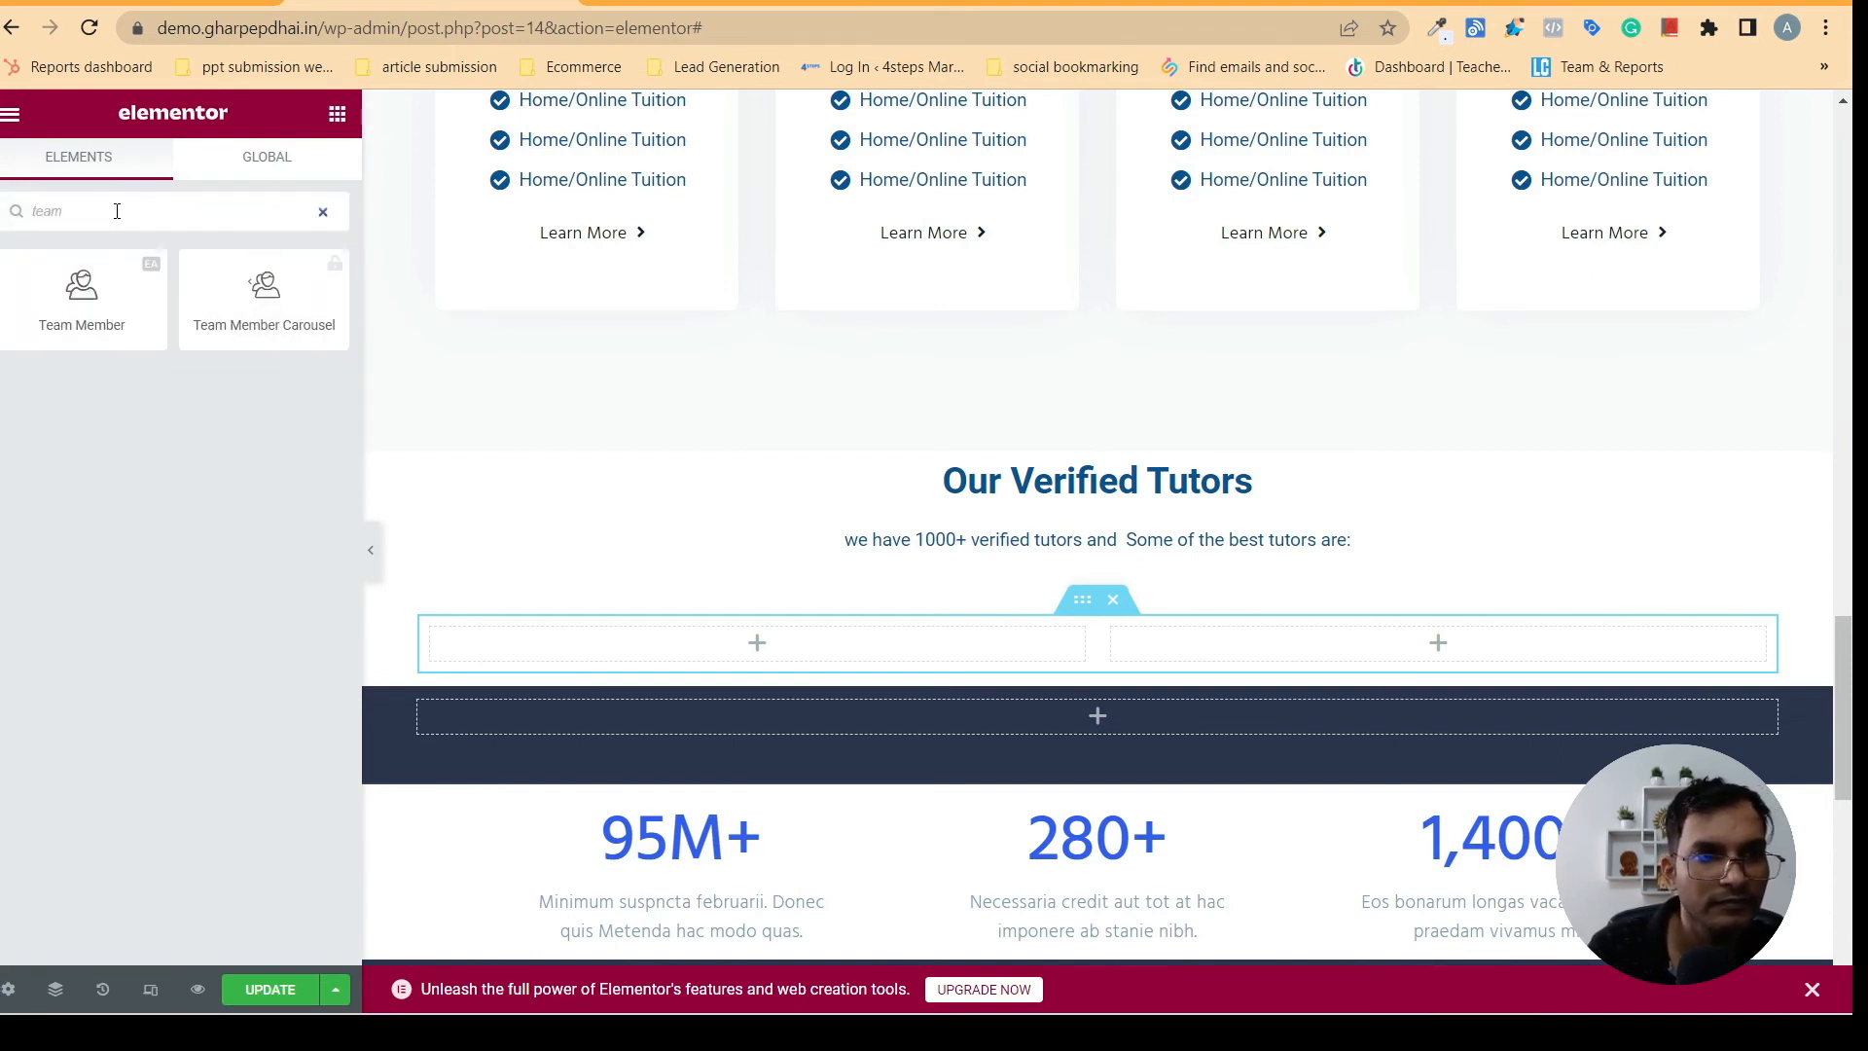
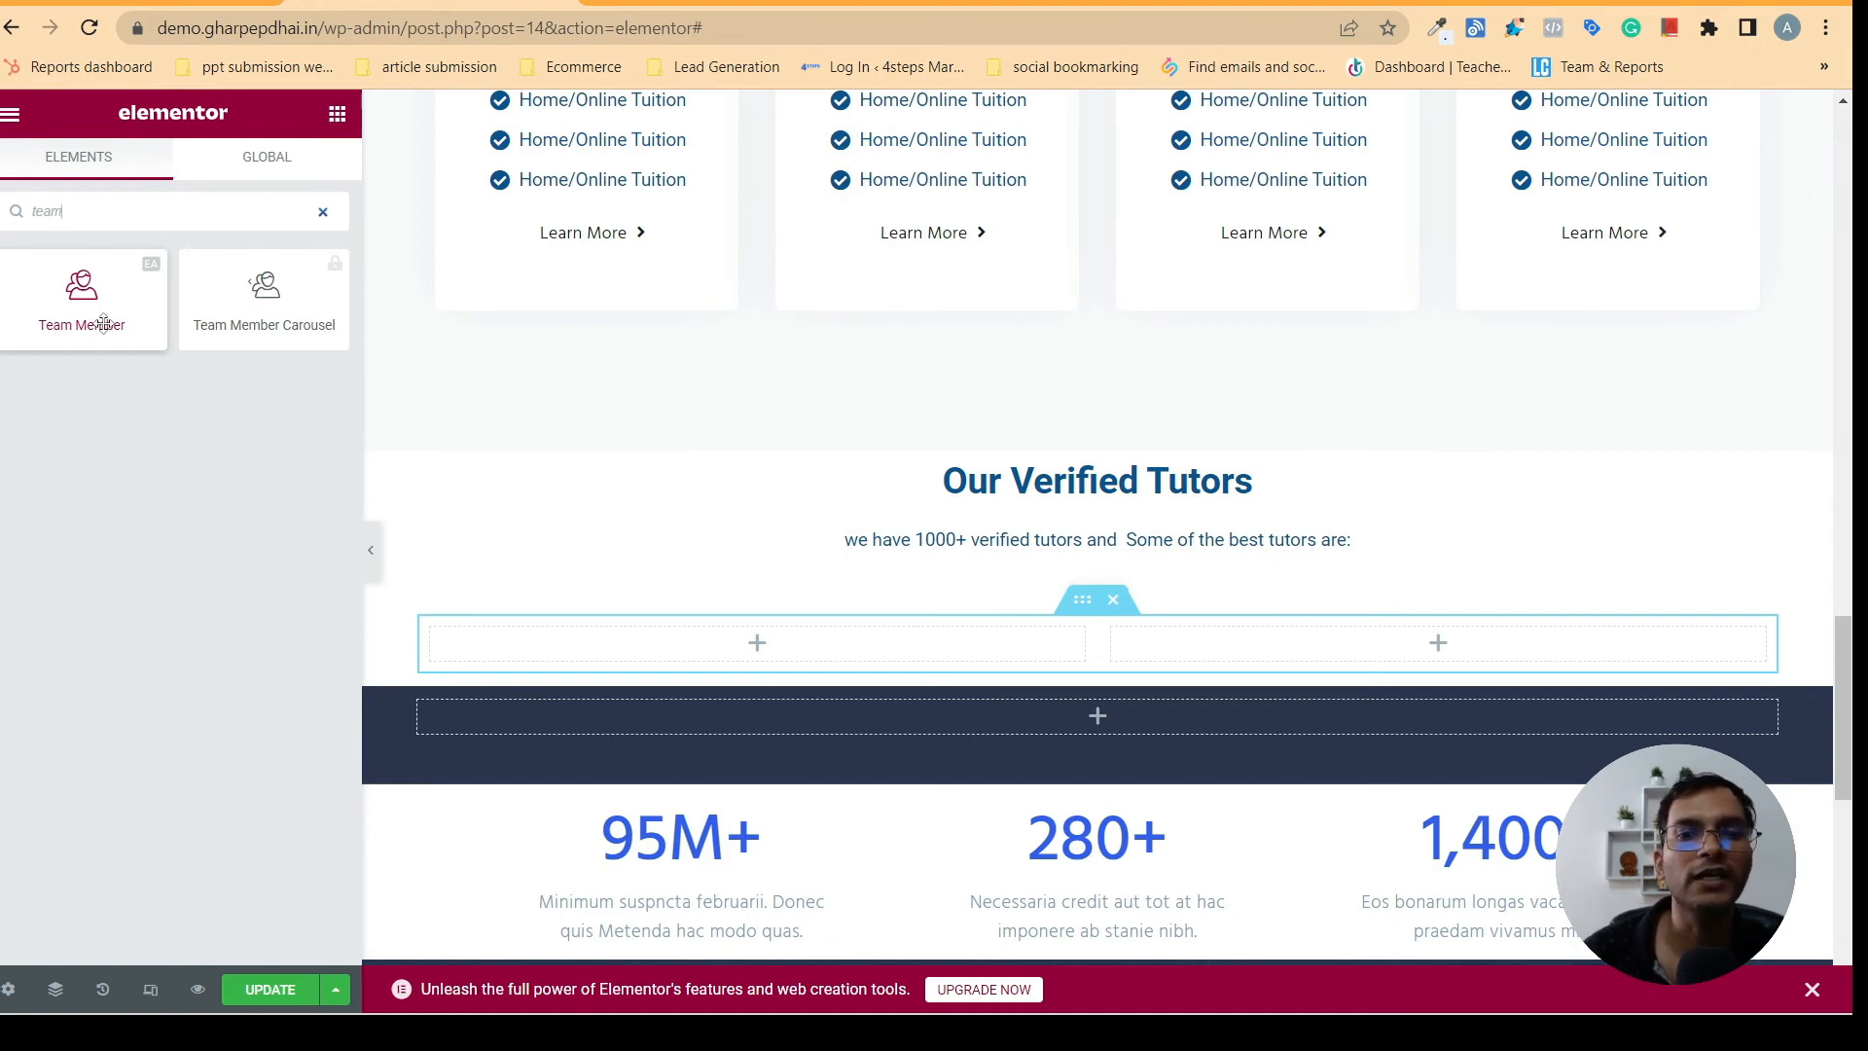
# - Add a Team Member widget to the inner section's first column and upload 822761_user_512x512 as its avatar image
pyautogui.moveTo(104, 324); pyautogui.dragTo(638, 645)
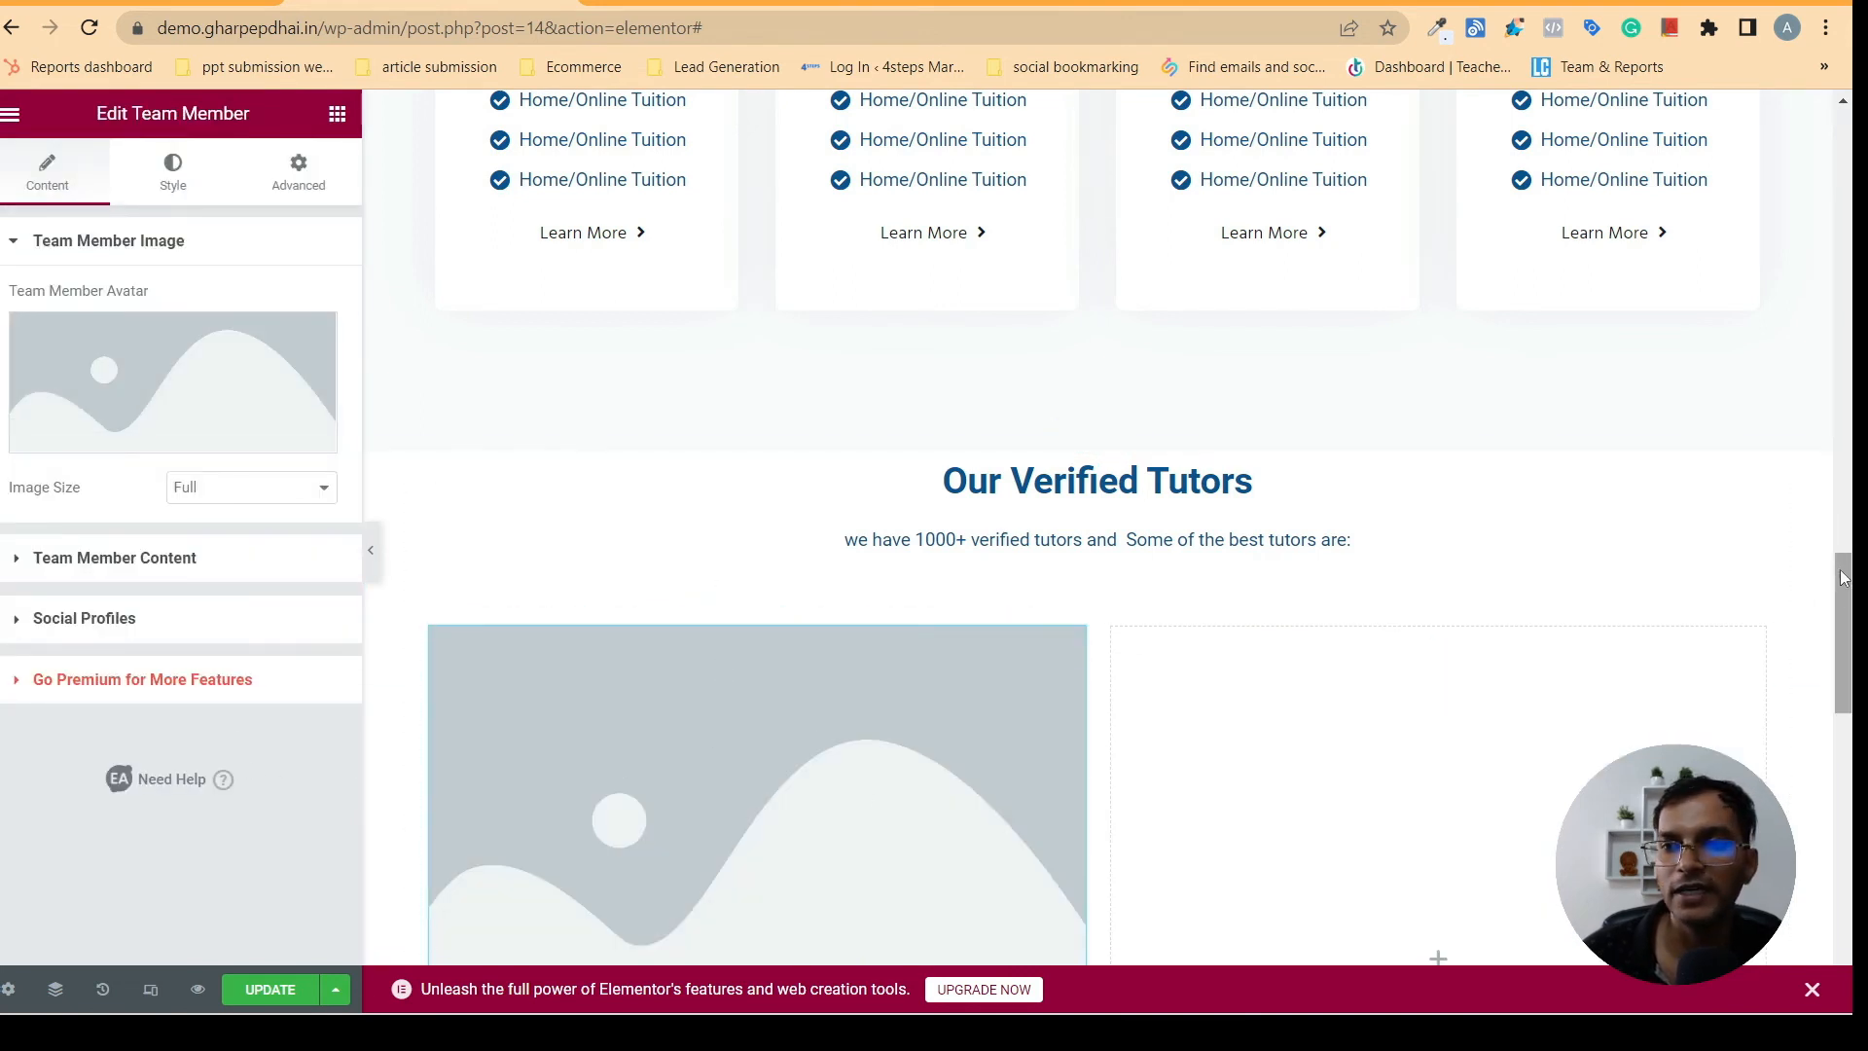
pyautogui.moveTo(1842, 578); pyautogui.dragTo(1848, 663)
pyautogui.moveTo(175, 413)
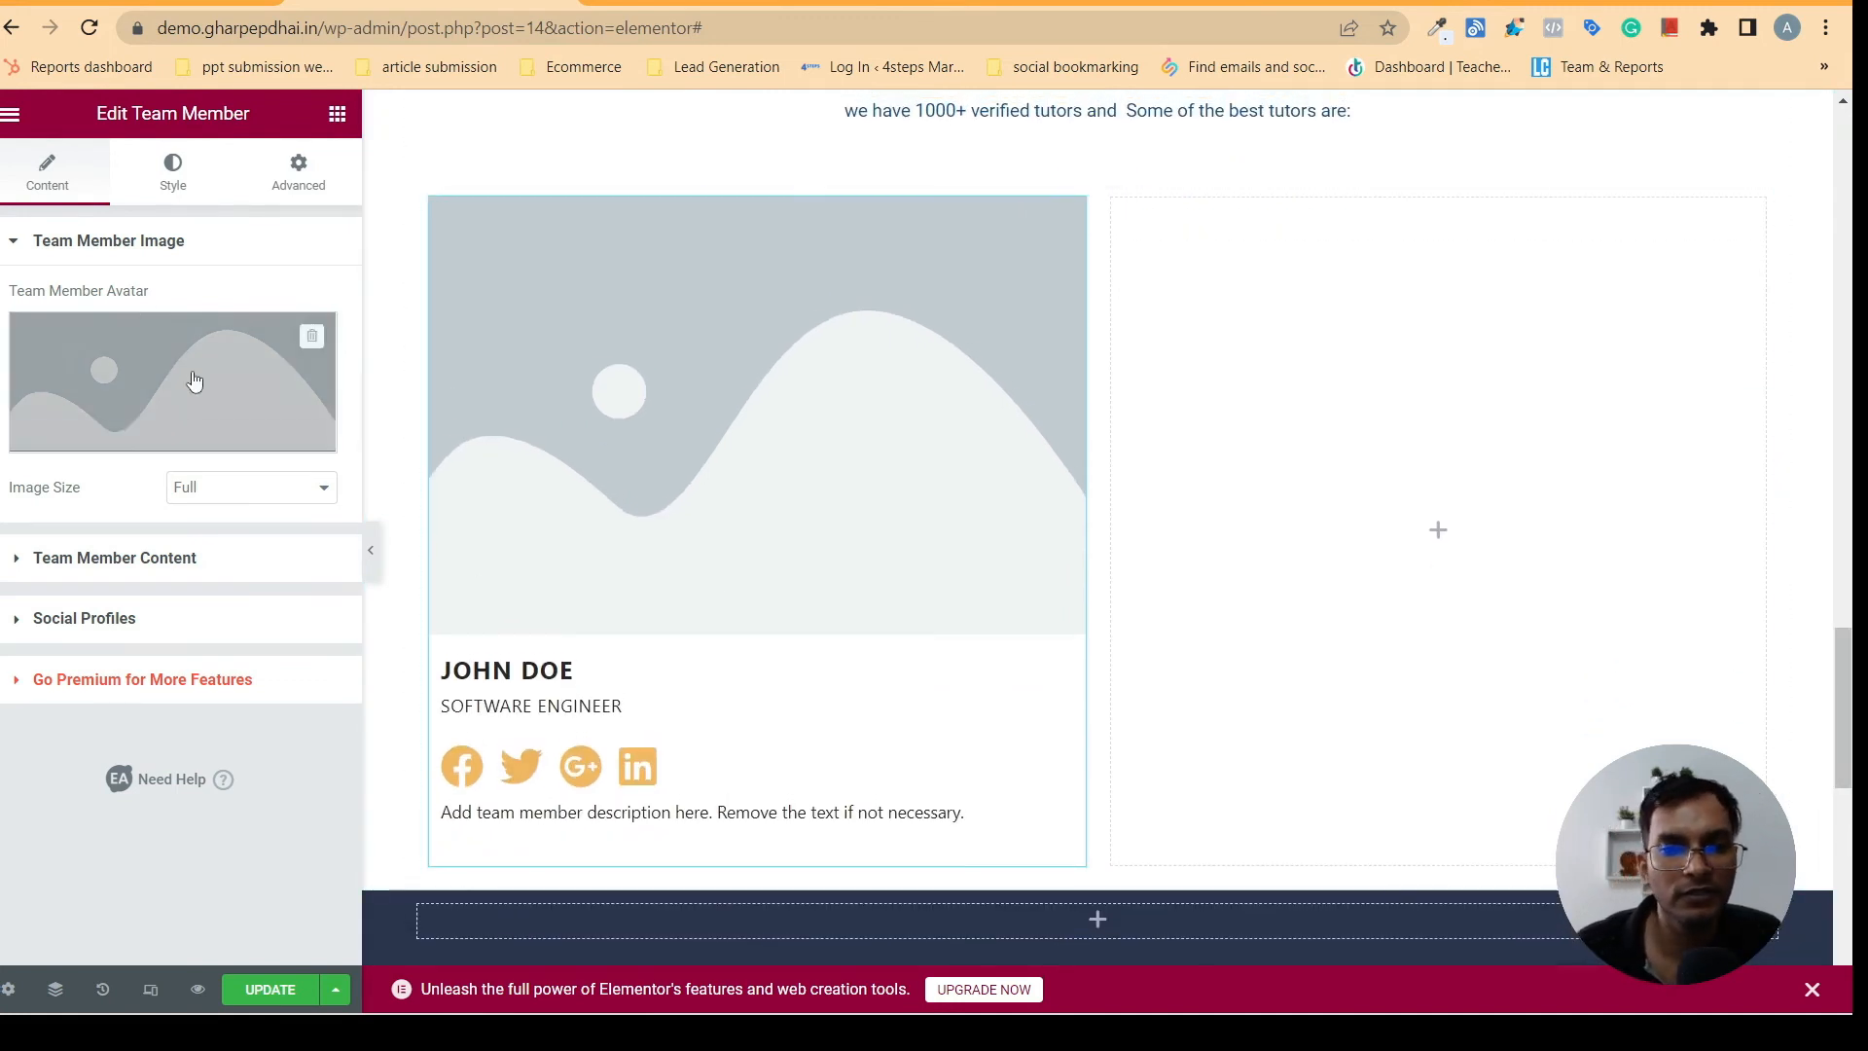
pyautogui.click(142, 365)
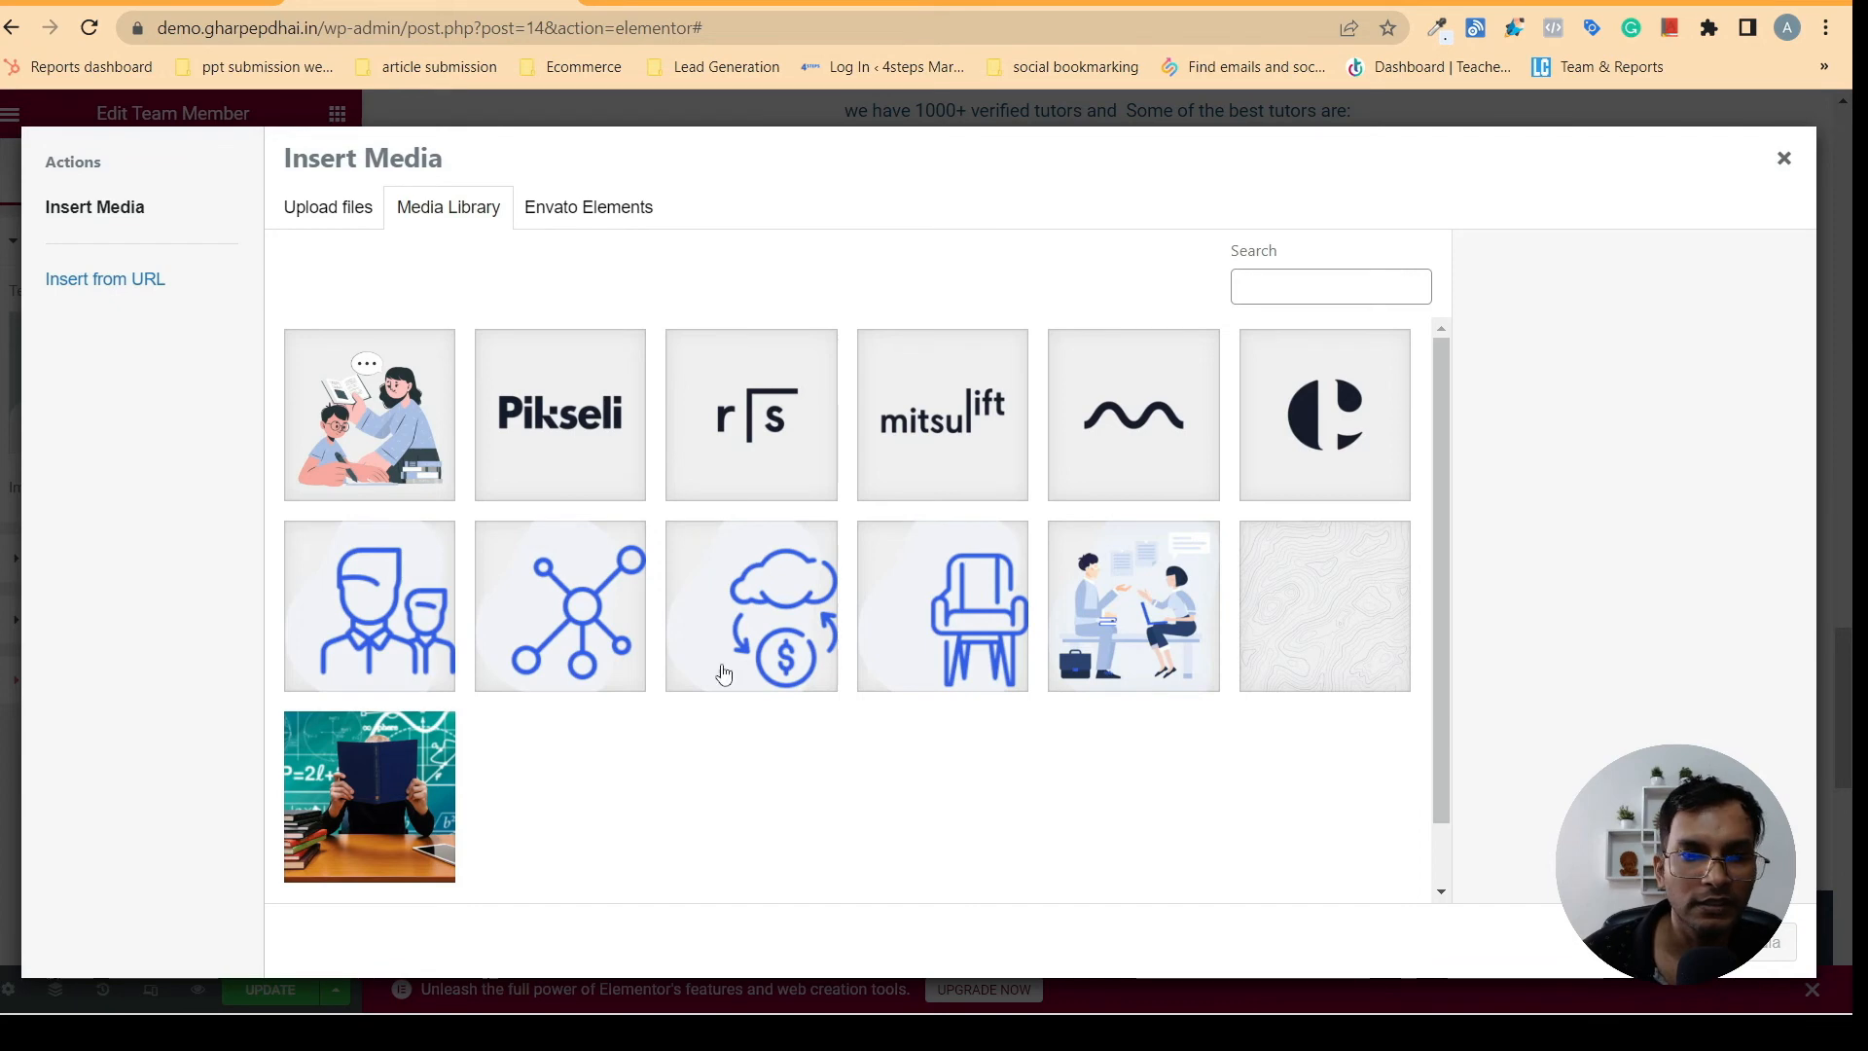
pyautogui.click(332, 212)
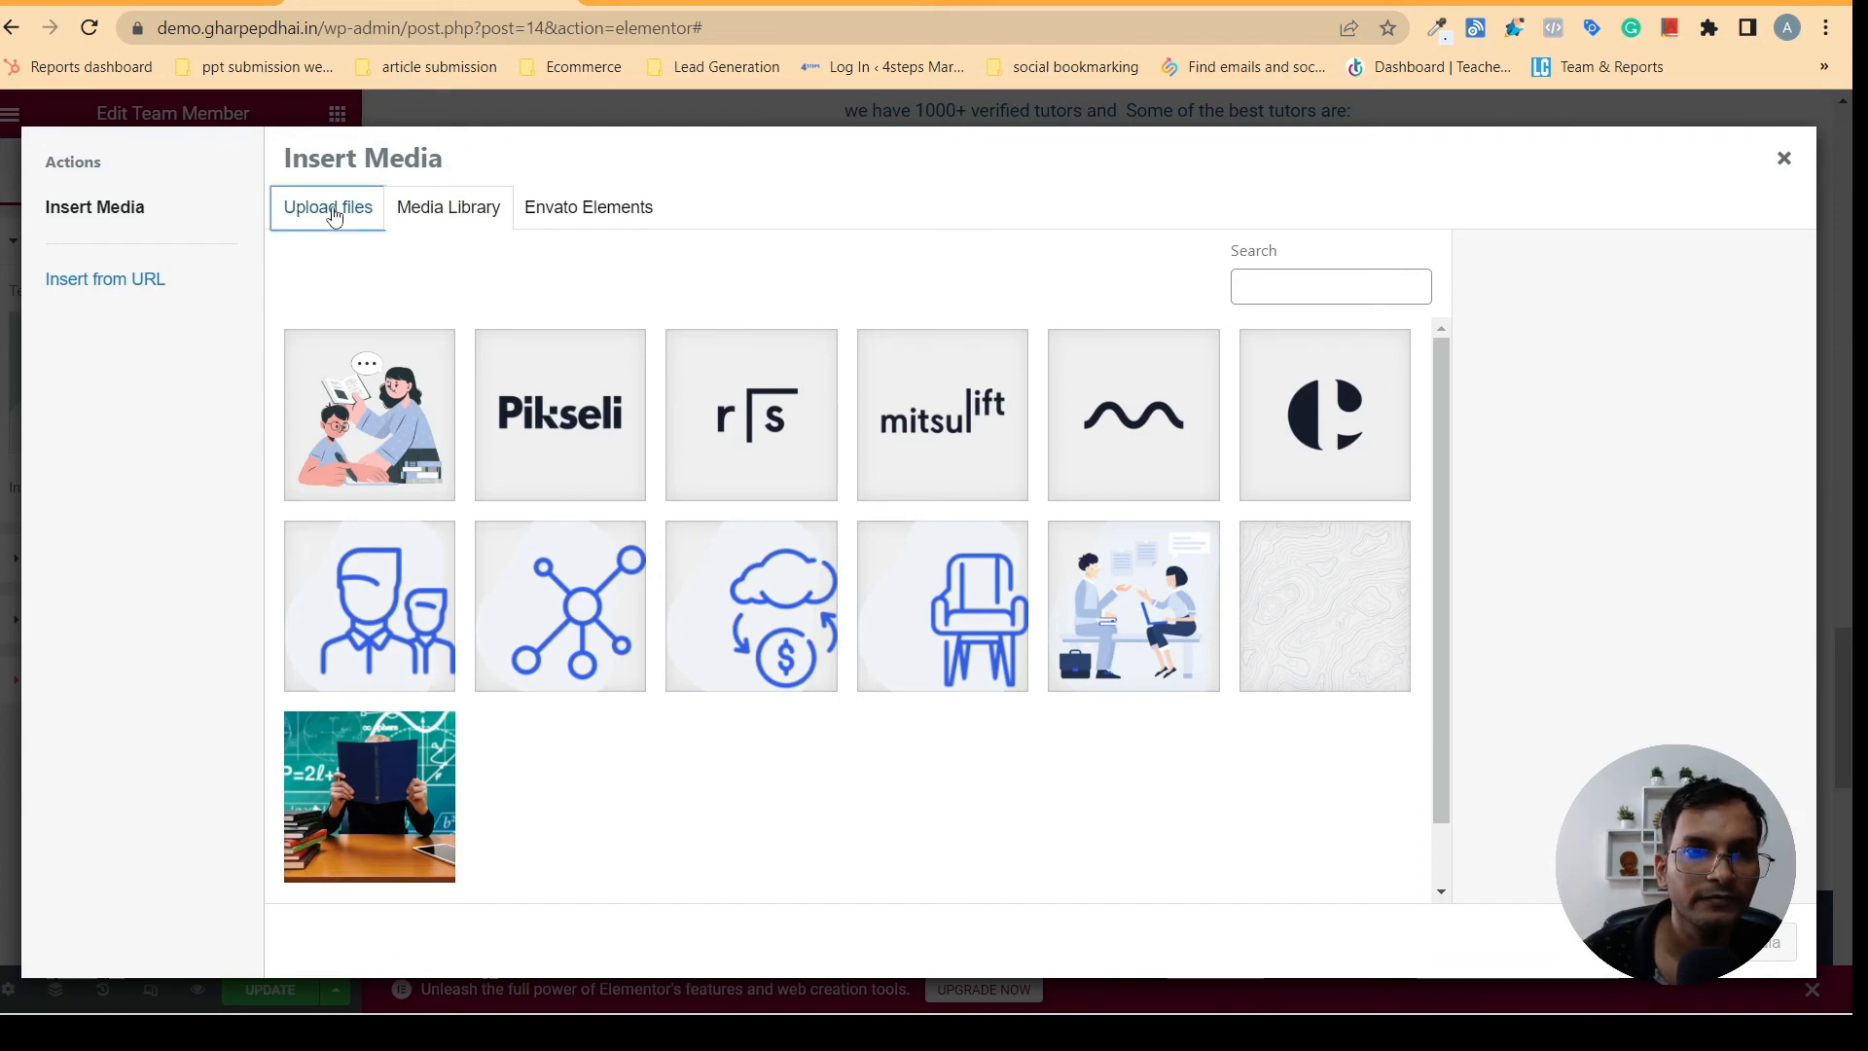
pyautogui.click(1042, 537)
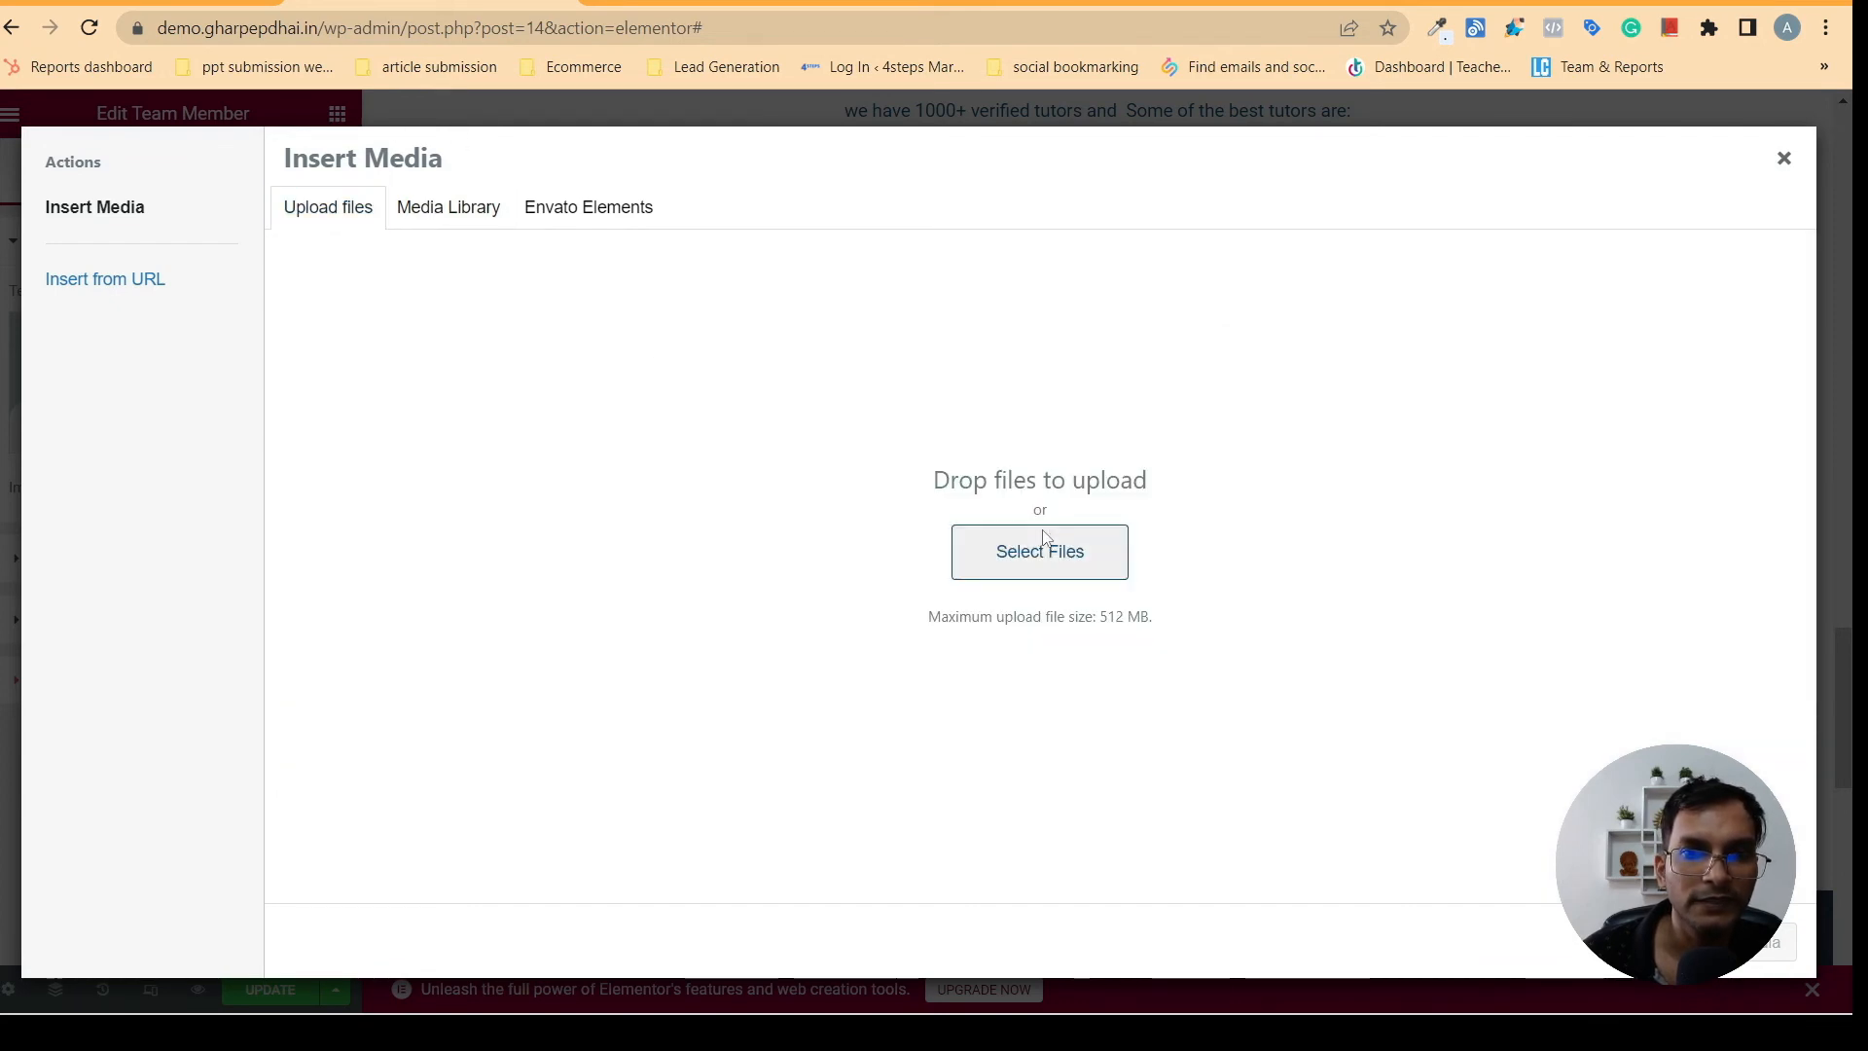
pyautogui.click(388, 185)
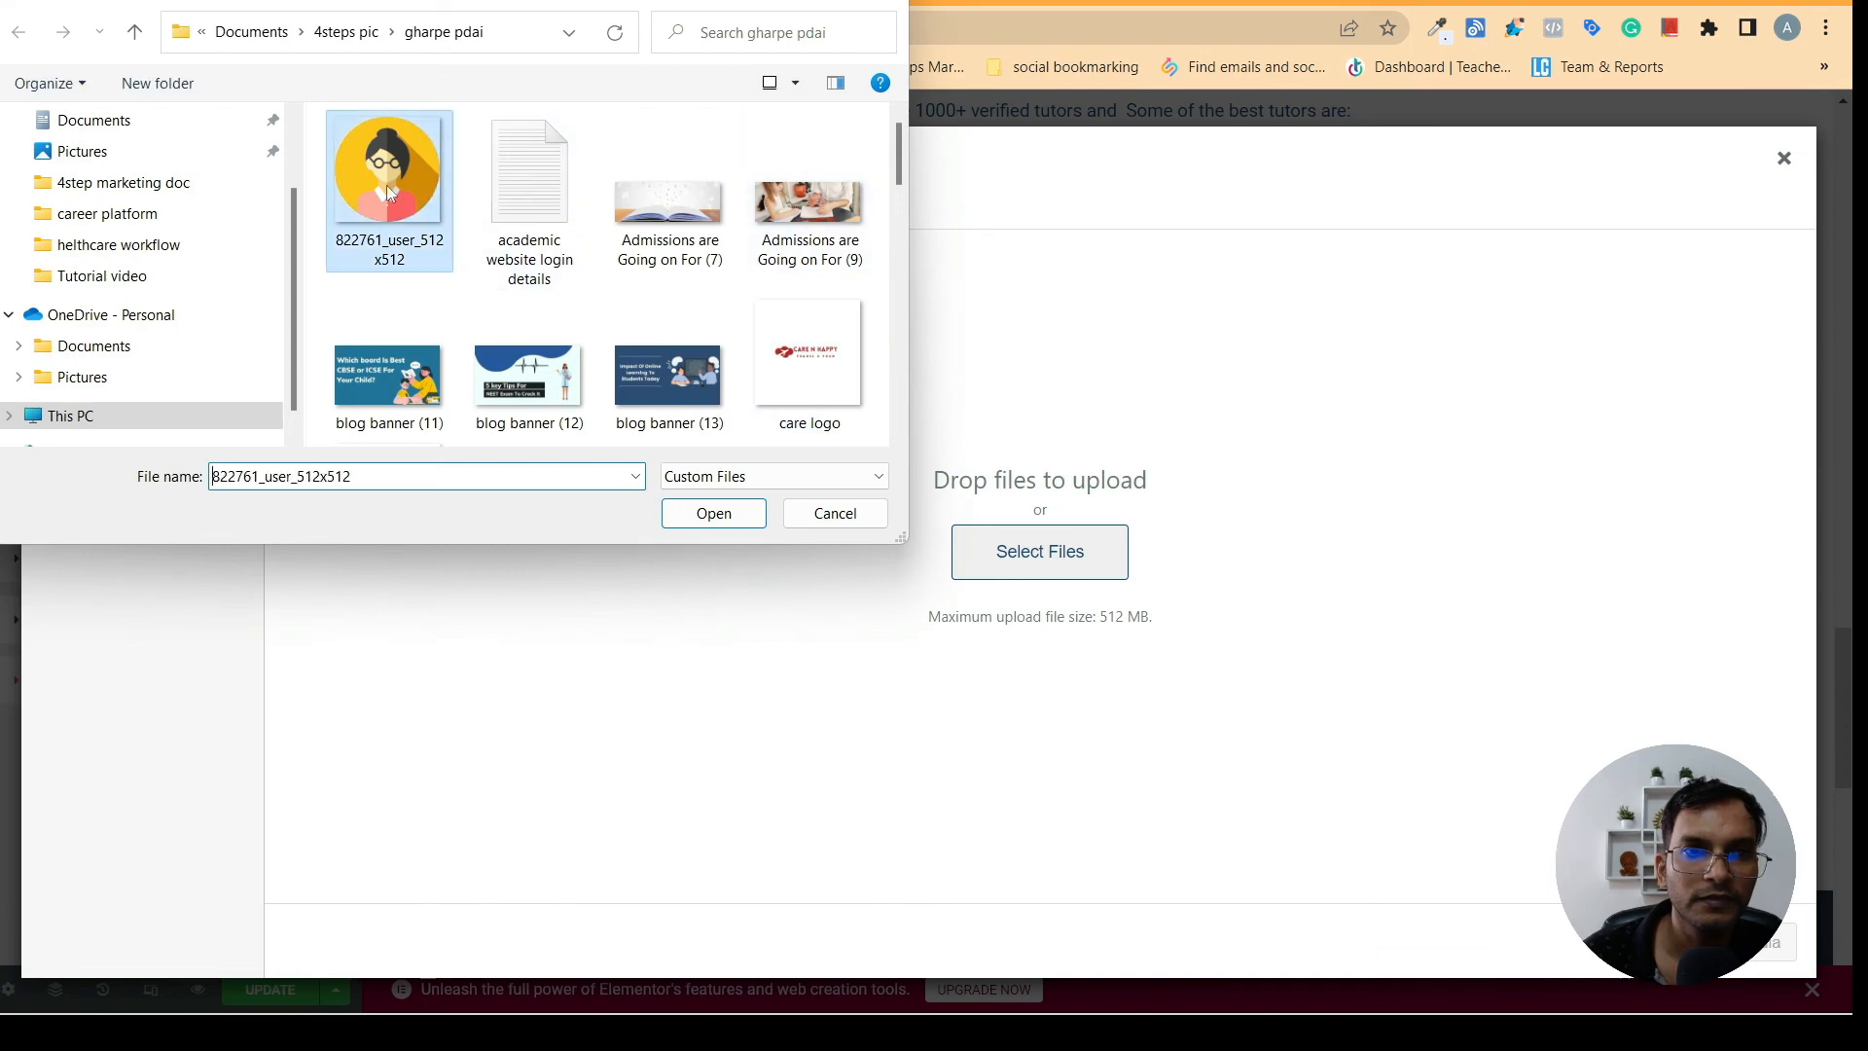
pyautogui.click(687, 510)
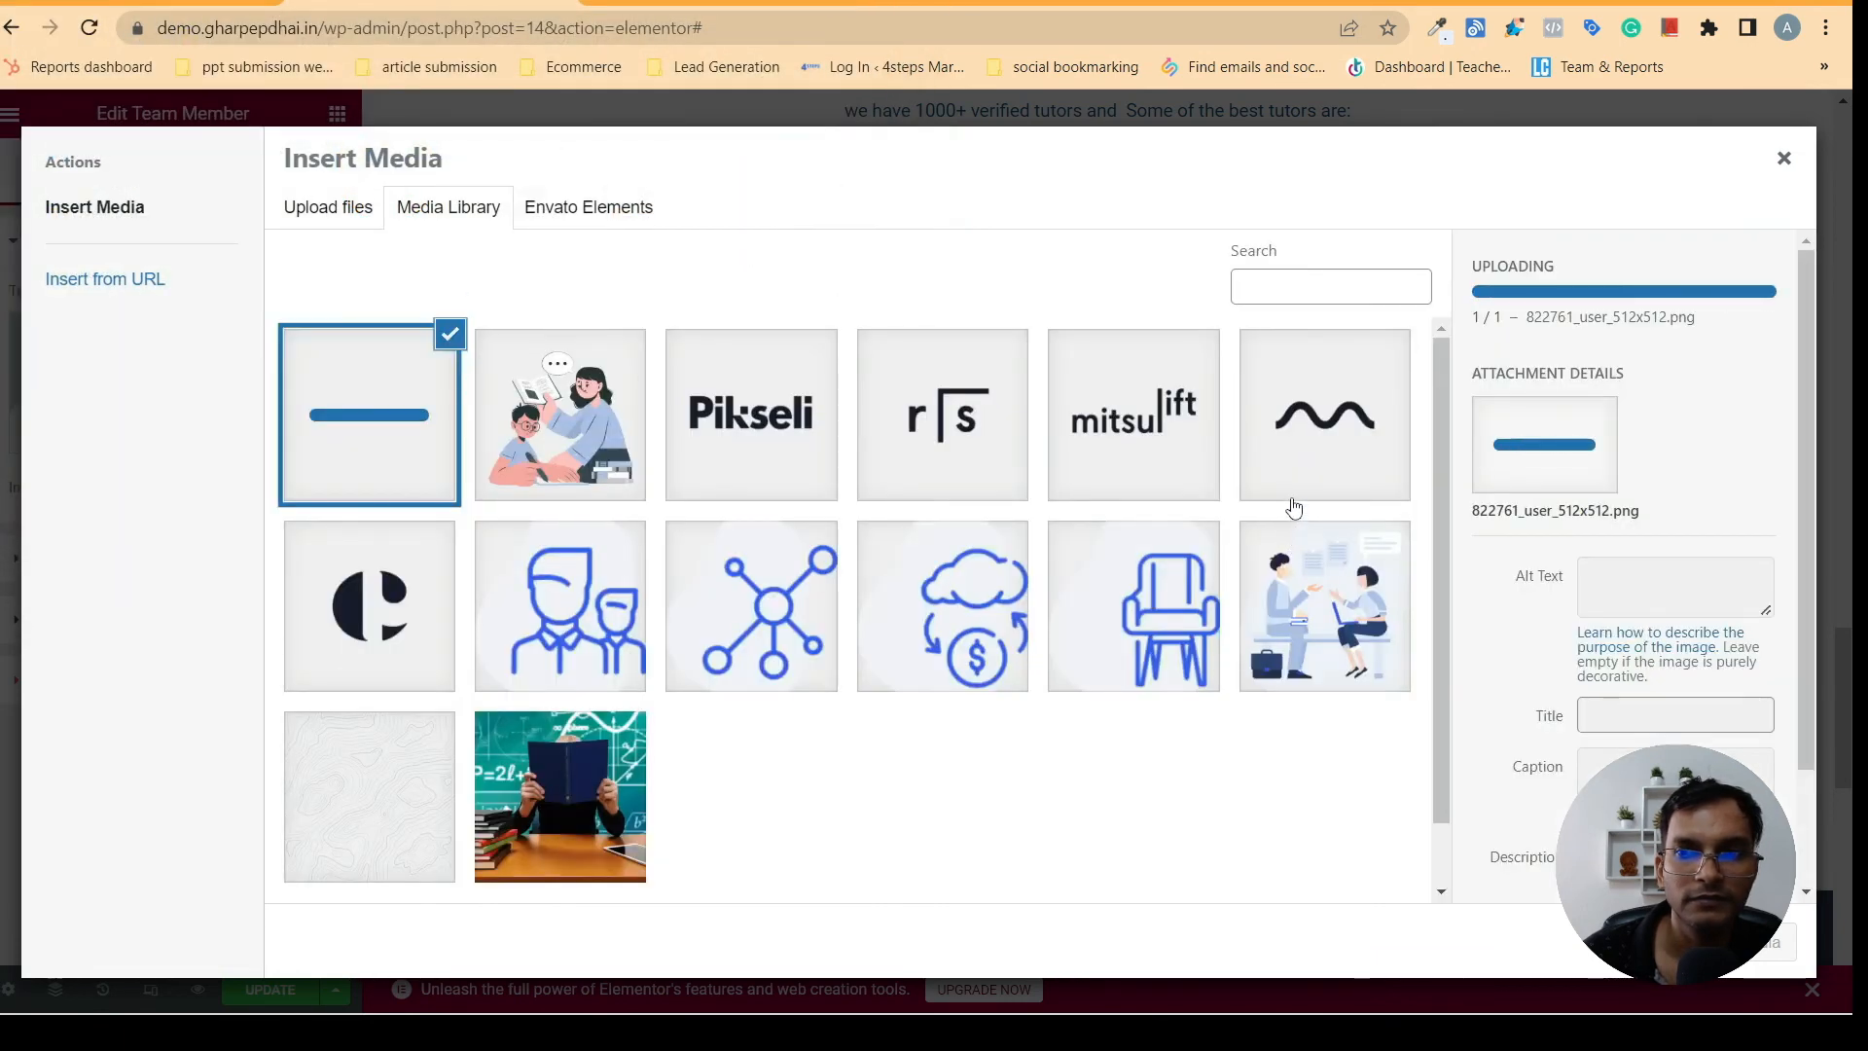
pyautogui.click(1772, 942)
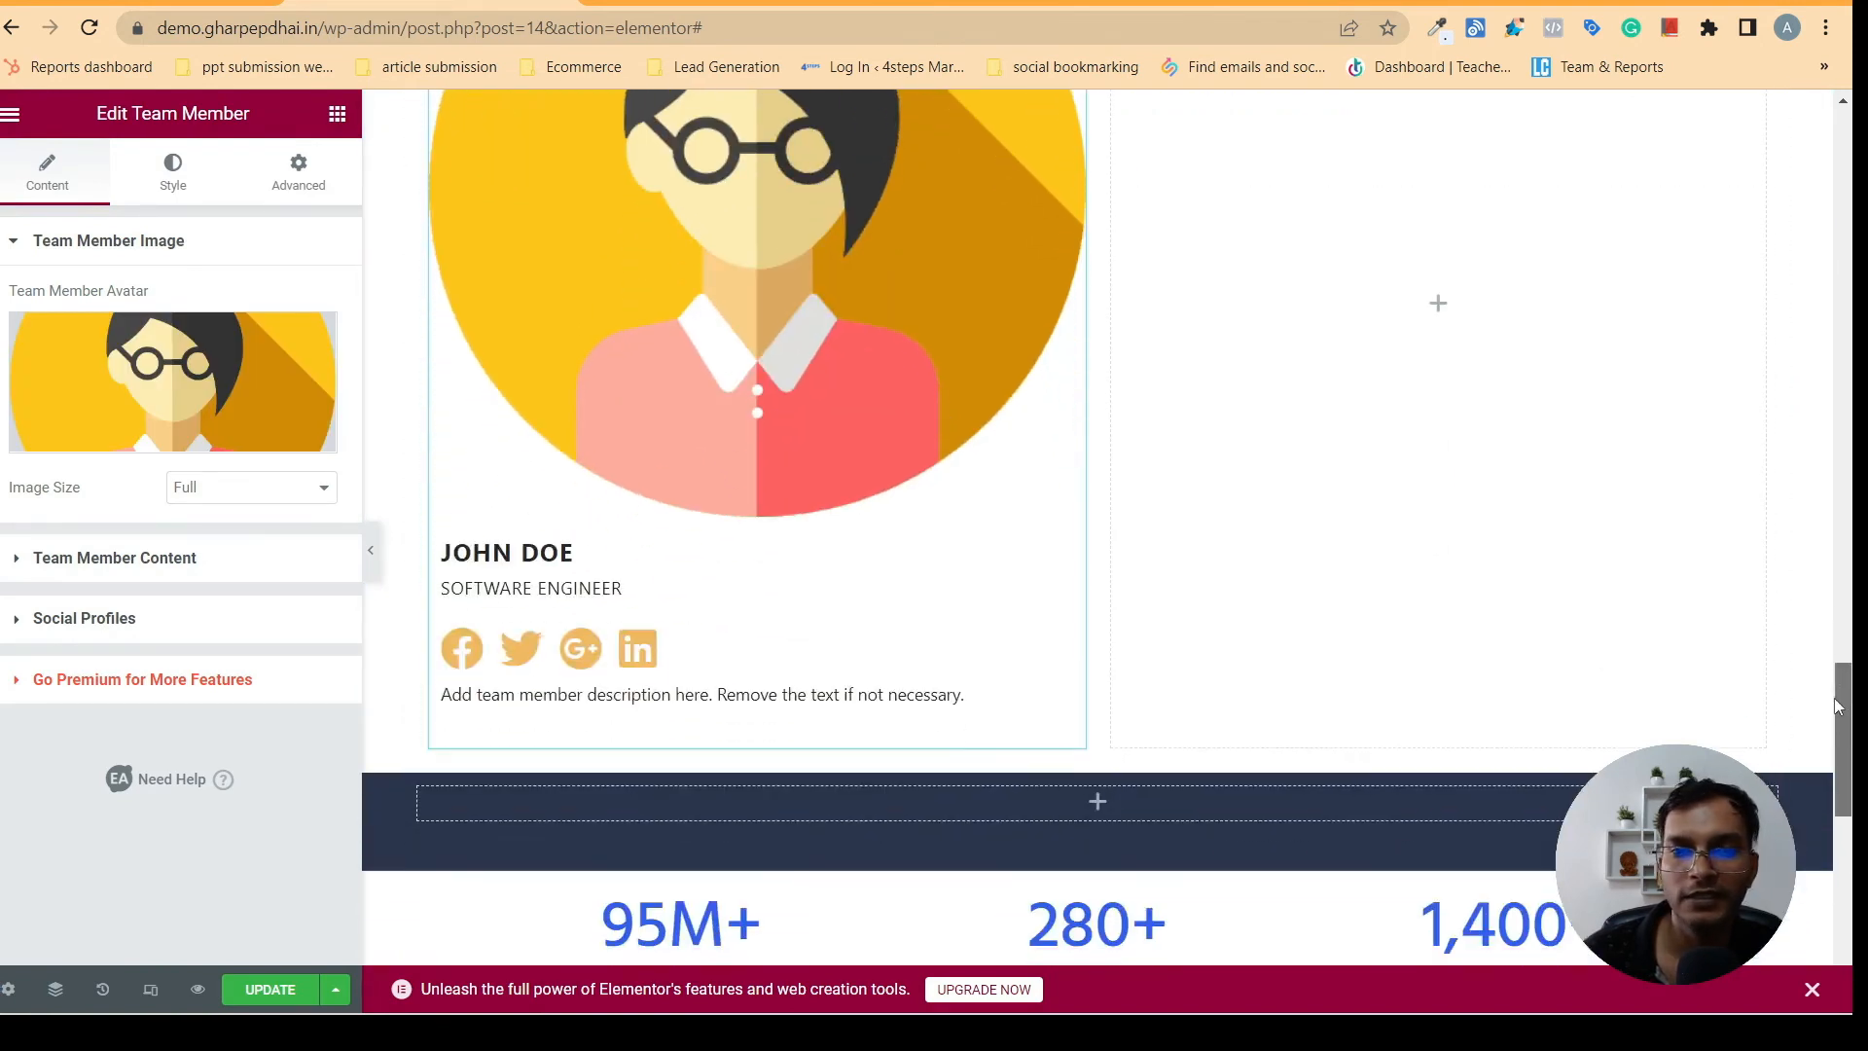
# - Try the Thumbnail - 150 x 150 size for the team member avatar, but settle on Medium - 300 x 300
pyautogui.scroll(-3, 1825, 697)
pyautogui.scroll(1, 1825, 697)
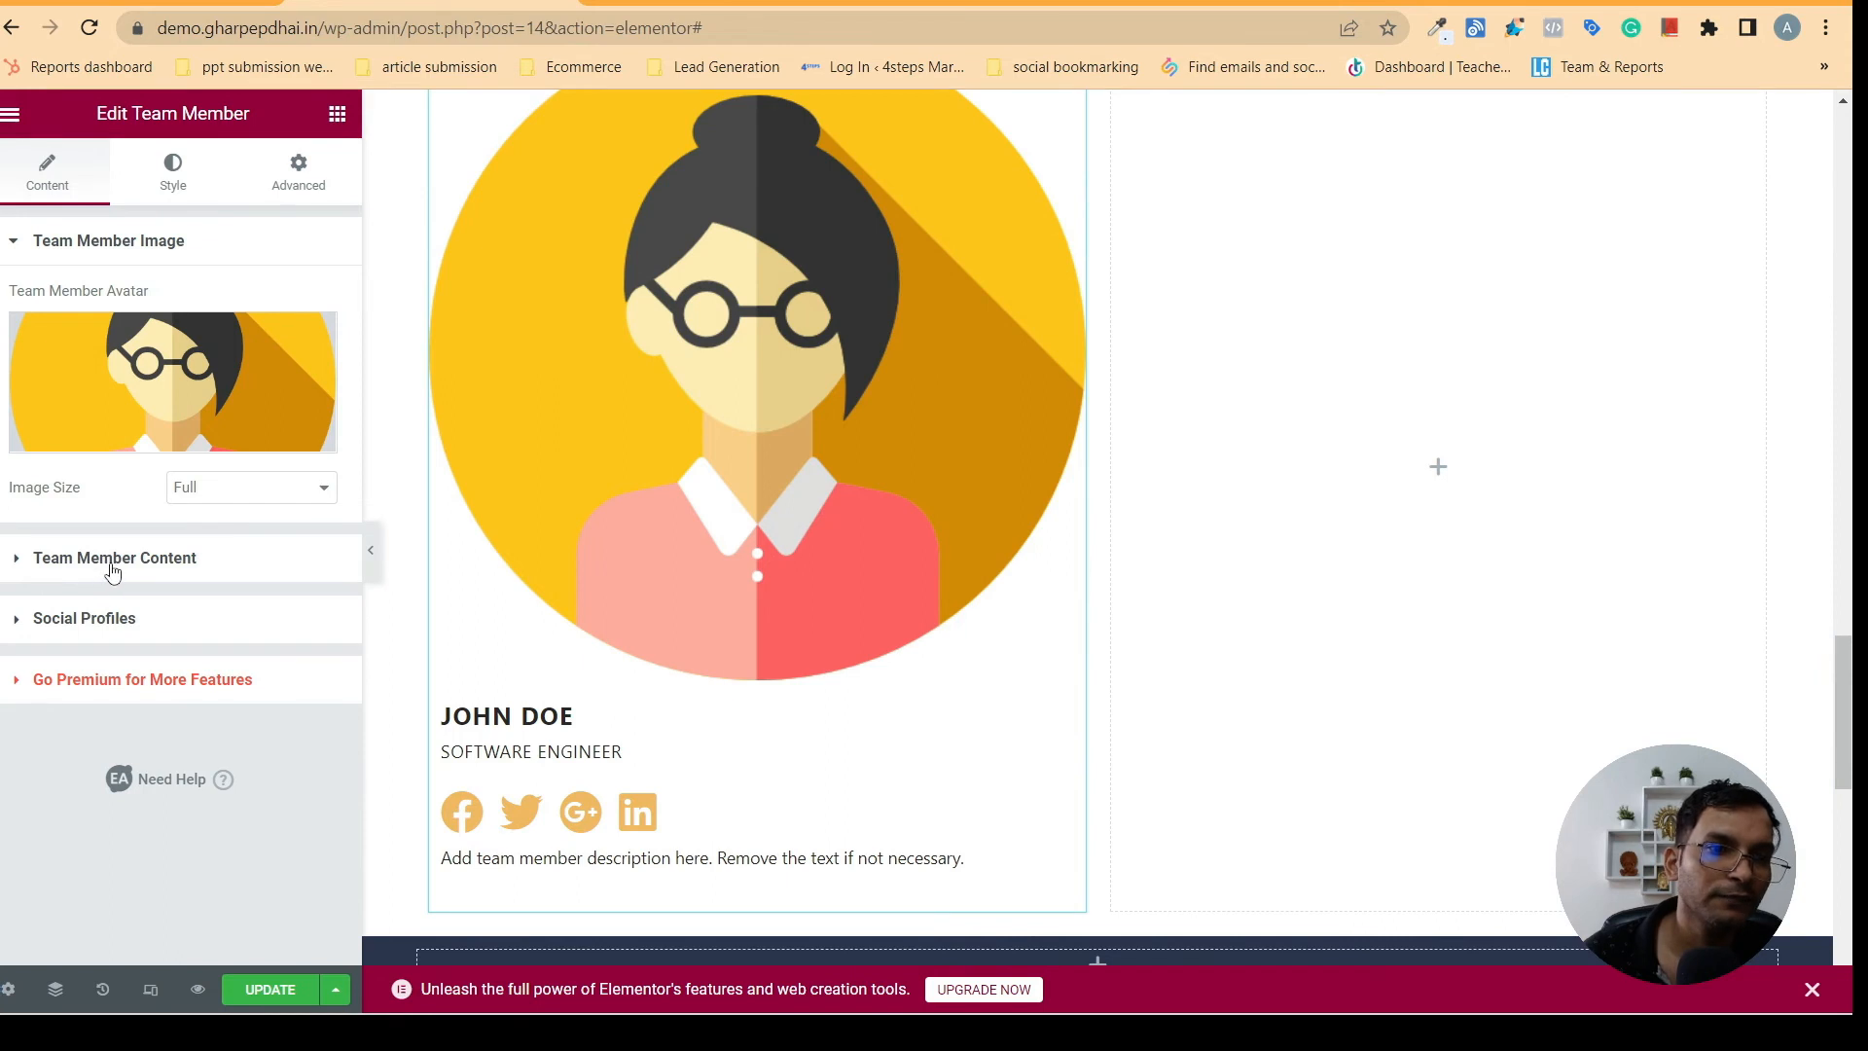
pyautogui.click(201, 506)
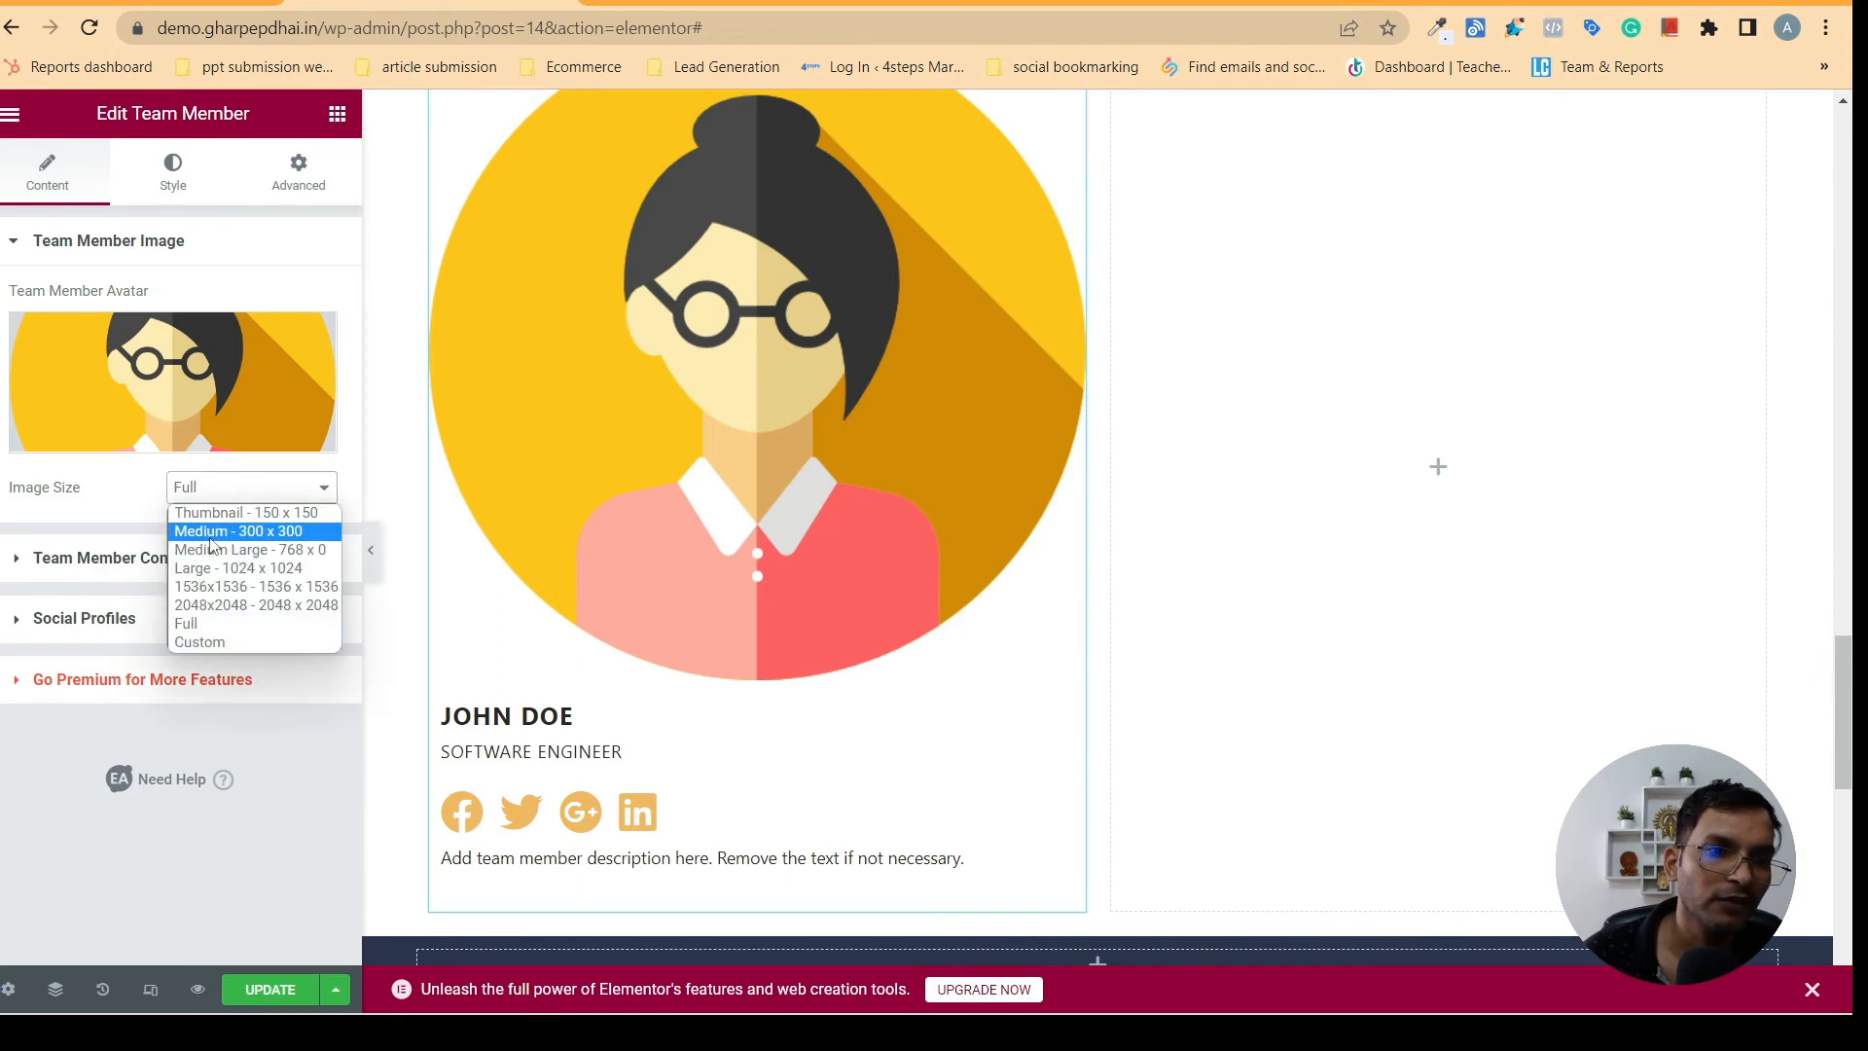
pyautogui.click(210, 529)
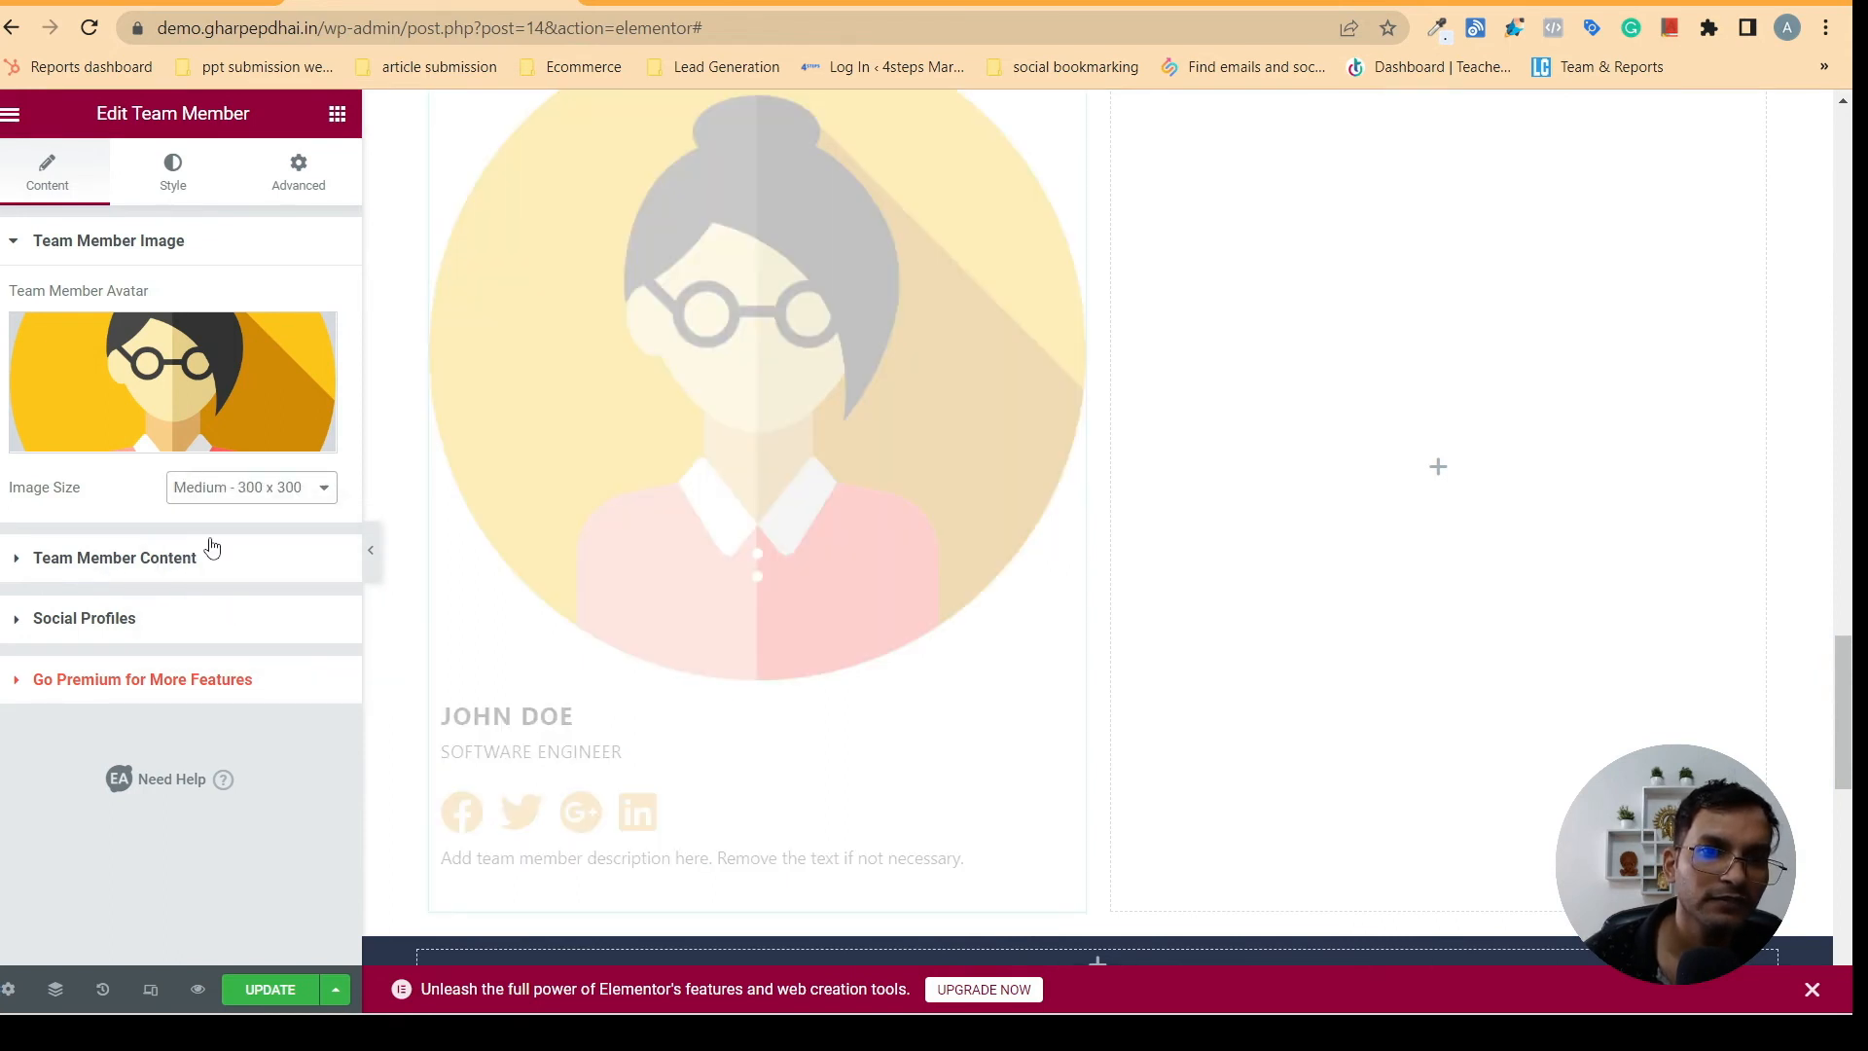
pyautogui.click(226, 489)
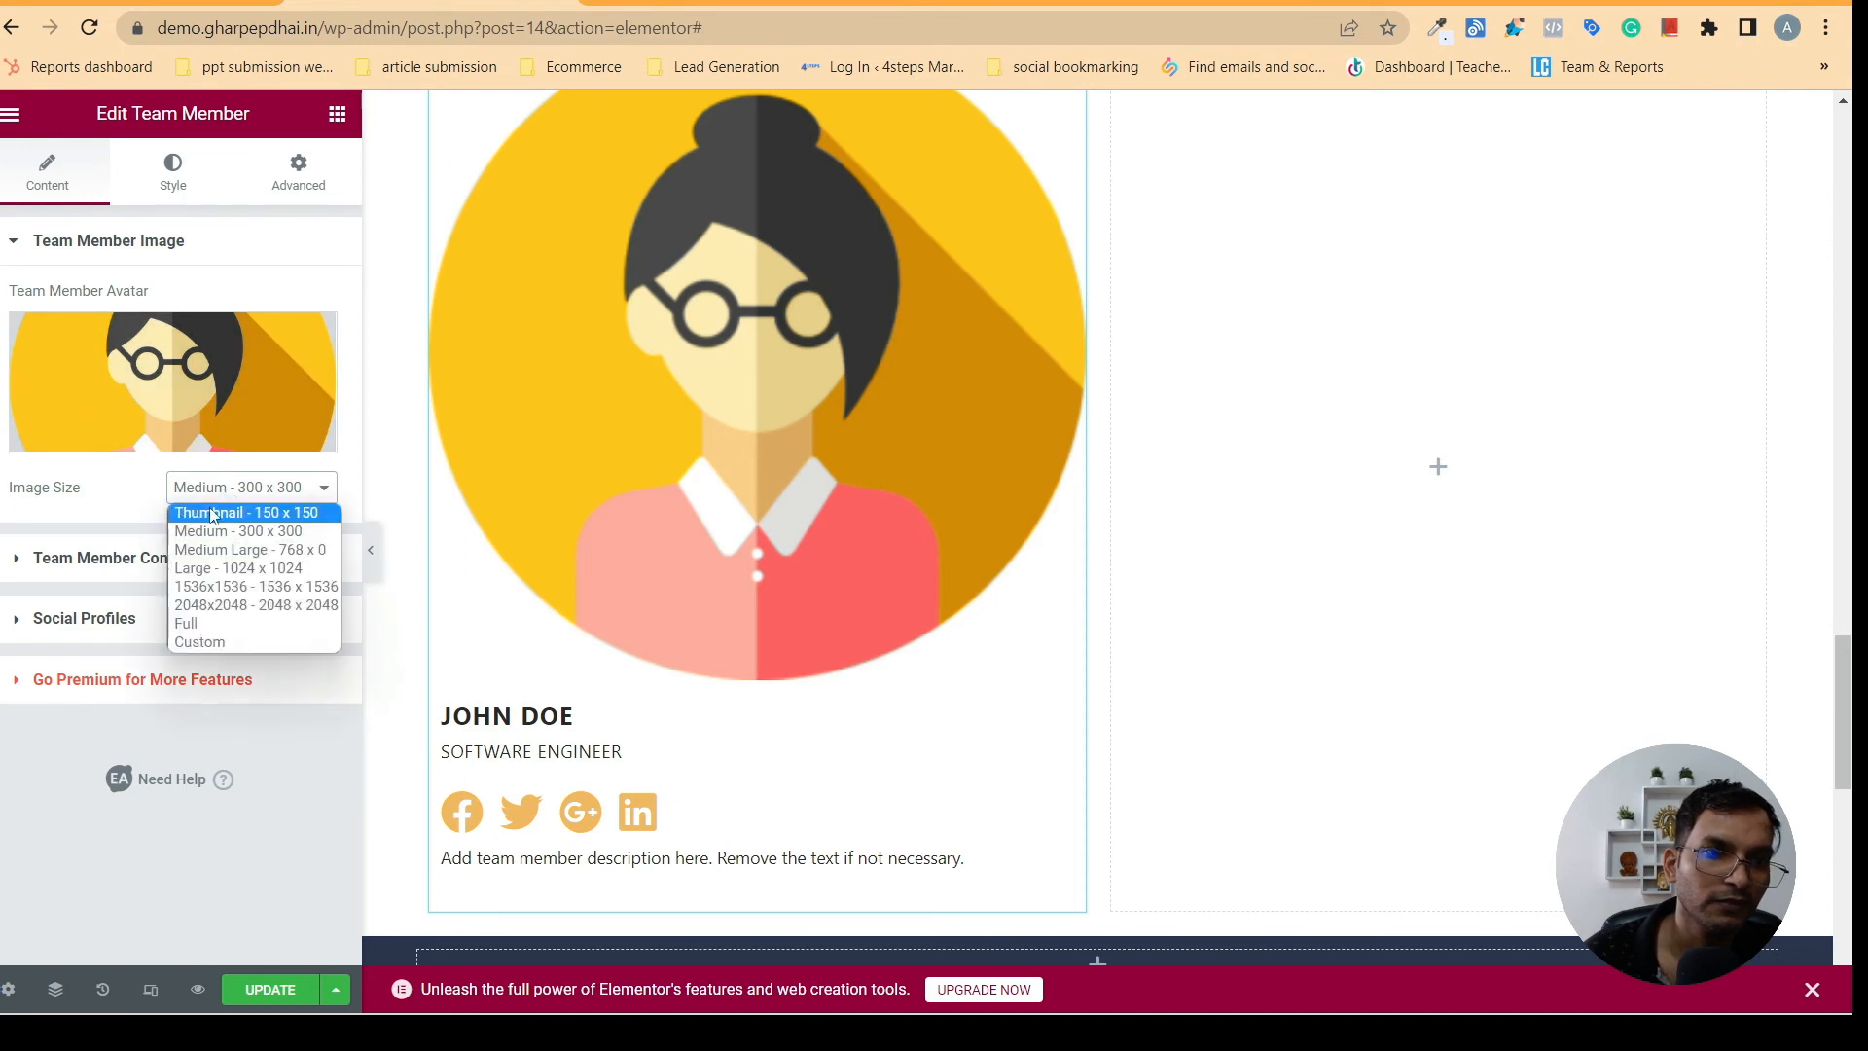
pyautogui.click(213, 514)
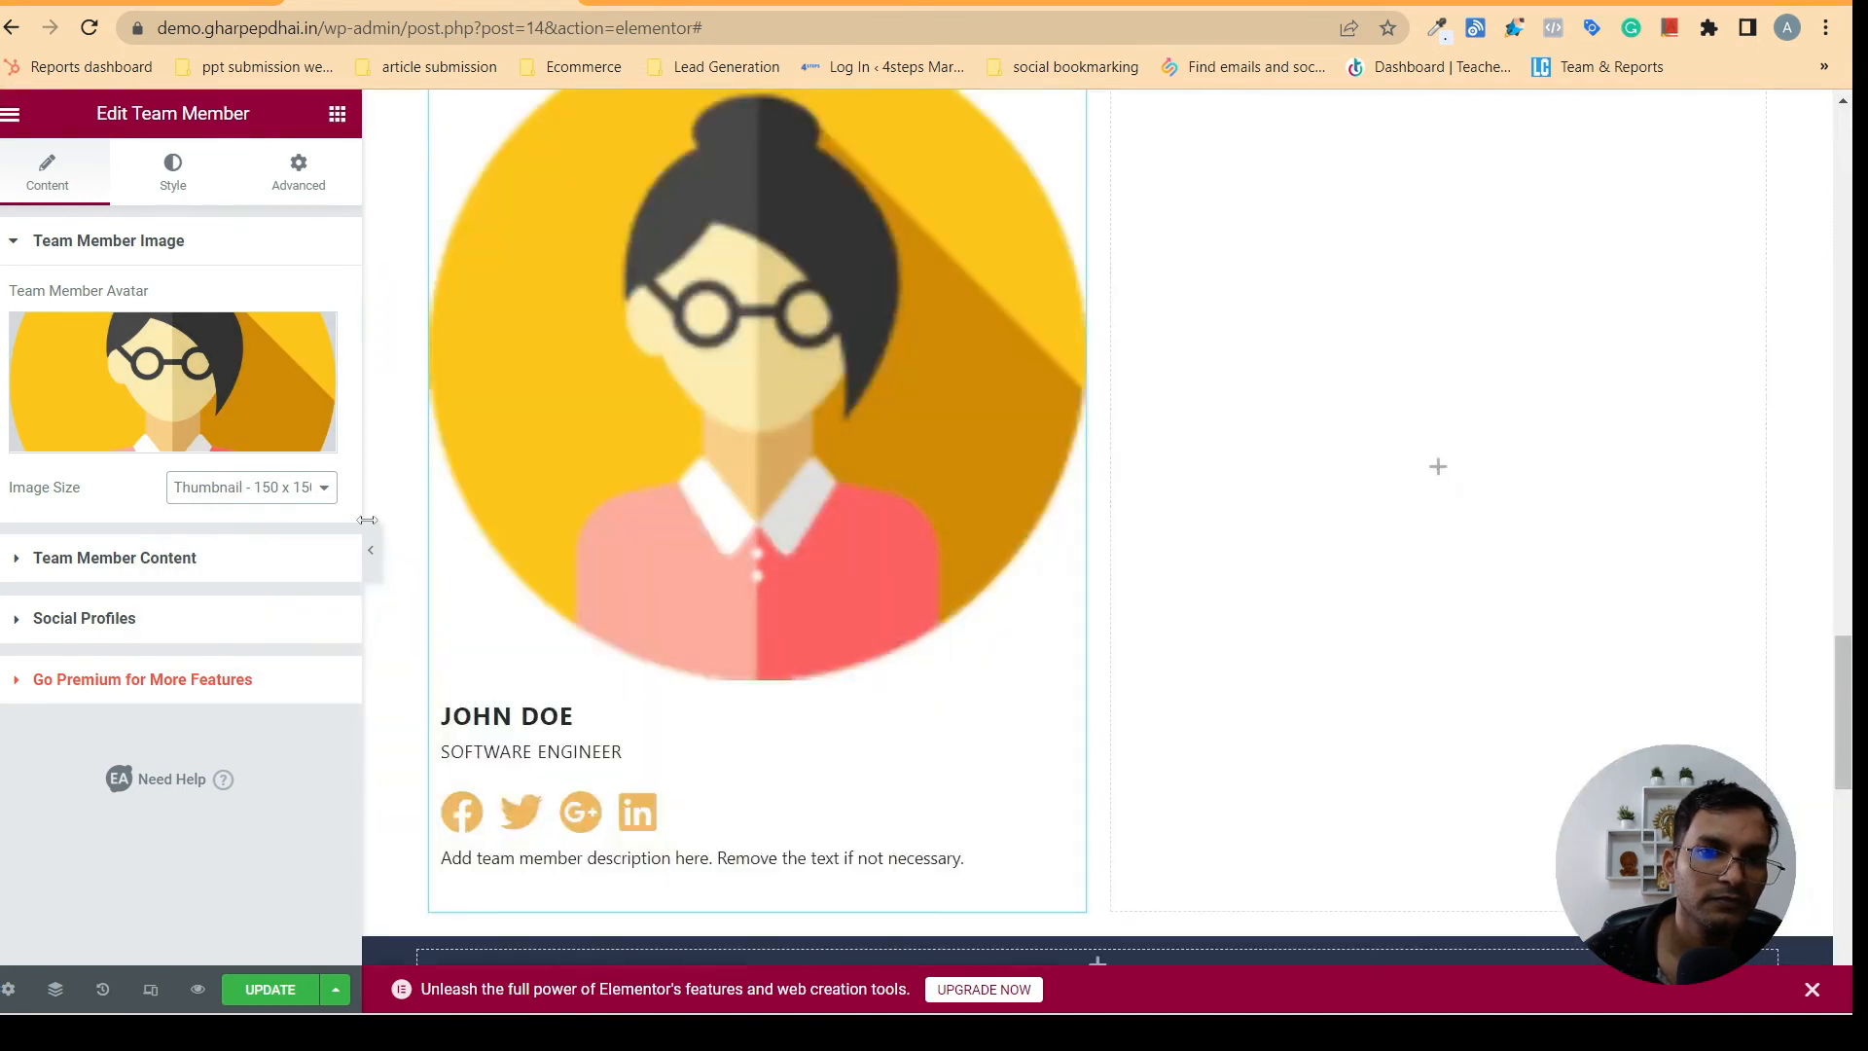
pyautogui.click(274, 493)
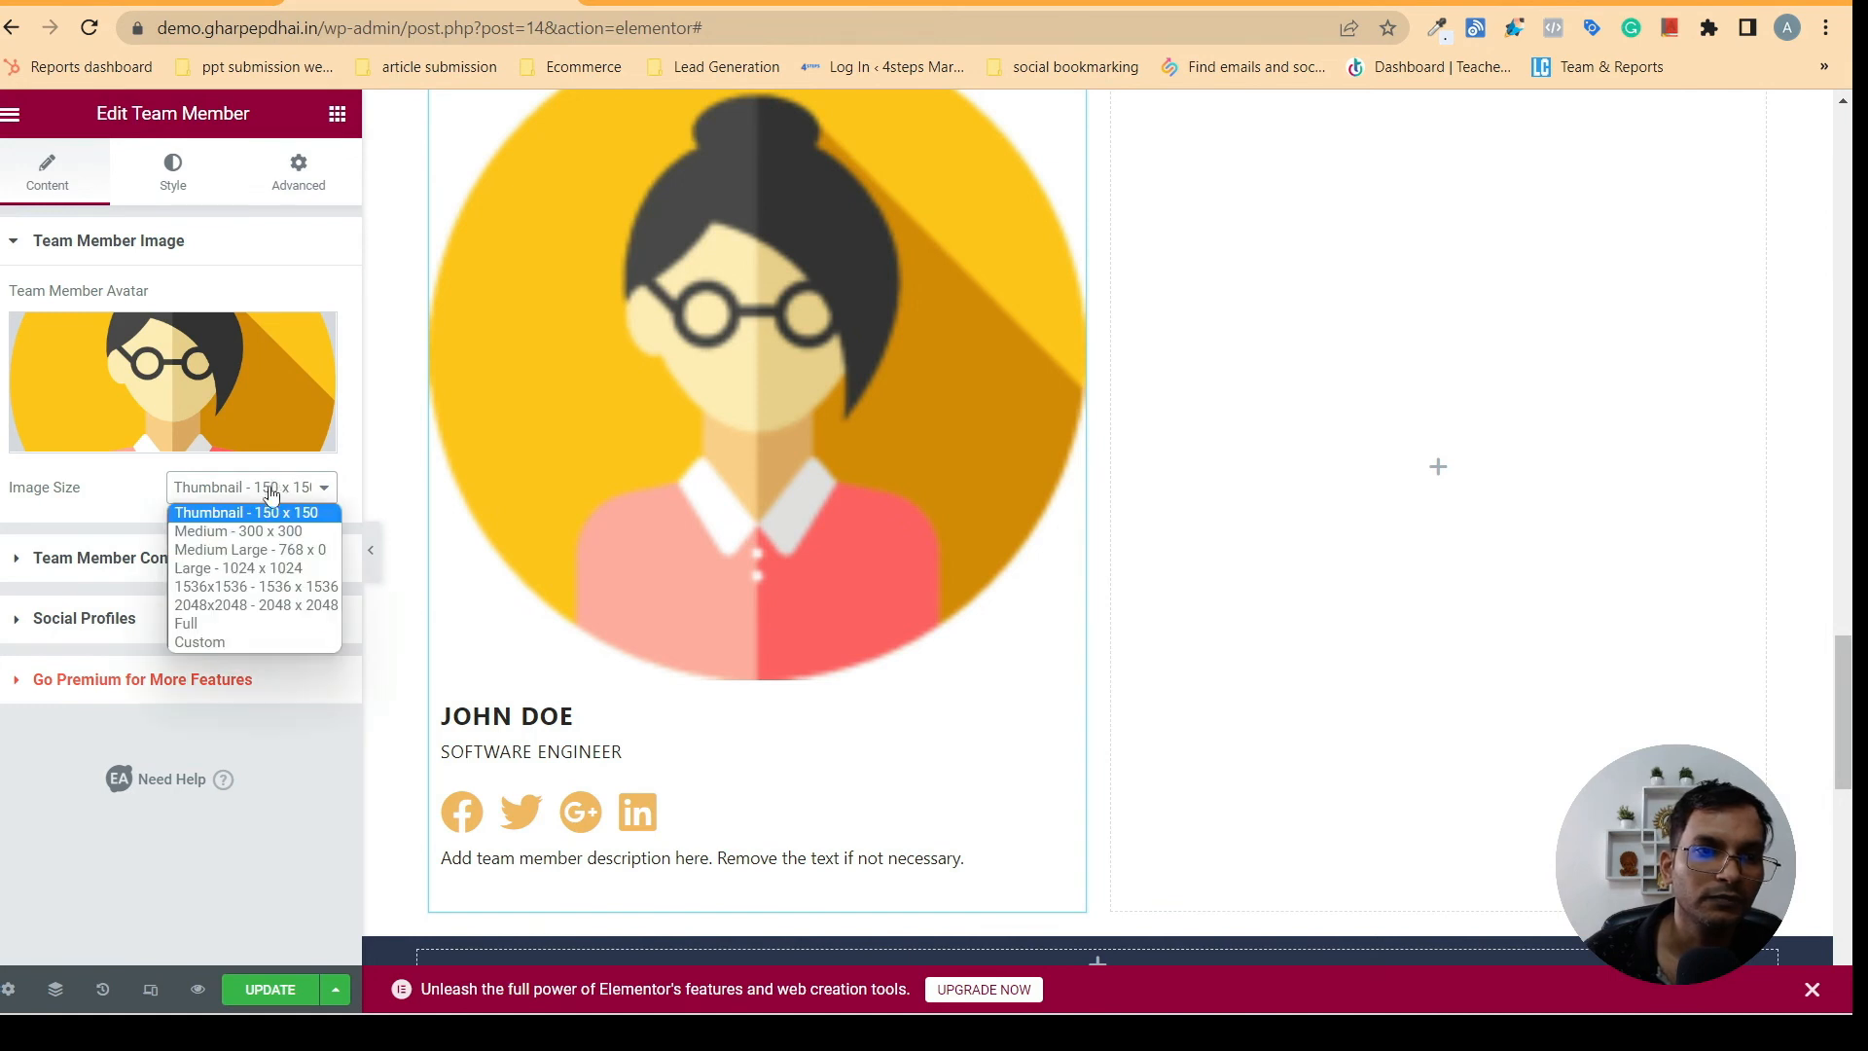
pyautogui.click(226, 534)
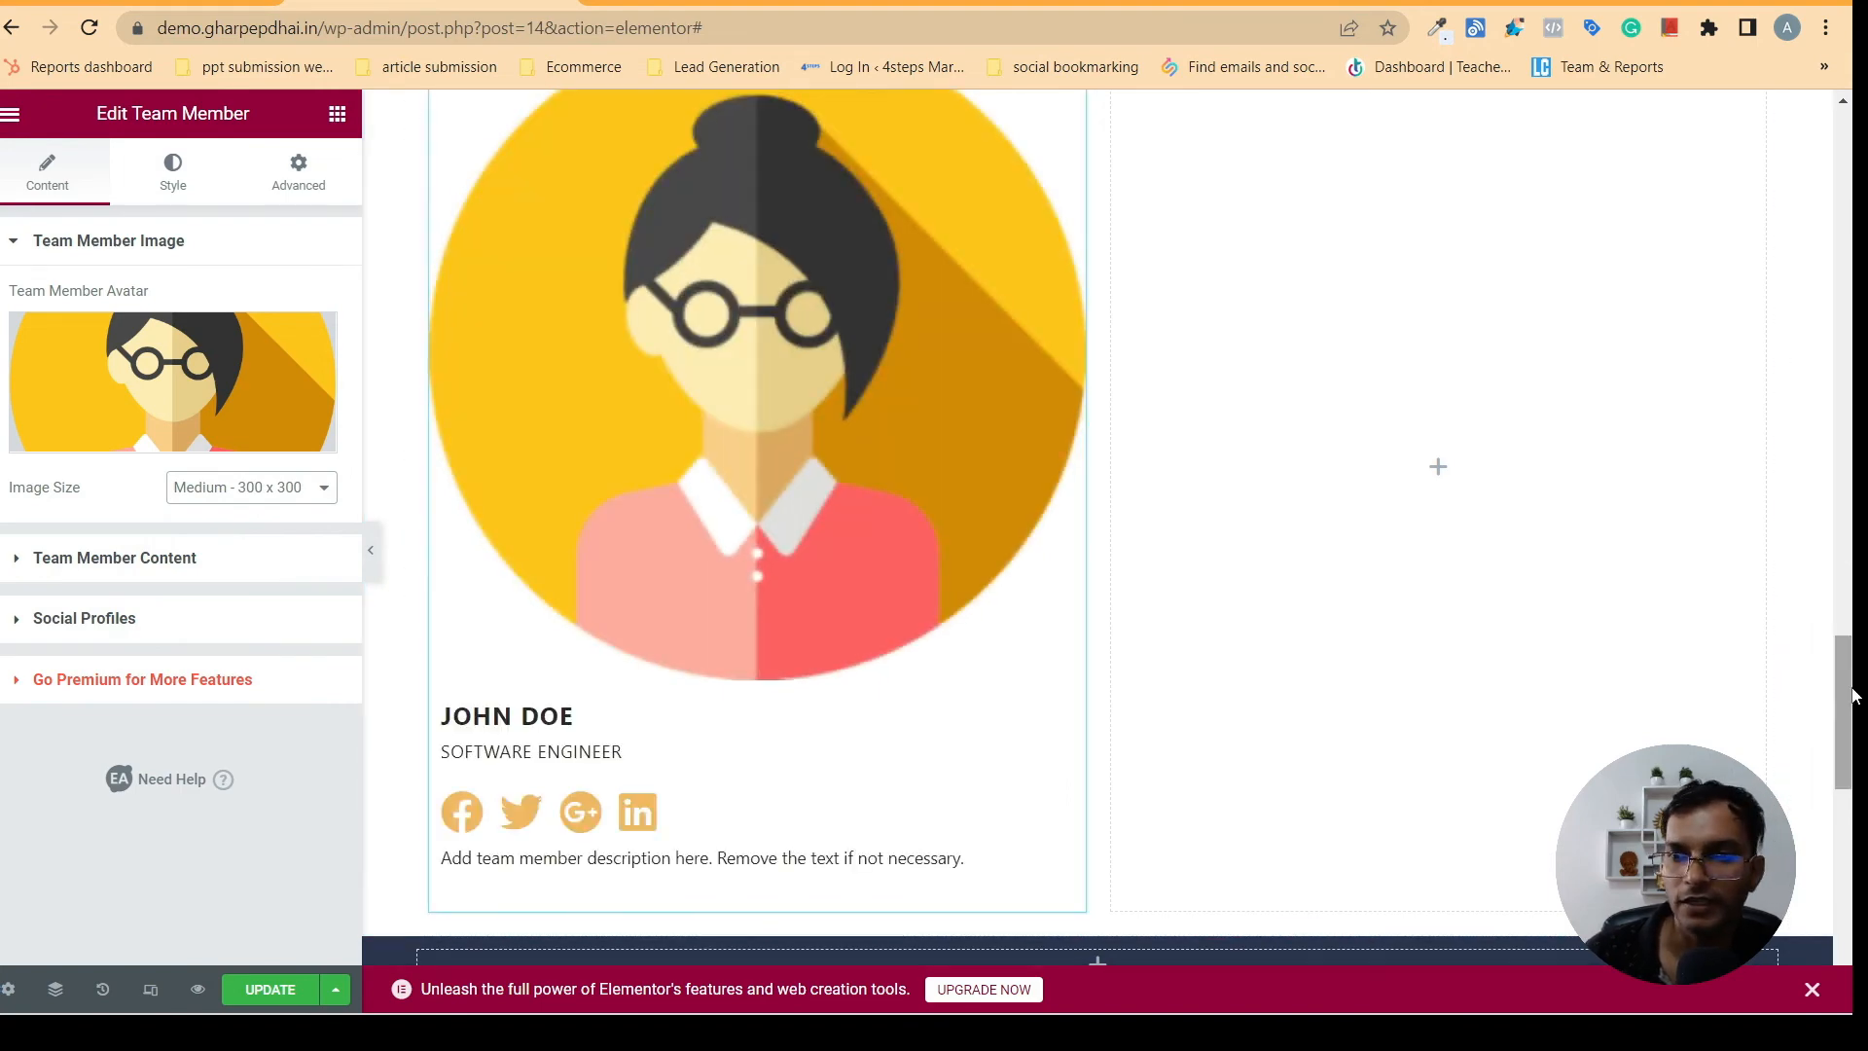
pyautogui.scroll(4, 1853, 407)
pyautogui.scroll(-7, 1853, 407)
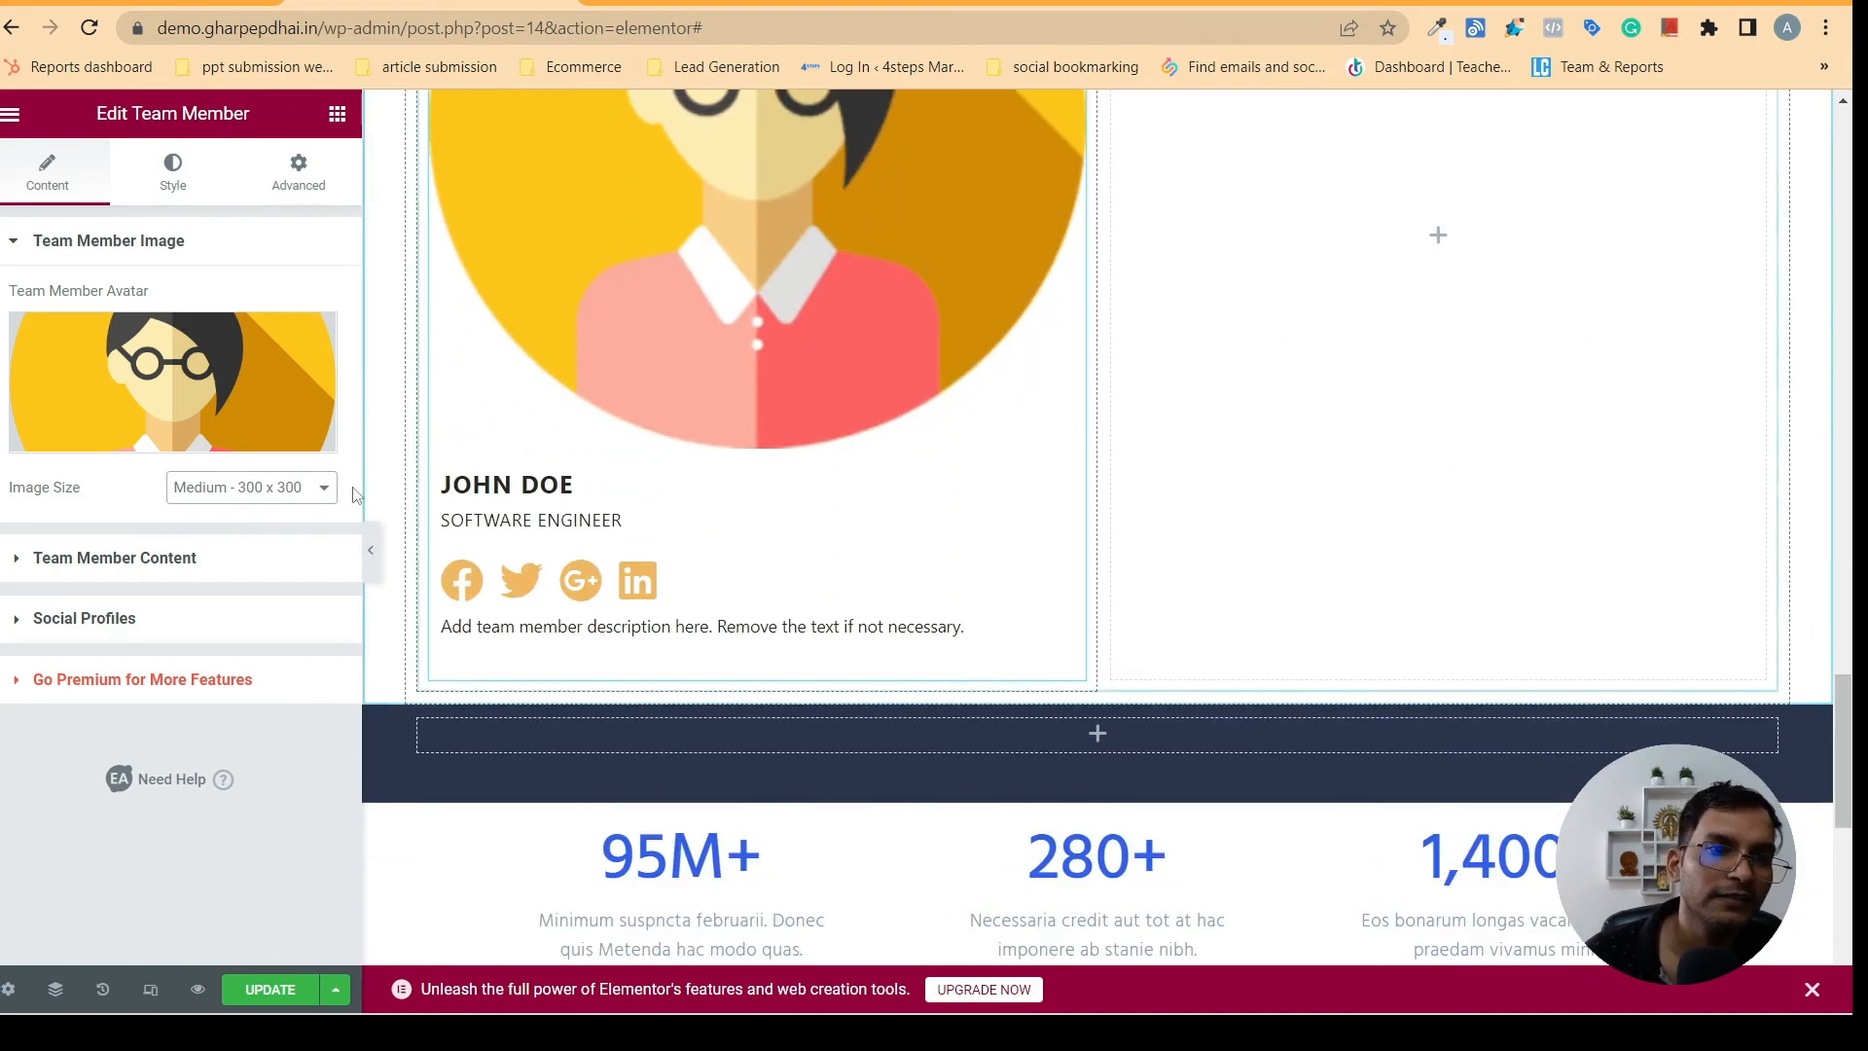
# - Examine the Team Member widget's content fields and Social Profiles options against the card on the page
pyautogui.click(195, 558)
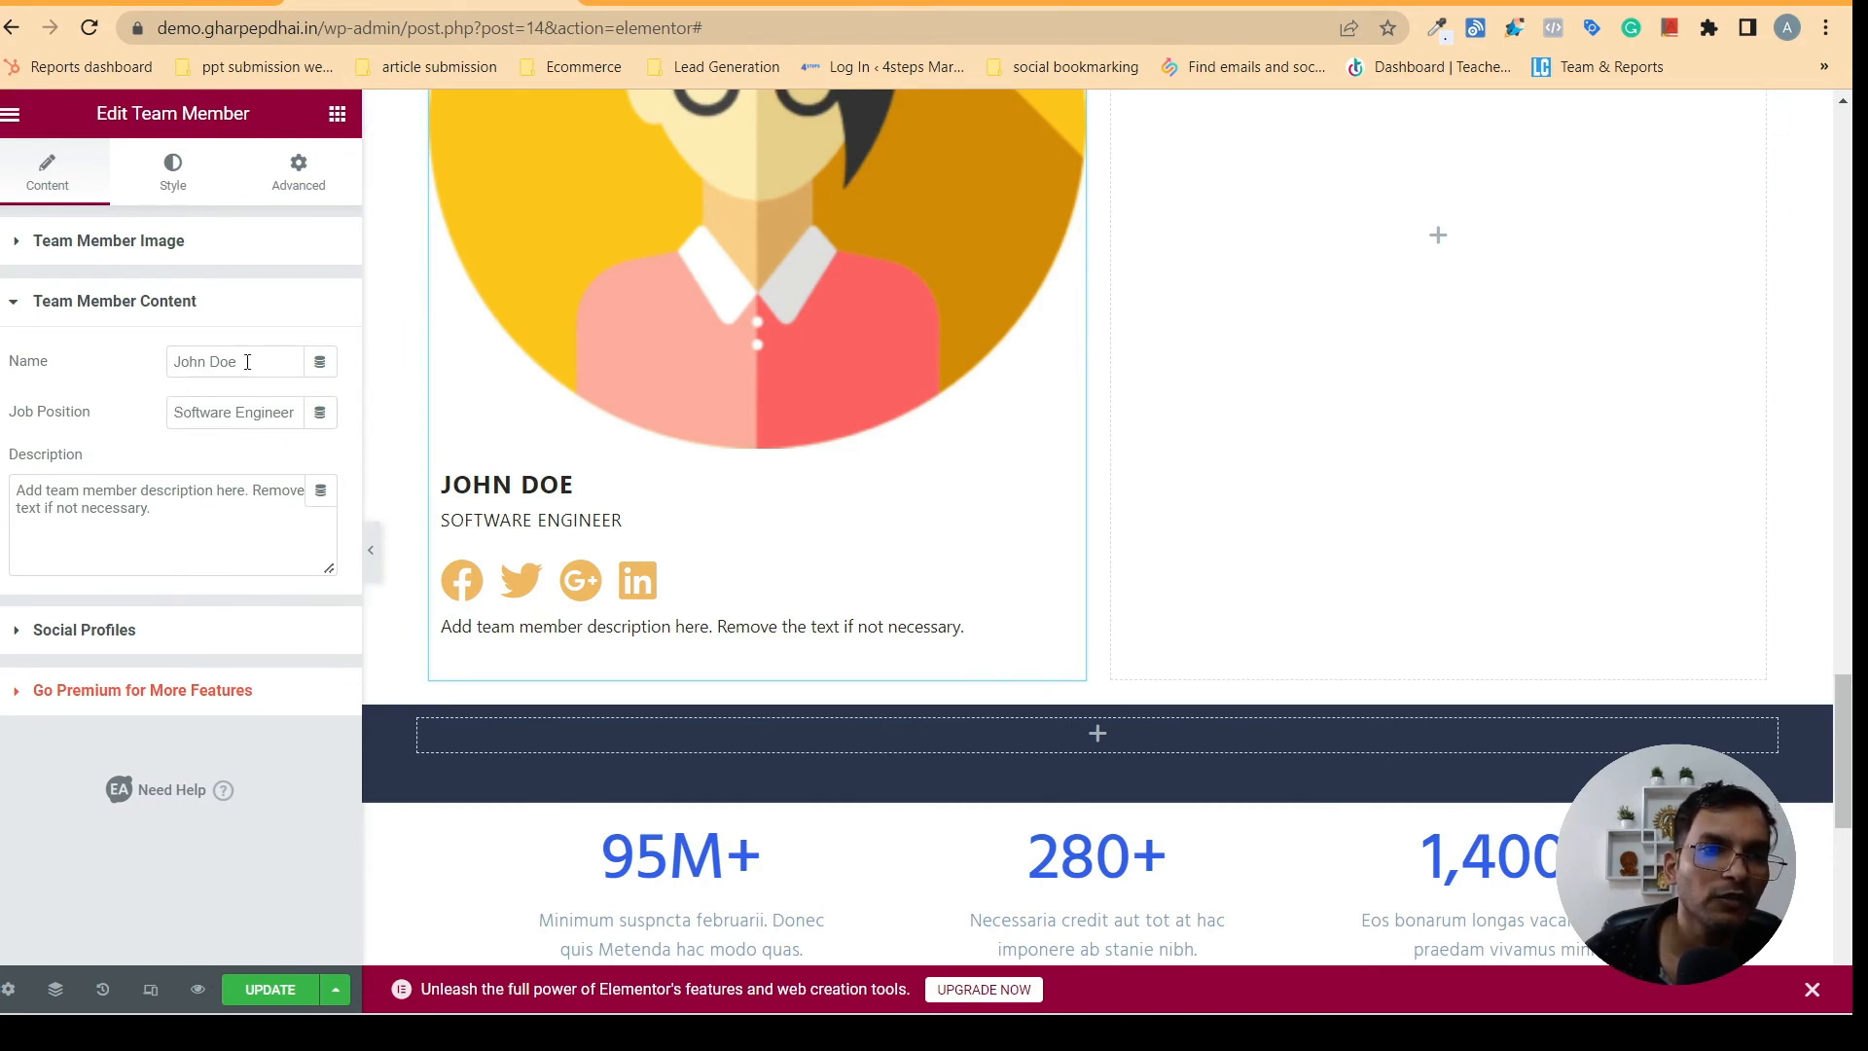
pyautogui.click(243, 412)
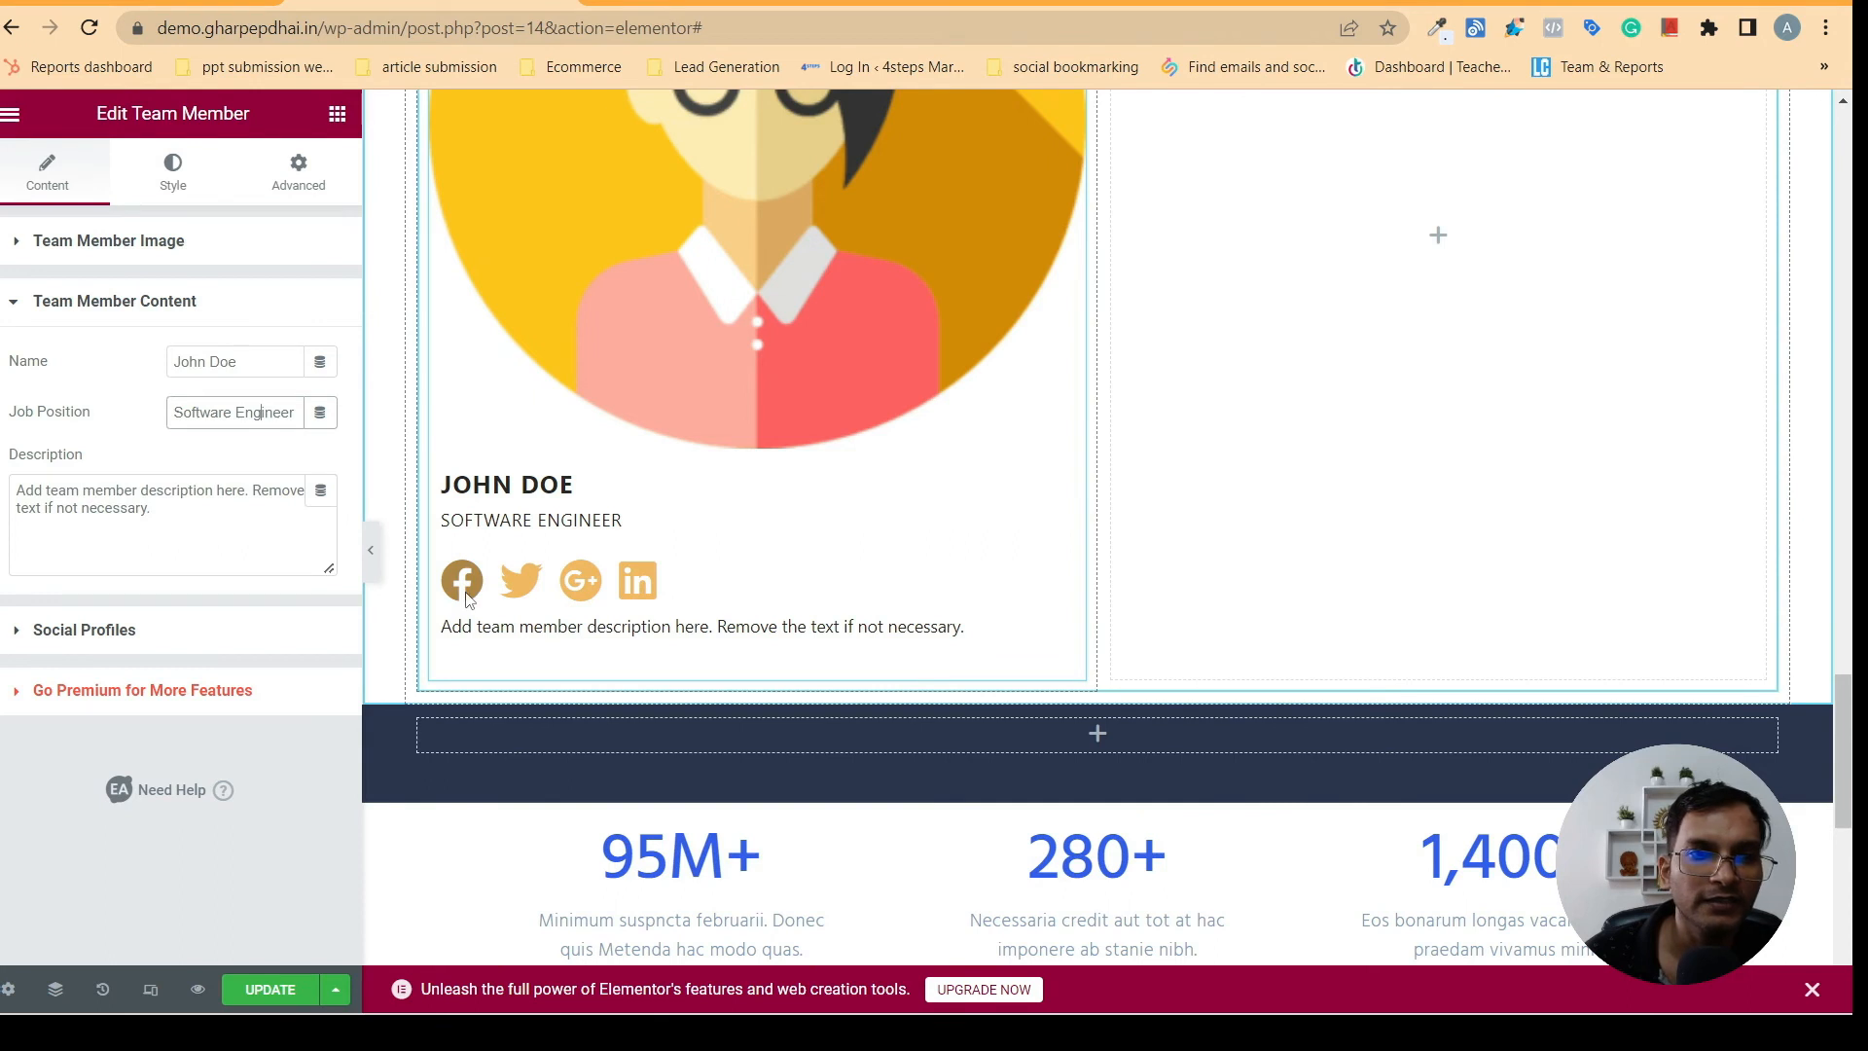
pyautogui.click(121, 642)
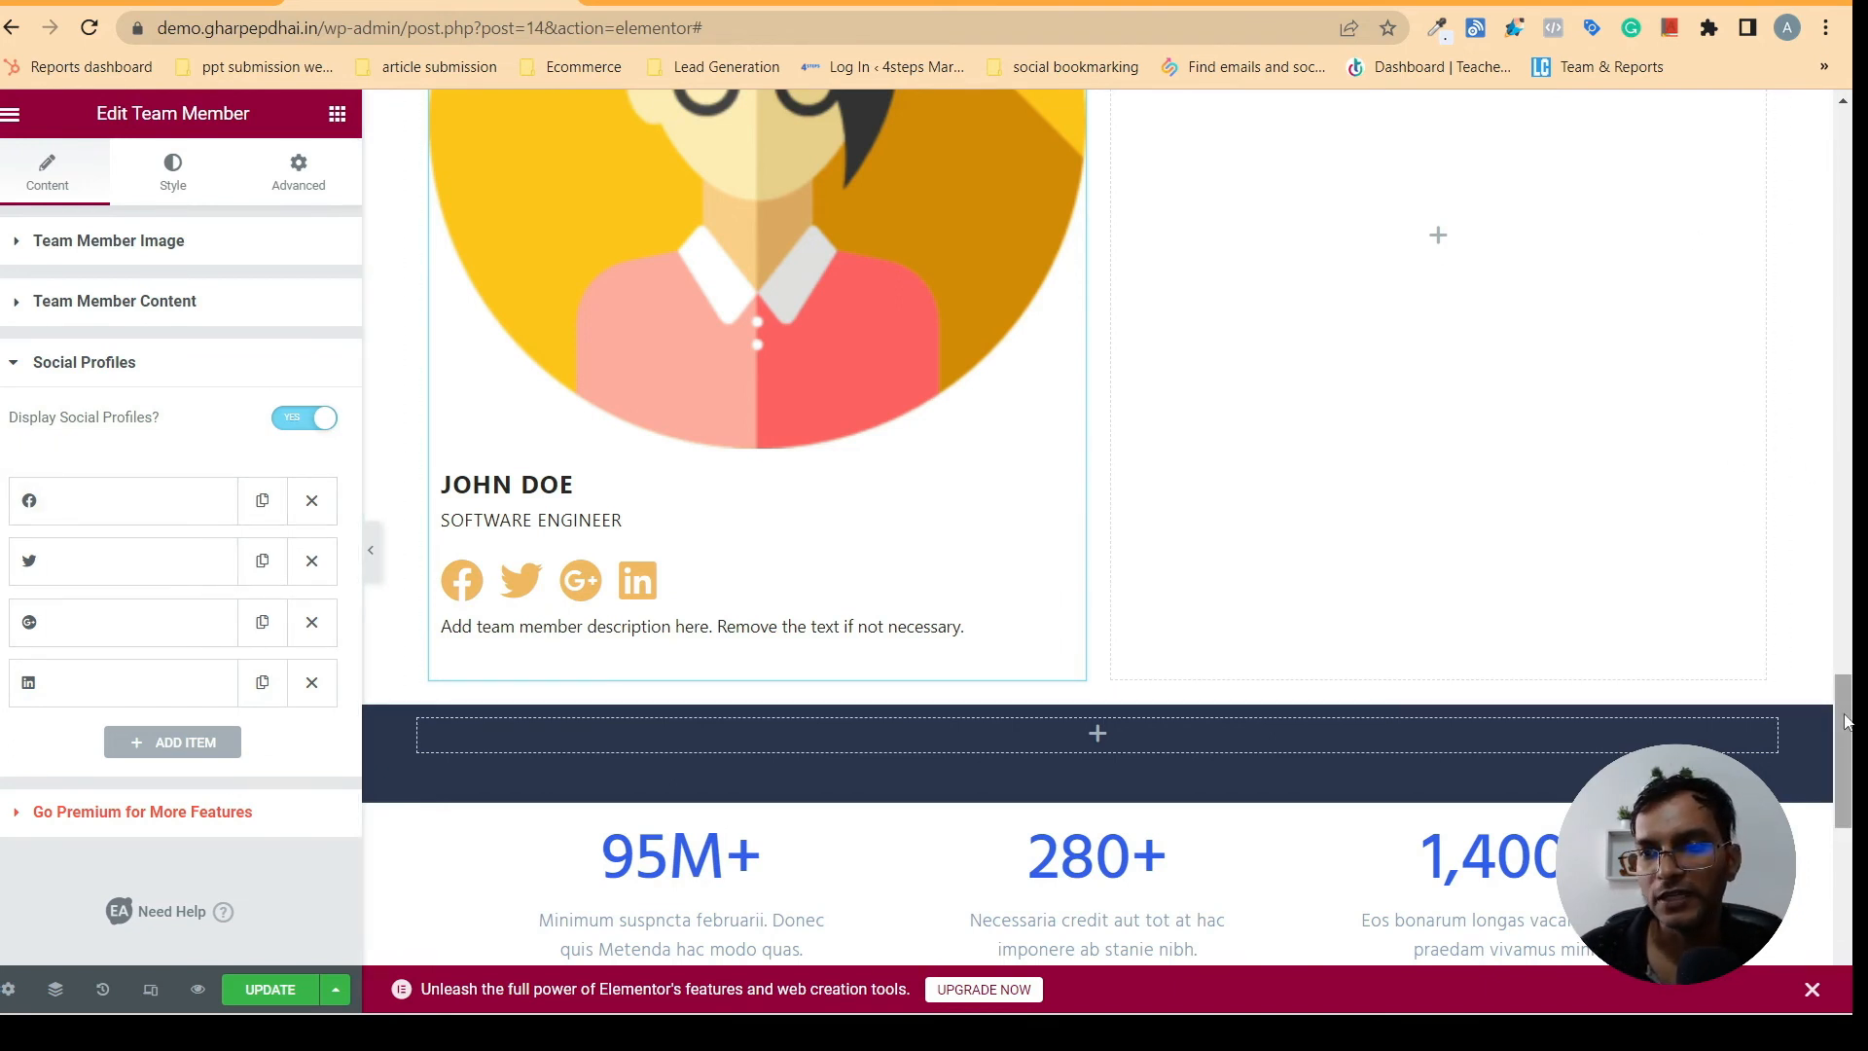
pyautogui.moveTo(1841, 720); pyautogui.dragTo(1821, 658)
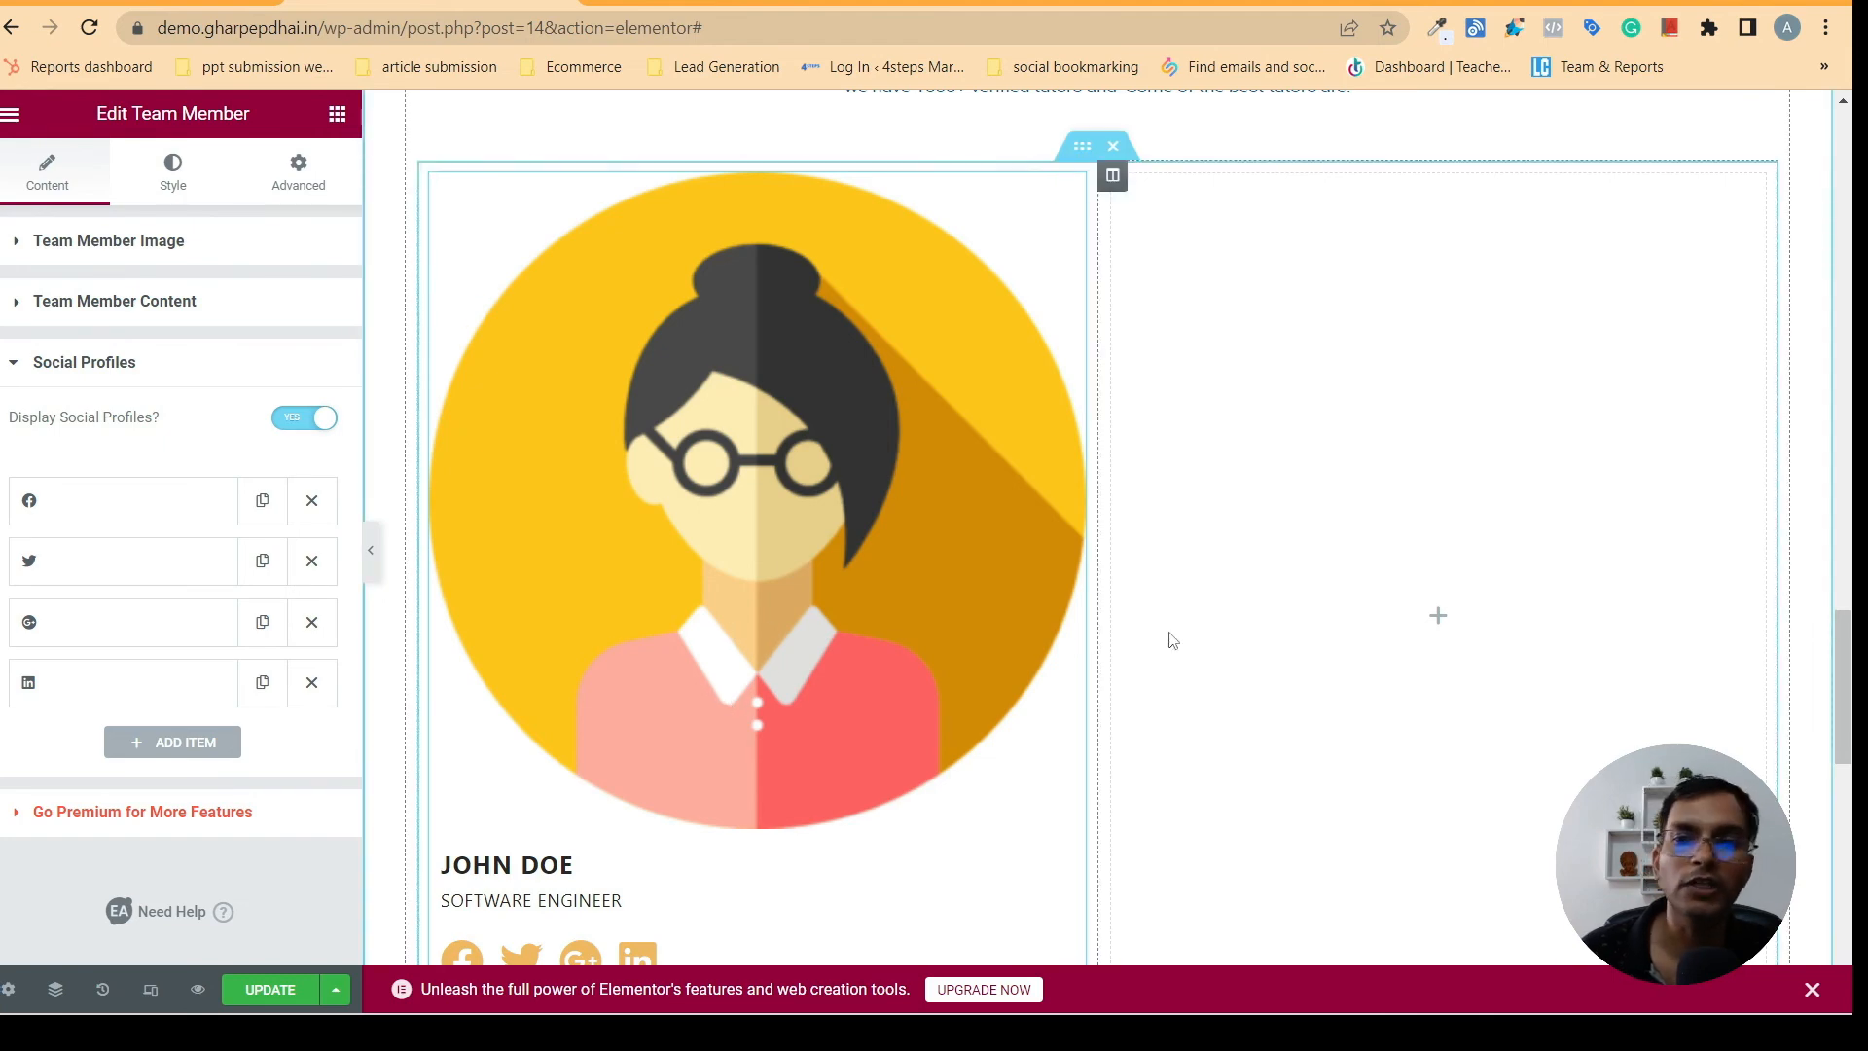
pyautogui.moveTo(1842, 640); pyautogui.dragTo(1851, 765)
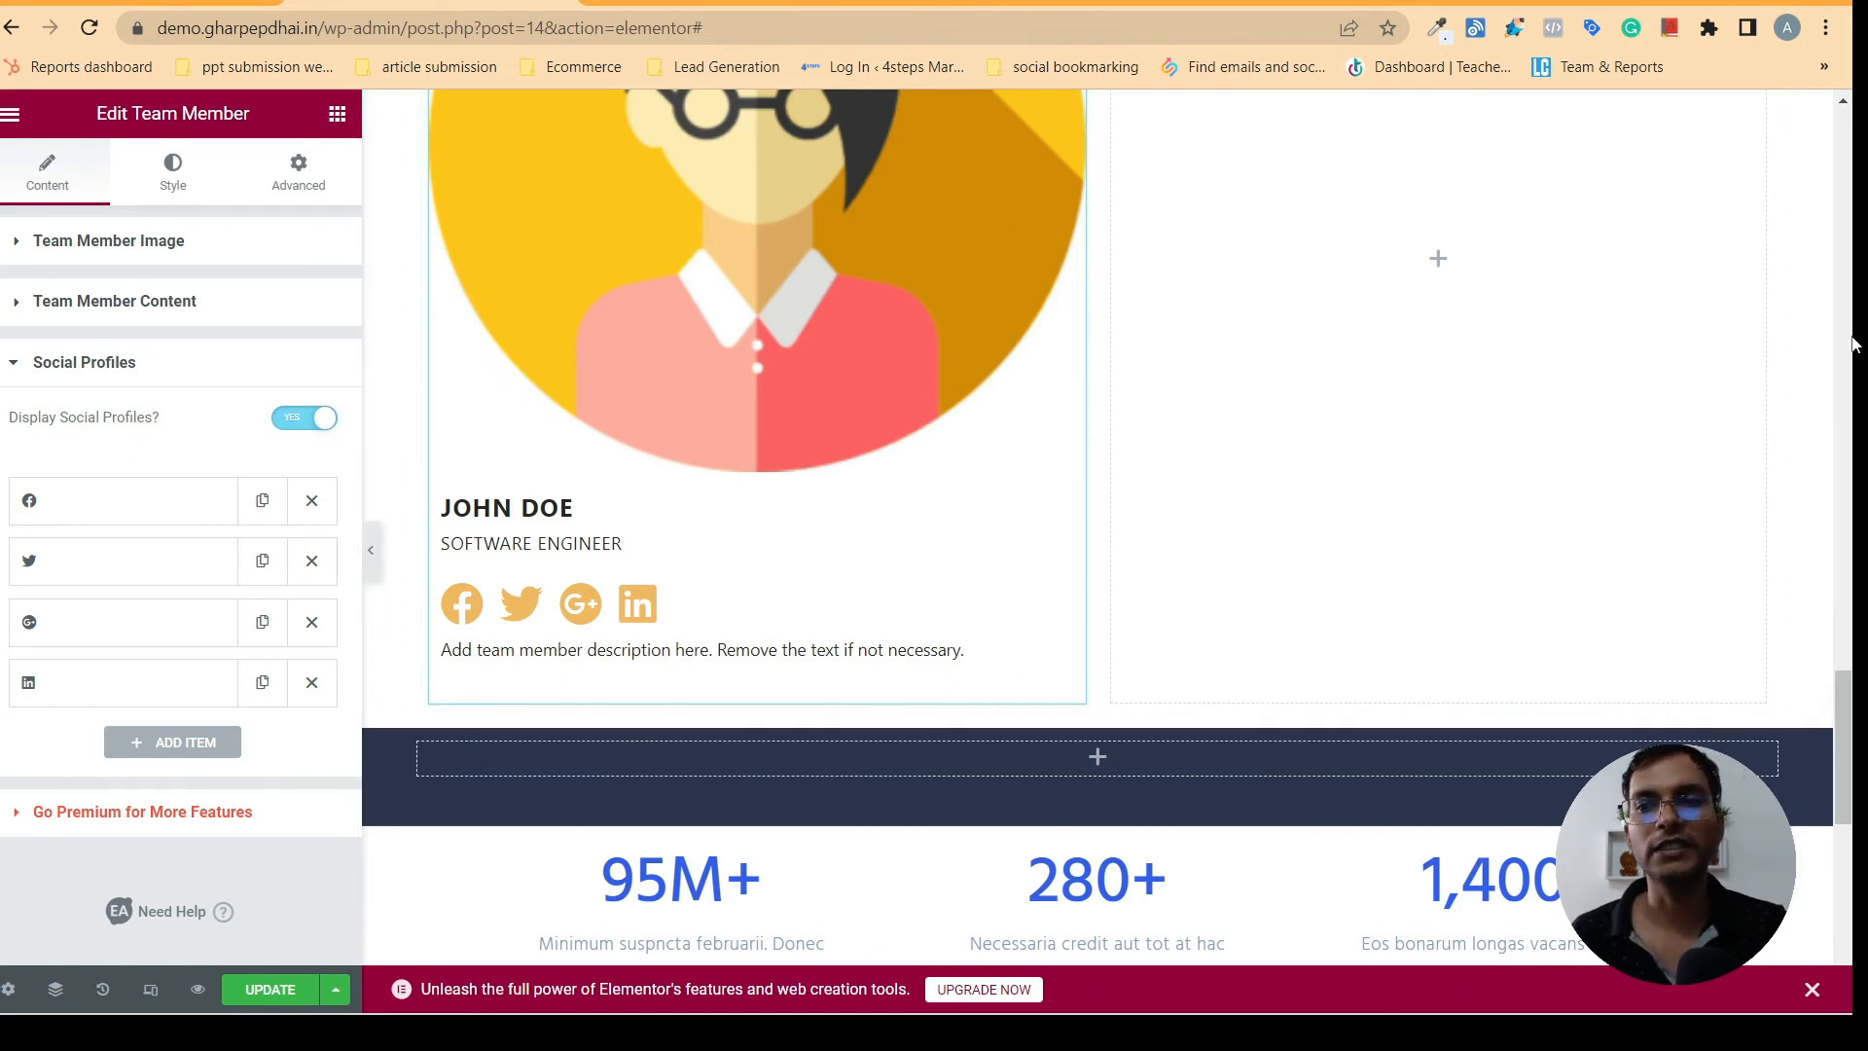
# - Duplicate the team member column three times and delete the remaining empty column to leave a four-card row
pyautogui.scroll(5, 1848, 686)
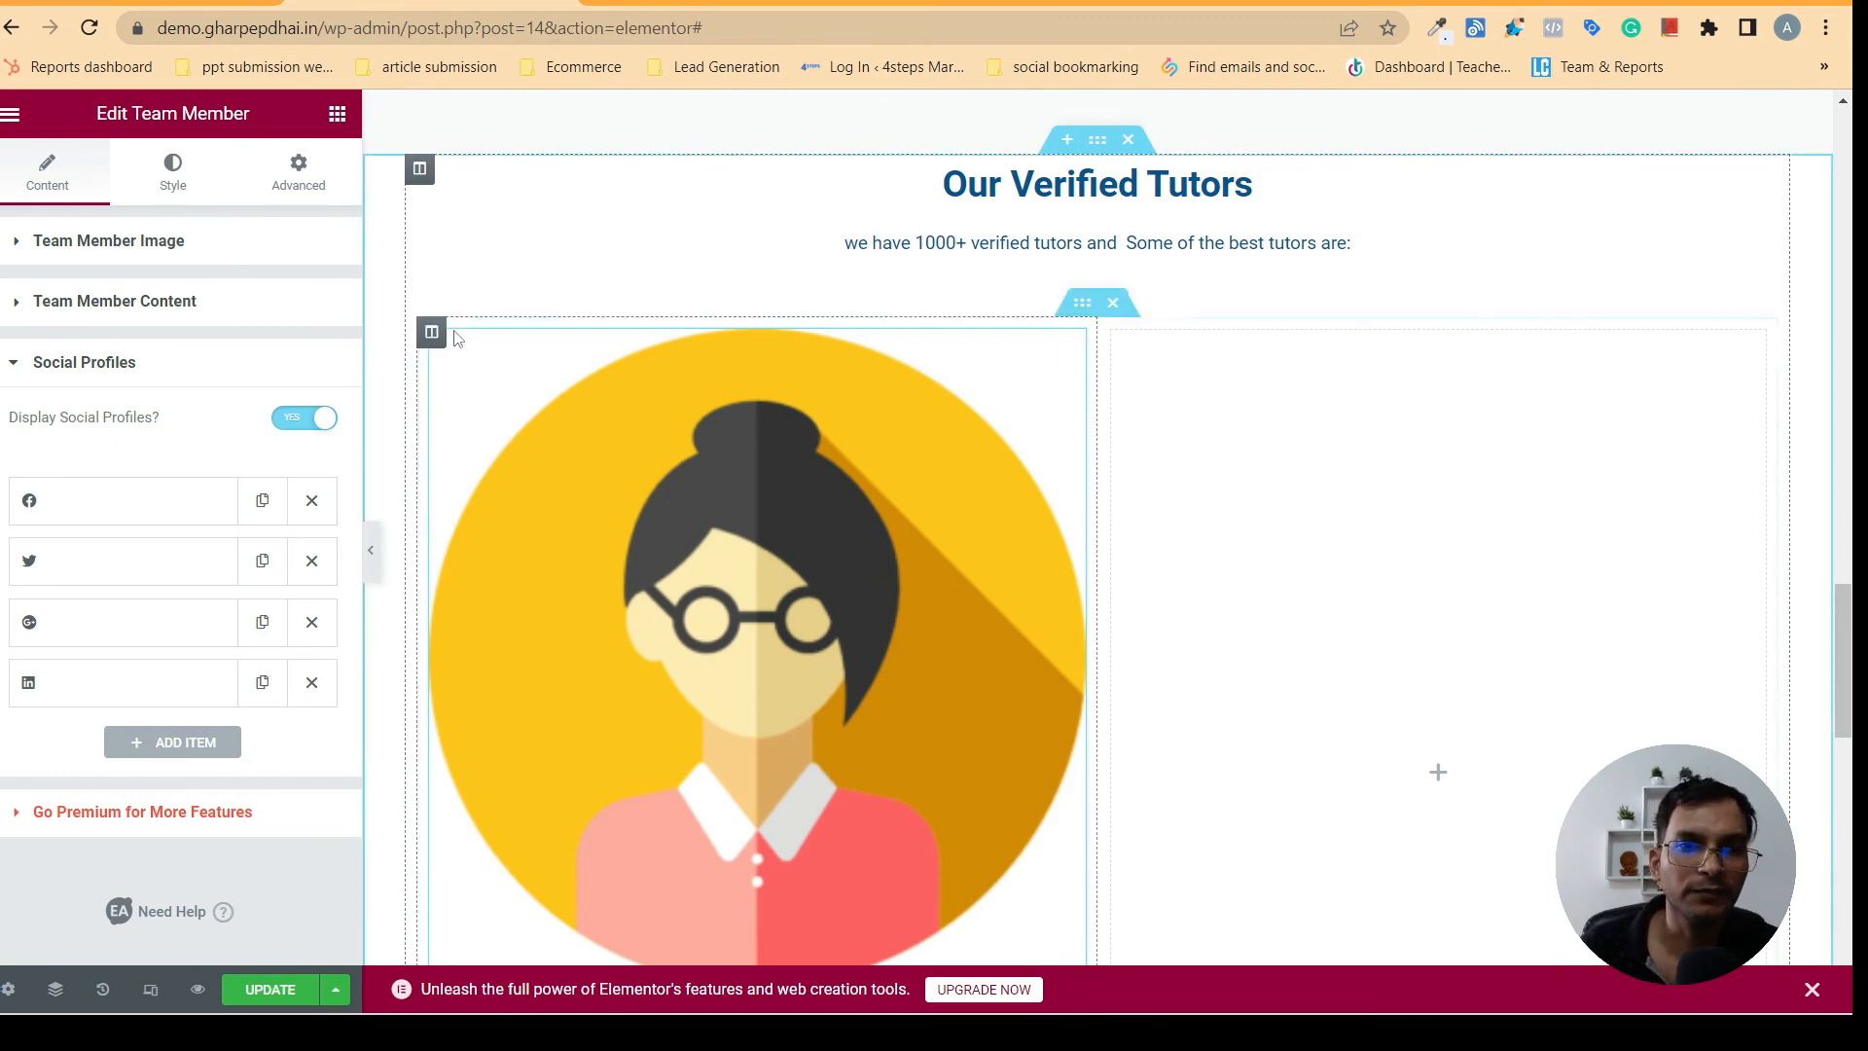
pyautogui.rightClick(438, 340)
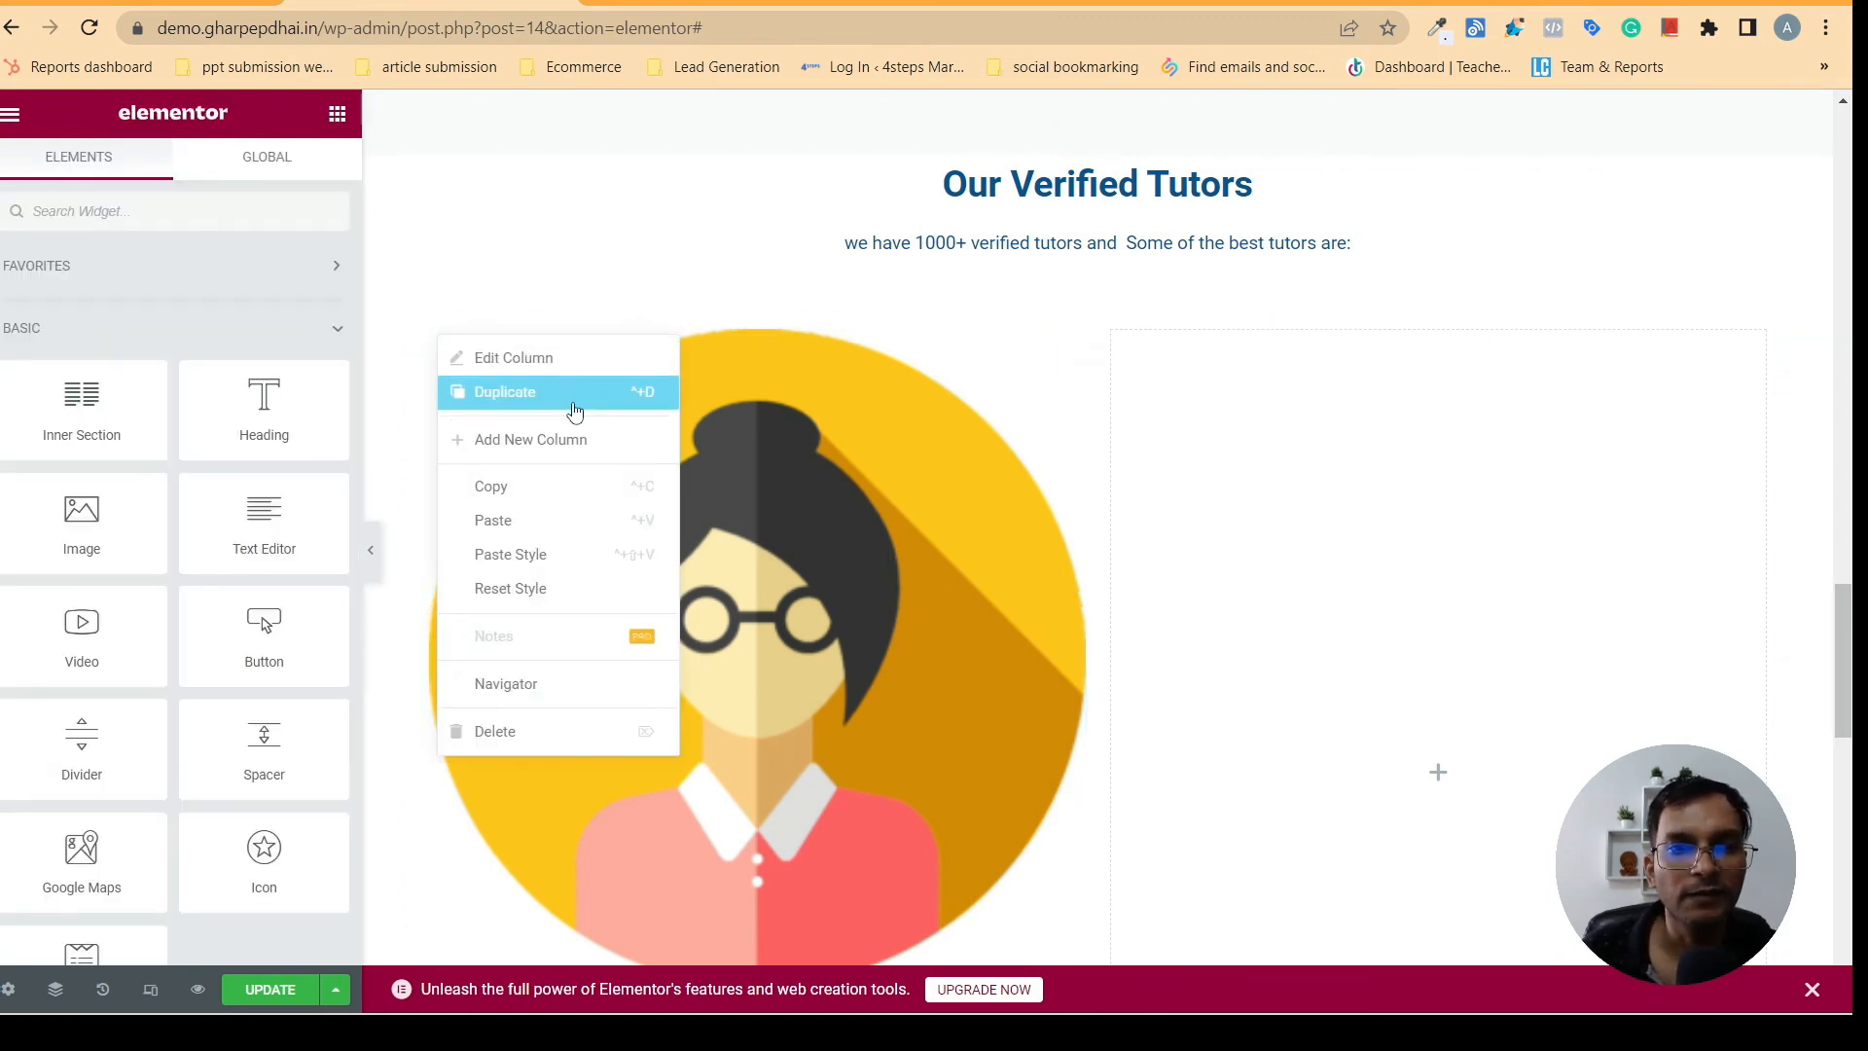
pyautogui.click(518, 394)
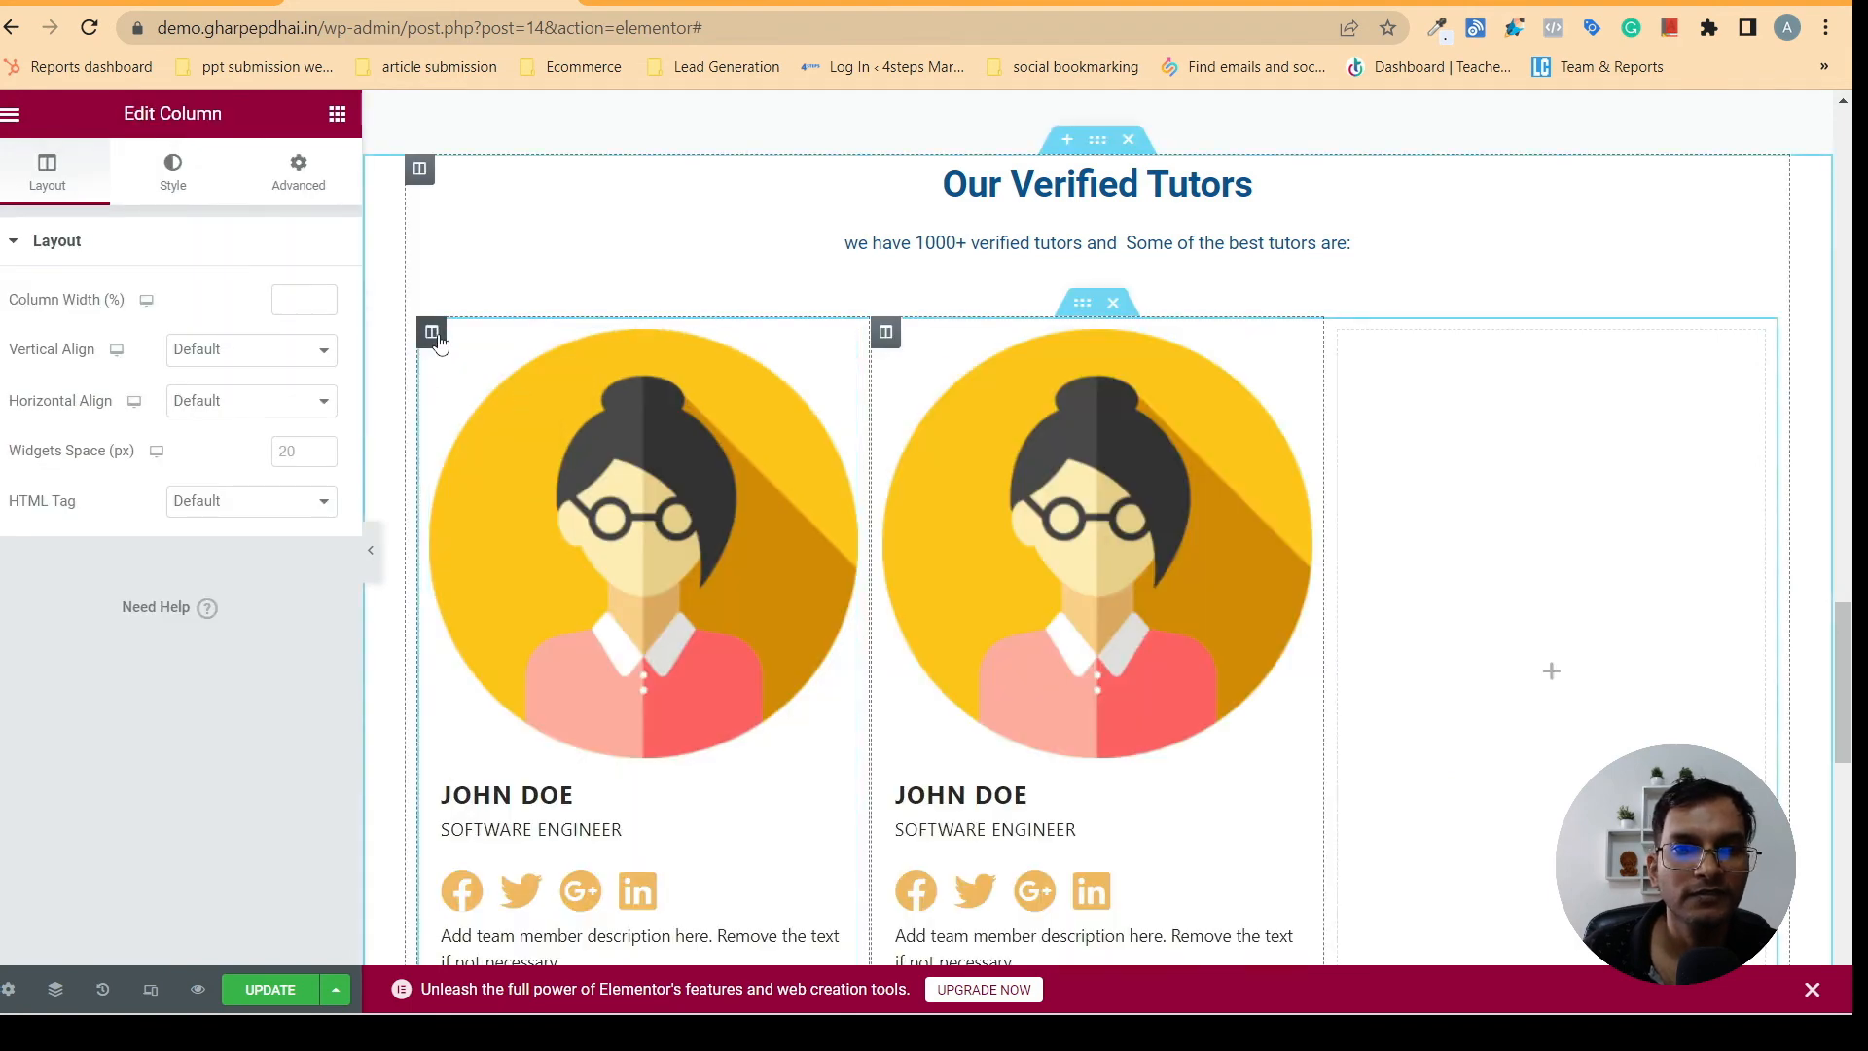
pyautogui.rightClick(438, 341)
pyautogui.click(498, 394)
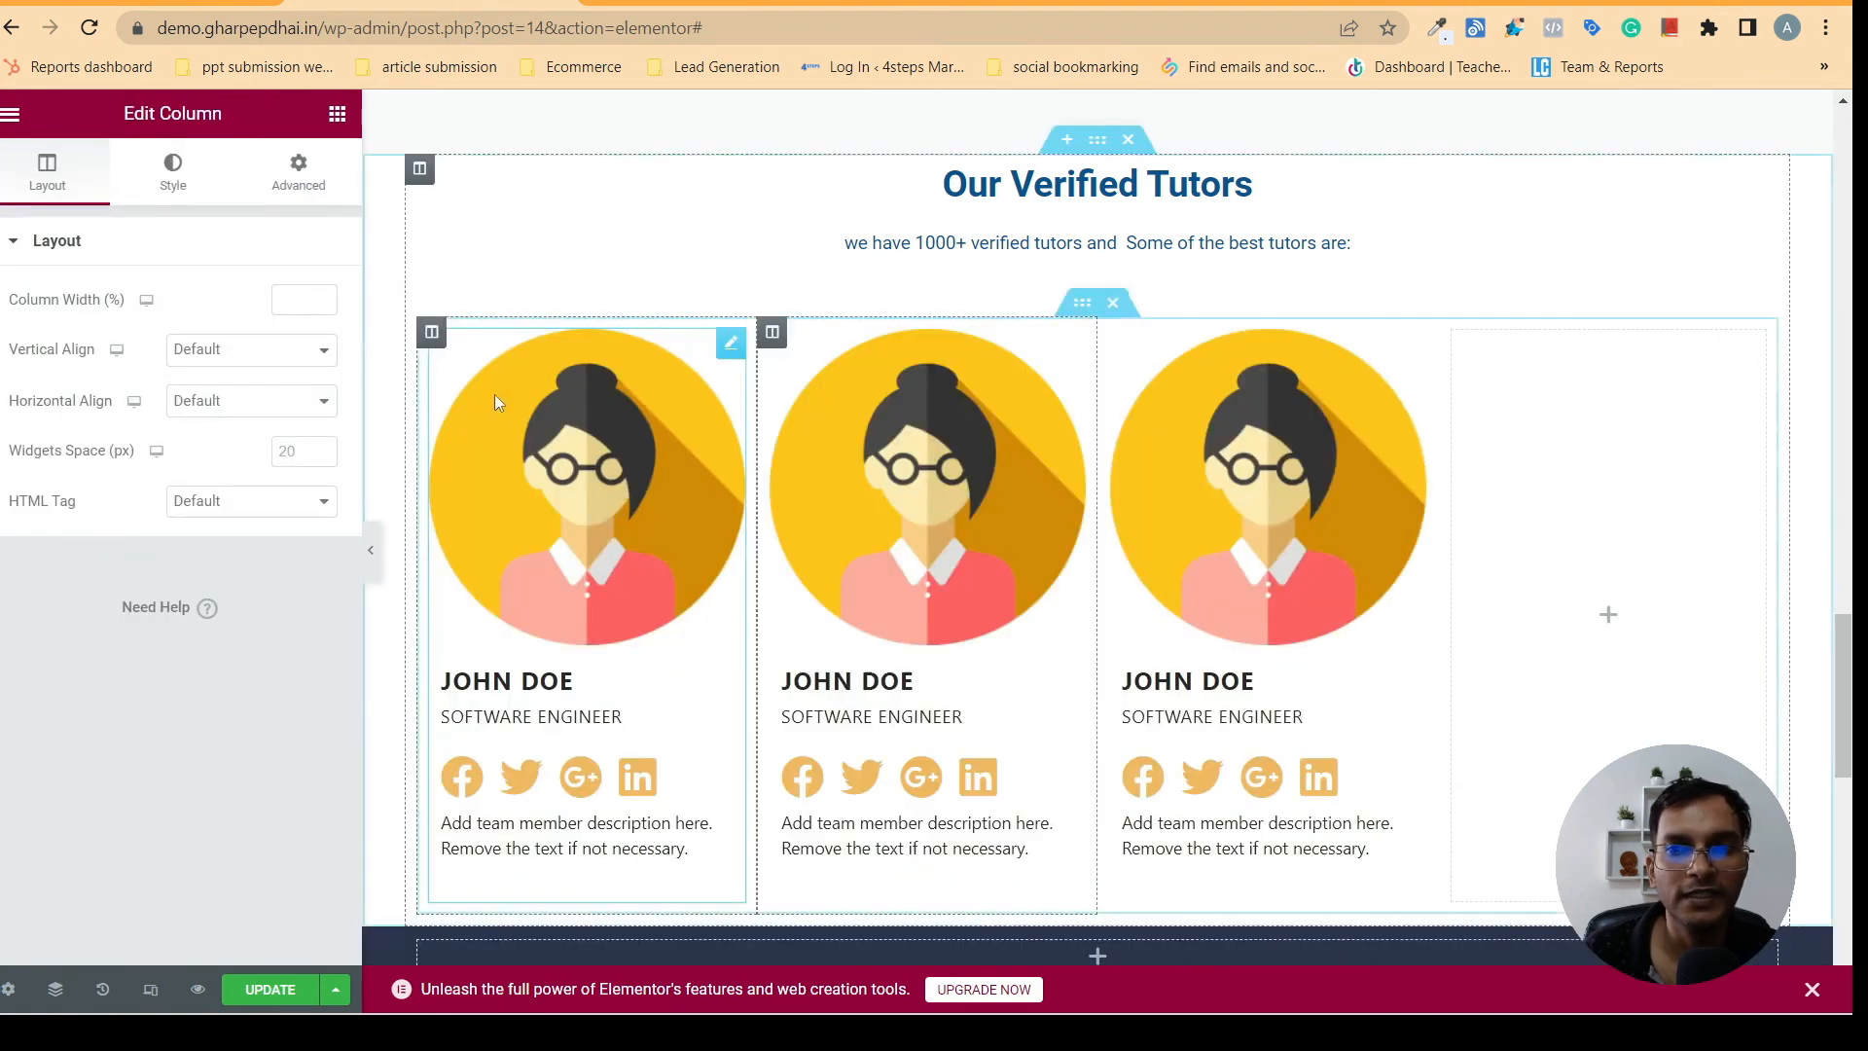
pyautogui.rightClick(441, 342)
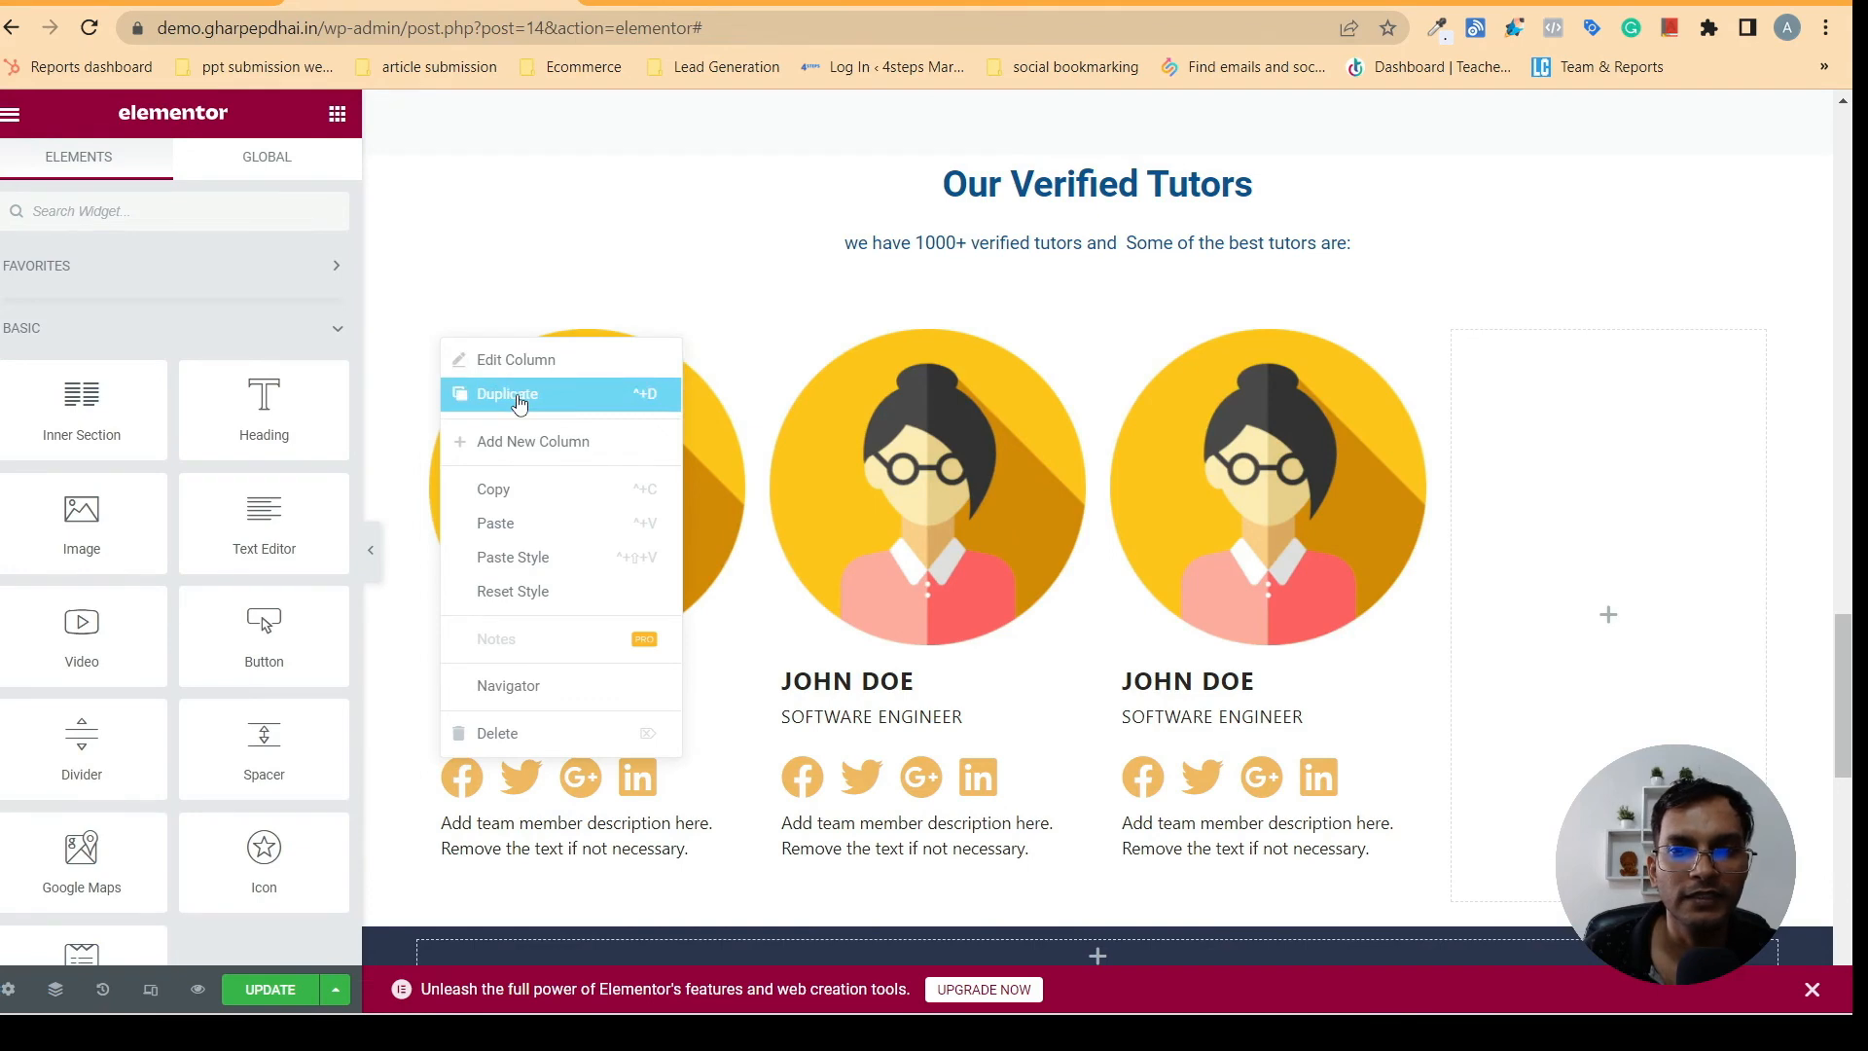
pyautogui.click(519, 403)
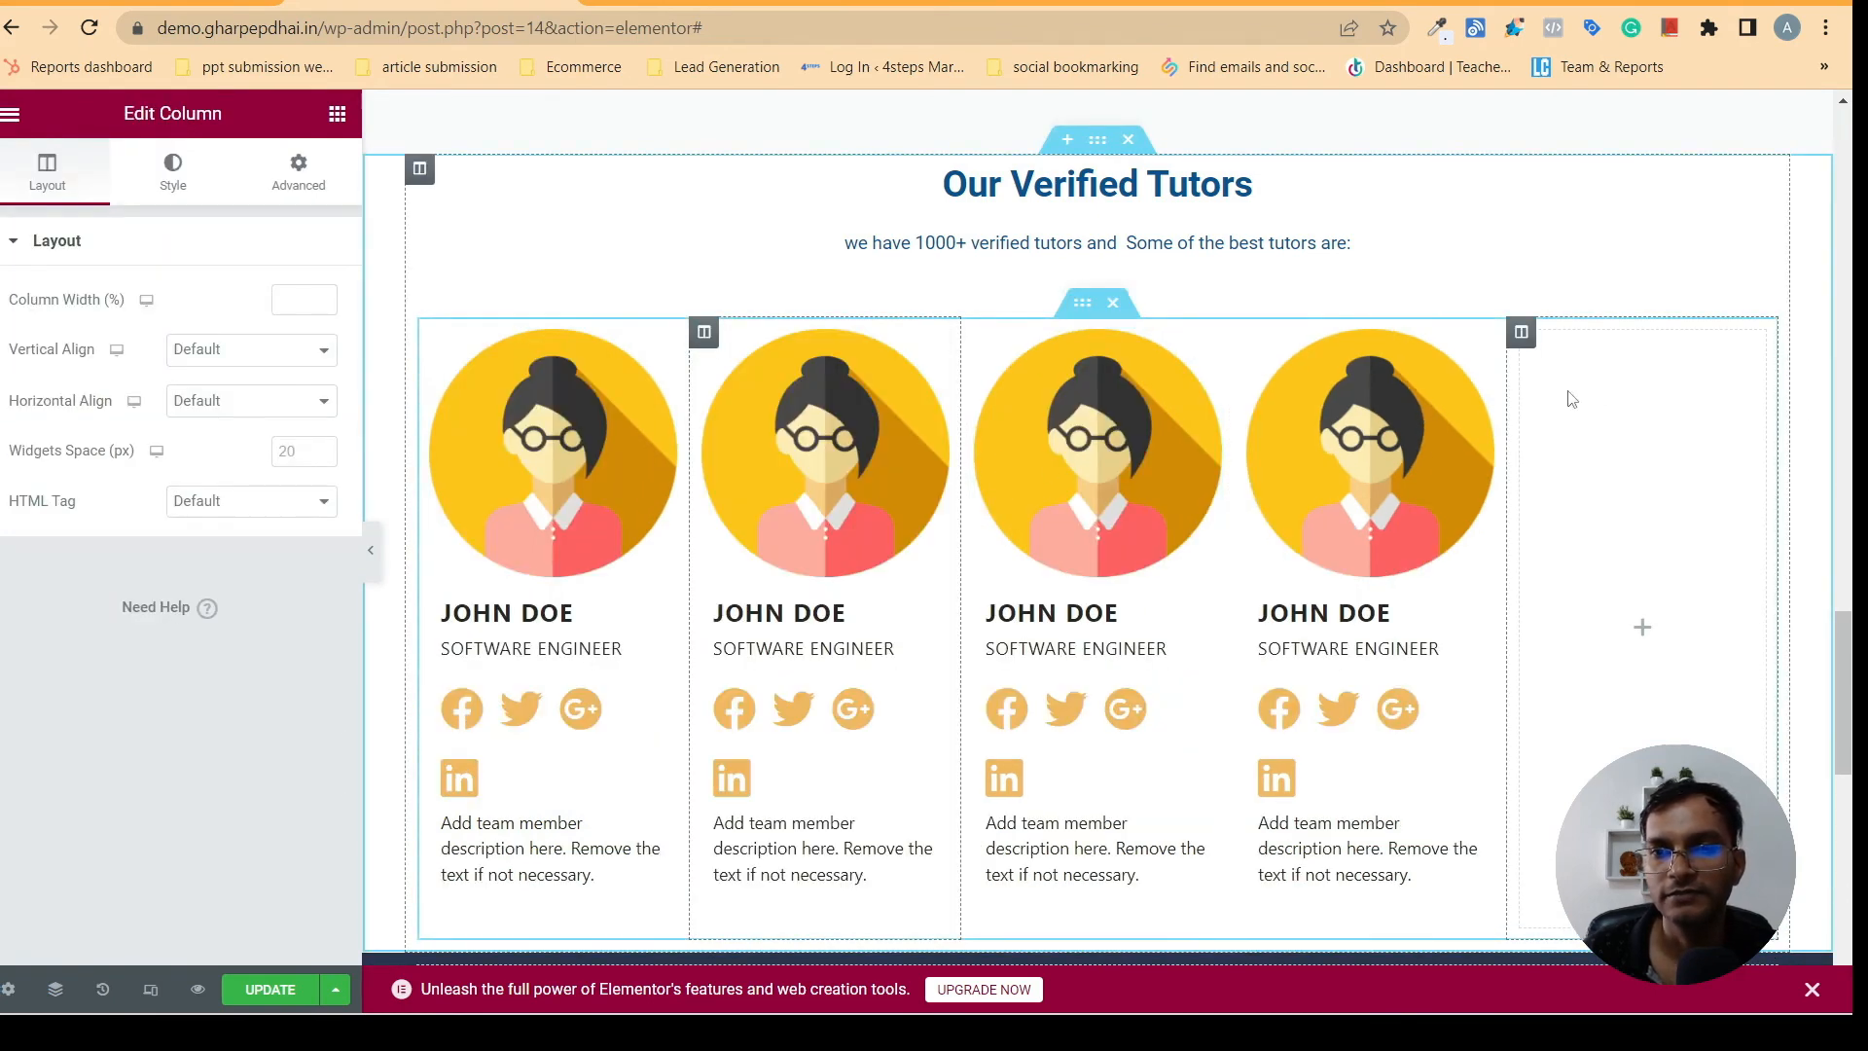
pyautogui.rightClick(1521, 333)
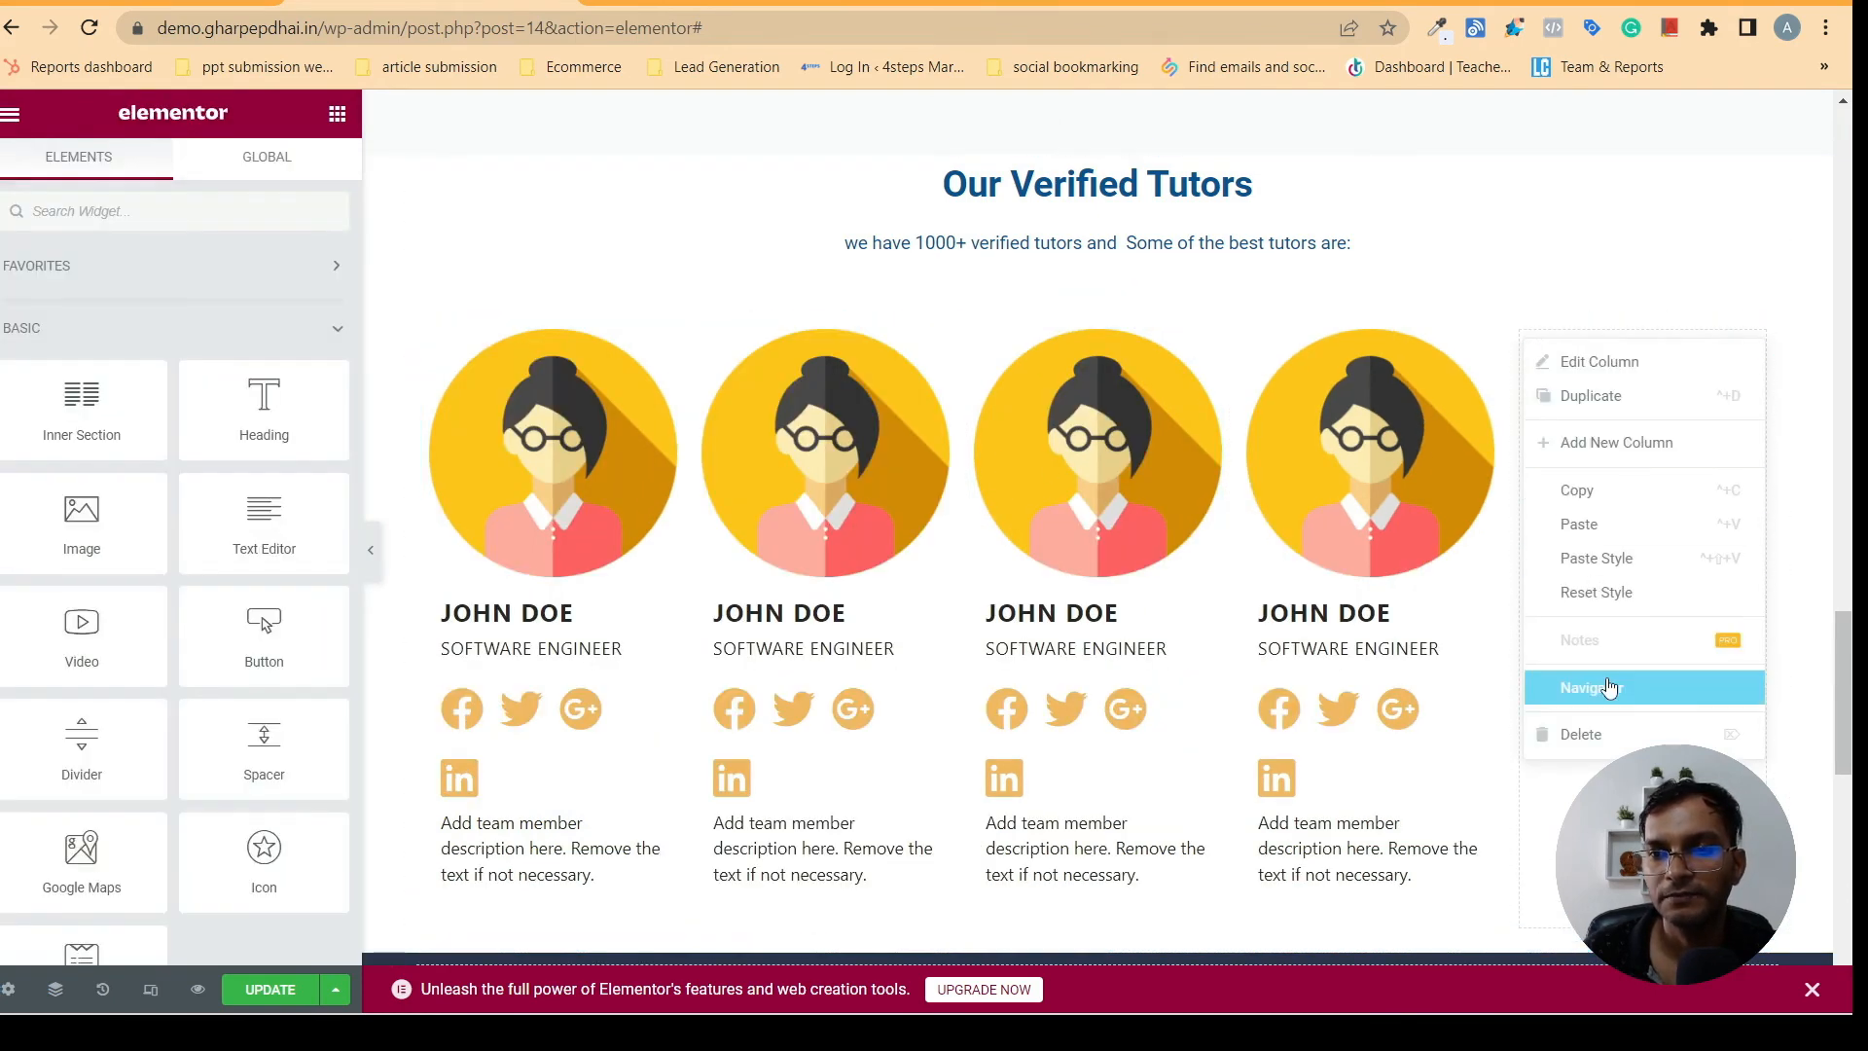
pyautogui.click(1581, 736)
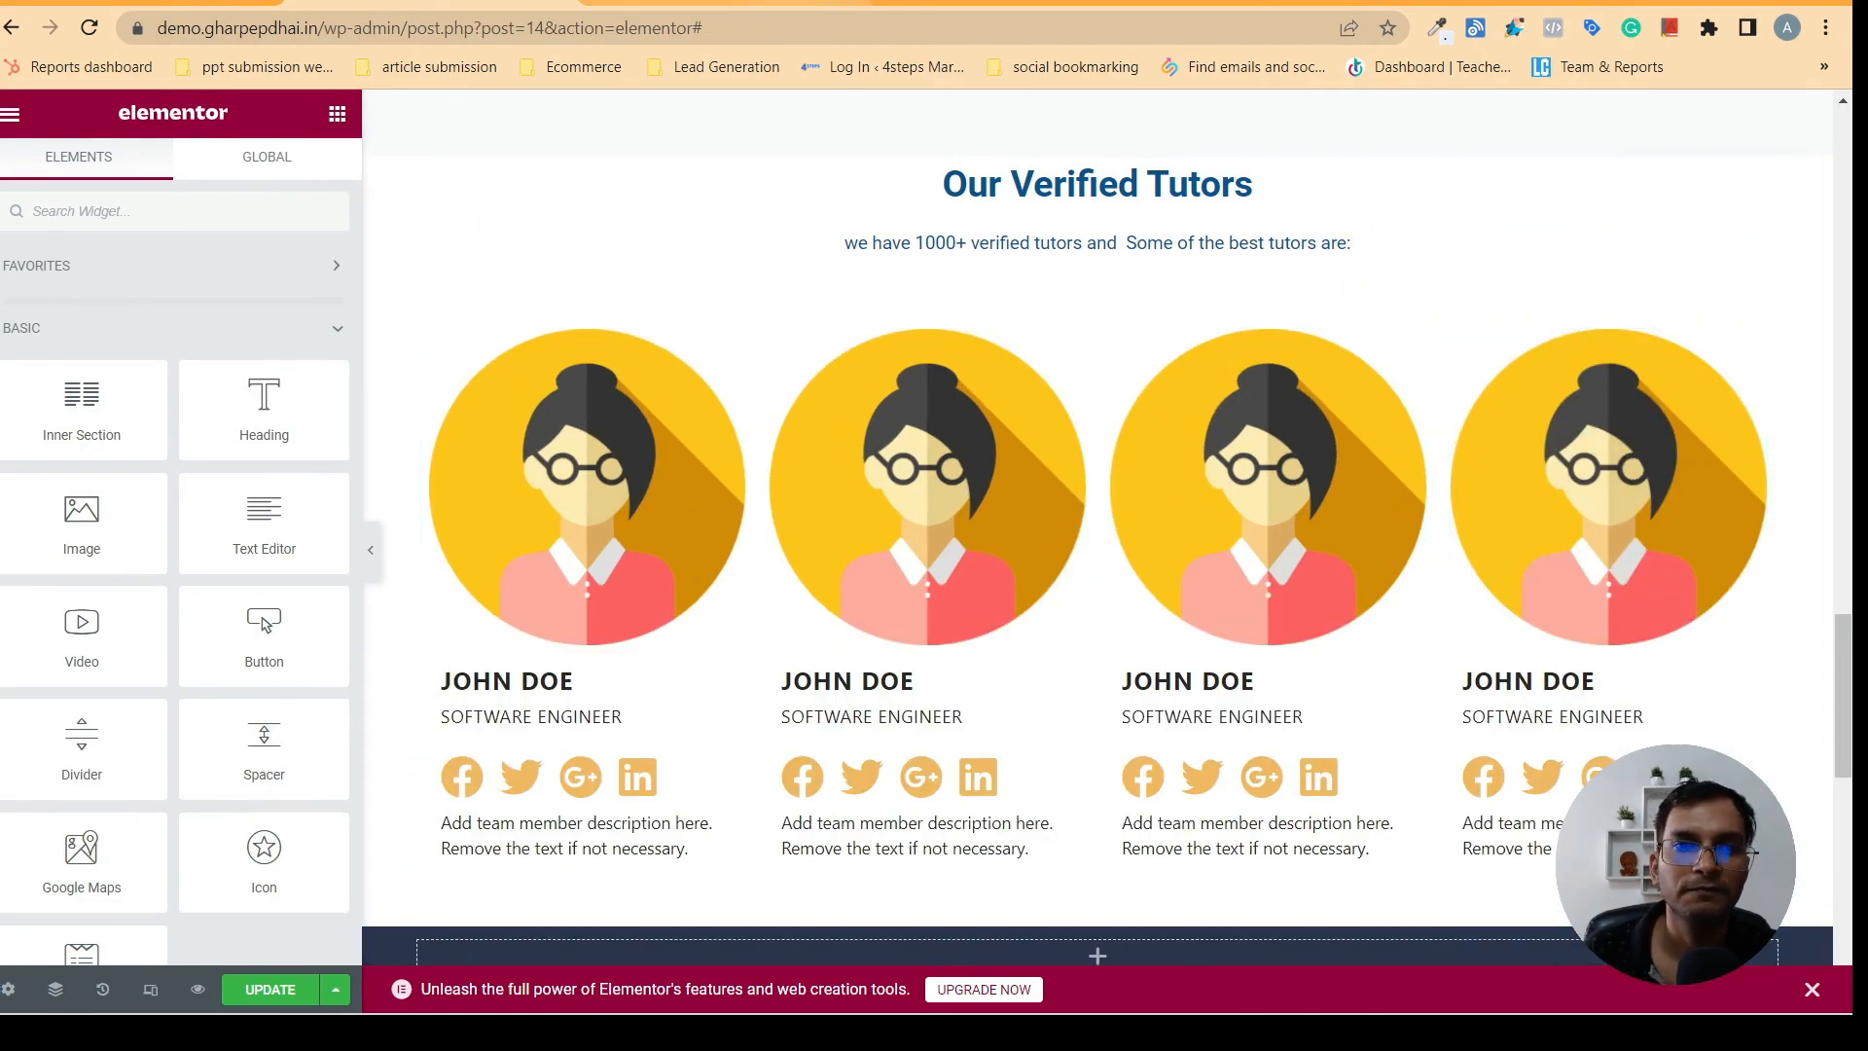
# - Switch to gharpepdhai.in to check its page design and return to the Elementor editor
pyautogui.click(765, 3)
pyautogui.moveTo(1837, 371); pyautogui.dragTo(1845, 315)
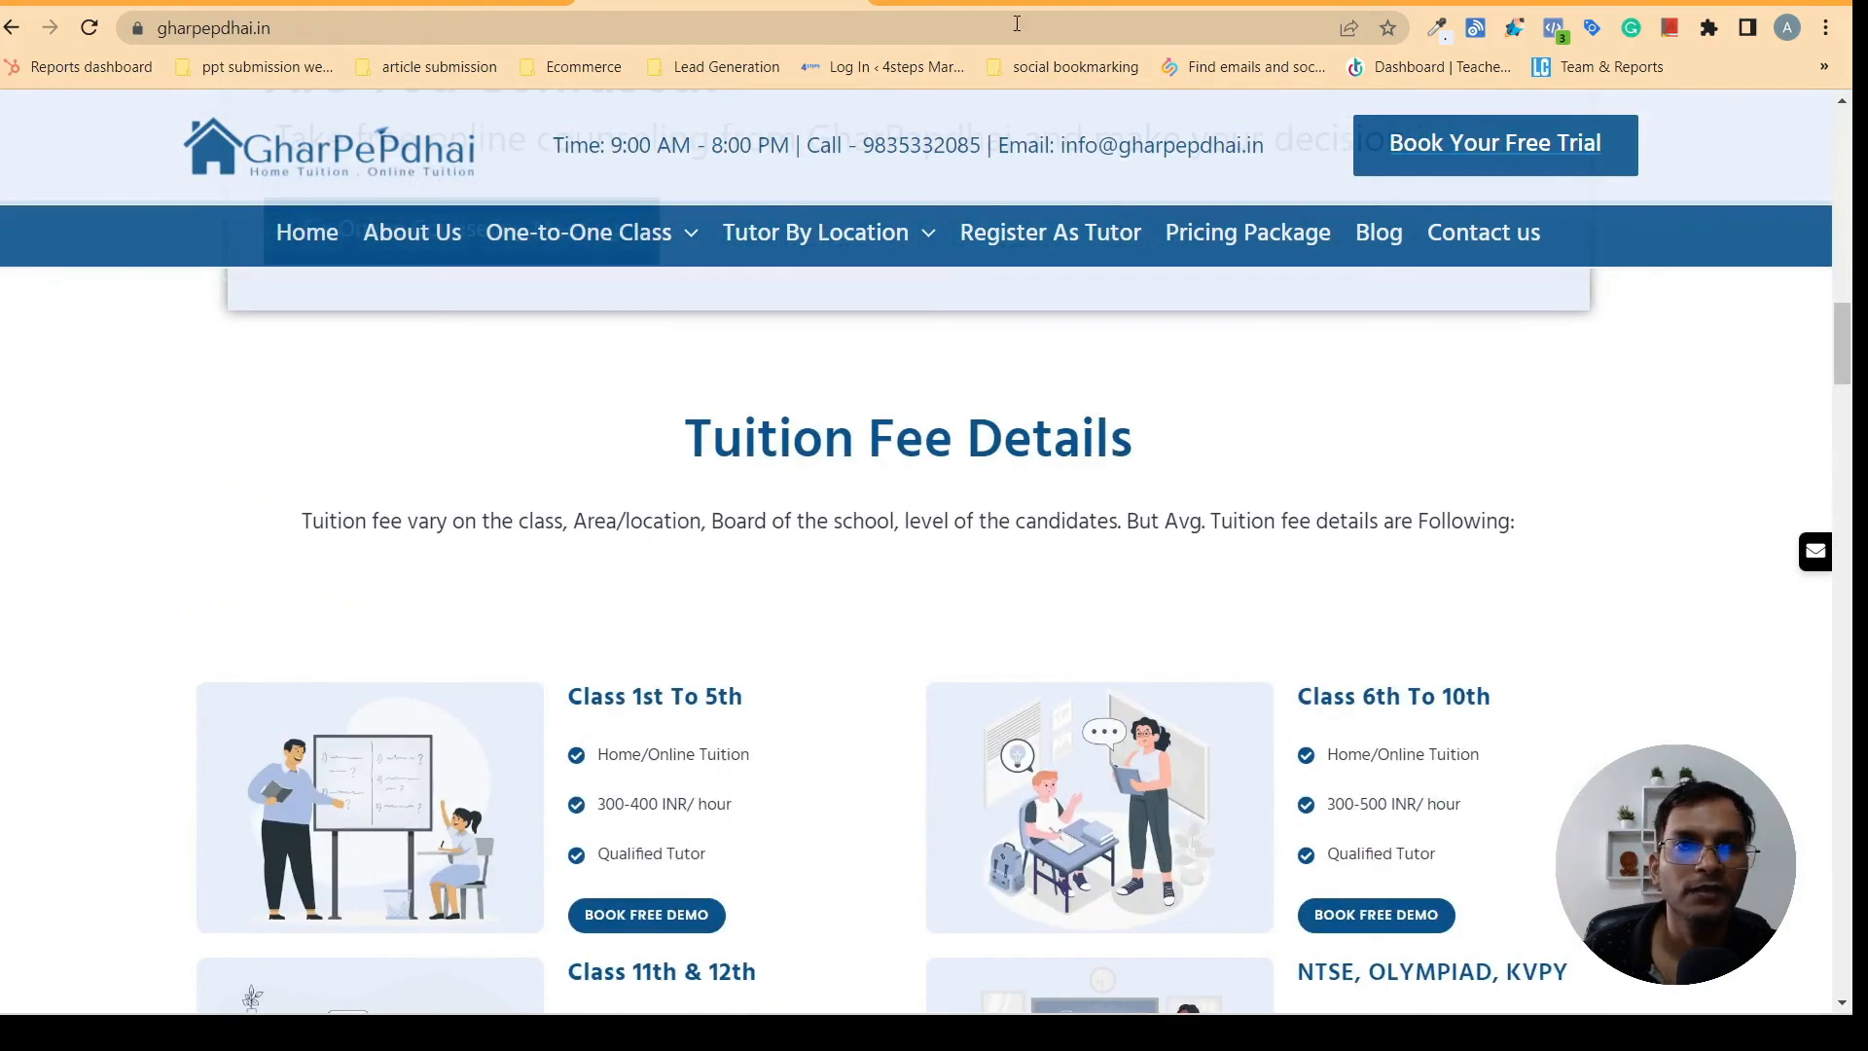
pyautogui.click(467, 3)
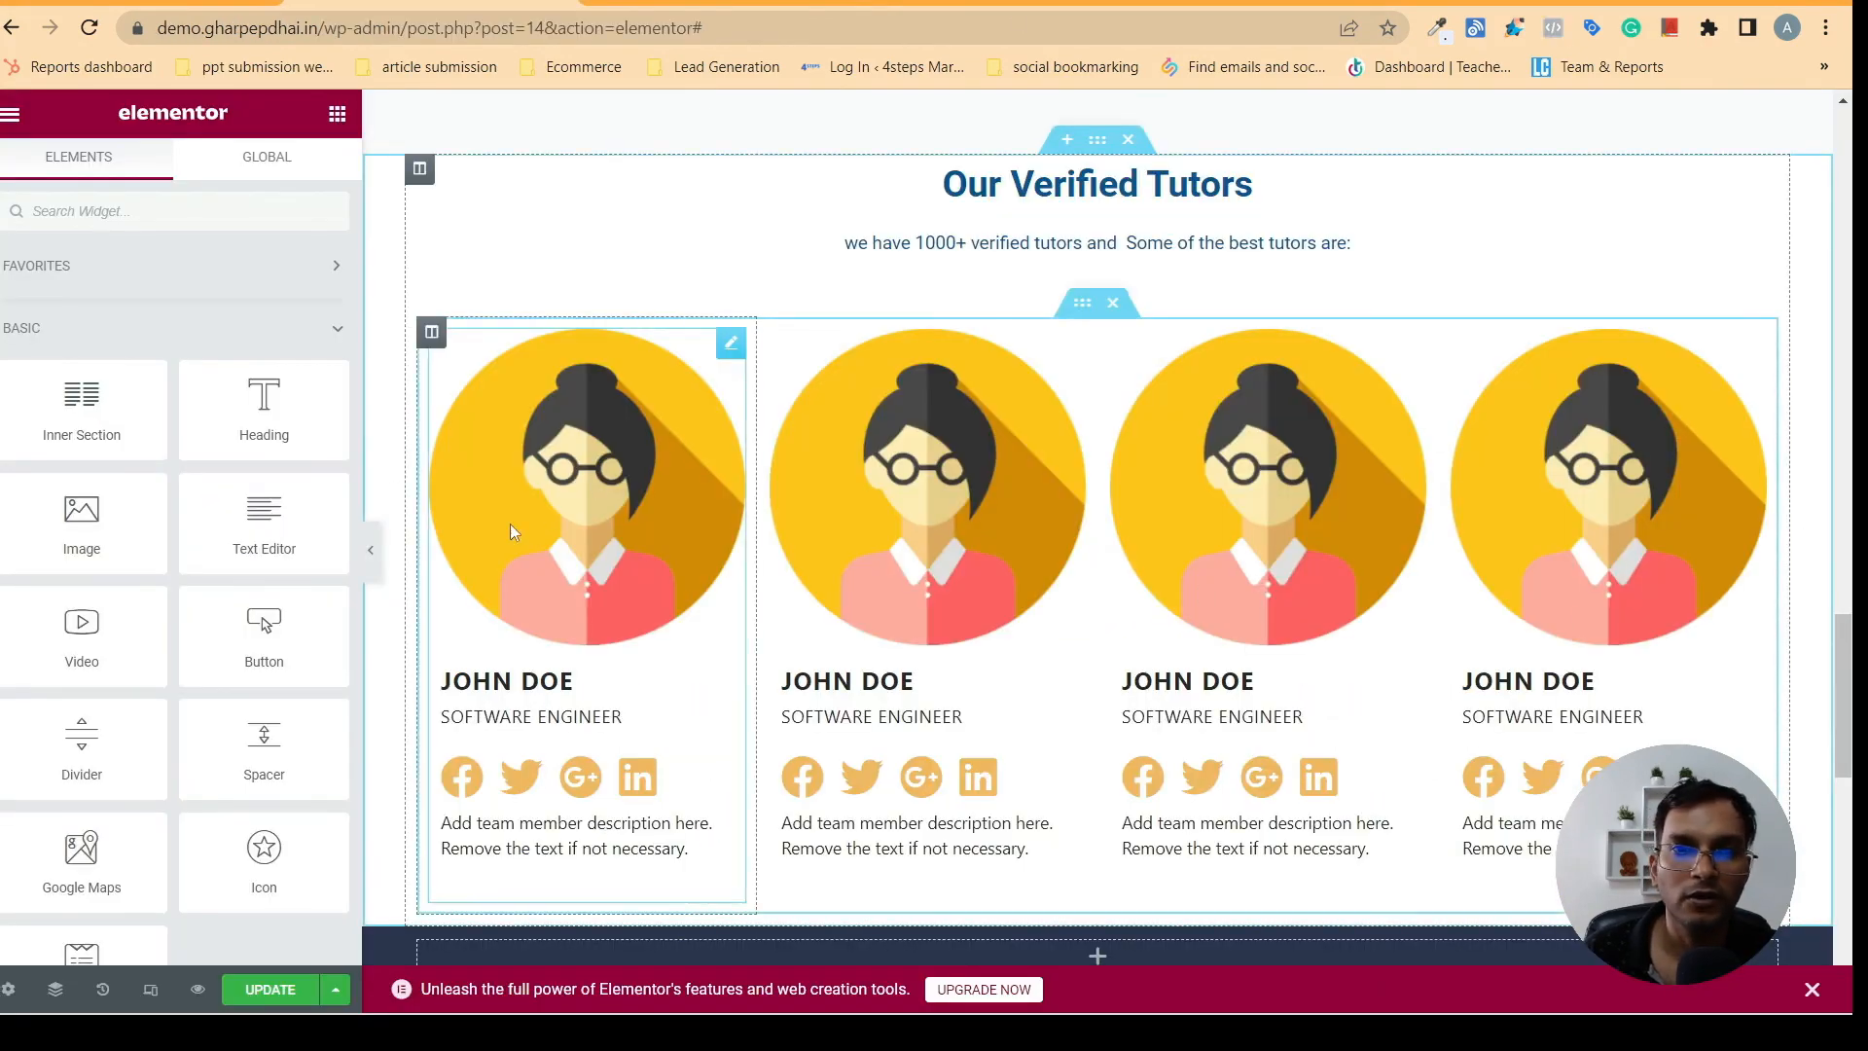
# - Give the first team member column a classic background in the global colour Theme Color 5 and preview it without the editing panel
pyautogui.click(430, 333)
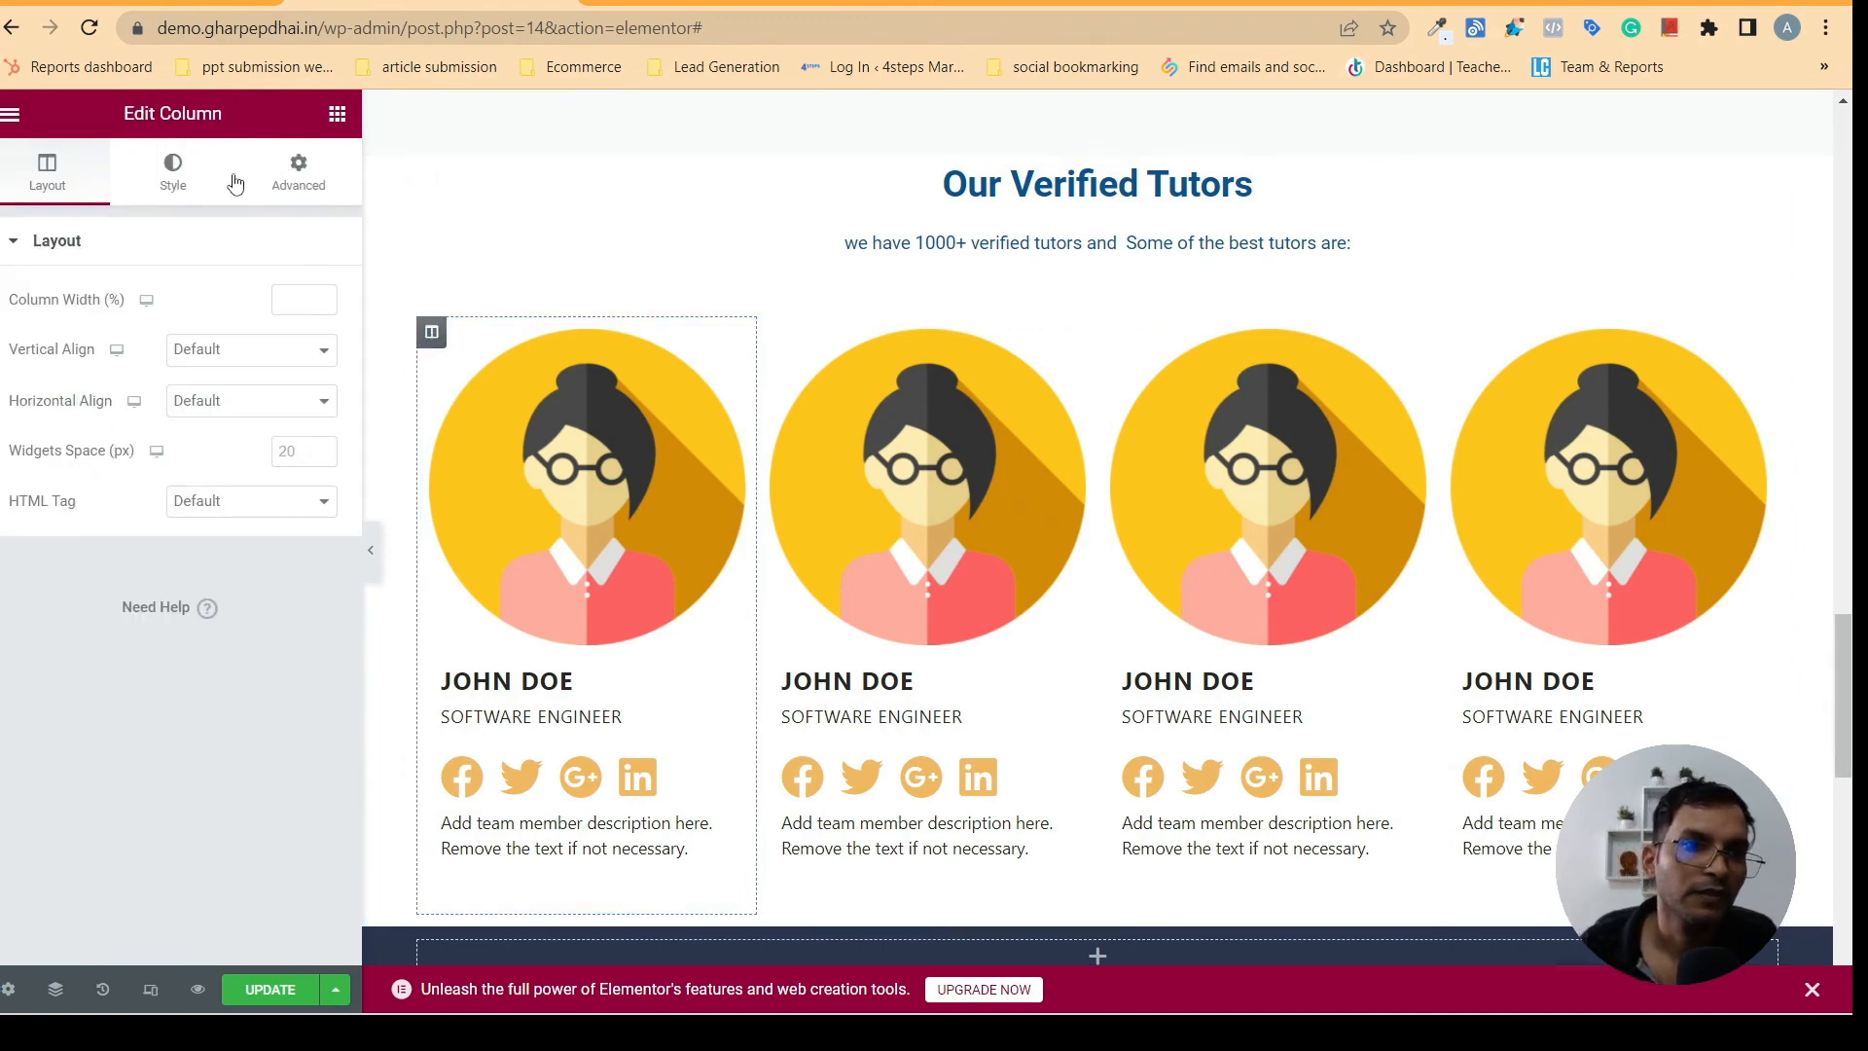
pyautogui.click(178, 195)
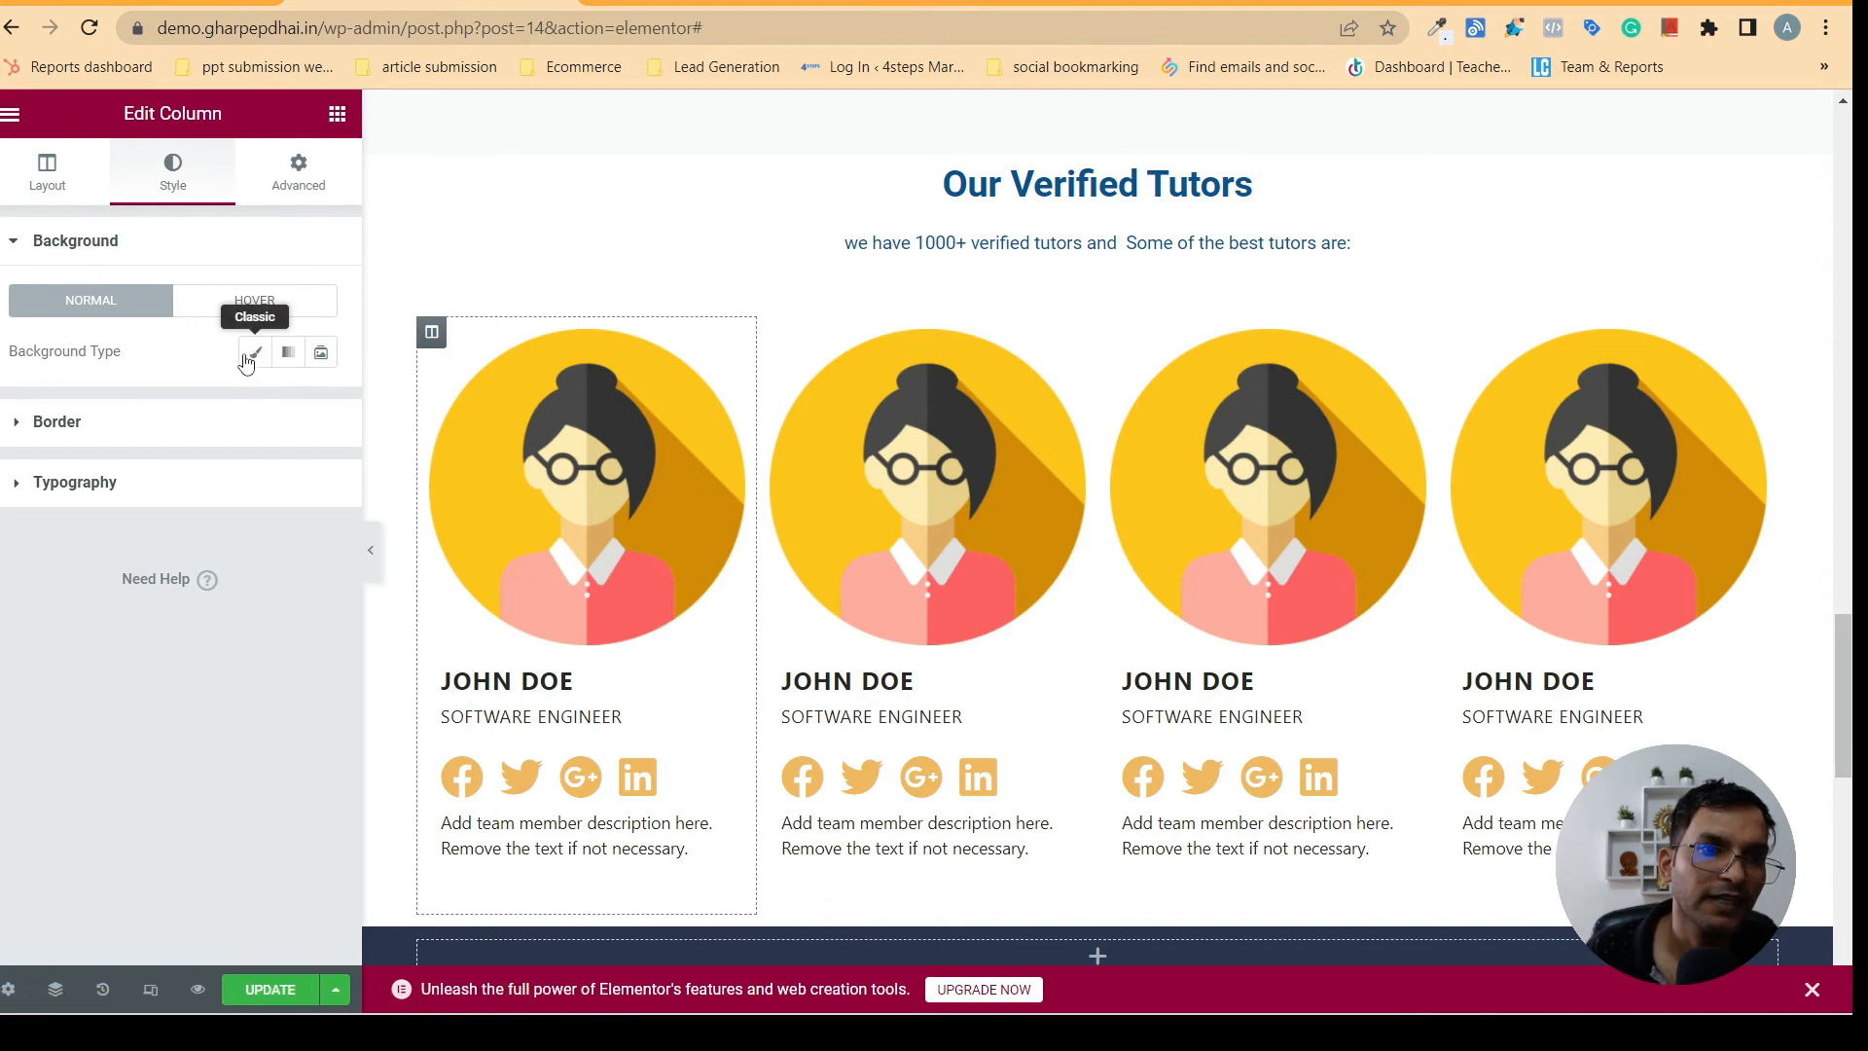
pyautogui.click(251, 355)
pyautogui.click(319, 417)
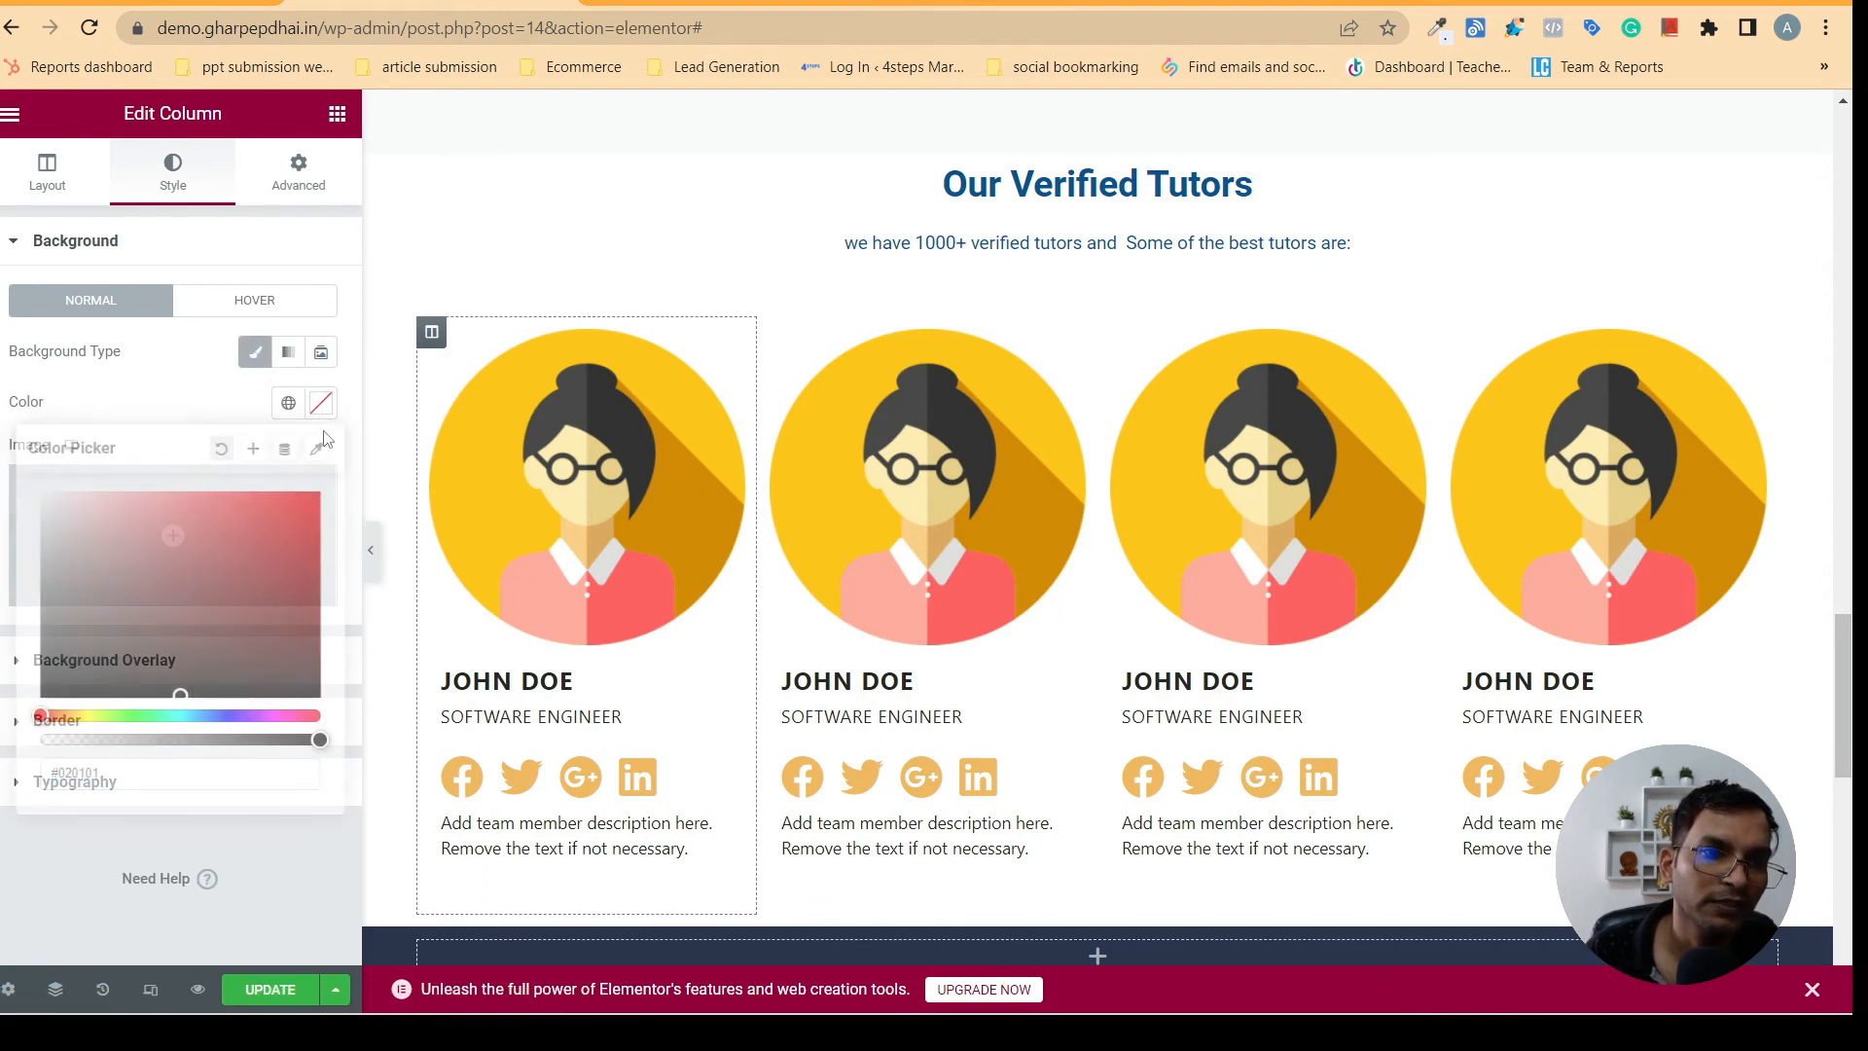
pyautogui.click(283, 402)
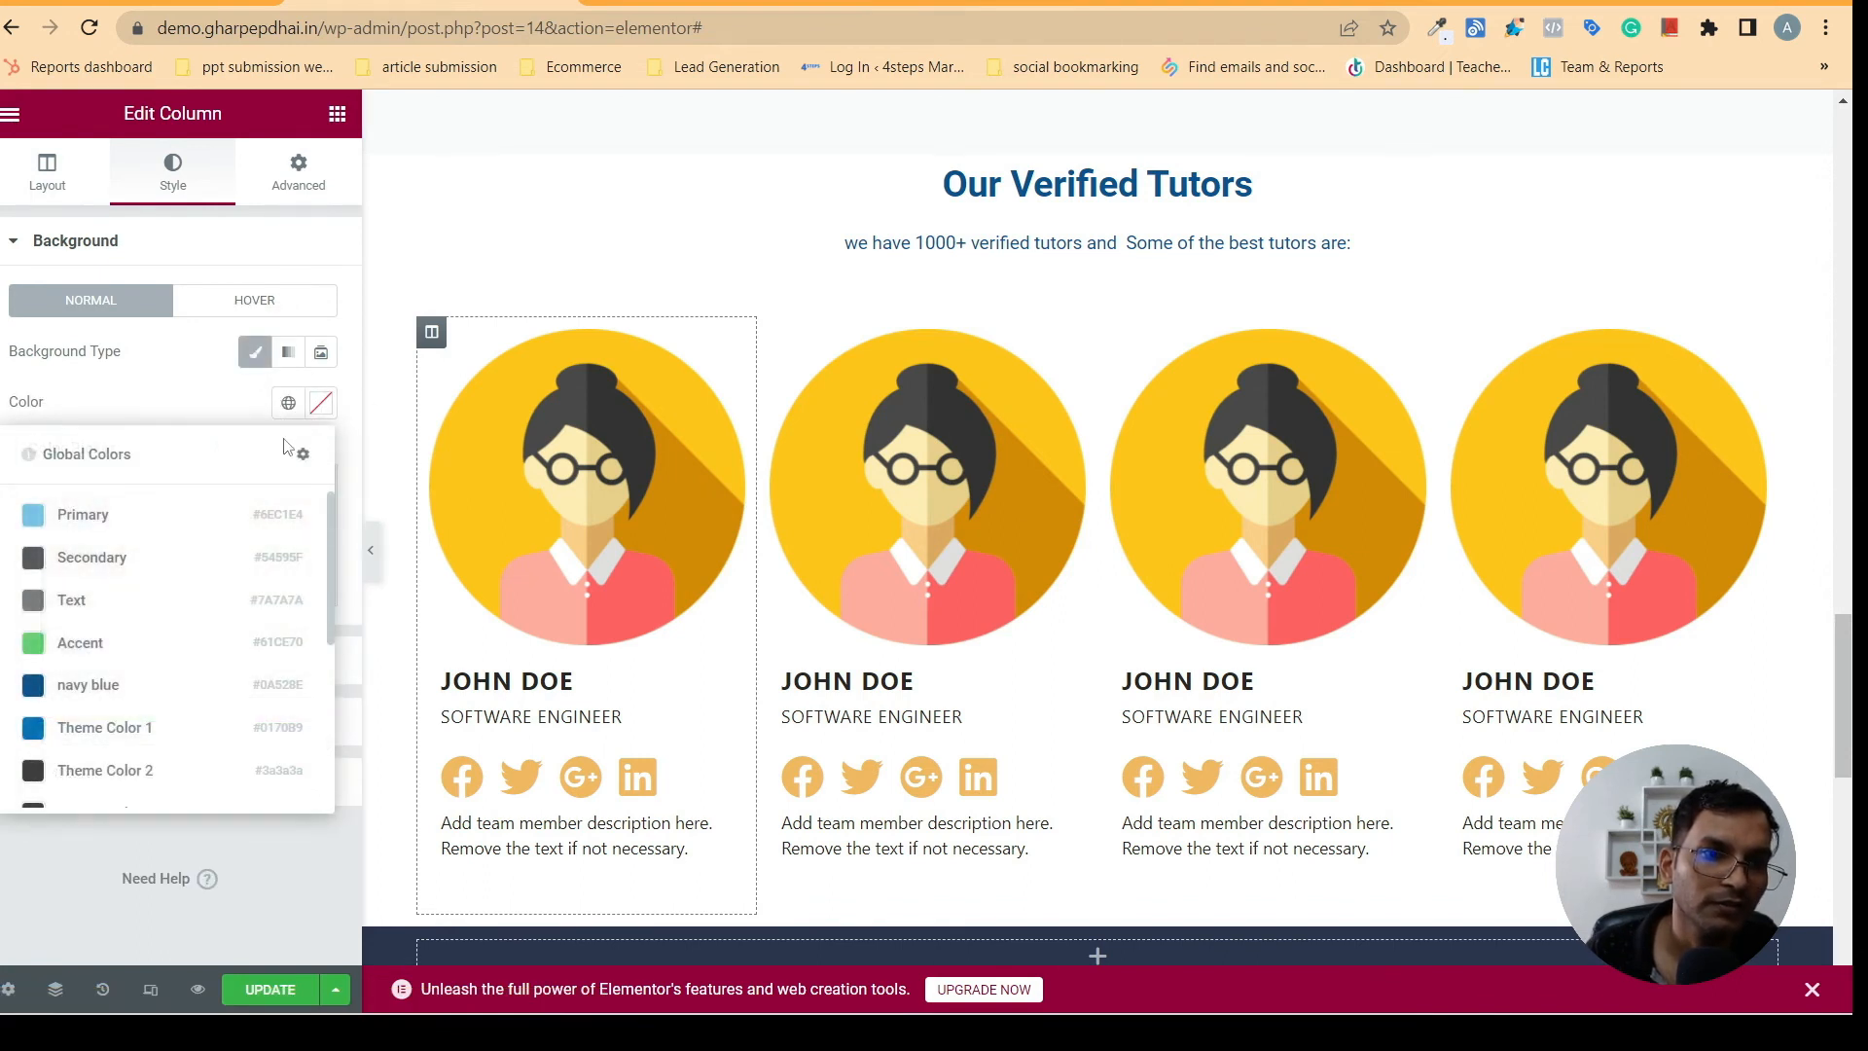
pyautogui.click(286, 402)
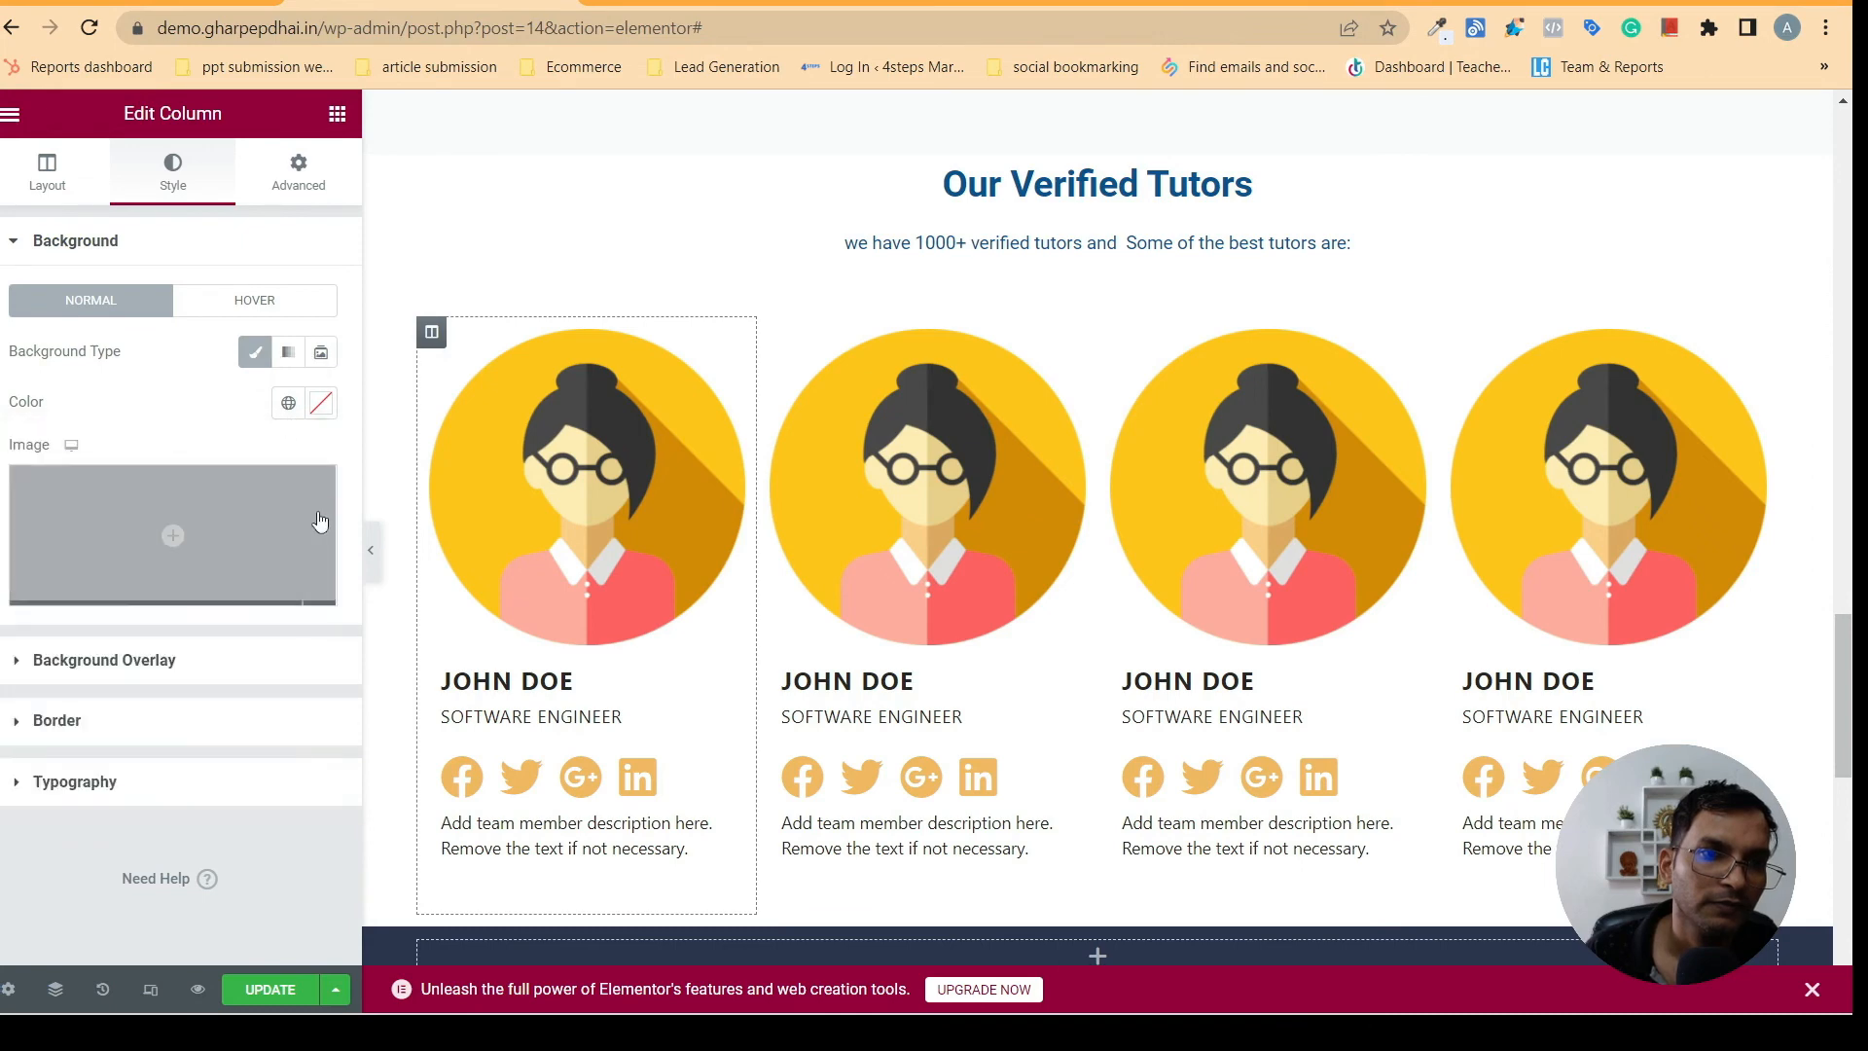
pyautogui.click(289, 403)
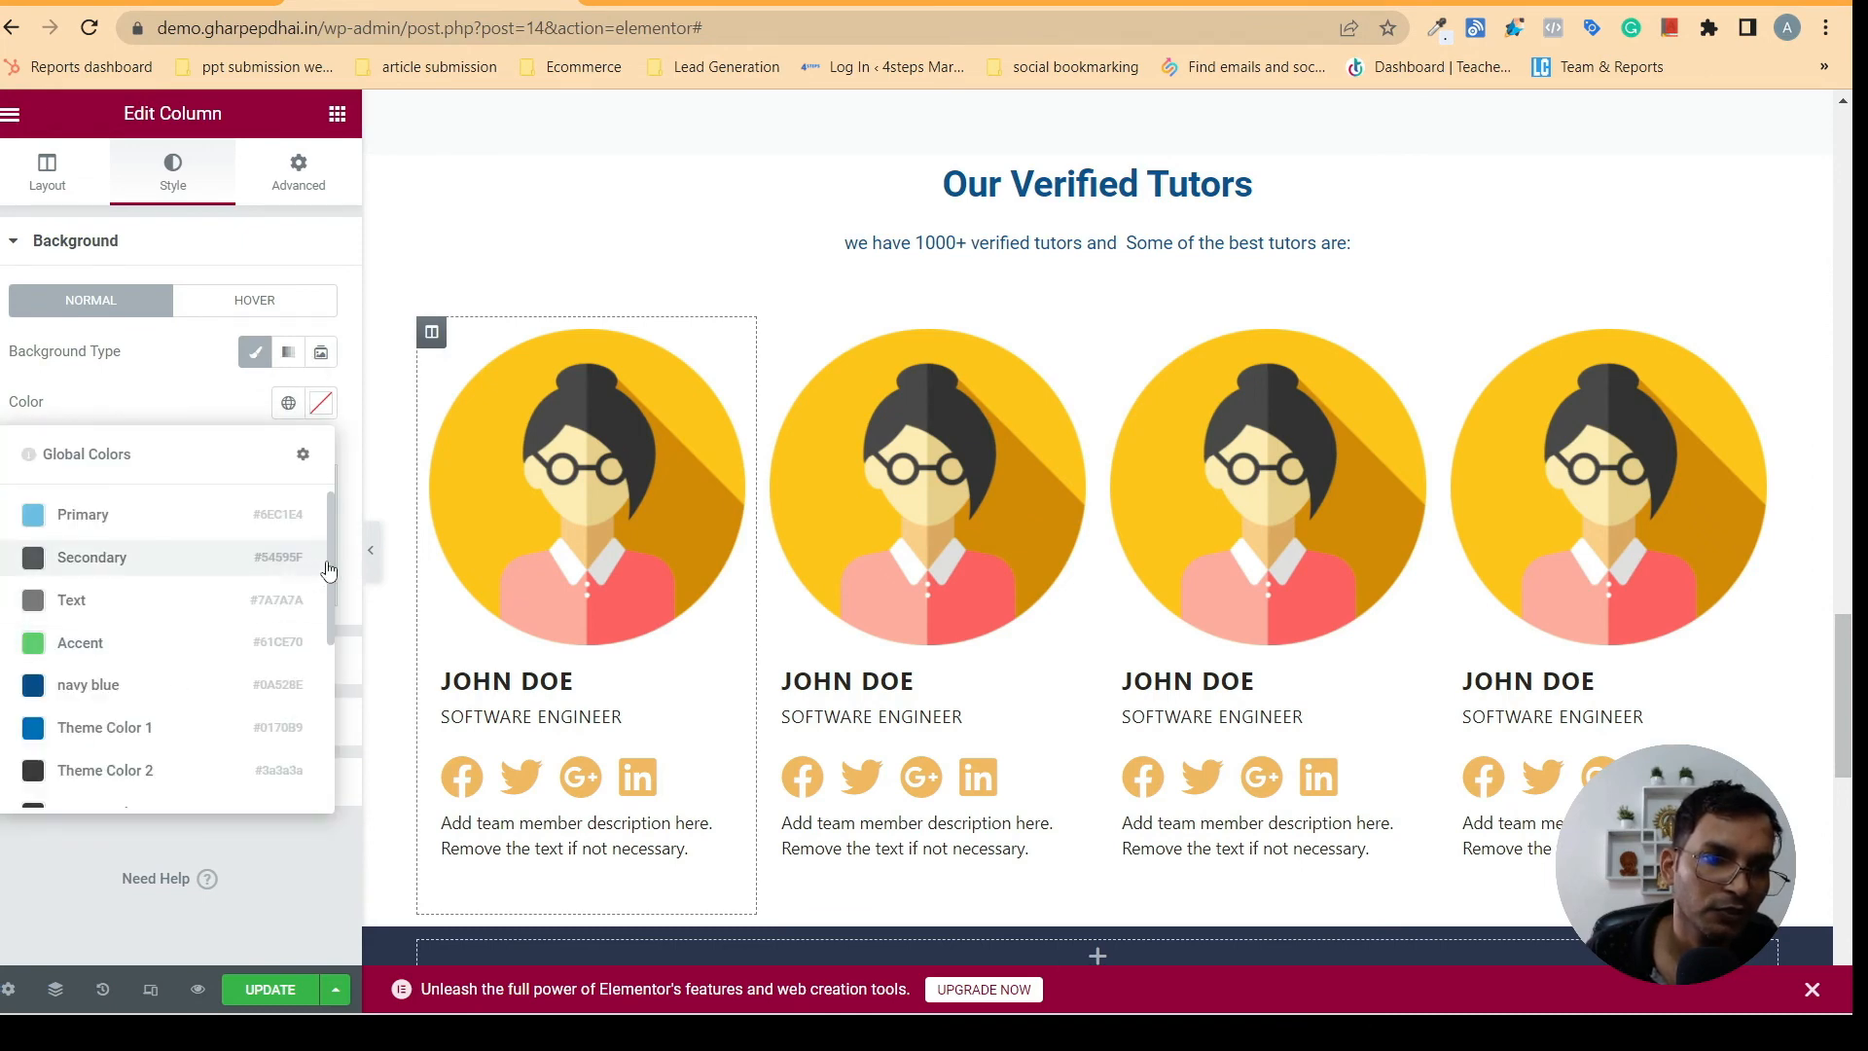
pyautogui.moveTo(334, 547); pyautogui.dragTo(316, 600)
pyautogui.moveTo(330, 525); pyautogui.dragTo(281, 687)
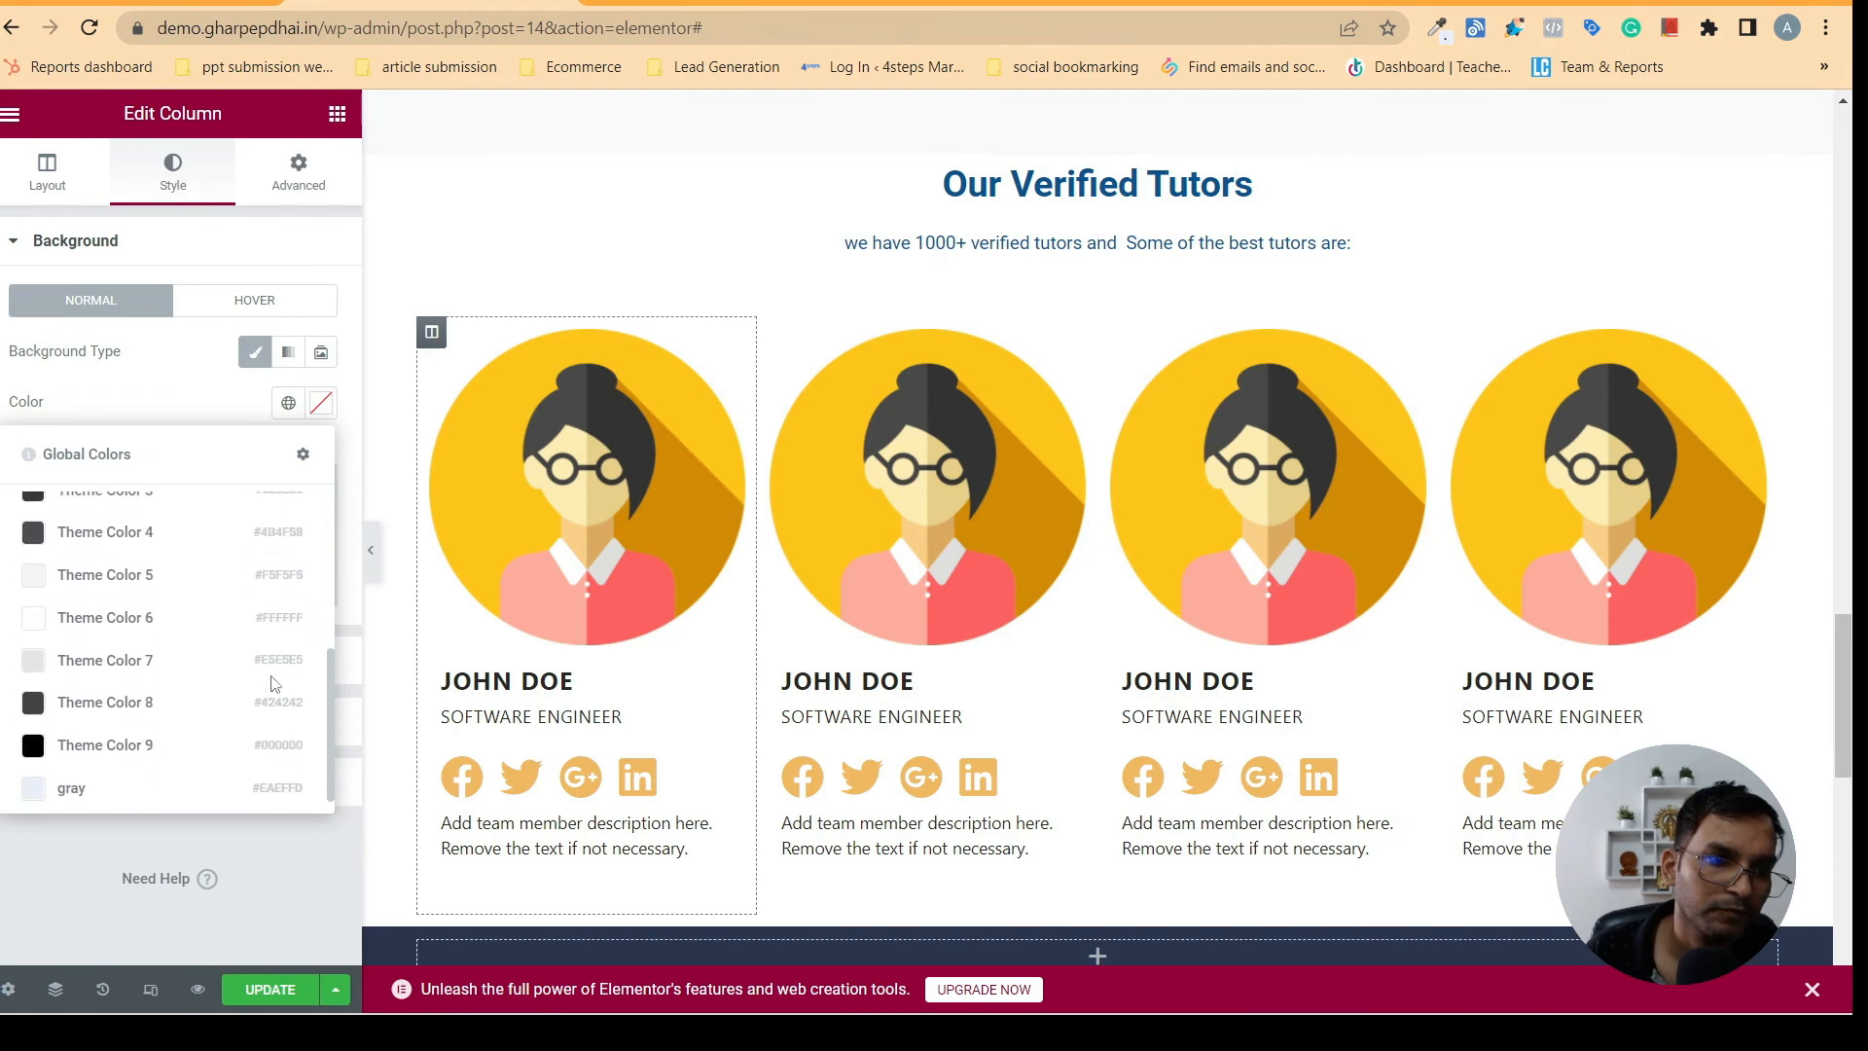
pyautogui.click(122, 576)
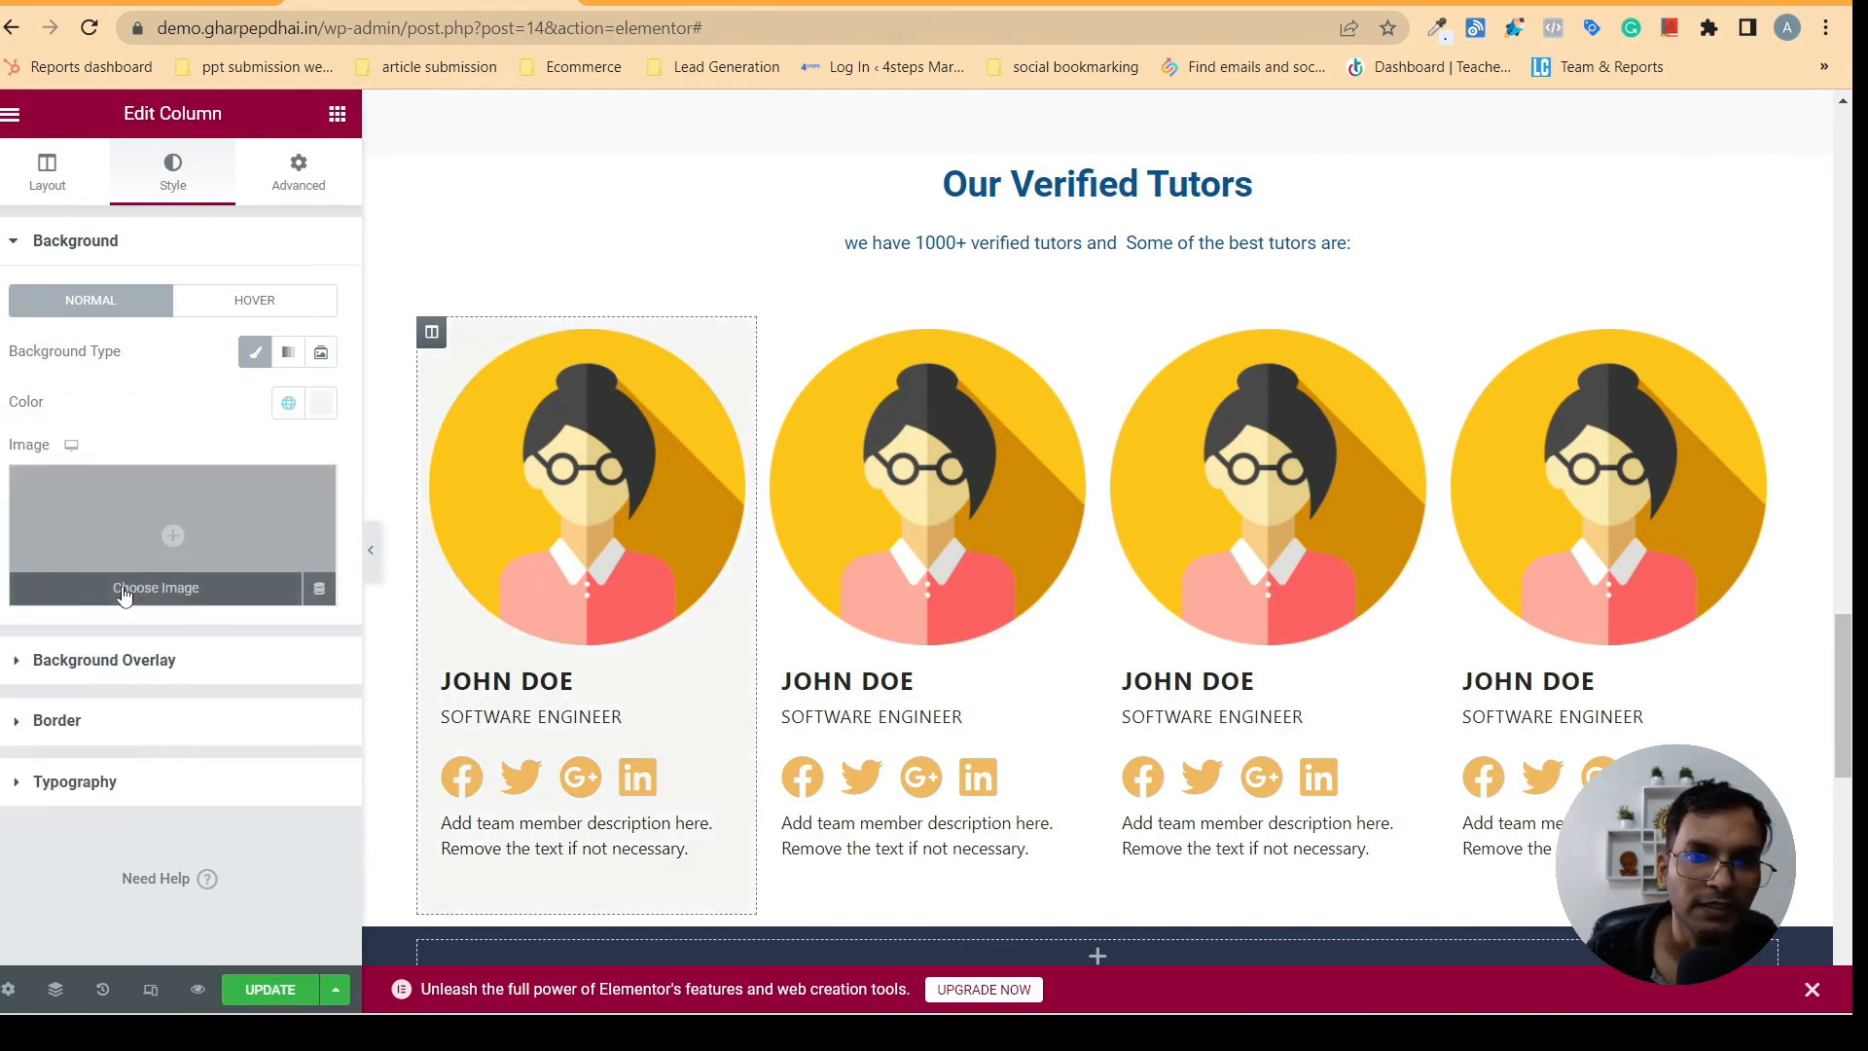
pyautogui.click(371, 551)
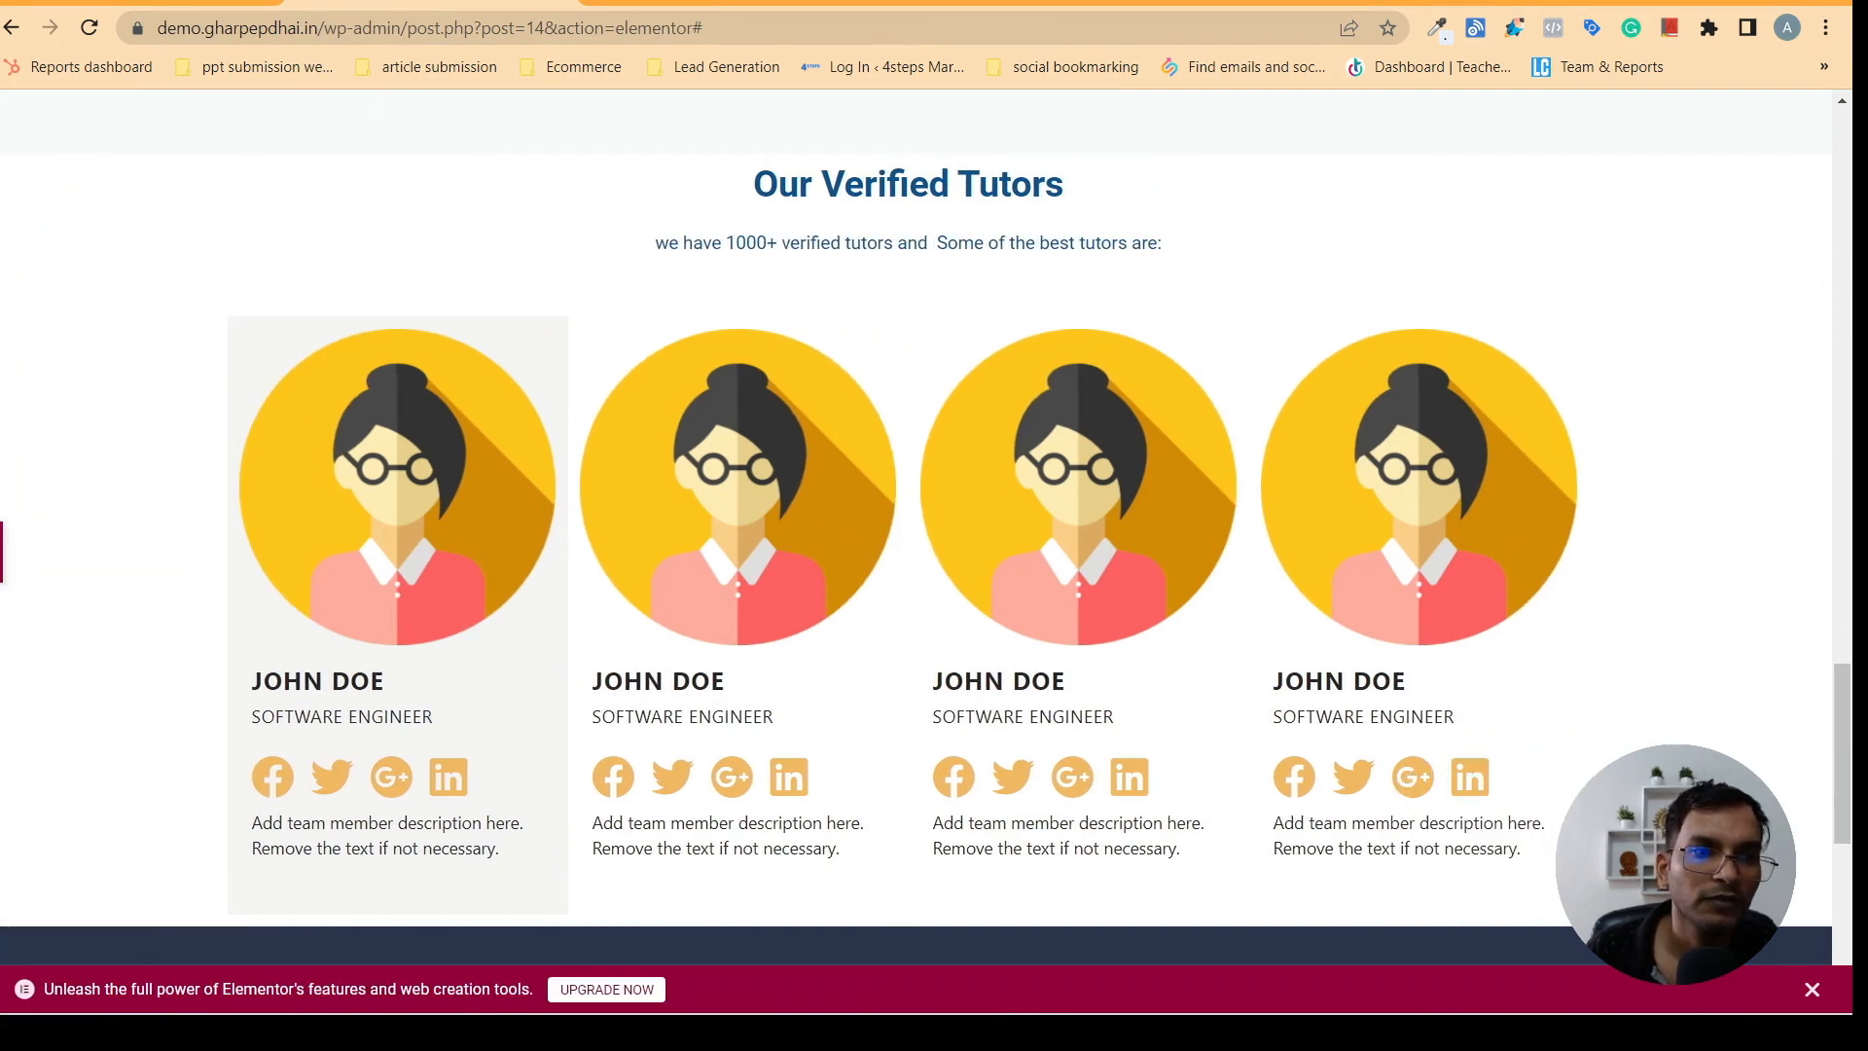
pyautogui.click(4, 552)
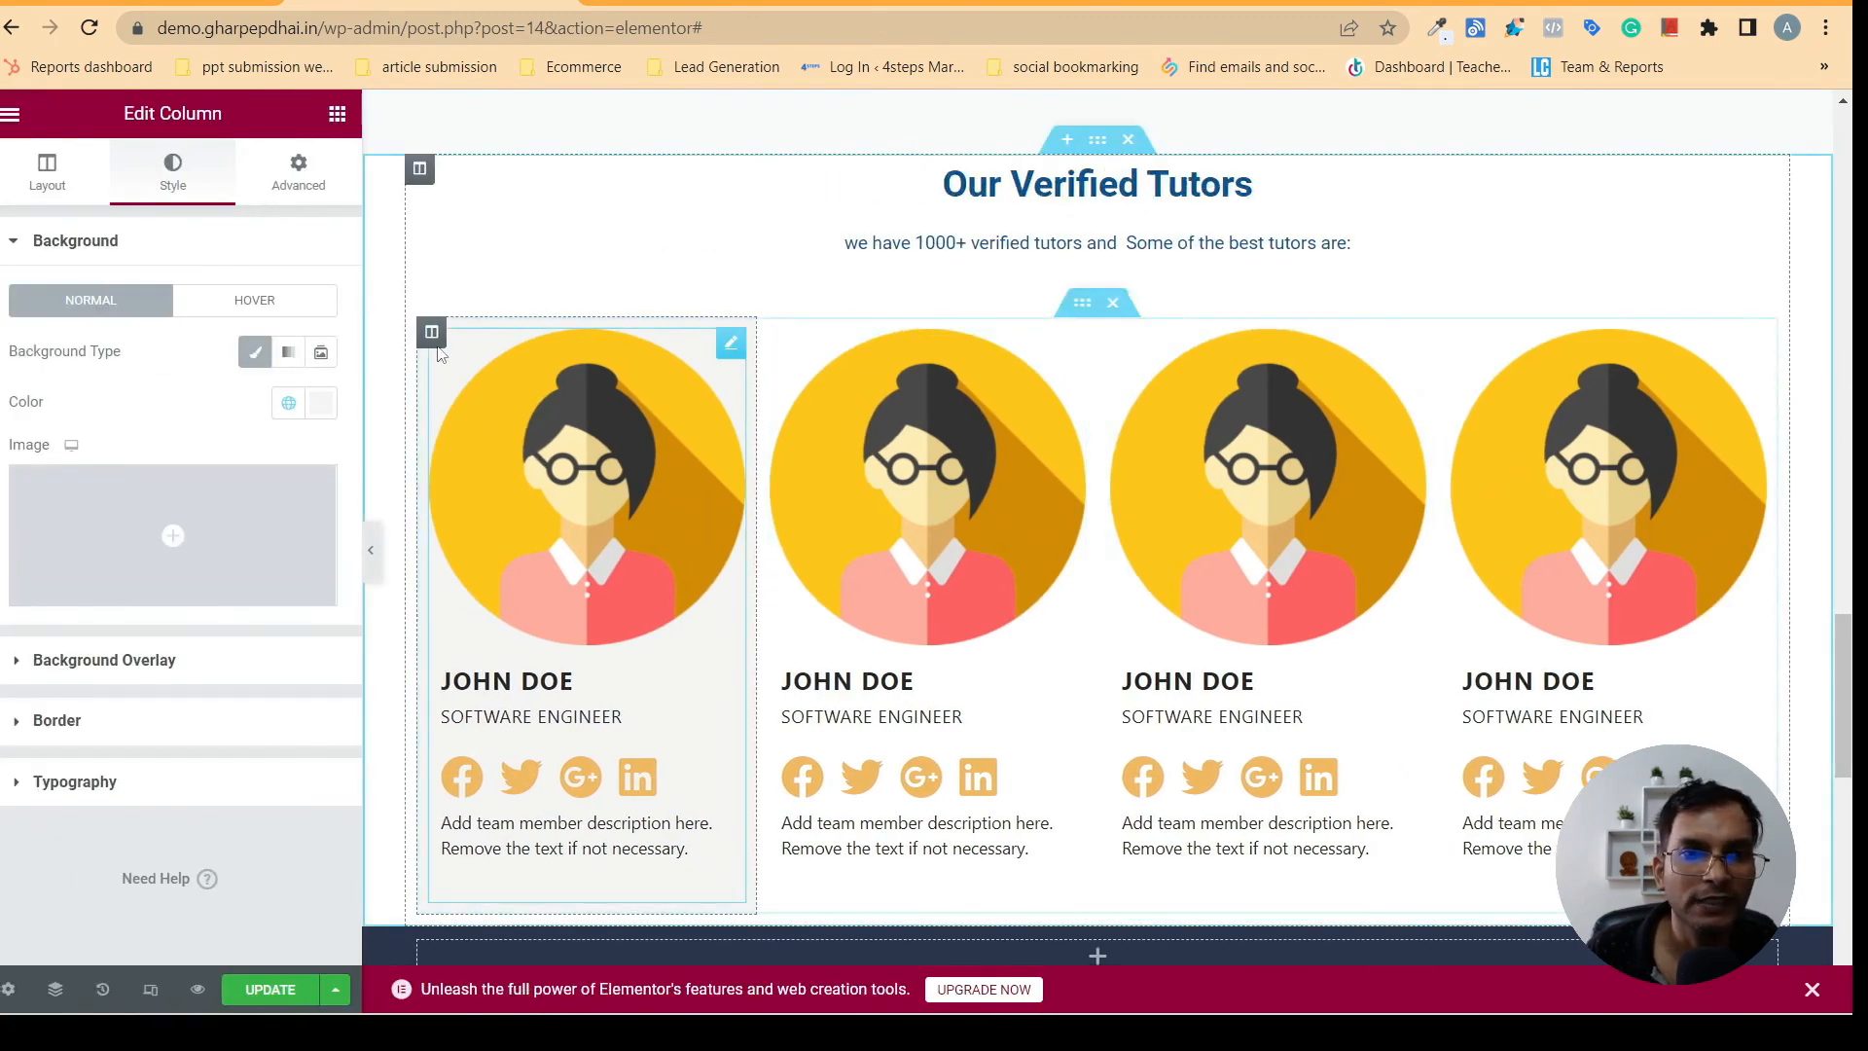
# - Set a linked margin of 10 px on all four sides of the first team member column
pyautogui.click(302, 169)
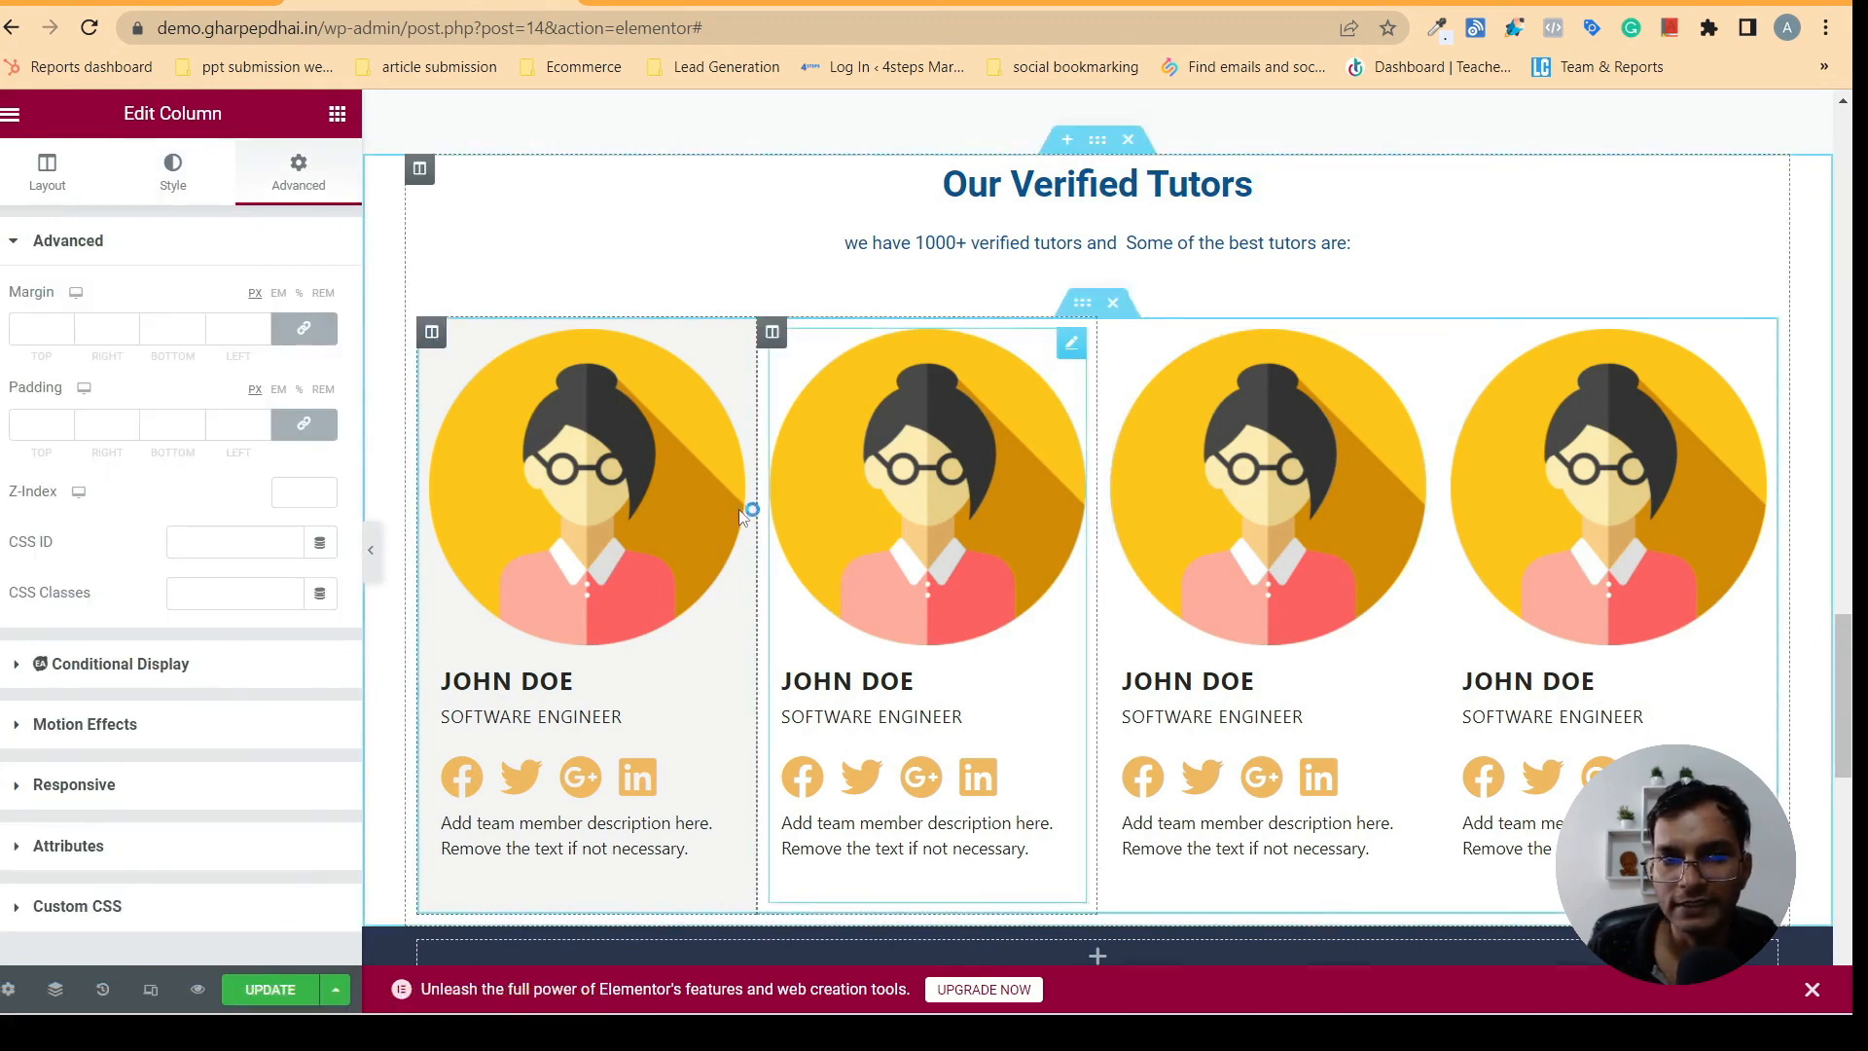
pyautogui.click(65, 327)
pyautogui.click(65, 327)
pyautogui.click(65, 326)
pyautogui.click(65, 327)
pyautogui.click(65, 327)
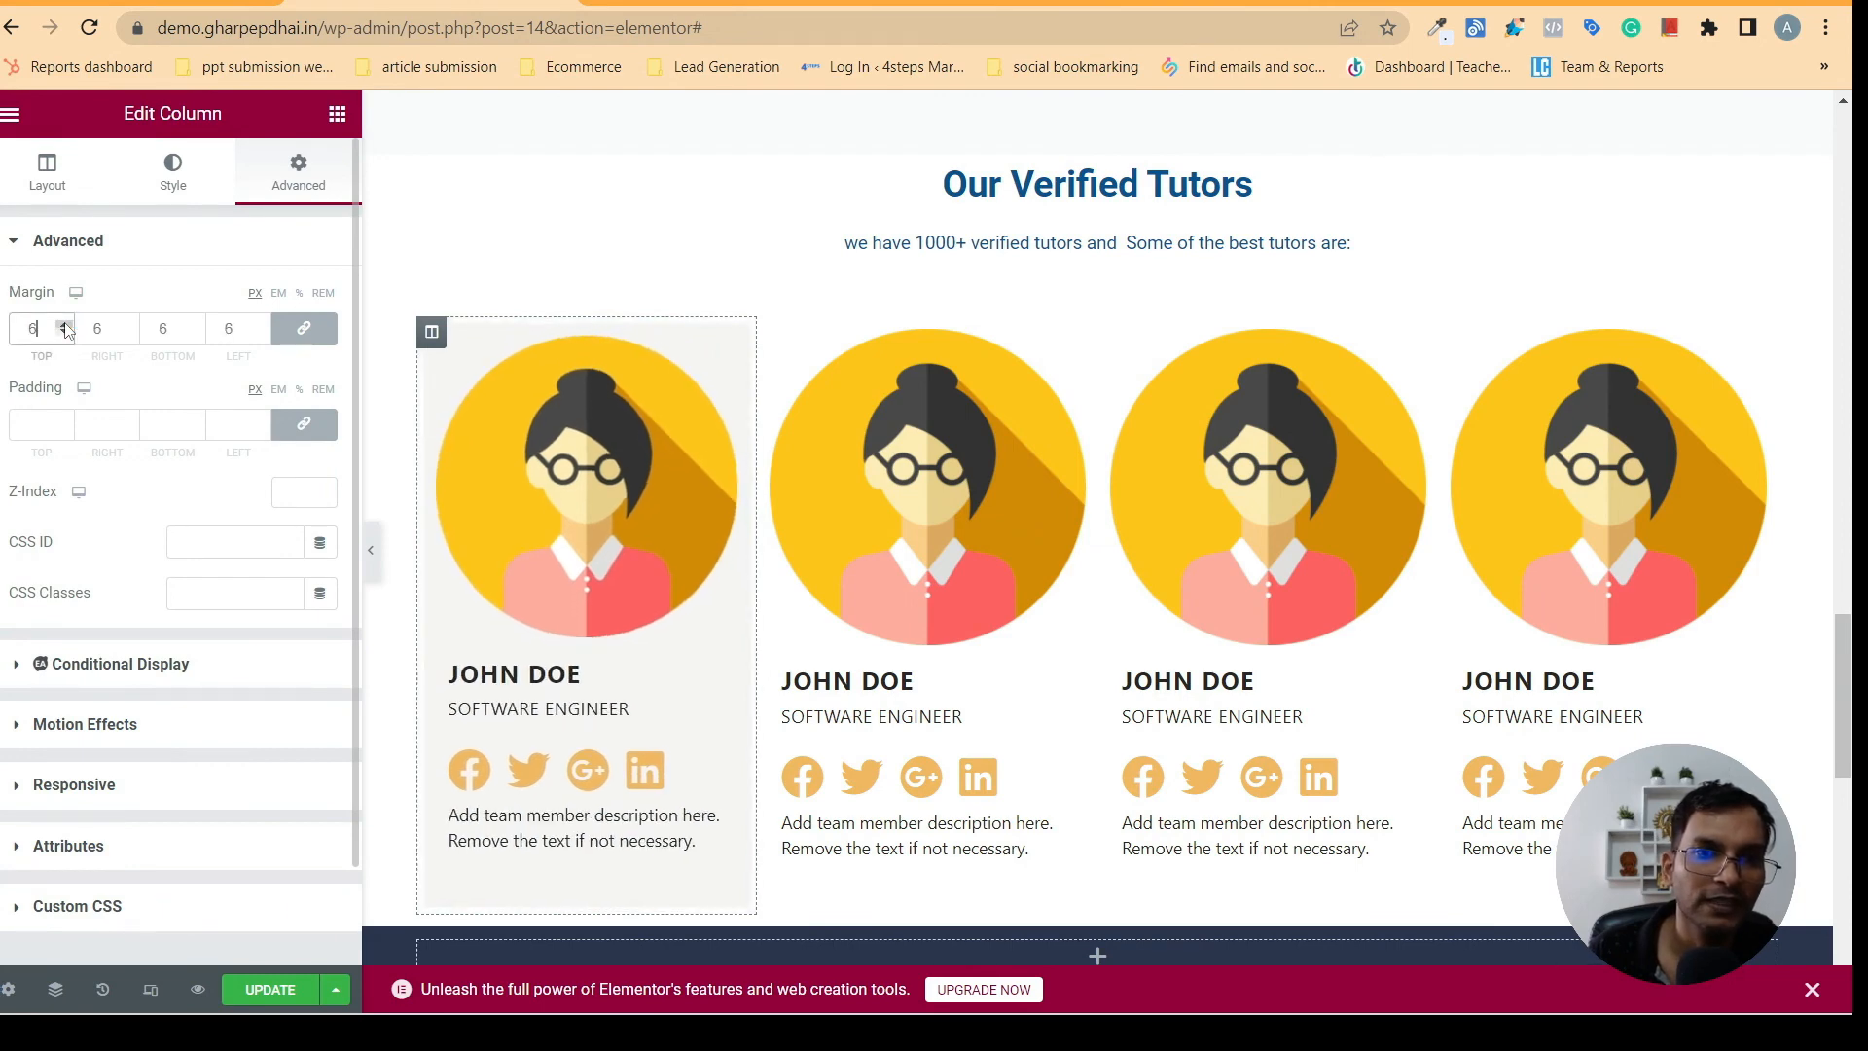
pyautogui.click(65, 327)
pyautogui.click(65, 327)
pyautogui.click(65, 327)
pyautogui.click(65, 326)
pyautogui.click(65, 326)
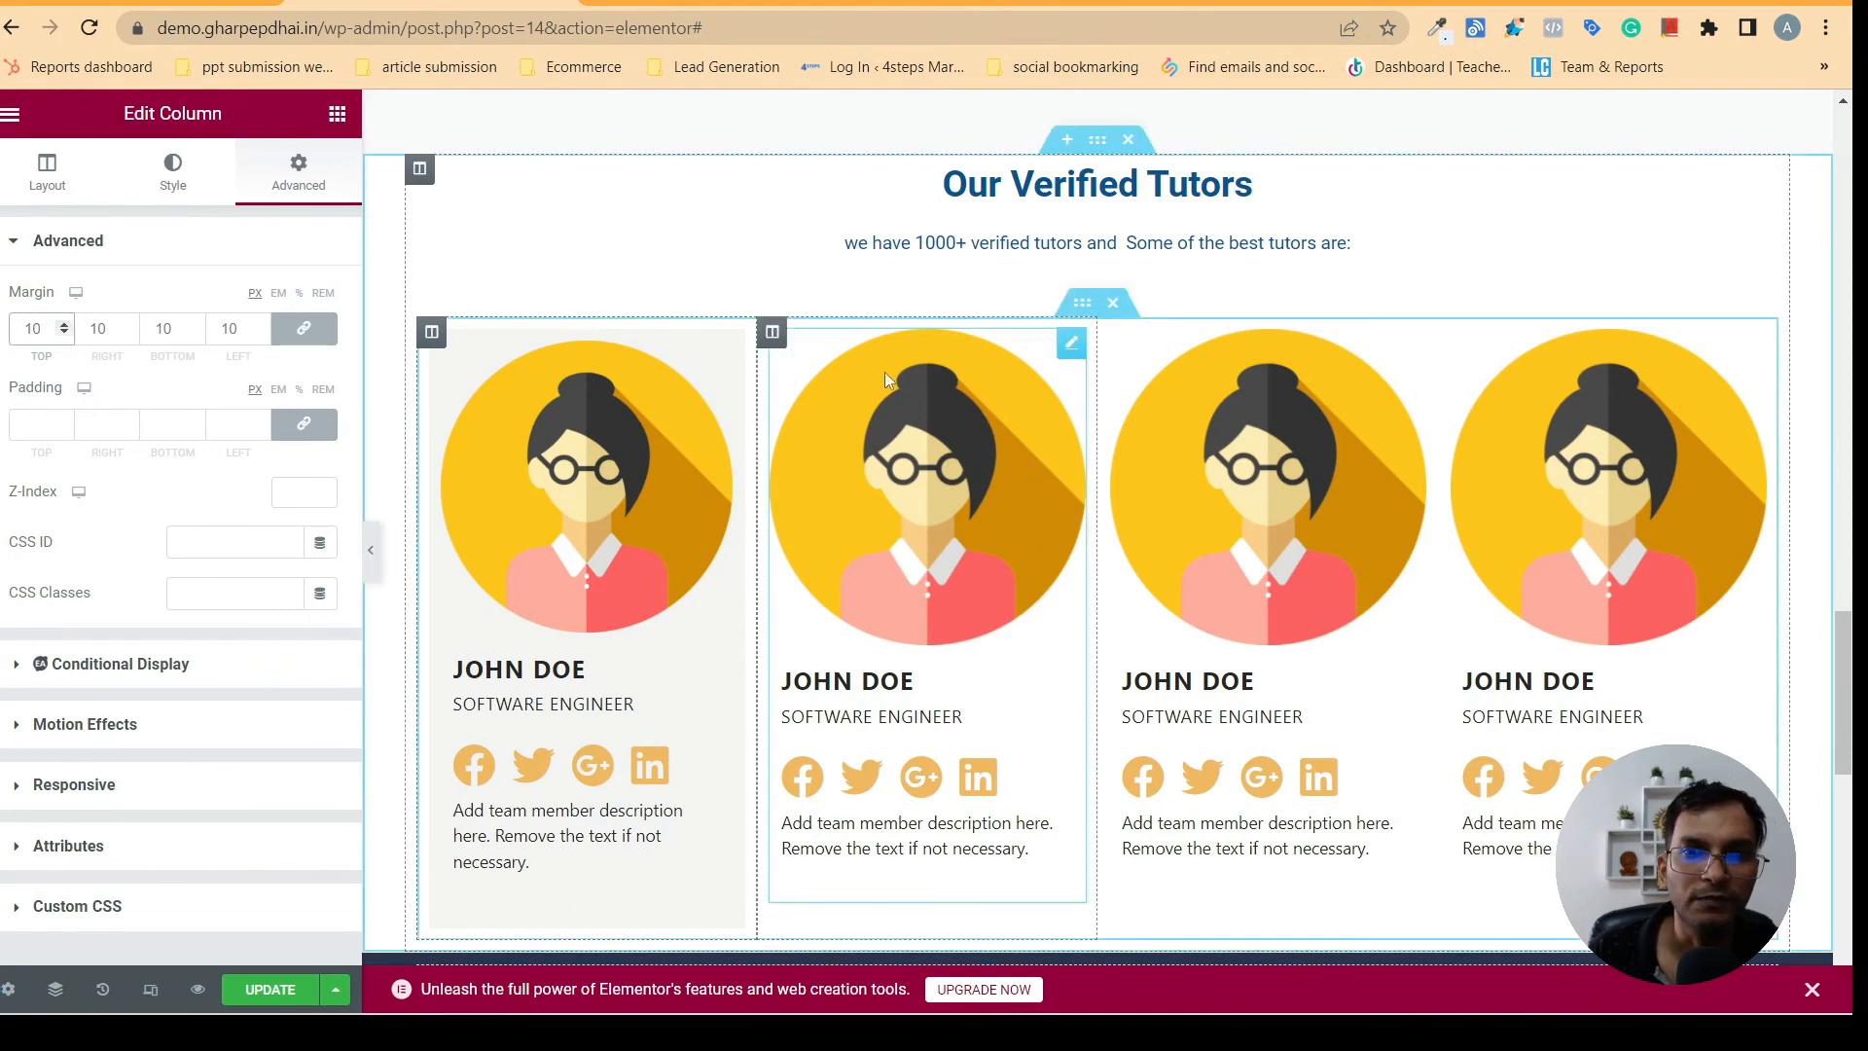
# - Delete the two unstyled team member columns directly beside the styled first card
pyautogui.rightClick(773, 334)
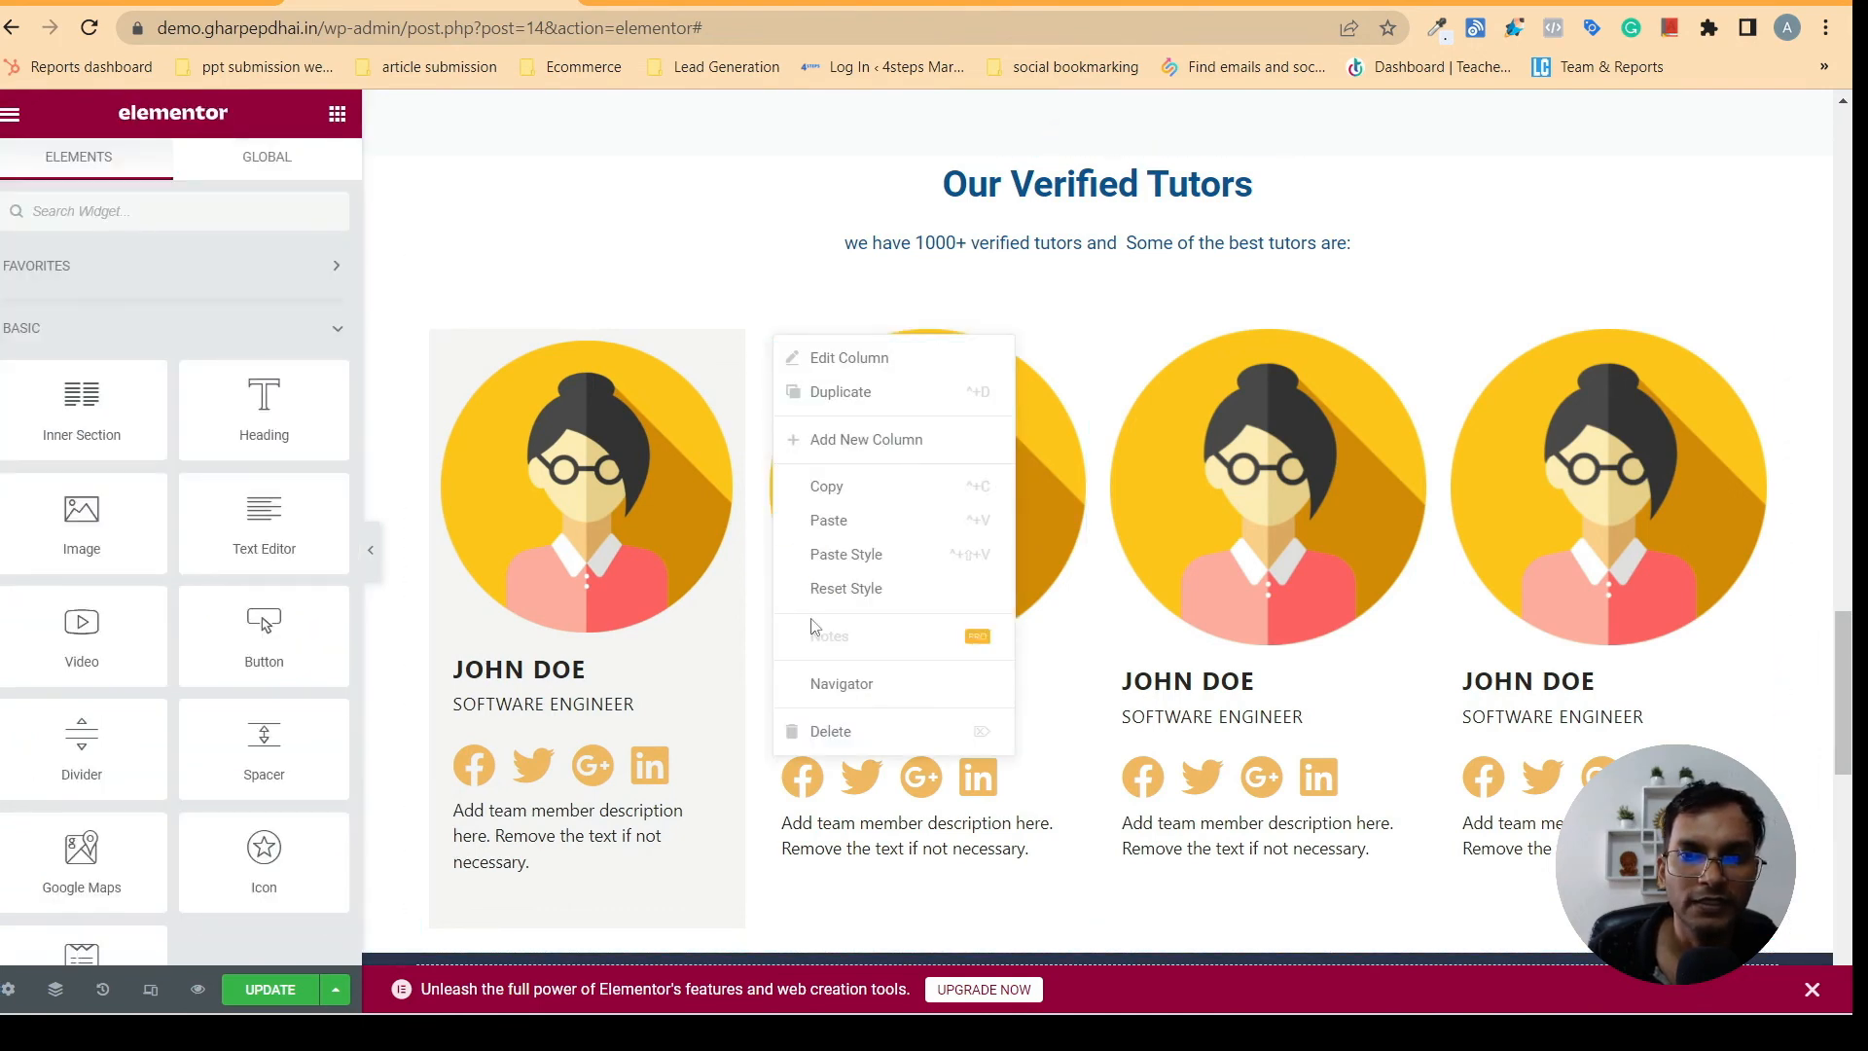
pyautogui.click(826, 731)
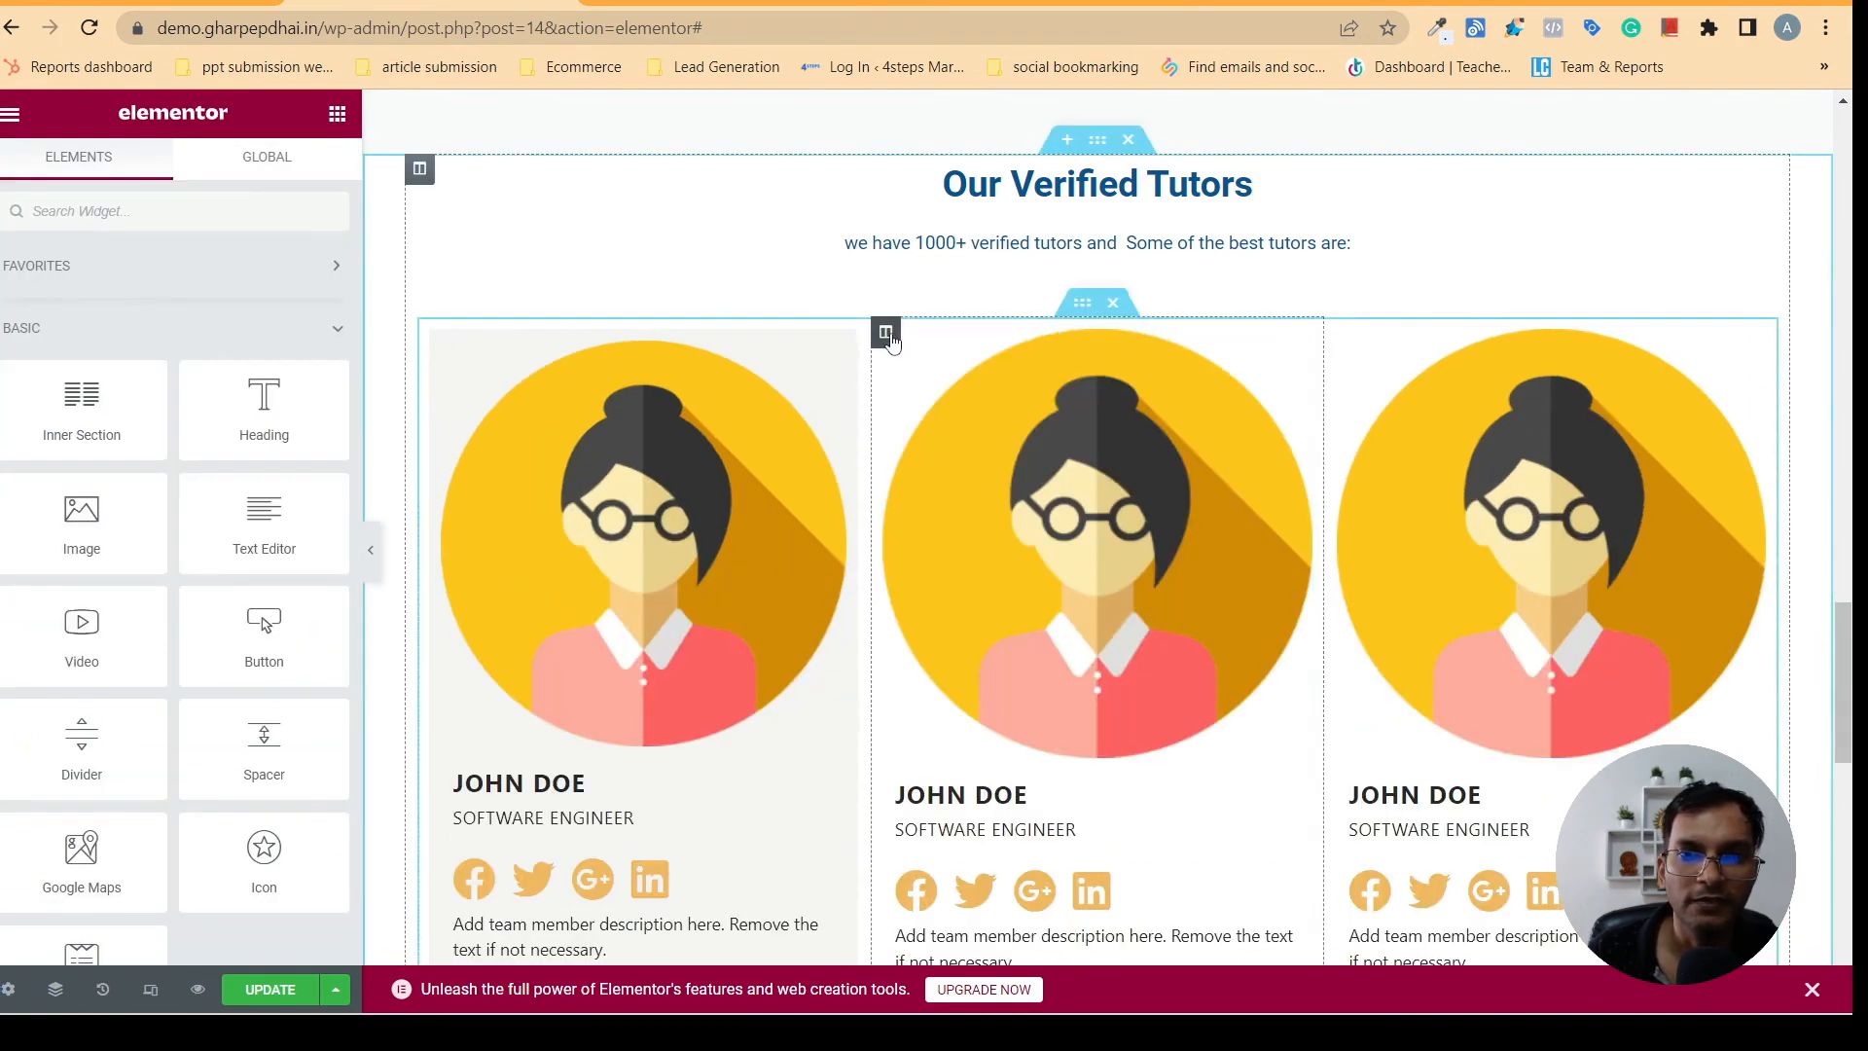
pyautogui.rightClick(887, 333)
pyautogui.click(926, 737)
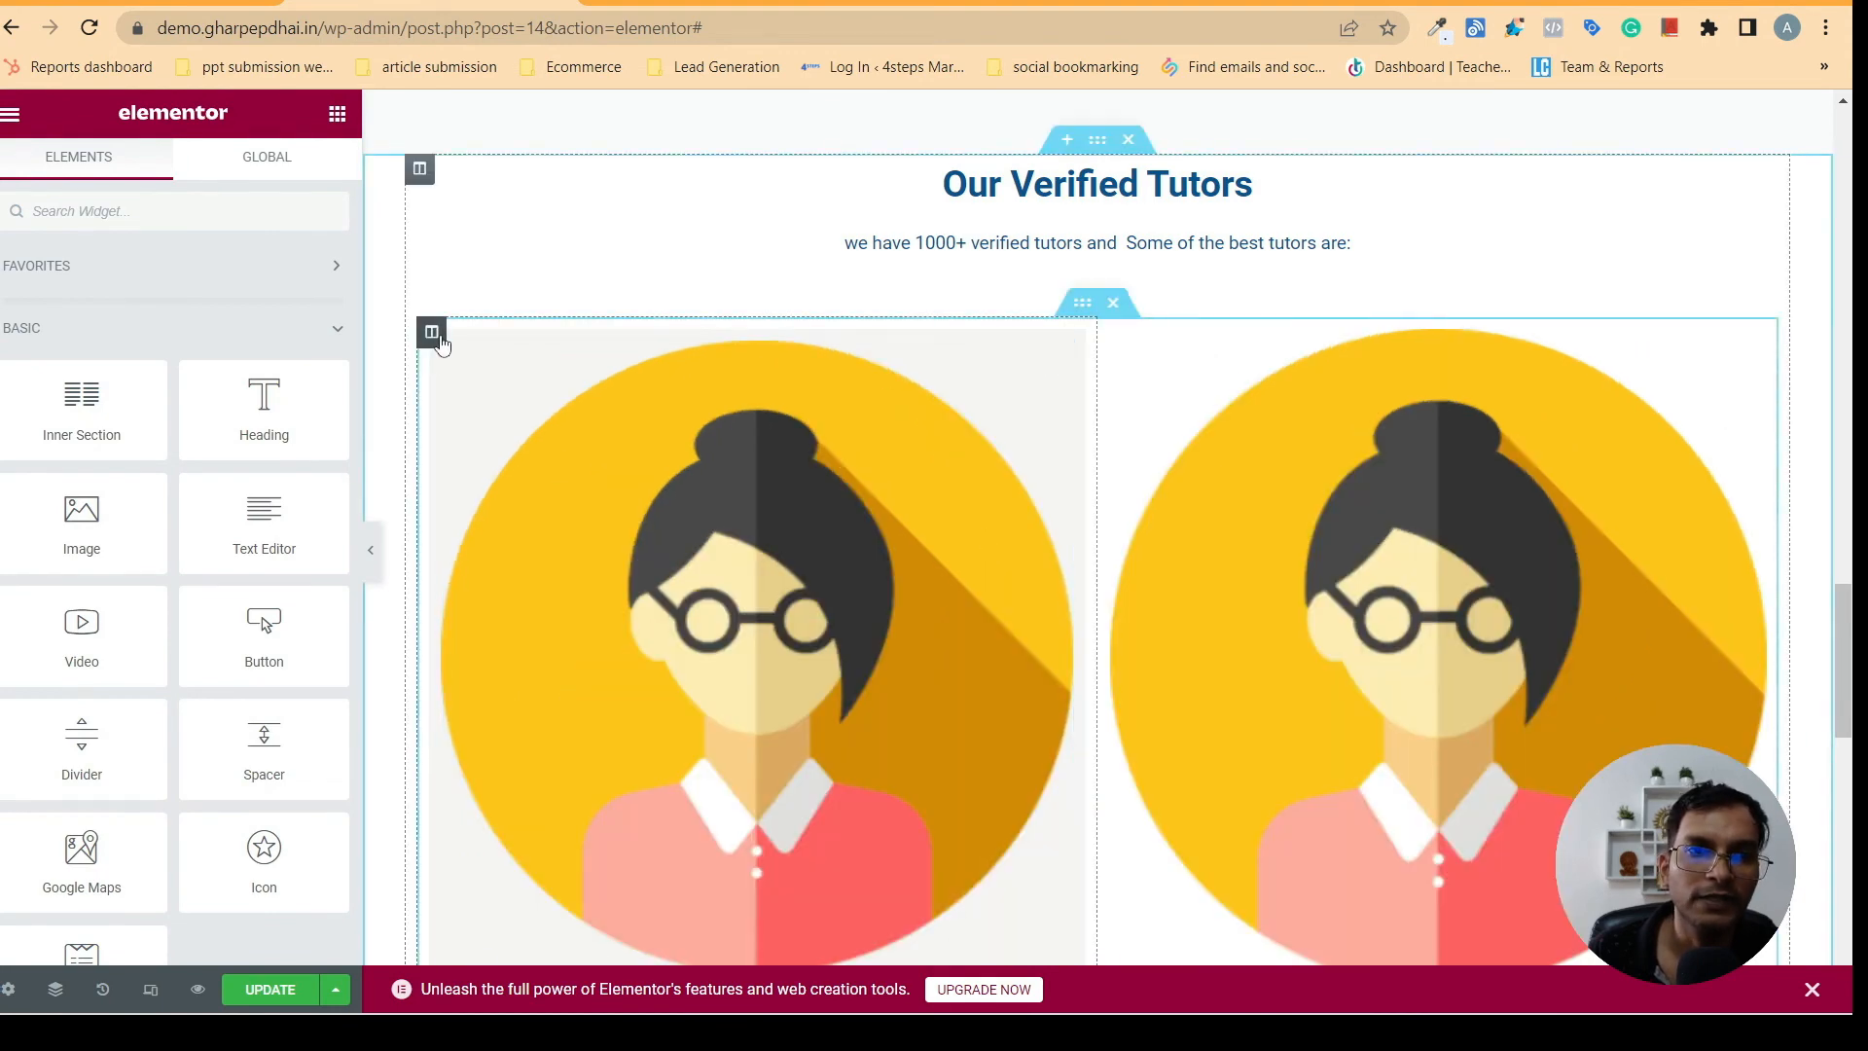
# - Duplicate the styled first team member column three times and delete the last unstyled column
pyautogui.rightClick(433, 334)
pyautogui.click(502, 389)
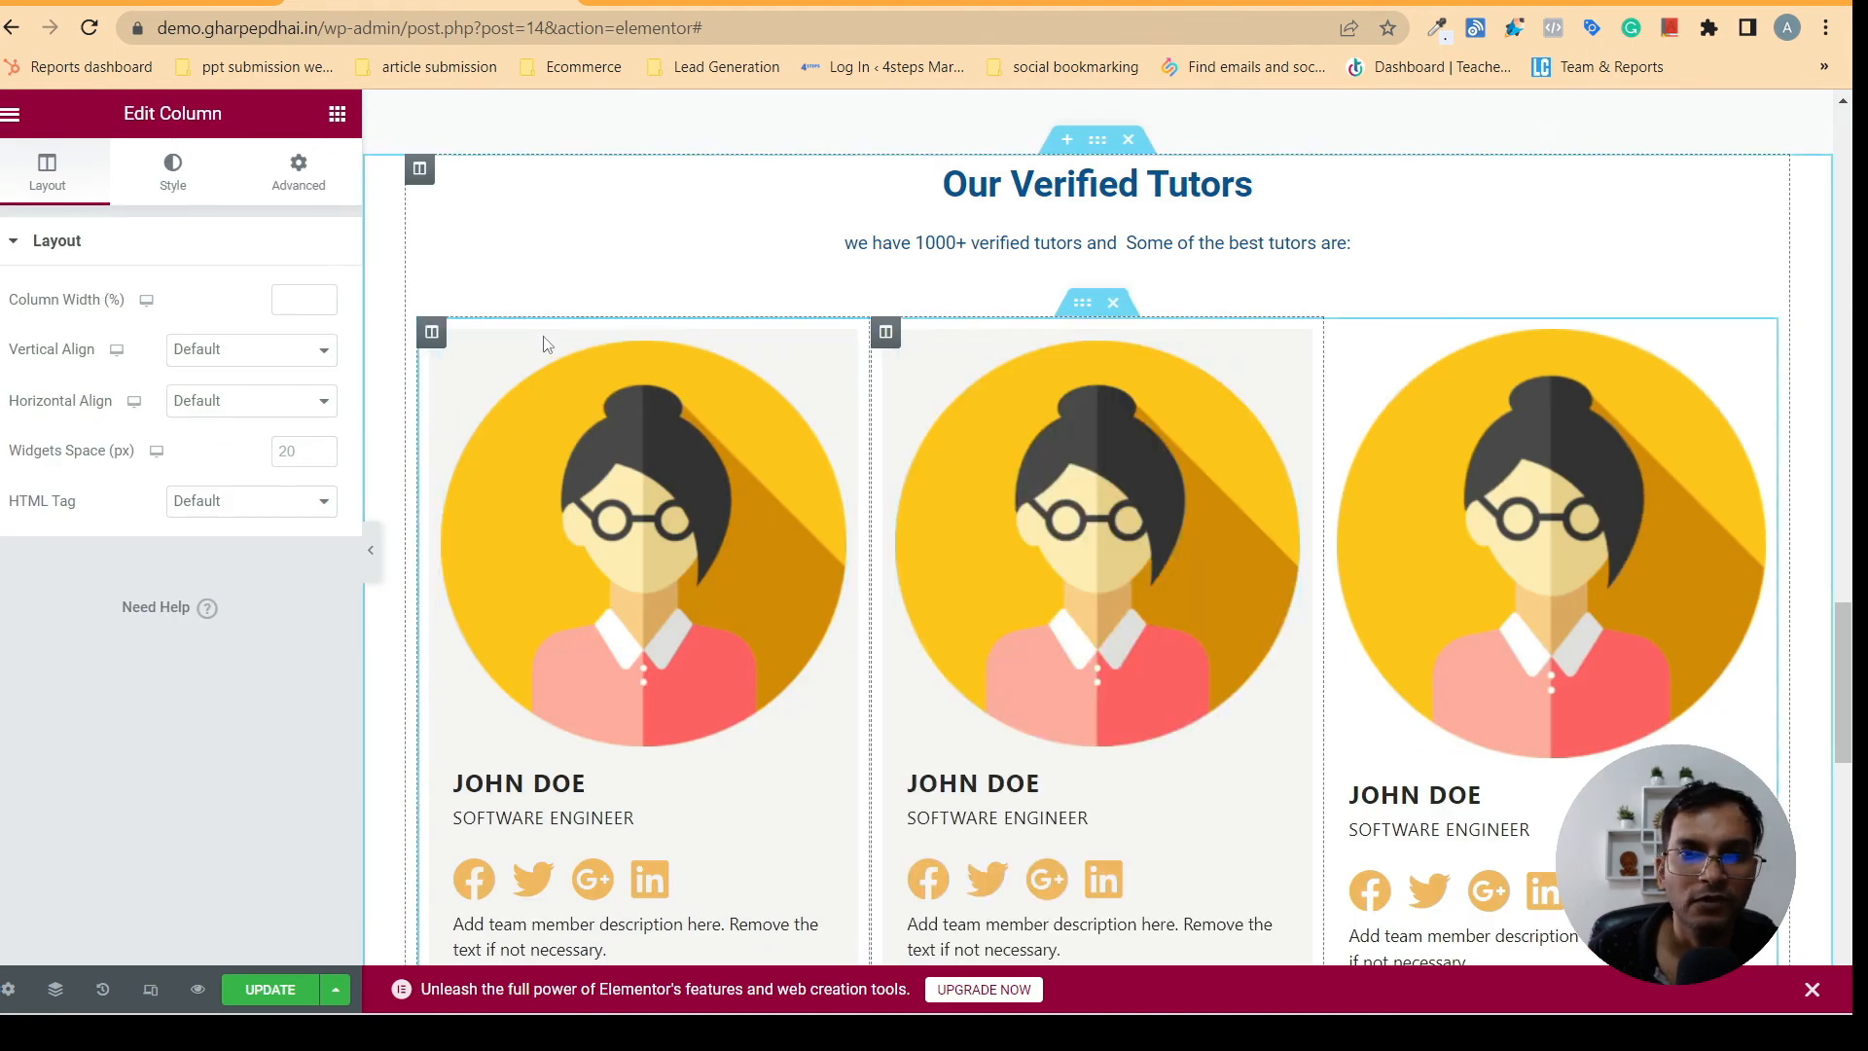
pyautogui.rightClick(434, 335)
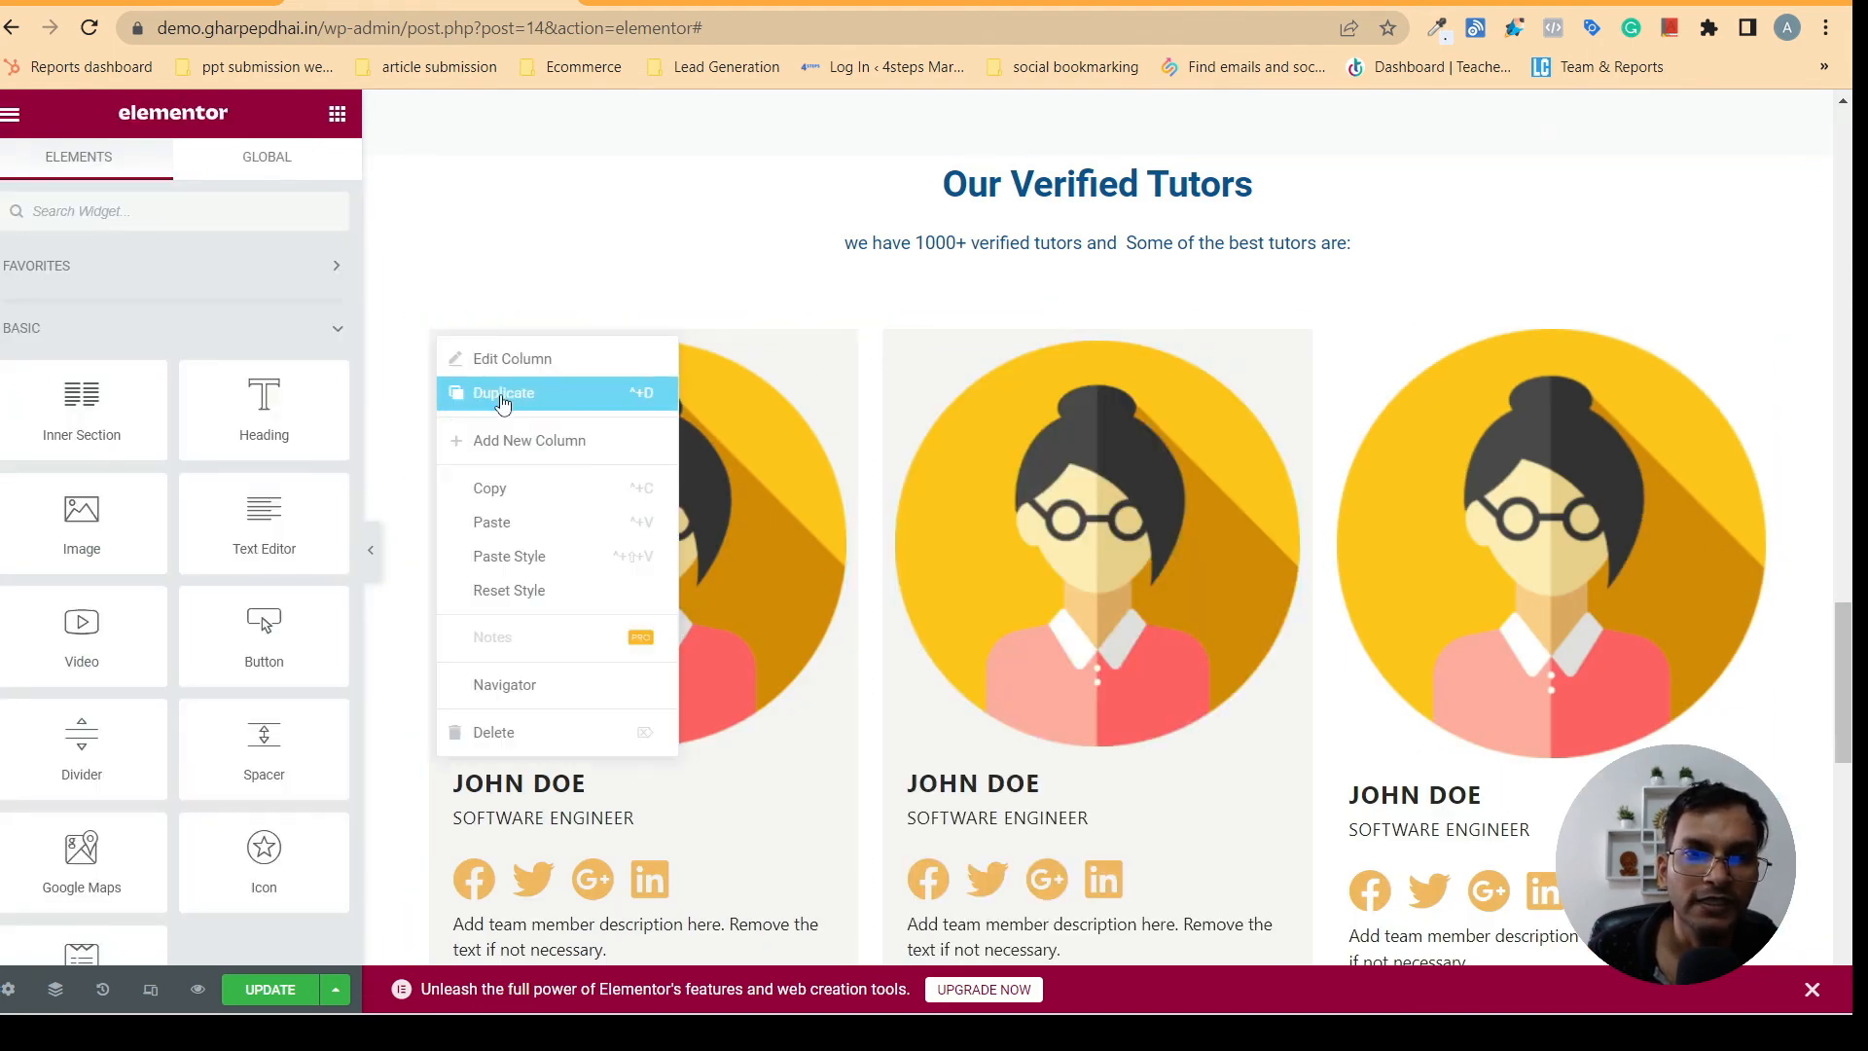
pyautogui.click(502, 394)
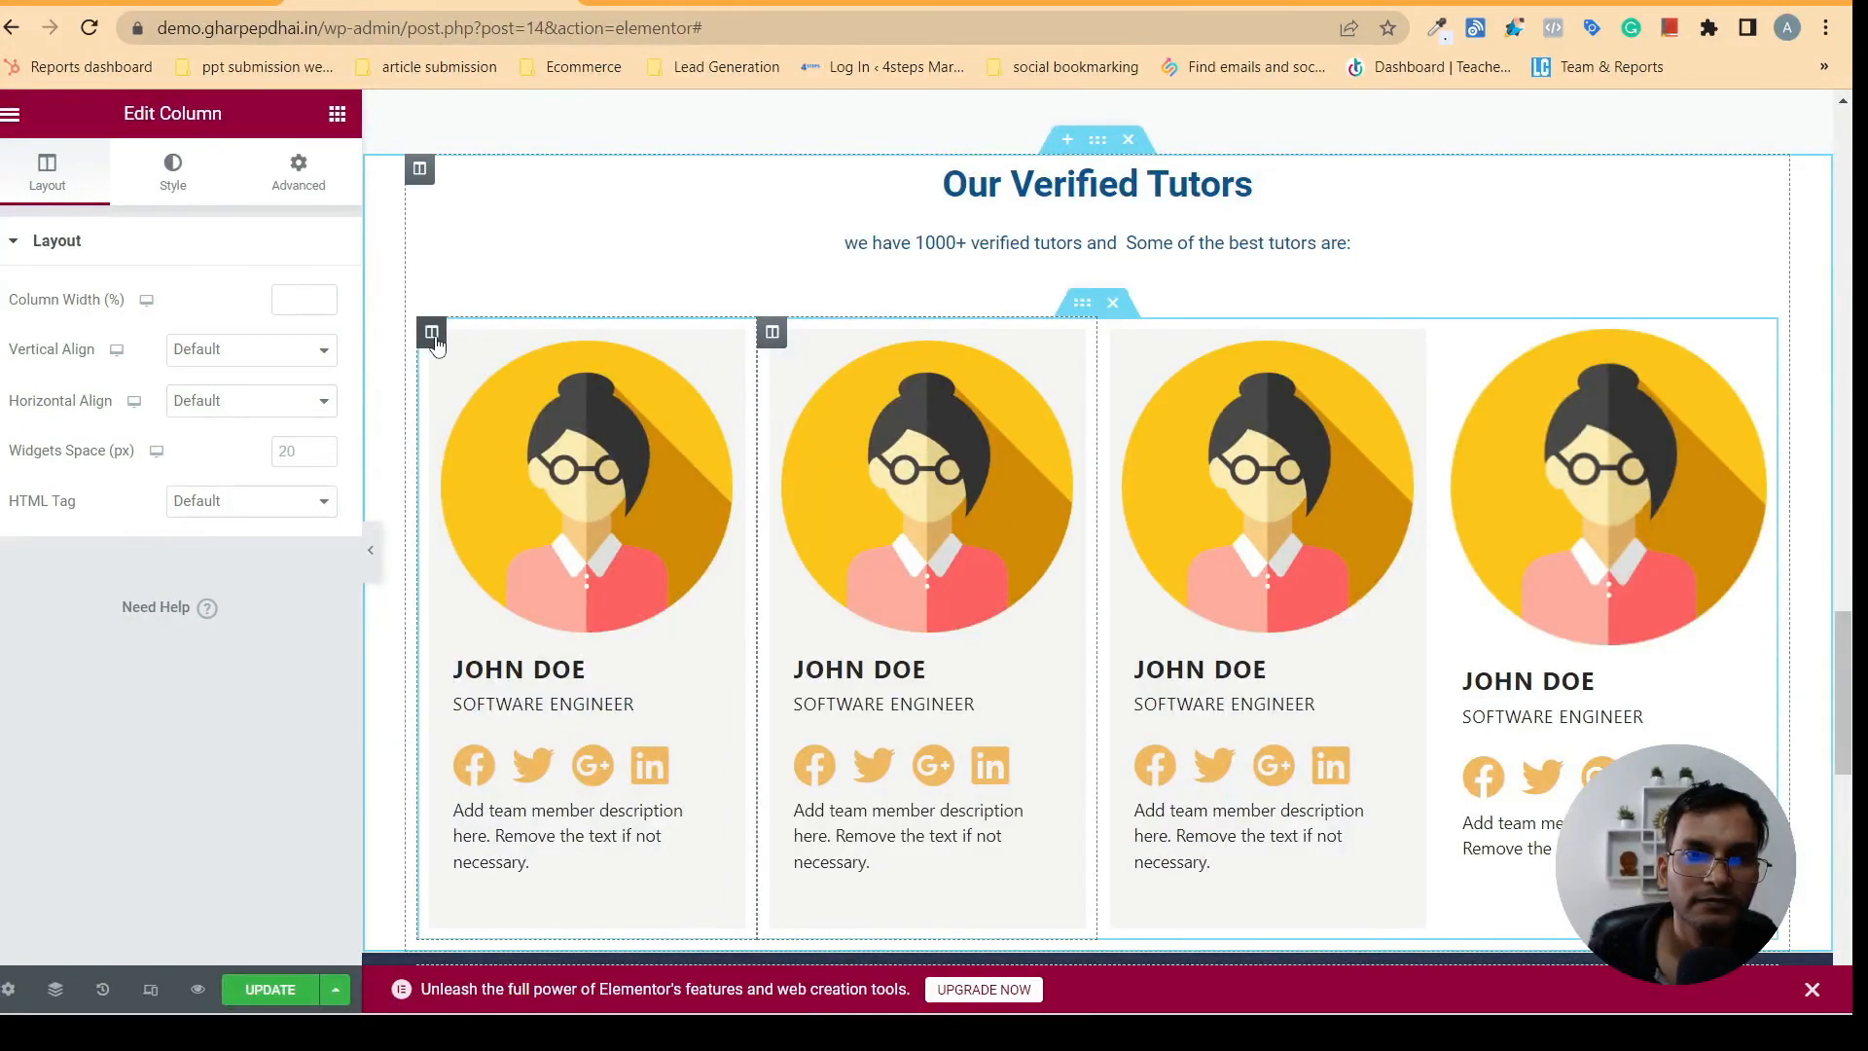
pyautogui.rightClick(434, 339)
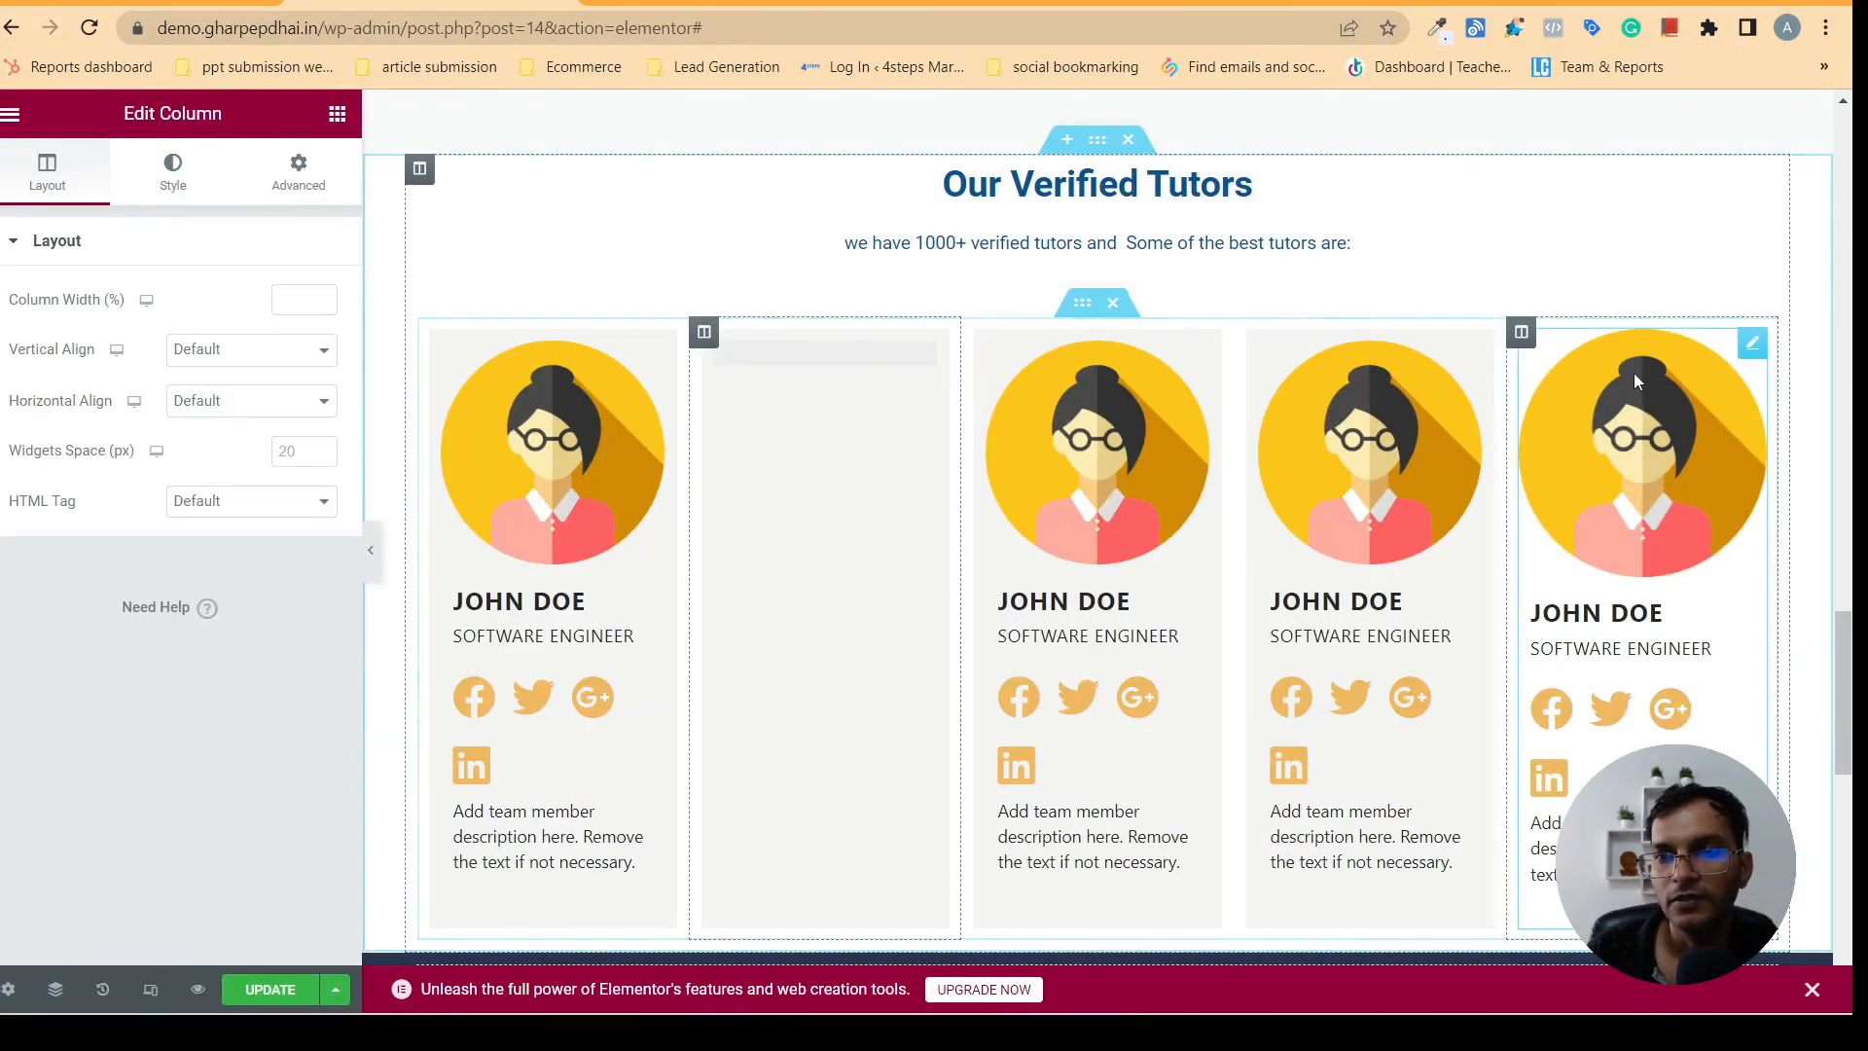
pyautogui.rightClick(1522, 336)
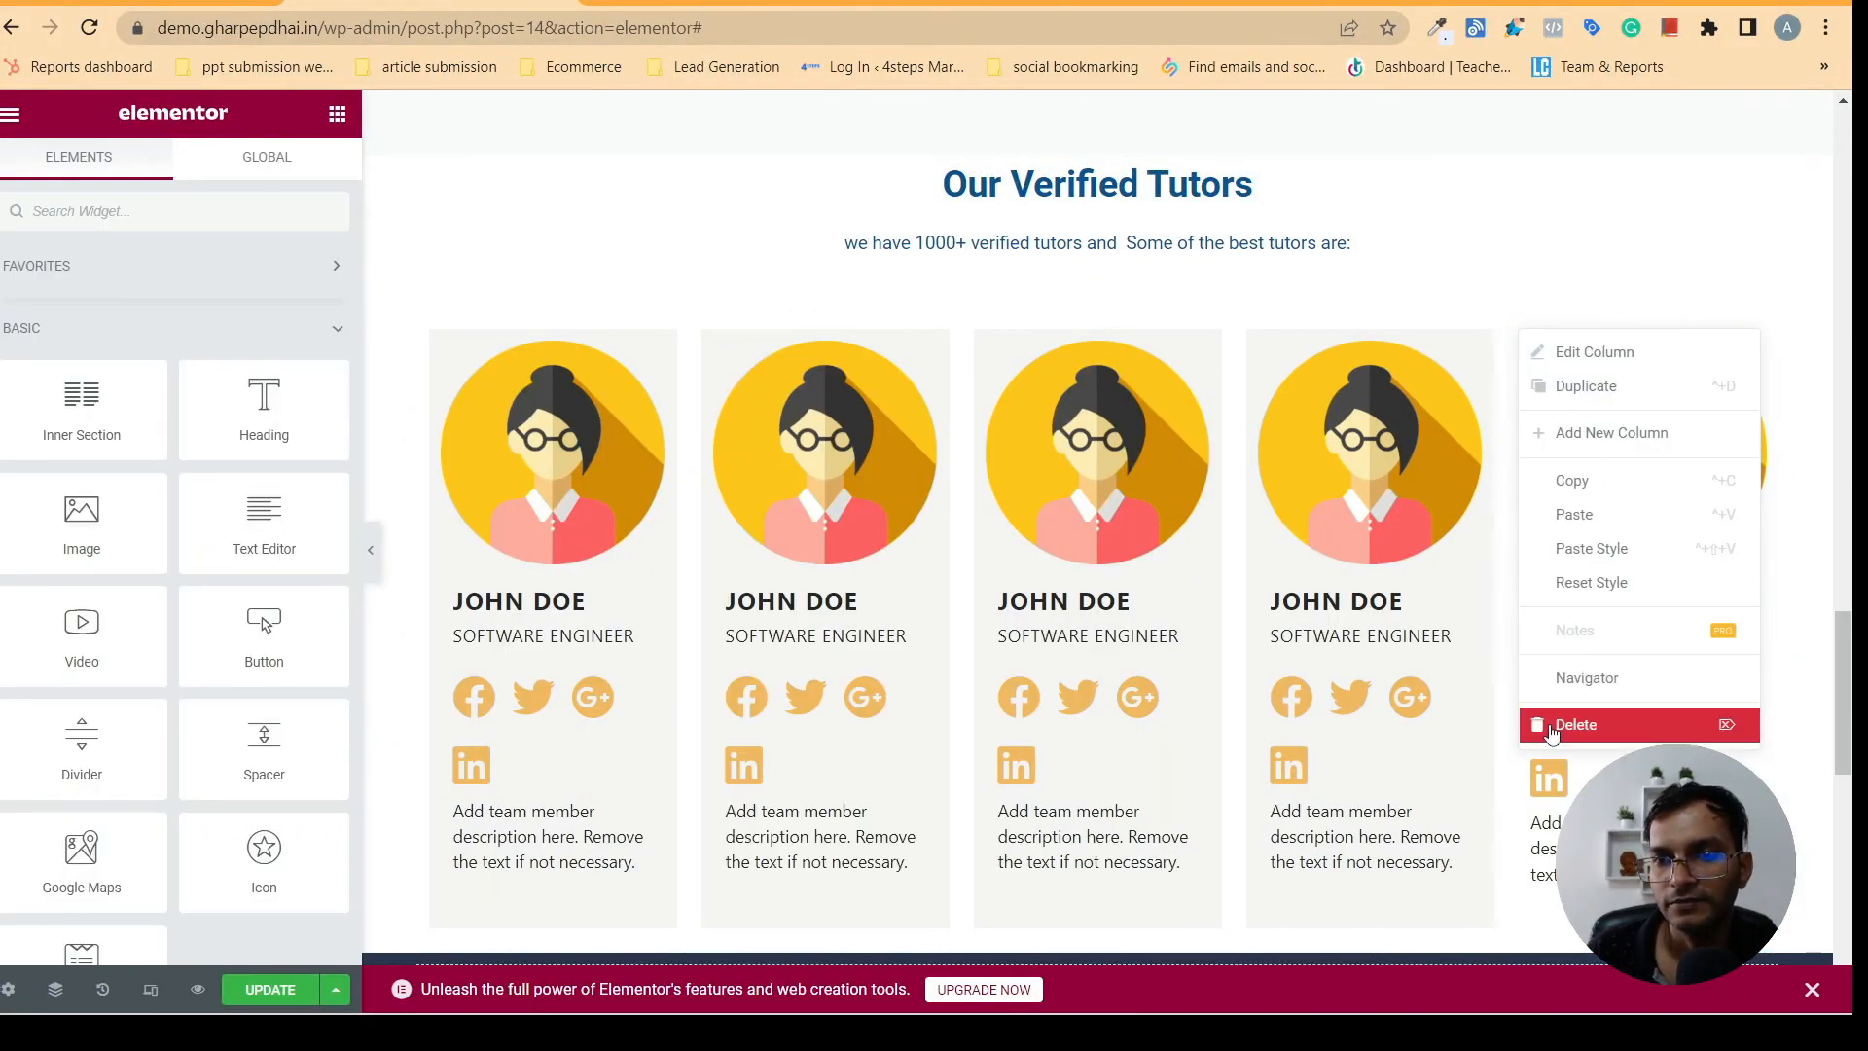
pyautogui.click(1580, 724)
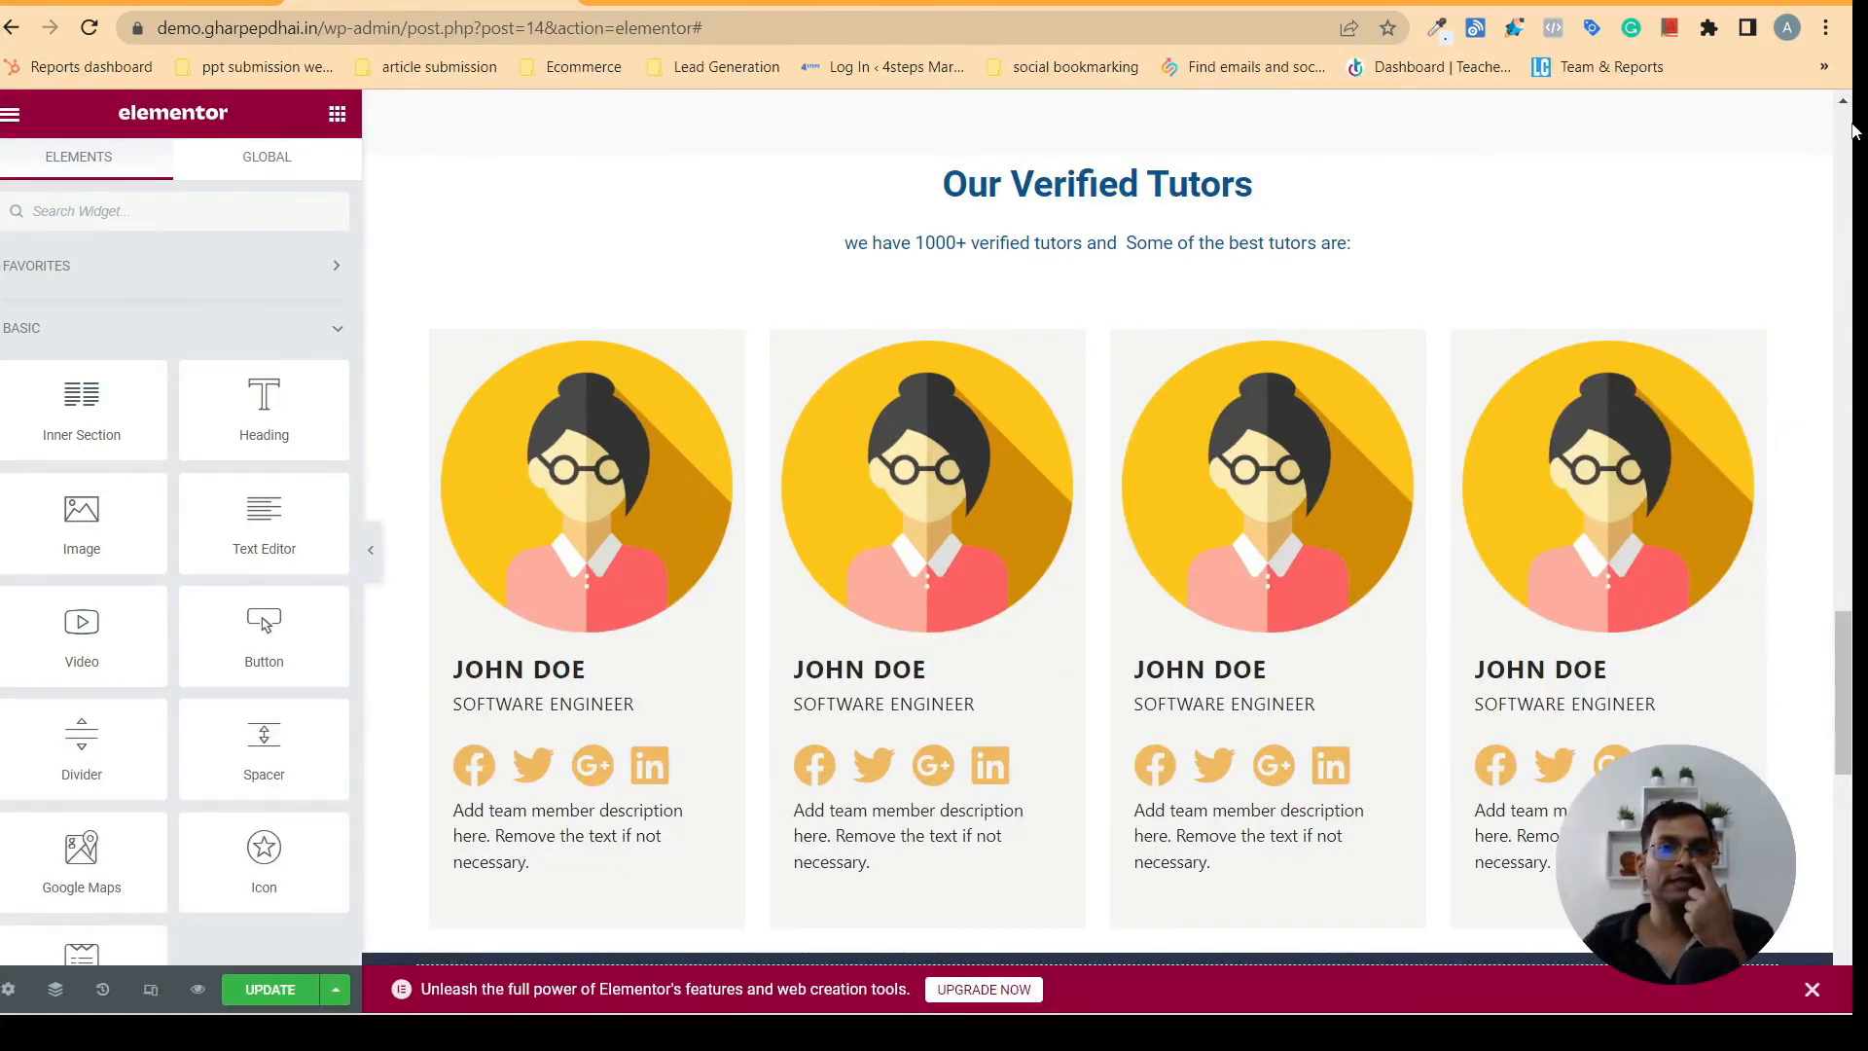
# - Add a box shadow with a blur of 10 to the inner section holding the four tutor cards and preview it
pyautogui.moveTo(1853, 669)
pyautogui.mouseDown()
pyautogui.moveTo(1853, 751)
pyautogui.moveTo(1853, 625)
pyautogui.moveTo(1853, 690)
pyautogui.moveTo(1853, 668)
pyautogui.mouseUp()
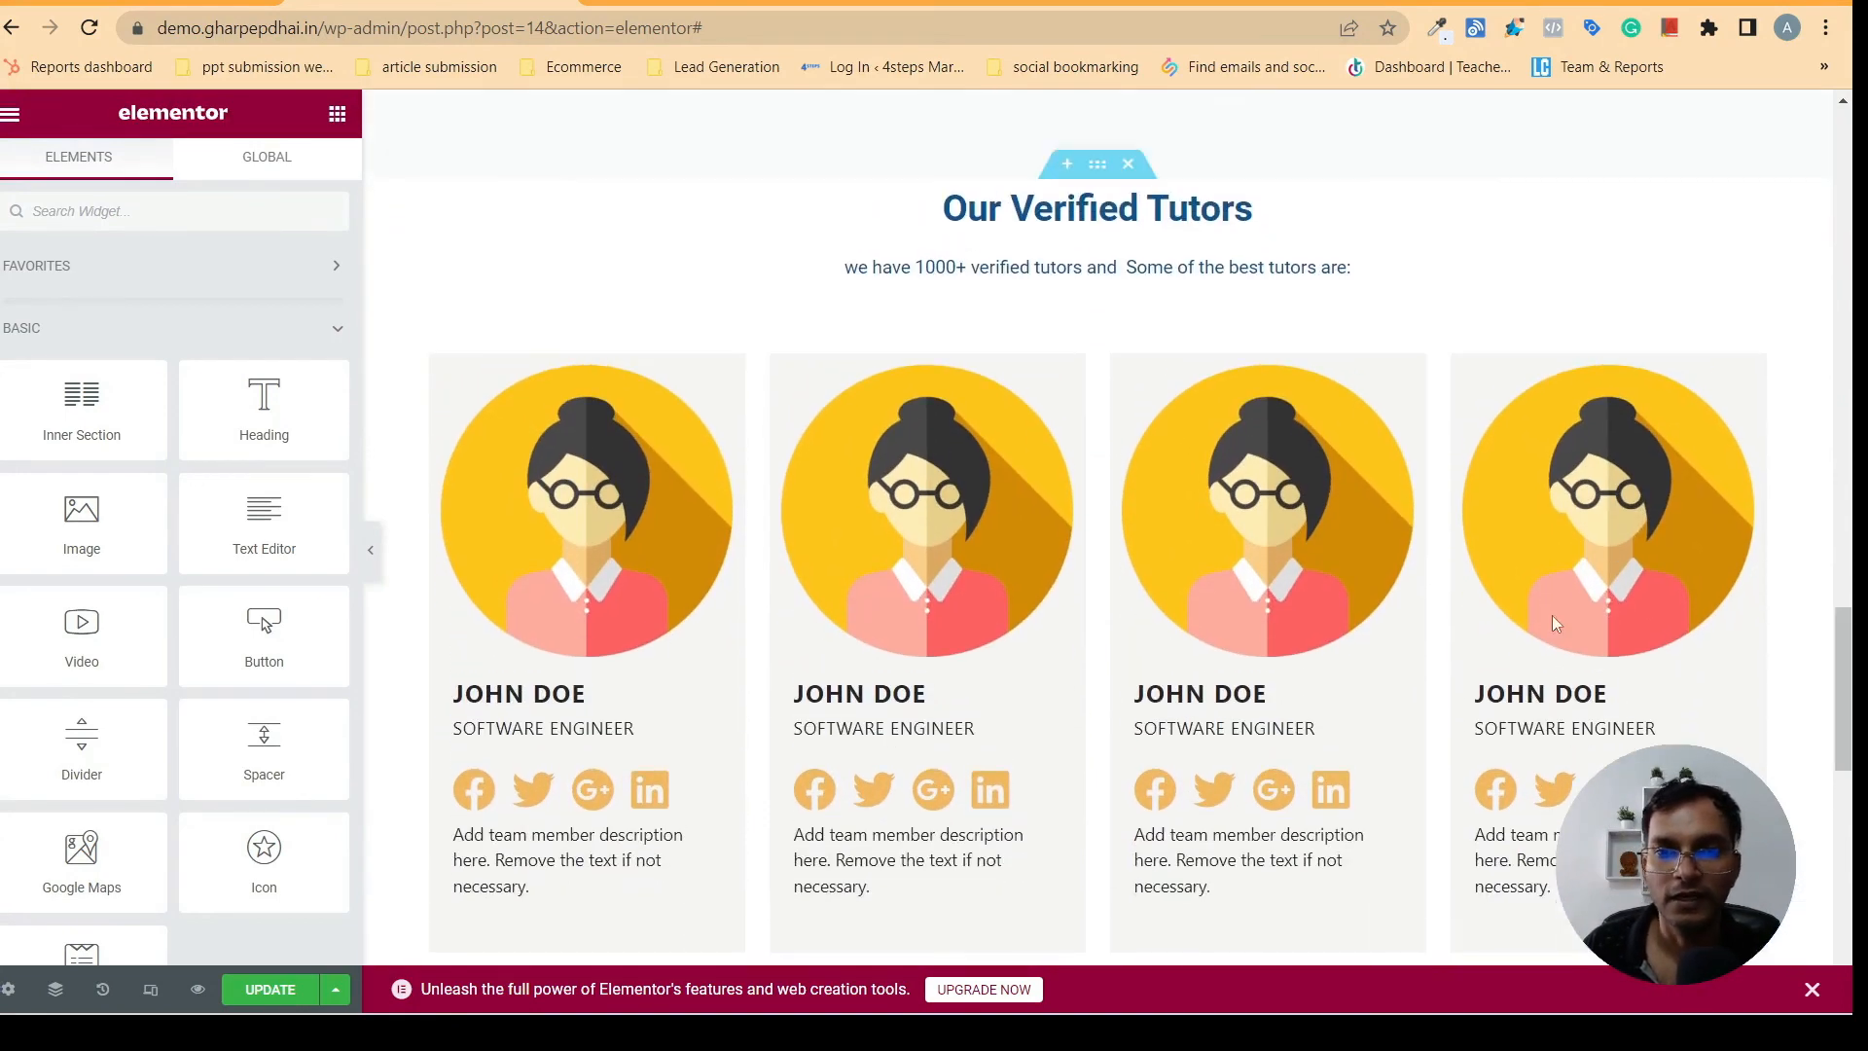
pyautogui.click(1081, 334)
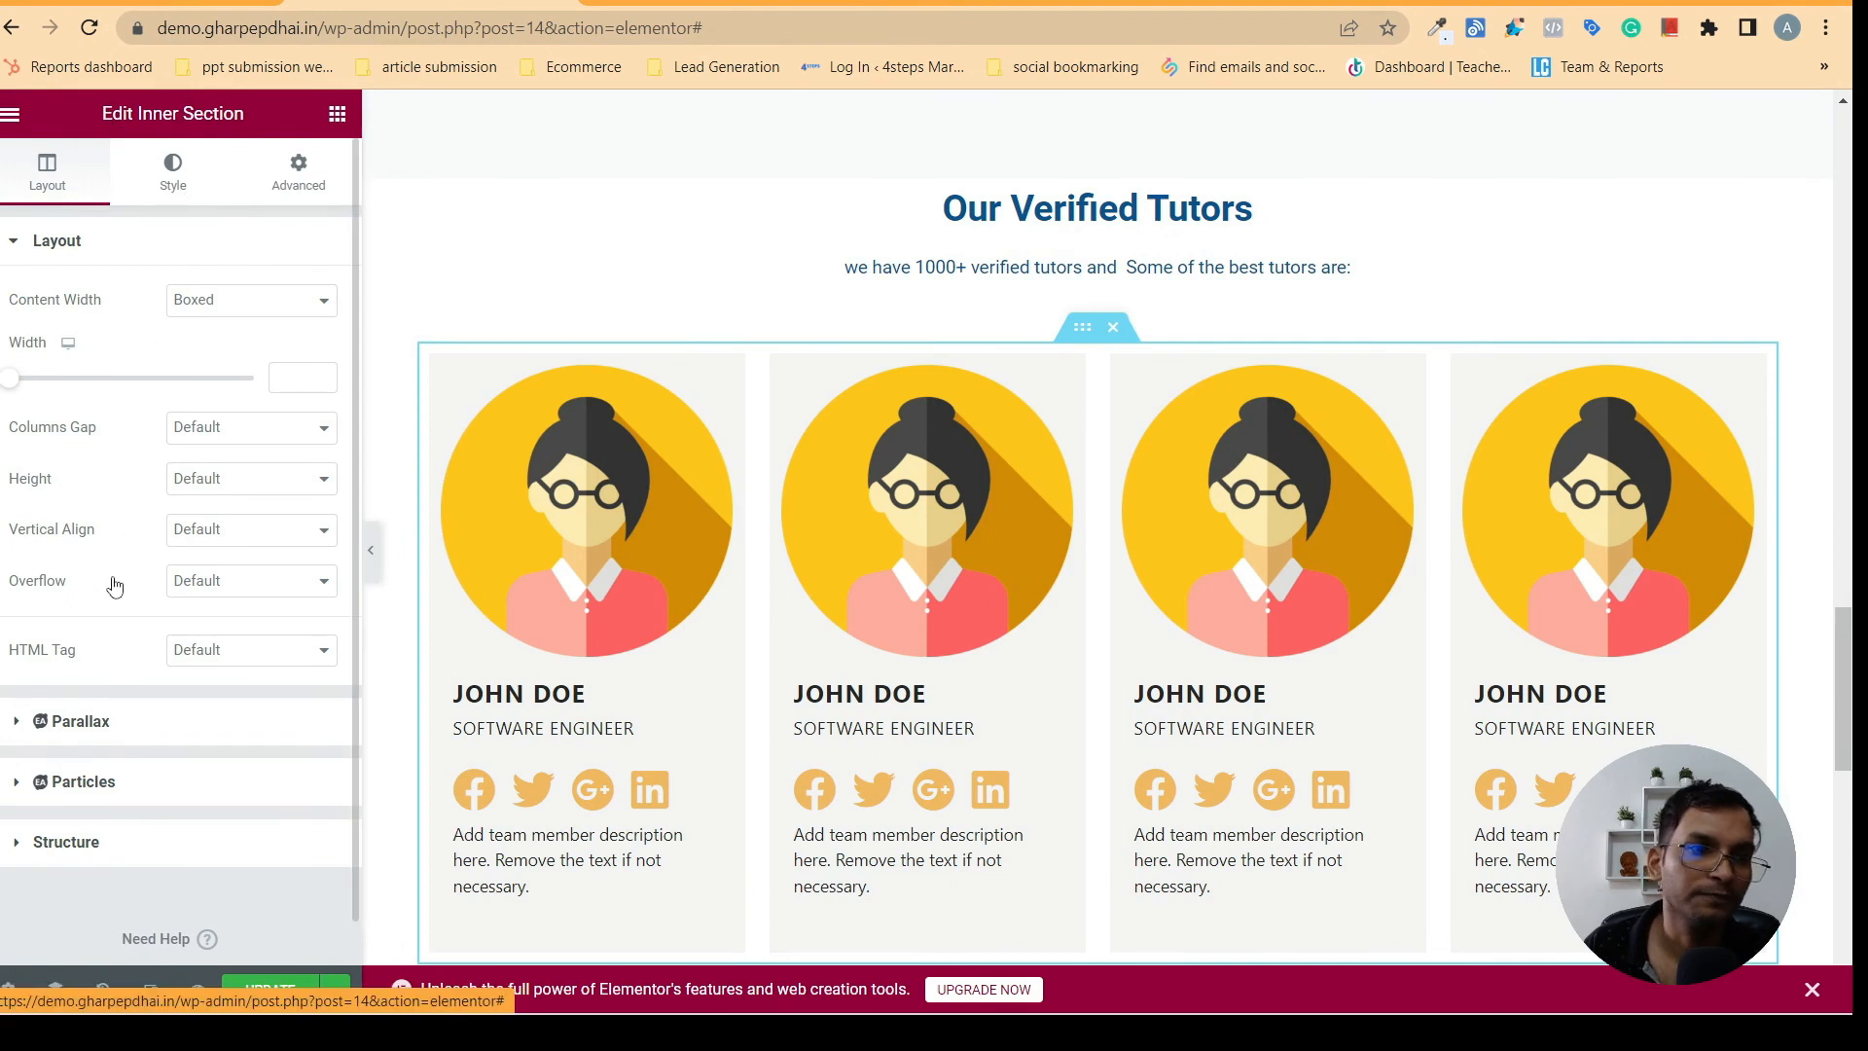
pyautogui.click(91, 491)
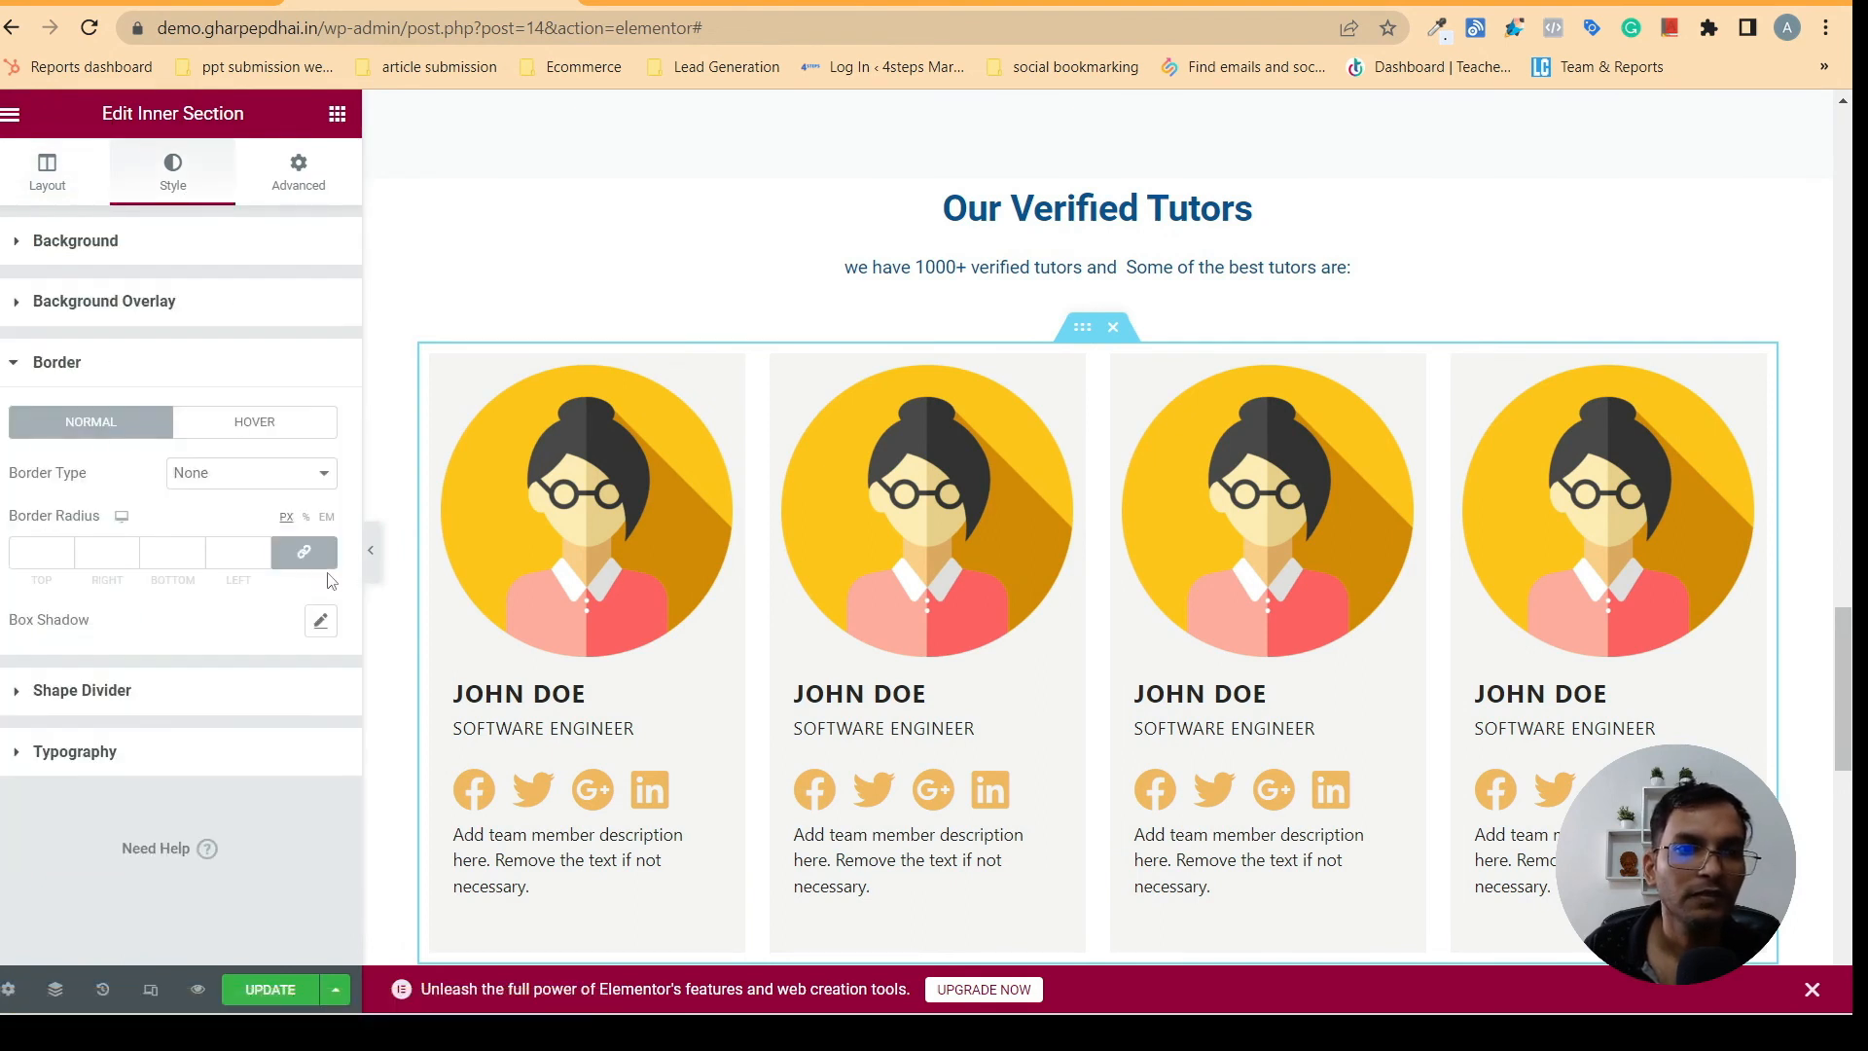
pyautogui.click(320, 621)
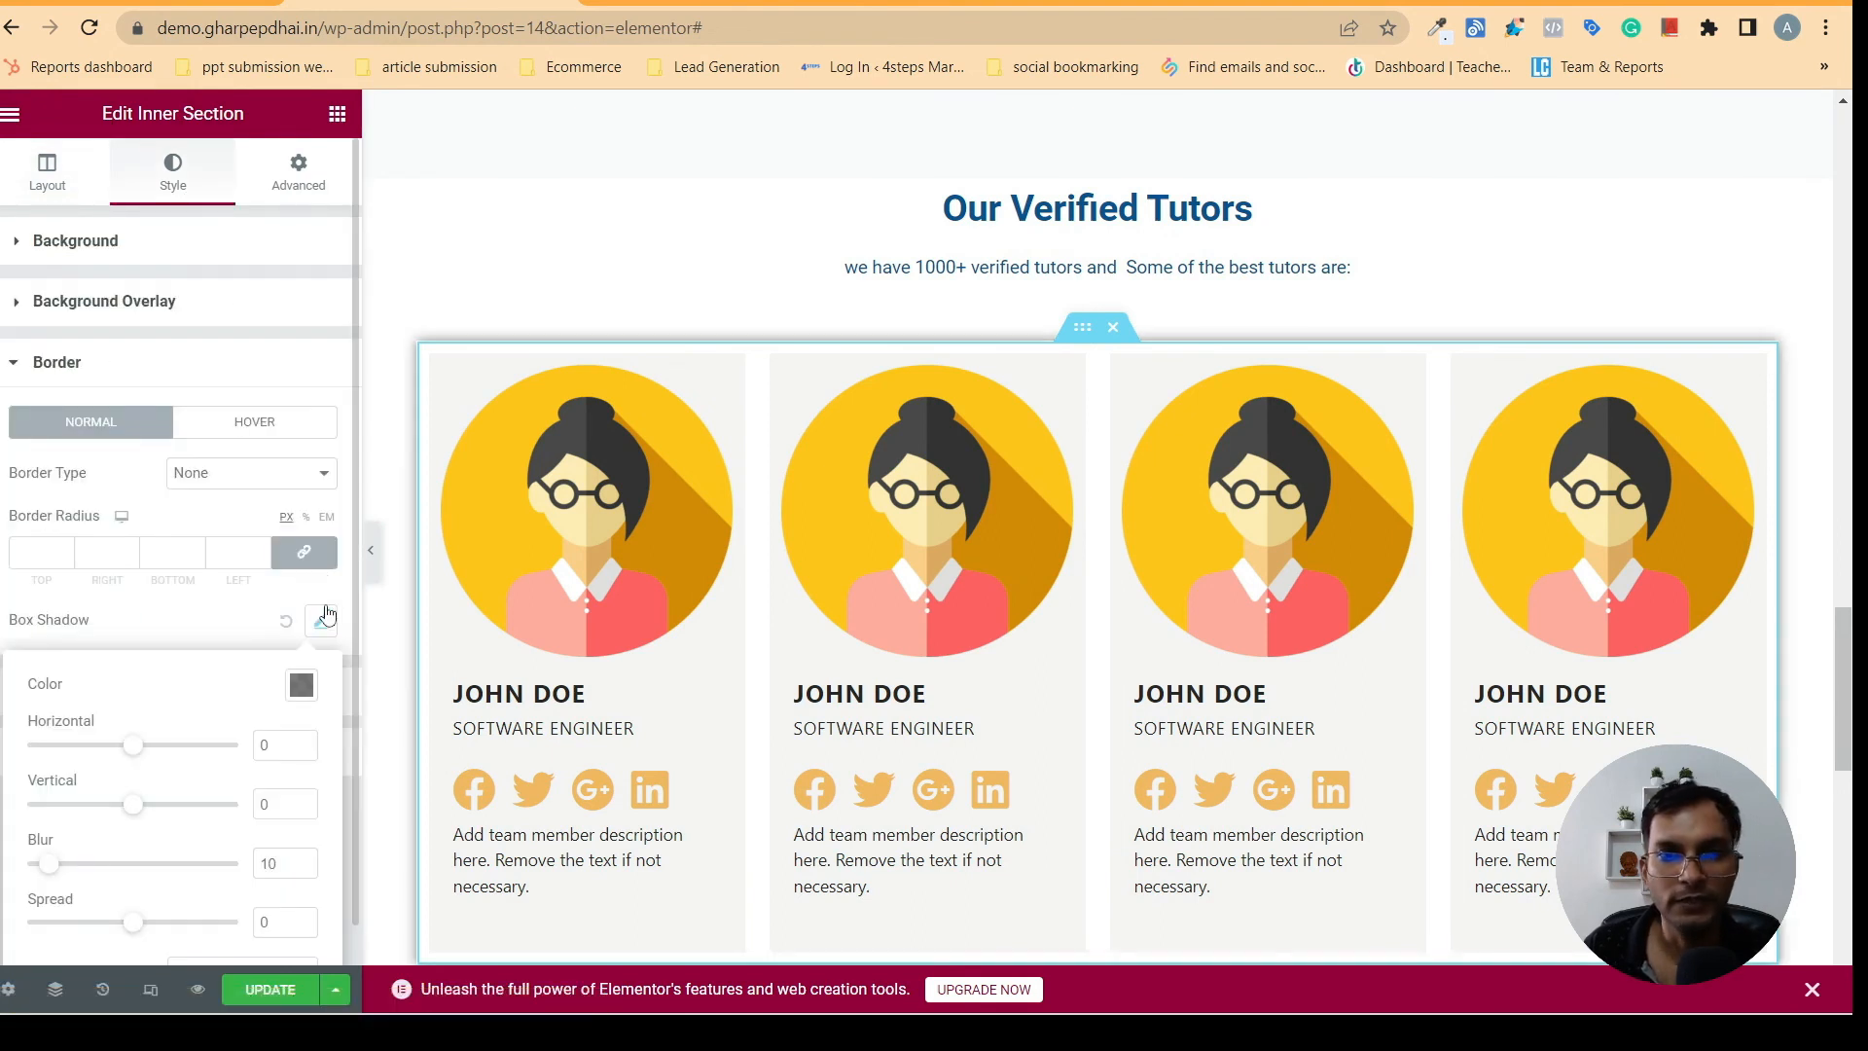
pyautogui.click(371, 549)
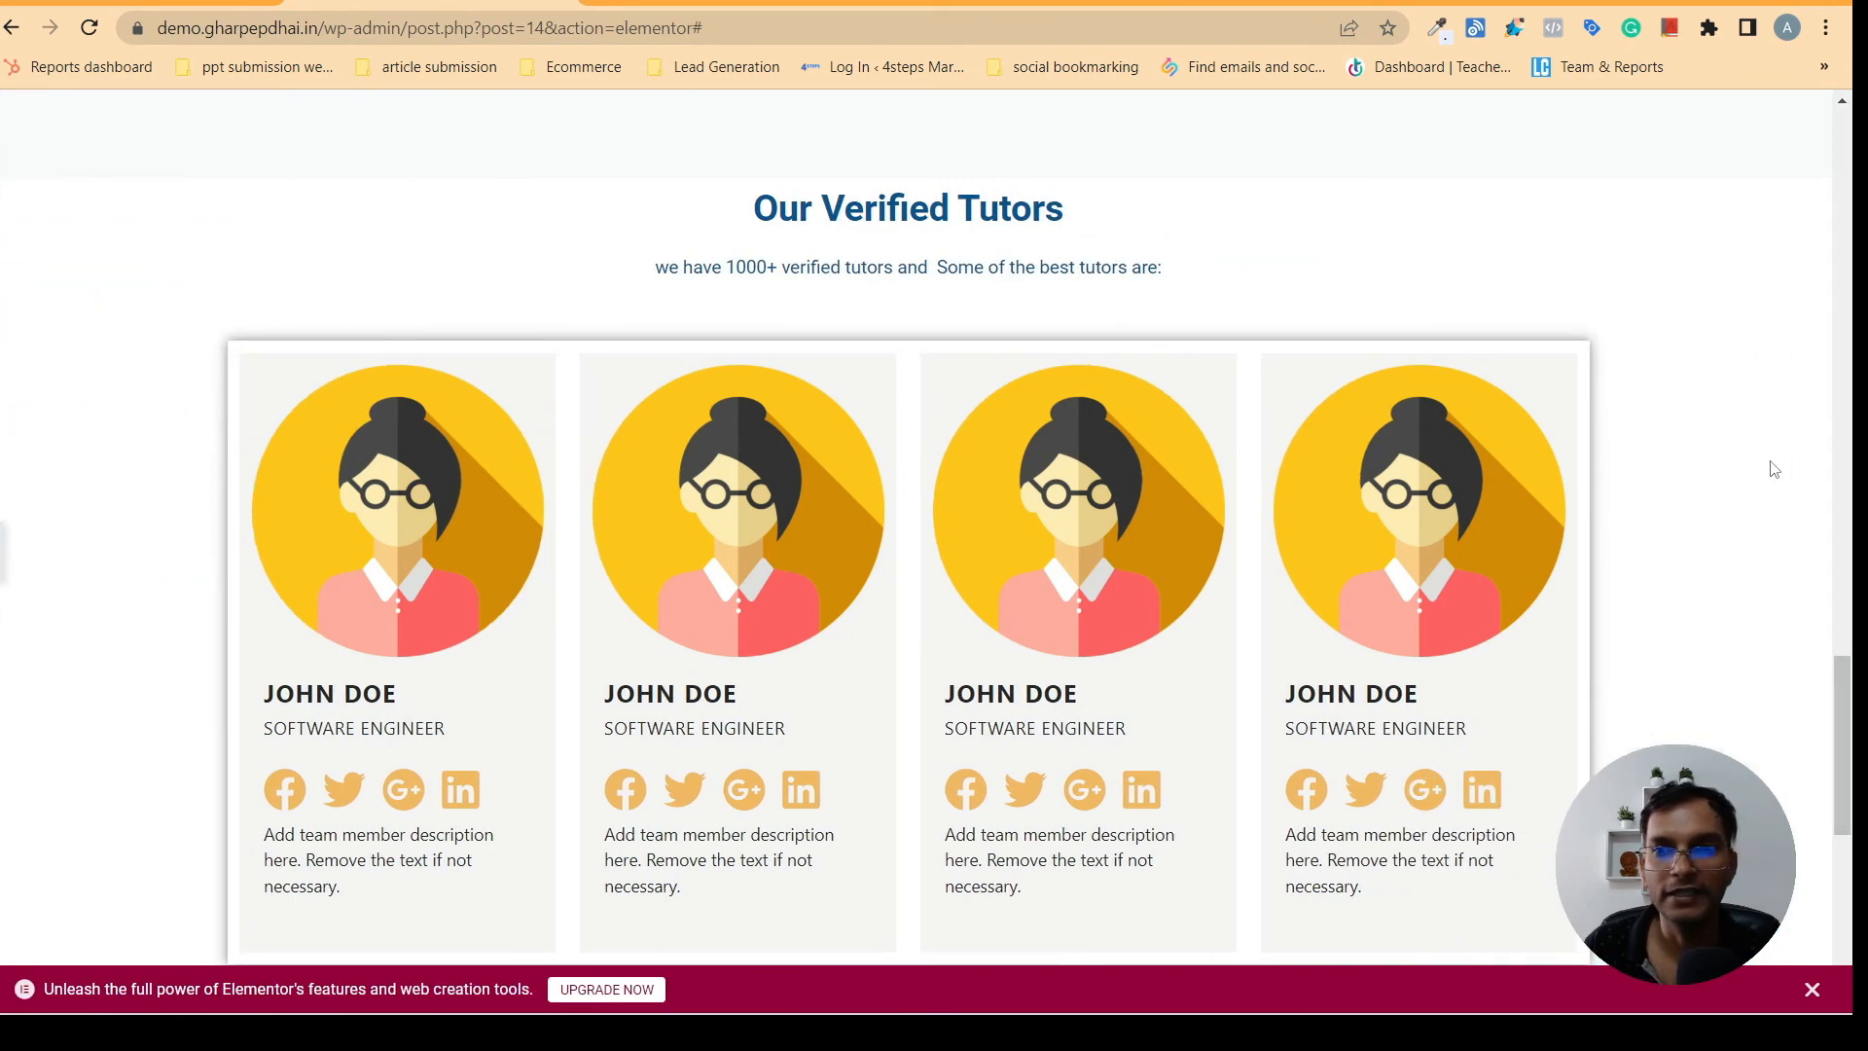
pyautogui.moveTo(1835, 688); pyautogui.dragTo(1854, 736)
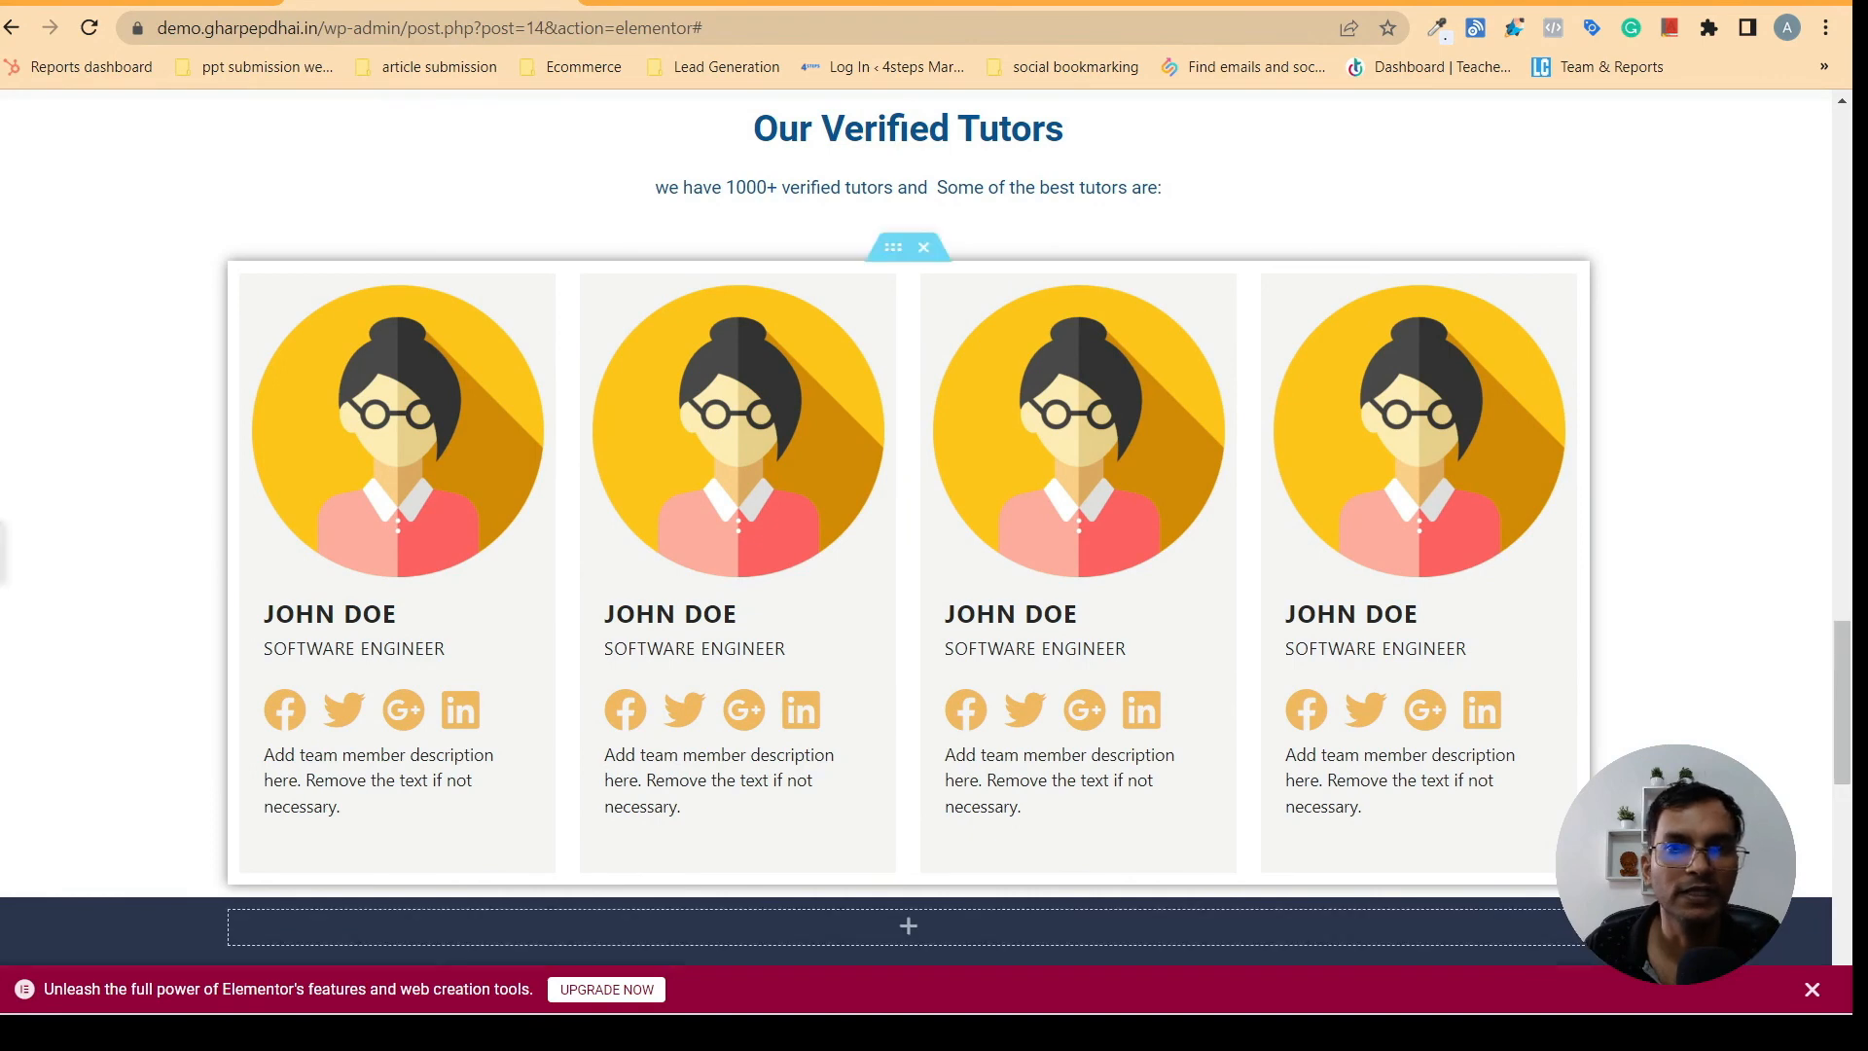
pyautogui.click(516, 537)
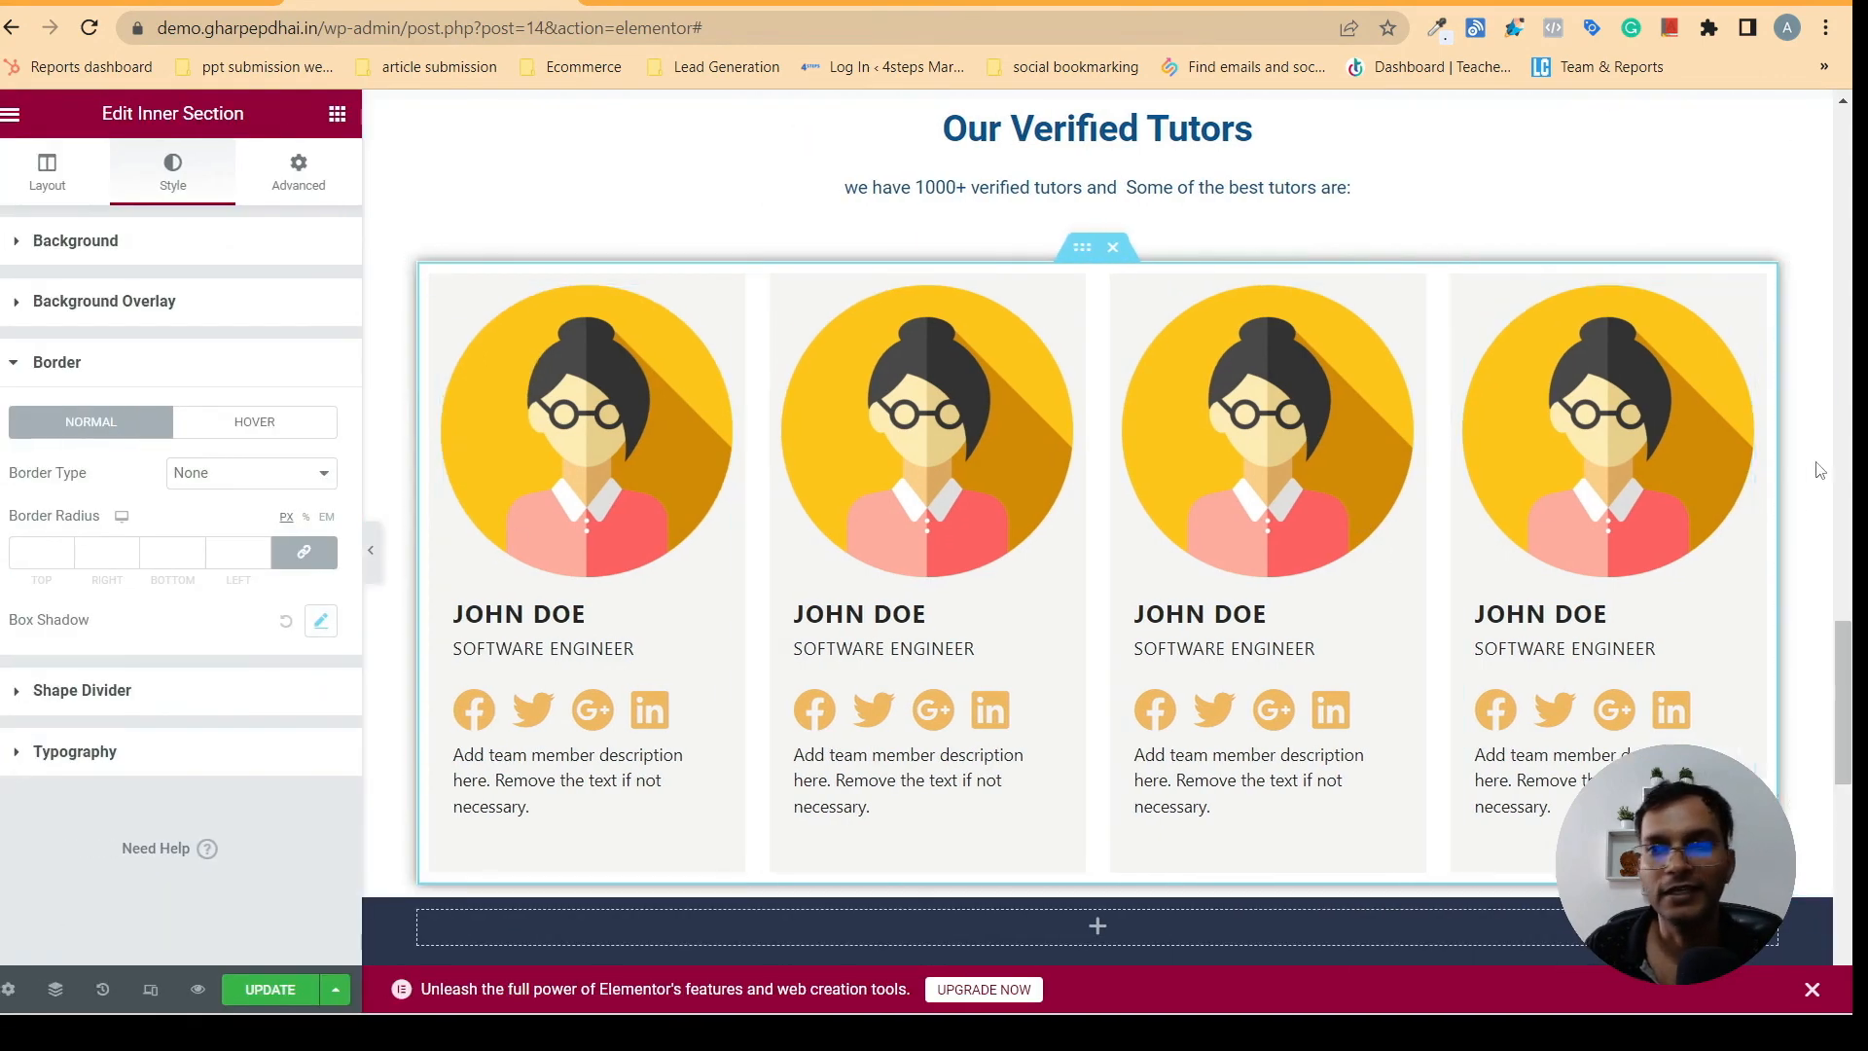
# - Delete the empty dark section and the 95M+, 280+ and 1,400+ statistics section below the tutor cards
pyautogui.moveTo(1845, 687); pyautogui.dragTo(1851, 776)
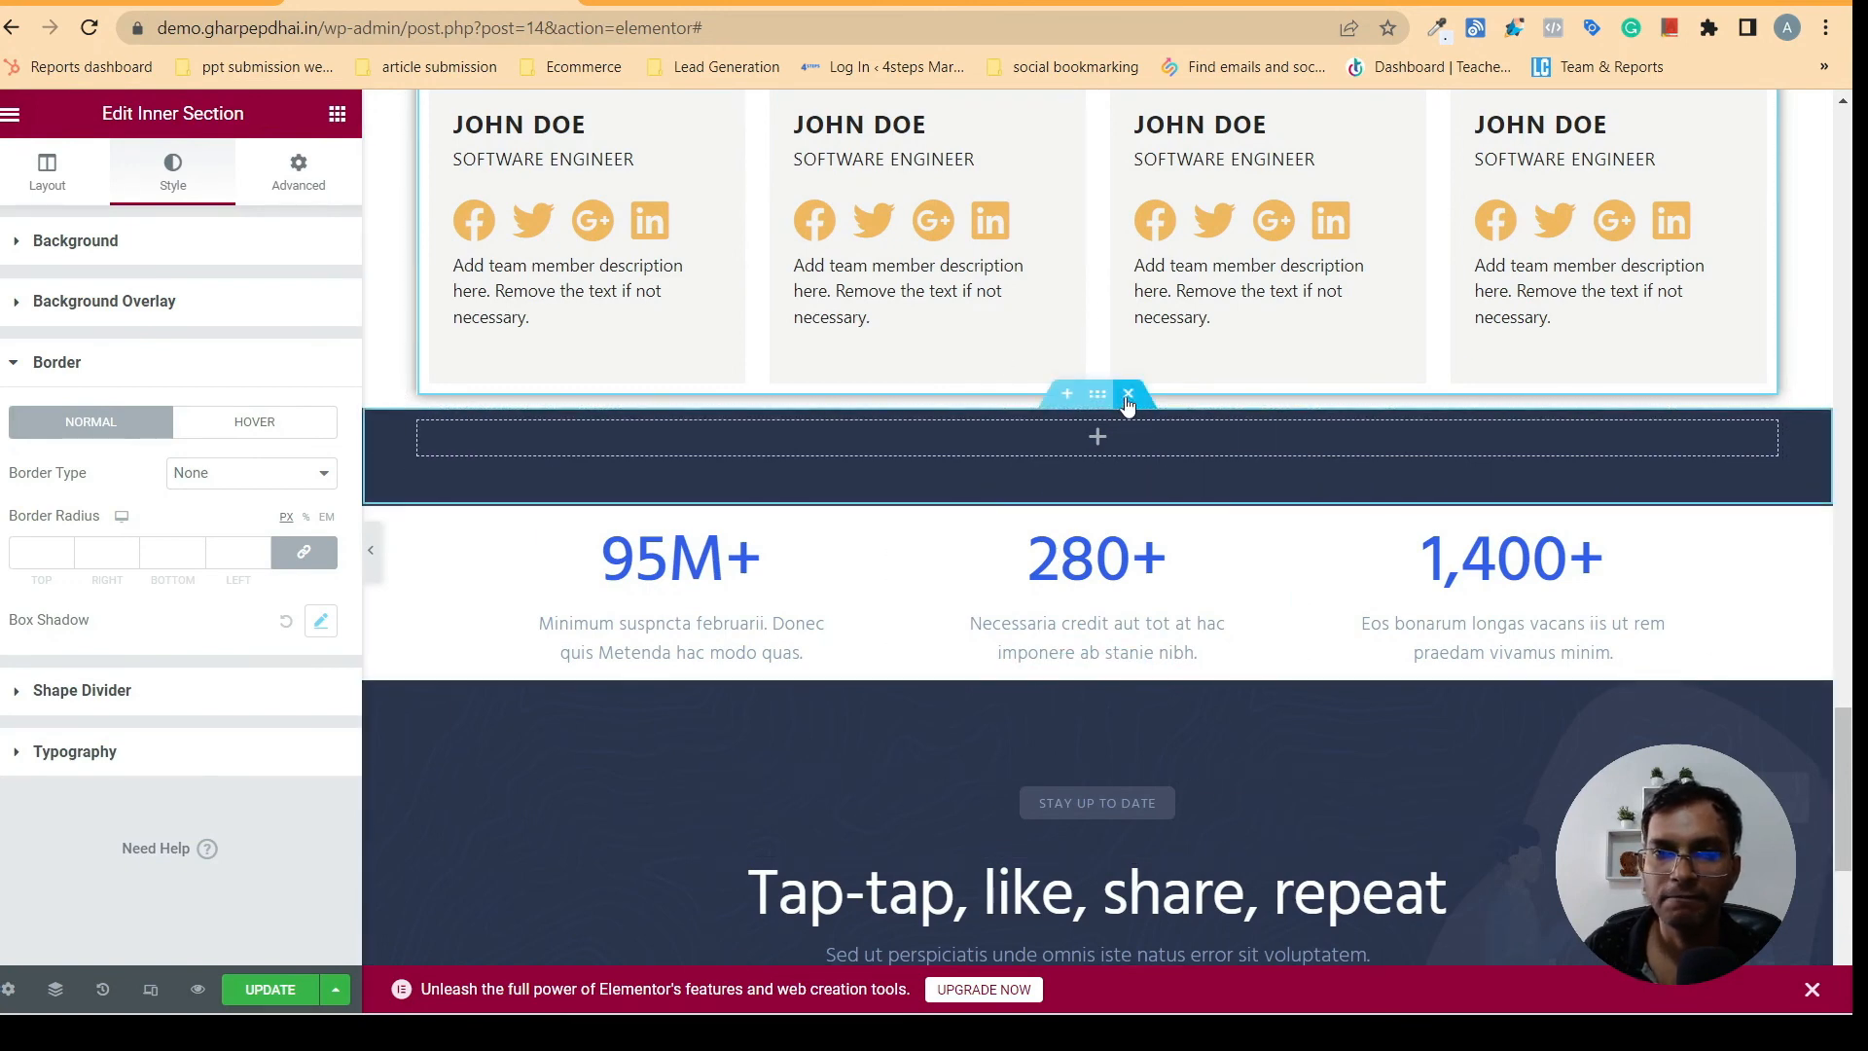
pyautogui.click(1129, 401)
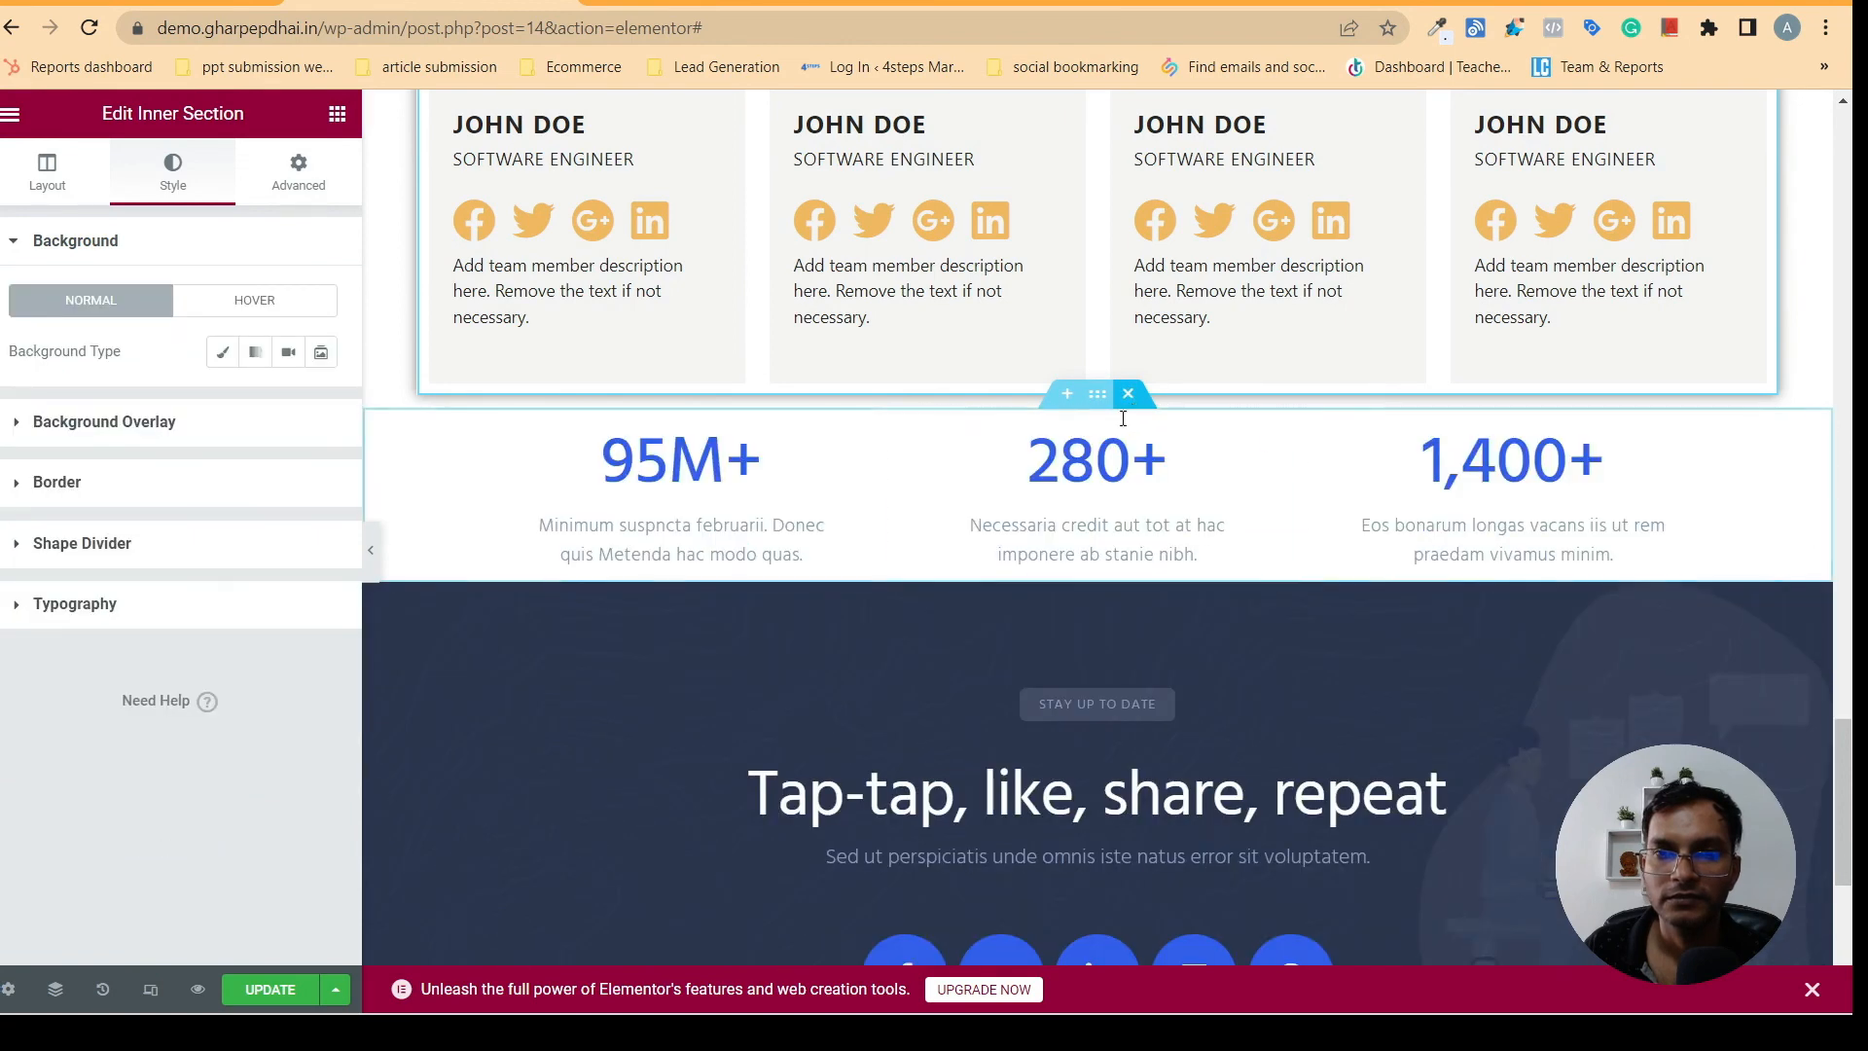
pyautogui.click(1129, 393)
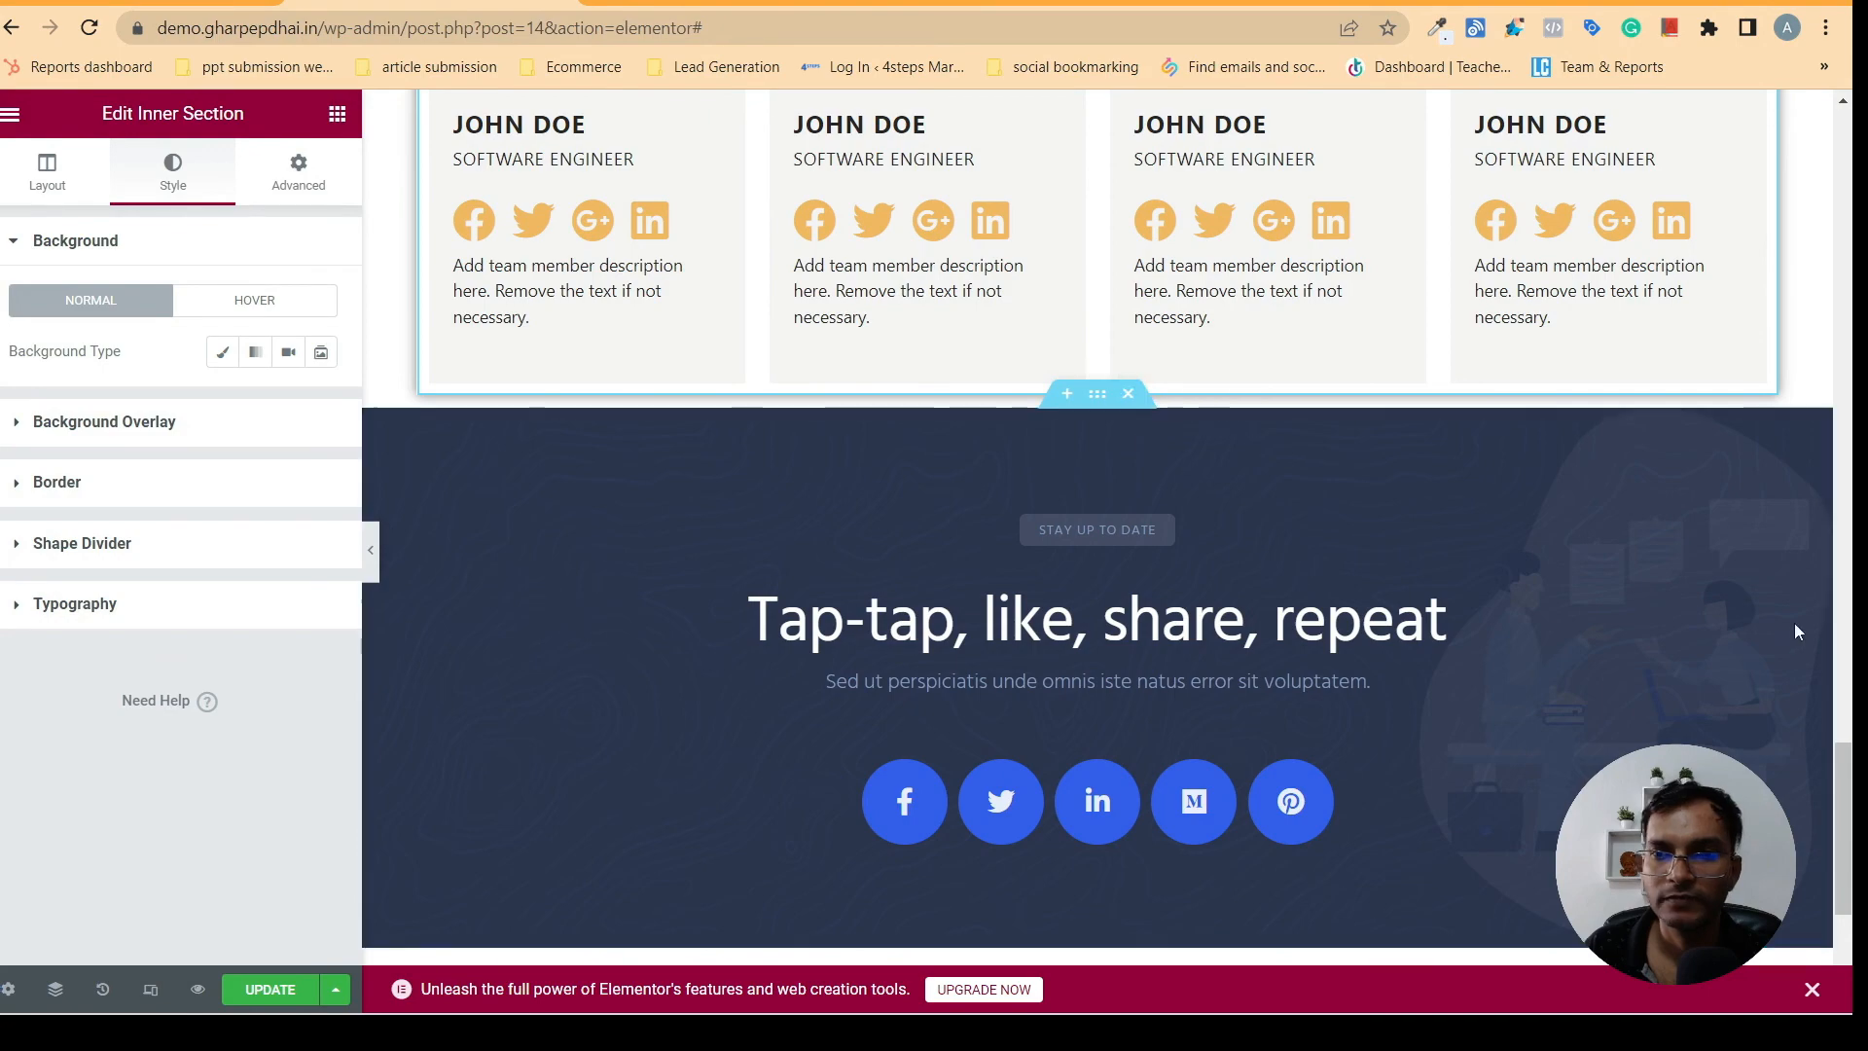
# - Unlink the margins of the Our Verified Tutors section, set its bottom margin to 90 px and preview the spacing
pyautogui.moveTo(1845, 771); pyautogui.dragTo(1841, 707)
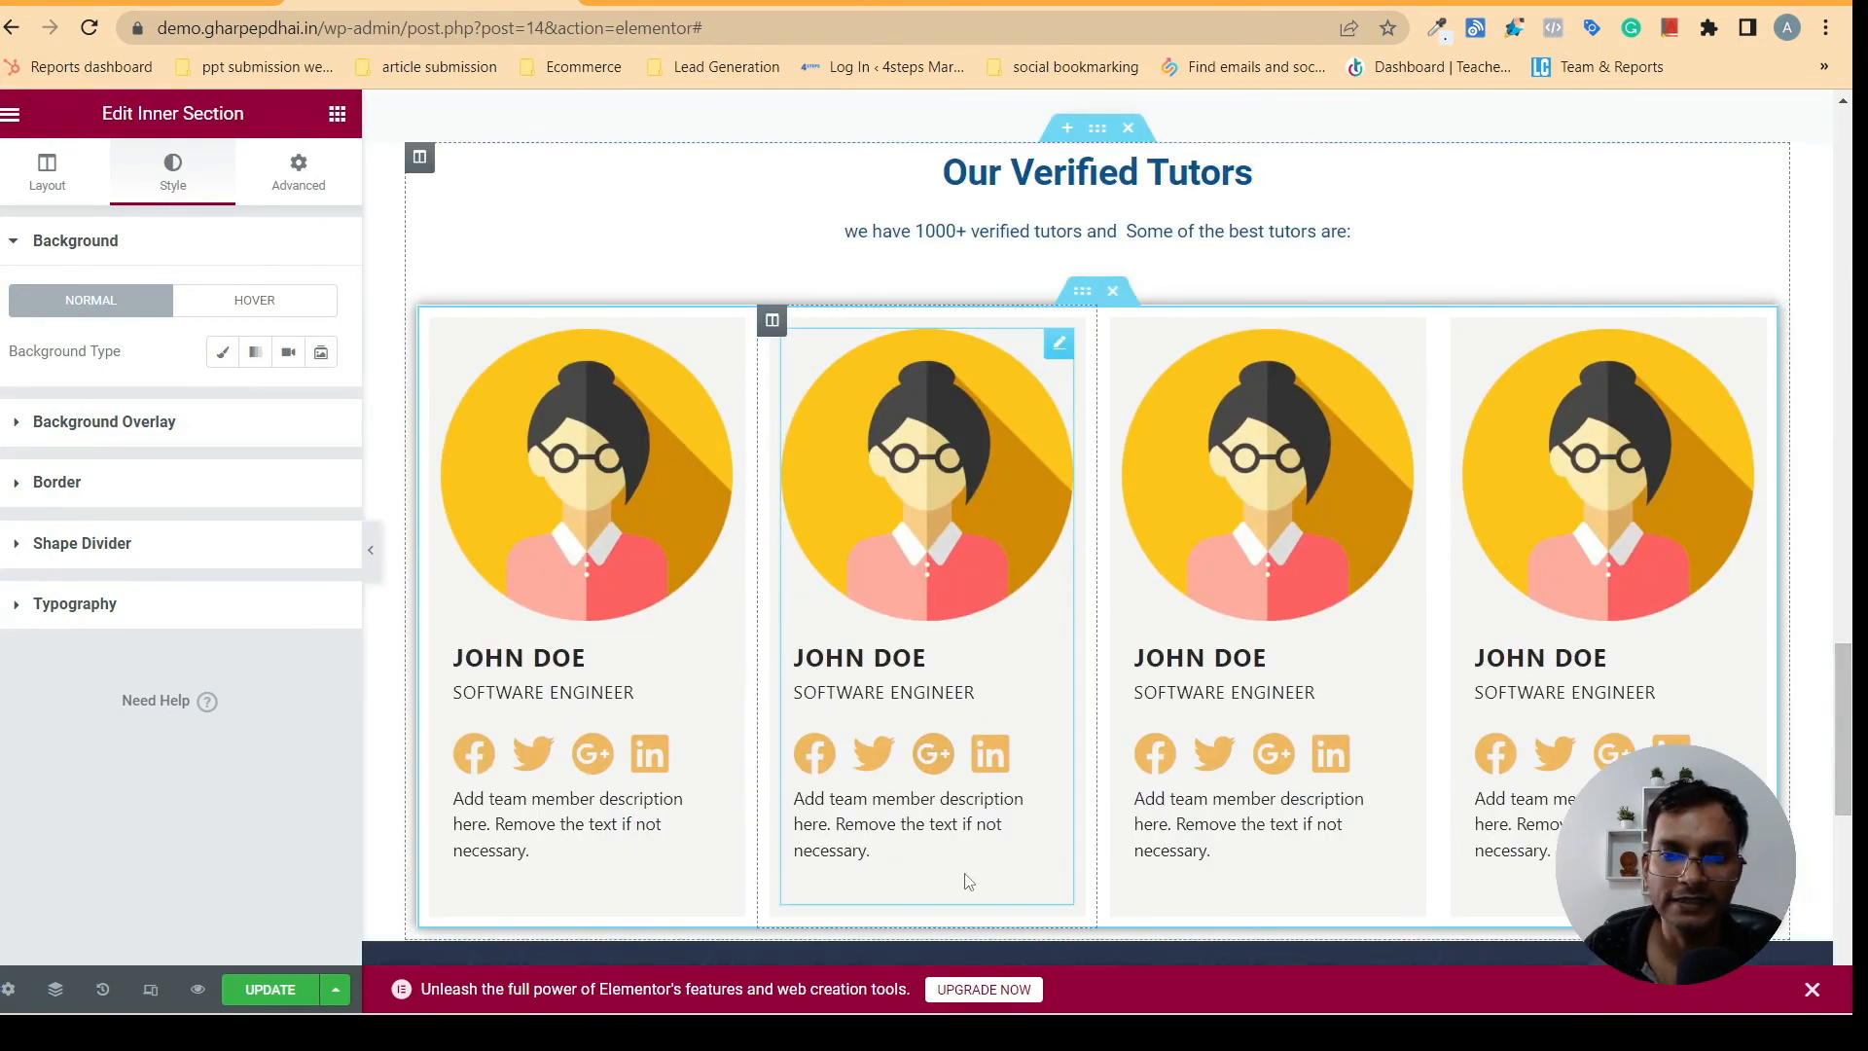
pyautogui.moveTo(1848, 700); pyautogui.dragTo(1811, 707)
pyautogui.scroll(2, 1811, 707)
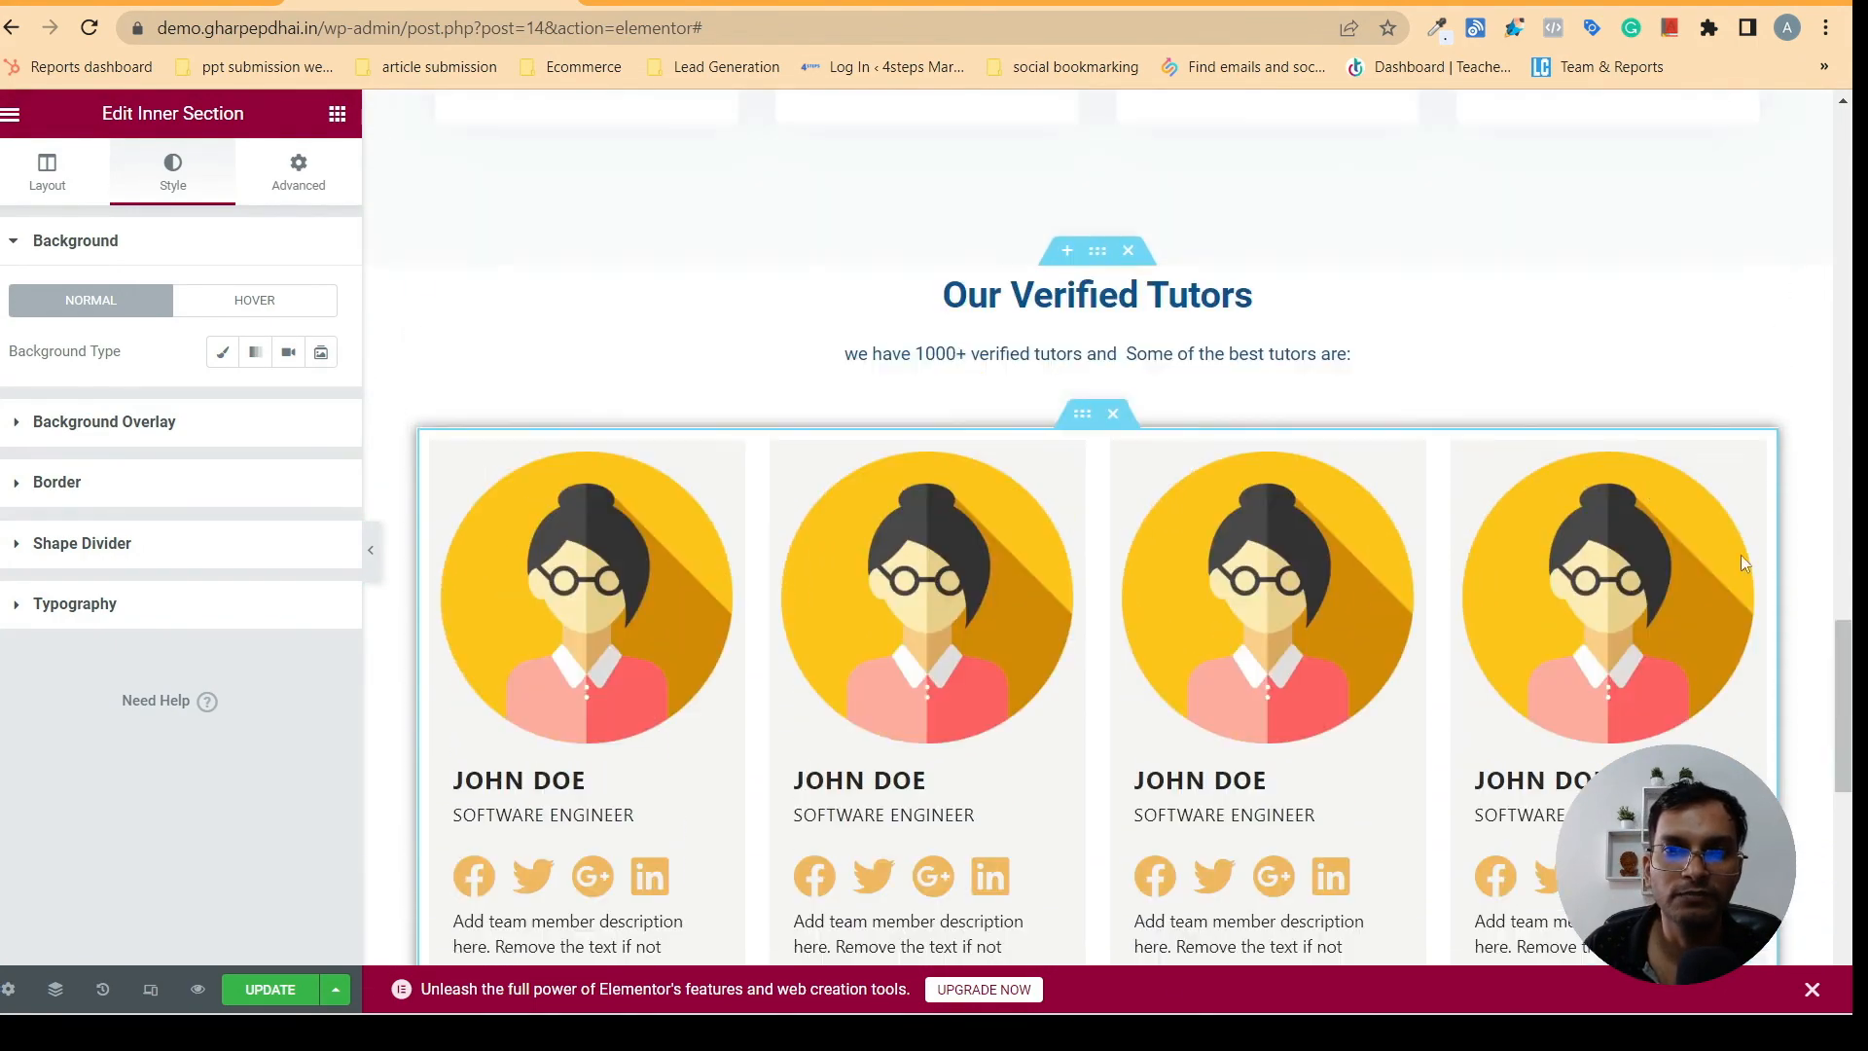
pyautogui.click(1094, 252)
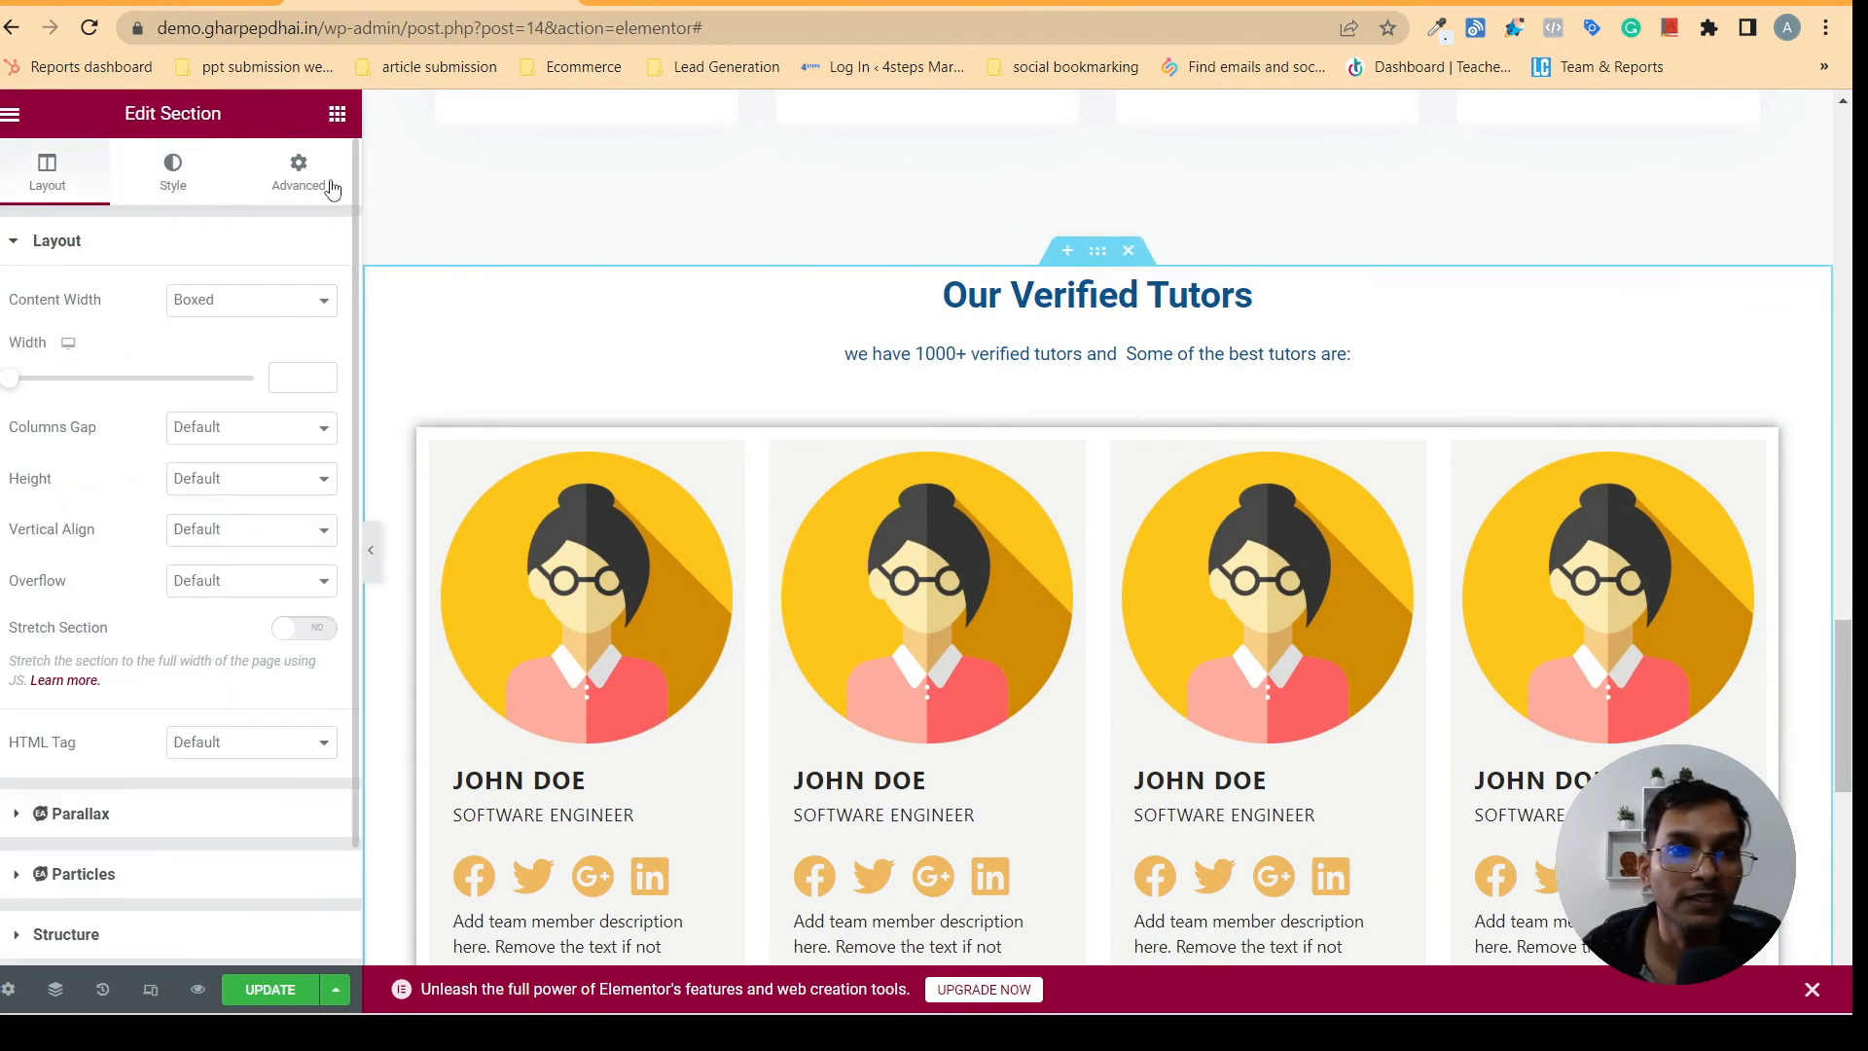
pyautogui.click(295, 181)
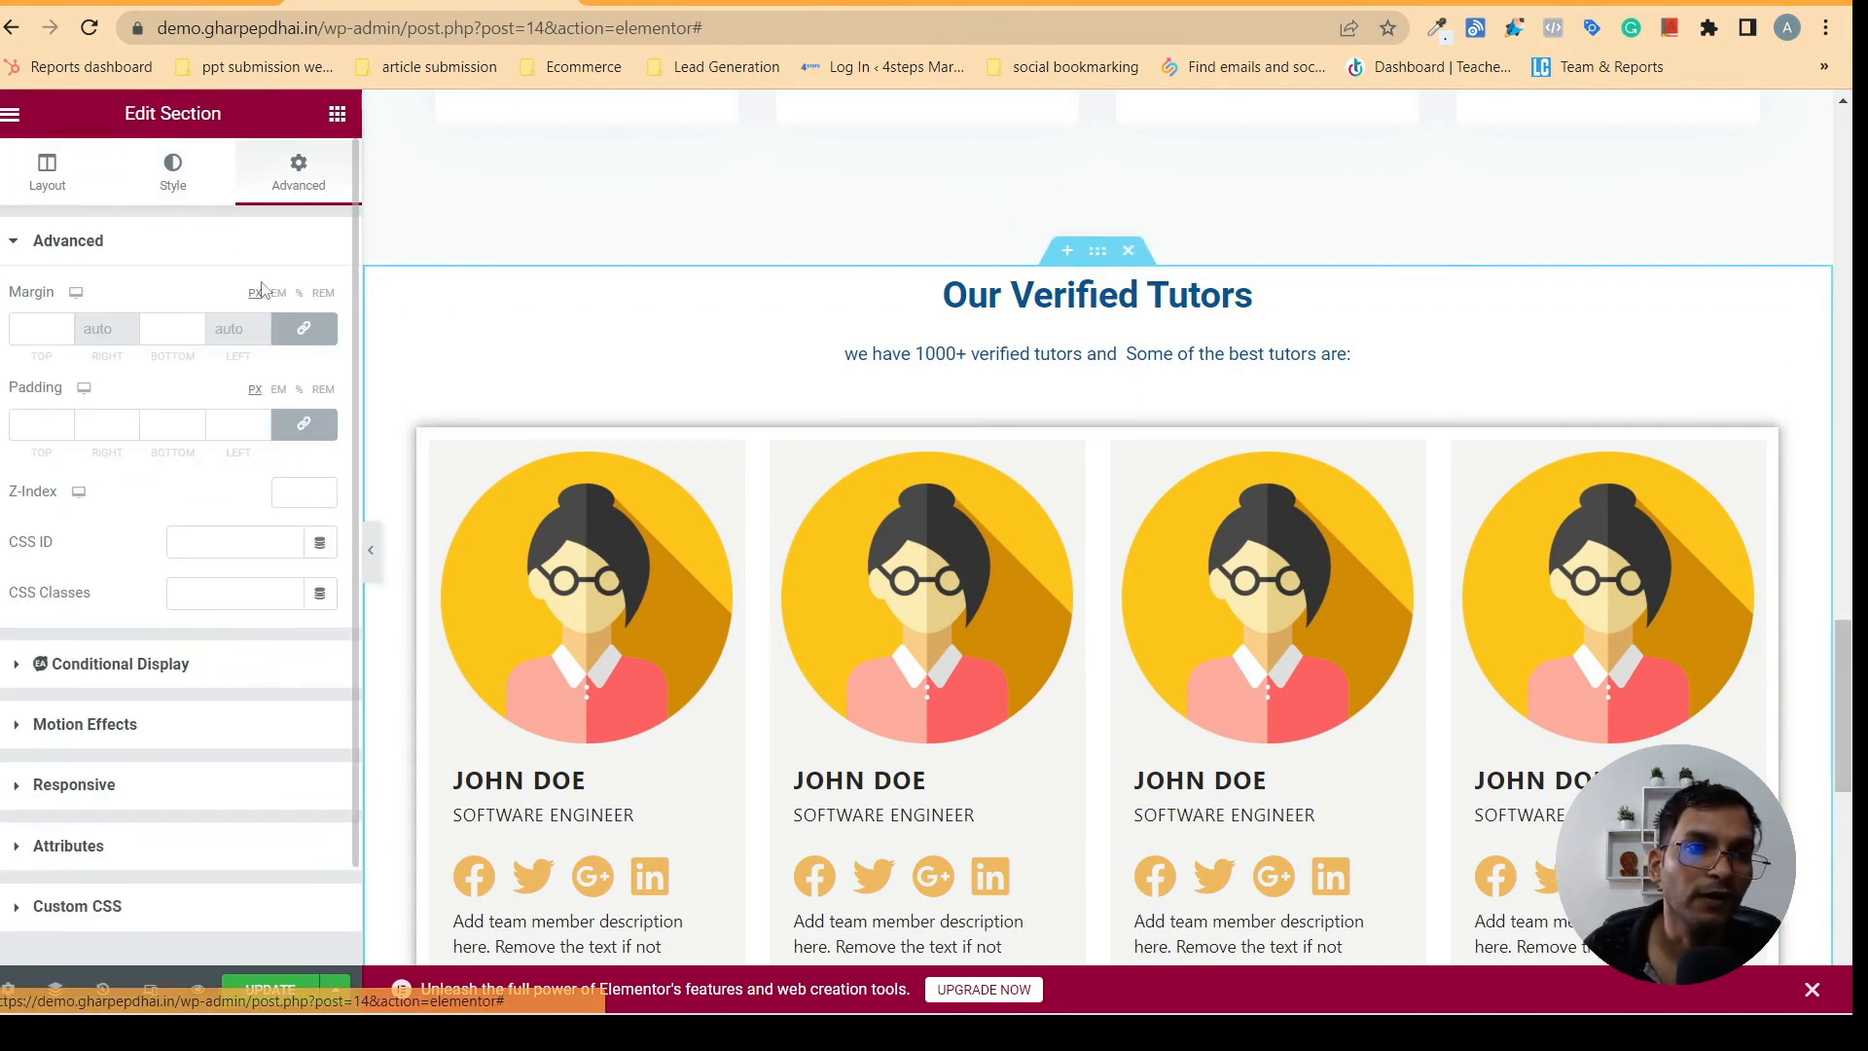
pyautogui.click(305, 333)
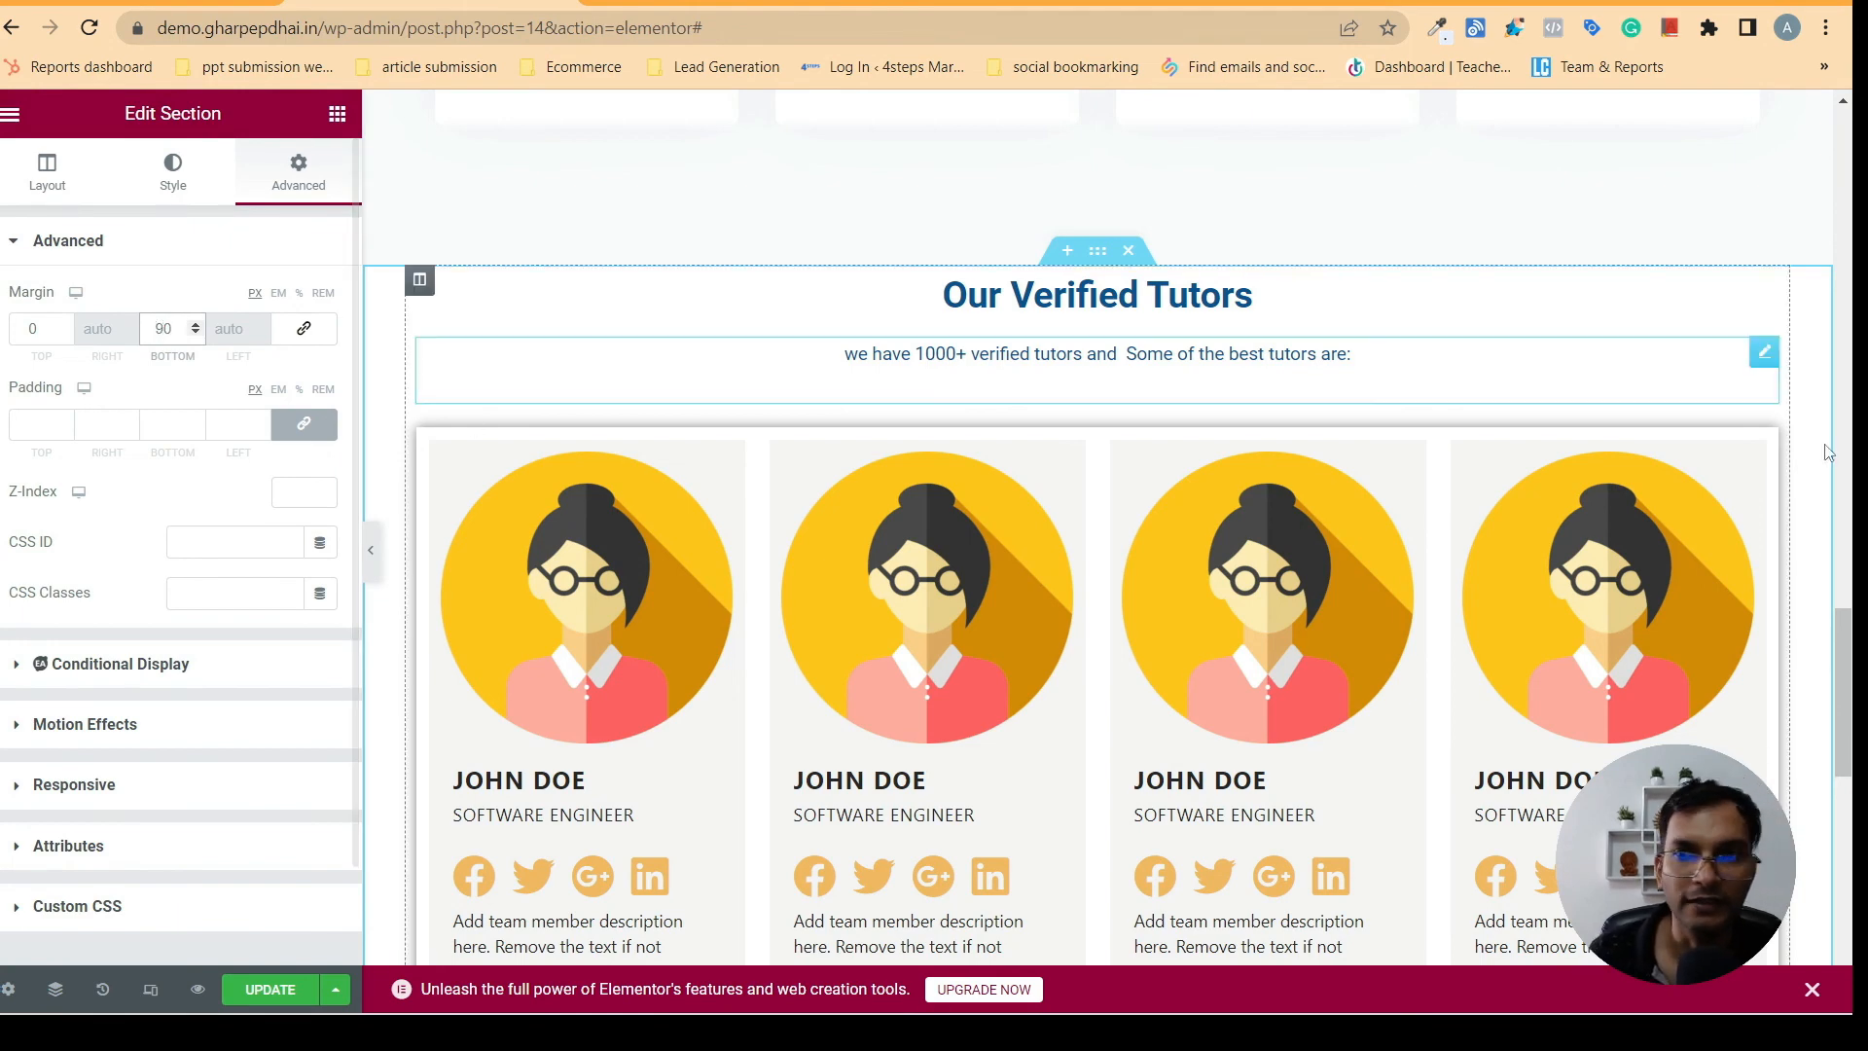
pyautogui.moveTo(1854, 691); pyautogui.dragTo(1851, 800)
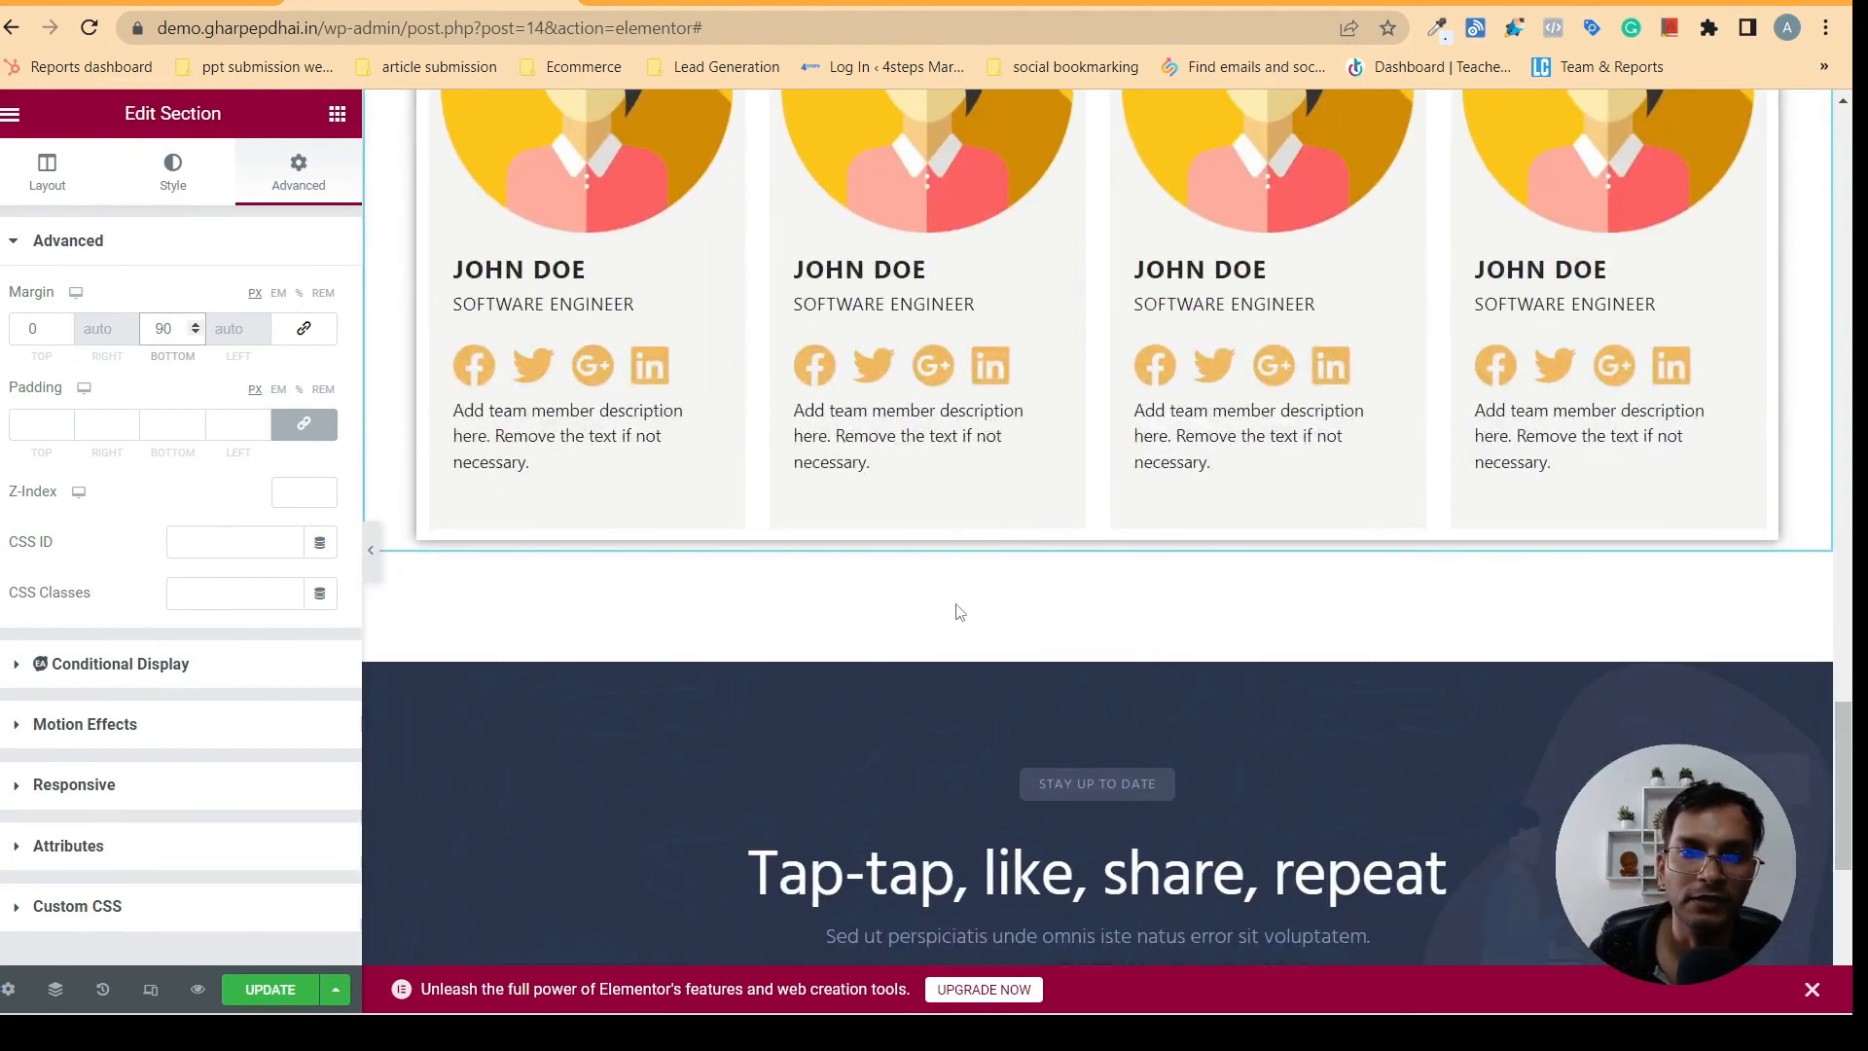
pyautogui.click(377, 569)
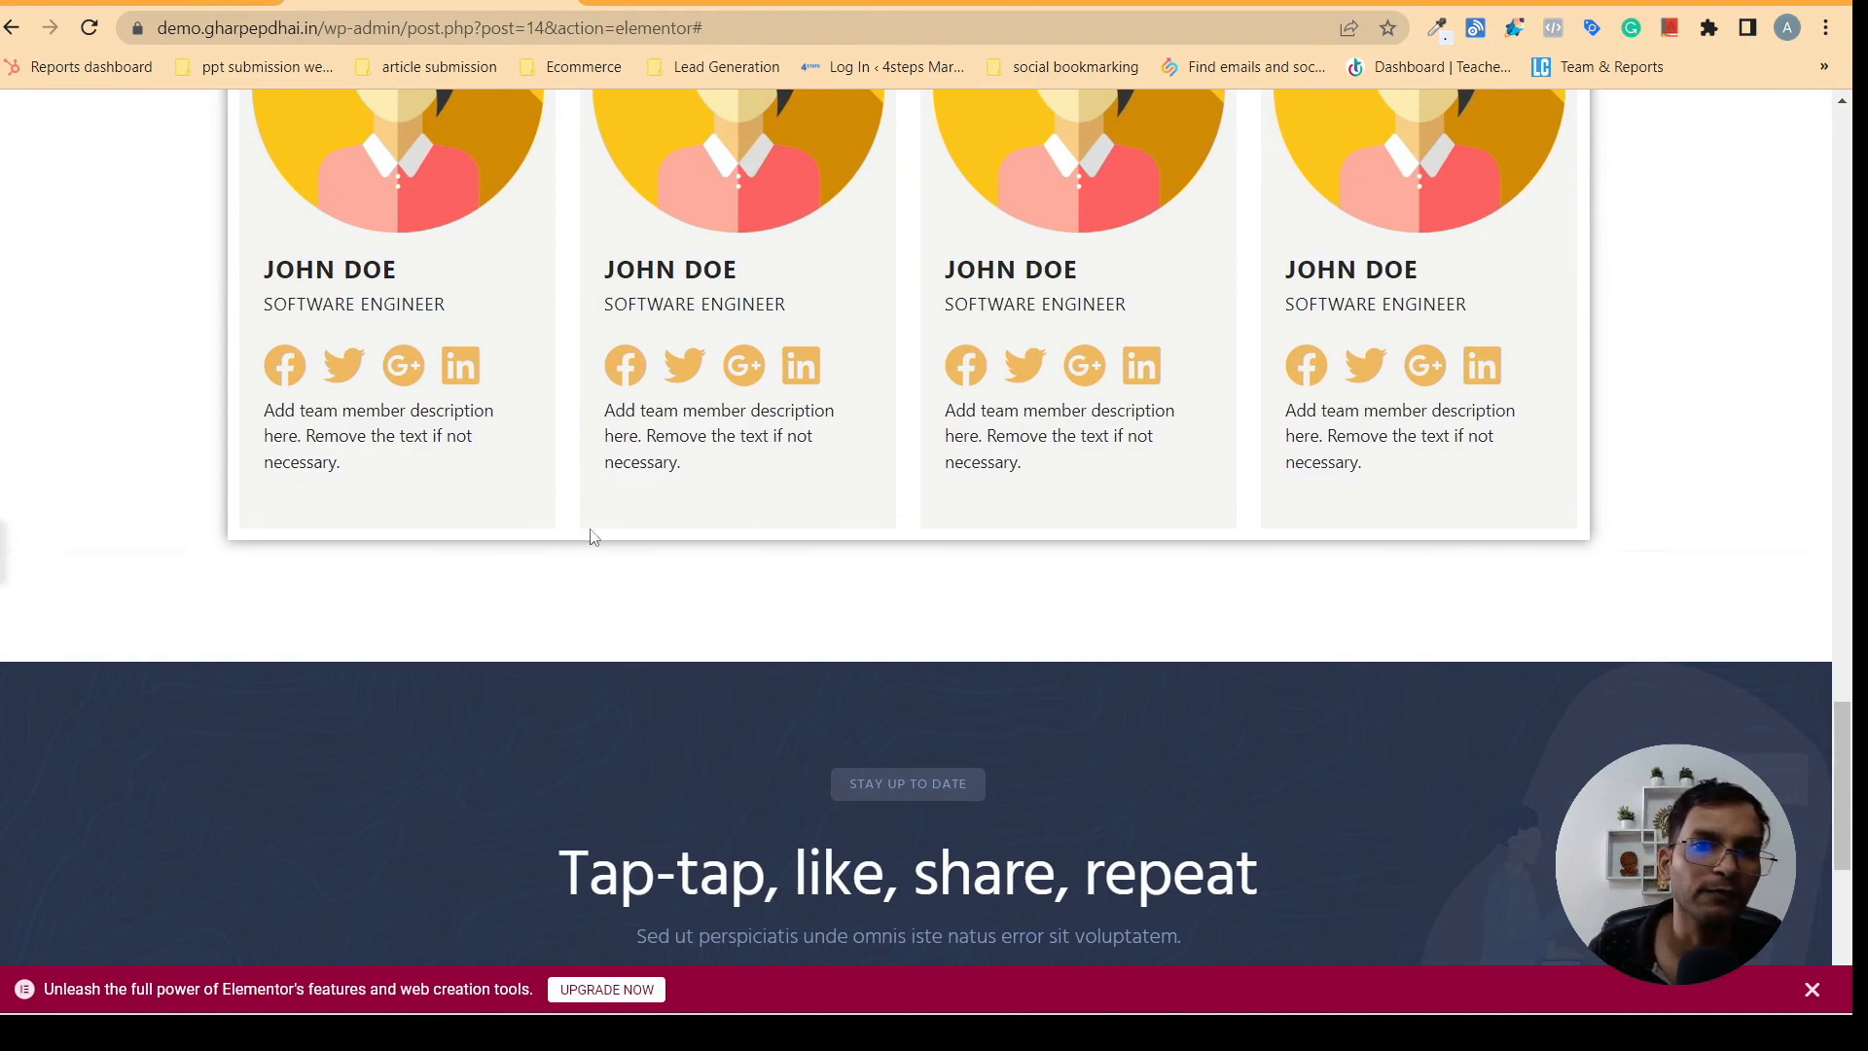
pyautogui.click(2, 553)
# - Delete the dark "Tap-tap, like, share, repeat" social section below the tutor cards
pyautogui.moveTo(1852, 754); pyautogui.dragTo(1846, 880)
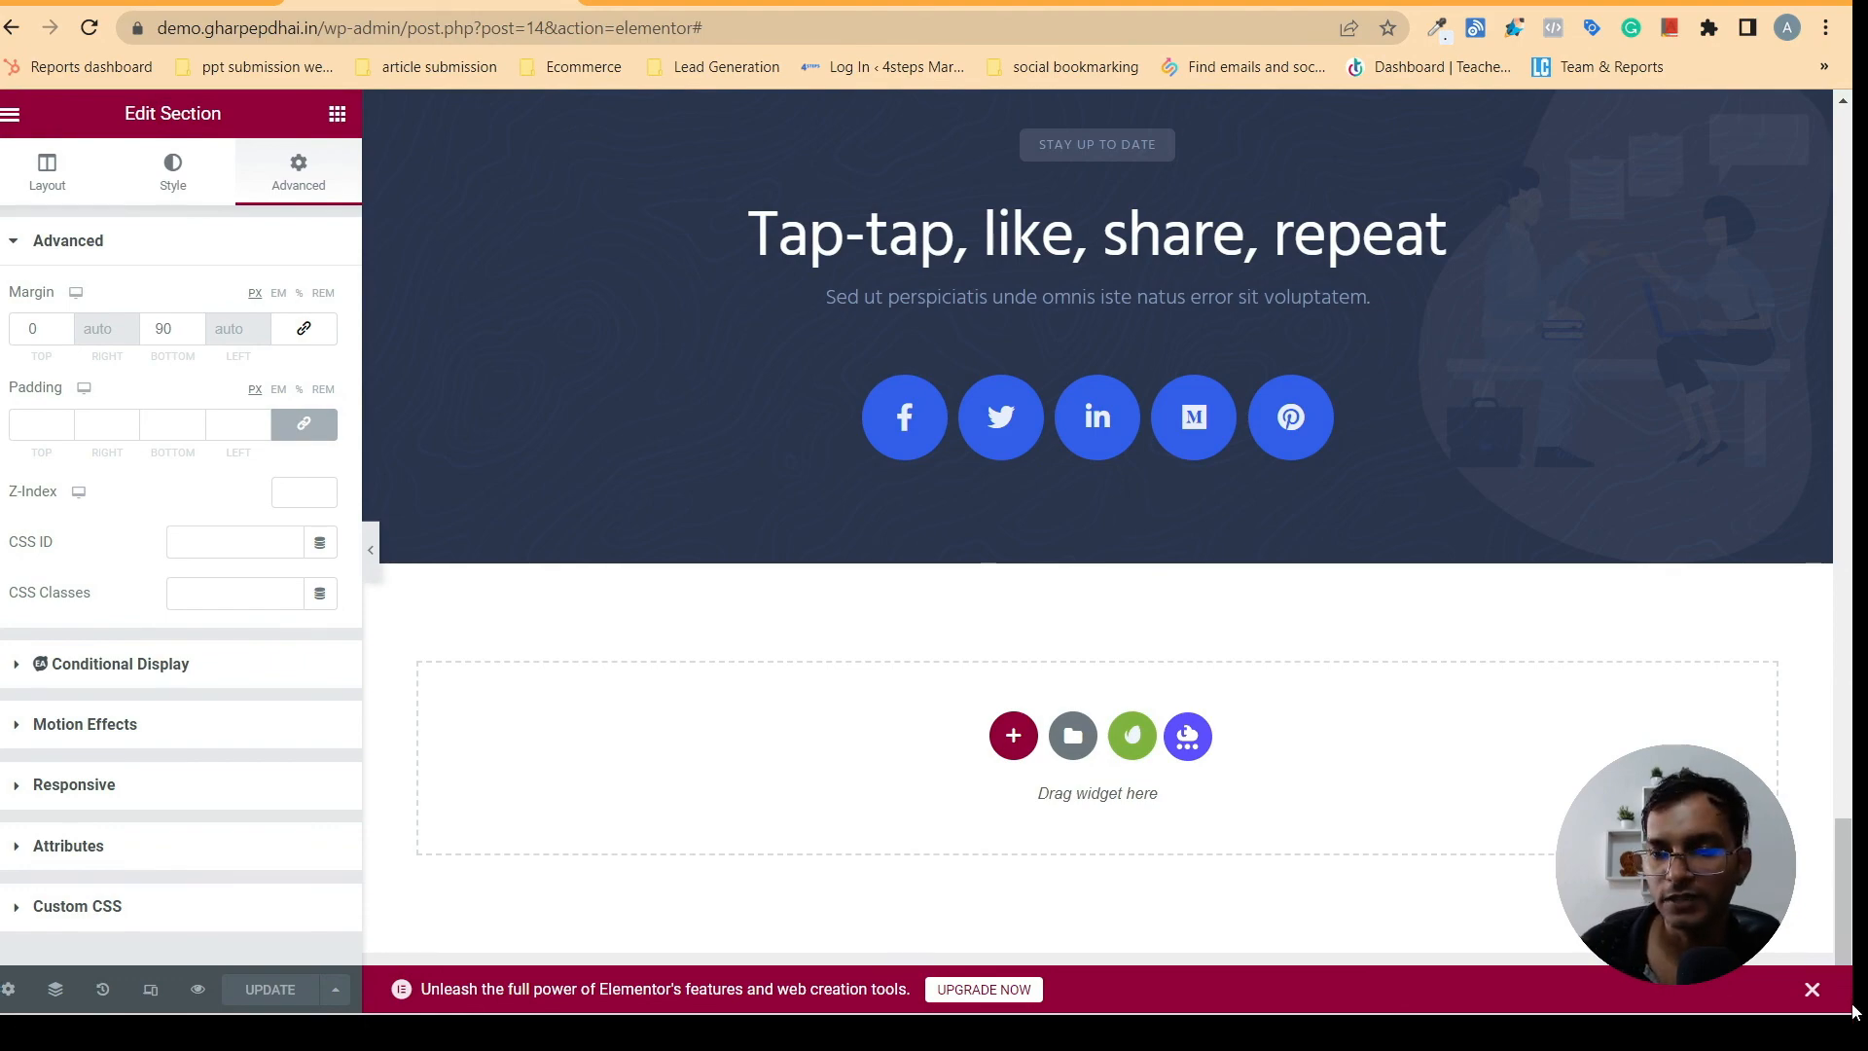
pyautogui.moveTo(1851, 881); pyautogui.dragTo(1841, 810)
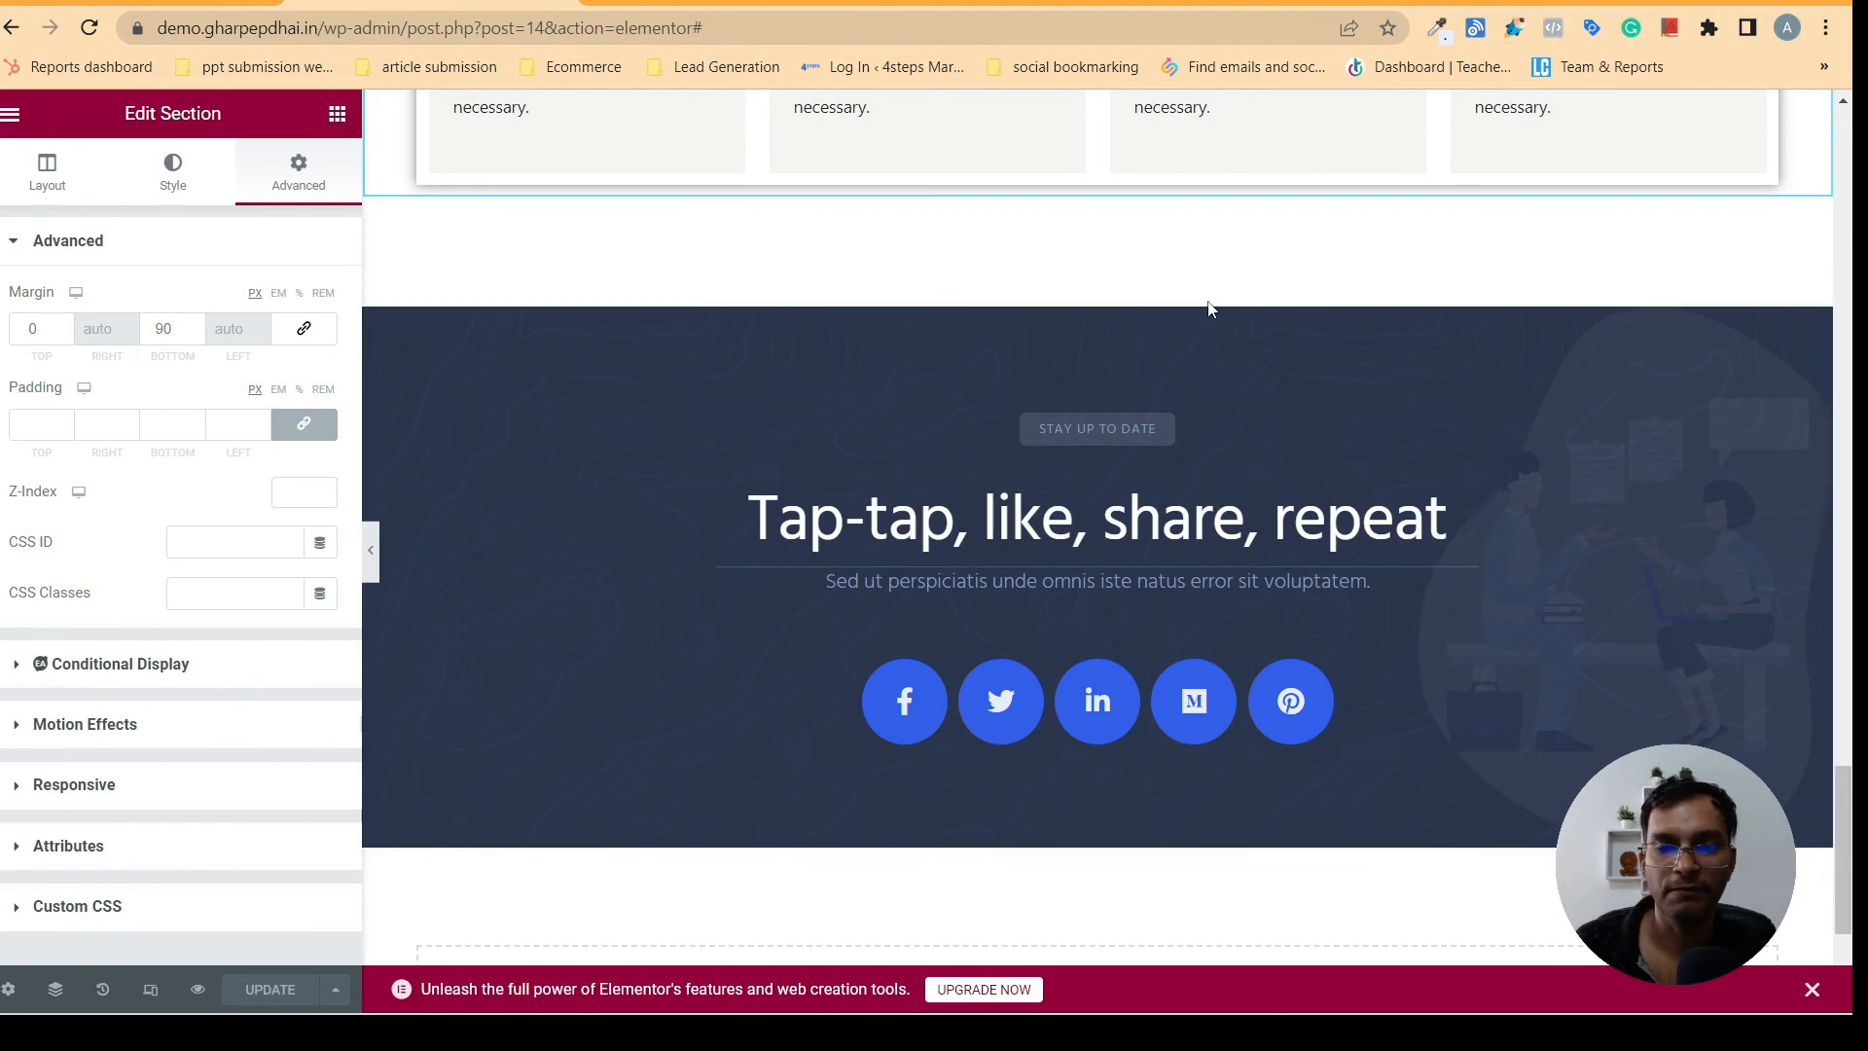
pyautogui.press('Delete')
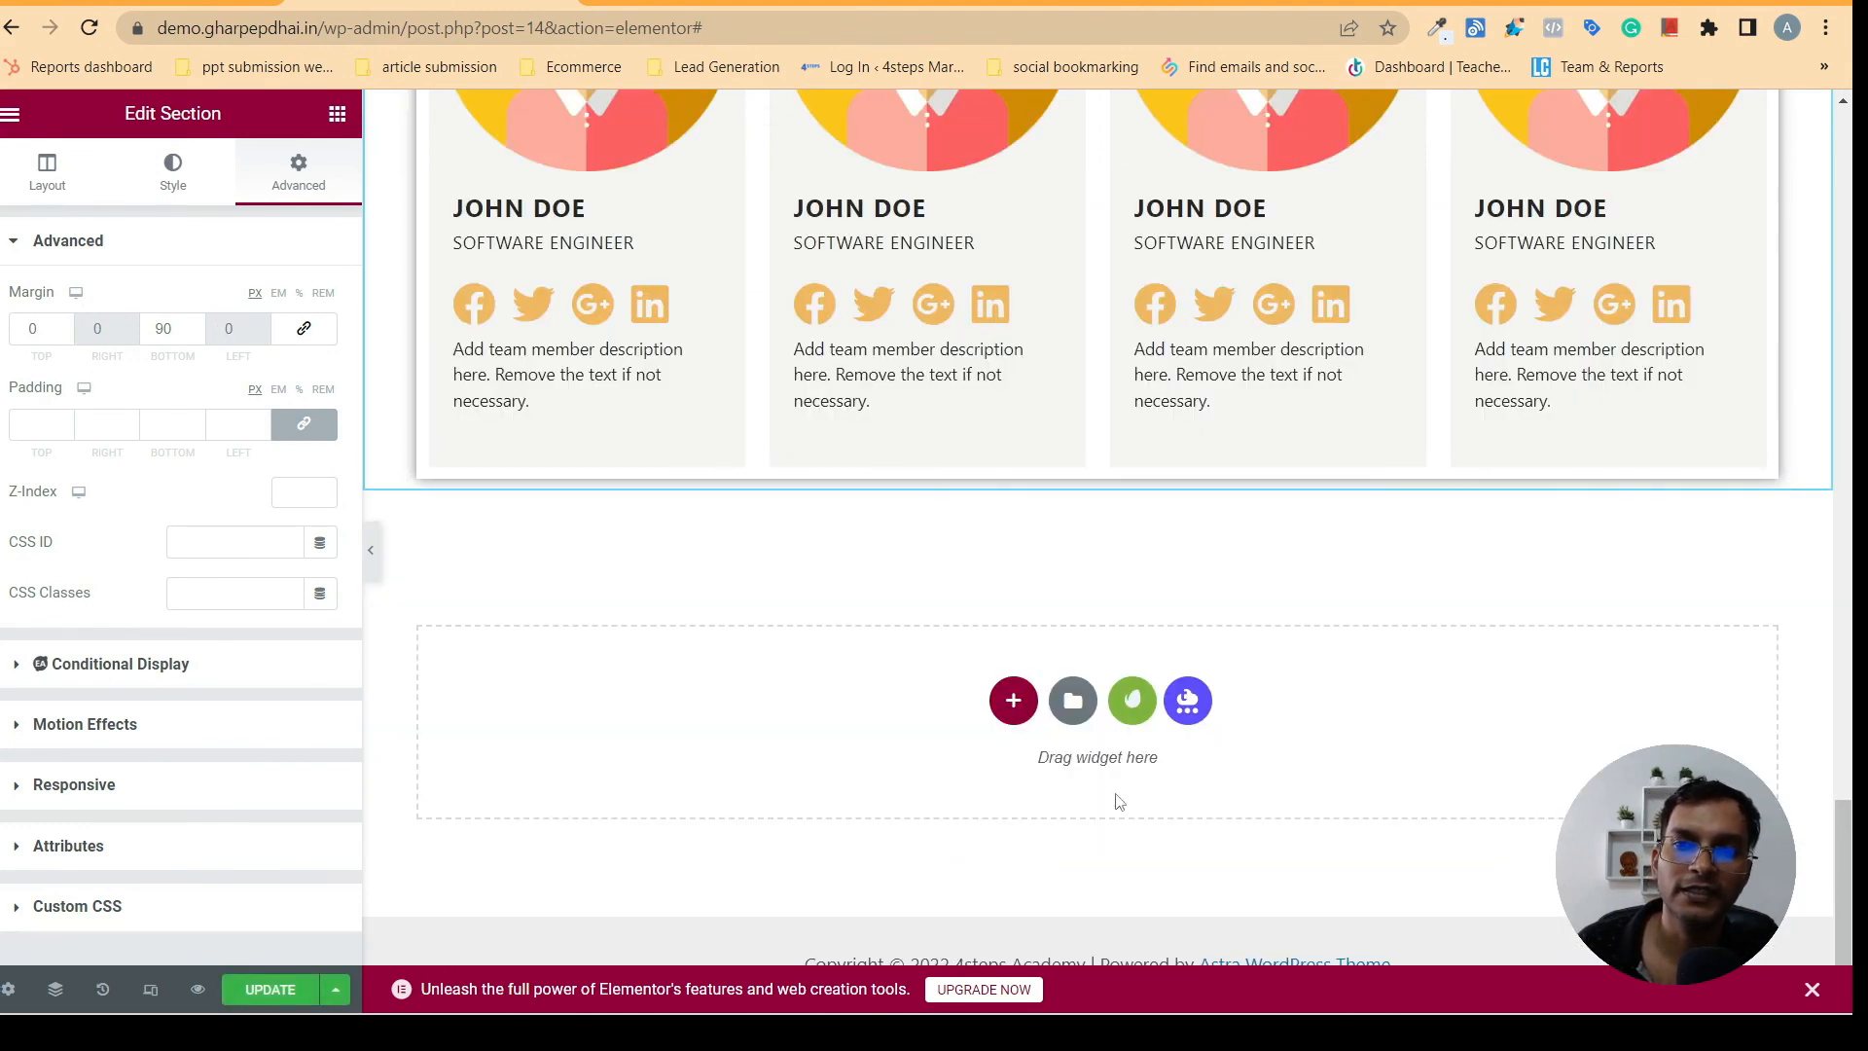
# - Check the gharpepdhai.in reference page and add a single-column section below the tutor cards
pyautogui.click(681, 3)
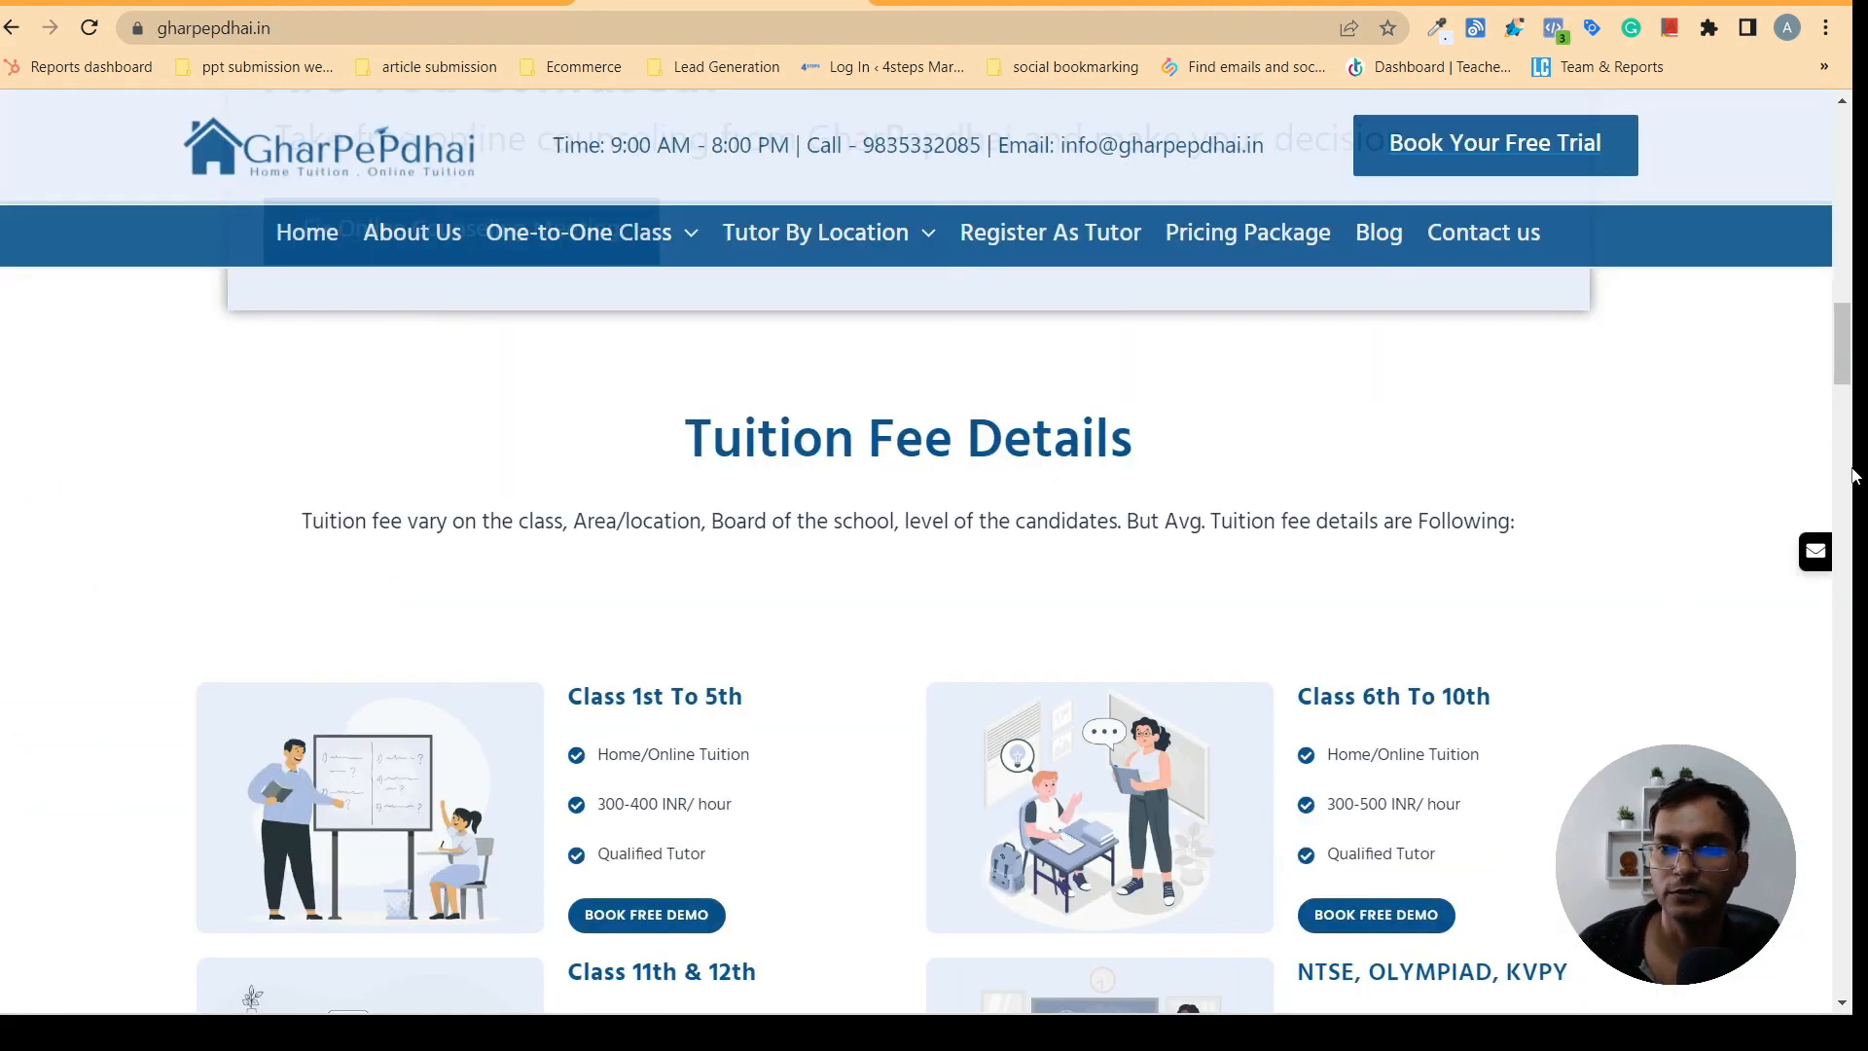
pyautogui.scroll(4, 1835, 360)
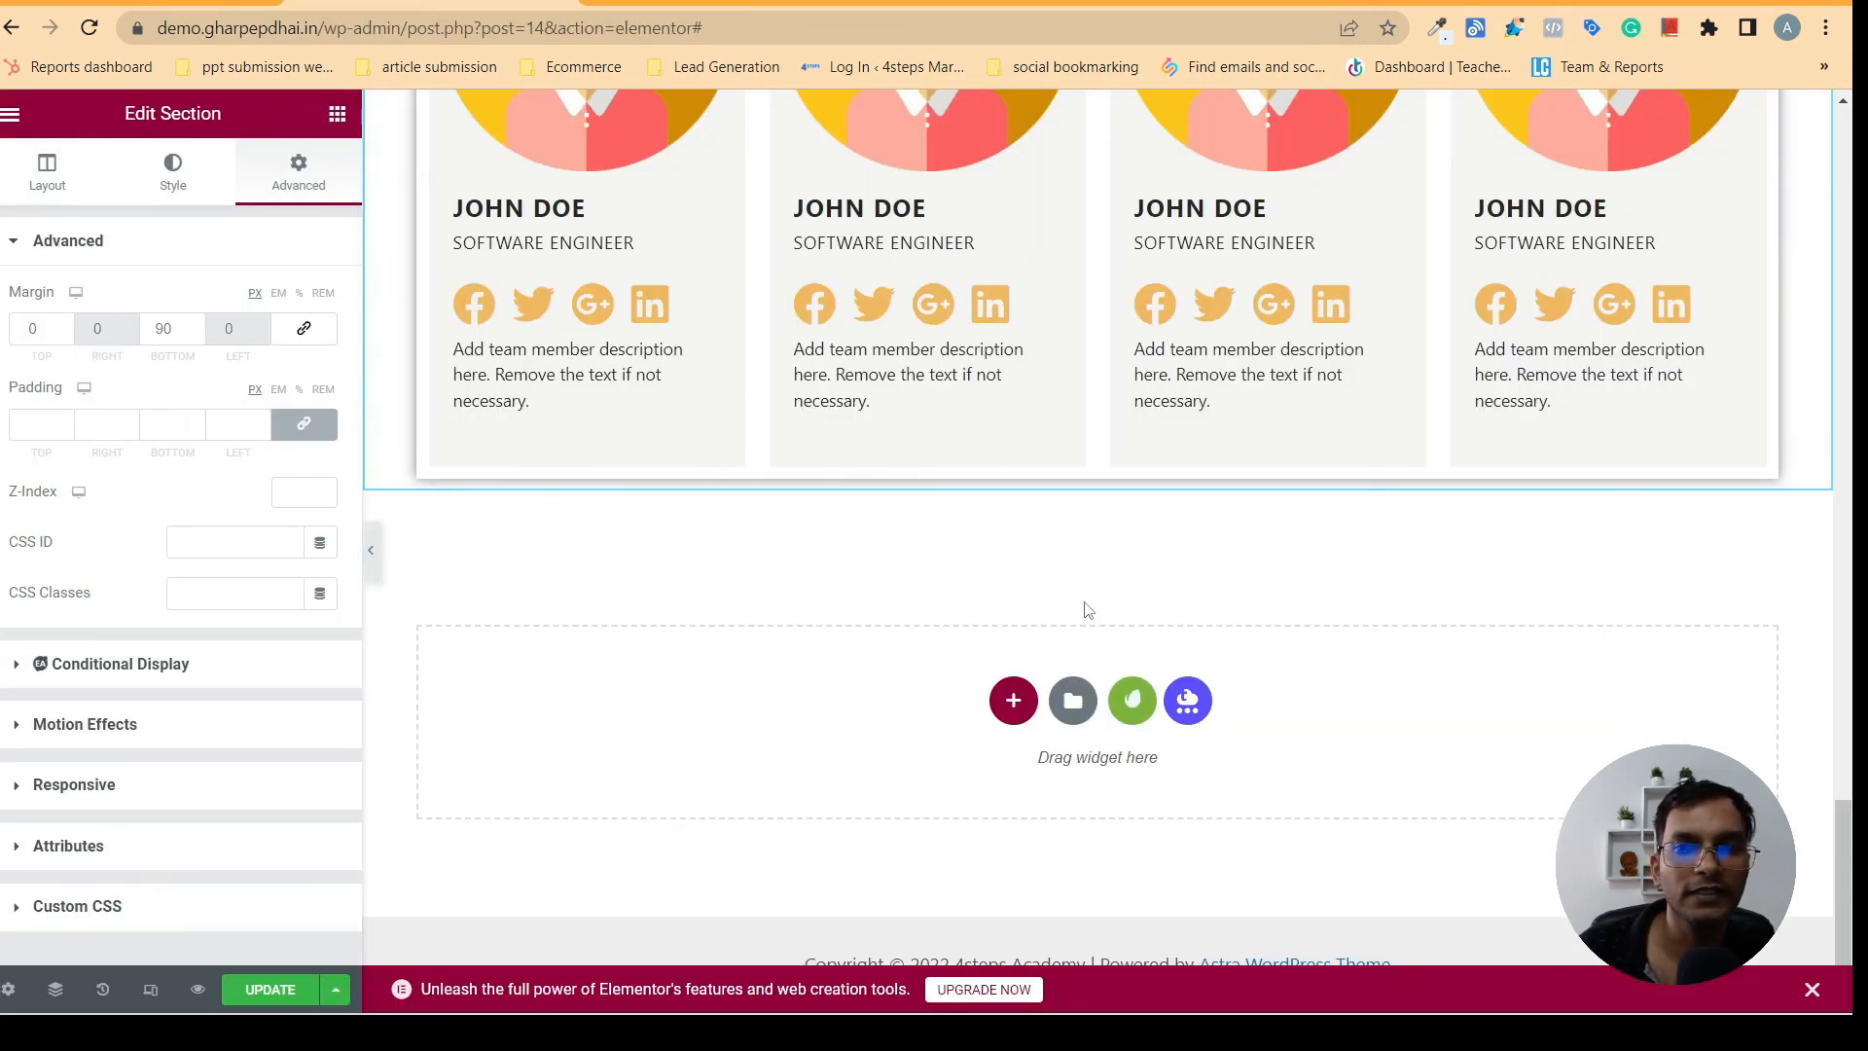
pyautogui.click(1011, 698)
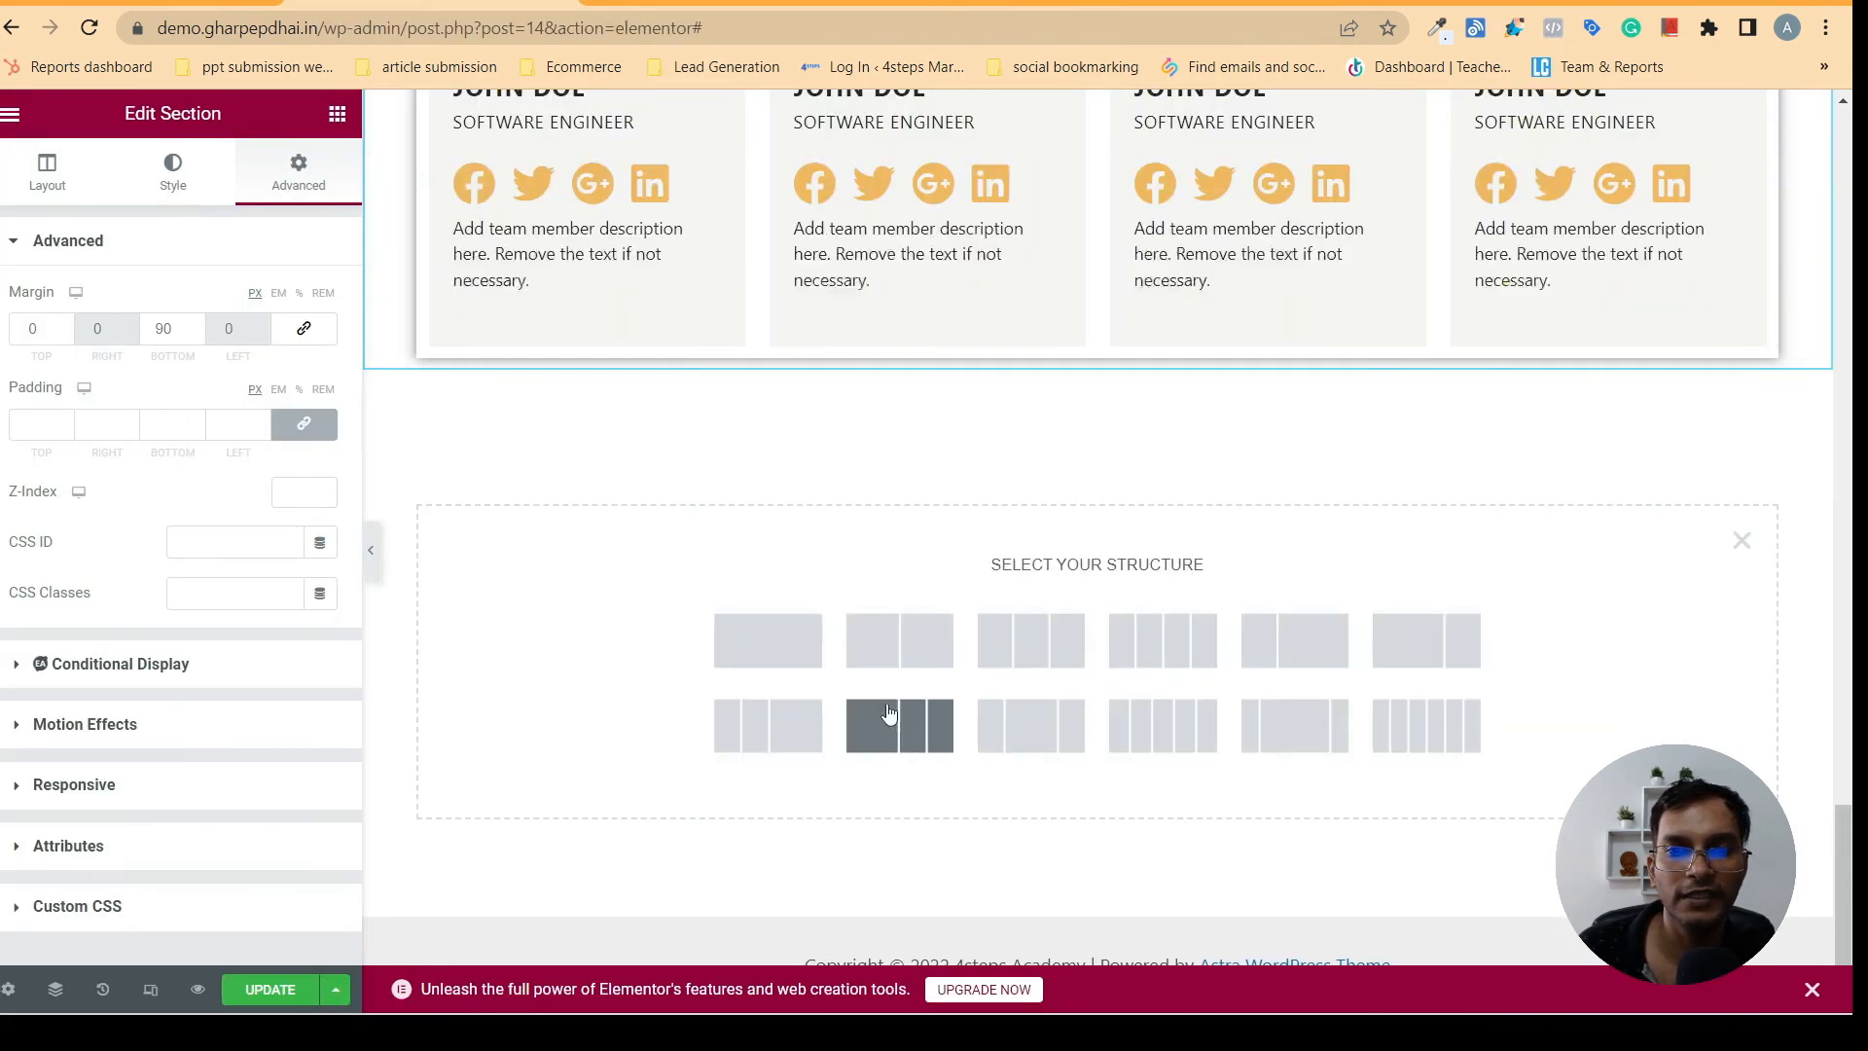
pyautogui.click(762, 650)
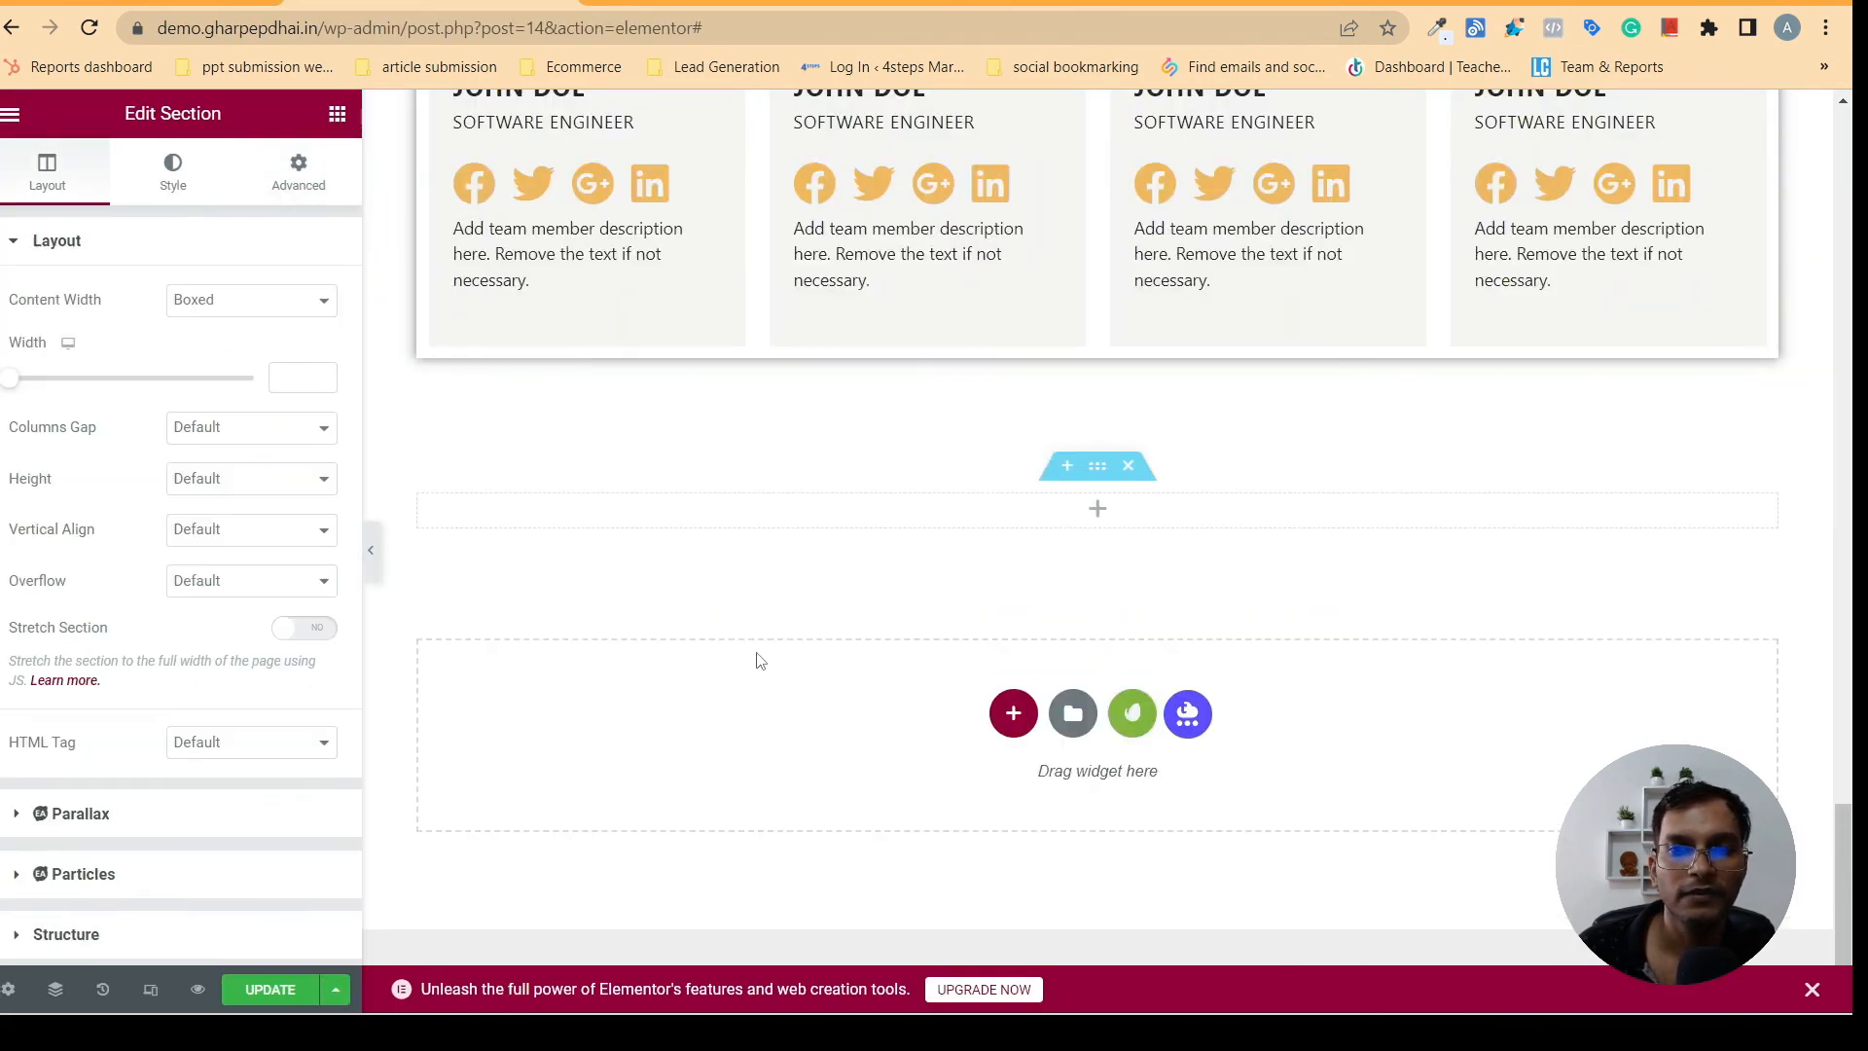
# - Check the reference page's "Are You Confused?" banner, find the Essential Addons Call to Action widget and place it in the new section
pyautogui.click(337, 114)
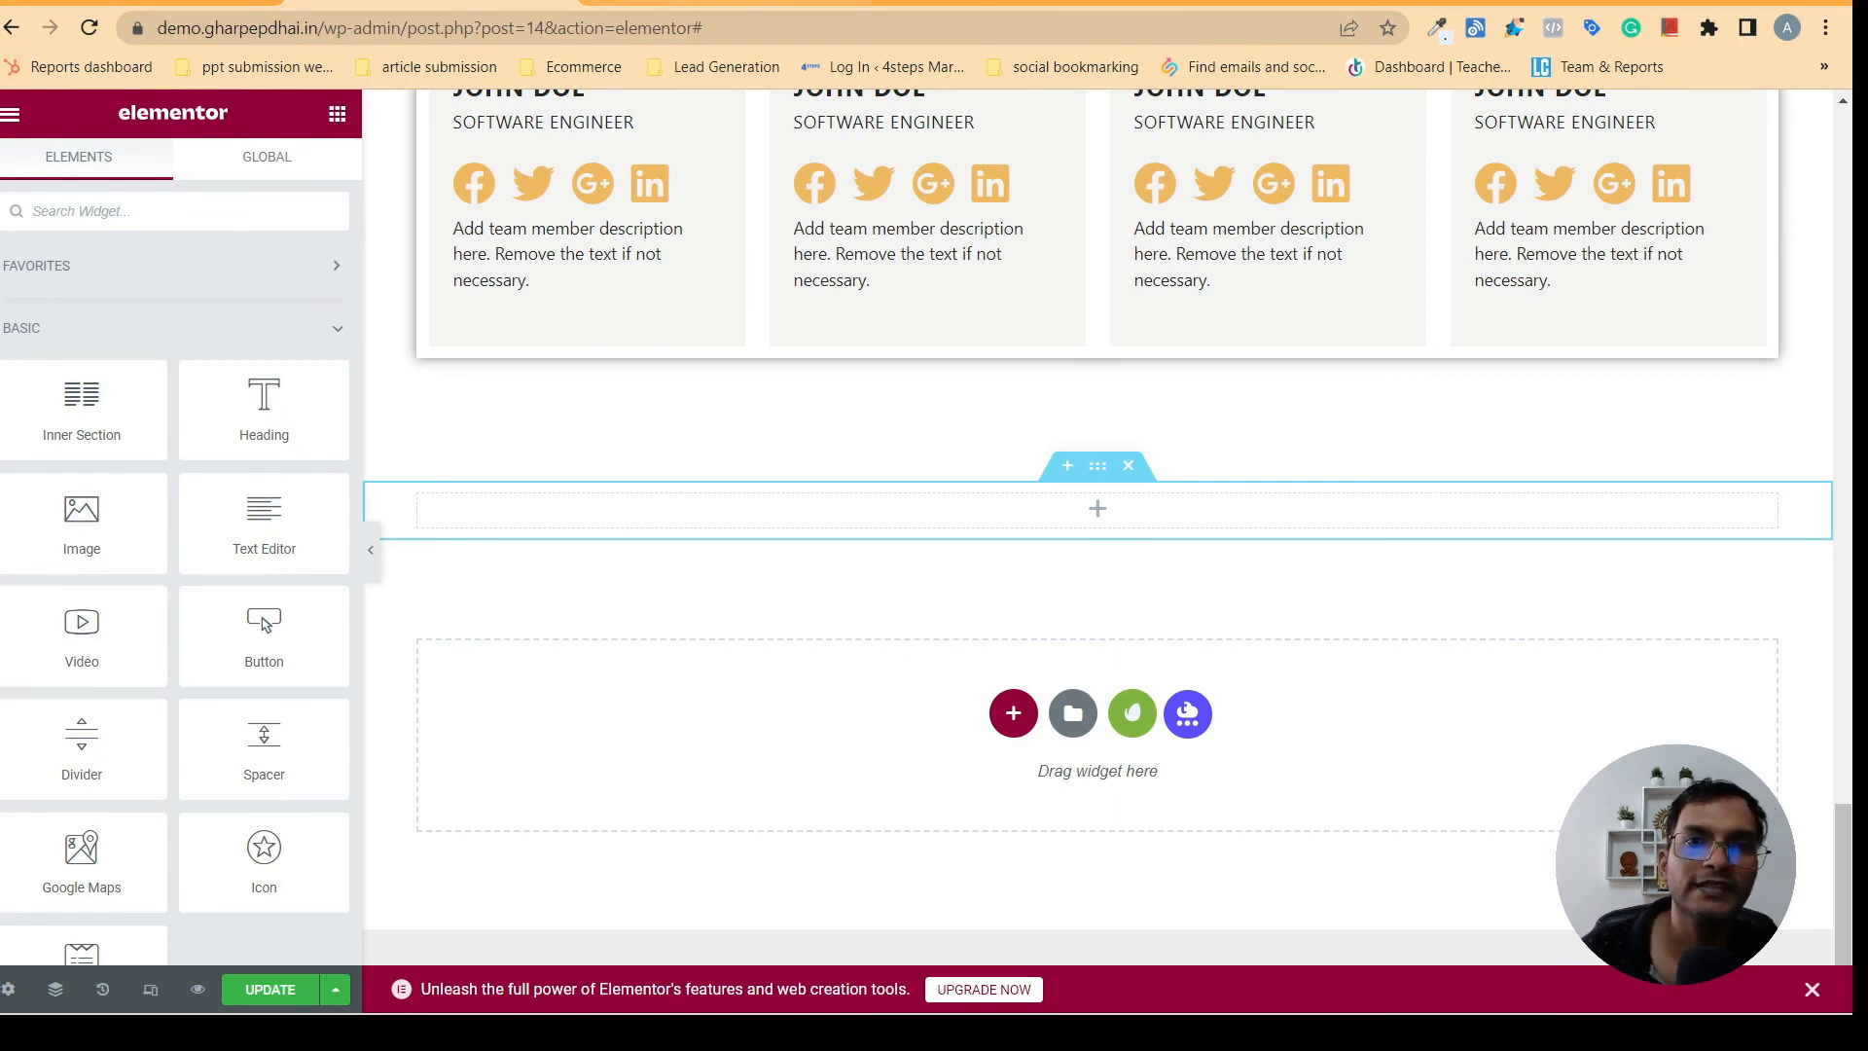
pyautogui.click(724, 2)
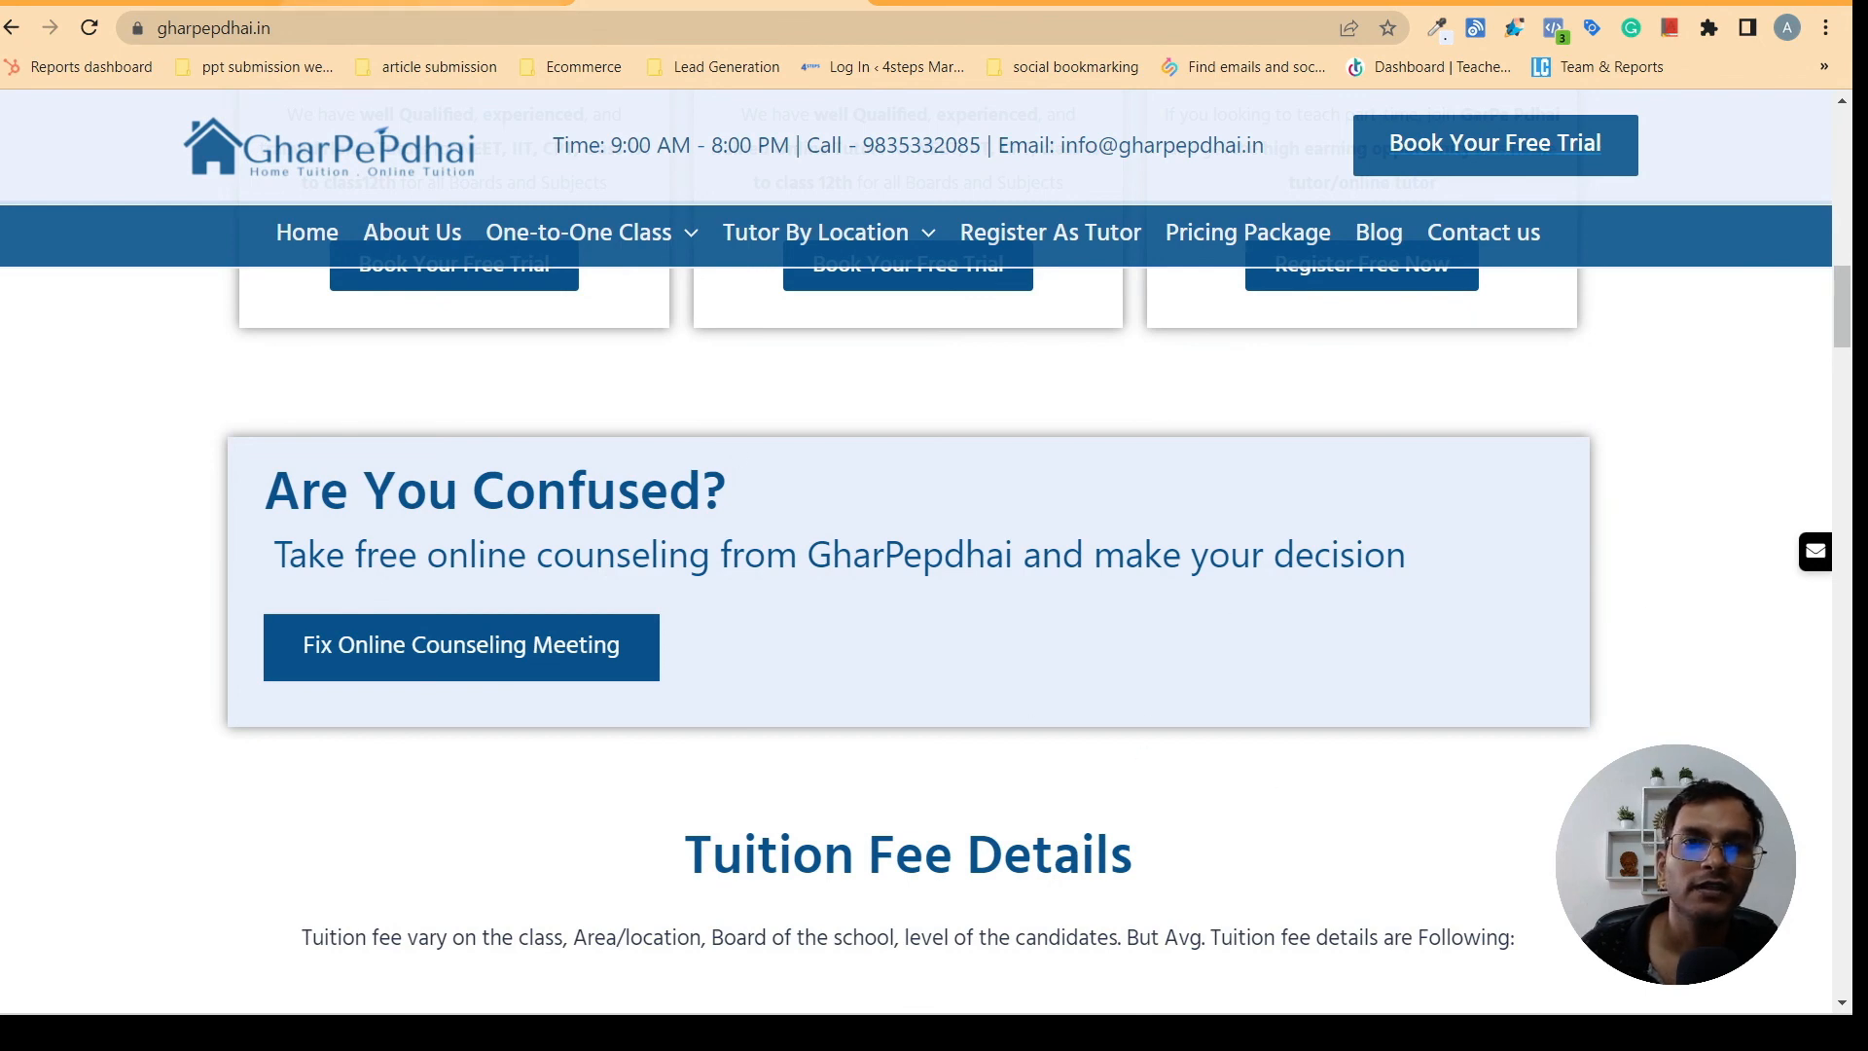
pyautogui.click(428, 3)
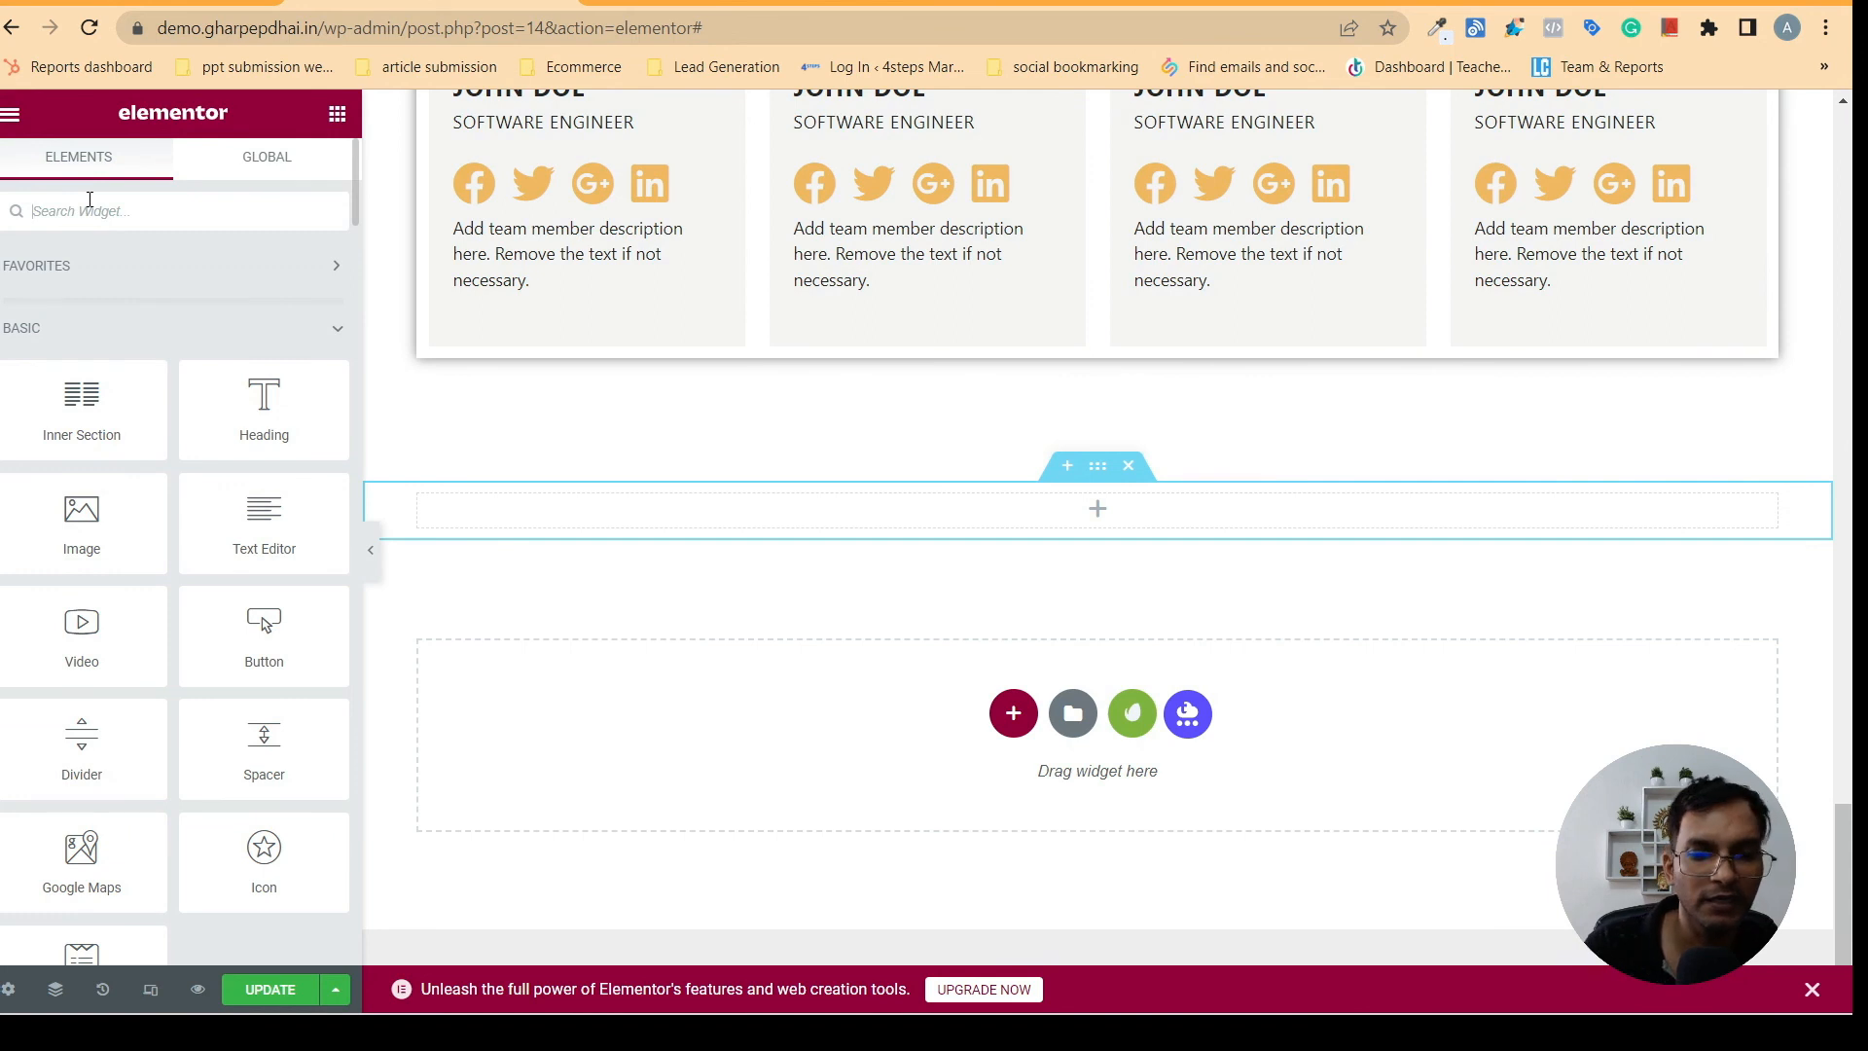
pyautogui.write('ca')
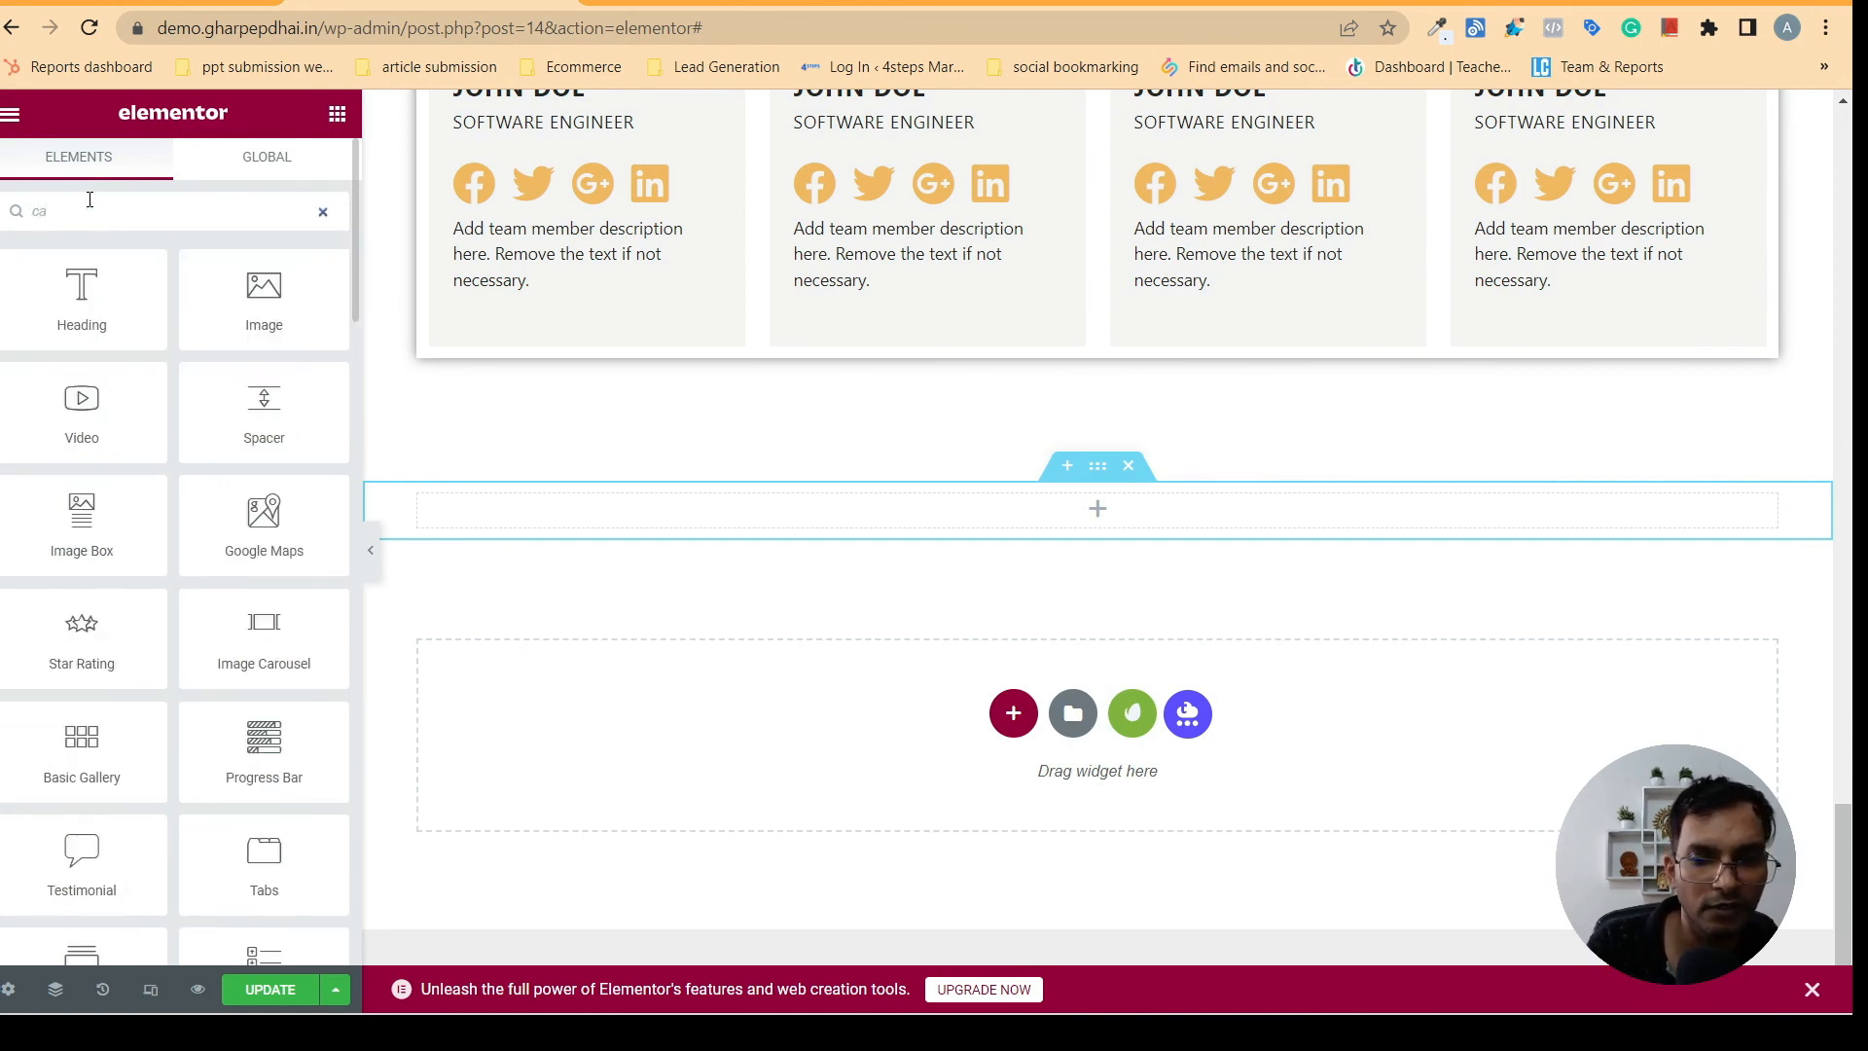
pyautogui.write('ll')
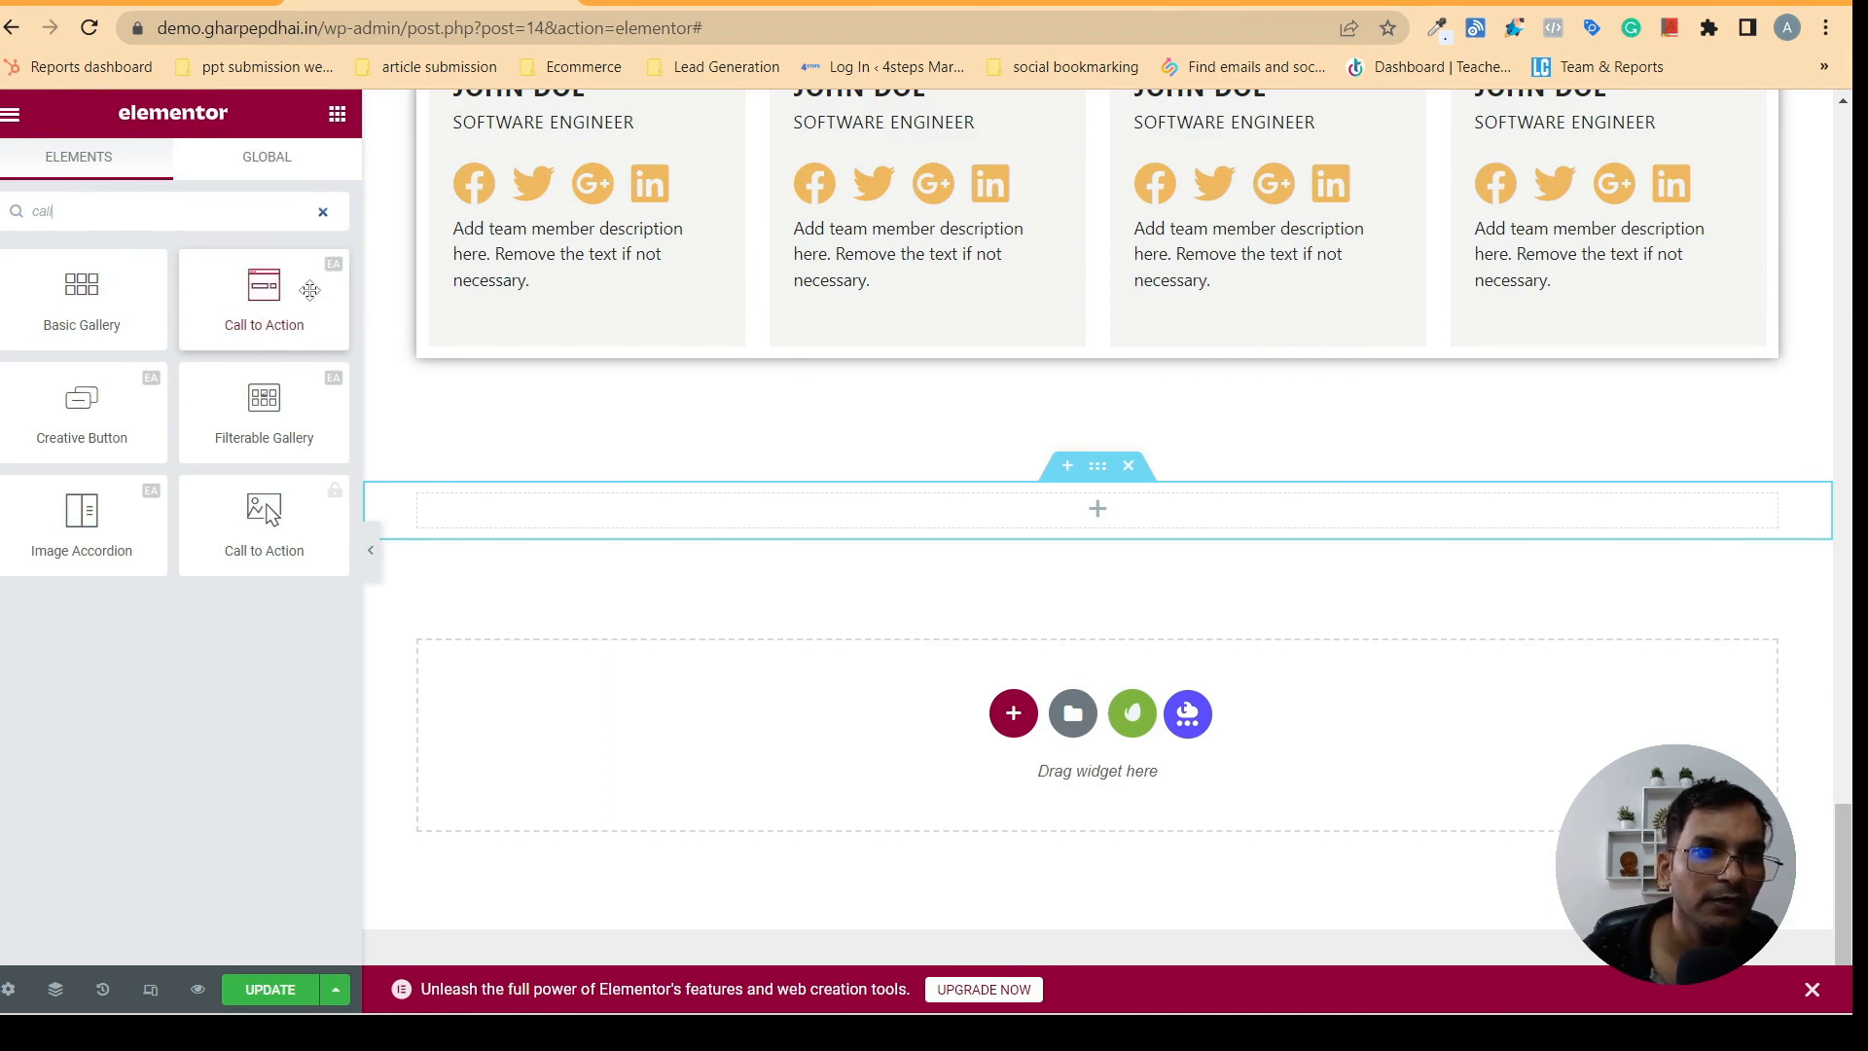
pyautogui.moveTo(304, 295); pyautogui.dragTo(997, 516)
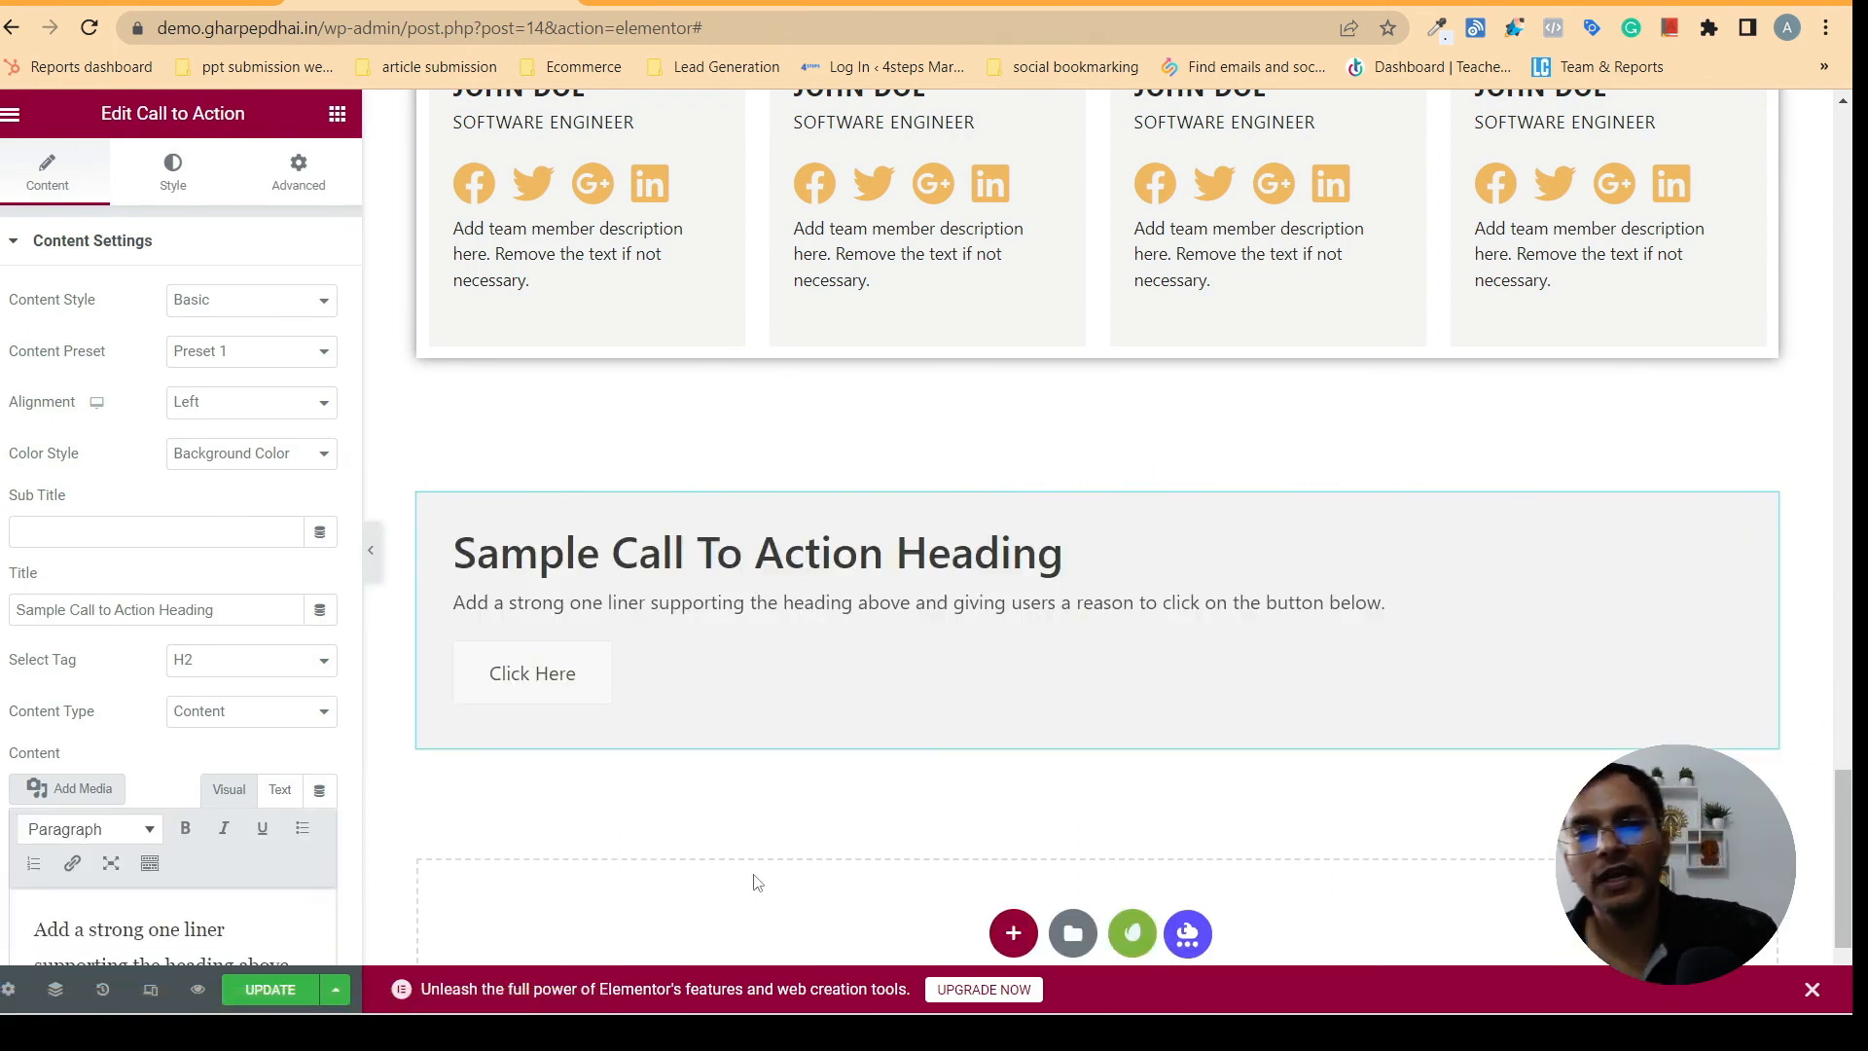
# - Compare with the reference banner, then try a box shadow with a blur of 10 on the call-to-action section and preview it
pyautogui.click(678, 2)
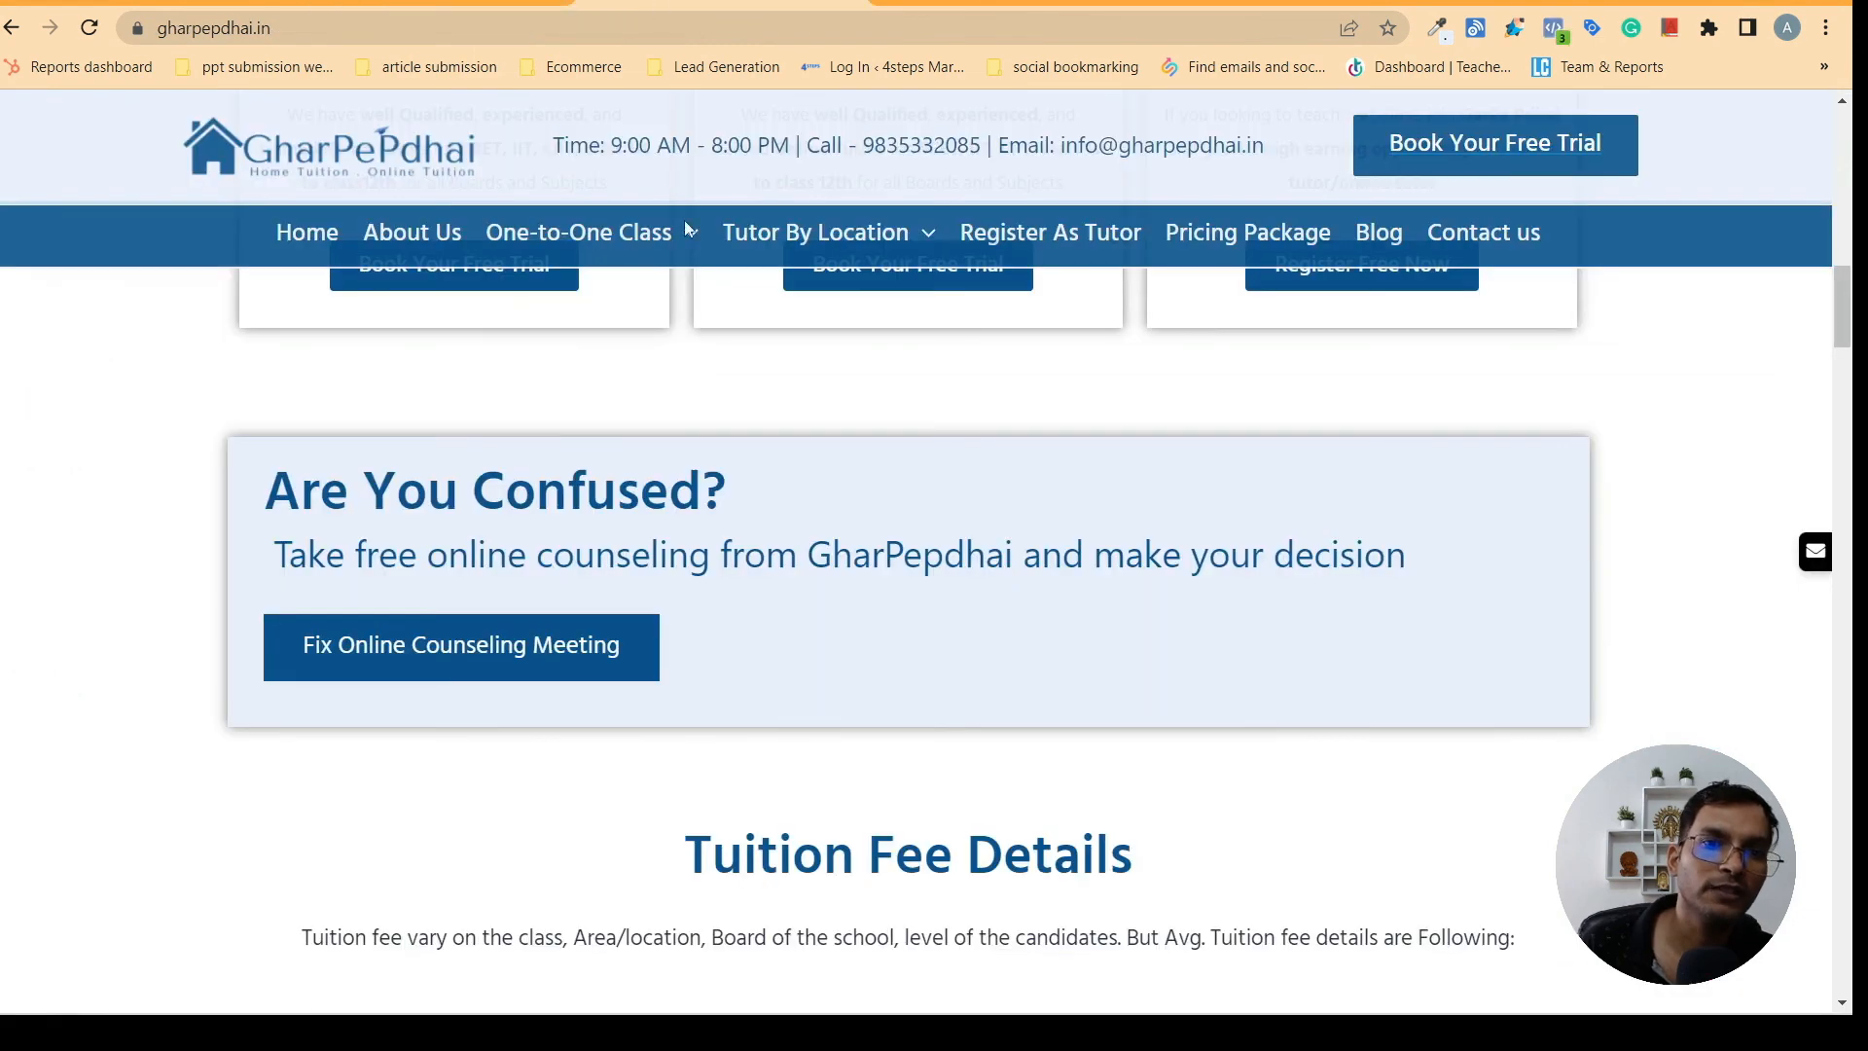
pyautogui.click(428, 3)
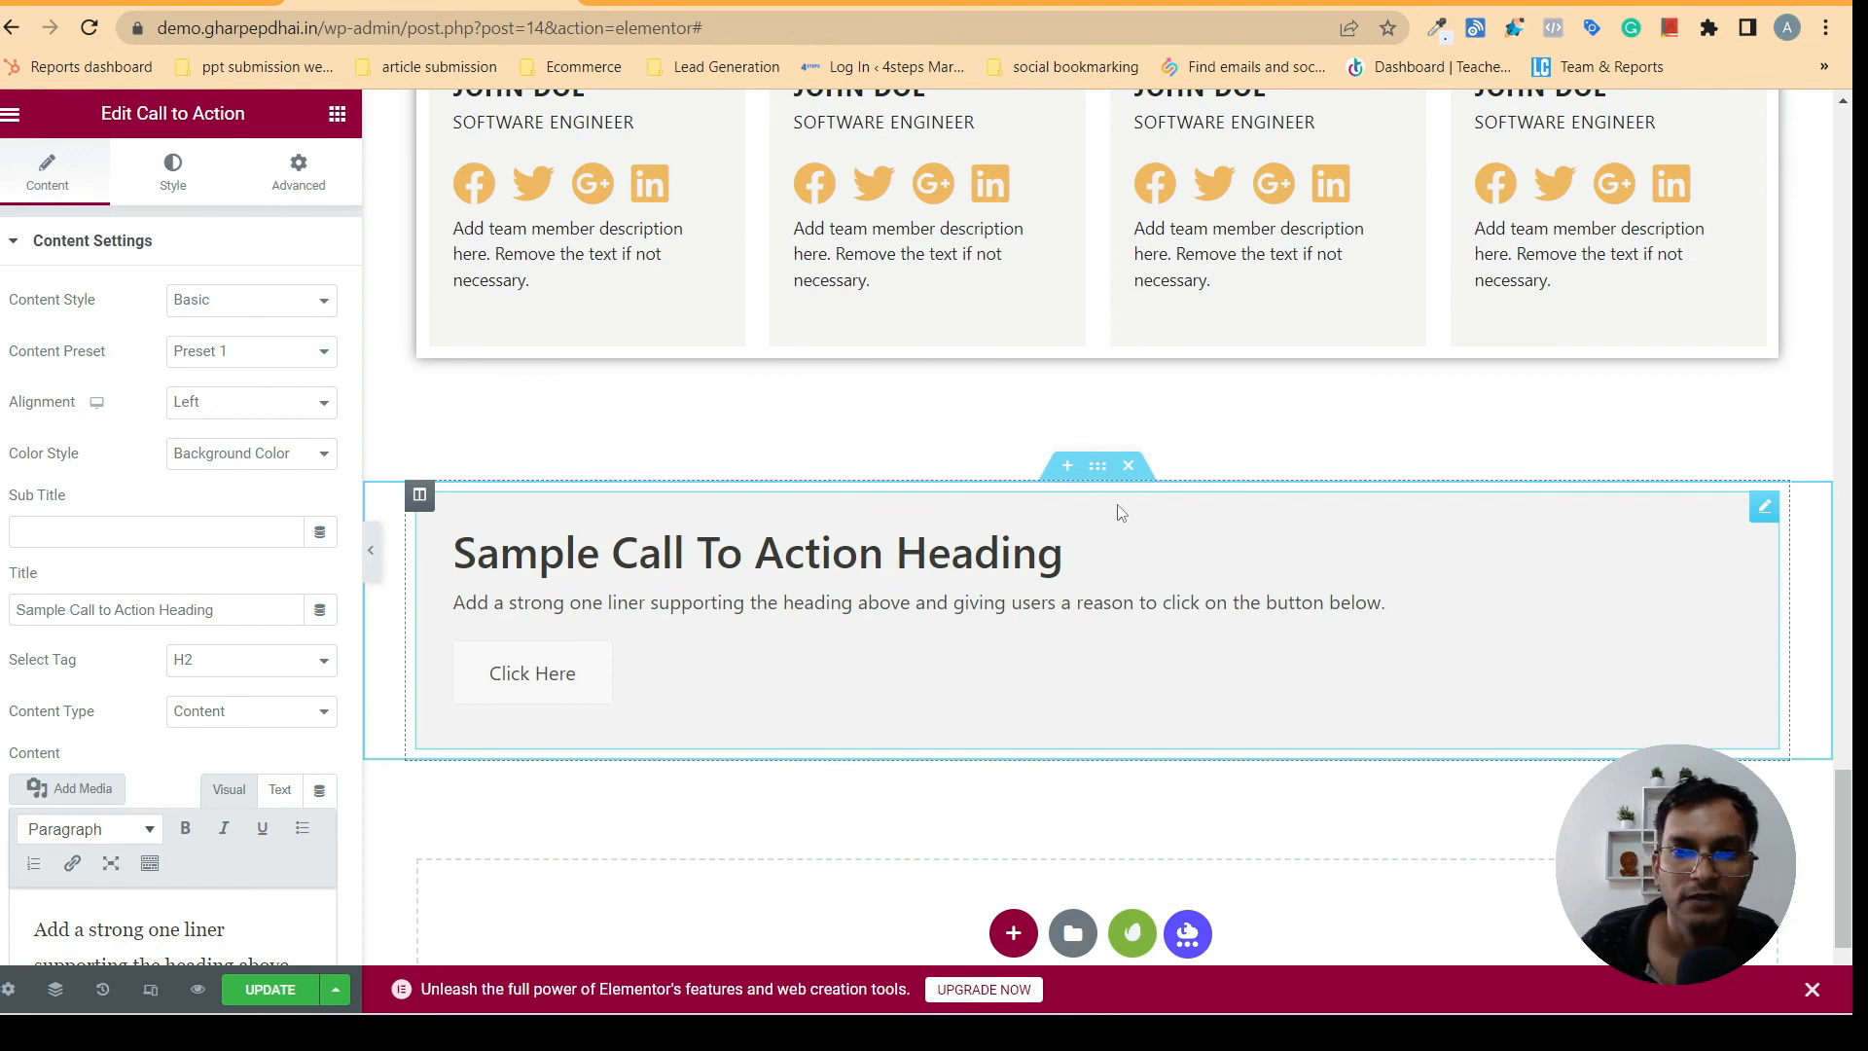
pyautogui.click(1097, 465)
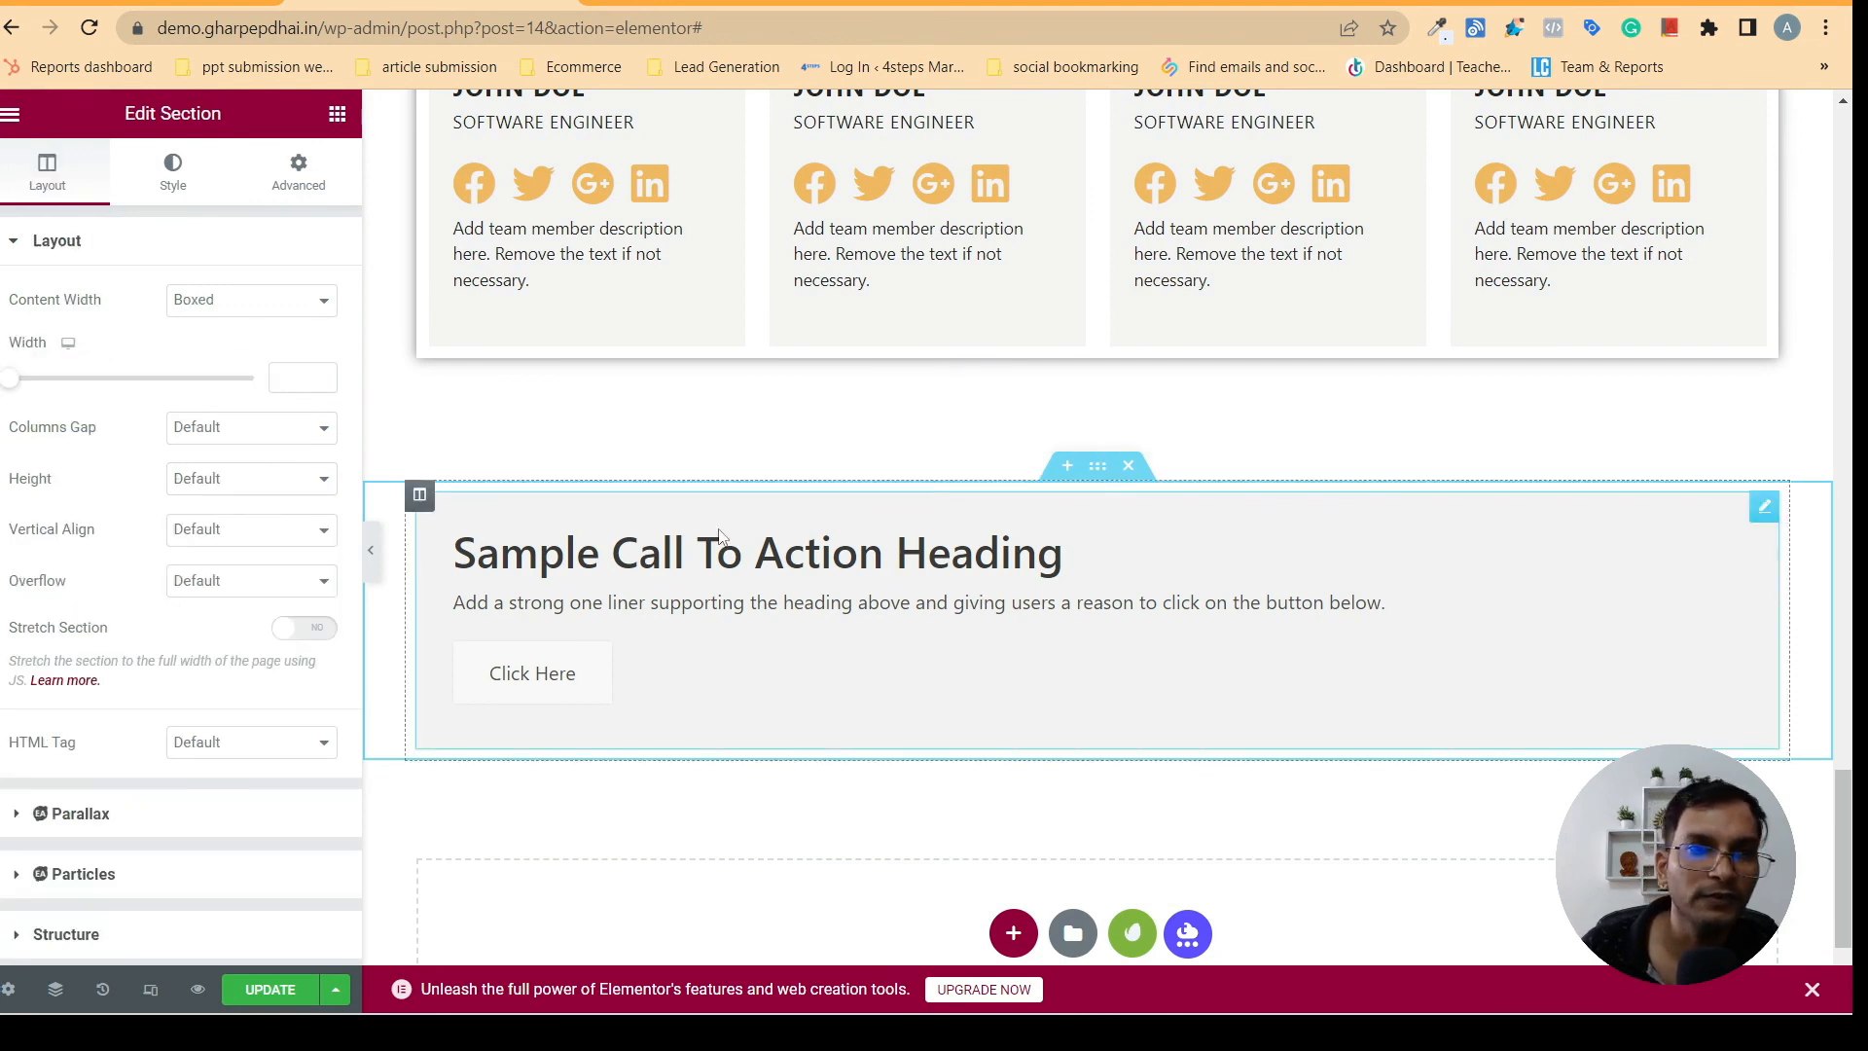
pyautogui.click(175, 191)
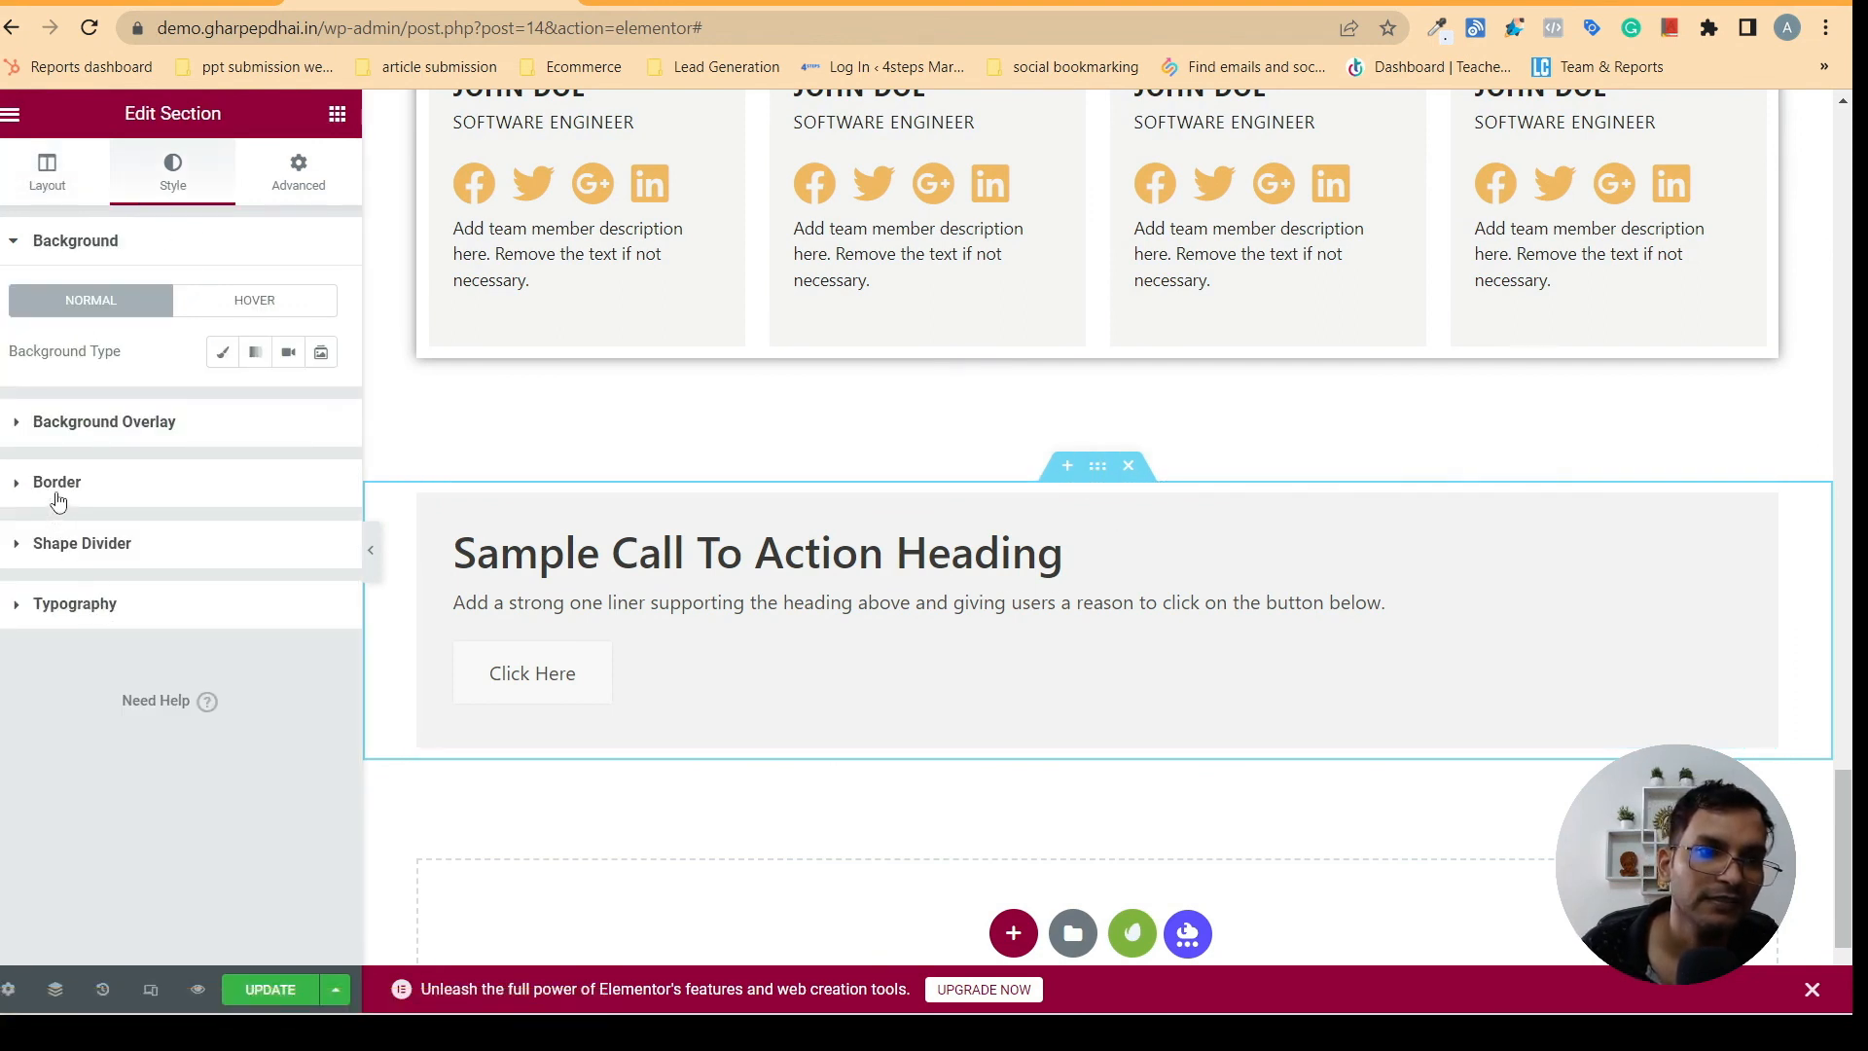
pyautogui.click(59, 483)
pyautogui.click(318, 621)
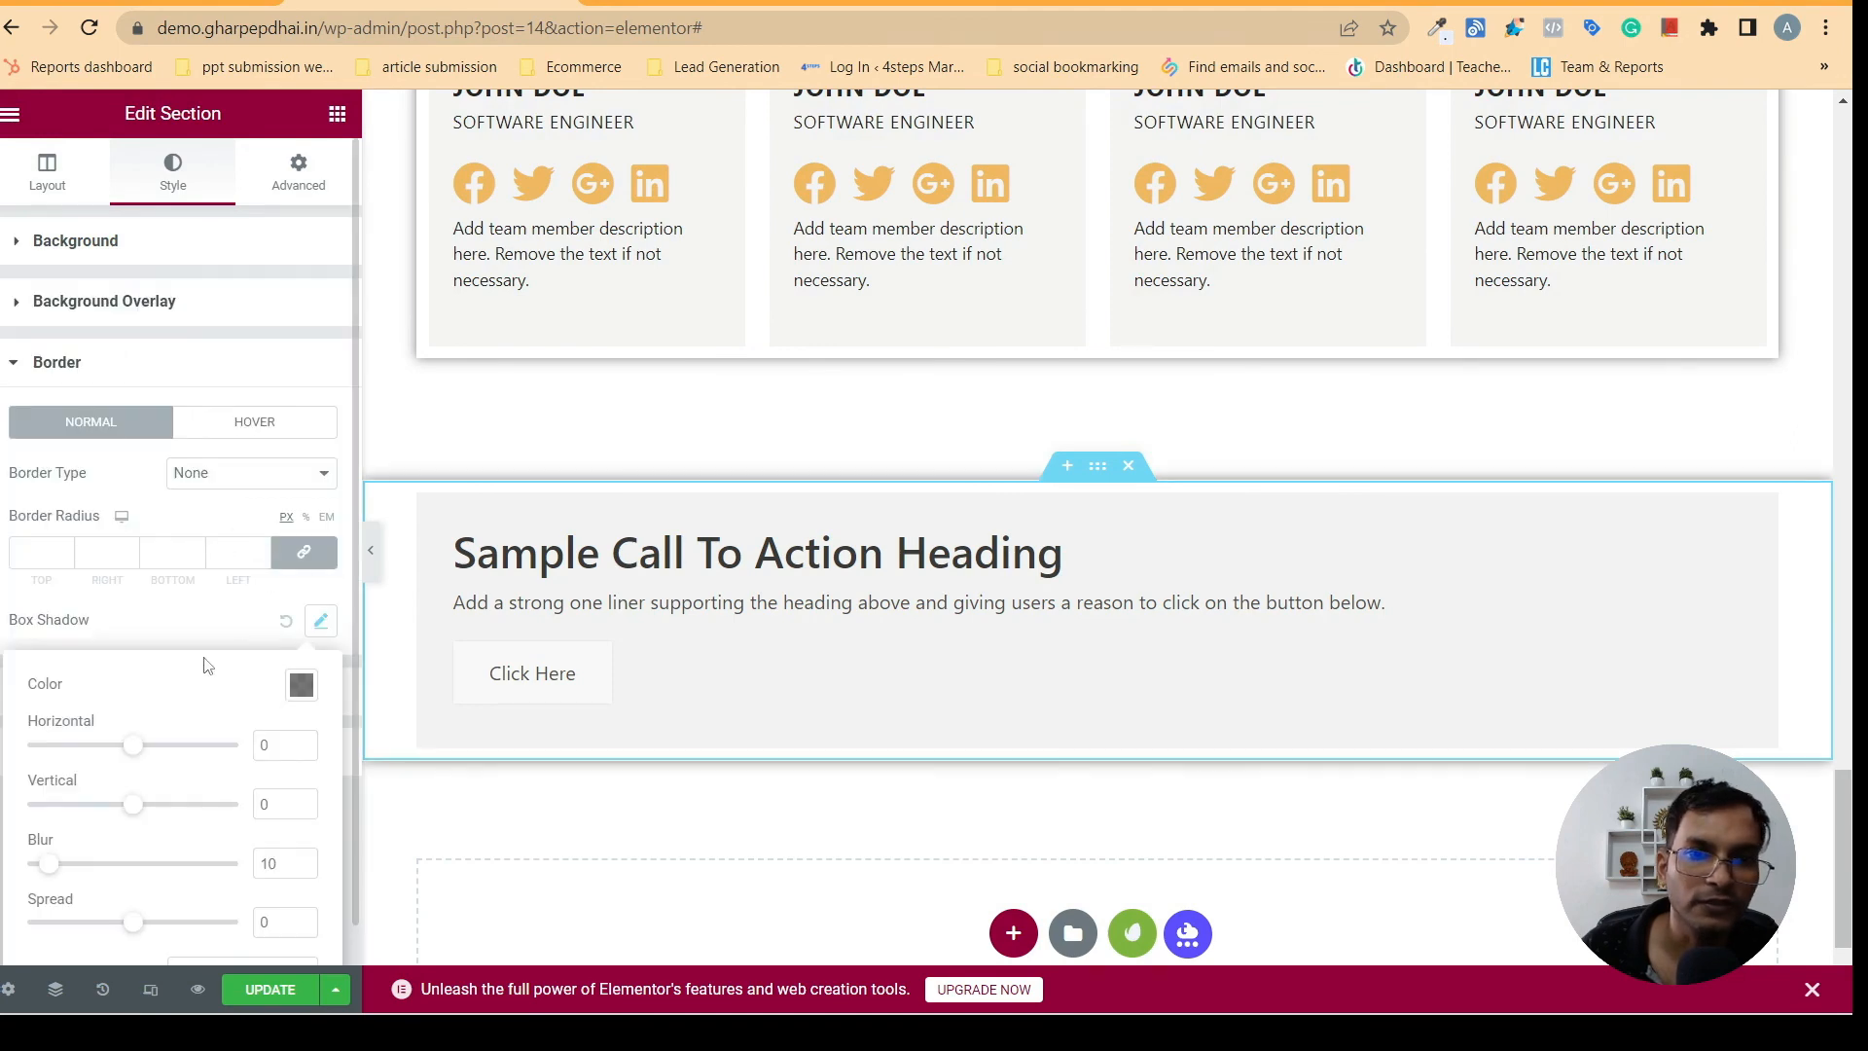
pyautogui.click(372, 551)
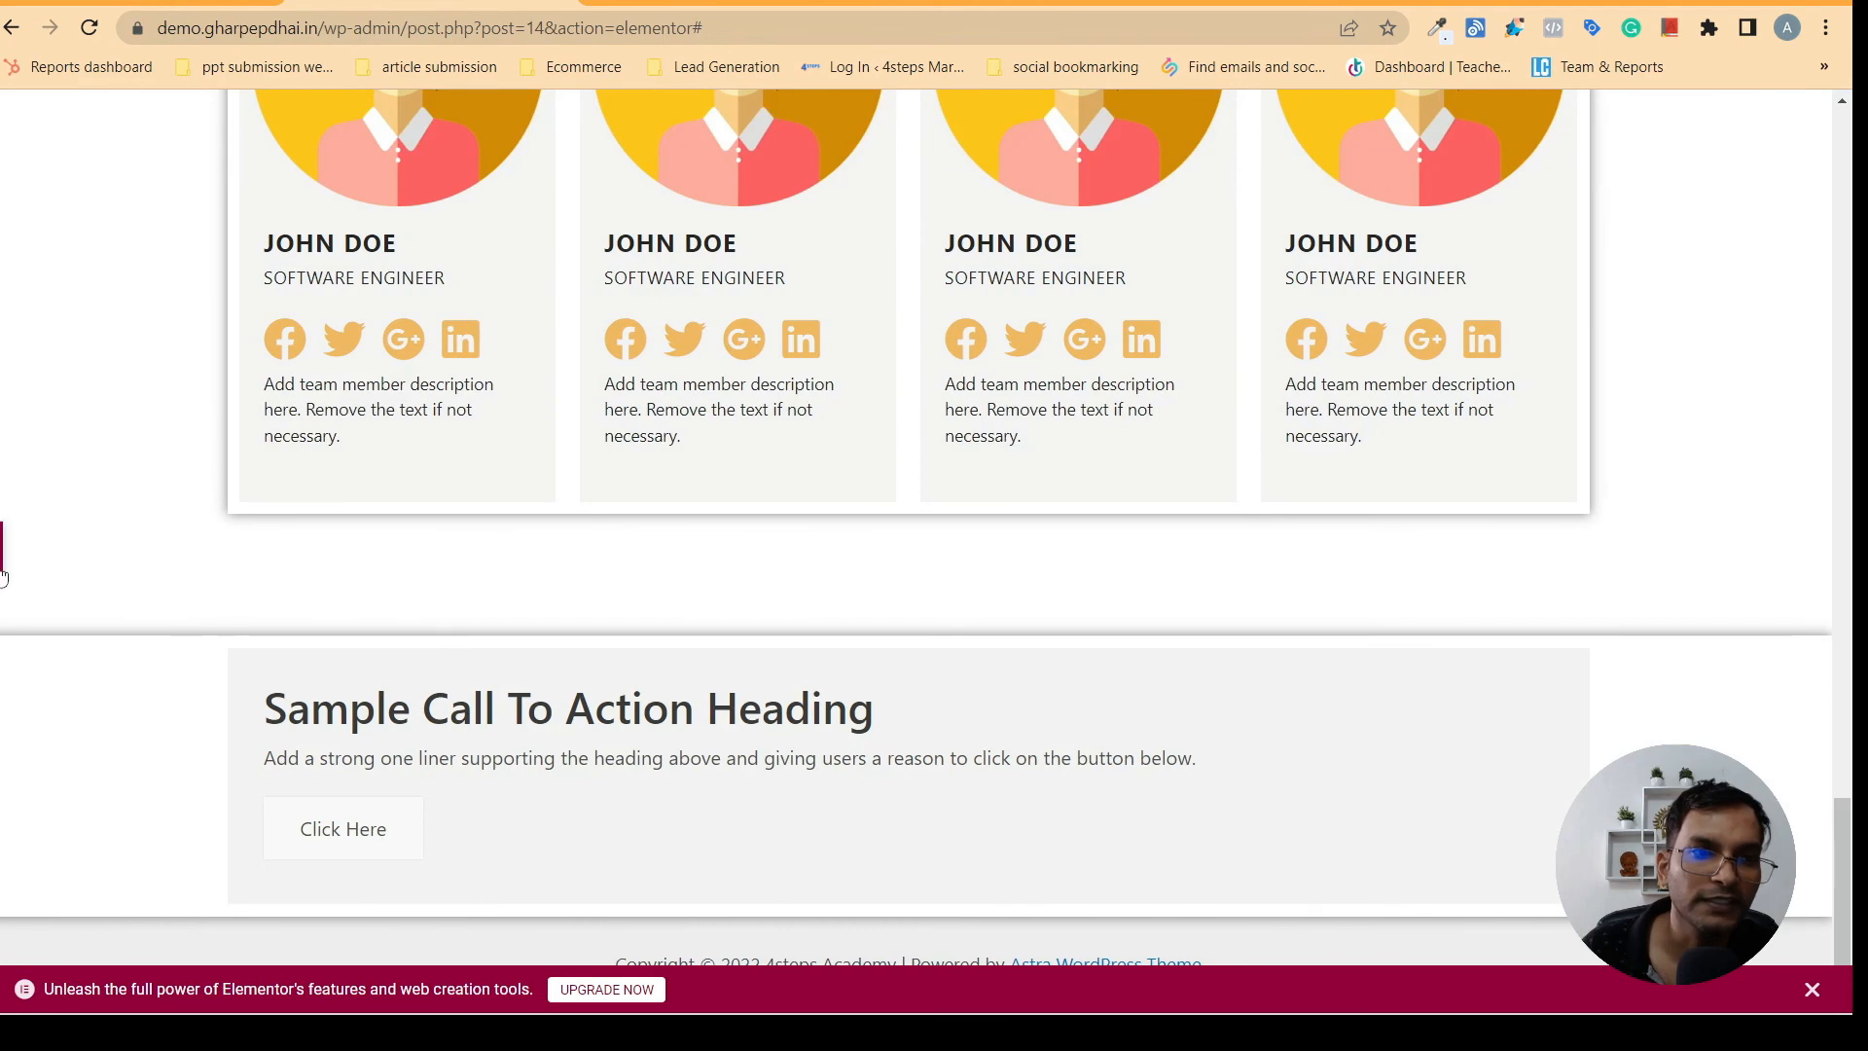
pyautogui.click(2, 551)
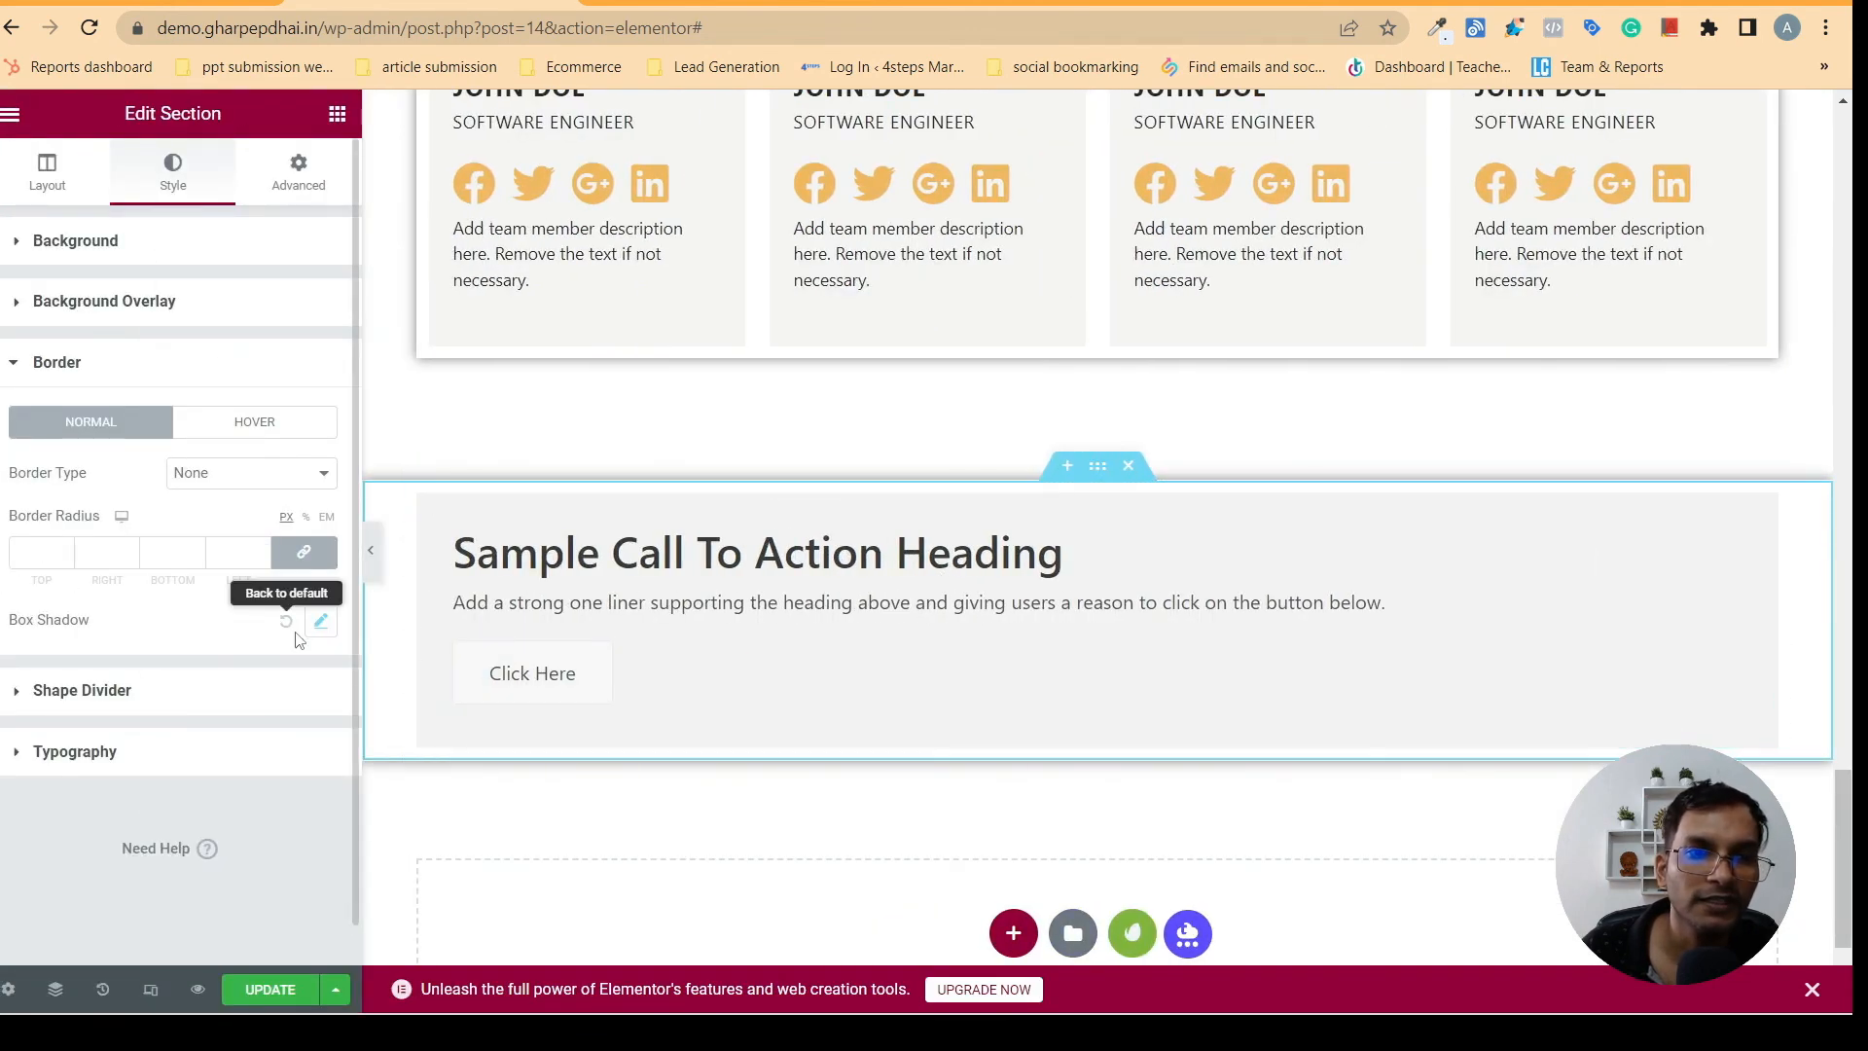
# - Add a box shadow with a blur of 10 to the column holding the Call to Action widget and preview it
pyautogui.click(700, 638)
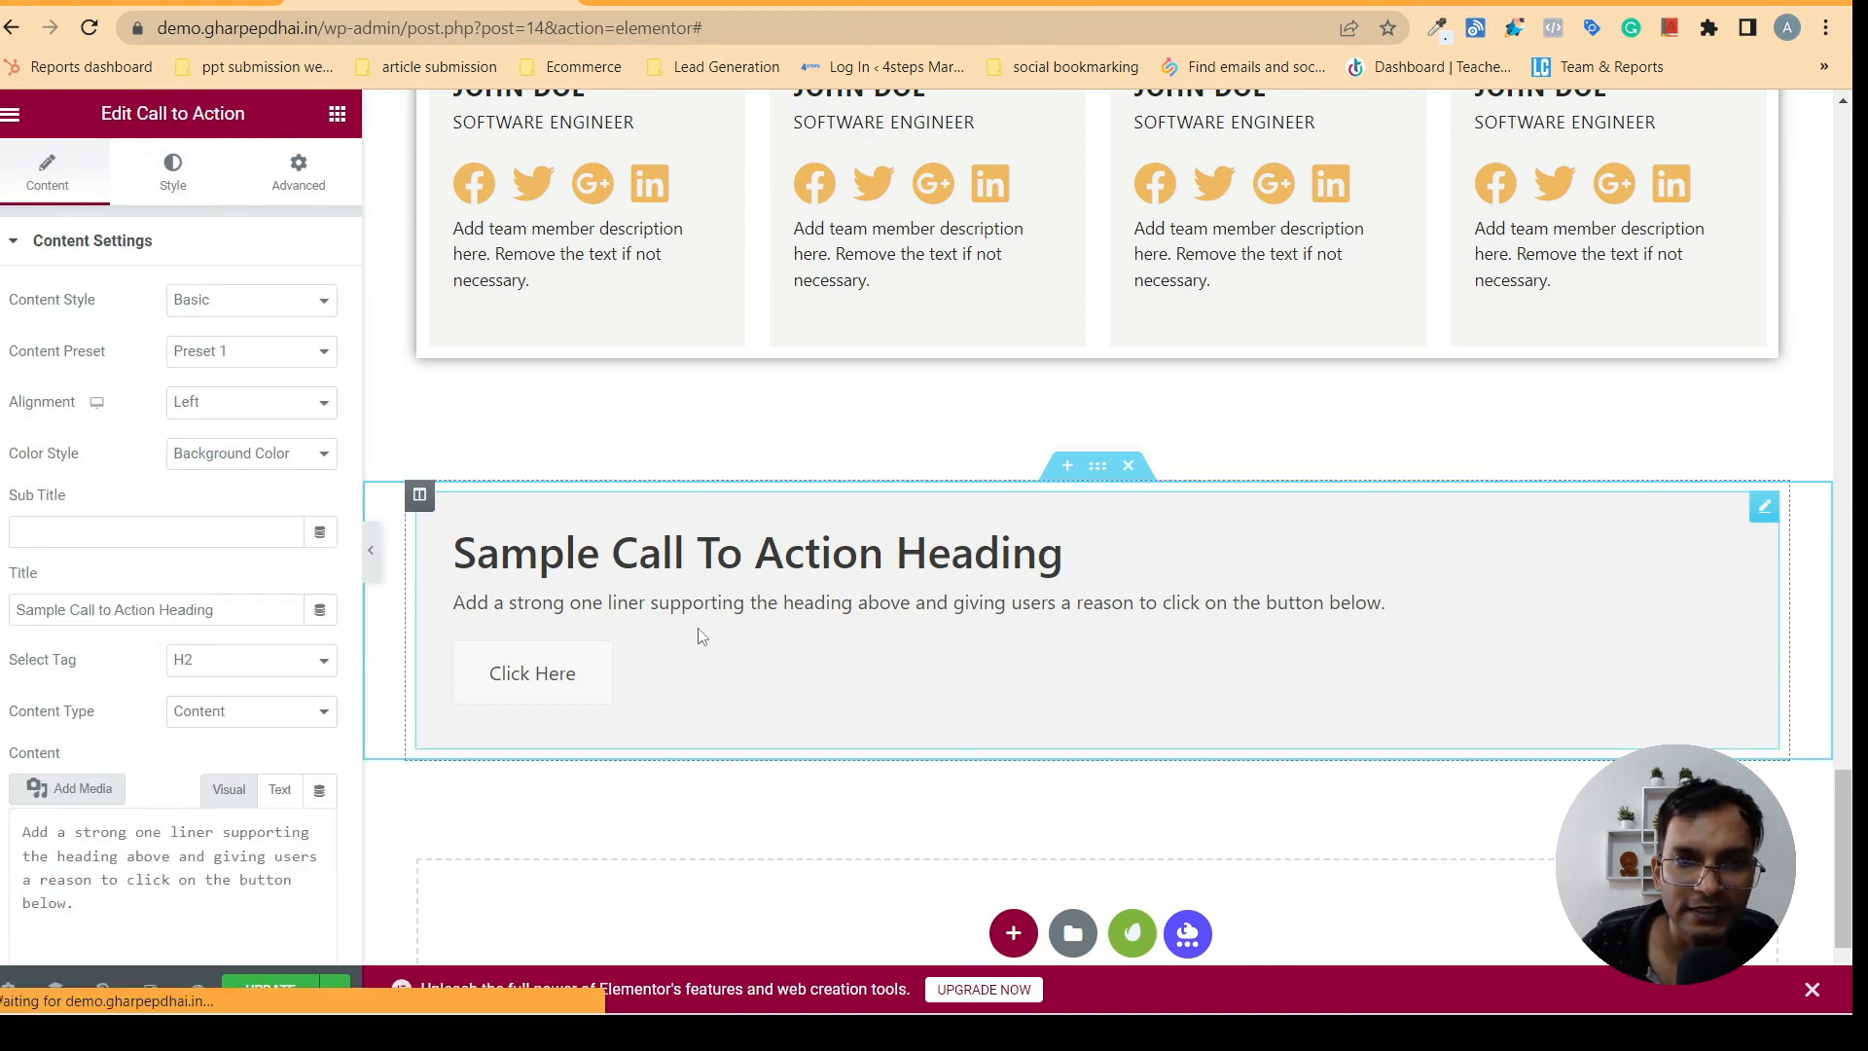
pyautogui.click(420, 495)
pyautogui.click(161, 194)
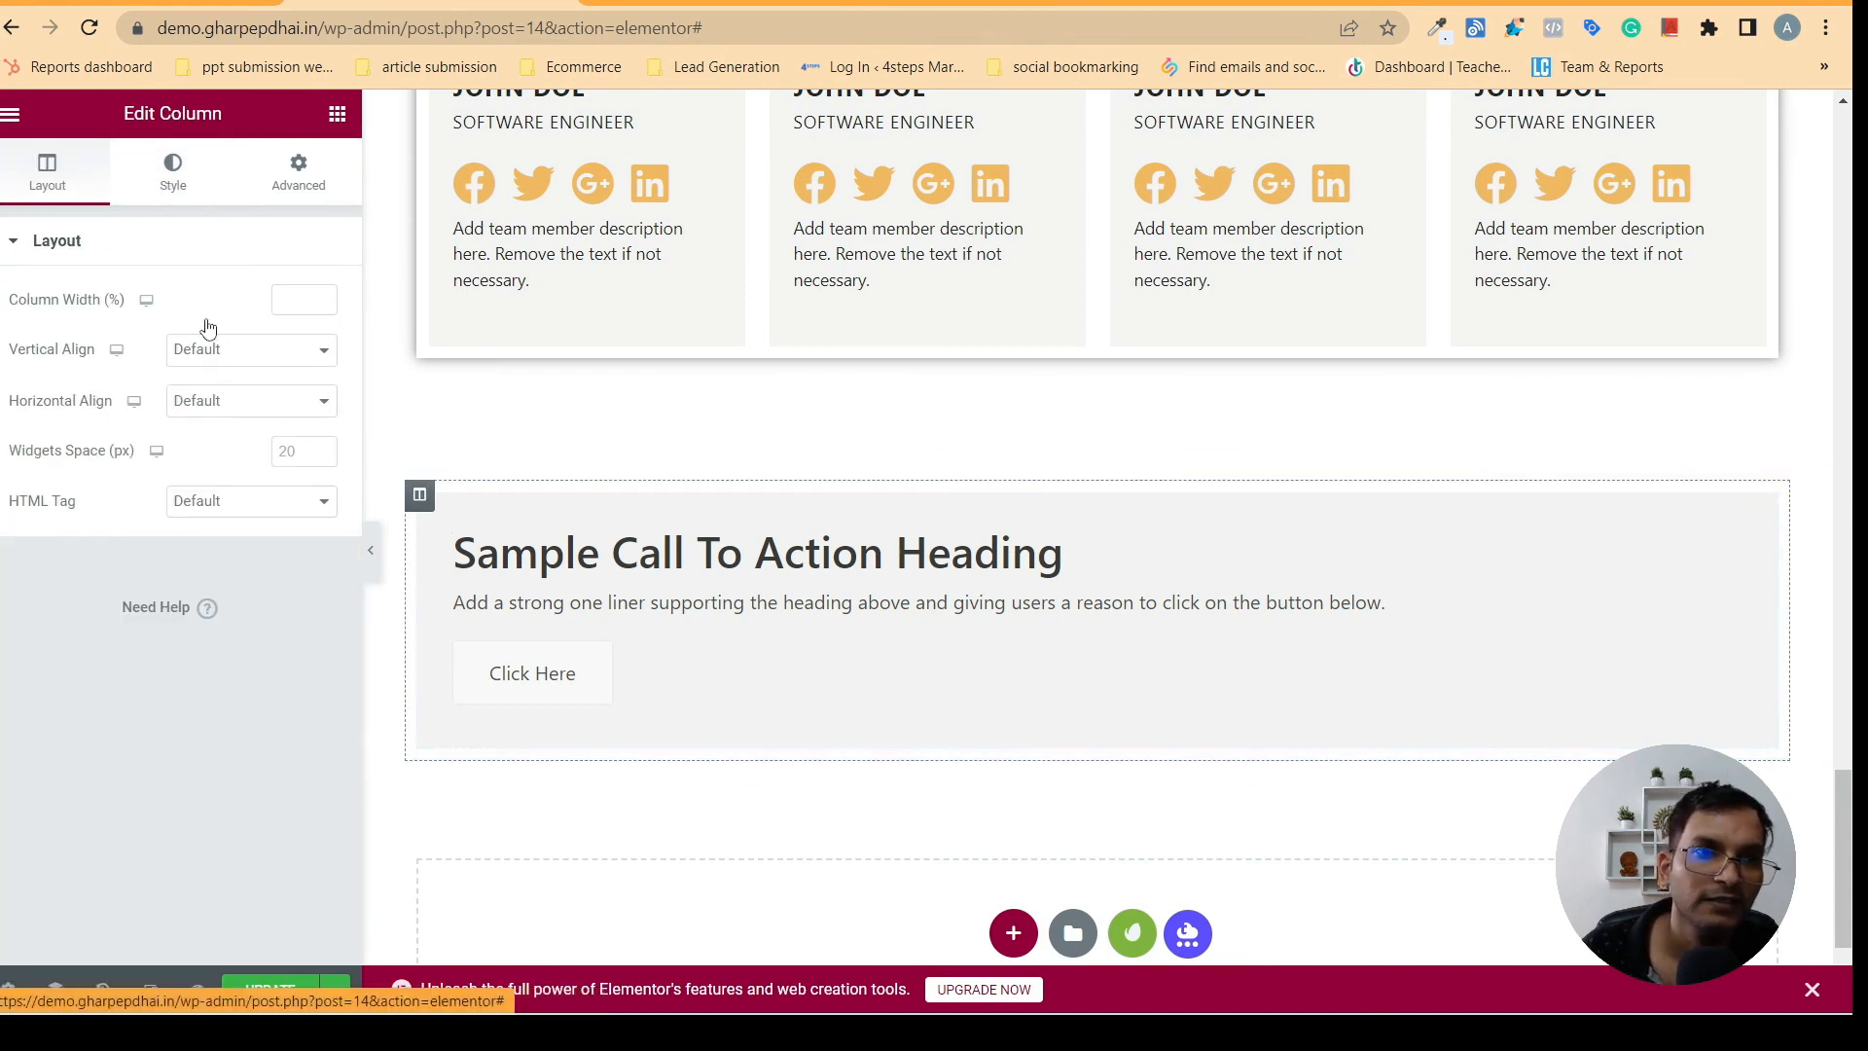
pyautogui.click(56, 423)
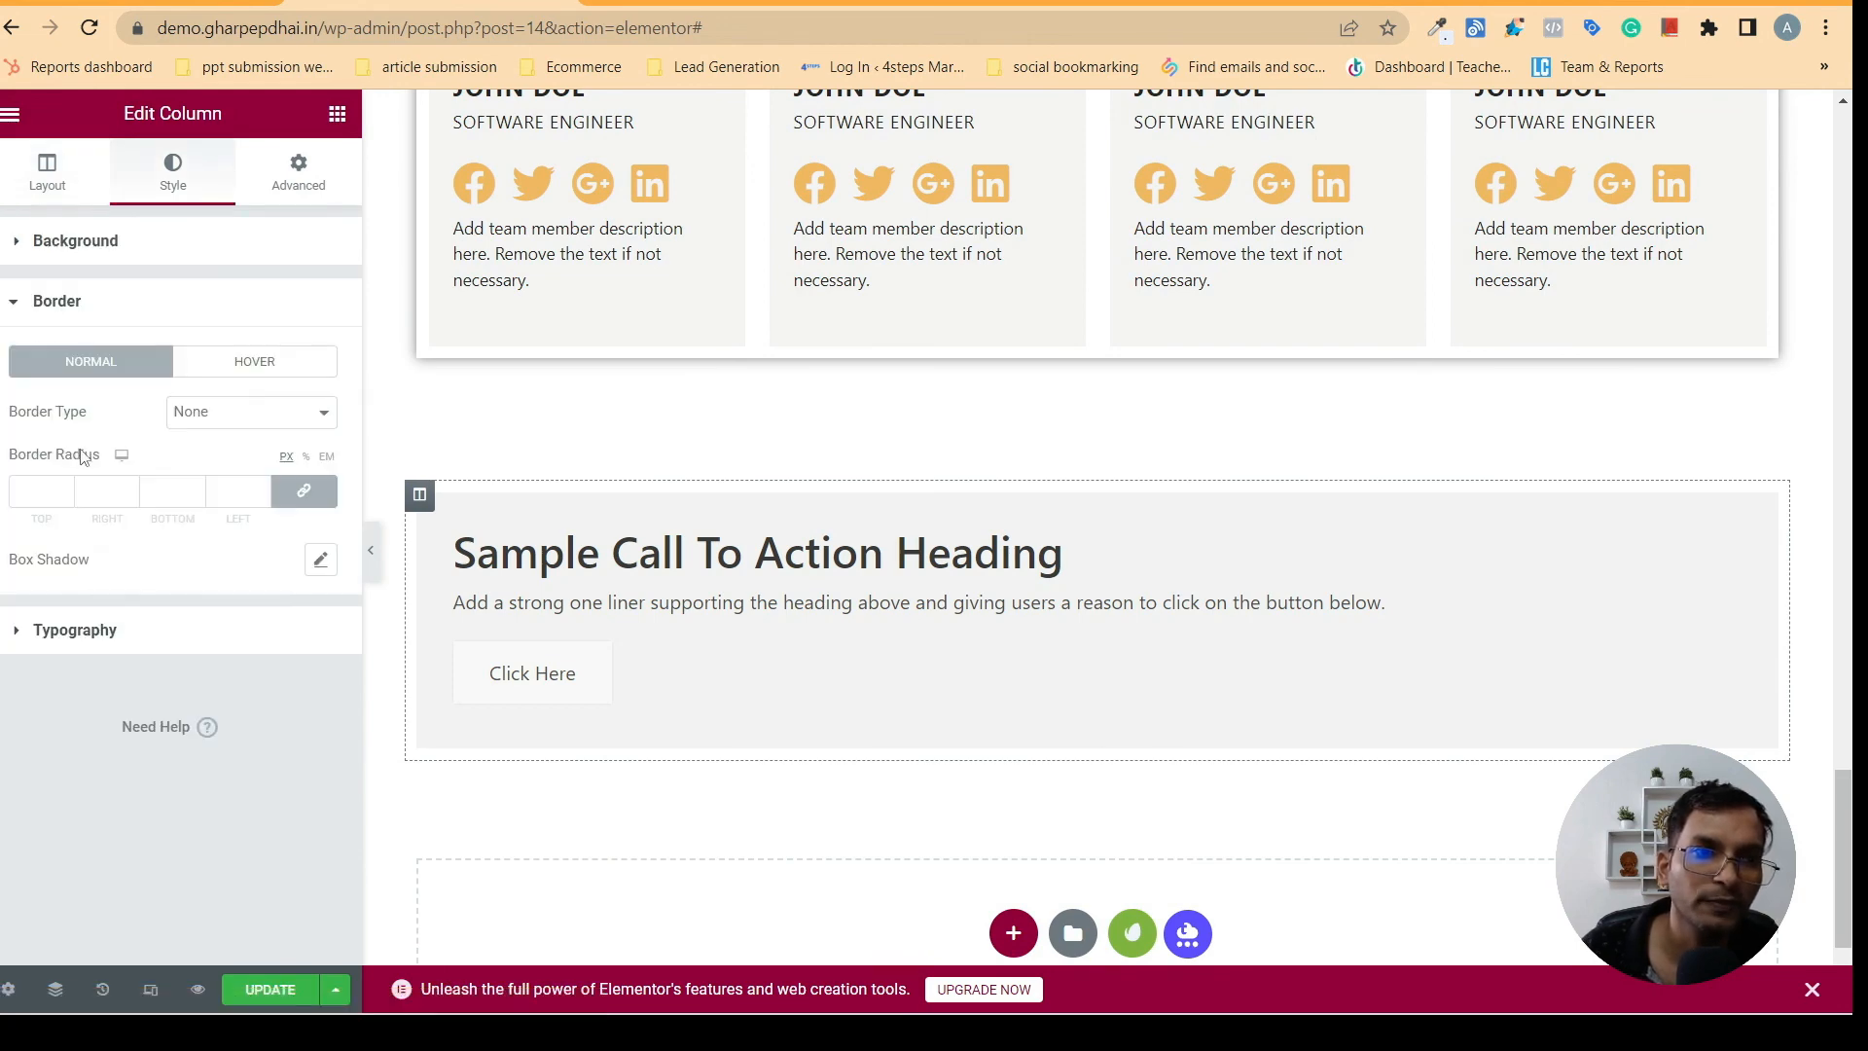
pyautogui.click(321, 562)
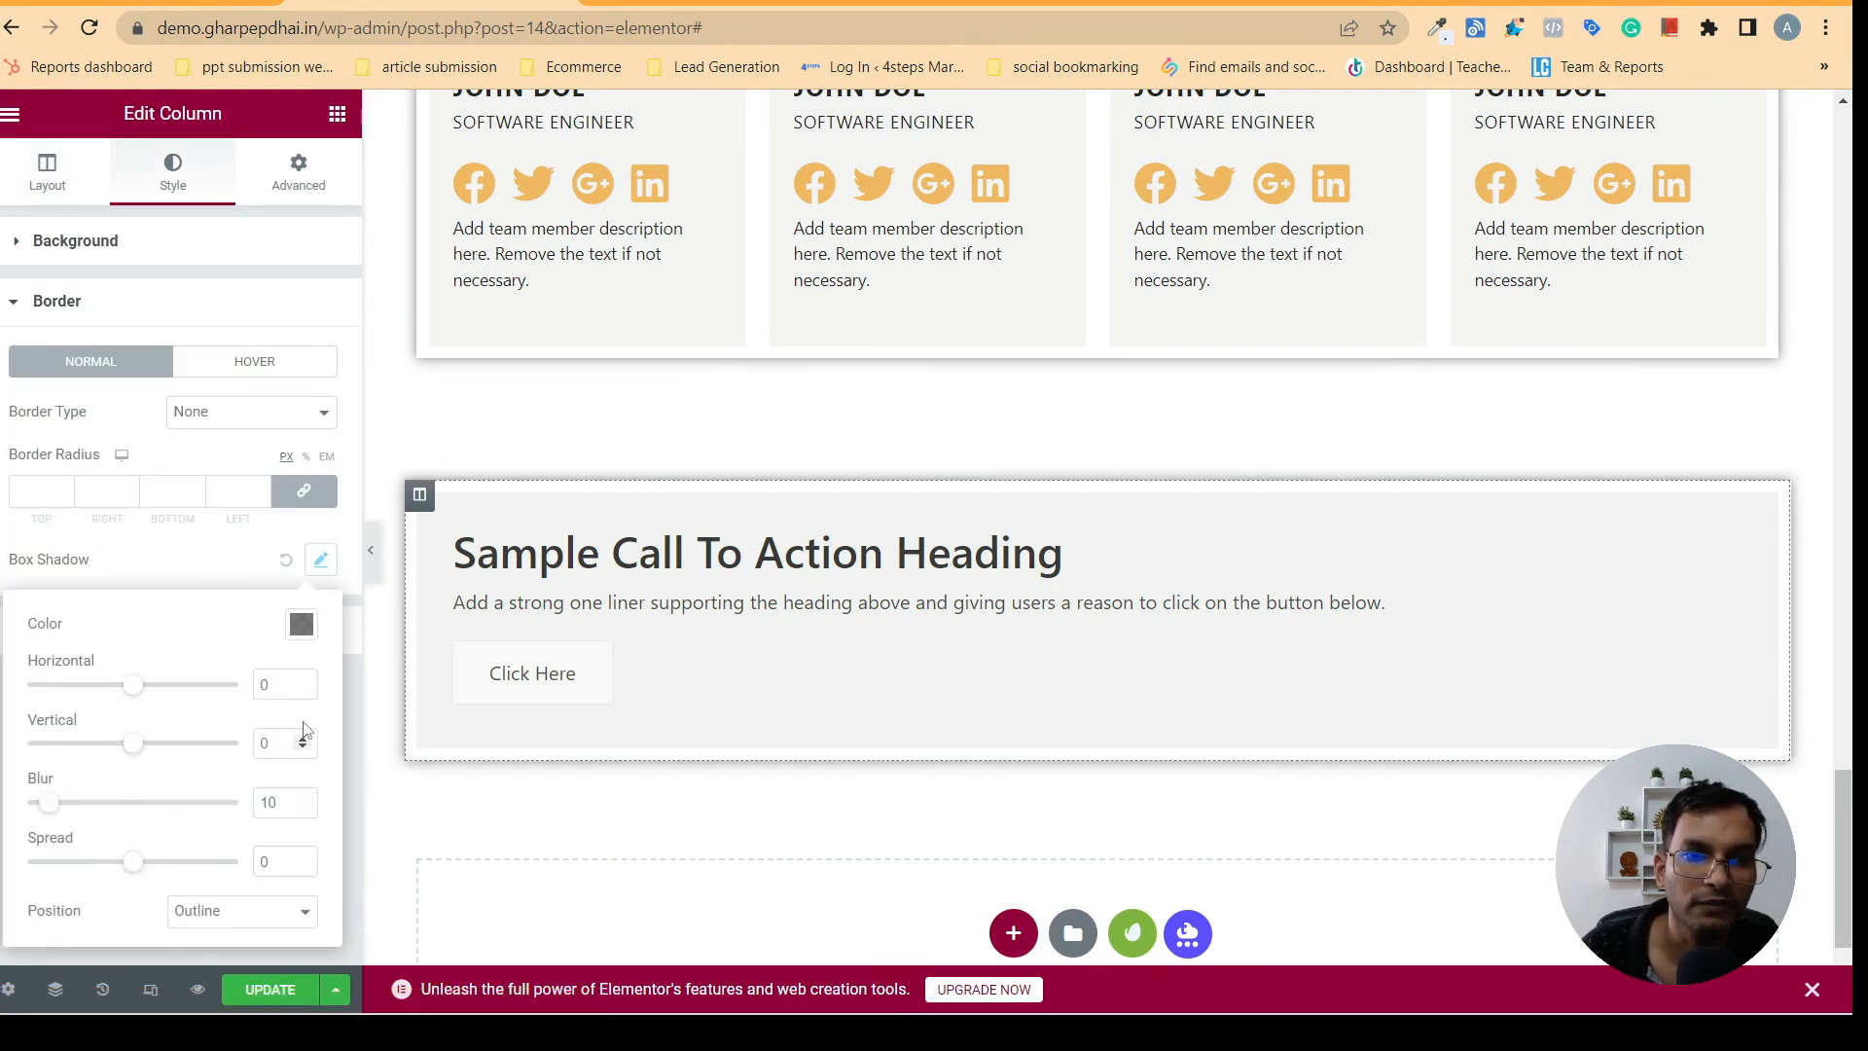
pyautogui.click(370, 550)
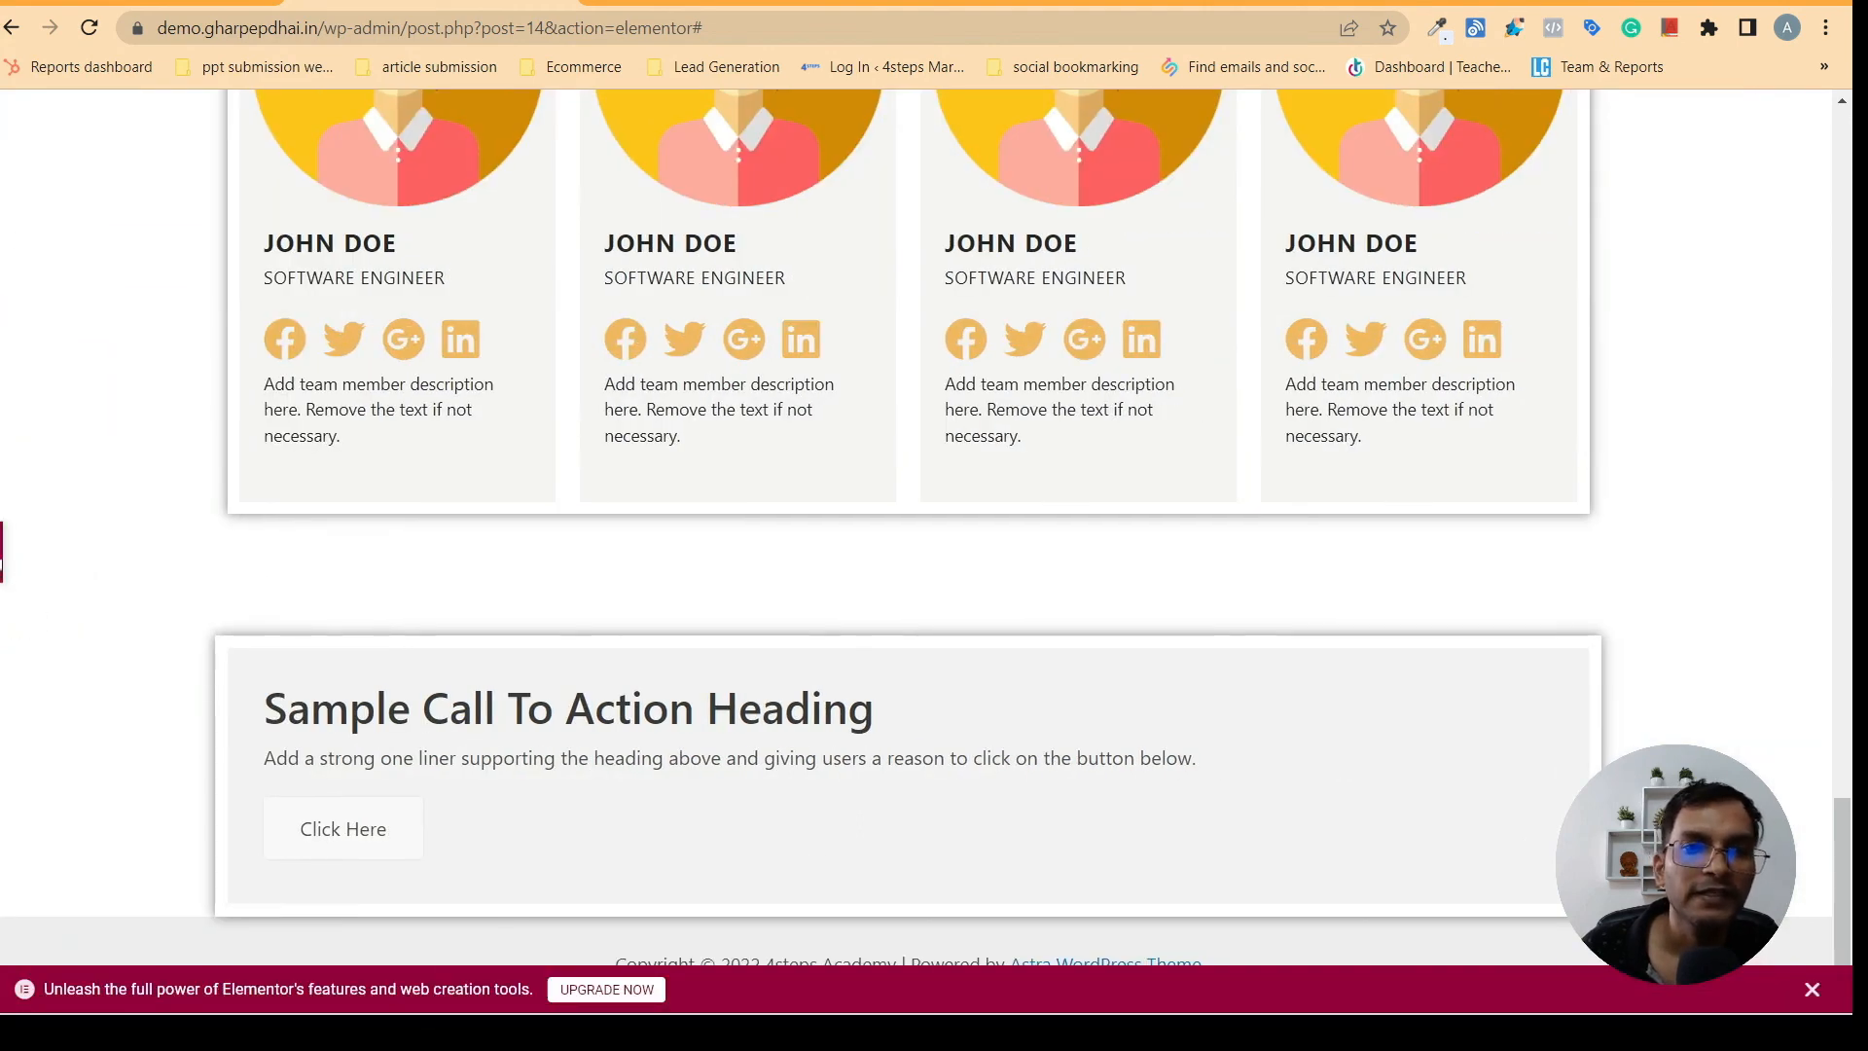
pyautogui.click(2, 559)
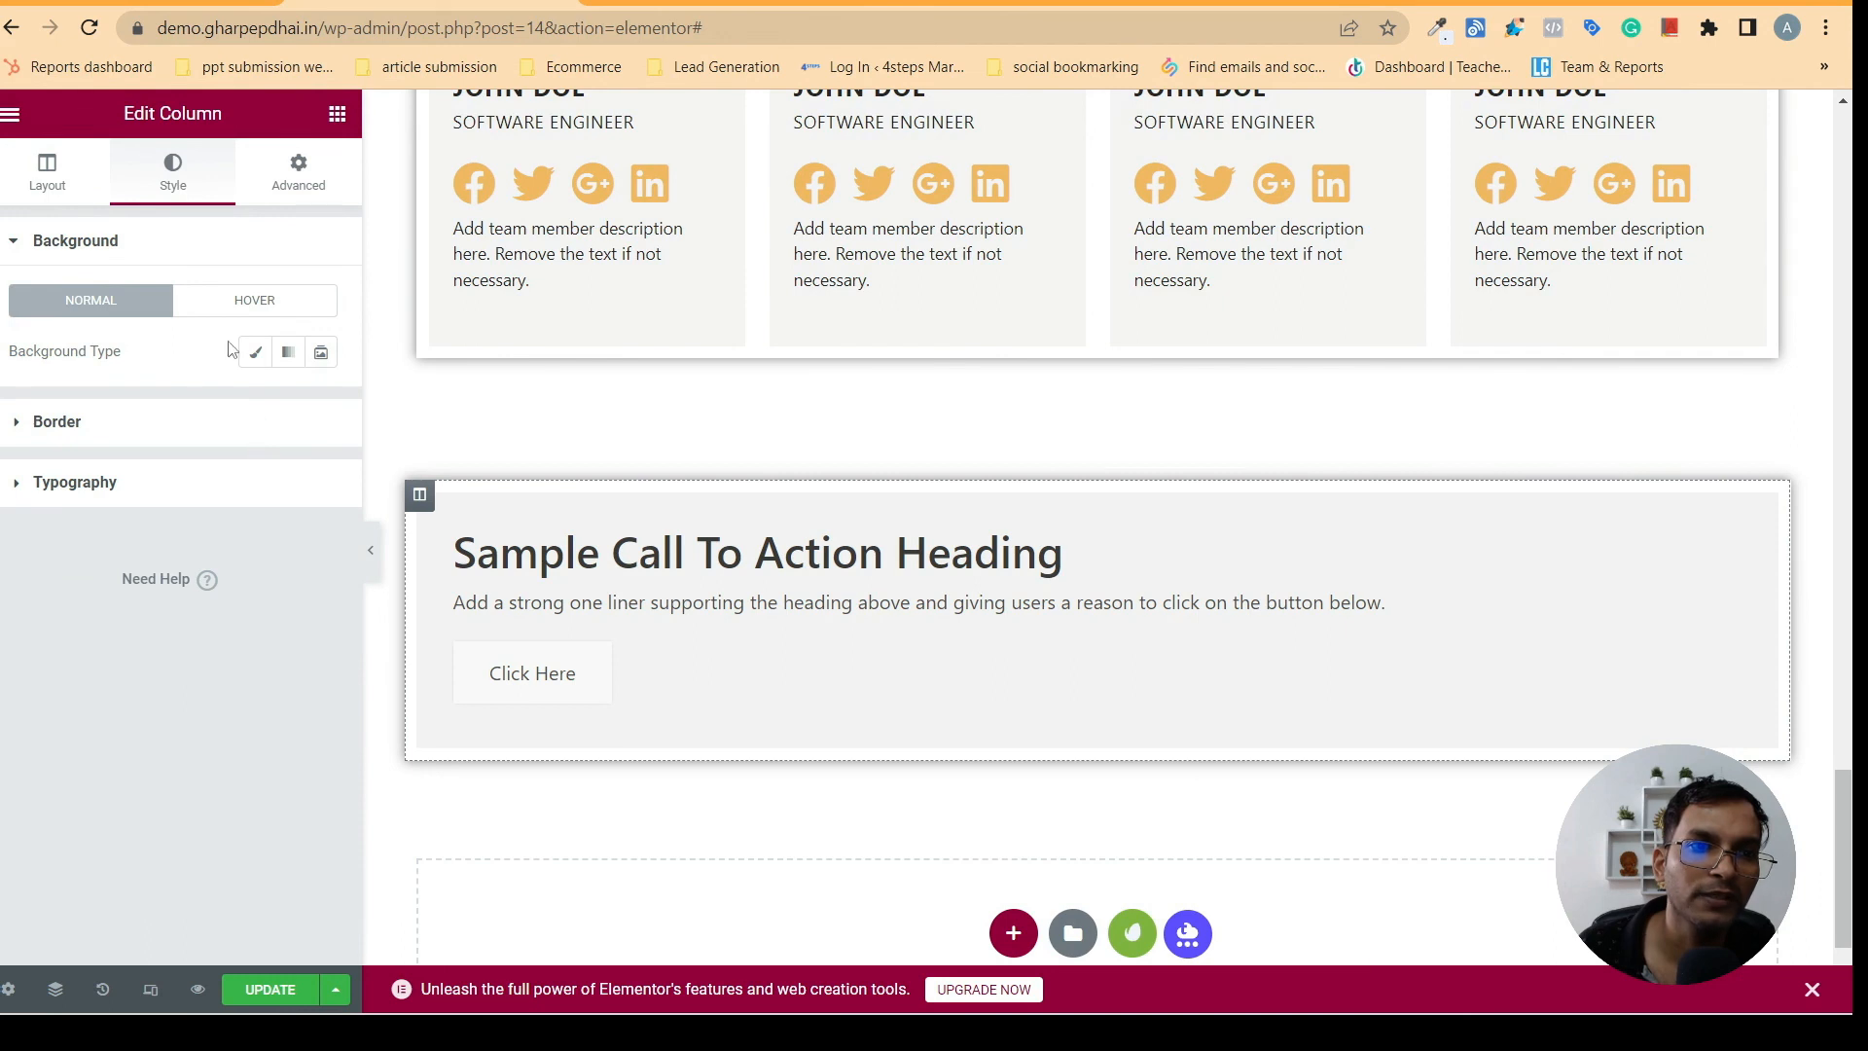
# - Give the call-to-action column a classic background in the navy blue global color and review the page
pyautogui.click(255, 352)
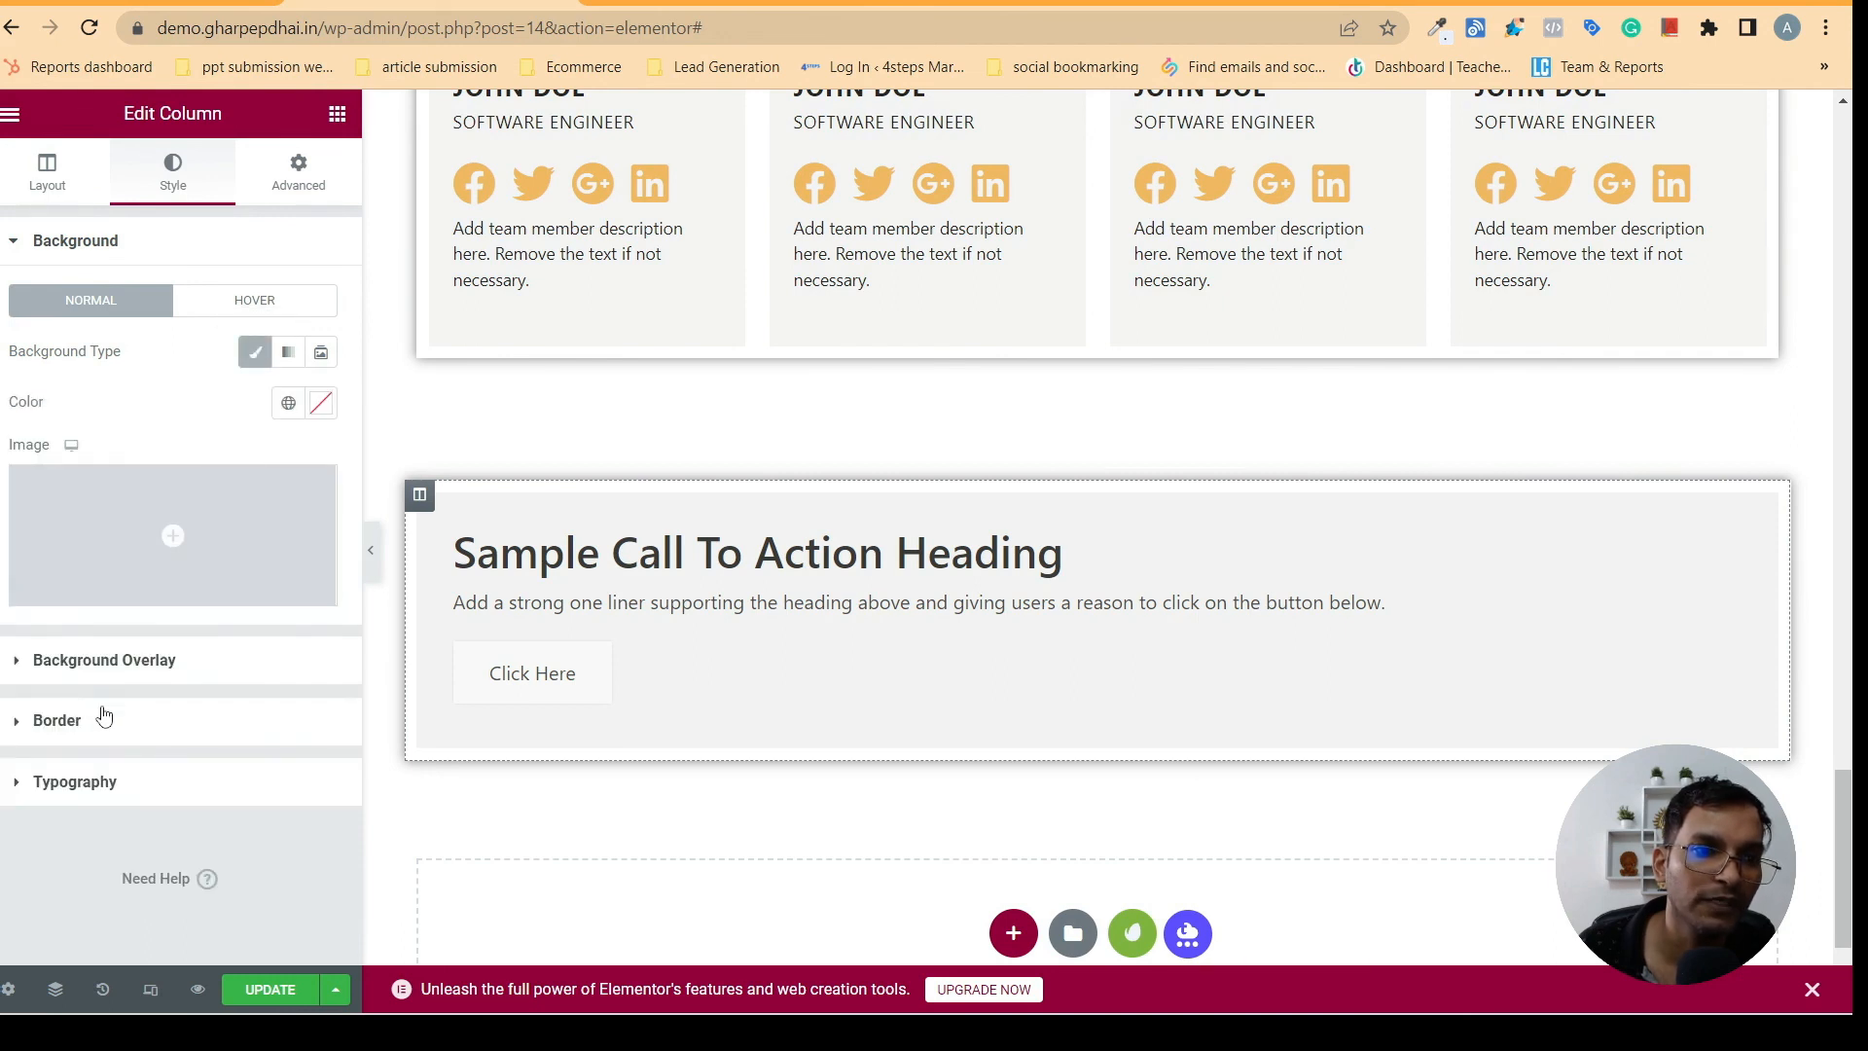
pyautogui.click(288, 403)
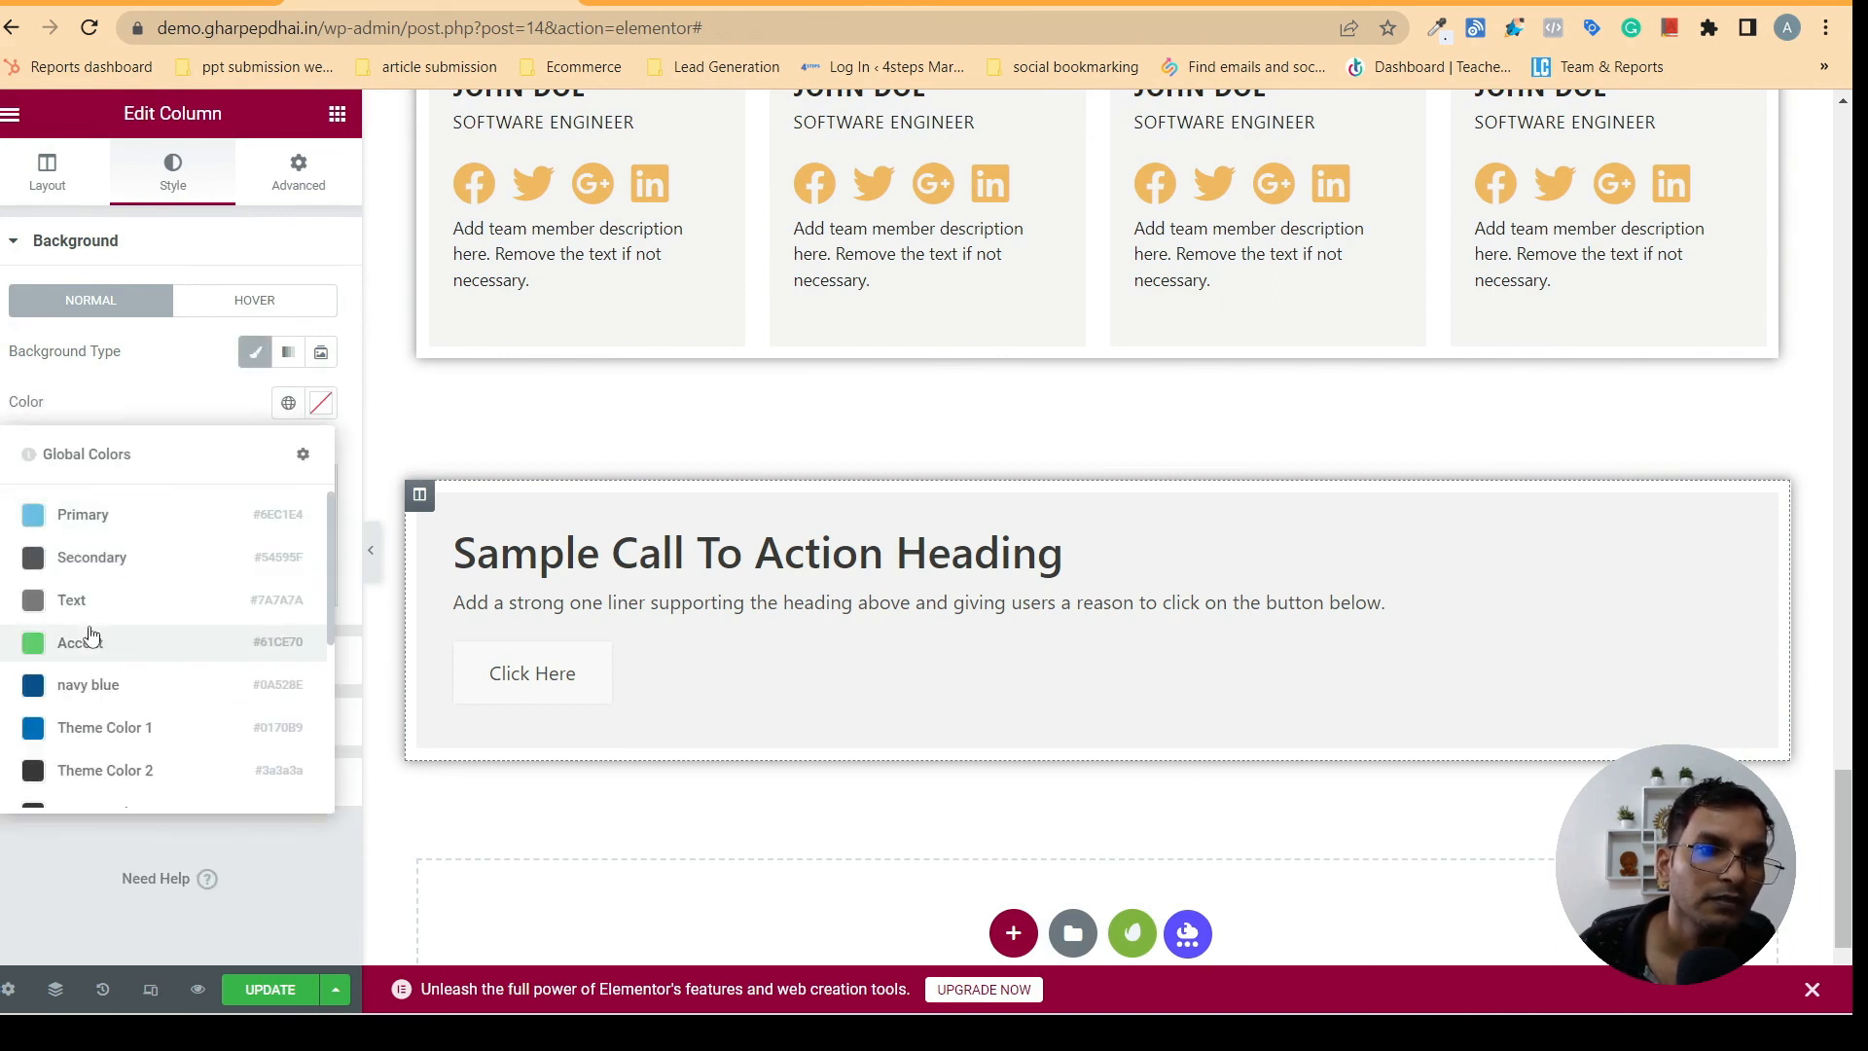
pyautogui.click(81, 684)
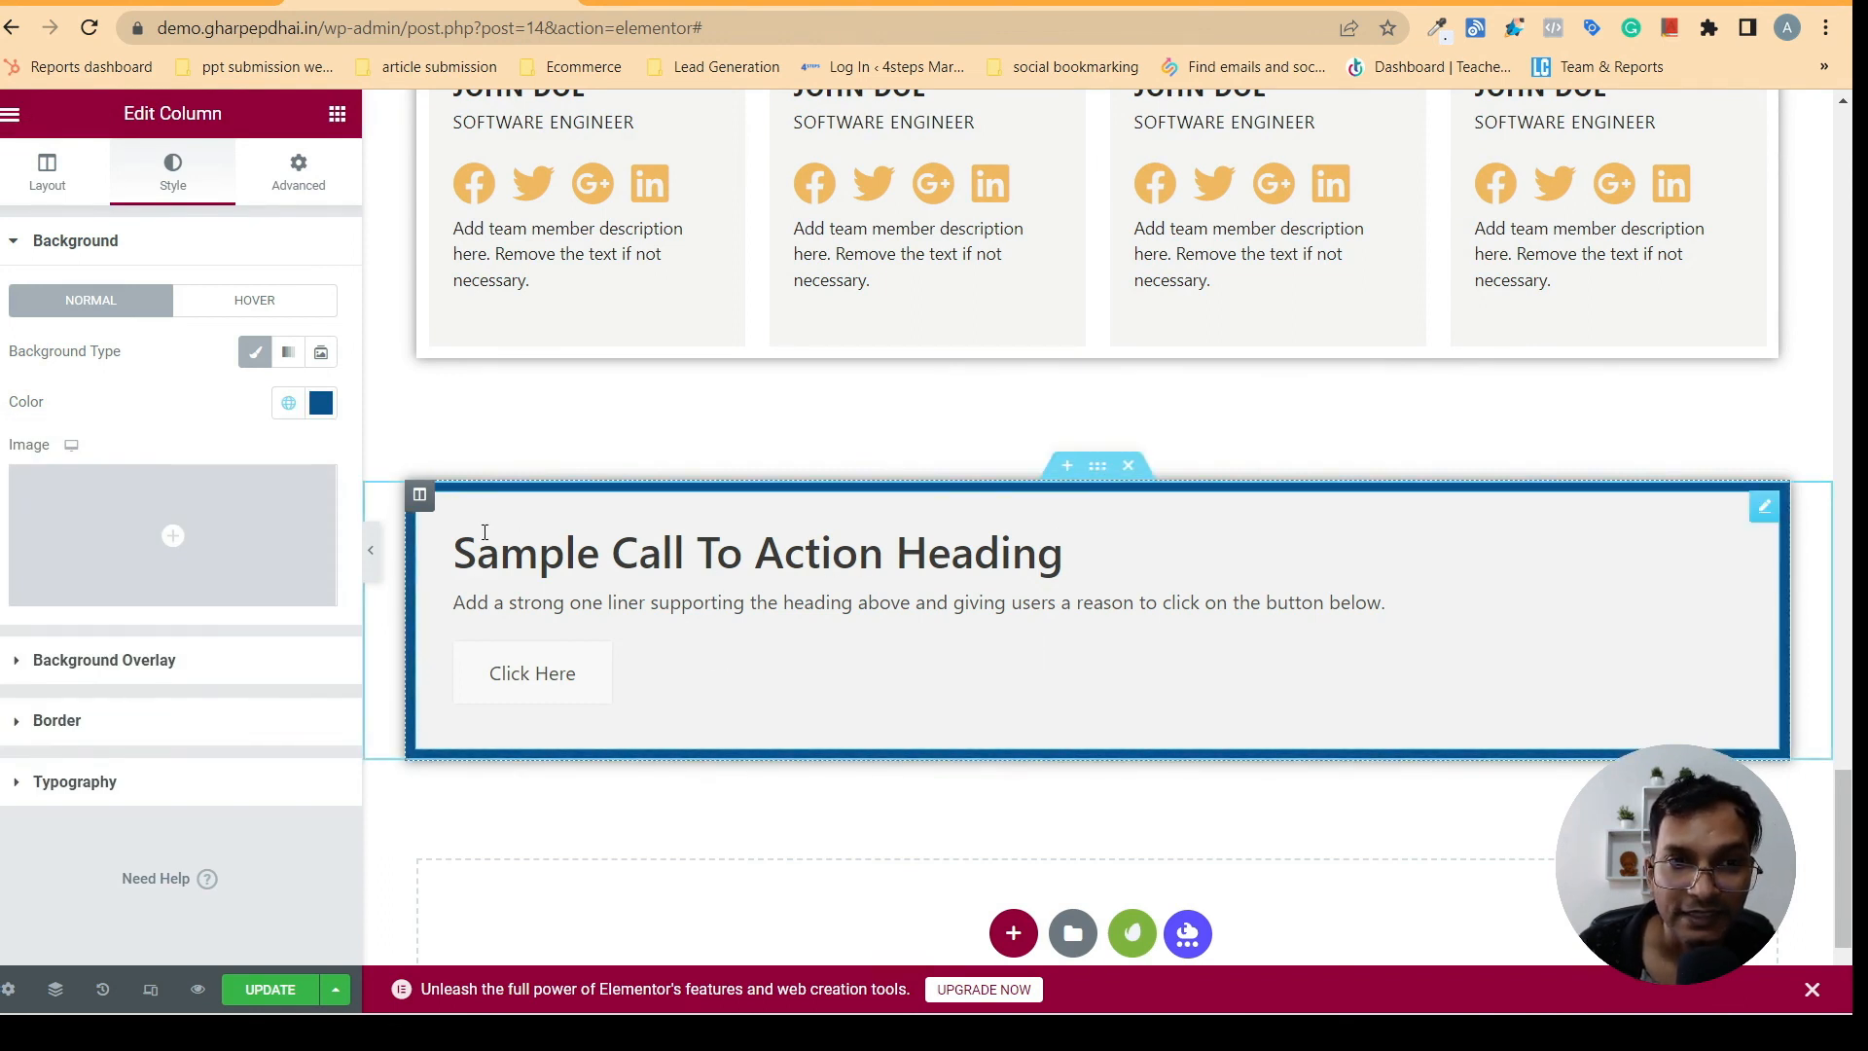
pyautogui.click(841, 589)
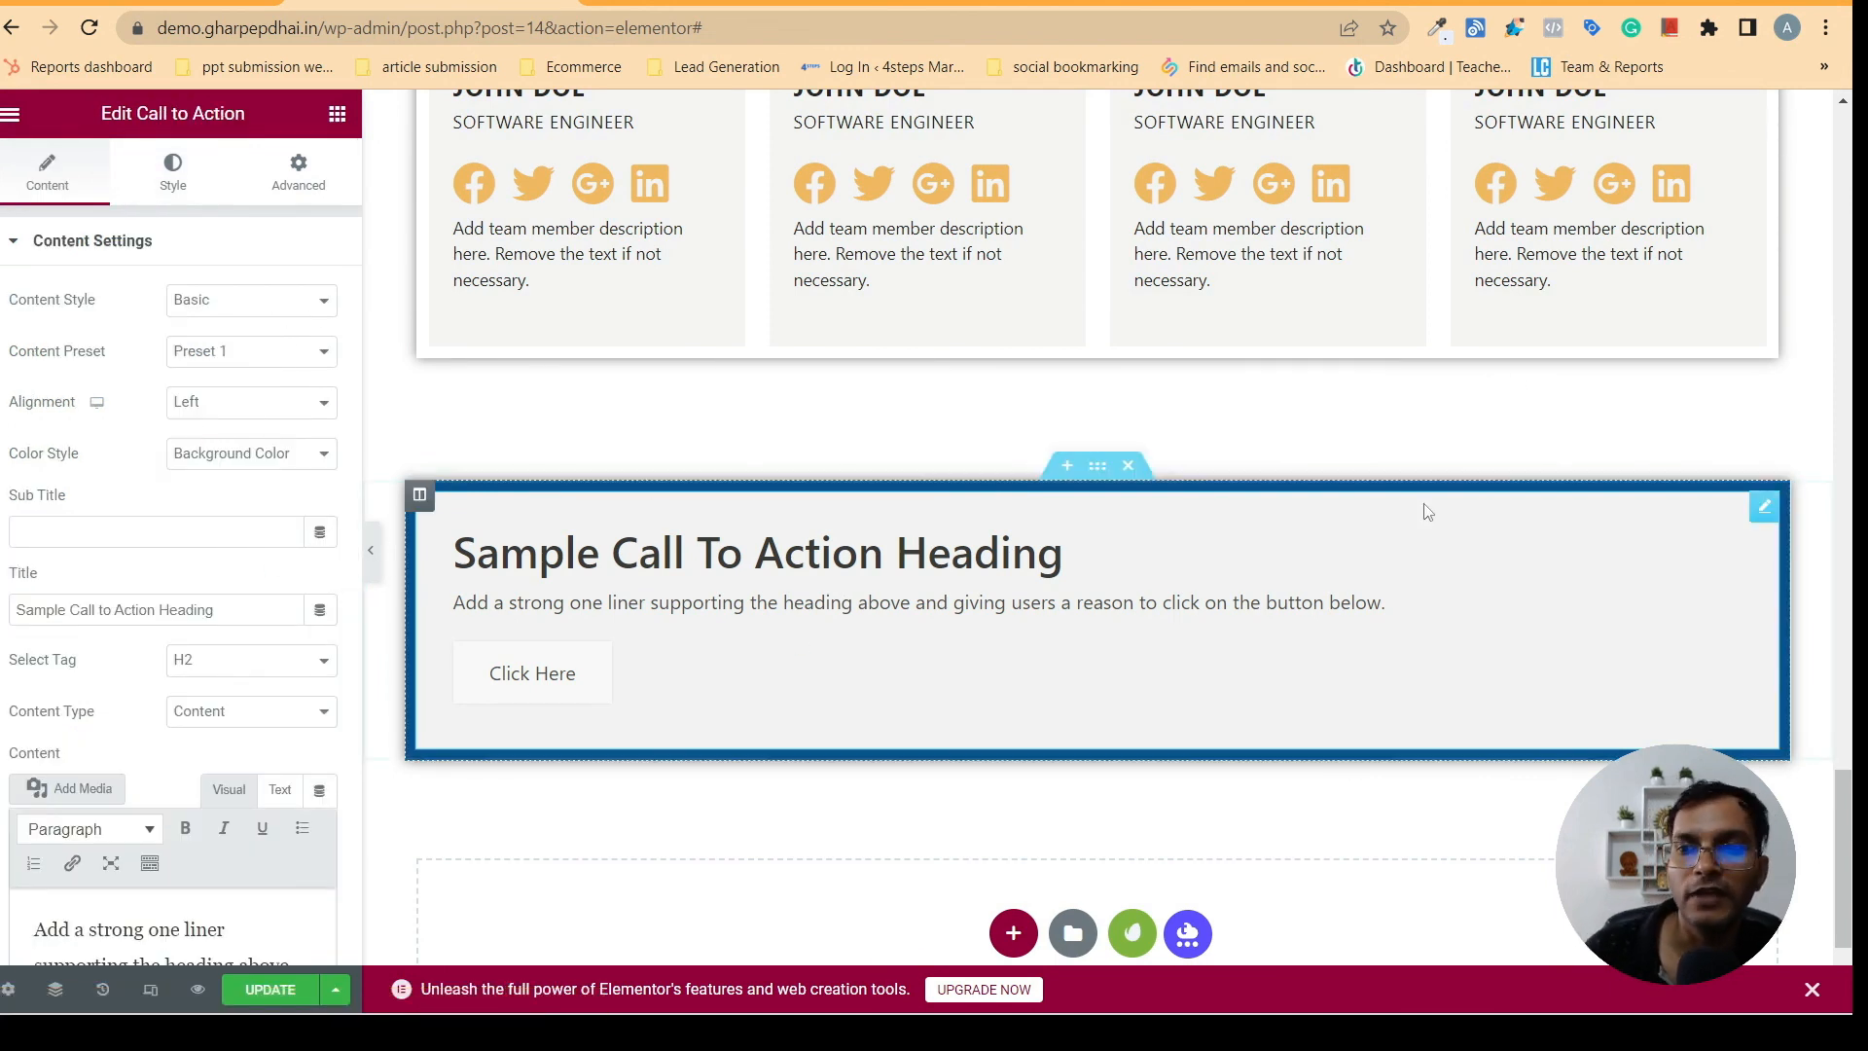
pyautogui.moveTo(1850, 829); pyautogui.dragTo(1848, 189)
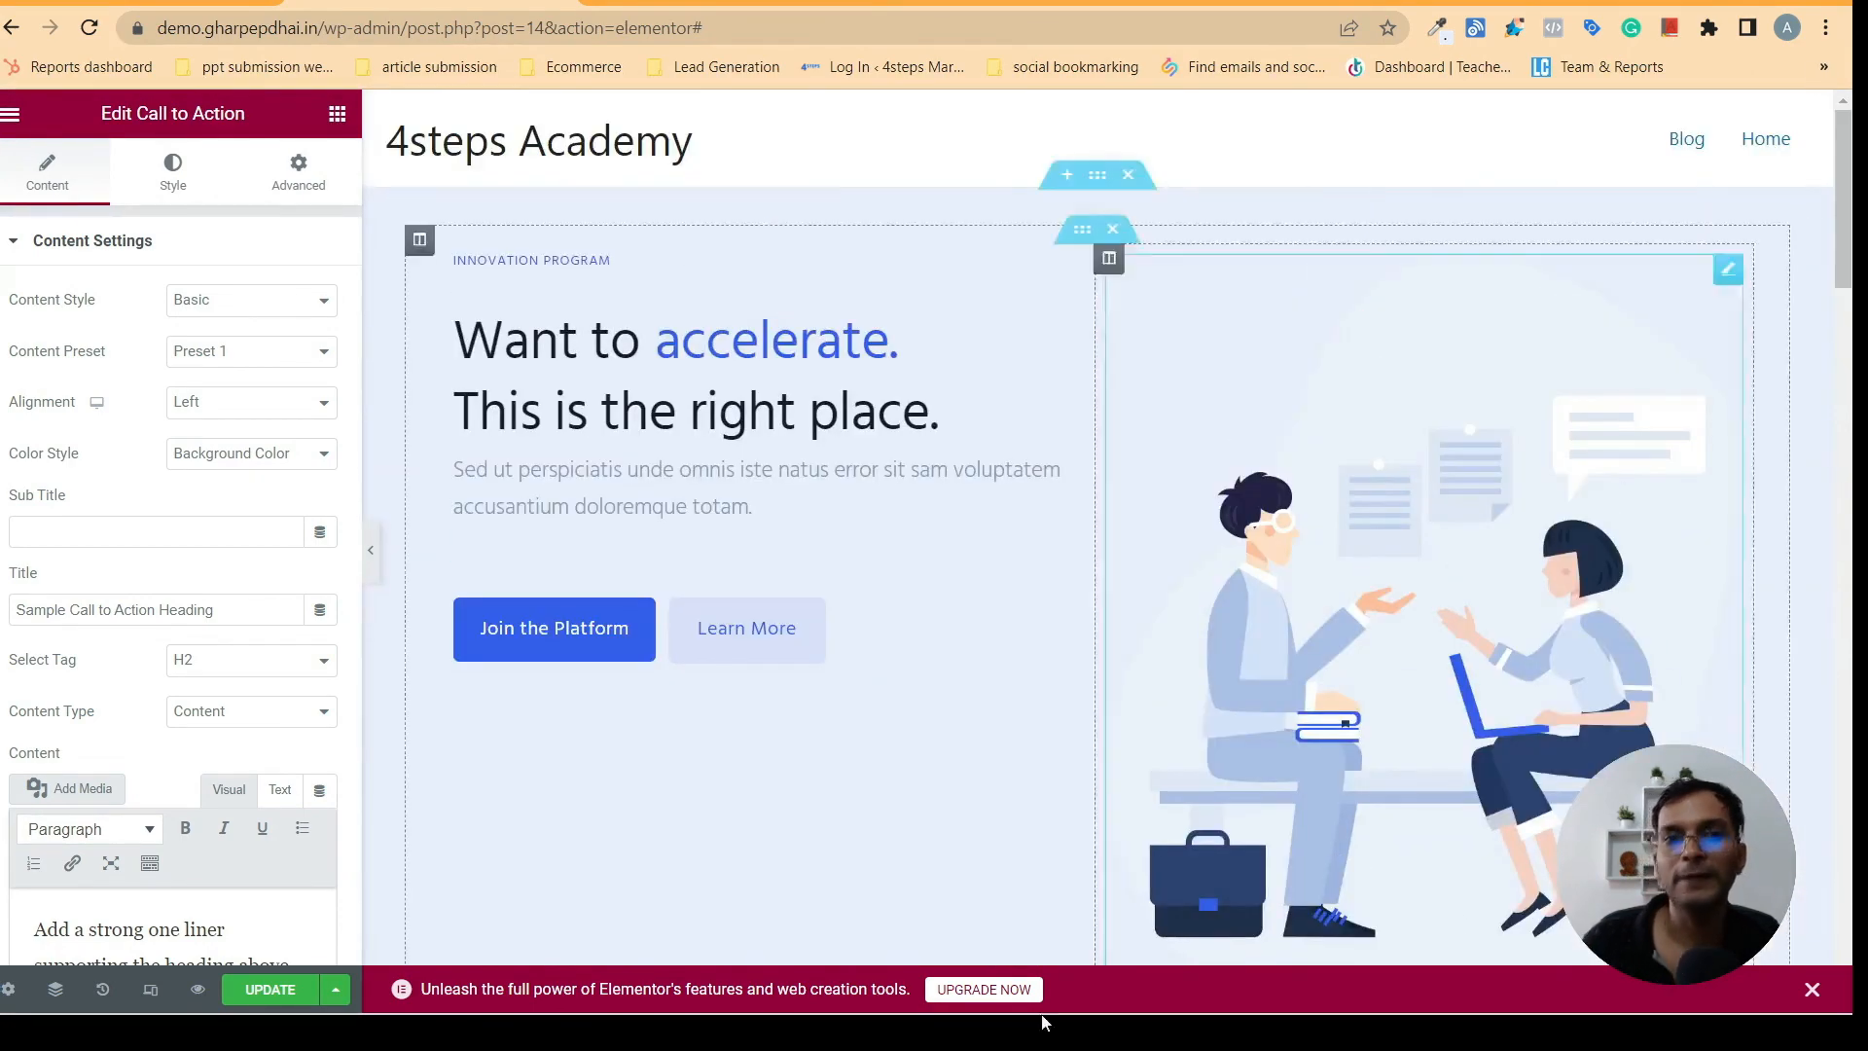